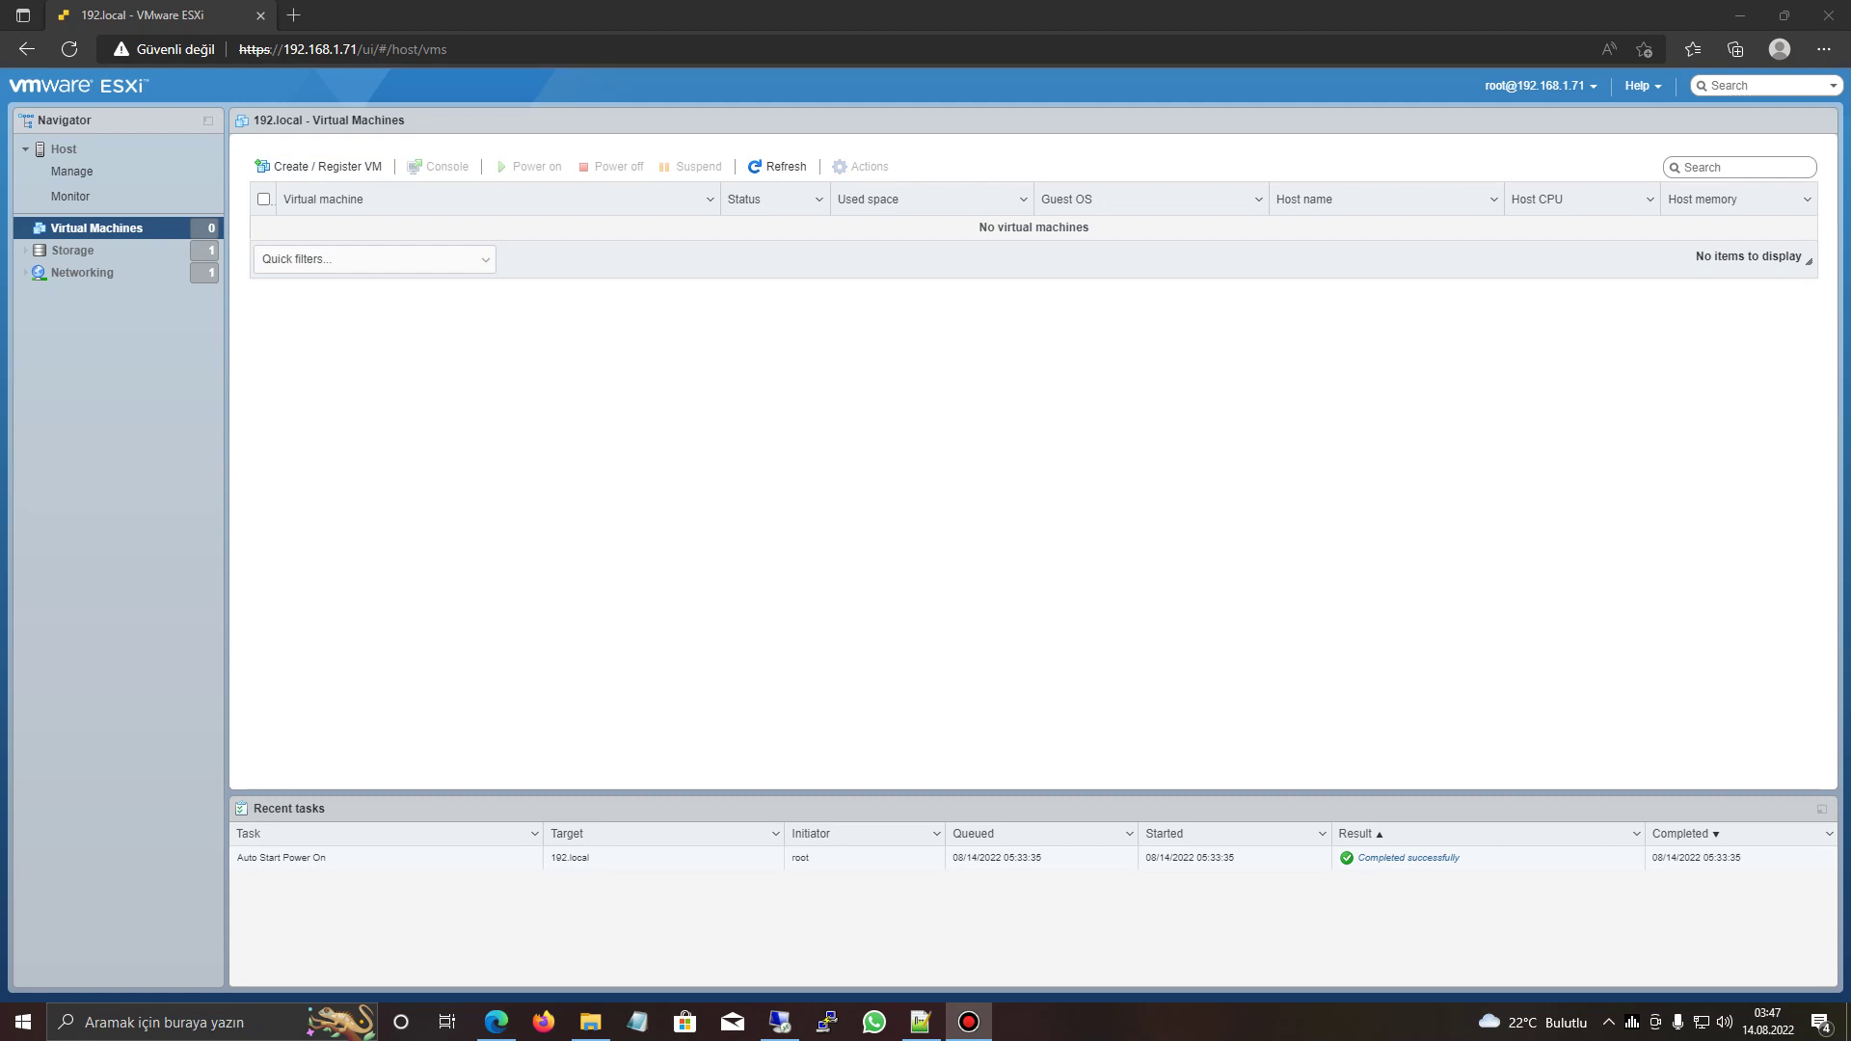
# - Open a new blank Edge tab beside the 192.local ESXi Host Client tab
pyautogui.click(293, 15)
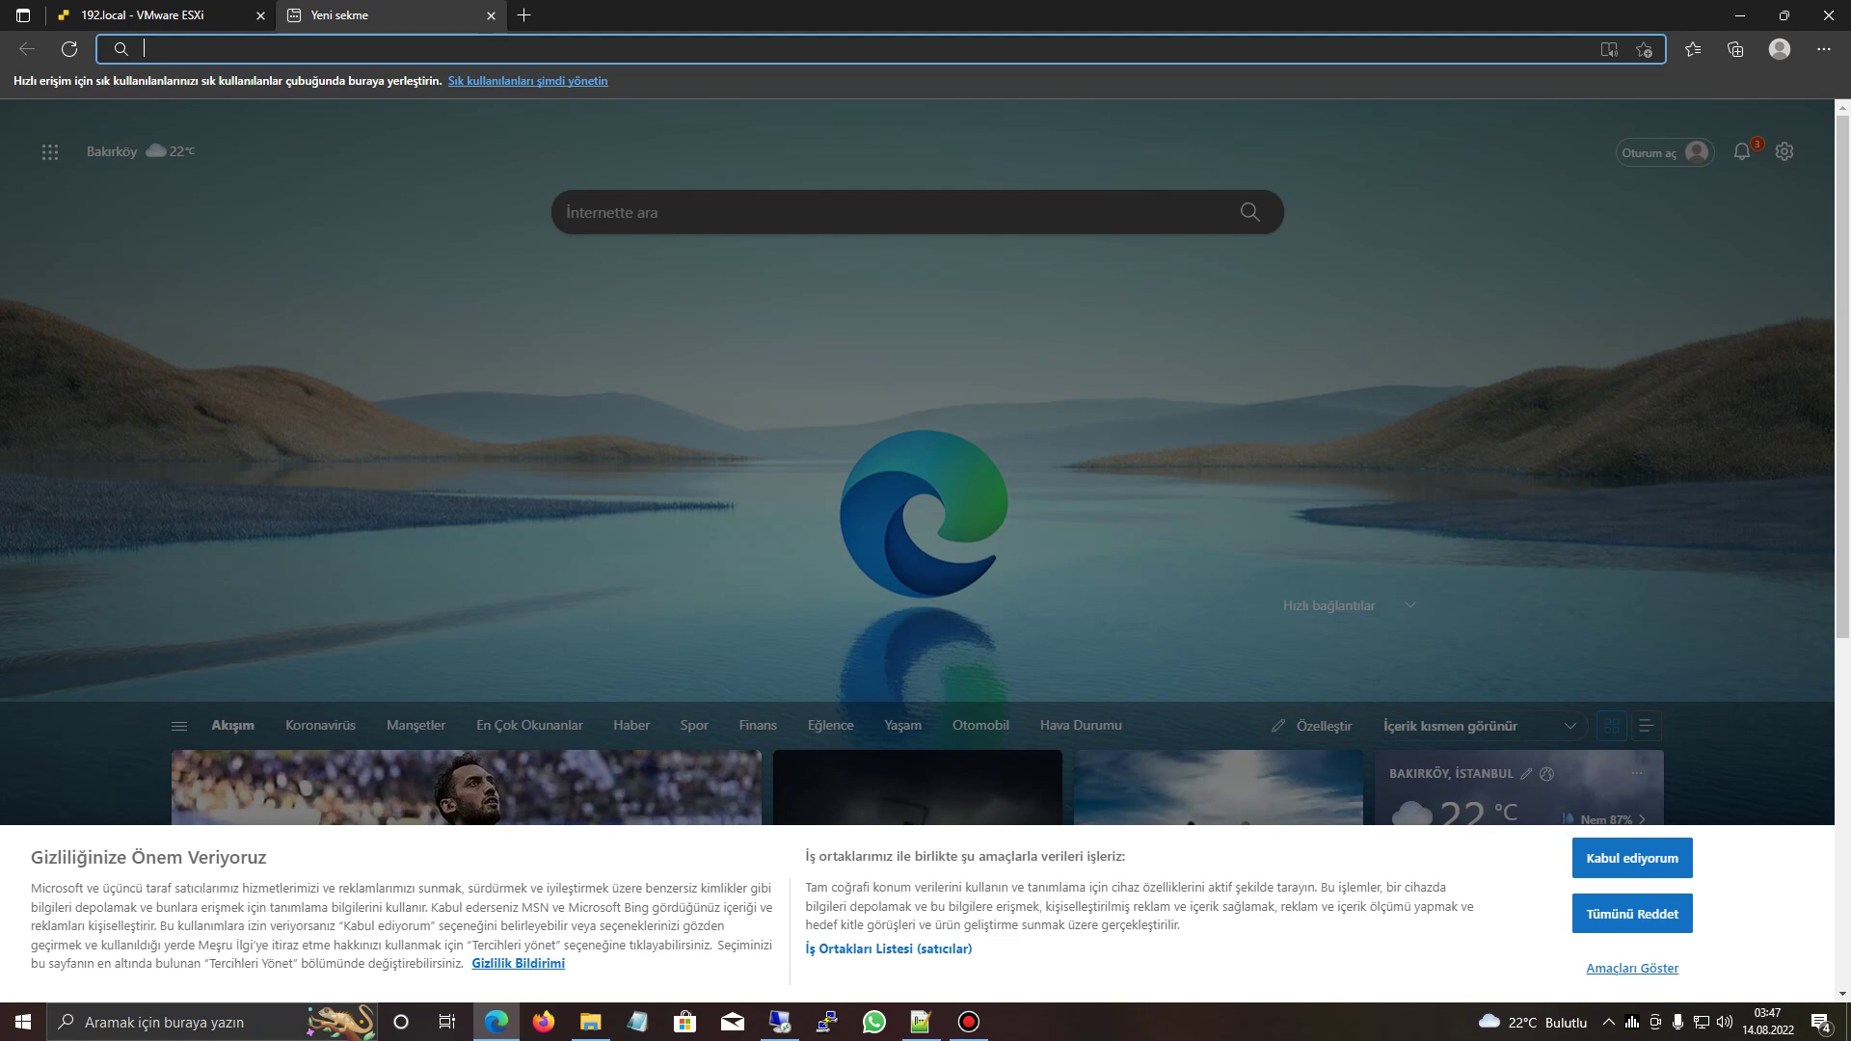
# - Search Google for 'vmware remote console windows download'
pyautogui.write('google')
pyautogui.press('Return')
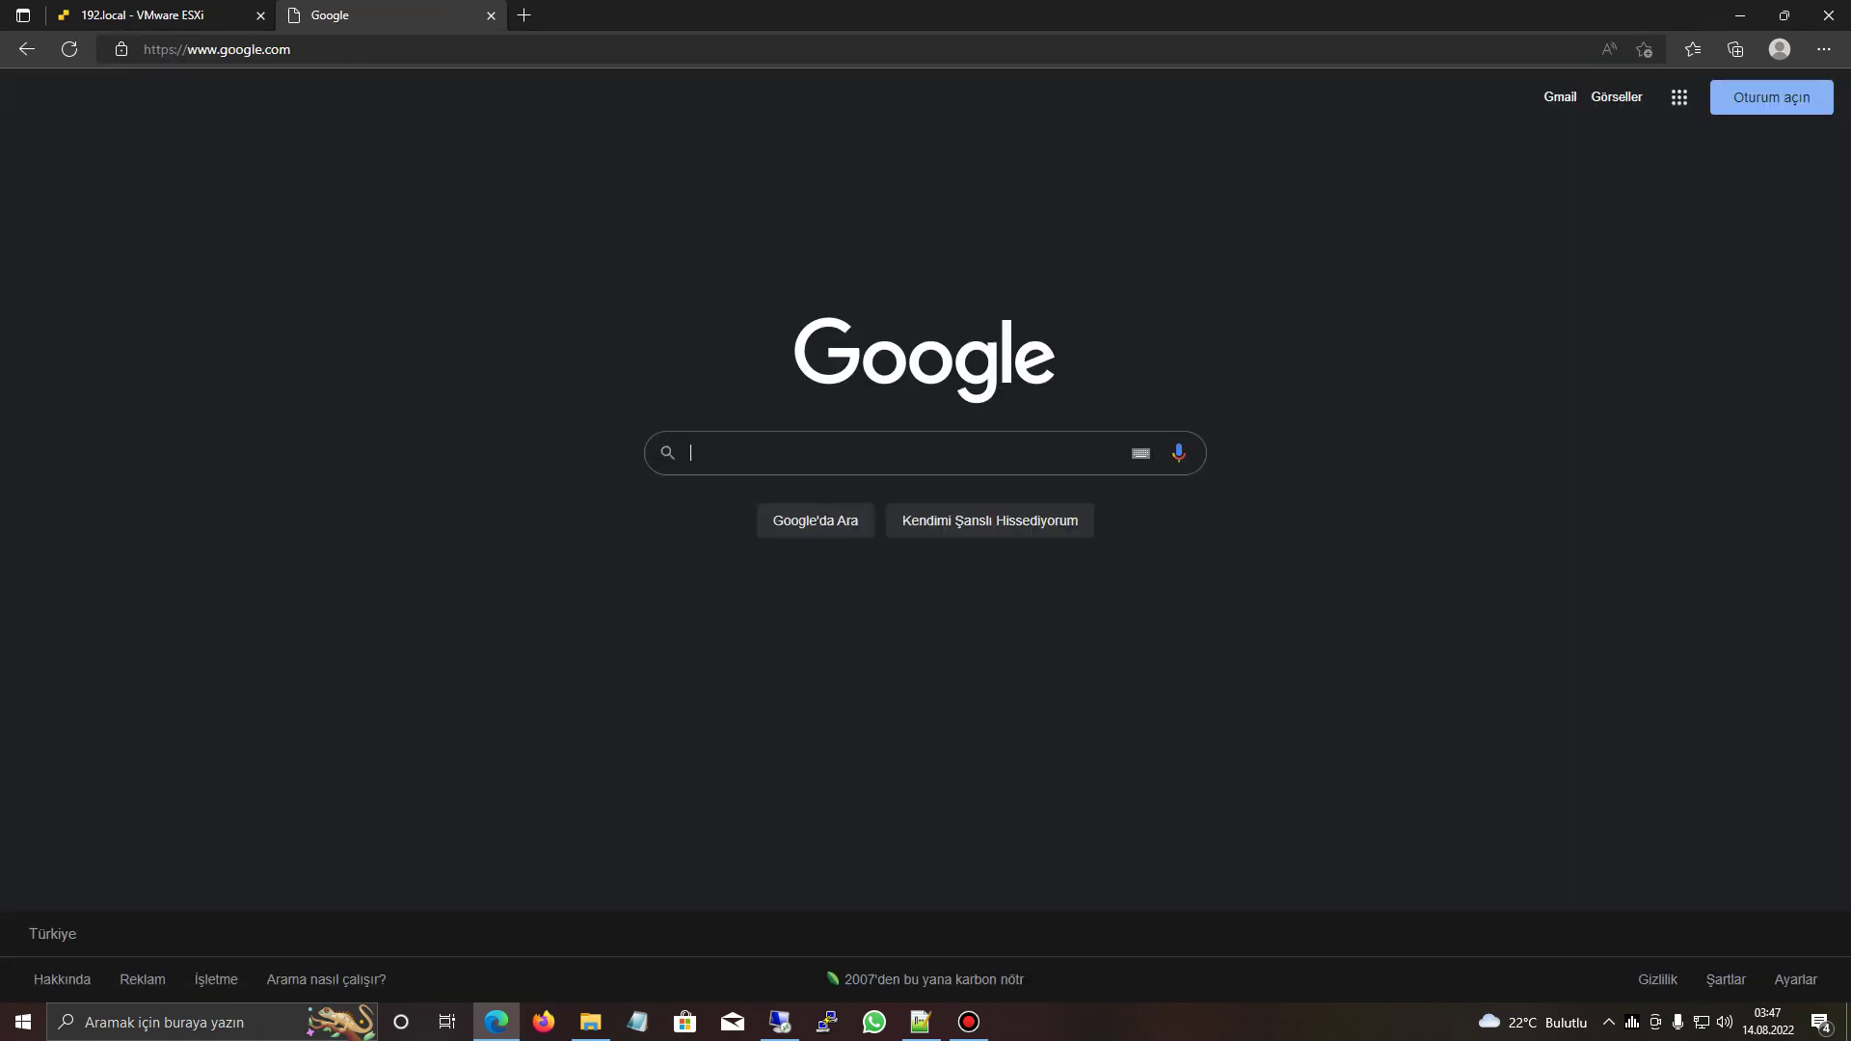
pyautogui.write('vmware remote conso')
pyautogui.press('Down')
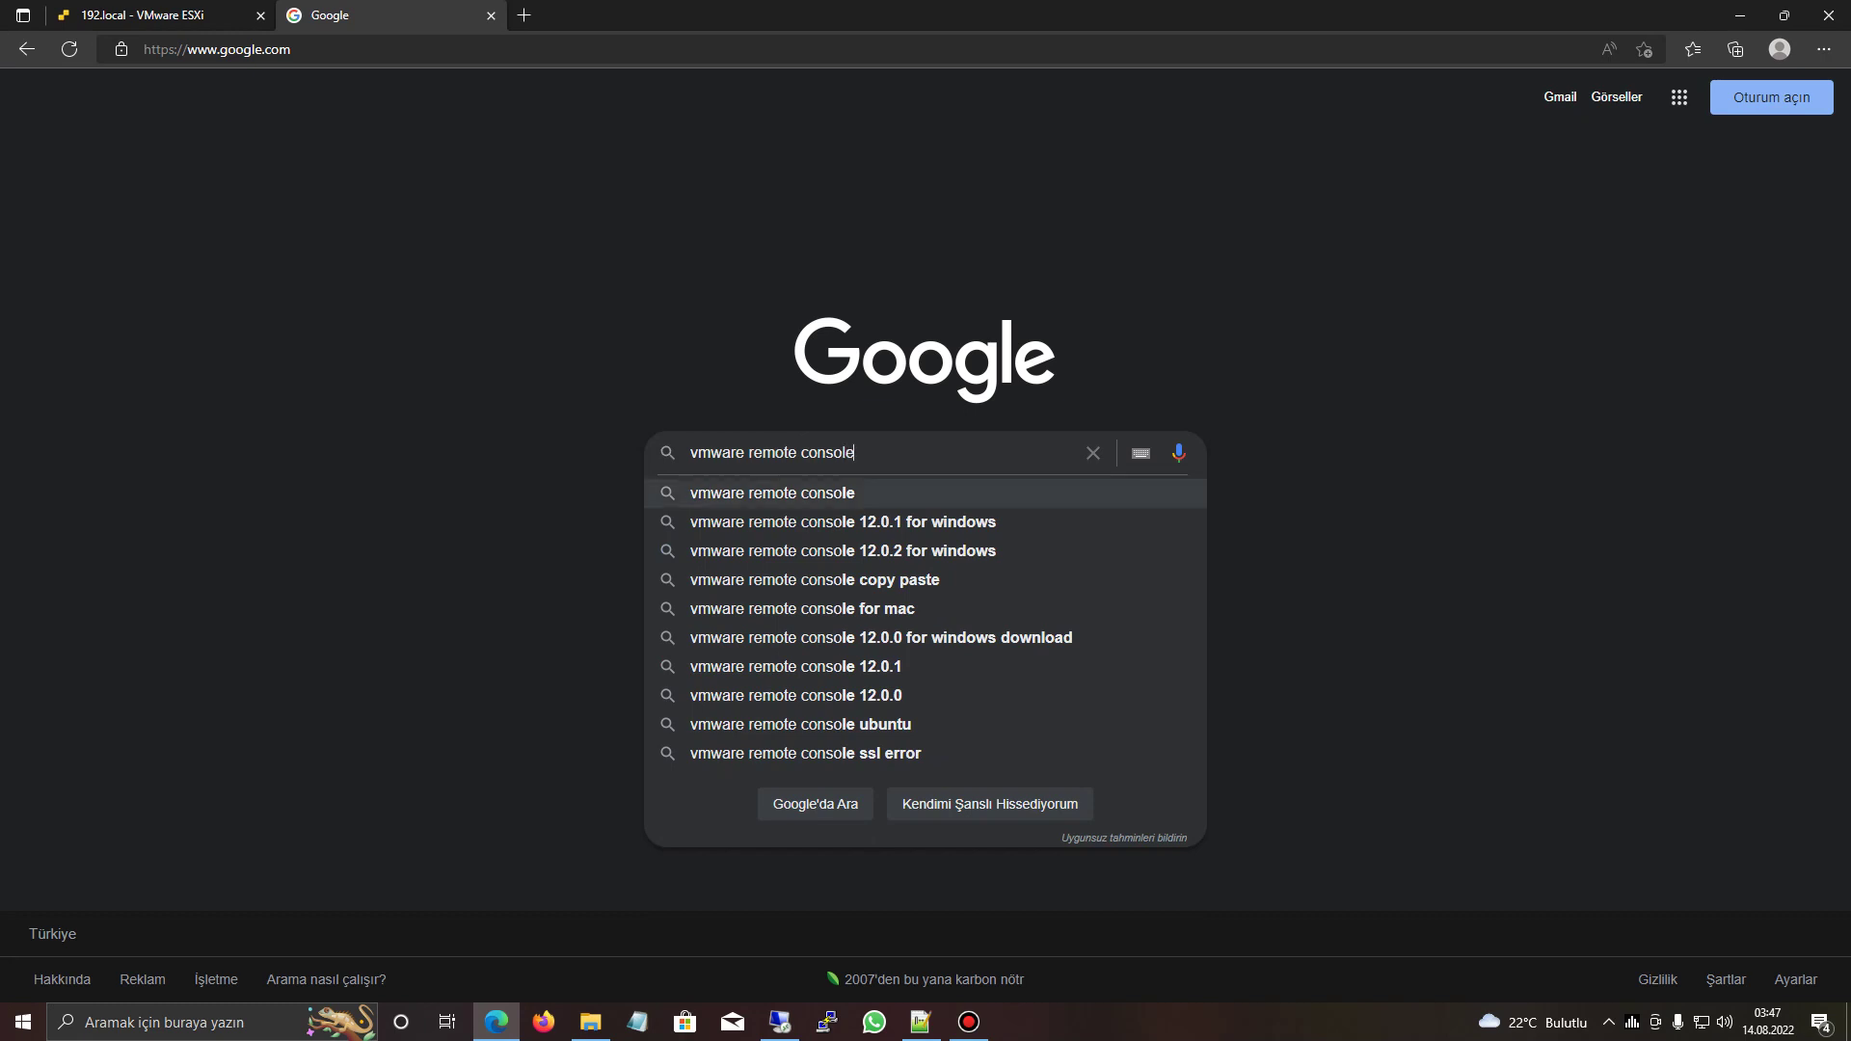
pyautogui.write('windows donload')
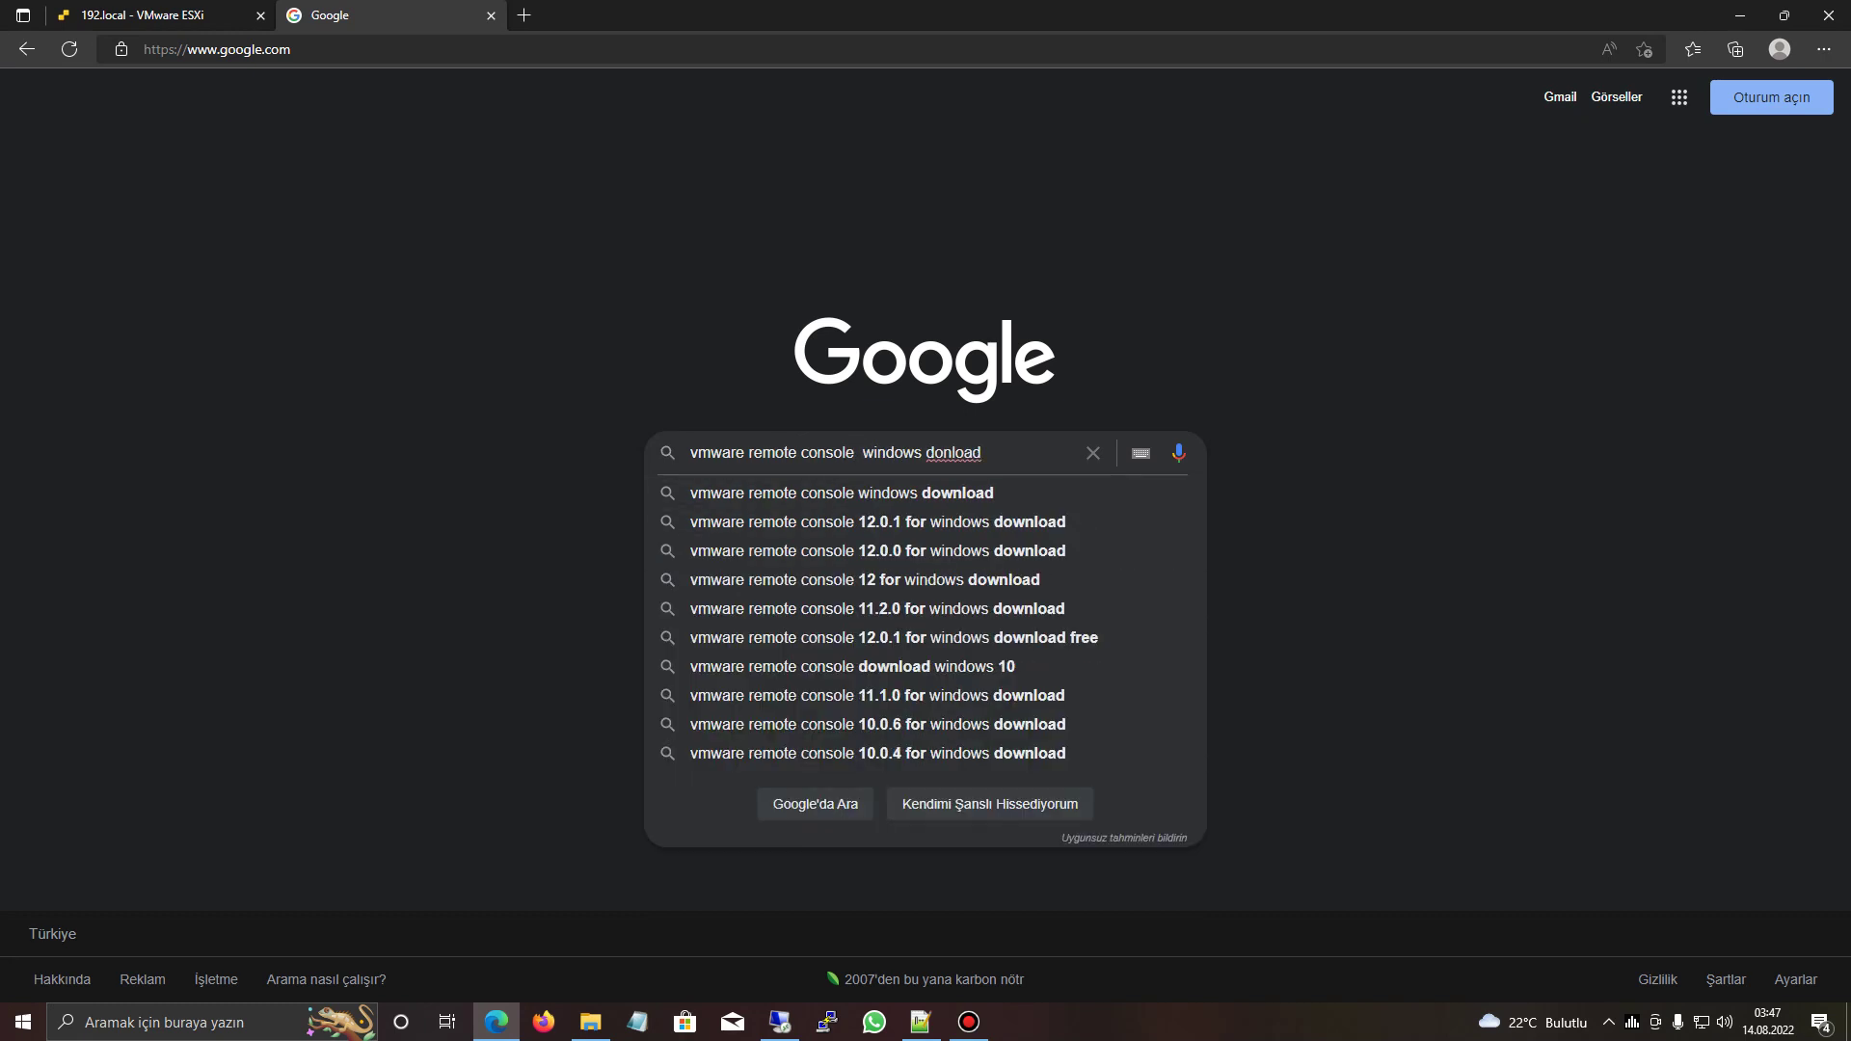
pyautogui.press('Down')
pyautogui.press('Return')
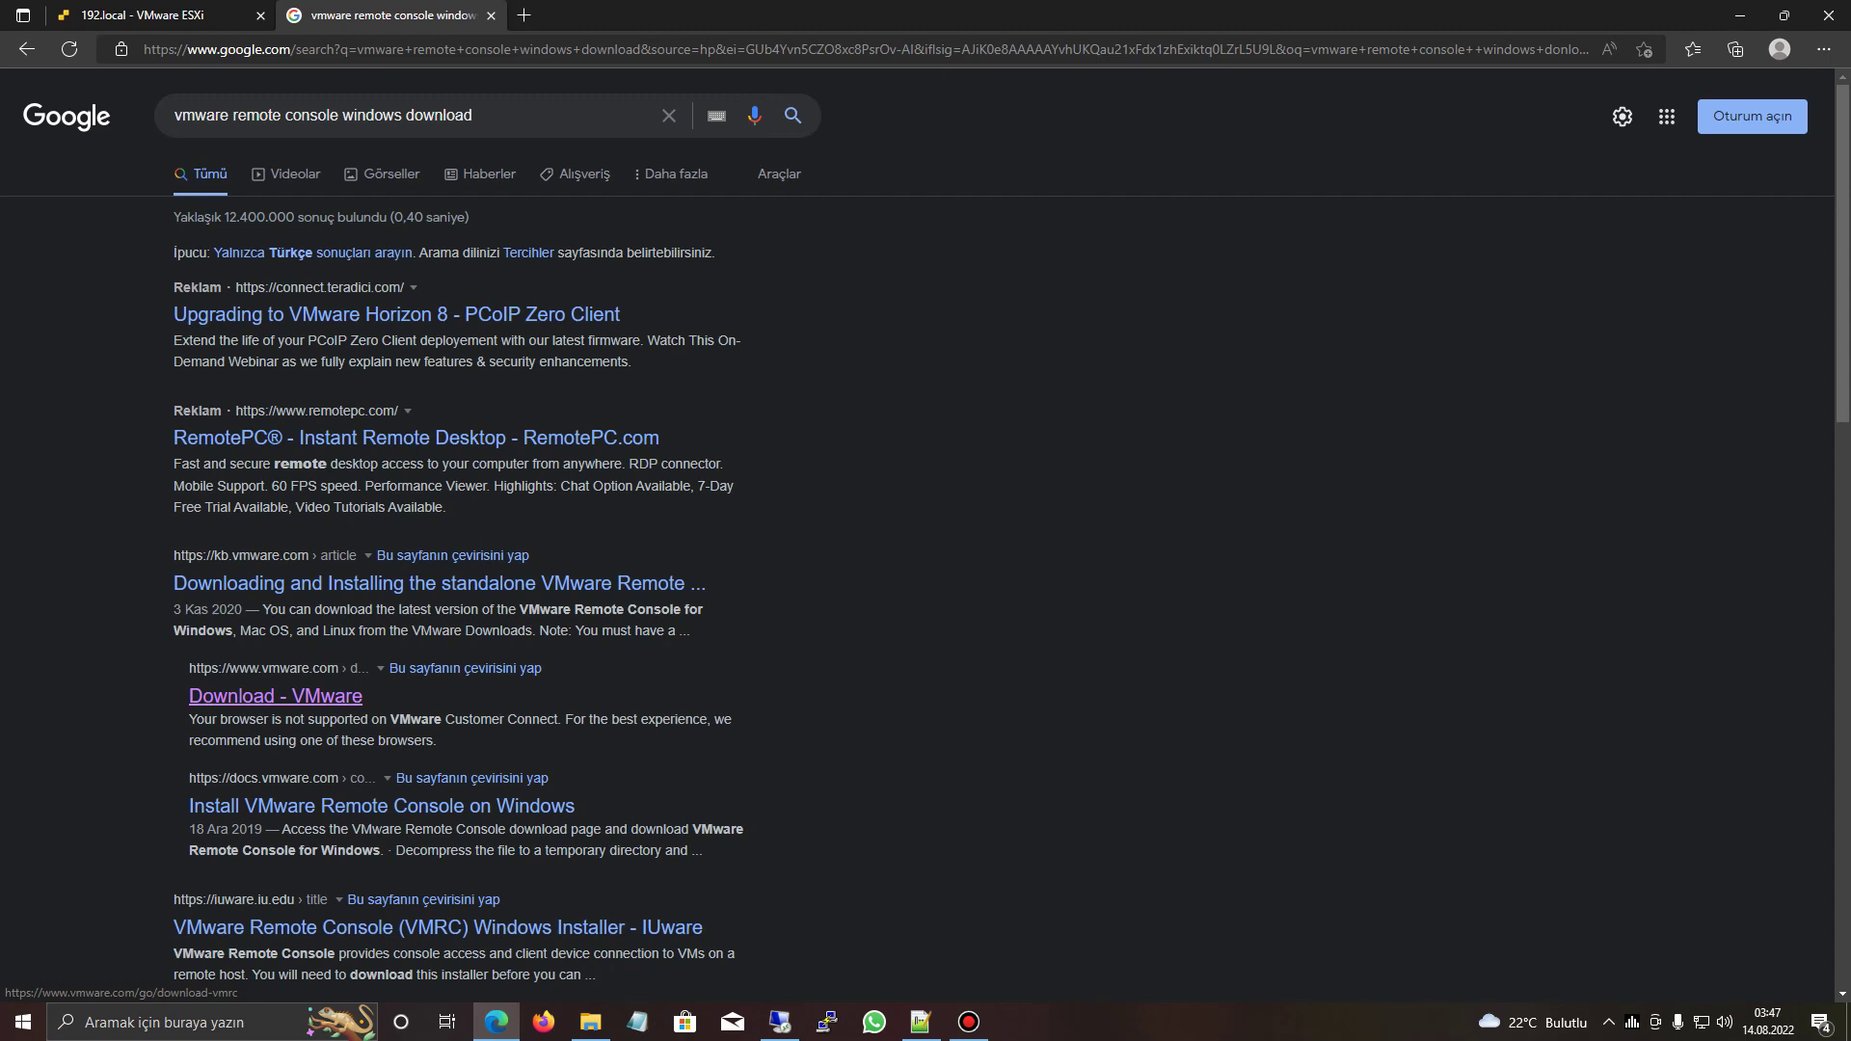
# - Download VMware Remote Console 12.0.2 for Windows and open its zip from the downloads list
pyautogui.click(270, 696)
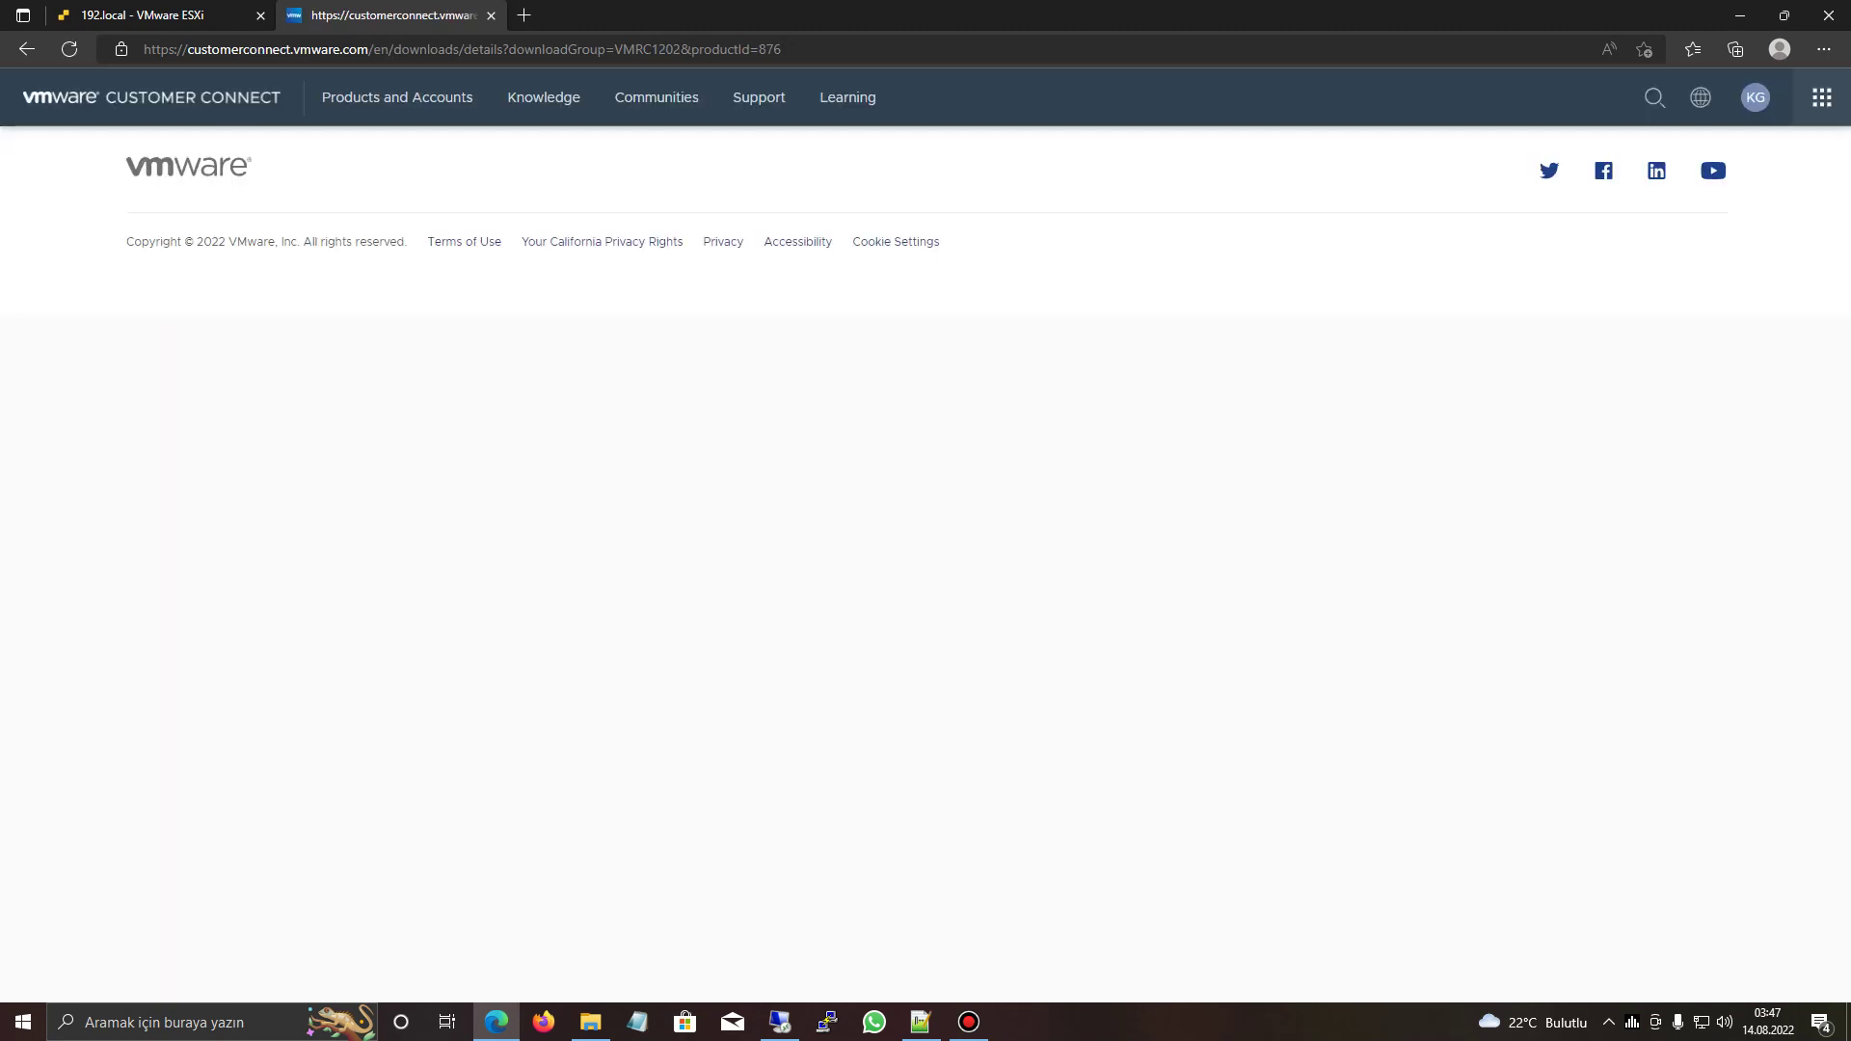
pyautogui.click(1603, 595)
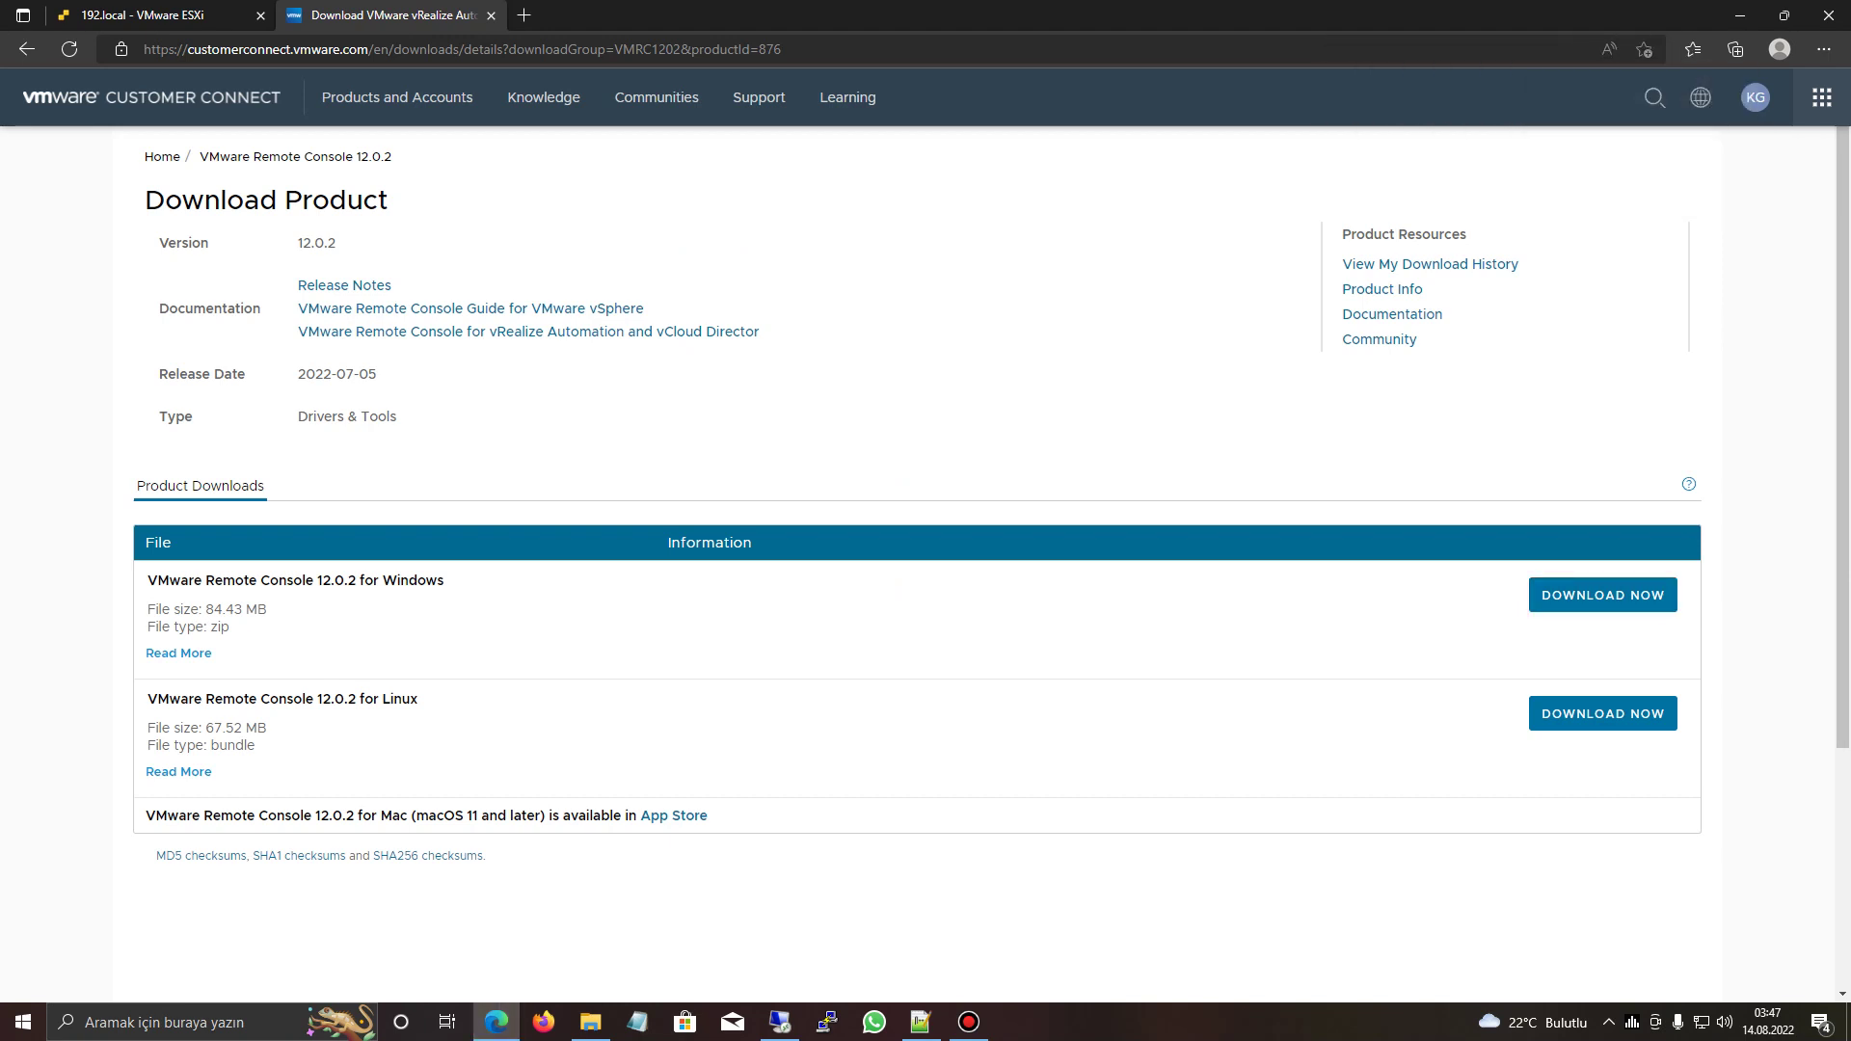
pyautogui.click(1755, 97)
pyautogui.click(1755, 97)
pyautogui.hotkey('alt', 'f')
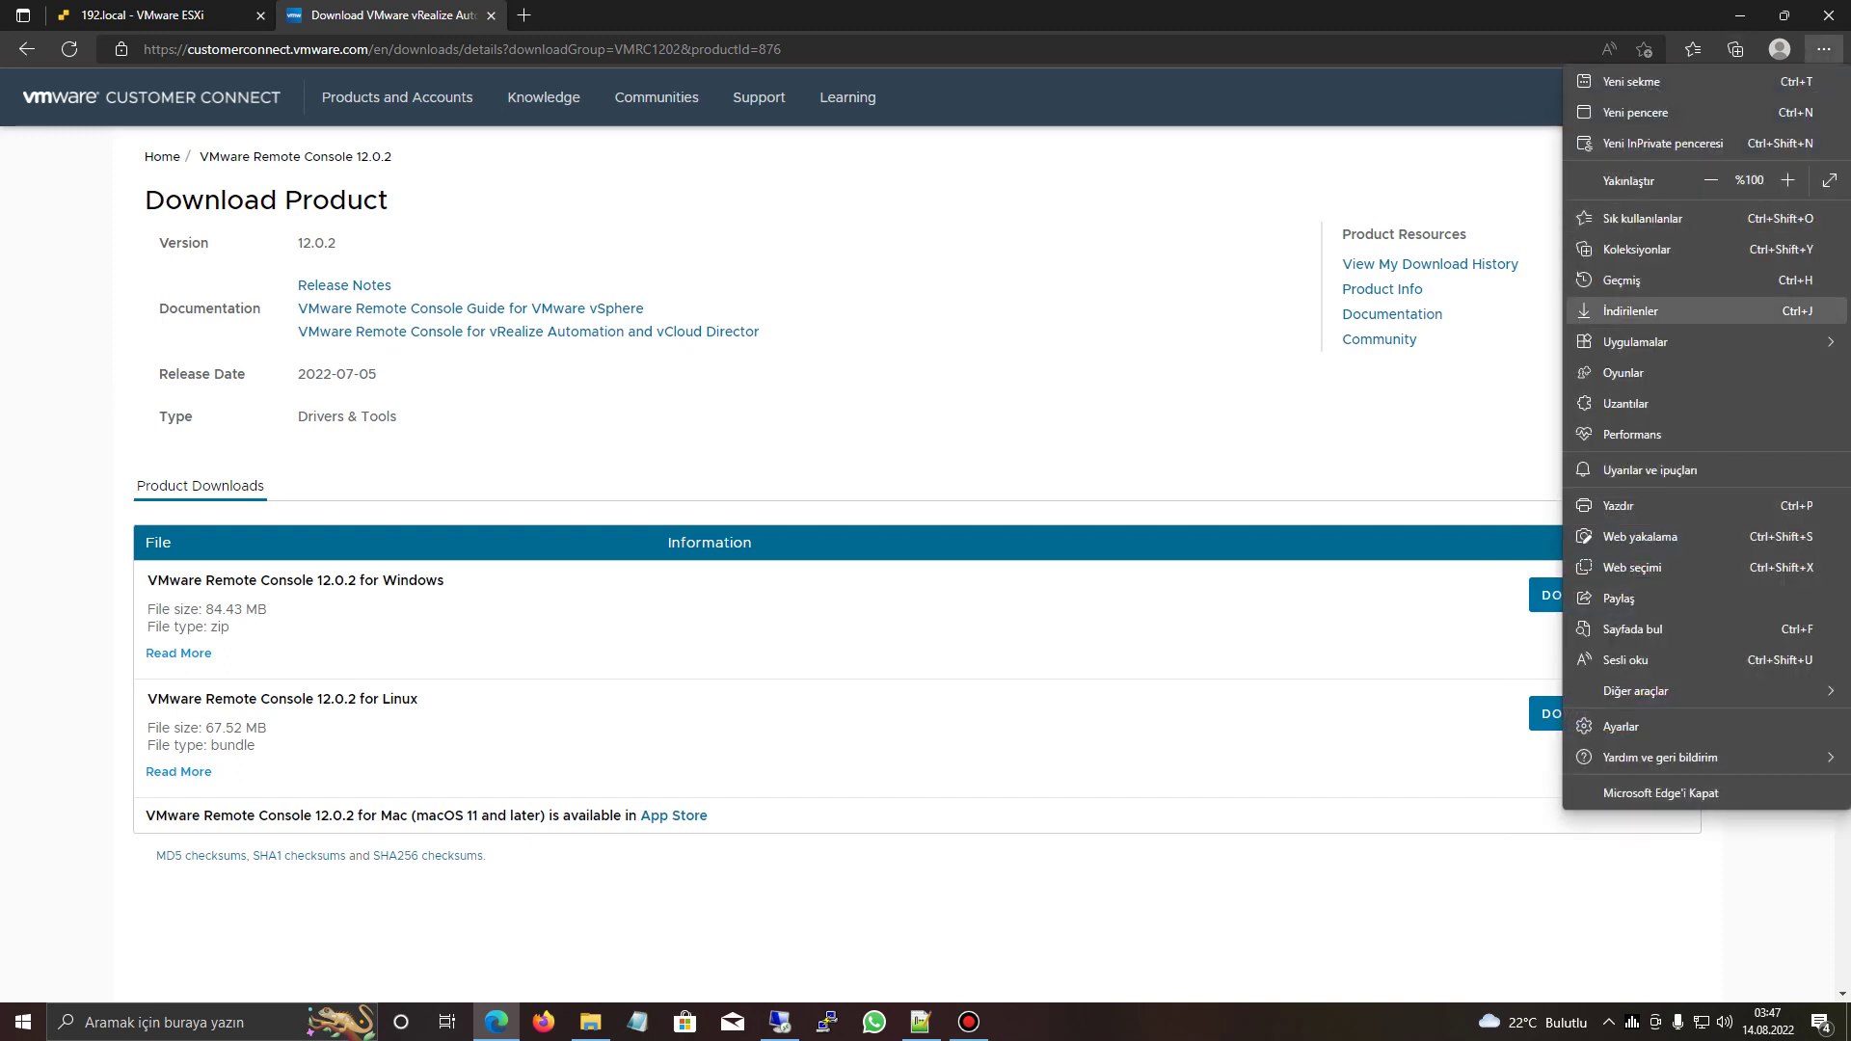
pyautogui.hotkey('ctrl', 'j')
pyautogui.press('Return')
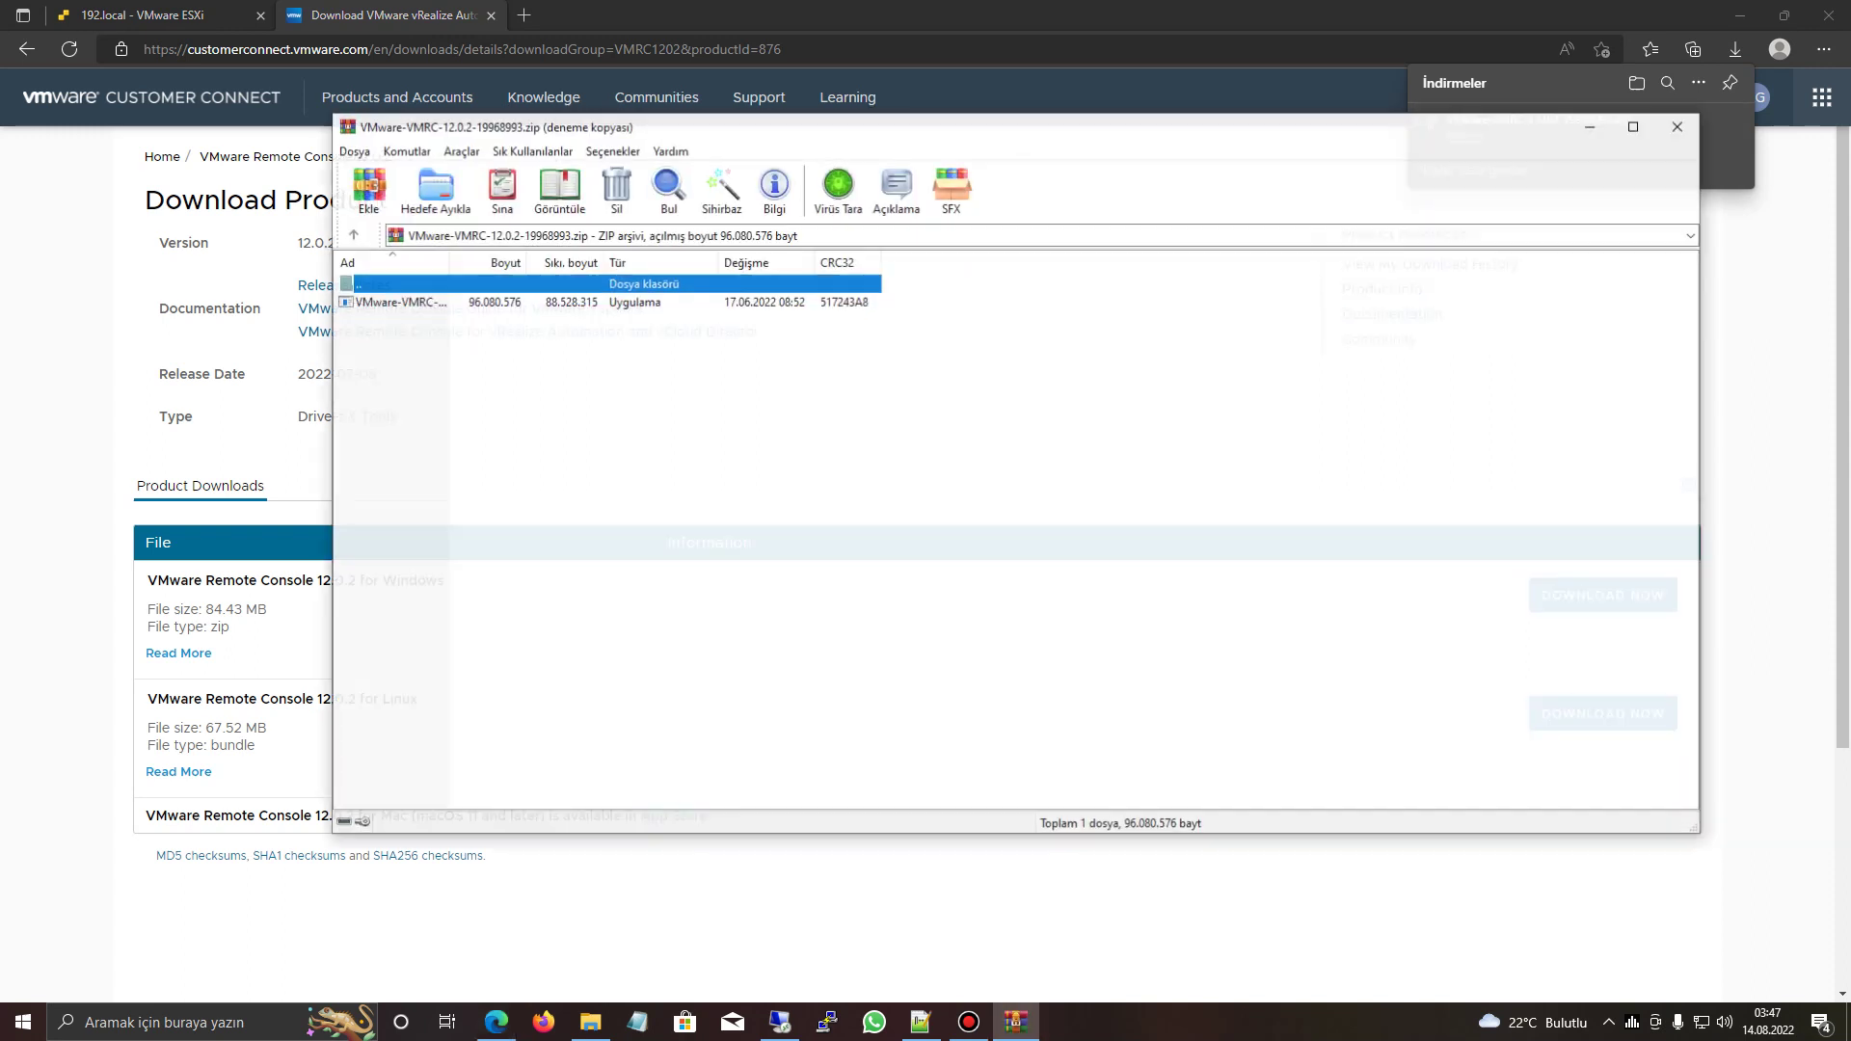
# - Launch the Remote Console installer, accept the license agreement and start the installation
pyautogui.press('Down')
pyautogui.press('Return')
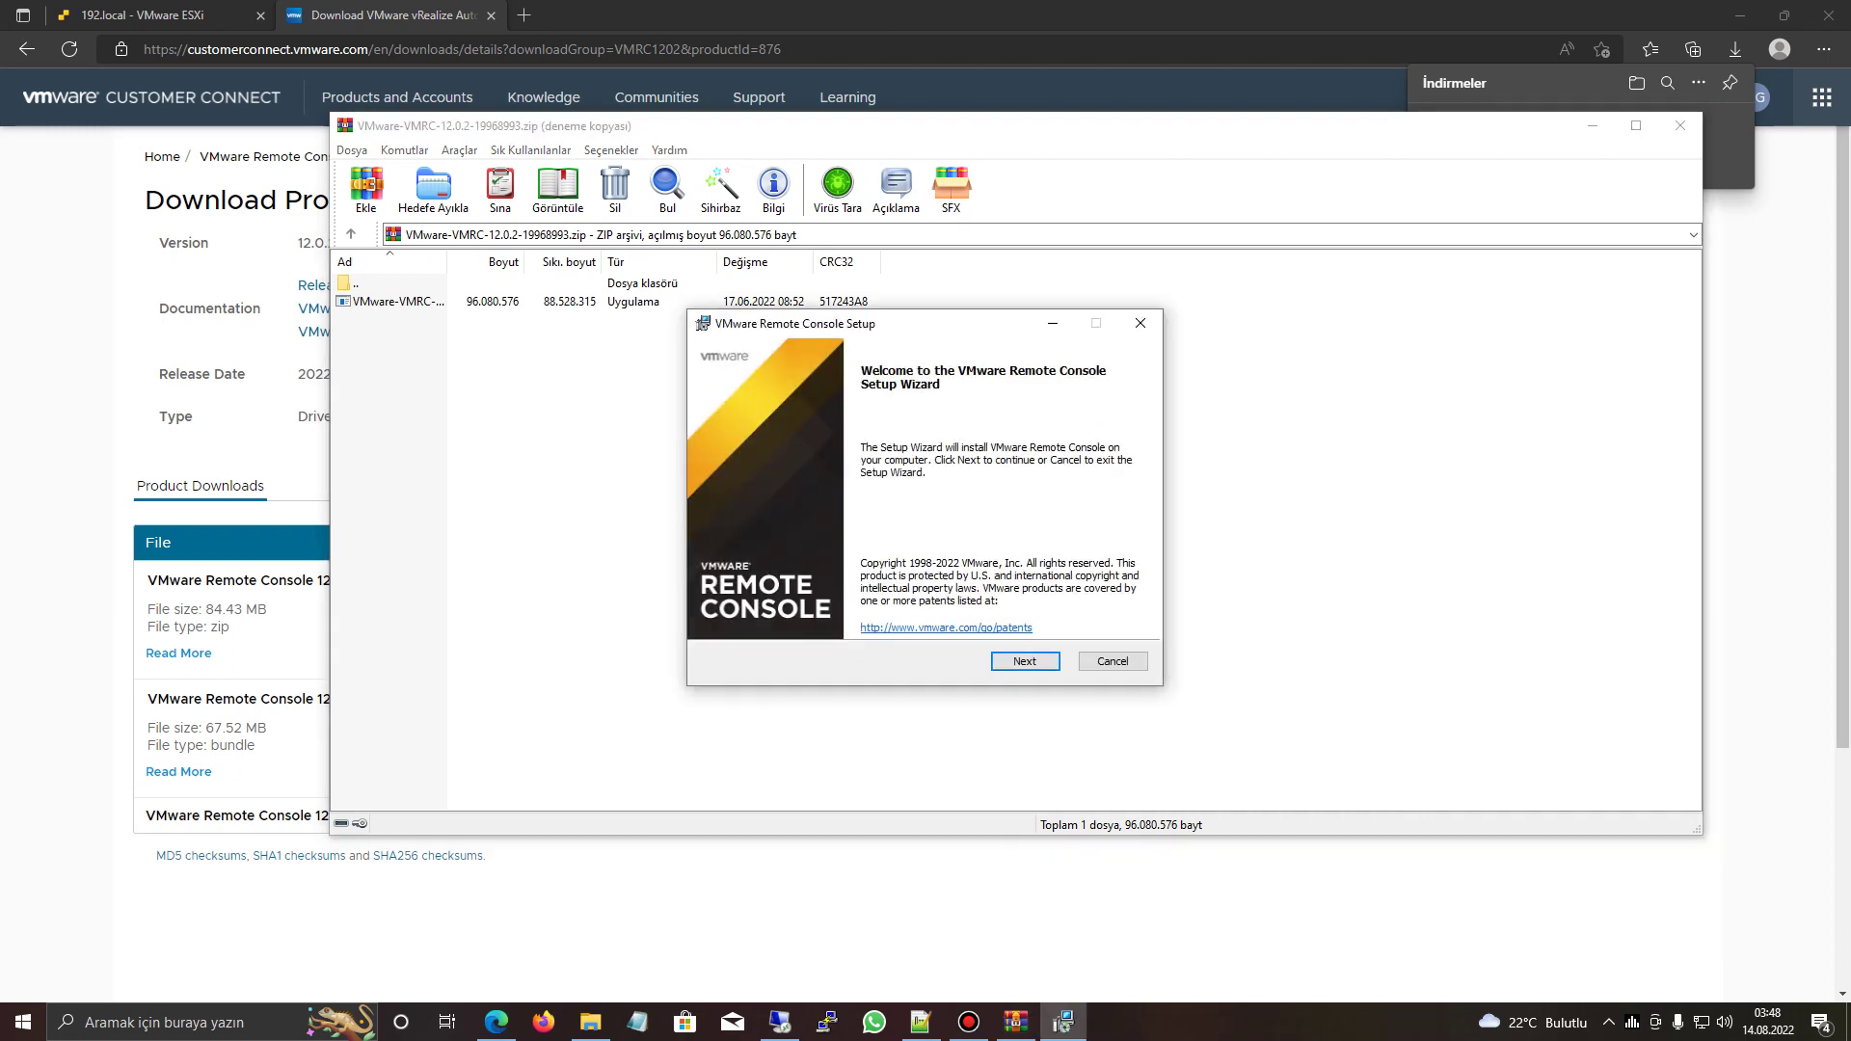
pyautogui.click(1025, 660)
pyautogui.hotkey('alt', 'a')
pyautogui.press('Return')
pyautogui.press('Return')
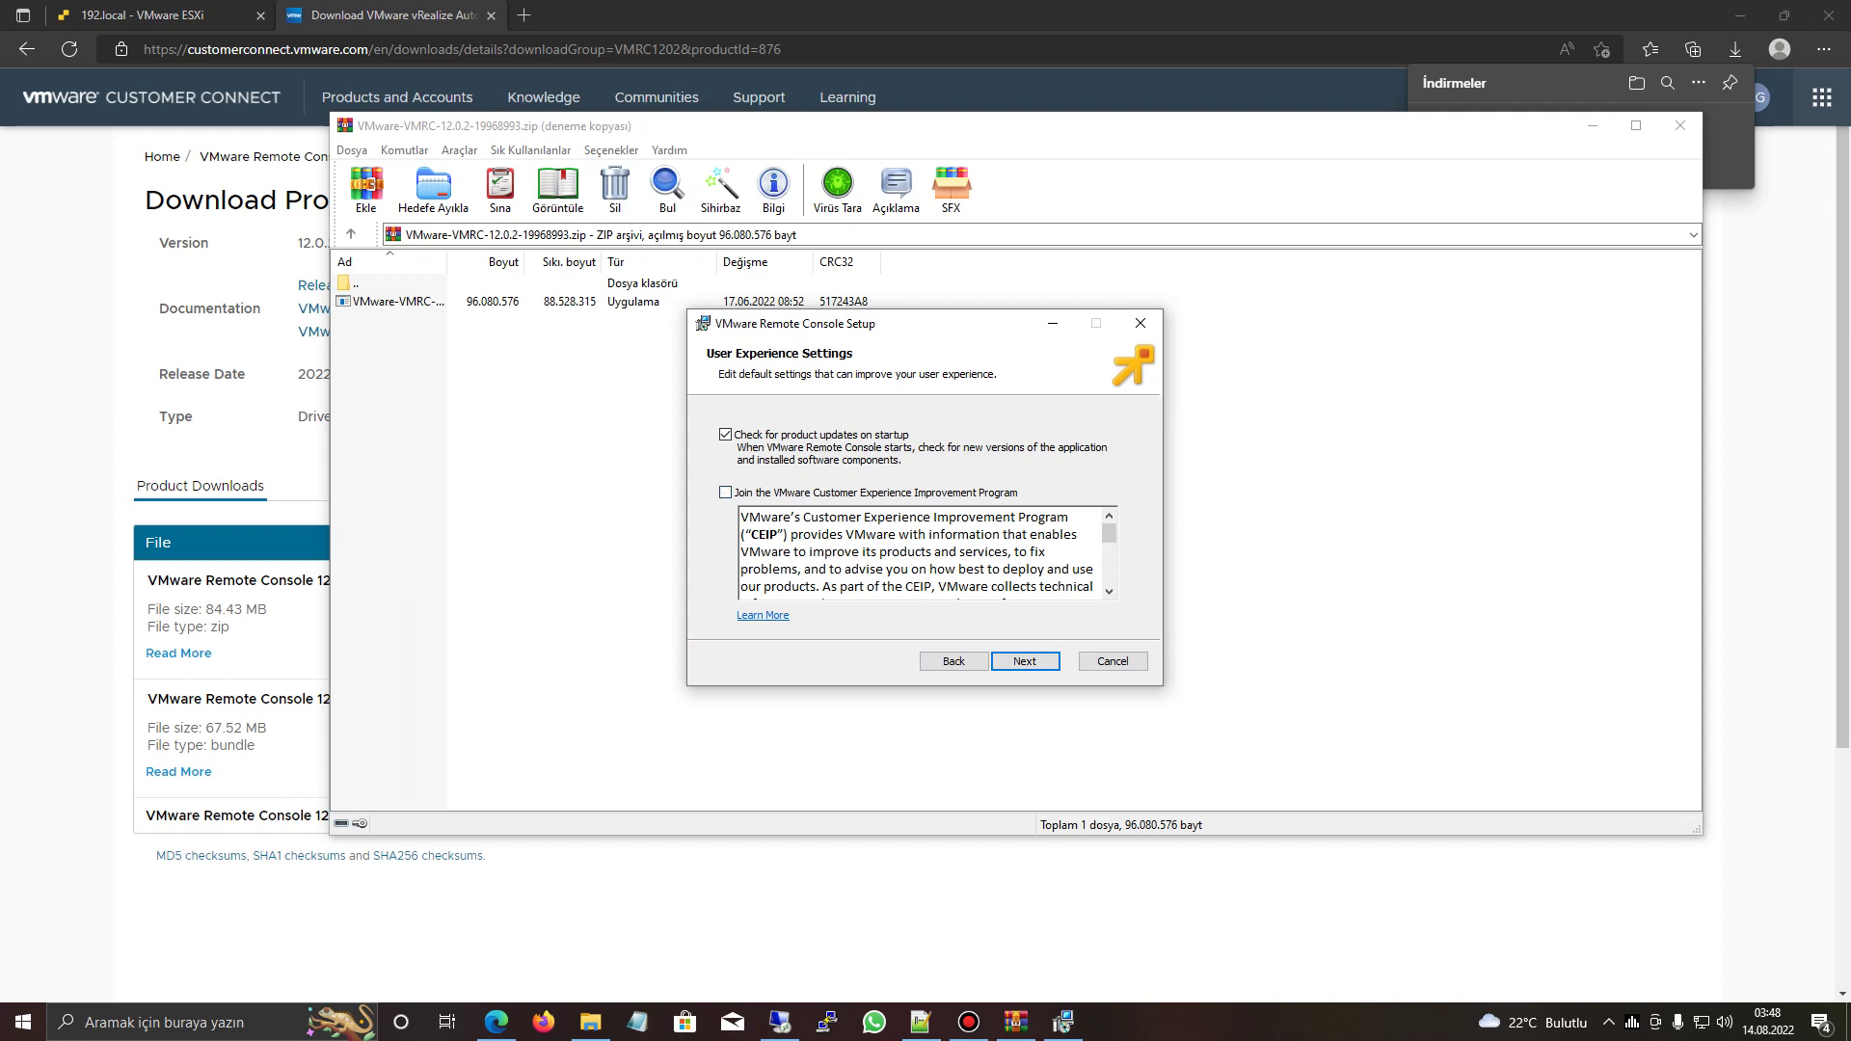
pyautogui.press('Return')
pyautogui.press('Return')
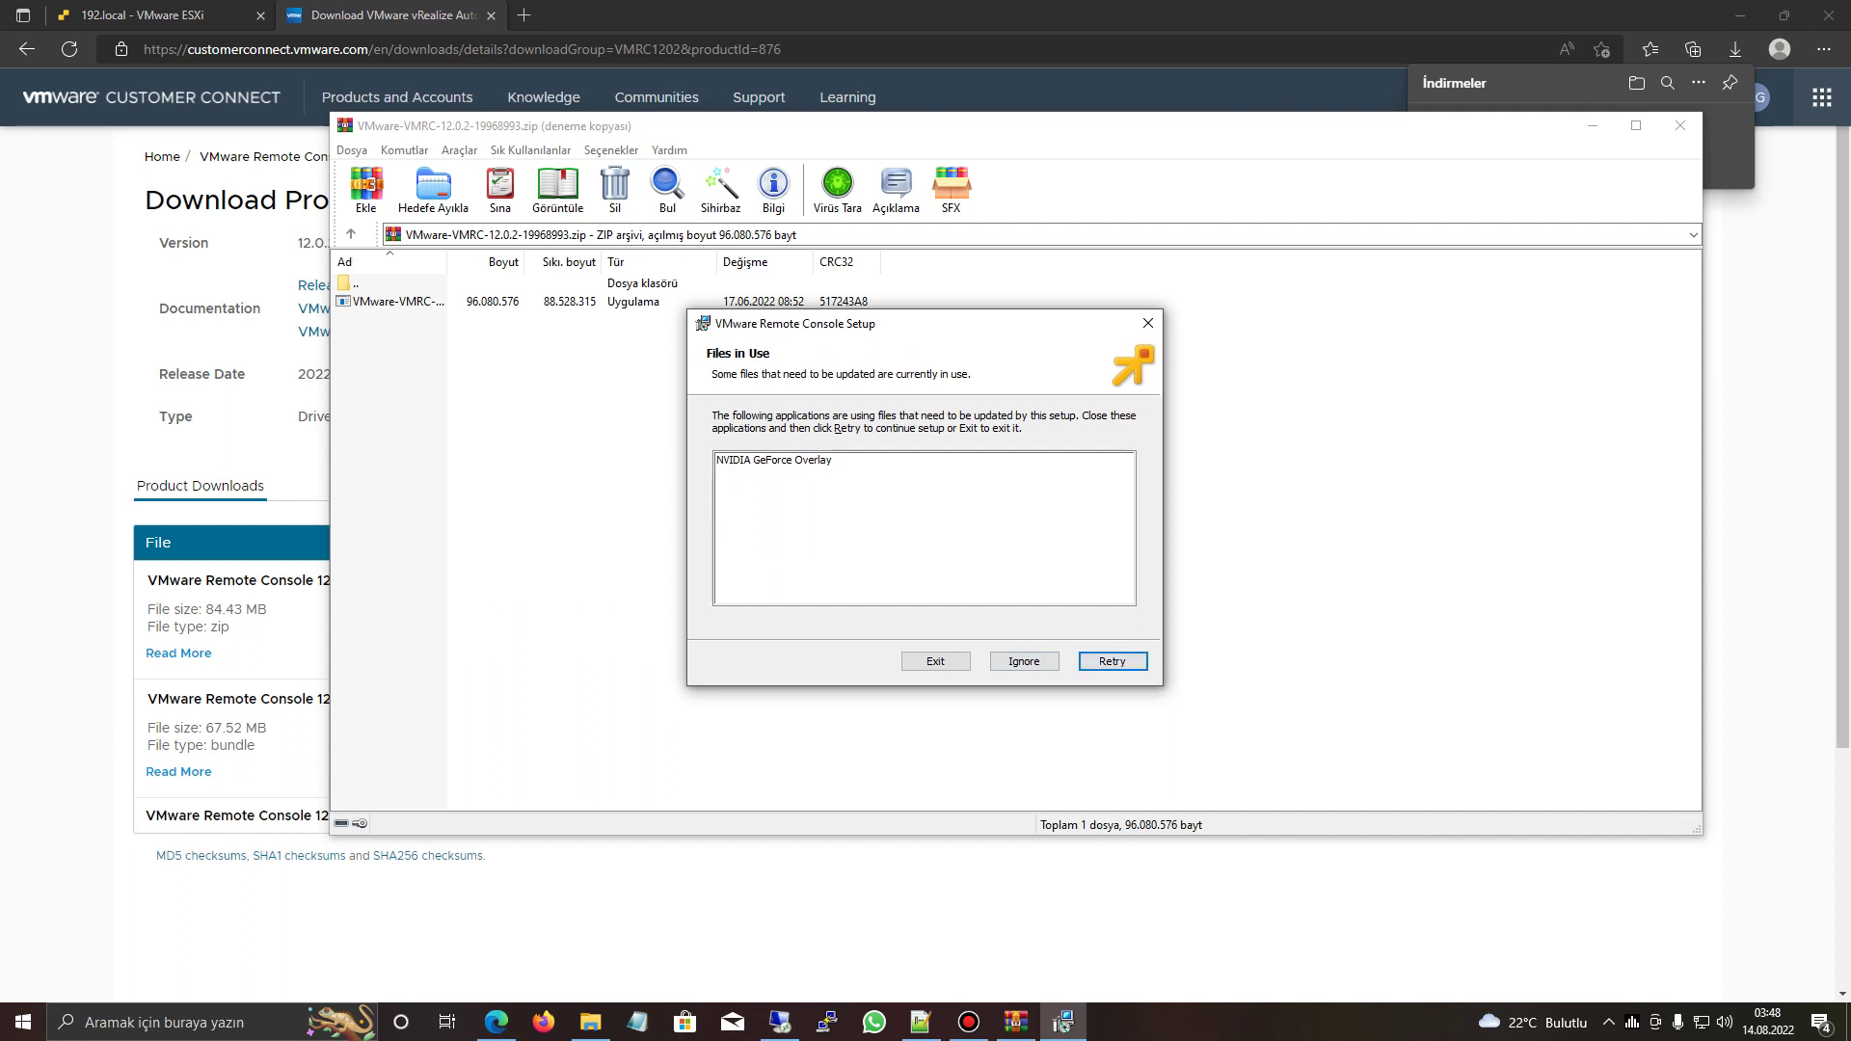
# - Ignore the NVIDIA GeForce Overlay files-in-use warning so installation continues
pyautogui.click(773, 460)
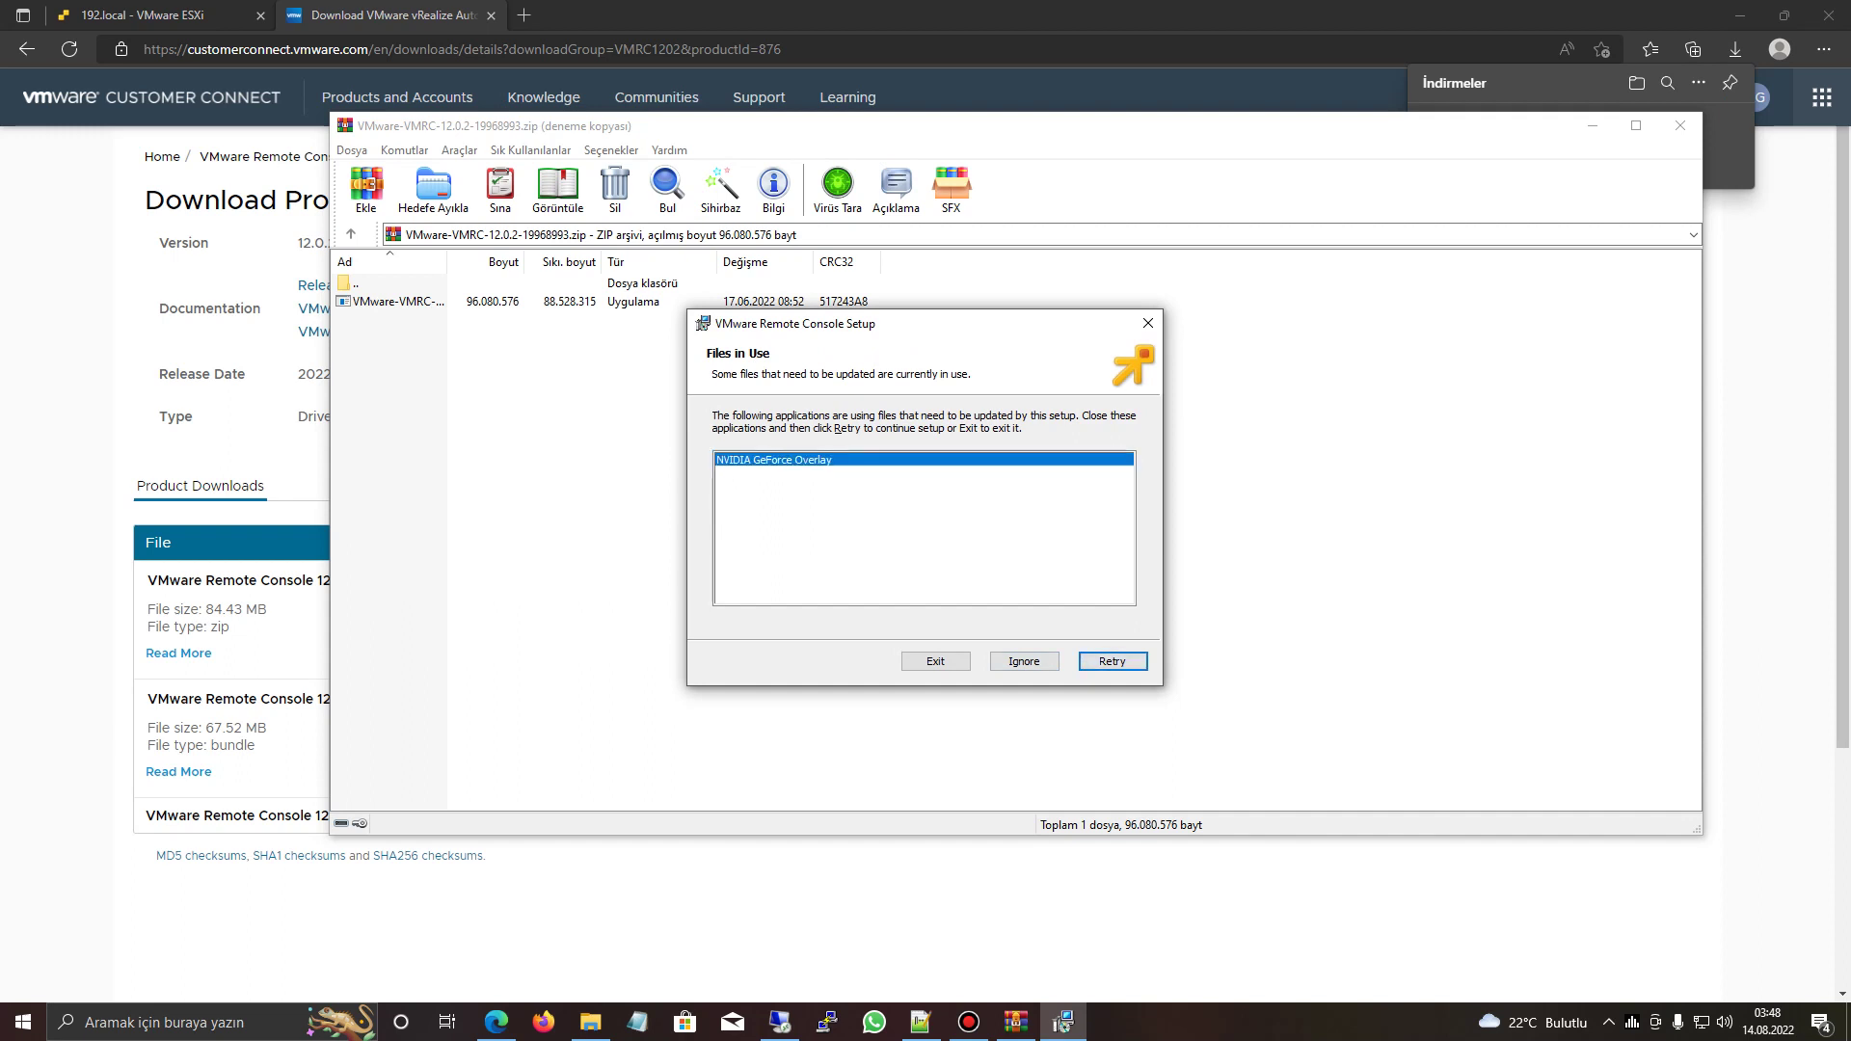
pyautogui.click(1608, 1022)
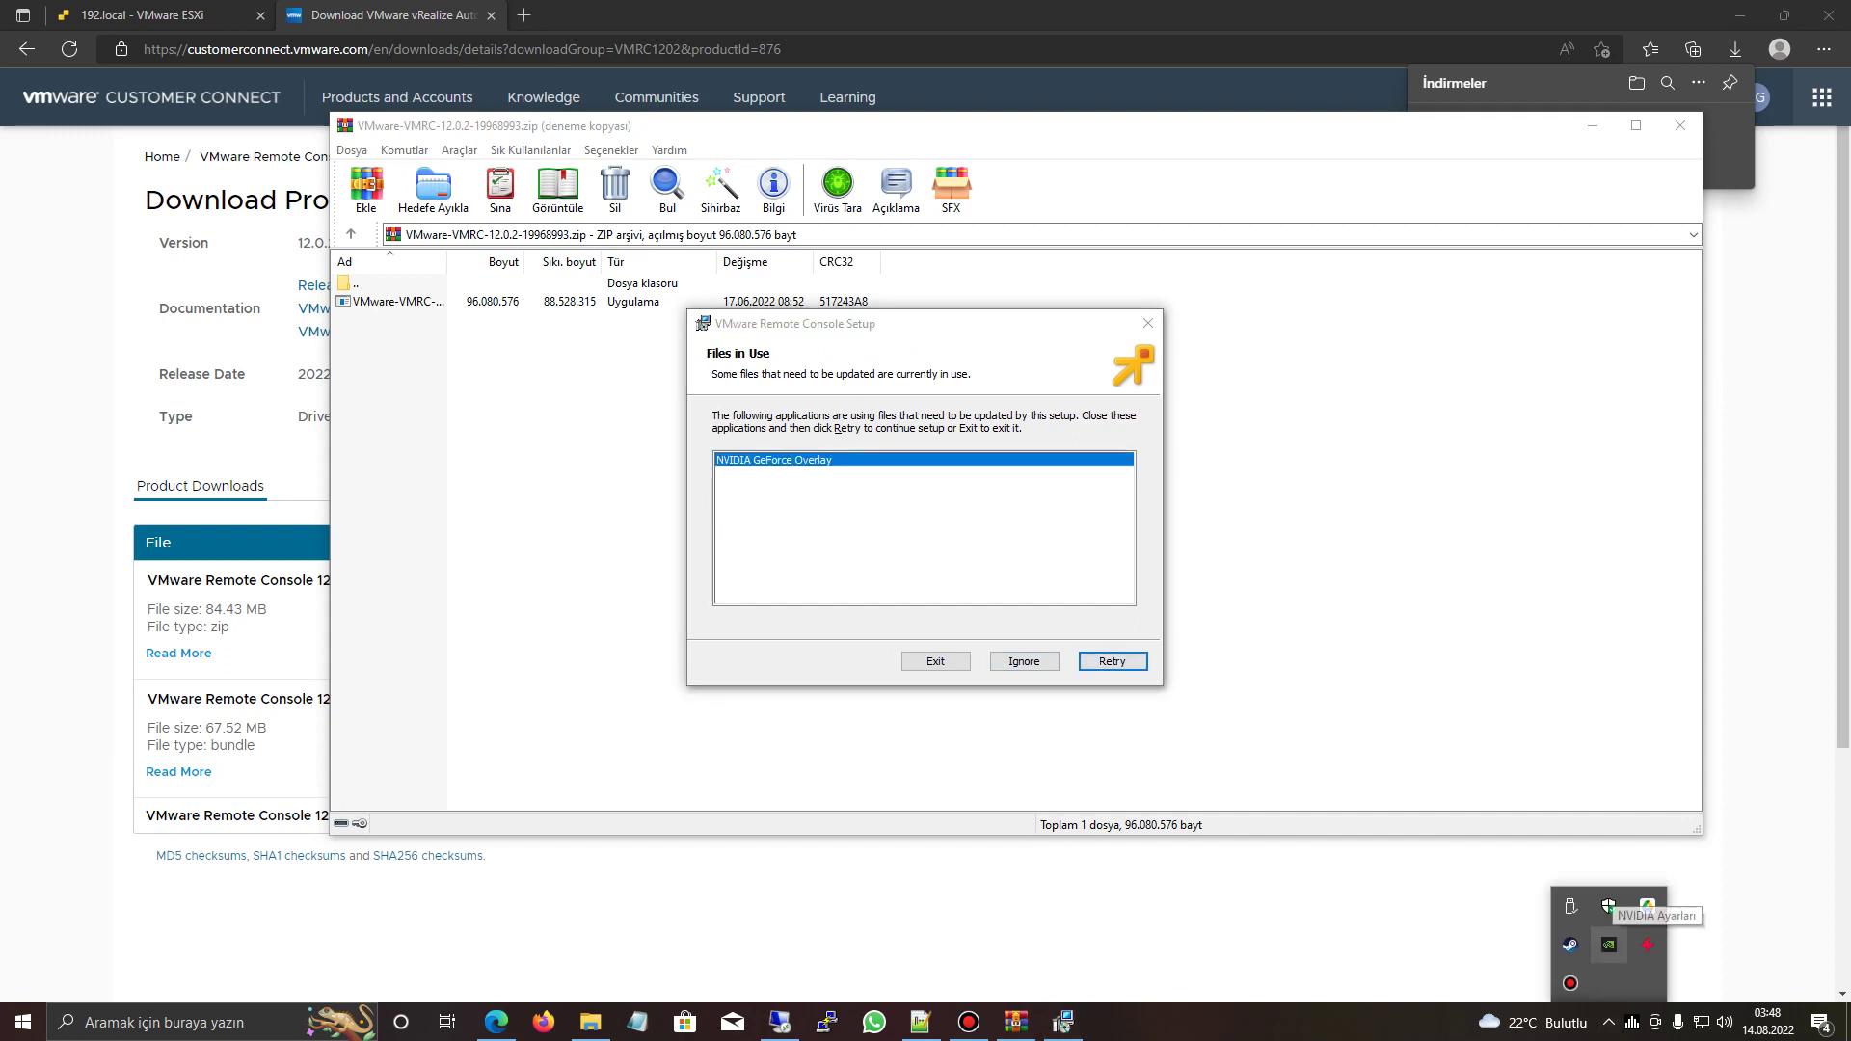
pyautogui.click(1609, 945)
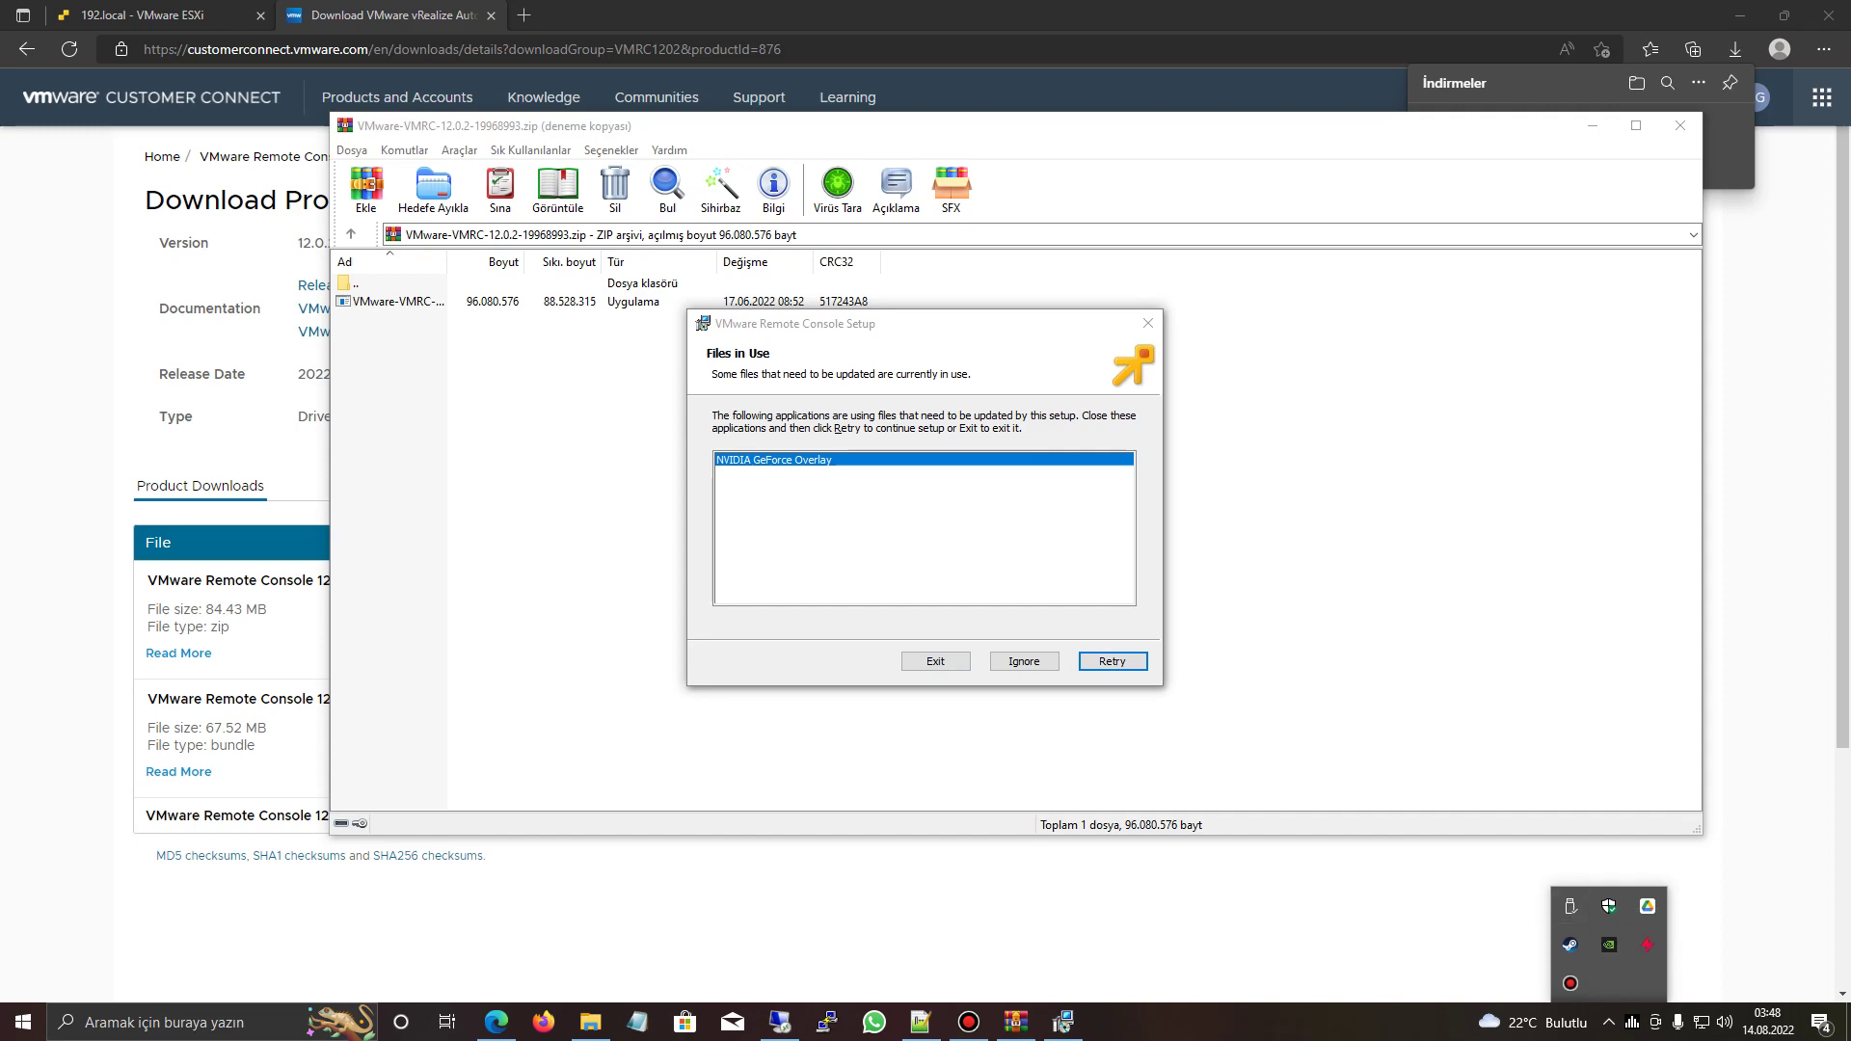
pyautogui.moveTo(386, 38); pyautogui.dragTo(410, 521)
pyautogui.click(1063, 1022)
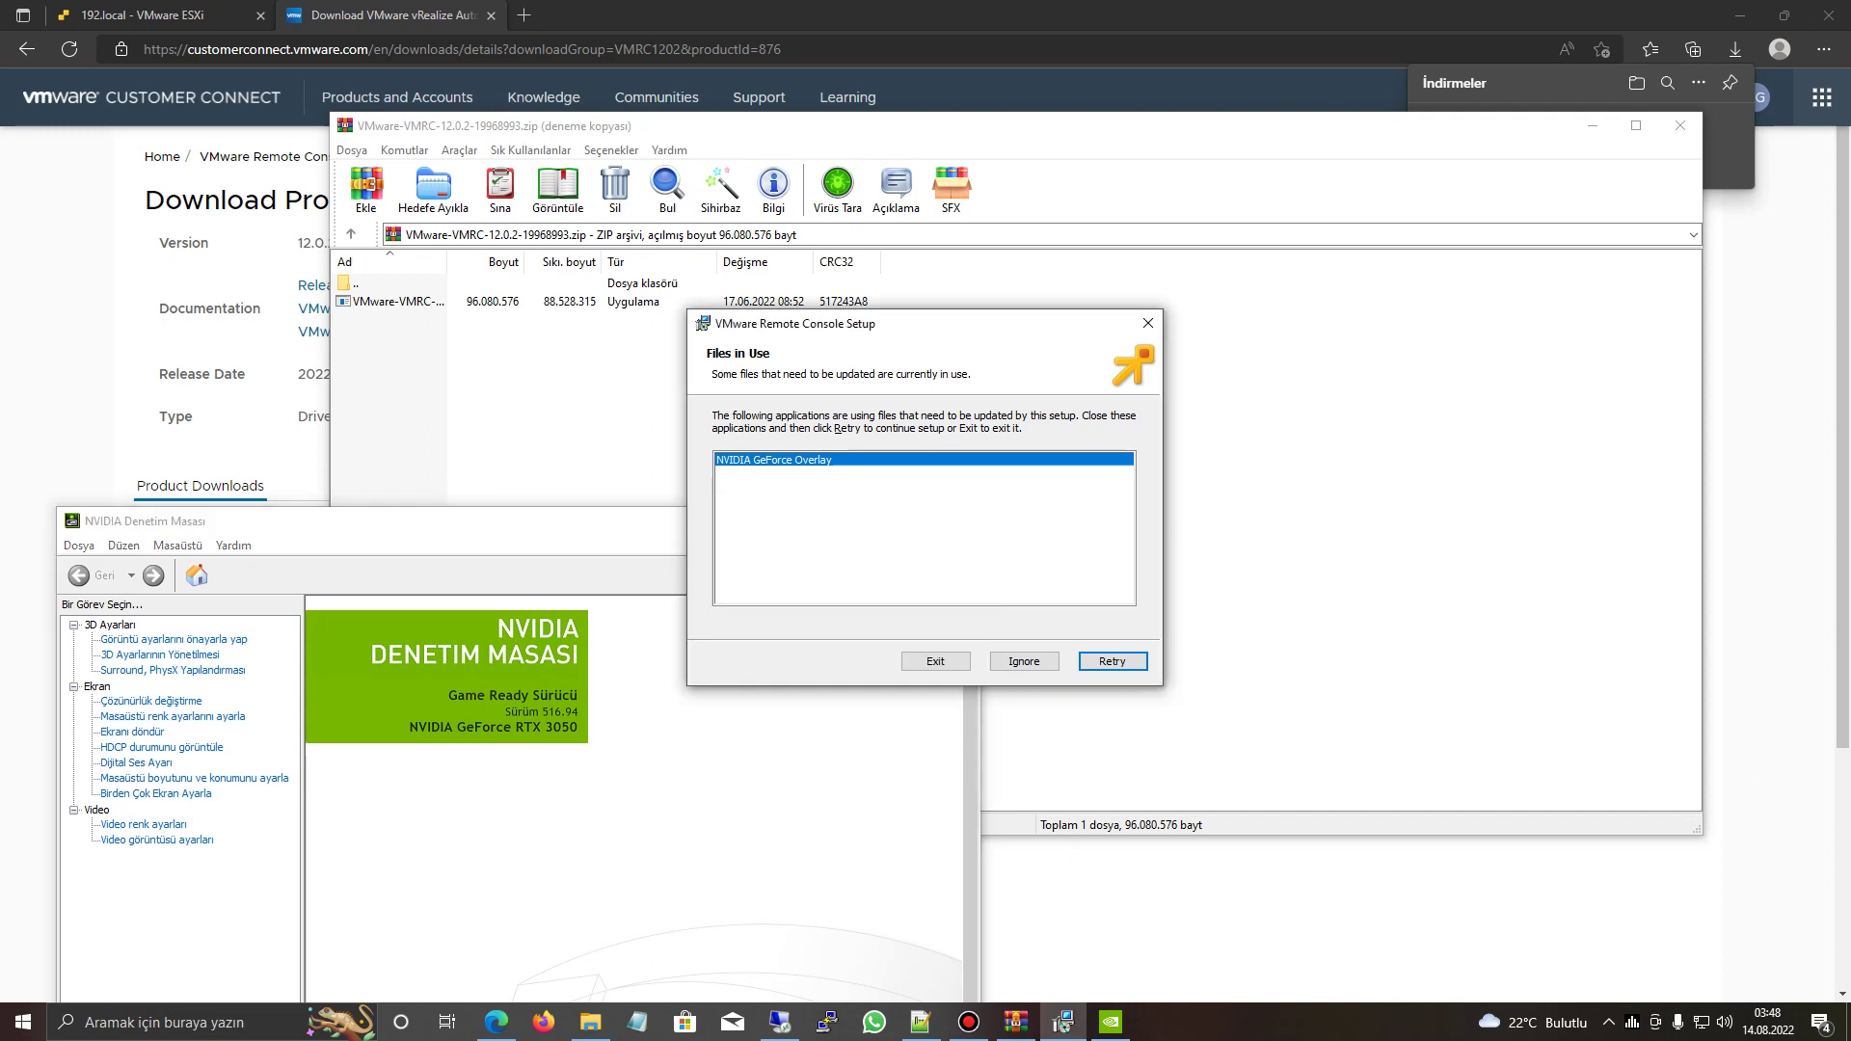
pyautogui.press('Return')
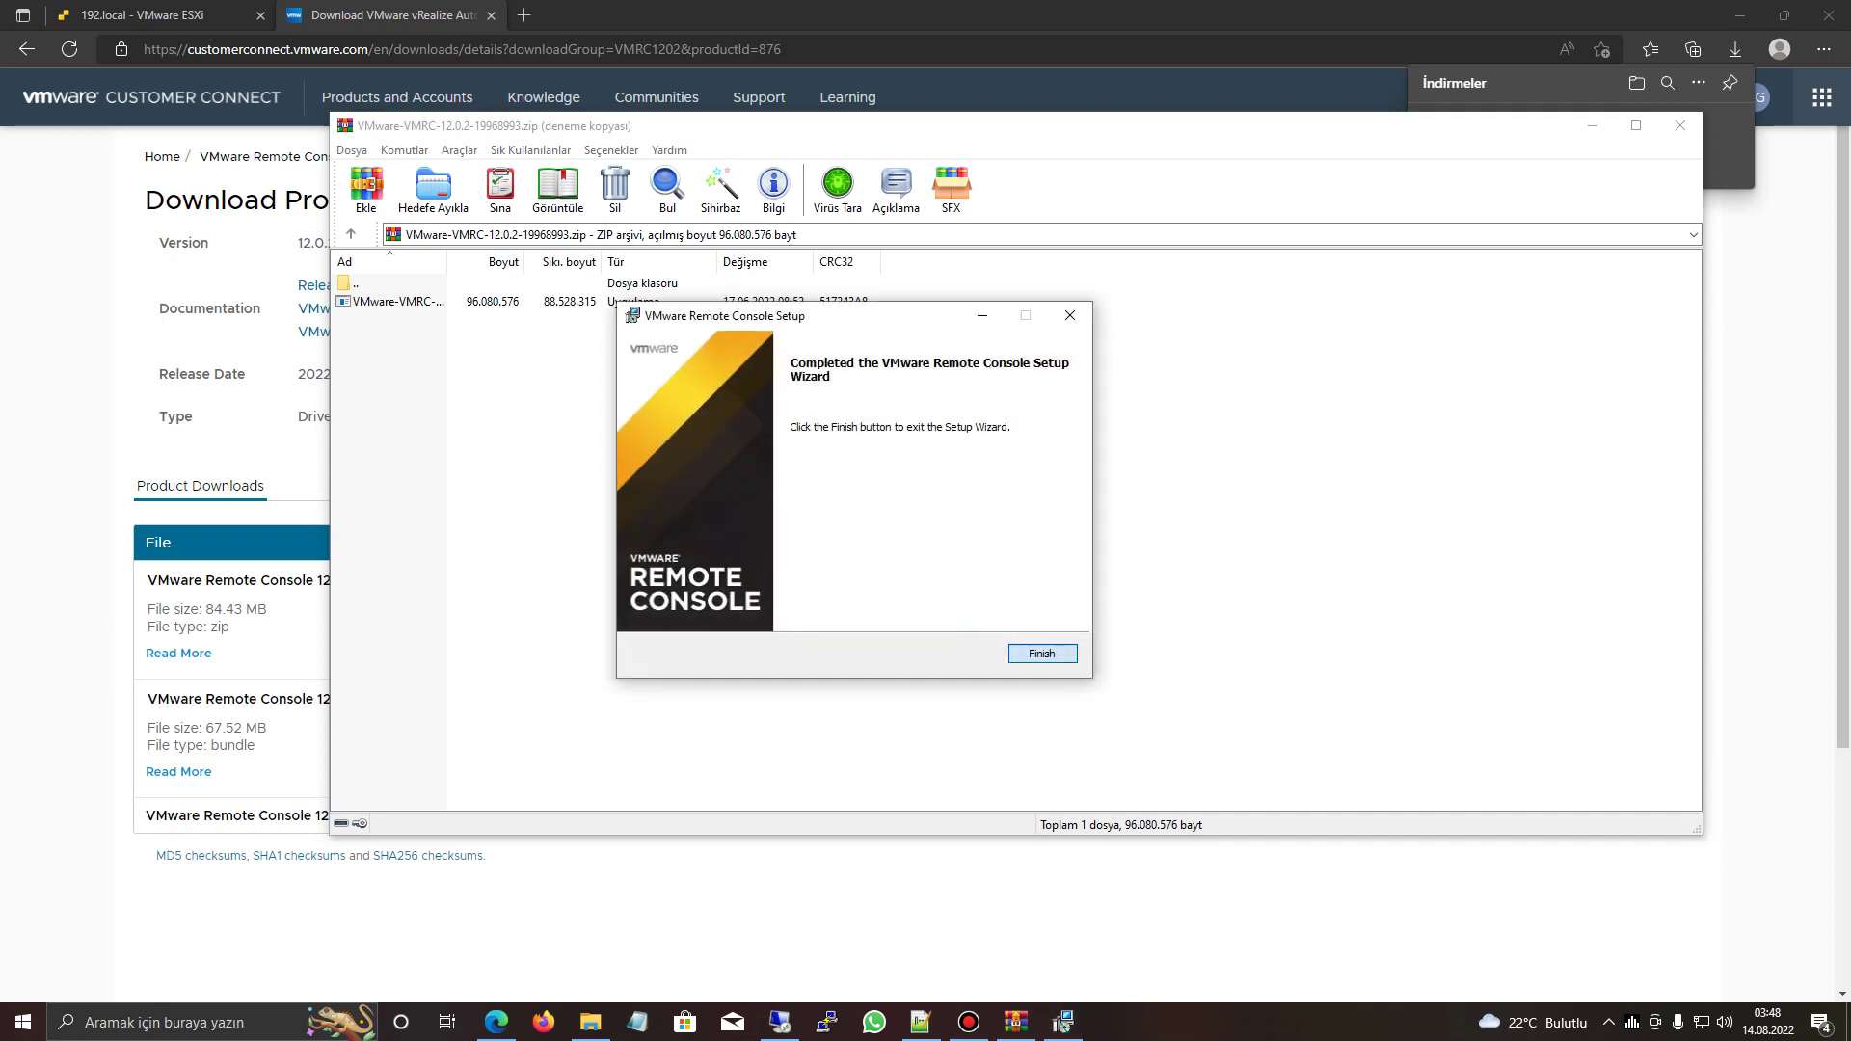
# - Finish the setup, decline the immediate restart and close the WinRAR archive
pyautogui.press('Return')
pyautogui.press('Tab')
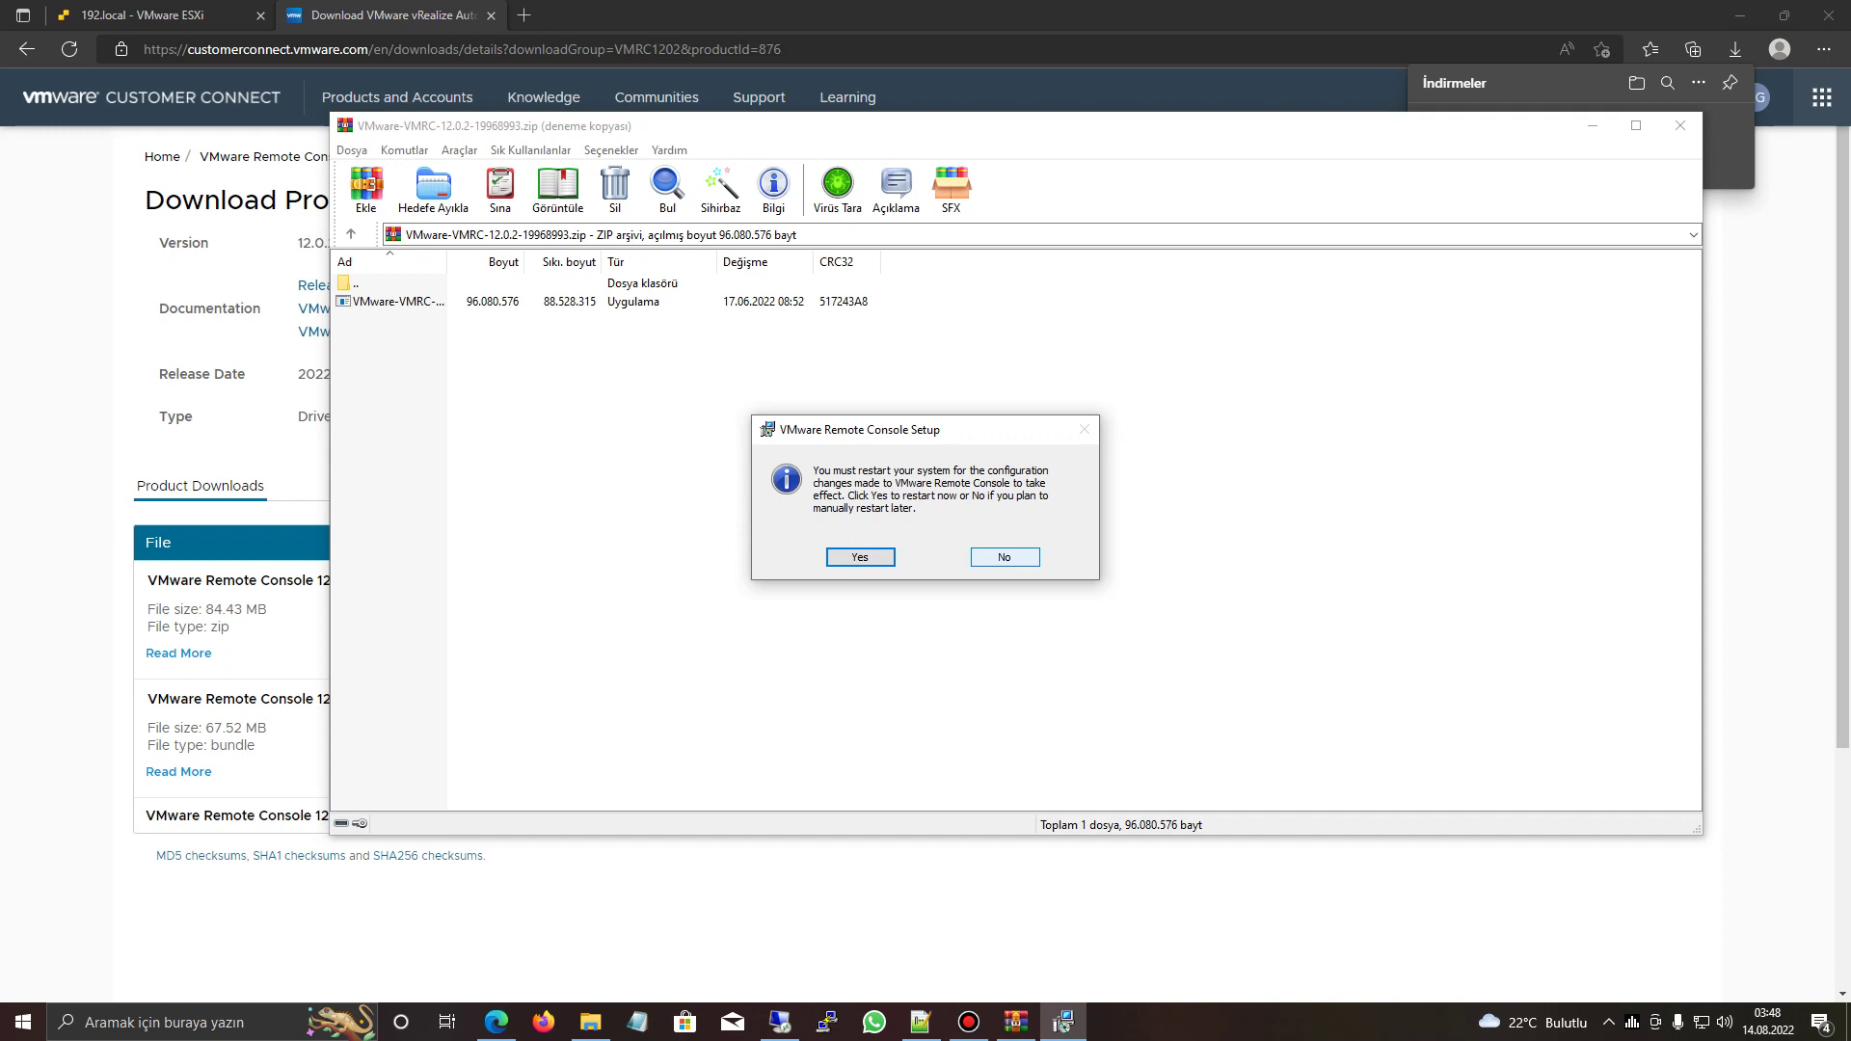
pyautogui.press('Return')
pyautogui.hotkey('alt', 'F4')
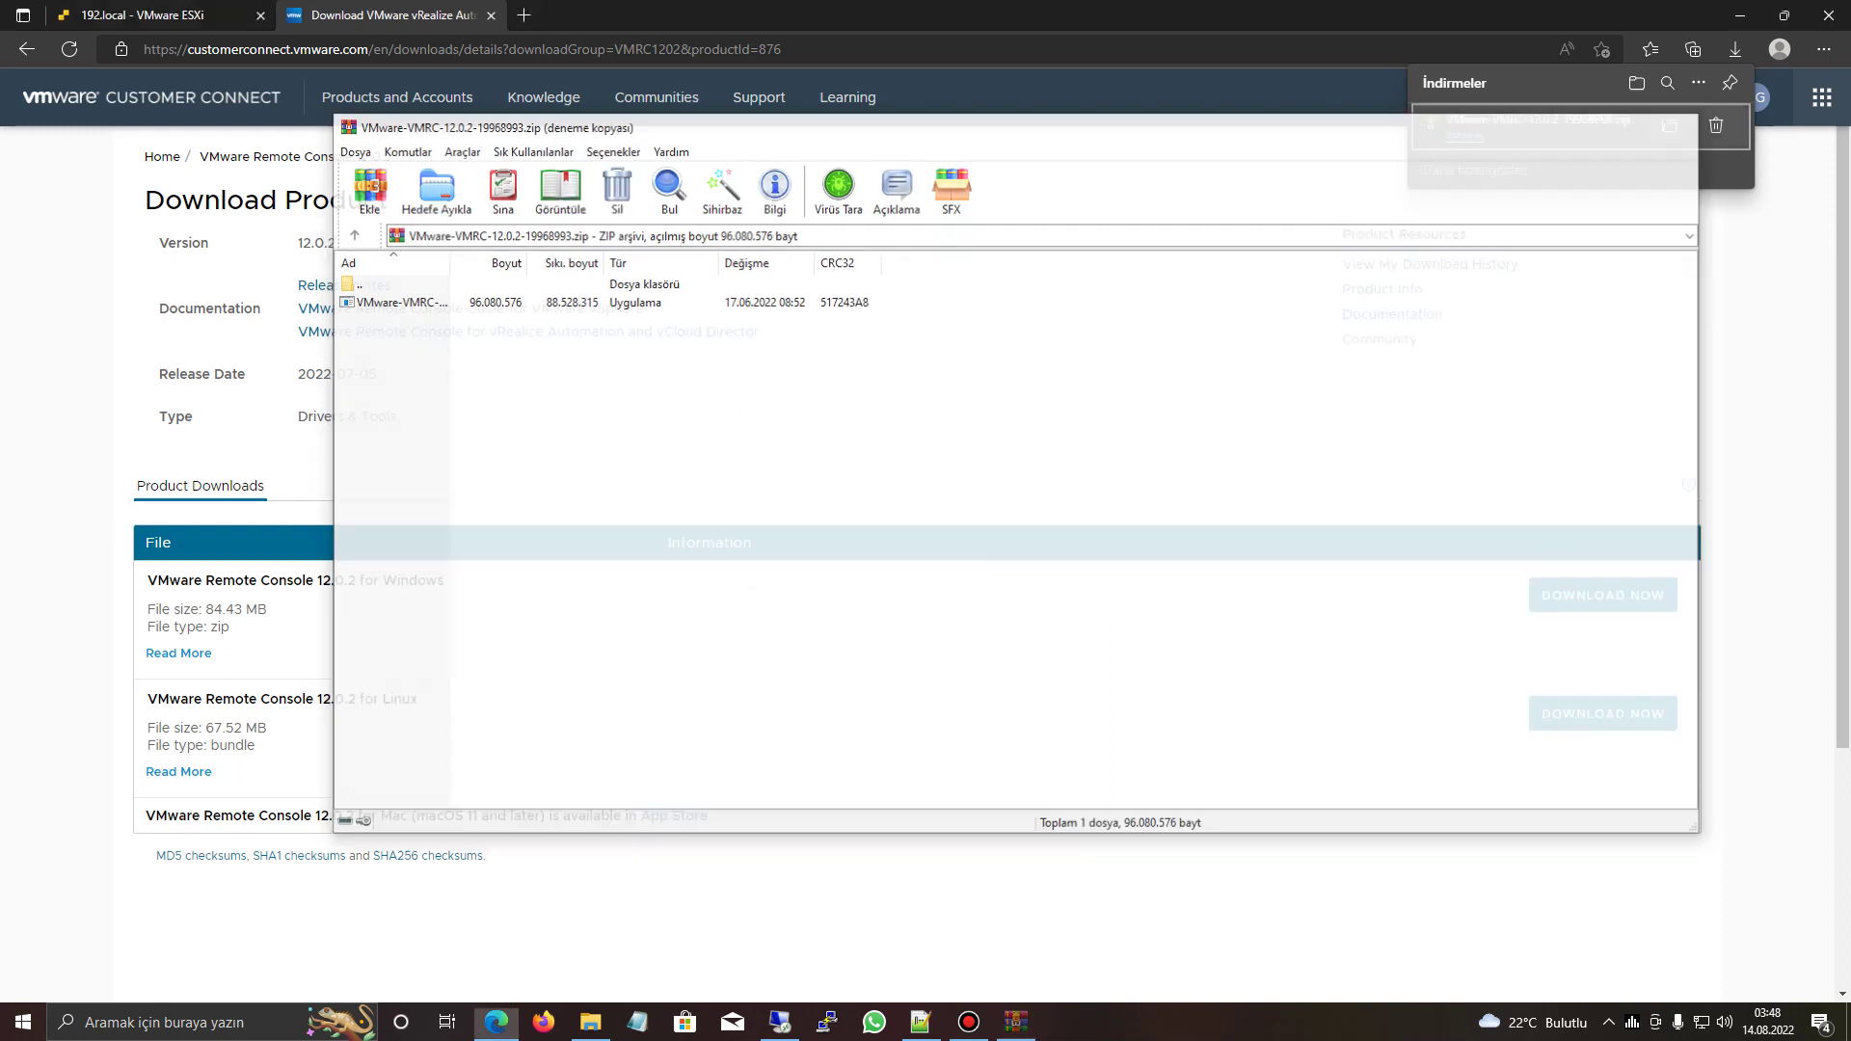
# - Close the VMware download tab and show the 192.local host summary page
pyautogui.hotkey('ctrl', 'w')
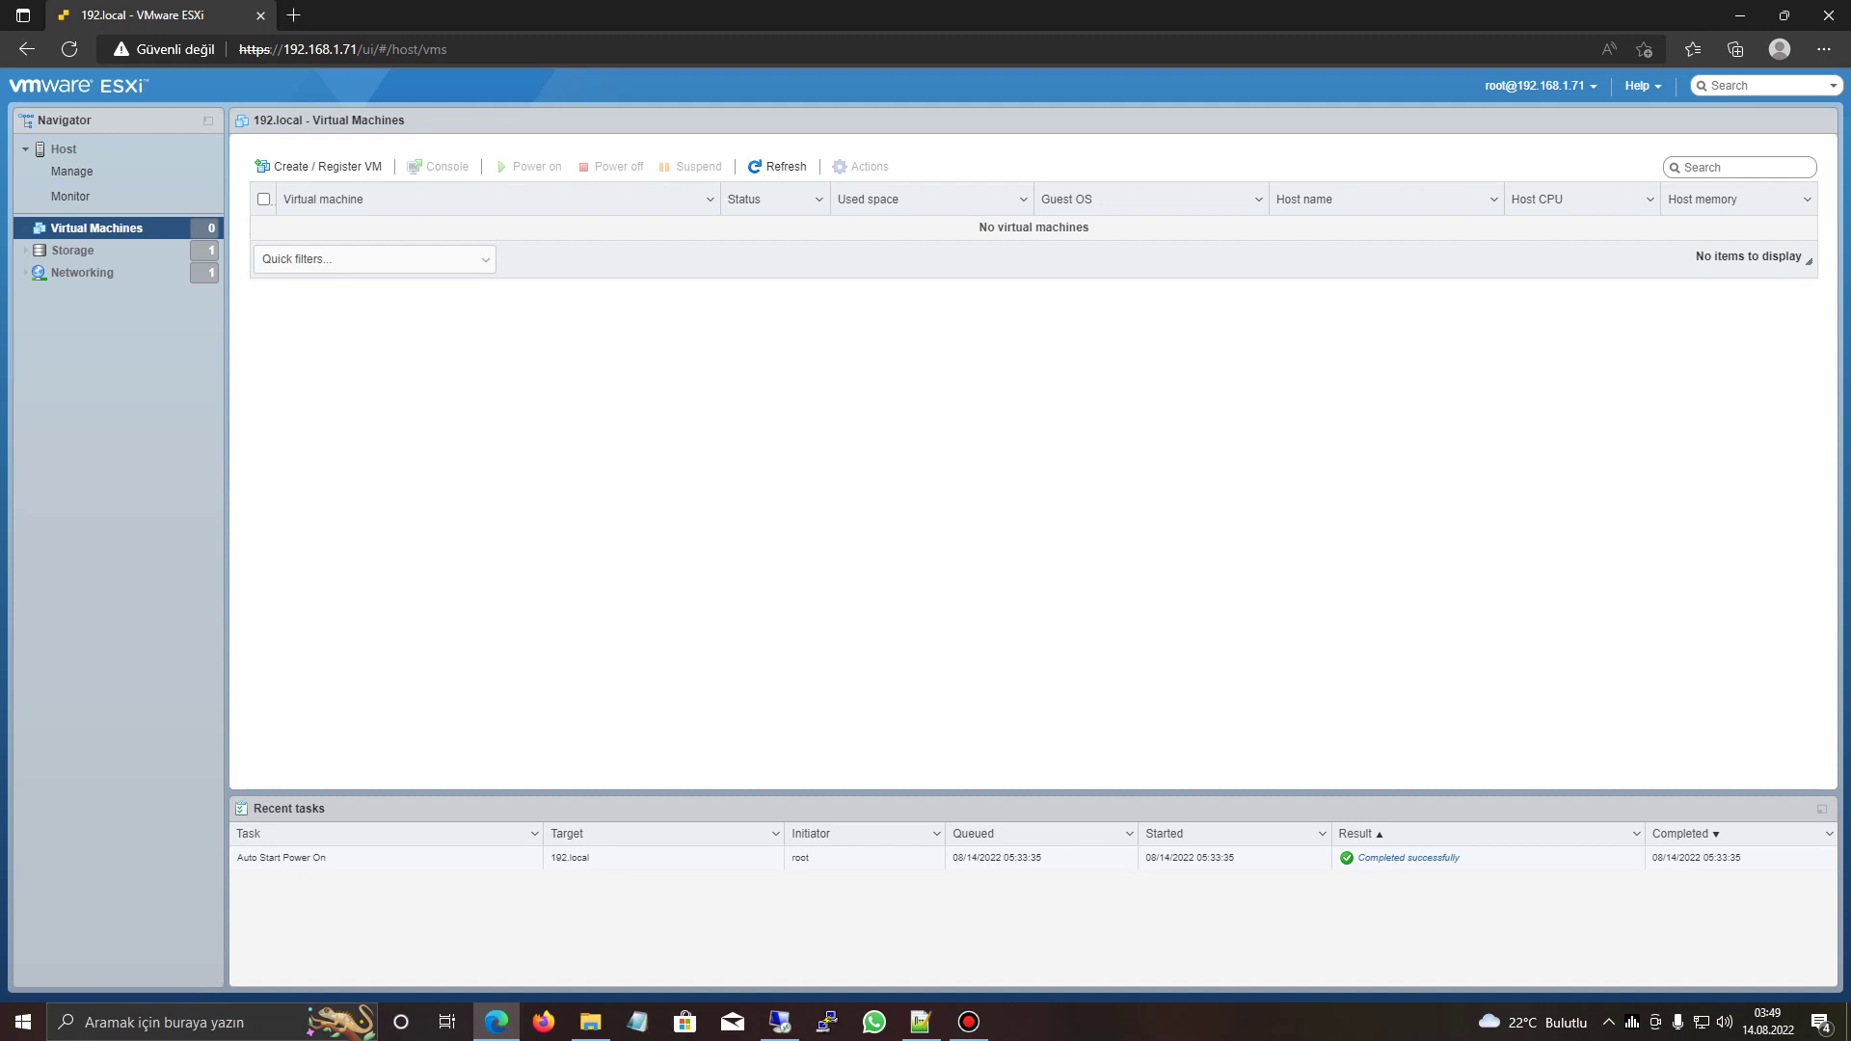
pyautogui.click(63, 148)
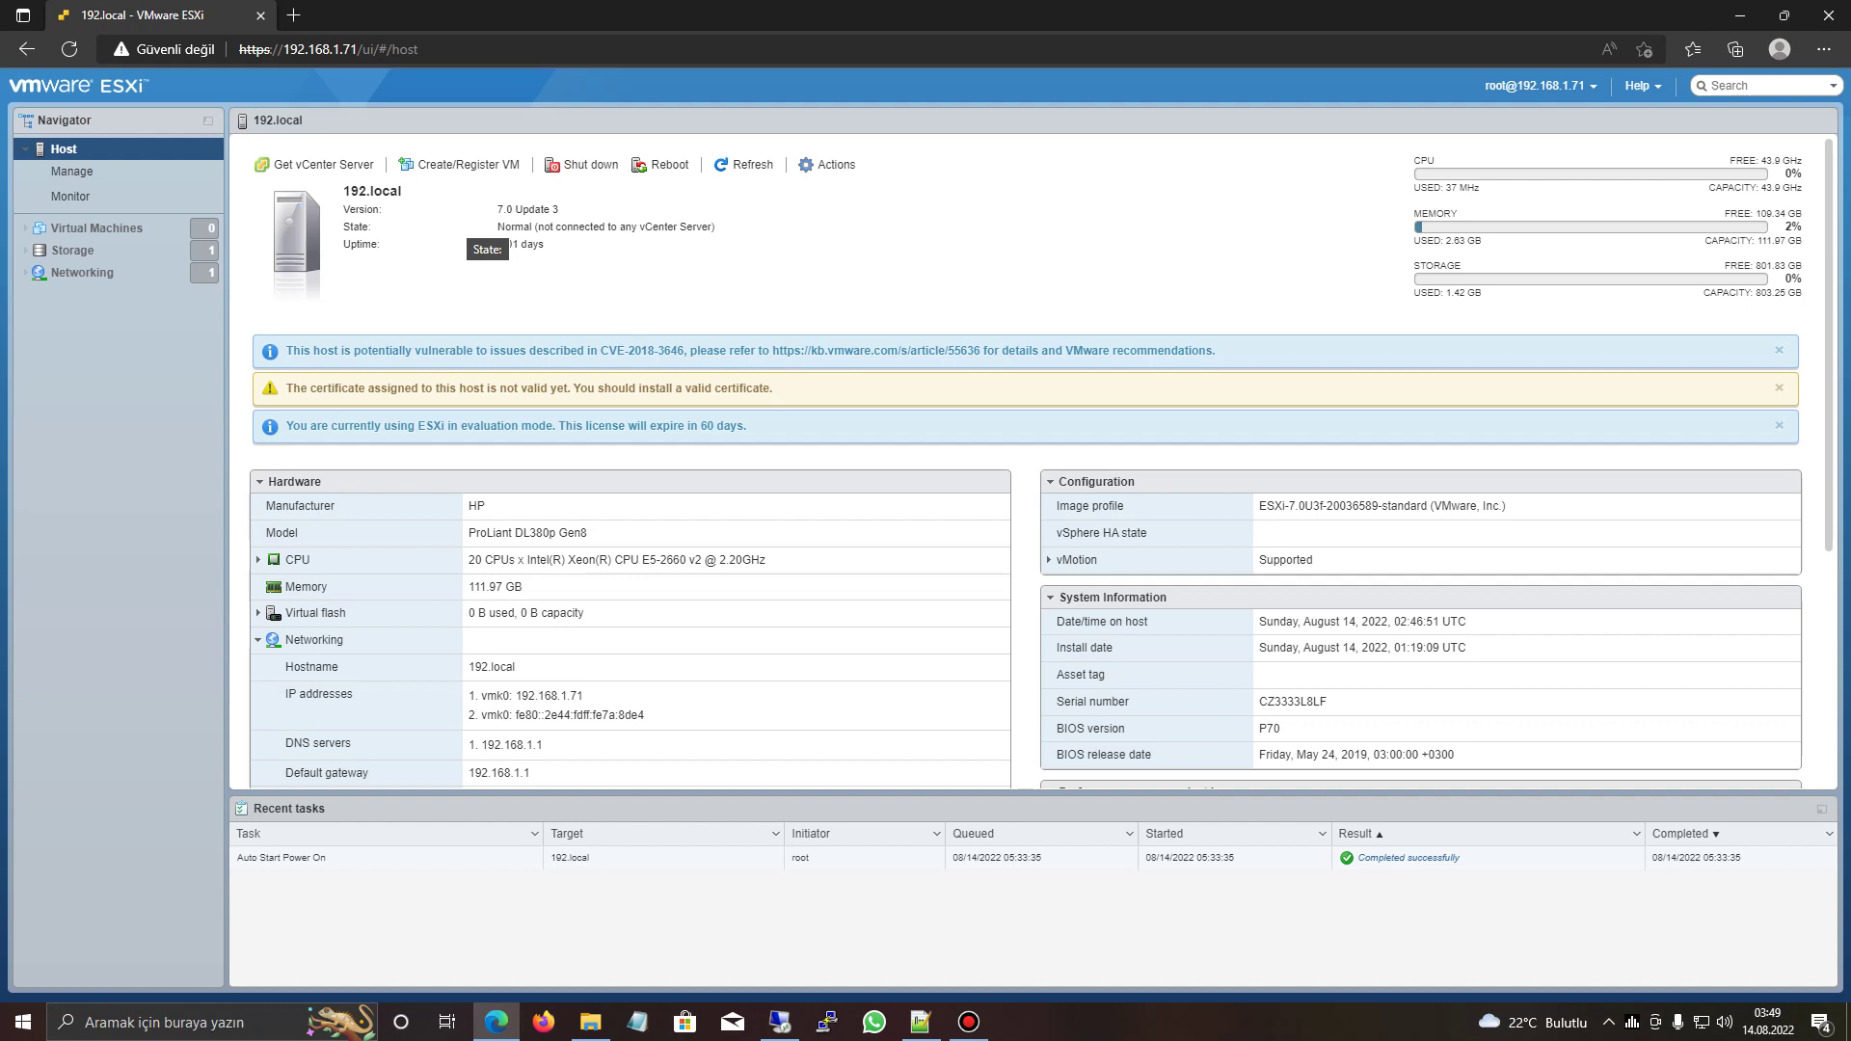
pyautogui.moveTo(498, 204); pyautogui.dragTo(714, 231)
pyautogui.click(598, 275)
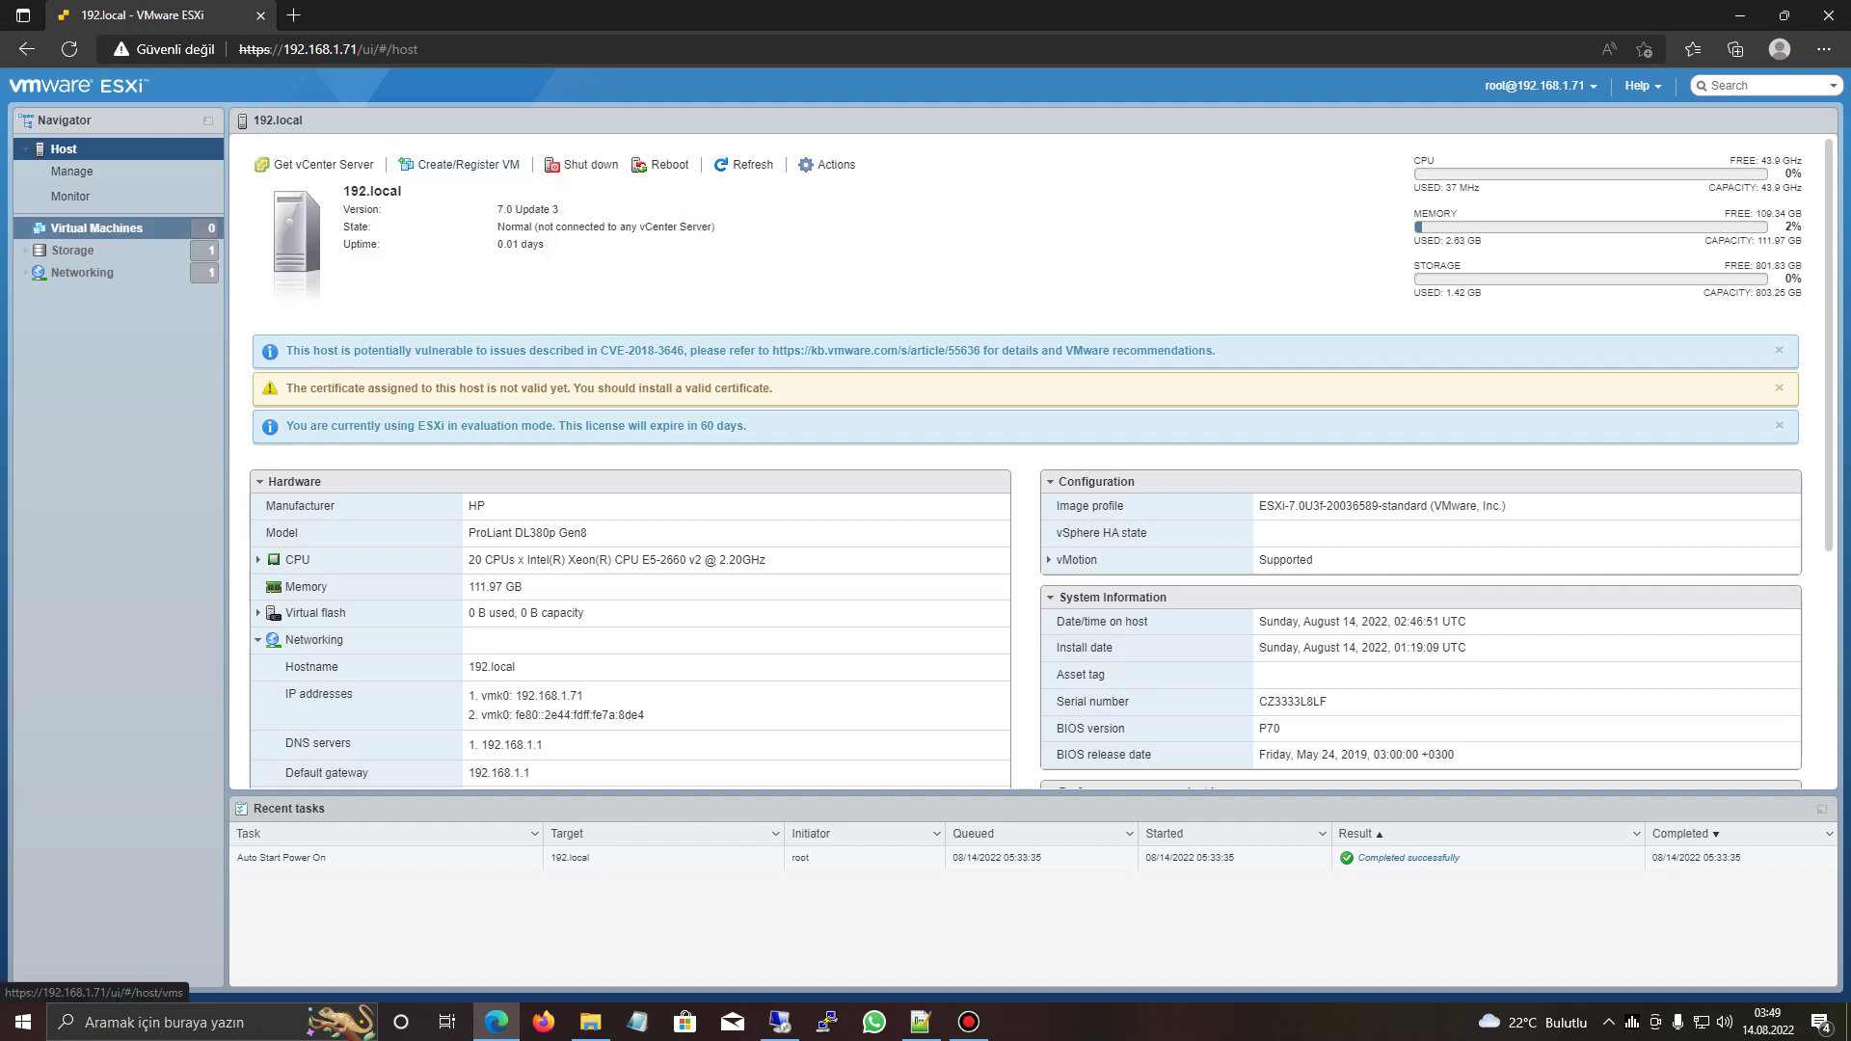
pyautogui.rightClick(145, 230)
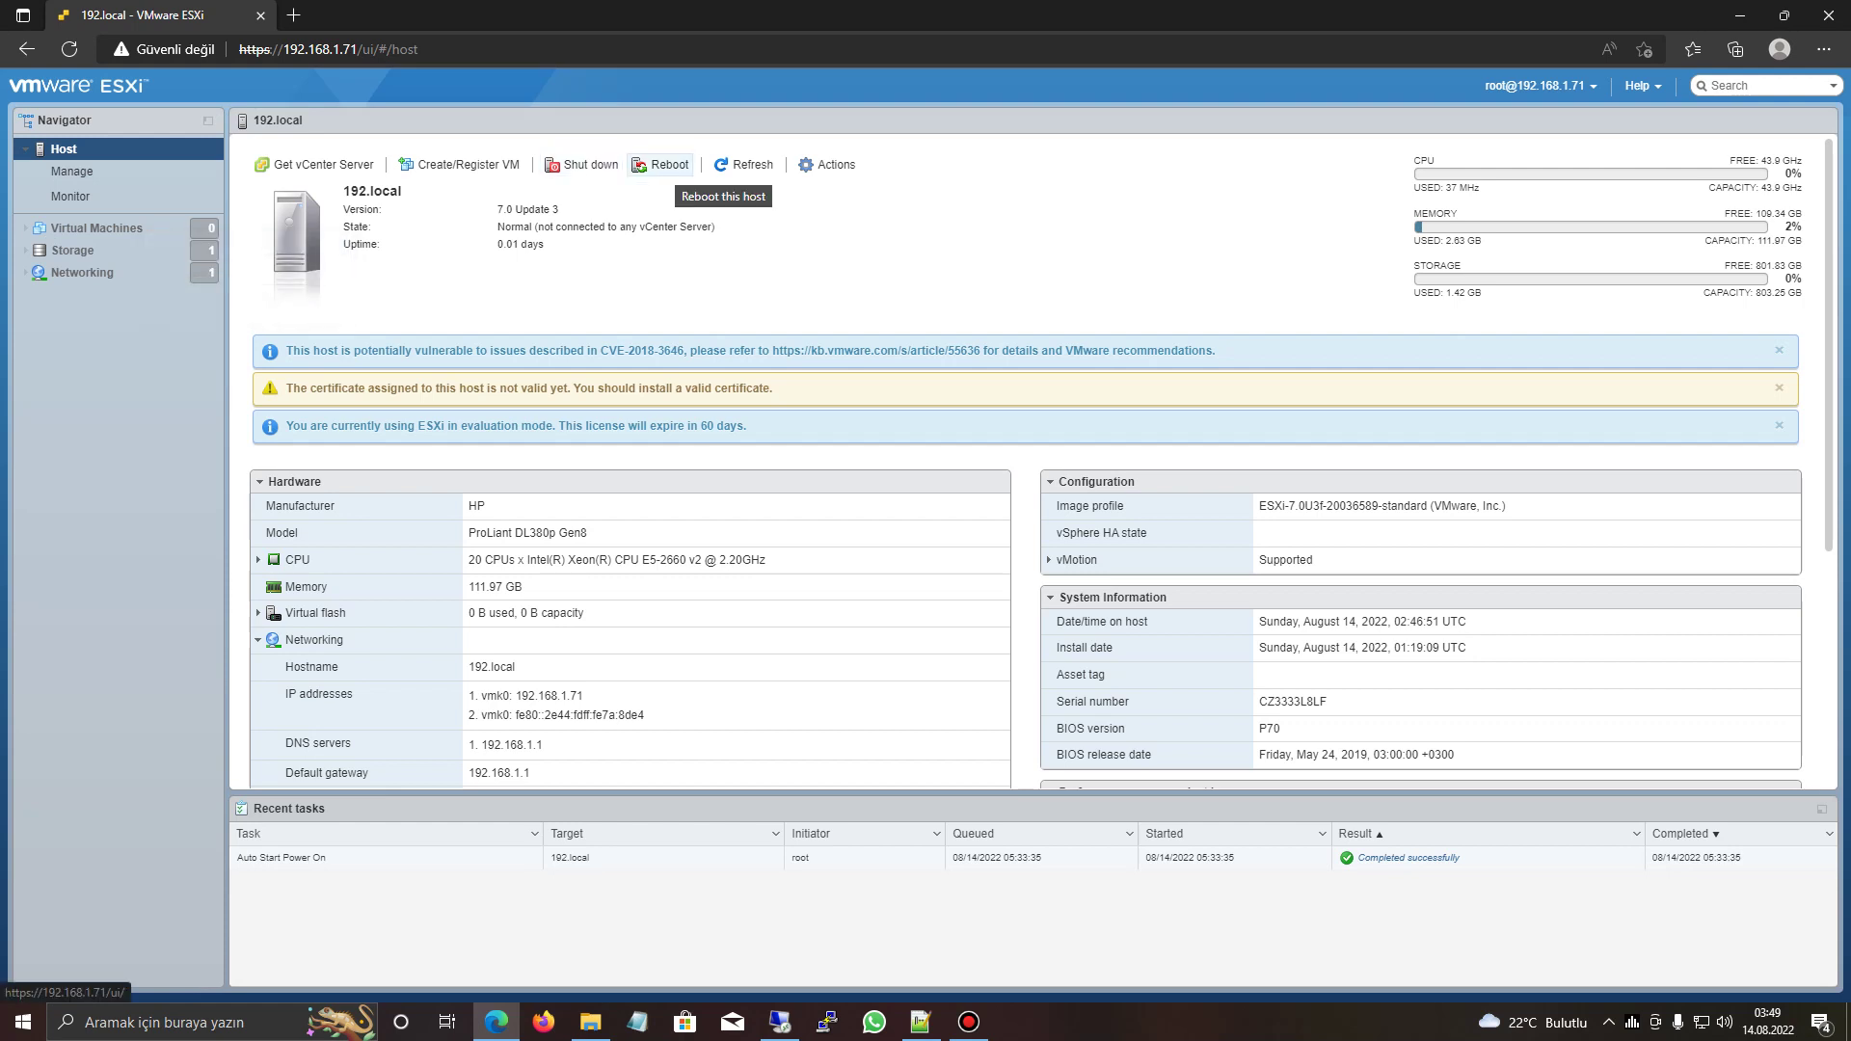
# - Refresh the host information and bring up the host Actions menu
pyautogui.click(744, 165)
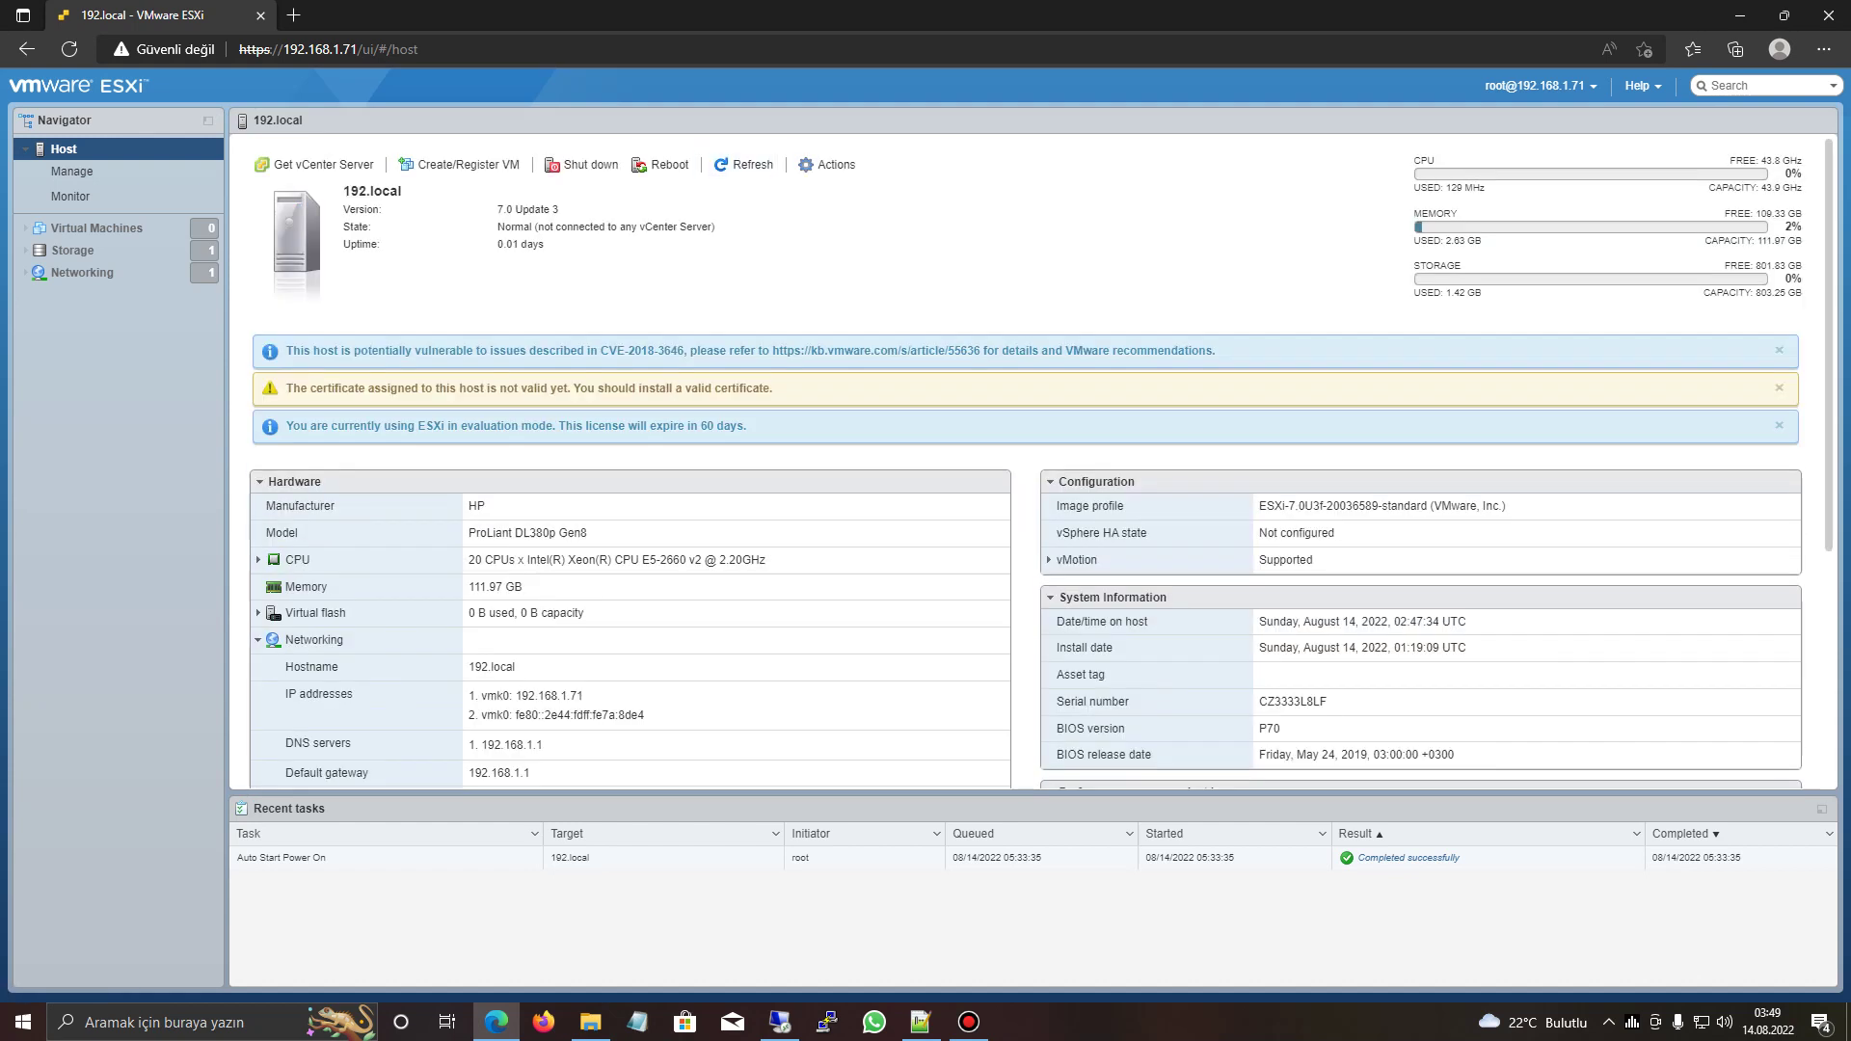
pyautogui.click(829, 165)
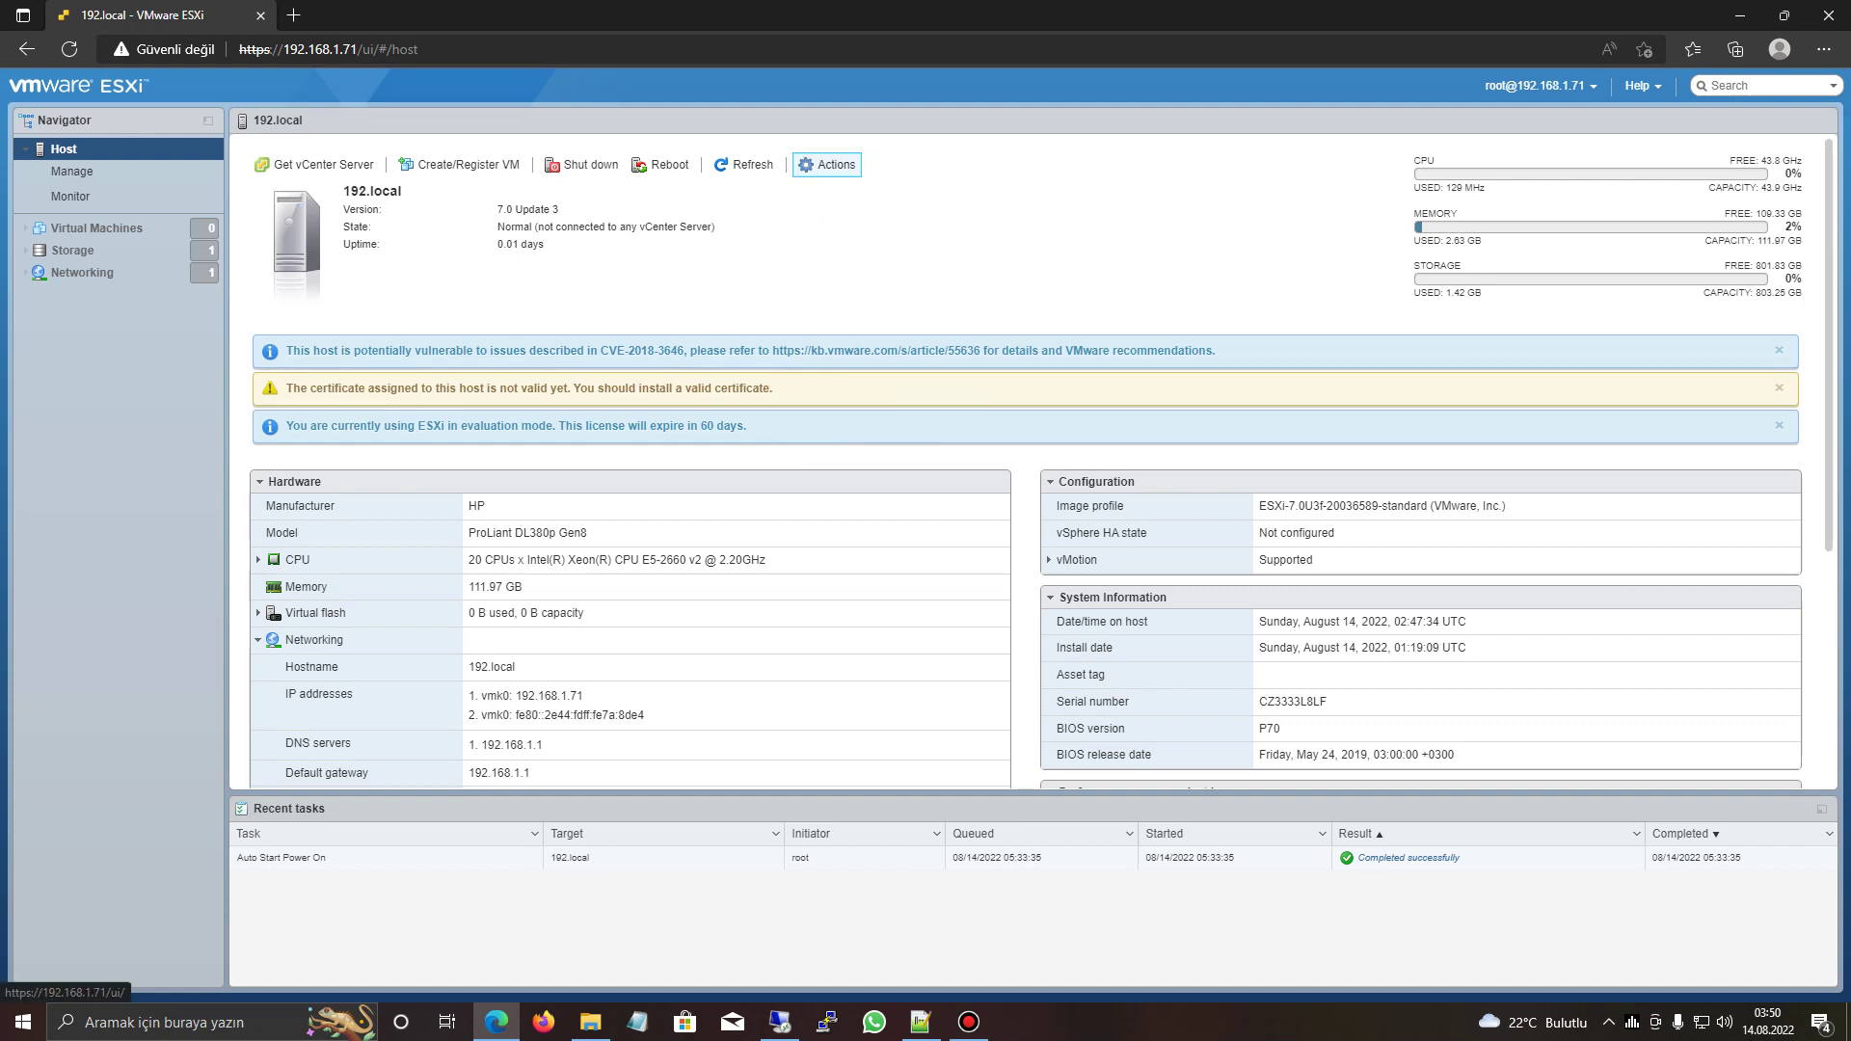
pyautogui.click(830, 165)
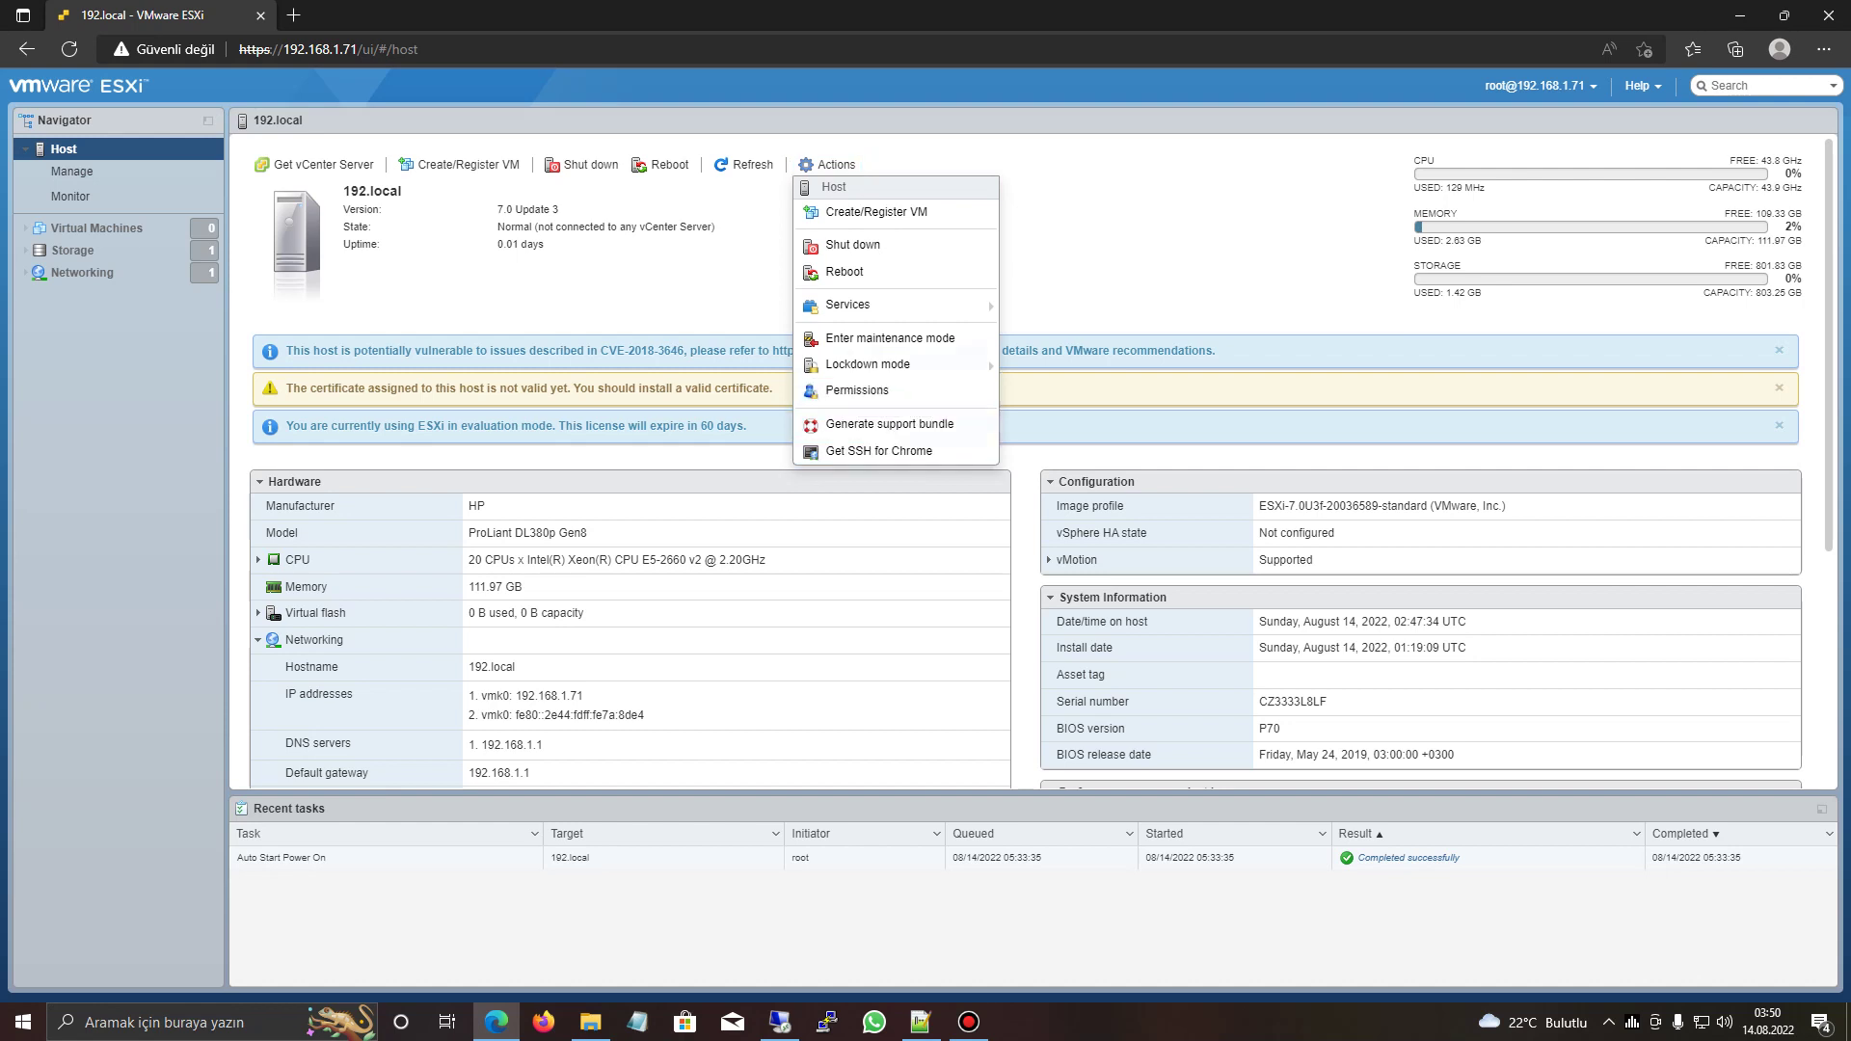
# - Review the host's Autostart, Swap and Time & date system settings
pyautogui.click(71, 171)
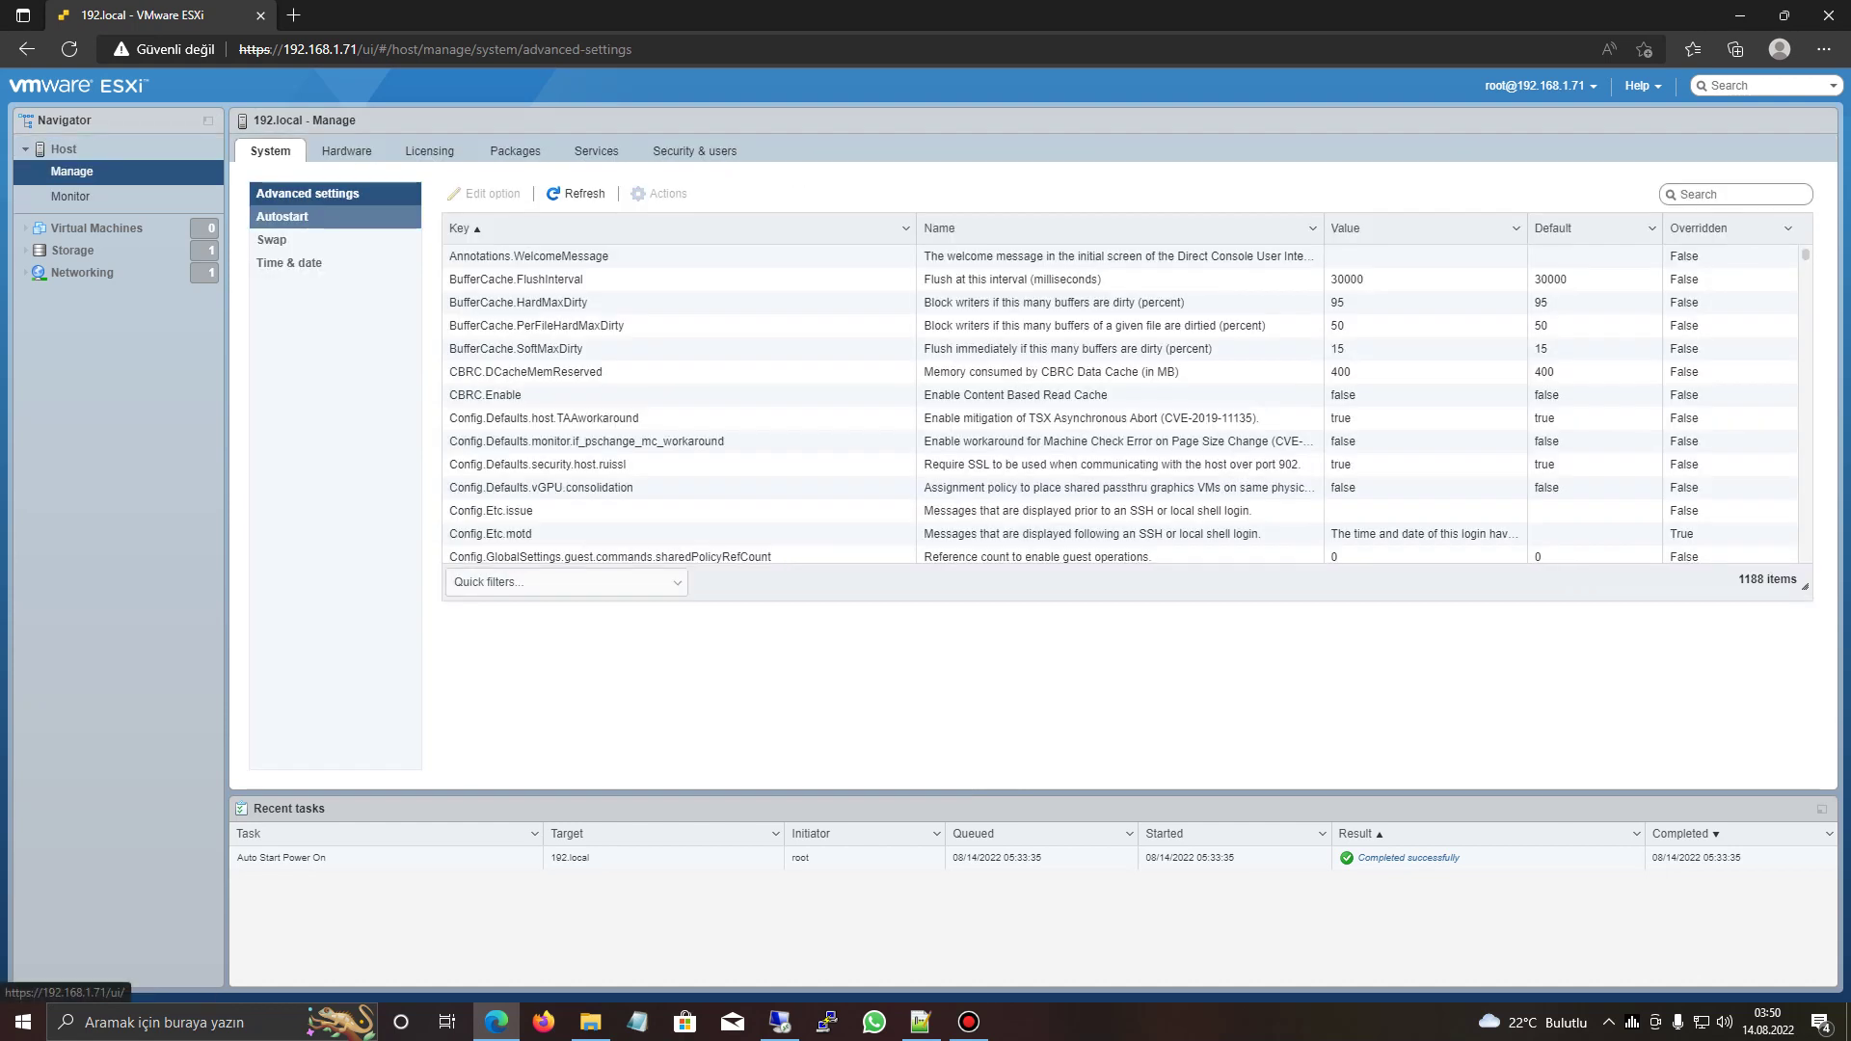
pyautogui.scroll(-2, 1120, 403)
pyautogui.scroll(-6, 1120, 403)
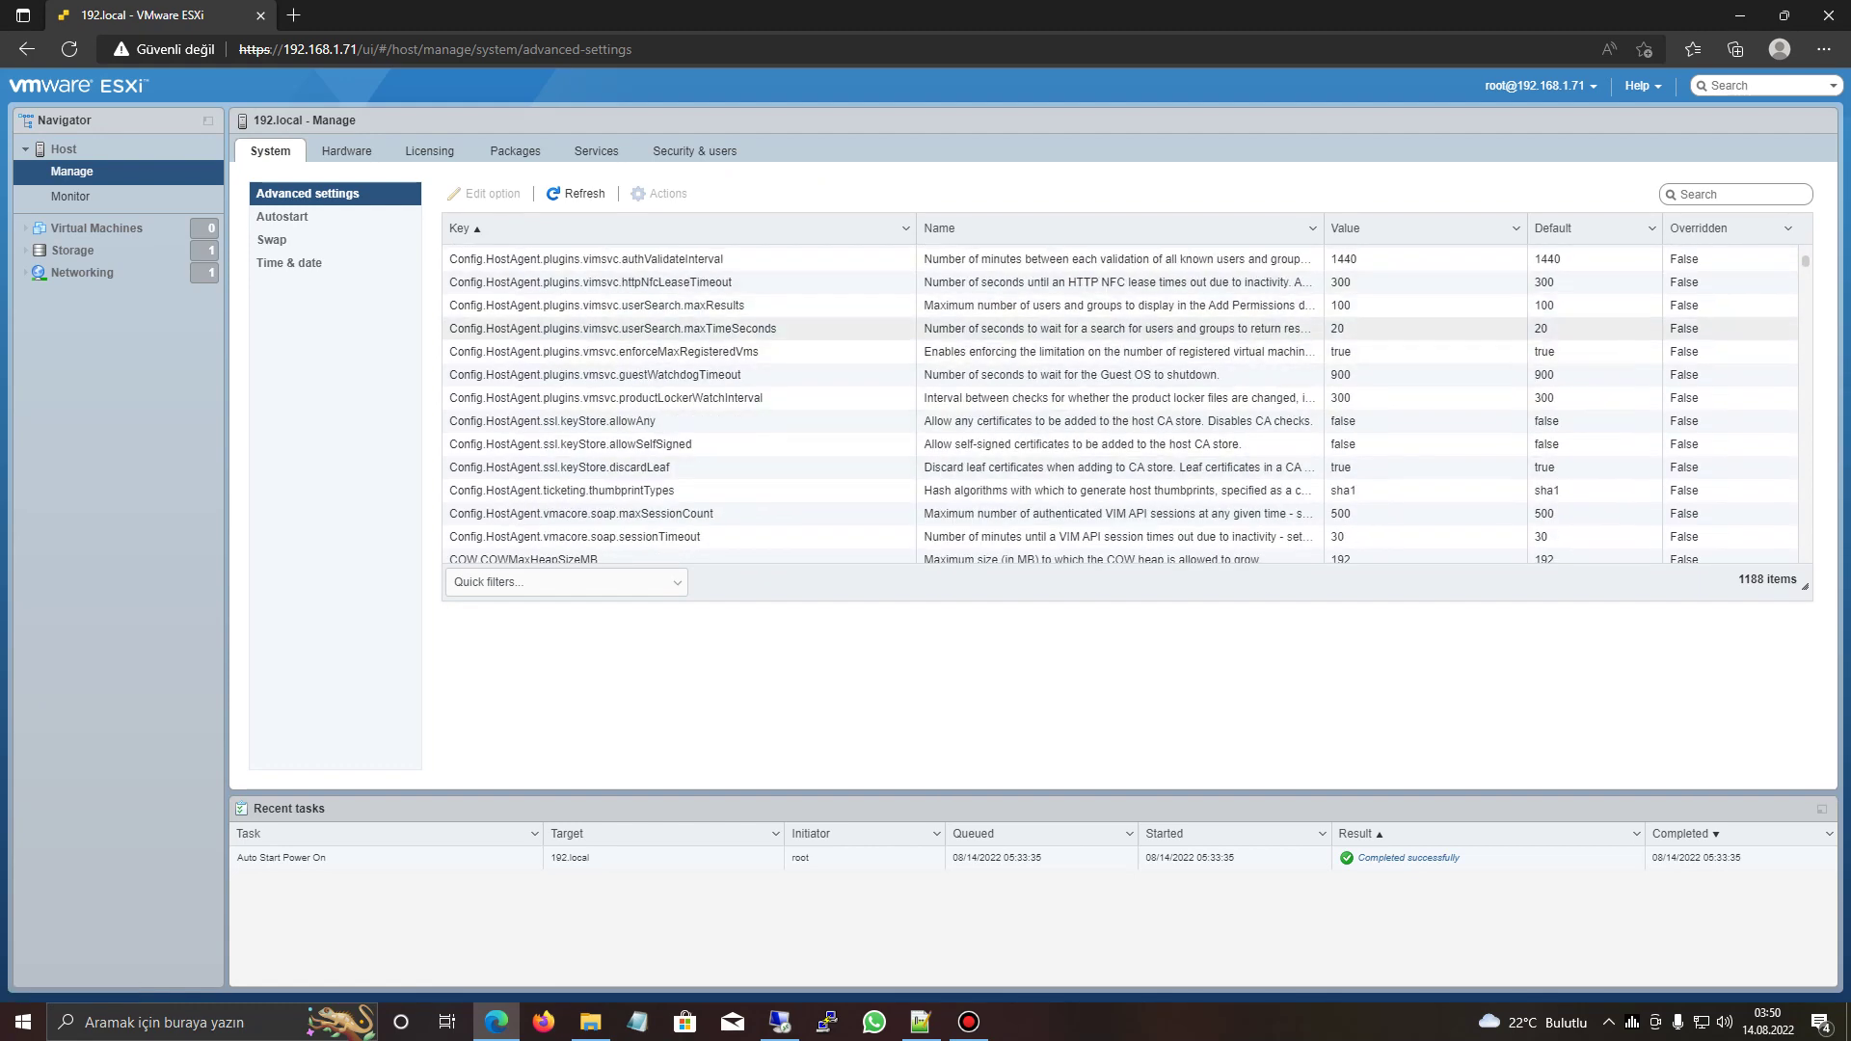
pyautogui.click(281, 216)
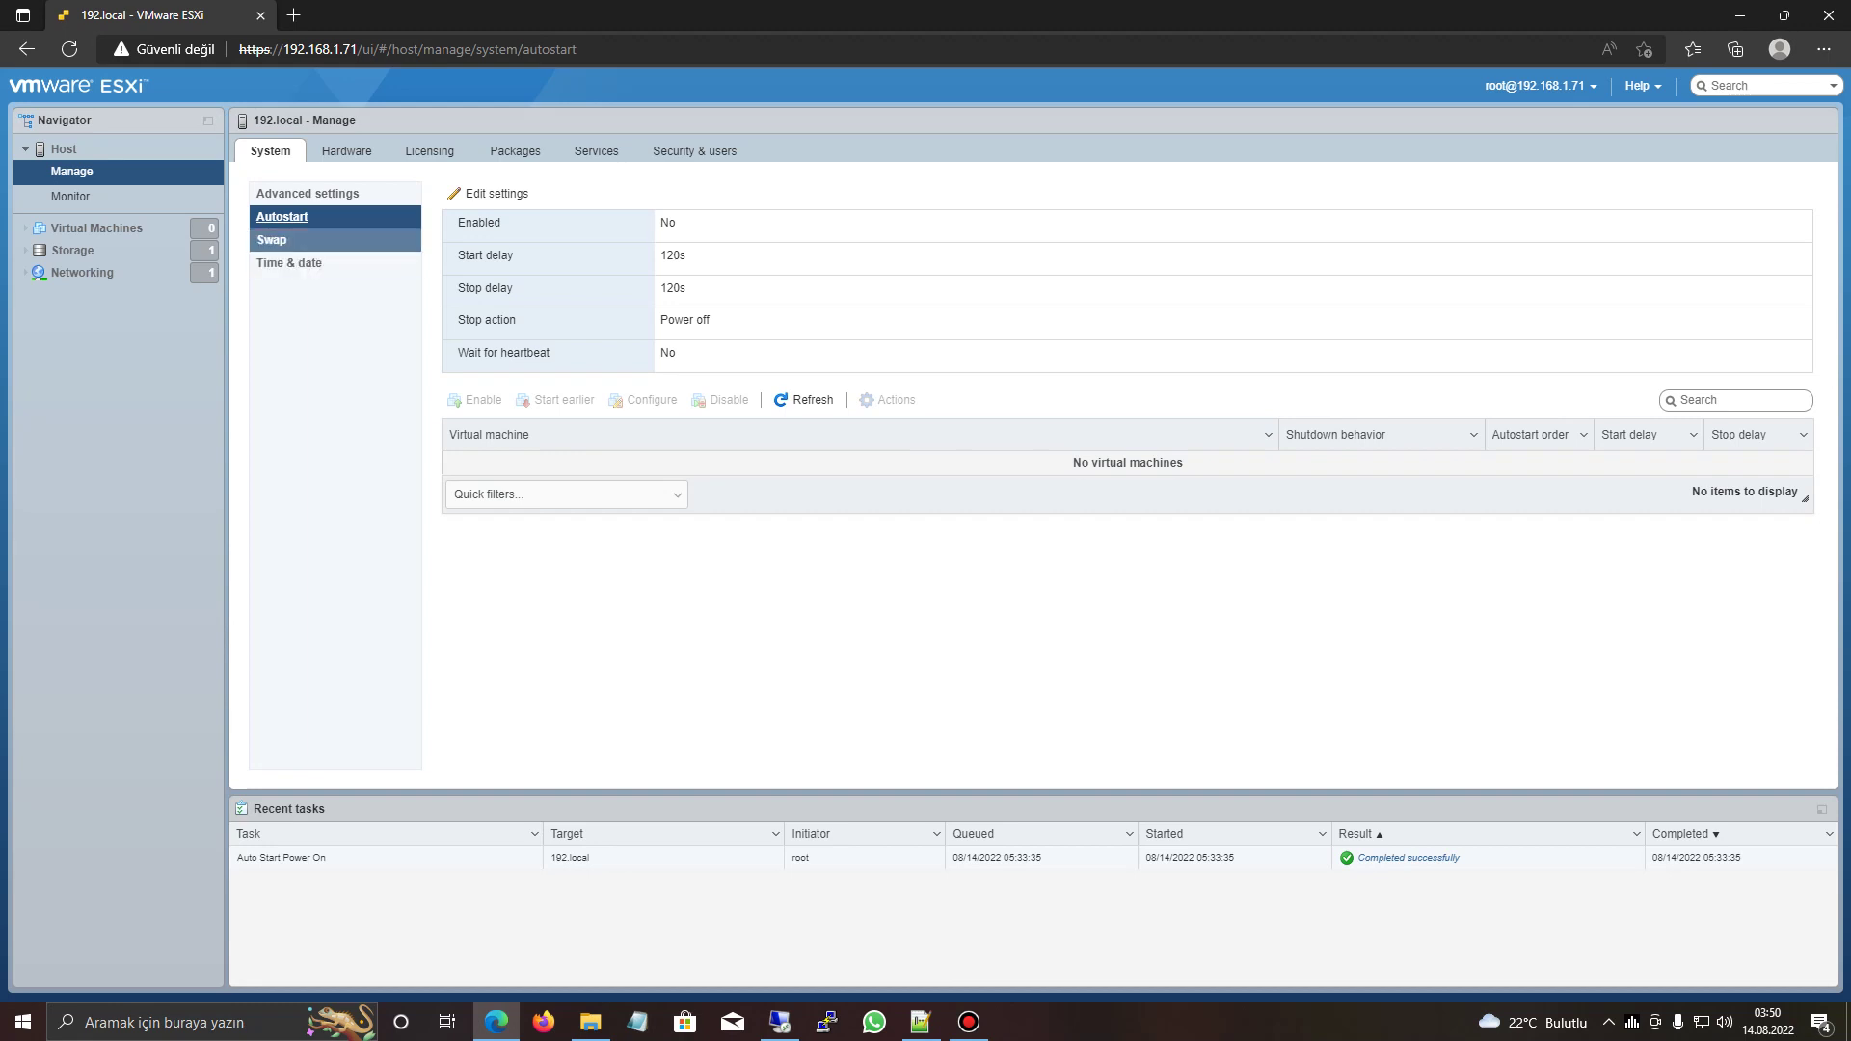
pyautogui.click(271, 239)
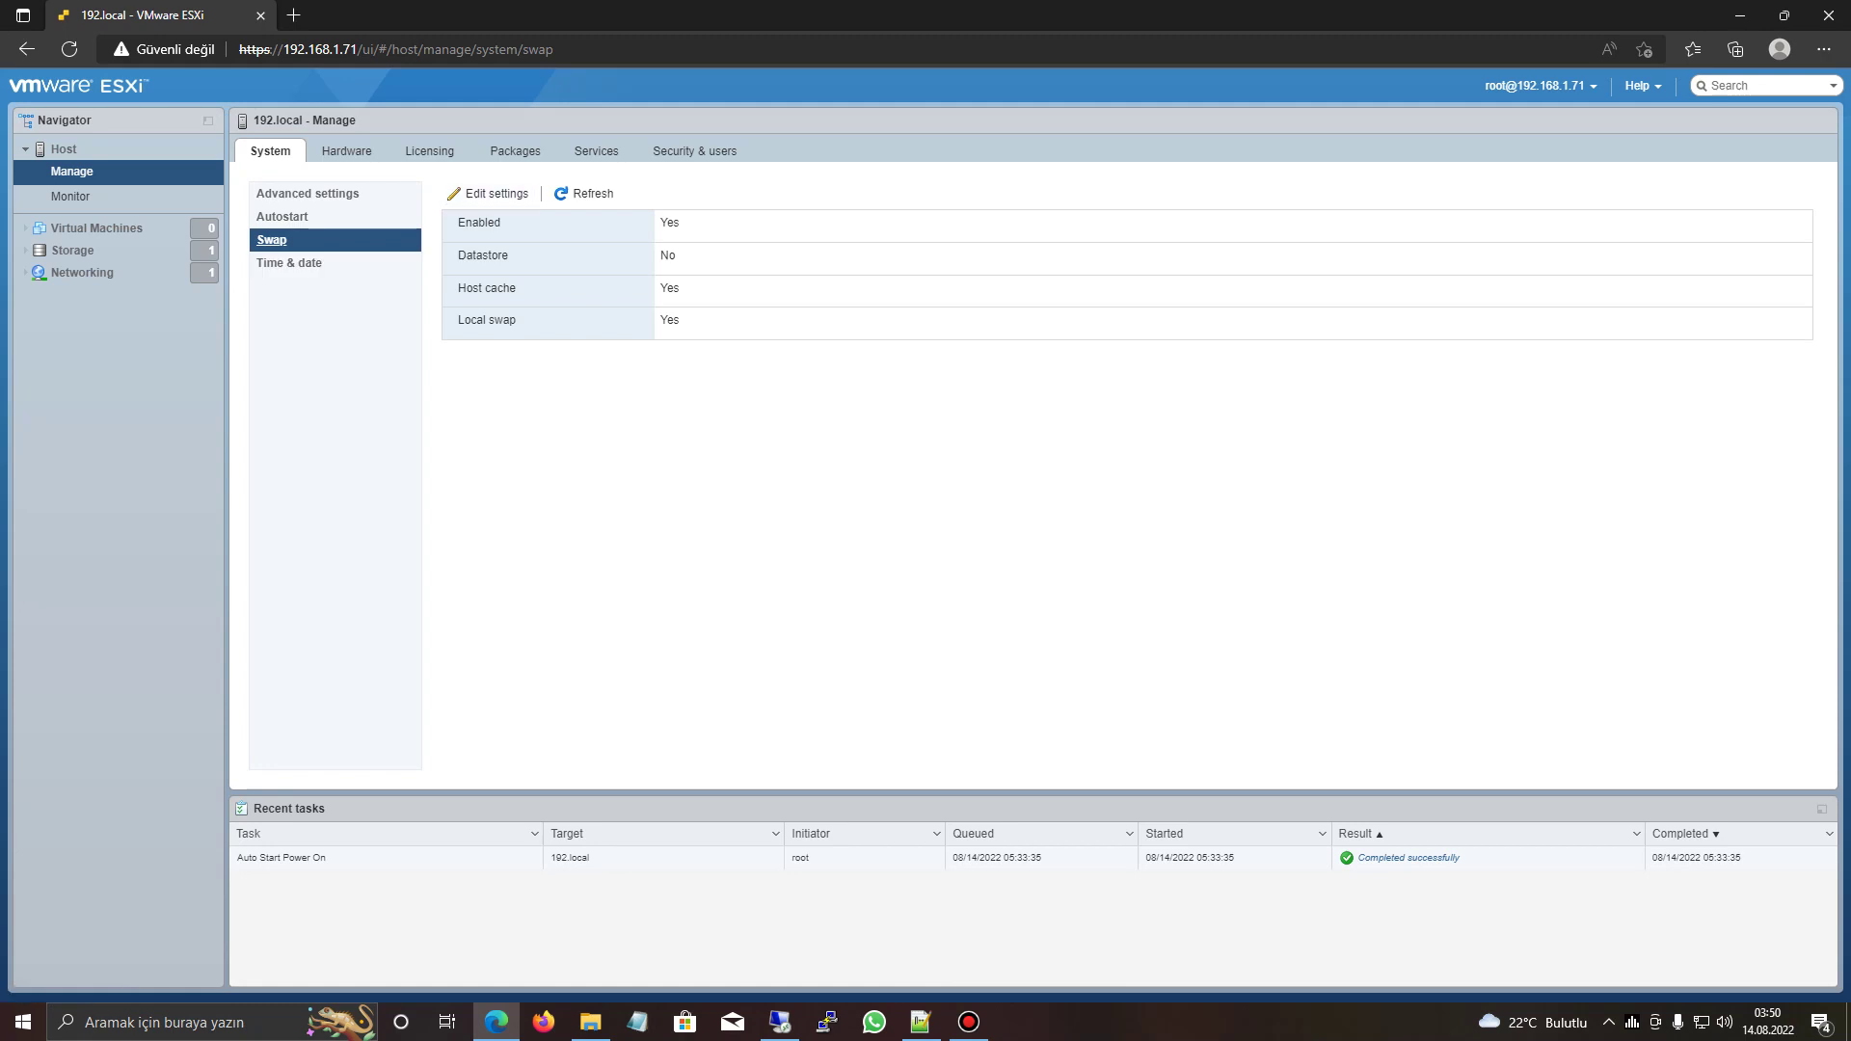
pyautogui.click(289, 262)
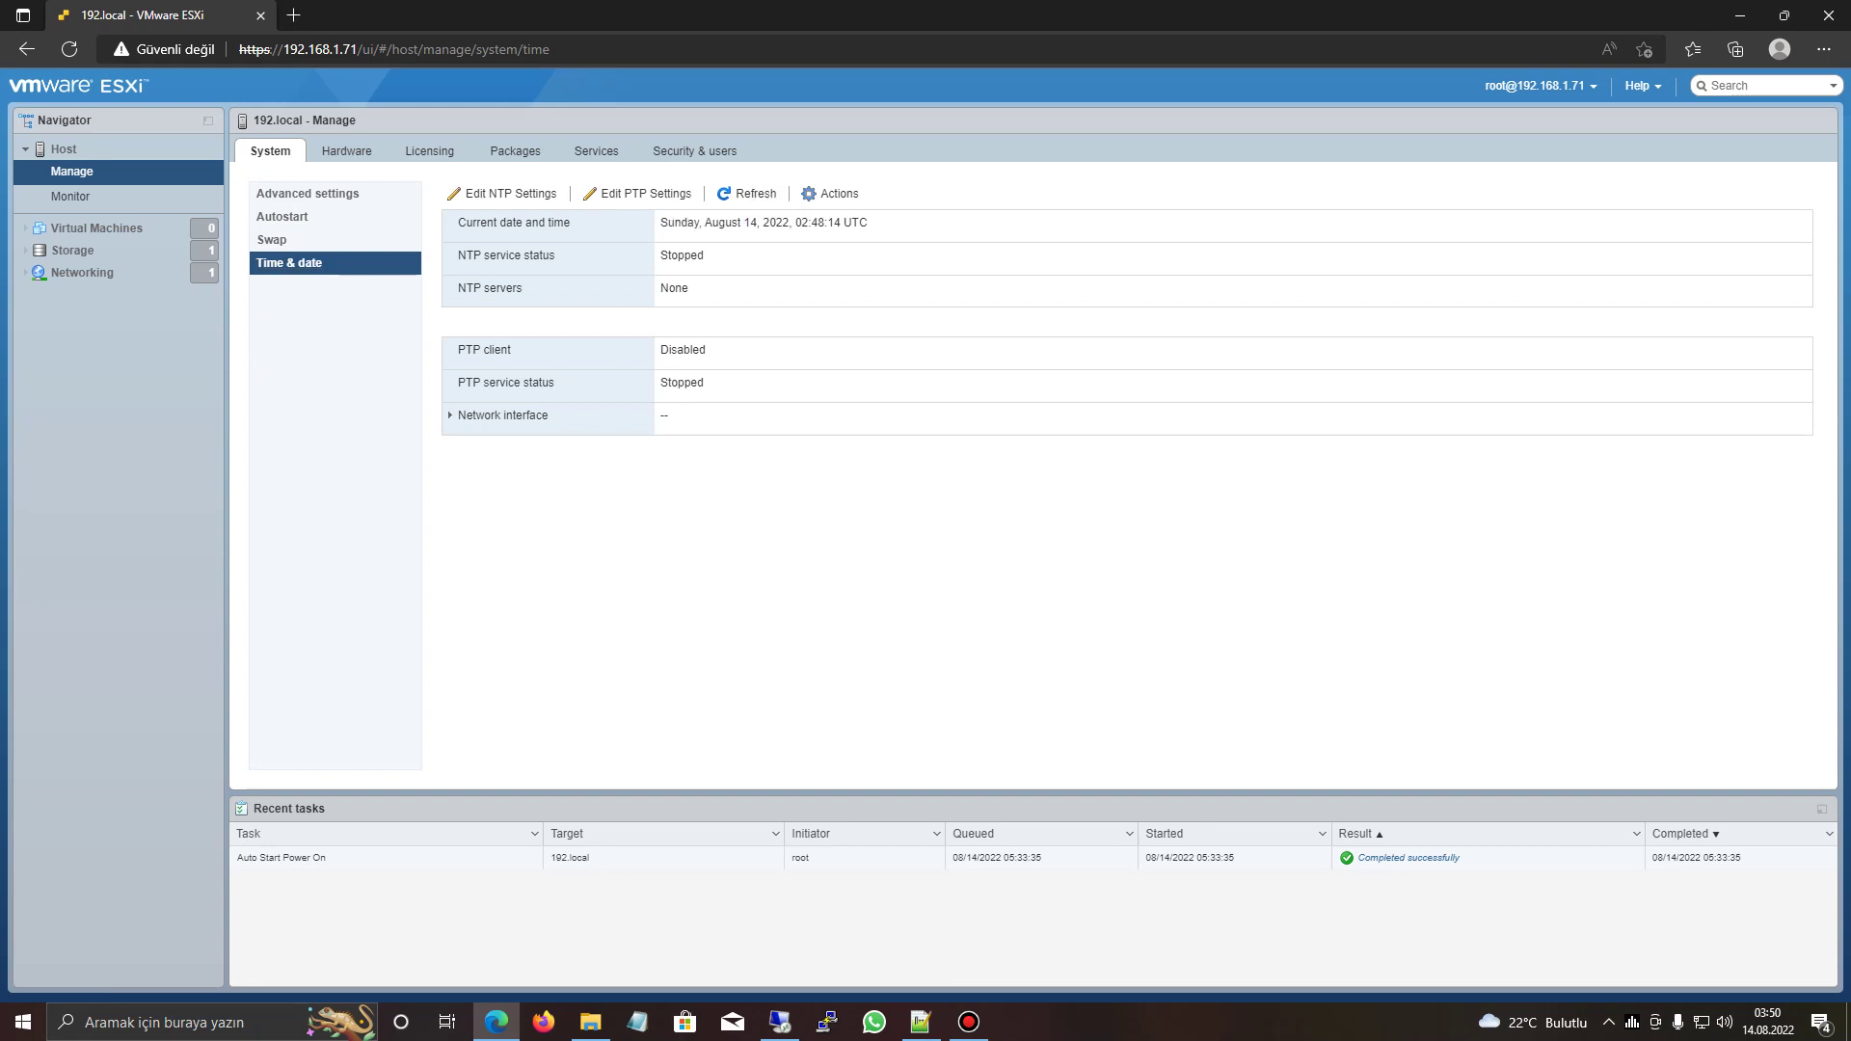
pyautogui.tripleClick(762, 223)
pyautogui.click(771, 192)
# - Review the host's PCI devices and power management on the Hardware tab
pyautogui.click(347, 151)
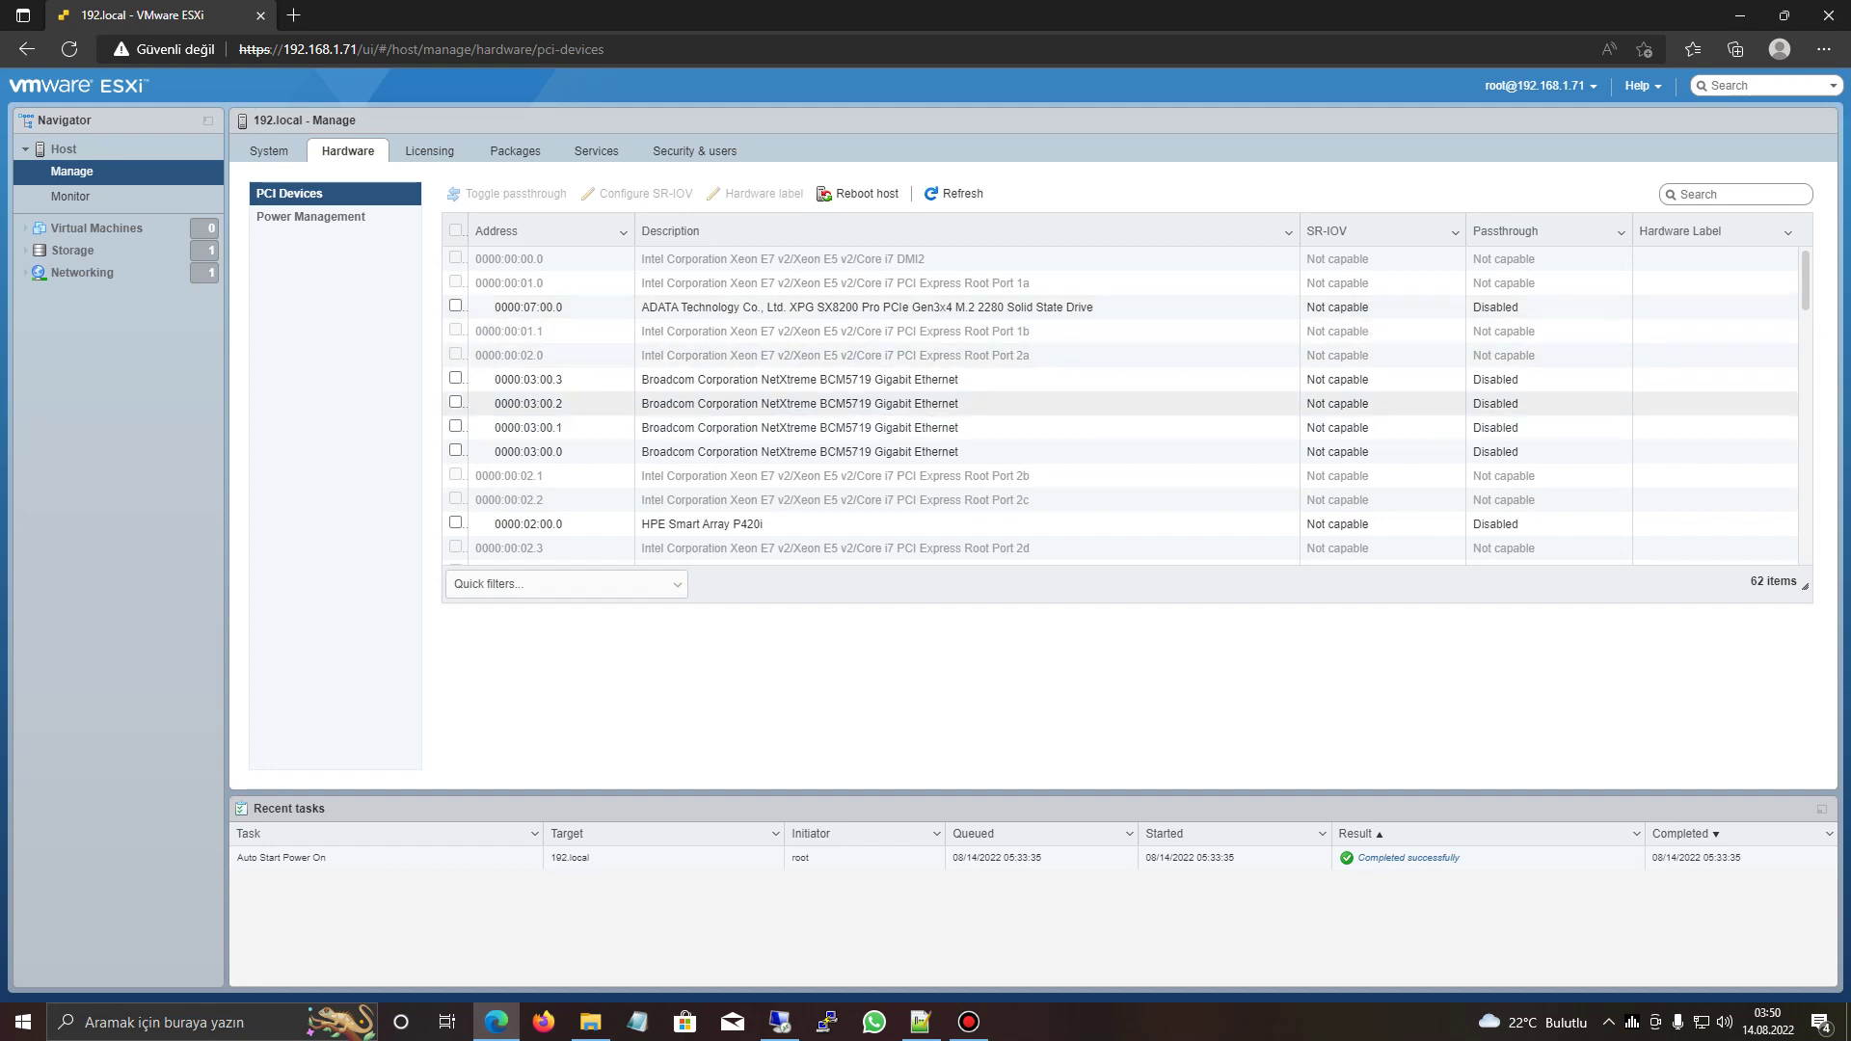
pyautogui.scroll(-10, 964, 385)
pyautogui.scroll(-2, 964, 365)
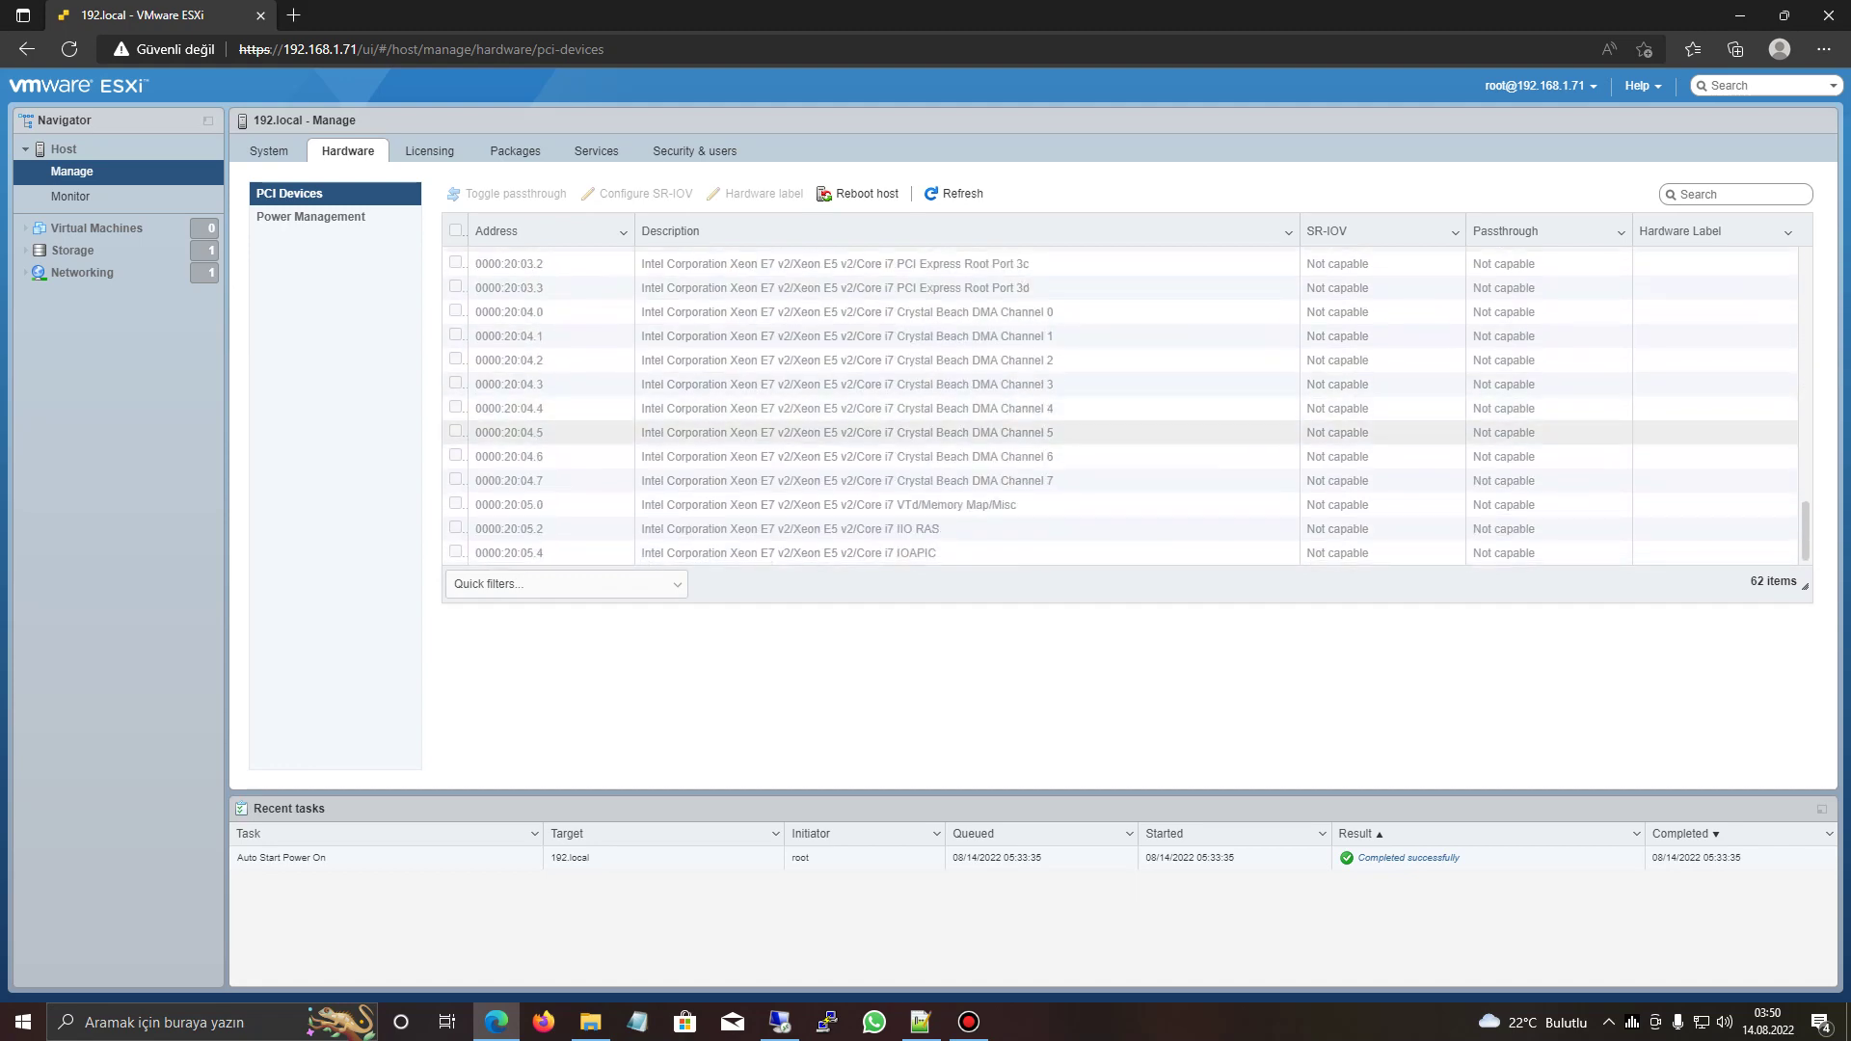
pyautogui.click(311, 216)
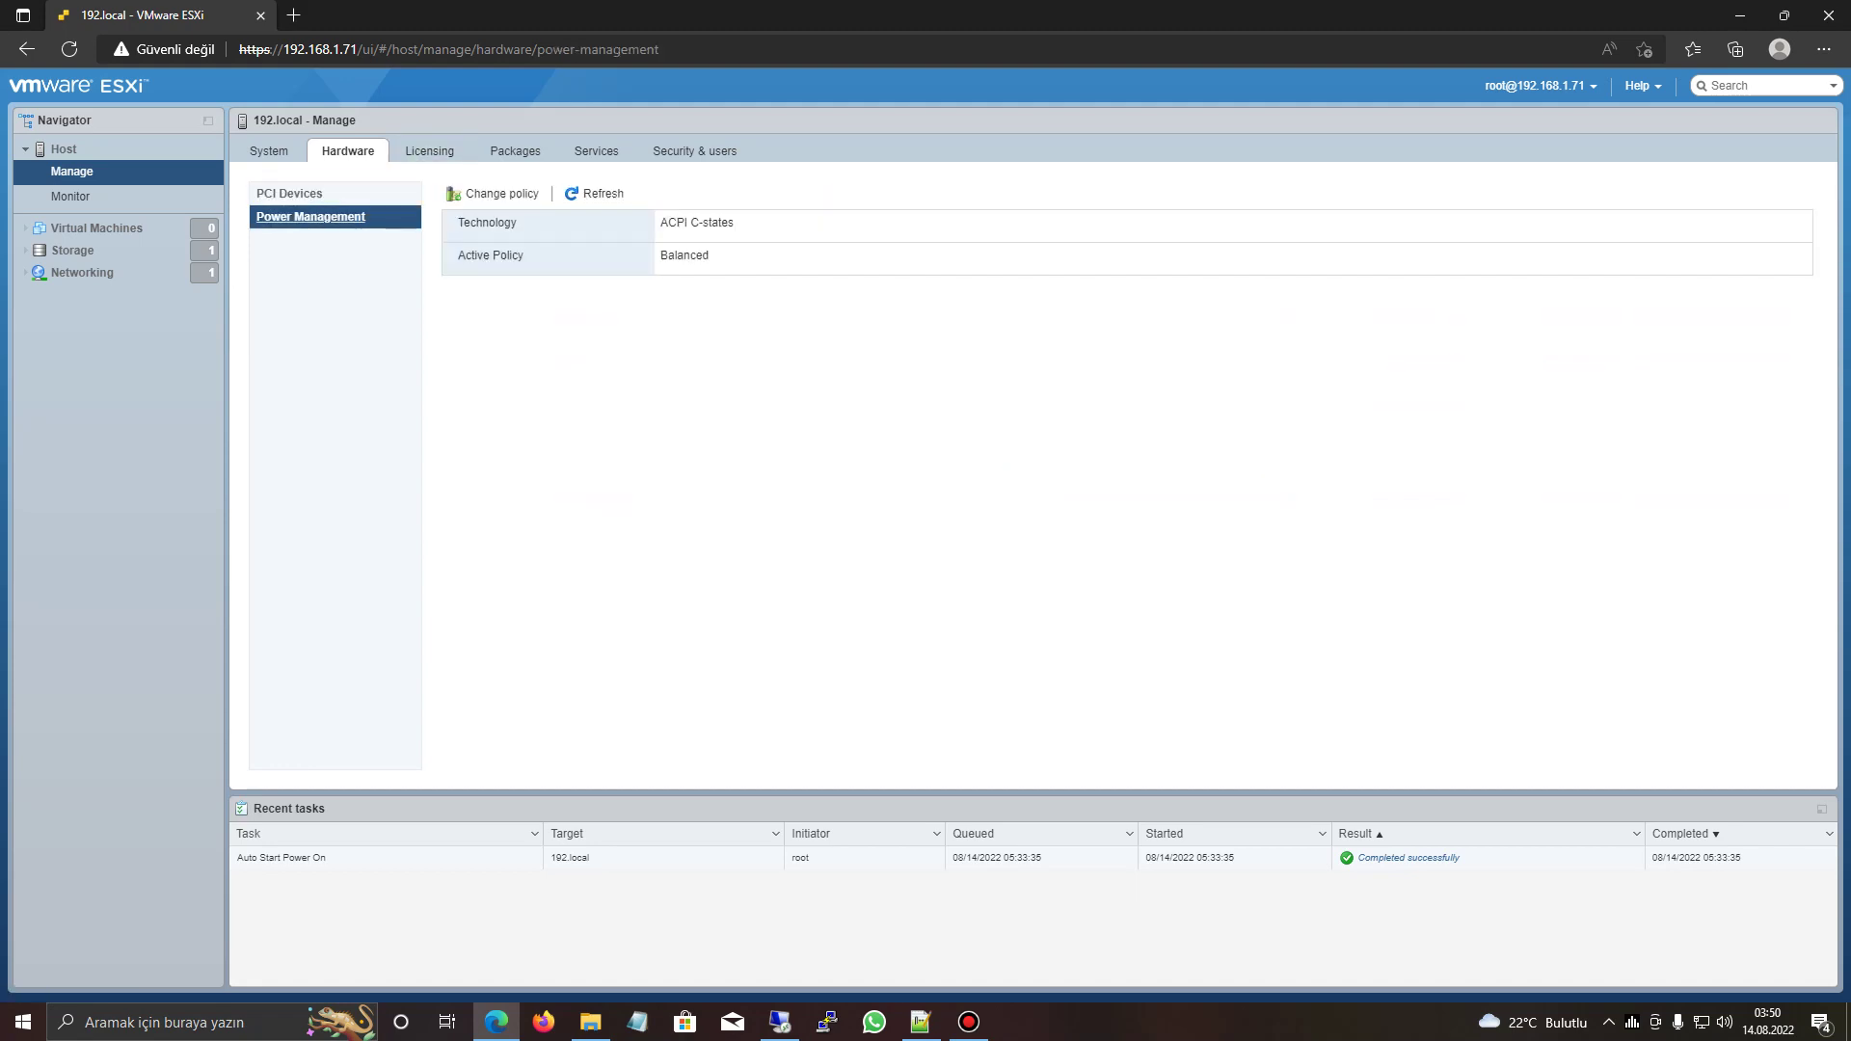
# - Show the host's licensing details, currently in Evaluation Mode
pyautogui.click(429, 151)
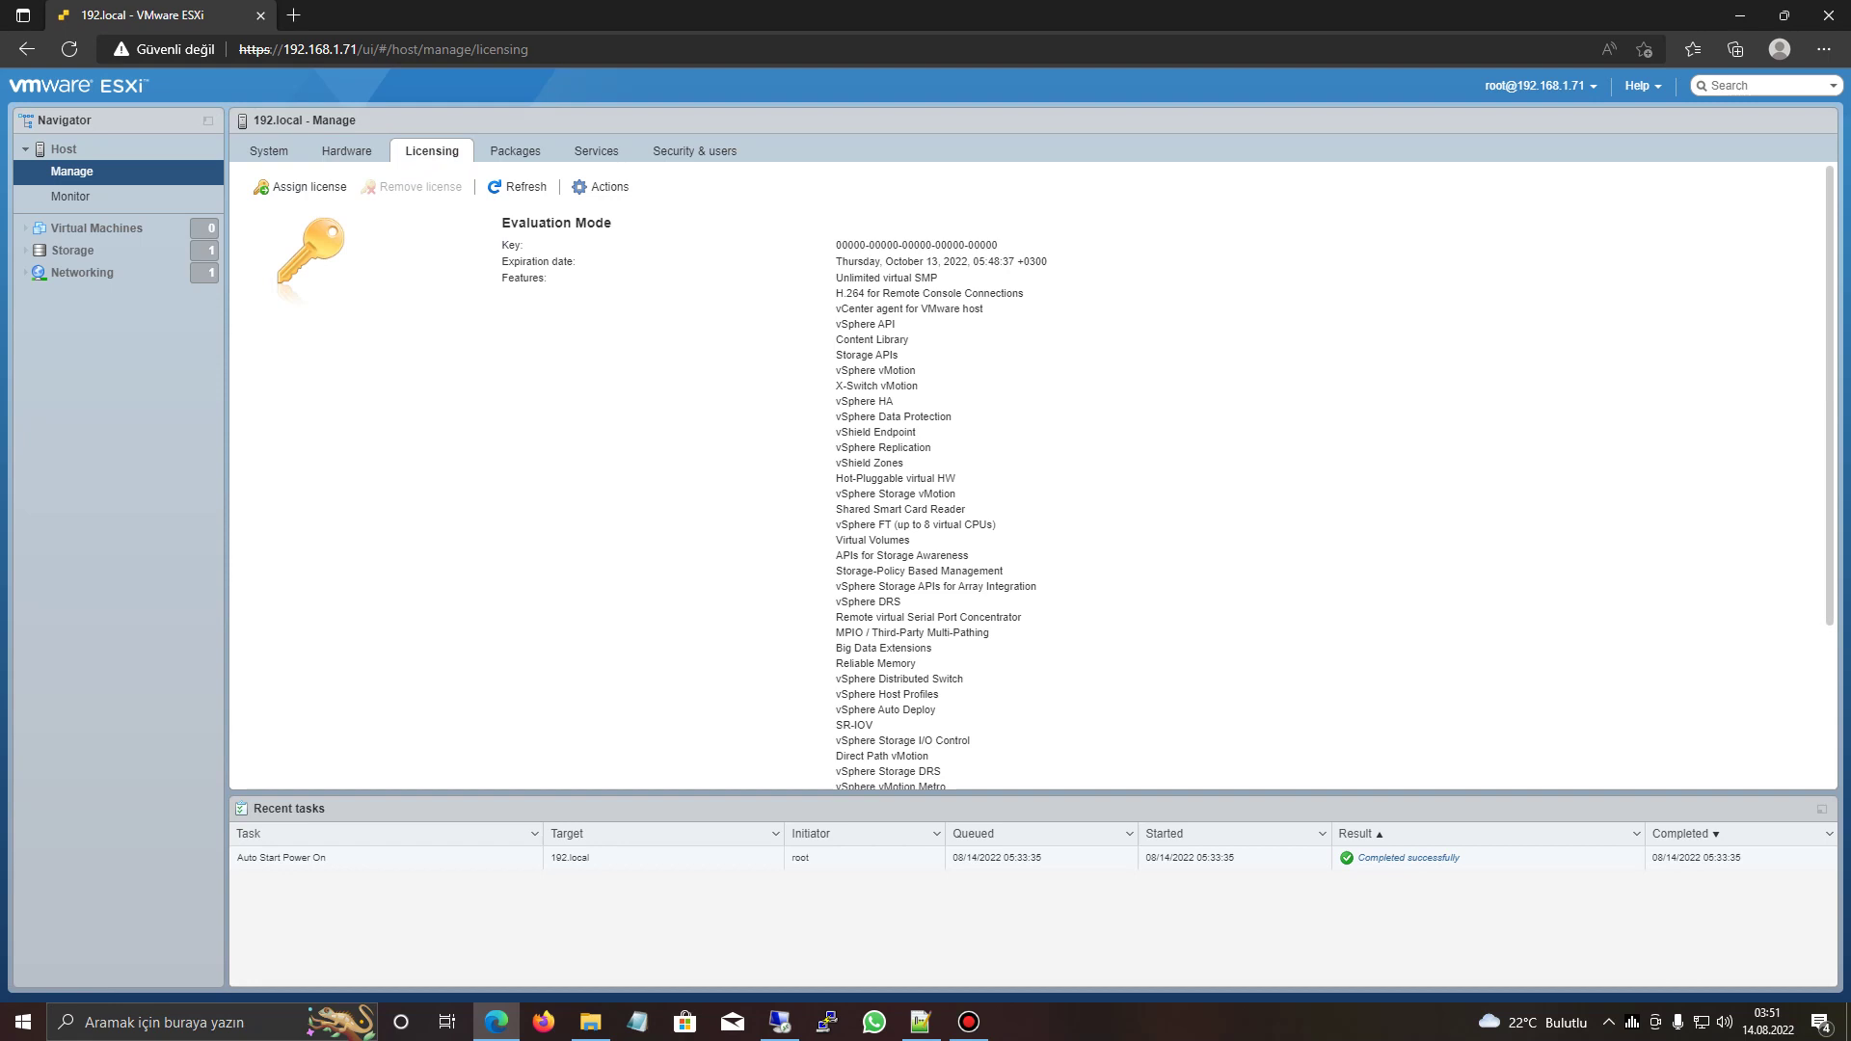
pyautogui.moveTo(840, 245); pyautogui.dragTo(956, 478)
pyautogui.click(956, 478)
# - Search Yandex for 'github vmware 7 license' and open the first GitHub Gist result
pyautogui.hotkey('ctrl', 't')
pyautogui.write('github m')
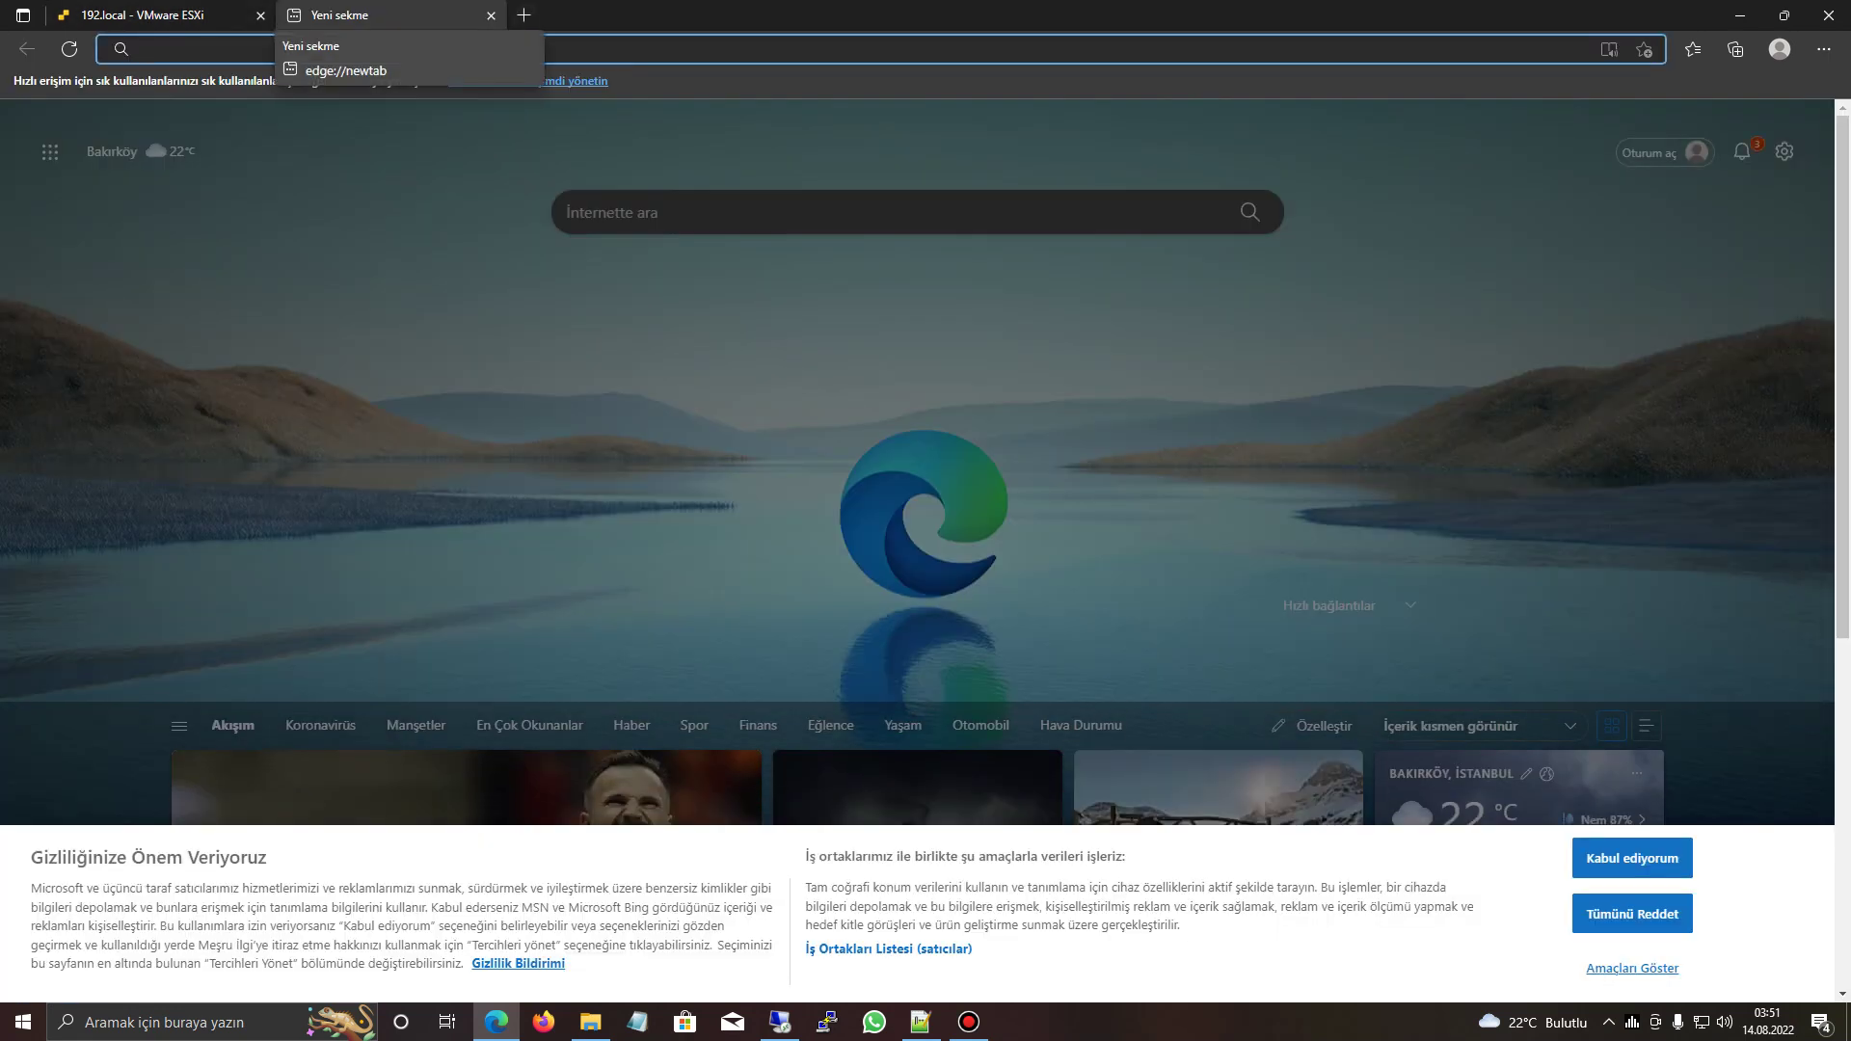
pyautogui.press('BackSpace')
pyautogui.write('vmware li')
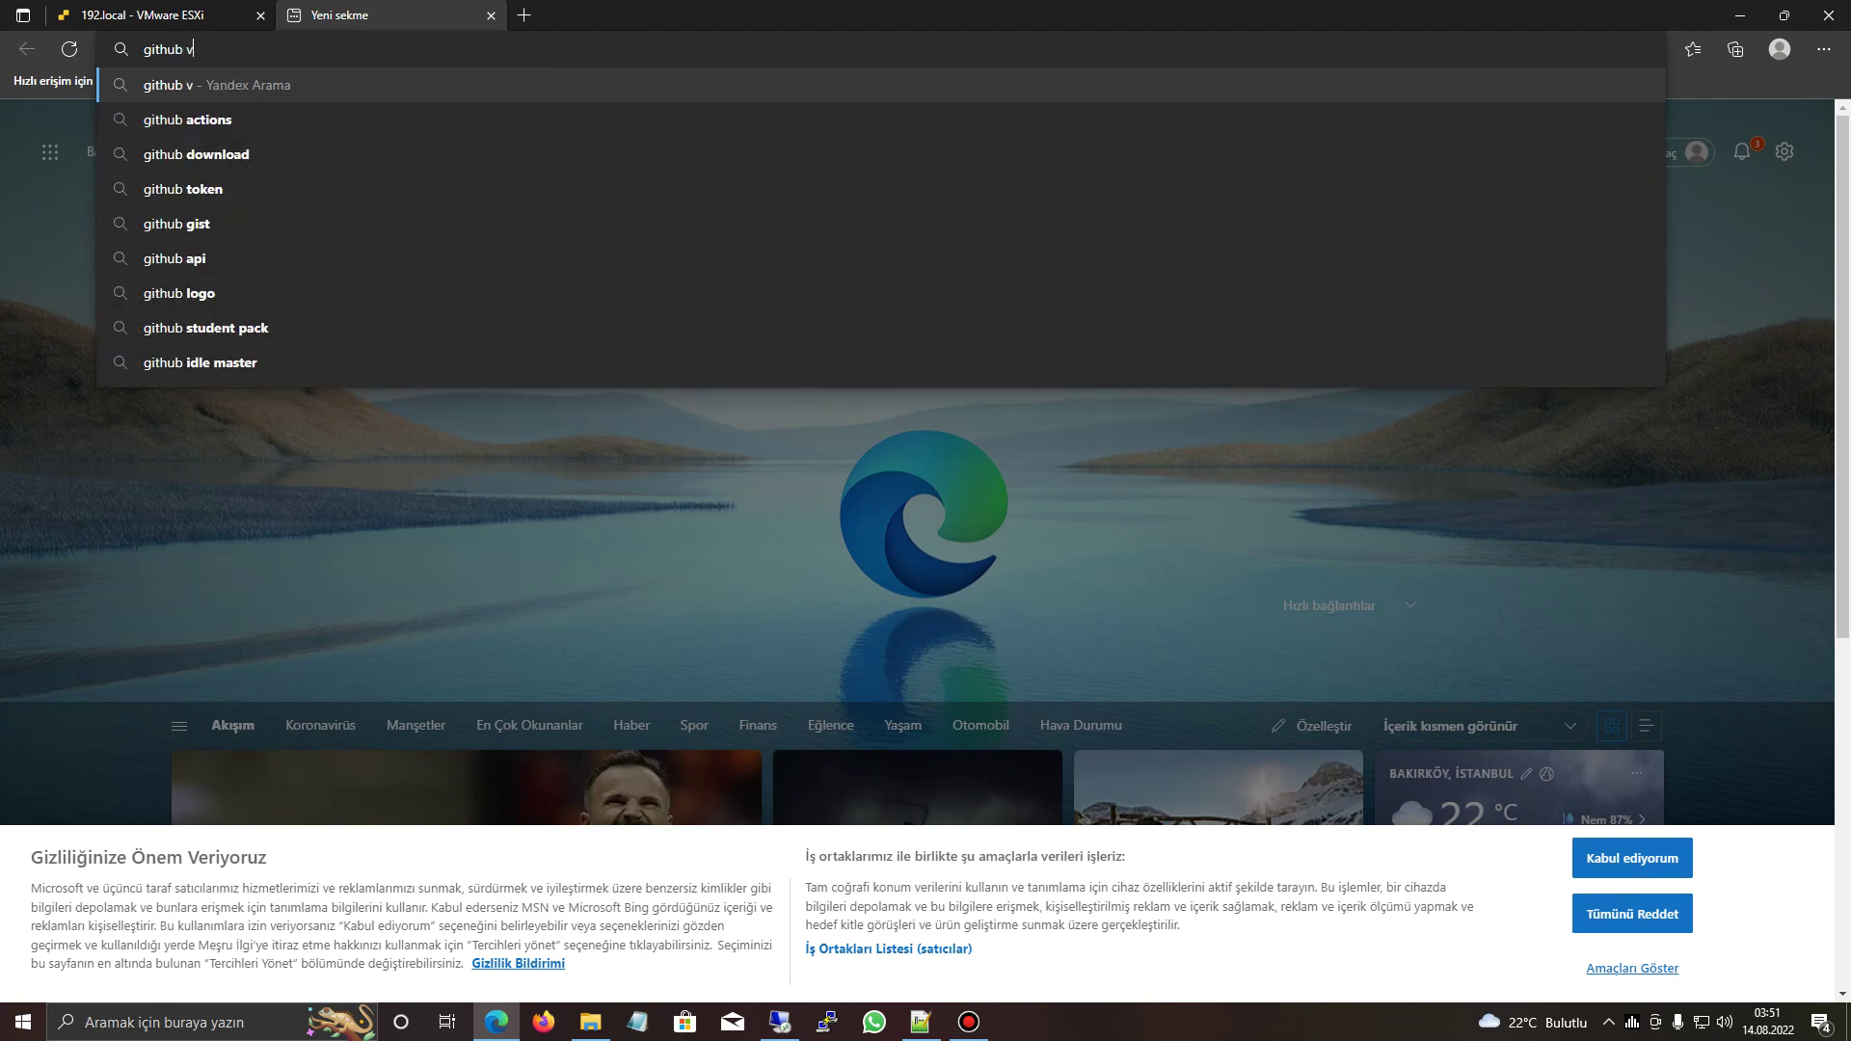
pyautogui.press('BackSpace')
pyautogui.press('BackSpace')
pyautogui.write('7 license')
pyautogui.press('Return')
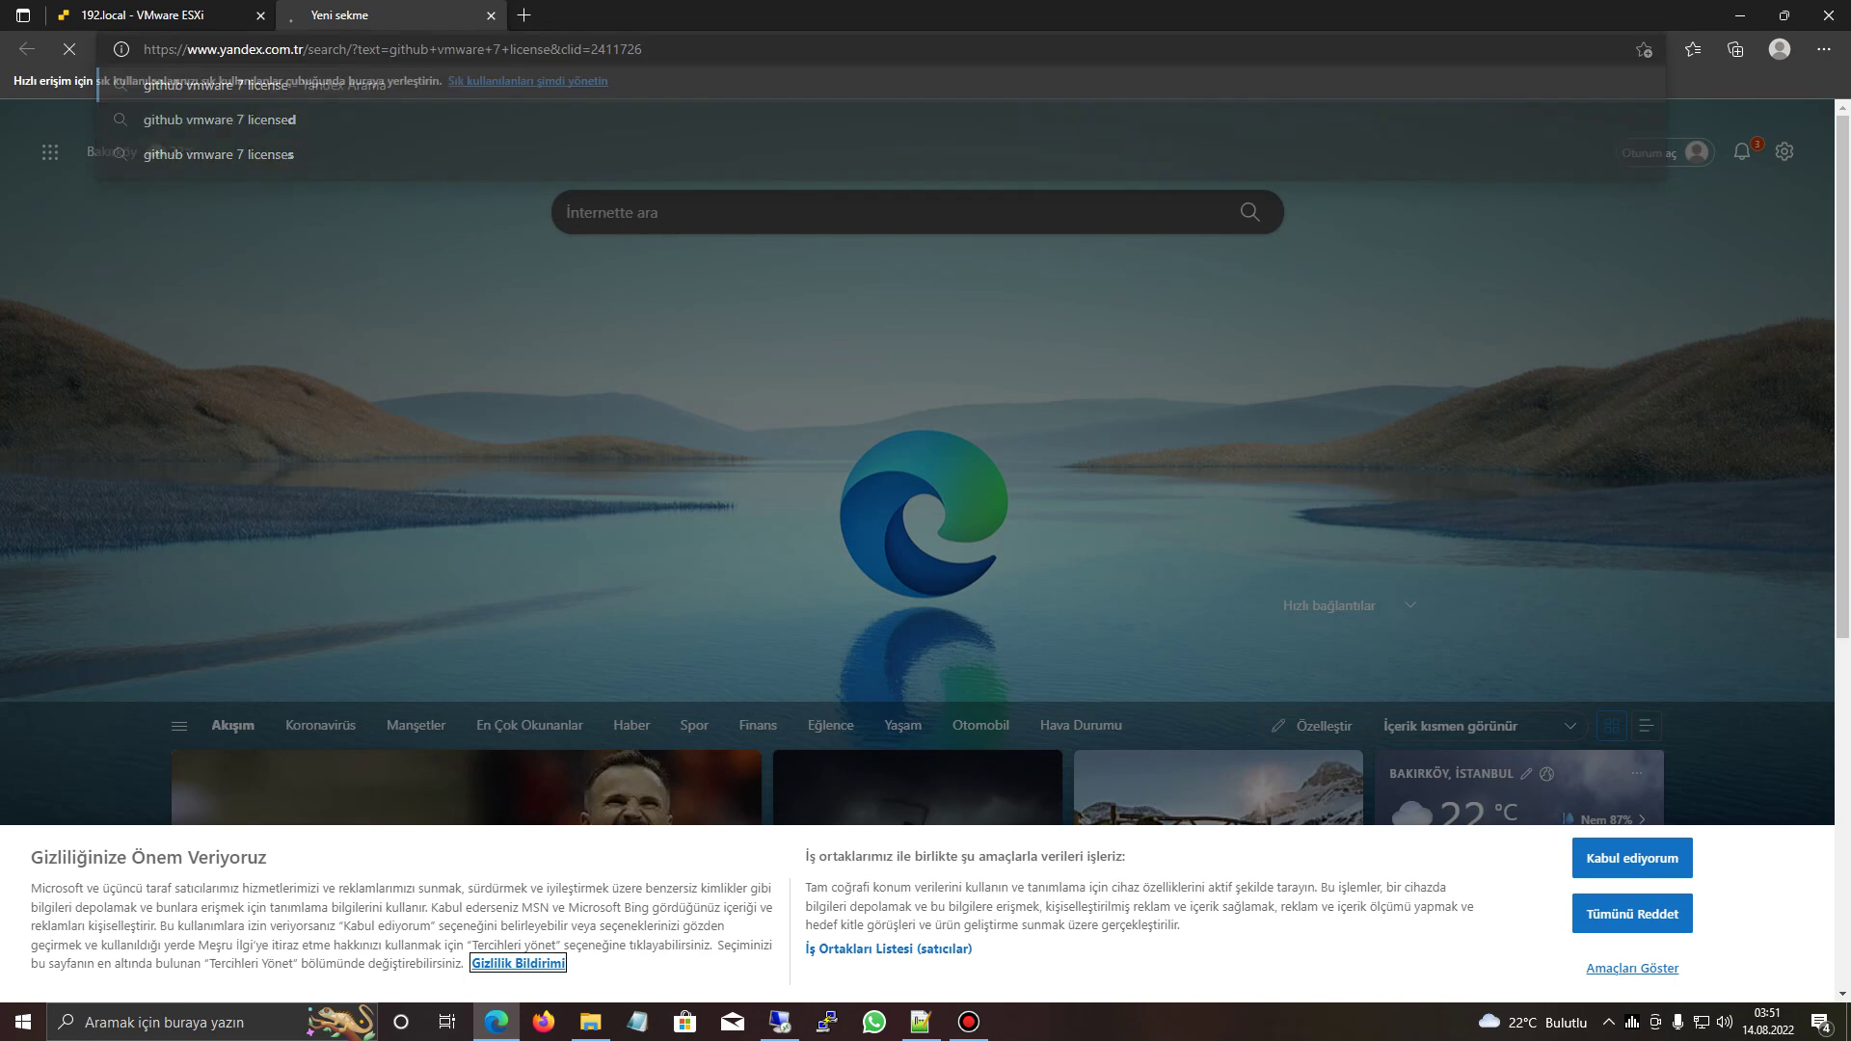
pyautogui.click(289, 195)
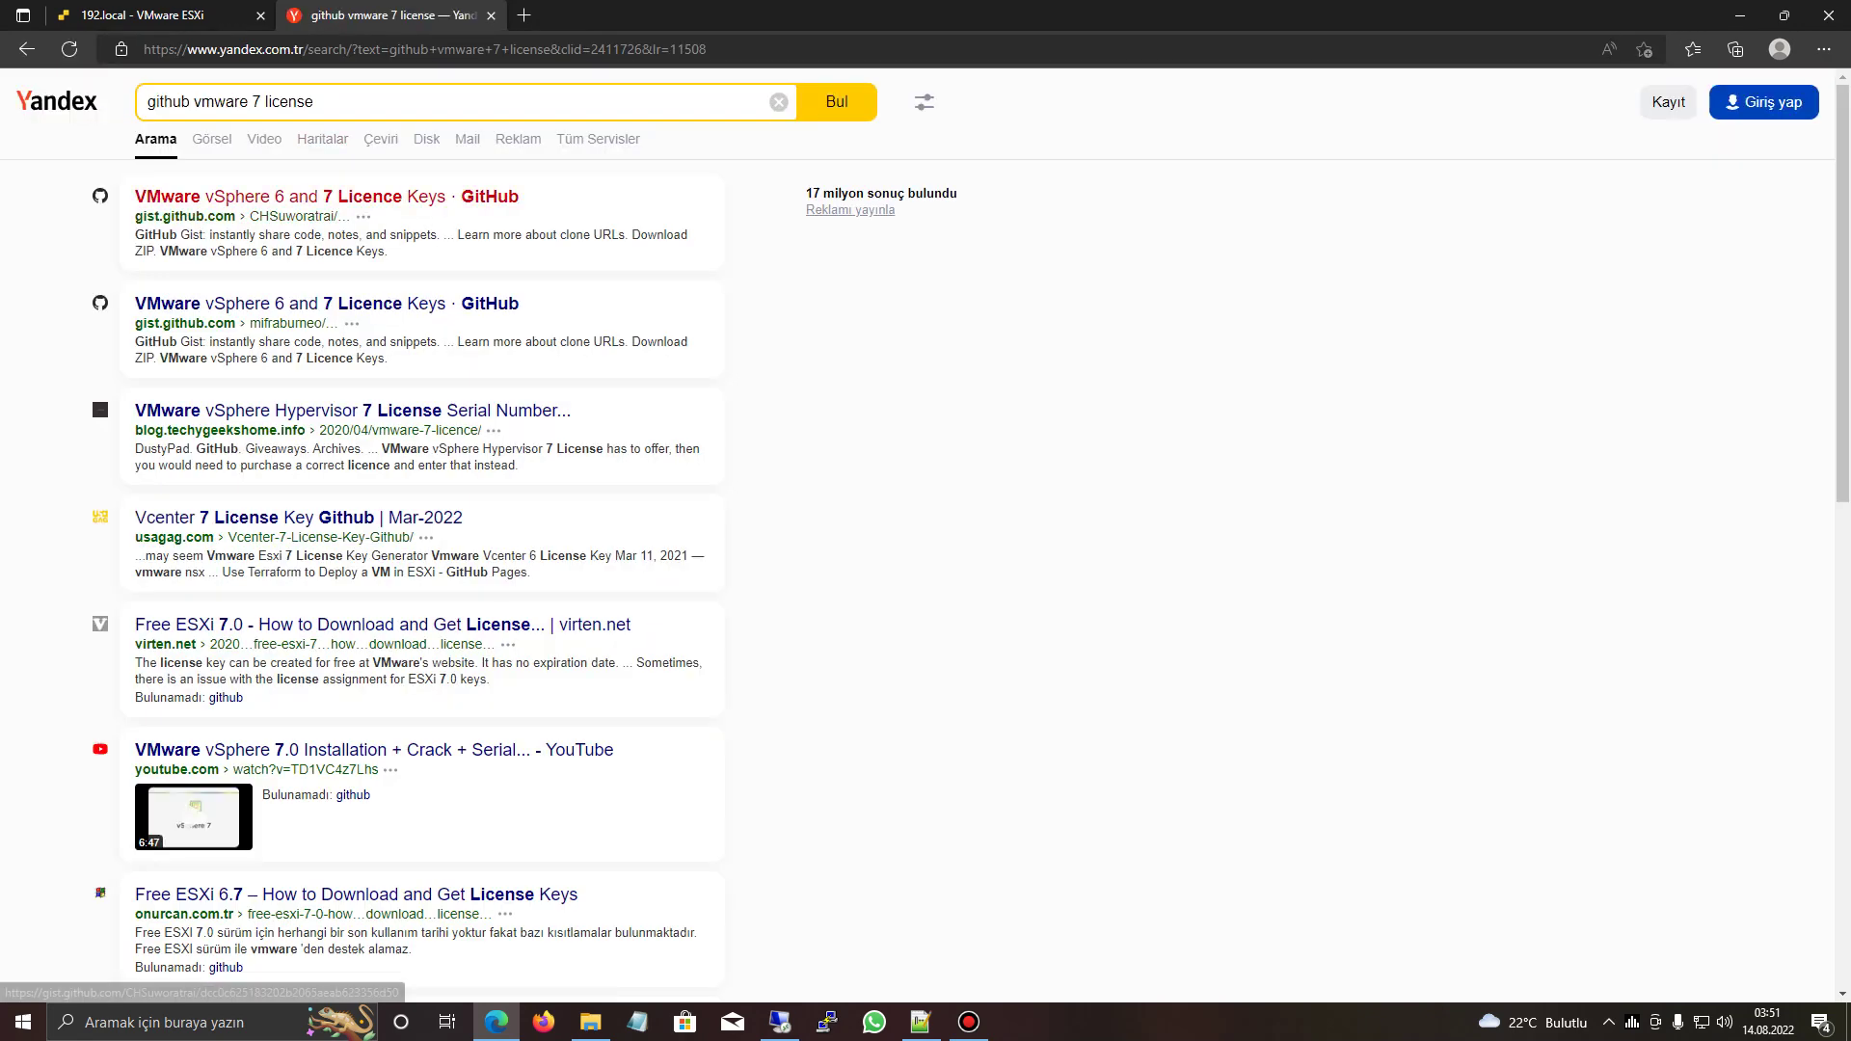
# - Check the host version, 7.0 Update 3, on the ESXi host summary
pyautogui.click(154, 15)
pyautogui.click(63, 149)
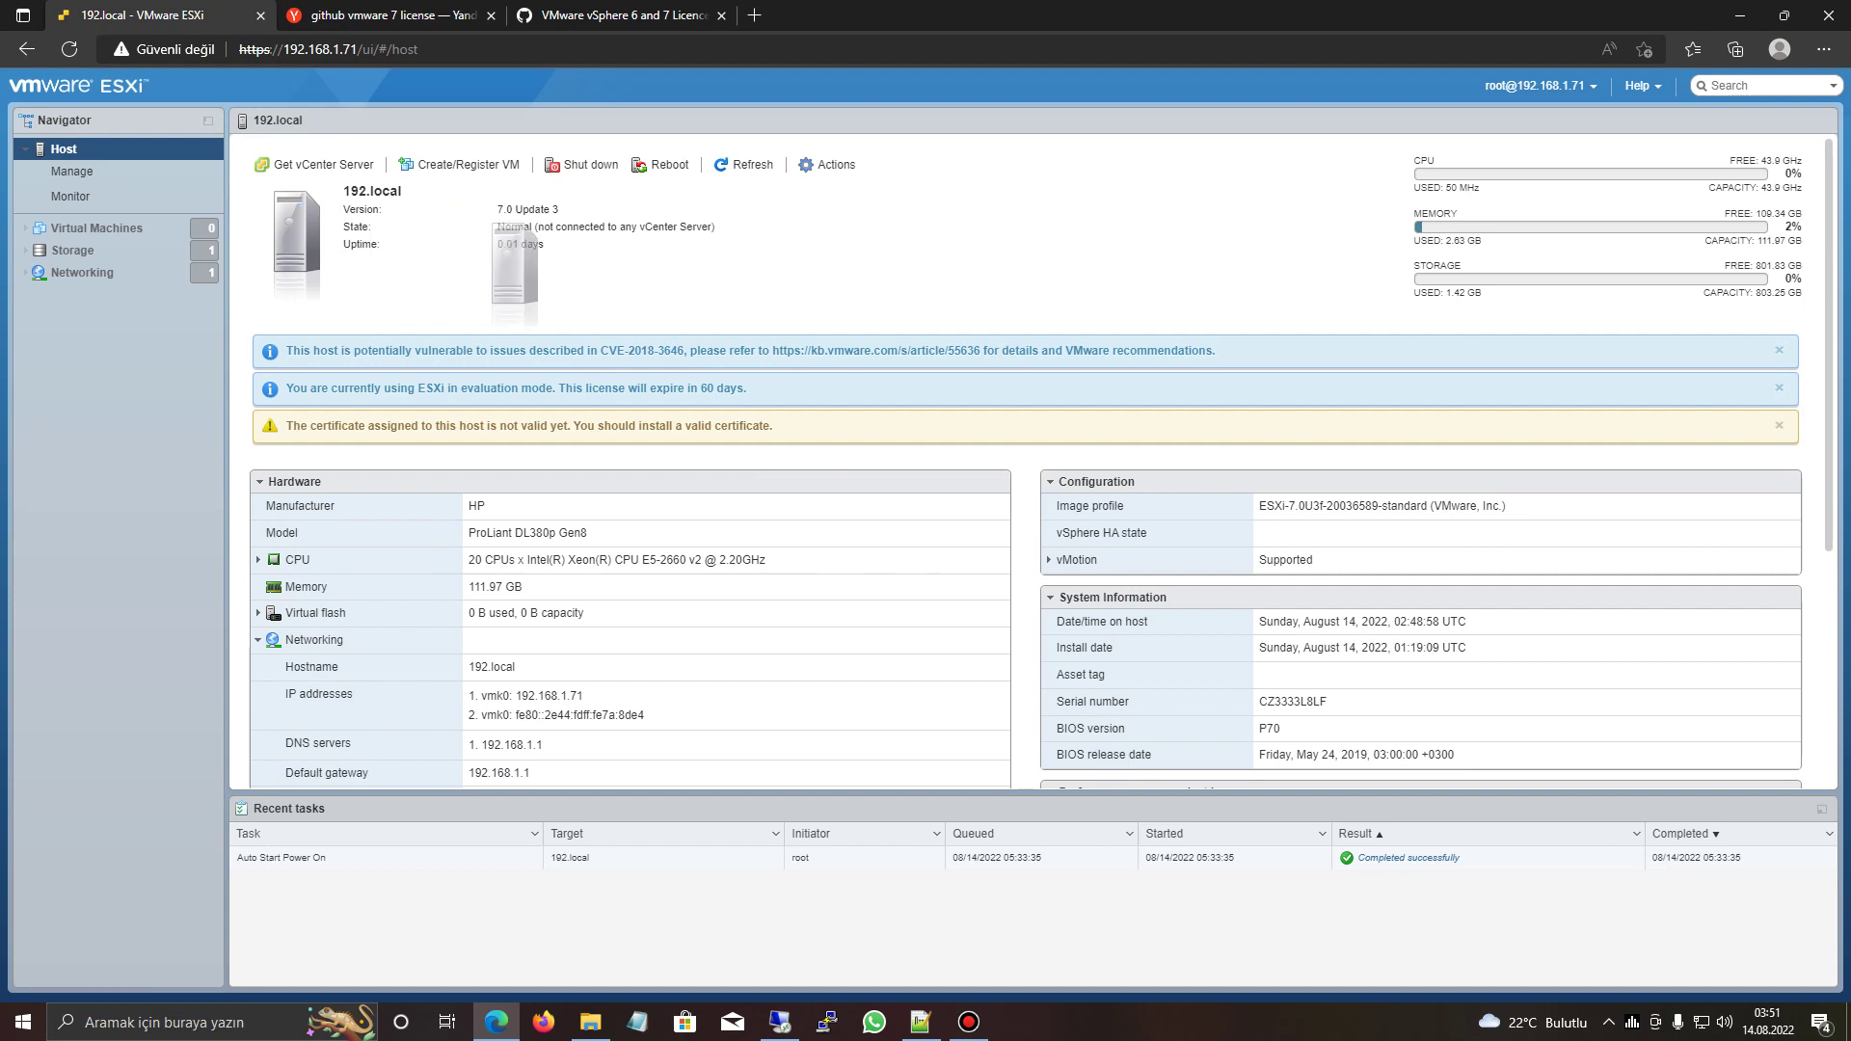
pyautogui.moveTo(498, 209); pyautogui.dragTo(558, 210)
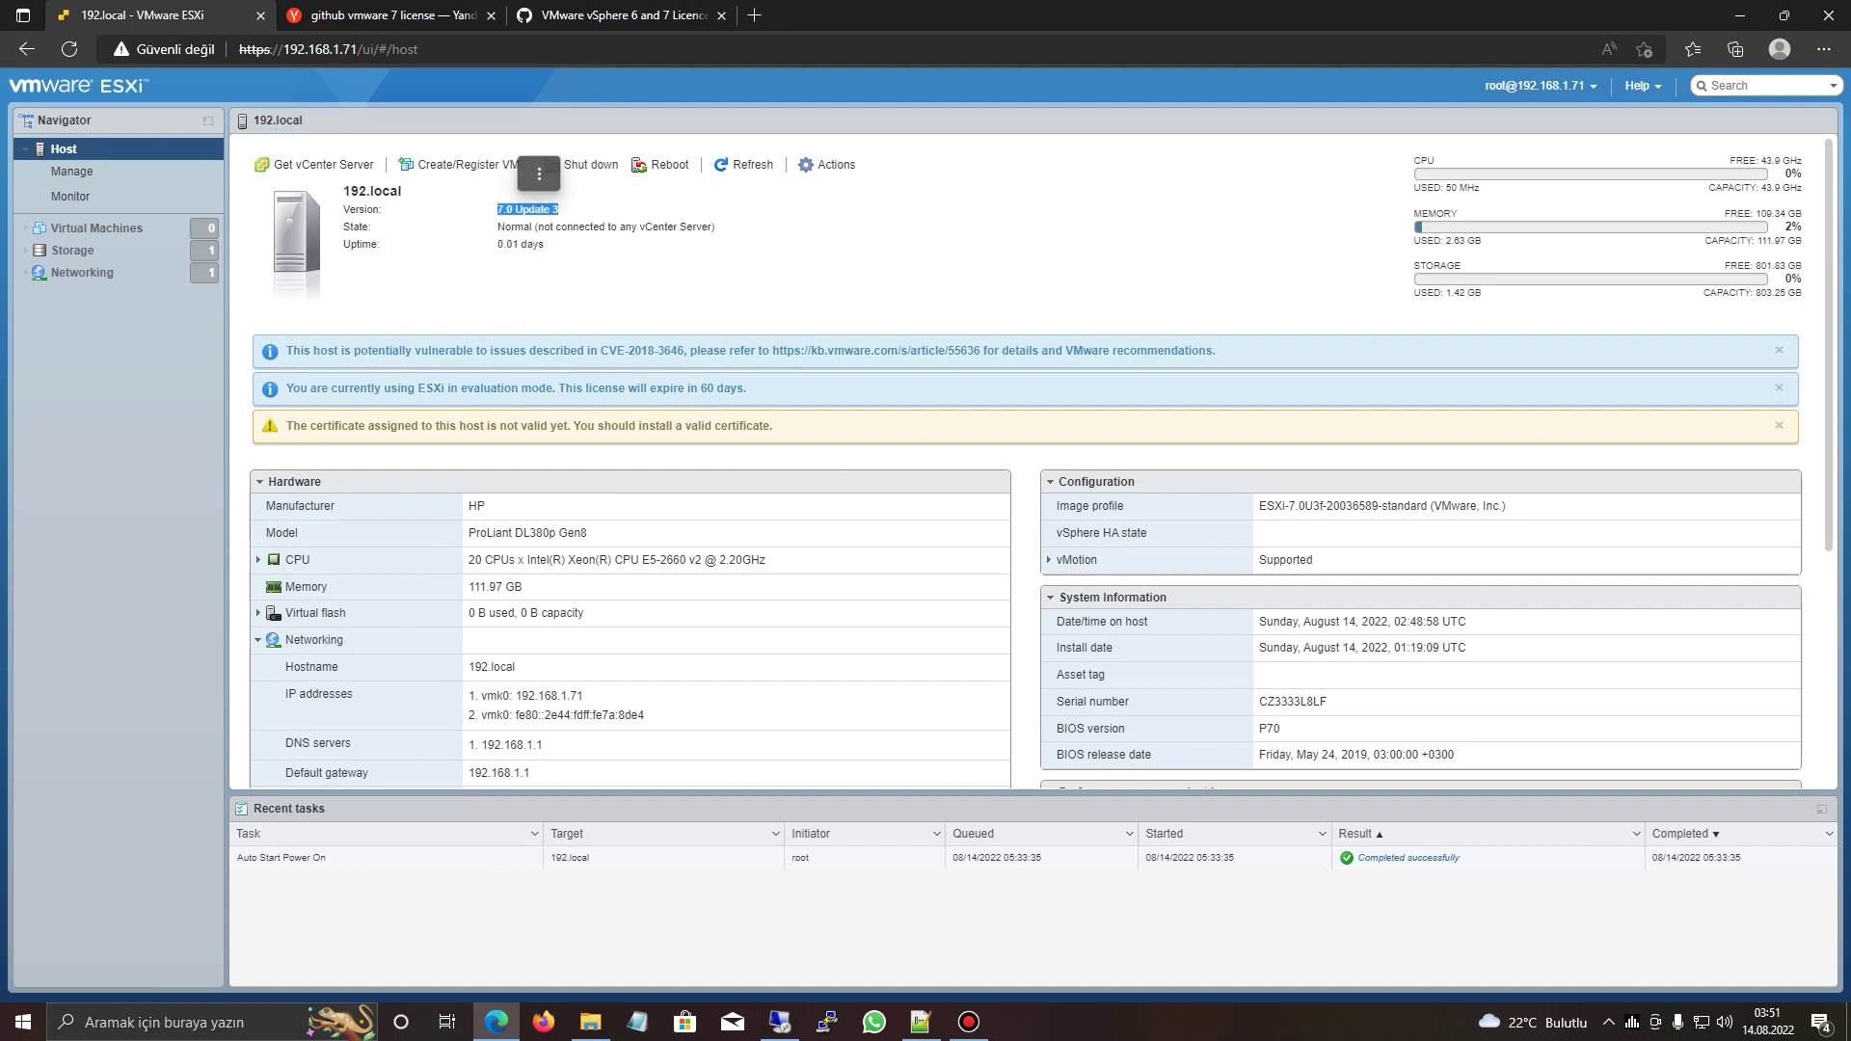
# - Copy the ESXi 7.0 Enterprise Plus licence key from the GitHub Gist
pyautogui.hotkey('ctrl', '3')
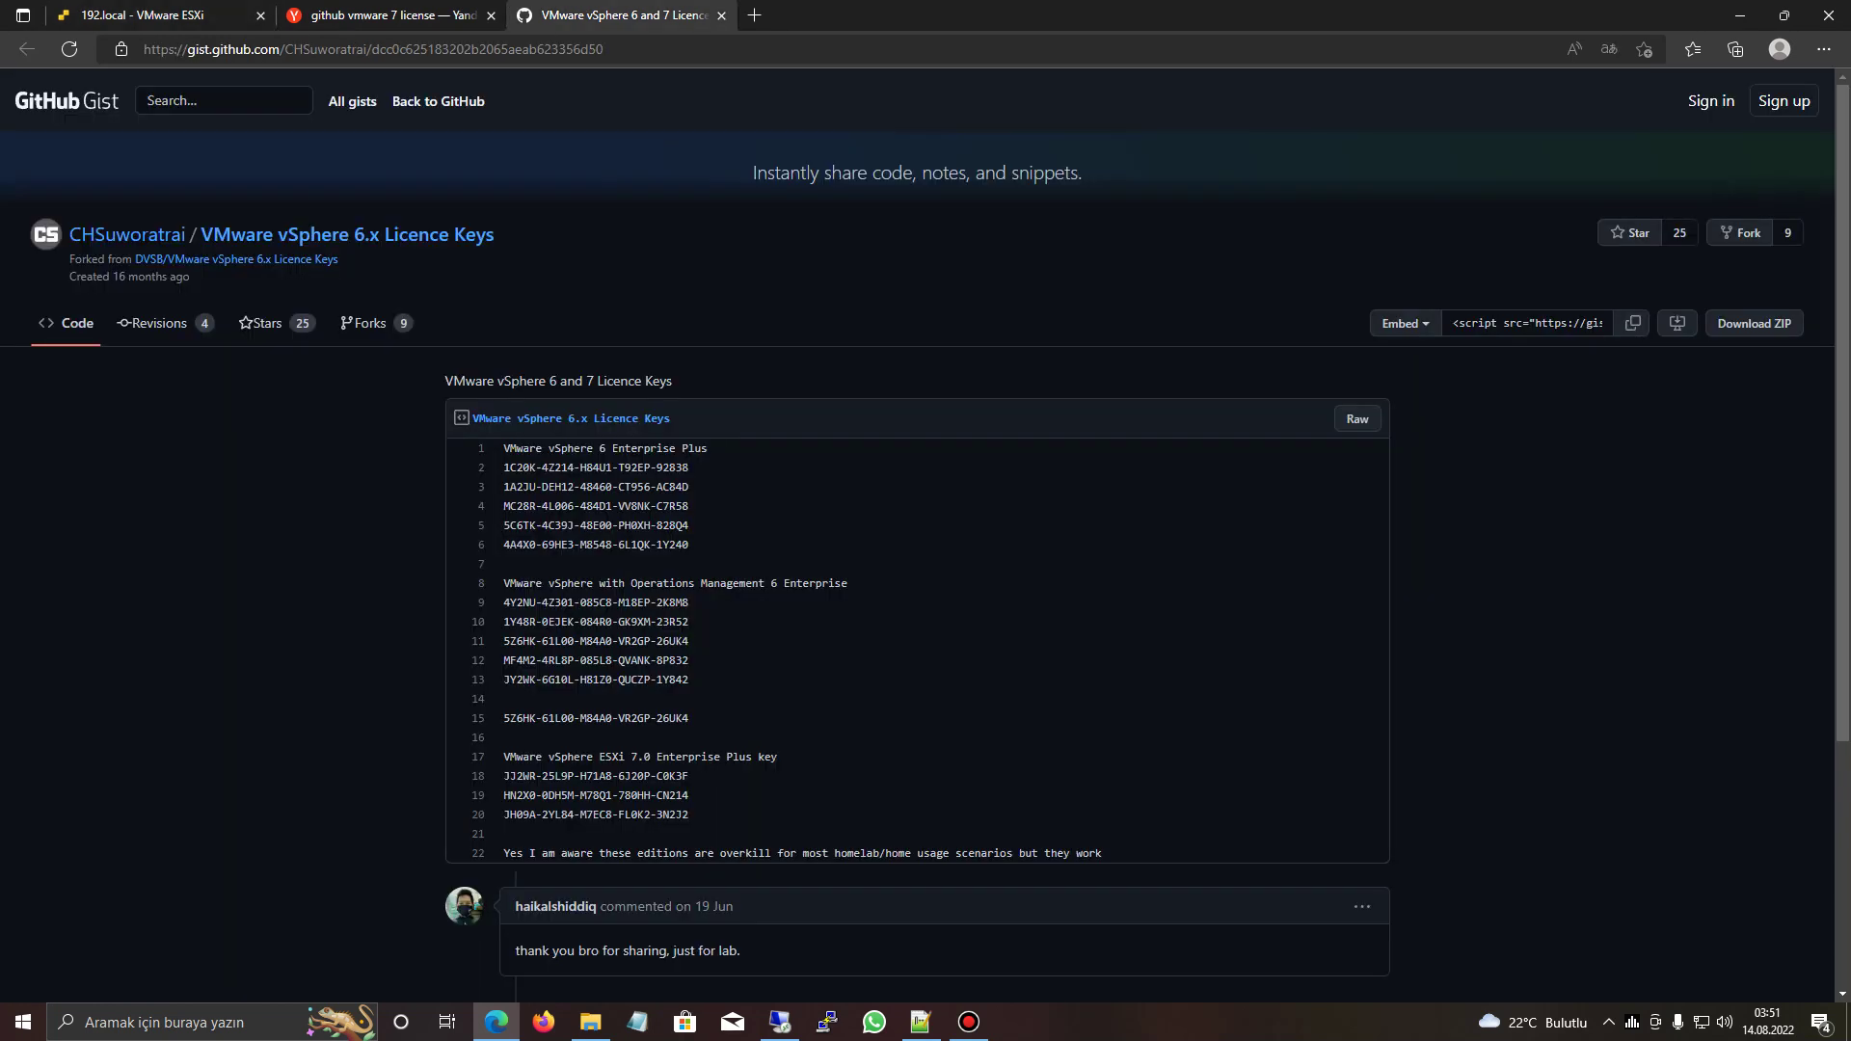
pyautogui.moveTo(689, 777); pyautogui.dragTo(503, 776)
pyautogui.hotkey('ctrl', 'c')
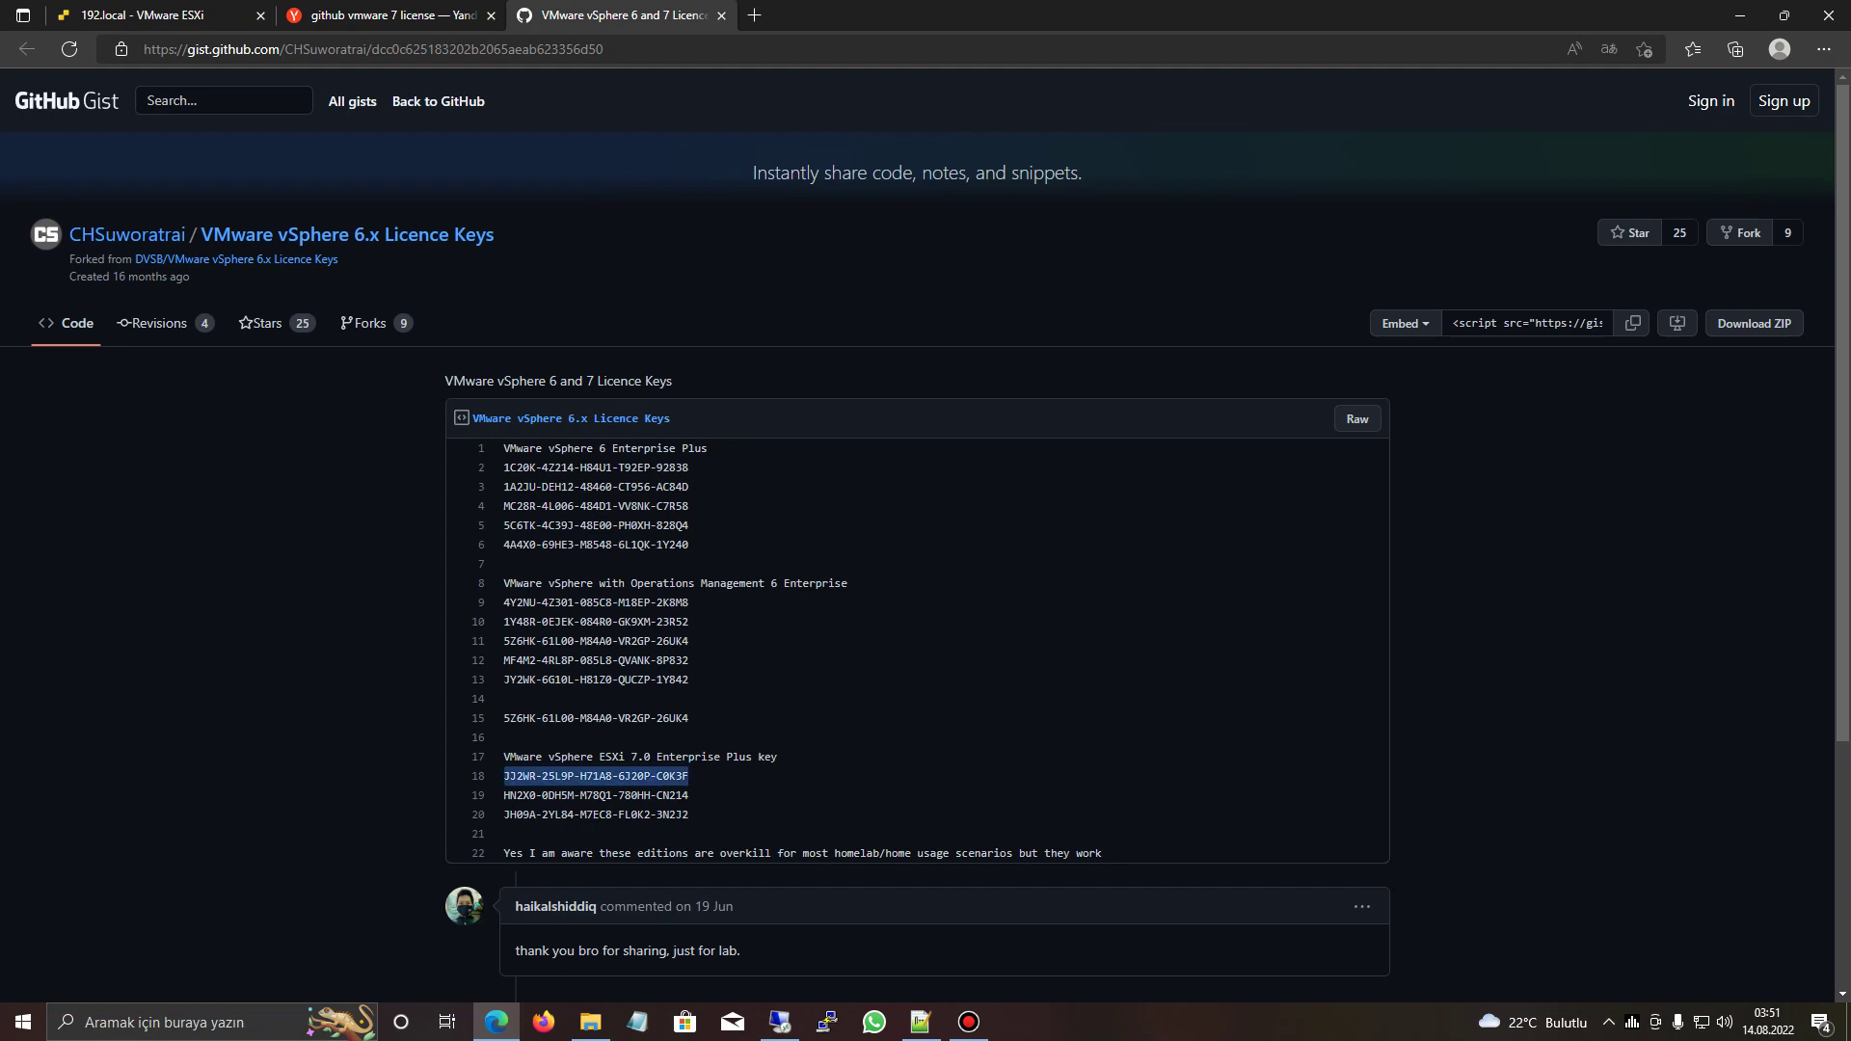
pyautogui.hotkey('ctrl', '1')
pyautogui.click(72, 171)
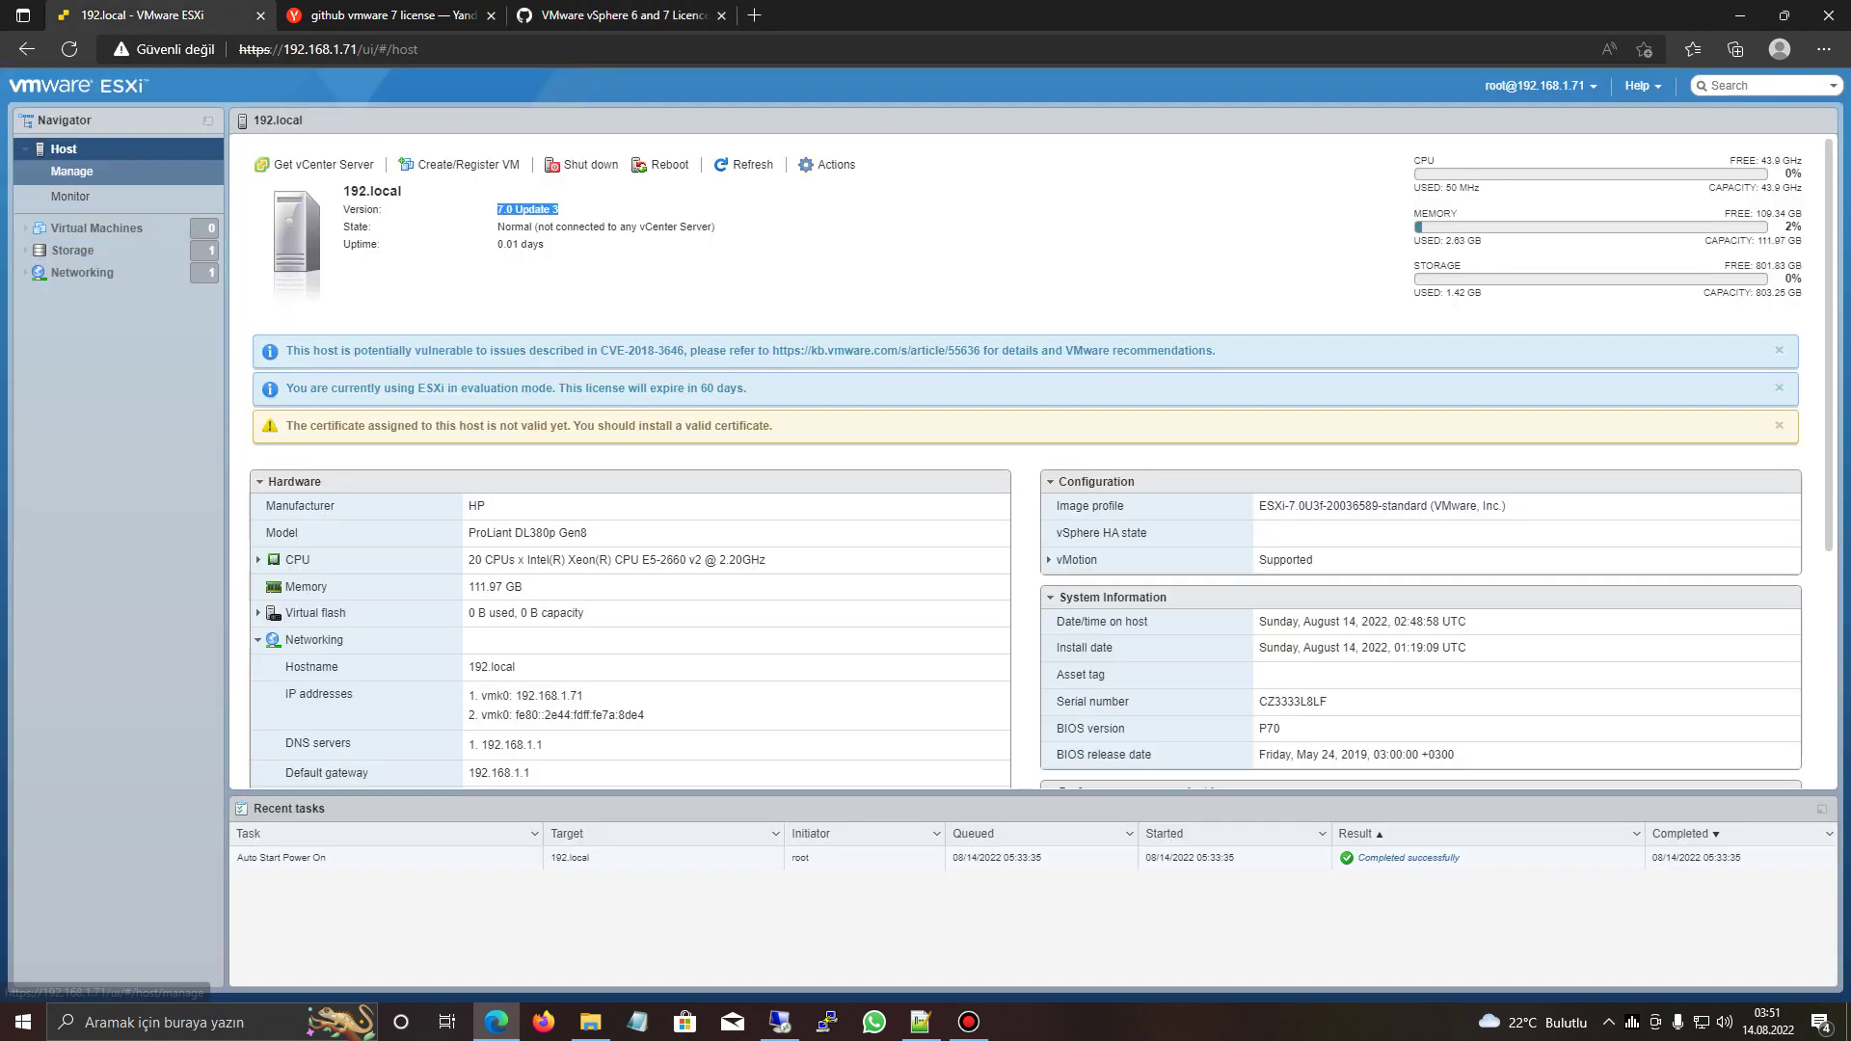
# - Paste the copied Enterprise Plus key into Assign license, validate it and assign it to the host
pyautogui.click(301, 187)
pyautogui.hotkey('ctrl', 'v')
pyautogui.press('Return')
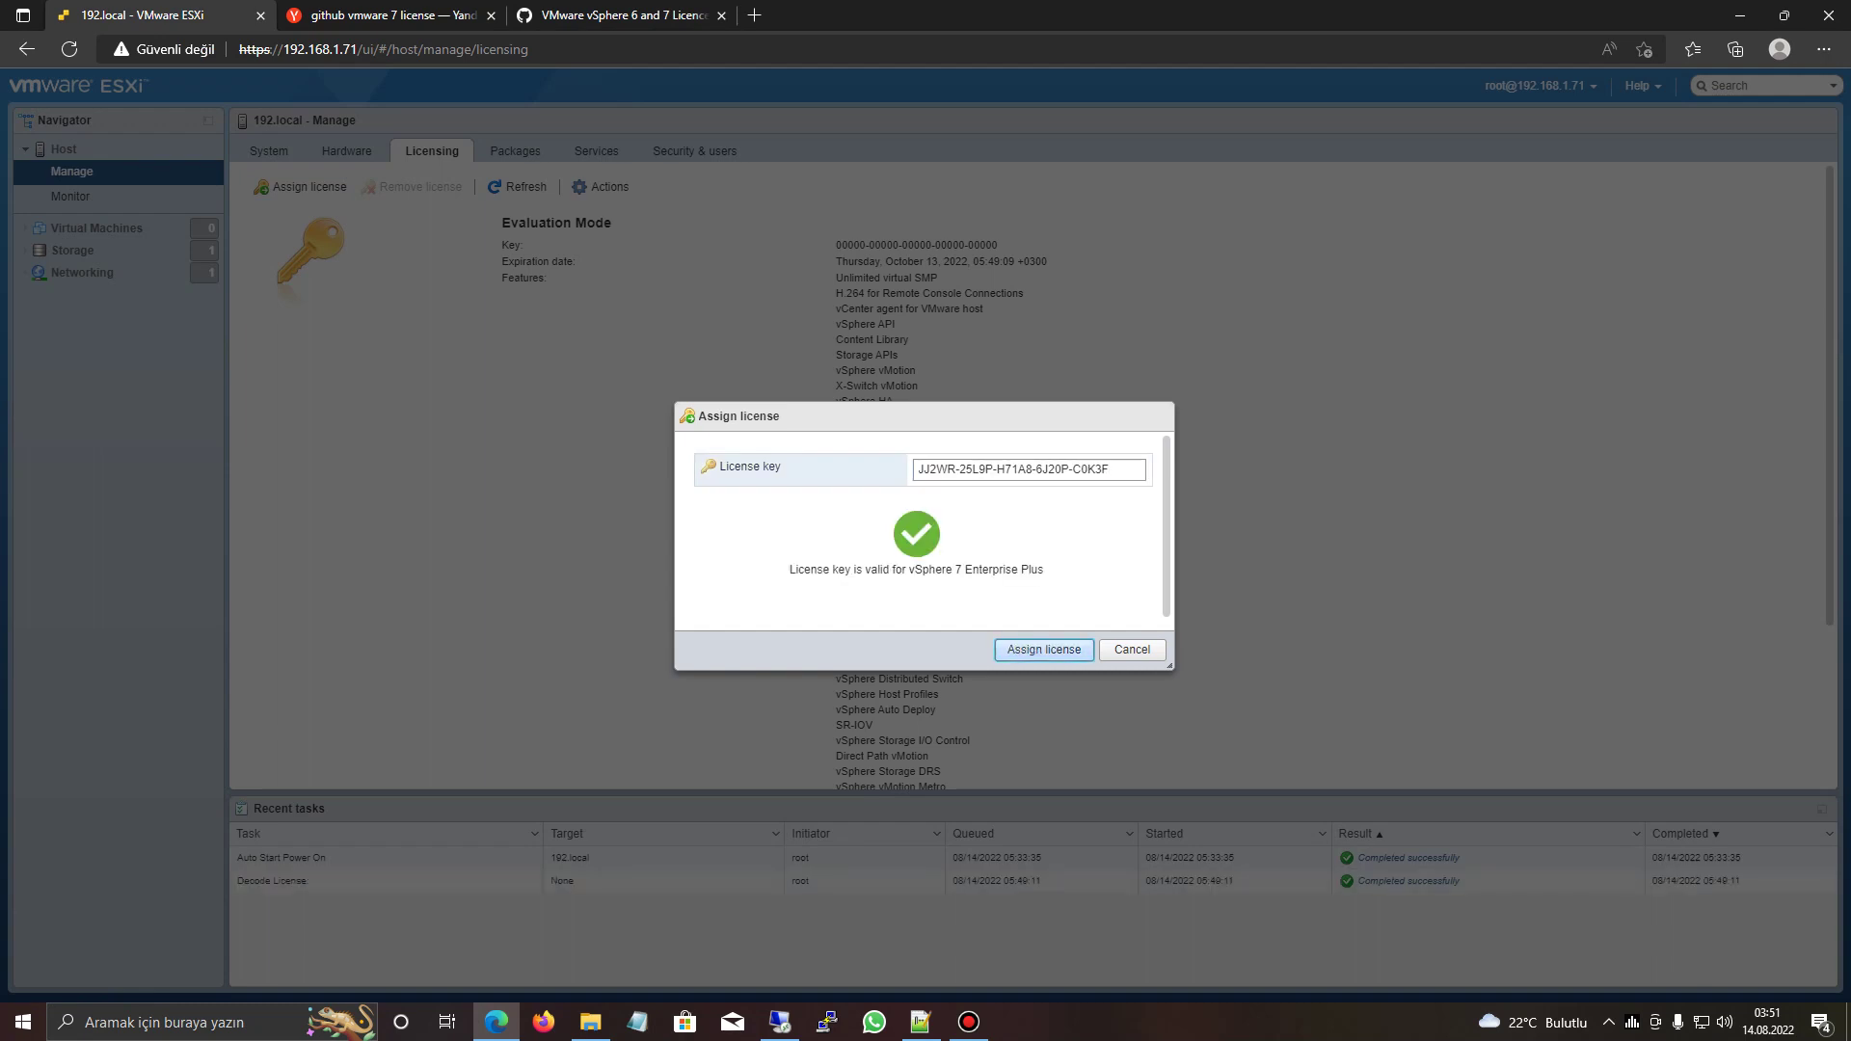
pyautogui.press('Return')
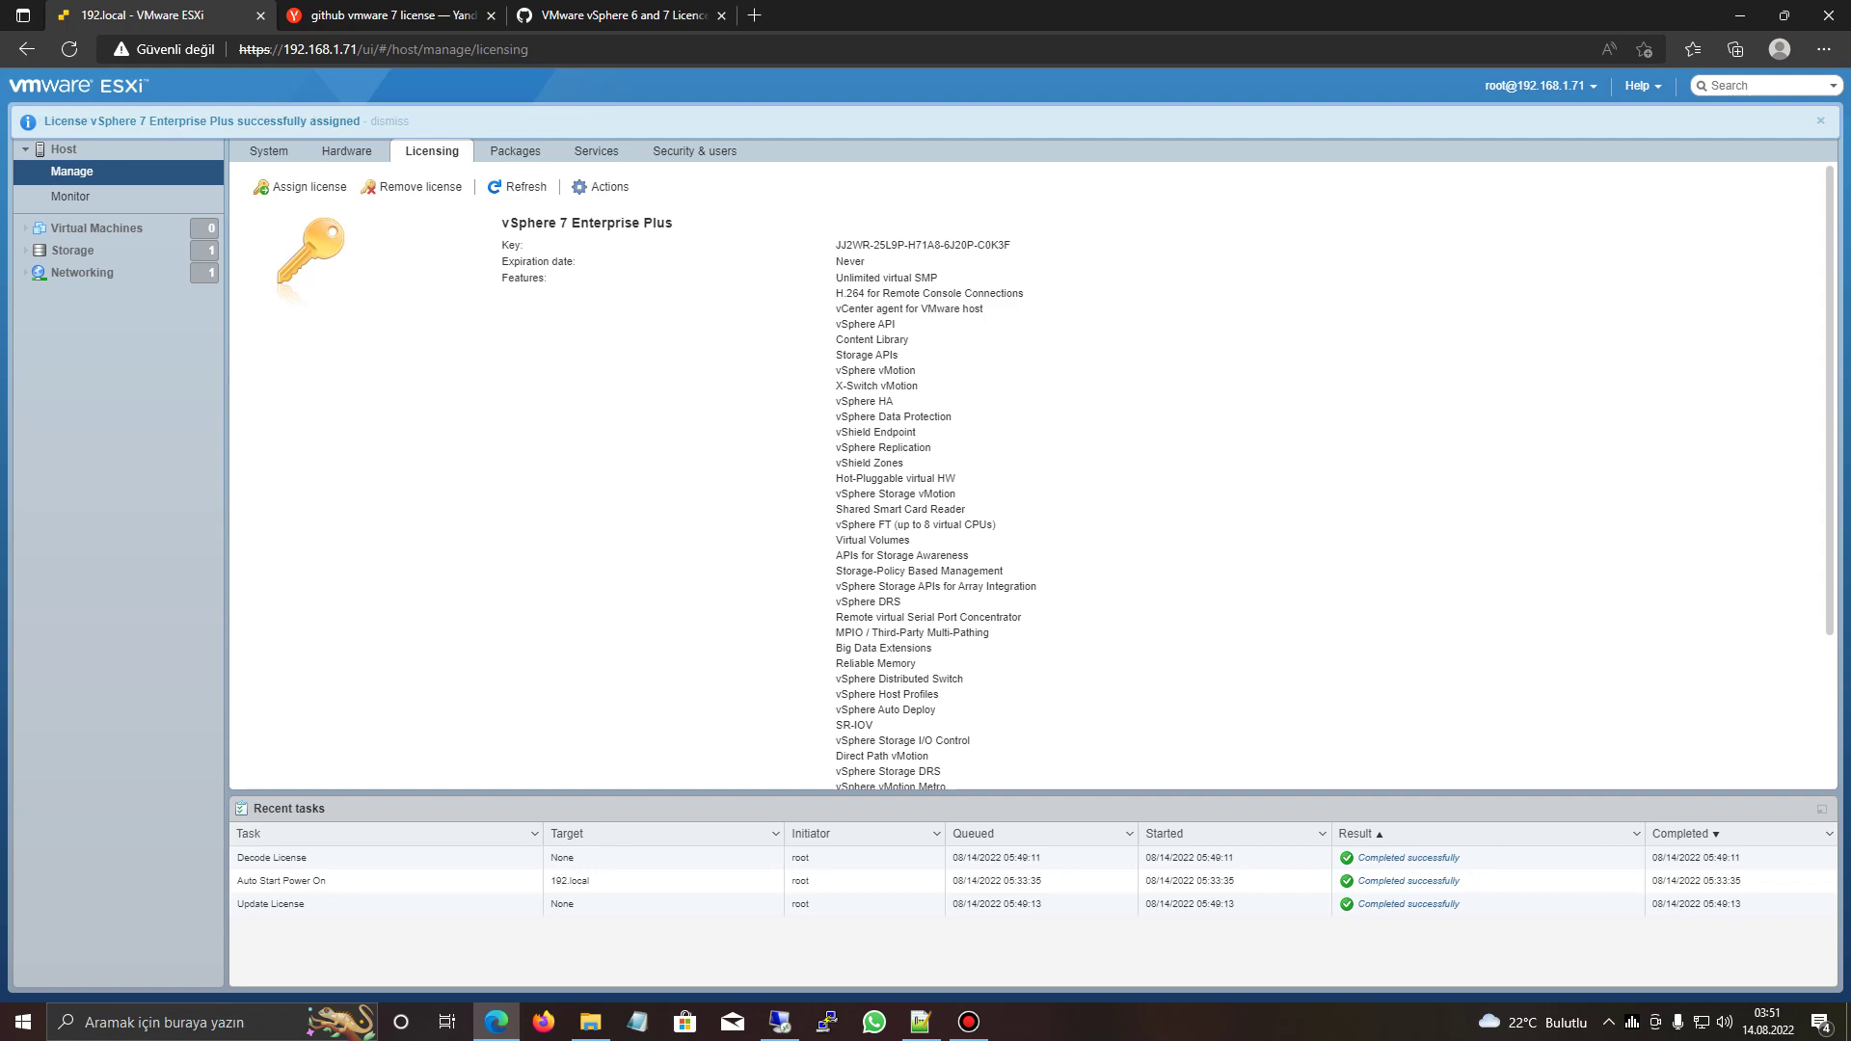
# - Close the Yandex and GitHub Gist tabs and open the host's Packages list
pyautogui.hotkey('ctrl', '3')
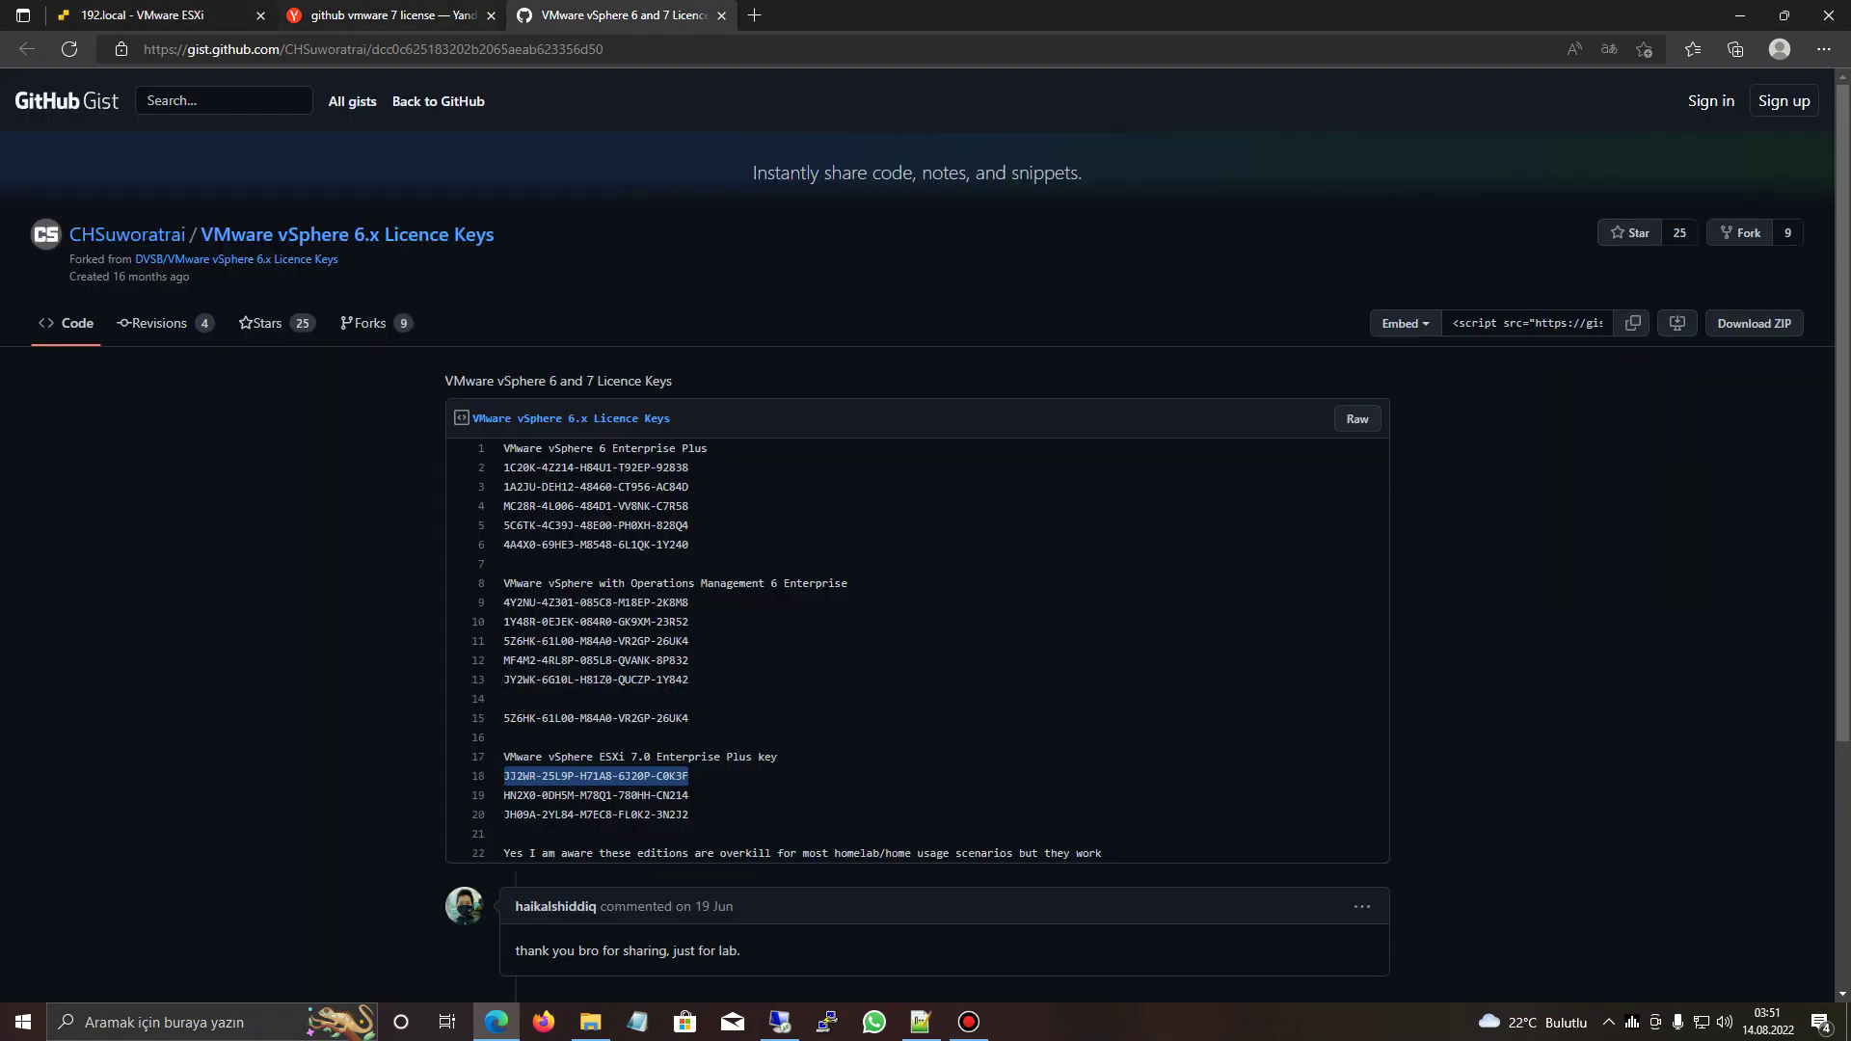
pyautogui.hotkey('ctrl', '2')
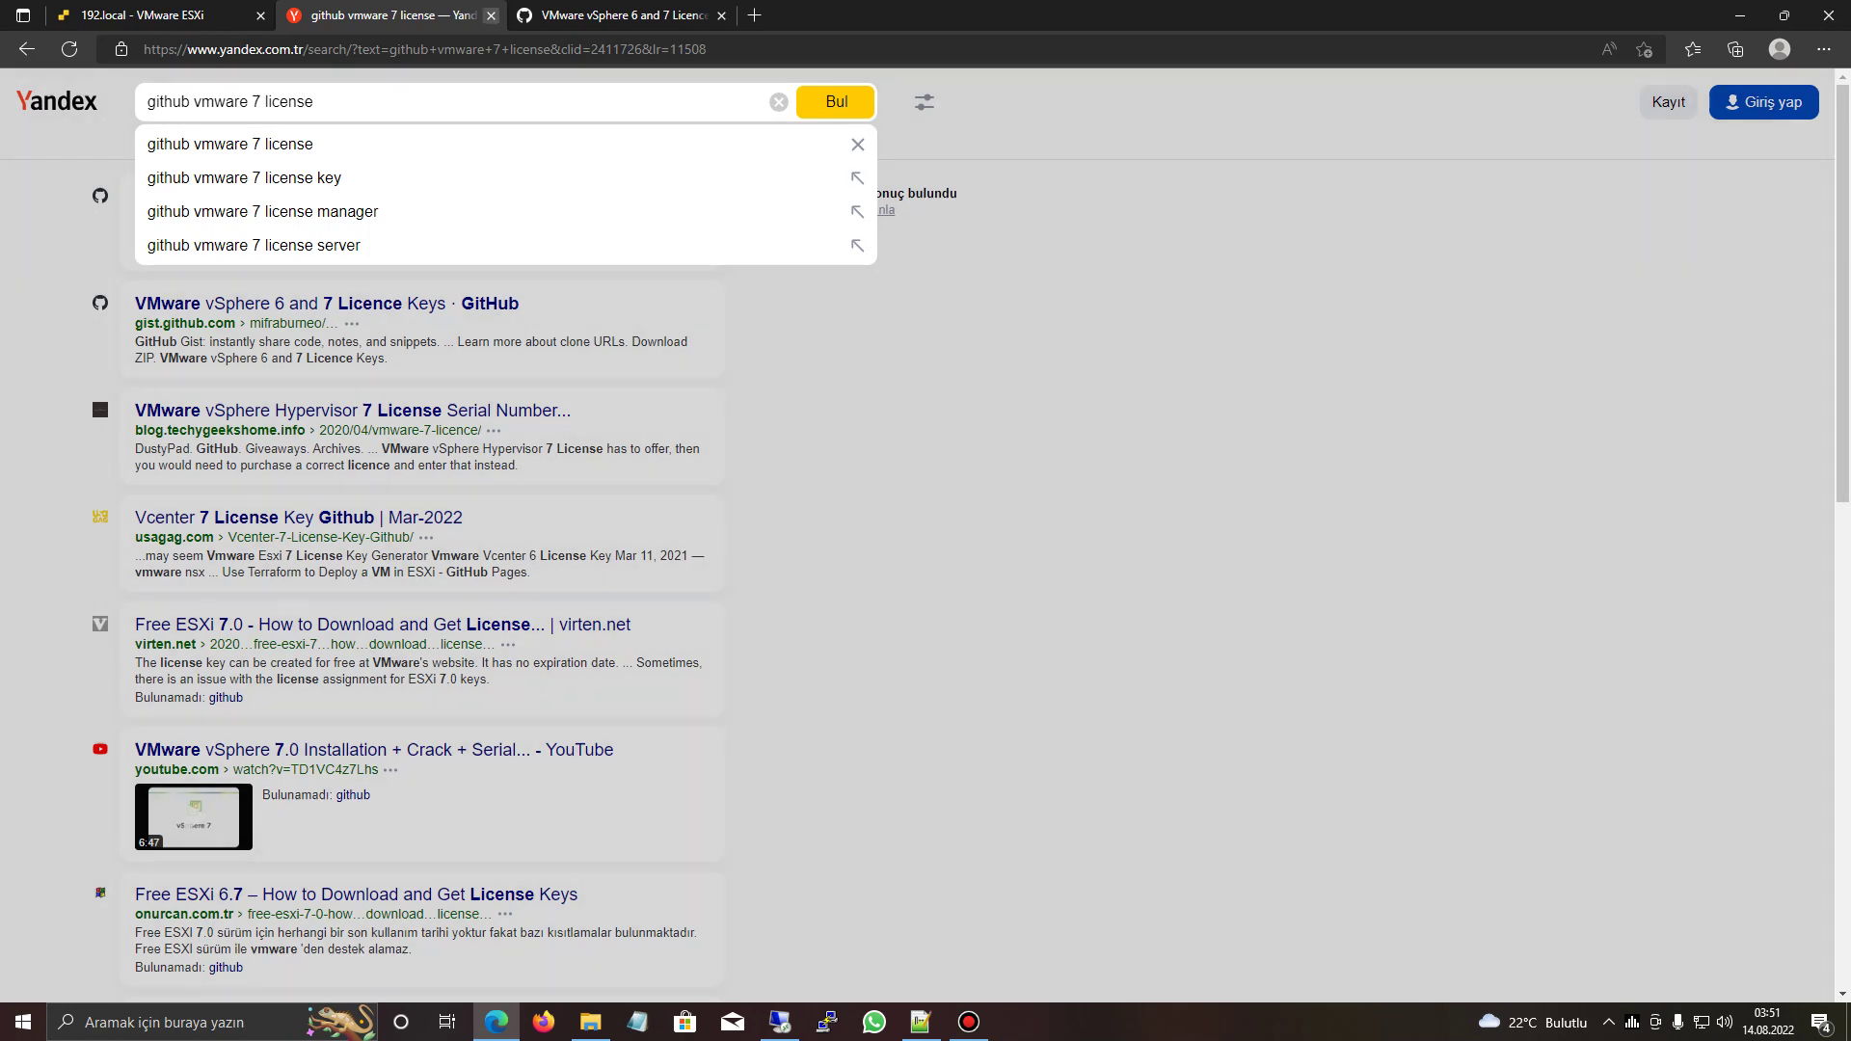
pyautogui.click(491, 16)
pyautogui.click(490, 15)
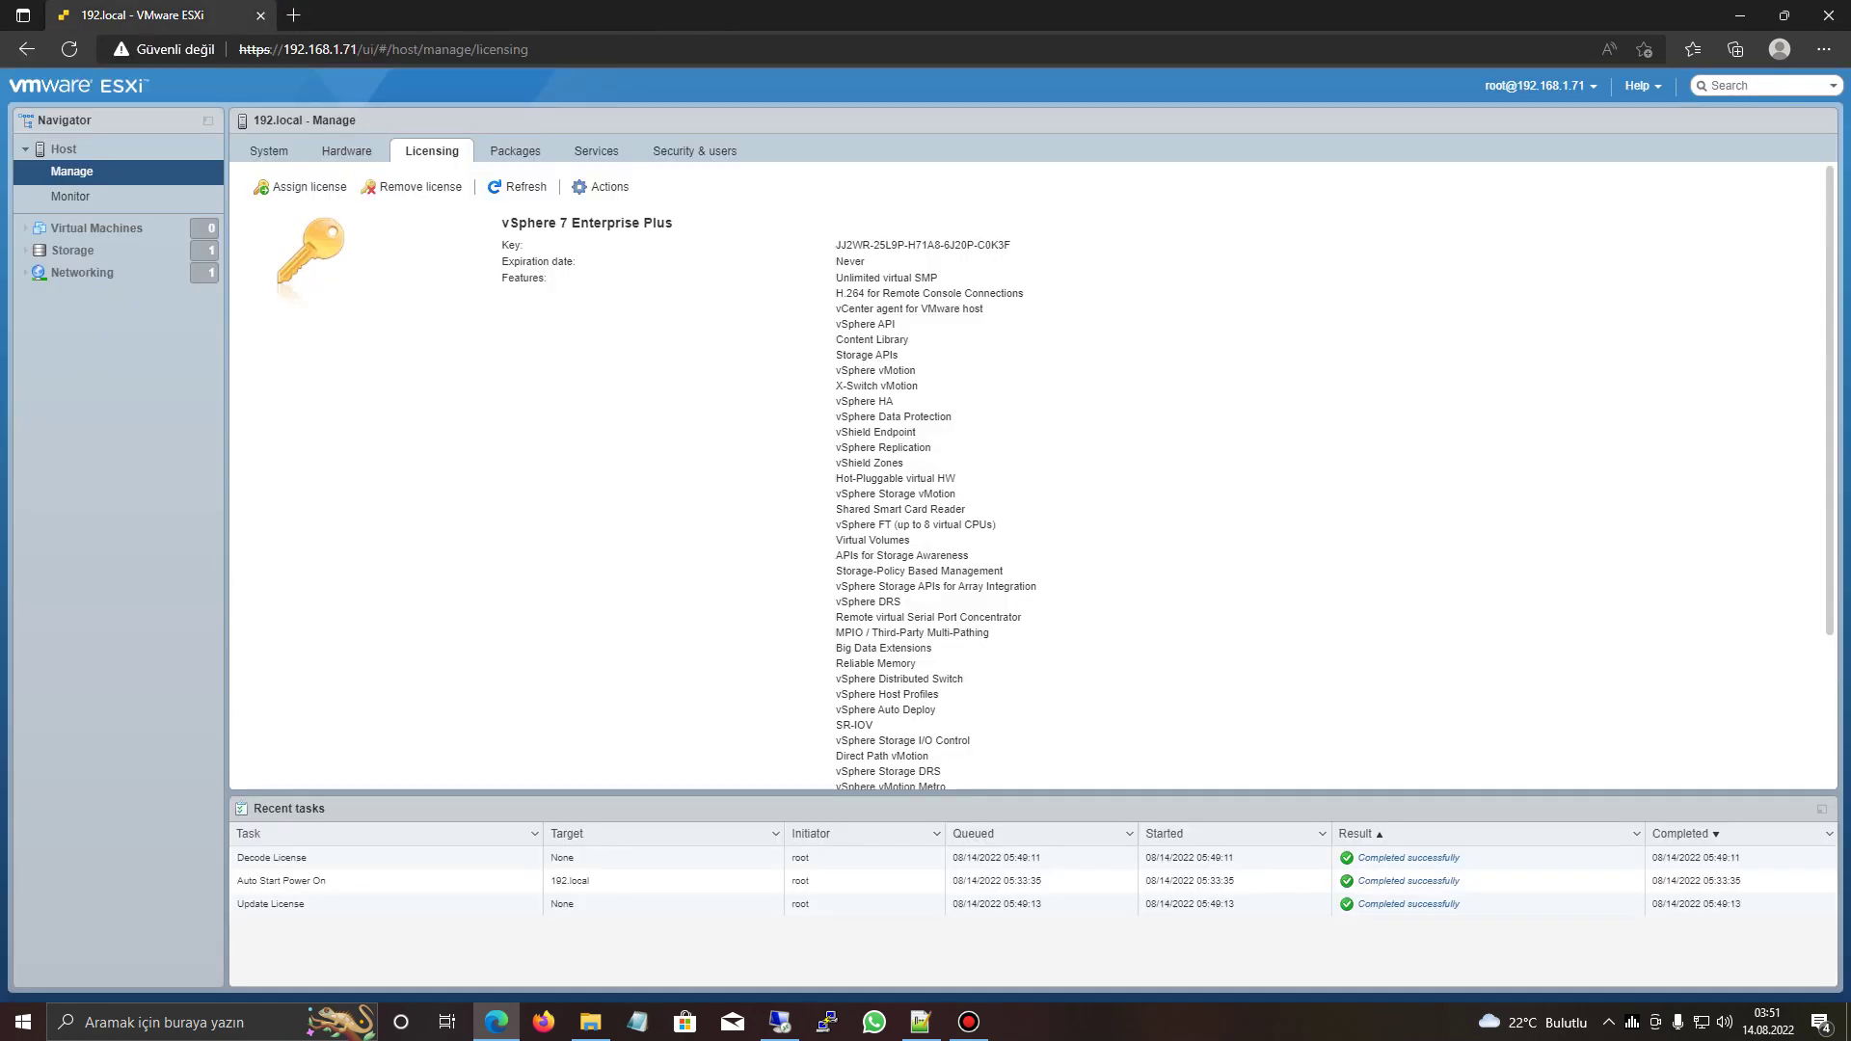
pyautogui.click(515, 150)
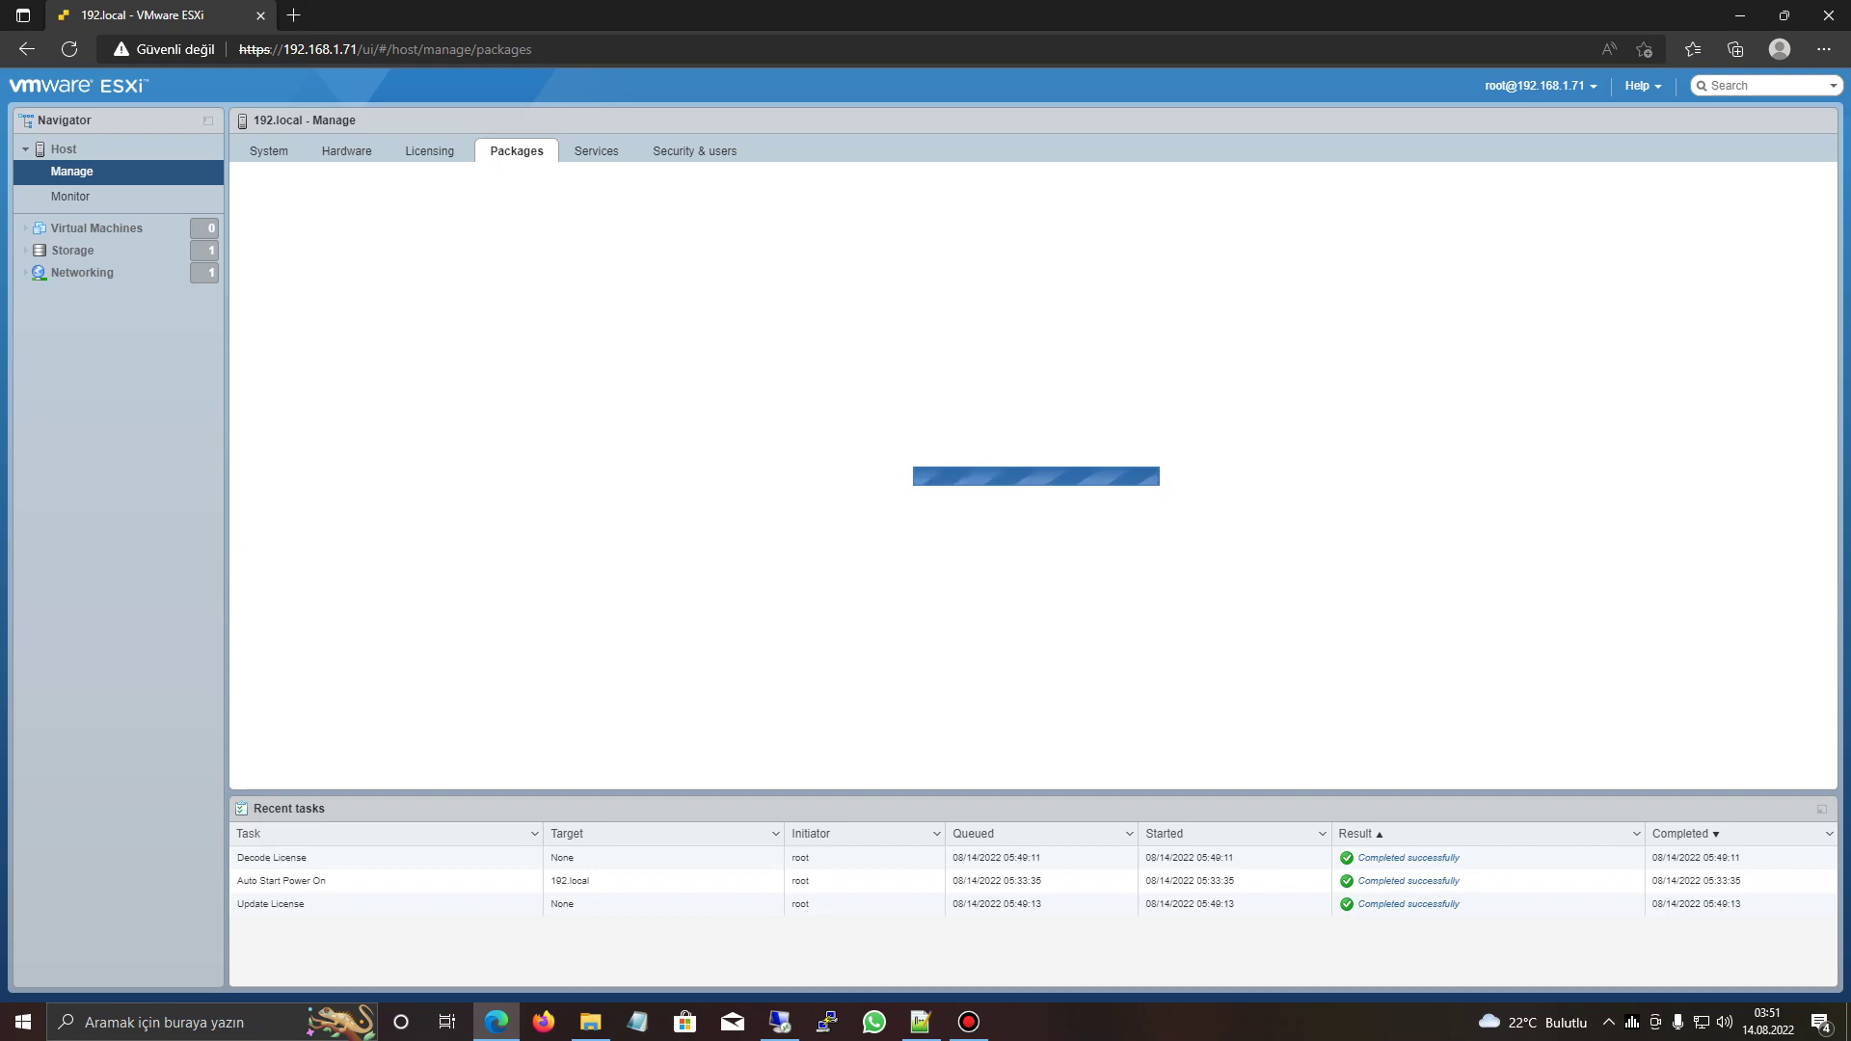
# - Browse the packages and services, select the stopped TSM-SSH service, then show Security & users
pyautogui.scroll(-6, 1028, 394)
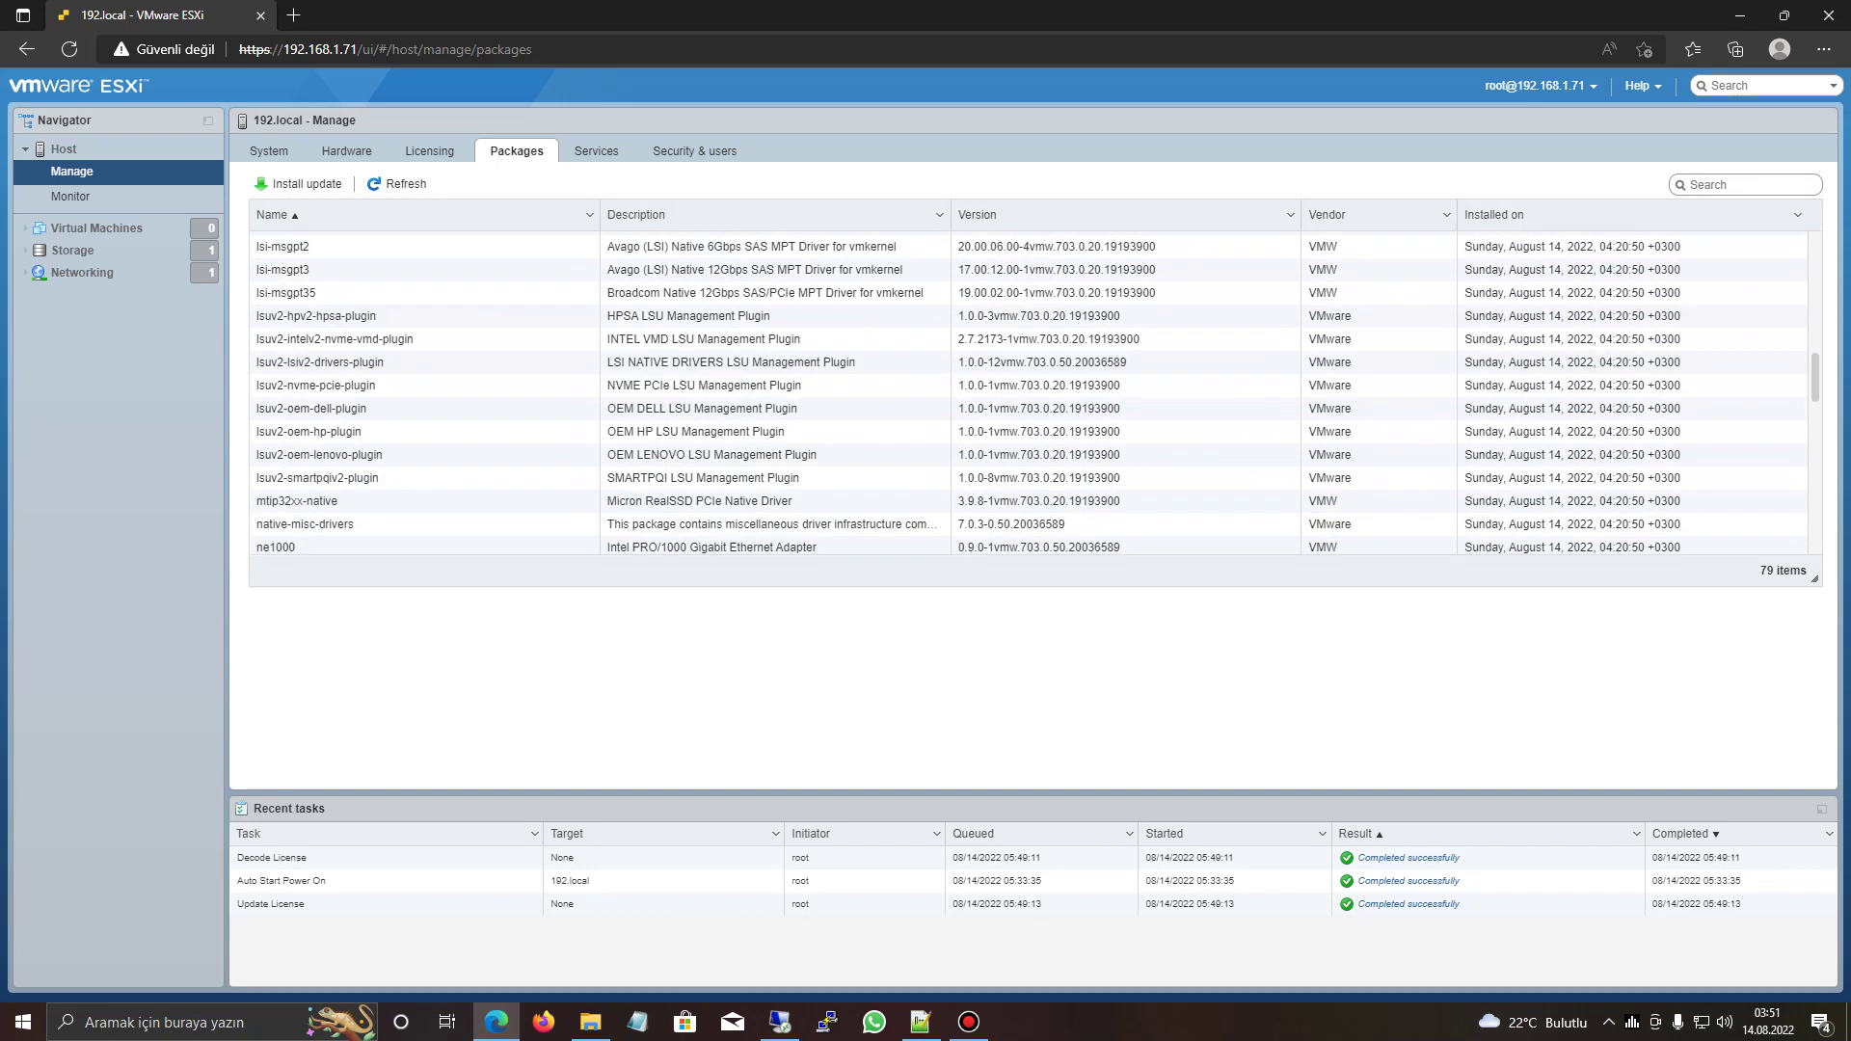
pyautogui.scroll(-7, 1028, 393)
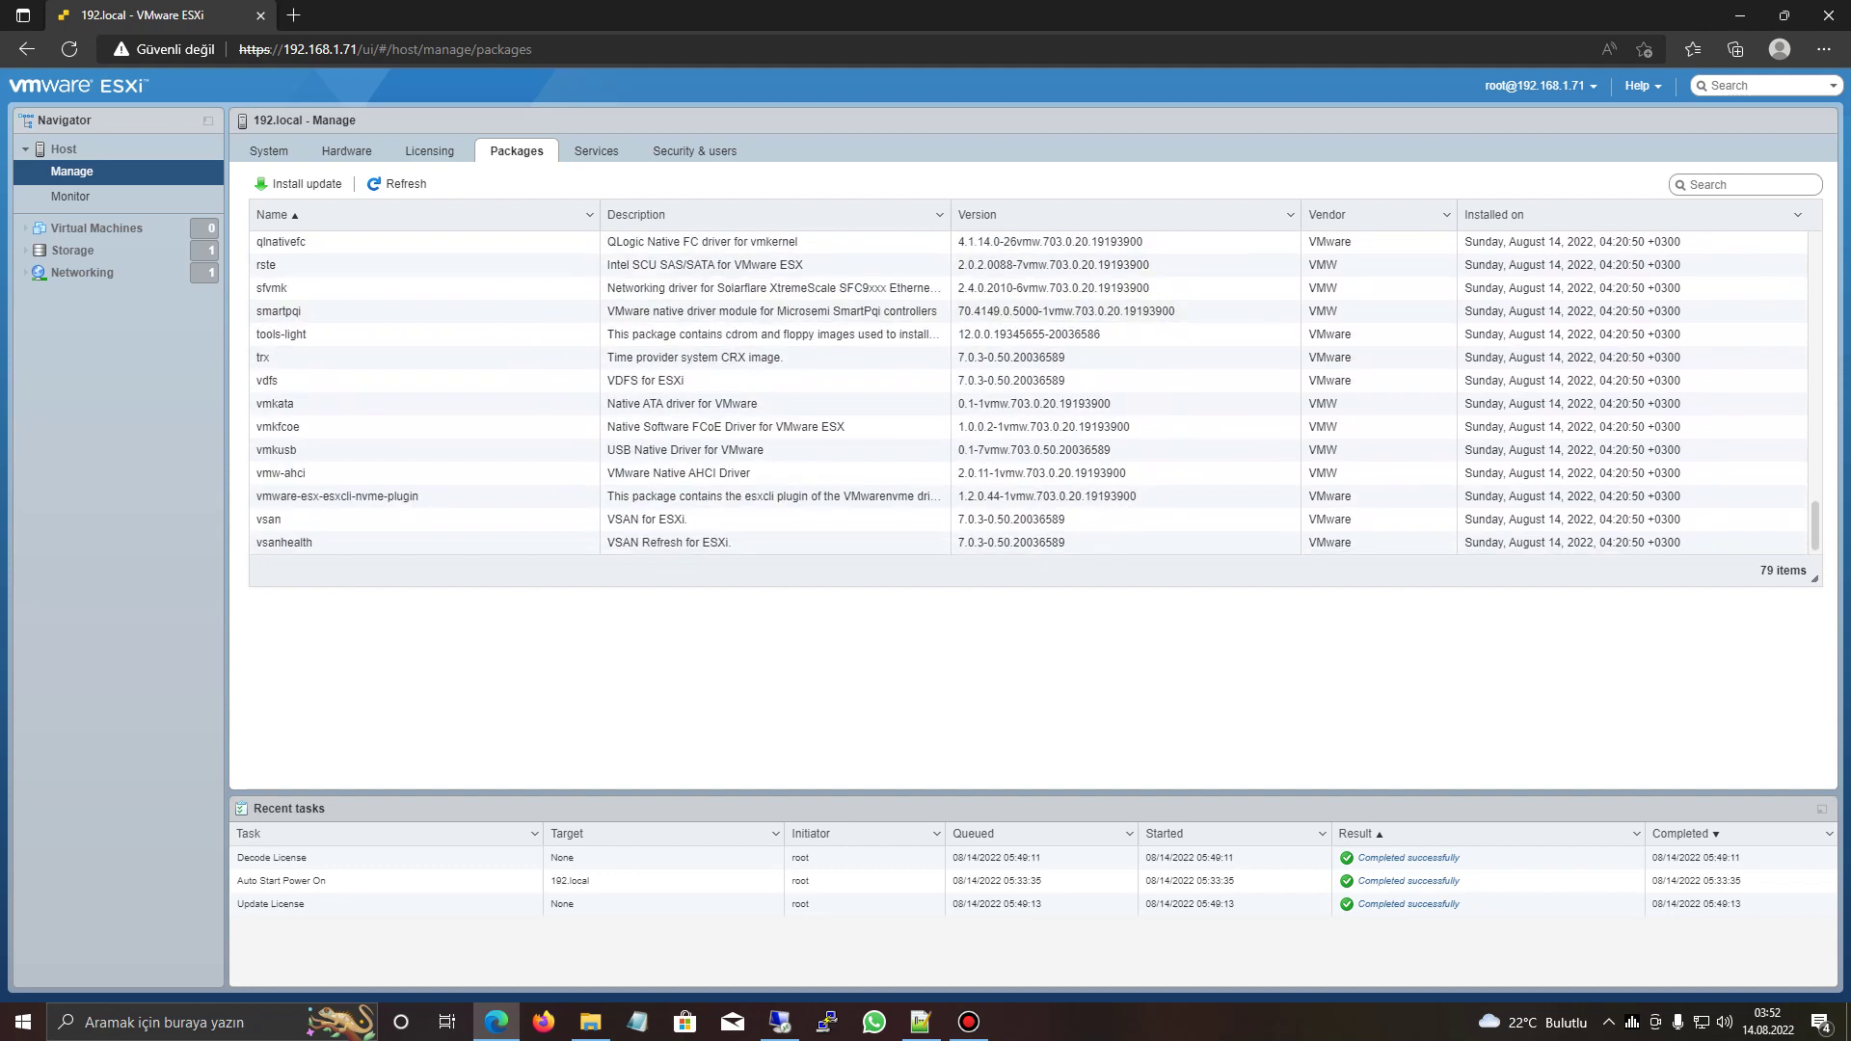
pyautogui.click(597, 151)
pyautogui.scroll(-1, 1027, 394)
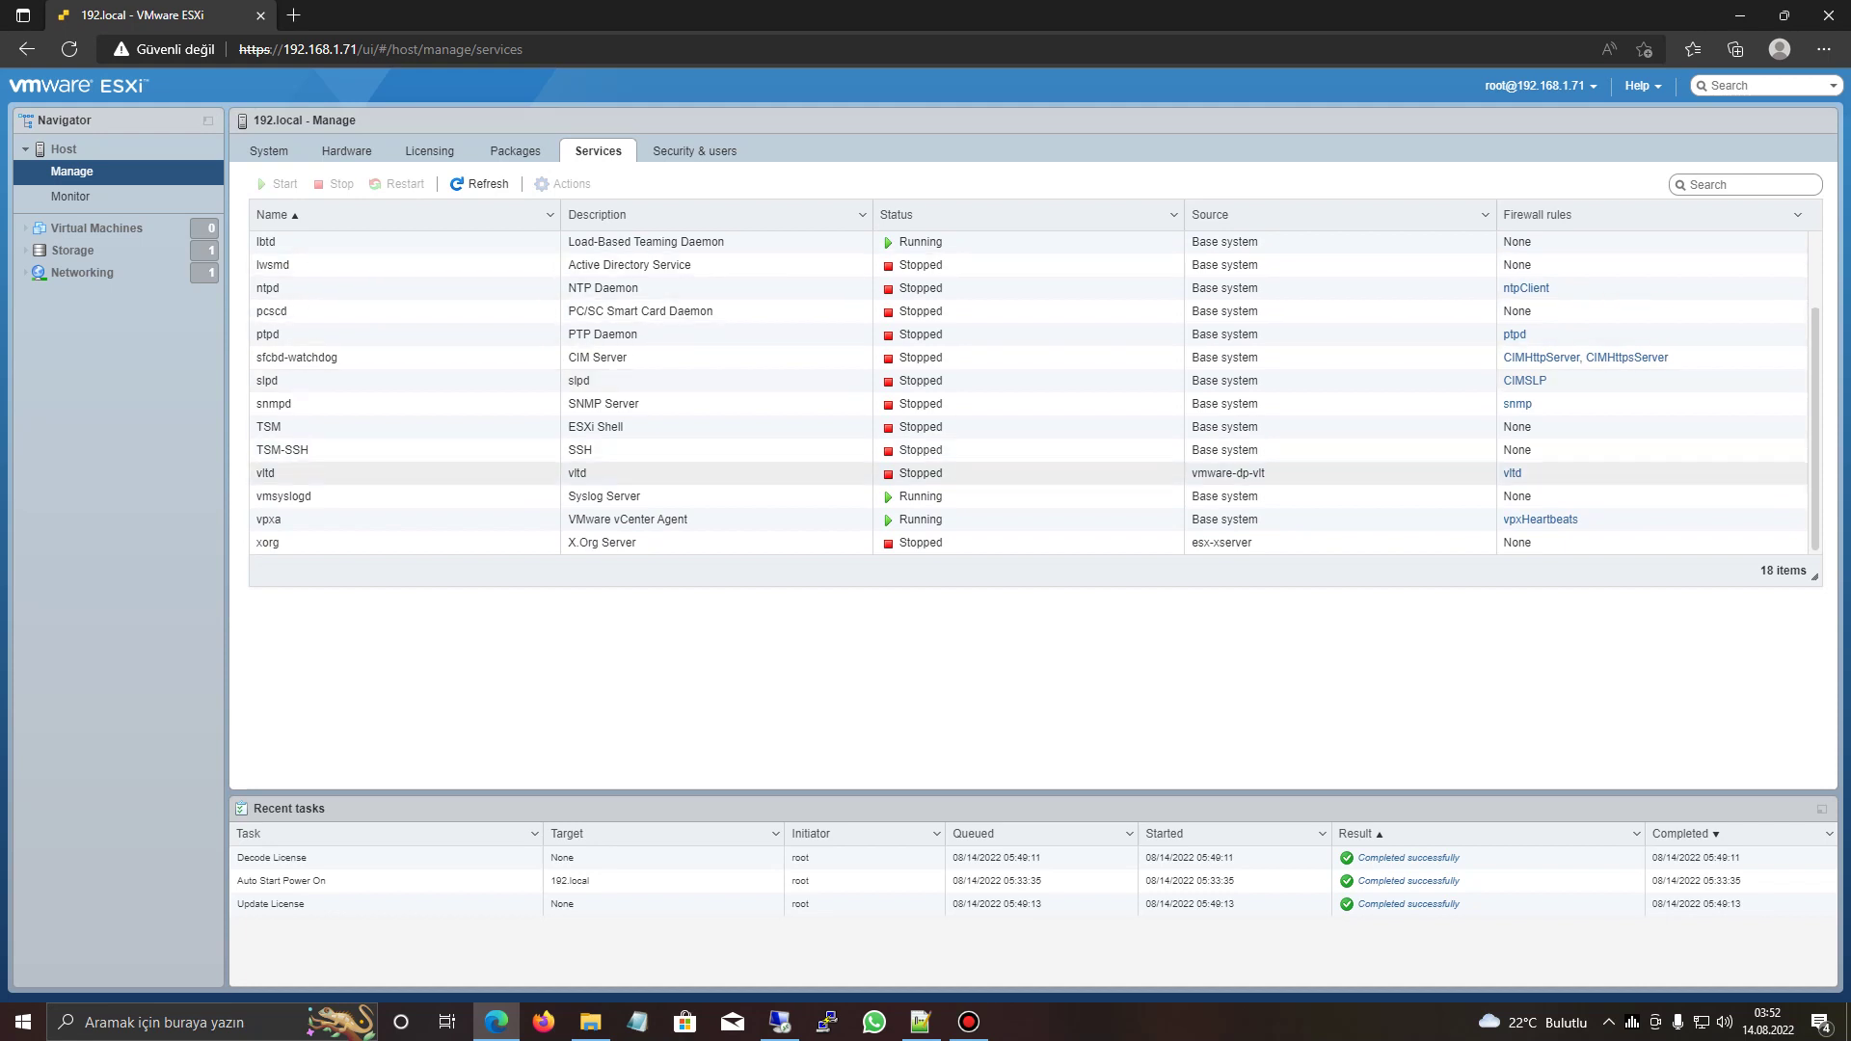
pyautogui.scroll(1, 1034, 393)
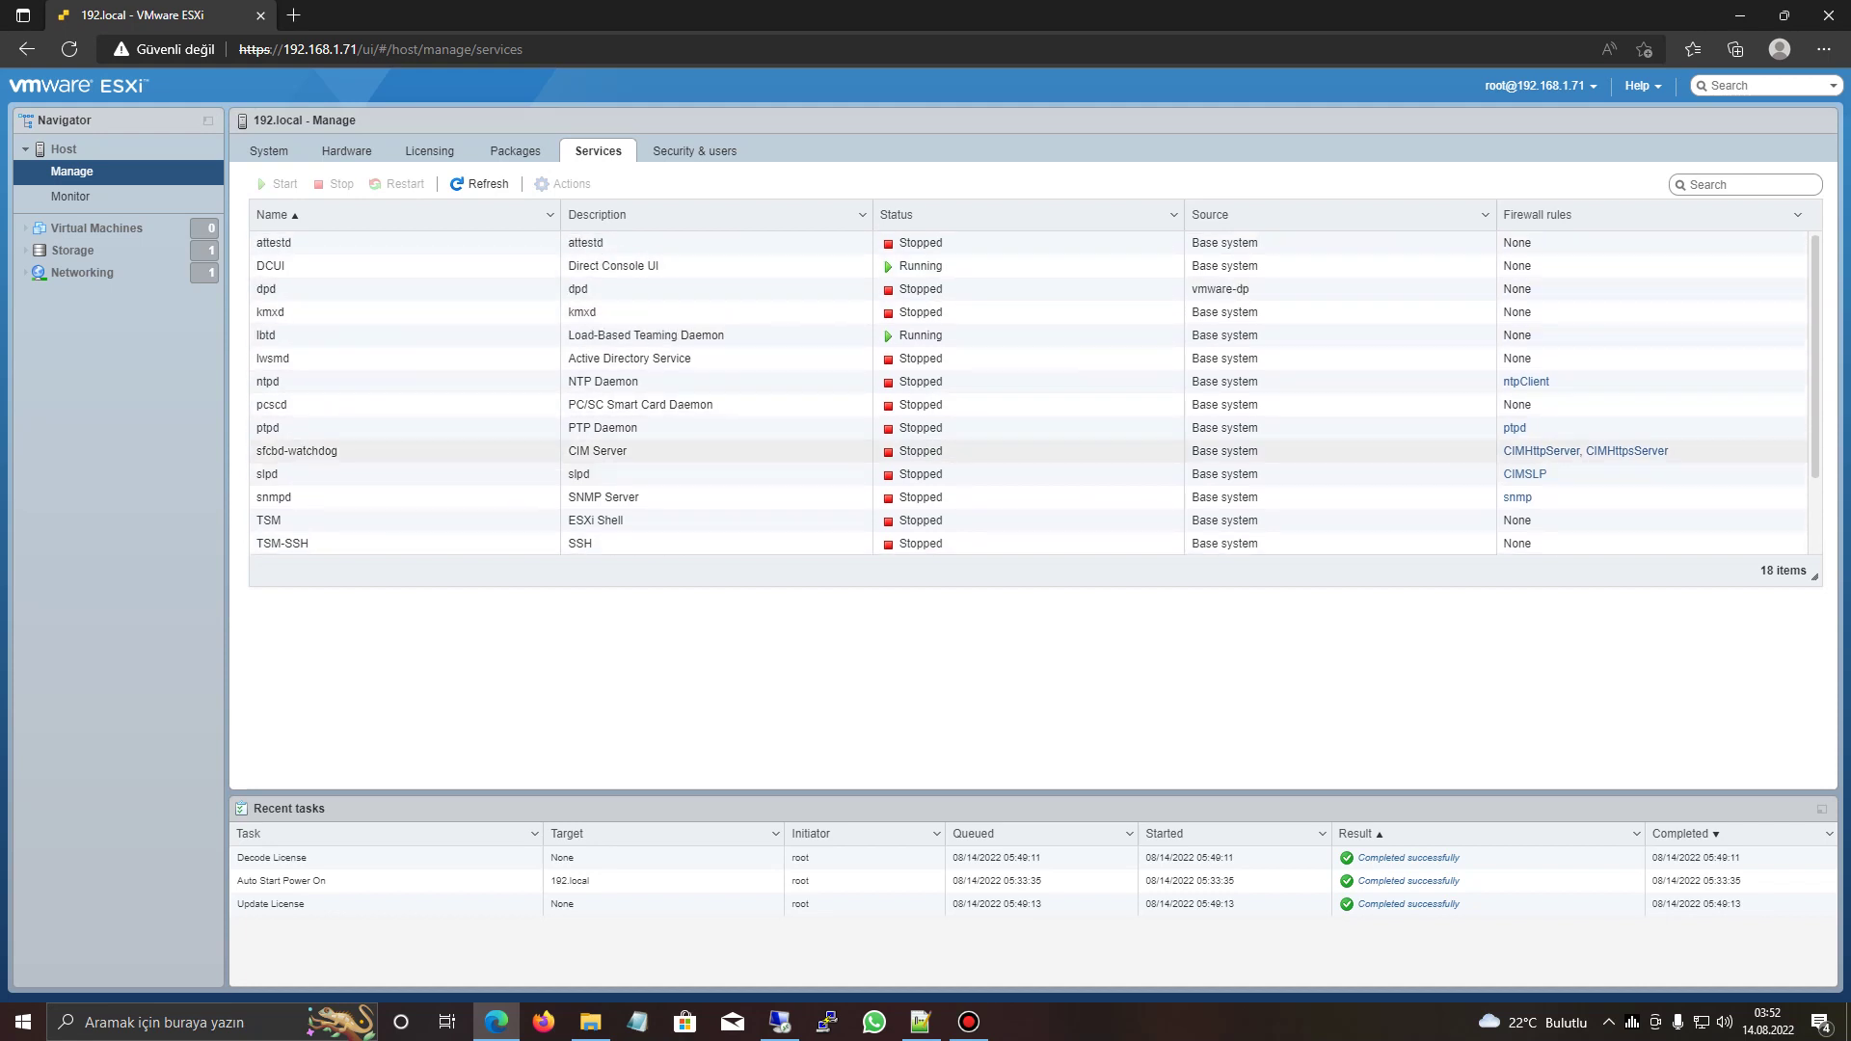
pyautogui.scroll(-1, 1034, 427)
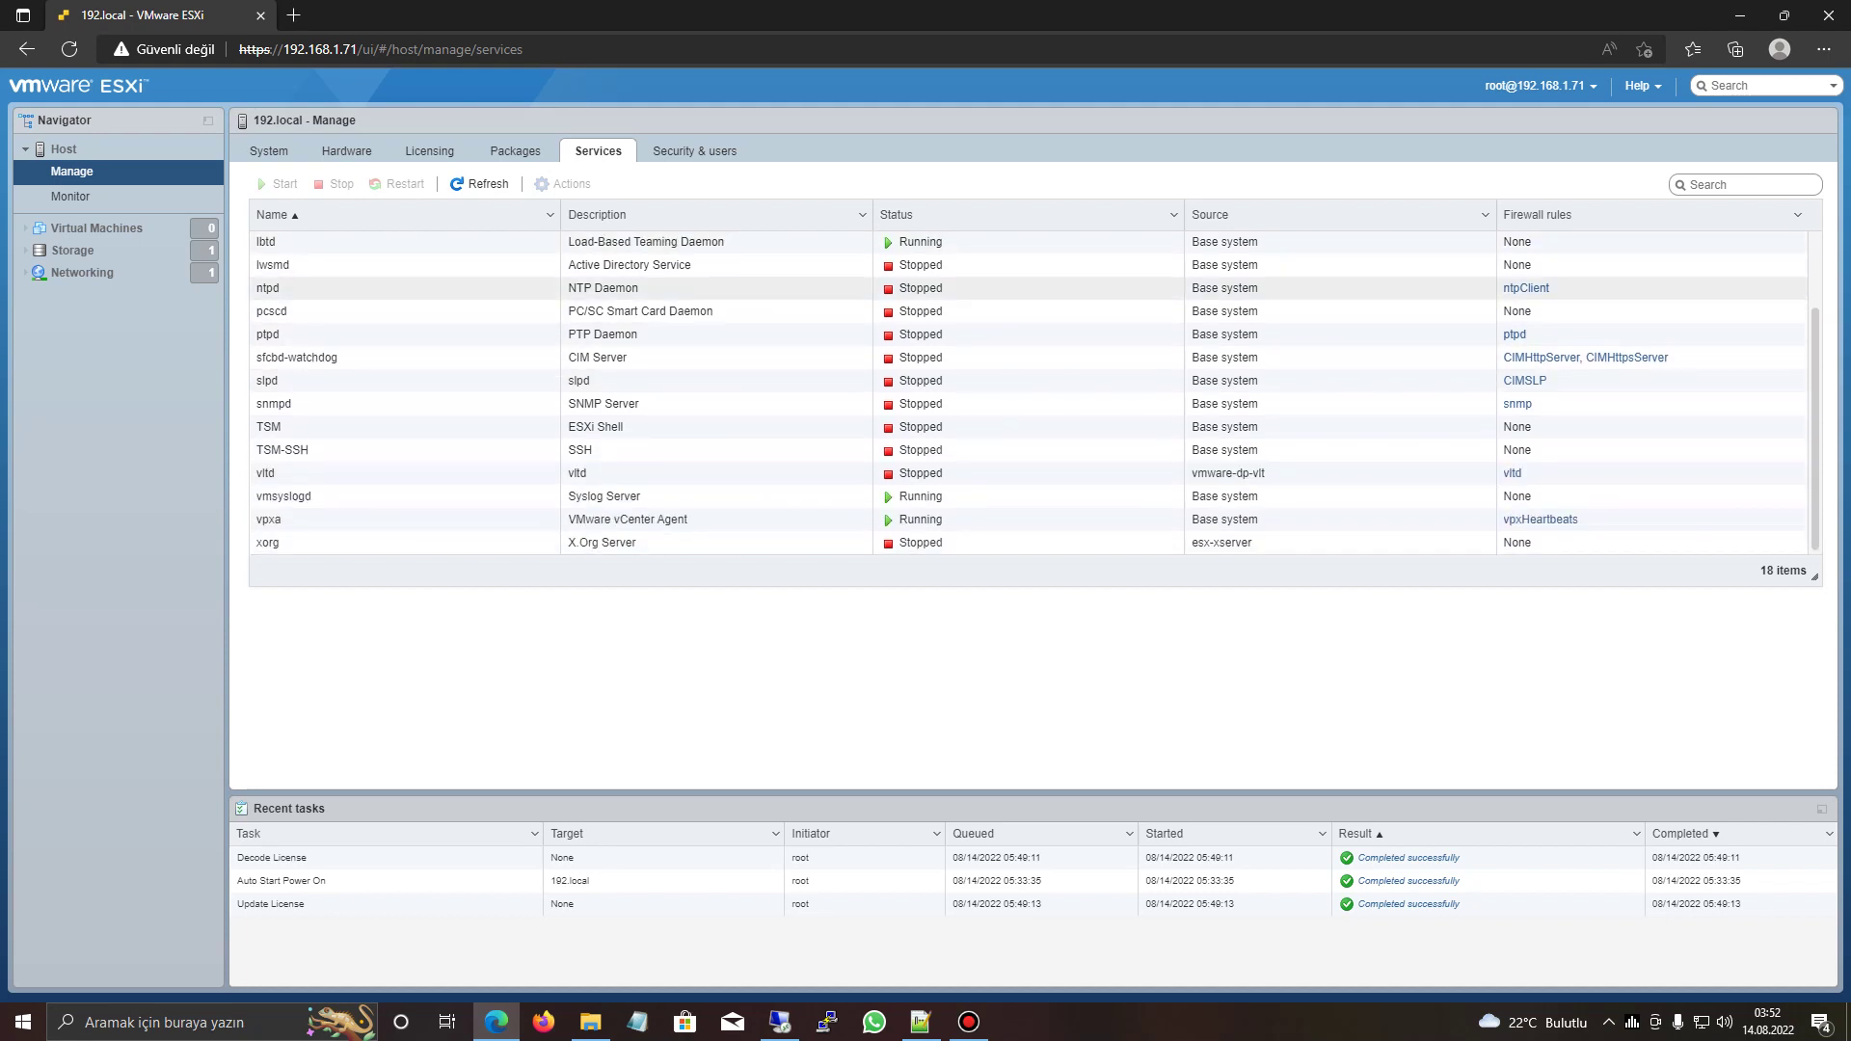
pyautogui.click(289, 449)
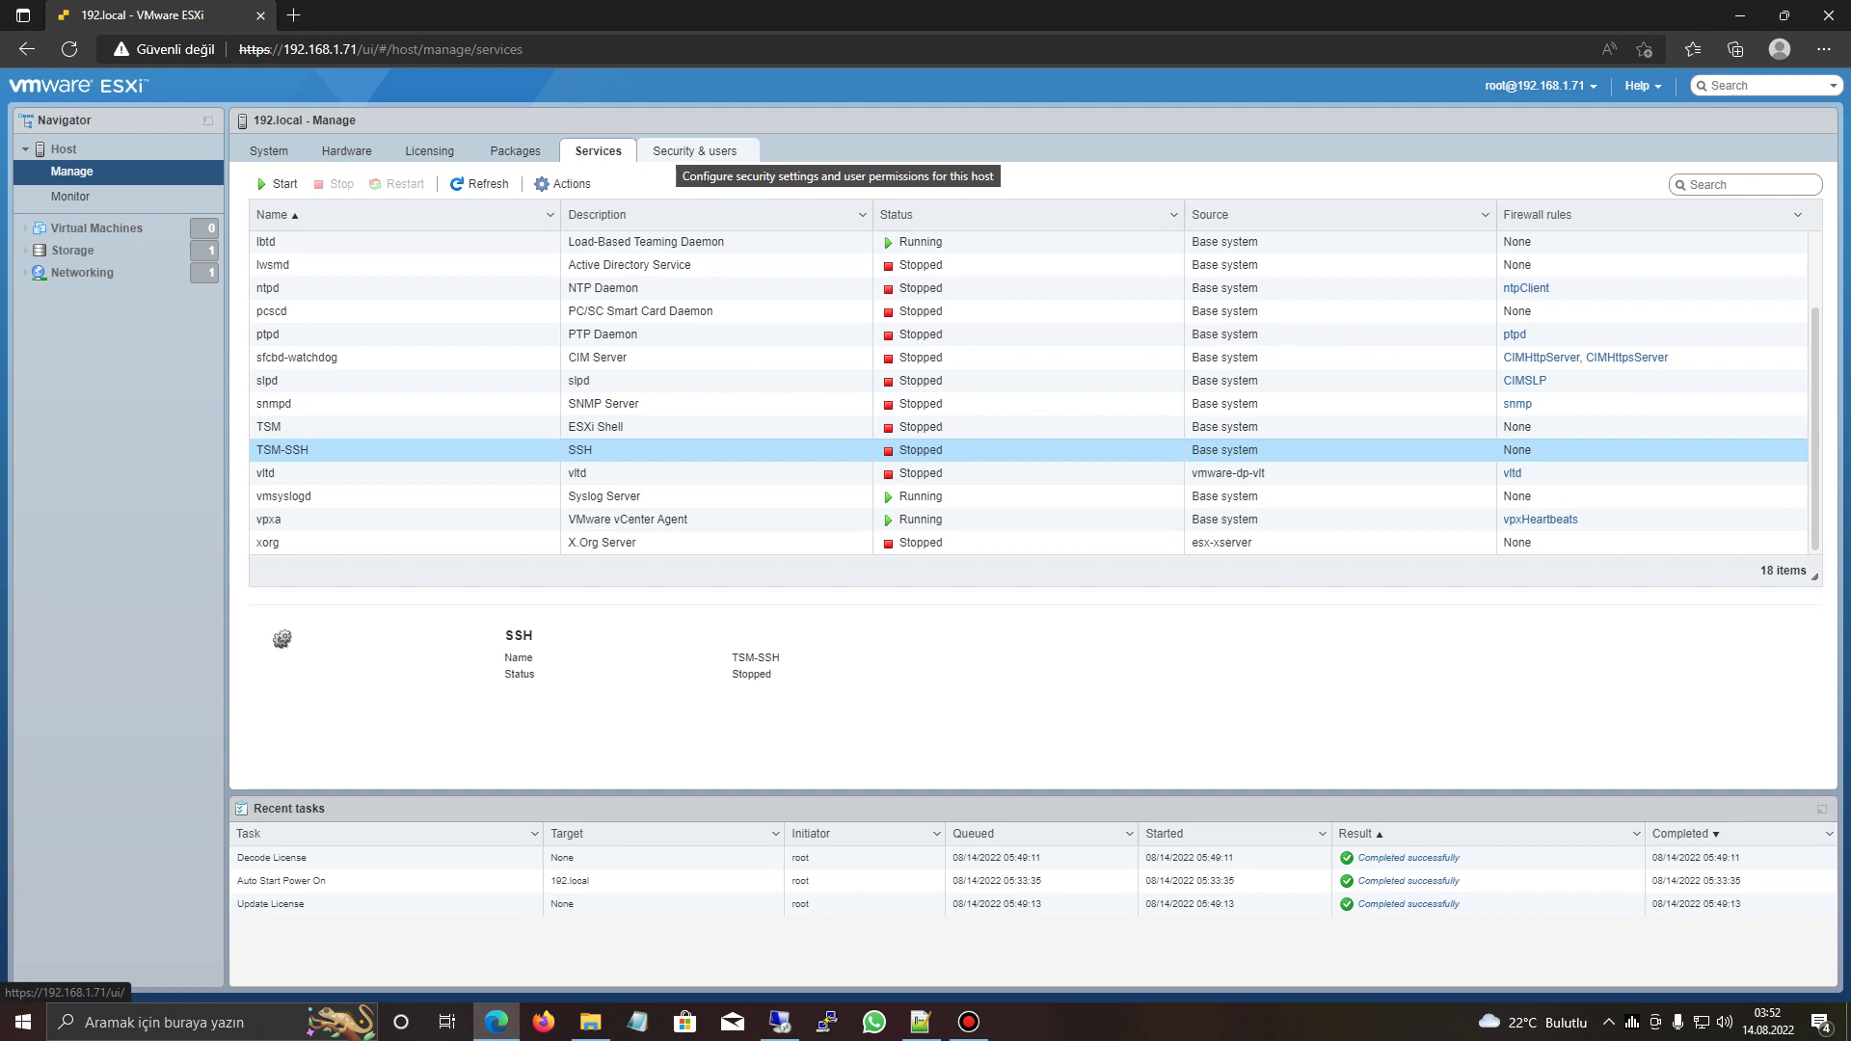
pyautogui.click(694, 151)
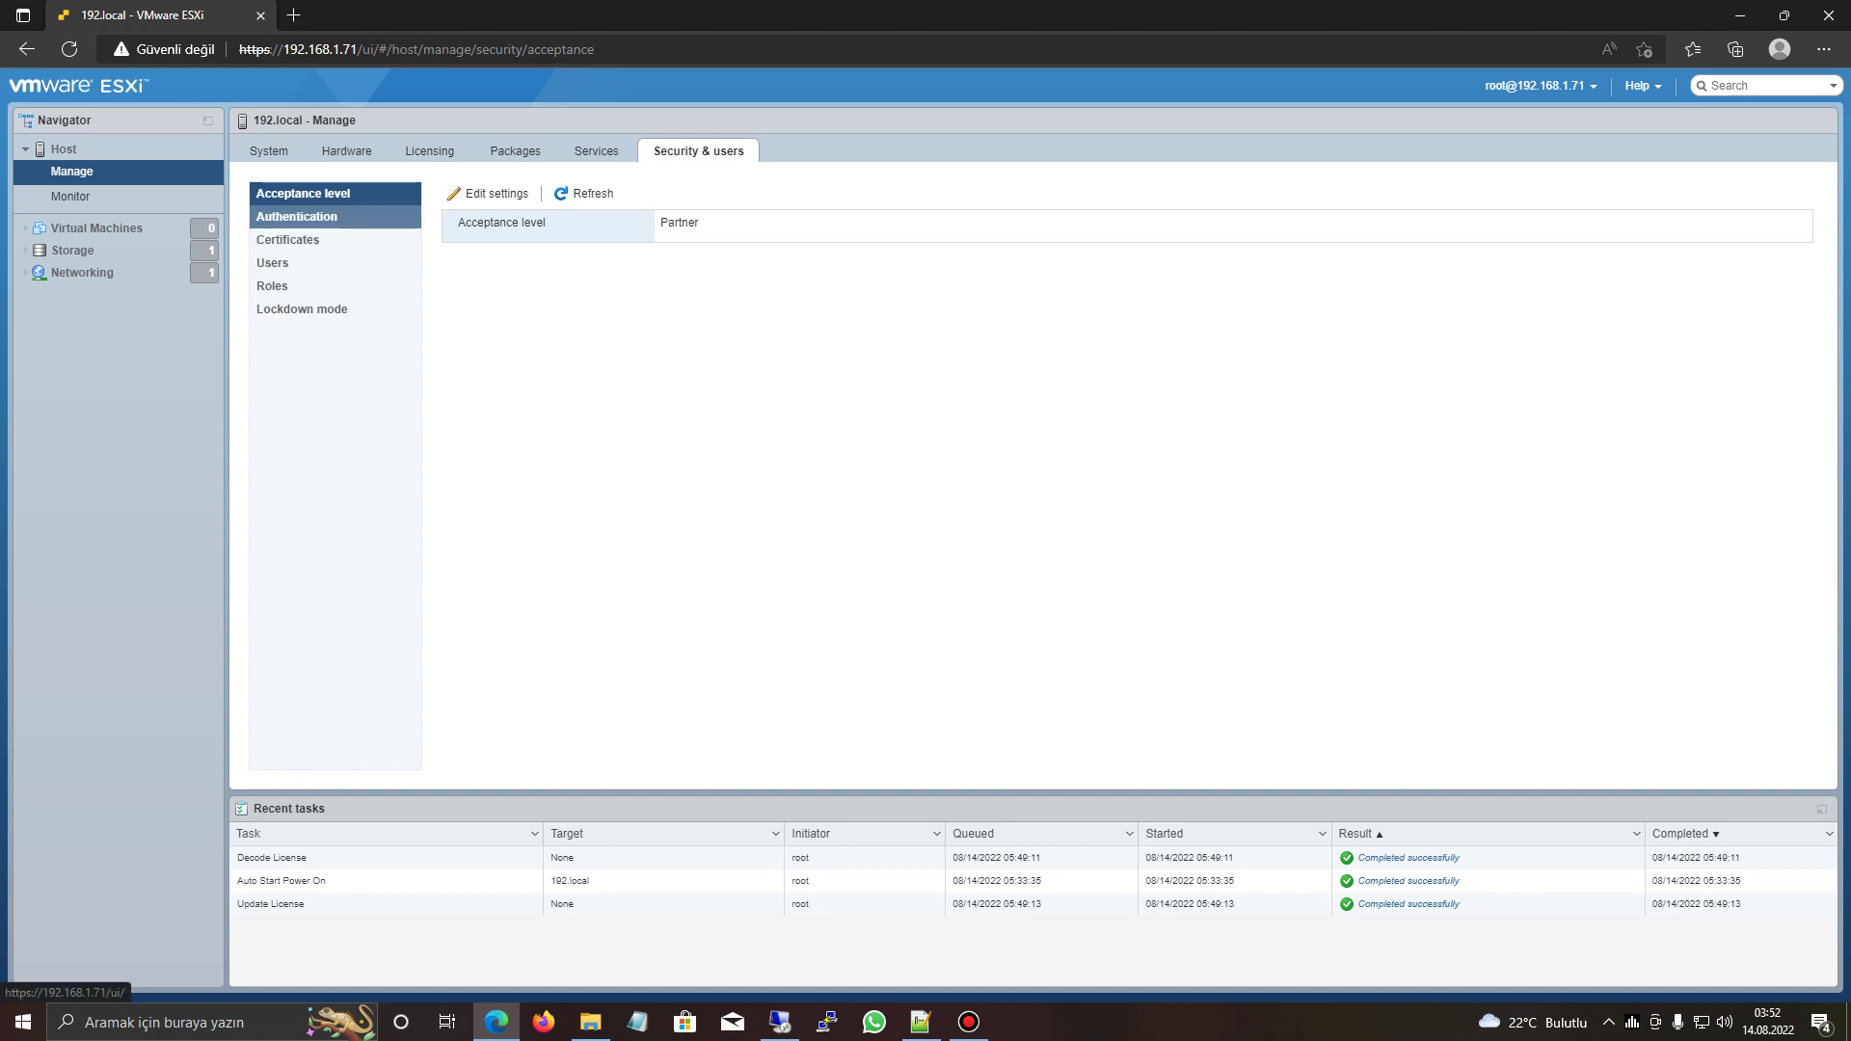
# - Browse Security & users to the Users list, glancing at Roles on the way
pyautogui.click(297, 216)
pyautogui.click(287, 239)
pyautogui.click(272, 262)
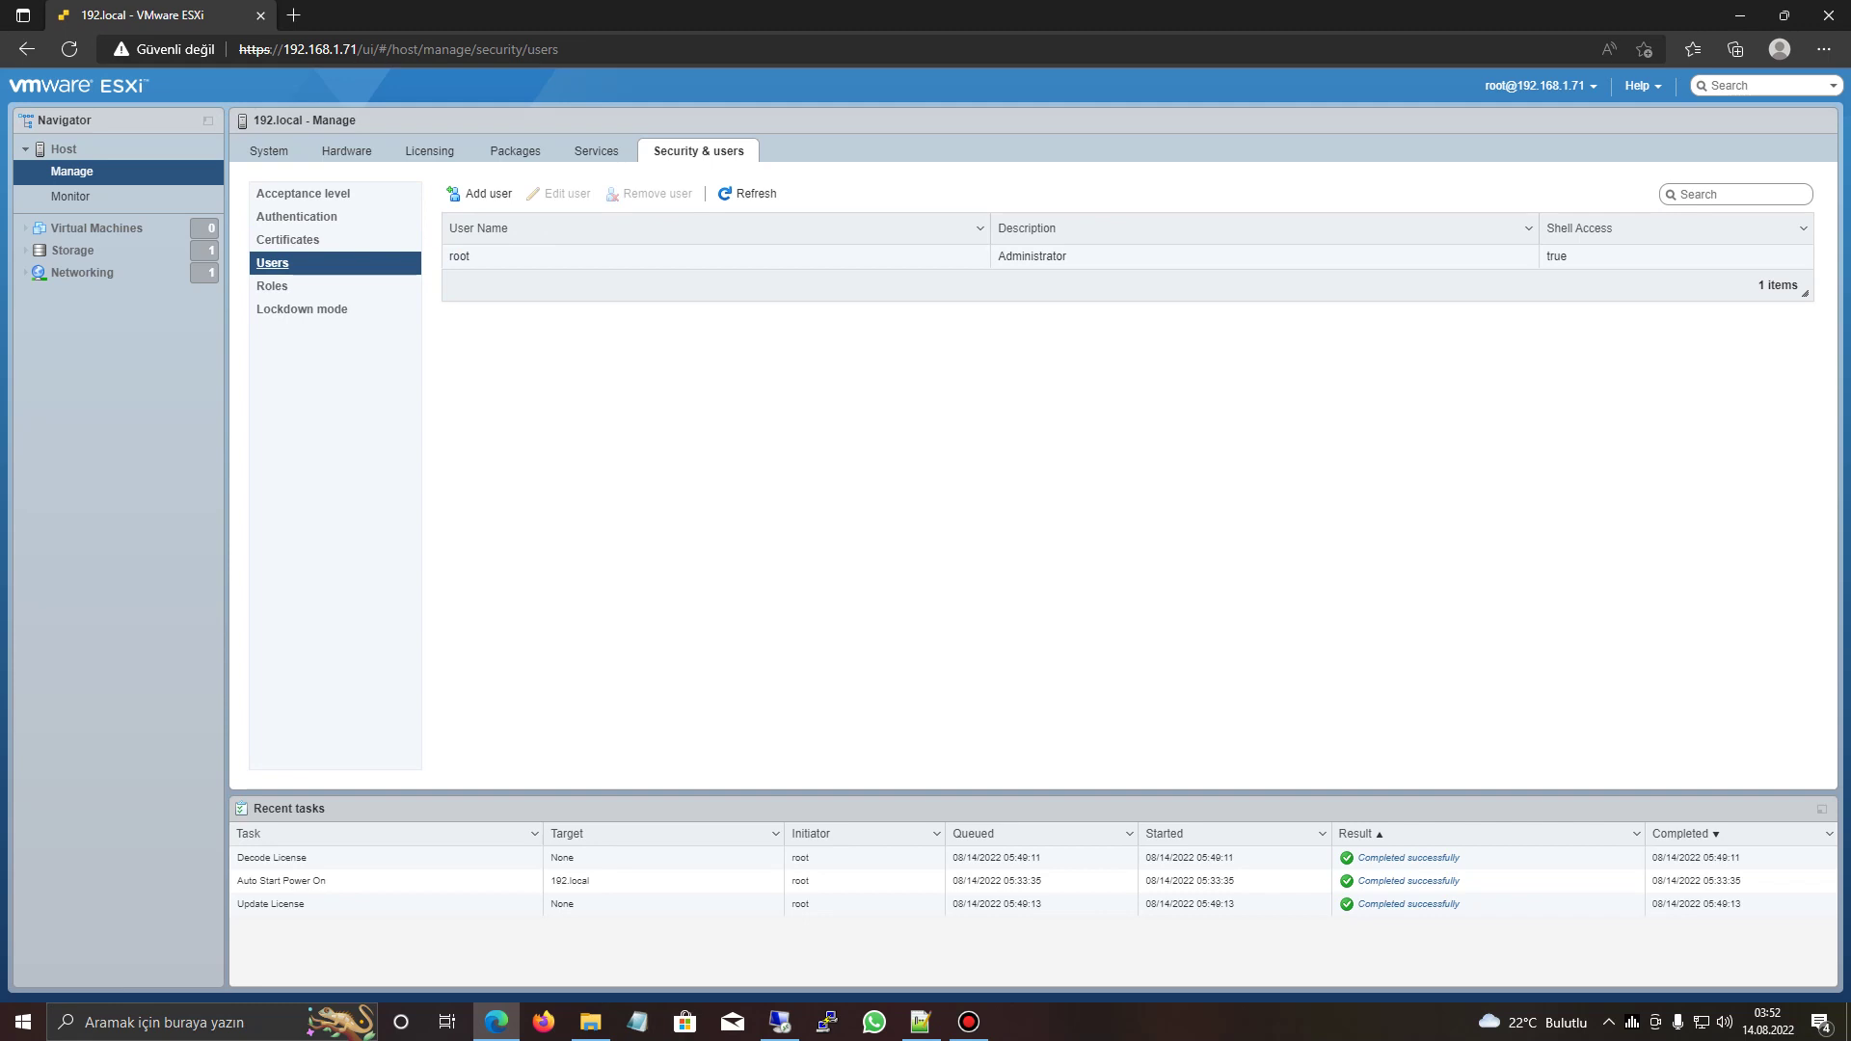
pyautogui.click(272, 285)
pyautogui.click(272, 262)
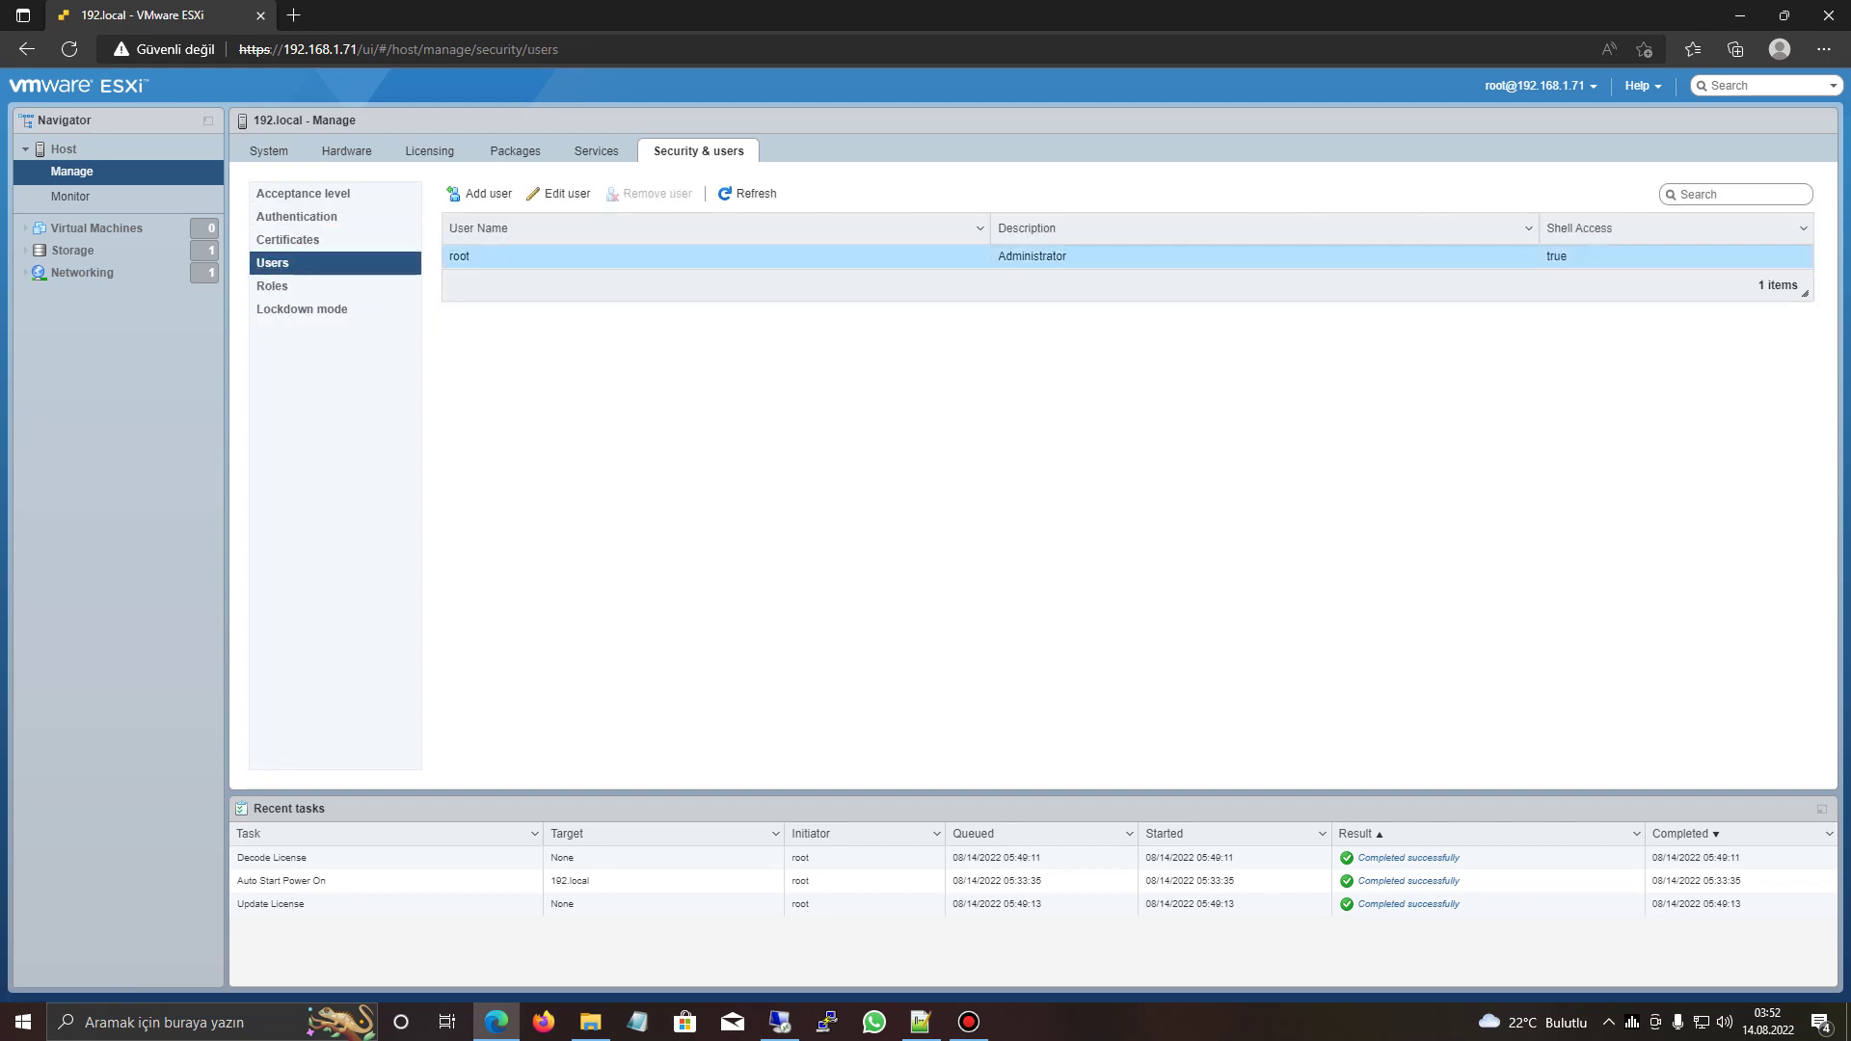
# - Open the root user's edit dialog and cancel it unchanged, then go to Monitor
pyautogui.click(557, 193)
pyautogui.click(1023, 521)
pyautogui.click(1023, 559)
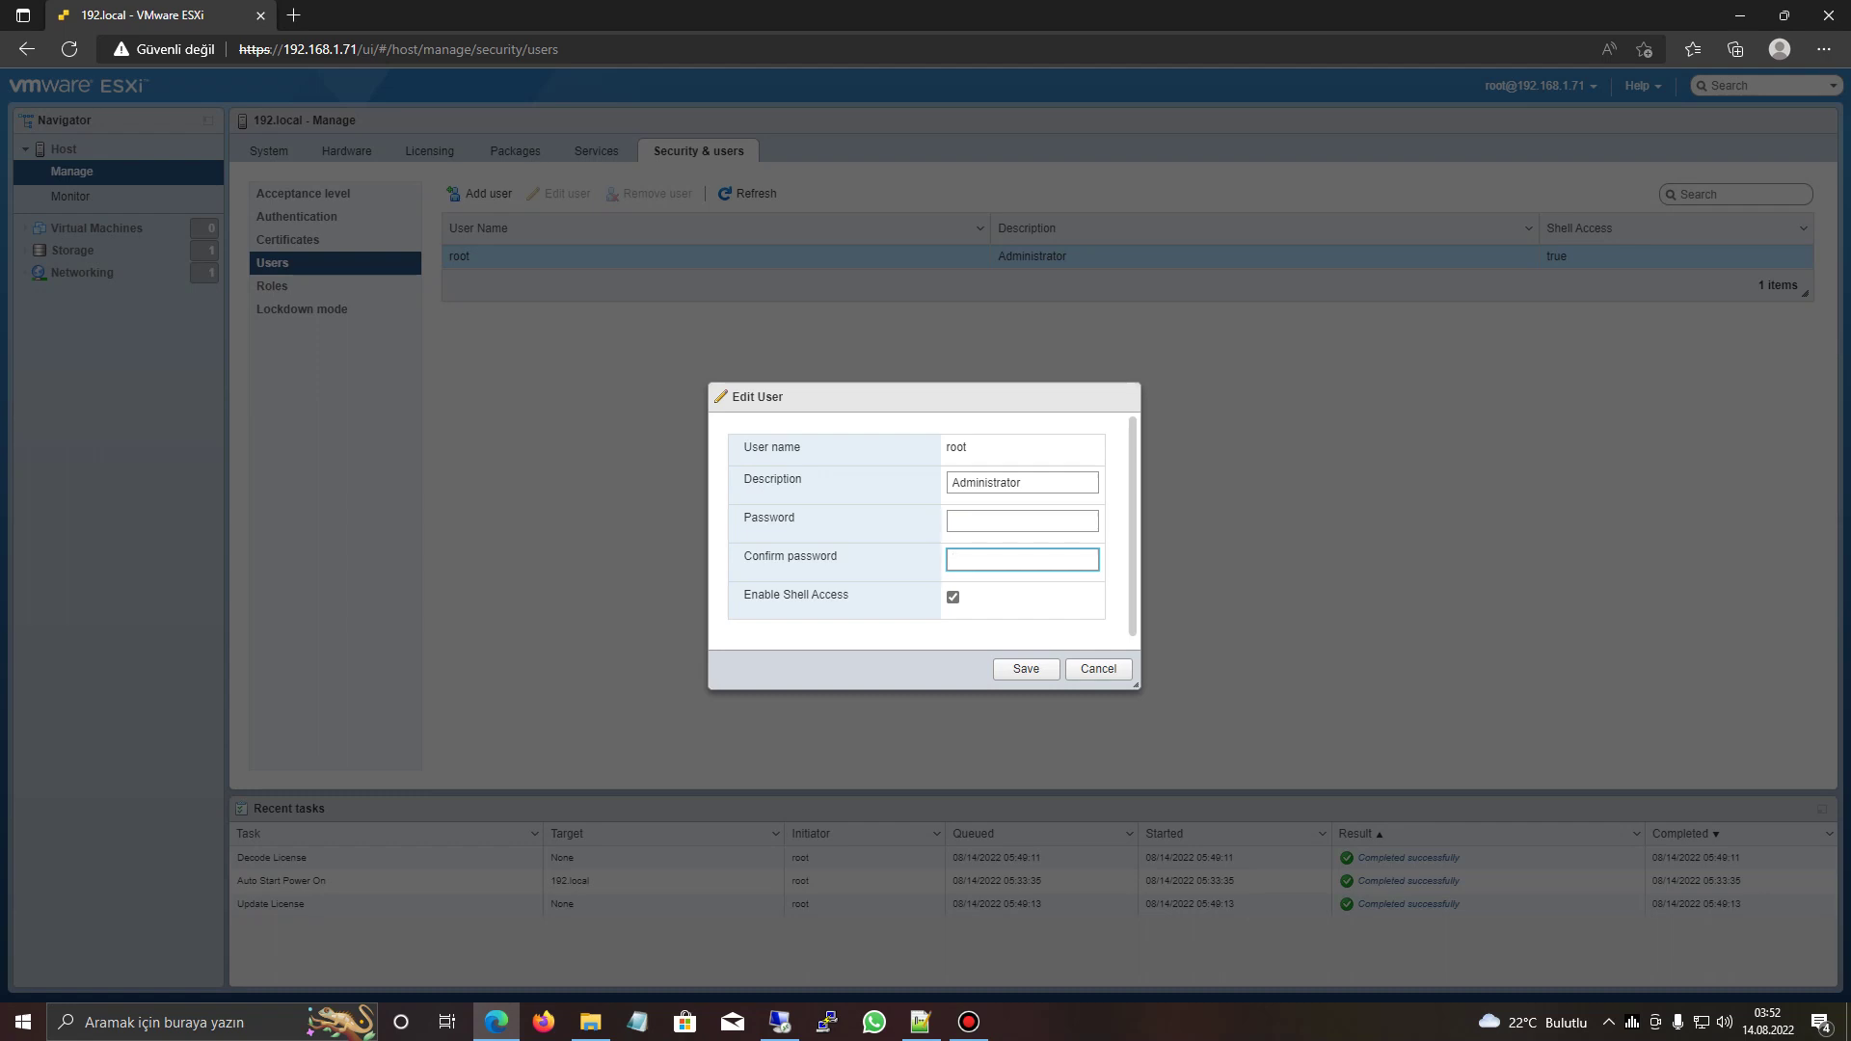
pyautogui.click(1098, 669)
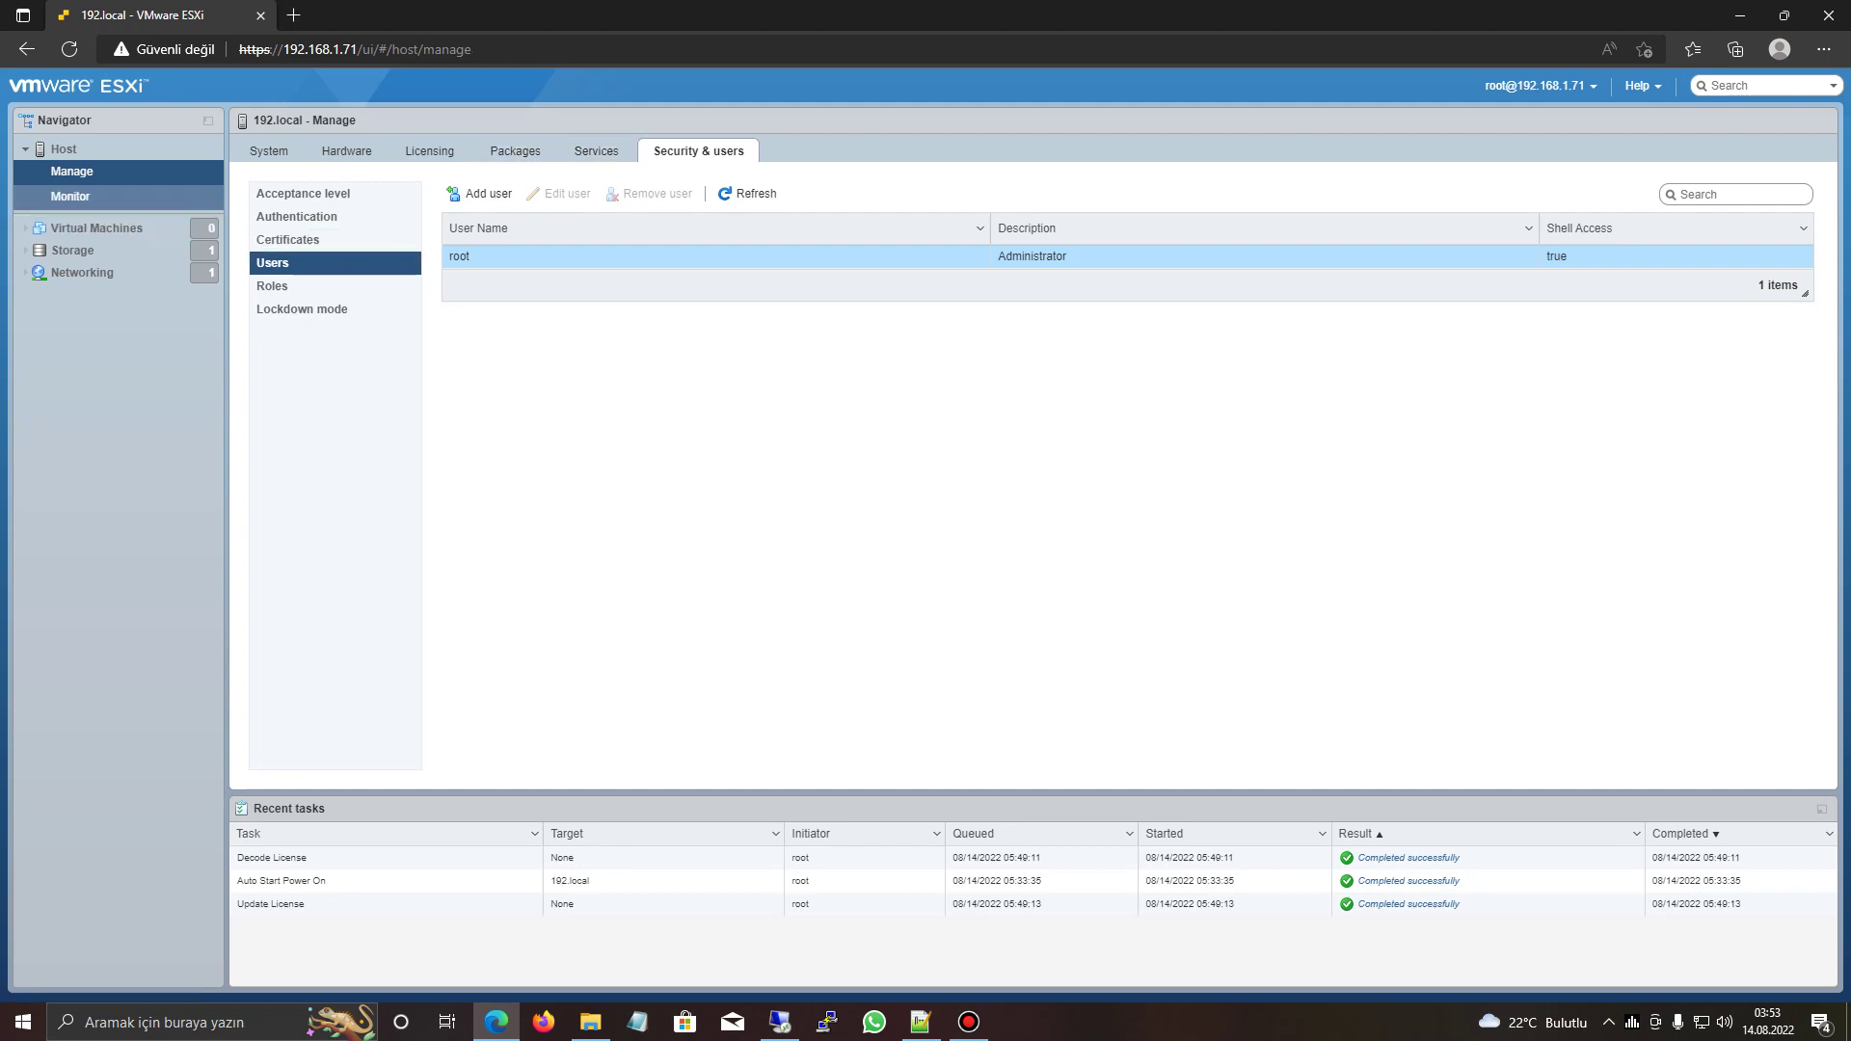
pyautogui.click(70, 195)
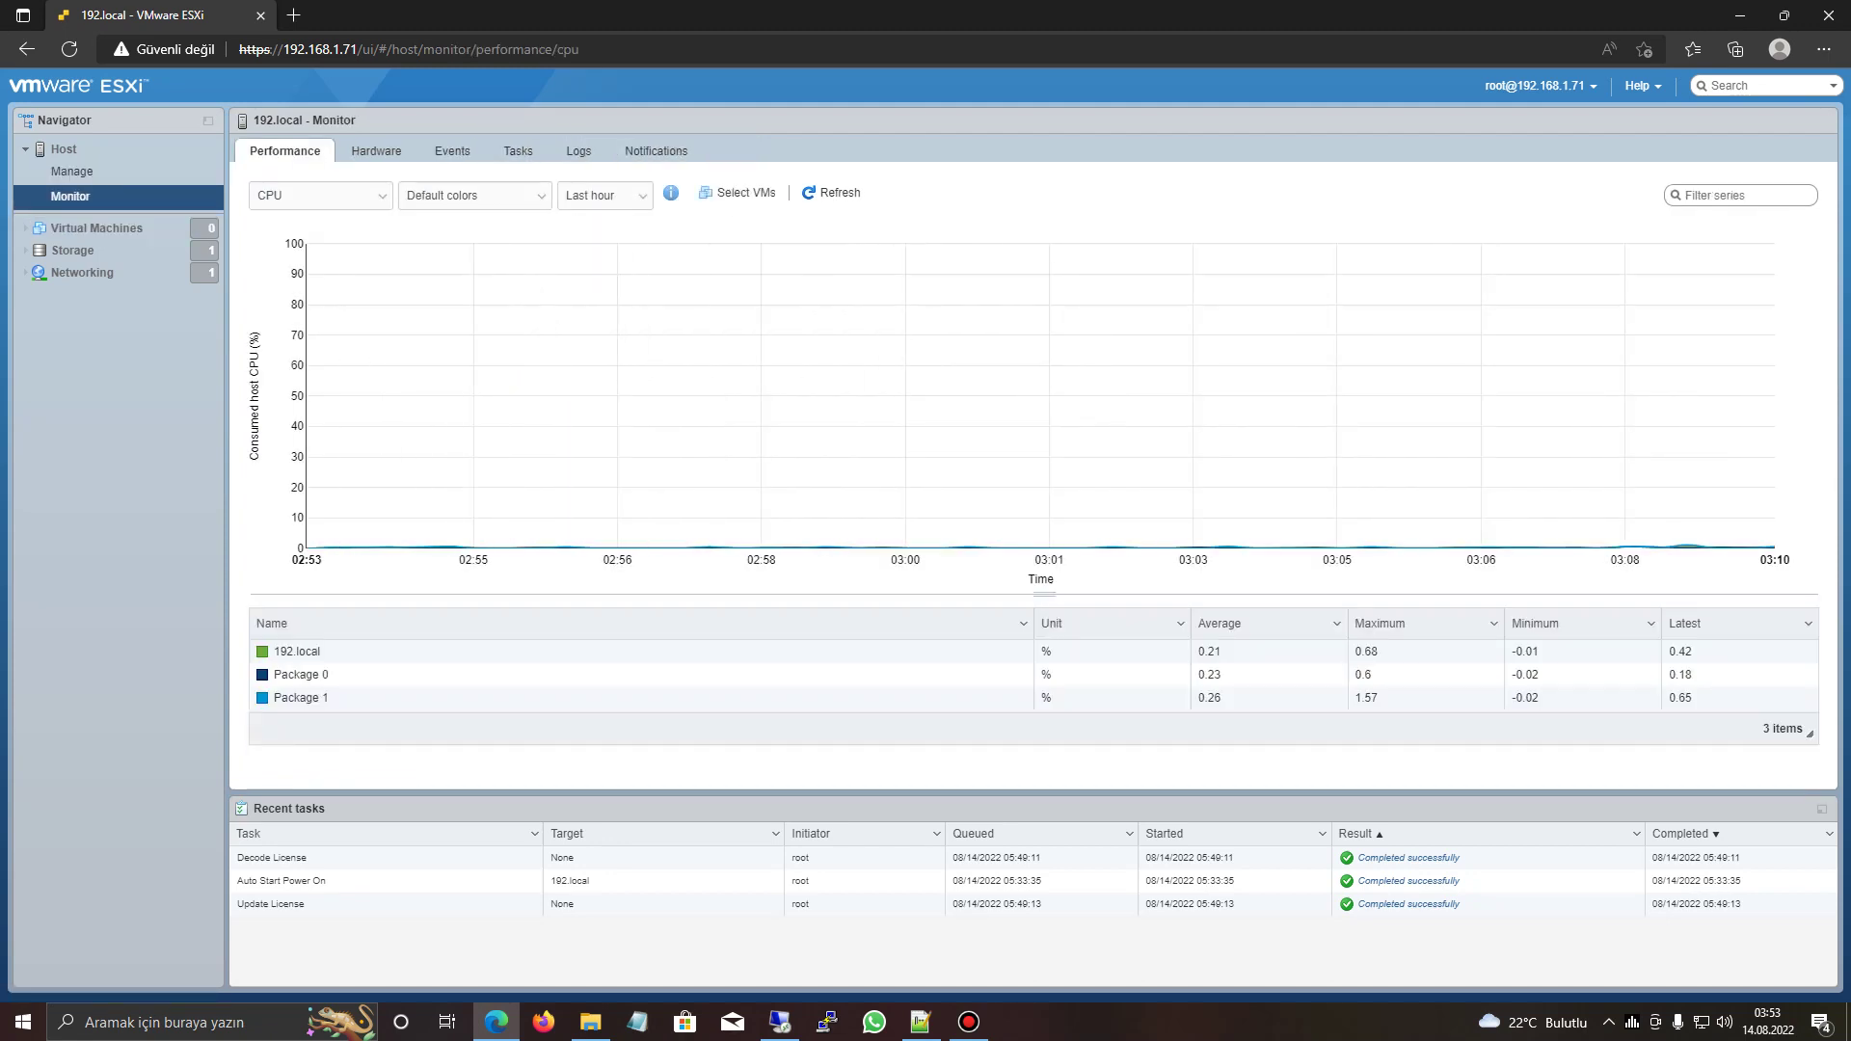
# - Keep the CPU chart metric and check the host's hardware sensor readings
pyautogui.hotkey('alt', 'Down')
pyautogui.press('Down')
pyautogui.press('Down')
pyautogui.press('Down')
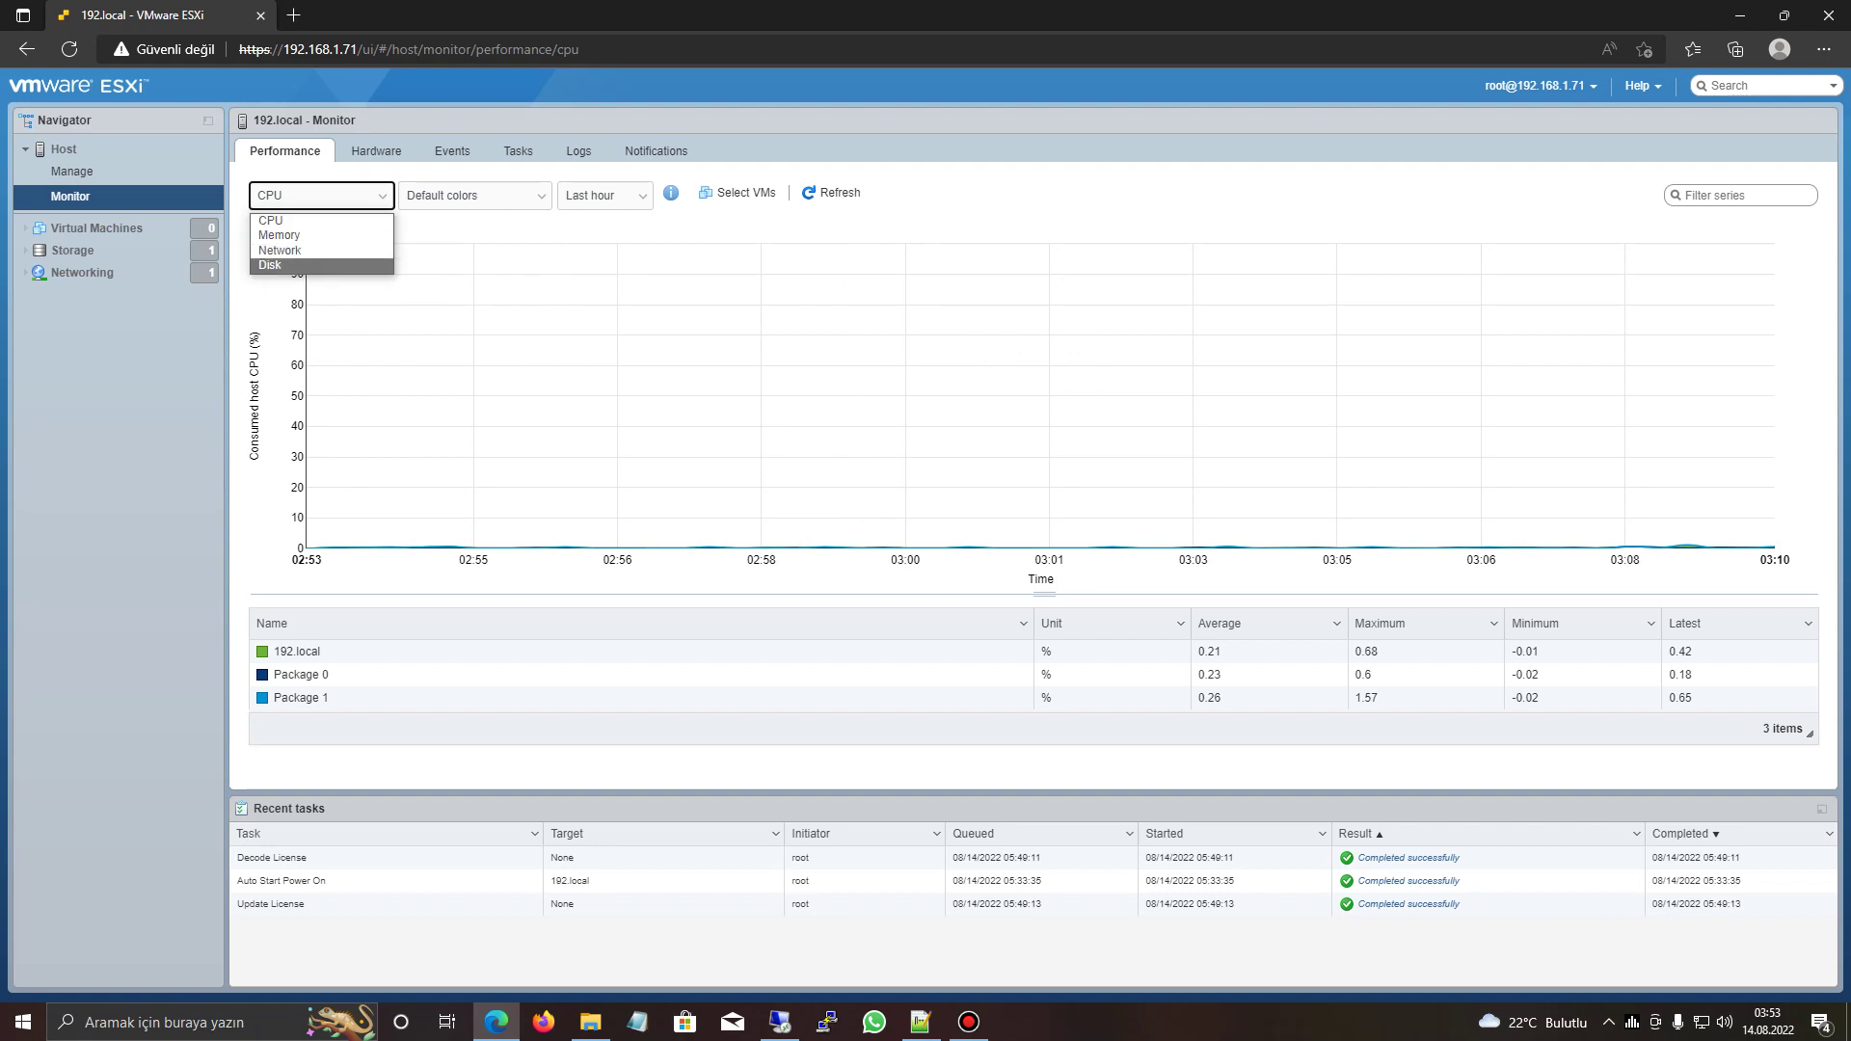
pyautogui.press('Escape')
pyautogui.click(376, 151)
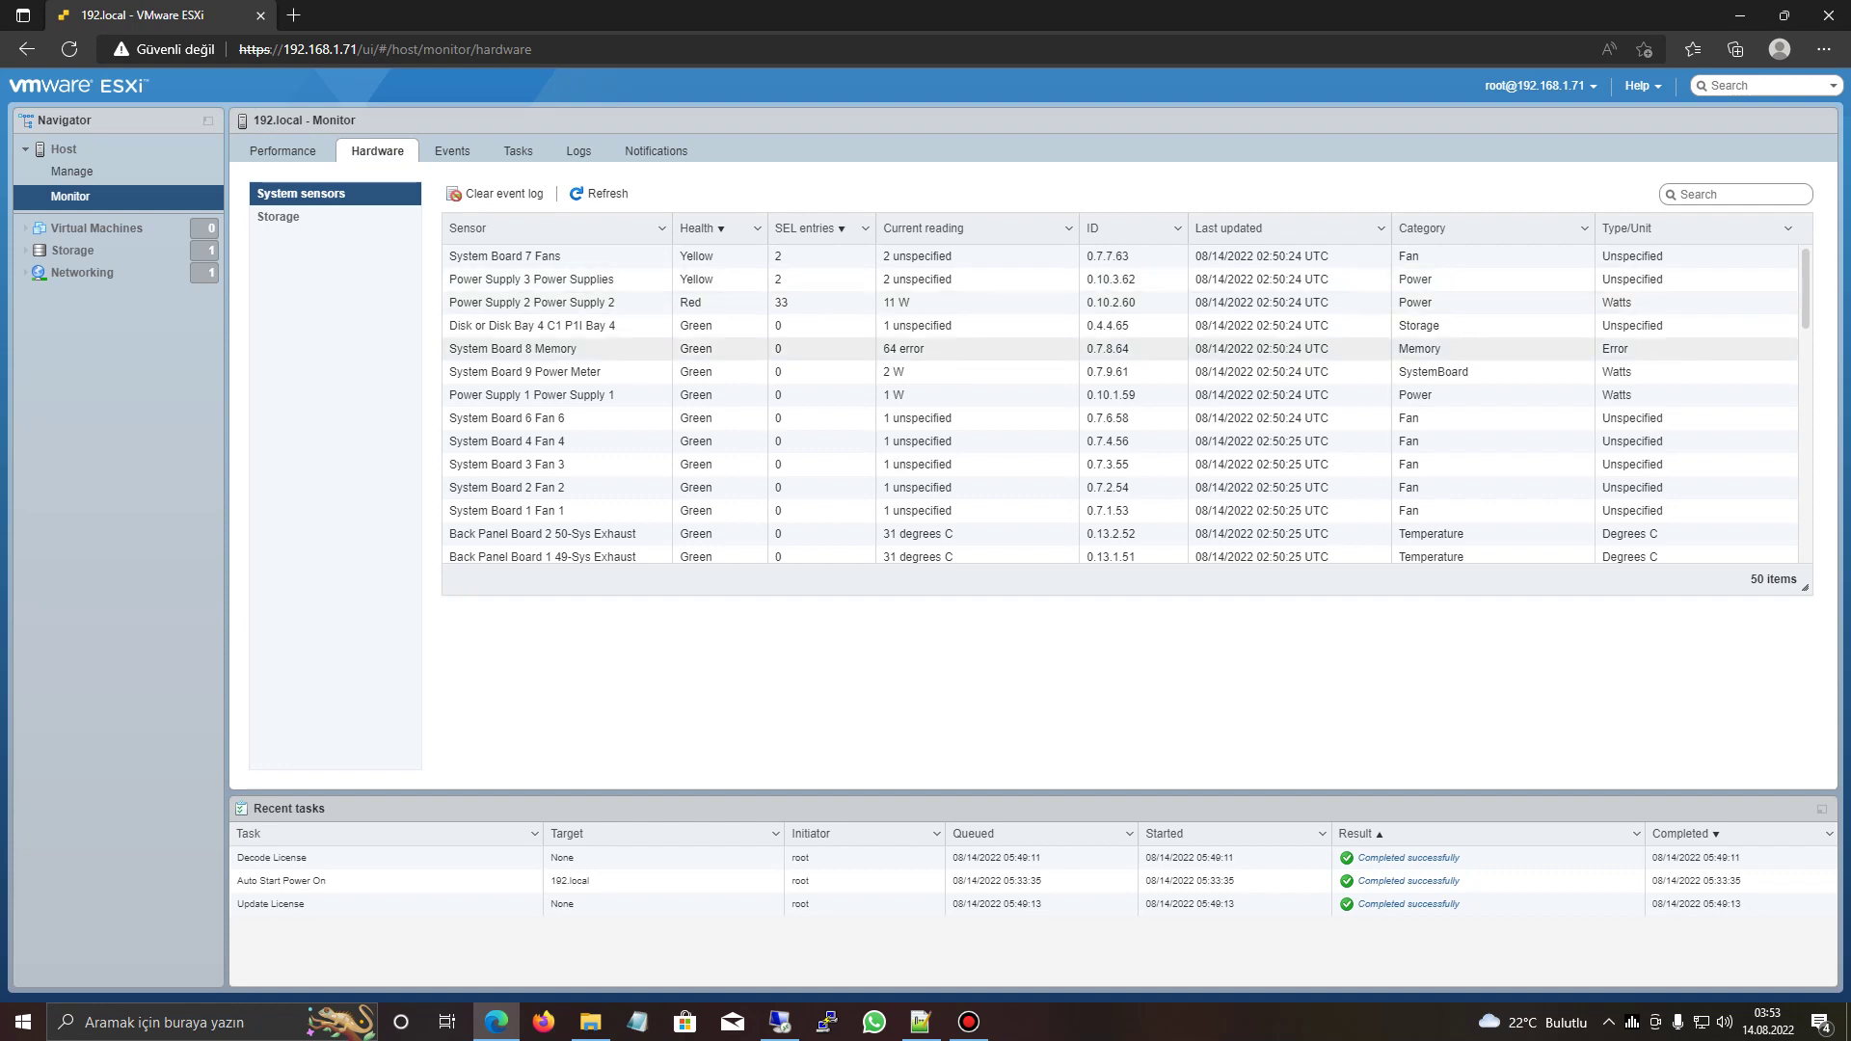
pyautogui.scroll(-4, 1126, 405)
pyautogui.scroll(4, 1126, 405)
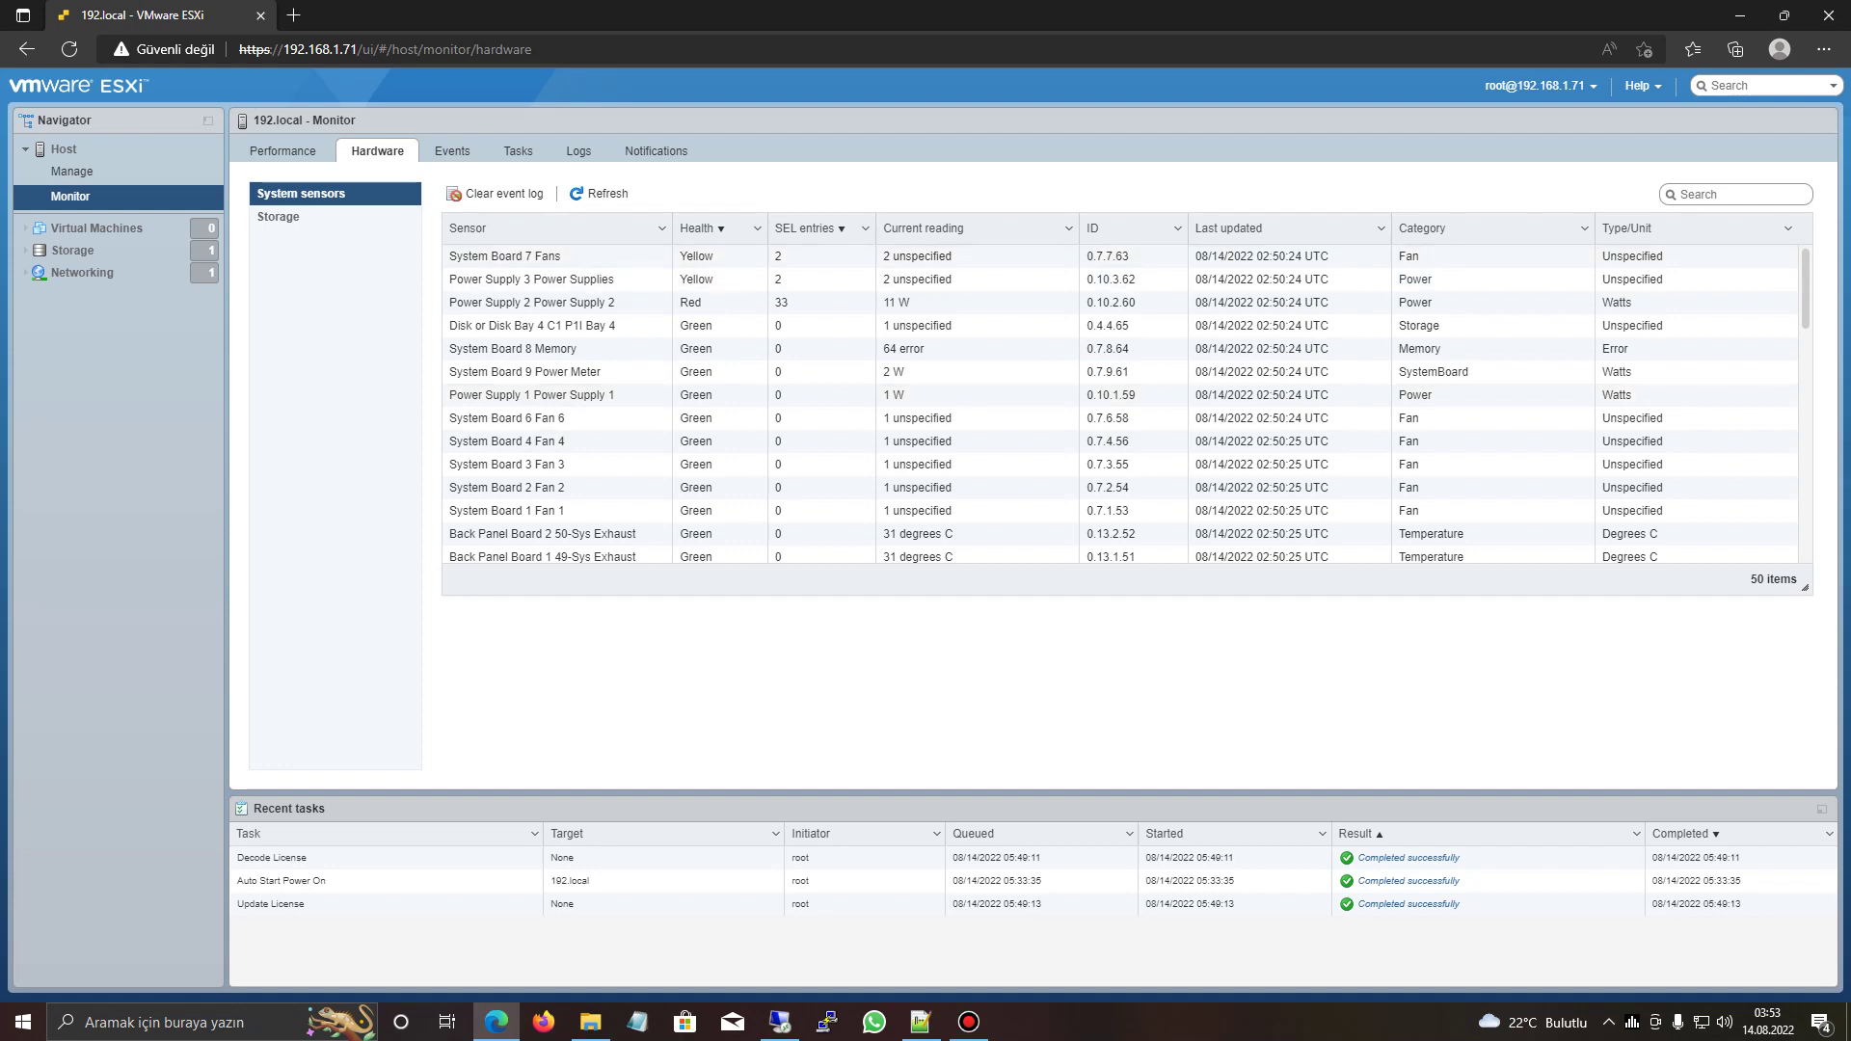
# - Review the event history, including the License downgrade event details, and recent tasks
pyautogui.click(452, 150)
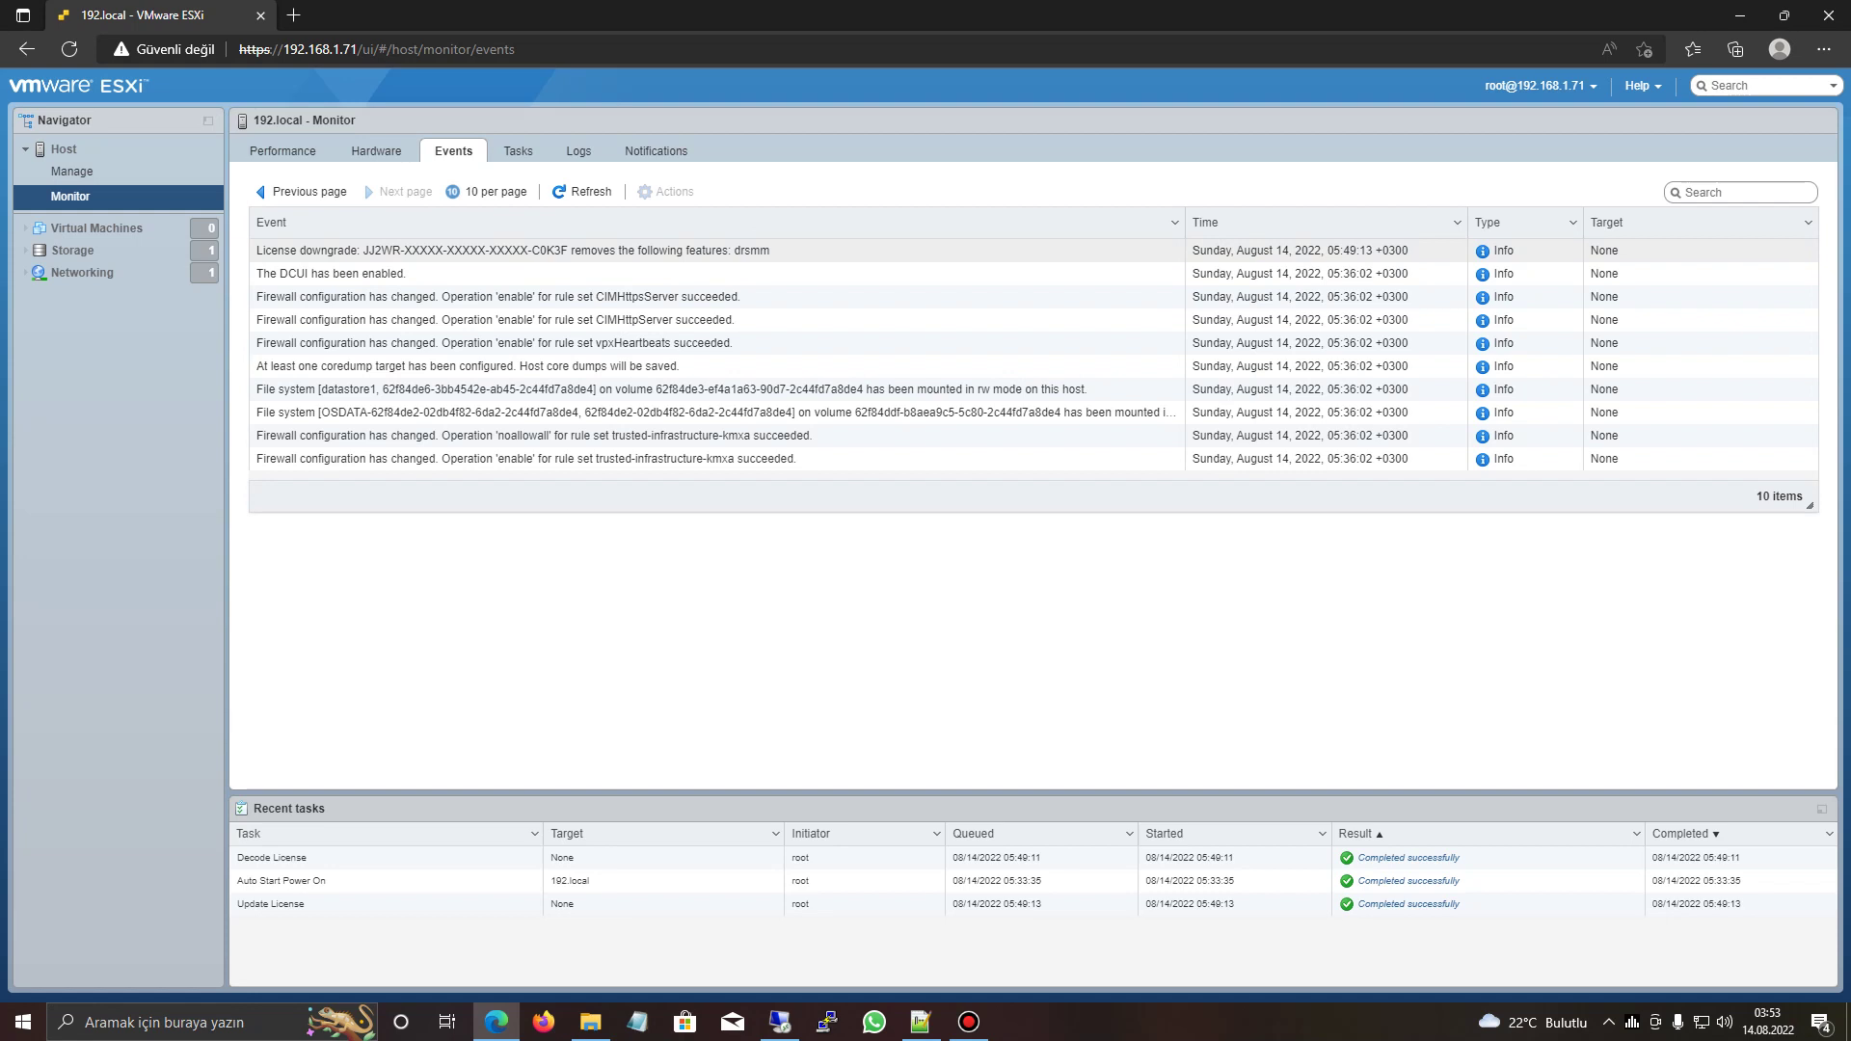
pyautogui.click(511, 250)
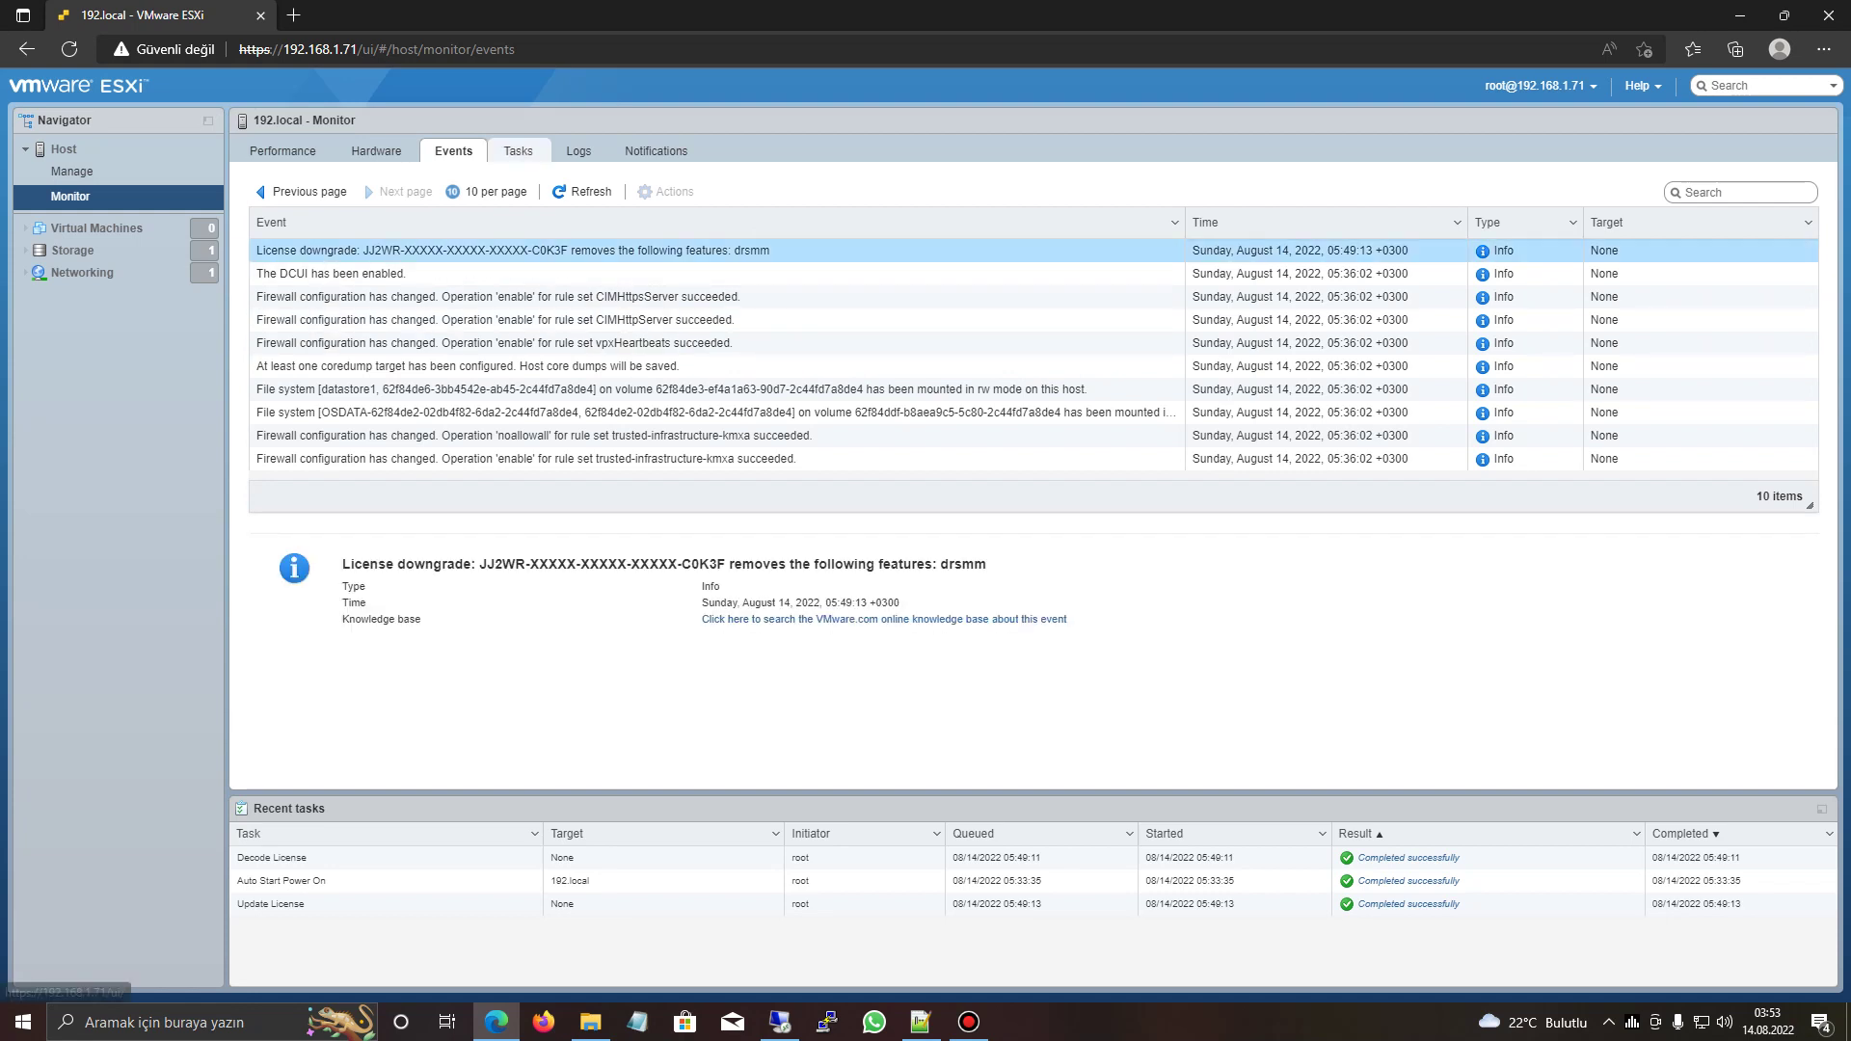
pyautogui.click(519, 150)
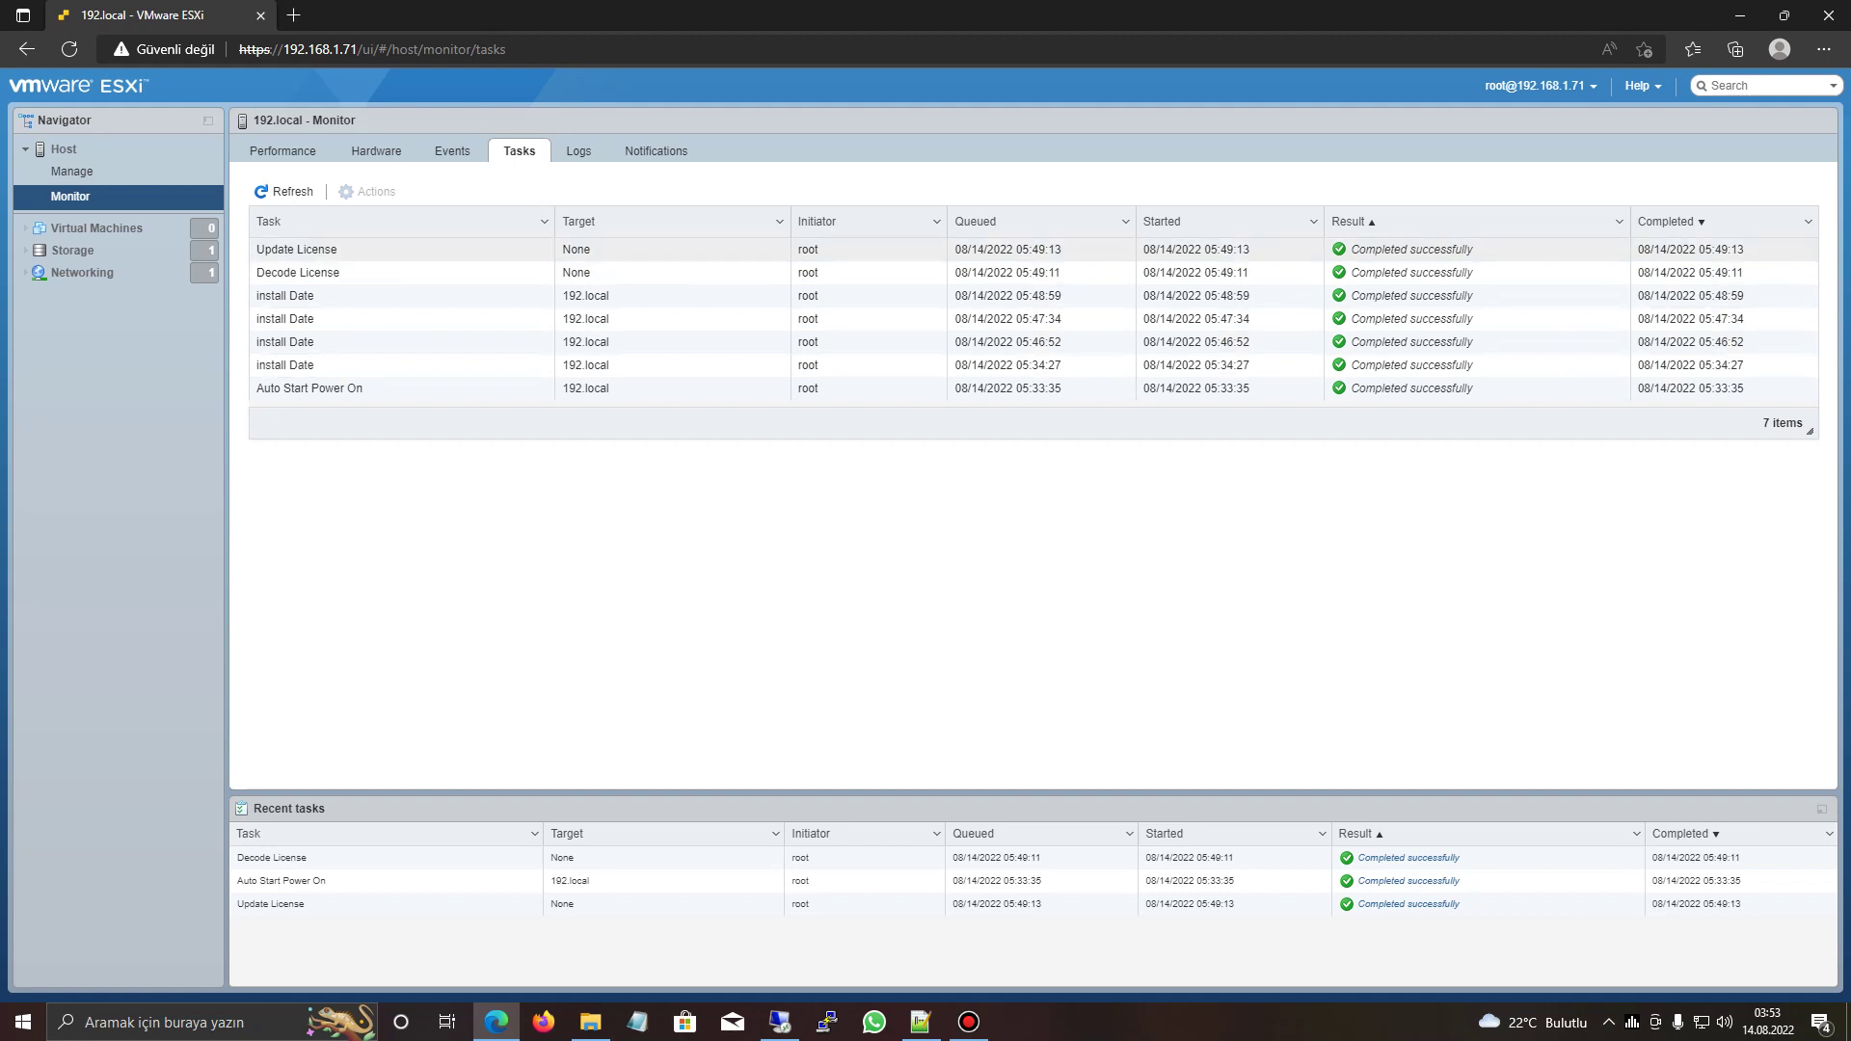
# - Scroll through the host's log files, then show its notifications
pyautogui.click(579, 150)
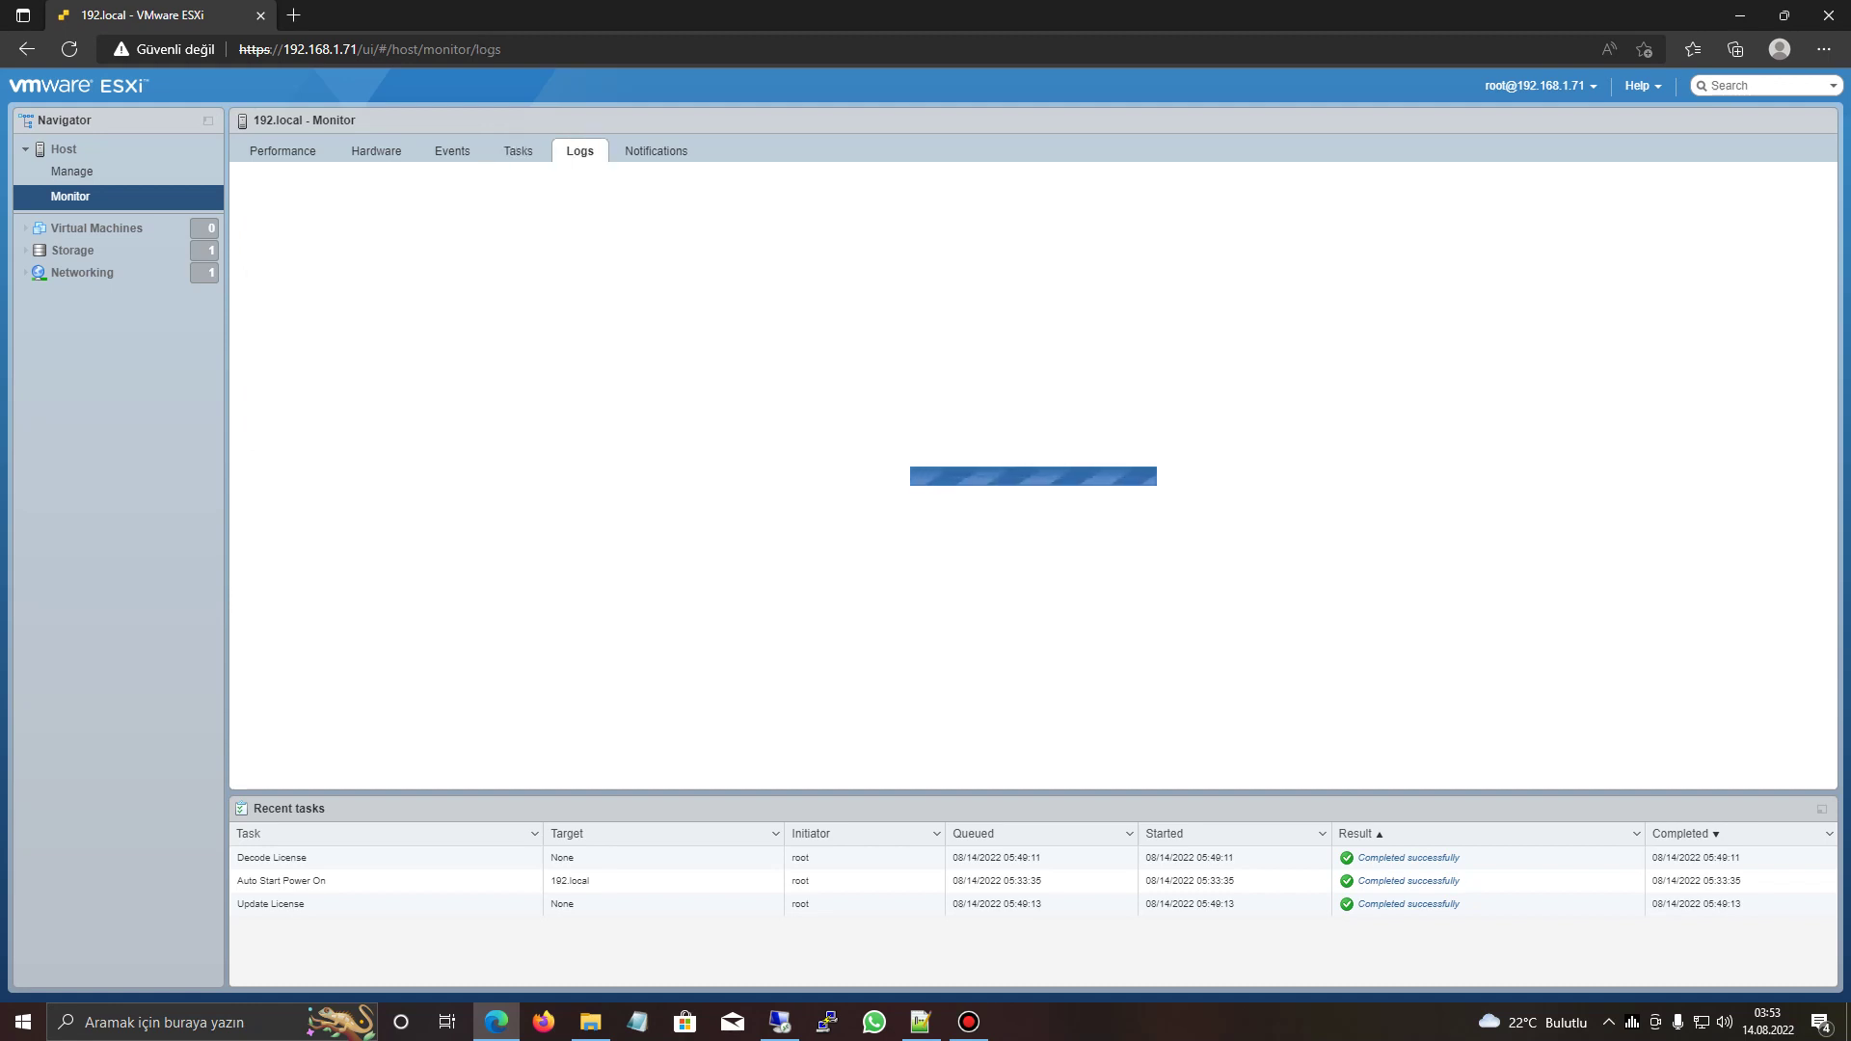
pyautogui.scroll(-2, 636, 289)
pyautogui.scroll(-3, 636, 289)
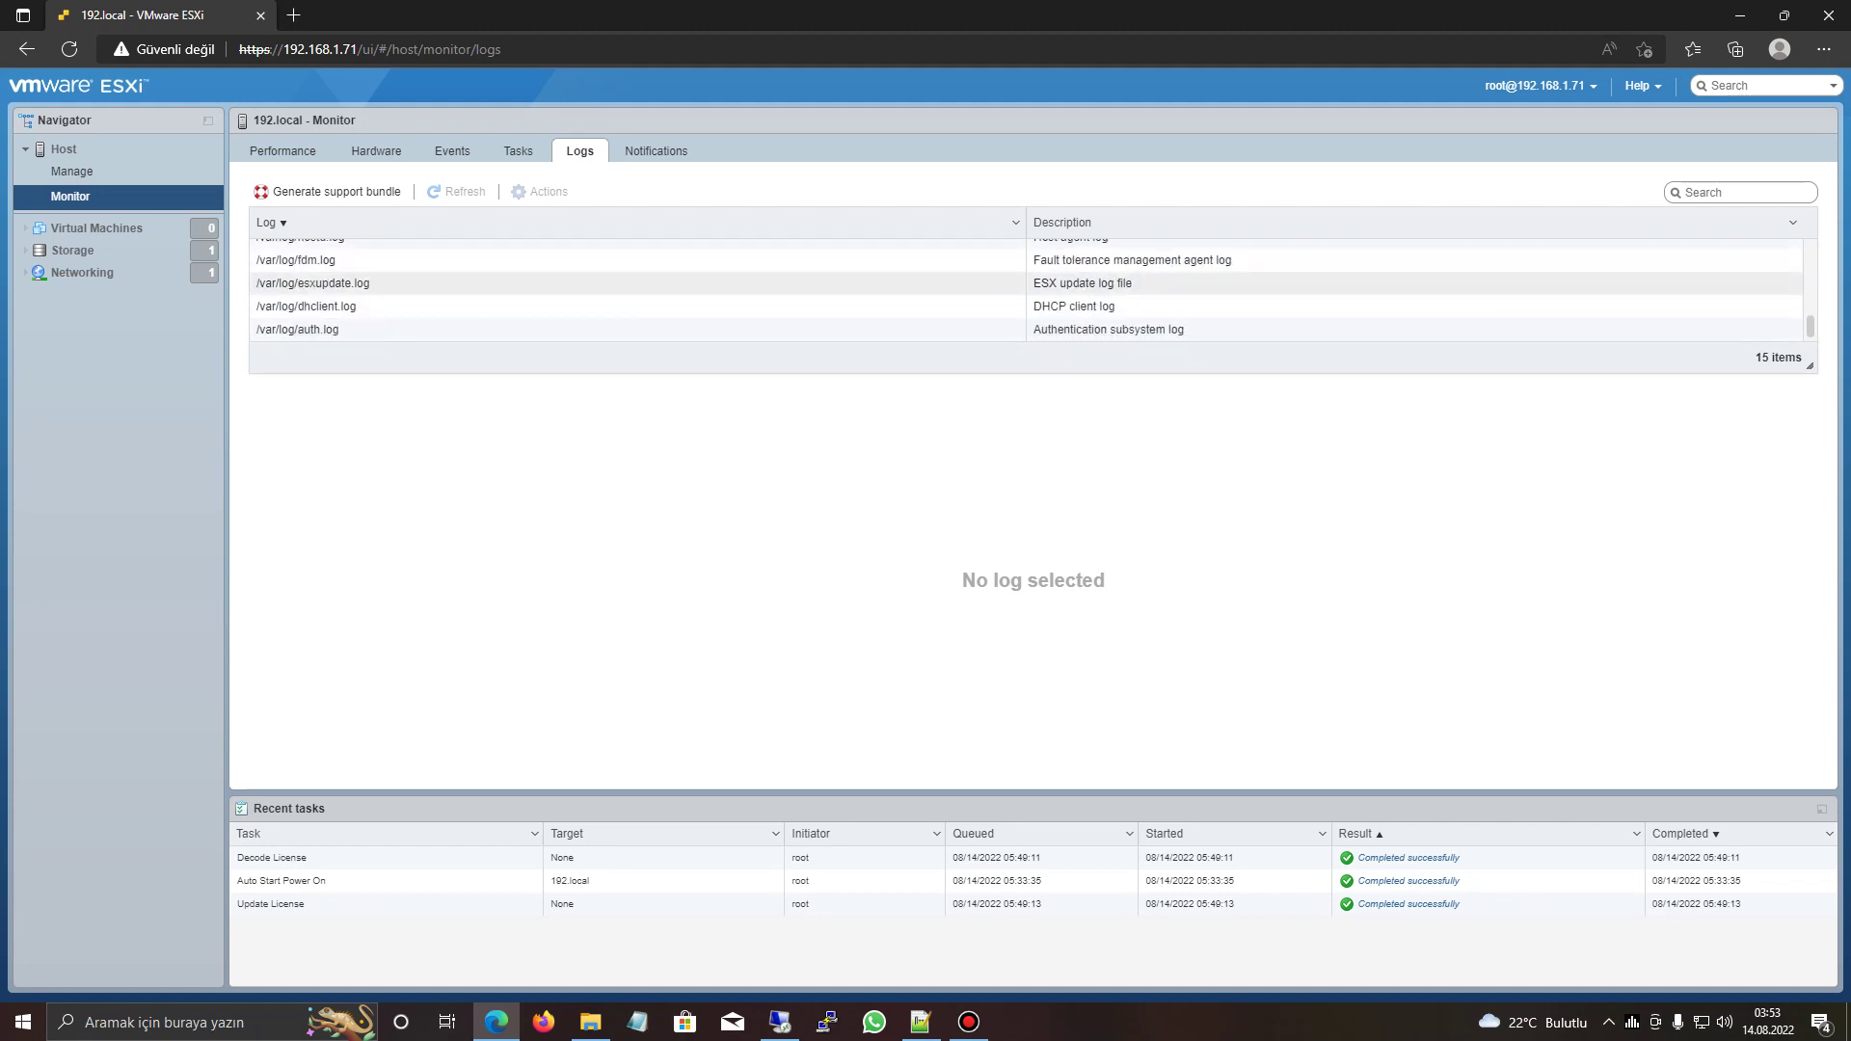
pyautogui.scroll(5, 636, 289)
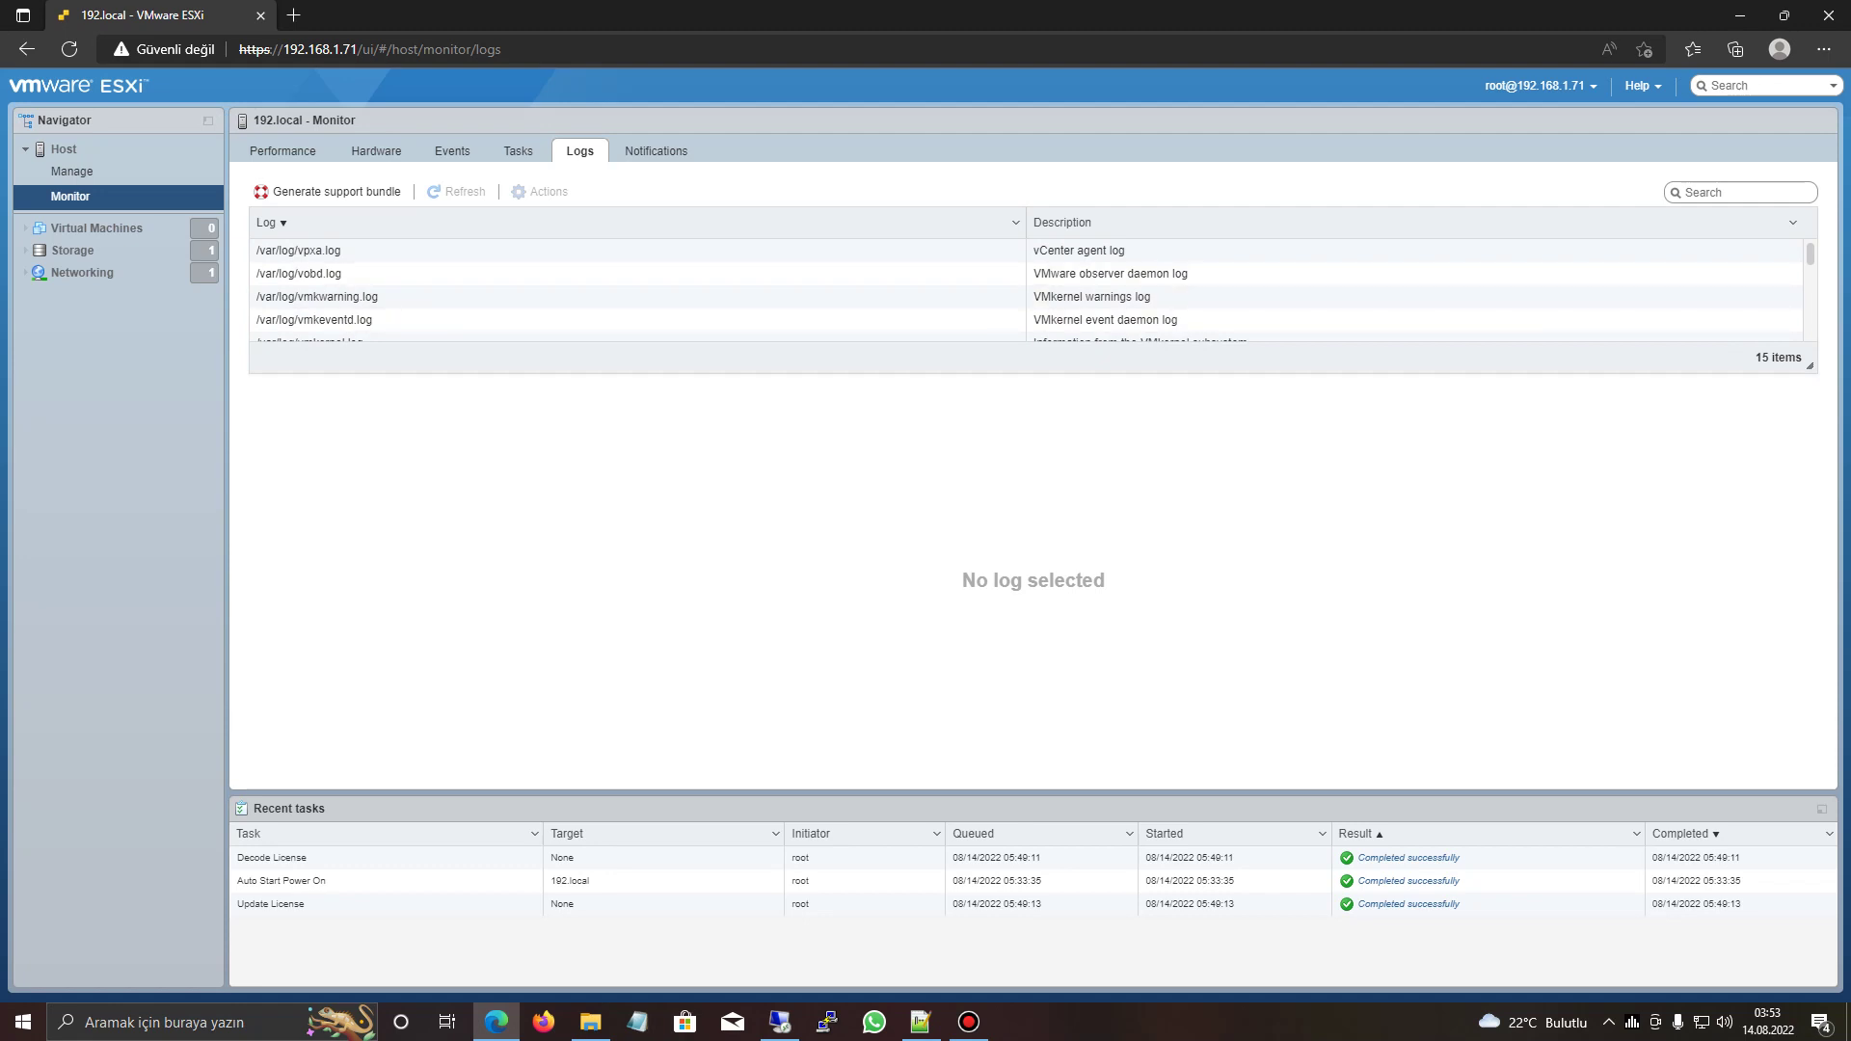
pyautogui.scroll(-3, 636, 296)
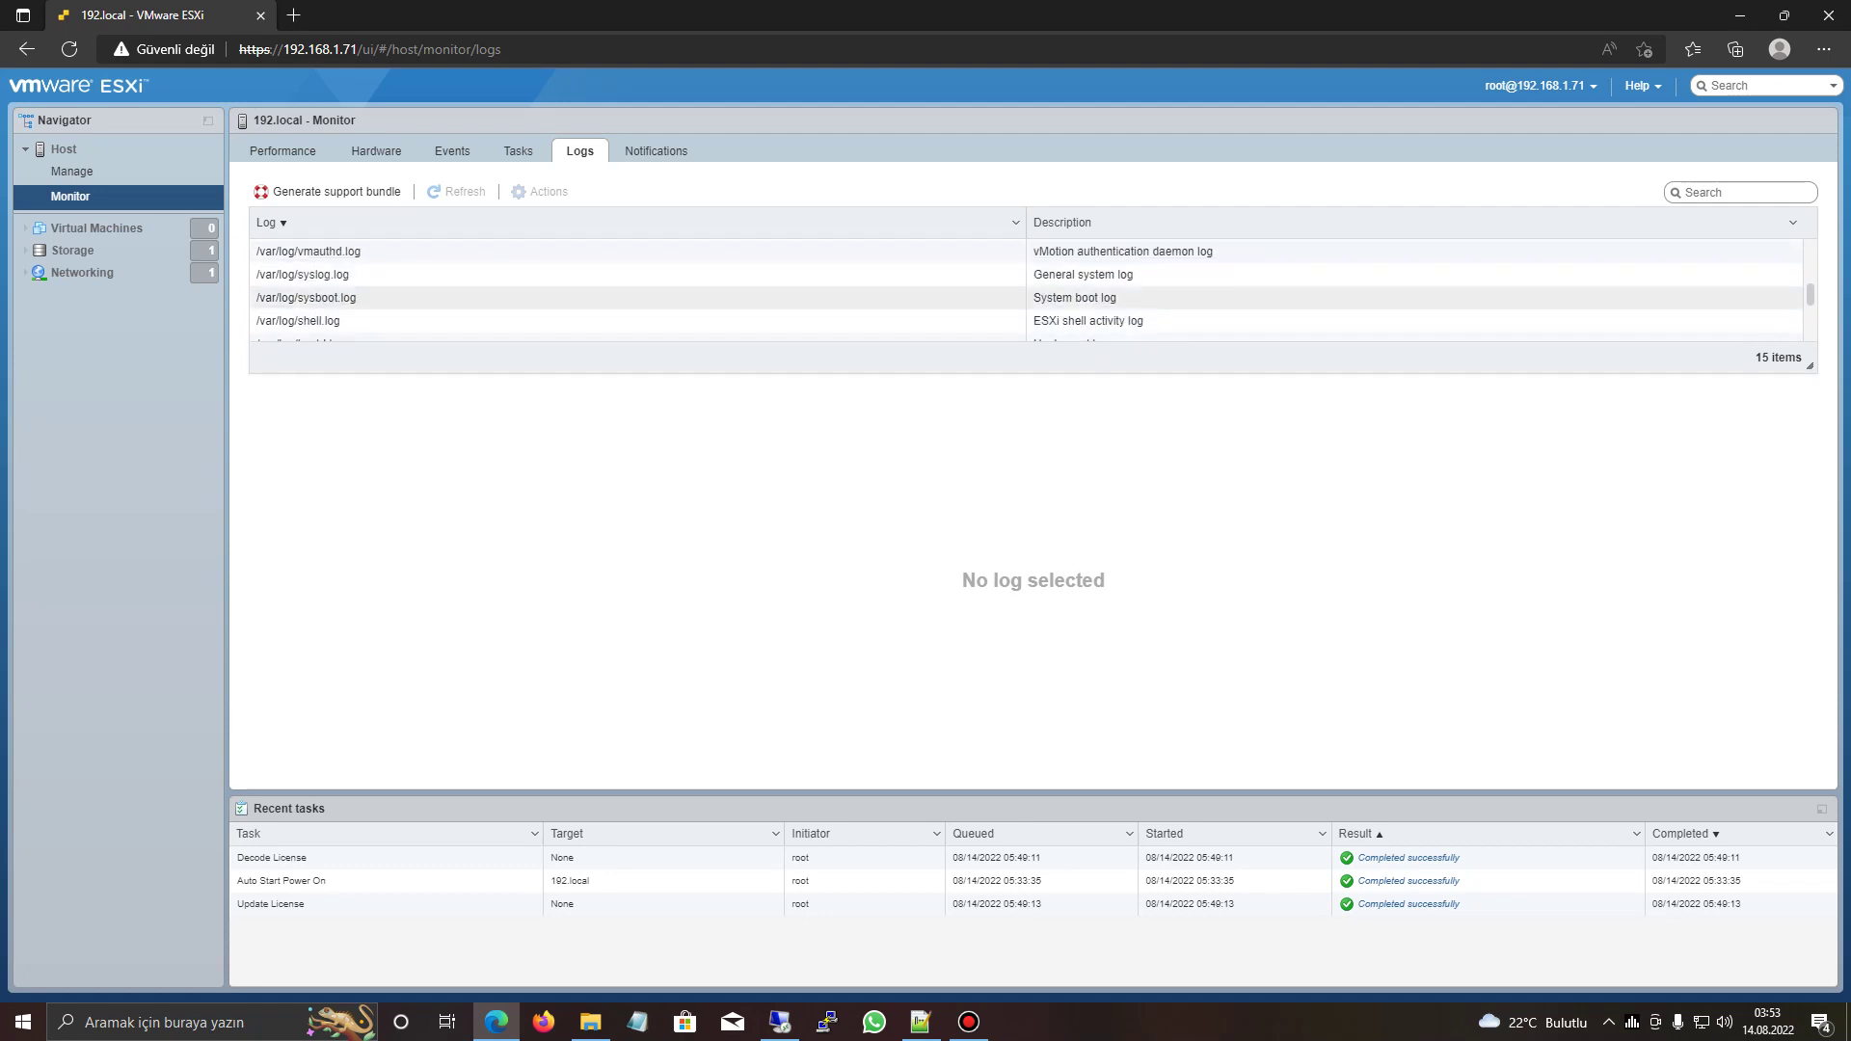
pyautogui.scroll(-2, 636, 297)
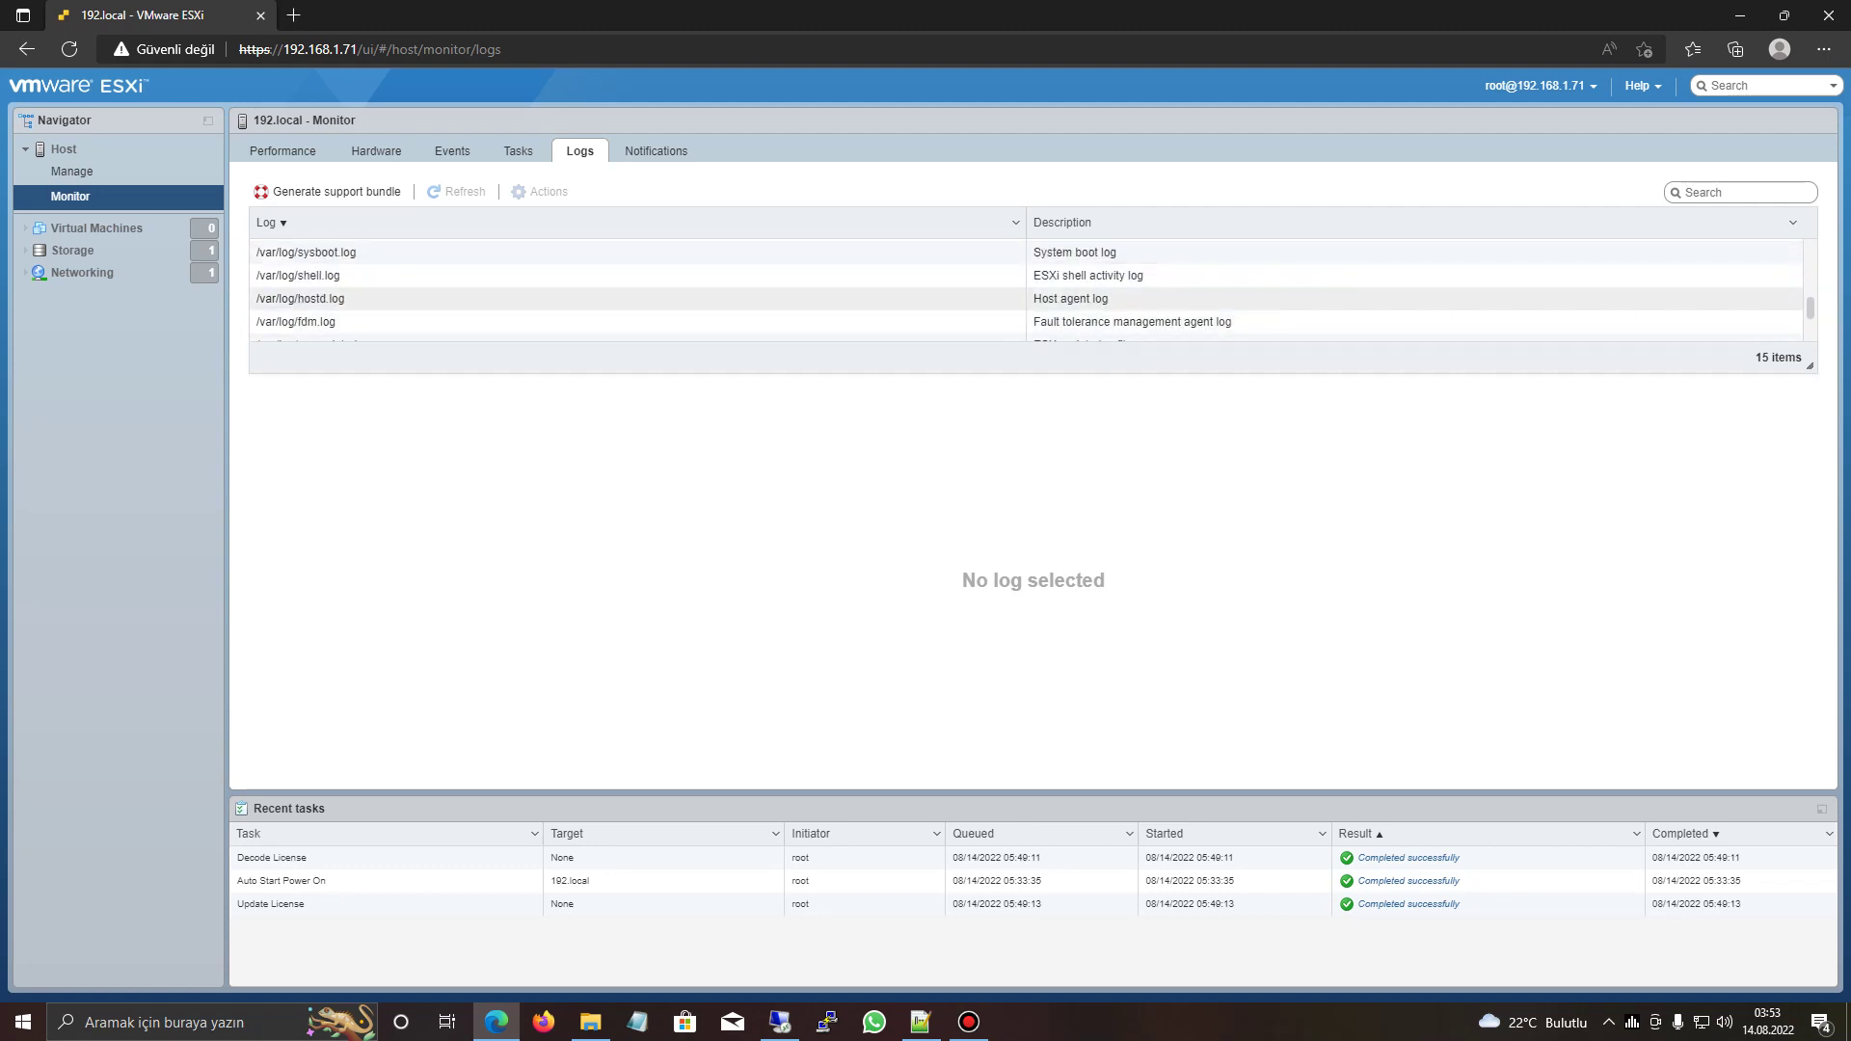
pyautogui.click(657, 150)
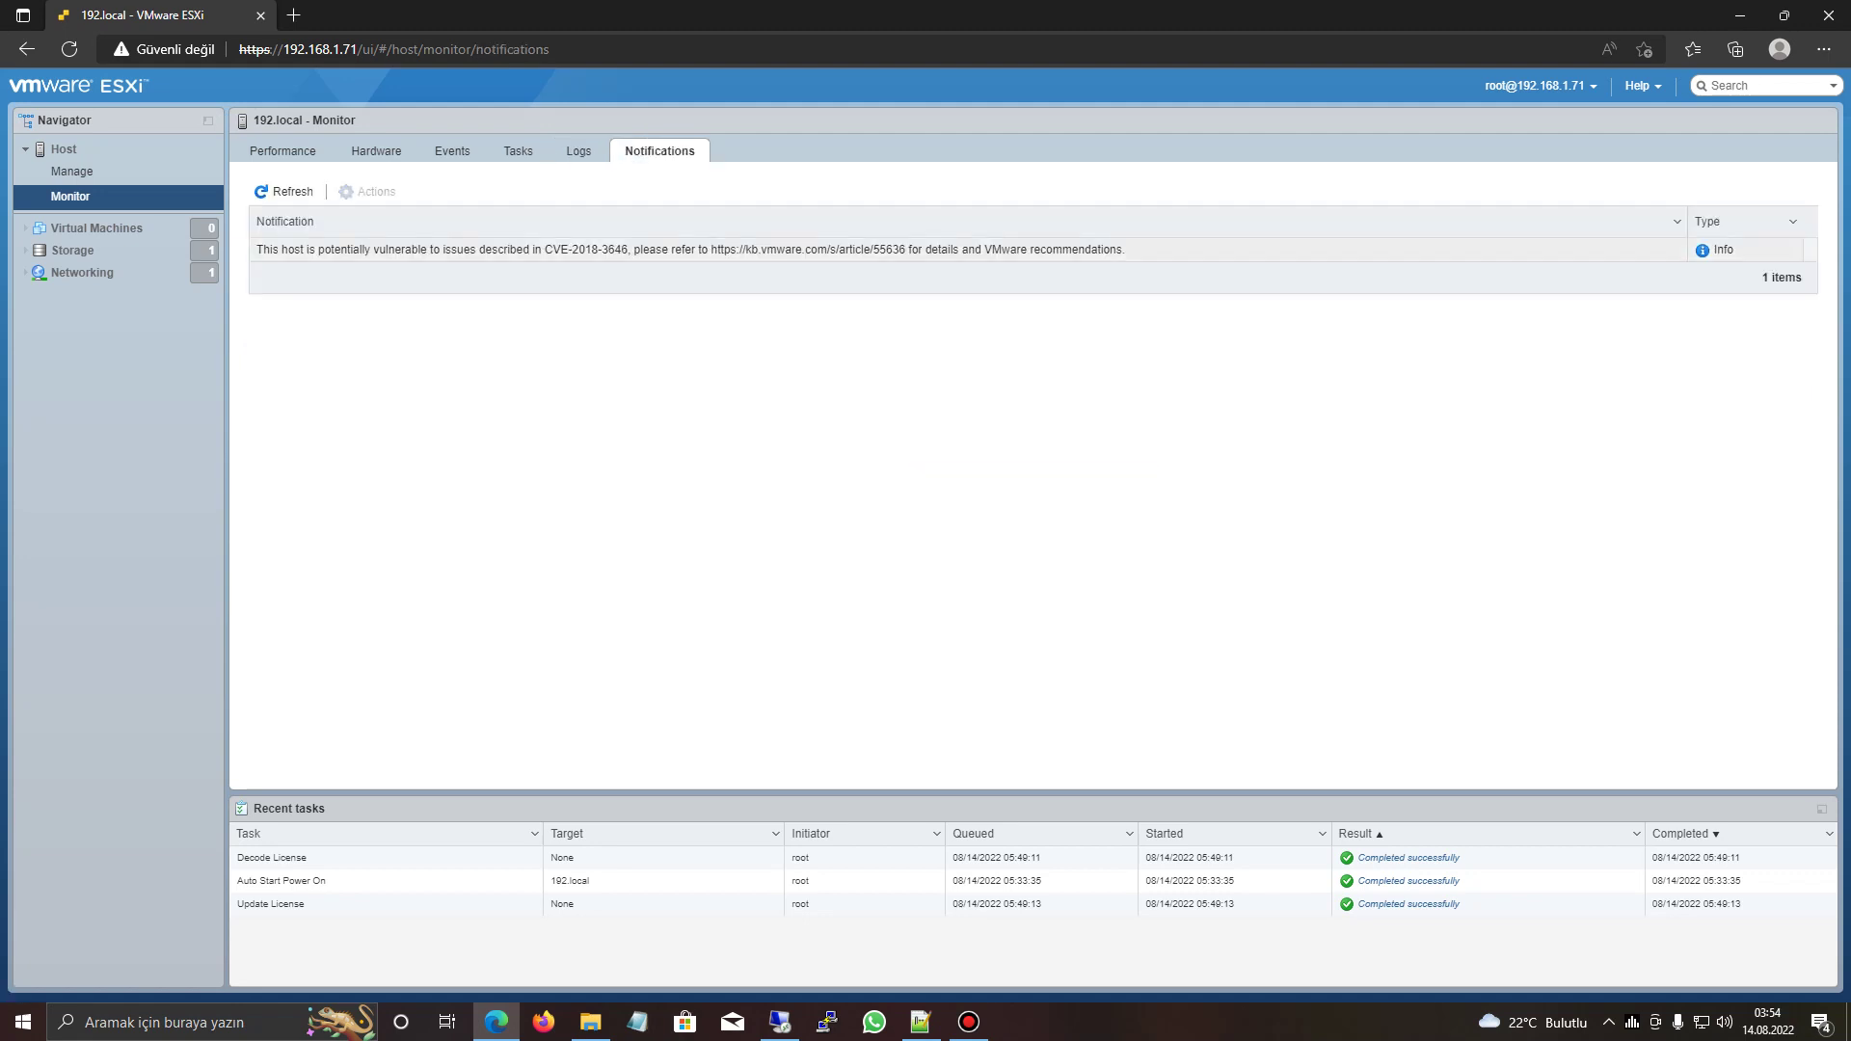
# - Copy the CVE-2018-3646 notification text and paste it into Google Translate in a new tab
pyautogui.moveTo(1128, 249); pyautogui.dragTo(254, 248)
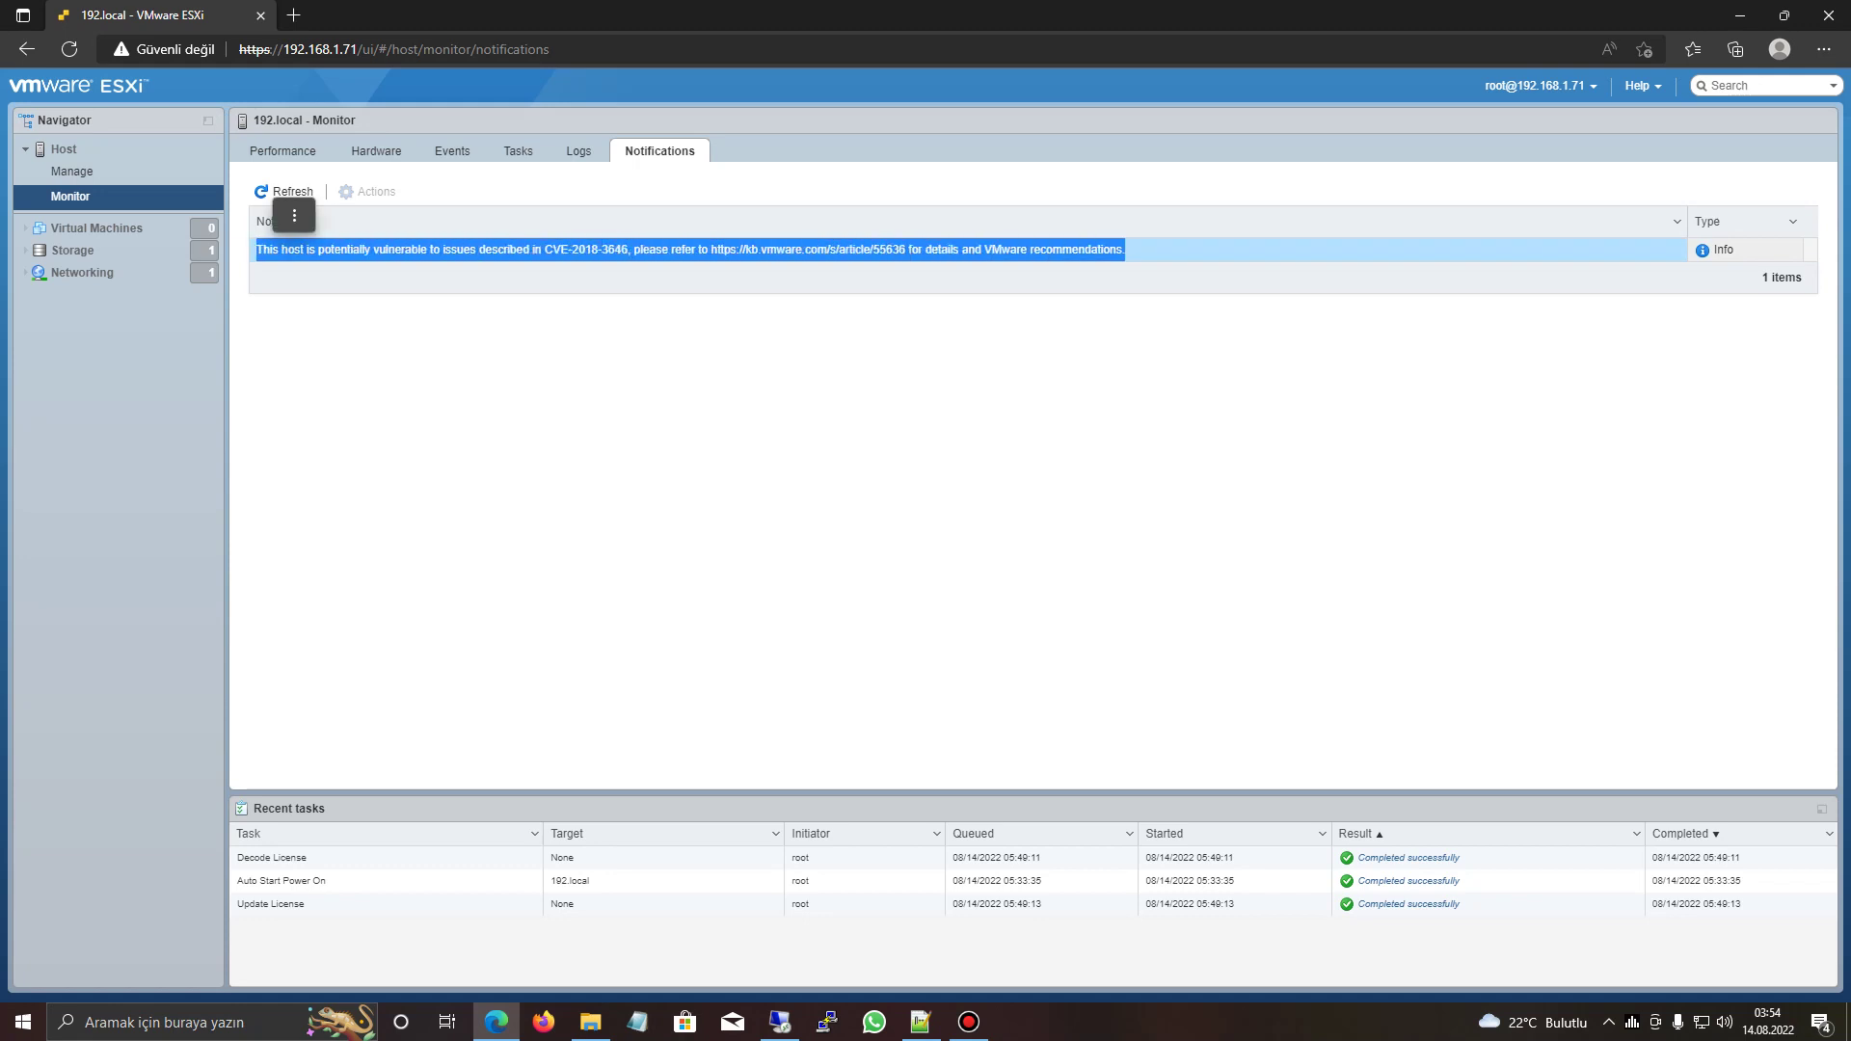
pyautogui.hotkey('ctrl', 'c')
pyautogui.hotkey('ctrl', 't')
pyautogui.write('tra')
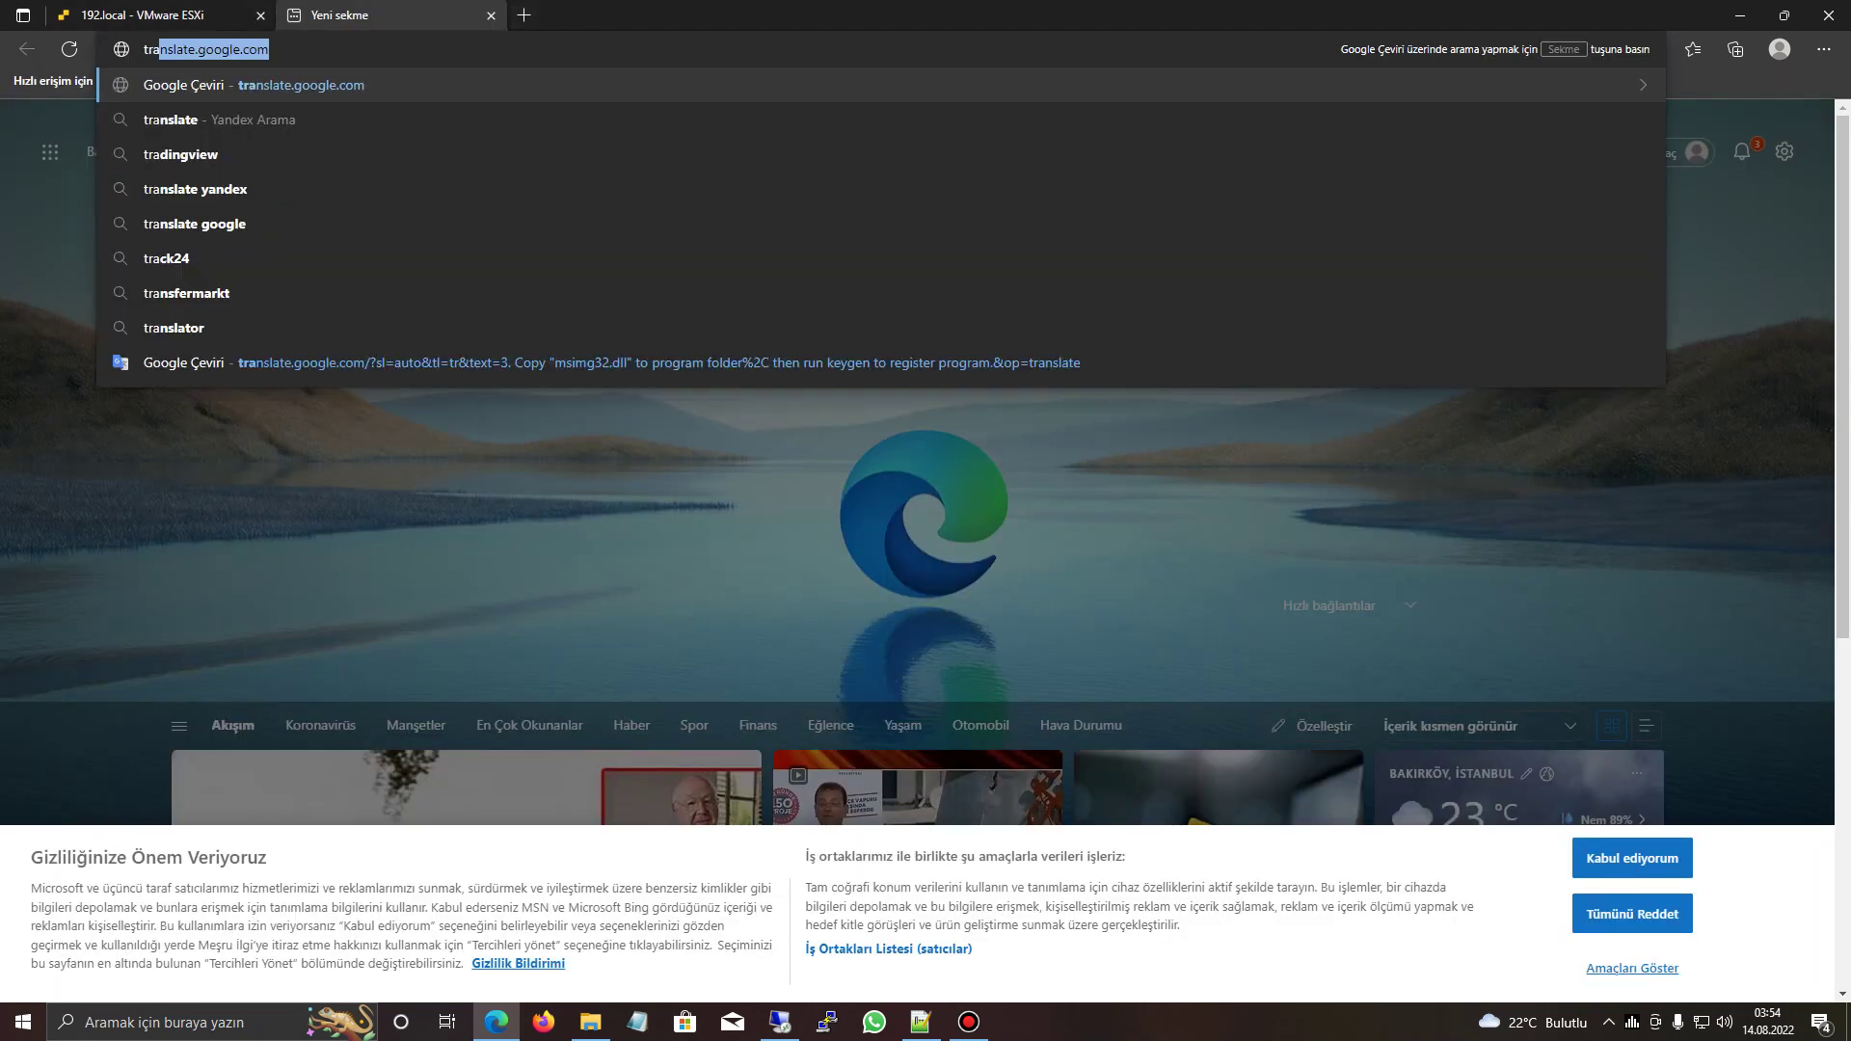
pyautogui.press('Return')
pyautogui.hotkey('ctrl', 'v')
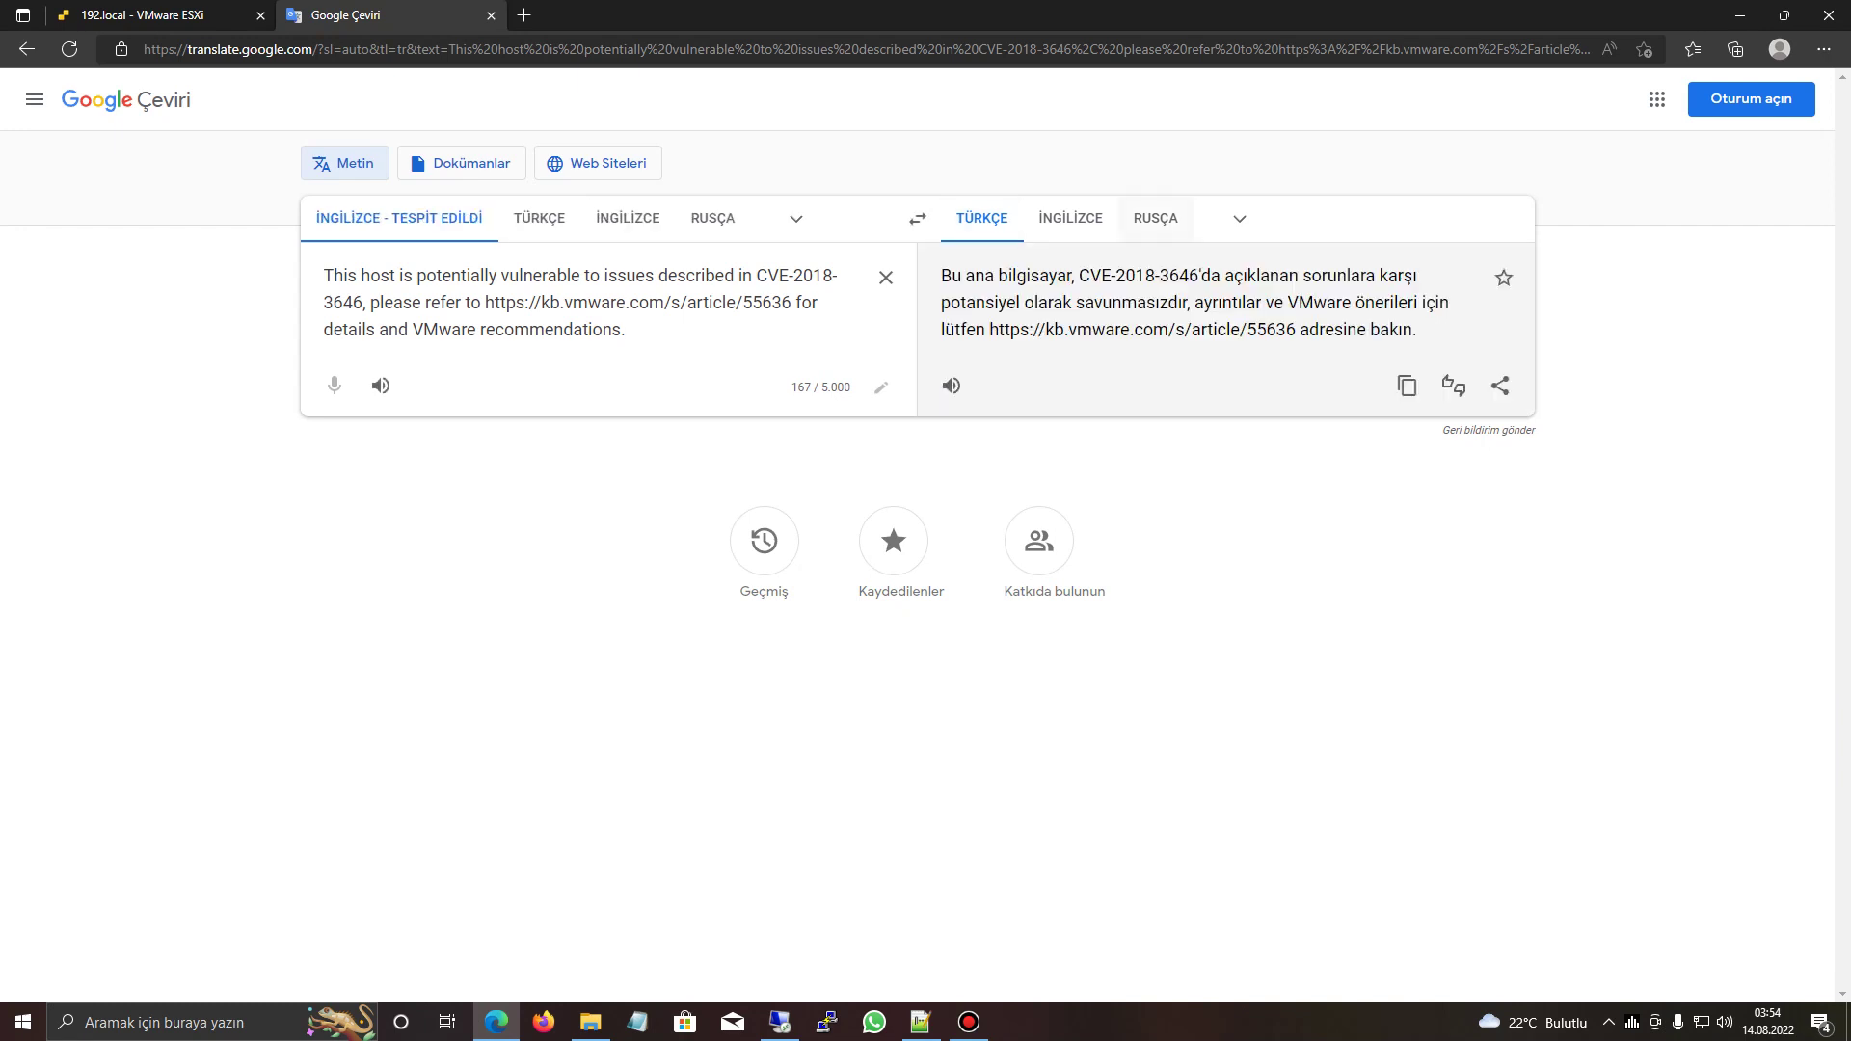
pyautogui.hotkey('ctrl', 'a')
# - Back on the ESXi tab, select the CVE notification row to show its details
pyautogui.hotkey('ctrl', 'Tab')
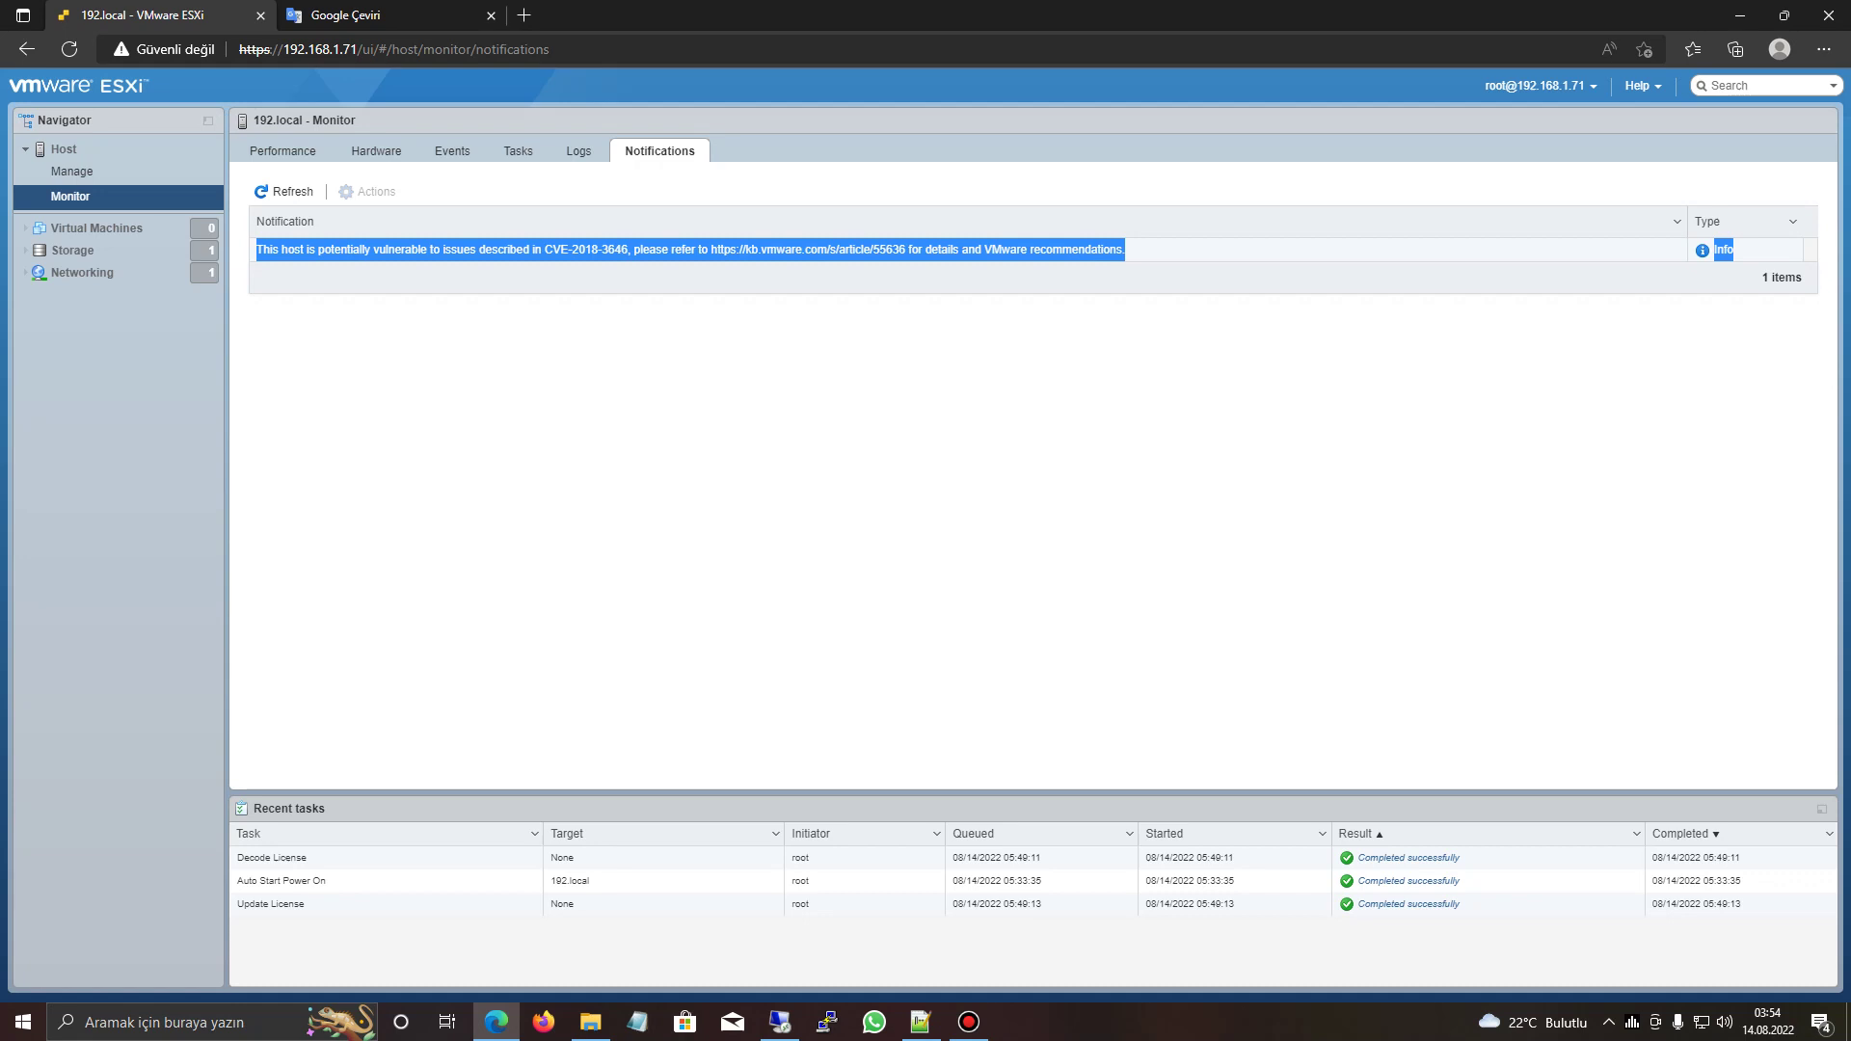
pyautogui.rightClick(1174, 244)
pyautogui.click(1196, 243)
pyautogui.moveTo(1196, 249); pyautogui.dragTo(1267, 344)
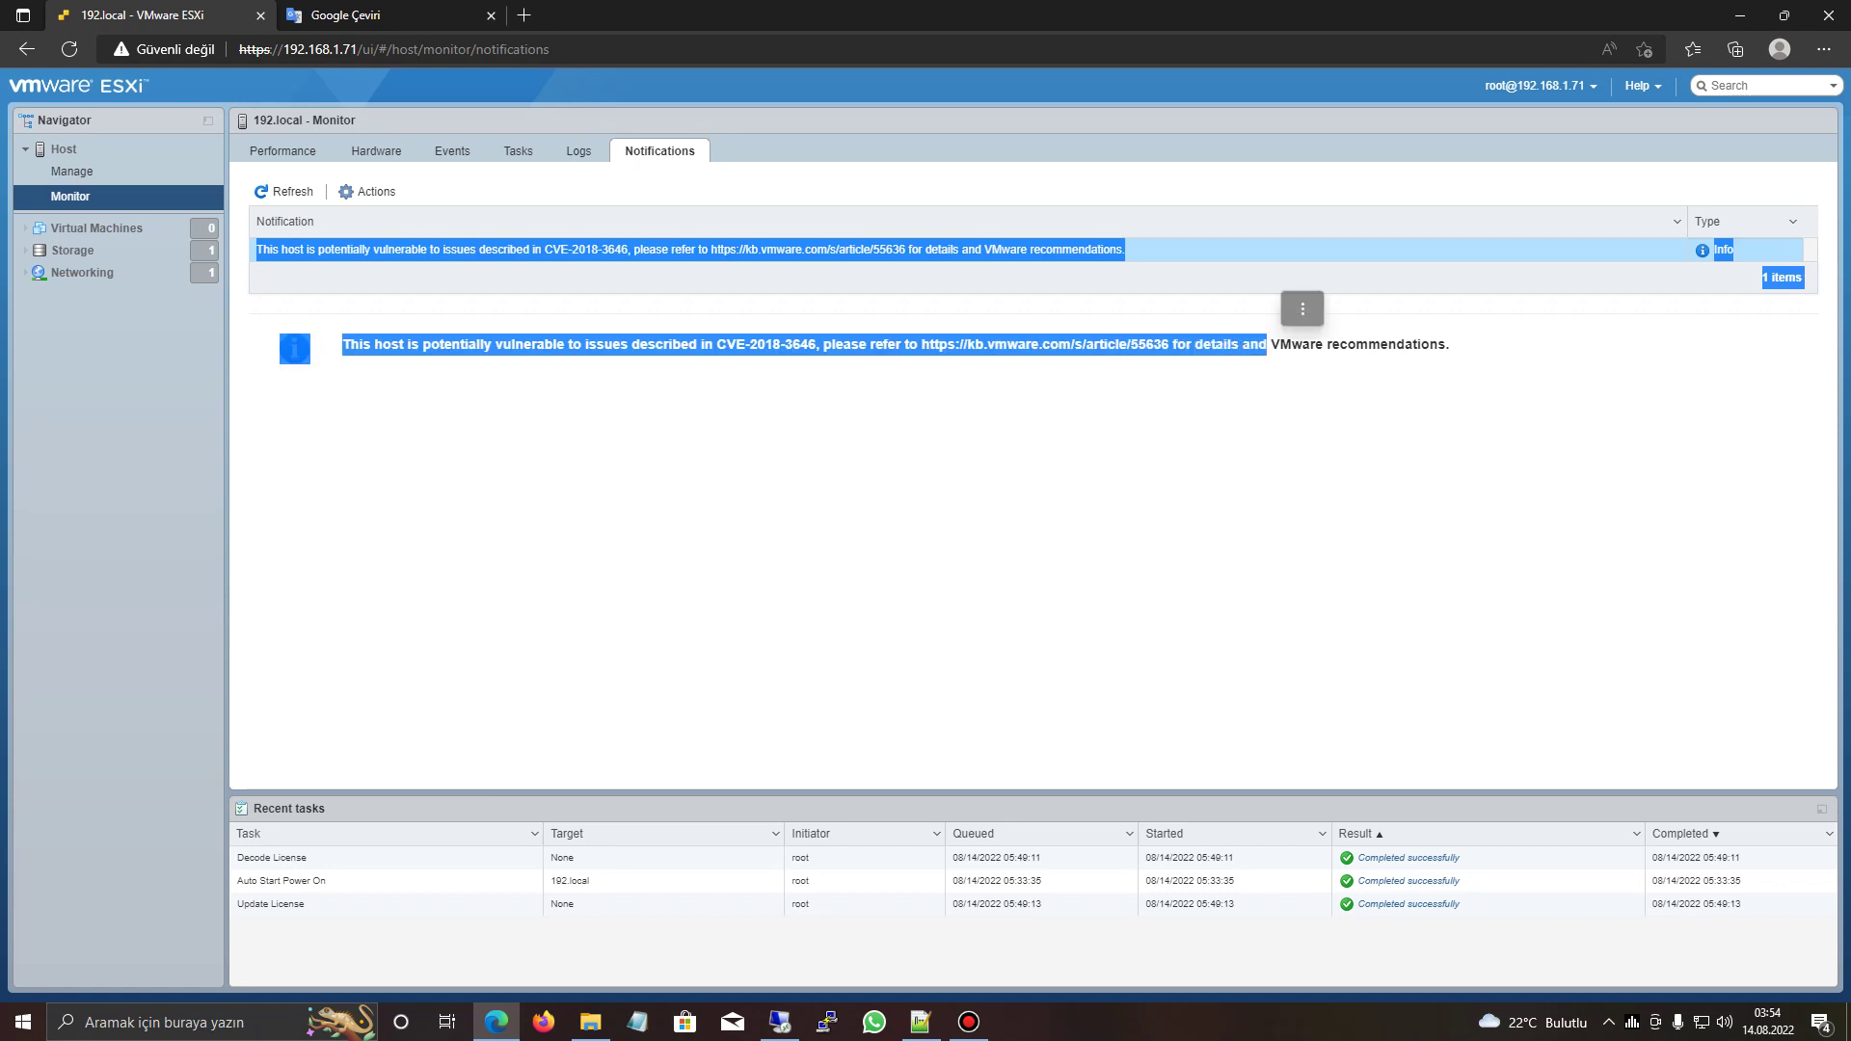
pyautogui.click(1268, 344)
pyautogui.moveTo(1126, 249); pyautogui.dragTo(262, 249)
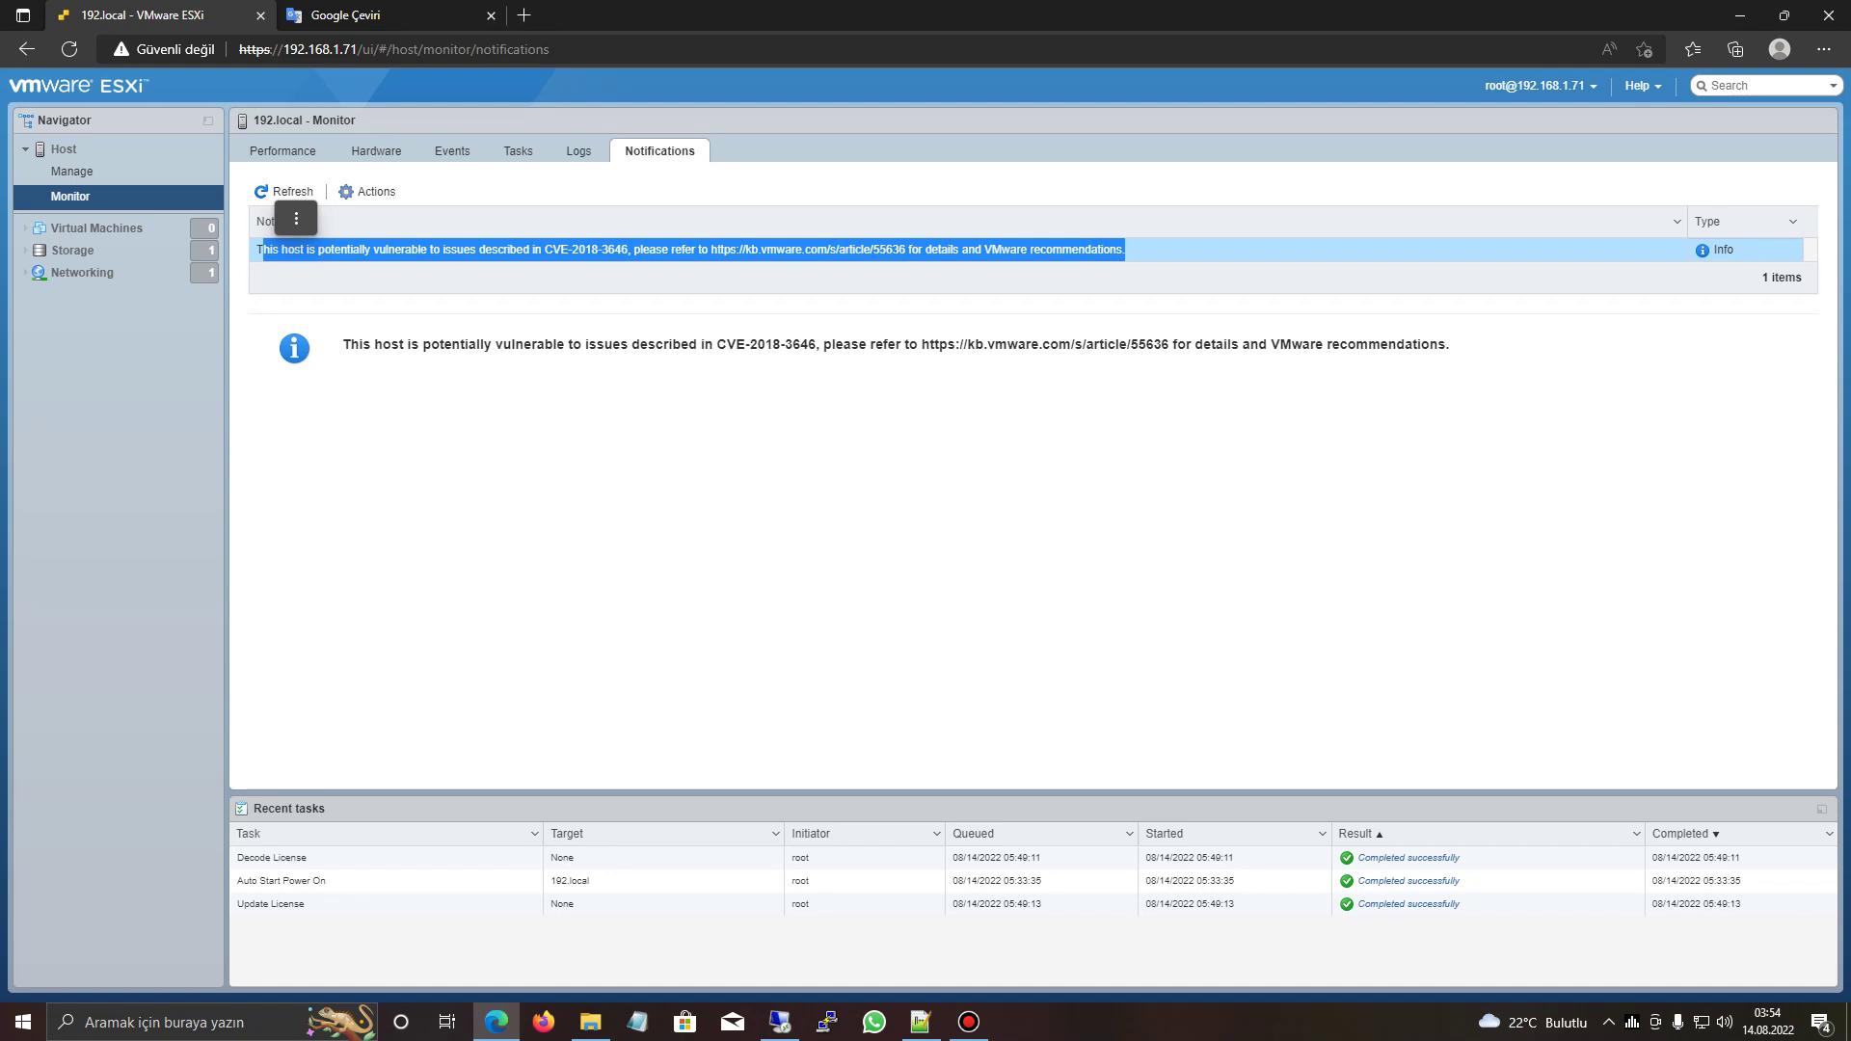
pyautogui.click(262, 249)
pyautogui.moveTo(255, 249); pyautogui.dragTo(1398, 249)
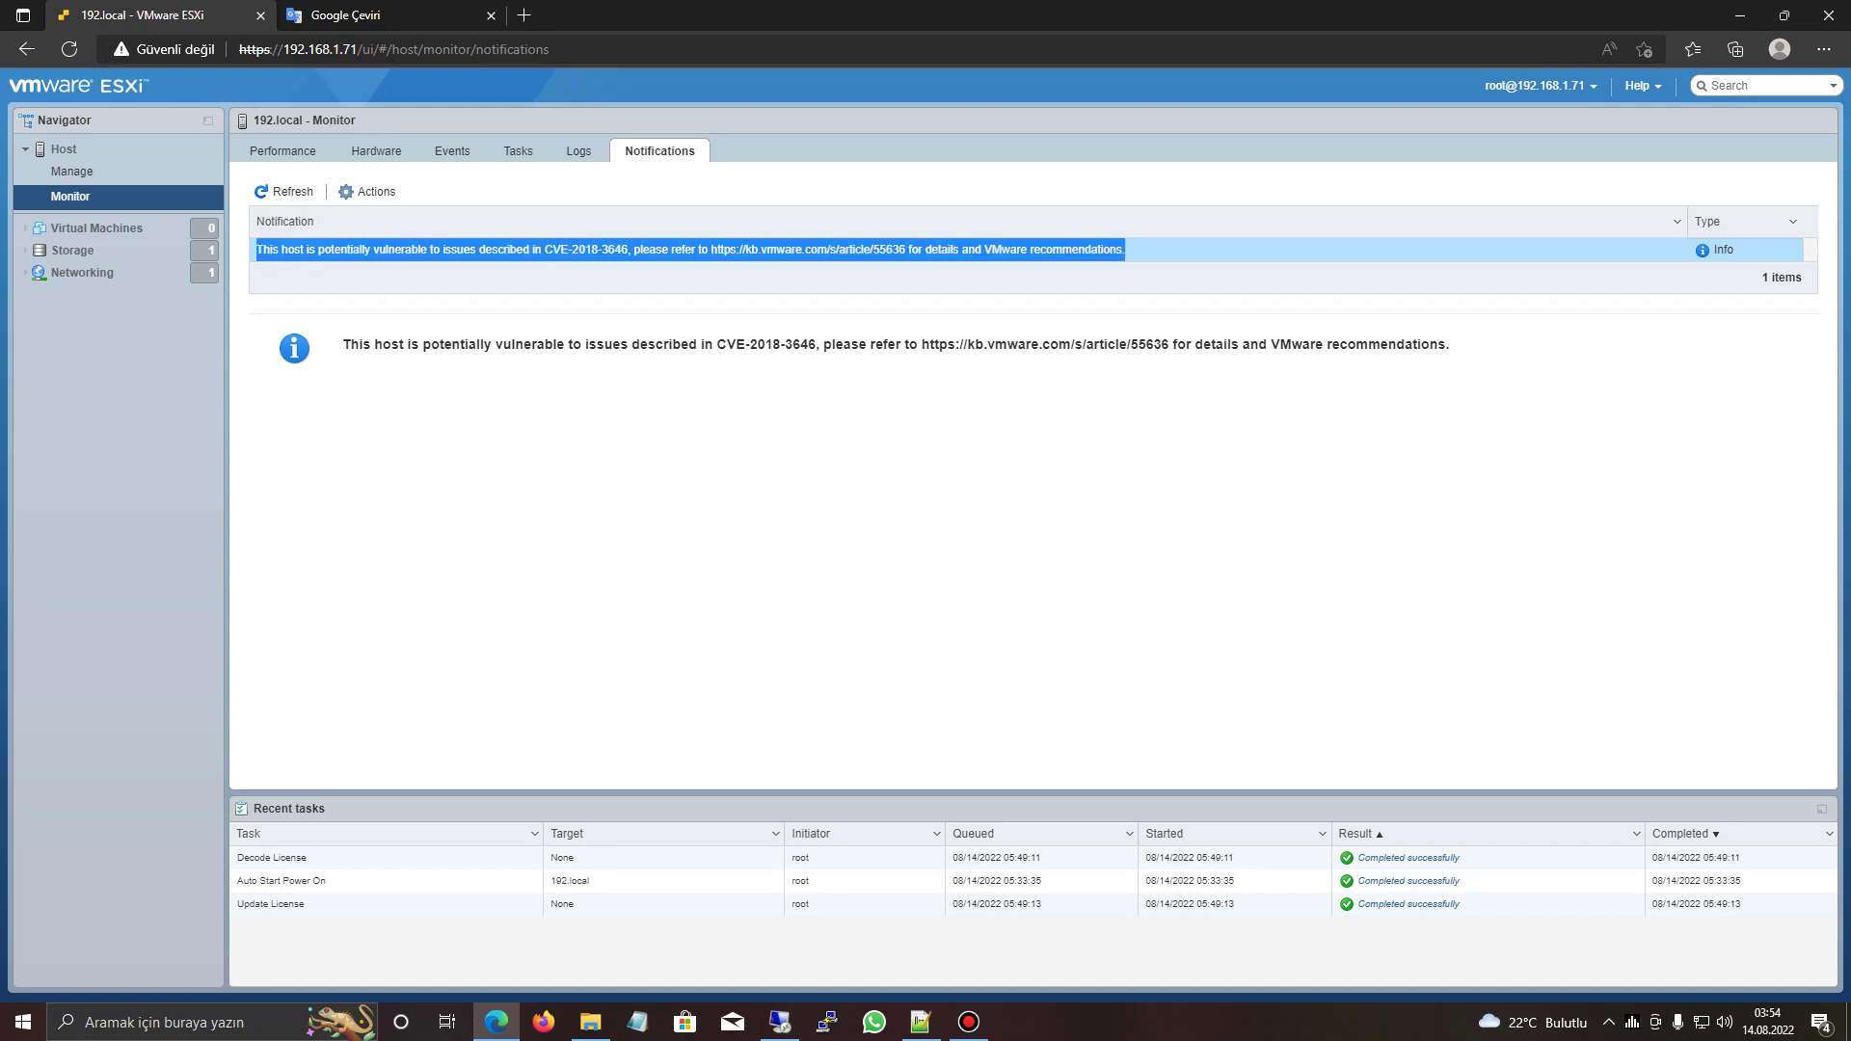
pyautogui.click(1399, 249)
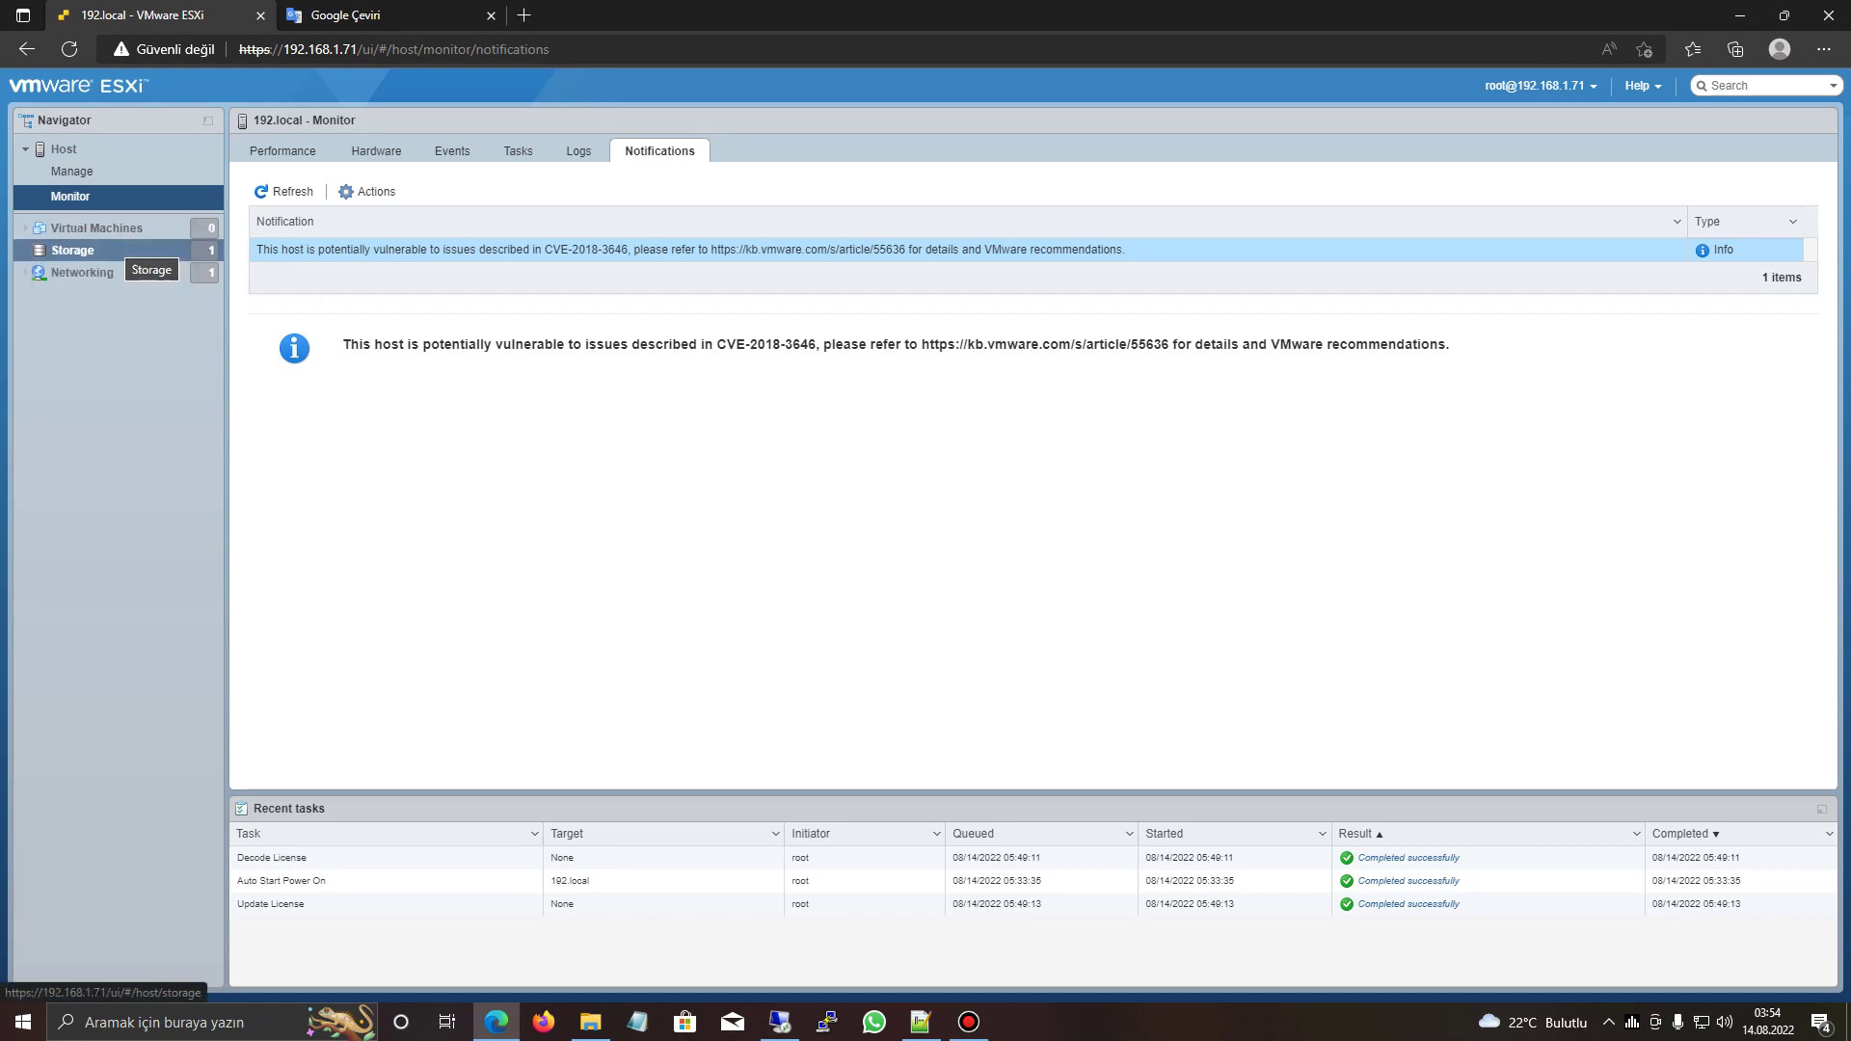
# - Open Datastores and start, then cancel, a New datastore wizard
pyautogui.click(115, 251)
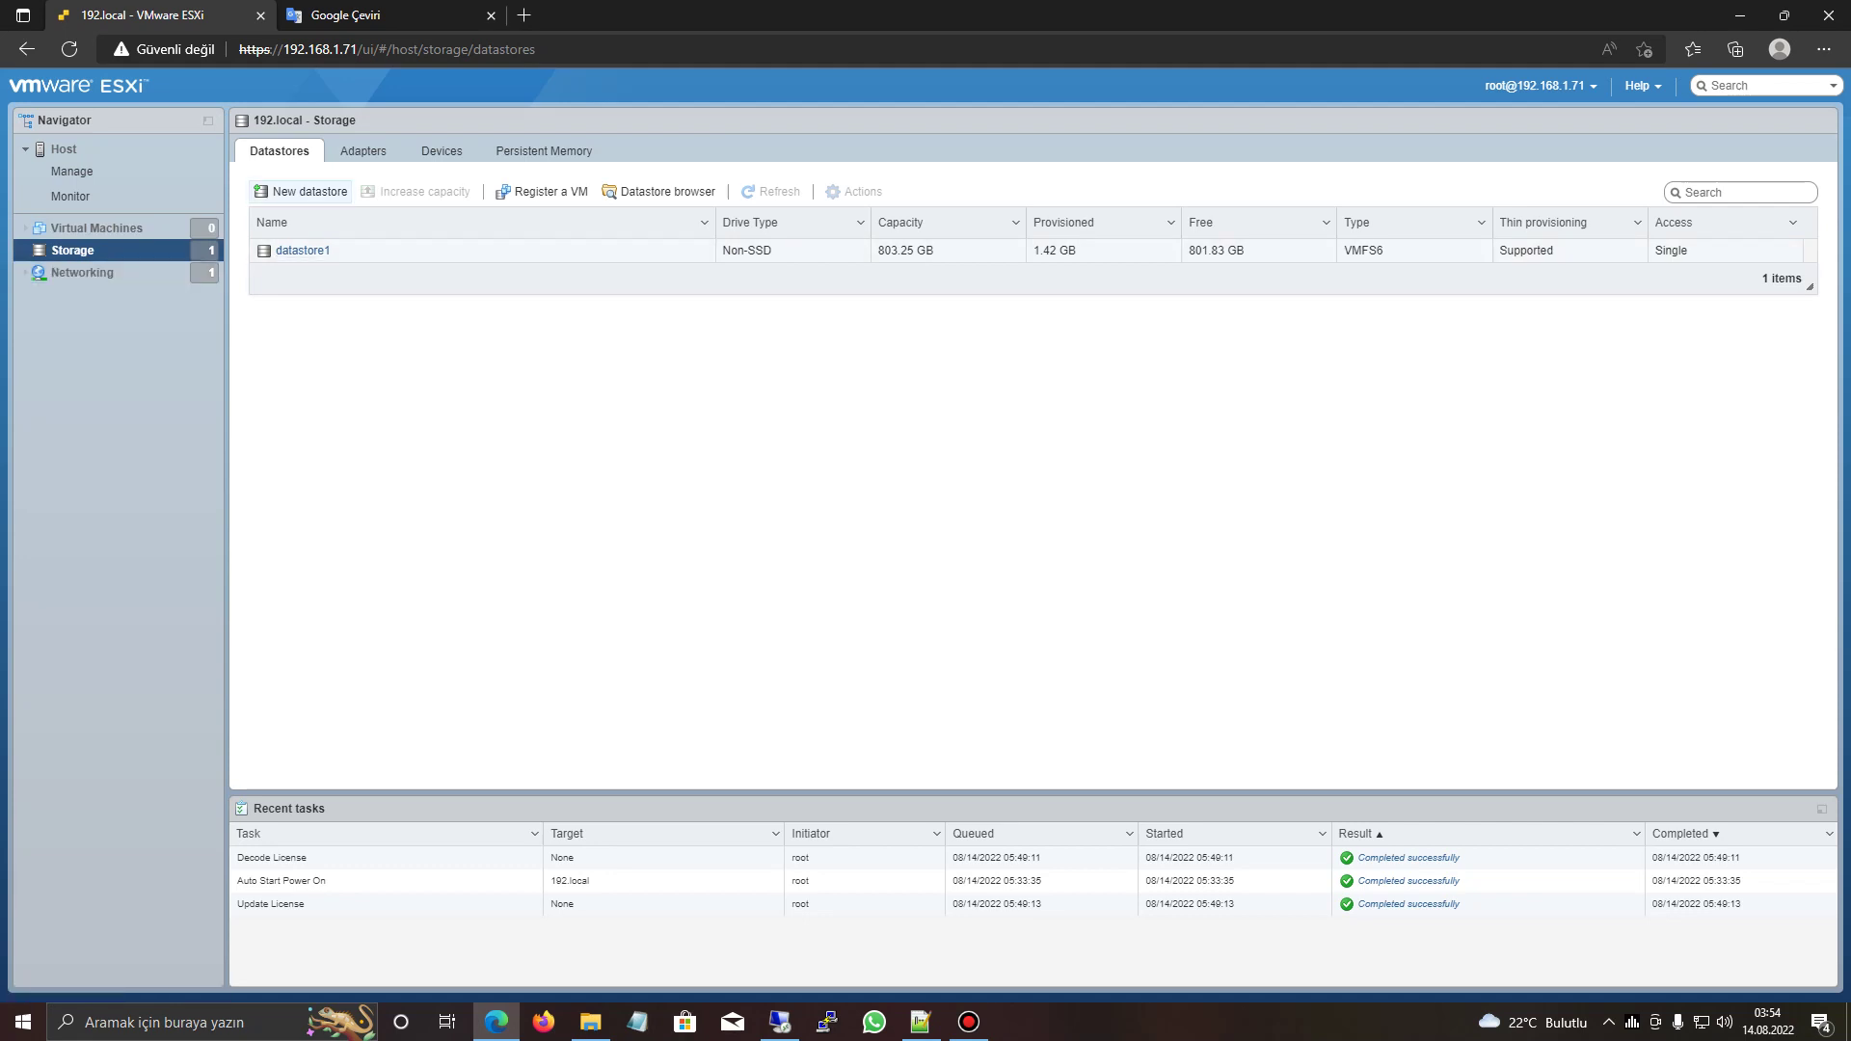
pyautogui.click(300, 191)
pyautogui.click(1176, 801)
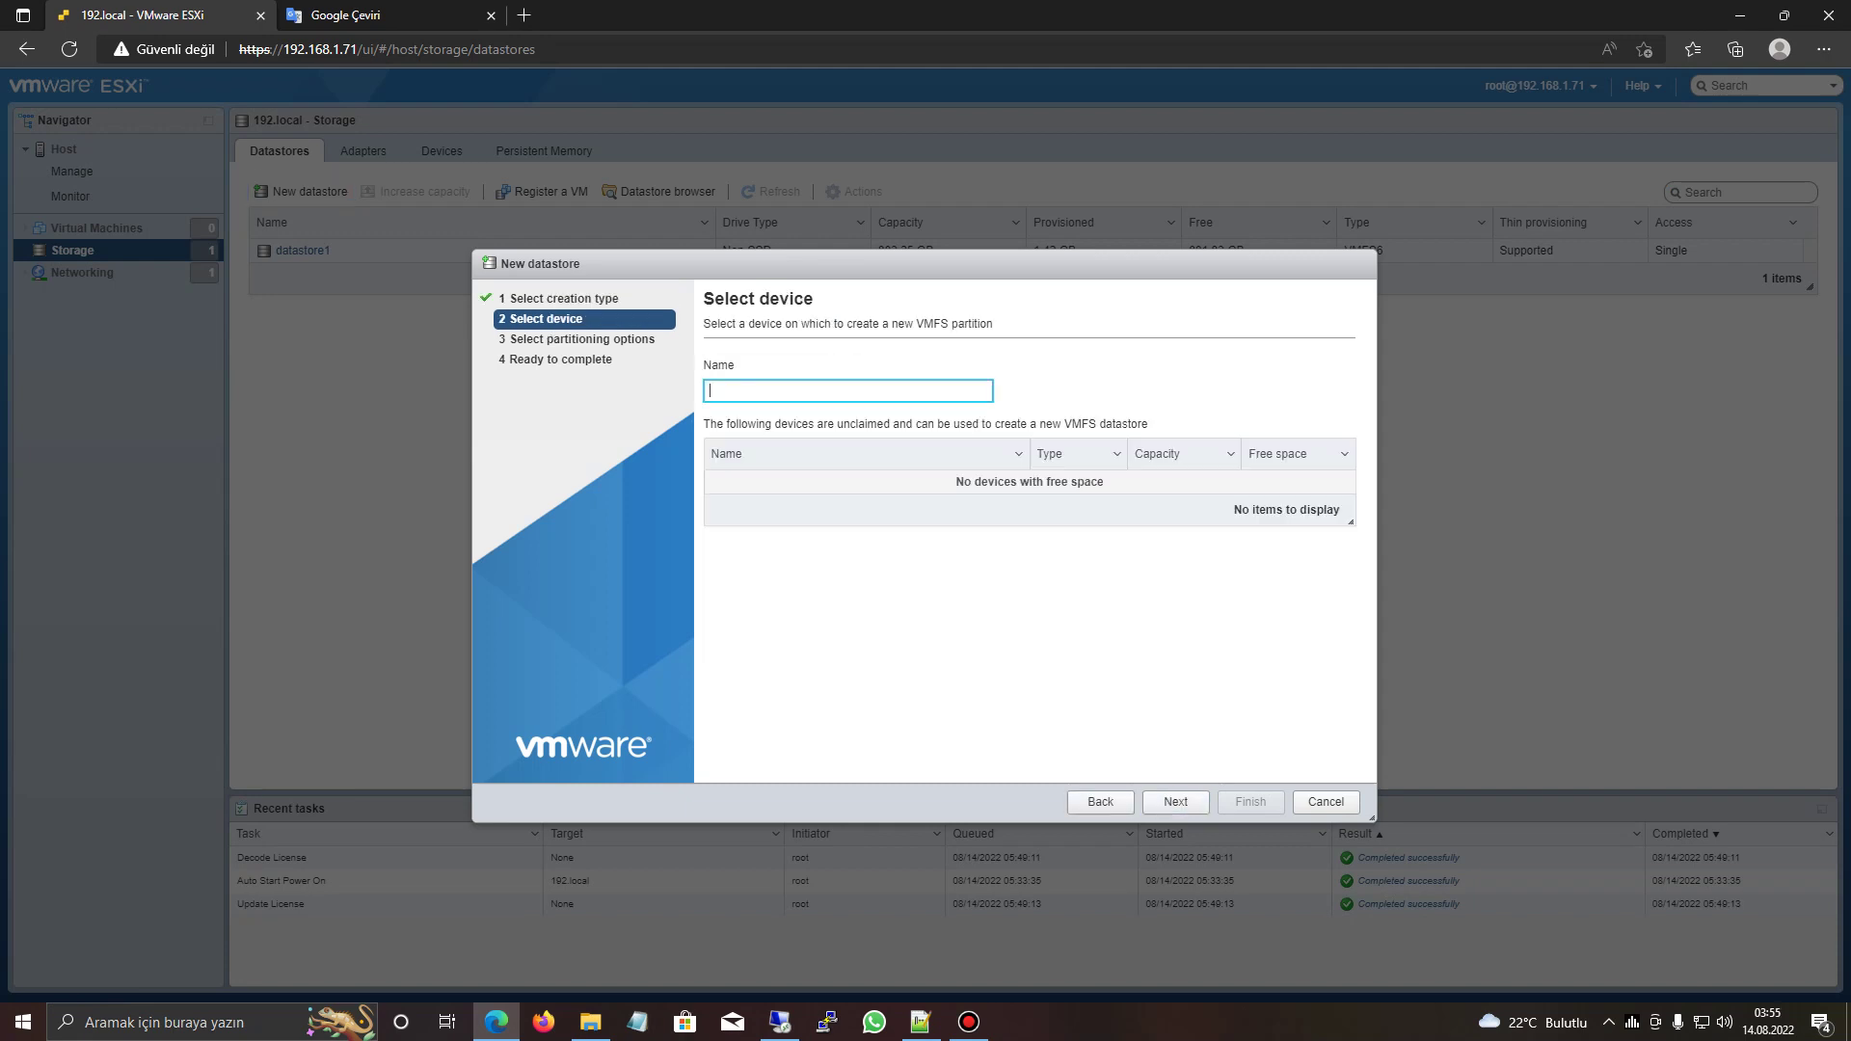
pyautogui.click(1326, 801)
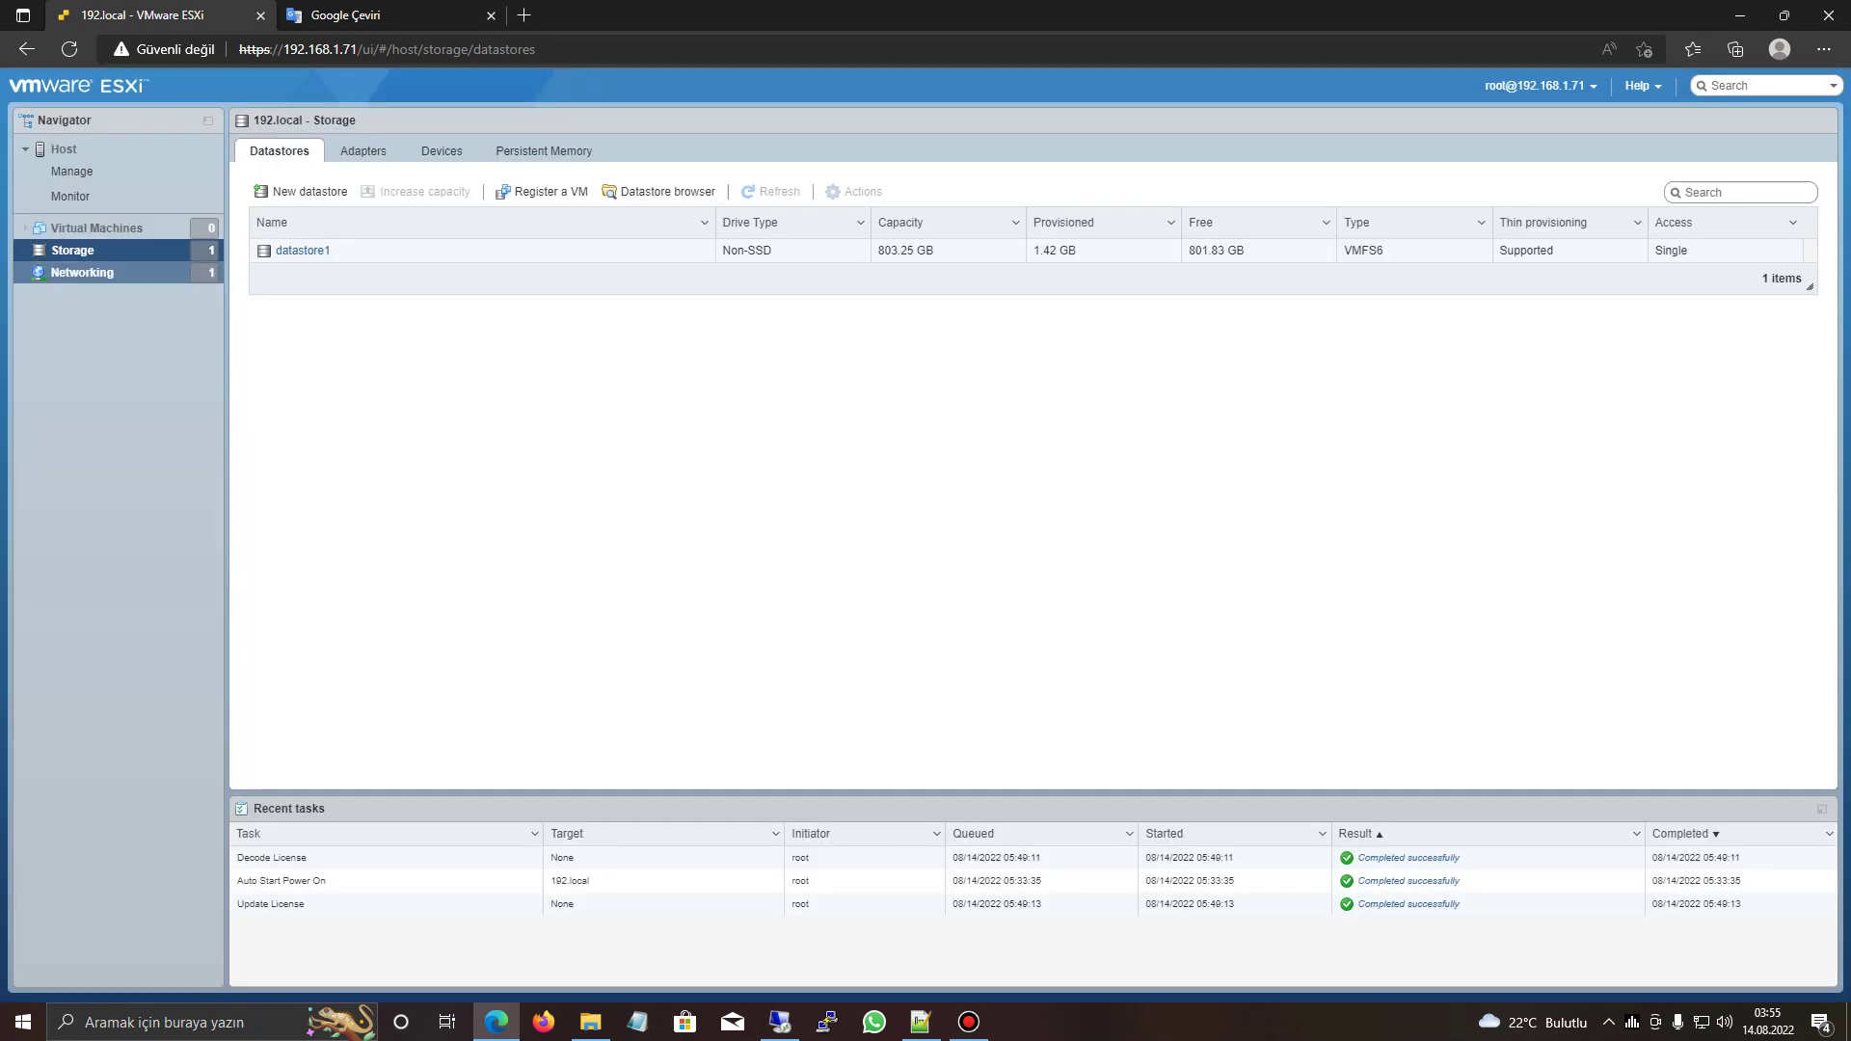
# - Clear the NVMe disk's partition table and reopen New datastore at the Name field
pyautogui.click(362, 150)
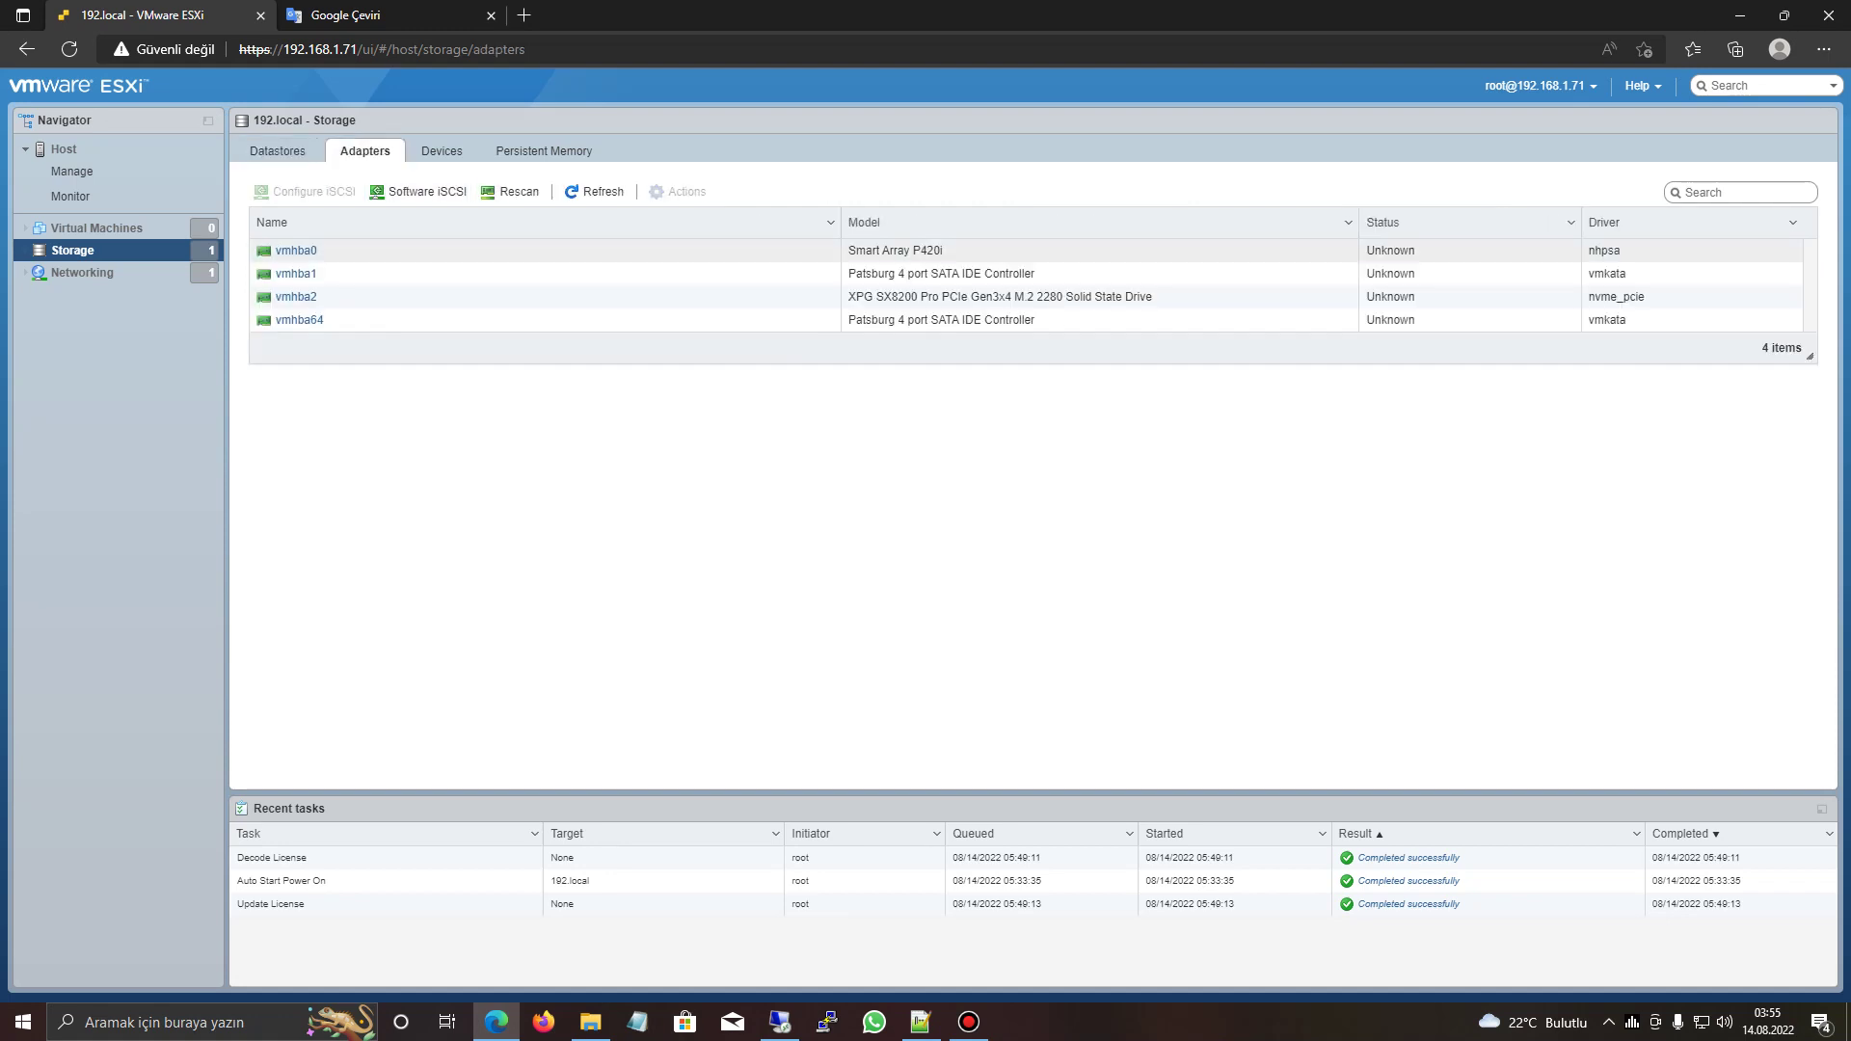
pyautogui.click(442, 151)
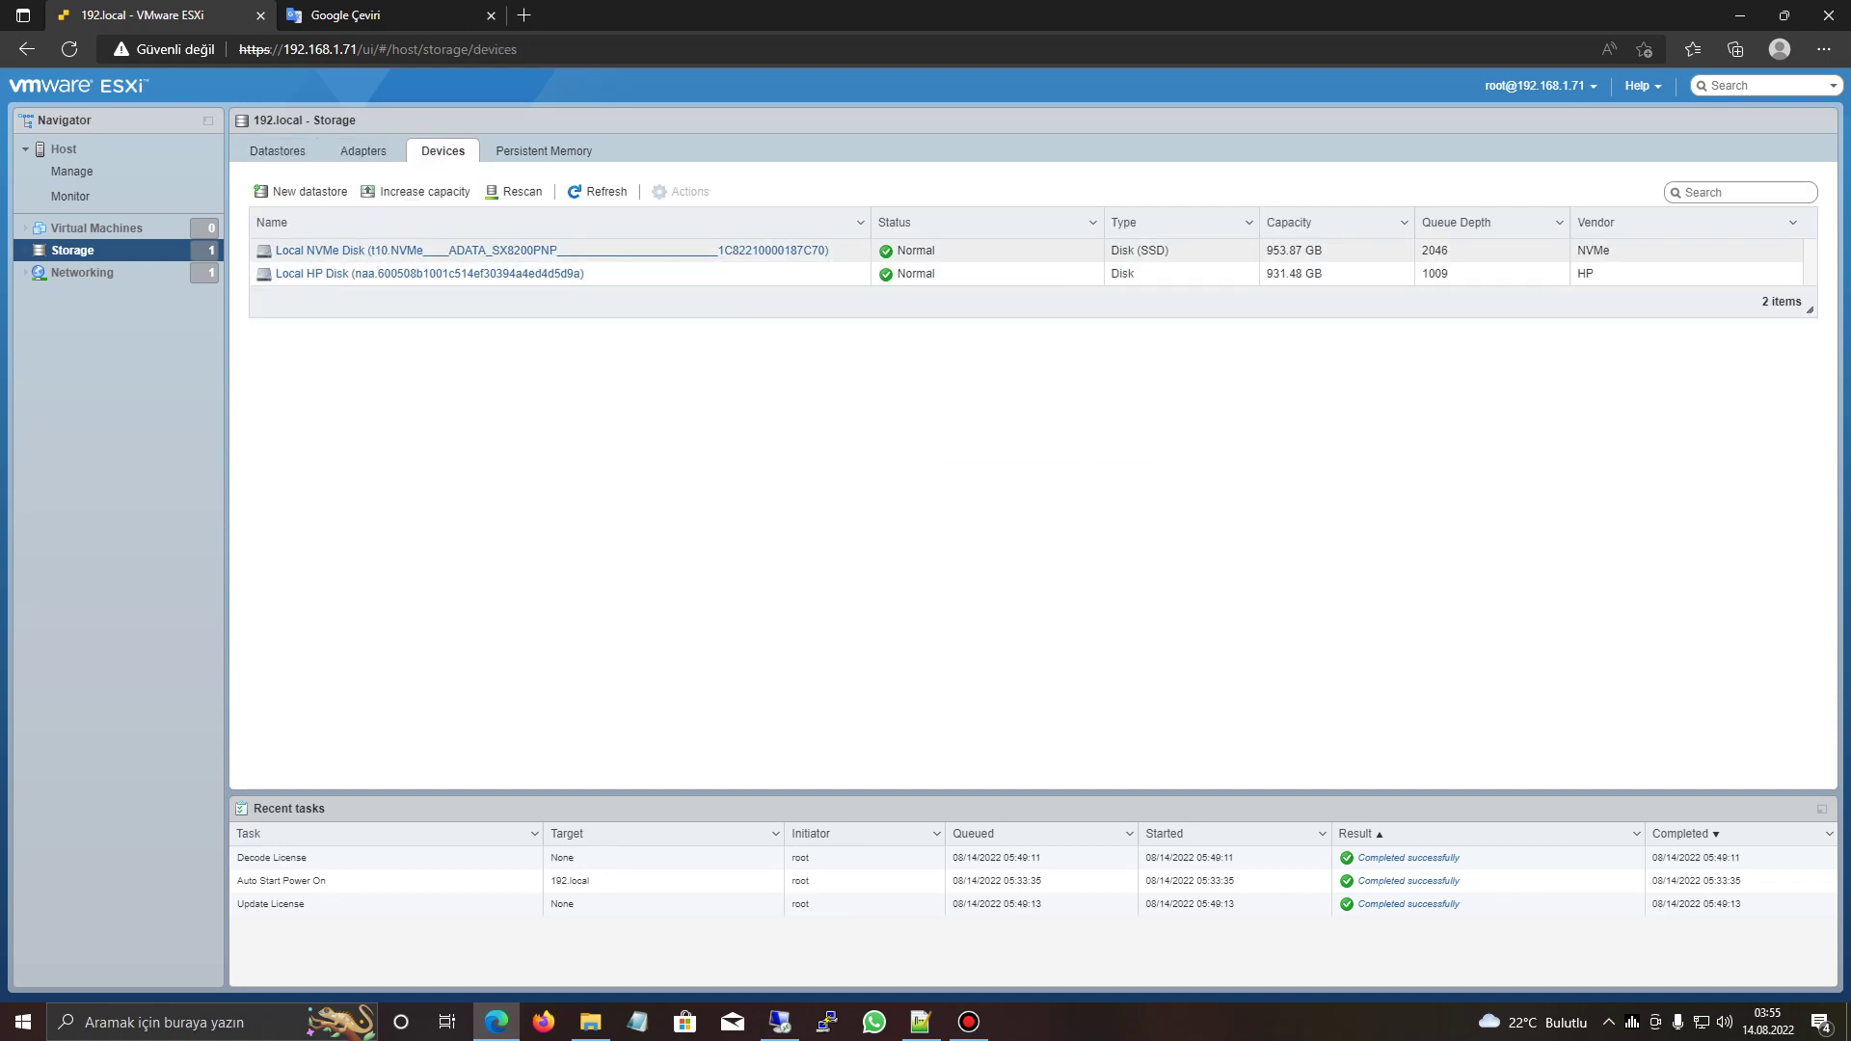
pyautogui.rightClick(841, 253)
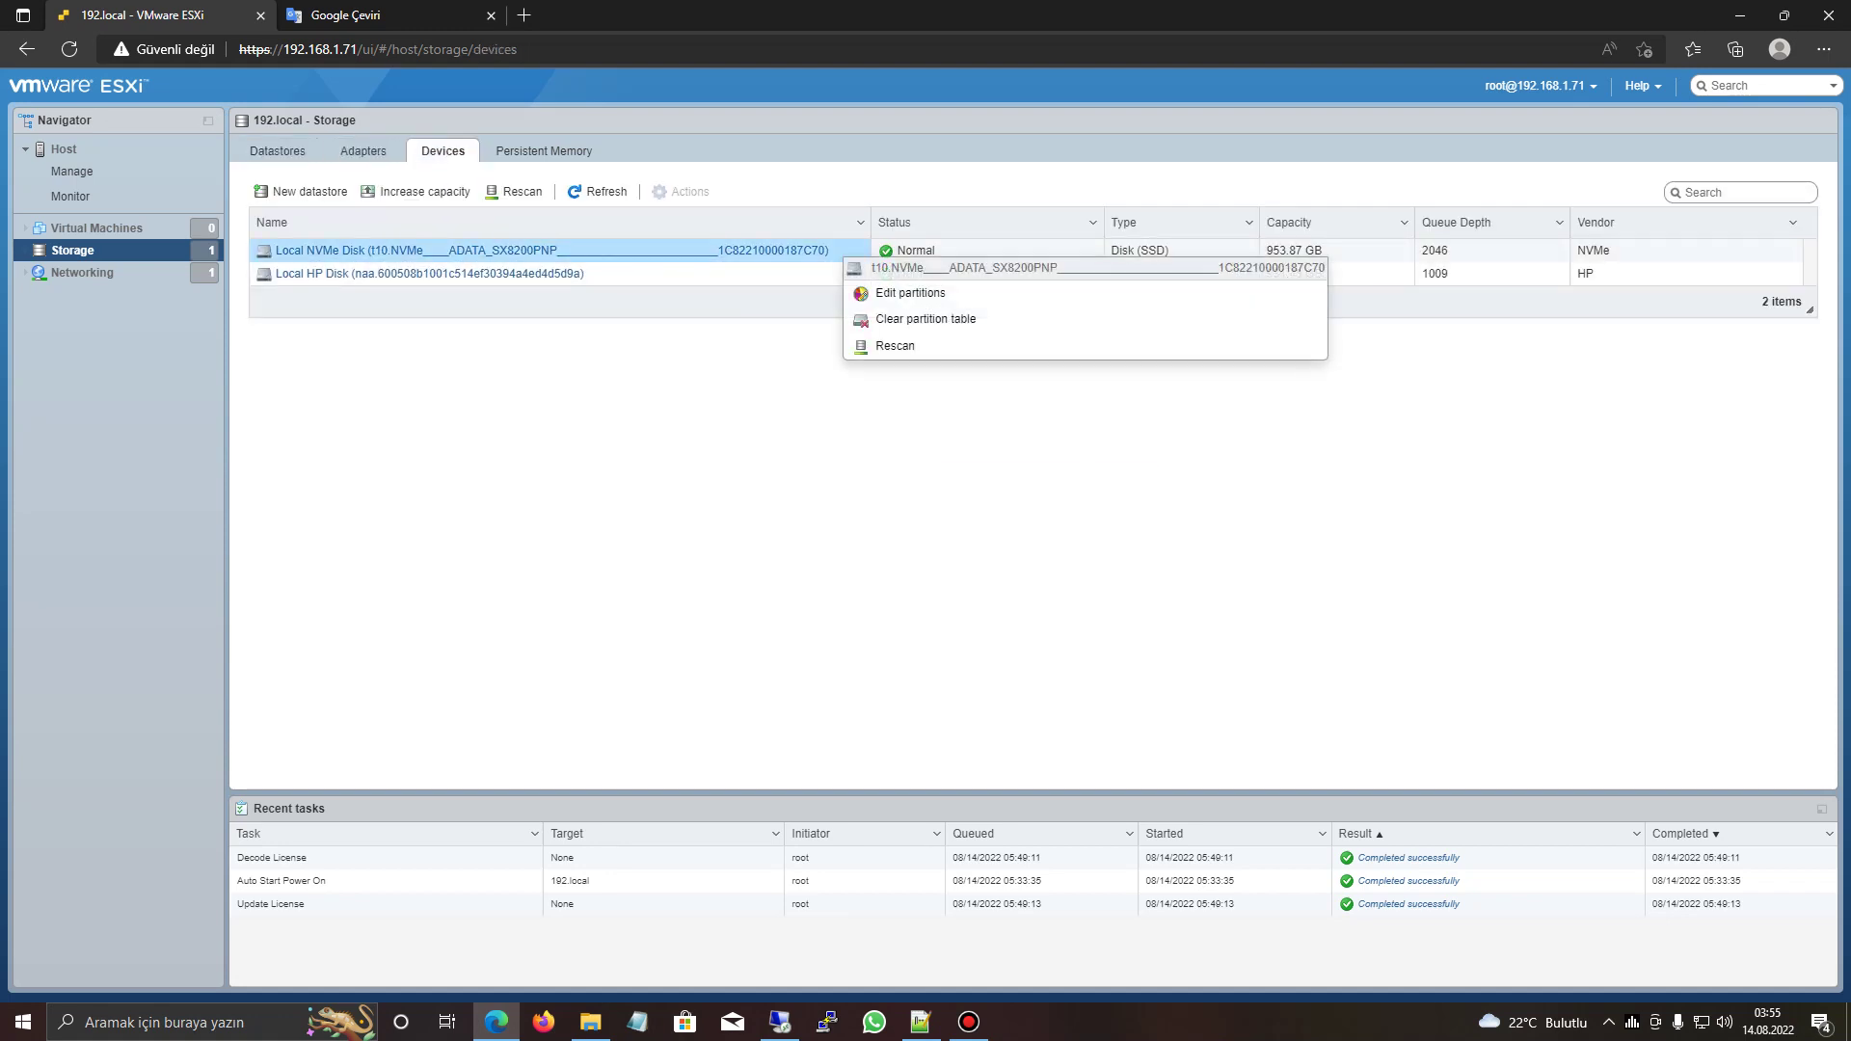
pyautogui.click(897, 321)
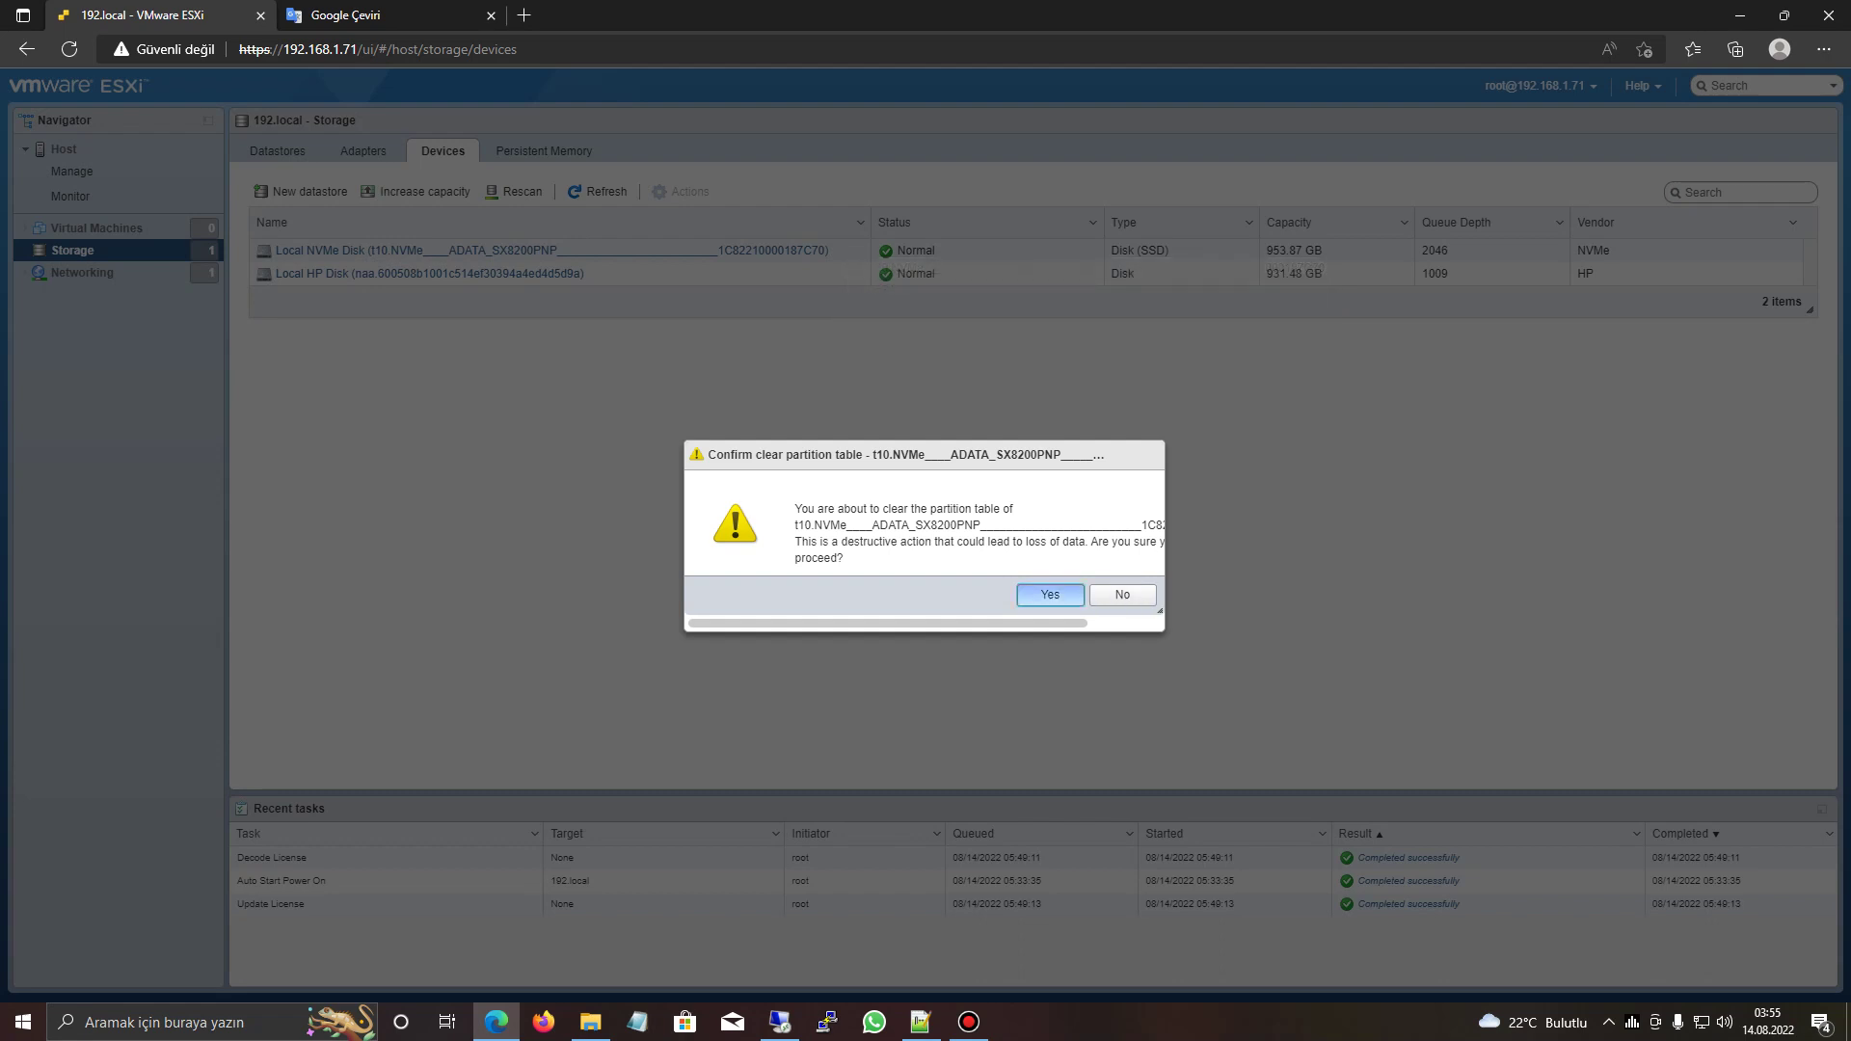
pyautogui.press('Return')
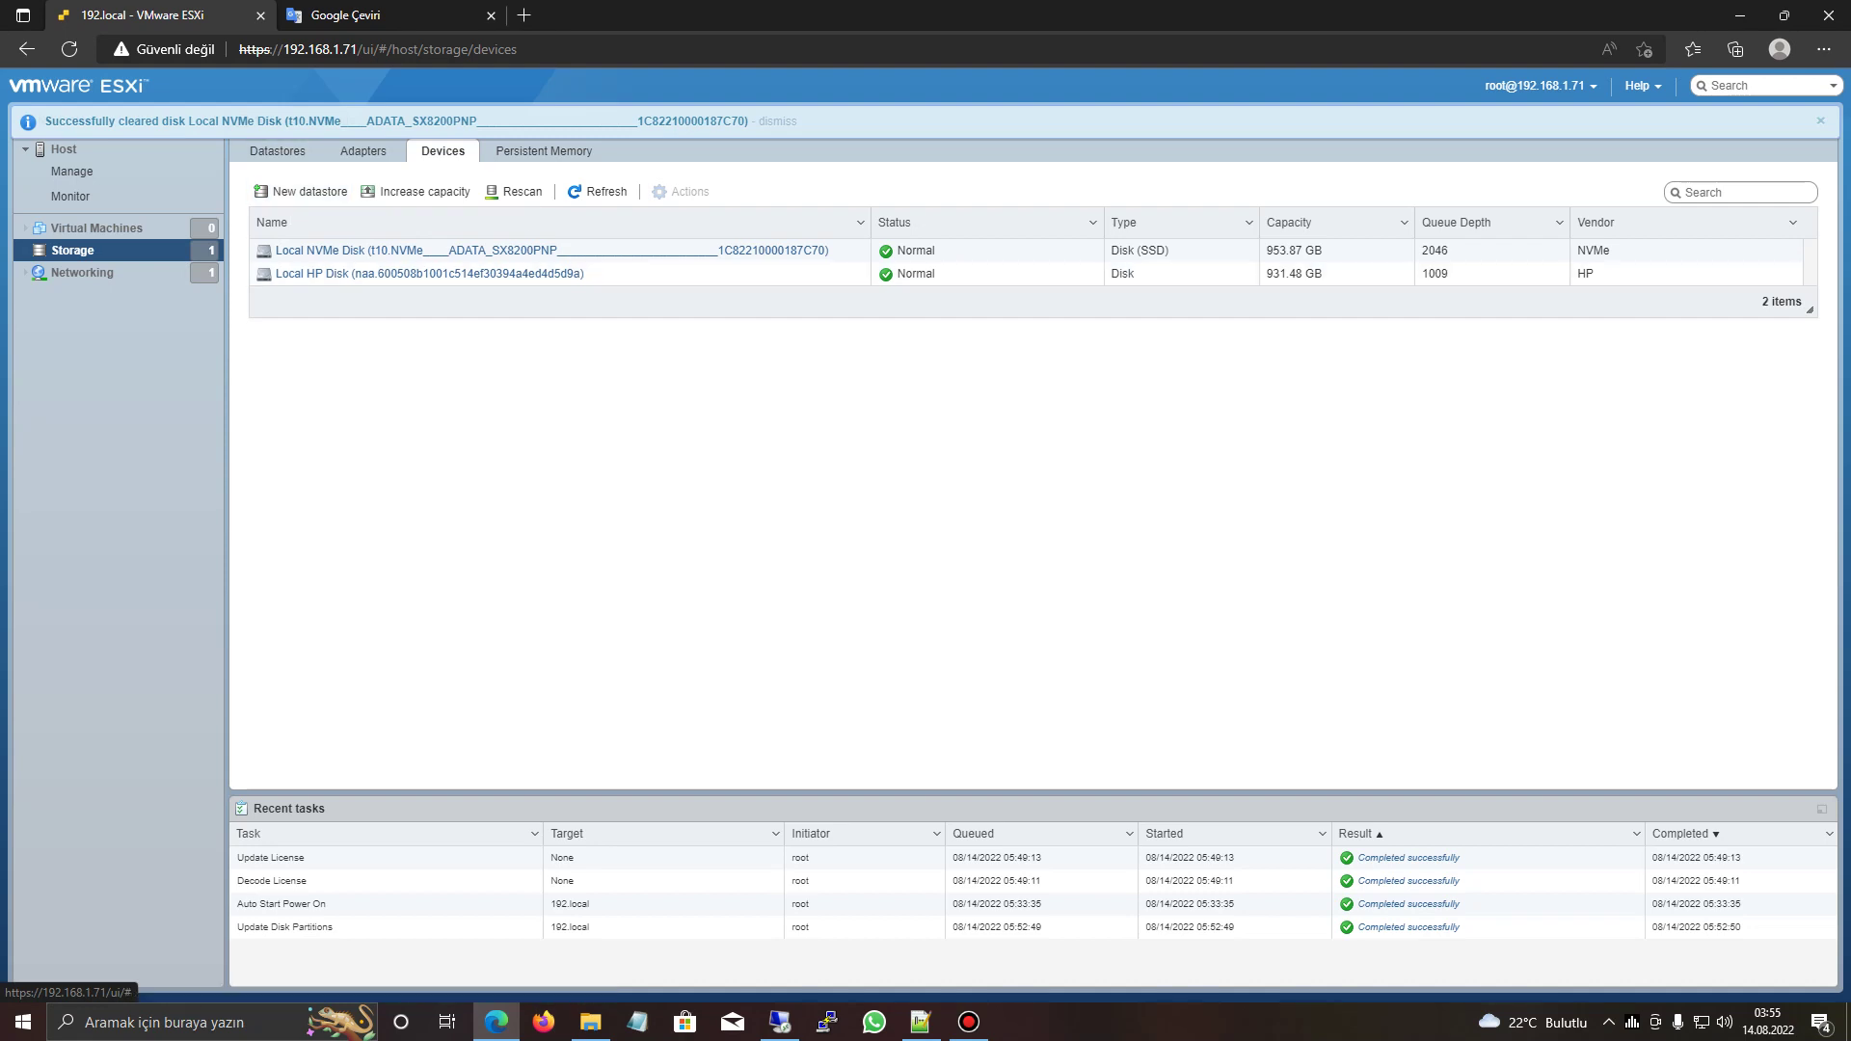
pyautogui.click(301, 191)
pyautogui.click(849, 391)
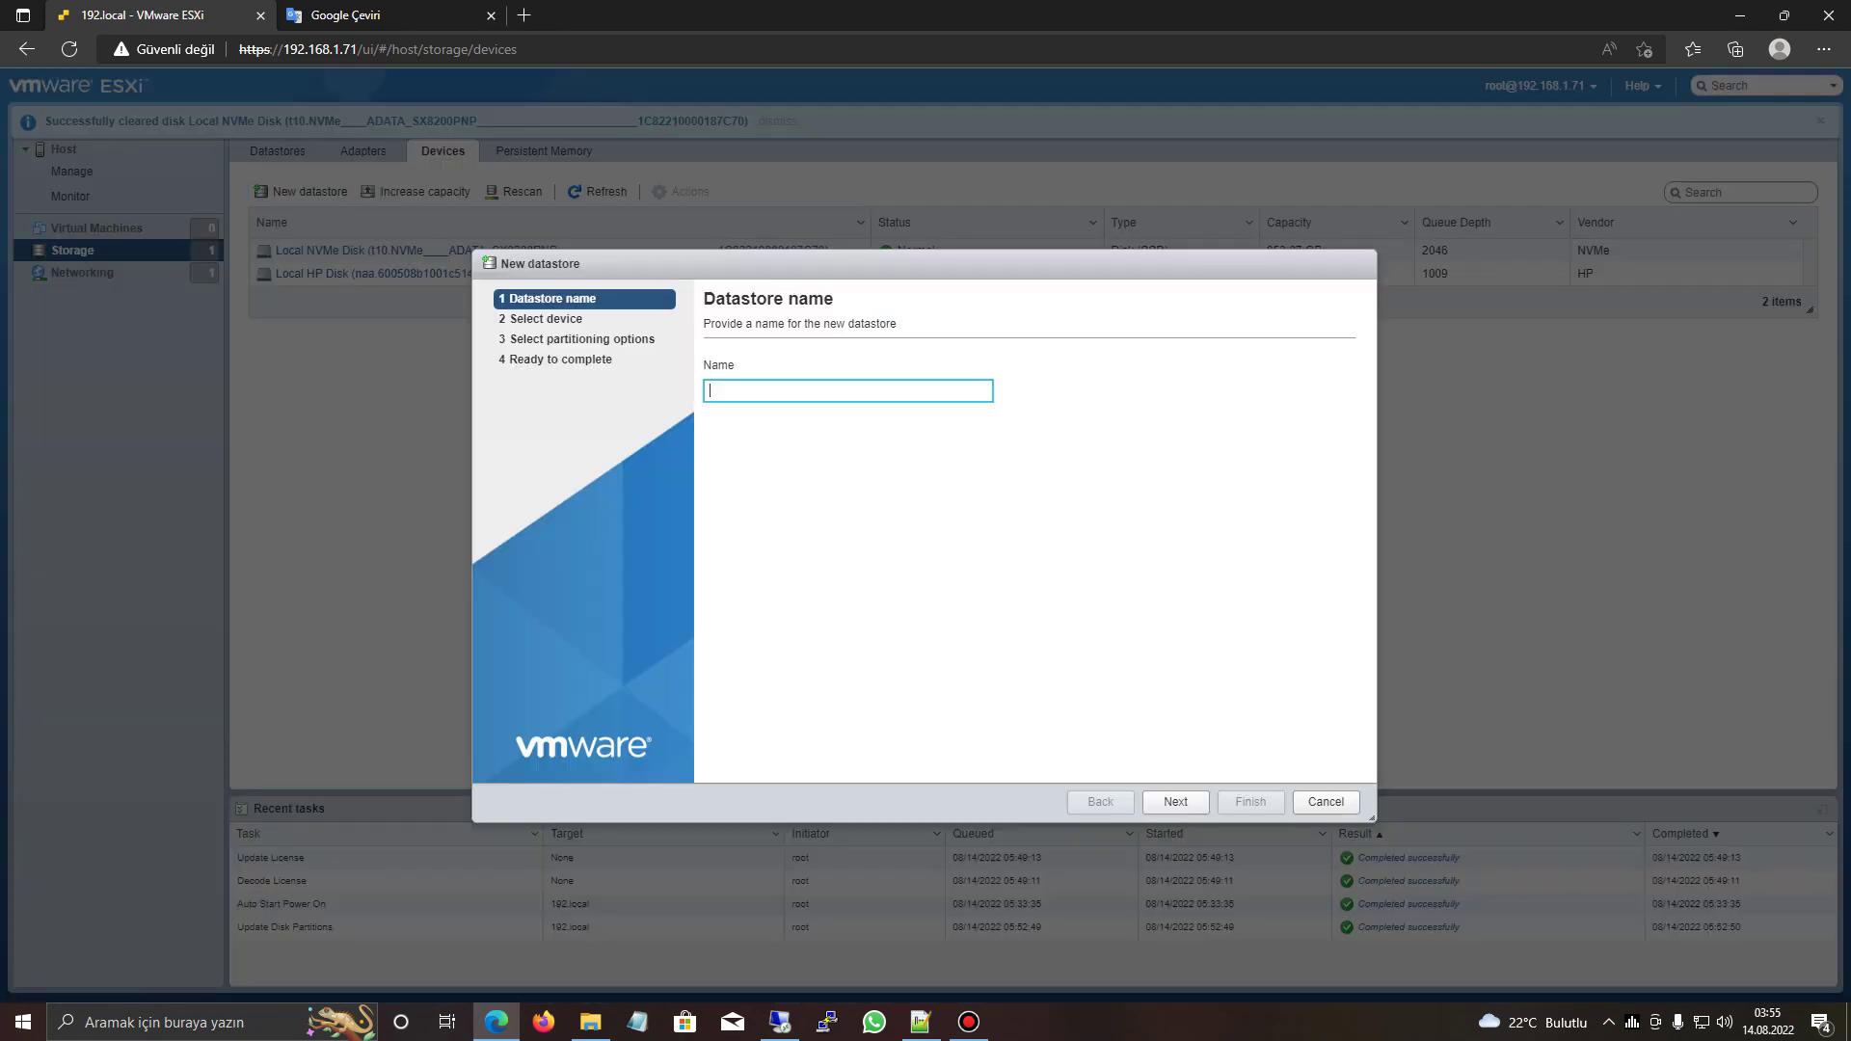
# - Name the datastore 'ssd' on the NVMe disk, using the full disk with VMFS 6, and finish
pyautogui.write('ssd')
pyautogui.click(1176, 801)
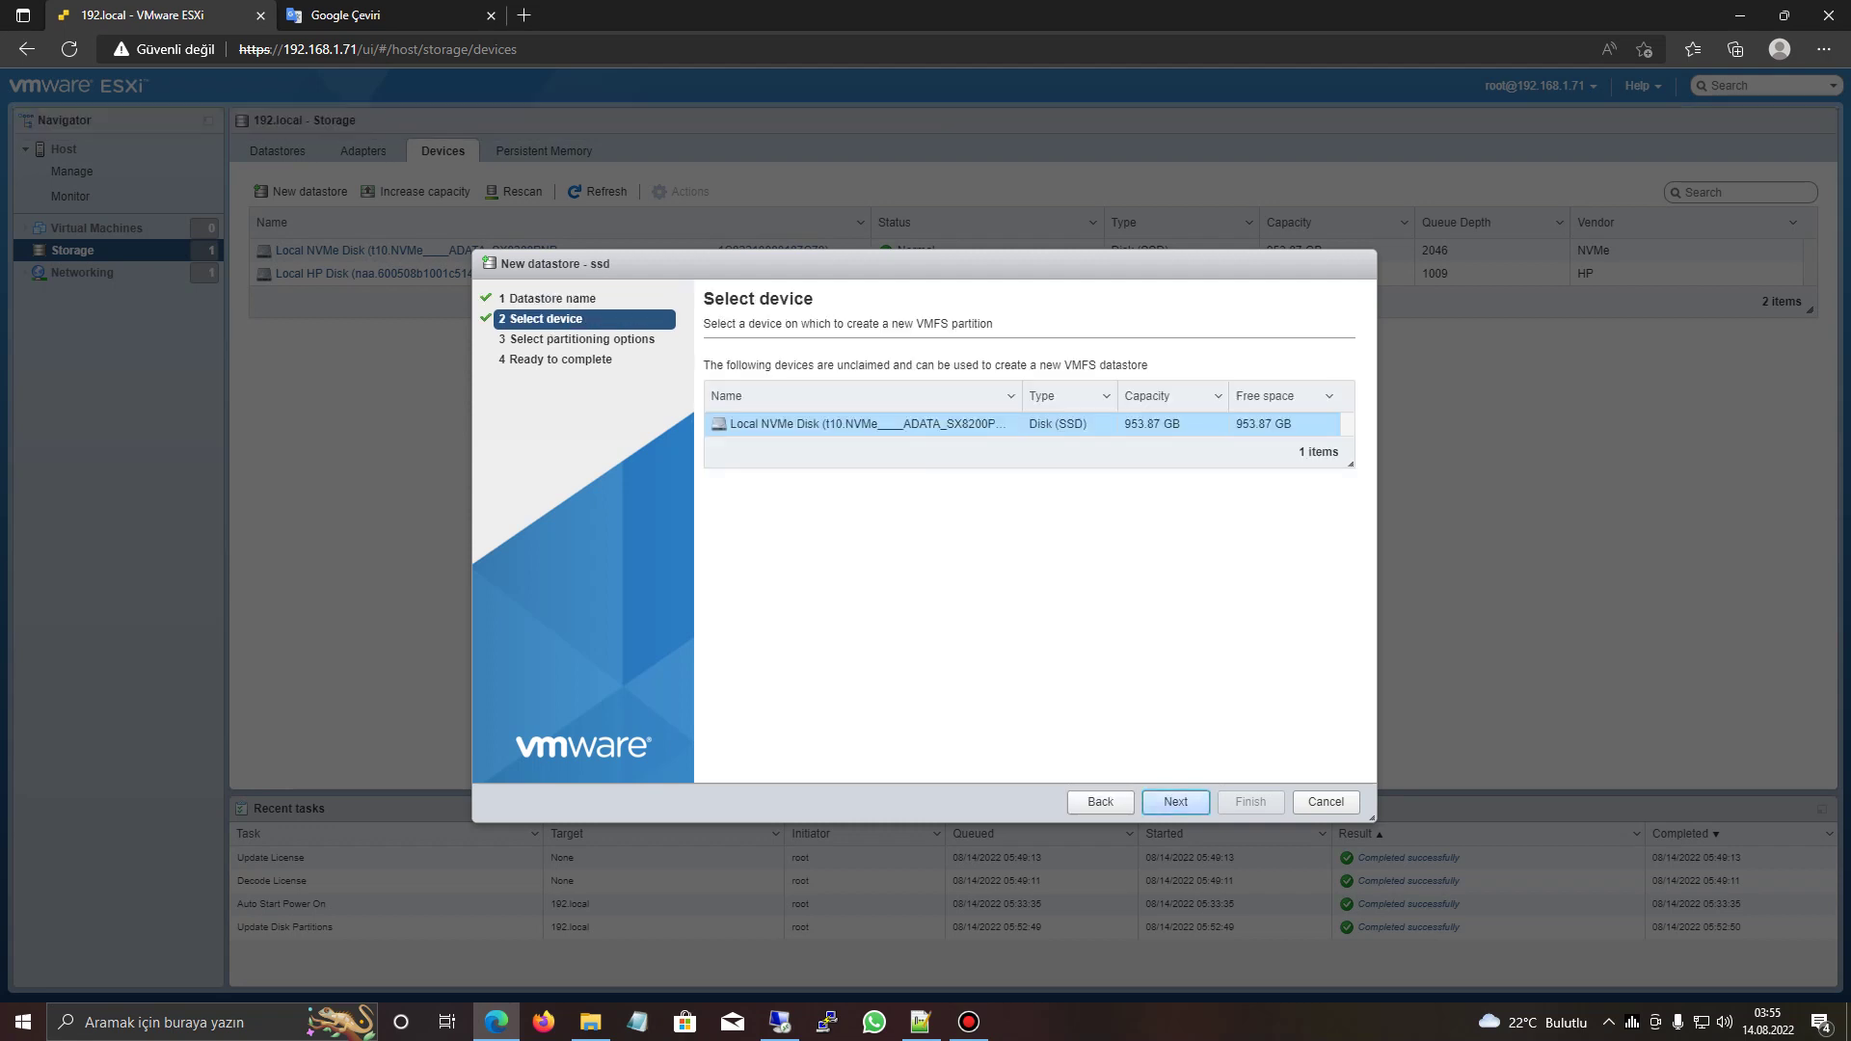
pyautogui.press('Return')
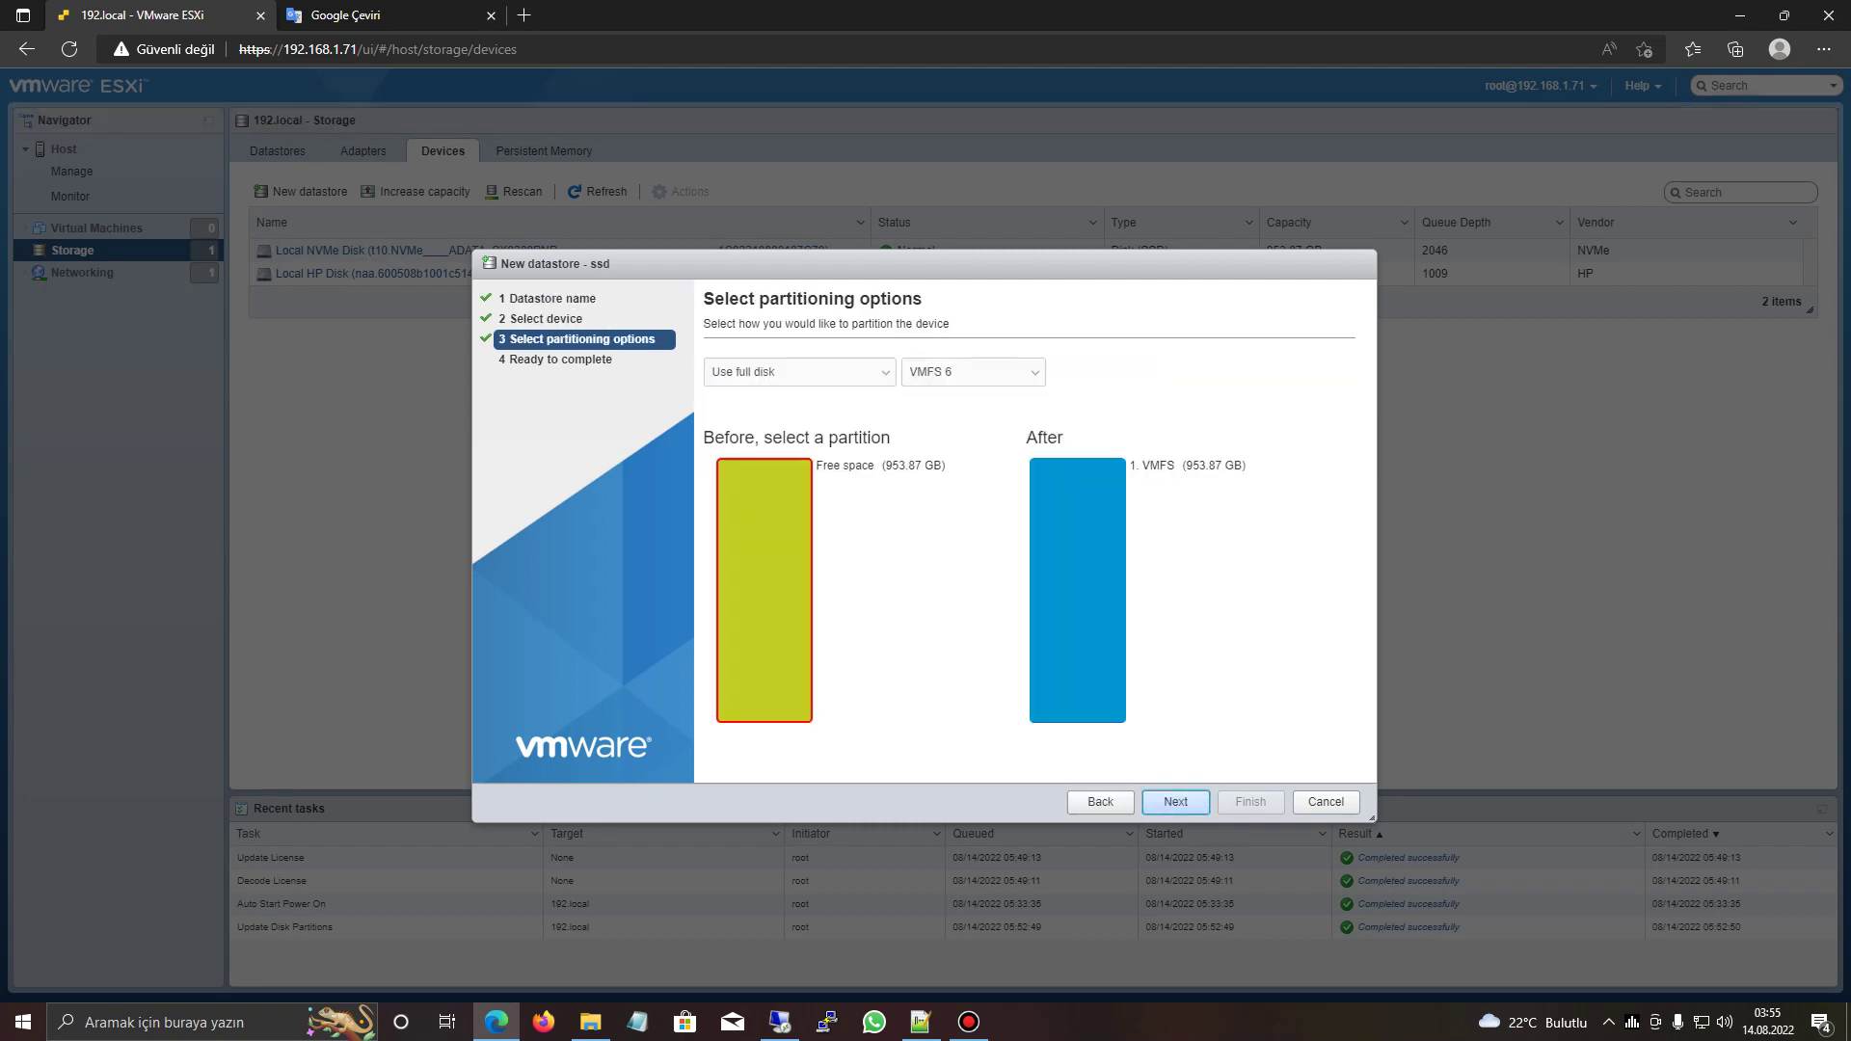
pyautogui.press('Return')
pyautogui.press('Return')
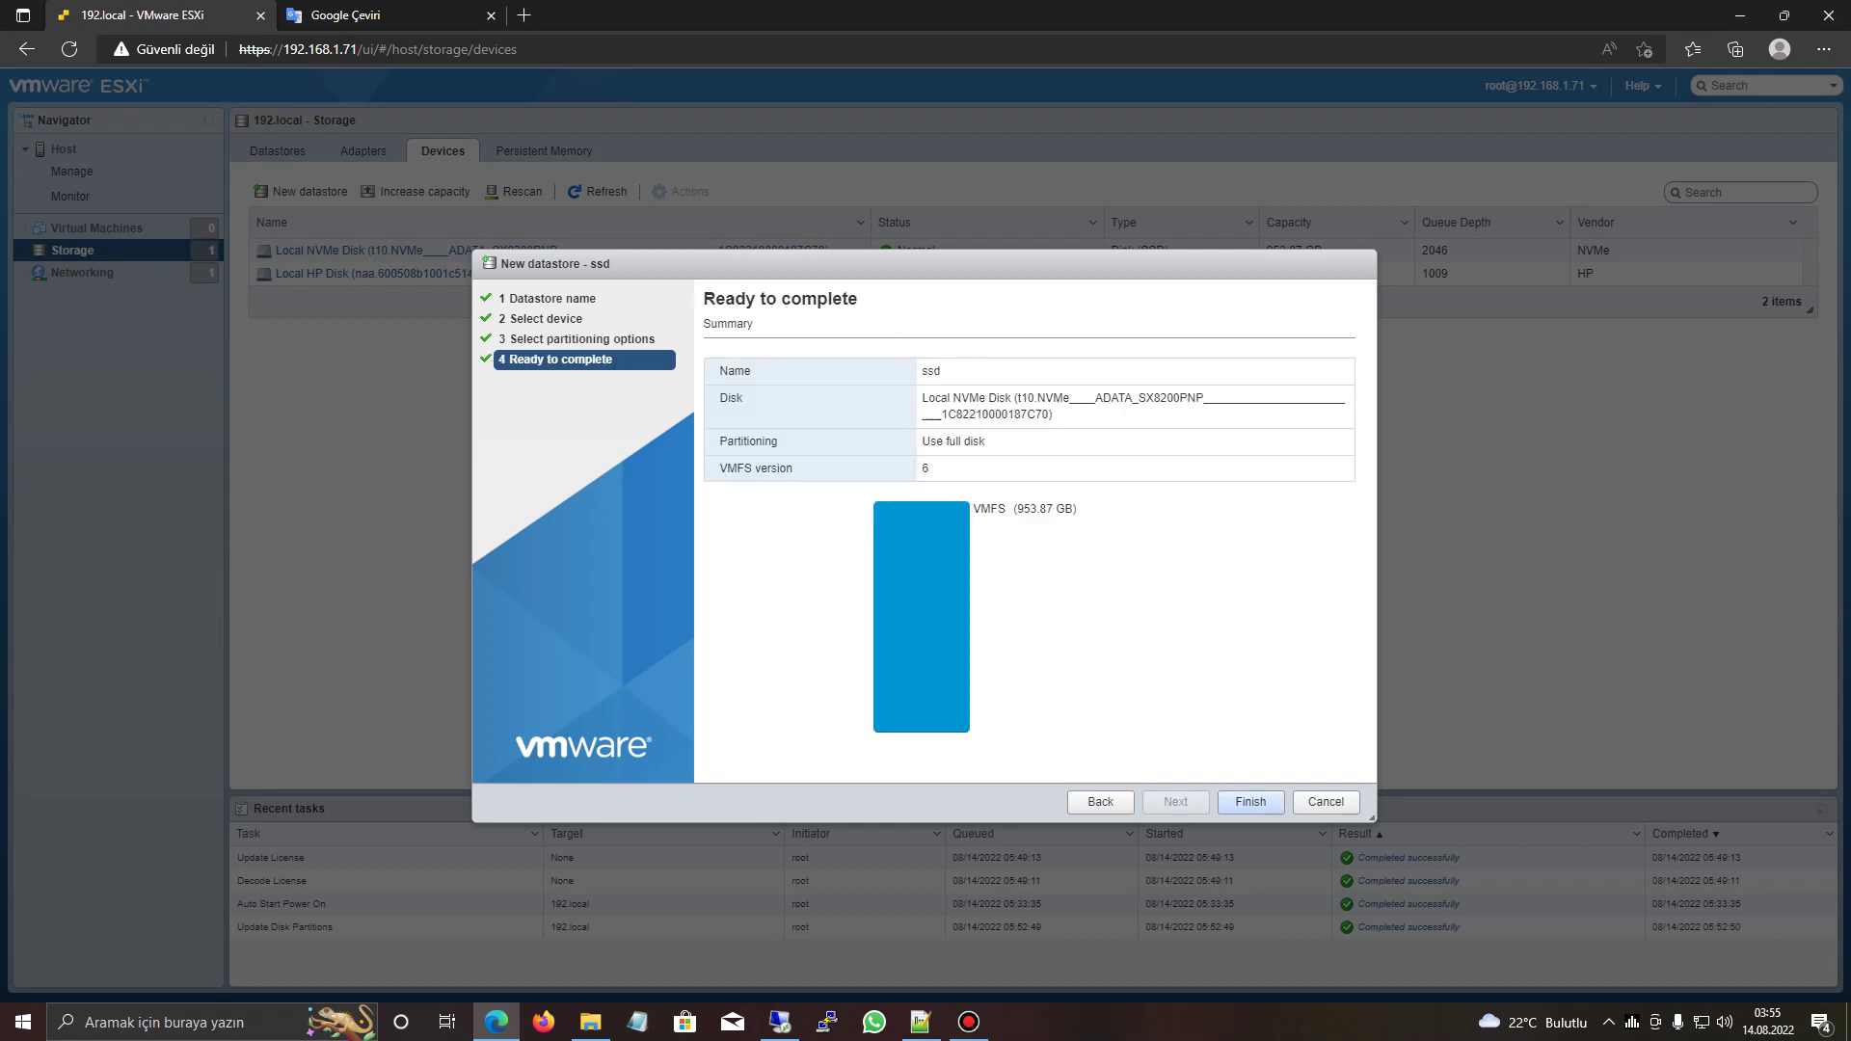
pyautogui.press('Return')
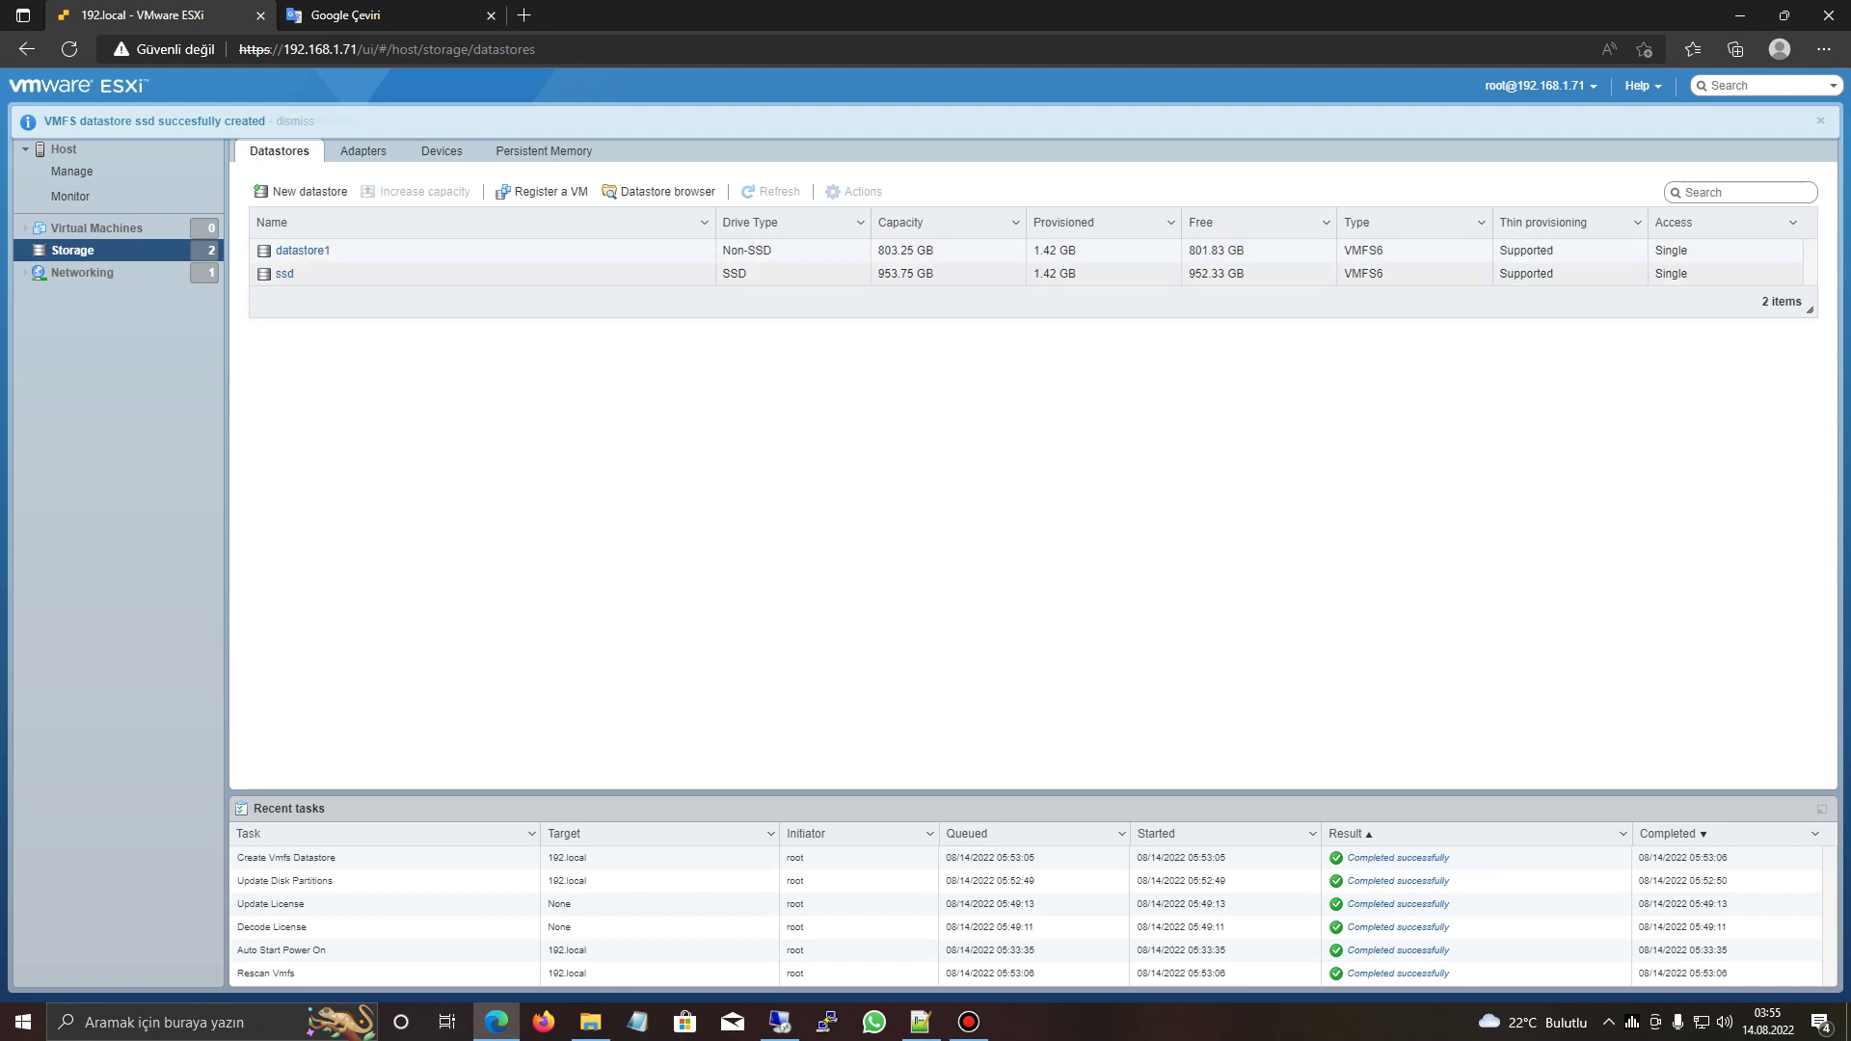
# - Show the ssd datastore's details and return to the storage devices list
pyautogui.click(284, 273)
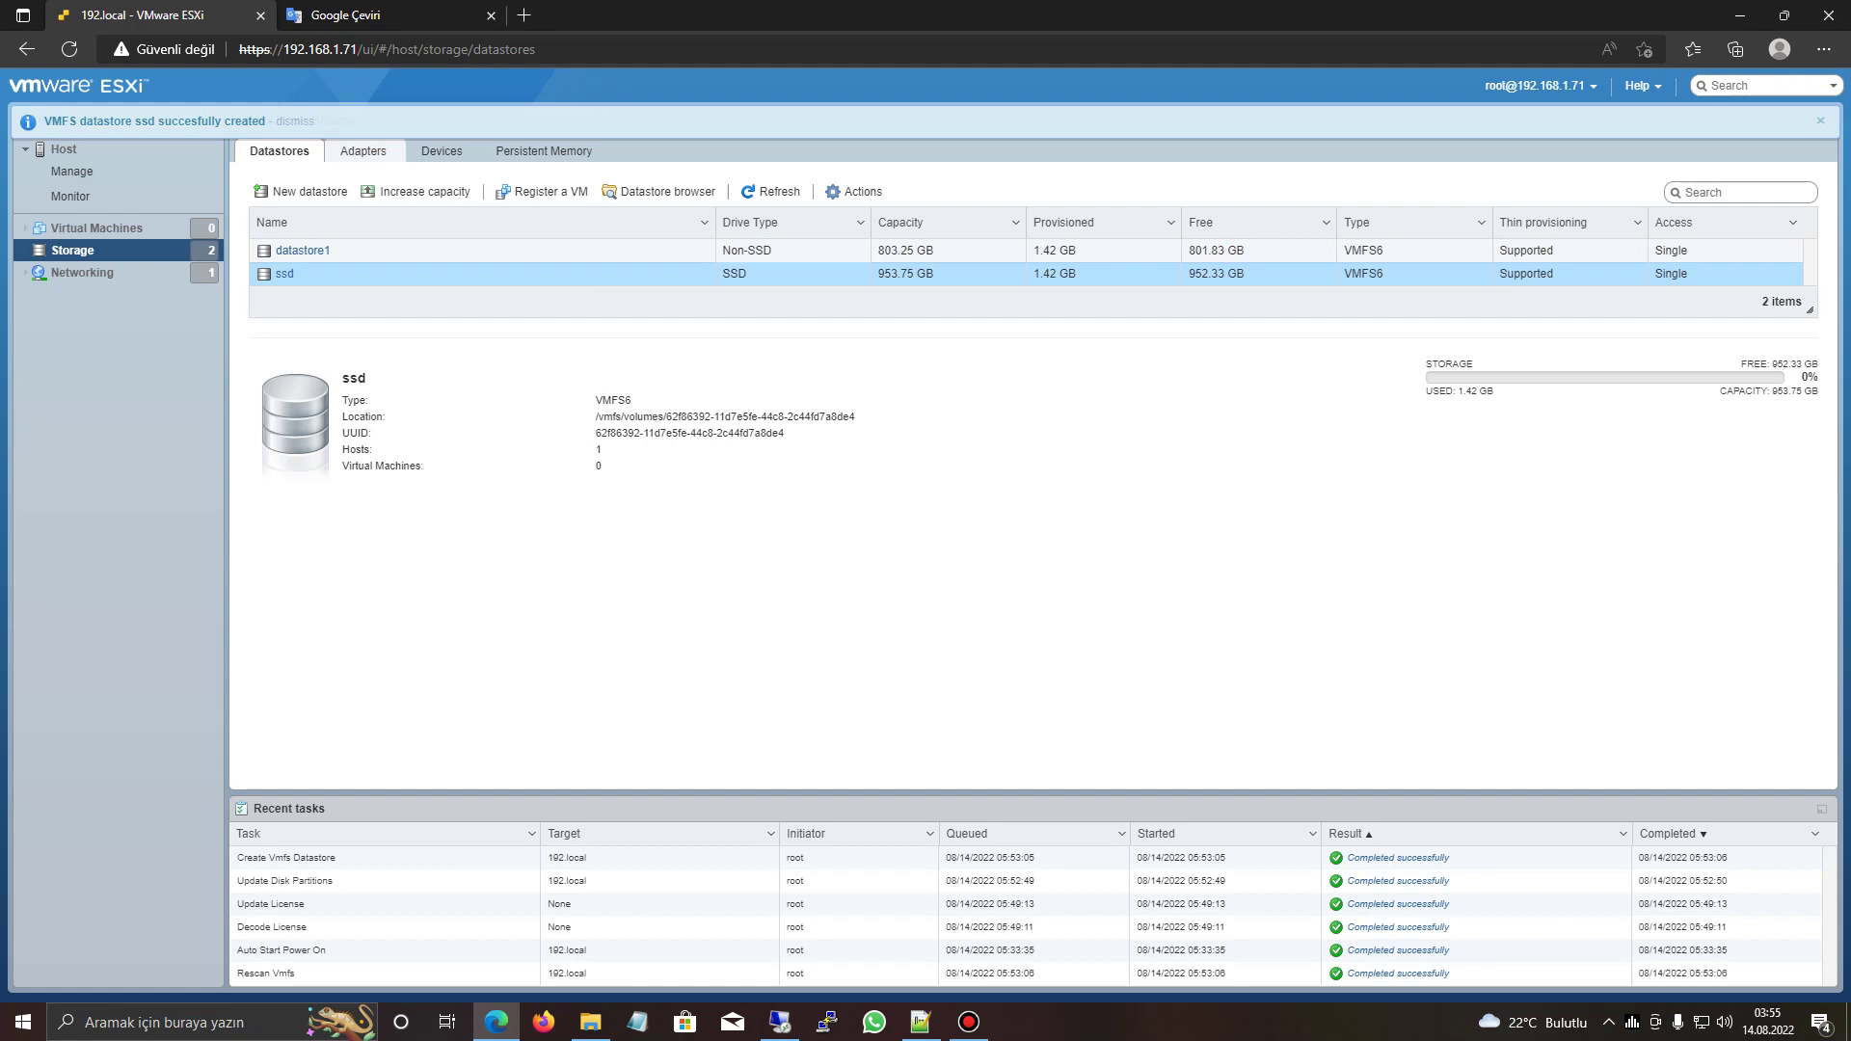
pyautogui.click(546, 150)
pyautogui.click(441, 150)
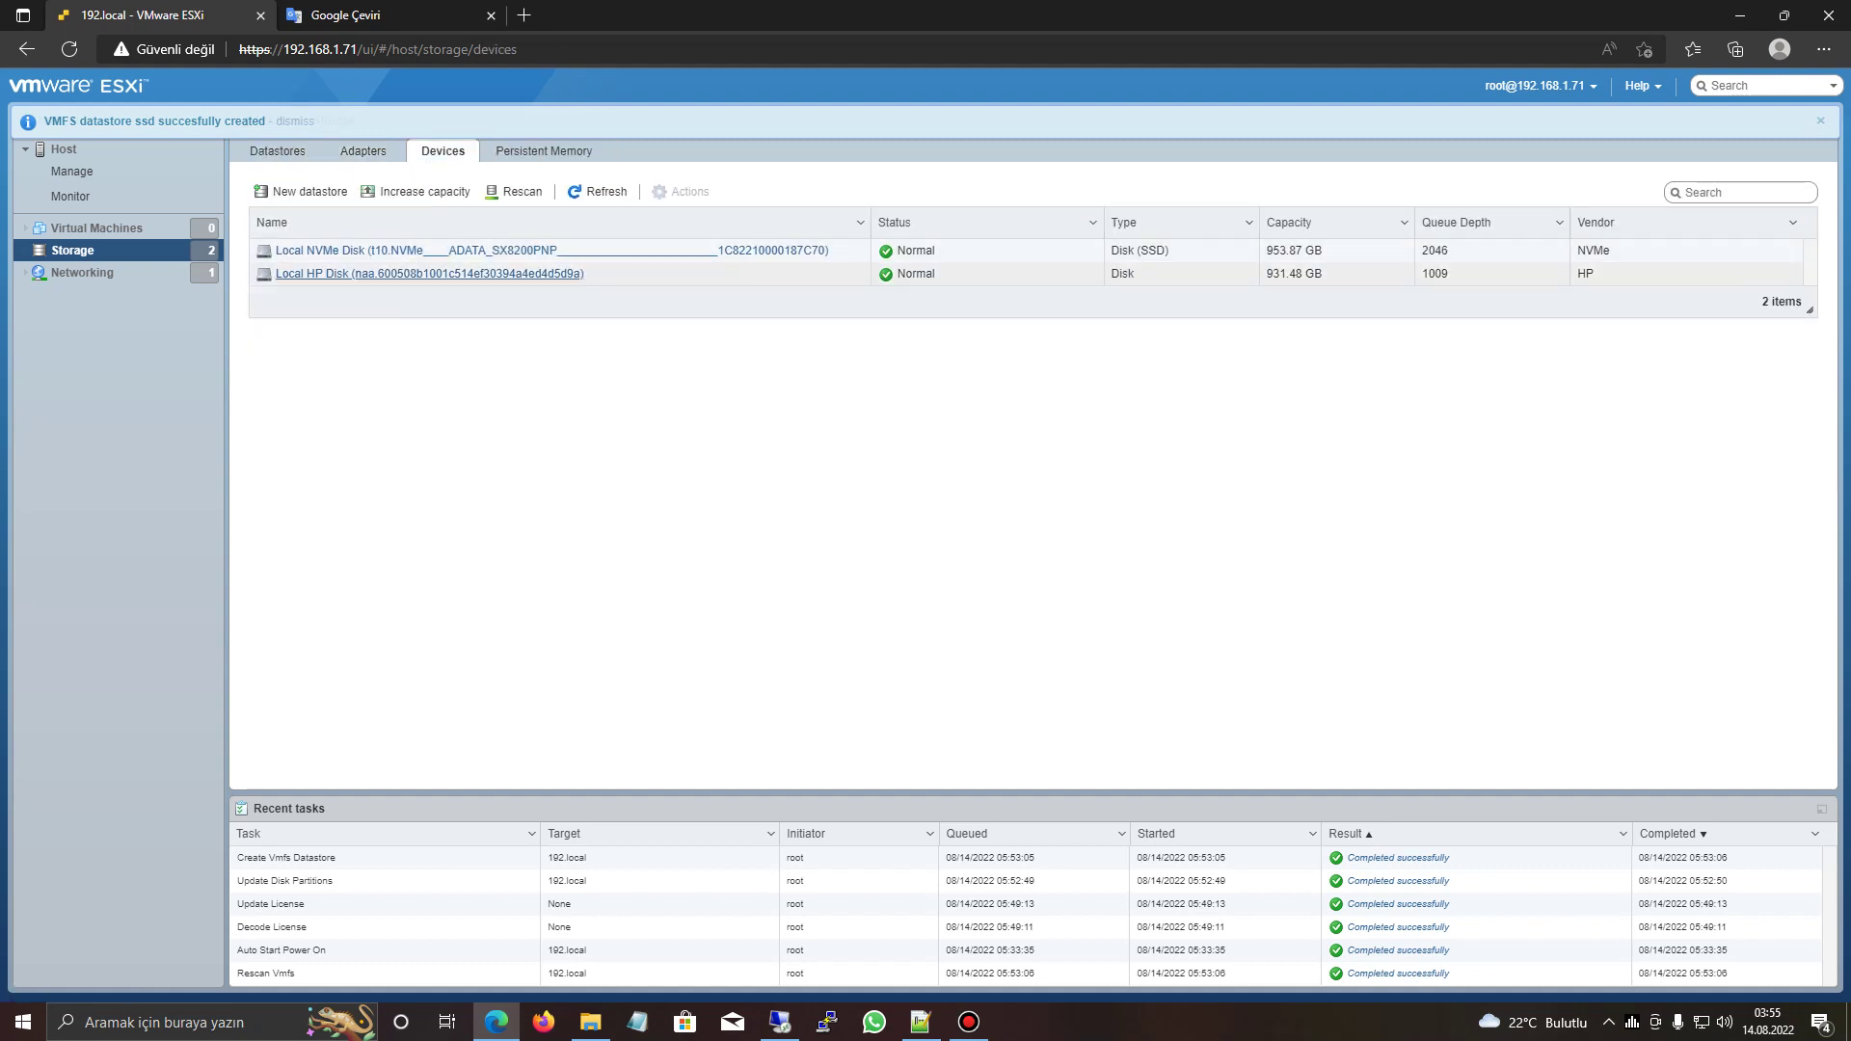
# - Inspect the NVMe disk's 953.87 GB VMFS partition details, then open Networking port groups
pyautogui.click(319, 255)
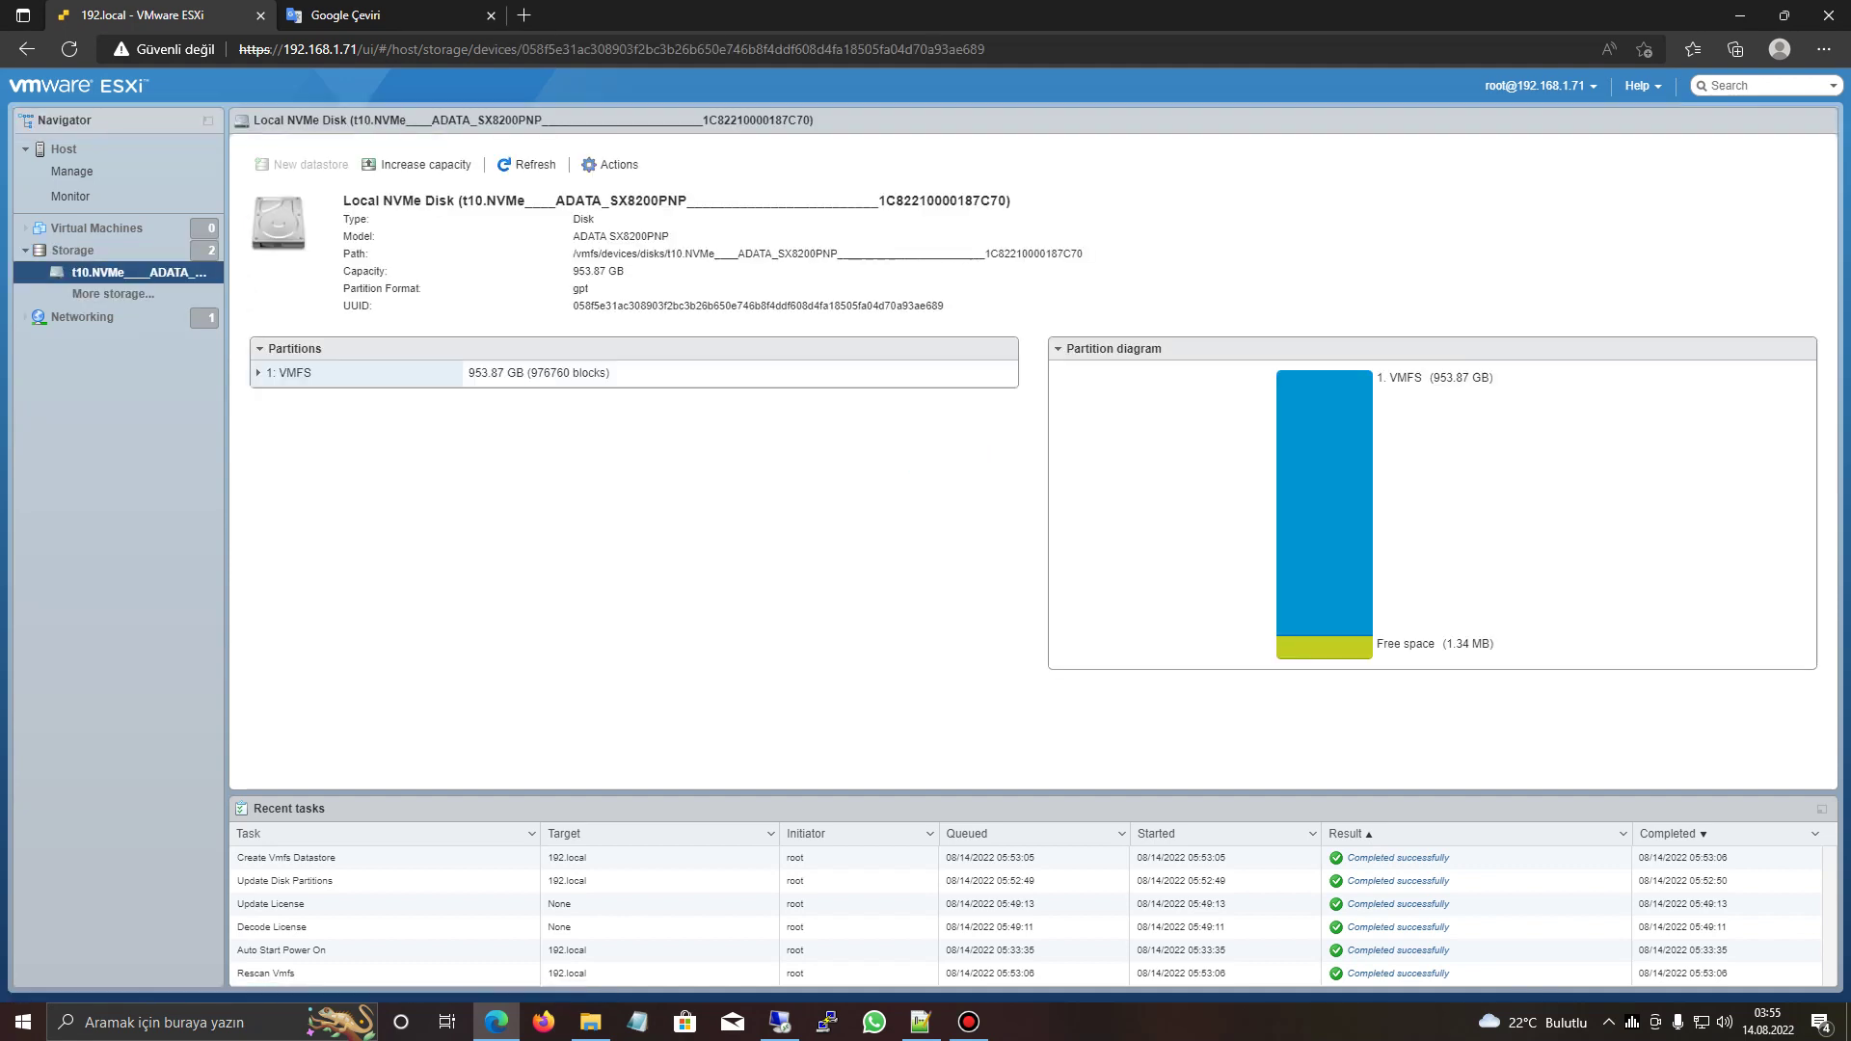
pyautogui.tripleClick(665, 236)
pyautogui.doubleClick(912, 200)
pyautogui.click(675, 482)
pyautogui.click(73, 250)
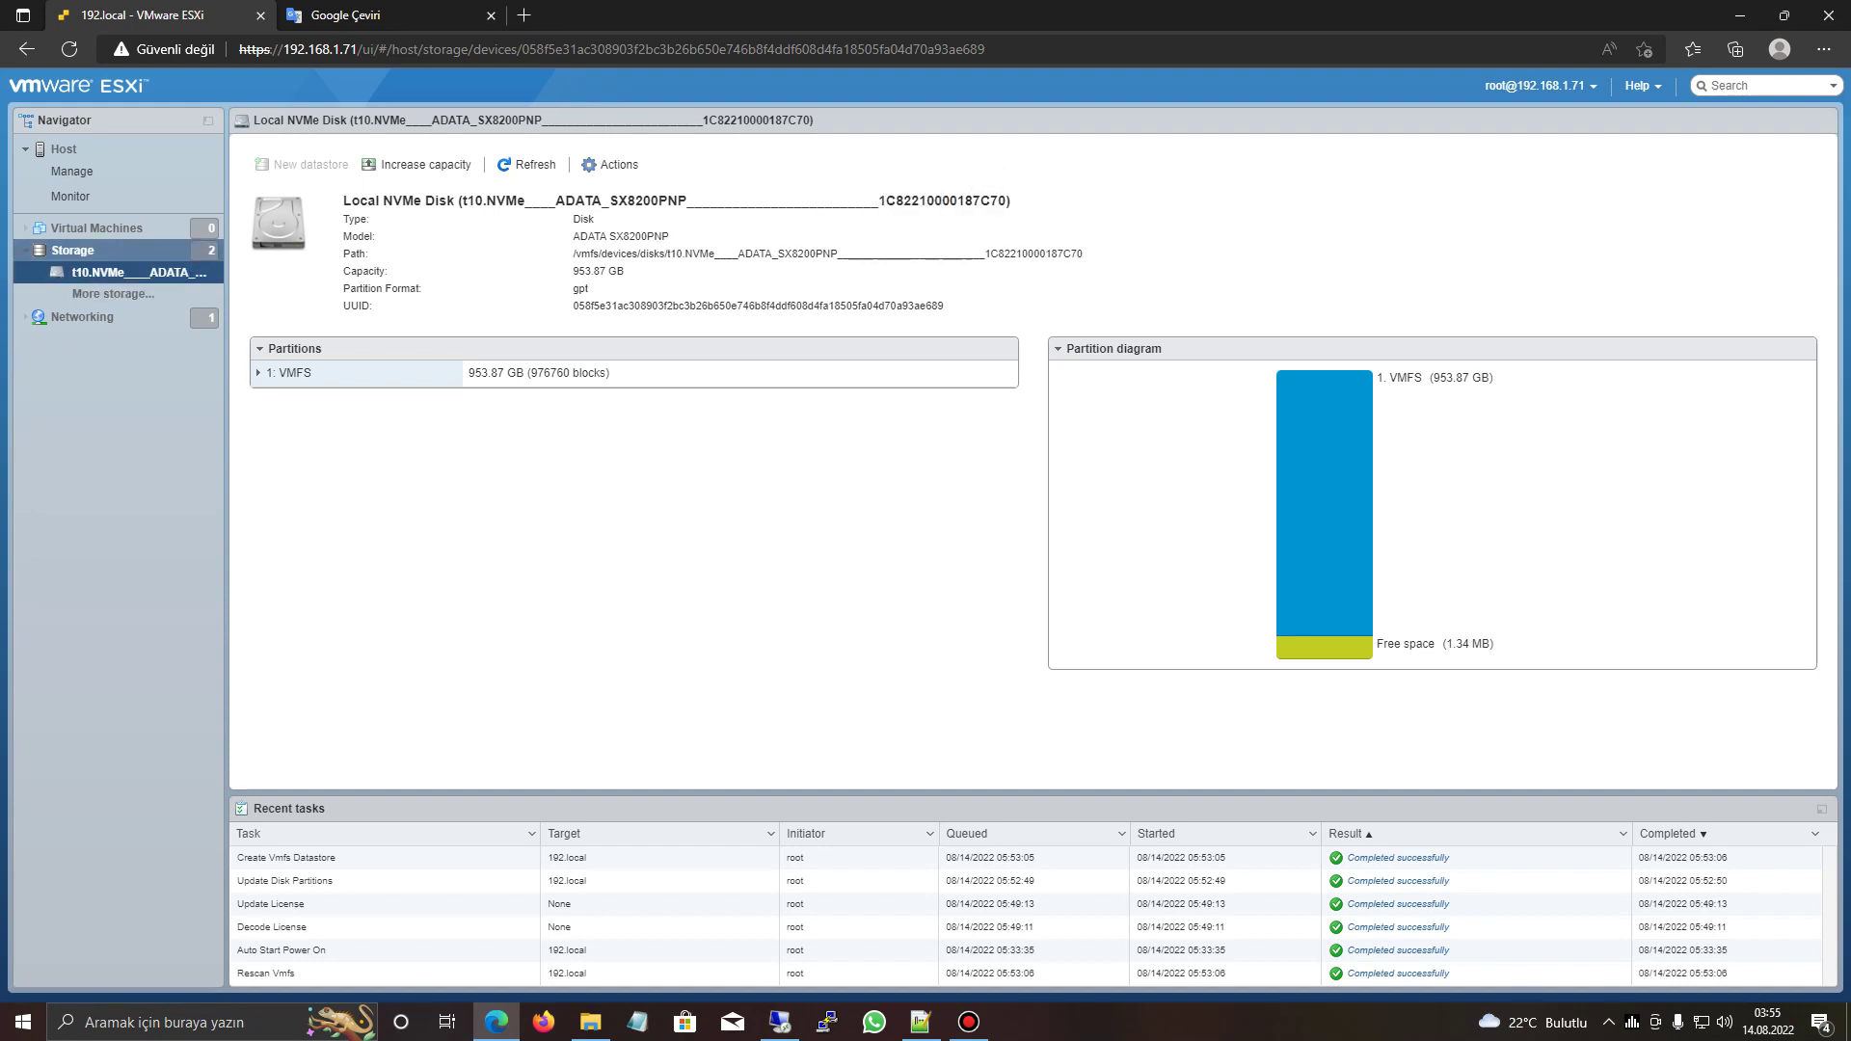
pyautogui.click(82, 316)
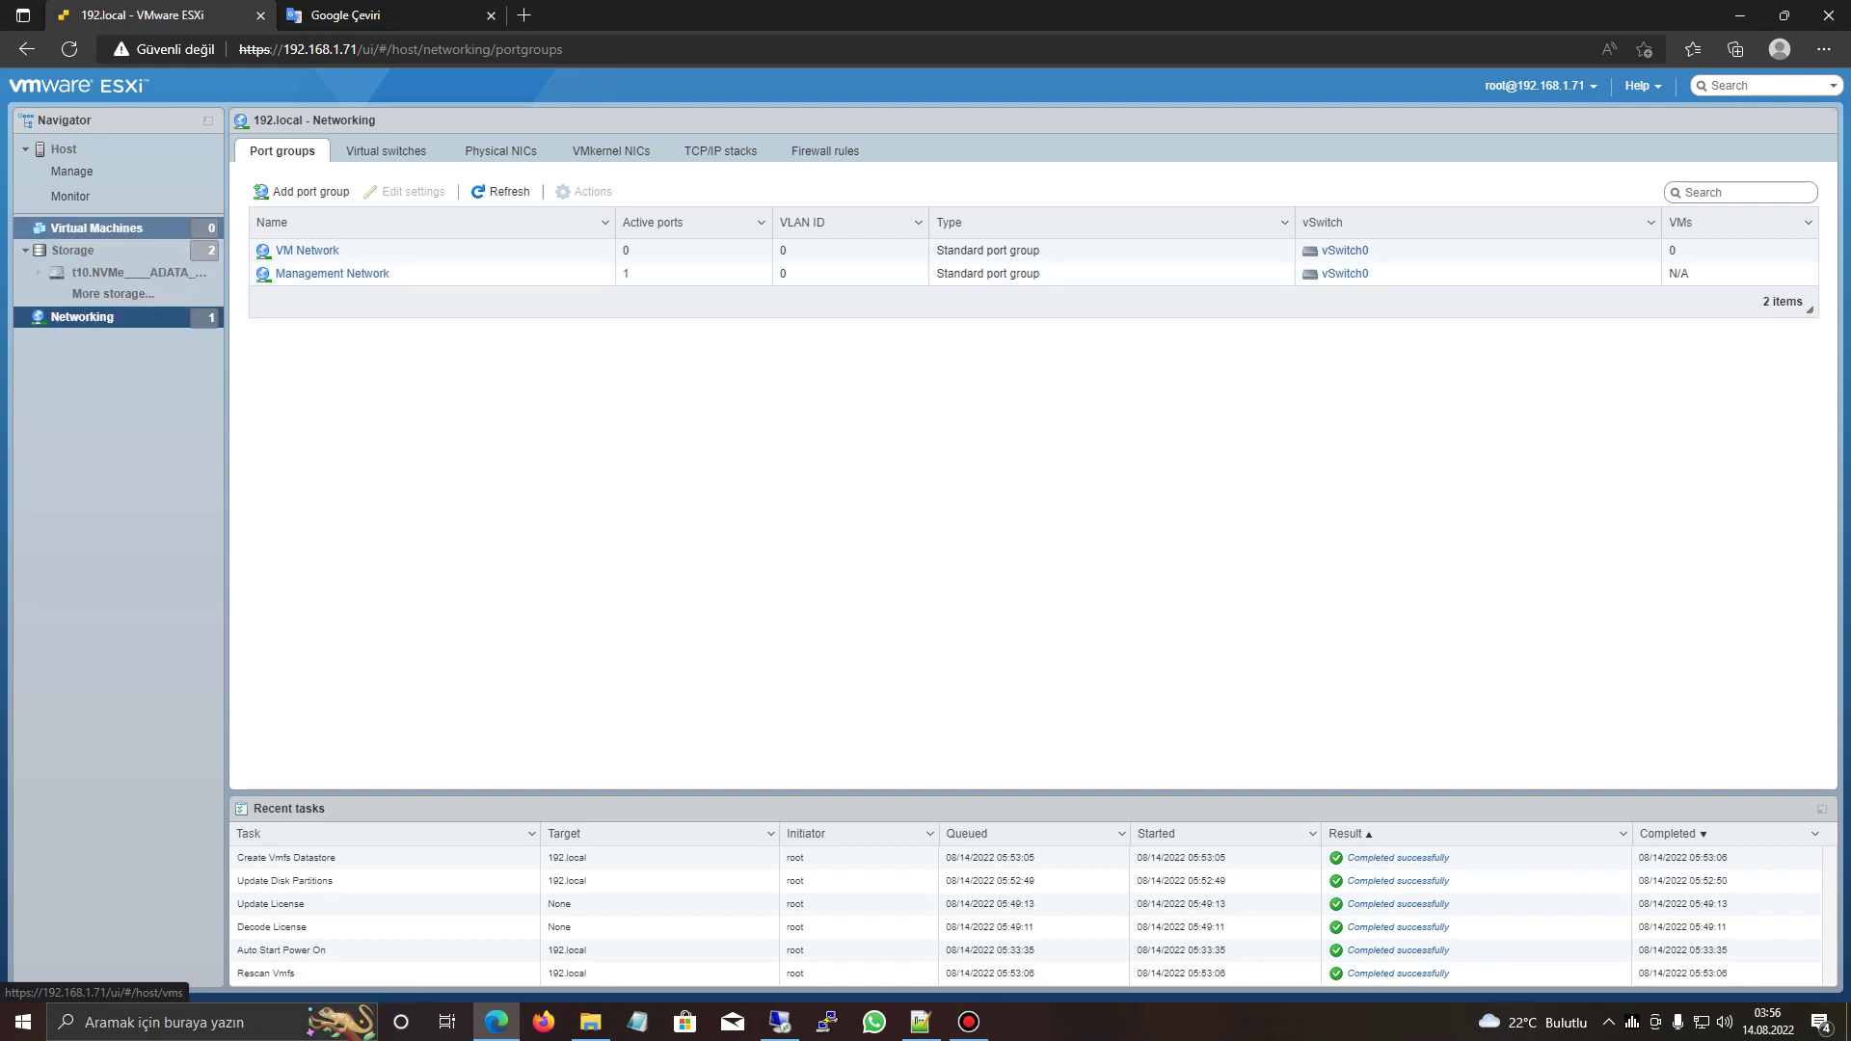
# - Start a new VM named 'windows 10 deneme' with Windows guest OS and Virtualization Based Security enabled
pyautogui.click(96, 228)
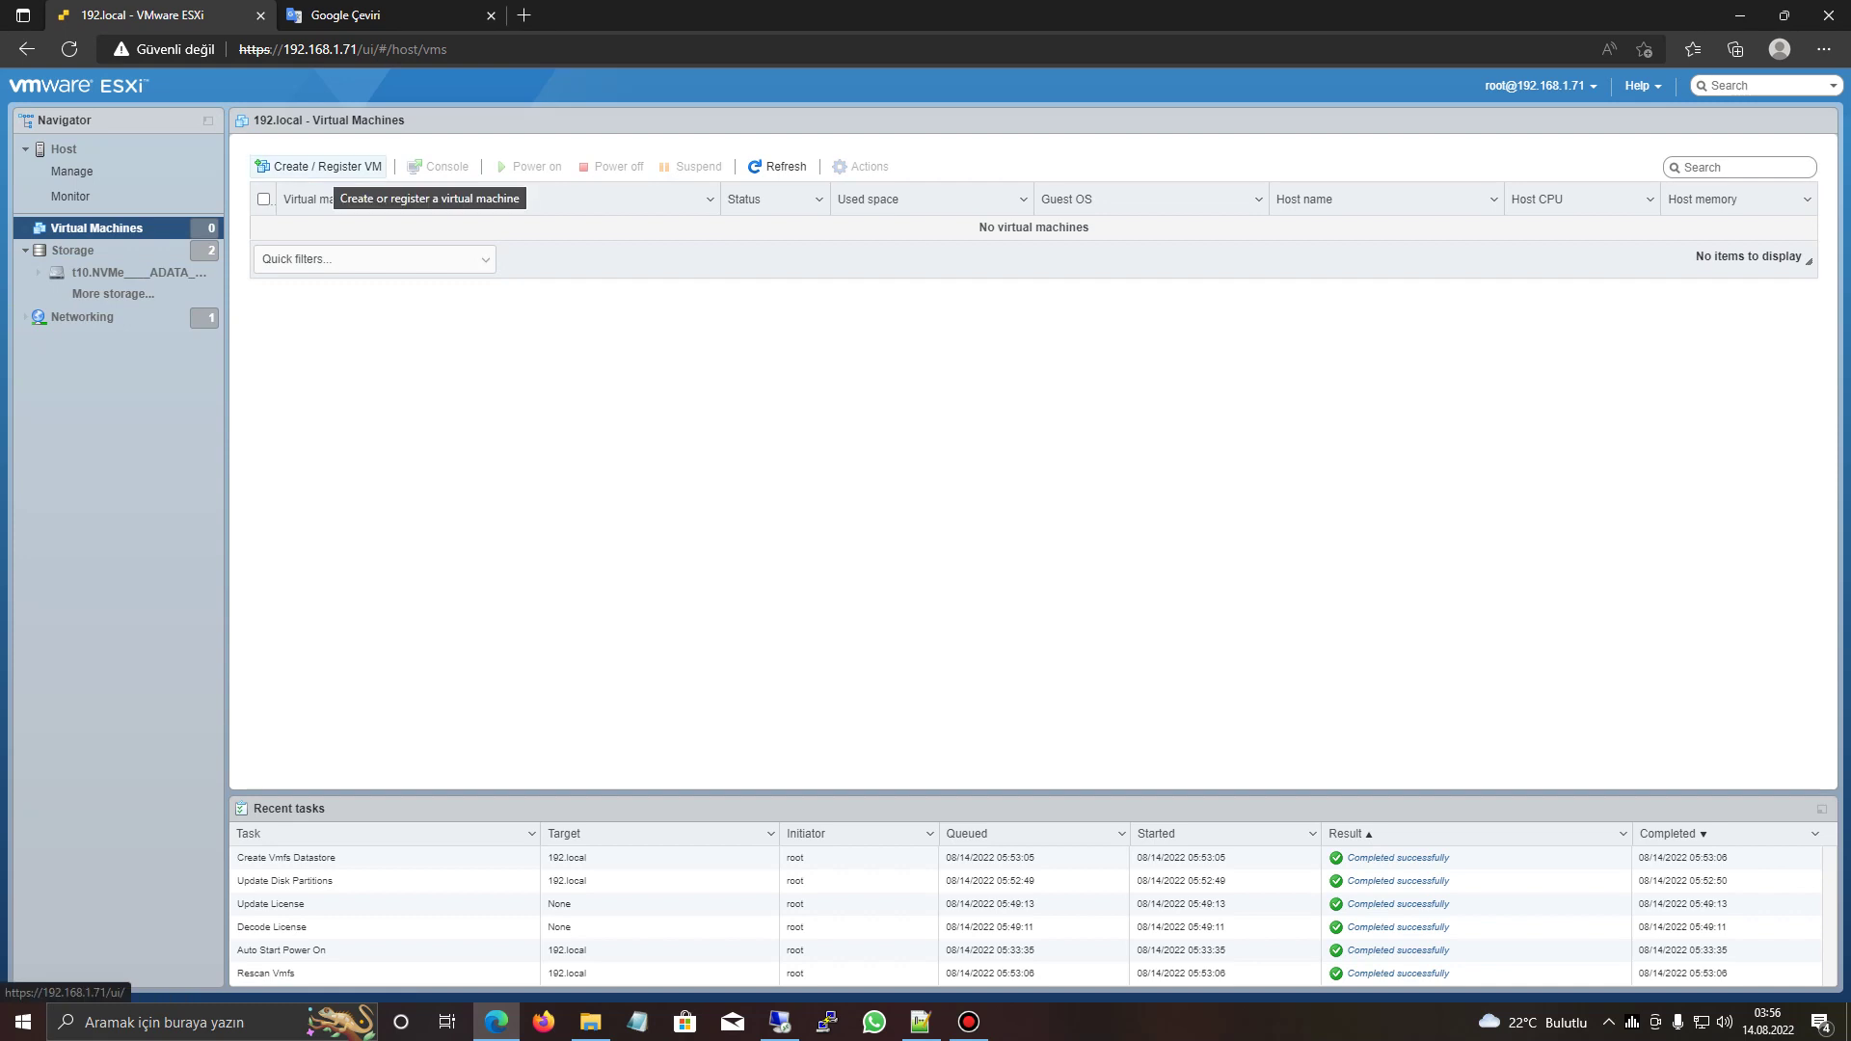
pyautogui.click(323, 167)
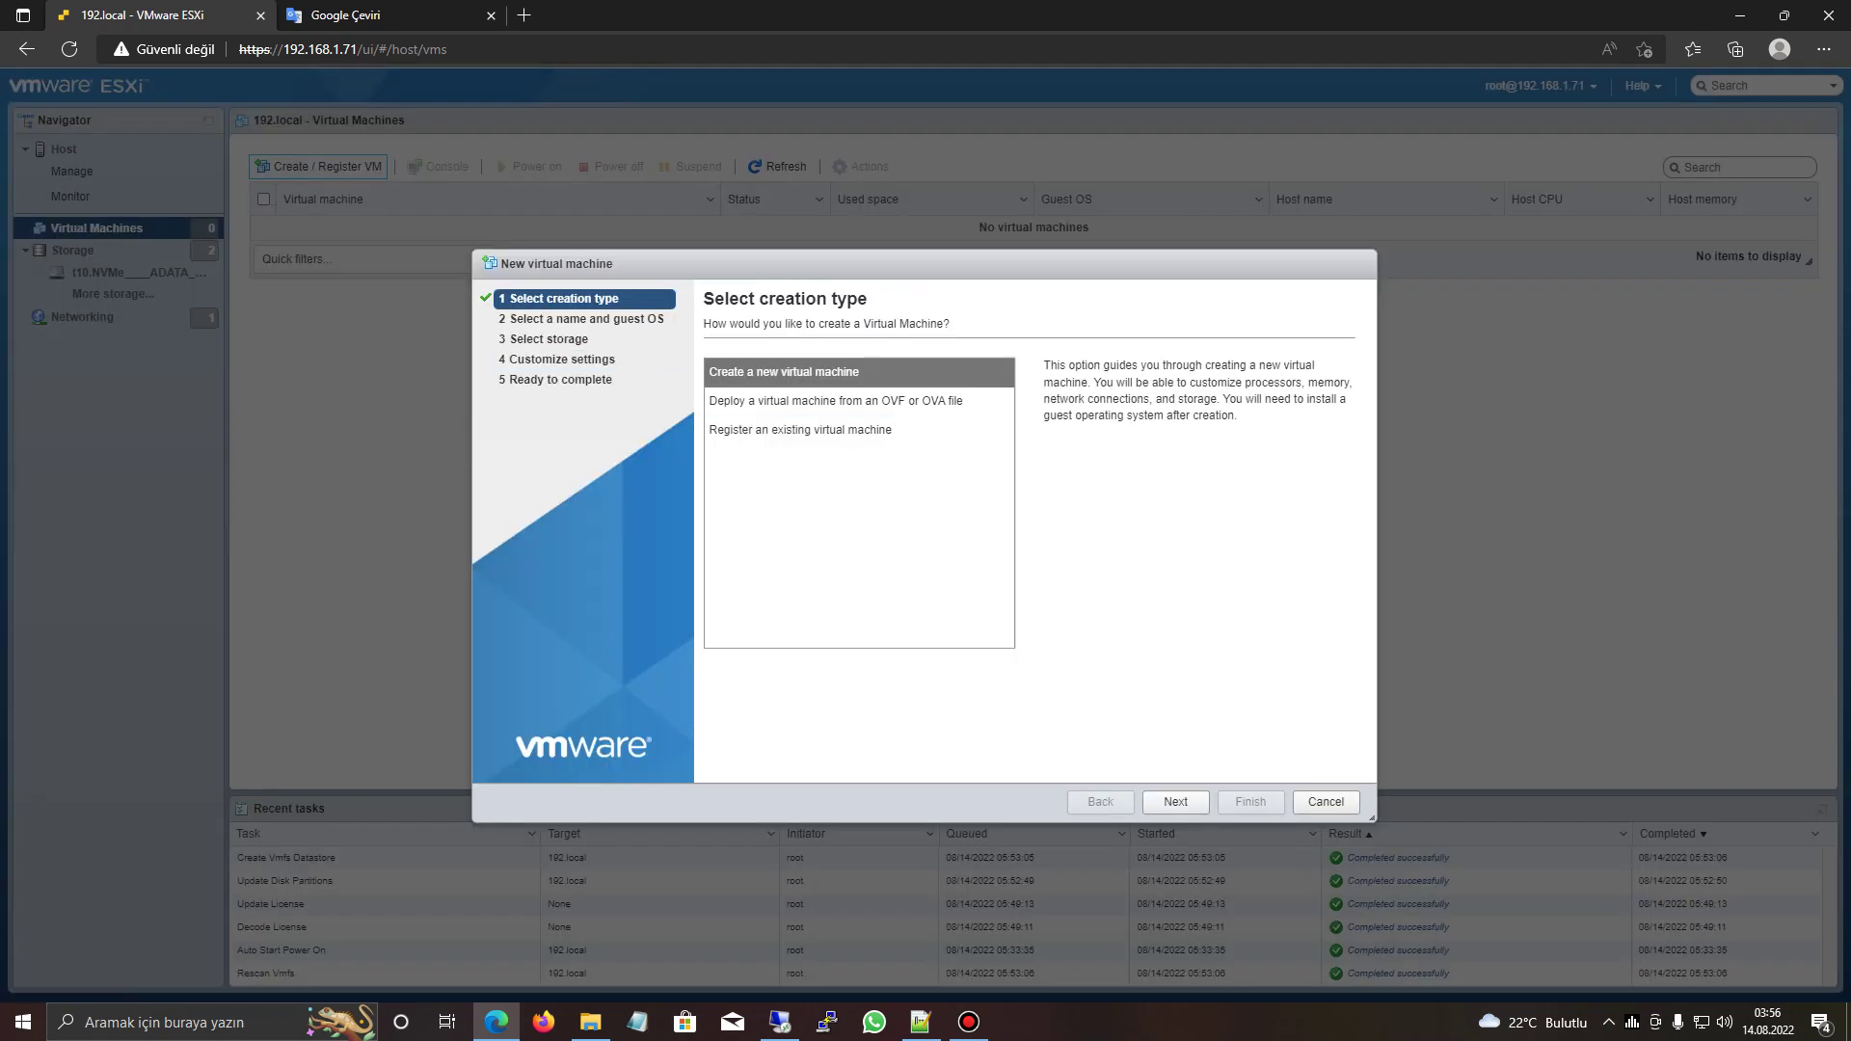
pyautogui.click(1175, 802)
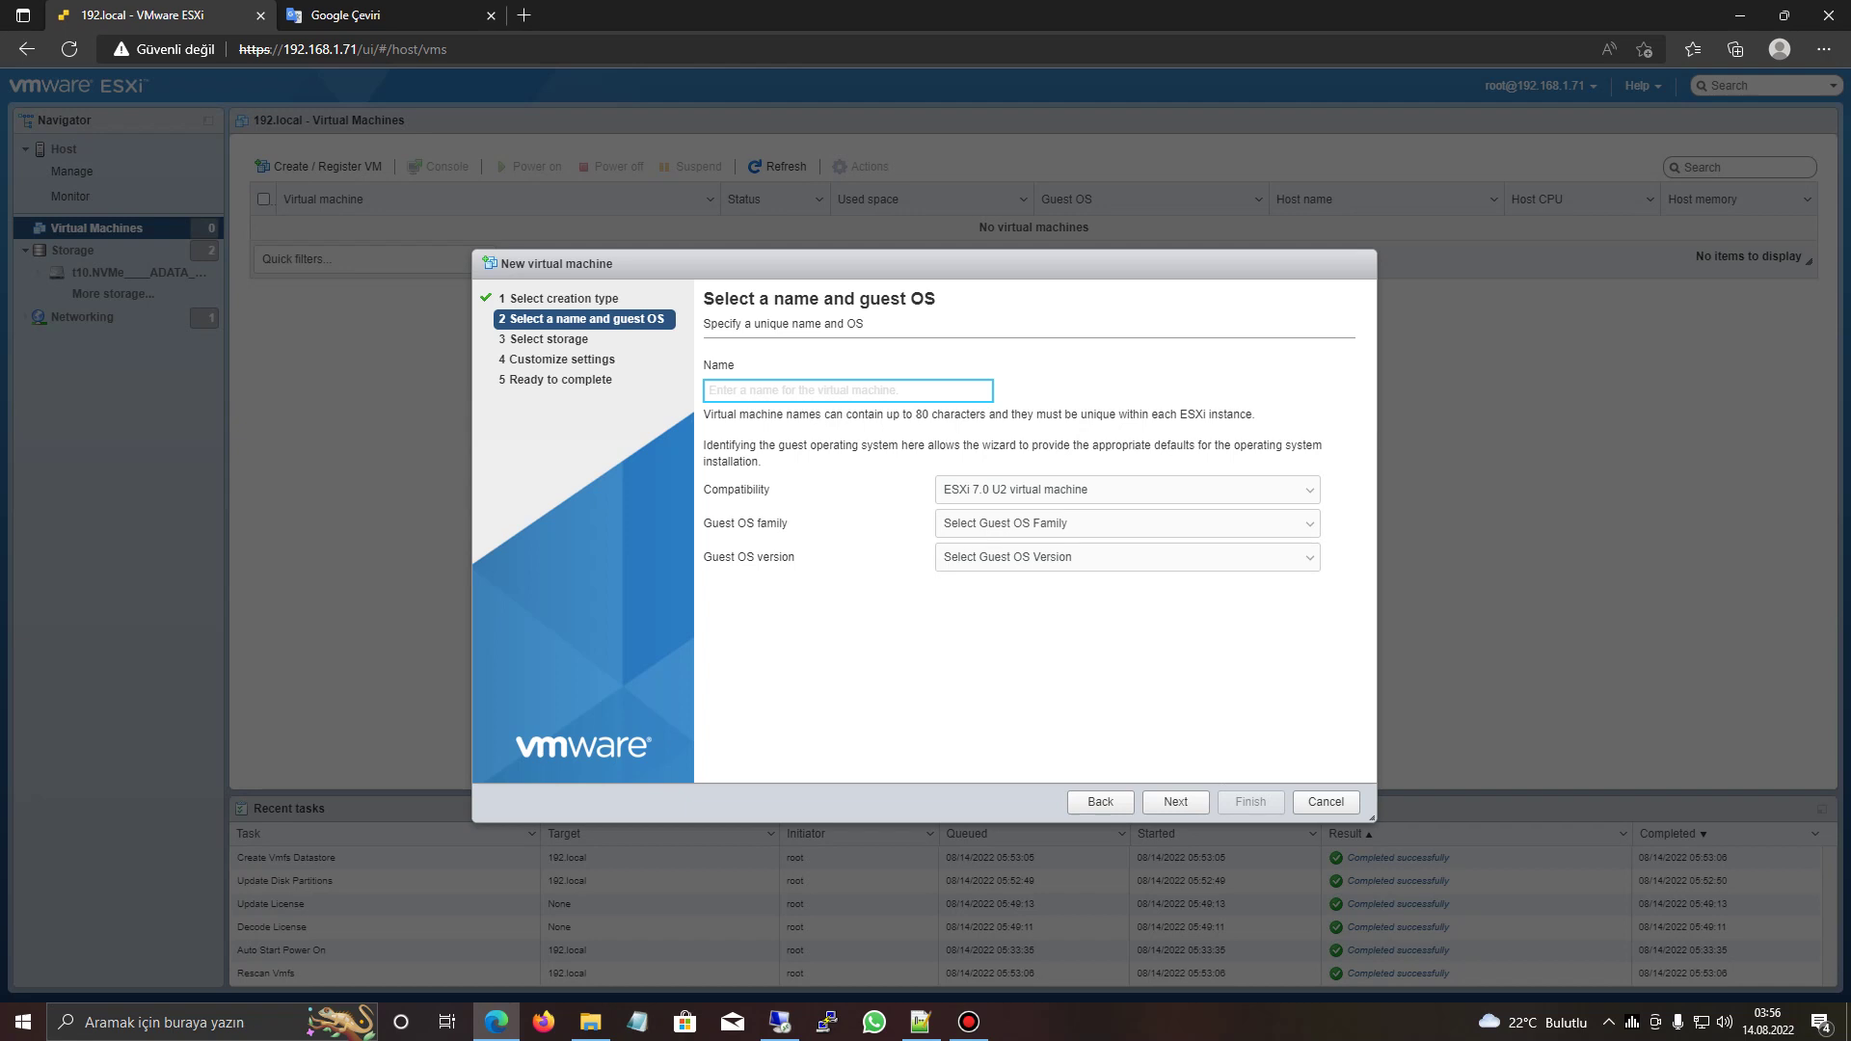
pyautogui.write('windows')
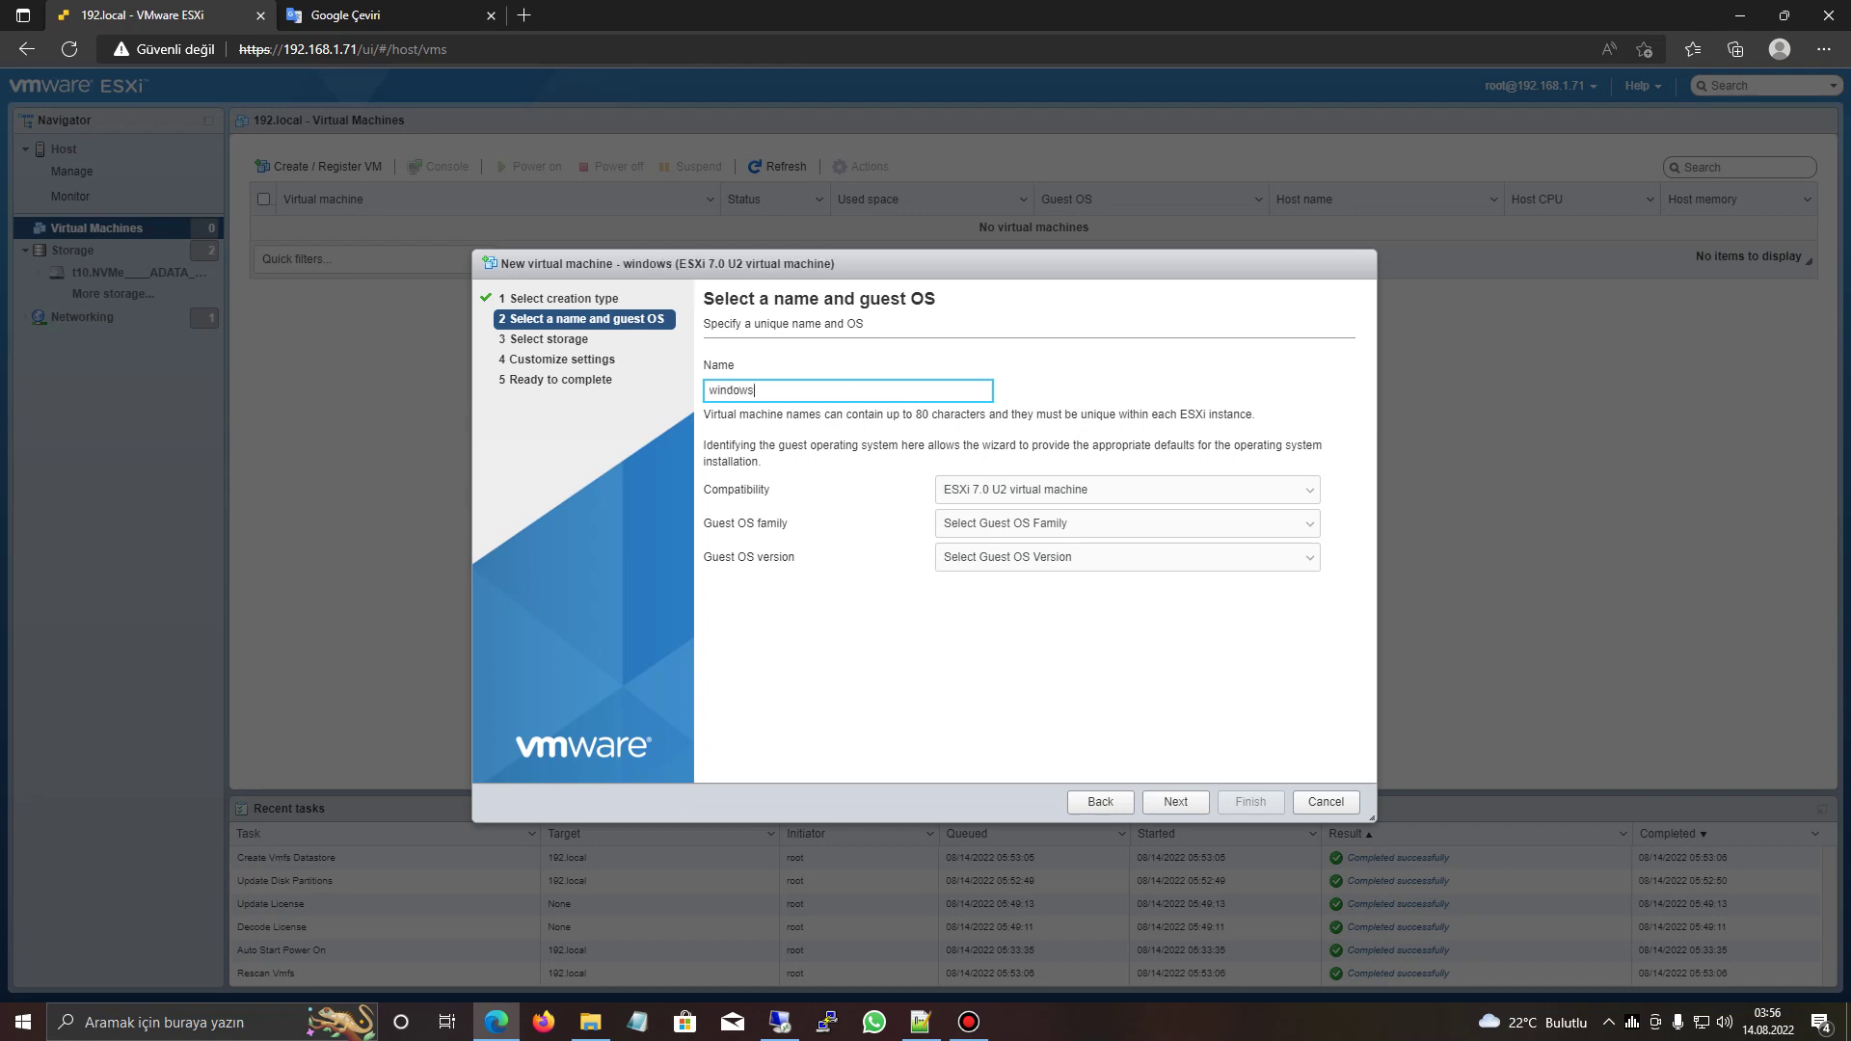
pyautogui.write(' 10 deneme')
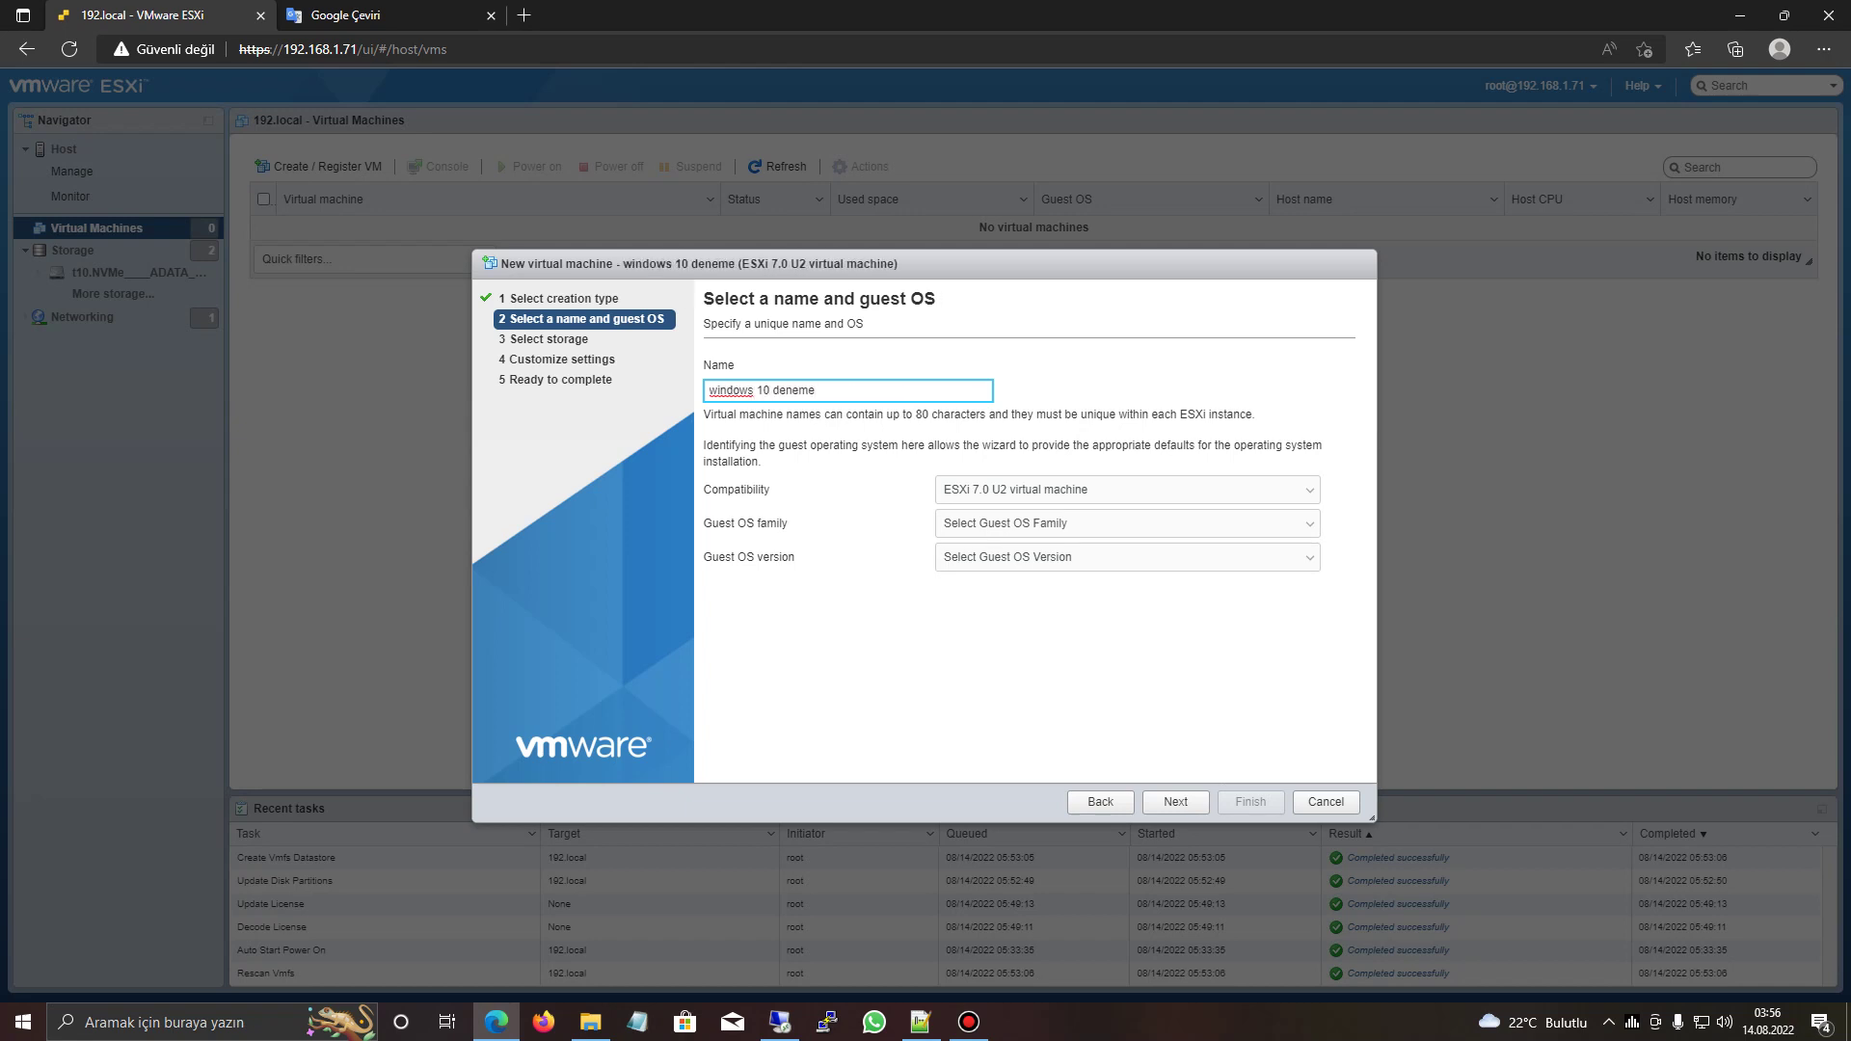
pyautogui.click(1127, 522)
pyautogui.click(974, 608)
pyautogui.click(1128, 556)
pyautogui.scroll(-1, 1123, 723)
pyautogui.scroll(-1, 1129, 723)
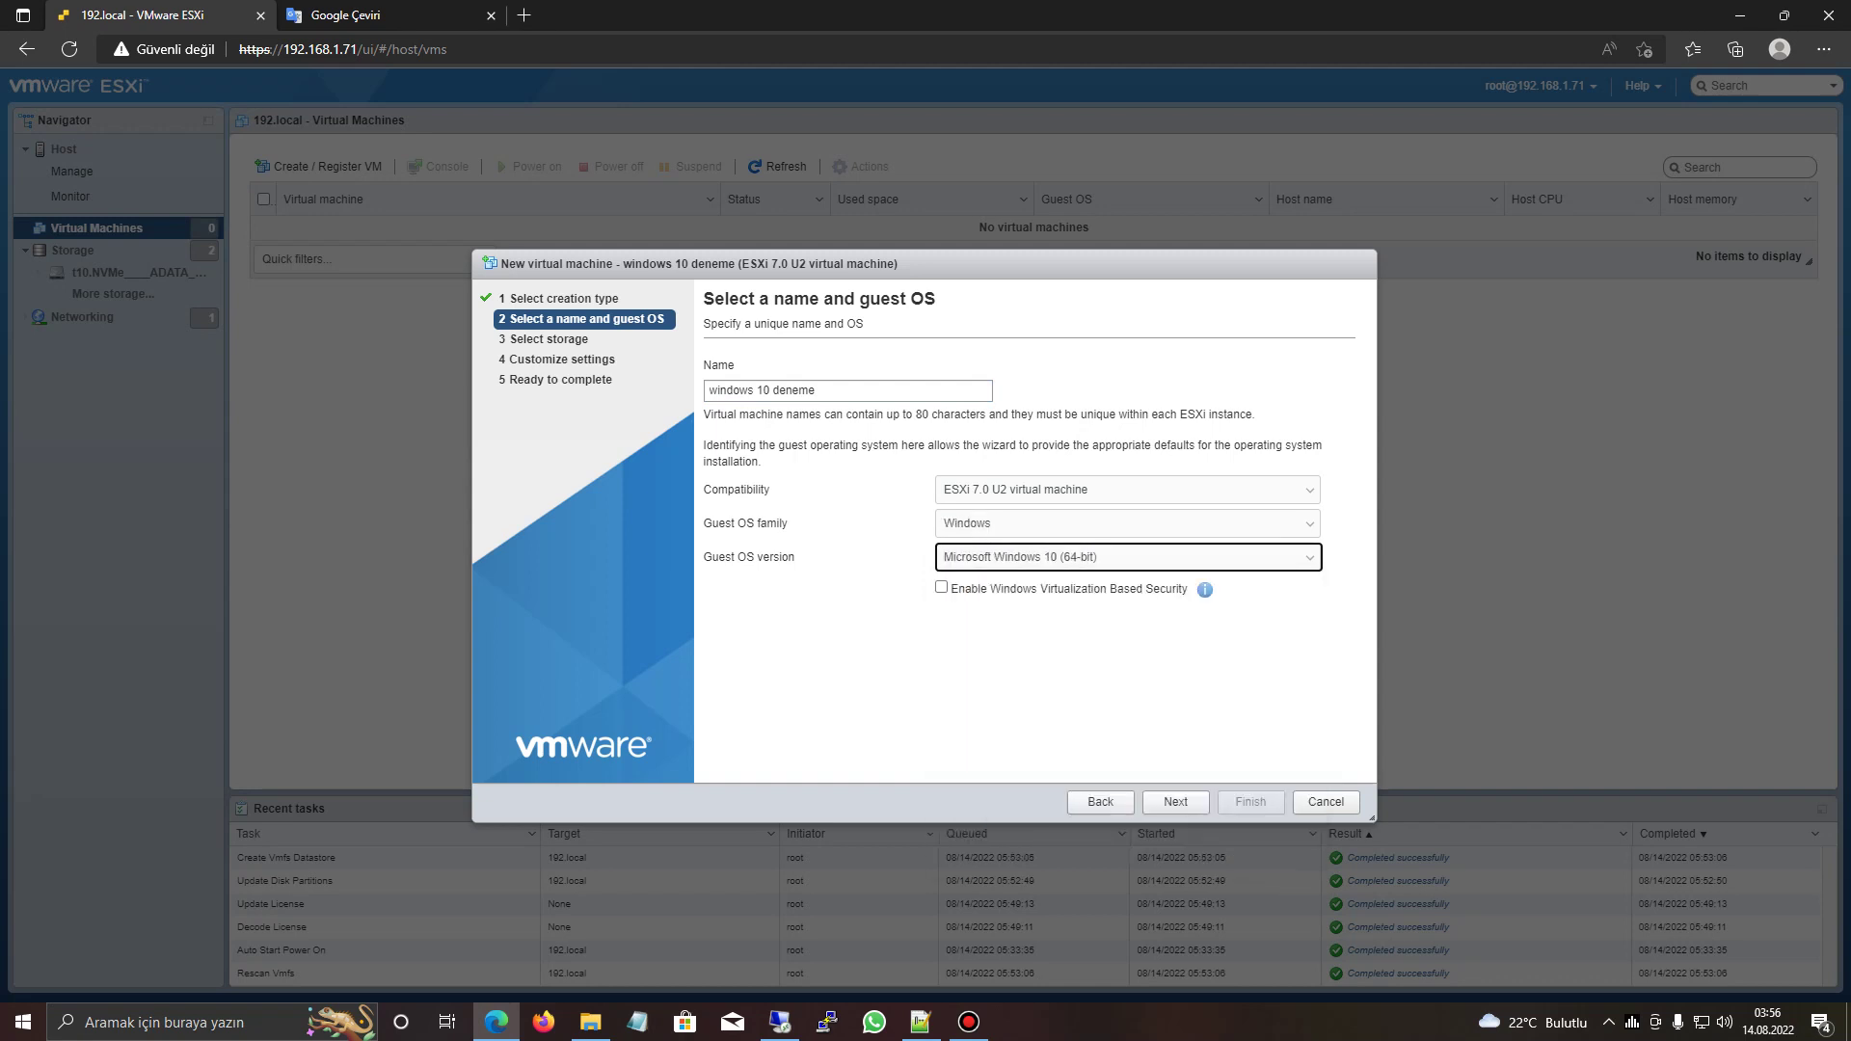
pyautogui.press('Tab')
pyautogui.press('space')
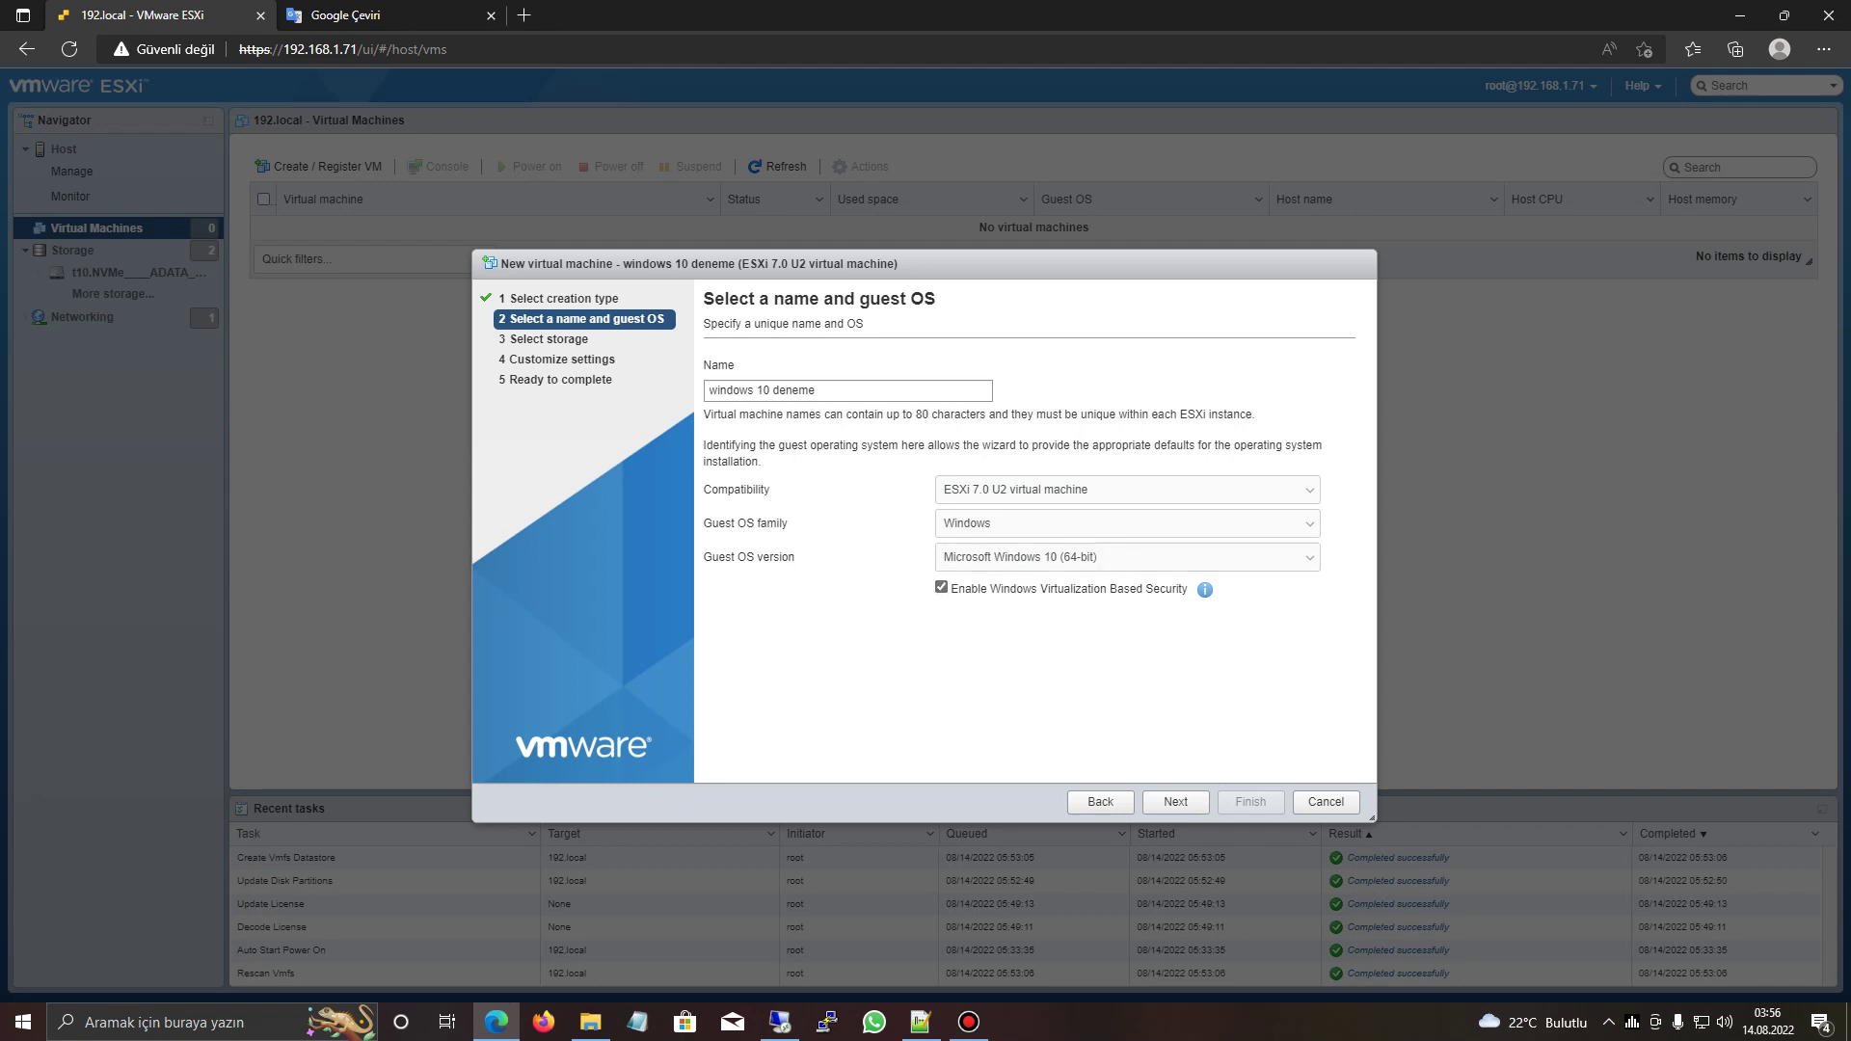
pyautogui.press('Tab')
pyautogui.press('Return')
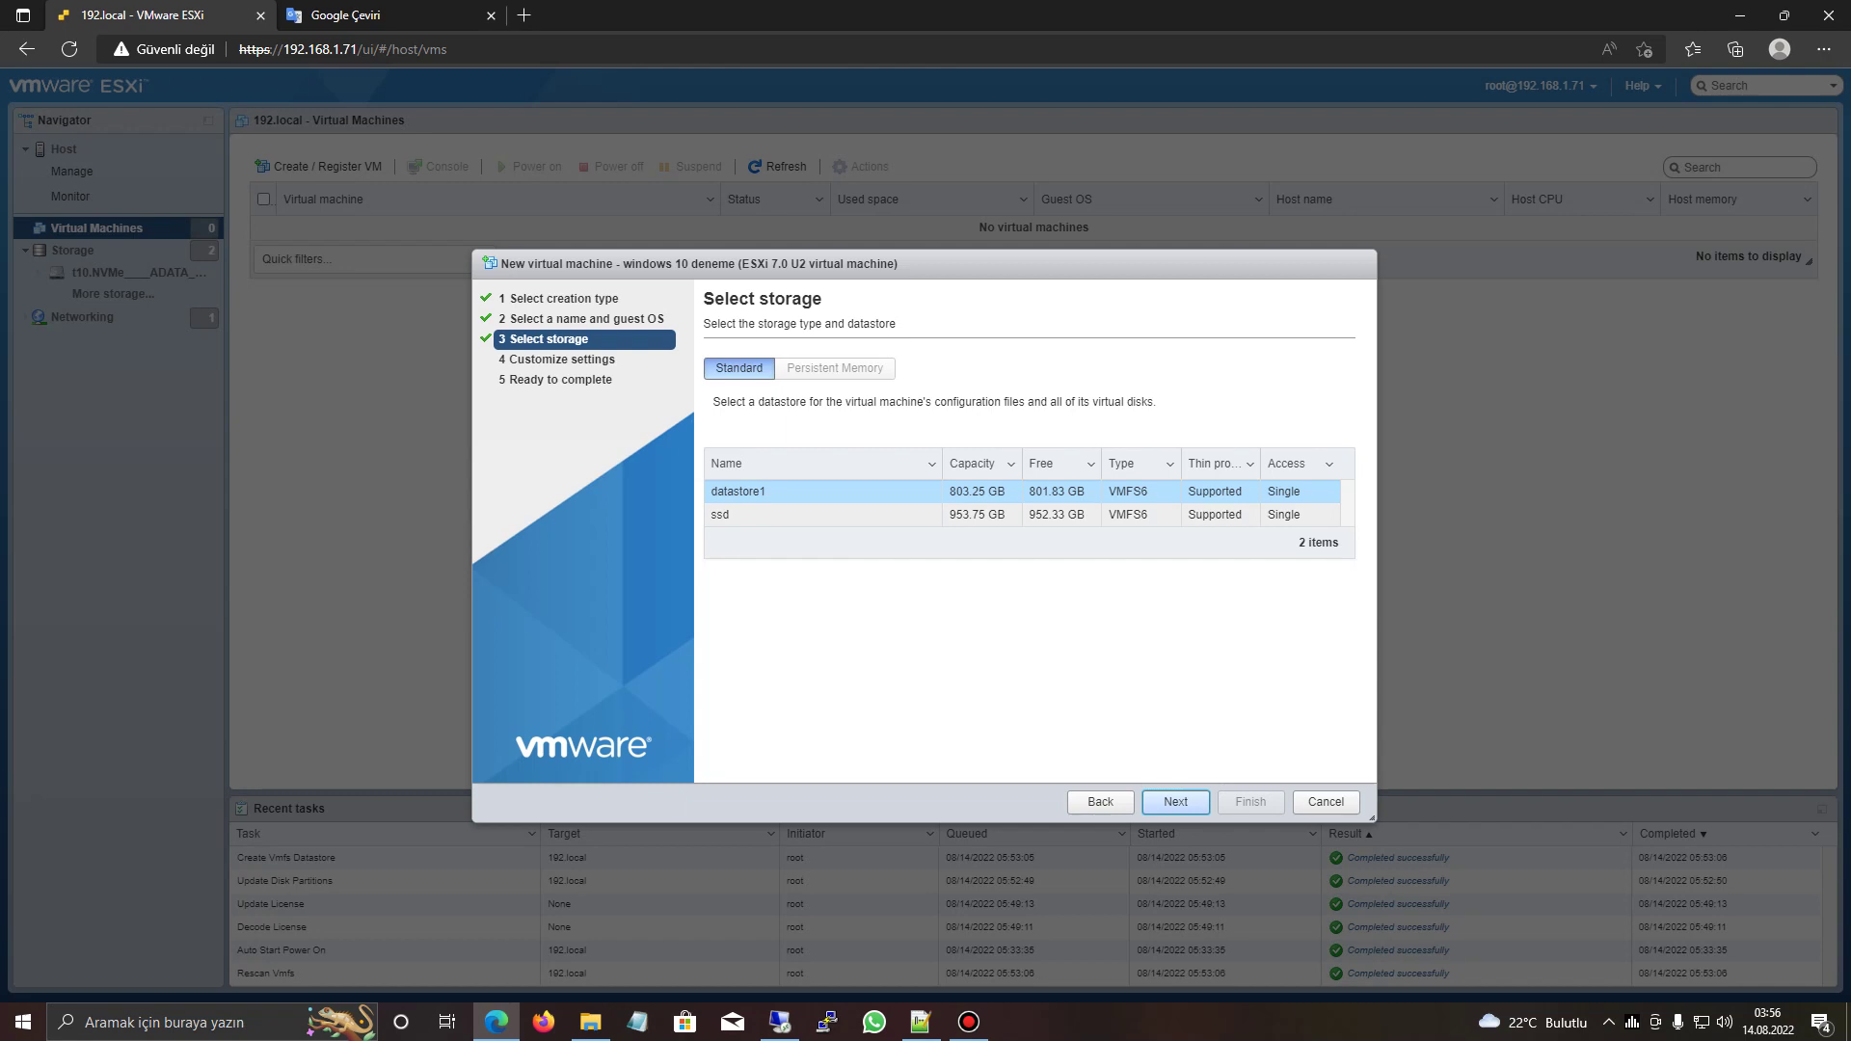
# - Pick the ssd datastore, browse CPU counts keeping 2, then cancel the wizard
pyautogui.click(820, 514)
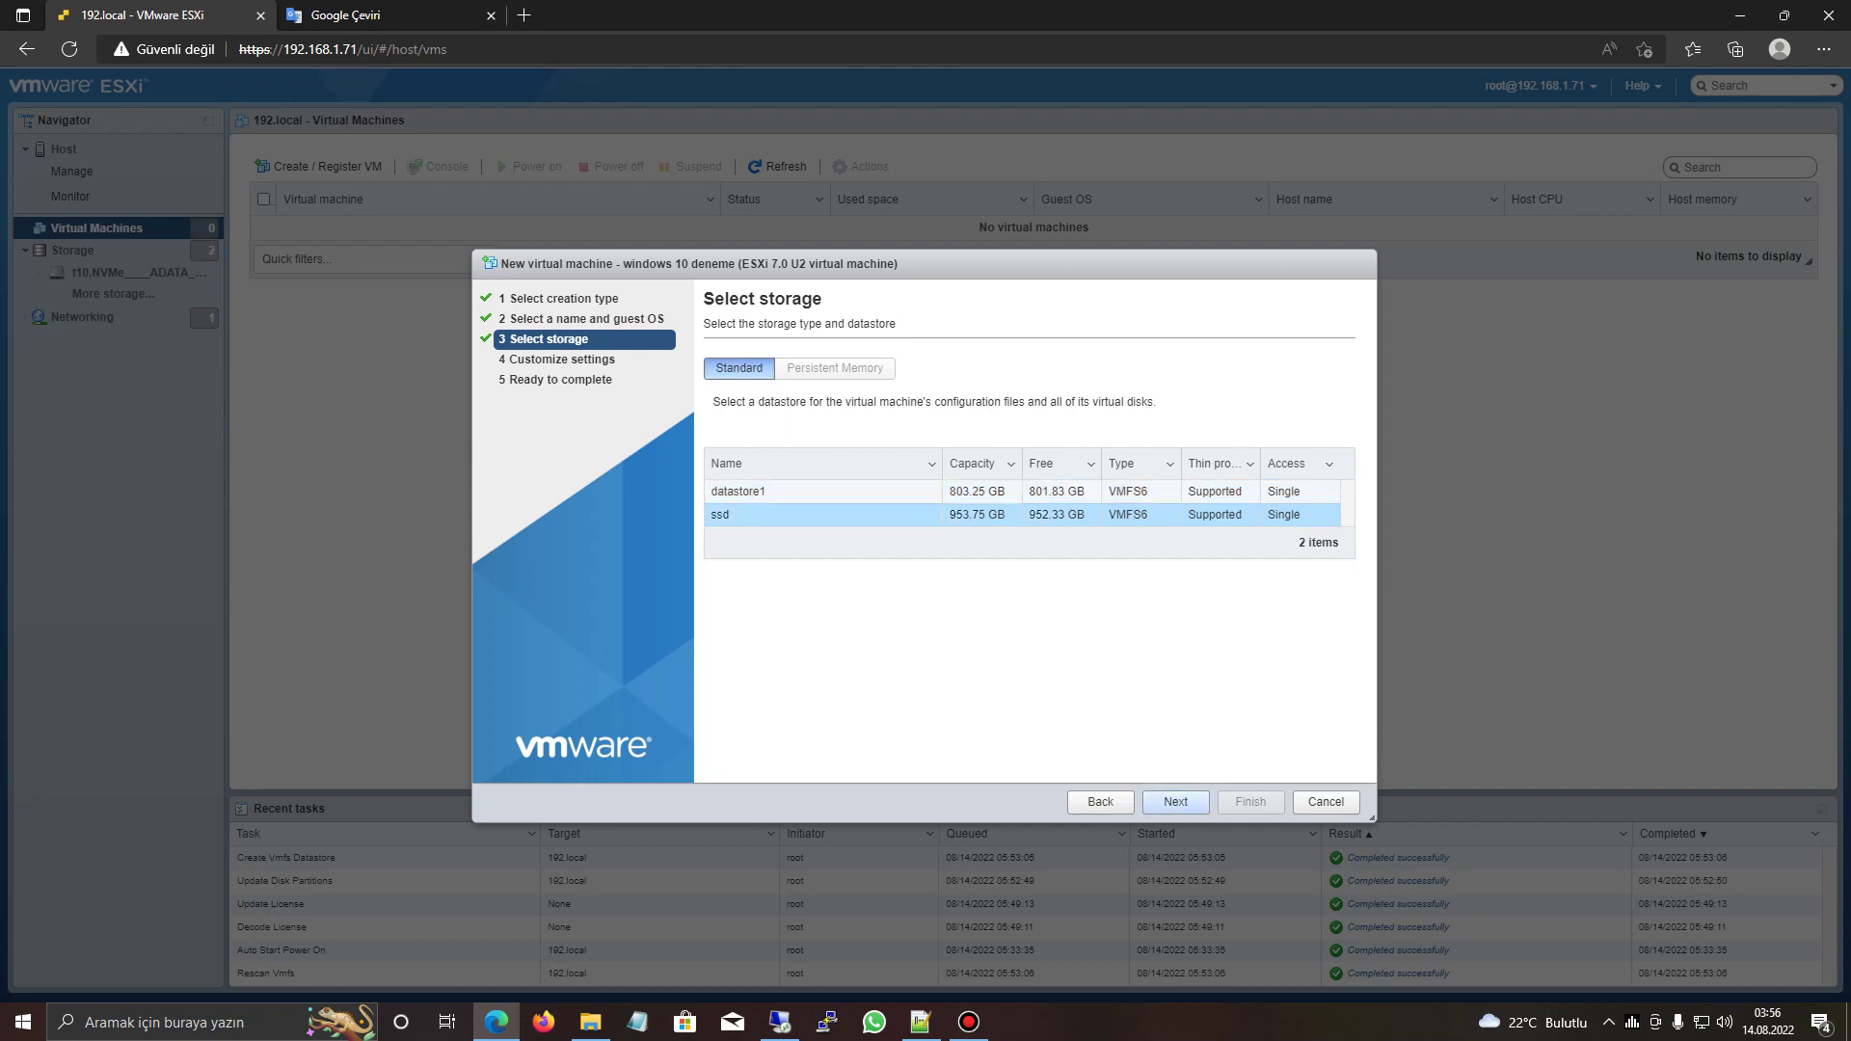
pyautogui.click(1175, 801)
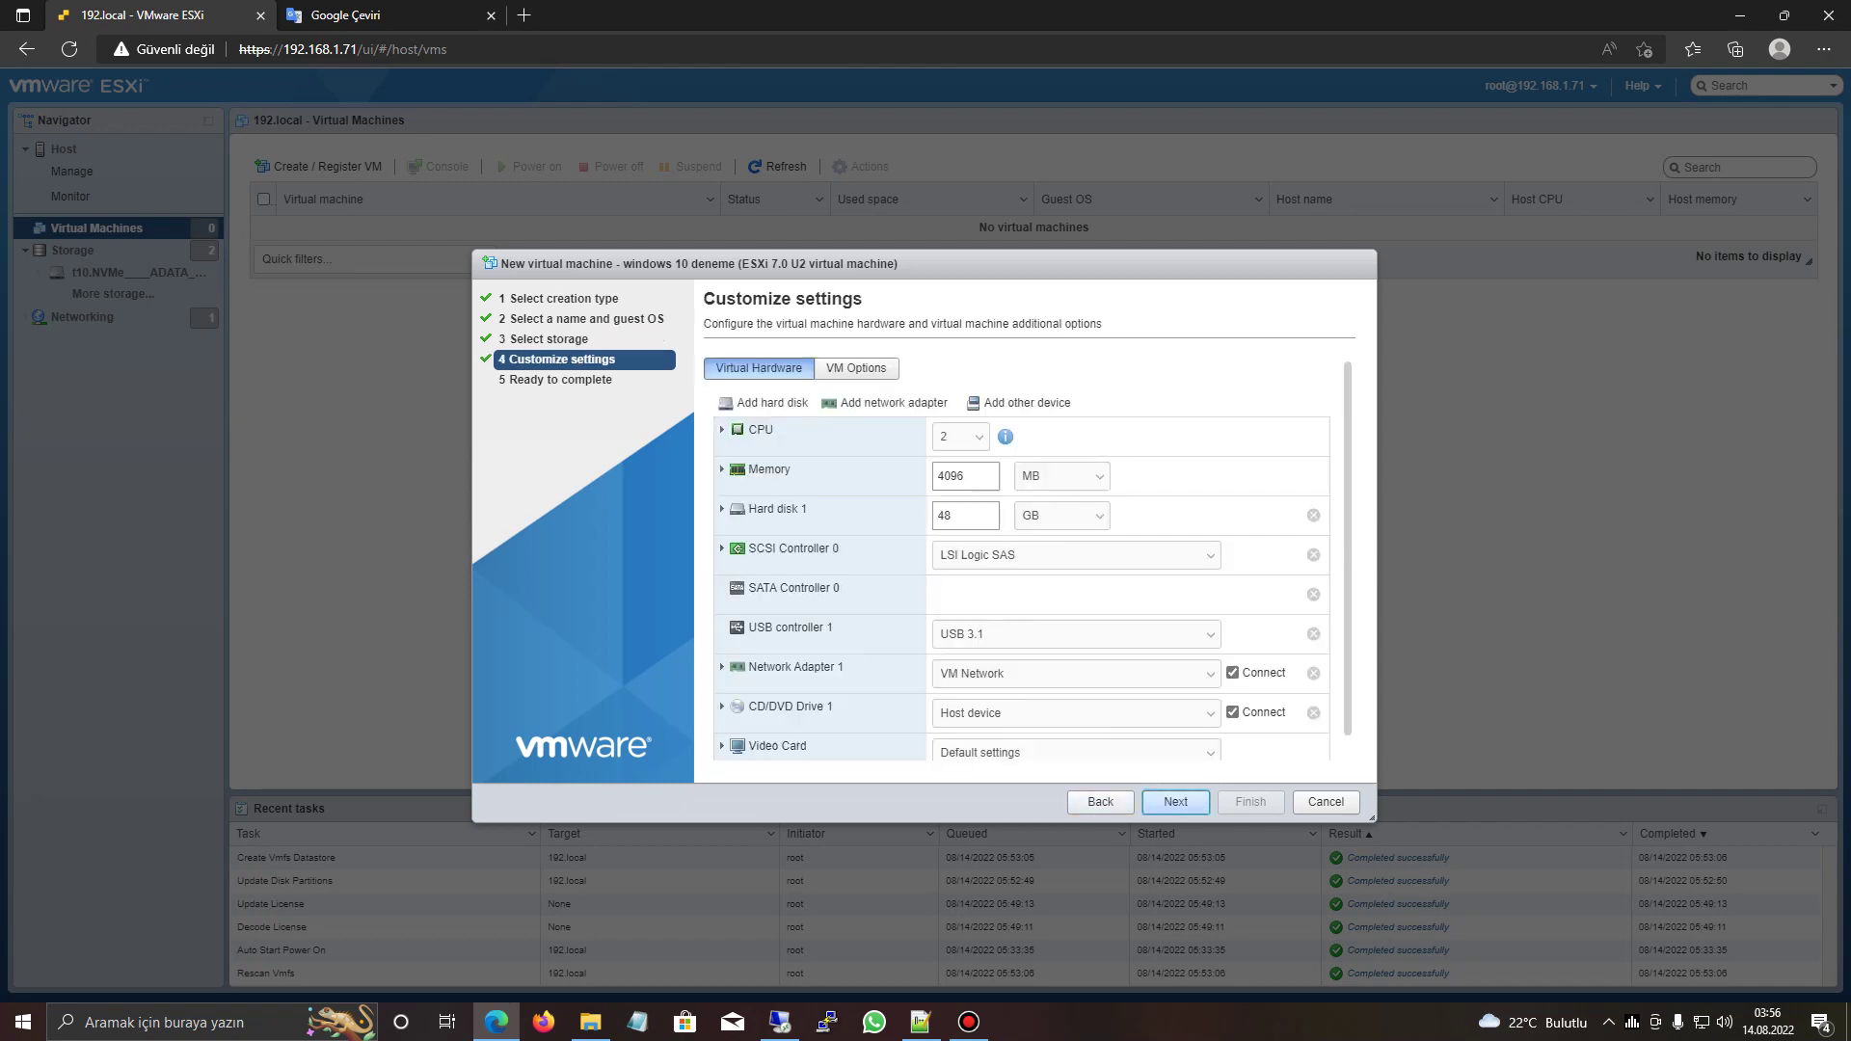
pyautogui.click(959, 437)
pyautogui.press('Down')
pyautogui.press('Down')
pyautogui.press('Down')
pyautogui.press('Down')
pyautogui.press('Down')
pyautogui.press('Down')
pyautogui.press('Down')
pyautogui.press('Down')
pyautogui.press('Down')
pyautogui.press('Down')
pyautogui.press('Down')
pyautogui.press('Down')
pyautogui.press('Down')
pyautogui.press('Down')
pyautogui.press('Down')
pyautogui.press('Down')
pyautogui.press('Down')
pyautogui.press('Down')
pyautogui.press('Down')
pyautogui.press('Down')
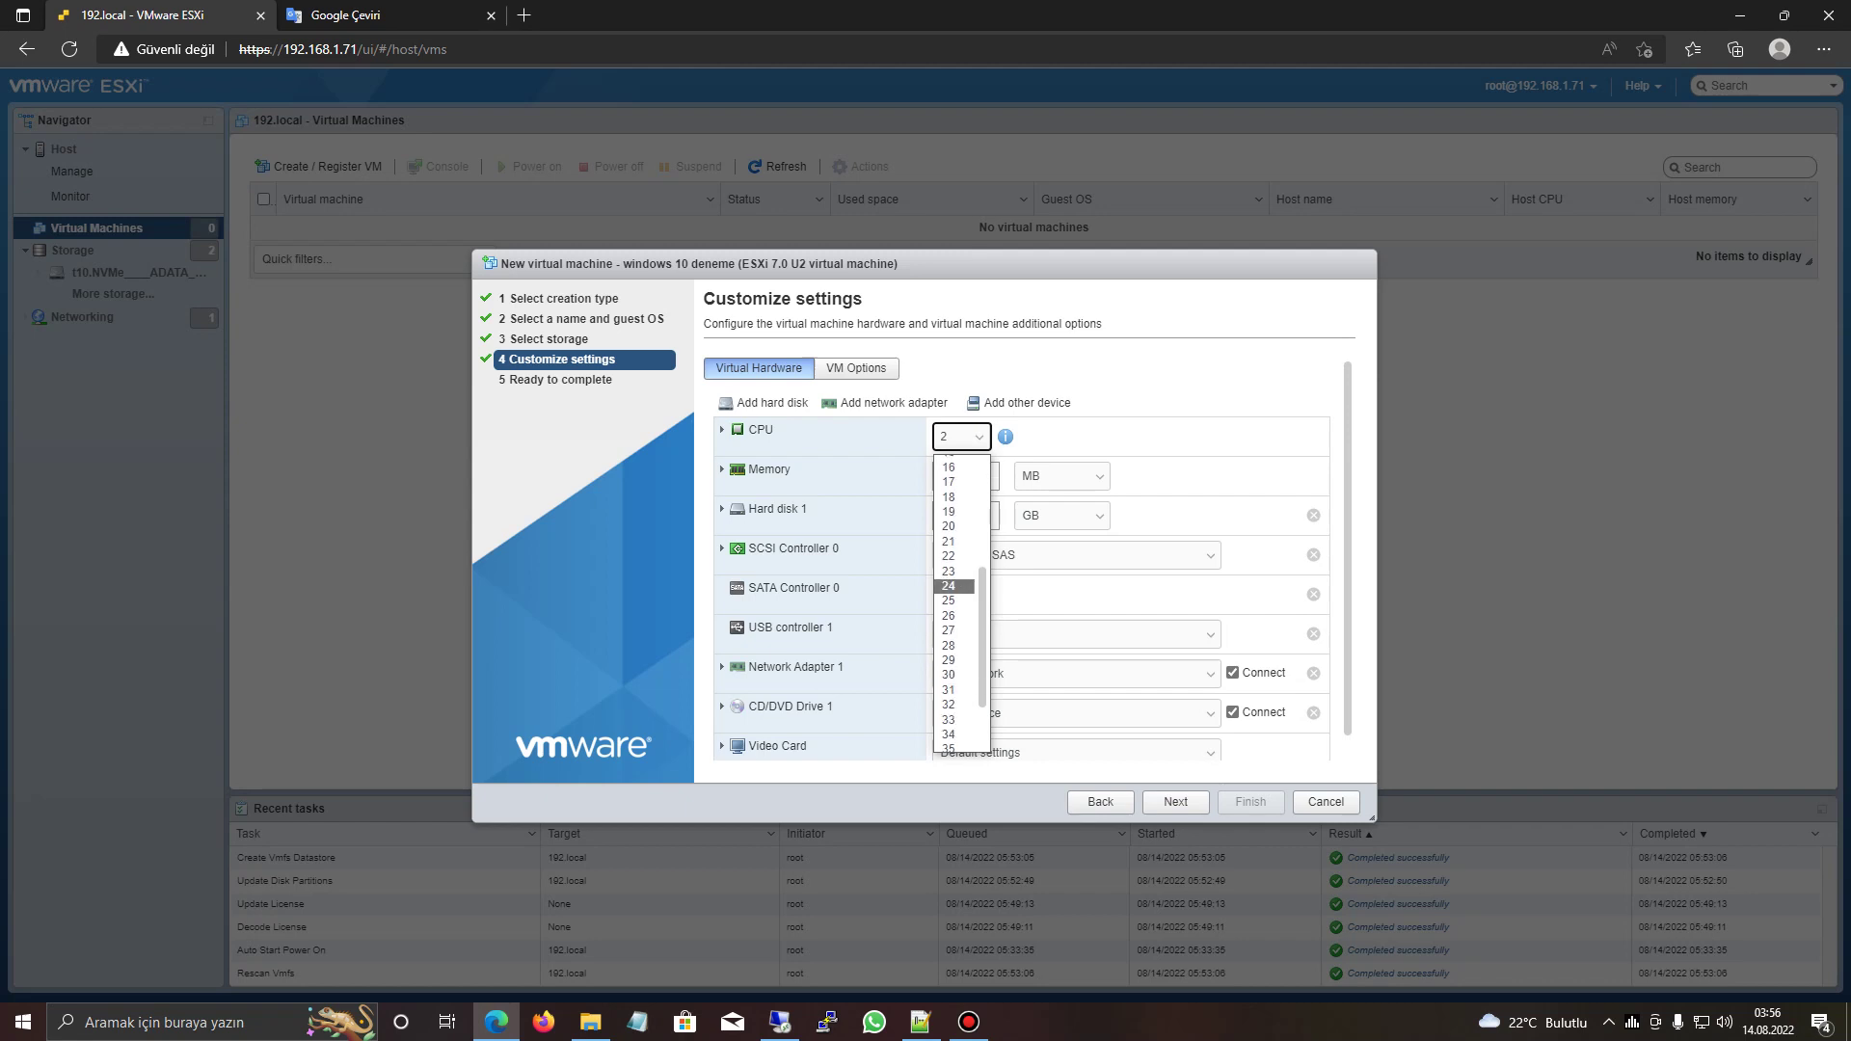
pyautogui.press('Up')
pyautogui.press('Up')
pyautogui.press('Up')
pyautogui.press('Up')
pyautogui.press('Up')
pyautogui.press('Up')
pyautogui.press('Up')
pyautogui.press('Up')
pyautogui.press('Up')
pyautogui.press('Up')
pyautogui.press('Up')
pyautogui.press('Up')
pyautogui.press('Up')
pyautogui.press('Up')
pyautogui.press('Up')
pyautogui.press('Up')
pyautogui.press('Up')
pyautogui.press('Up')
pyautogui.press('Up')
pyautogui.press('Up')
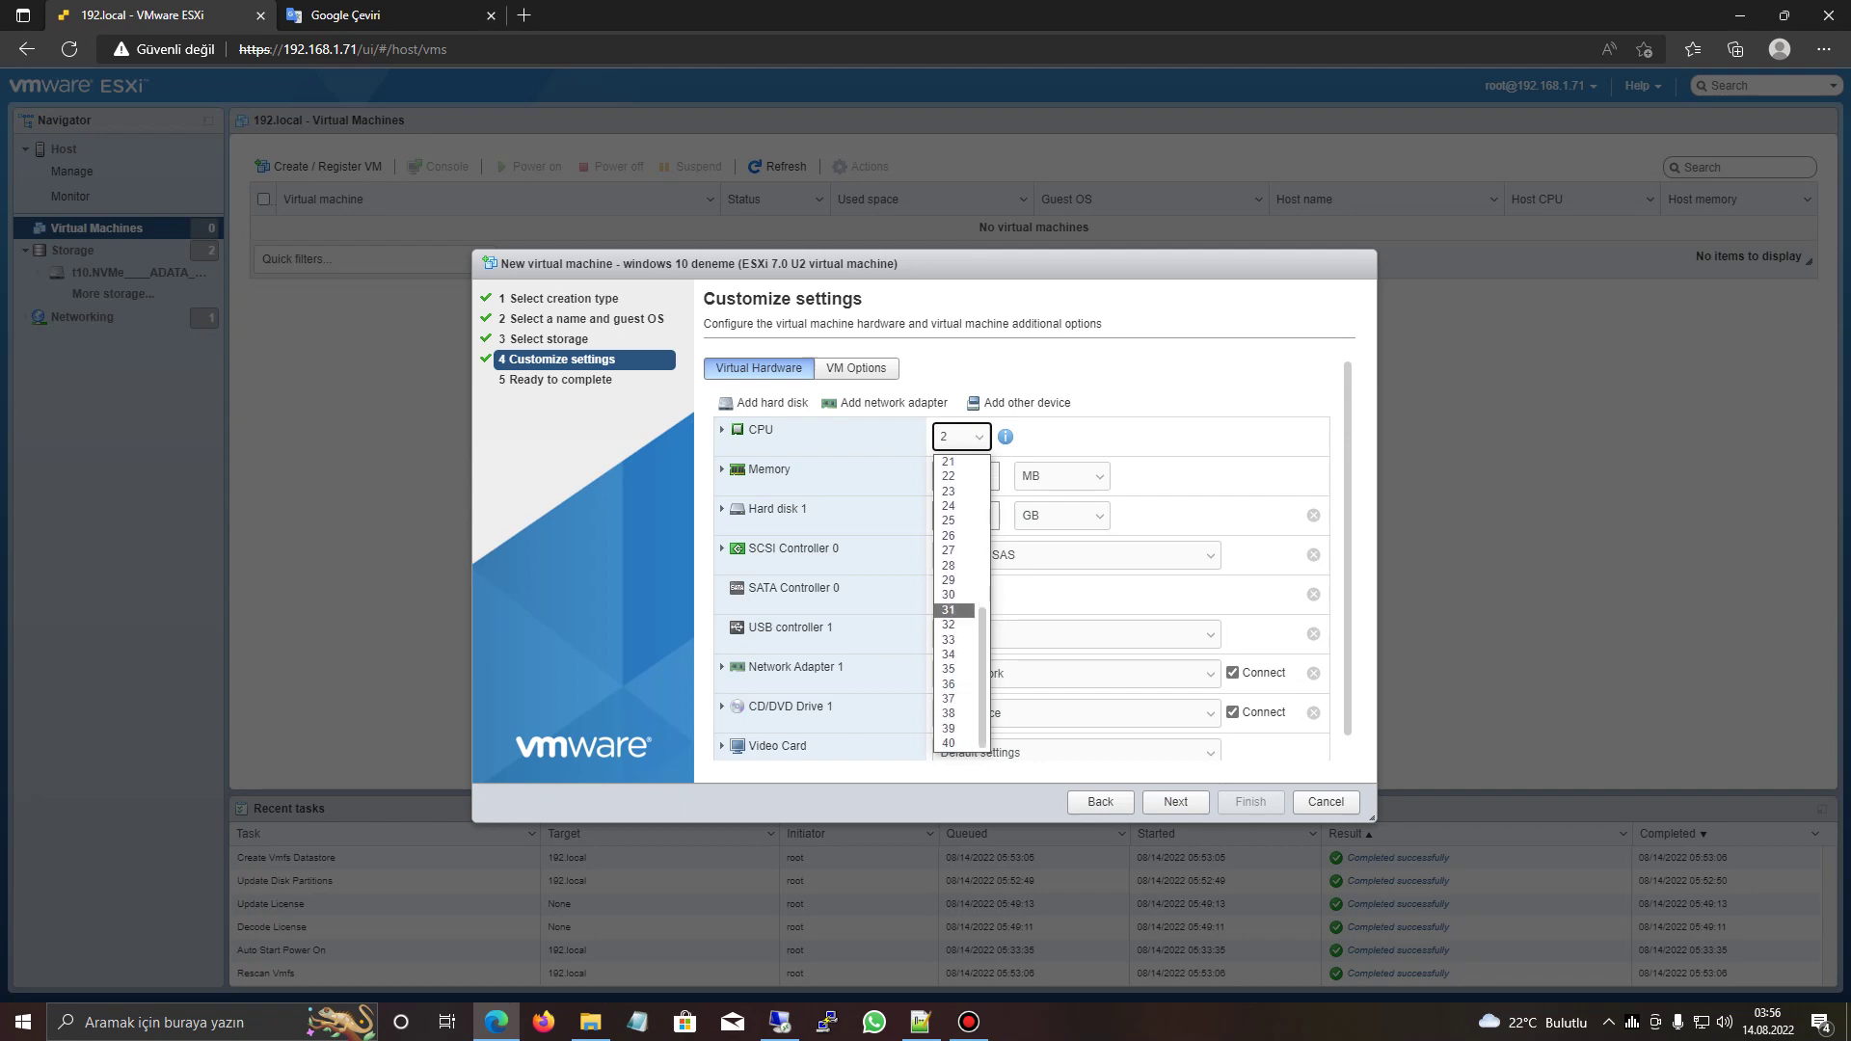
pyautogui.press('Up')
pyautogui.press('Up')
pyautogui.press('Up')
pyautogui.press('Up')
pyautogui.press('Up')
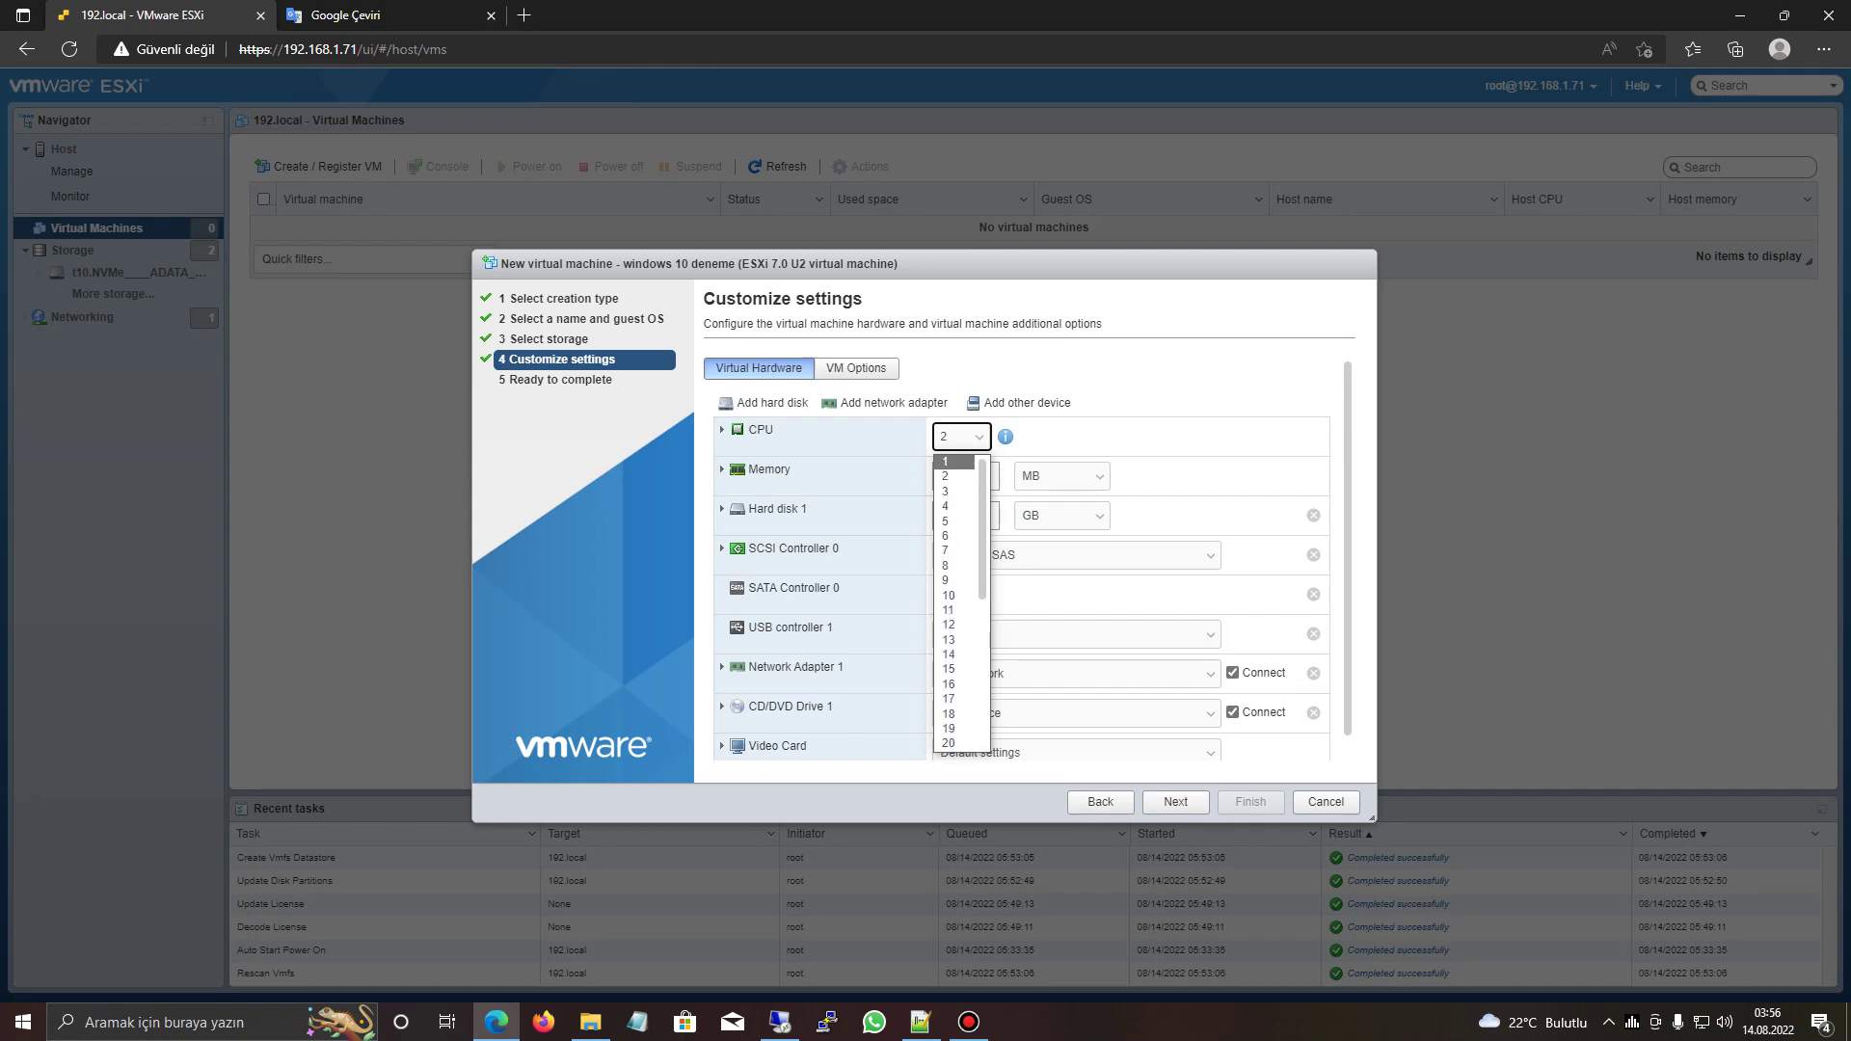
pyautogui.press('Escape')
pyautogui.hotkey('alt', 'Down')
pyautogui.press('Up')
pyautogui.press('Down')
pyautogui.press('Down')
pyautogui.press('Down')
pyautogui.press('Down')
pyautogui.press('Down')
pyautogui.press('Down')
pyautogui.press('Escape')
pyautogui.press('Tab')
pyautogui.press('Return')
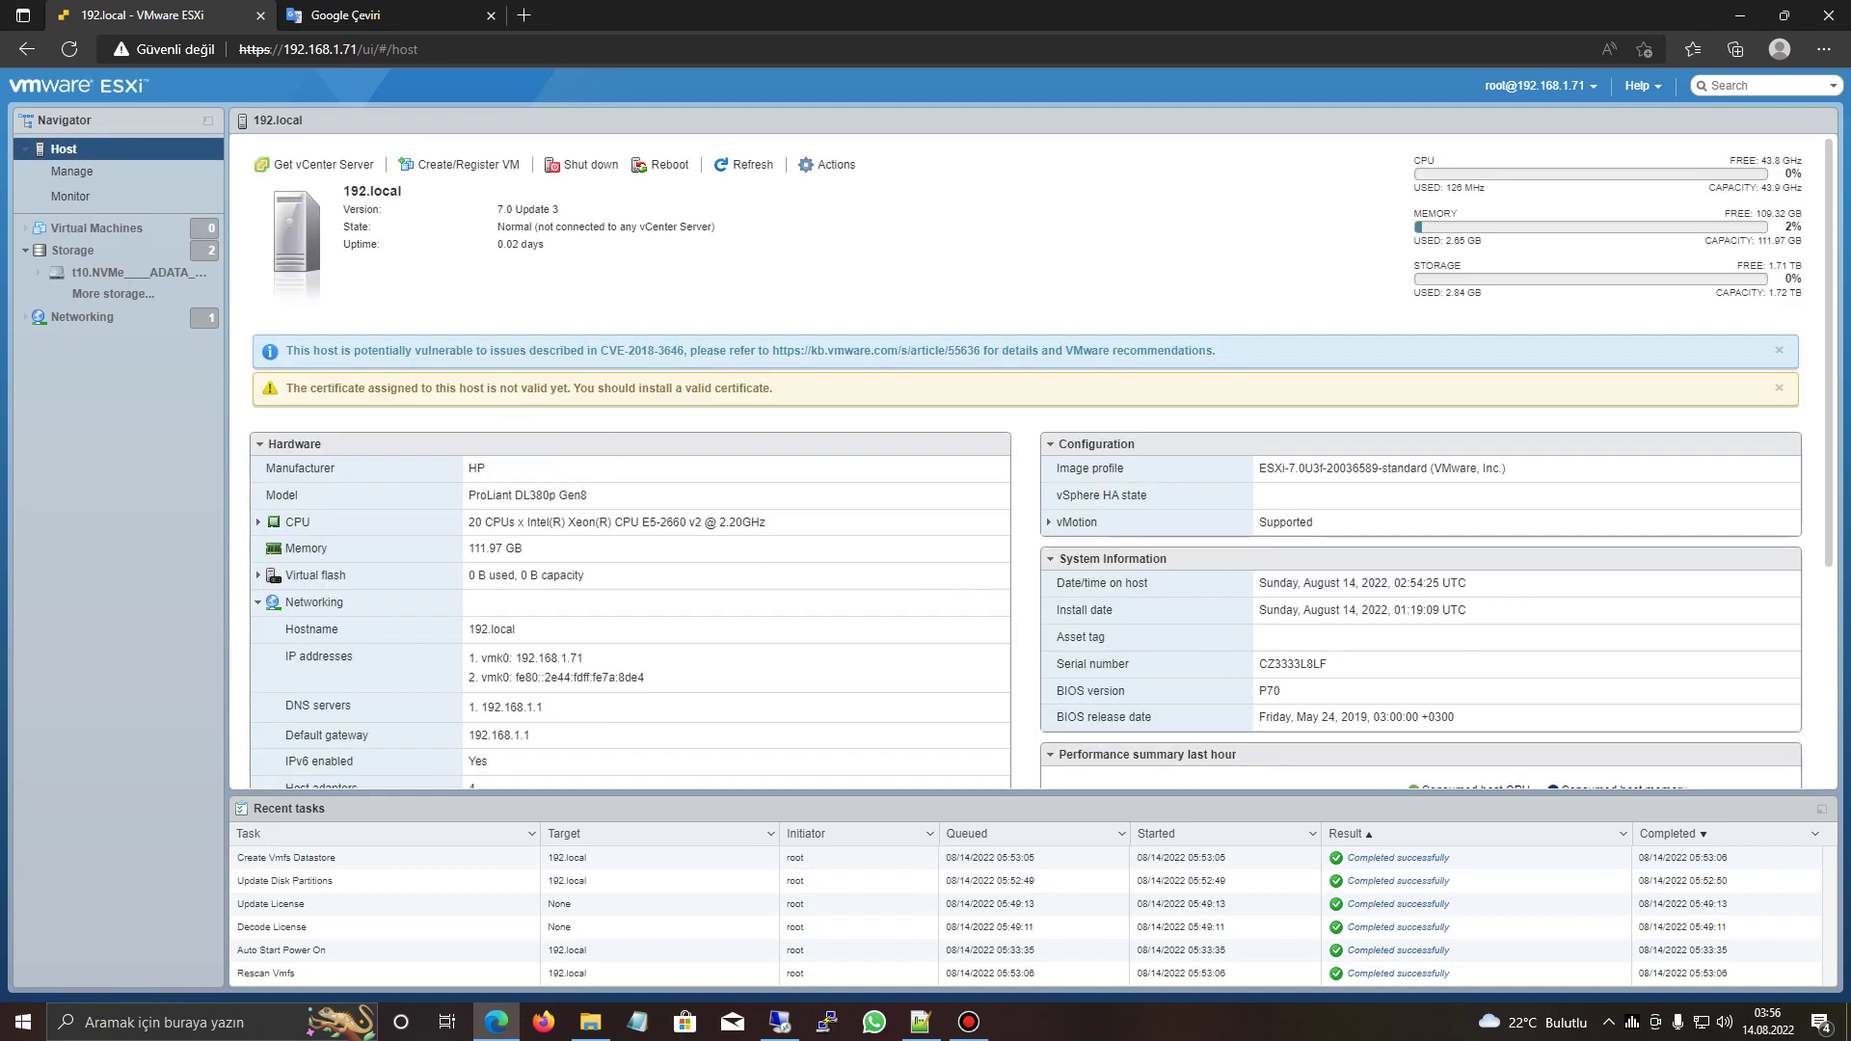
# - Highlight the host summary's CPU, 111.97 GB memory, 192.168.1.1 gateway and image profile version
pyautogui.moveTo(469, 522); pyautogui.dragTo(766, 523)
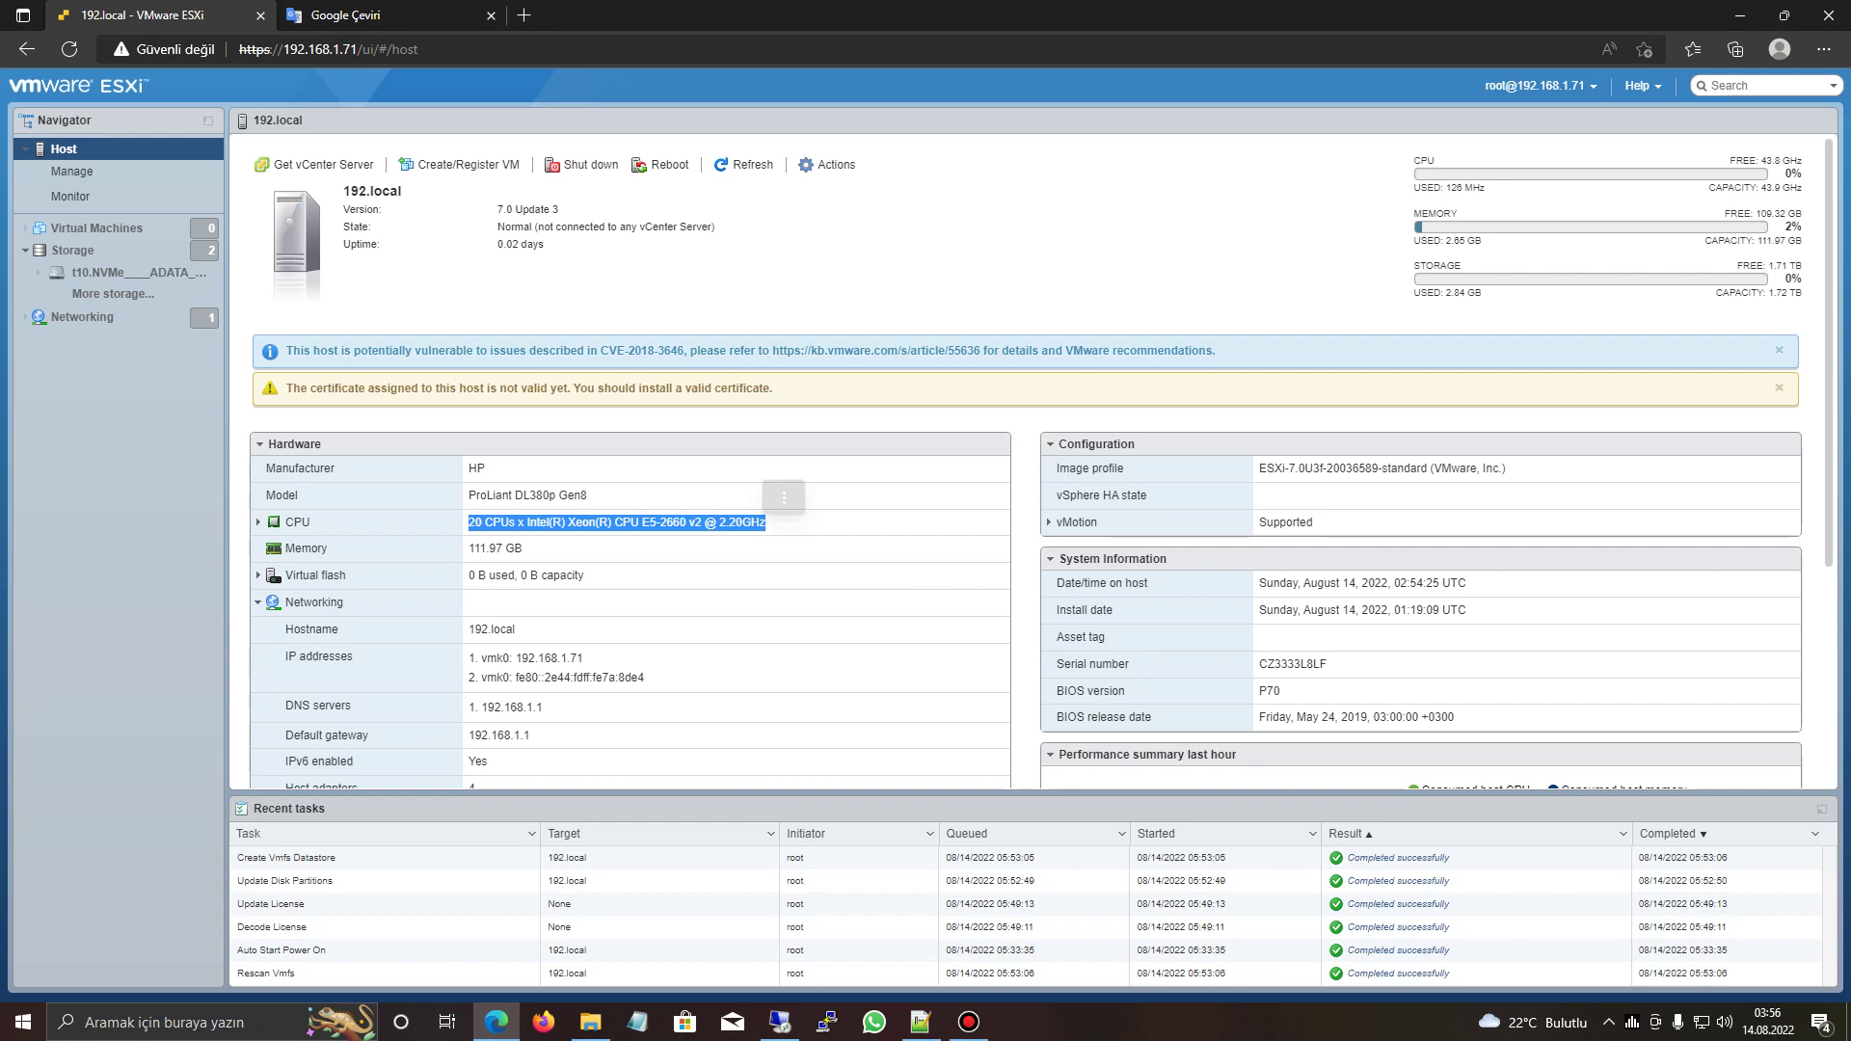
pyautogui.moveTo(469, 548); pyautogui.dragTo(523, 547)
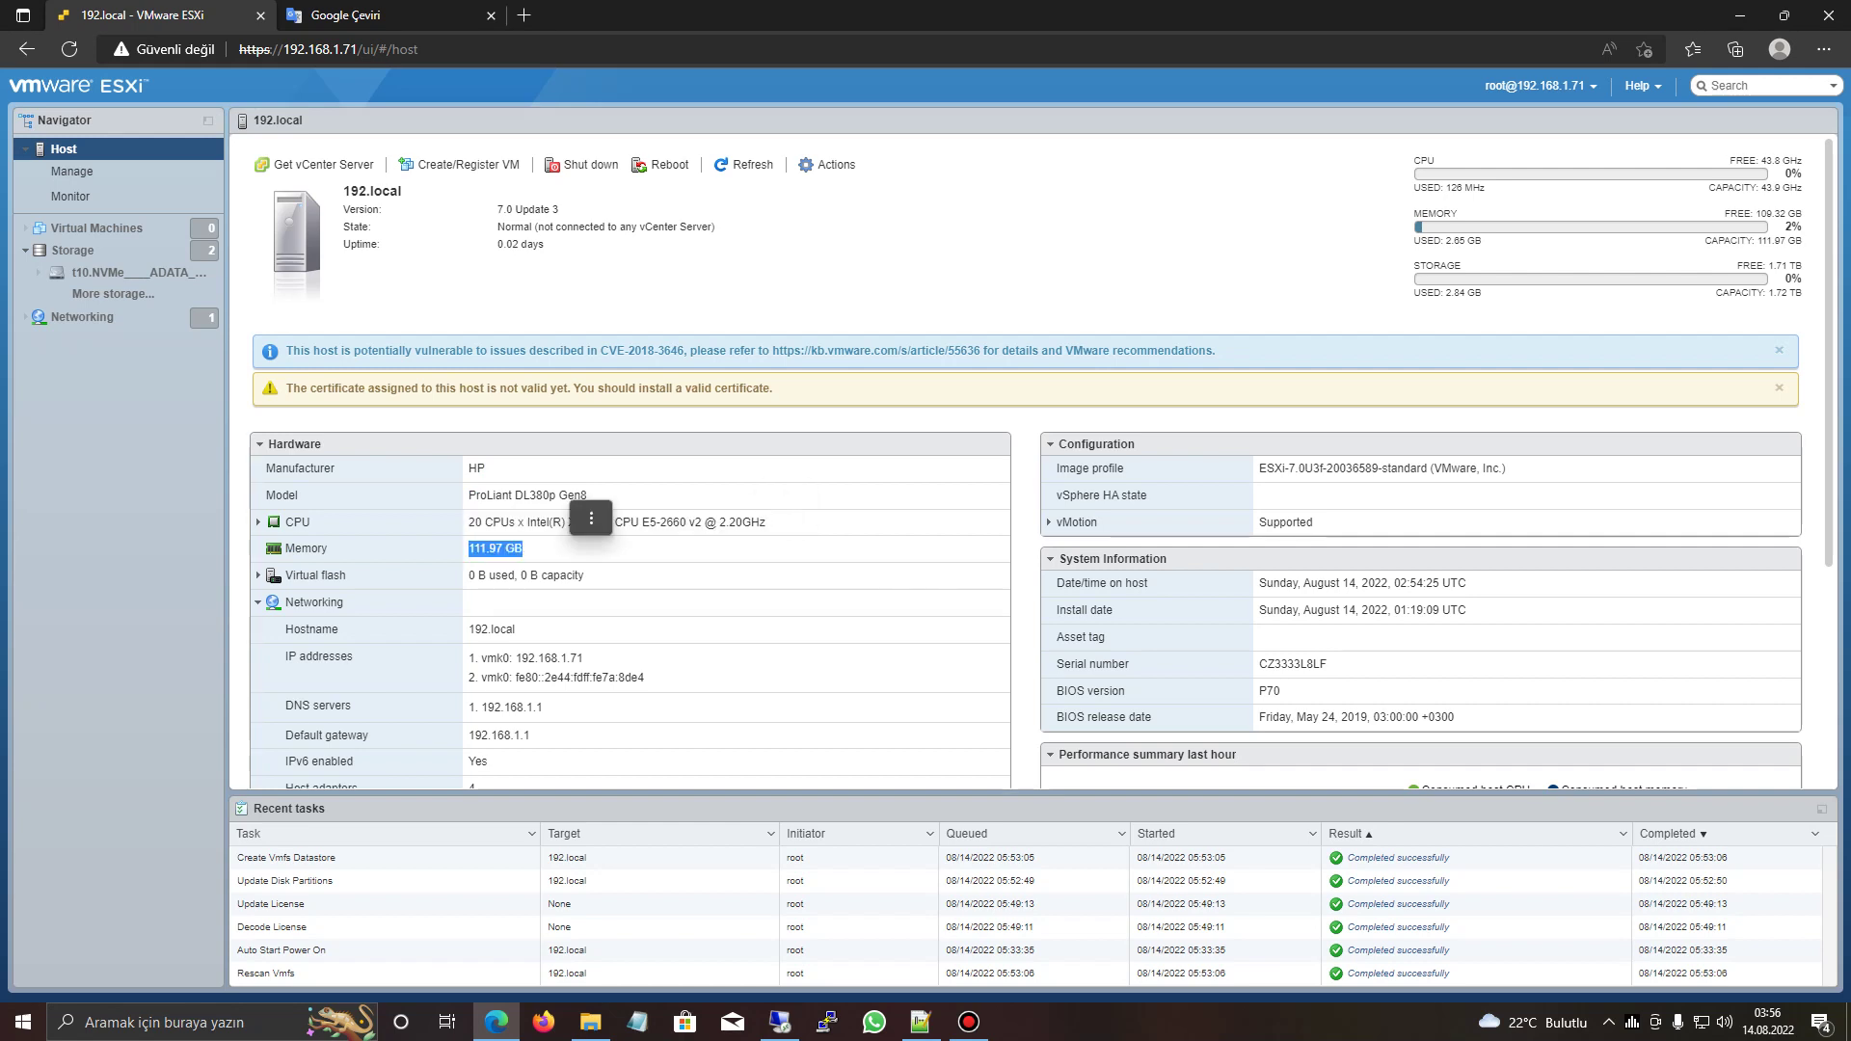
pyautogui.scroll(-1, 590, 521)
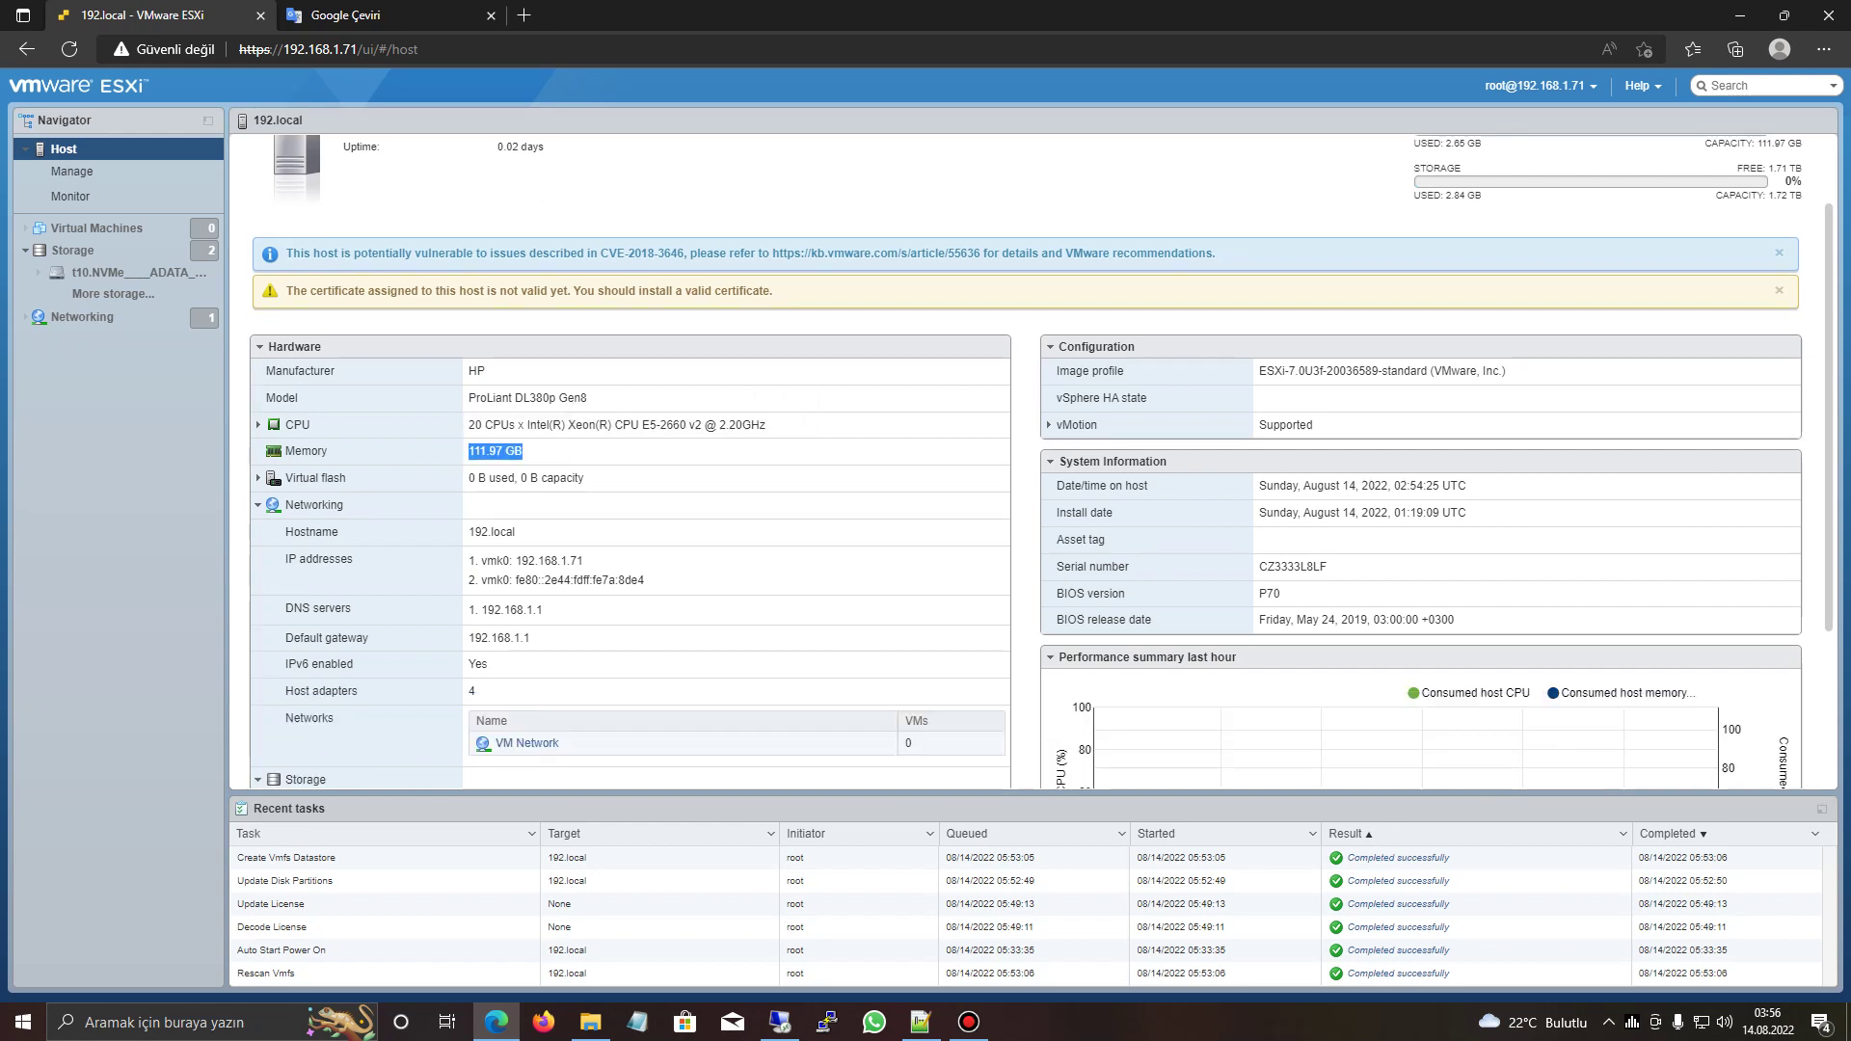
pyautogui.moveTo(469, 610); pyautogui.dragTo(532, 637)
pyautogui.click(585, 590)
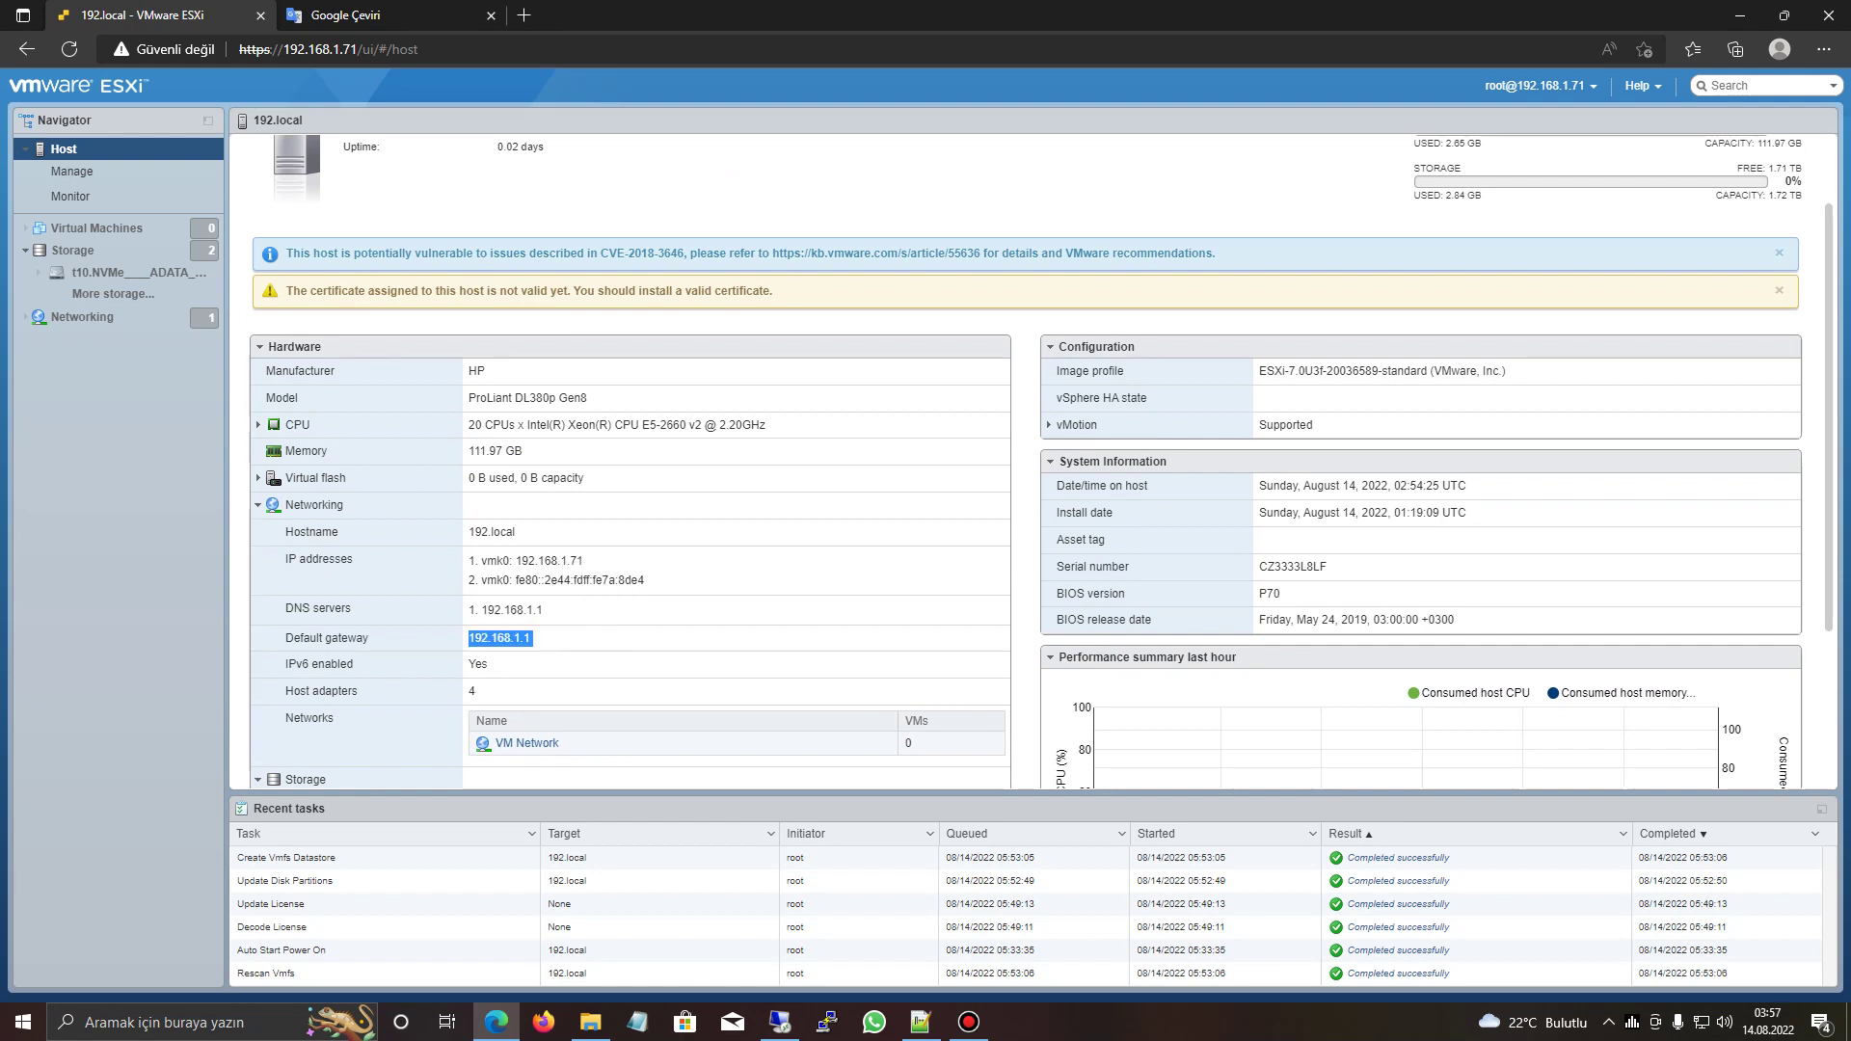
pyautogui.moveTo(1260, 372); pyautogui.dragTo(1507, 371)
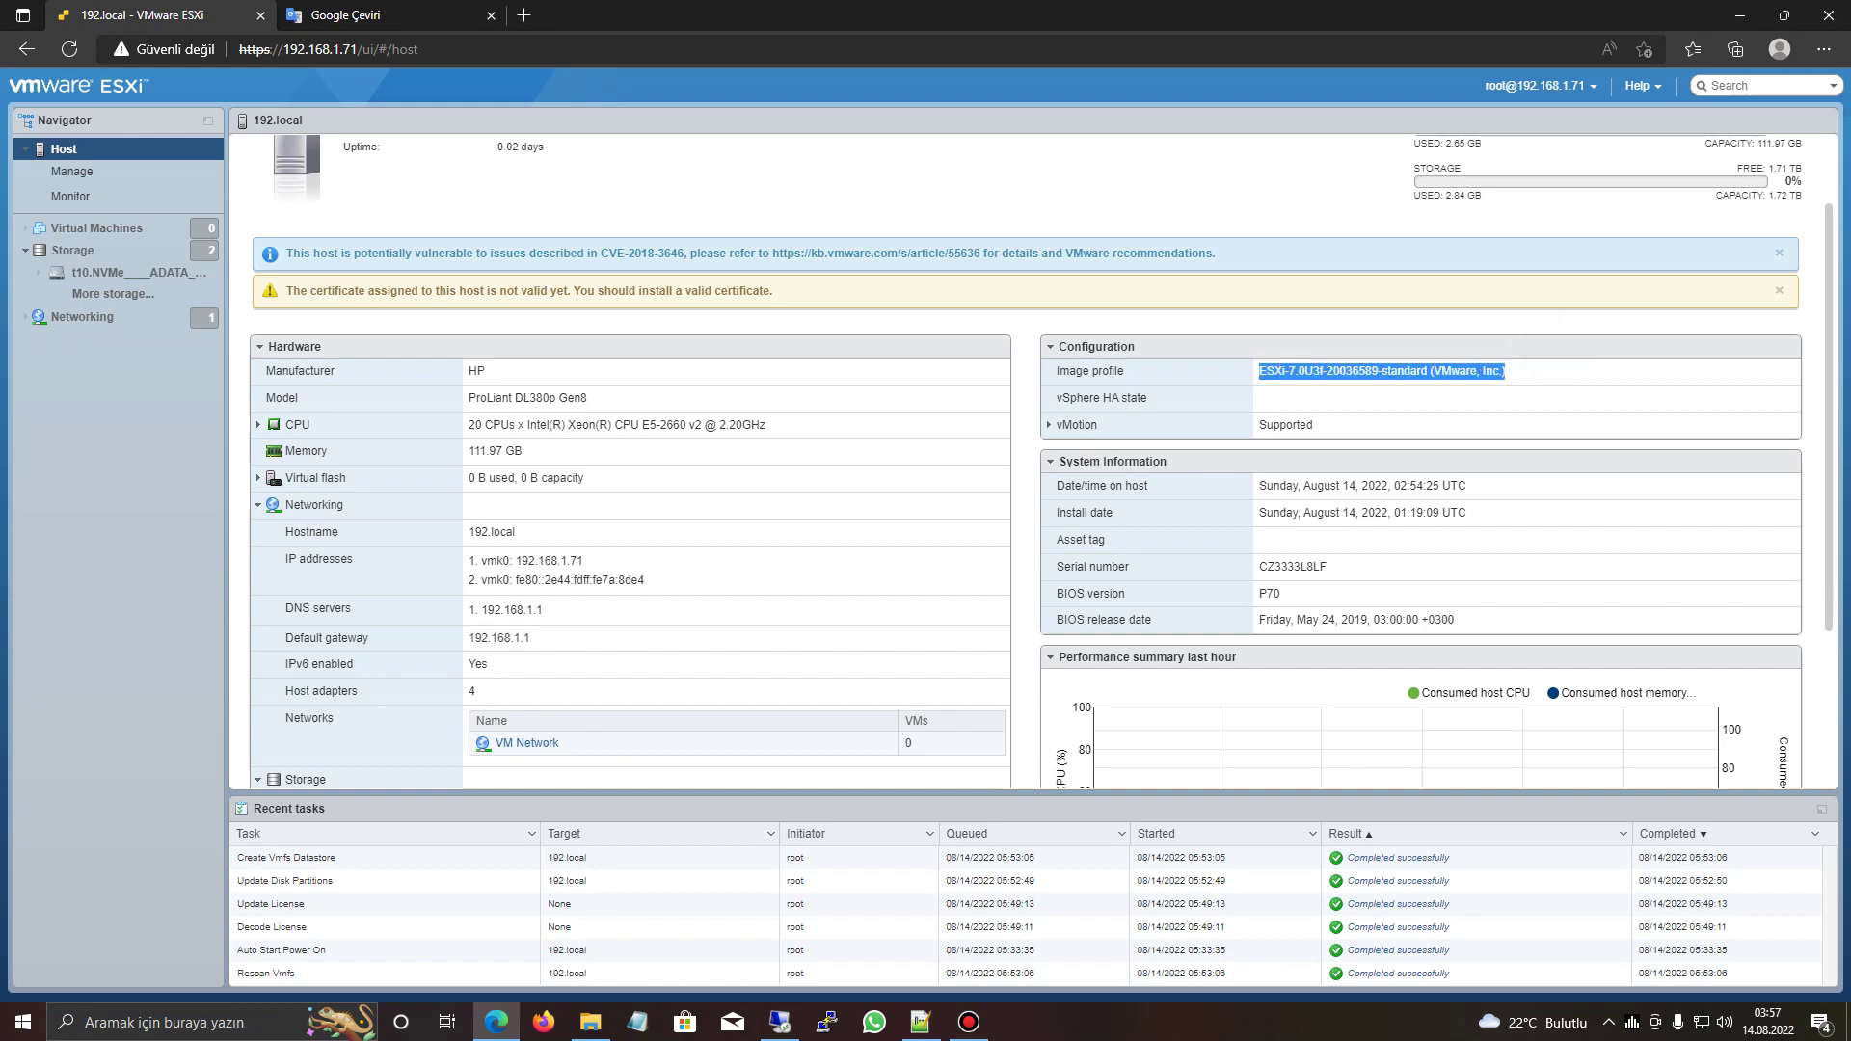
pyautogui.scroll(-3, 1041, 461)
pyautogui.scroll(5, 1041, 461)
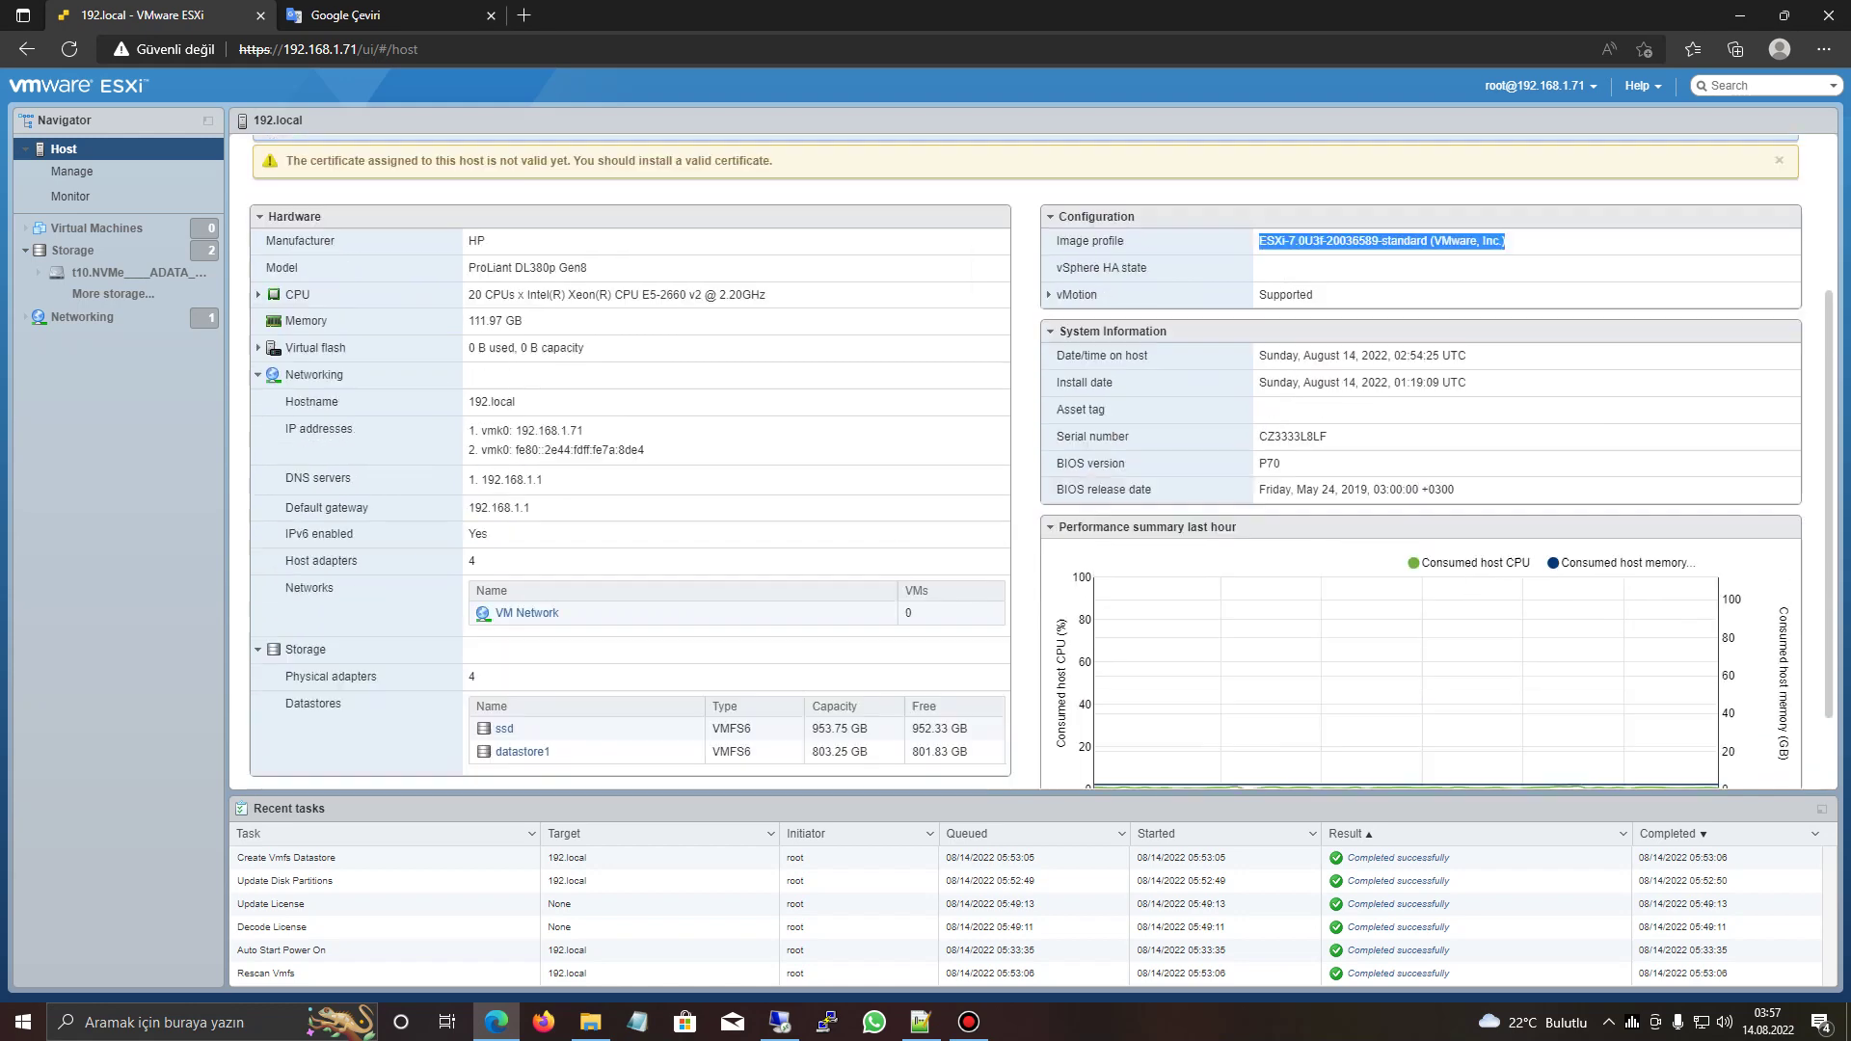
# - From Virtual Machines, launch Create/Register VM via the right-click menu
pyautogui.click(118, 230)
pyautogui.rightClick(118, 232)
pyautogui.click(200, 269)
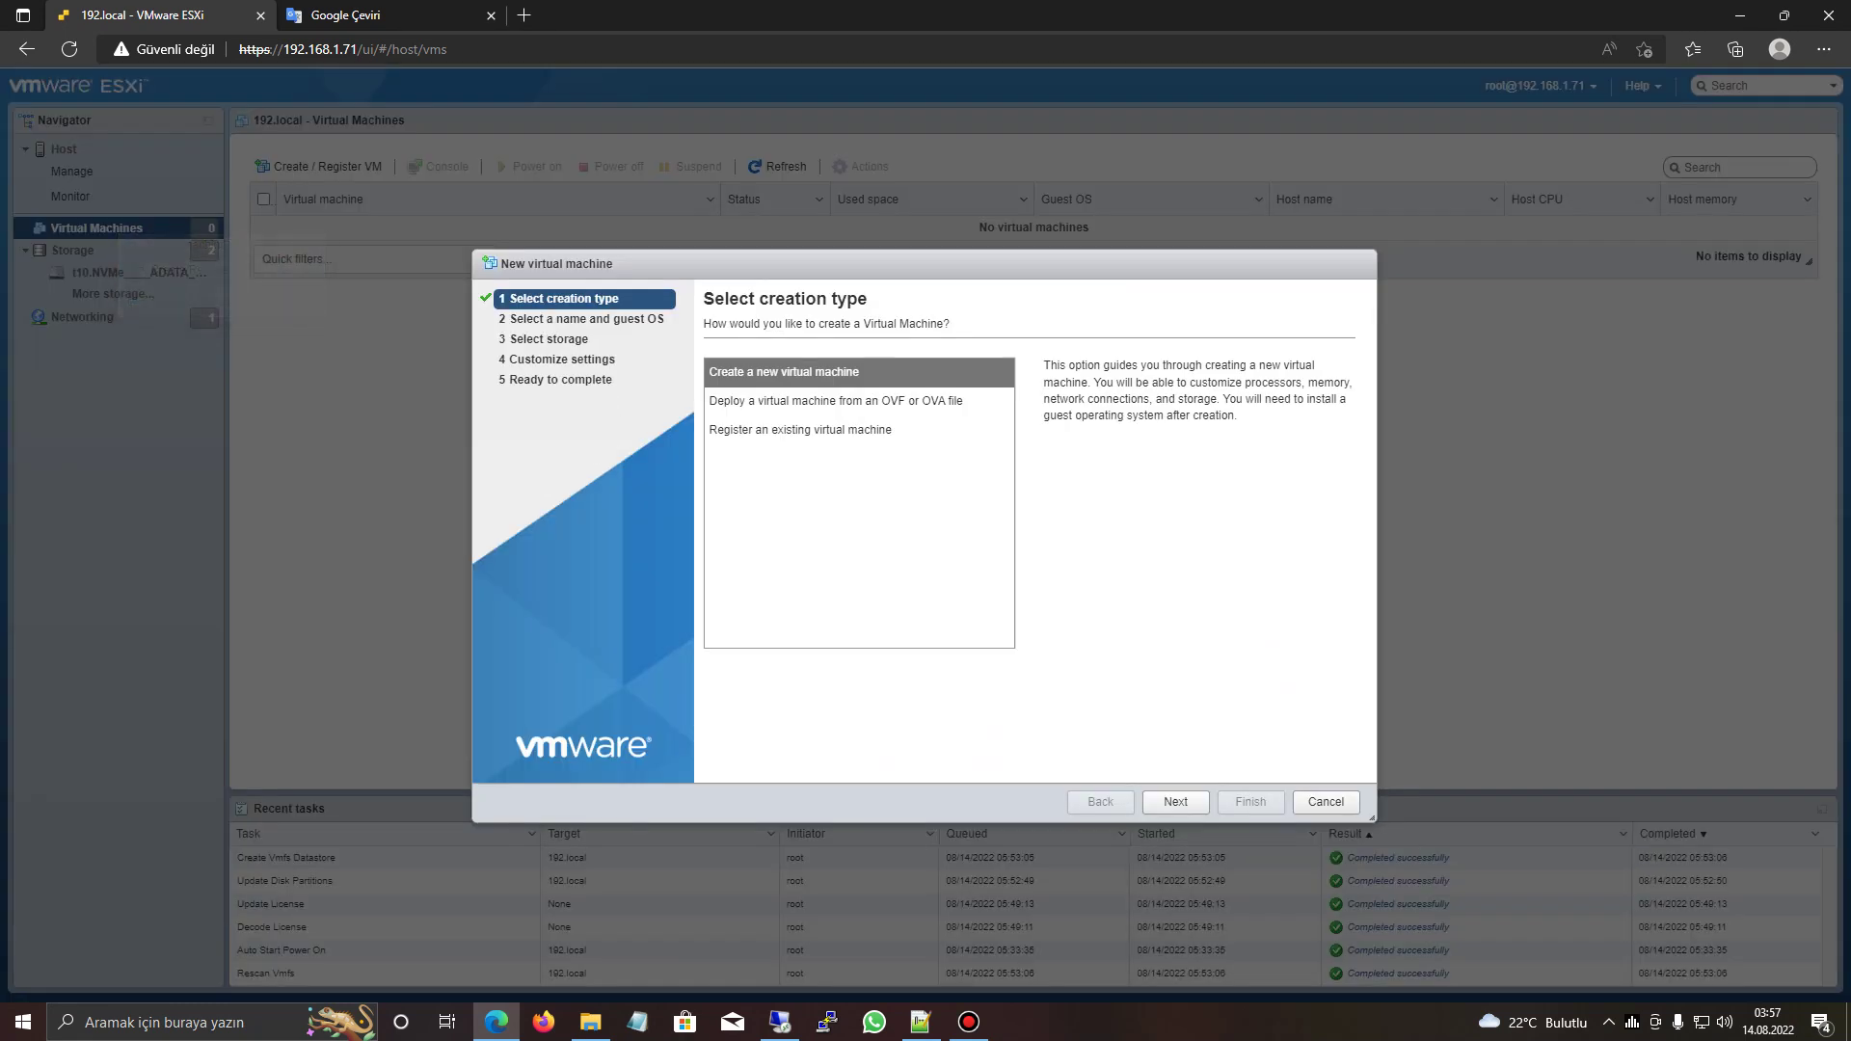
# - Name the VM 'windows 10 deneme' with Microsoft Windows 10 (64-bit) as guest OS
pyautogui.click(1175, 801)
pyautogui.write('windows 10 deneme')
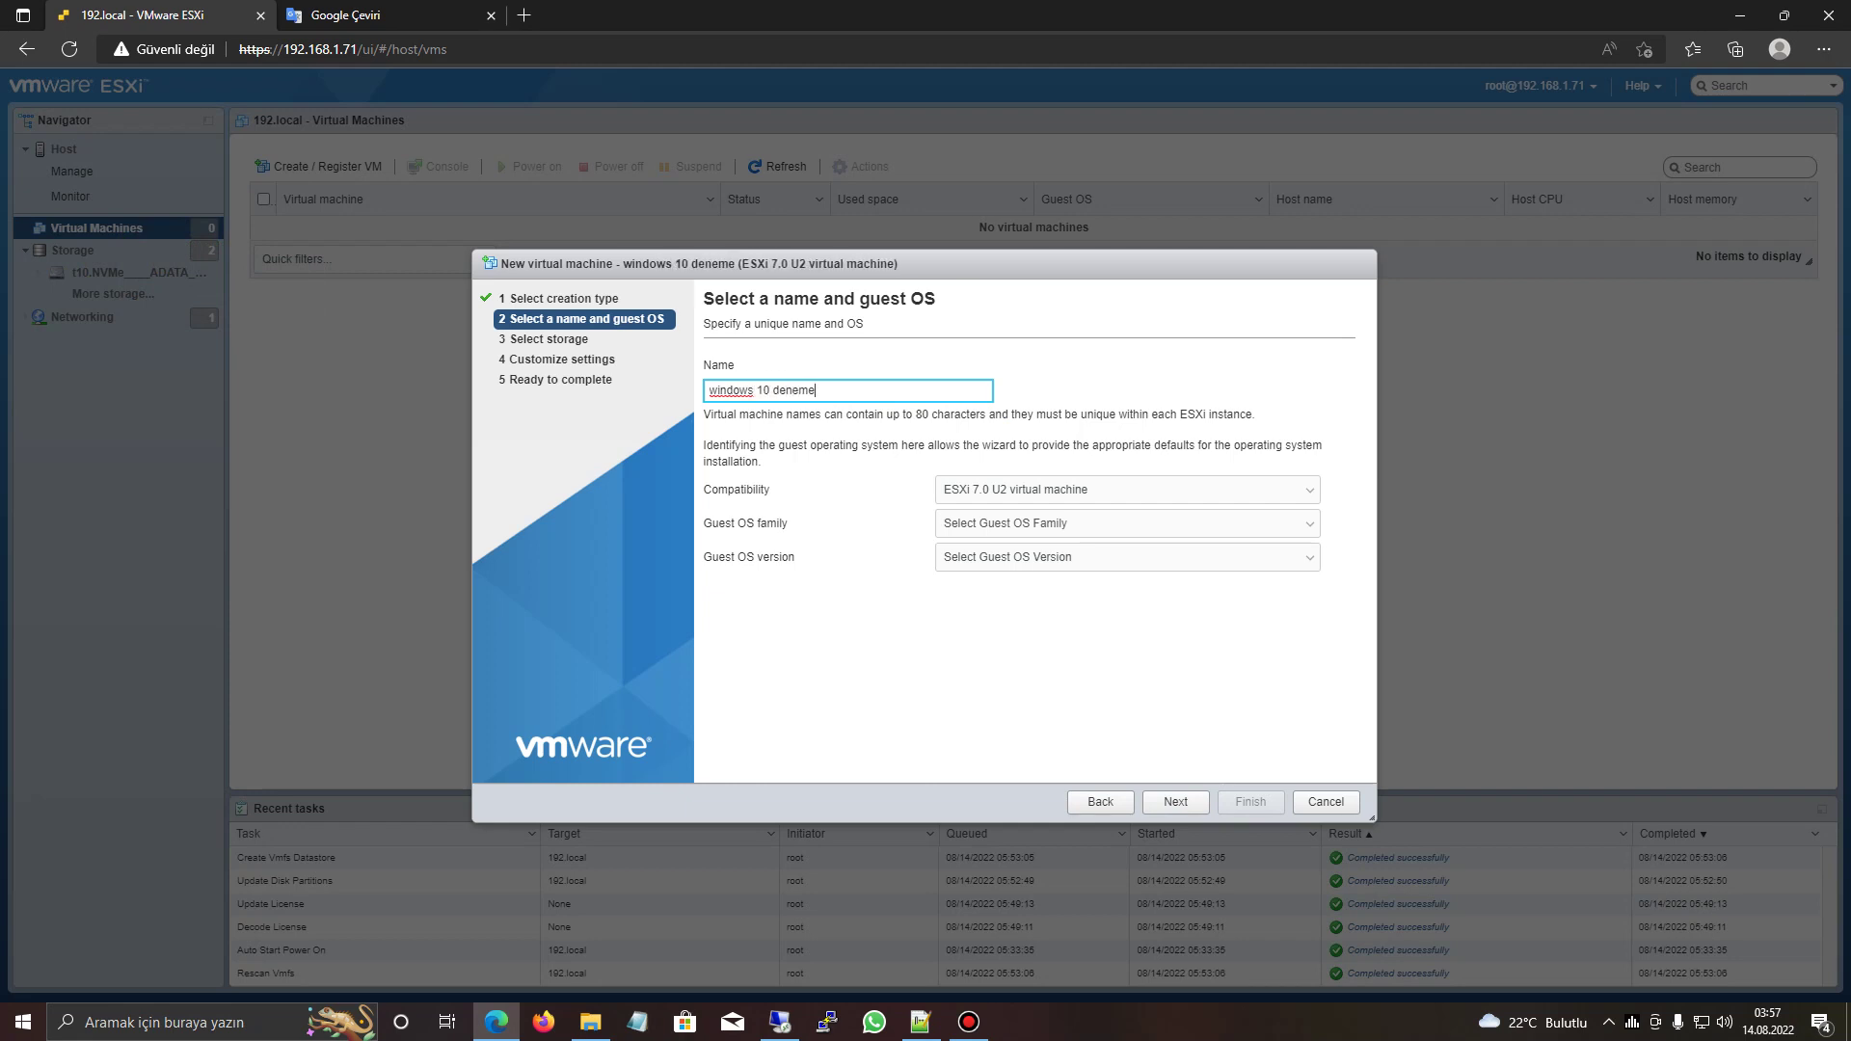
pyautogui.click(1127, 523)
pyautogui.click(1003, 553)
pyautogui.click(1127, 557)
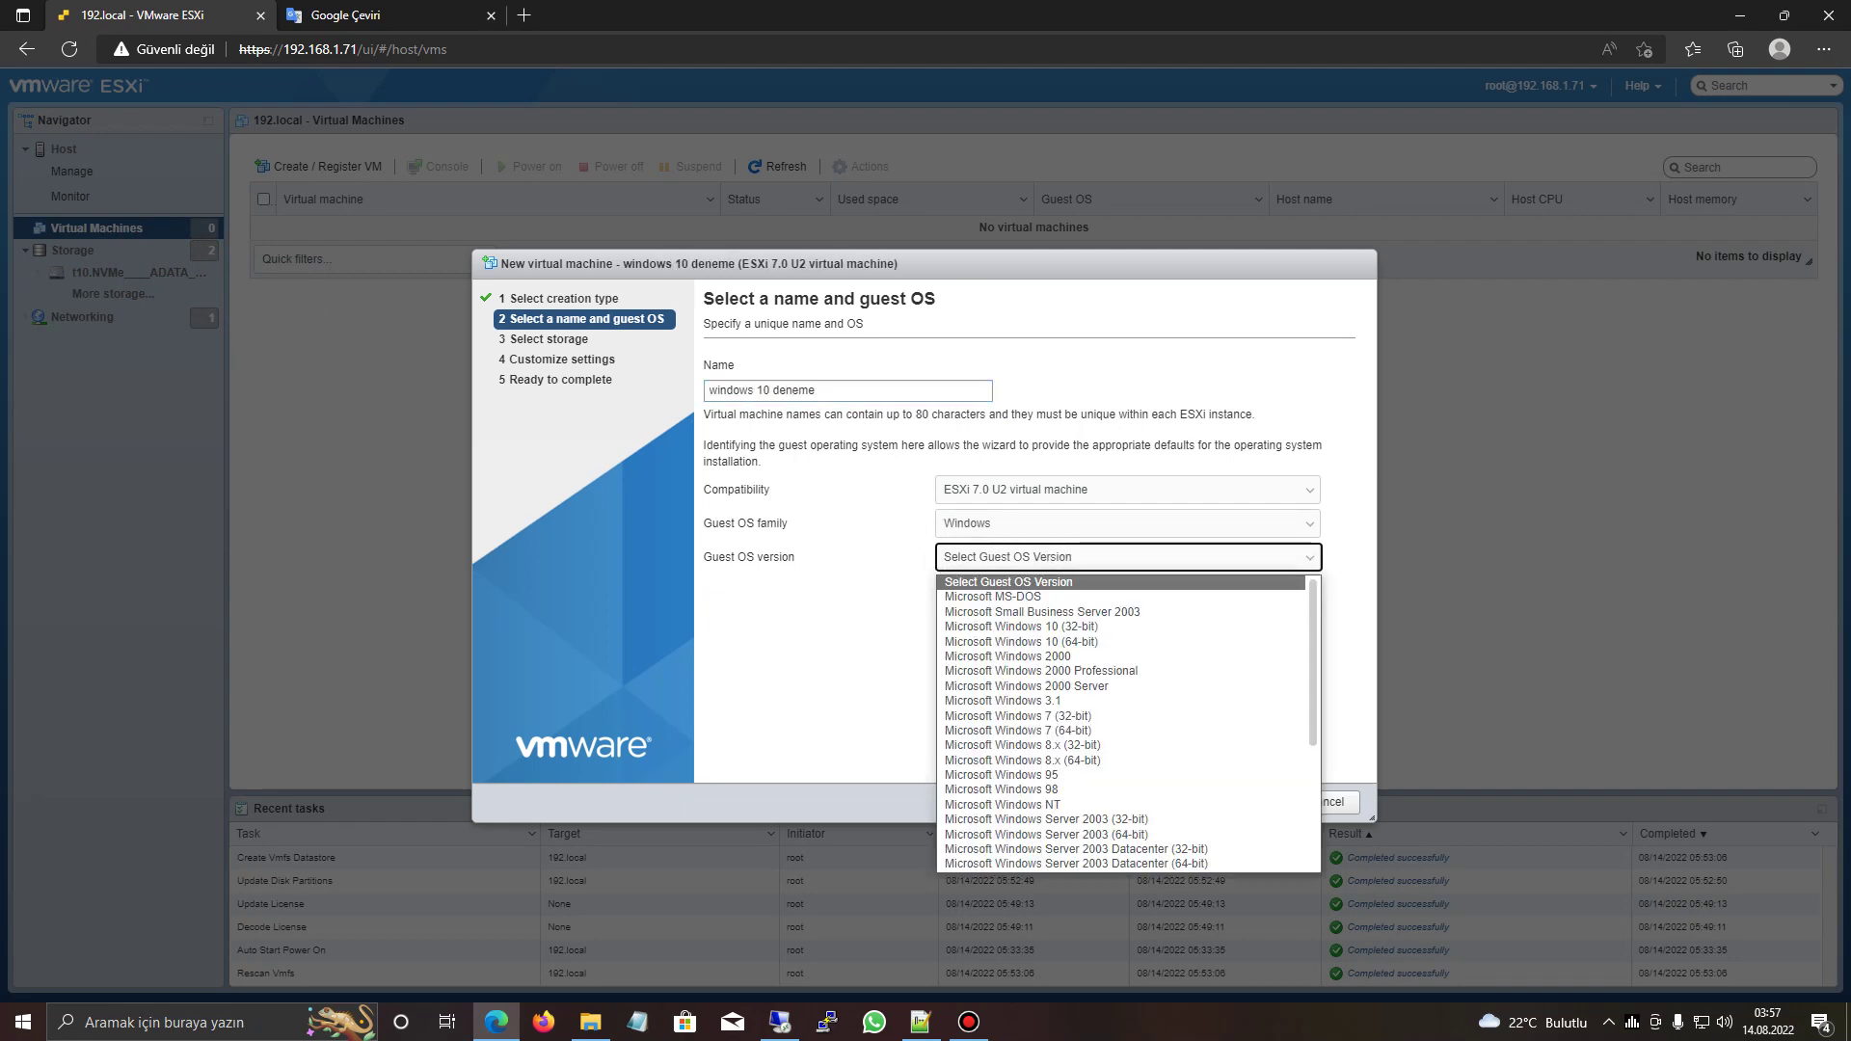
pyautogui.click(1021, 641)
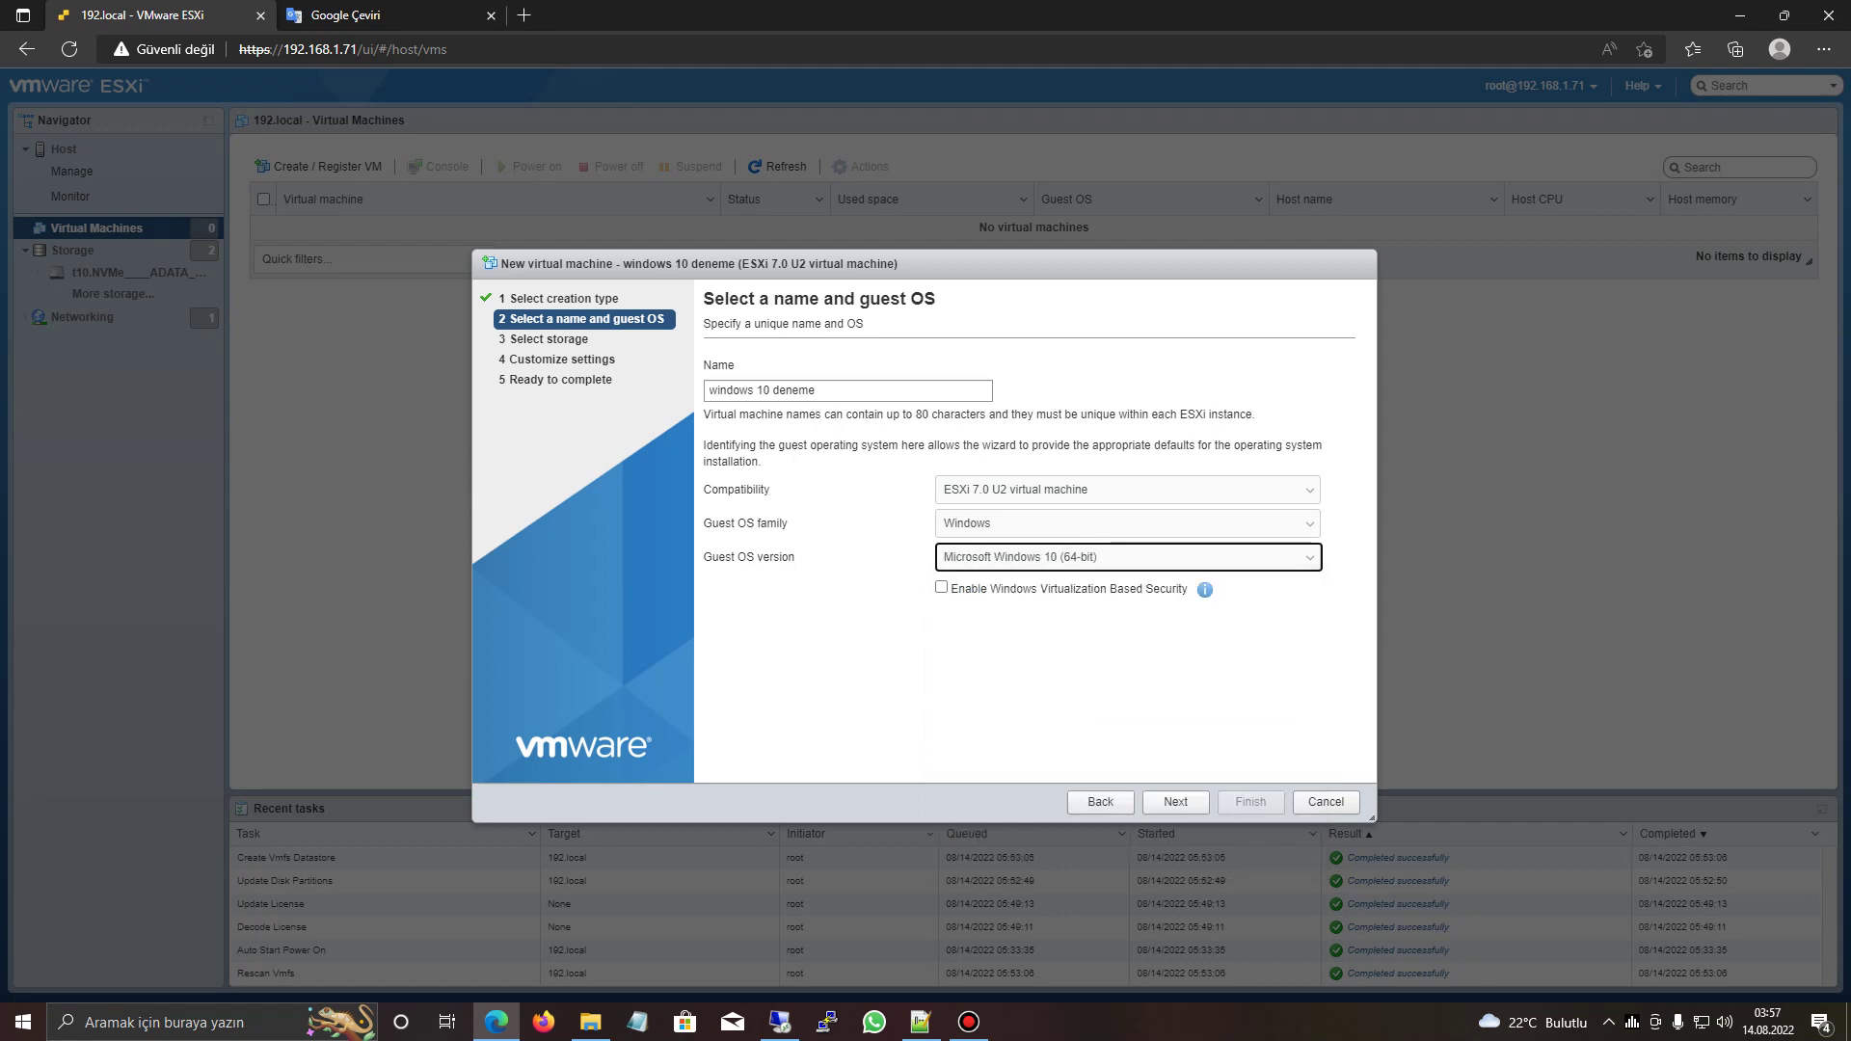
# - Store the VM on the ssd datastore and give it 4 CPUs
pyautogui.click(1176, 801)
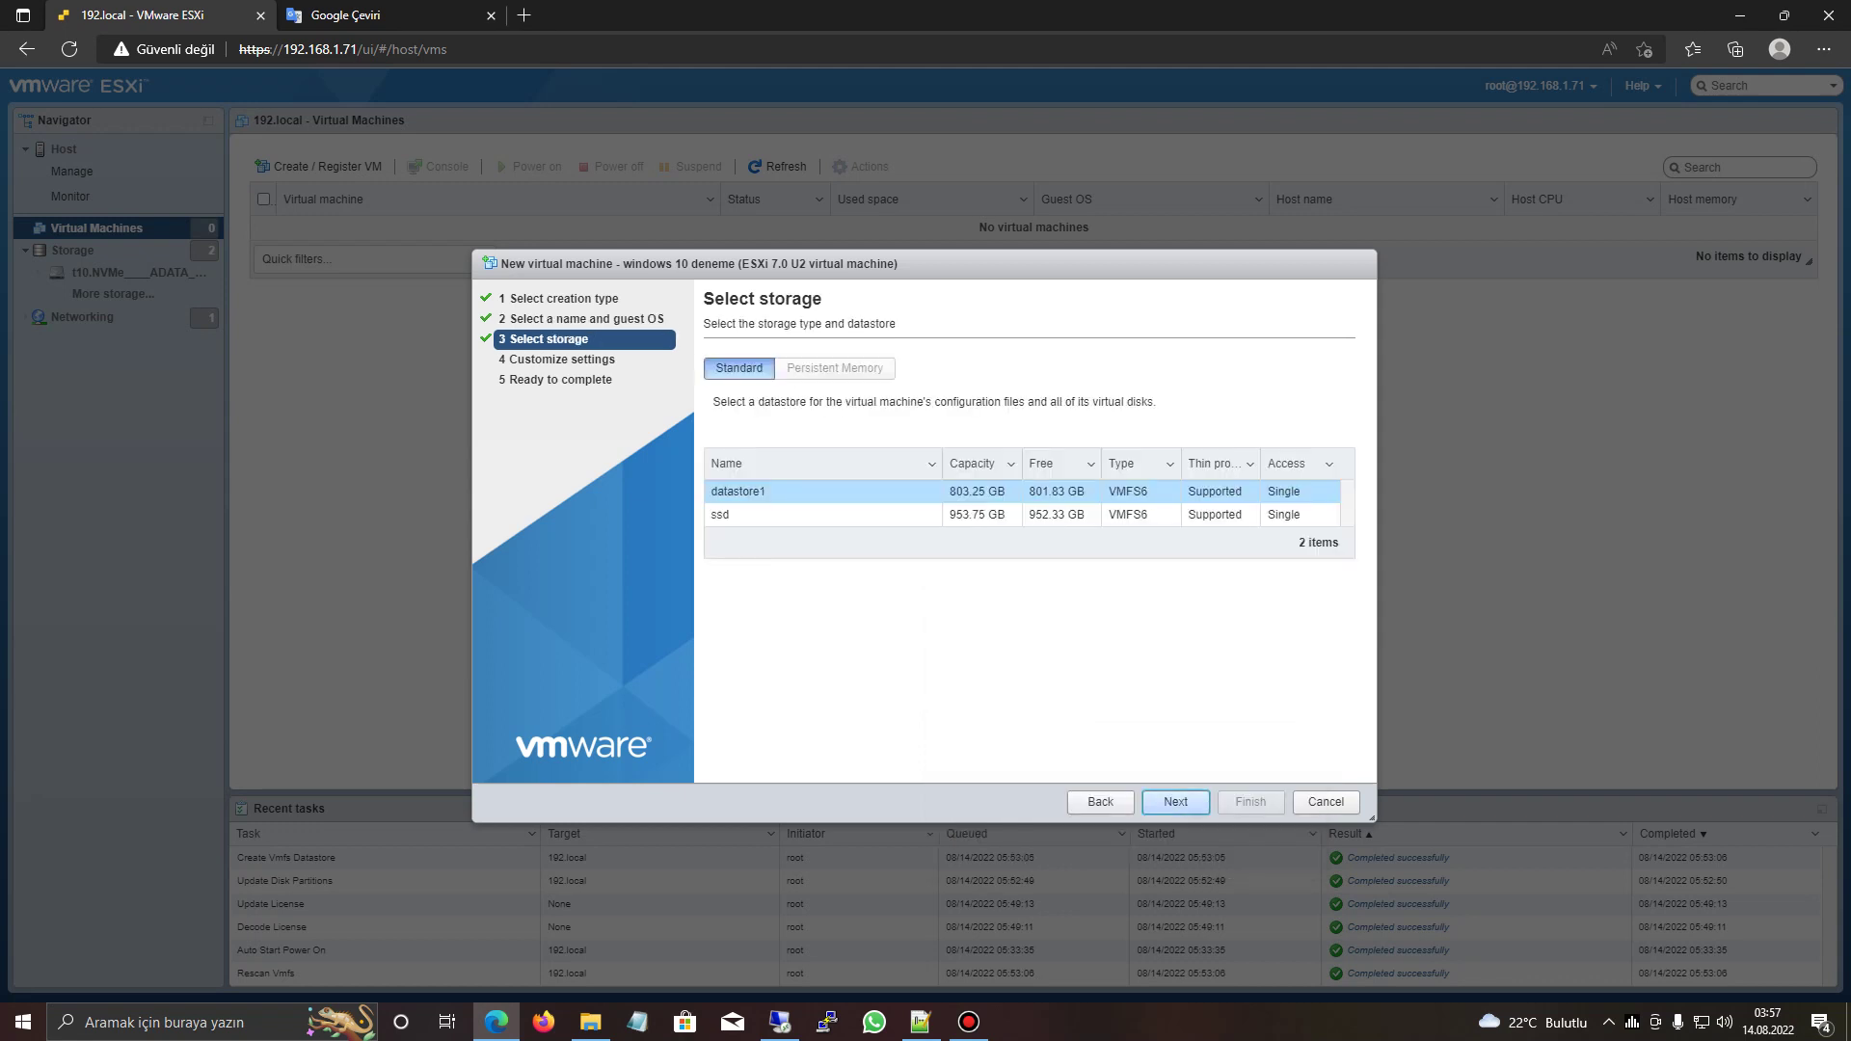
pyautogui.click(771, 514)
pyautogui.click(1176, 801)
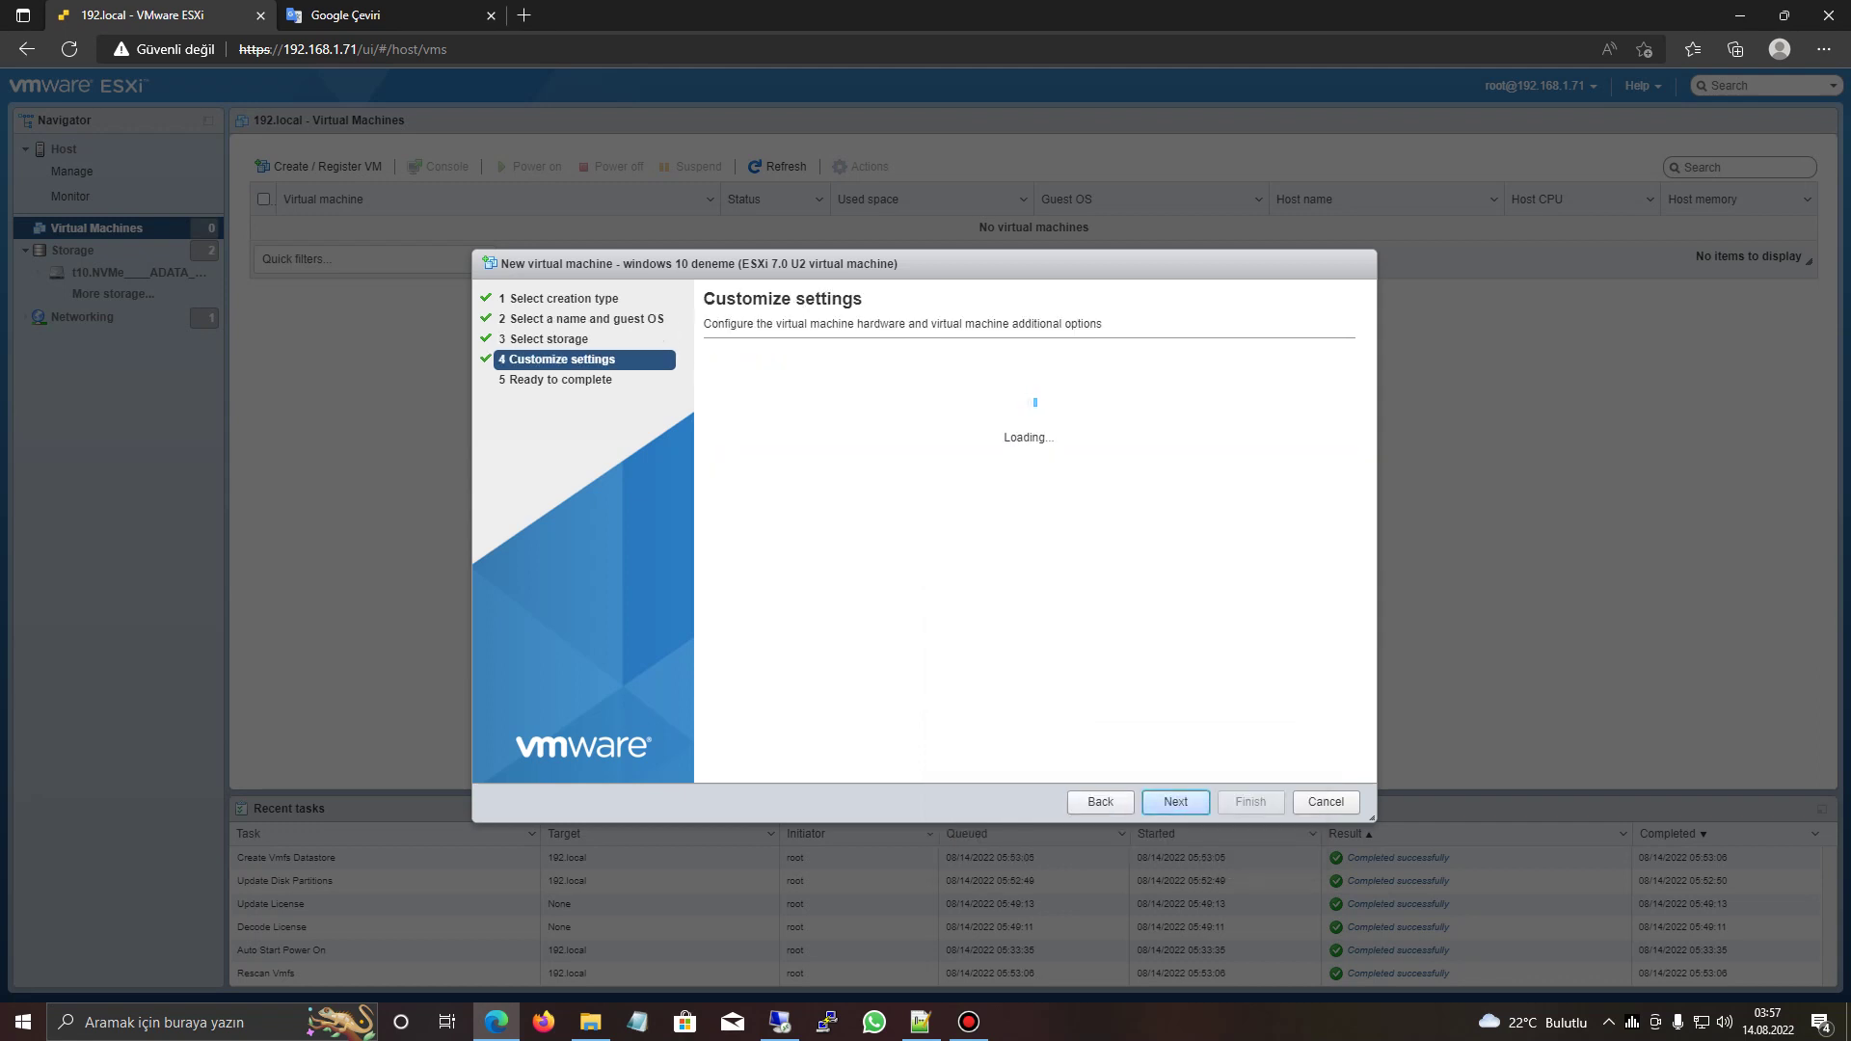
pyautogui.click(961, 436)
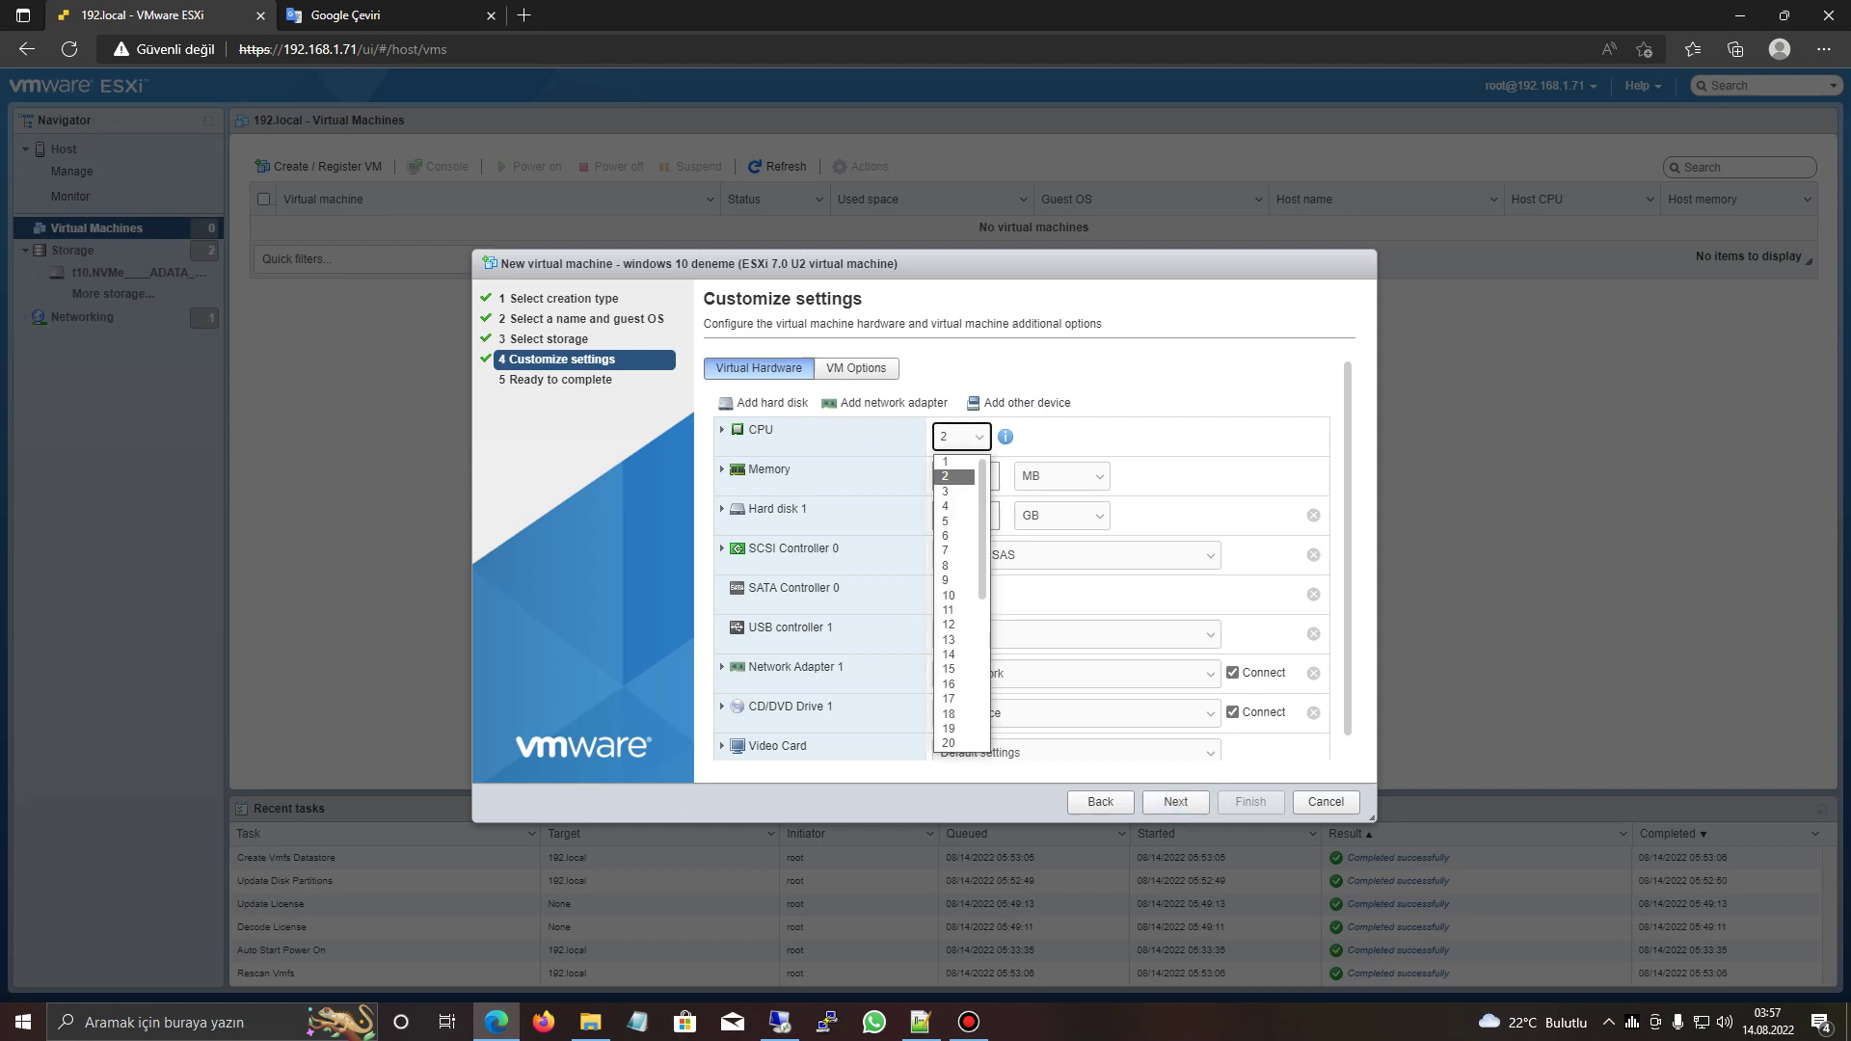
pyautogui.click(954, 508)
# - Set memory to 8 GB and a 150 GB thin-provisioned hard disk
pyautogui.click(965, 476)
pyautogui.click(1060, 475)
pyautogui.click(1061, 511)
pyautogui.doubleClick(951, 475)
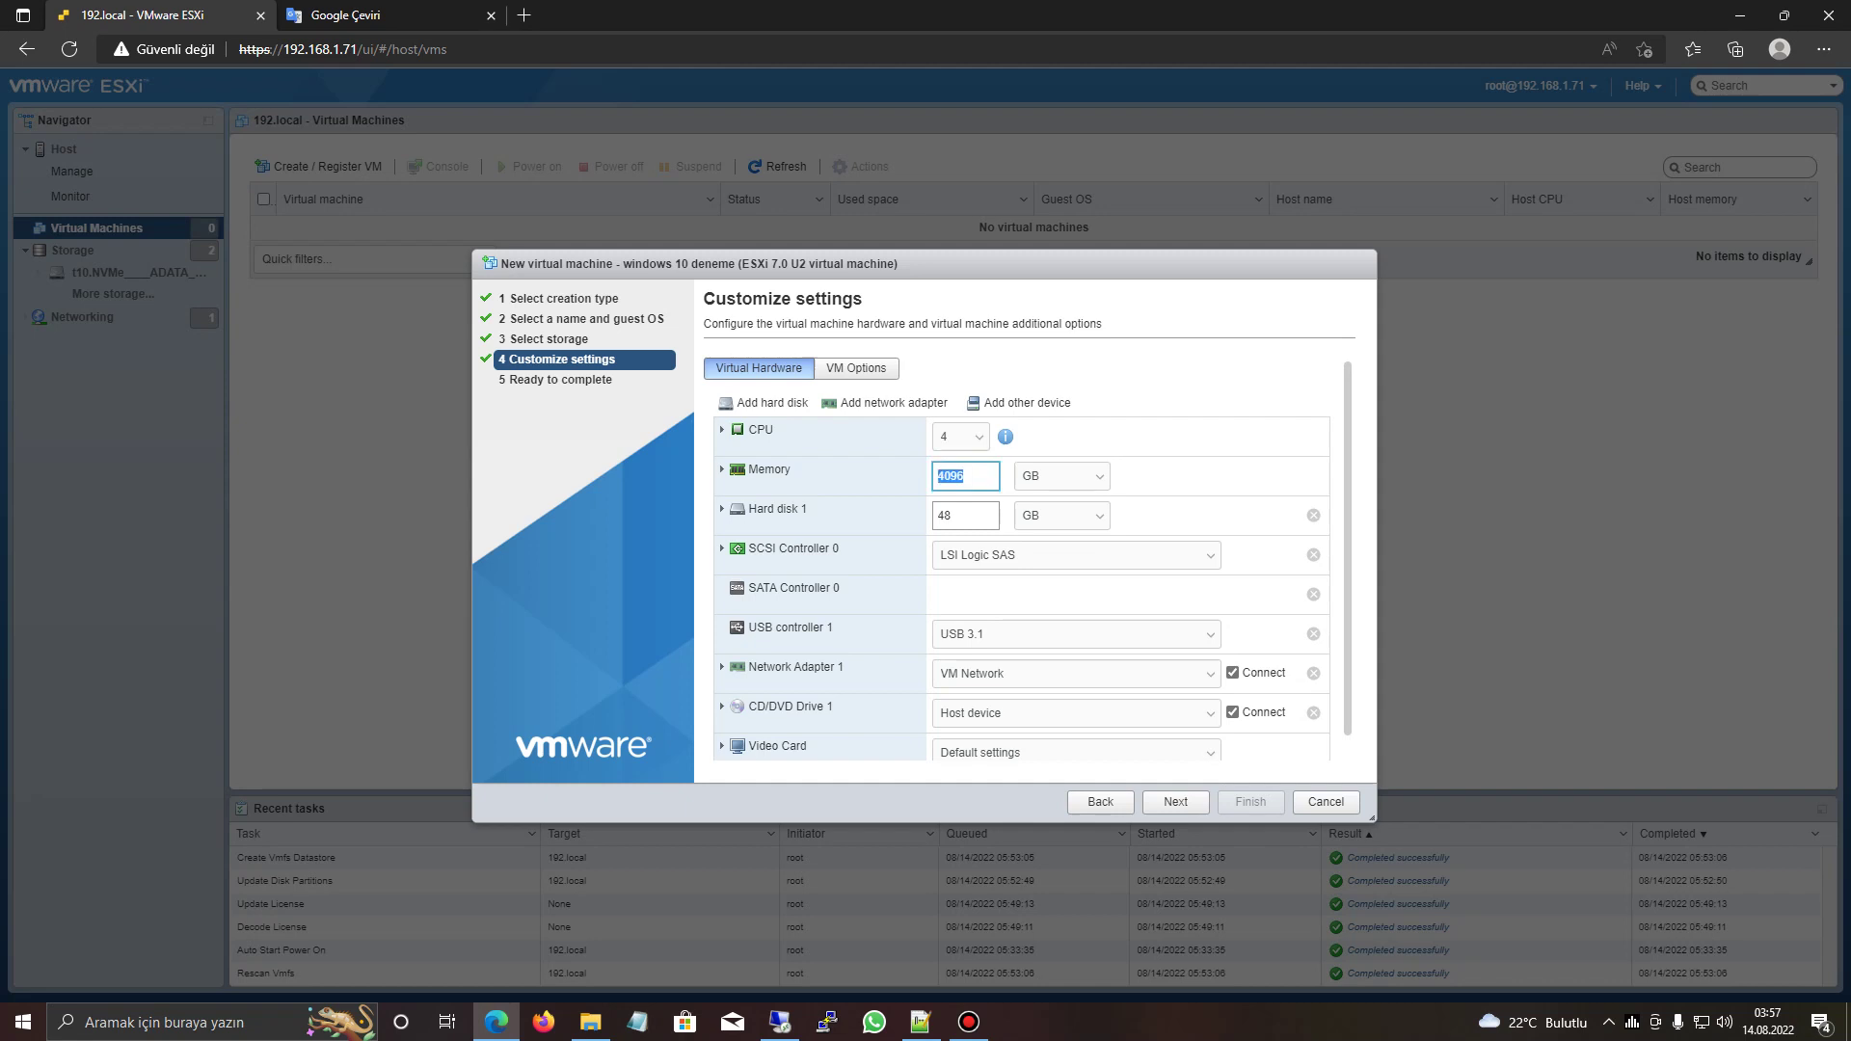
pyautogui.write('8')
pyautogui.doubleClick(965, 515)
pyautogui.write('150')
pyautogui.press('Return')
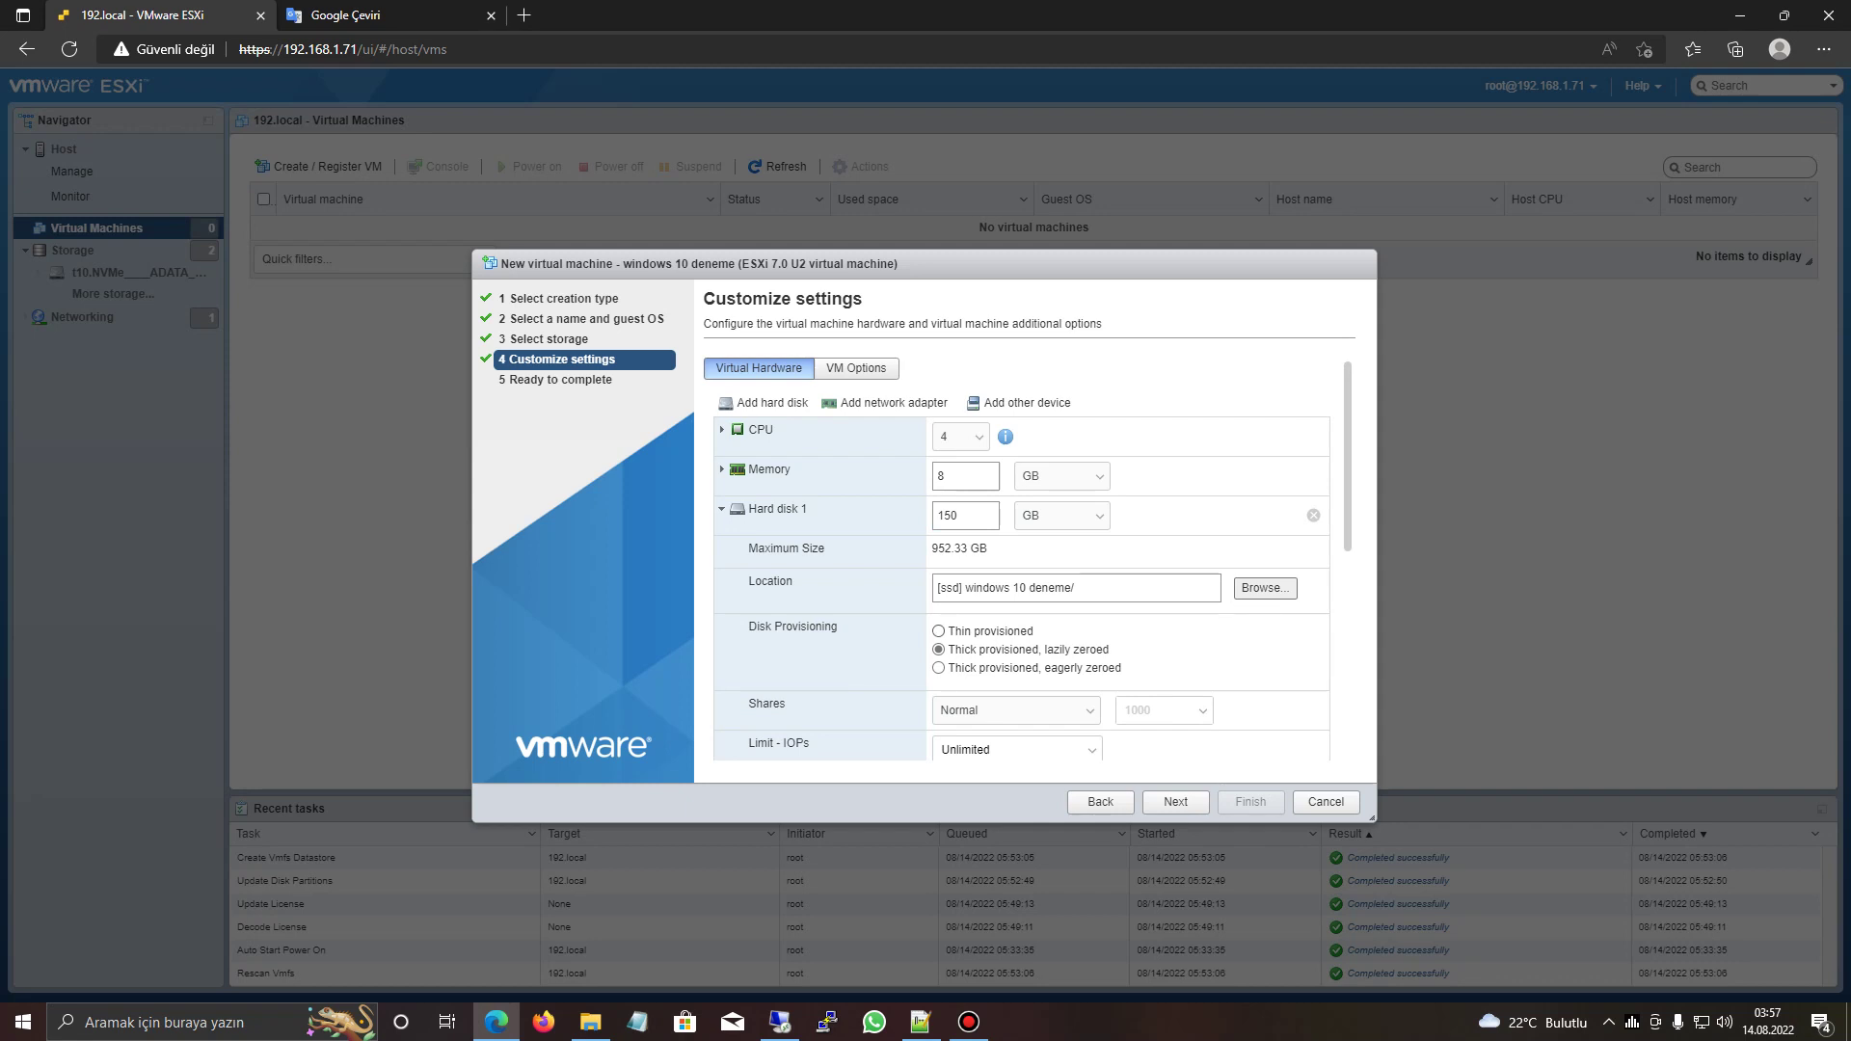
pyautogui.click(939, 631)
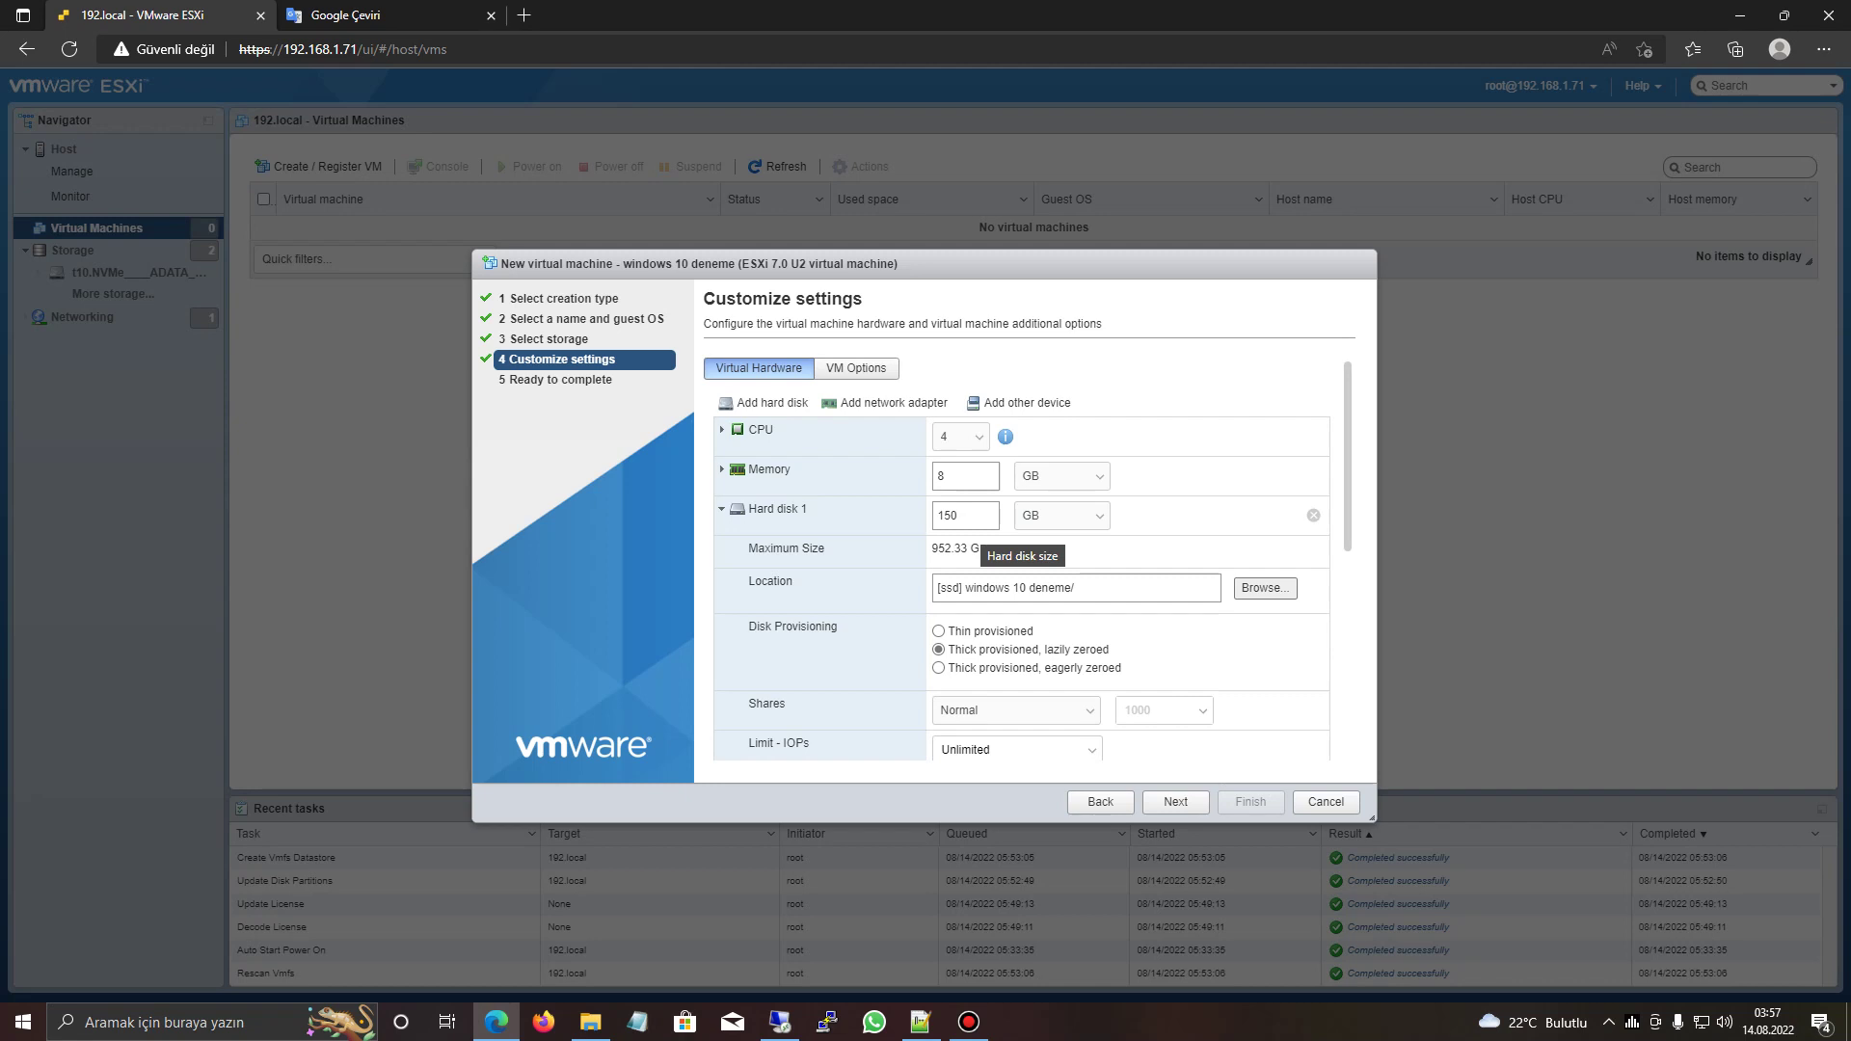
pyautogui.doubleClick(948, 515)
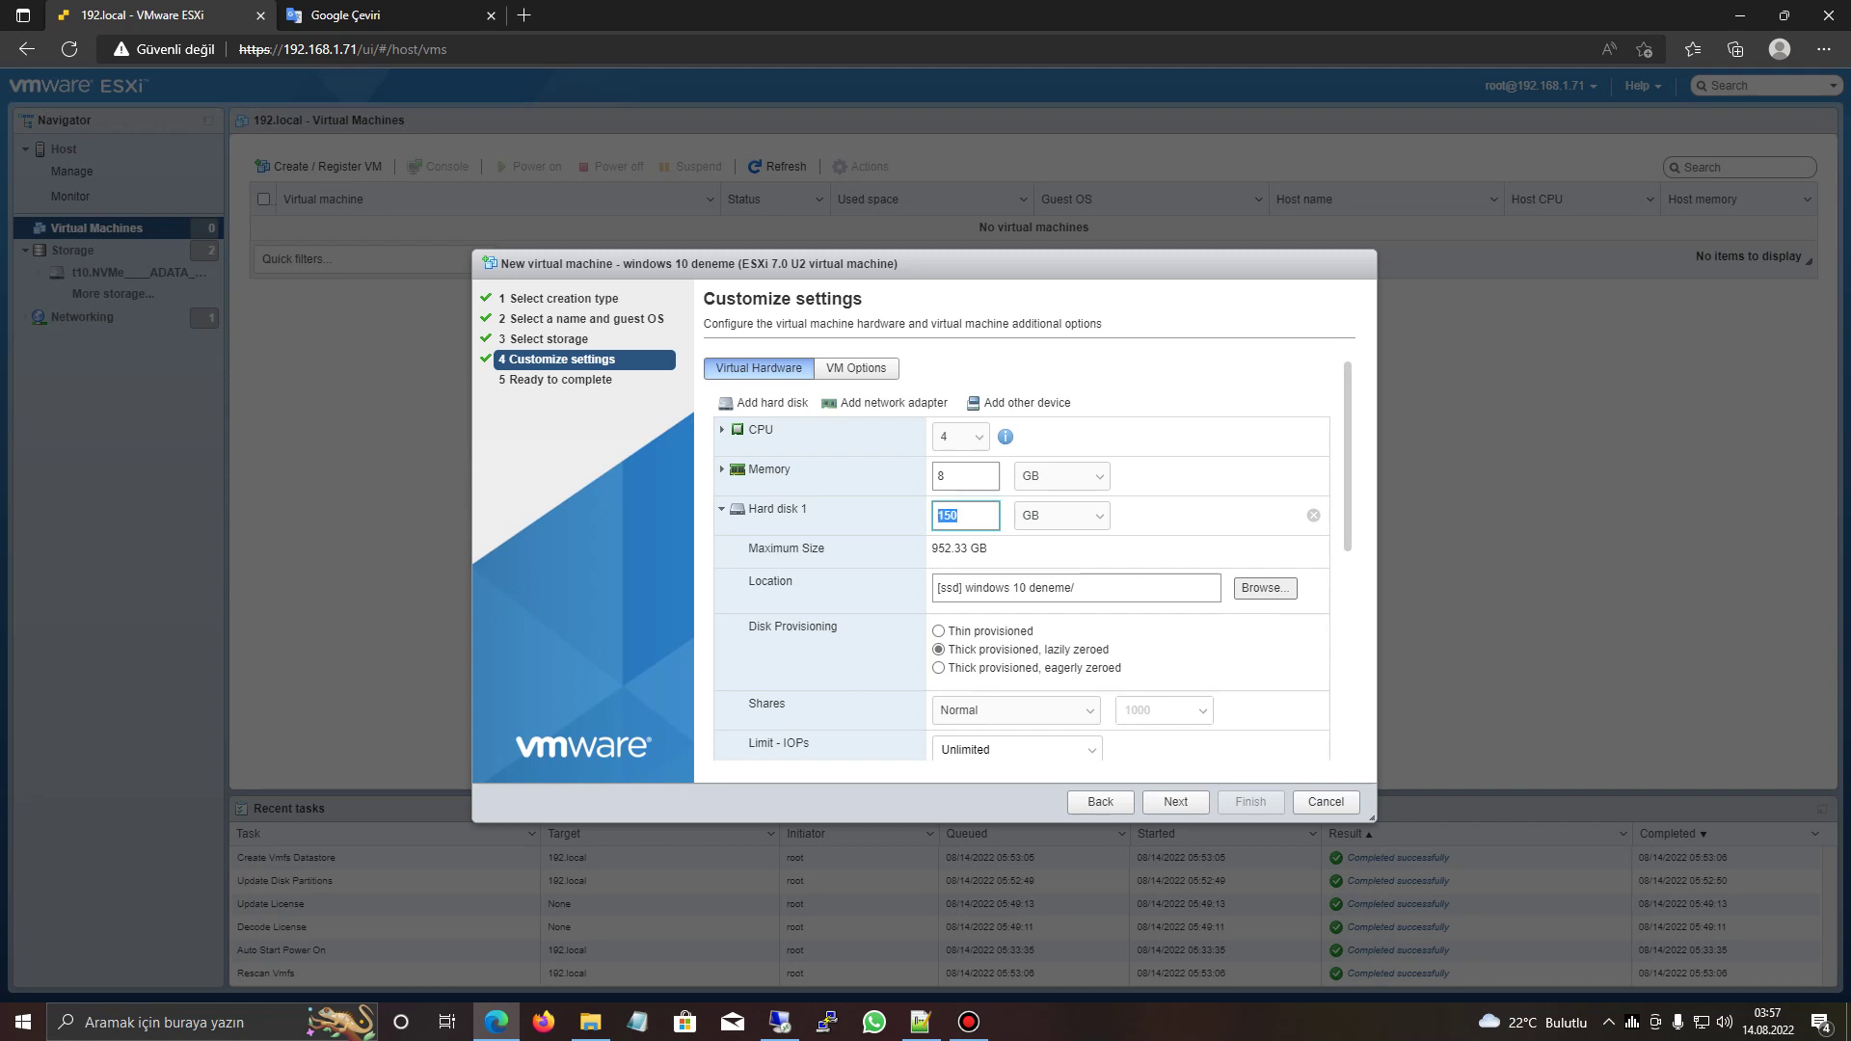
pyautogui.moveTo(947, 631); pyautogui.dragTo(1034, 630)
# - Try a datastore ISO for the CD/DVD drive but close the ssd browser without one
pyautogui.click(721, 509)
pyautogui.scroll(-1, 1028, 558)
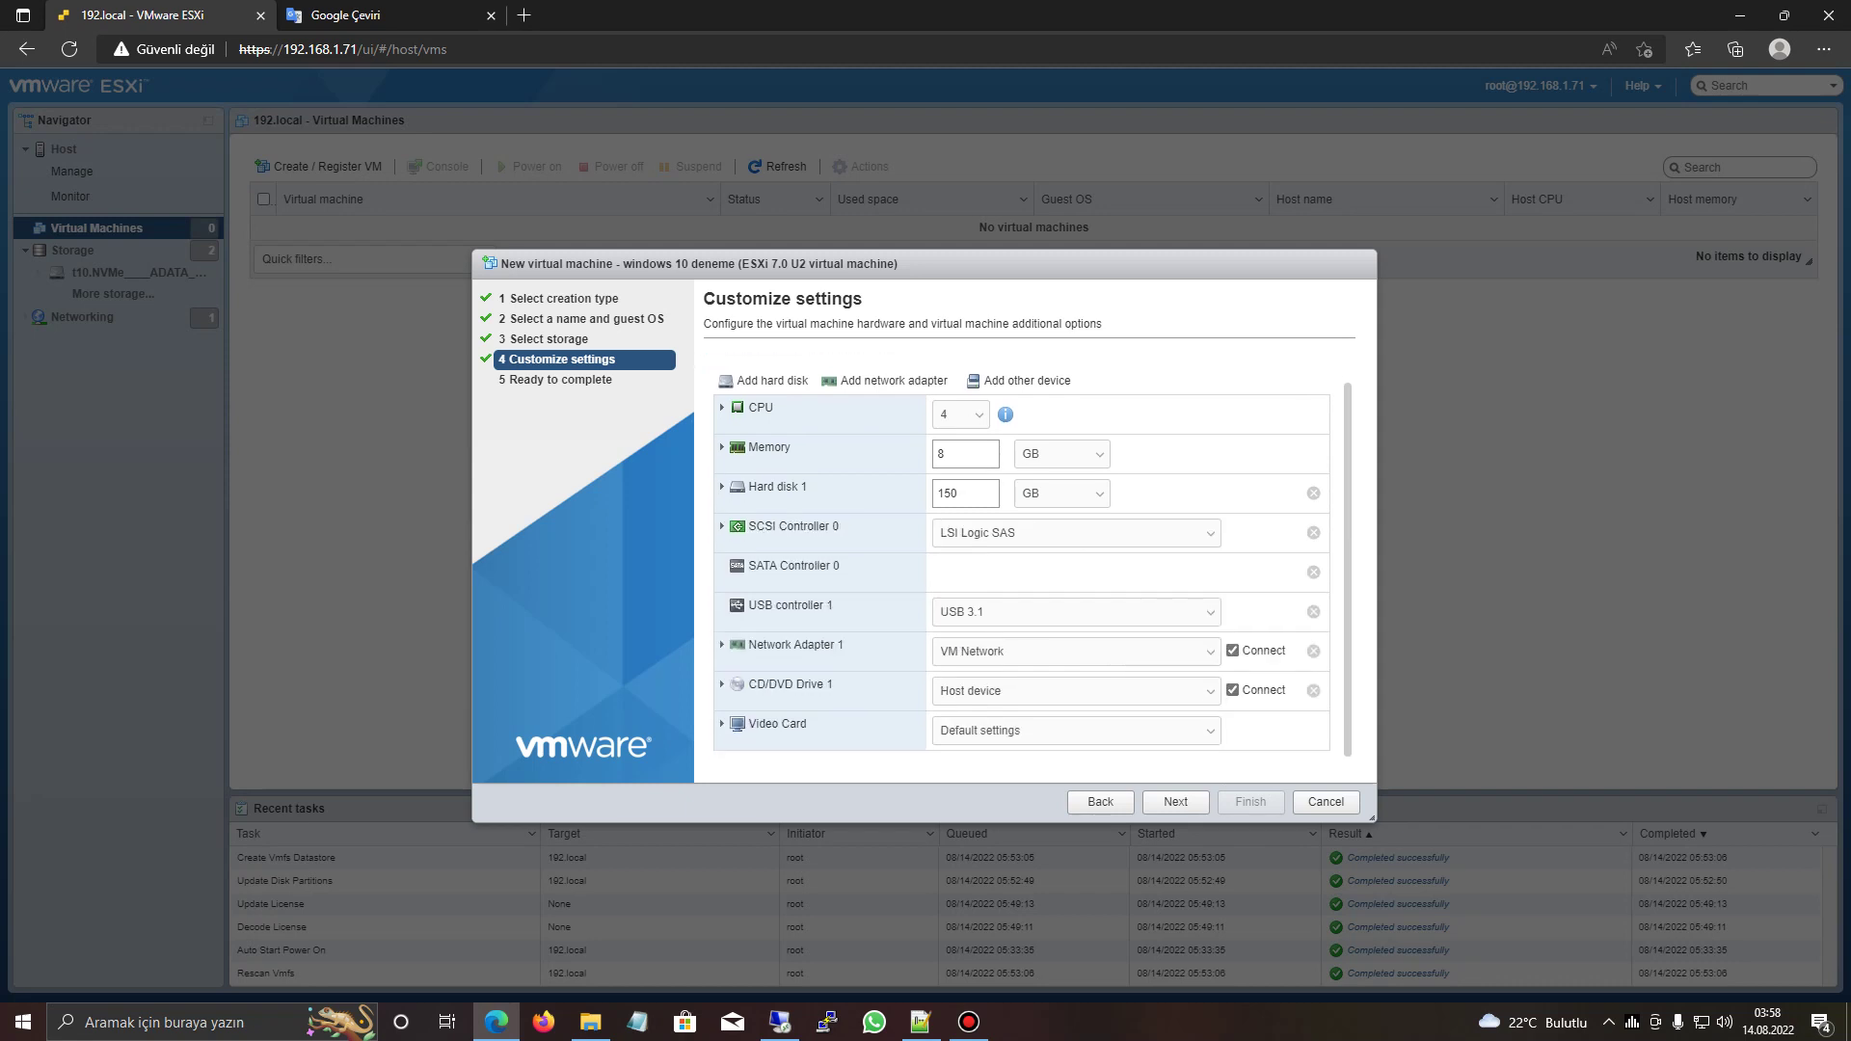
pyautogui.click(1070, 690)
pyautogui.click(984, 732)
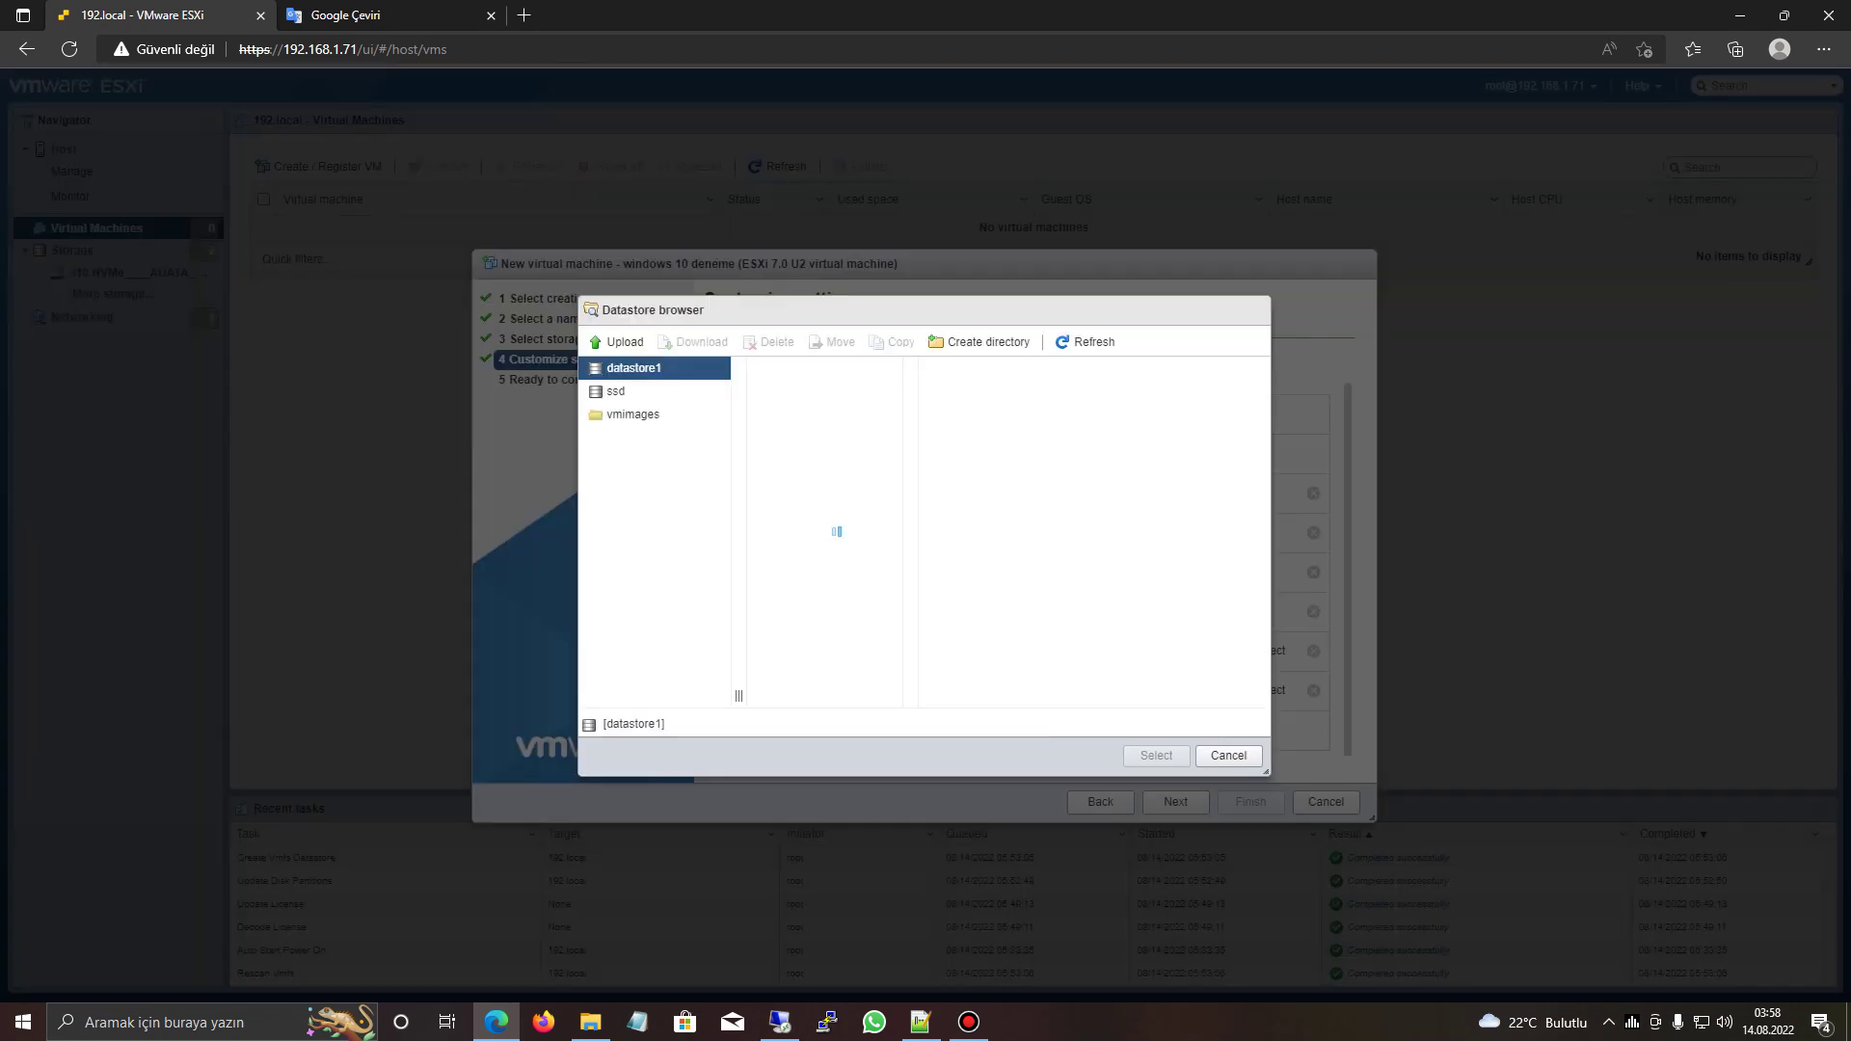
pyautogui.click(627, 391)
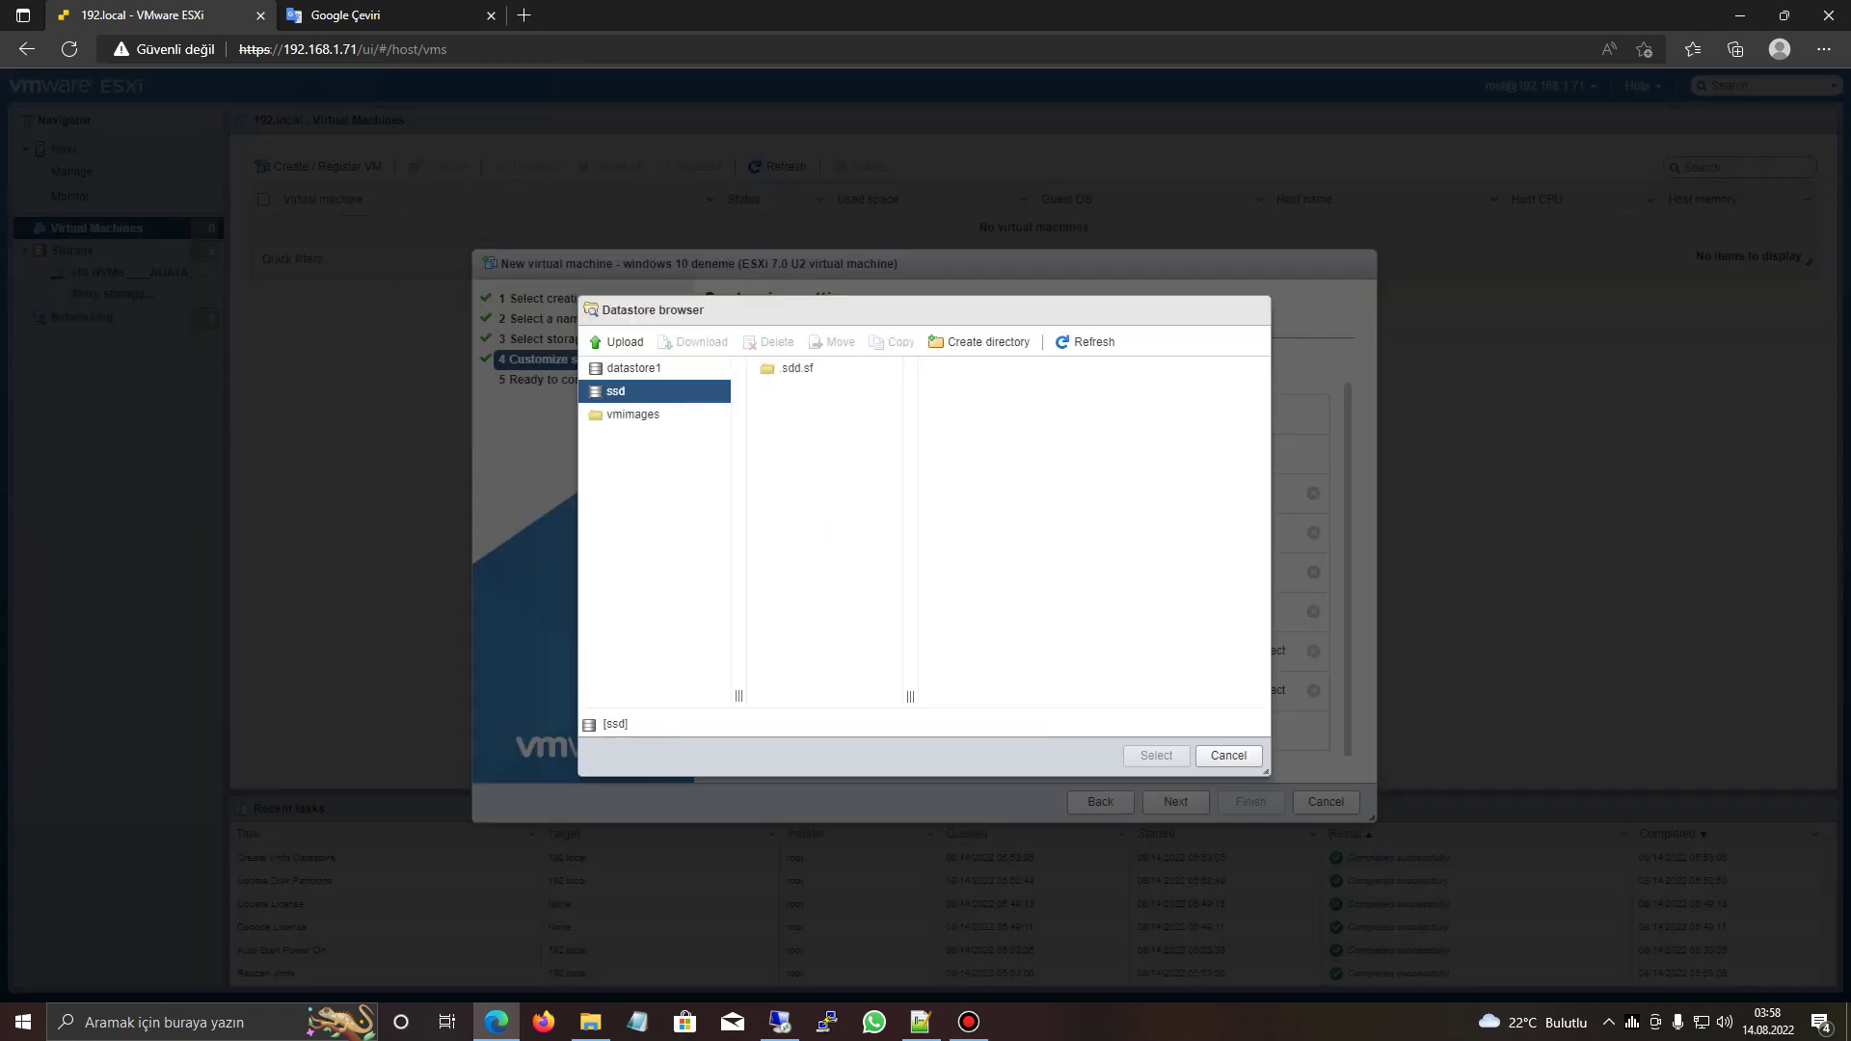
pyautogui.click(1229, 756)
# - Set the CD/DVD drive back to Host device and finish creating 'windows 10 deneme'
pyautogui.click(1071, 691)
pyautogui.click(974, 708)
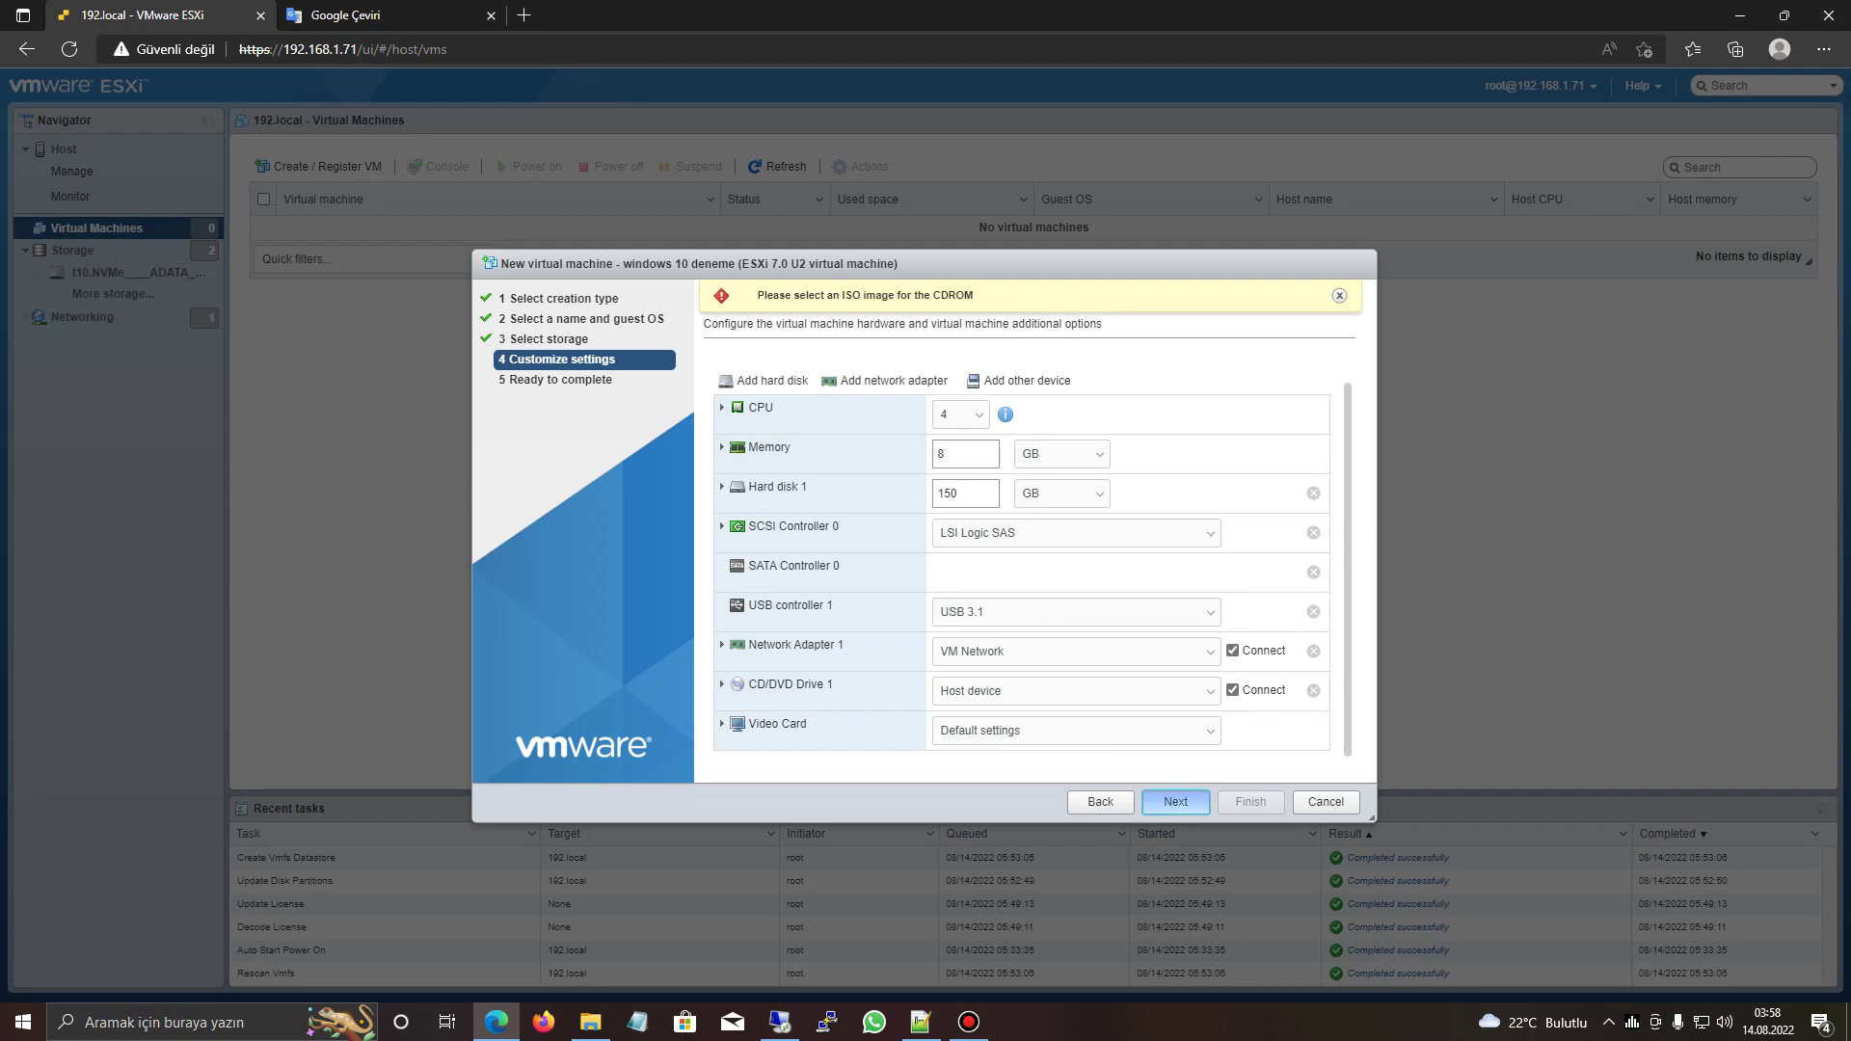
pyautogui.click(1176, 801)
pyautogui.click(1251, 801)
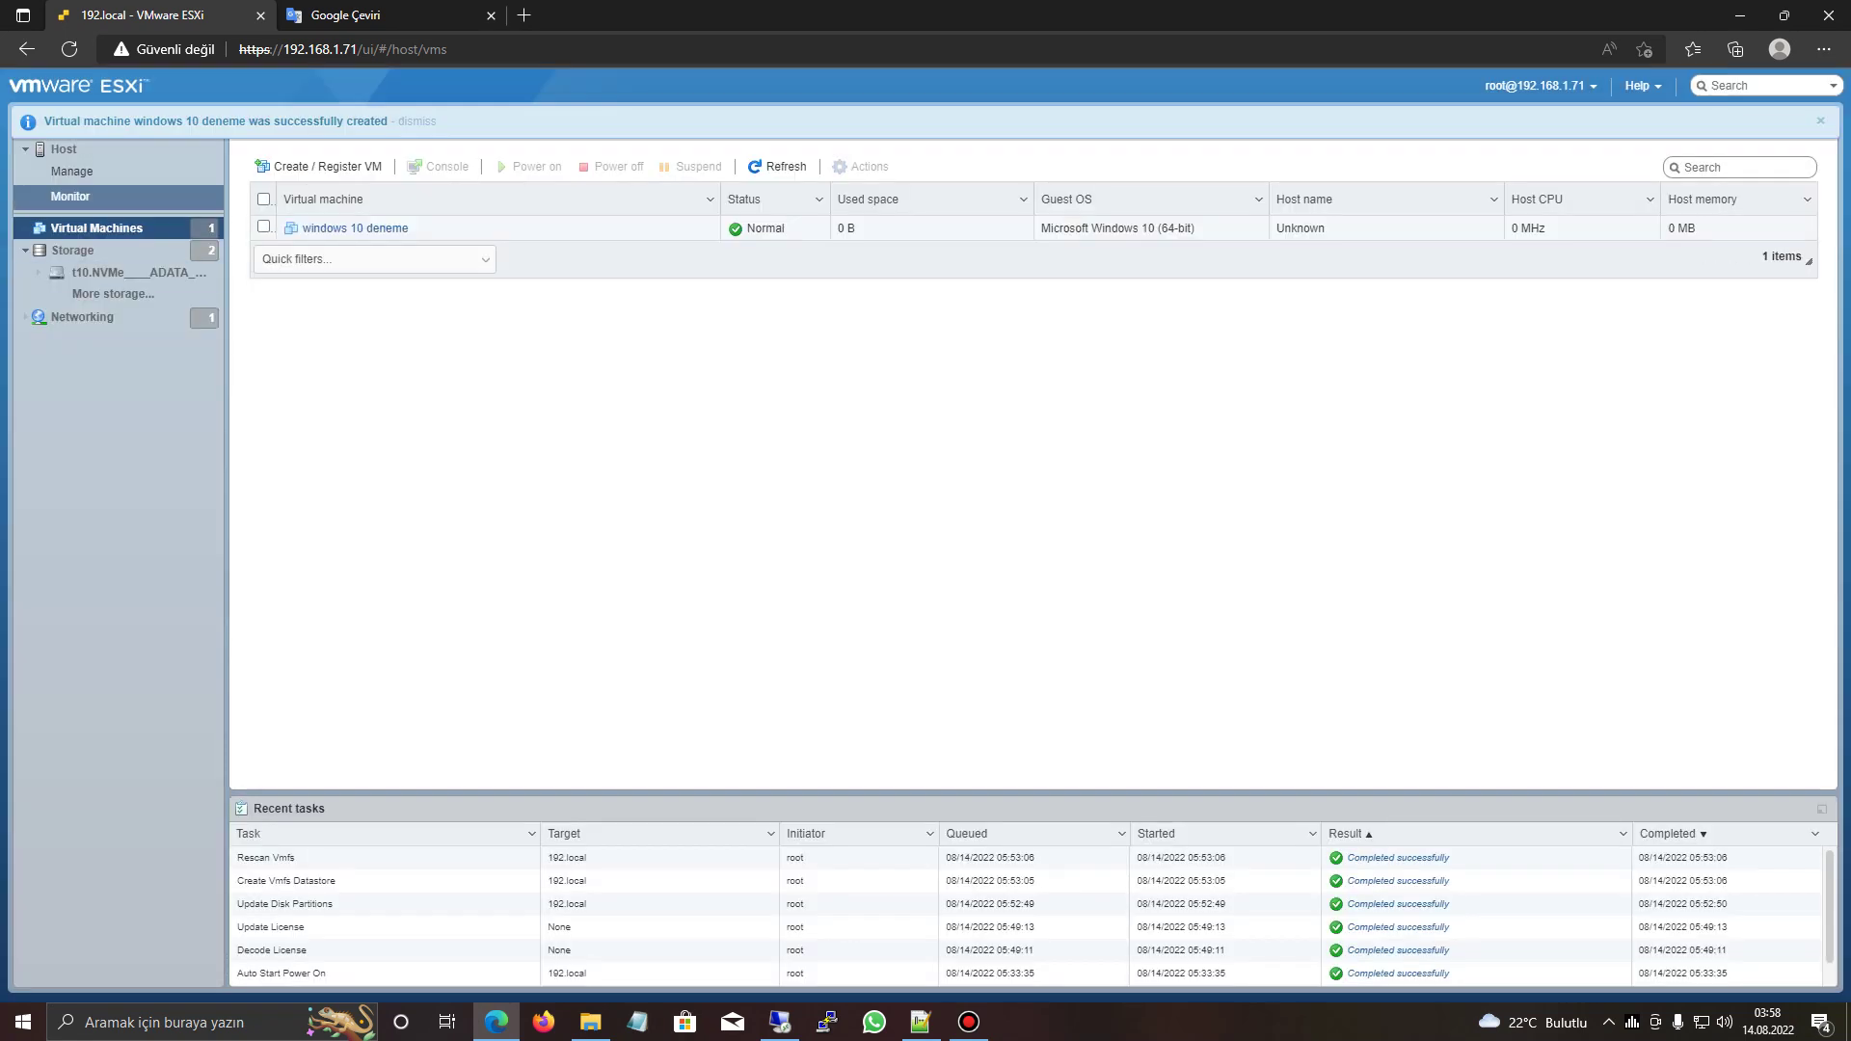
# - Review the Local HP Disk storage device, then open datastore1 in the Datastore browser
pyautogui.click(73, 249)
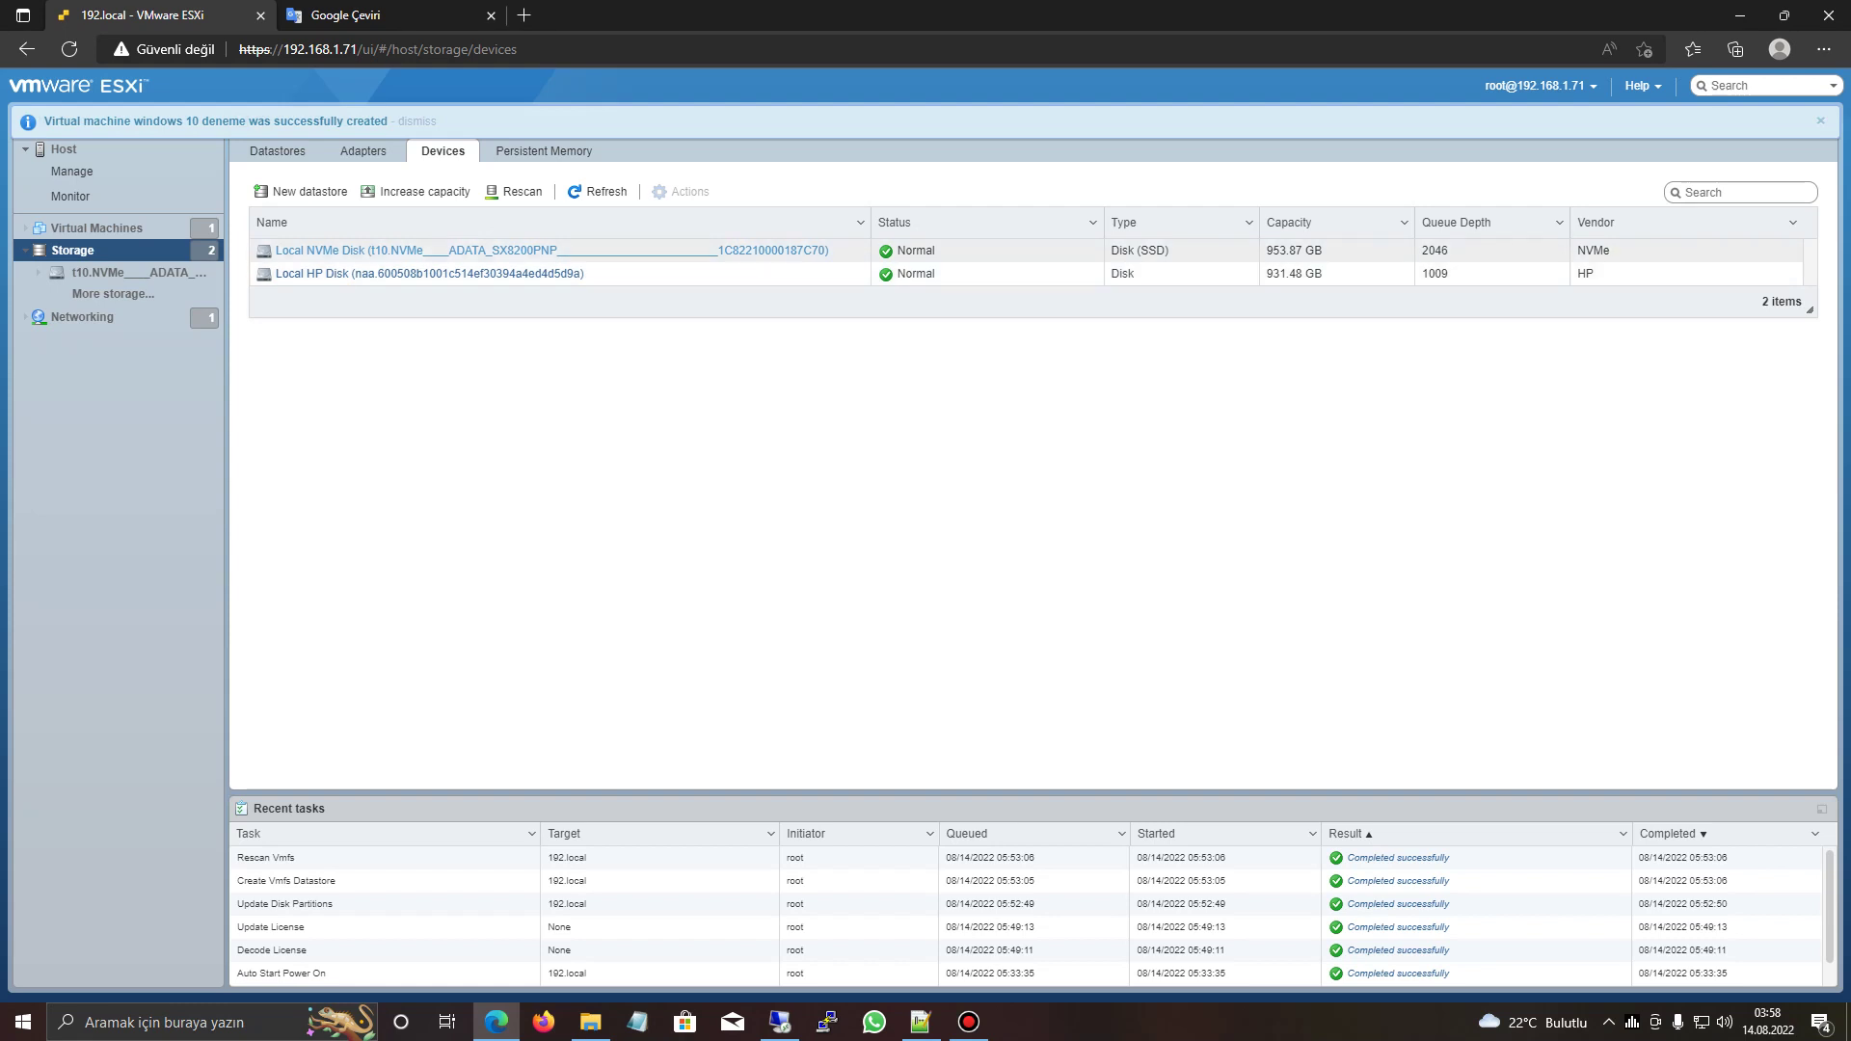
pyautogui.click(386, 273)
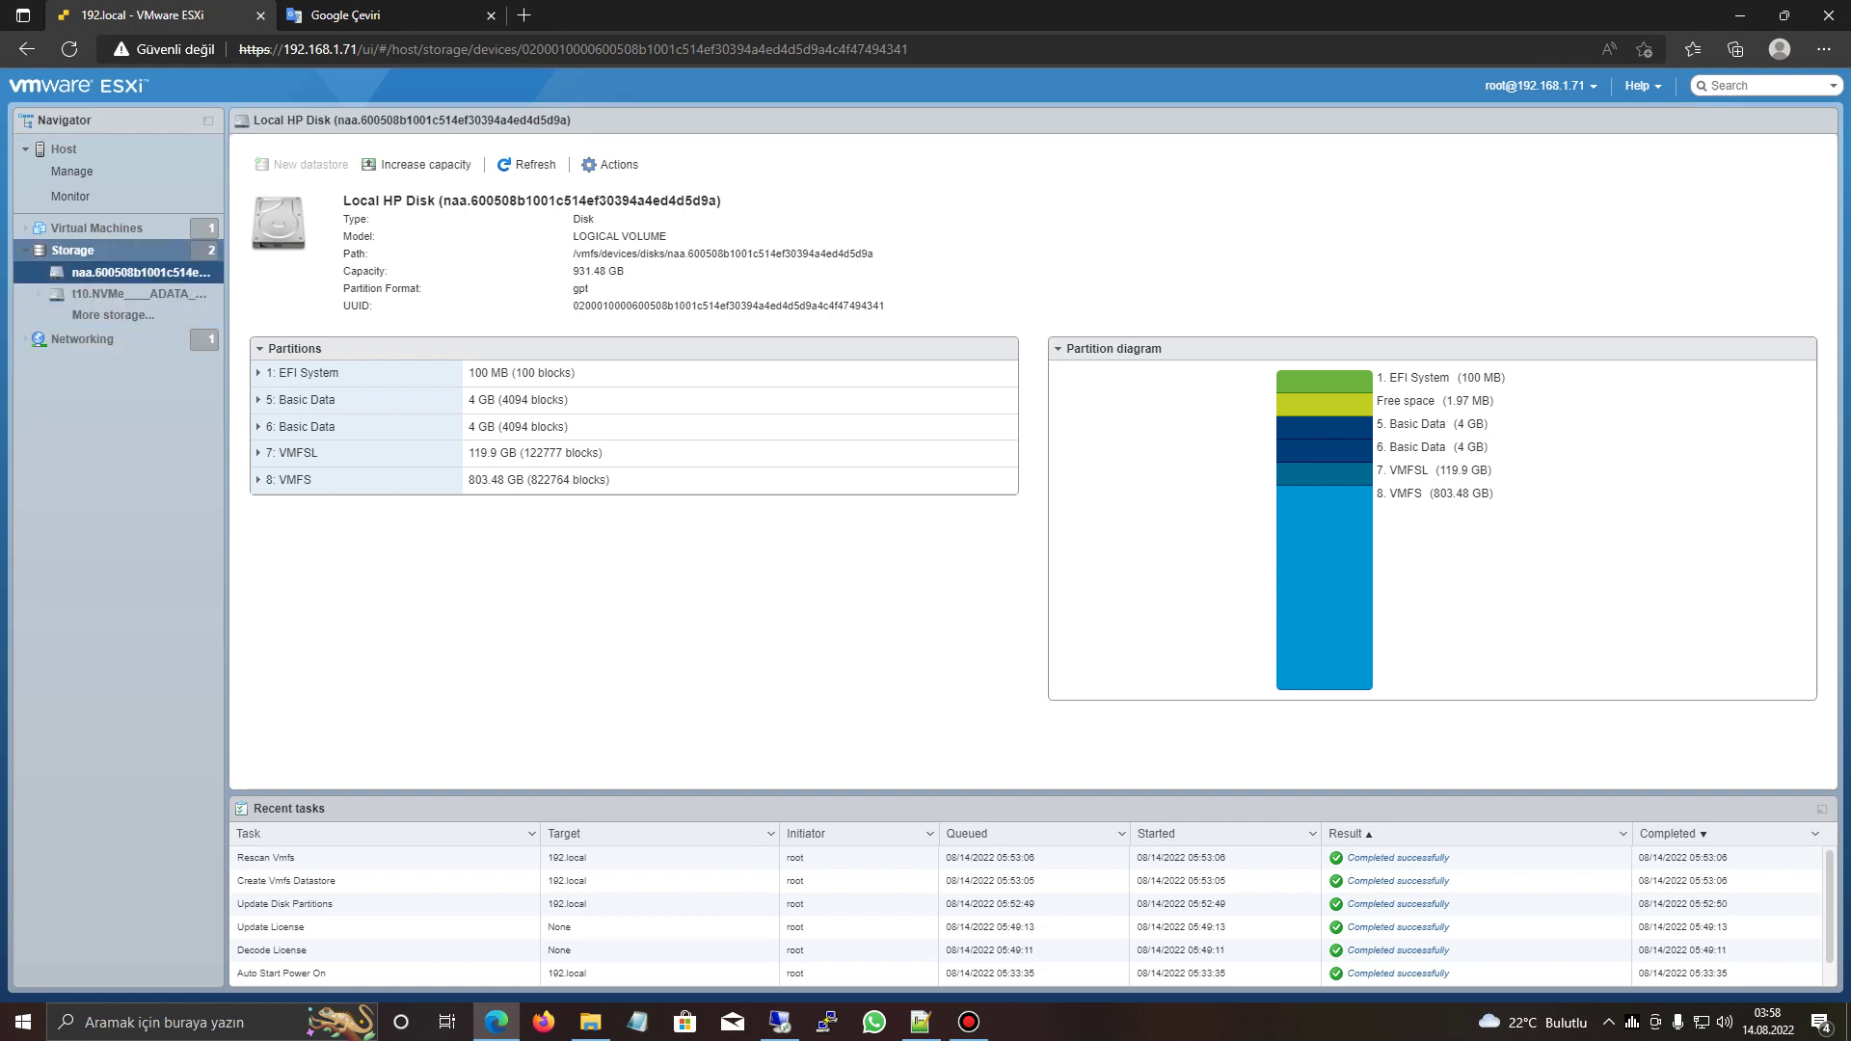
pyautogui.click(72, 250)
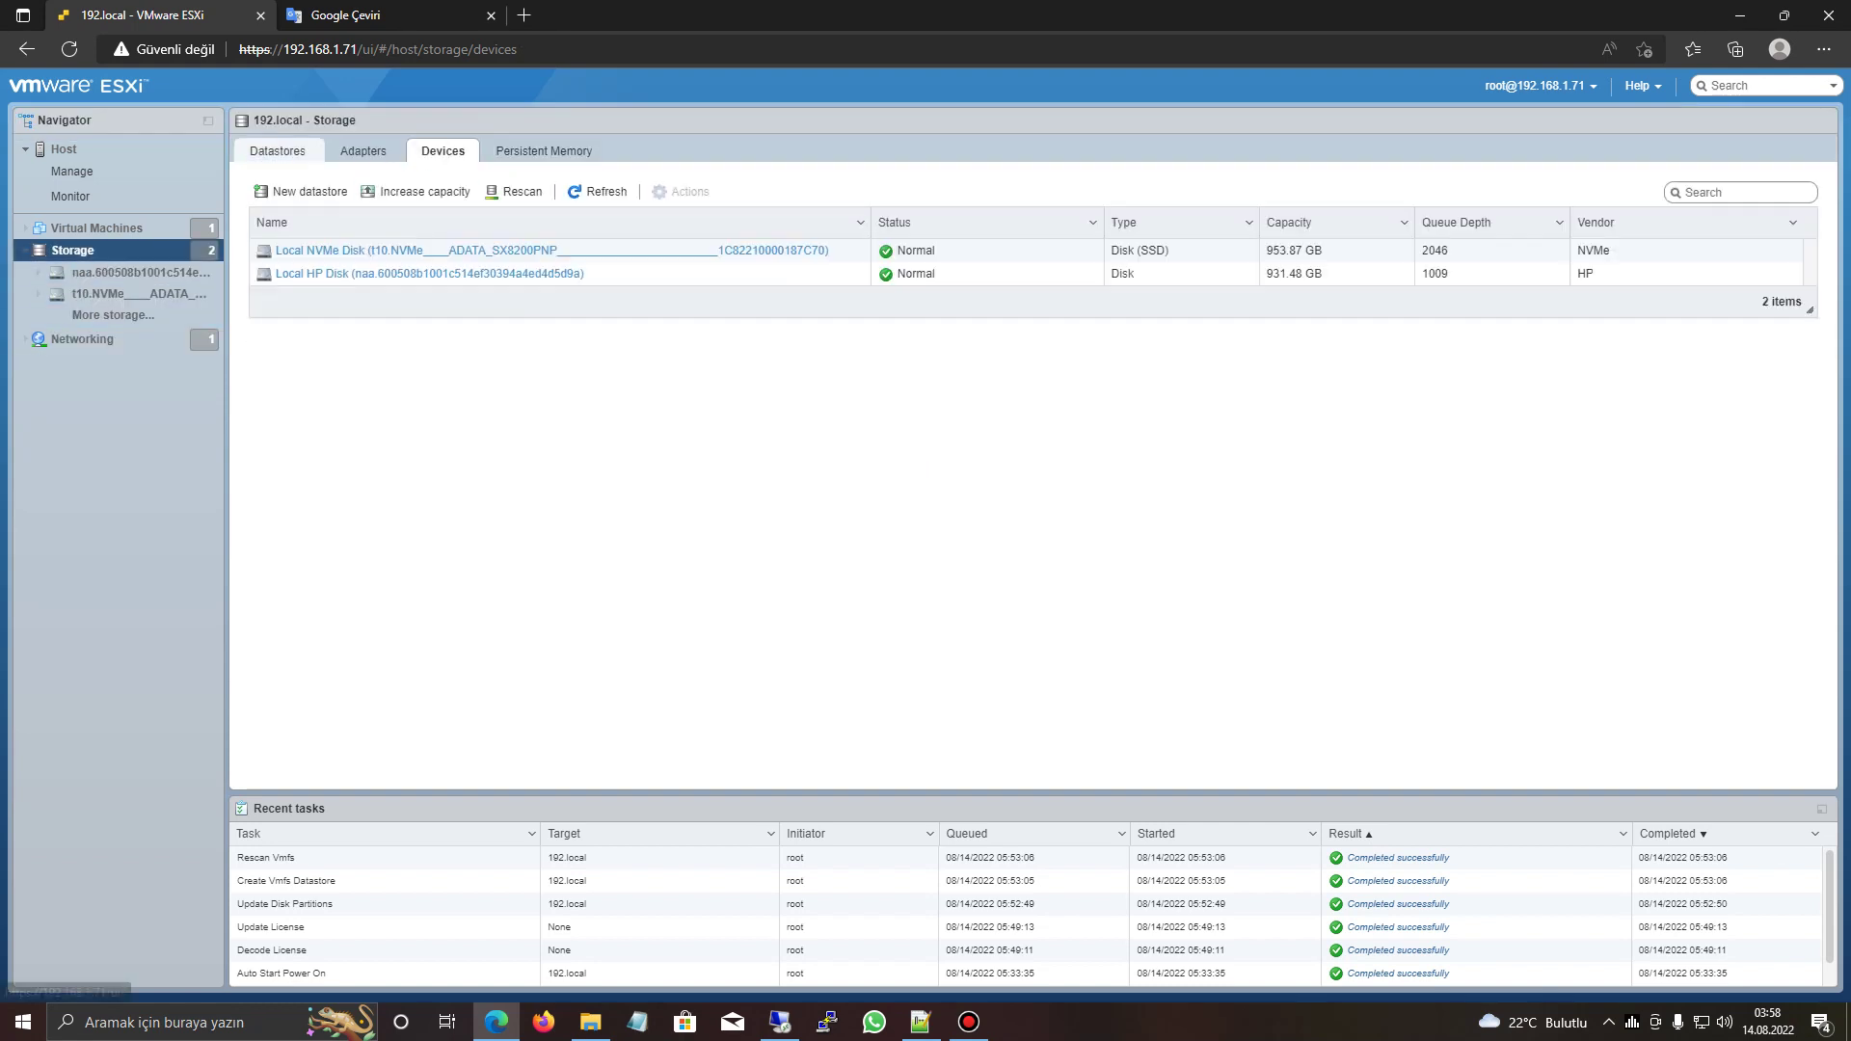
pyautogui.click(302, 249)
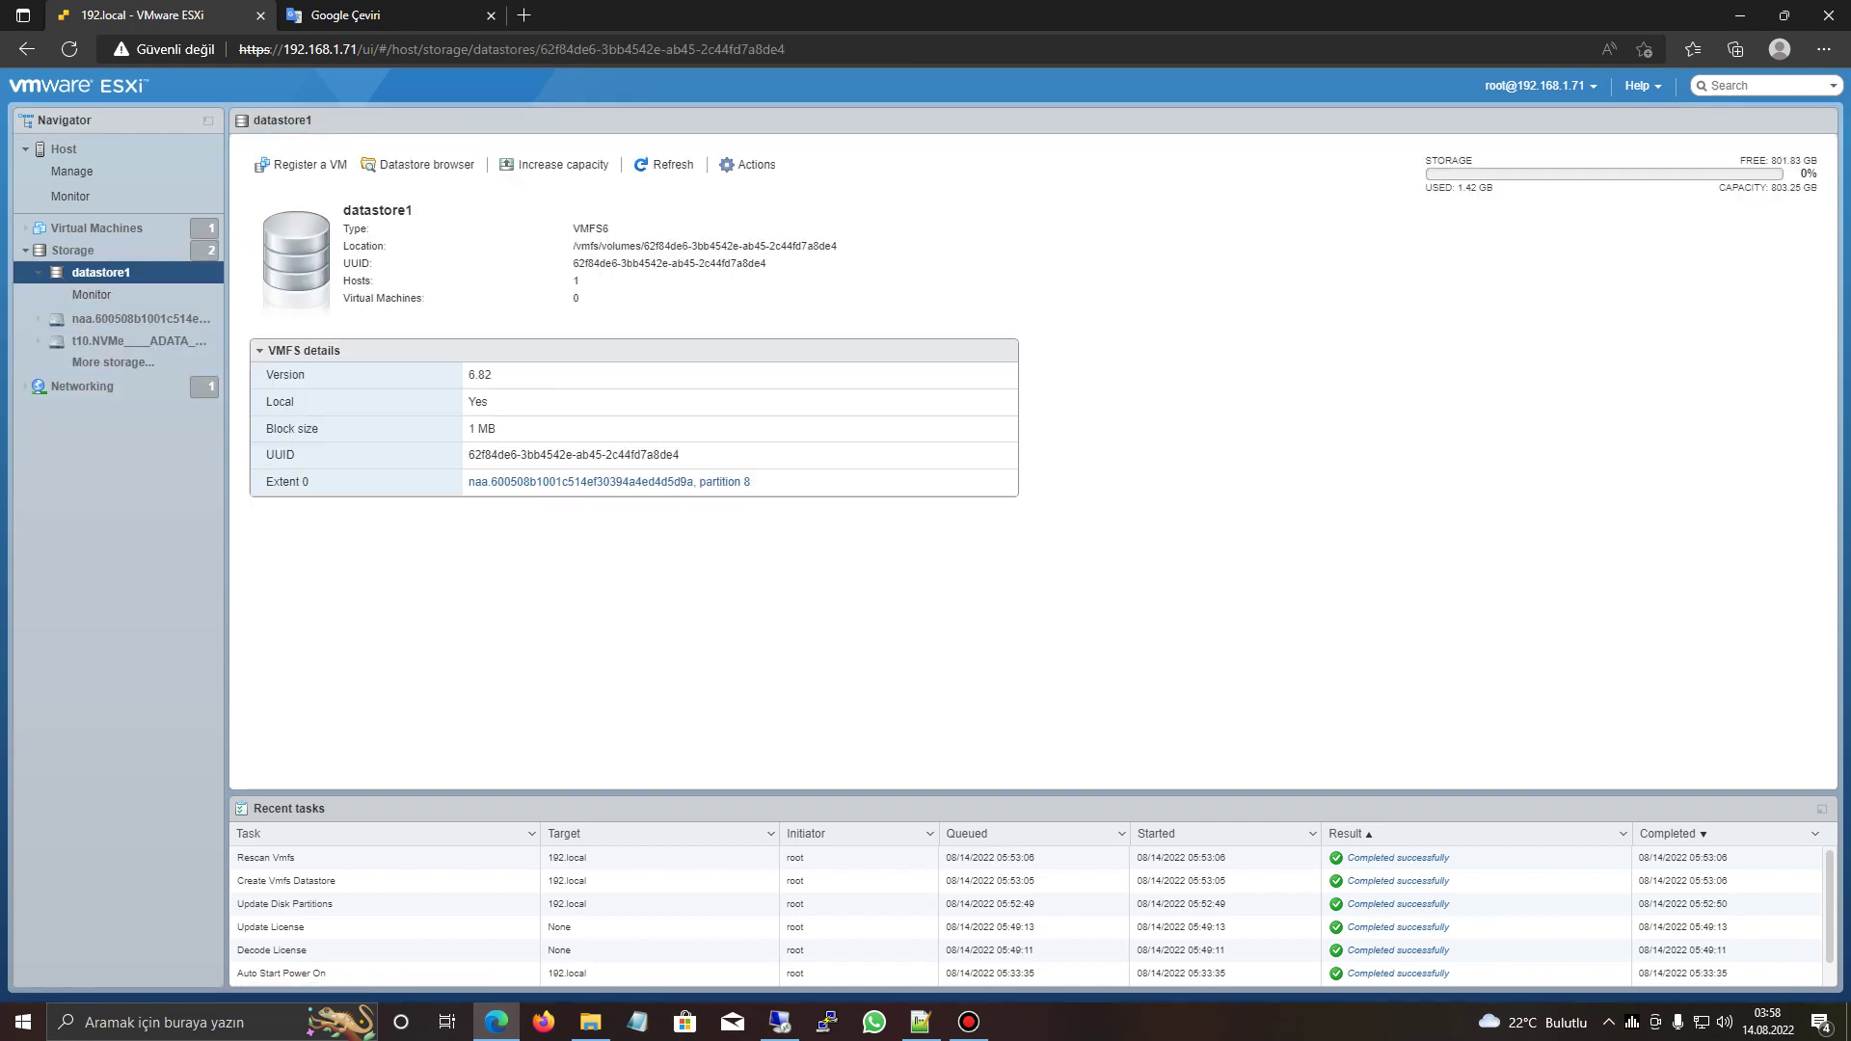
pyautogui.click(419, 164)
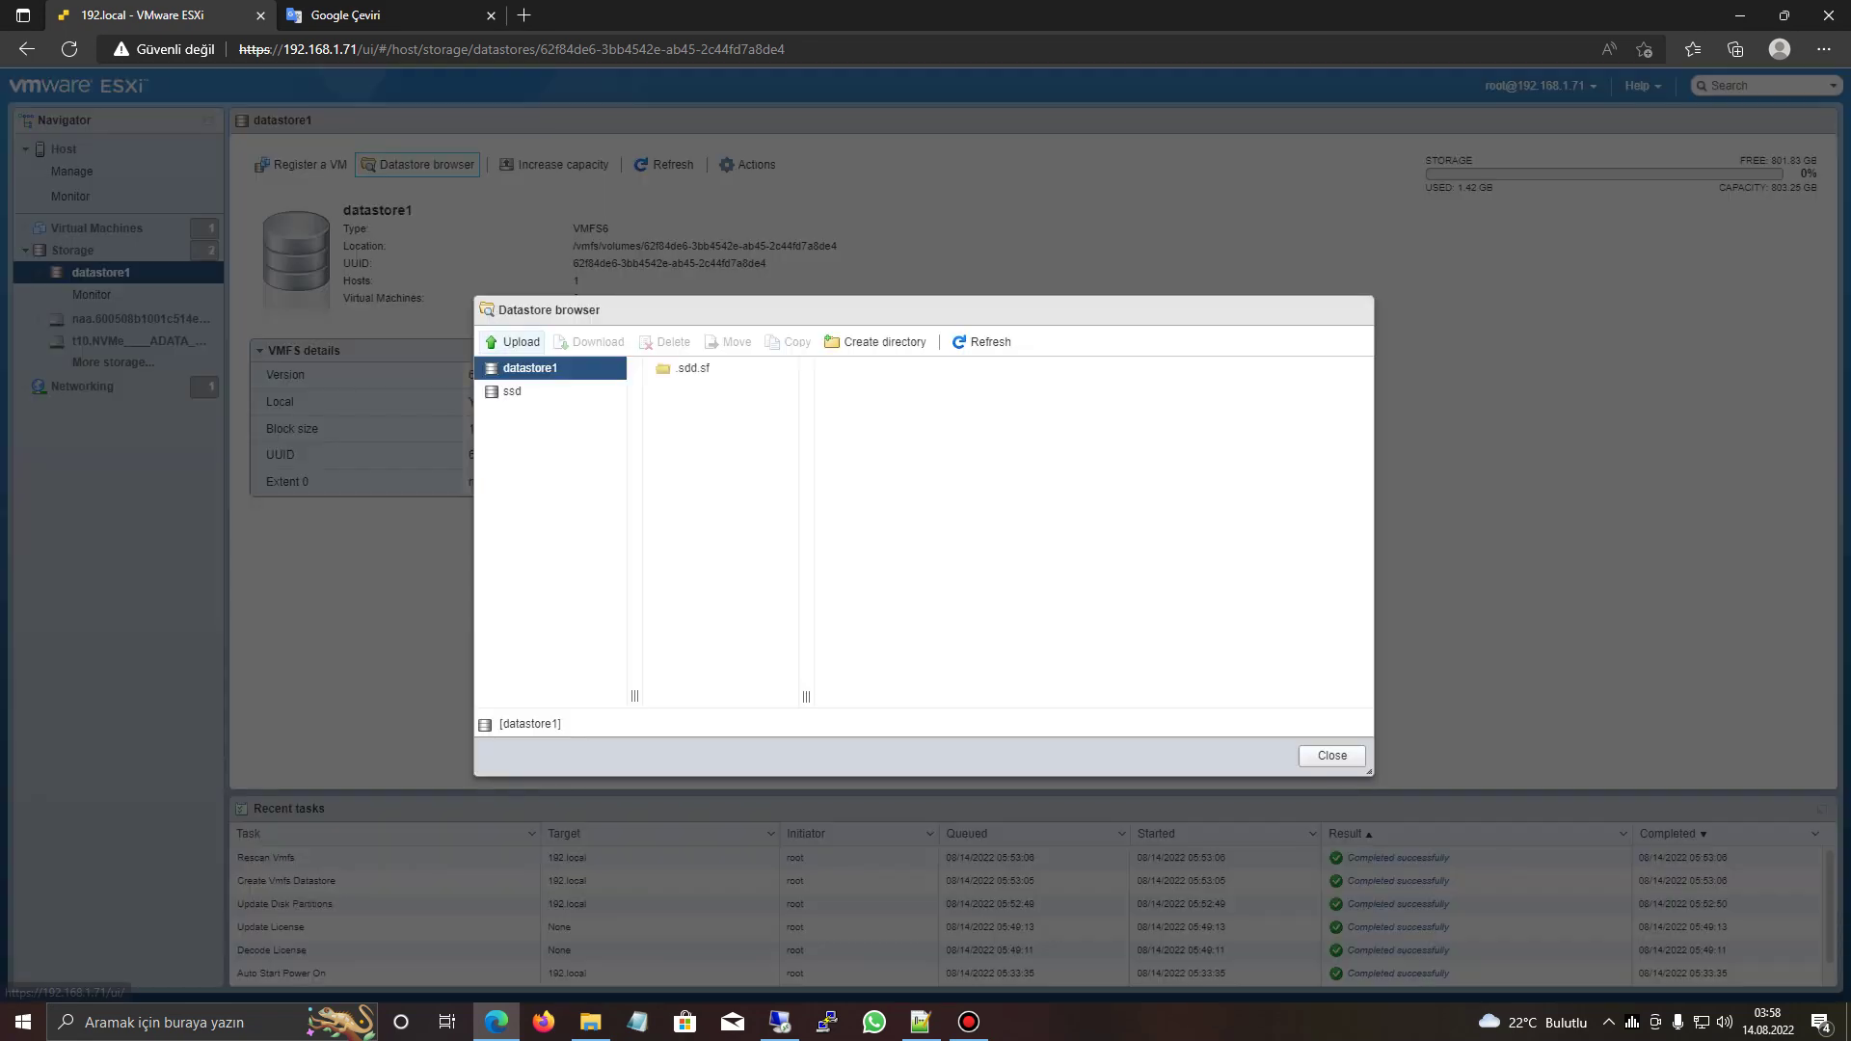
# - Upload Windows.iso from the desktop ISO folder into datastore1
pyautogui.click(514, 341)
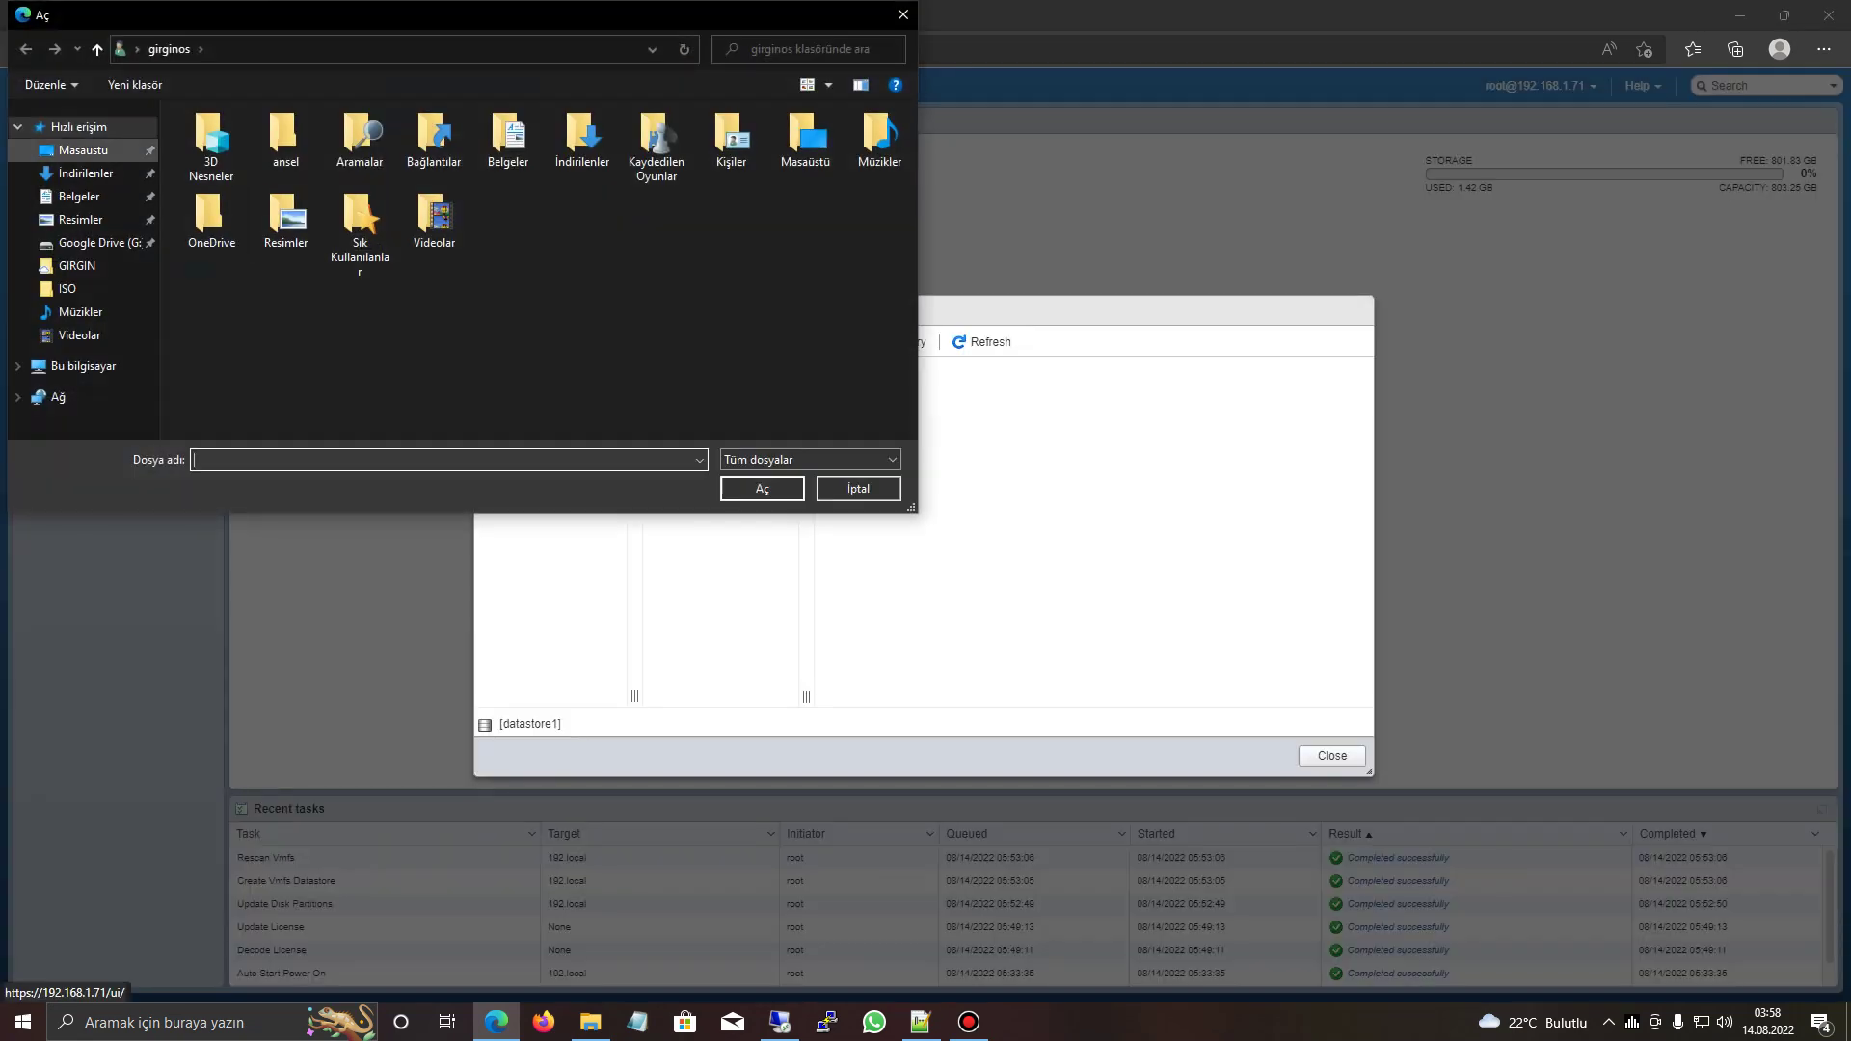
pyautogui.doubleClick(243, 161)
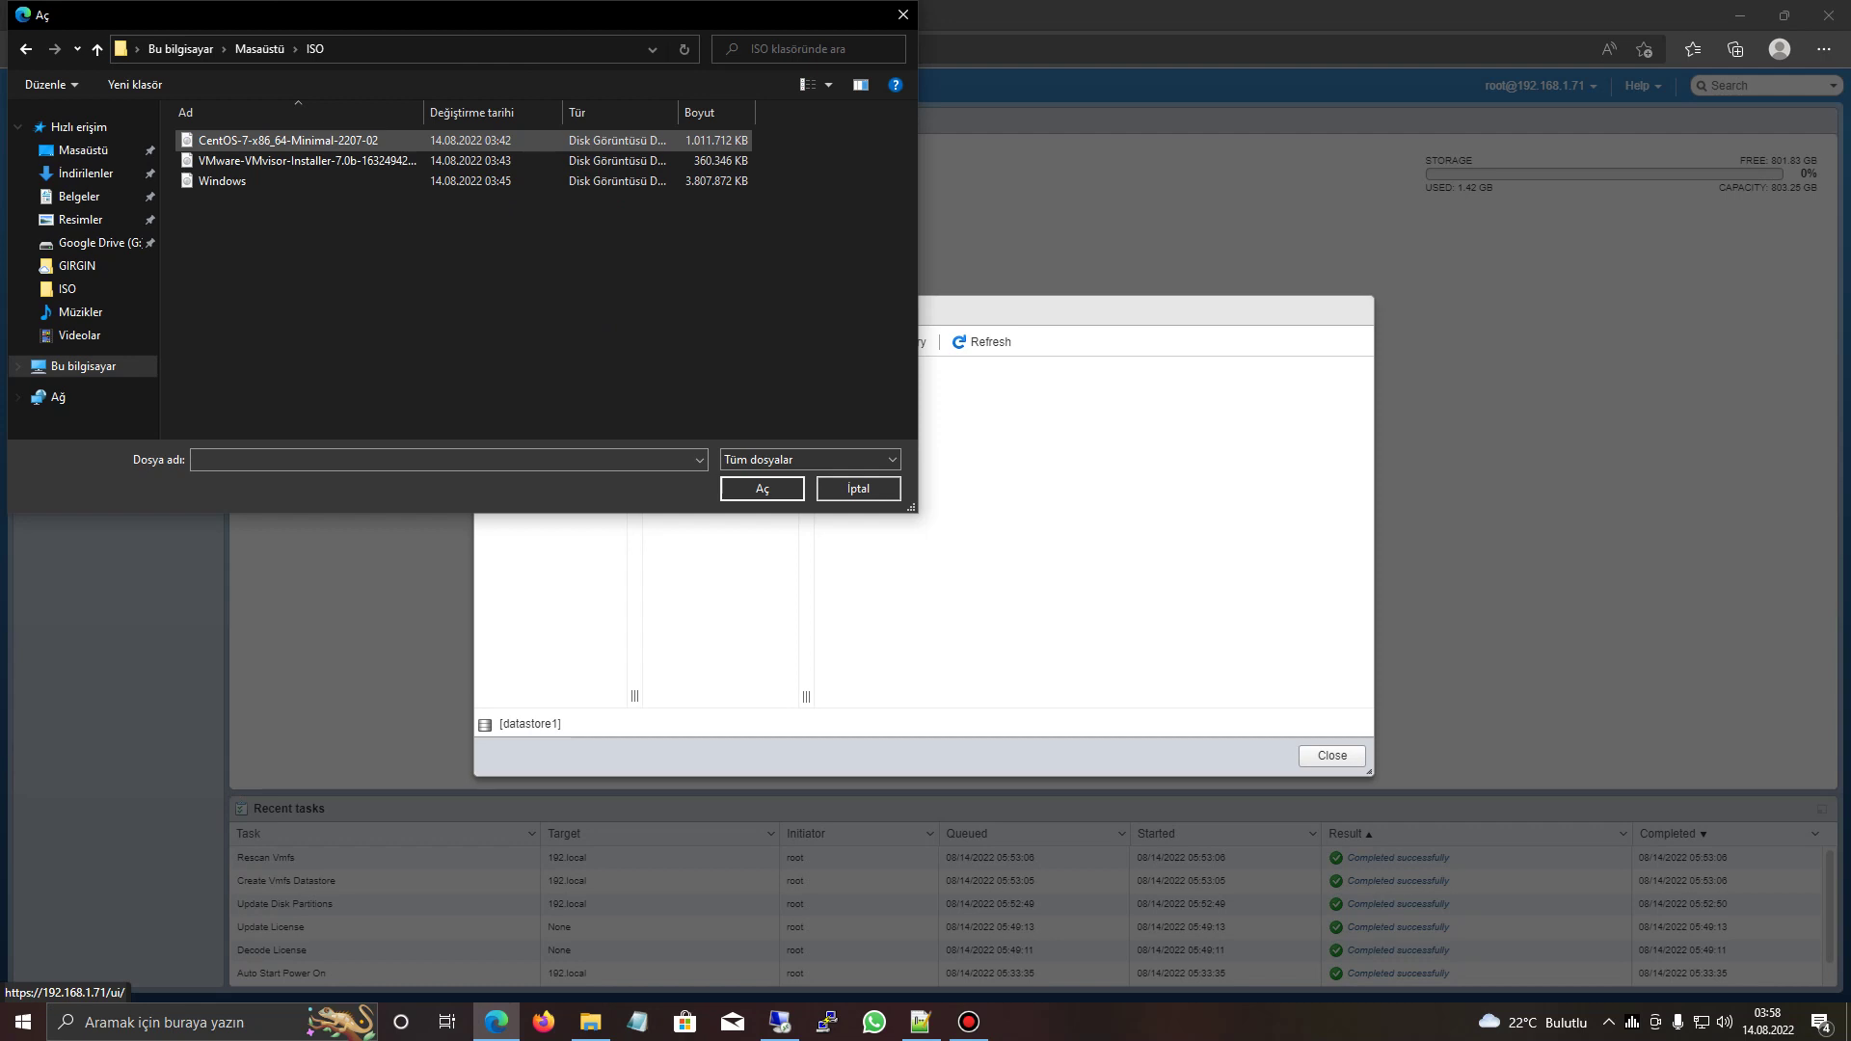
pyautogui.click(222, 181)
pyautogui.click(762, 489)
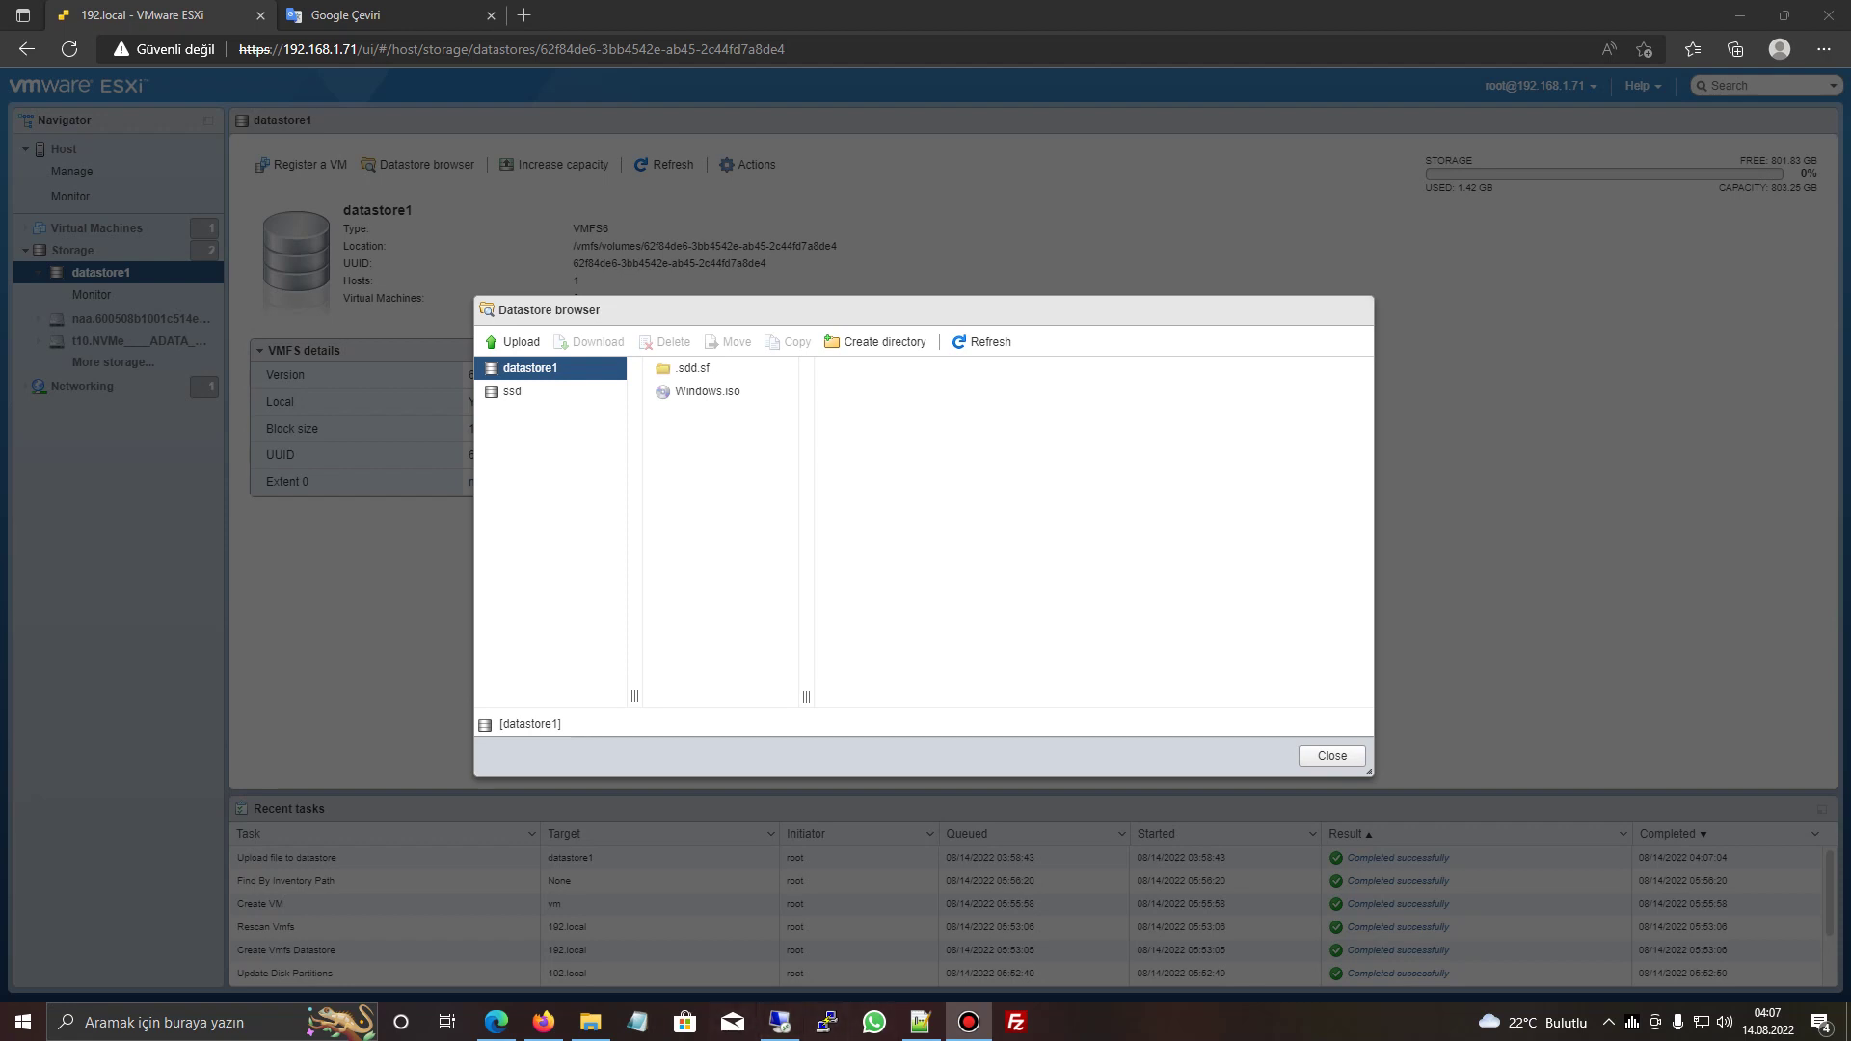
# - Start the TSM-SSH service, copy the host's IP address and launch PuTTY
pyautogui.click(1333, 755)
pyautogui.click(71, 170)
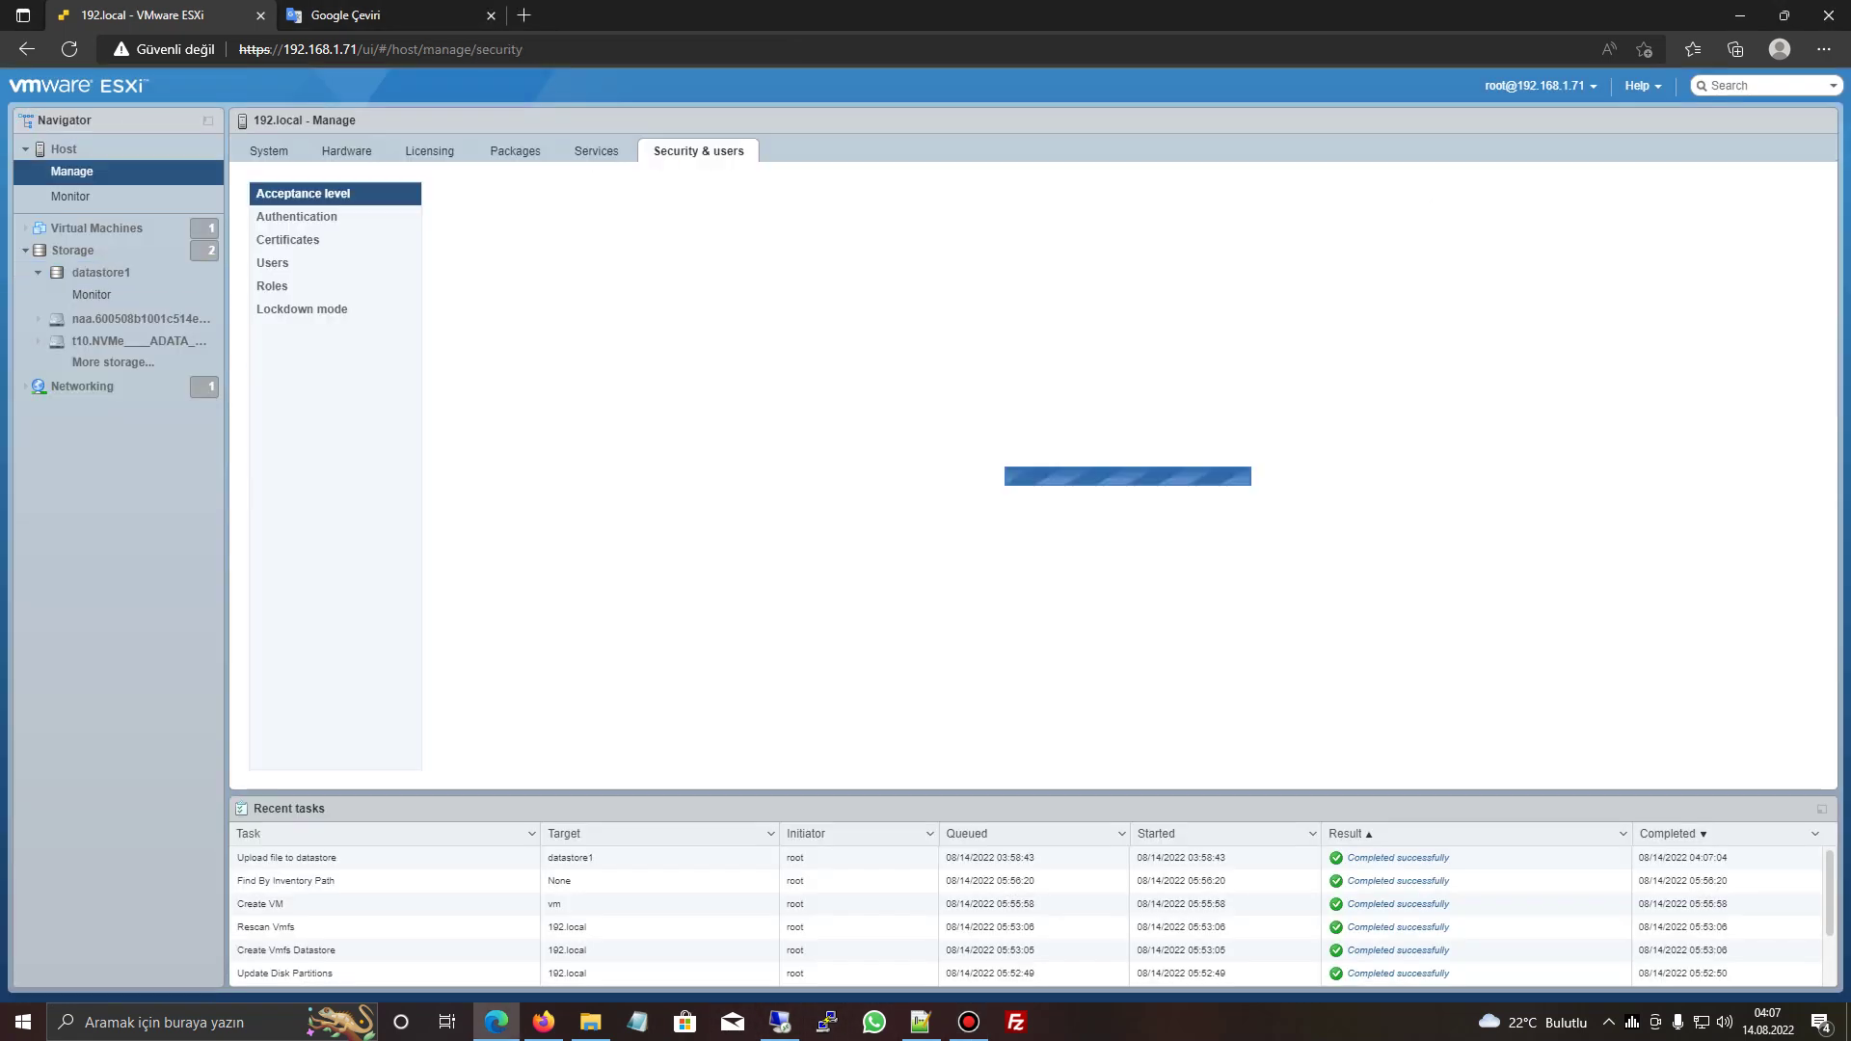
pyautogui.click(598, 150)
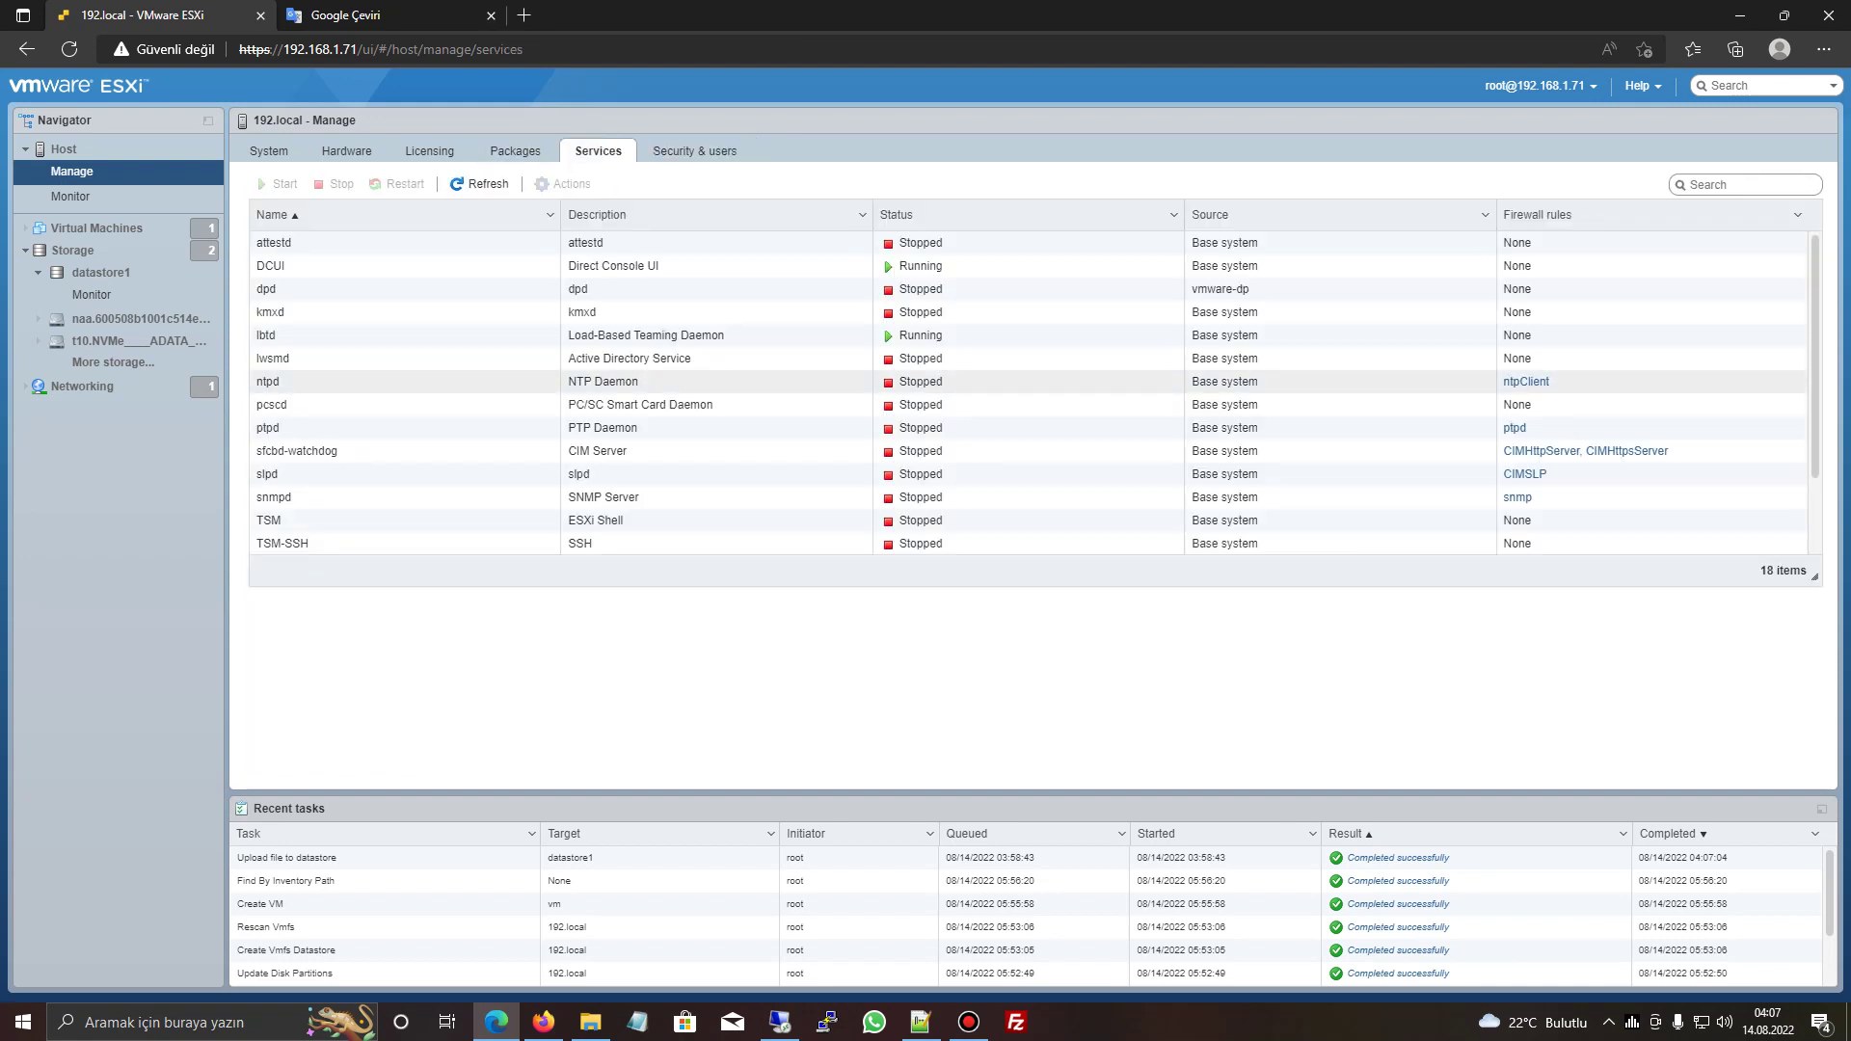
pyautogui.click(289, 543)
pyautogui.click(279, 184)
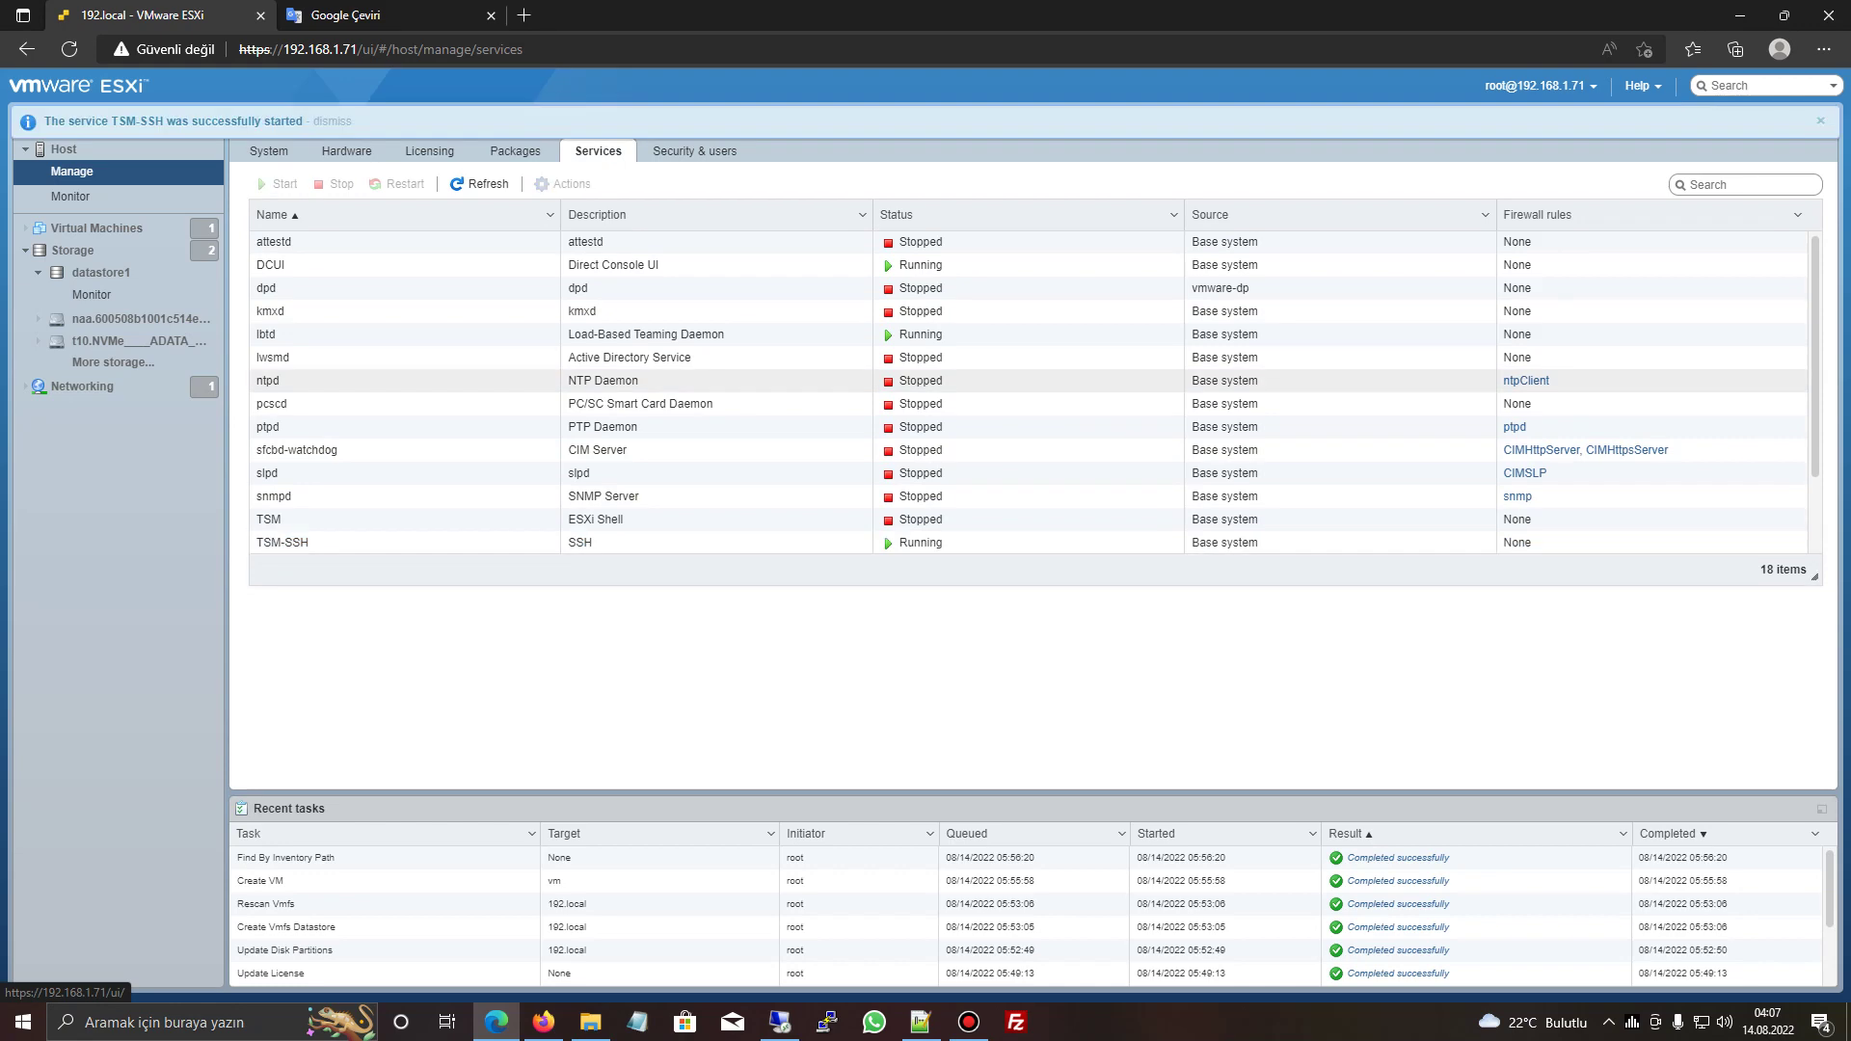
pyautogui.moveTo(282, 49); pyautogui.dragTo(358, 49)
pyautogui.hotkey('ctrl', 'c')
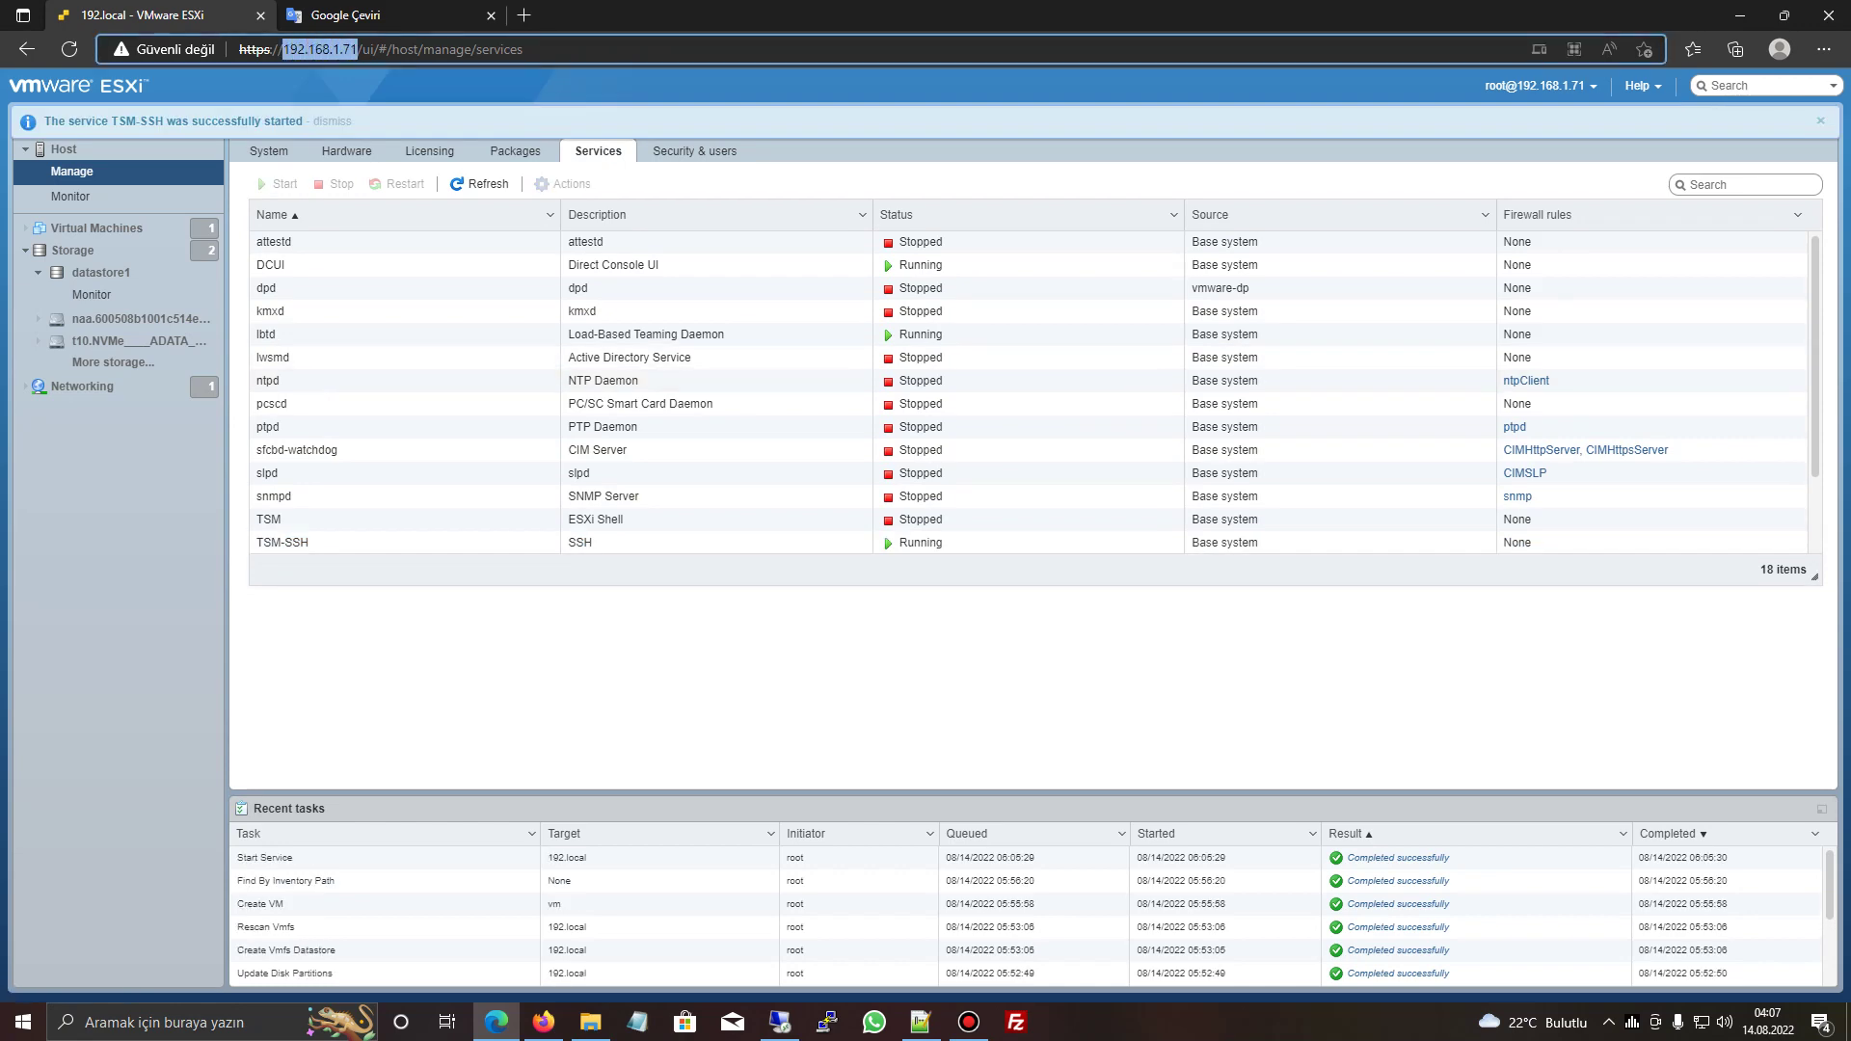
pyautogui.click(826, 1022)
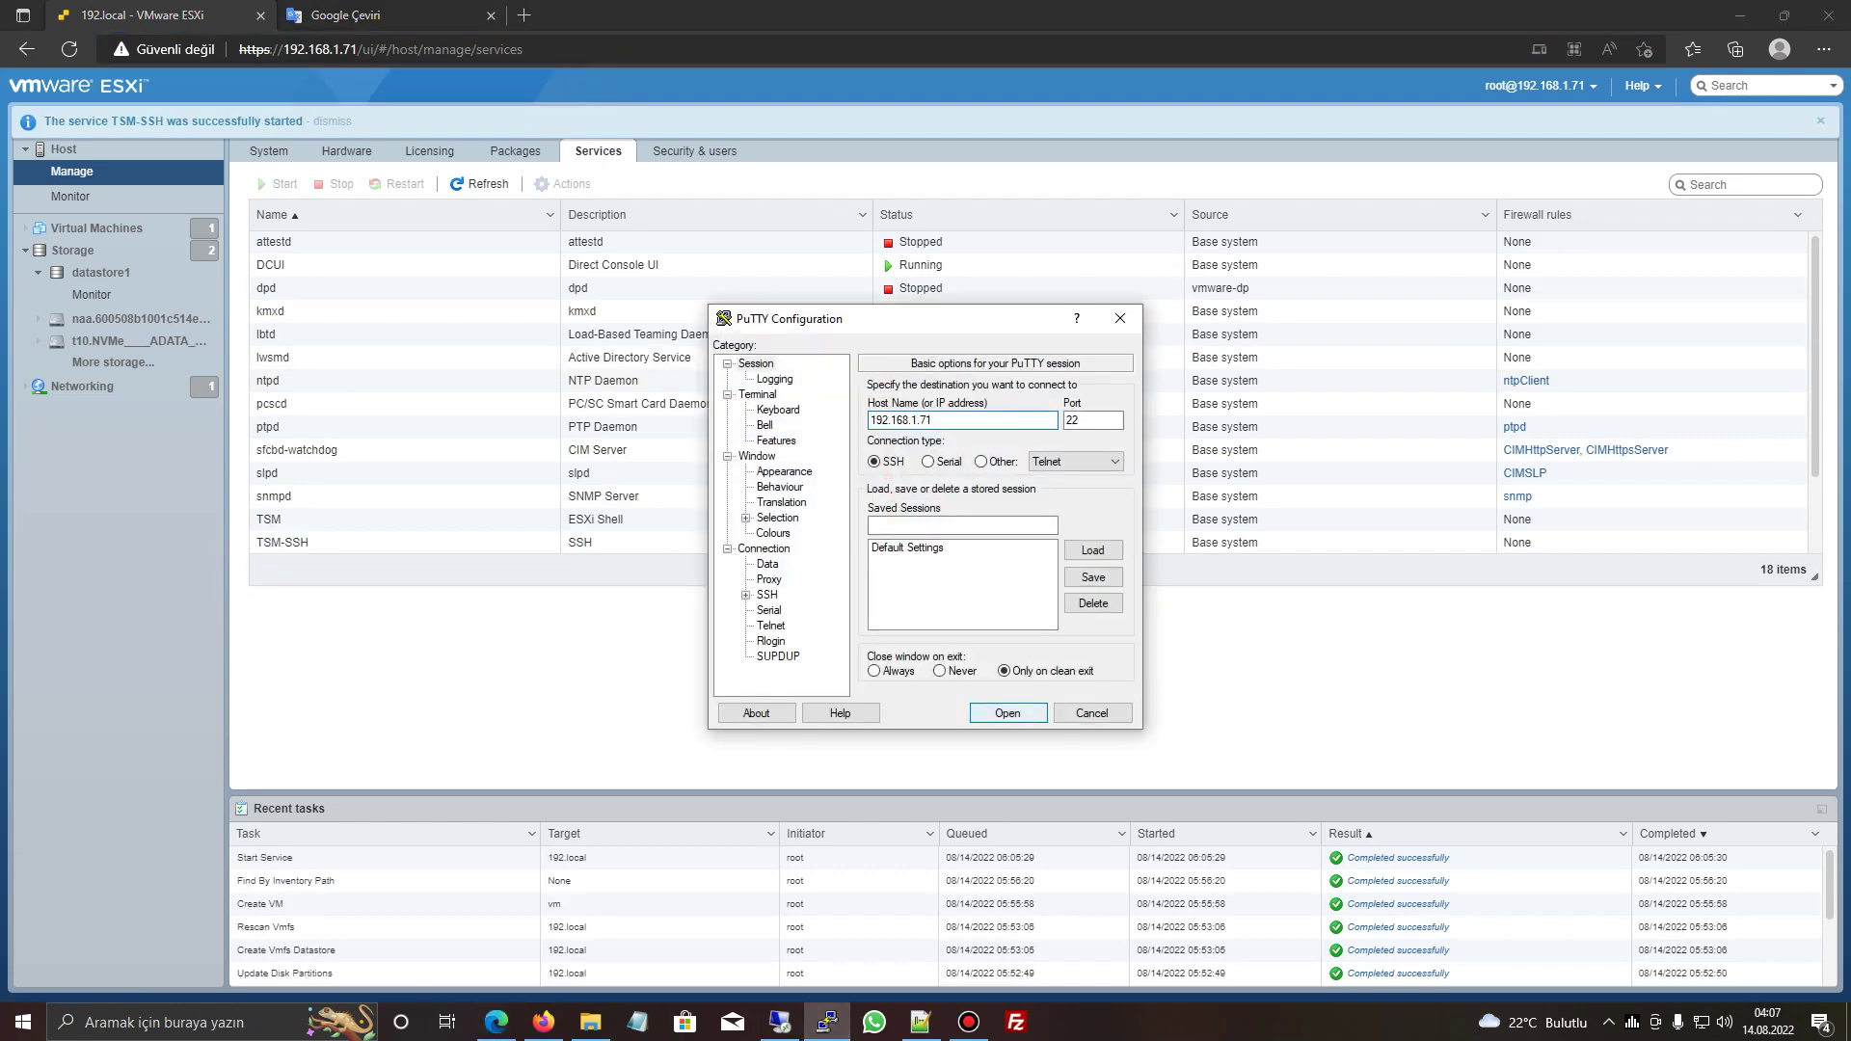
# - SSH into 192.168.1.71 as root, then paste the host address into FileZilla
pyautogui.click(1004, 705)
pyautogui.click(533, 543)
pyautogui.write('root')
pyautogui.press('Return')
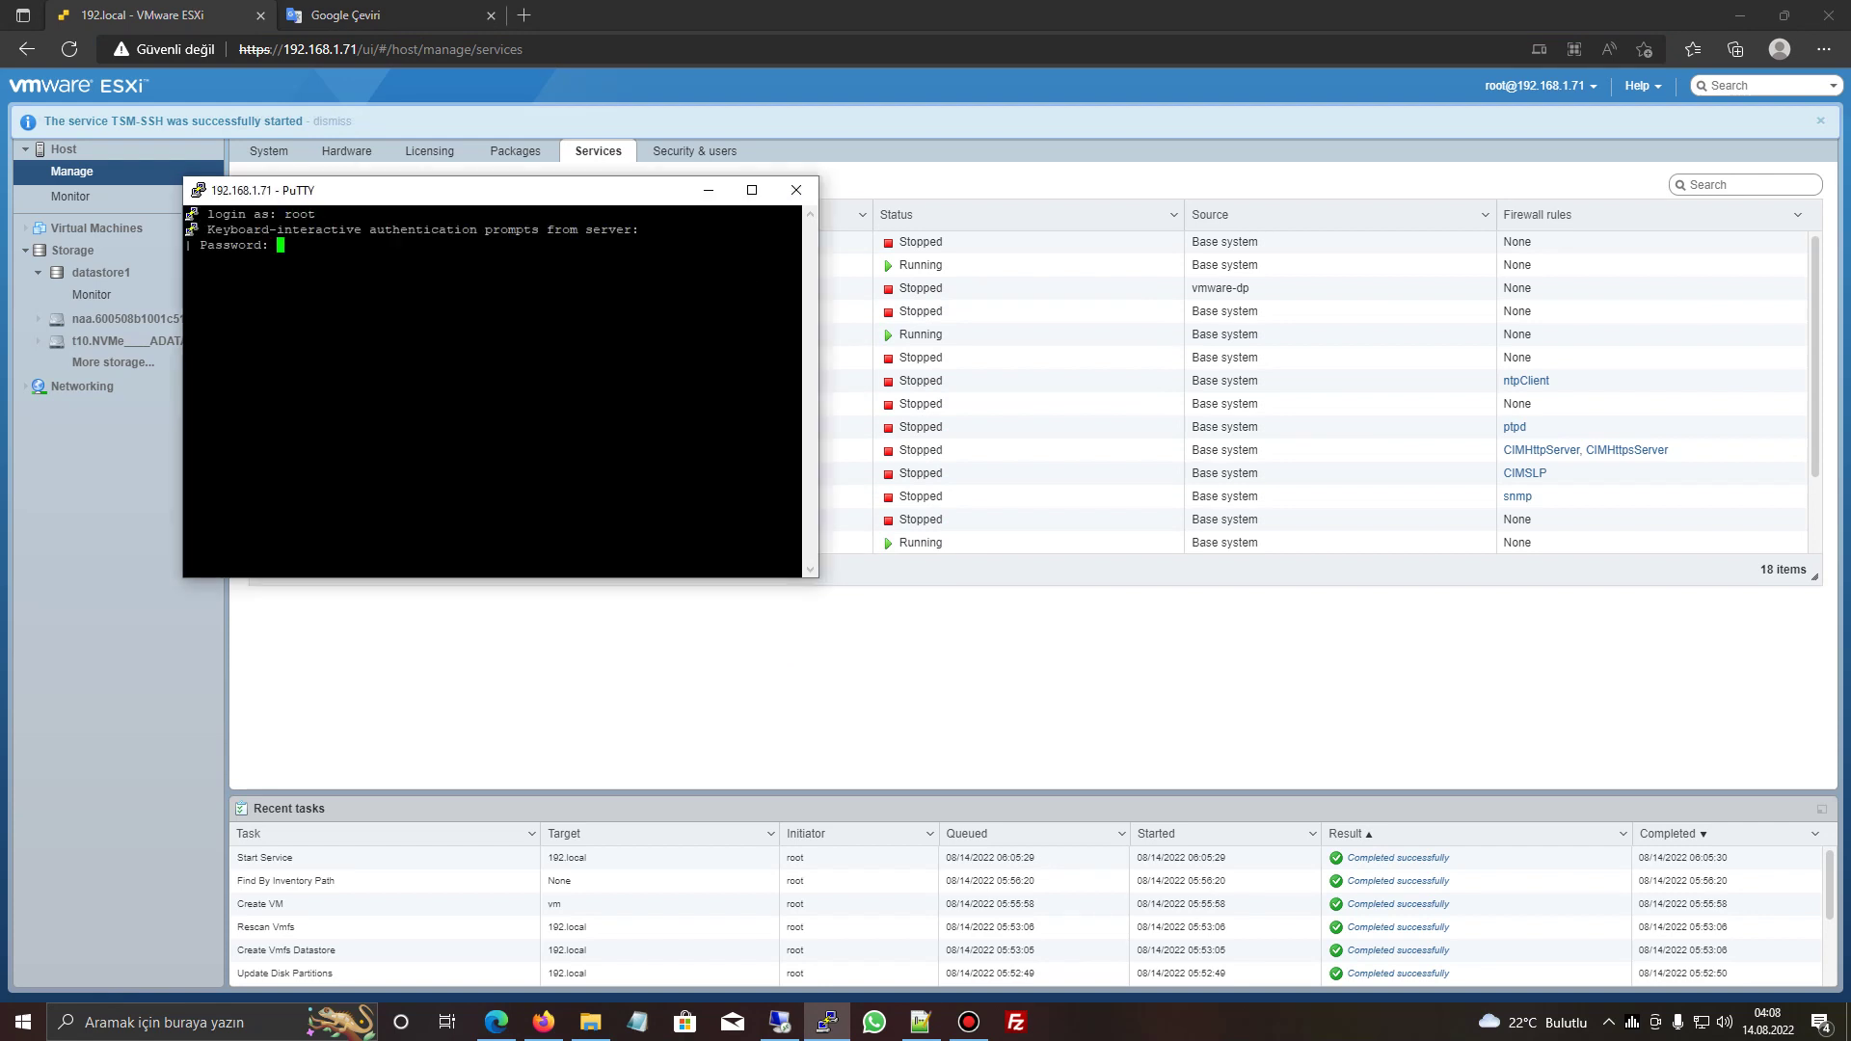
pyautogui.press('Return')
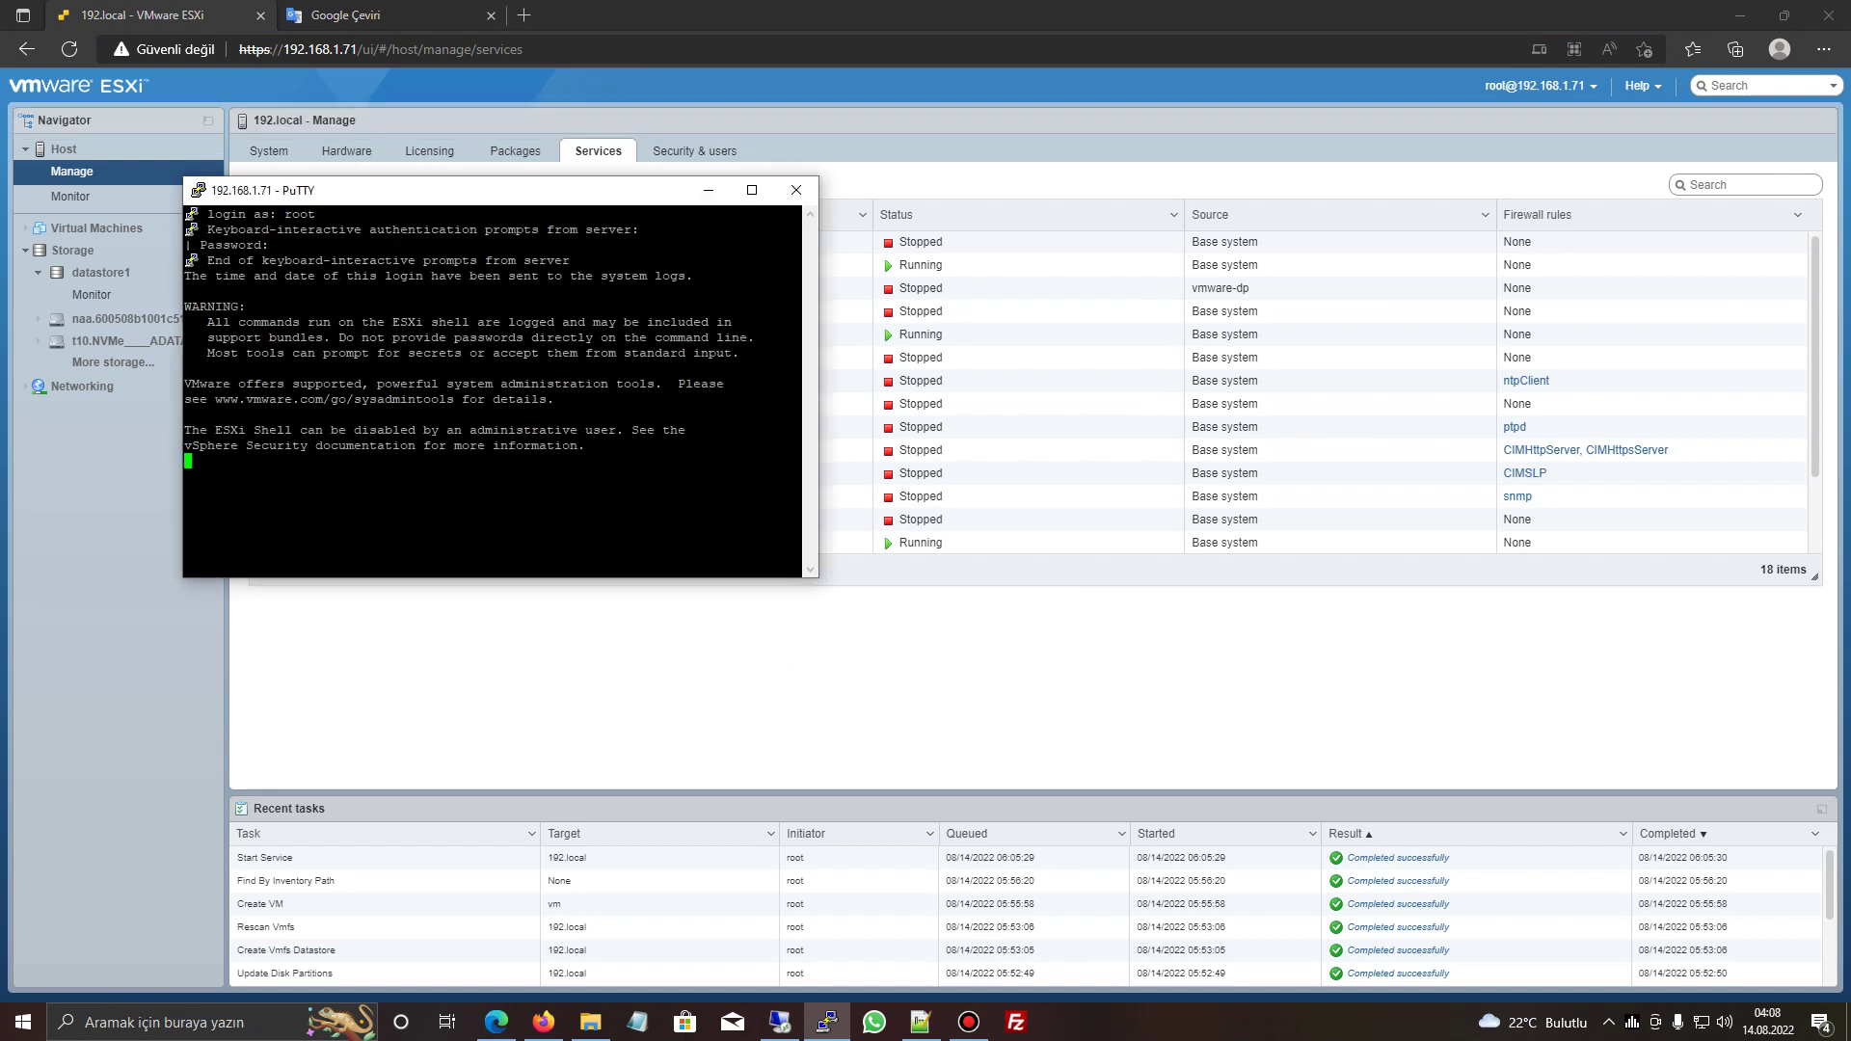
pyautogui.click(1015, 1021)
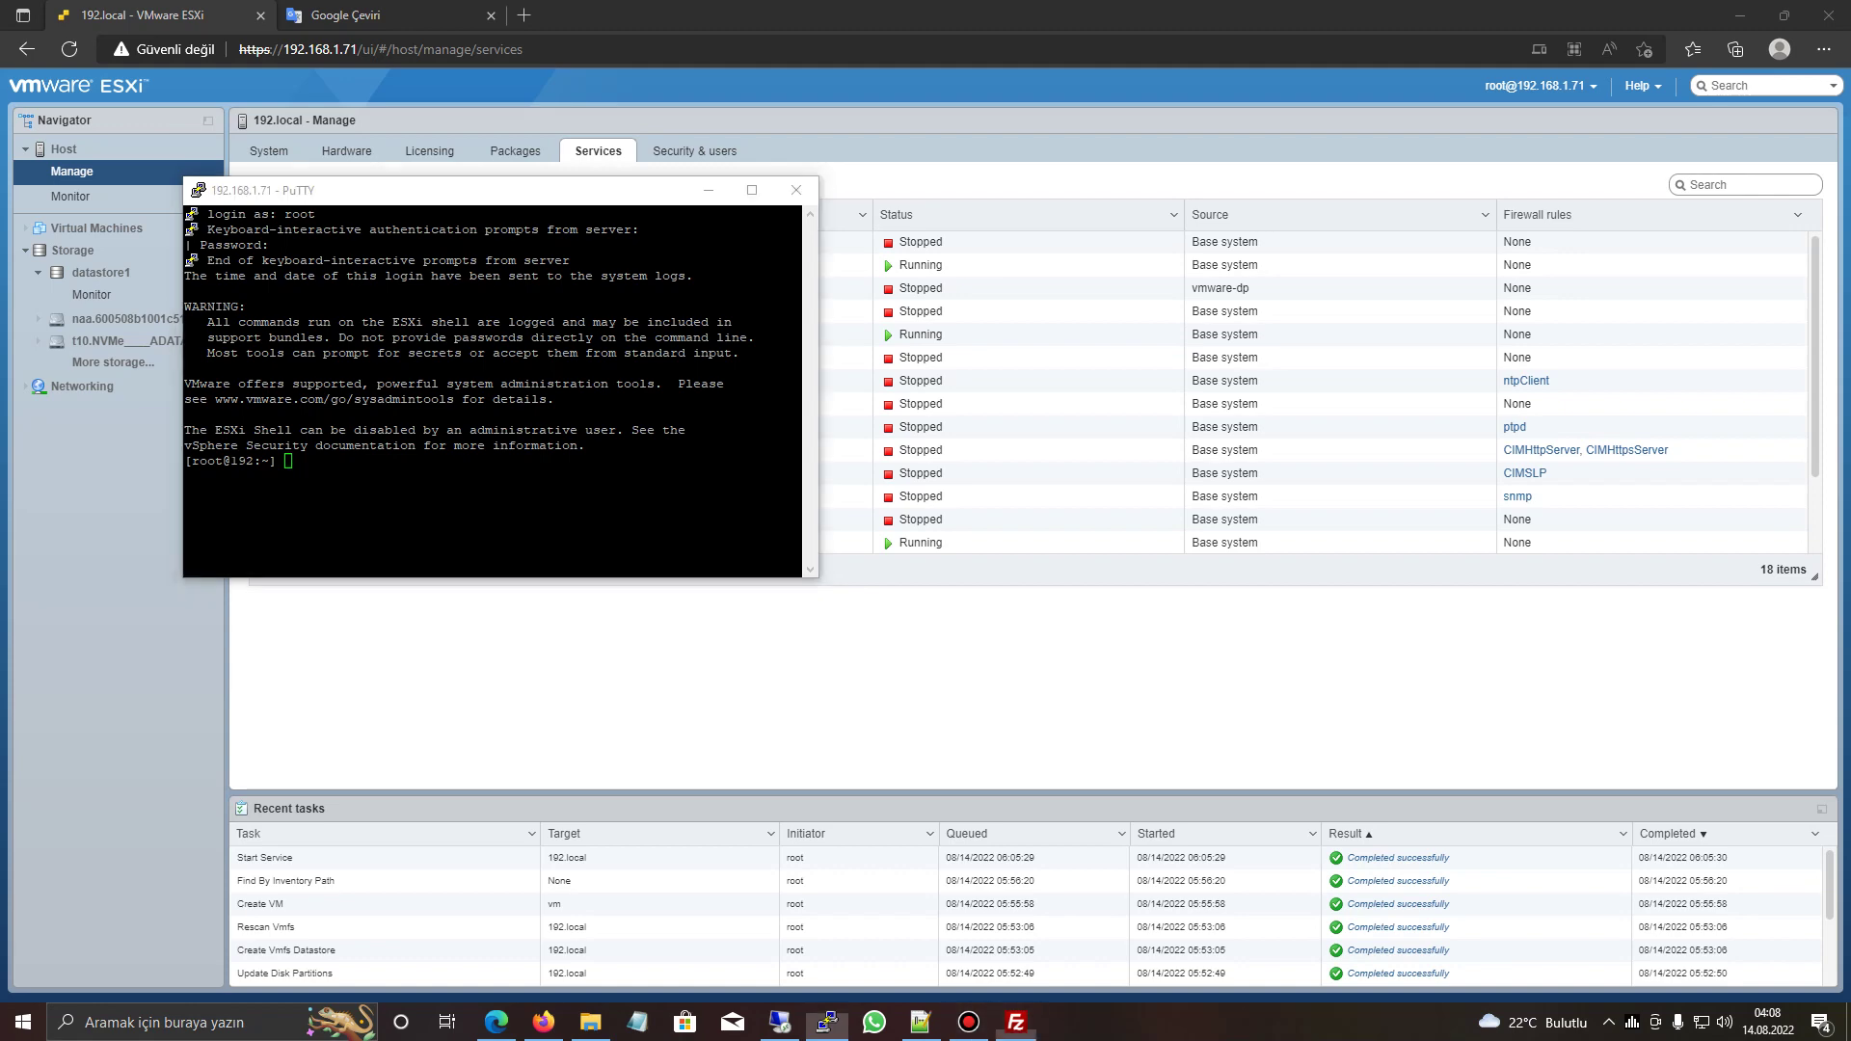
pyautogui.hotkey('ctrl', 'v')
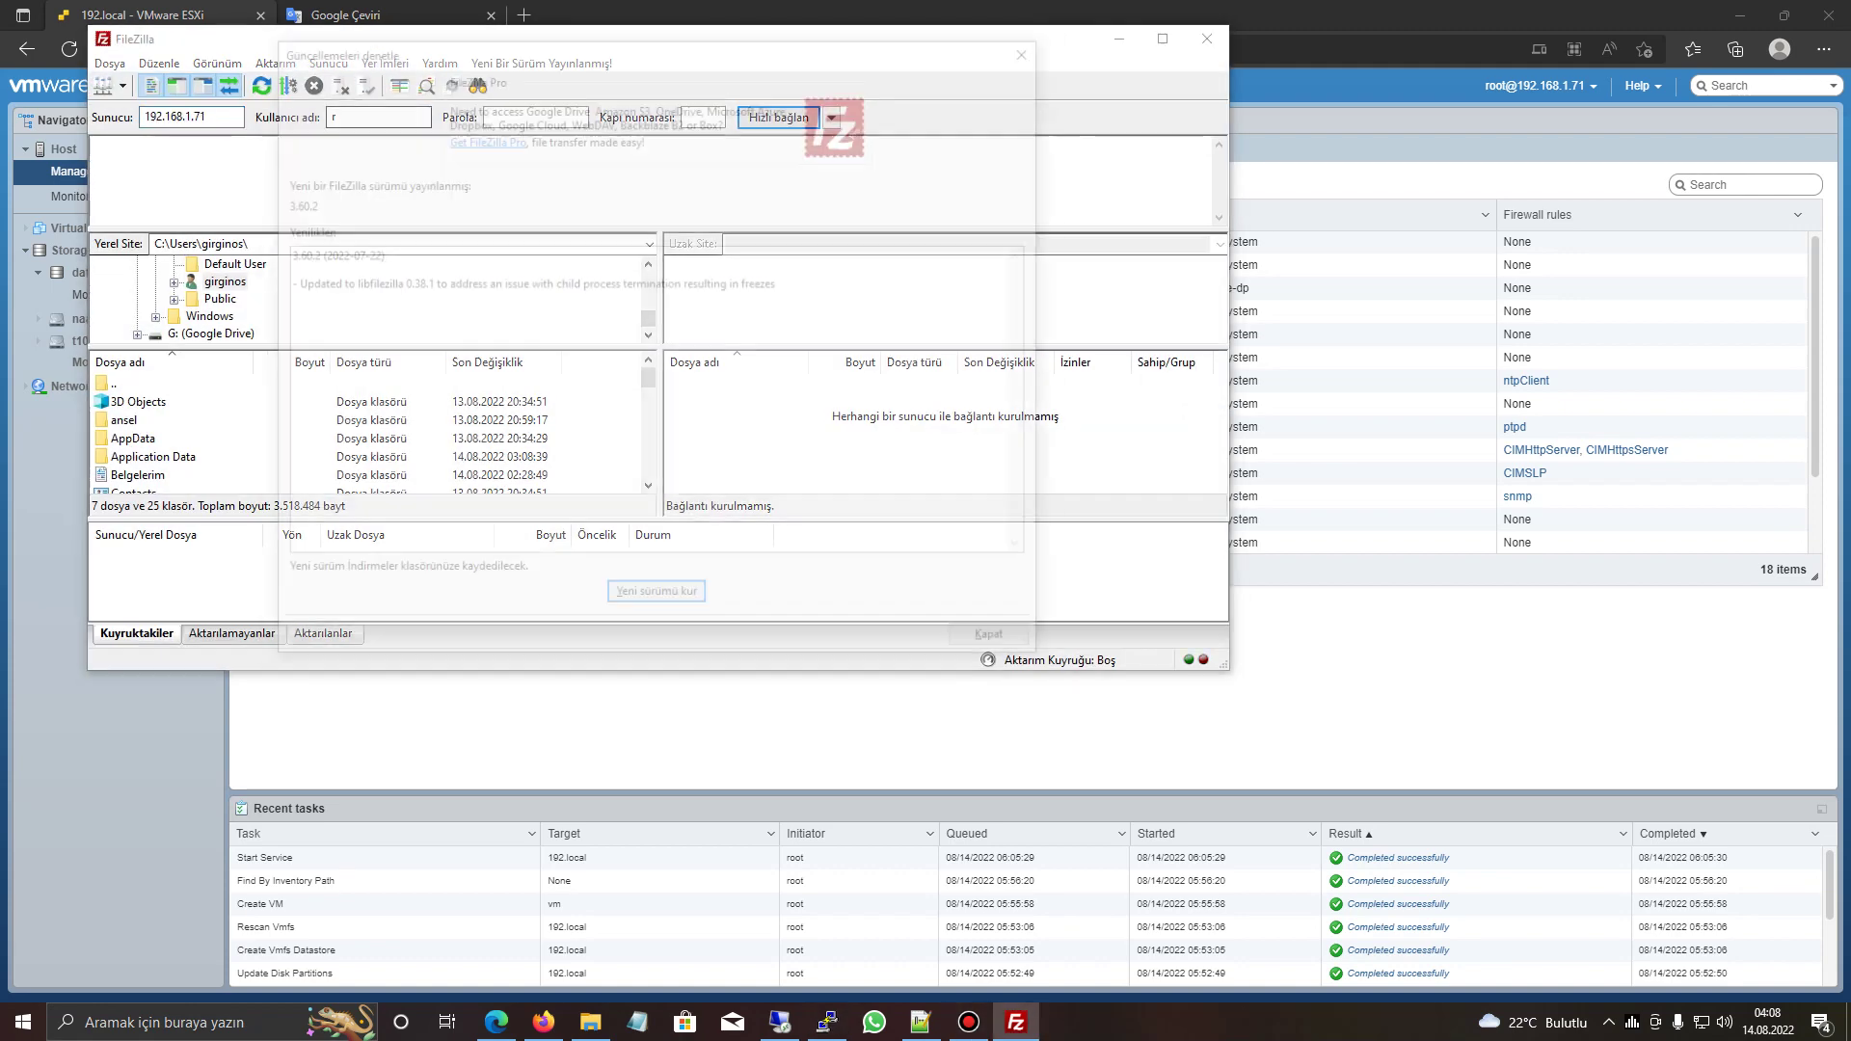
# - Quick-connect FileZilla to the host over SFTP as root on port 22
pyautogui.press('Escape')
pyautogui.click(378, 116)
pyautogui.write('rt')
pyautogui.write('oot')
pyautogui.press('Tab')
pyautogui.write('root*****')
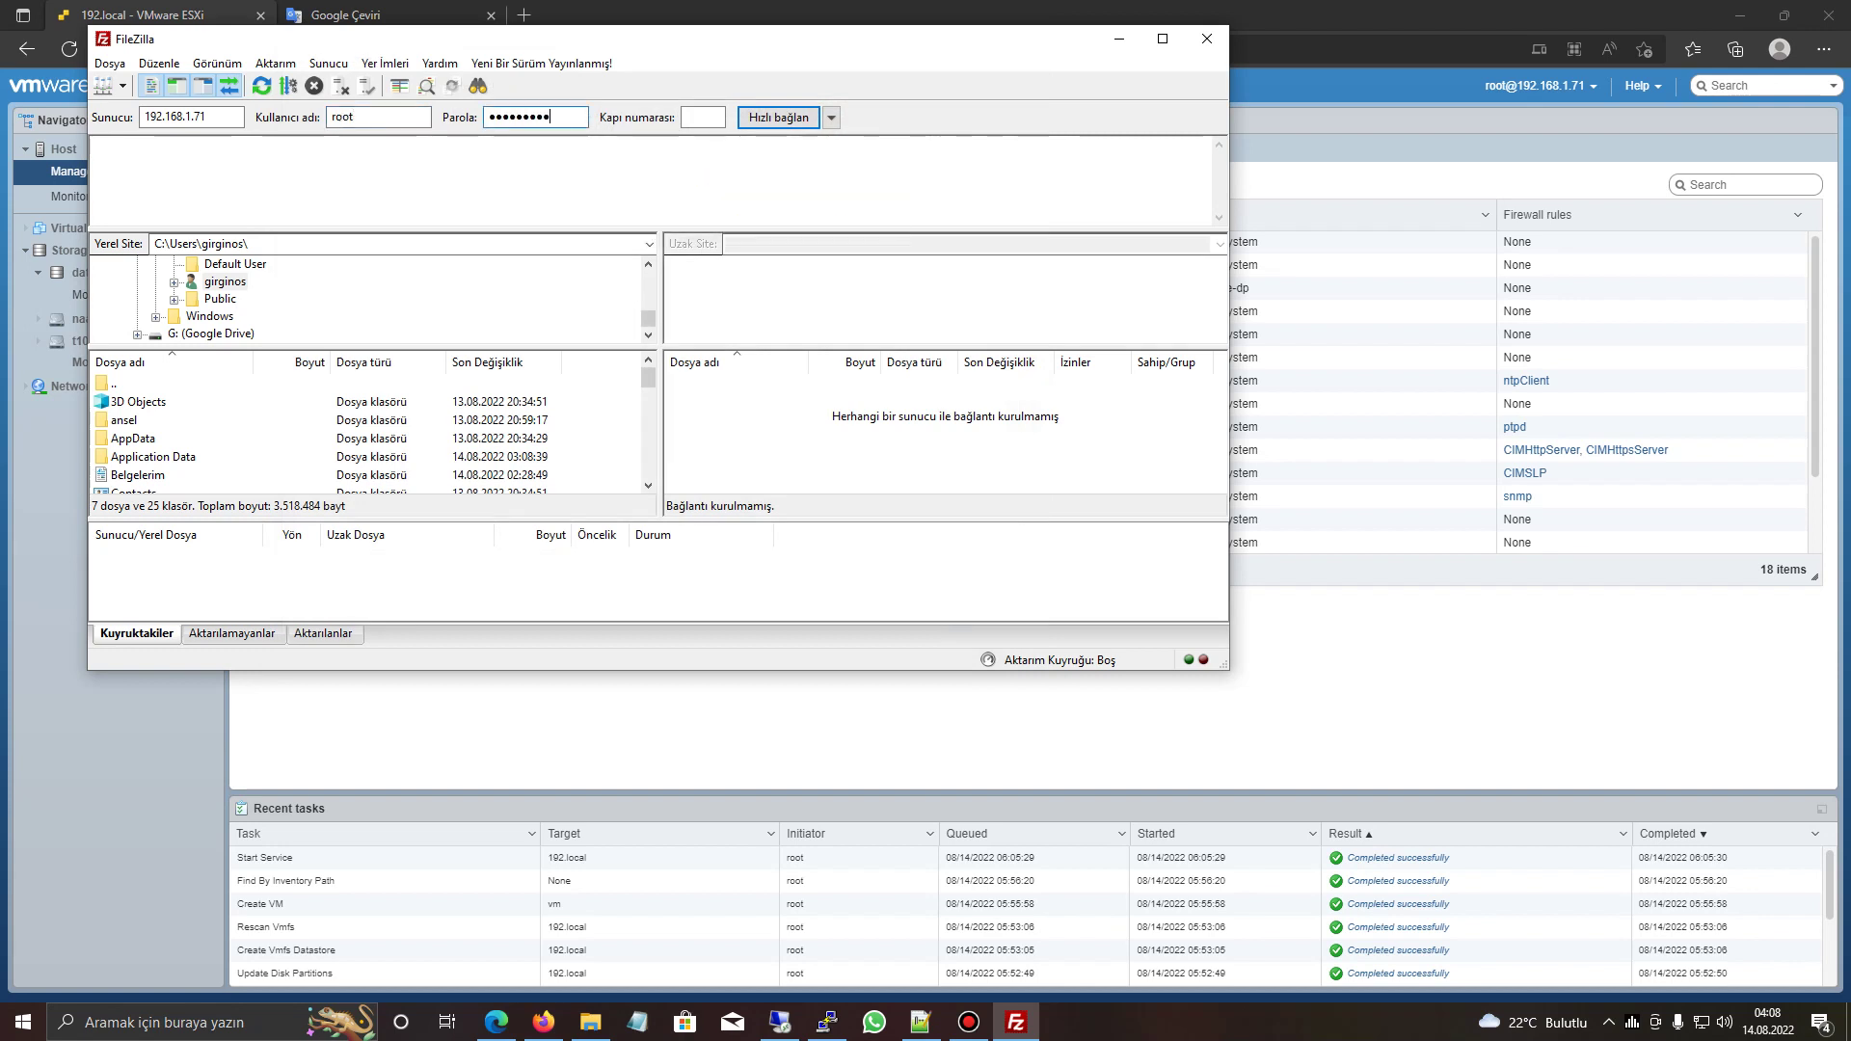
pyautogui.press('Return')
pyautogui.press('Return')
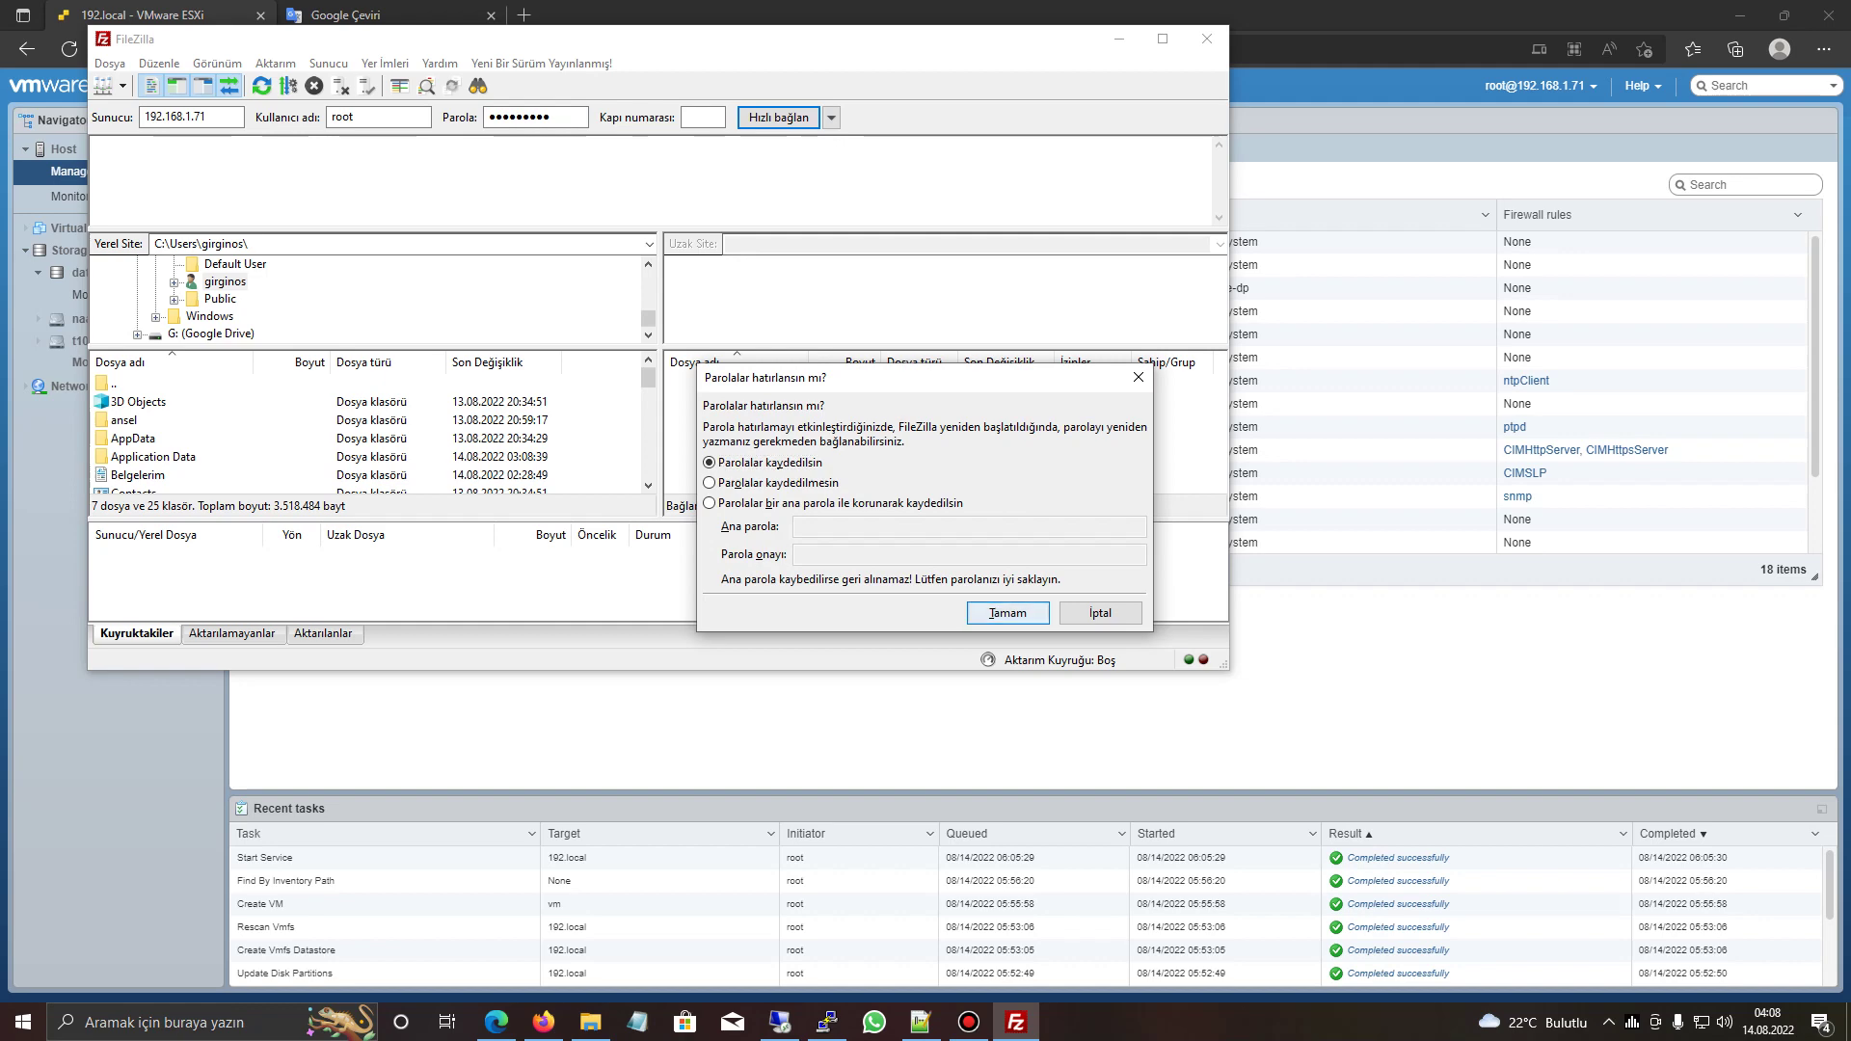
pyautogui.press('super+Up')
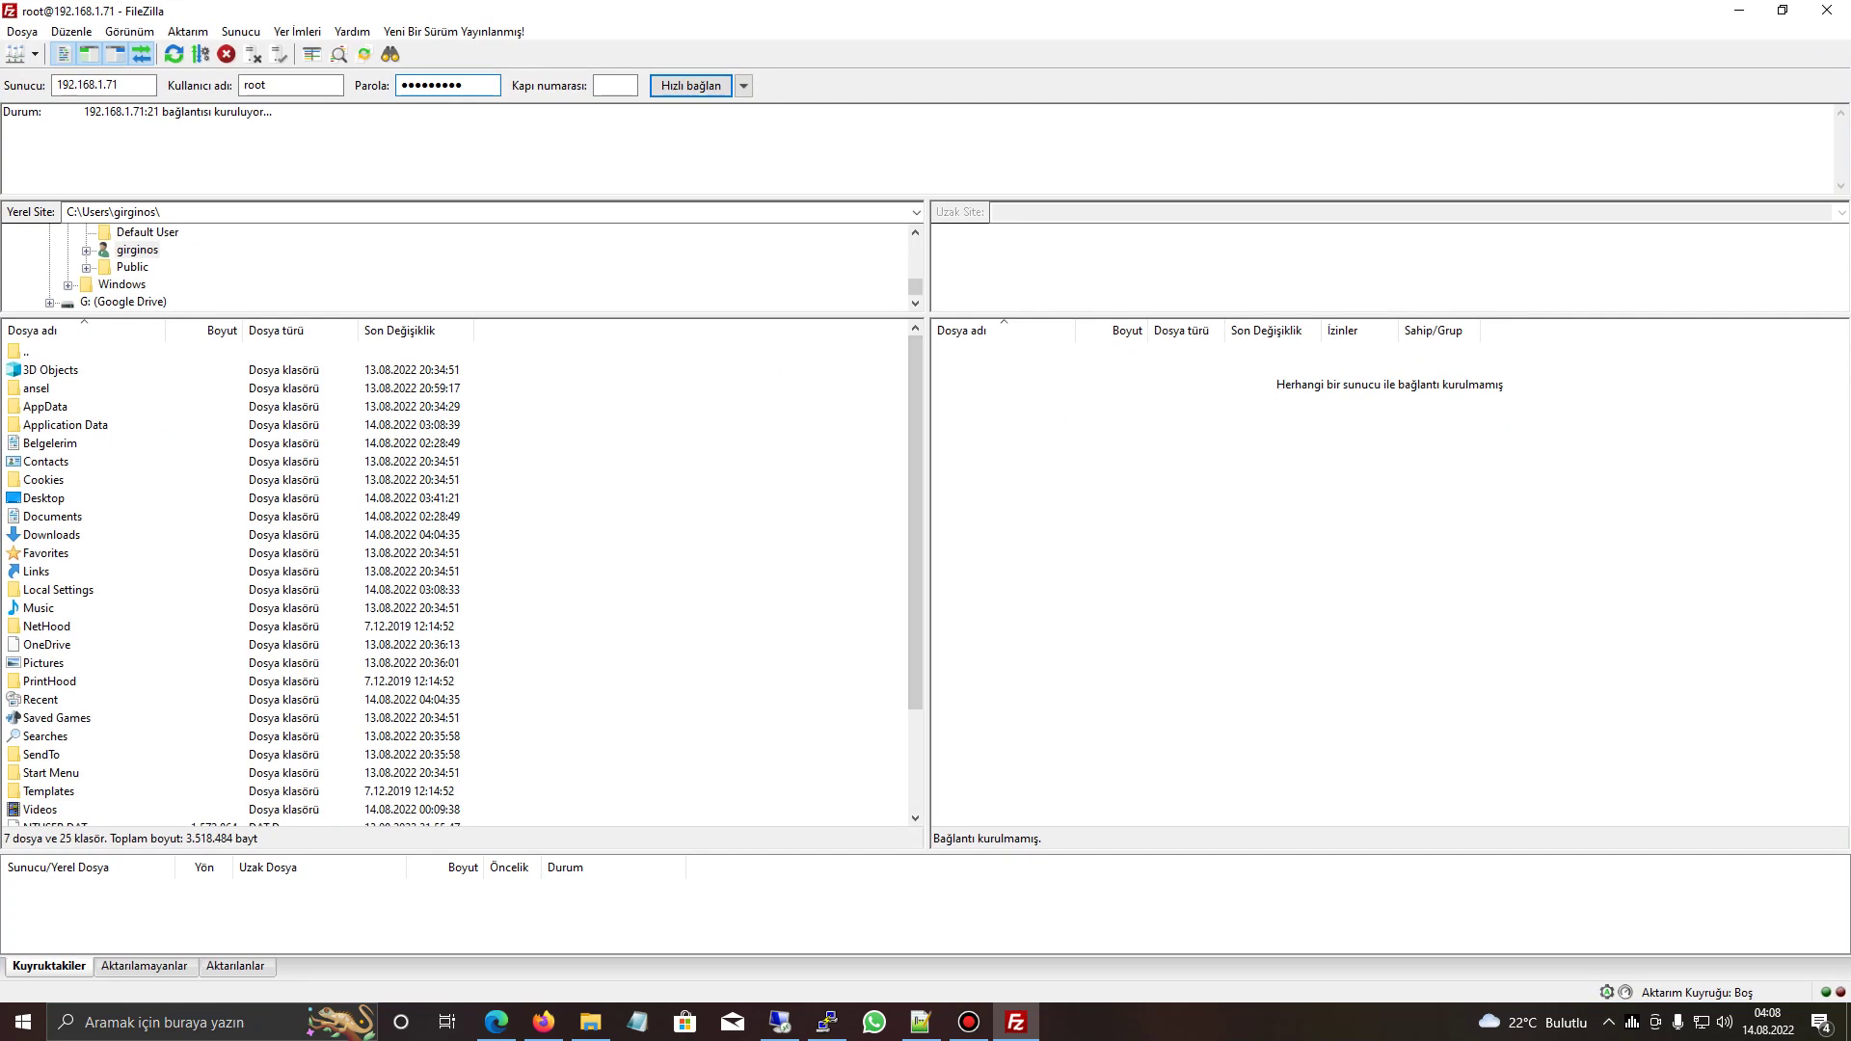
pyautogui.moveTo(927, 578); pyautogui.dragTo(693, 578)
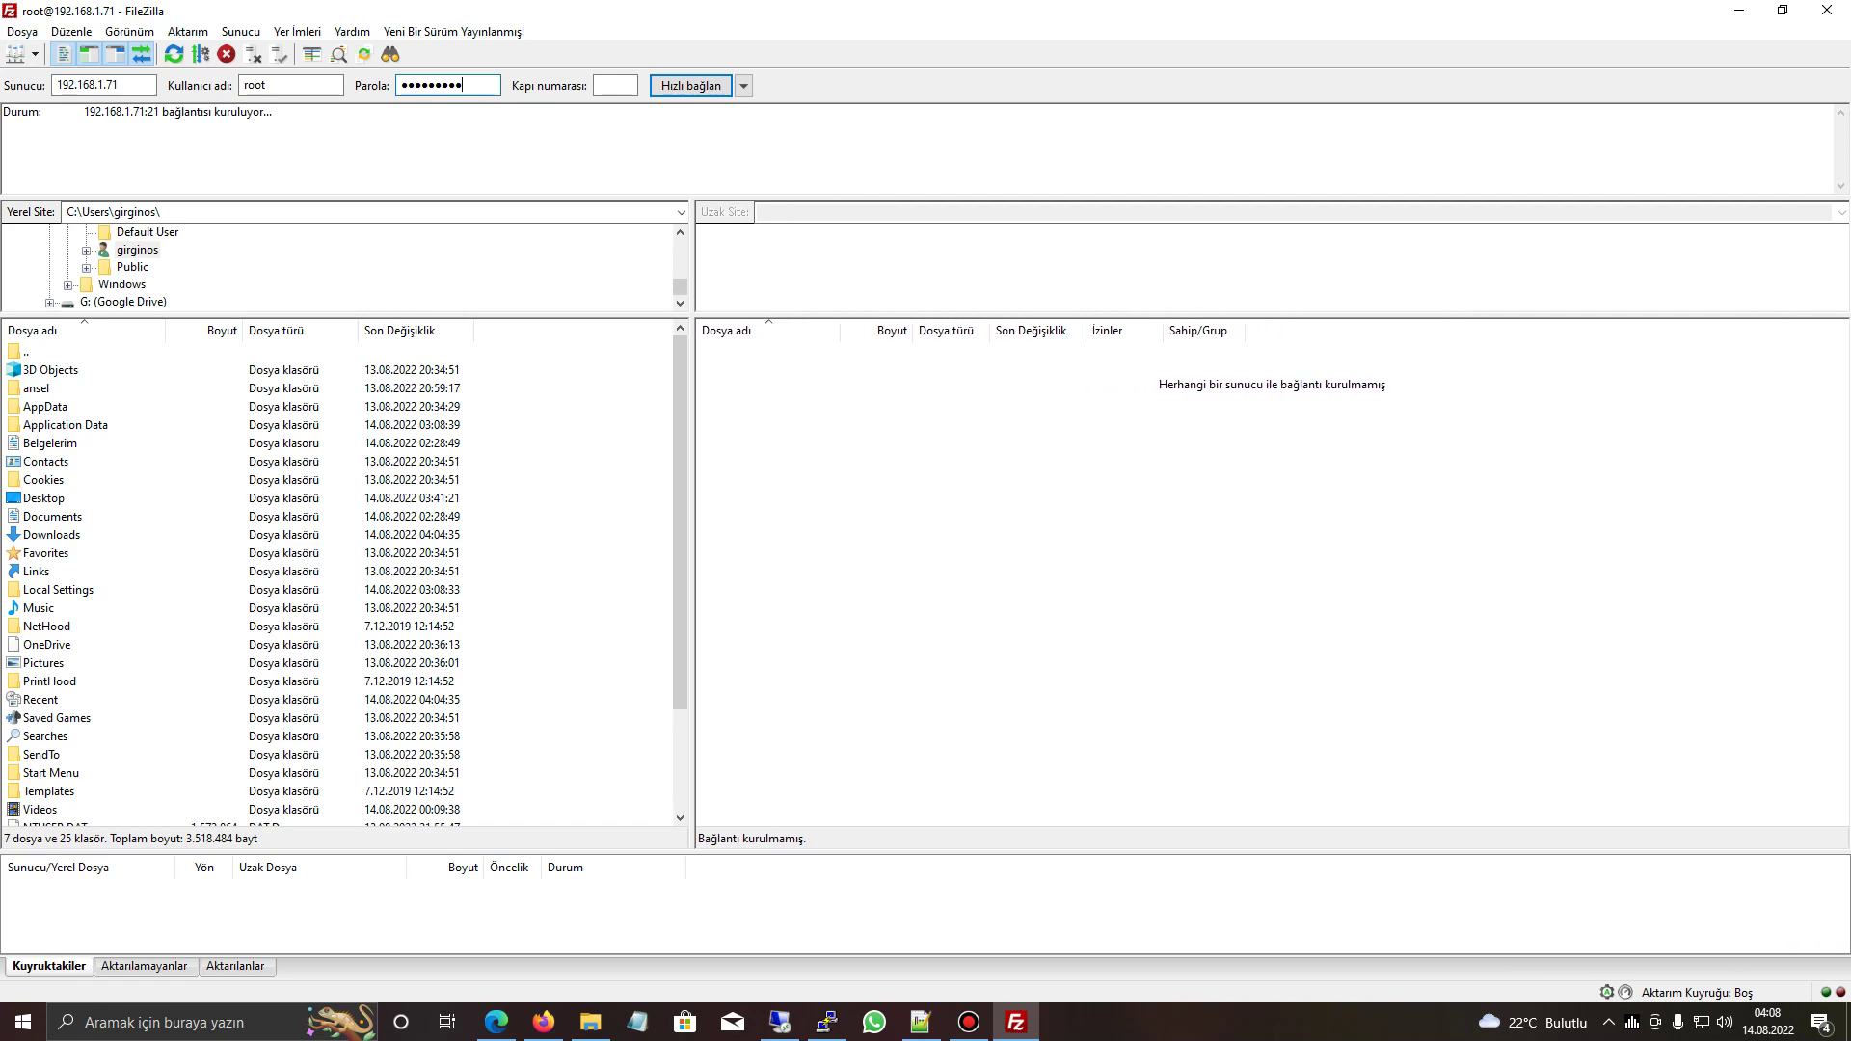
pyautogui.press('Tab')
pyautogui.write('22')
pyautogui.press('Return')
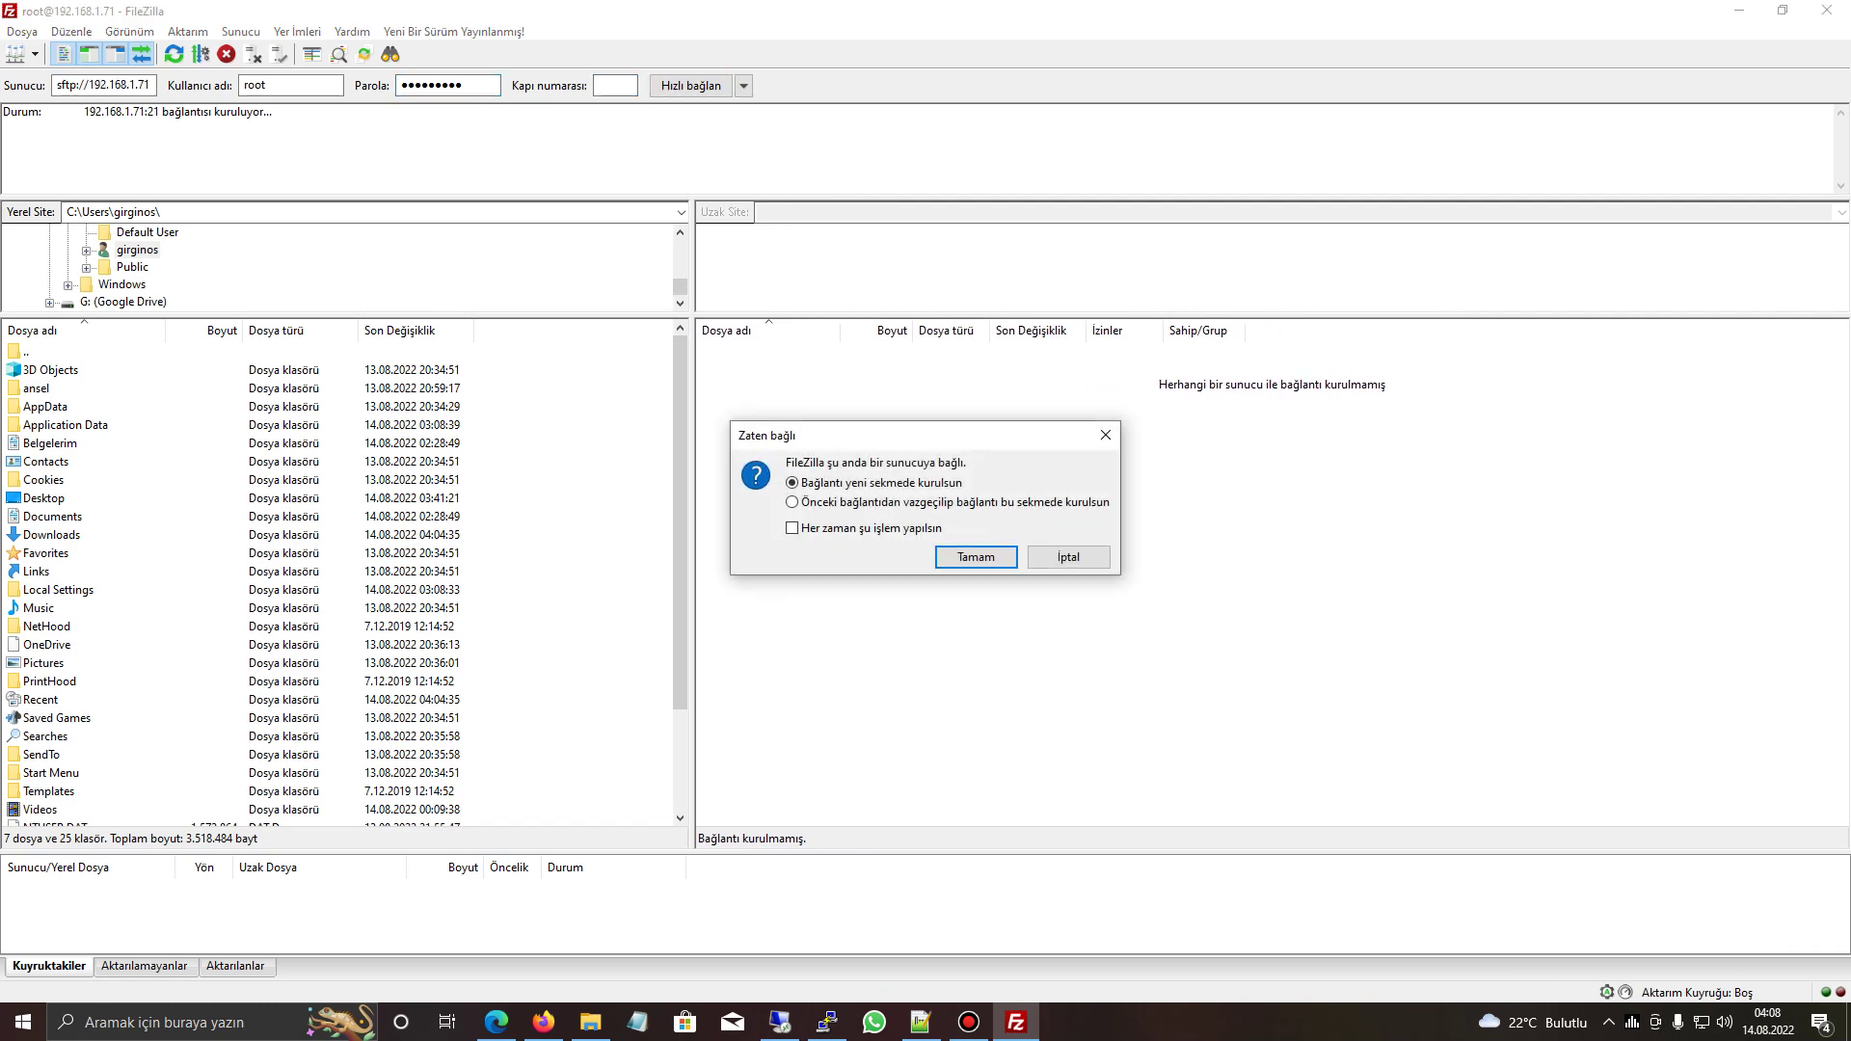
pyautogui.press('Return')
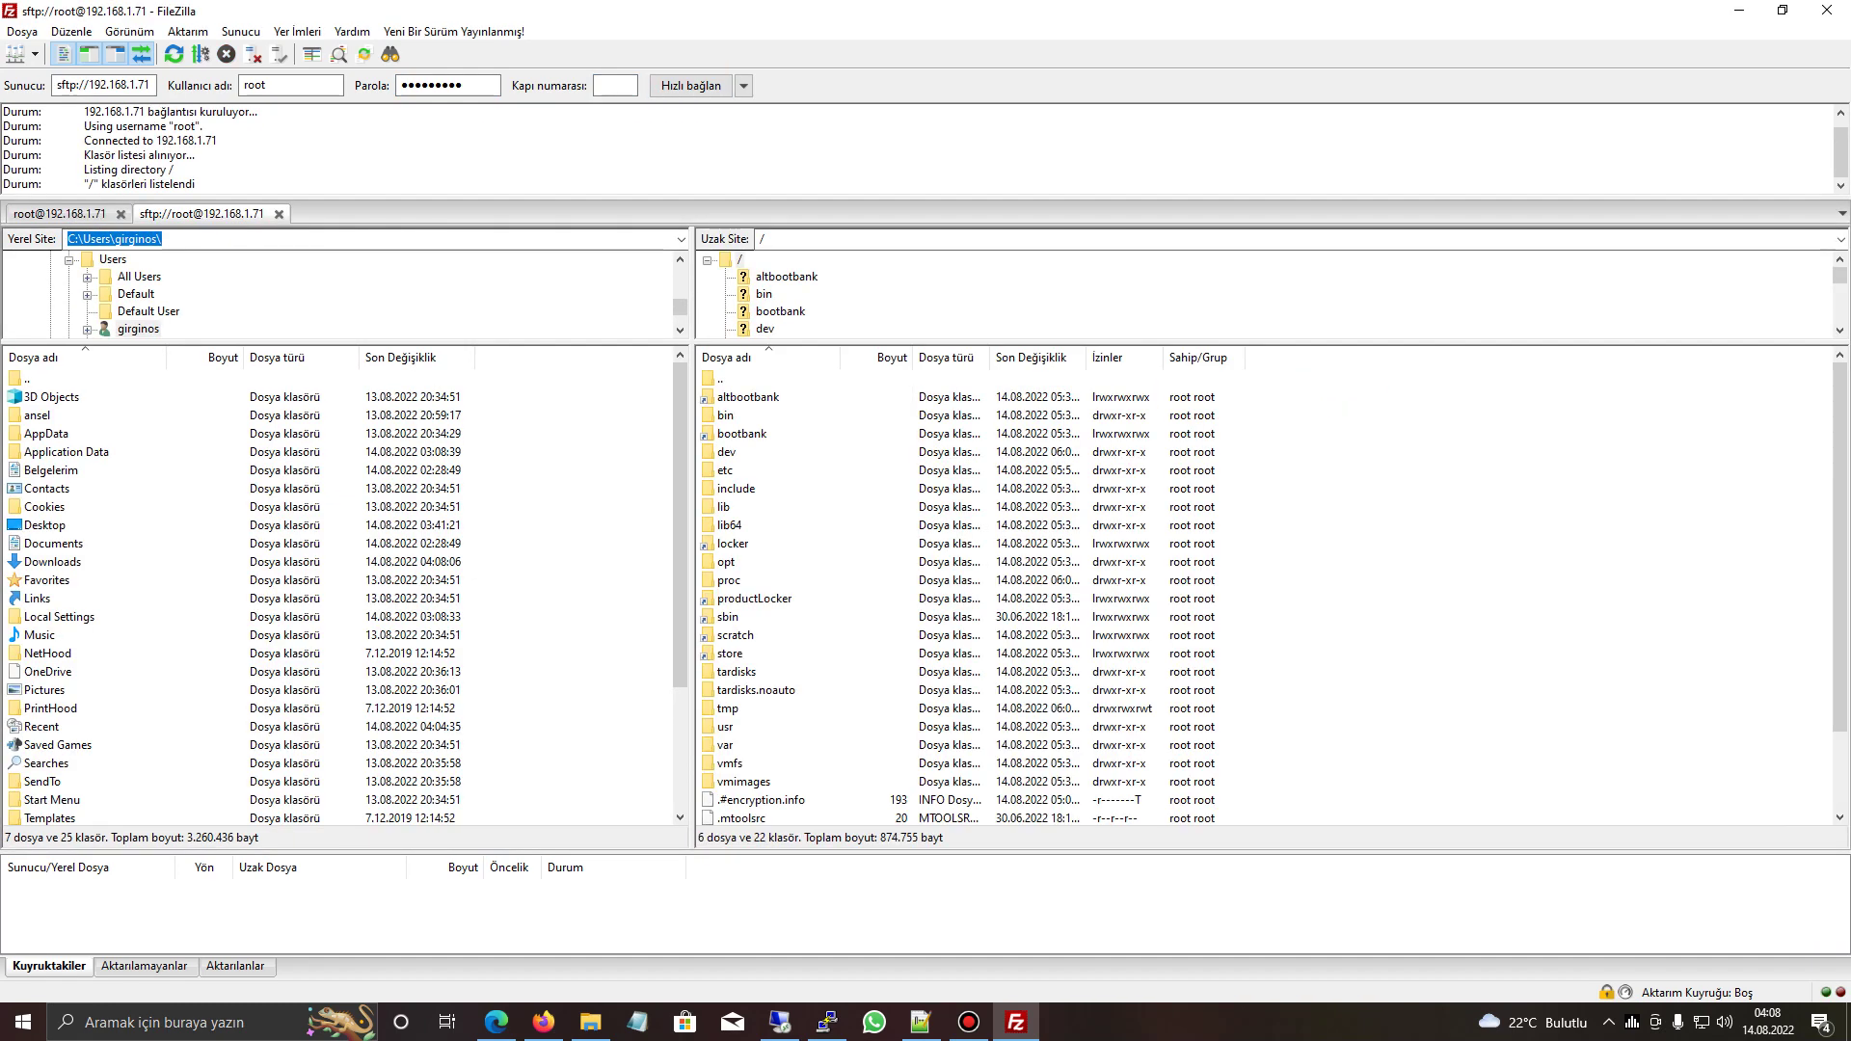
# - Browse to /vmfs/volumes/datastore1 and create a folder named ISO
pyautogui.doubleClick(729, 763)
pyautogui.doubleClick(738, 416)
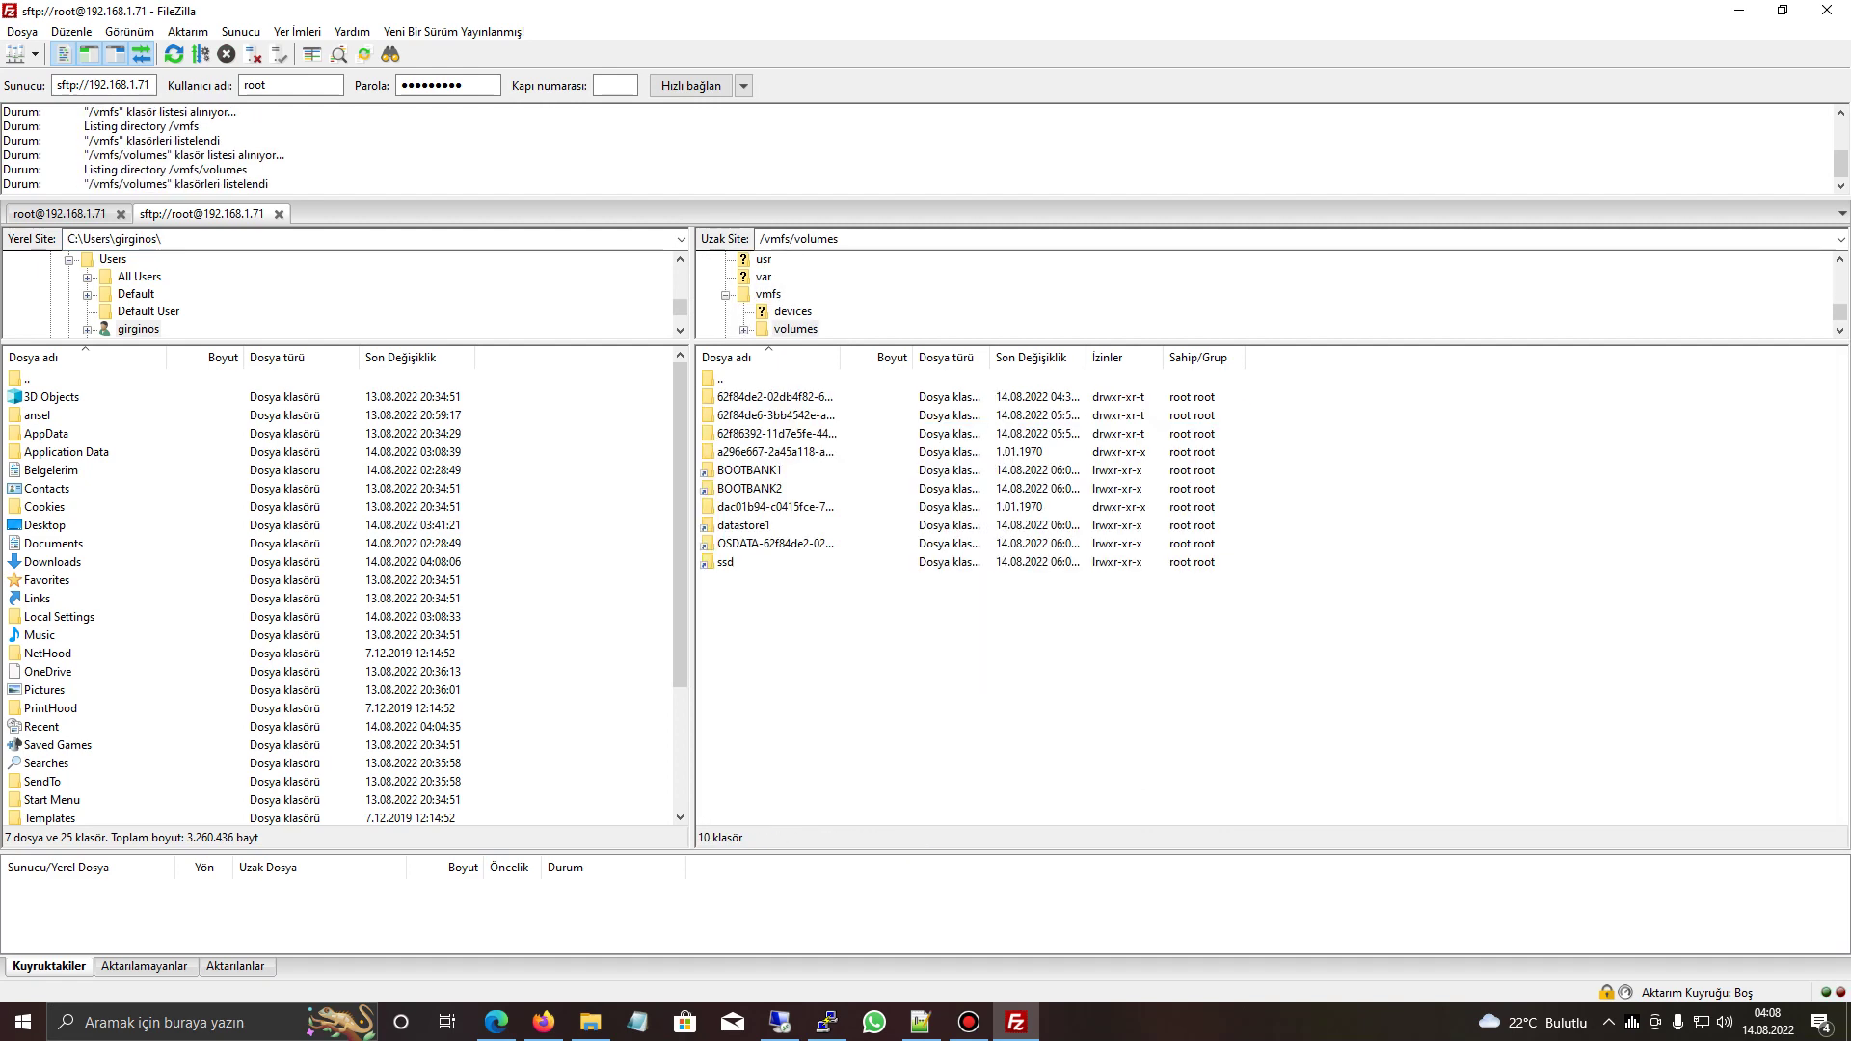
pyautogui.doubleClick(742, 525)
pyautogui.rightClick(769, 608)
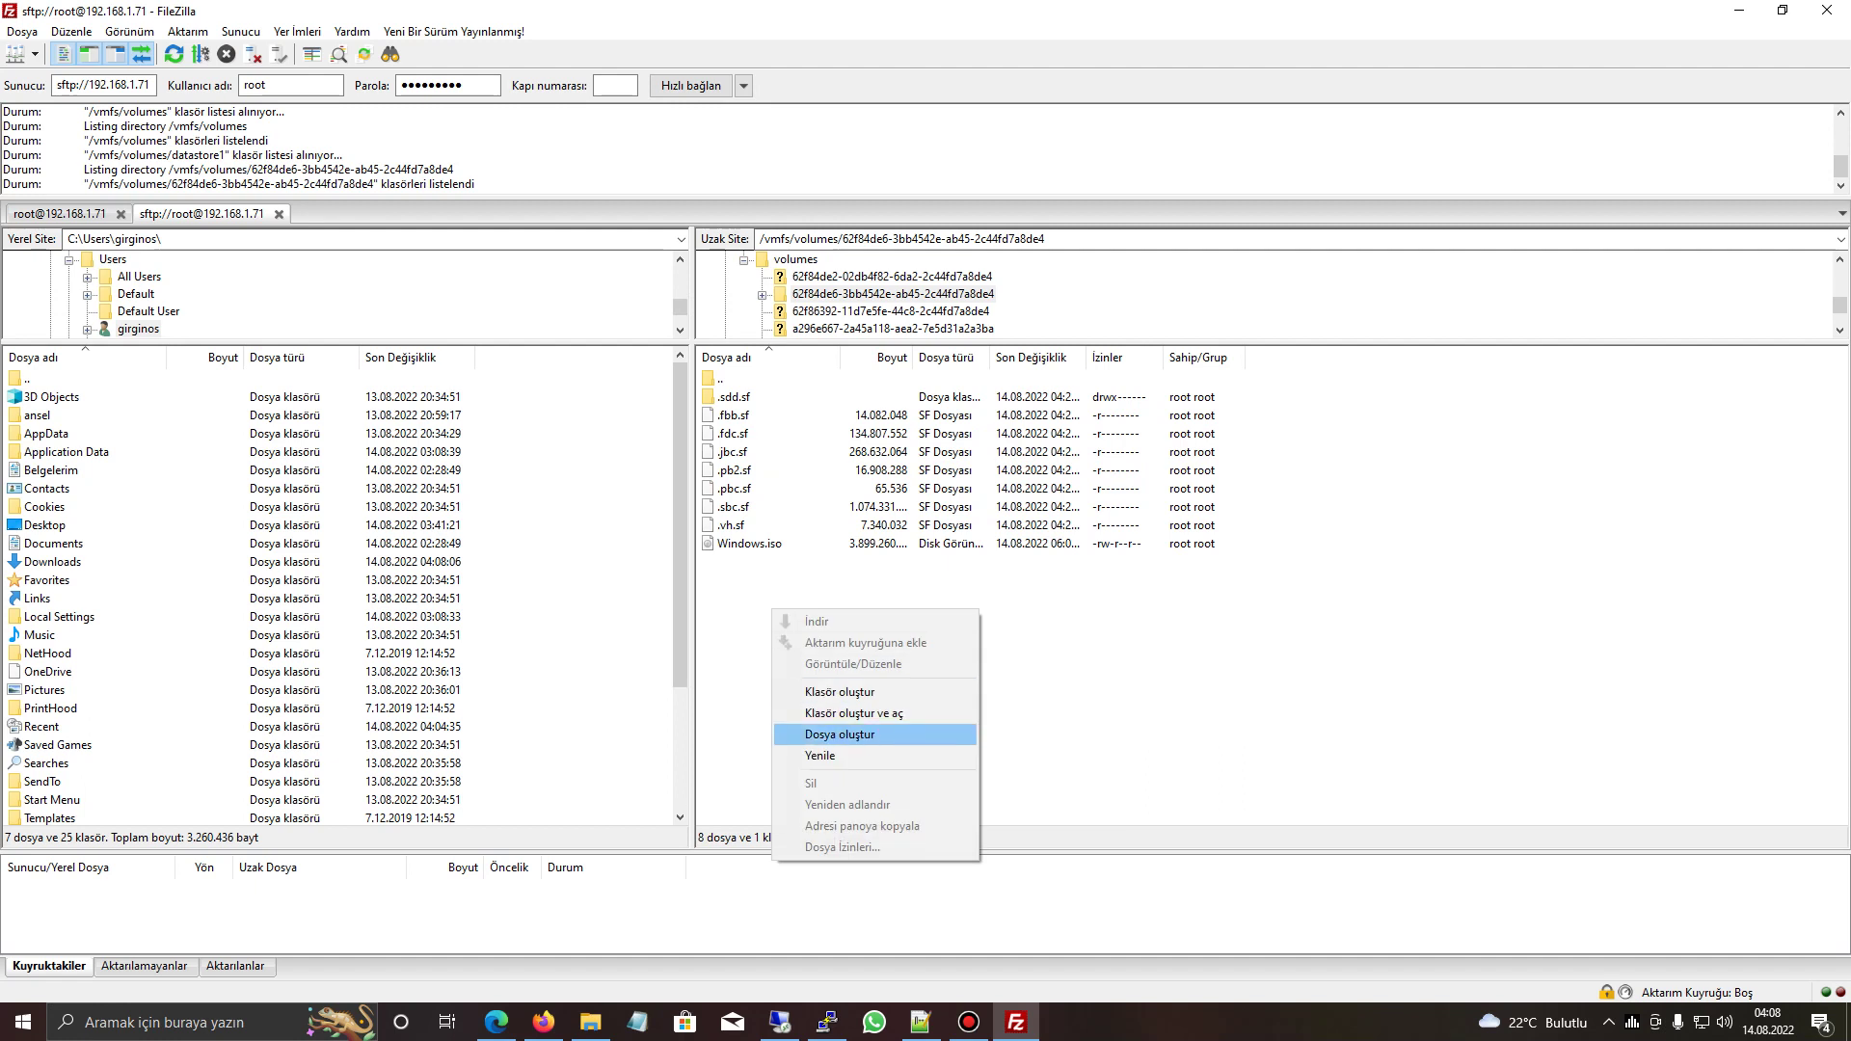
pyautogui.click(819, 691)
pyautogui.write('ISO')
pyautogui.press('Return')
# - Move Windows.iso into the ISO folder and copy its remote path
pyautogui.moveTo(750, 562); pyautogui.dragTo(726, 414)
pyautogui.doubleClick(726, 415)
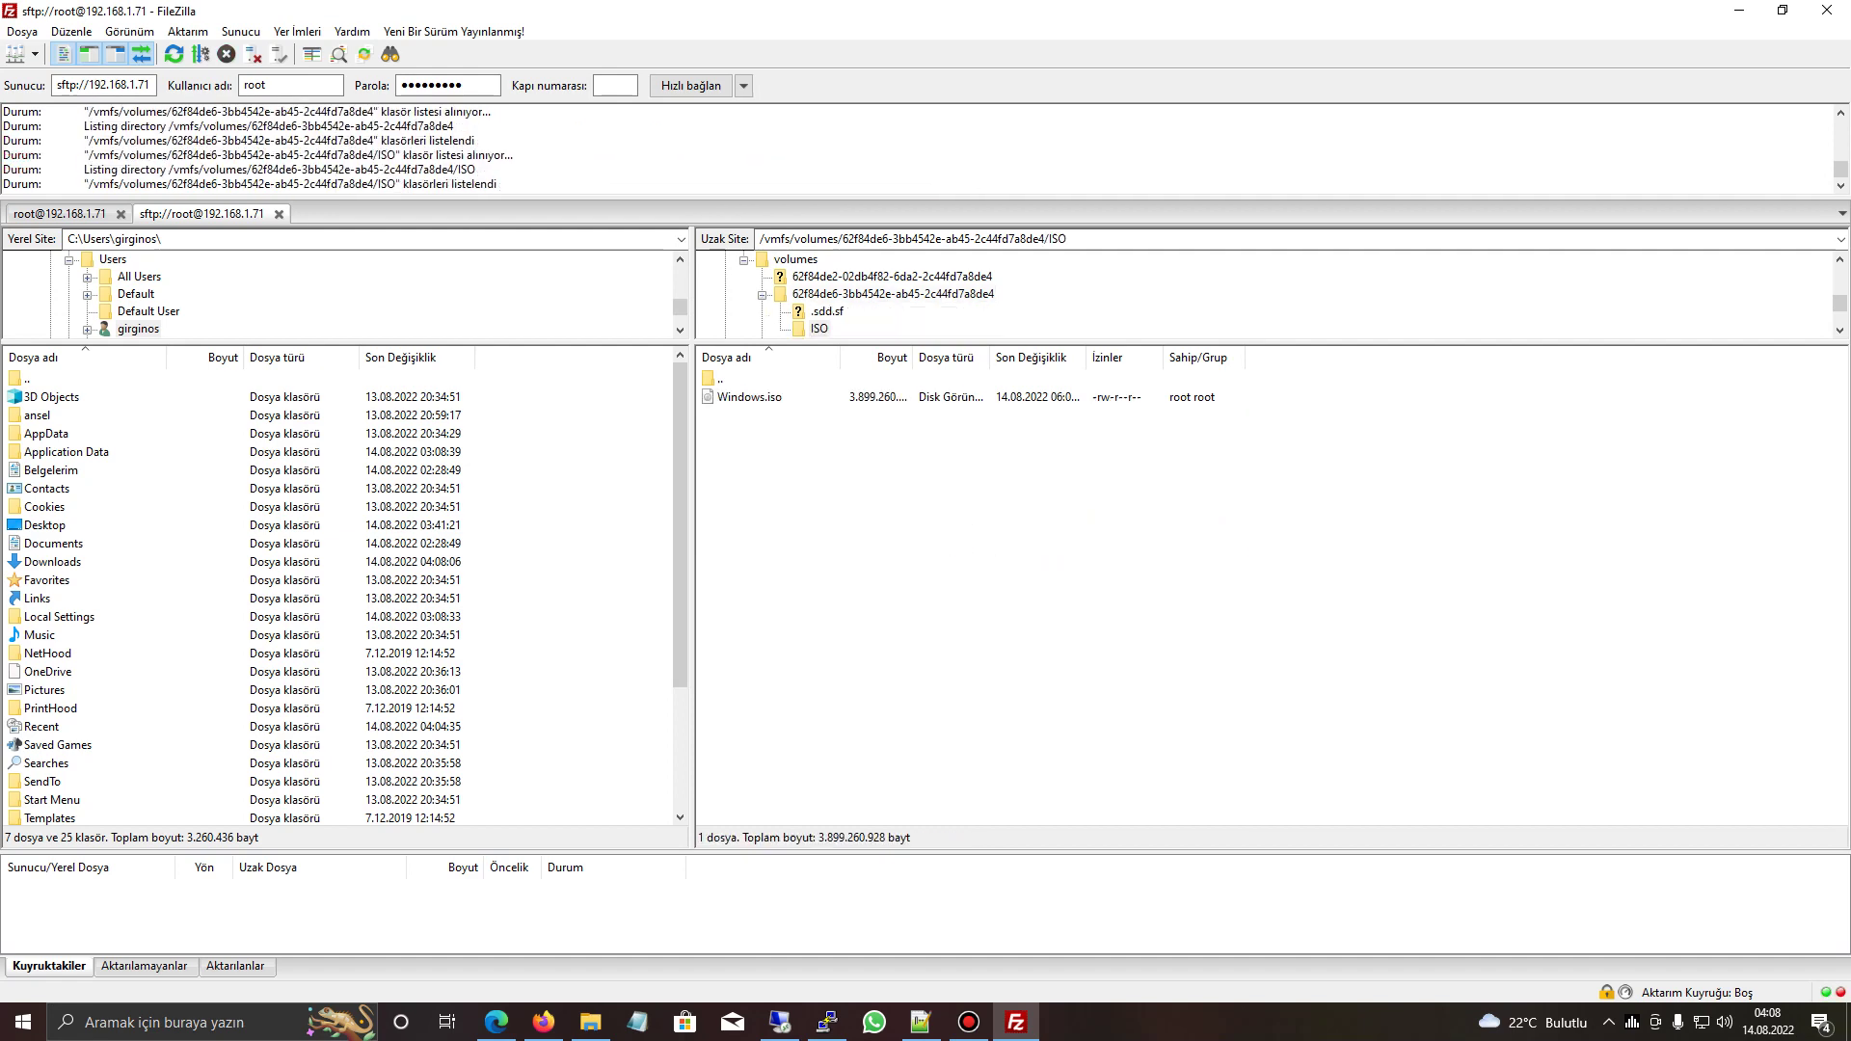
pyautogui.click(913, 238)
pyautogui.hotkey('ctrl', 'c')
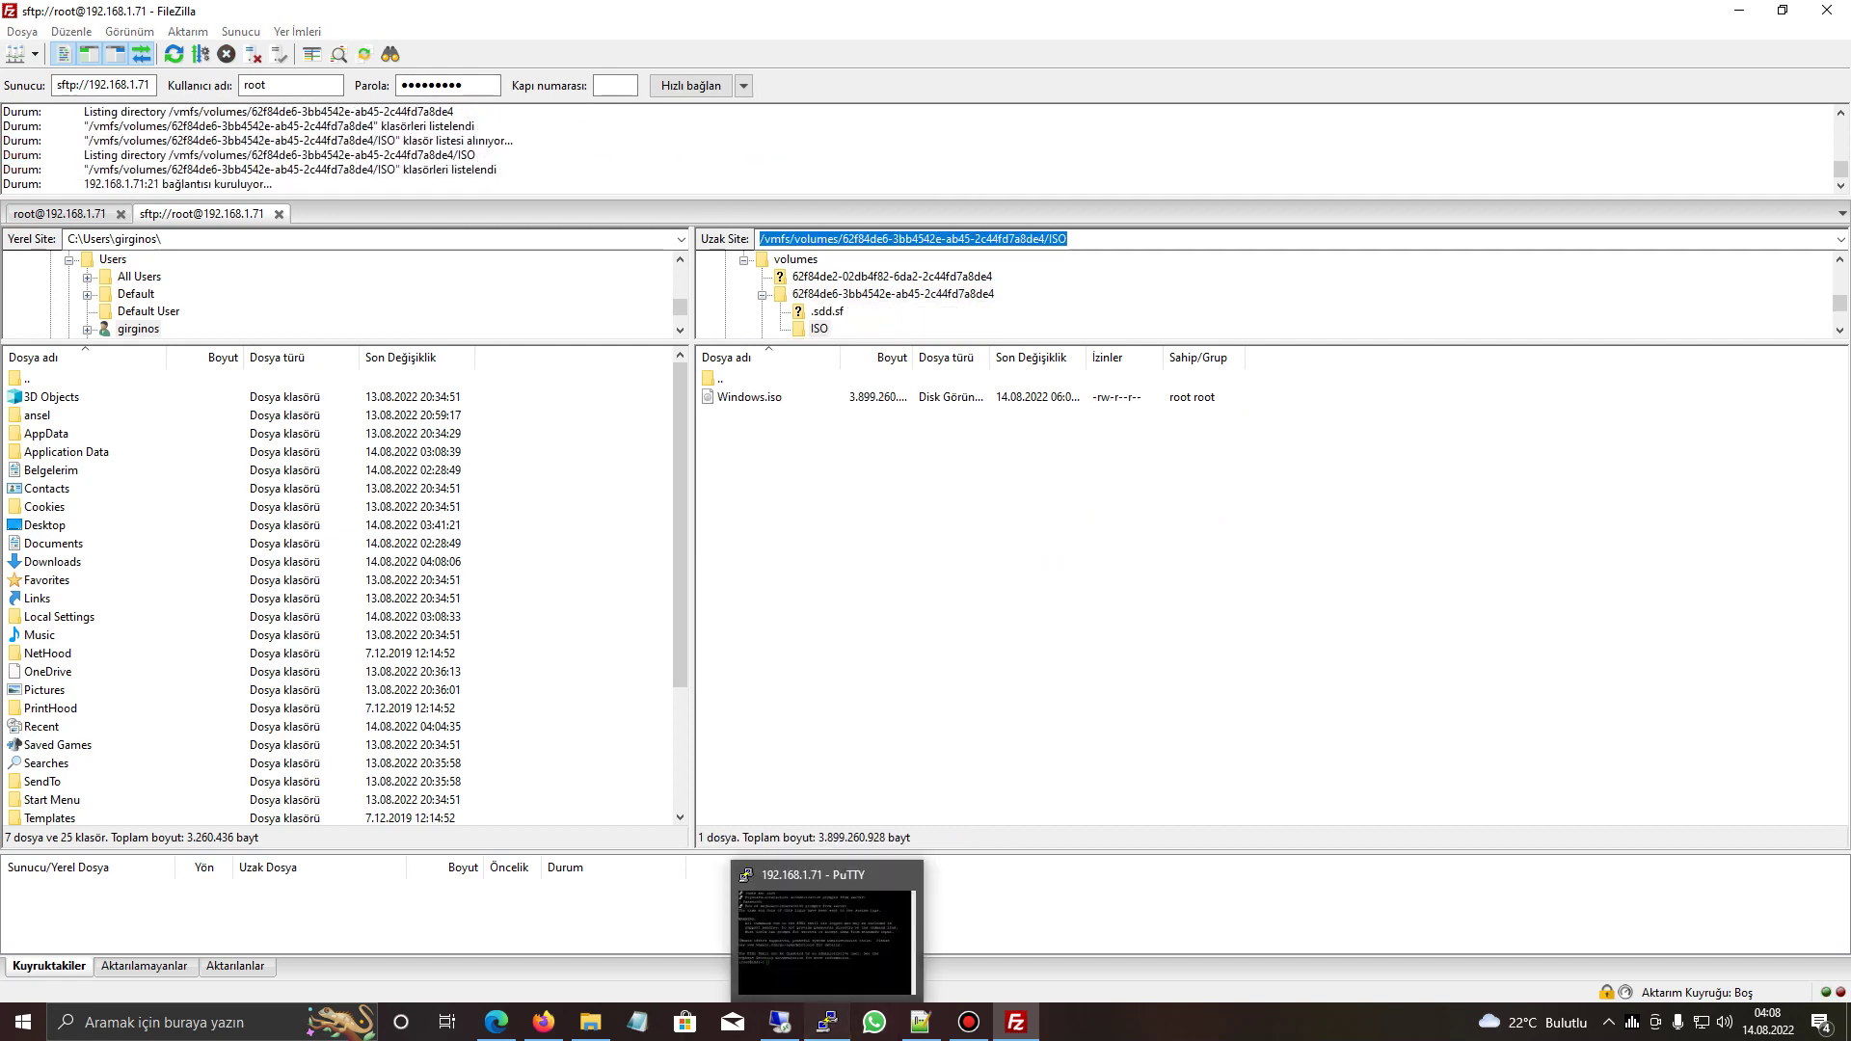
# - In PuTTY, cd into the pasted datastore ISO folder path
pyautogui.click(827, 1022)
pyautogui.write('cd')
pyautogui.press('shift+Insert')
pyautogui.press('Return')
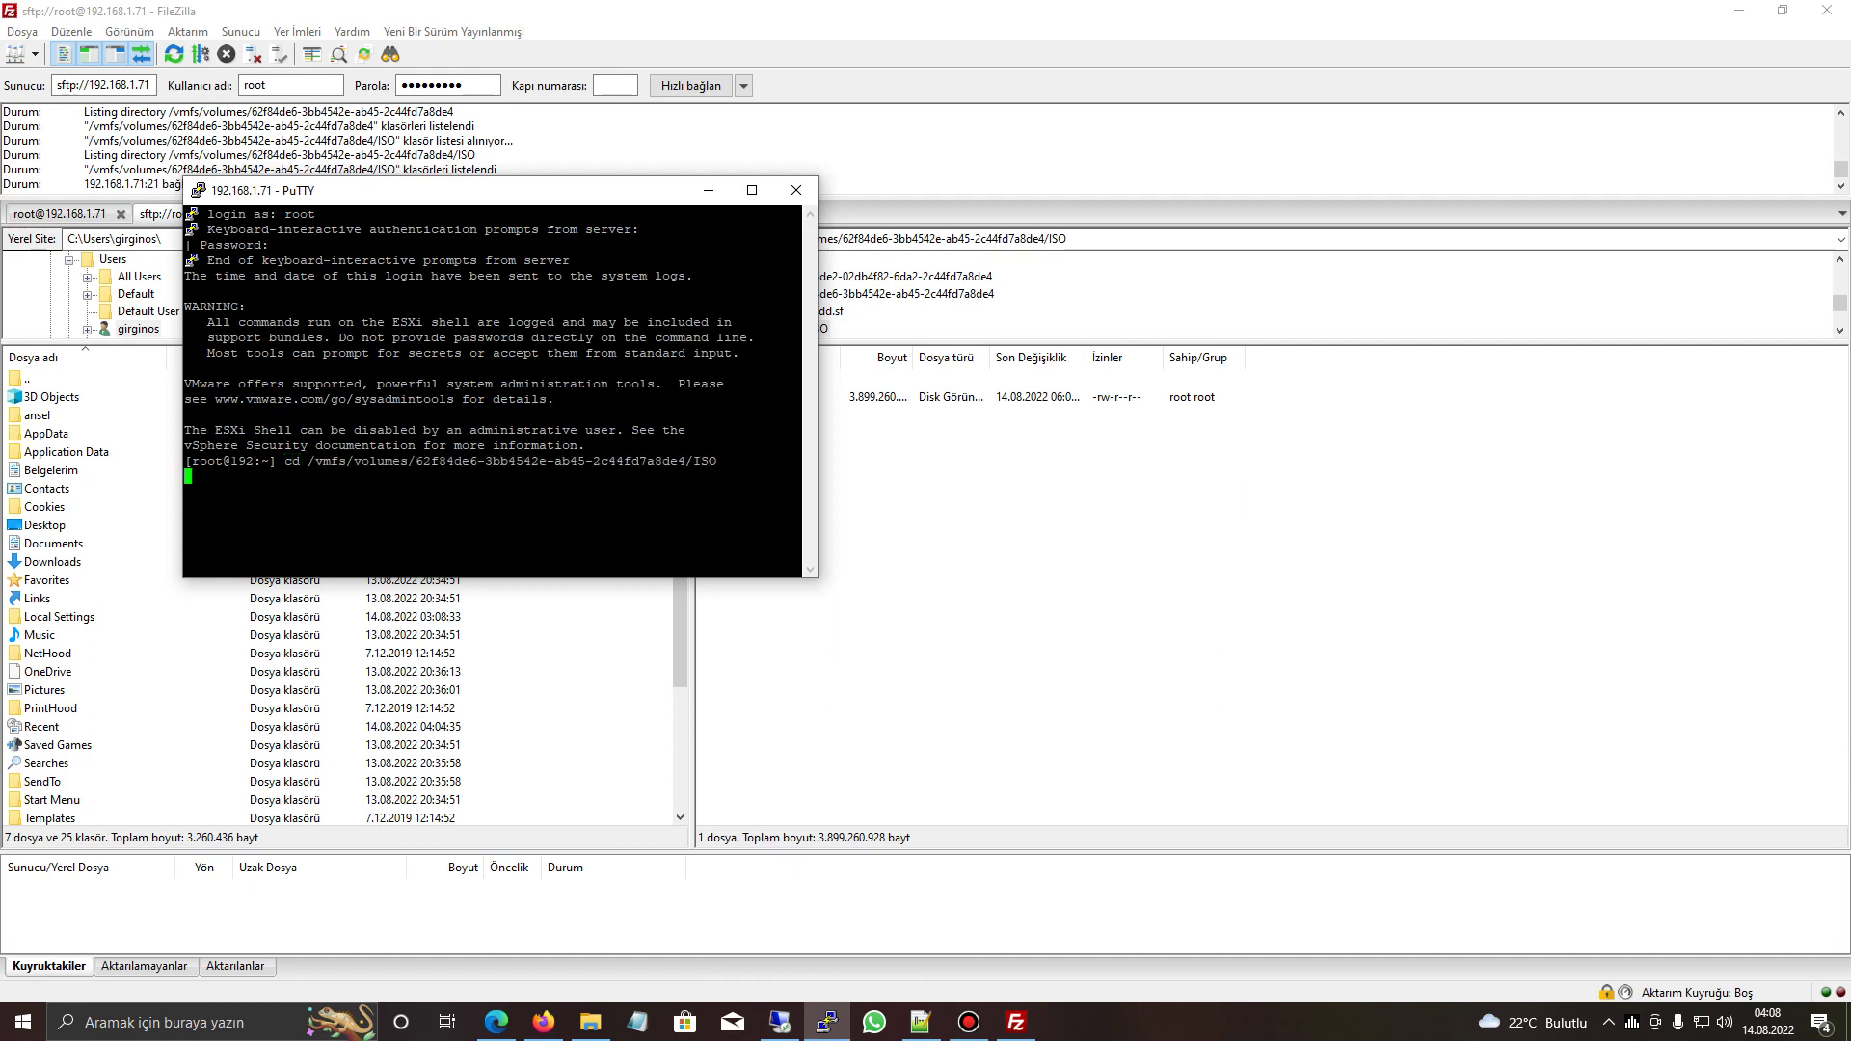
# - Bring up Microsoft Edge on its Google Çeviri tab
pyautogui.click(544, 1023)
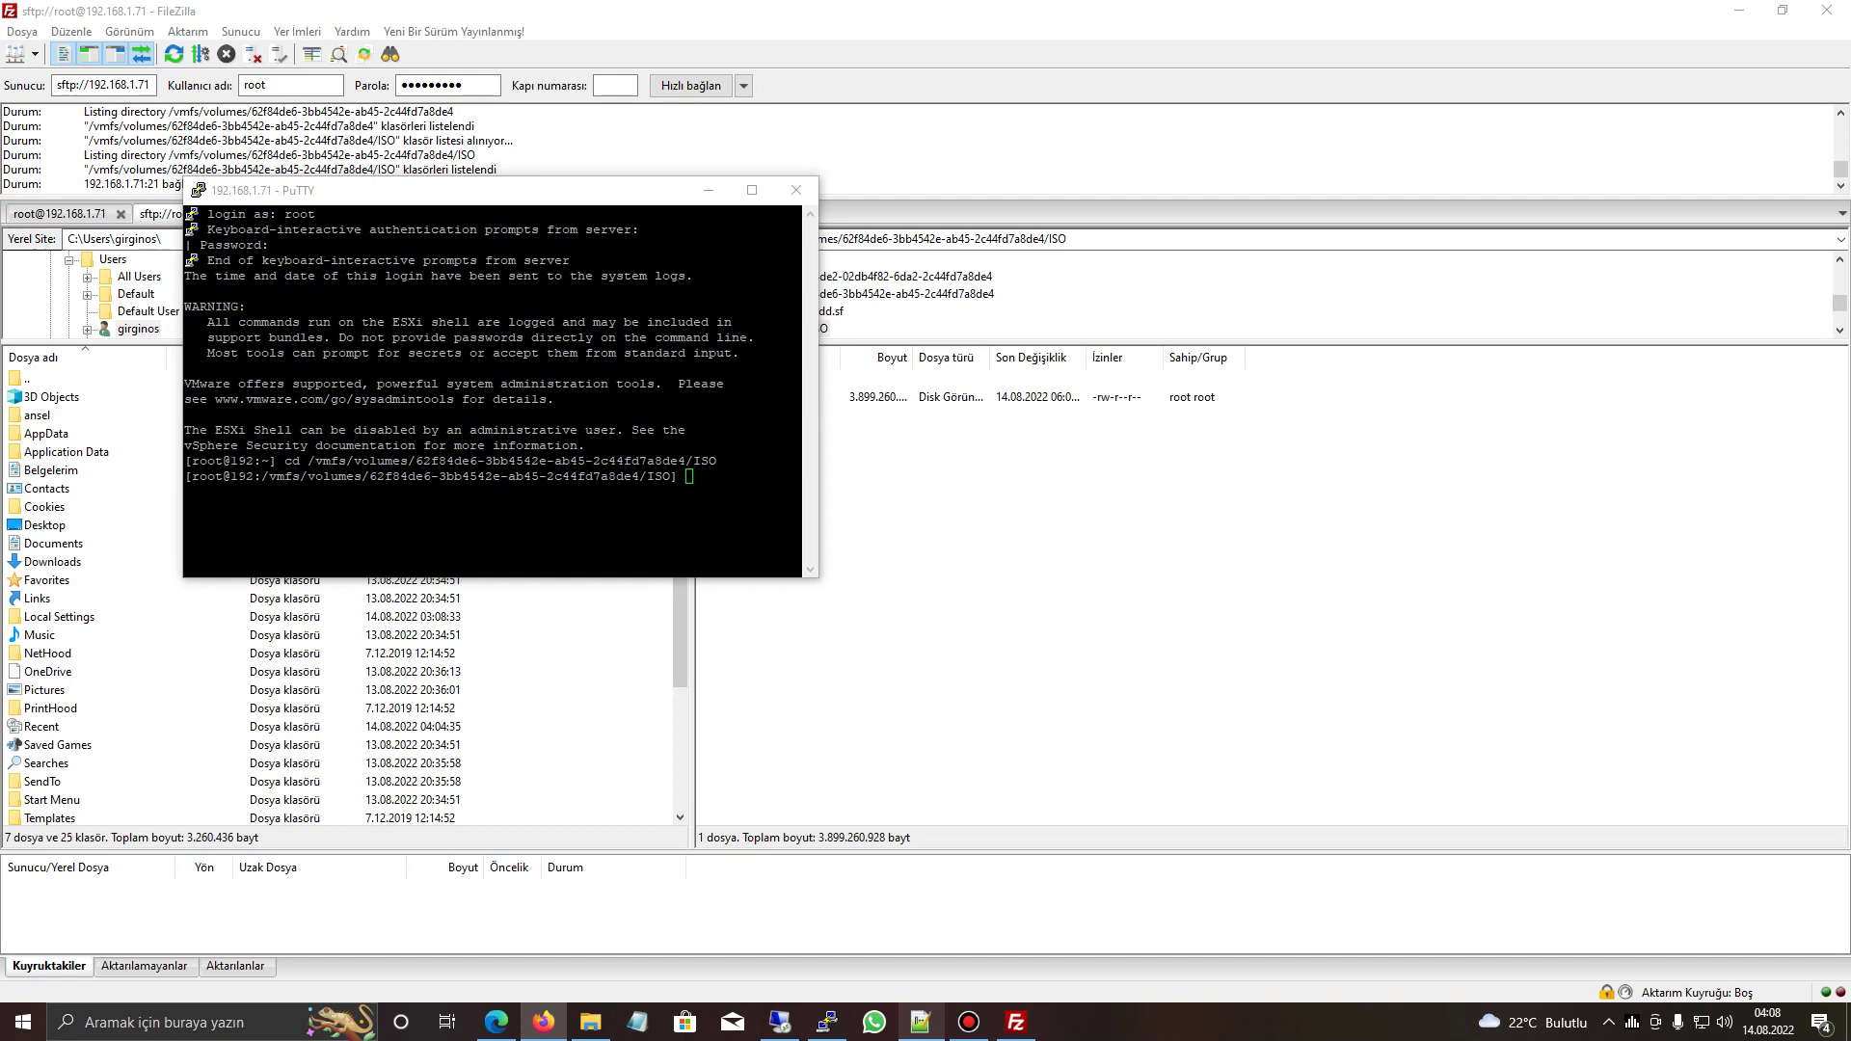
pyautogui.click(496, 1022)
pyautogui.hotkey('ctrl', 'Tab')
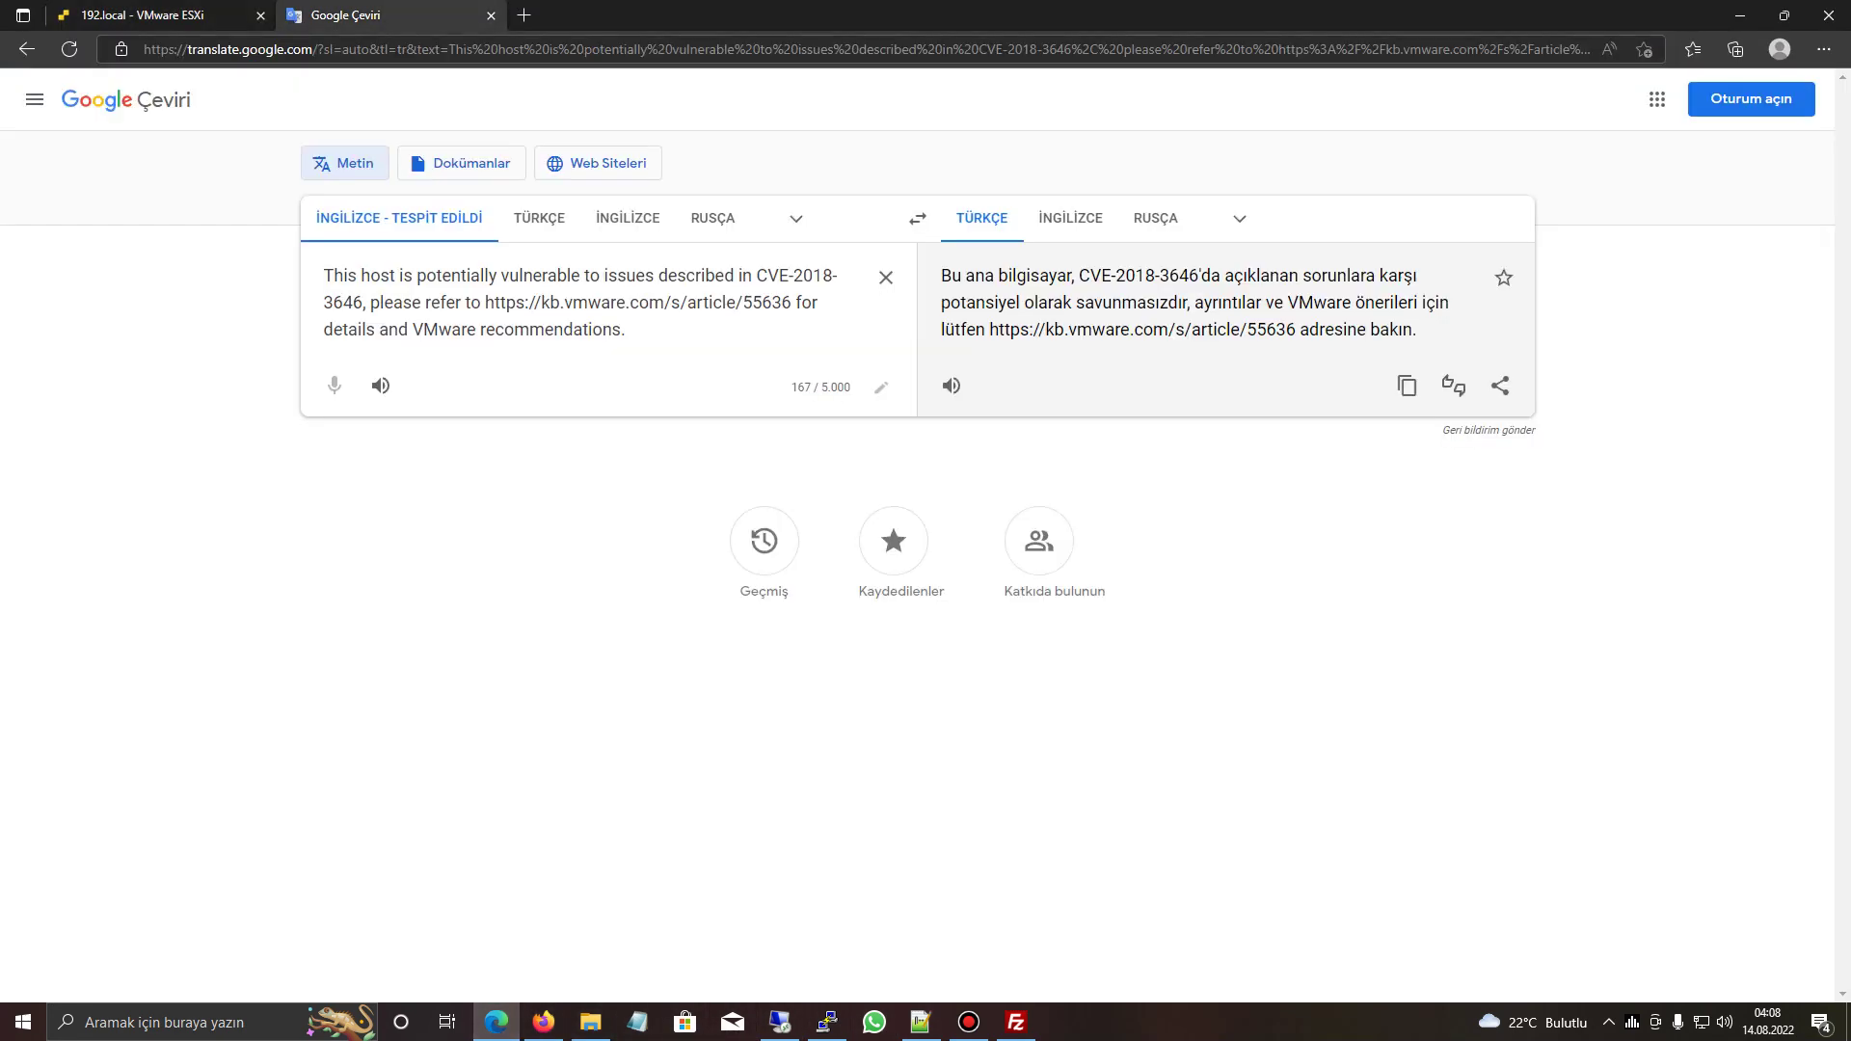
# - Load de-mirror.serverscity.net, open linux/ and copy the CentOS 7 ISO link
pyautogui.write('de')
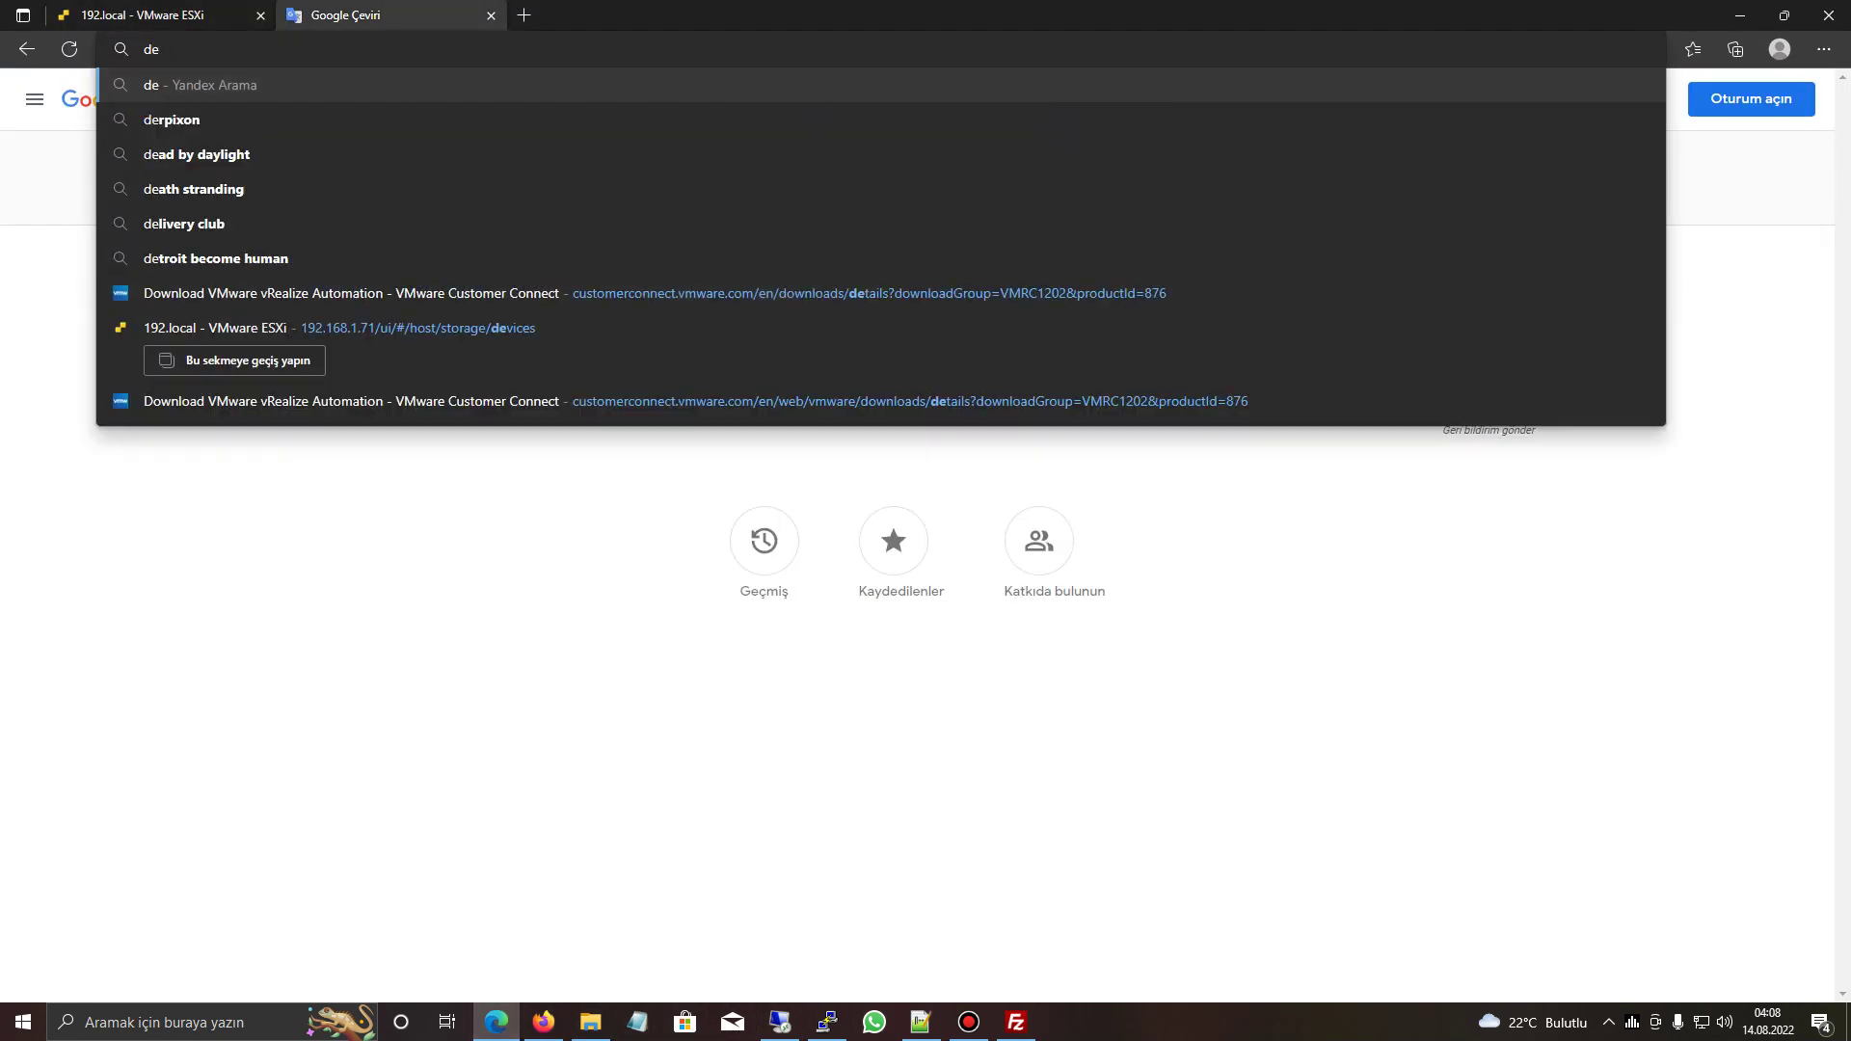
pyautogui.write('-mirror.servr')
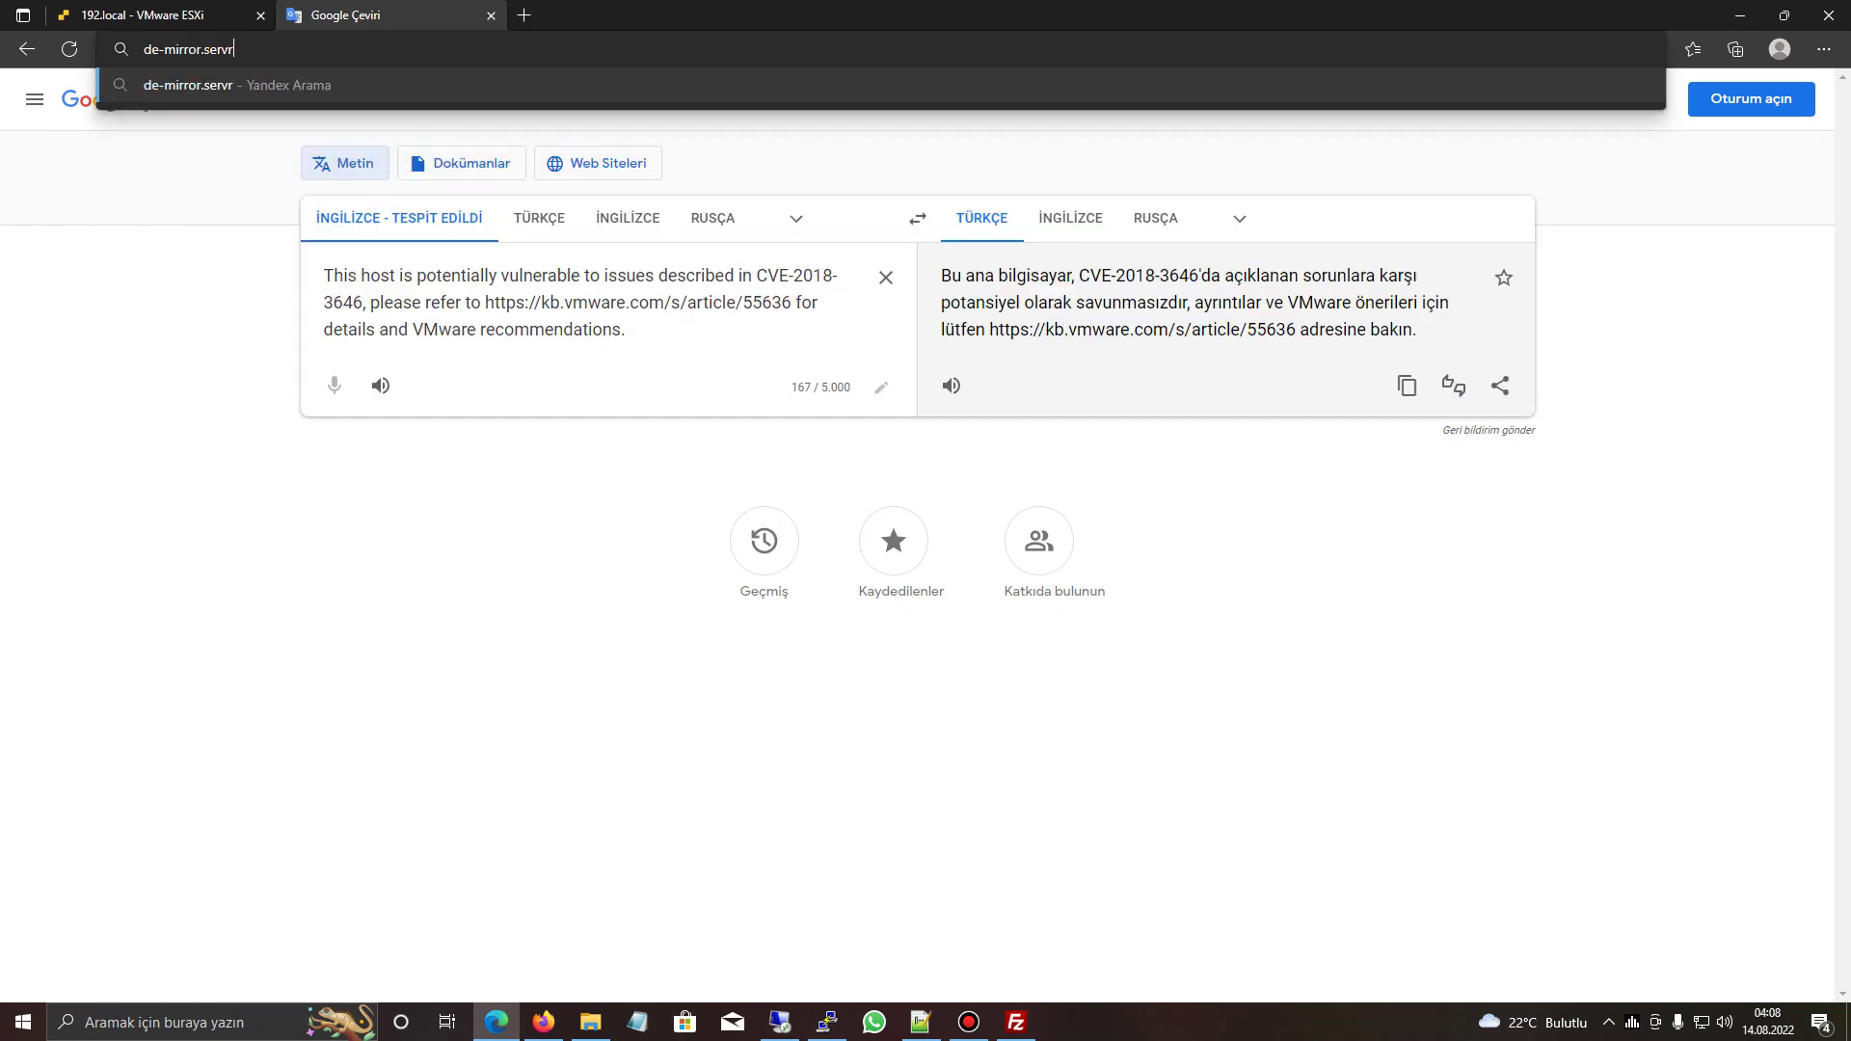
pyautogui.press('BackSpace')
pyautogui.write('erscity.net')
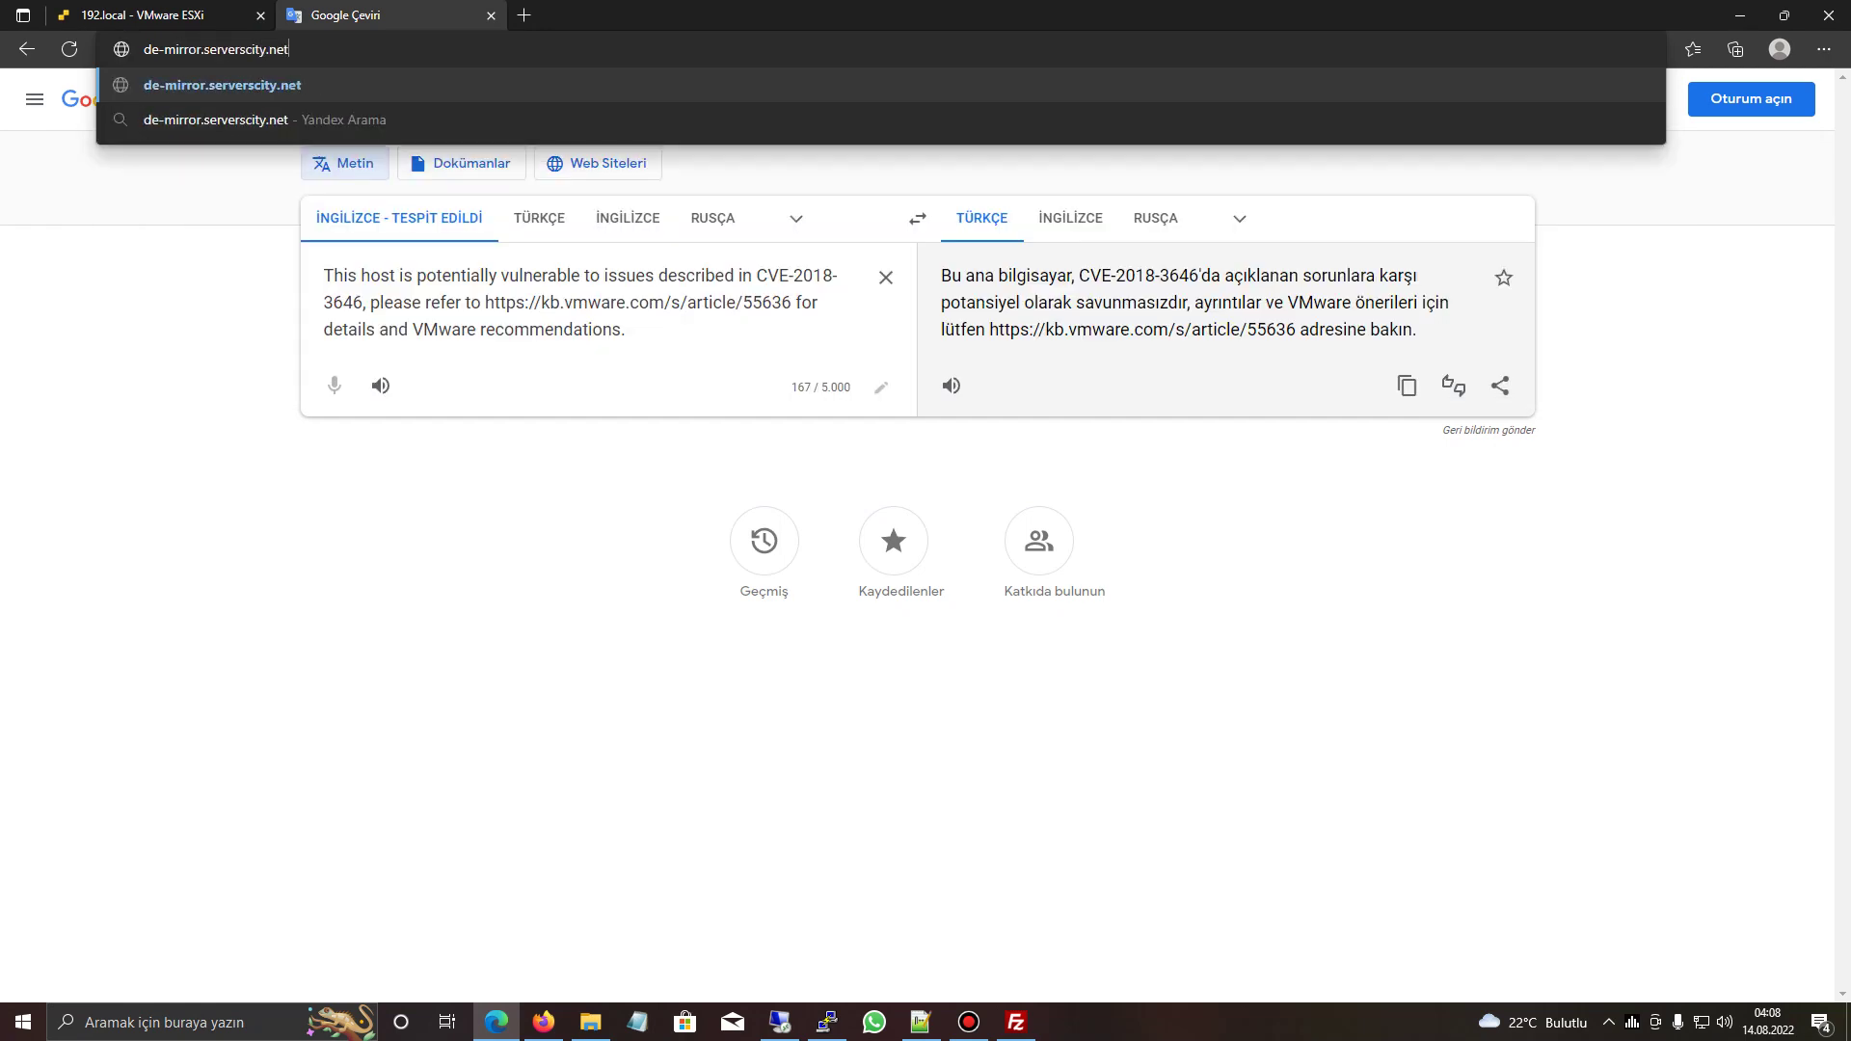
pyautogui.press('Return')
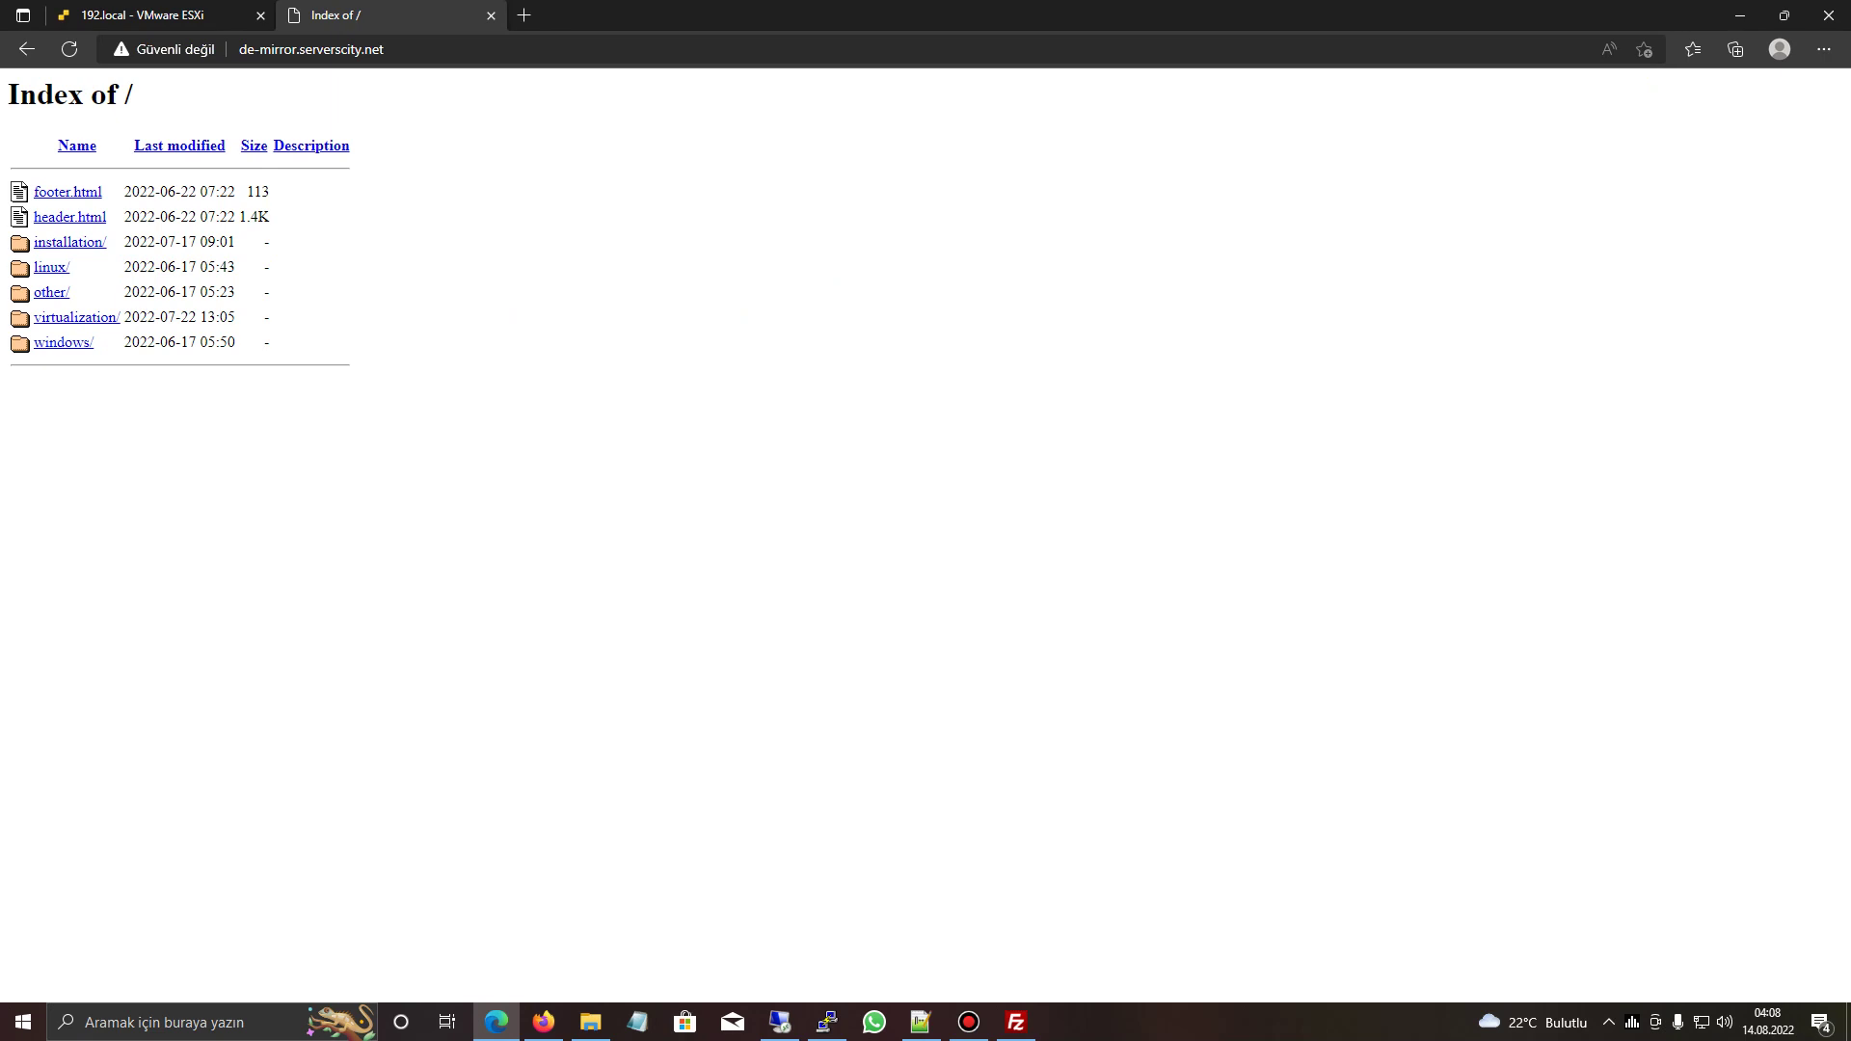
pyautogui.click(51, 267)
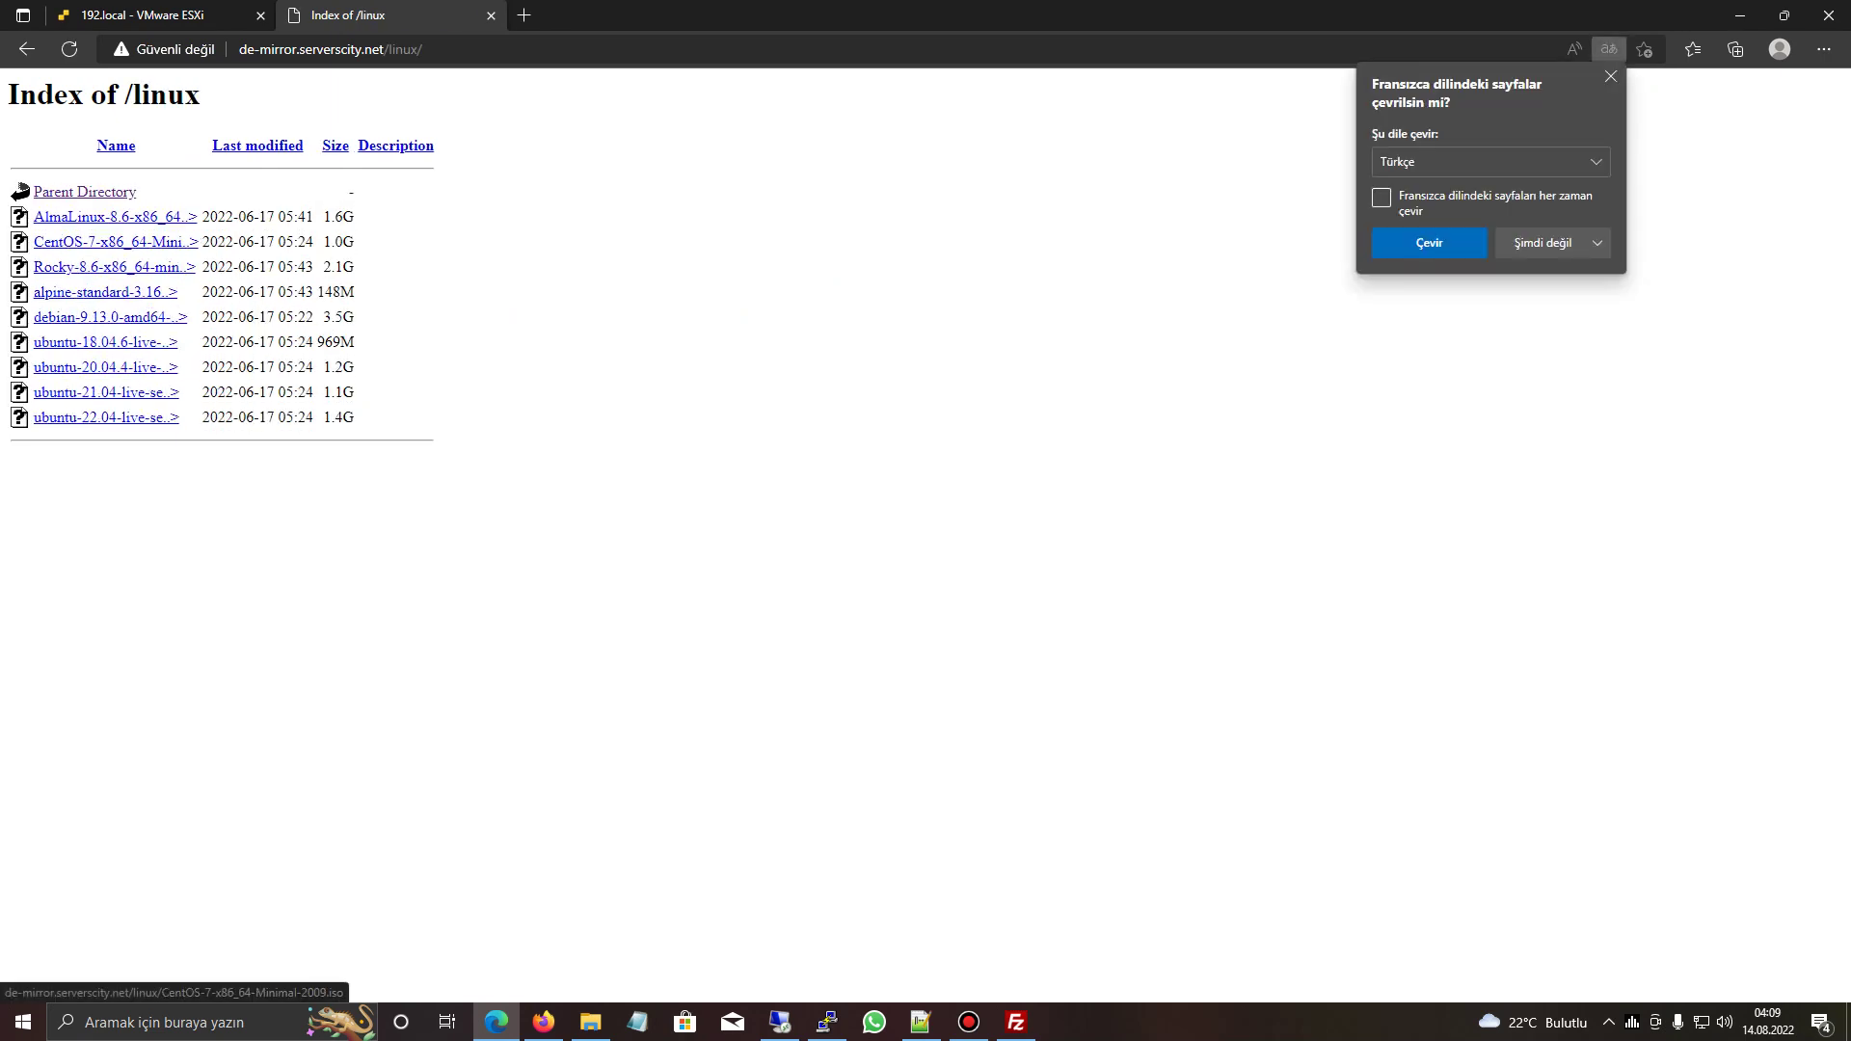
pyautogui.rightClick(92, 242)
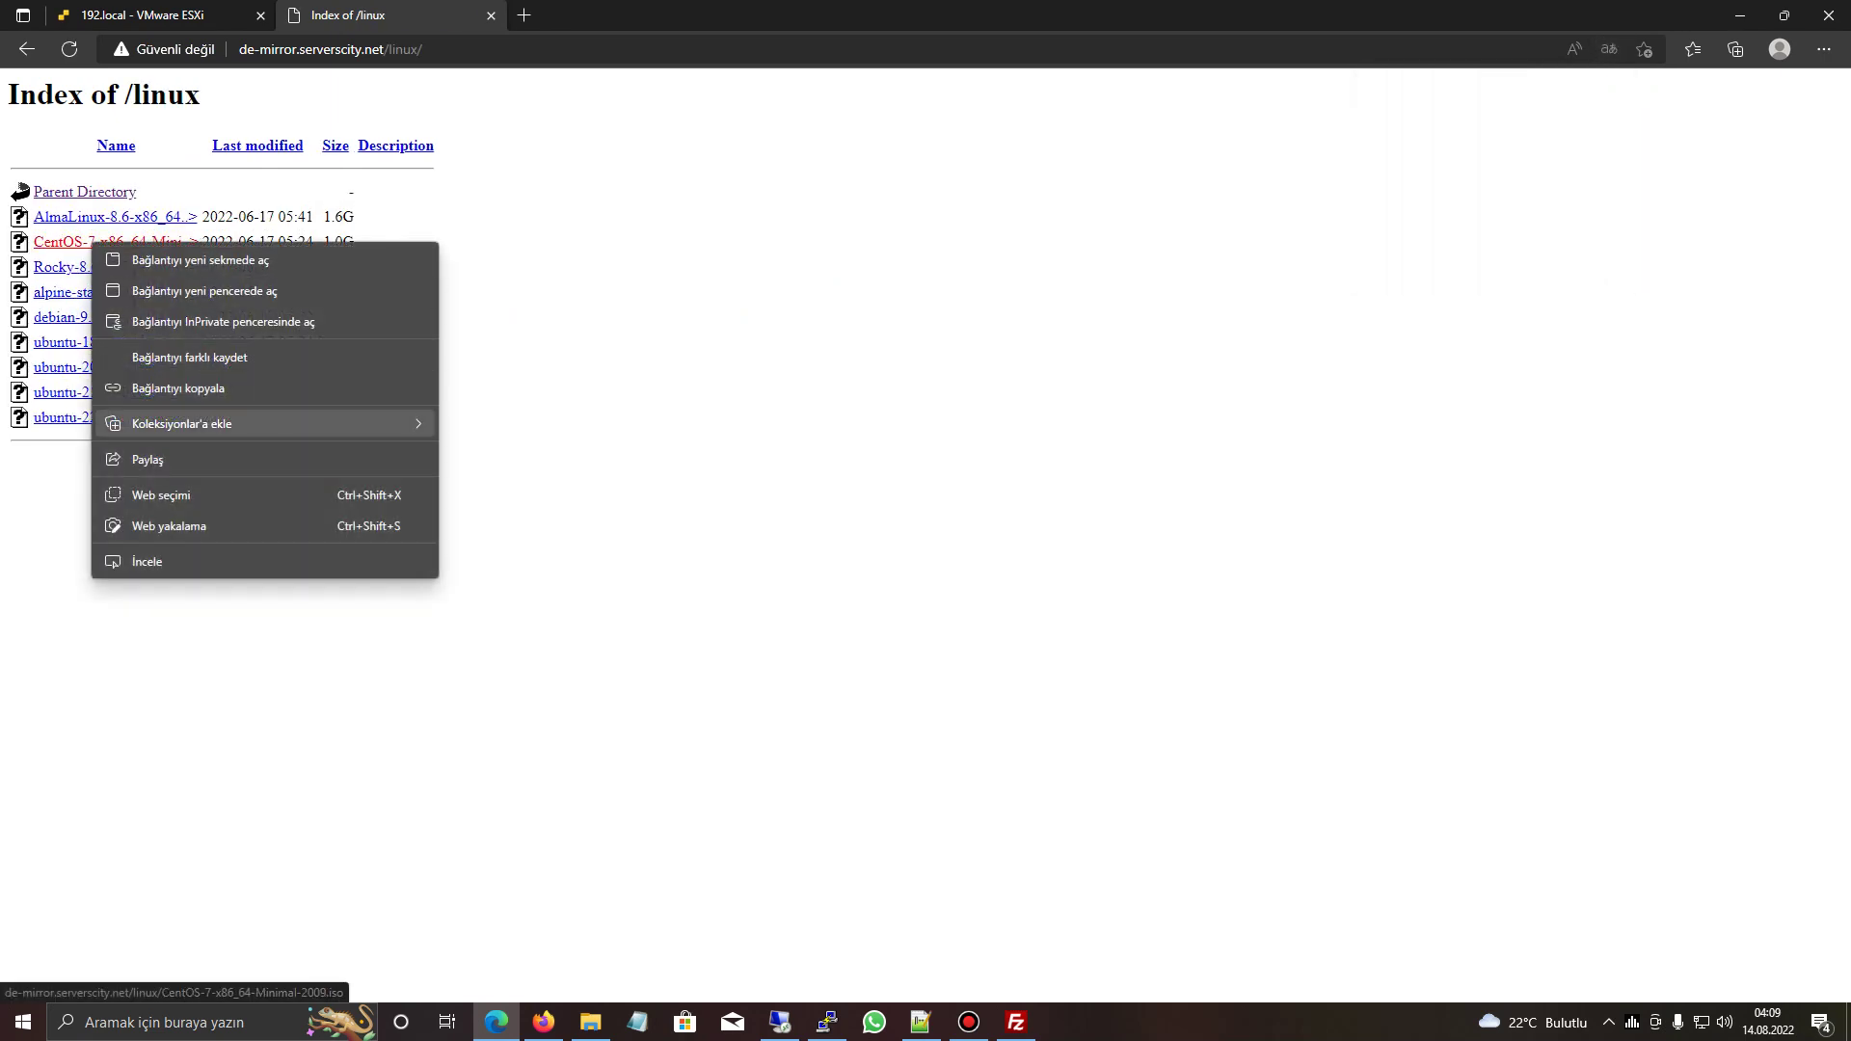
pyautogui.click(178, 388)
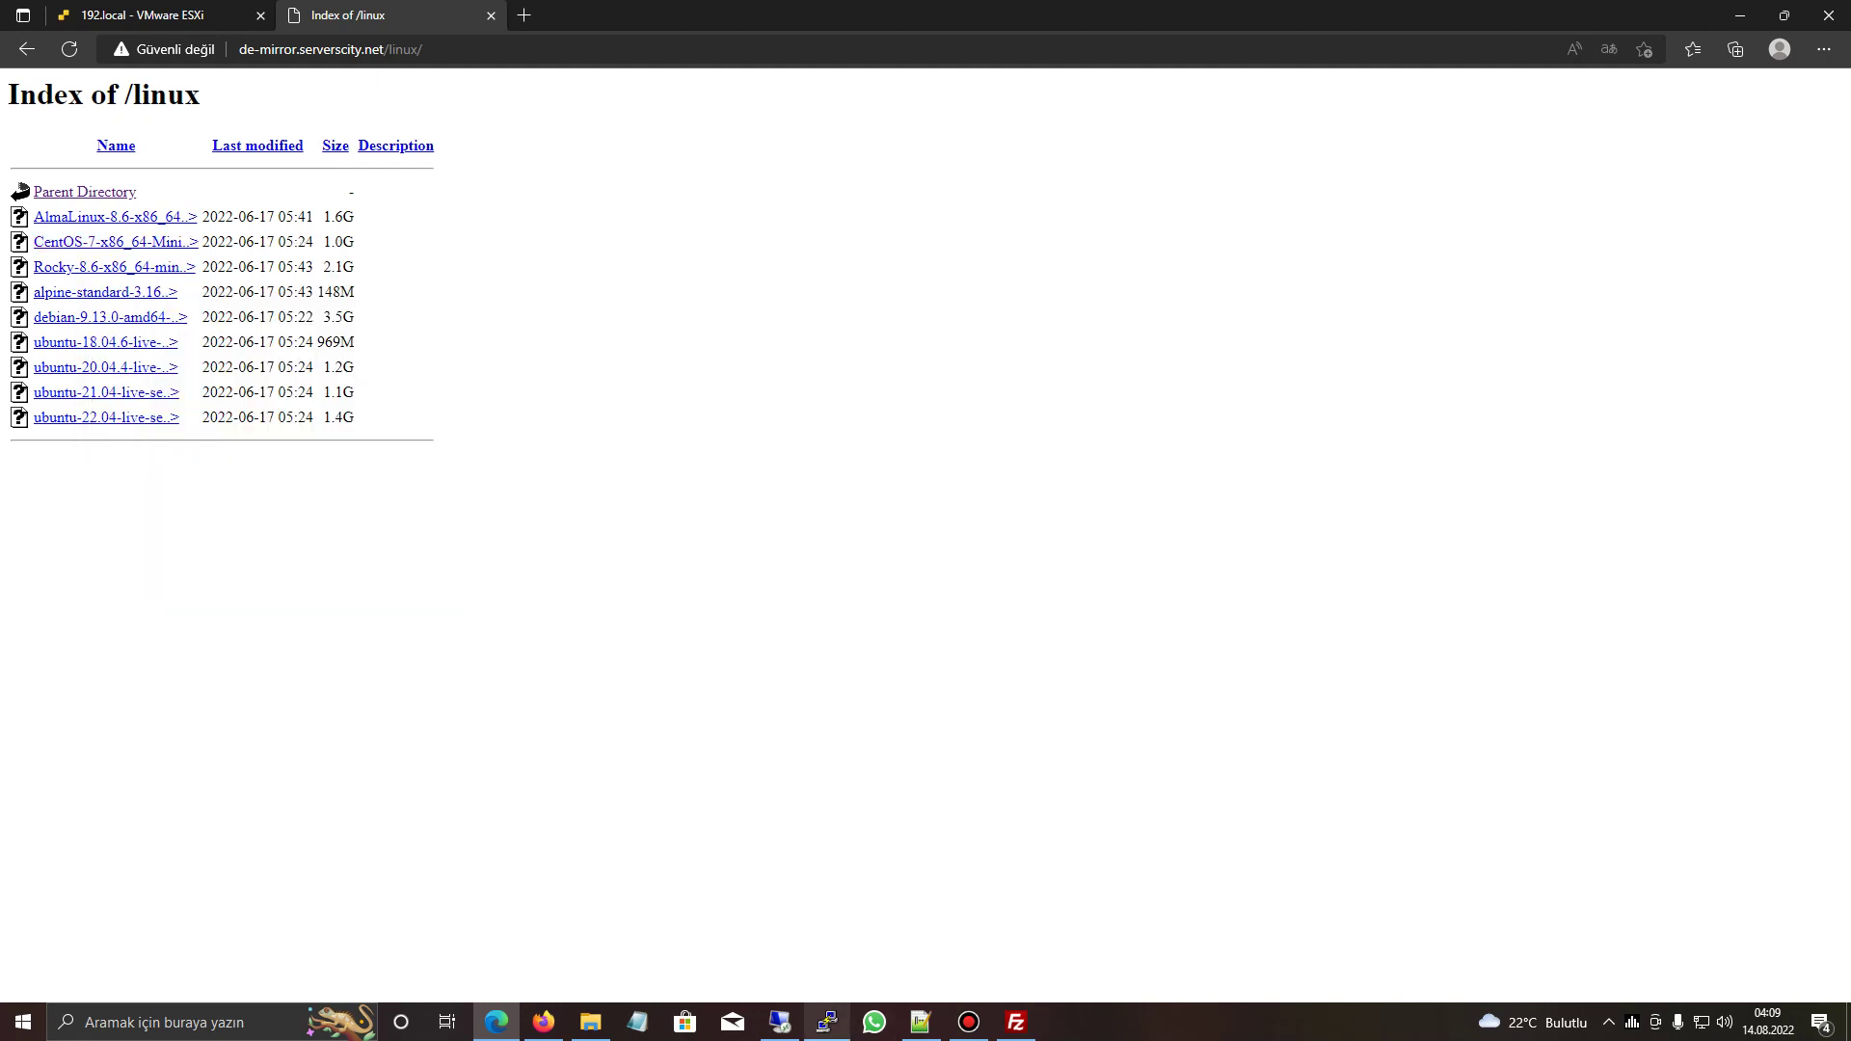
# - In PuTTY, type wget followed by the pasted CentOS ISO link
pyautogui.click(827, 1022)
pyautogui.write('wget')
pyautogui.write('http://de-mirror.serverscity.net/linux/CentOS-7-x86_64-Minimal-2009.iso')
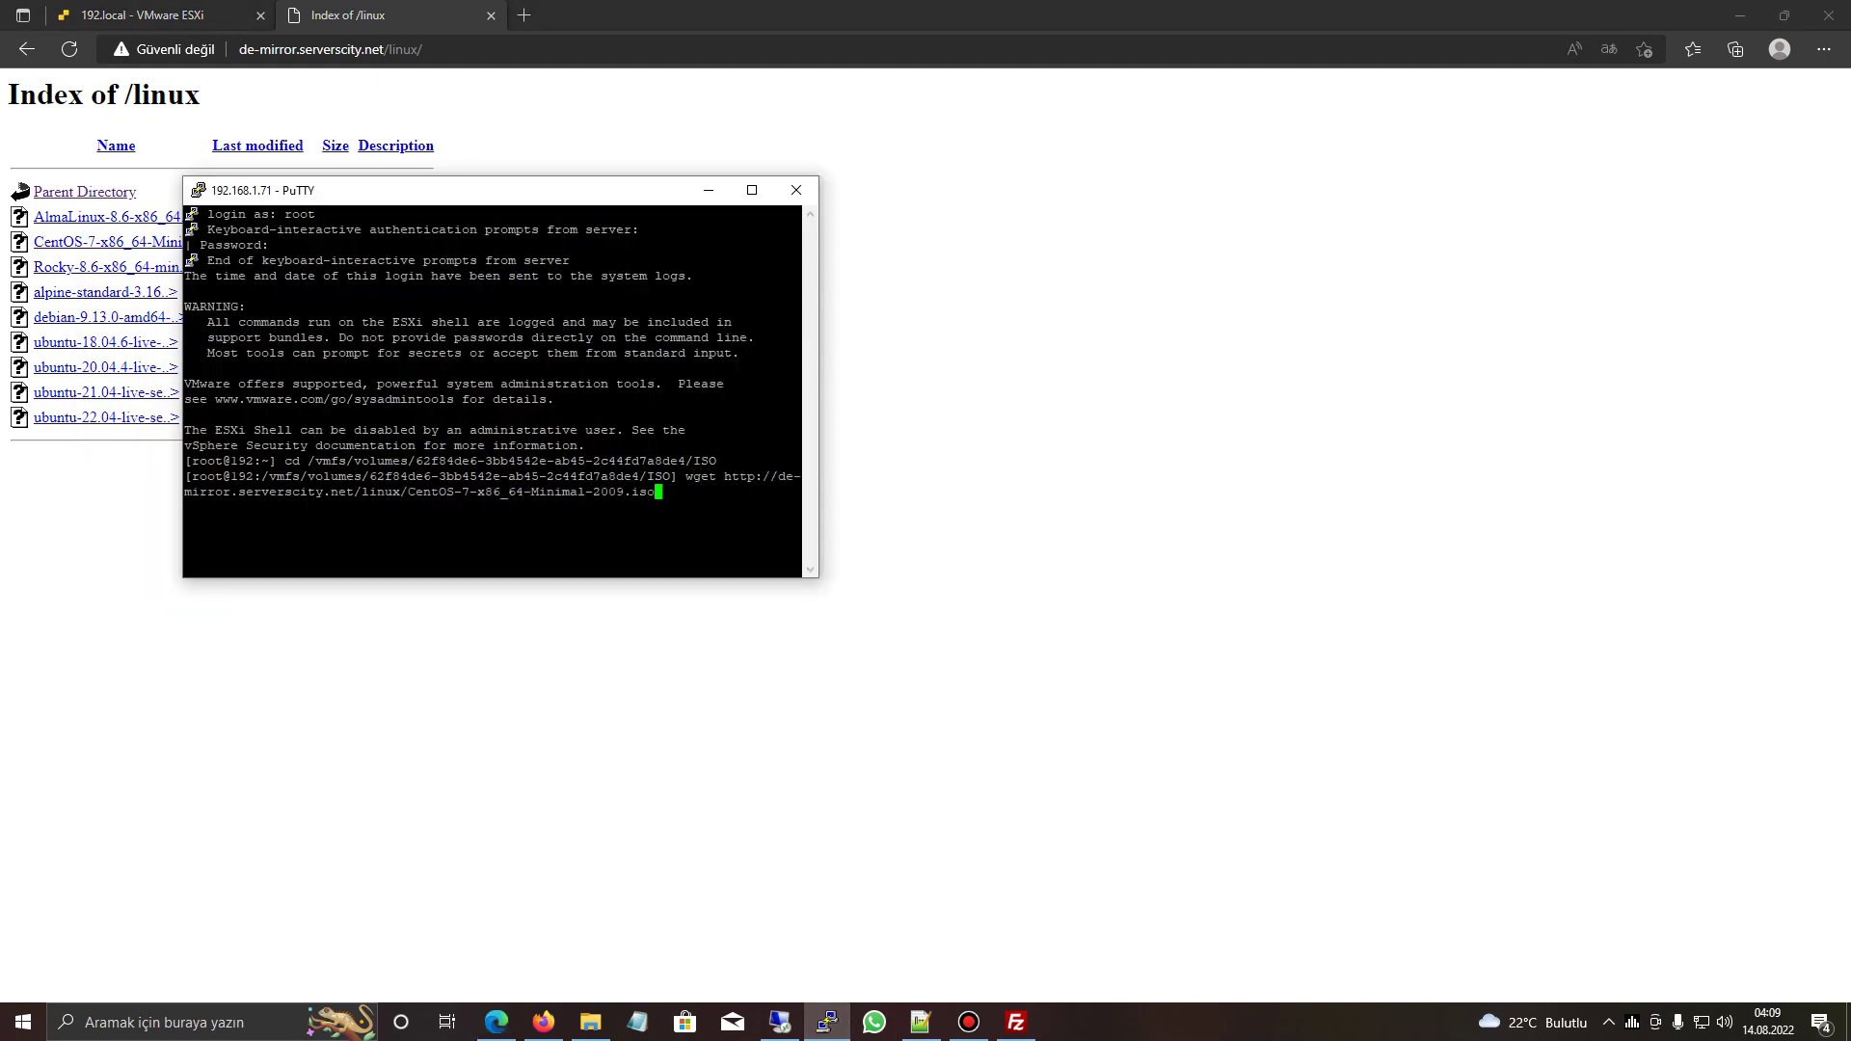
# - Start the wget download of CentOS-7-x86_64-Minimal-2009.iso and refresh FileZilla's ISO folder listing
pyautogui.press('Return')
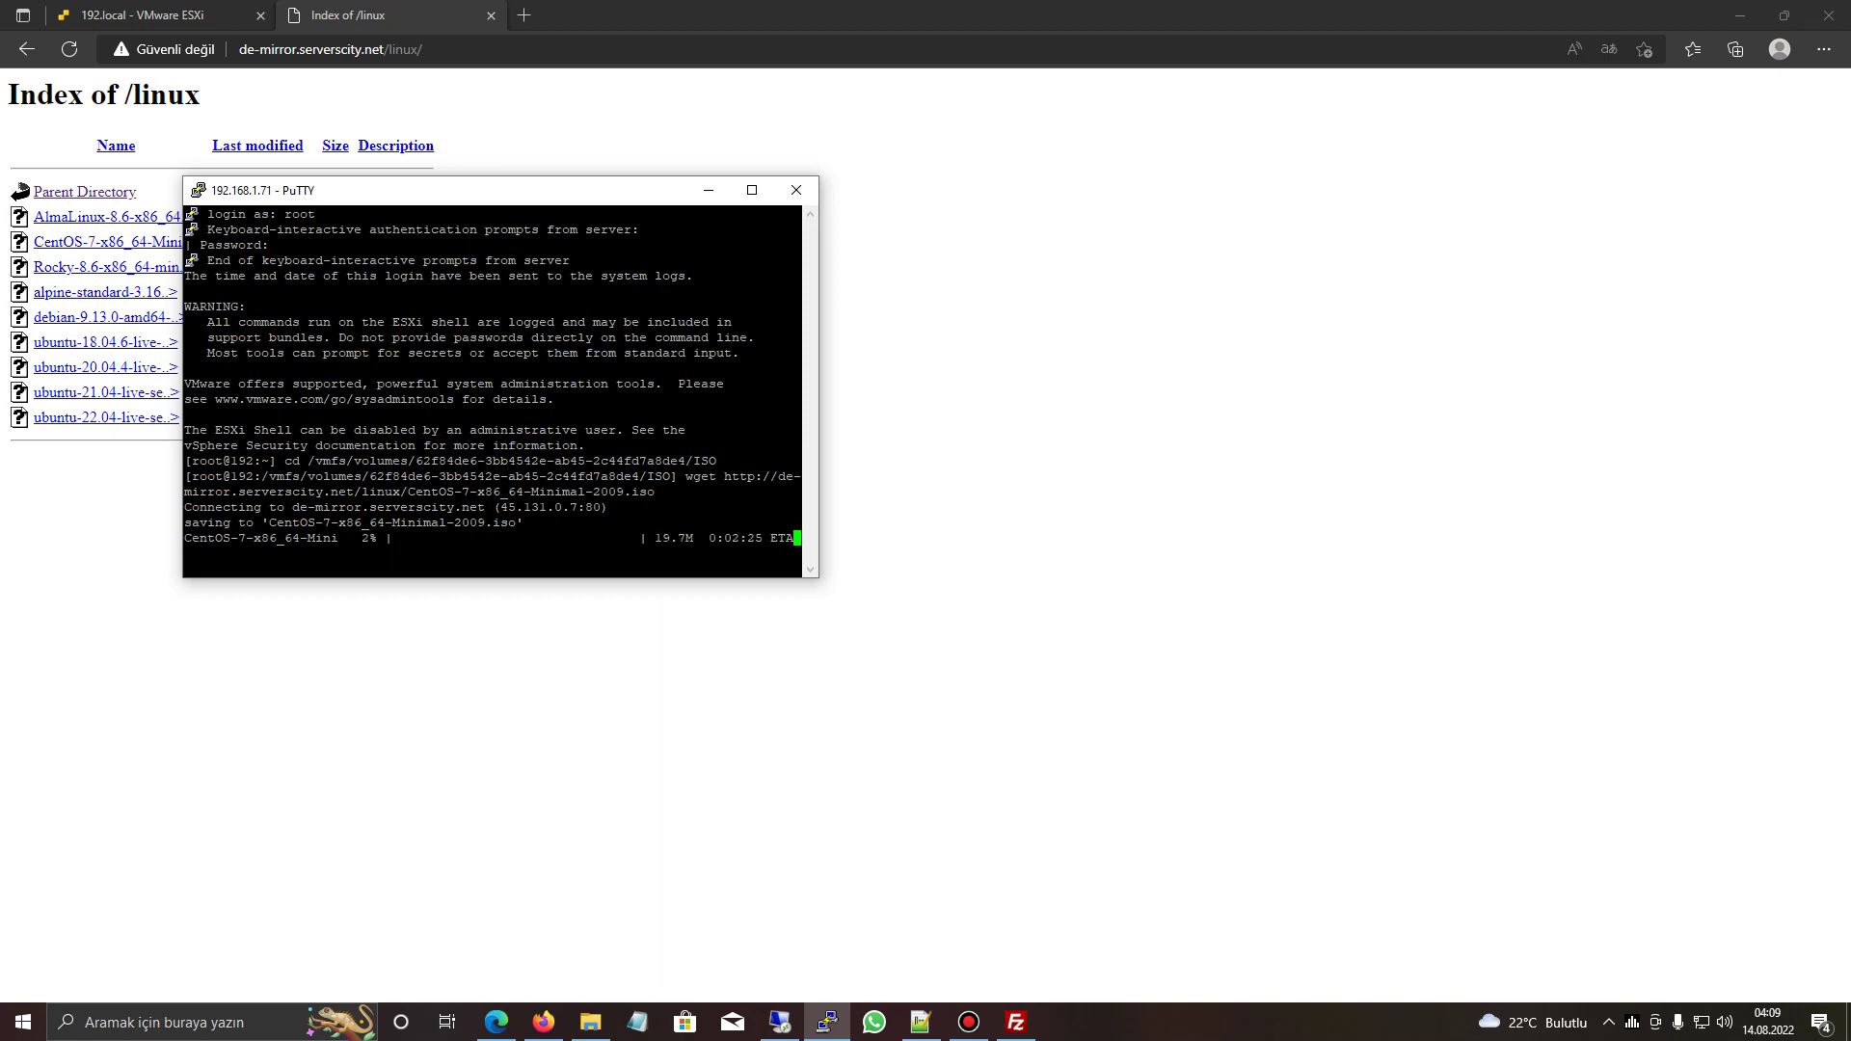
pyautogui.click(969, 1022)
pyautogui.hotkey('alt', 'Tab')
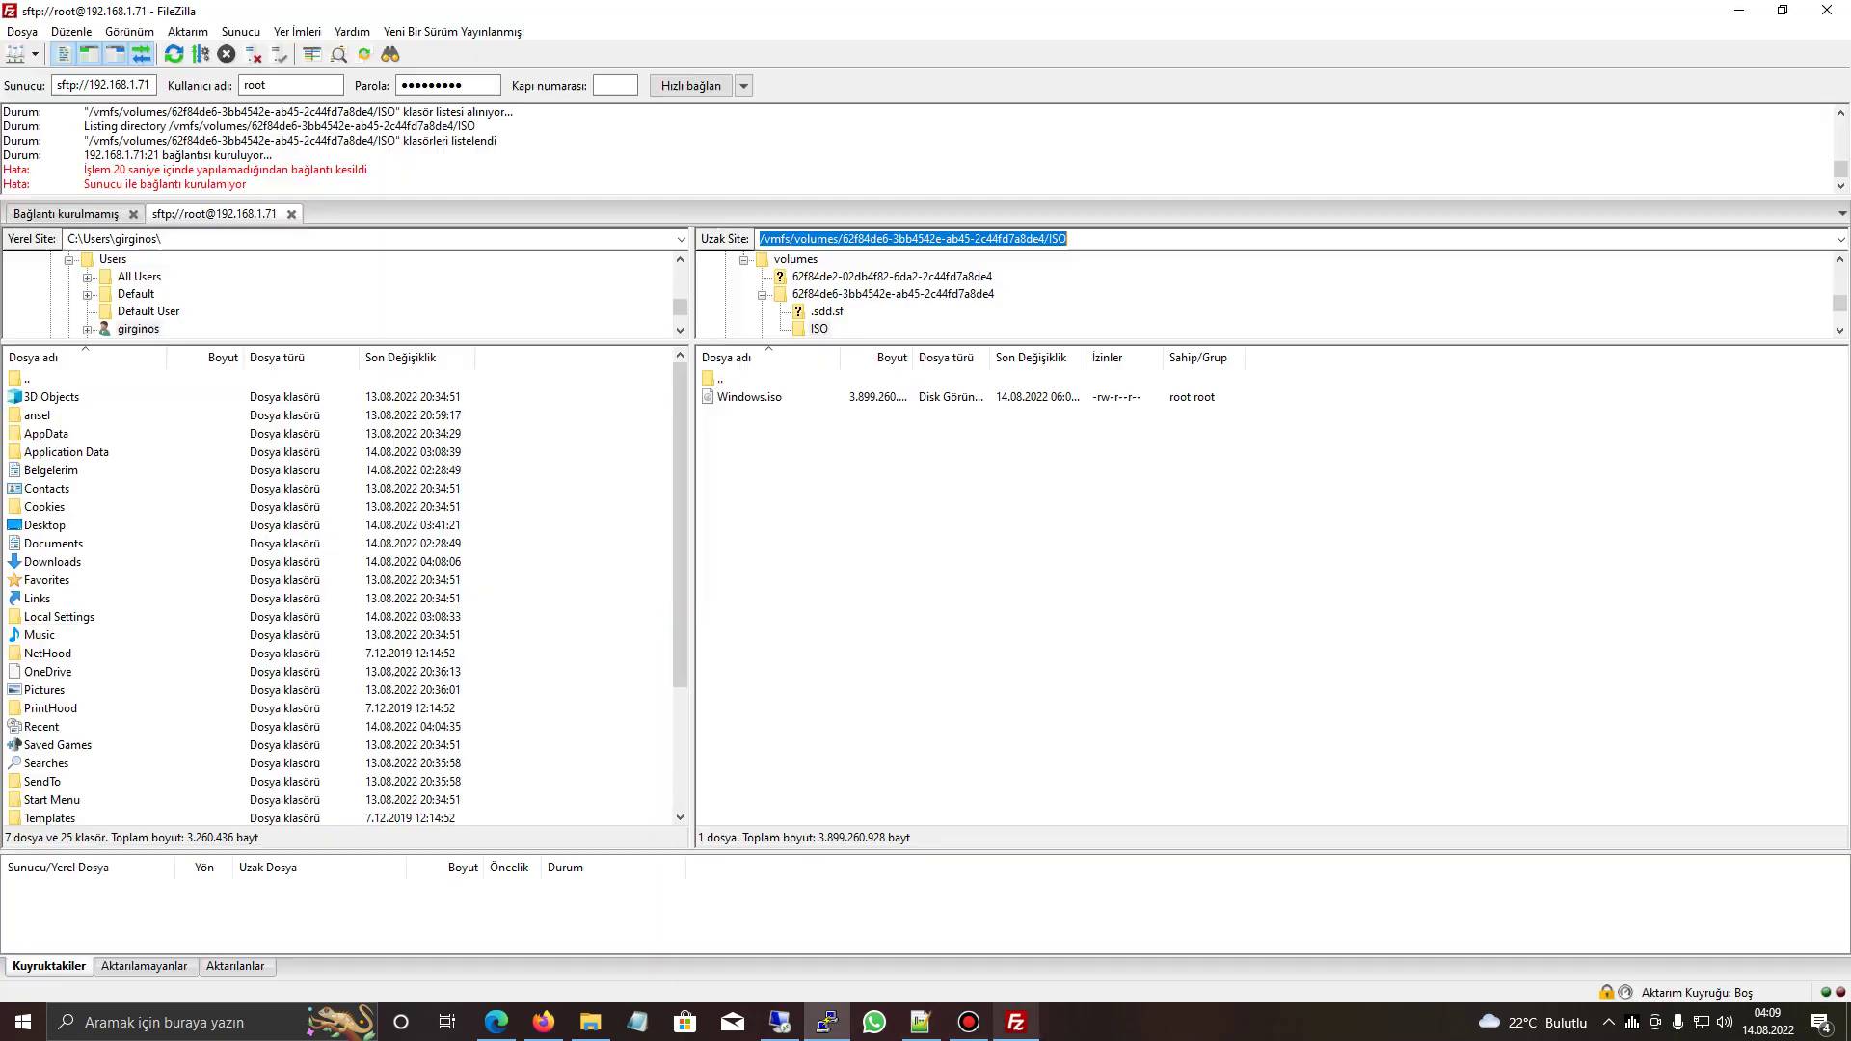
pyautogui.press('F5')
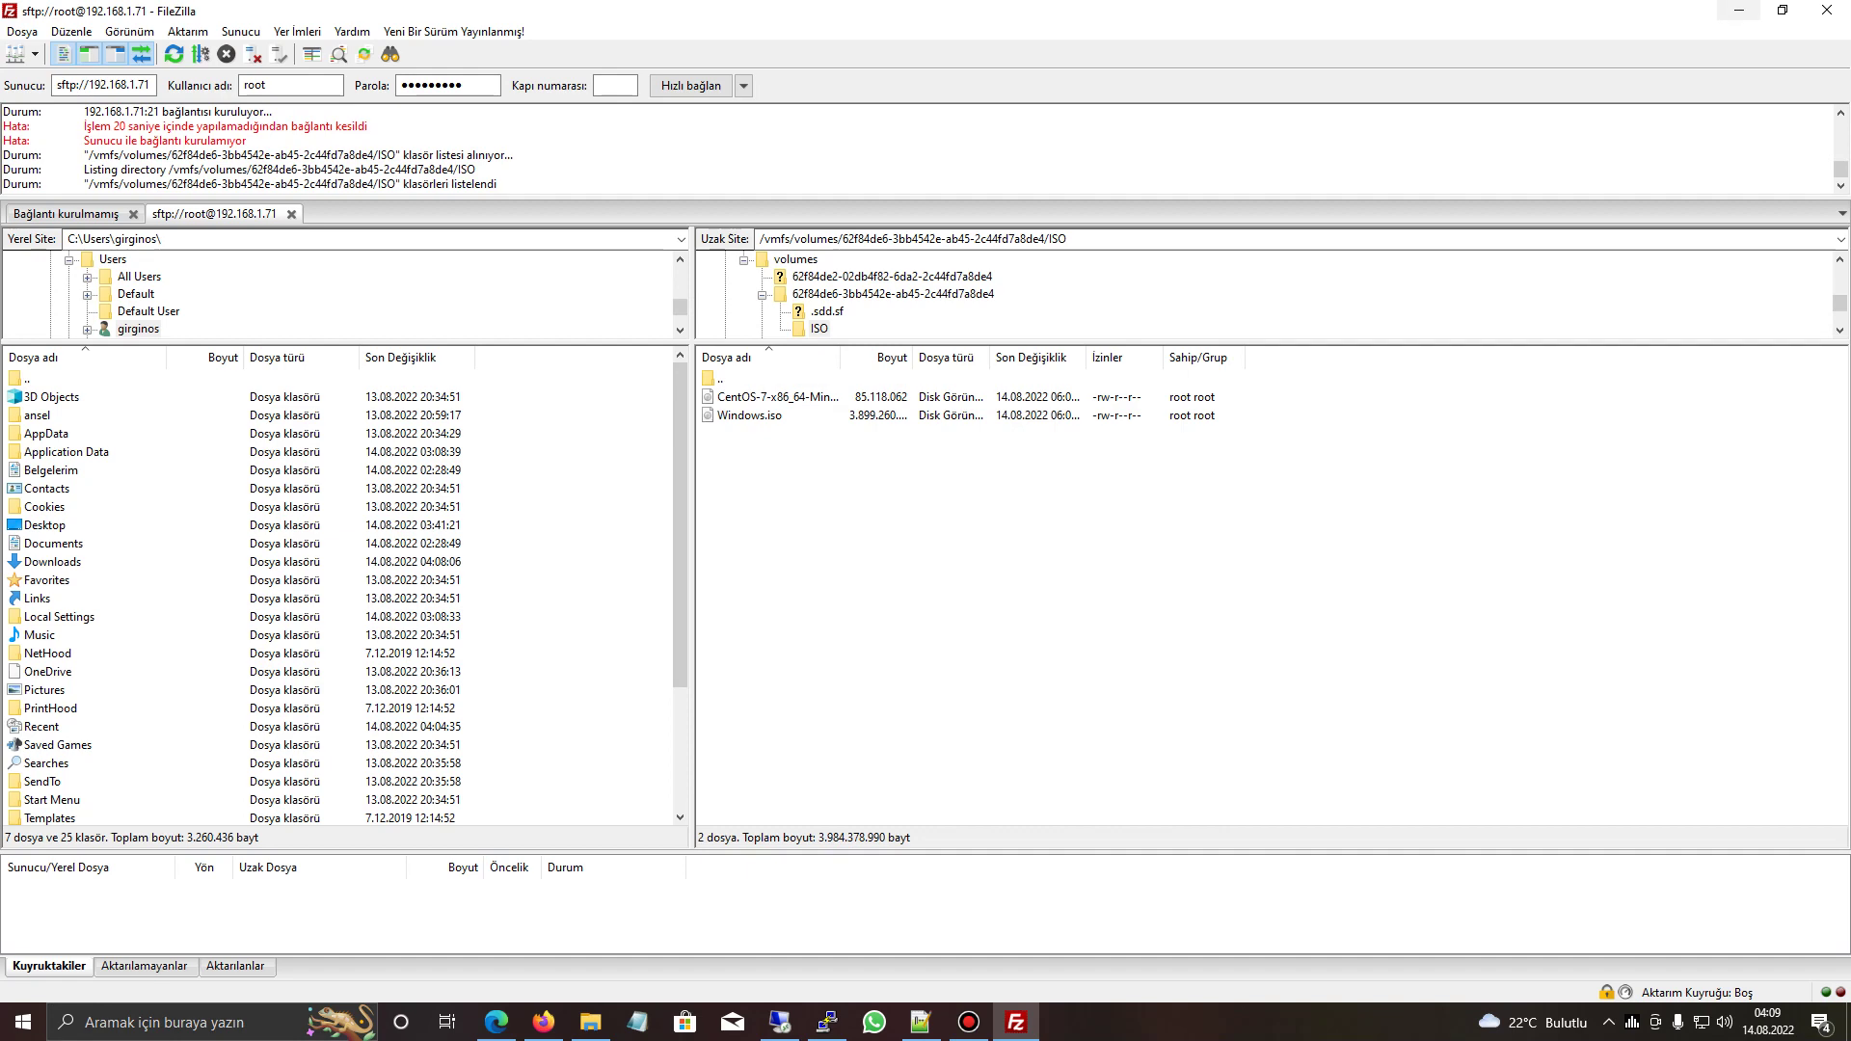
# - Minimize PuTTY and return to the ESXi host management page
pyautogui.hotkey('alt', 'Tab')
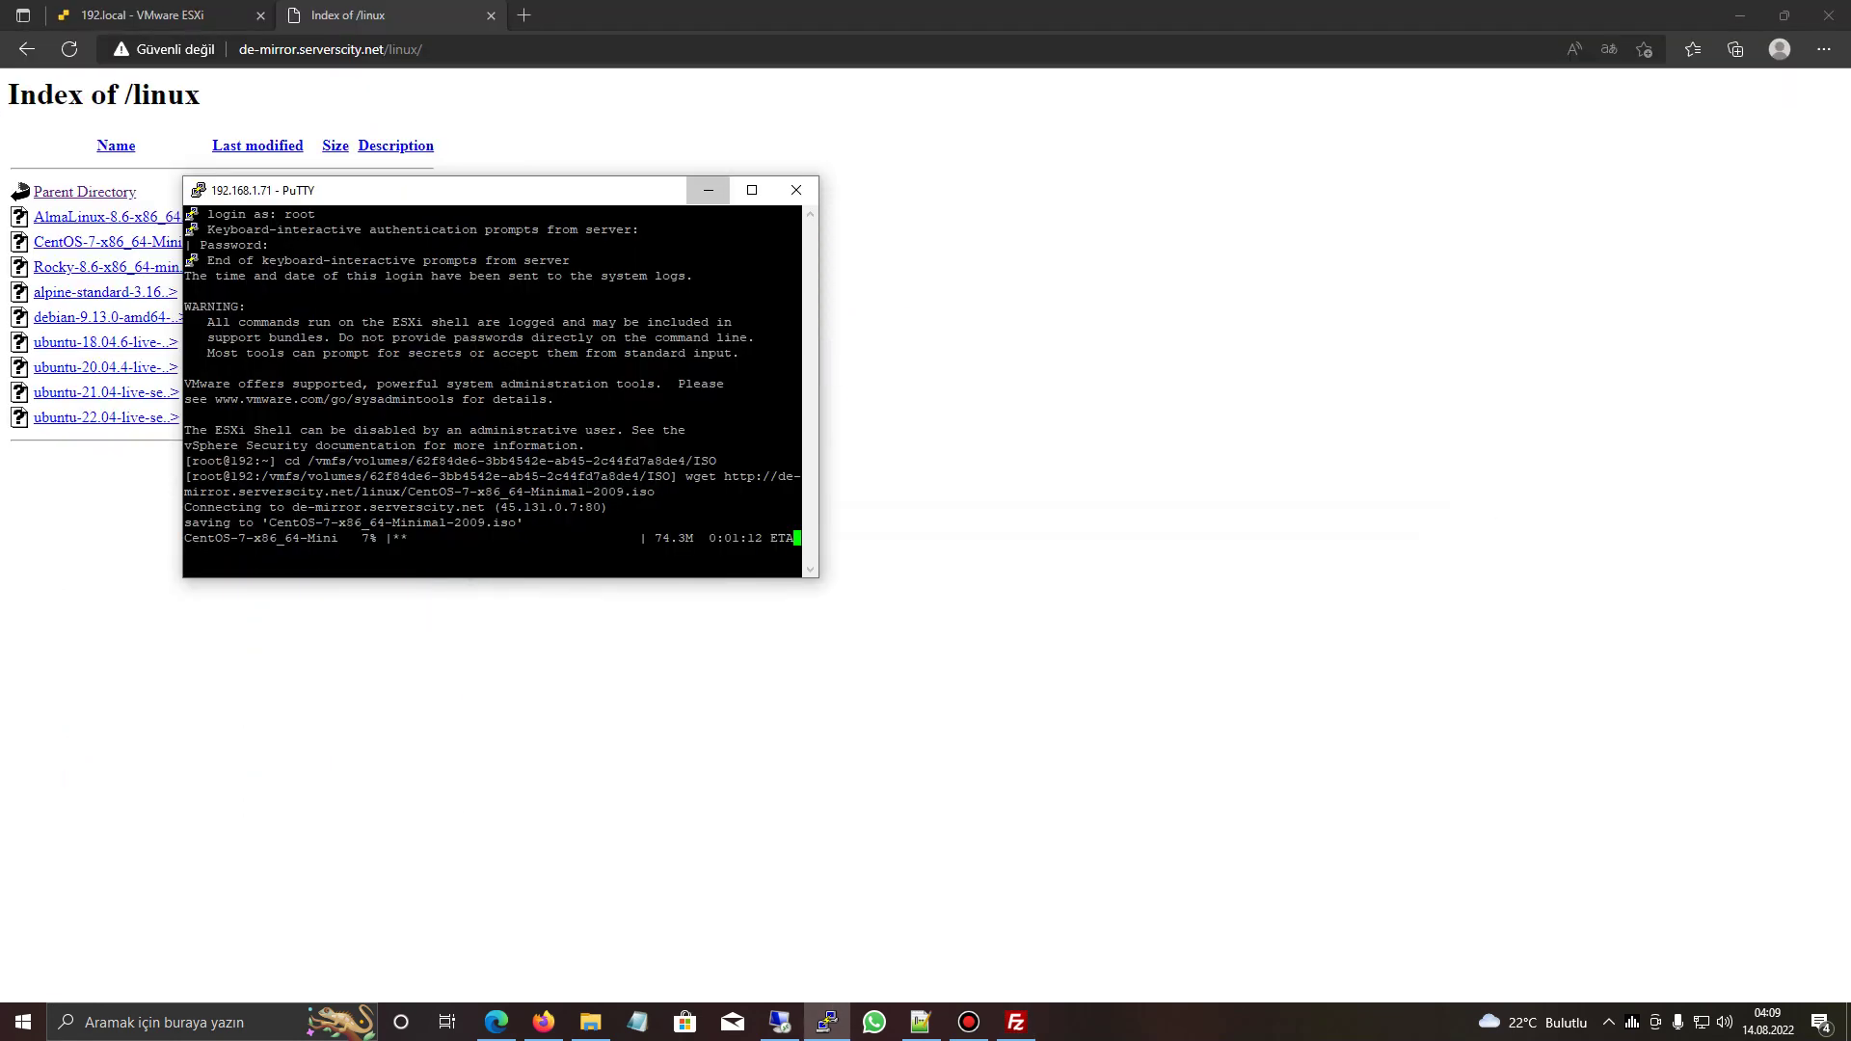
pyautogui.click(708, 190)
pyautogui.click(193, 14)
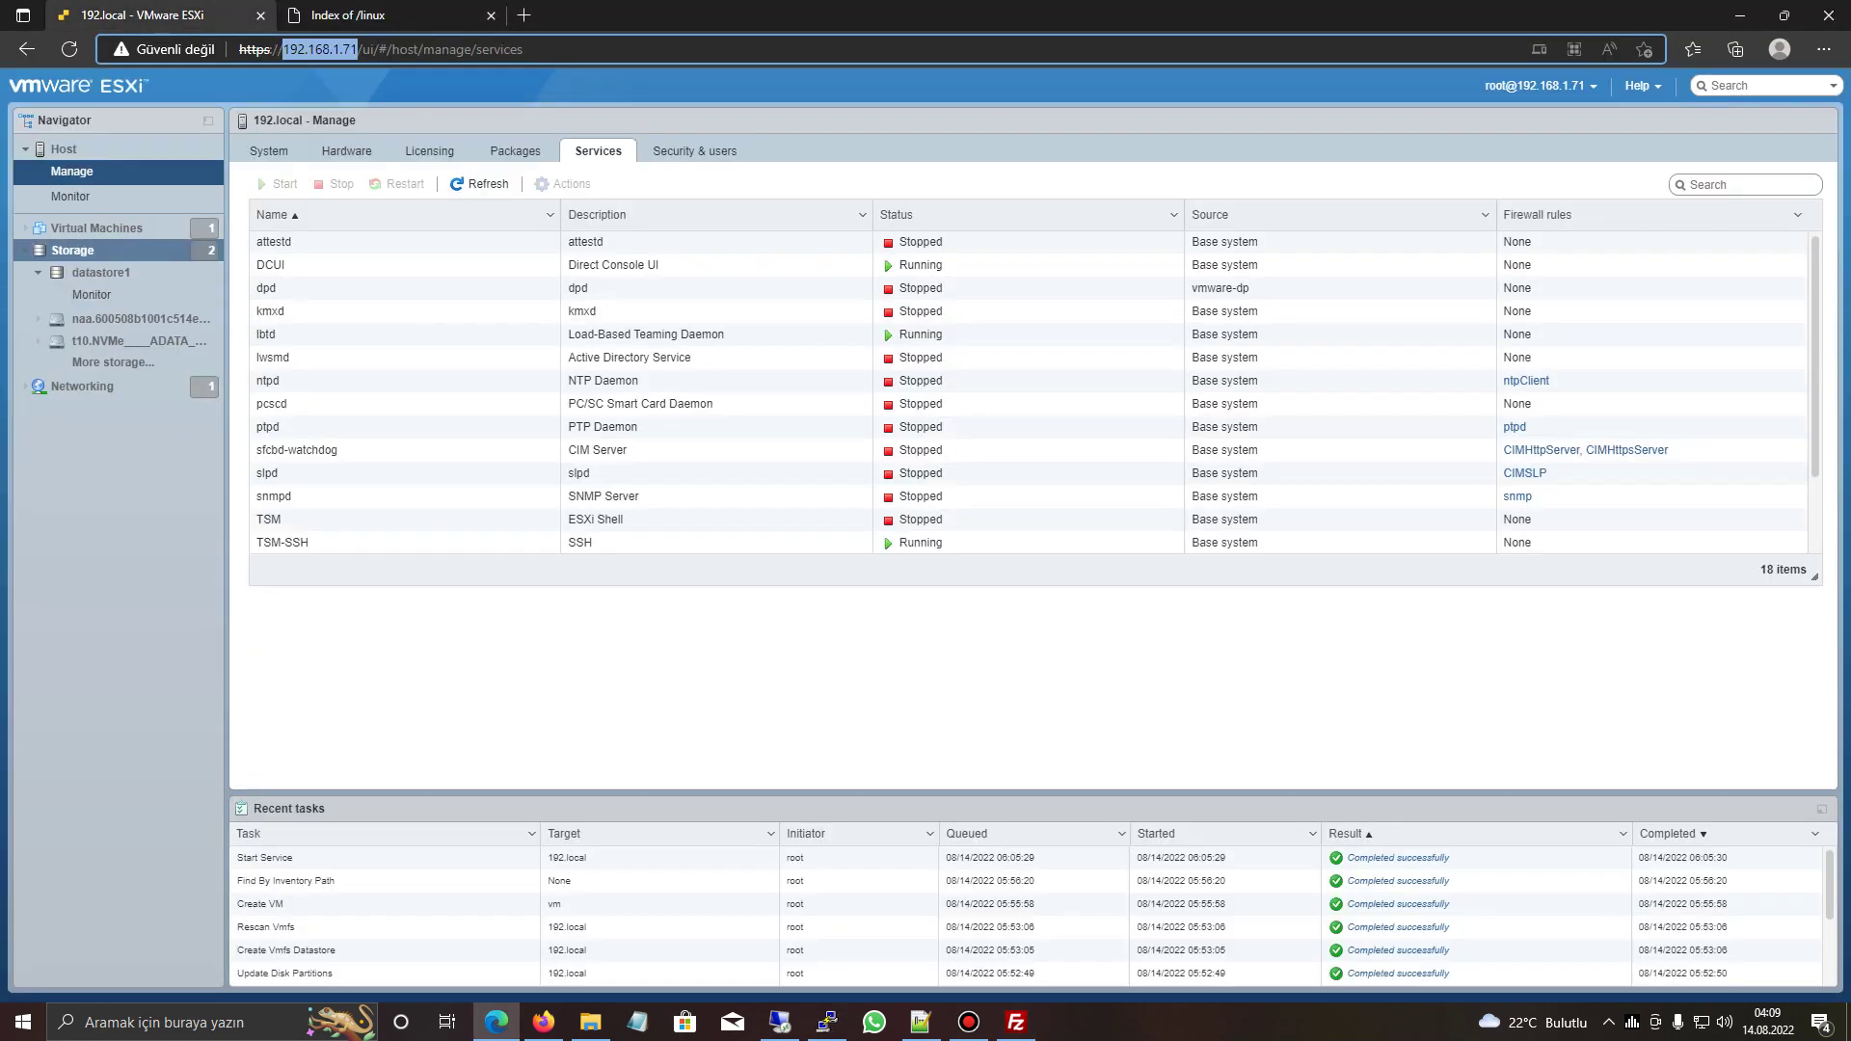
# - Set windows 10 deneme's CD/DVD Drive 1 to datastore ISO Windows.iso, connected, and save
pyautogui.click(96, 227)
pyautogui.rightClick(449, 228)
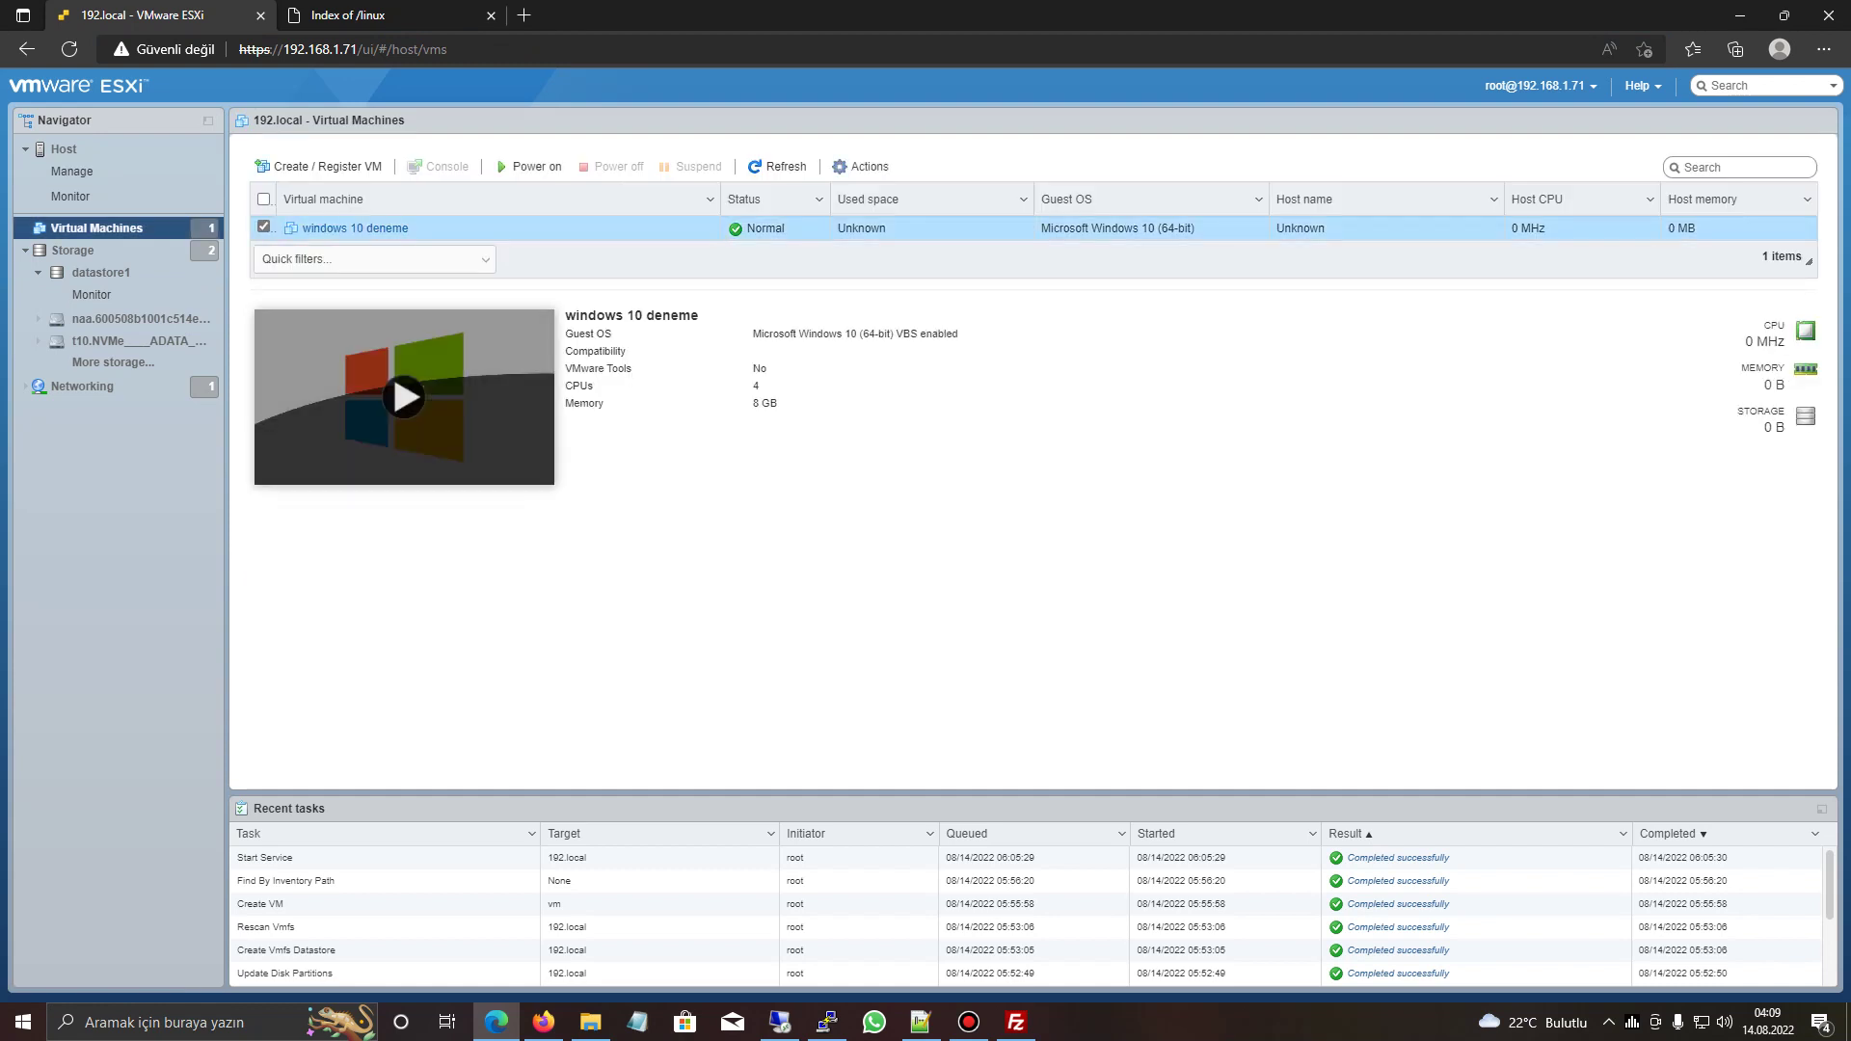
pyautogui.click(513, 485)
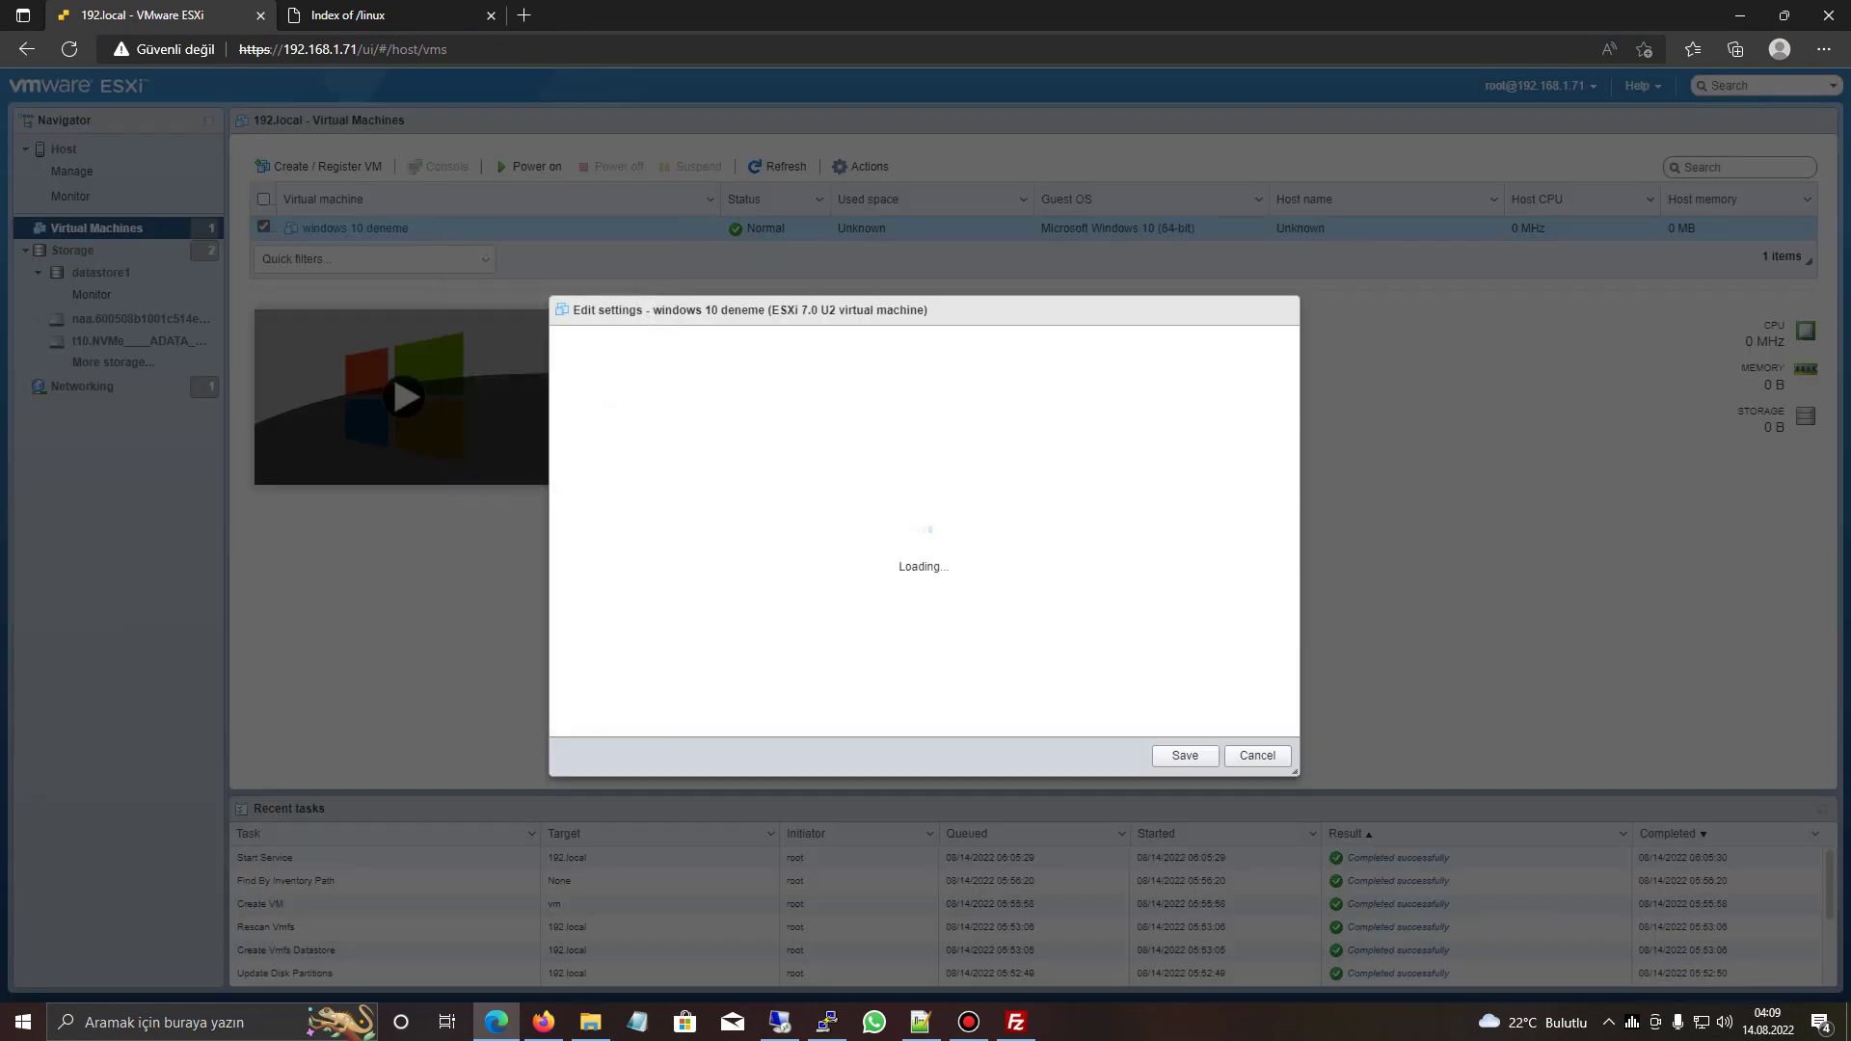
pyautogui.scroll(-1, 923, 531)
pyautogui.click(930, 660)
pyautogui.click(838, 699)
pyautogui.click(788, 390)
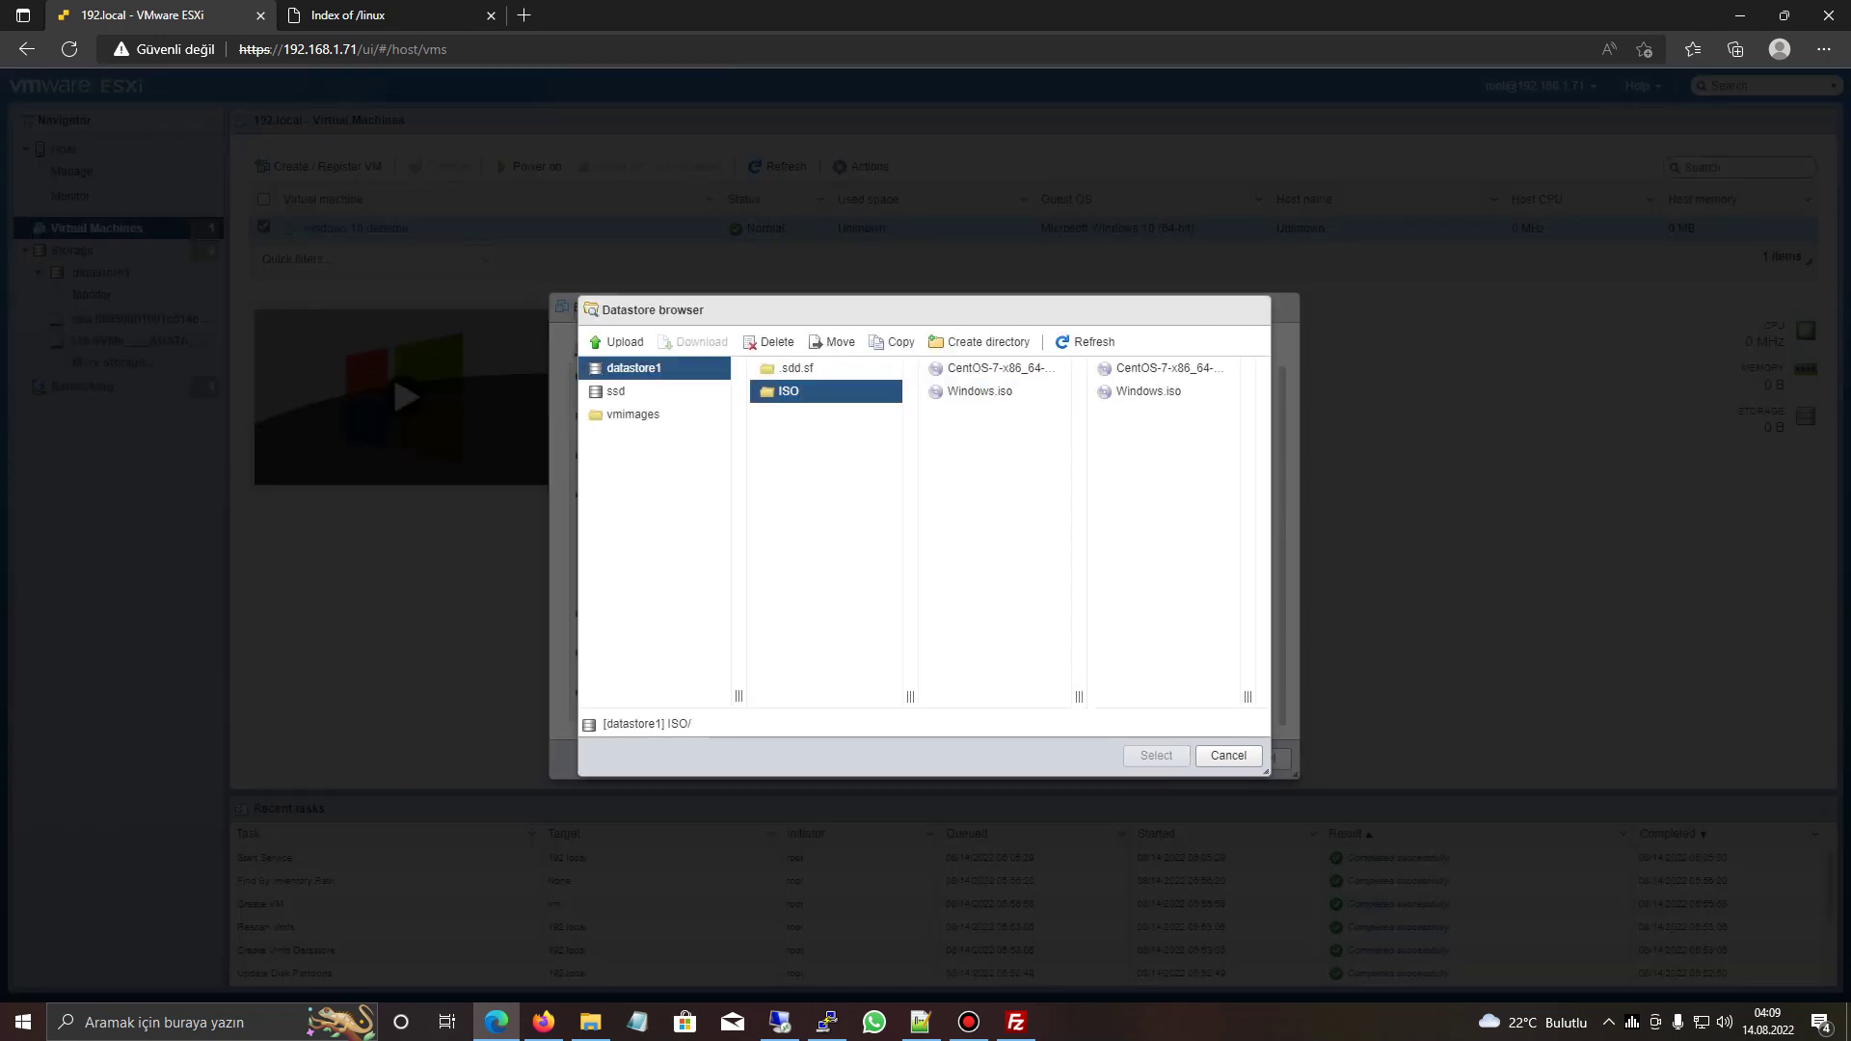
pyautogui.click(979, 391)
pyautogui.click(1157, 755)
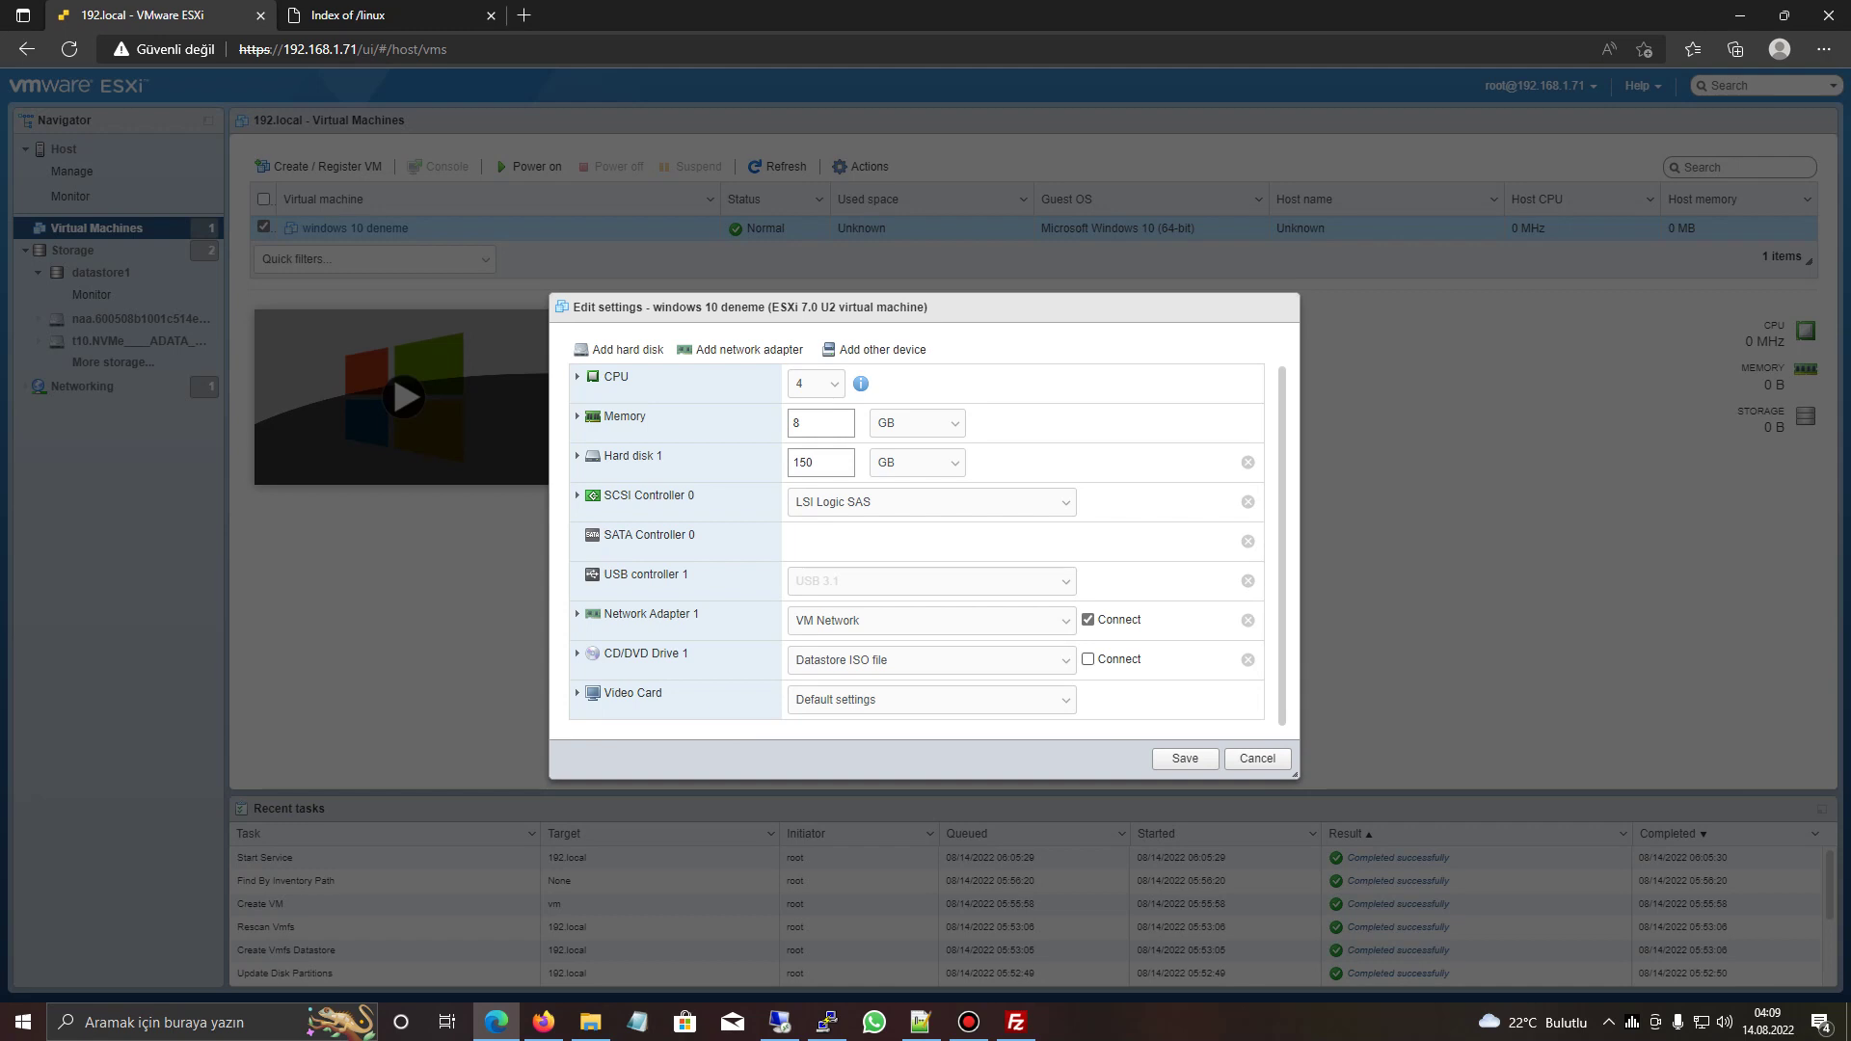
pyautogui.click(1089, 660)
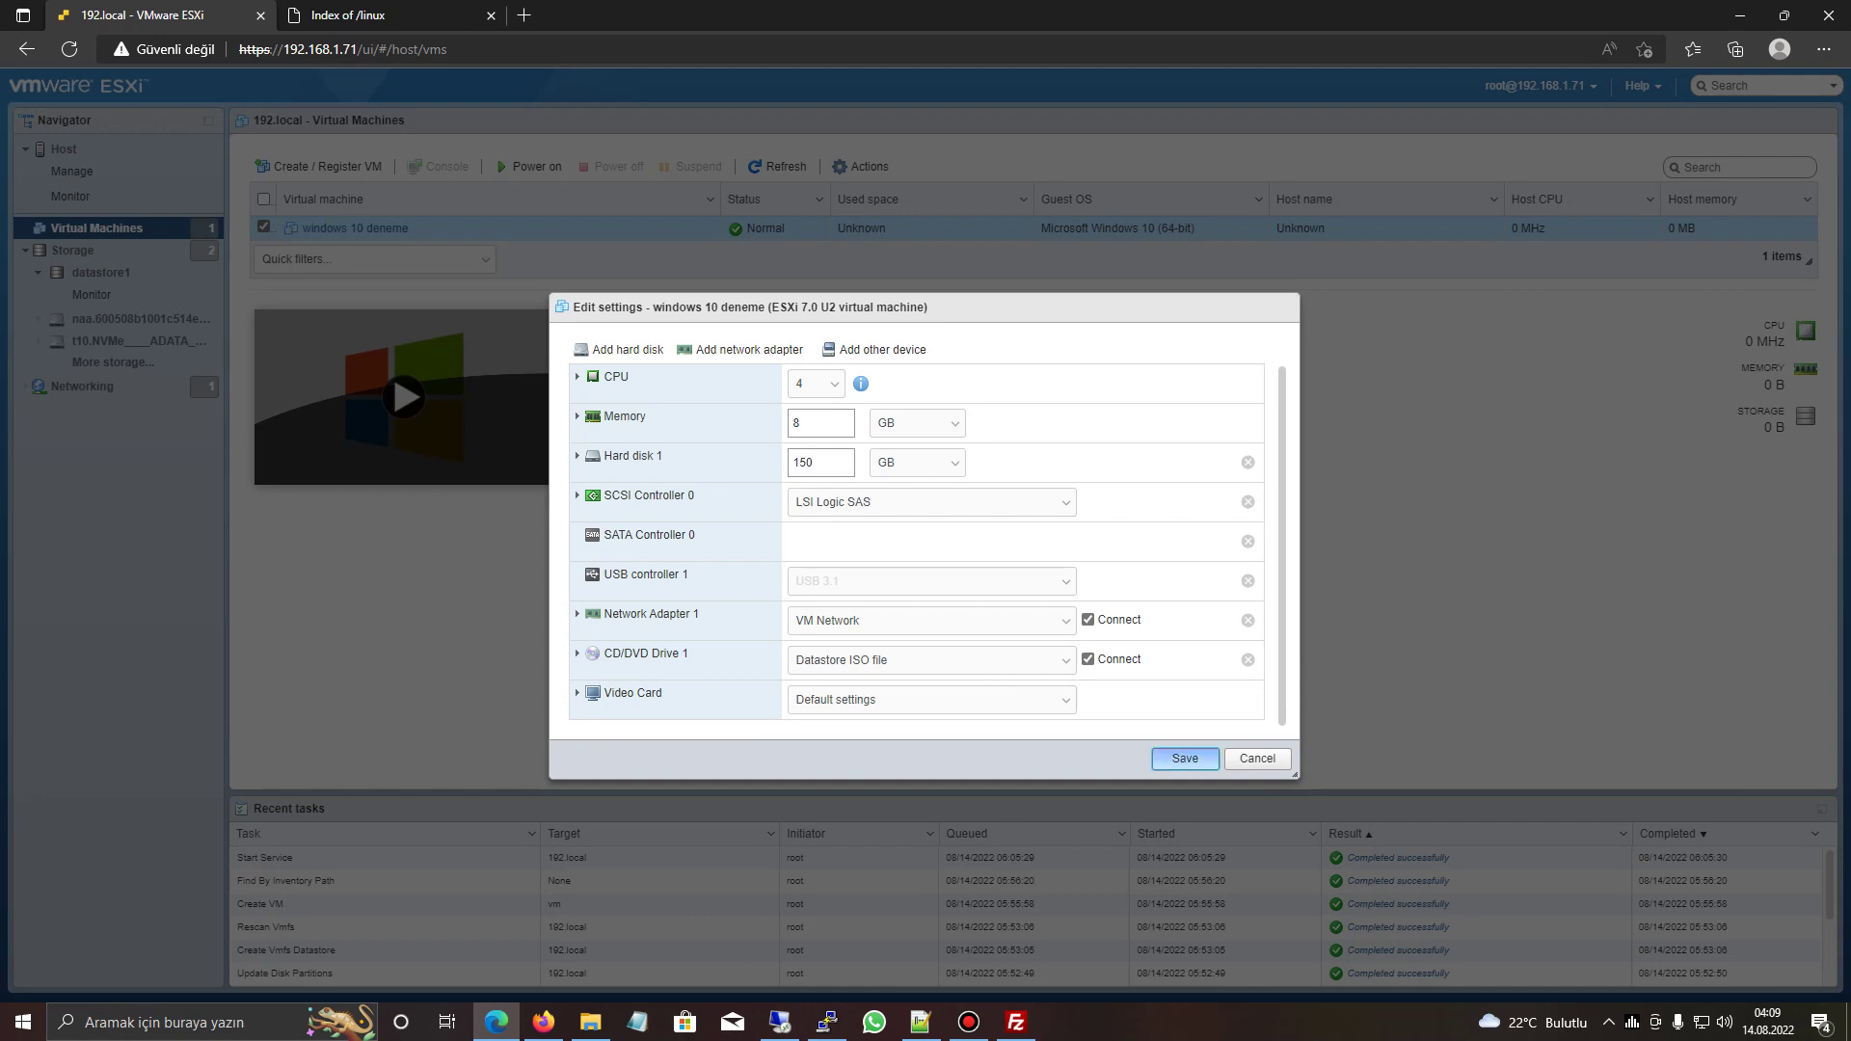
pyautogui.click(1185, 758)
# - Power on windows 10 deneme and launch its remote console, always allowing this host
pyautogui.click(529, 166)
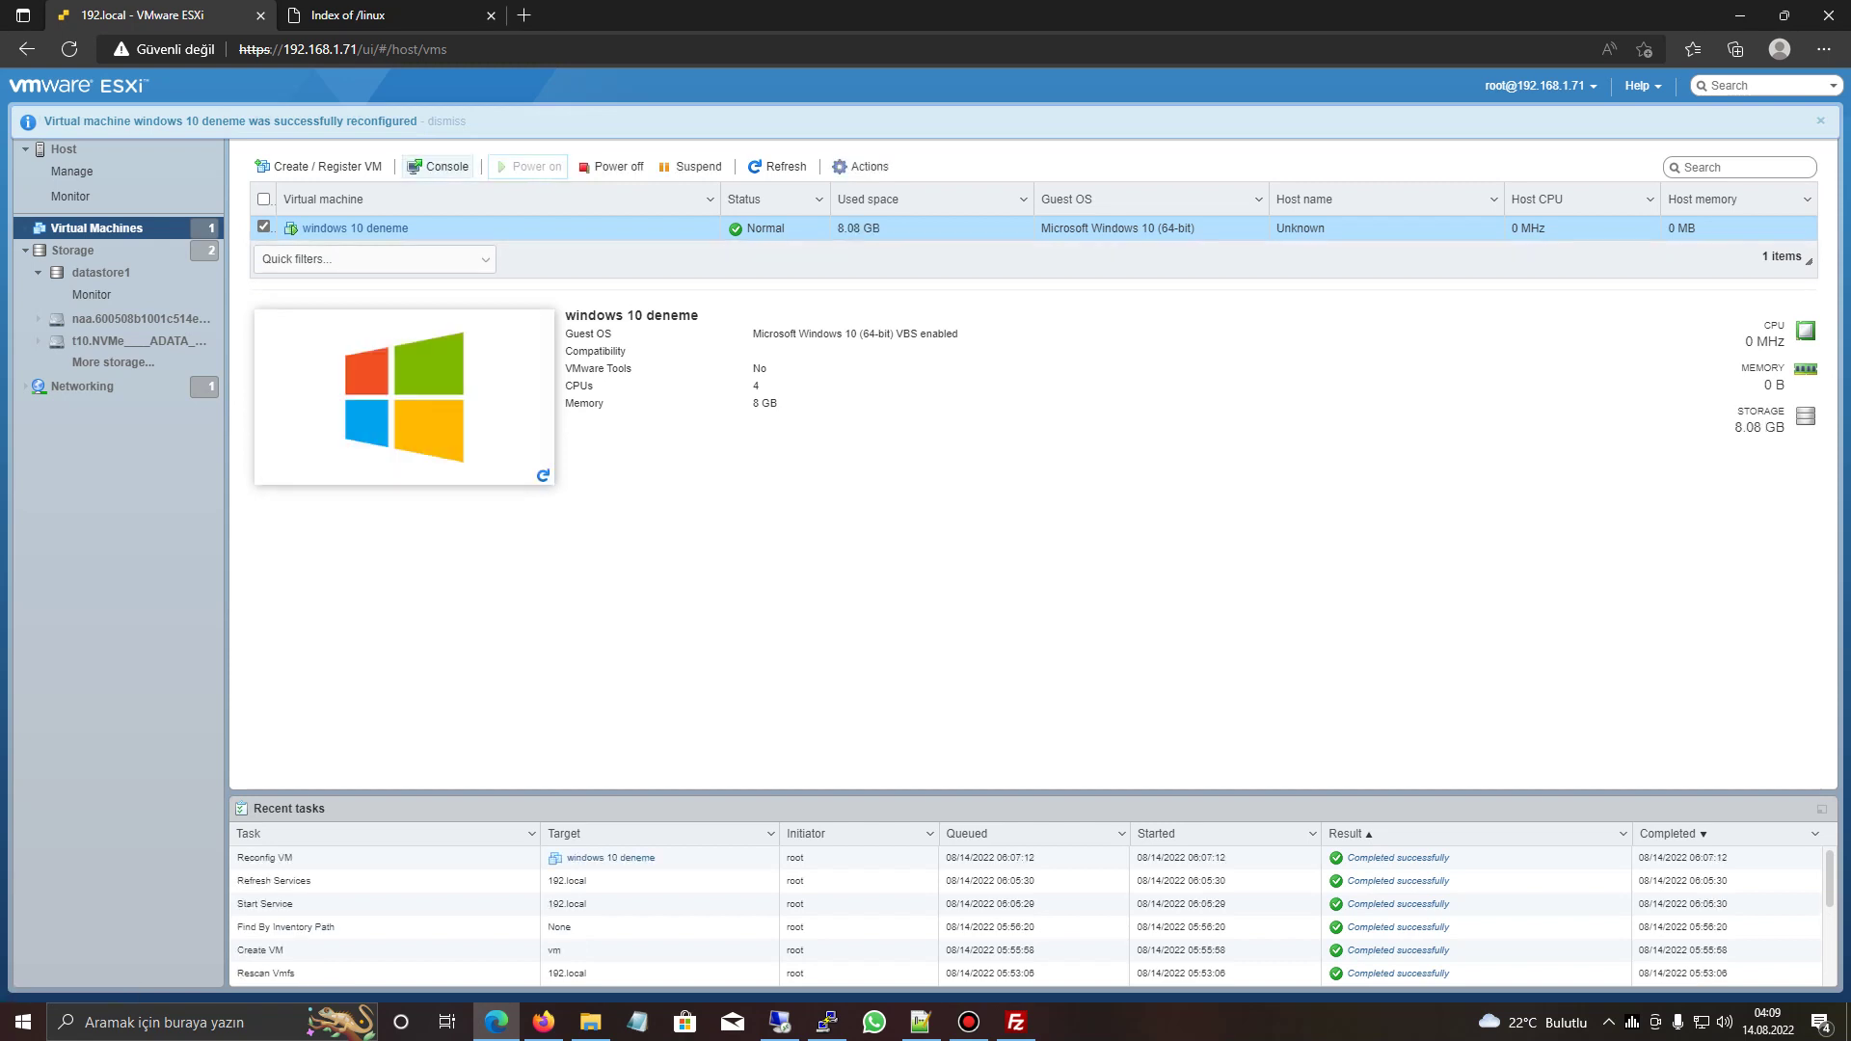
pyautogui.click(437, 166)
pyautogui.click(463, 257)
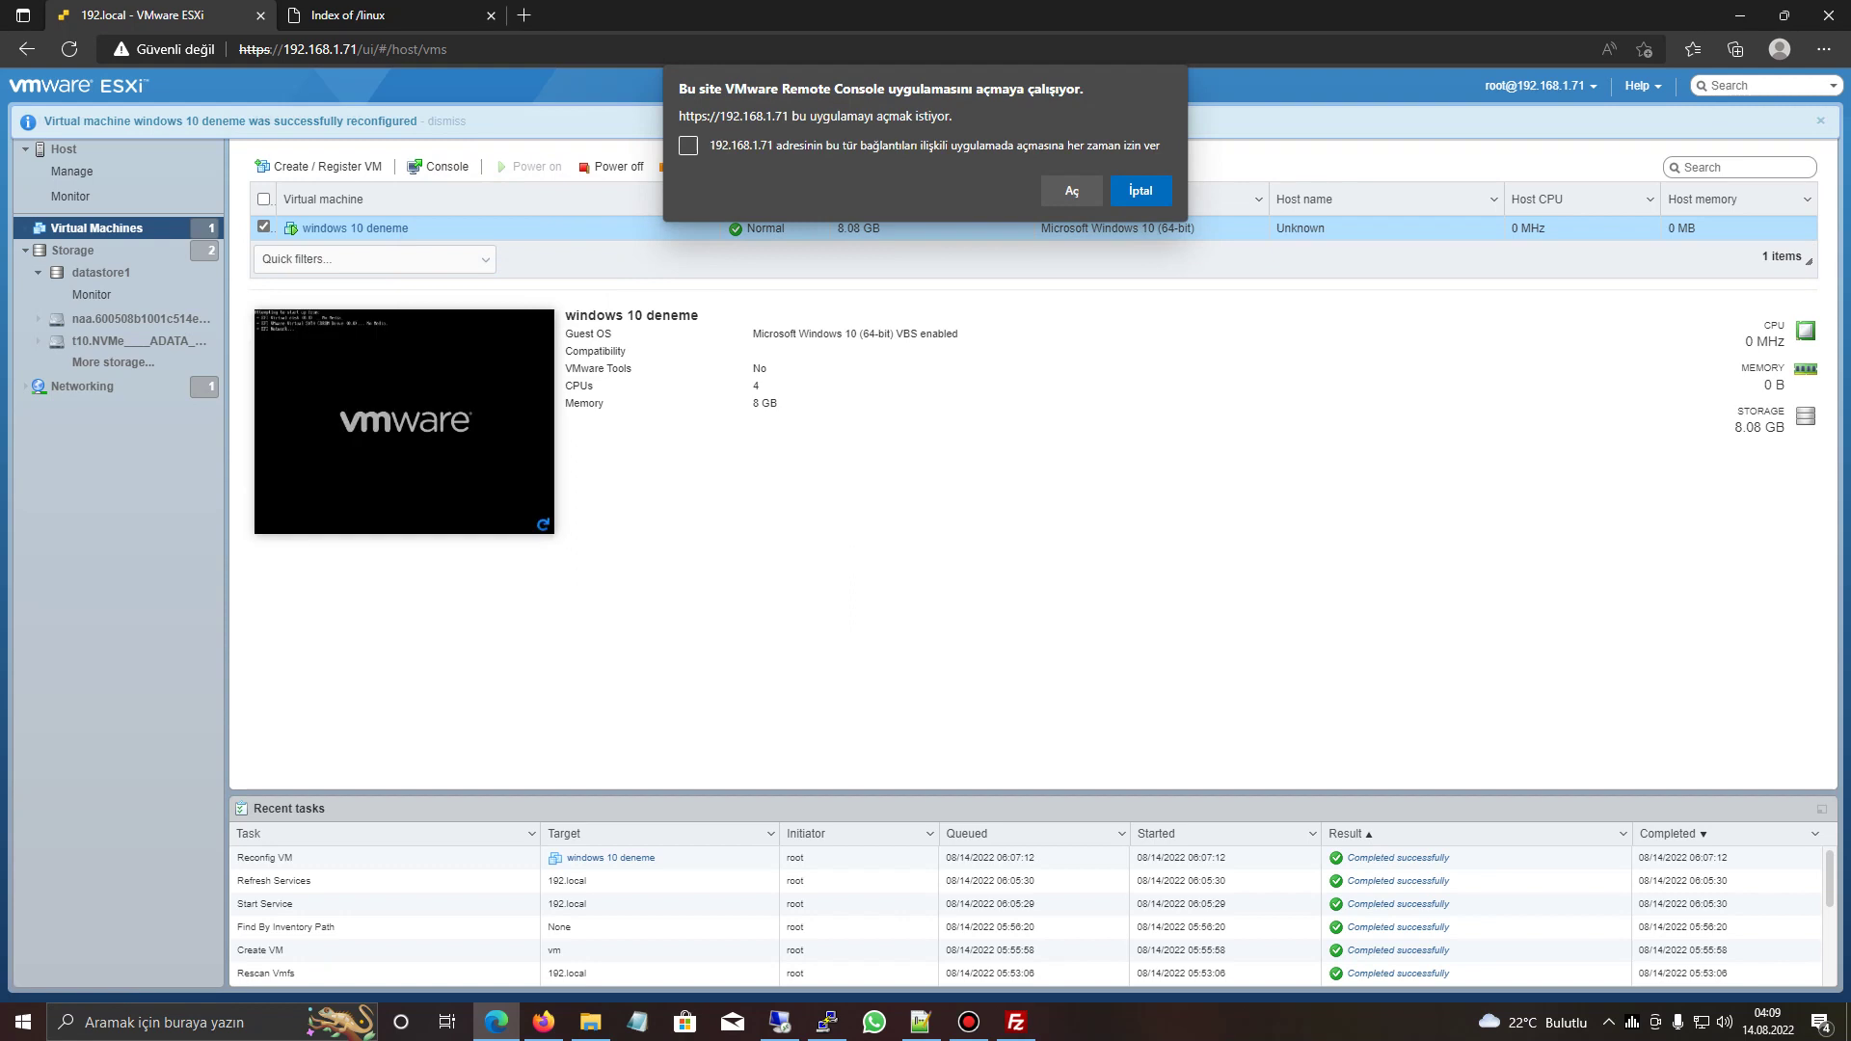
pyautogui.click(688, 146)
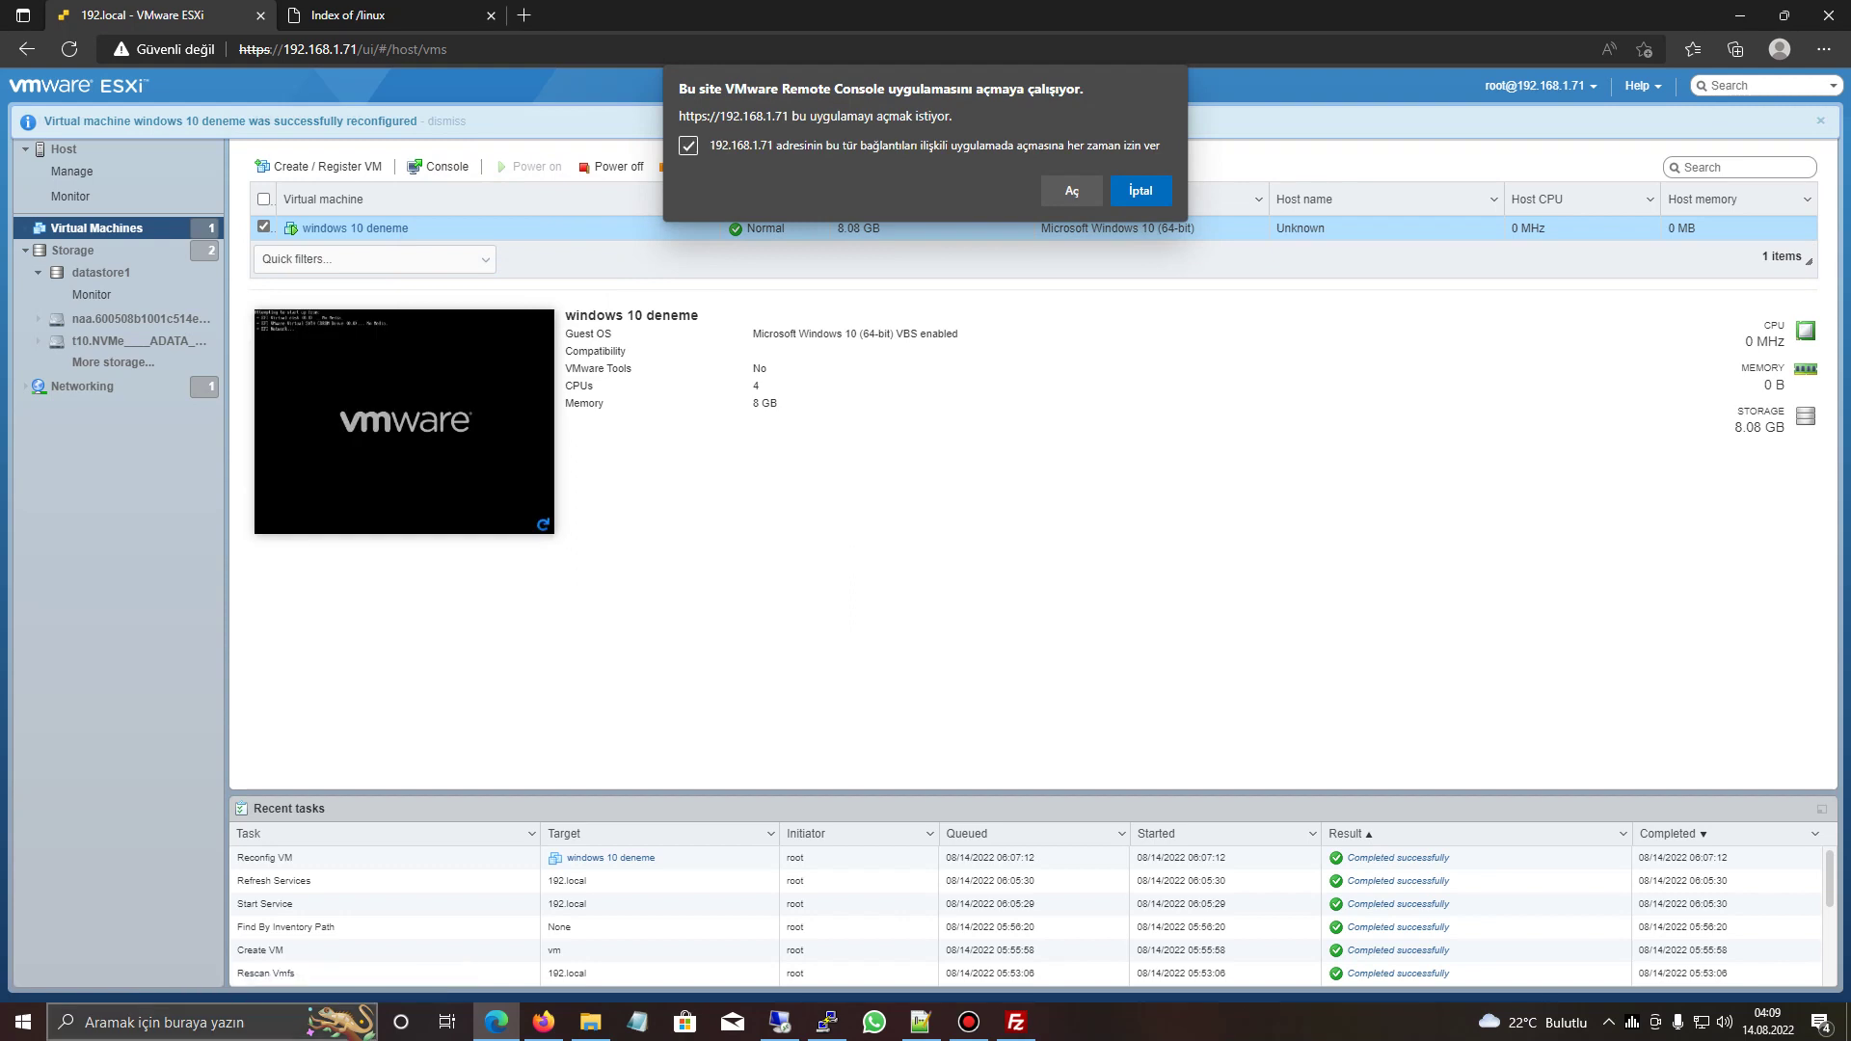
pyautogui.click(212, 1023)
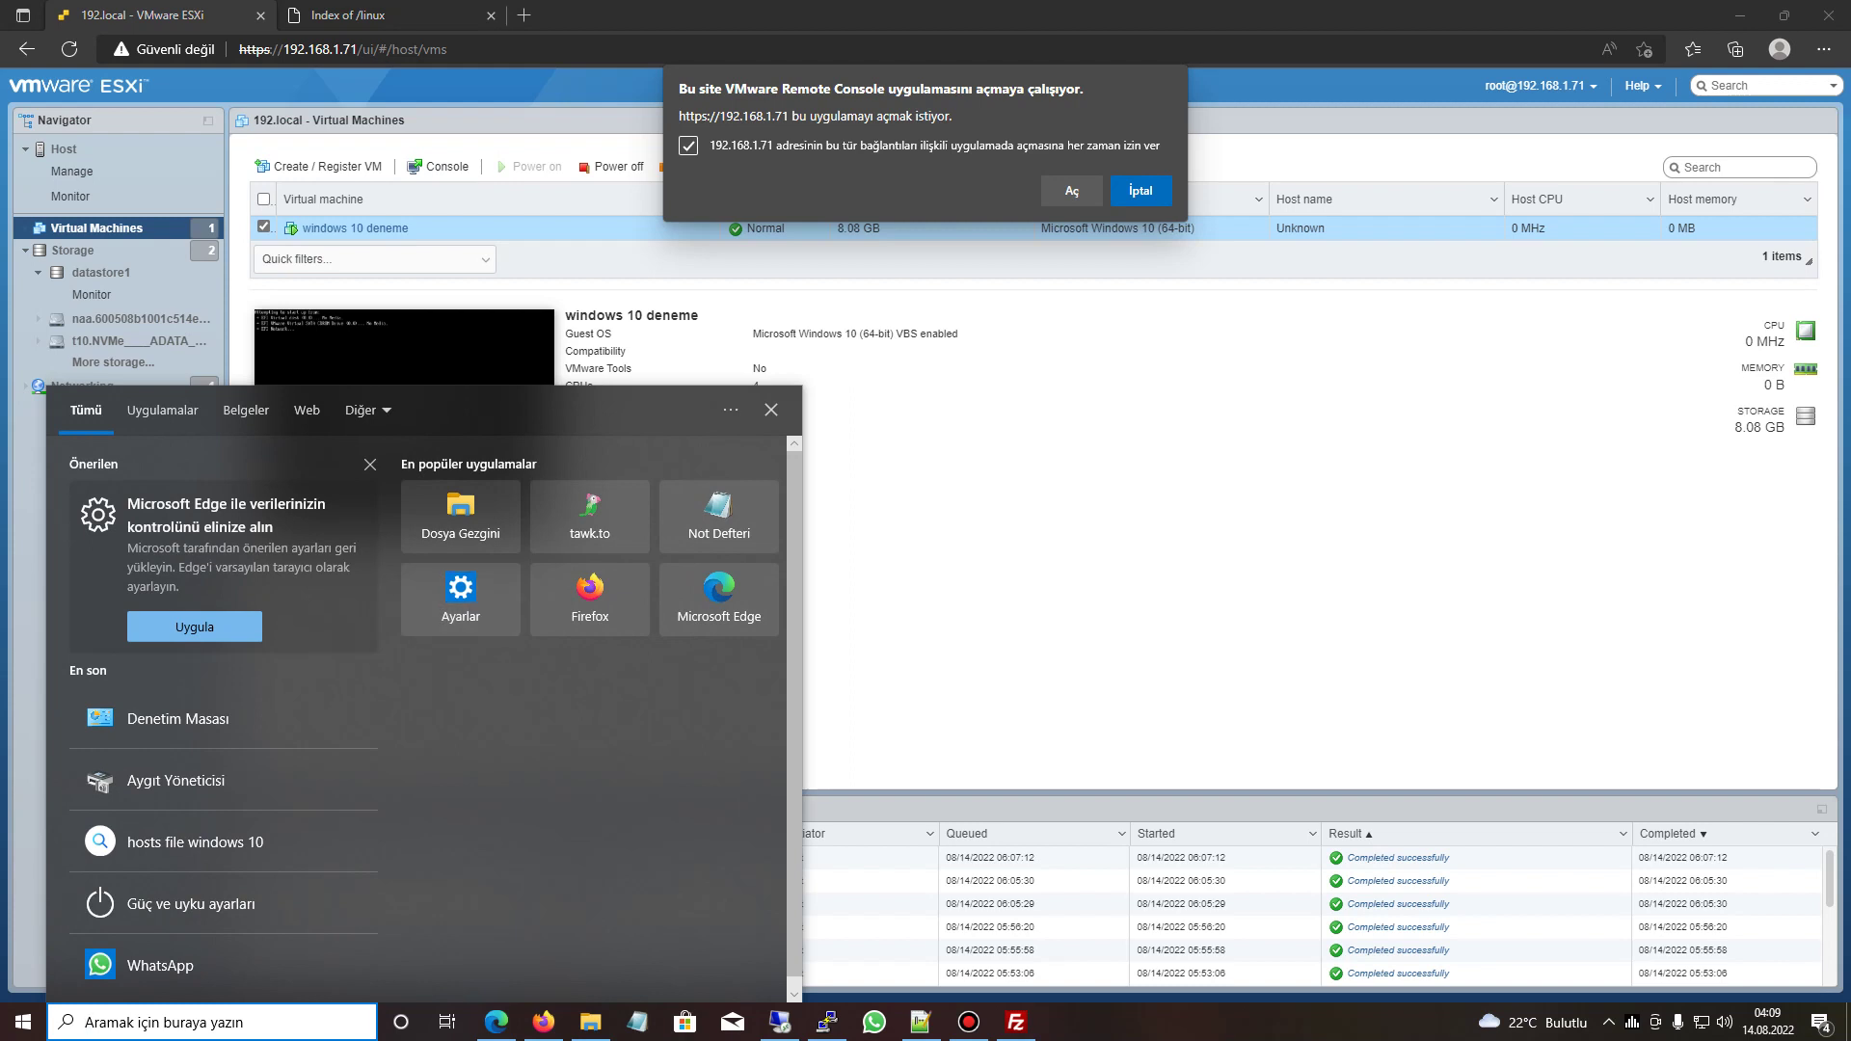
# - Open VMware Remote Console, connect despite the certificate warning and focus the VM screen
pyautogui.press('Escape')
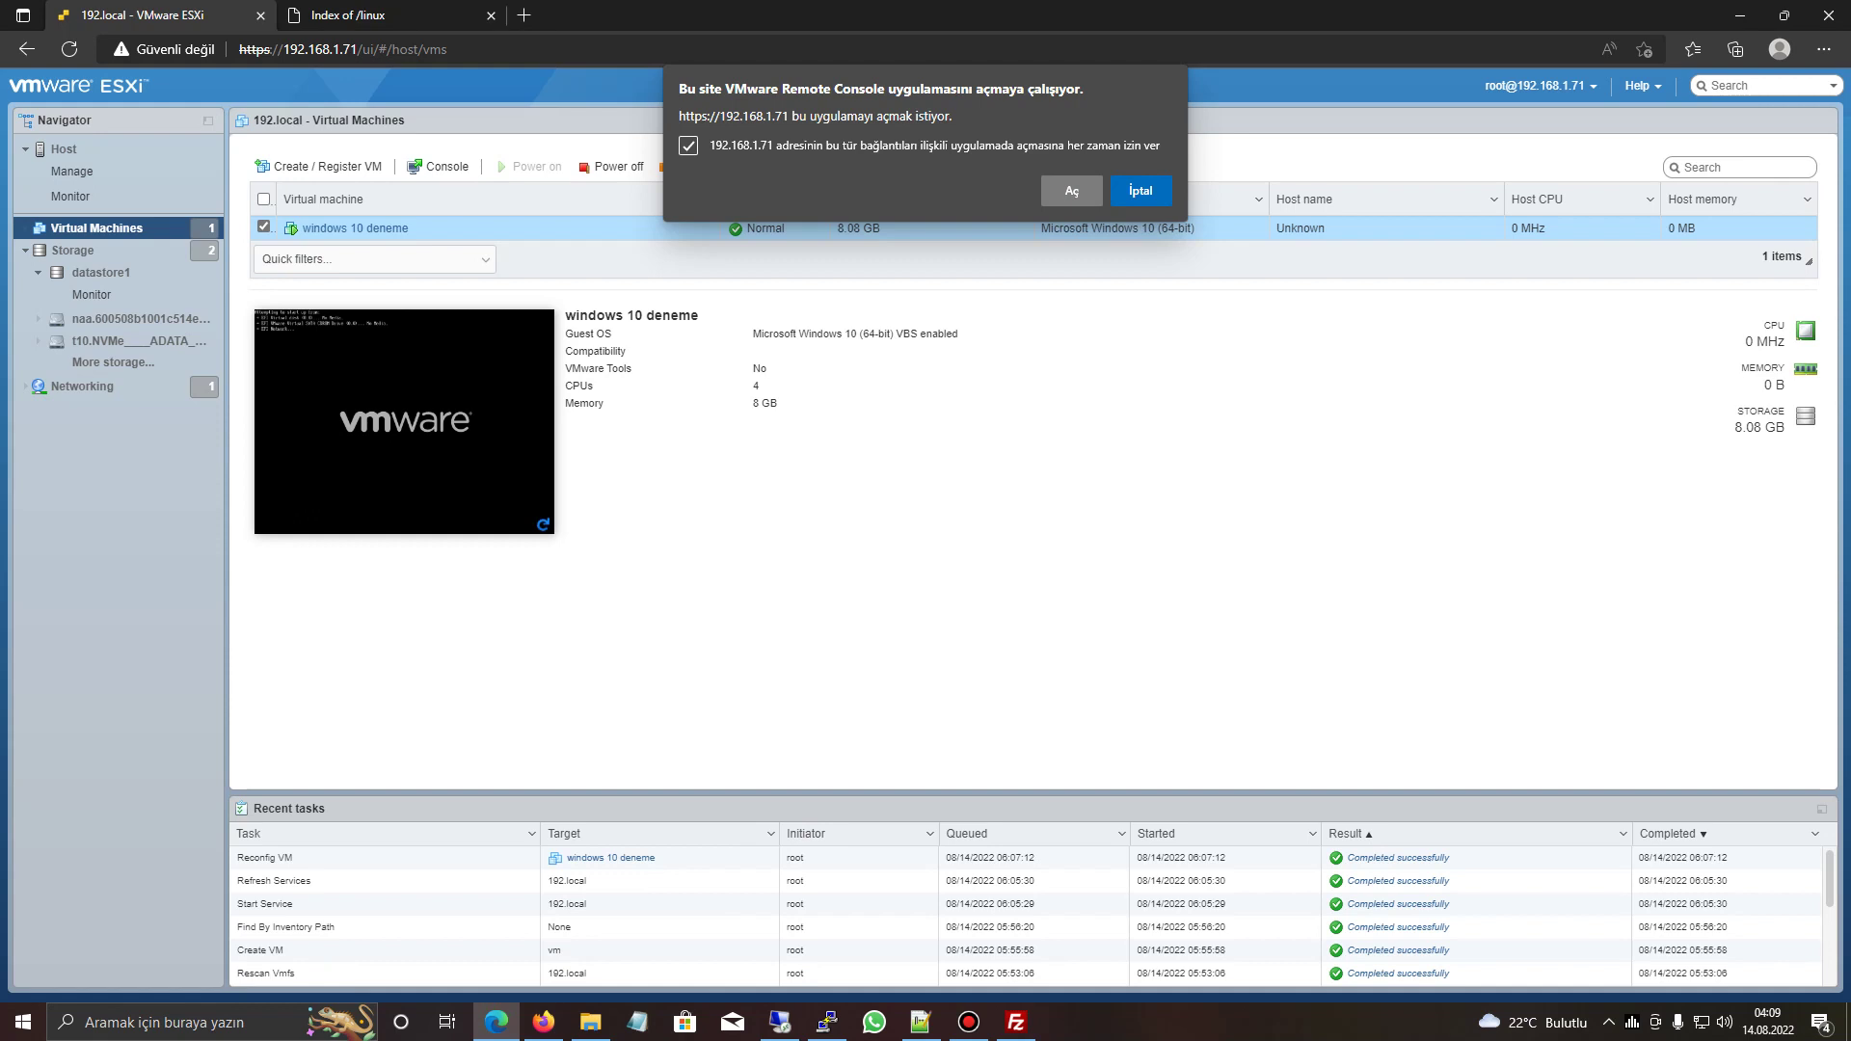
pyautogui.click(1072, 191)
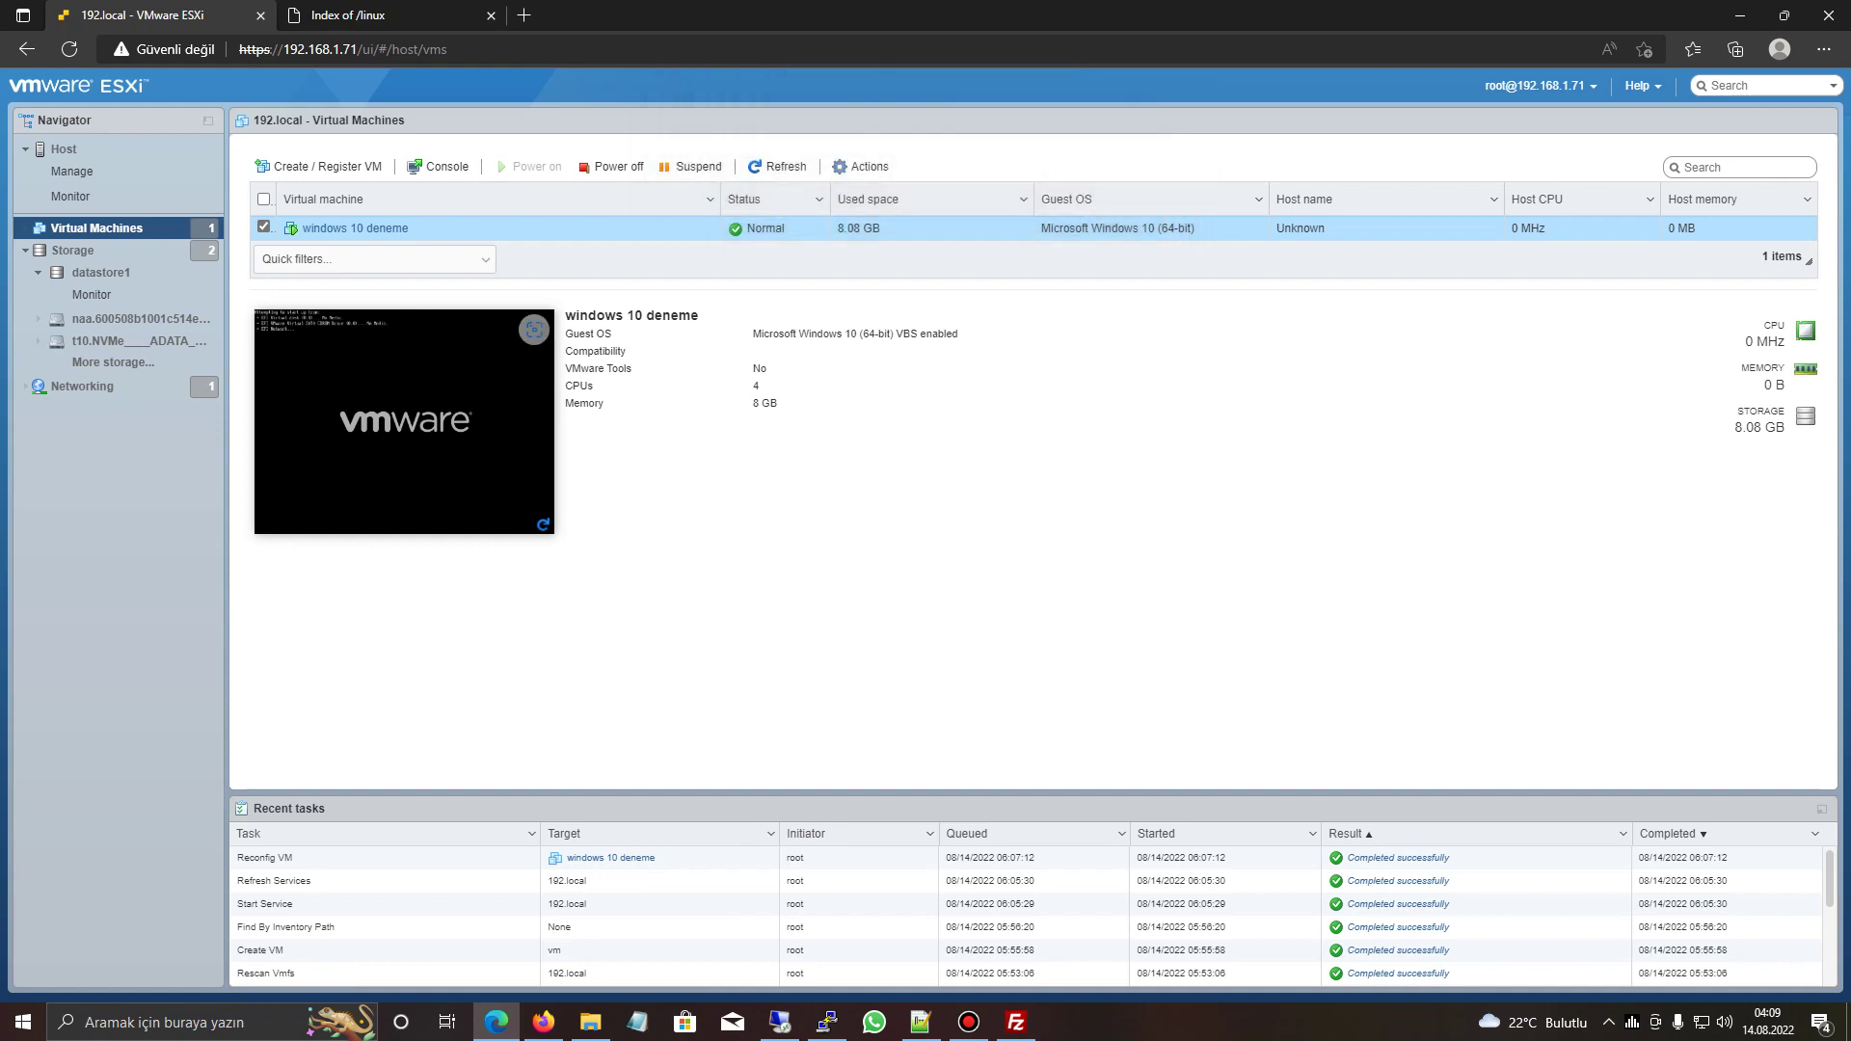
pyautogui.press('Tab')
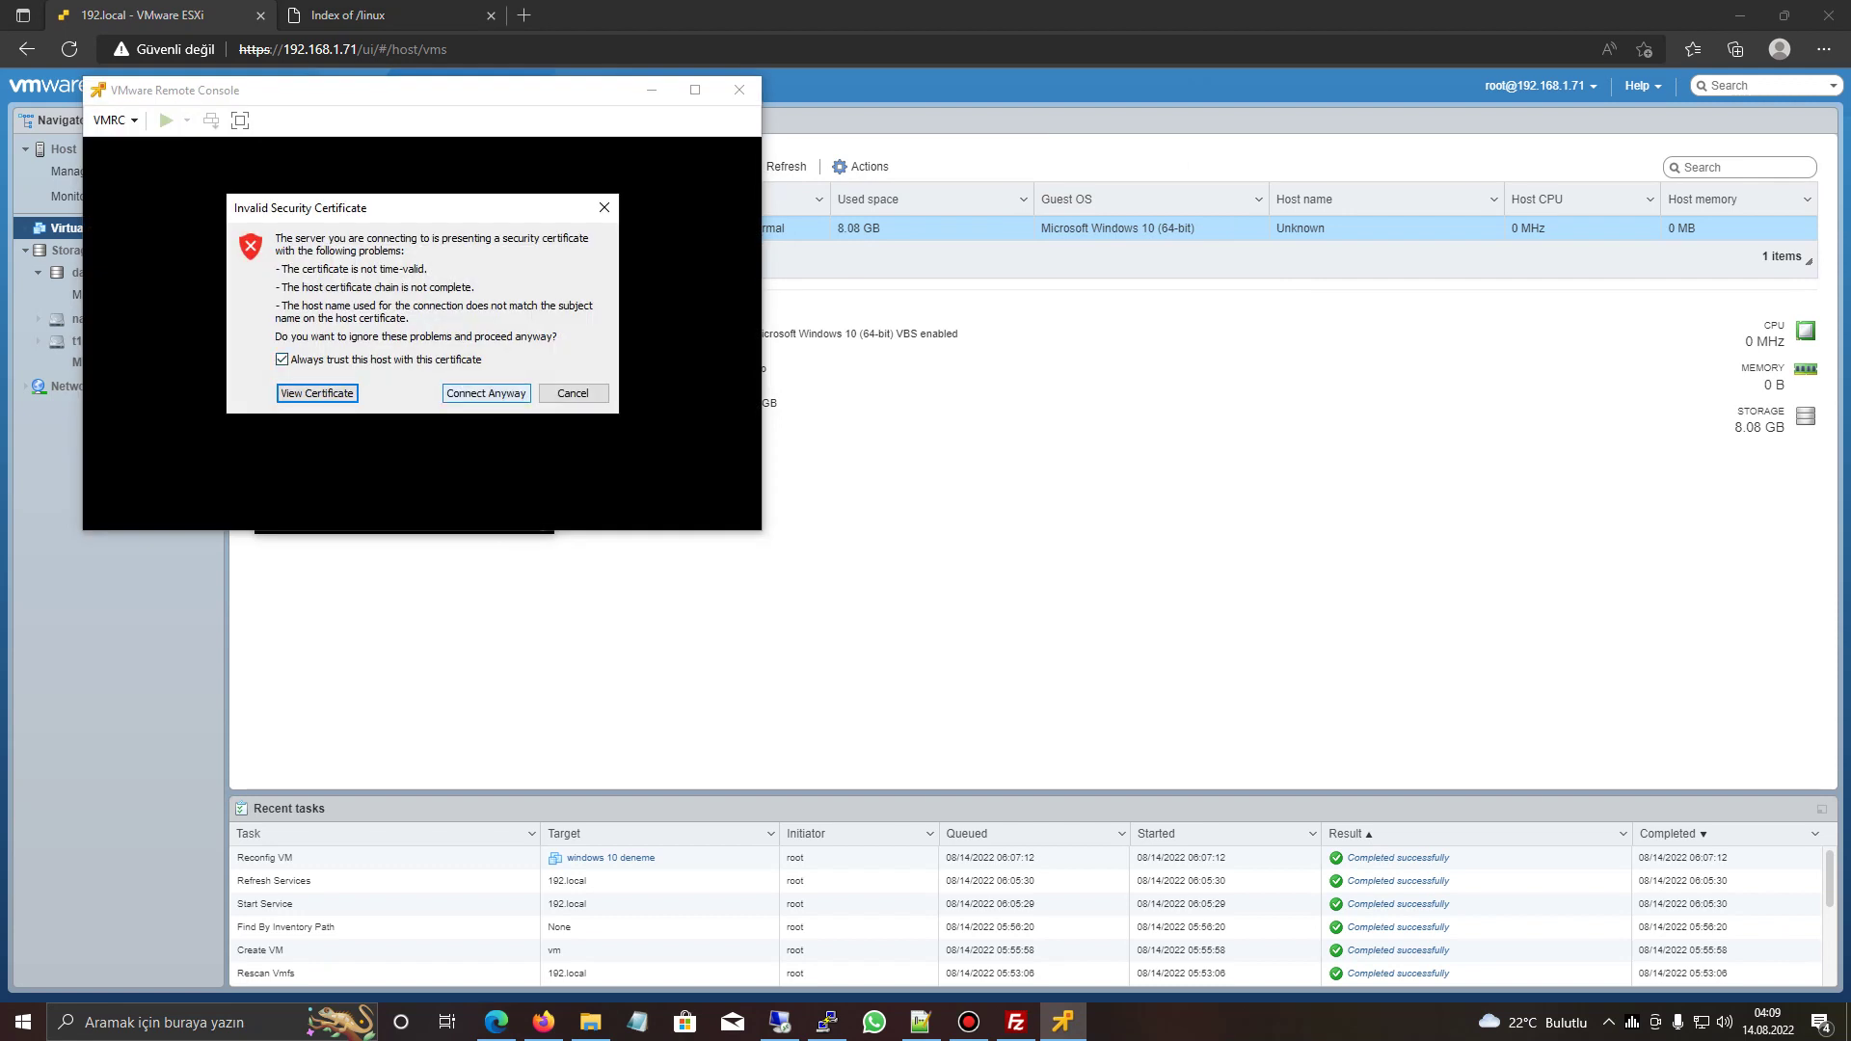
pyautogui.press('Return')
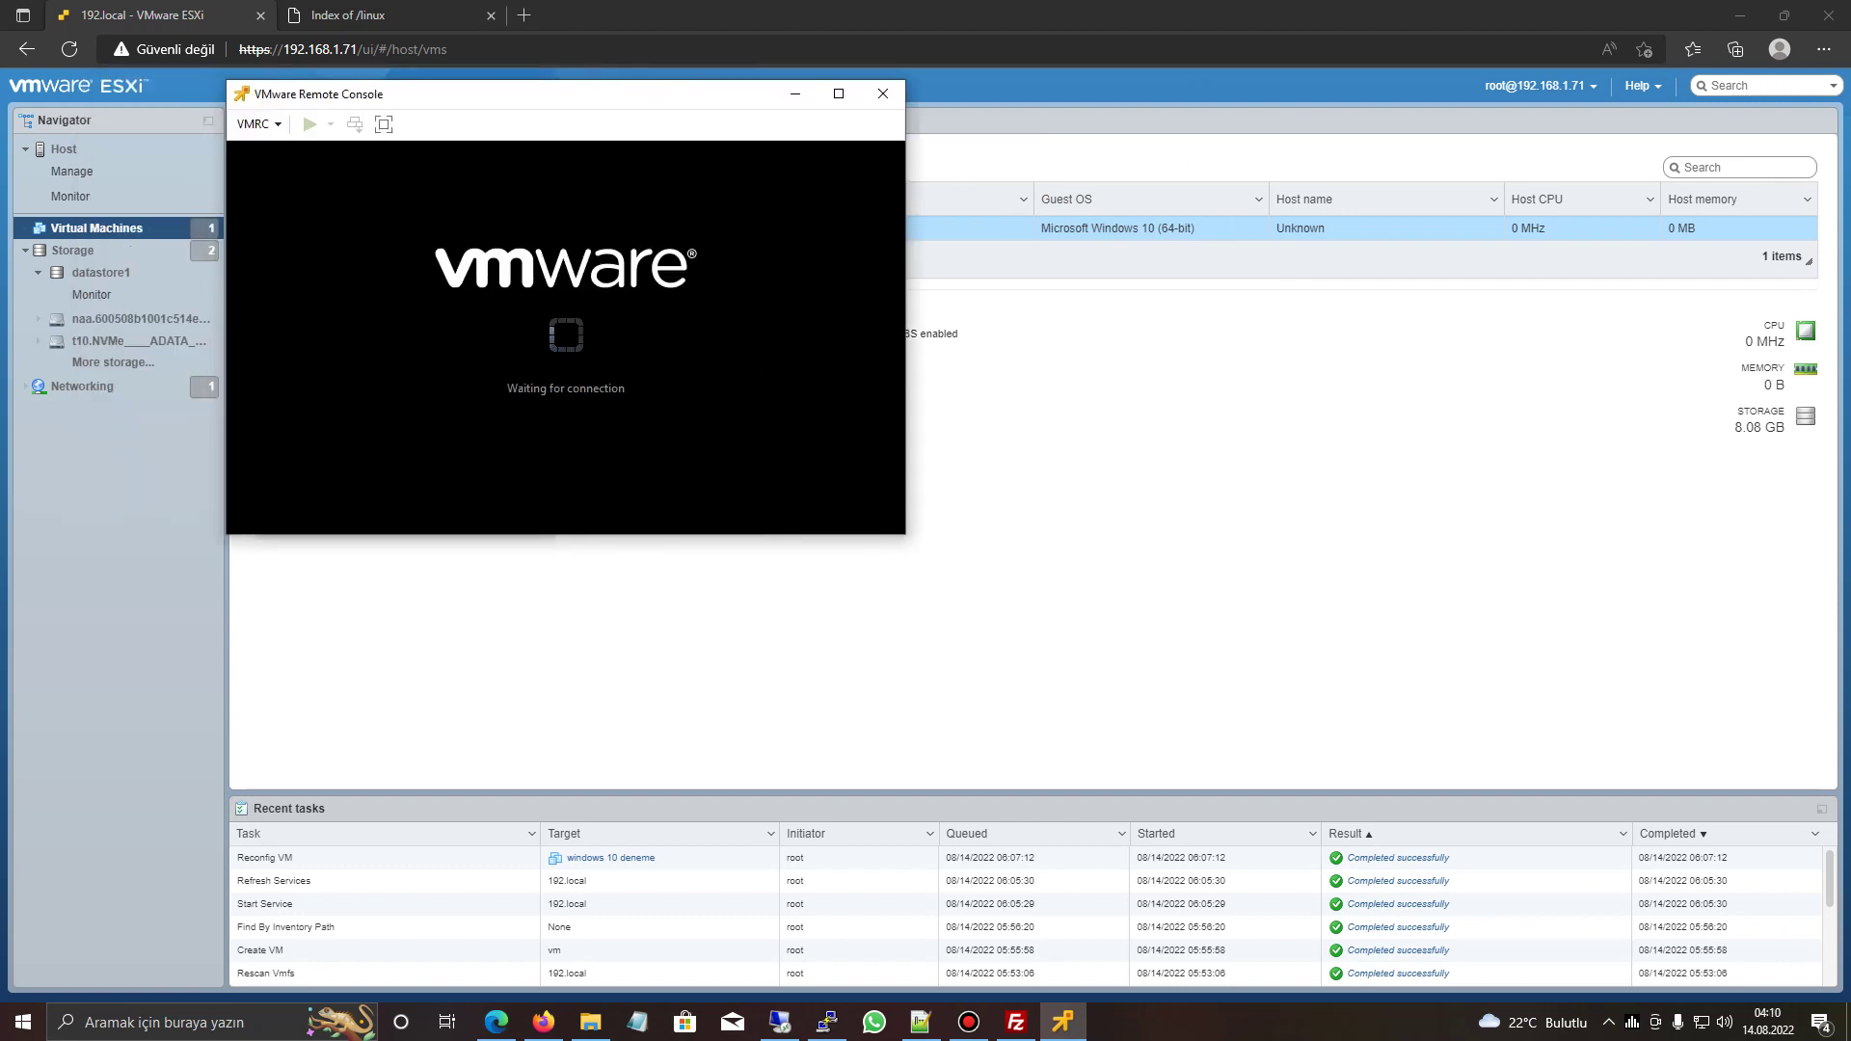
pyautogui.click(258, 144)
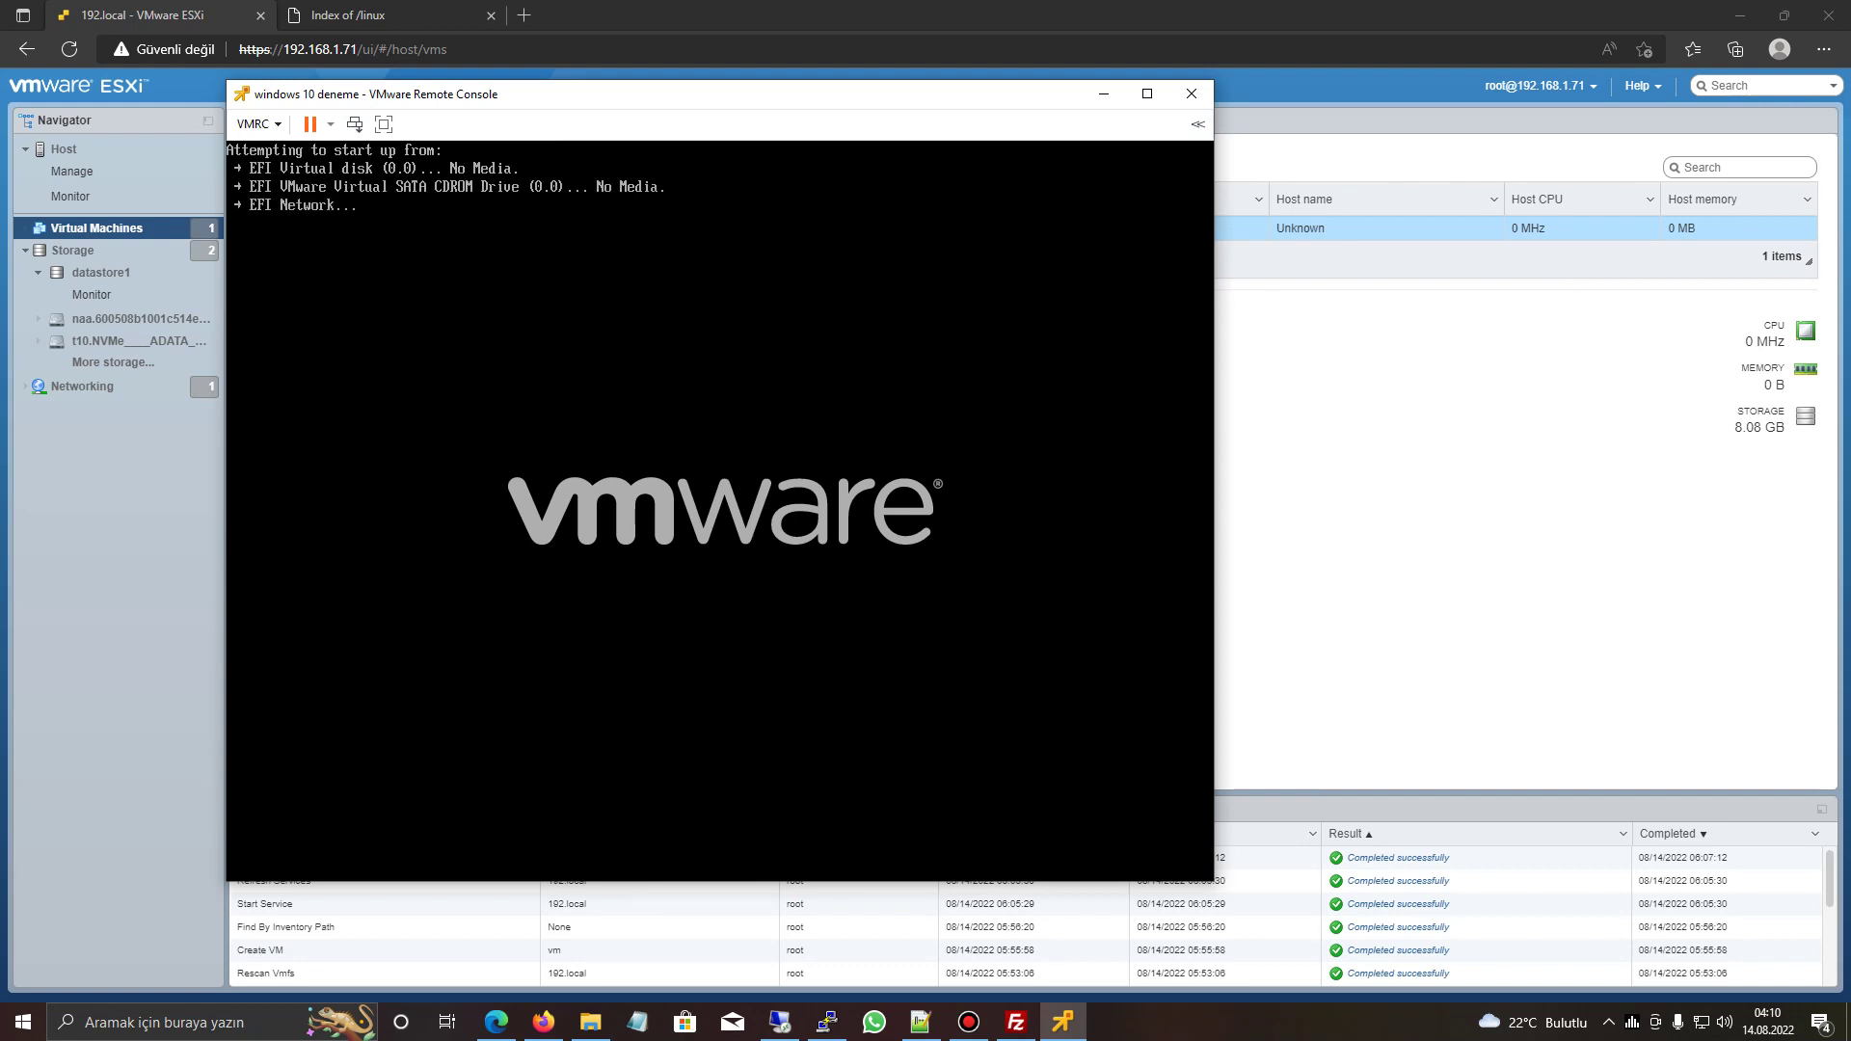
# - Connect CD/DVD drive 1 to [datastore1] ISO/Windows.iso, reset the VM and boot from CD
pyautogui.click(256, 123)
pyautogui.moveTo(312, 171)
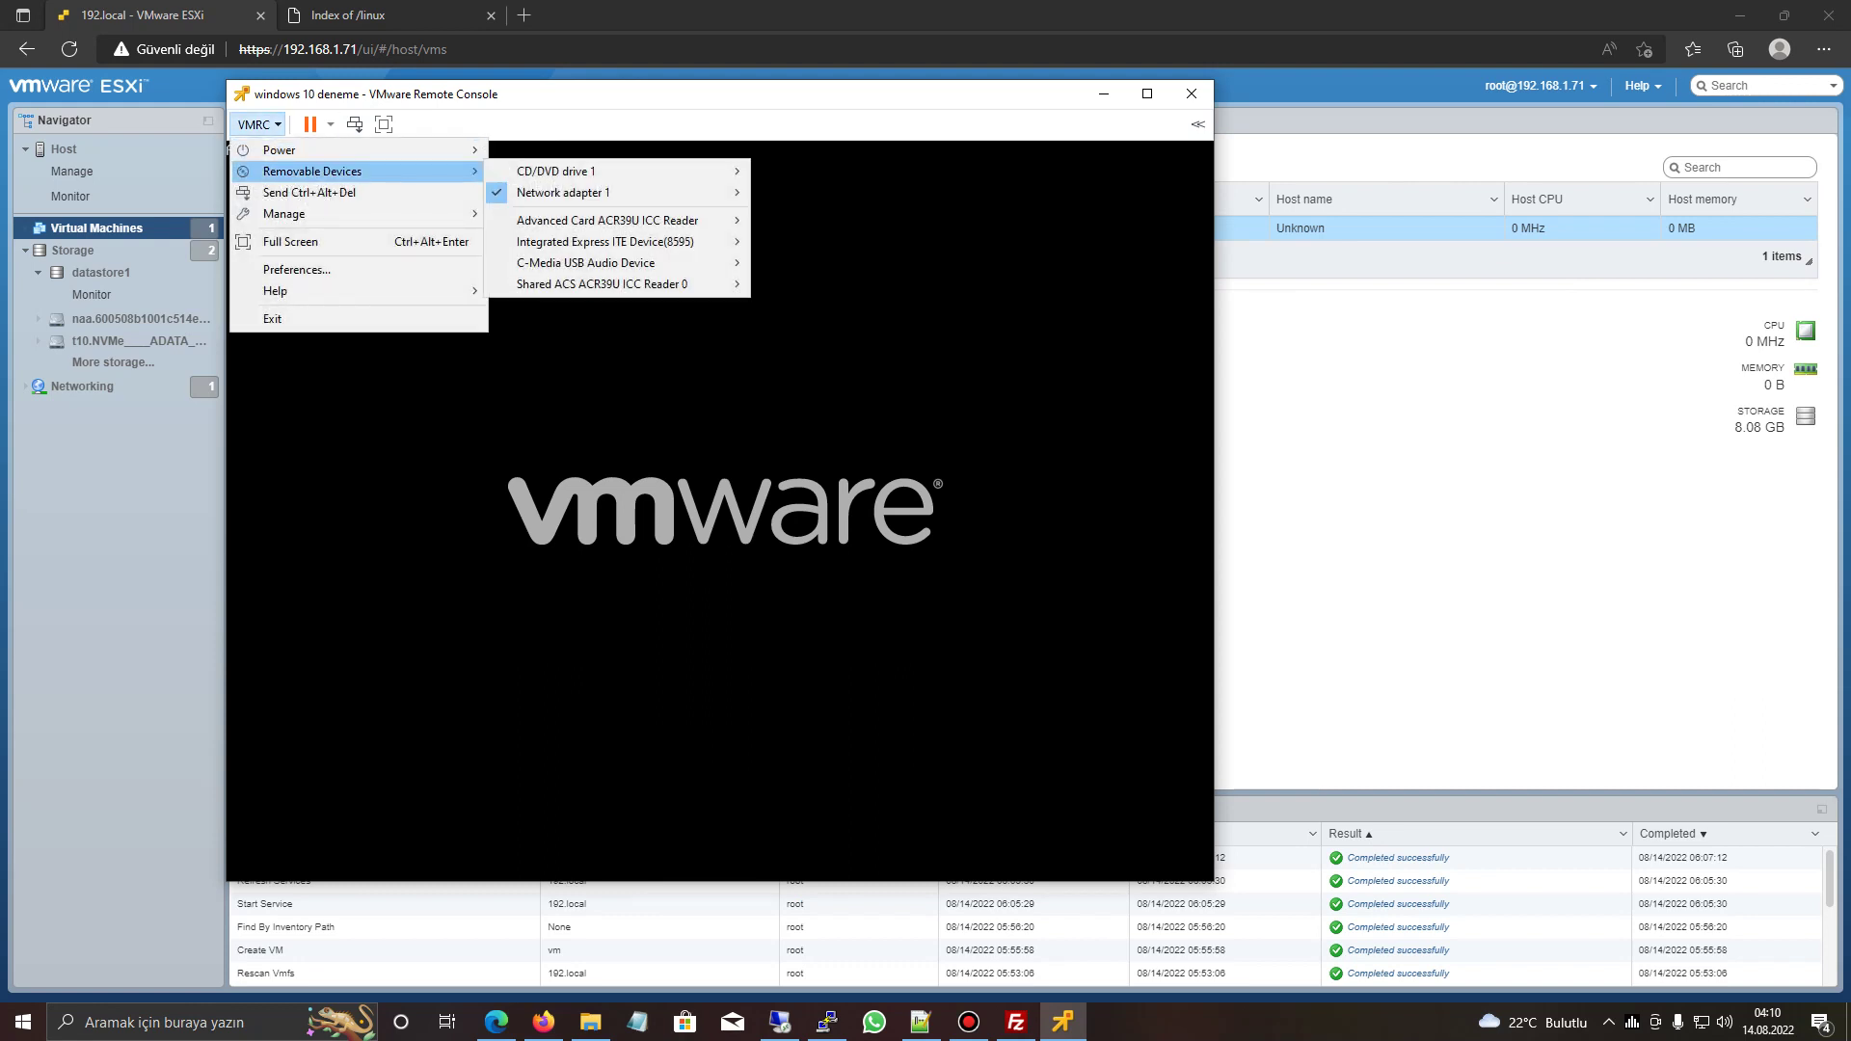
pyautogui.moveTo(556, 171)
pyautogui.click(909, 171)
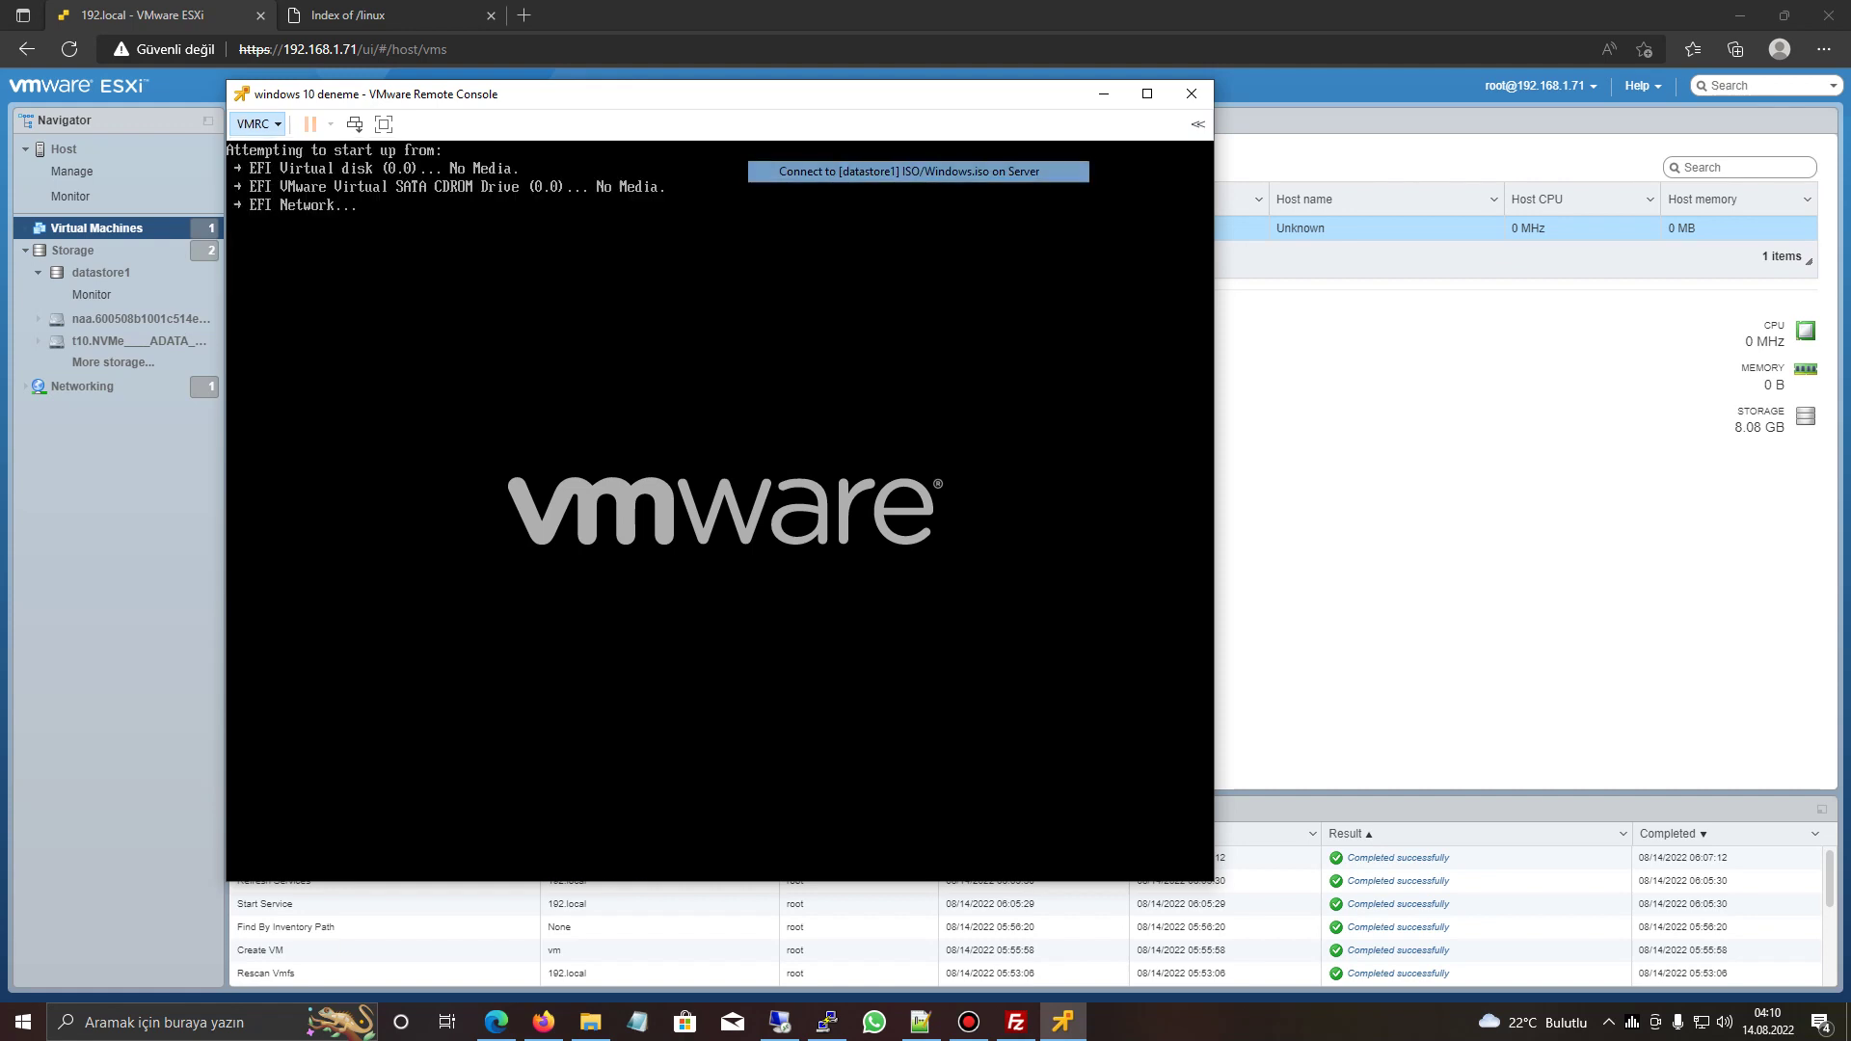
pyautogui.click(355, 124)
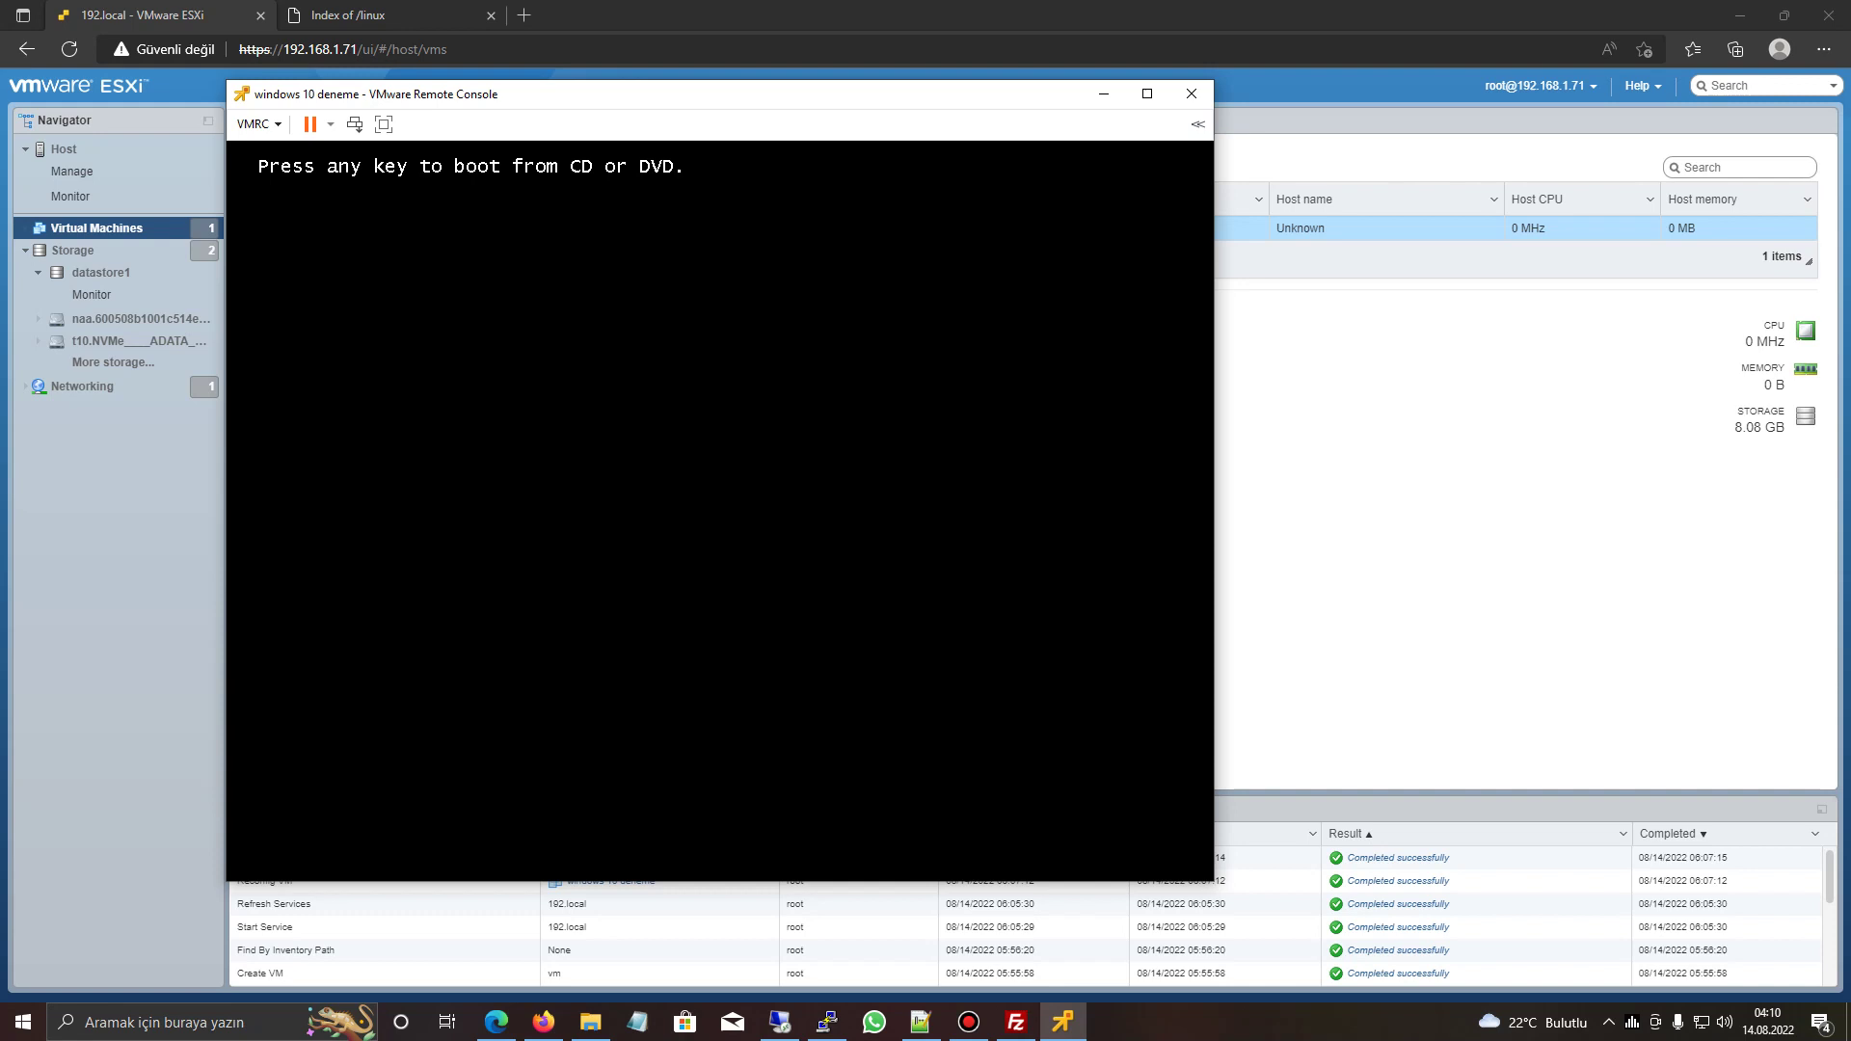
pyautogui.press('Return')
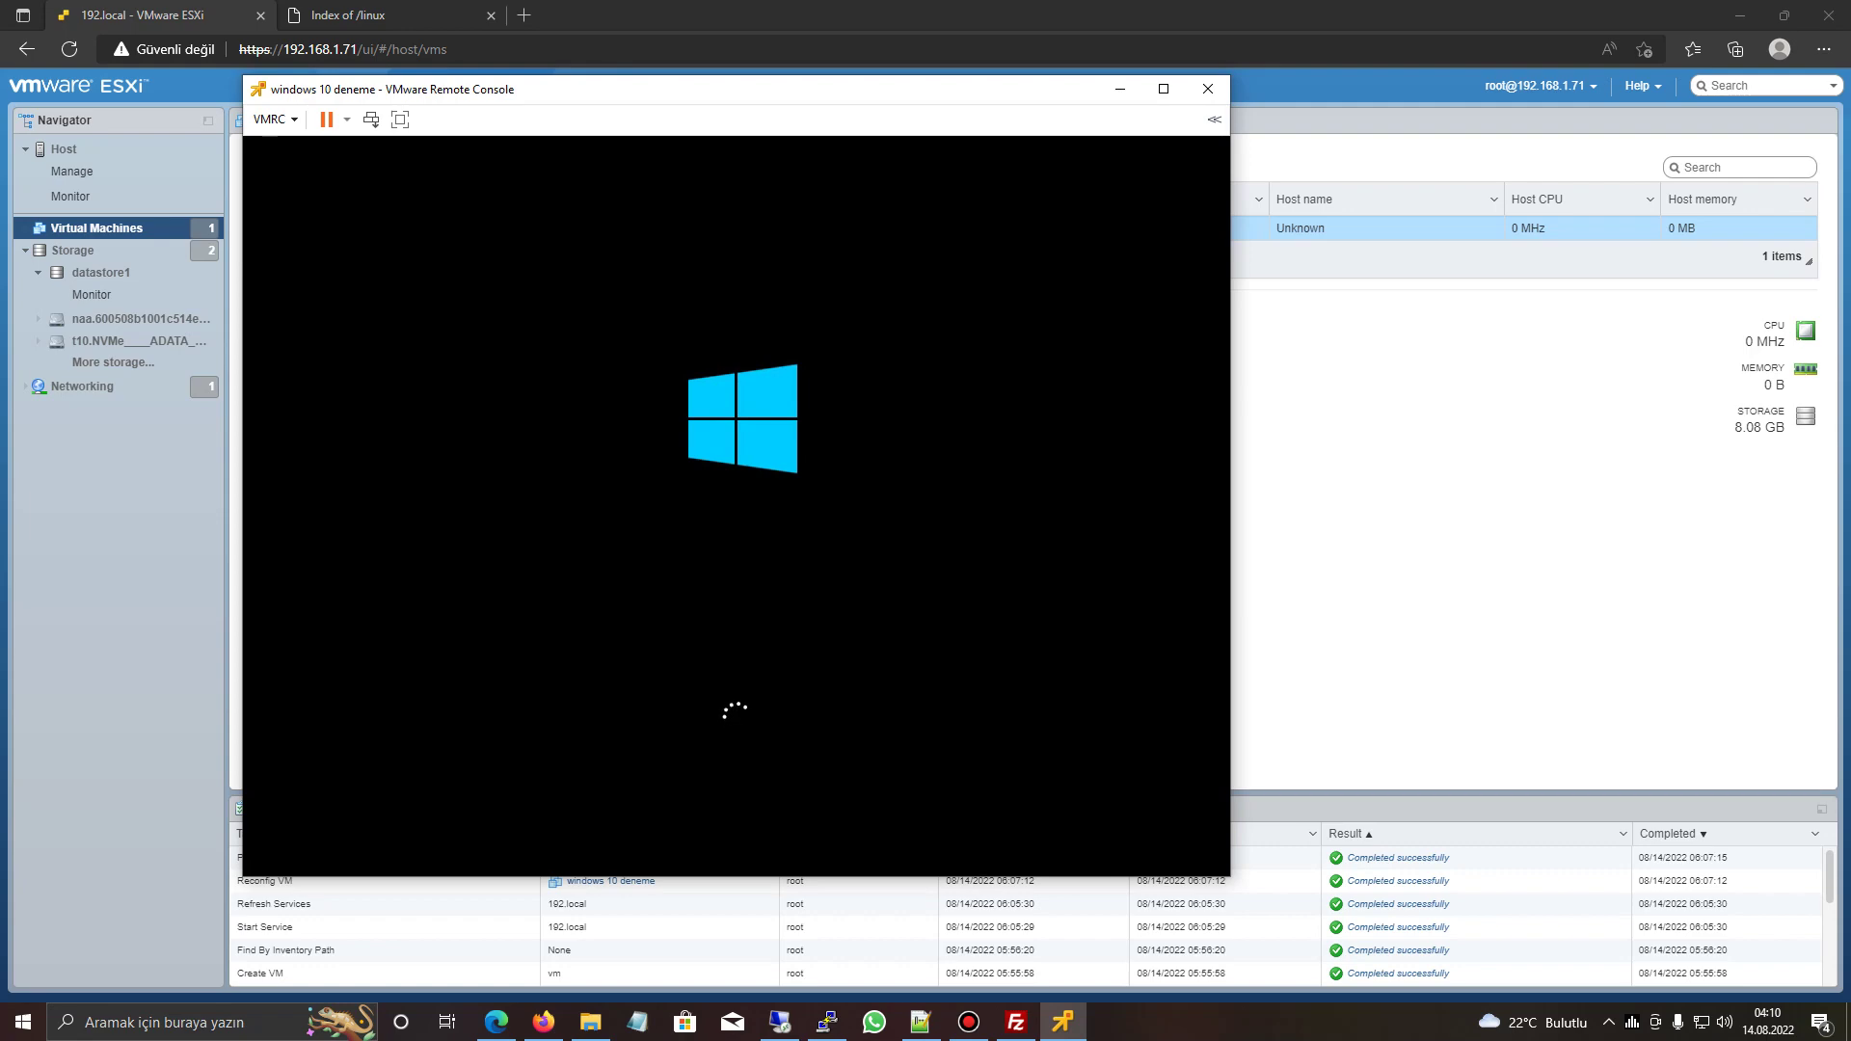
# - Glance at the CentOS download, then accept Turkish language settings and start the installation
pyautogui.hotkey('alt', 'Tab')
pyautogui.press('super+Down')
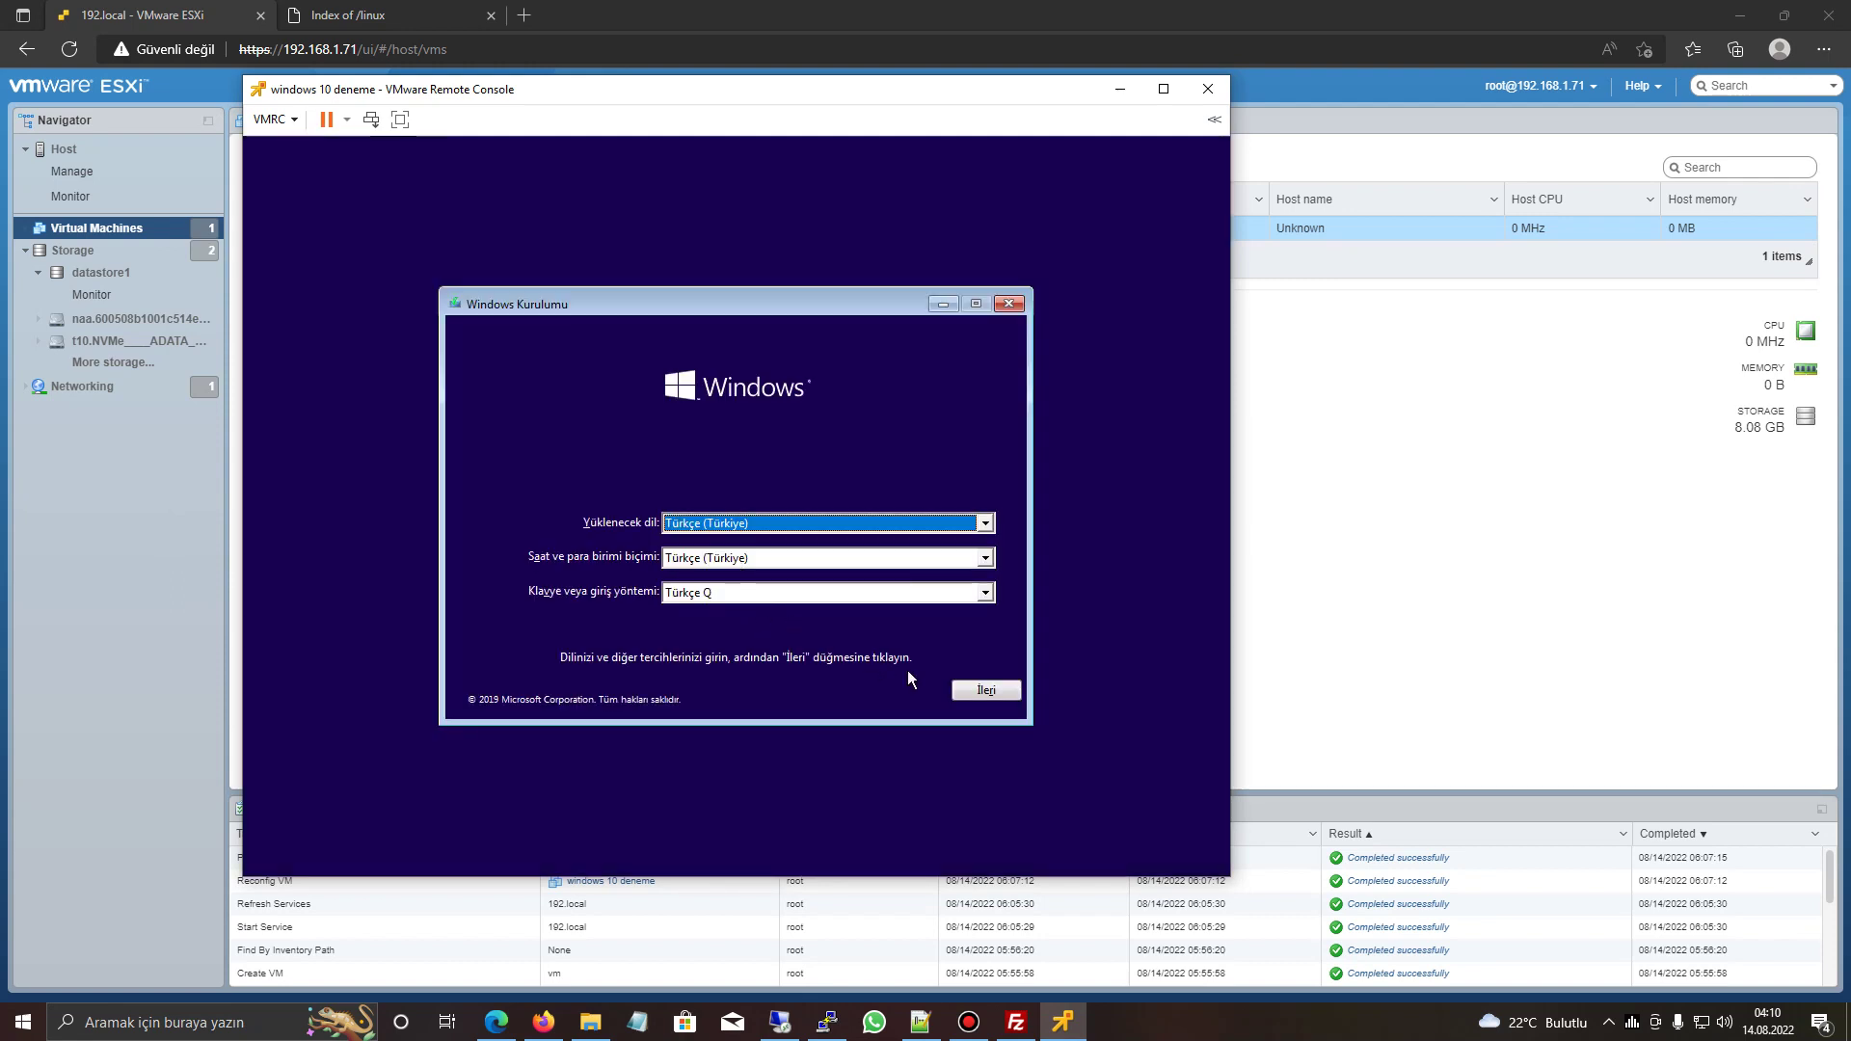
pyautogui.click(974, 690)
pyautogui.click(744, 516)
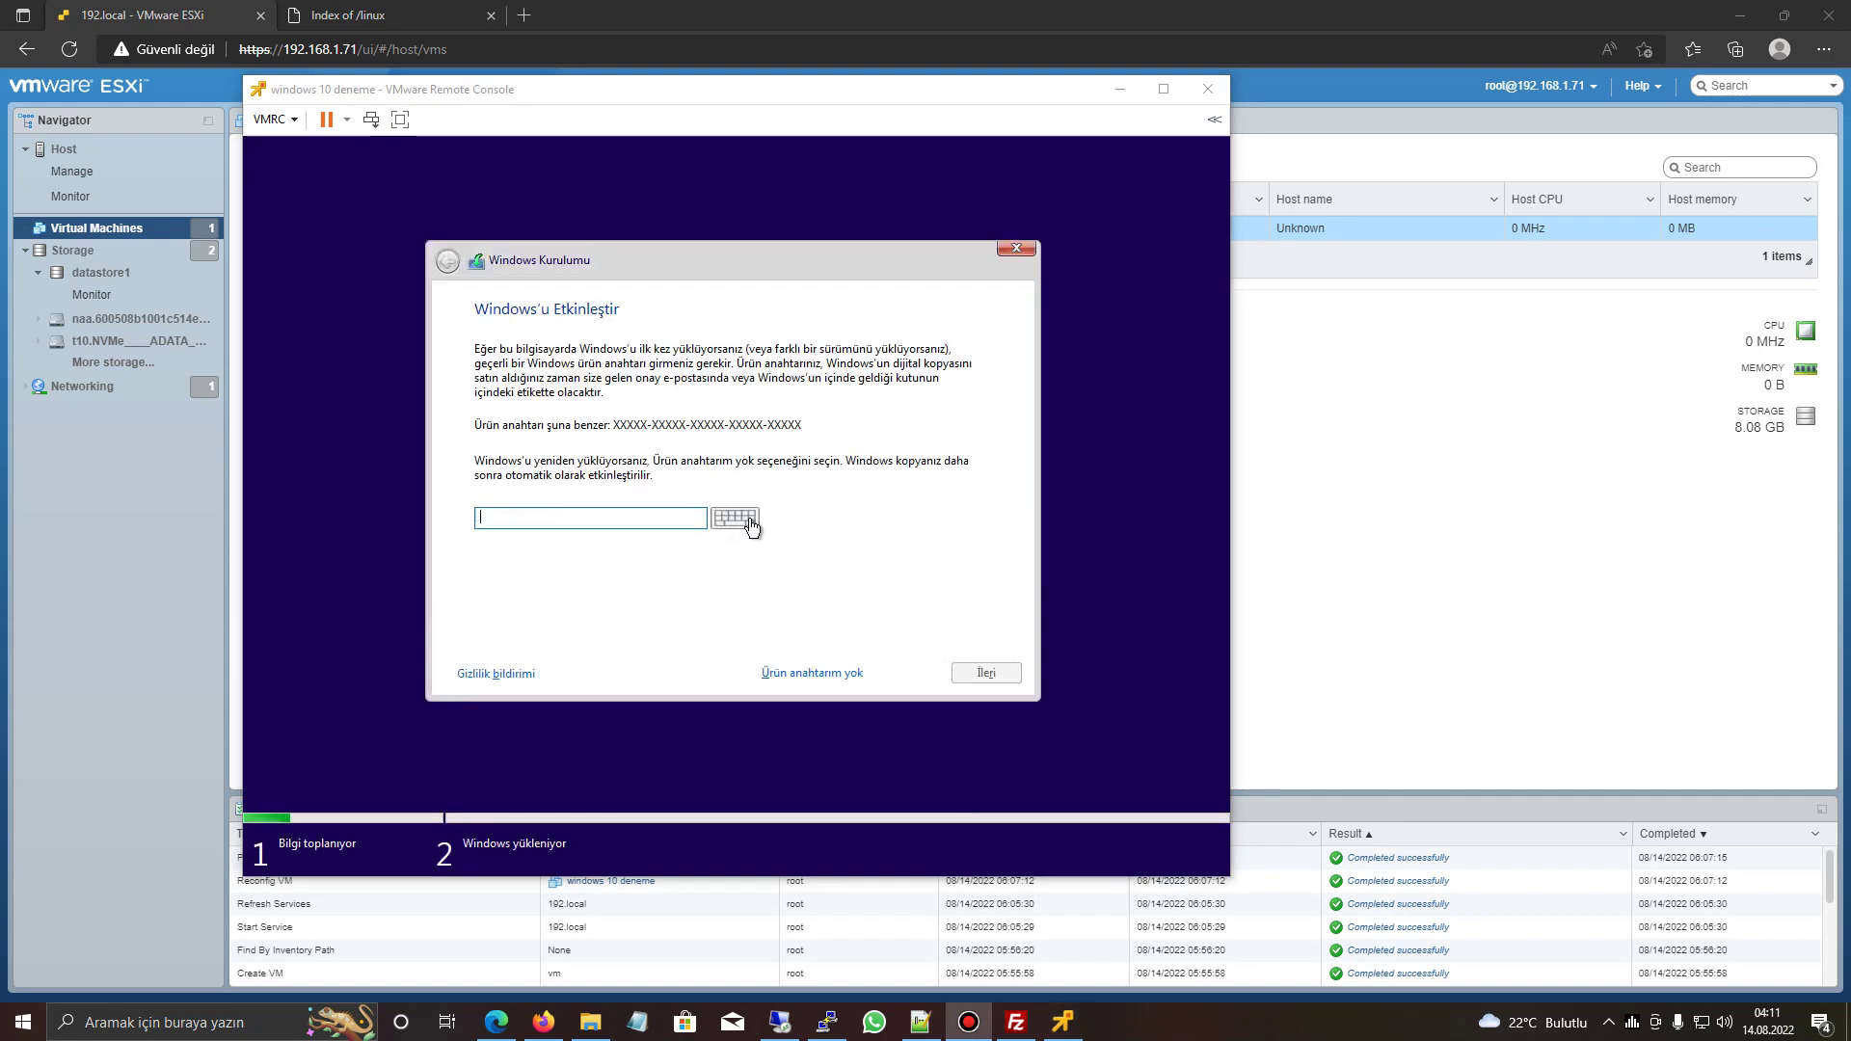
# - Skip the product key, choose Windows 10 Pro and accept the licence terms
pyautogui.click(791, 673)
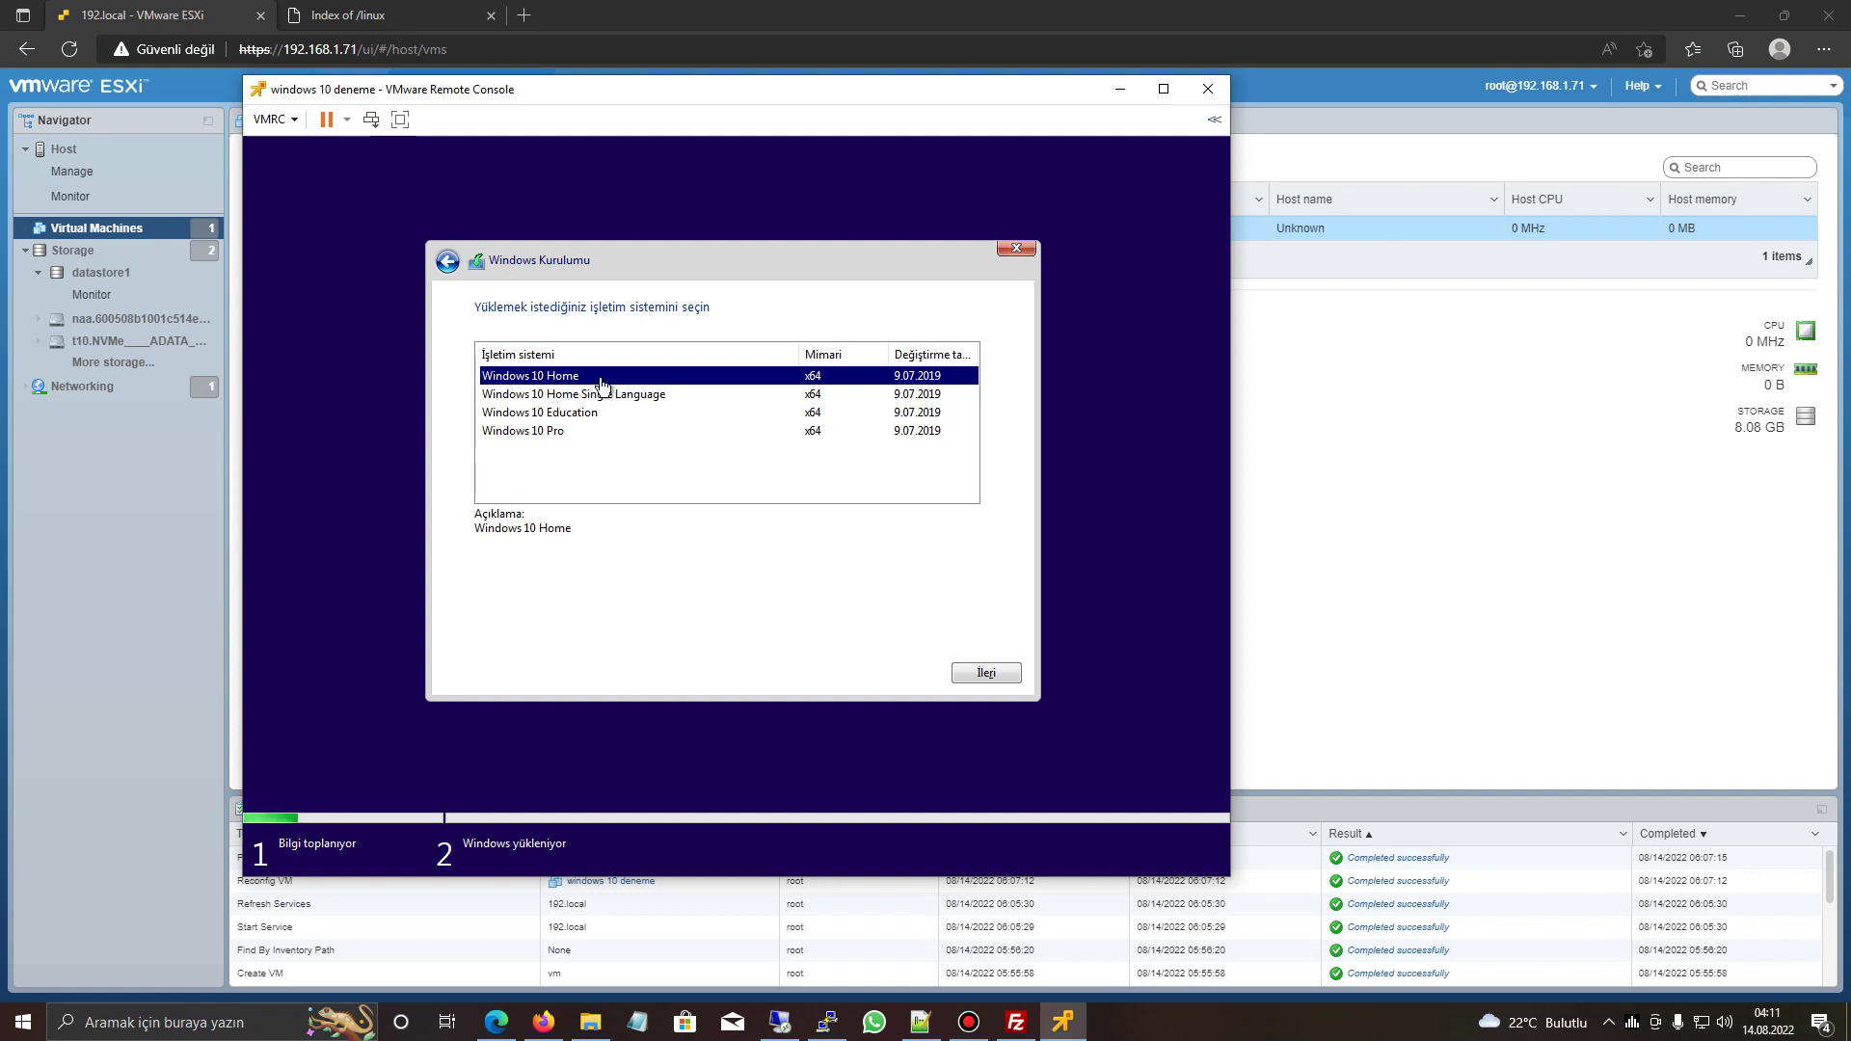
pyautogui.click(564, 444)
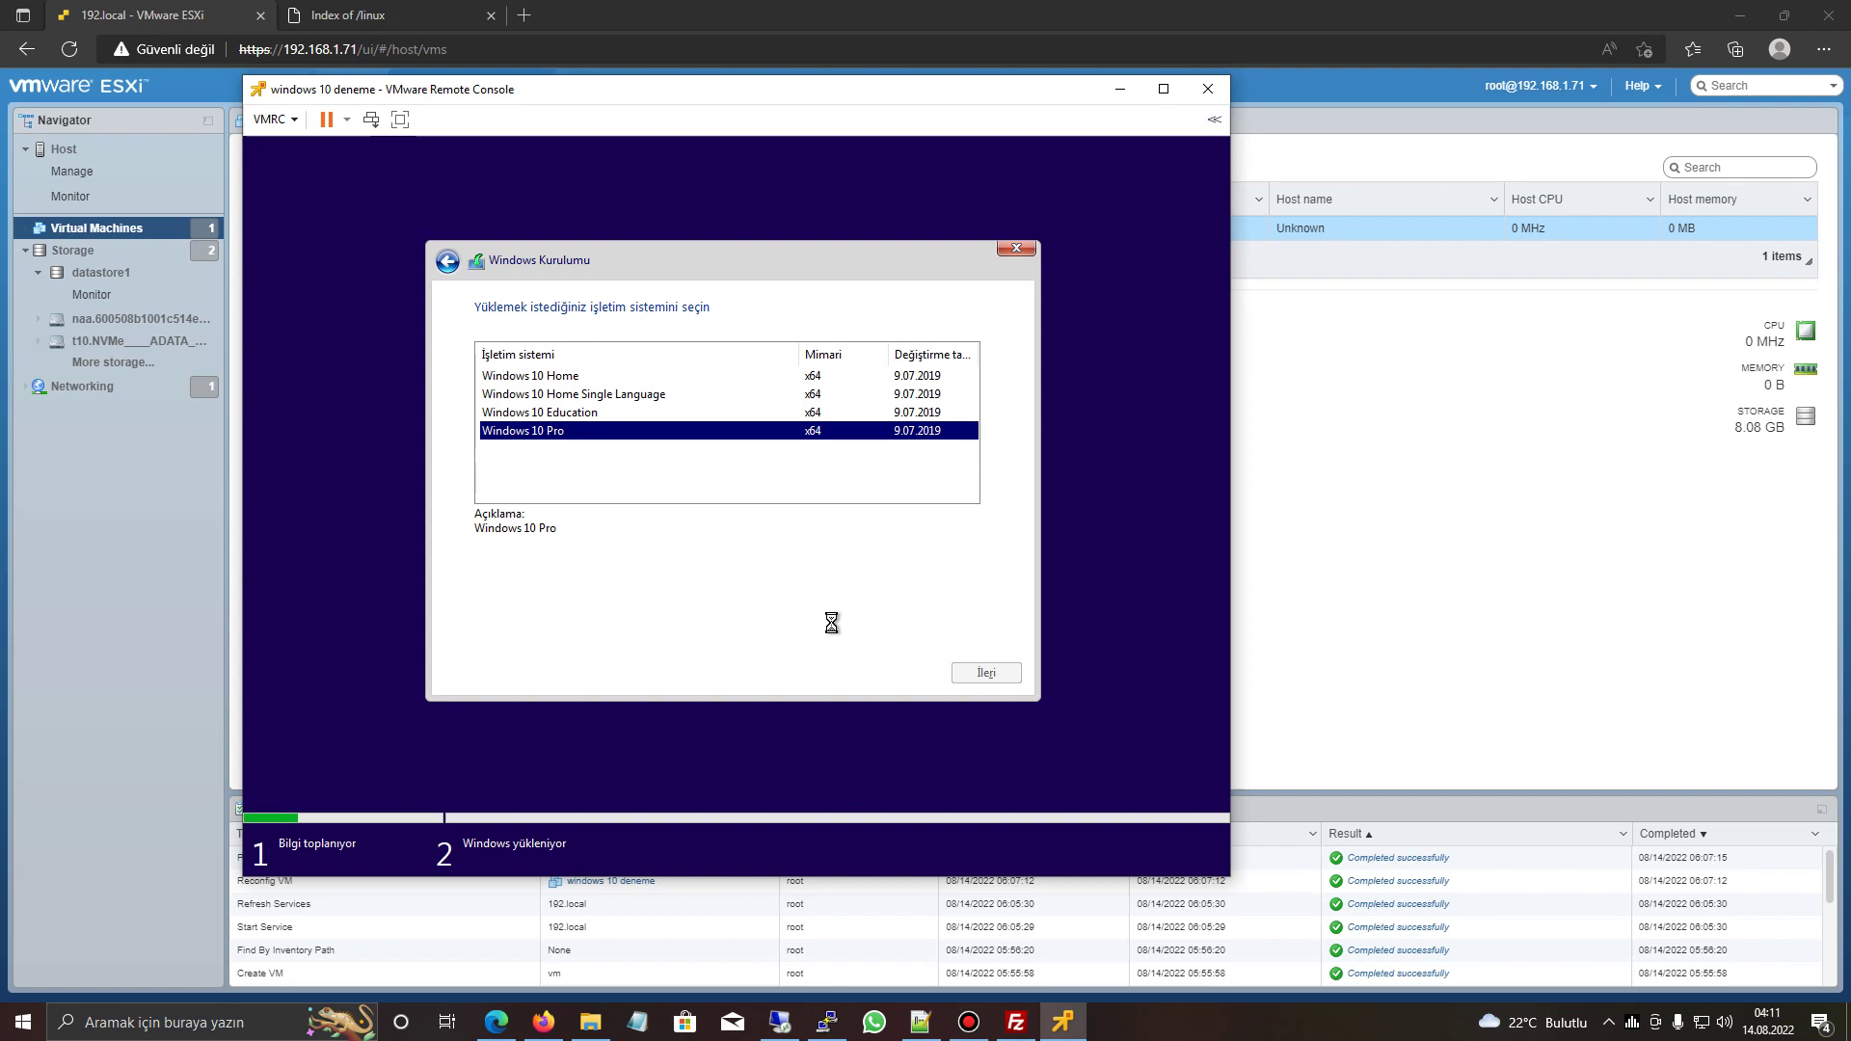
pyautogui.click(481, 628)
# - Run a Custom install onto Drive 0's 150 GB unallocated space, then switch back to ESXi
pyautogui.click(958, 673)
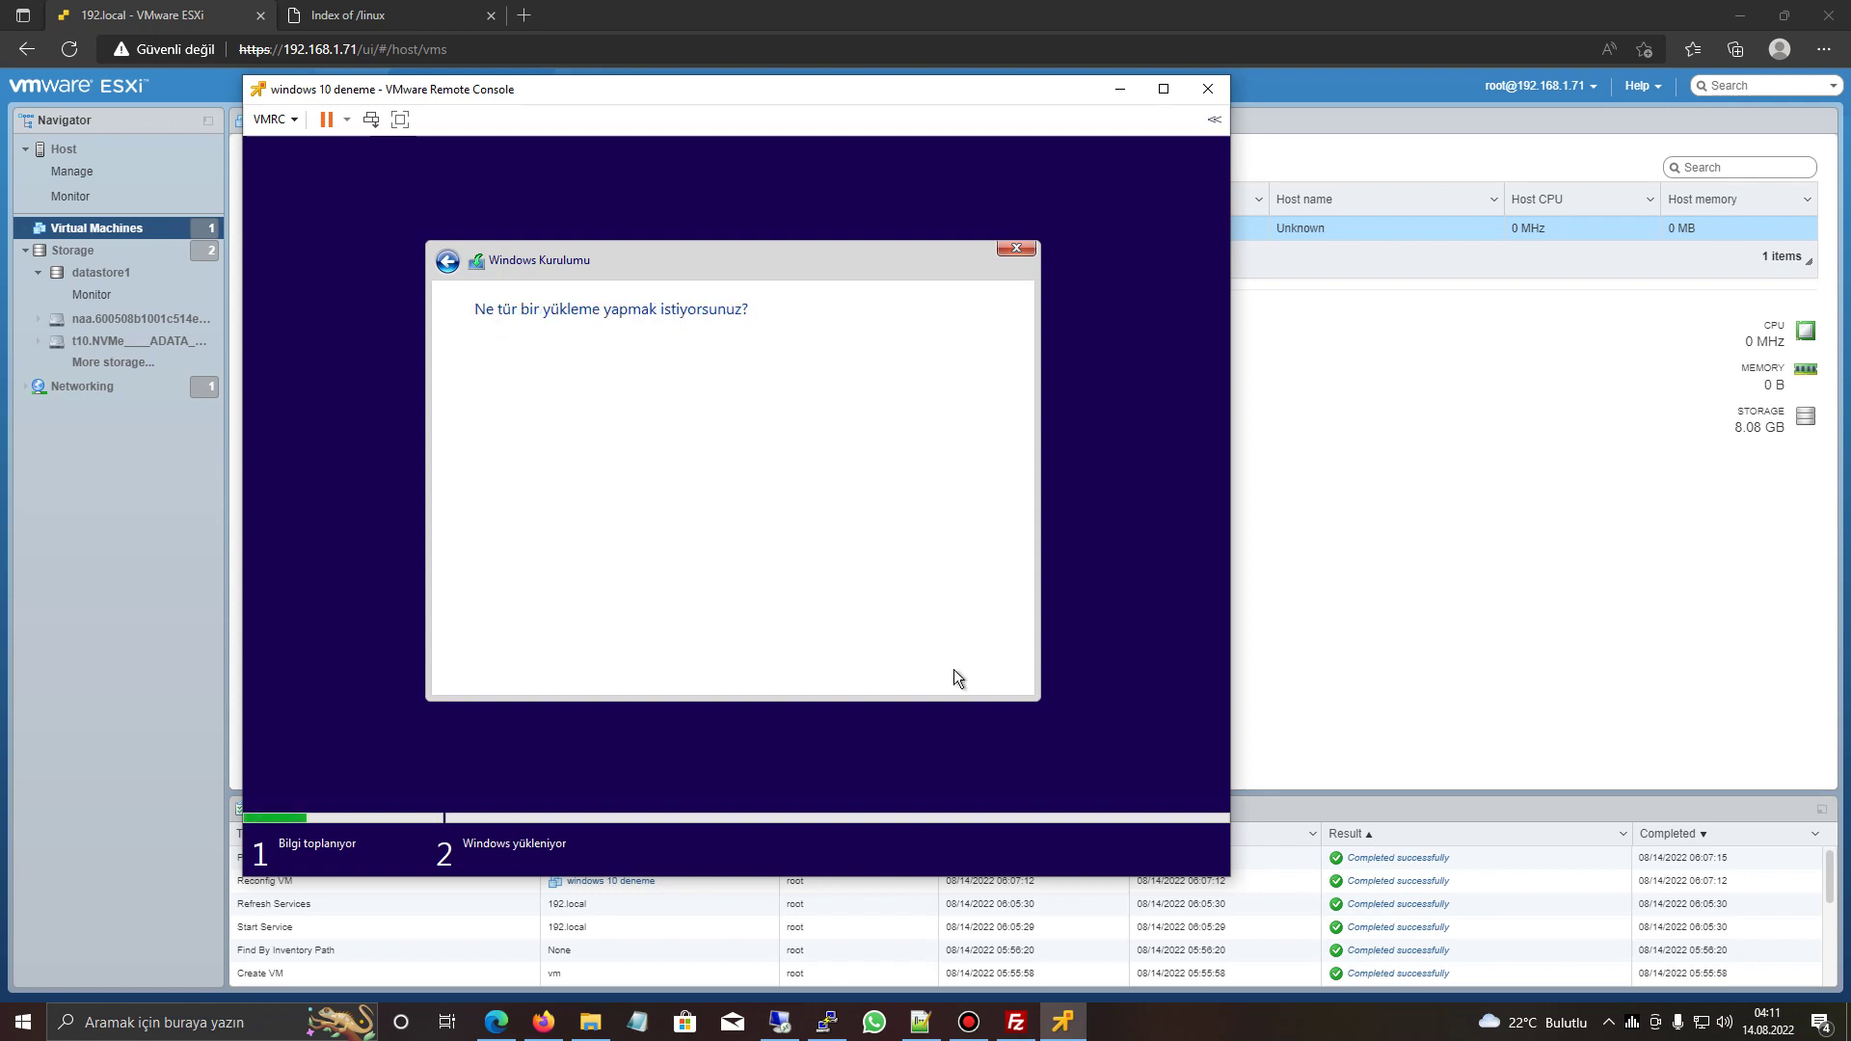
pyautogui.click(725, 529)
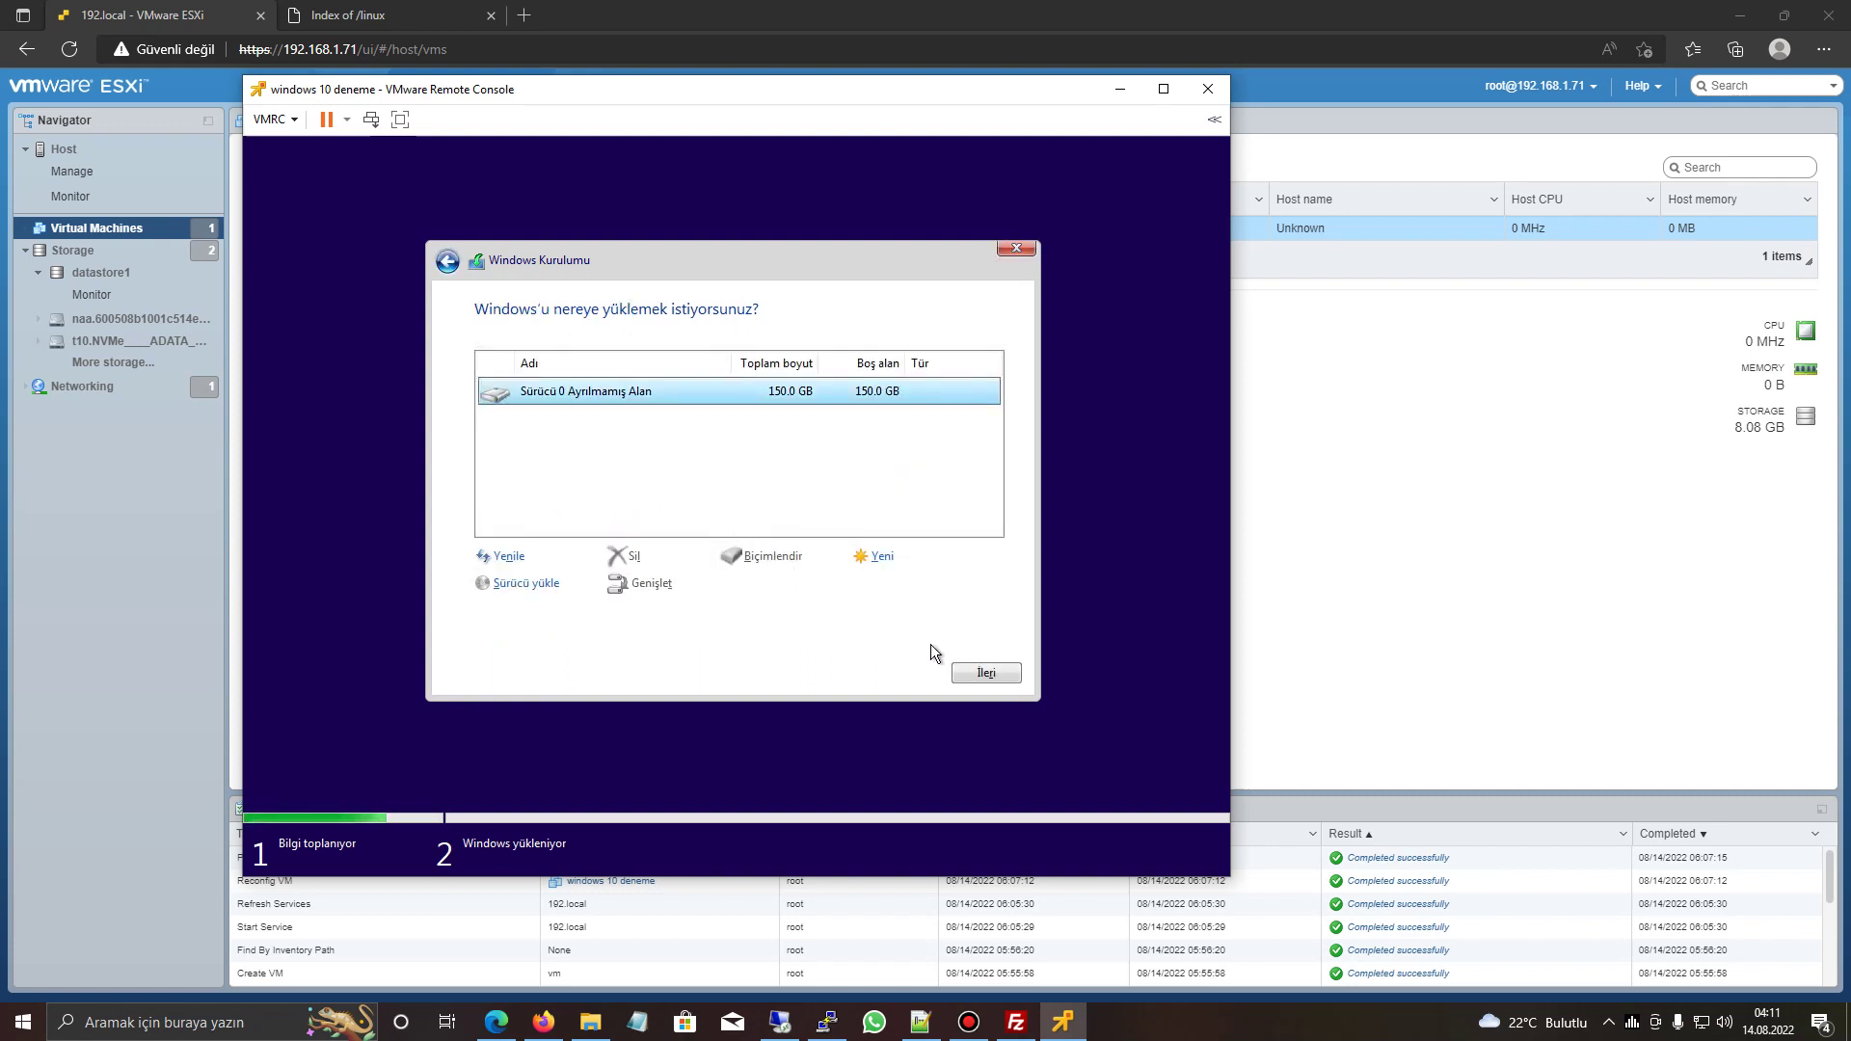
pyautogui.click(974, 673)
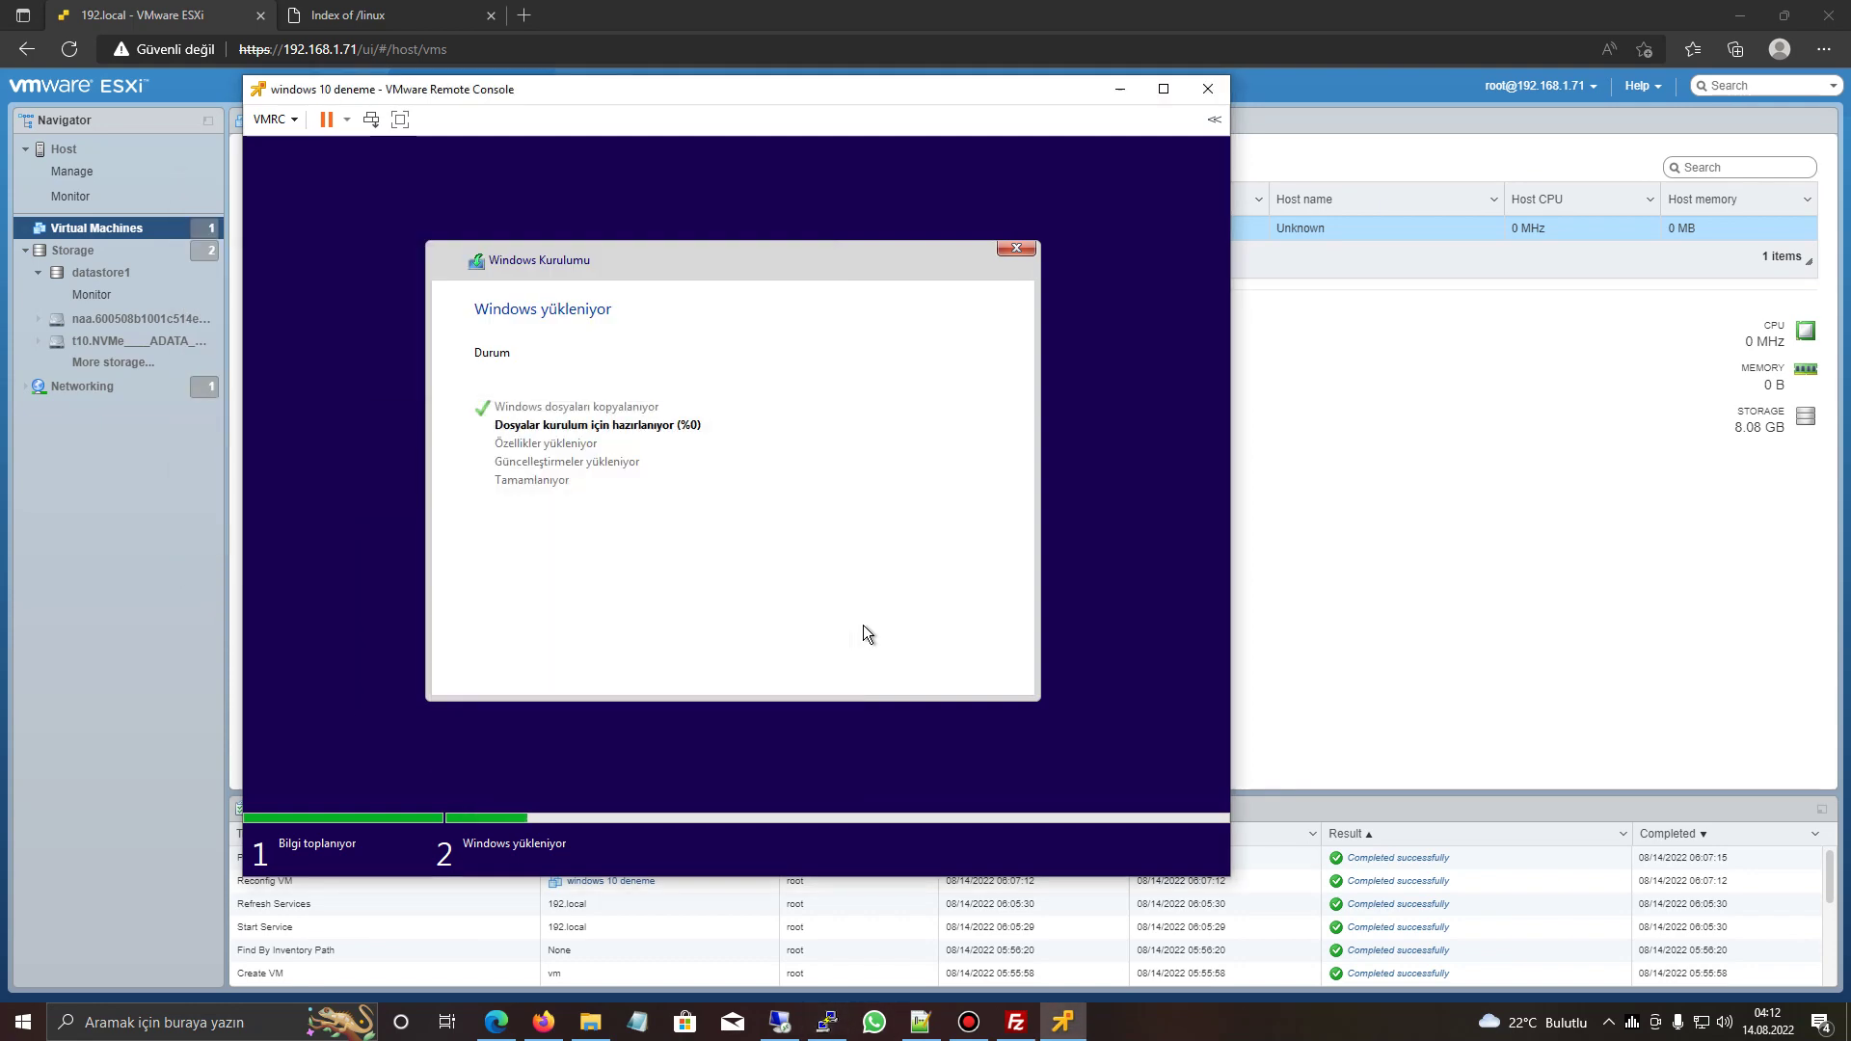
pyautogui.hotkey('alt', 'Tab')
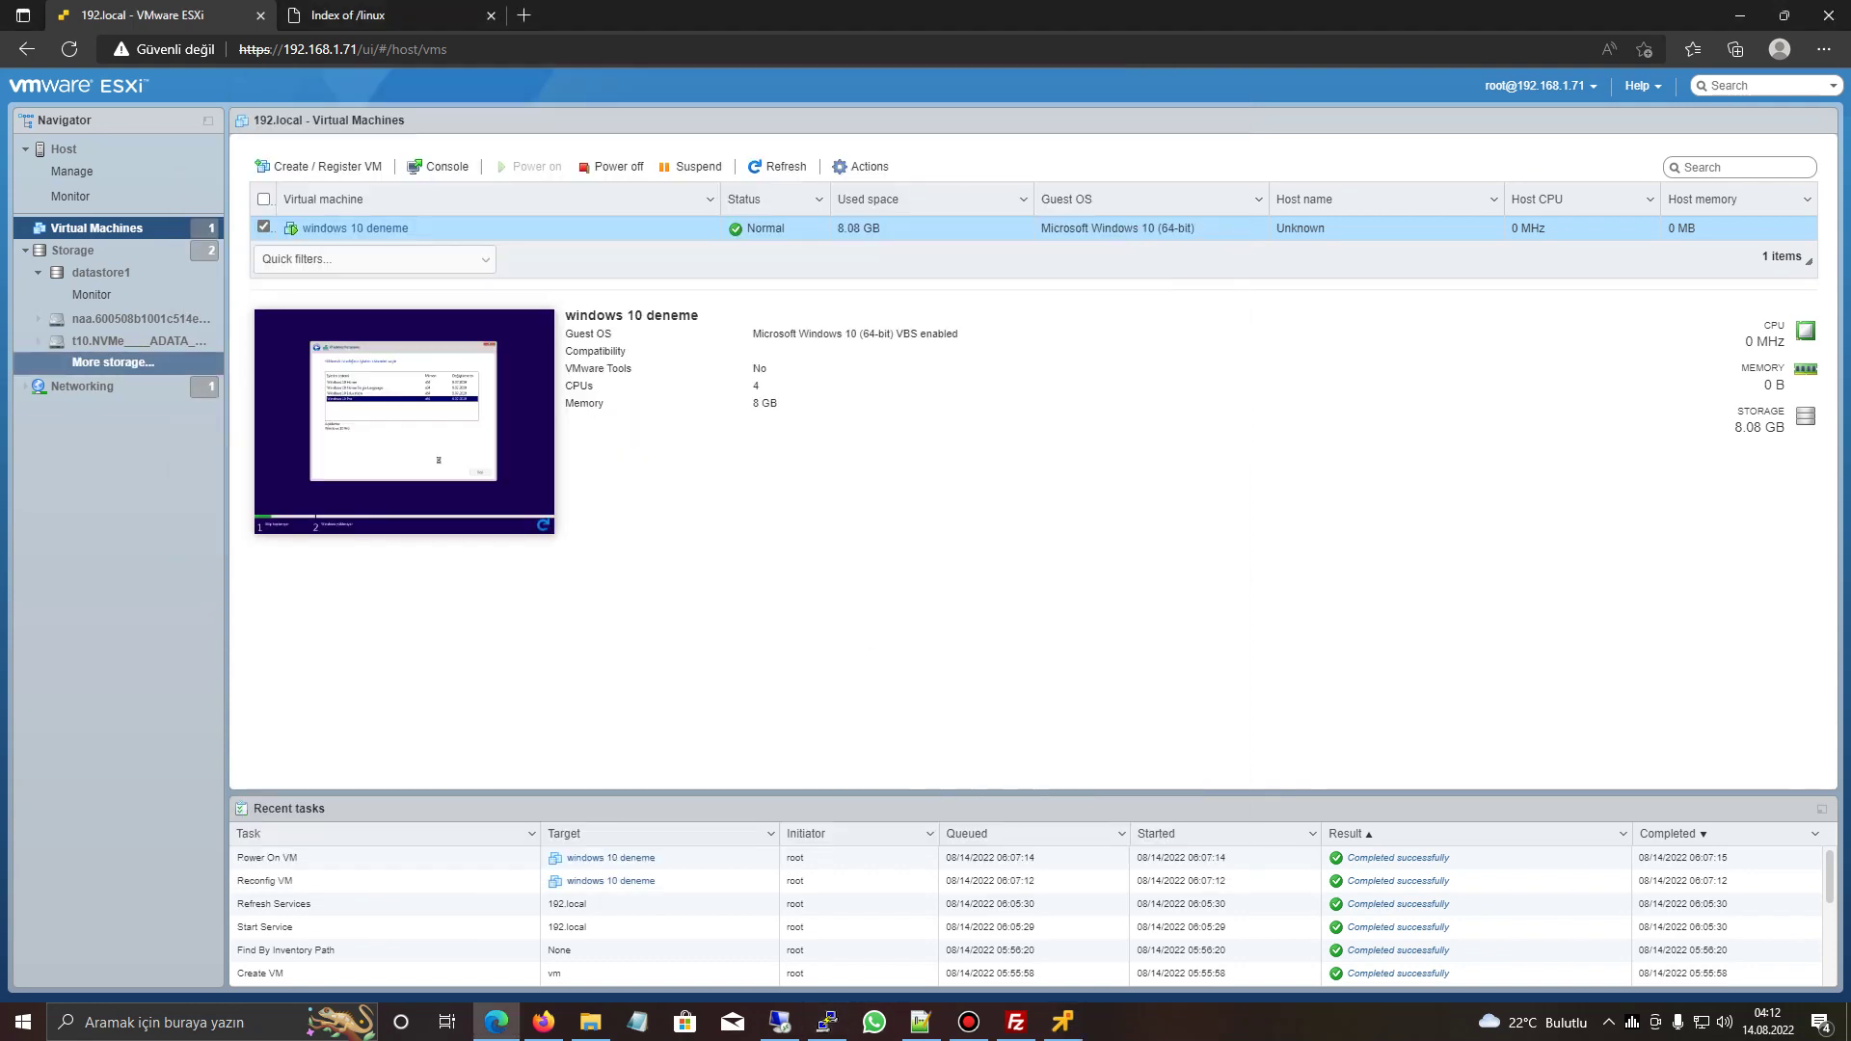
# - Start the Create/Register VM wizard for a new VM named 'Web Sunucu'
pyautogui.rightClick(97, 230)
pyautogui.click(154, 267)
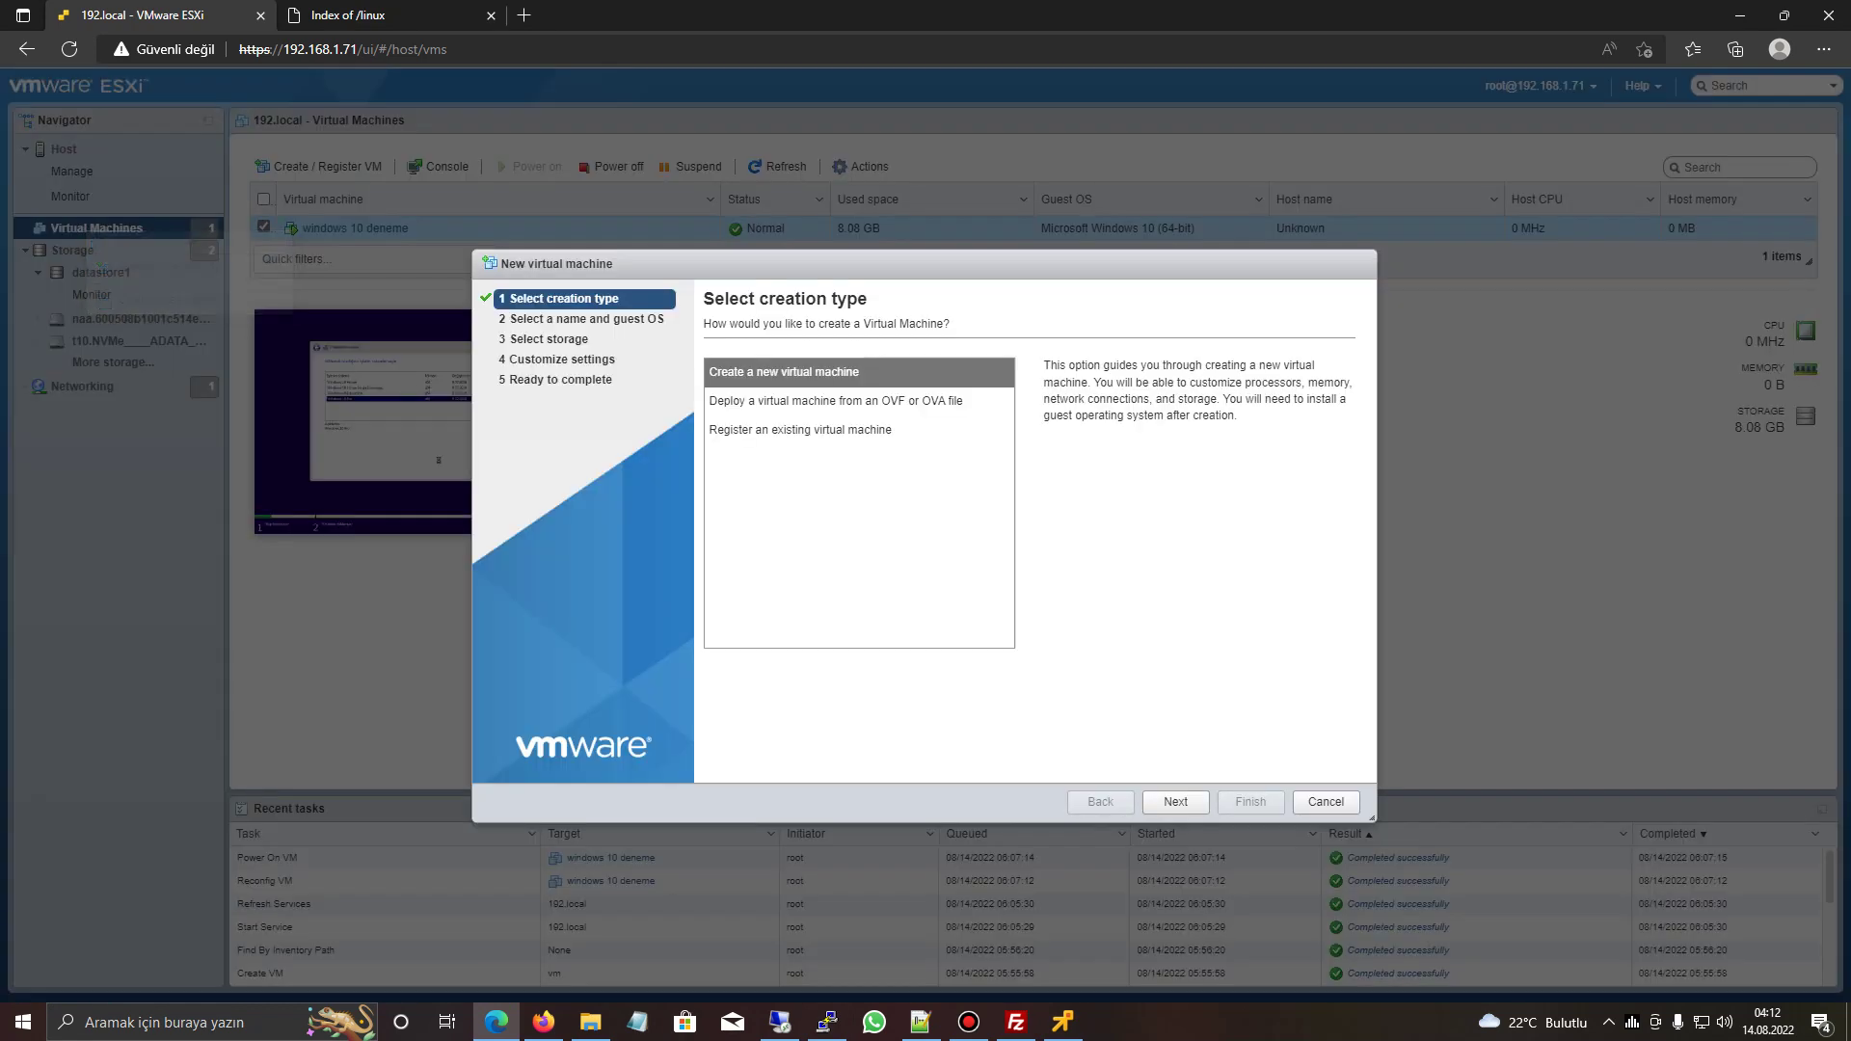
pyautogui.click(1175, 801)
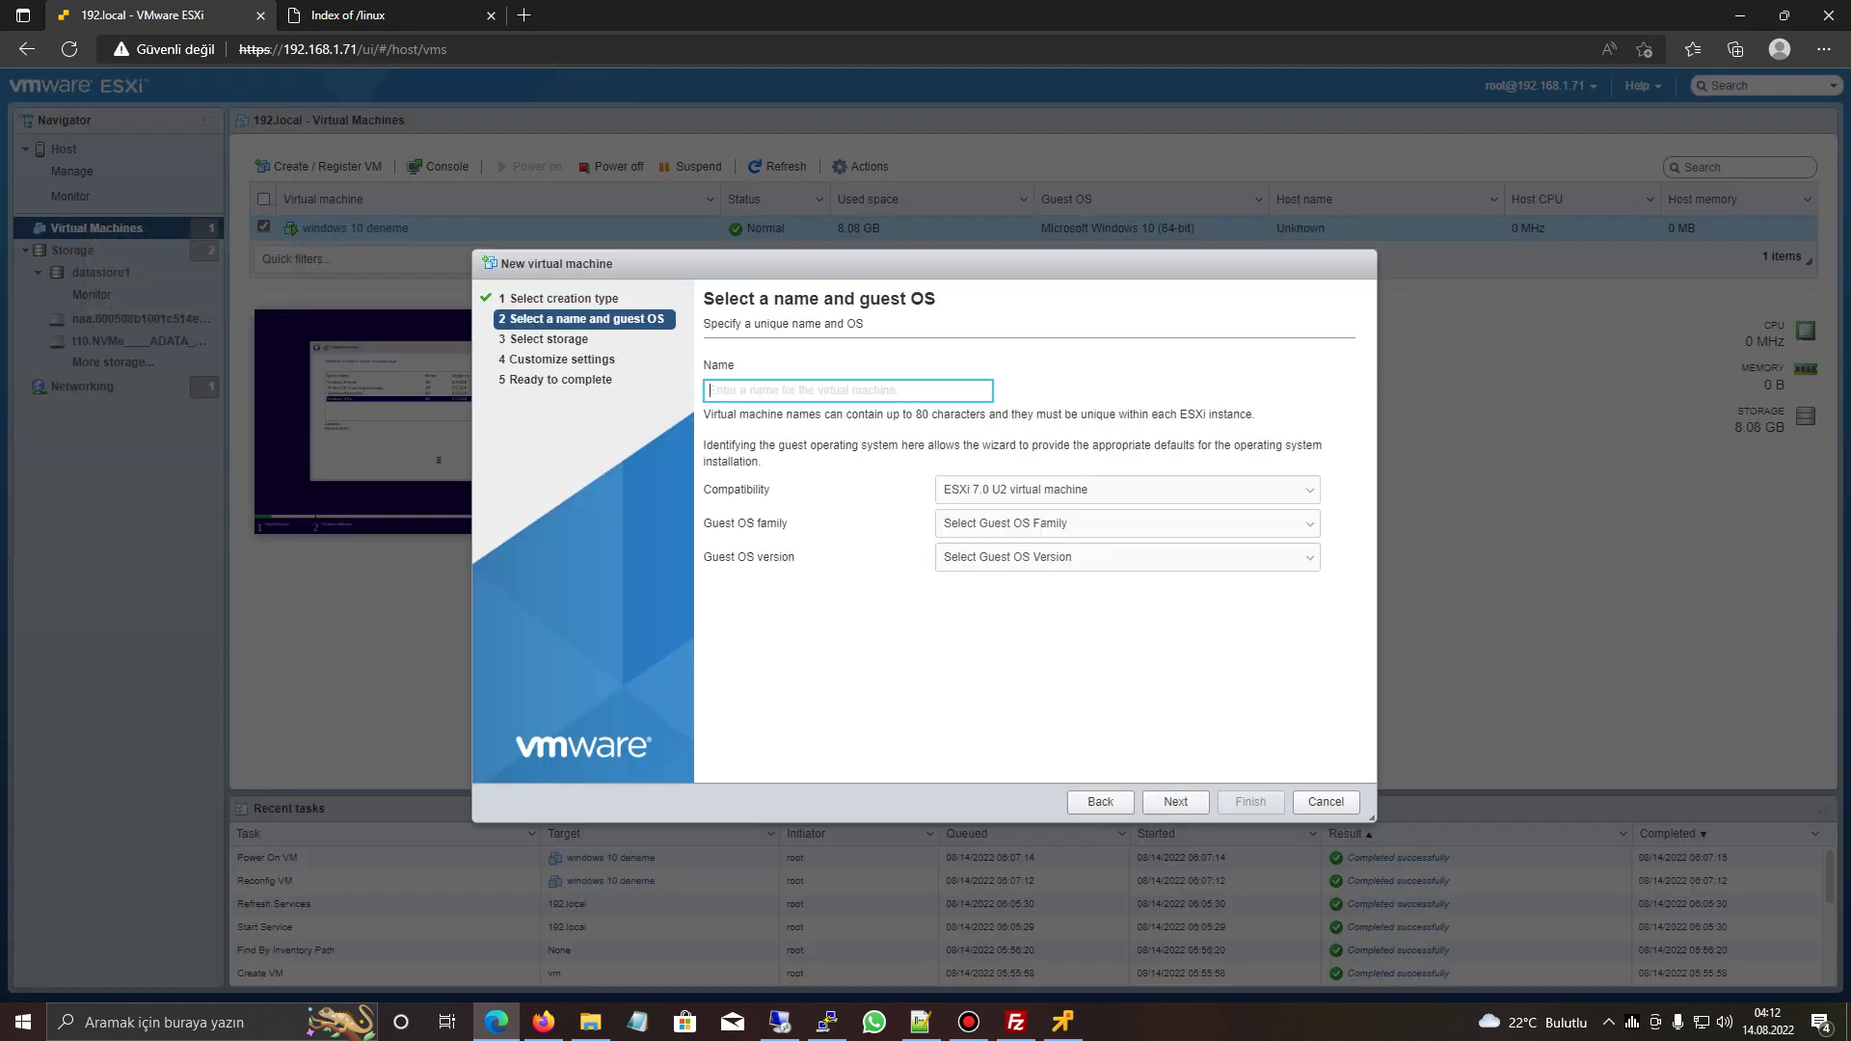
pyautogui.write('Web')
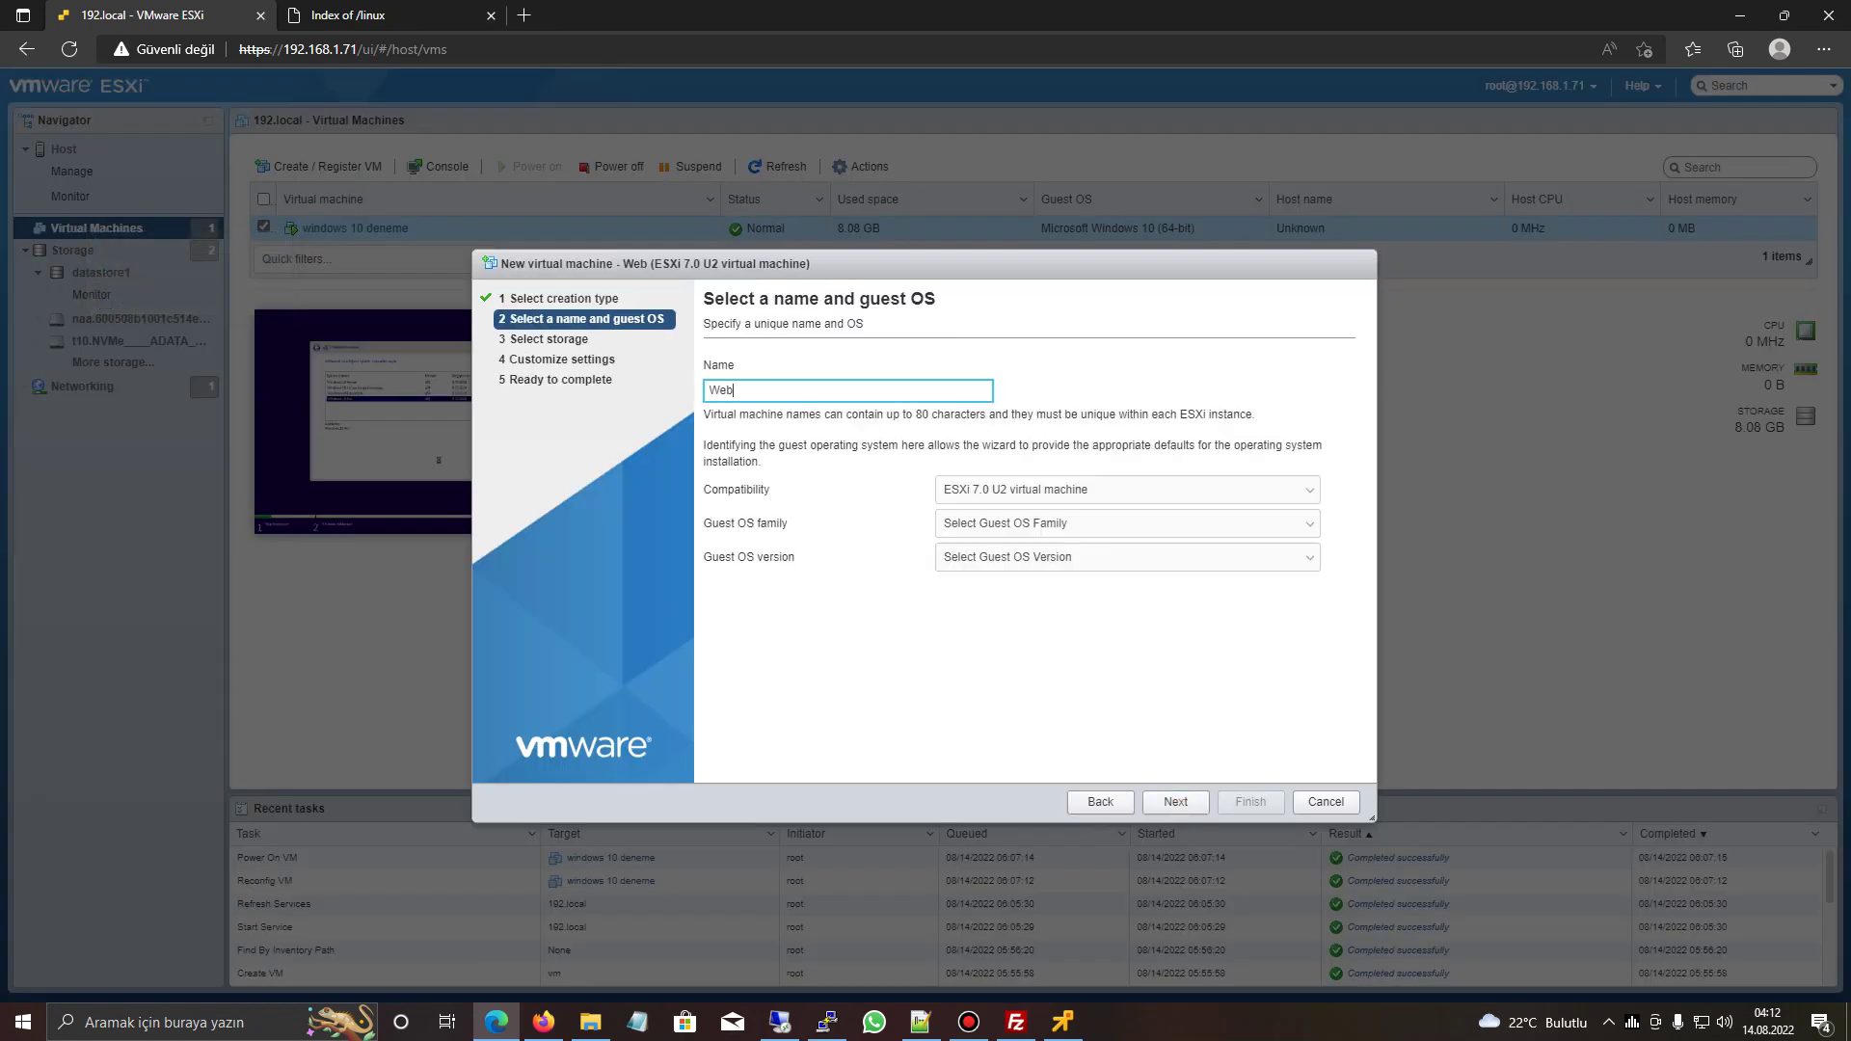
pyautogui.write(' Sunucu')
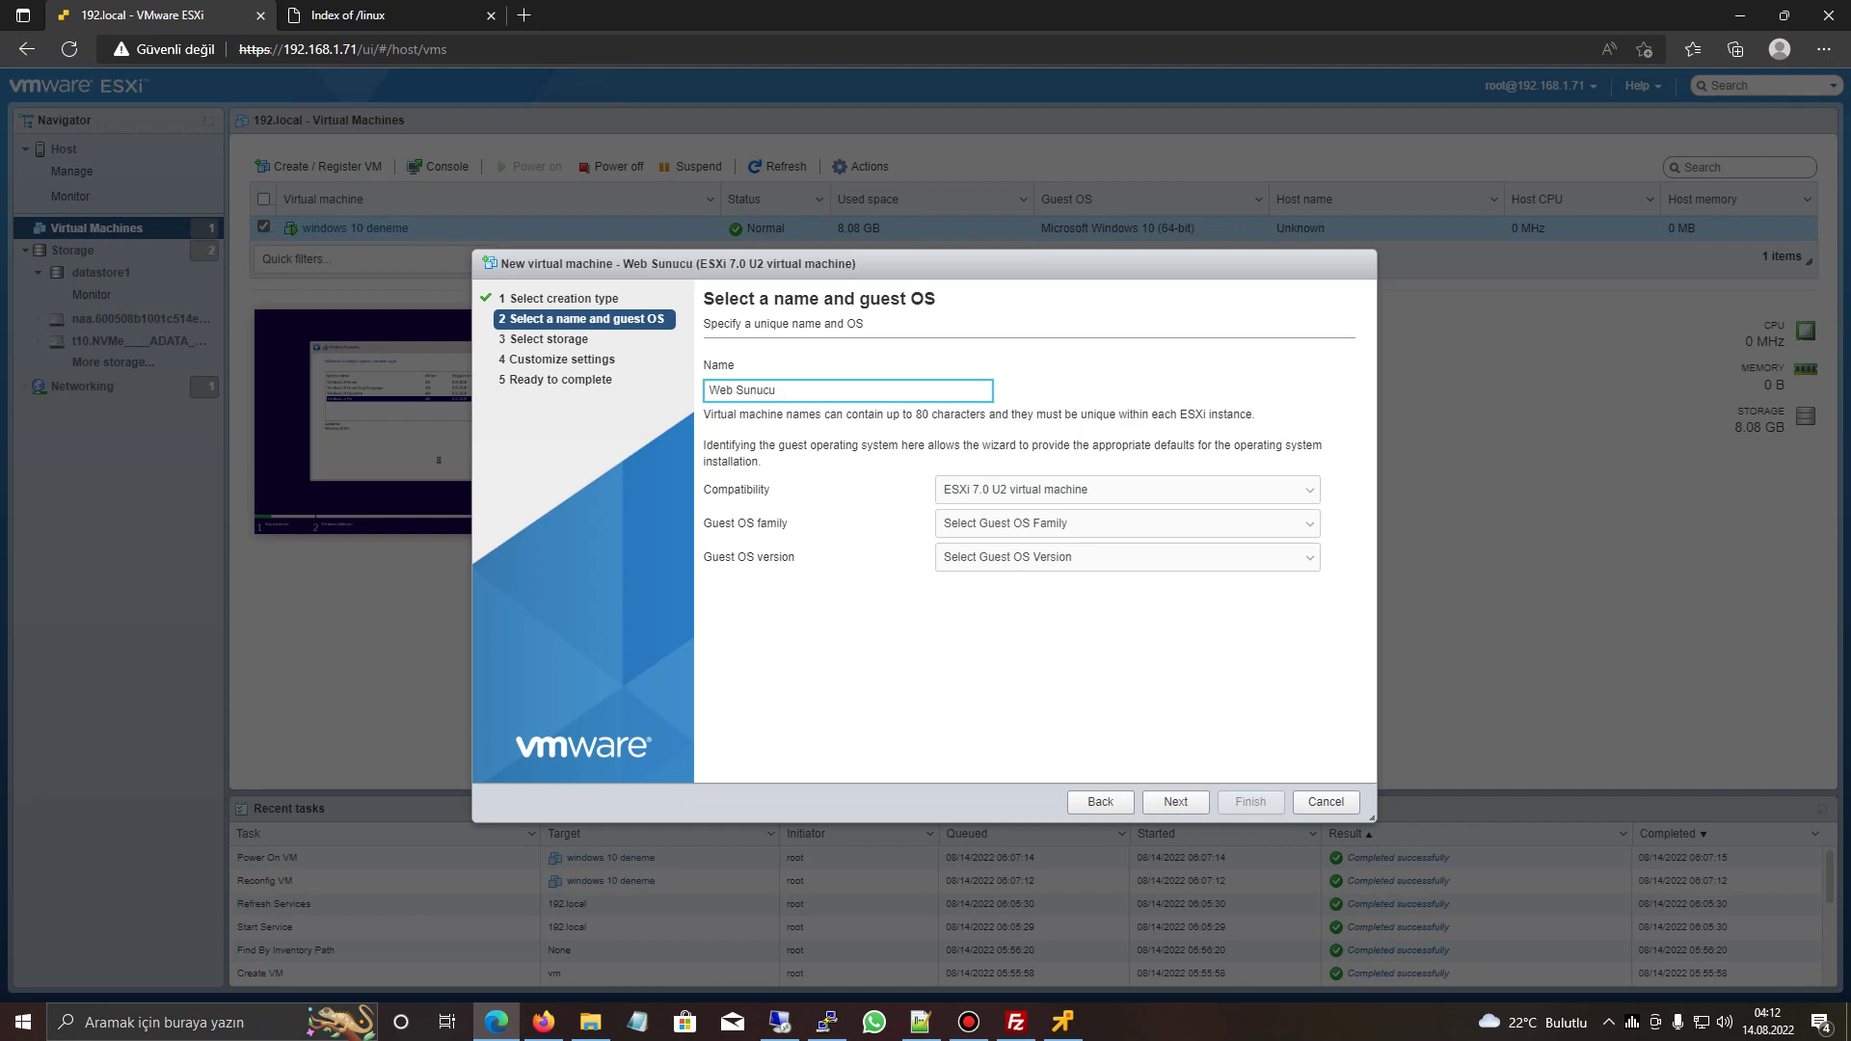
# - Set the guest OS to Linux / CentOS 7 (64-bit) and store it on the ssd datastore
pyautogui.click(1127, 522)
pyautogui.click(965, 570)
pyautogui.click(1126, 557)
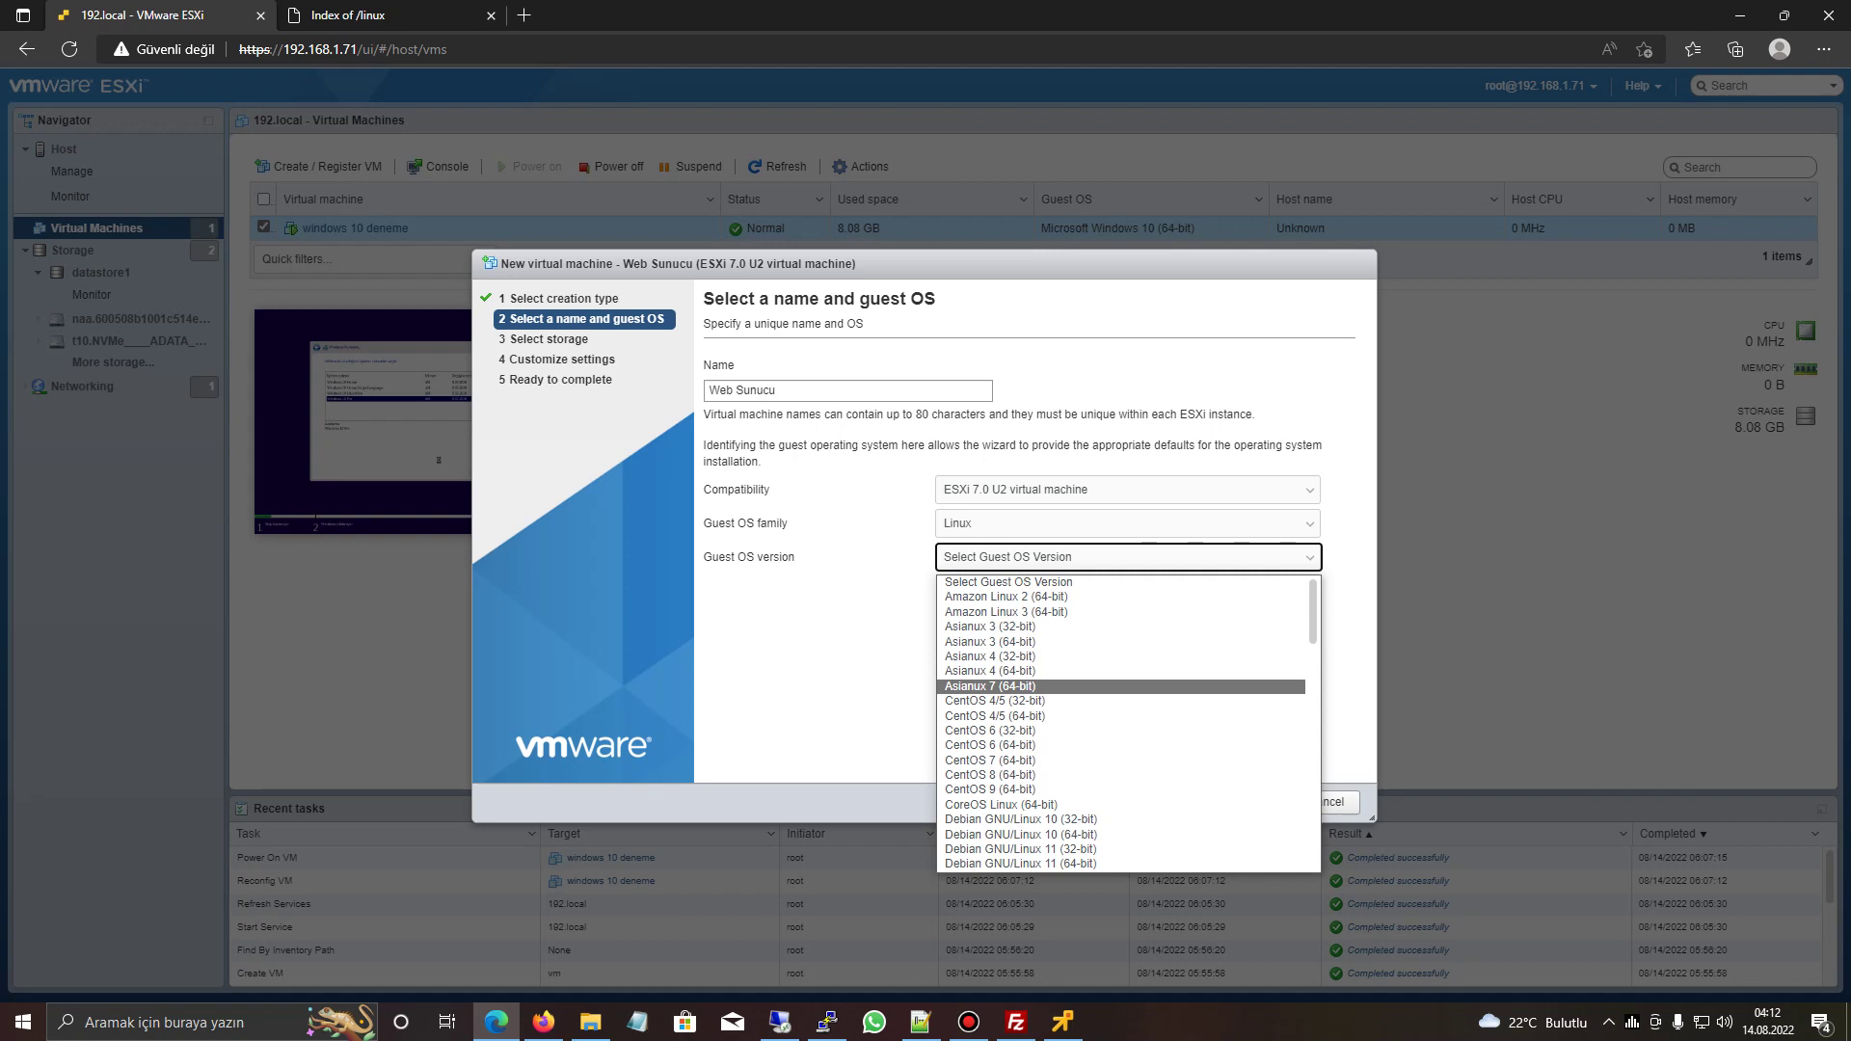
pyautogui.click(990, 760)
pyautogui.click(1176, 802)
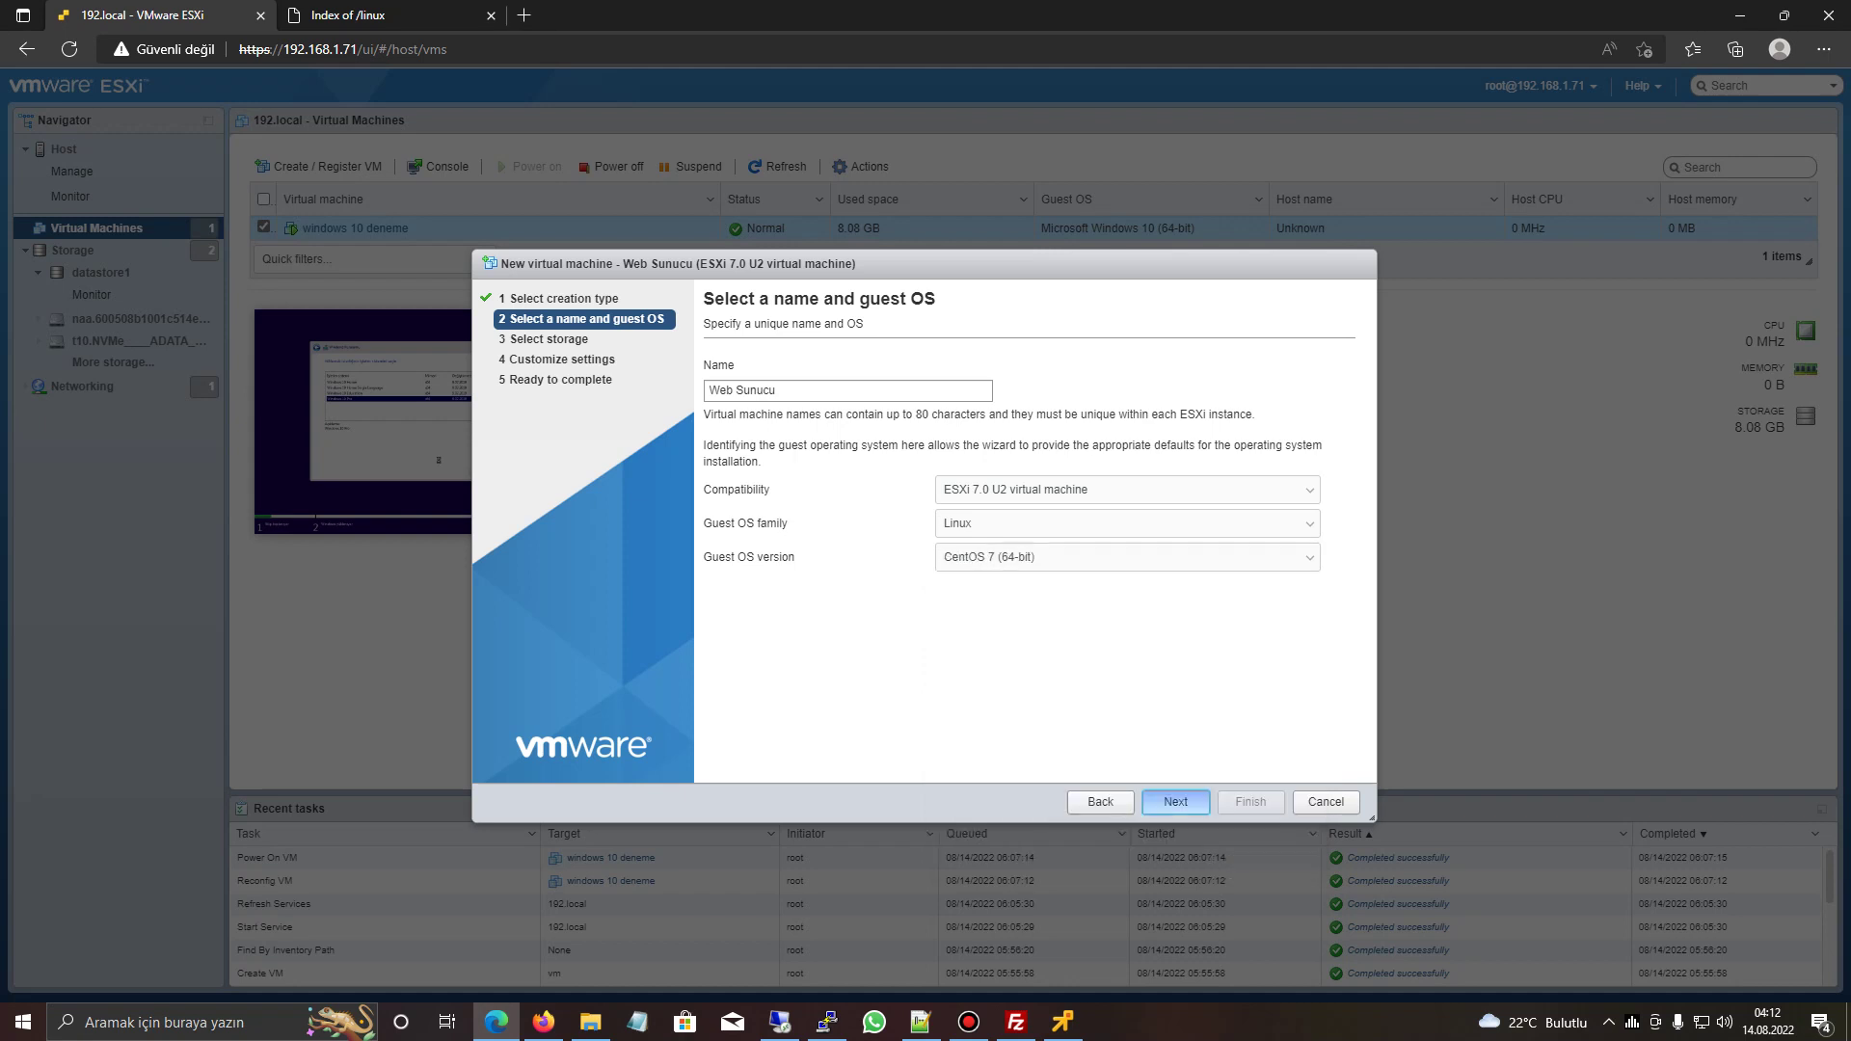
pyautogui.click(733, 514)
pyautogui.click(1176, 801)
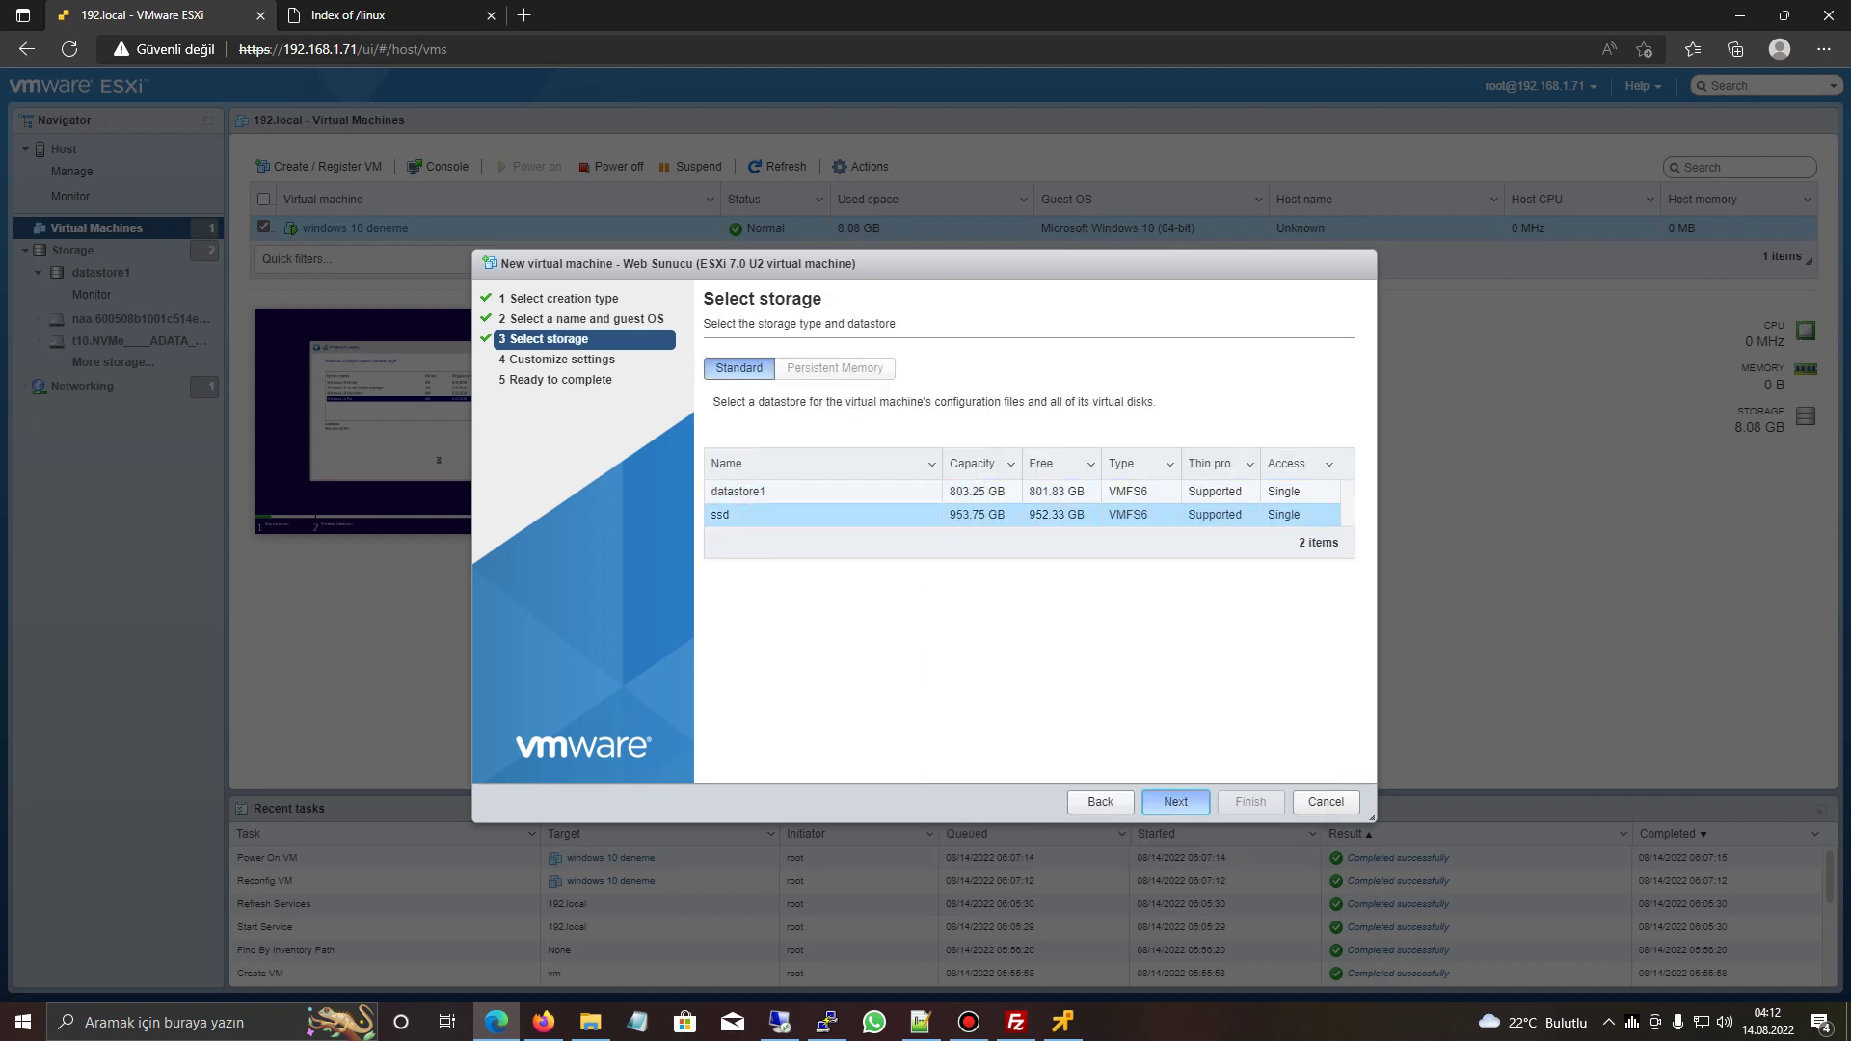
# - Give the VM 10 CPUs and 16 GB of memory
pyautogui.click(960, 437)
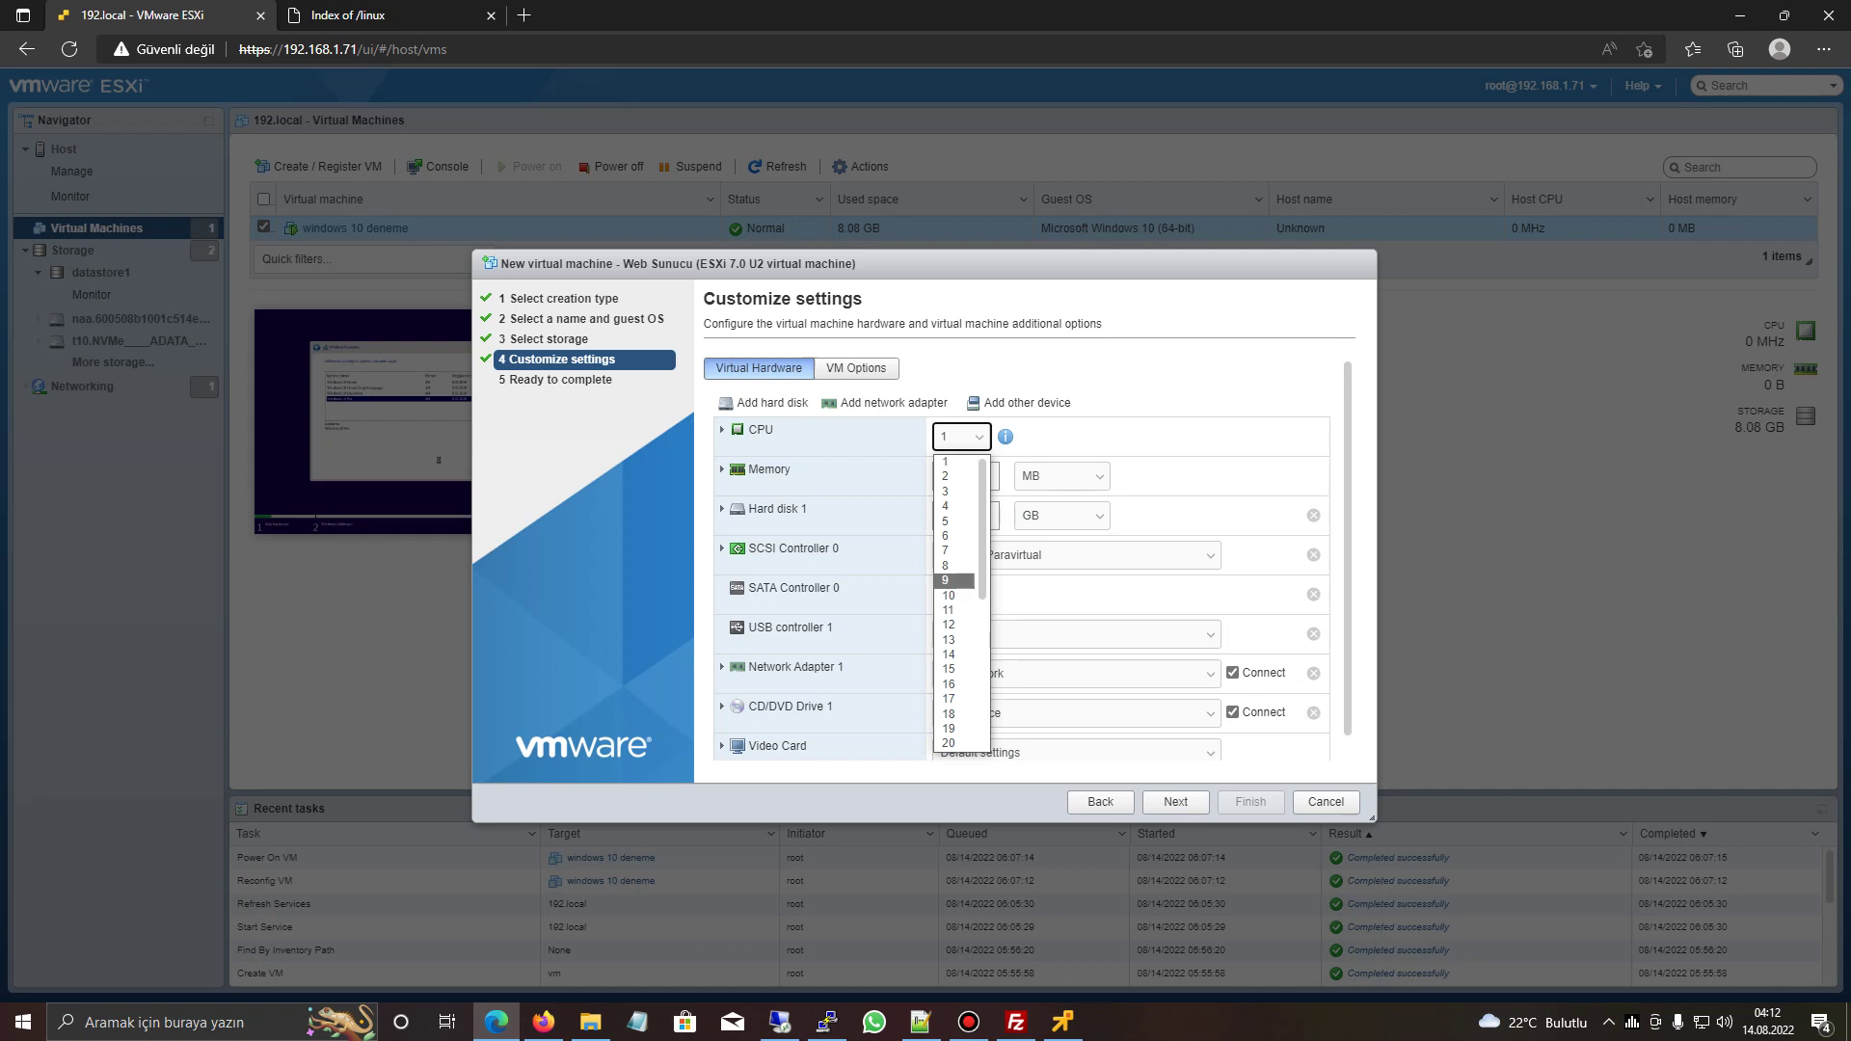
pyautogui.click(950, 596)
pyautogui.press('Tab')
pyautogui.press('Tab')
pyautogui.hotkey('alt', 'Down')
pyautogui.press('Down')
pyautogui.press('Down')
pyautogui.press('Return')
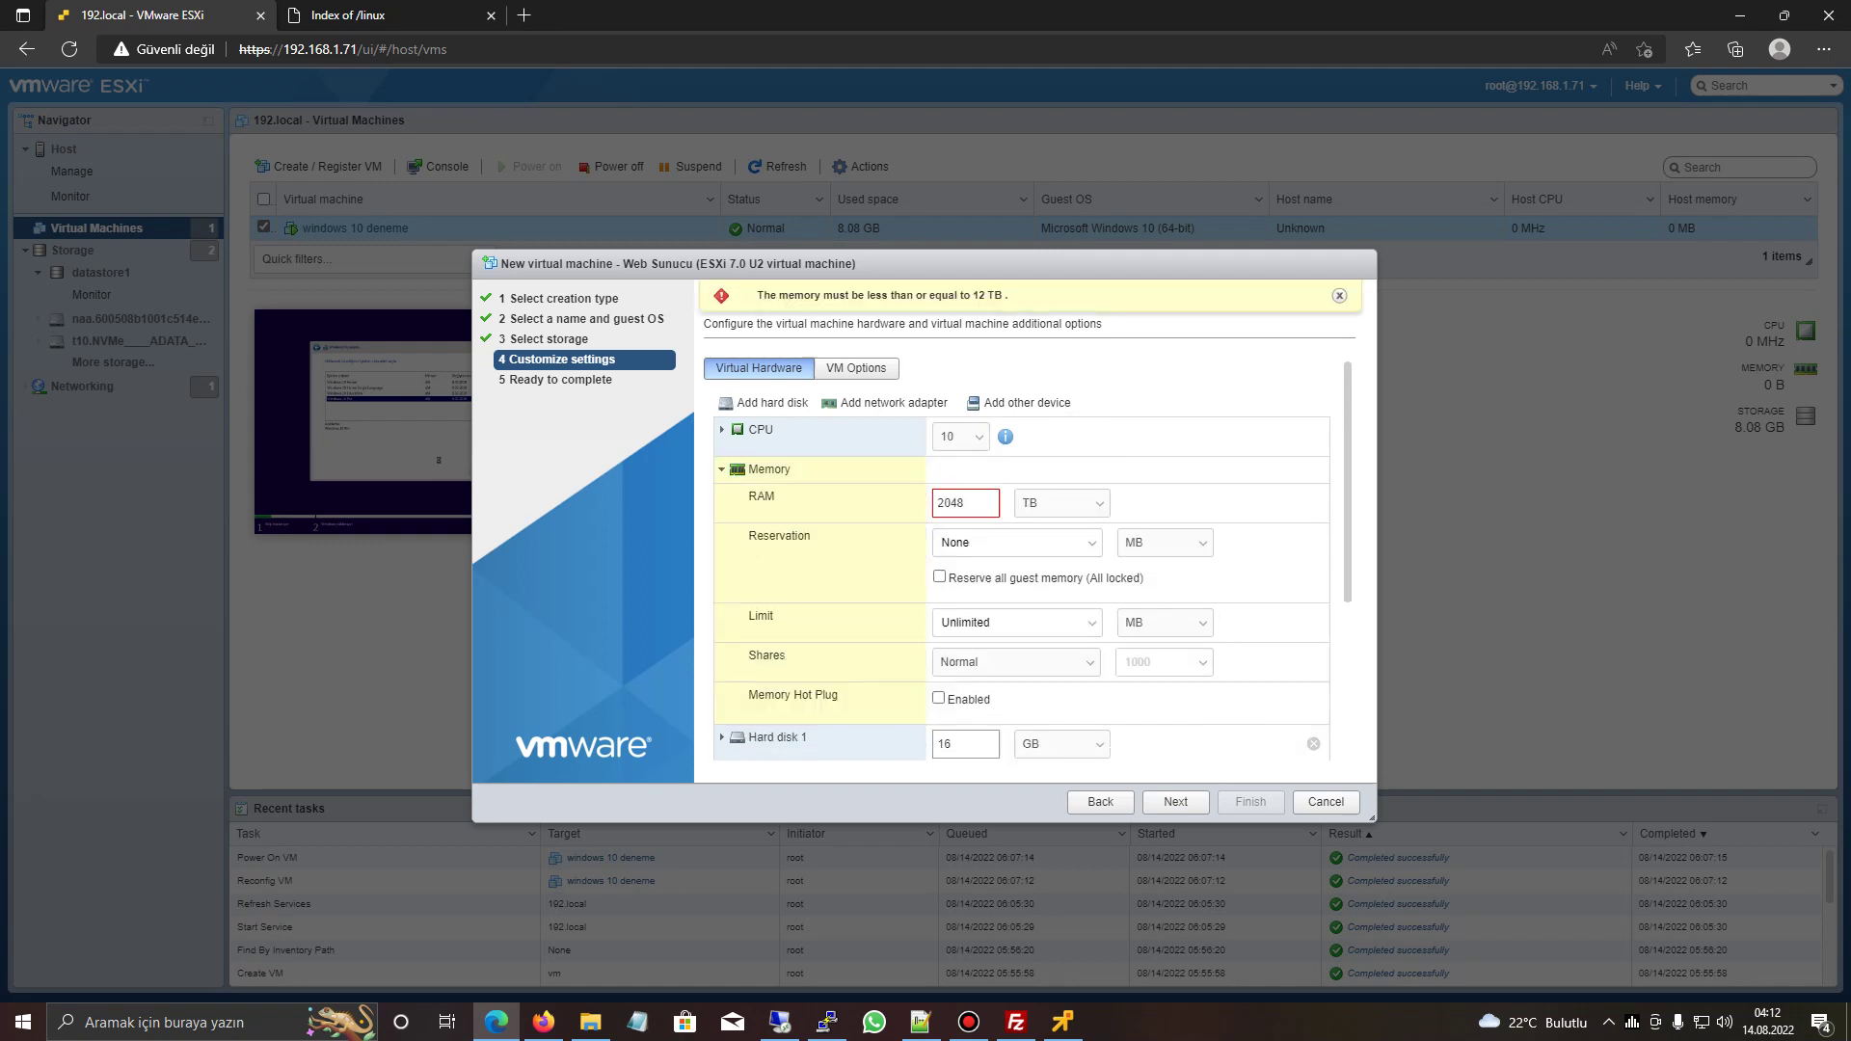
pyautogui.hotkey('ctrl', 'a')
pyautogui.write('1')
pyautogui.press('Tab')
pyautogui.hotkey('alt', 'Down')
pyautogui.press('Up')
pyautogui.press('Return')
pyautogui.hotkey('shift', 'Tab')
pyautogui.write('6')
pyautogui.press('Tab')
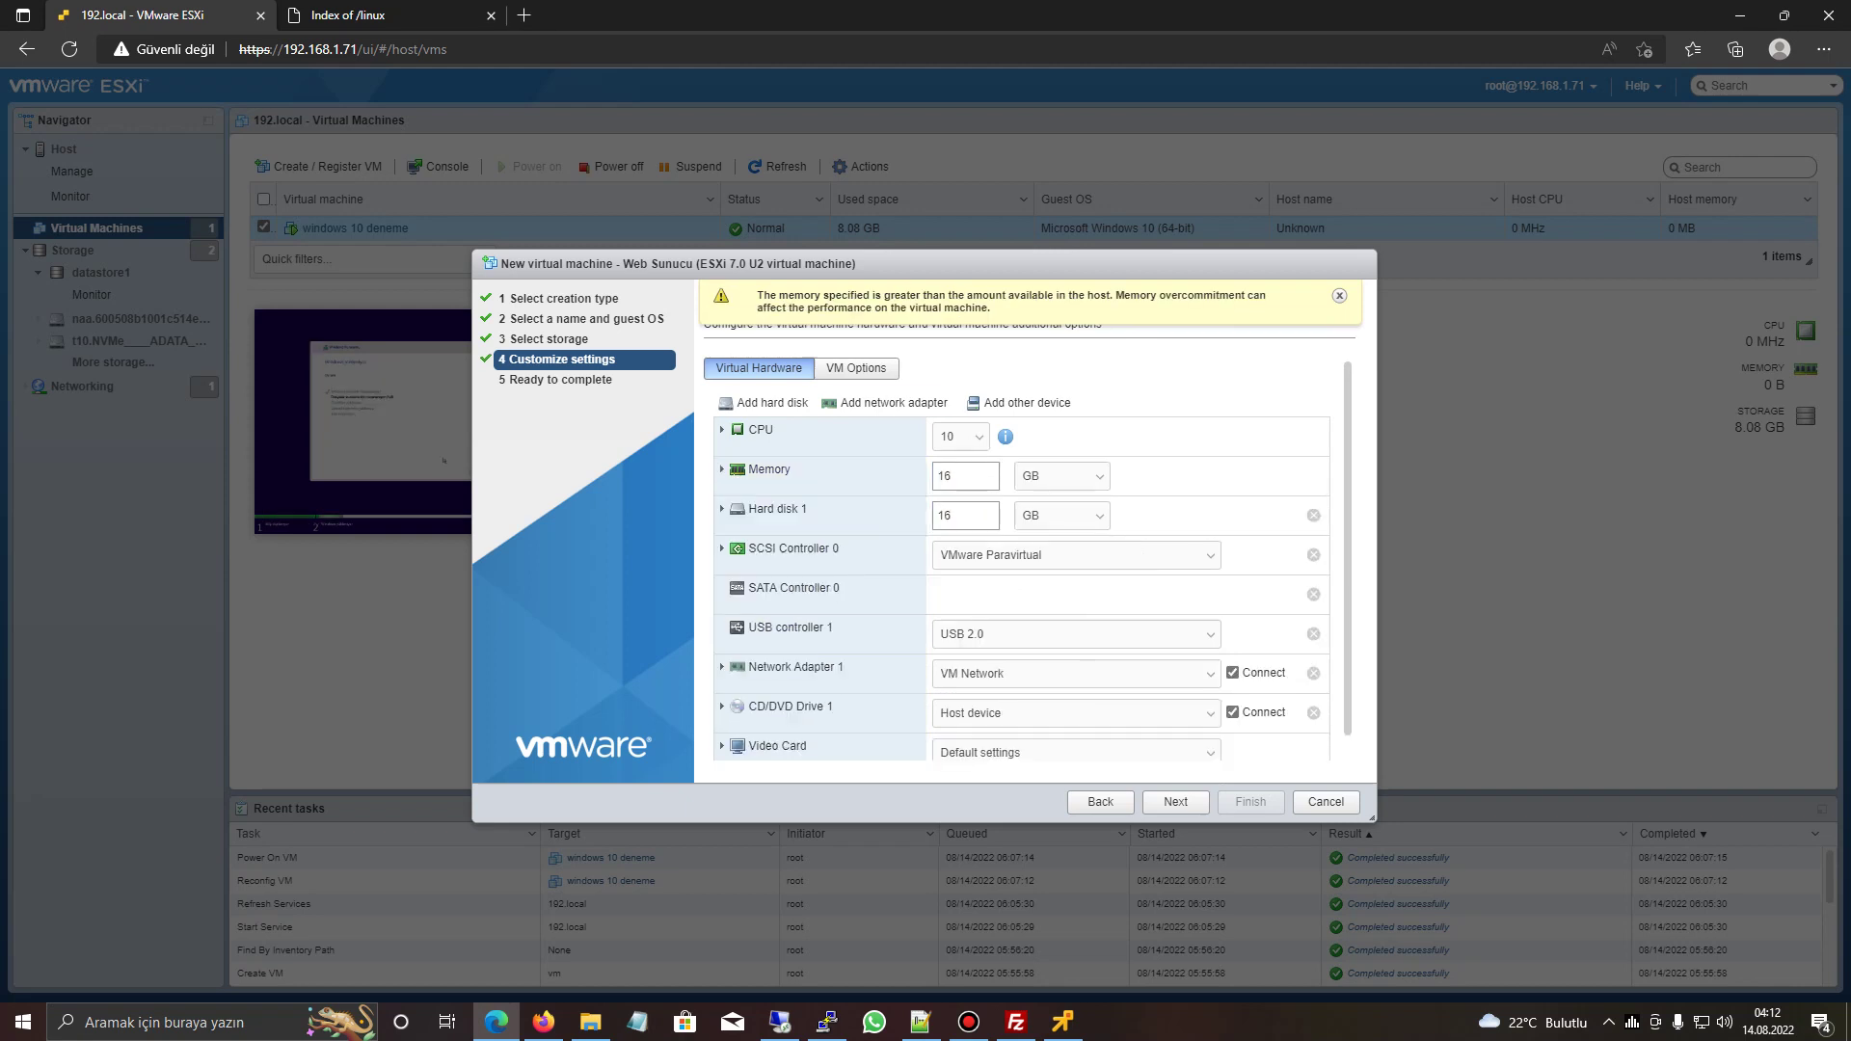
# - Set Hard disk 1 to 200 GB and highlight the CPU Hot Plug setting
pyautogui.press('Tab')
pyautogui.write('200')
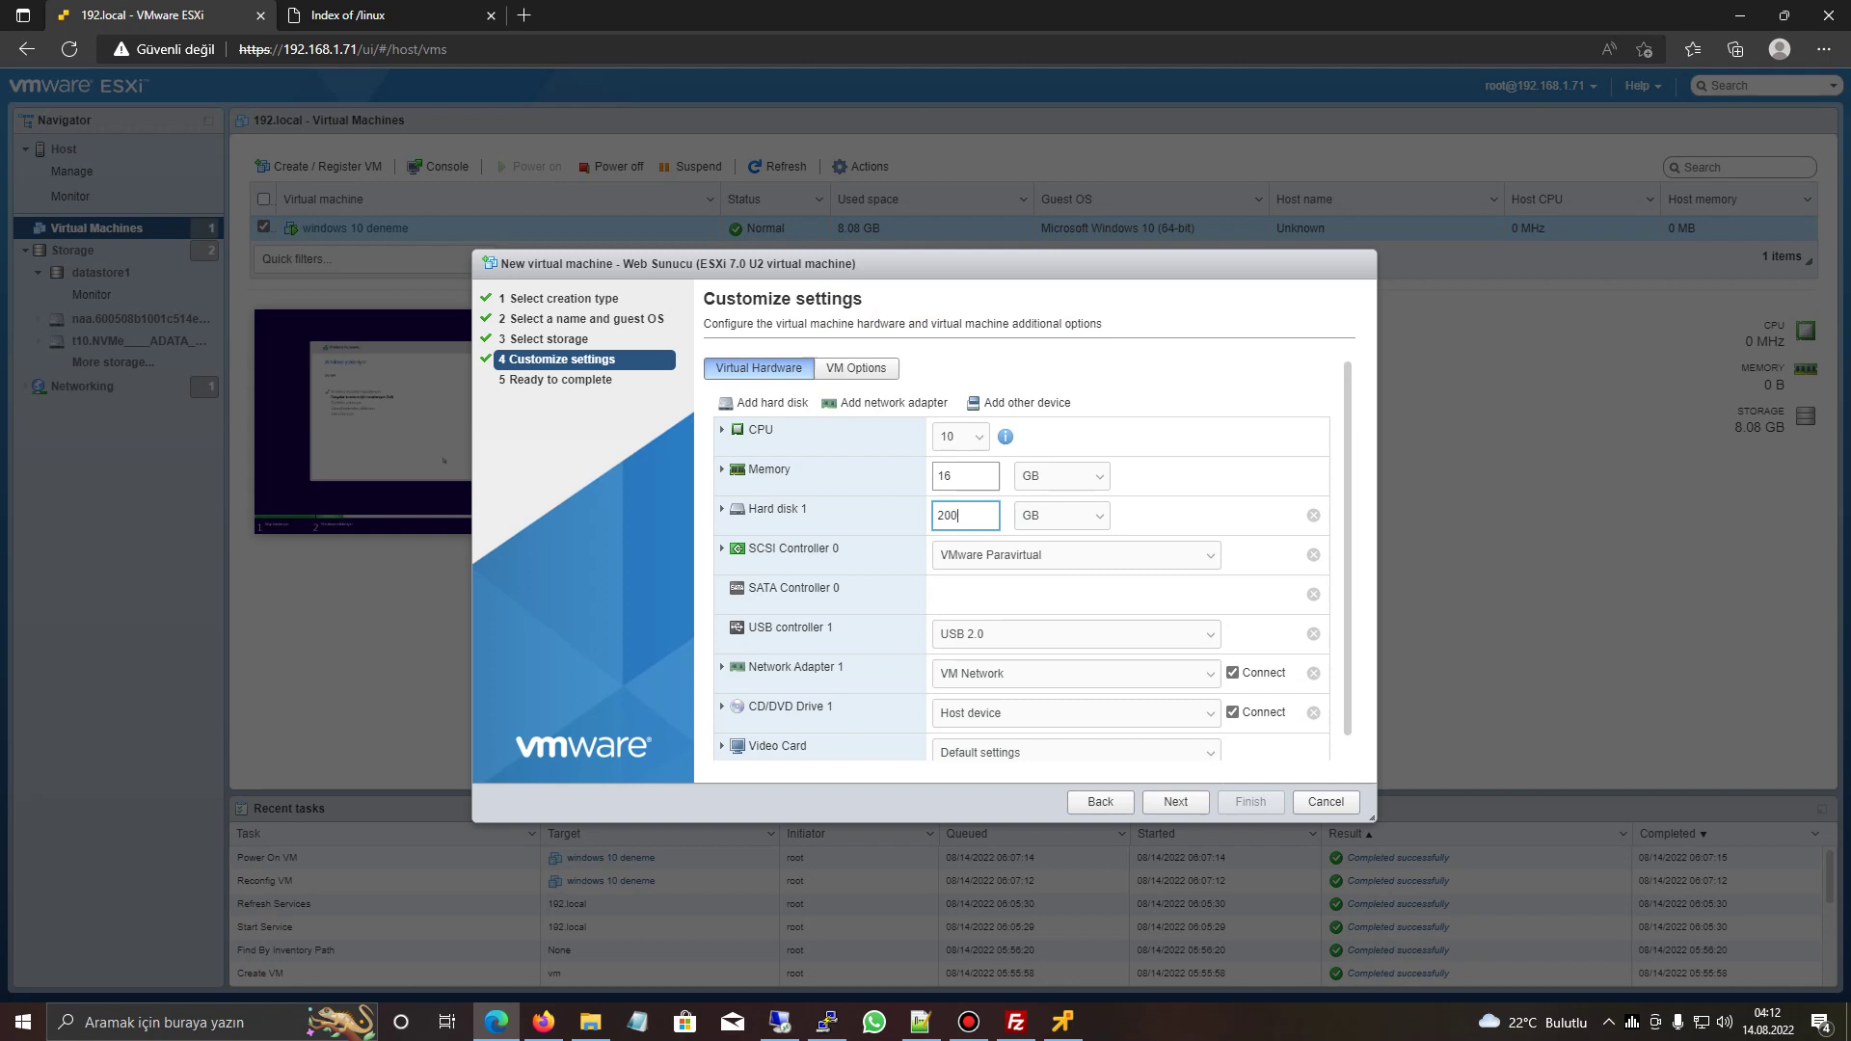
pyautogui.press('Tab')
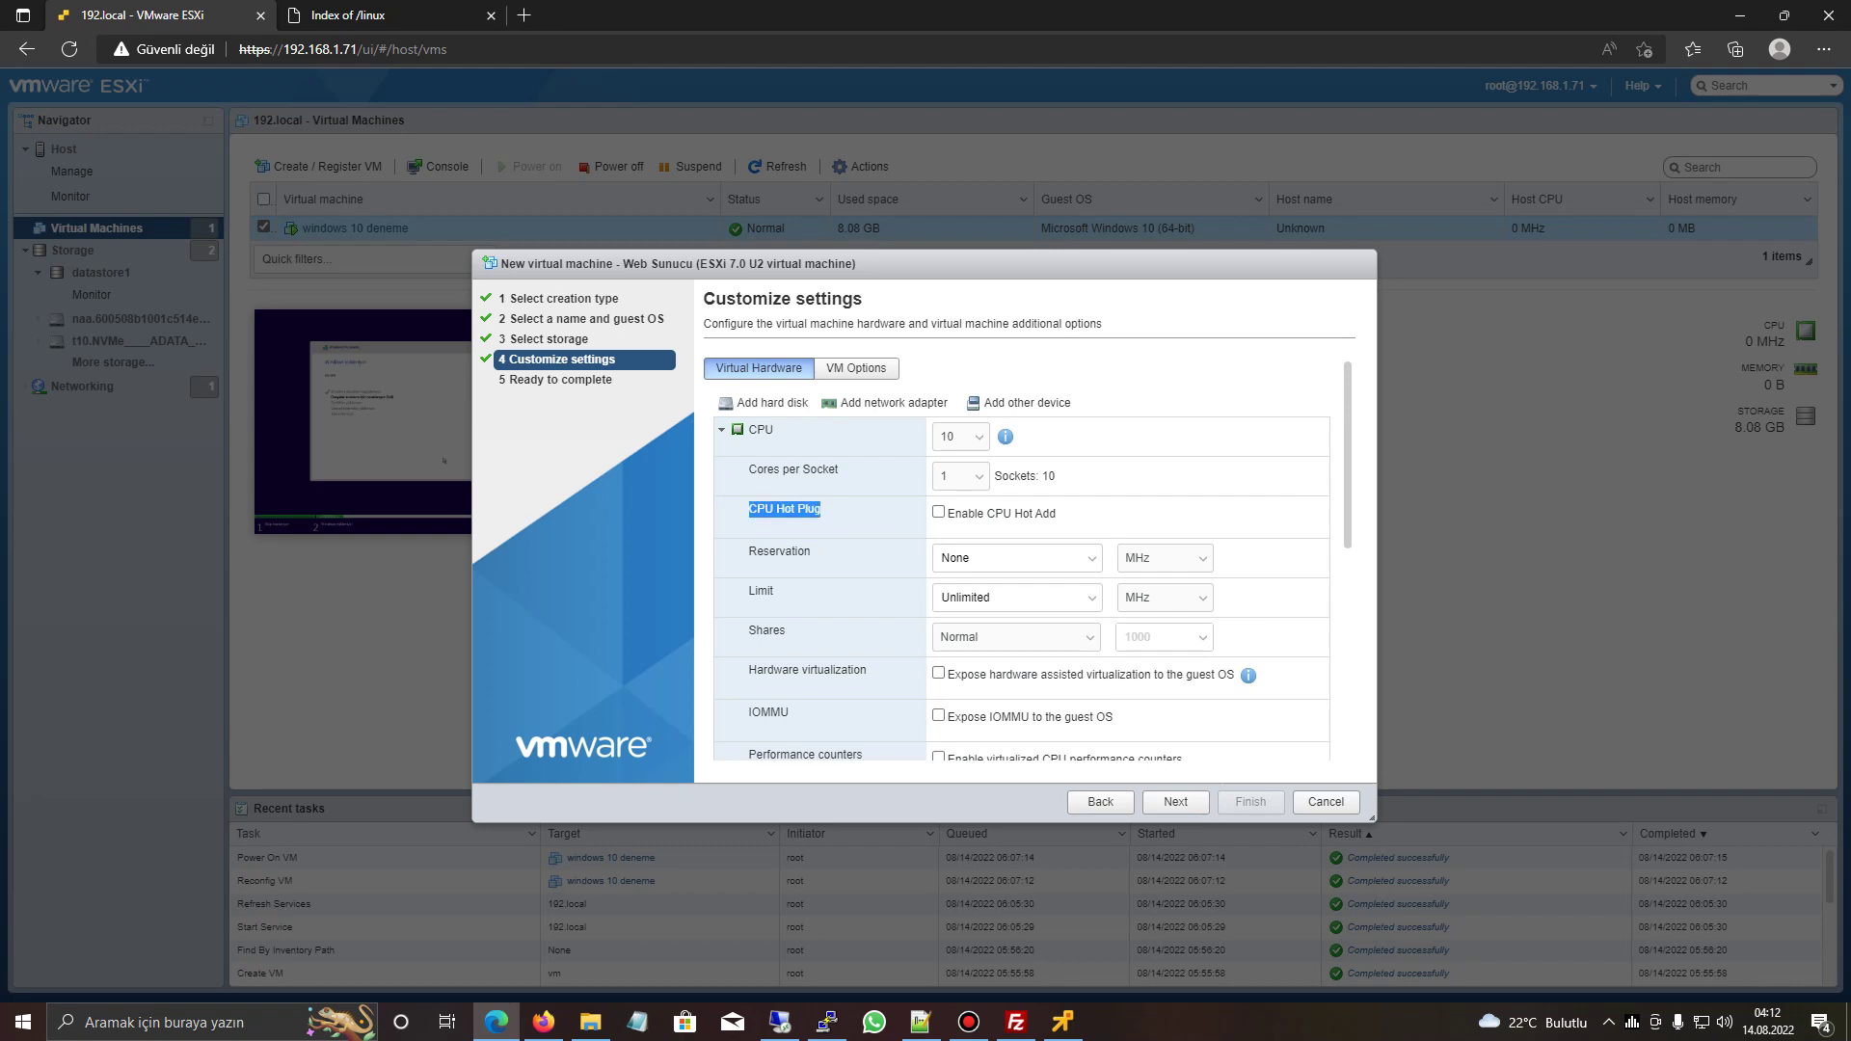
pyautogui.moveTo(1056, 513); pyautogui.dragTo(944, 513)
# - Toggle Enable CPU Hot Add on and back off, then place the caret in the CPU limit field
pyautogui.click(939, 512)
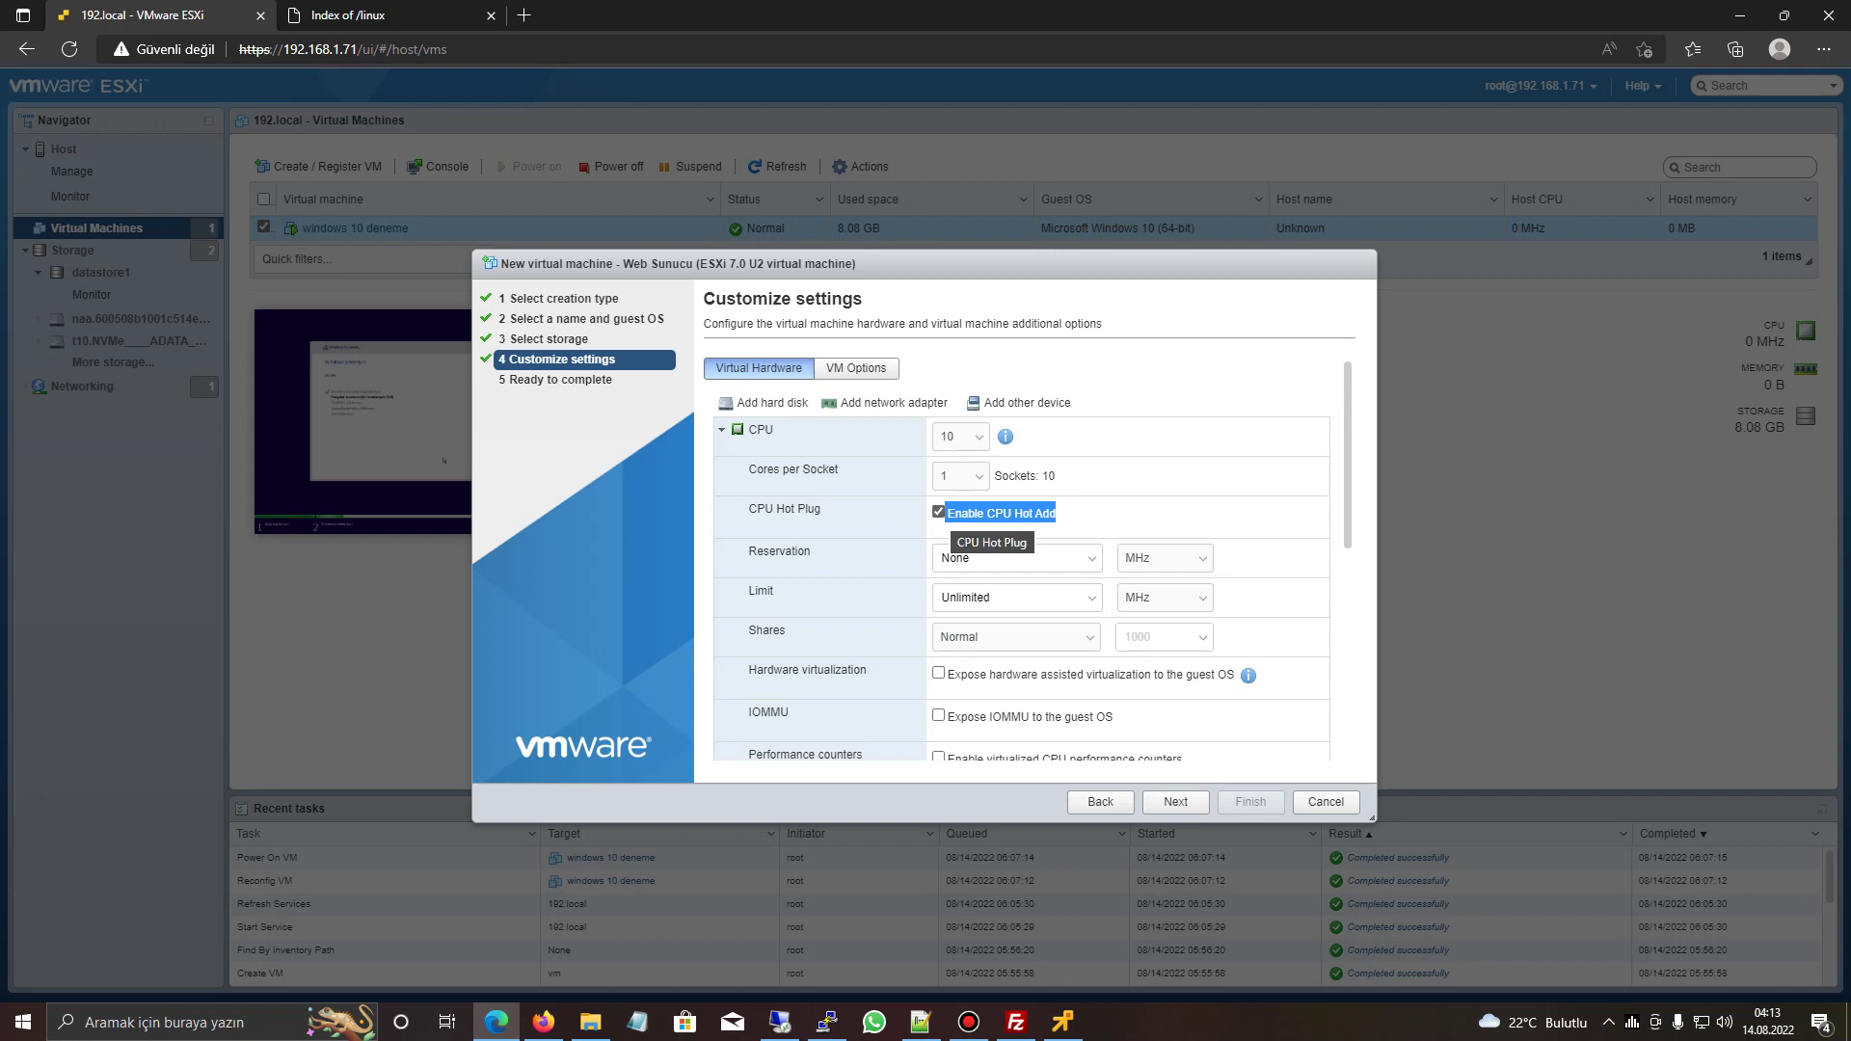
pyautogui.click(939, 511)
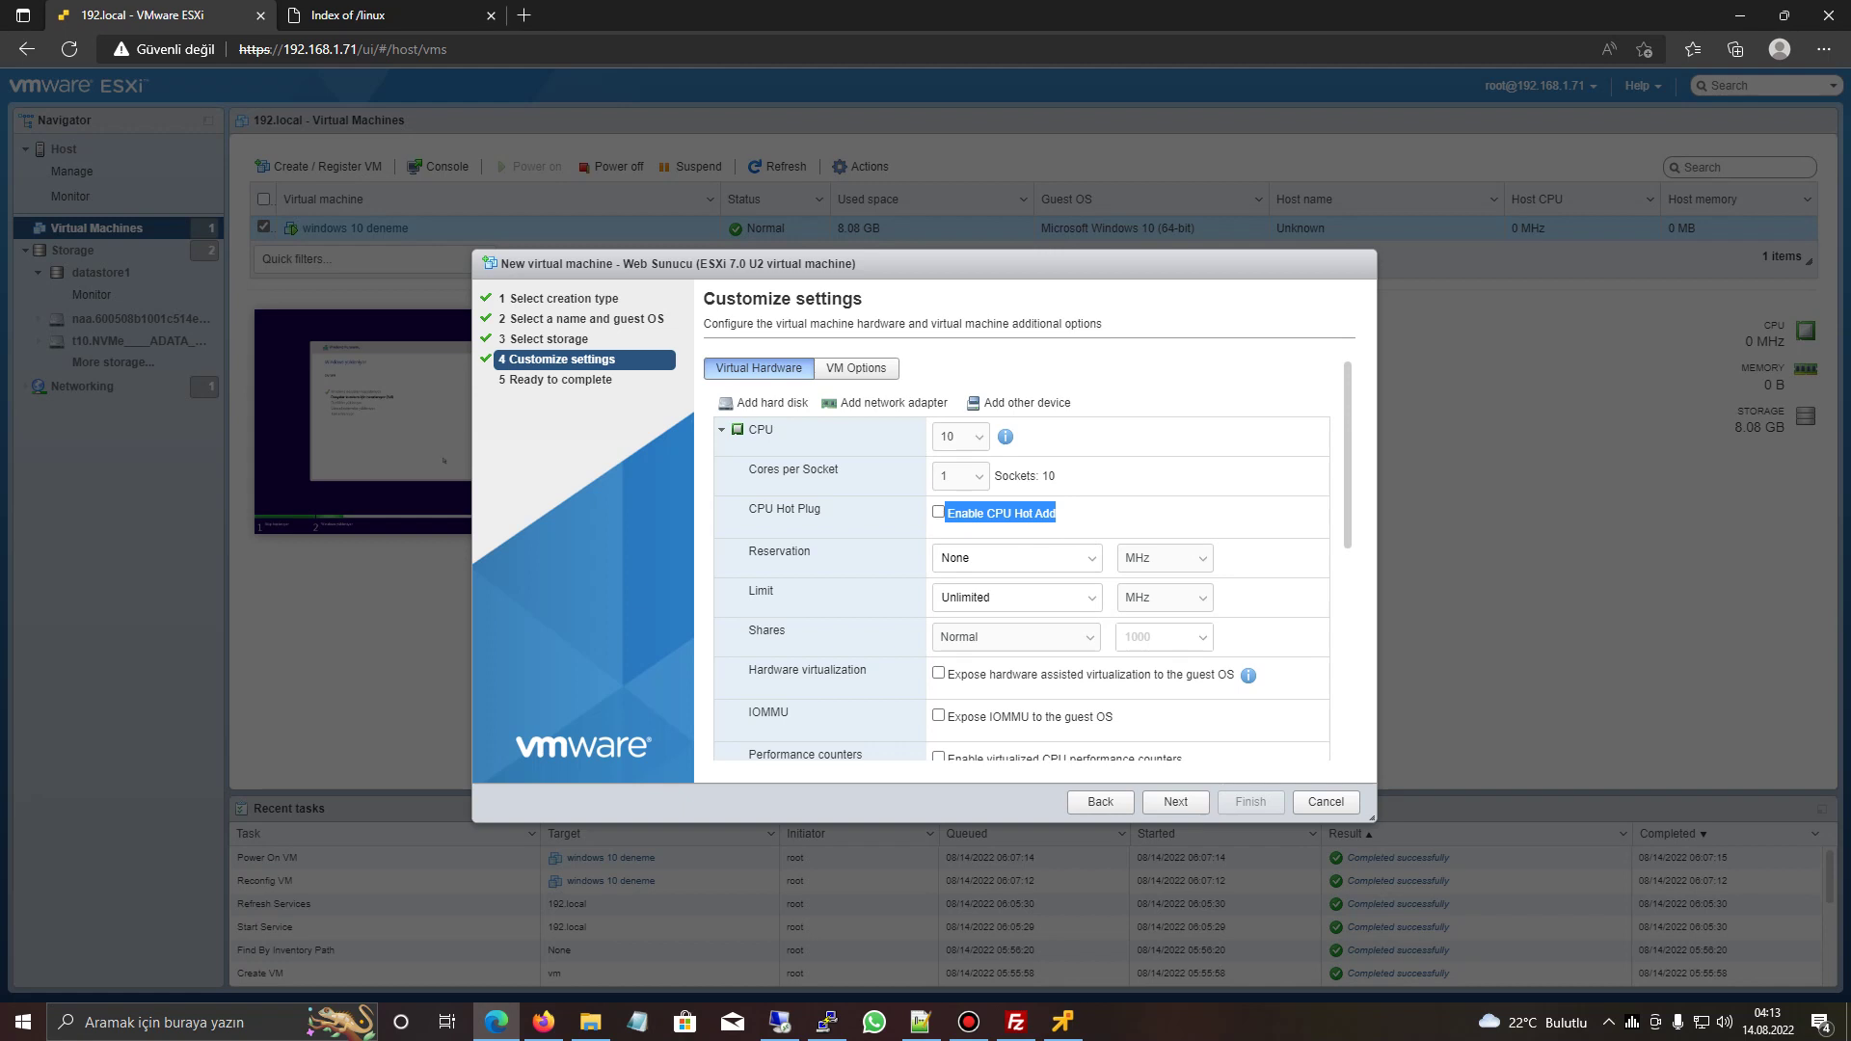
pyautogui.click(1001, 512)
pyautogui.moveTo(948, 512); pyautogui.dragTo(1056, 512)
pyautogui.scroll(-1, 1022, 559)
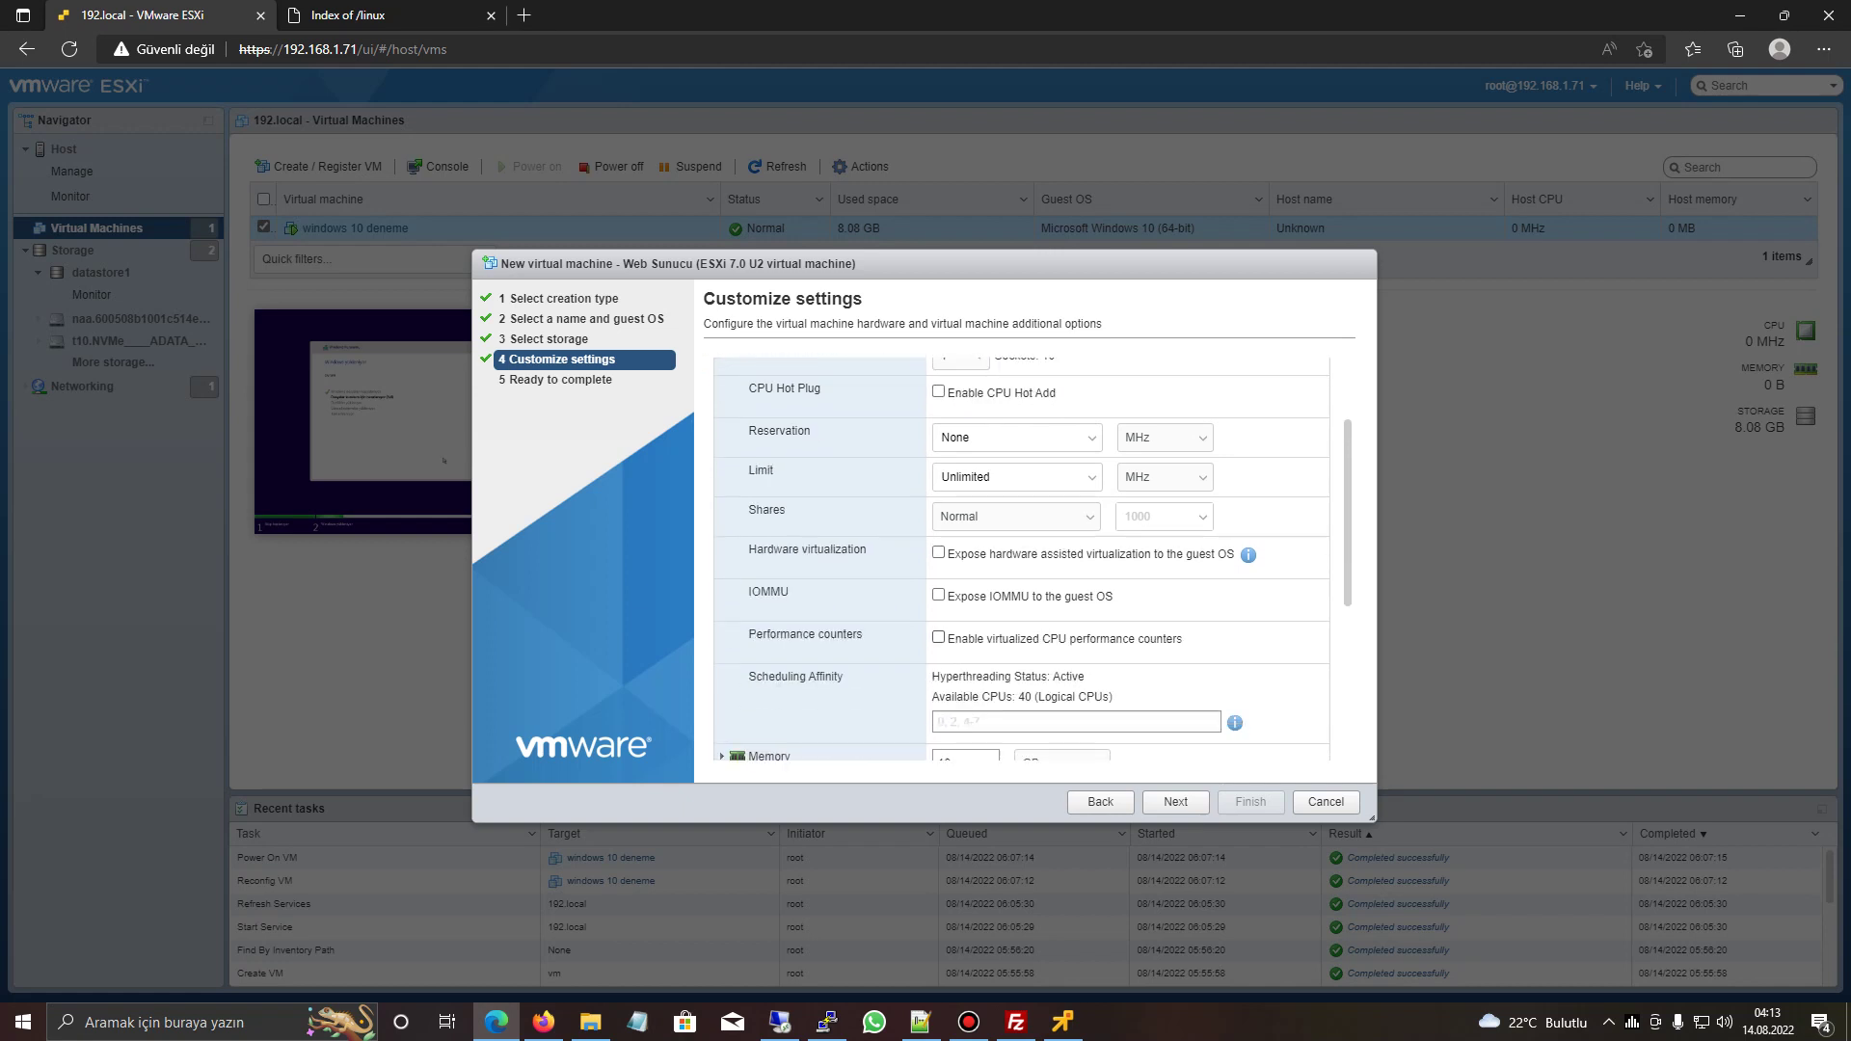
pyautogui.click(965, 477)
pyautogui.scroll(1, 965, 477)
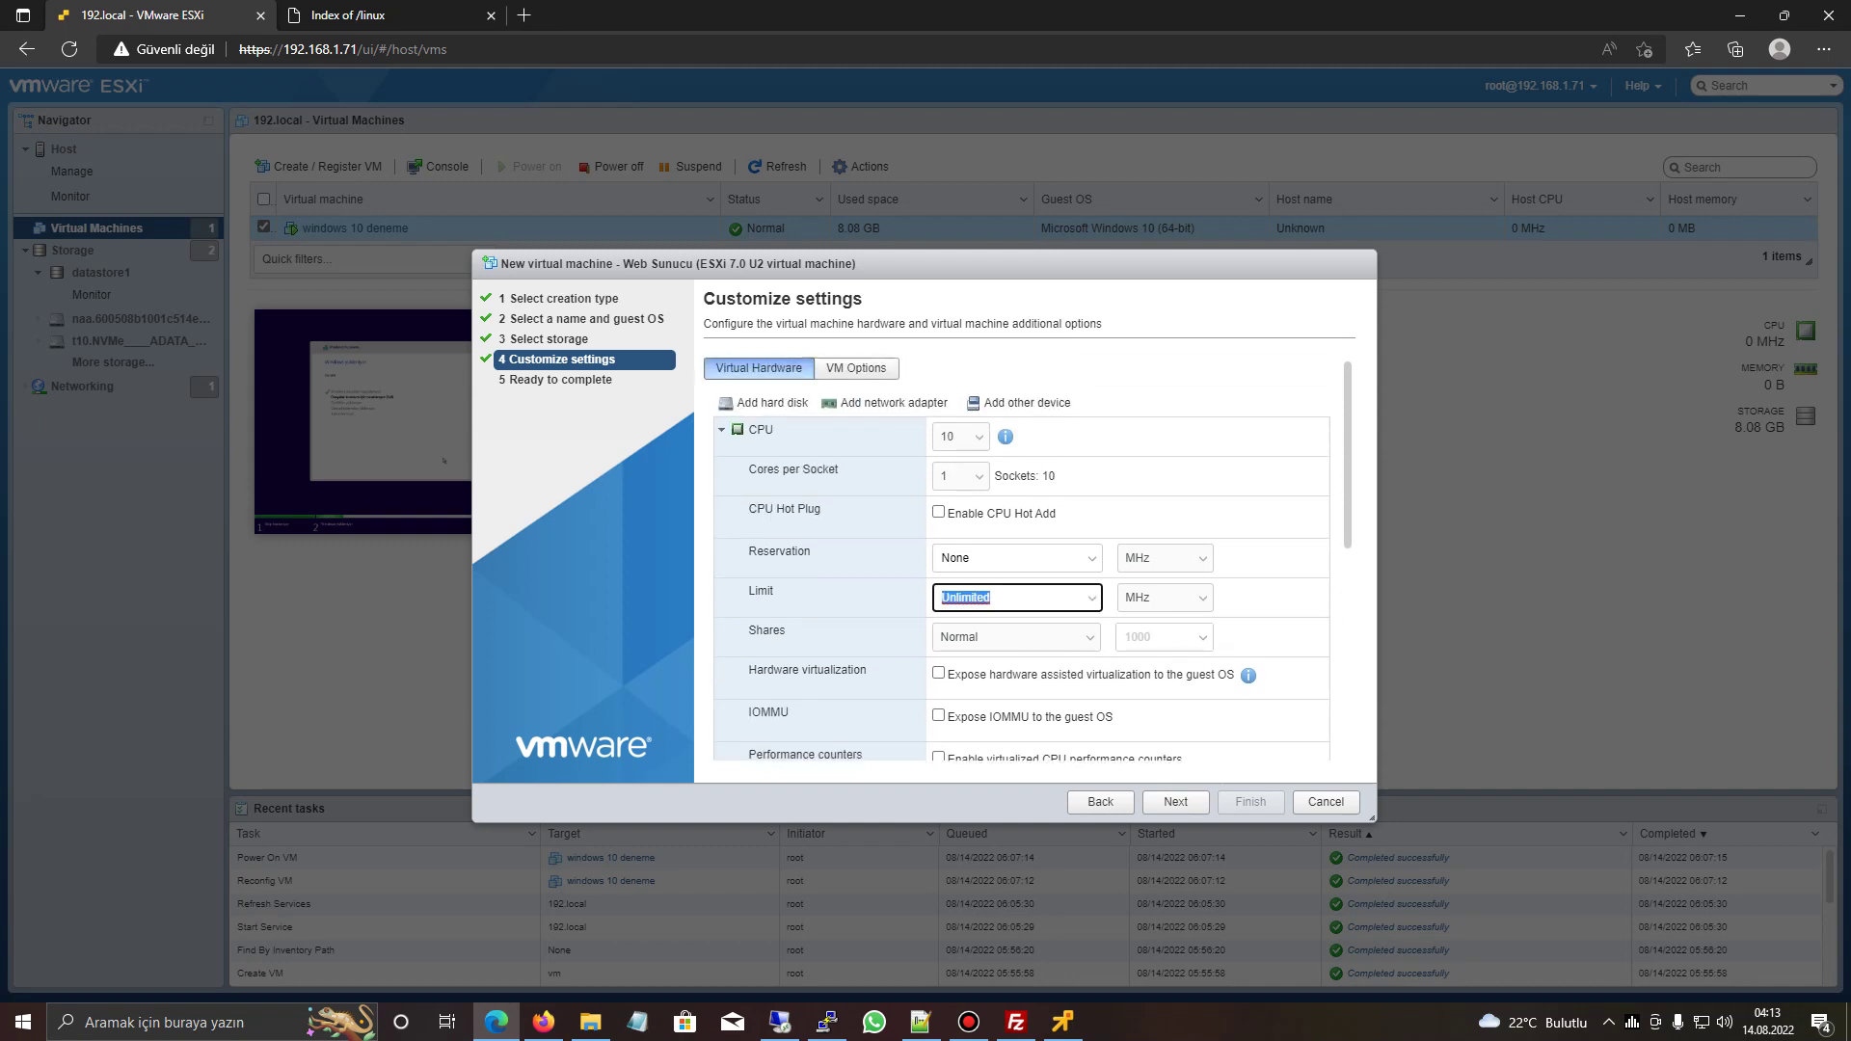
pyautogui.press('End')
# - Open the ESXi host page in a second browser tab using its copied address
pyautogui.hotkey('ctrl', 'l')
pyautogui.hotkey('ctrl', 'c')
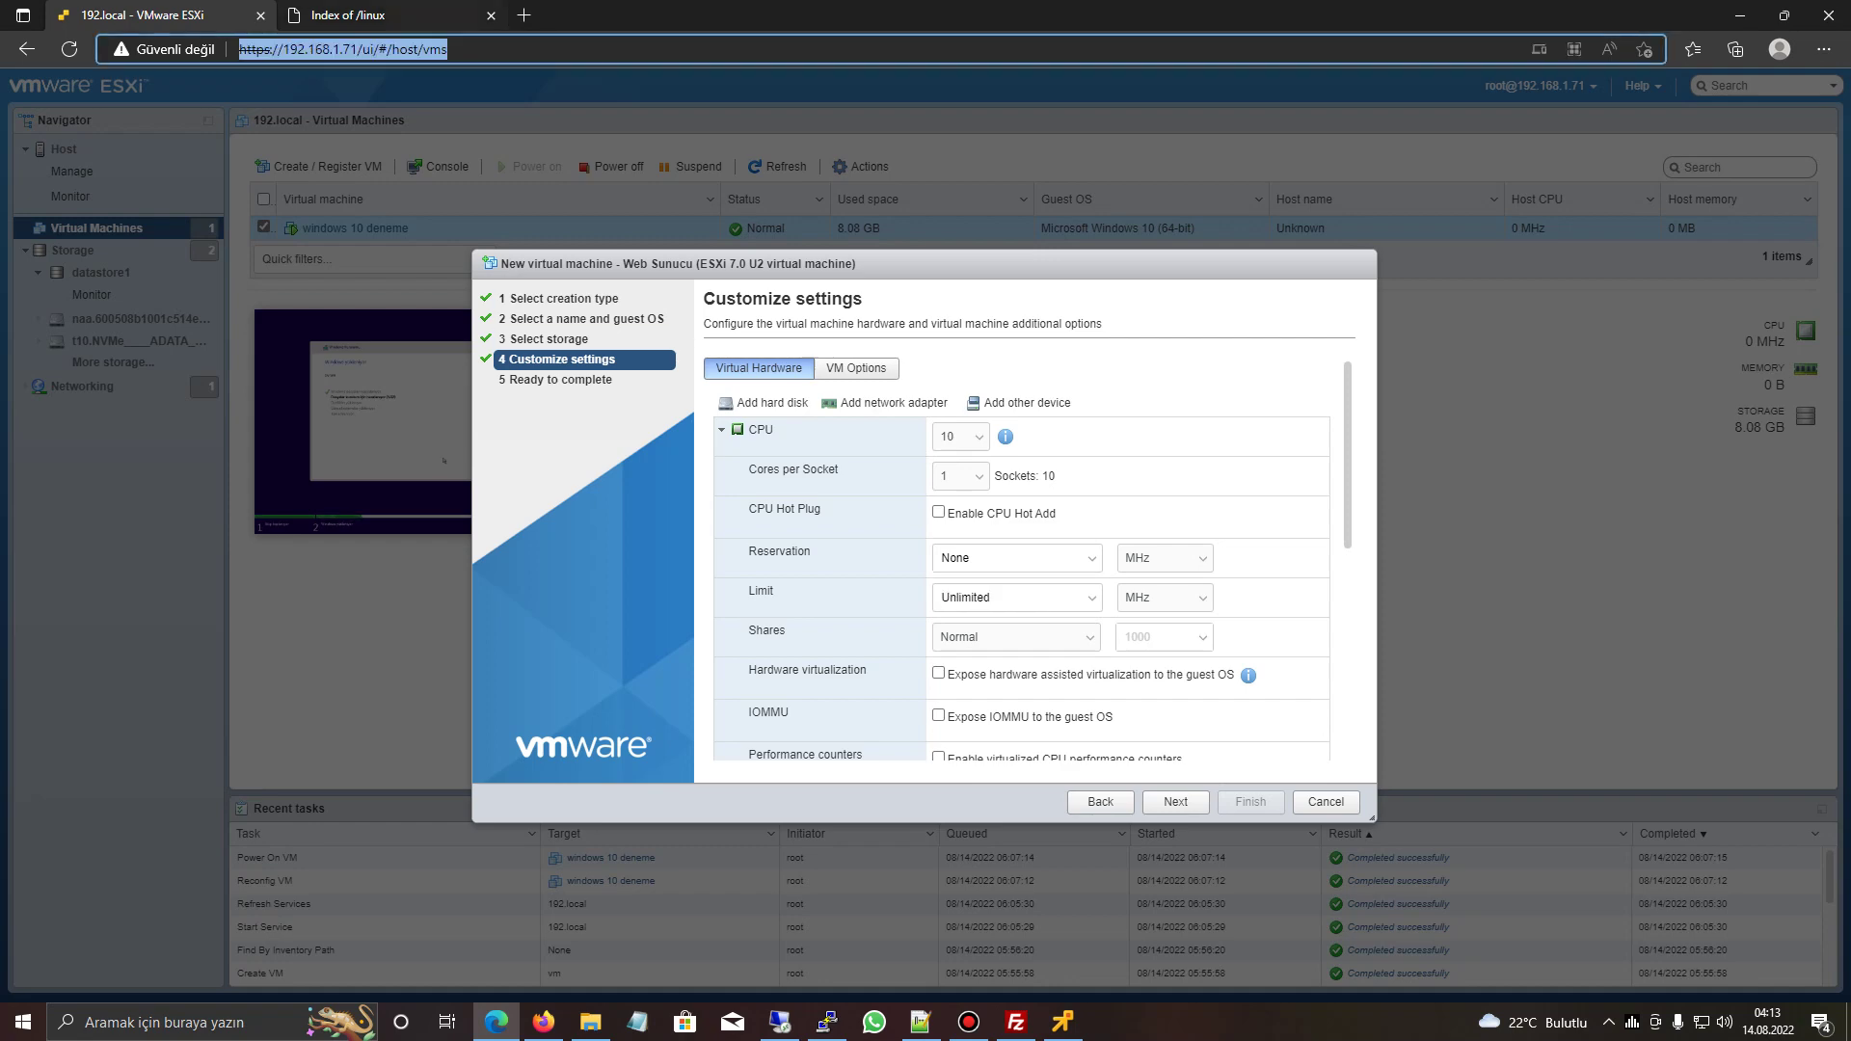
pyautogui.hotkey('ctrl', 'Tab')
pyautogui.hotkey('ctrl', 't')
pyautogui.hotkey('ctrl', 'v')
pyautogui.press('Return')
pyautogui.hotkey('ctrl', 'shift', 'pageup')
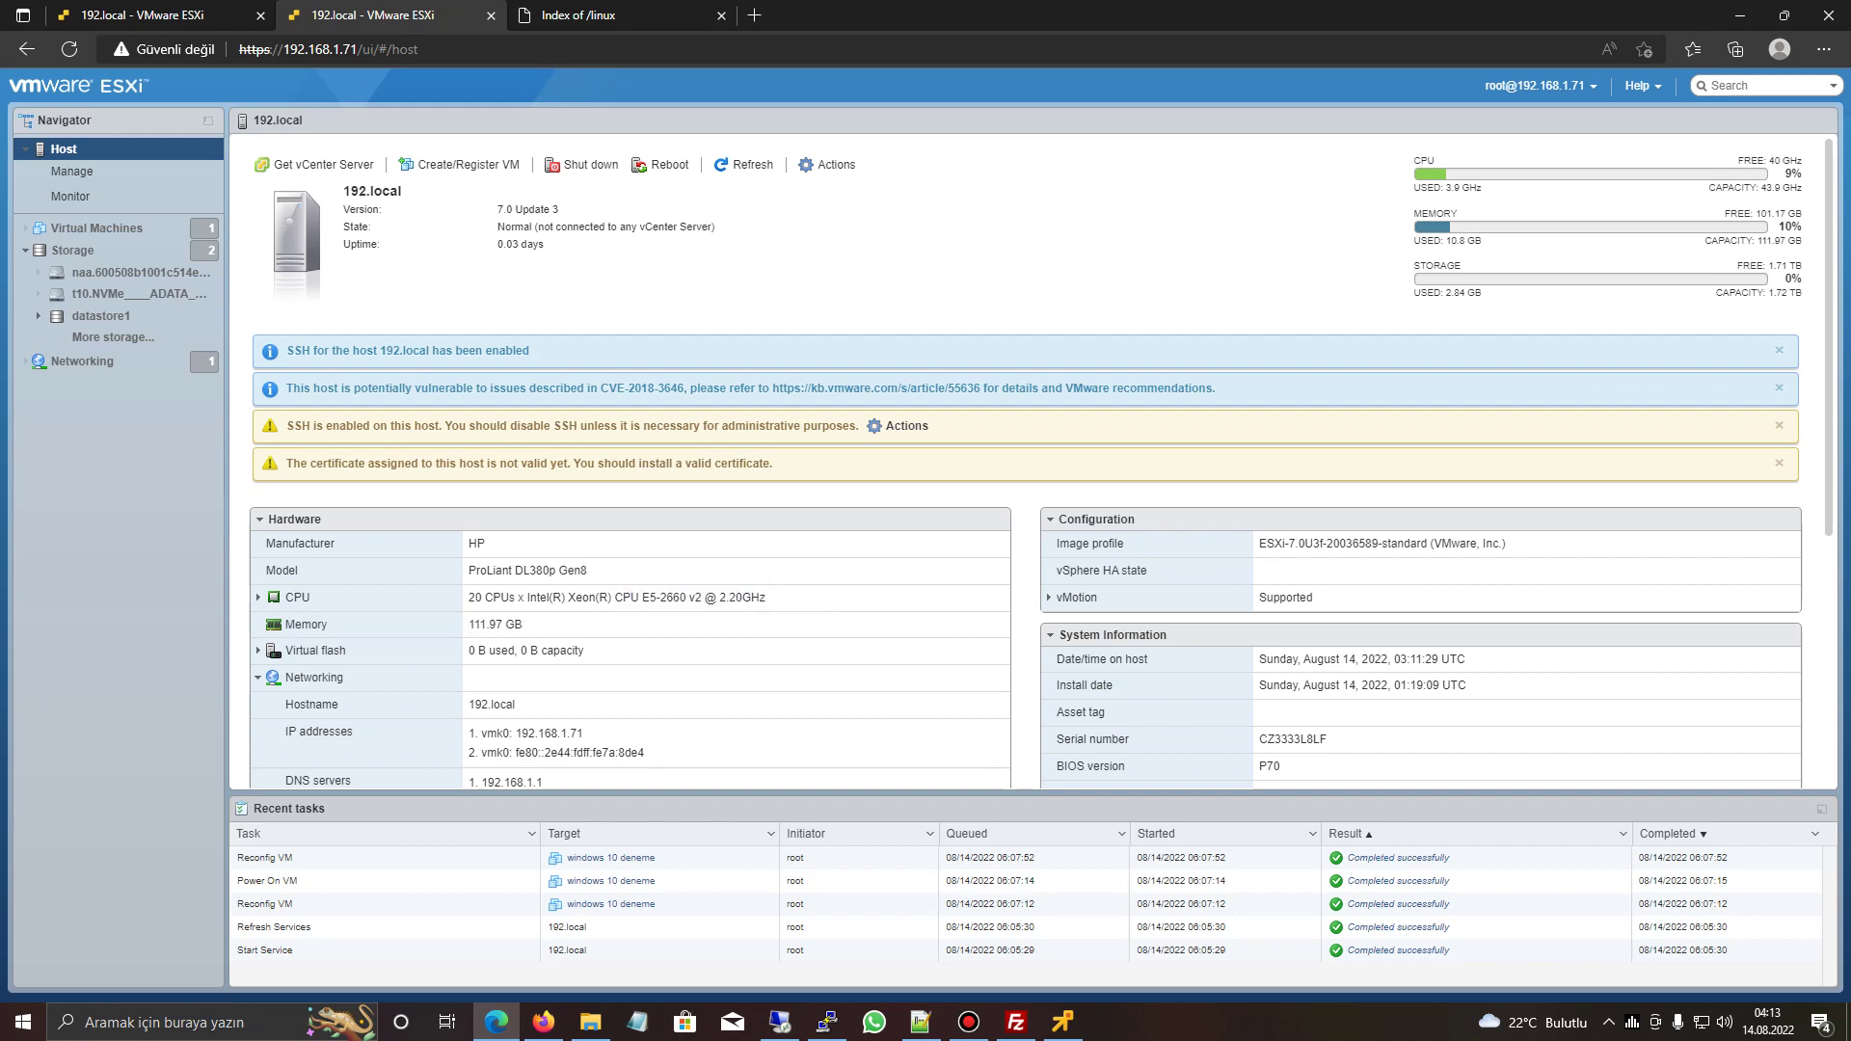
# - Highlight the host's 2.20GHz CPU speed and launch Hesap Makinesi by searching 'hesap'
pyautogui.moveTo(717, 598)
pyautogui.mouseDown()
pyautogui.moveTo(767, 598)
pyautogui.moveTo(719, 598)
pyautogui.mouseUp()
pyautogui.click(241, 1022)
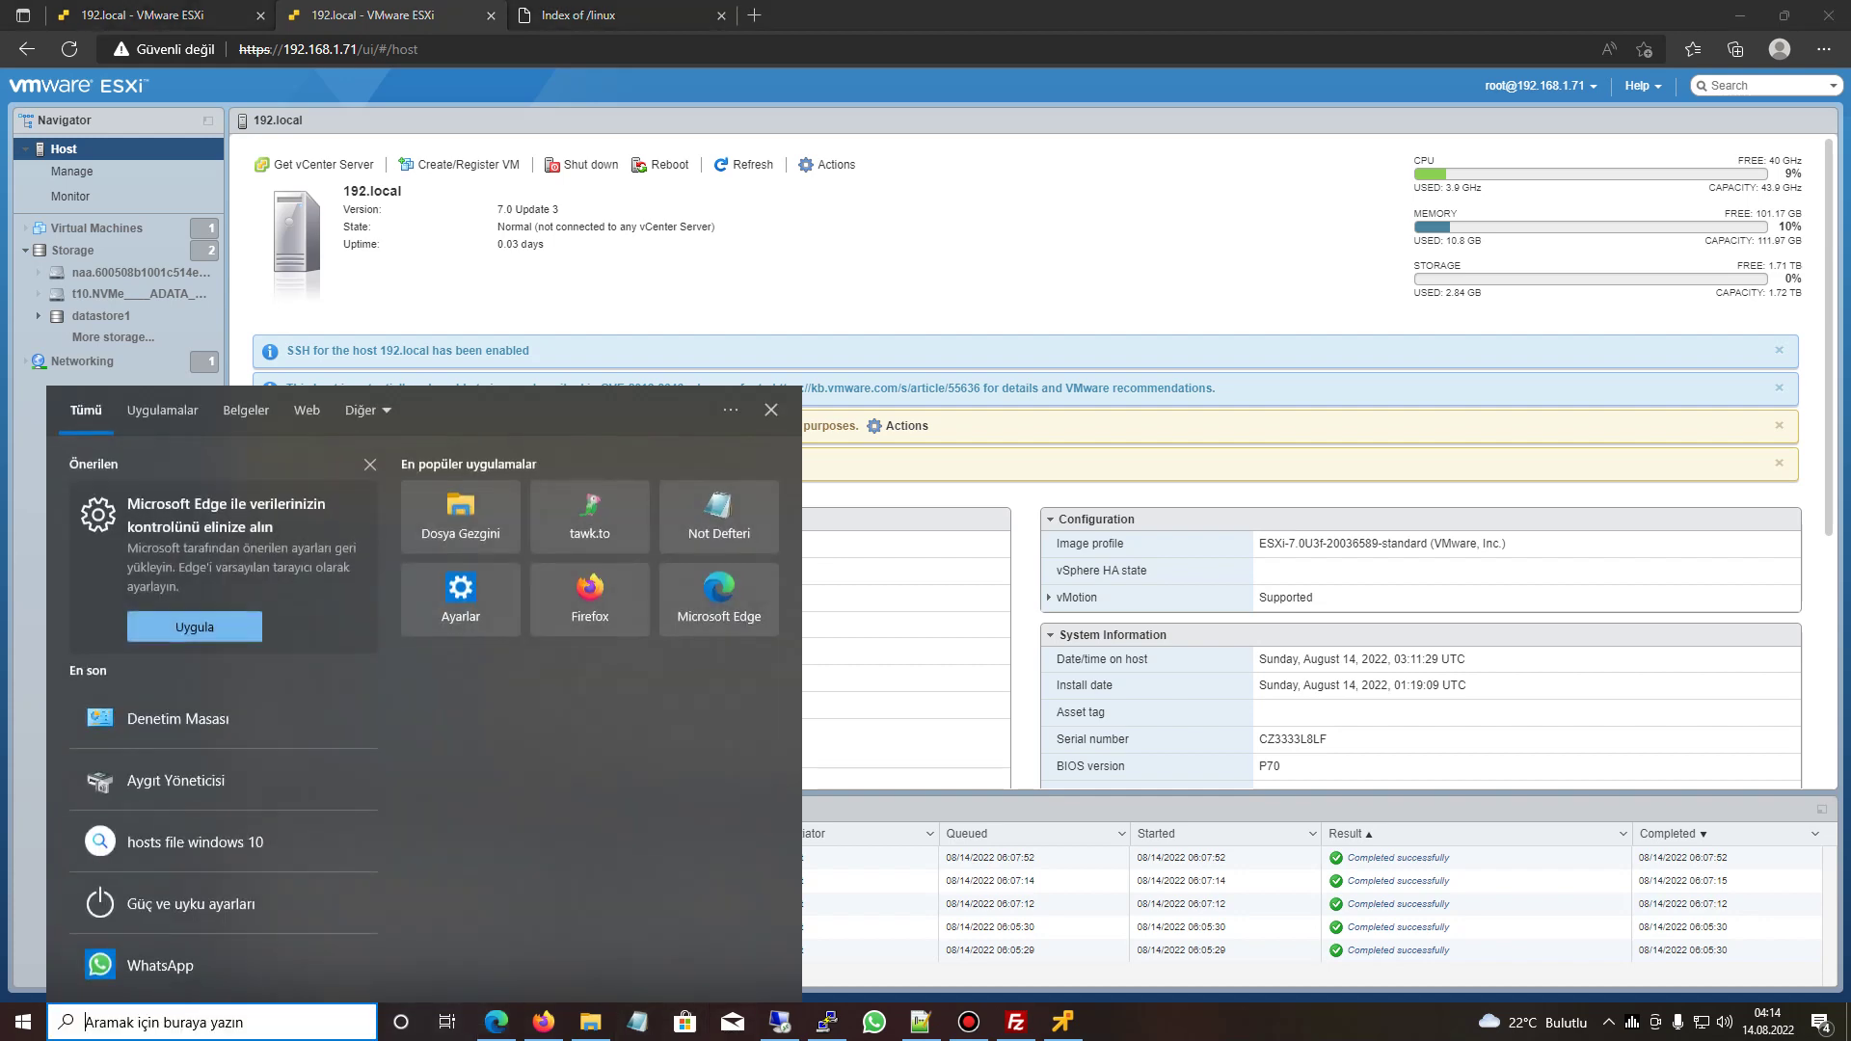
pyautogui.write('hesap')
pyautogui.press('Return')
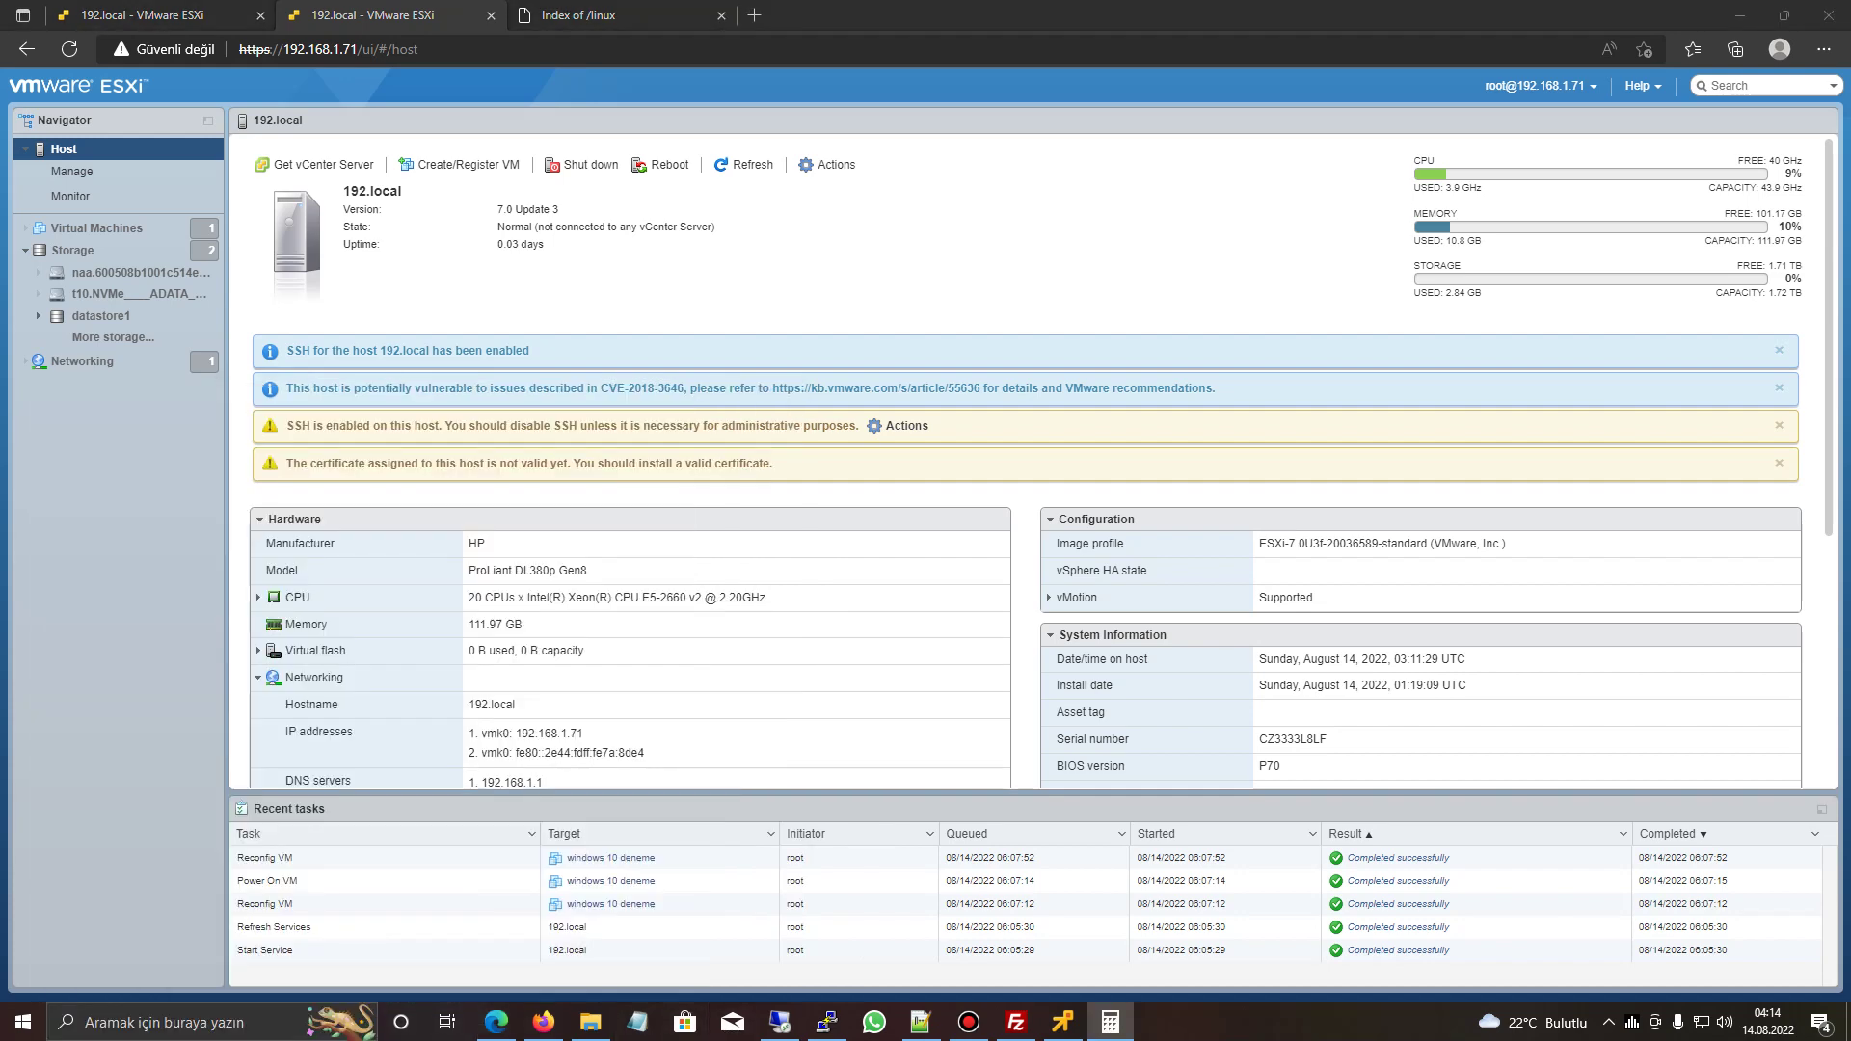
# - Calculate 8 × 2,20 = 17,6 in Calculator, then return to the VM wizard in the browser
pyautogui.moveTo(318, 25); pyautogui.dragTo(1183, 330)
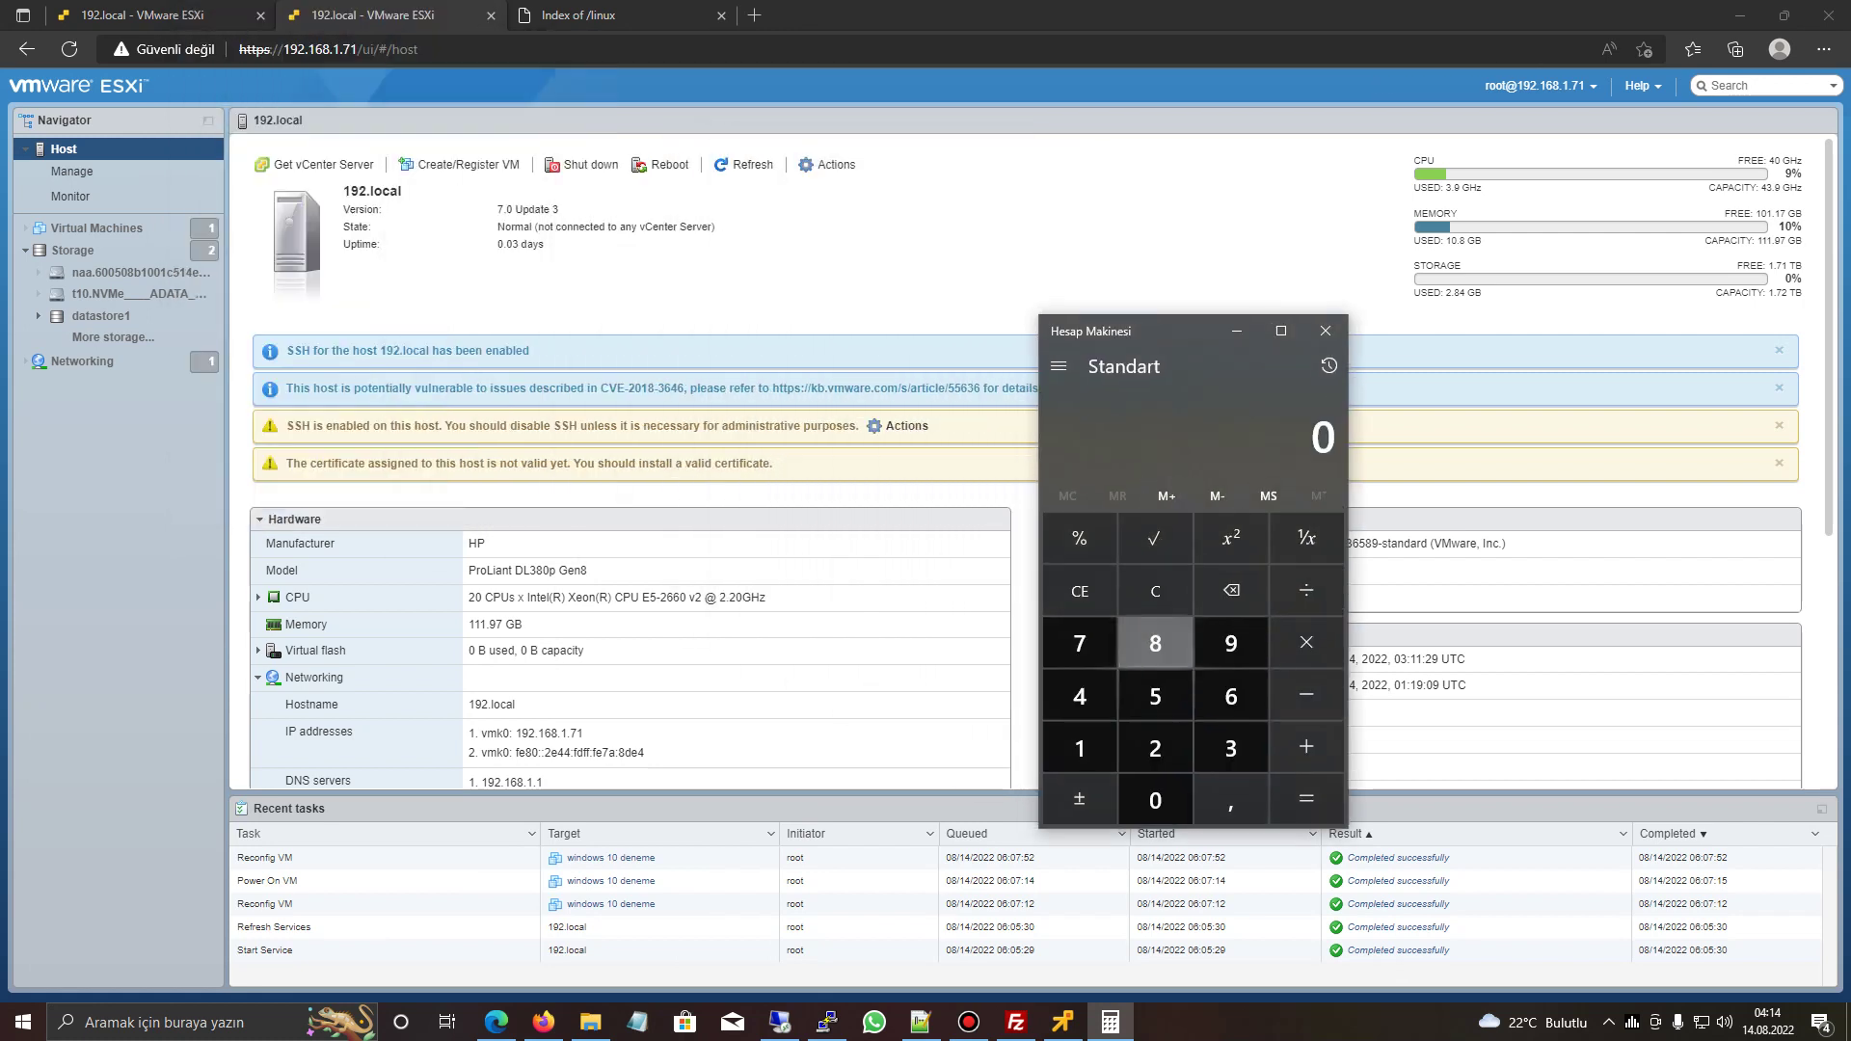
pyautogui.click(1155, 643)
pyautogui.write('2,20')
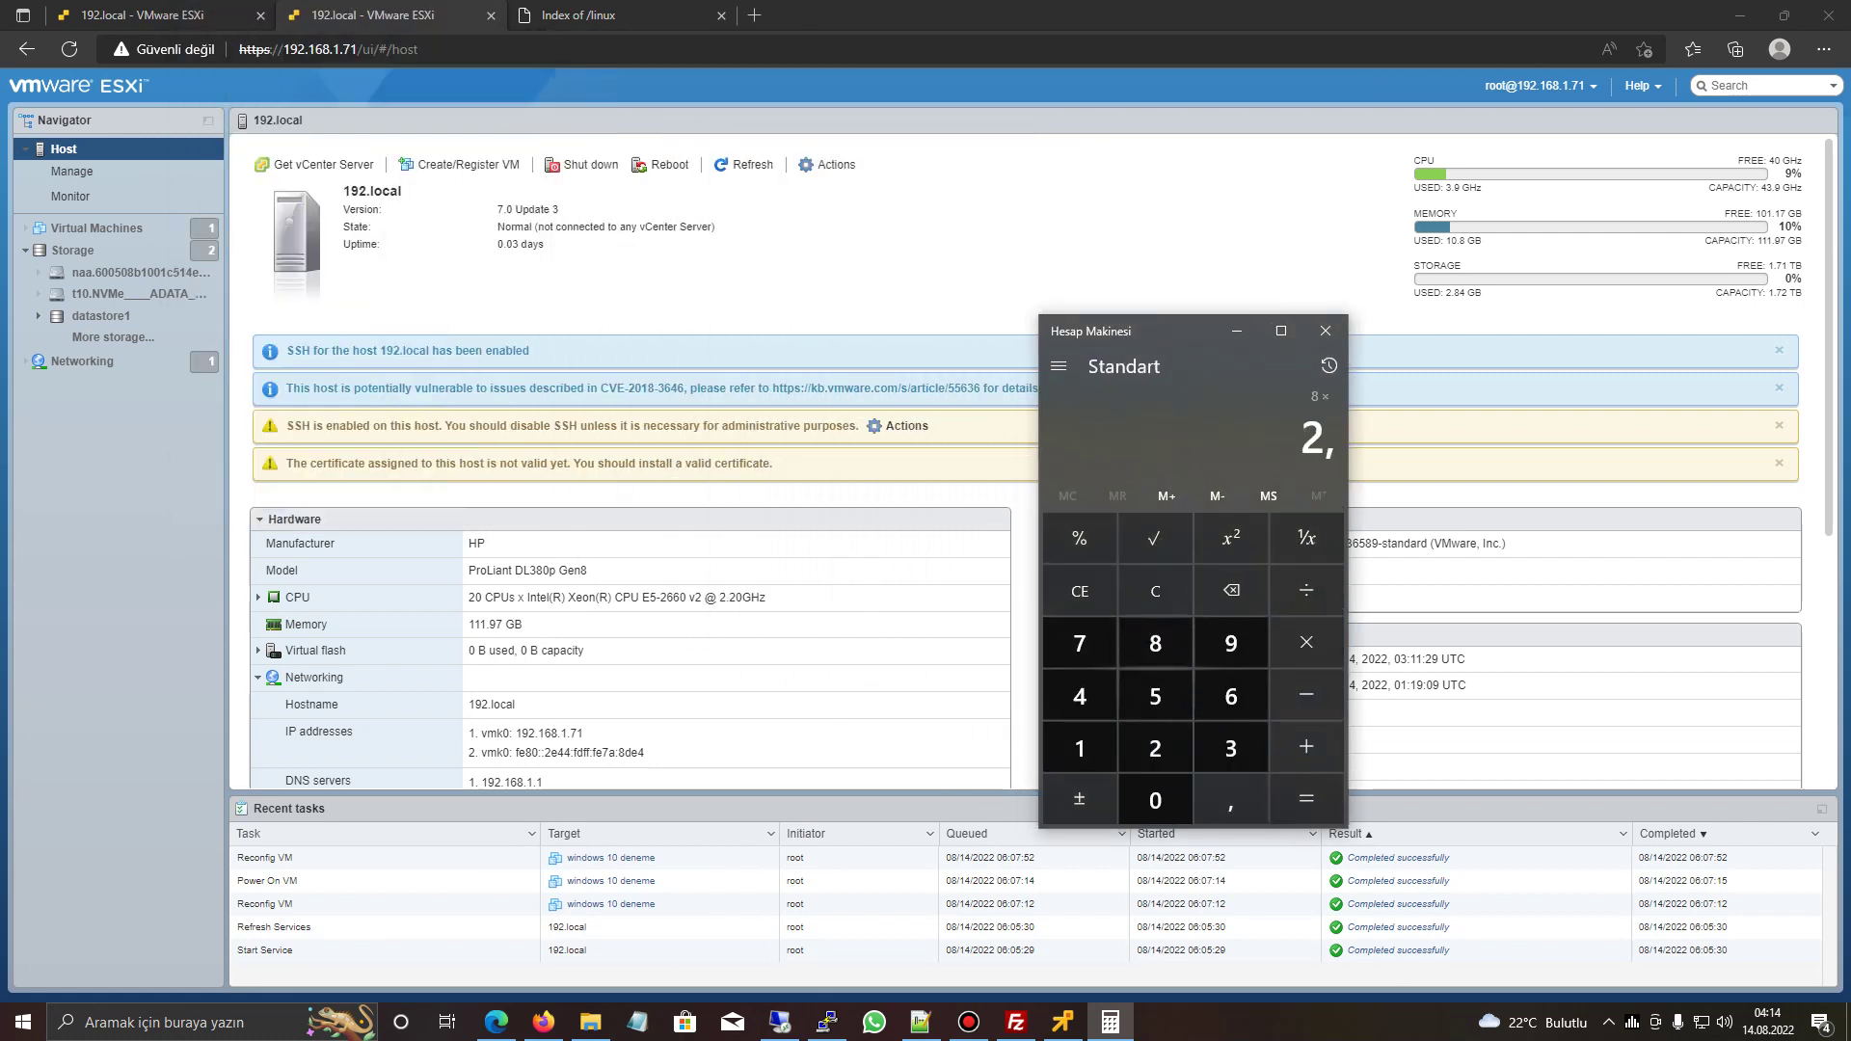
pyautogui.press('Return')
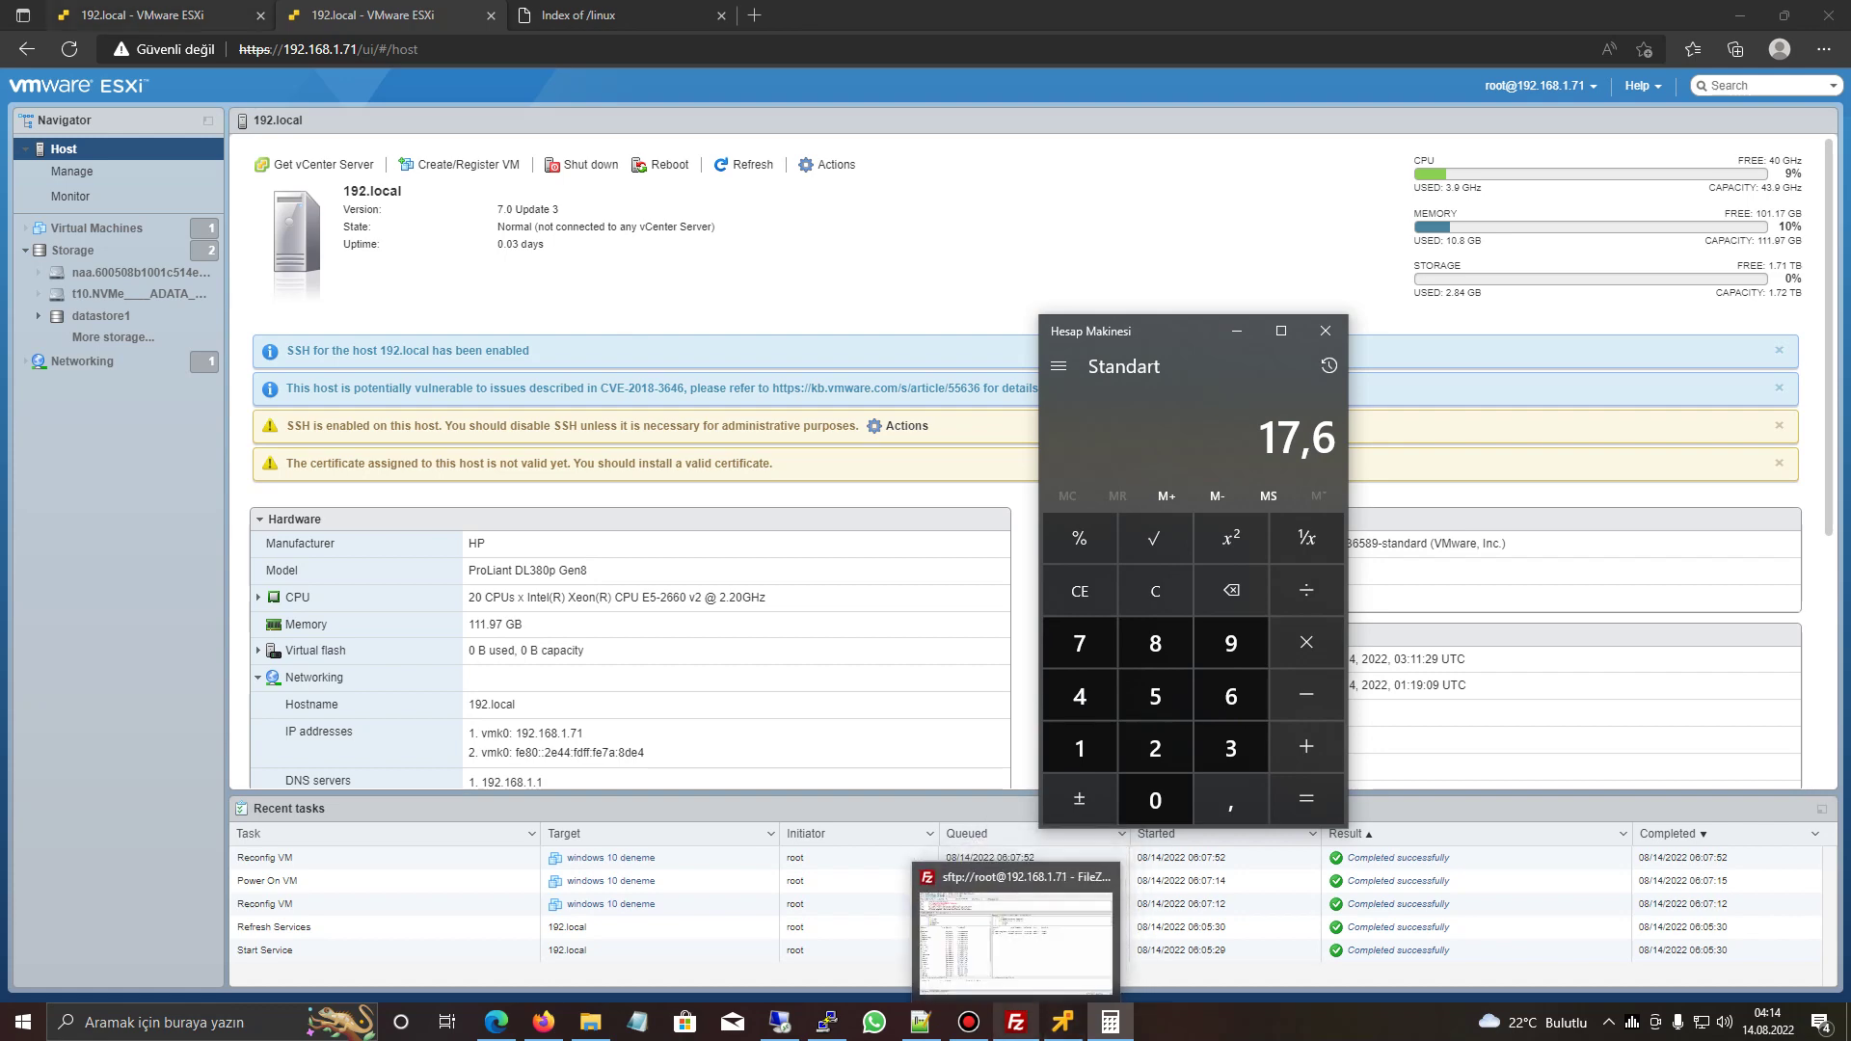
pyautogui.click(1027, 930)
# - Replace Unlimited with 10000 MHz in the CPU Limit field
pyautogui.click(1013, 597)
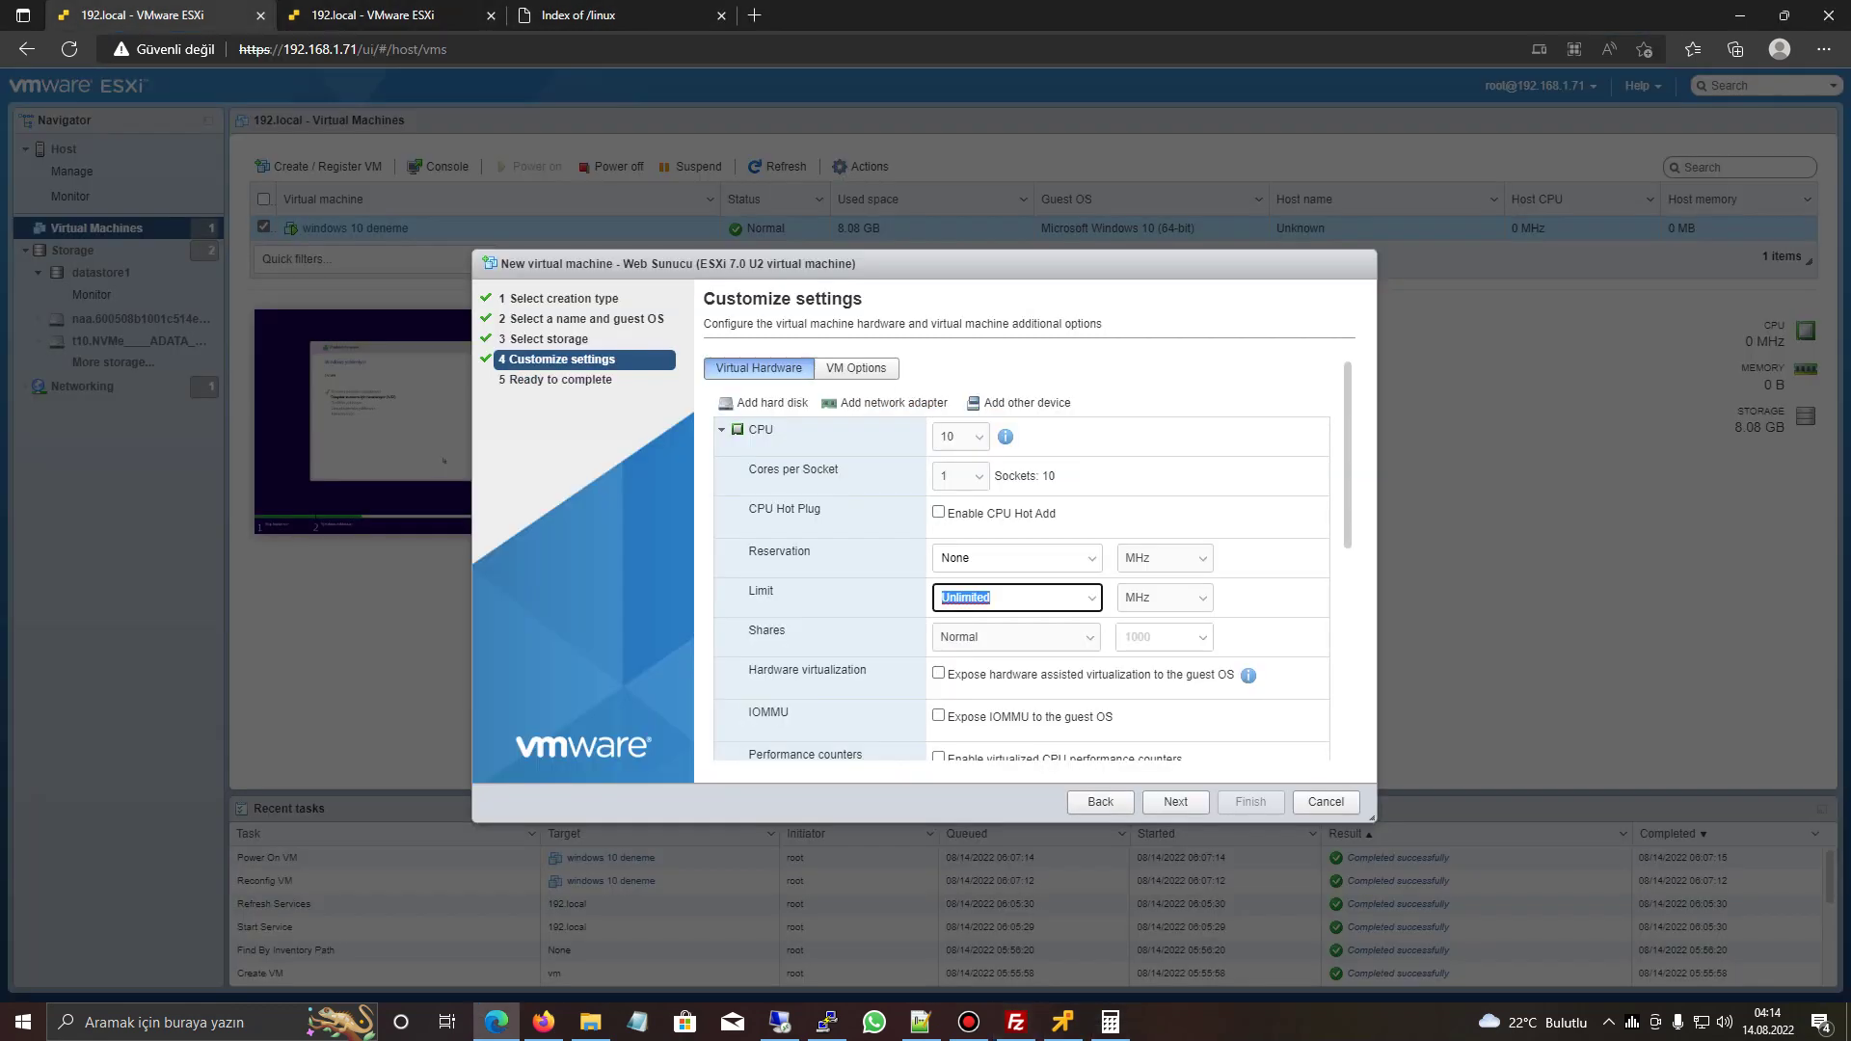
pyautogui.write('10000')
pyautogui.hotkey('ctrl', 'a')
pyautogui.press('End')
pyautogui.hotkey('shift', 'Left')
pyautogui.hotkey('shift', 'Left')
pyautogui.hotkey('shift', 'Left')
pyautogui.hotkey('shift', 'Left')
pyautogui.hotkey('shift', 'Left')
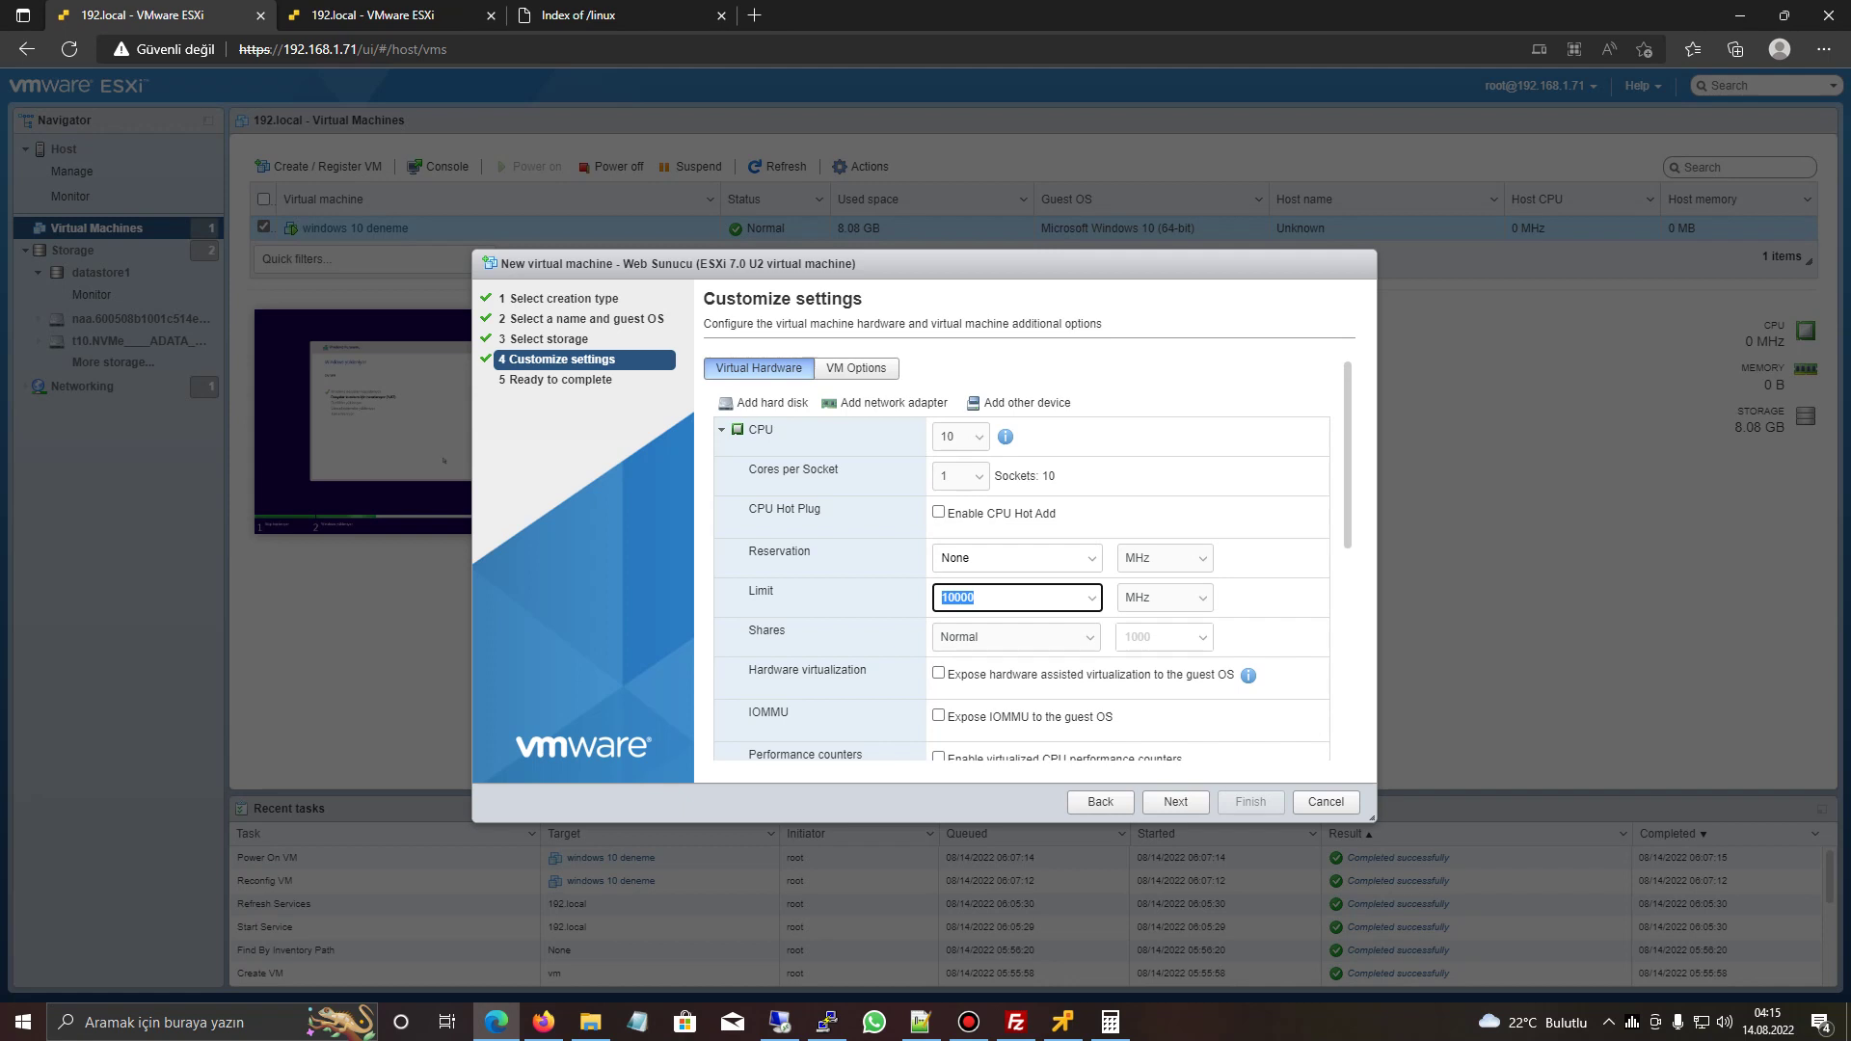
# - Clear the CPU limit and enable CPU Hot Add
pyautogui.press('BackSpace')
pyautogui.click(938, 513)
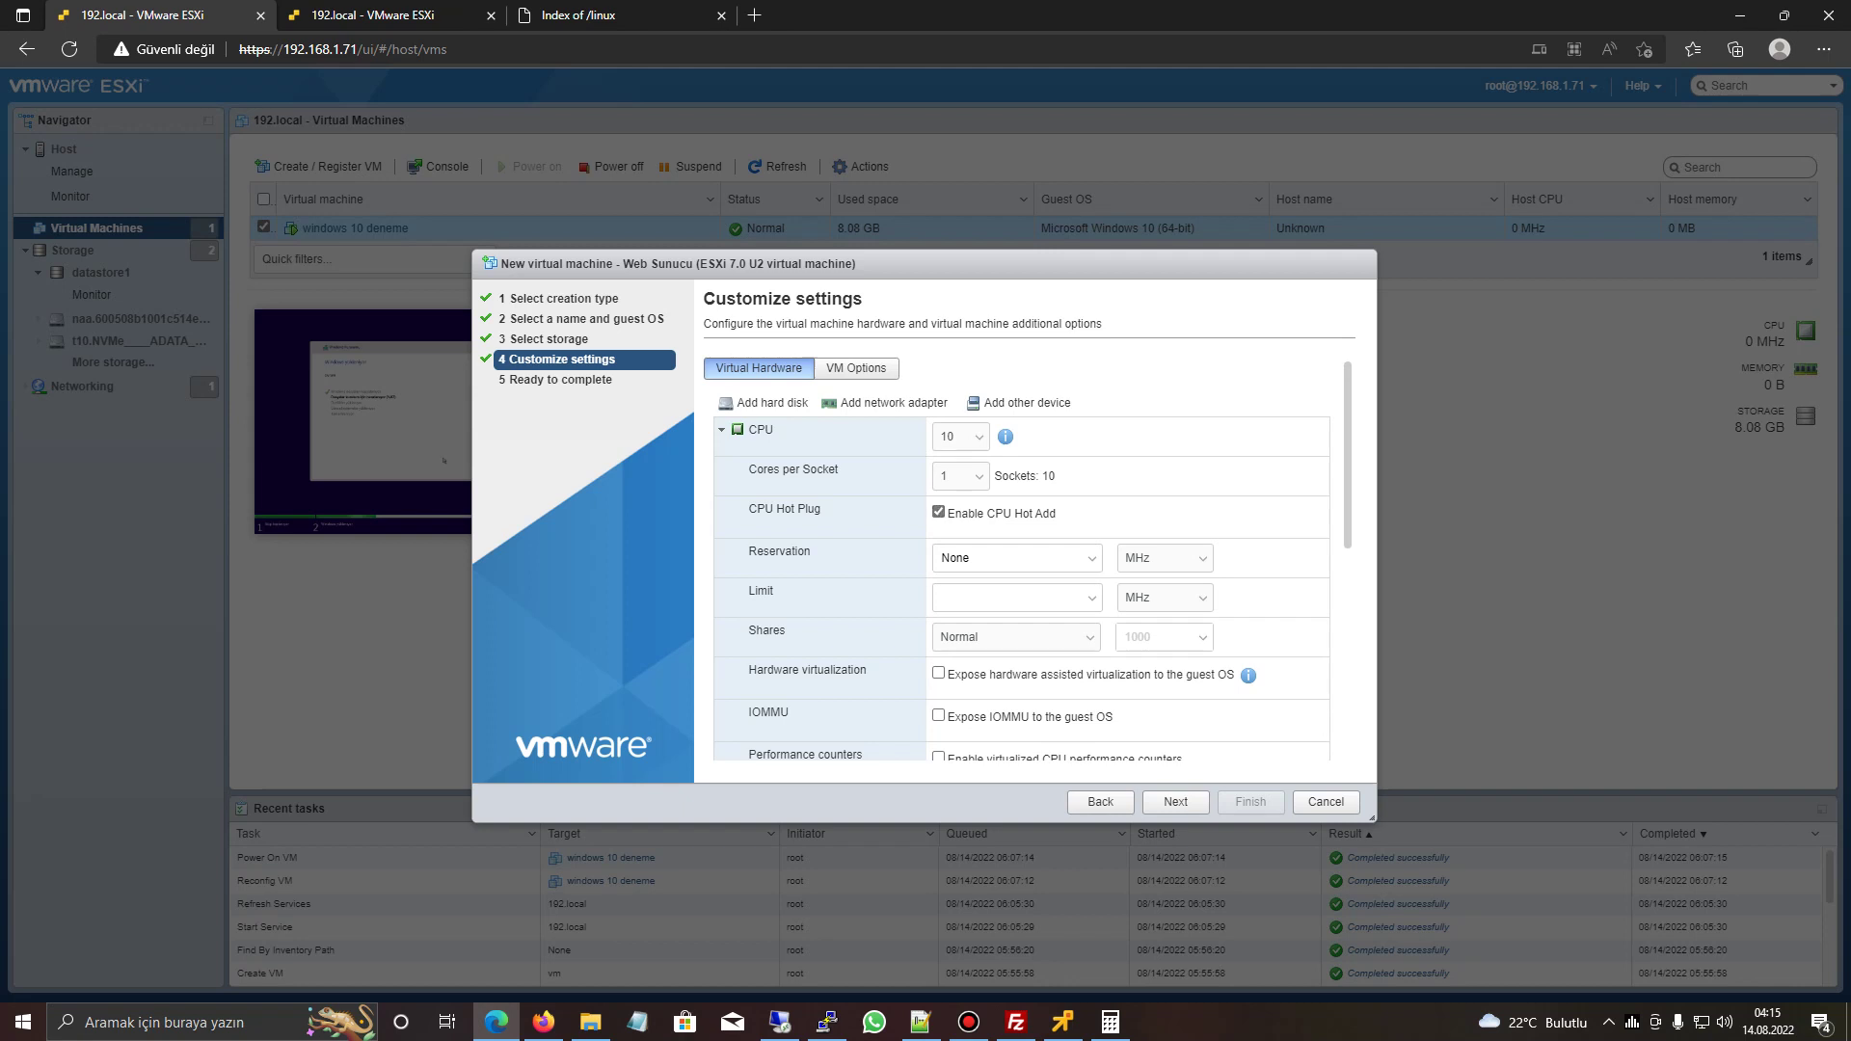
pyautogui.click(721, 429)
pyautogui.click(721, 470)
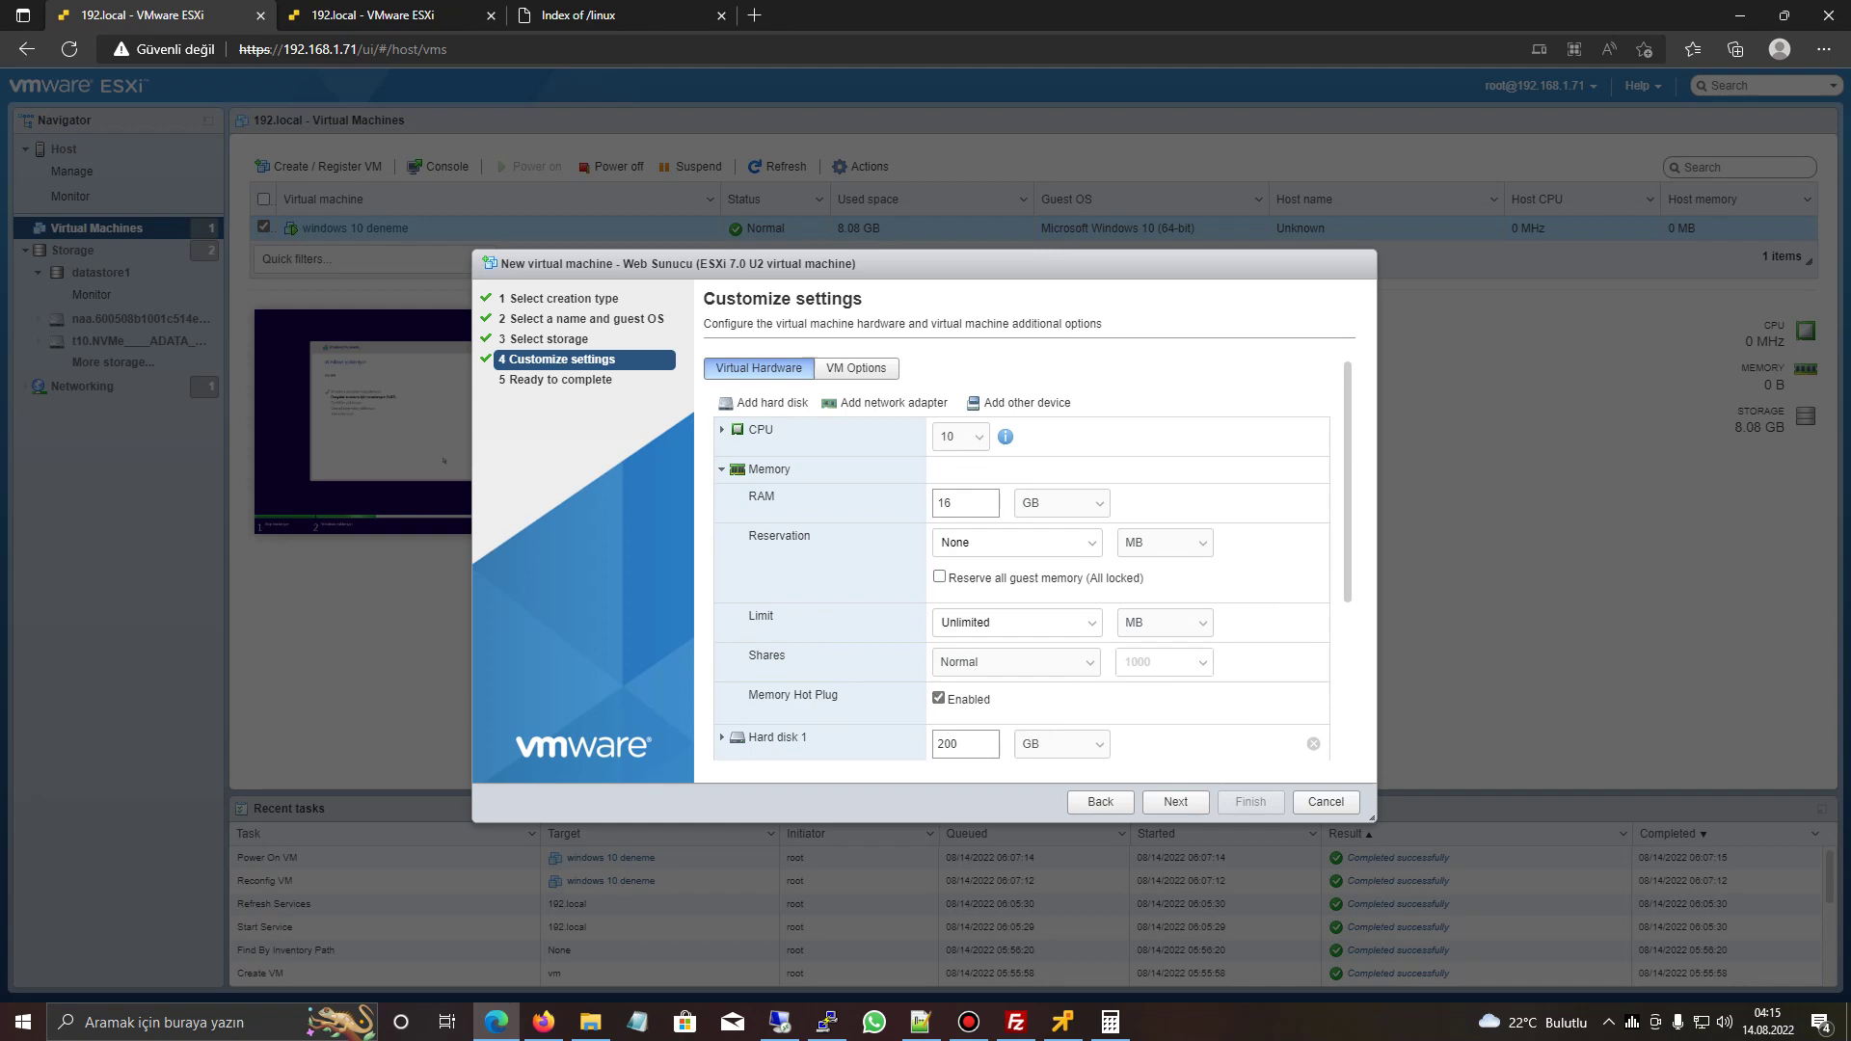
pyautogui.click(721, 429)
pyautogui.click(721, 429)
pyautogui.click(722, 470)
# - Set Hard disk 1 to thin provisioning
pyautogui.click(722, 509)
pyautogui.click(994, 632)
pyautogui.click(722, 509)
# - Mount an ISO image from datastore1's ISO folder on the CD/DVD drive
pyautogui.click(1075, 713)
pyautogui.click(974, 754)
pyautogui.click(826, 390)
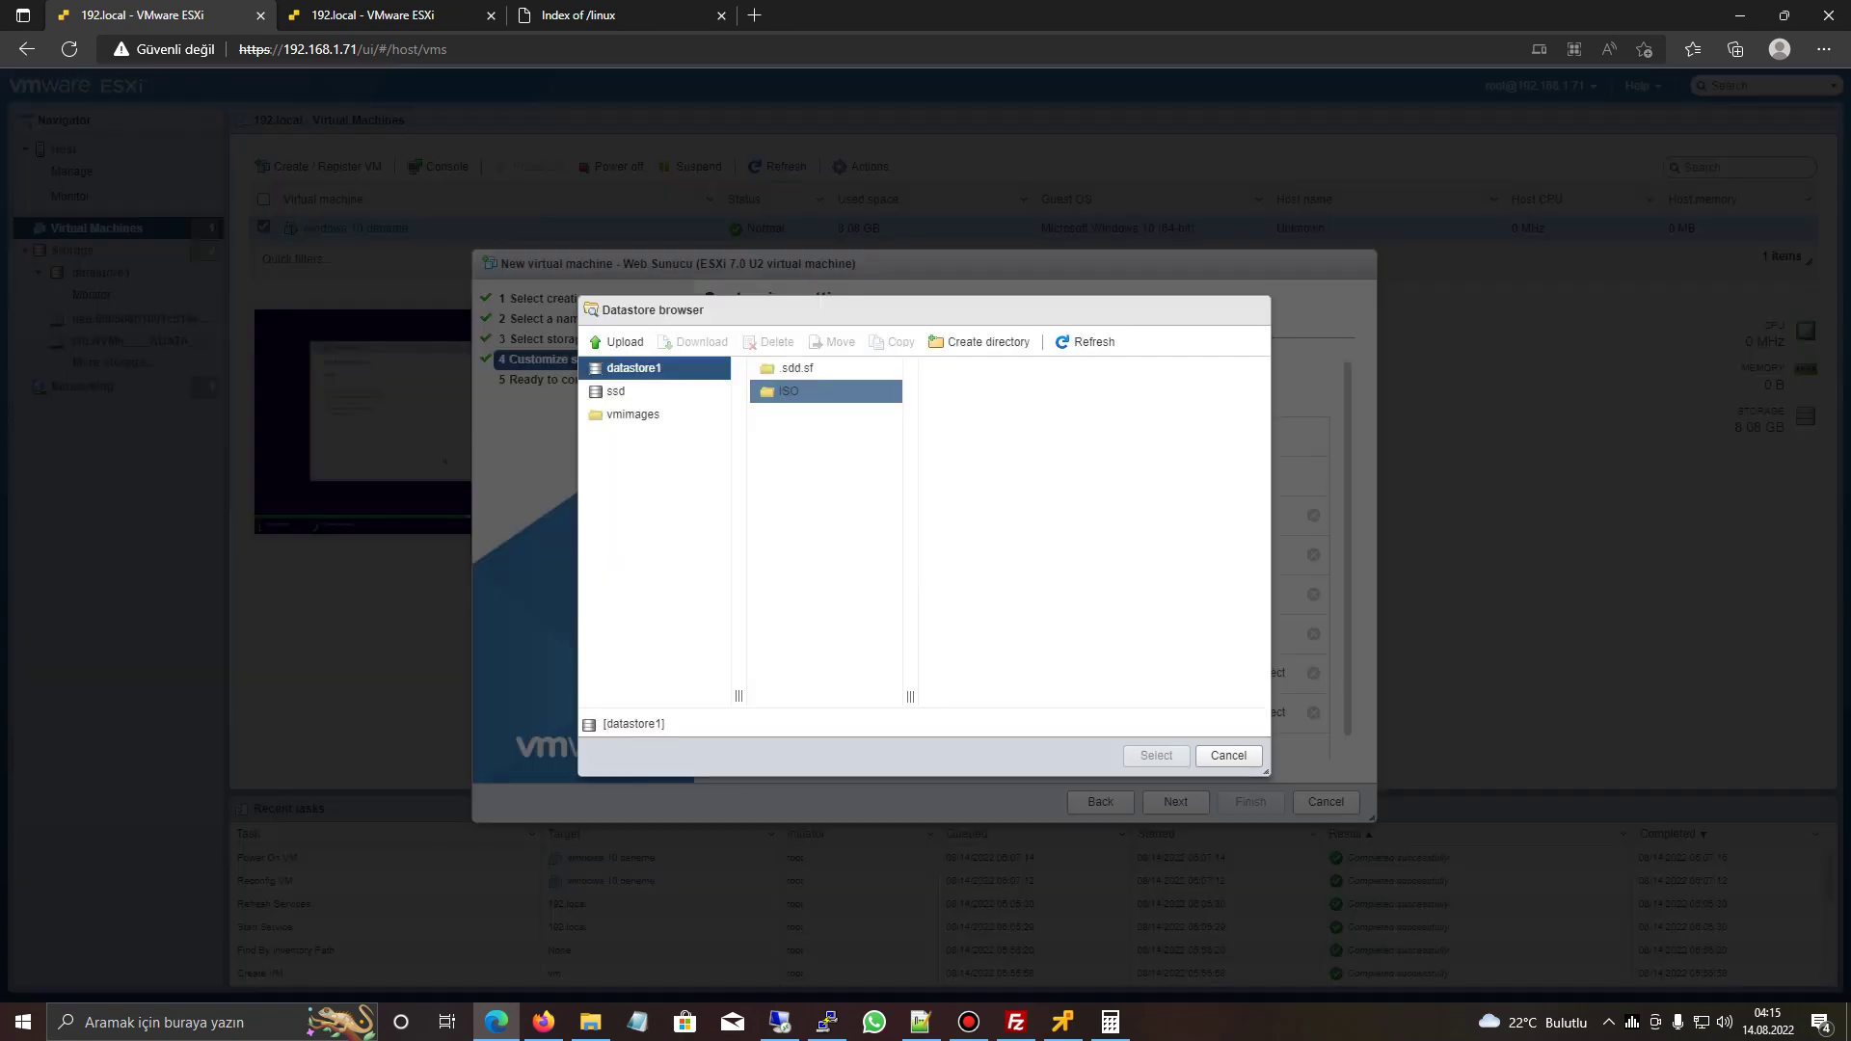
pyautogui.click(994, 368)
pyautogui.click(1156, 755)
pyautogui.scroll(-1, 1028, 559)
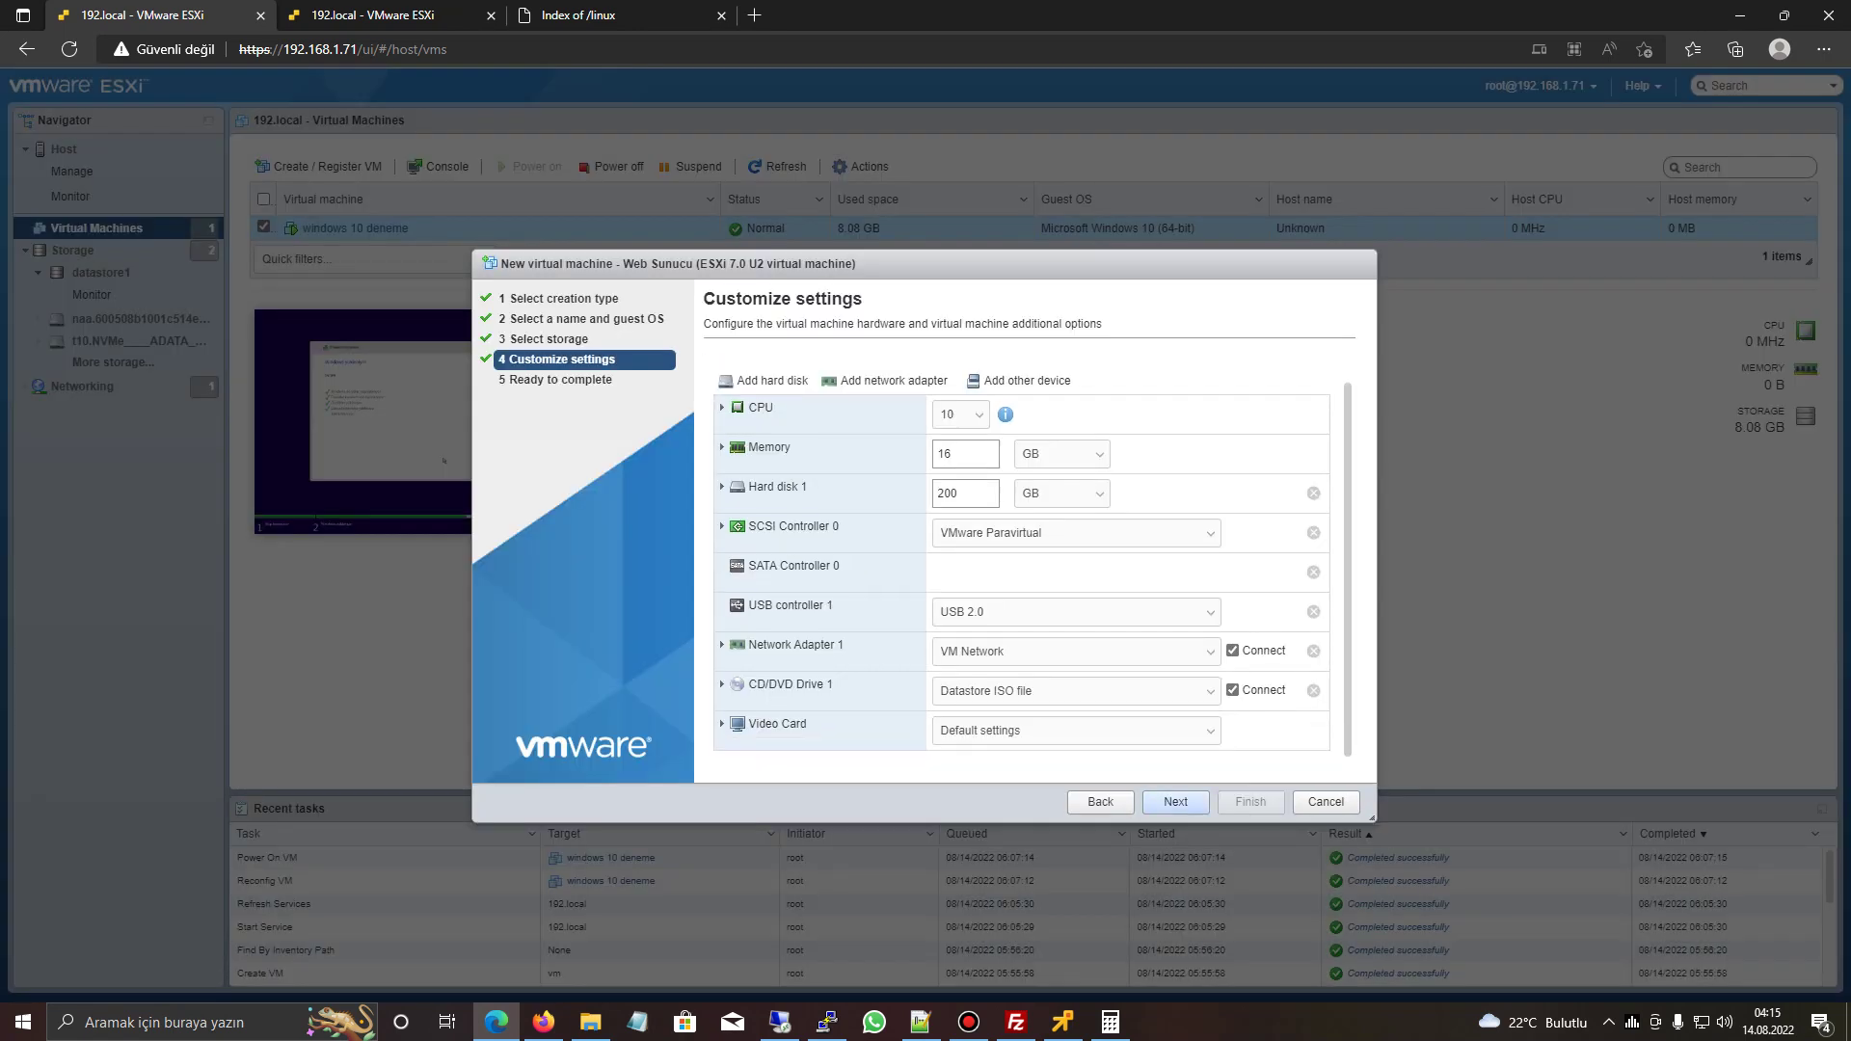
pyautogui.scroll(1, 1028, 559)
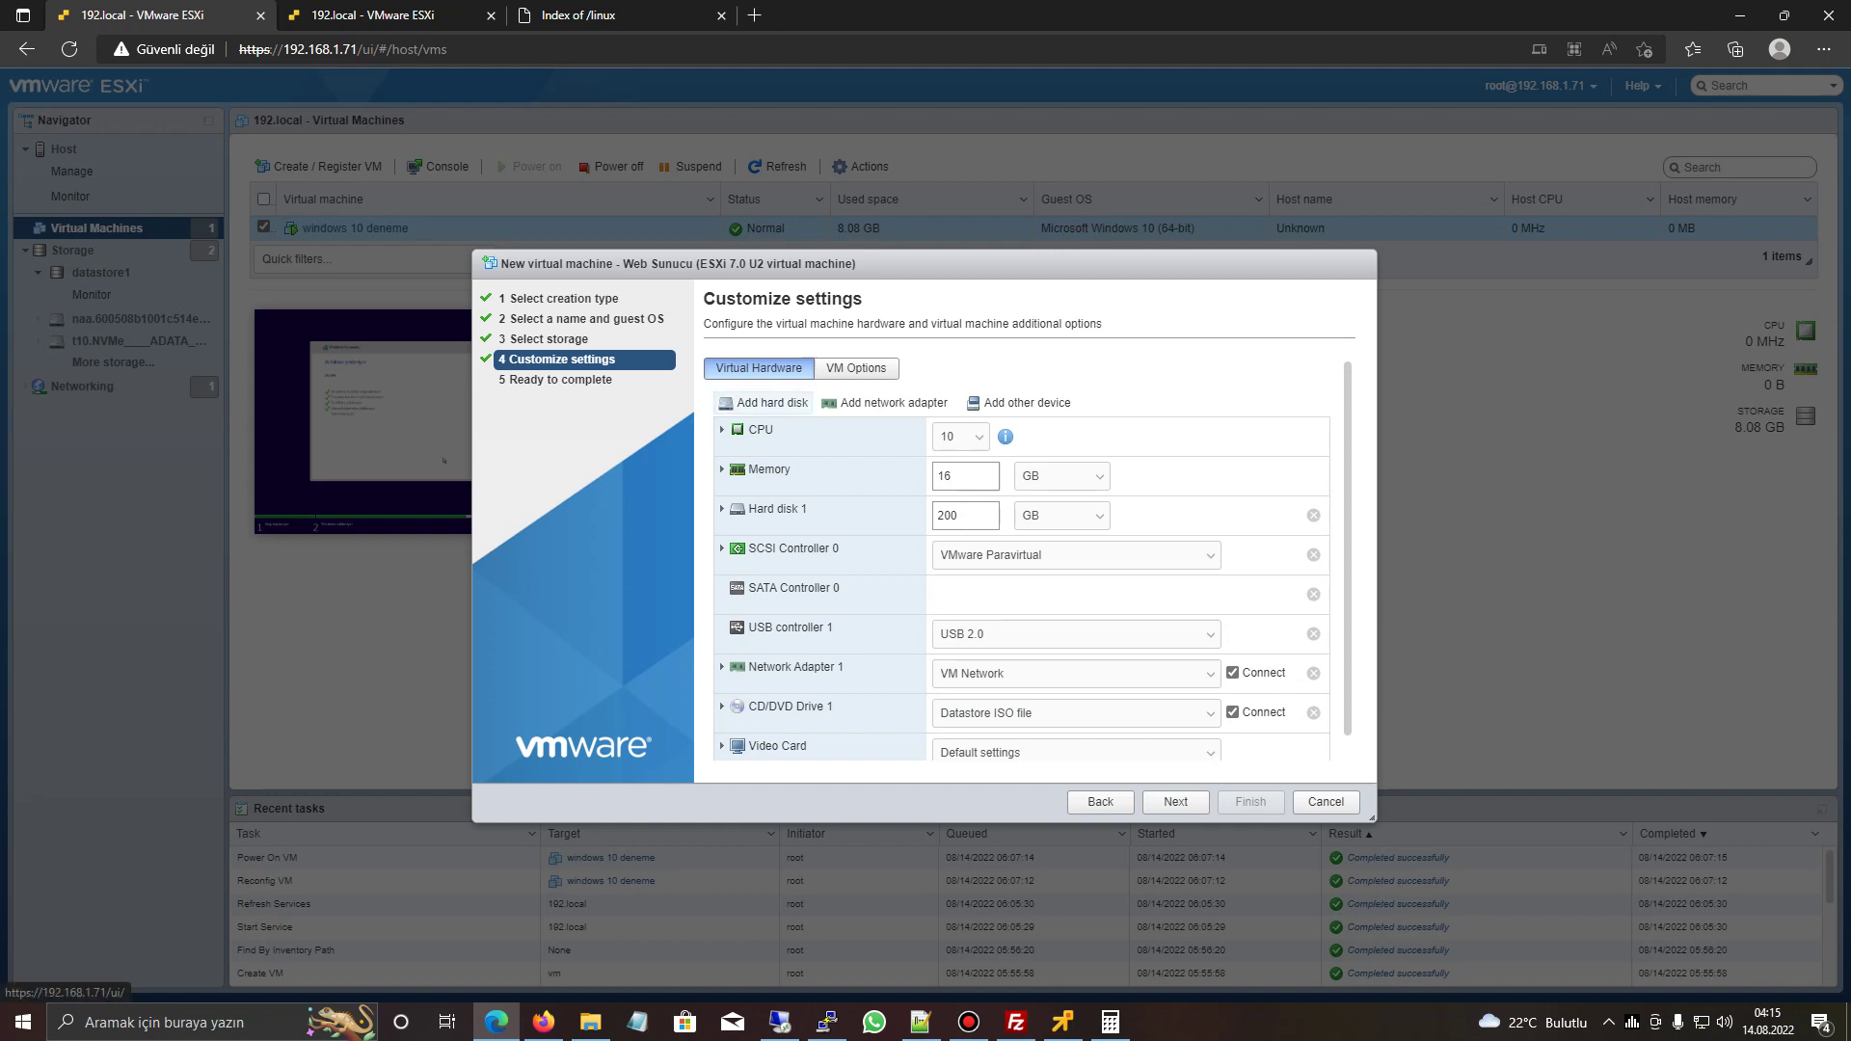
pyautogui.click(1022, 402)
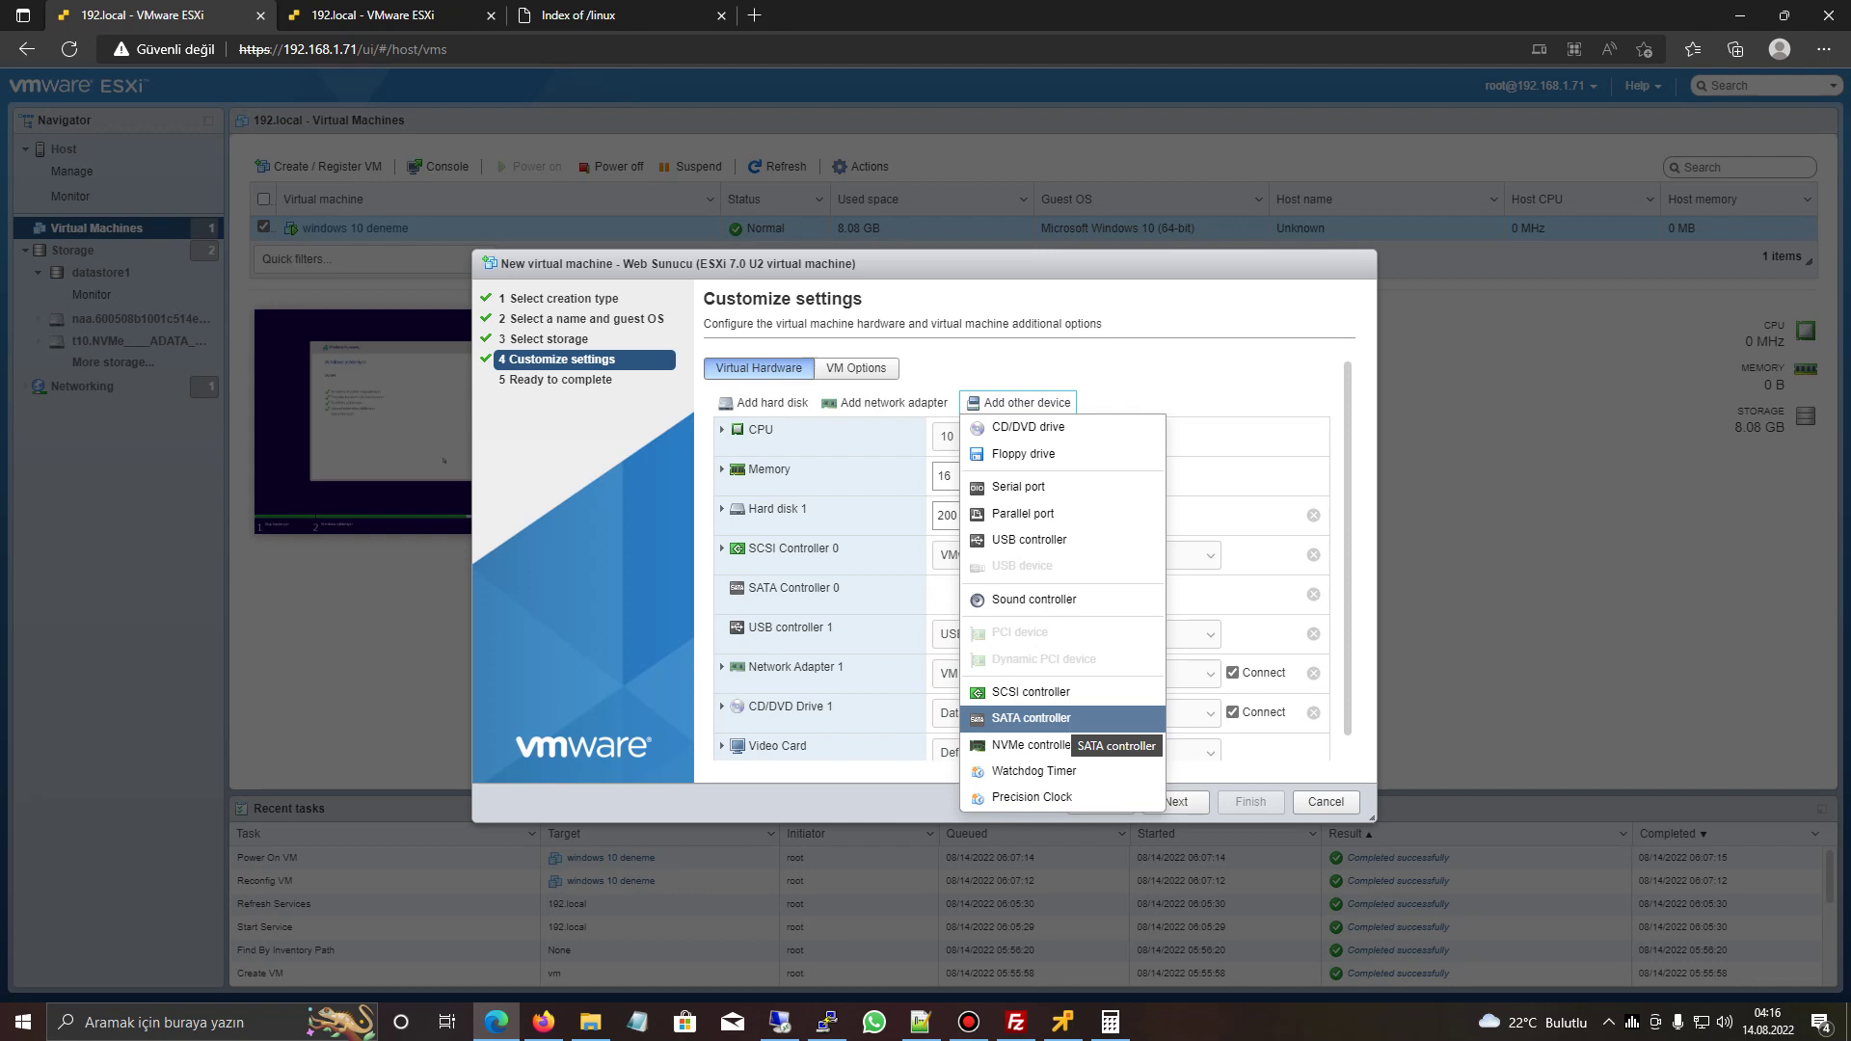
# - Add a new standard hard disk of 500 GB stored on datastore1
pyautogui.click(1030, 719)
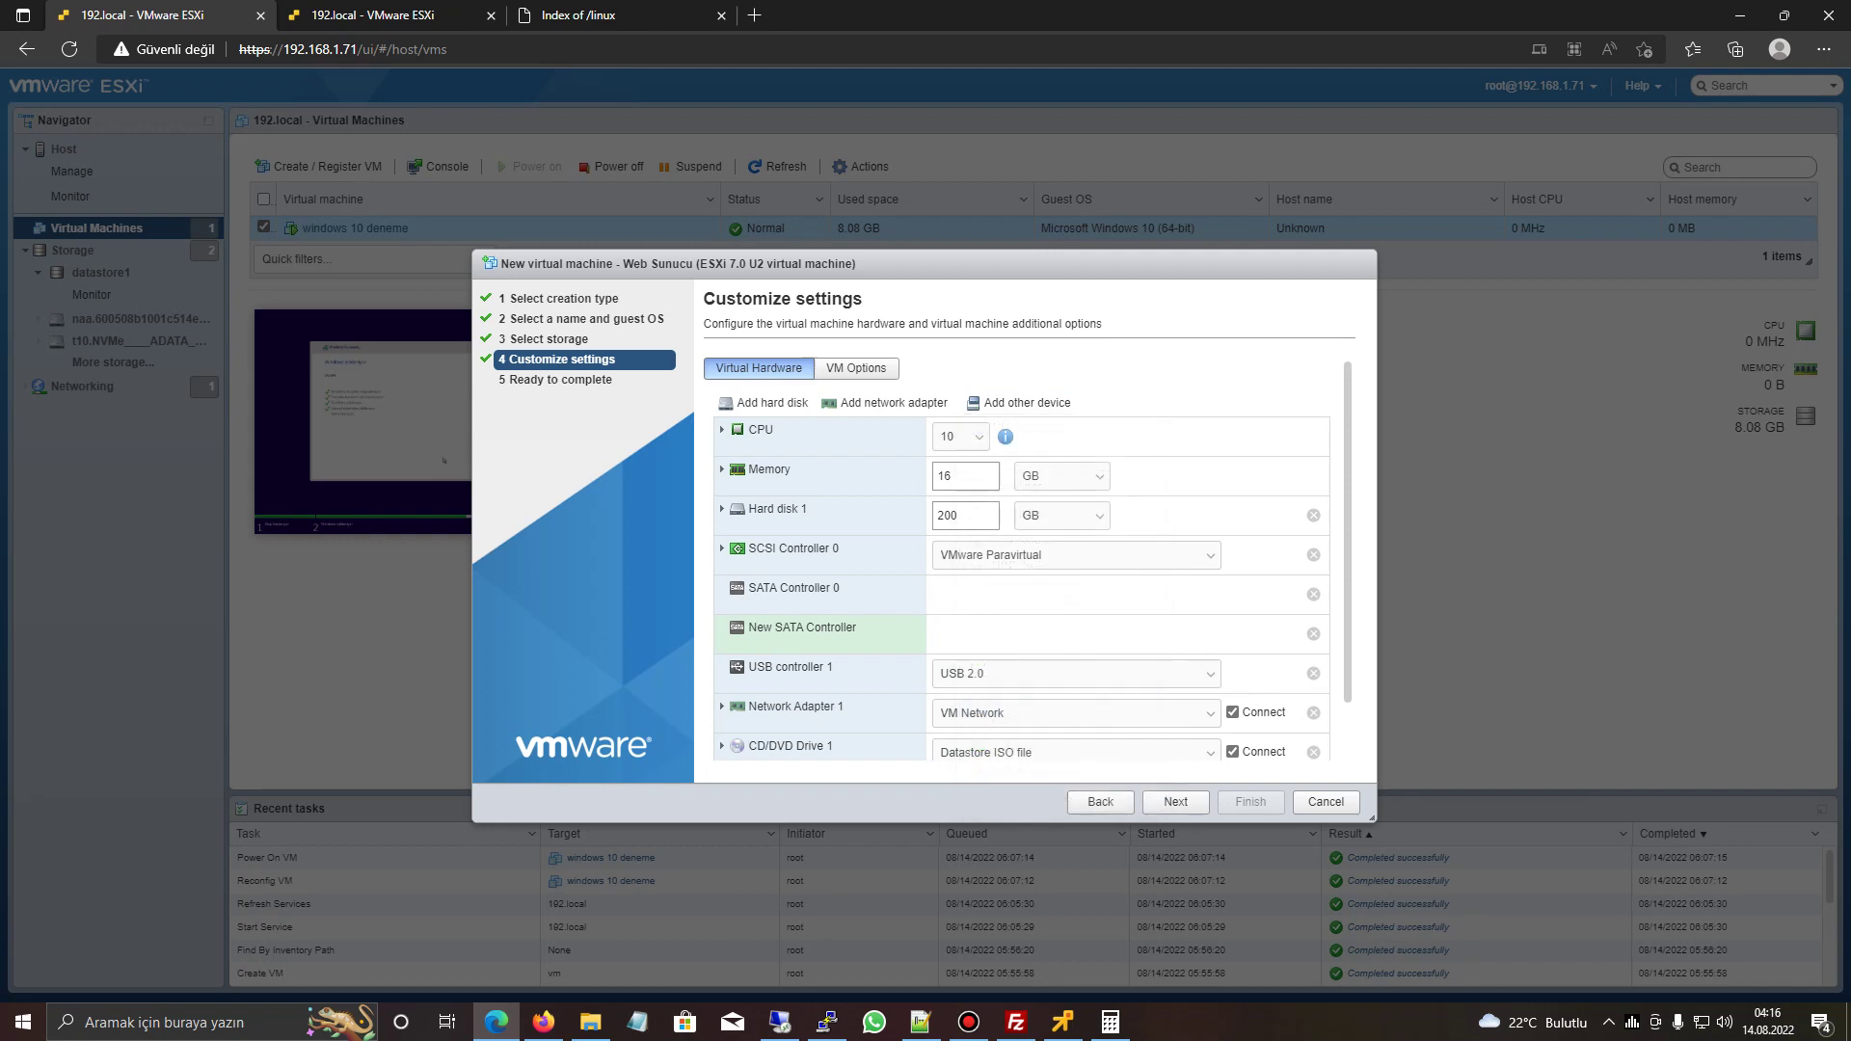
pyautogui.click(1313, 634)
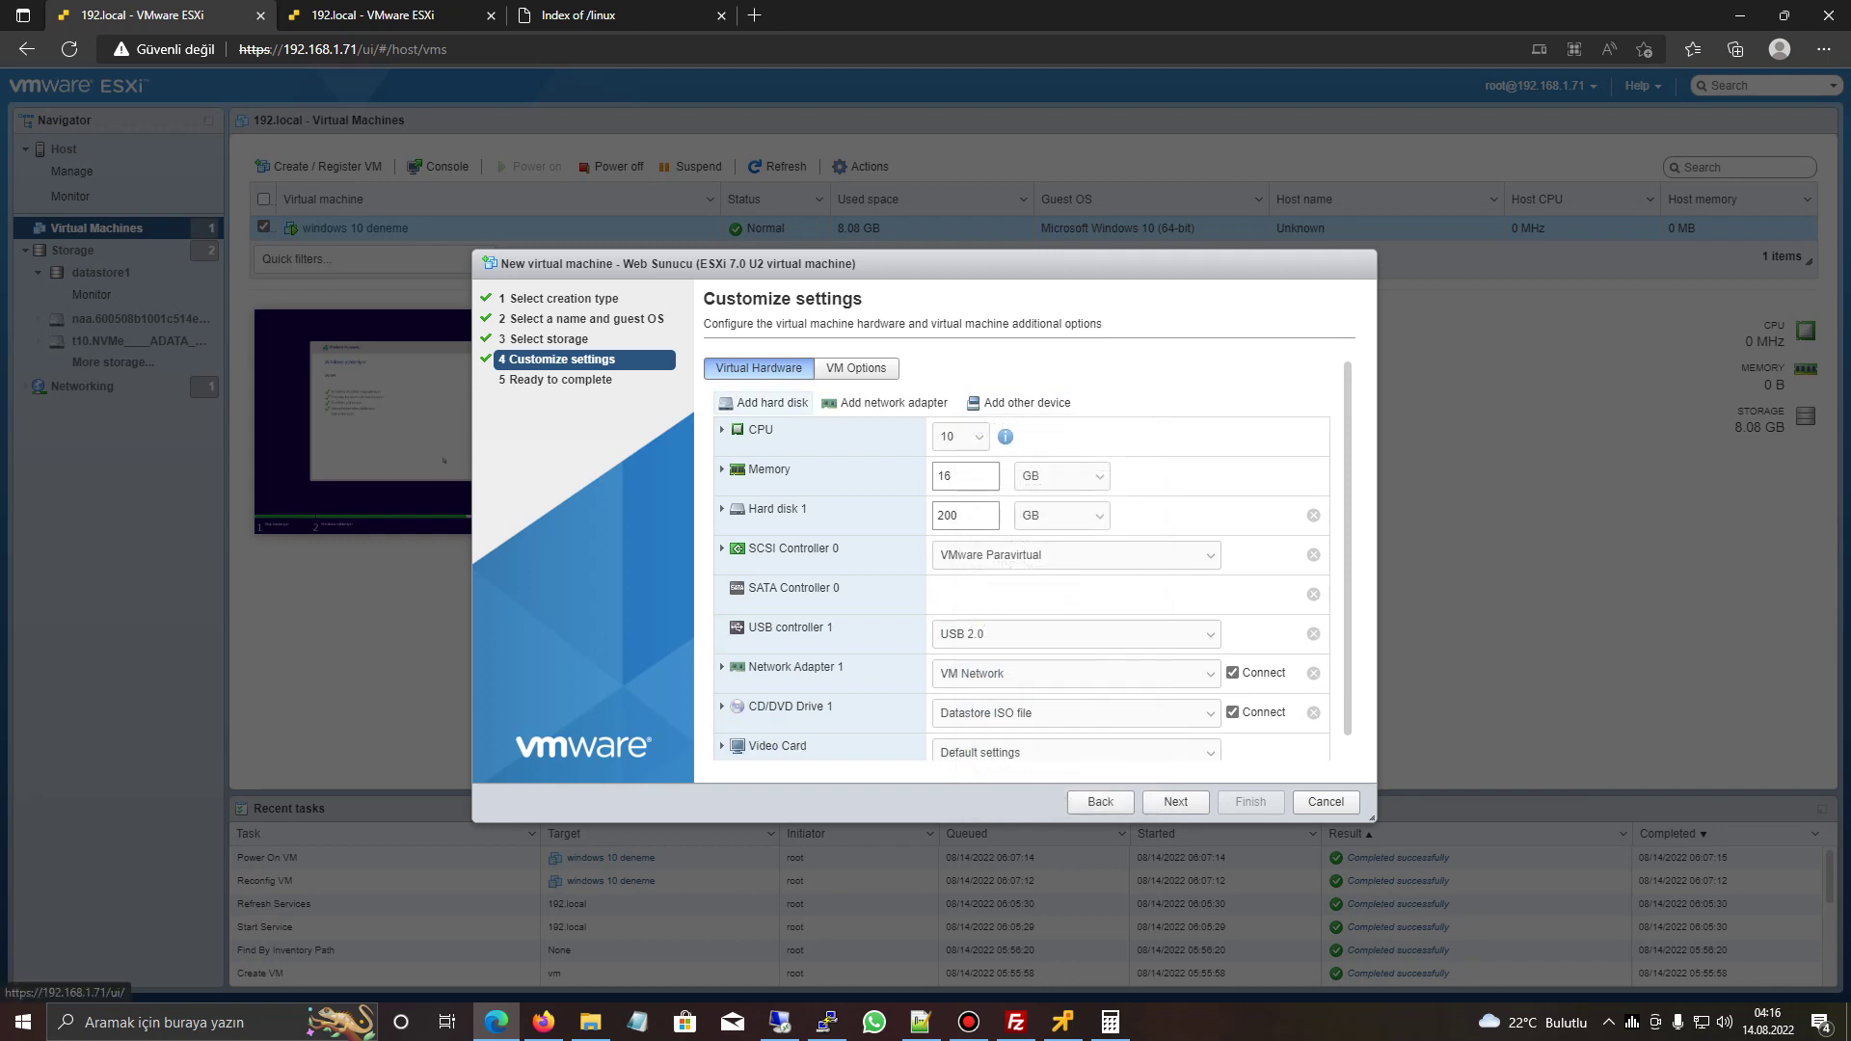
pyautogui.click(767, 403)
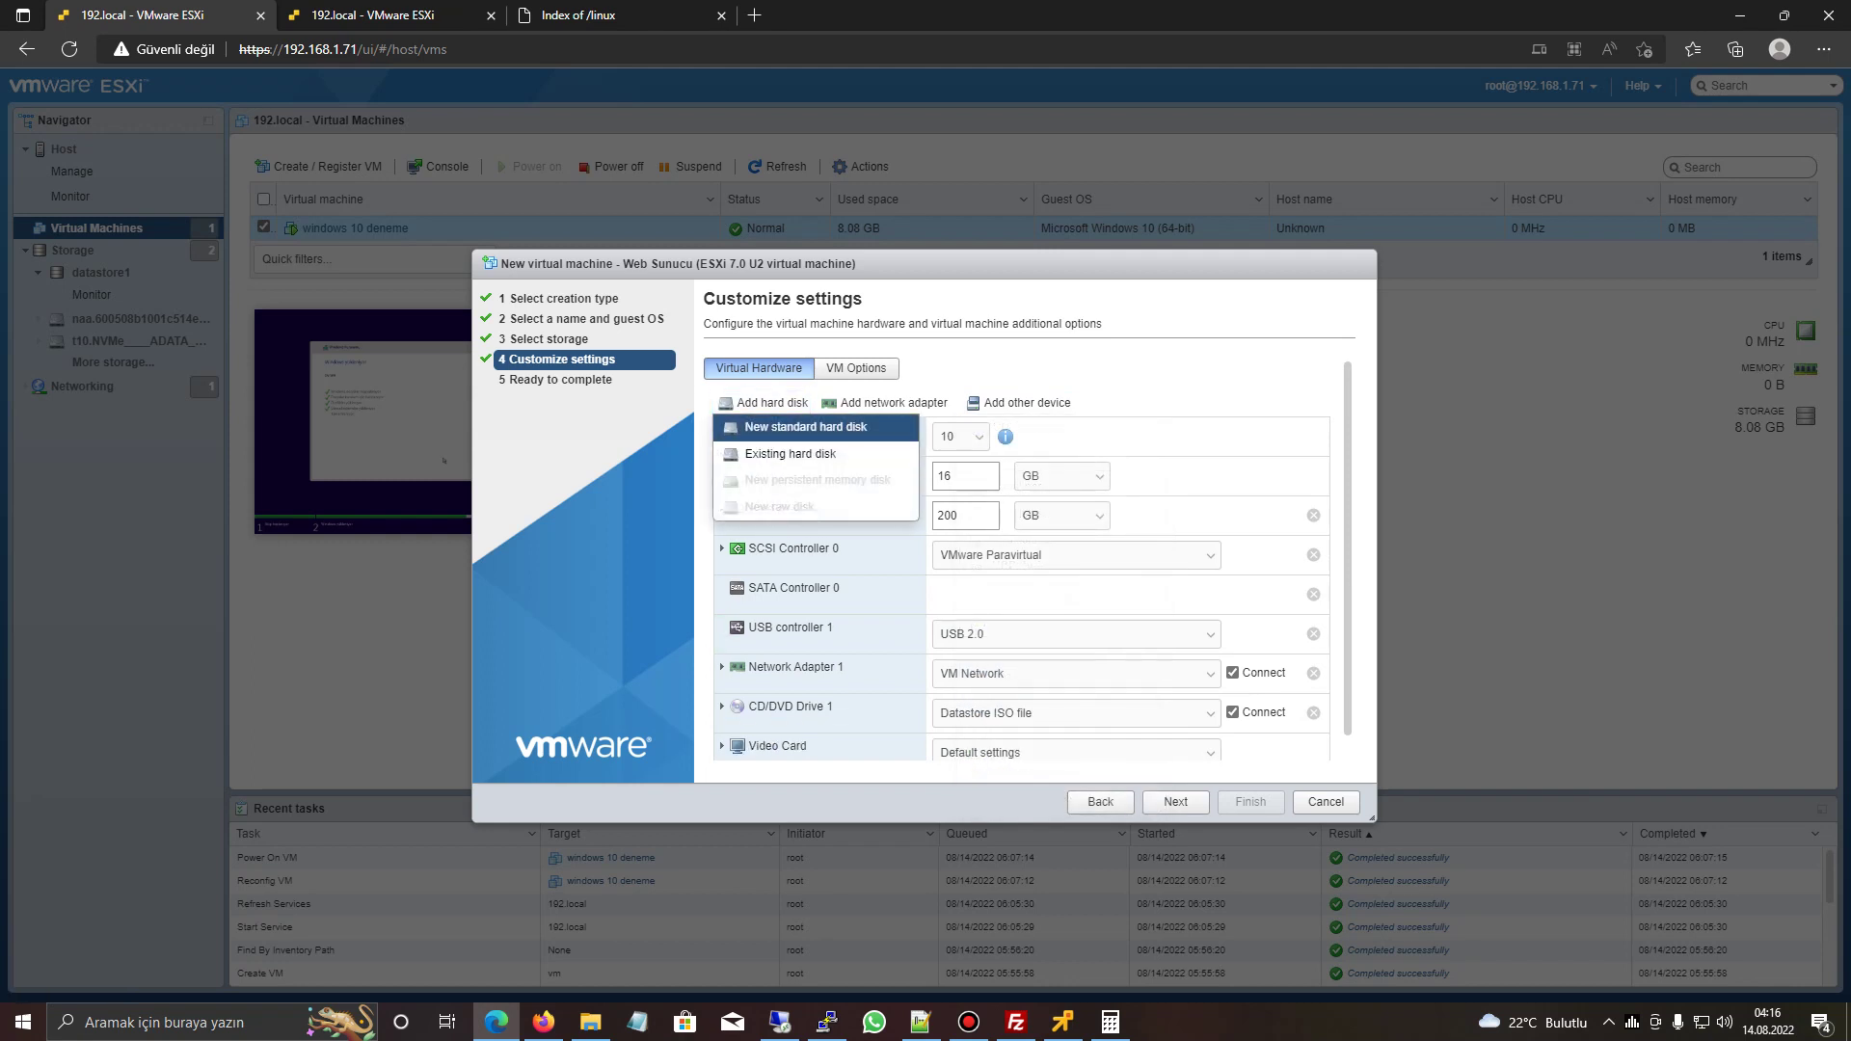
pyautogui.click(791, 426)
pyautogui.doubleClick(944, 555)
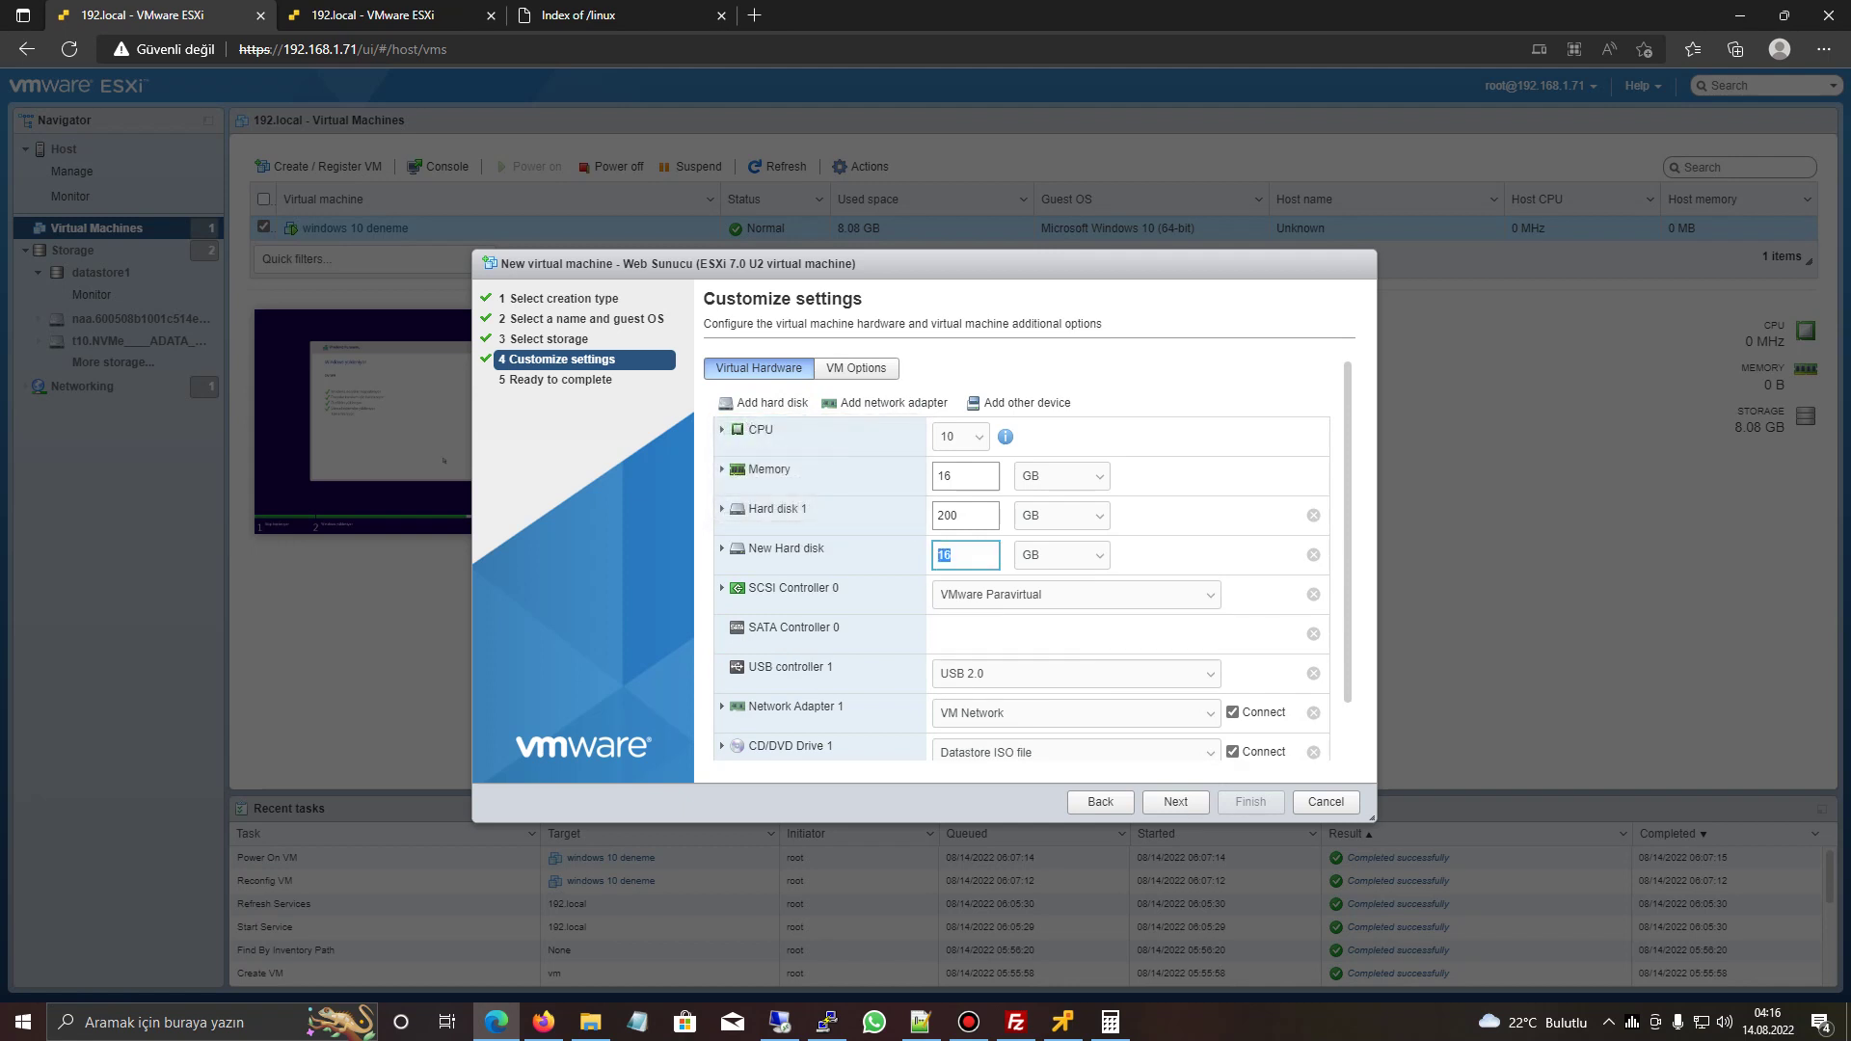
pyautogui.write('500')
pyautogui.click(1061, 555)
pyautogui.click(1032, 594)
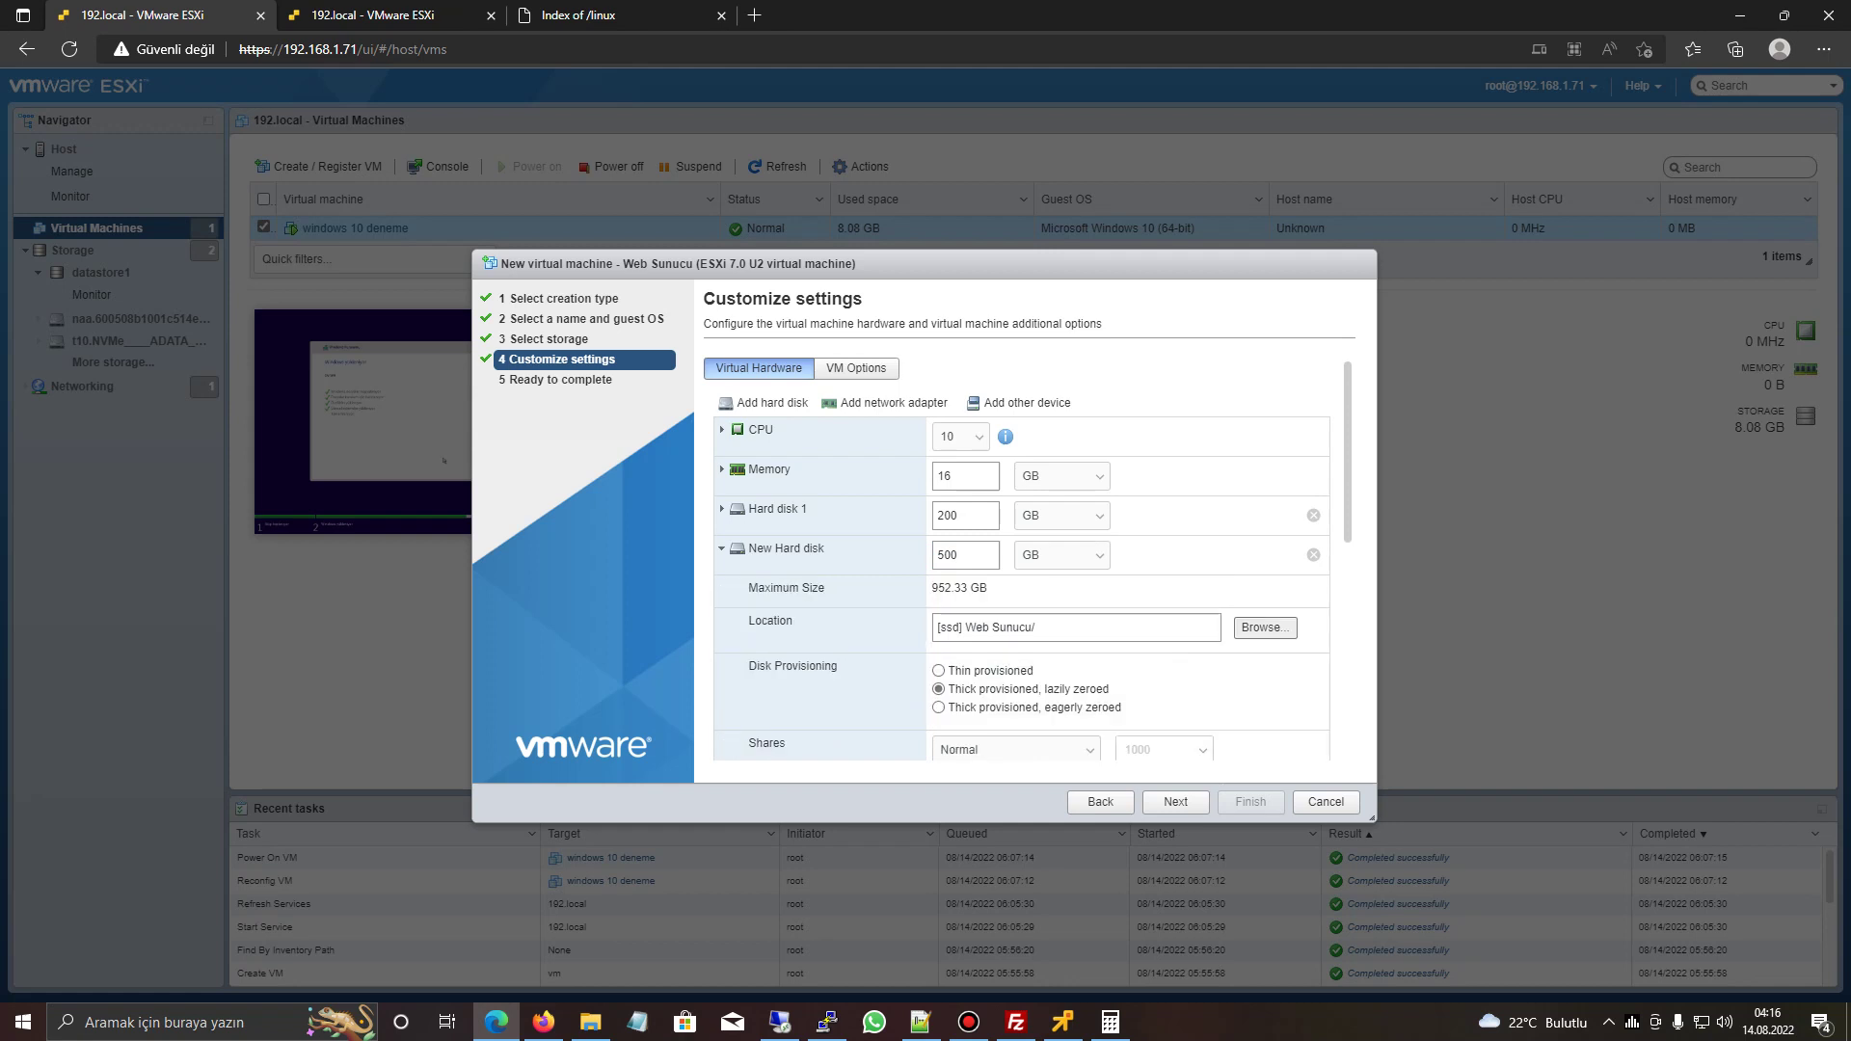
pyautogui.click(1265, 627)
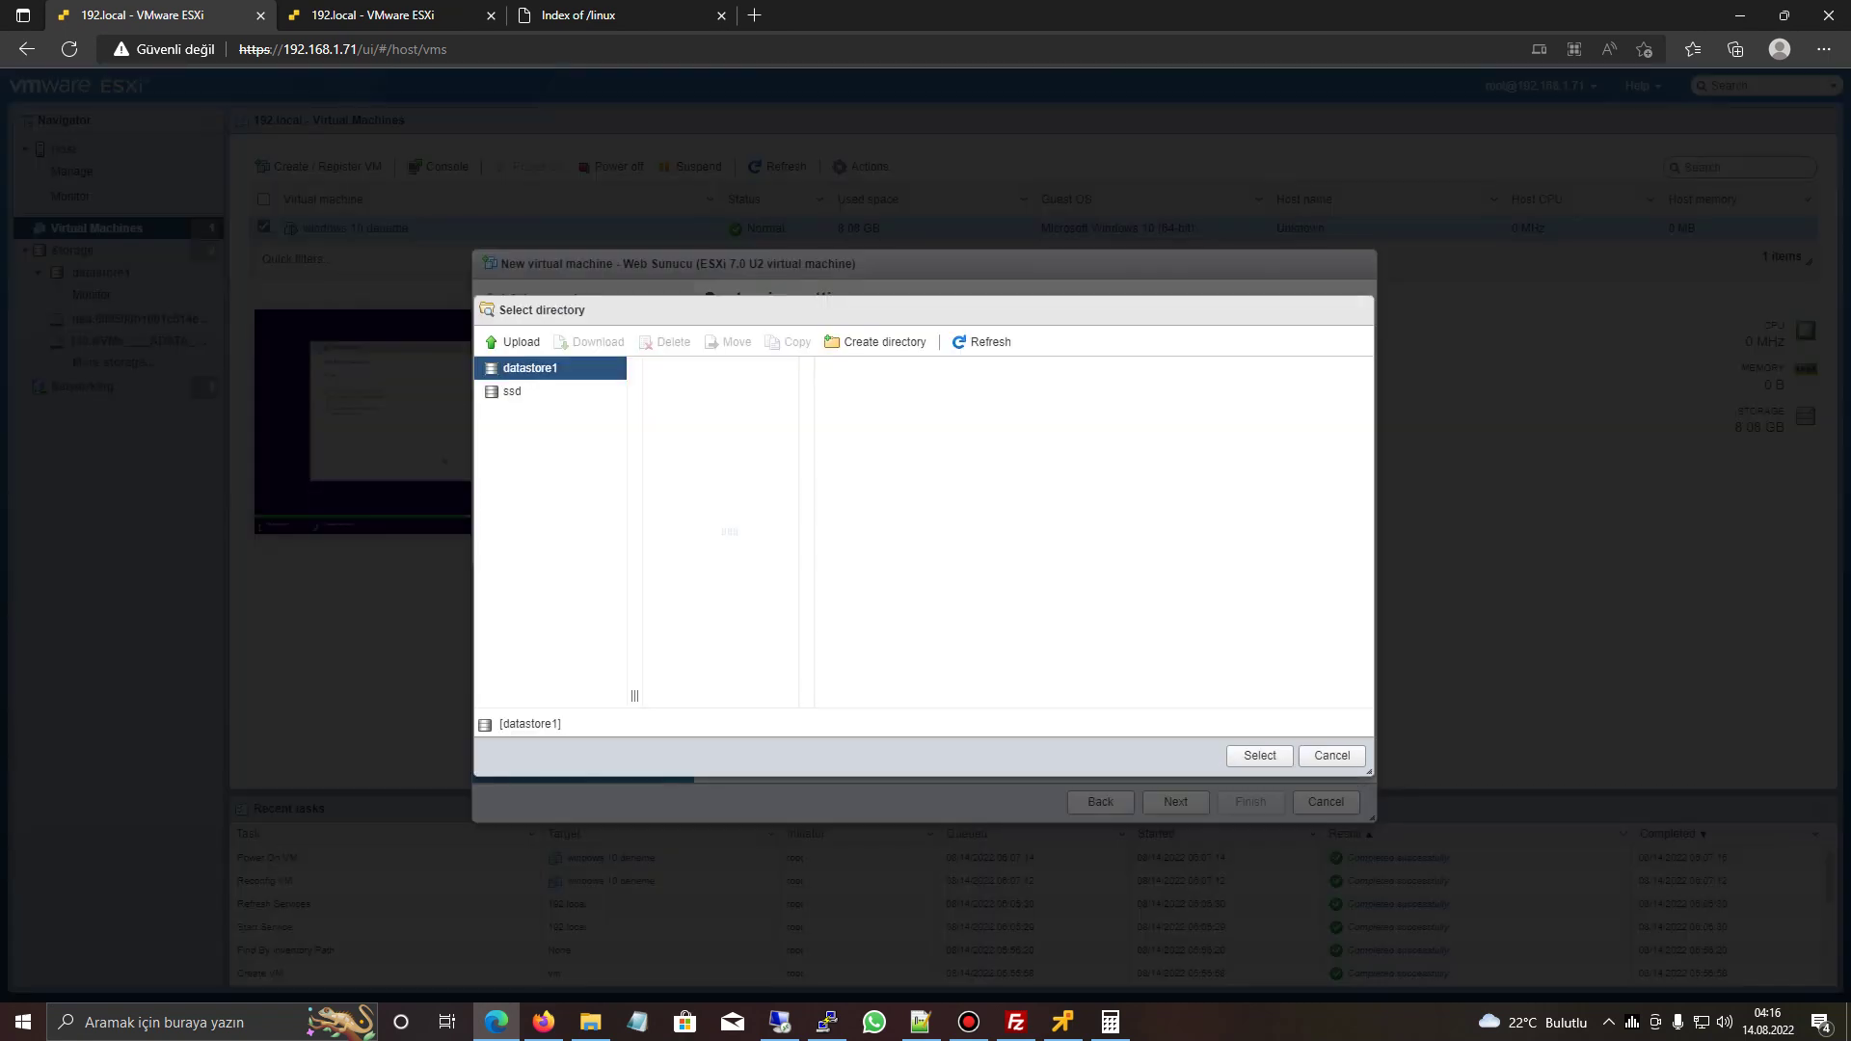
pyautogui.click(1260, 755)
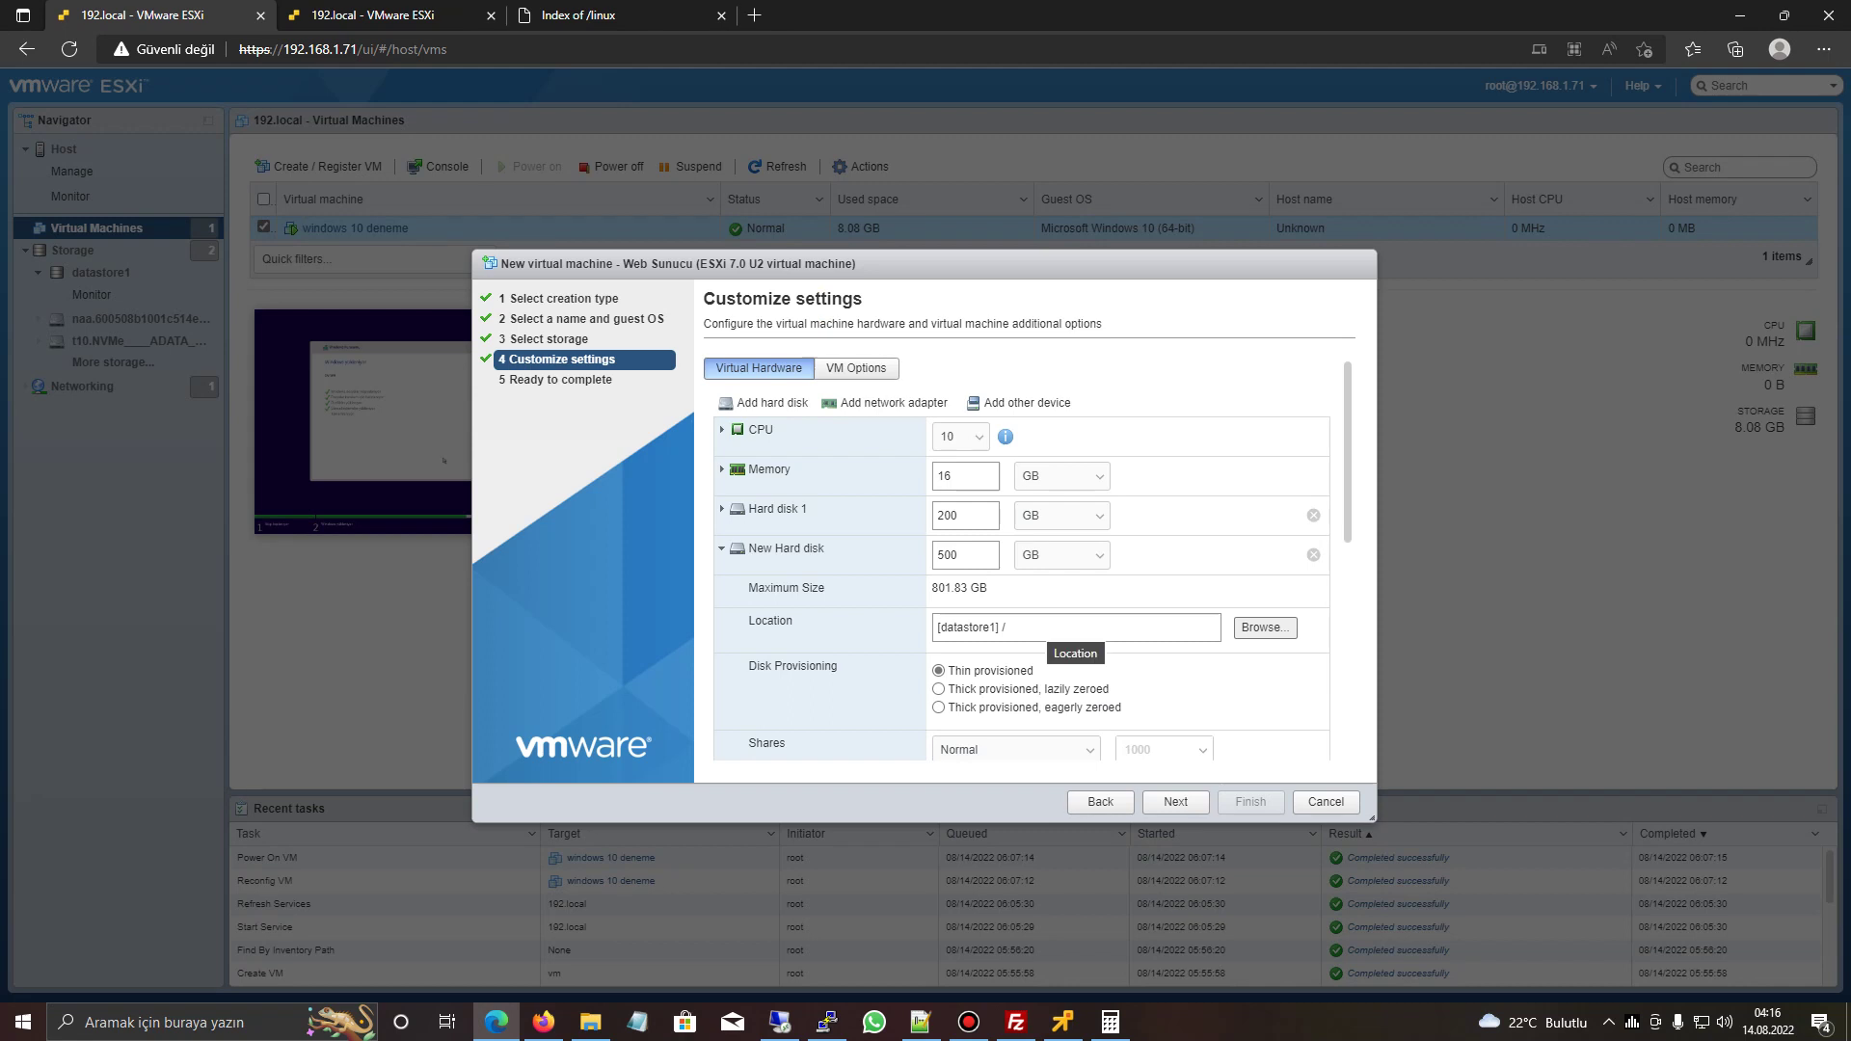
# - Compare the new disk with Hard disk 1's location, then advance to Ready to complete
pyautogui.click(721, 548)
pyautogui.click(721, 548)
pyautogui.click(722, 509)
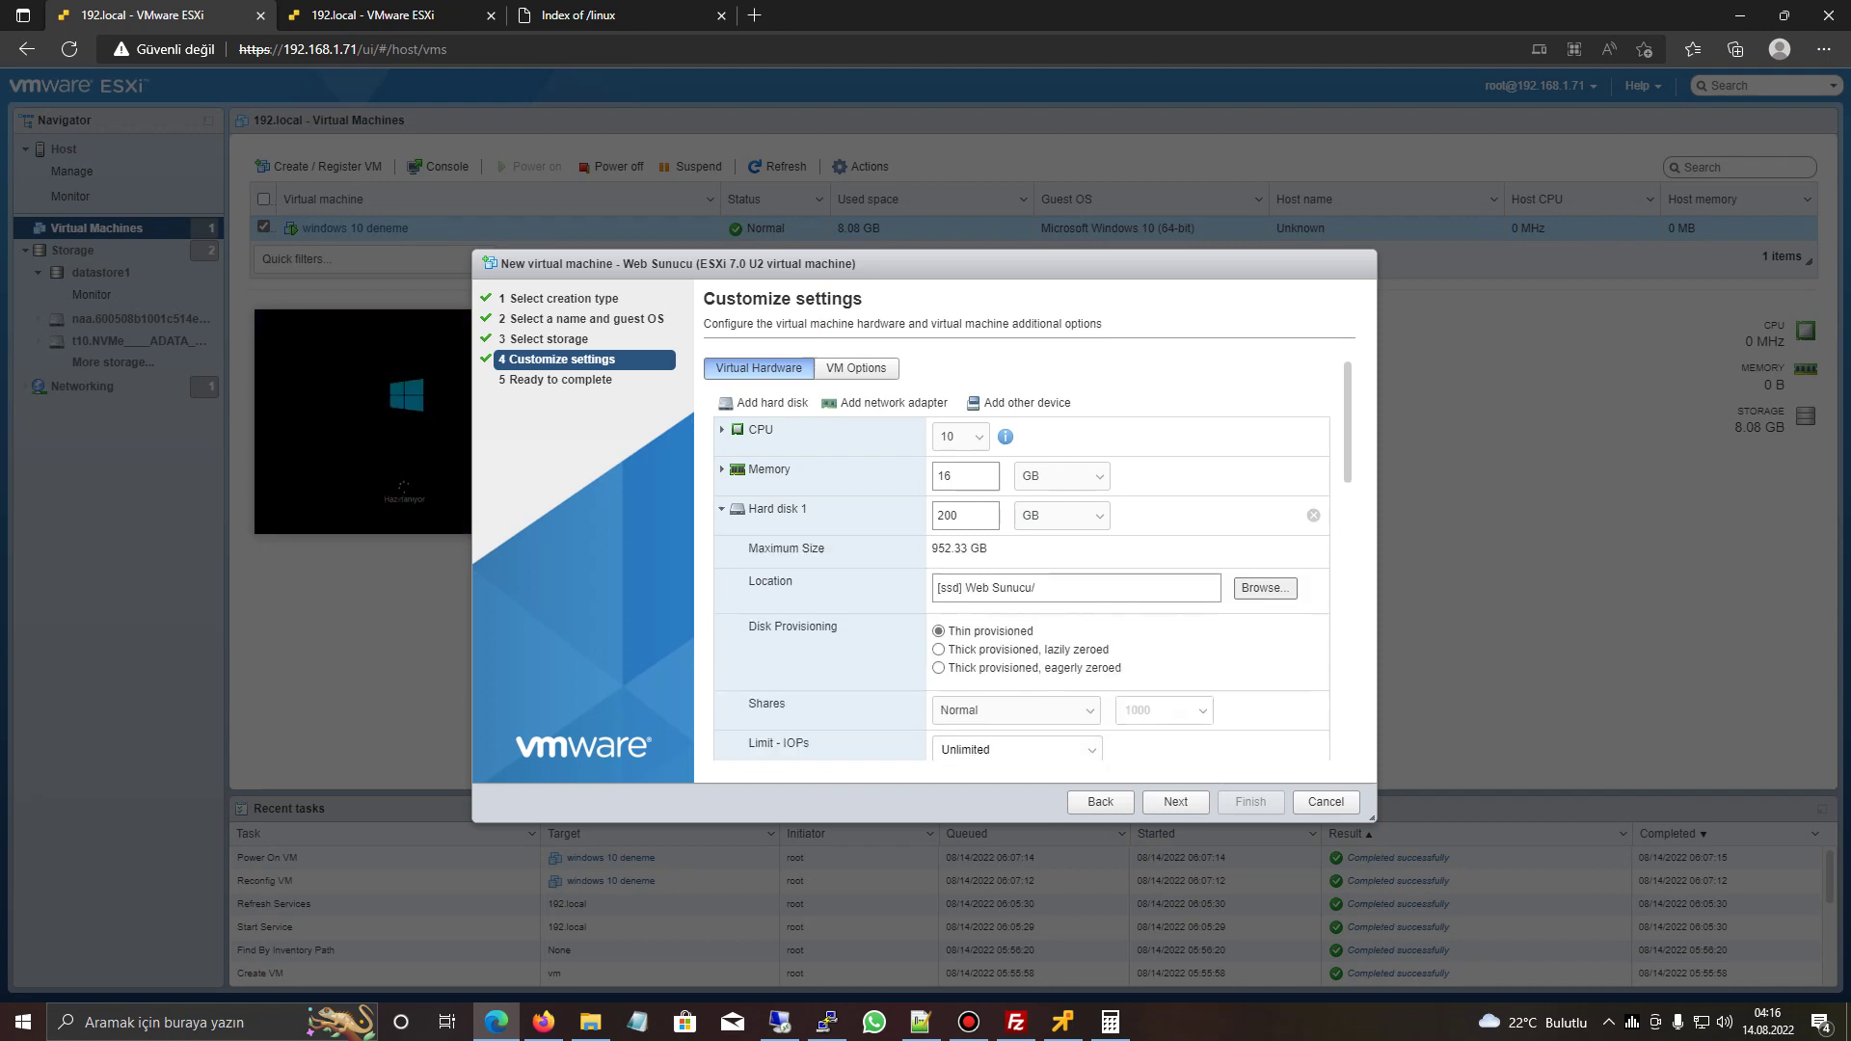
pyautogui.click(950, 588)
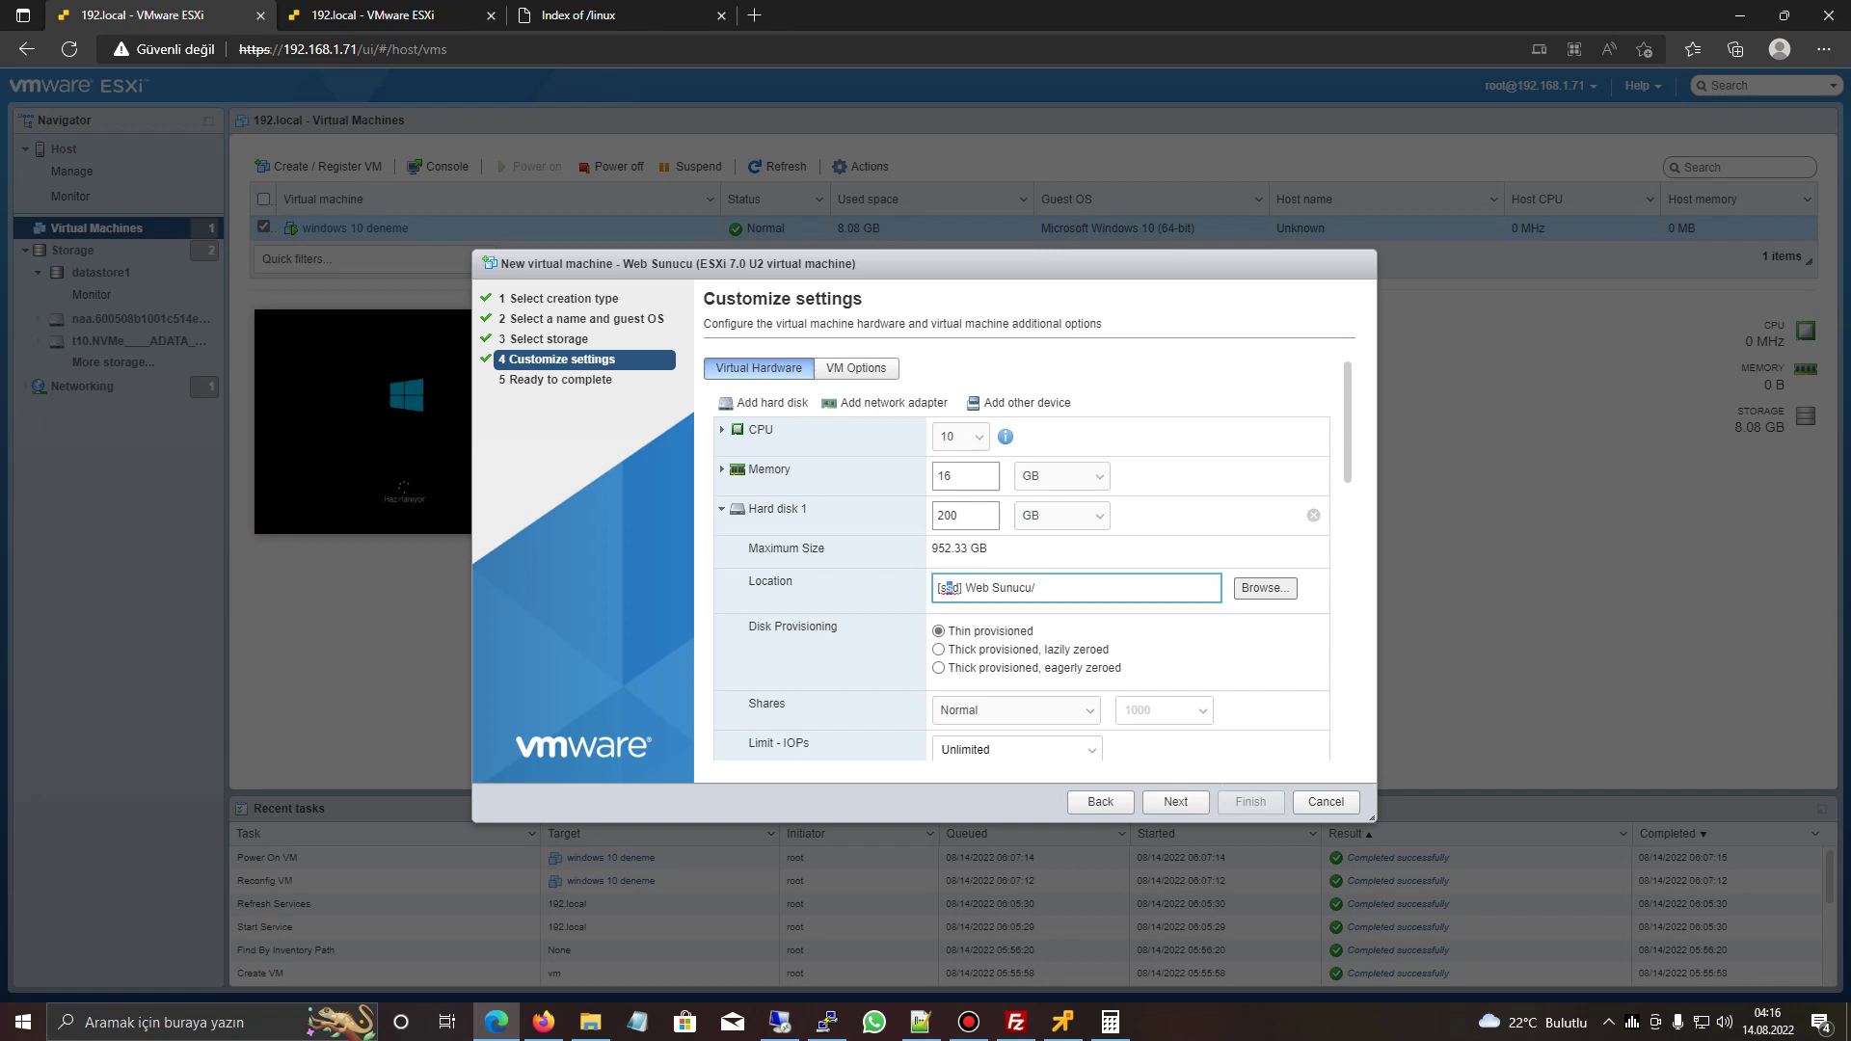
pyautogui.click(722, 508)
pyautogui.click(721, 547)
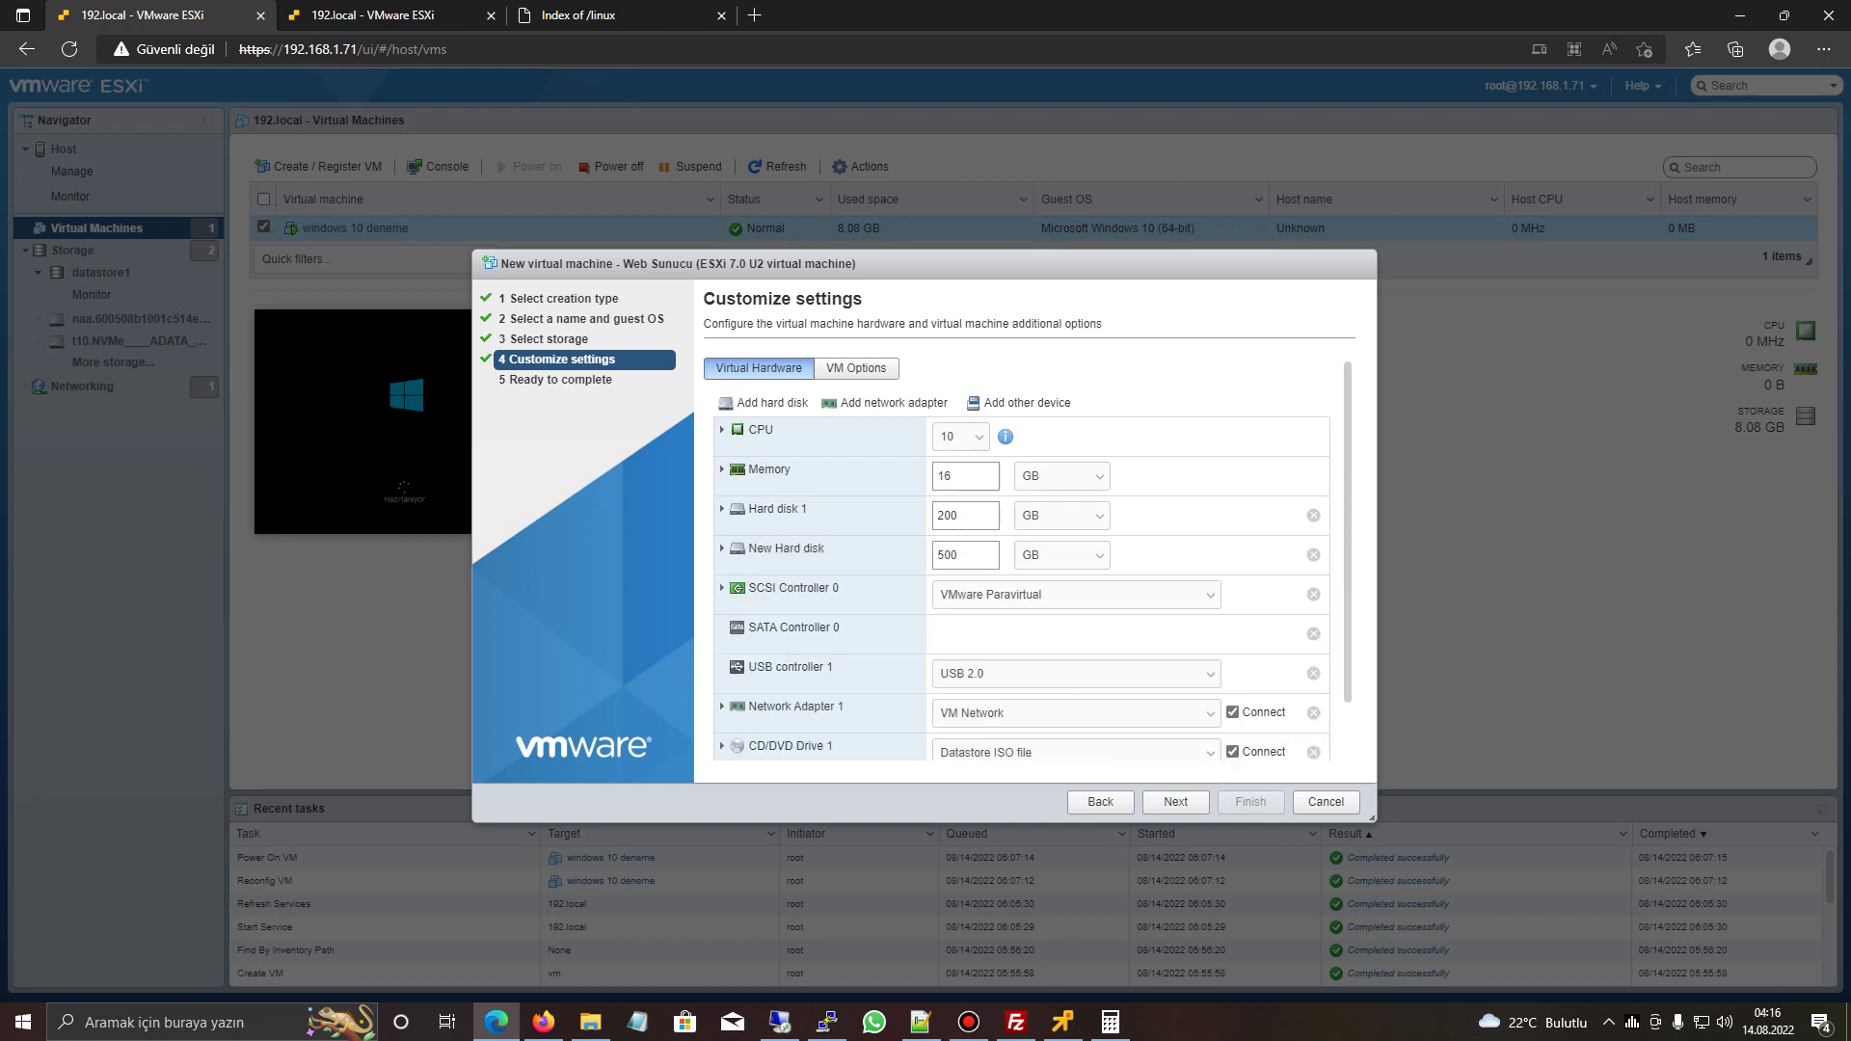
pyautogui.click(721, 548)
pyautogui.click(722, 548)
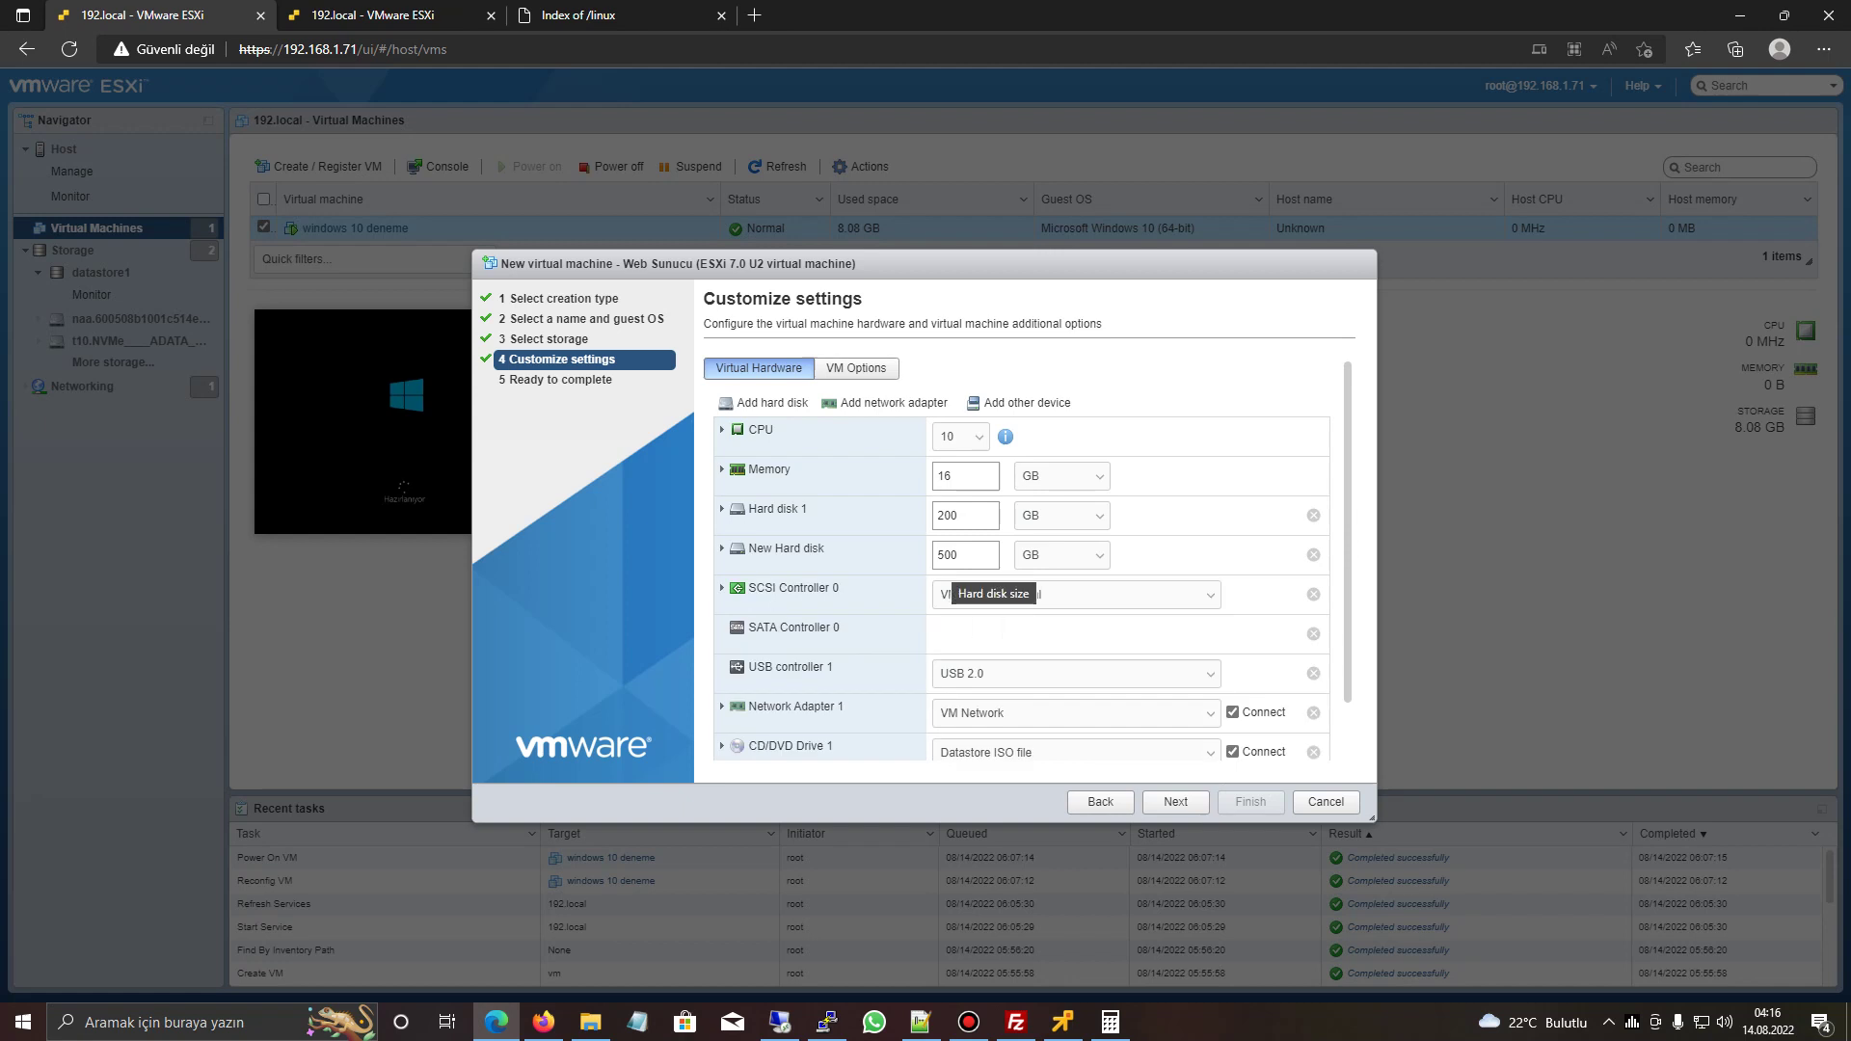
pyautogui.scroll(-1, 993, 579)
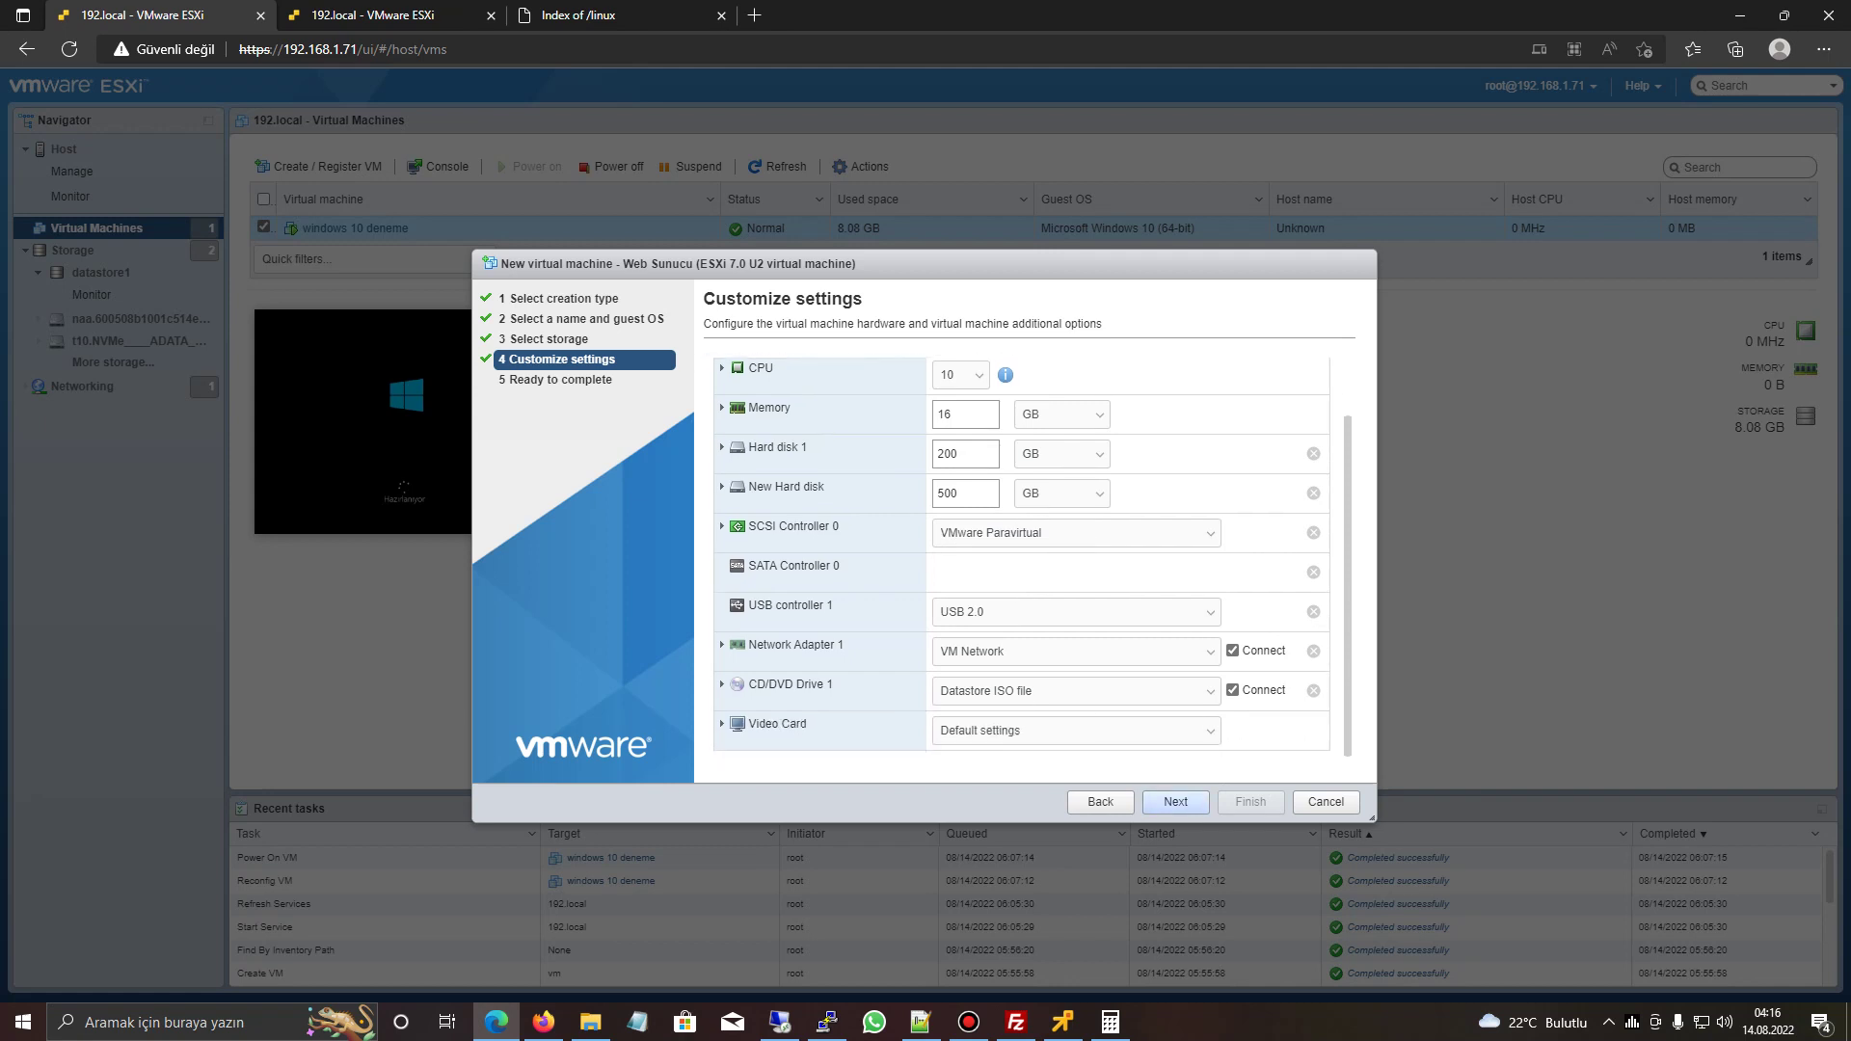
pyautogui.click(1176, 802)
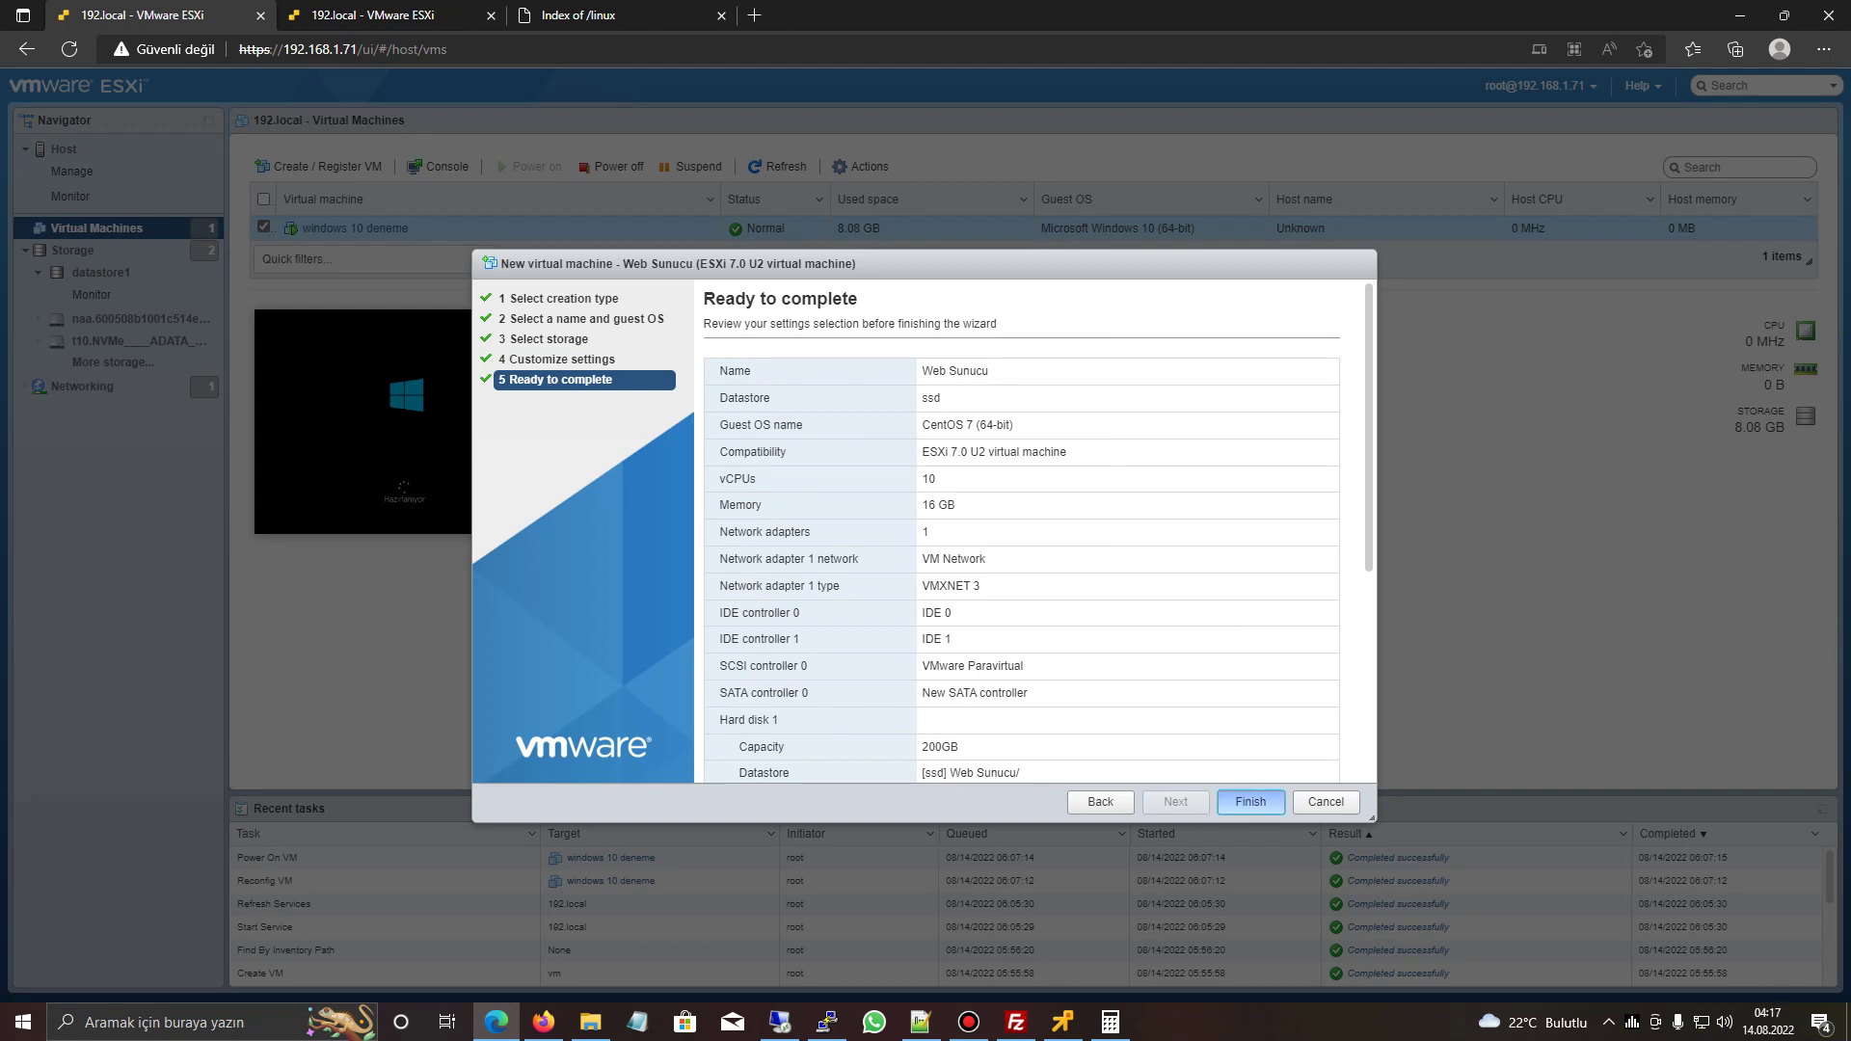
# - Finish creating Web Sunucu, power it on and open it in the remote console
pyautogui.click(1251, 801)
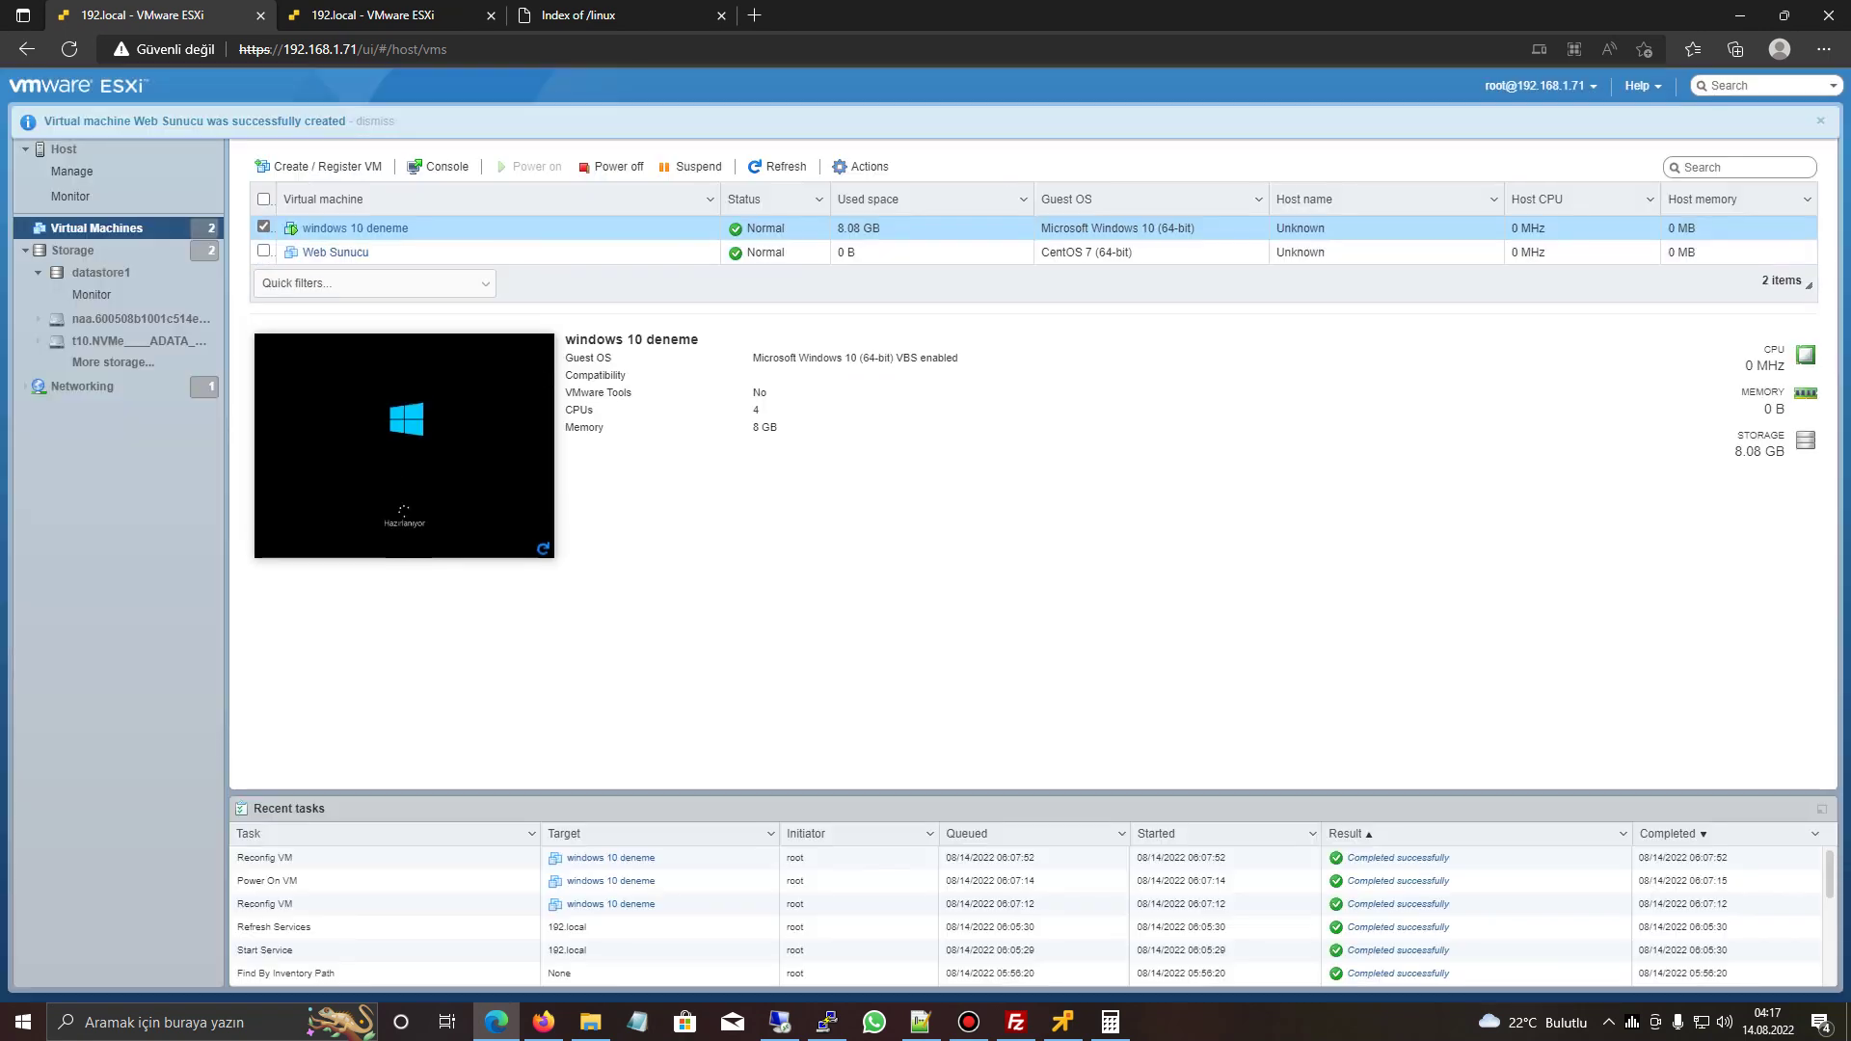
pyautogui.click(434, 252)
pyautogui.click(529, 166)
pyautogui.click(438, 166)
pyautogui.click(501, 240)
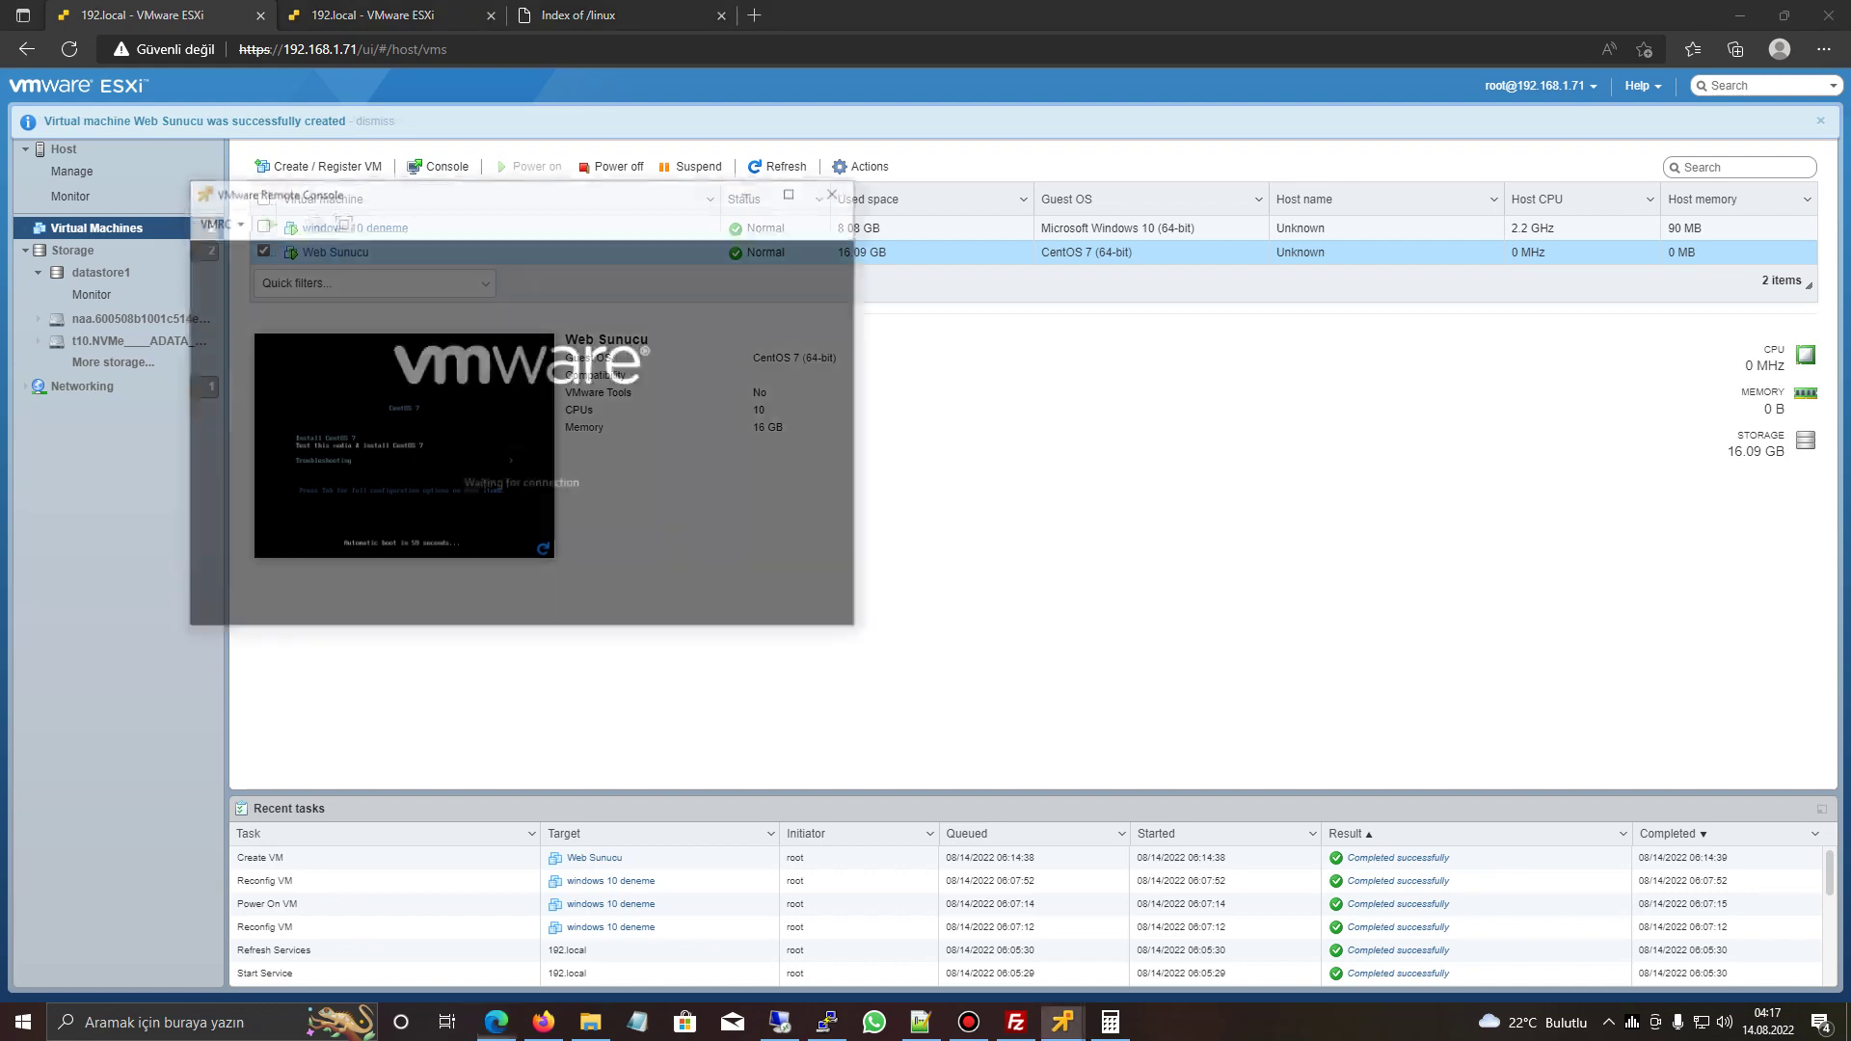
# - Glance at the ISO folder path in the SSH session, then show the host's Services list
pyautogui.click(827, 1022)
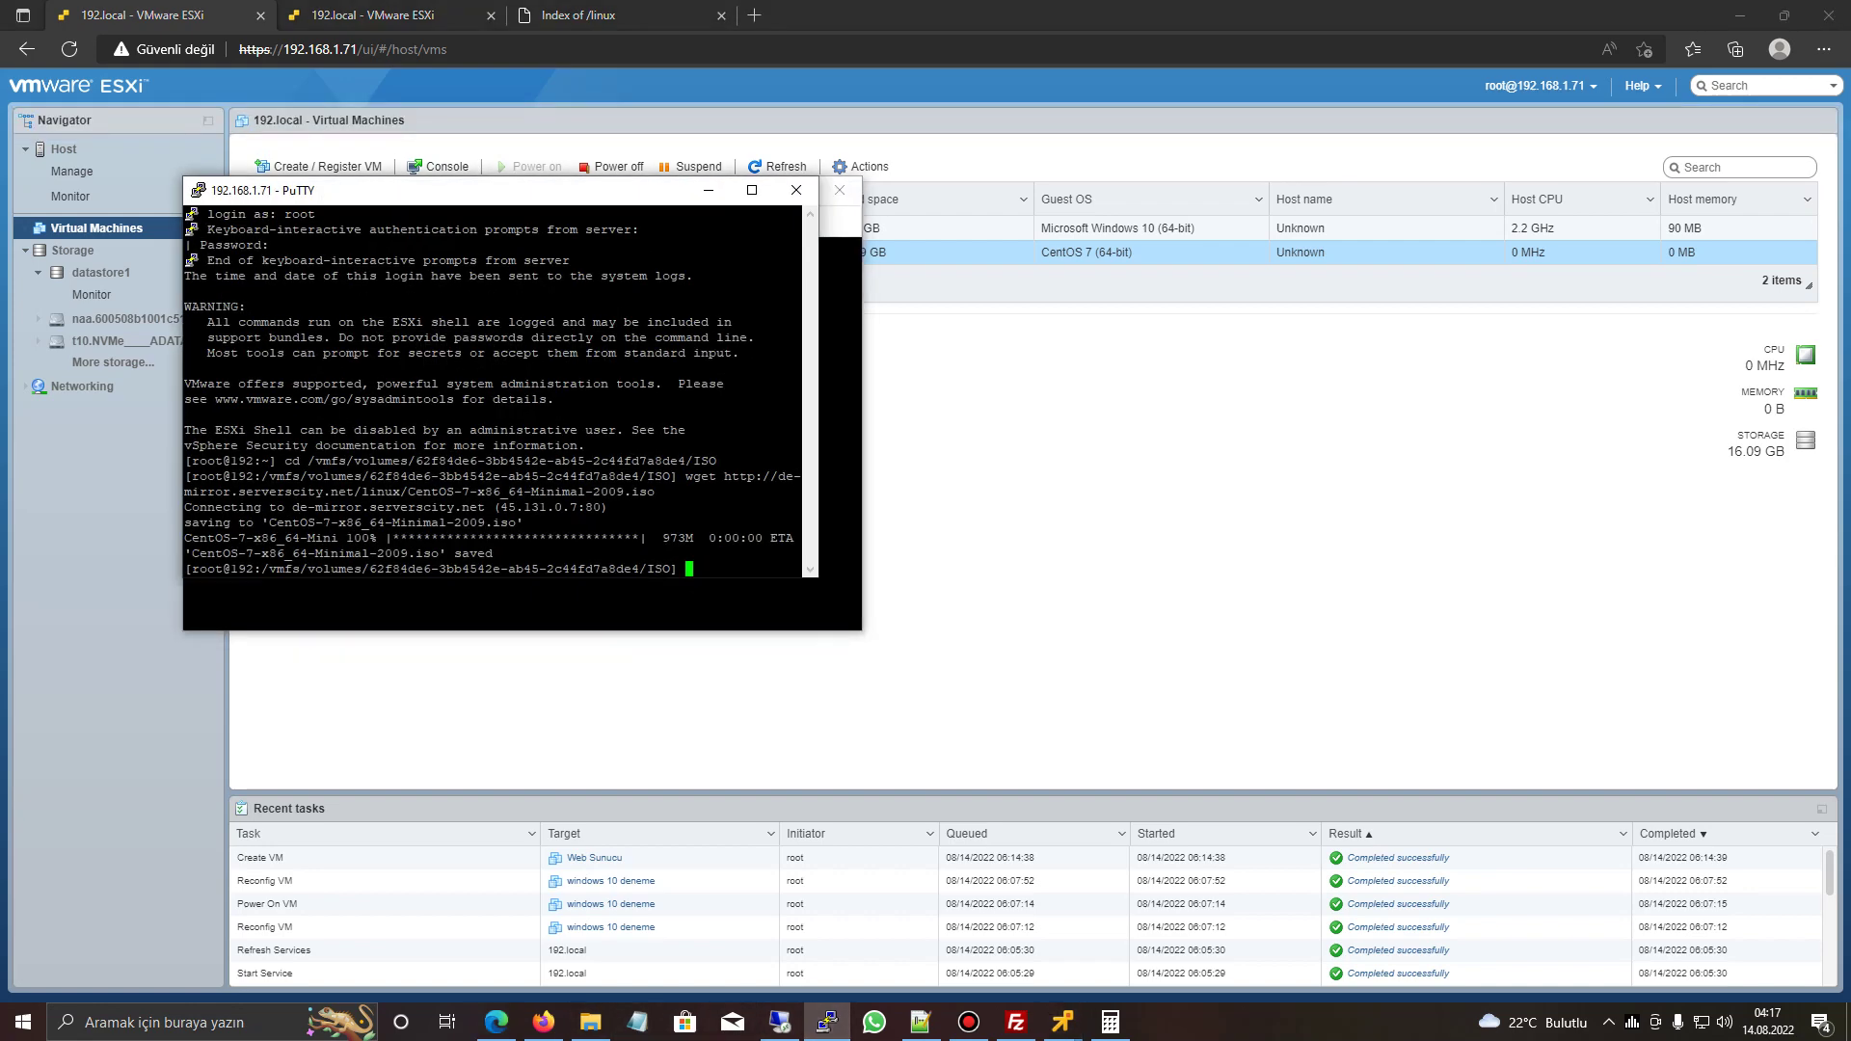
pyautogui.moveTo(261, 569); pyautogui.dragTo(674, 569)
pyautogui.click(673, 569)
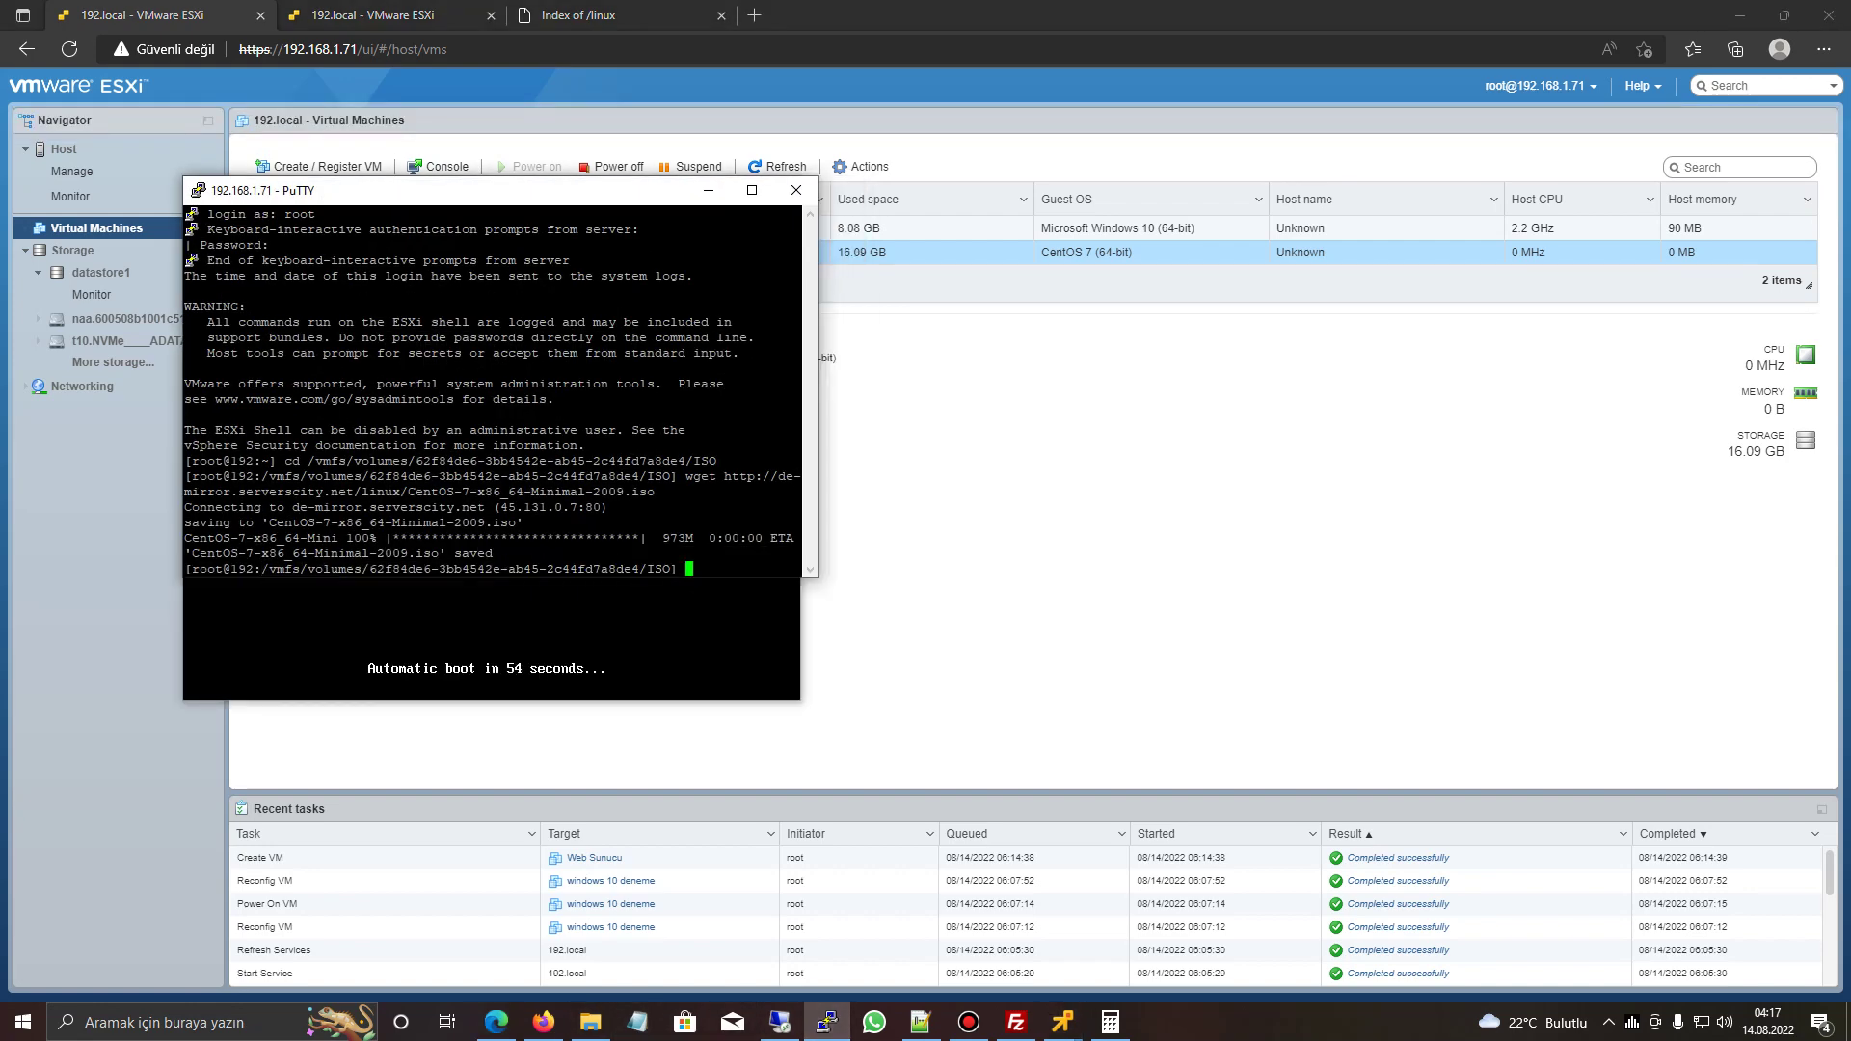
pyautogui.click(496, 1022)
pyautogui.click(71, 170)
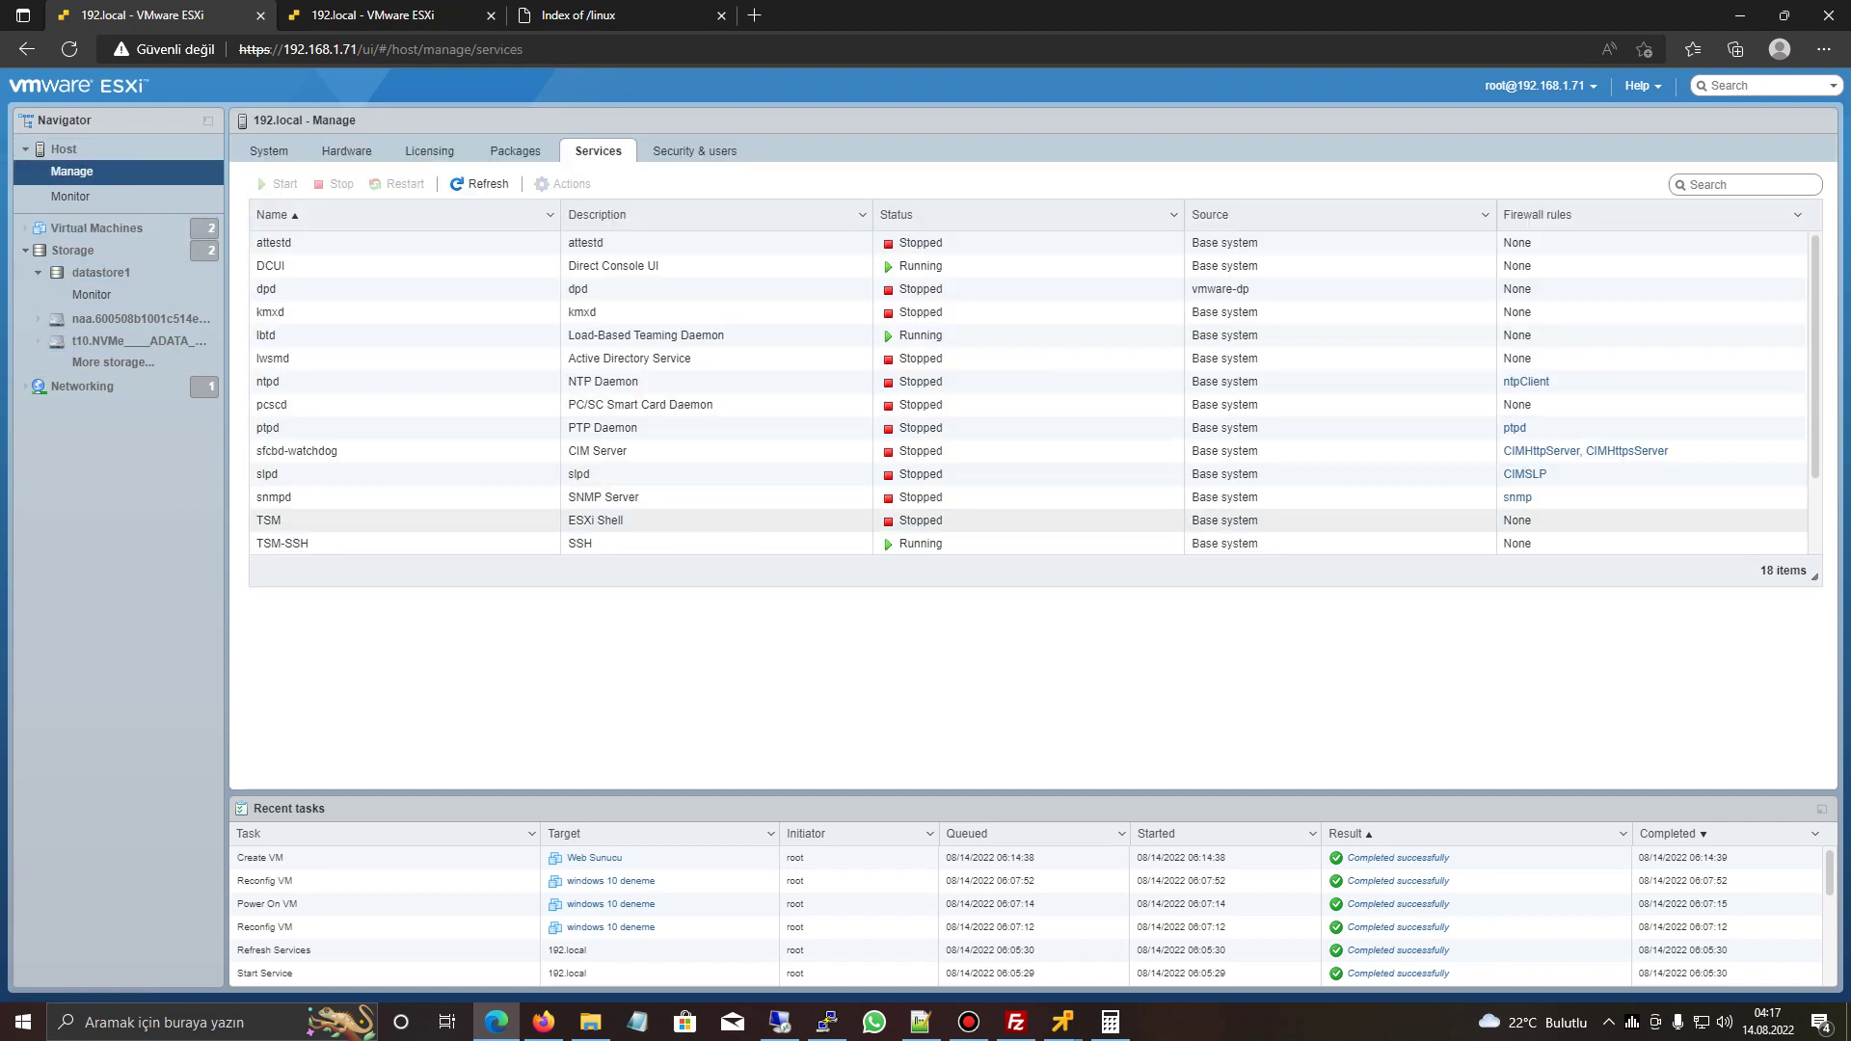
# - Under Networking firewall rules, open Edit settings for the SSH Server rule
pyautogui.click(289, 543)
pyautogui.scroll(-2, 564, 451)
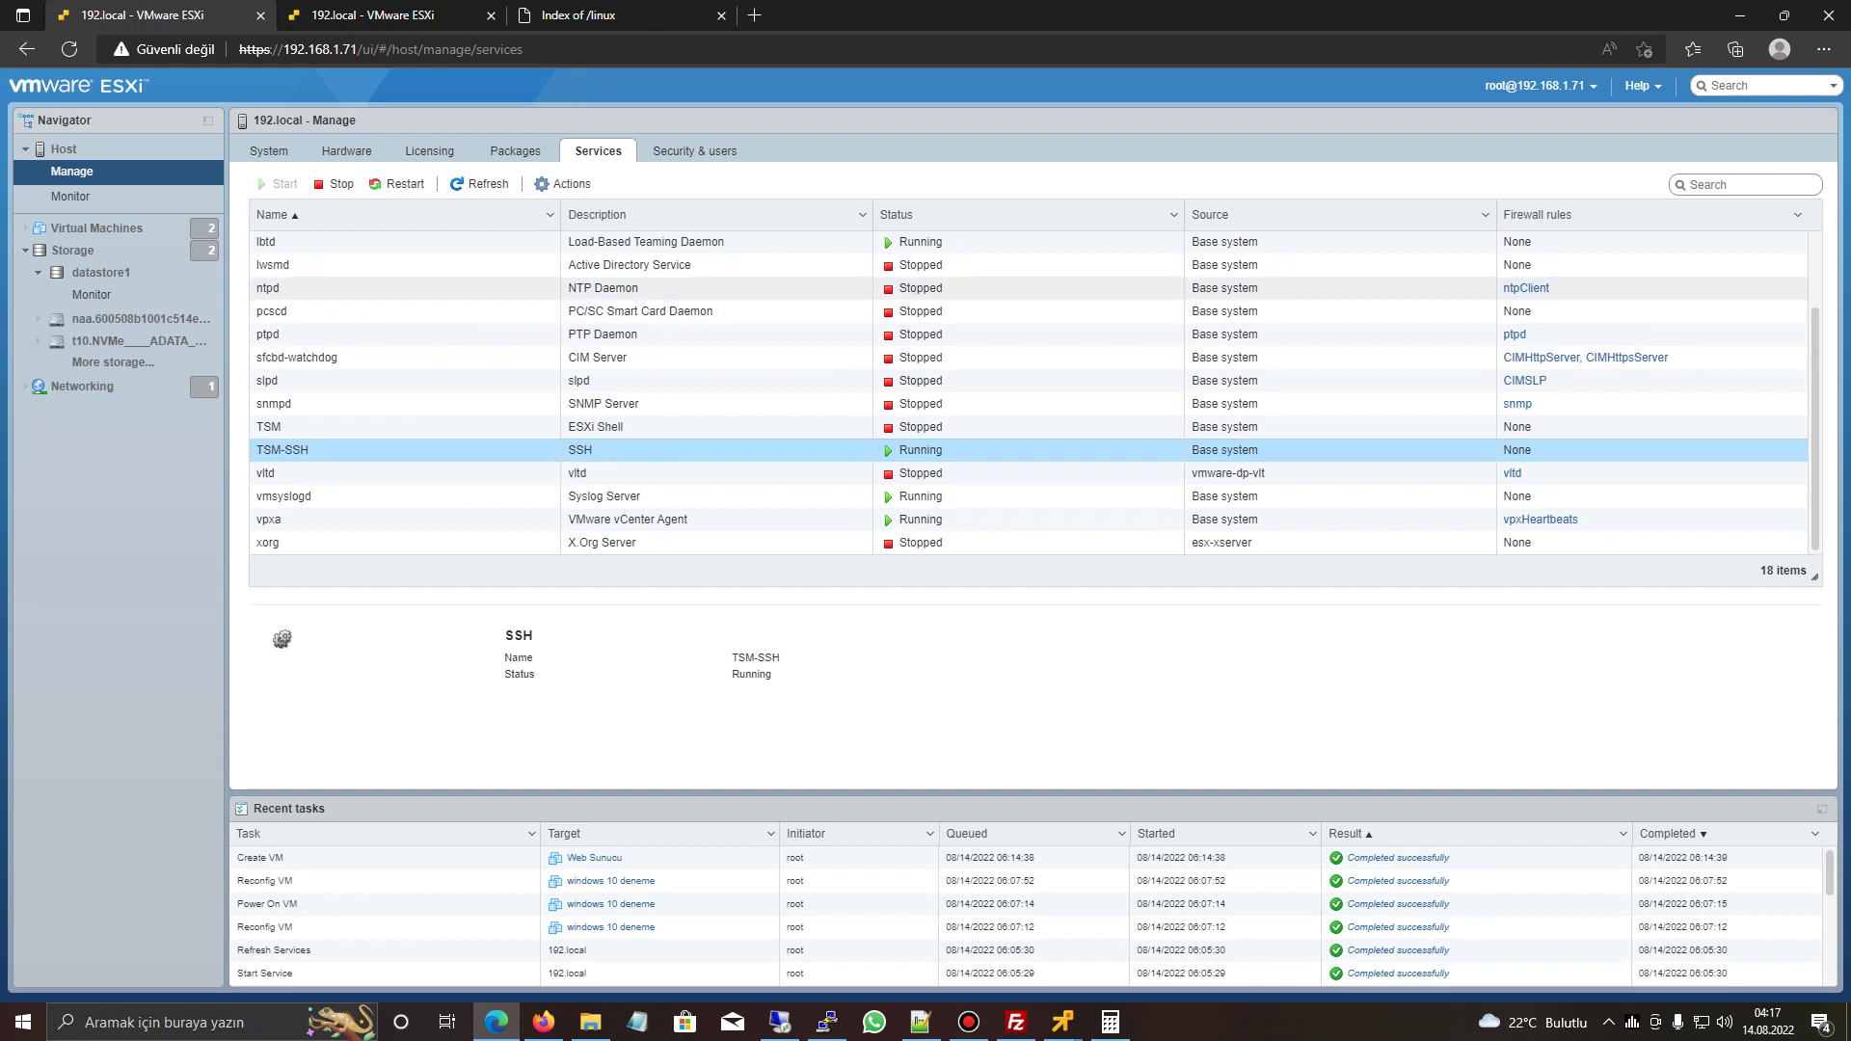
pyautogui.click(82, 386)
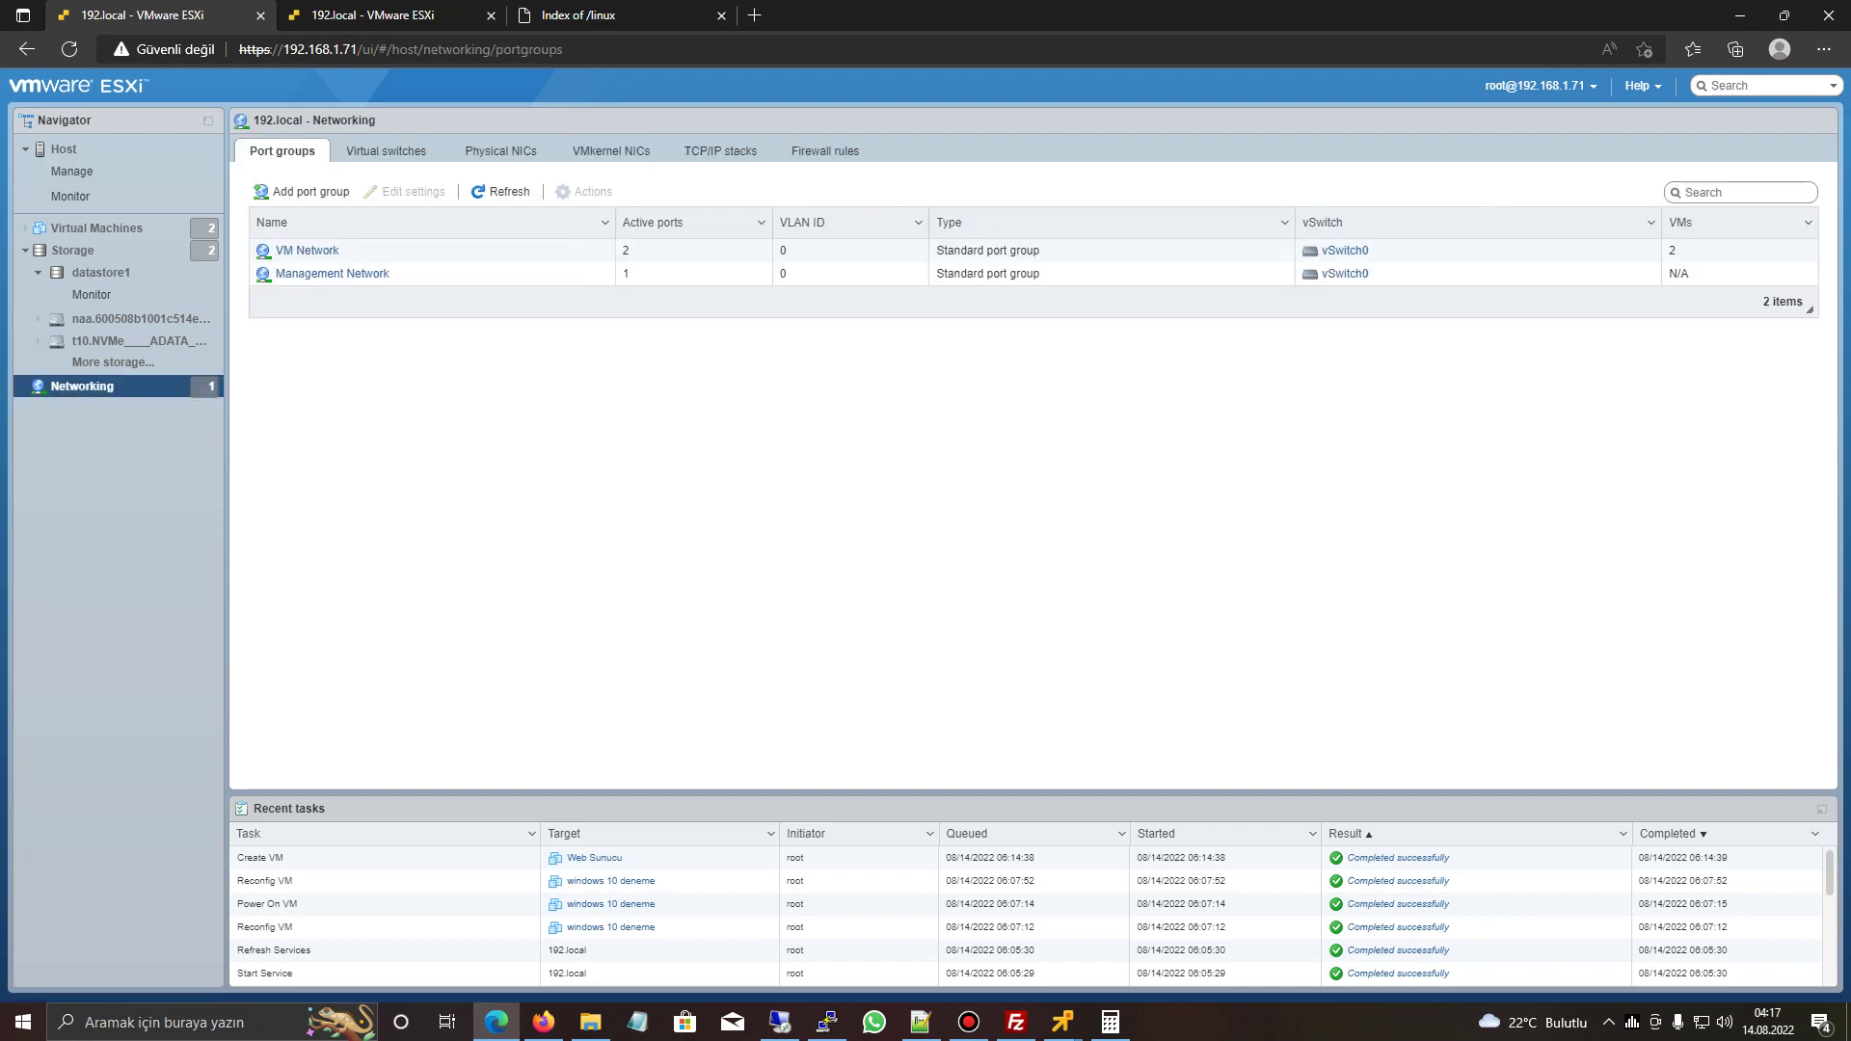
pyautogui.click(825, 150)
pyautogui.scroll(-1, 1023, 405)
pyautogui.scroll(-5, 1025, 362)
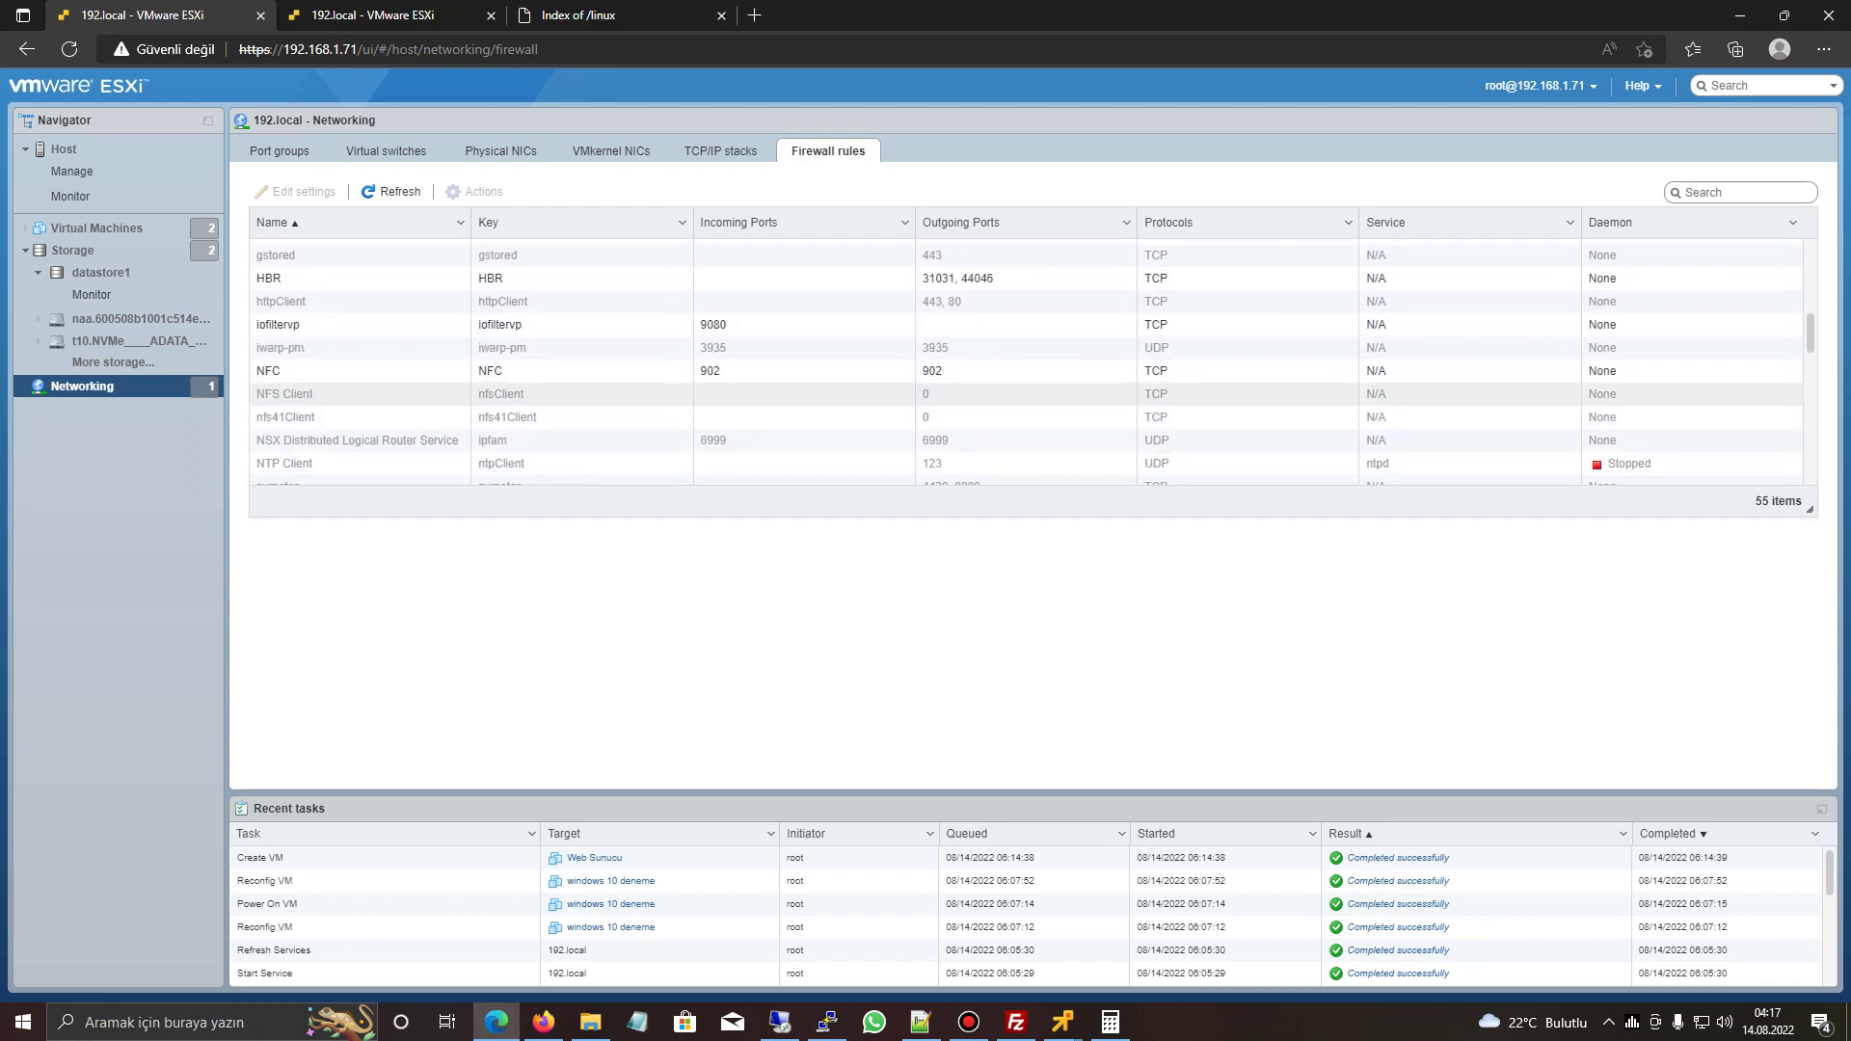
pyautogui.scroll(-4, 1026, 362)
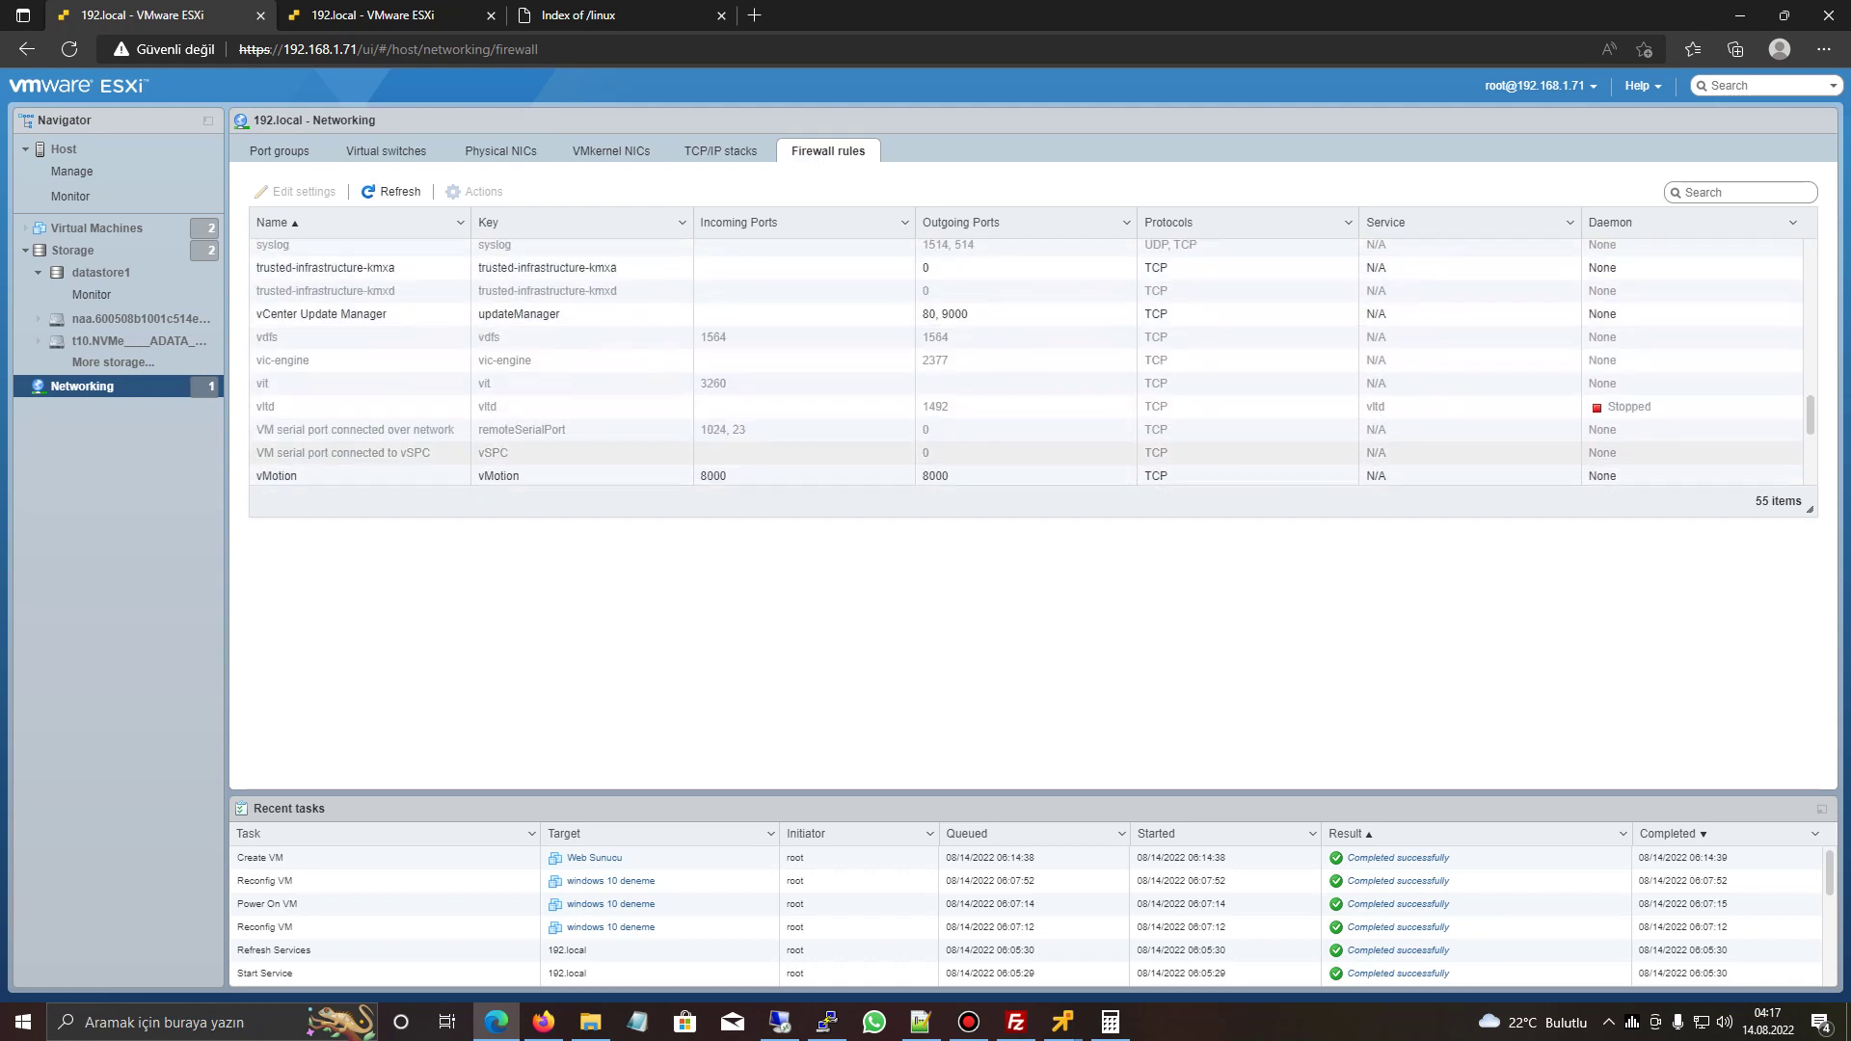
pyautogui.scroll(1, 1025, 386)
pyautogui.click(1025, 386)
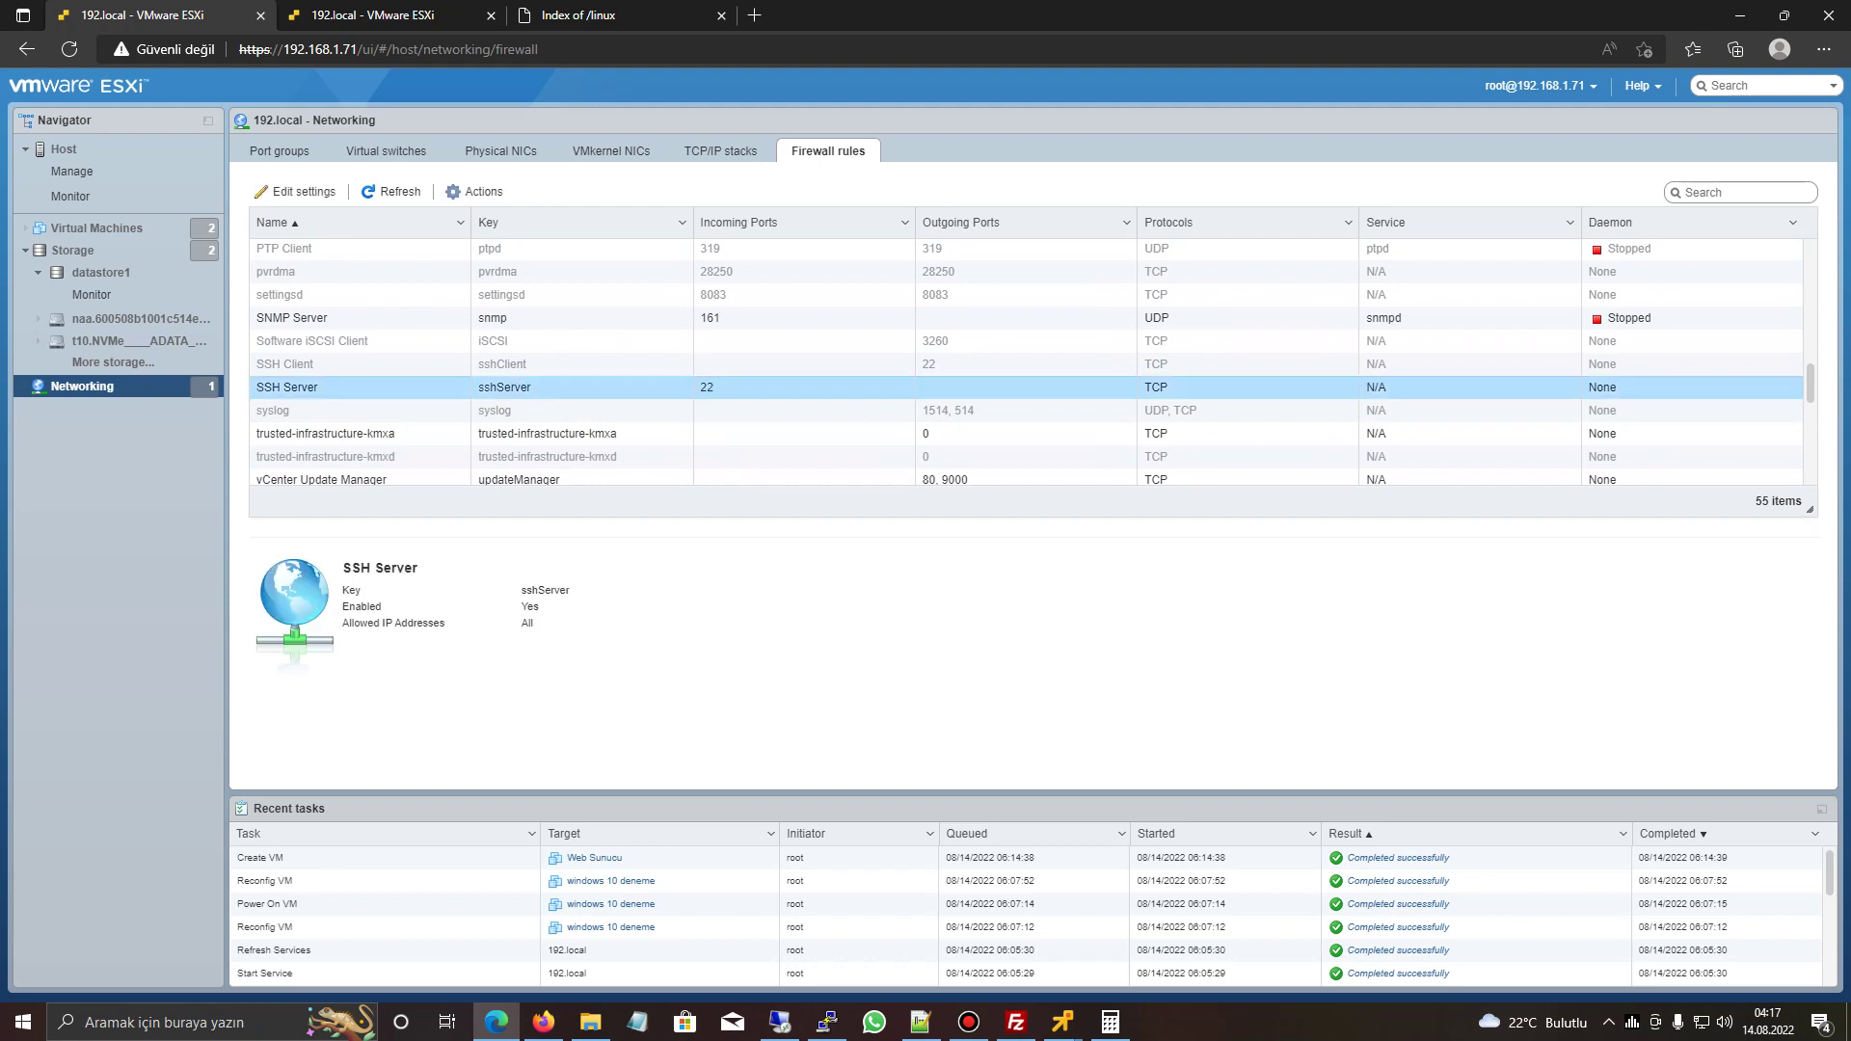
pyautogui.click(295, 191)
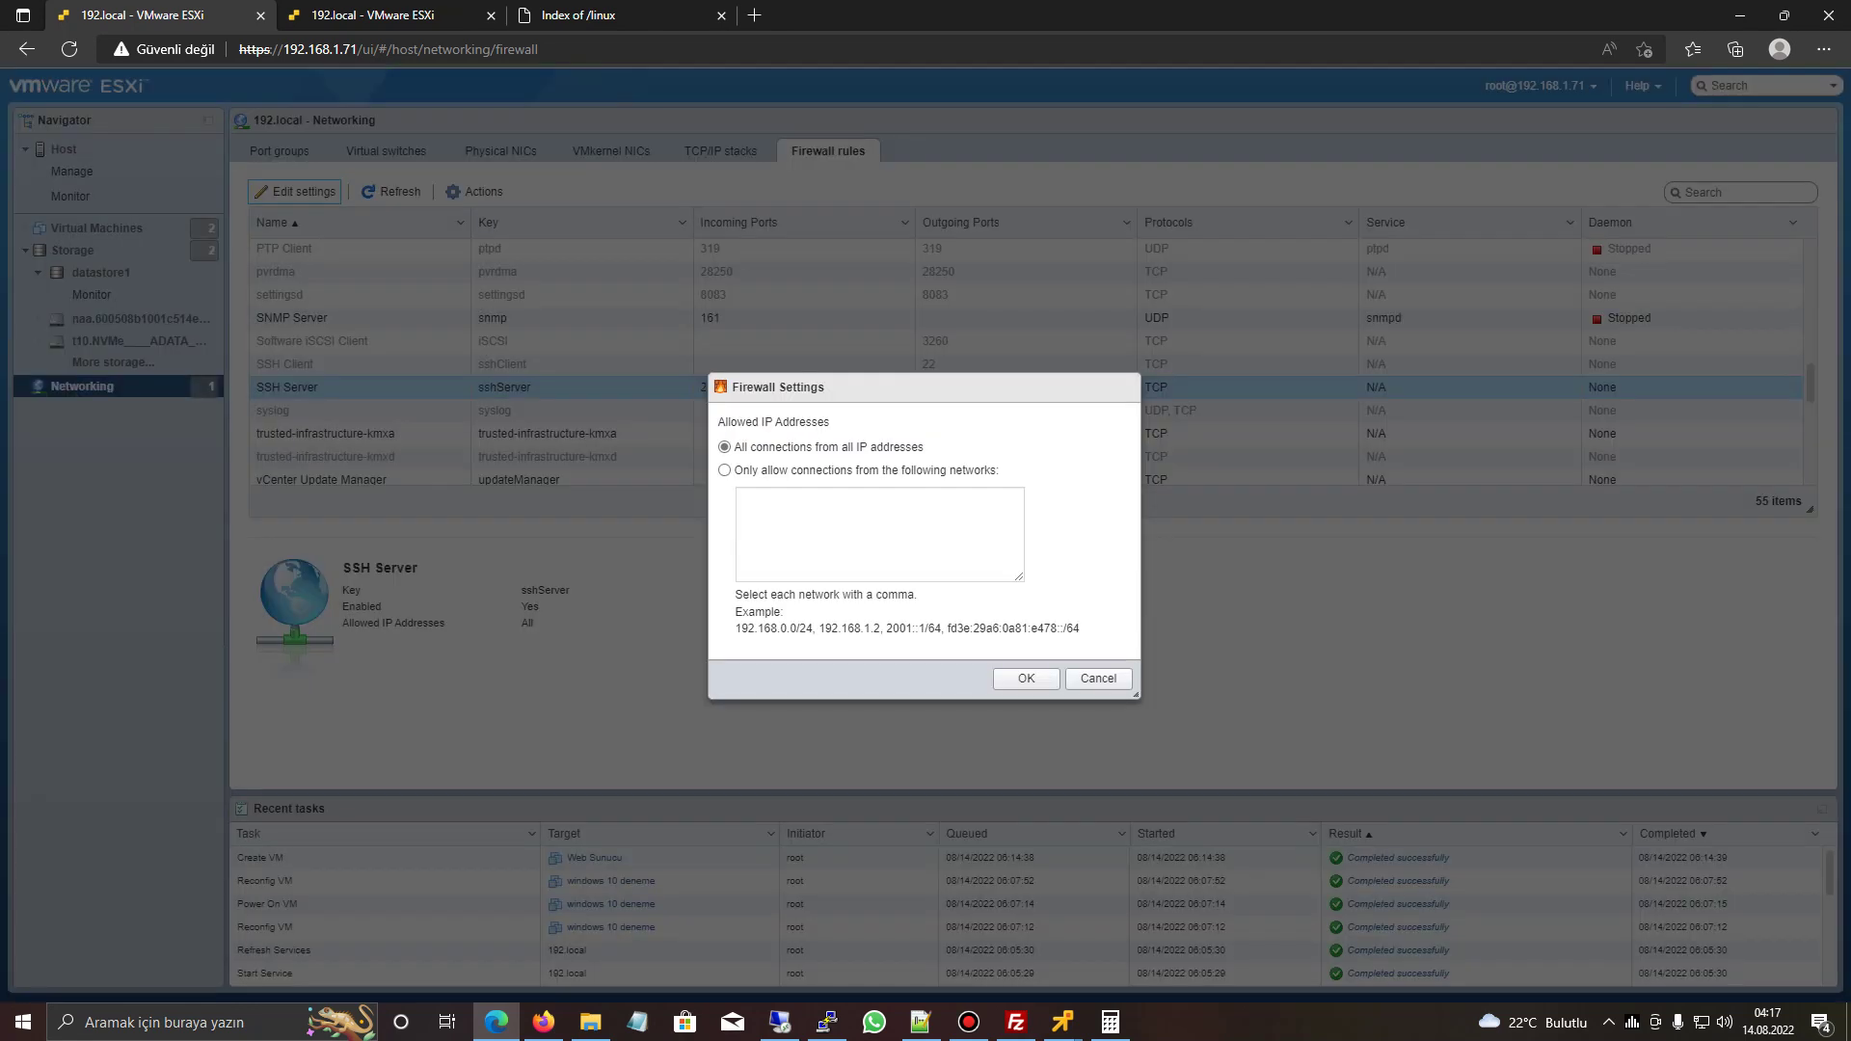
# - Choose 'Only allow connections from the following networks' and briefly check an IP port checker site
pyautogui.click(724, 470)
pyautogui.click(867, 530)
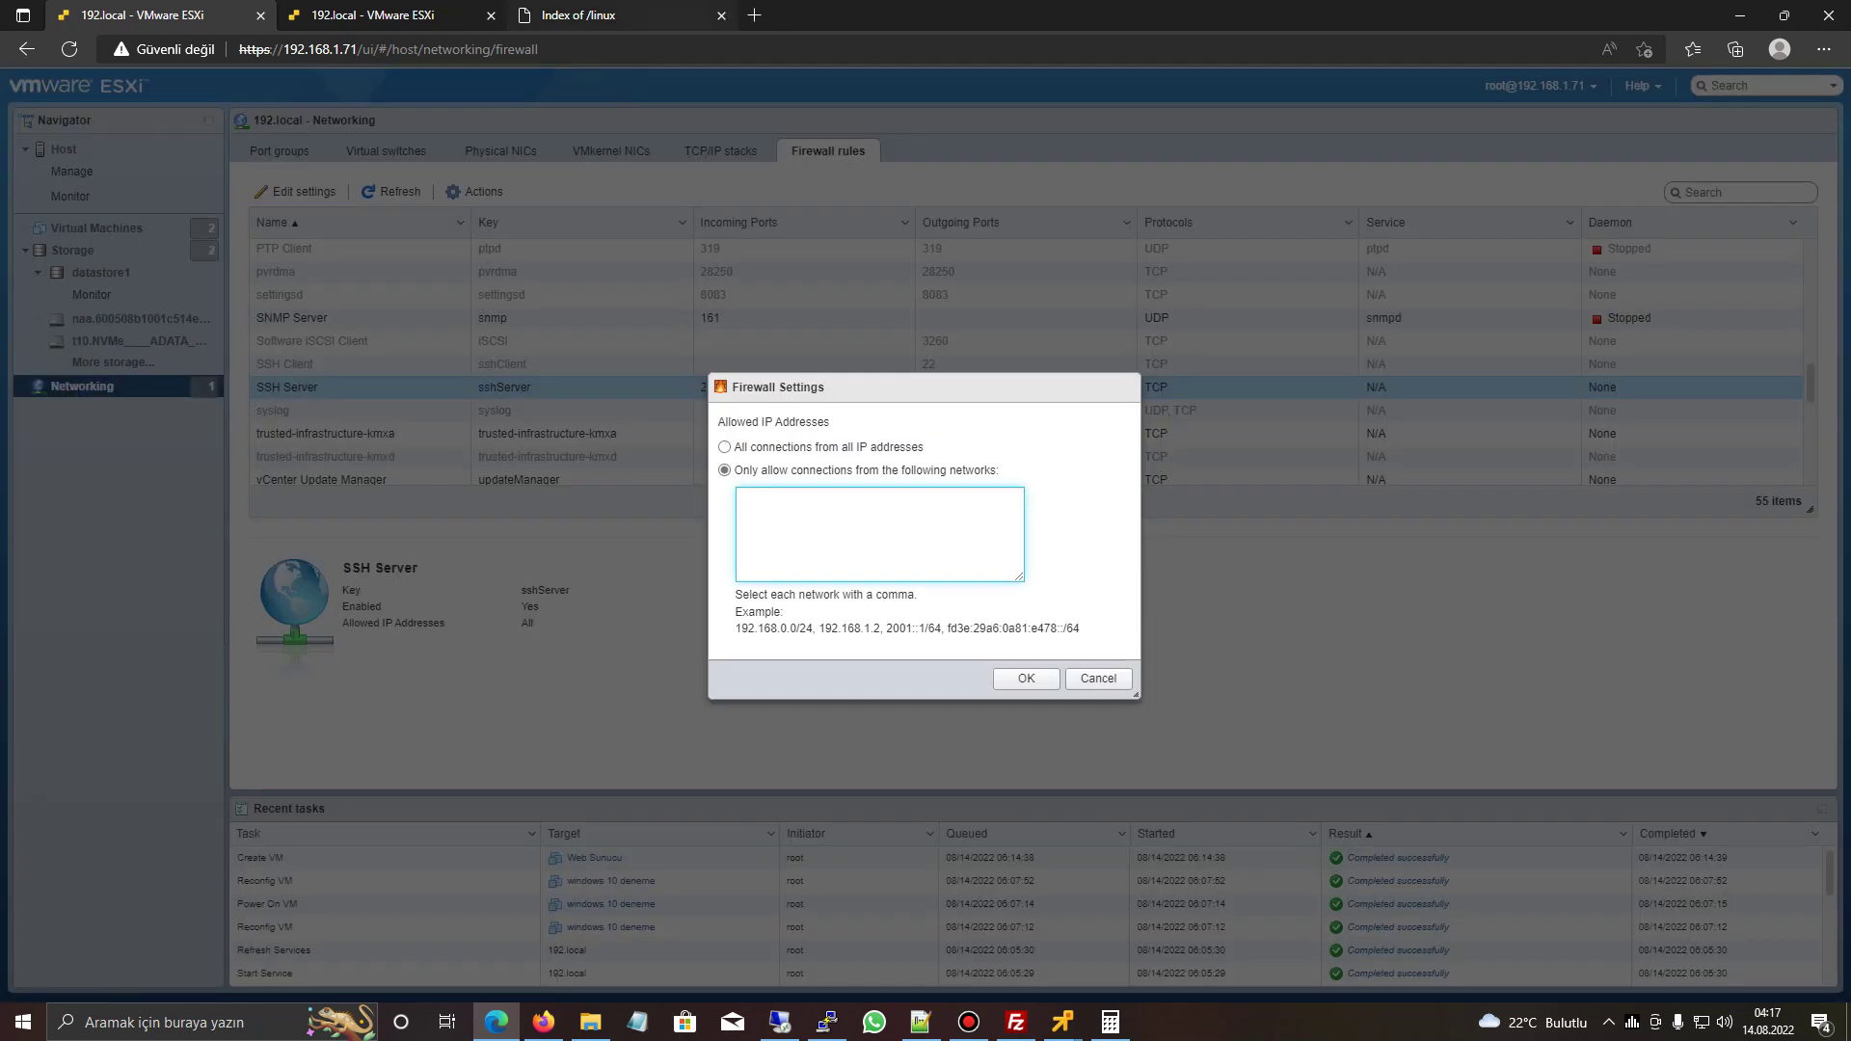
pyautogui.hotkey('ctrl', '3')
pyautogui.hotkey('ctrl', 'l')
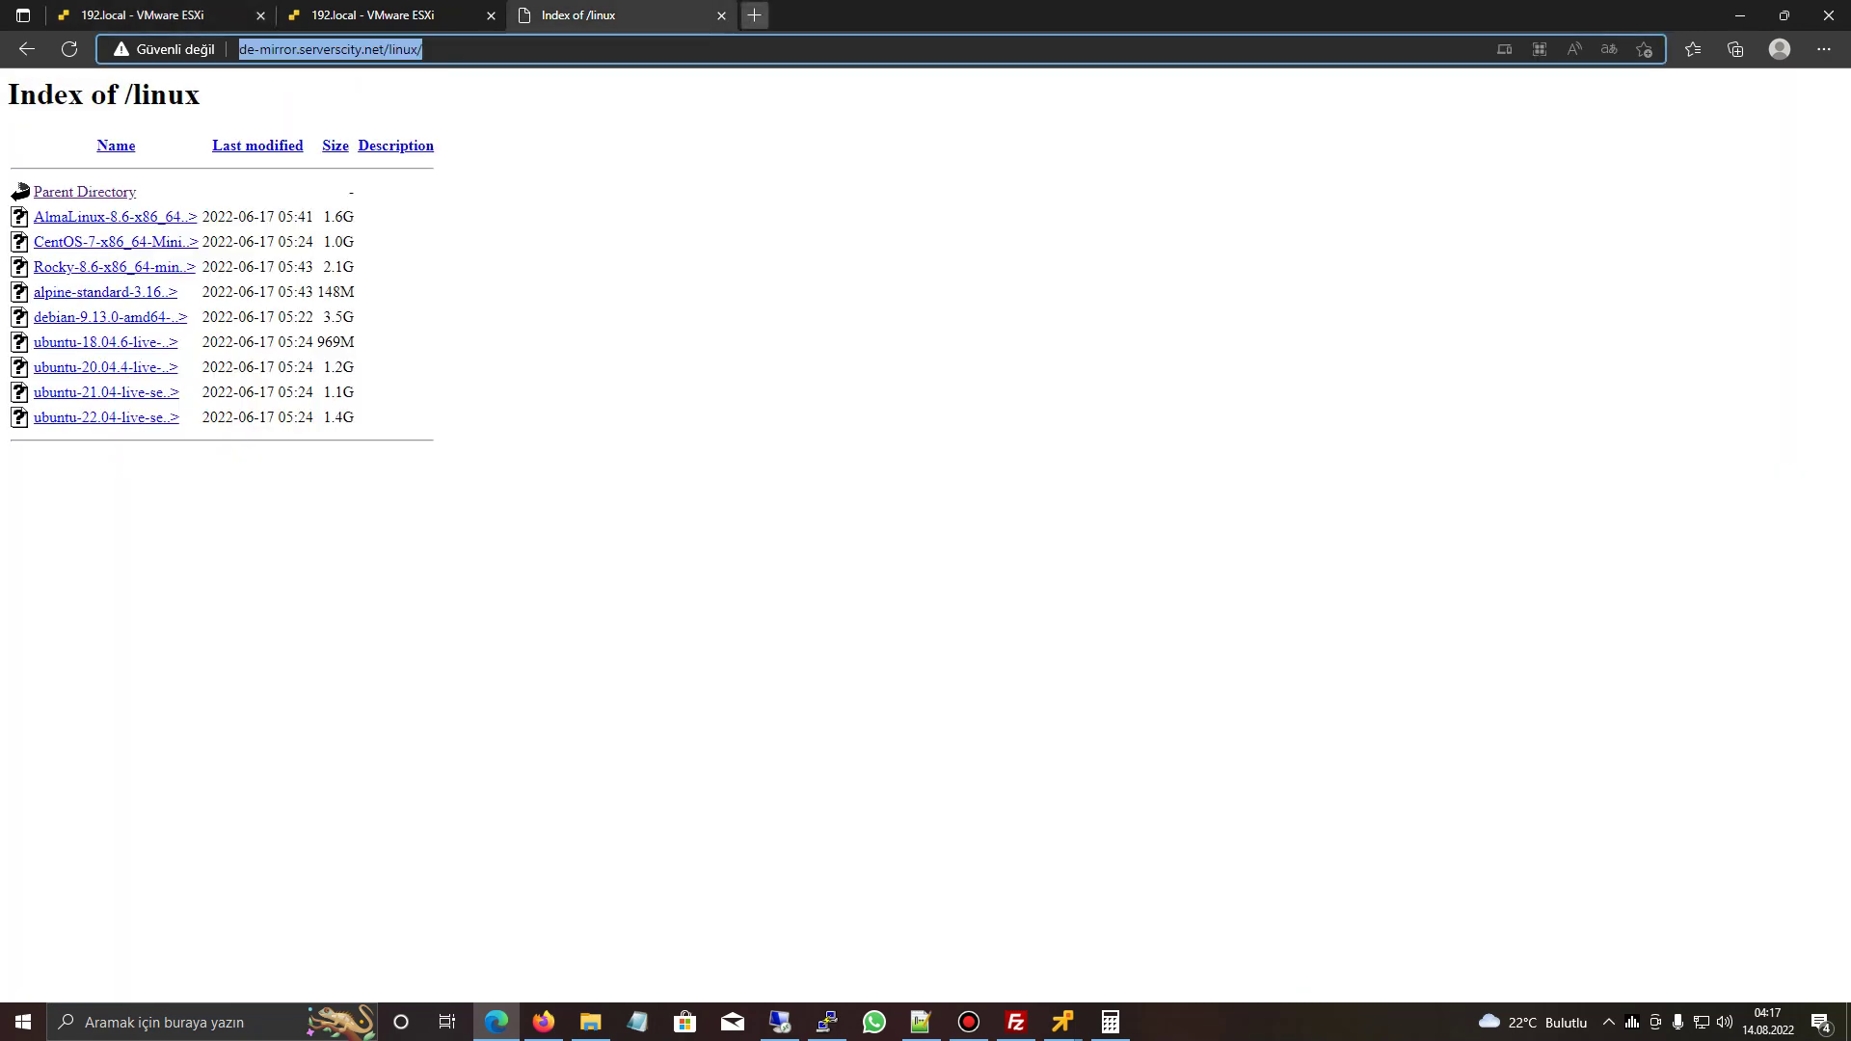
pyautogui.hotkey('ctrl', 't')
pyautogui.write('ip port checker')
pyautogui.press('Return')
pyautogui.click(207, 196)
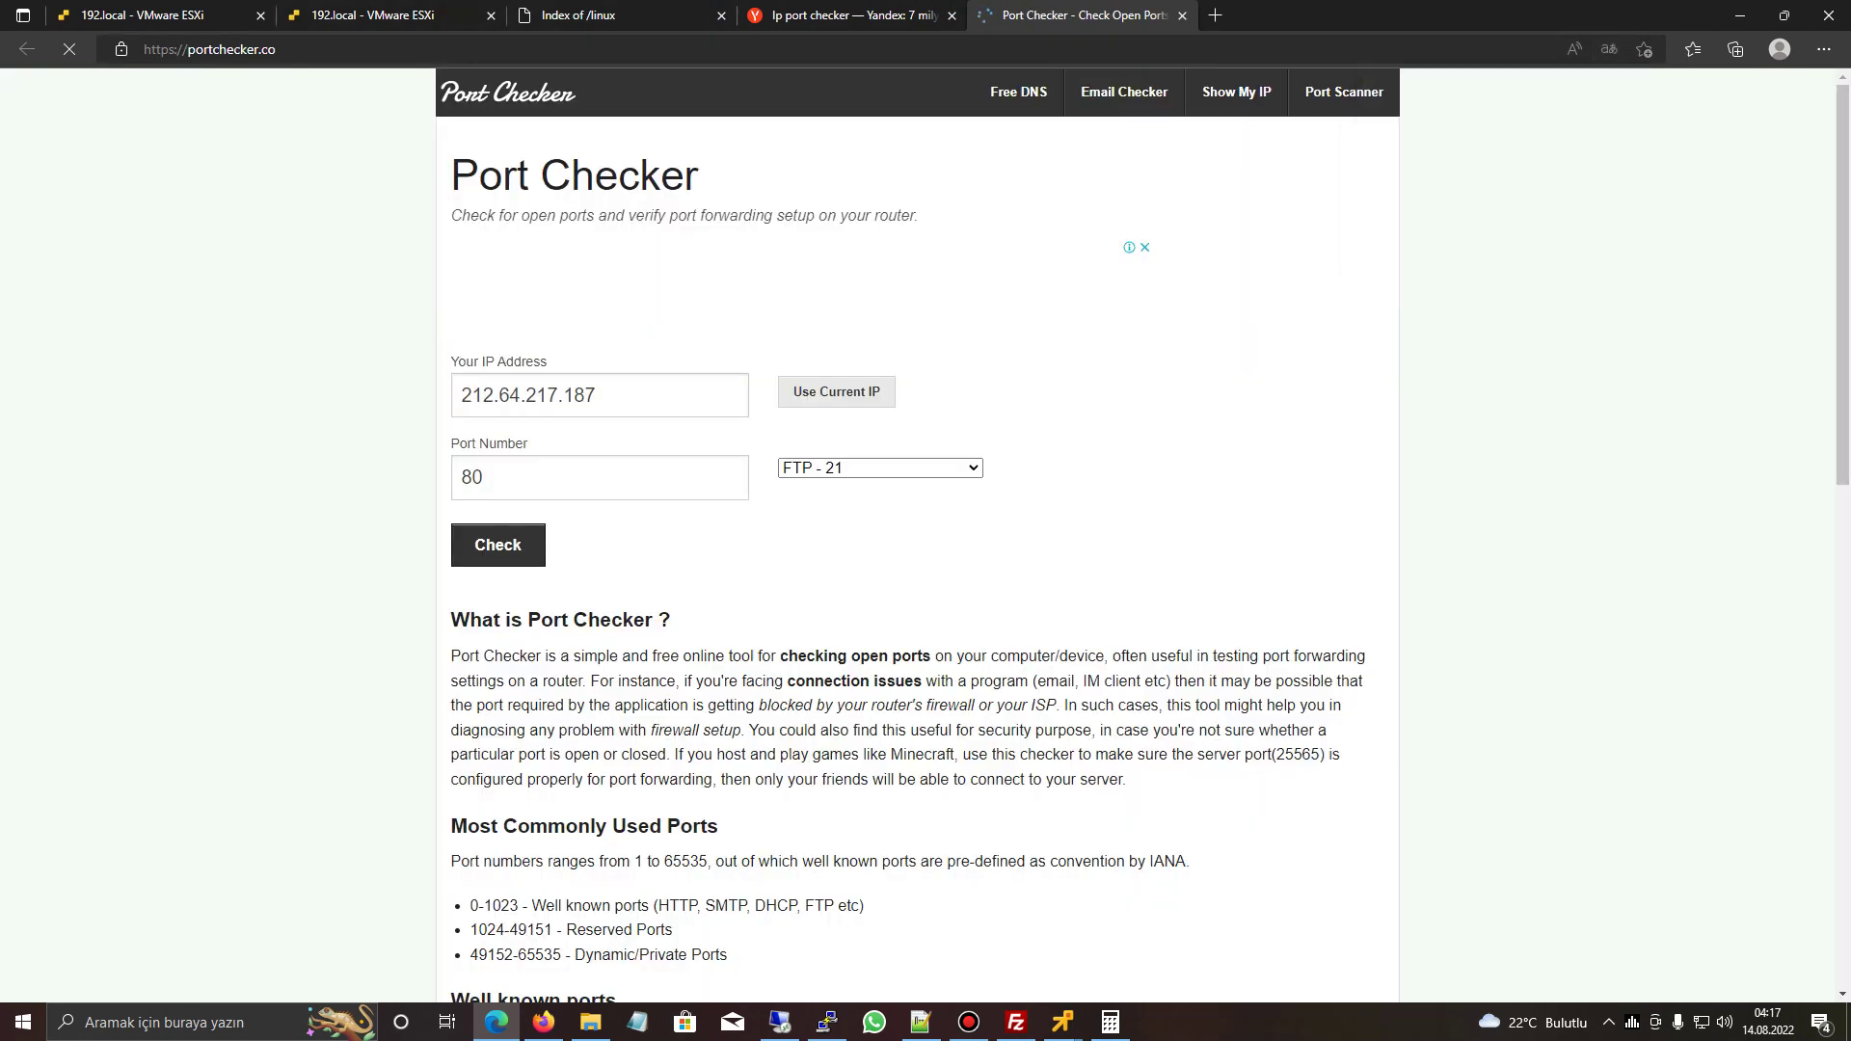
pyautogui.hotkey('ctrl', 'w')
pyautogui.hotkey('ctrl', 'shift', 'Tab')
pyautogui.hotkey('ctrl', 'Tab')
pyautogui.hotkey('ctrl', 'shift', 'Tab')
pyautogui.hotkey('ctrl', 'shift', 'Tab')
pyautogui.hotkey('ctrl', 'Tab')
pyautogui.hotkey('ctrl', 'Tab')
pyautogui.hotkey('ctrl', 'w')
pyautogui.hotkey('ctrl', 'shift', 'Tab')
pyautogui.hotkey('ctrl', 'shift', 'Tab')
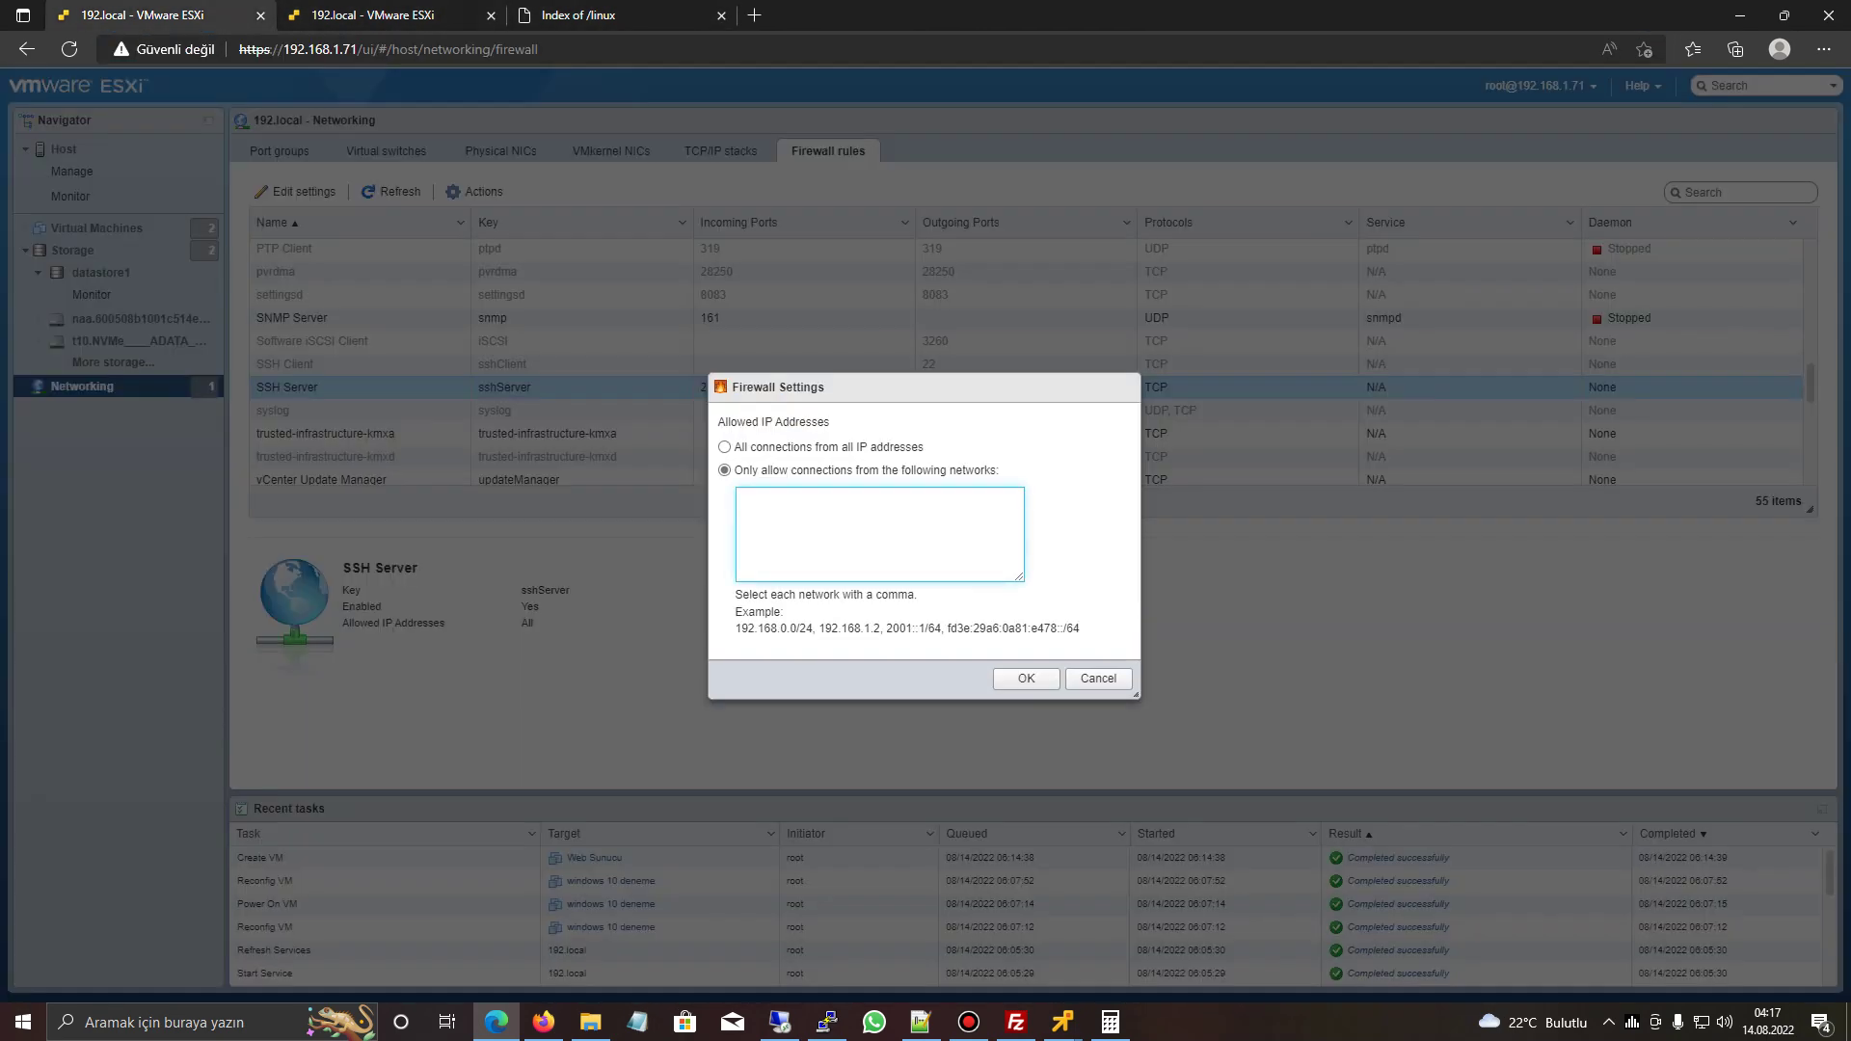
pyautogui.hotkey('ctrl', 'Tab')
# - Search 'my ip' in a new tab and copy the public IP address
pyautogui.hotkey('ctrl', 't')
pyautogui.write('mu iü')
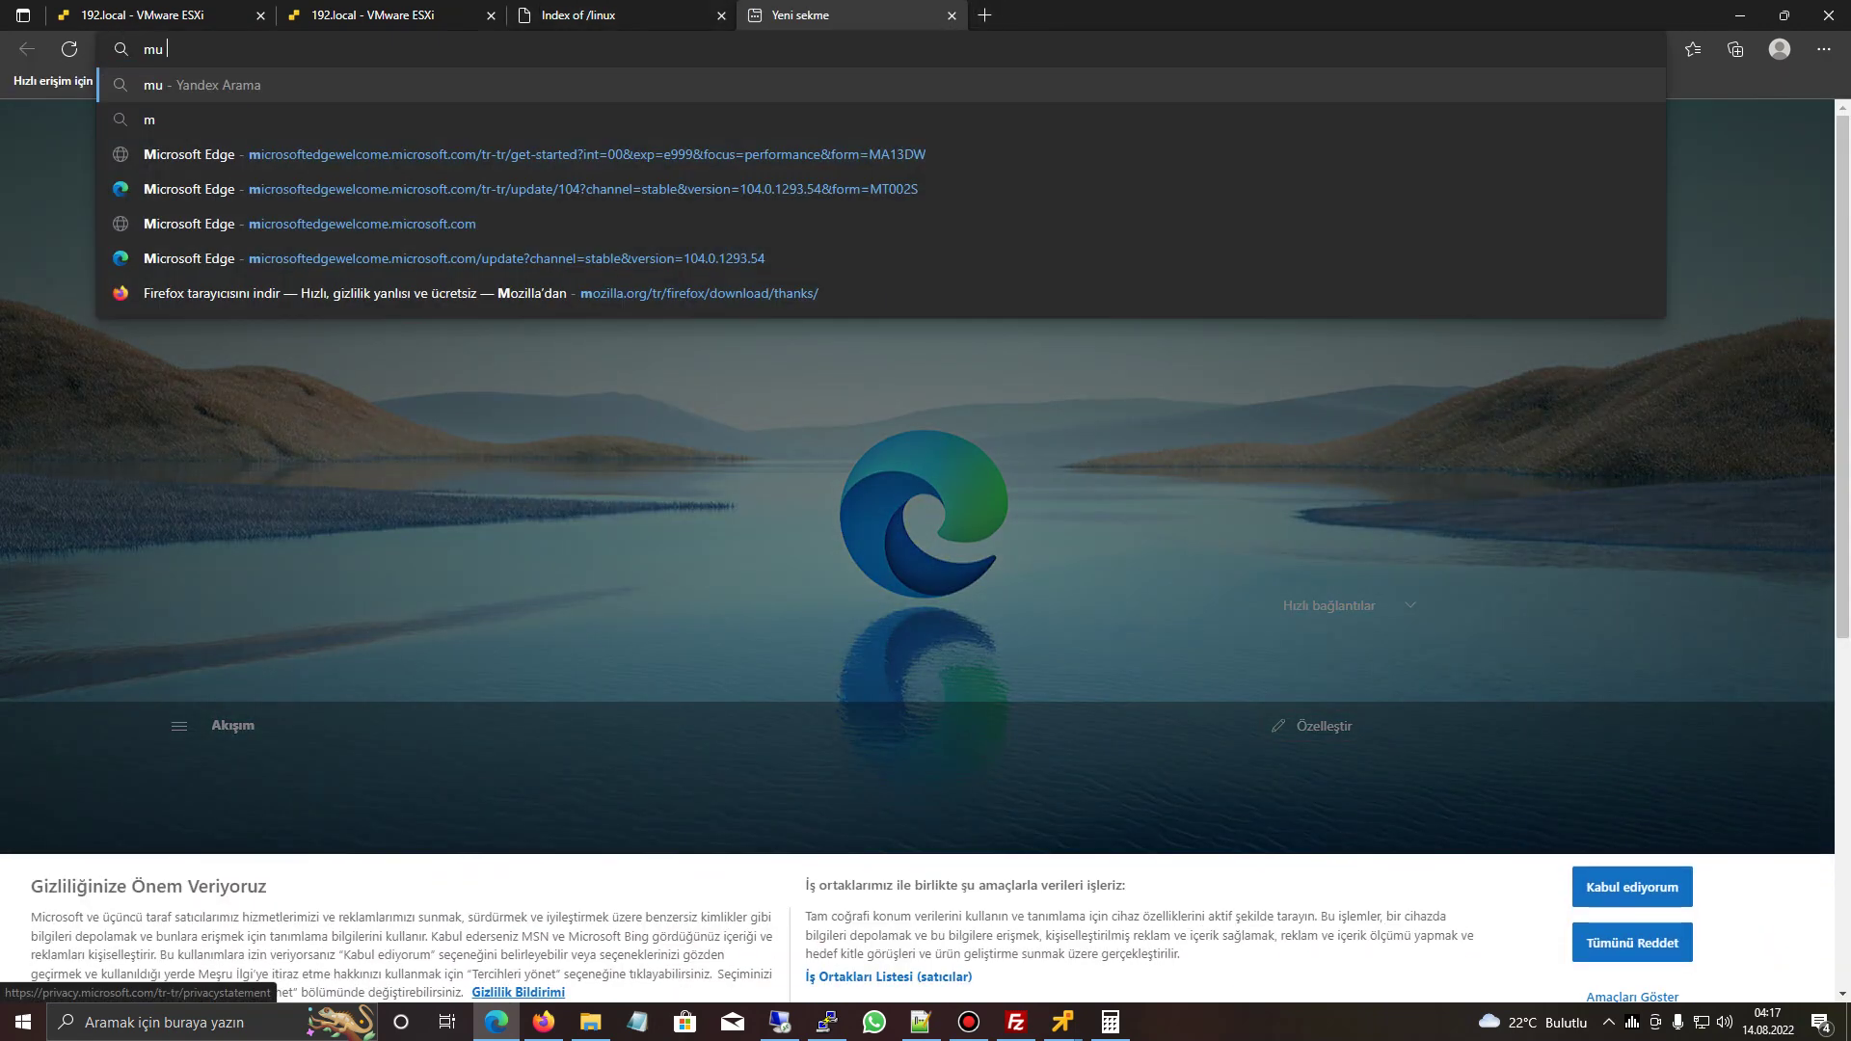
pyautogui.press('BackSpace')
pyautogui.press('BackSpace')
pyautogui.press('BackSpace')
pyautogui.press('BackSpace')
pyautogui.write('y ip')
pyautogui.press('Return')
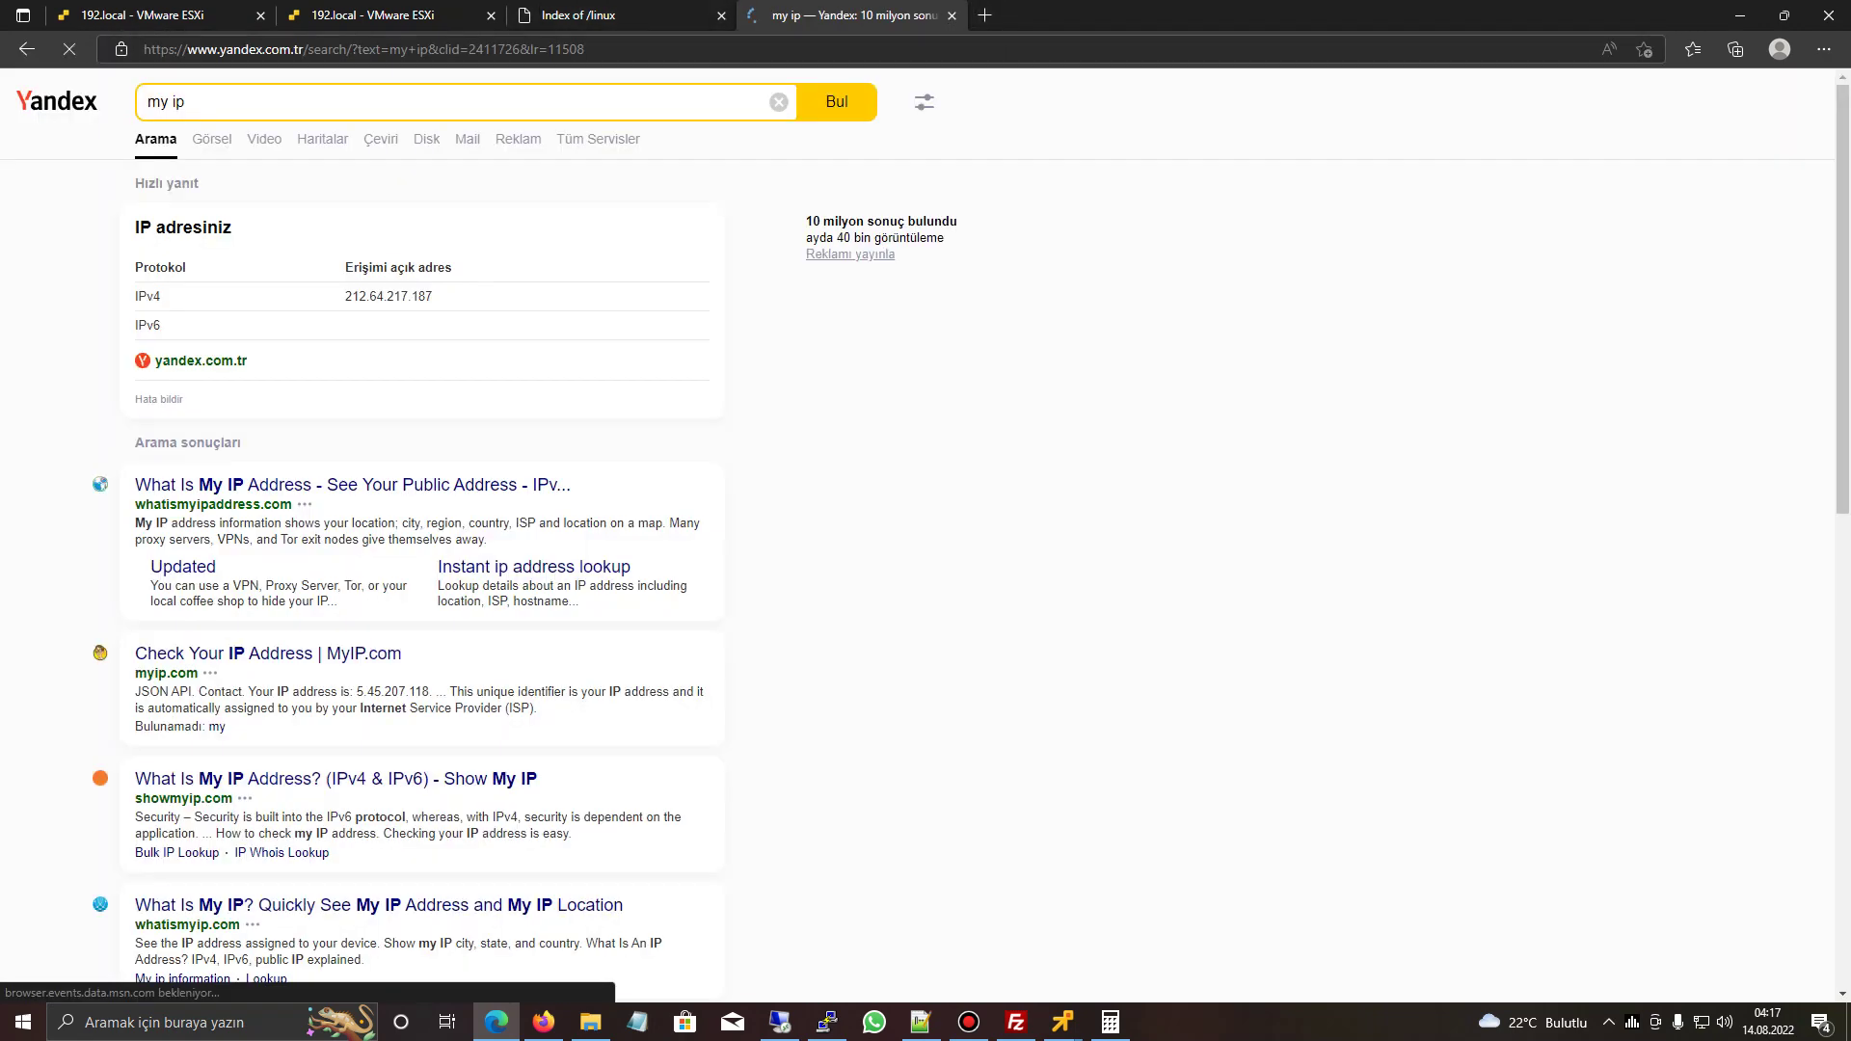
pyautogui.moveTo(346, 296); pyautogui.dragTo(434, 296)
pyautogui.hotkey('ctrl', 'c')
pyautogui.hotkey('ctrl', '2')
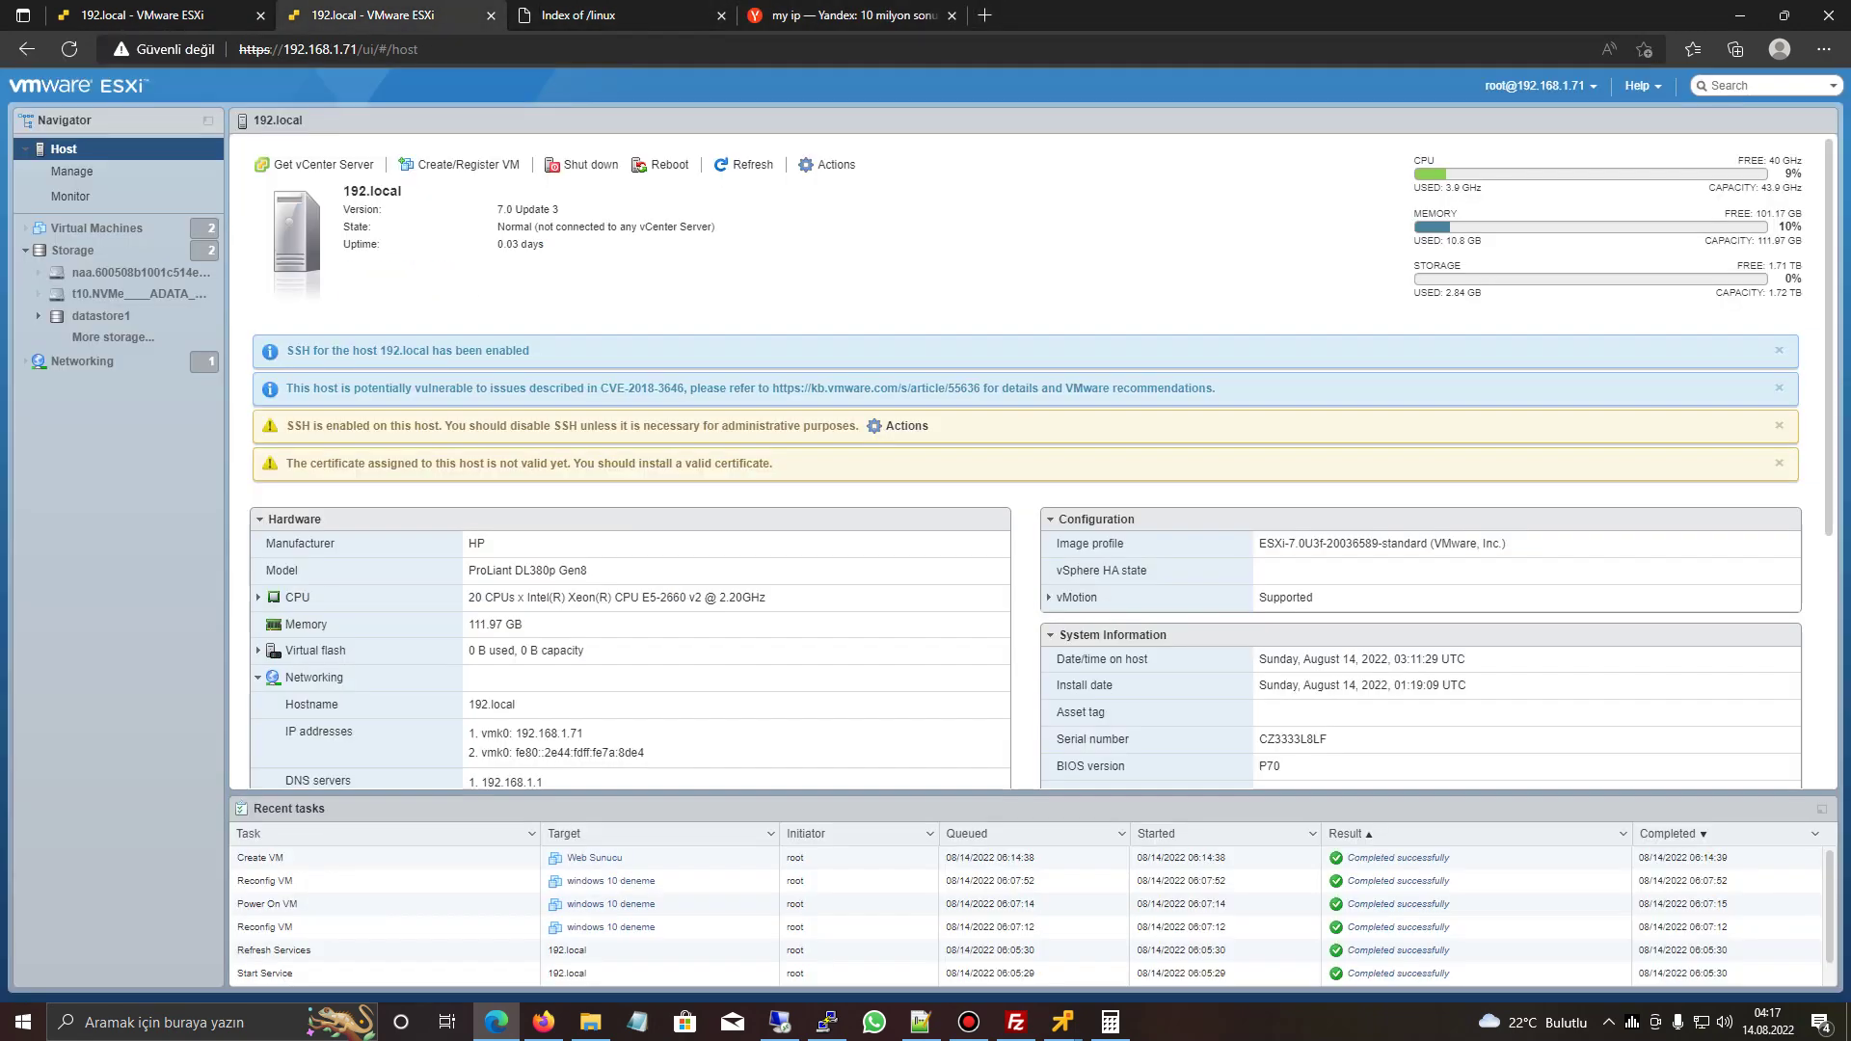
pyautogui.hotkey('ctrl', '1')
# - Paste the public IP into the allowed networks, remove the duplicate, and save with OK
pyautogui.hotkey('ctrl', 'v')
pyautogui.press('BackSpace')
pyautogui.write(',')
pyautogui.hotkey('ctrl', 'v')
pyautogui.doubleClick(843, 501)
pyautogui.press('BackSpace')
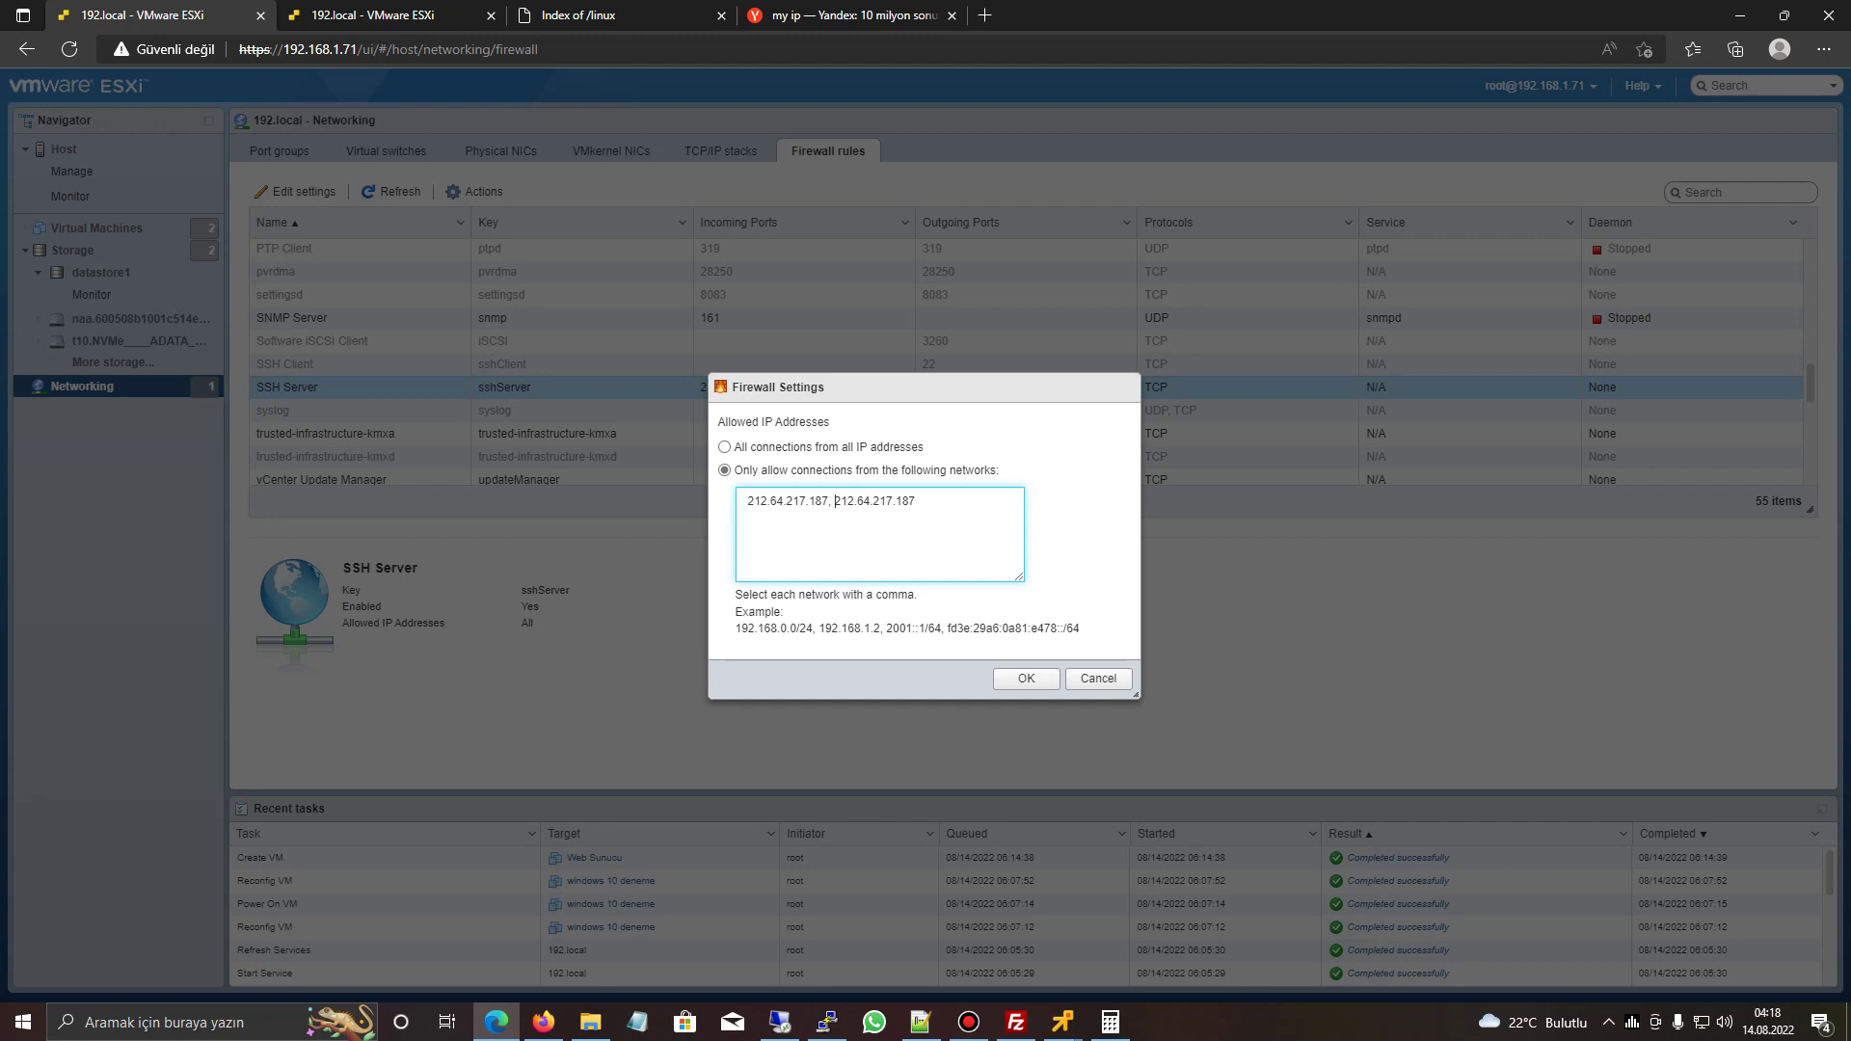
pyautogui.moveTo(919, 501); pyautogui.dragTo(837, 501)
pyautogui.press('BackSpace')
pyautogui.moveTo(830, 502); pyautogui.dragTo(748, 501)
pyautogui.click(751, 501)
pyautogui.click(1026, 678)
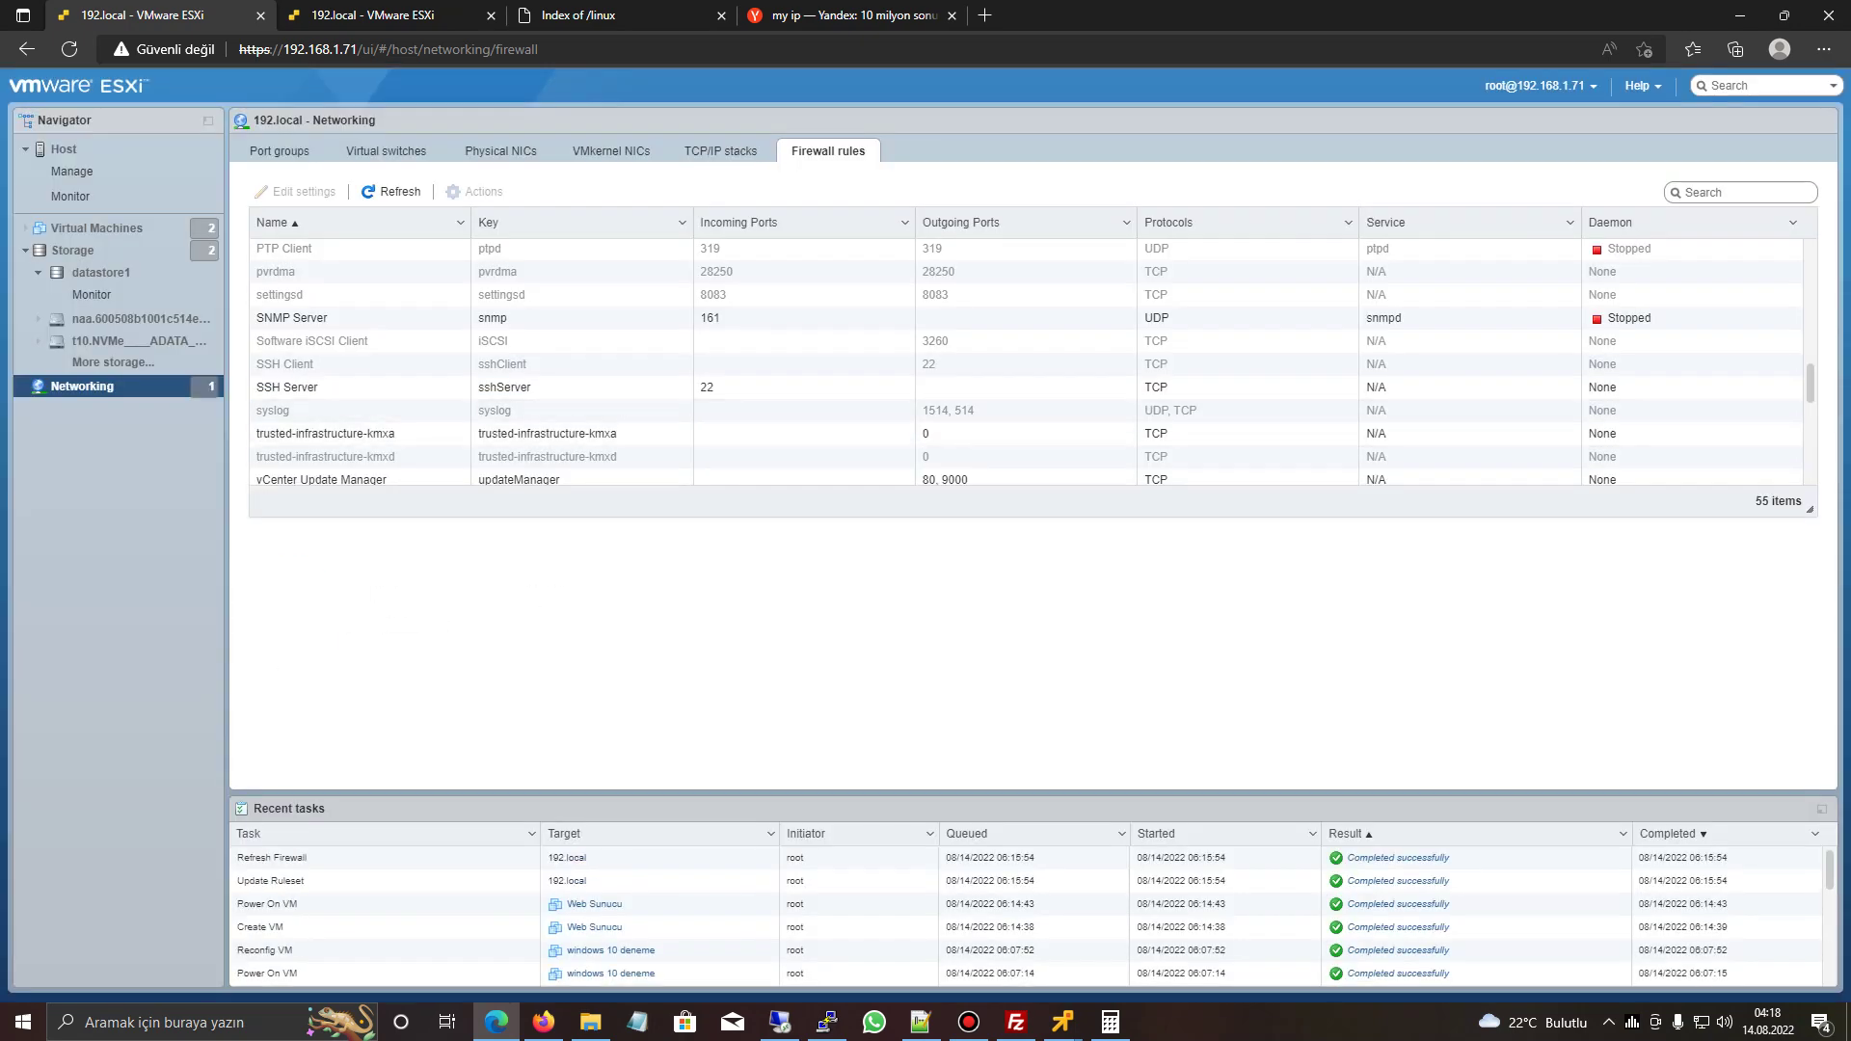
# - Run ipconfig in a command prompt and copy the local IP 192.168.1.69
pyautogui.click(826, 1021)
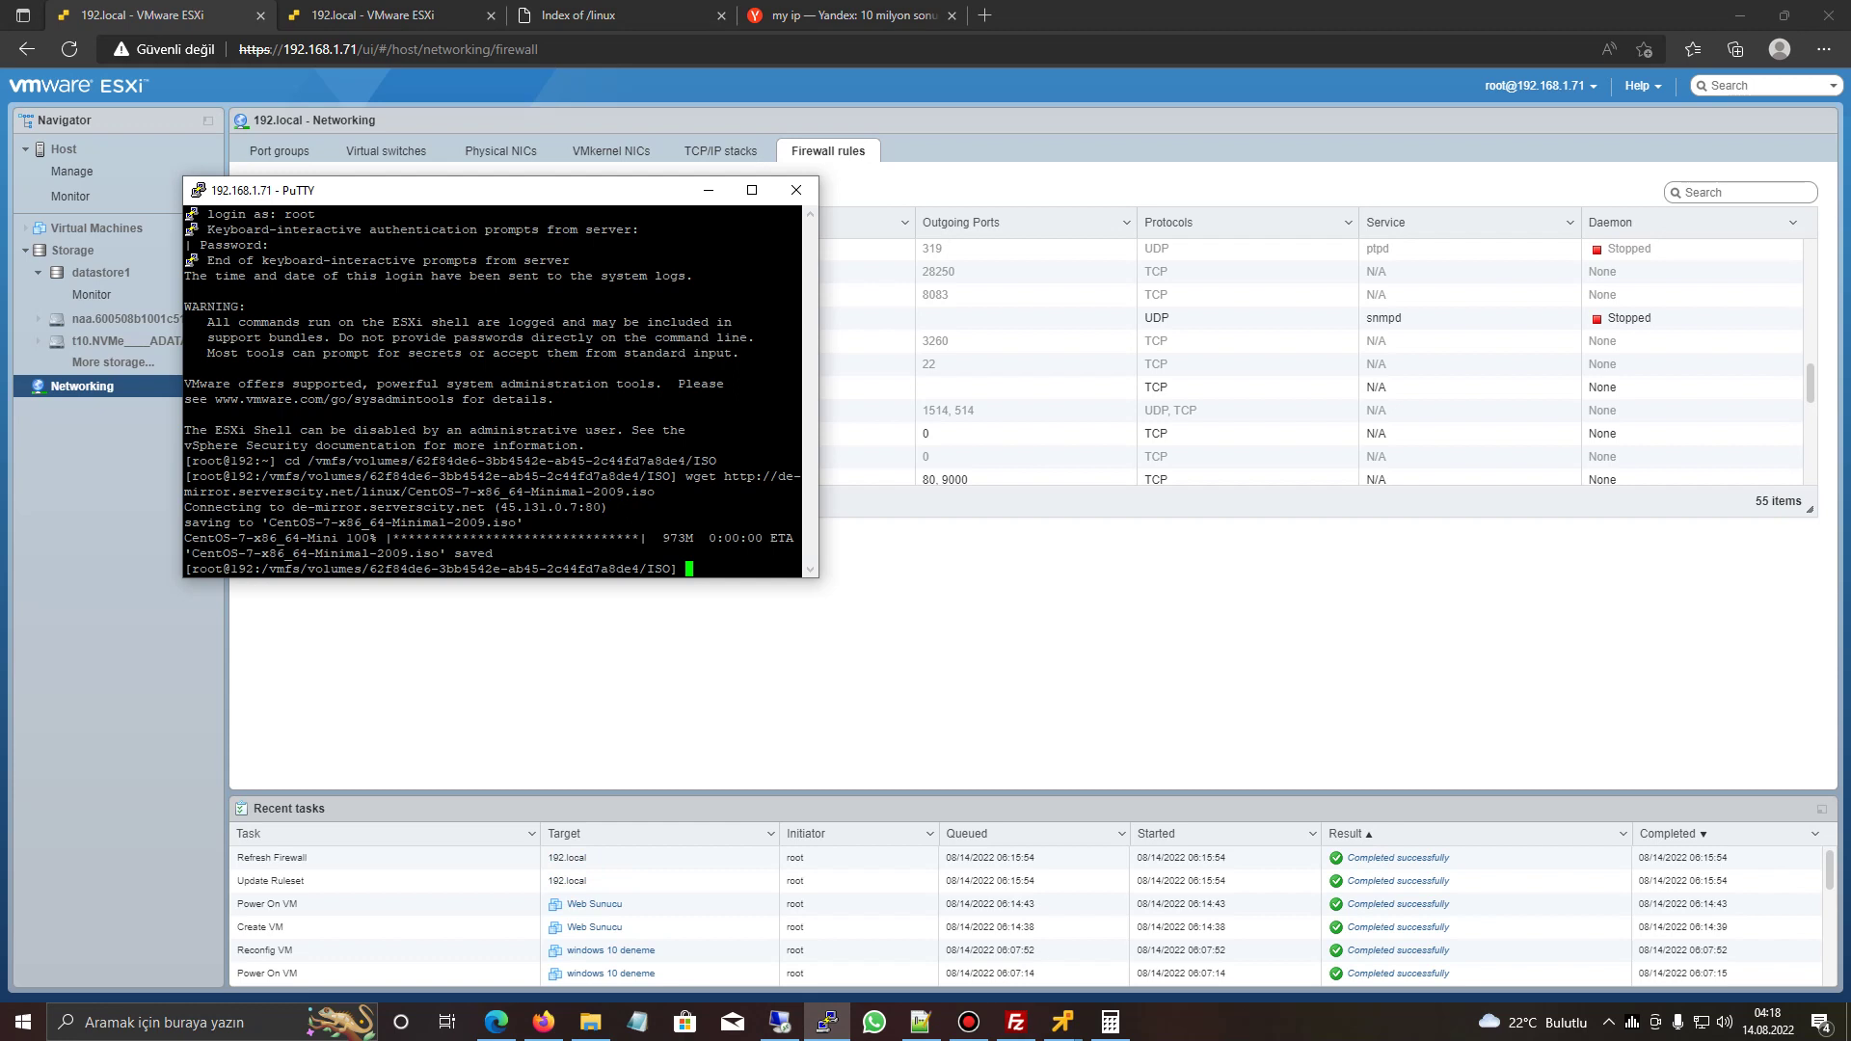
pyautogui.hotkey('alt', 'Tab')
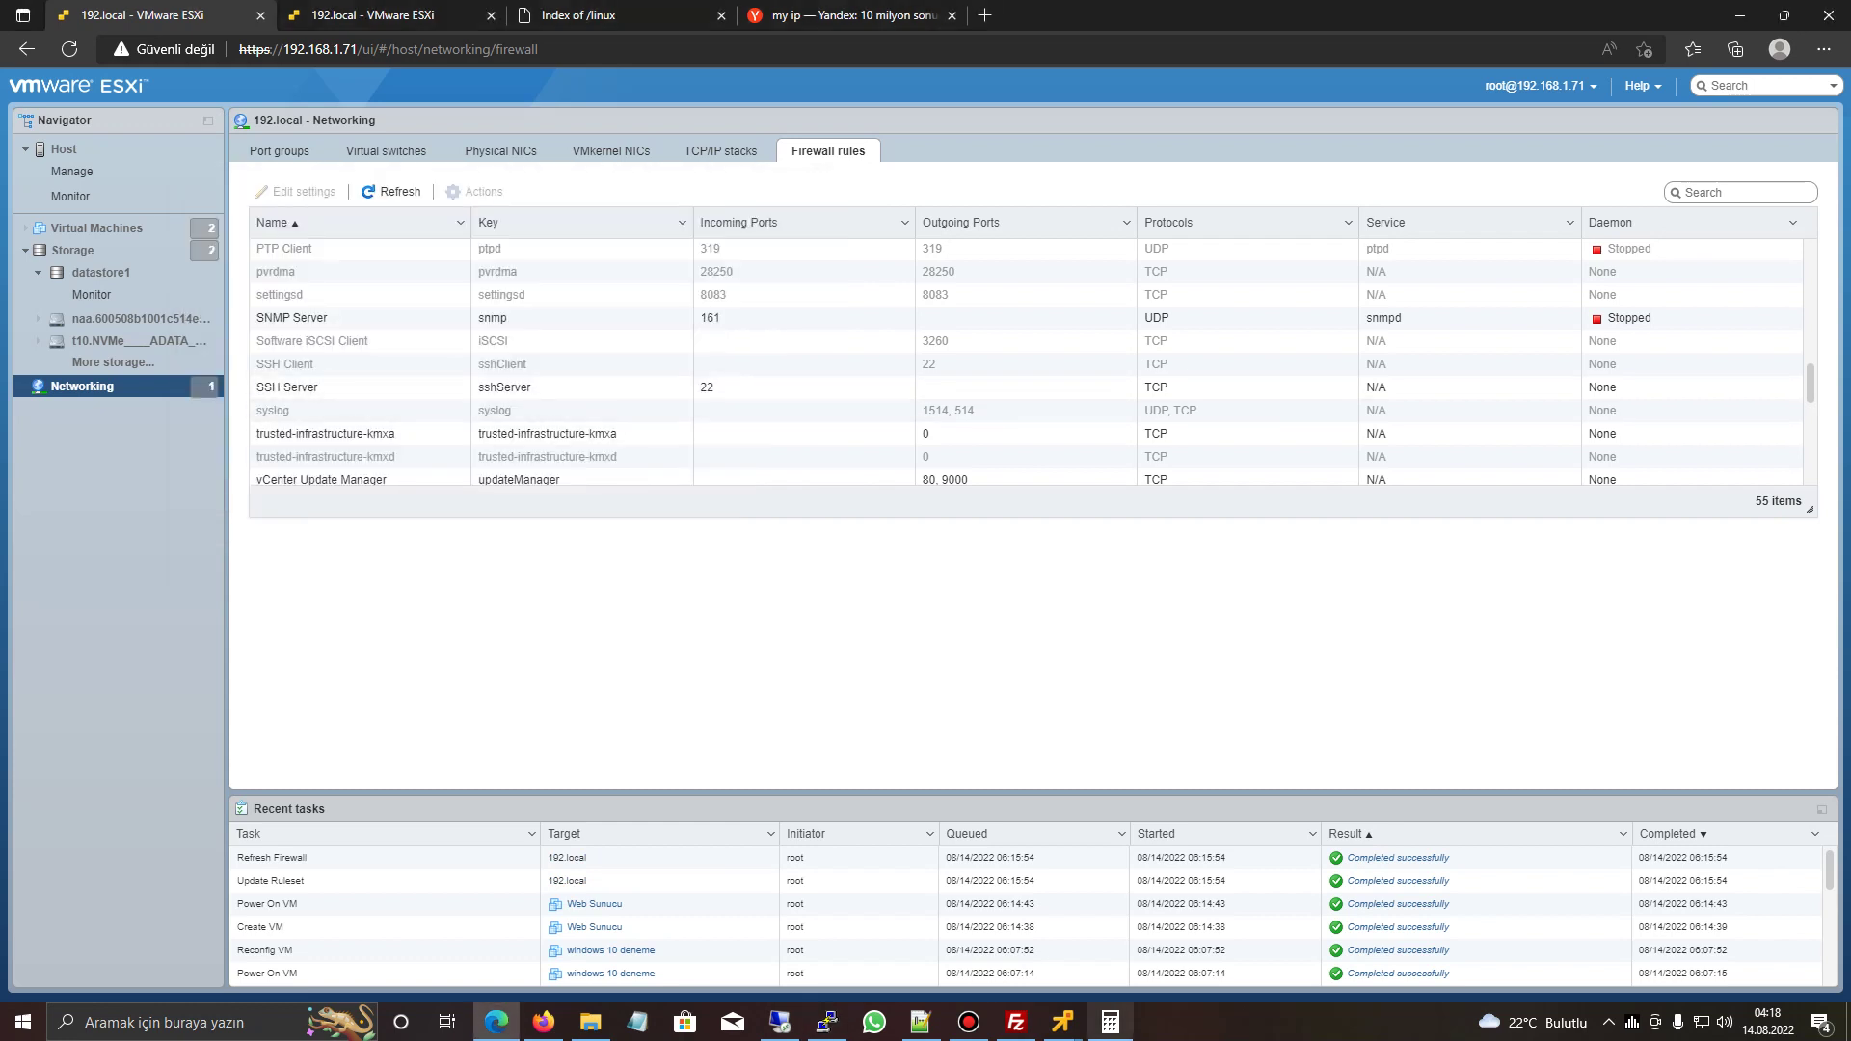
pyautogui.click(1110, 1021)
pyautogui.click(1326, 331)
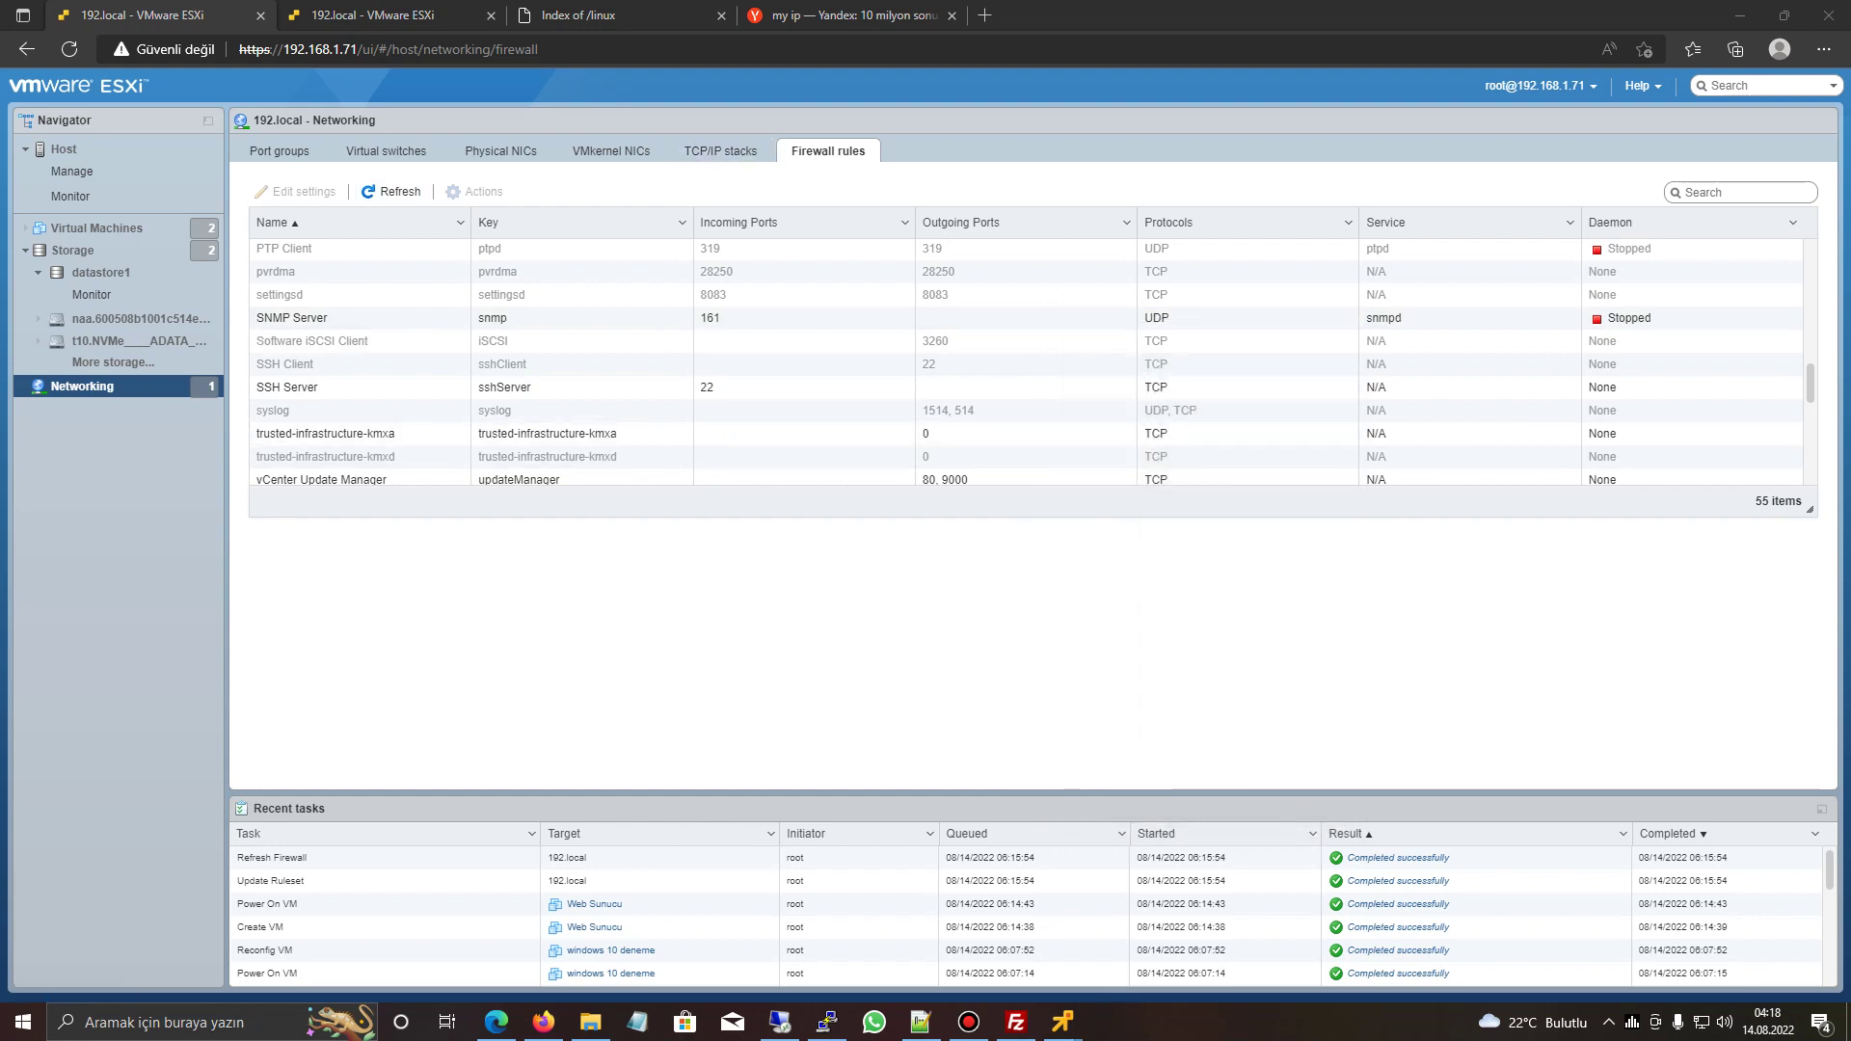
pyautogui.scroll(-5, 385, 433)
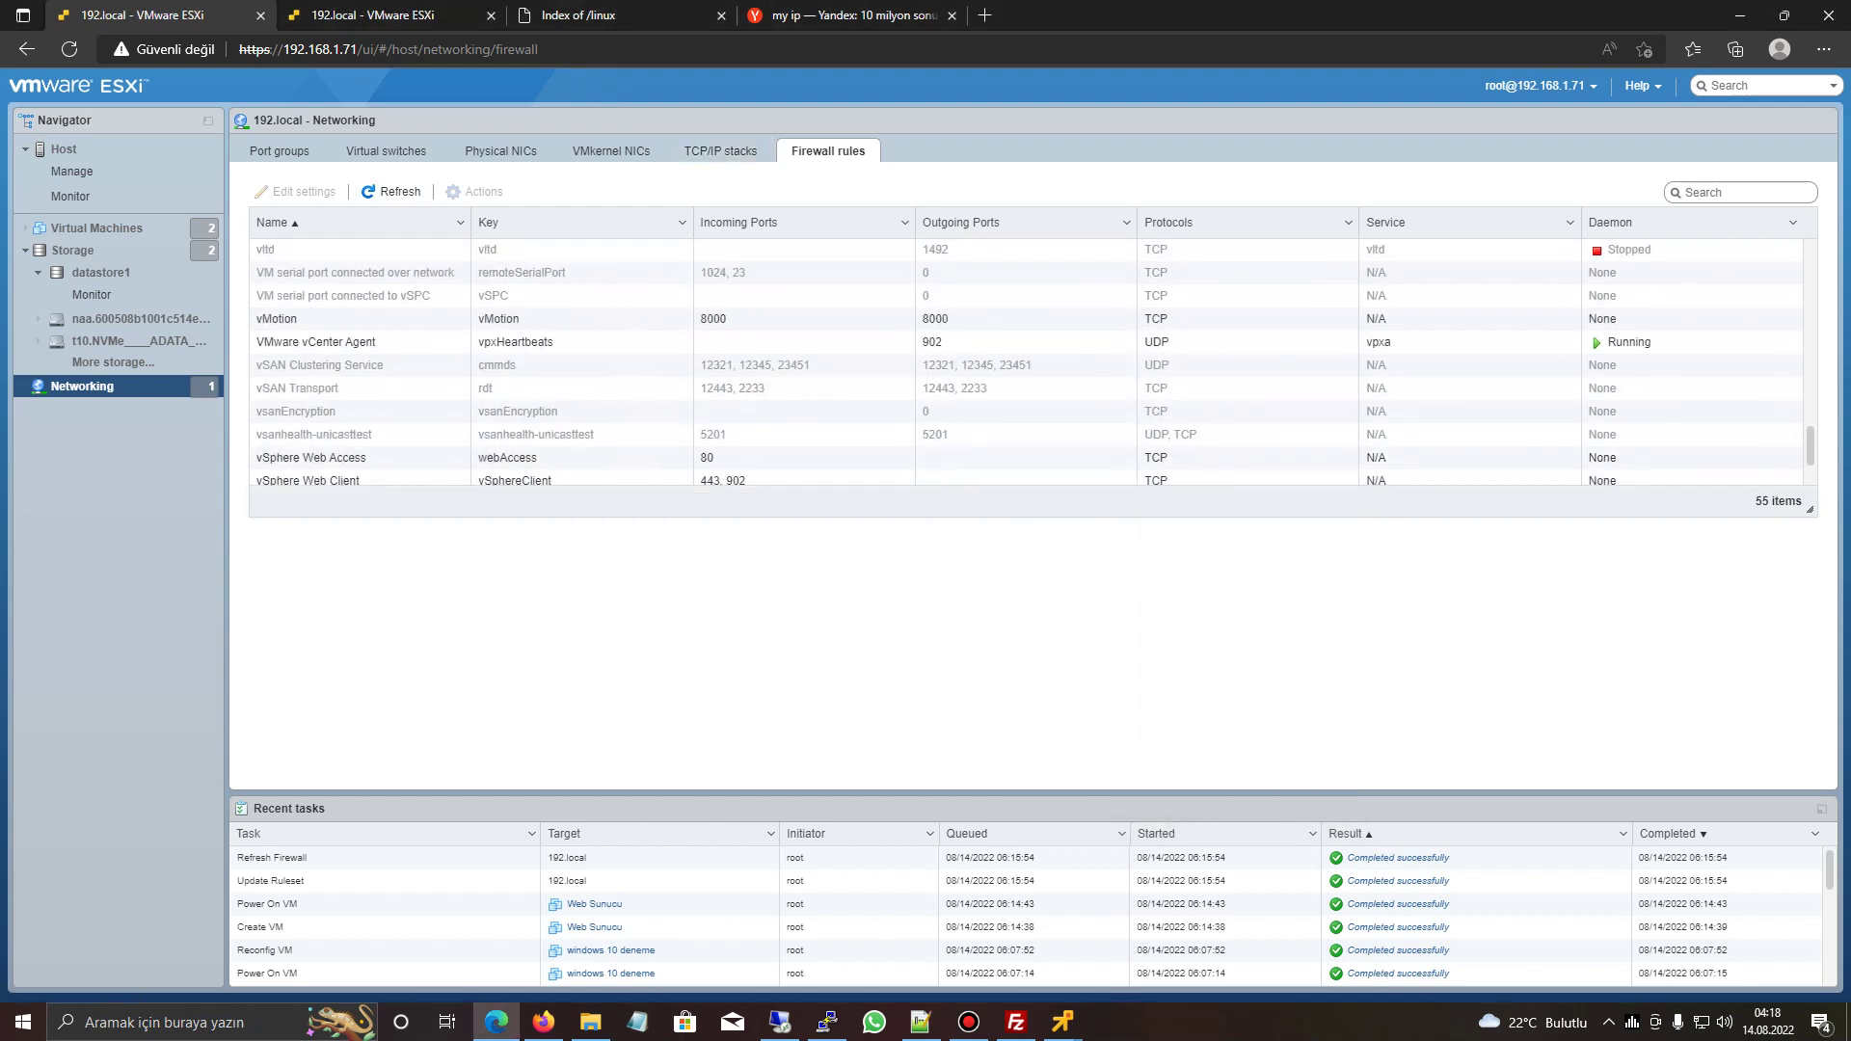
pyautogui.click(212, 1022)
pyautogui.write('cmd')
pyautogui.press('Return')
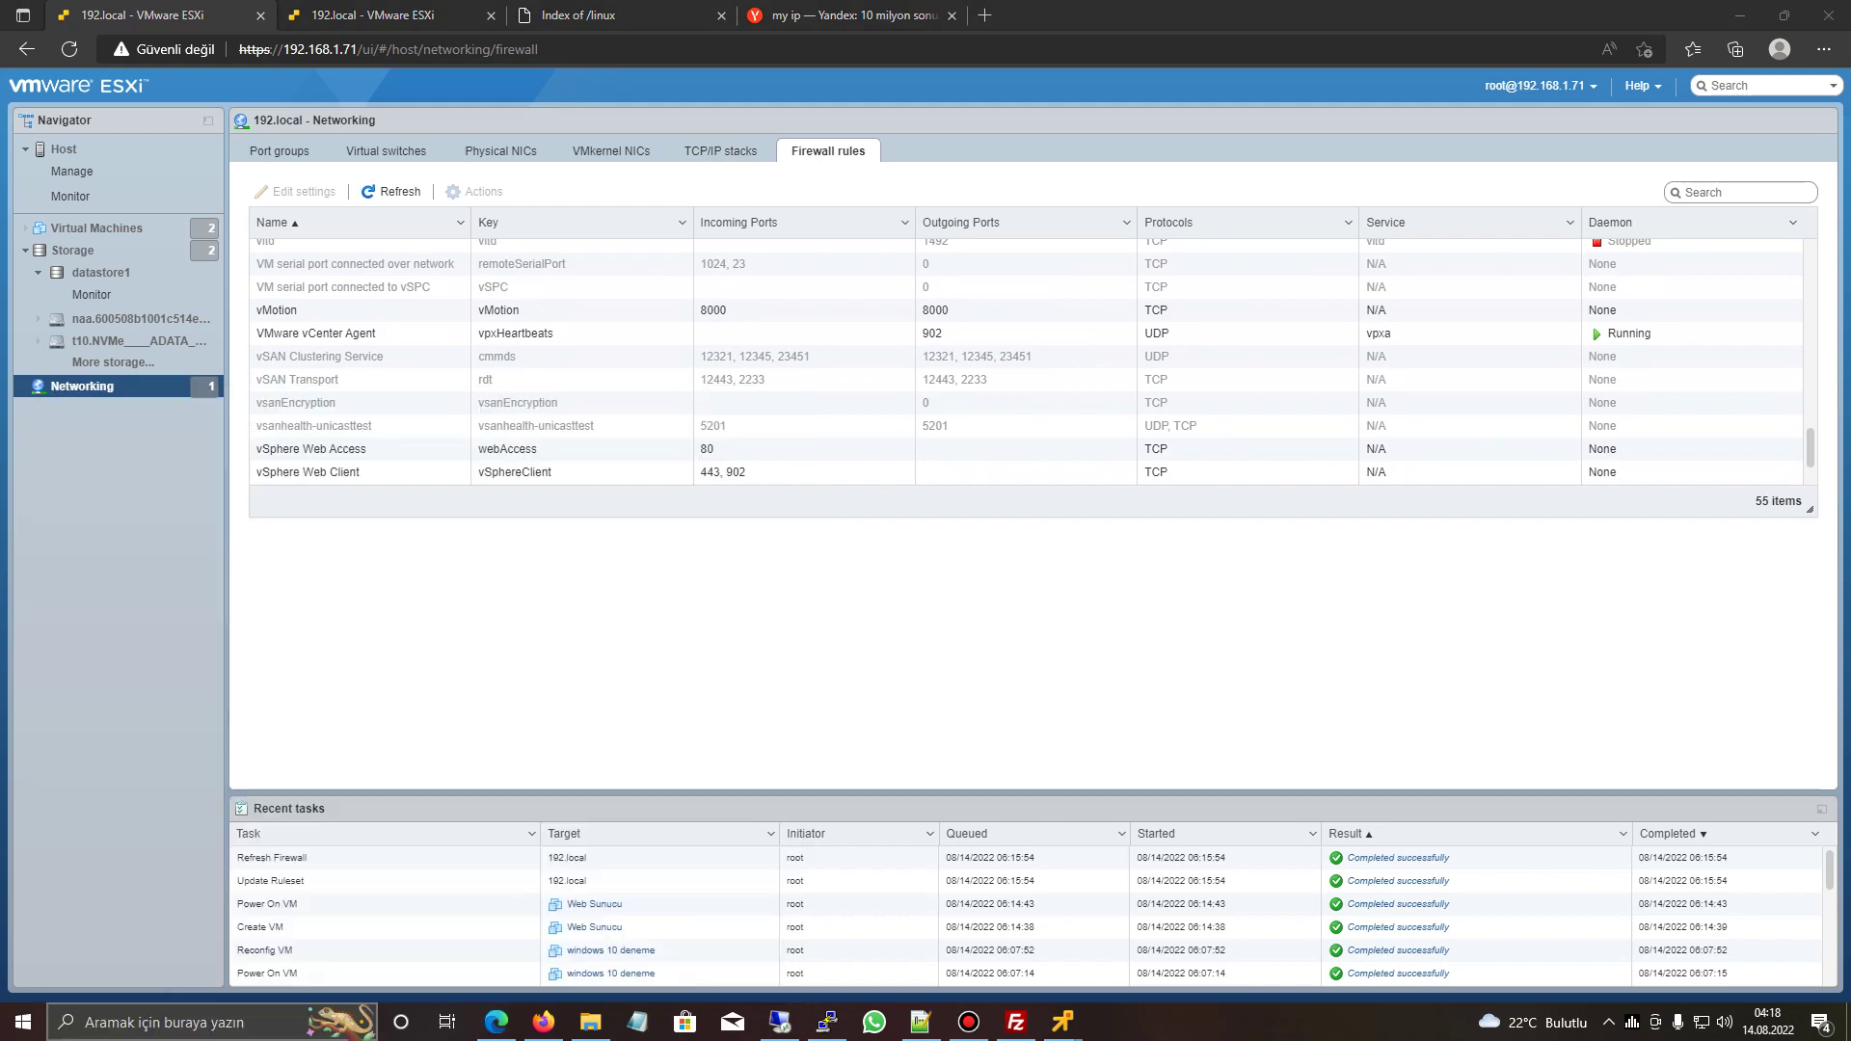
pyautogui.write('ipconfig')
pyautogui.press('Return')
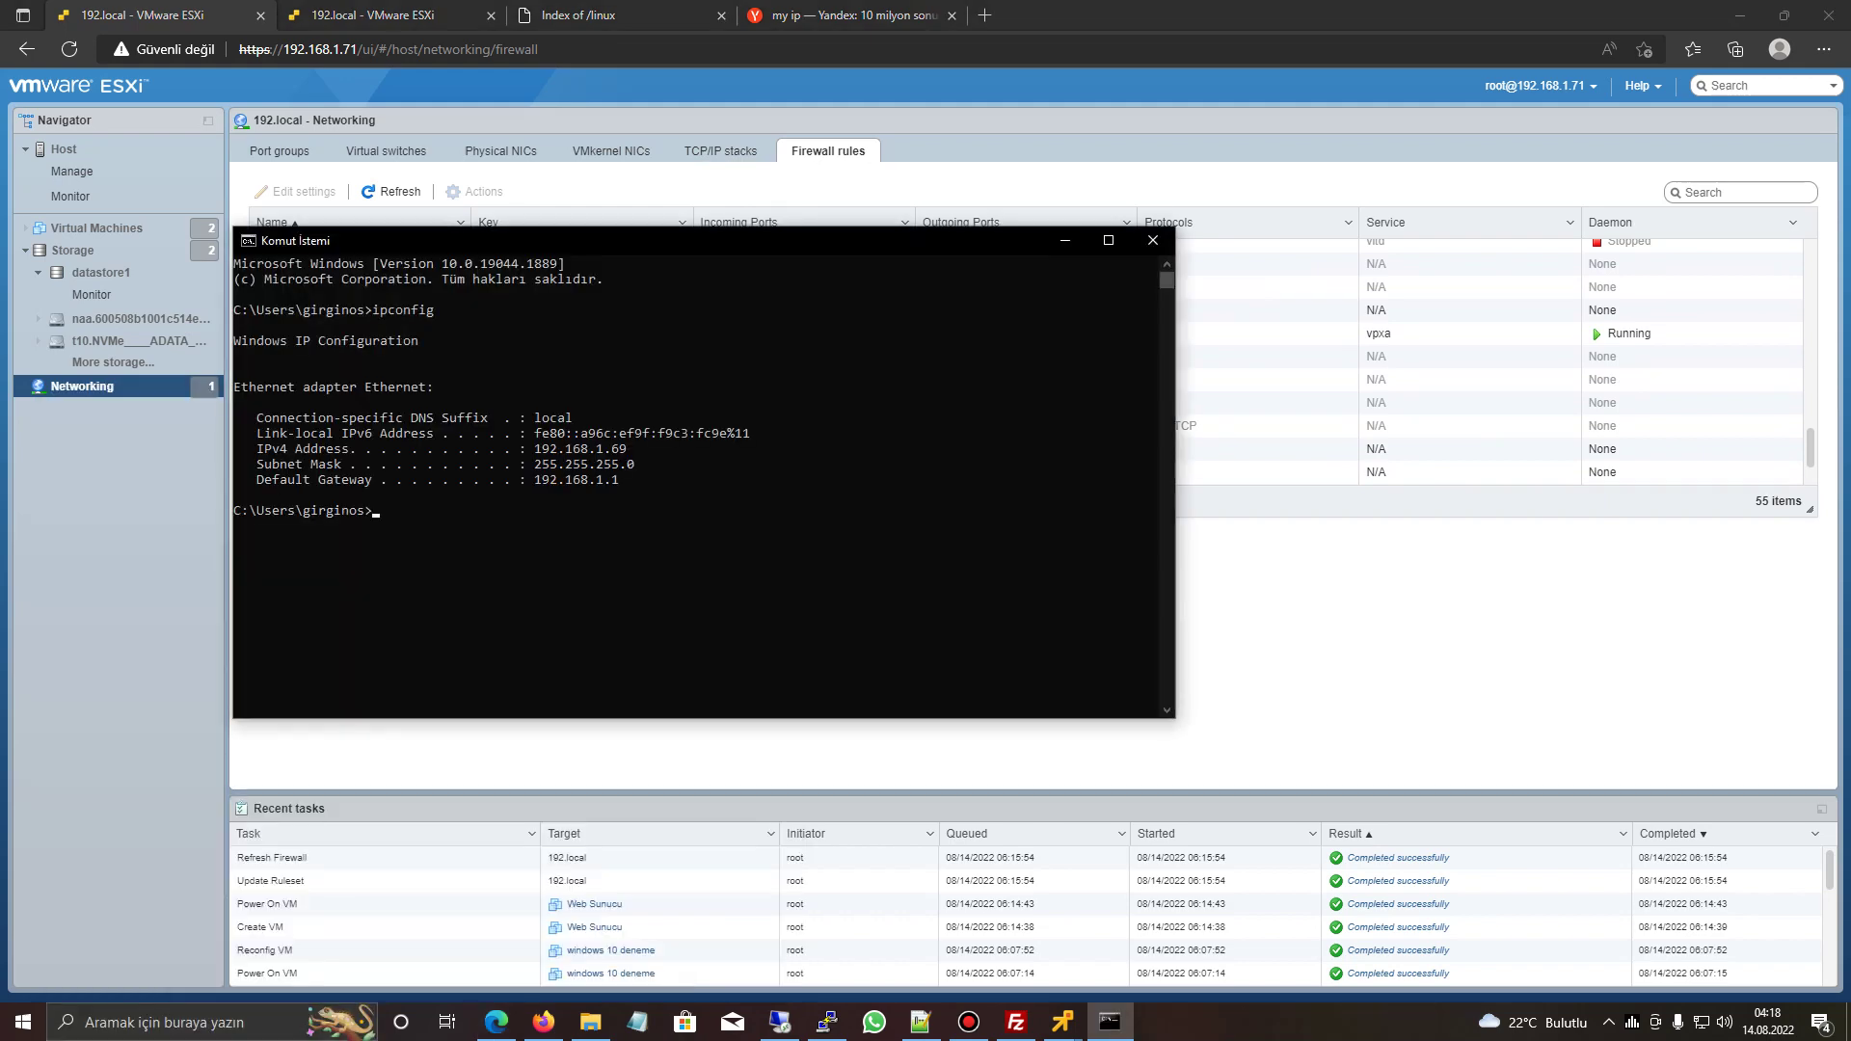
pyautogui.moveTo(535, 448); pyautogui.dragTo(626, 448)
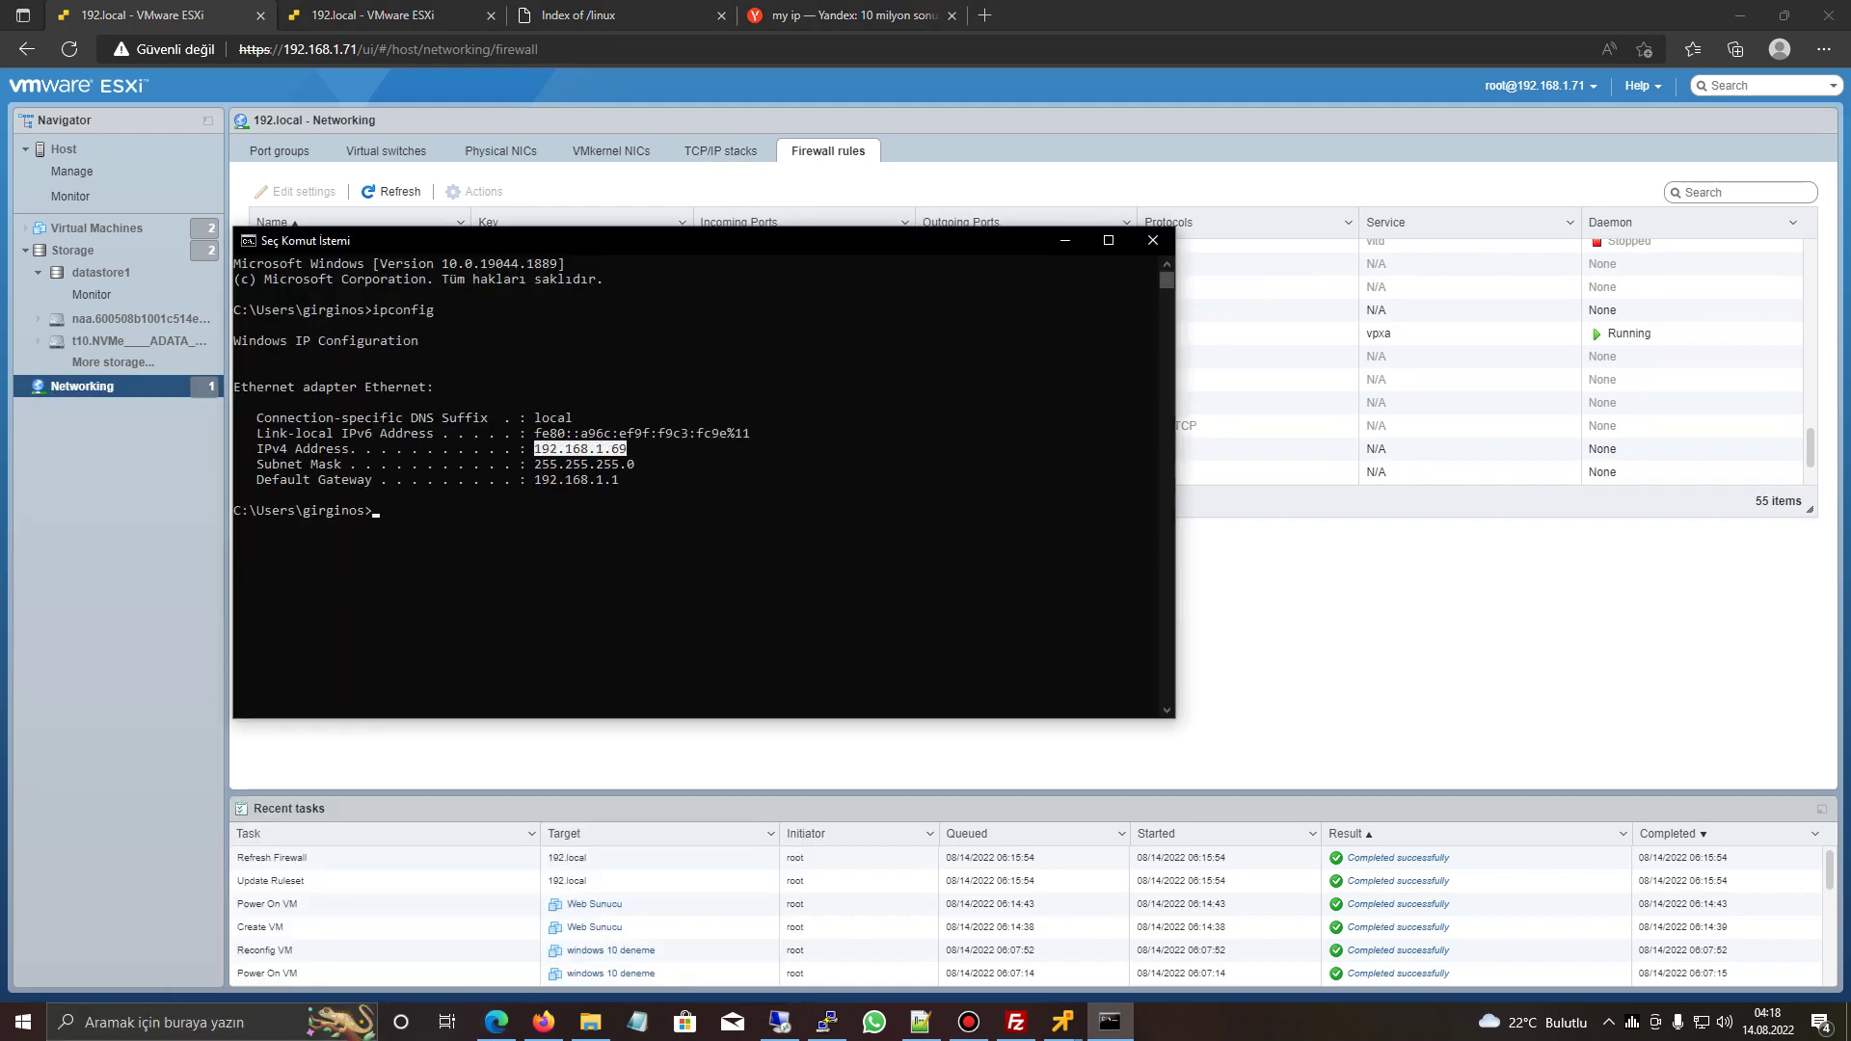
pyautogui.hotkey('ctrl', 'c')
# - Add 192.168.1.69 to the SSH Server rule's allowed networks and save
pyautogui.hotkey('alt', 'Tab')
pyautogui.scroll(-2, 1032, 357)
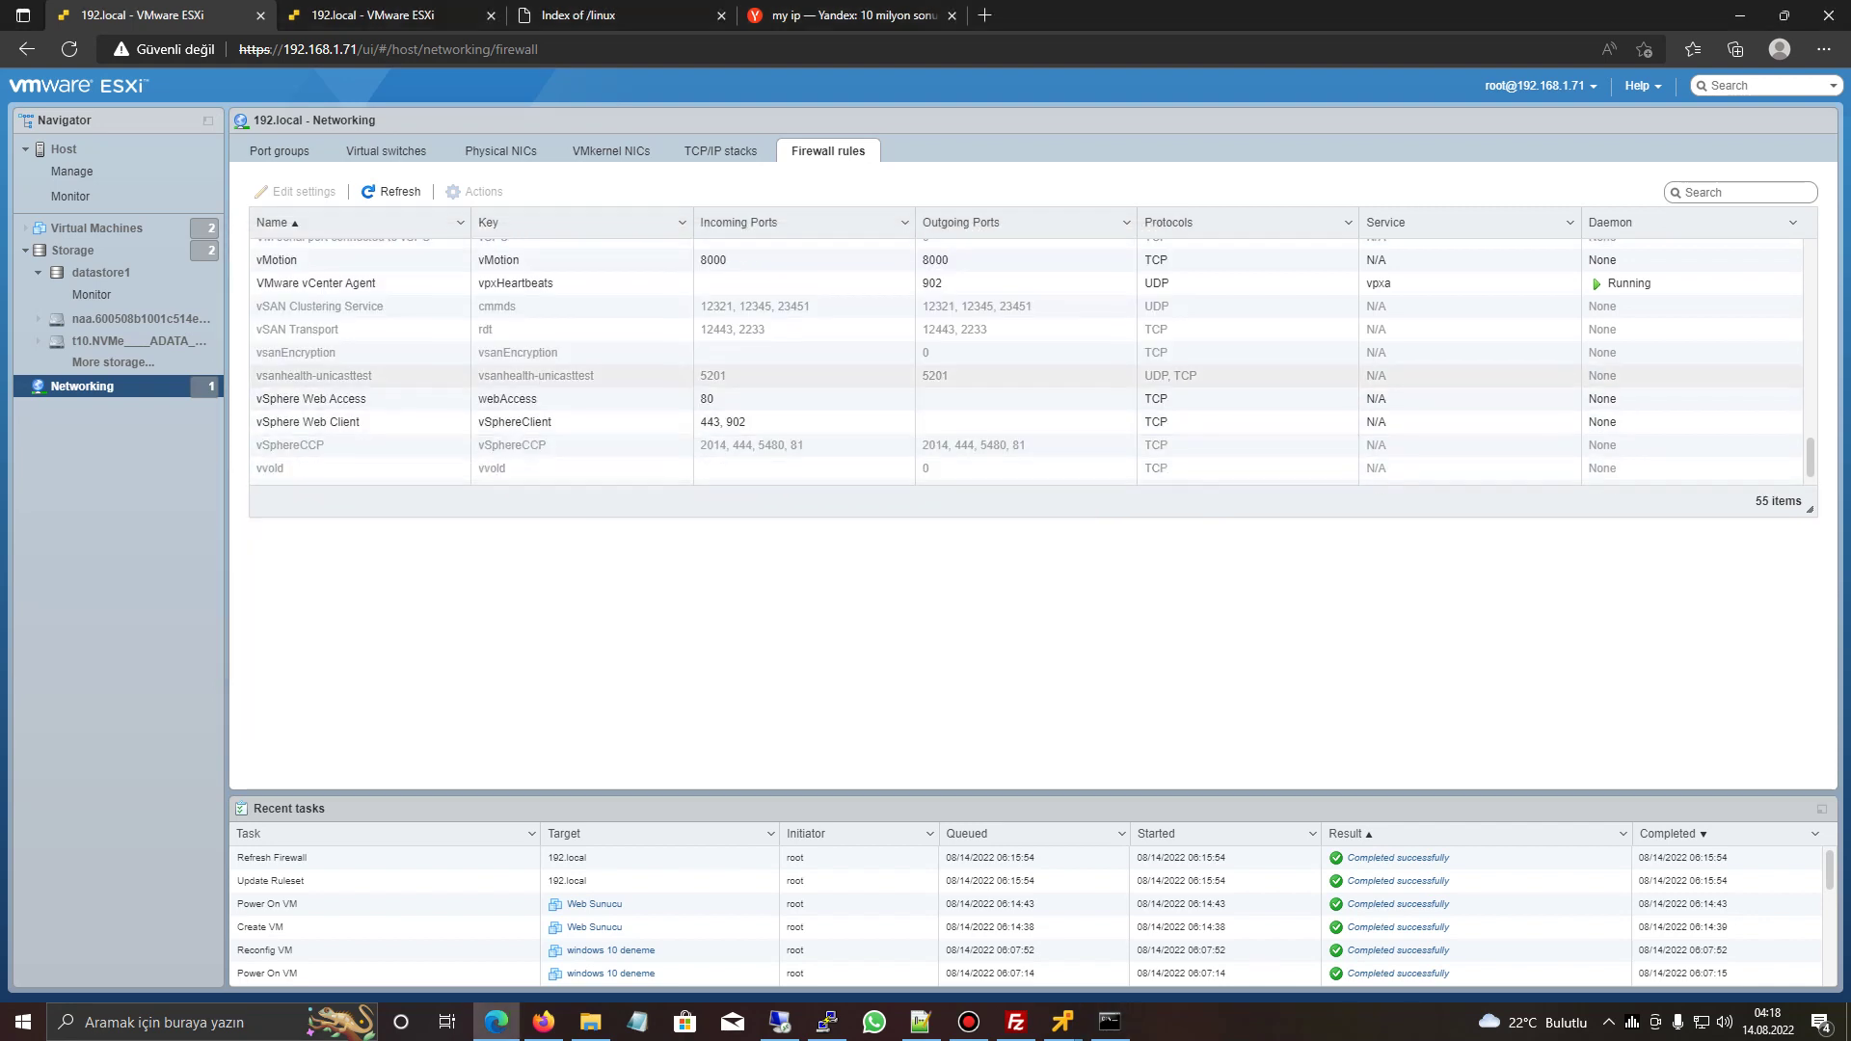
pyautogui.scroll(2, 1032, 338)
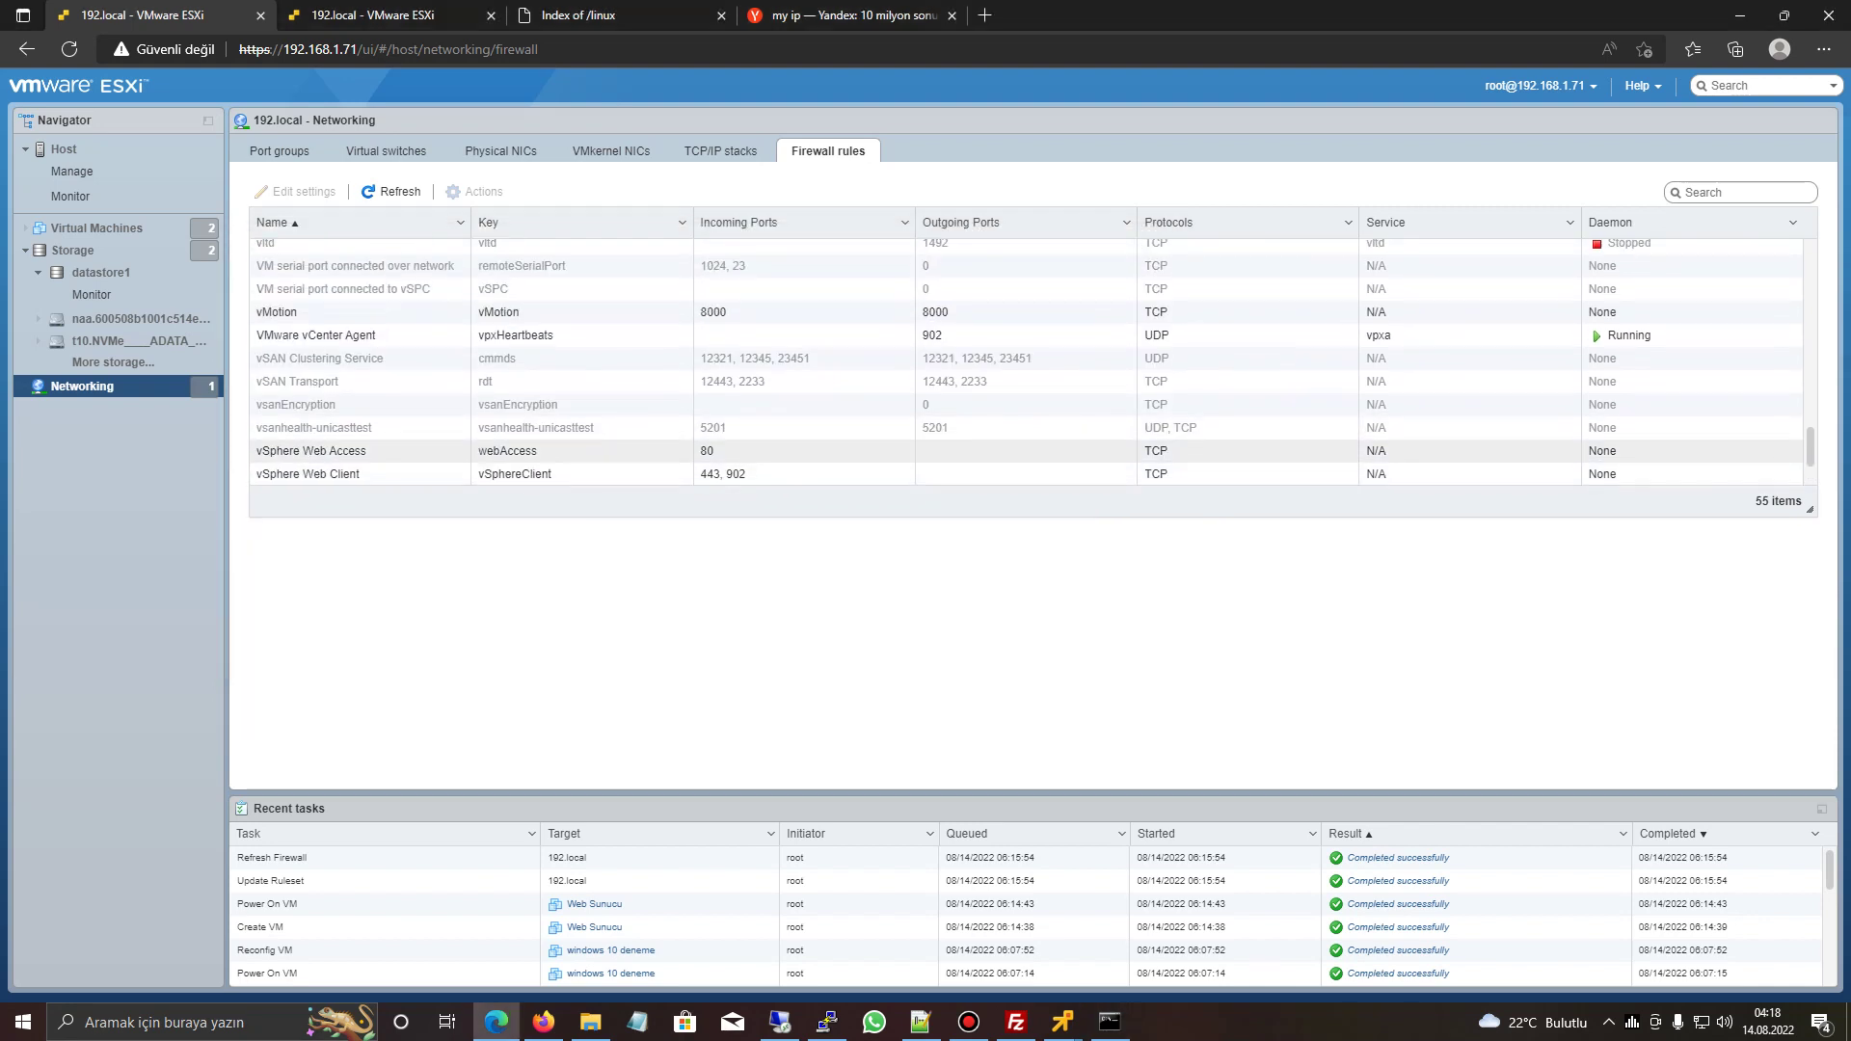
pyautogui.scroll(5, 1032, 355)
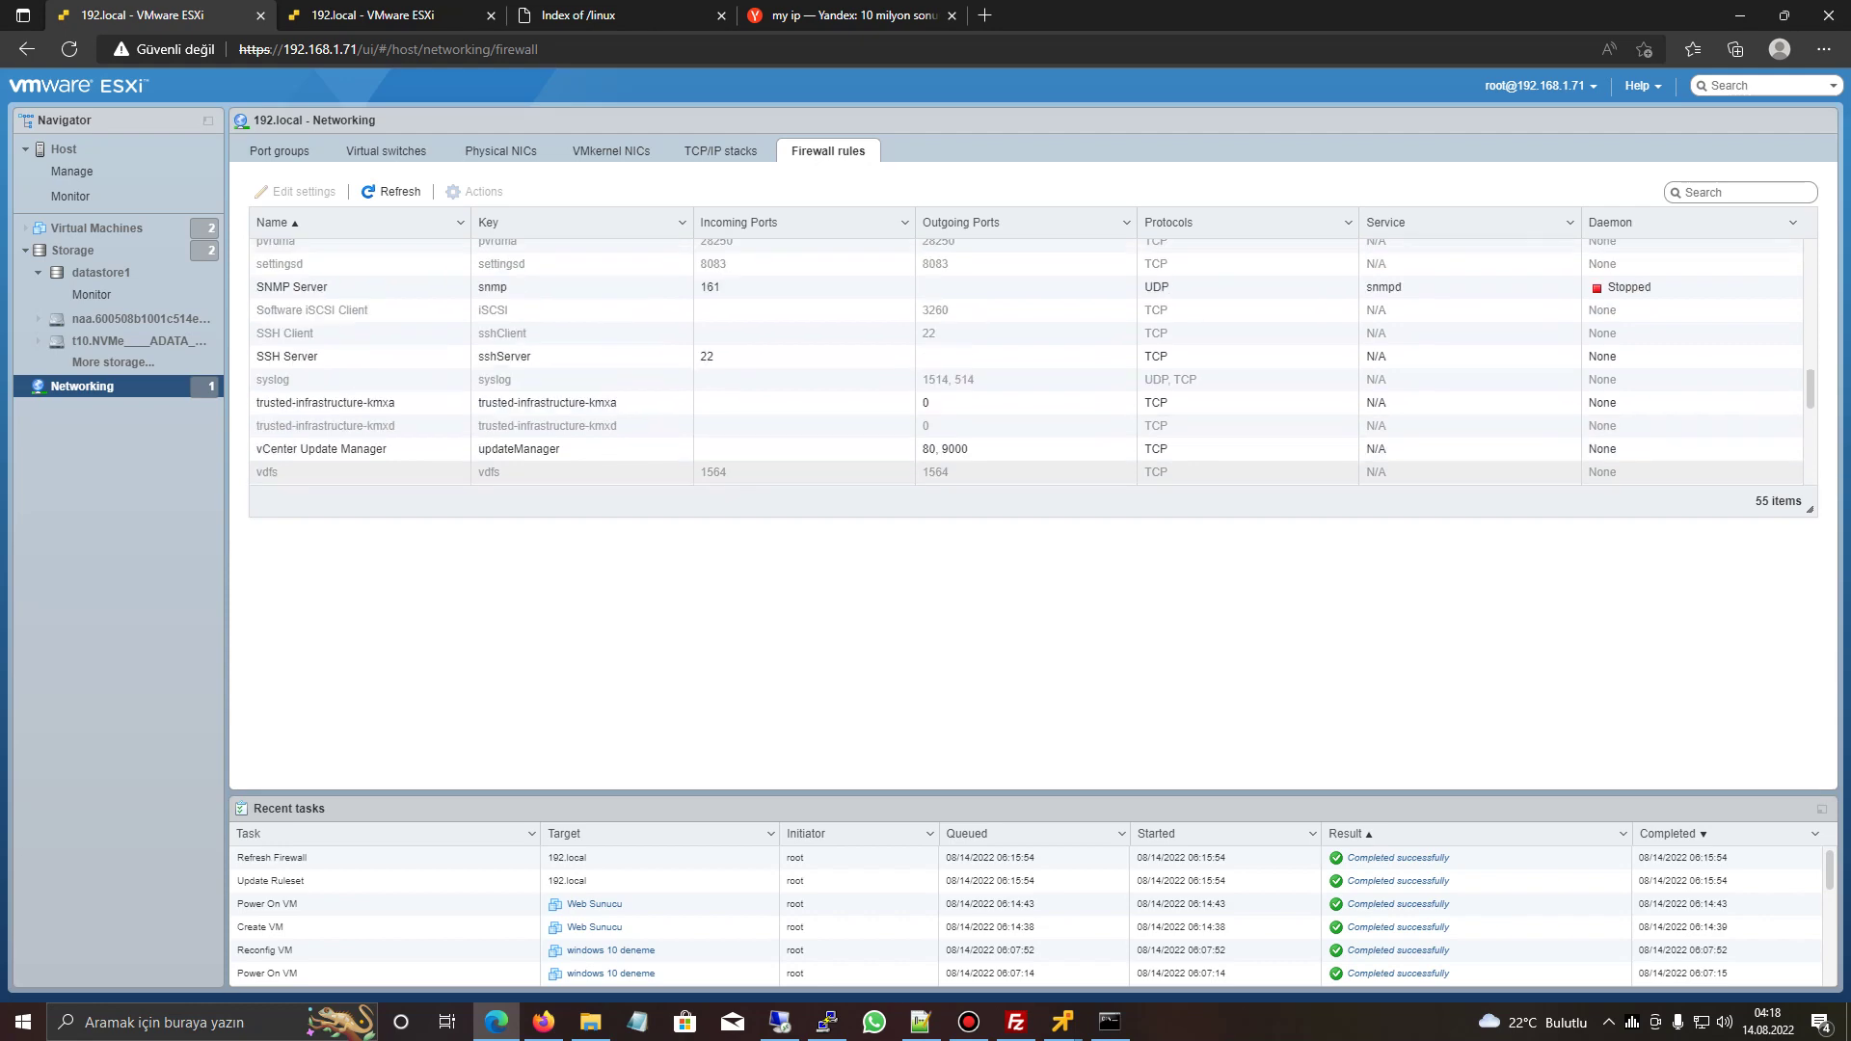
pyautogui.click(1032, 356)
pyautogui.click(299, 191)
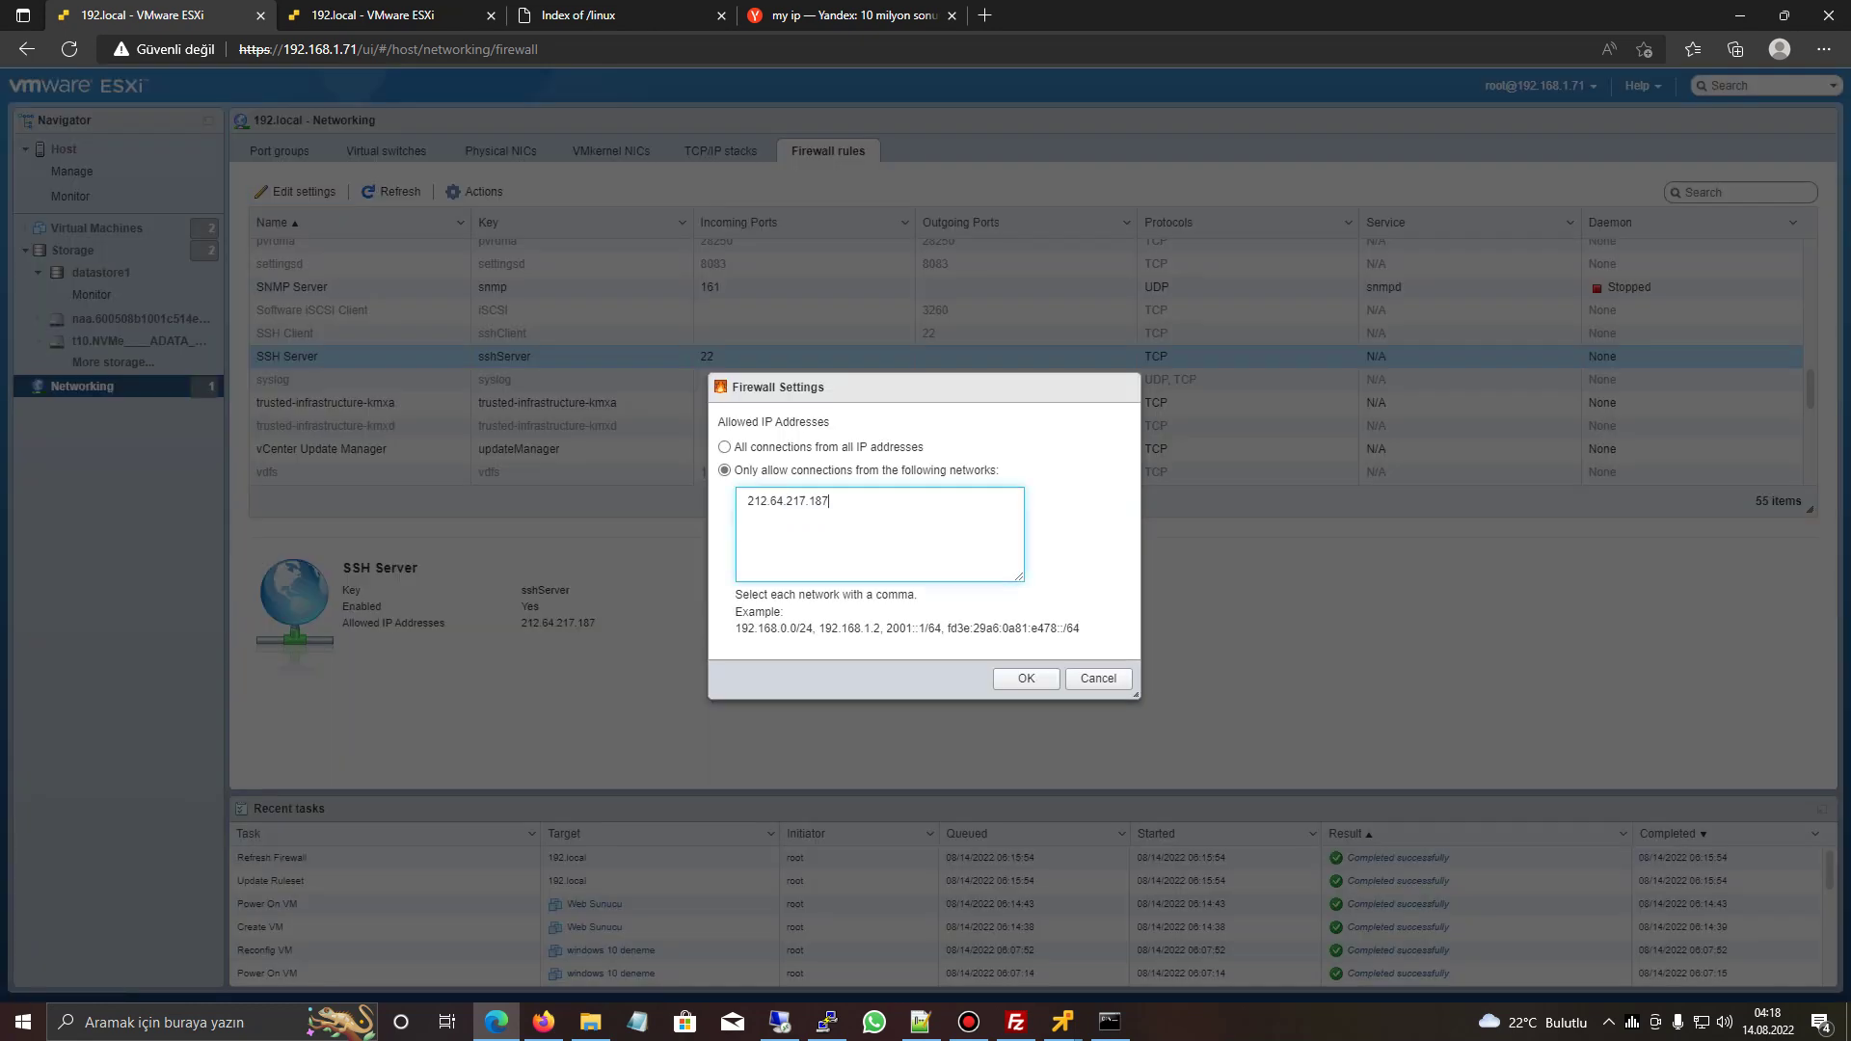
pyautogui.write(', 192.168.1.69')
pyautogui.click(1026, 678)
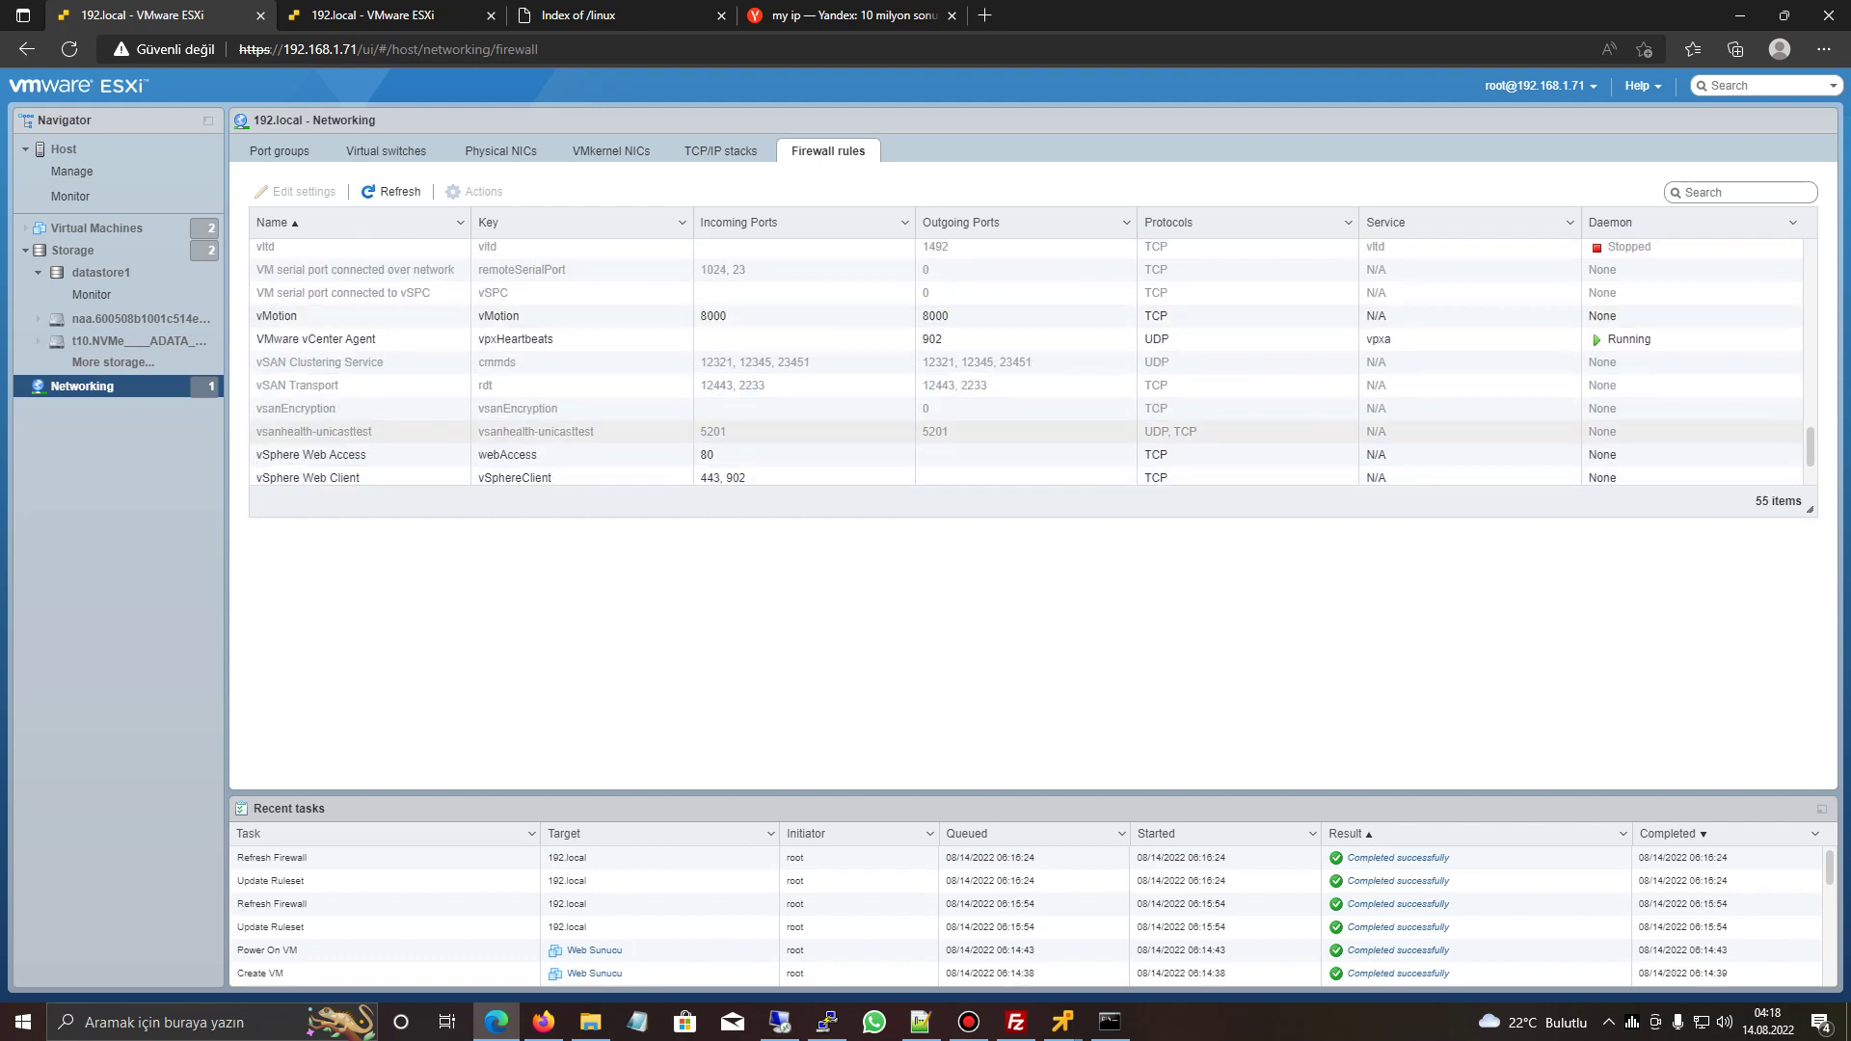
# - Review the vSphere Web Client rule without changes, then bring the windows 10 deneme console forward
pyautogui.scroll(-1, 540, 443)
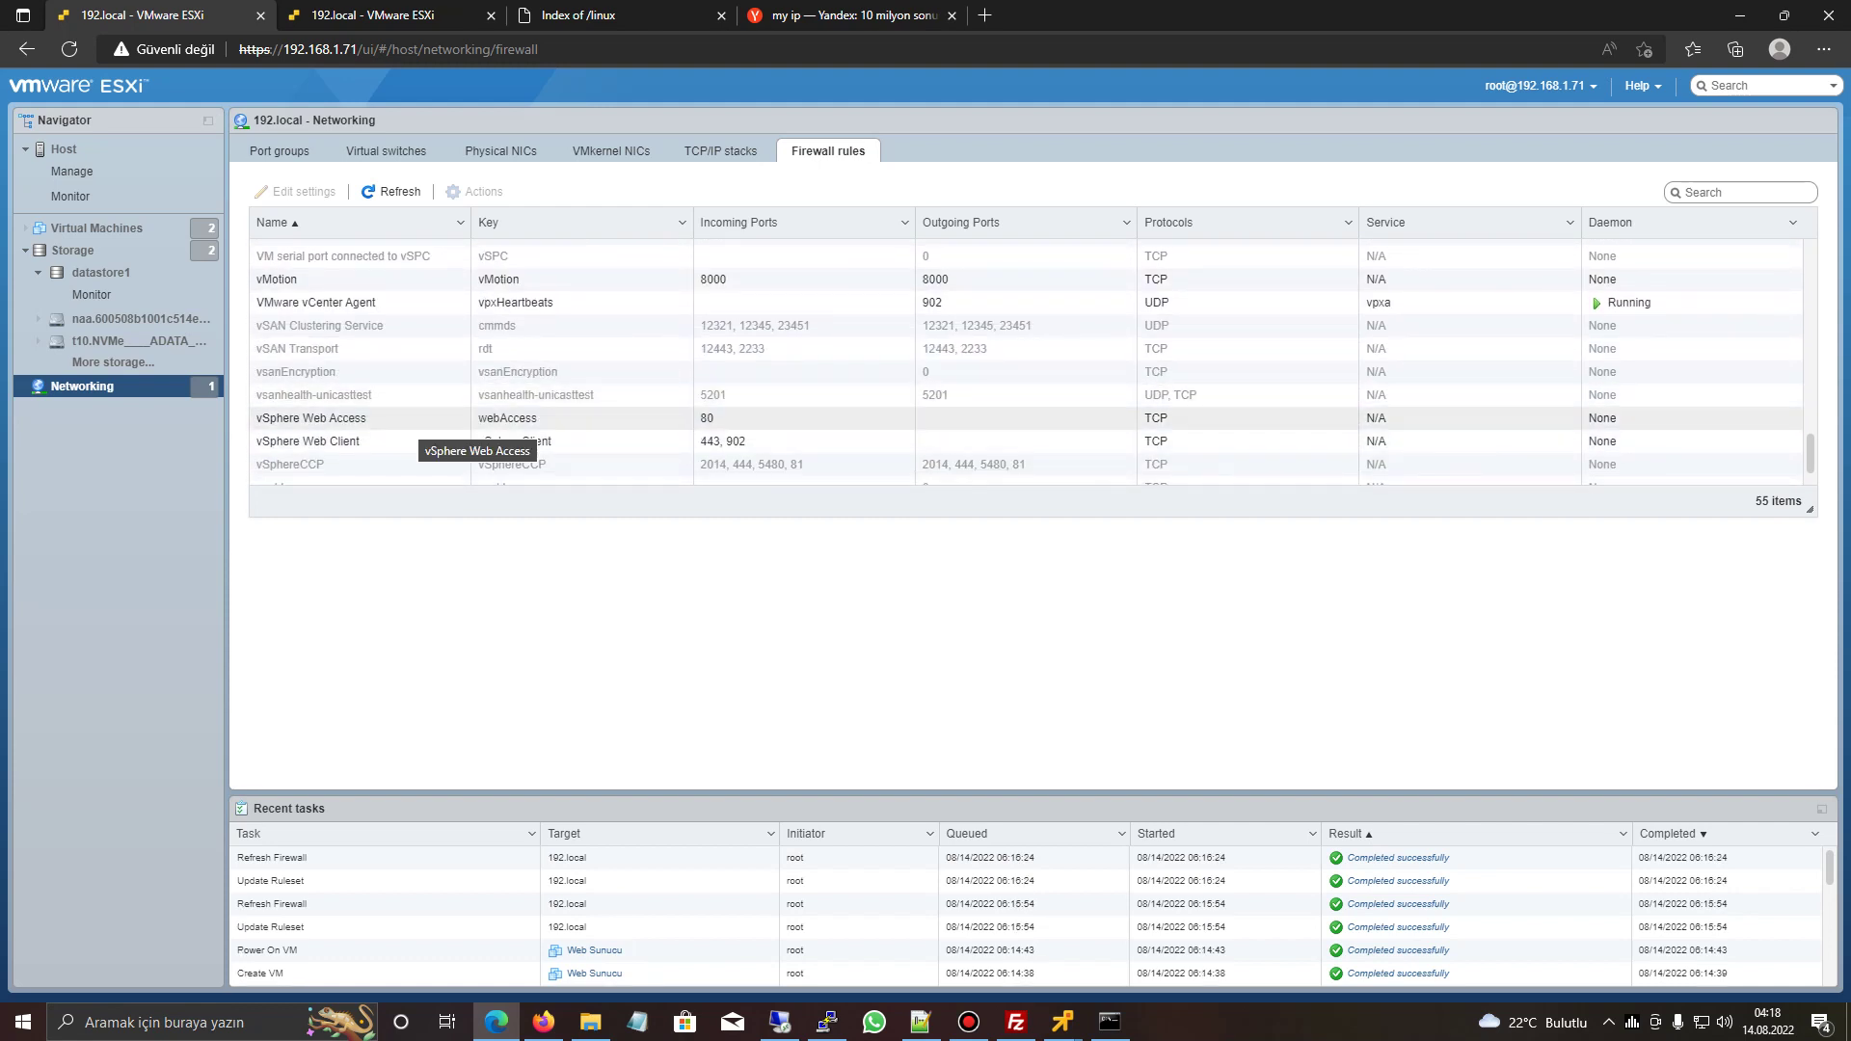
pyautogui.click(416, 421)
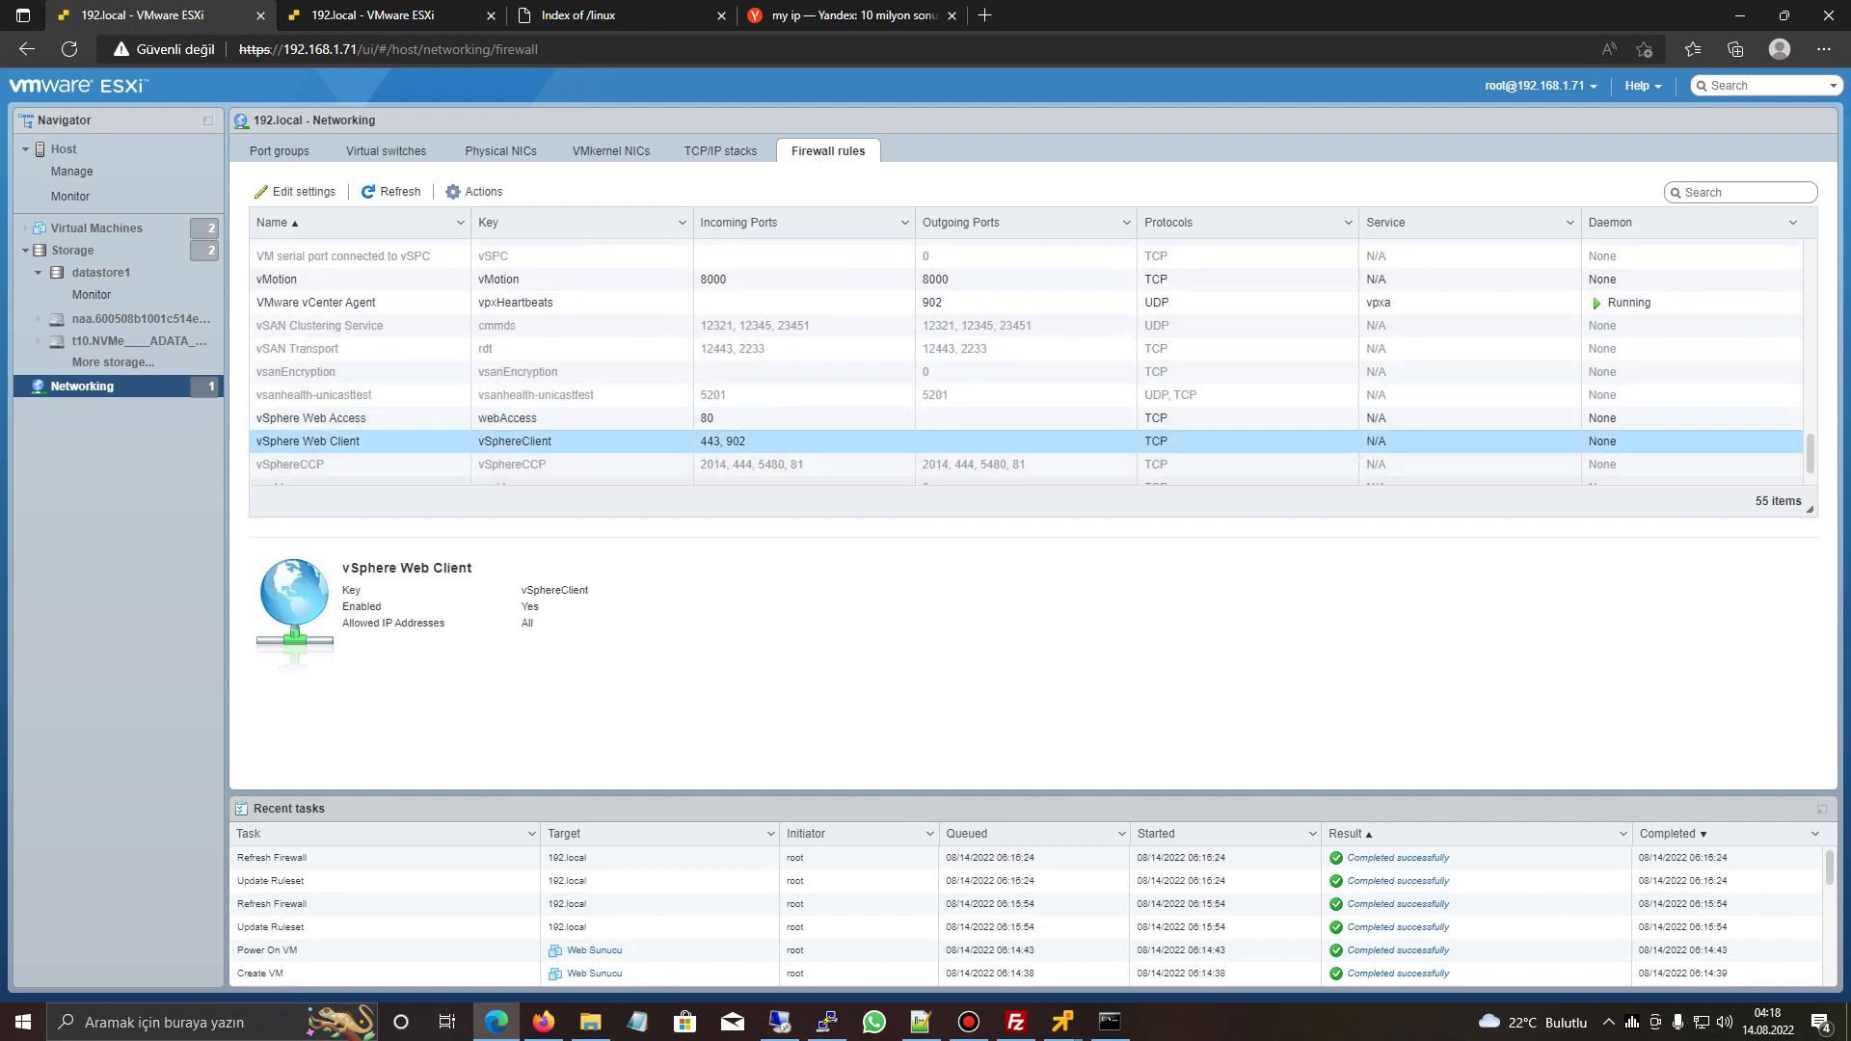
pyautogui.click(308, 441)
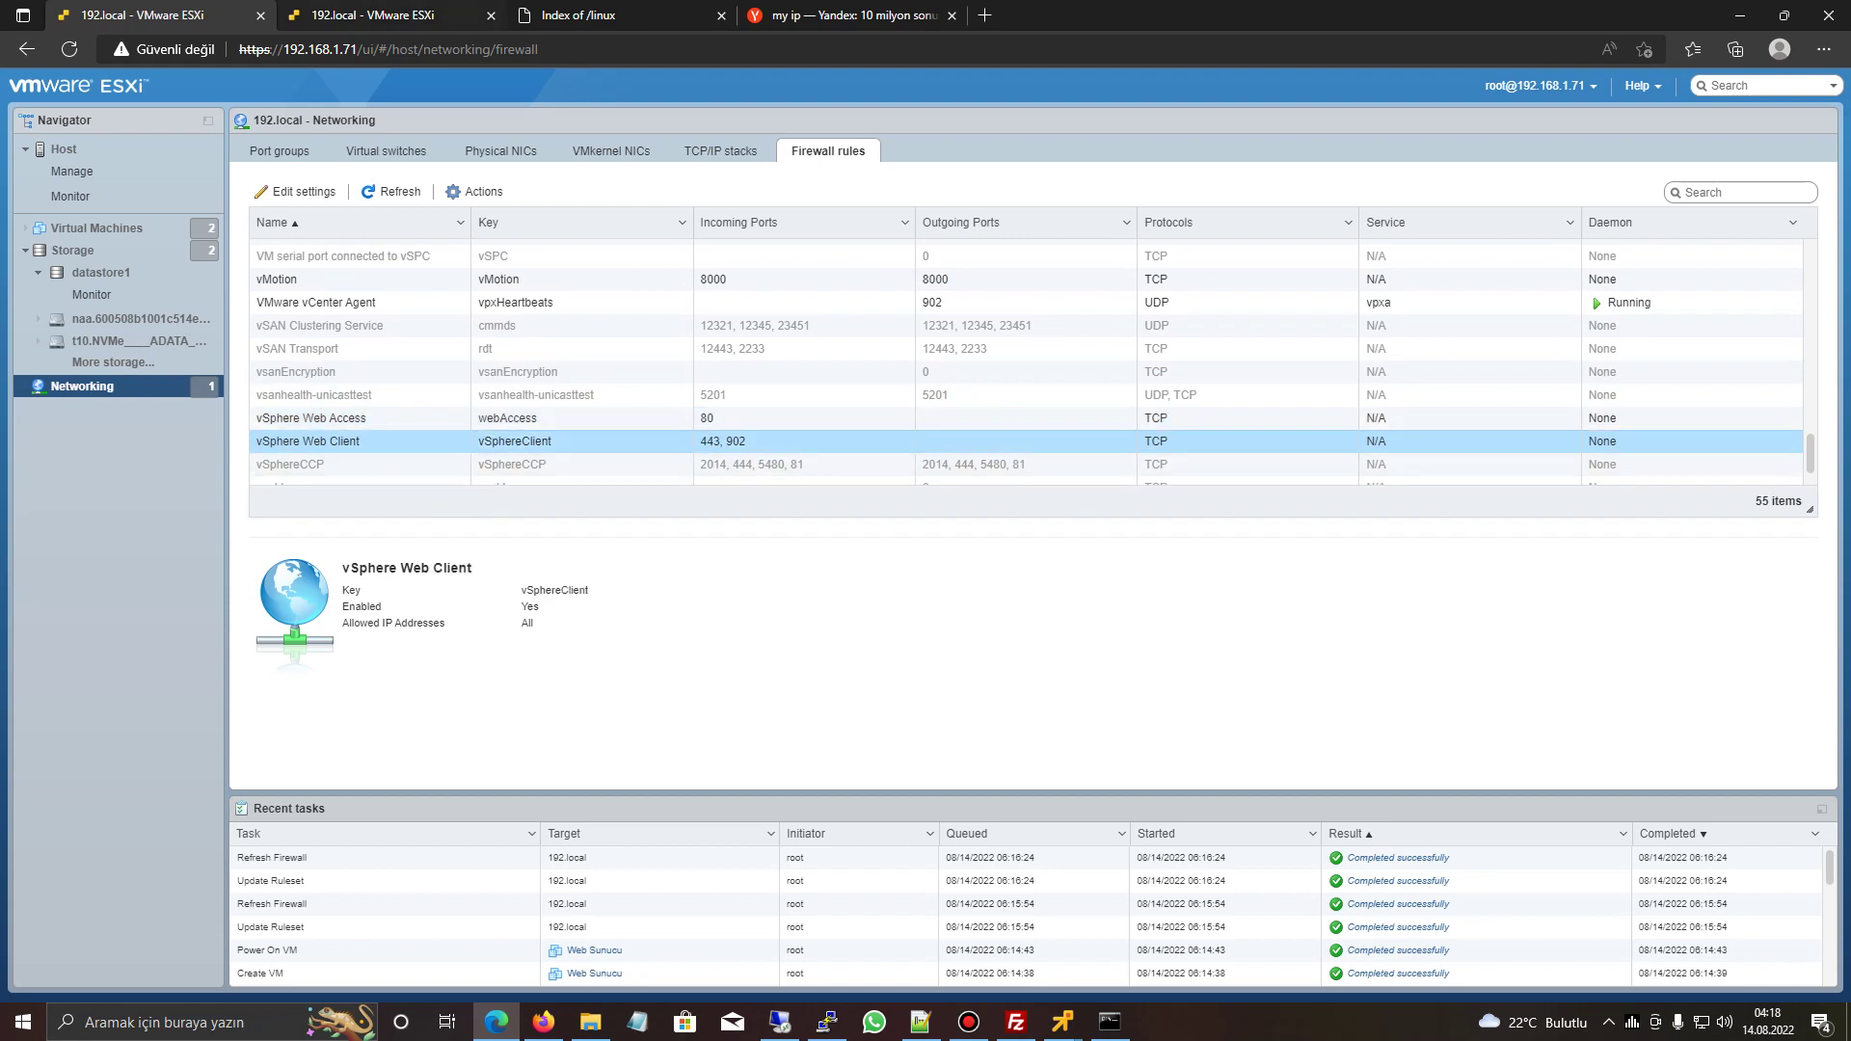
pyautogui.moveTo(379, 49); pyautogui.dragTo(239, 49)
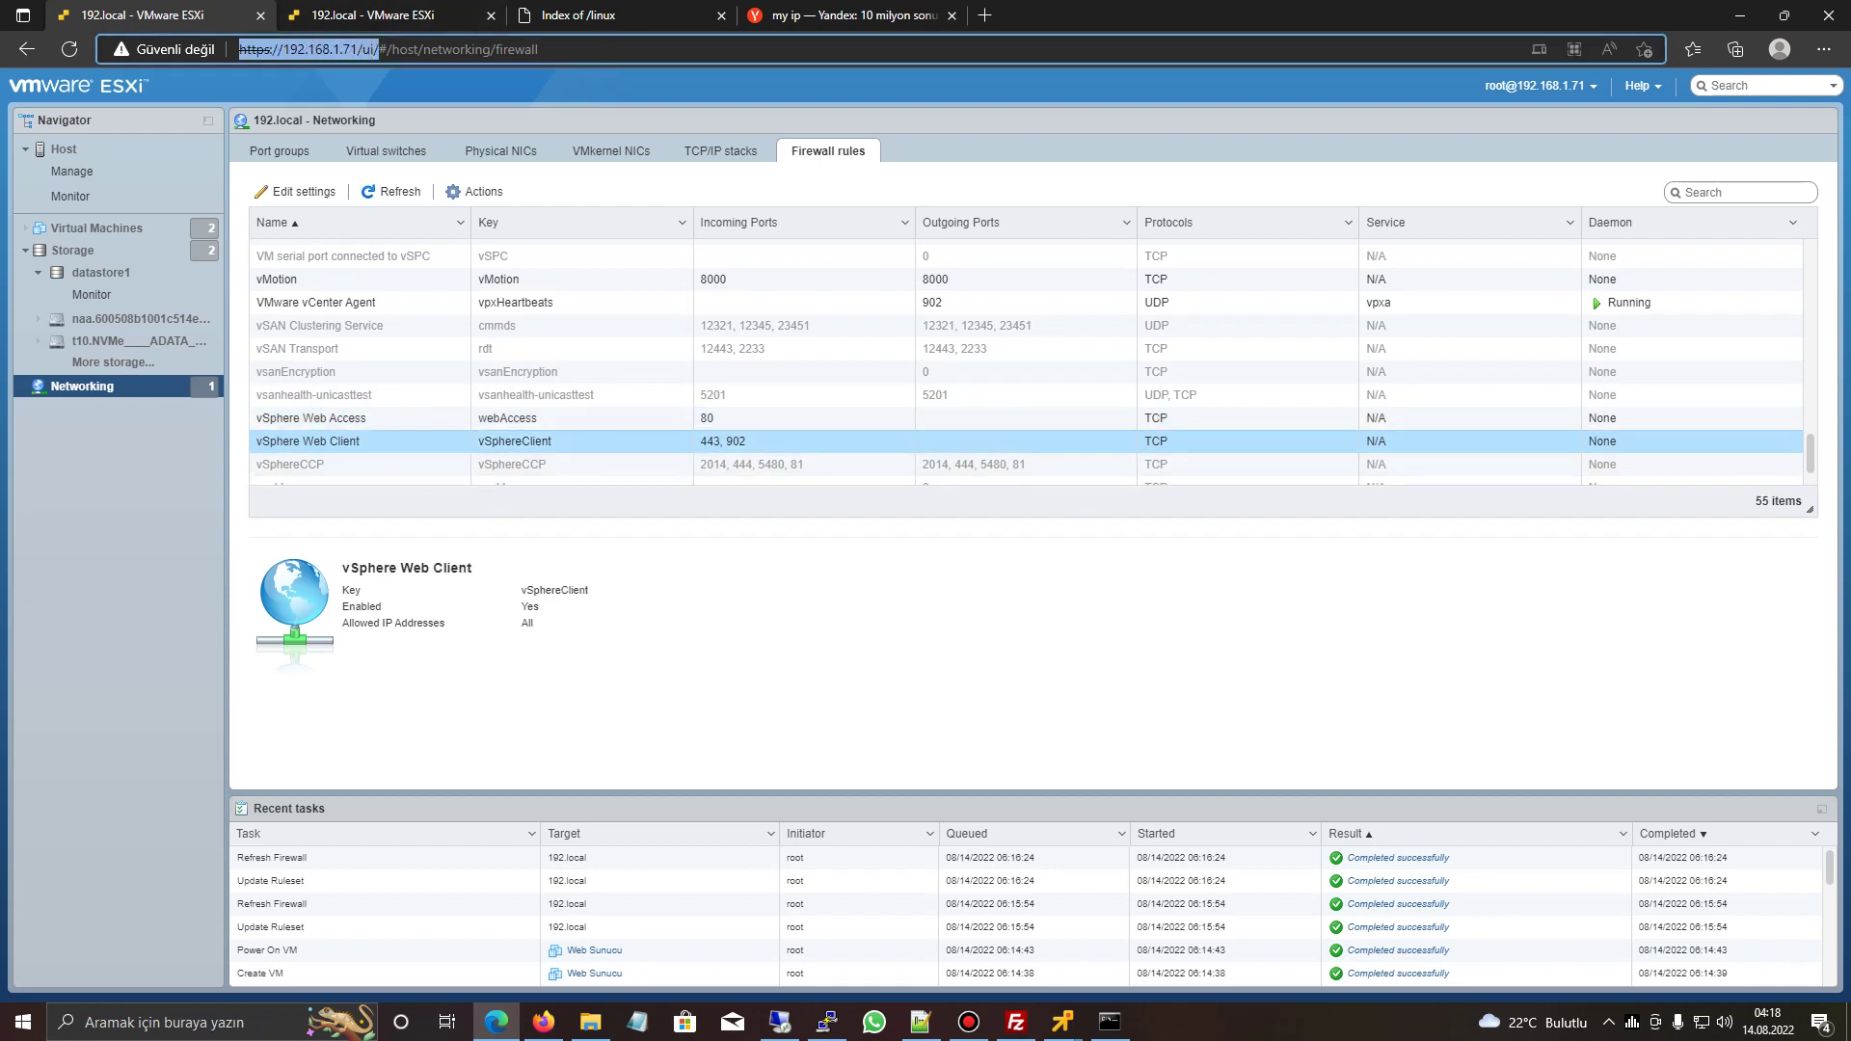
pyautogui.click(309, 418)
pyautogui.click(308, 441)
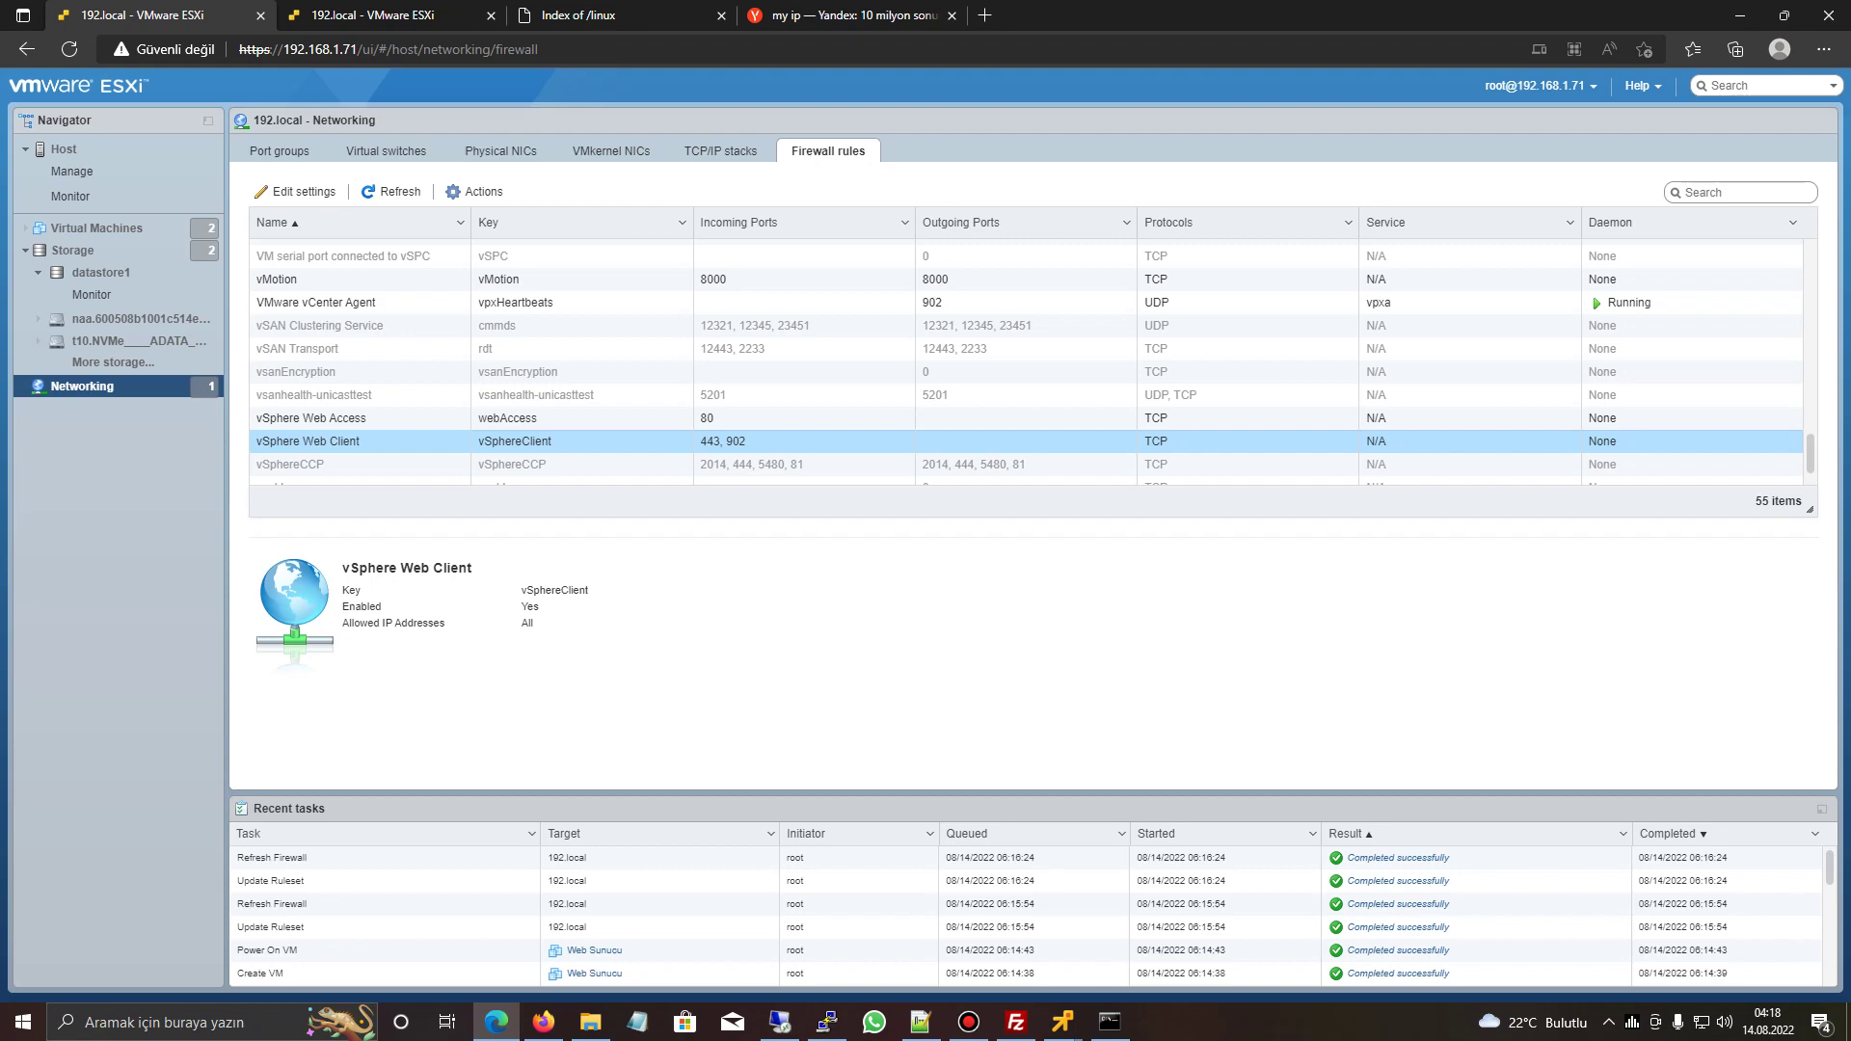
pyautogui.click(299, 191)
pyautogui.click(725, 469)
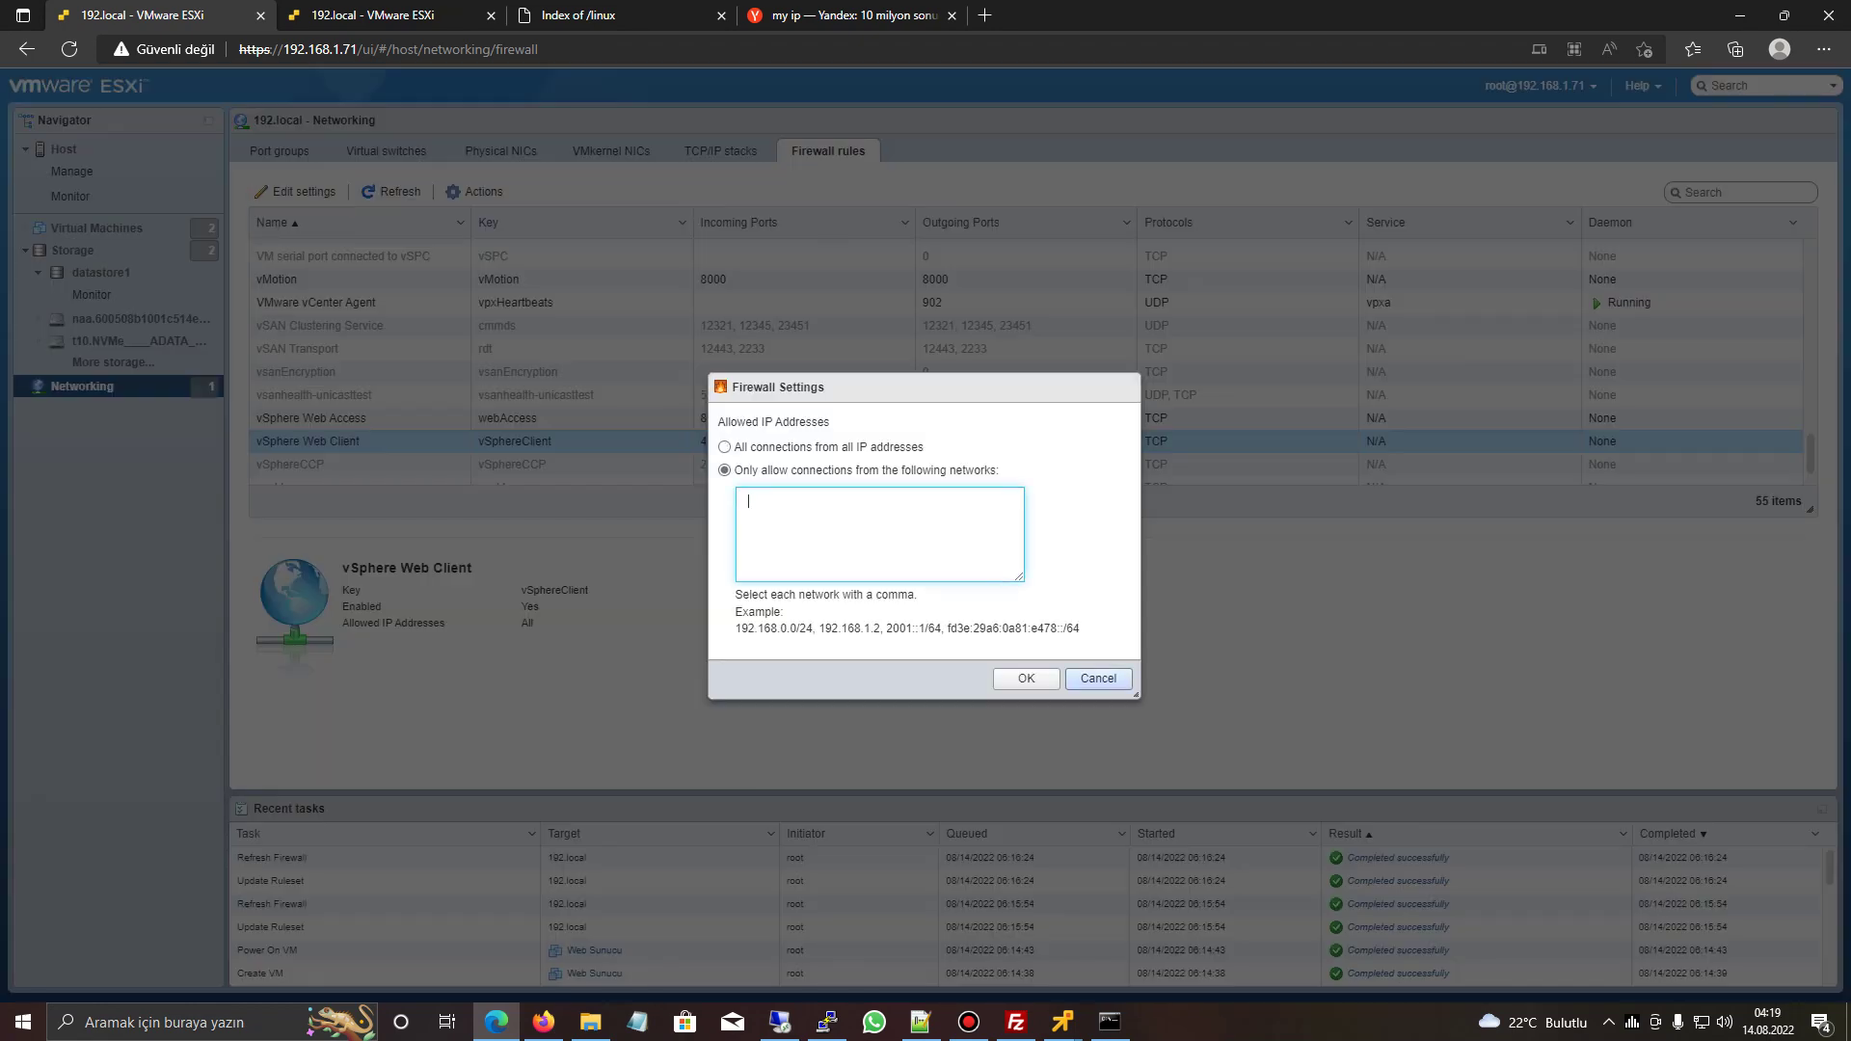
pyautogui.click(1098, 677)
pyautogui.click(309, 418)
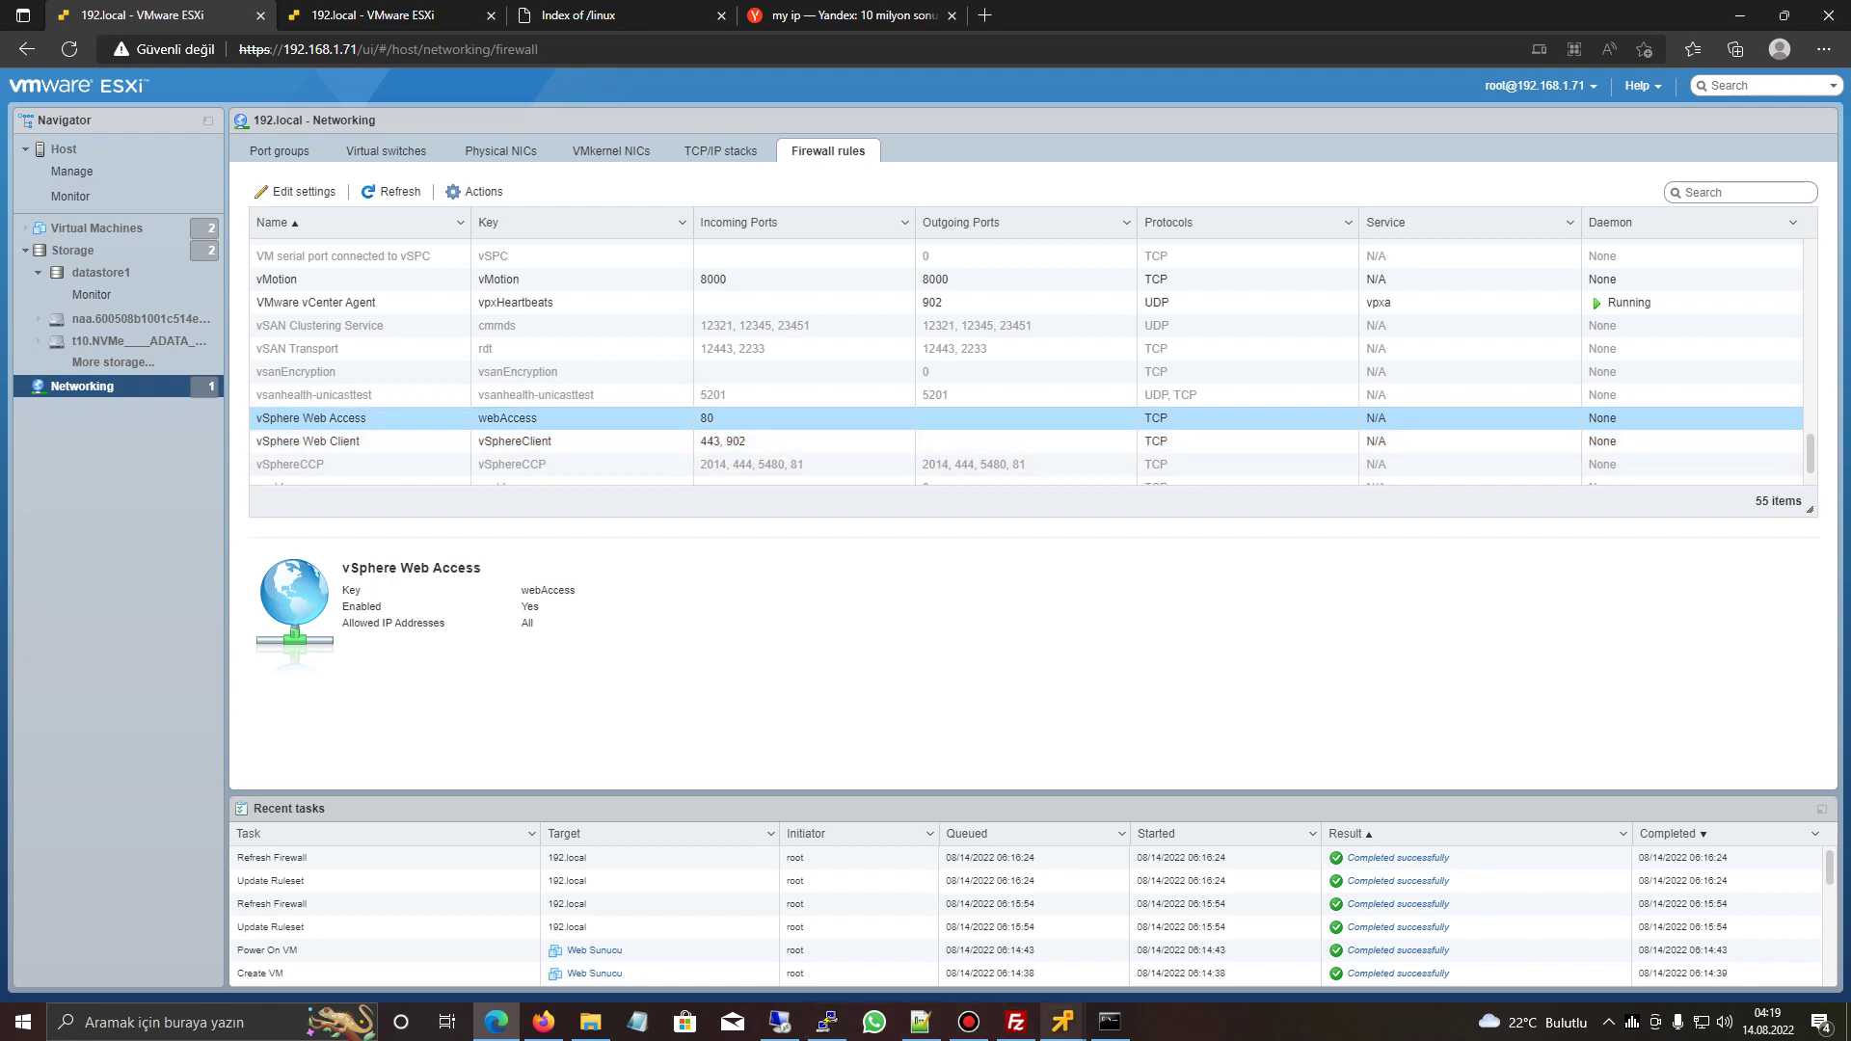
pyautogui.moveTo(1062, 1022)
pyautogui.click(988, 916)
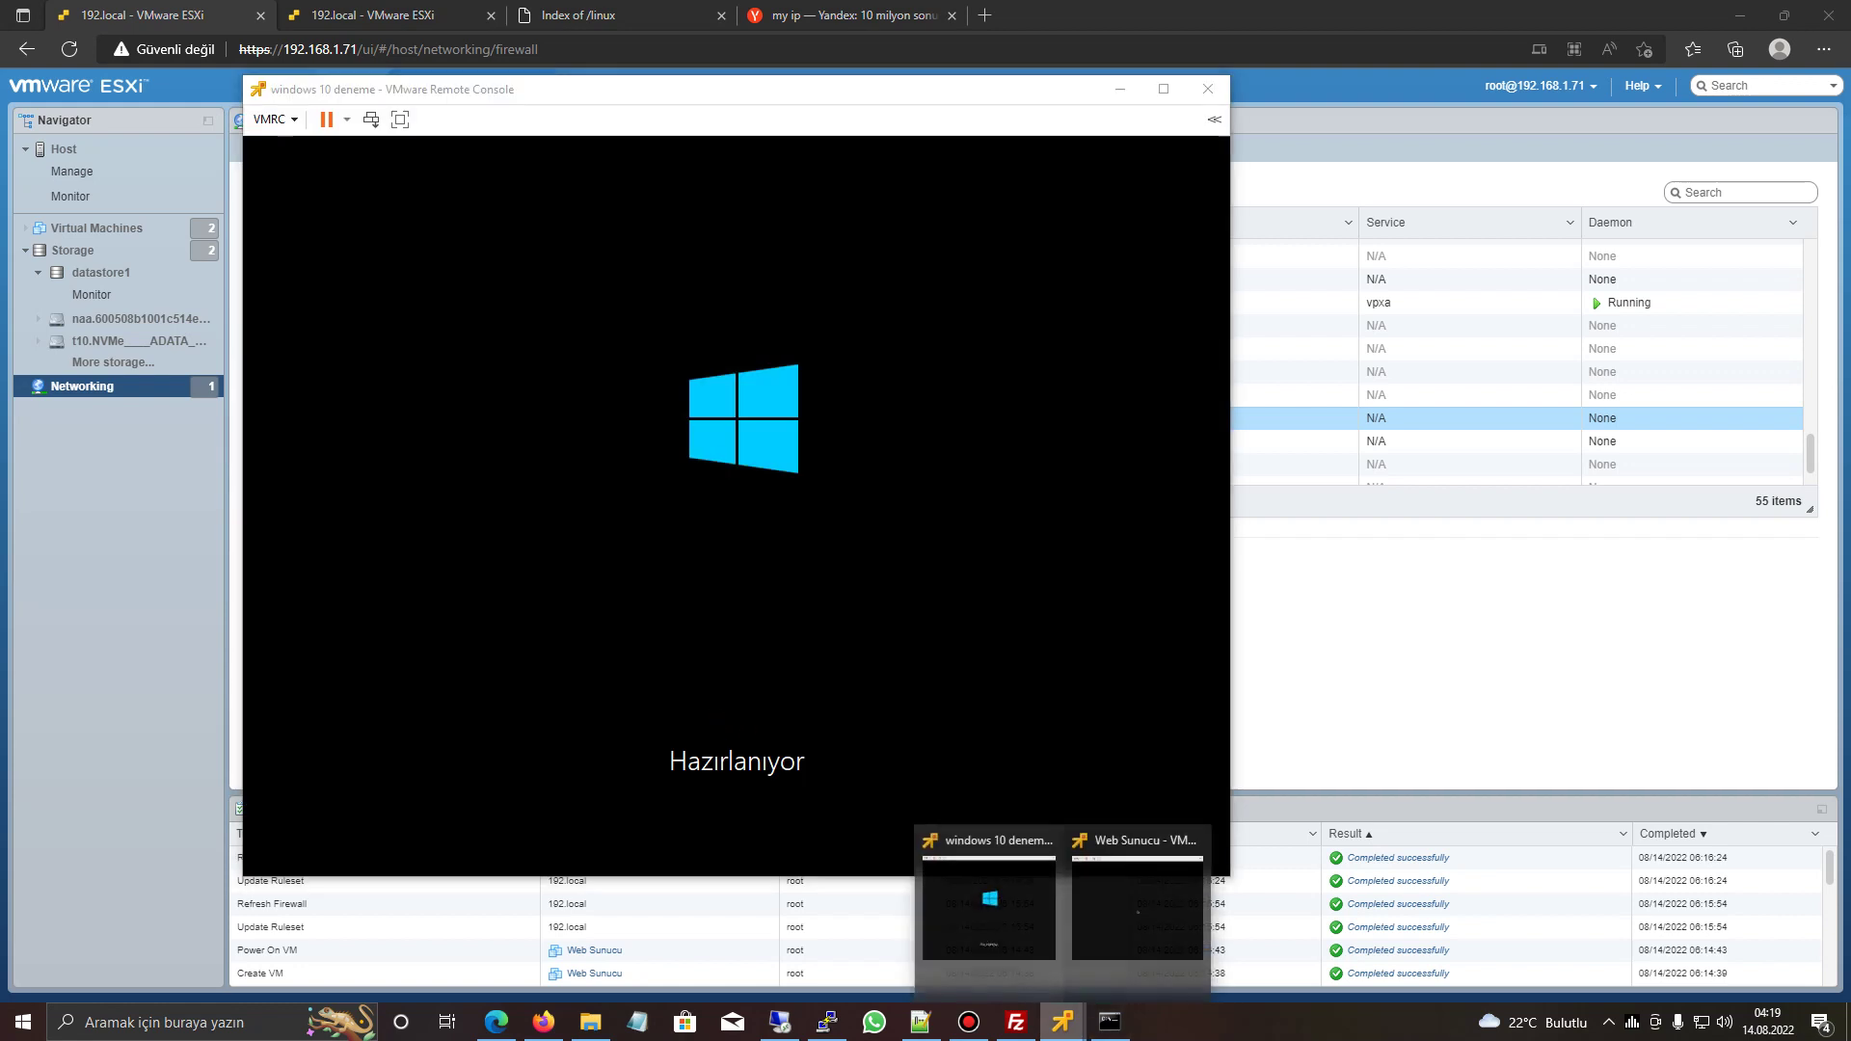
# - Restart the Web Sunucu guest and boot into Install CentOS 7
pyautogui.click(1138, 912)
pyautogui.click(569, 524)
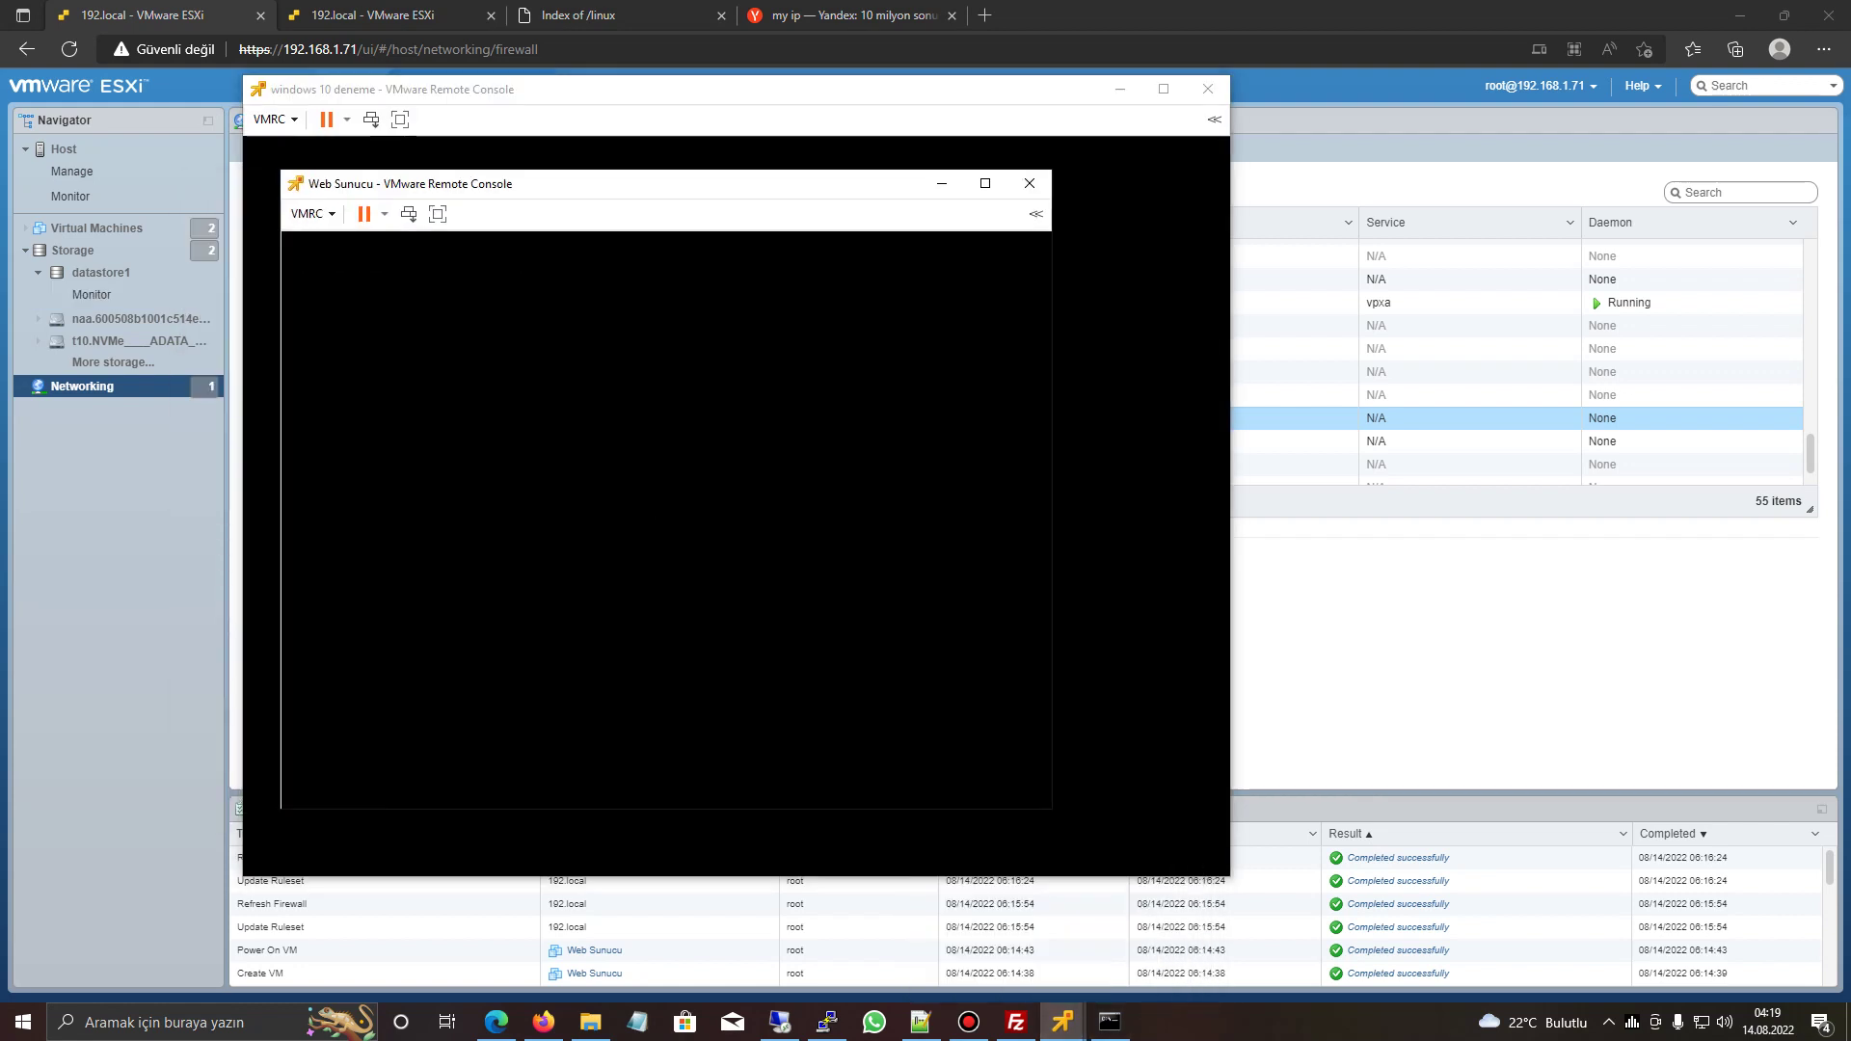
pyautogui.click(312, 213)
pyautogui.moveTo(386, 236)
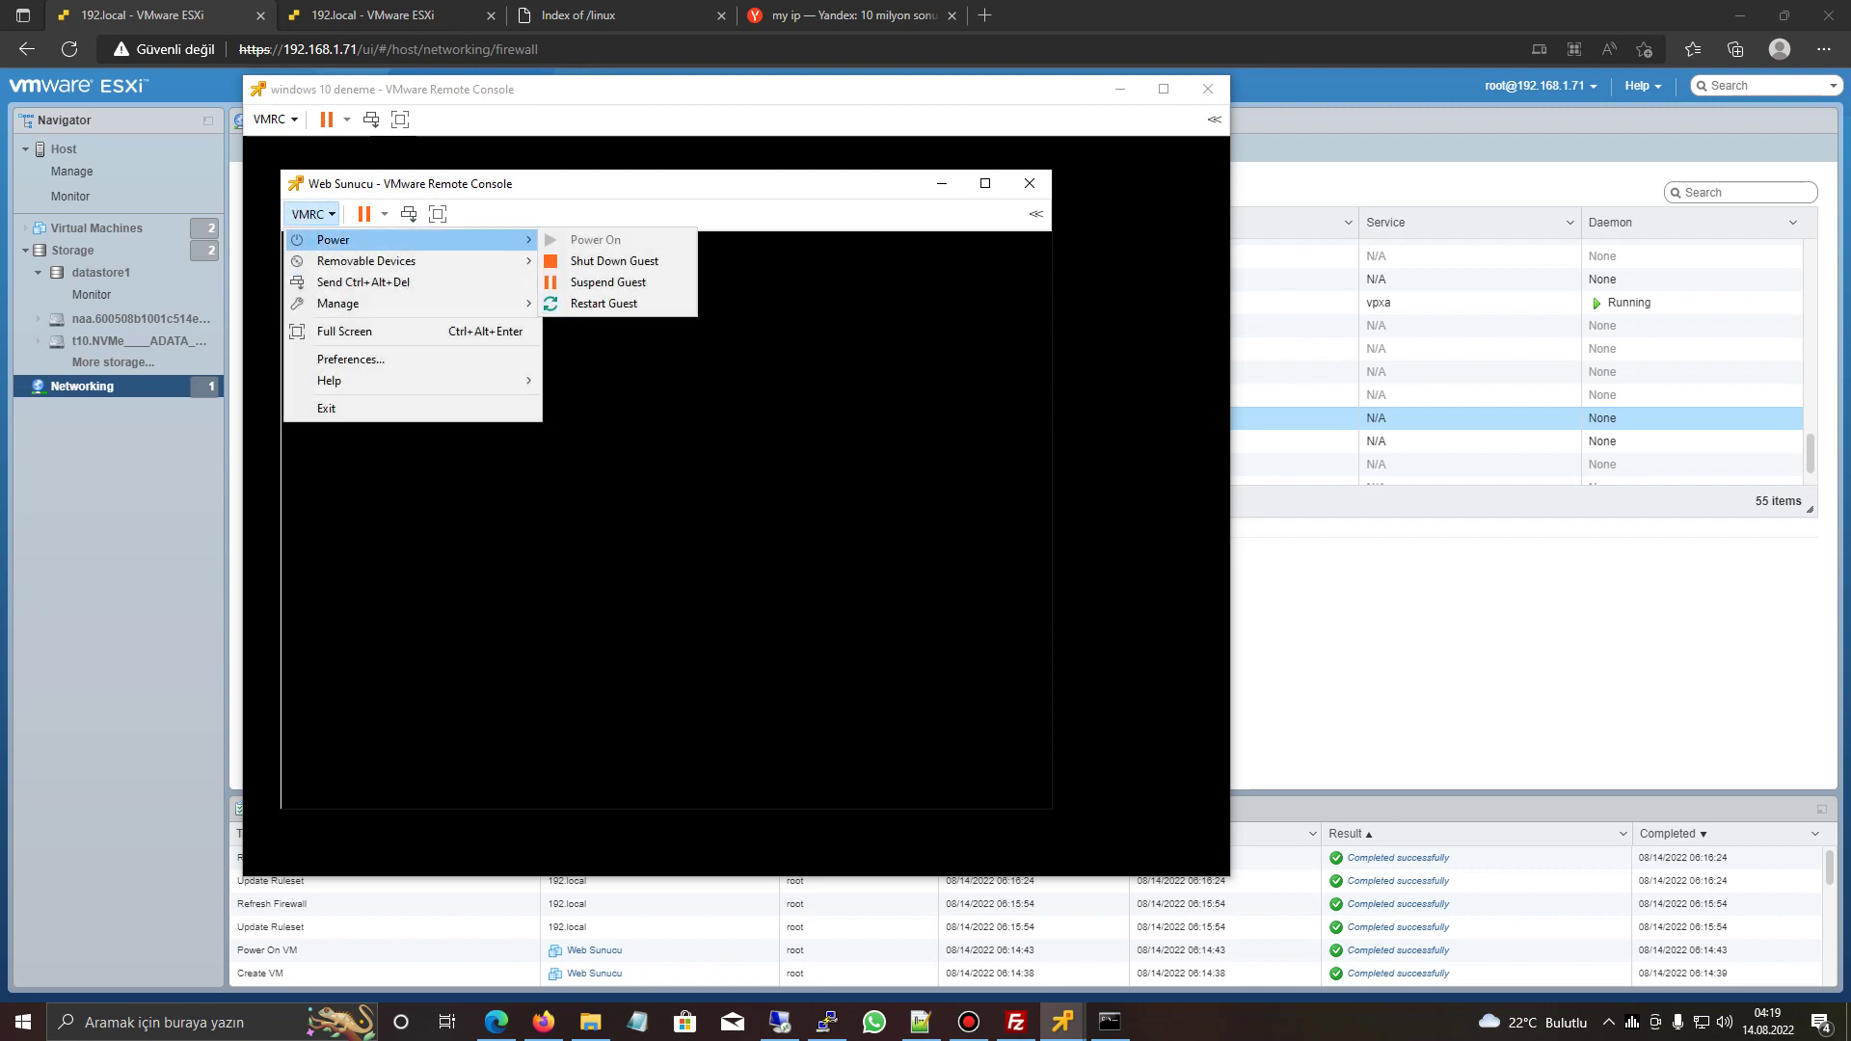
pyautogui.click(617, 303)
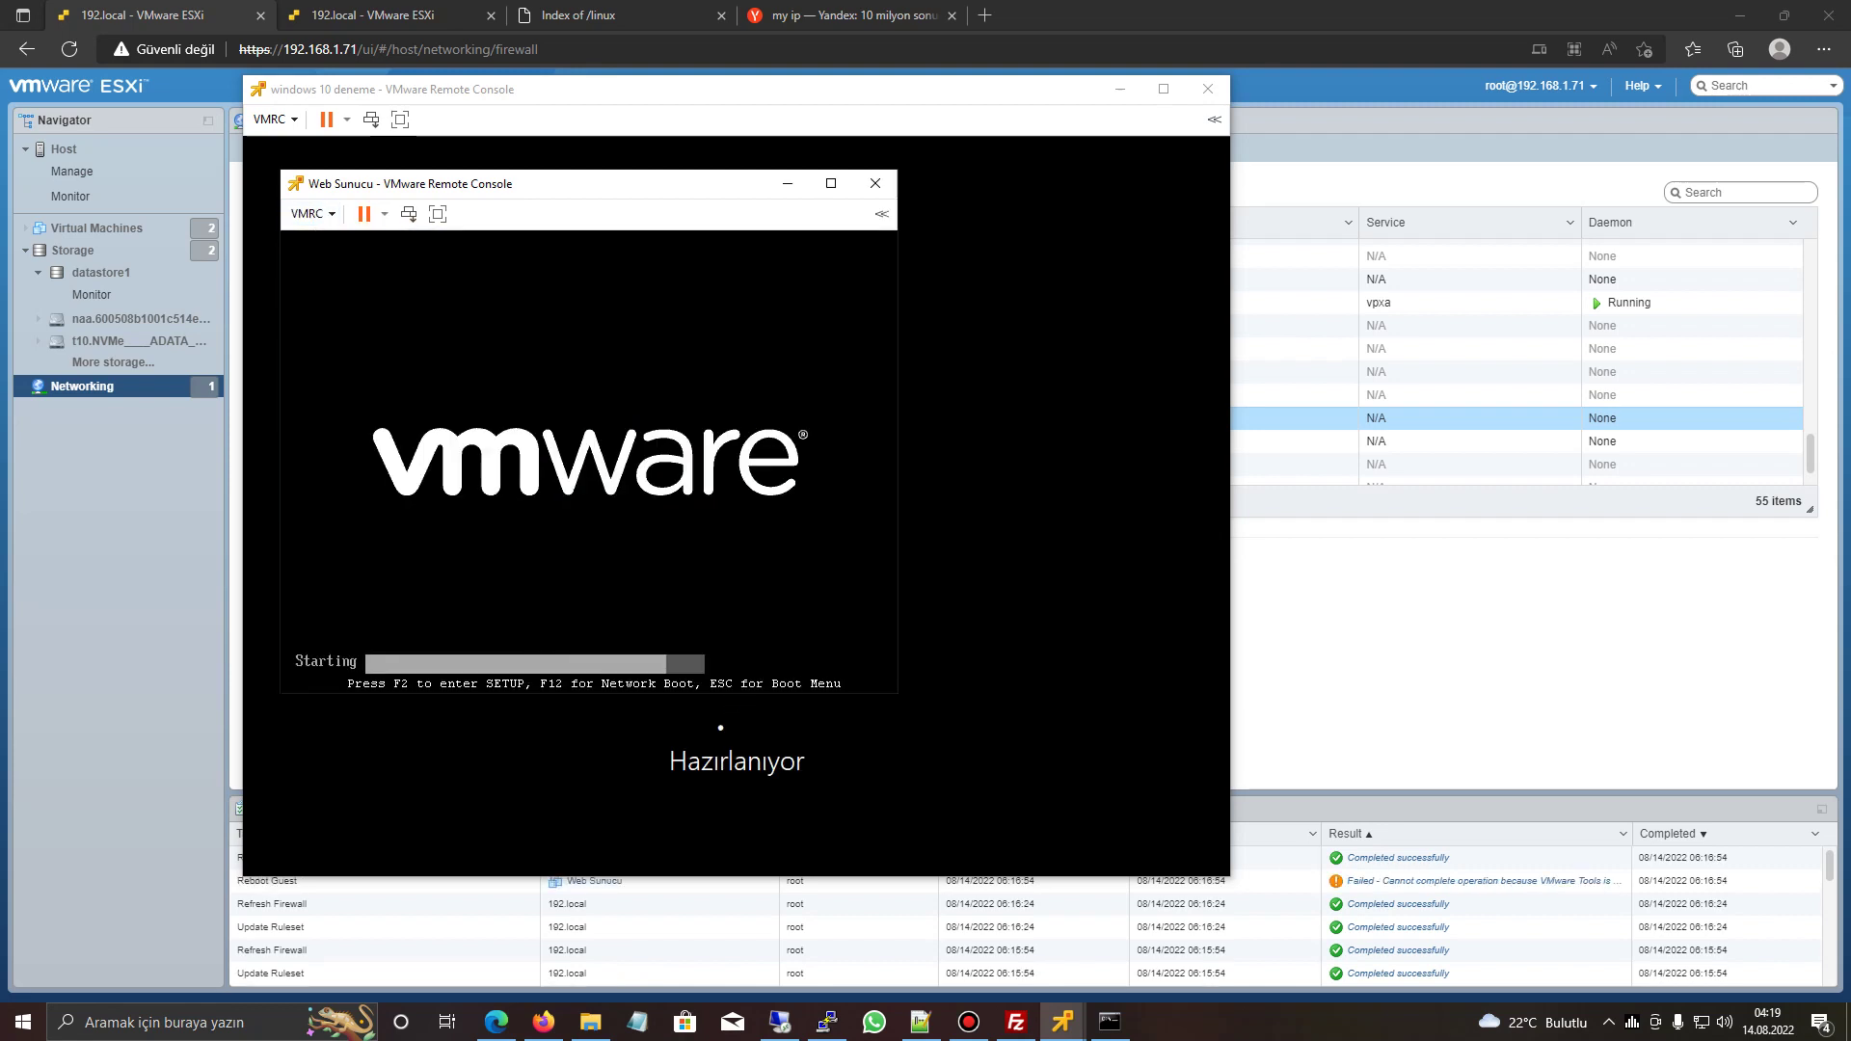
pyautogui.press('Up')
pyautogui.press('Return')
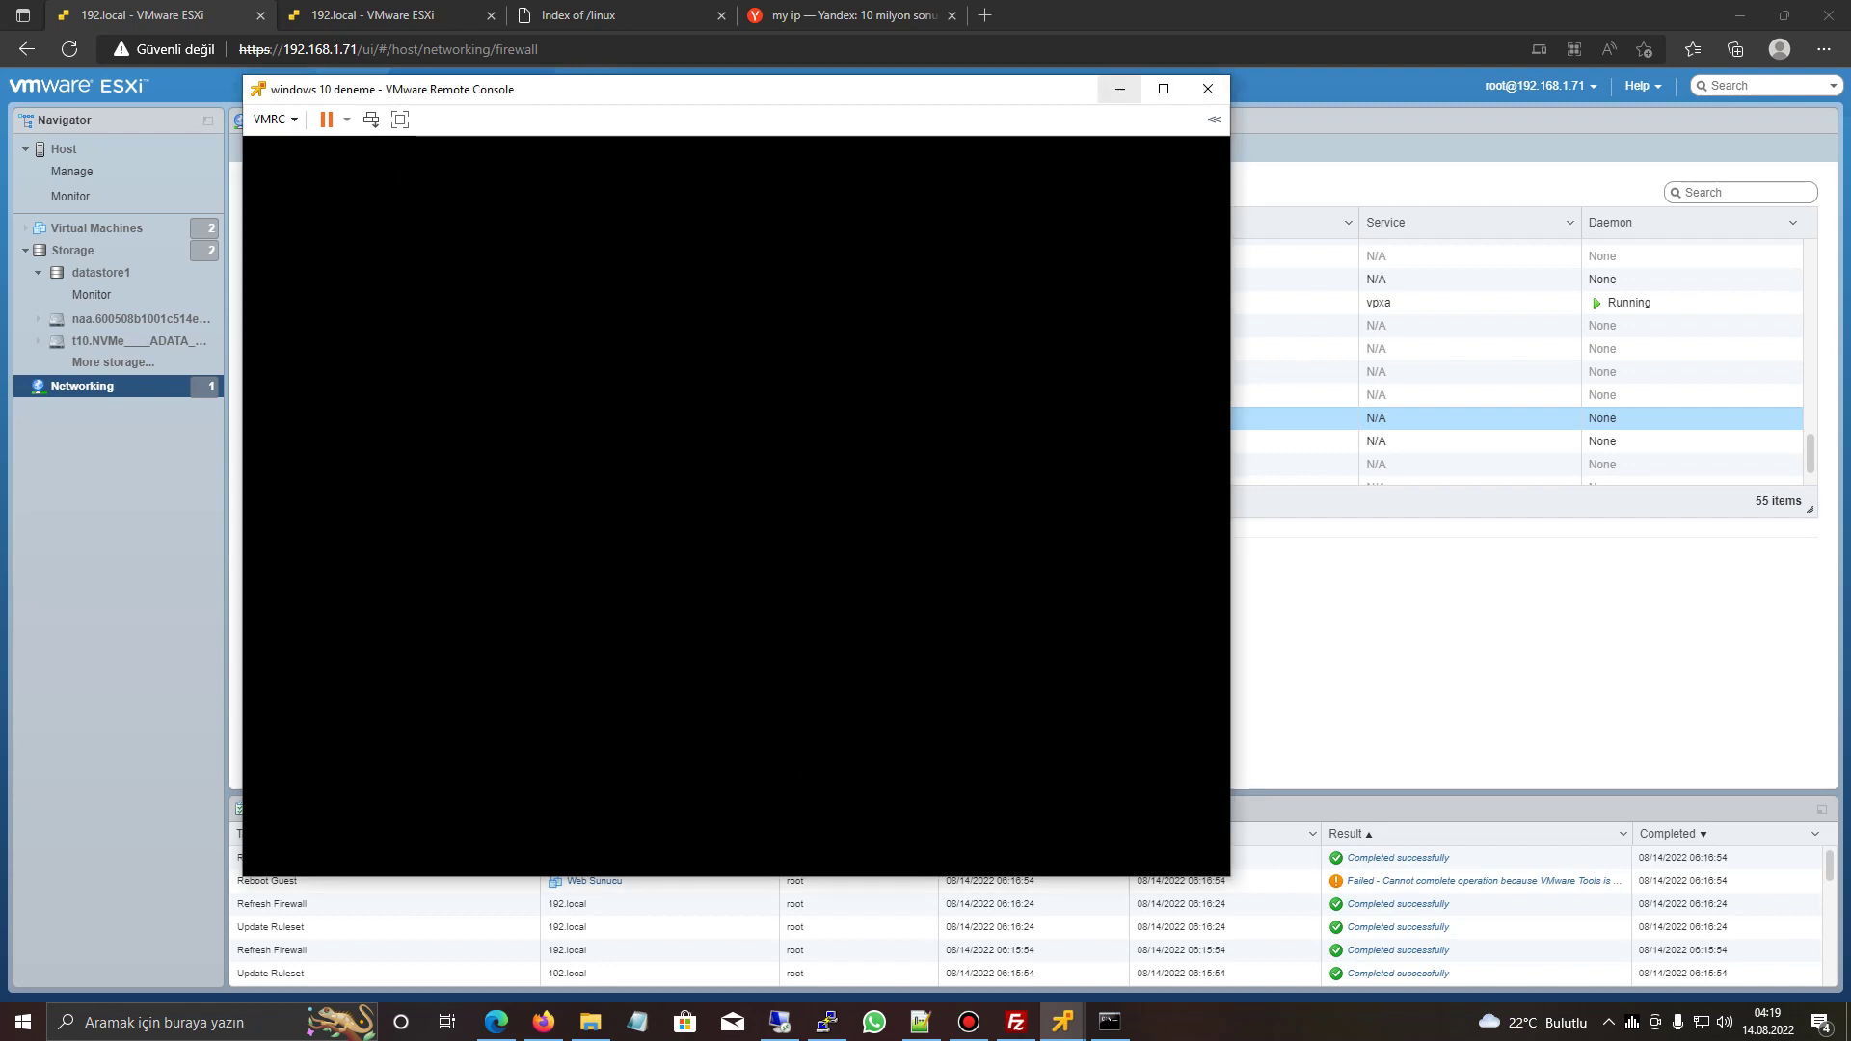
# - Bring the Web Sunucu console forward and minimize the windows 10 deneme console
pyautogui.click(1063, 1021)
pyautogui.click(1138, 907)
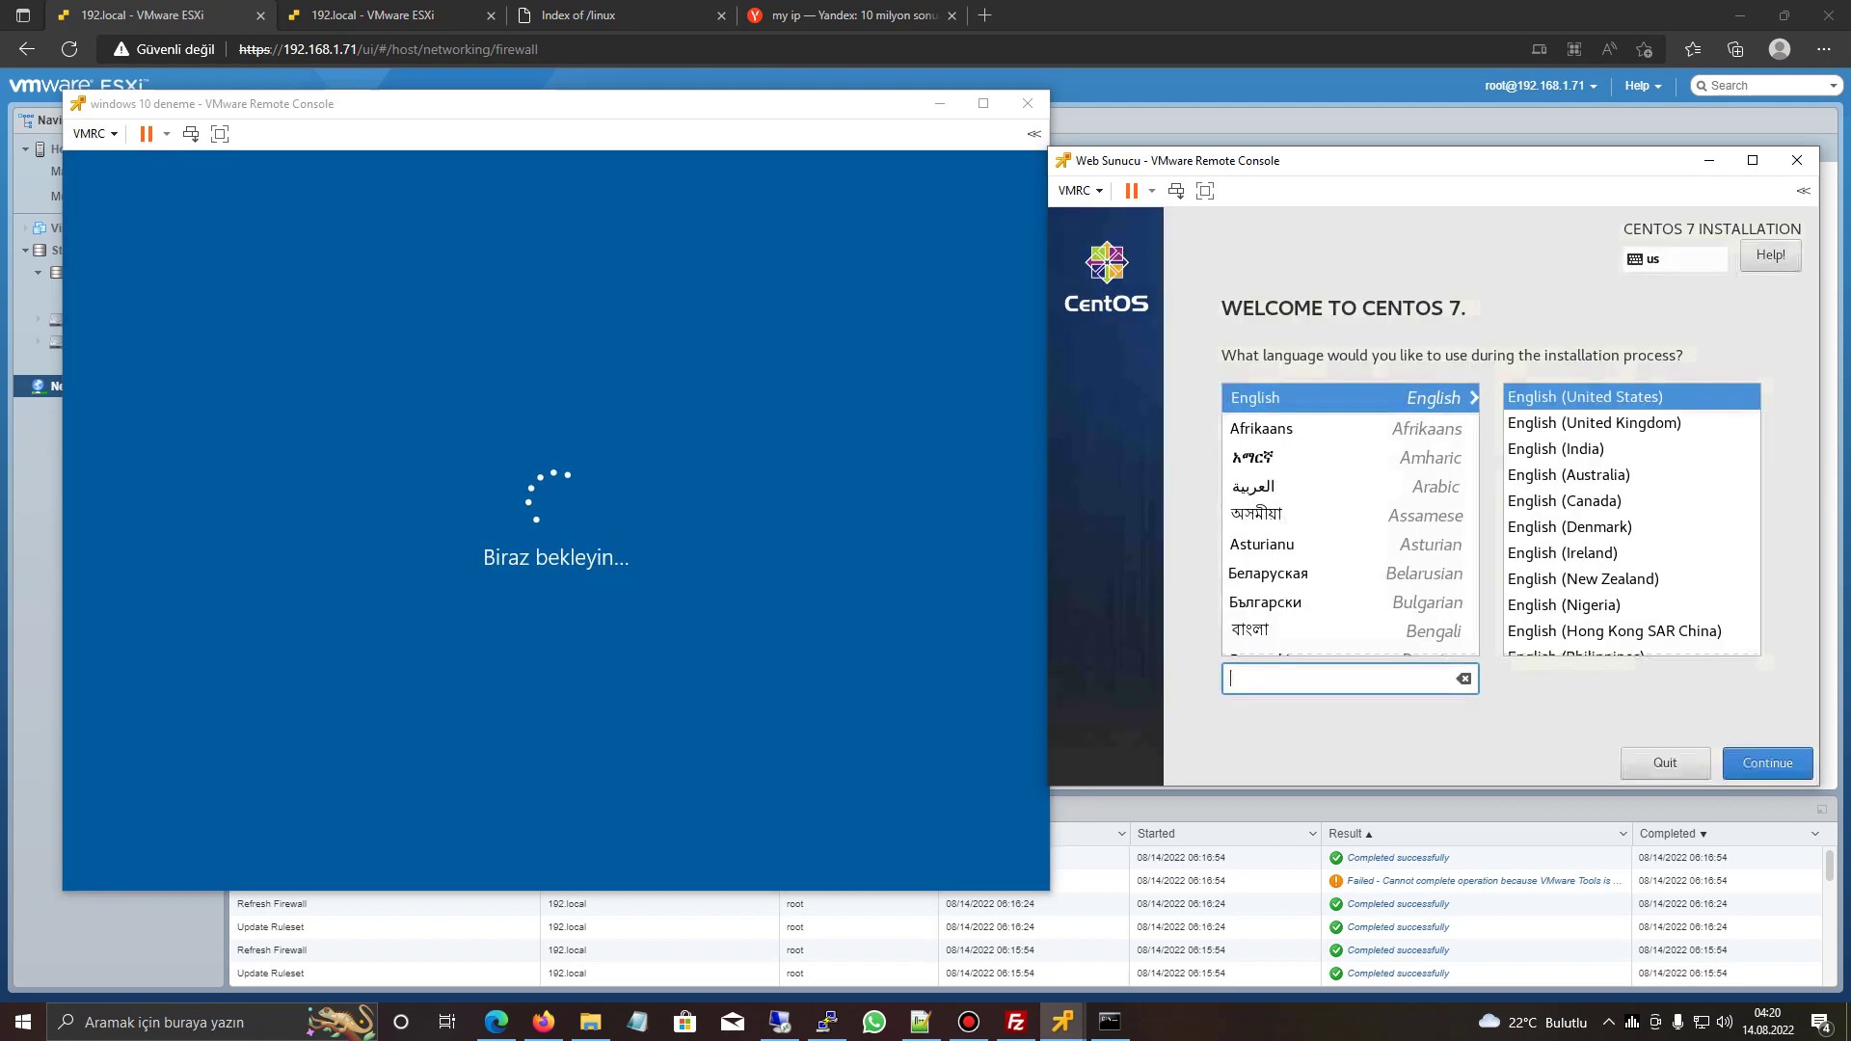
pyautogui.click(940, 104)
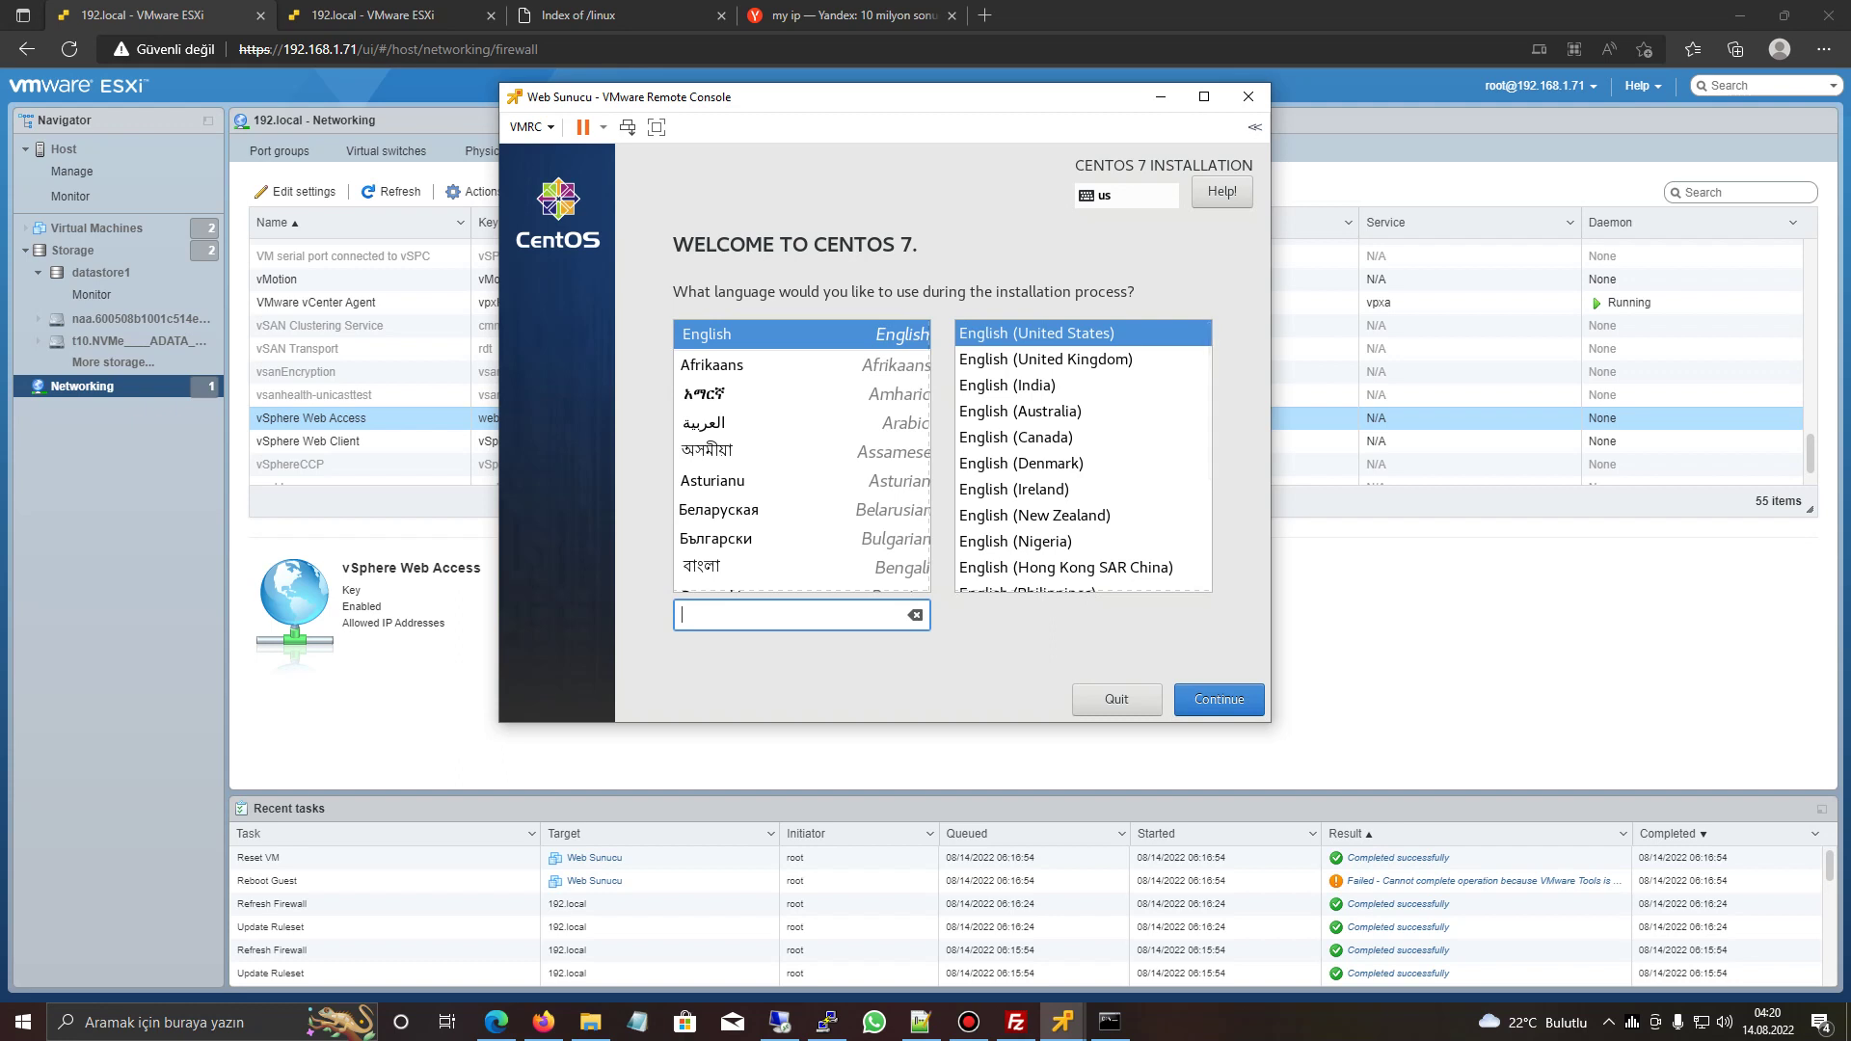
# - Keep English as the installer language and set the timezone to Europe/Istanbul
pyautogui.click(1218, 699)
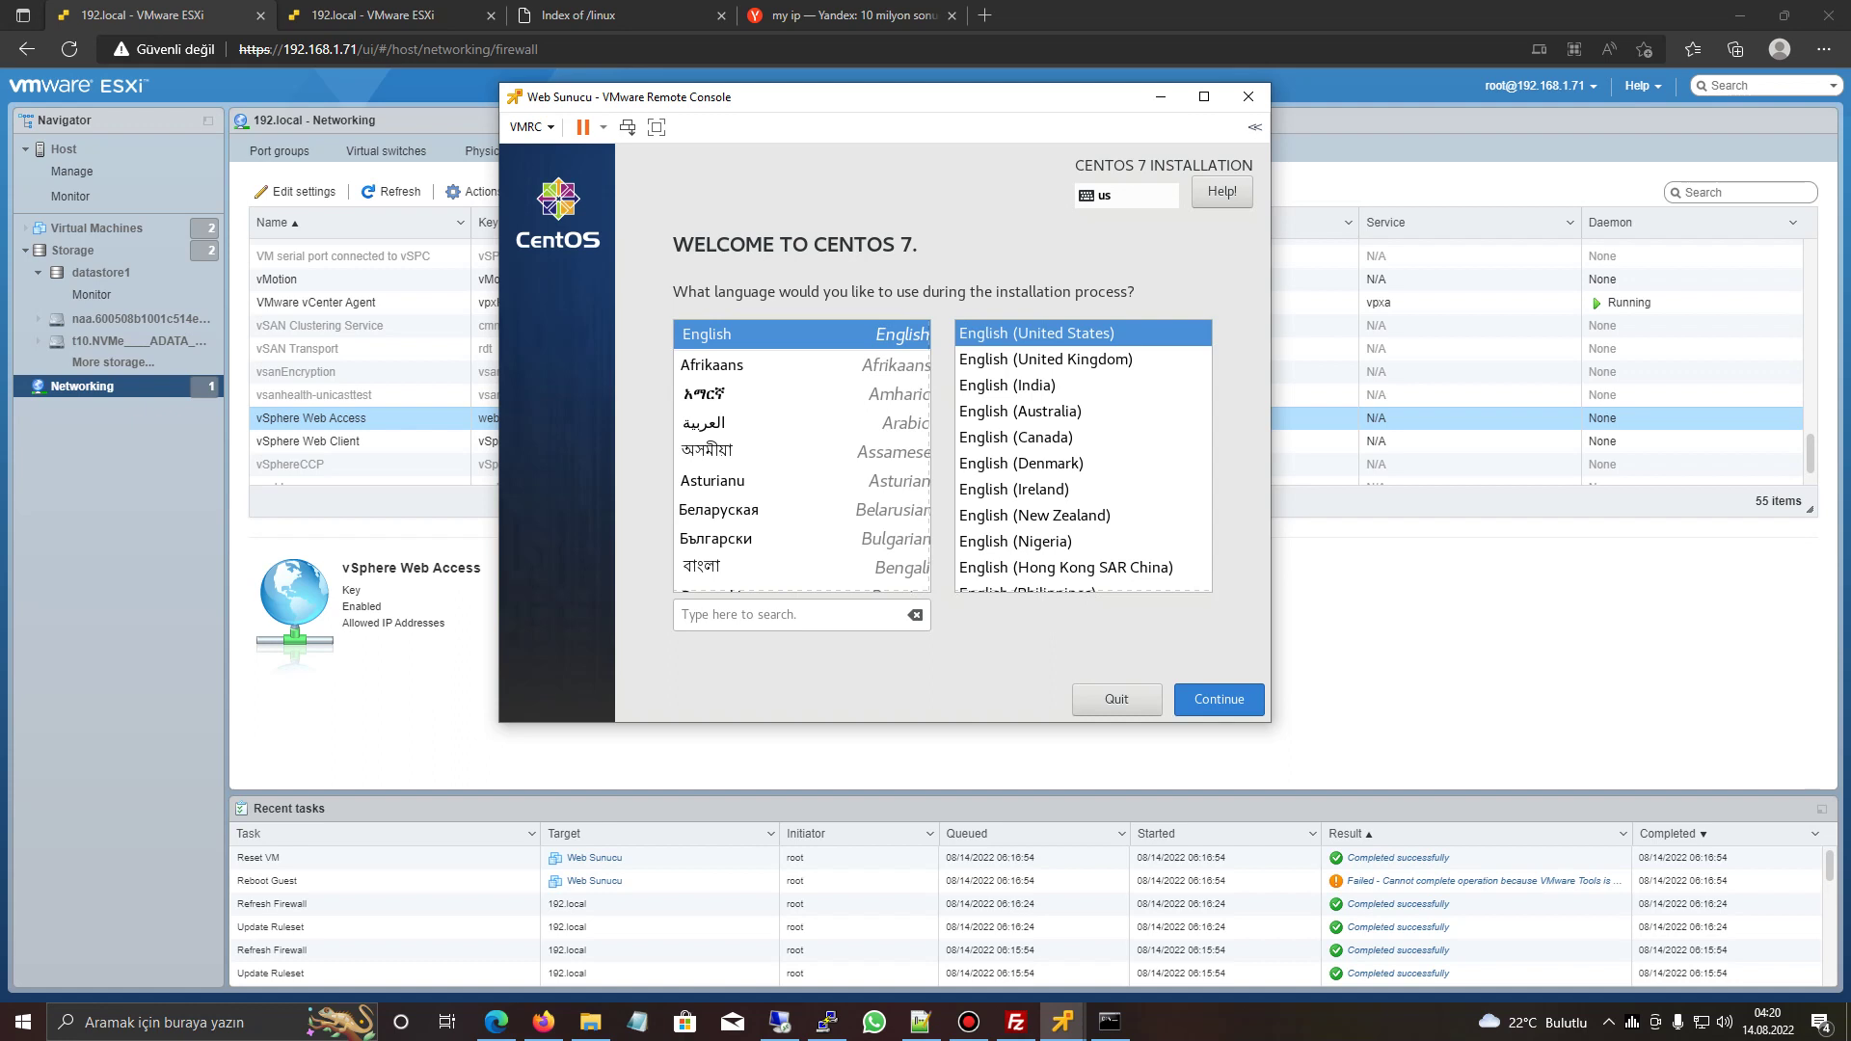
pyautogui.click(752, 289)
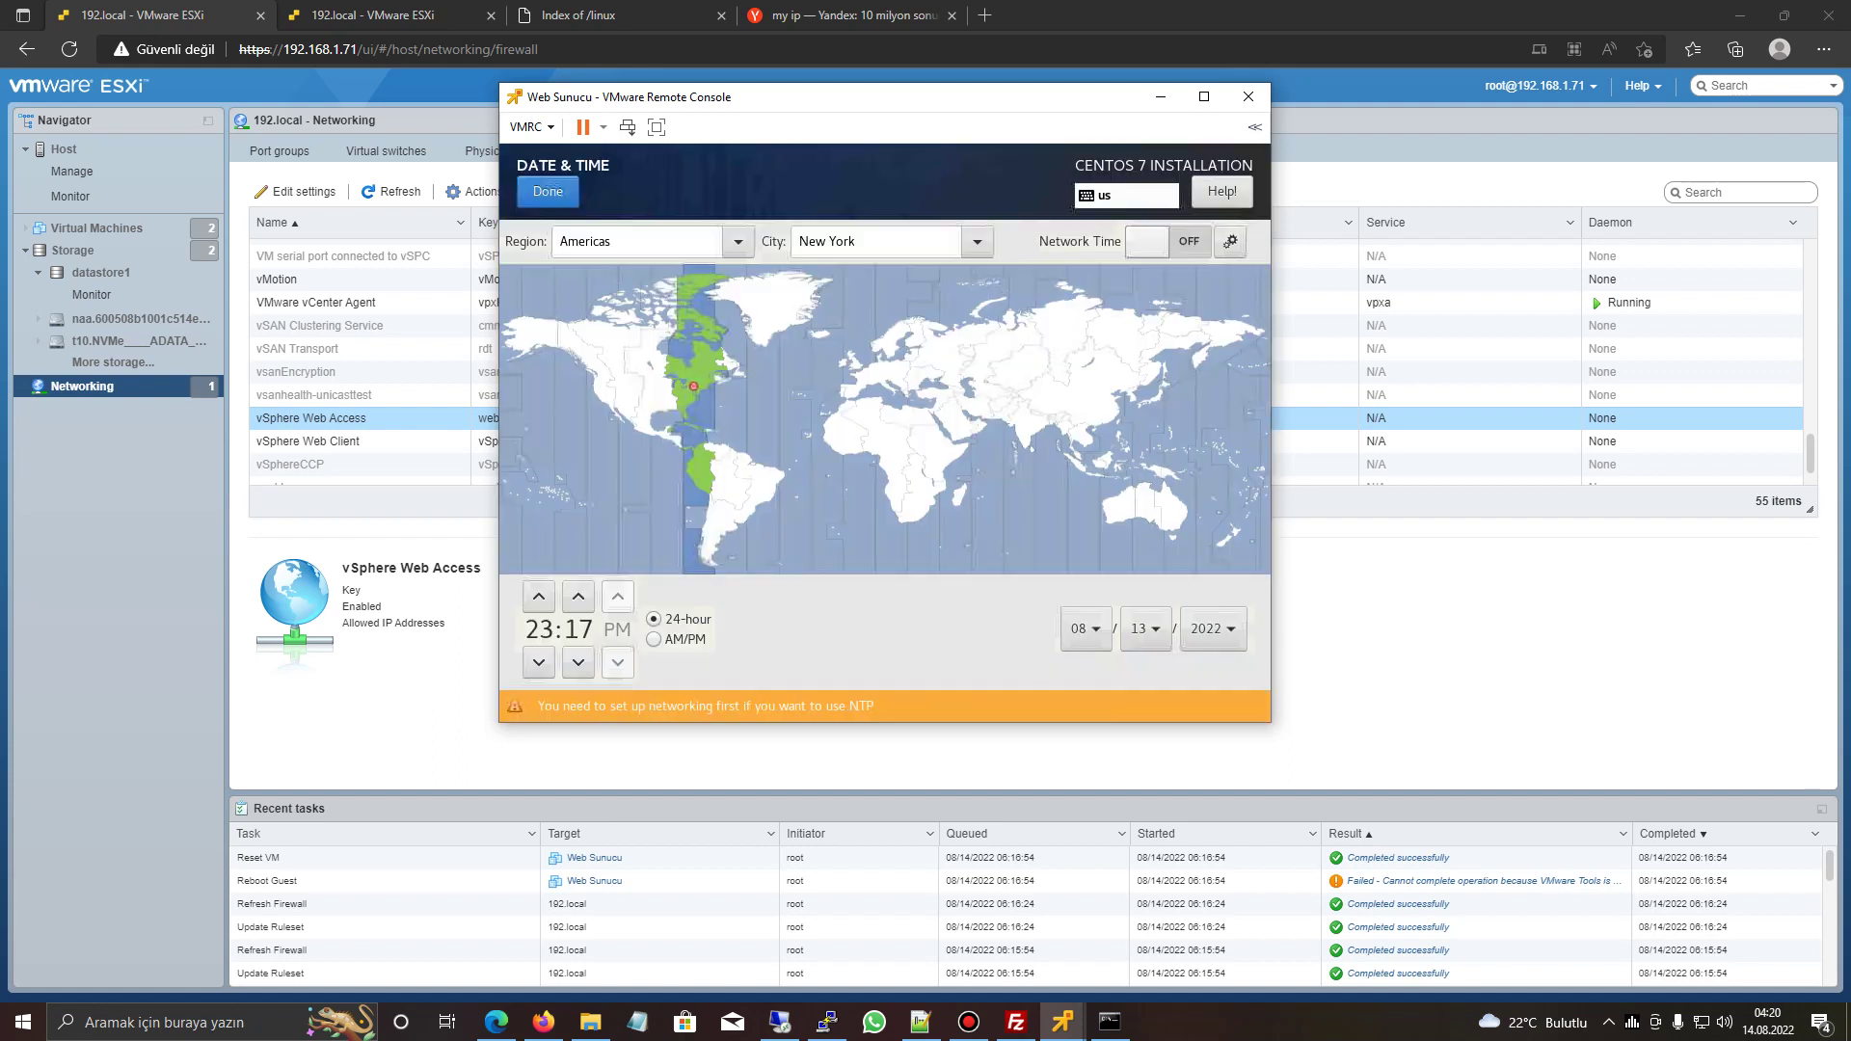
pyautogui.click(954, 389)
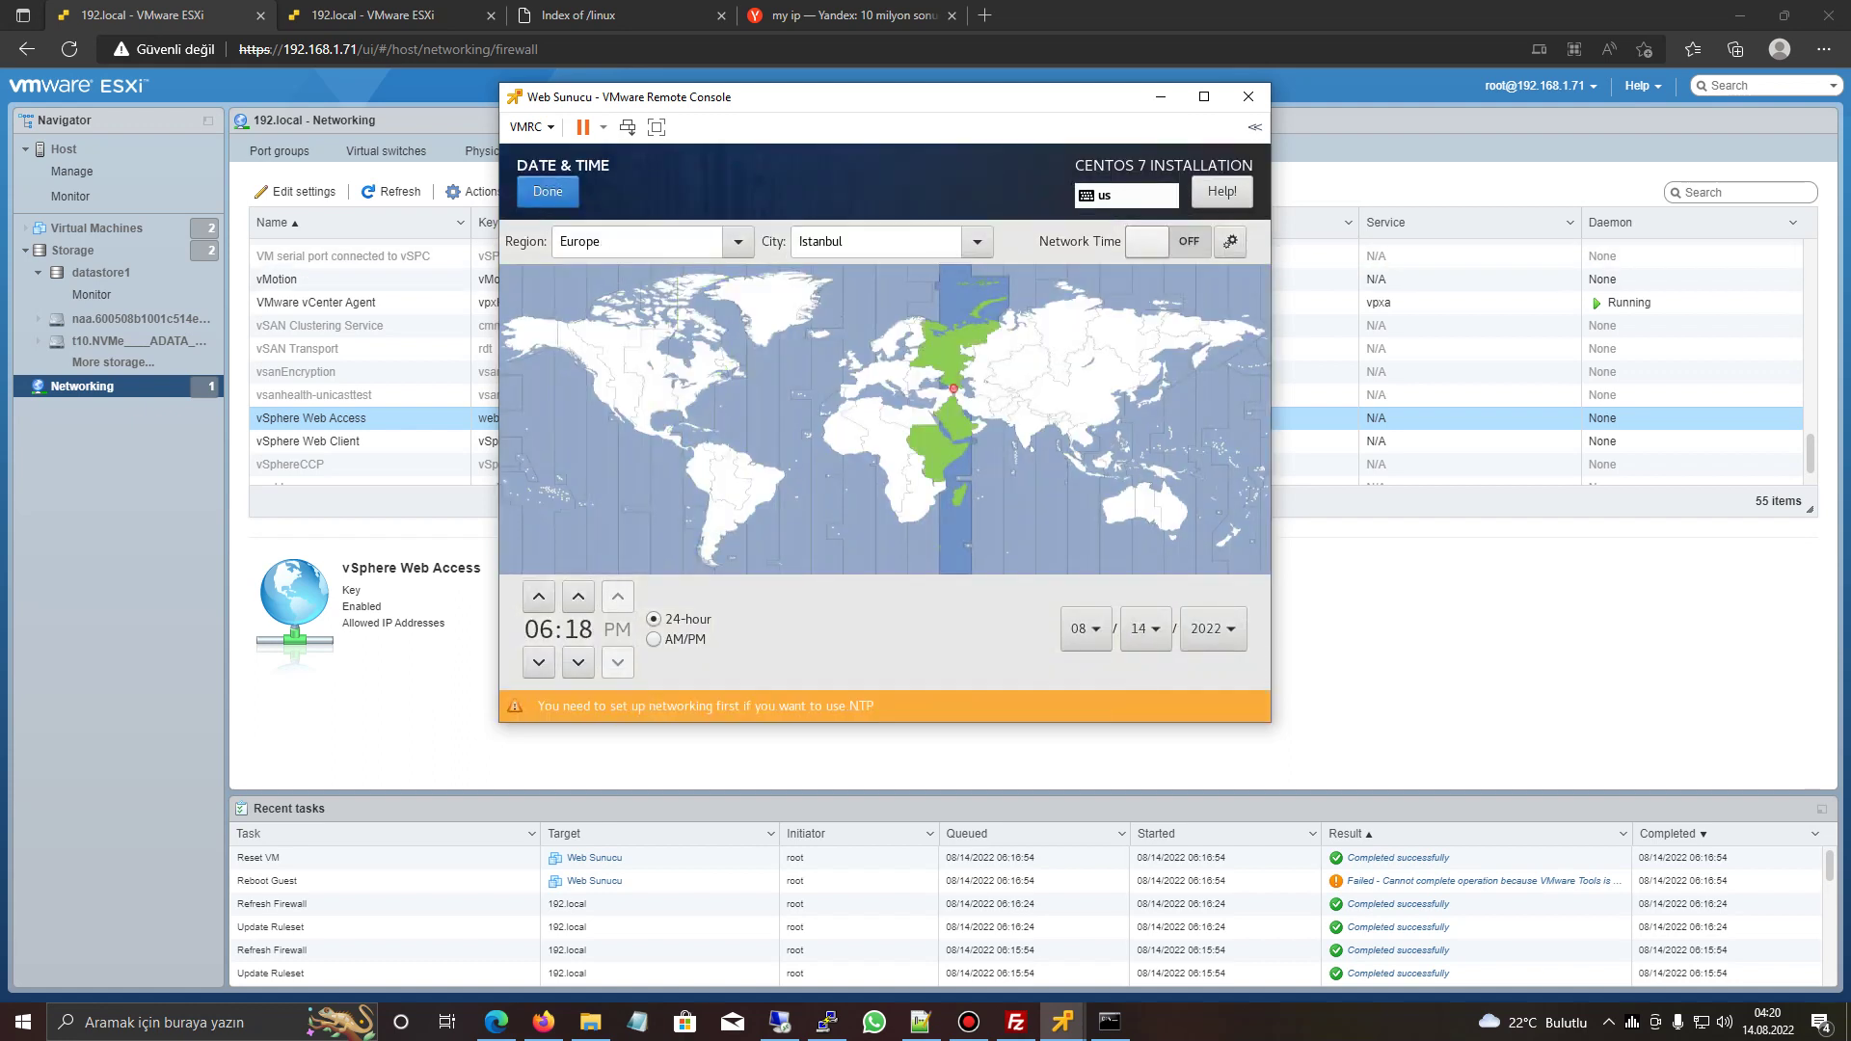
pyautogui.click(548, 191)
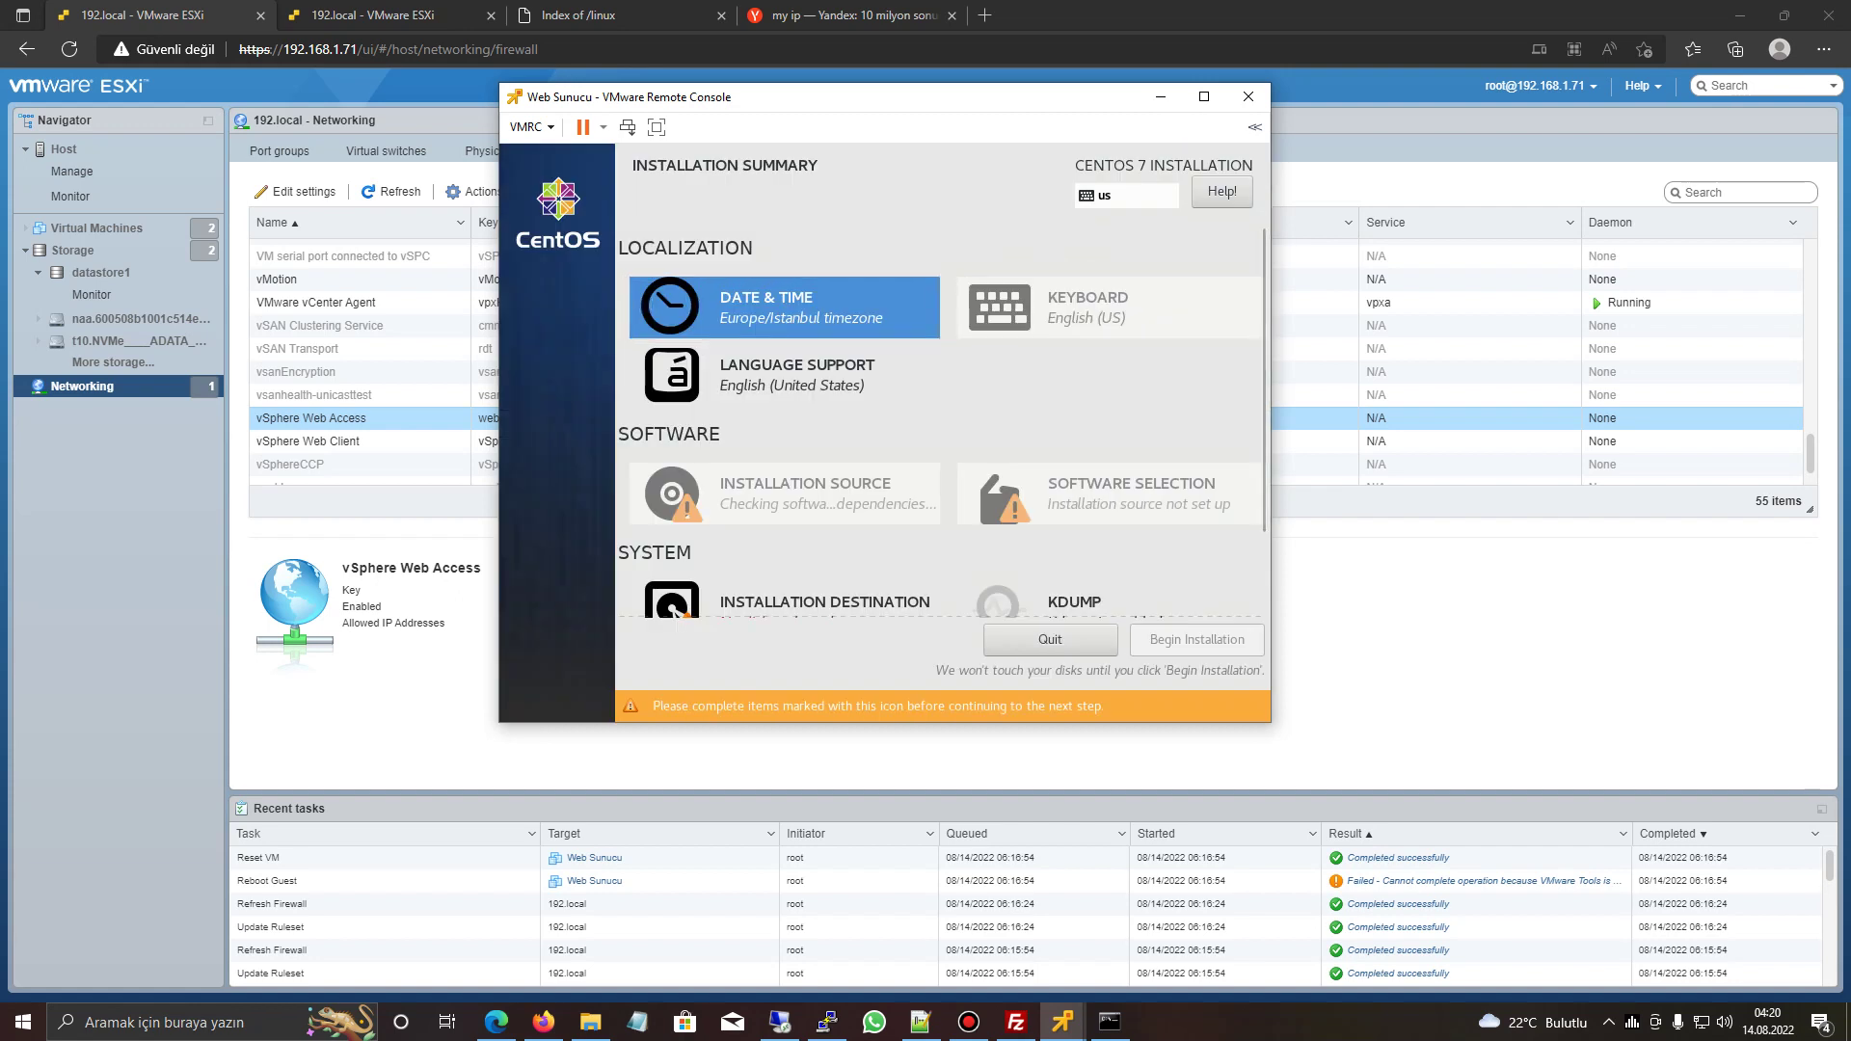
# - Add the Turkish keyboard layout, then go to Installation Destination
pyautogui.click(1089, 307)
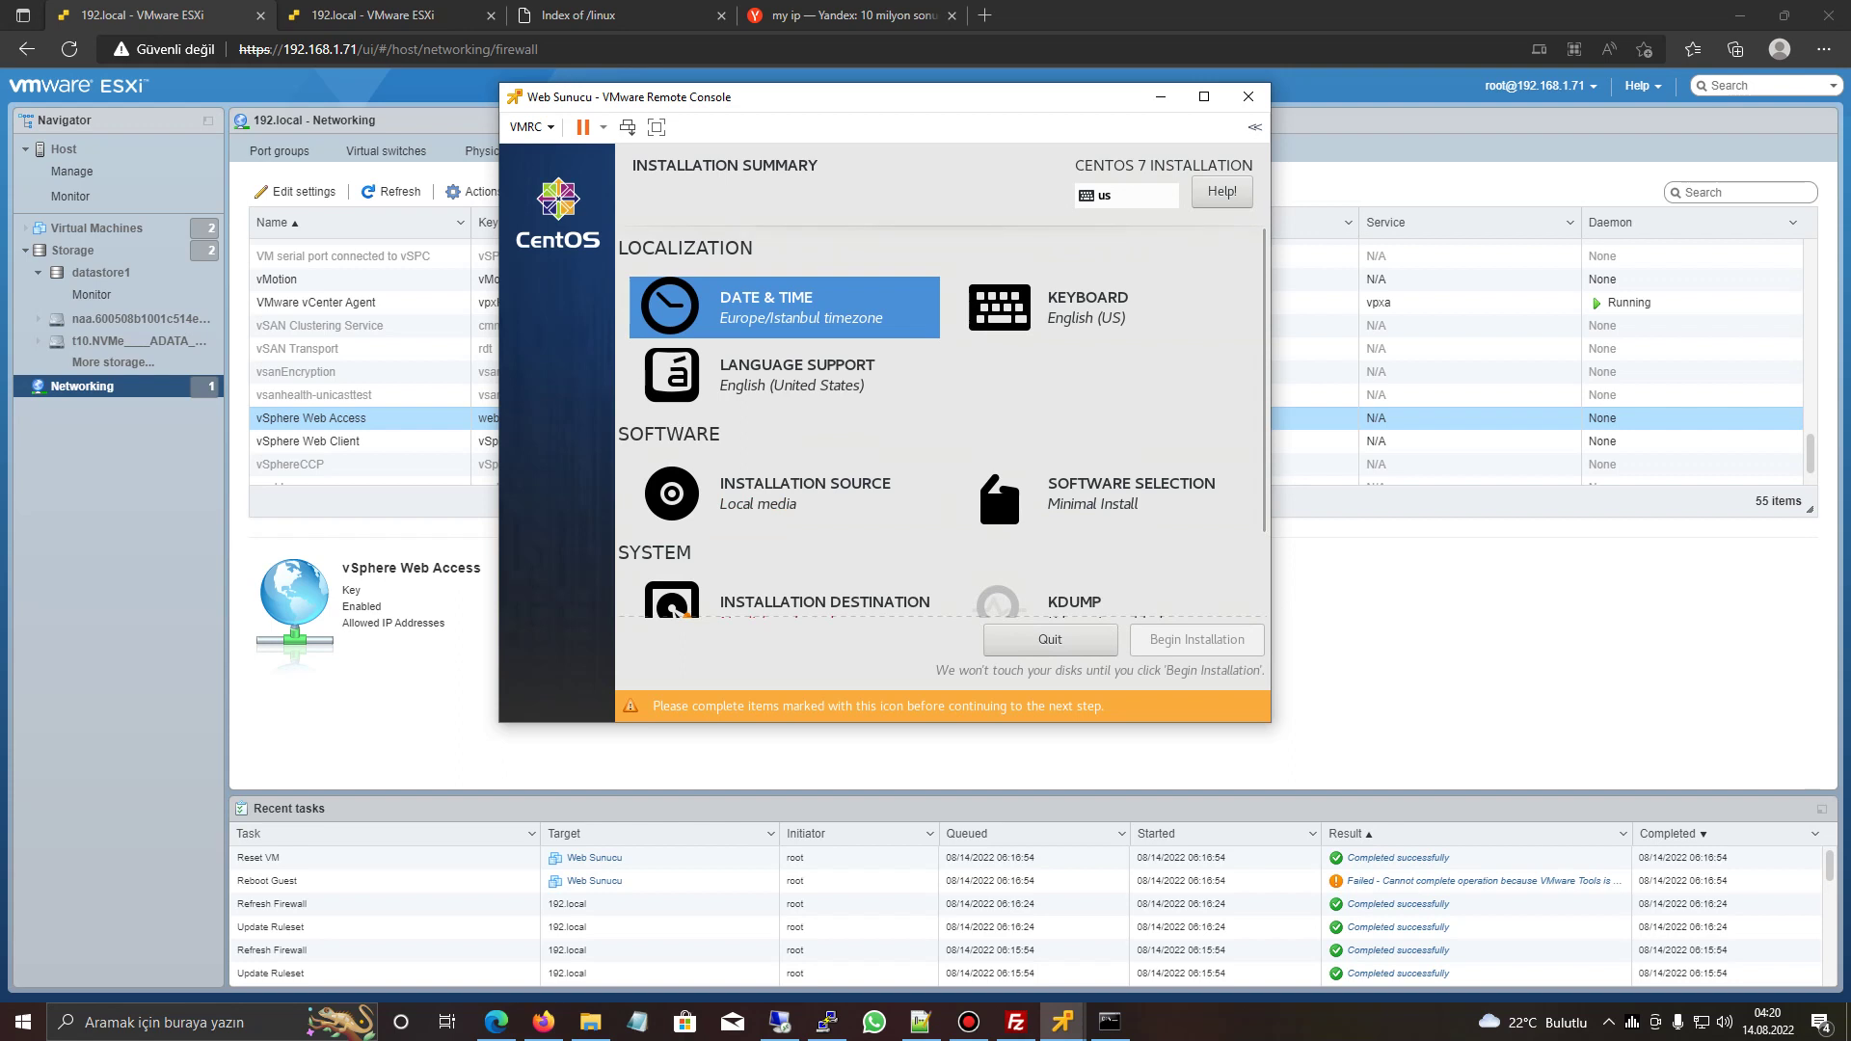
pyautogui.click(547, 641)
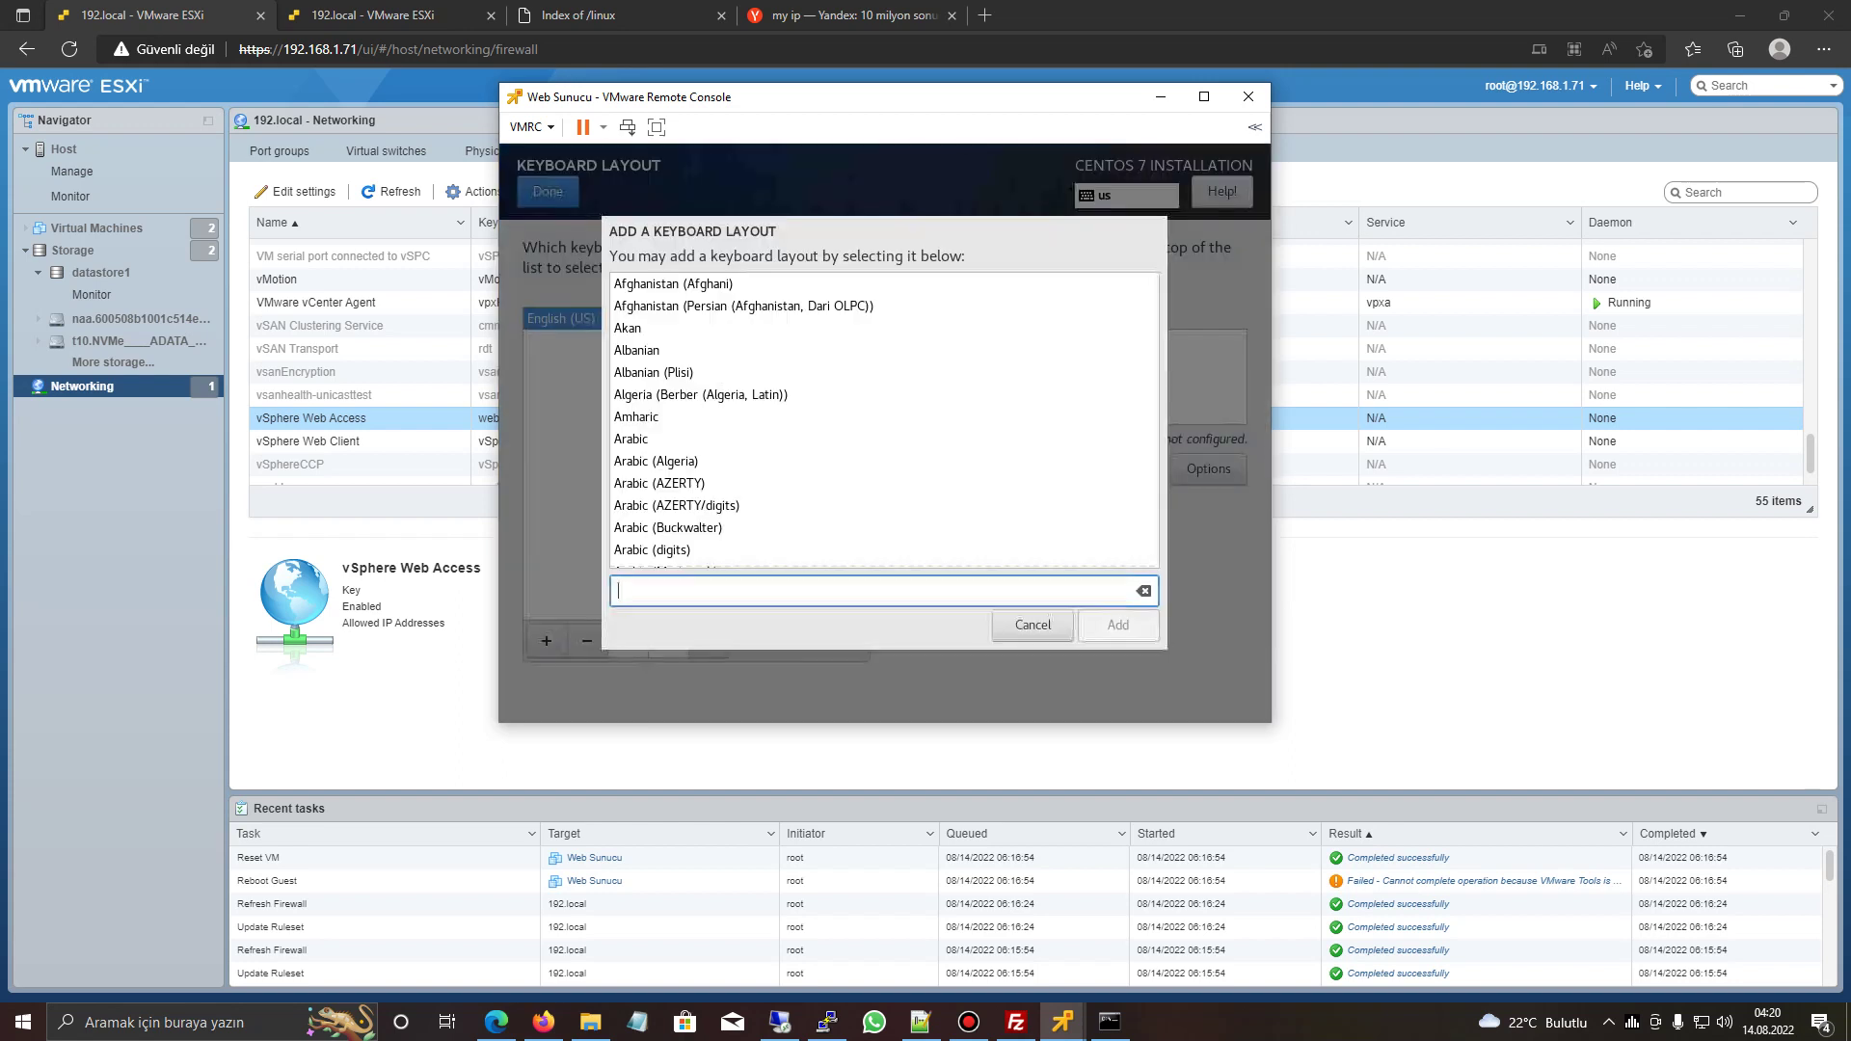
pyautogui.write('tur')
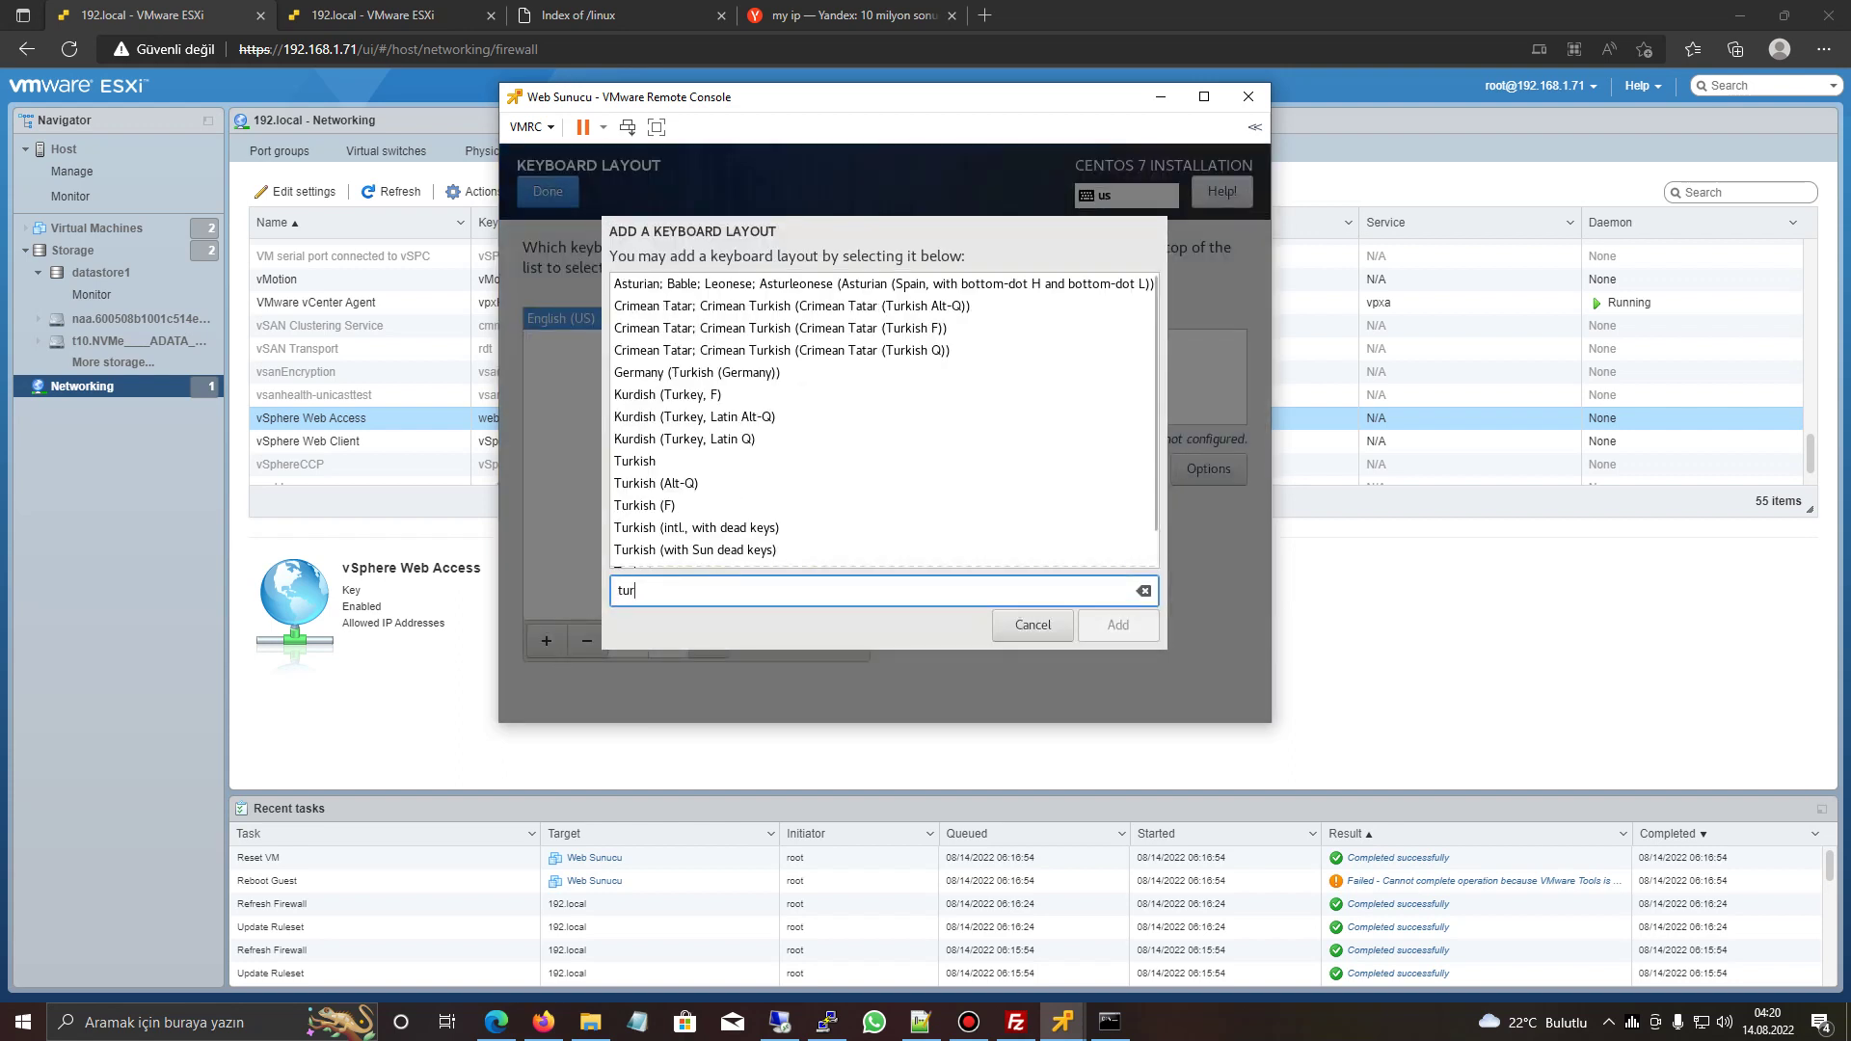
pyautogui.click(635, 461)
pyautogui.press('Return')
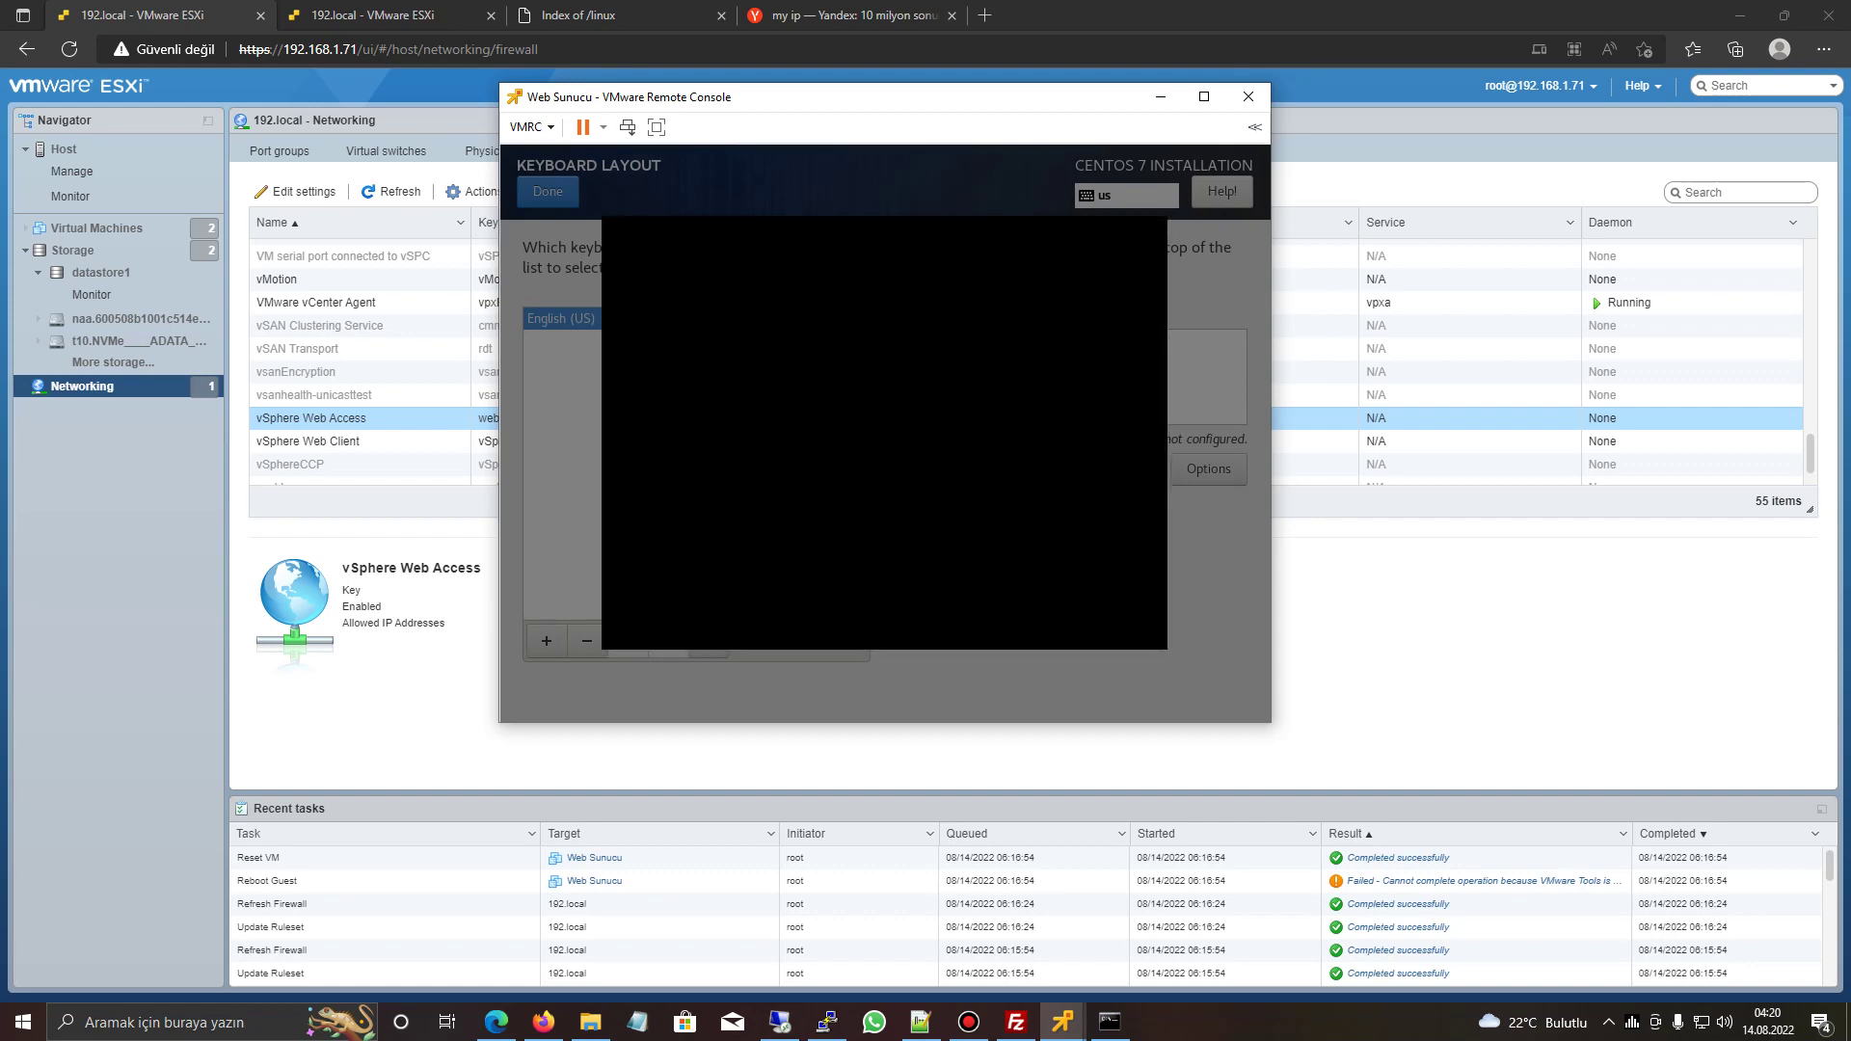
pyautogui.hotkey('alt', 'd')
pyautogui.scroll(-1, 940, 424)
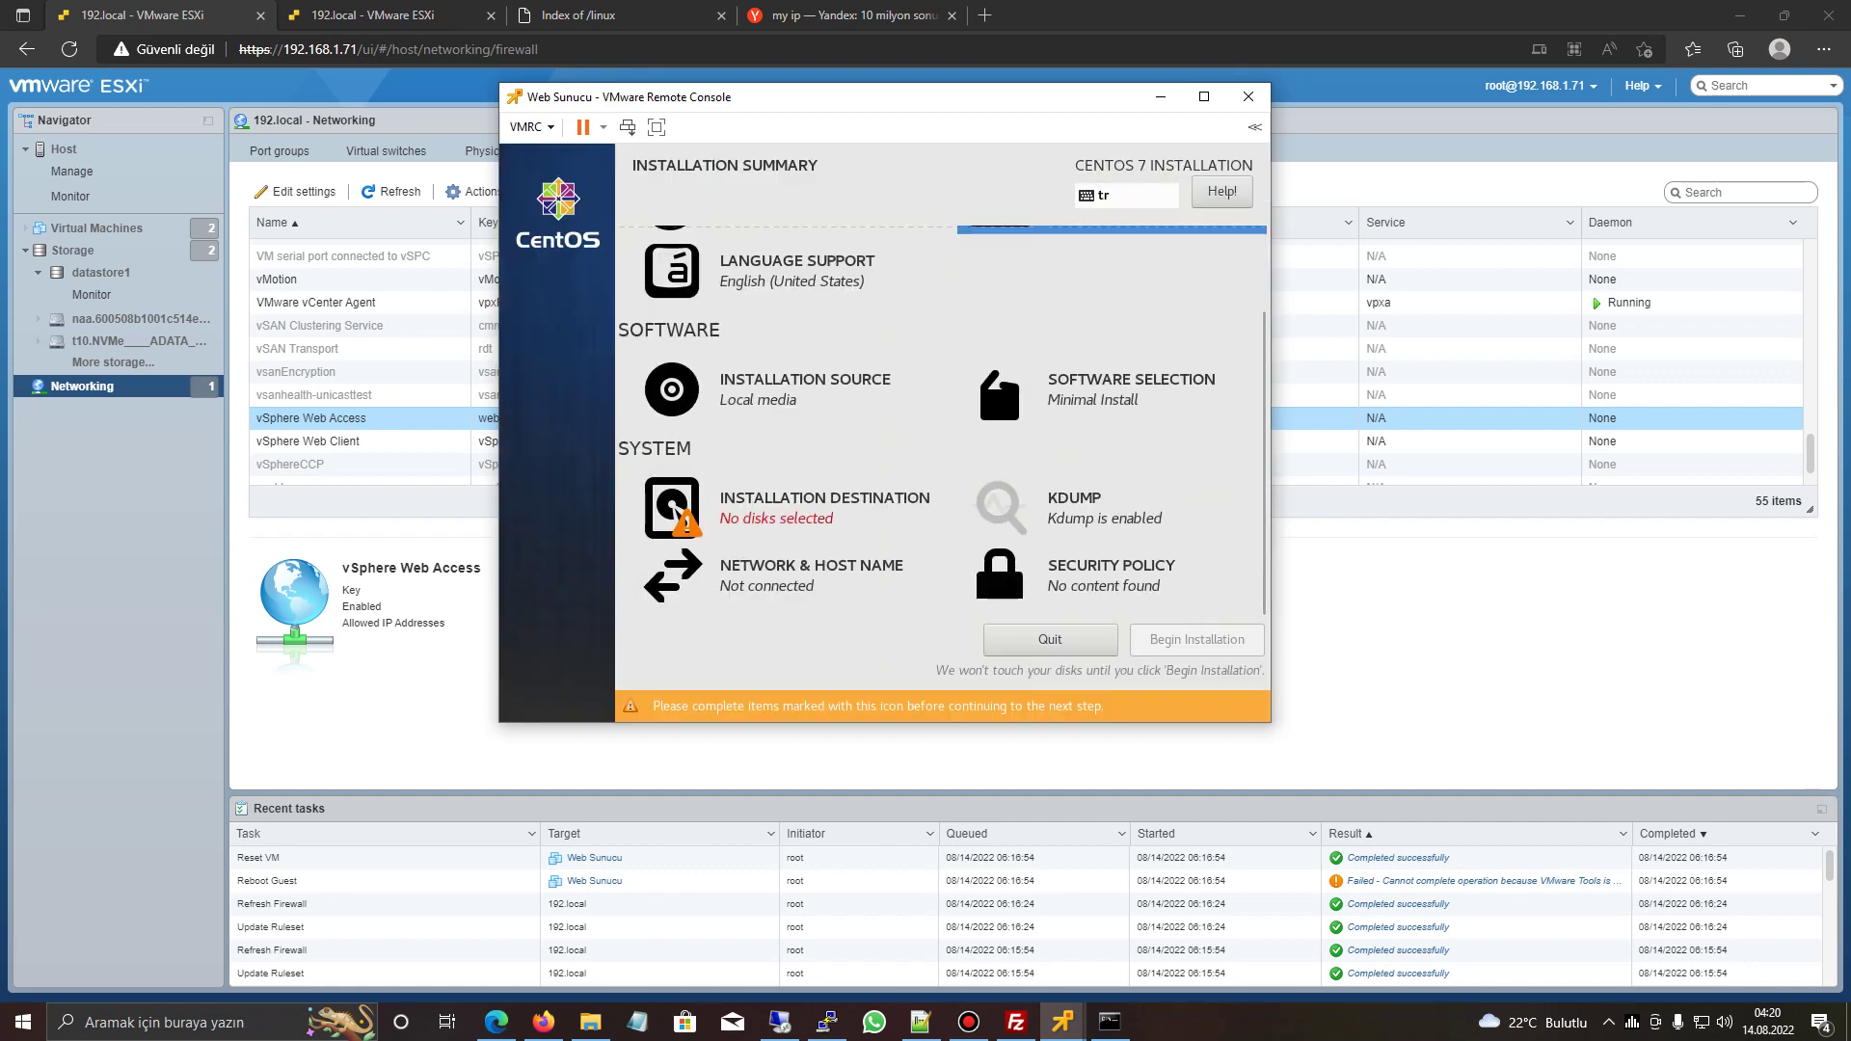
pyautogui.hotkey('alt', 'd')
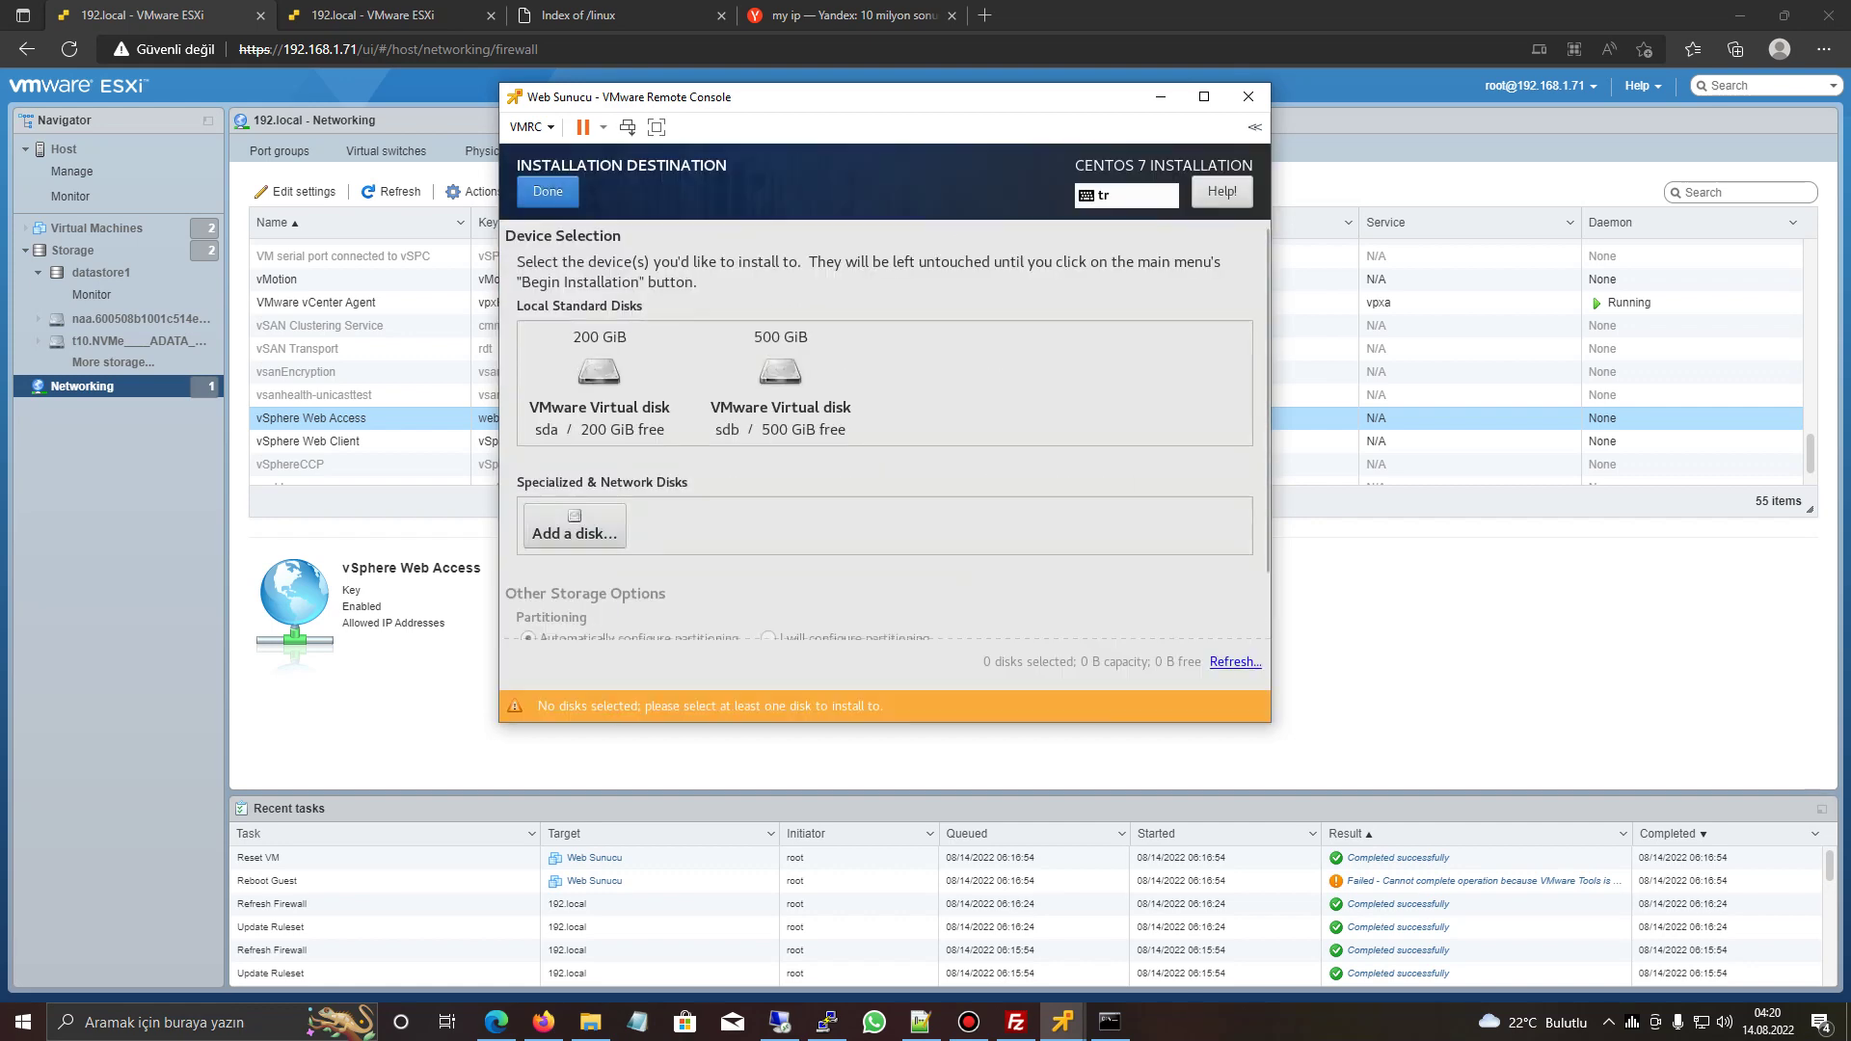
# - Select the 200 GiB sda disk with manual partitioning configuration
pyautogui.scroll(-1, 887, 434)
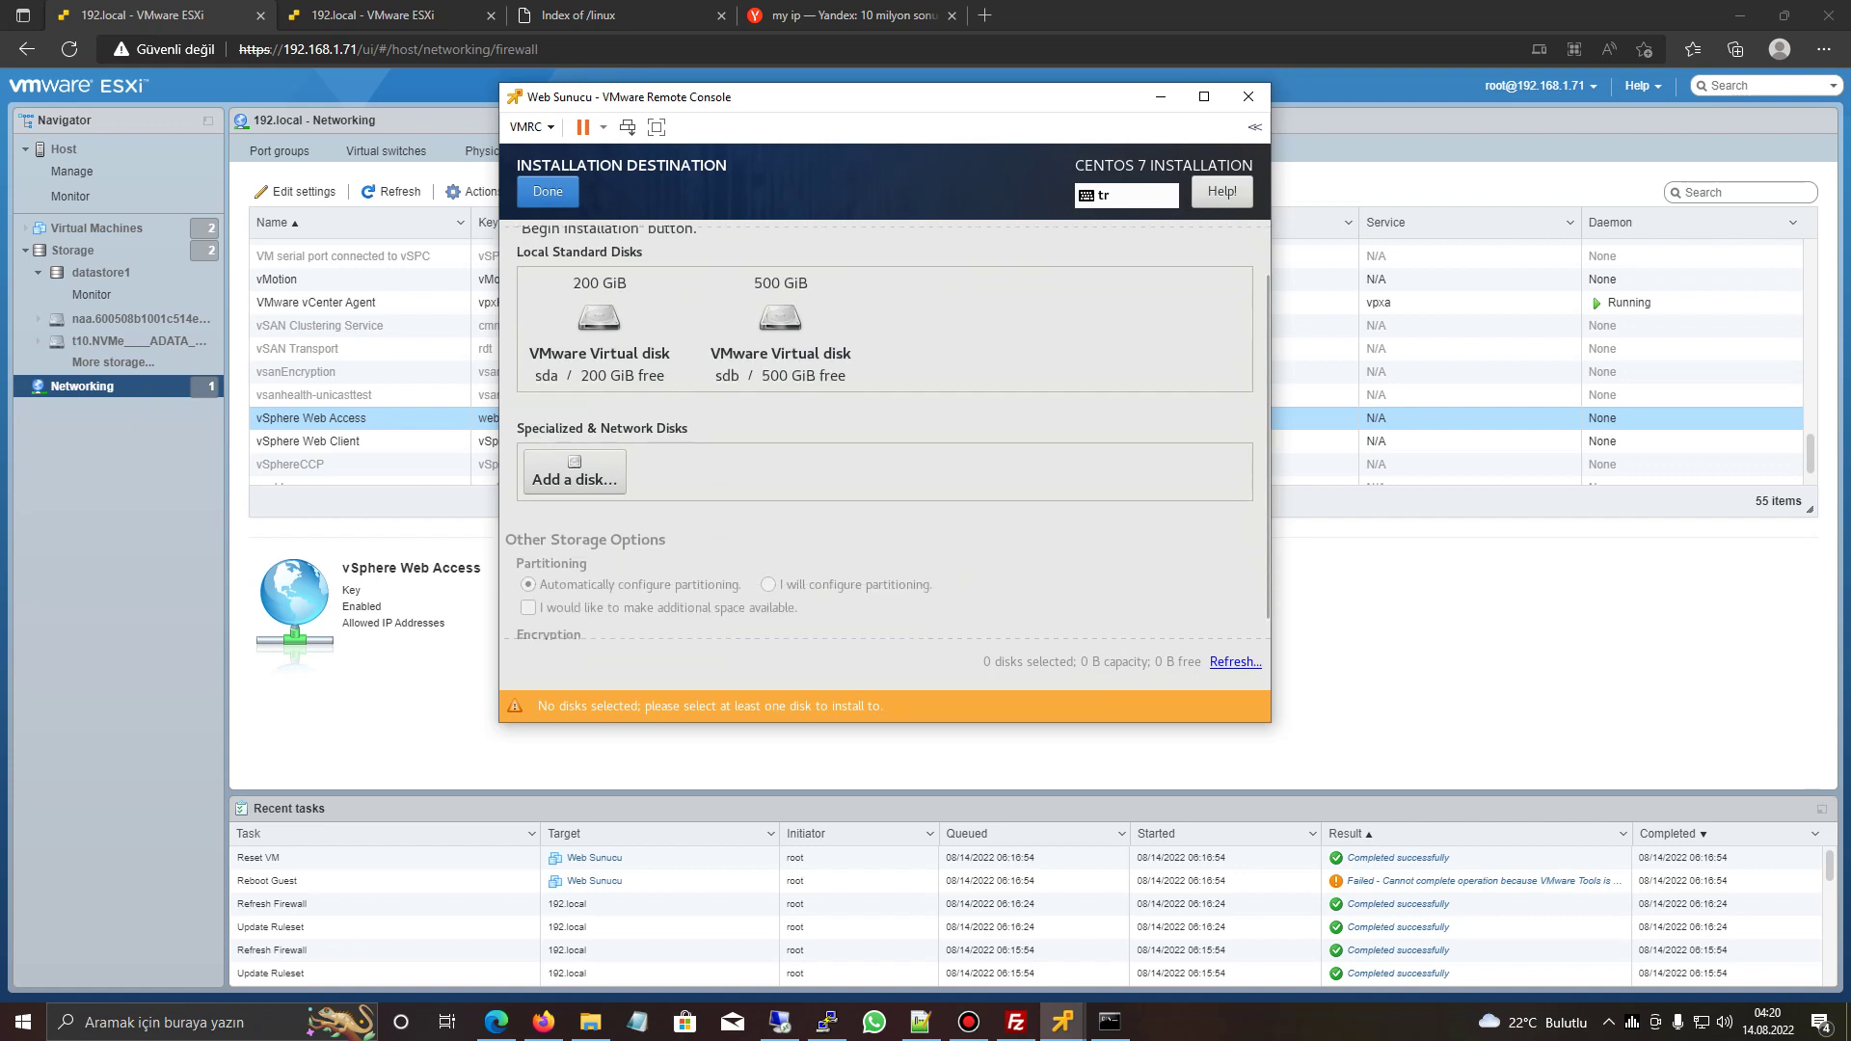
pyautogui.scroll(1, 887, 434)
pyautogui.click(600, 381)
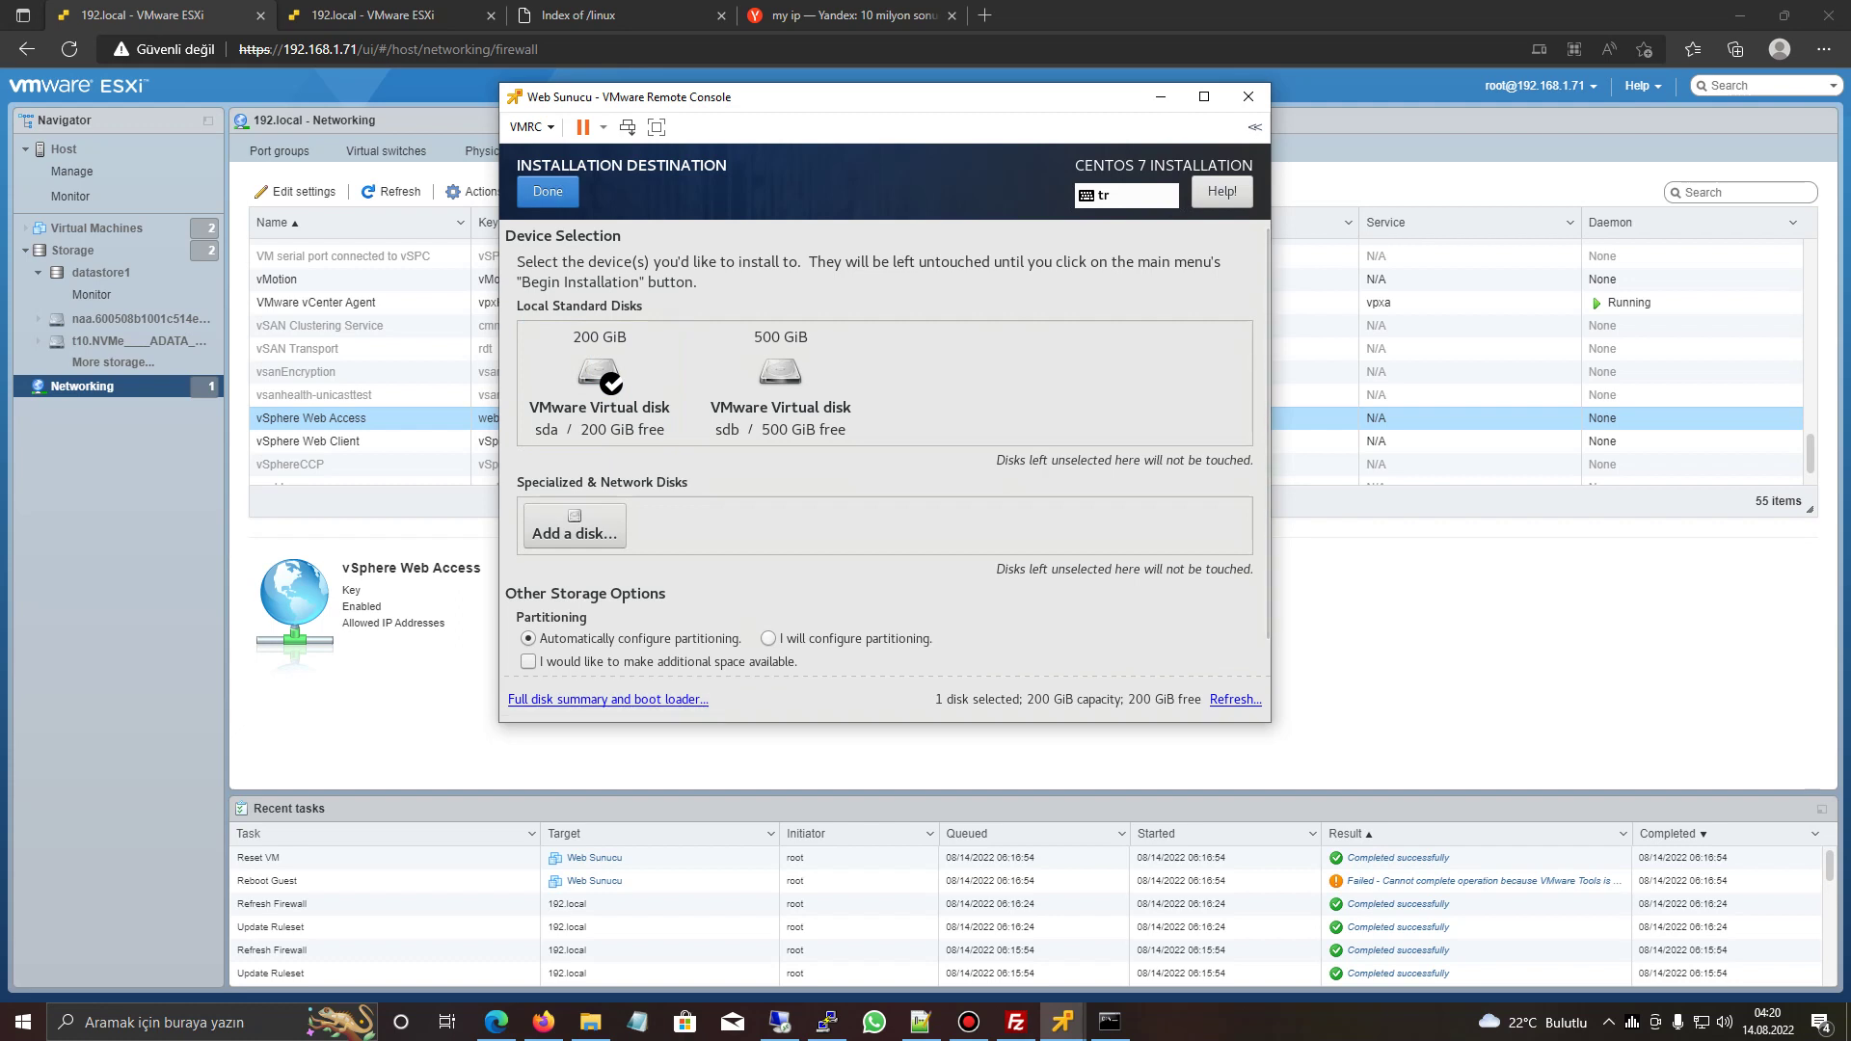
pyautogui.click(769, 639)
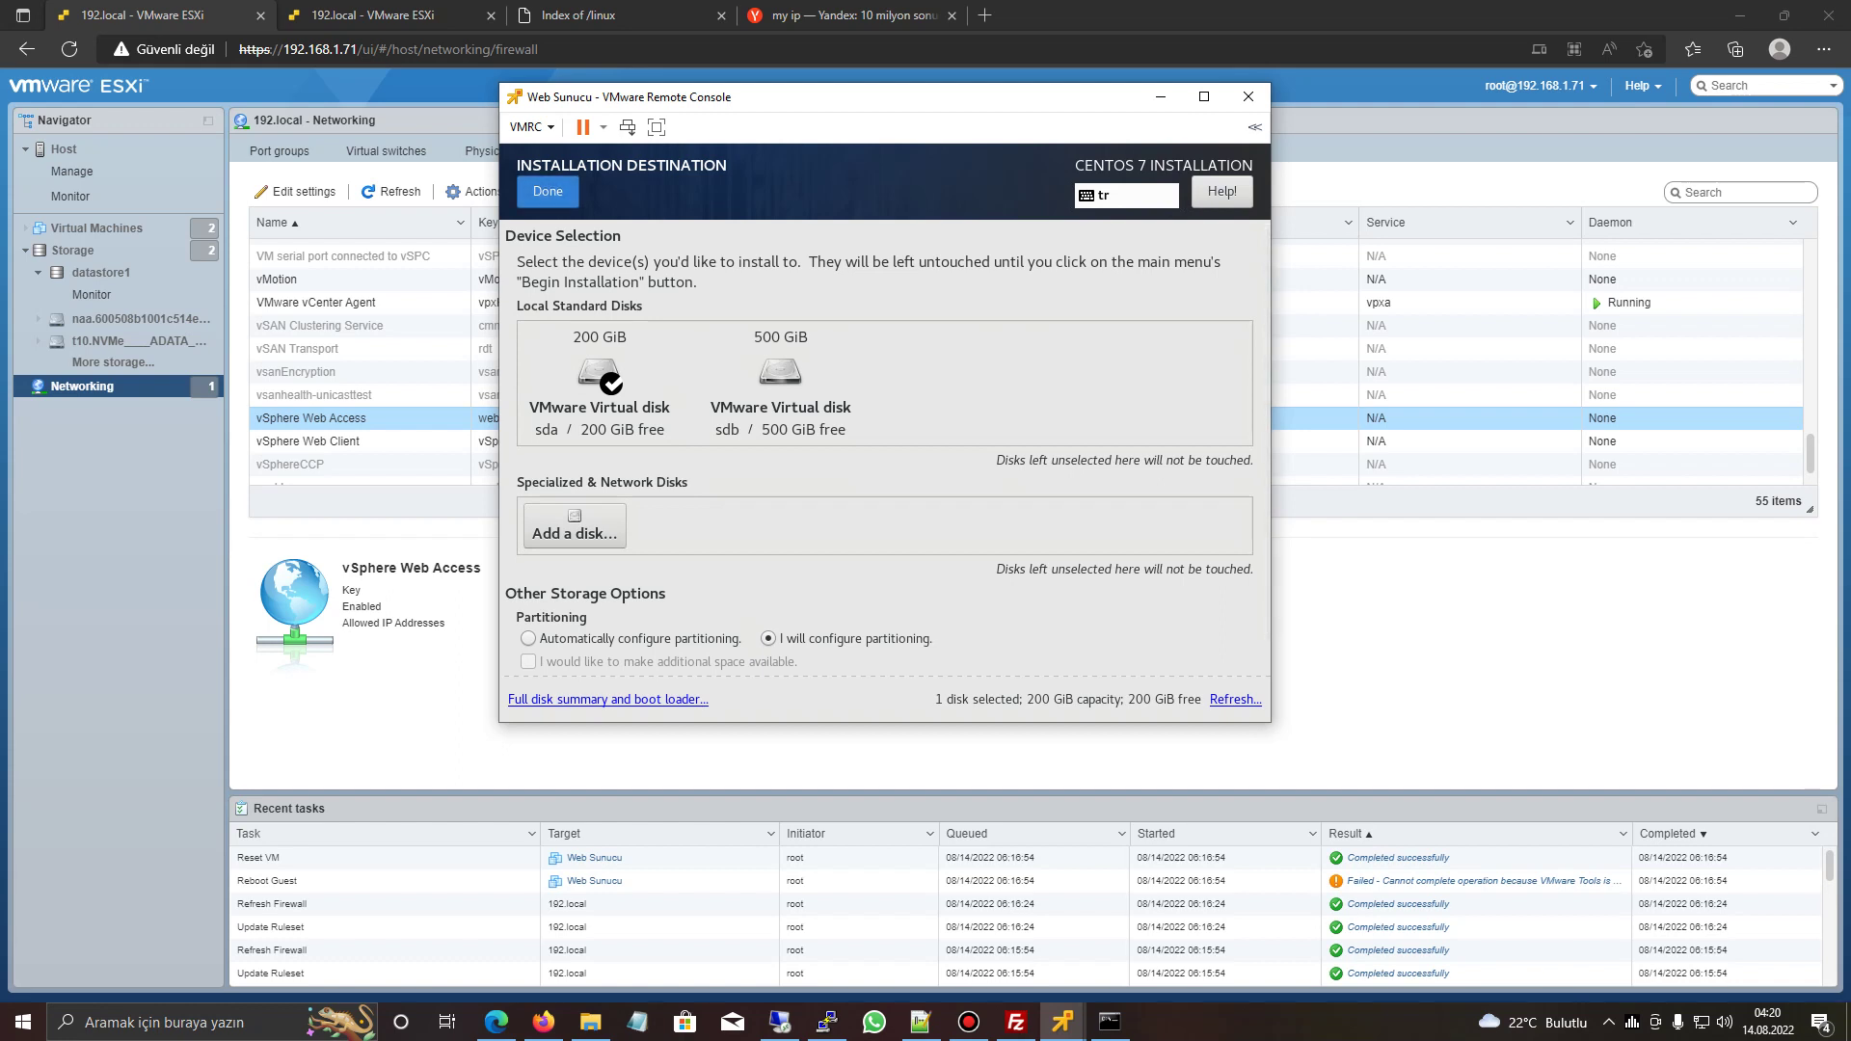
pyautogui.click(548, 191)
# - Auto-create Standard Partition mount points, then delete the /home and 50 GiB / partitions
pyautogui.click(695, 400)
pyautogui.click(617, 341)
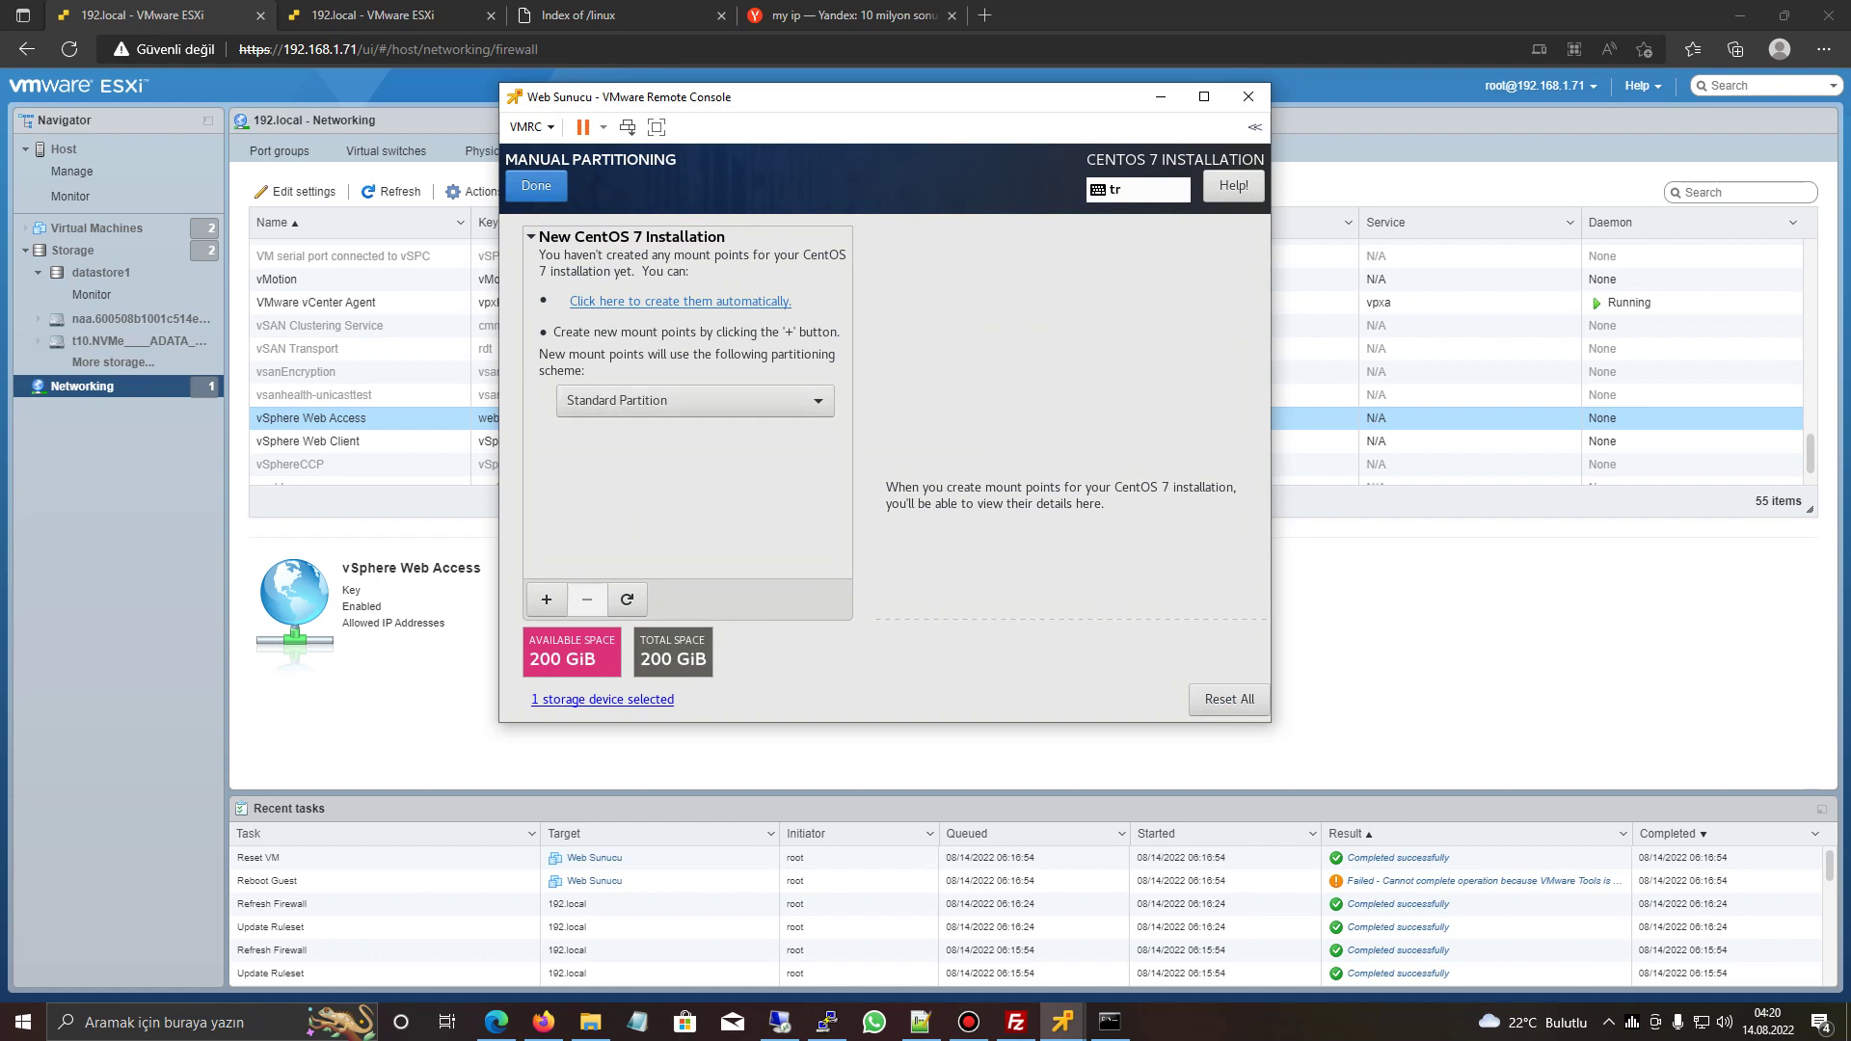
pyautogui.click(680, 301)
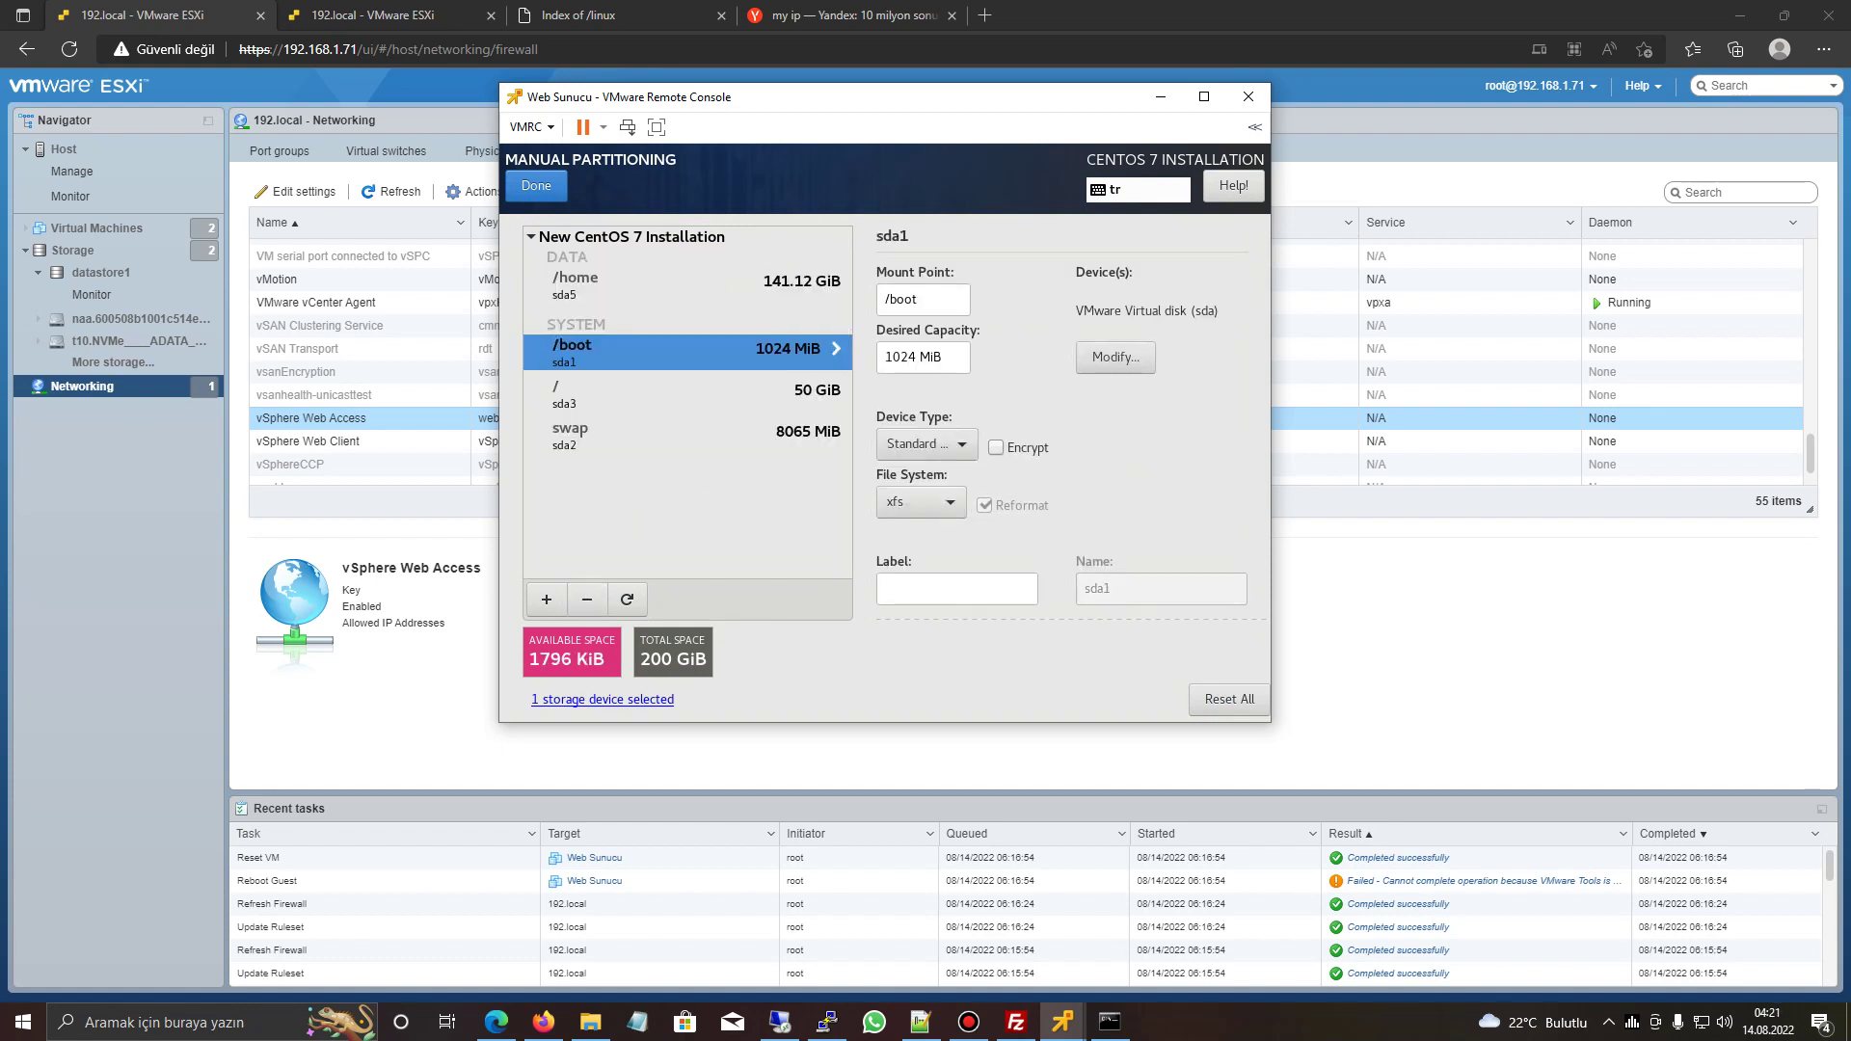
pyautogui.click(675, 282)
pyautogui.press('Delete')
pyautogui.click(675, 329)
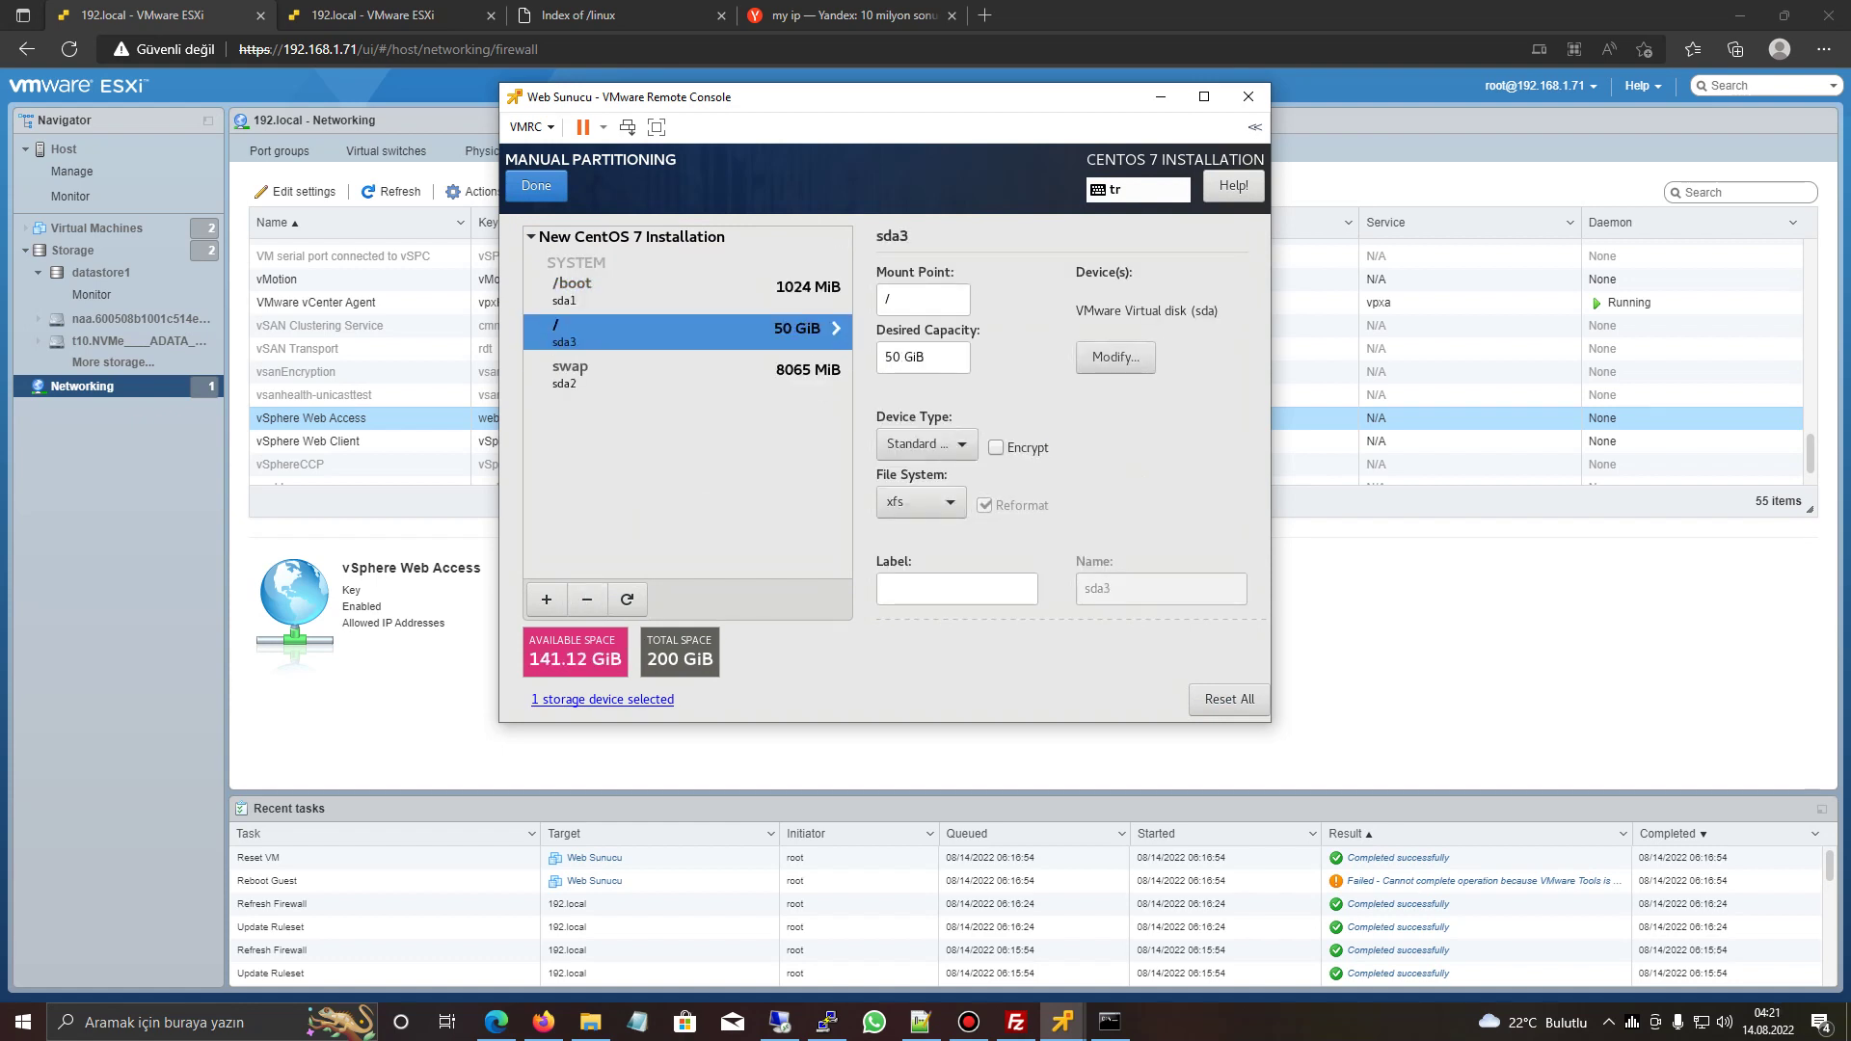
pyautogui.press('Delete')
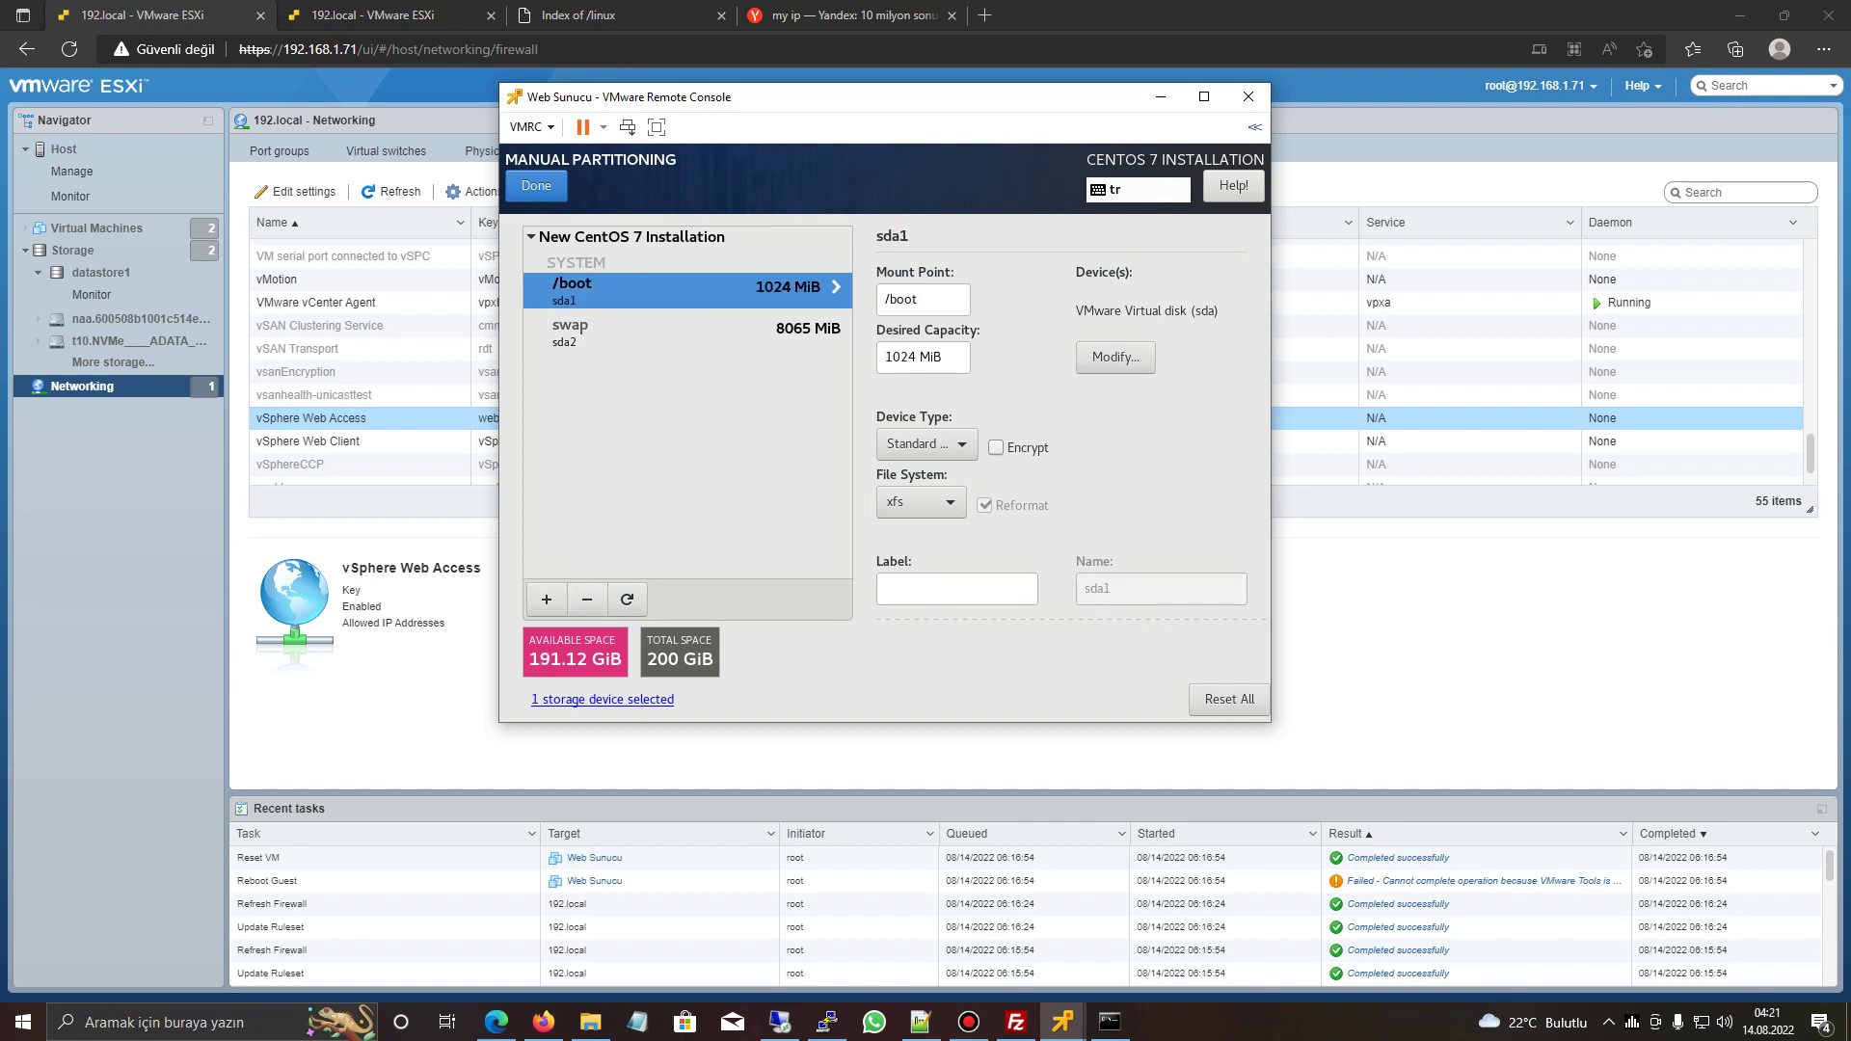
# - Add a new / mount point using the remaining free space
pyautogui.click(546, 598)
pyautogui.click(1019, 427)
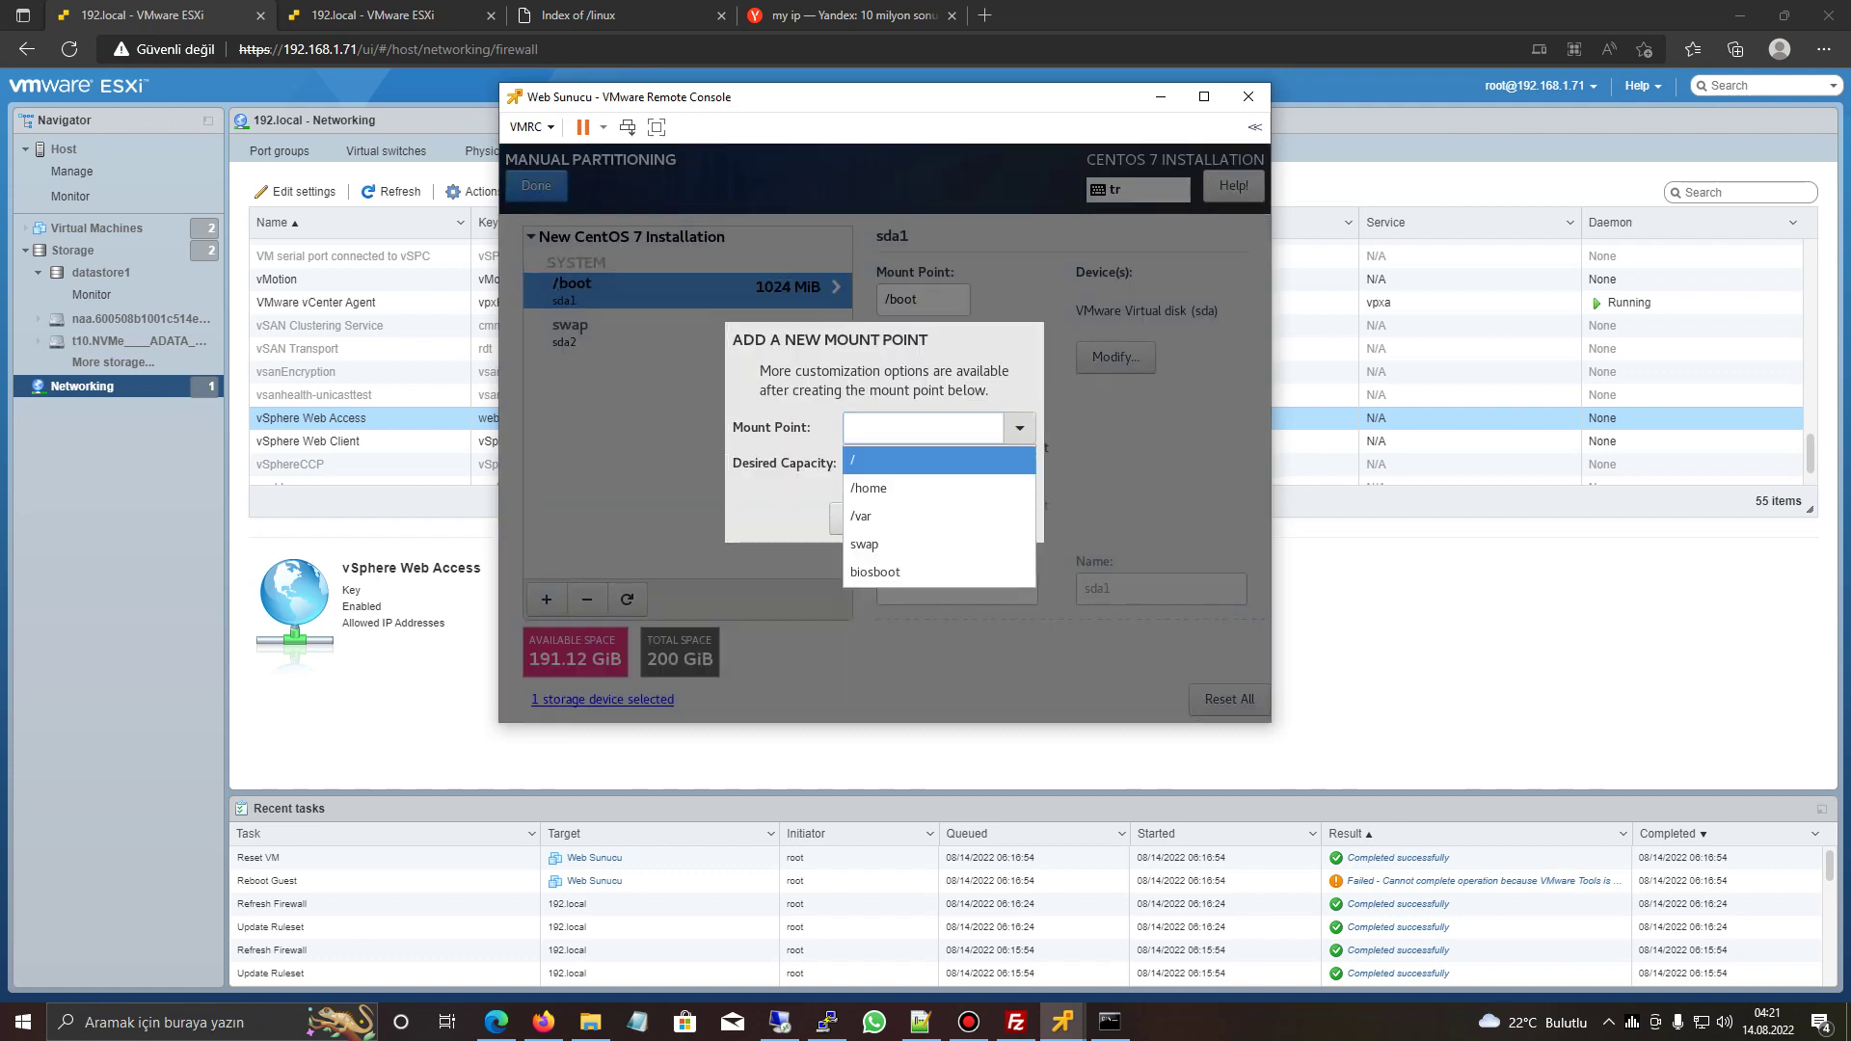
pyautogui.click(926, 460)
pyautogui.click(972, 518)
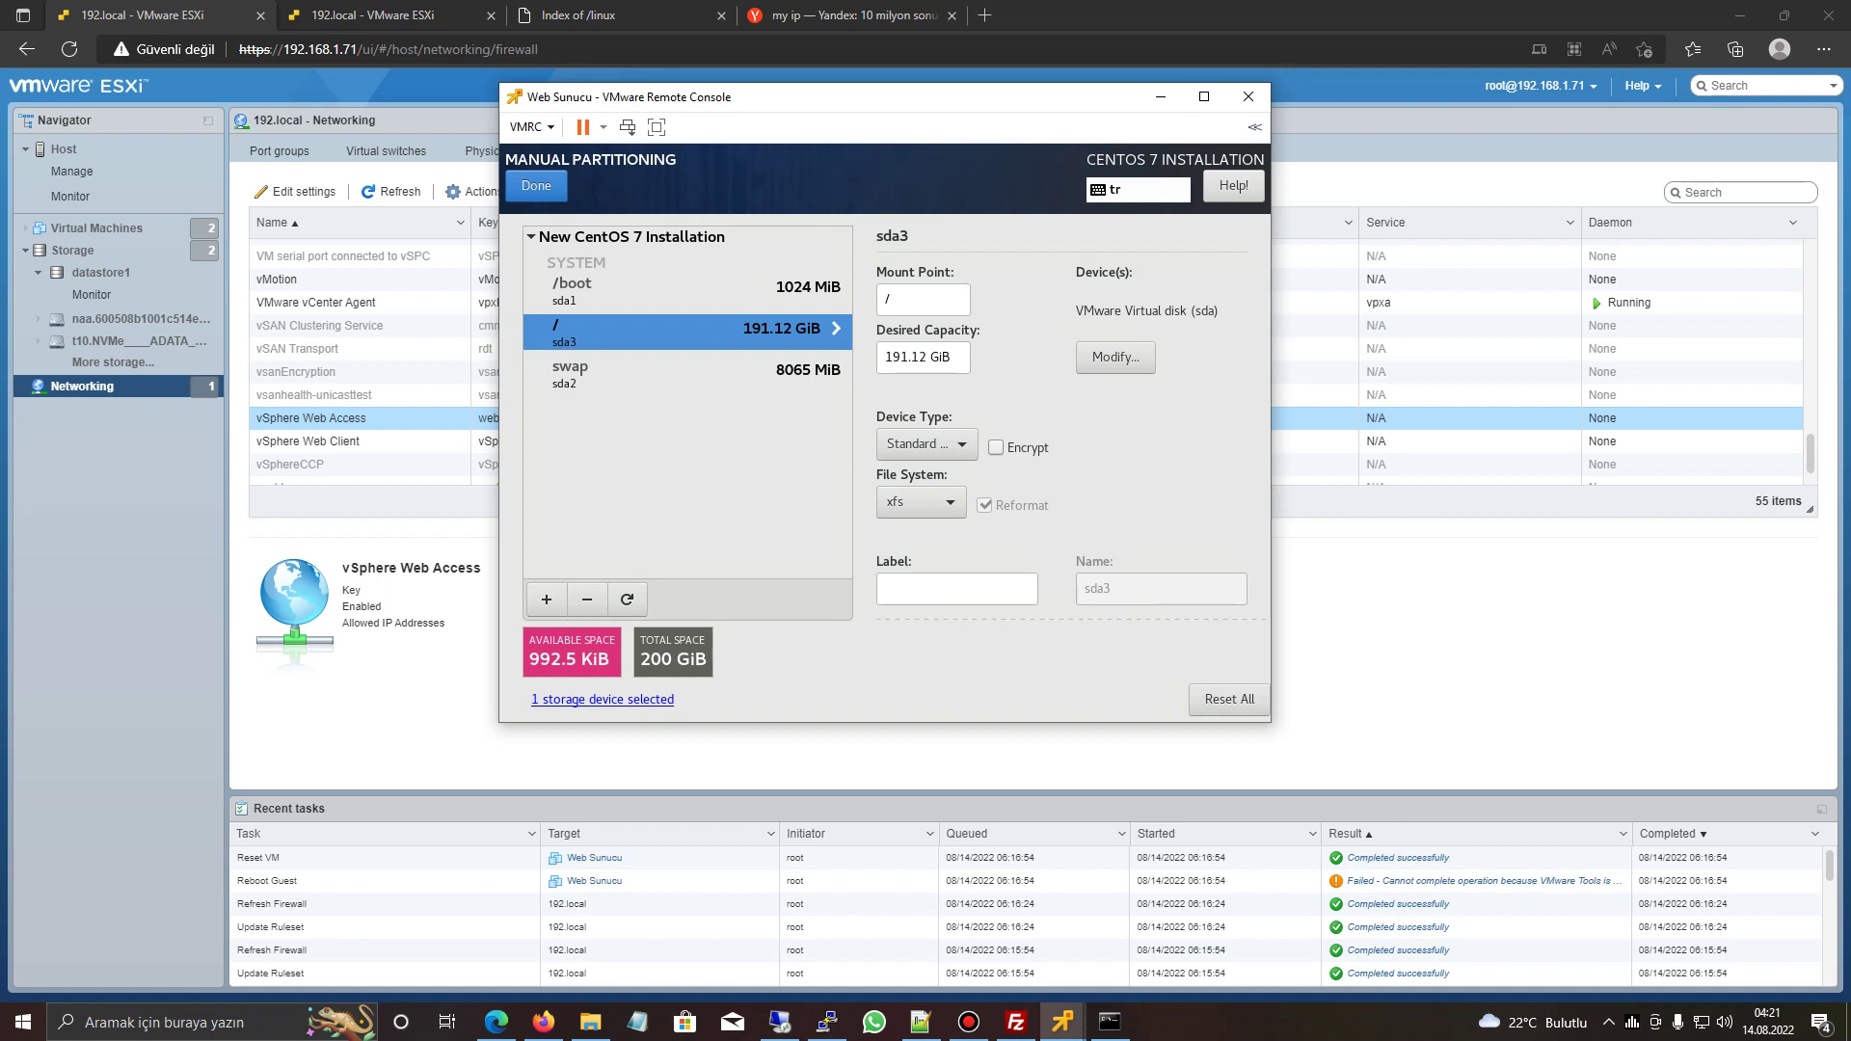
# - Review the /boot, swap and / partitions, then finish and accept the changes
pyautogui.click(675, 290)
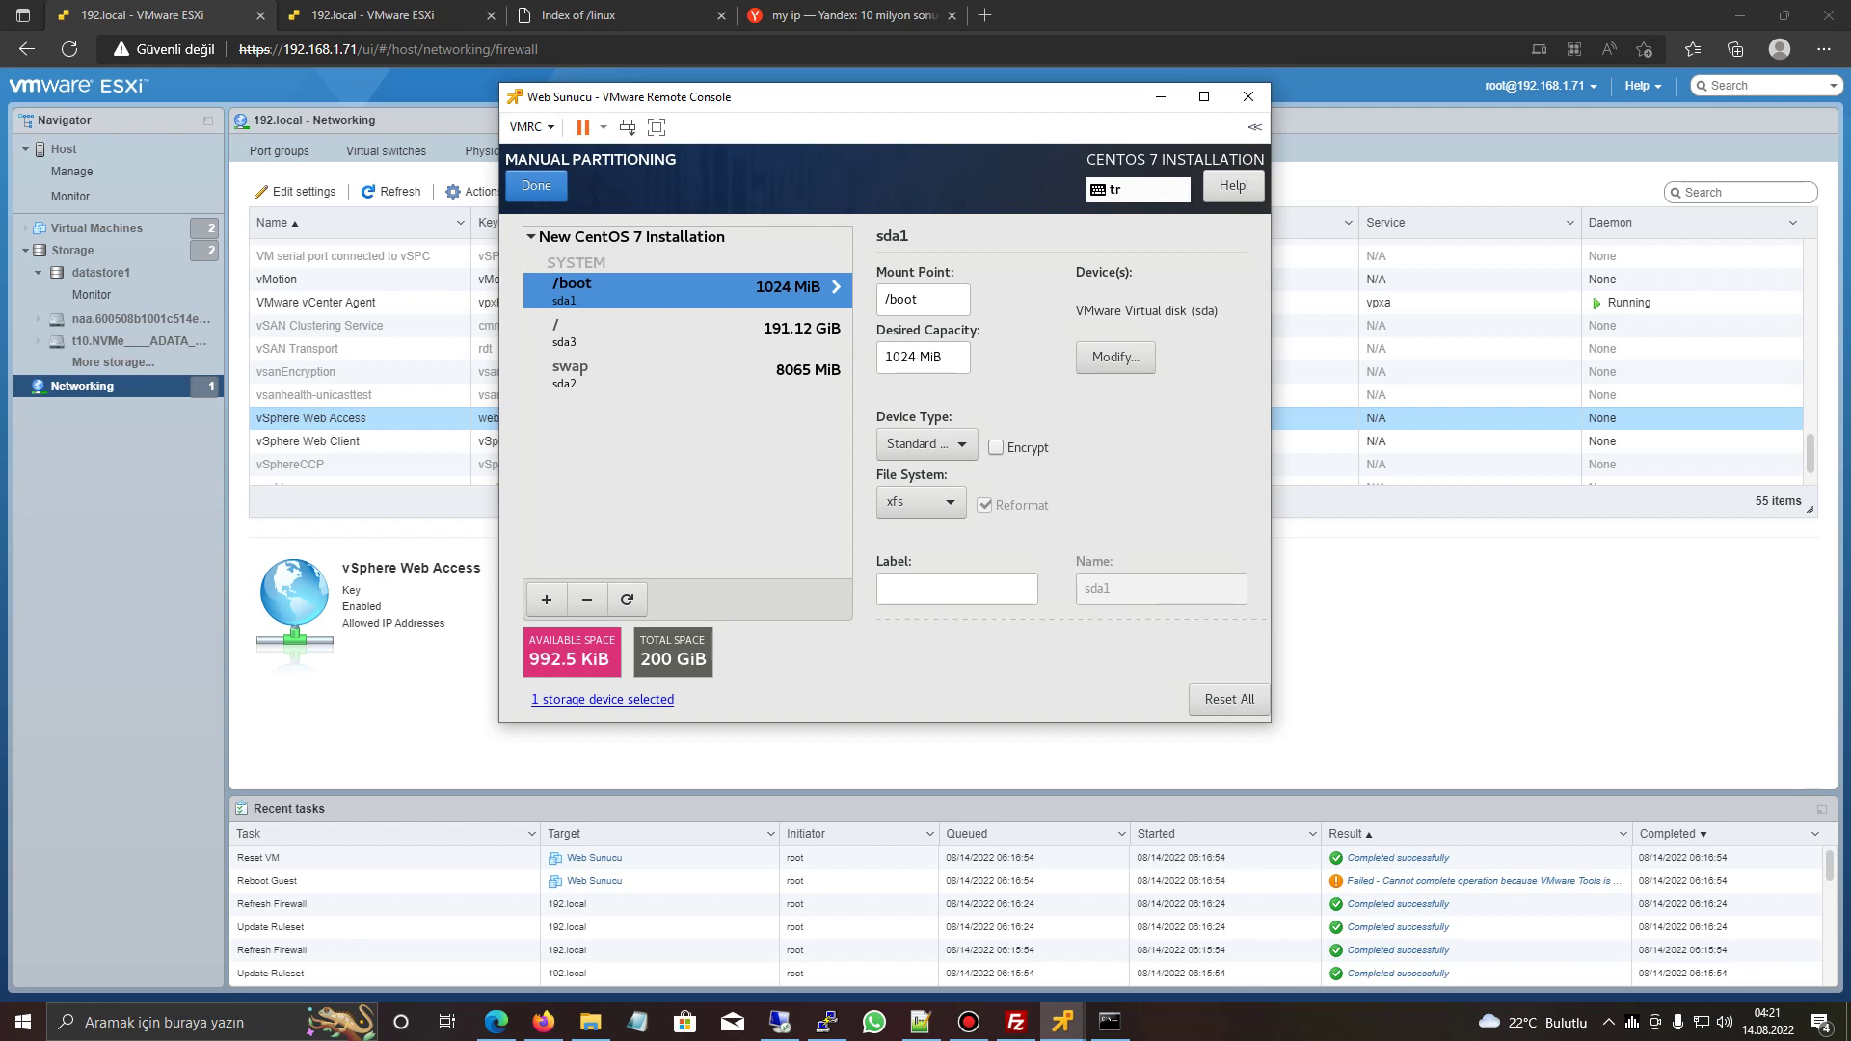
pyautogui.click(675, 374)
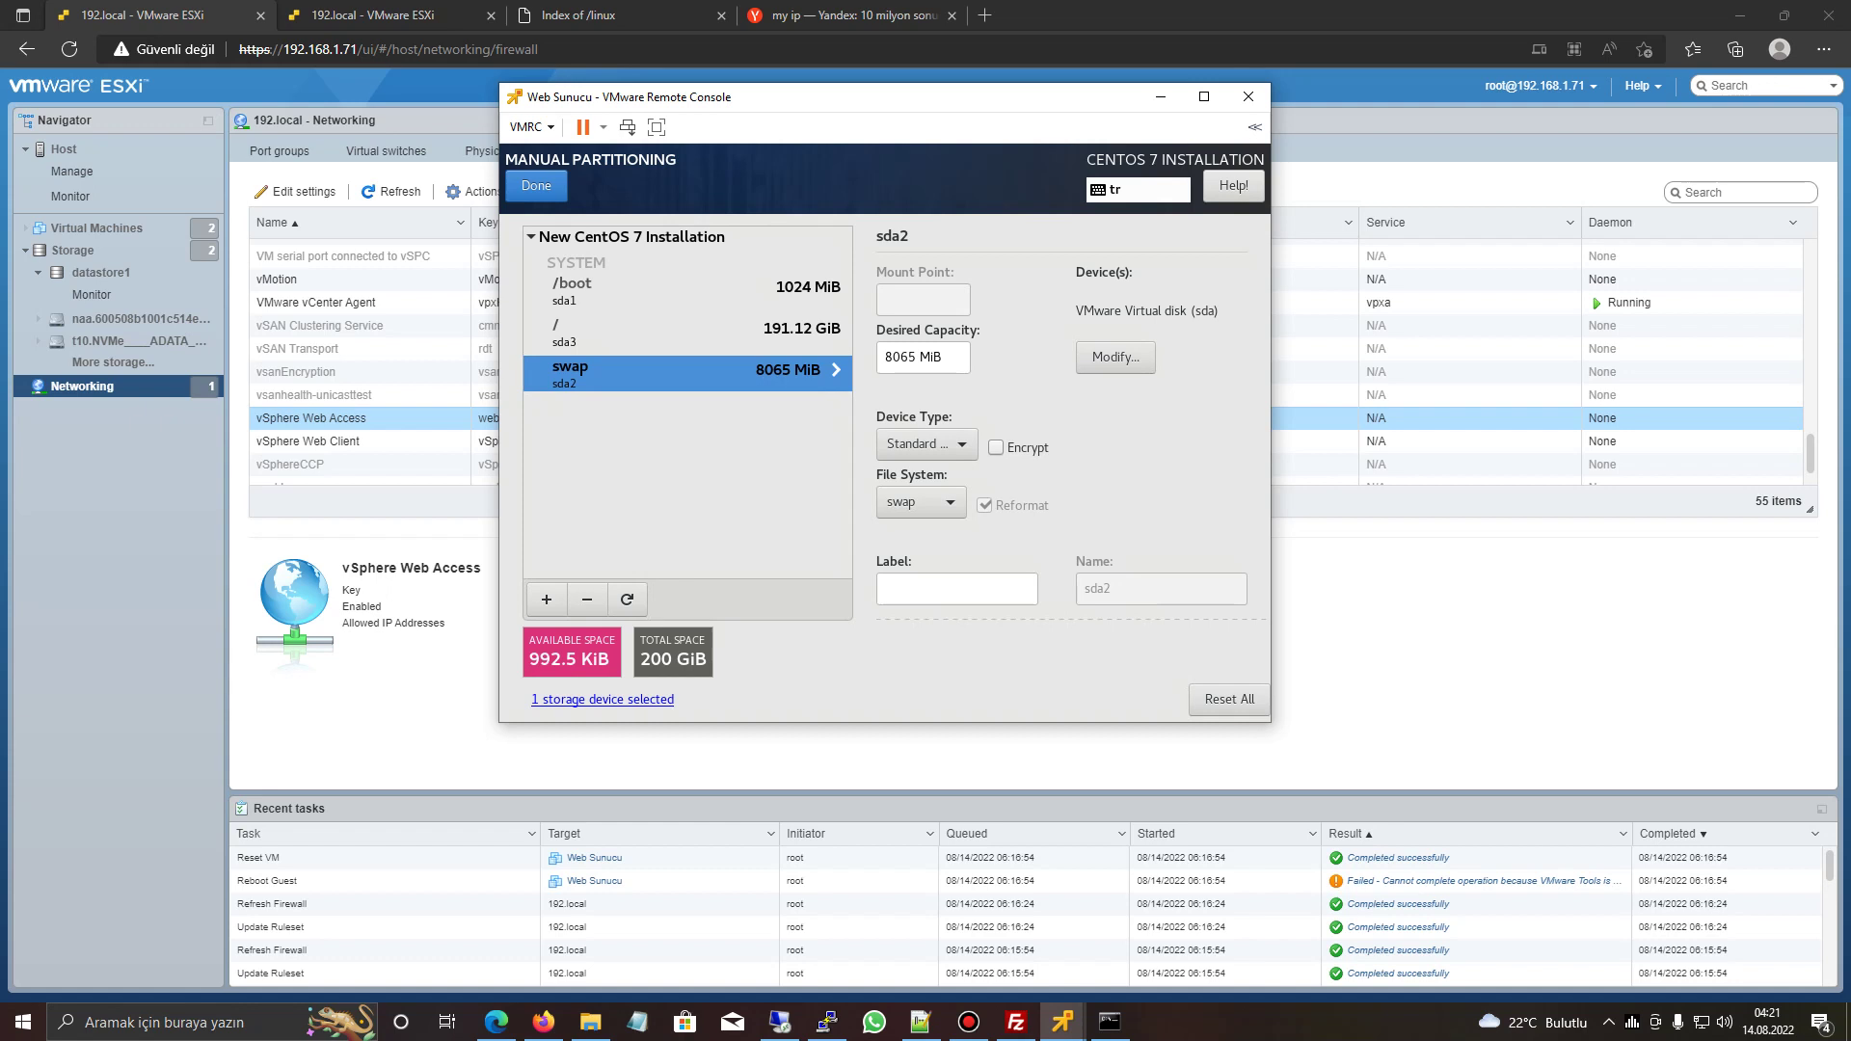
pyautogui.click(675, 332)
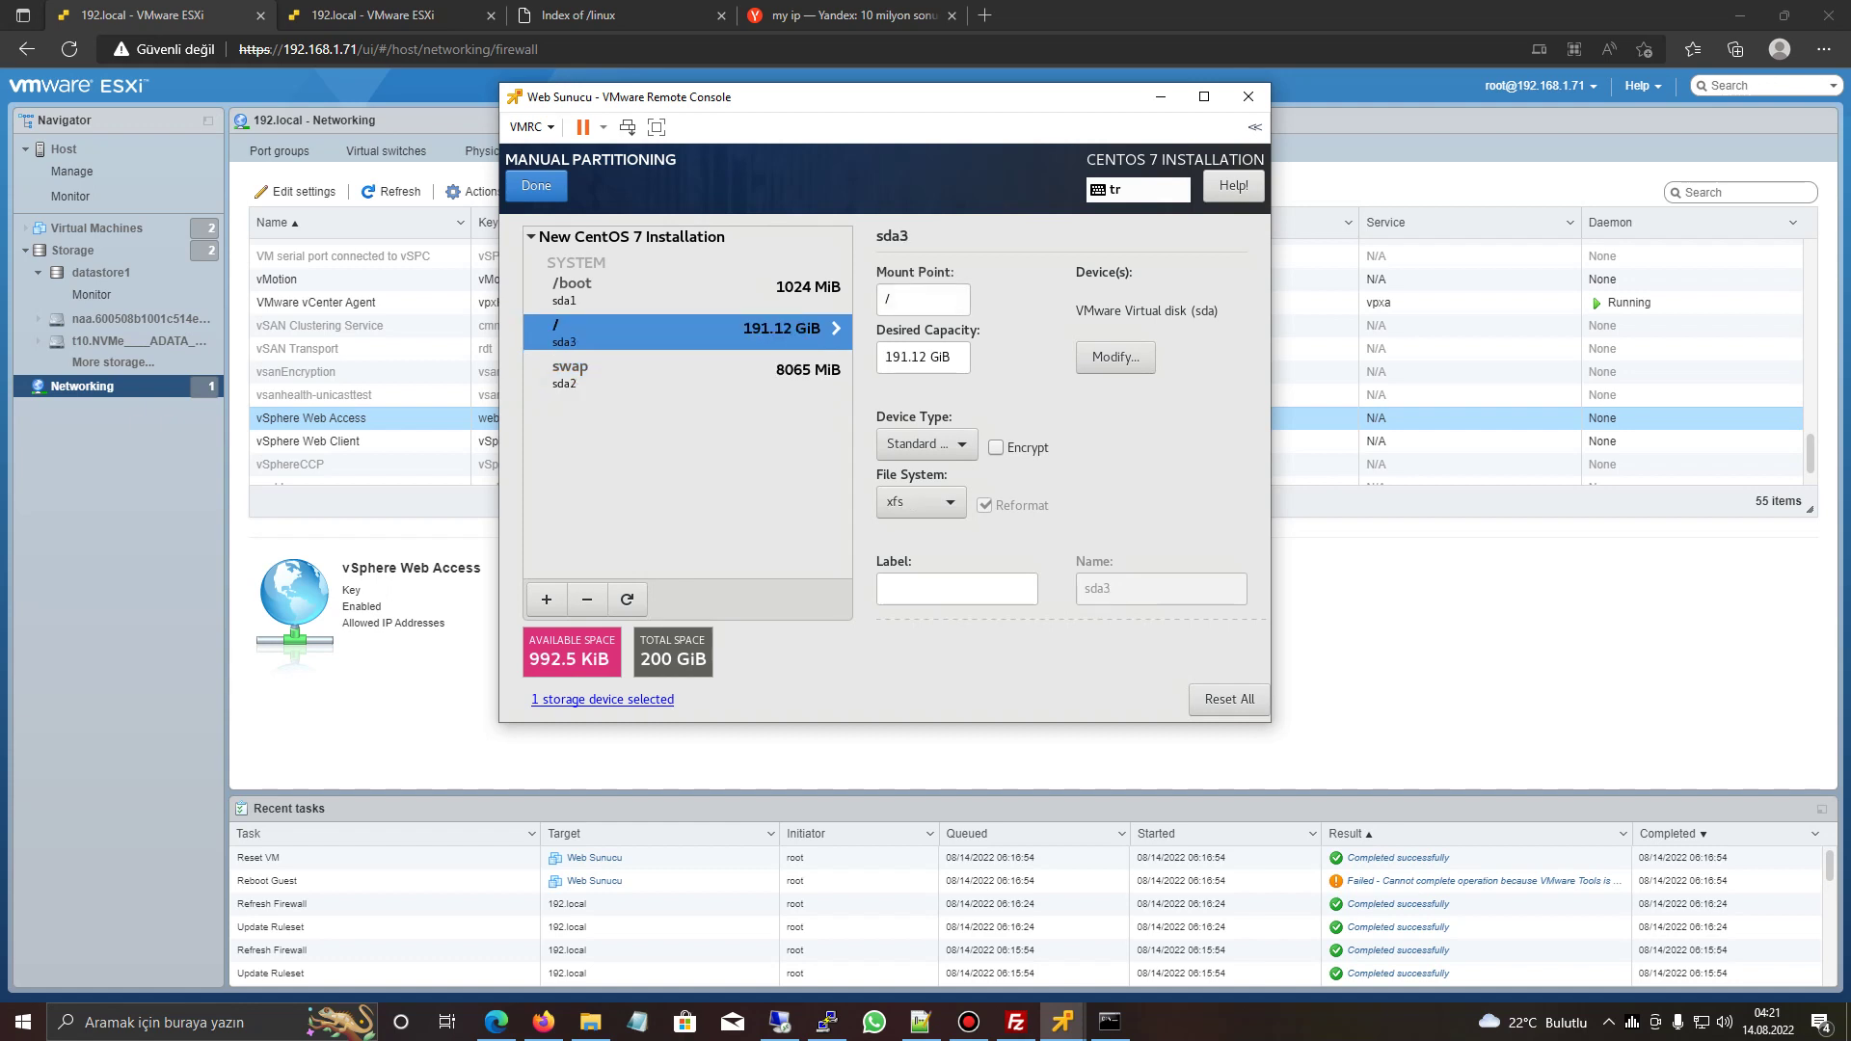
pyautogui.click(536, 185)
pyautogui.click(1173, 601)
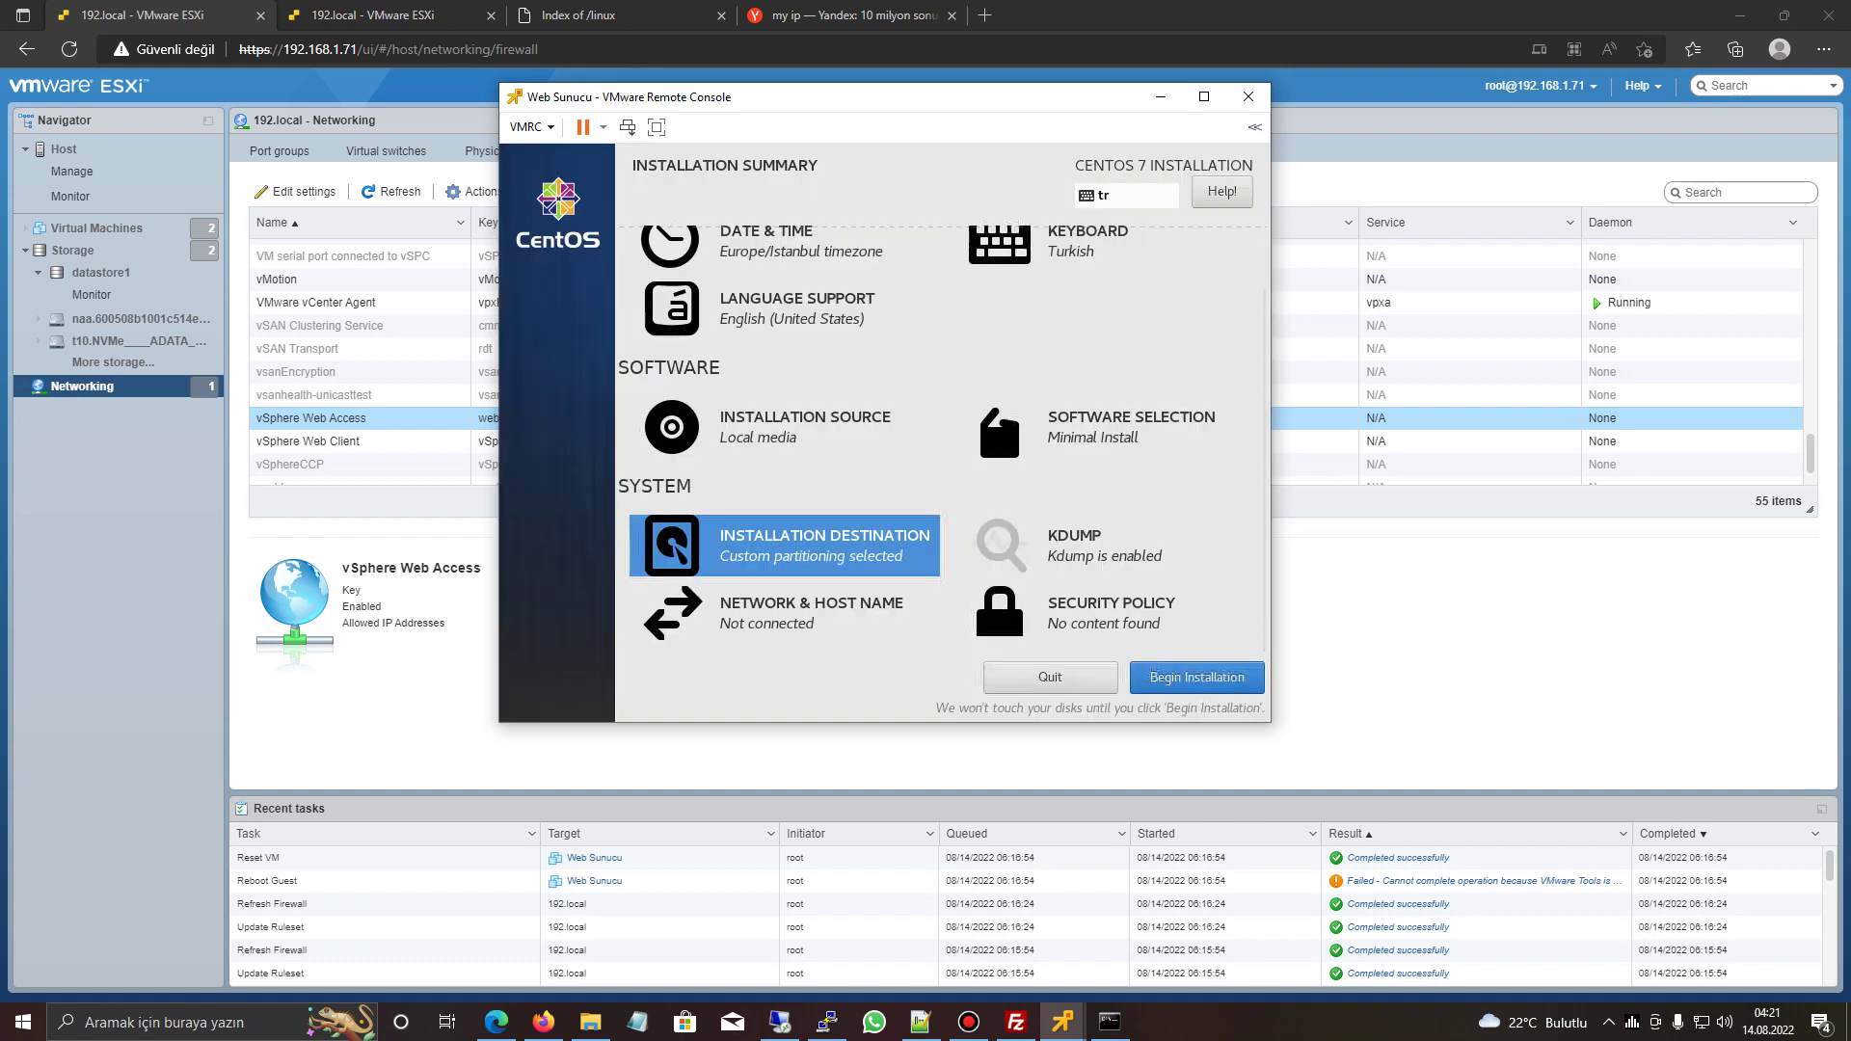
# - Switch ens192's IPv4 method to Manual with address 192.168.1.1 and netmask 24
pyautogui.click(771, 612)
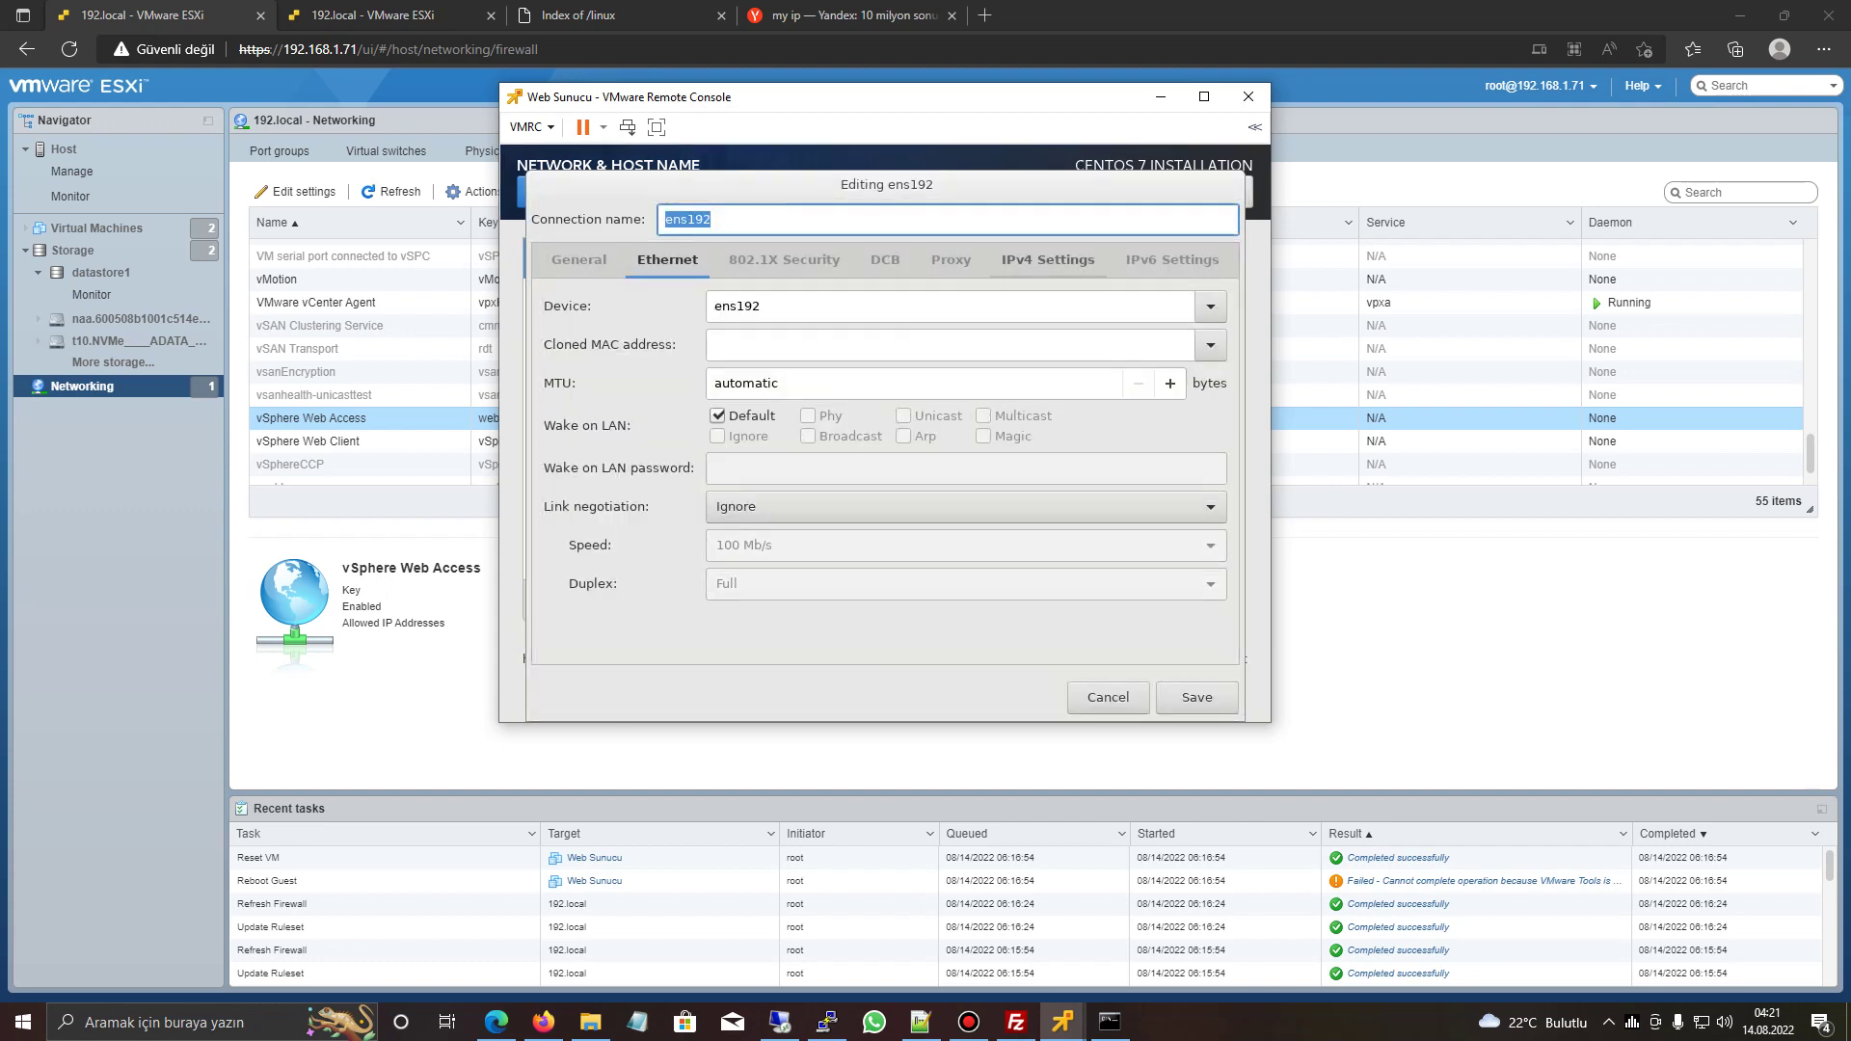
pyautogui.click(1048, 260)
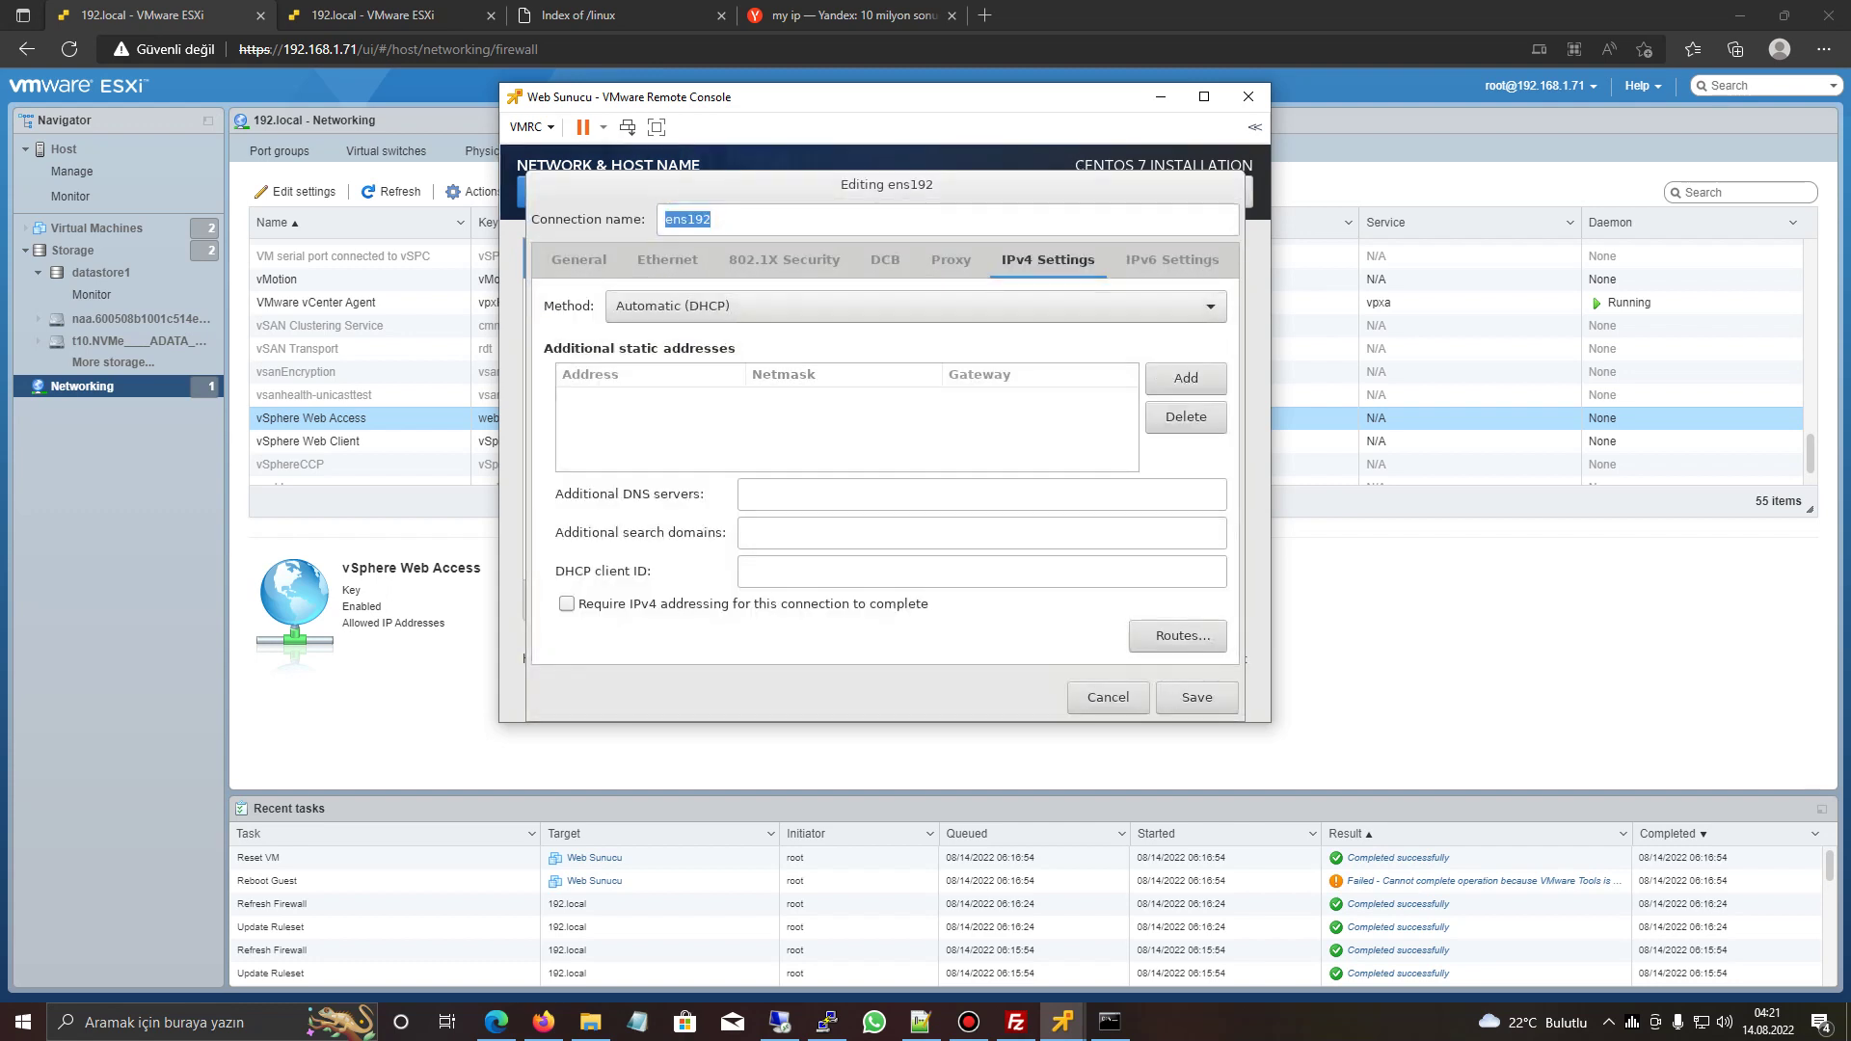
pyautogui.click(916, 306)
pyautogui.click(637, 367)
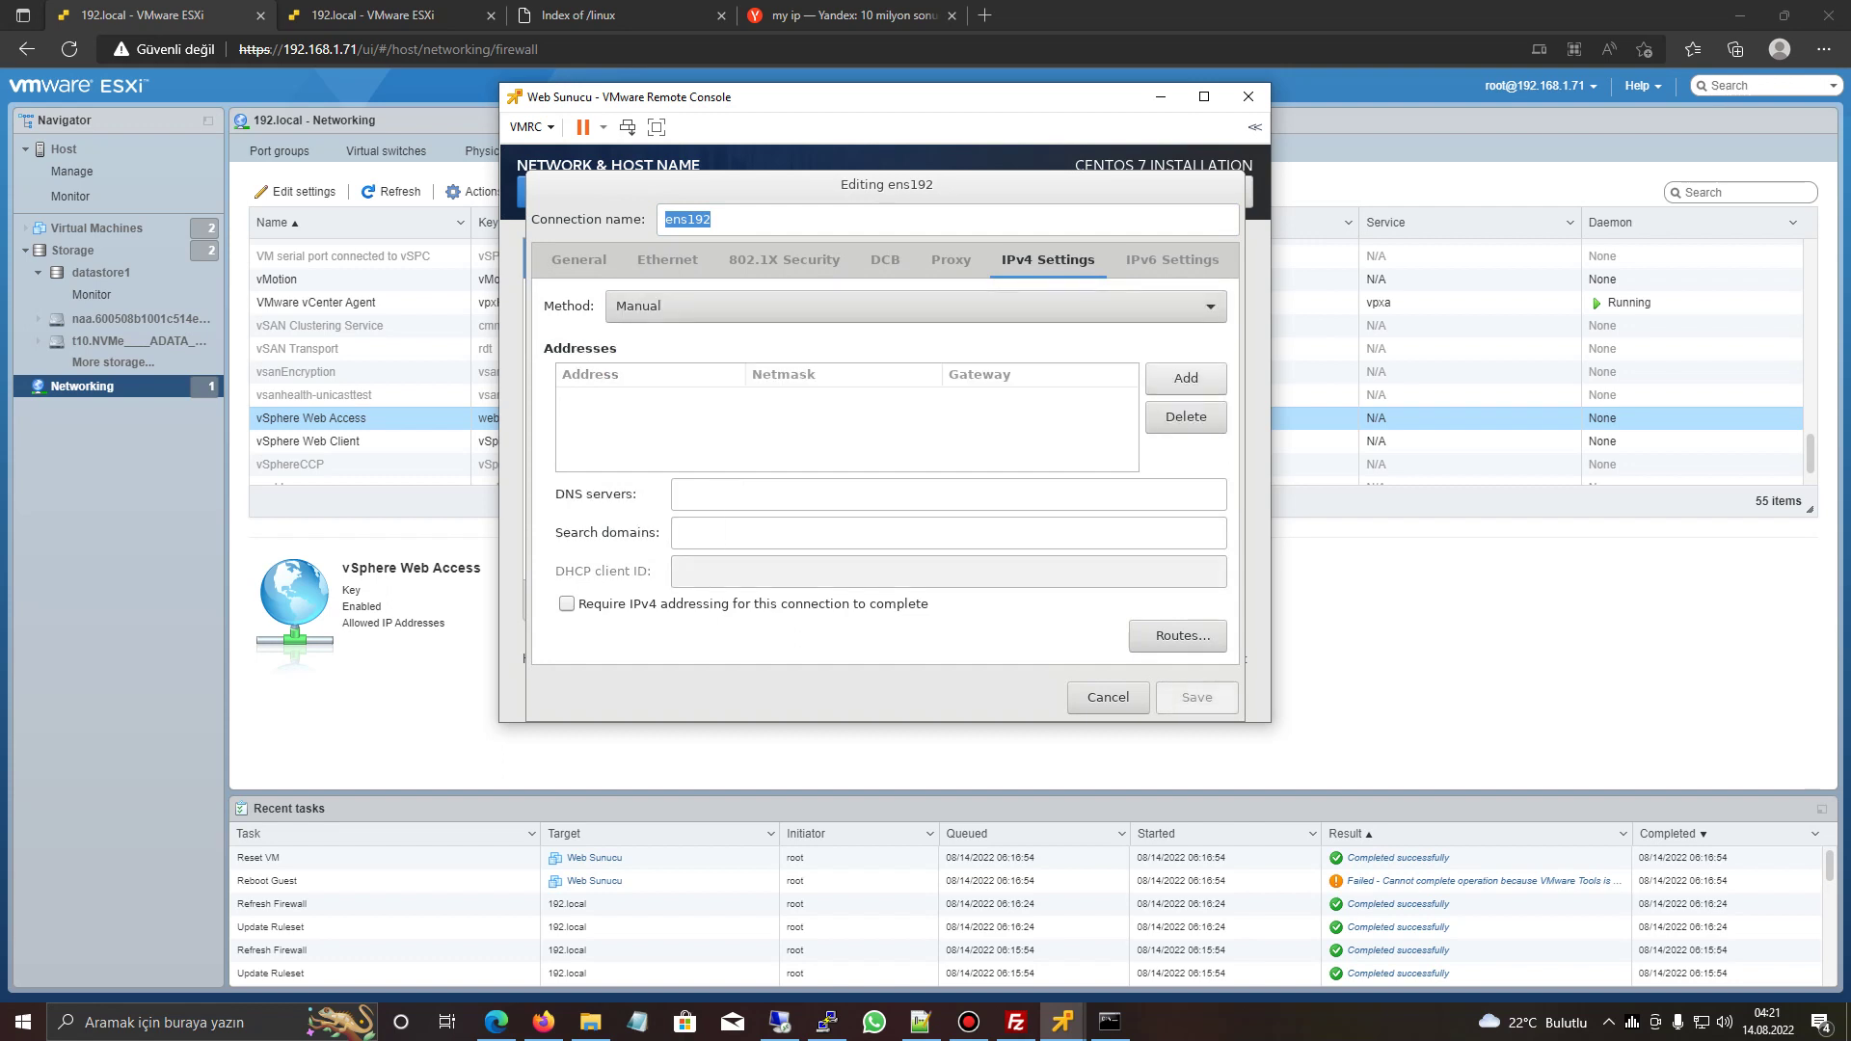
pyautogui.click(1186, 378)
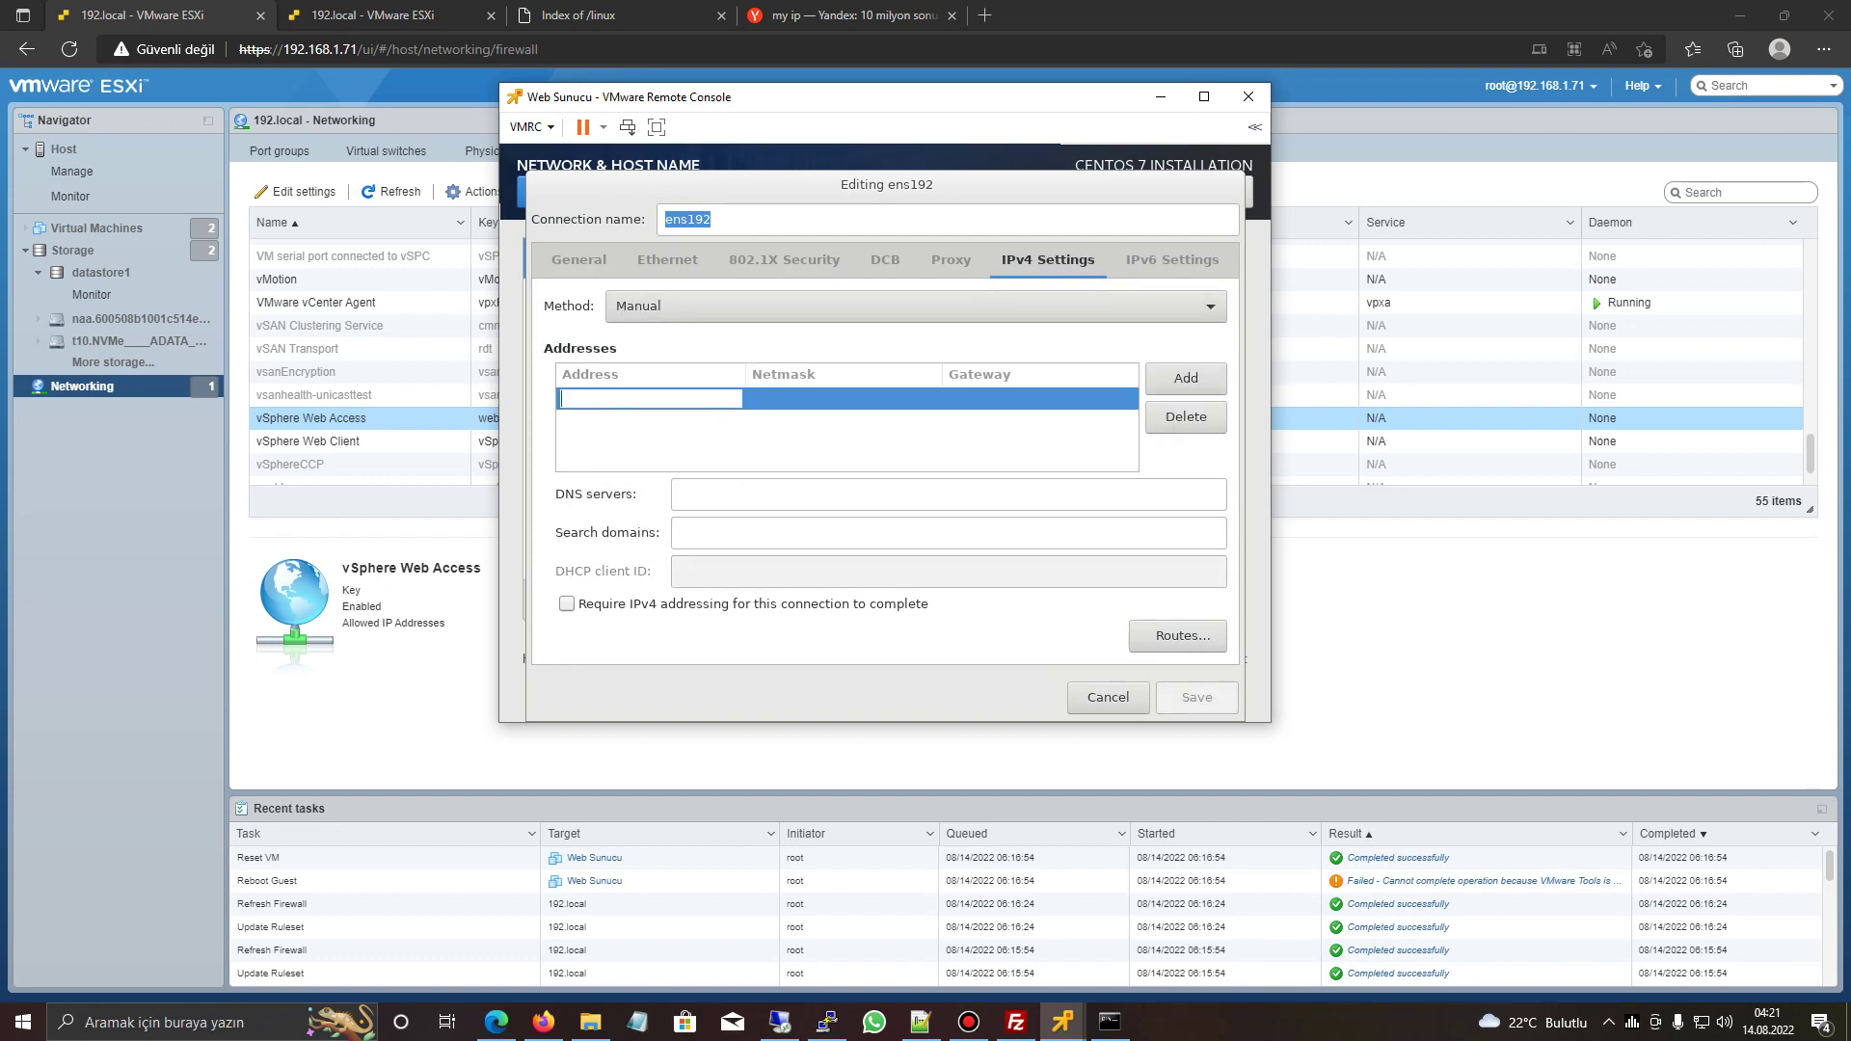
pyautogui.write('192.168.1.1.')
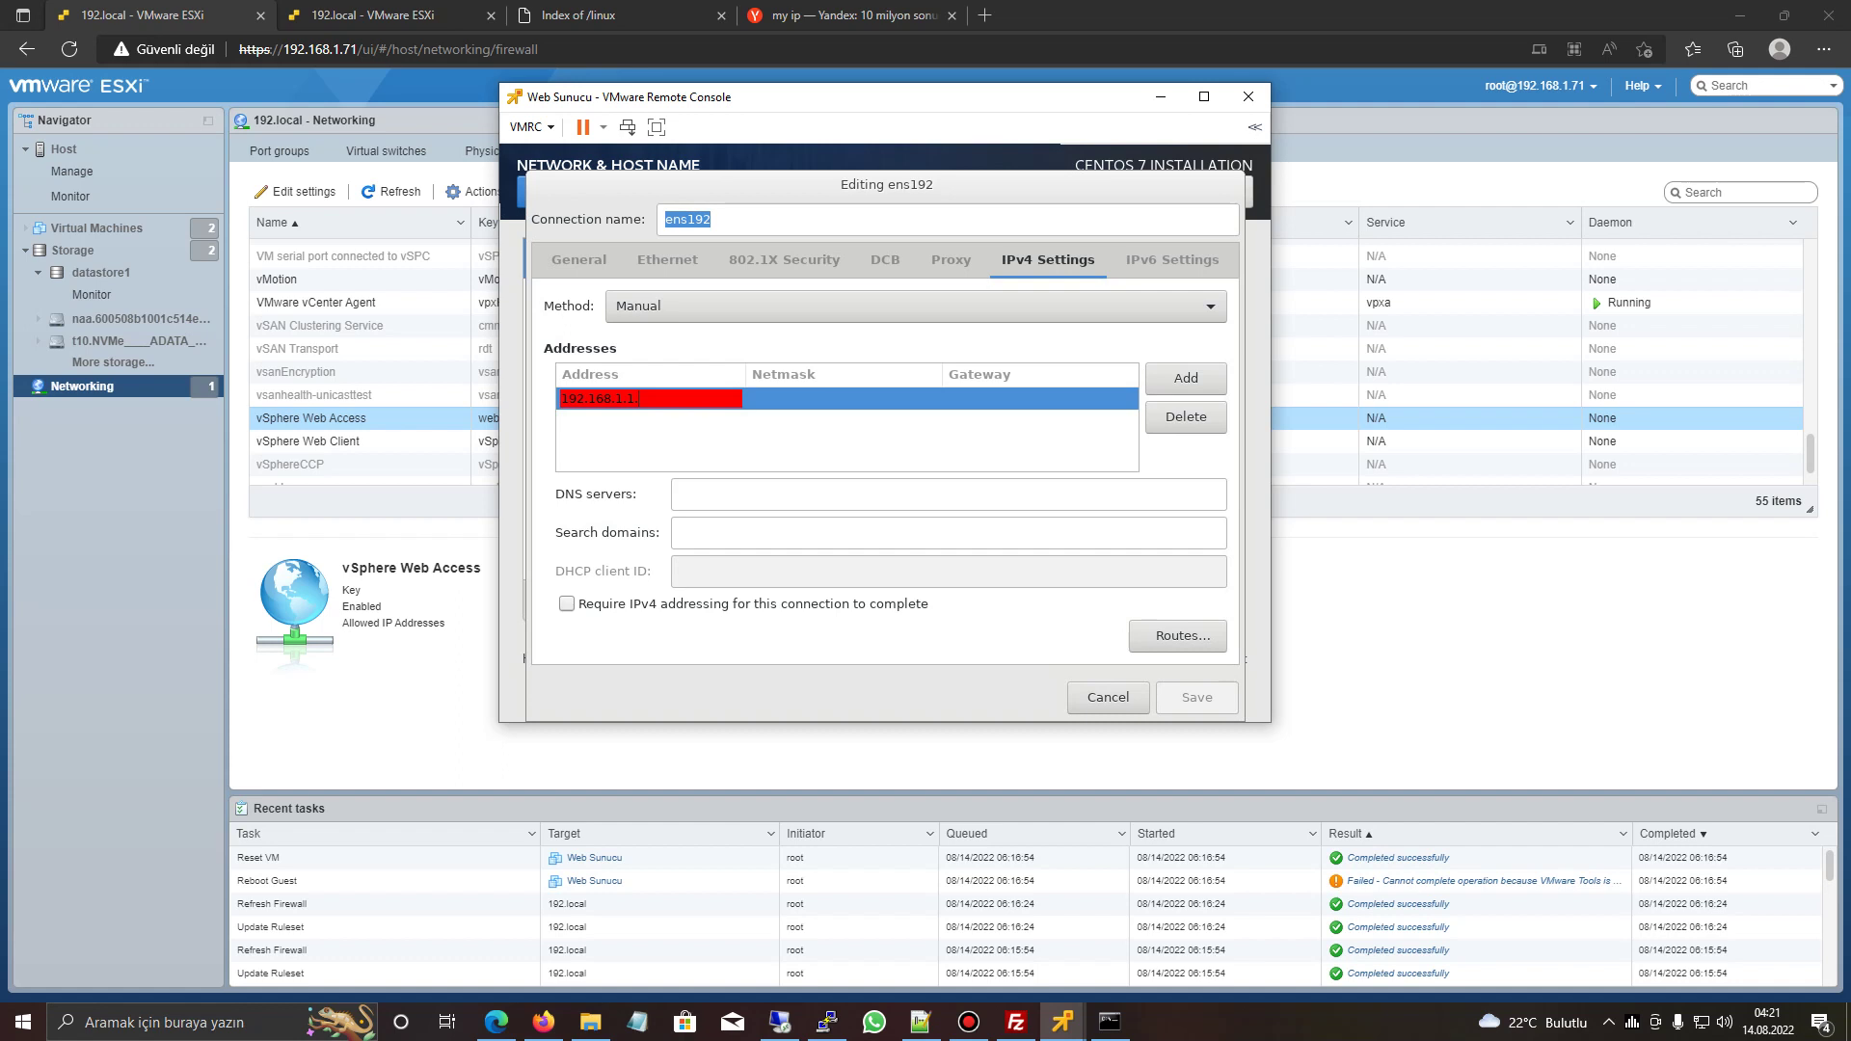
pyautogui.press('Tab')
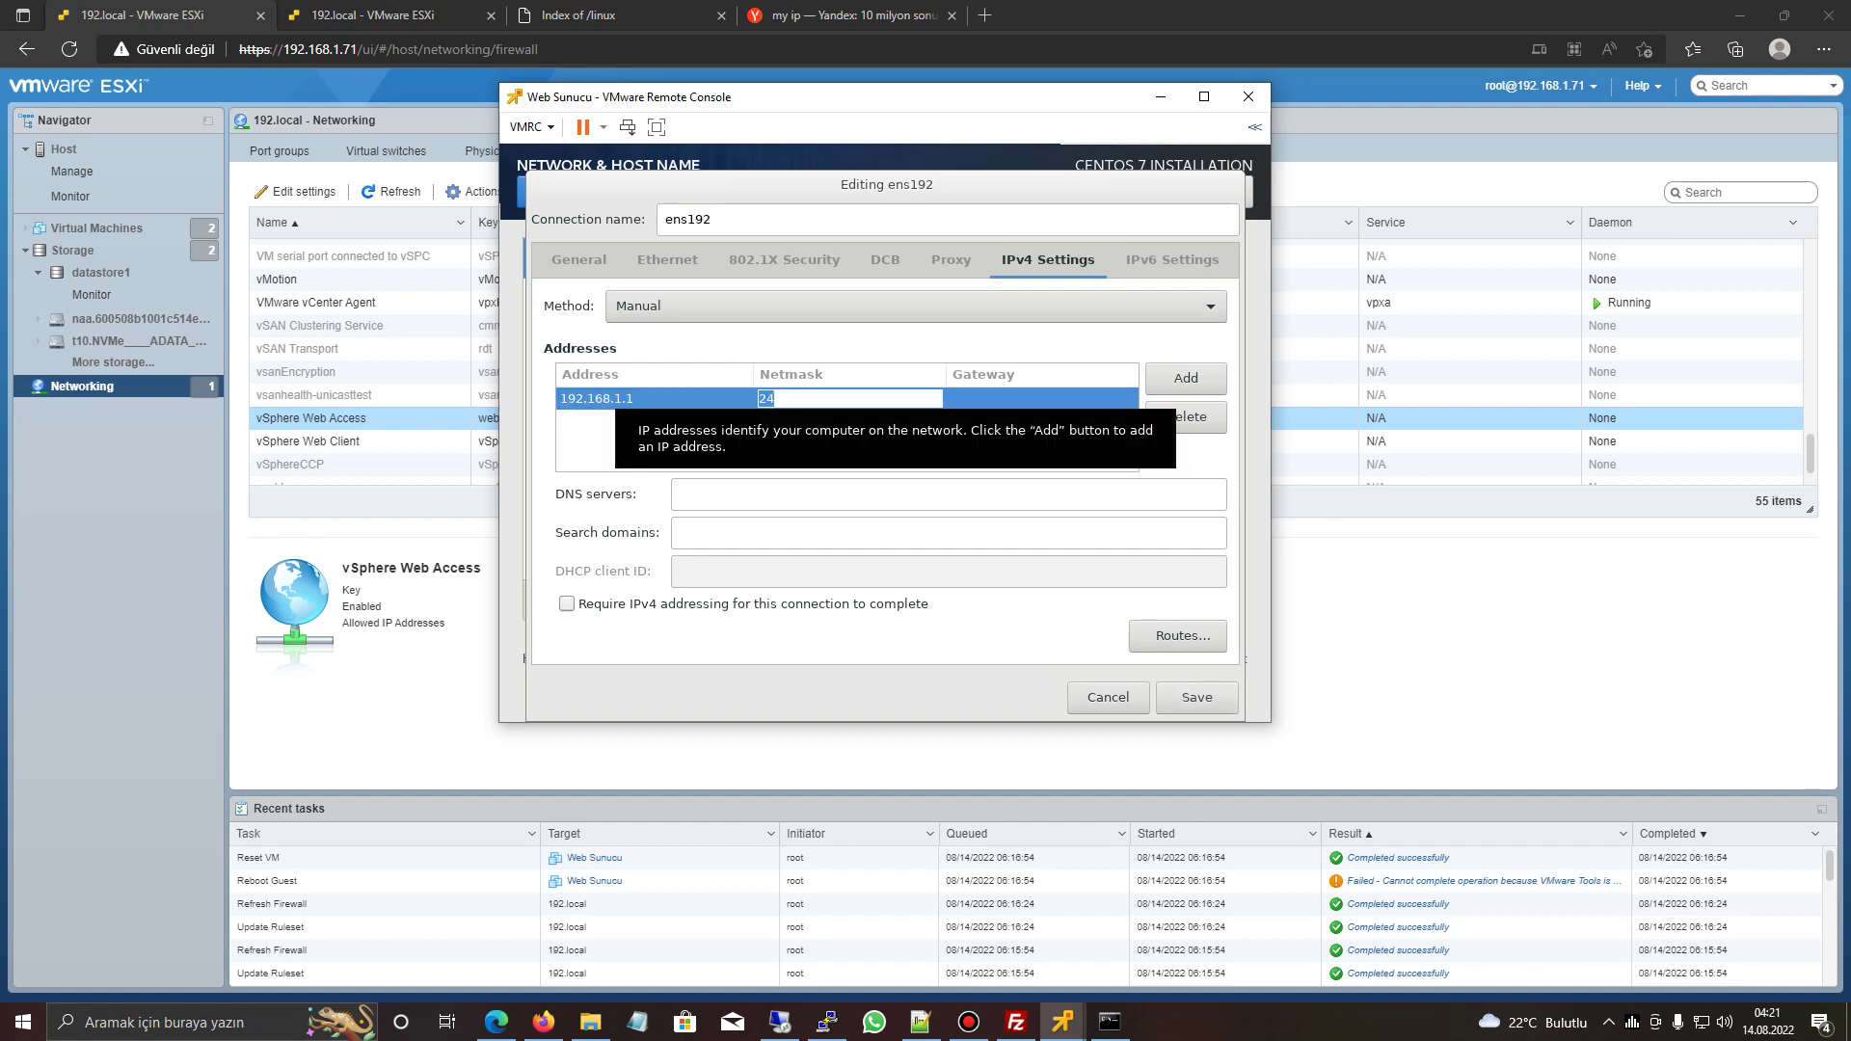
pyautogui.press('Tab')
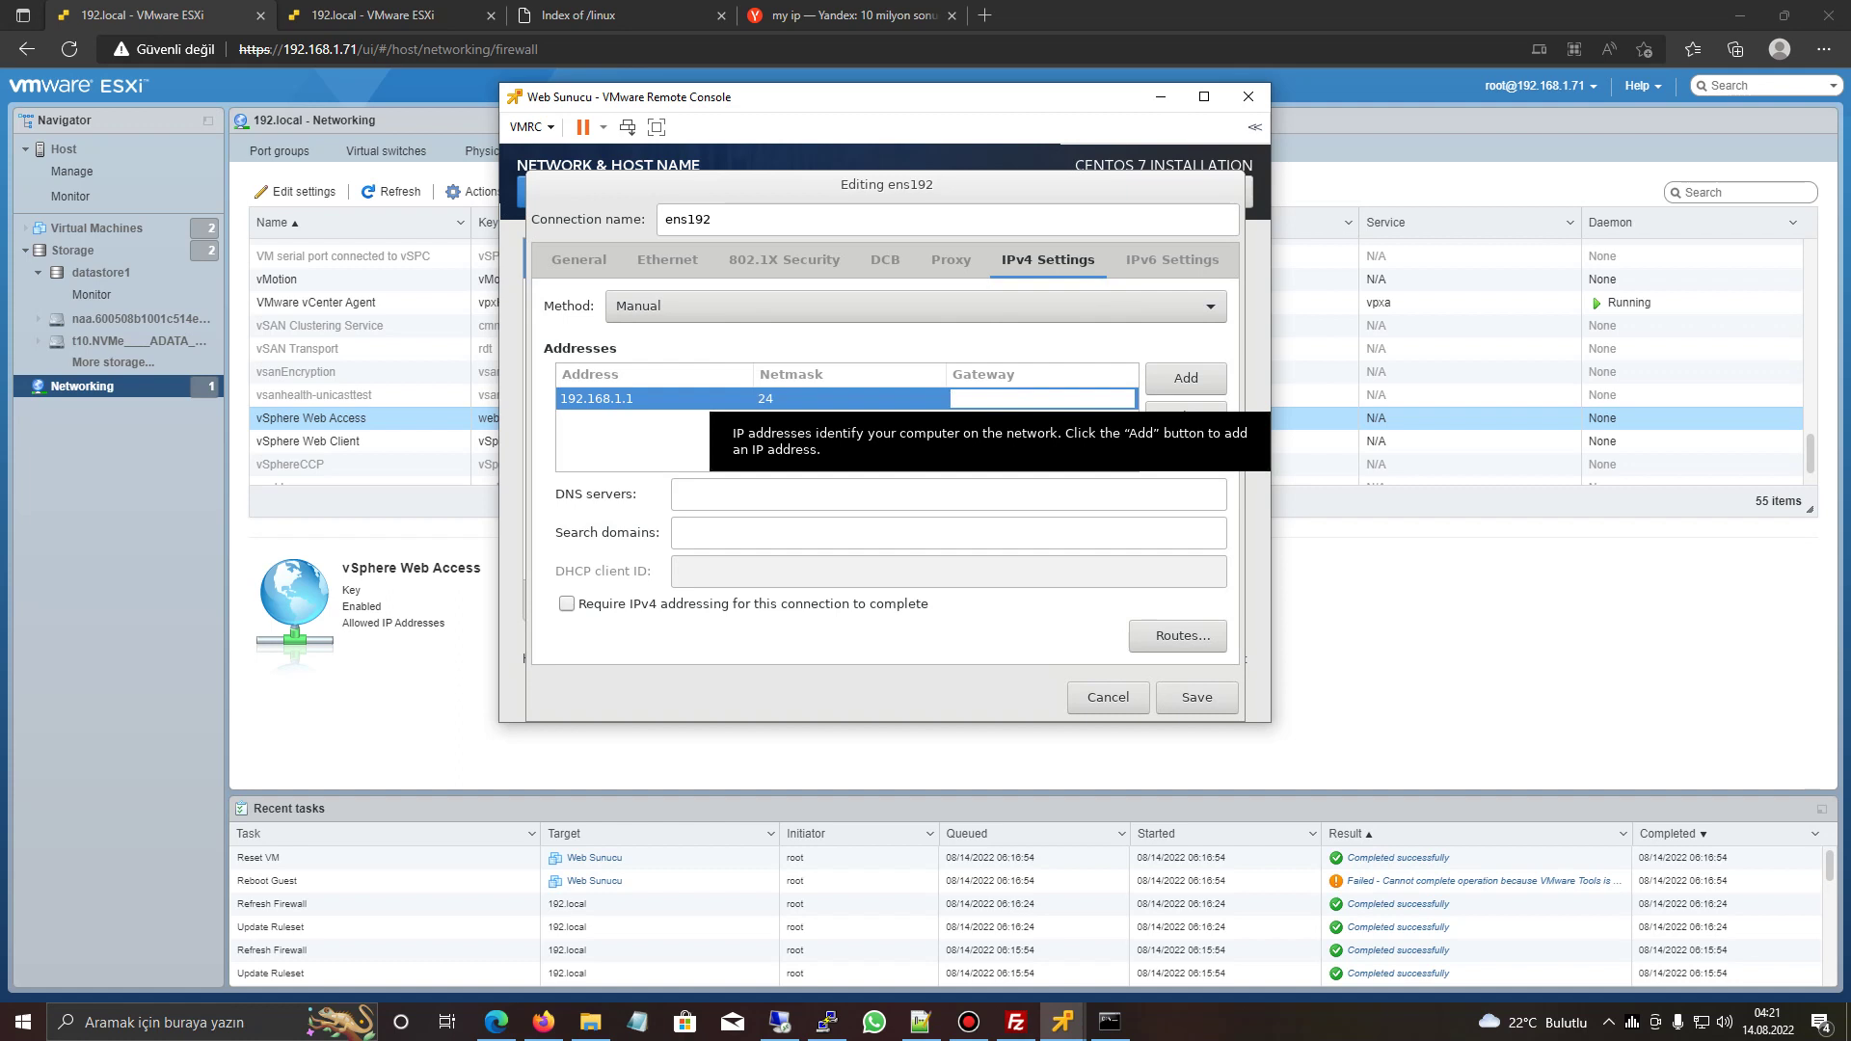
# - Enter gateway 192.168.1.1 and DNS 8.8.8.8, append 0 to the address, and save
pyautogui.write('1.')
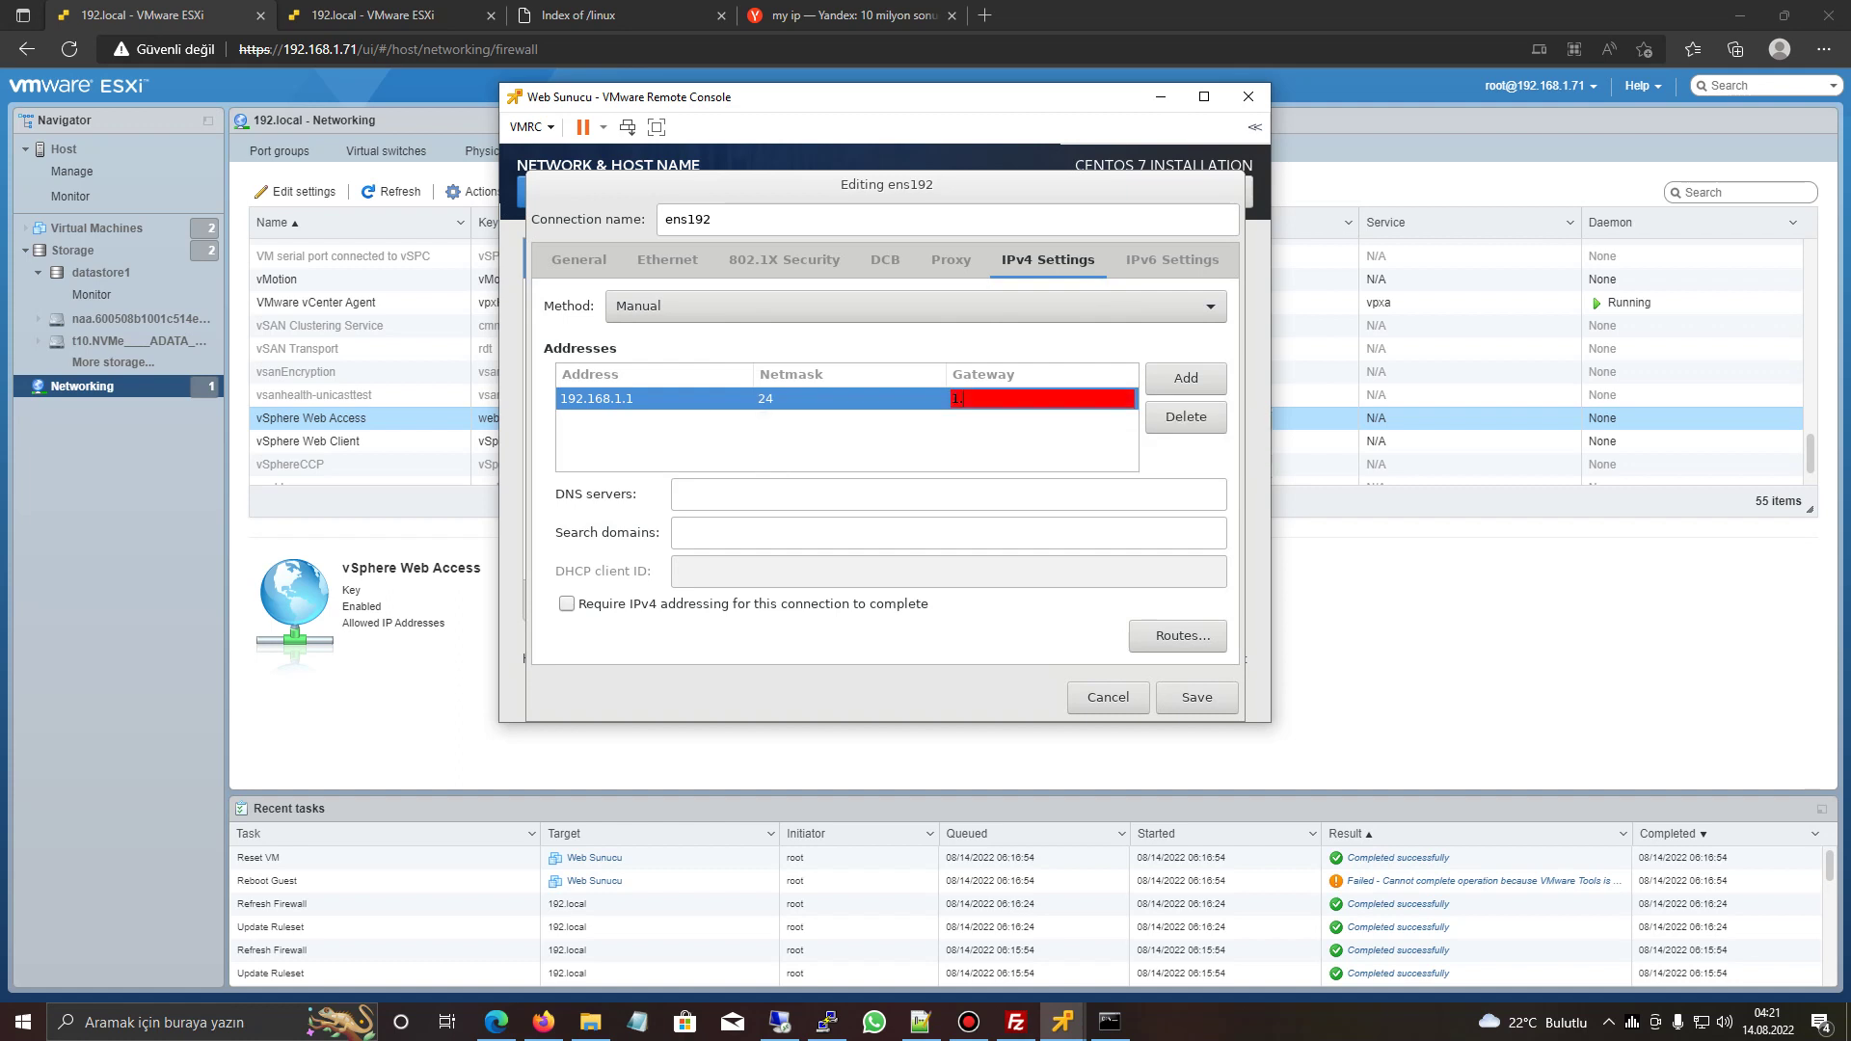
pyautogui.write('92.')
pyautogui.press('BackSpace')
pyautogui.press('BackSpace')
pyautogui.press('BackSpace')
pyautogui.press('BackSpace')
pyautogui.press('BackSpace')
pyautogui.write('92.168.1.1')
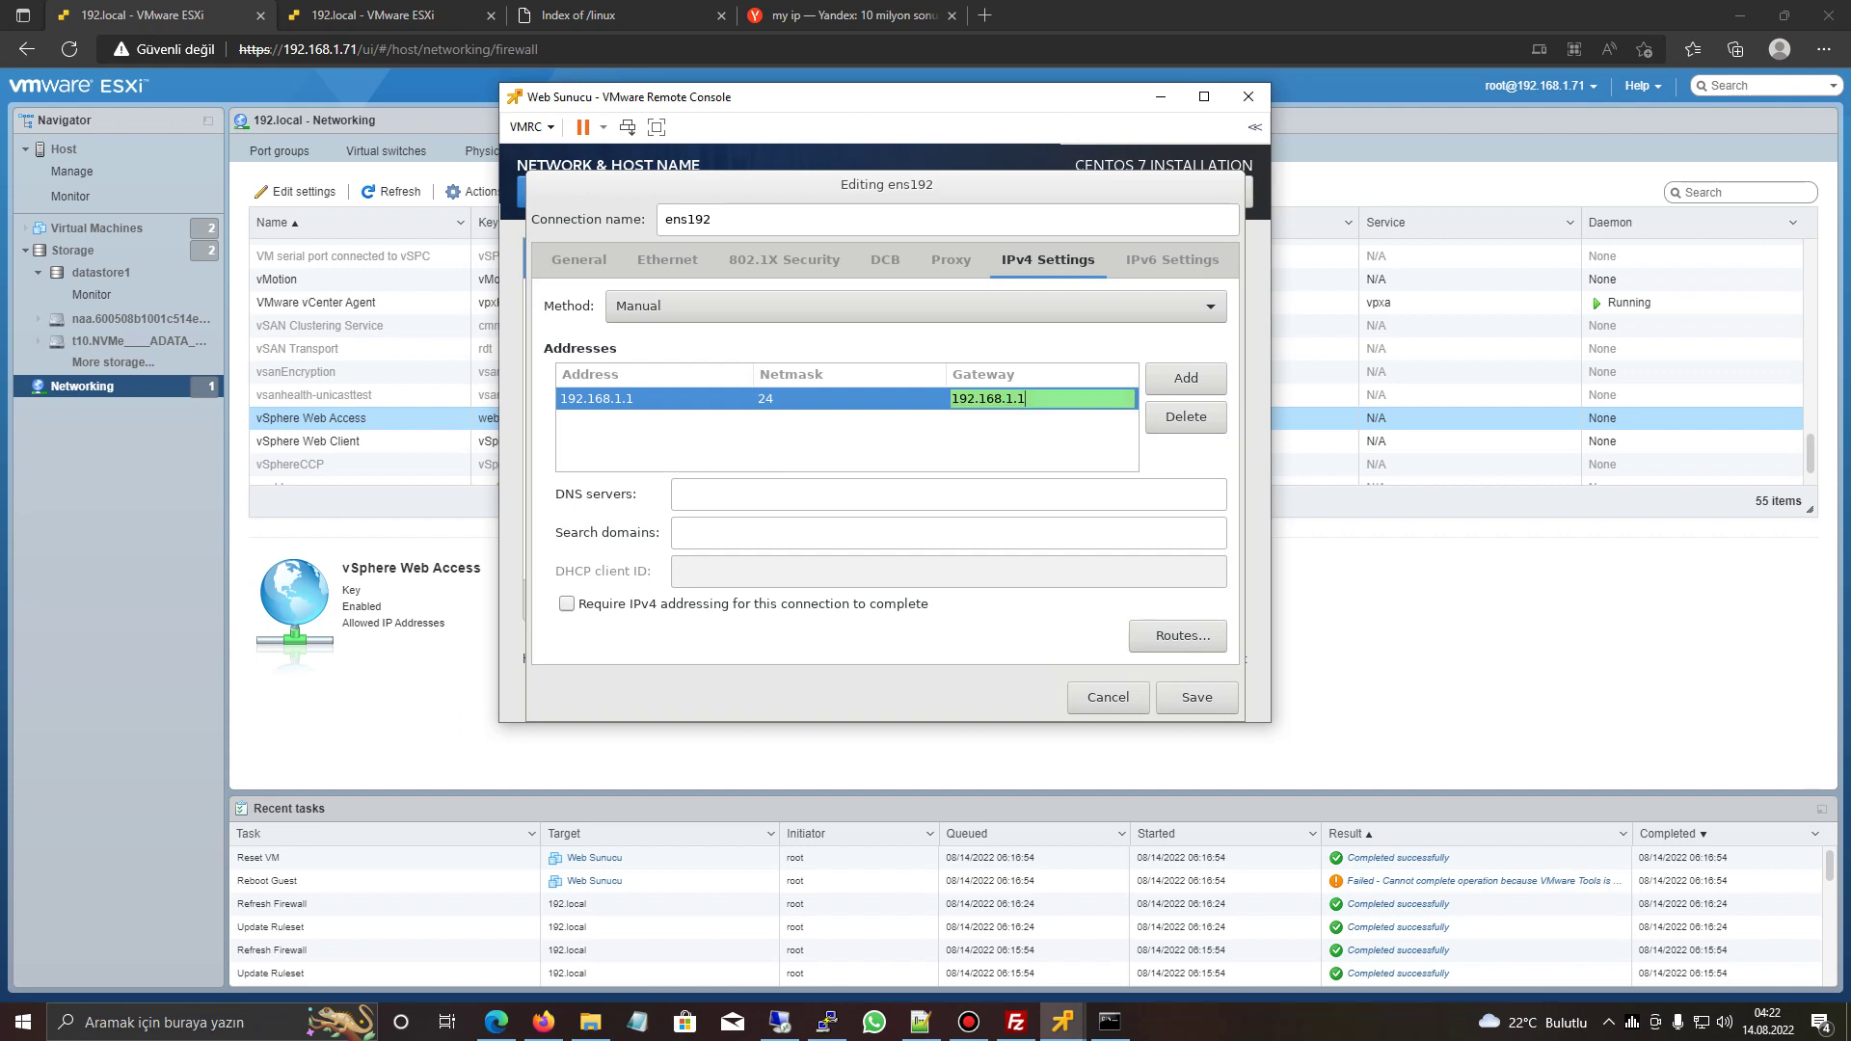
pyautogui.press('Tab')
pyautogui.press('End')
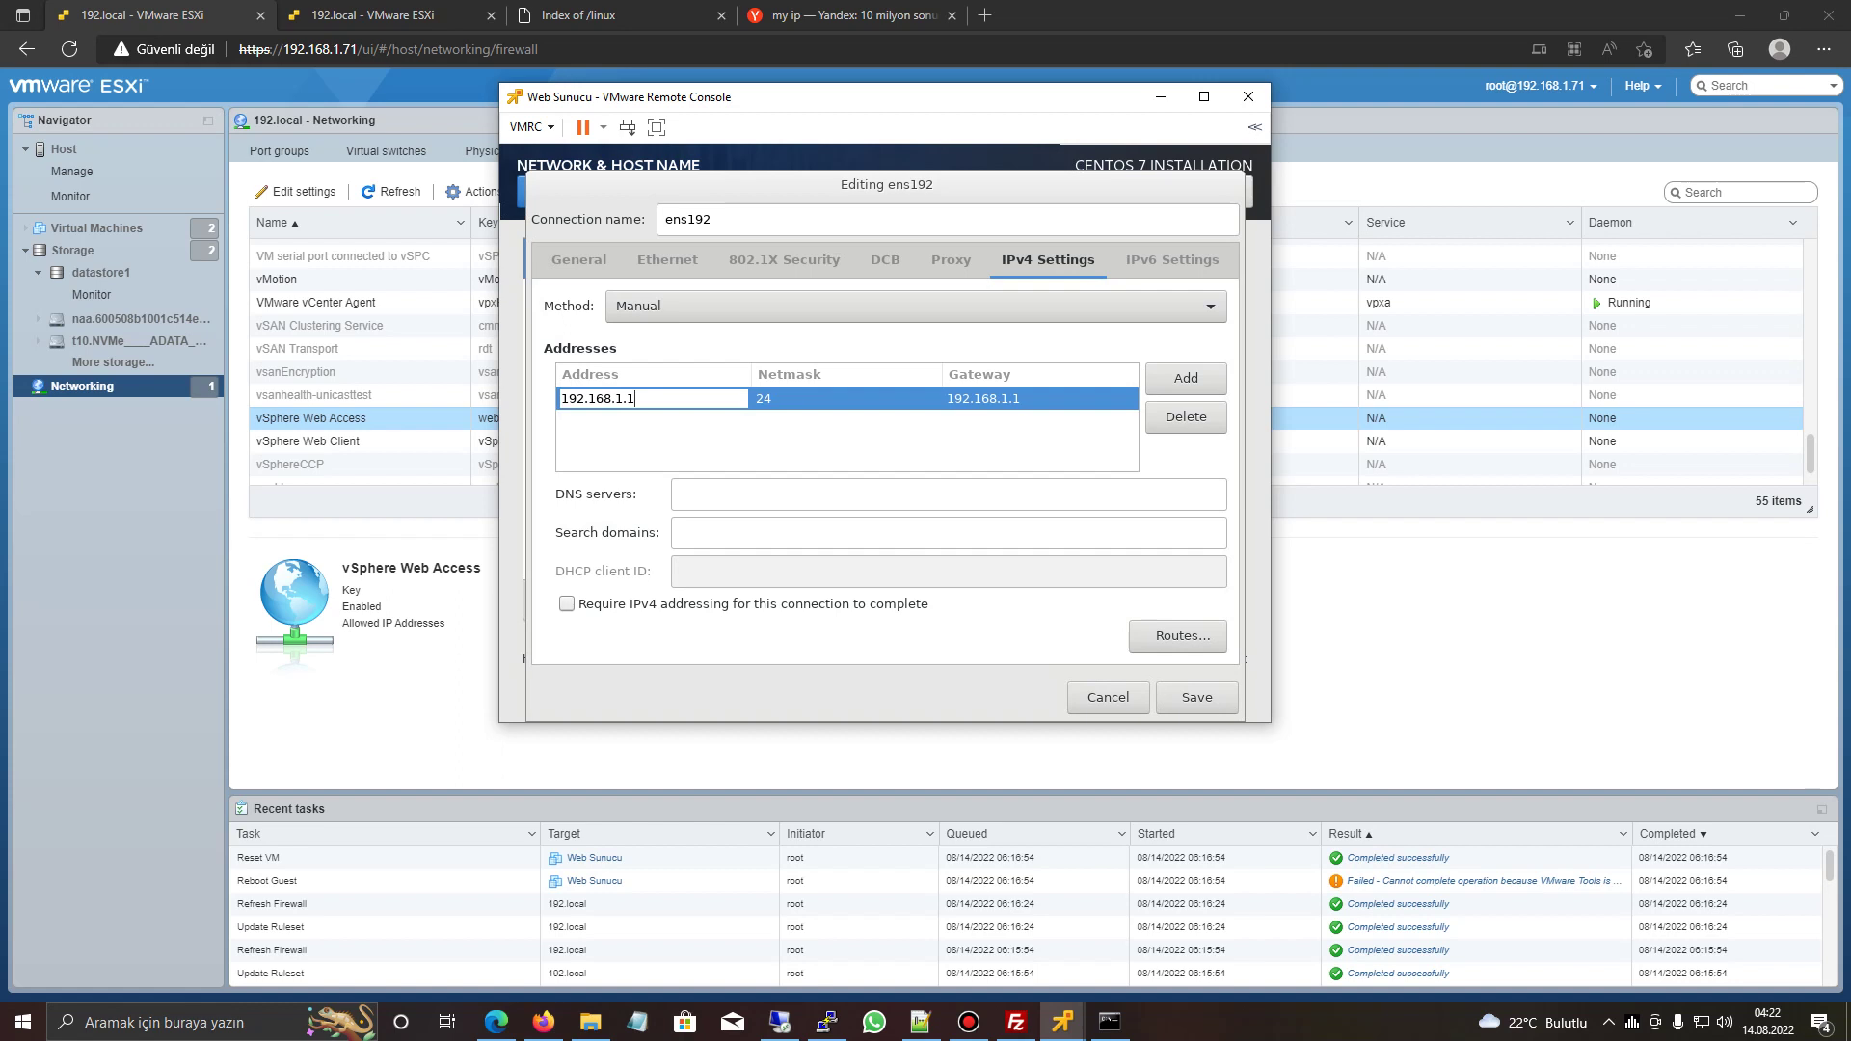
pyautogui.write('0')
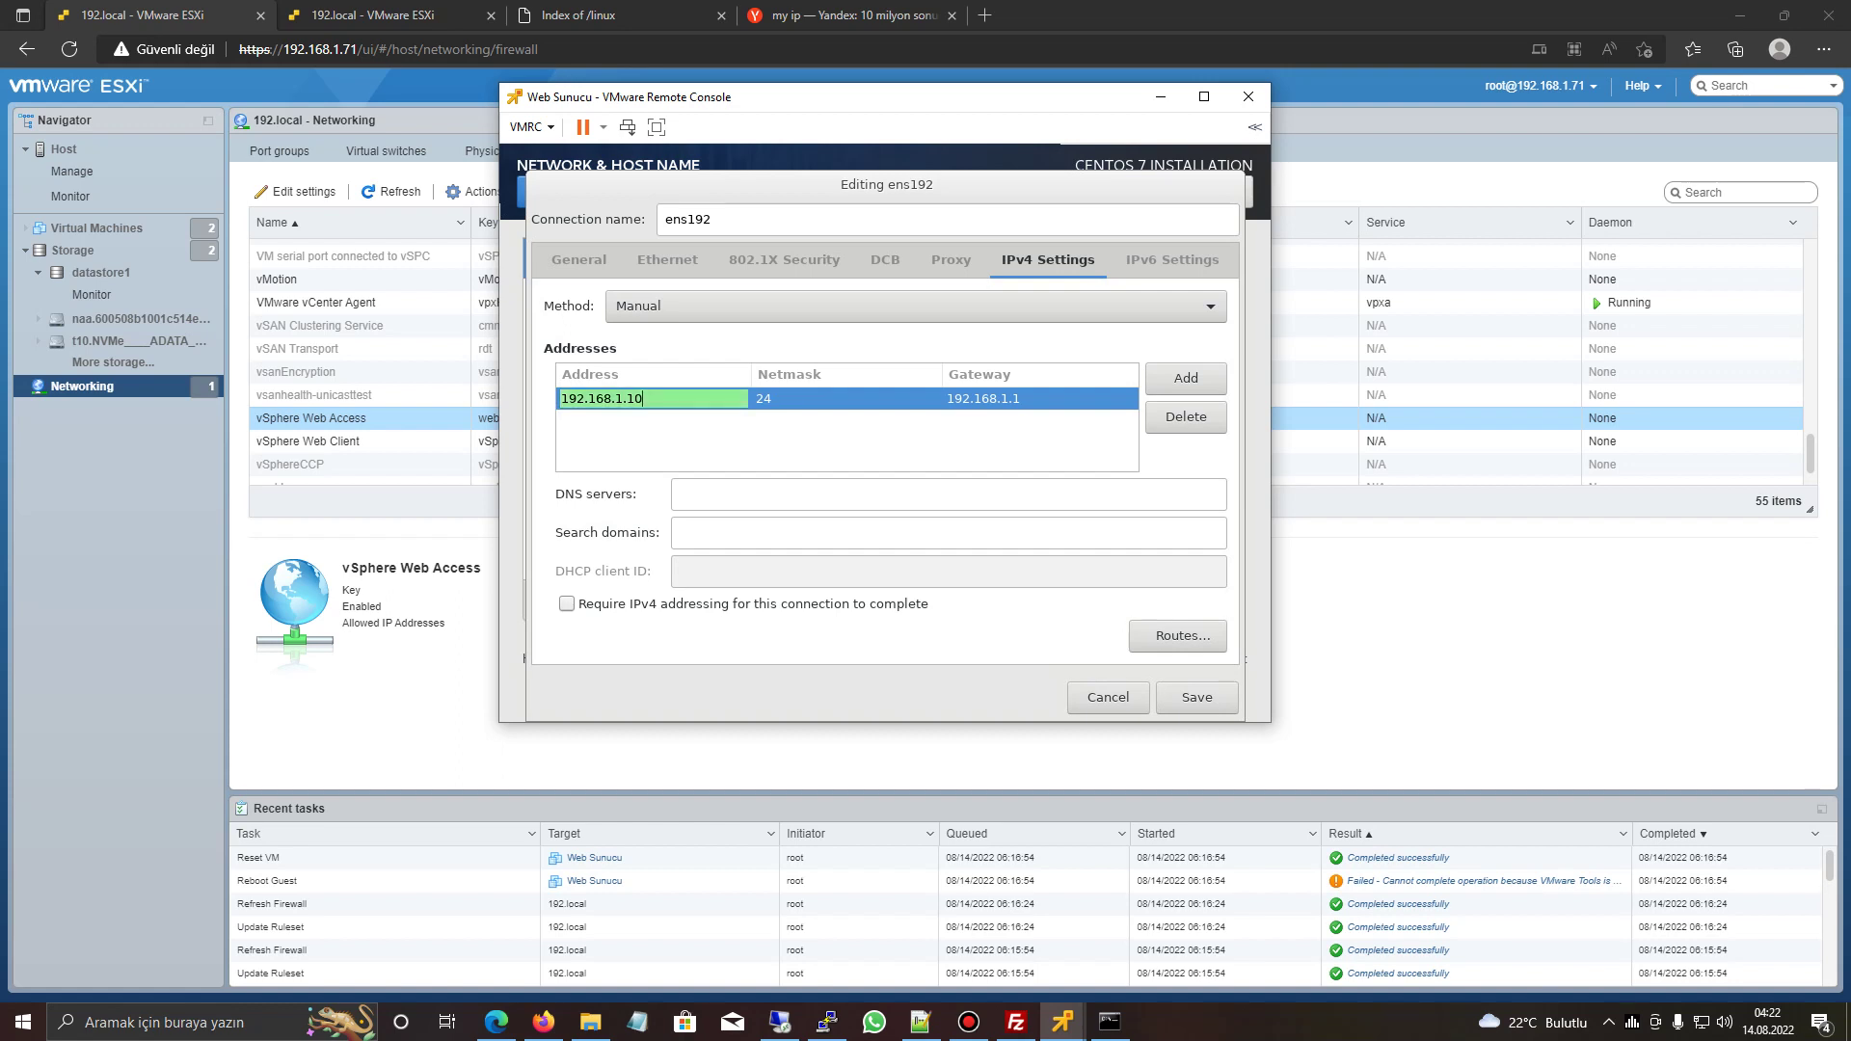
pyautogui.click(947, 493)
pyautogui.write('8.8.8.8')
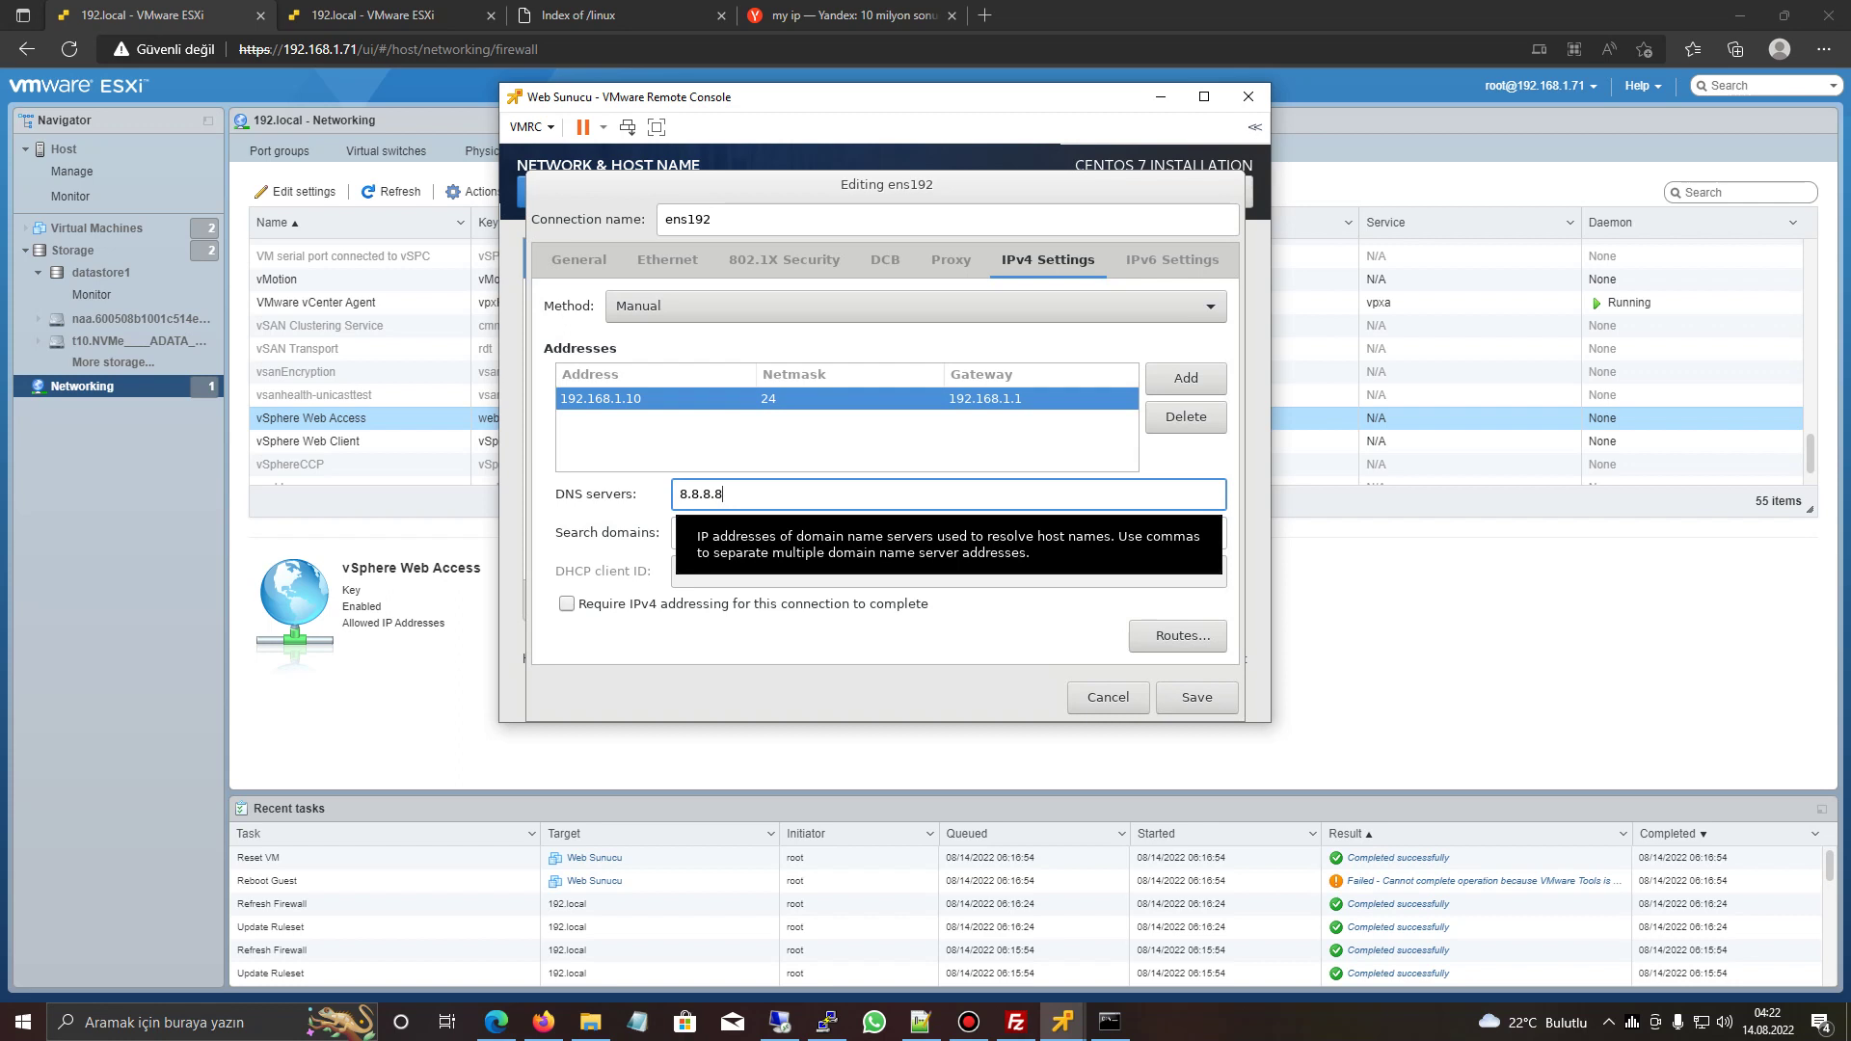
pyautogui.press('Return')
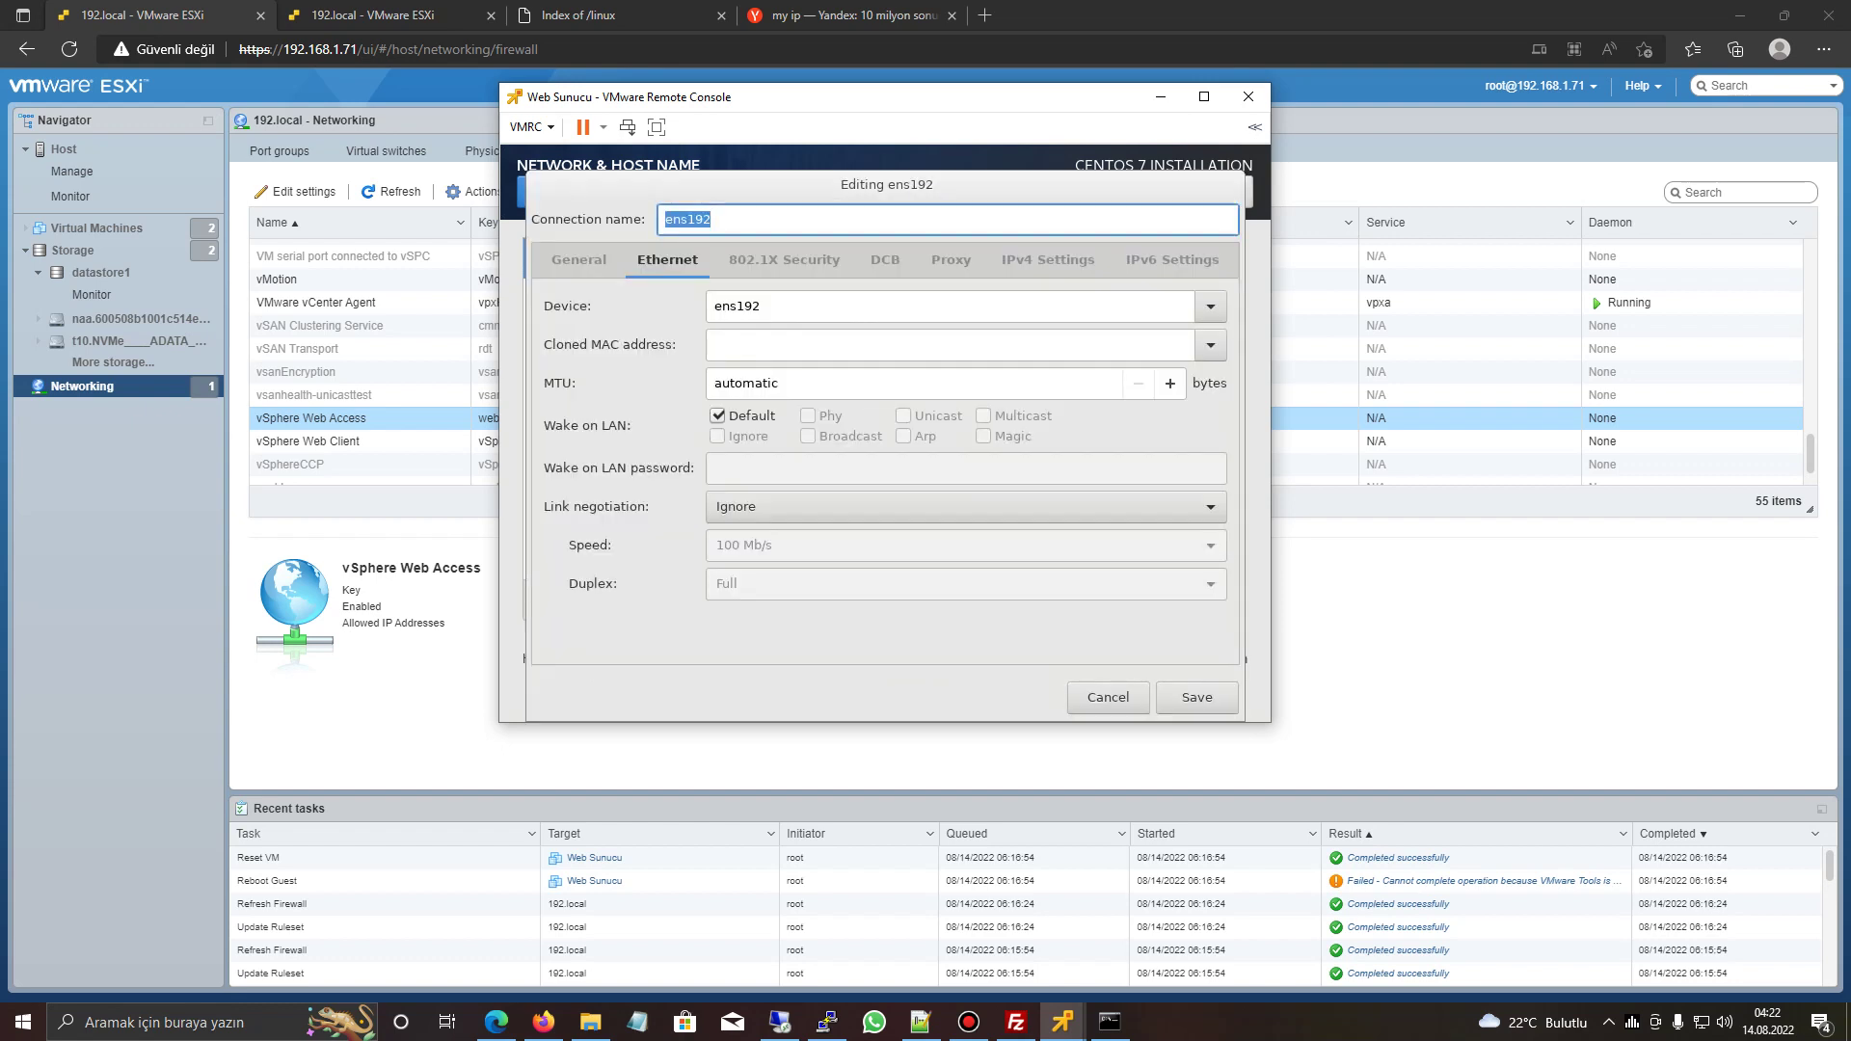
# - Revert ens192 to Automatic (DHCP), removing the static address and DNS, and switch it on
pyautogui.click(1048, 259)
pyautogui.click(1186, 417)
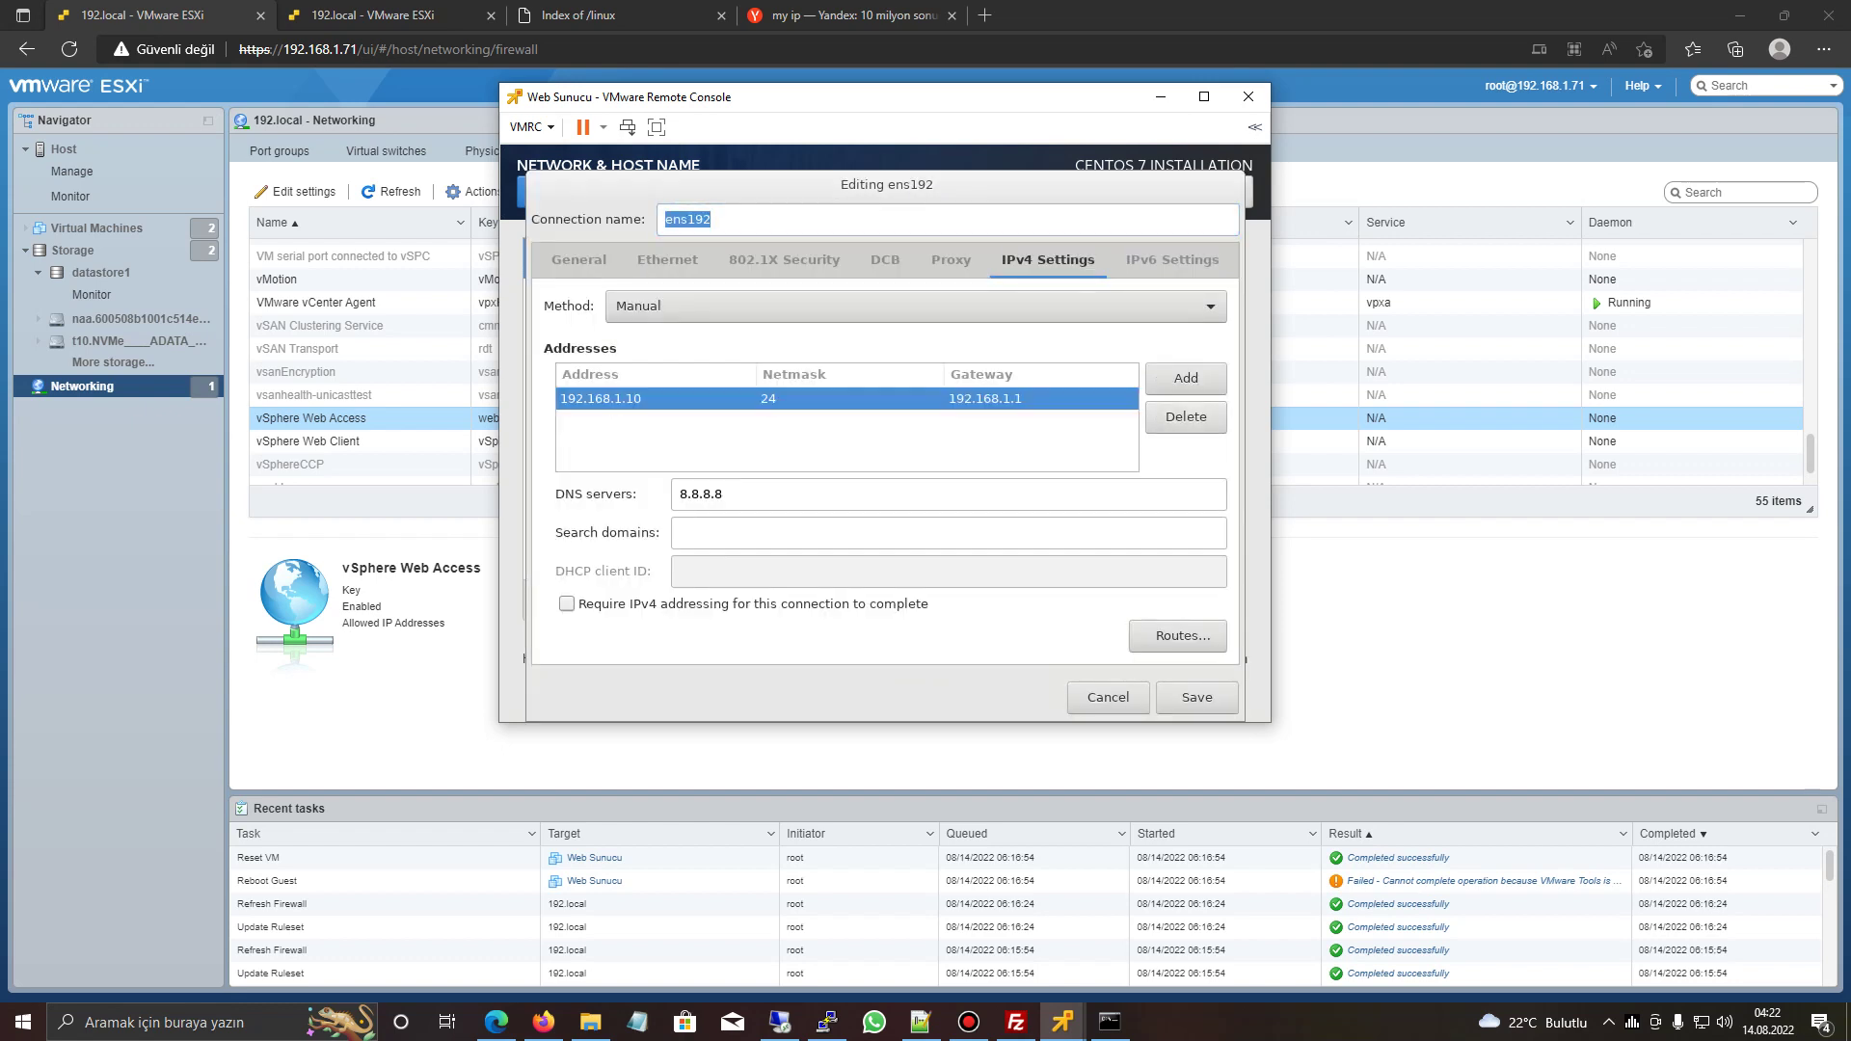
pyautogui.click(916, 306)
pyautogui.click(670, 251)
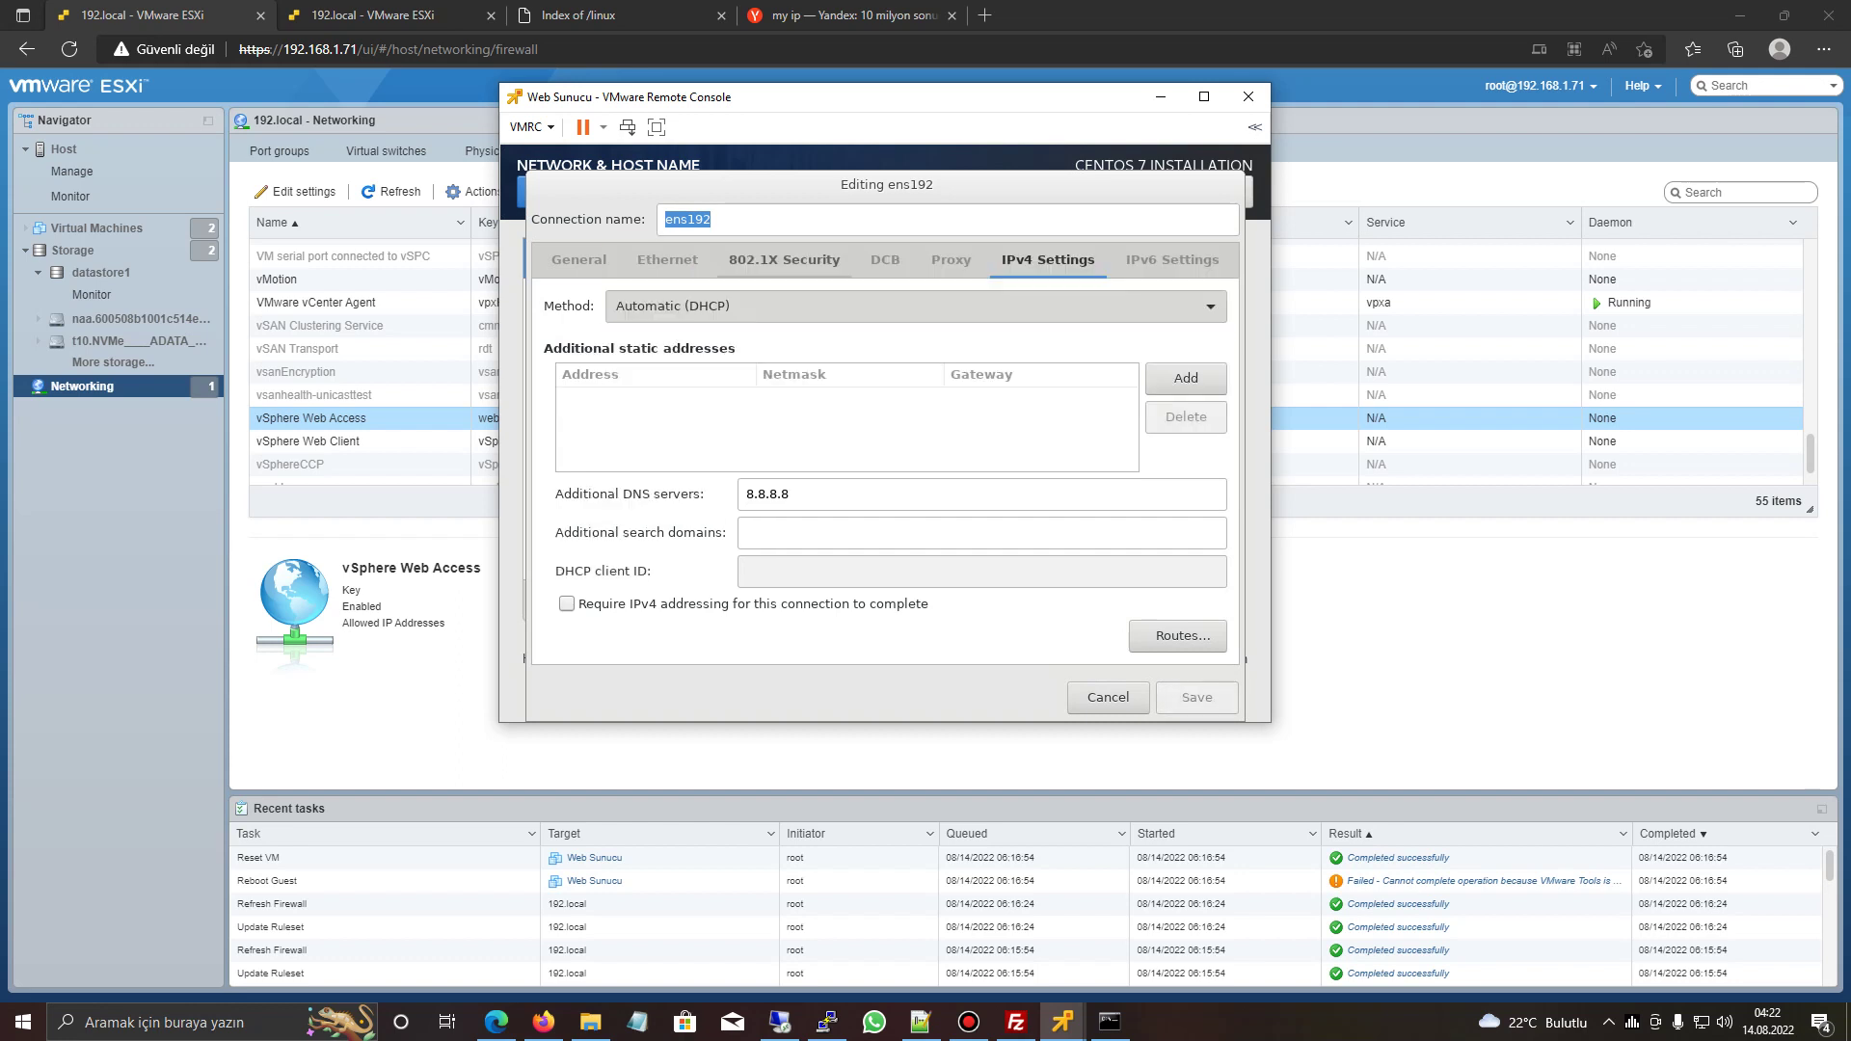
pyautogui.click(788, 494)
pyautogui.press('BackSpace')
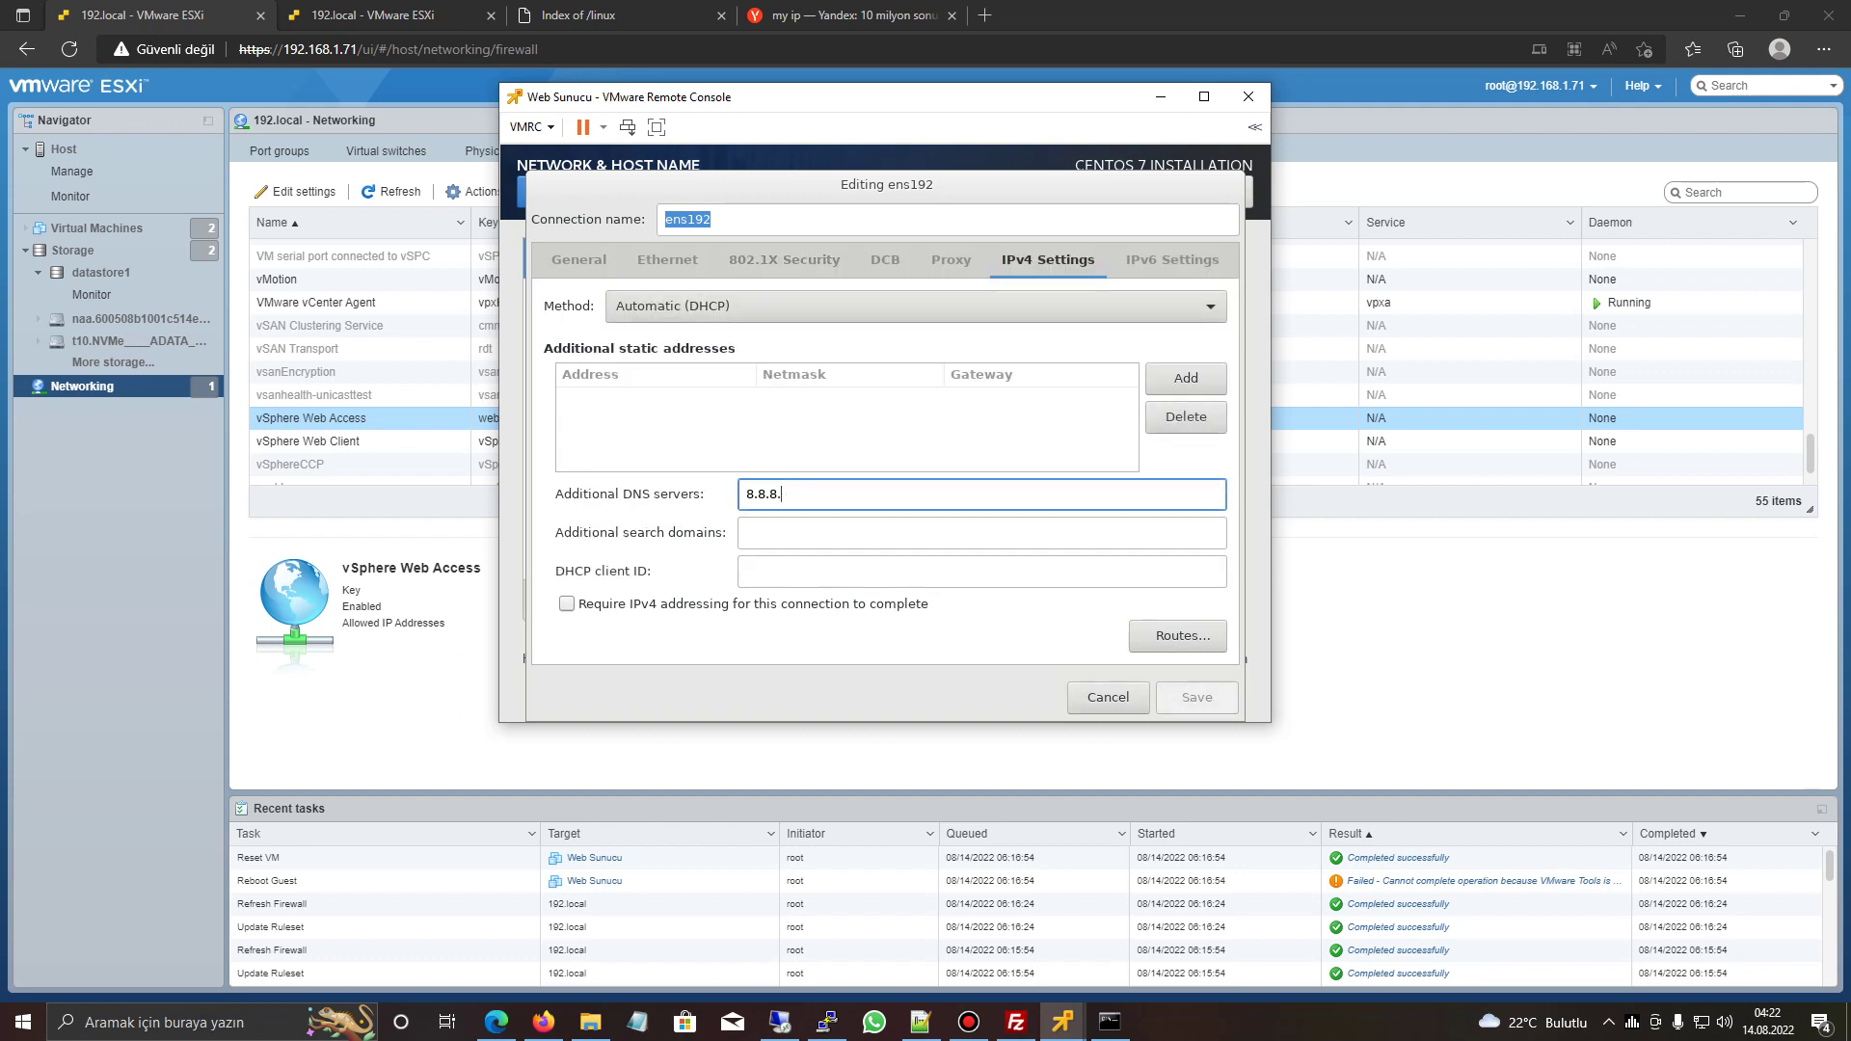
pyautogui.press('BackSpace')
pyautogui.press('BackSpace')
pyautogui.press('BackSpace')
pyautogui.press('BackSpace')
pyautogui.press('BackSpace')
pyautogui.press('BackSpace')
pyautogui.press('Escape')
pyautogui.click(1192, 262)
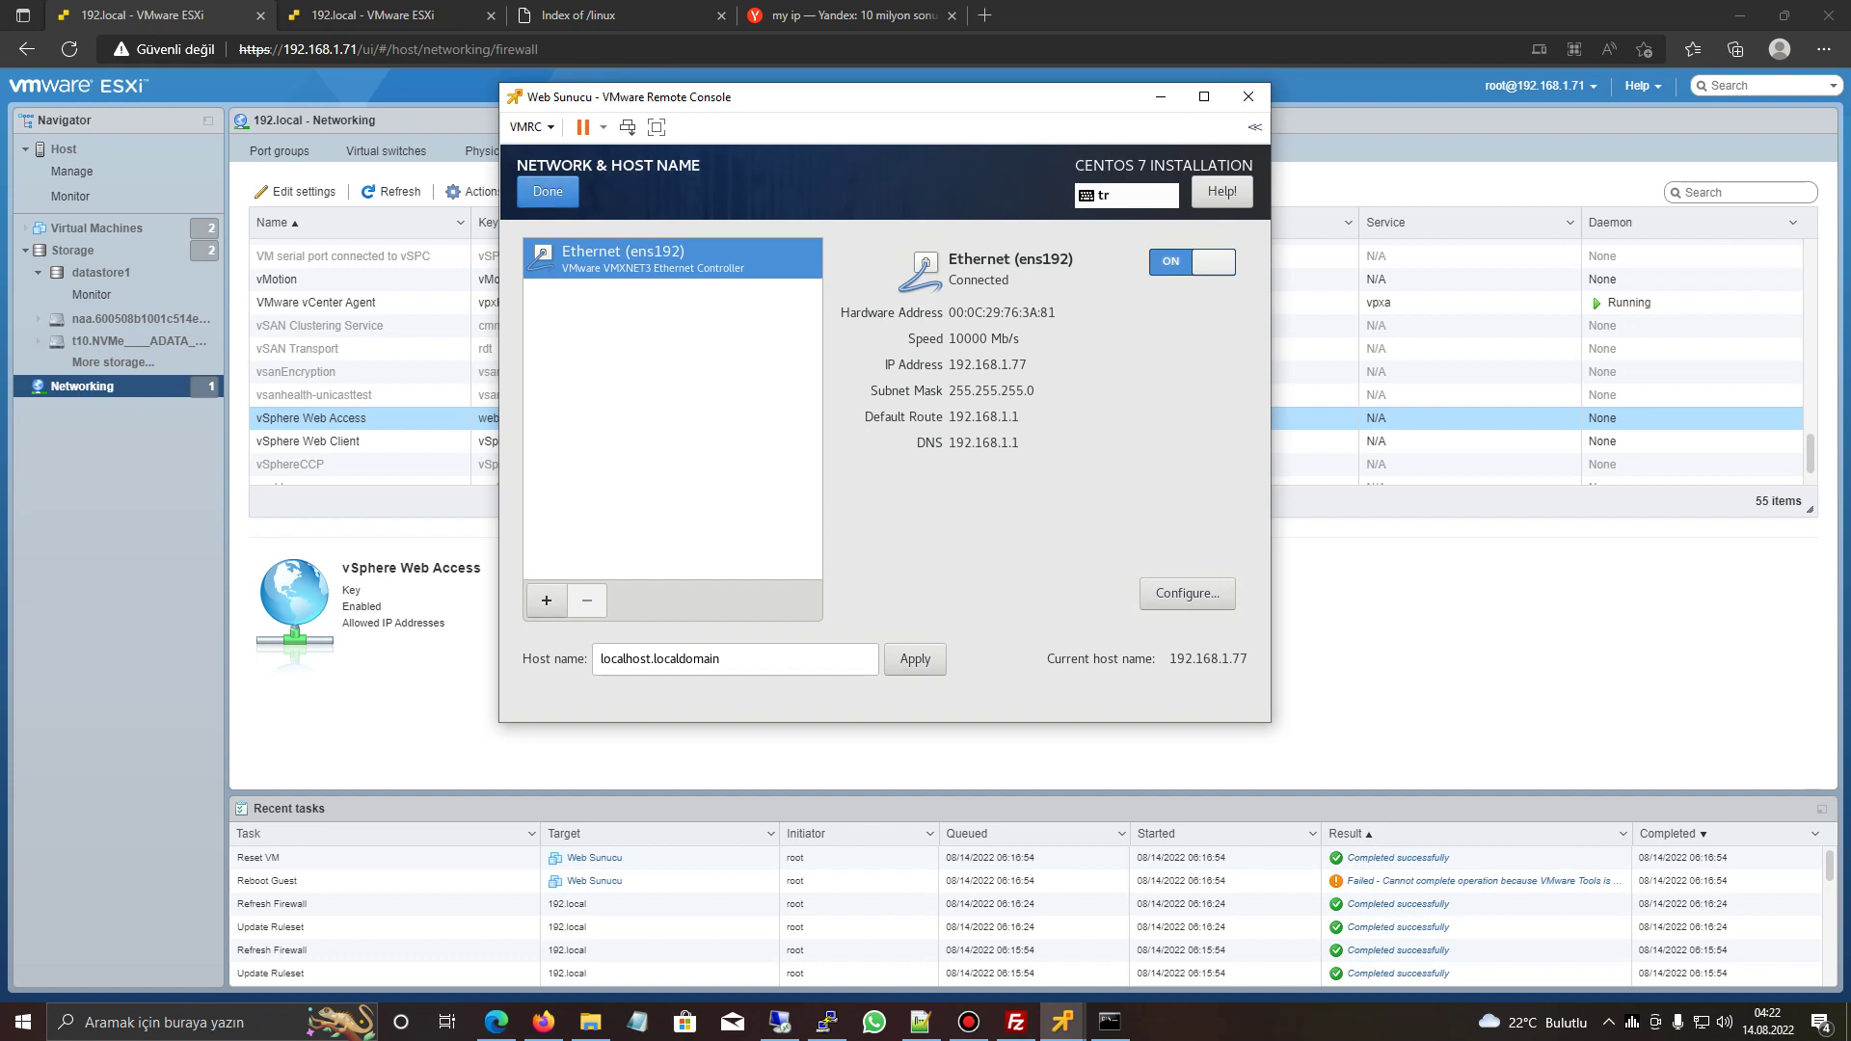
# - Begin the CentOS installation, set and confirm the root password, then switch to the windows 10 deneme console
pyautogui.click(548, 191)
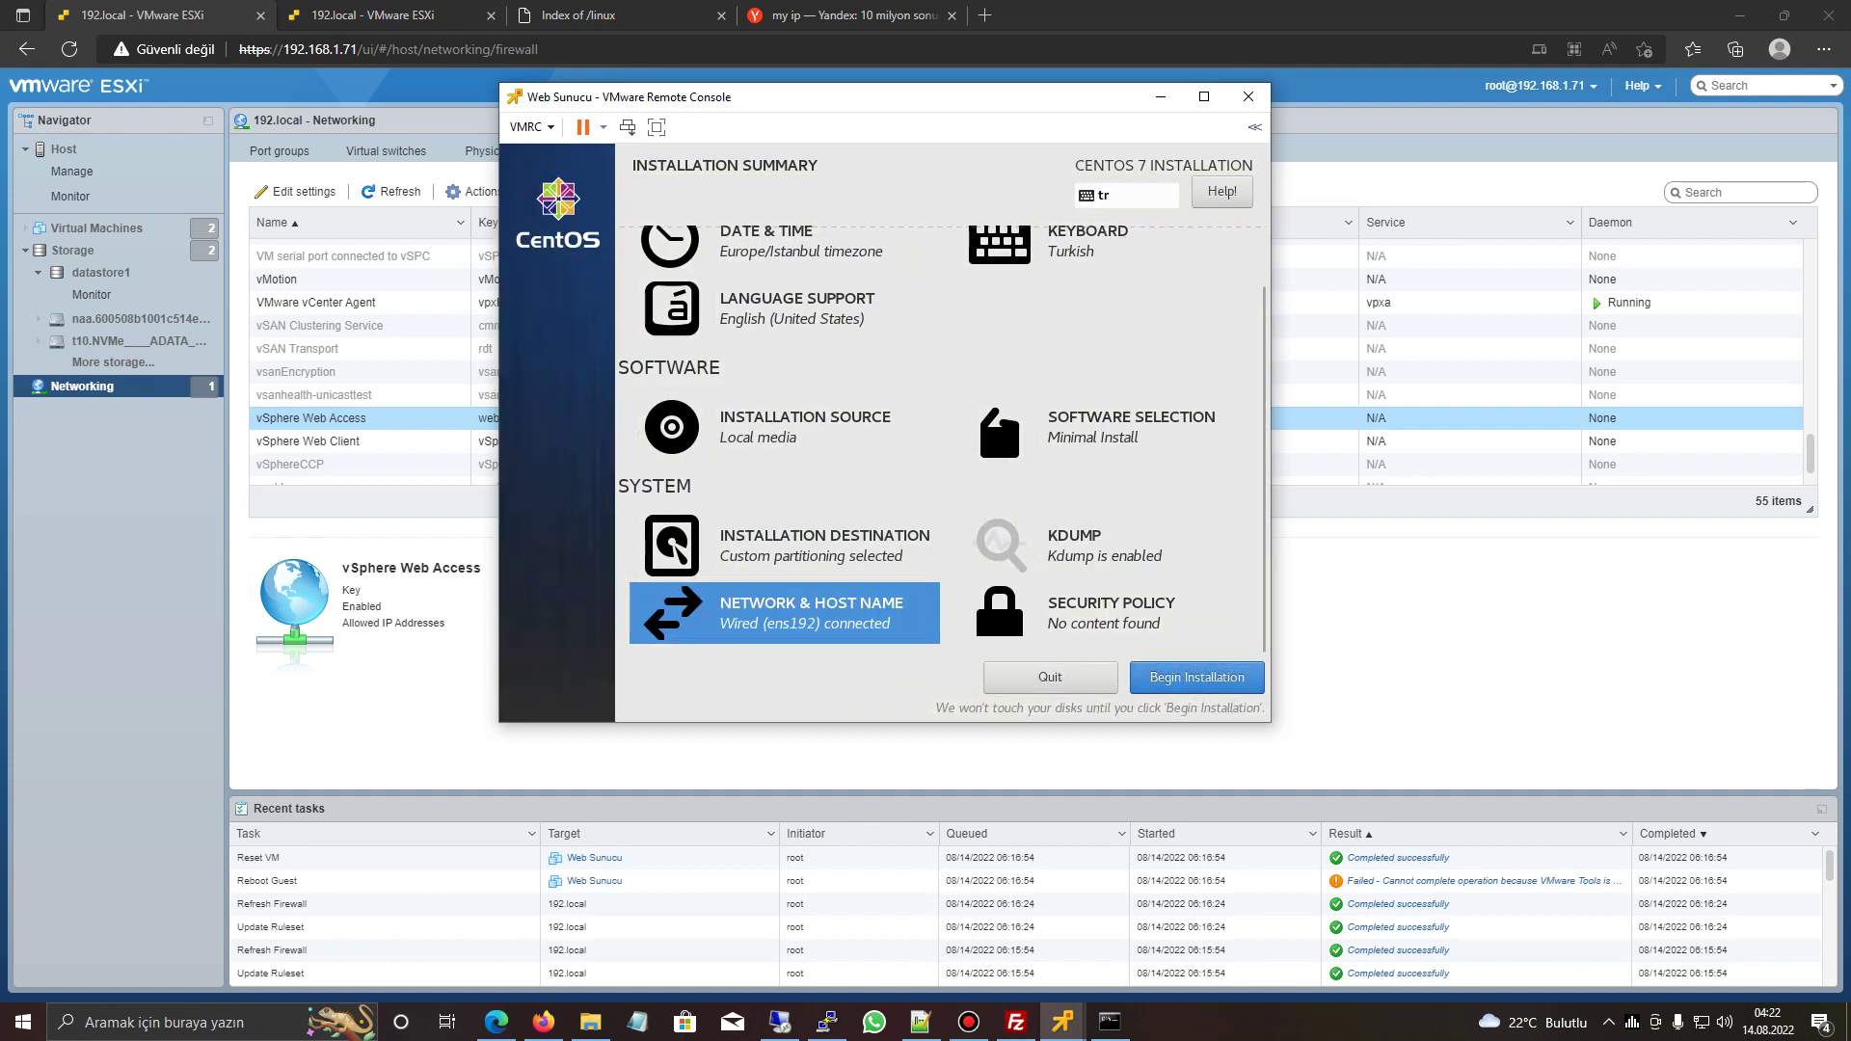
pyautogui.click(1230, 674)
pyautogui.click(800, 306)
pyautogui.write('*******')
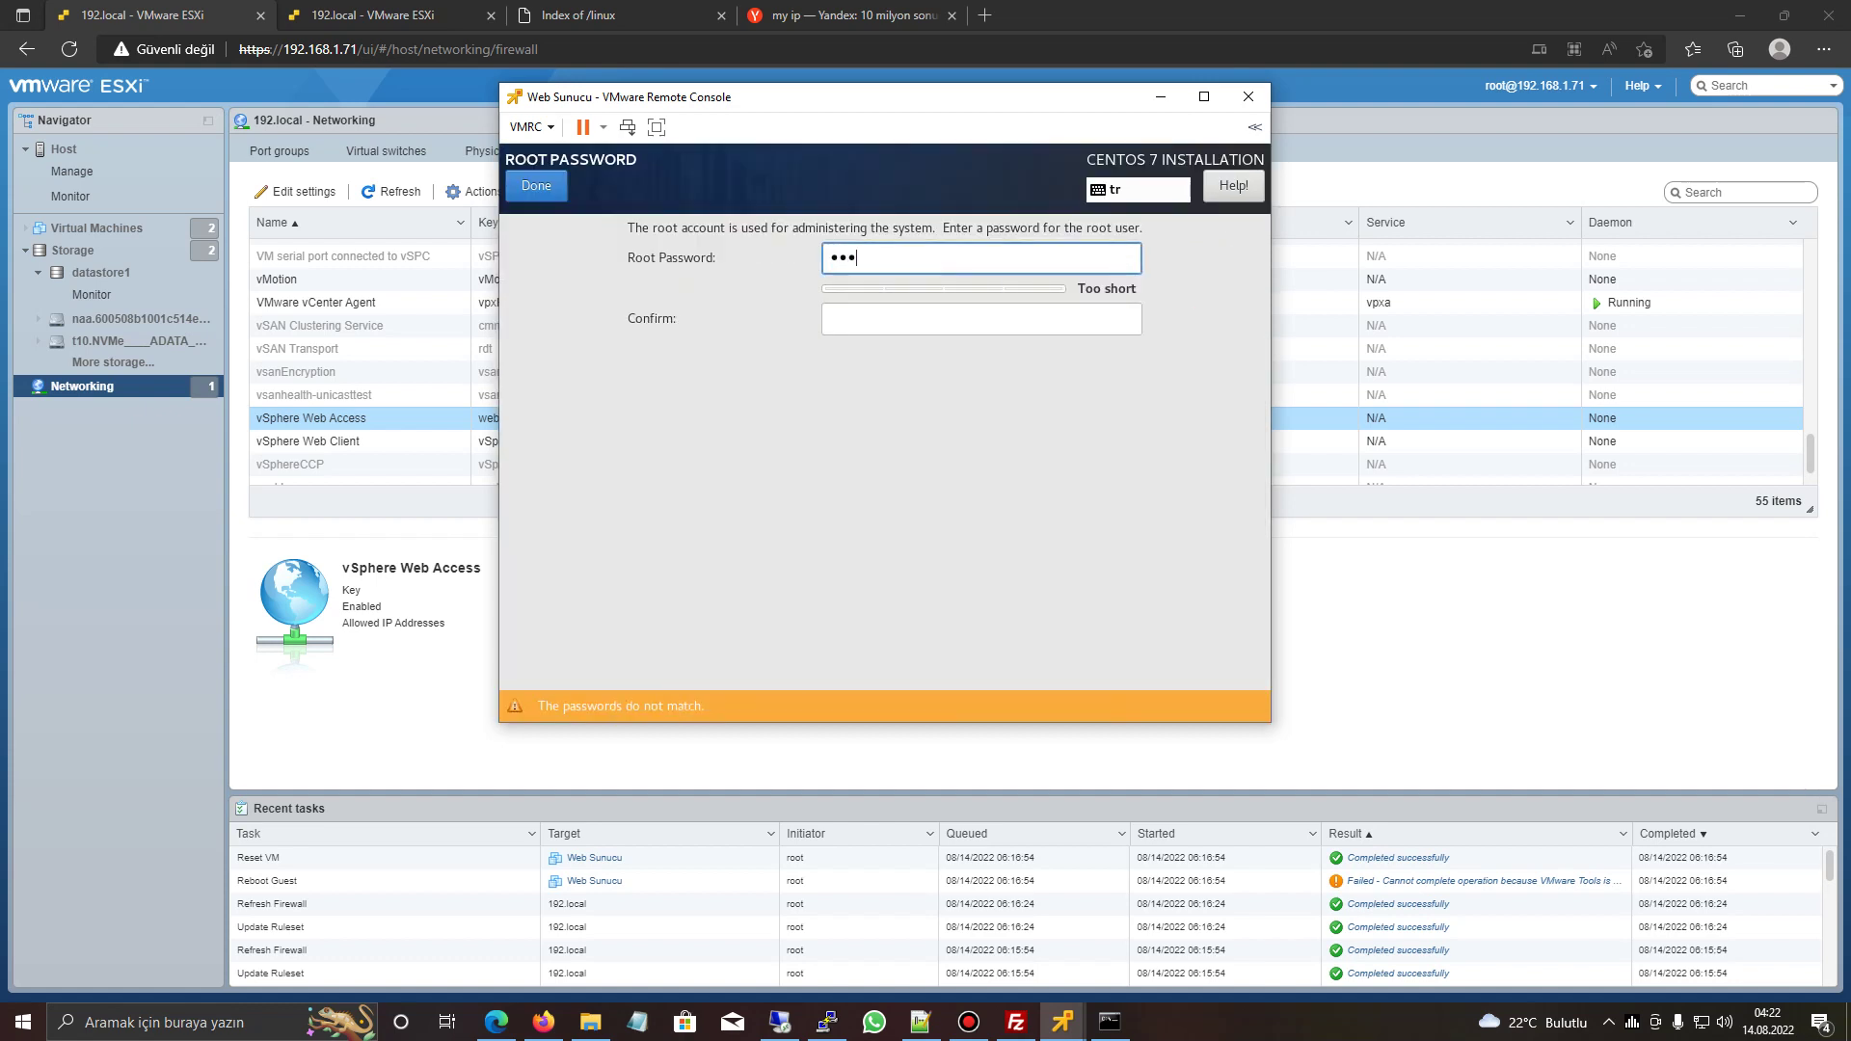
pyautogui.press('Tab')
pyautogui.write('*******')
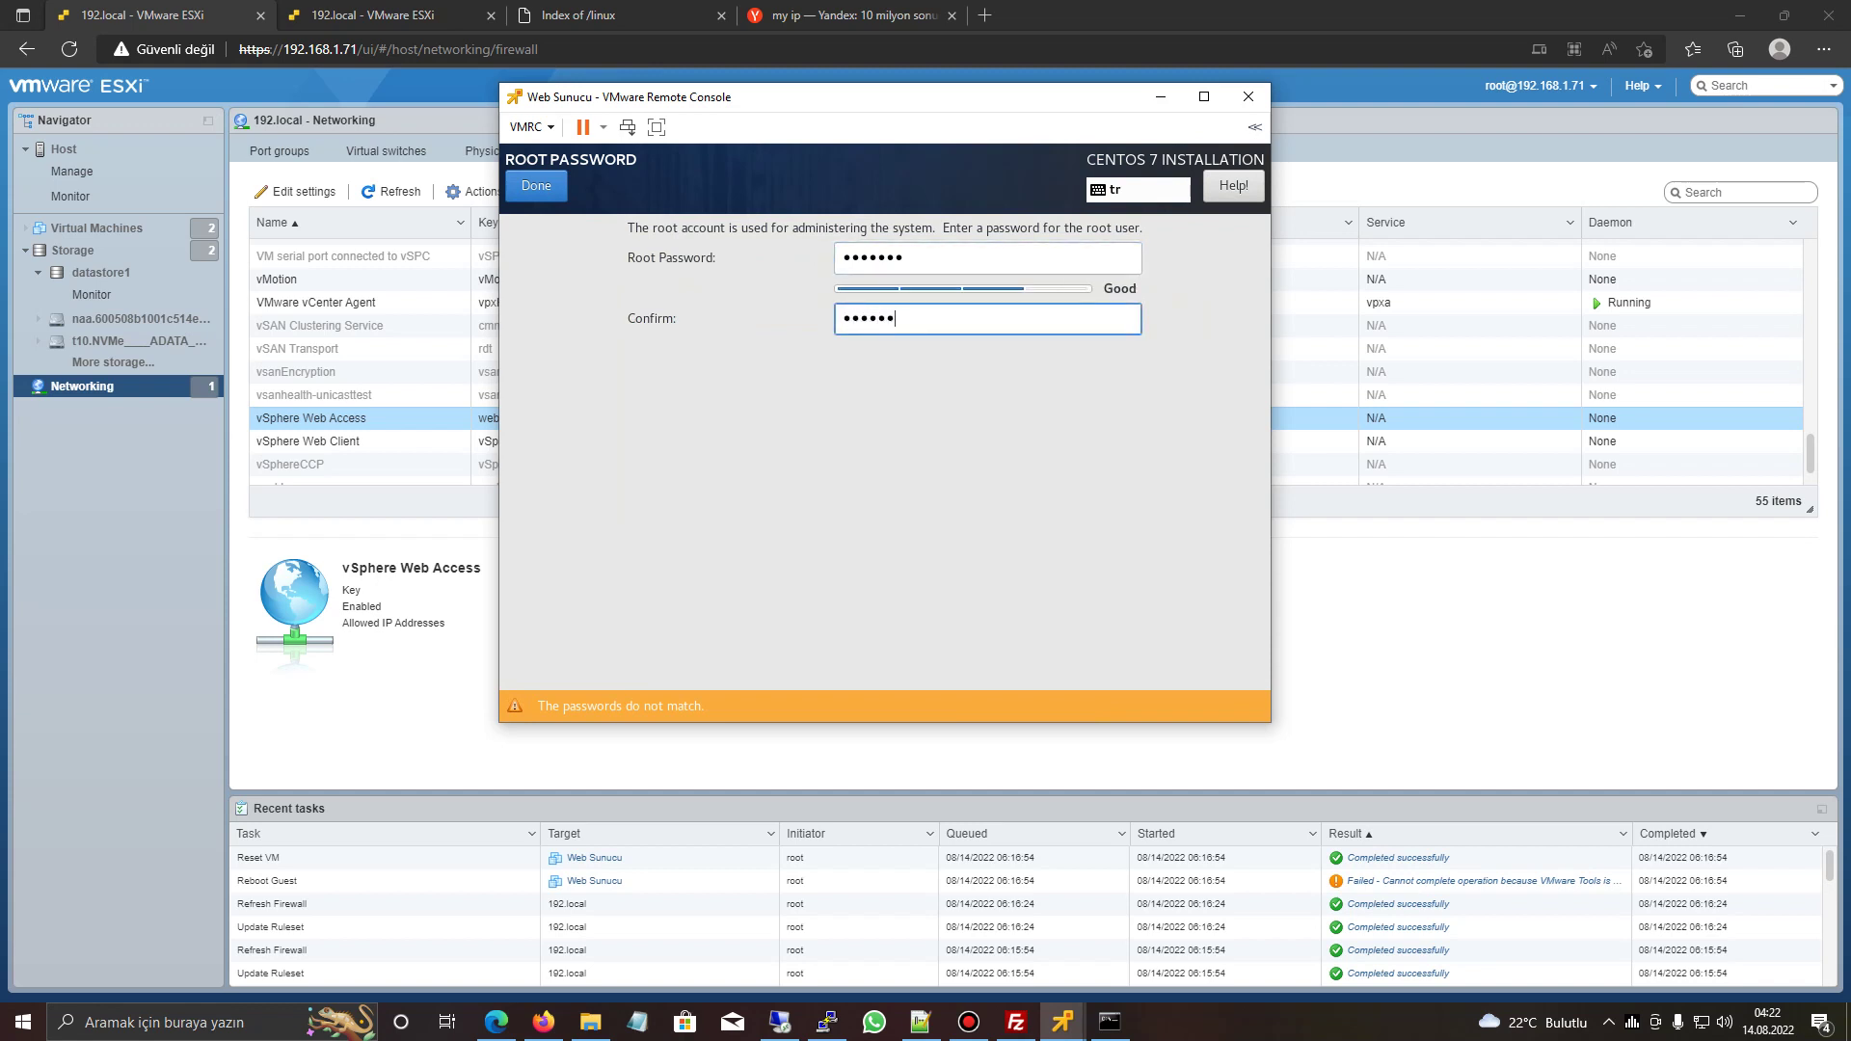
pyautogui.press('Return')
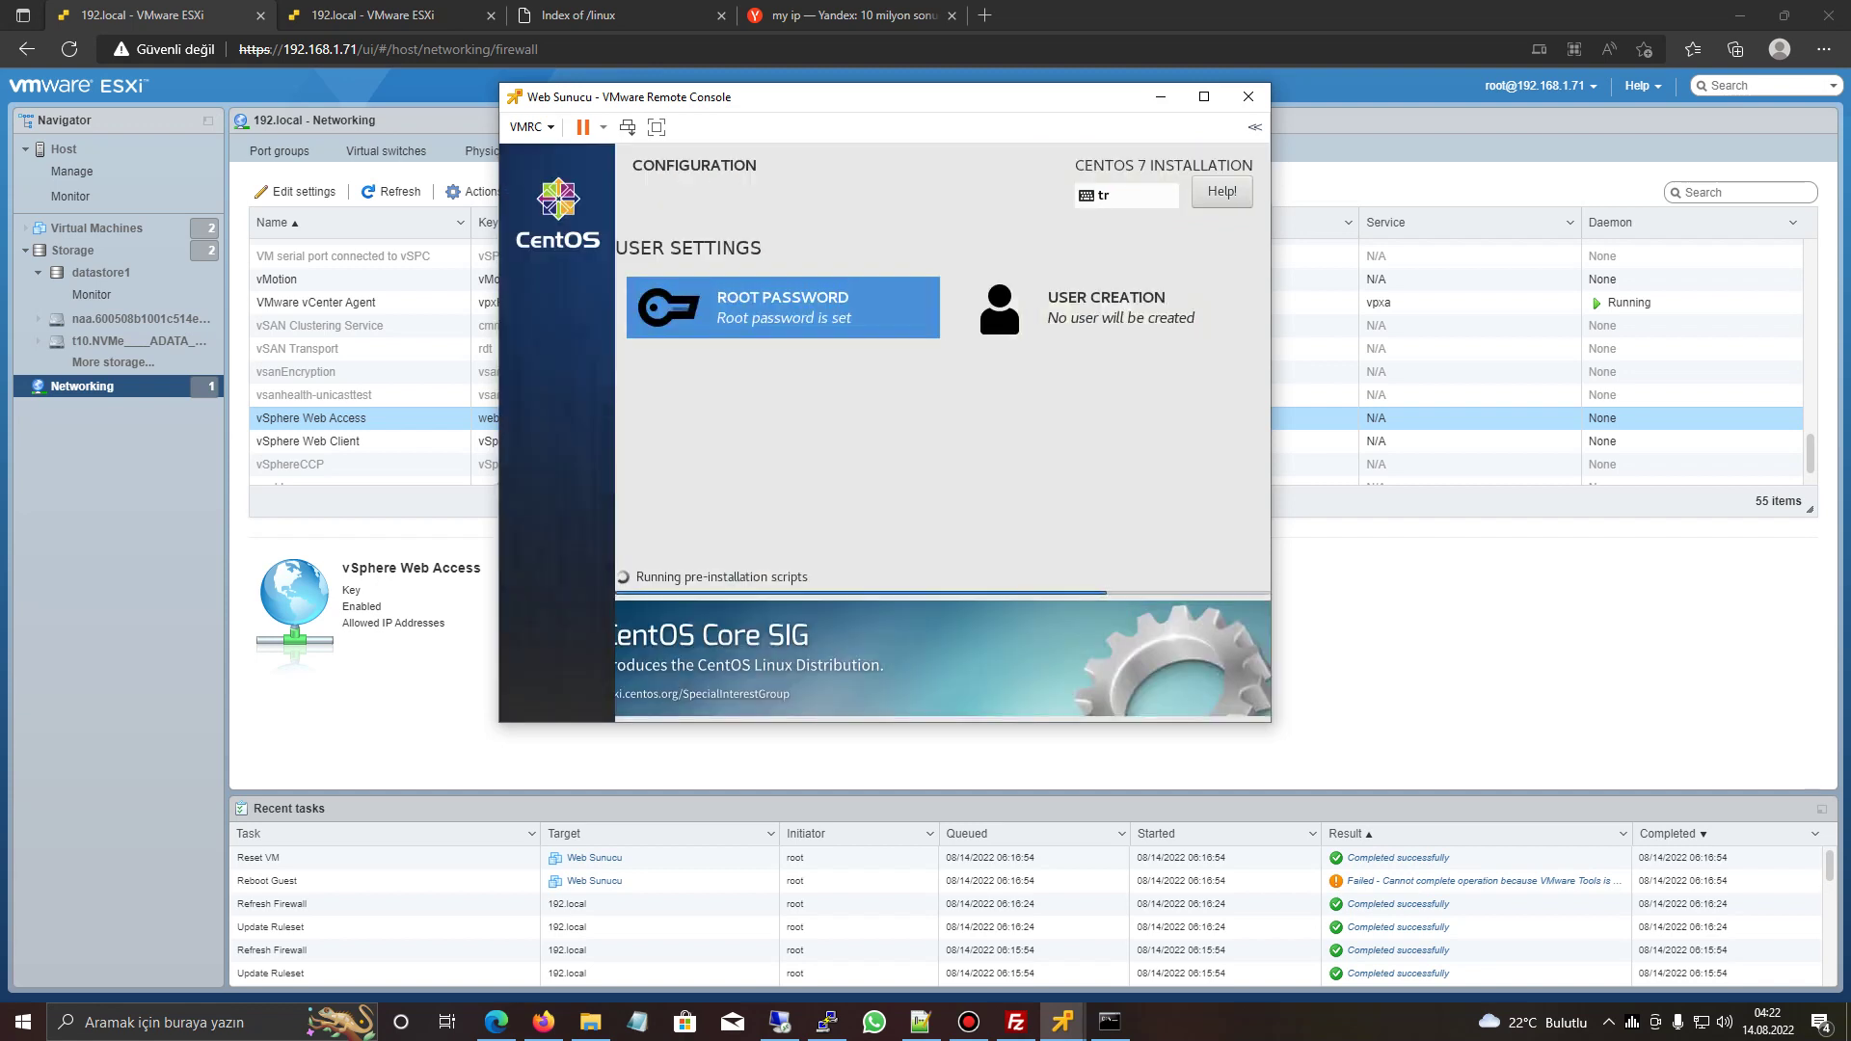
pyautogui.click(1062, 1021)
pyautogui.click(988, 907)
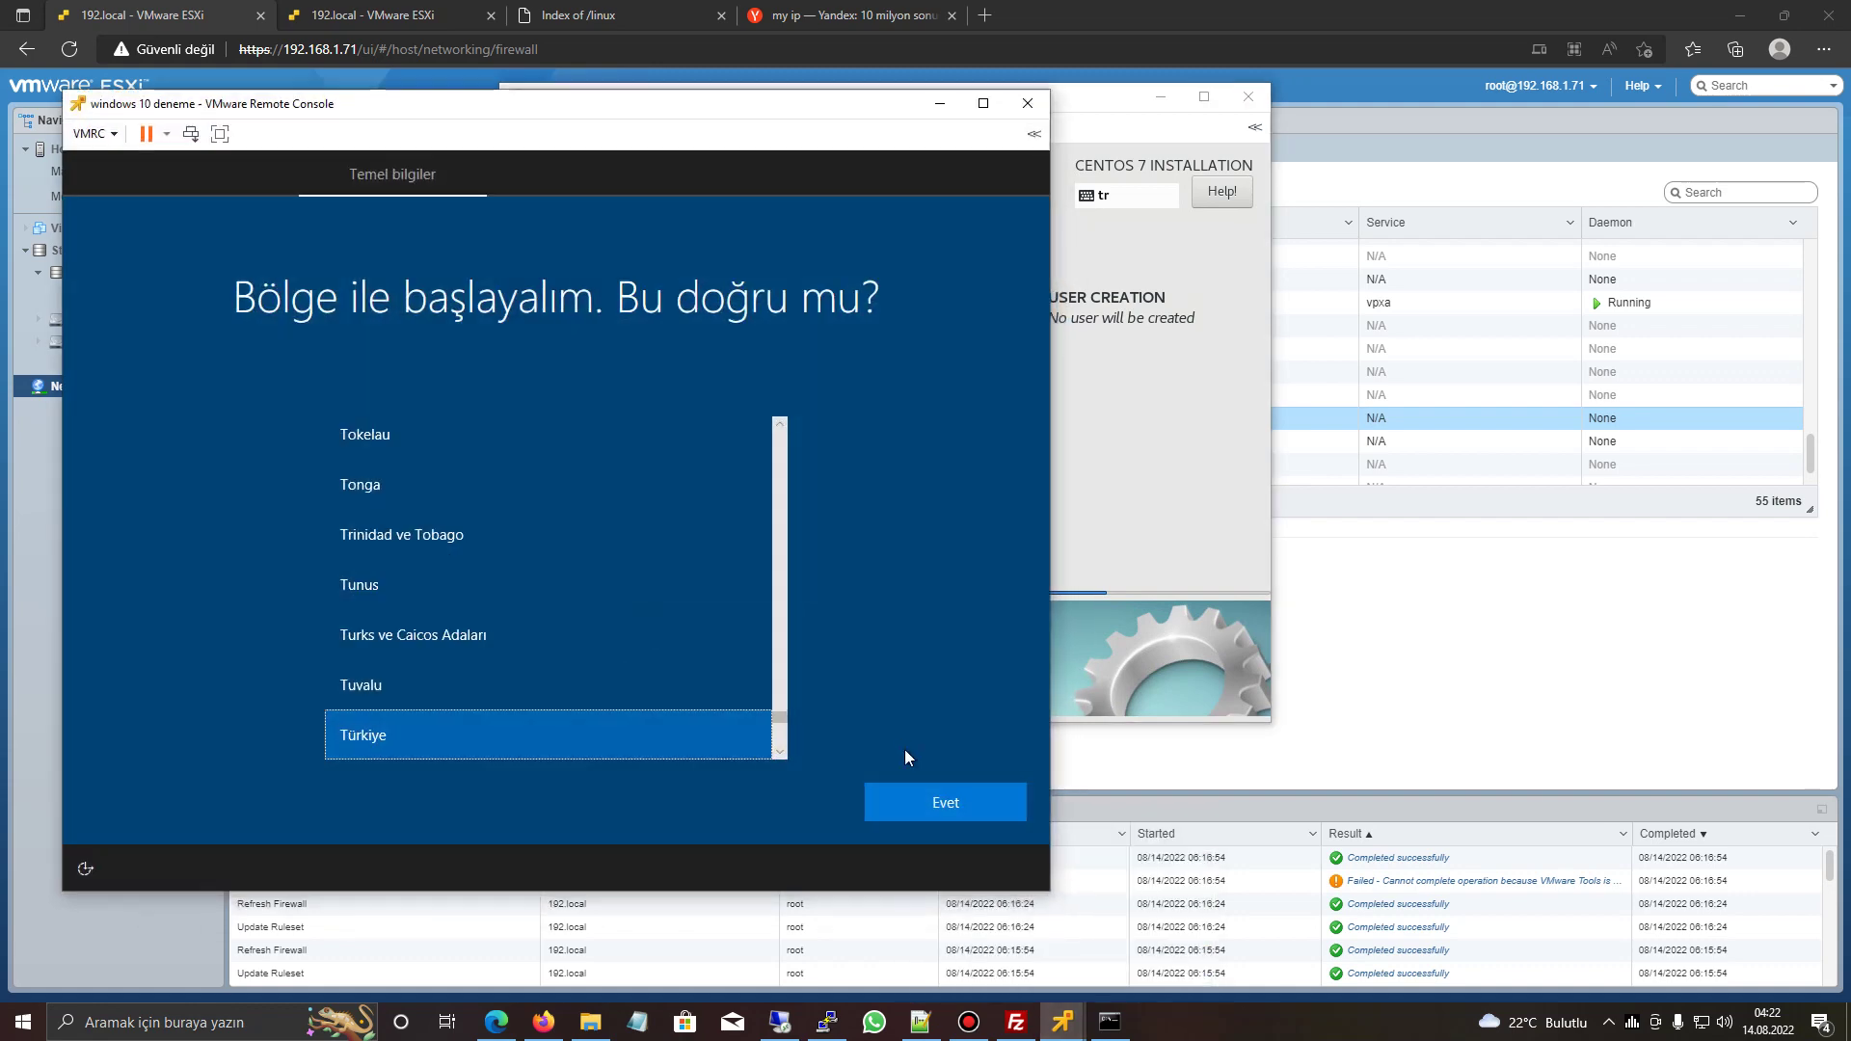
# - Confirm Türkiye as the region and Türkçe Q keyboard, with no second layout
pyautogui.click(939, 813)
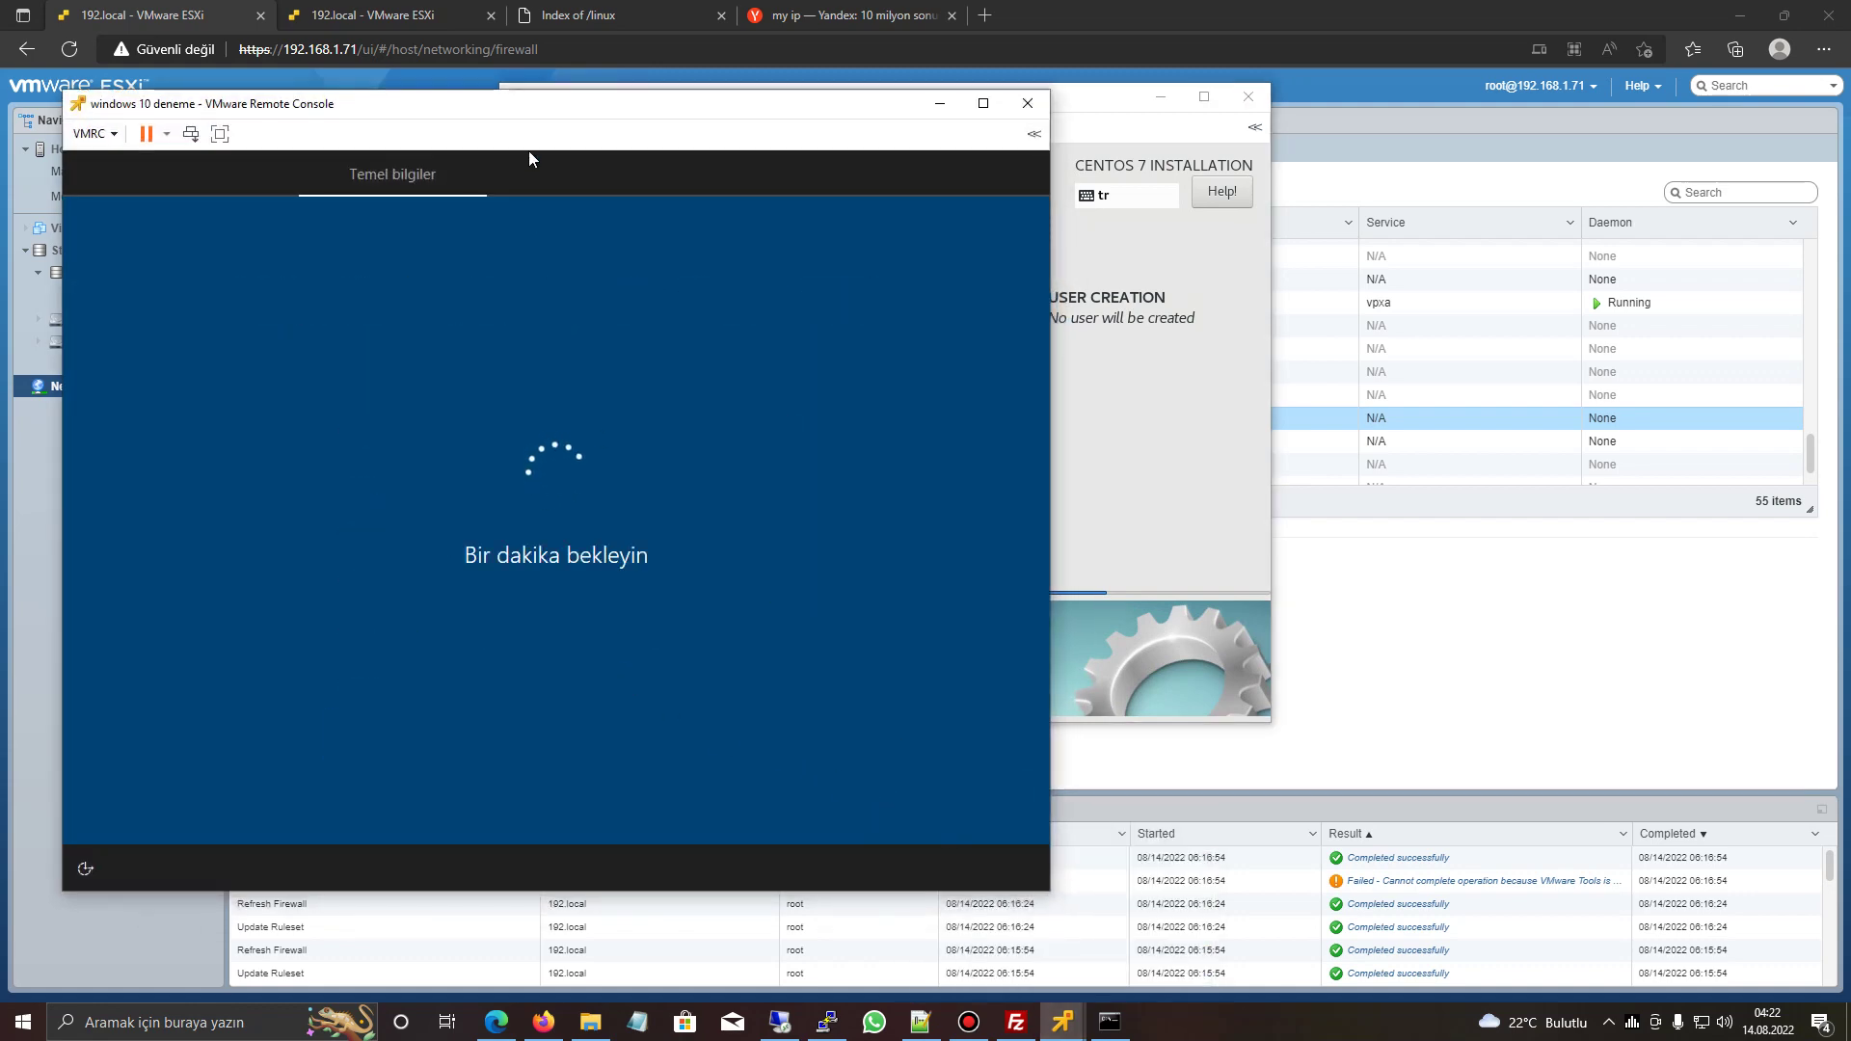
pyautogui.moveTo(529, 151); pyautogui.dragTo(556, 119)
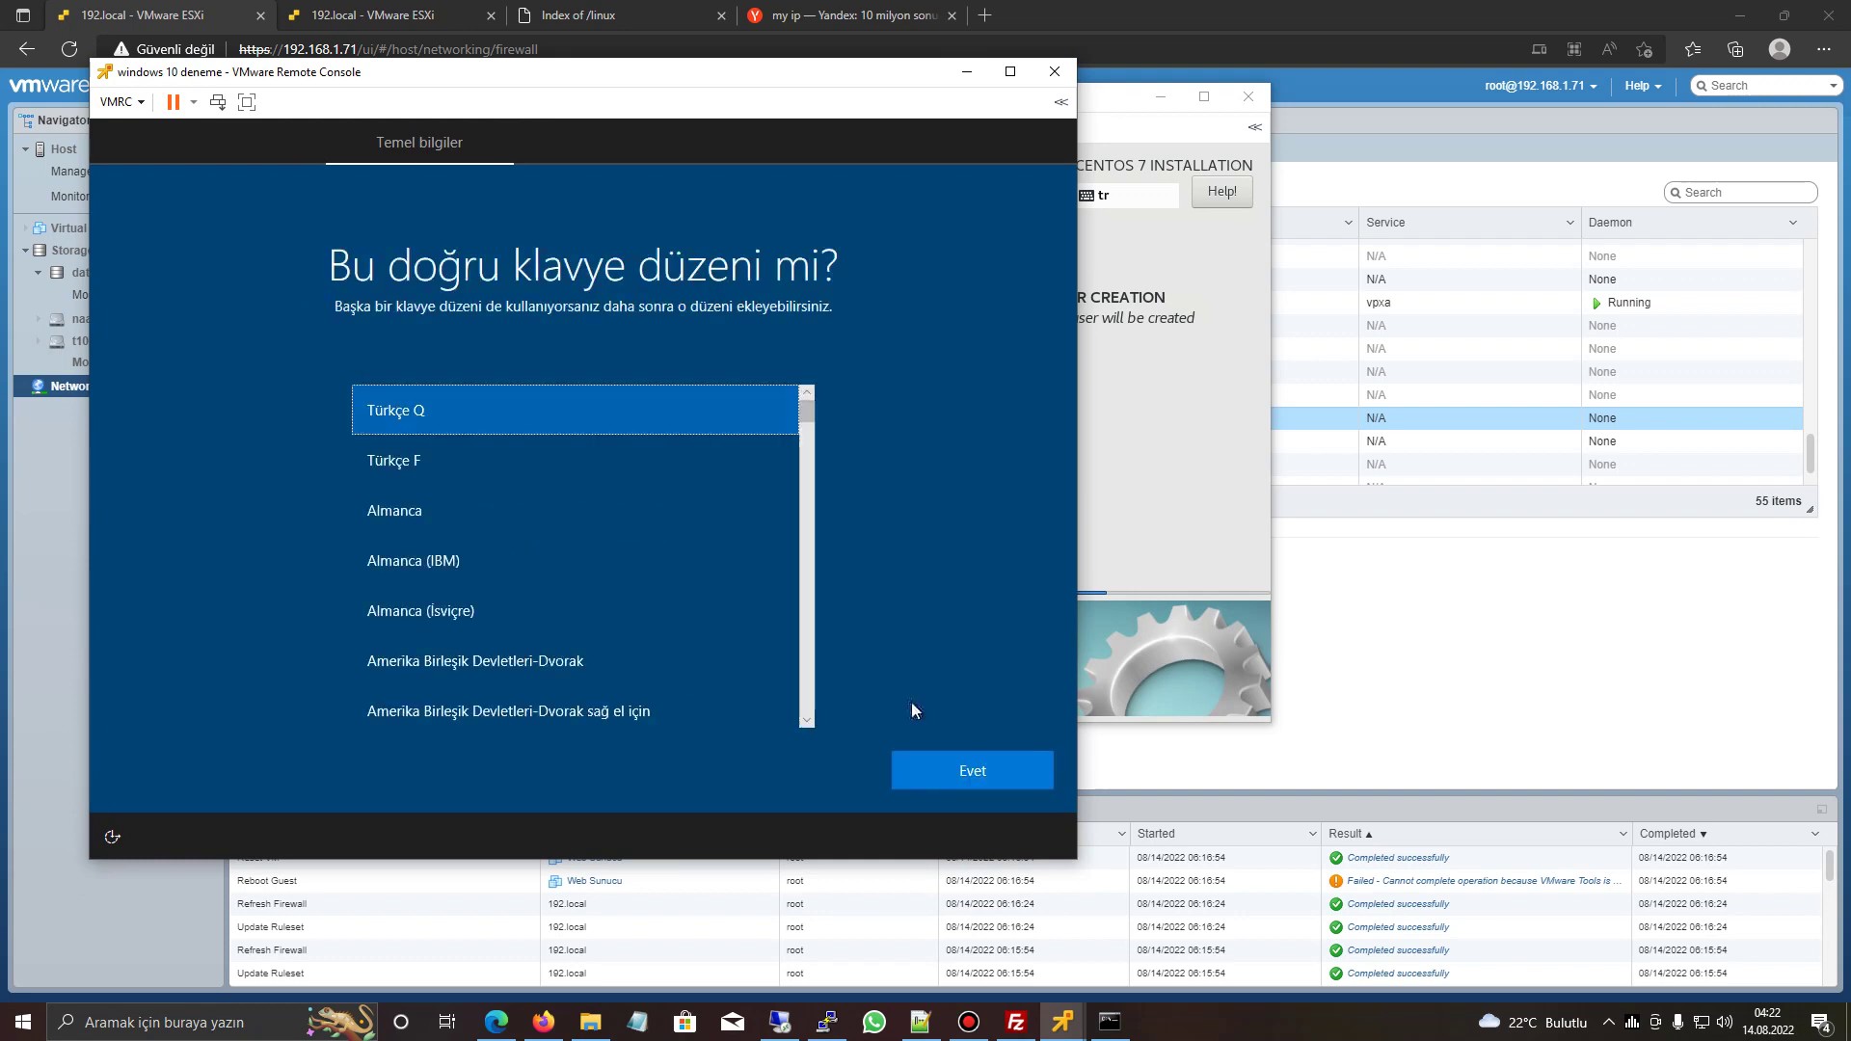
pyautogui.click(983, 778)
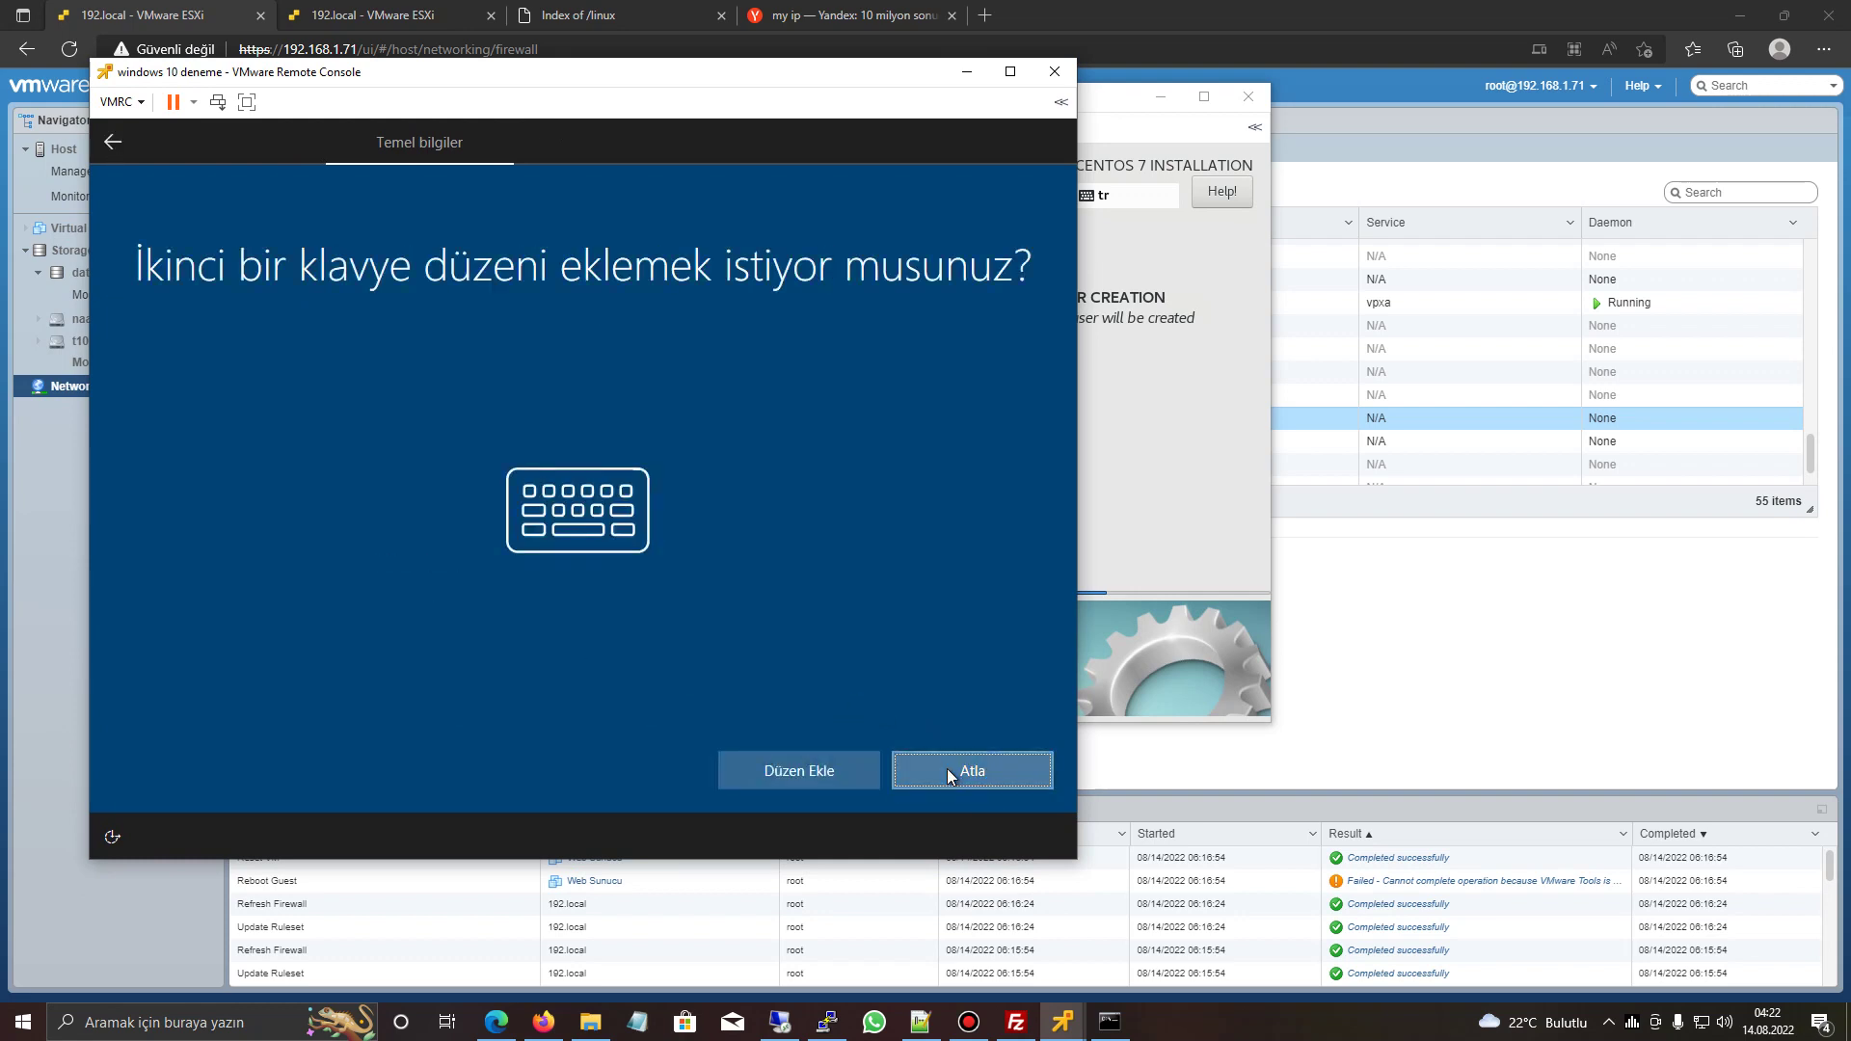
pyautogui.click(947, 767)
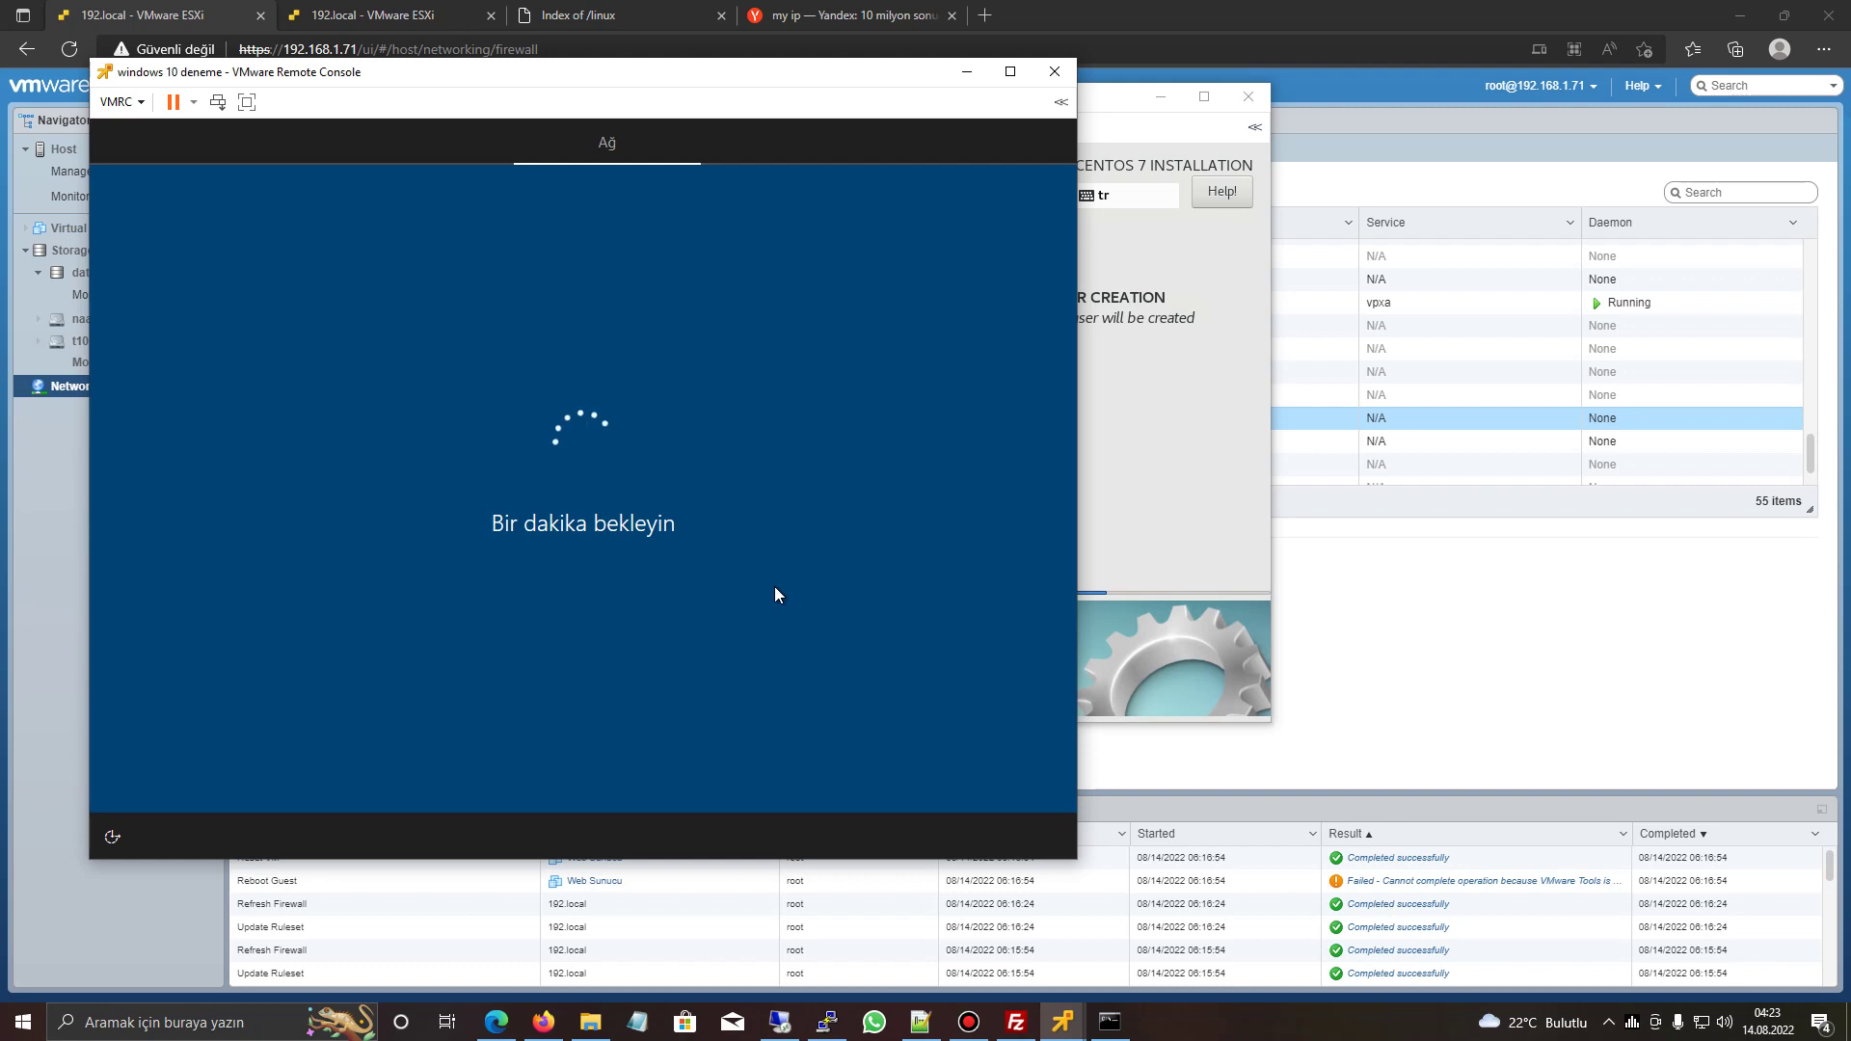
# - Choose personal use setup and continue with an offline limited local account
pyautogui.click(657, 459)
pyautogui.click(943, 764)
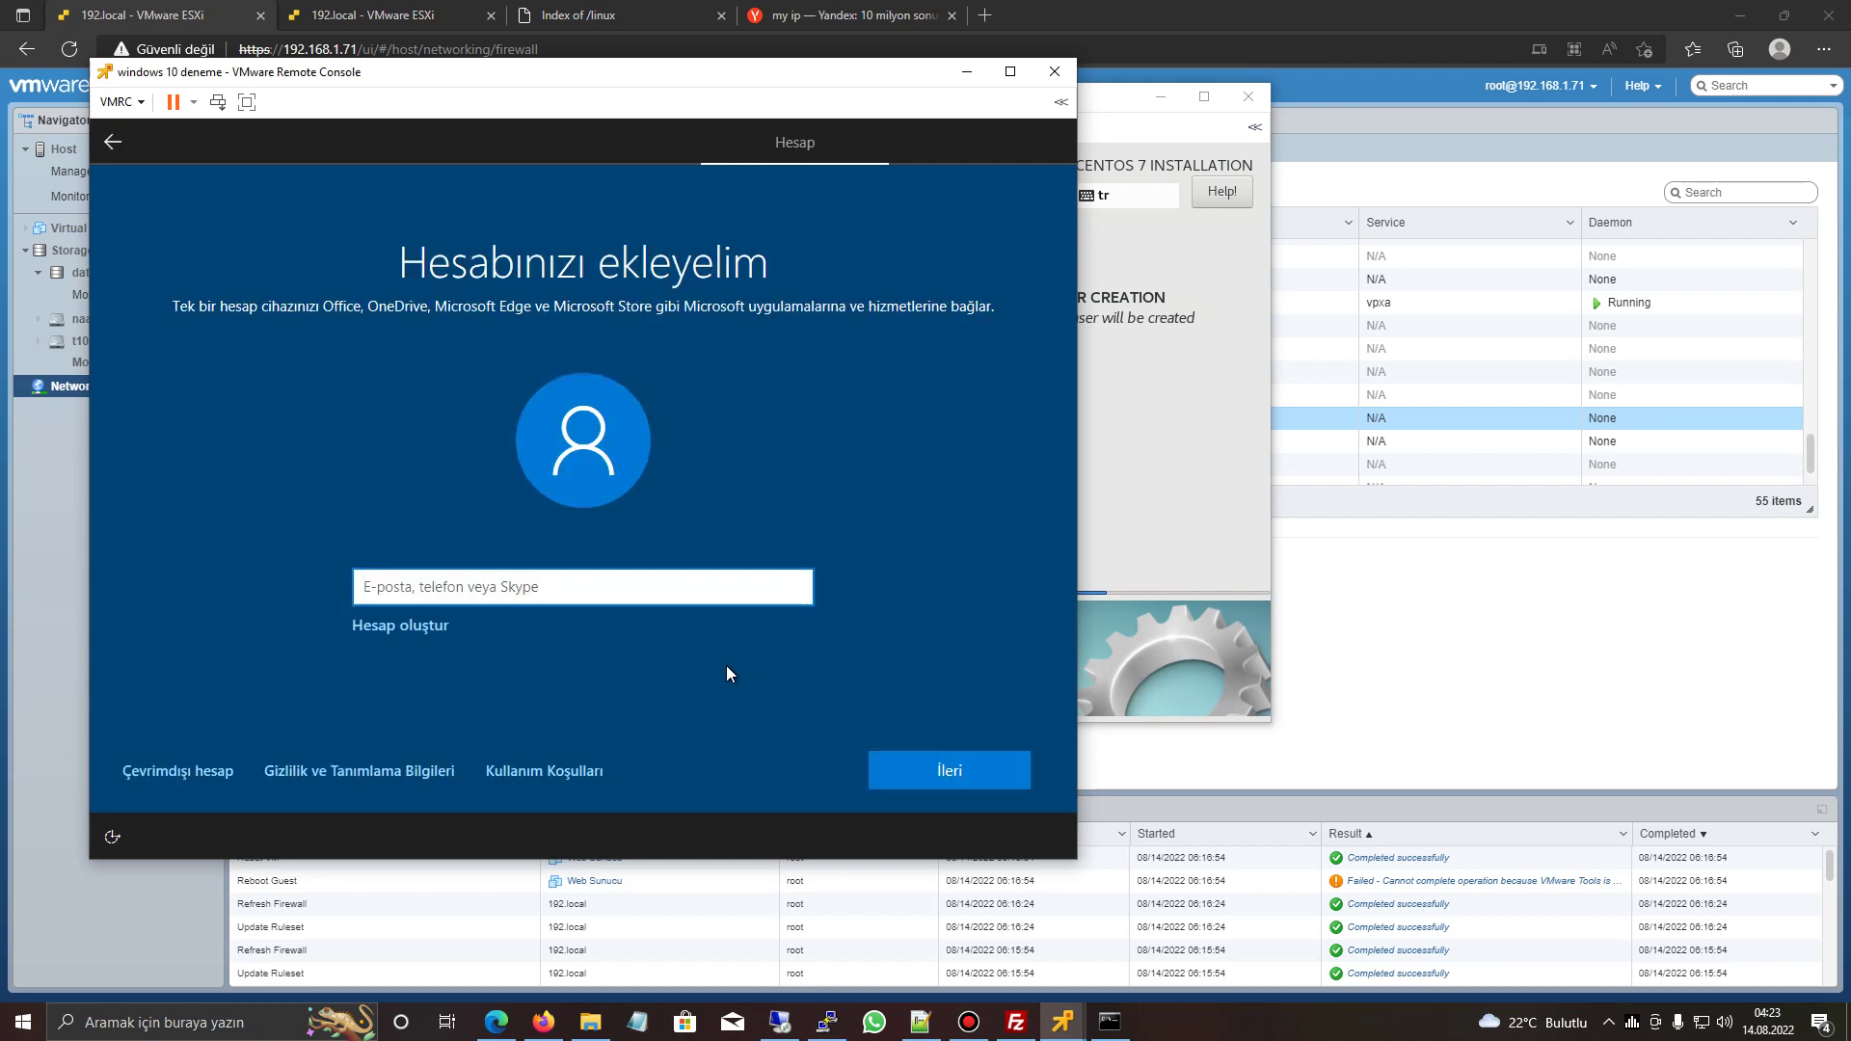
pyautogui.click(191, 769)
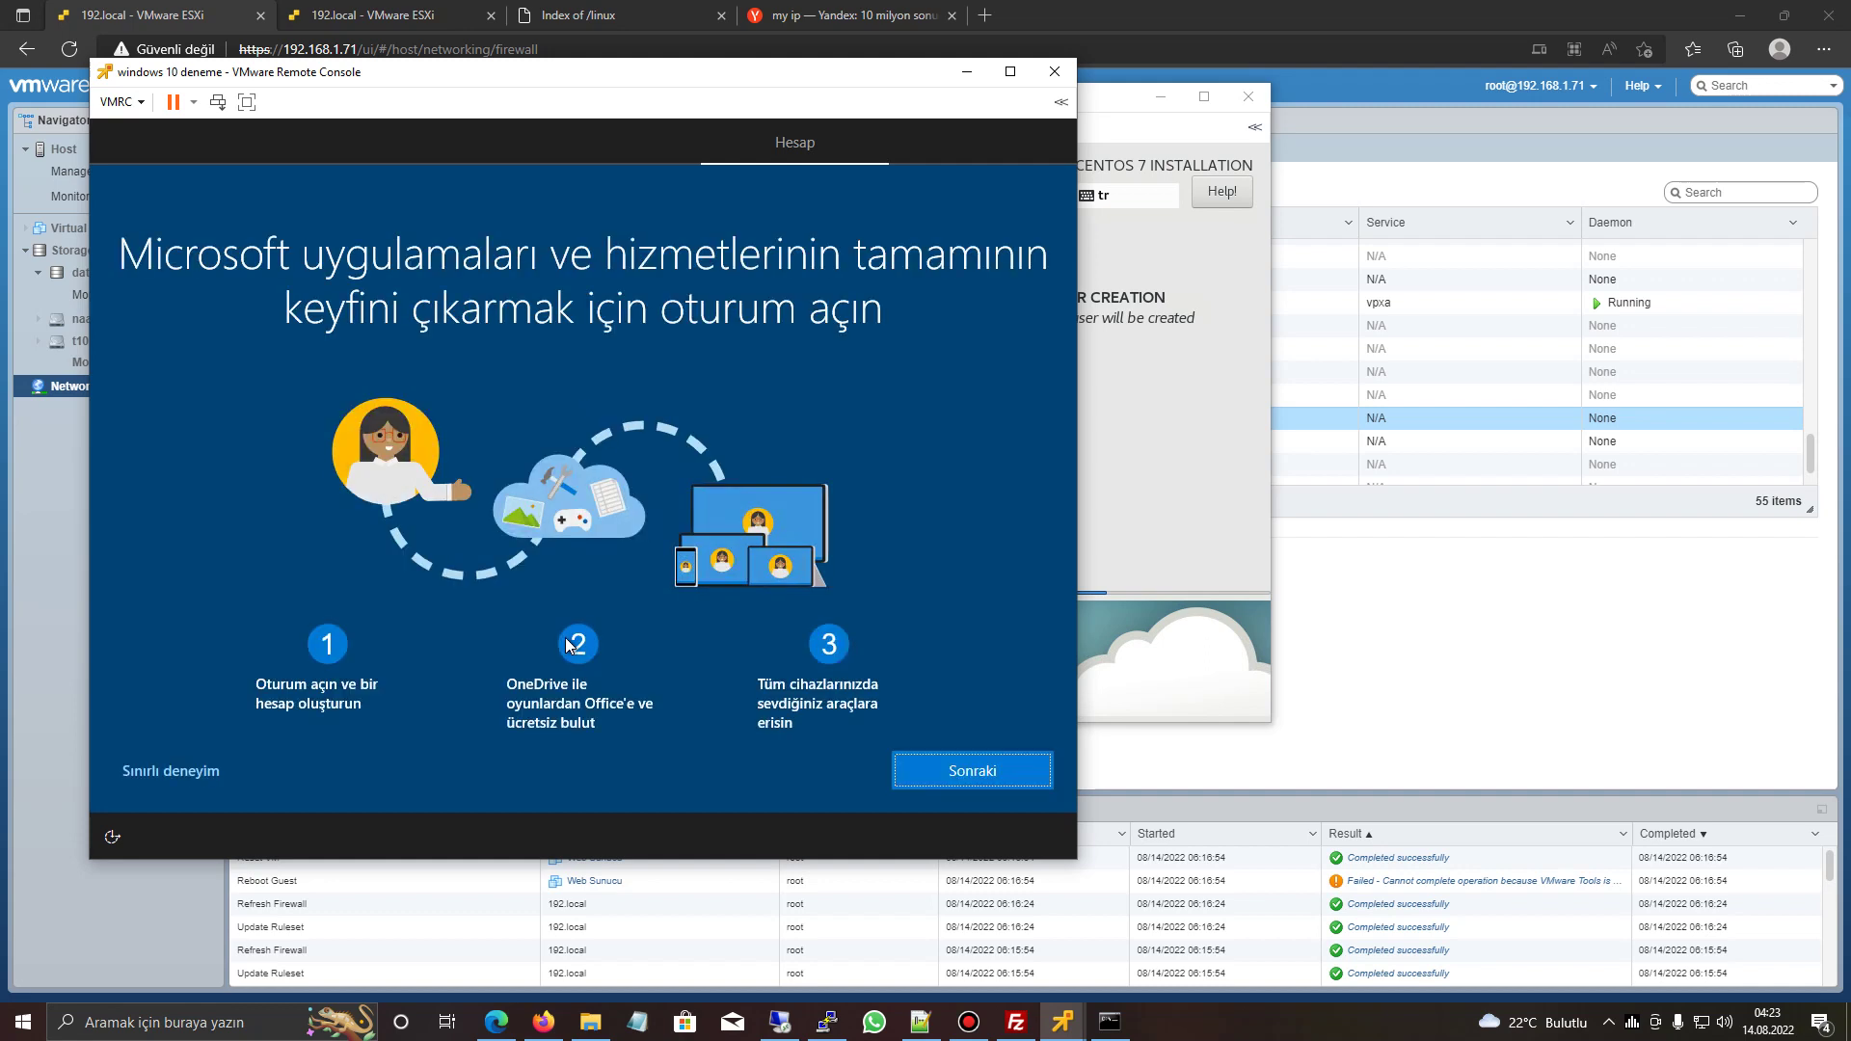
pyautogui.click(187, 776)
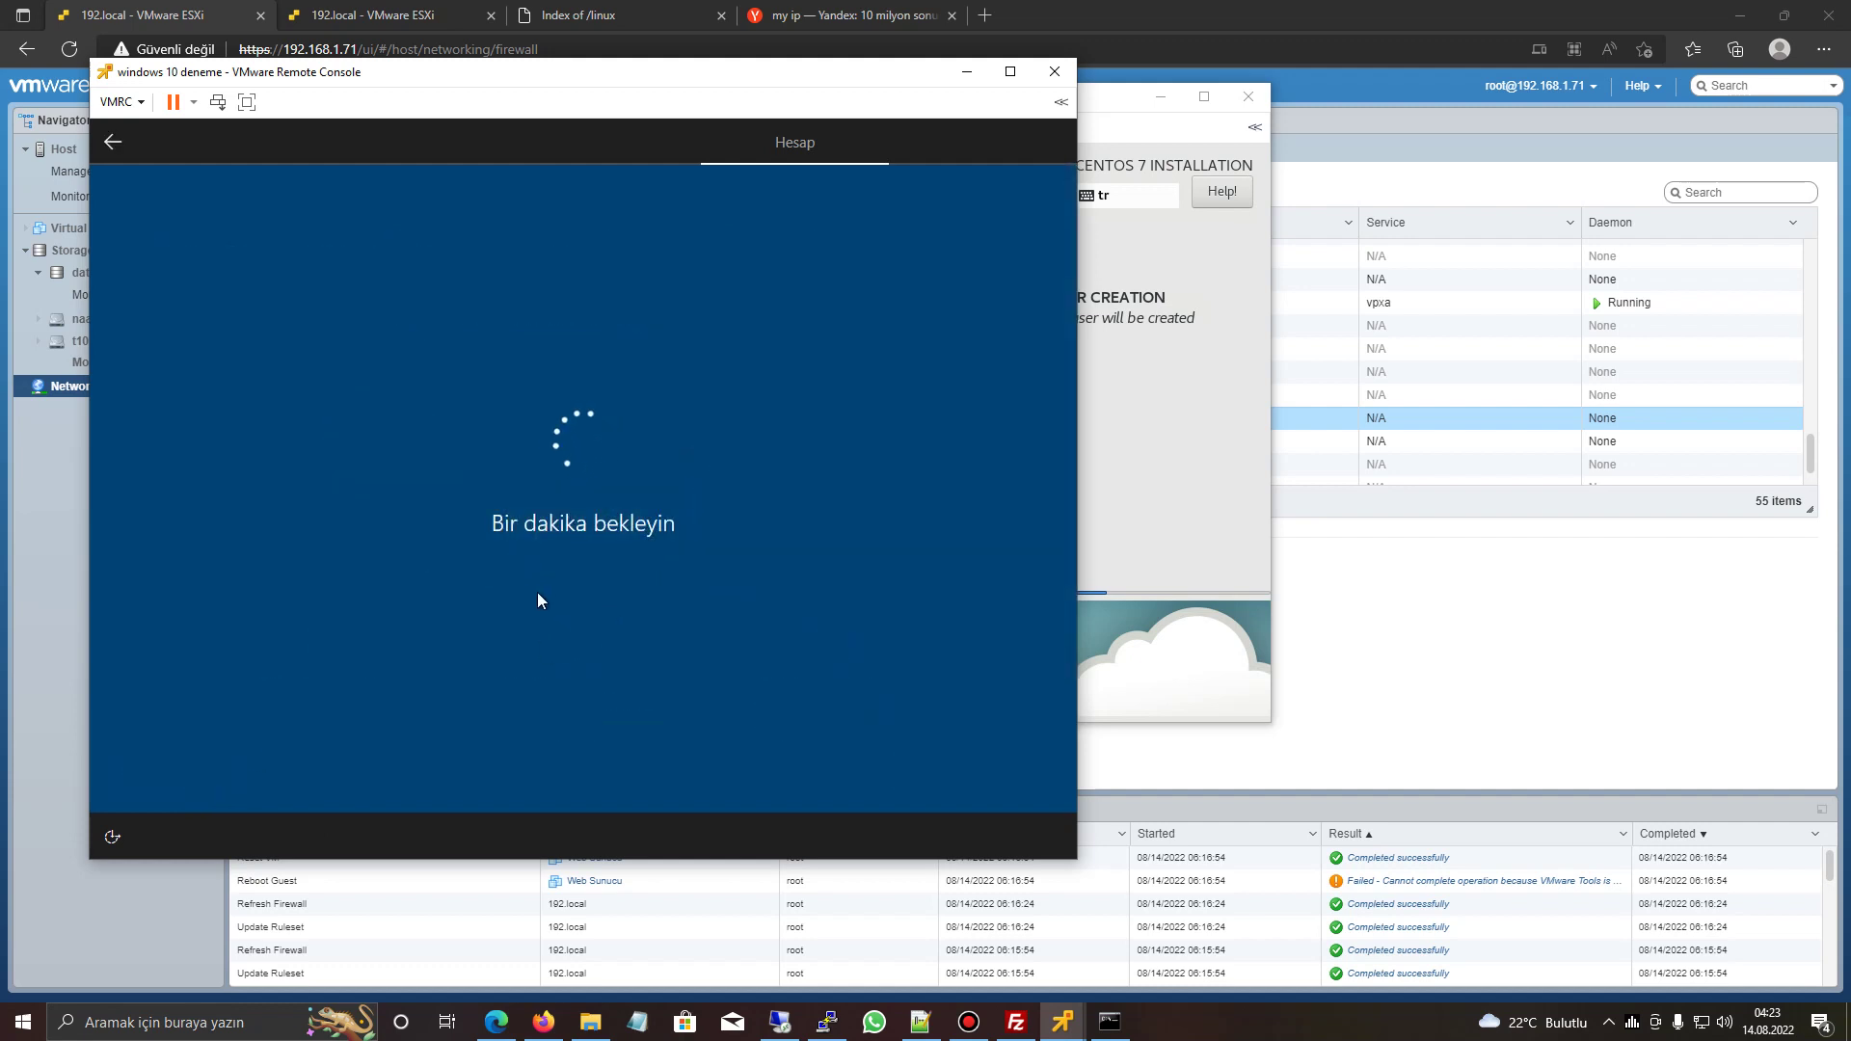
# - Name the local account 'admin' and enter and confirm its password
pyautogui.write('admin')
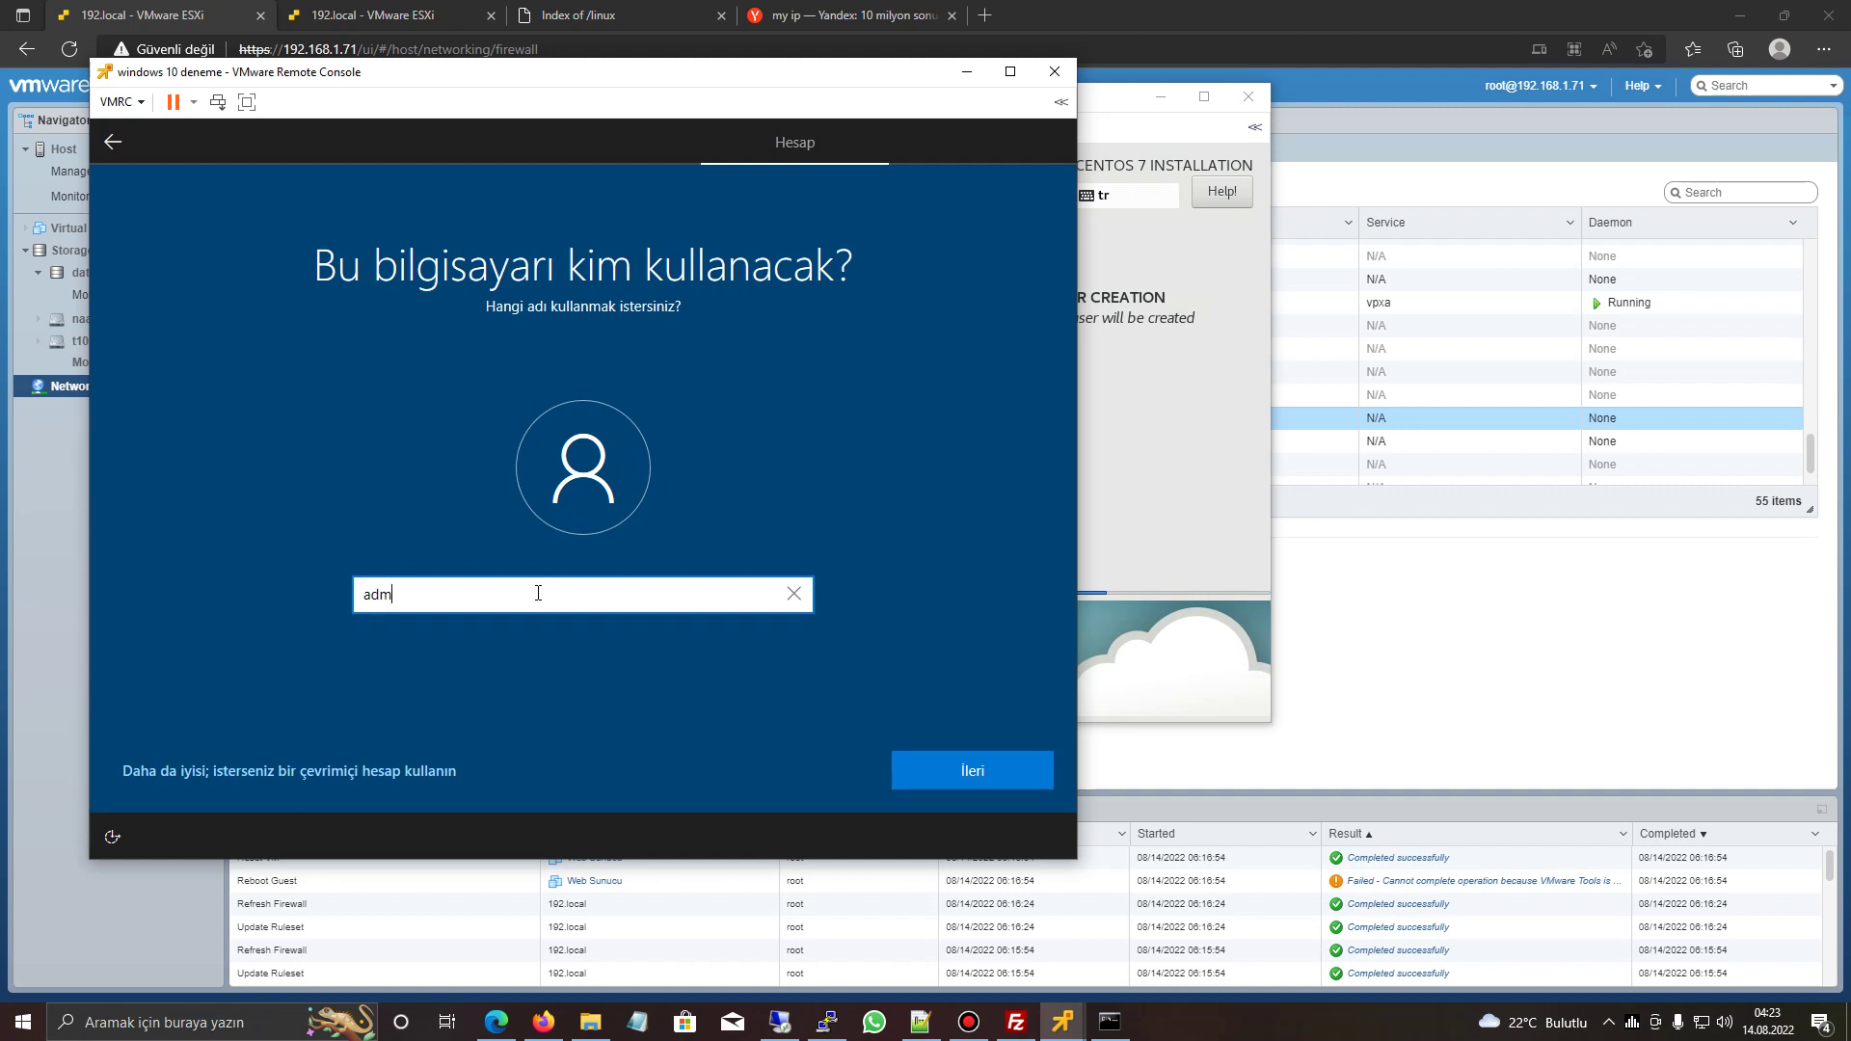
pyautogui.click(950, 767)
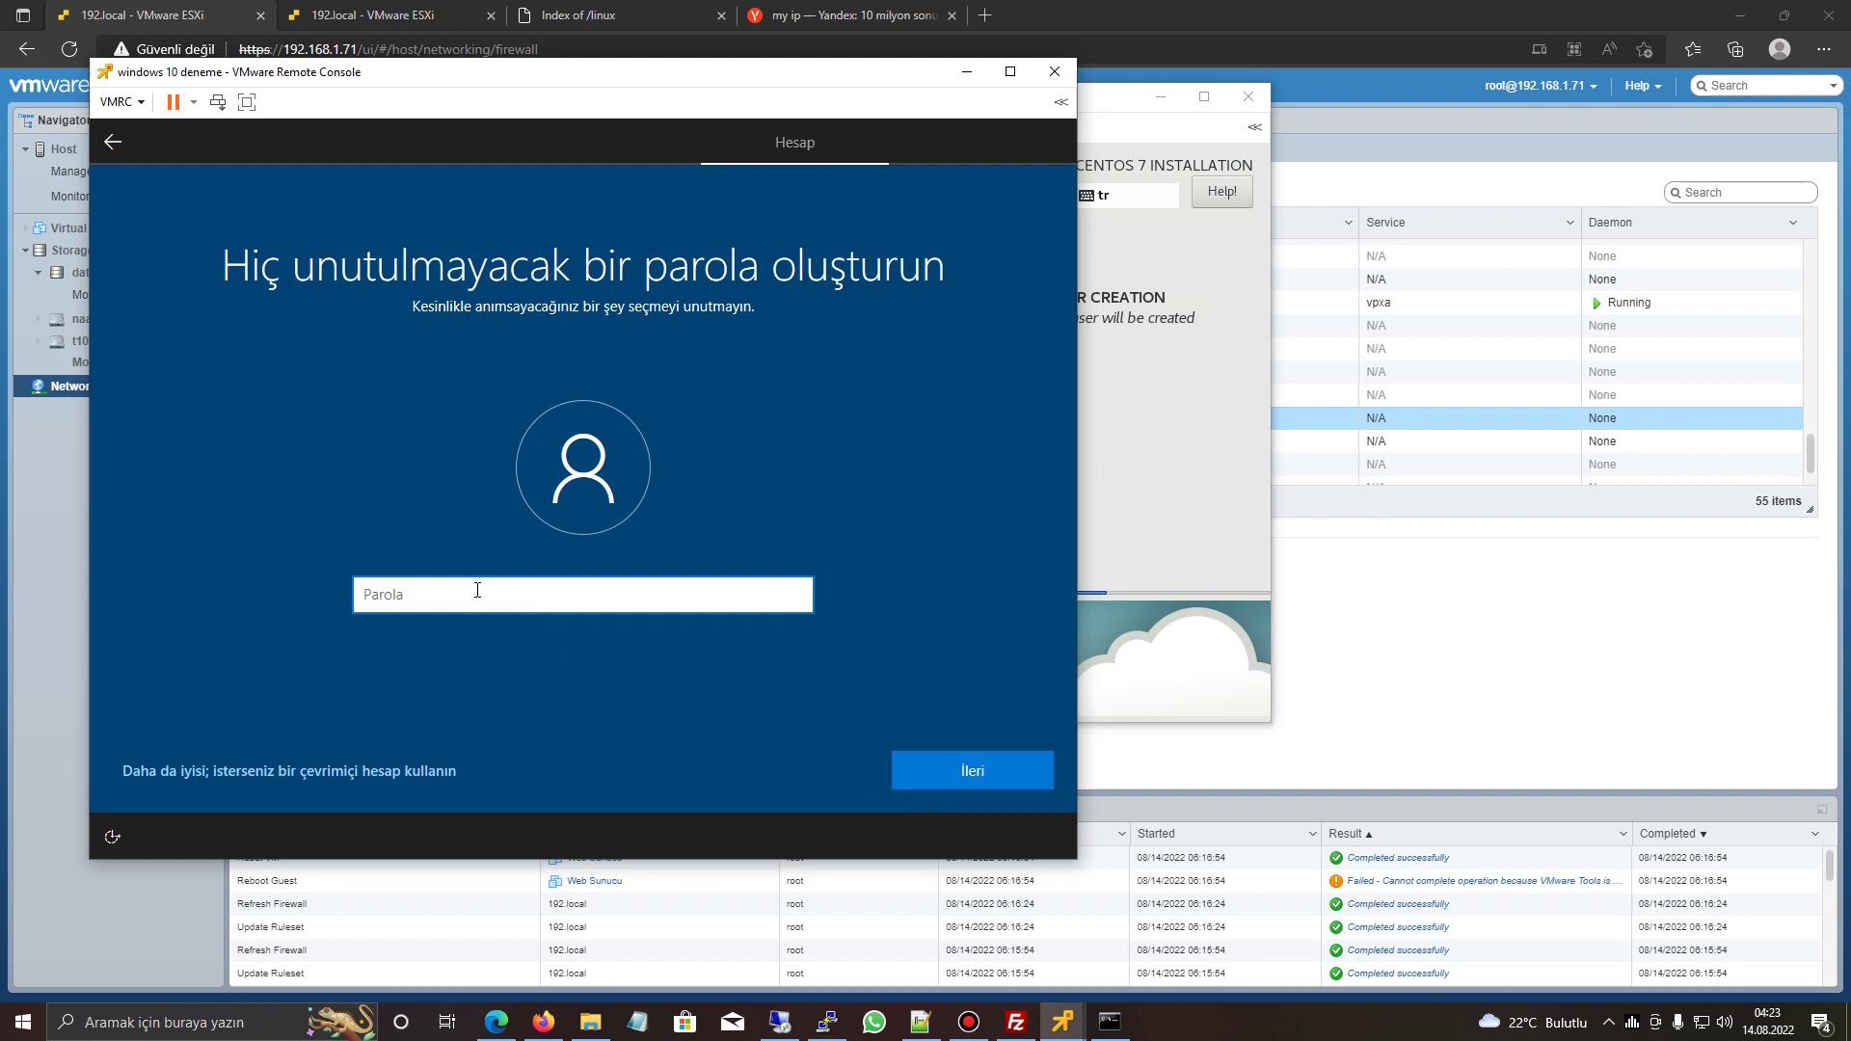
pyautogui.click(477, 590)
pyautogui.write('•••••••')
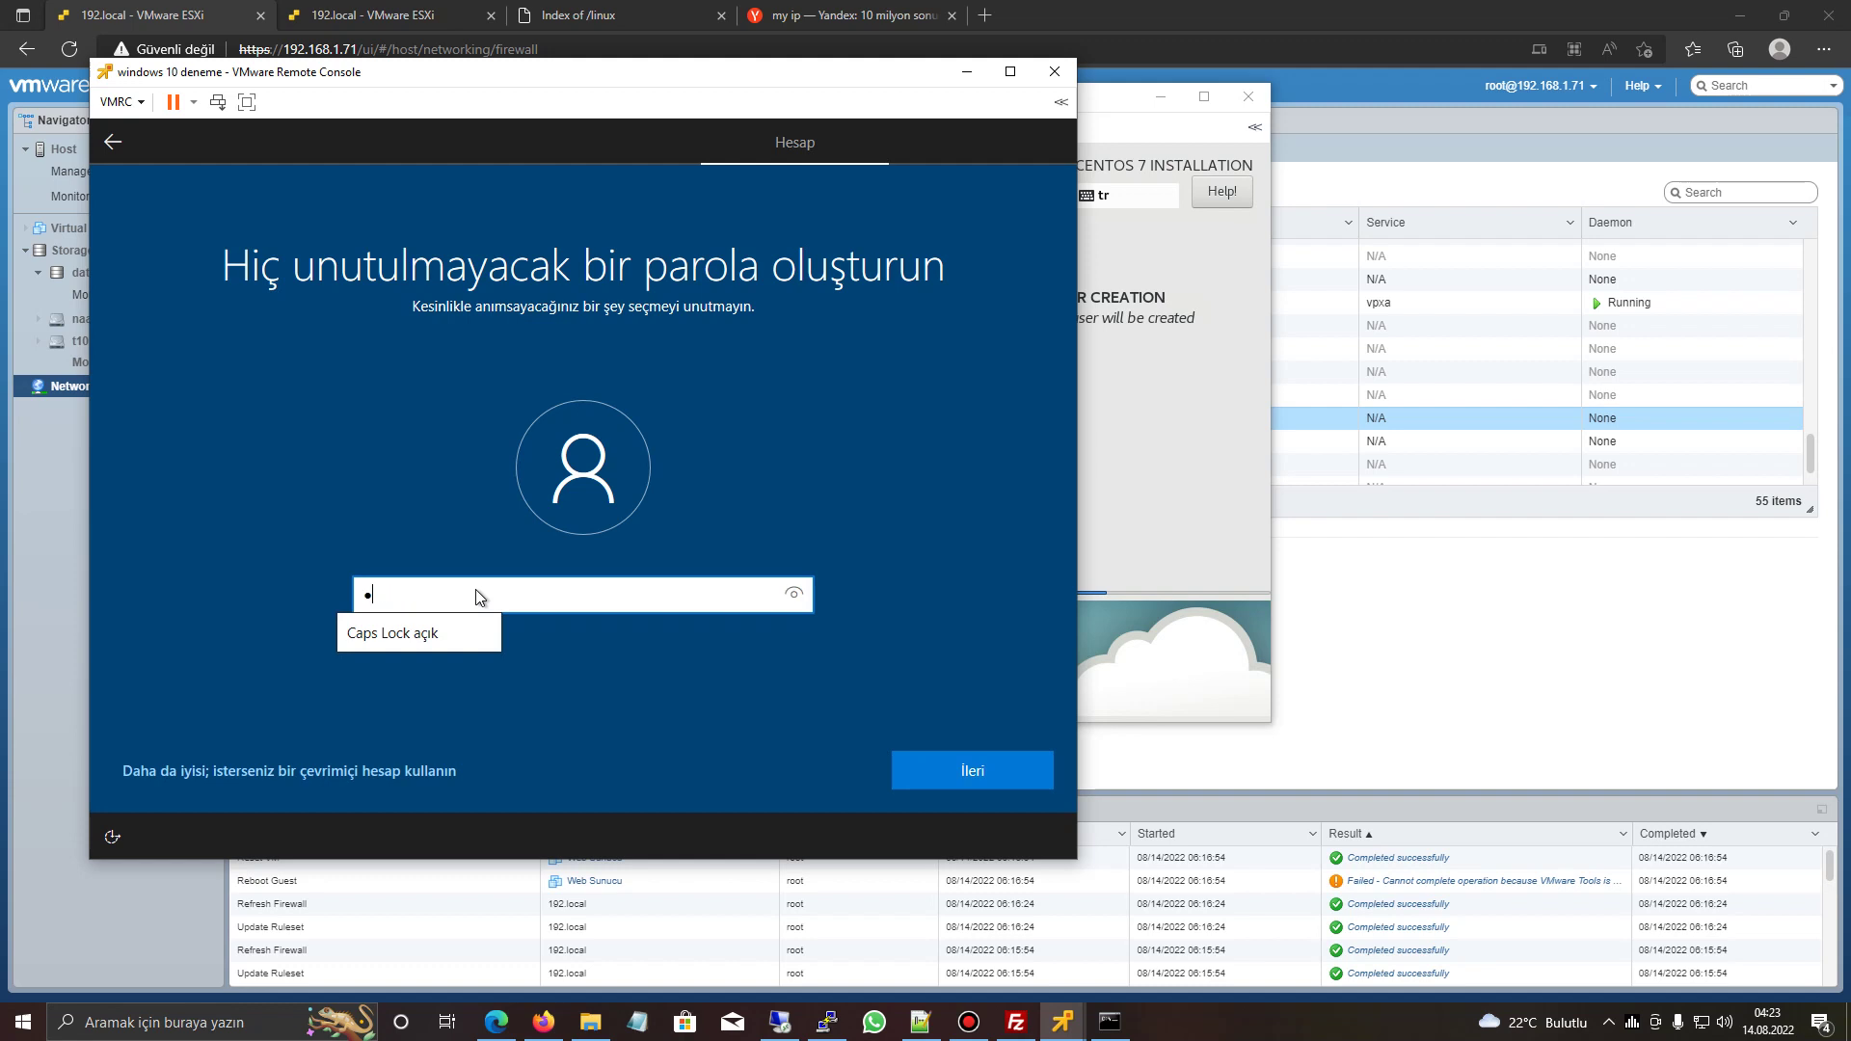
pyautogui.press('Return')
pyautogui.write('•••••••')
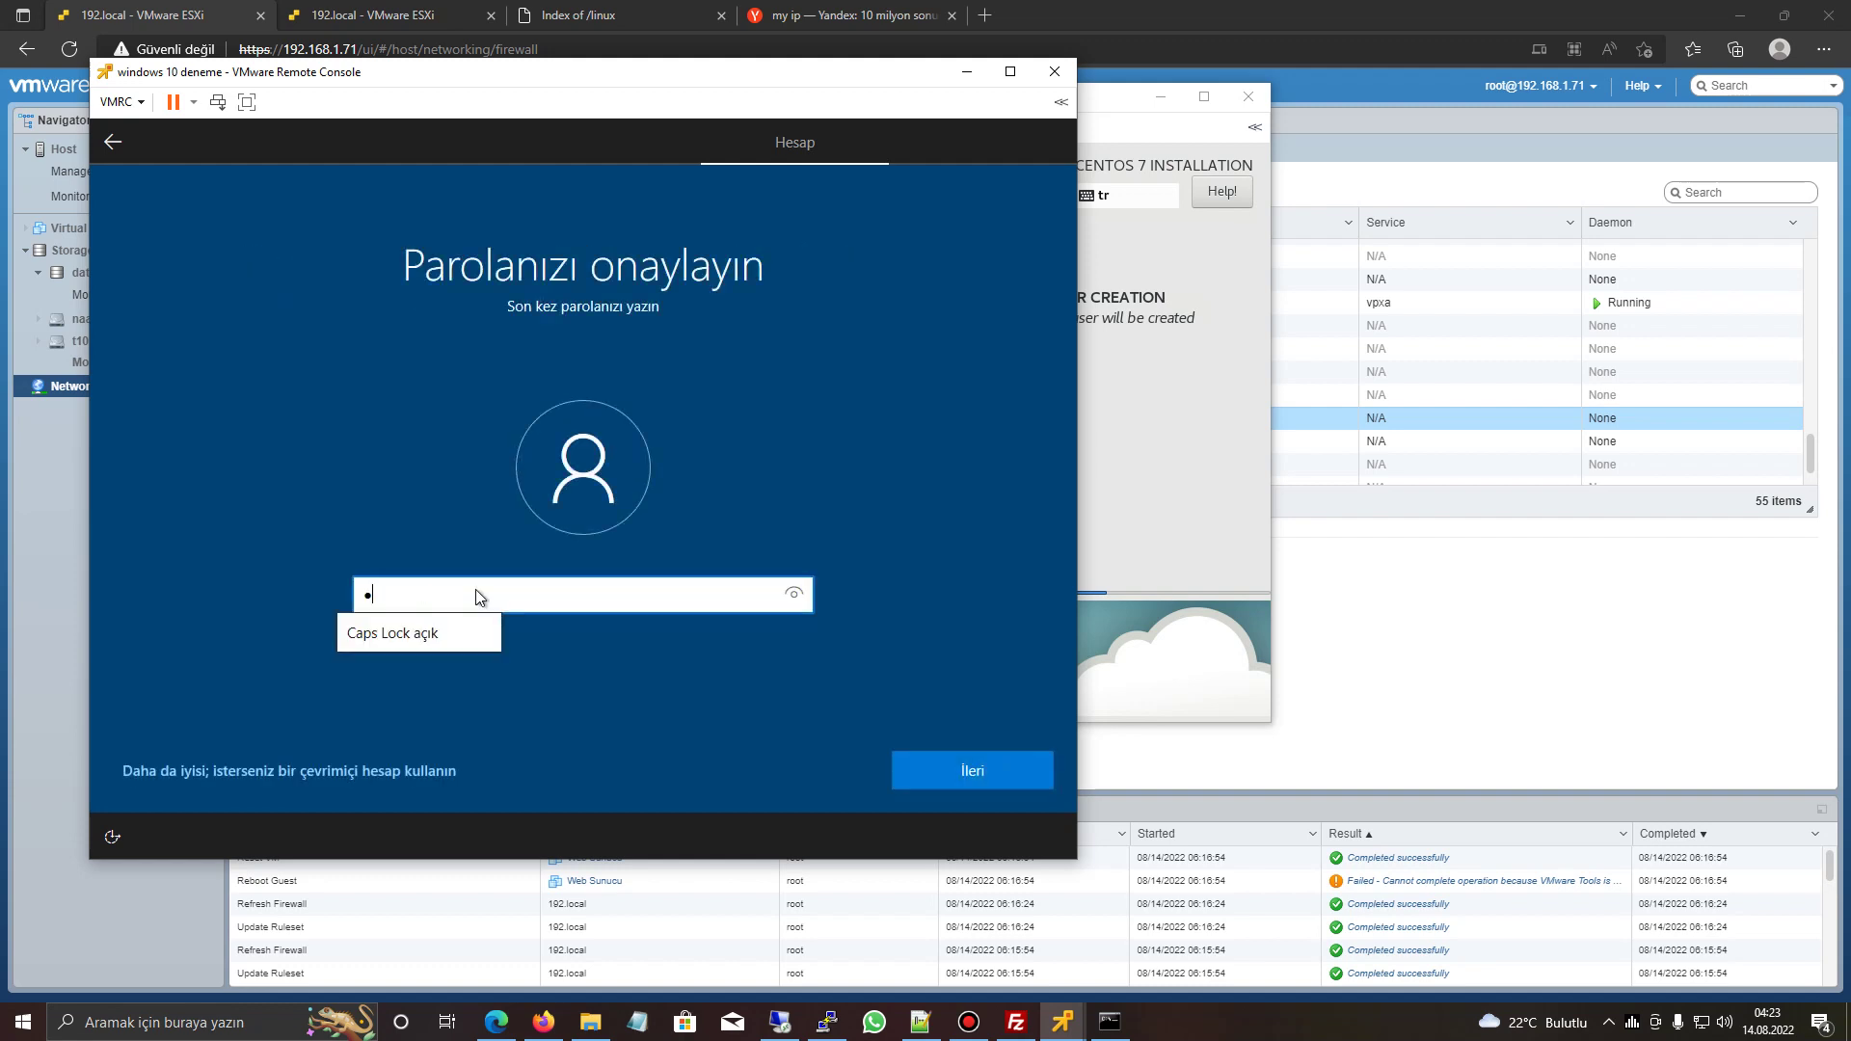
pyautogui.press('Return')
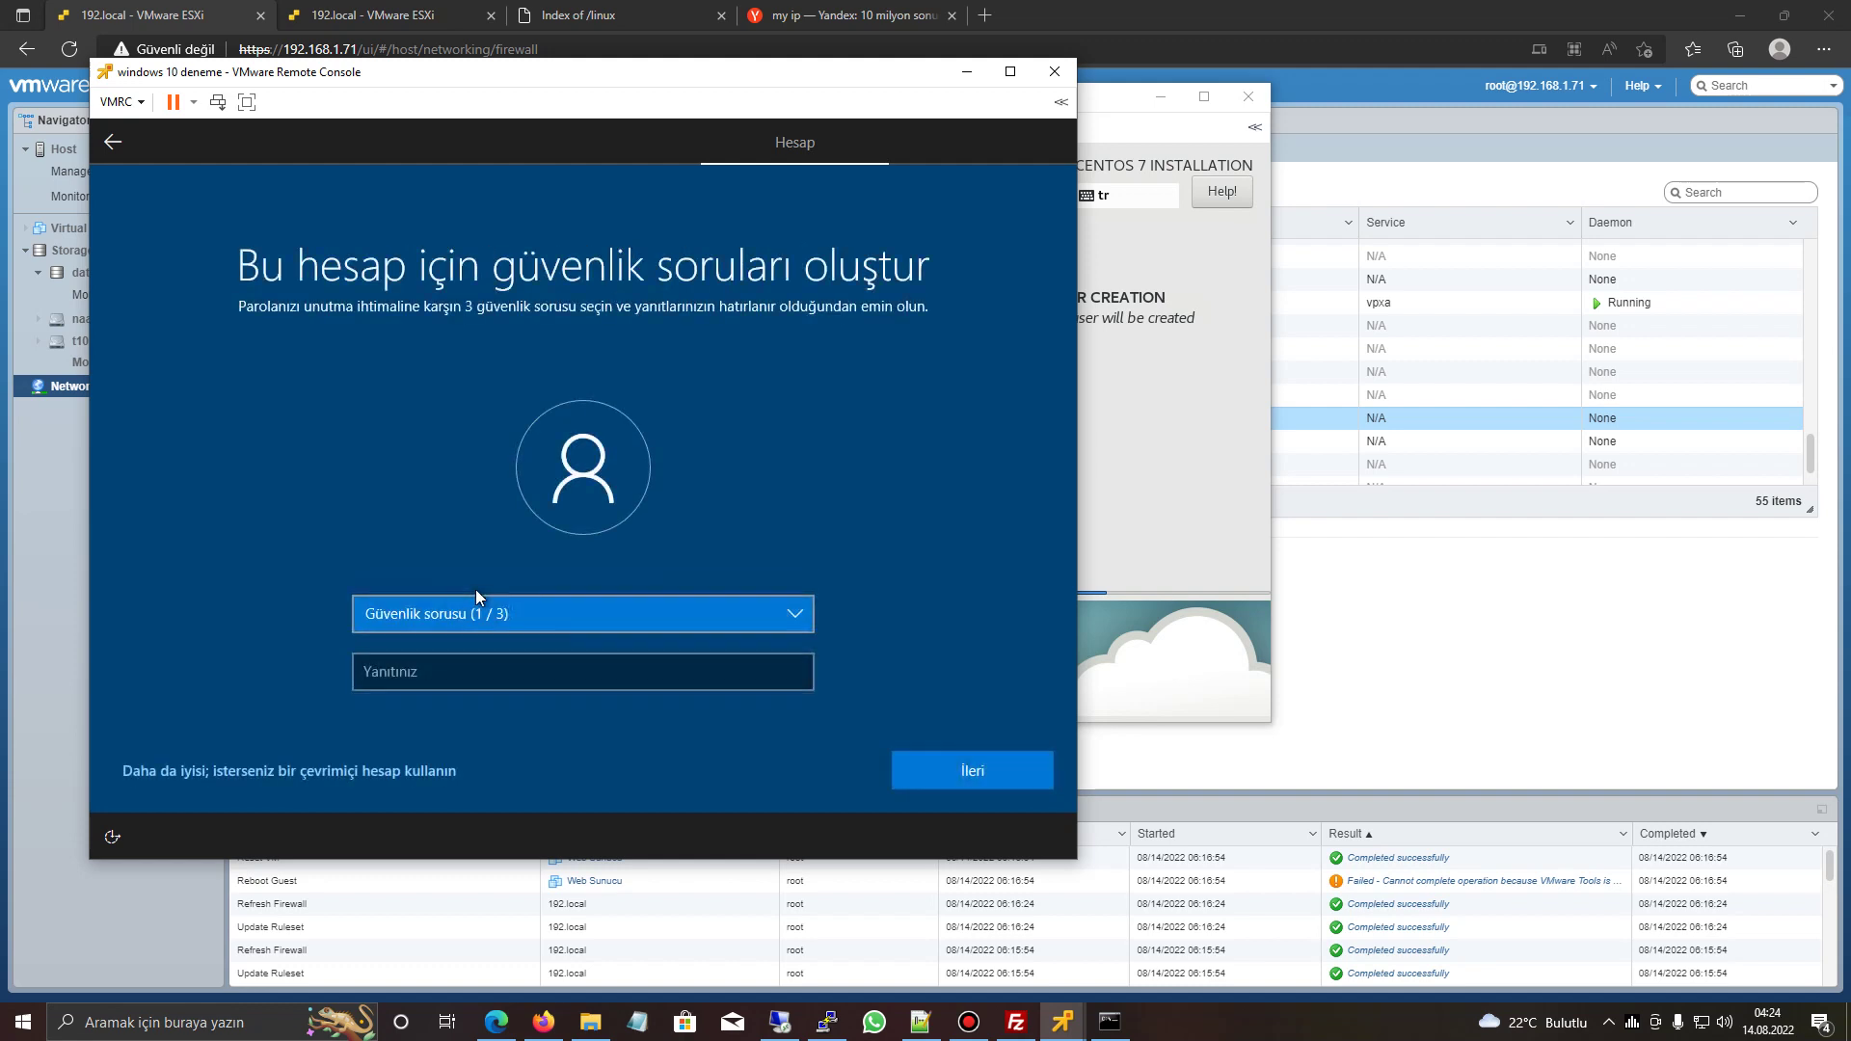
# - Pick three security questions, including city of birth and childhood nickname, and answer each
pyautogui.press('Down')
pyautogui.press('Tab')
pyautogui.write('sc')
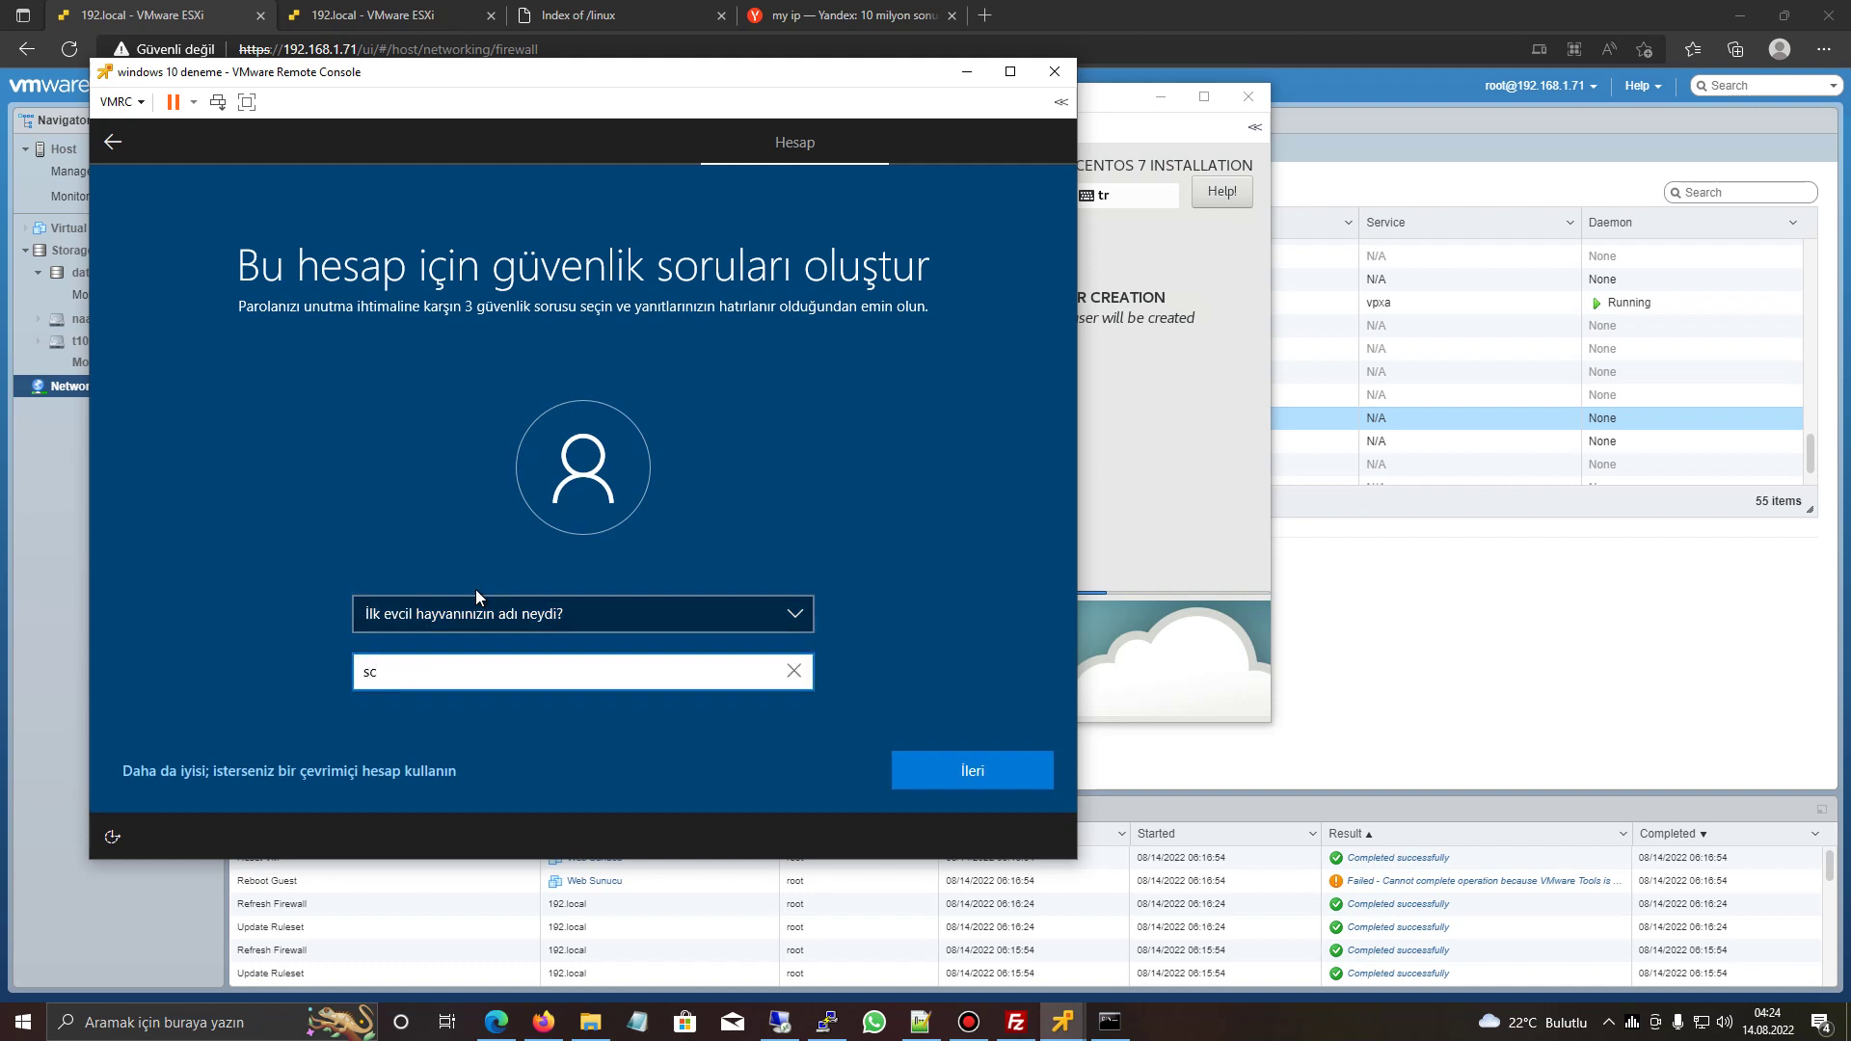
pyautogui.write('arman')
pyautogui.press('Return')
pyautogui.press('Down')
pyautogui.press('Tab')
pyautogui.write('deneme1')
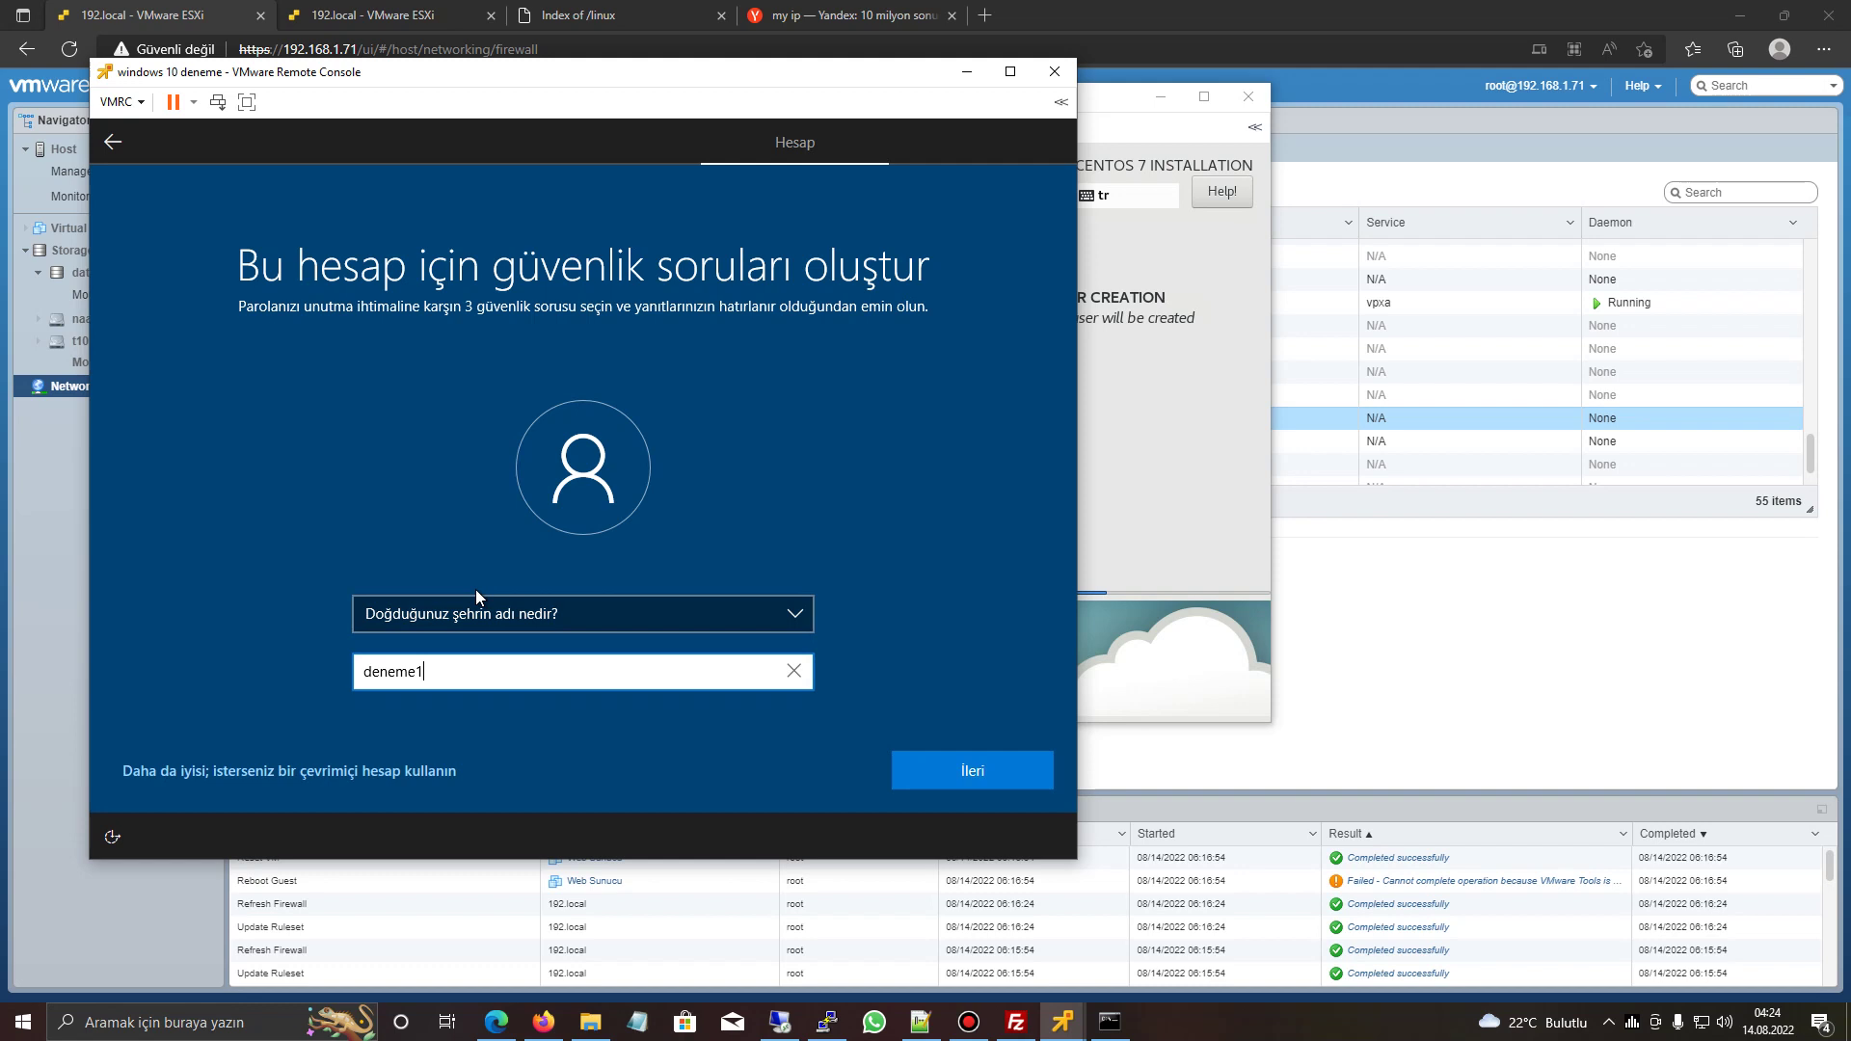
pyautogui.press('Return')
pyautogui.press('Down')
pyautogui.press('Tab')
pyautogui.write('deneme1')
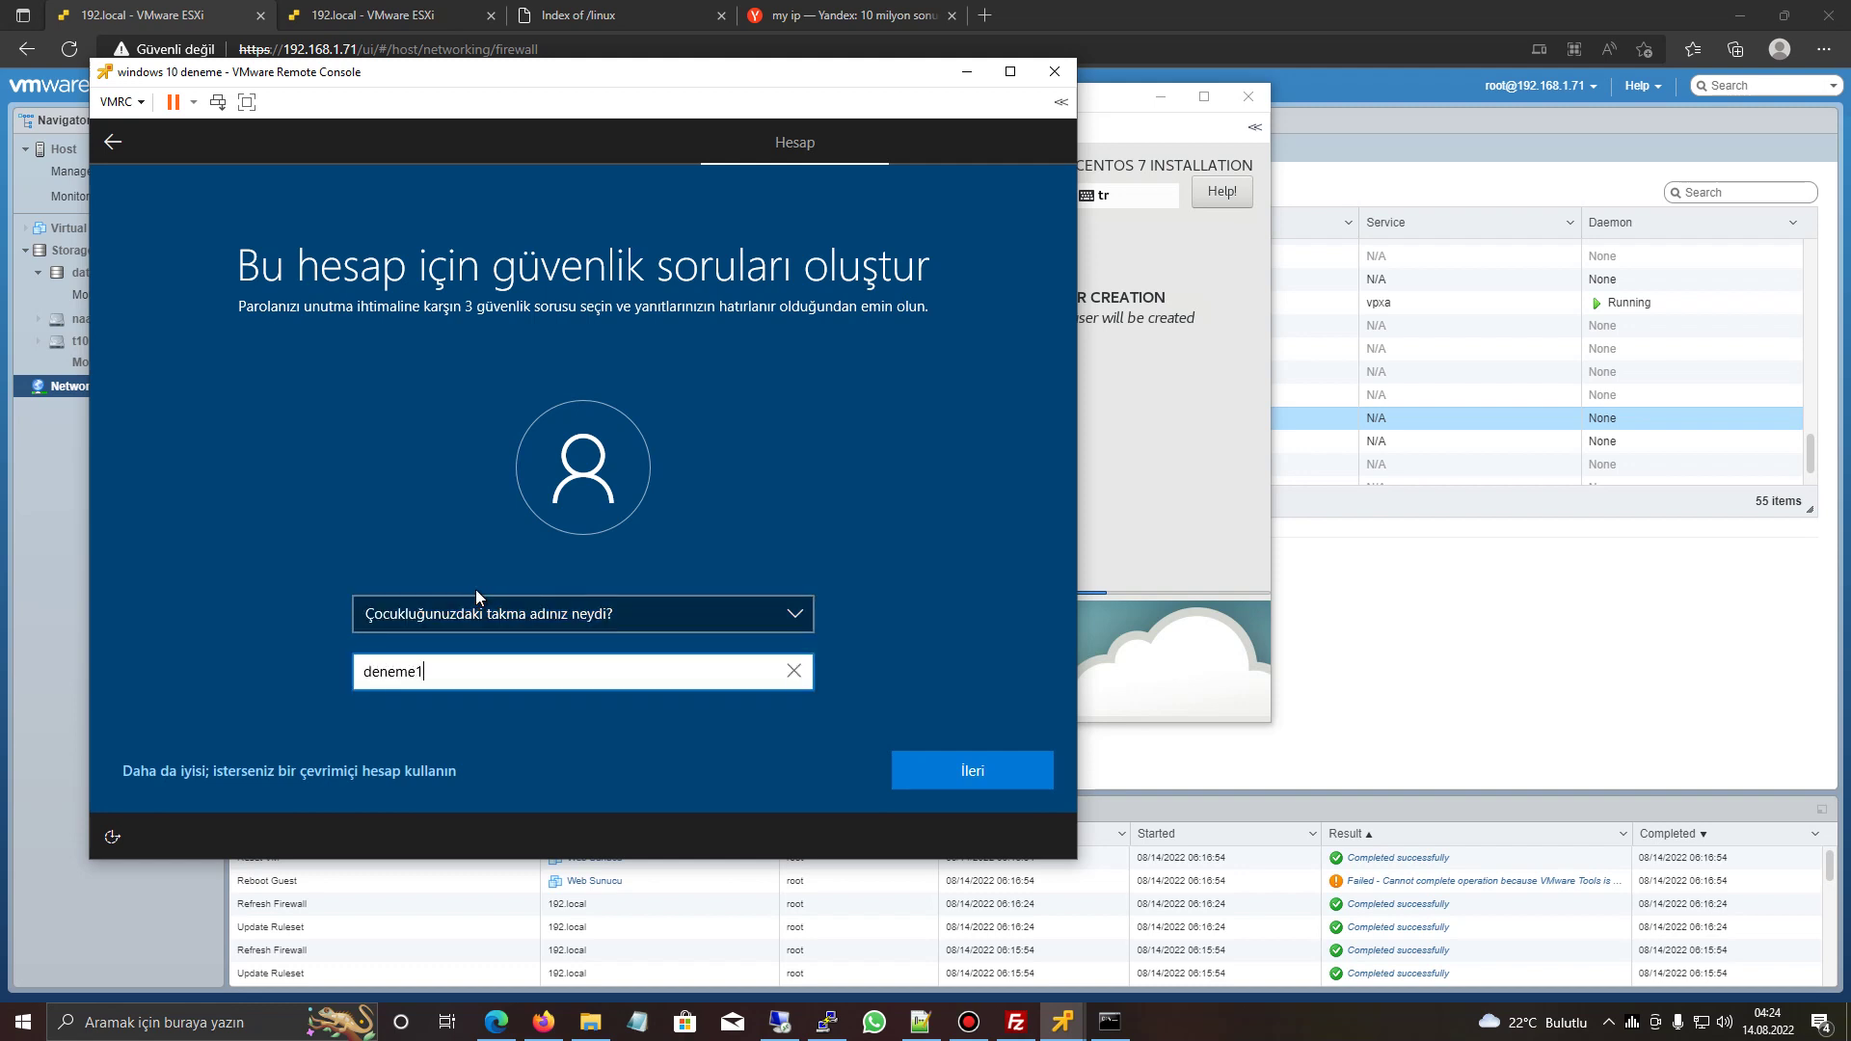
pyautogui.press('Return')
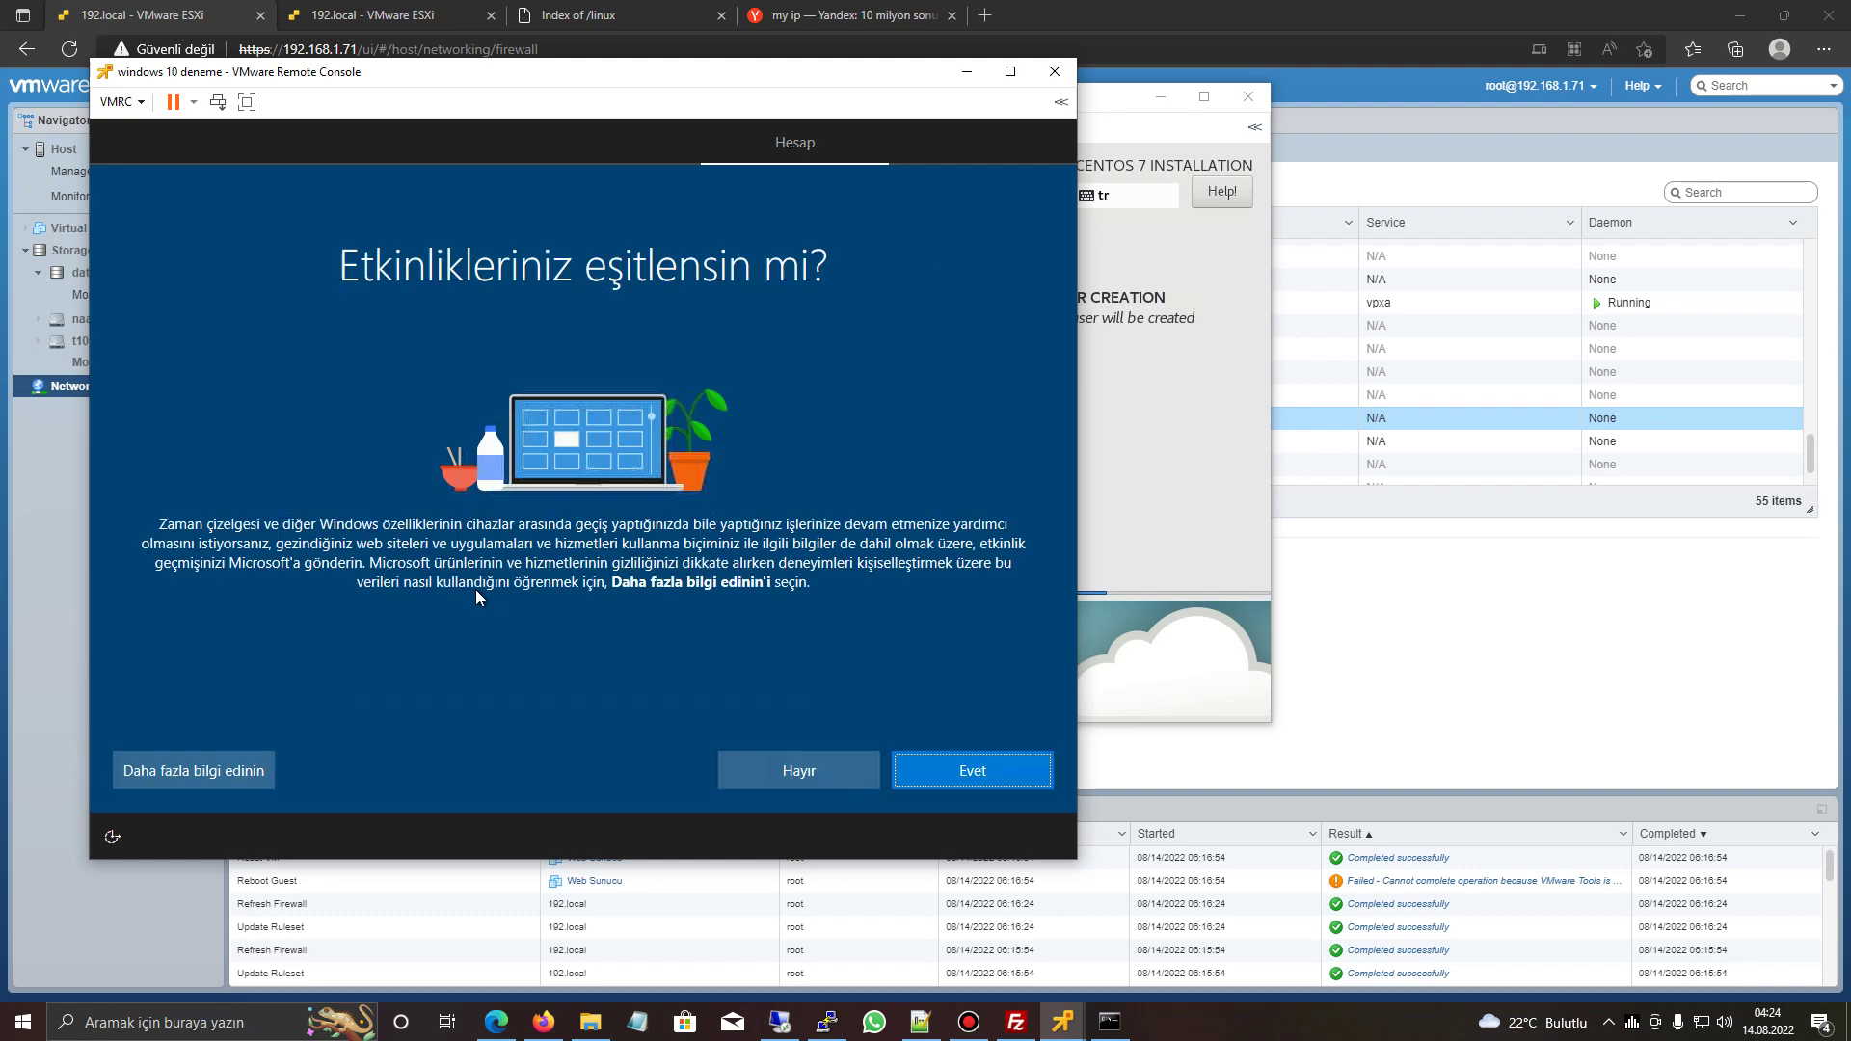
# - Agree to activity history sync and accept privacy settings, then rearrange the console windows and bring up the browser
pyautogui.click(968, 769)
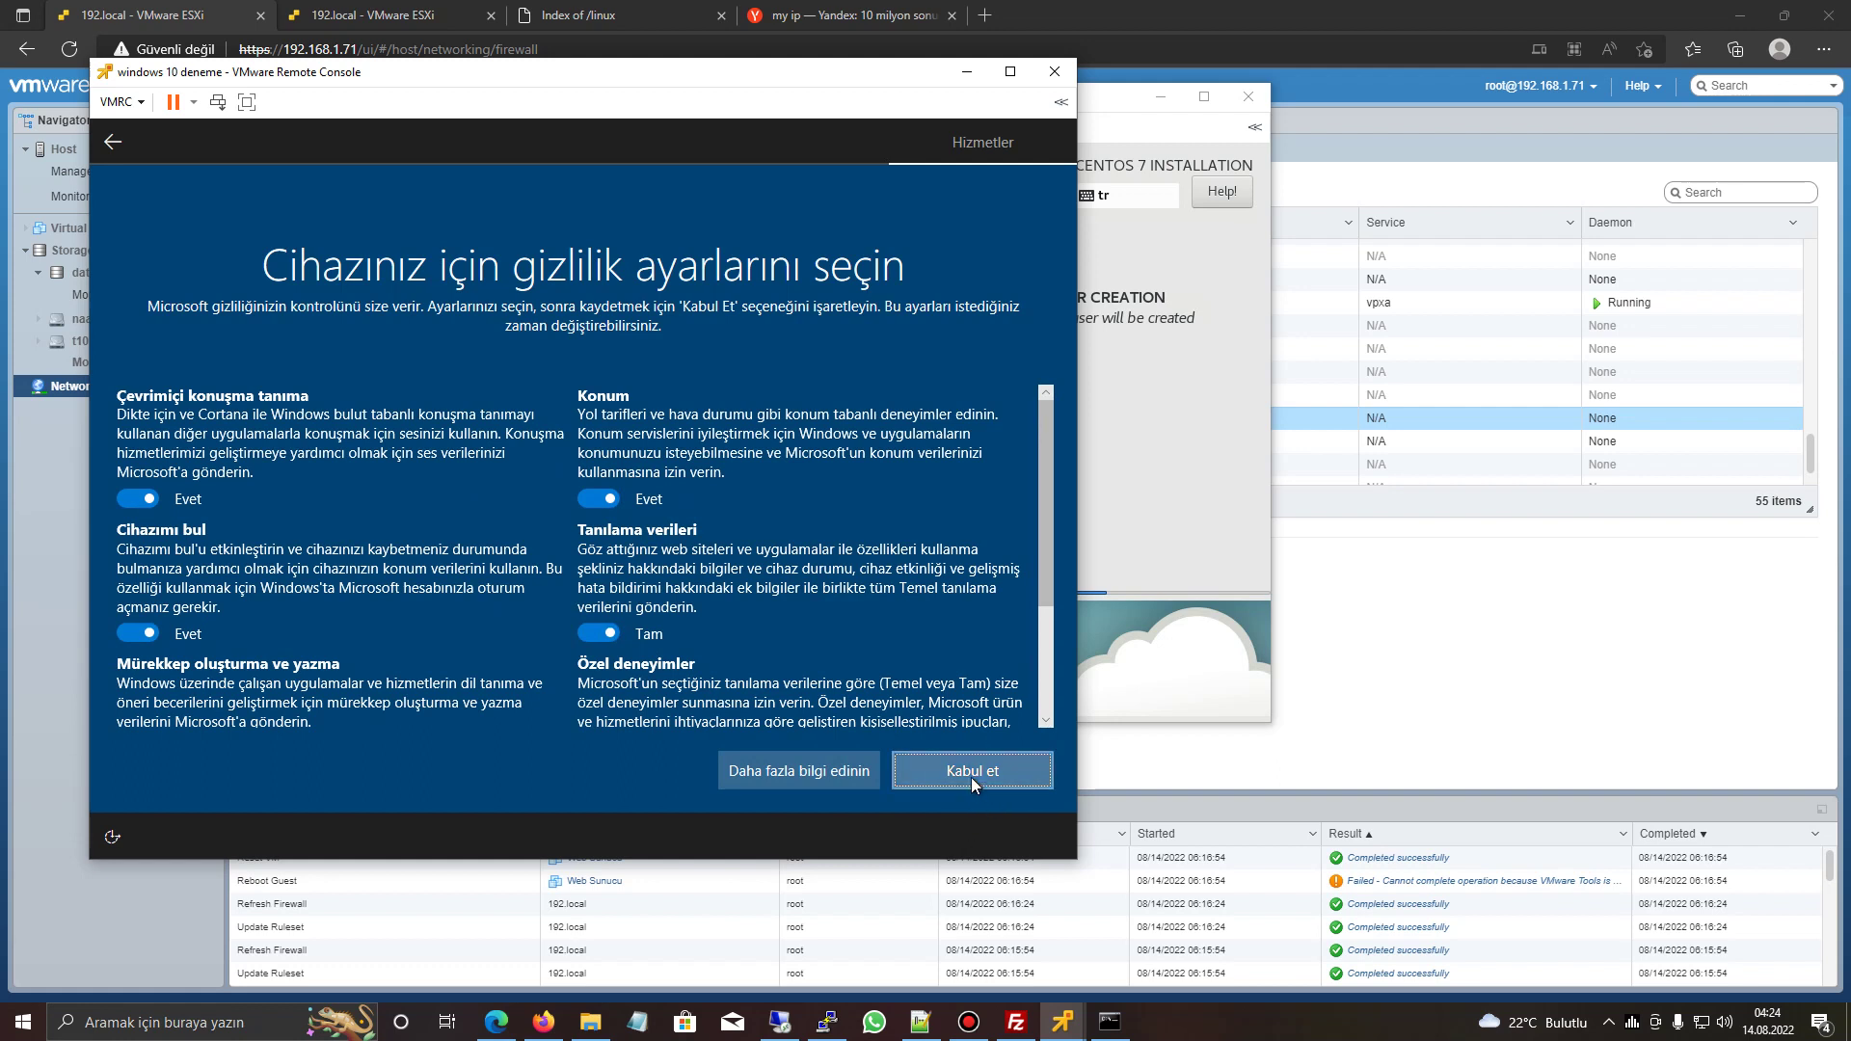
pyautogui.click(970, 778)
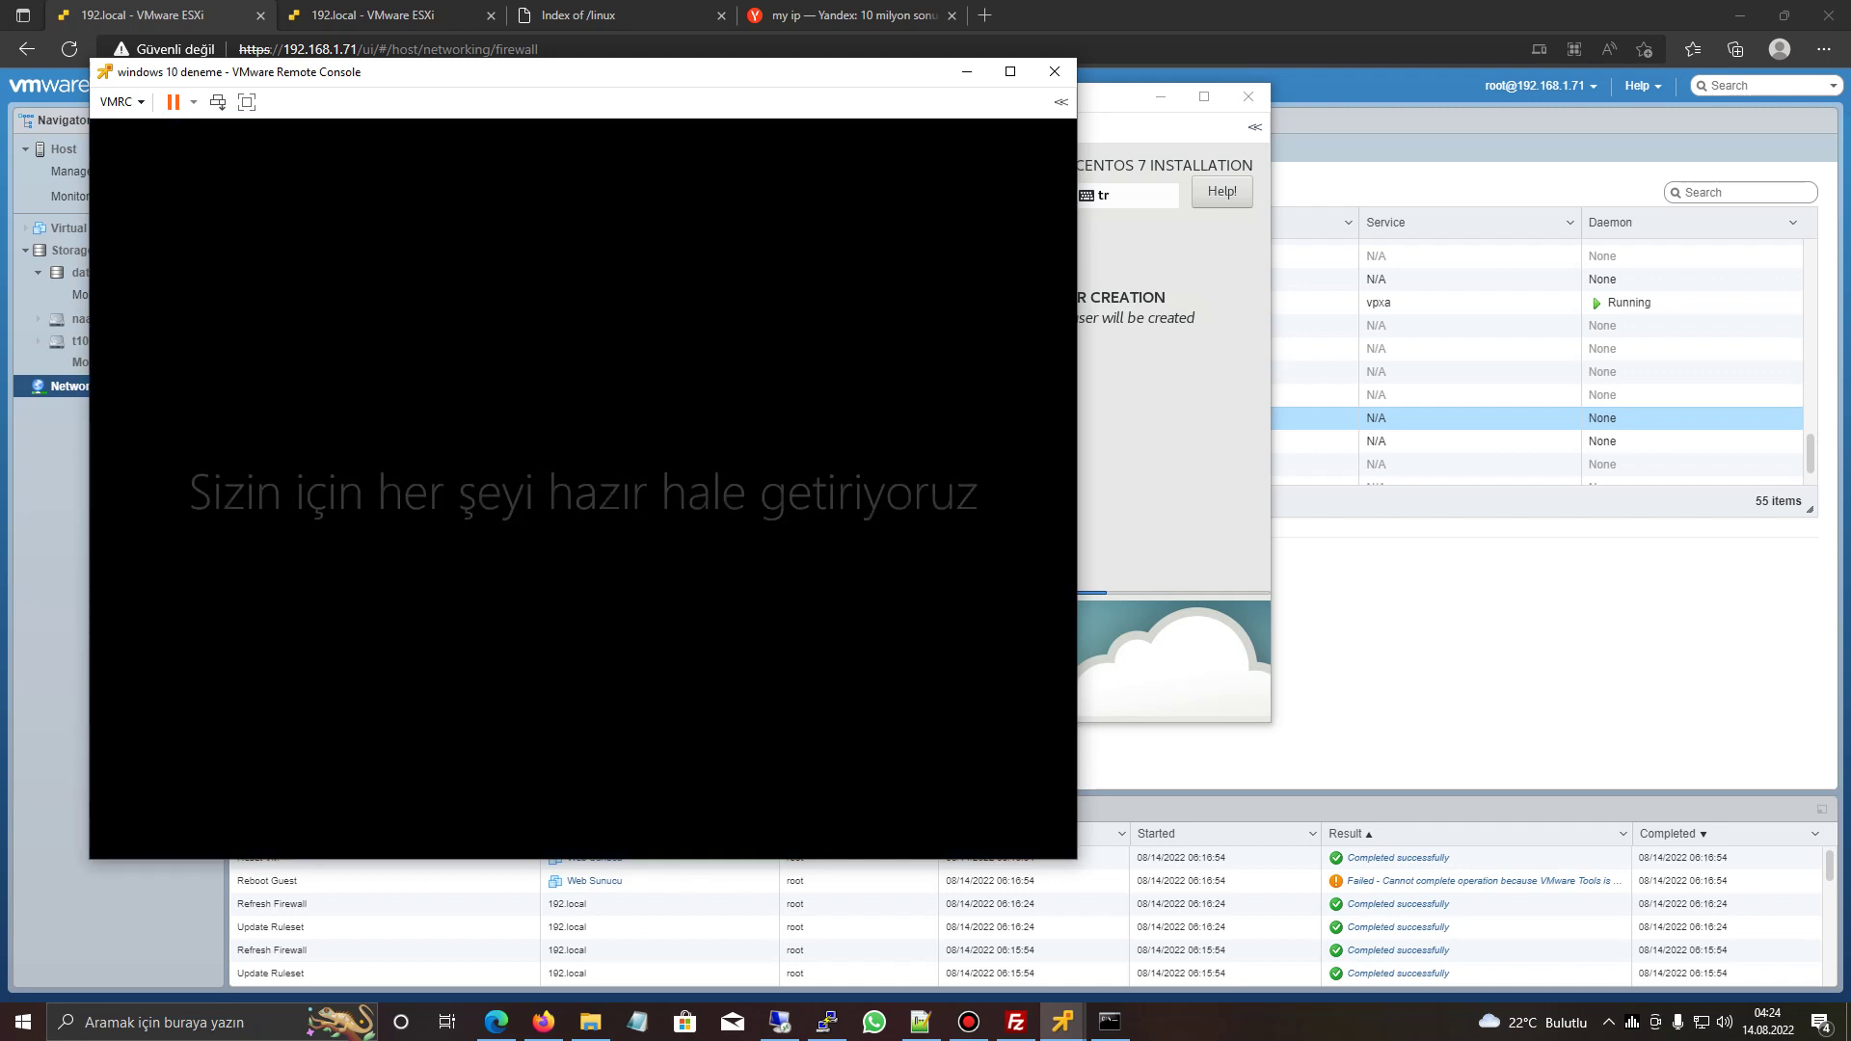
pyautogui.hotkey('alt', 'Tab')
pyautogui.moveTo(820, 97); pyautogui.dragTo(1314, 85)
pyautogui.click(386, 71)
pyautogui.moveTo(385, 71); pyautogui.dragTo(351, 65)
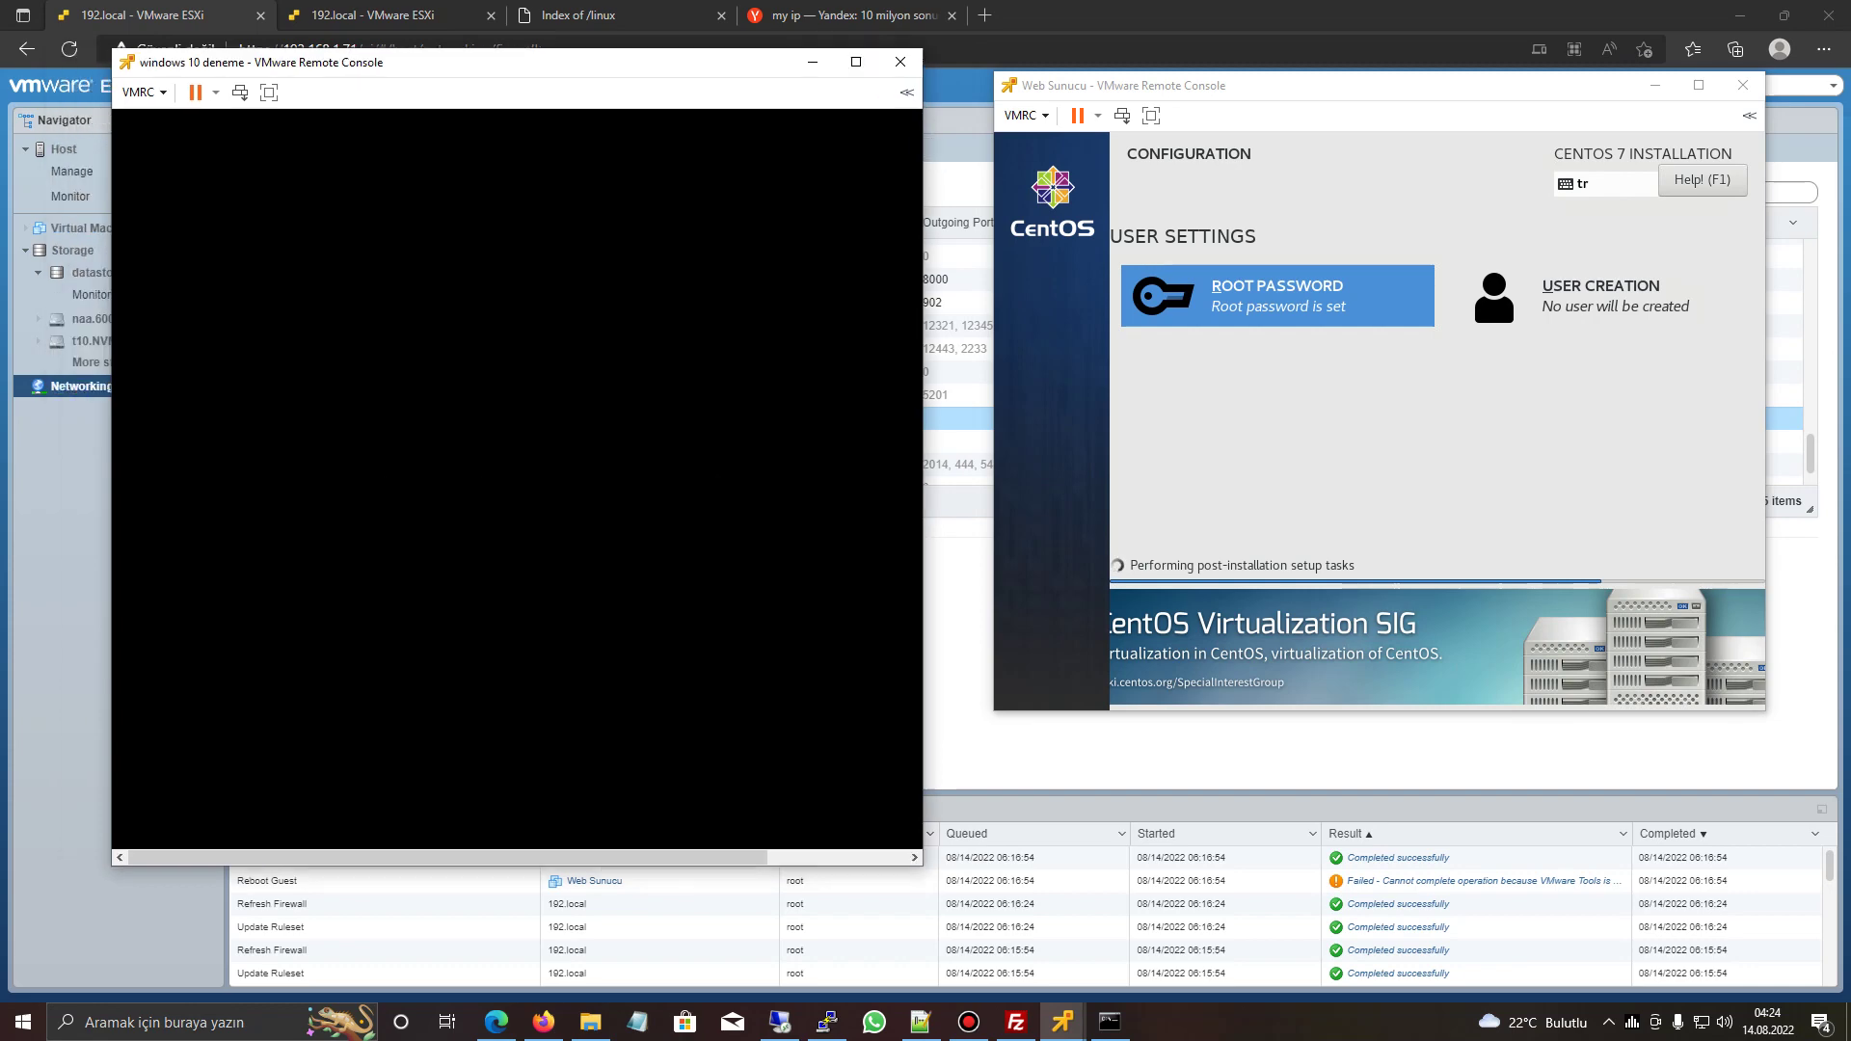
pyautogui.click(848, 16)
# - Close the Yandex and Index of /linux tabs and bring the Windows 10 console forward
pyautogui.click(953, 15)
pyautogui.click(722, 15)
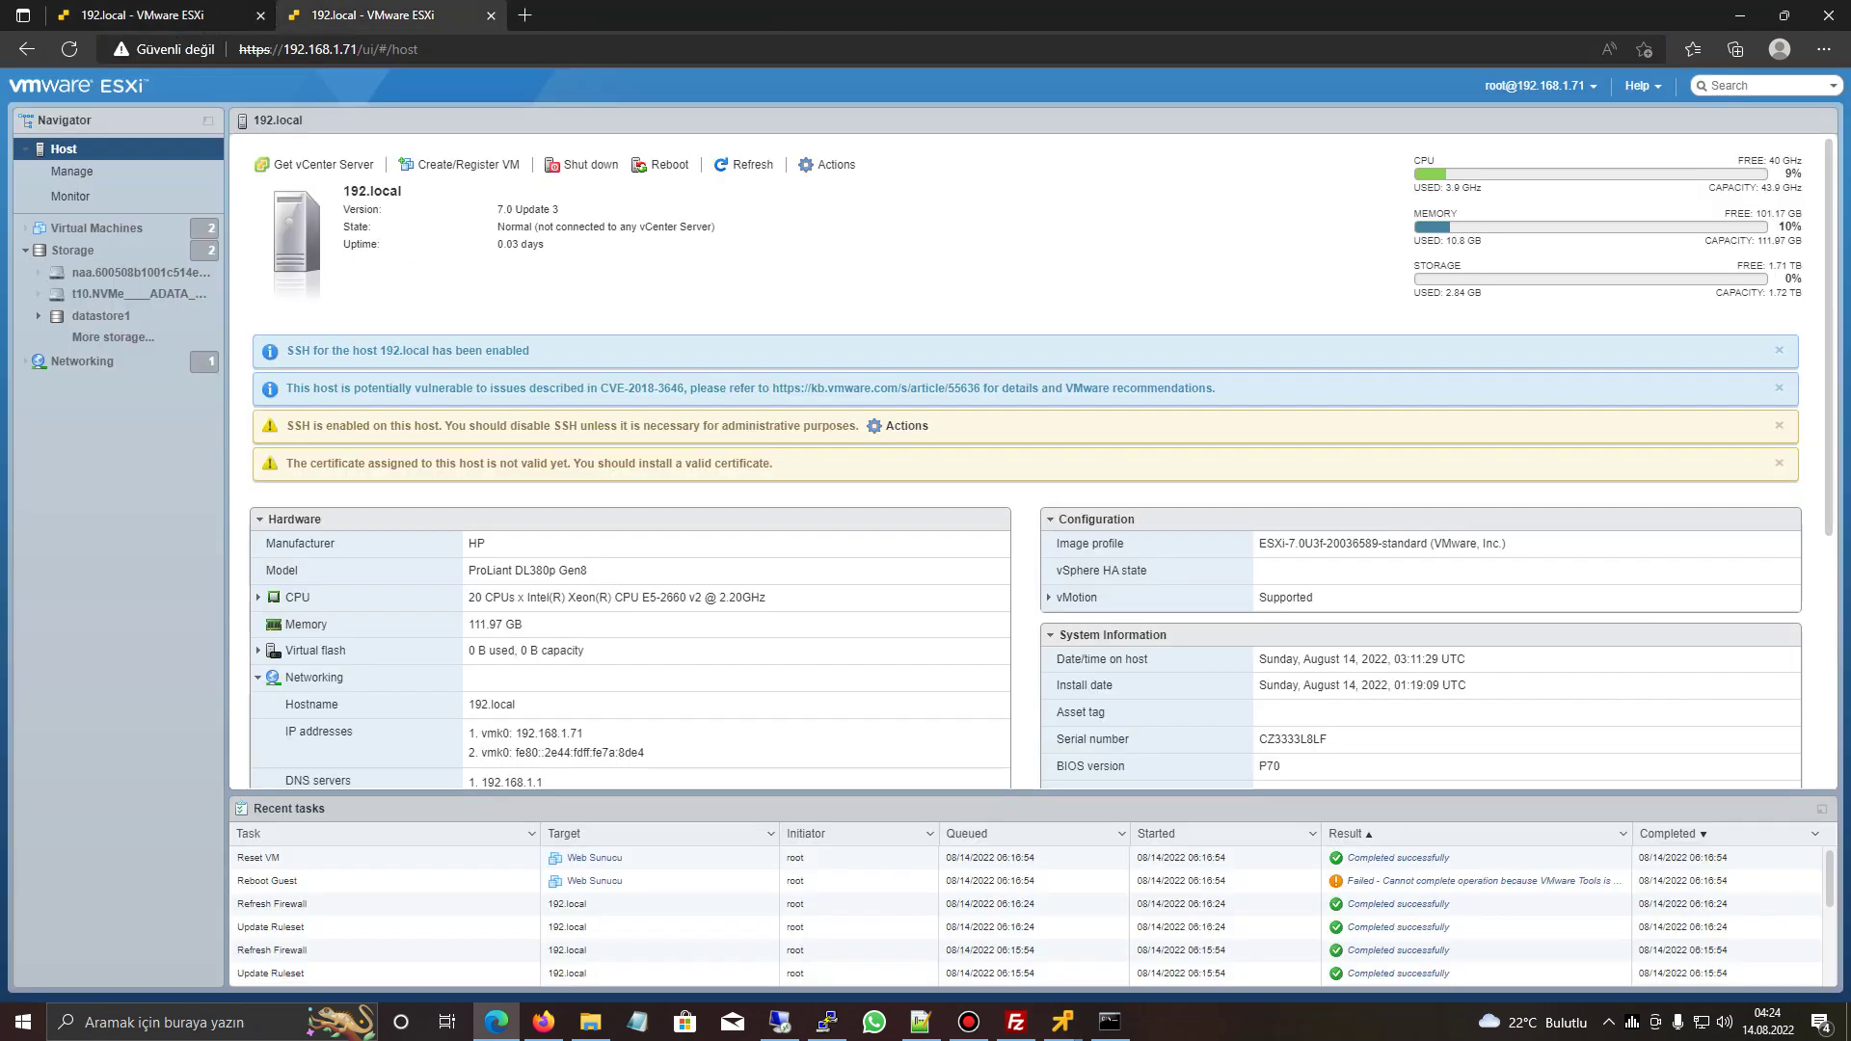
pyautogui.click(1063, 1022)
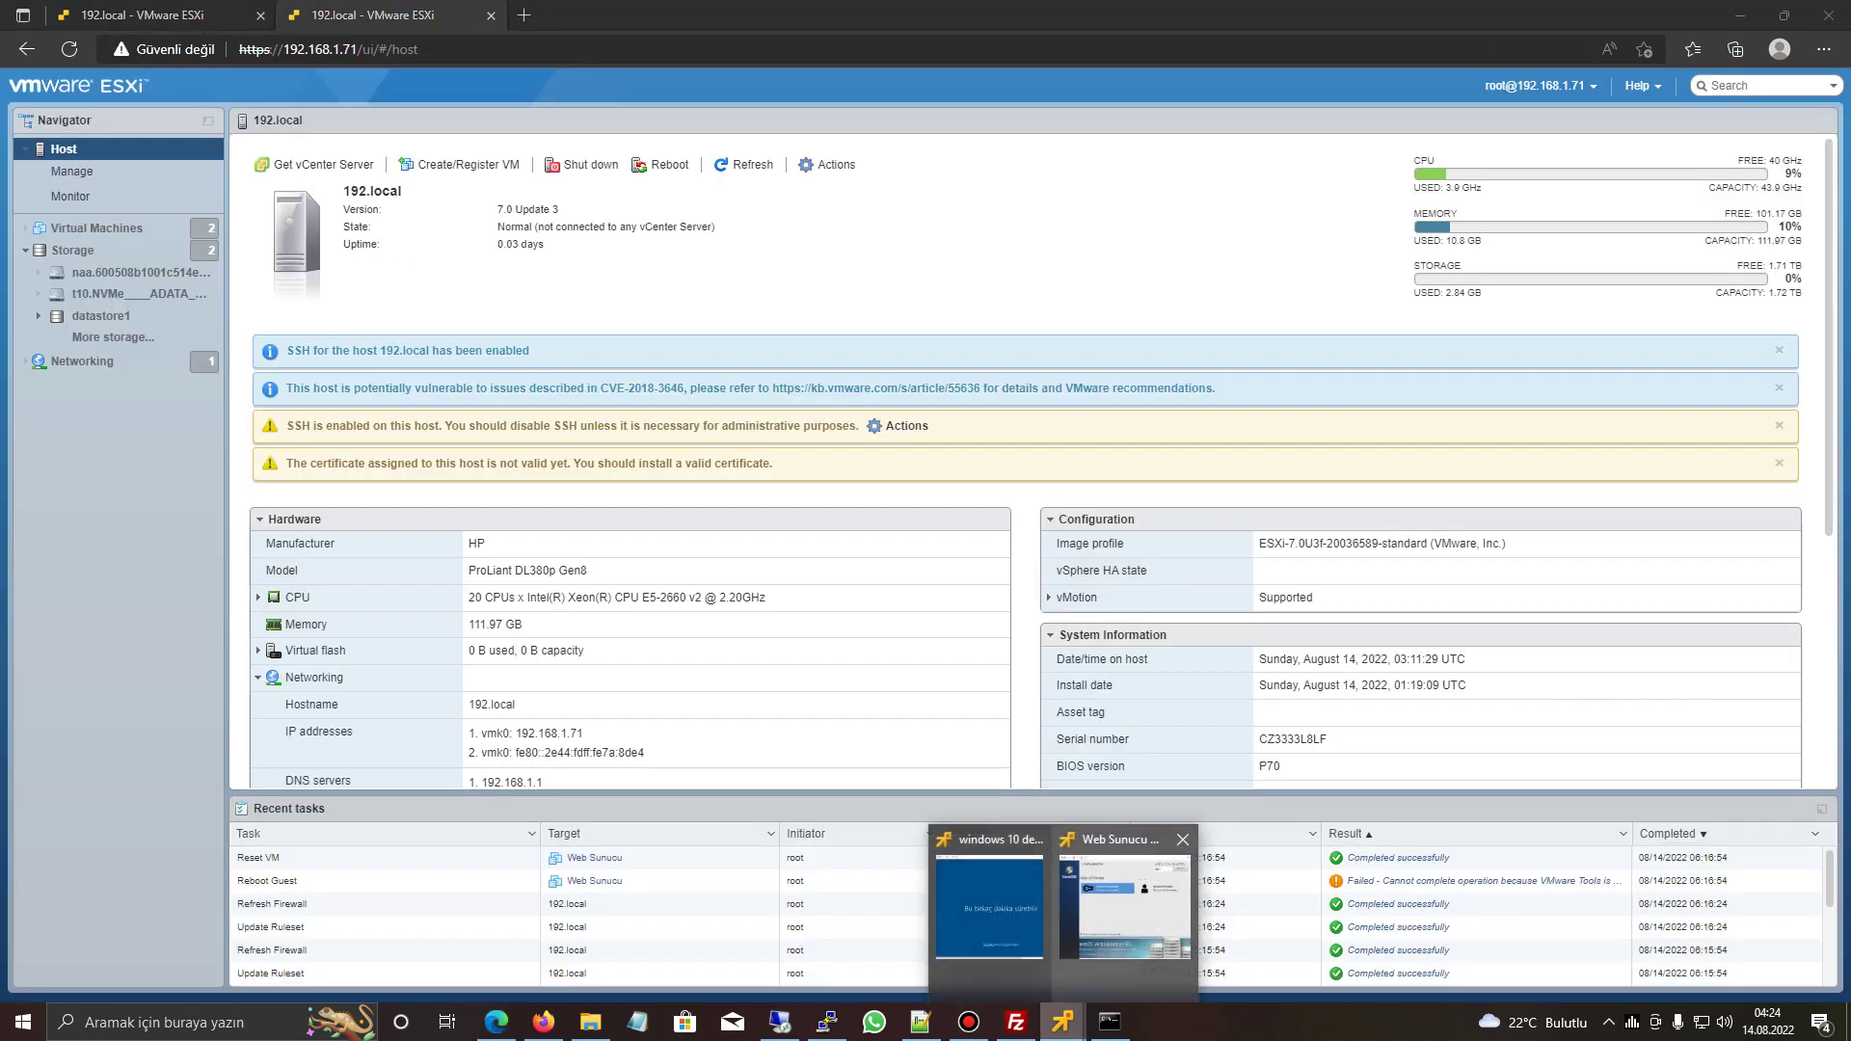
pyautogui.click(989, 907)
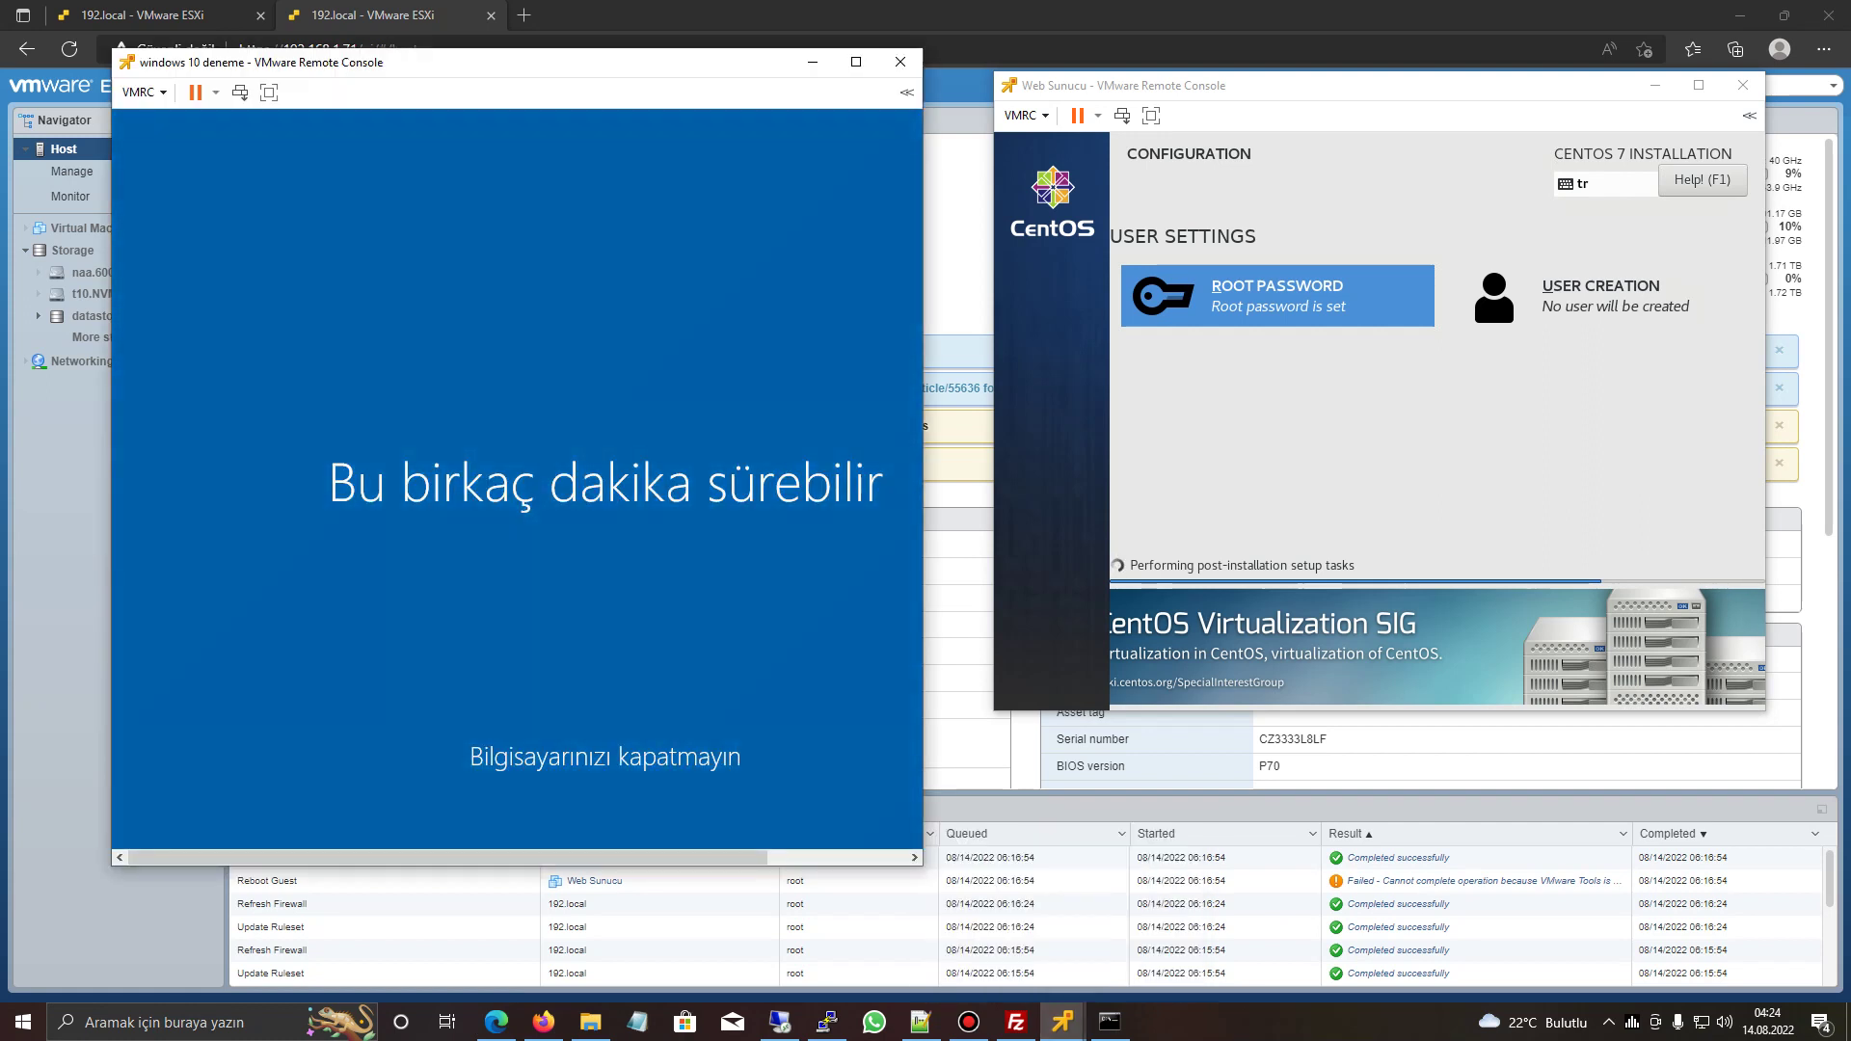
# - Reposition the CentOS console window beside the Windows 10 console
pyautogui.hotkey('alt', 'Tab')
pyautogui.moveTo(1350, 85); pyautogui.dragTo(1282, 58)
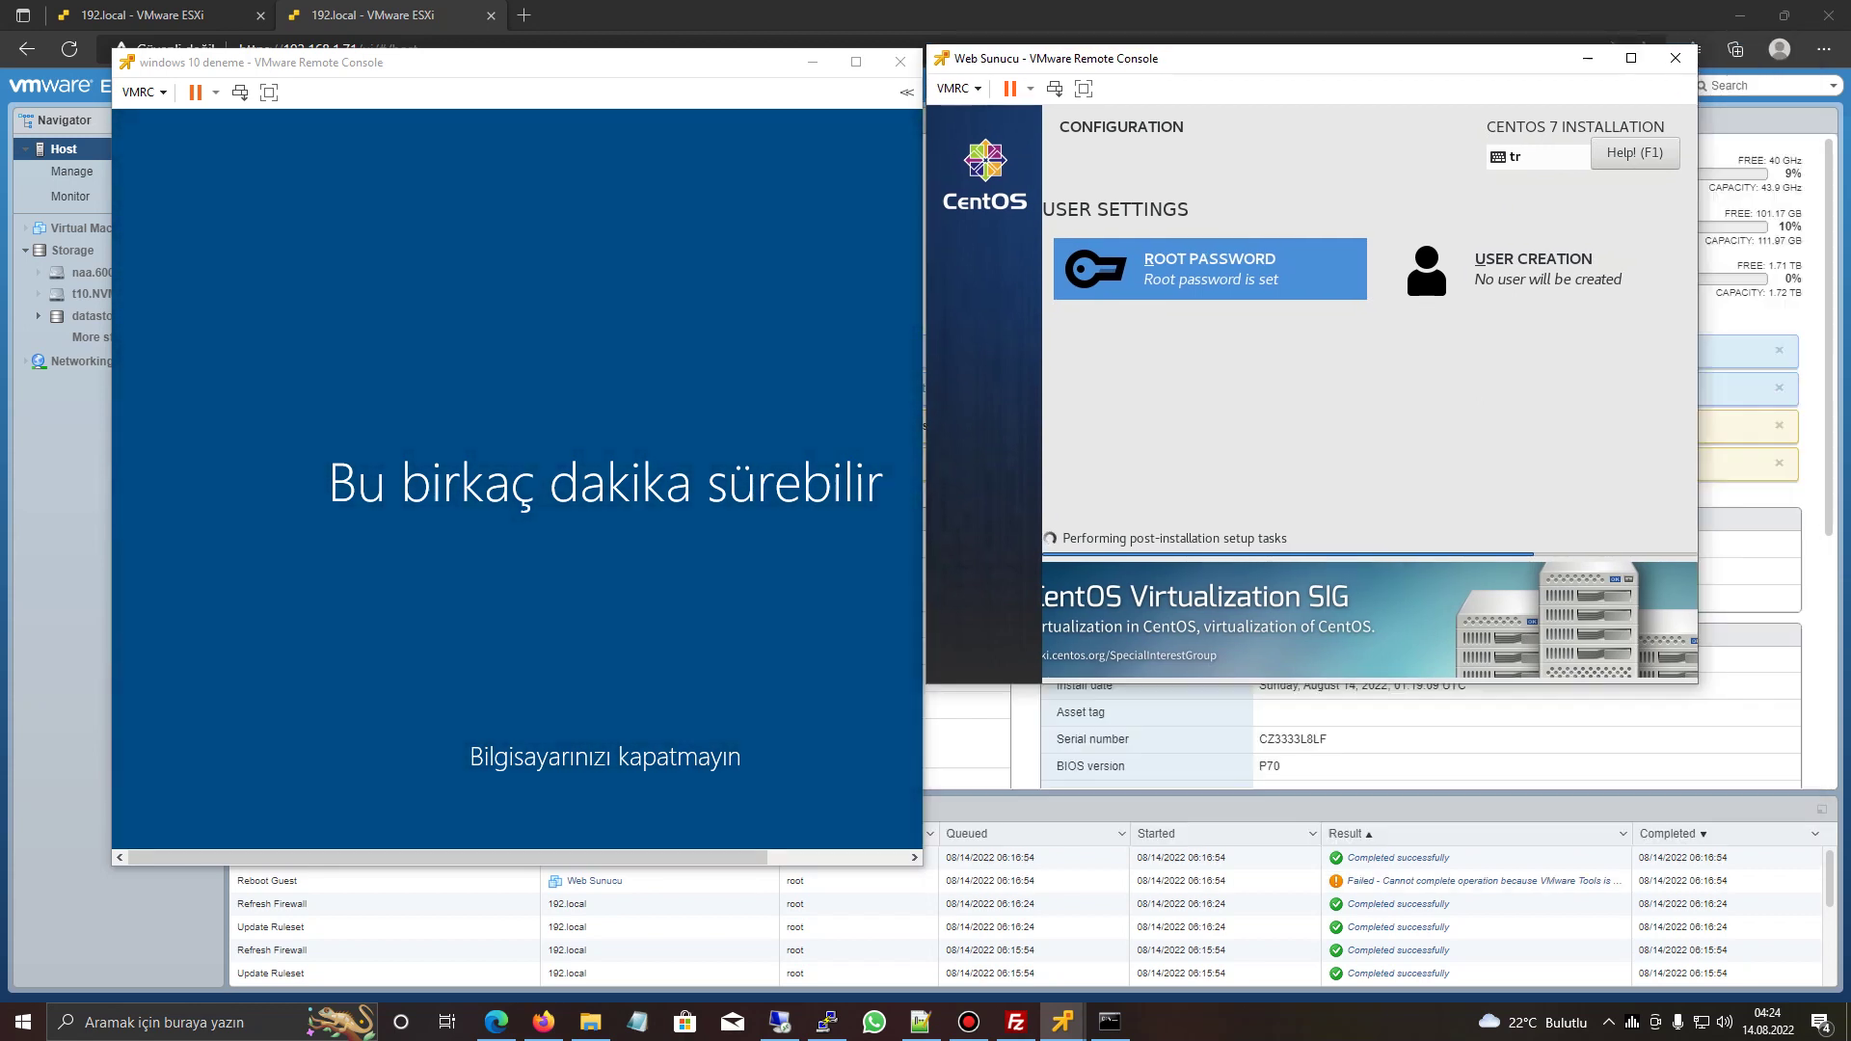
pyautogui.moveTo(1282, 58); pyautogui.dragTo(1303, 100)
pyautogui.hotkey('alt', 'Tab')
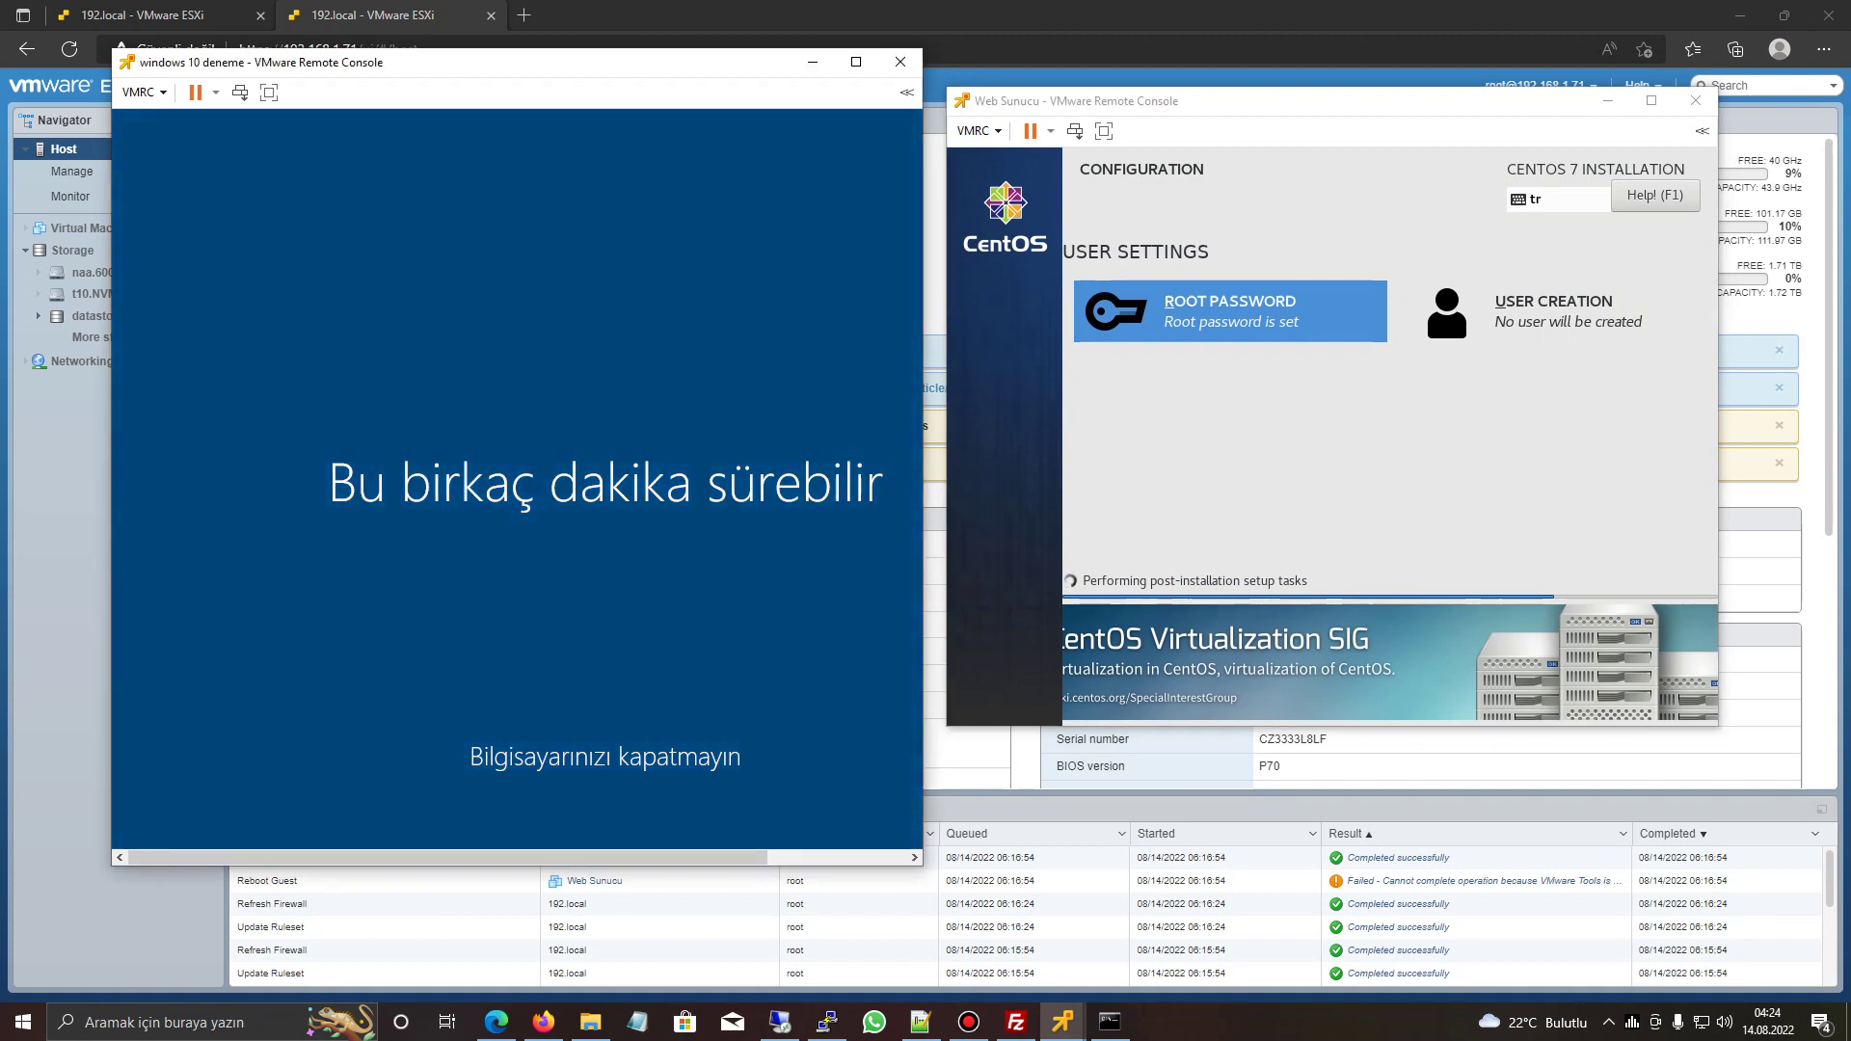
pyautogui.hotkey('alt', 'Tab')
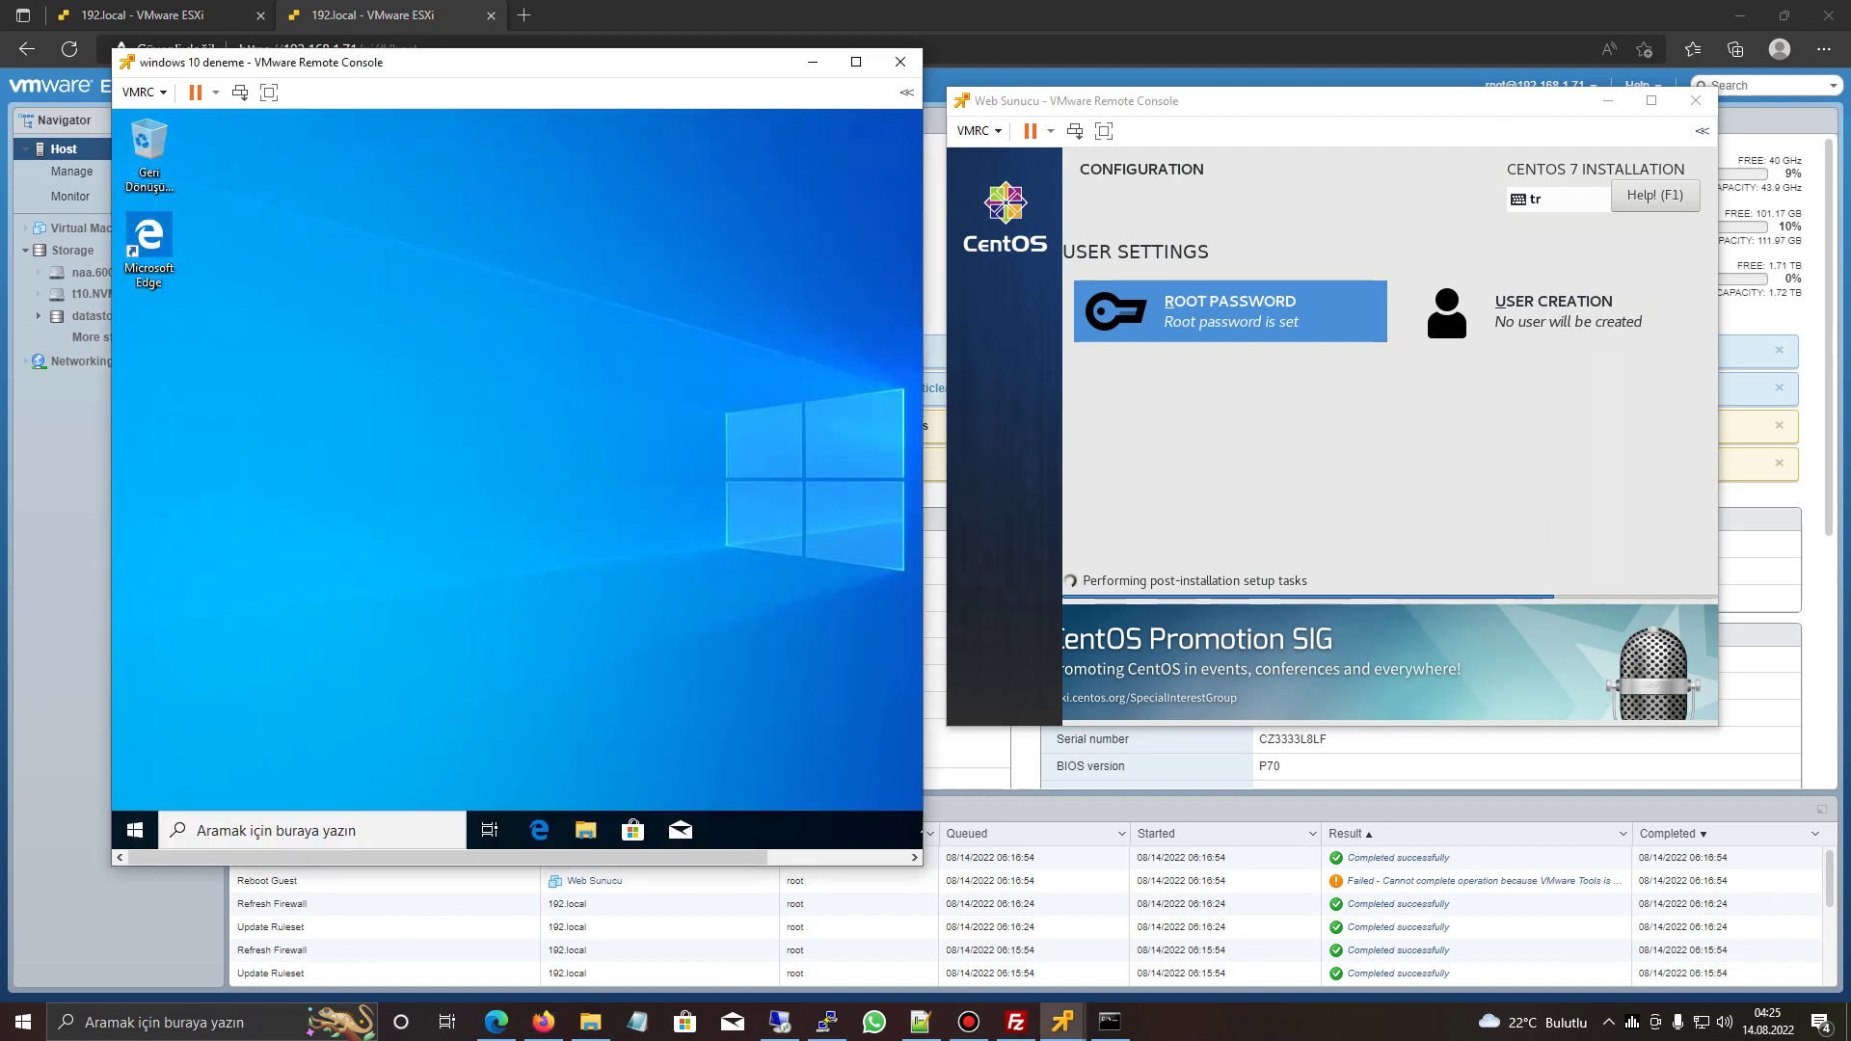
# - Maximize the Windows 10 console, start Install VMware Tools from its menu, then show the Virtual Machines list
pyautogui.click(856, 61)
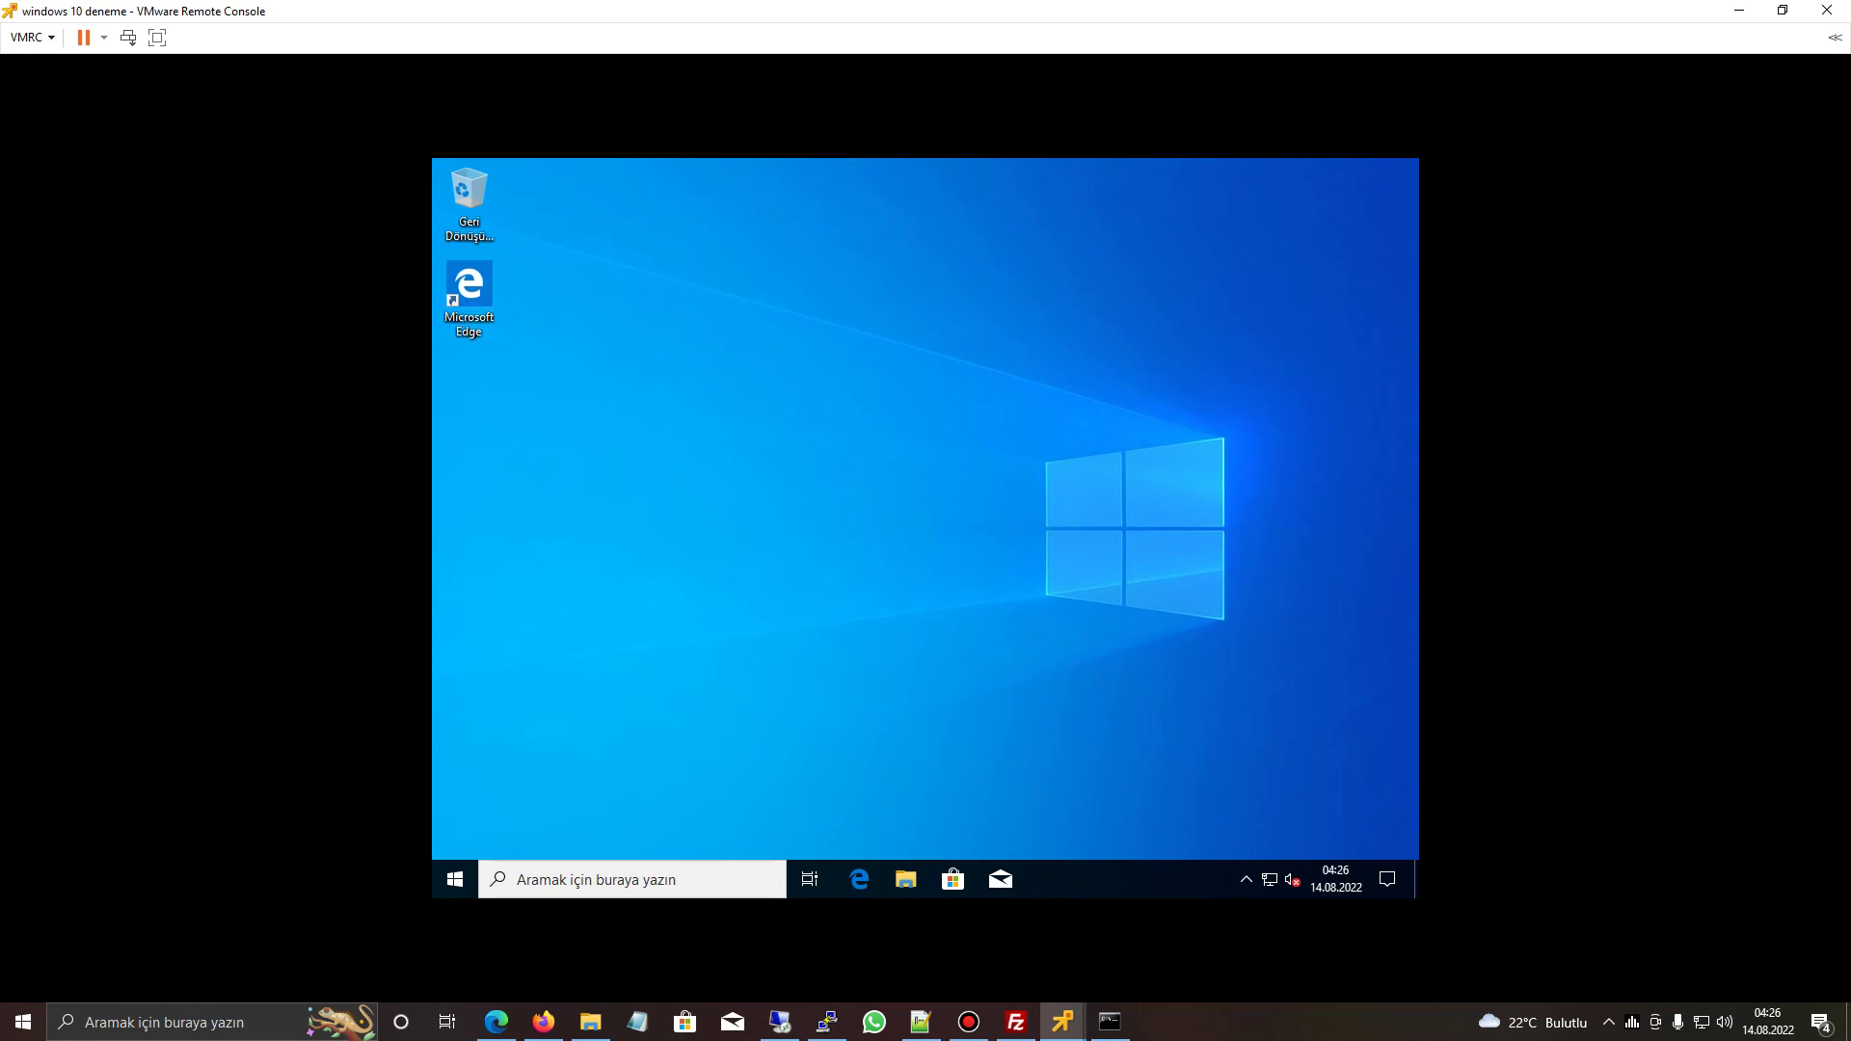
pyautogui.click(32, 36)
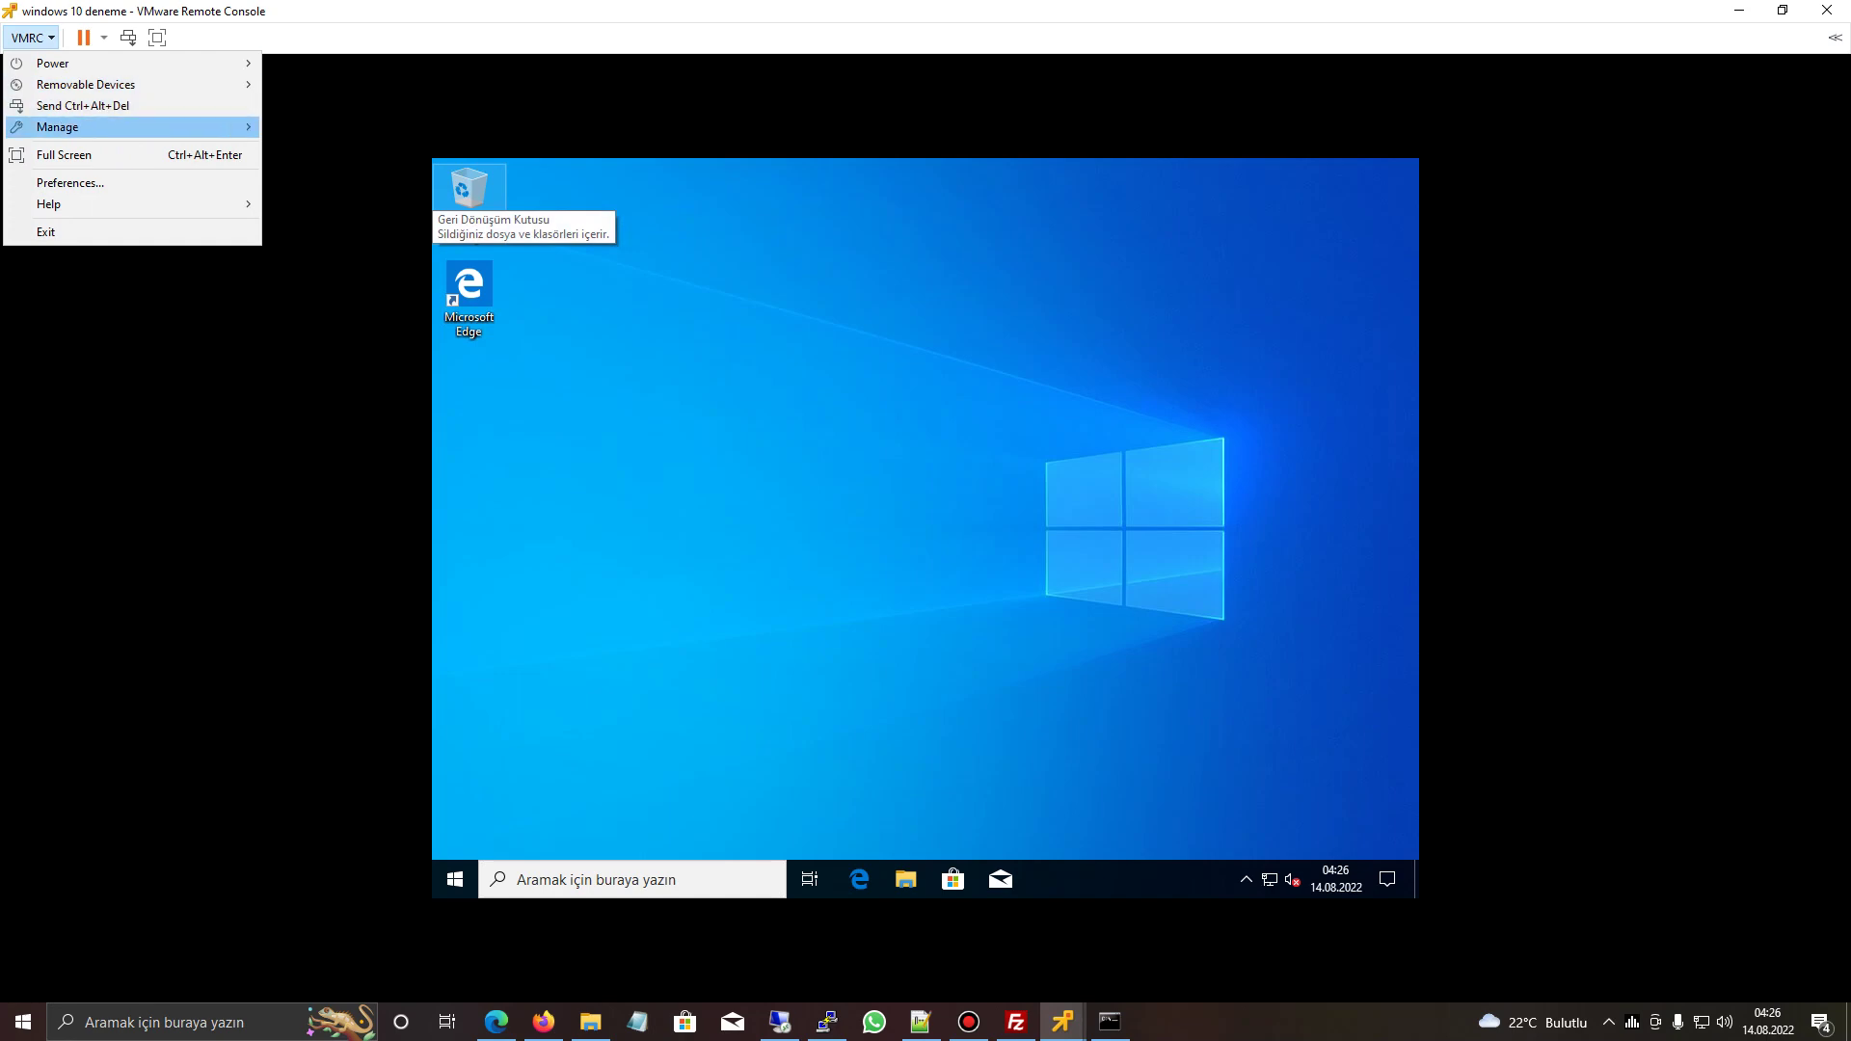
pyautogui.moveTo(58, 126)
pyautogui.click(345, 126)
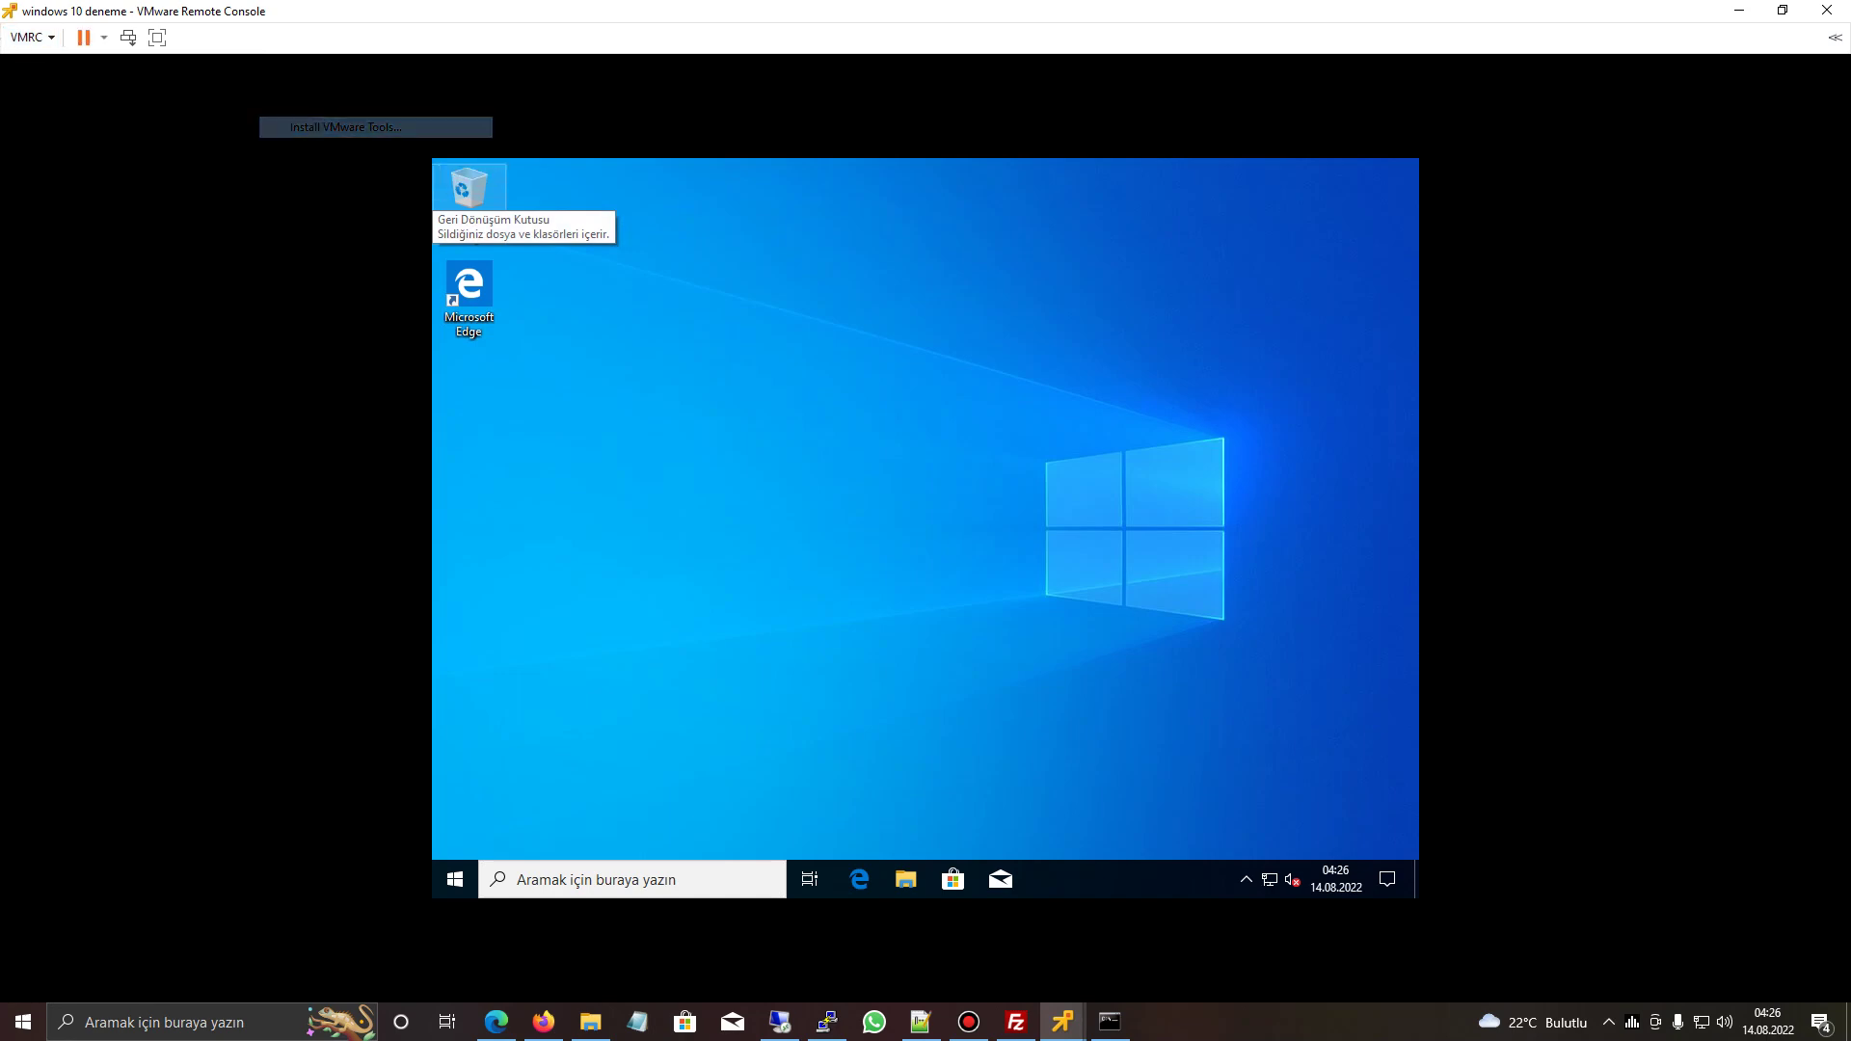
pyautogui.click(1739, 11)
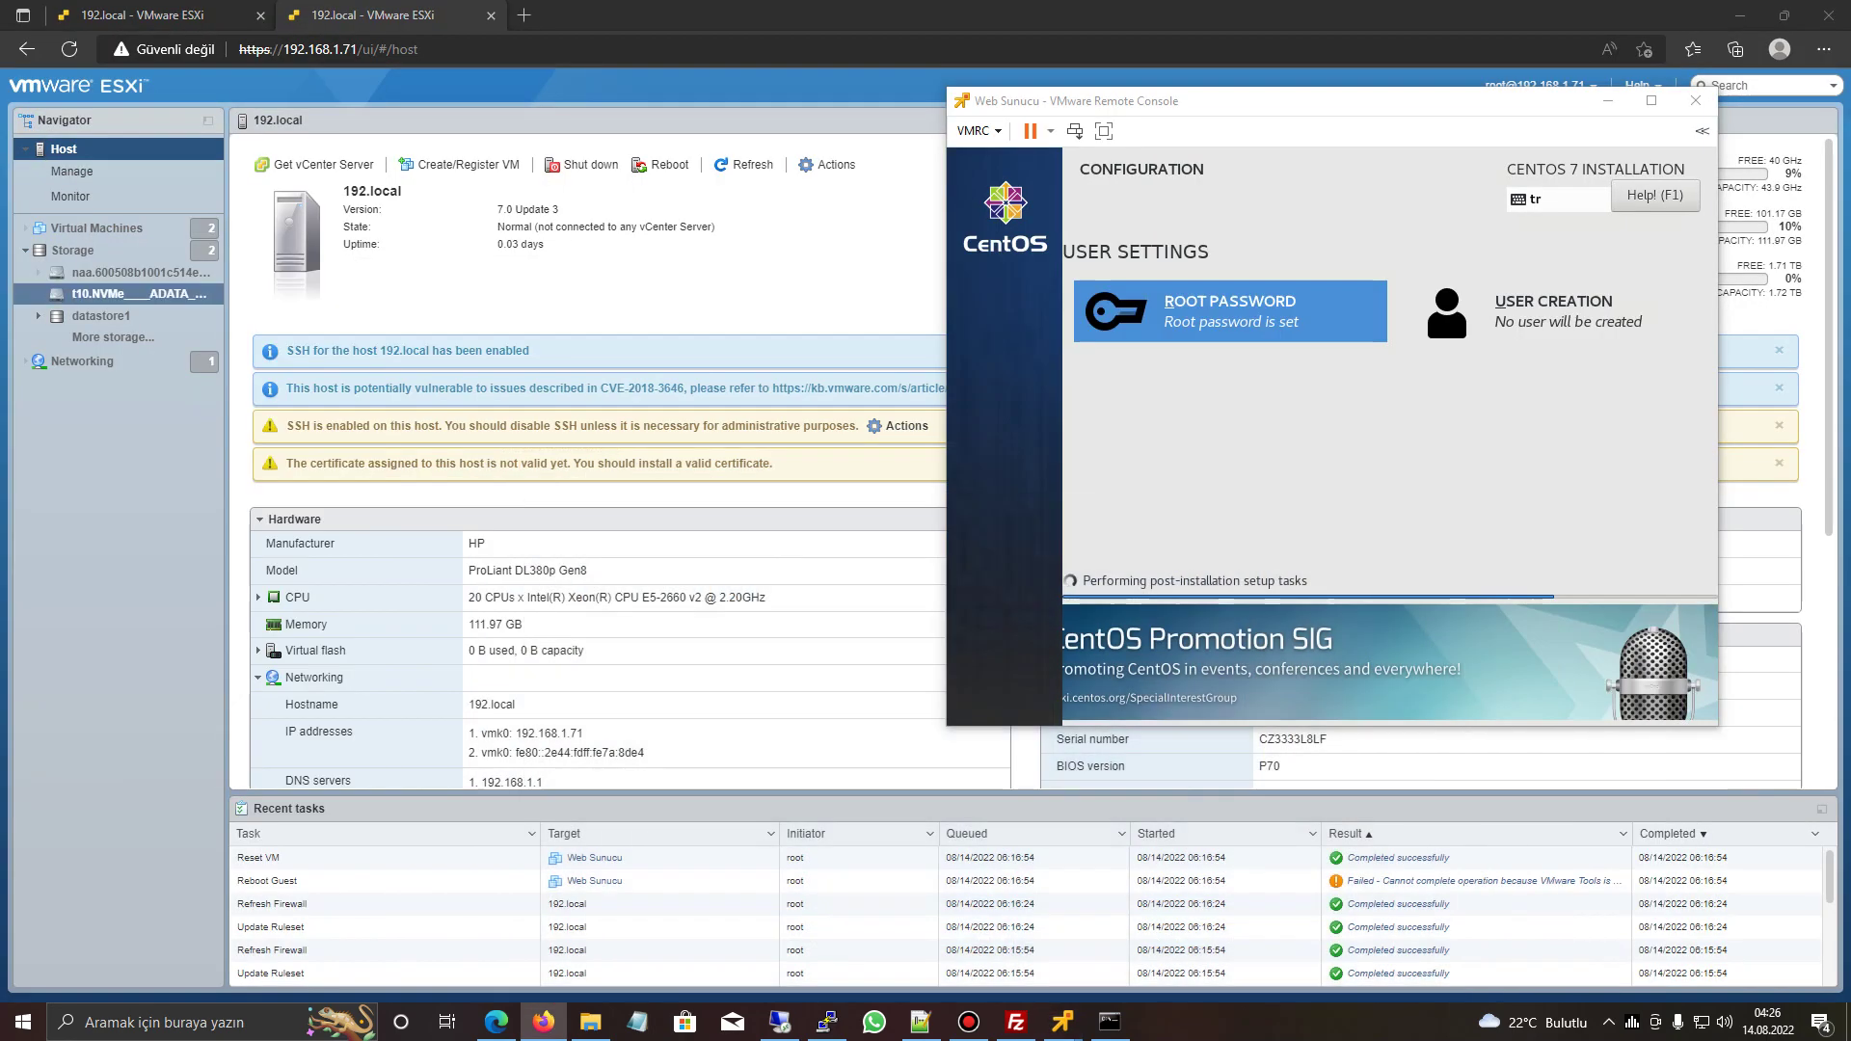
pyautogui.click(96, 227)
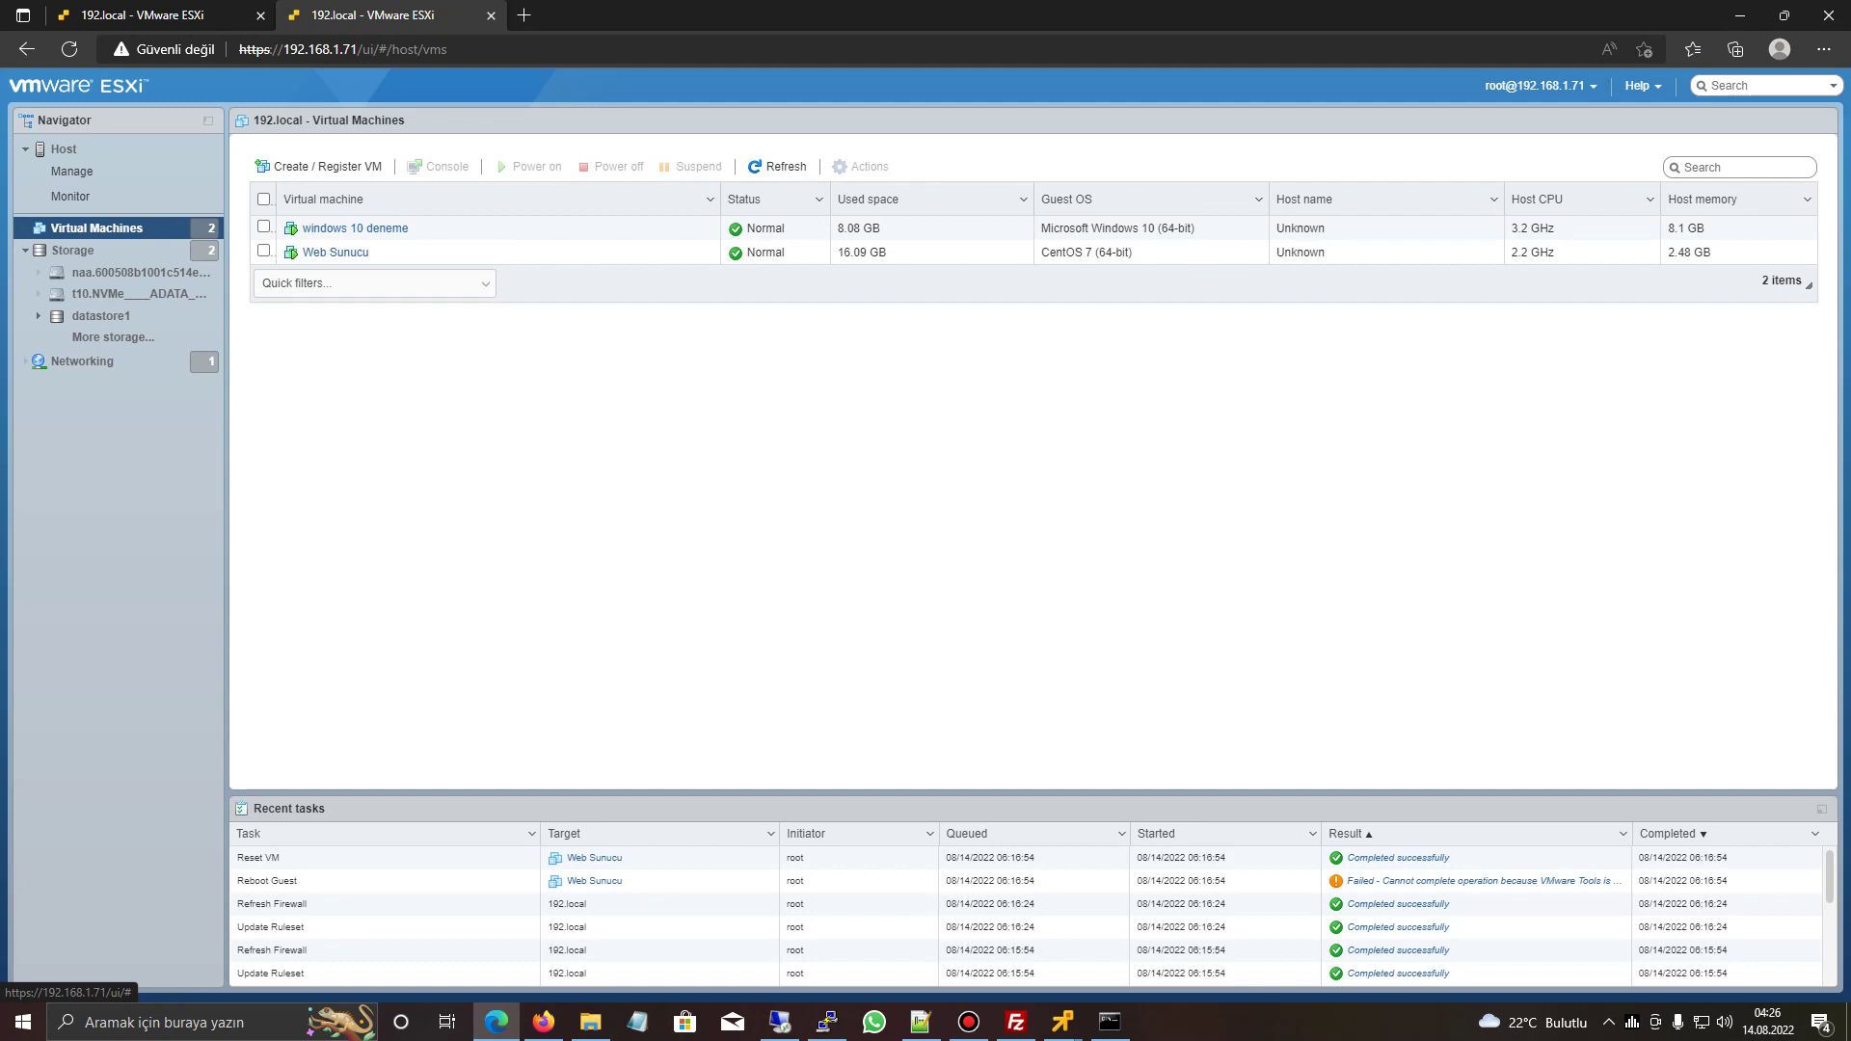
# - Open the windows 10 deneme VM details and briefly restore, then minimize, its console
pyautogui.moveTo(1063, 1022)
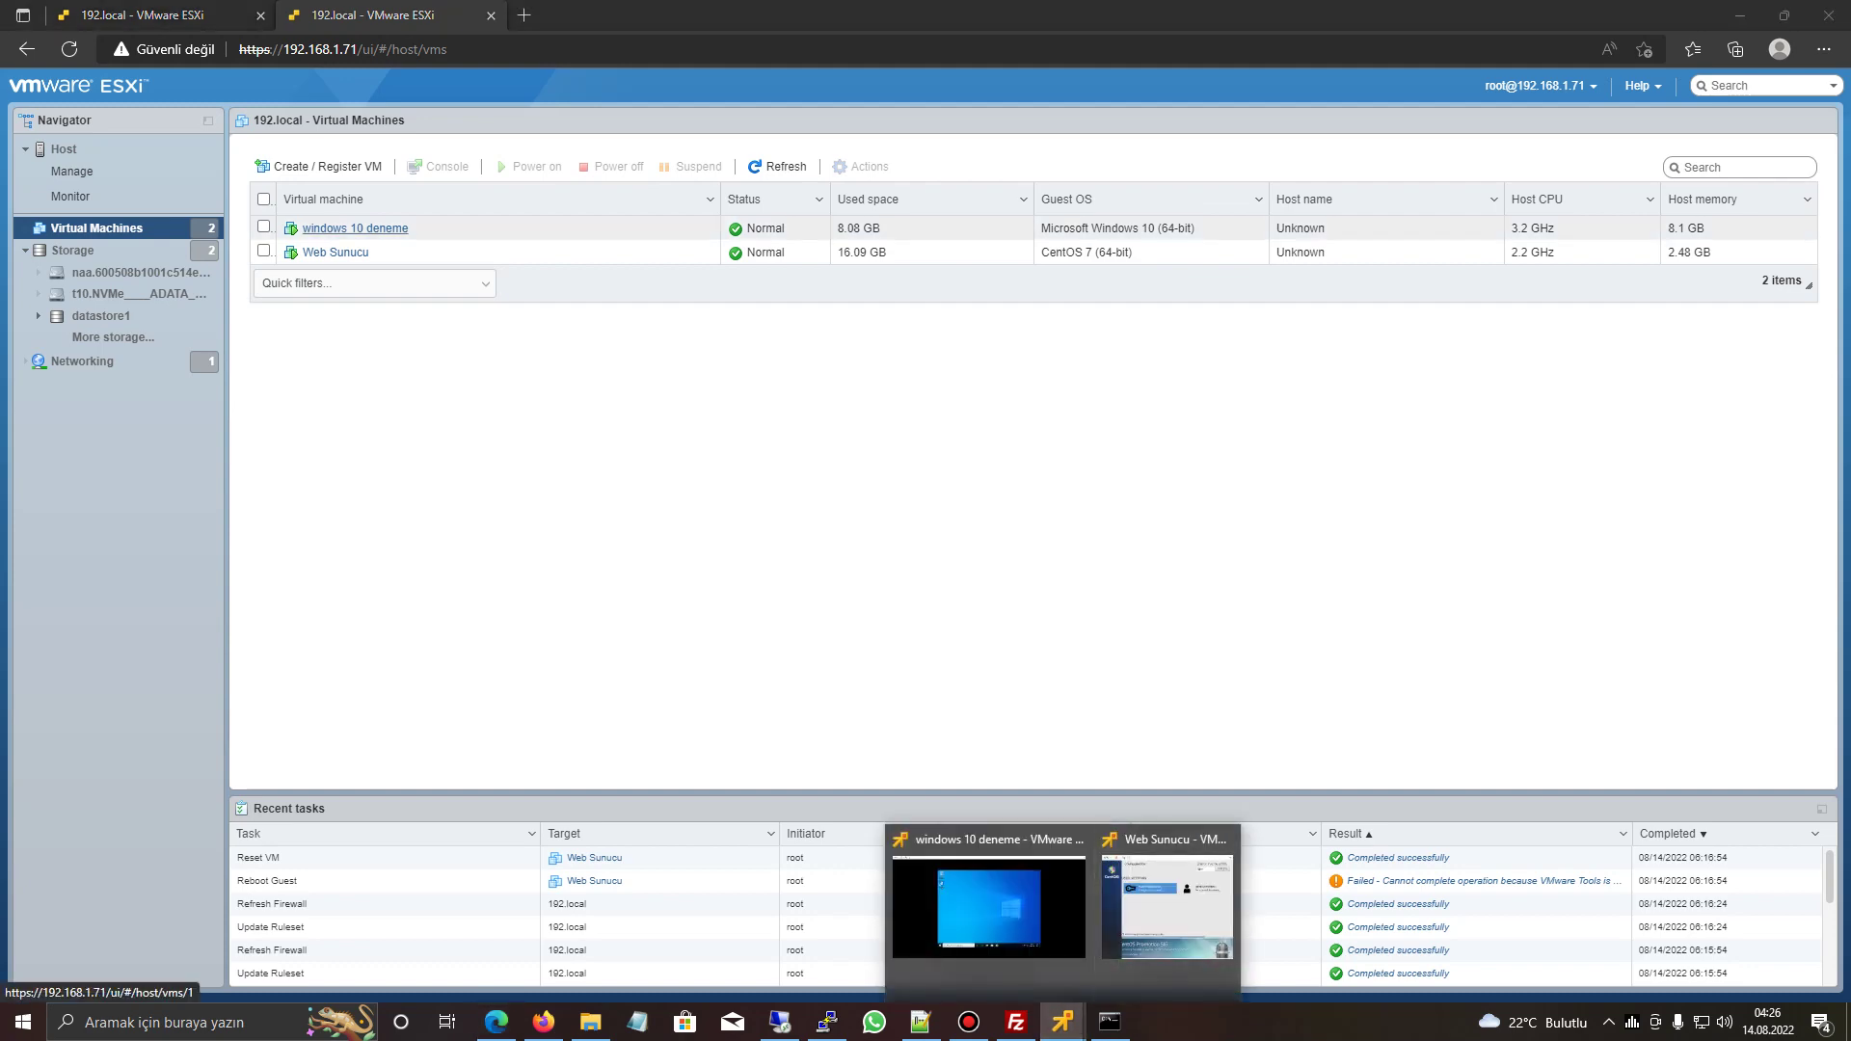
pyautogui.click(355, 227)
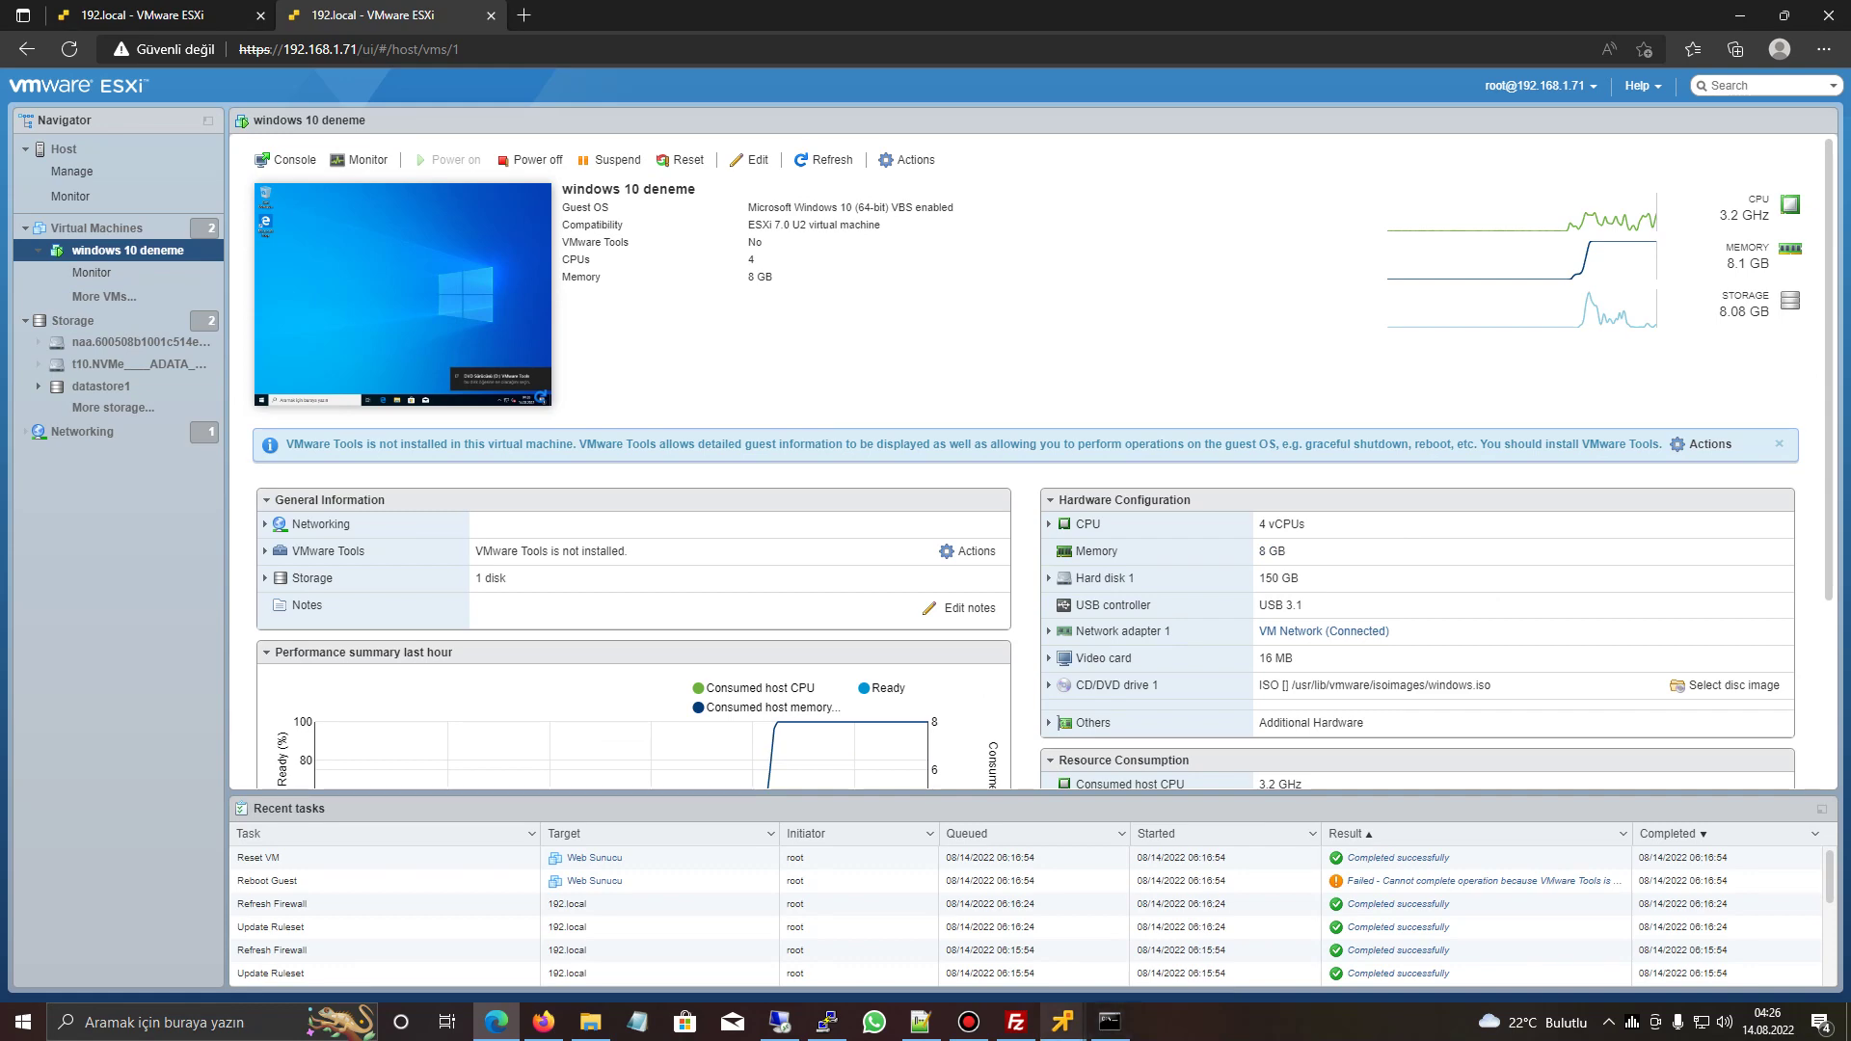
pyautogui.moveTo(1062, 1022)
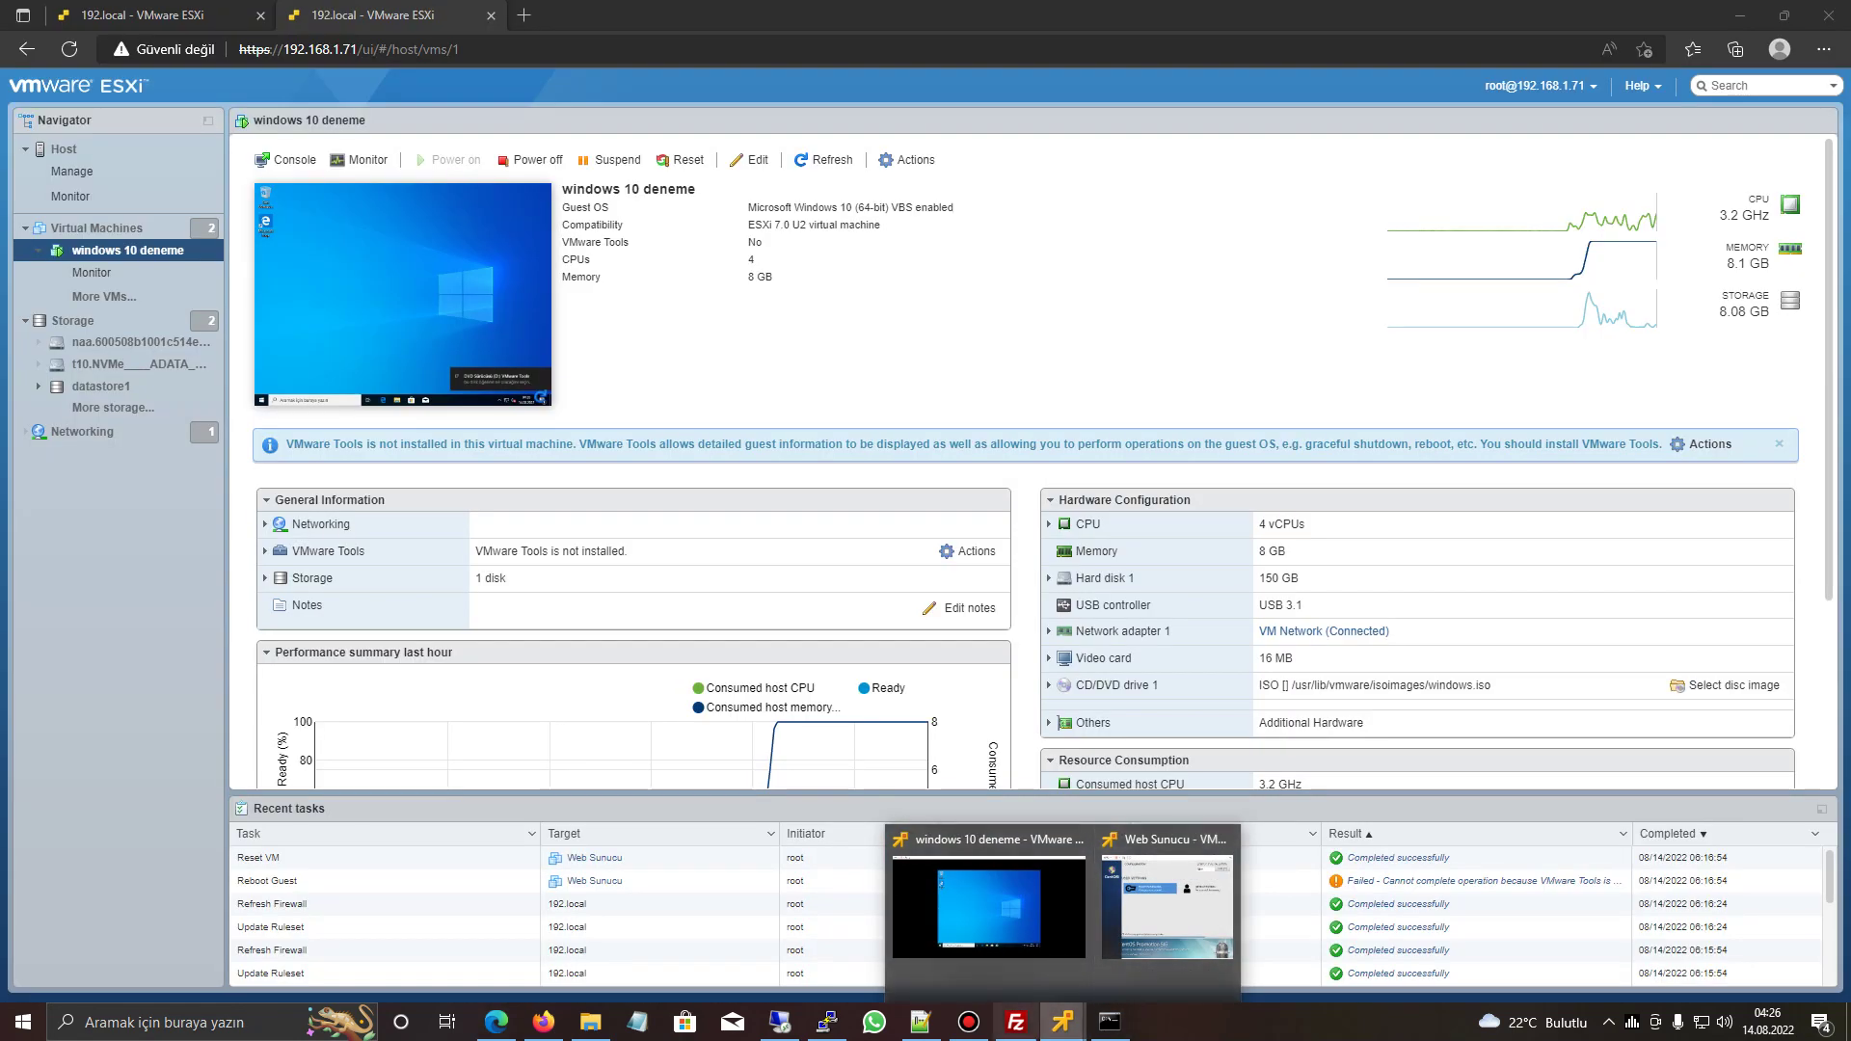
pyautogui.click(988, 907)
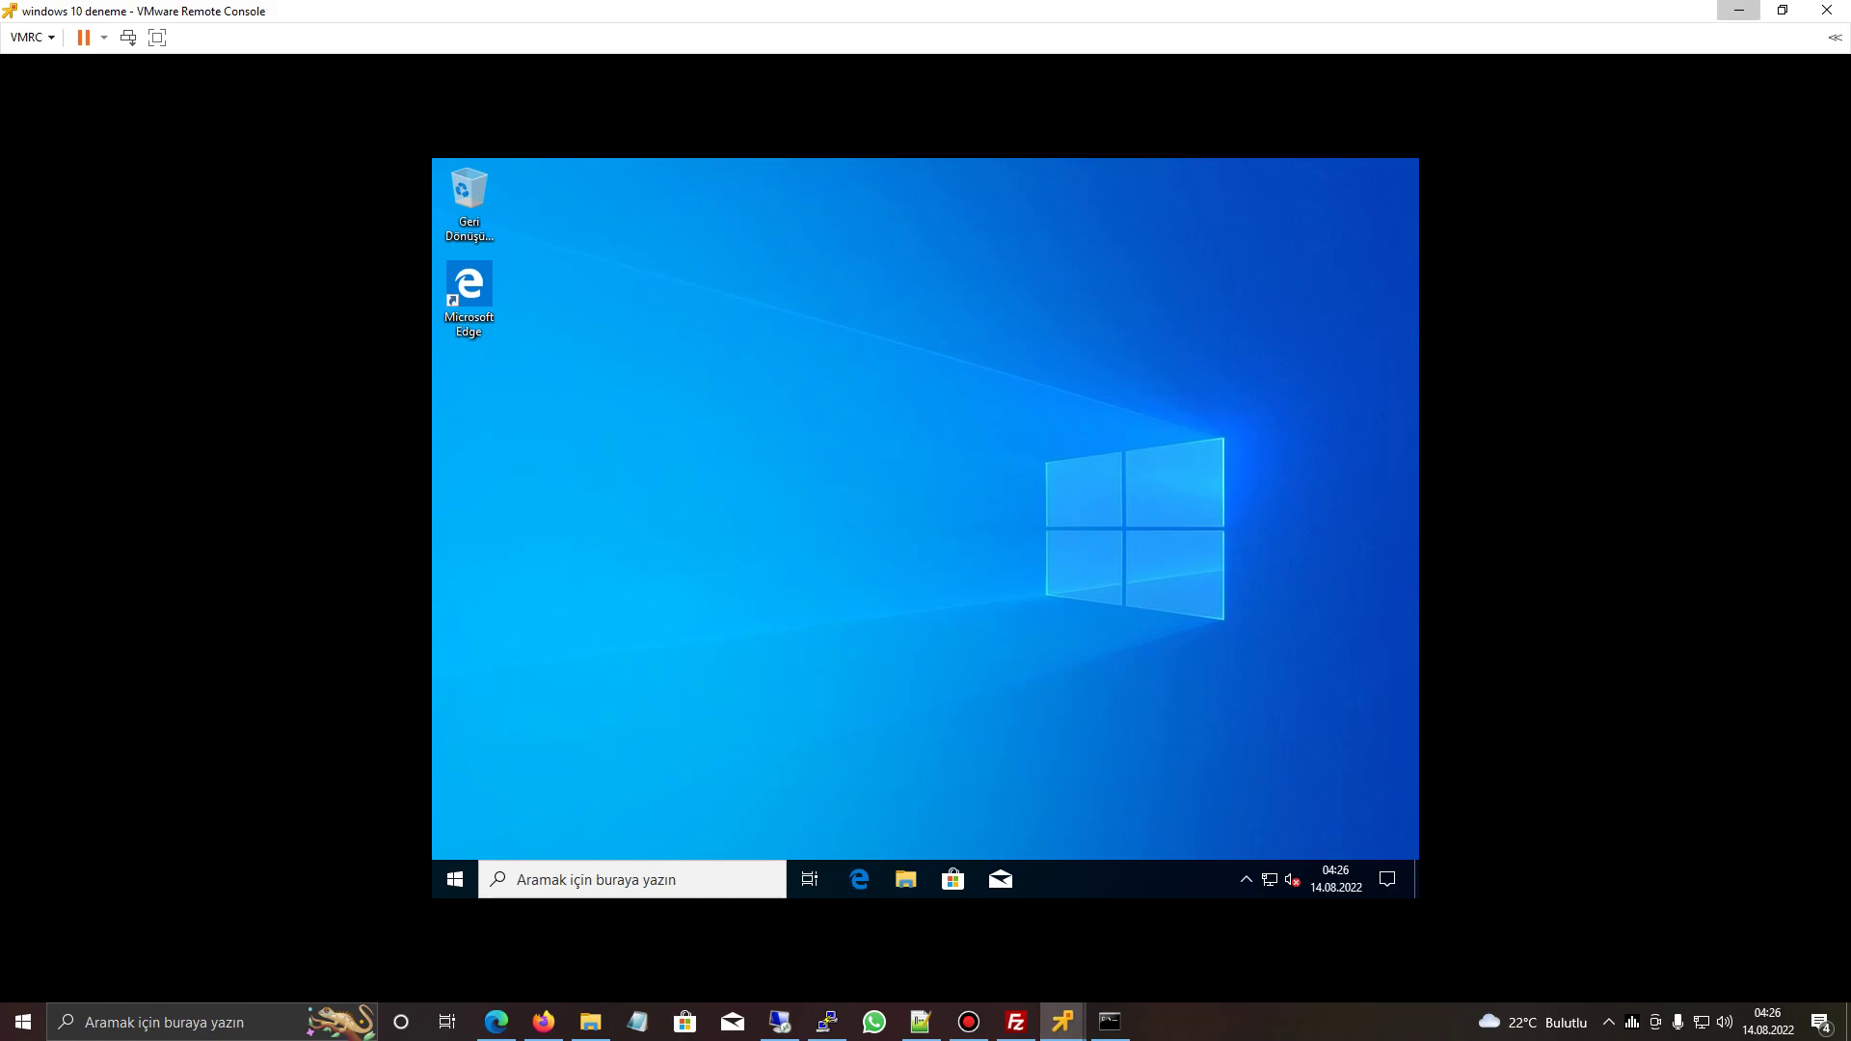
pyautogui.click(1740, 10)
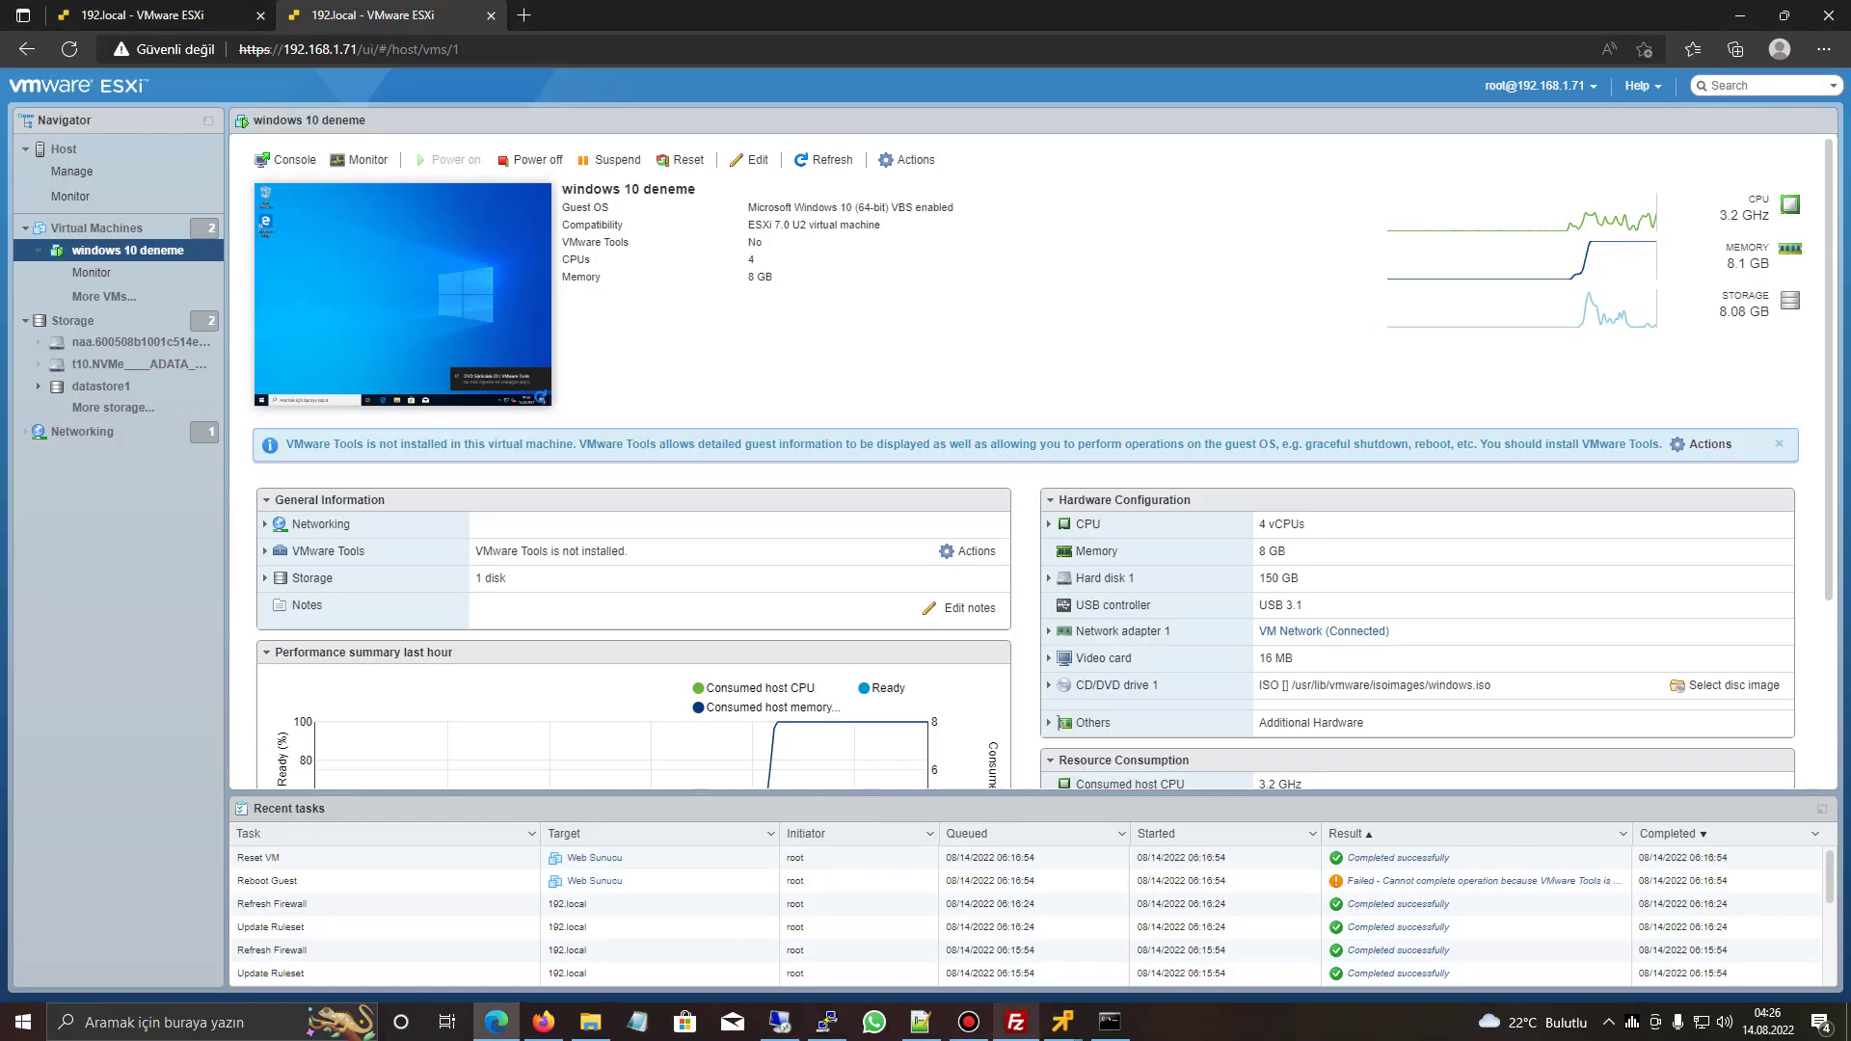
# - Retry Install VMware Tools from the console menu, dismiss the not-allowed error, and open File Explorer
pyautogui.moveTo(1063, 1023)
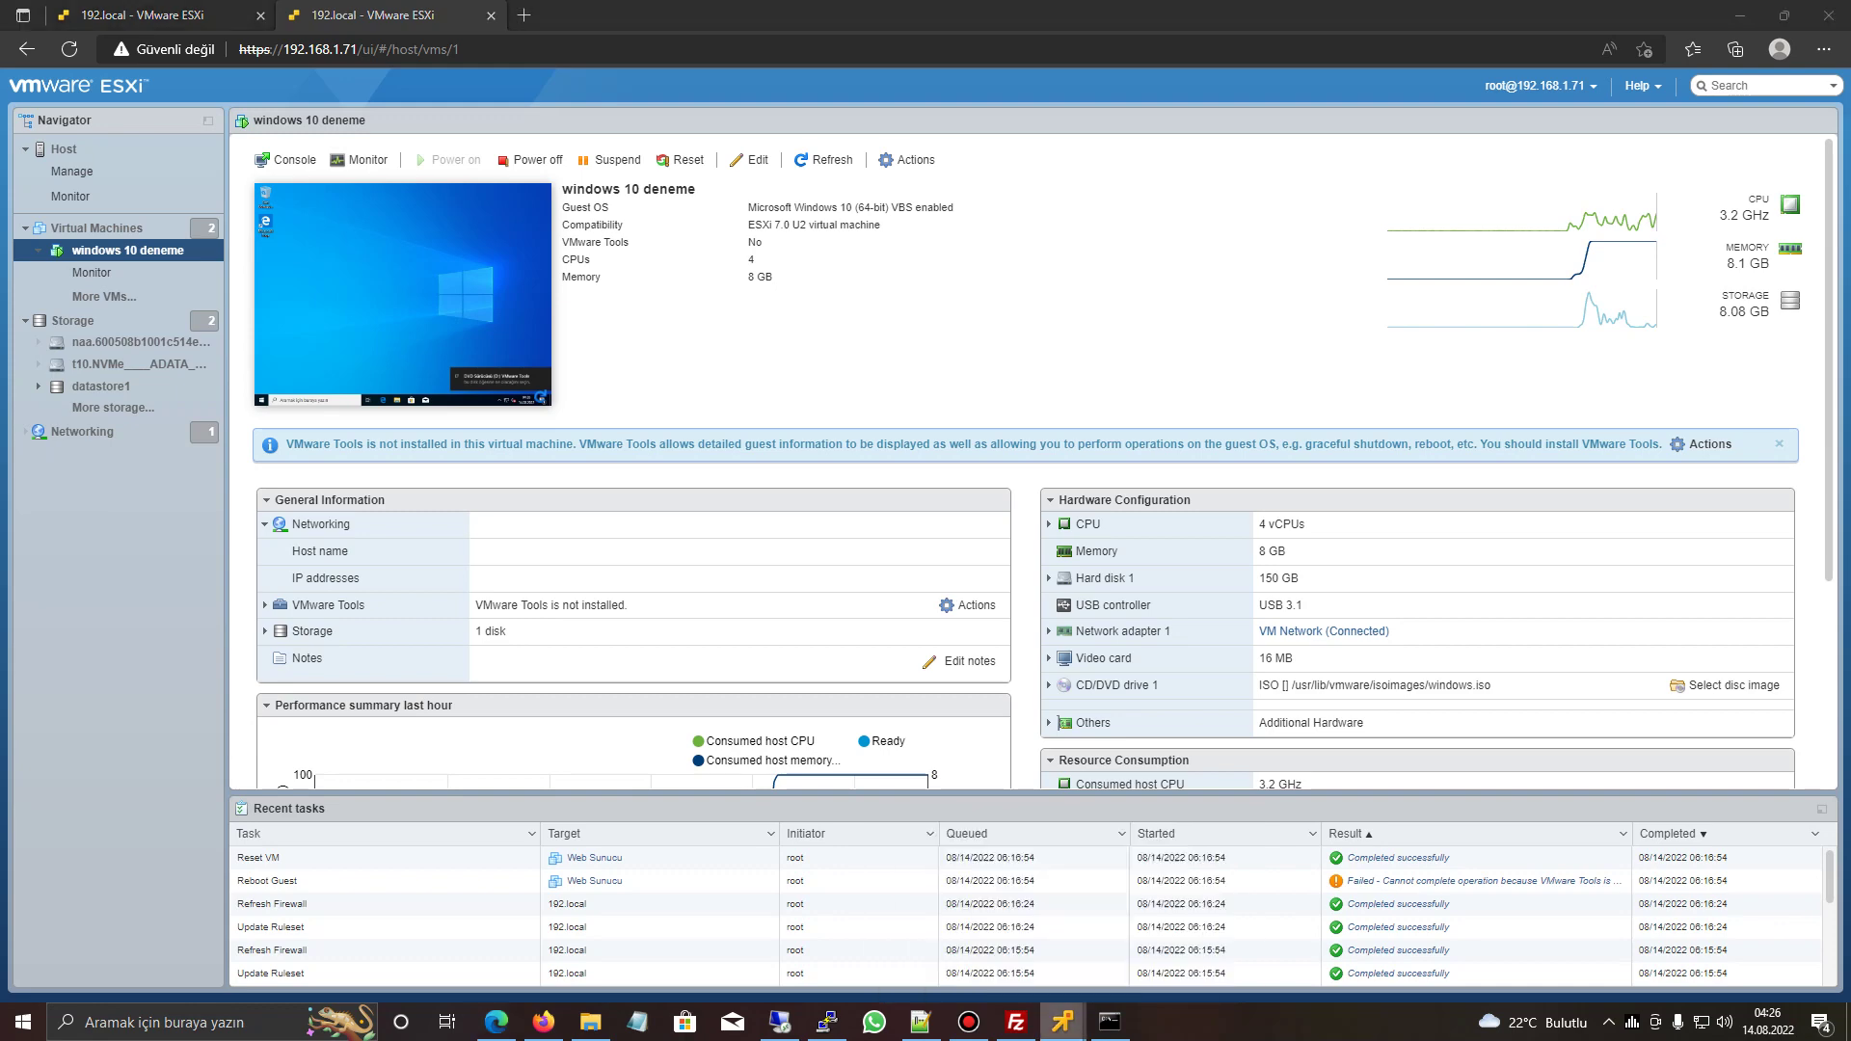
pyautogui.click(972, 911)
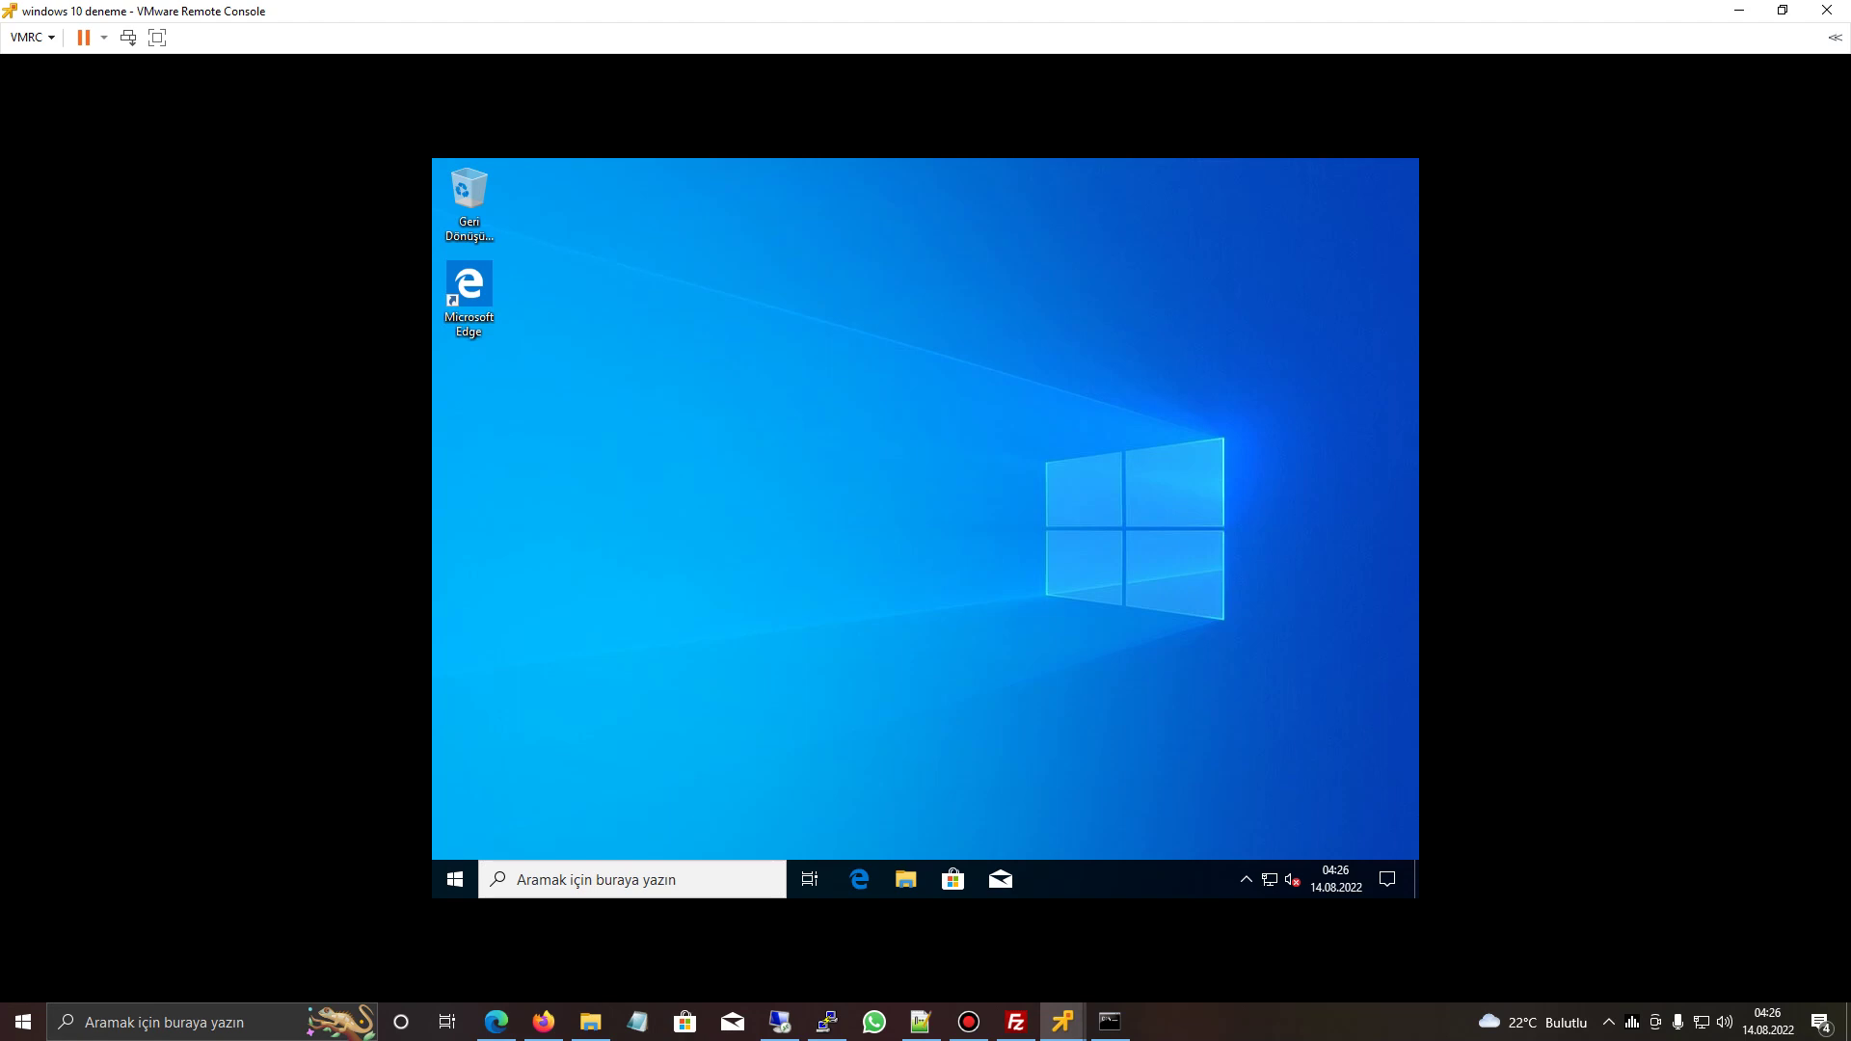
pyautogui.click(32, 37)
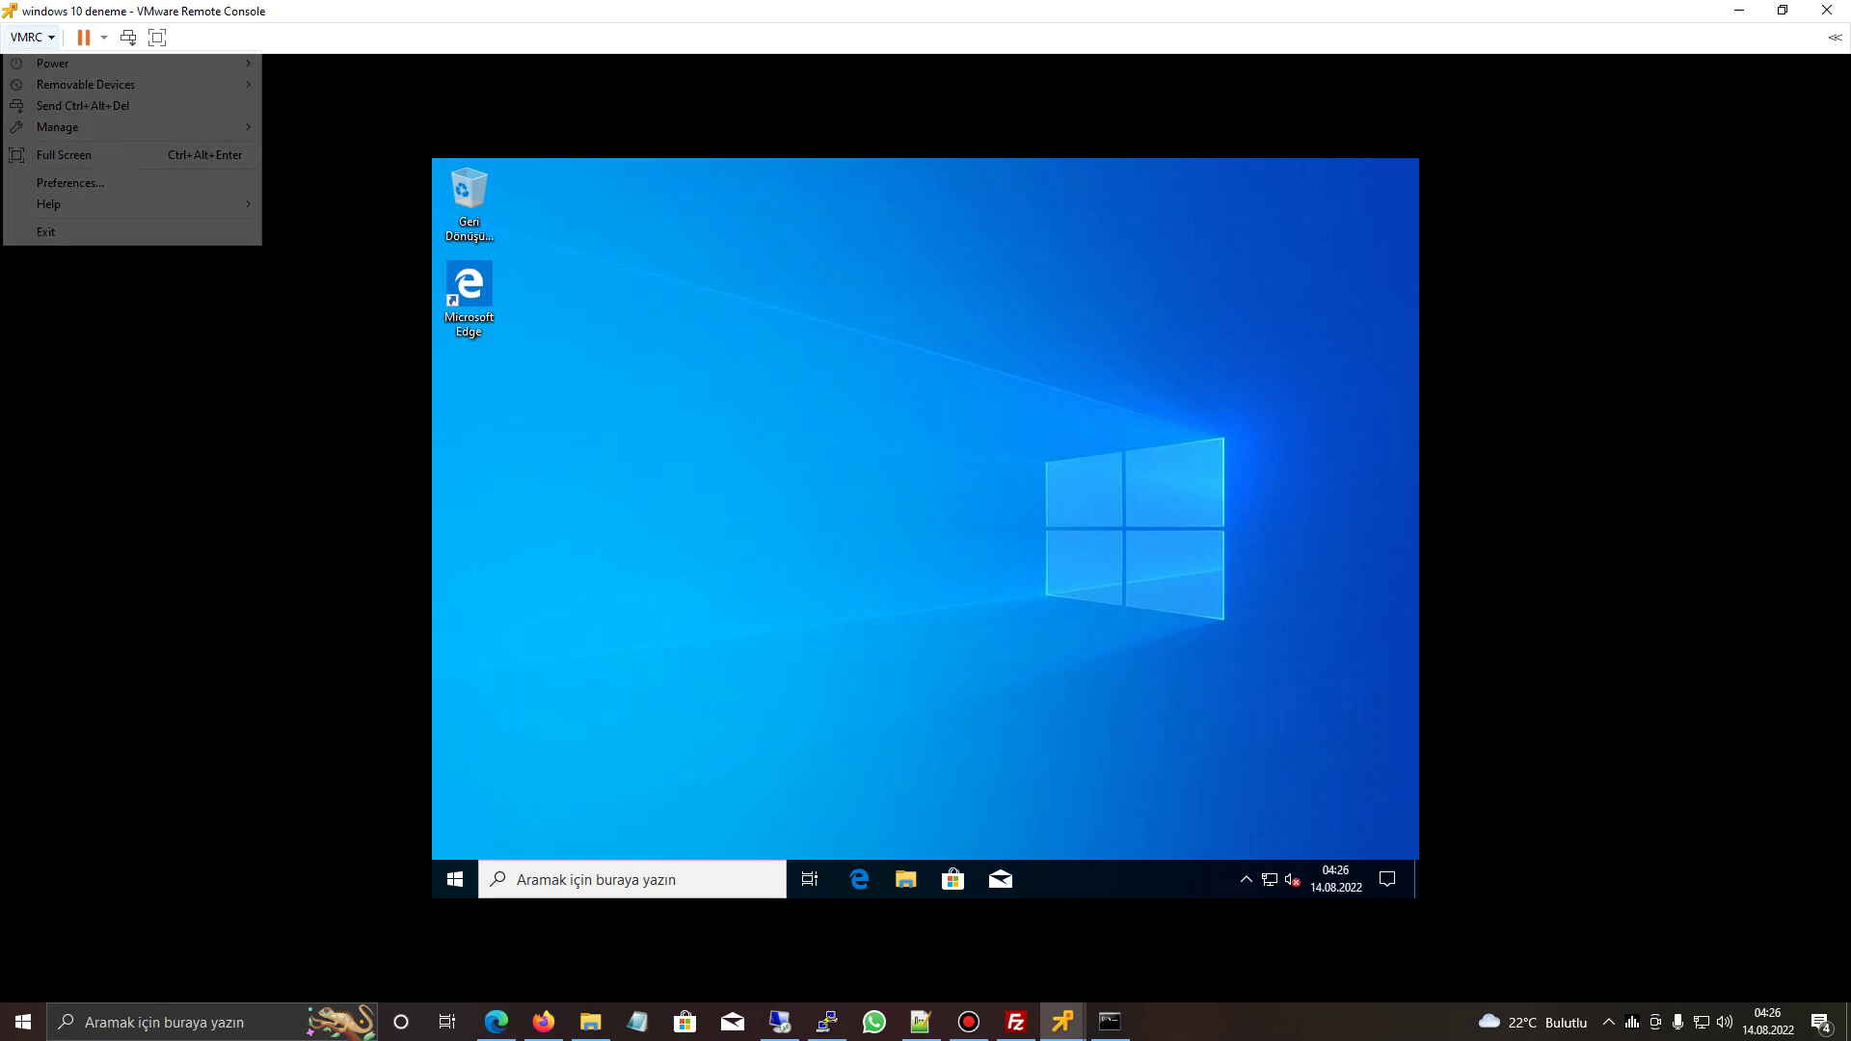
pyautogui.moveTo(58, 124)
pyautogui.click(345, 126)
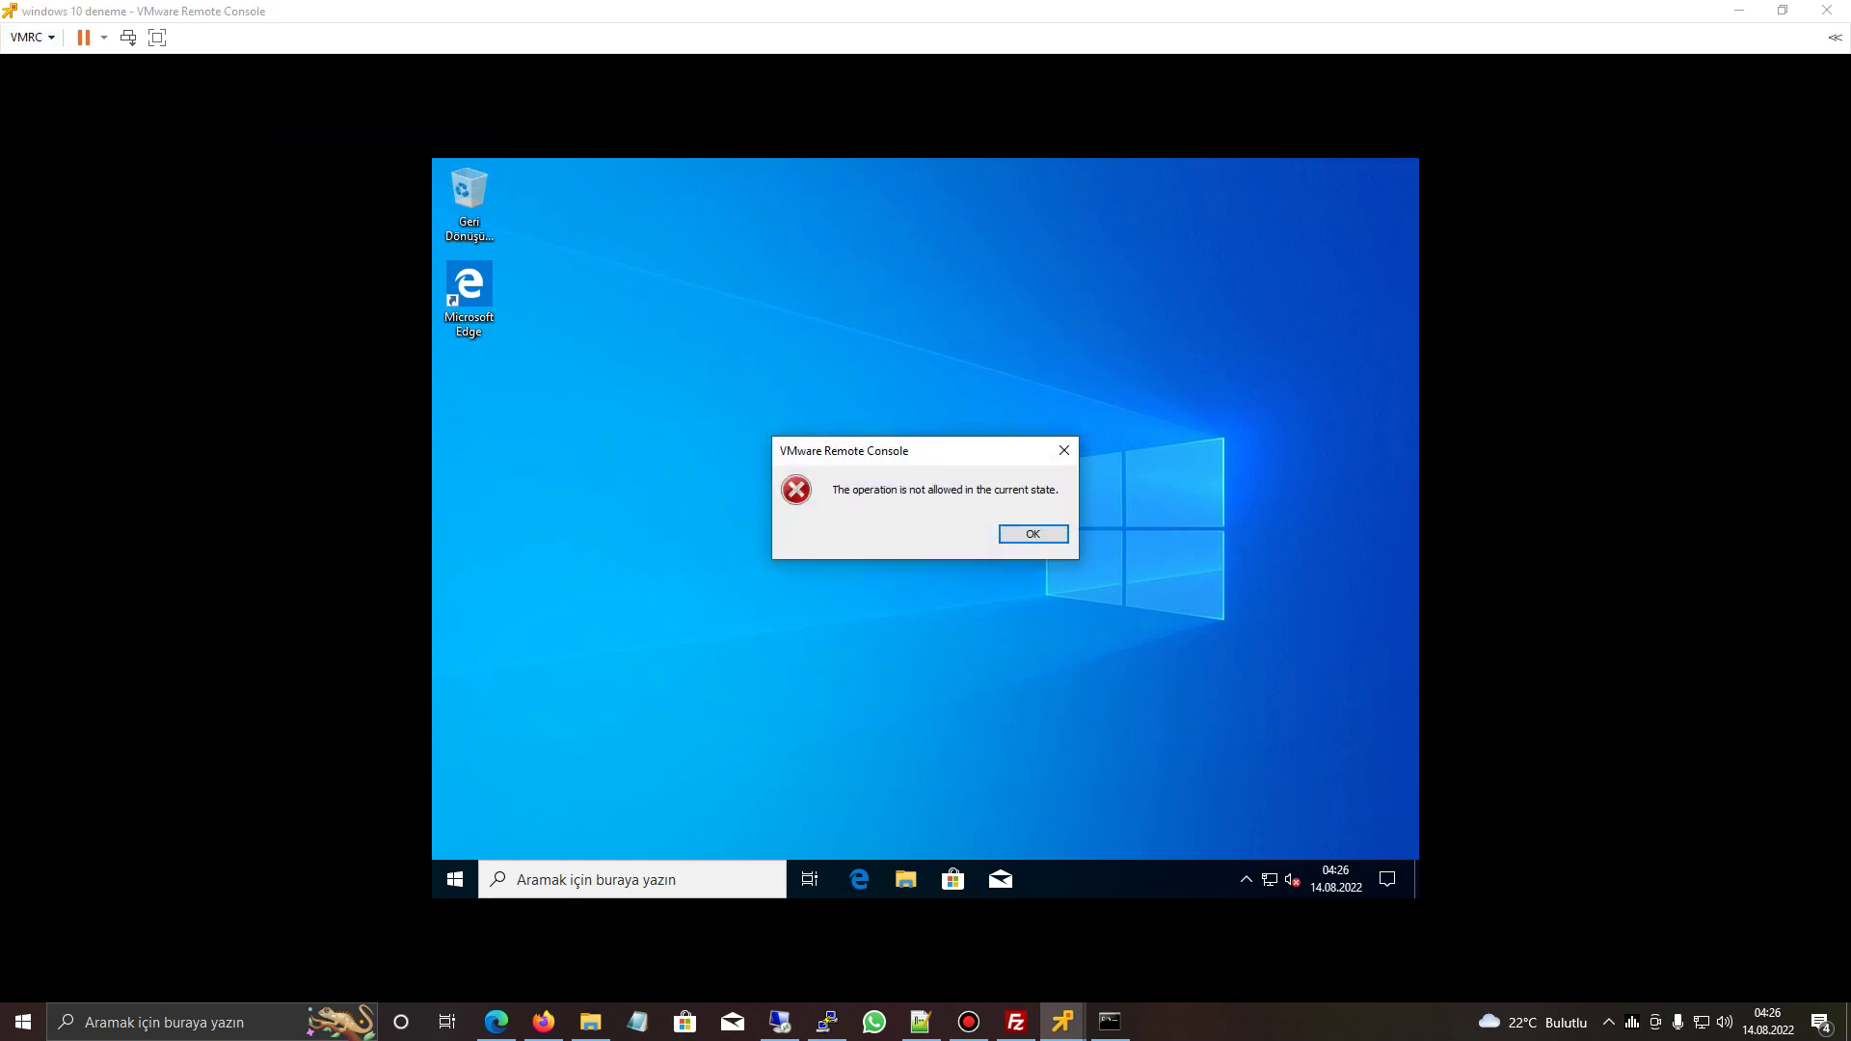
pyautogui.press('Return')
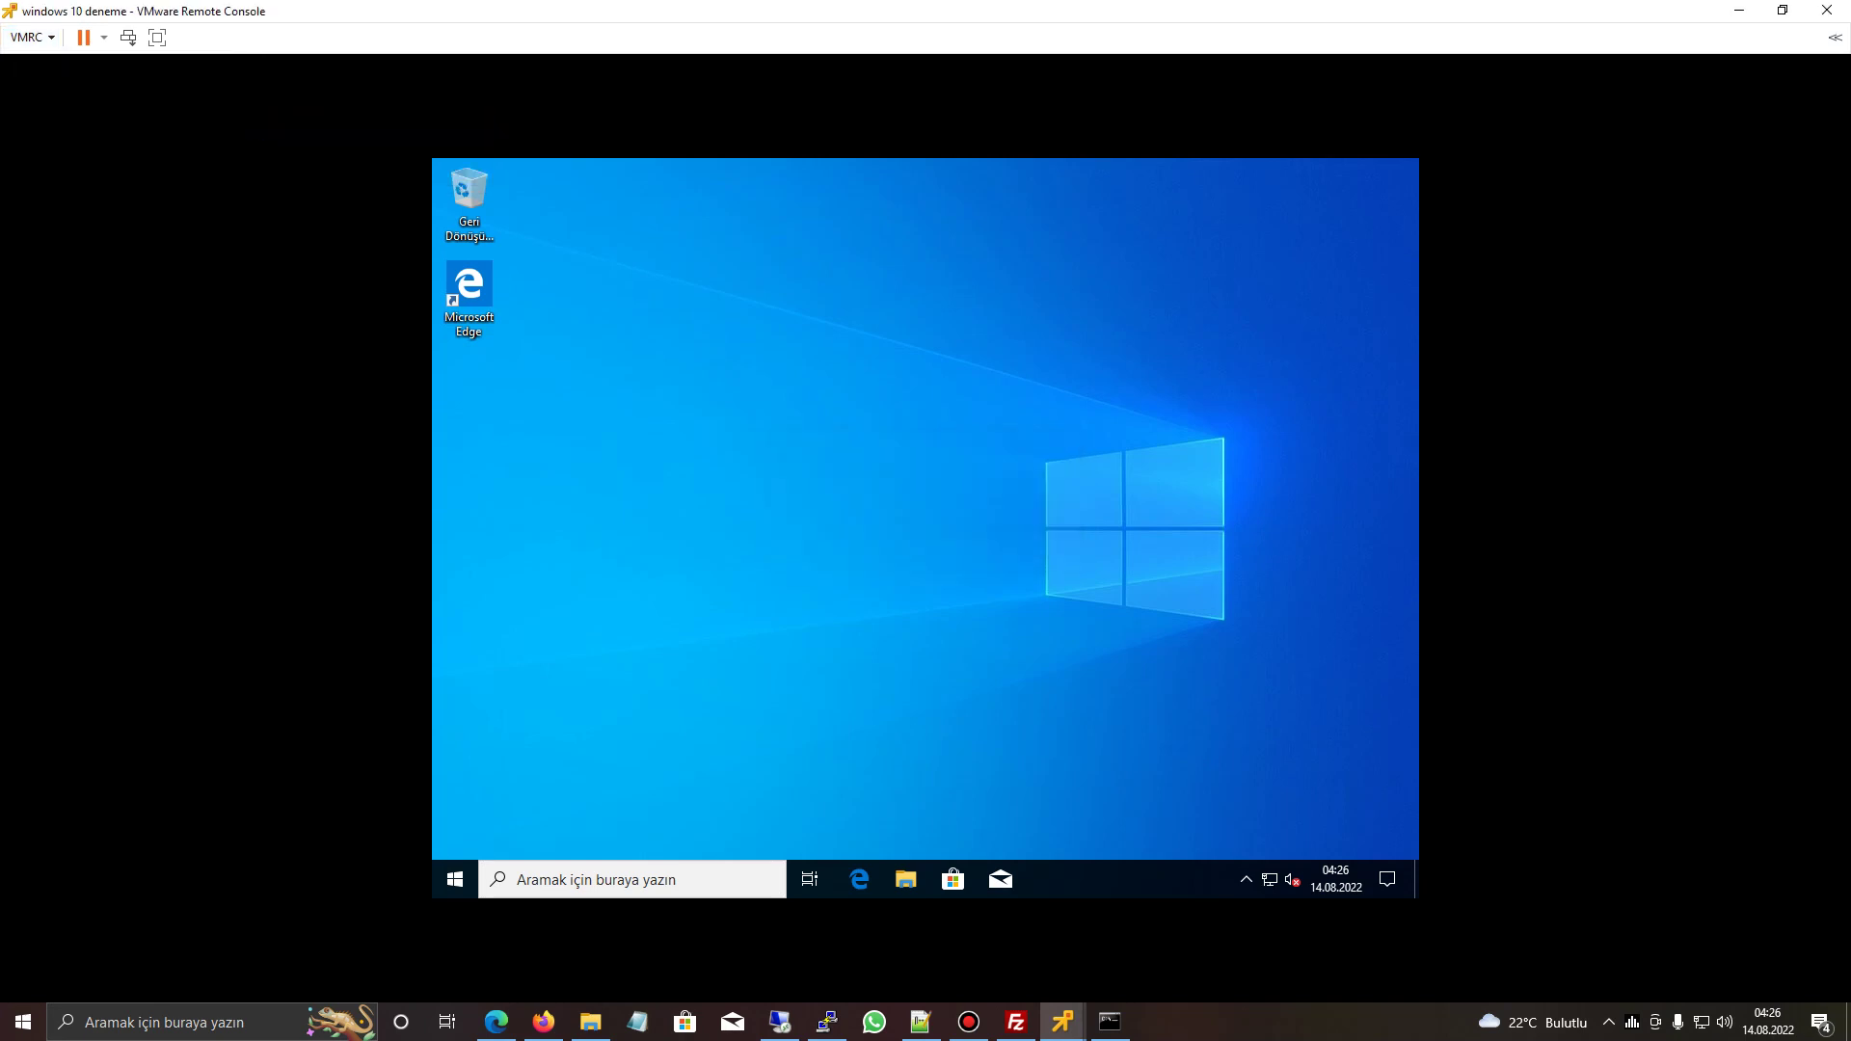
pyautogui.click(905, 880)
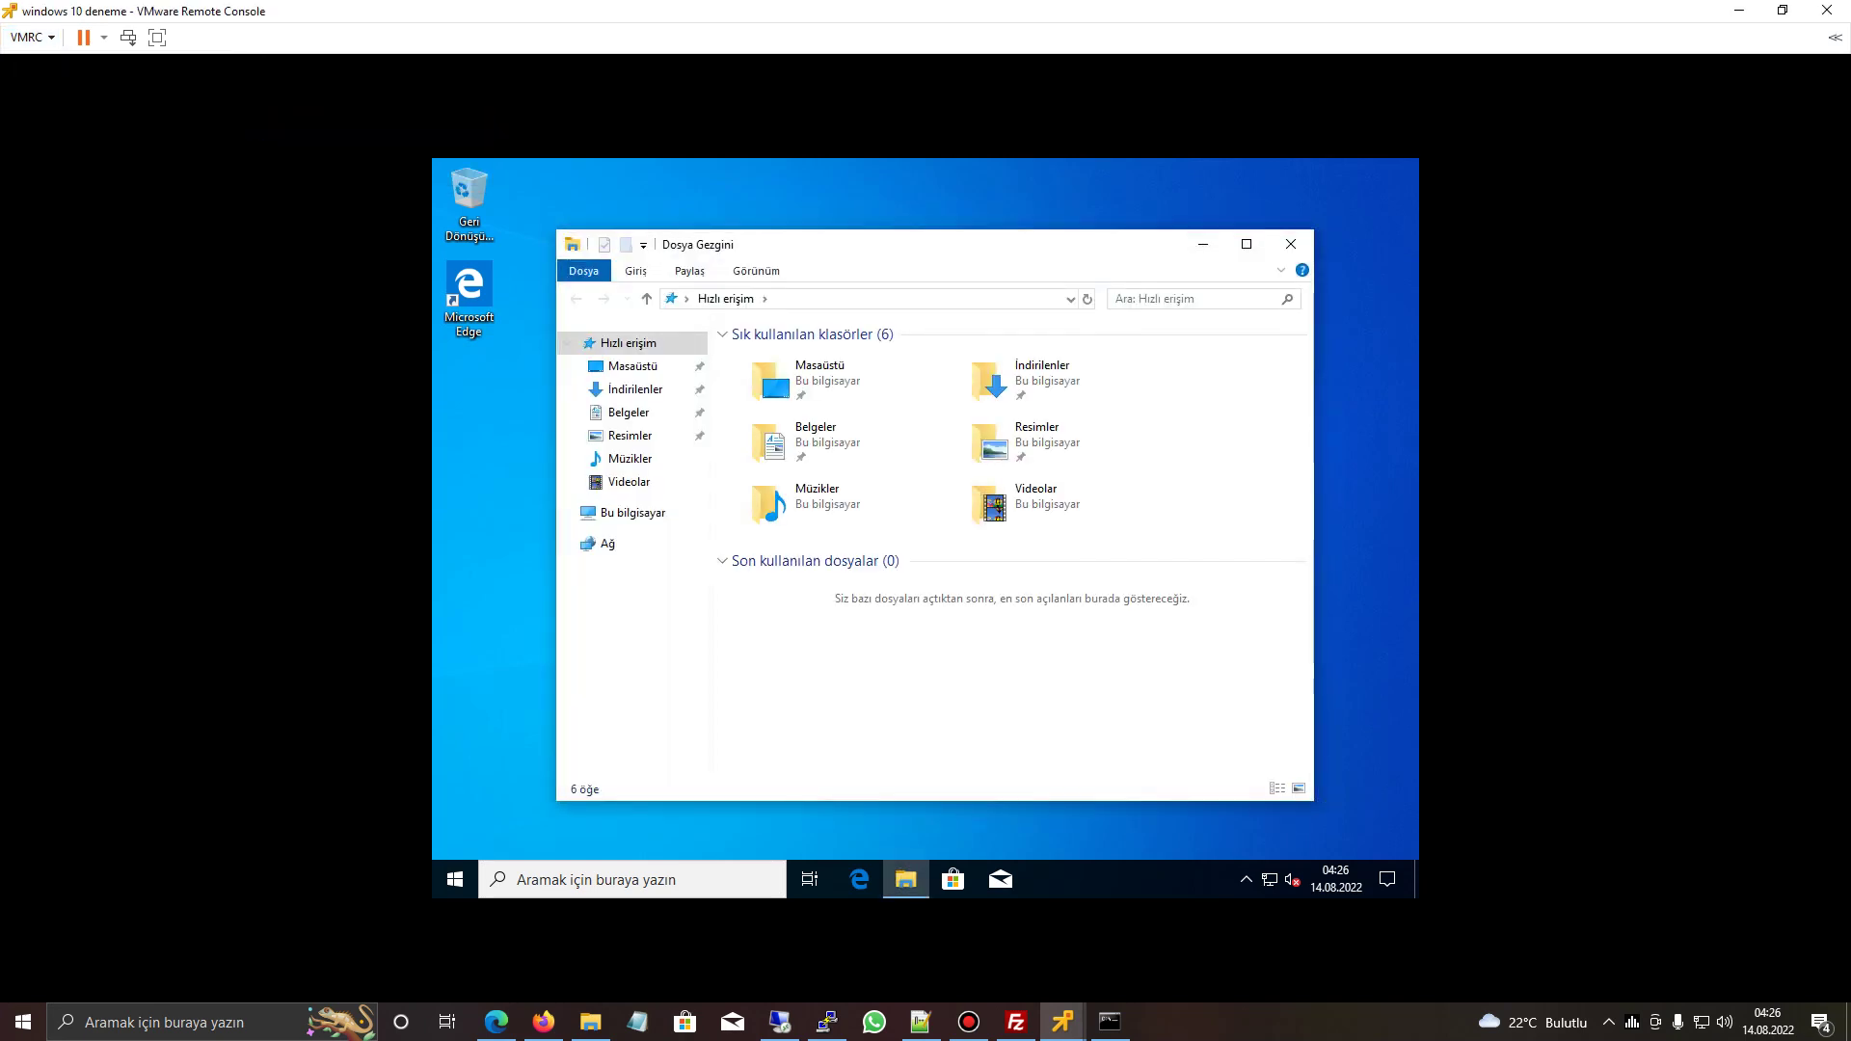
# - Run the VMware Tools installer from the guest's DVD drive and start a Typical setup
pyautogui.click(633, 512)
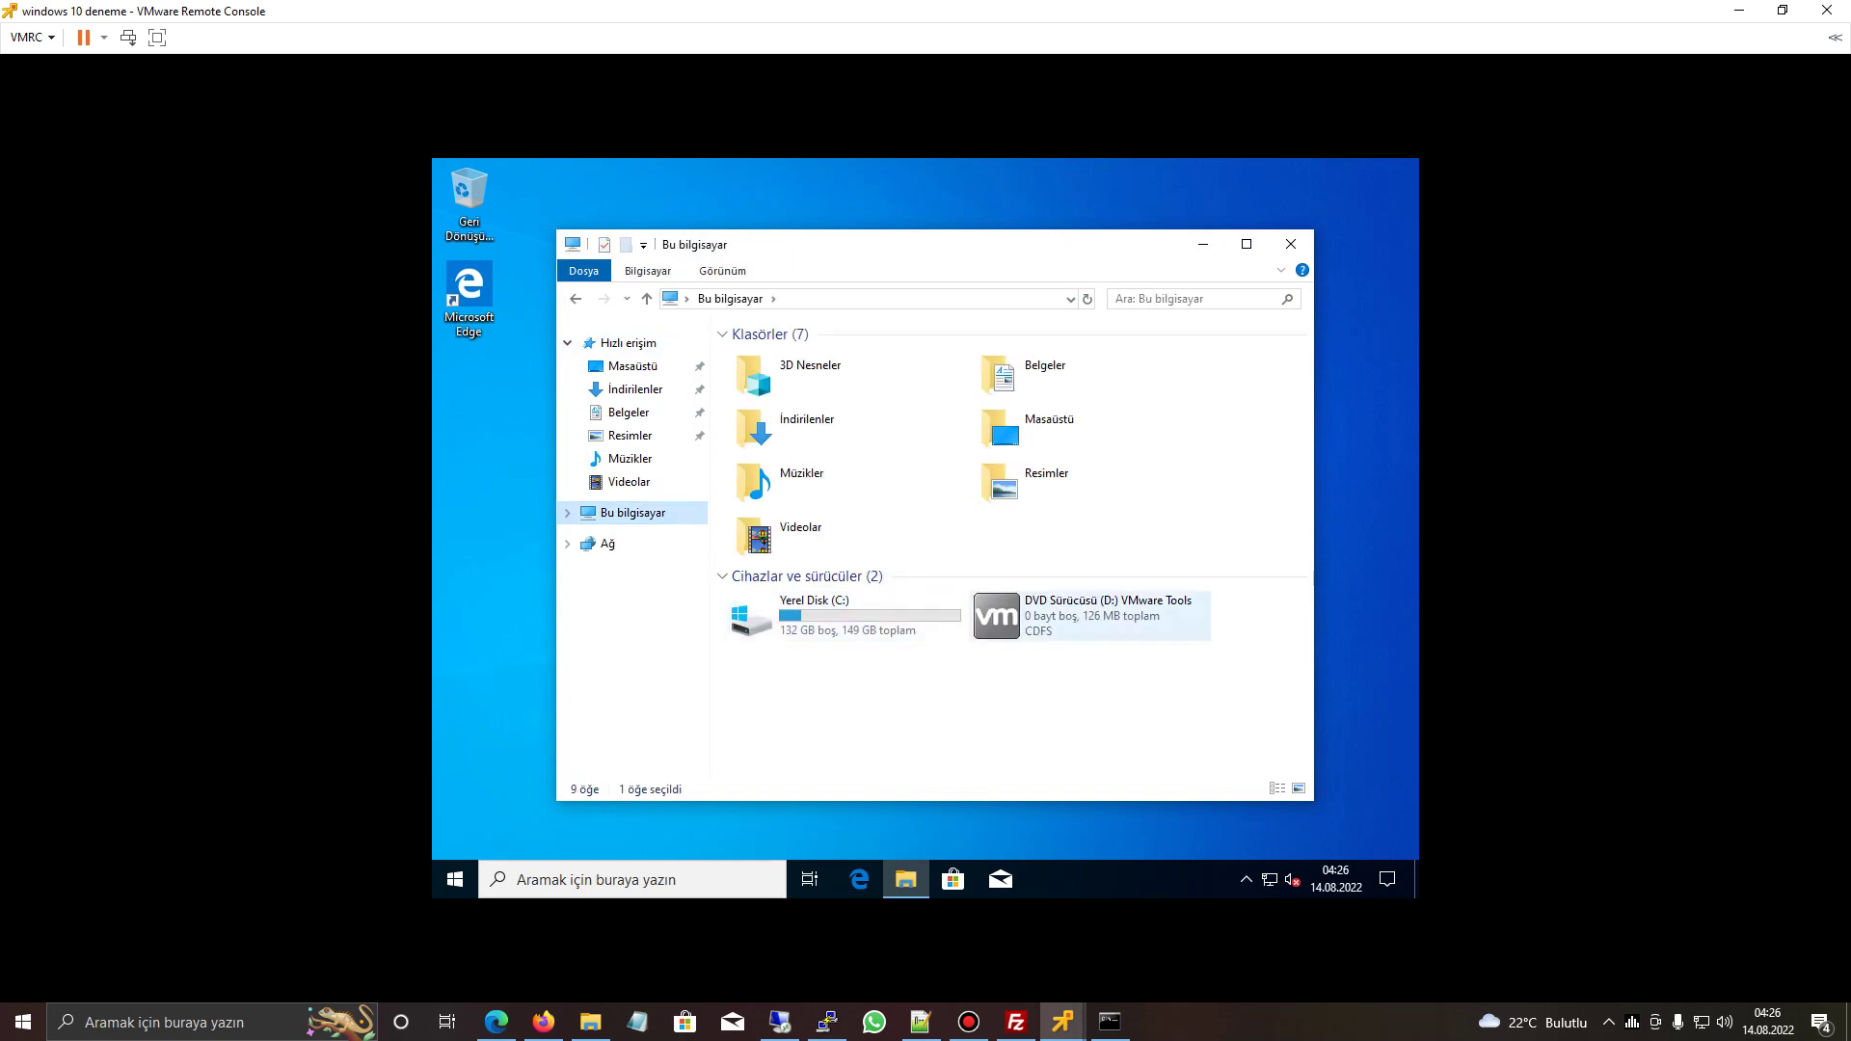
pyautogui.click(1089, 615)
pyautogui.doubleClick(1090, 616)
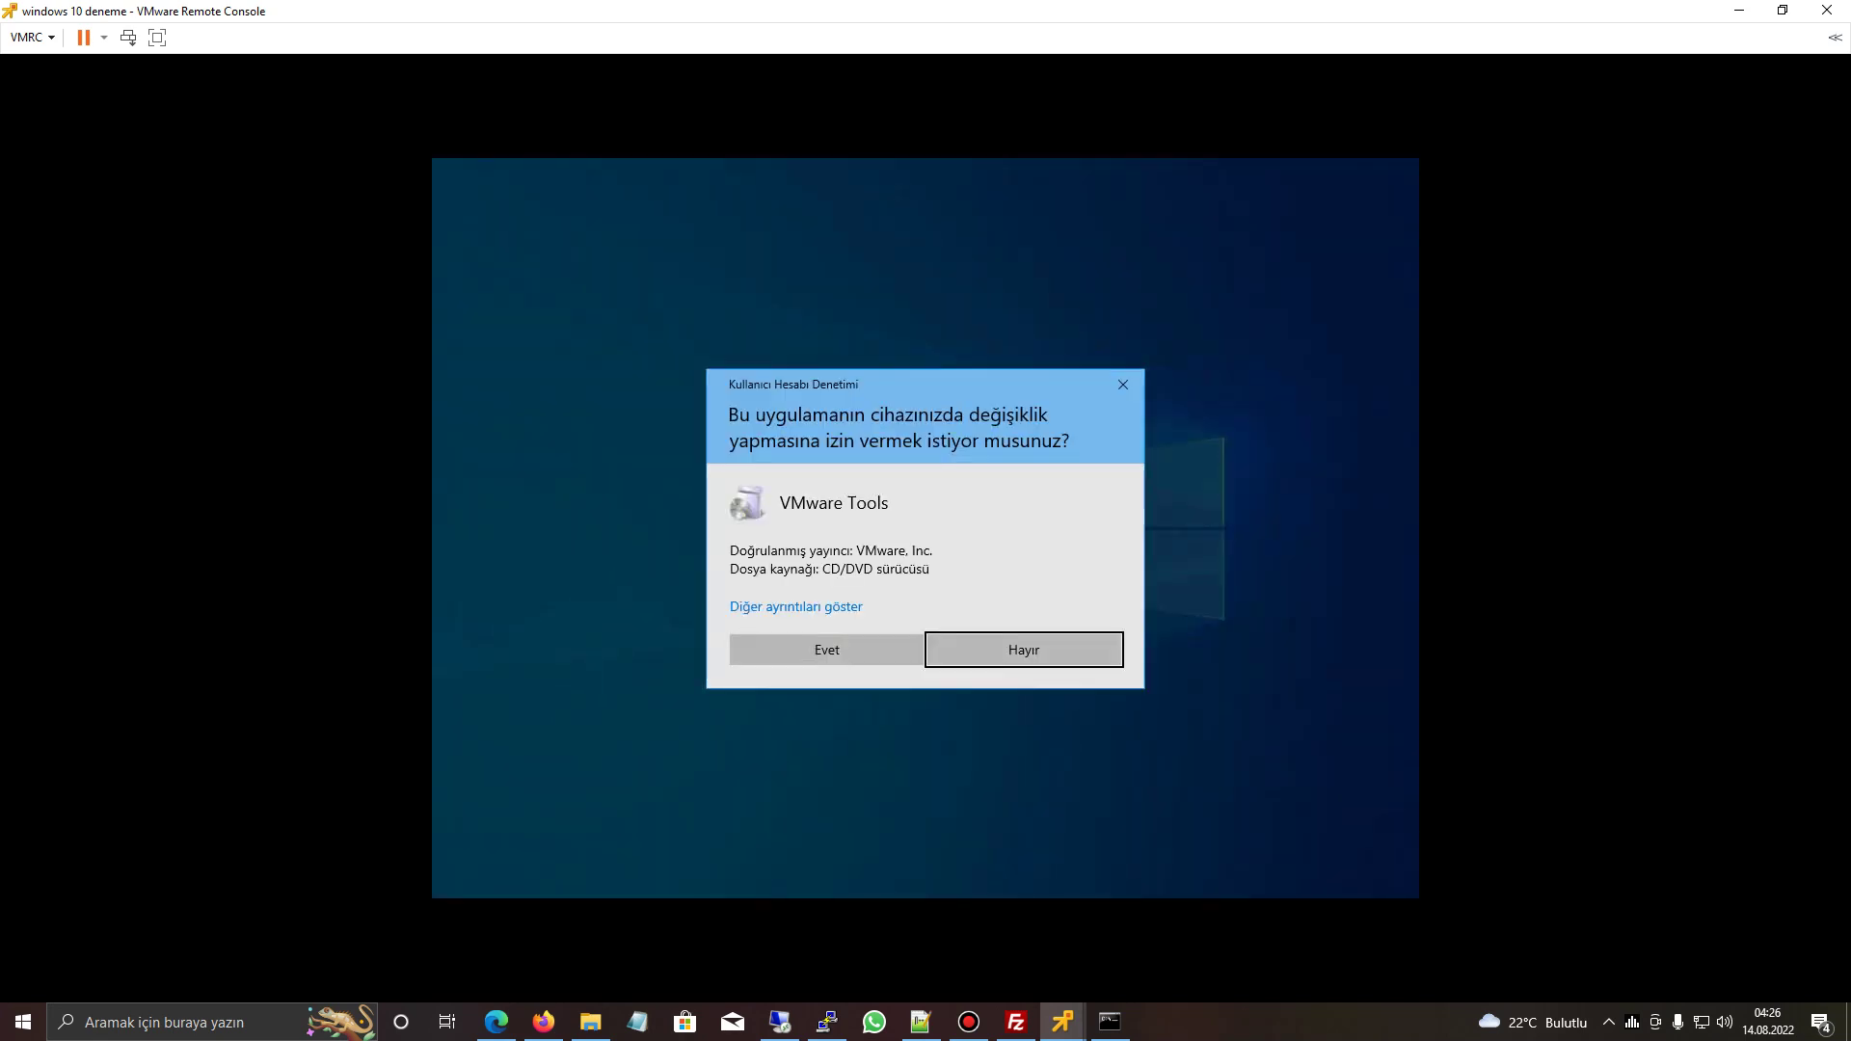
pyautogui.click(822, 649)
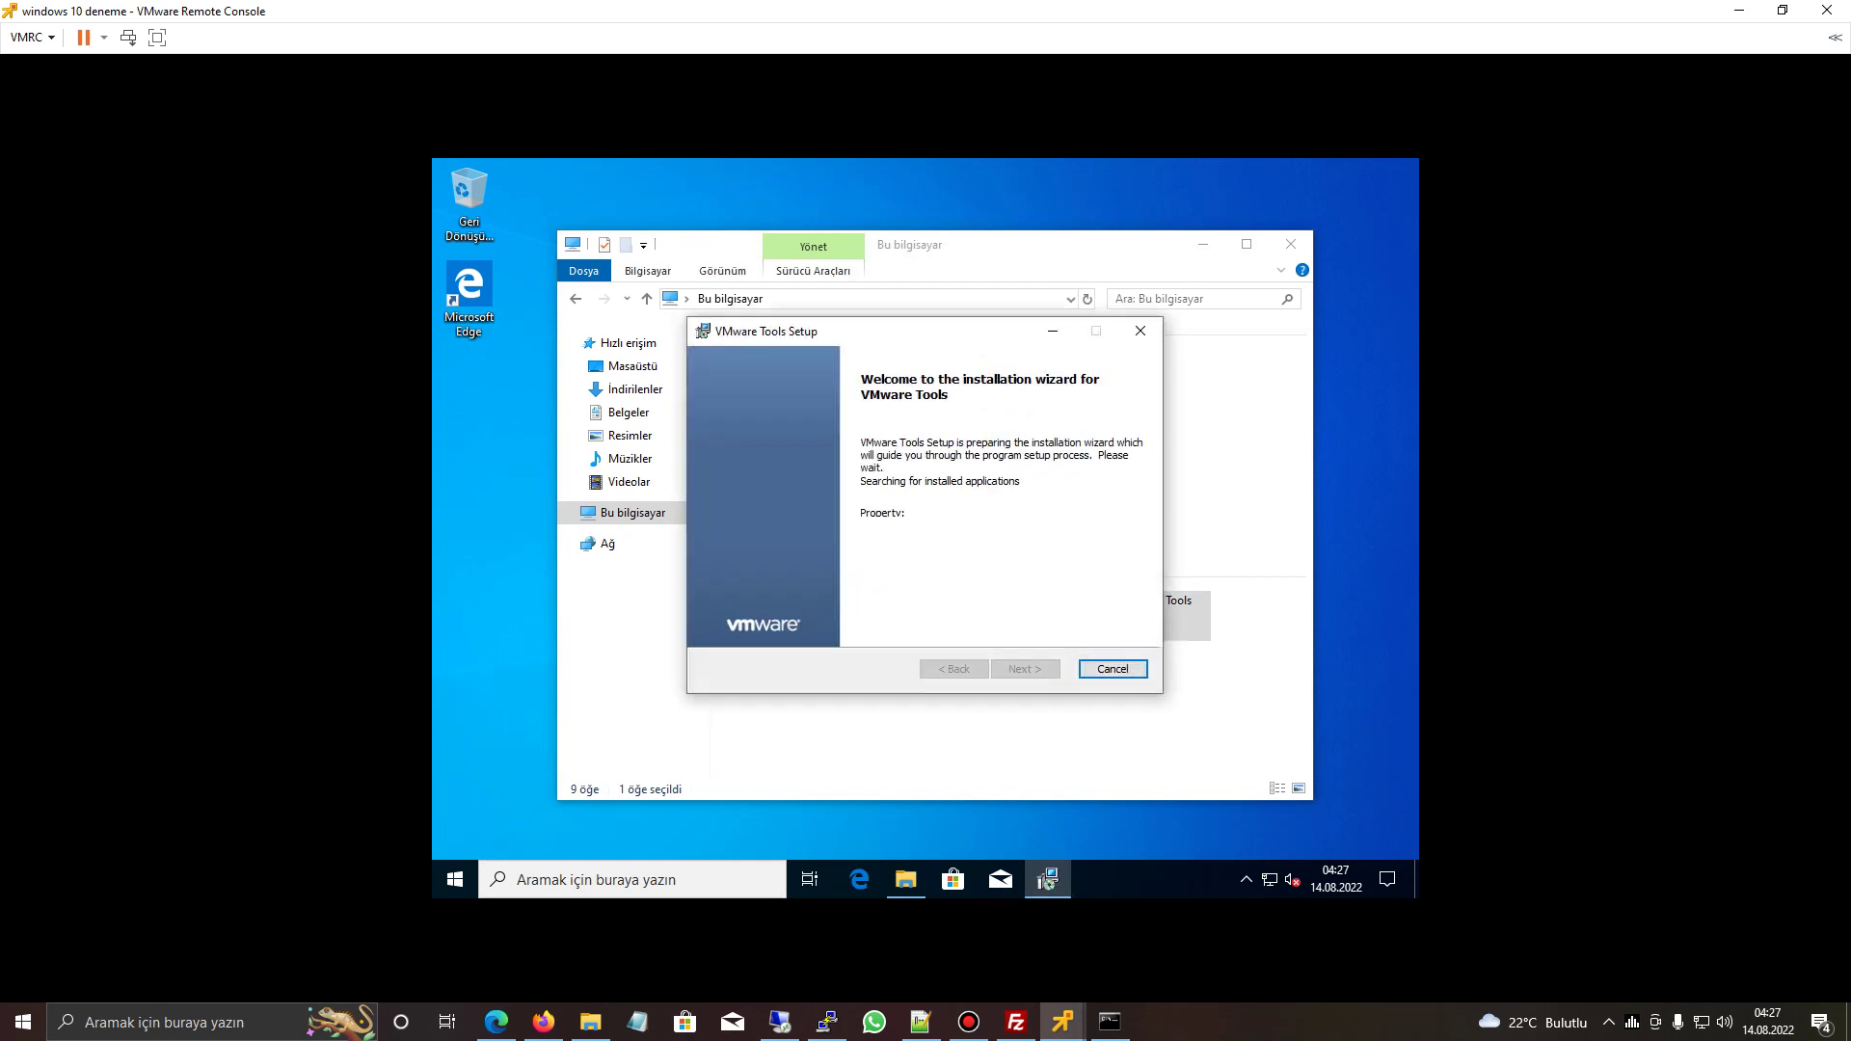
pyautogui.press('Return')
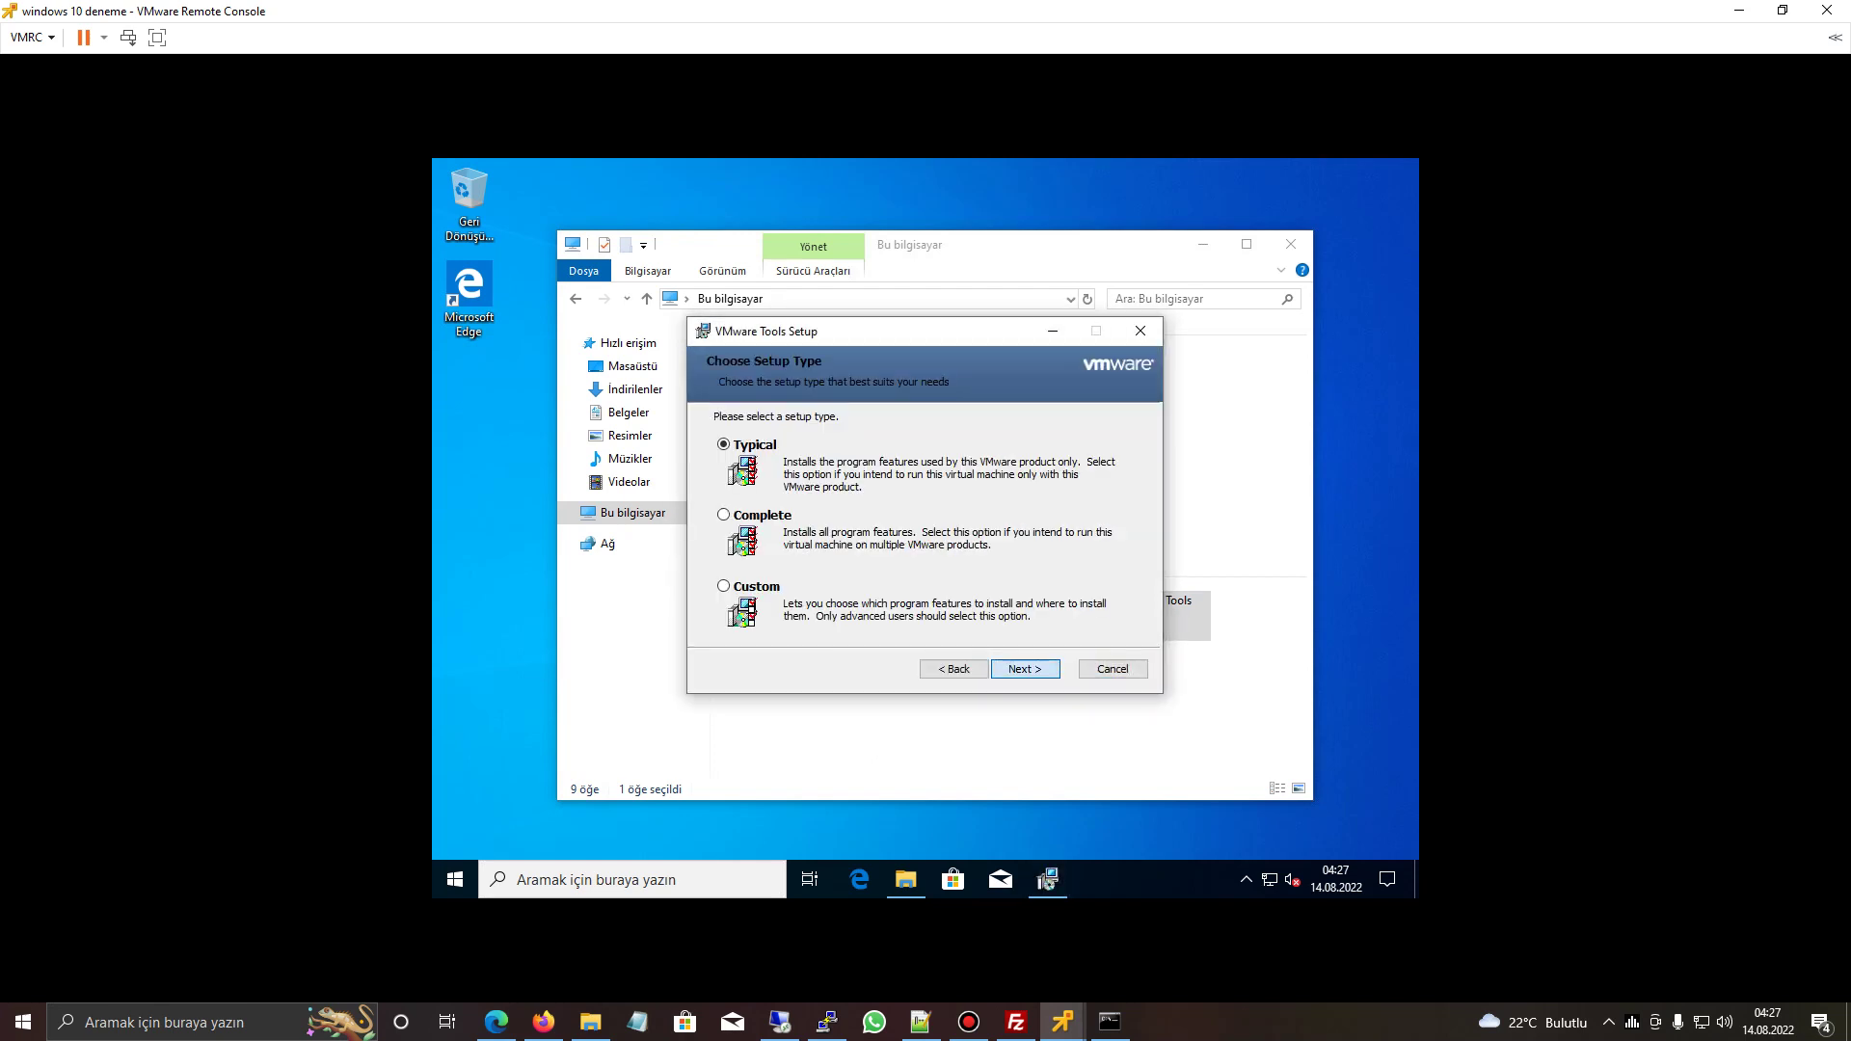
pyautogui.press('Return')
pyautogui.press('Return')
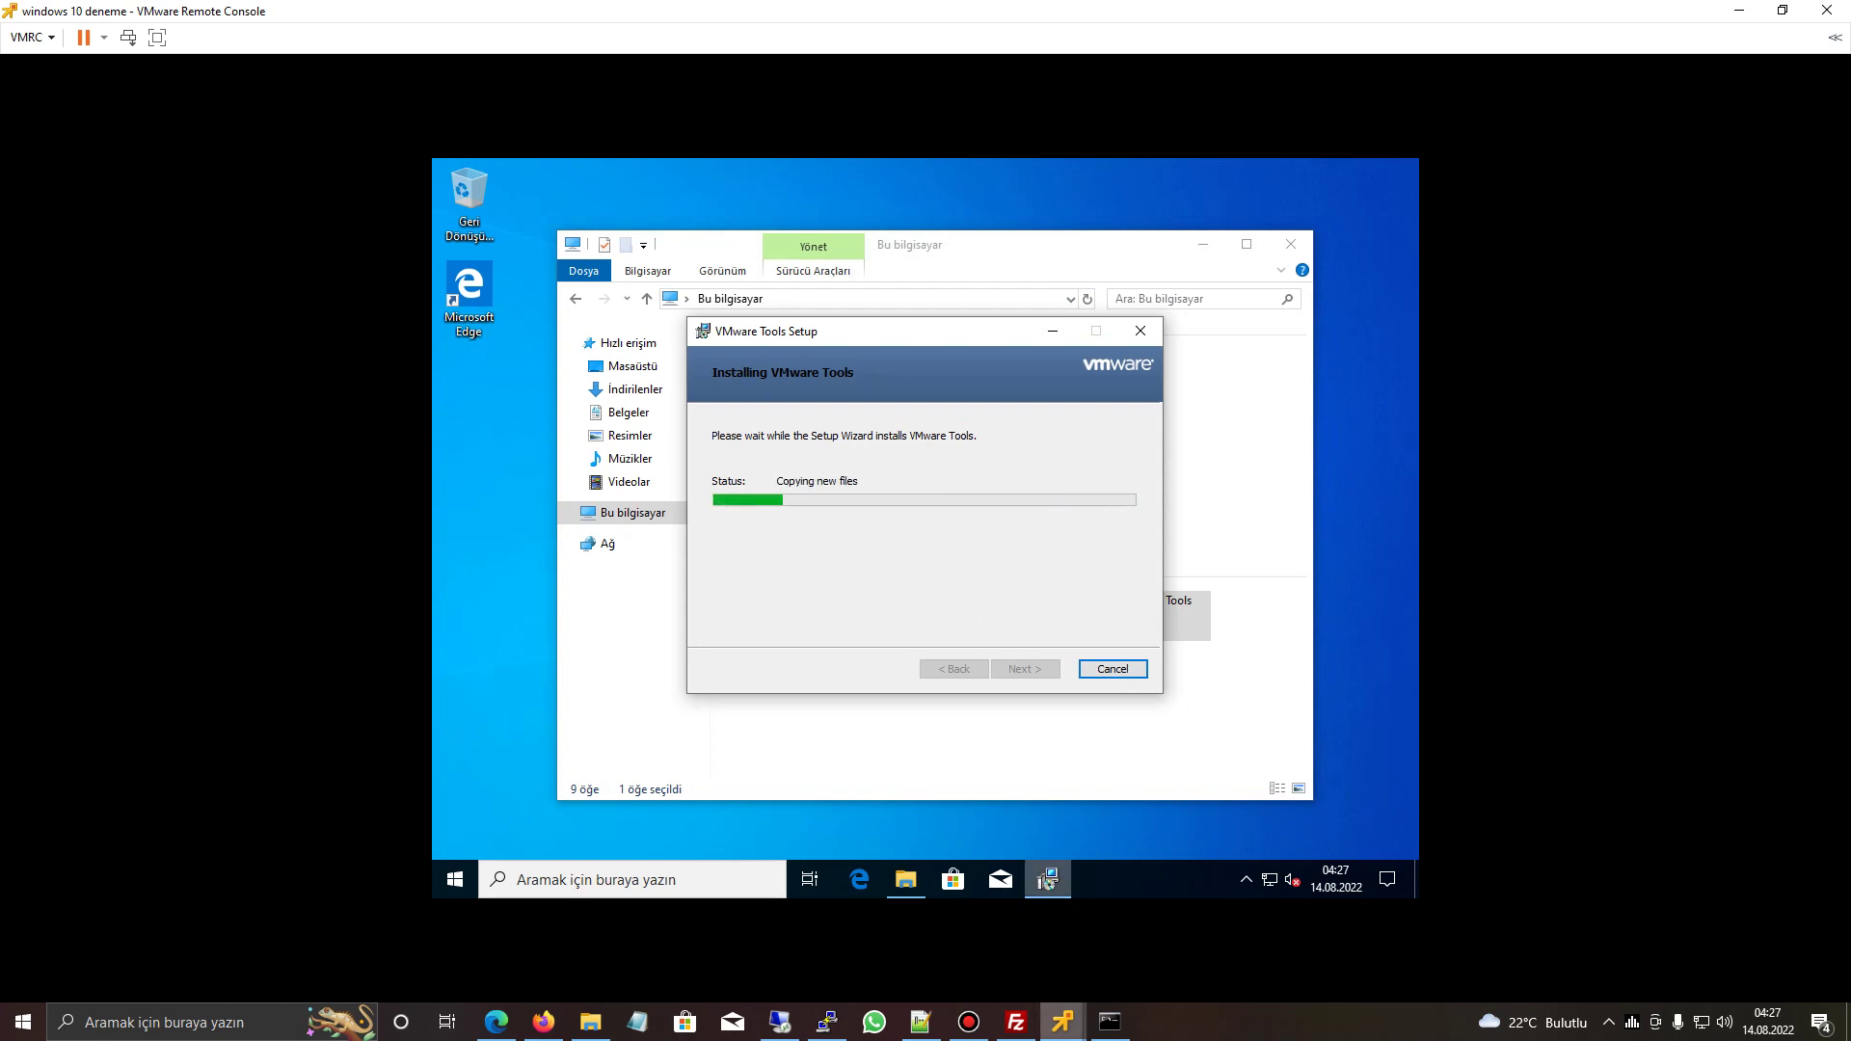
# - Switch to the Web Sunucu CentOS console and reboot its finished installation
pyautogui.moveTo(1049, 883)
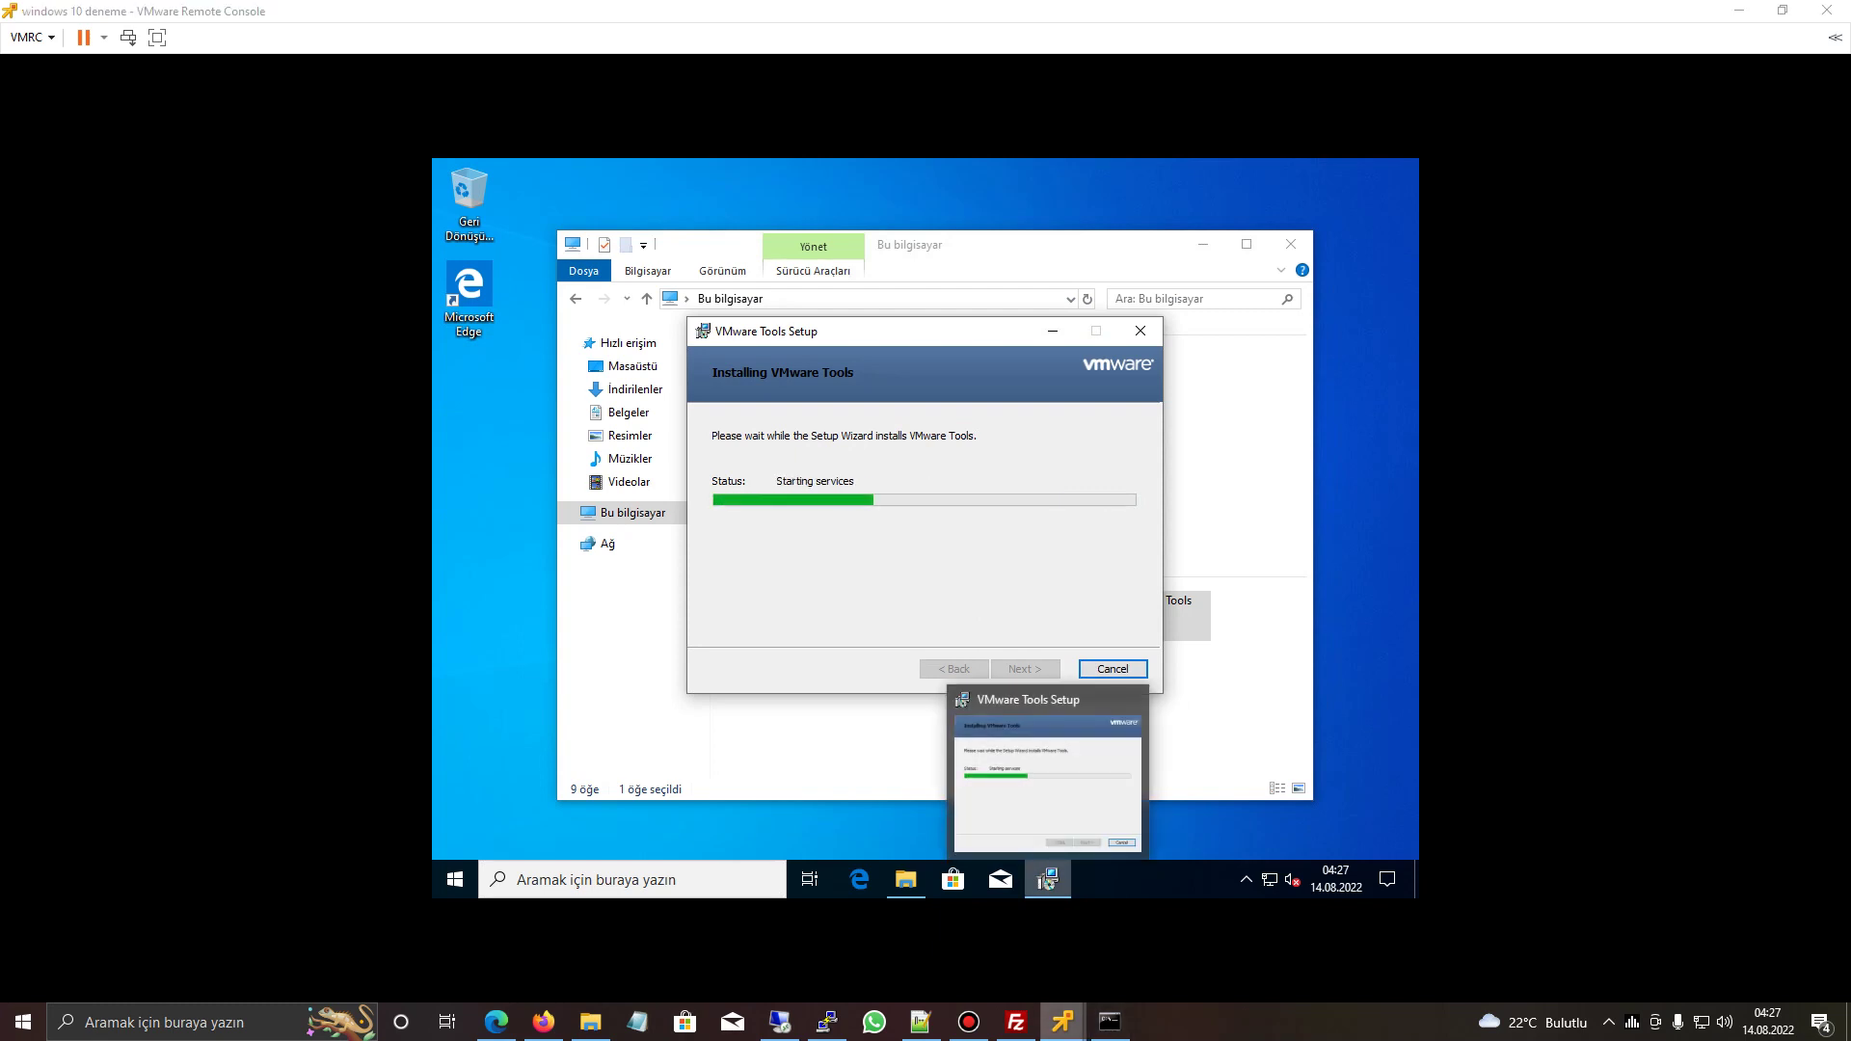
pyautogui.click(1157, 911)
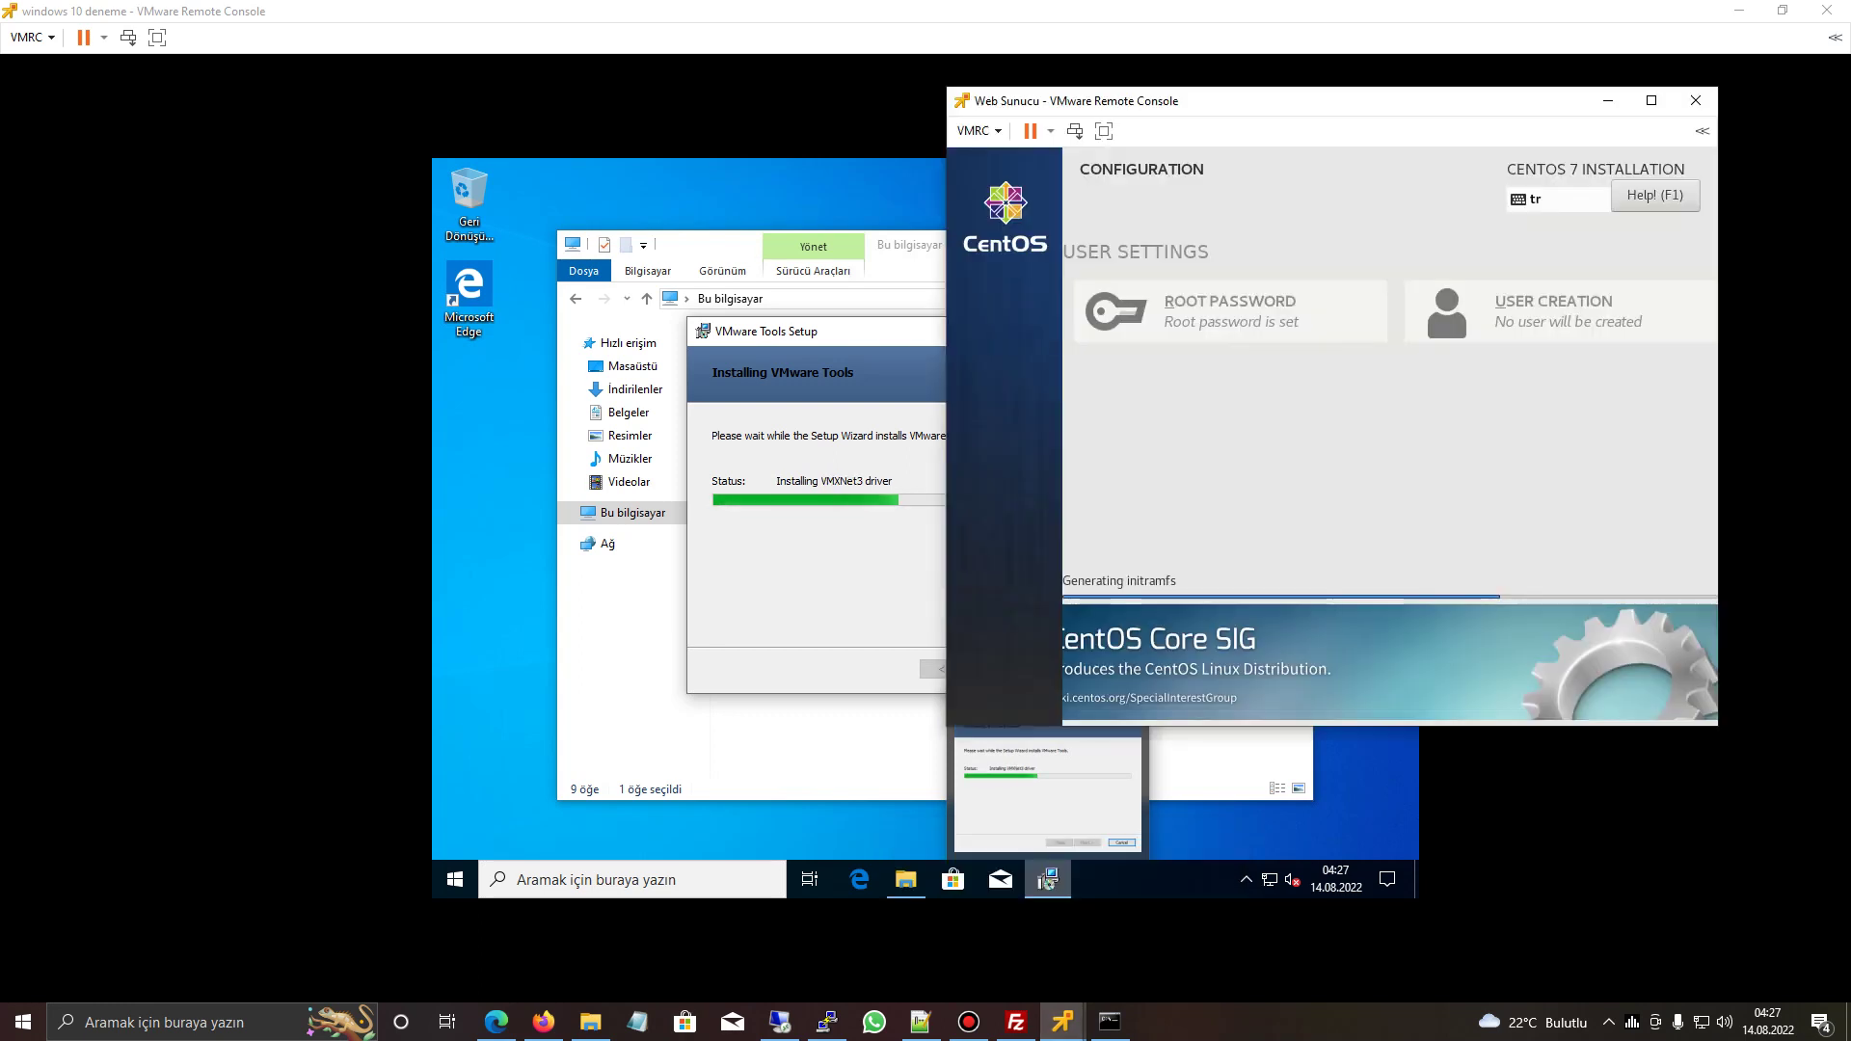
pyautogui.click(1048, 791)
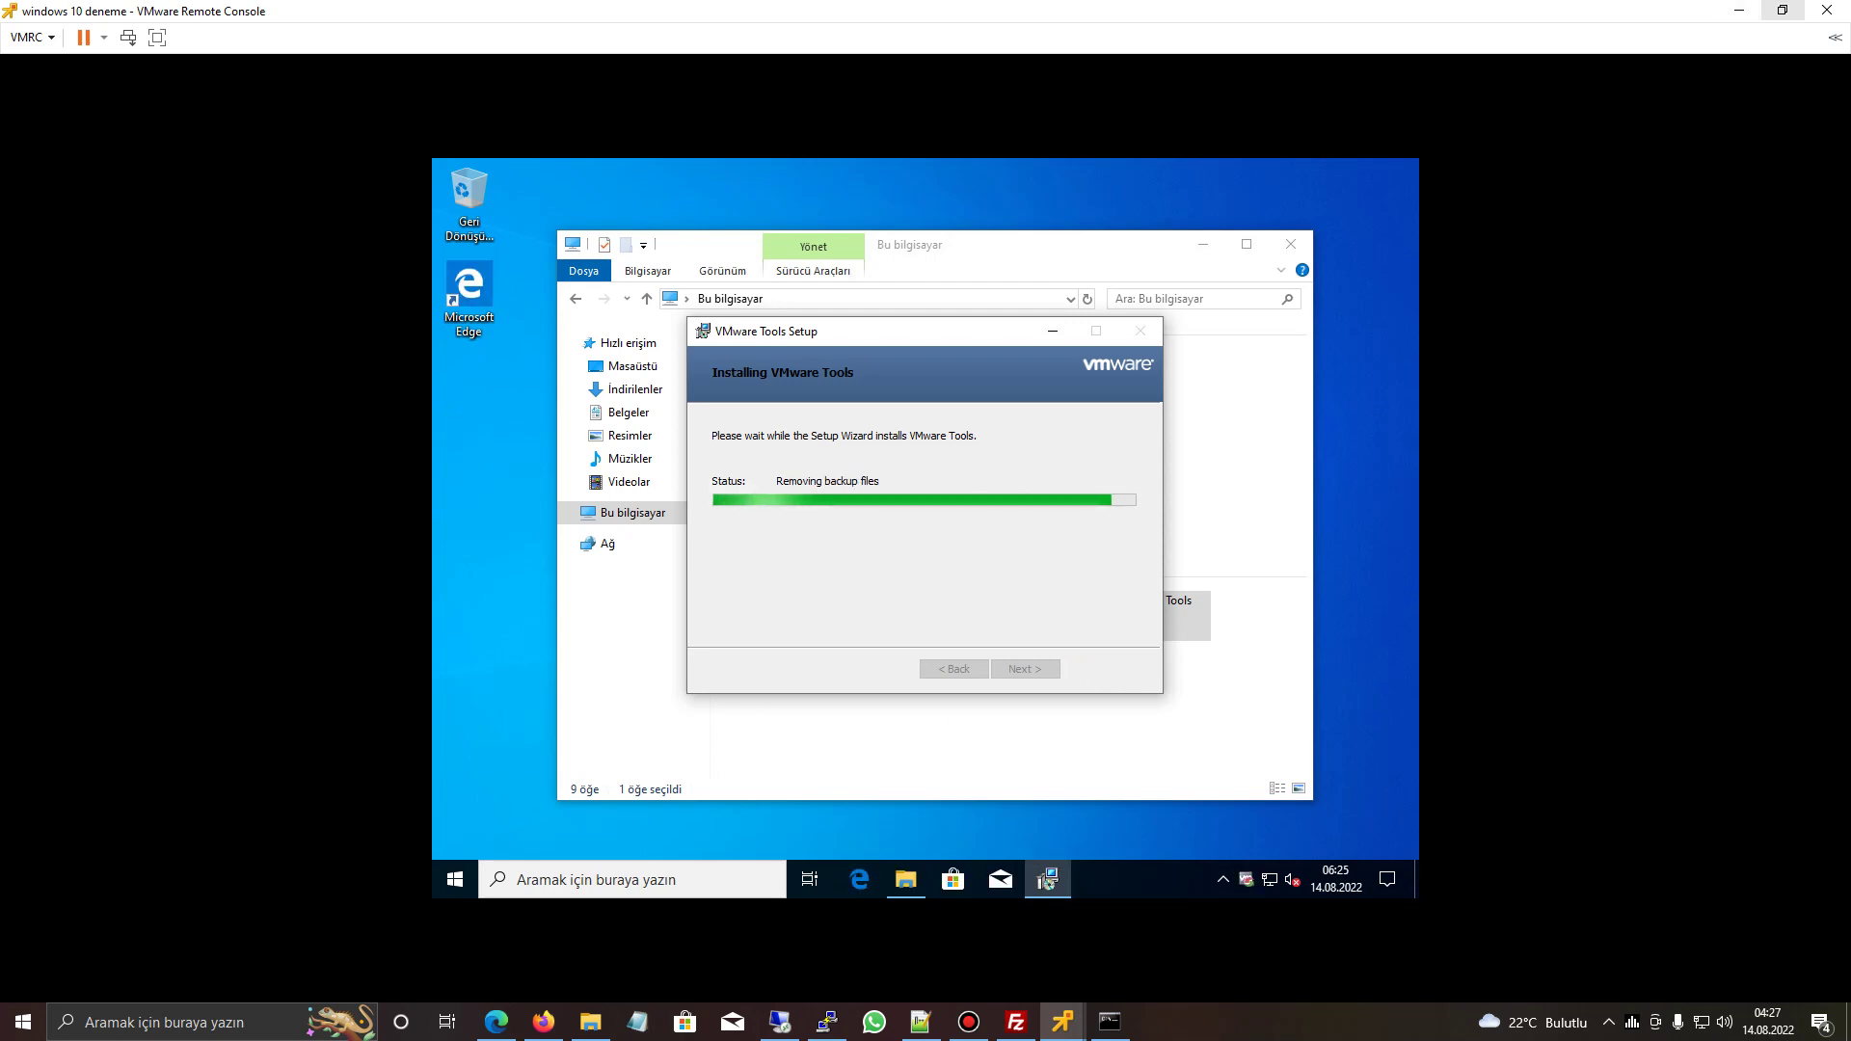
pyautogui.click(1740, 10)
pyautogui.click(1793, 48)
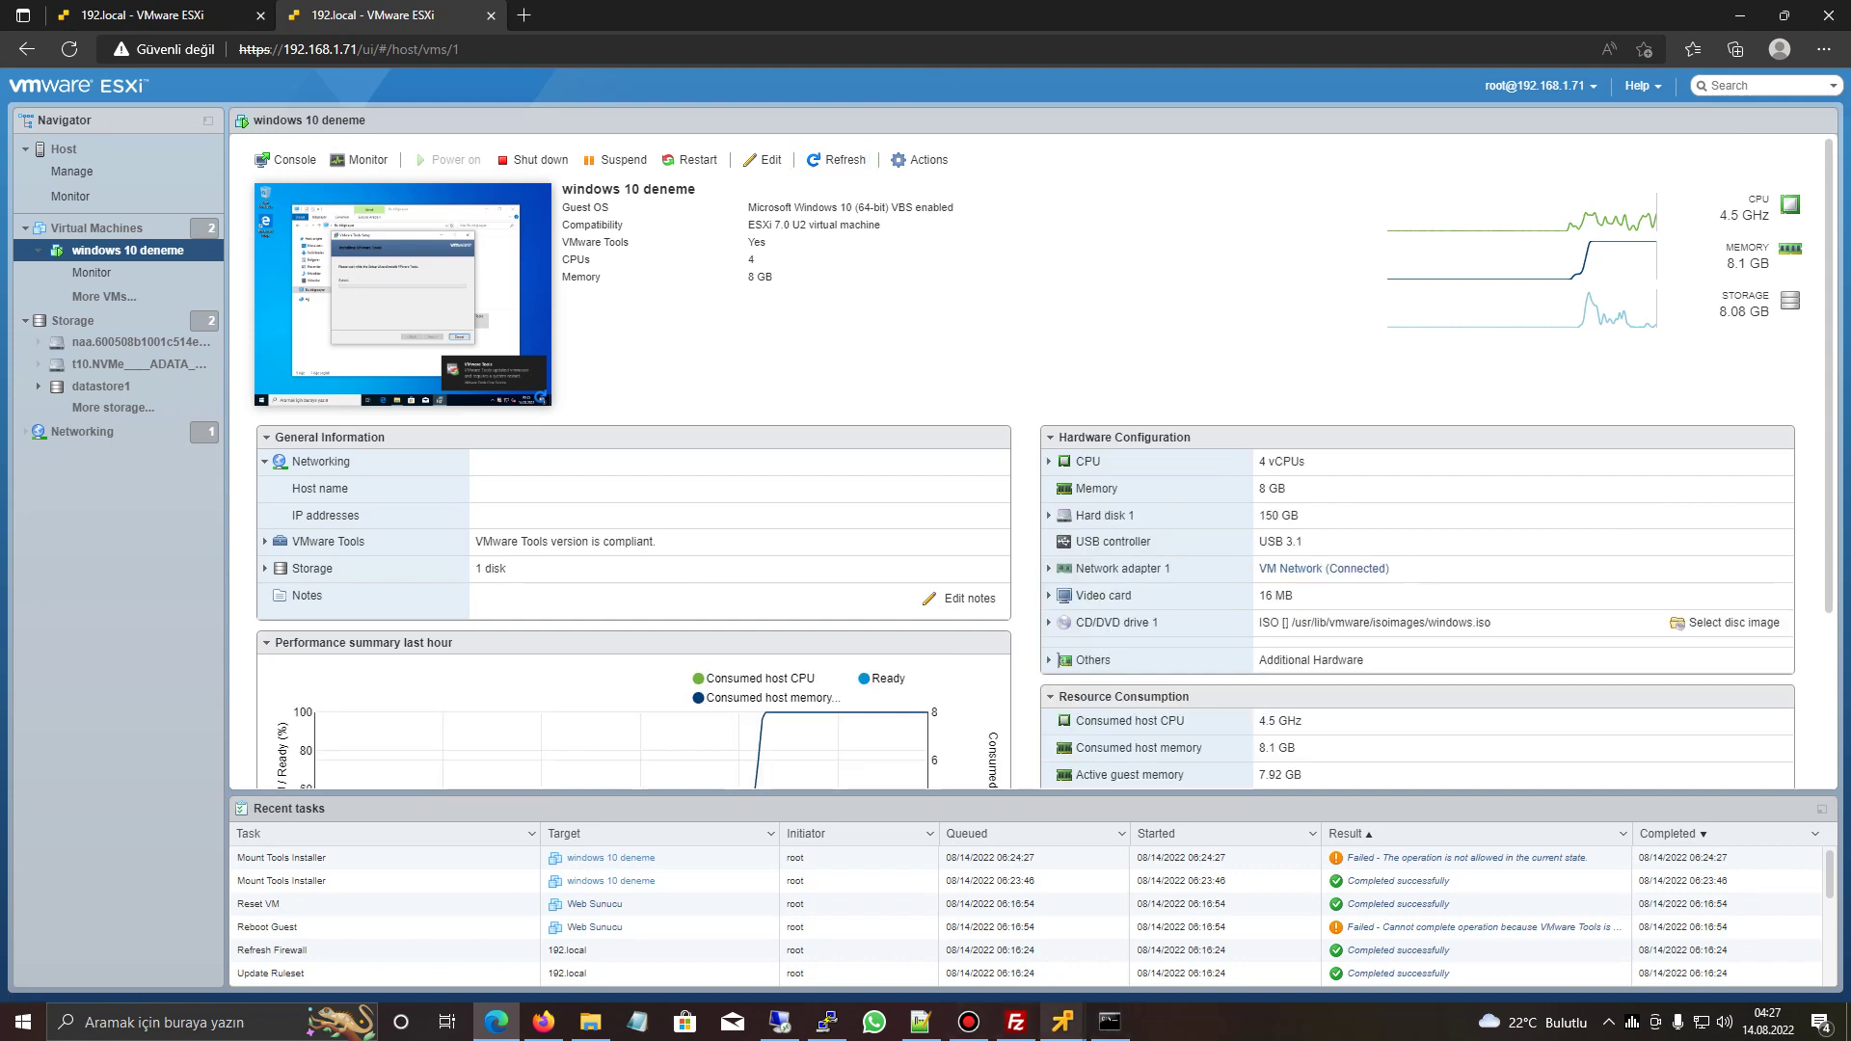
pyautogui.click(1062, 1022)
pyautogui.click(989, 907)
pyautogui.click(1061, 1022)
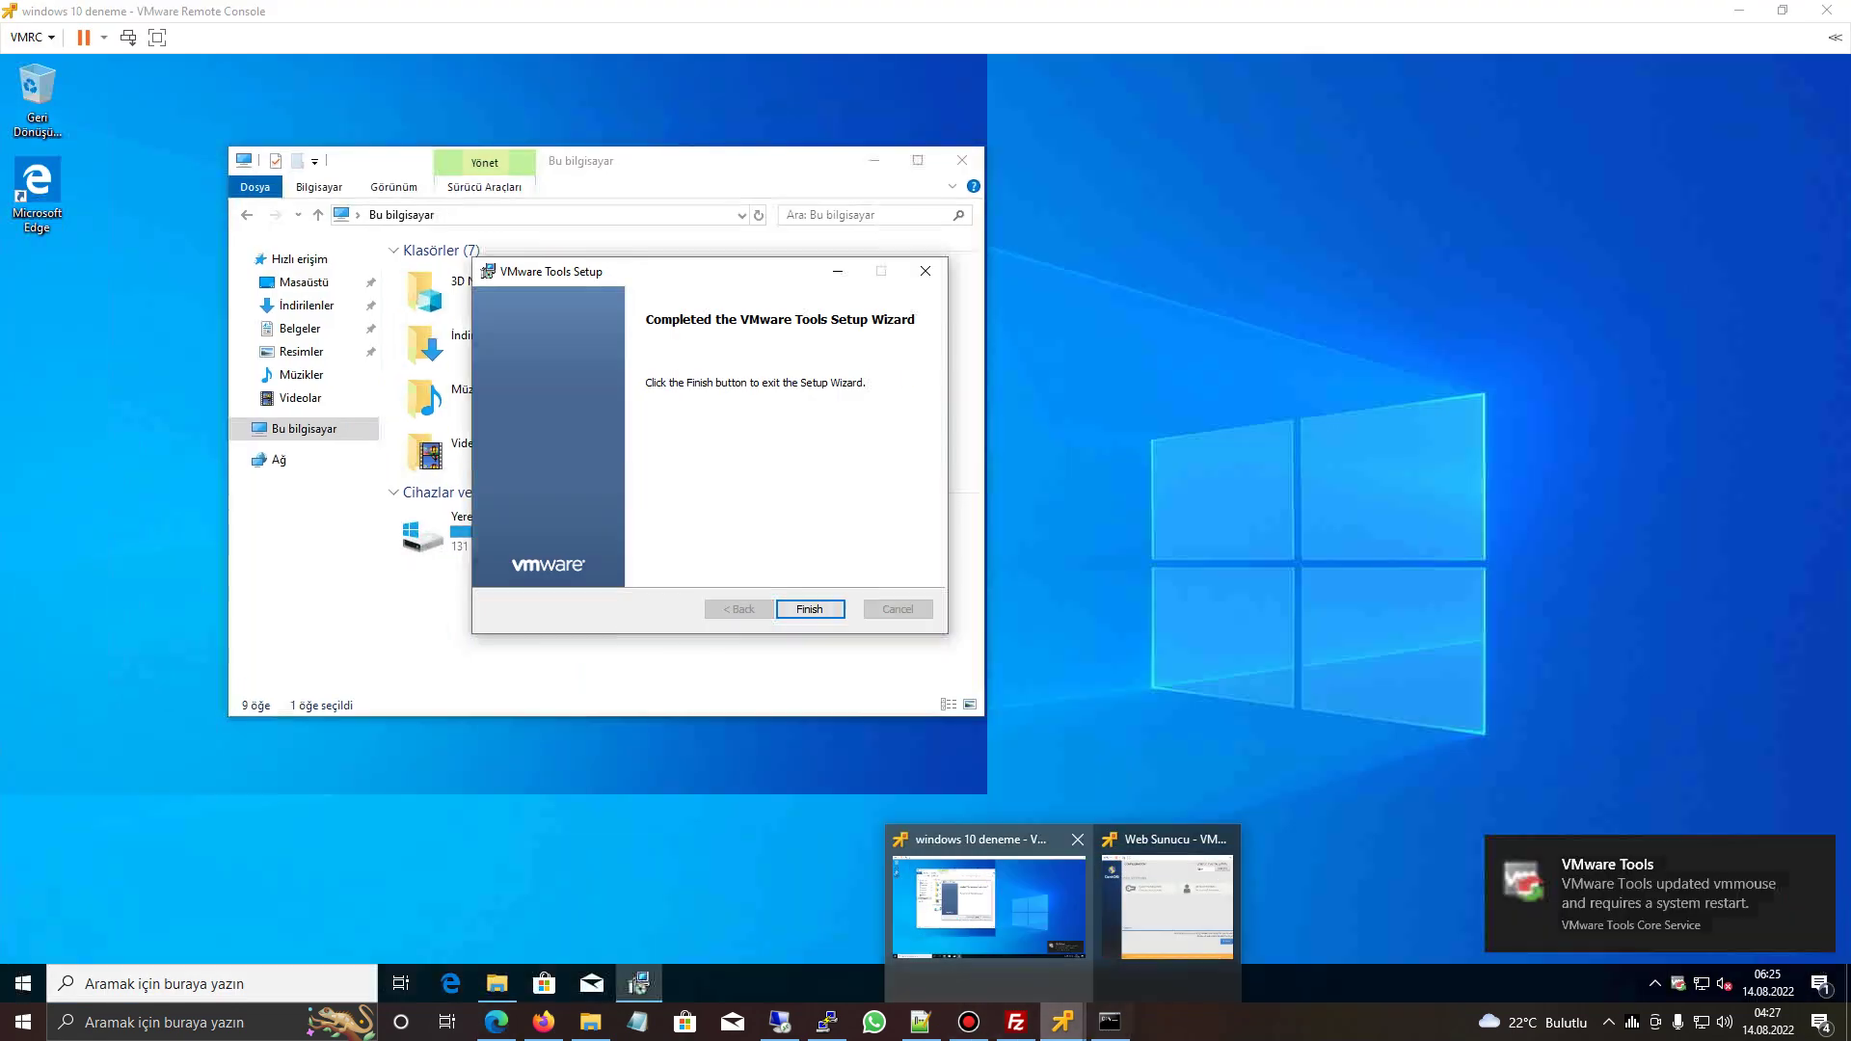
pyautogui.click(1167, 906)
pyautogui.click(1680, 621)
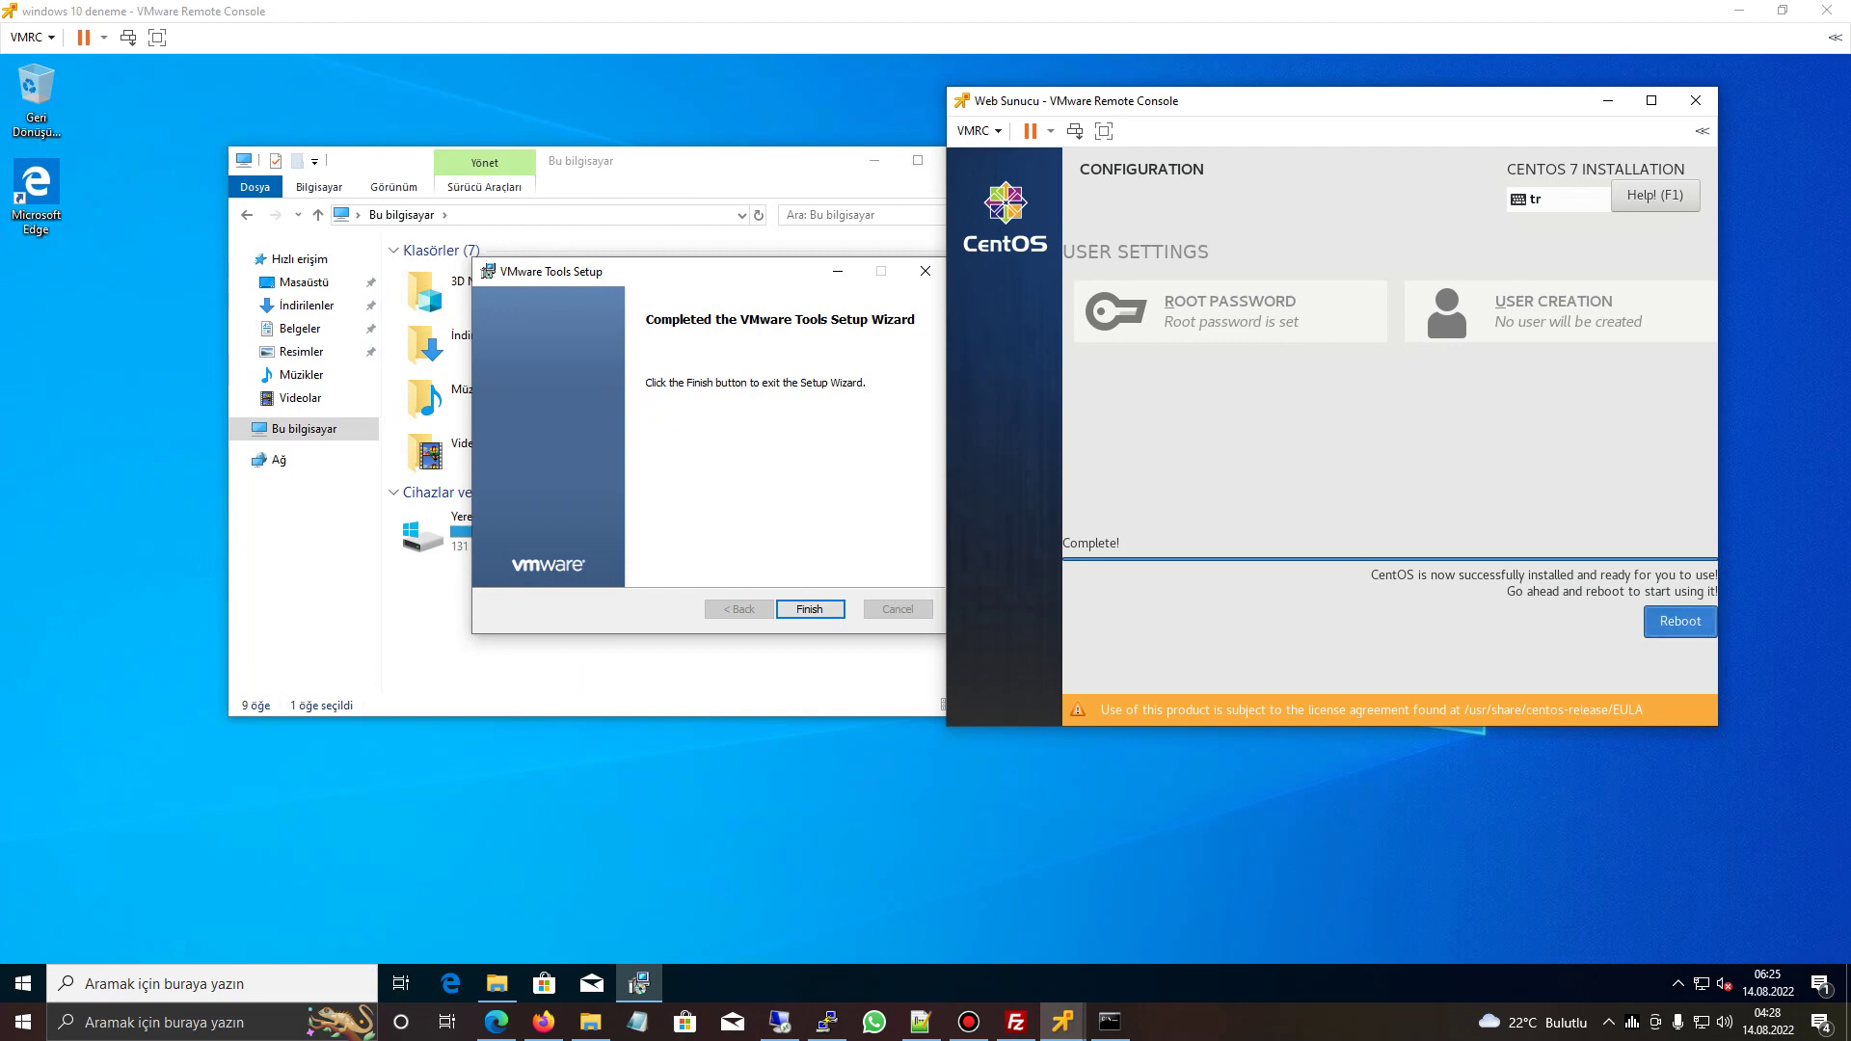
# - Finish the VMware Tools setup, postpone the restart, and close This PC
pyautogui.click(809, 609)
pyautogui.click(809, 609)
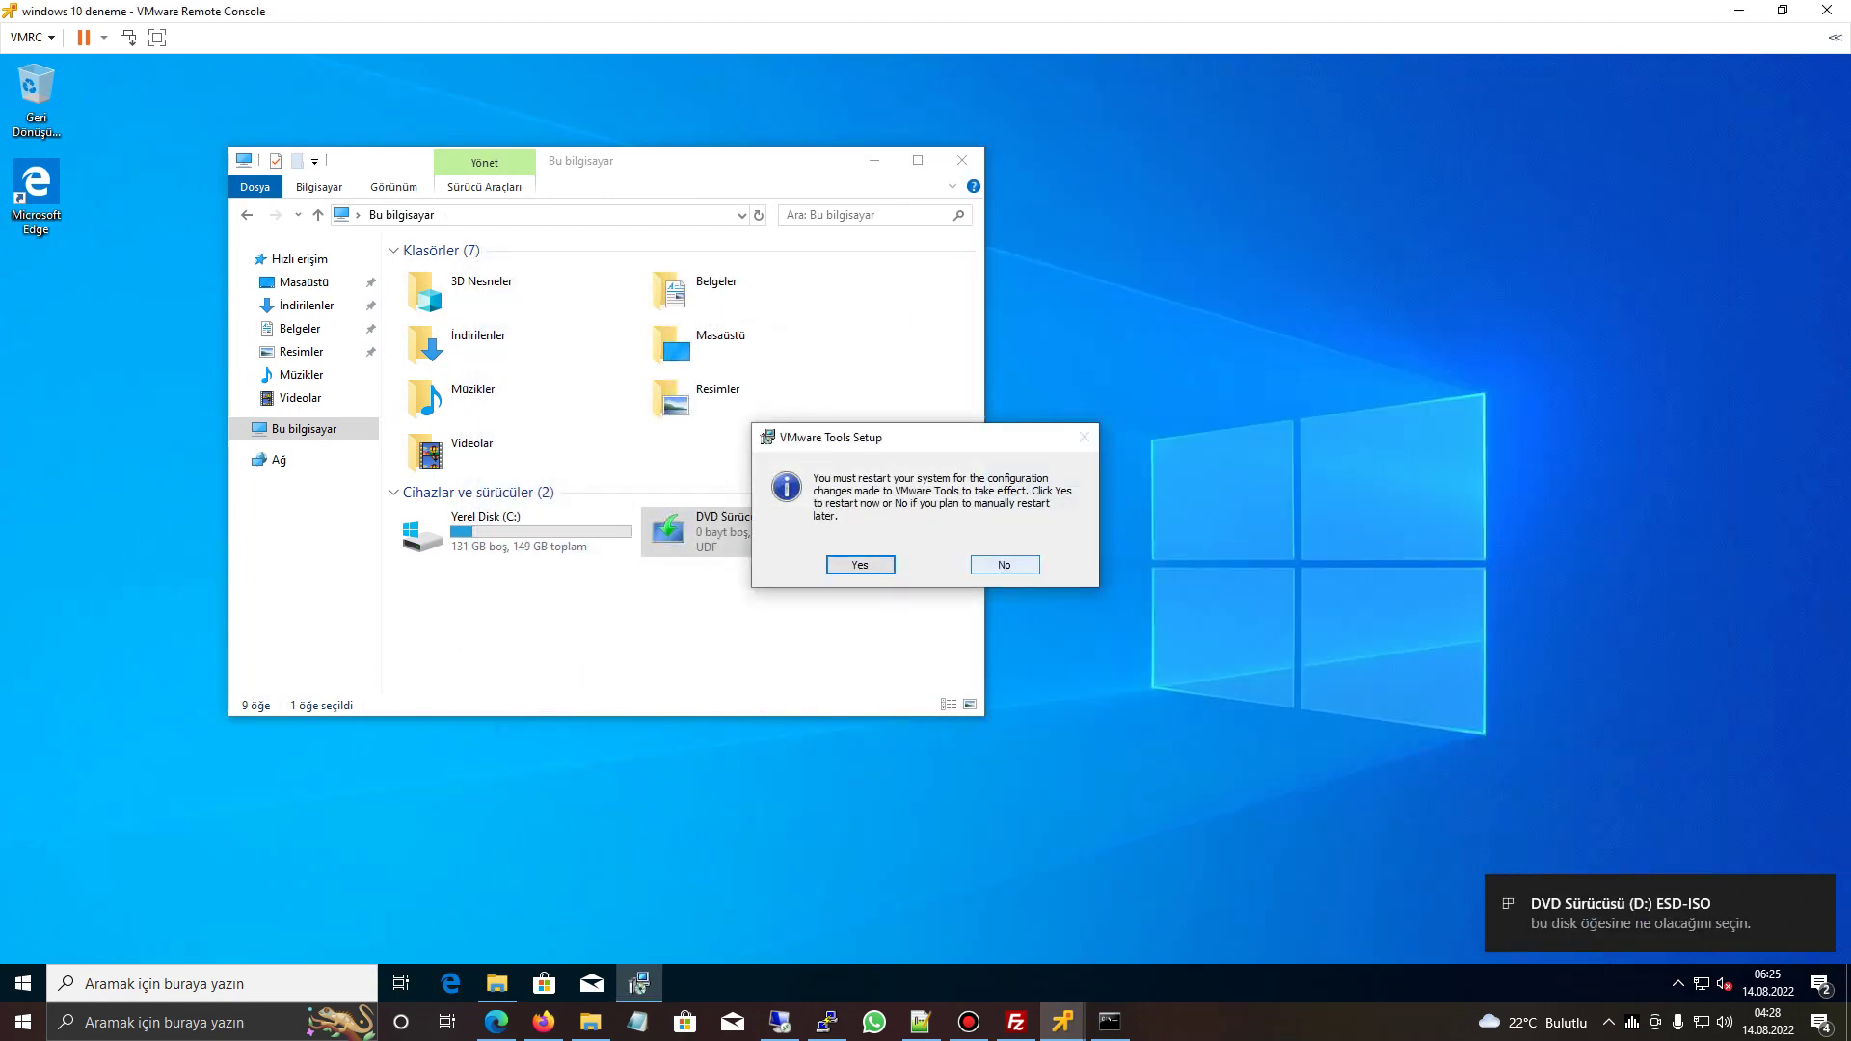
pyautogui.click(1005, 565)
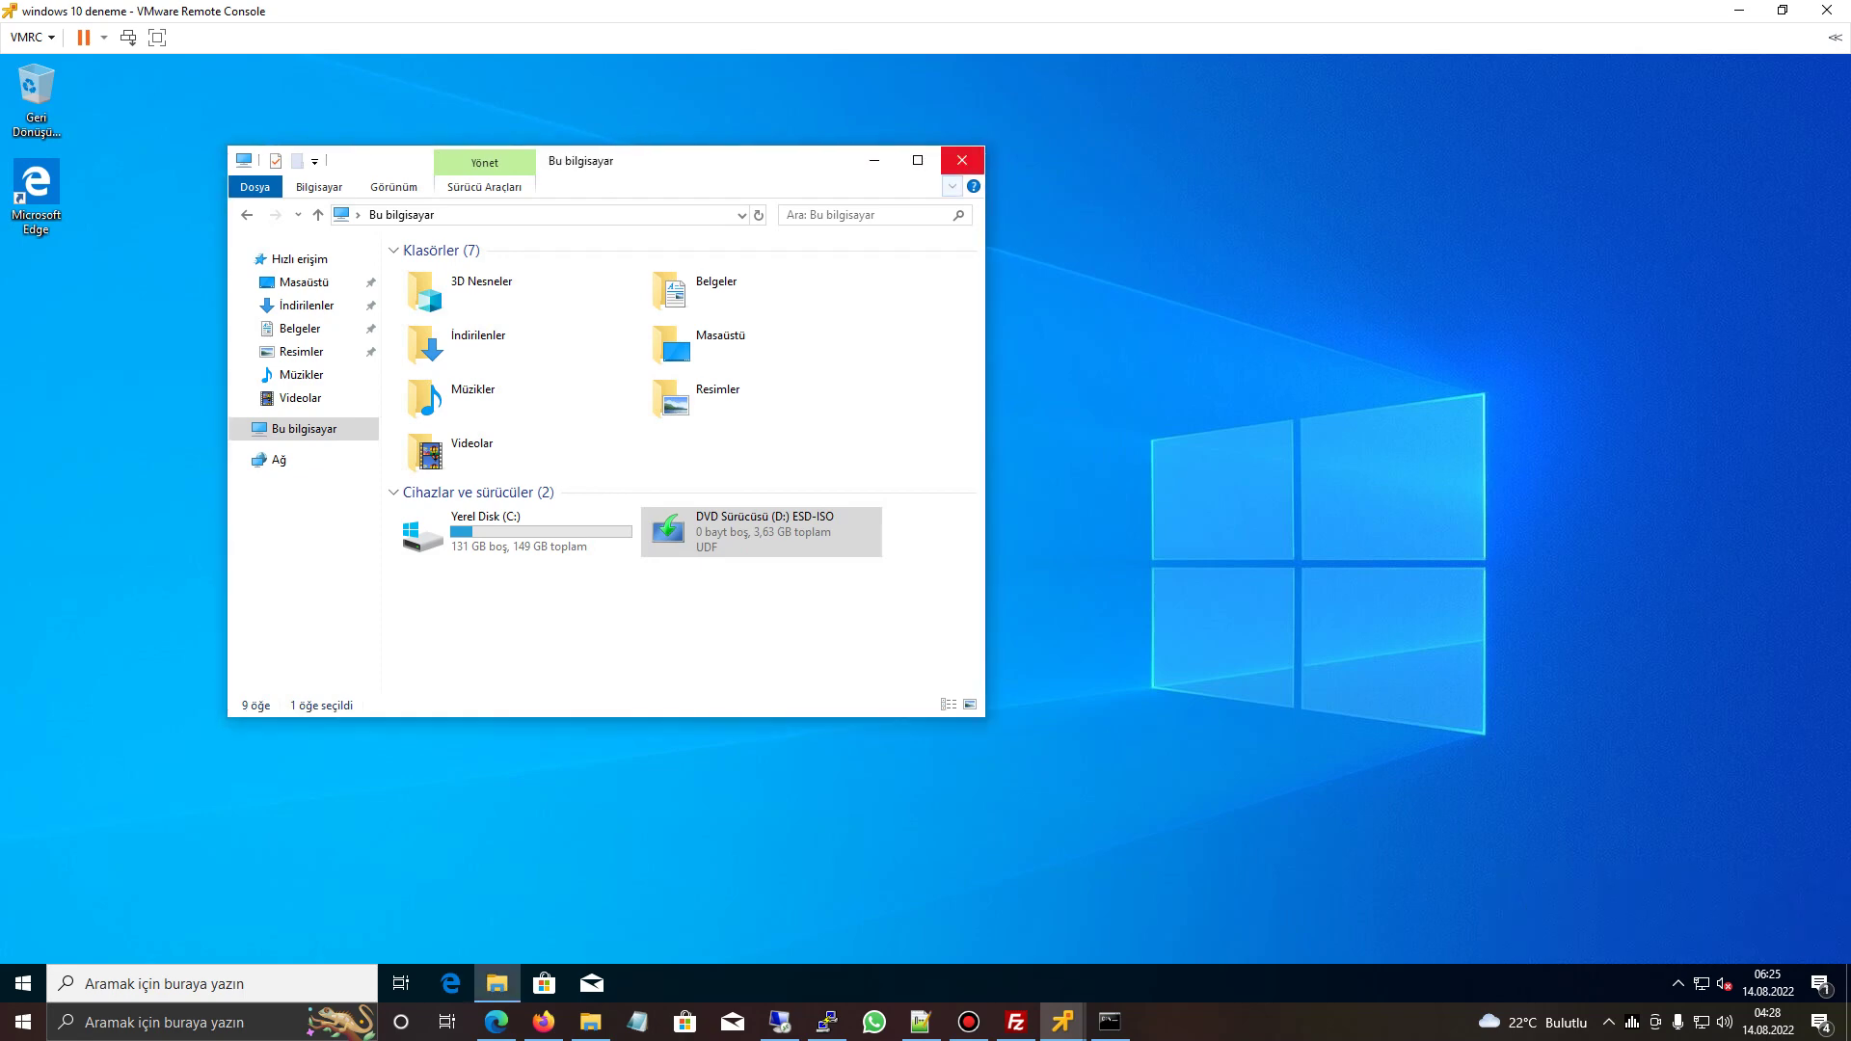
pyautogui.click(963, 160)
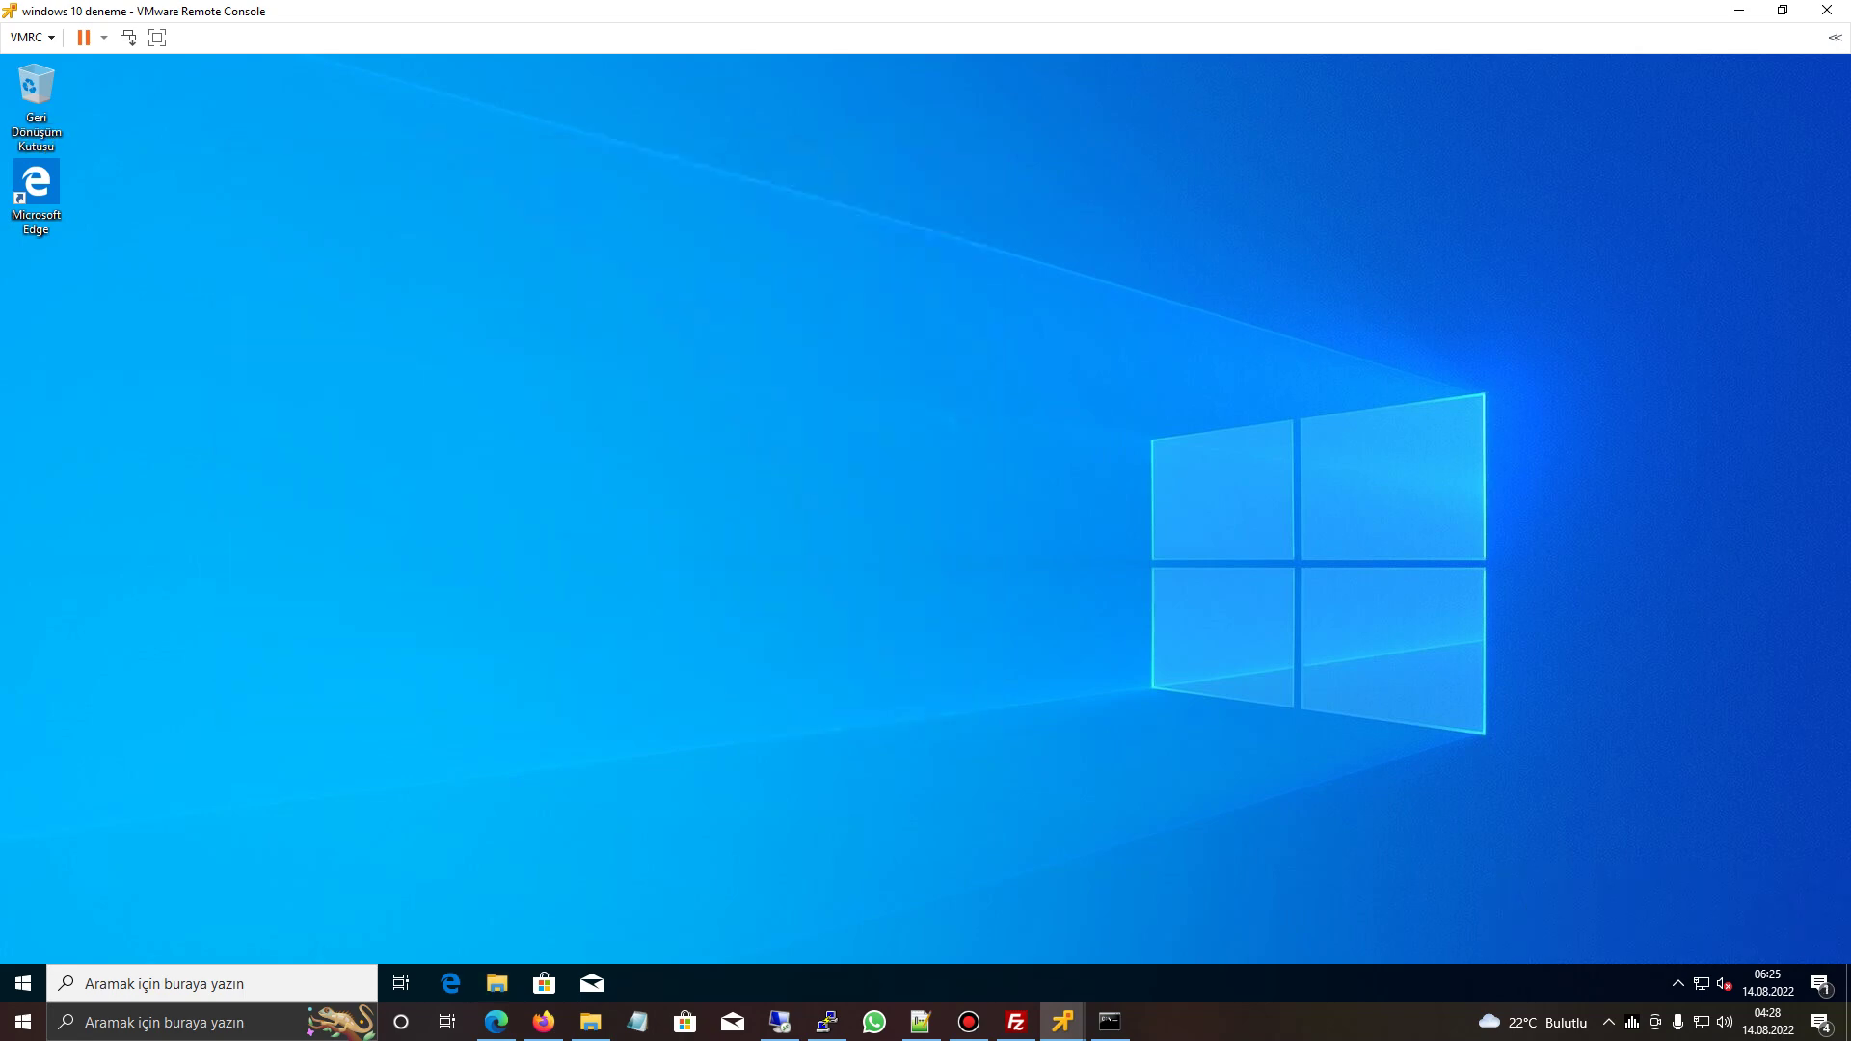
# - Search 'uzak masaüstü' and open Remote Desktop settings, cancelling the enable prompt so it stays Kapalı
pyautogui.click(193, 983)
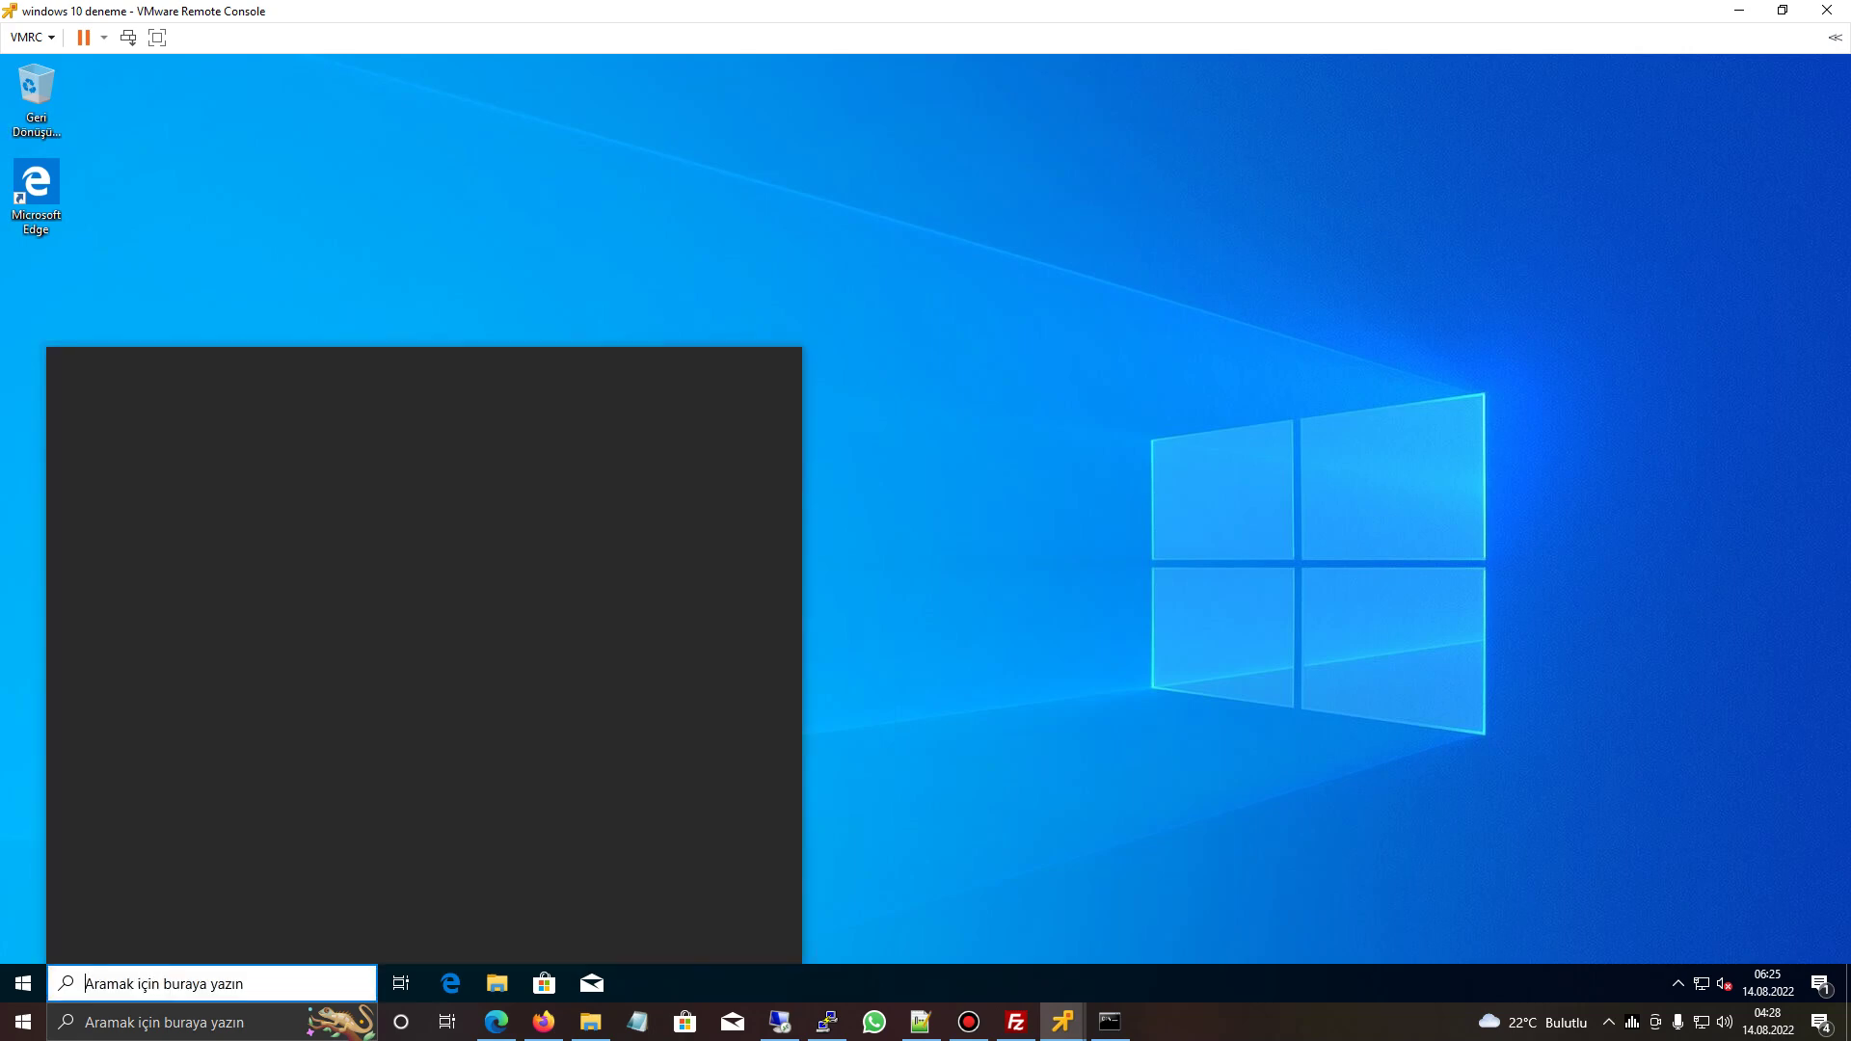
pyautogui.write('remote')
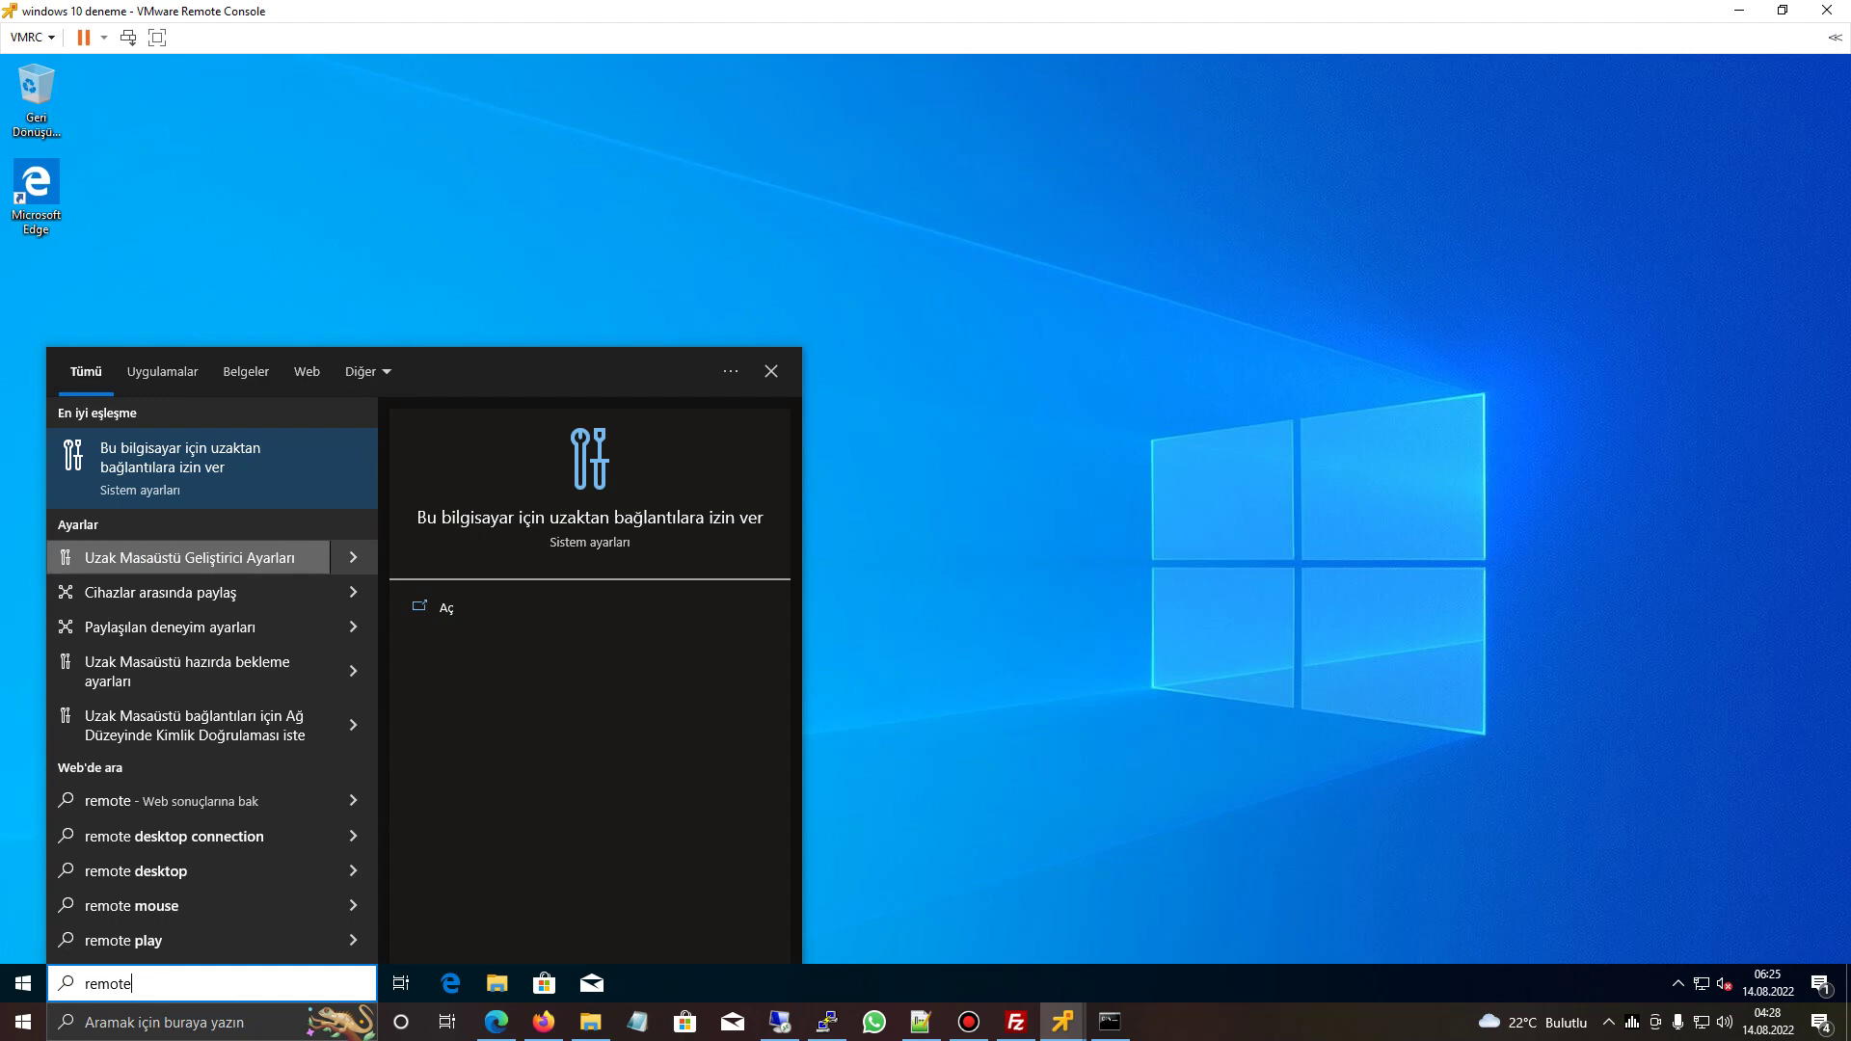
pyautogui.press('BackSpace')
pyautogui.press('BackSpace')
pyautogui.press('BackSpace')
pyautogui.press('BackSpace')
pyautogui.press('BackSpace')
pyautogui.press('BackSpace')
pyautogui.write('k')
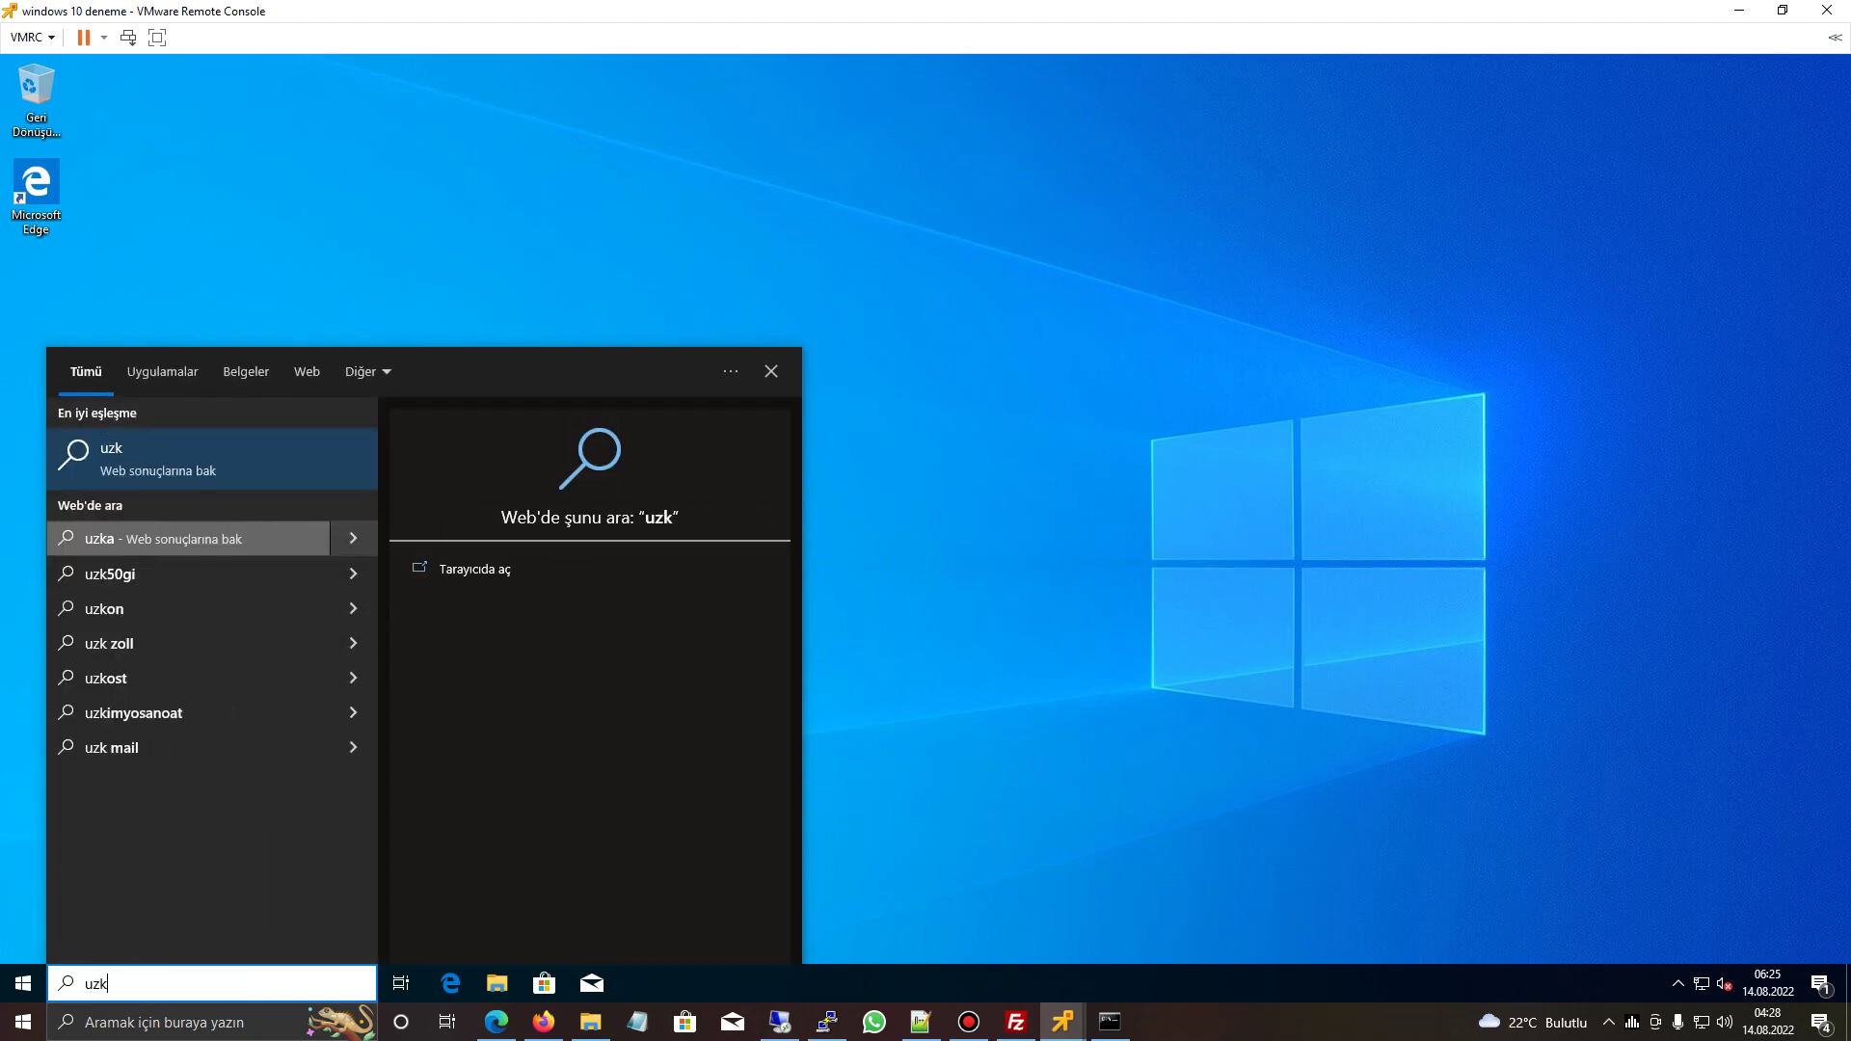
pyautogui.write('ak masaü')
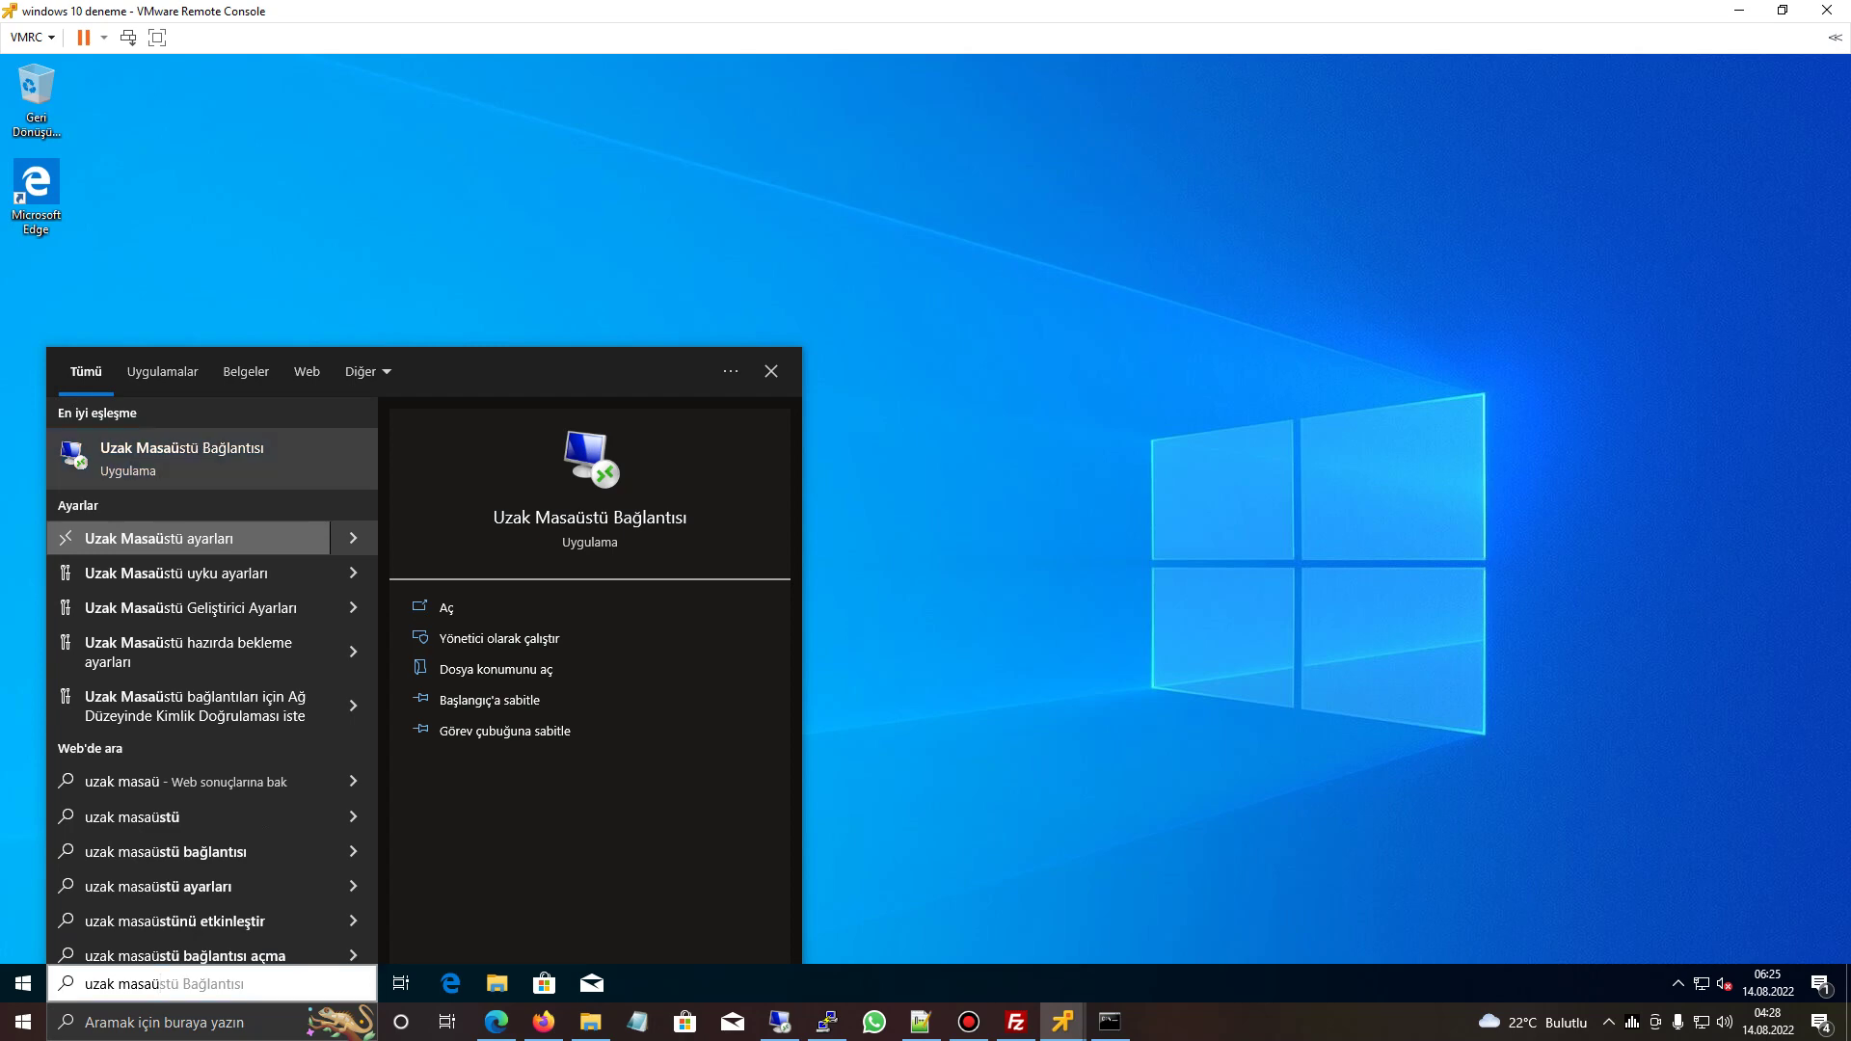
pyautogui.click(193, 538)
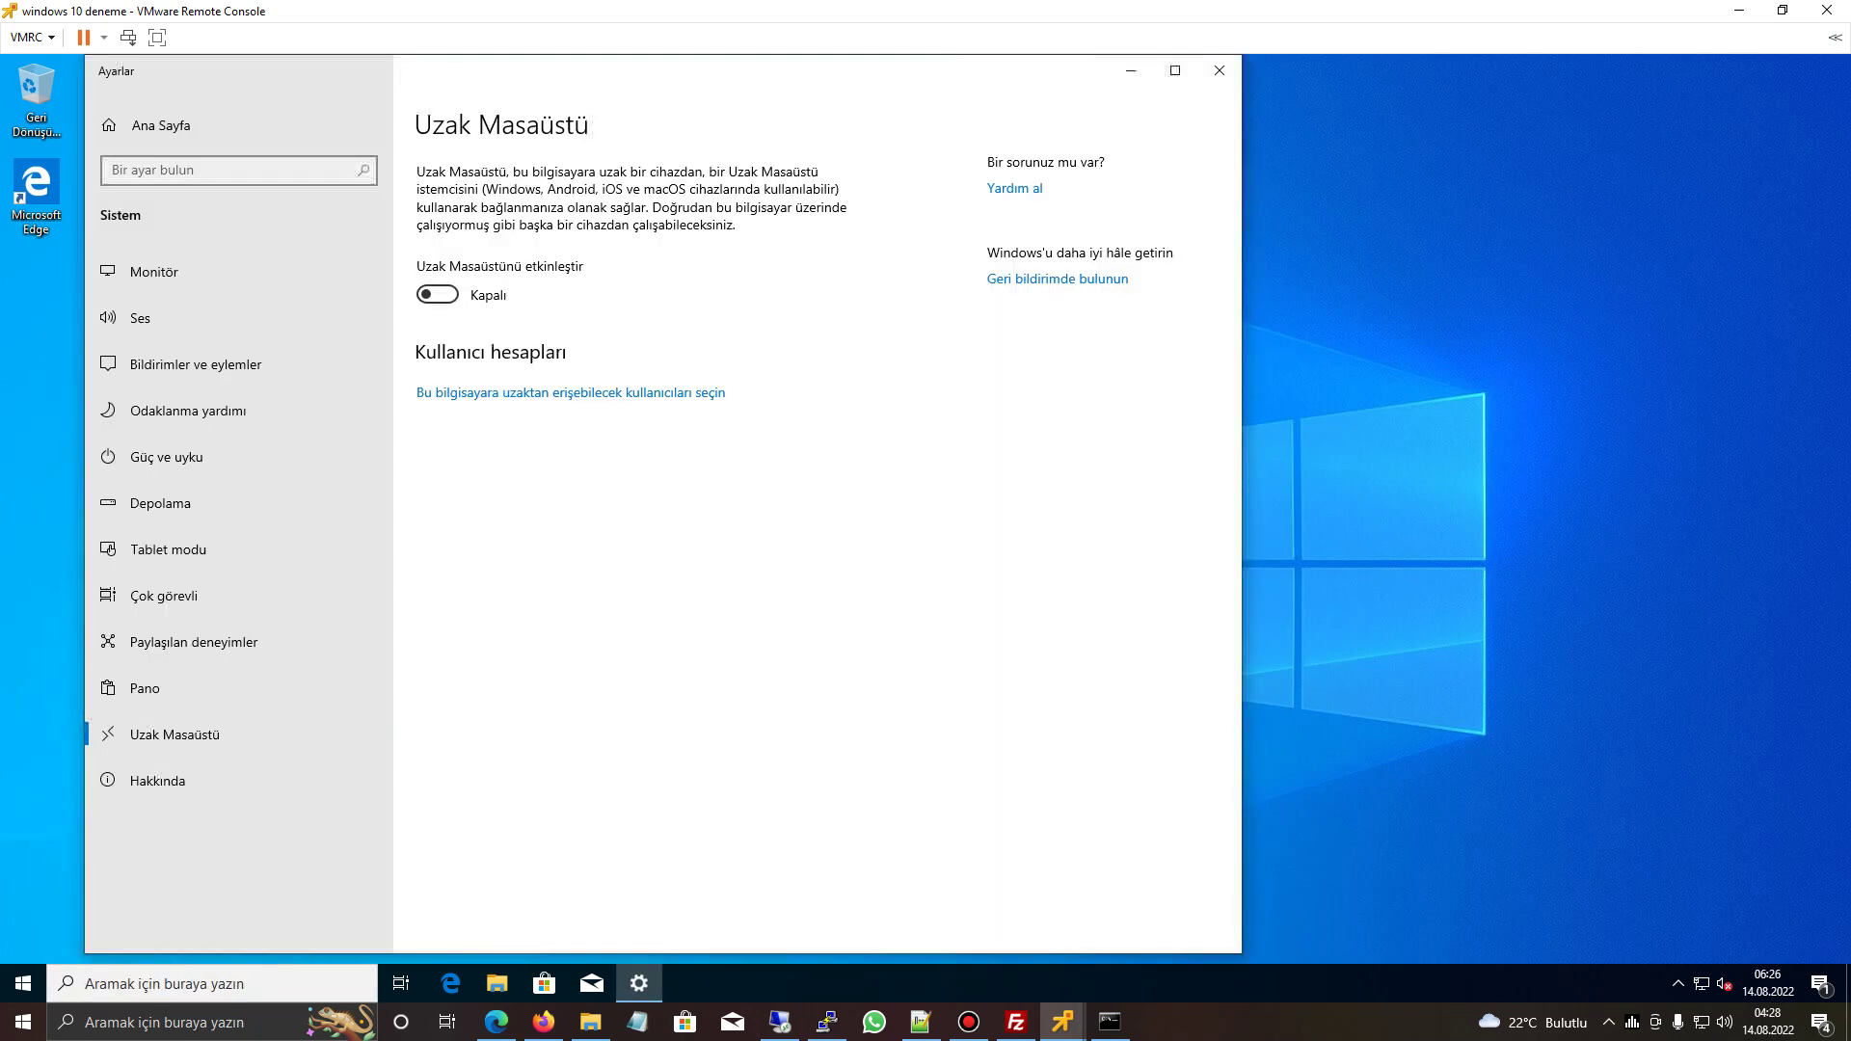
pyautogui.click(436, 295)
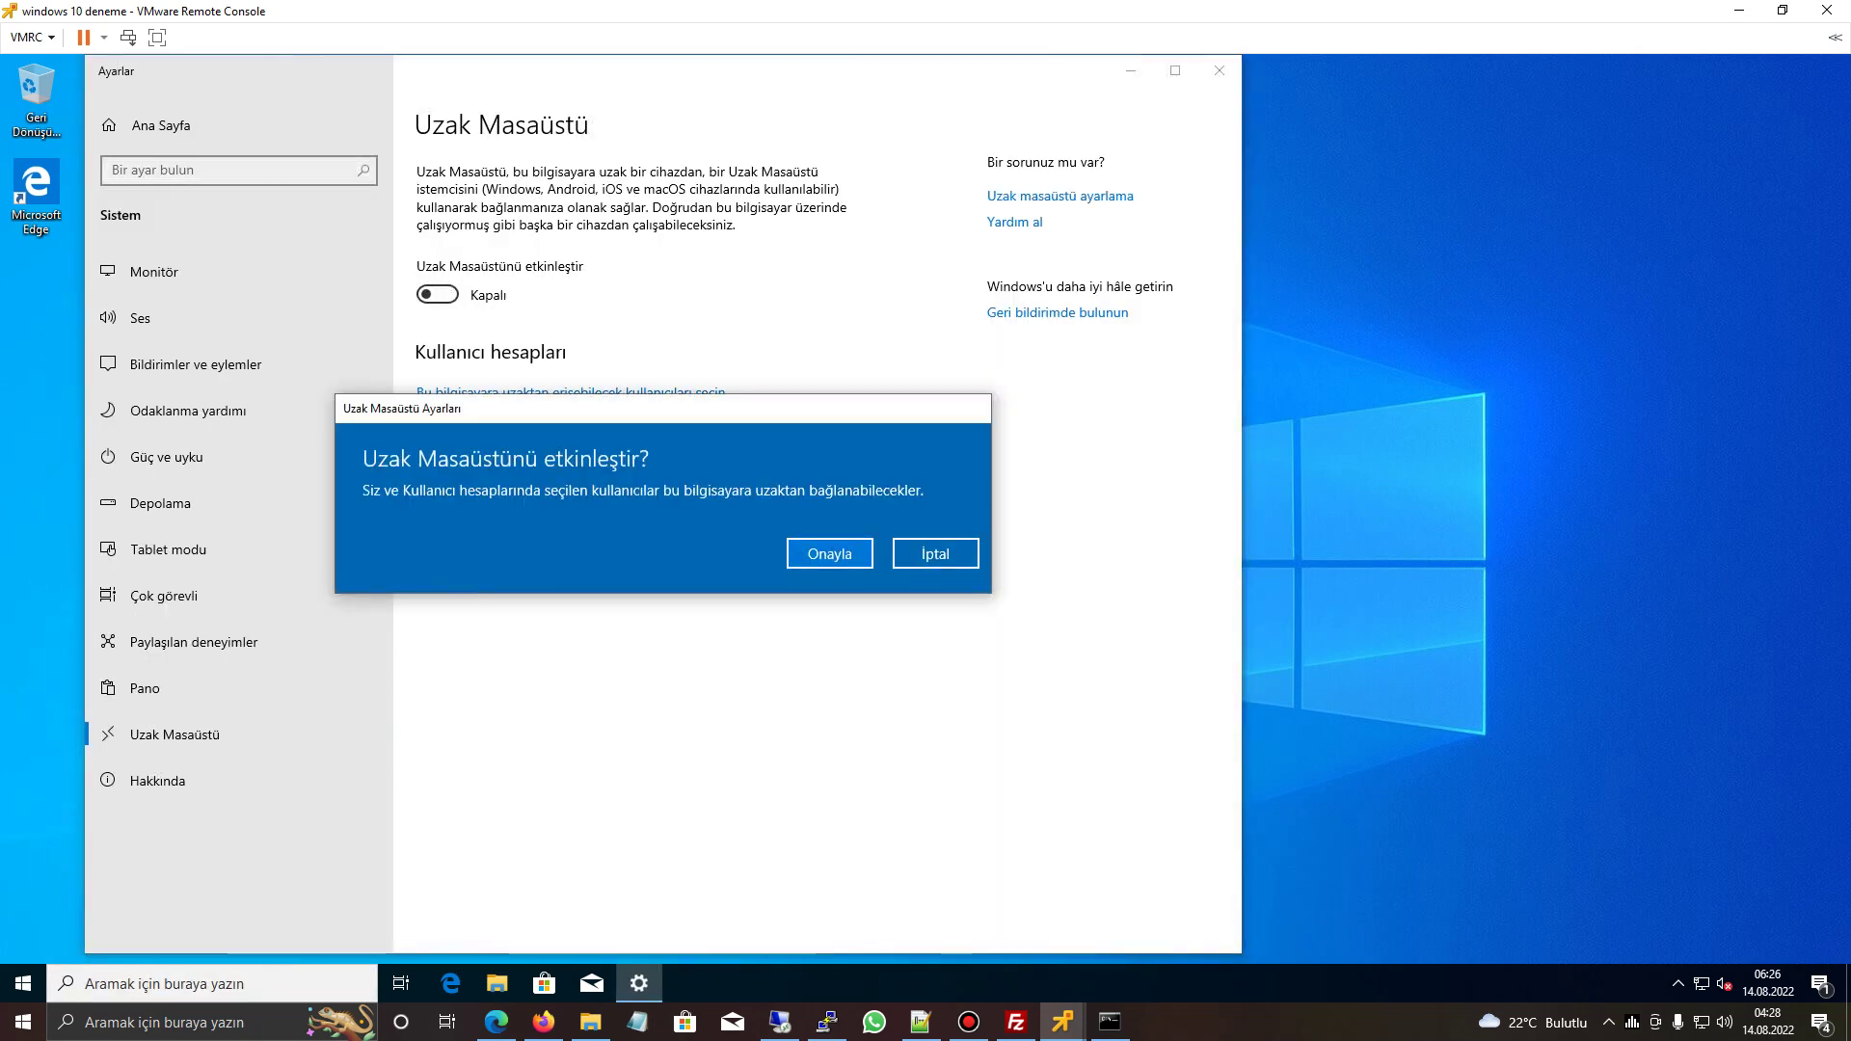
pyautogui.press('Escape')
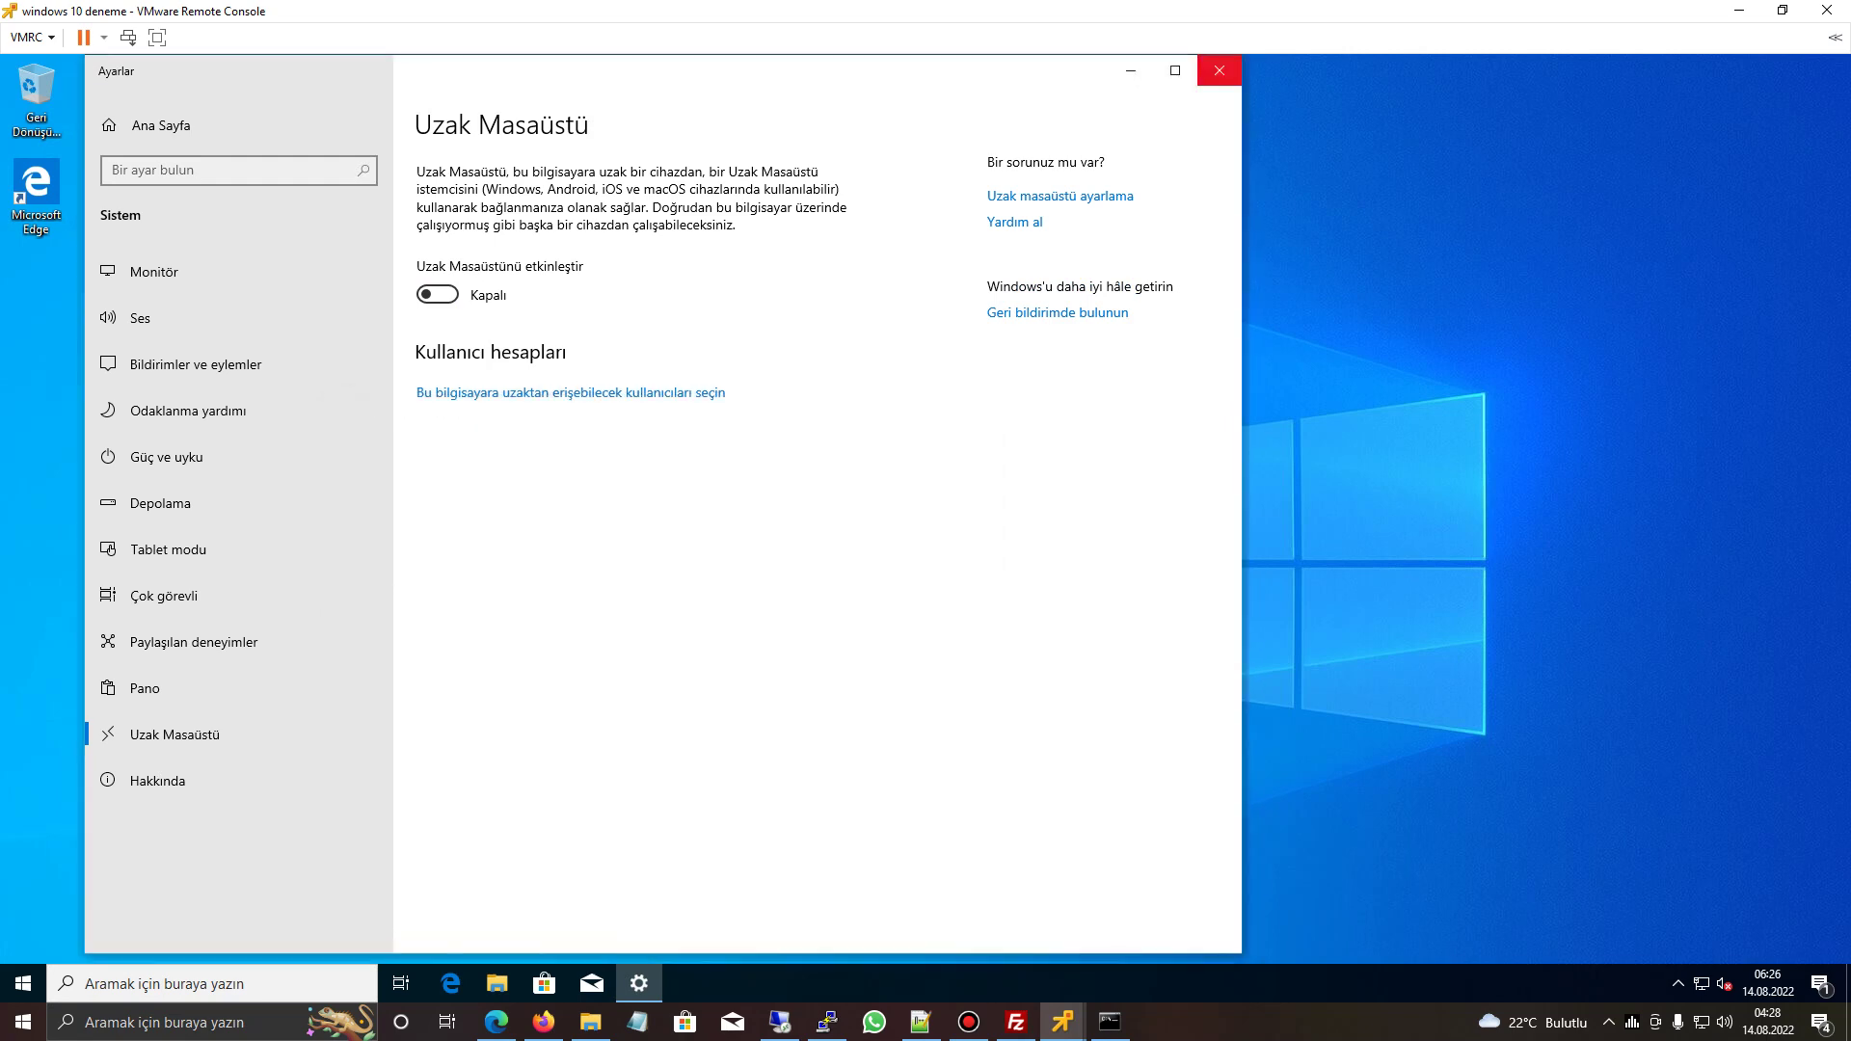
pyautogui.hotkey('alt', 'F4')
# - Inspect Ethernet0's TCP/IPv4 properties, then close all the network windows
pyautogui.rightClick(1702, 983)
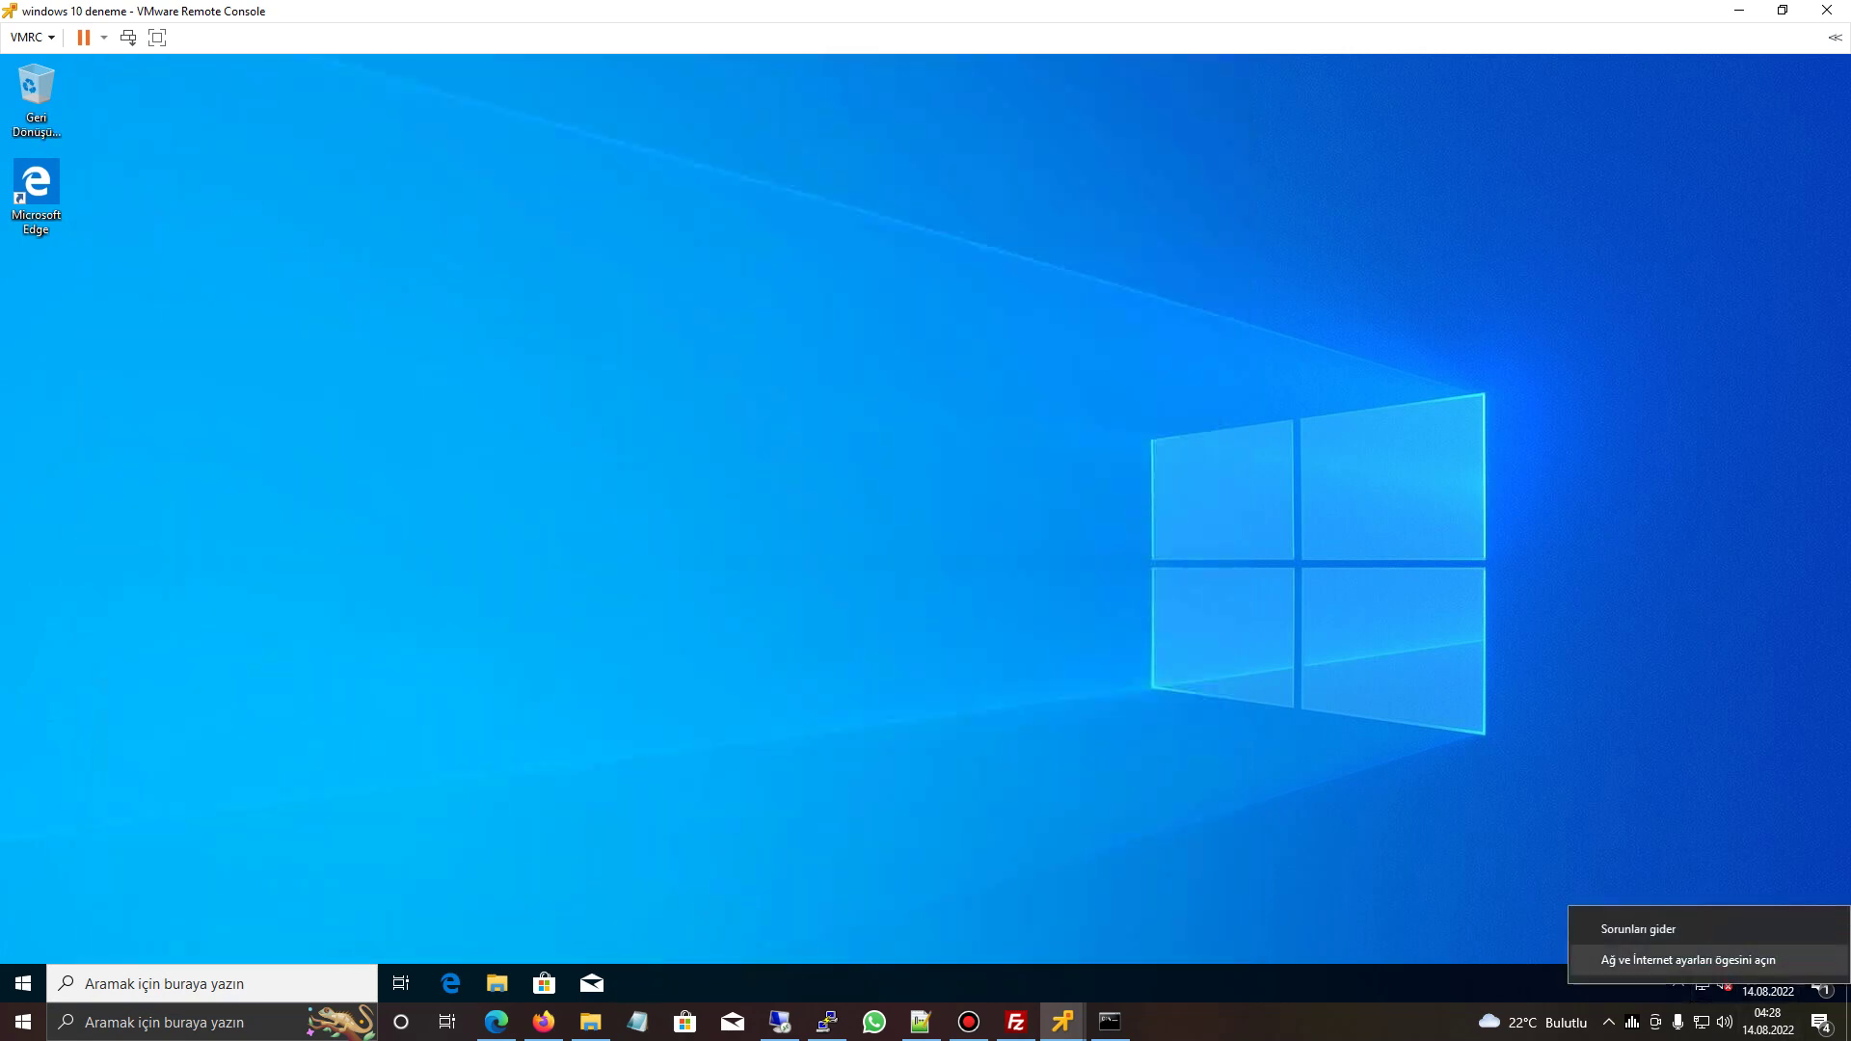
pyautogui.press('Escape')
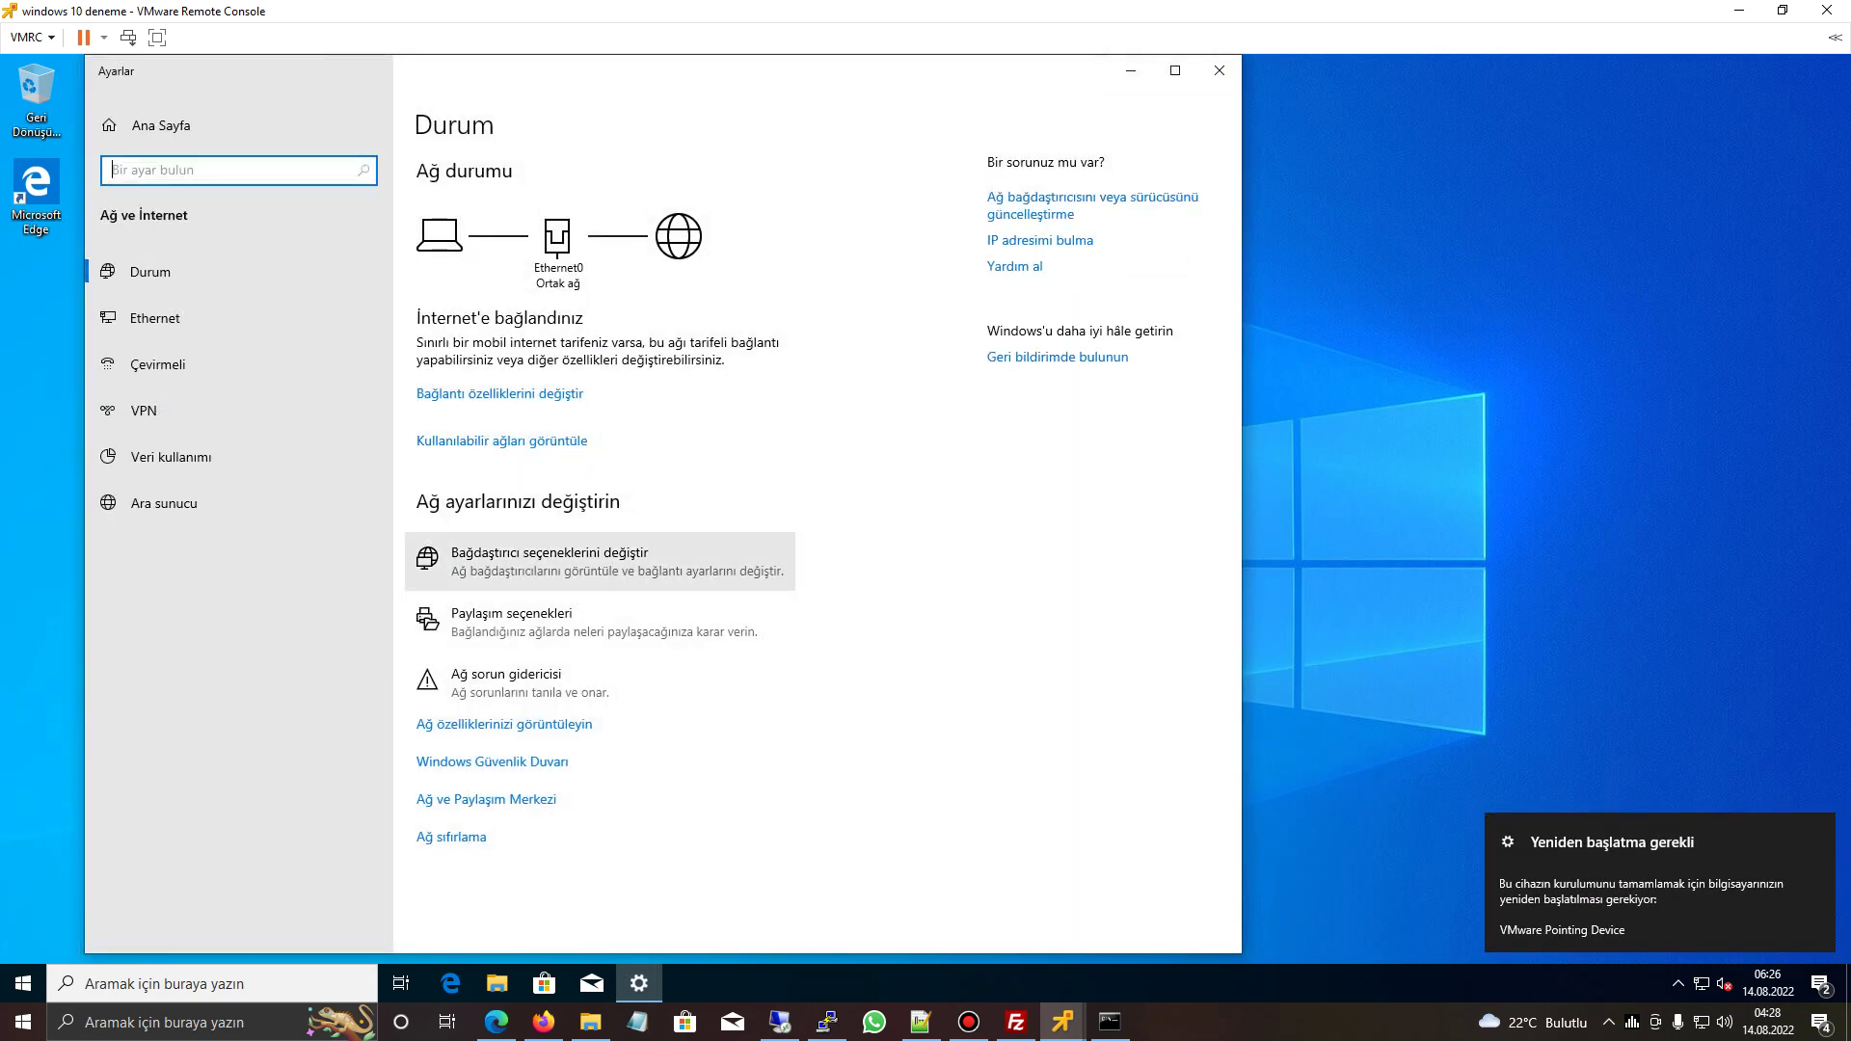
pyautogui.click(550, 559)
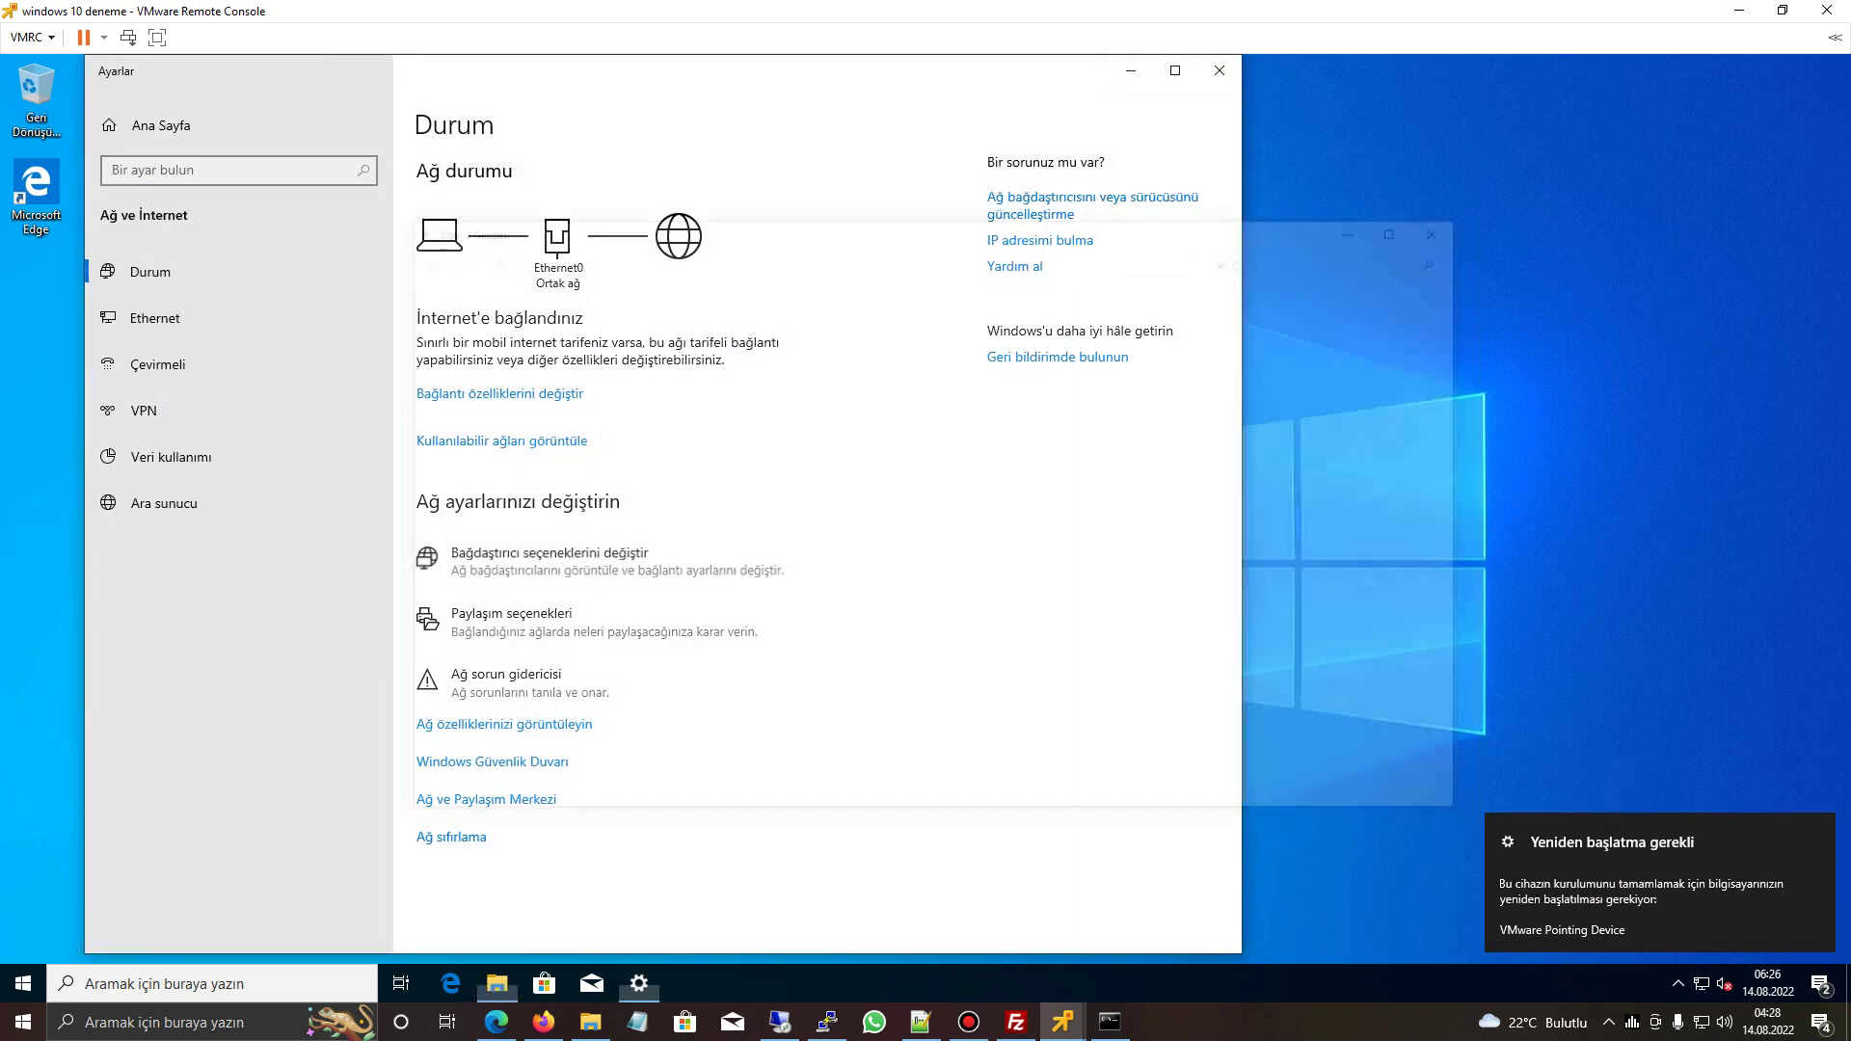
pyautogui.rightClick(482, 349)
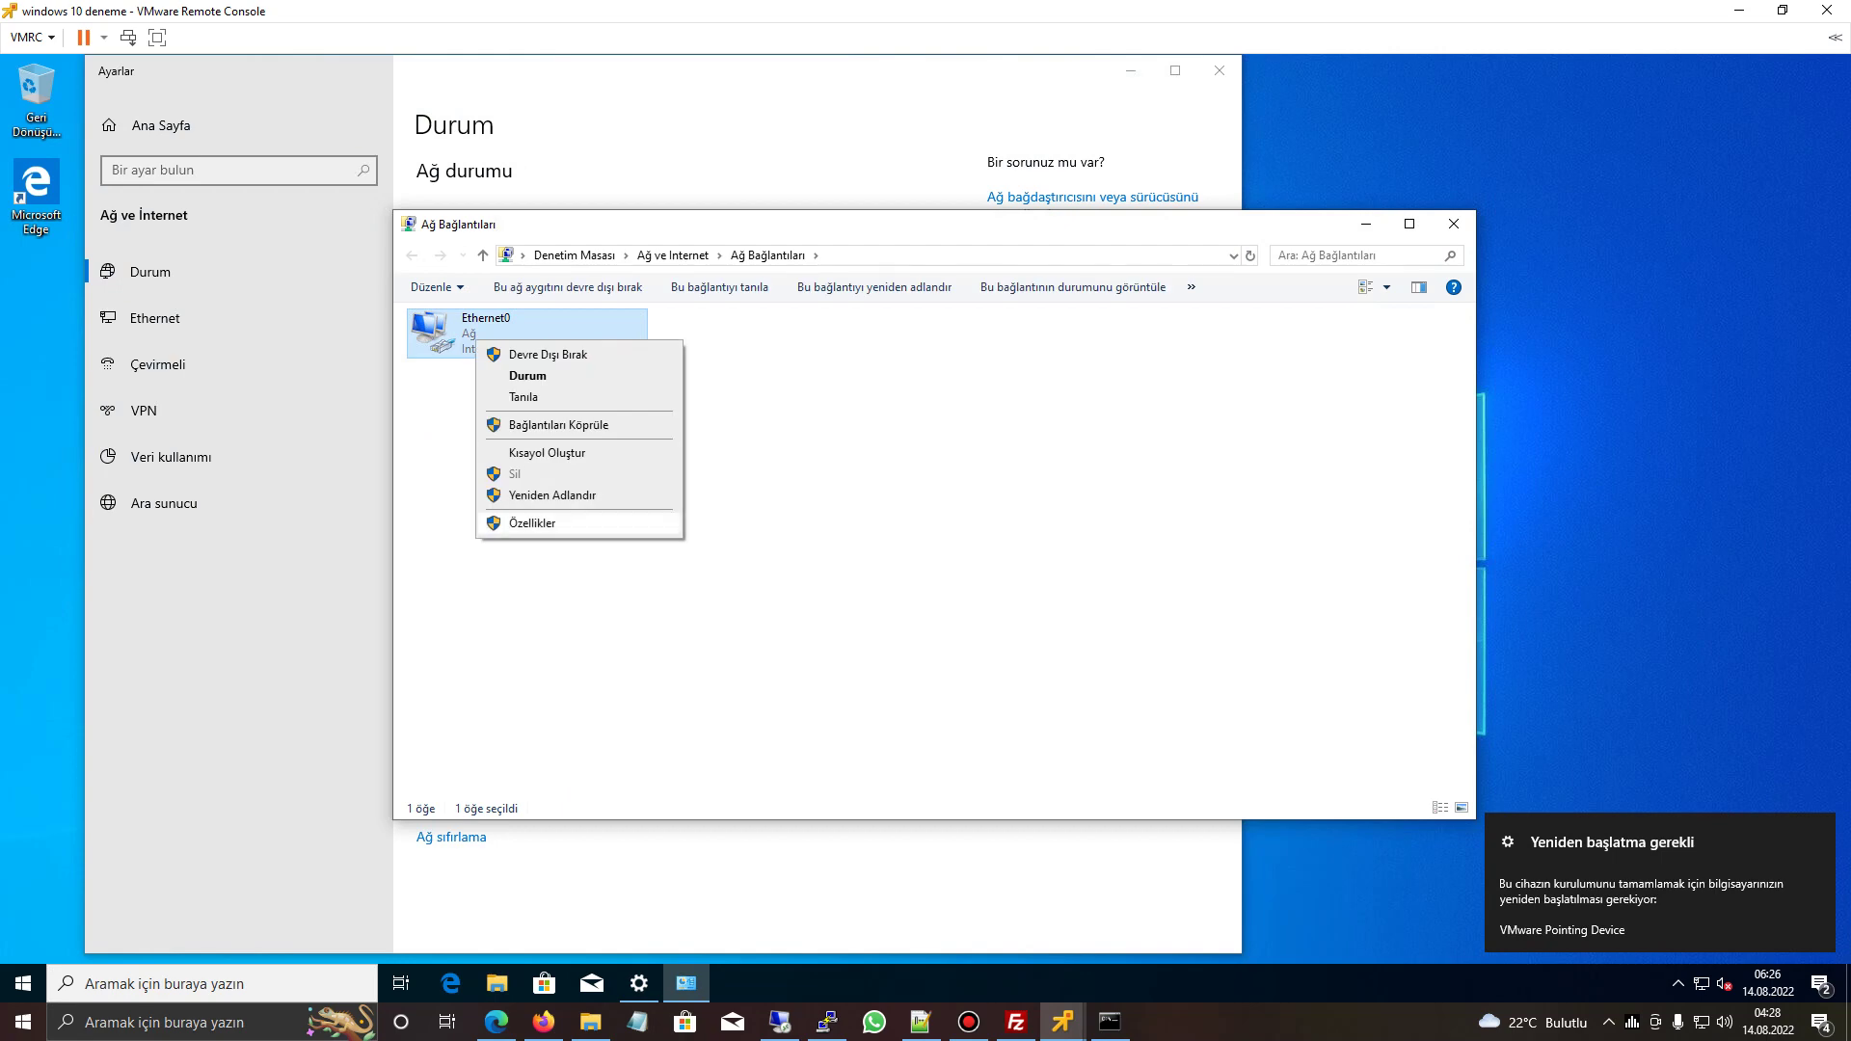
pyautogui.click(528, 524)
pyautogui.doubleClick(559, 507)
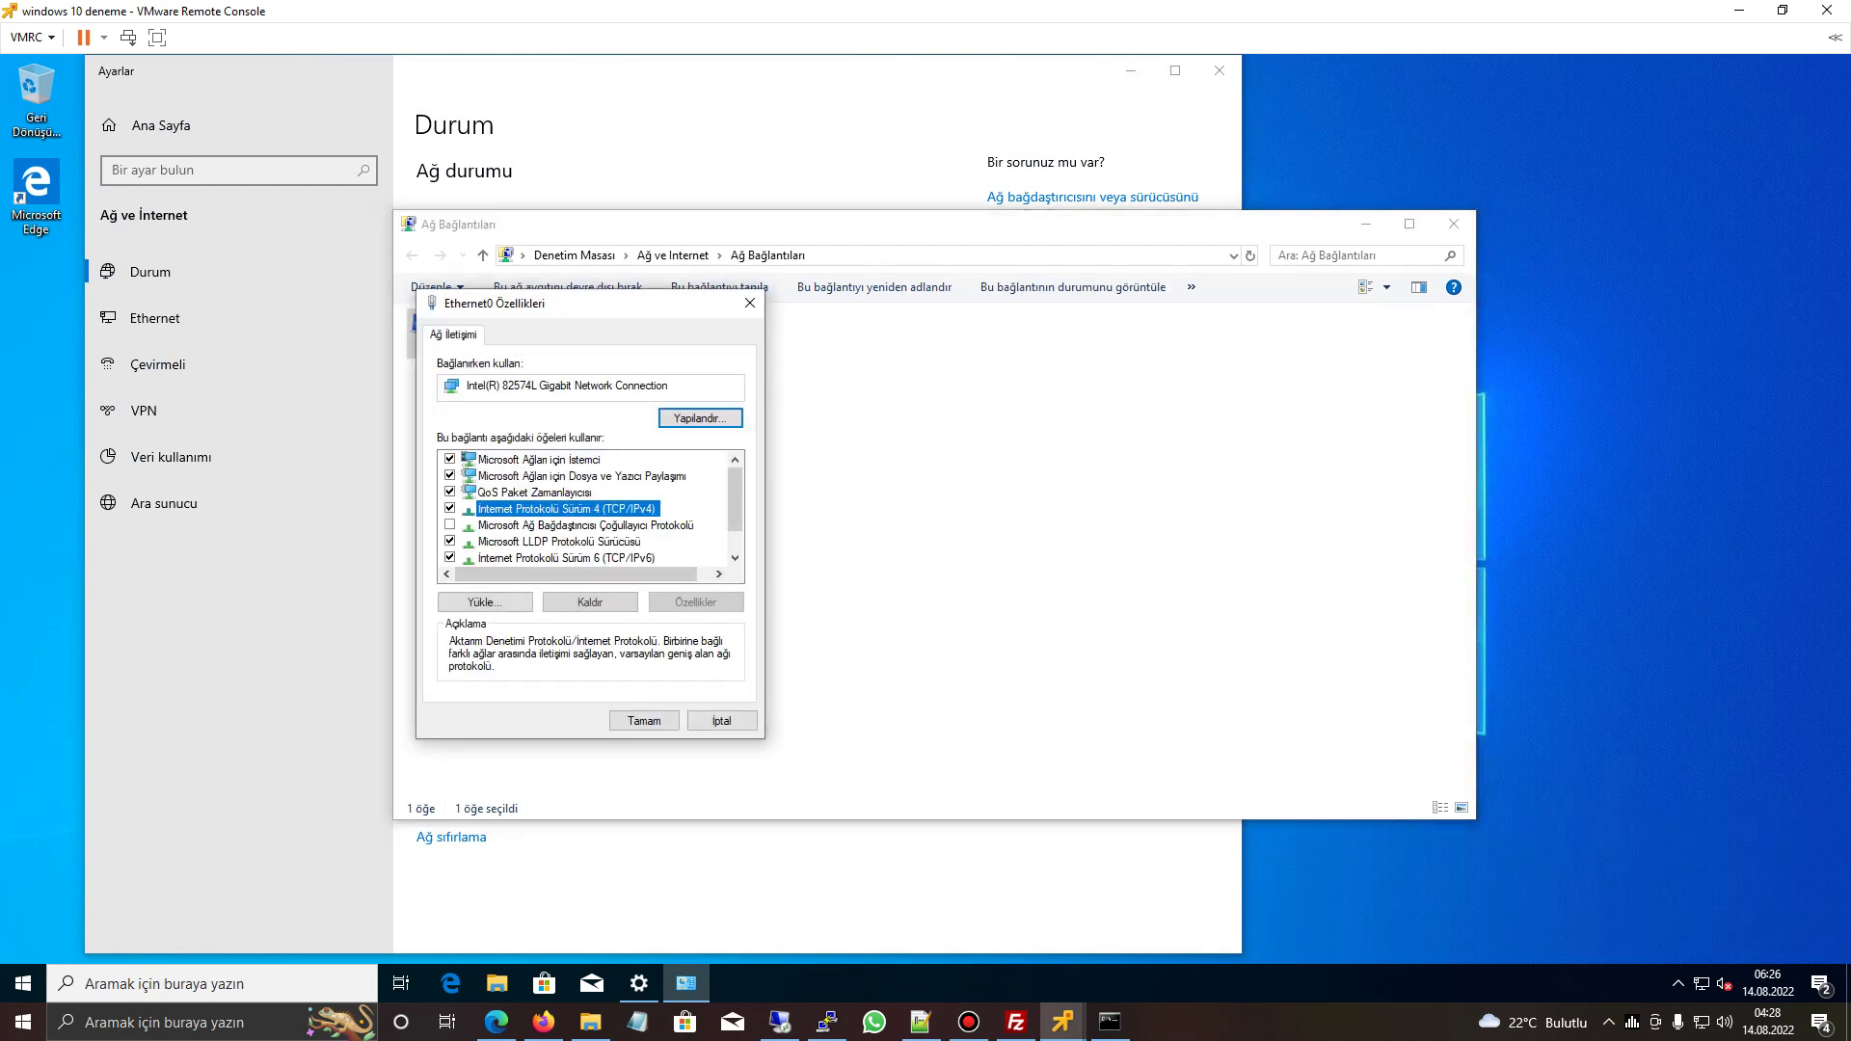
pyautogui.click(818, 376)
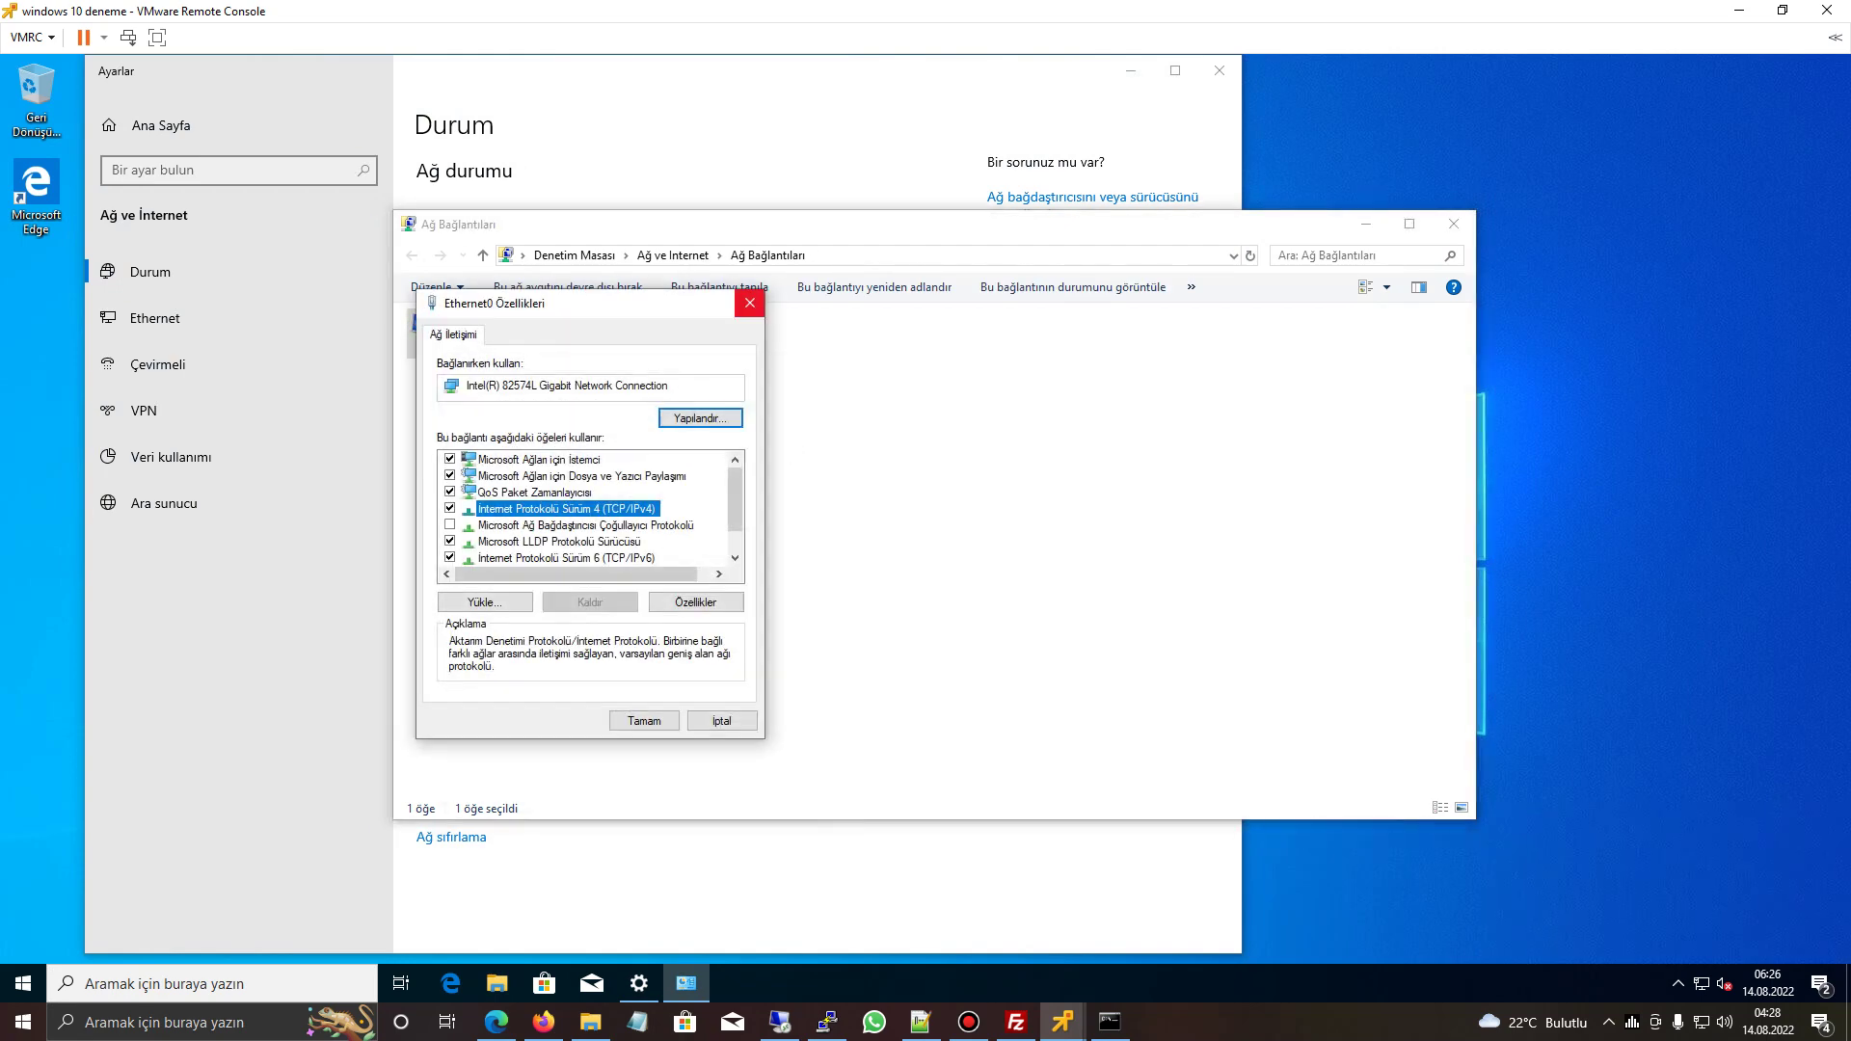
pyautogui.click(751, 303)
pyautogui.click(1455, 224)
pyautogui.click(1220, 70)
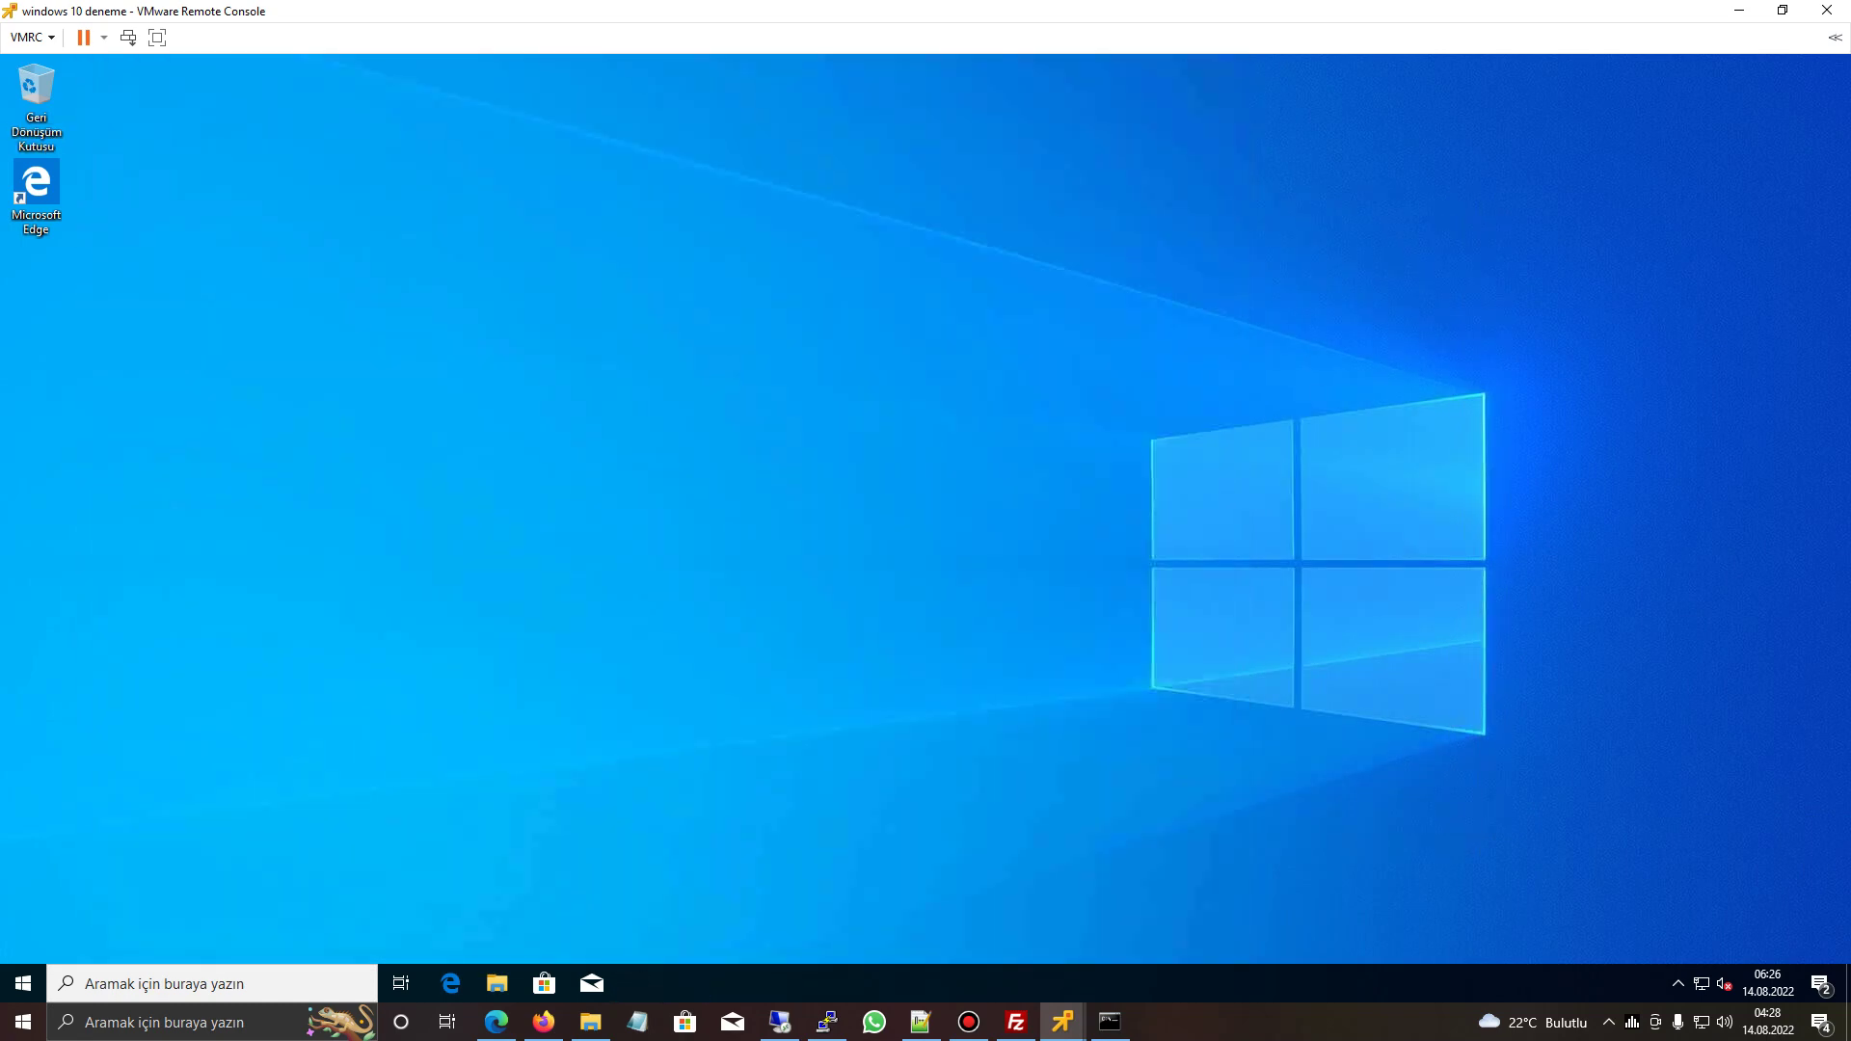
# - Shut down the Windows 10 guest from the Start menu and return to ESXi
pyautogui.click(23, 983)
pyautogui.click(23, 943)
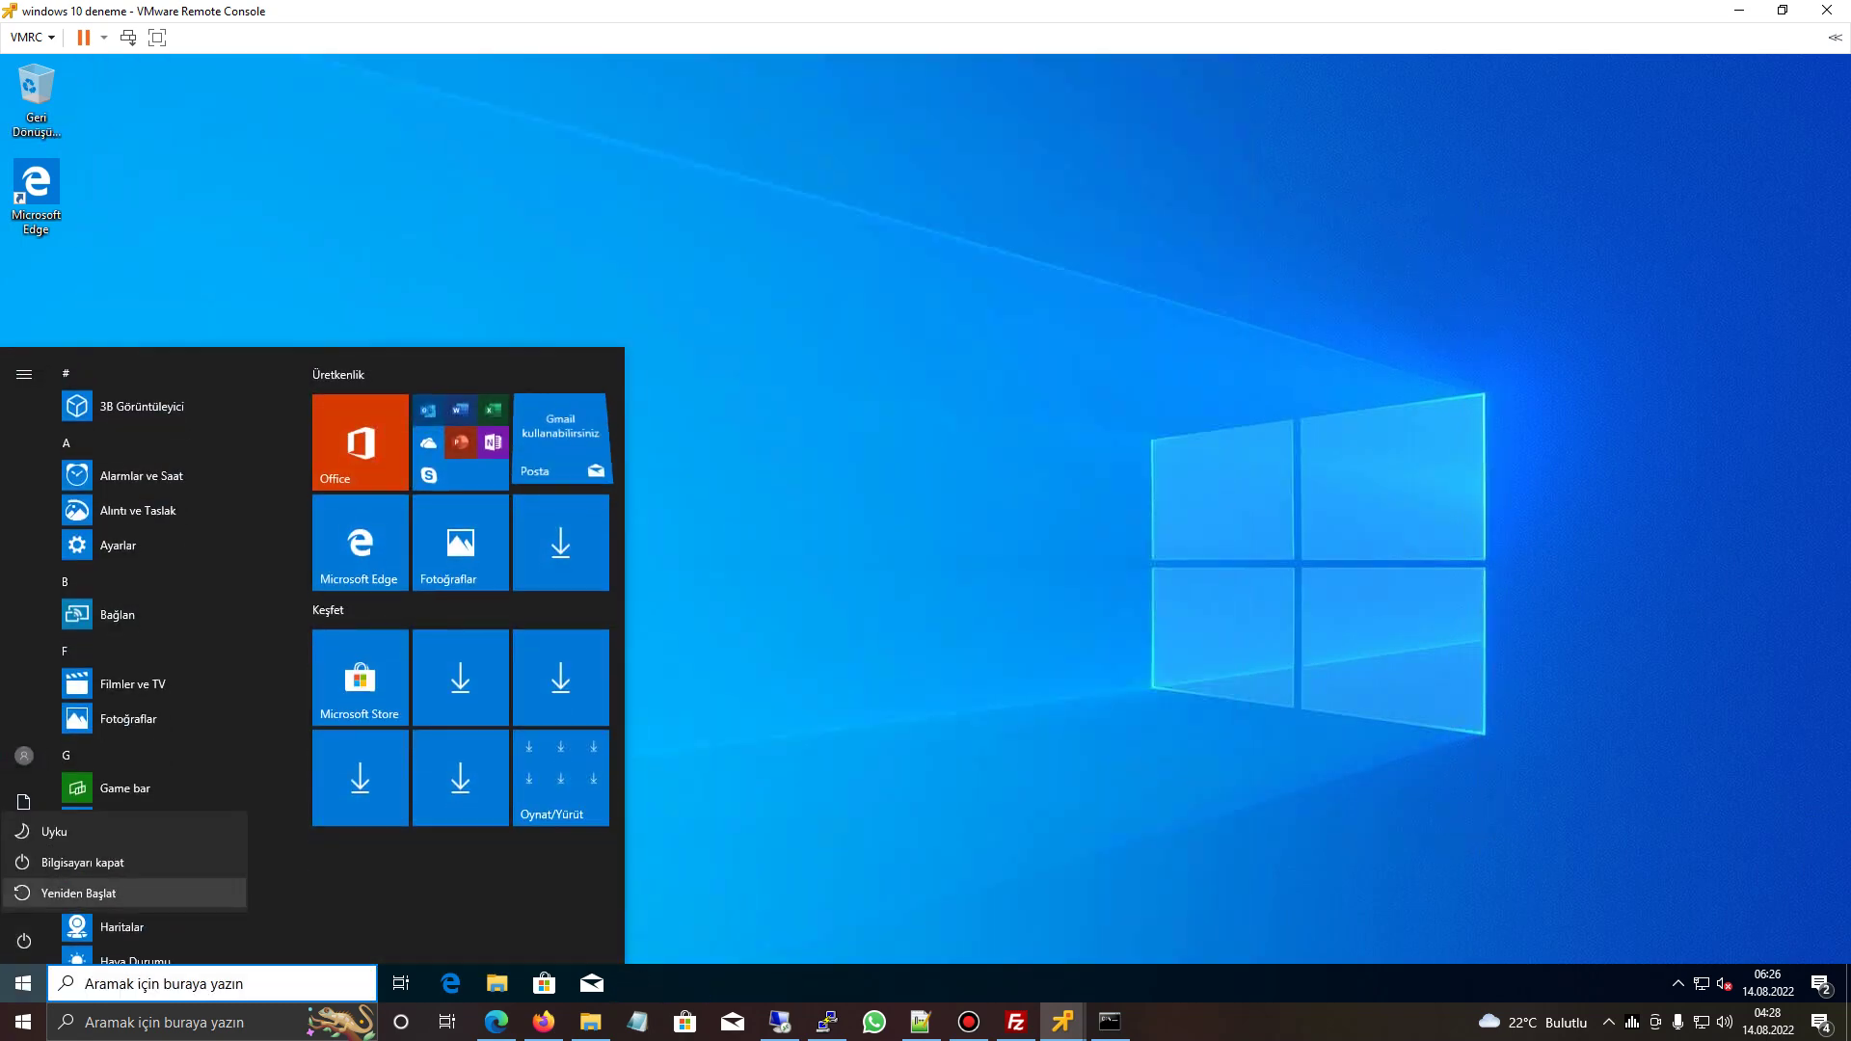
pyautogui.click(82, 862)
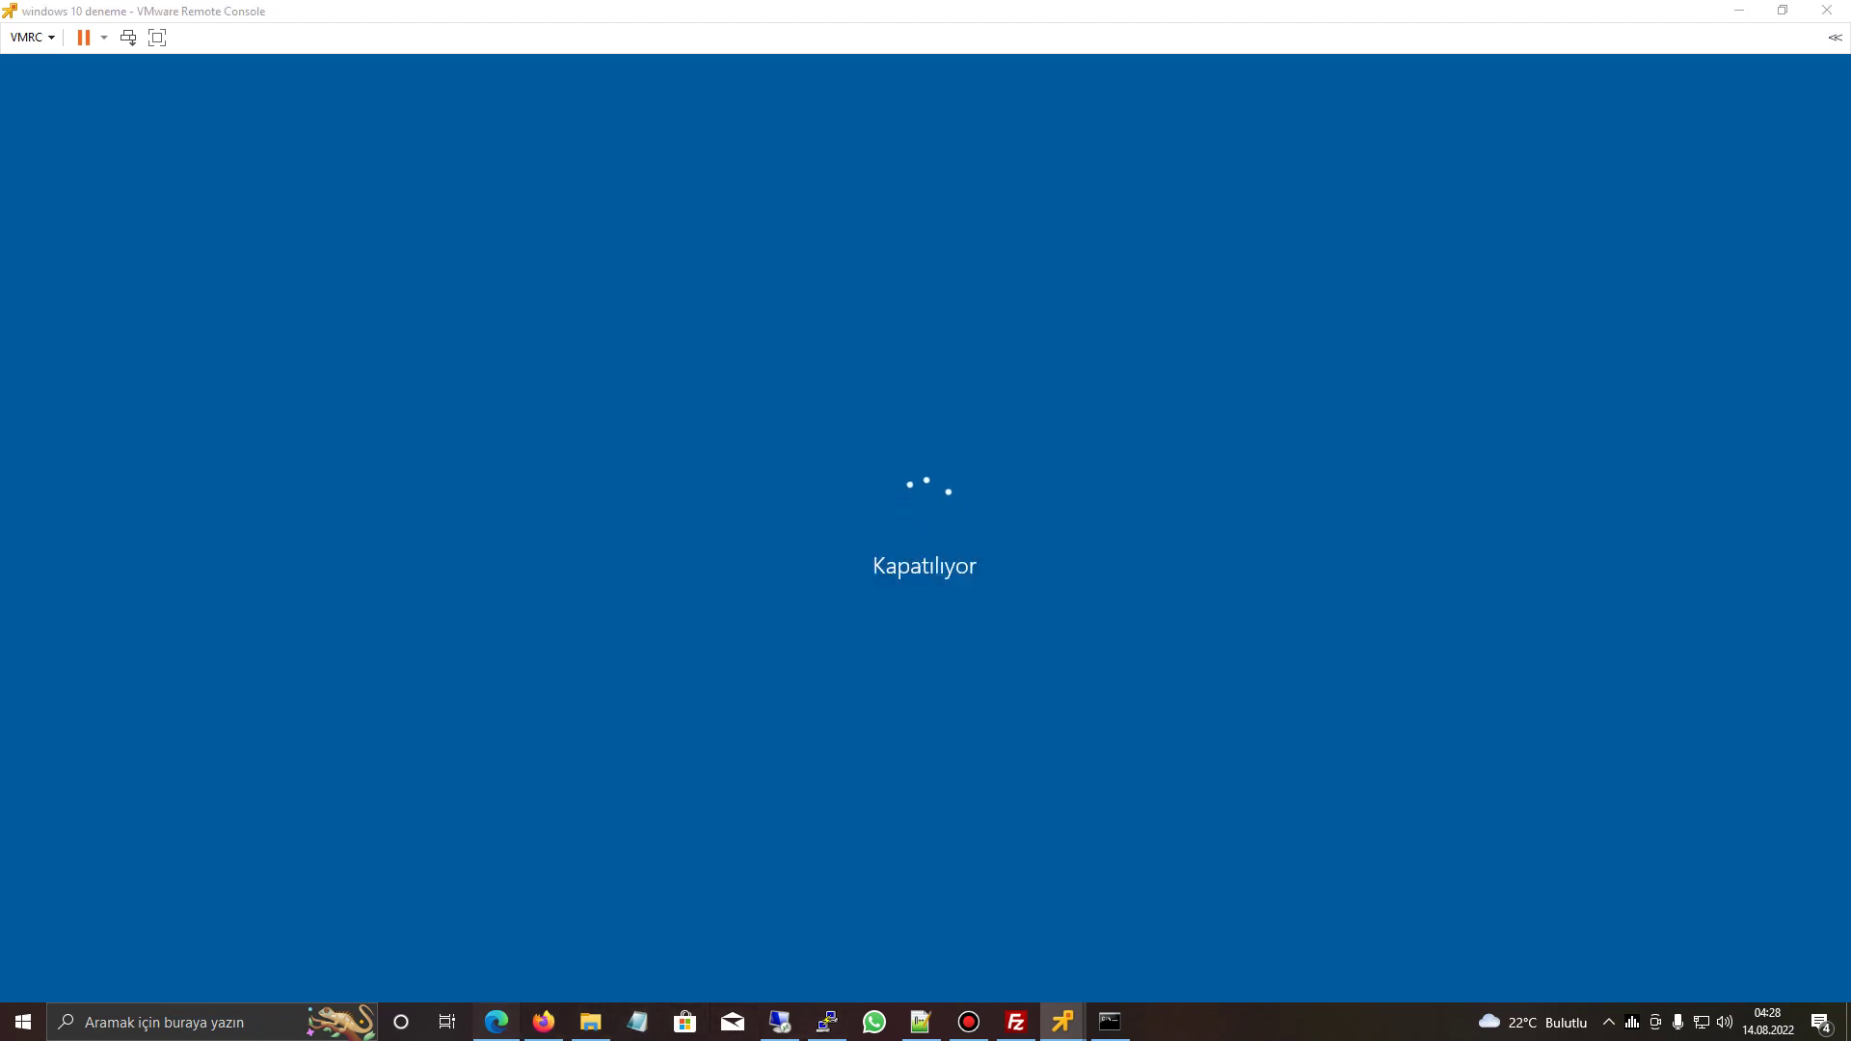
pyautogui.click(496, 1022)
# - Open windows 10 deneme's Edit settings, view Network Adapter 1, and close without saving
pyautogui.rightClick(149, 253)
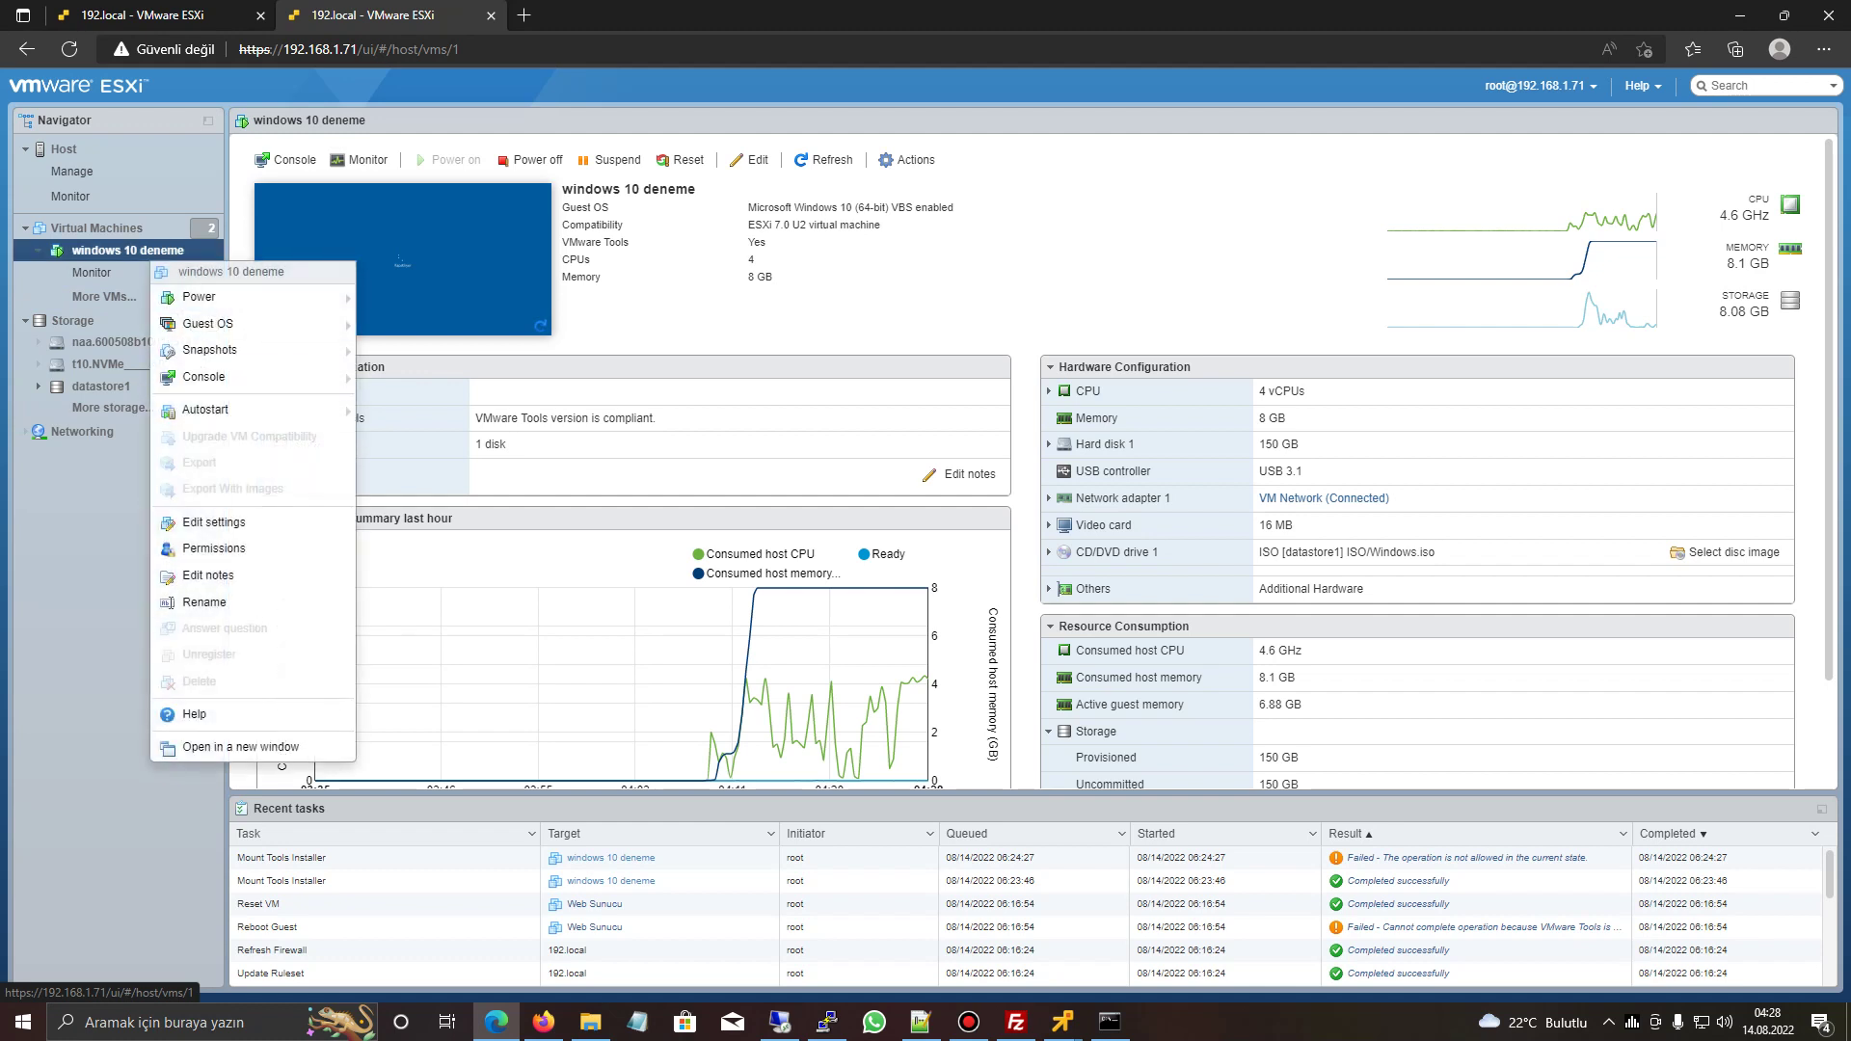
pyautogui.click(193, 524)
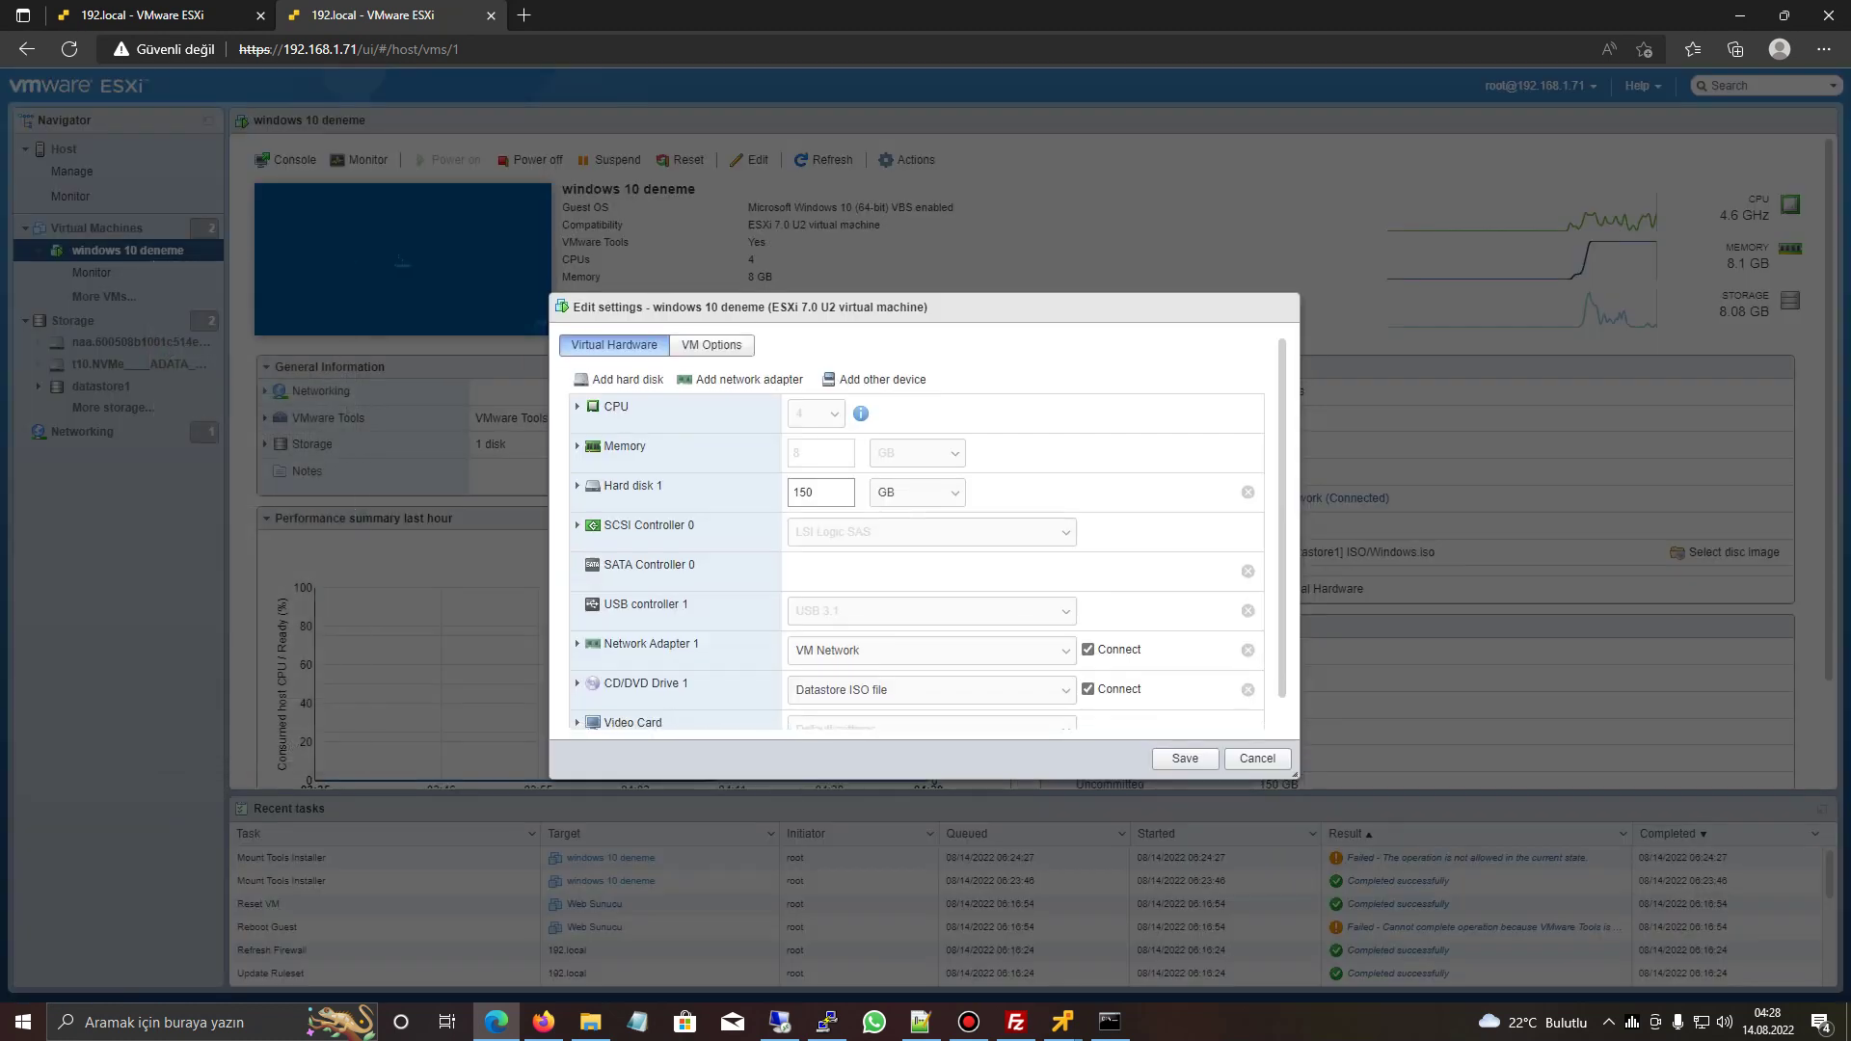
pyautogui.click(577, 645)
pyautogui.scroll(-2, 916, 531)
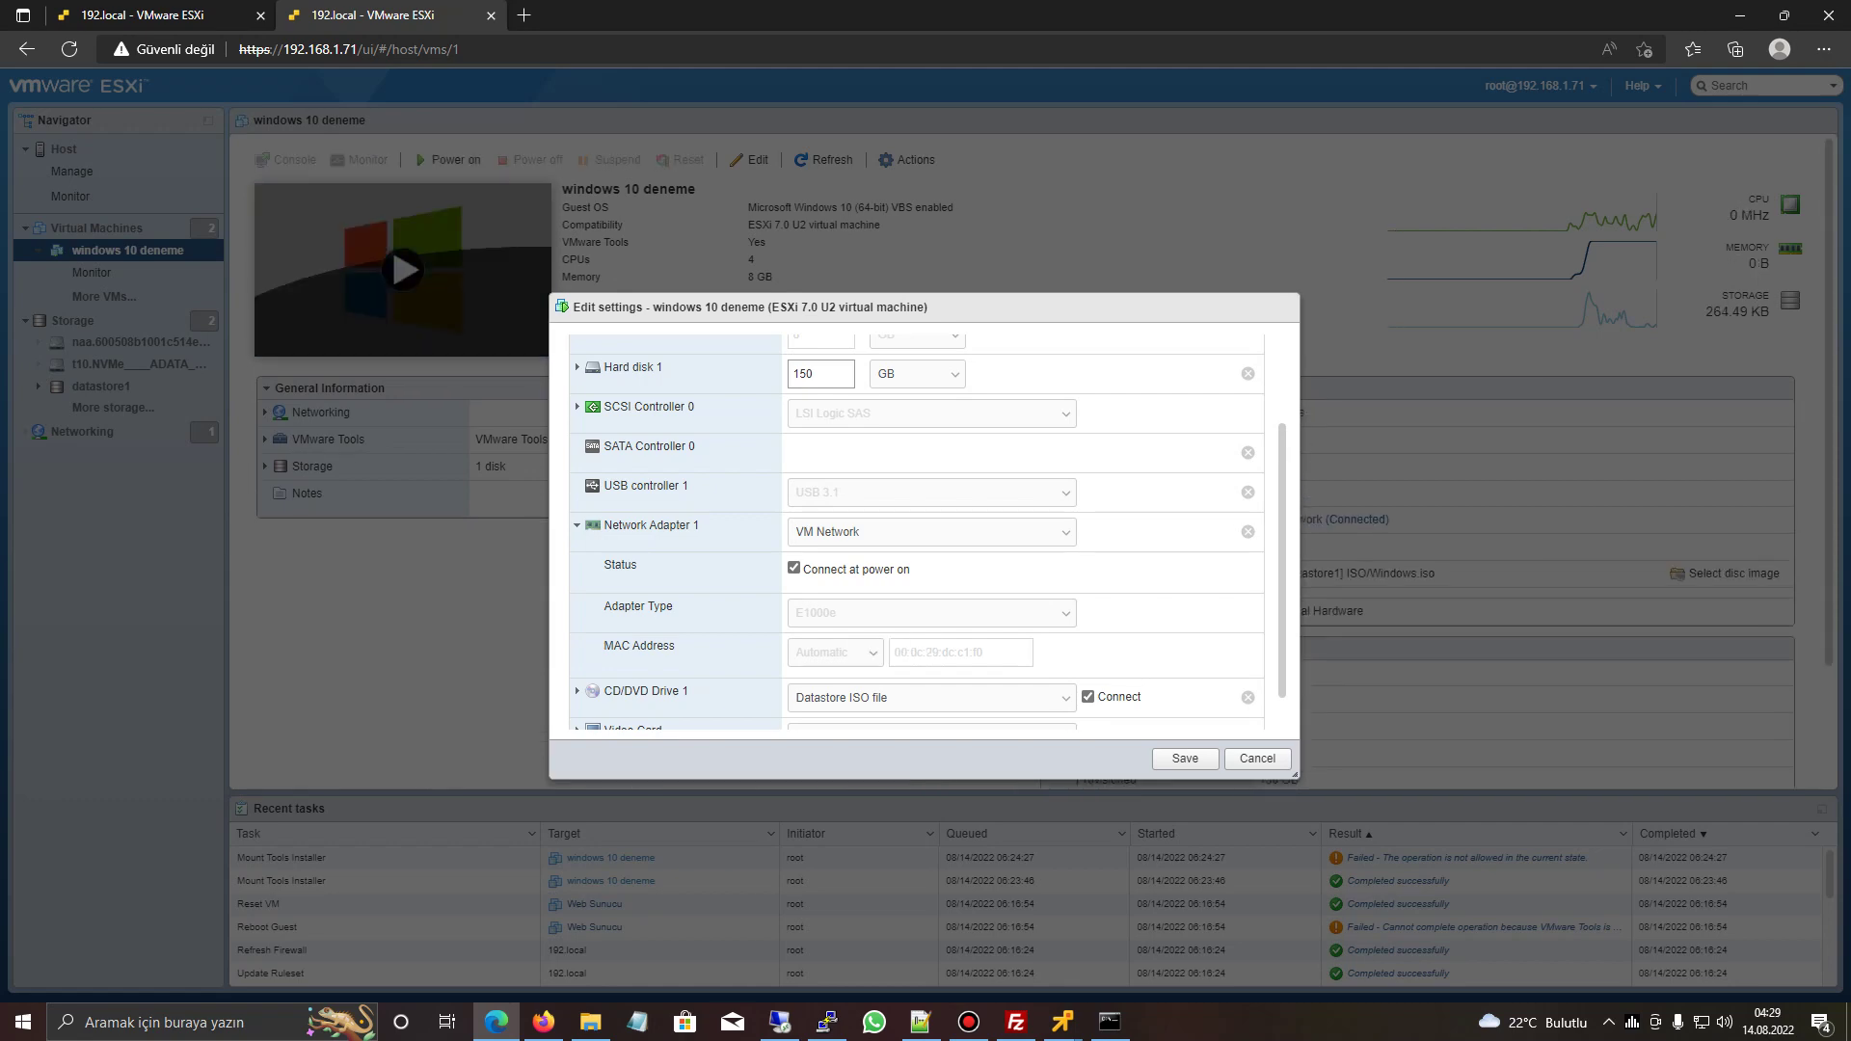
pyautogui.press('Return')
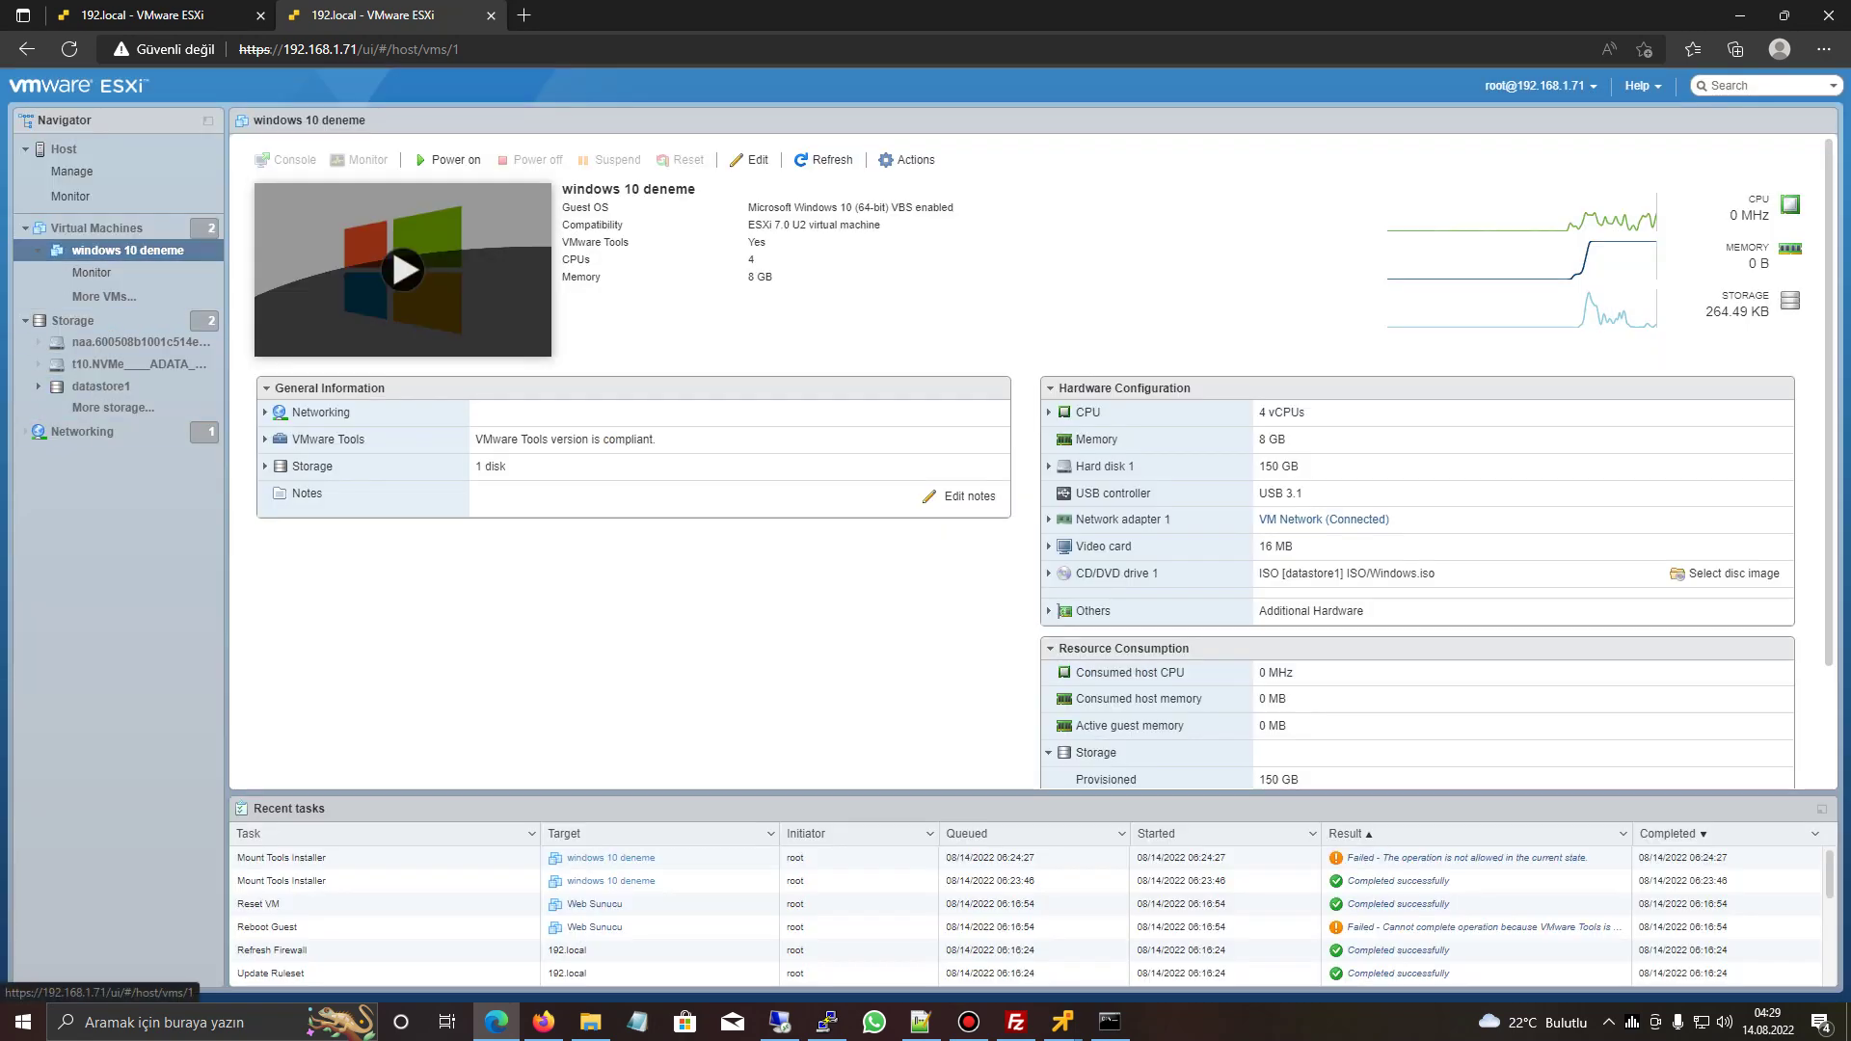
# - Reopen Edit settings and choose VMXNET 3 as Network Adapter 1's type
pyautogui.rightClick(109, 251)
pyautogui.click(171, 511)
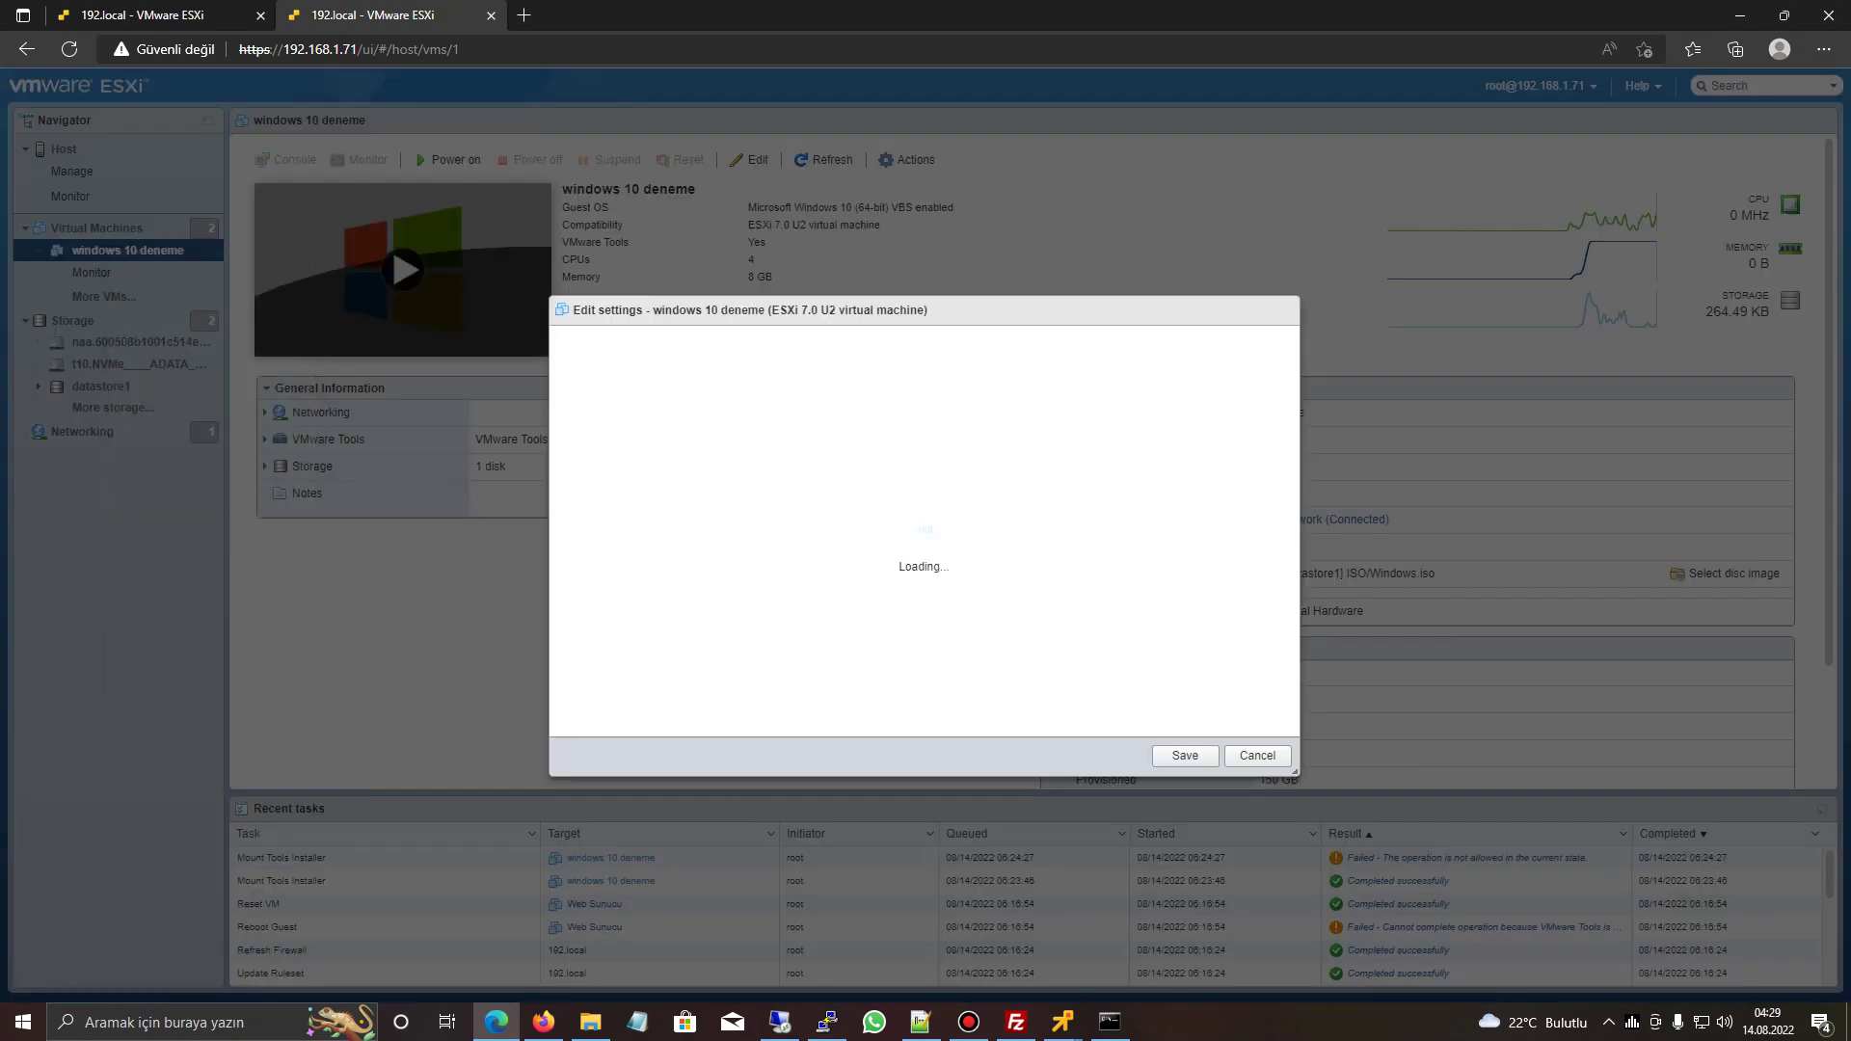
pyautogui.click(577, 647)
pyautogui.scroll(-2, 916, 540)
pyautogui.click(835, 653)
pyautogui.click(932, 613)
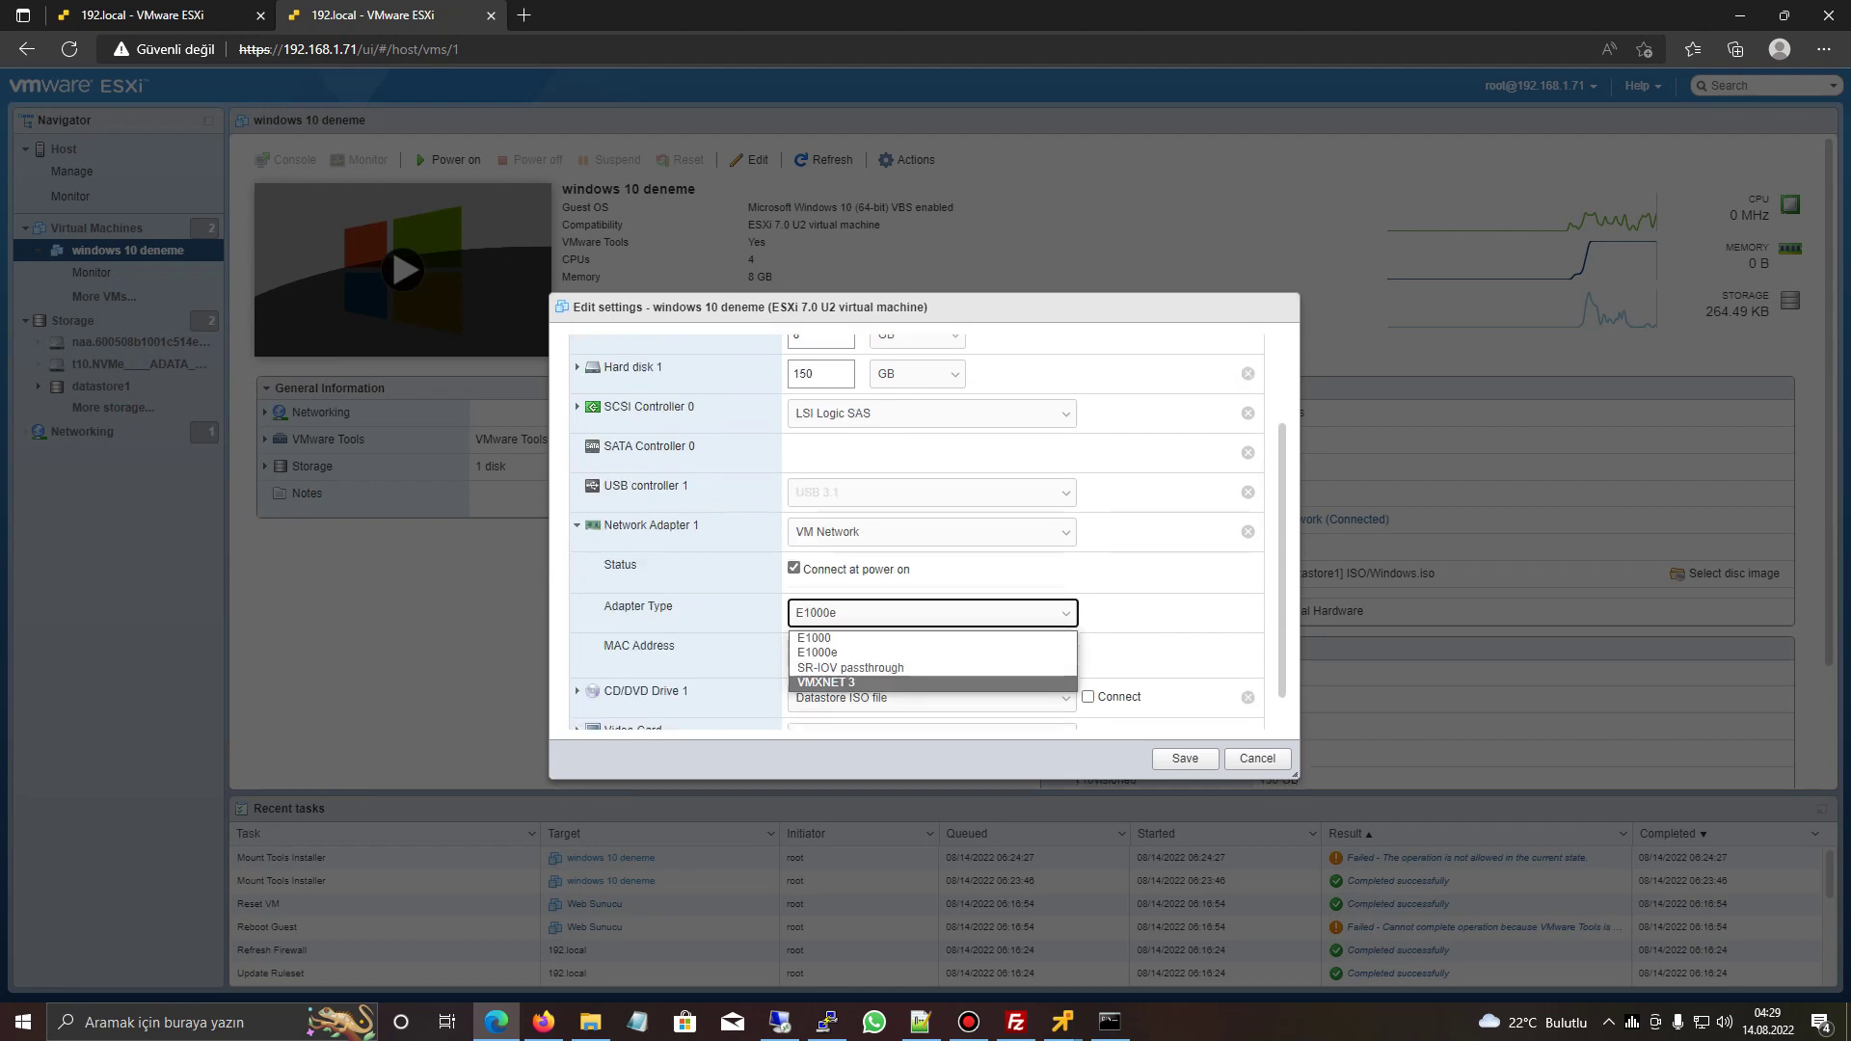
pyautogui.press('Return')
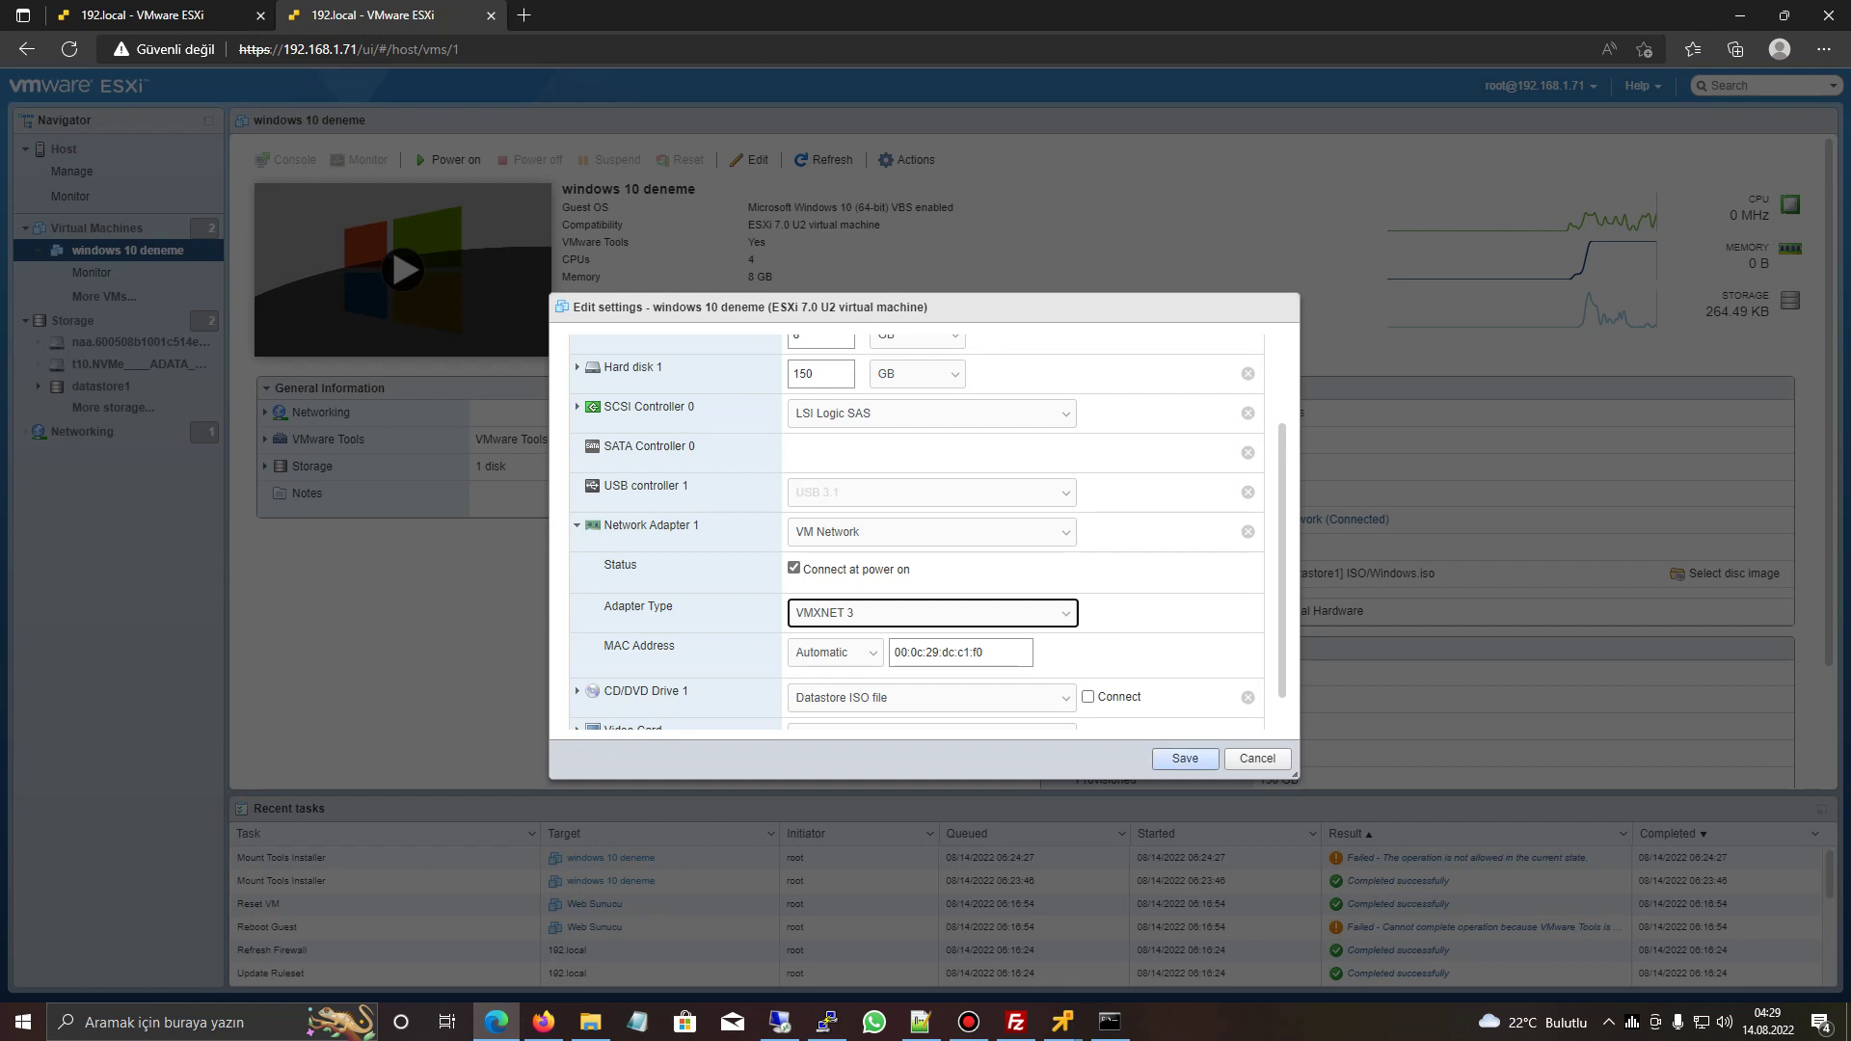
# - Confirm VMXNET 3 as the adapter type and save the VM settings
pyautogui.hotkey('alt', 'Down')
pyautogui.press('Up')
pyautogui.press('Up')
pyautogui.press('Up')
pyautogui.press('Down')
pyautogui.press('Down')
pyautogui.press('Down')
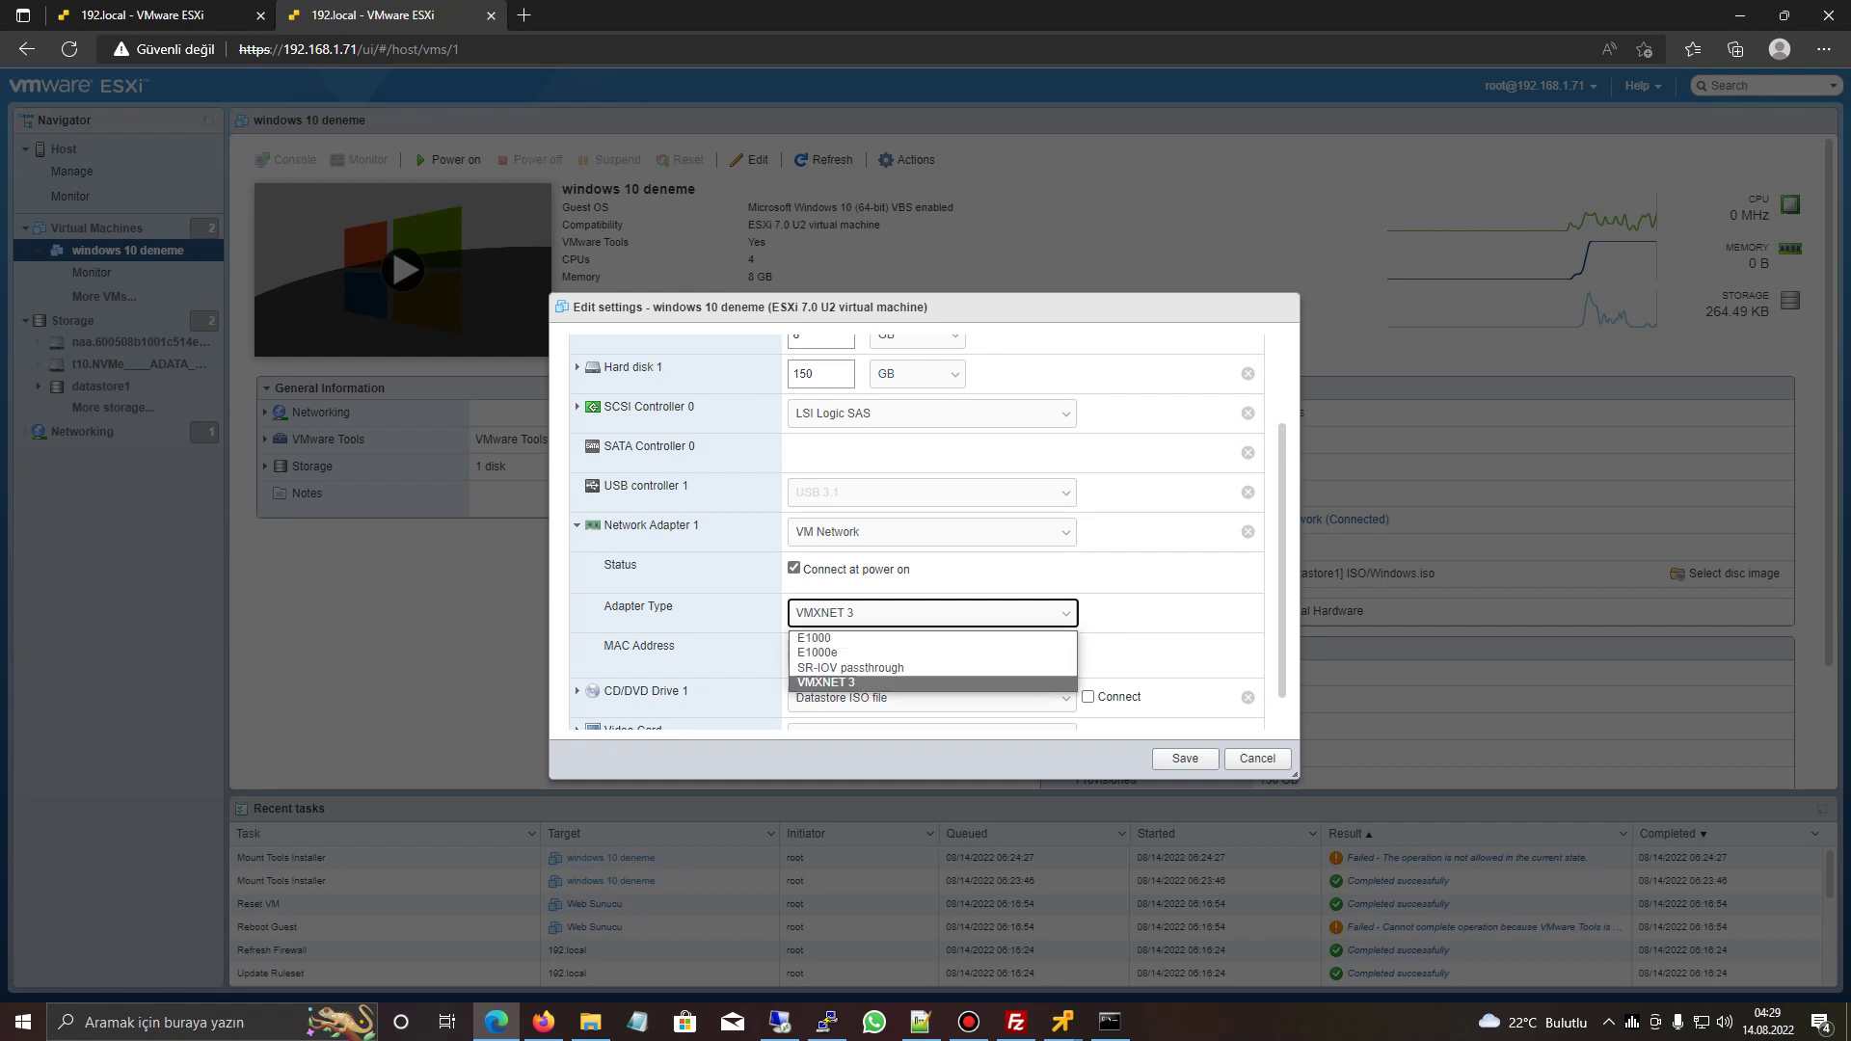
pyautogui.press('Return')
pyautogui.press('Tab')
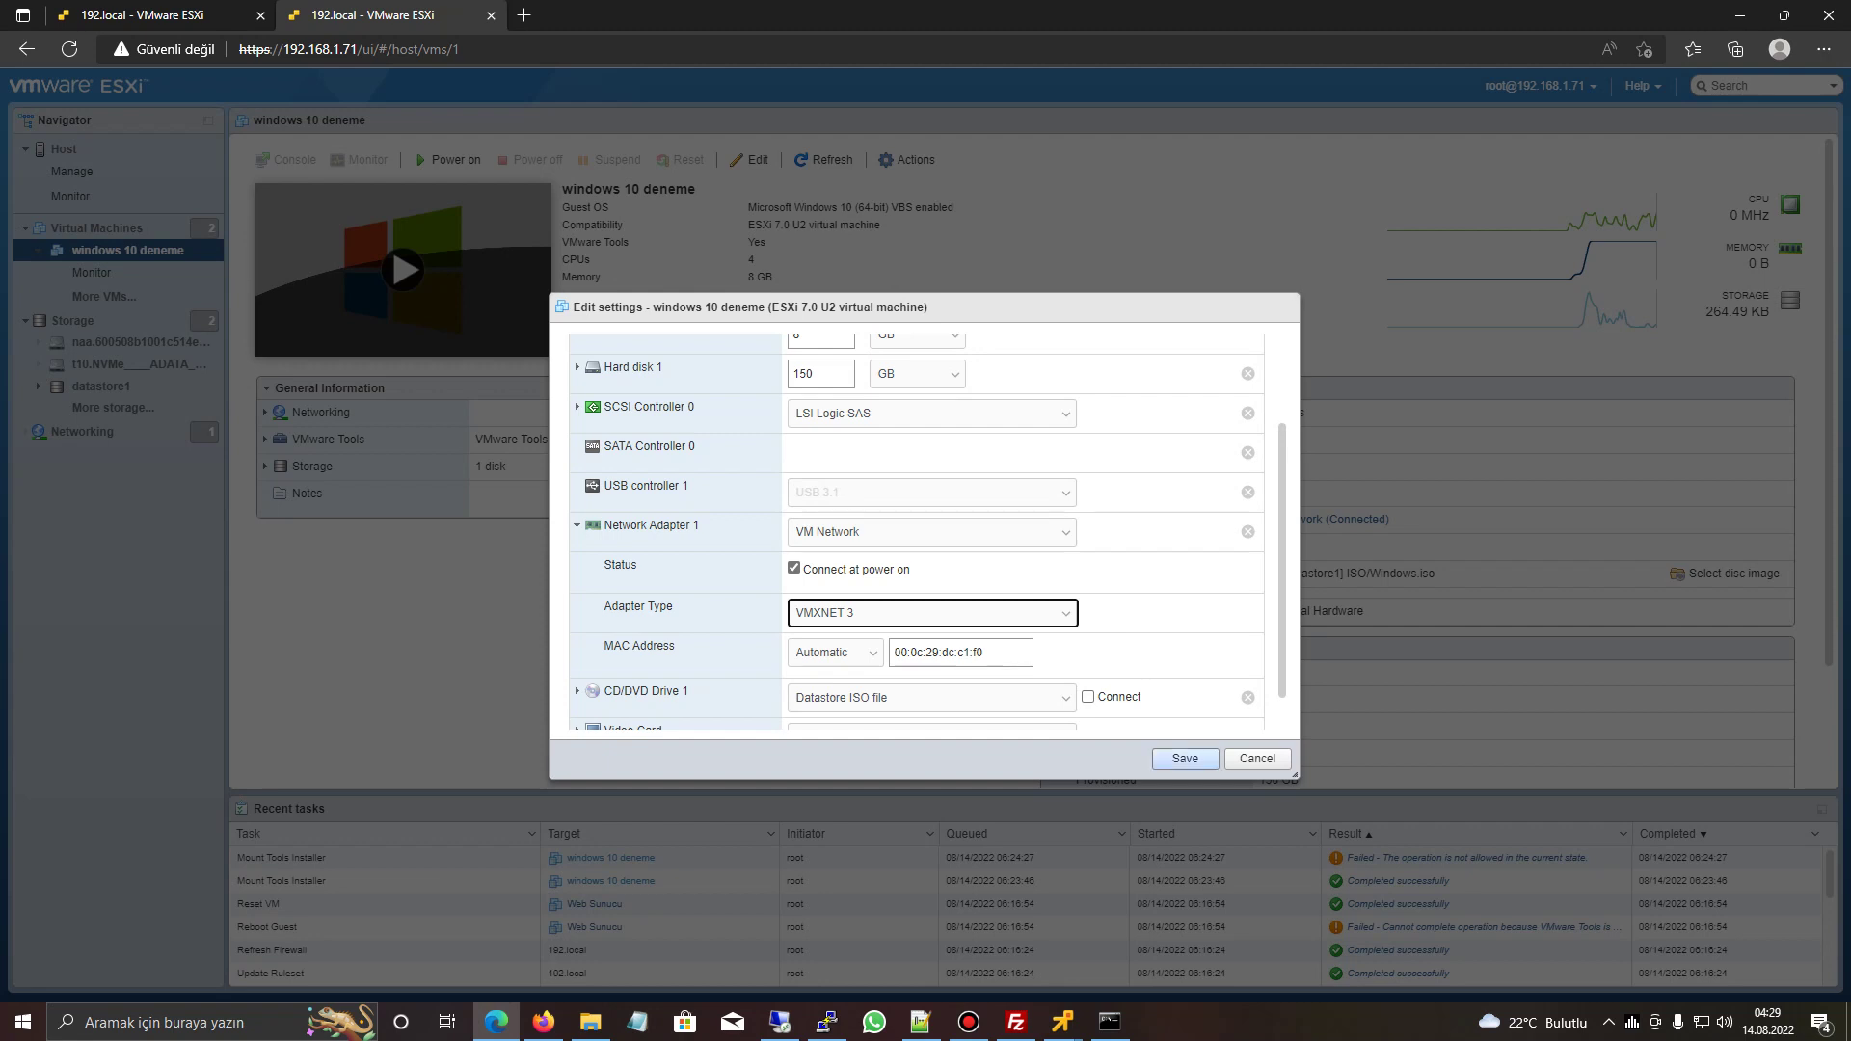
pyautogui.press('Tab')
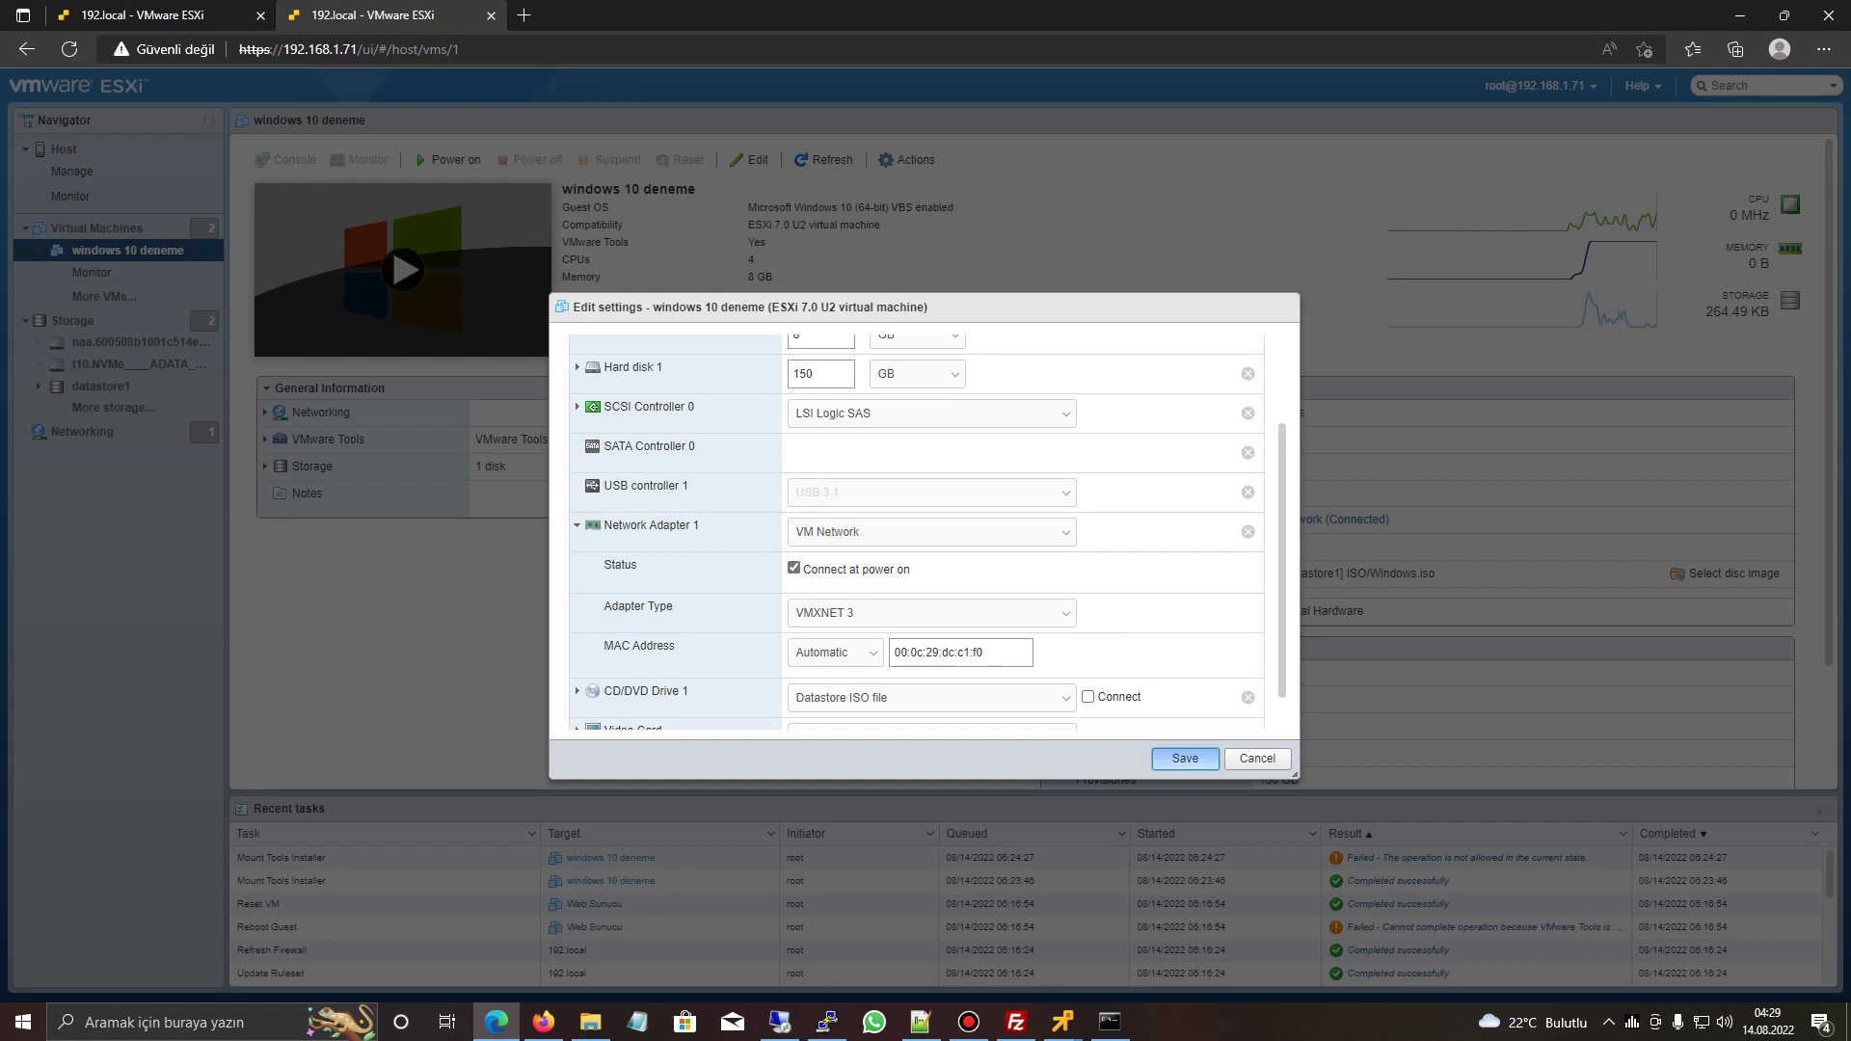
pyautogui.press('Return')
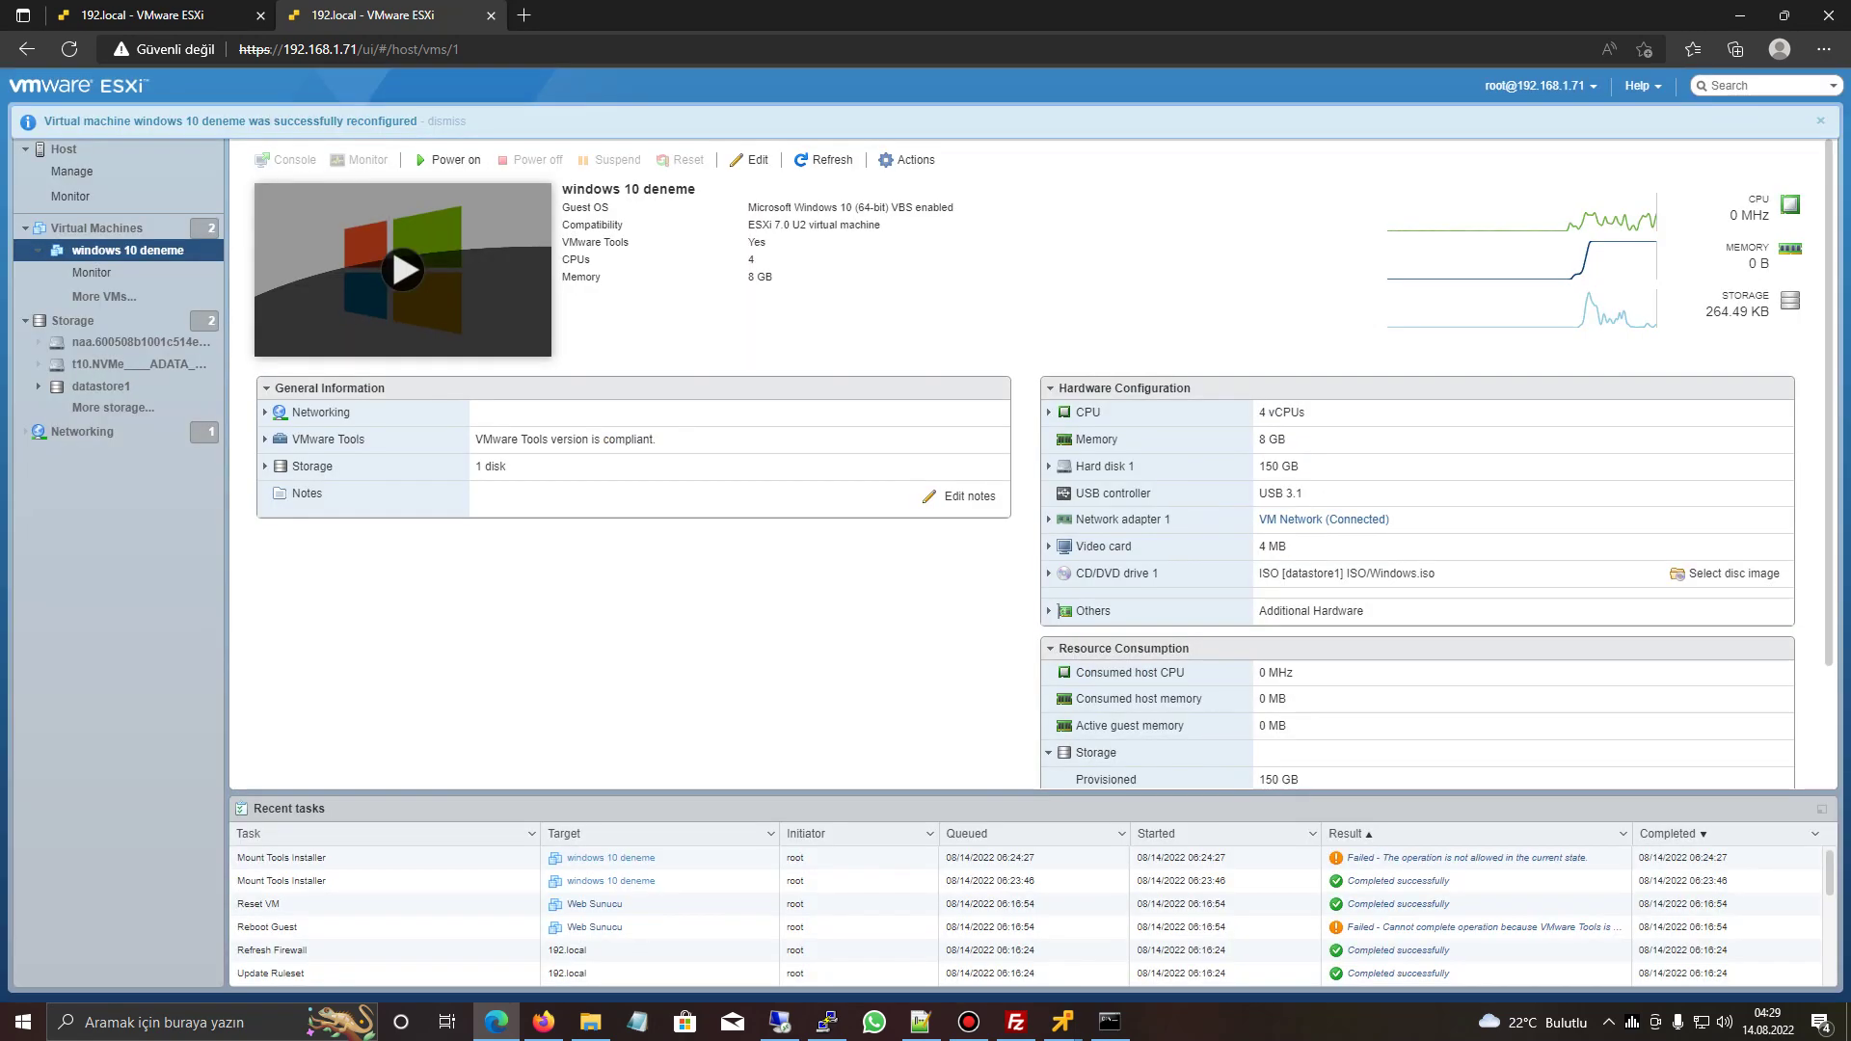
# - Power on windows 10 deneme and launch its remote console from the Console menu
pyautogui.press('Tab')
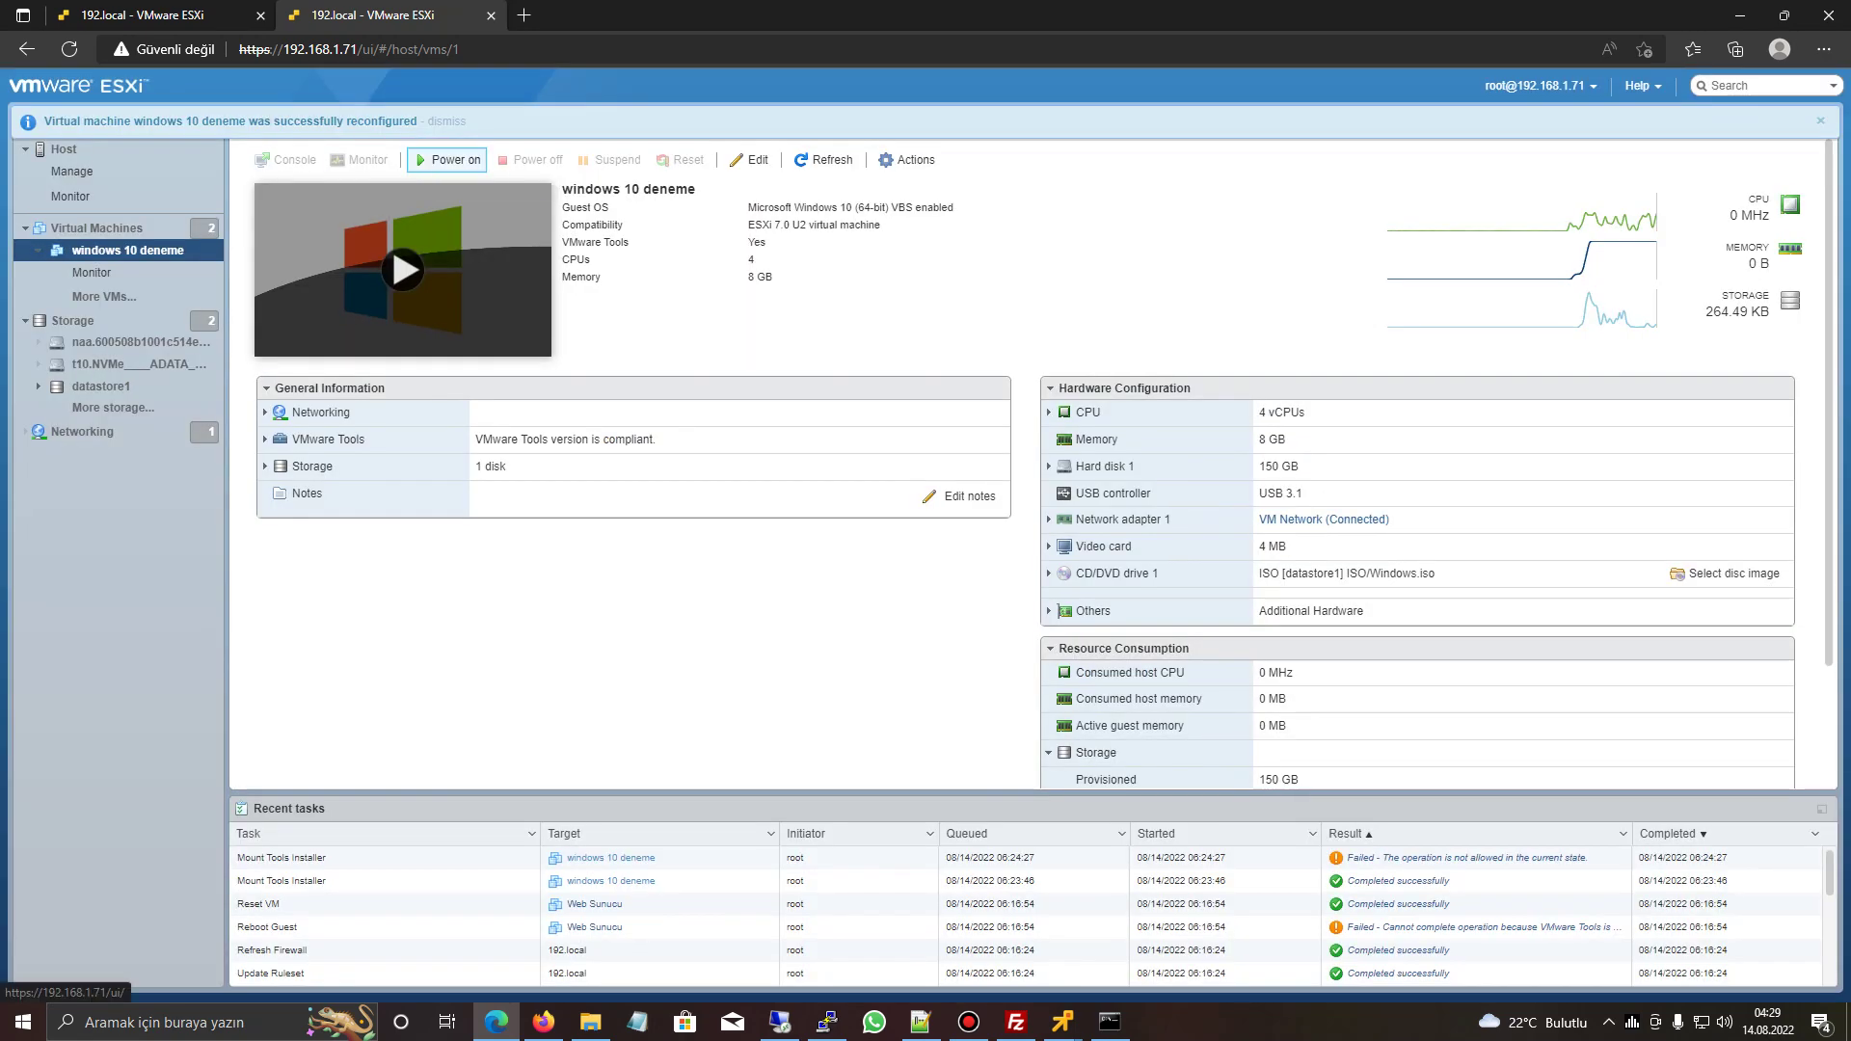
pyautogui.press('Return')
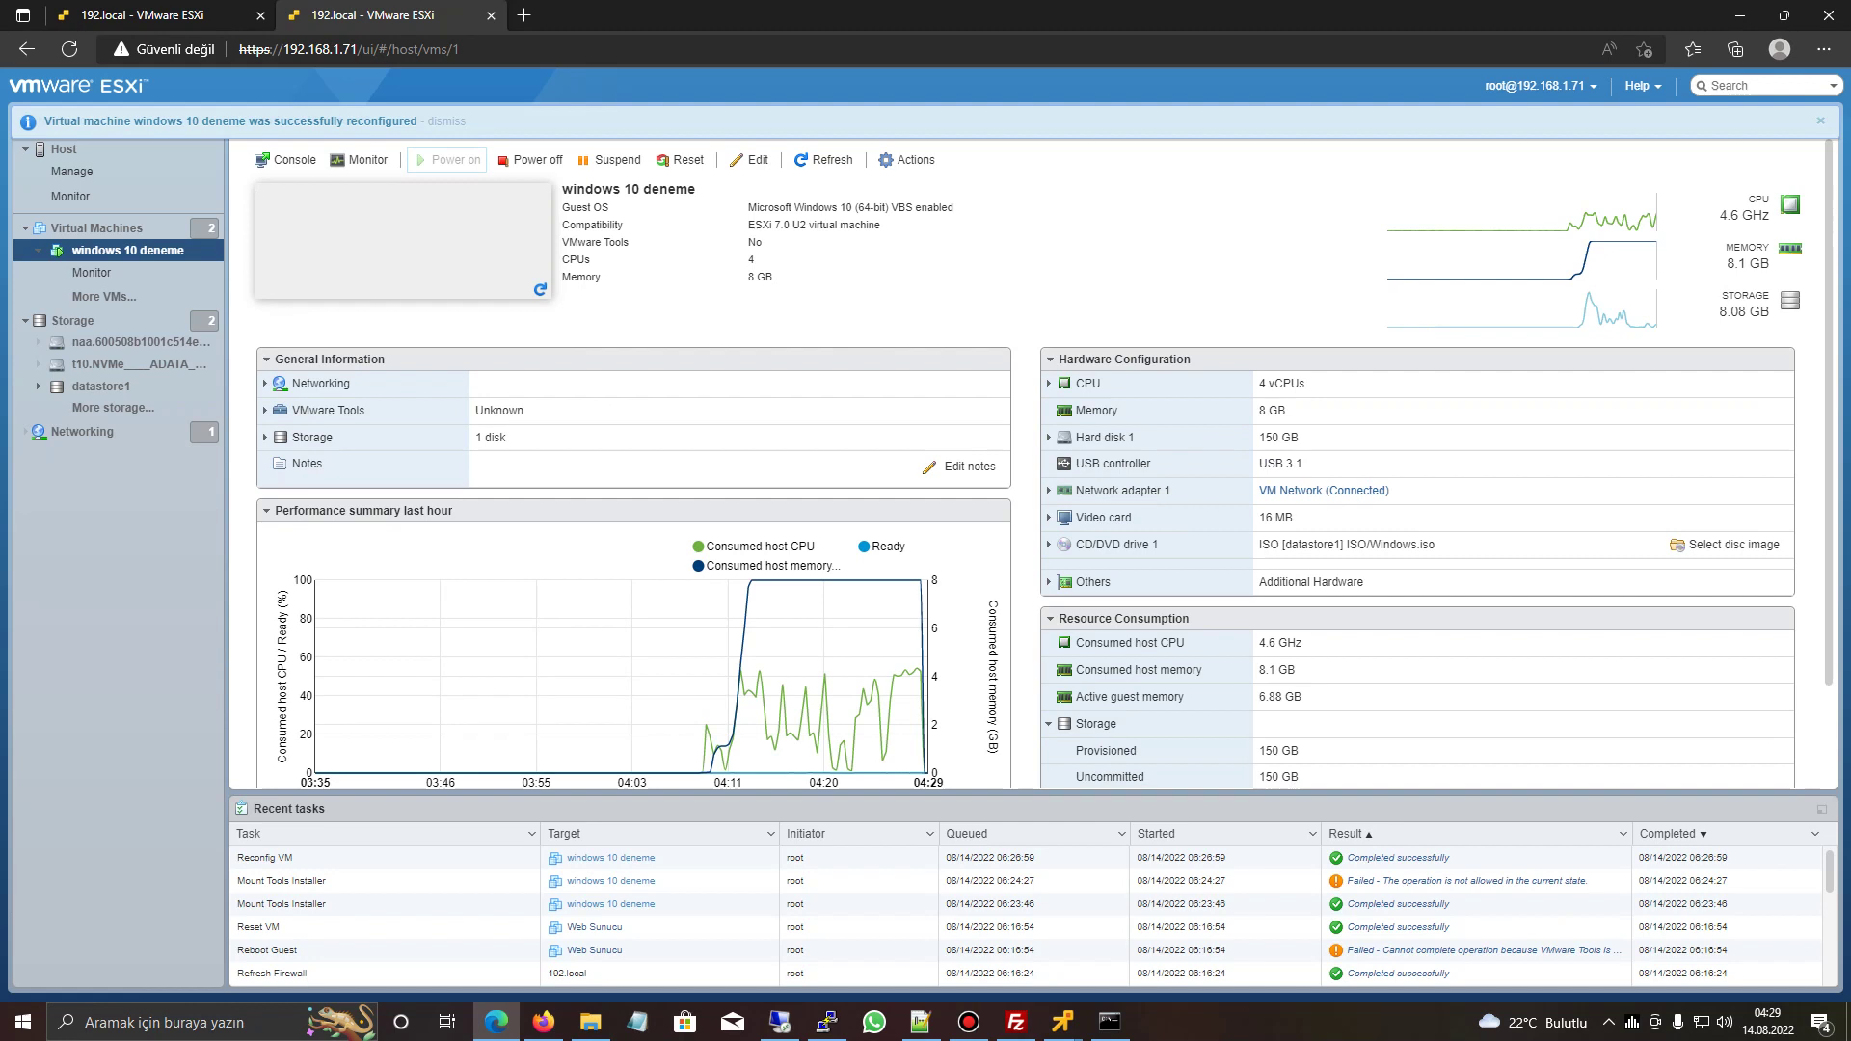
pyautogui.hotkey('shift', 'Tab')
pyautogui.hotkey('shift', 'Tab')
pyautogui.press('Return')
pyautogui.press('Down')
pyautogui.press('Down')
pyautogui.press('Down')
pyautogui.press('Down')
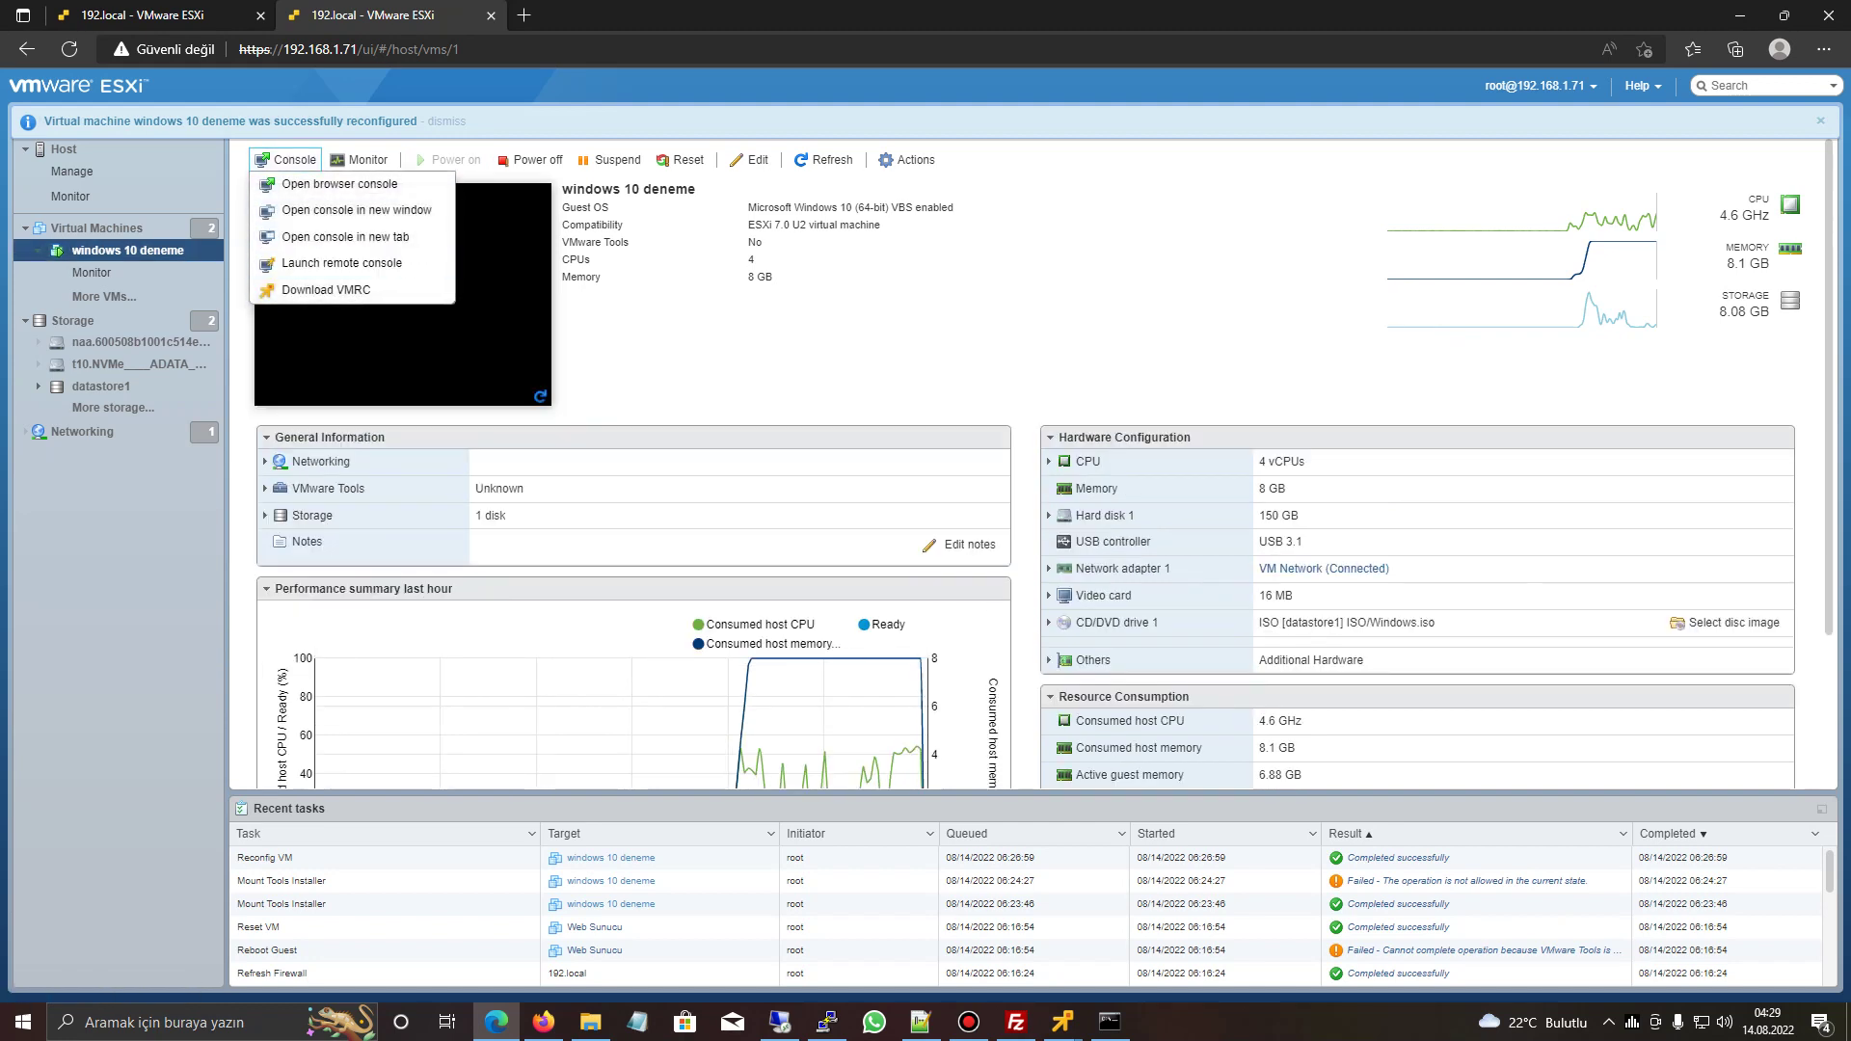
pyautogui.press('Return')
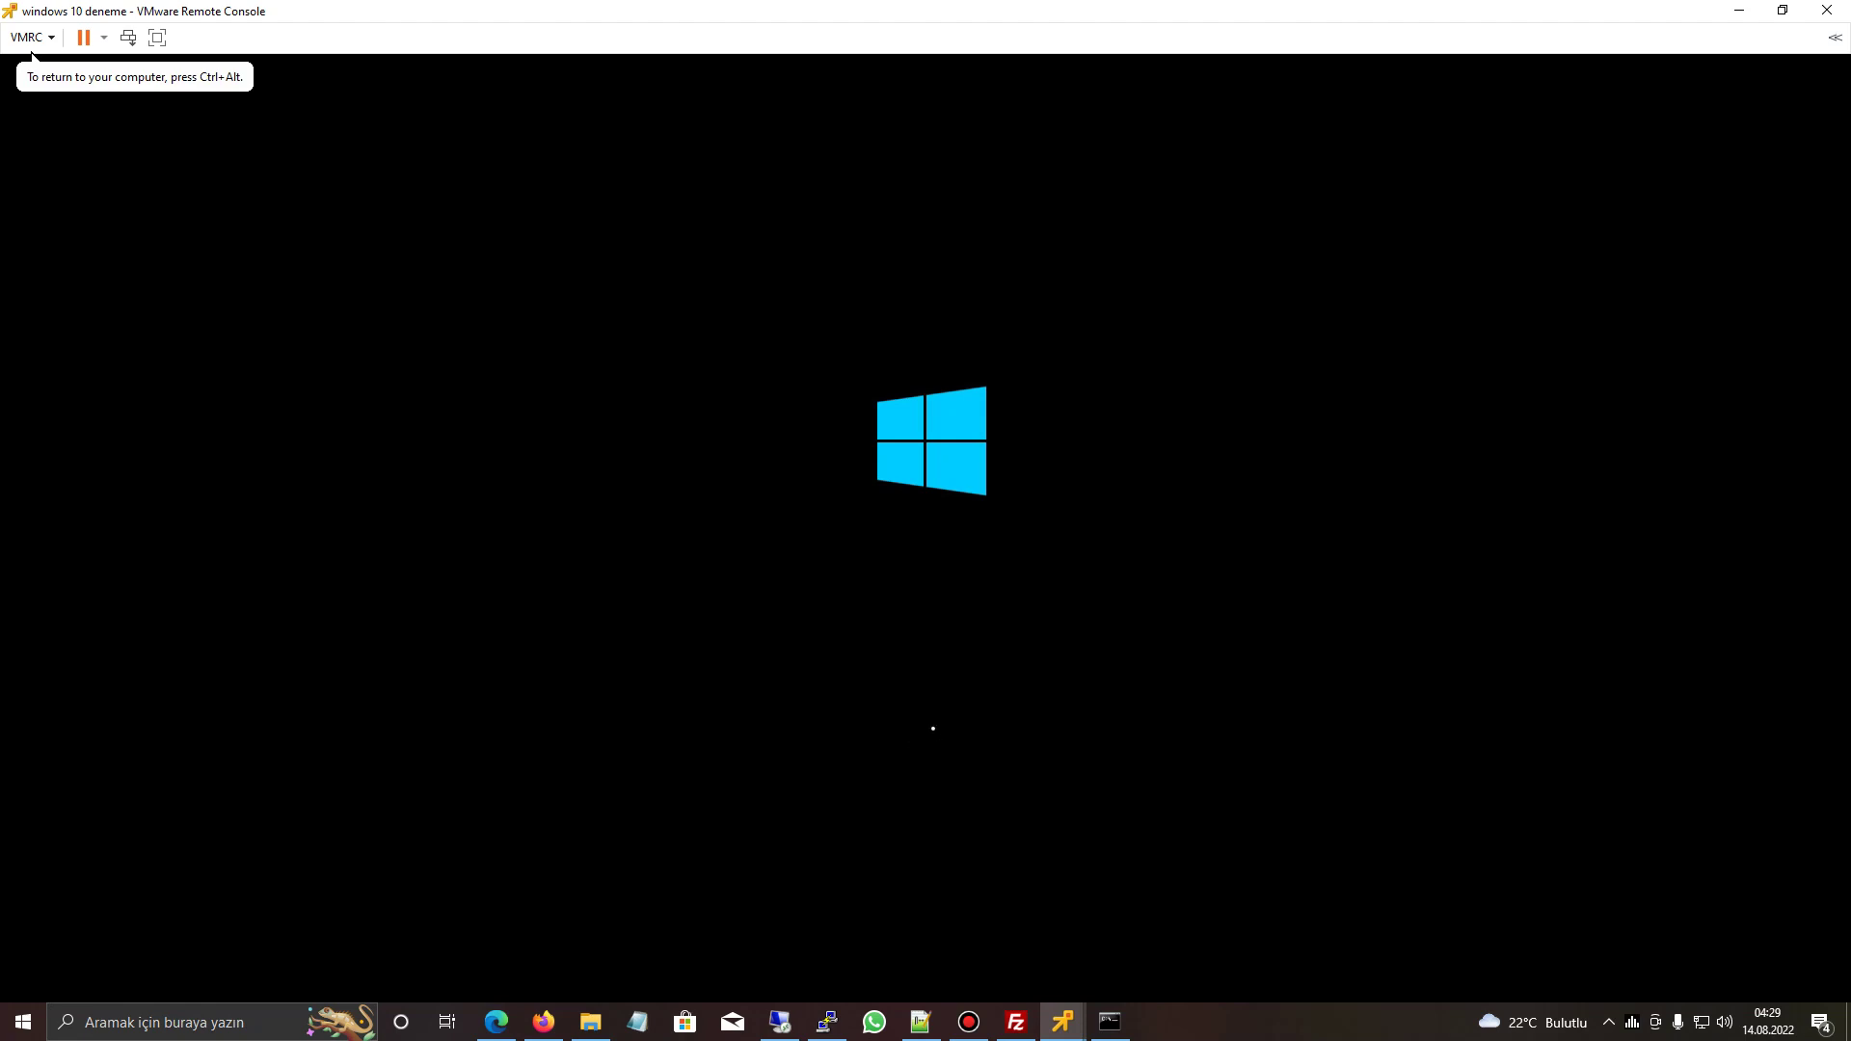
# - Disconnect the existing Remote Desktop session and begin entering 192.168. in Remote Desktop Connection
pyautogui.hotkey('alt', 'Tab')
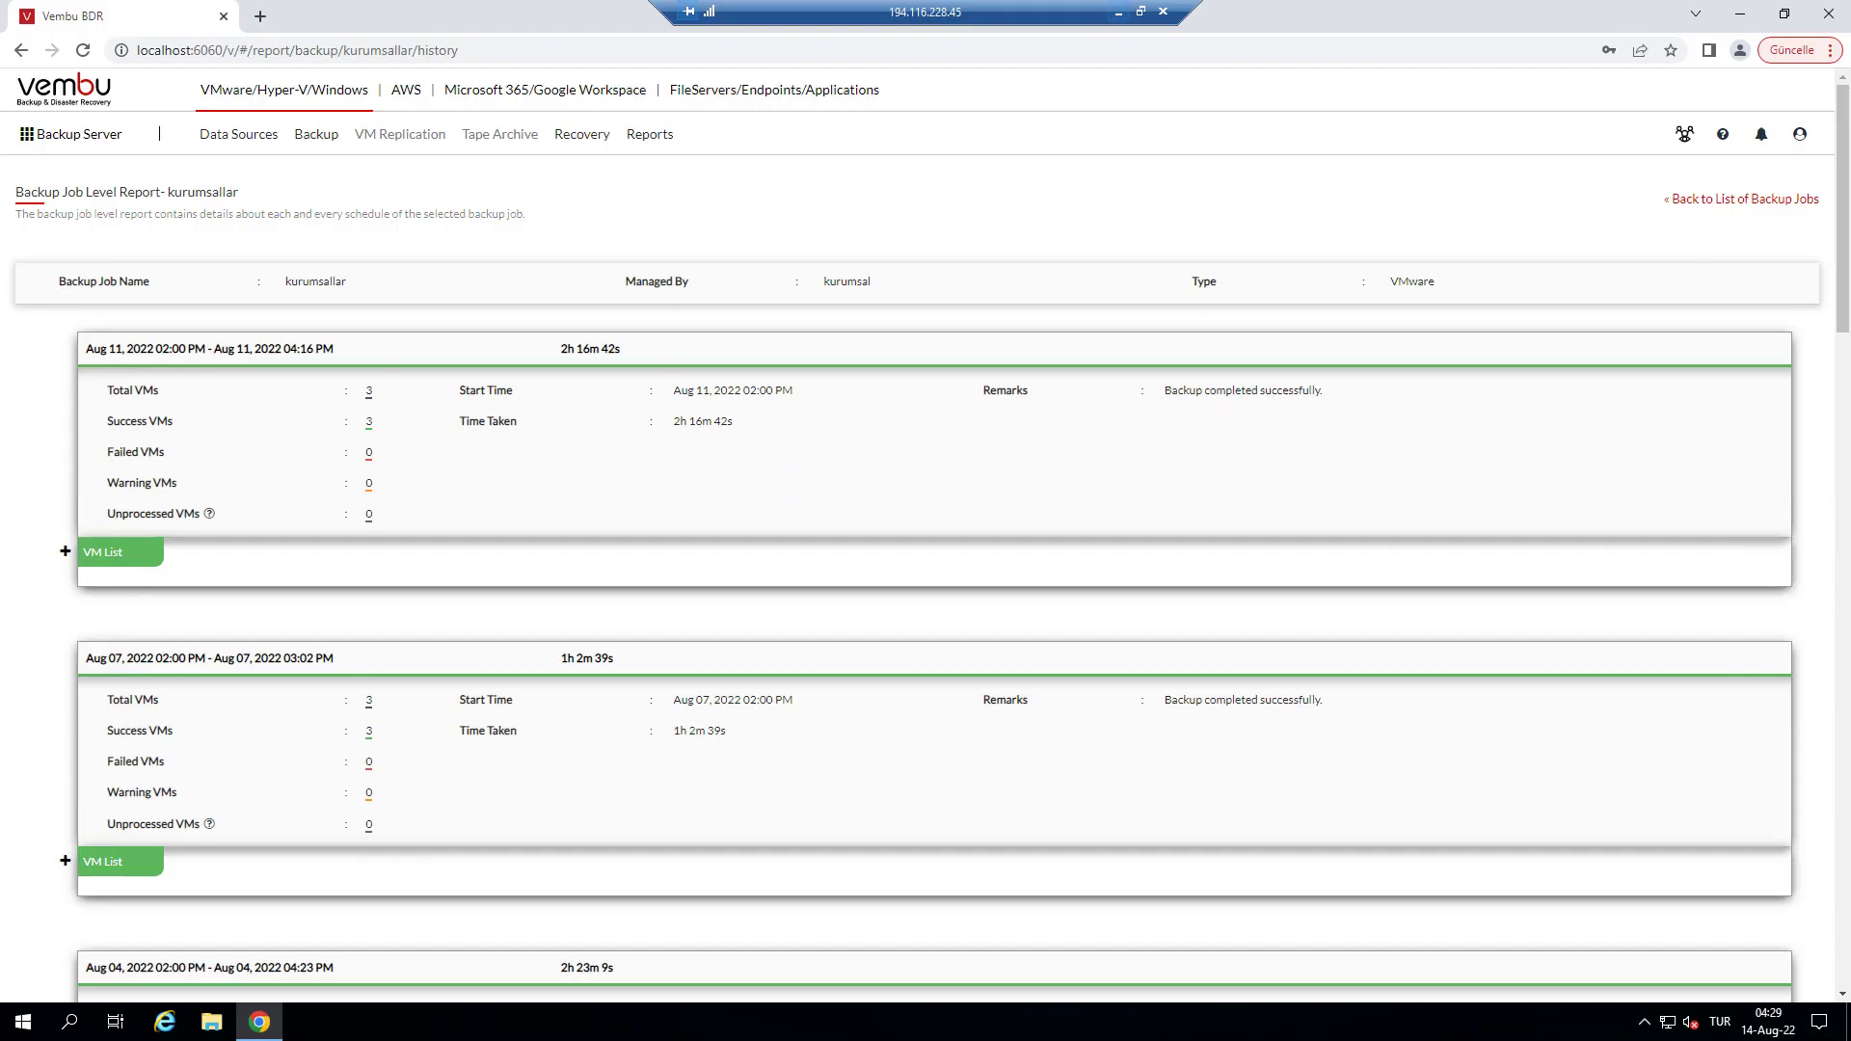
pyautogui.hotkey('alt', 'F4')
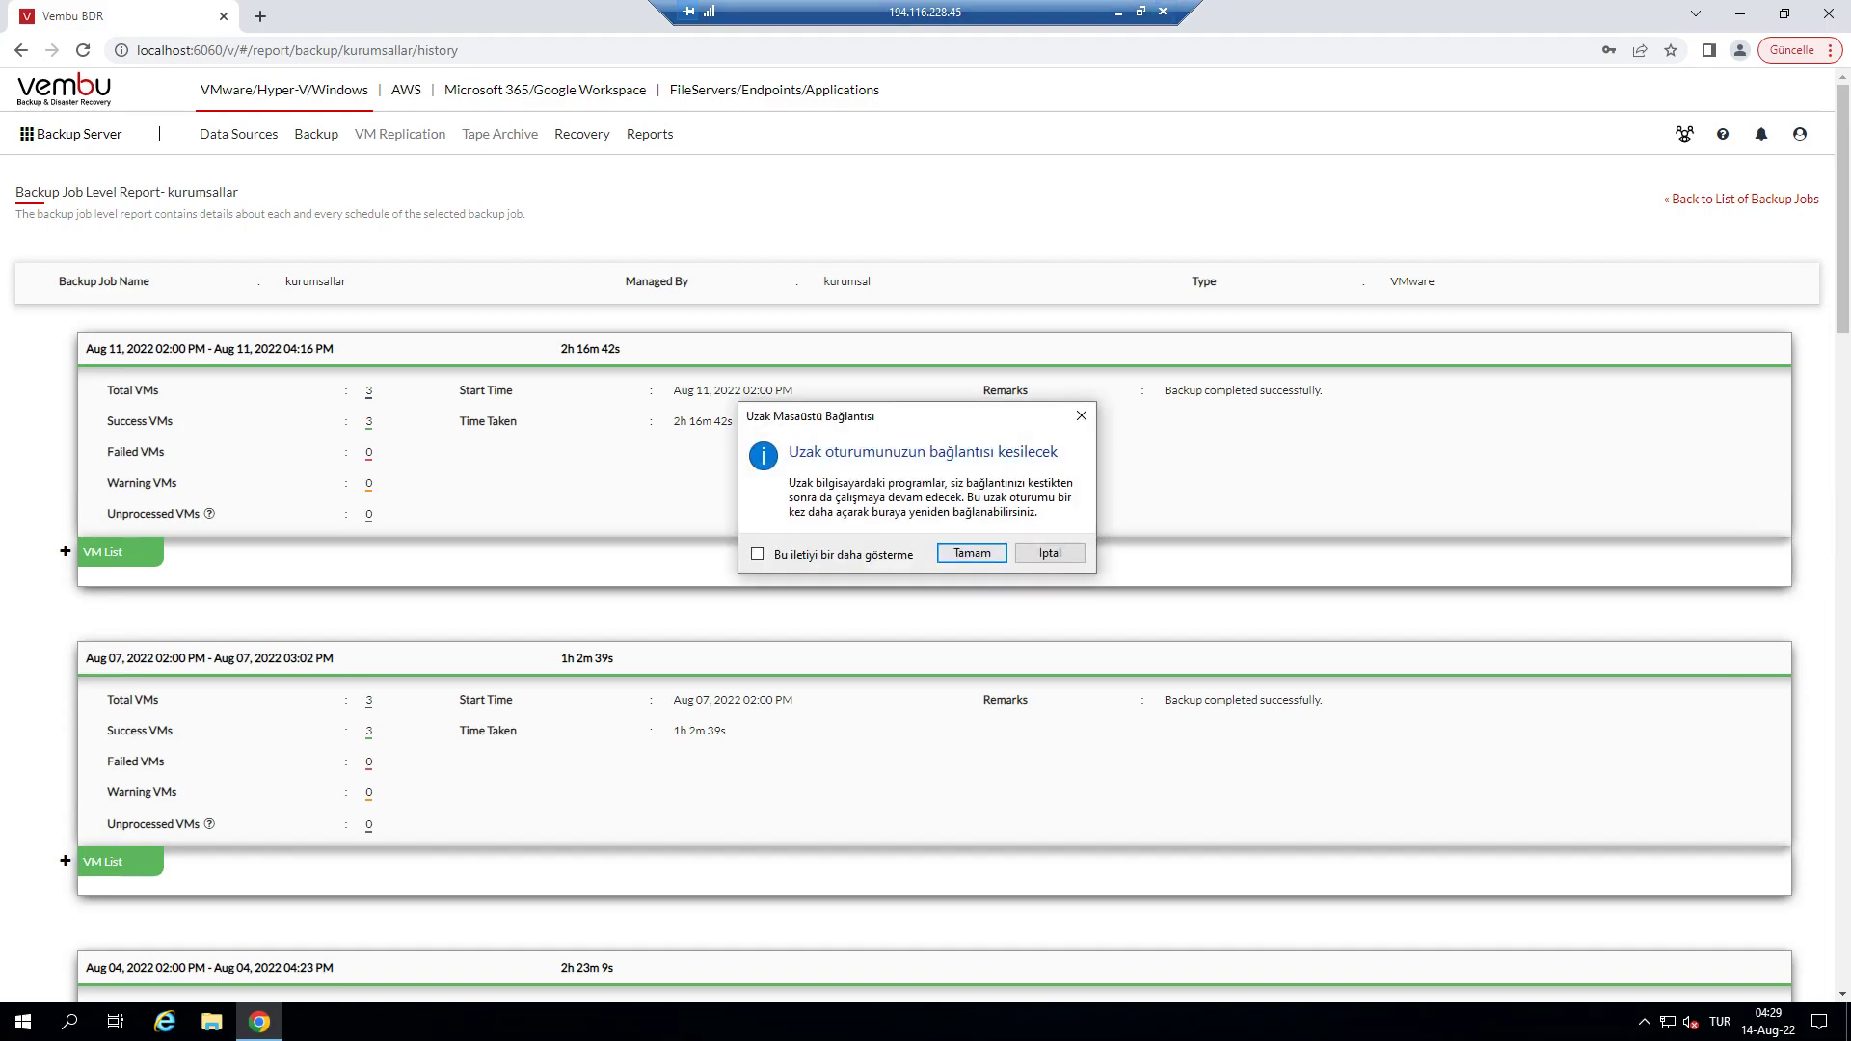
pyautogui.press('Return')
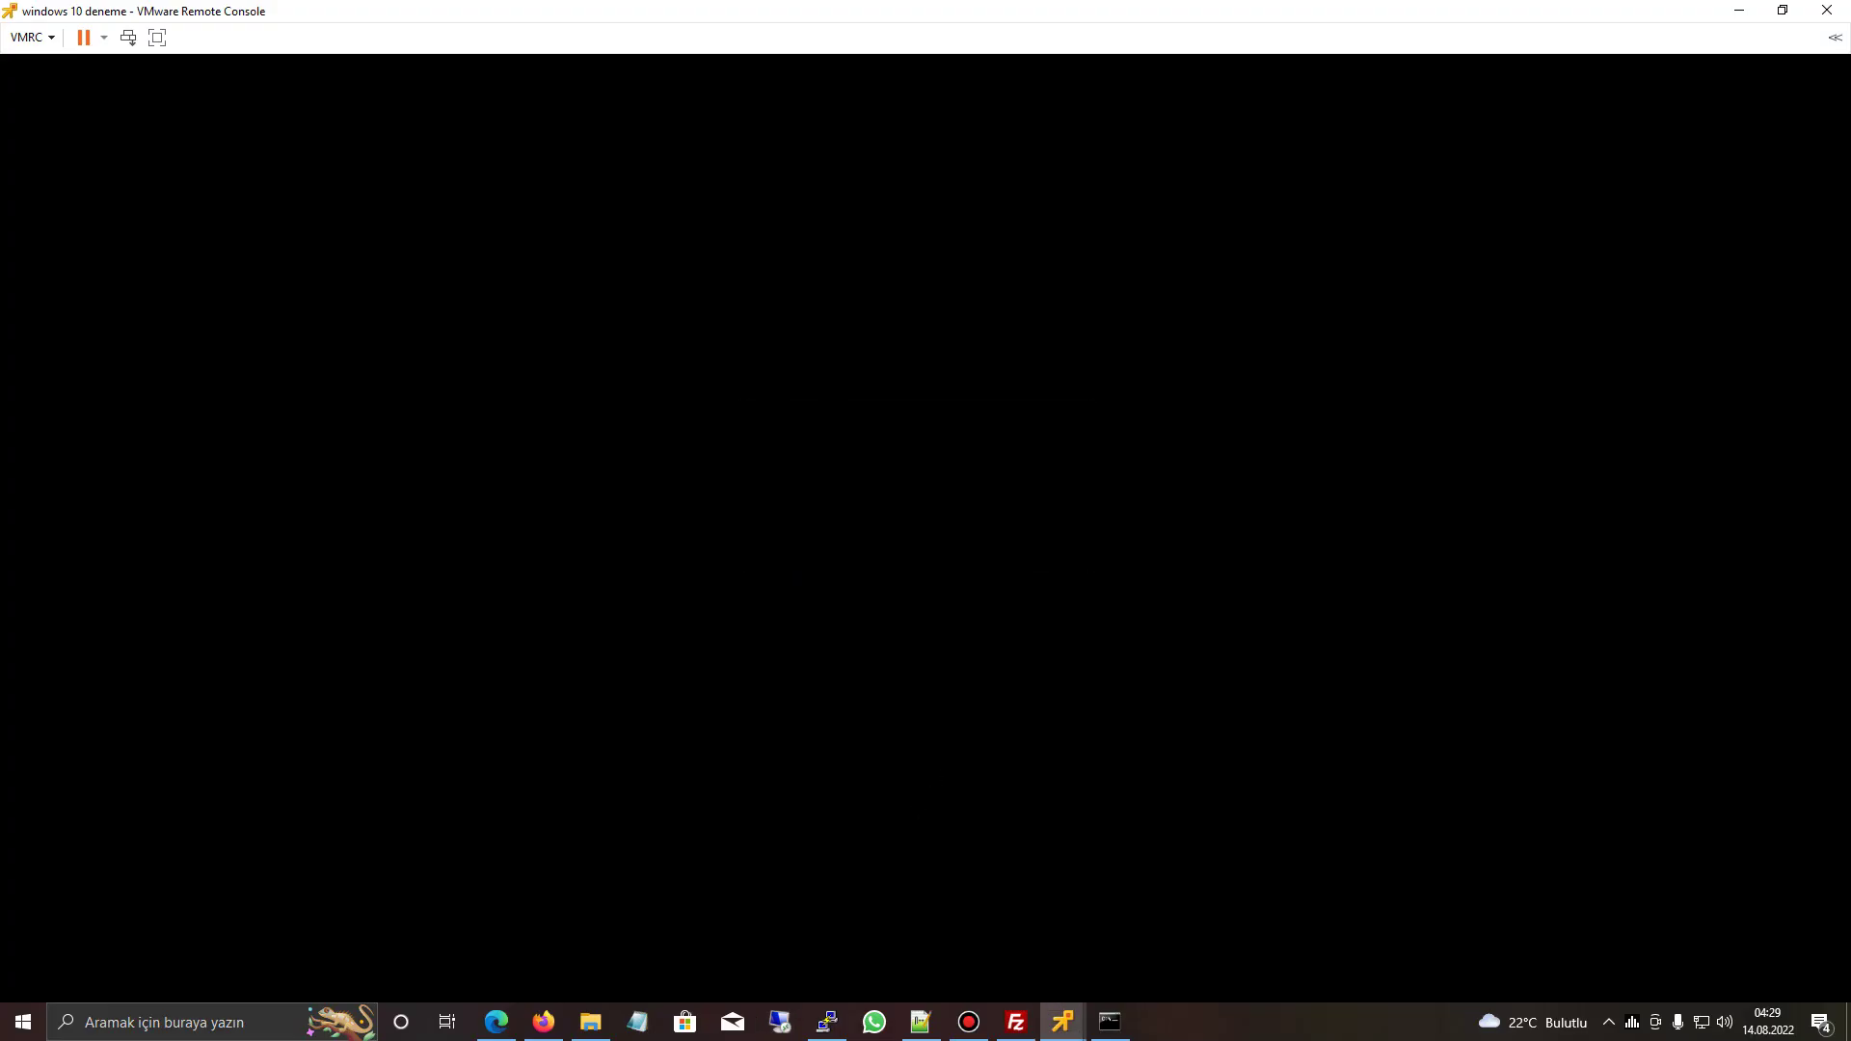
pyautogui.press('super+7')
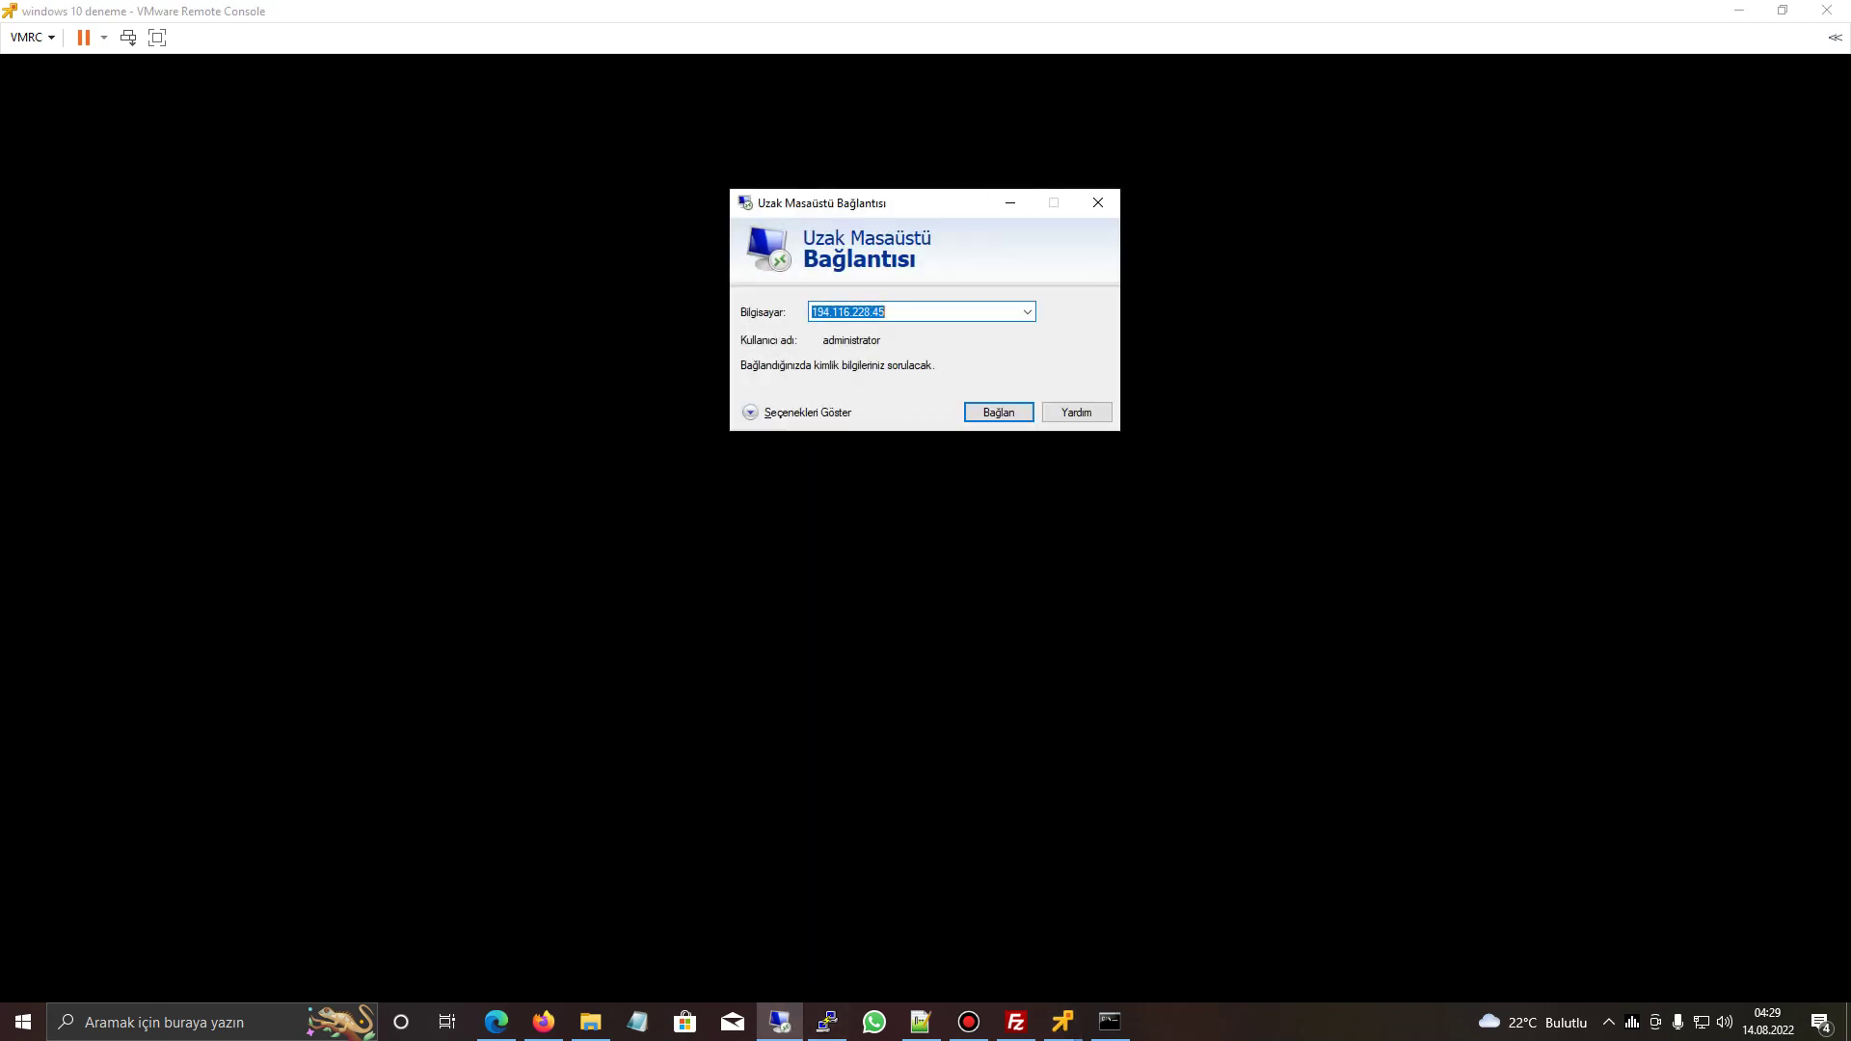
pyautogui.write('194.18')
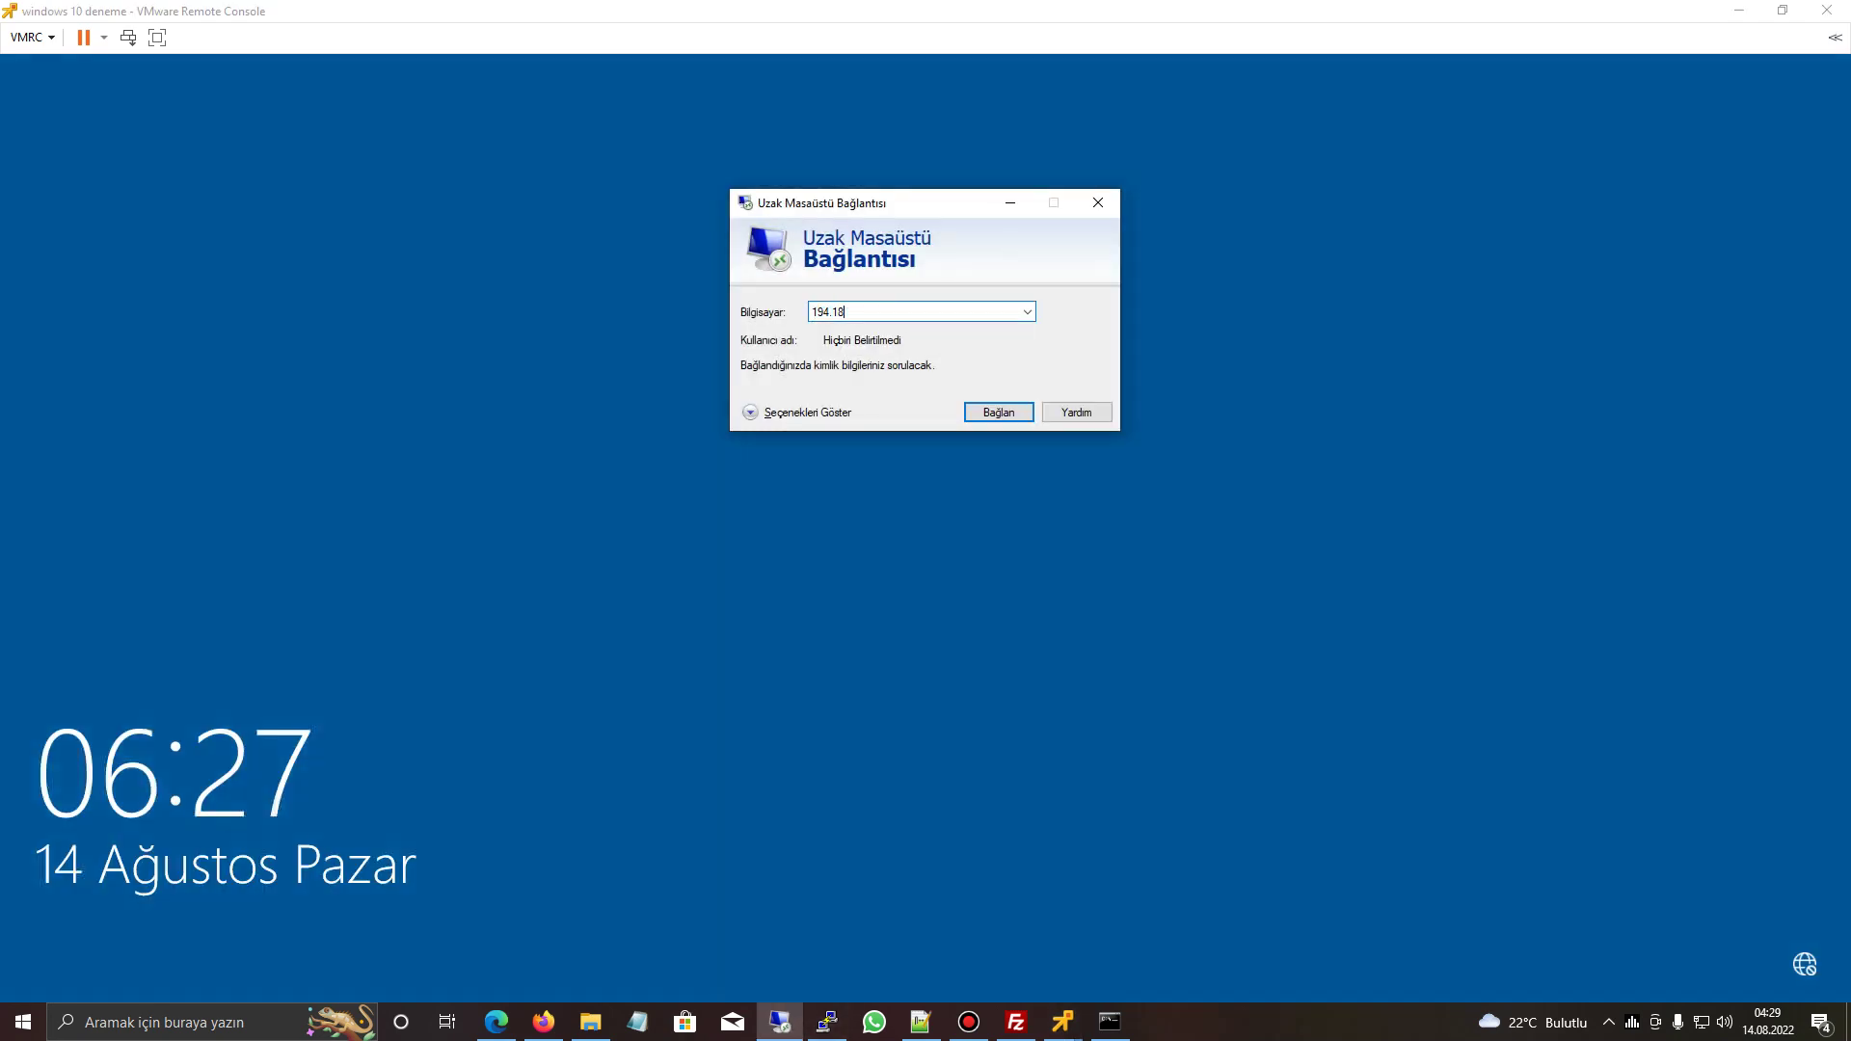
pyautogui.press('BackSpace')
pyautogui.press('BackSpace')
pyautogui.press('BackSpace')
pyautogui.press('BackSpace')
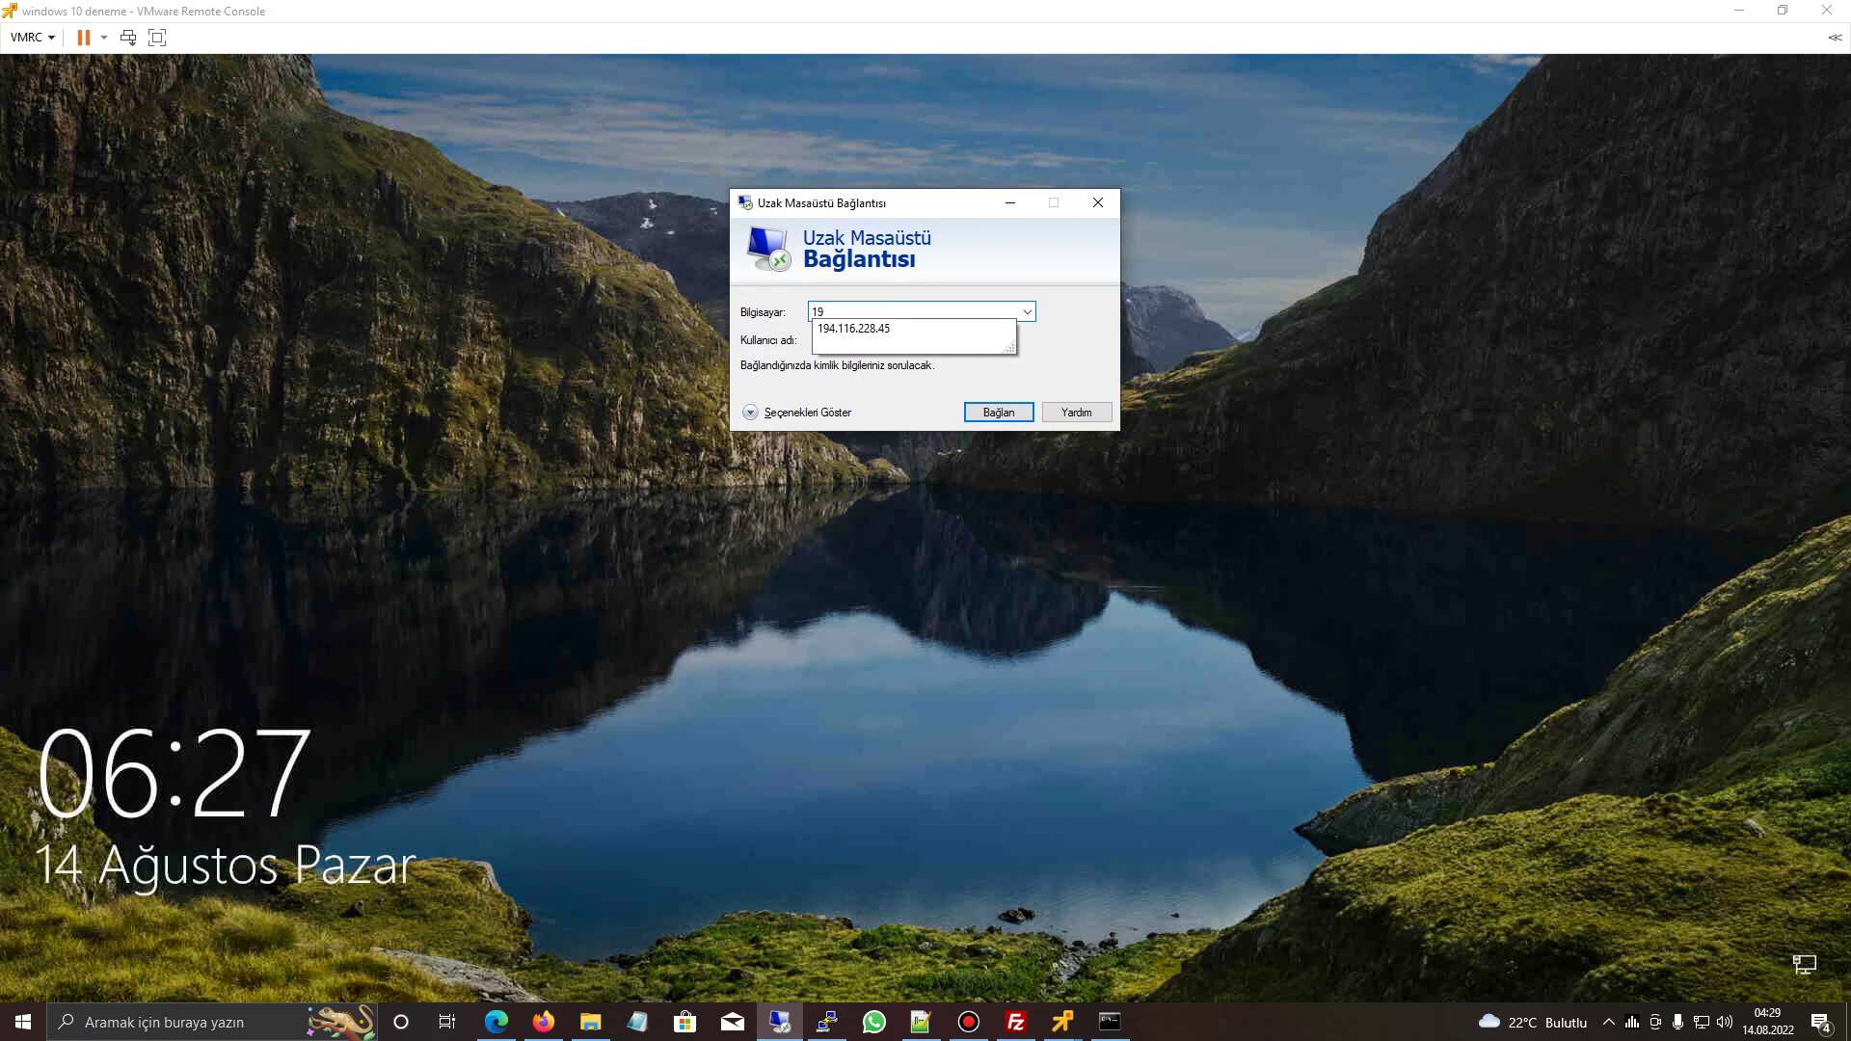
pyautogui.write('2.168.')
# - Dismiss the VM lock screen and sign in with the account password
pyautogui.hotkey('alt', 'Tab')
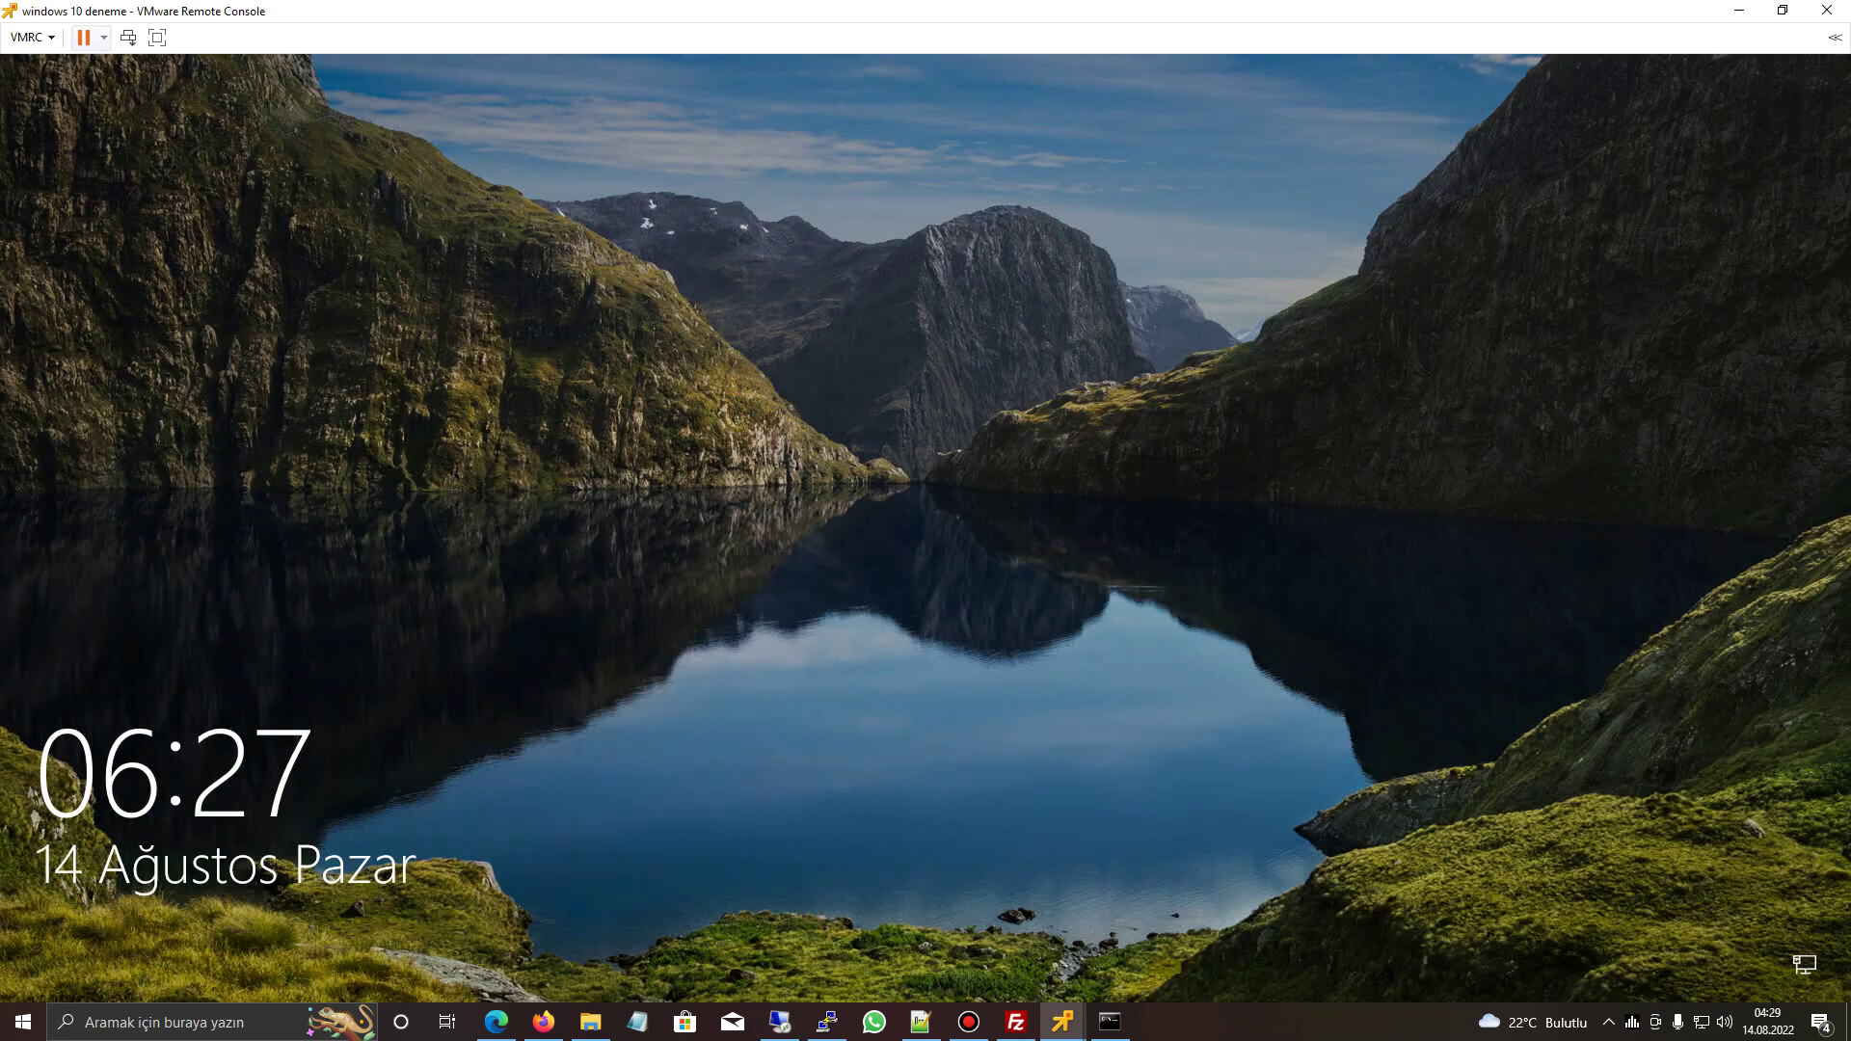
pyautogui.press('space')
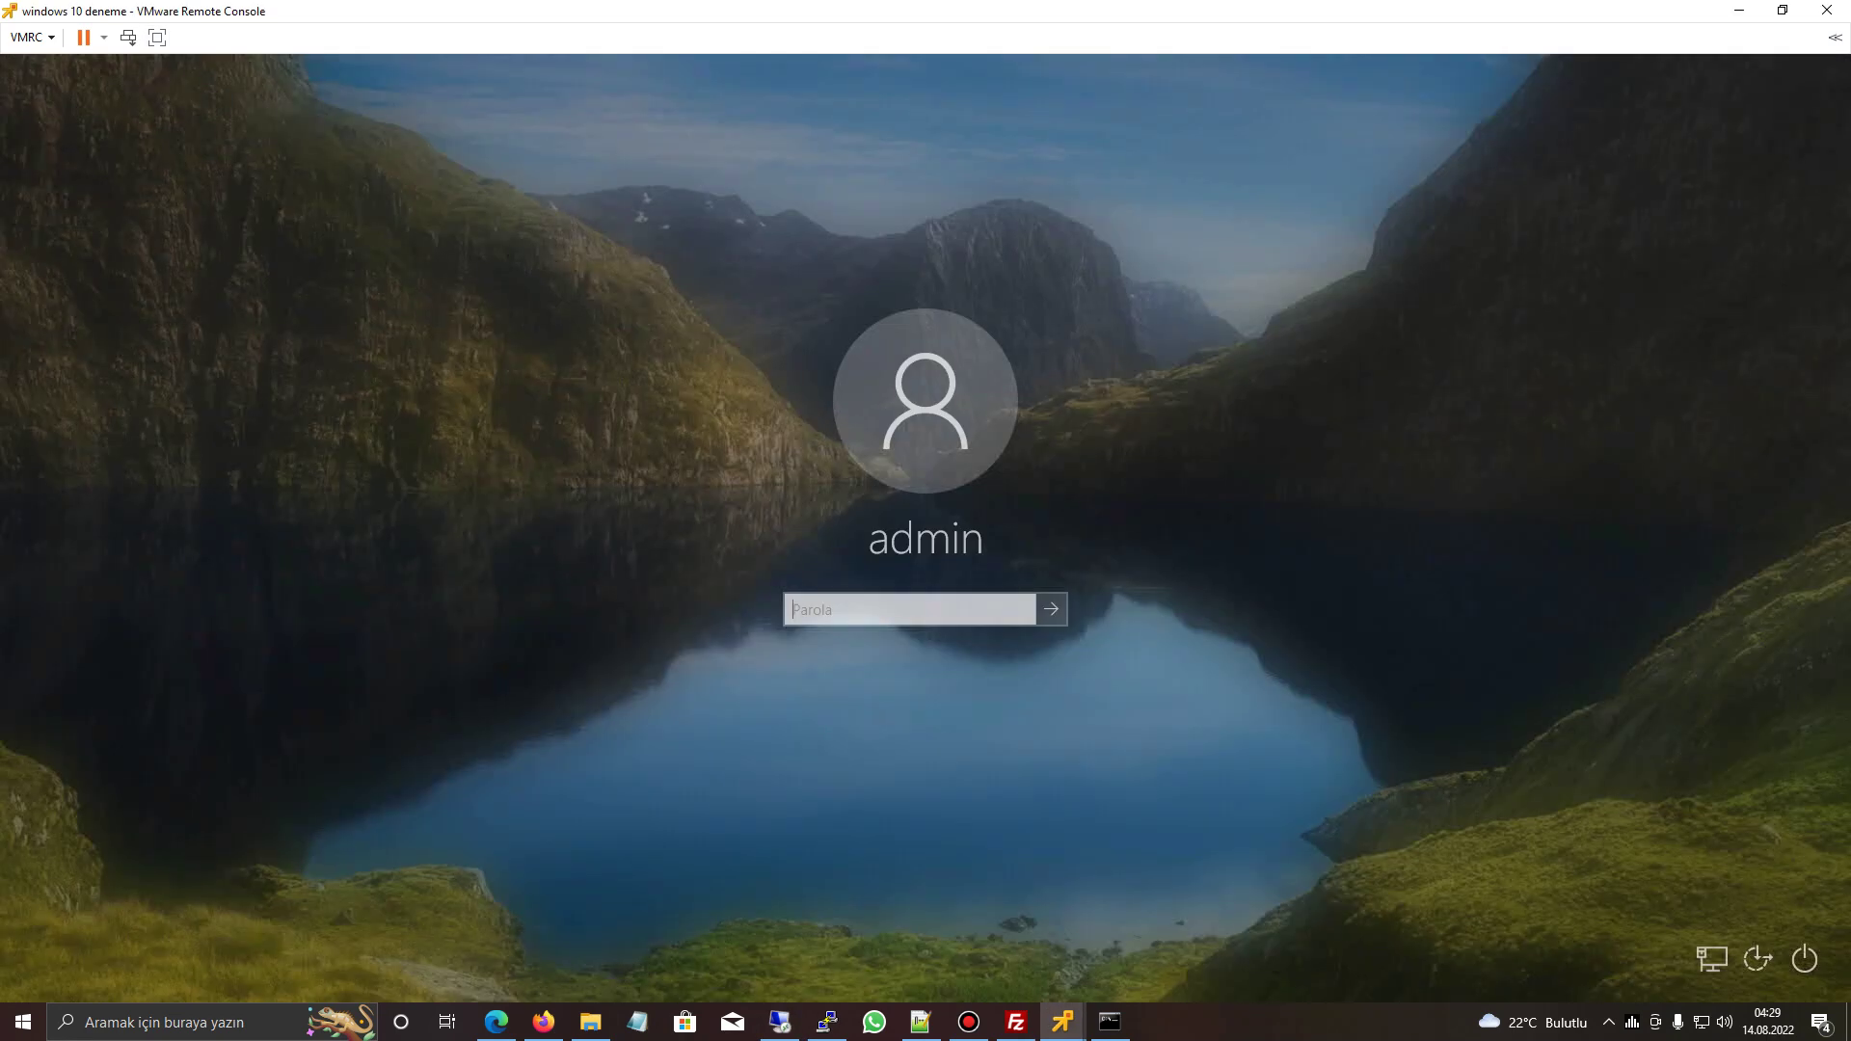
pyautogui.write('********')
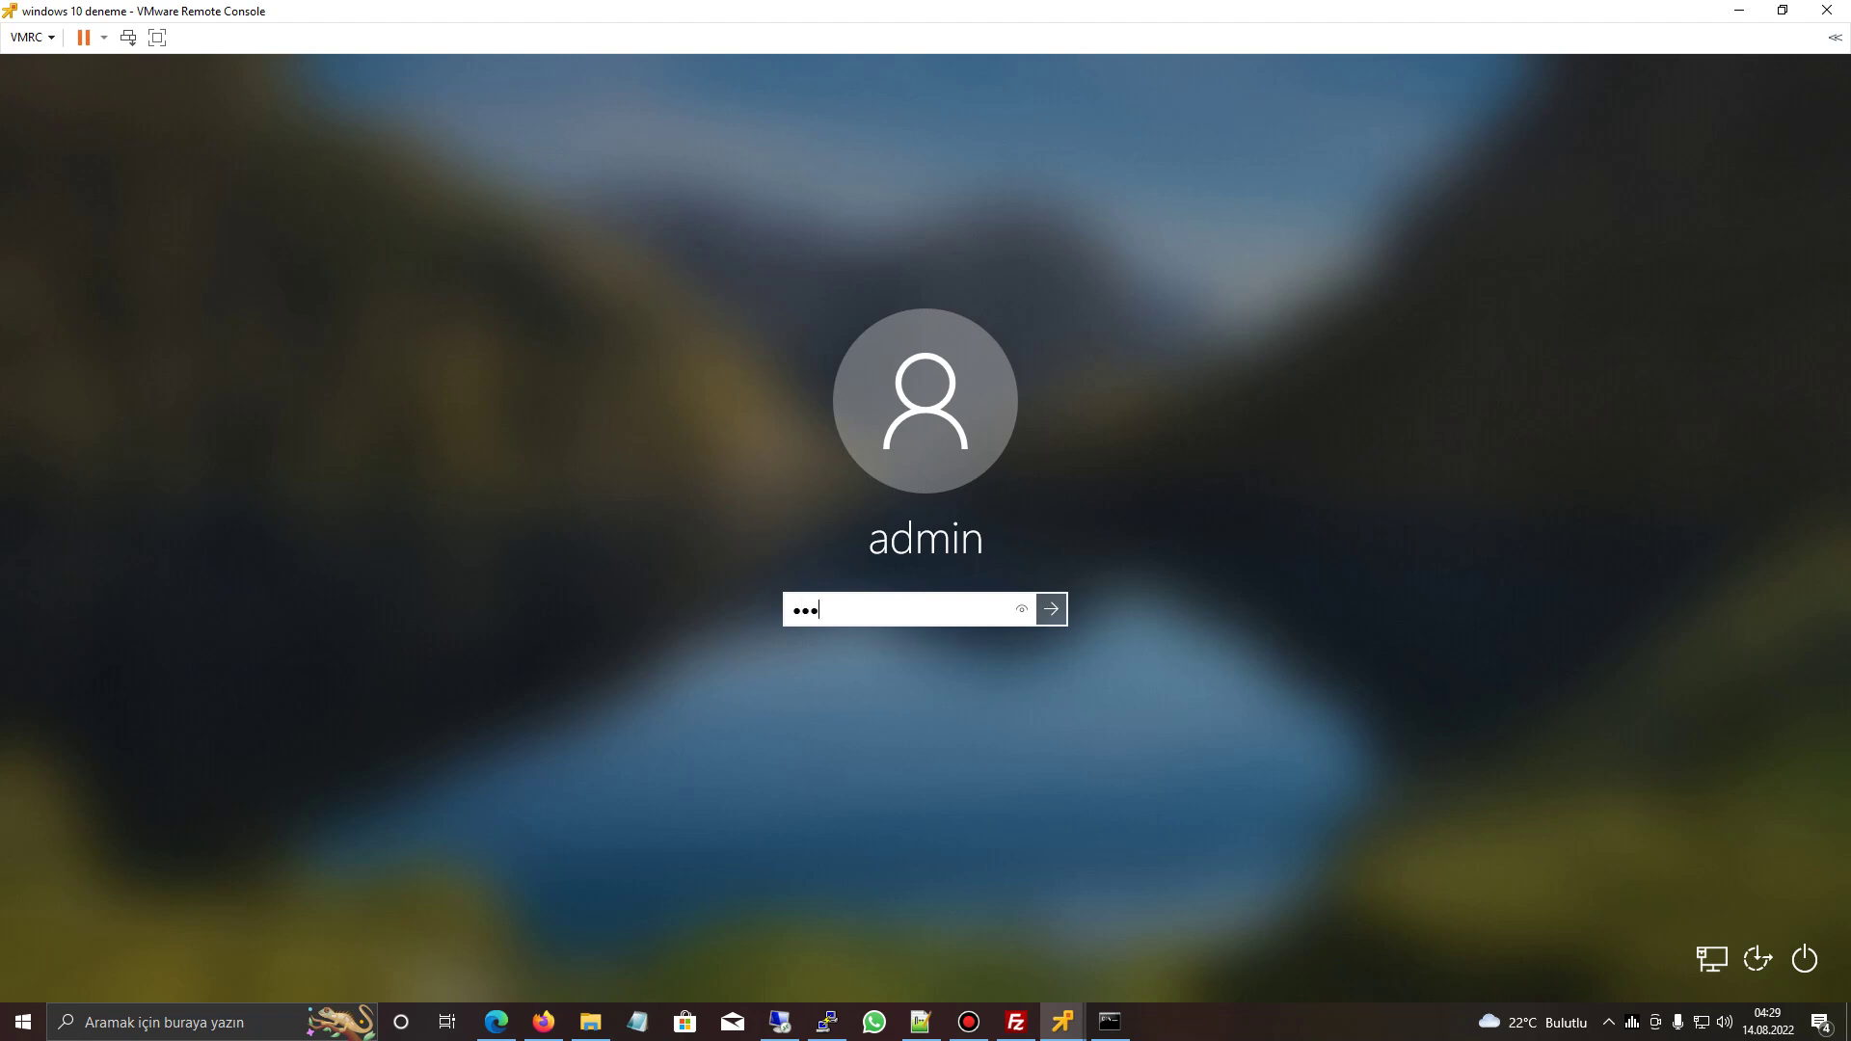
pyautogui.press('Return')
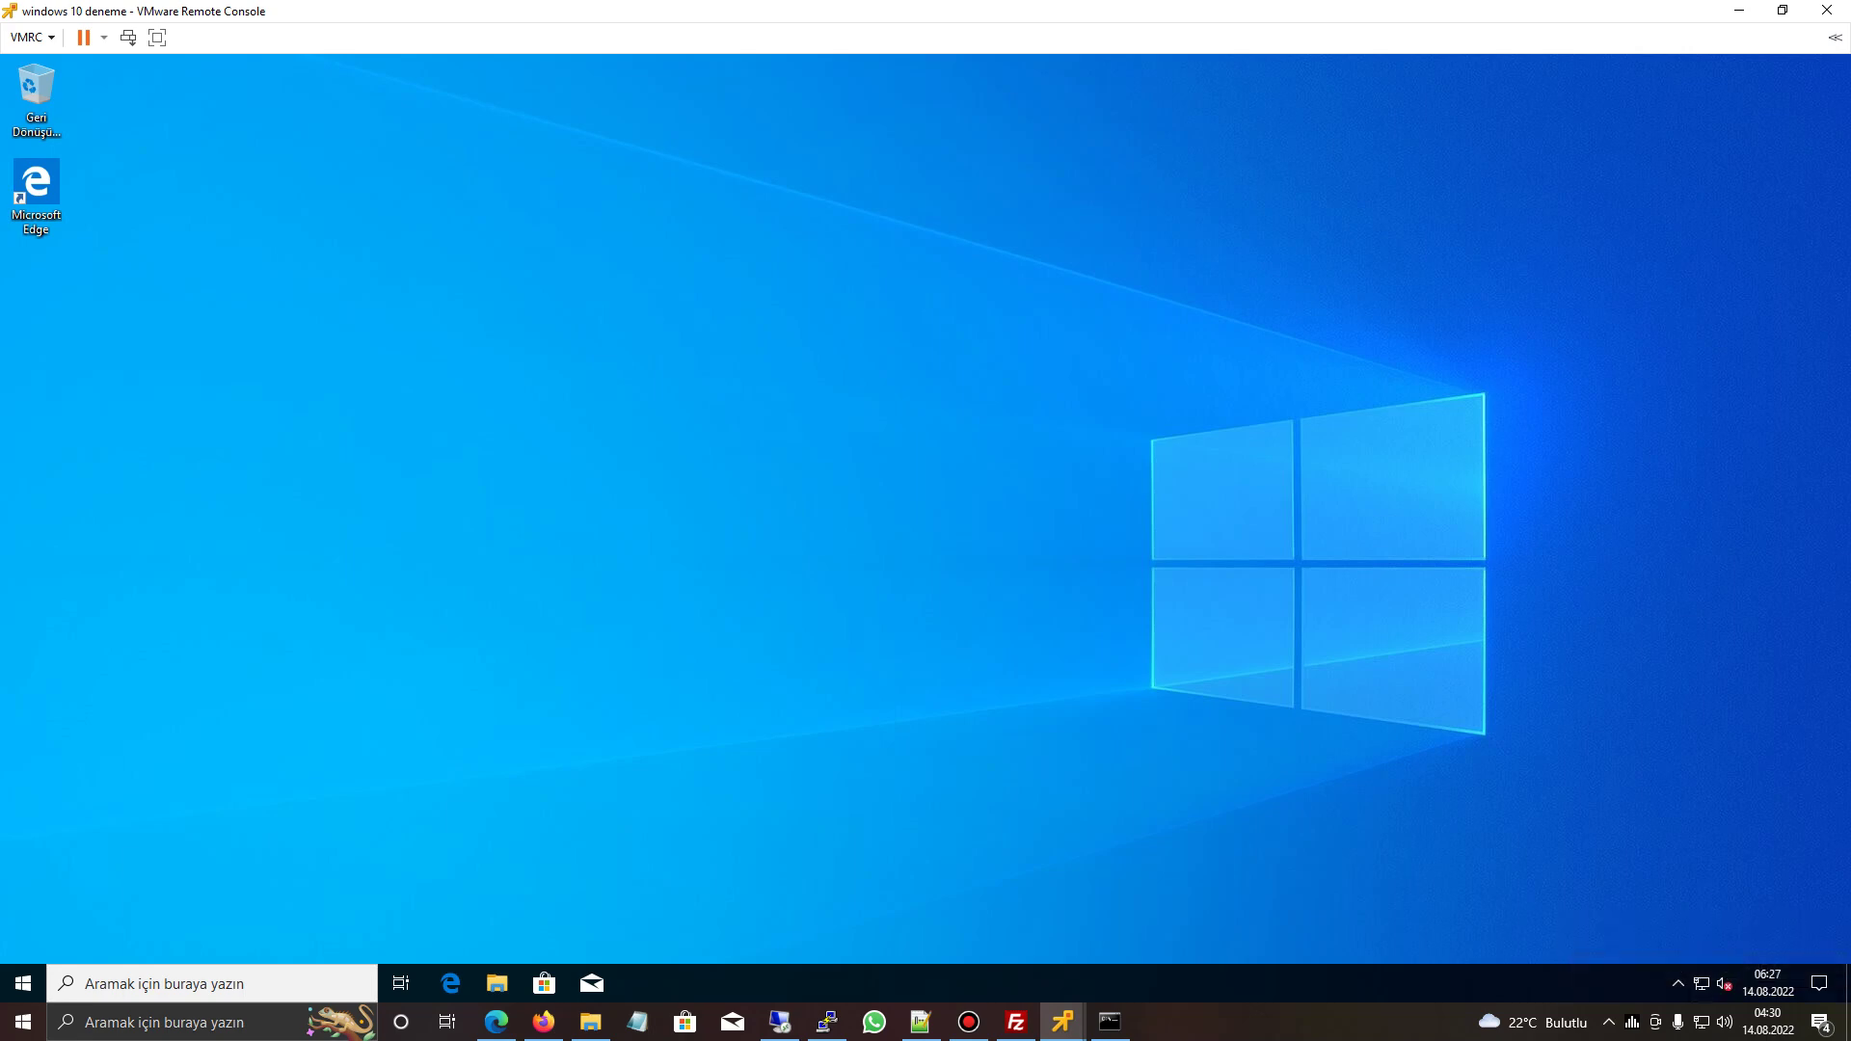
# - Run ipconfig in a Command Prompt and select the IPv4 address in the output
pyautogui.press('super+s')
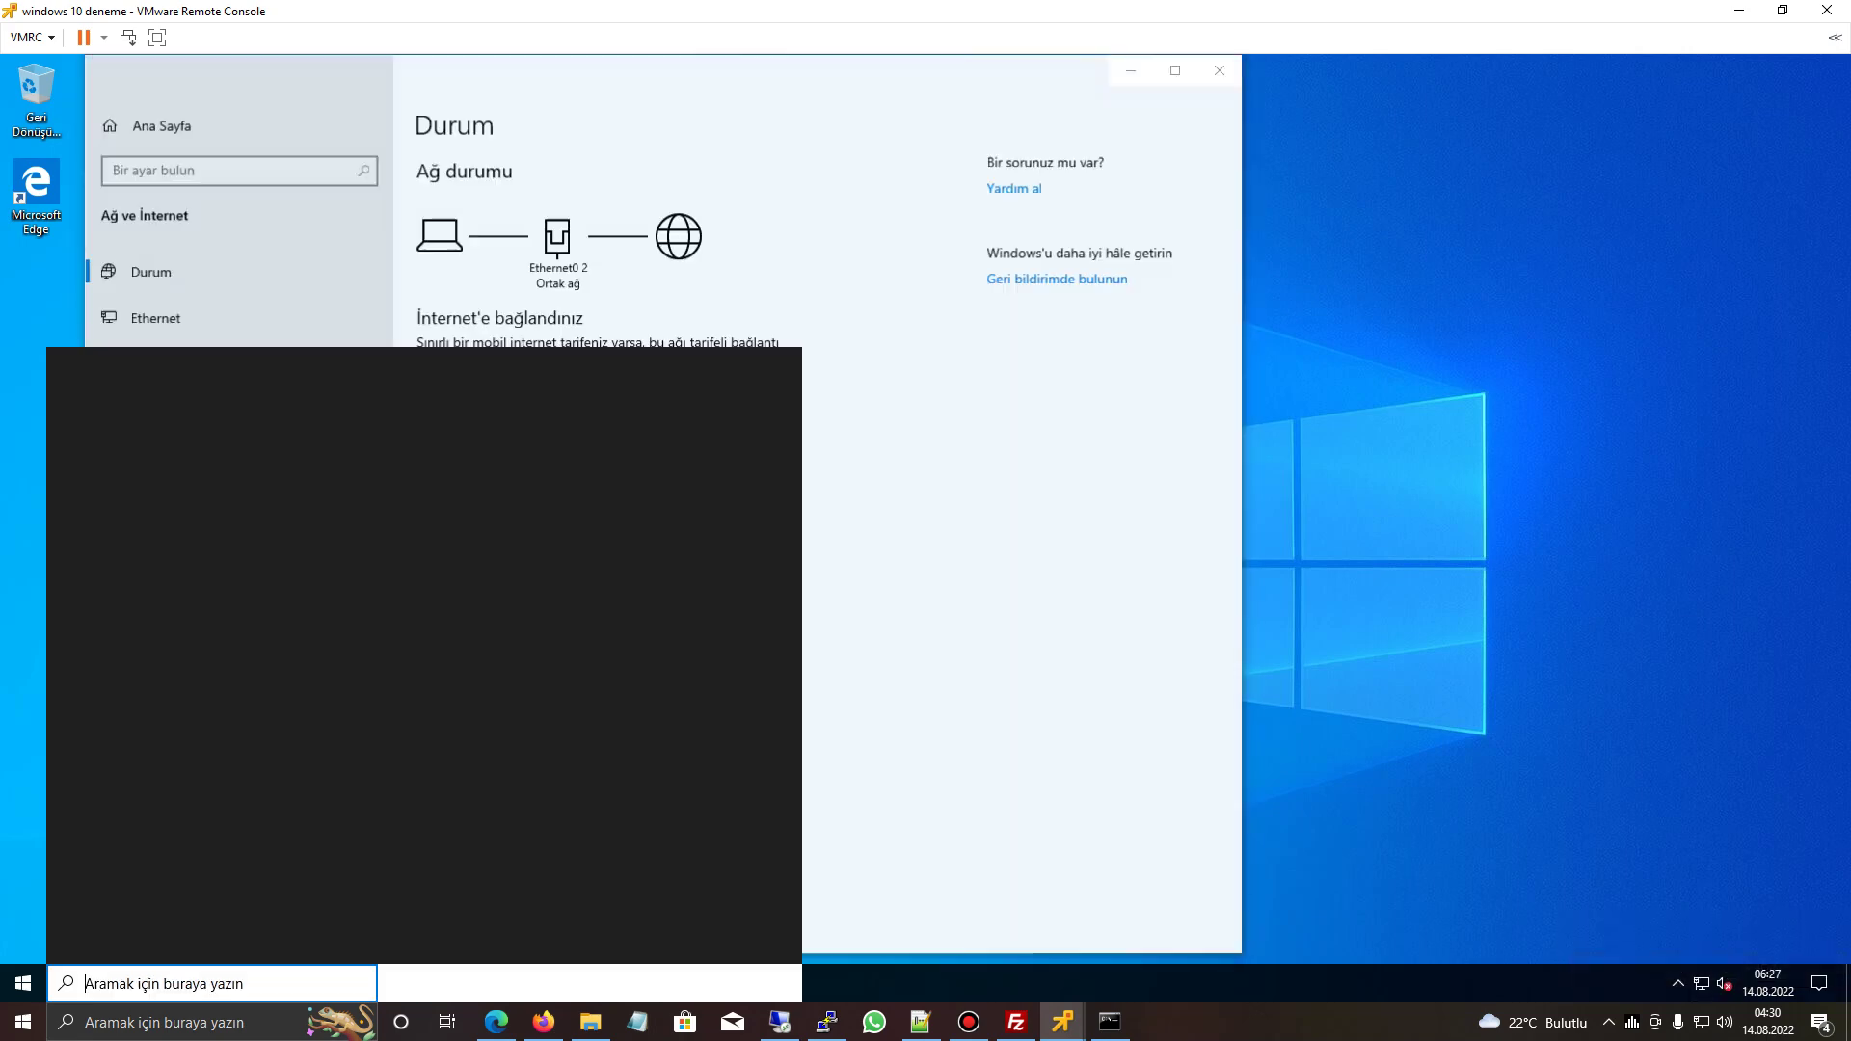
pyautogui.write('cmd')
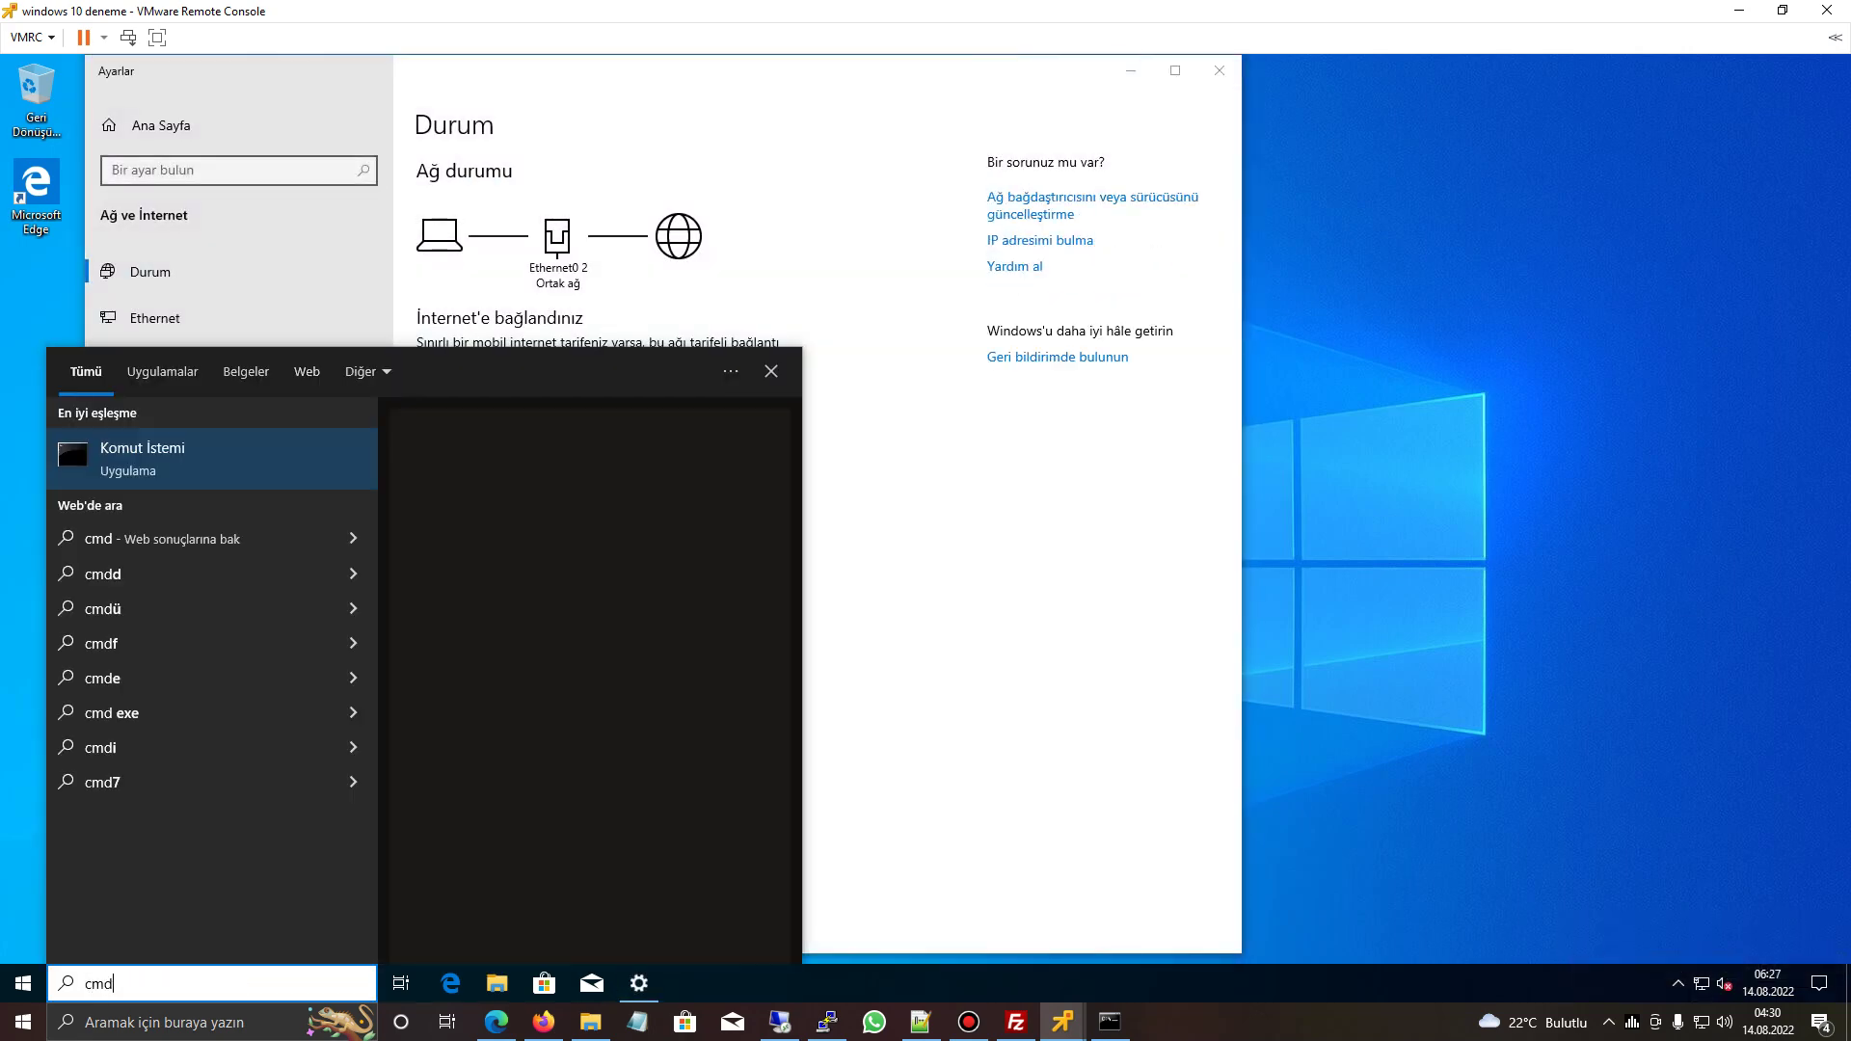
pyautogui.press('Return')
pyautogui.write('ip')
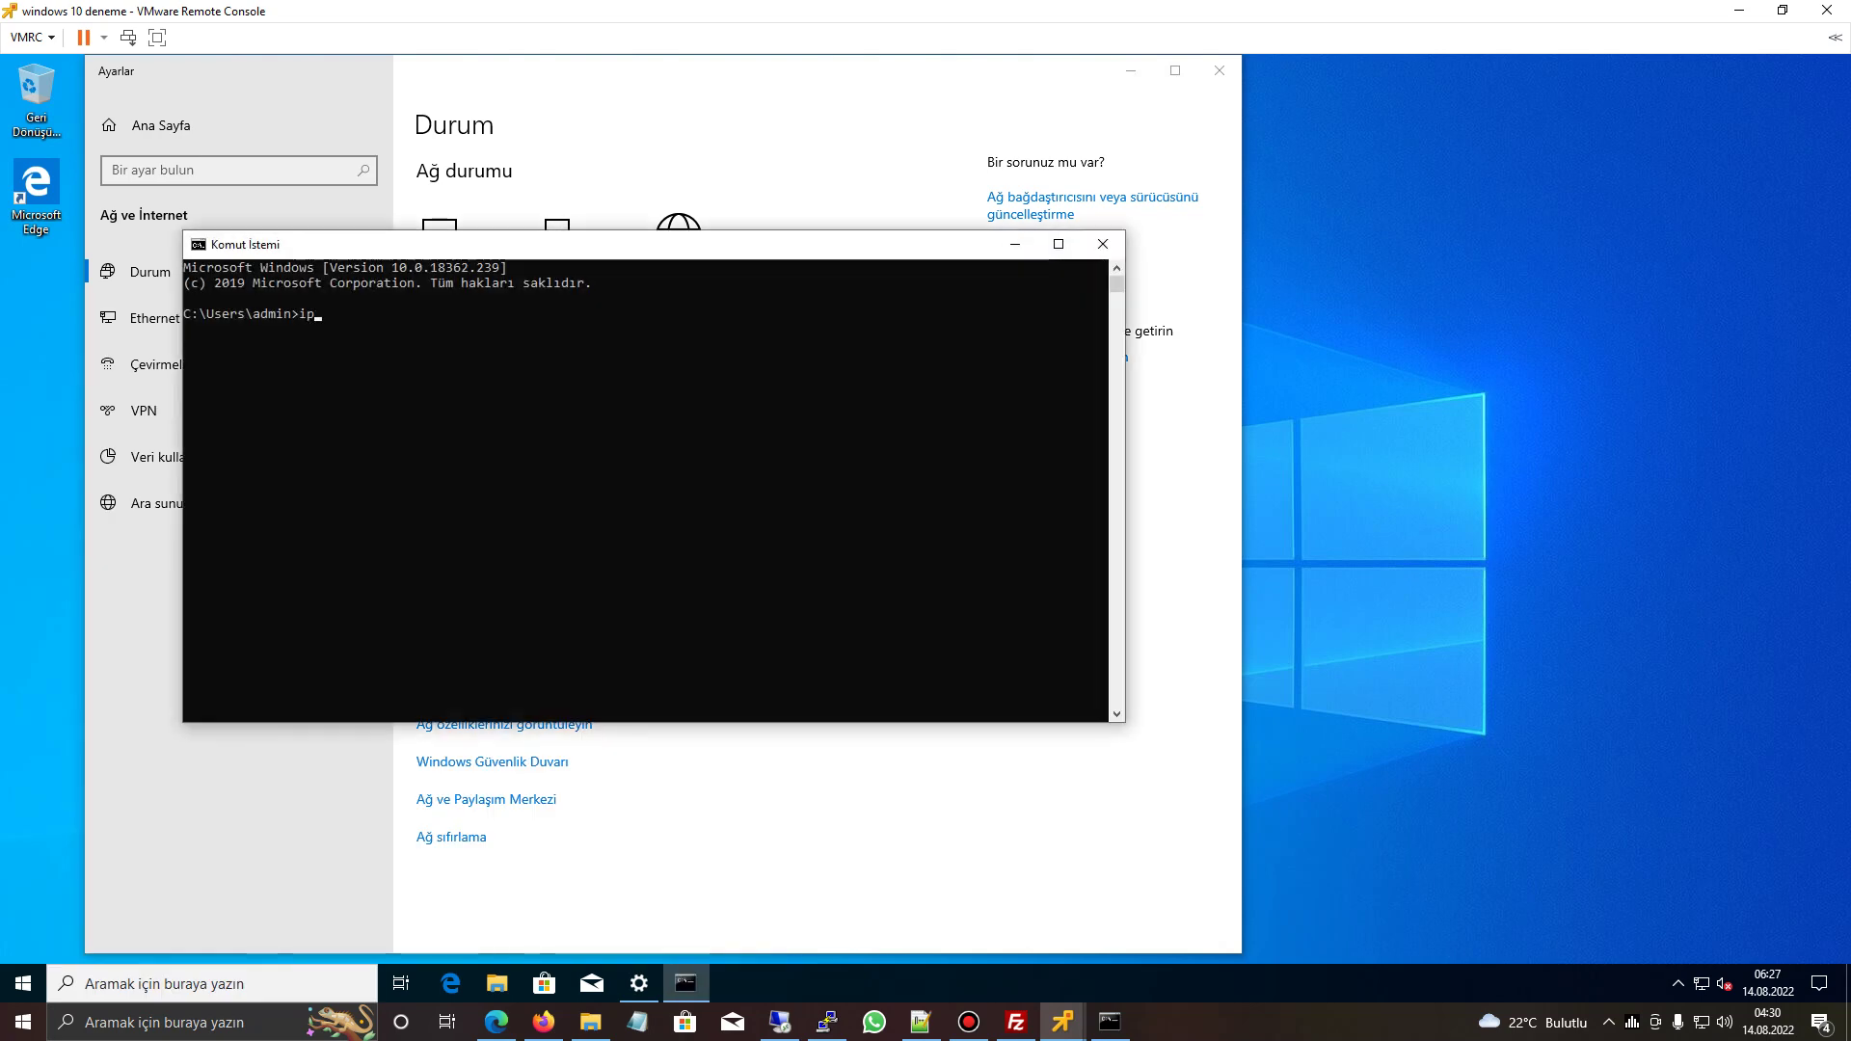
pyautogui.write('config')
pyautogui.press('Return')
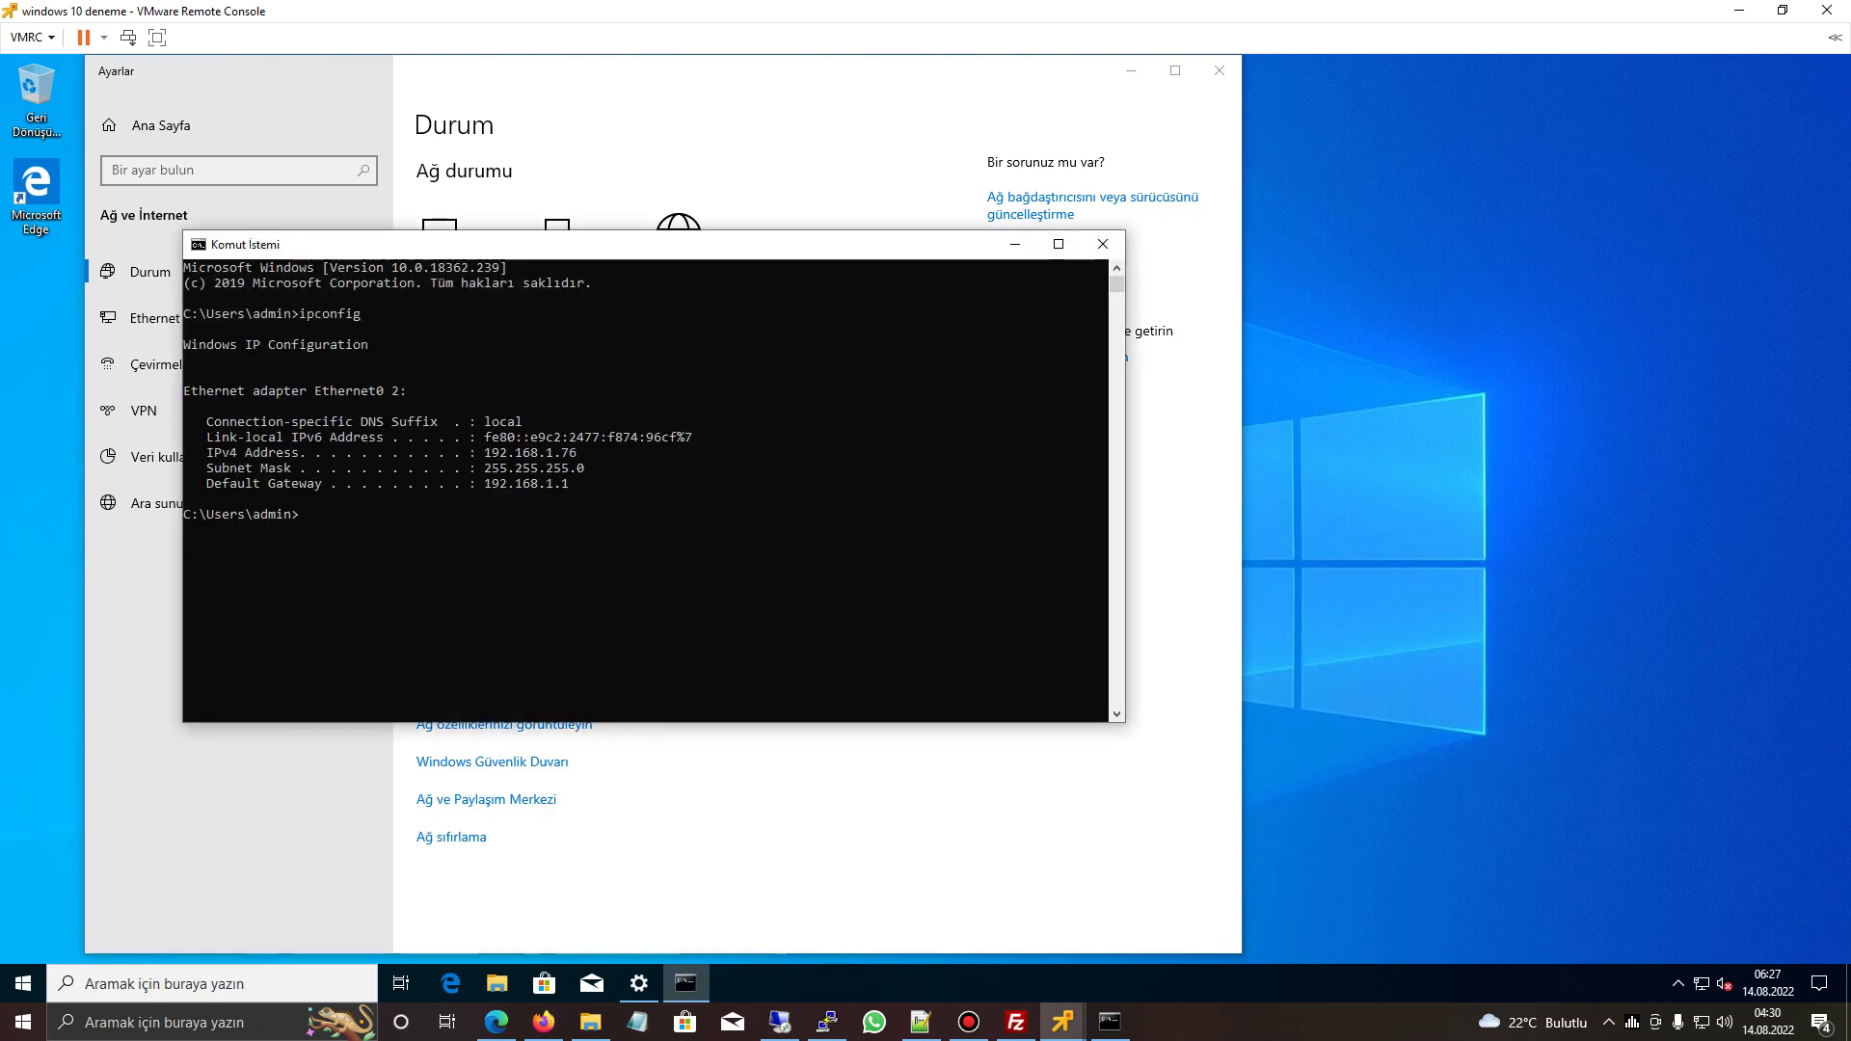
pyautogui.moveTo(248, 359)
pyautogui.mouseDown()
pyautogui.moveTo(463, 410)
pyautogui.moveTo(579, 482)
pyautogui.moveTo(249, 358)
pyautogui.mouseUp()
pyautogui.moveTo(492, 452); pyautogui.dragTo(625, 453)
pyautogui.click(634, 452)
# - Open the Ethernet0 2 adapter's properties from the network settings
pyautogui.rightClick(1702, 983)
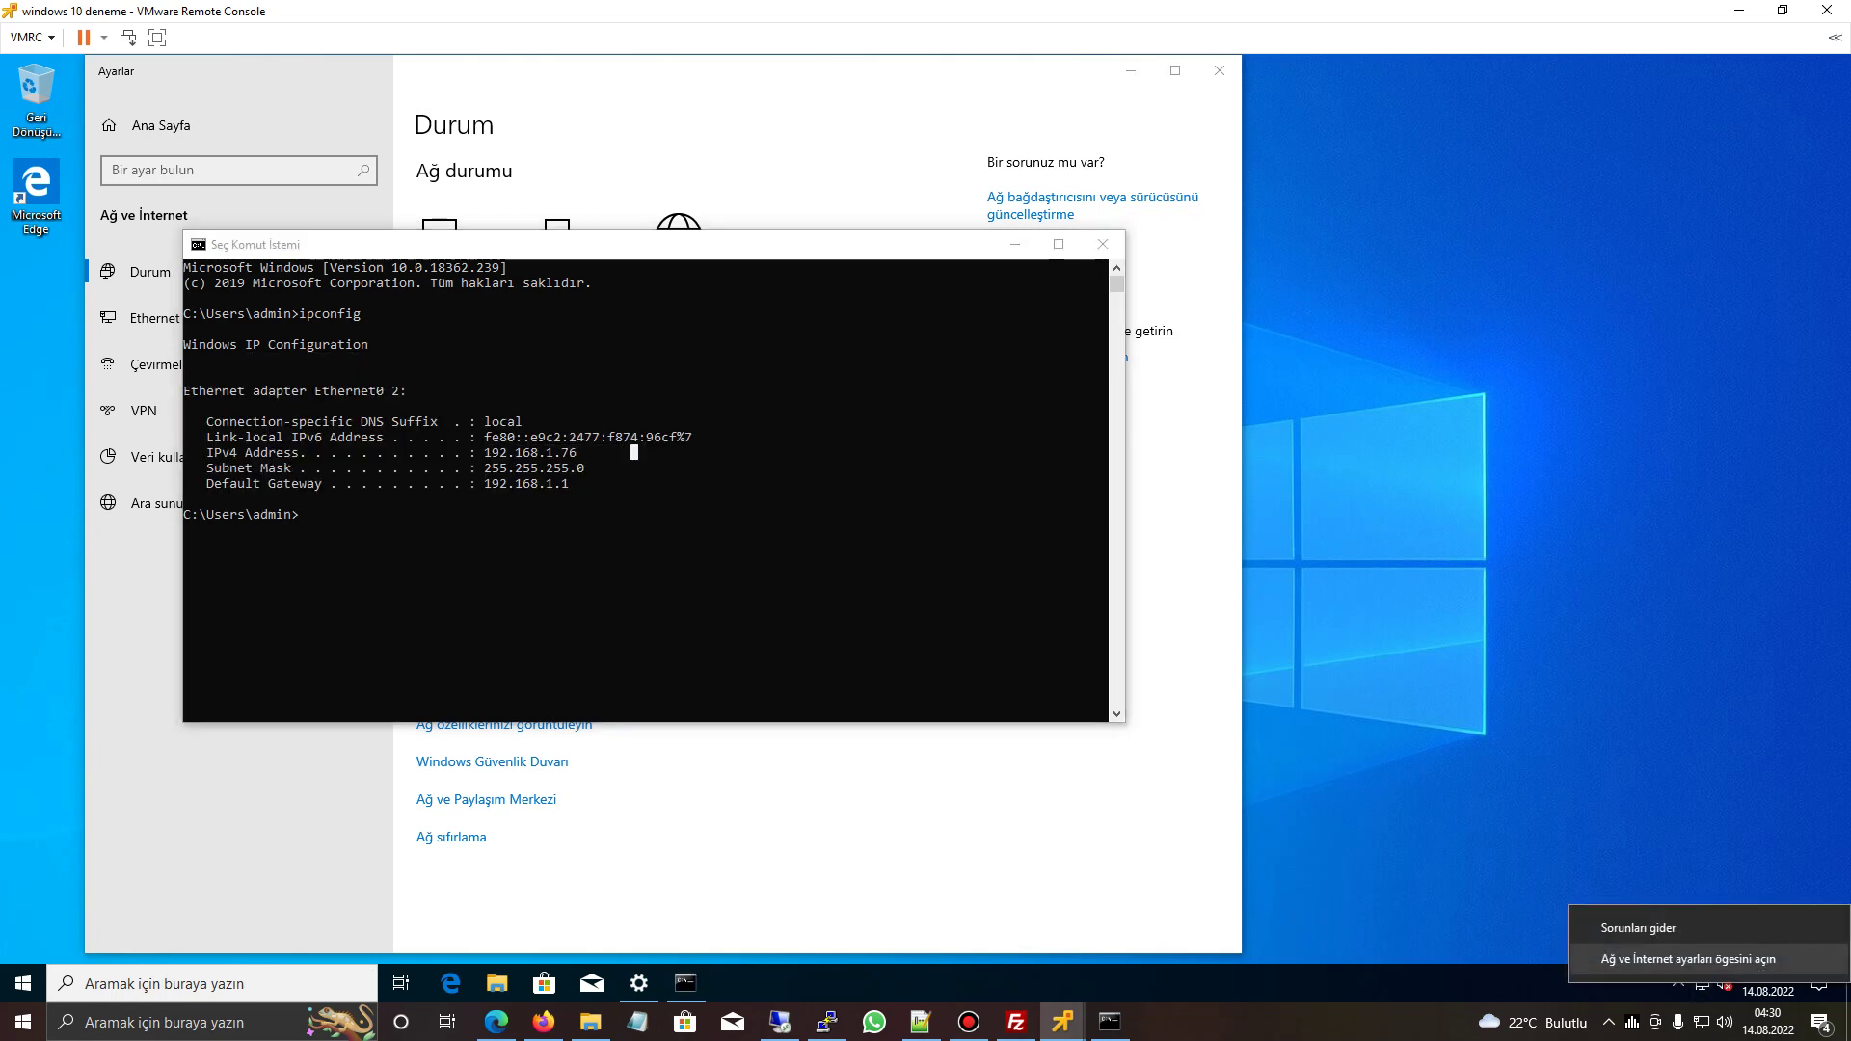
pyautogui.click(1688, 960)
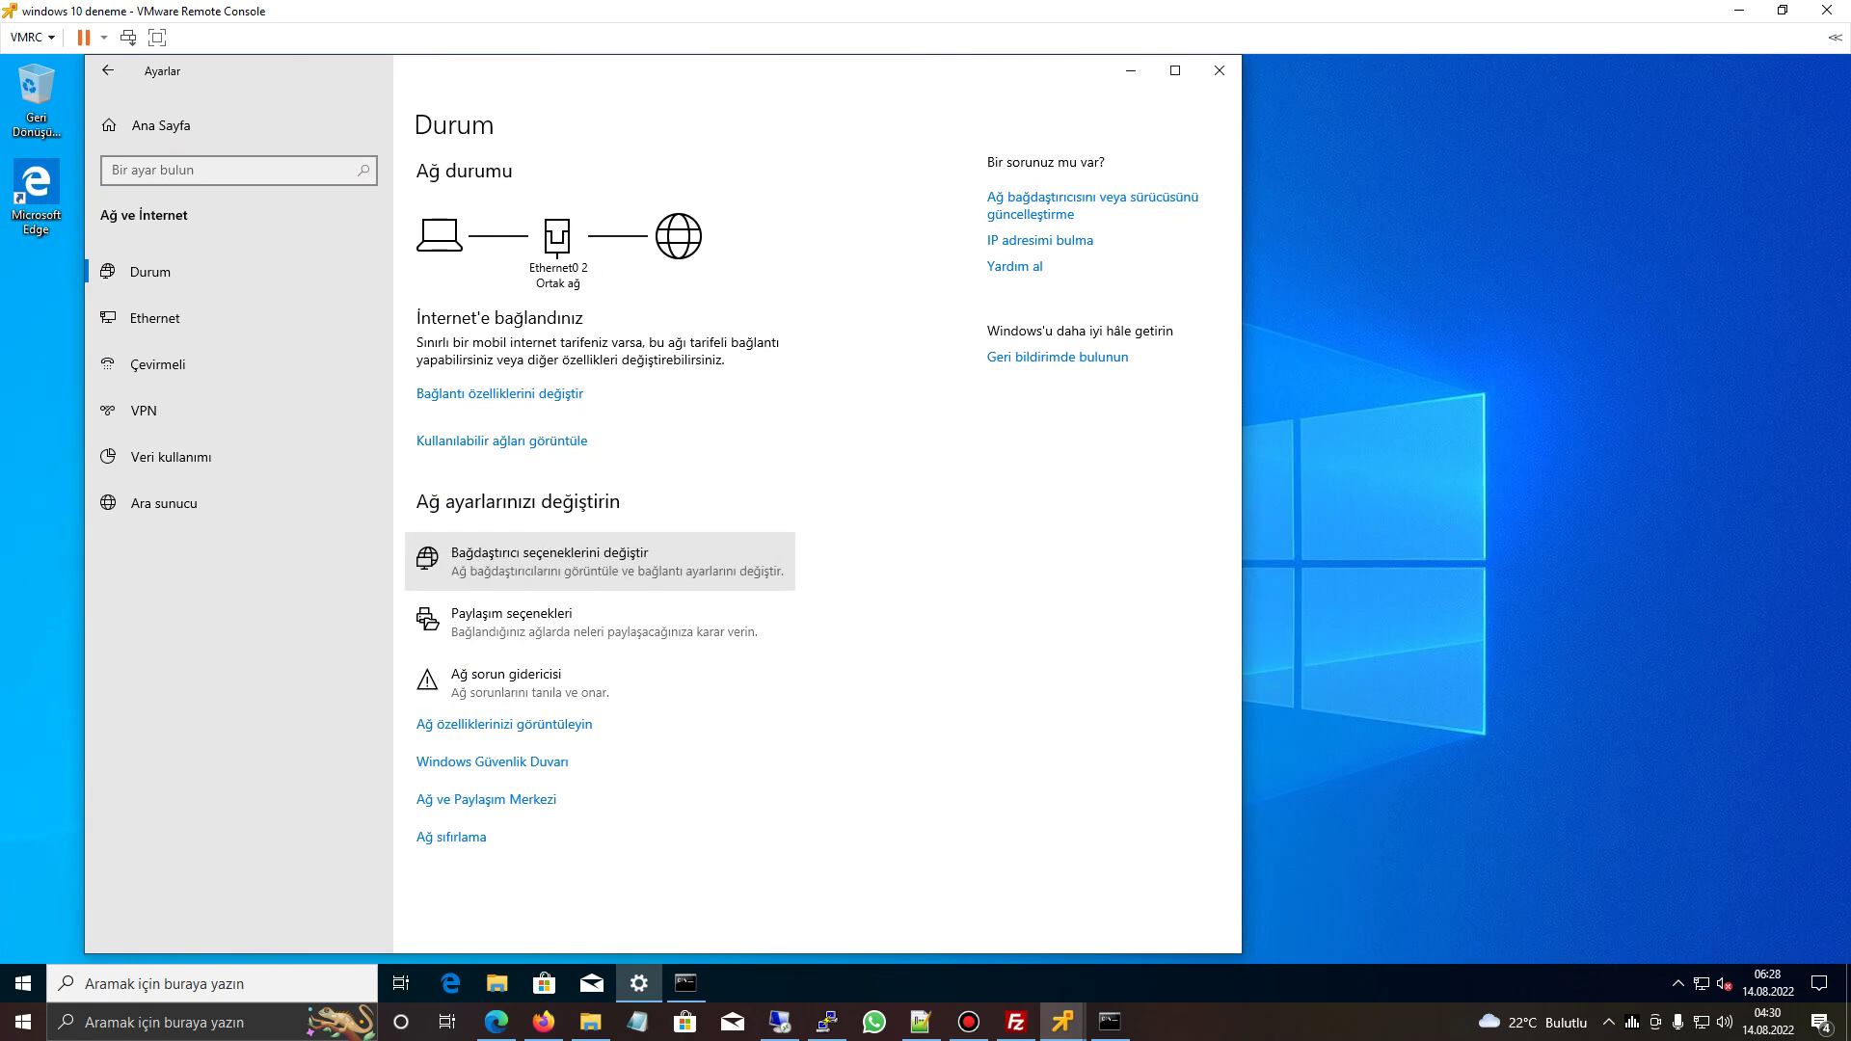
pyautogui.click(550, 561)
pyautogui.click(482, 337)
pyautogui.rightClick(485, 348)
pyautogui.click(540, 531)
pyautogui.click(686, 984)
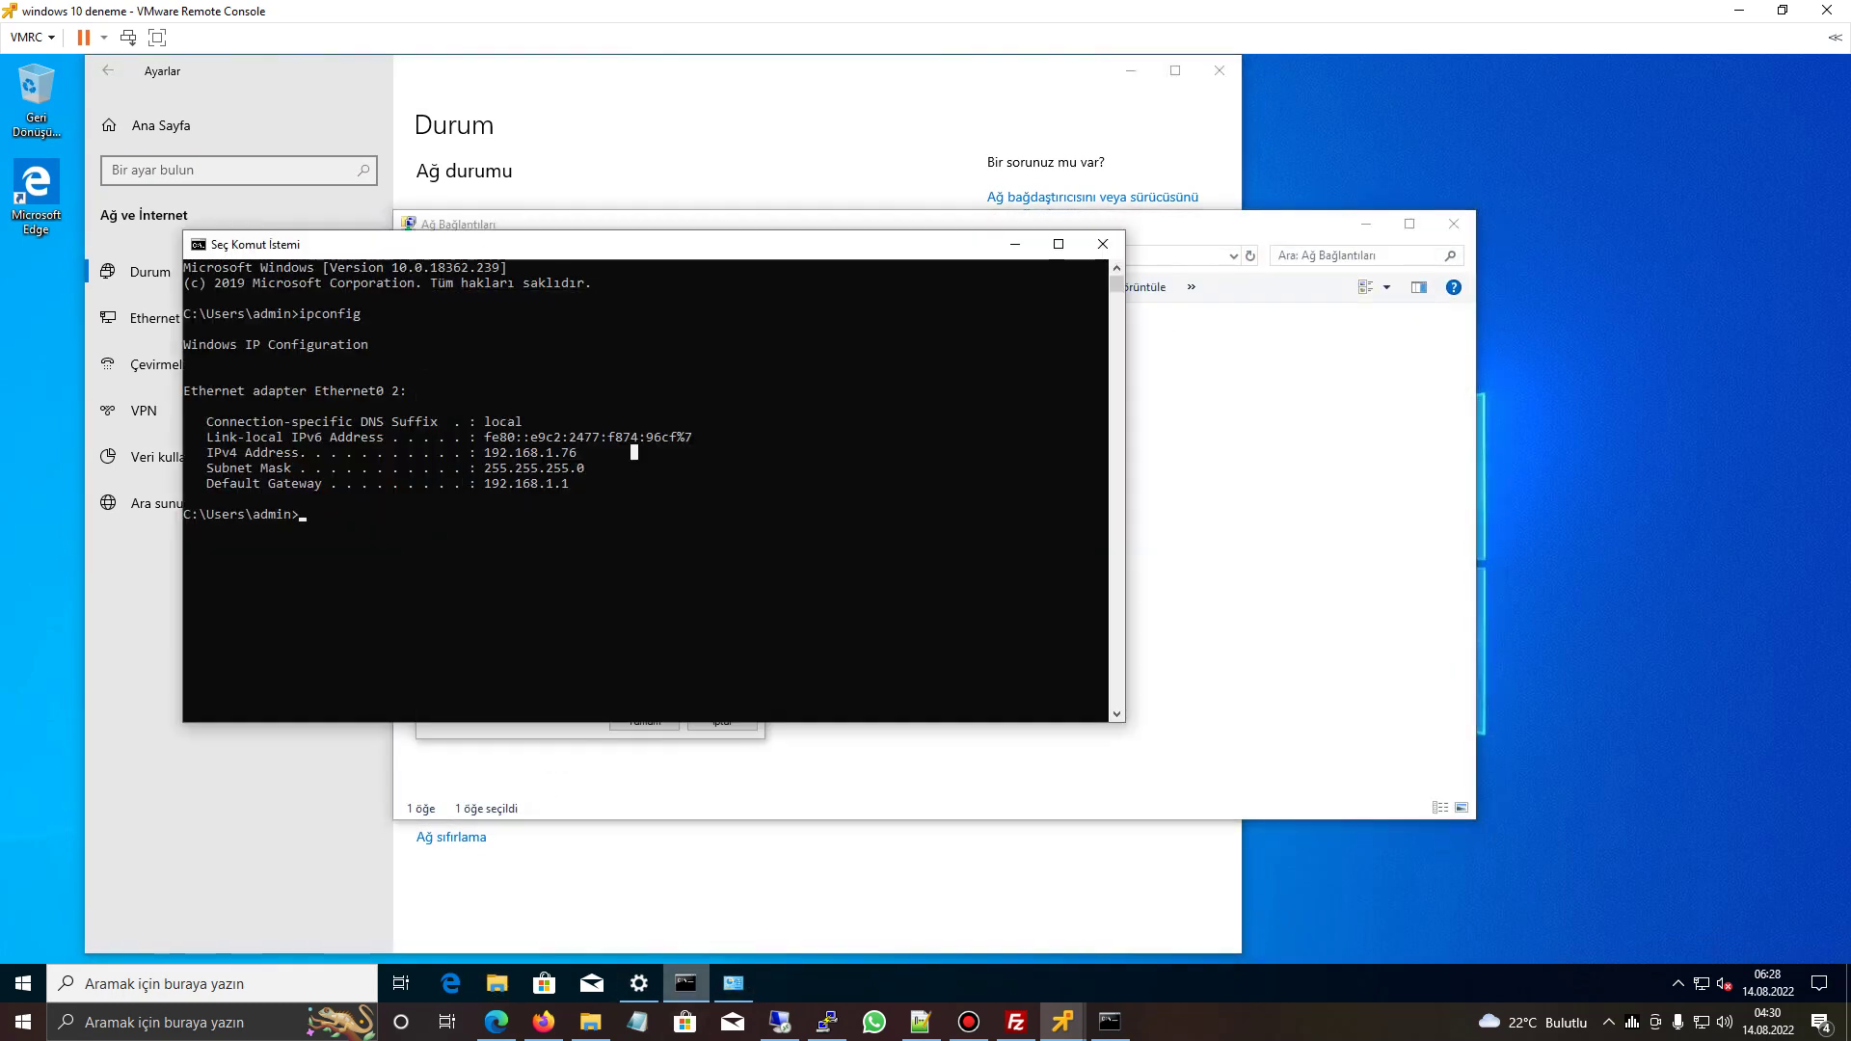
pyautogui.click(686, 984)
# - Set IPv4 to static 192.168.1.76 with subnet mask 255.255.255.0 and confirm
pyautogui.doubleClick(566, 508)
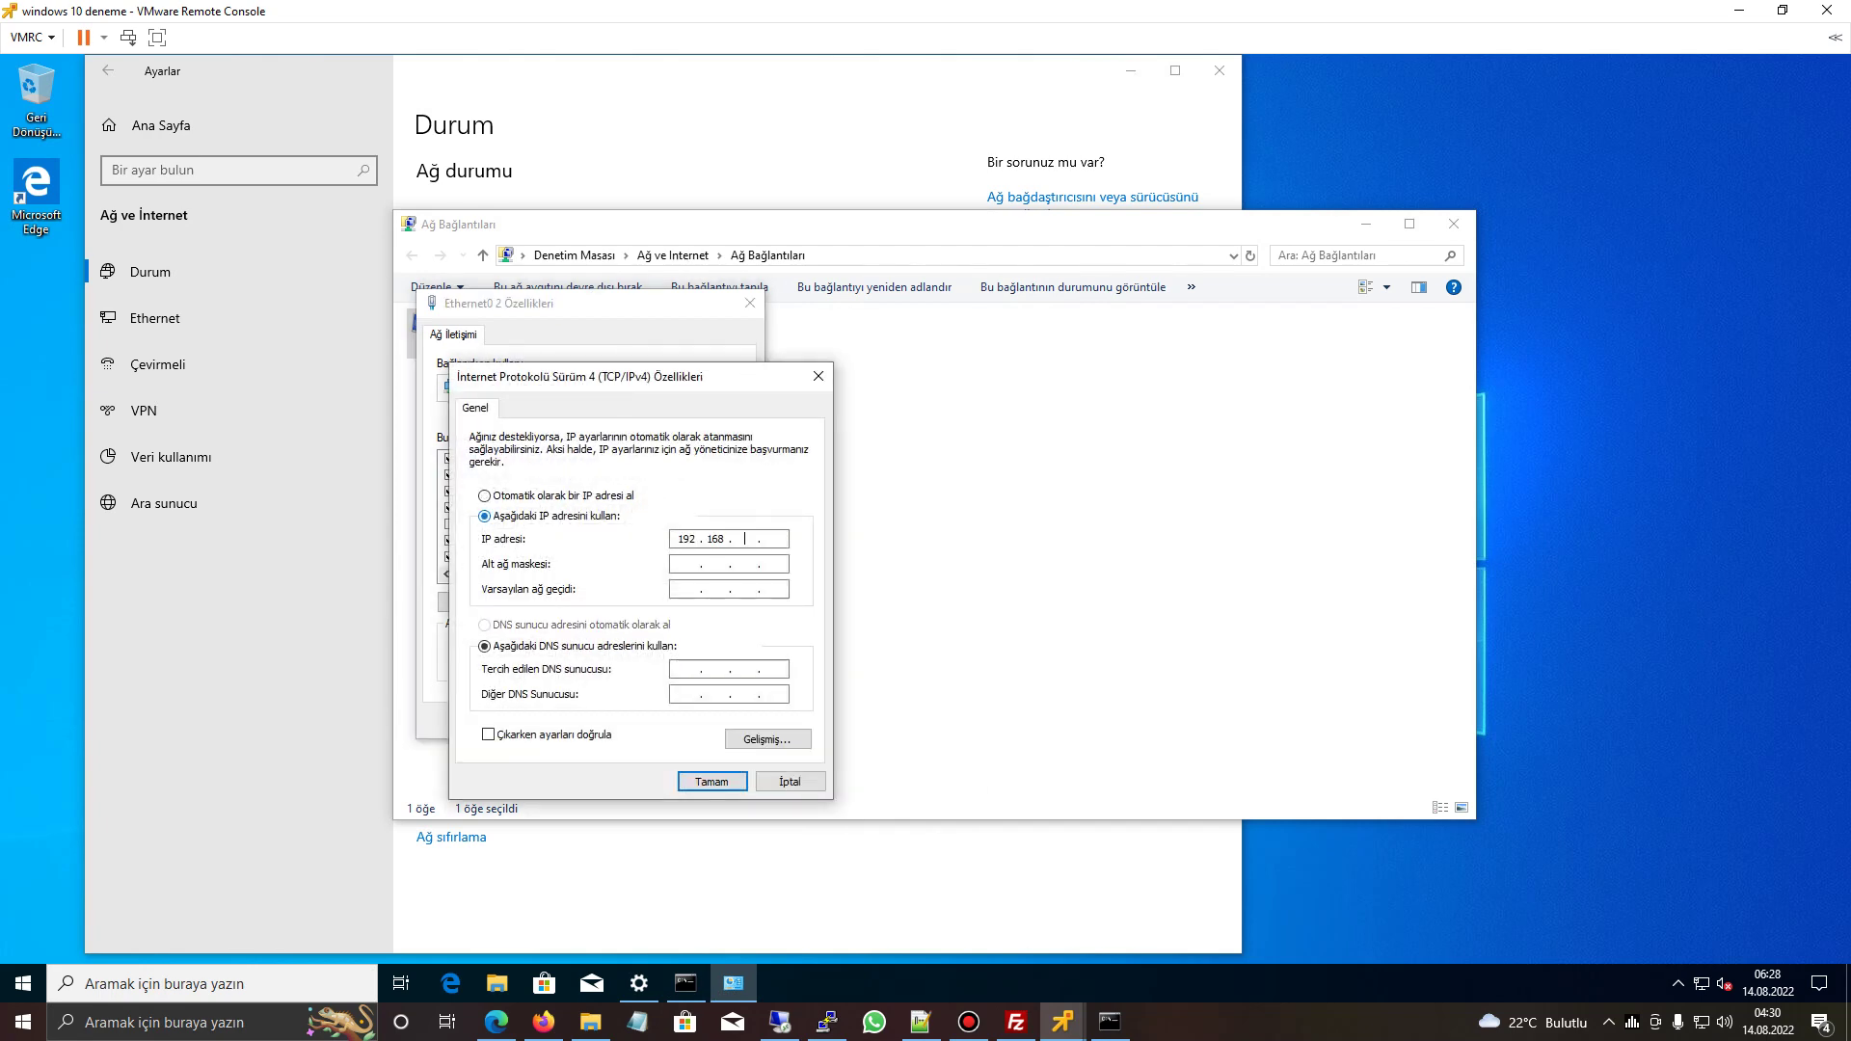
pyautogui.write('6')
pyautogui.press('Tab')
pyautogui.write('255.255.255.0')
pyautogui.press('Tab')
pyautogui.press('Tab')
pyautogui.press('Tab')
pyautogui.press('Return')
pyautogui.press('Return')
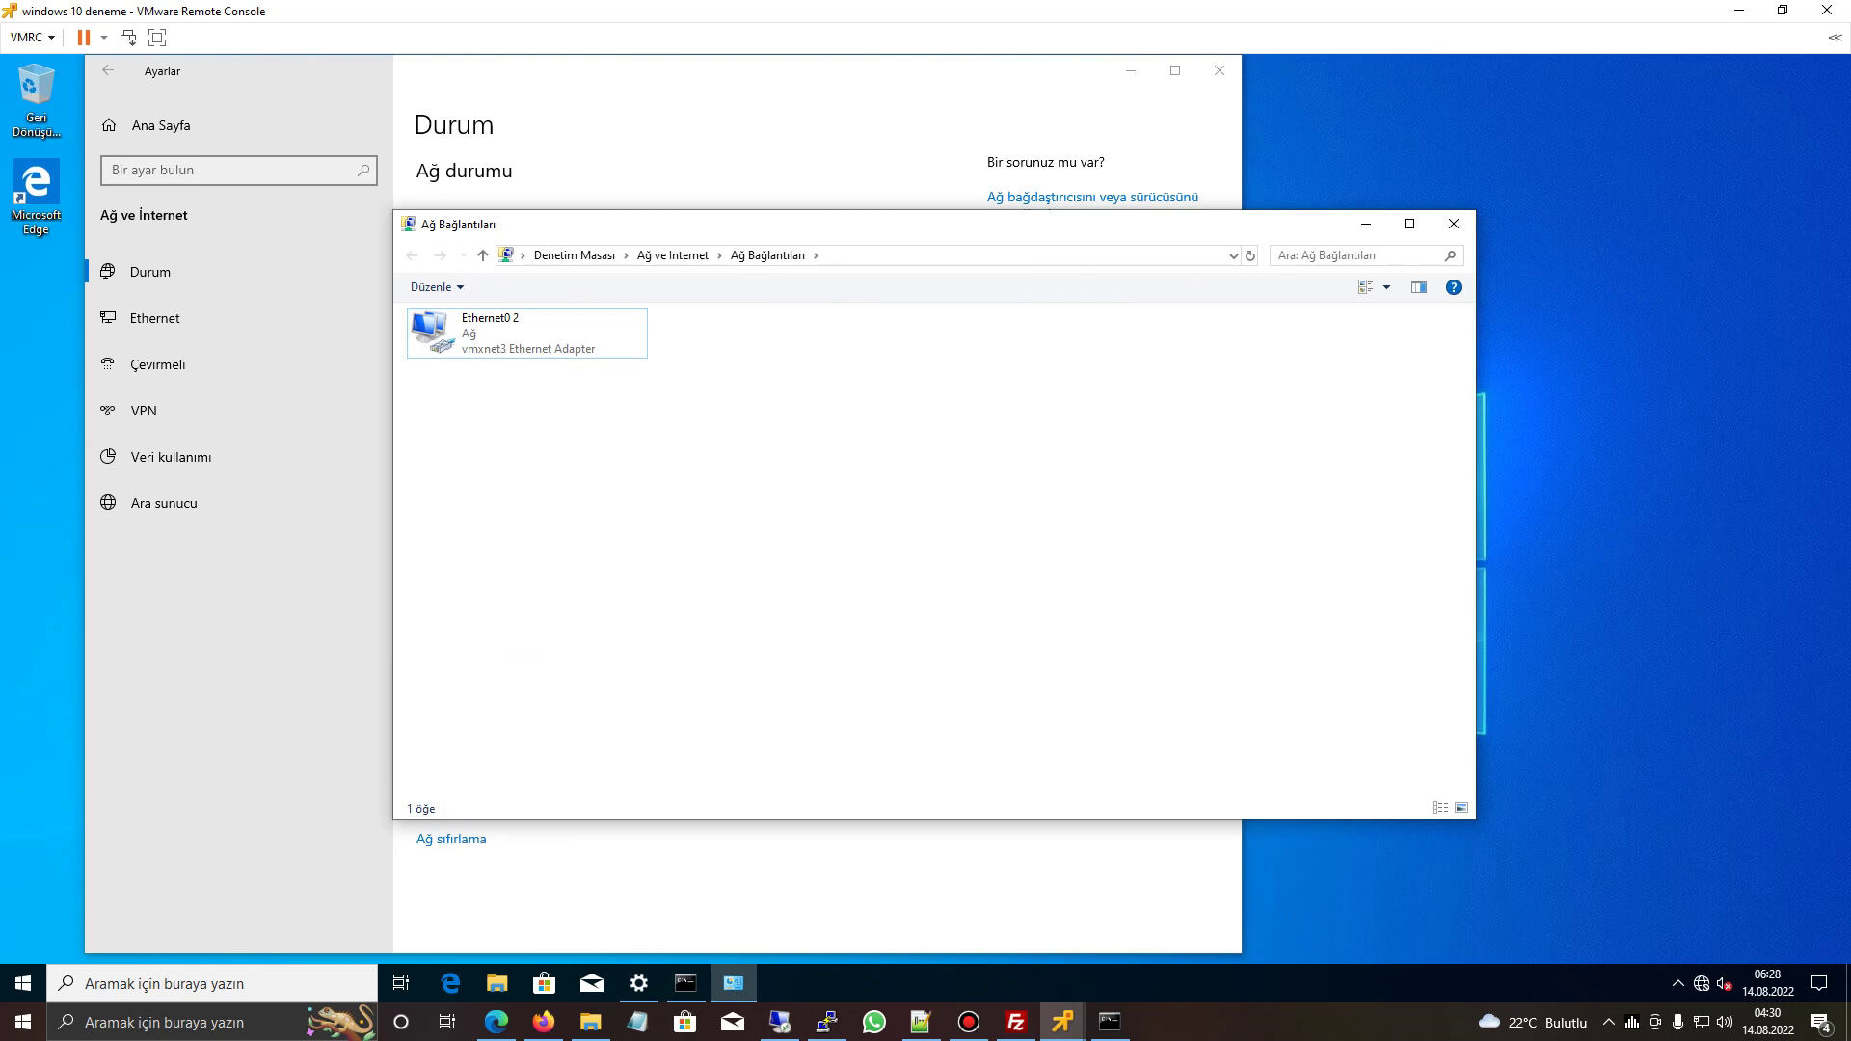
# - Close the adapter properties, Network Connections and Settings windows
pyautogui.rightClick(511, 345)
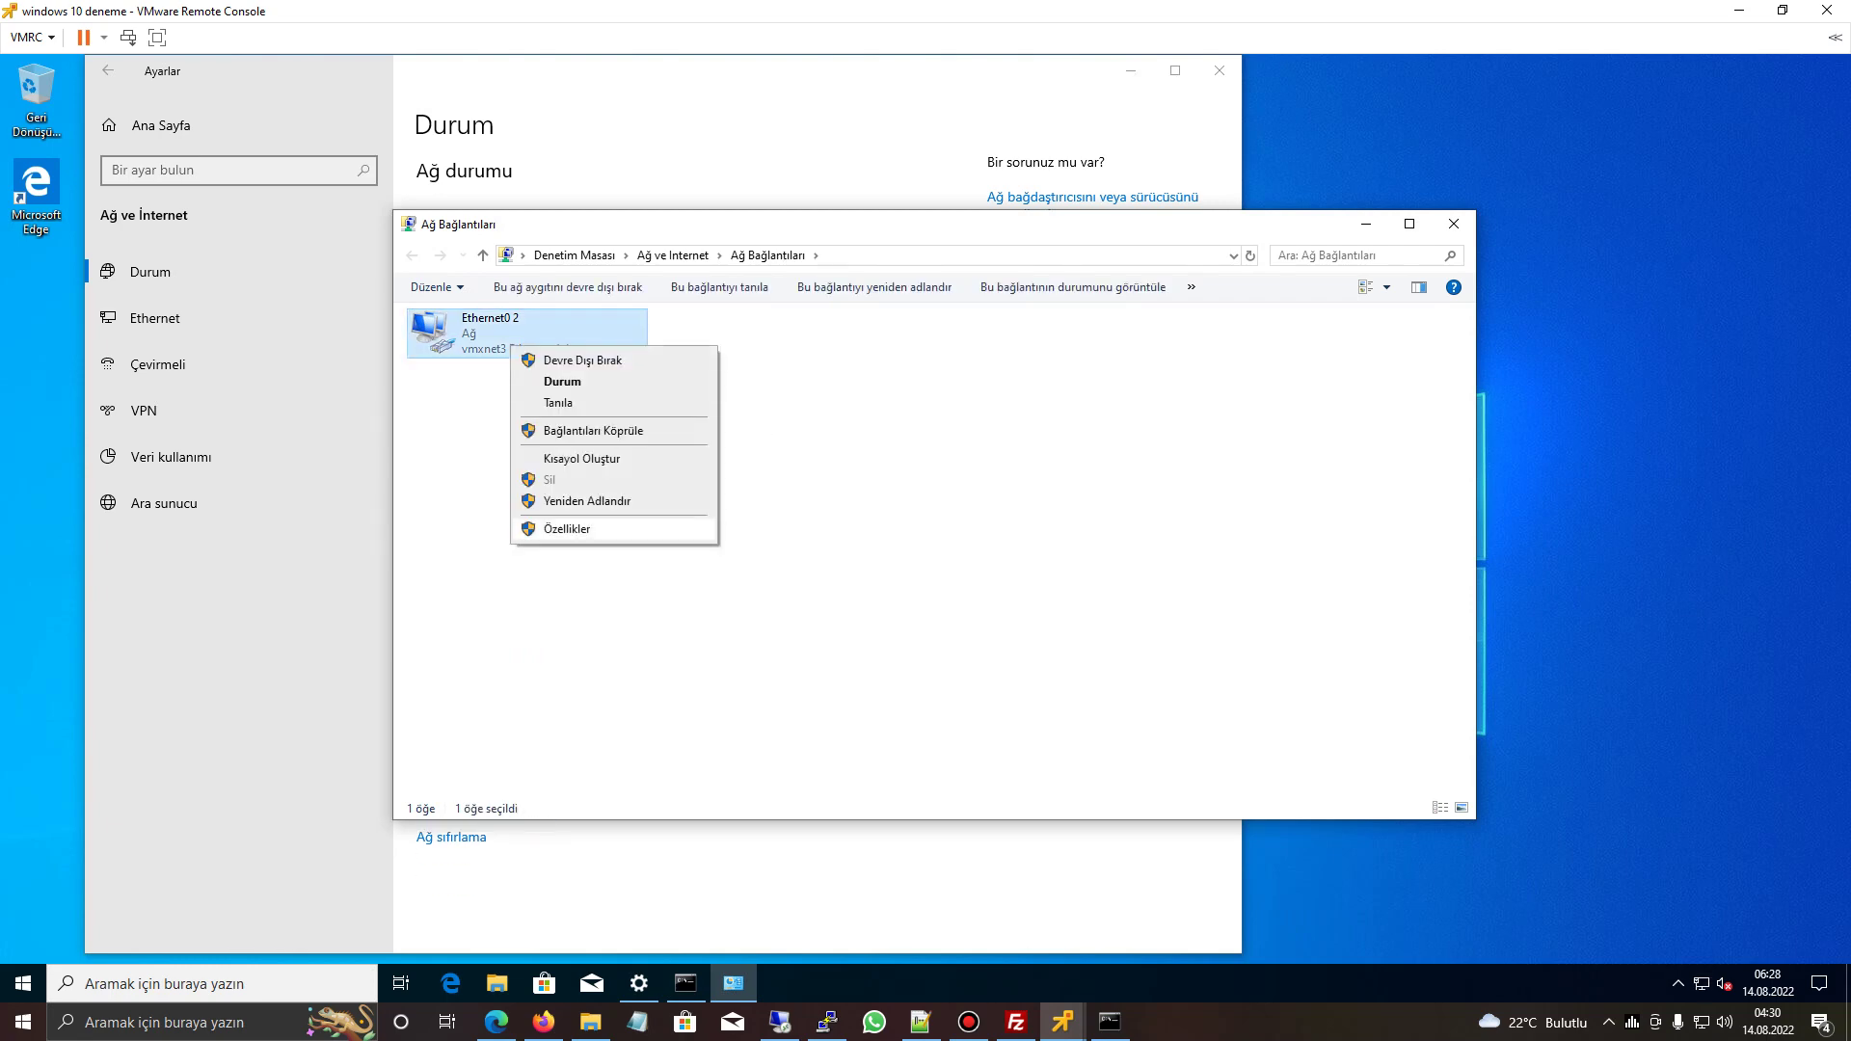
pyautogui.press('Escape')
pyautogui.hotkey('alt', 'Return')
pyautogui.press('Escape')
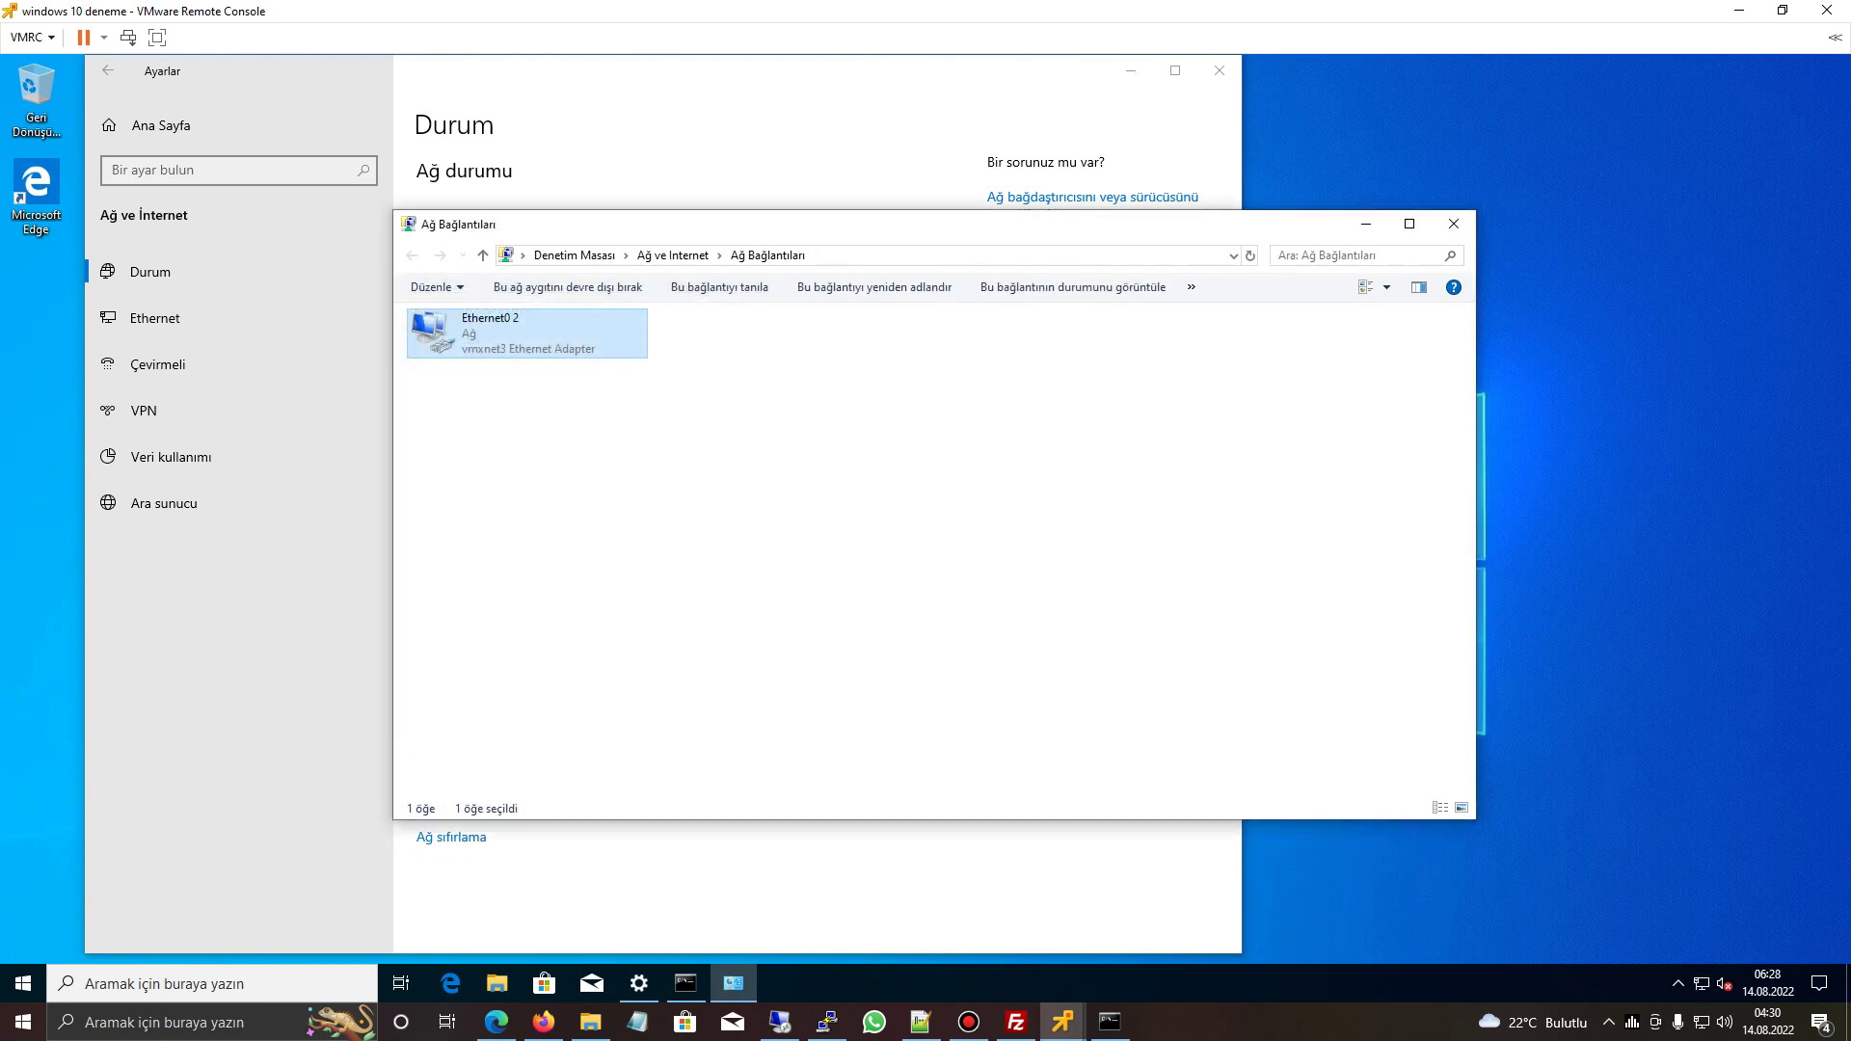
pyautogui.hotkey('alt', 'F4')
pyautogui.click(1220, 71)
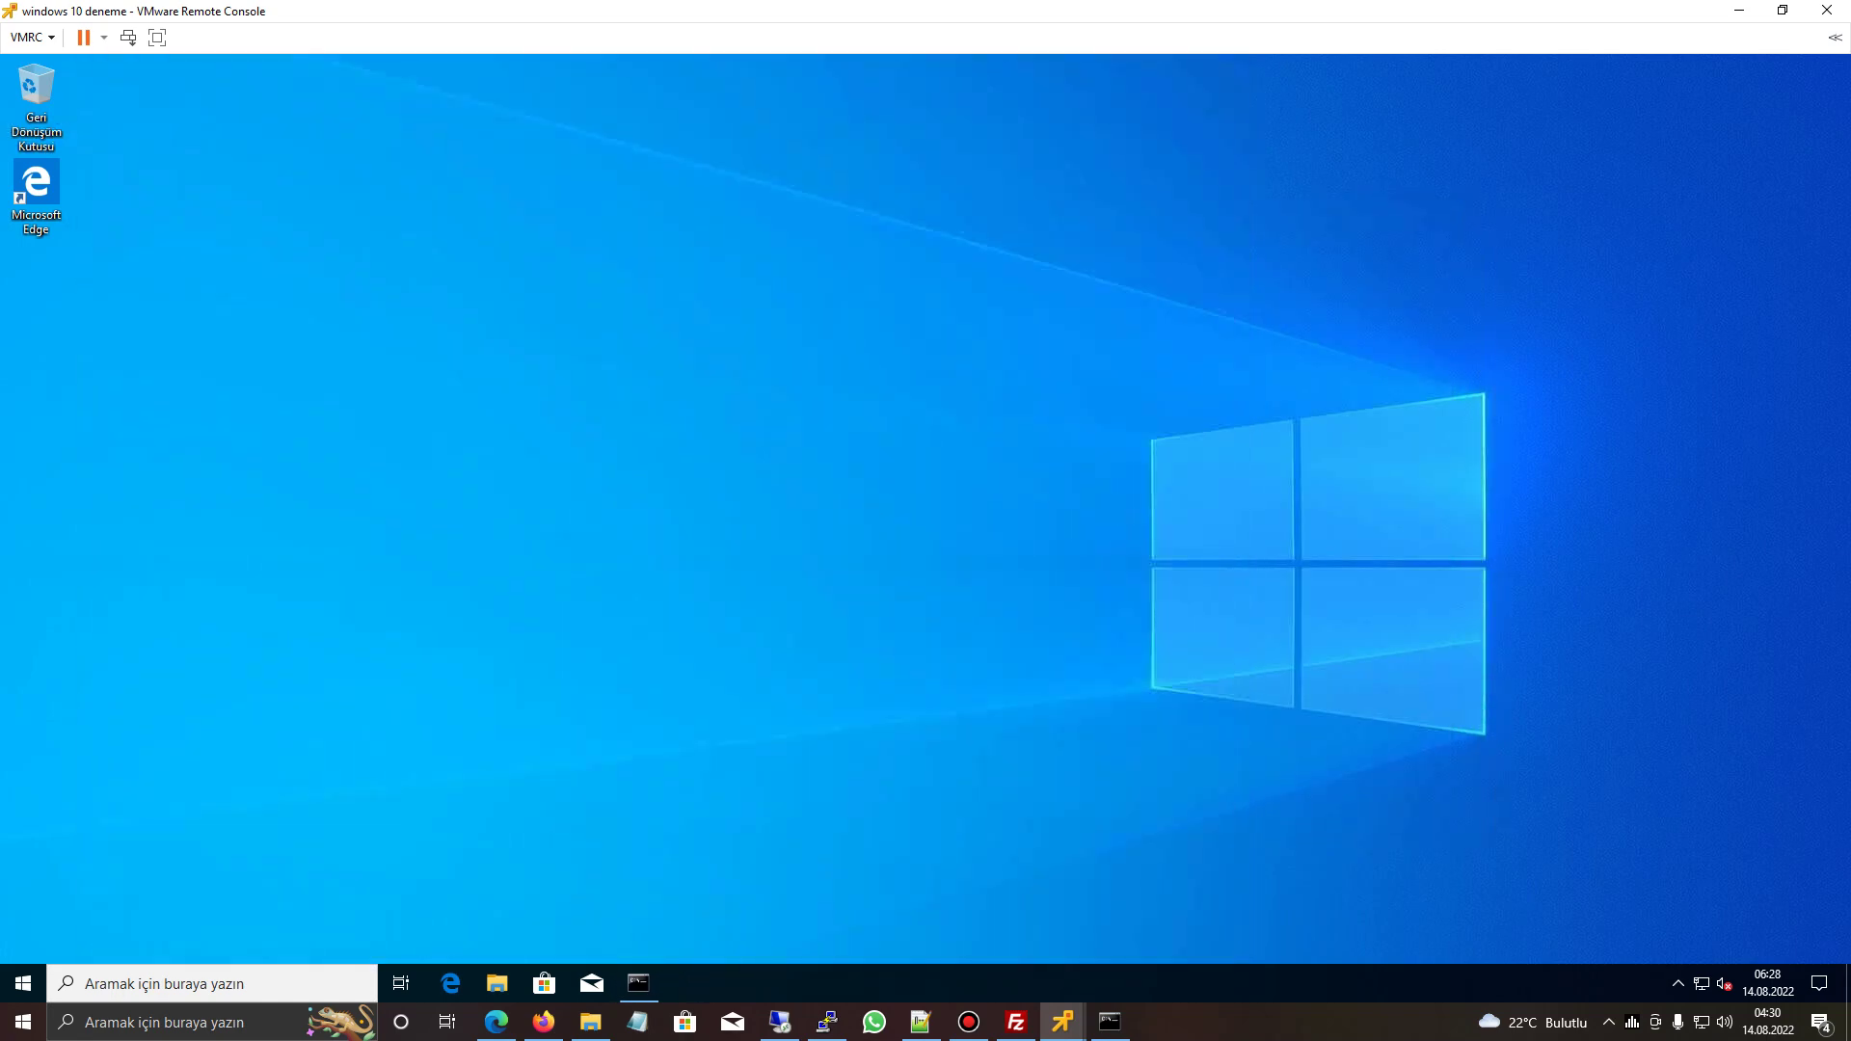
# - Connect with Remote Desktop Connection to 192.168.1.76
pyautogui.click(780, 1022)
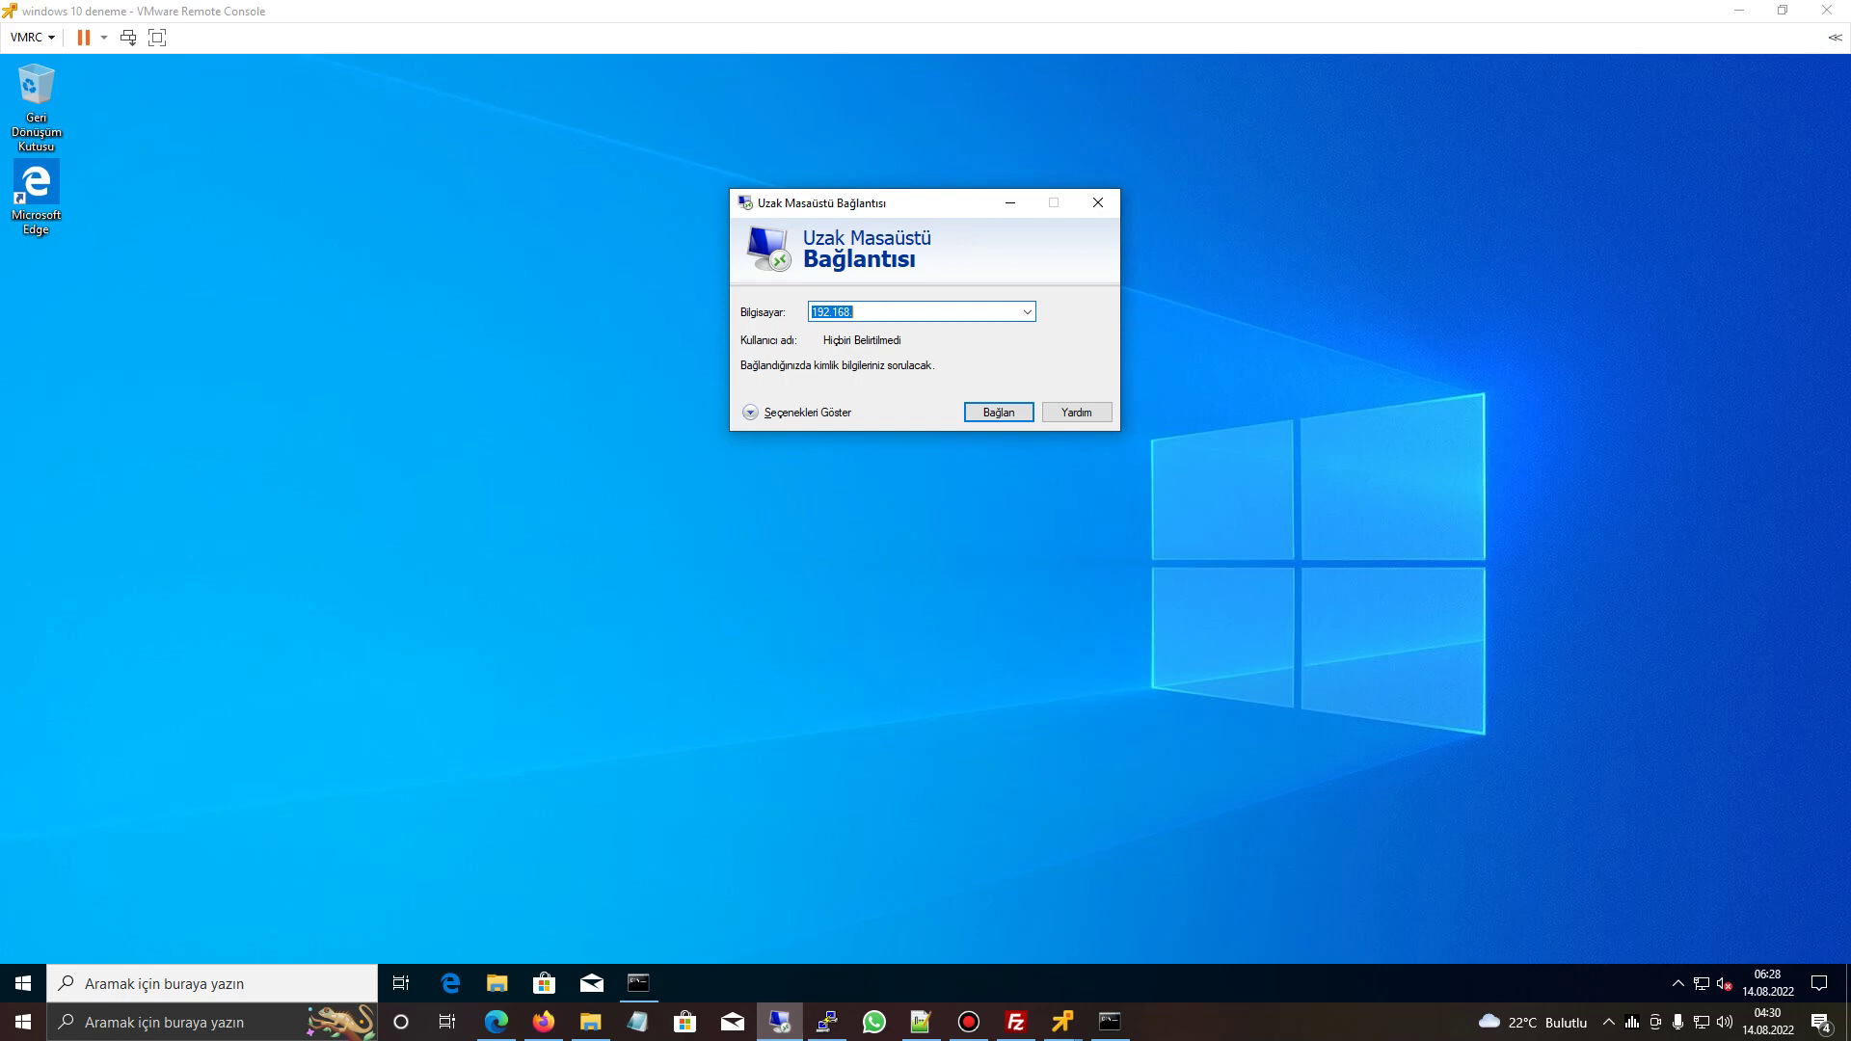
pyautogui.press('End')
pyautogui.click(638, 984)
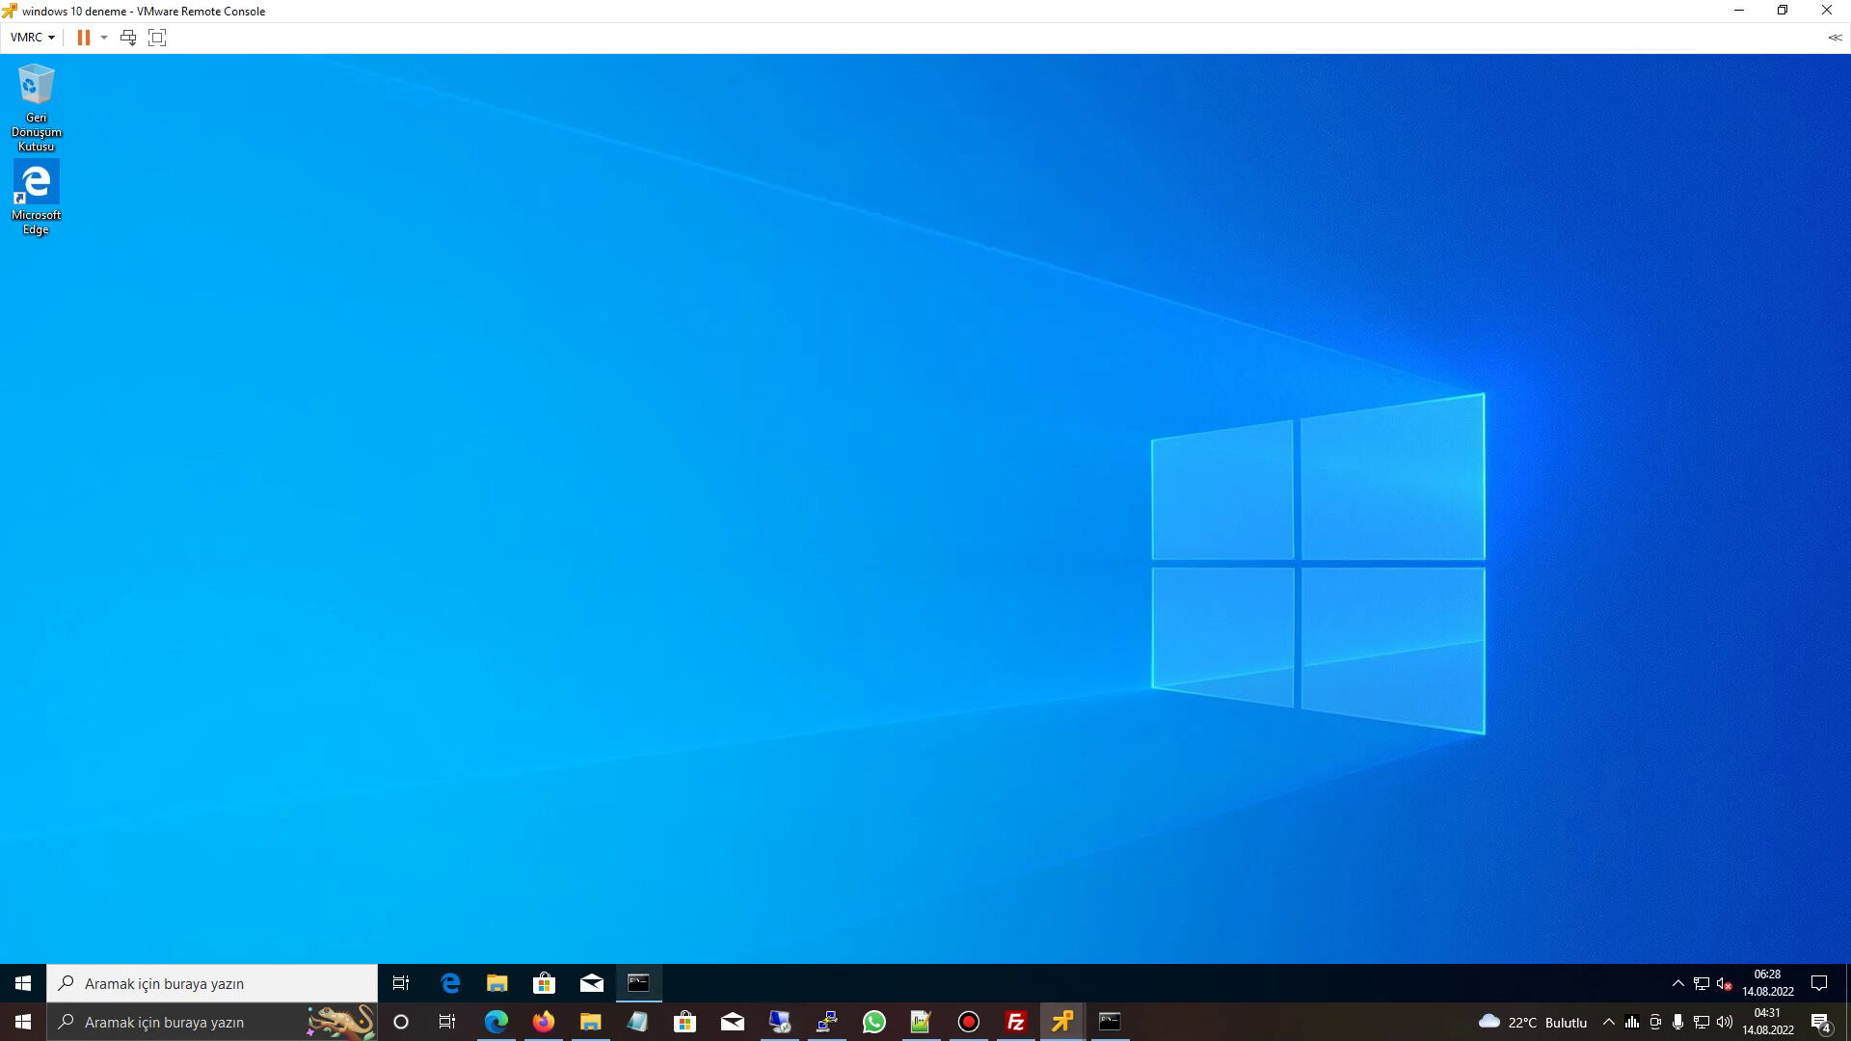
pyautogui.click(780, 1022)
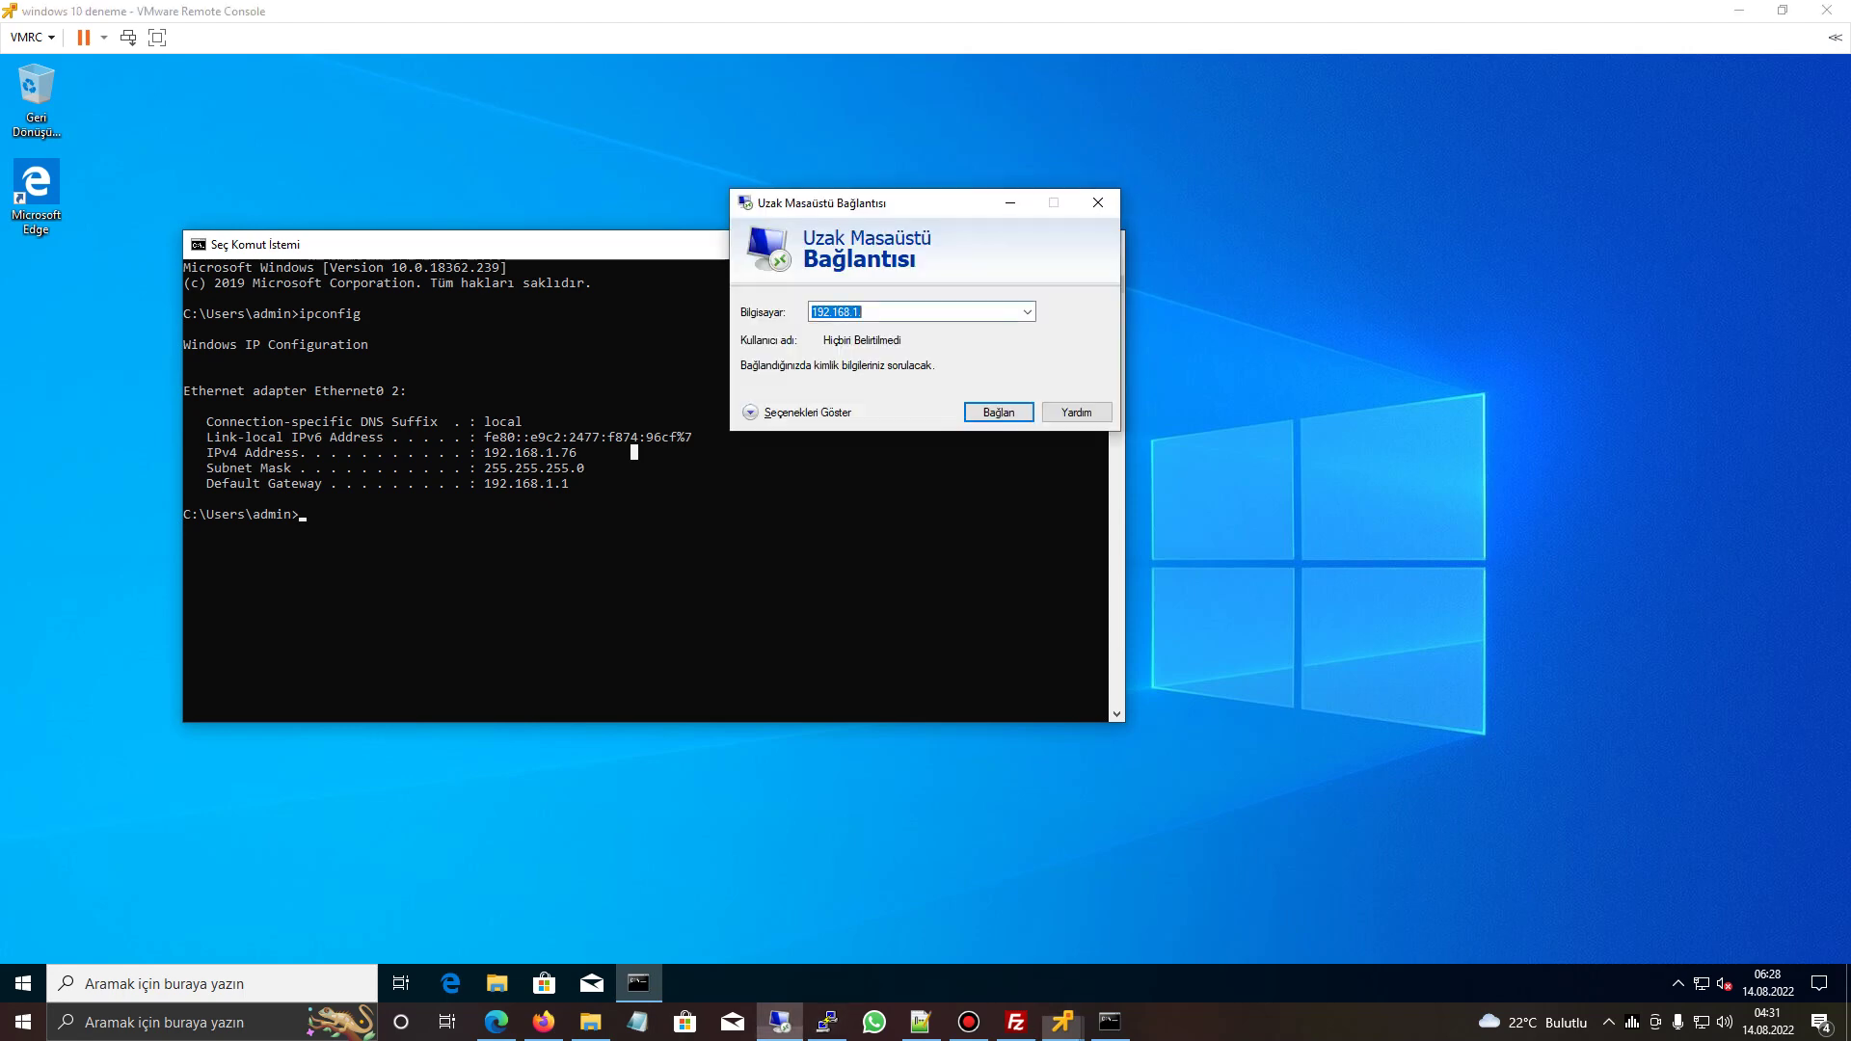
pyautogui.press('End')
pyautogui.write('76')
pyautogui.press('Return')
# - Sign in as administrator with a password, then choose a different account after rejection
pyautogui.write('admin')
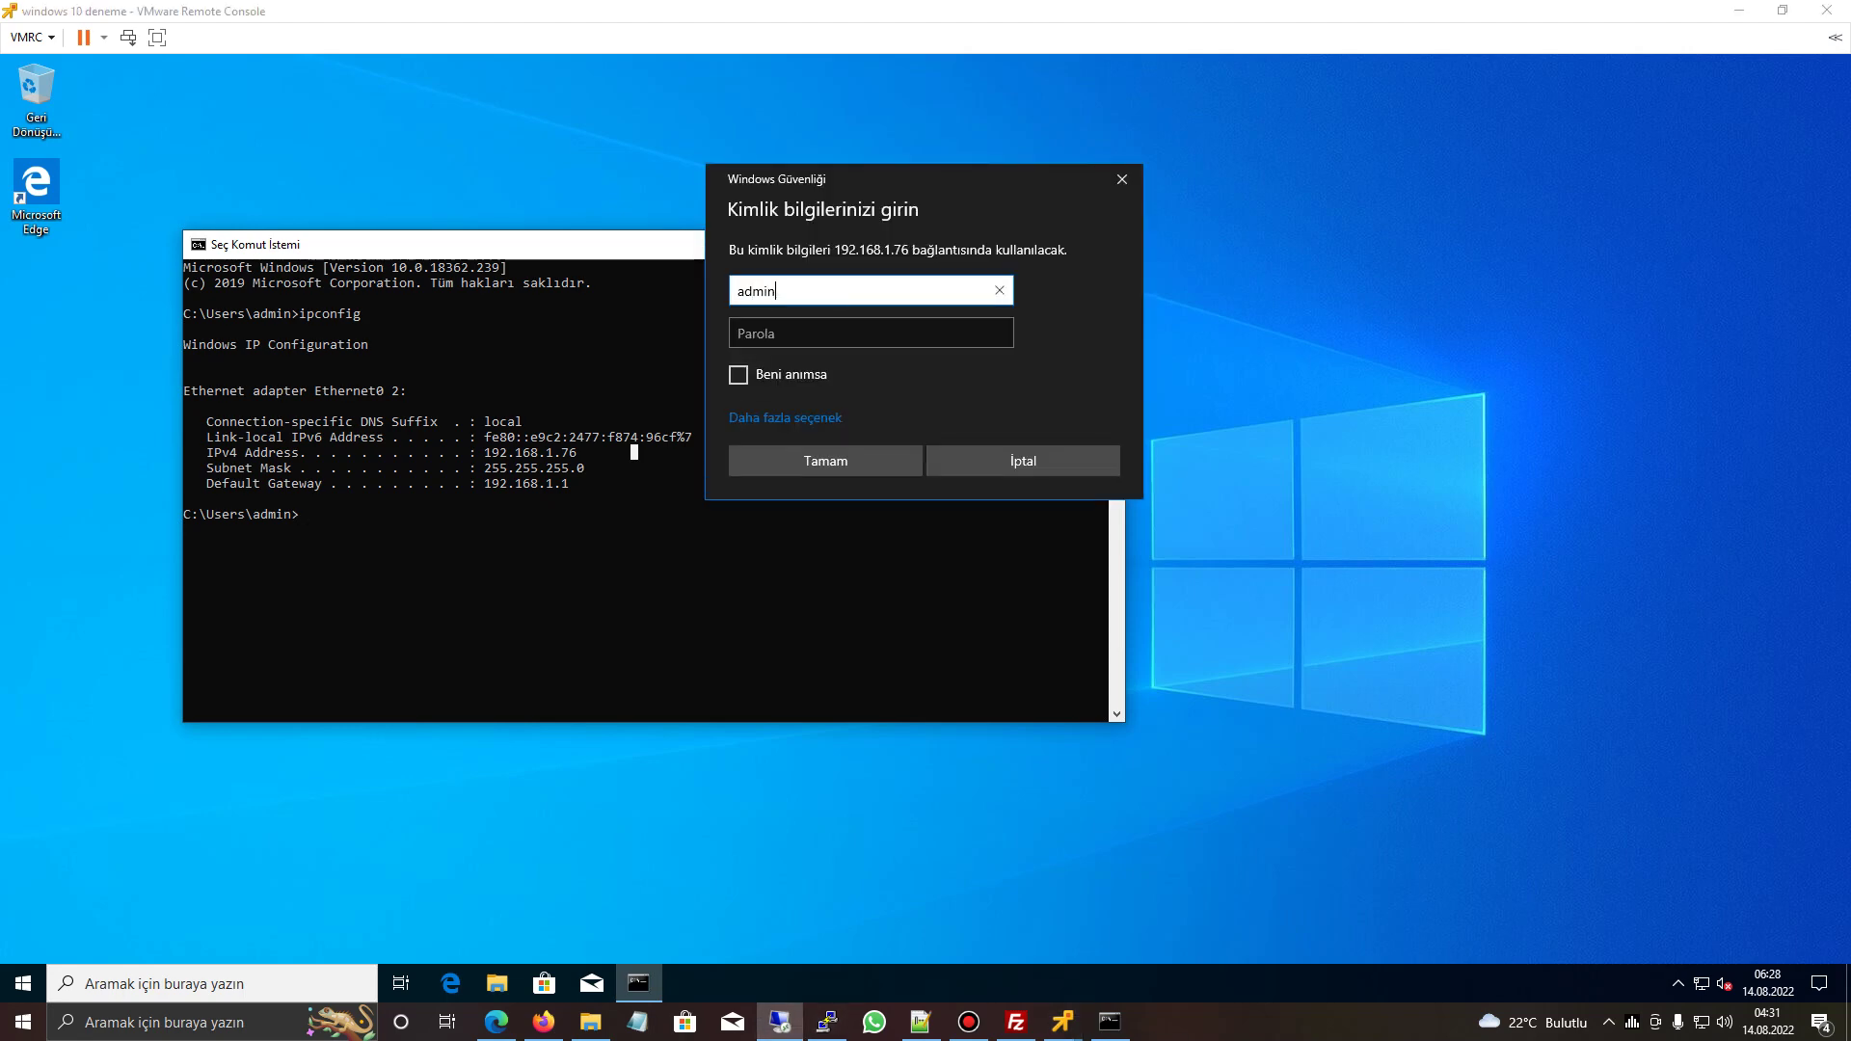
pyautogui.write('istrator')
pyautogui.press('Tab')
pyautogui.write('1234567')
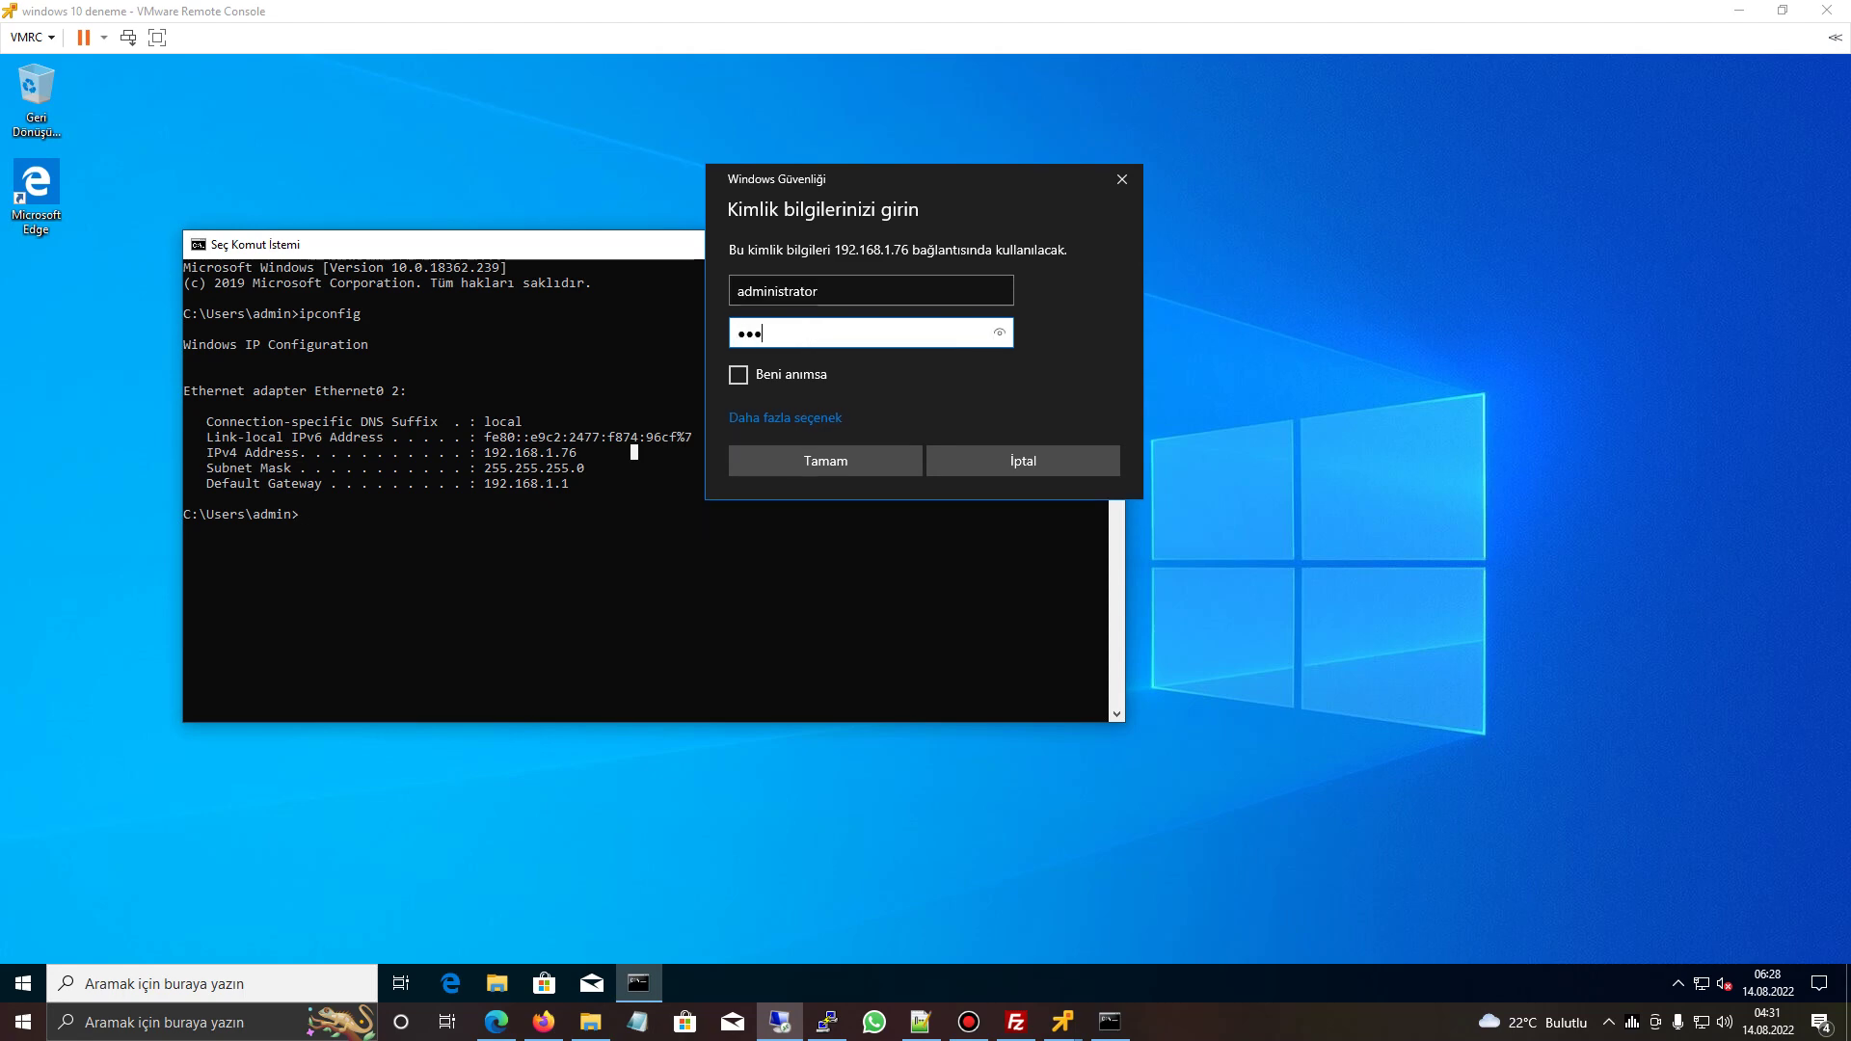
pyautogui.press('Return')
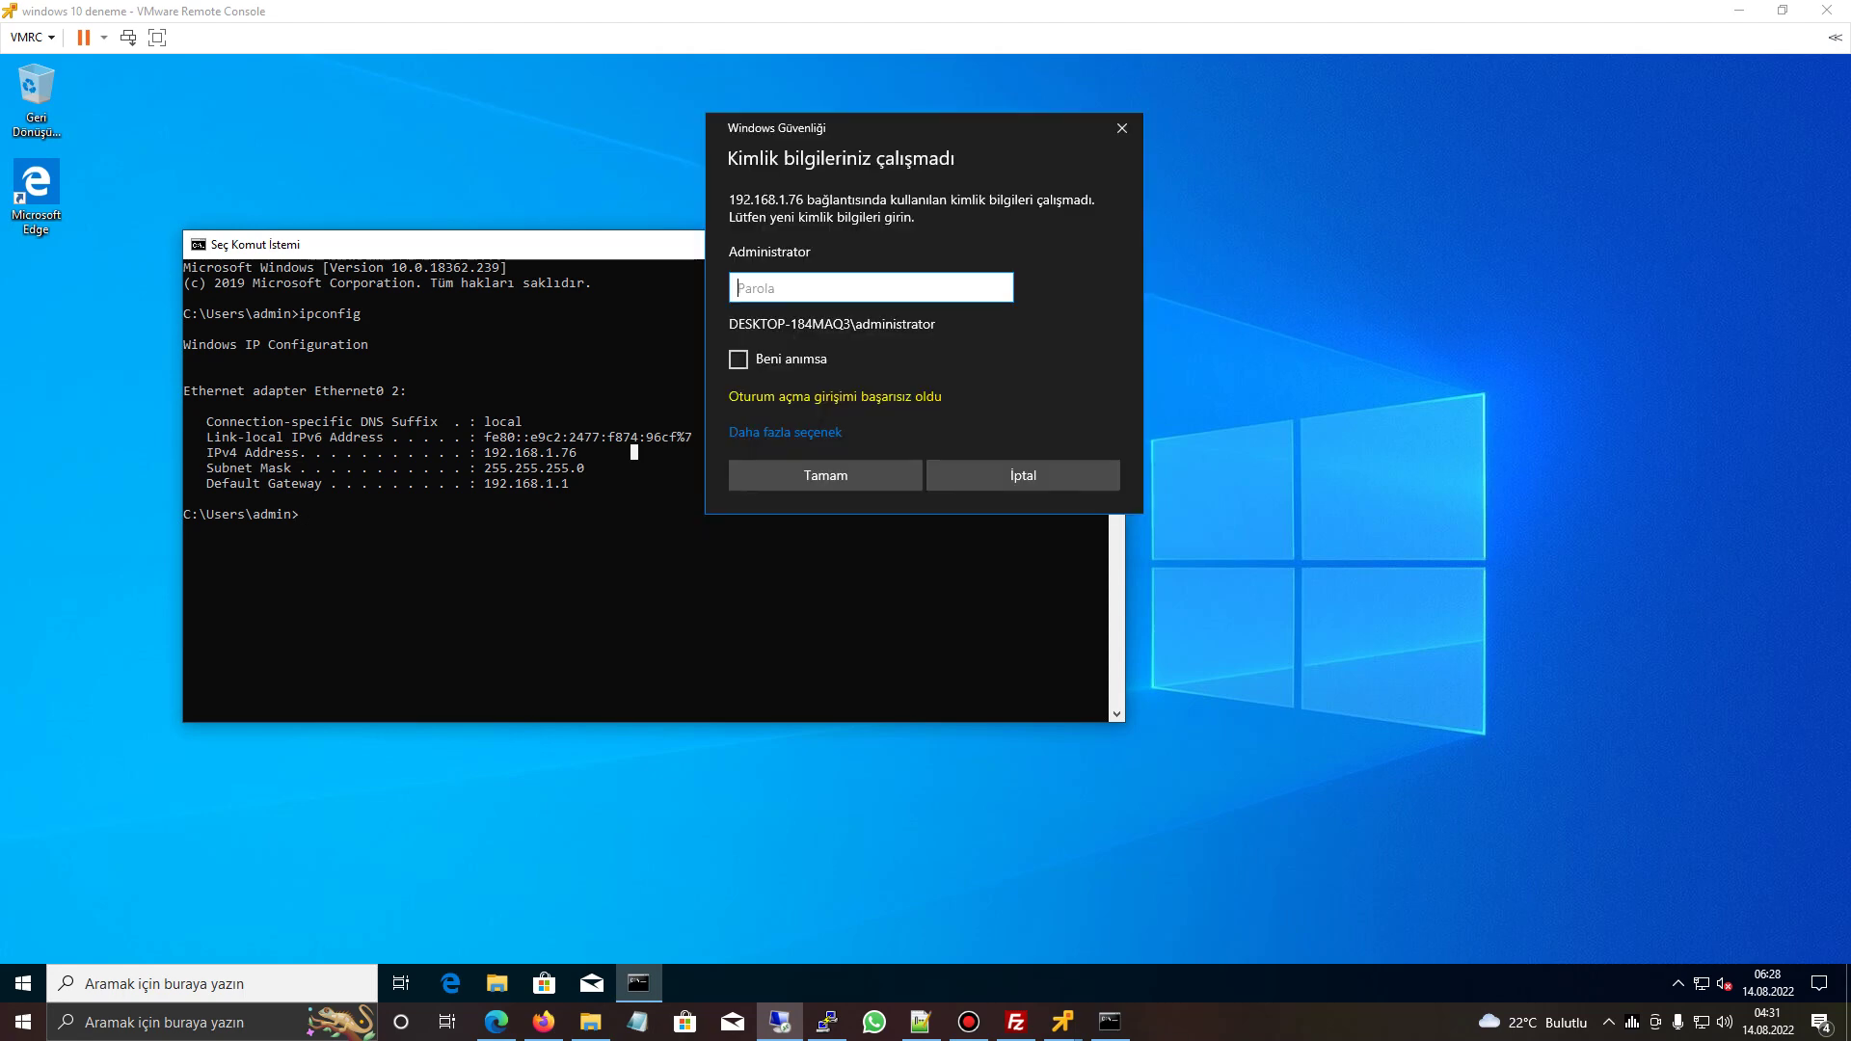
pyautogui.click(784, 432)
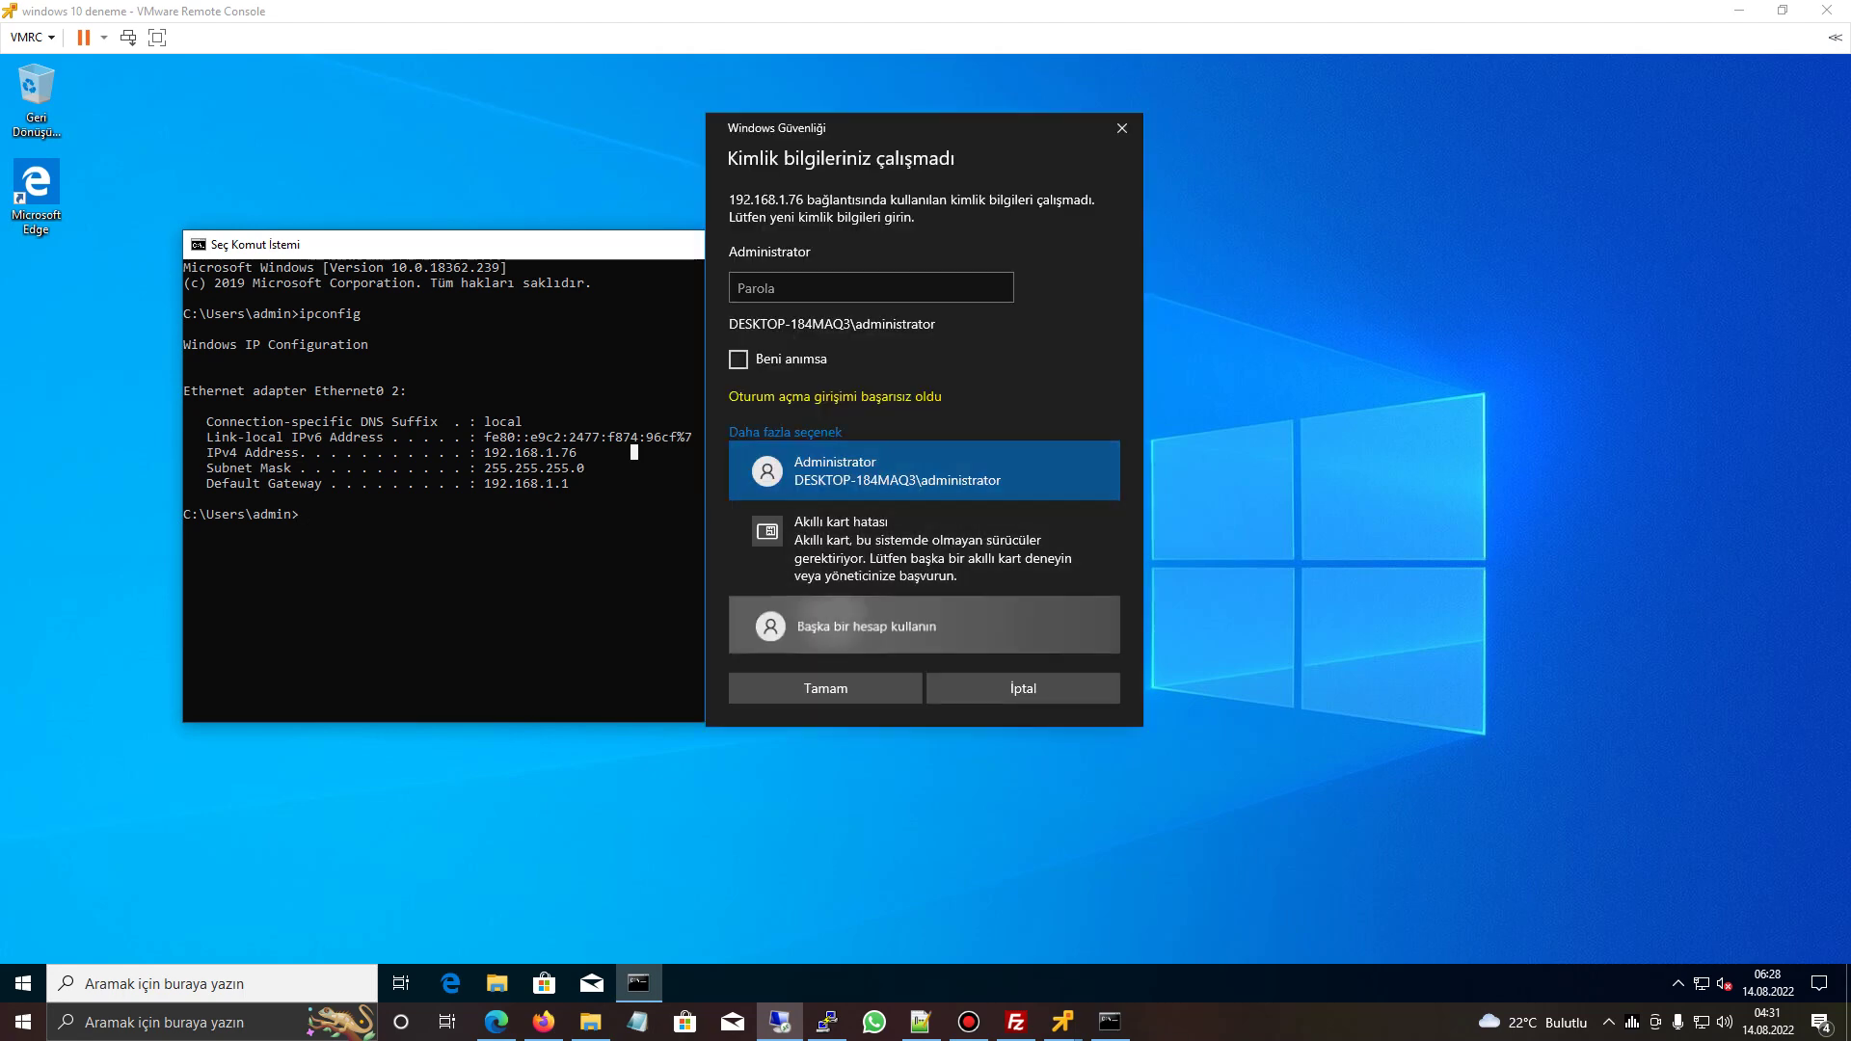
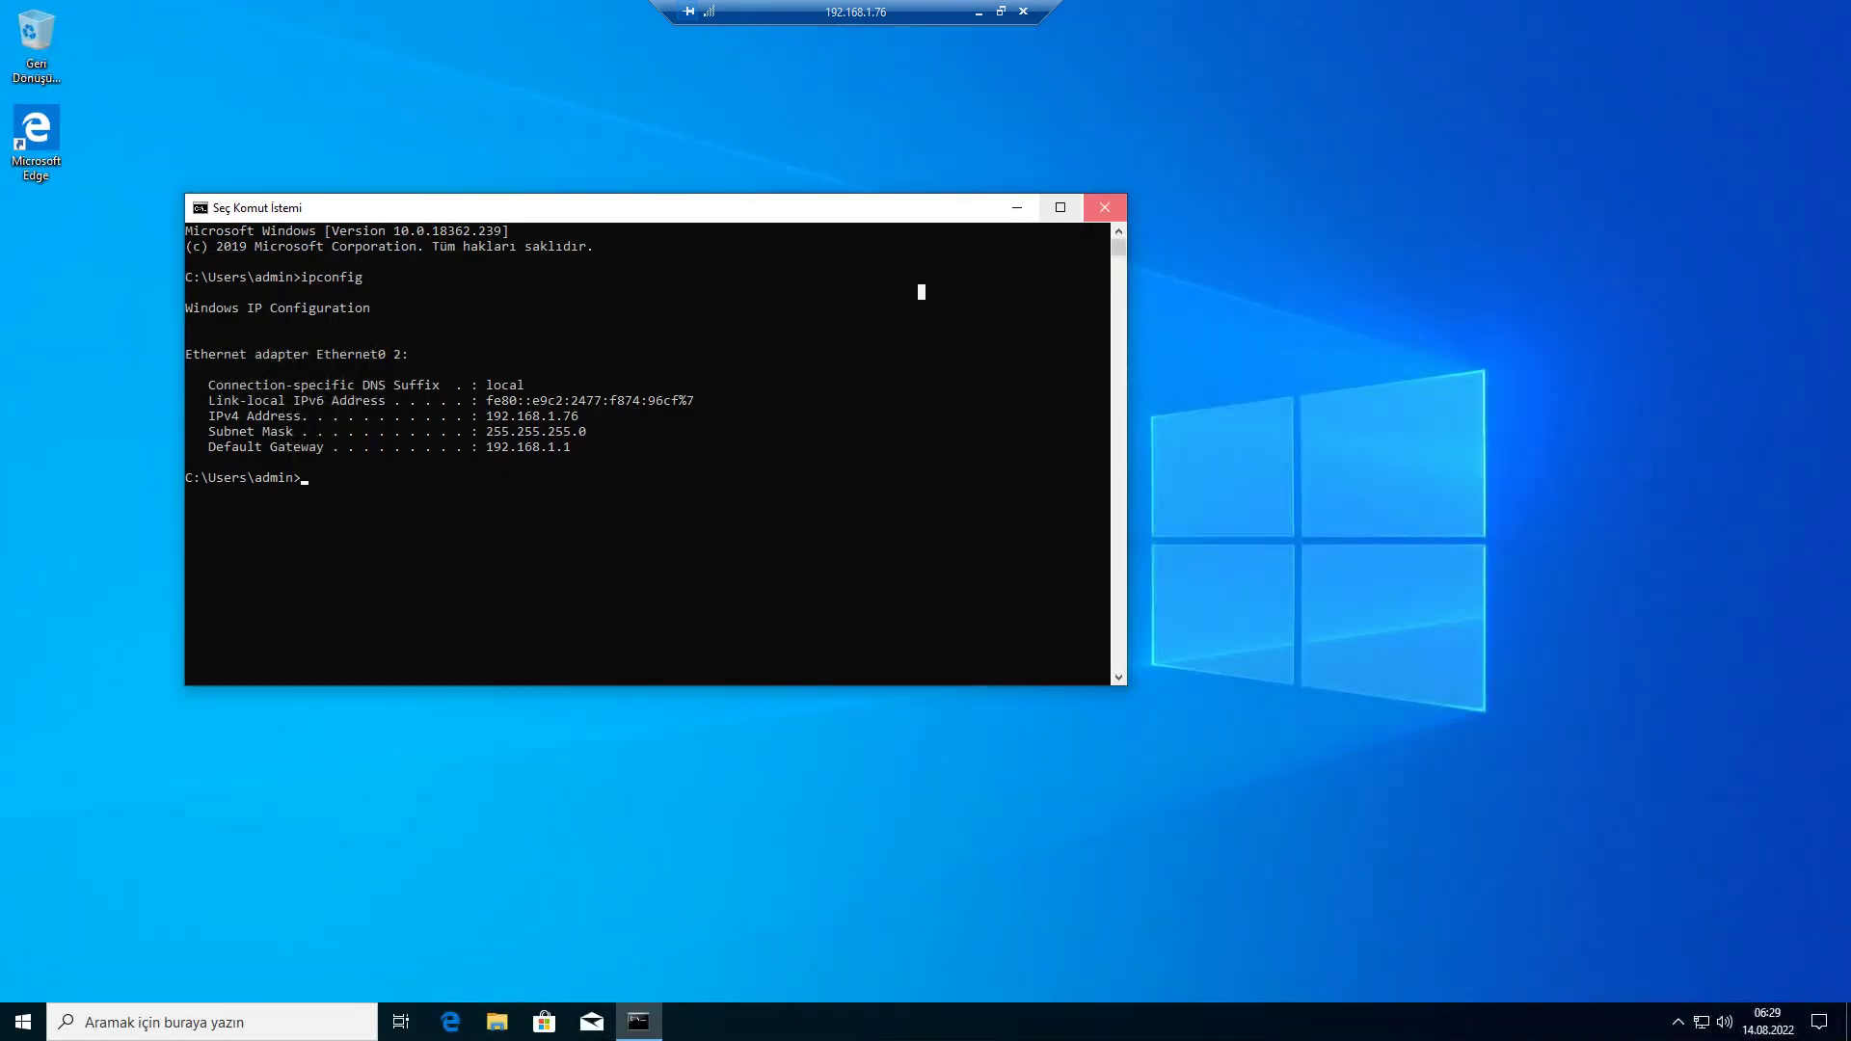
# - Close the Command Prompt and search Windows for the sleep ('uyku') settings
pyautogui.click(1103, 208)
pyautogui.press('super+s')
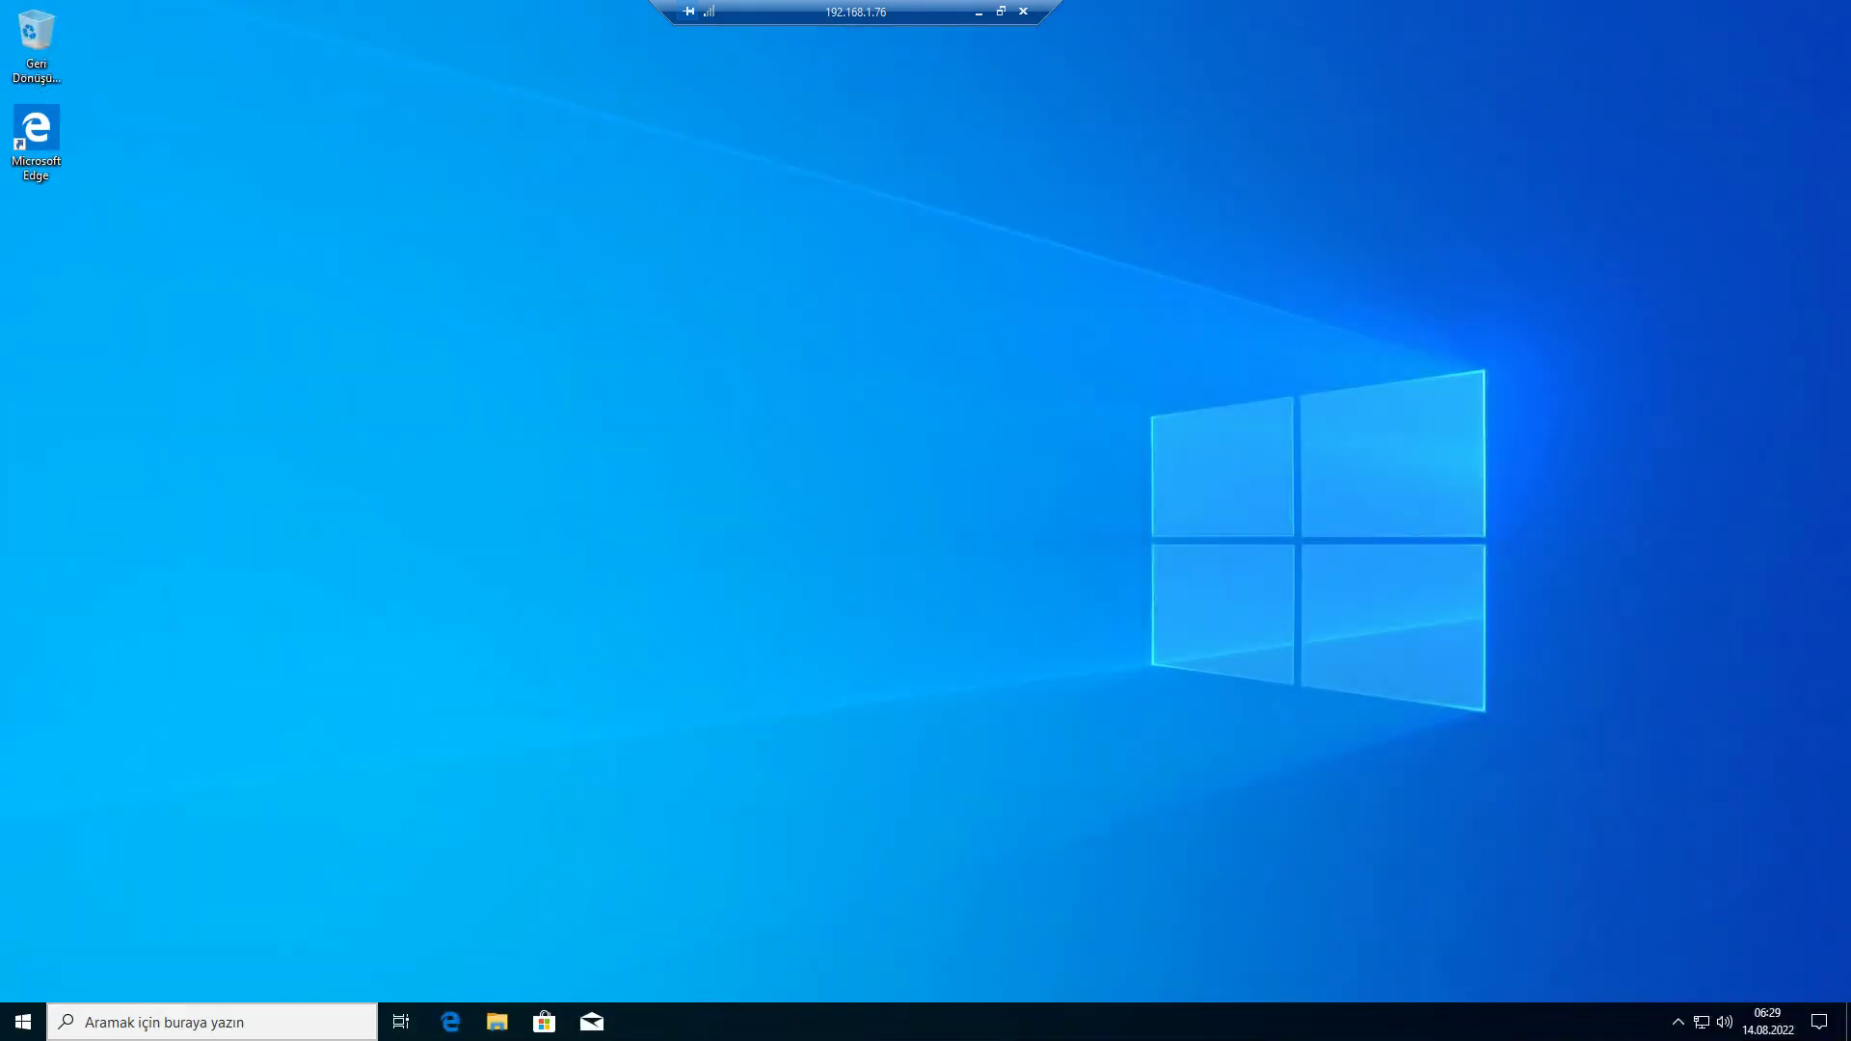
pyautogui.write('uyku')
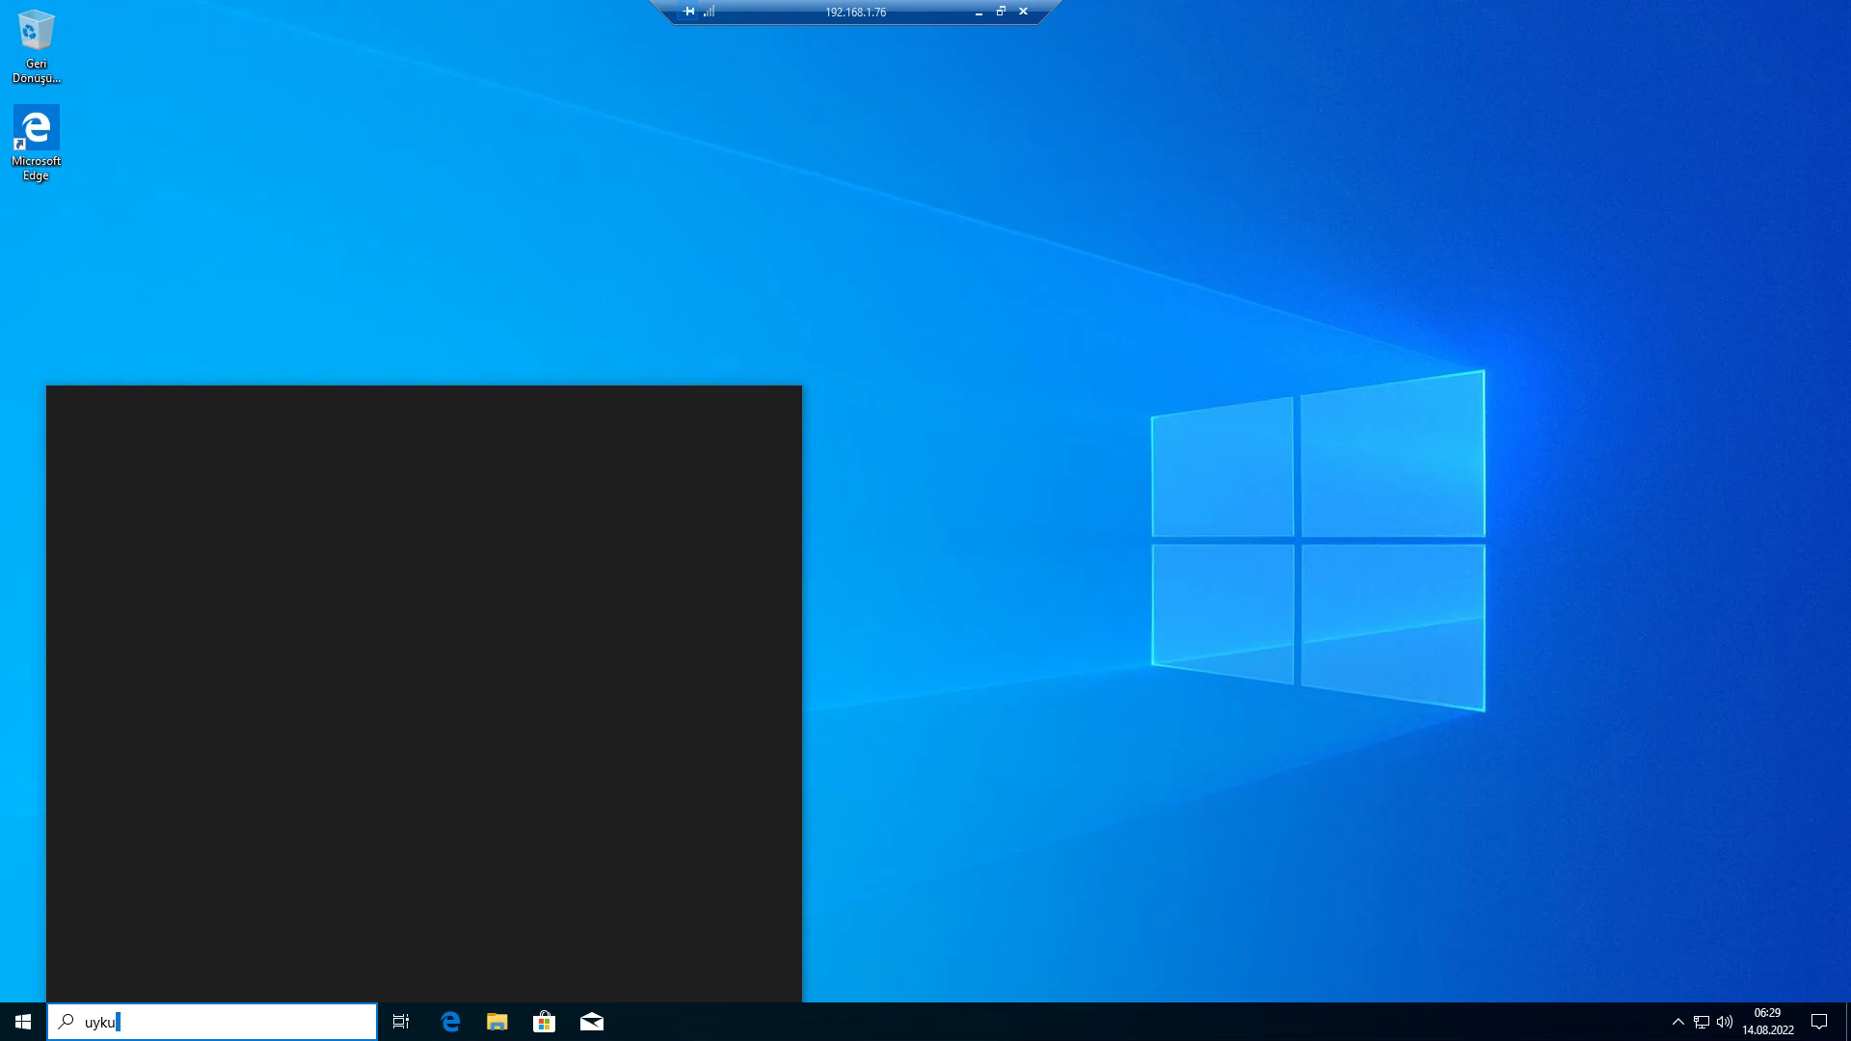
pyautogui.press('BackSpace')
pyautogui.press('BackSpace')
pyautogui.press('BackSpace')
pyautogui.write('sle')
pyautogui.click(23, 1022)
pyautogui.click(212, 1022)
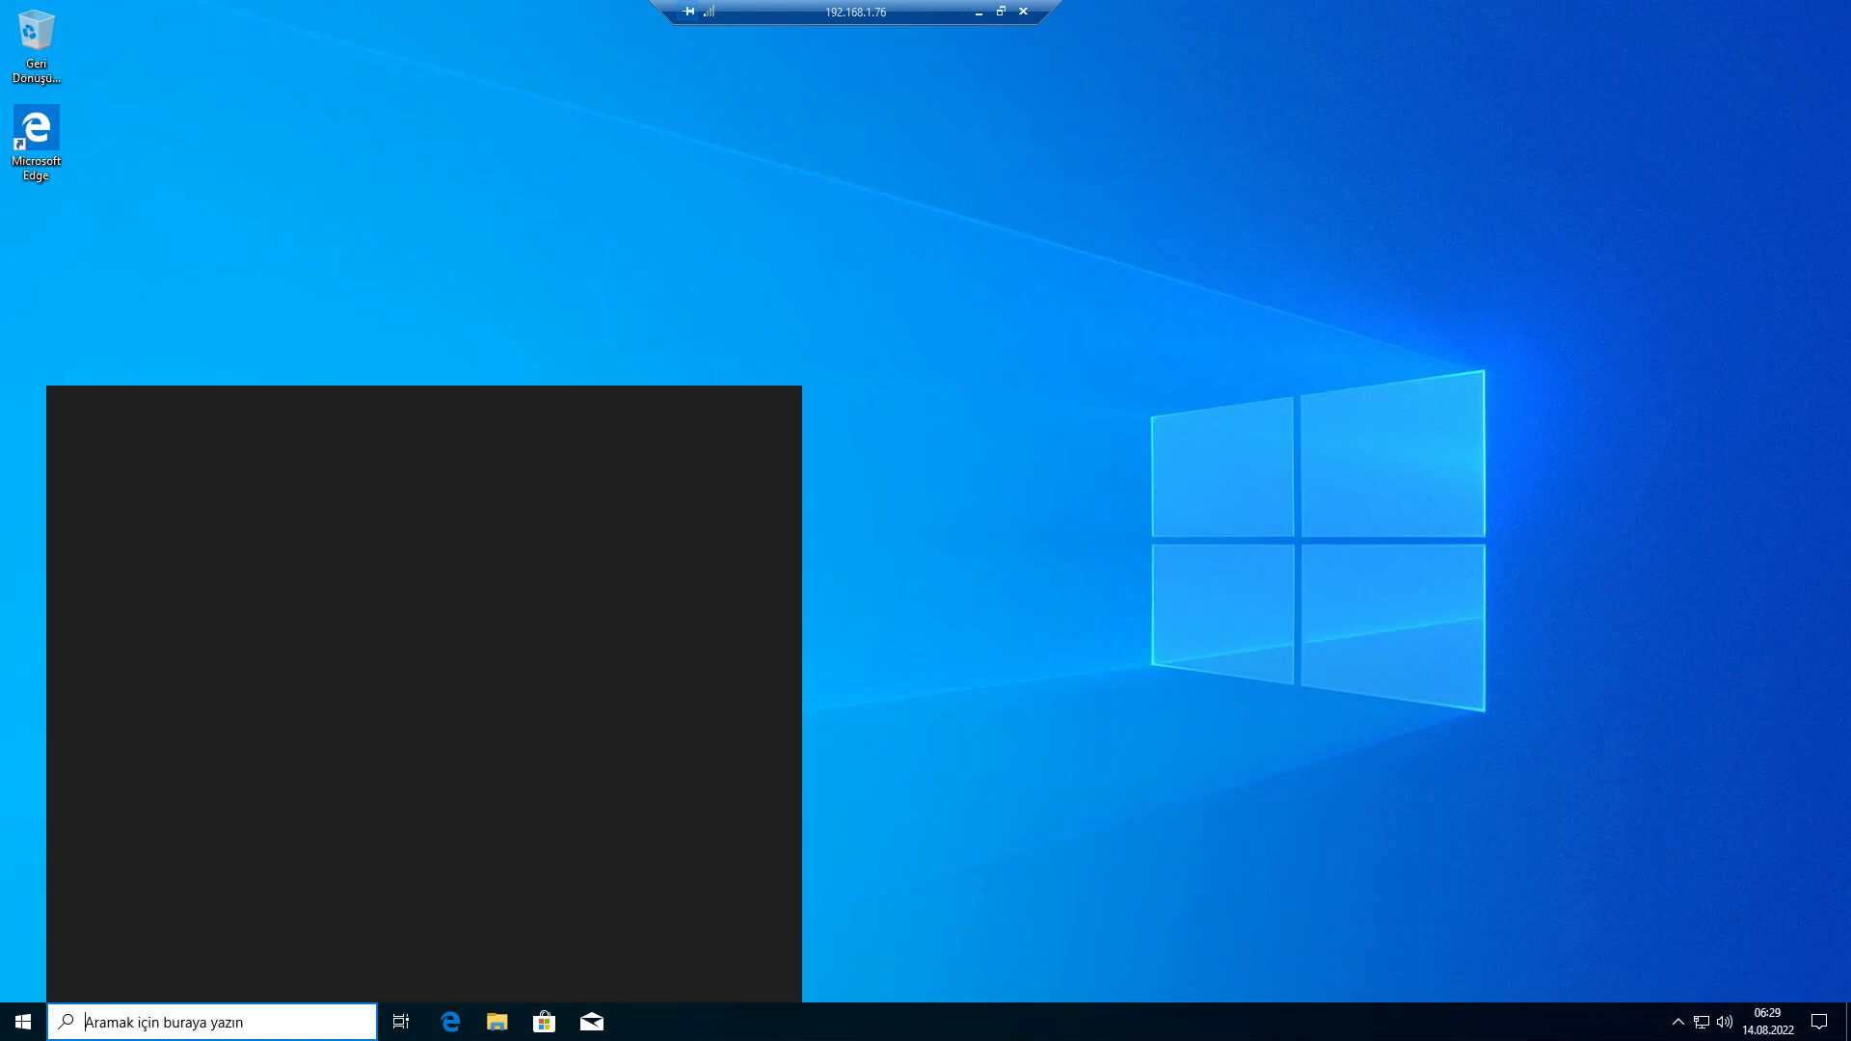
pyautogui.write('uyku')
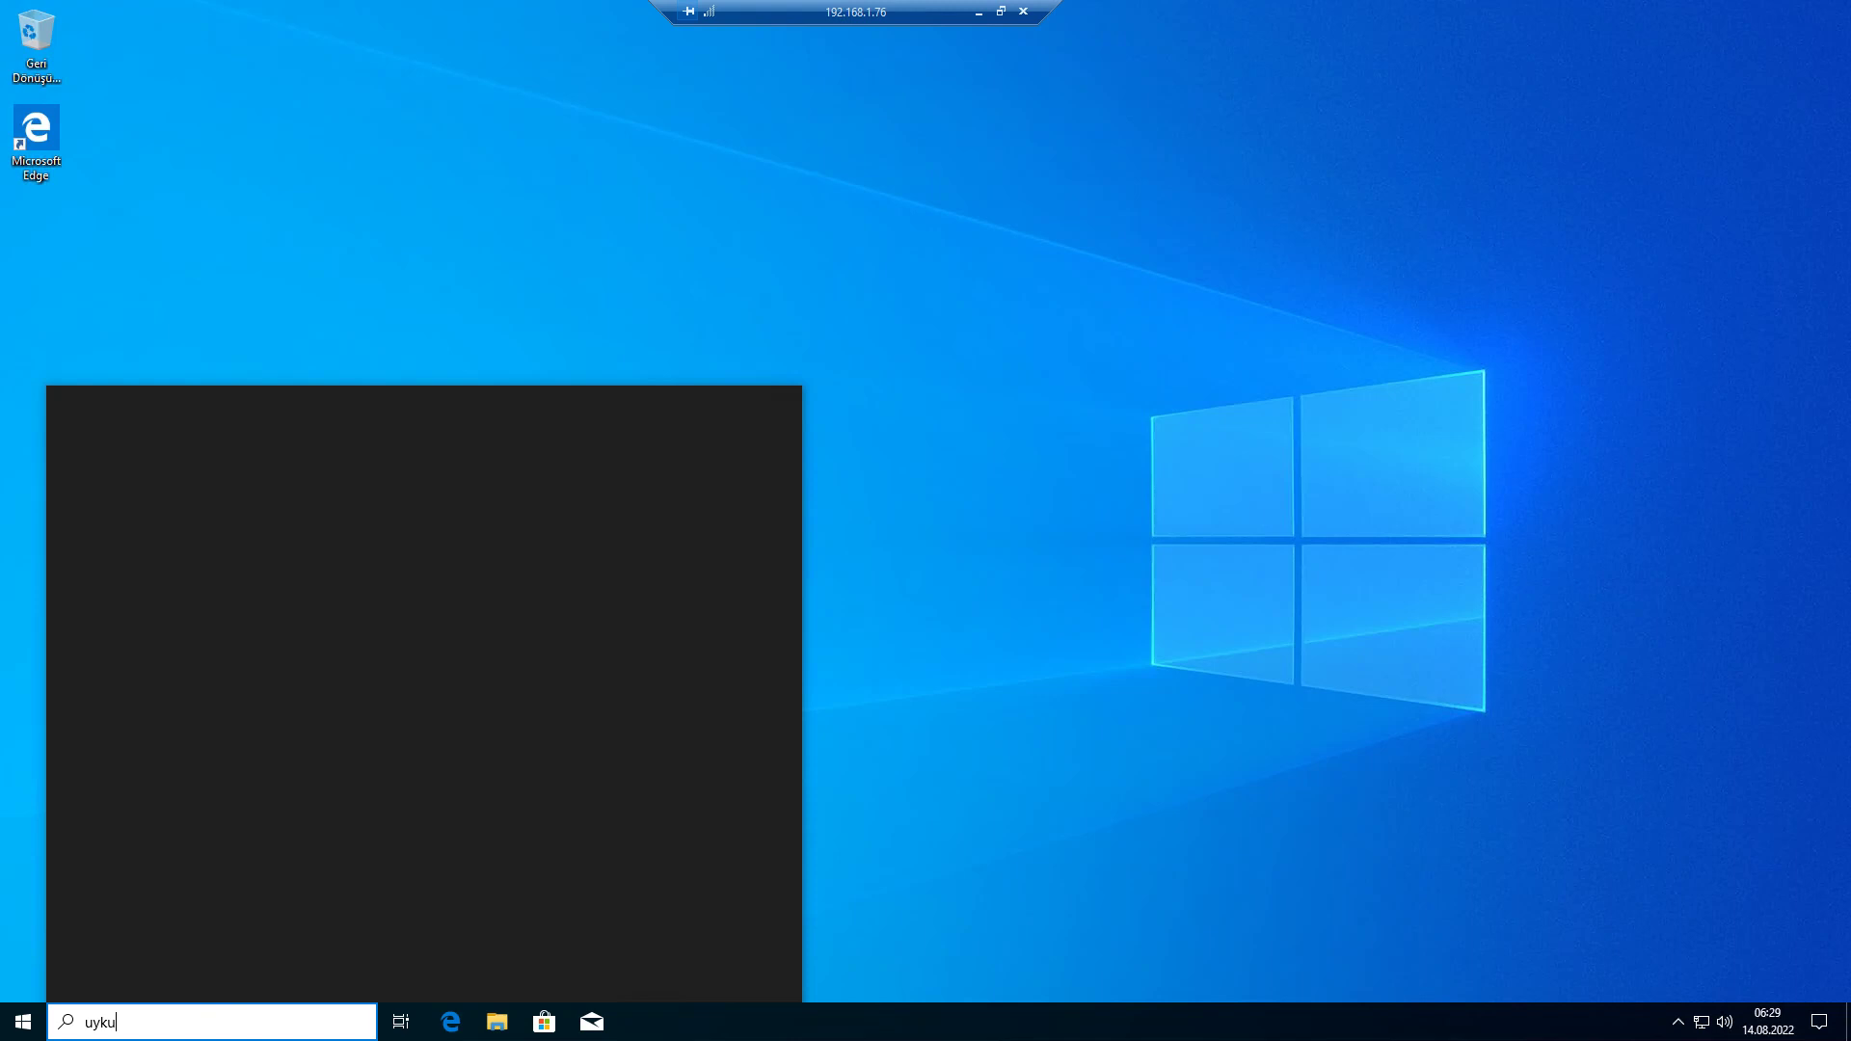
# - From File Explorer, open Özellikler for Bu bilgisayar to show the System window
pyautogui.click(23, 1022)
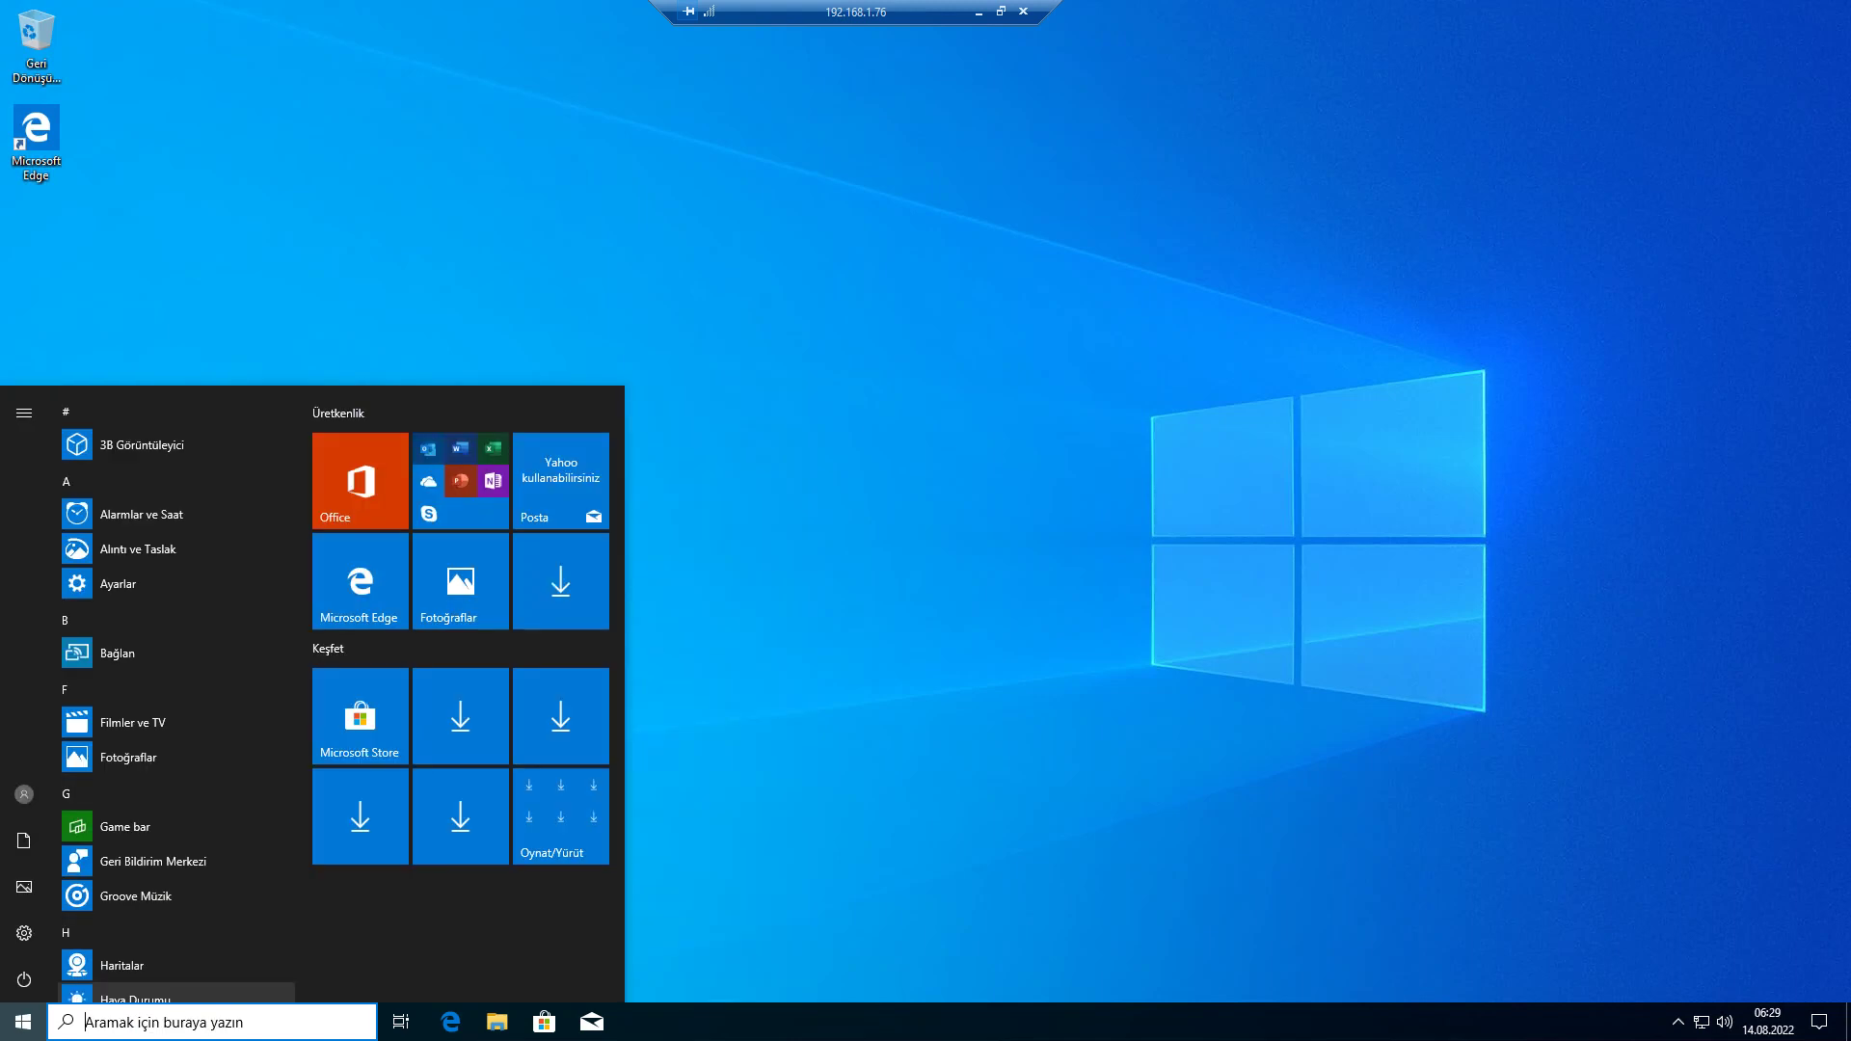
pyautogui.scroll(-5, 174, 617)
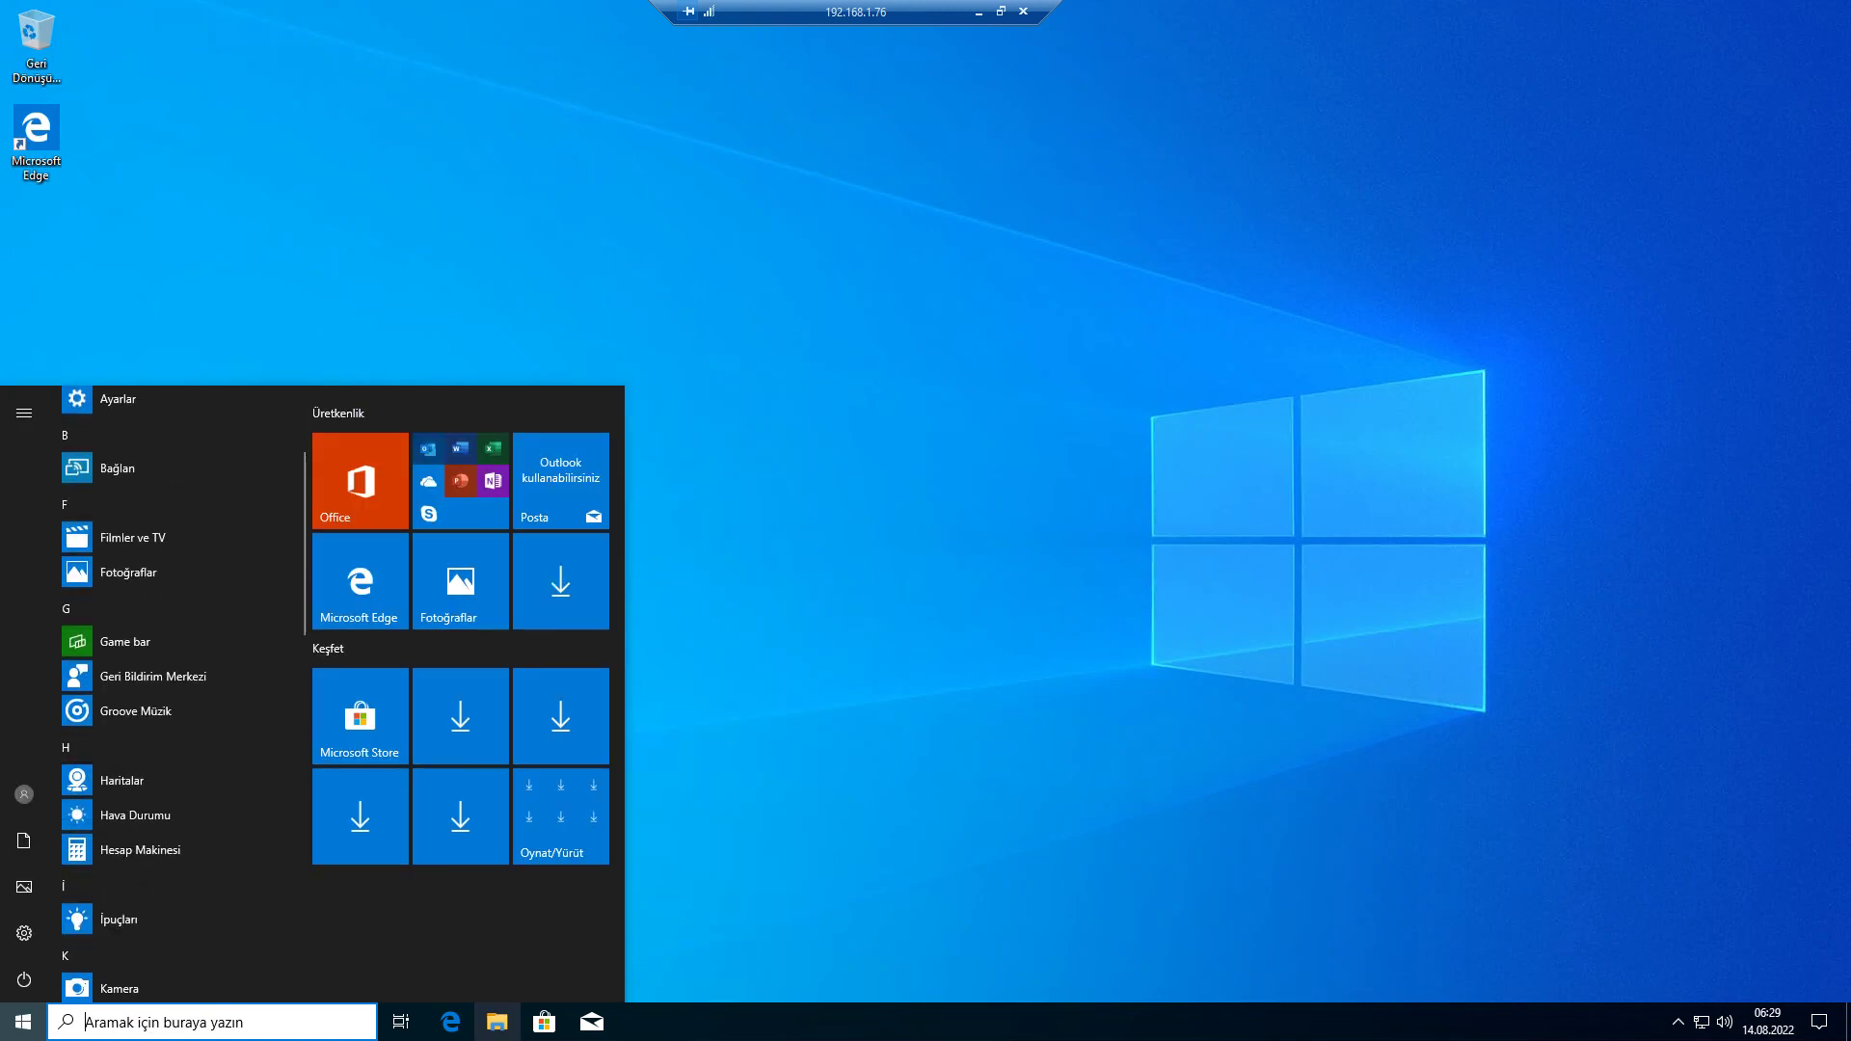
pyautogui.click(497, 1022)
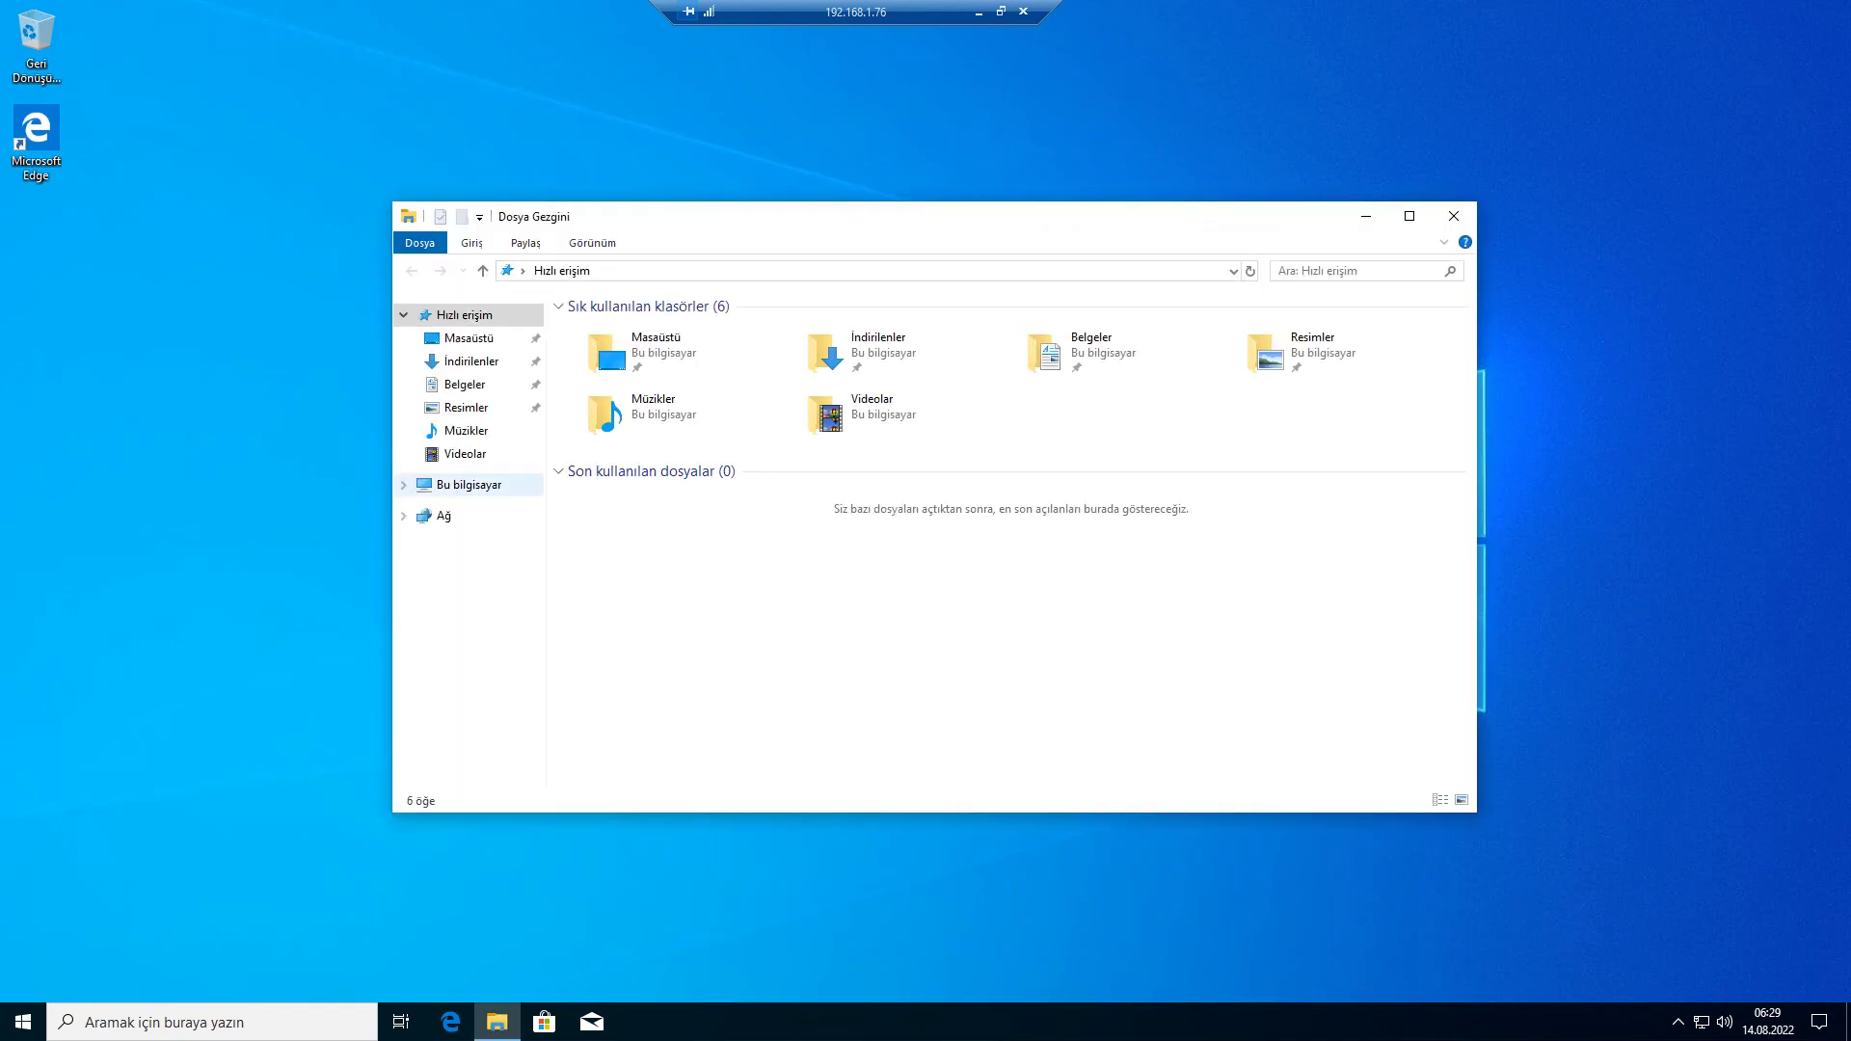
pyautogui.rightClick(470, 485)
pyautogui.click(526, 738)
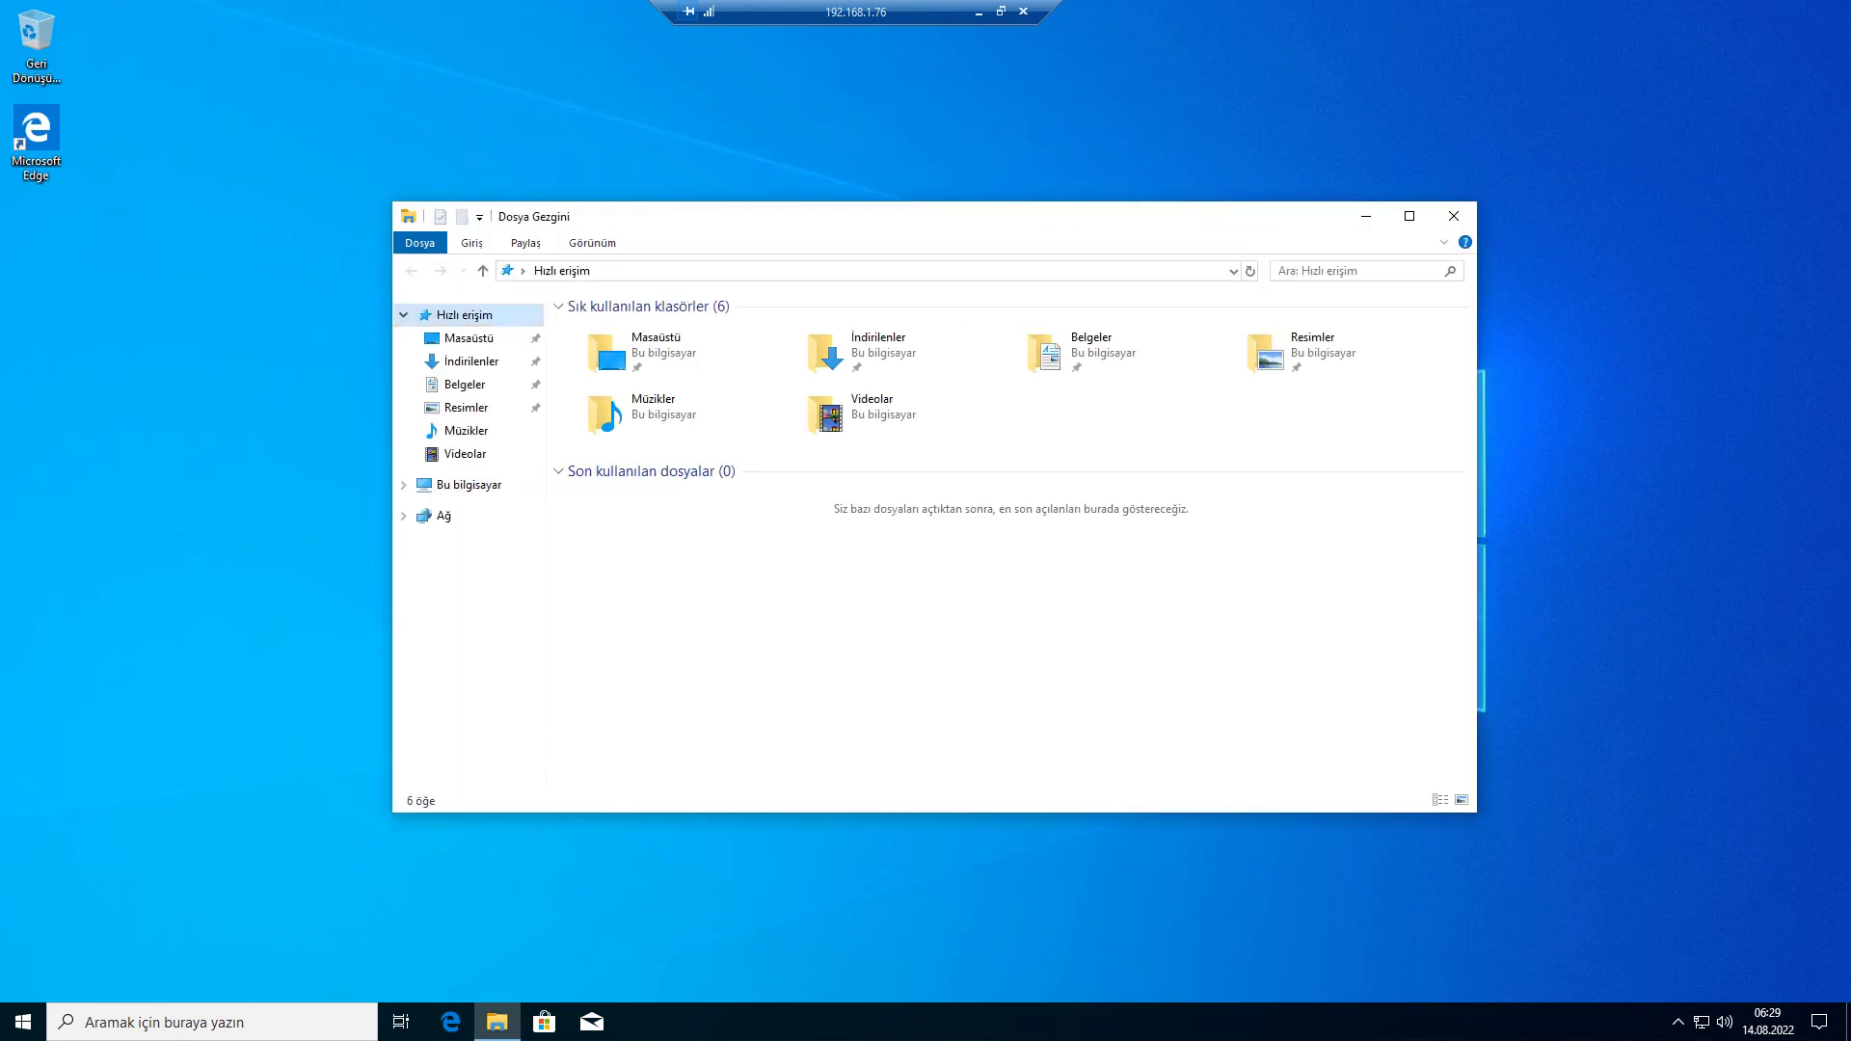
# - Go to Sistem ve Güvenlik > Güç Seçenekleri and edit the Dengeli plan's display settings
pyautogui.click(498, 311)
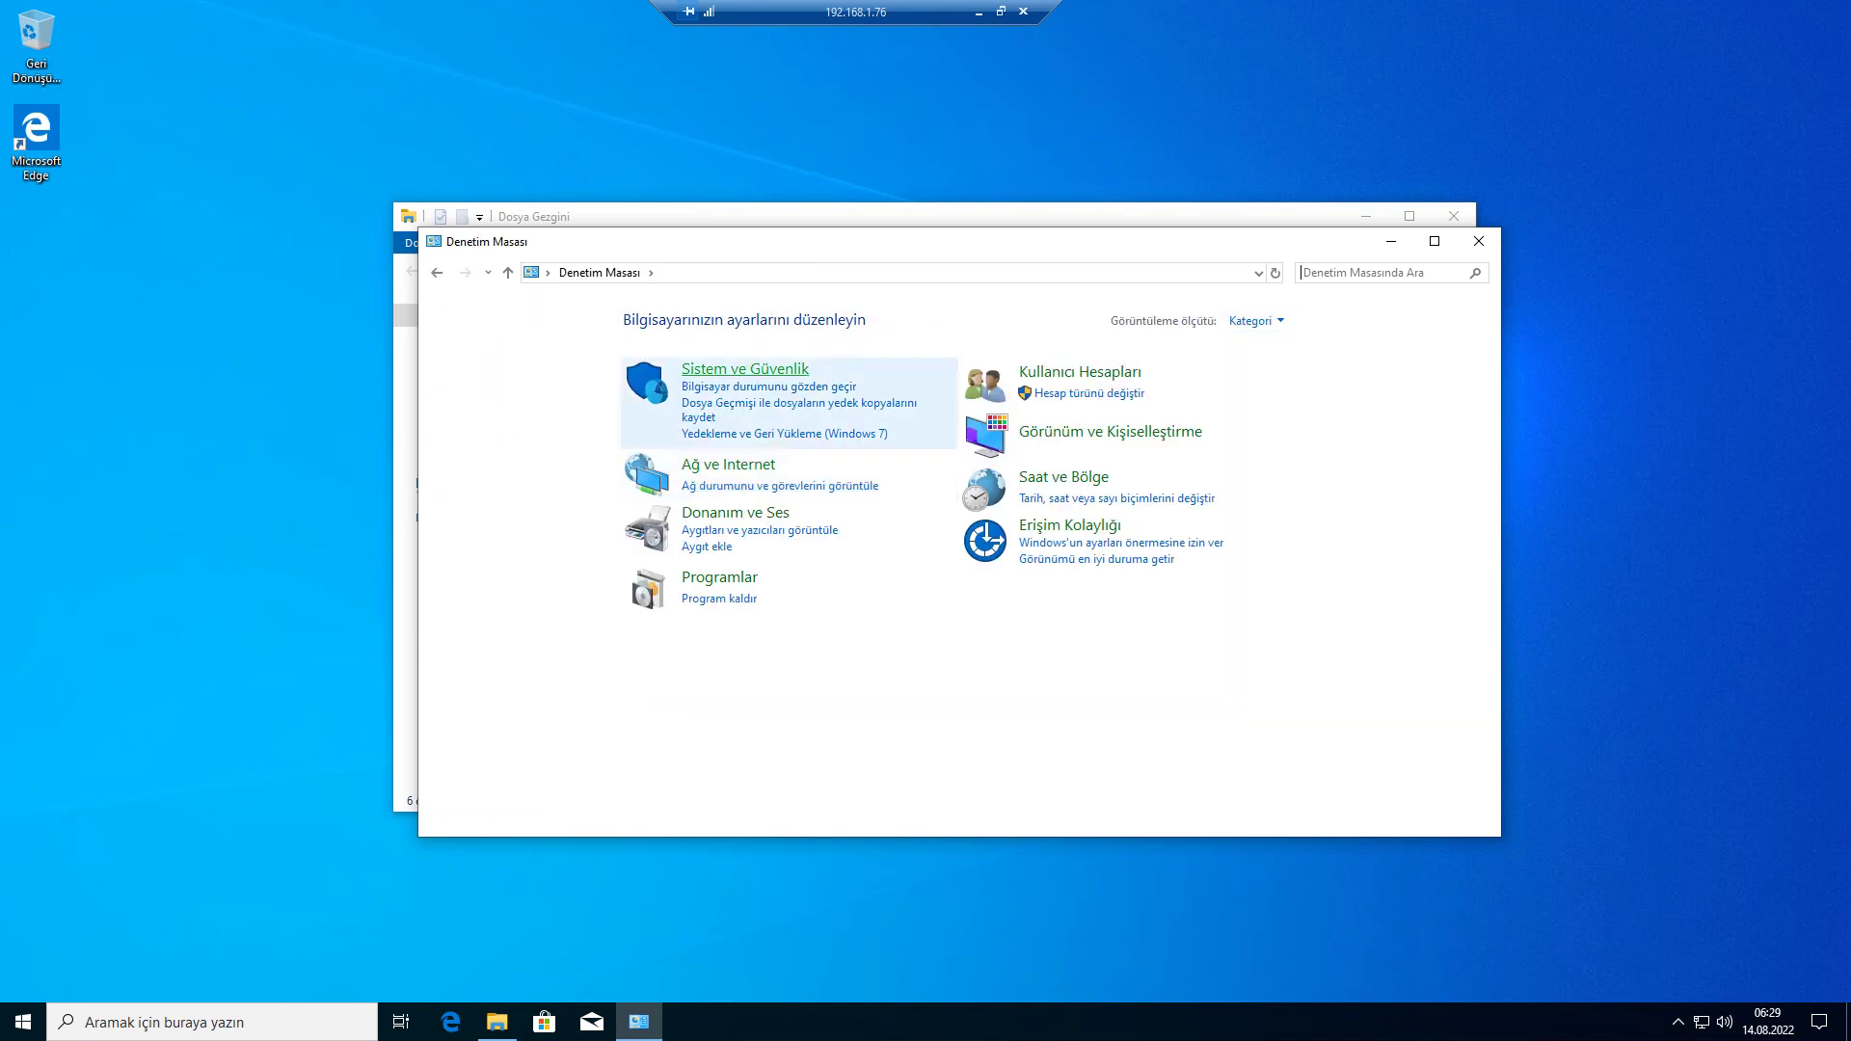
pyautogui.click(738, 370)
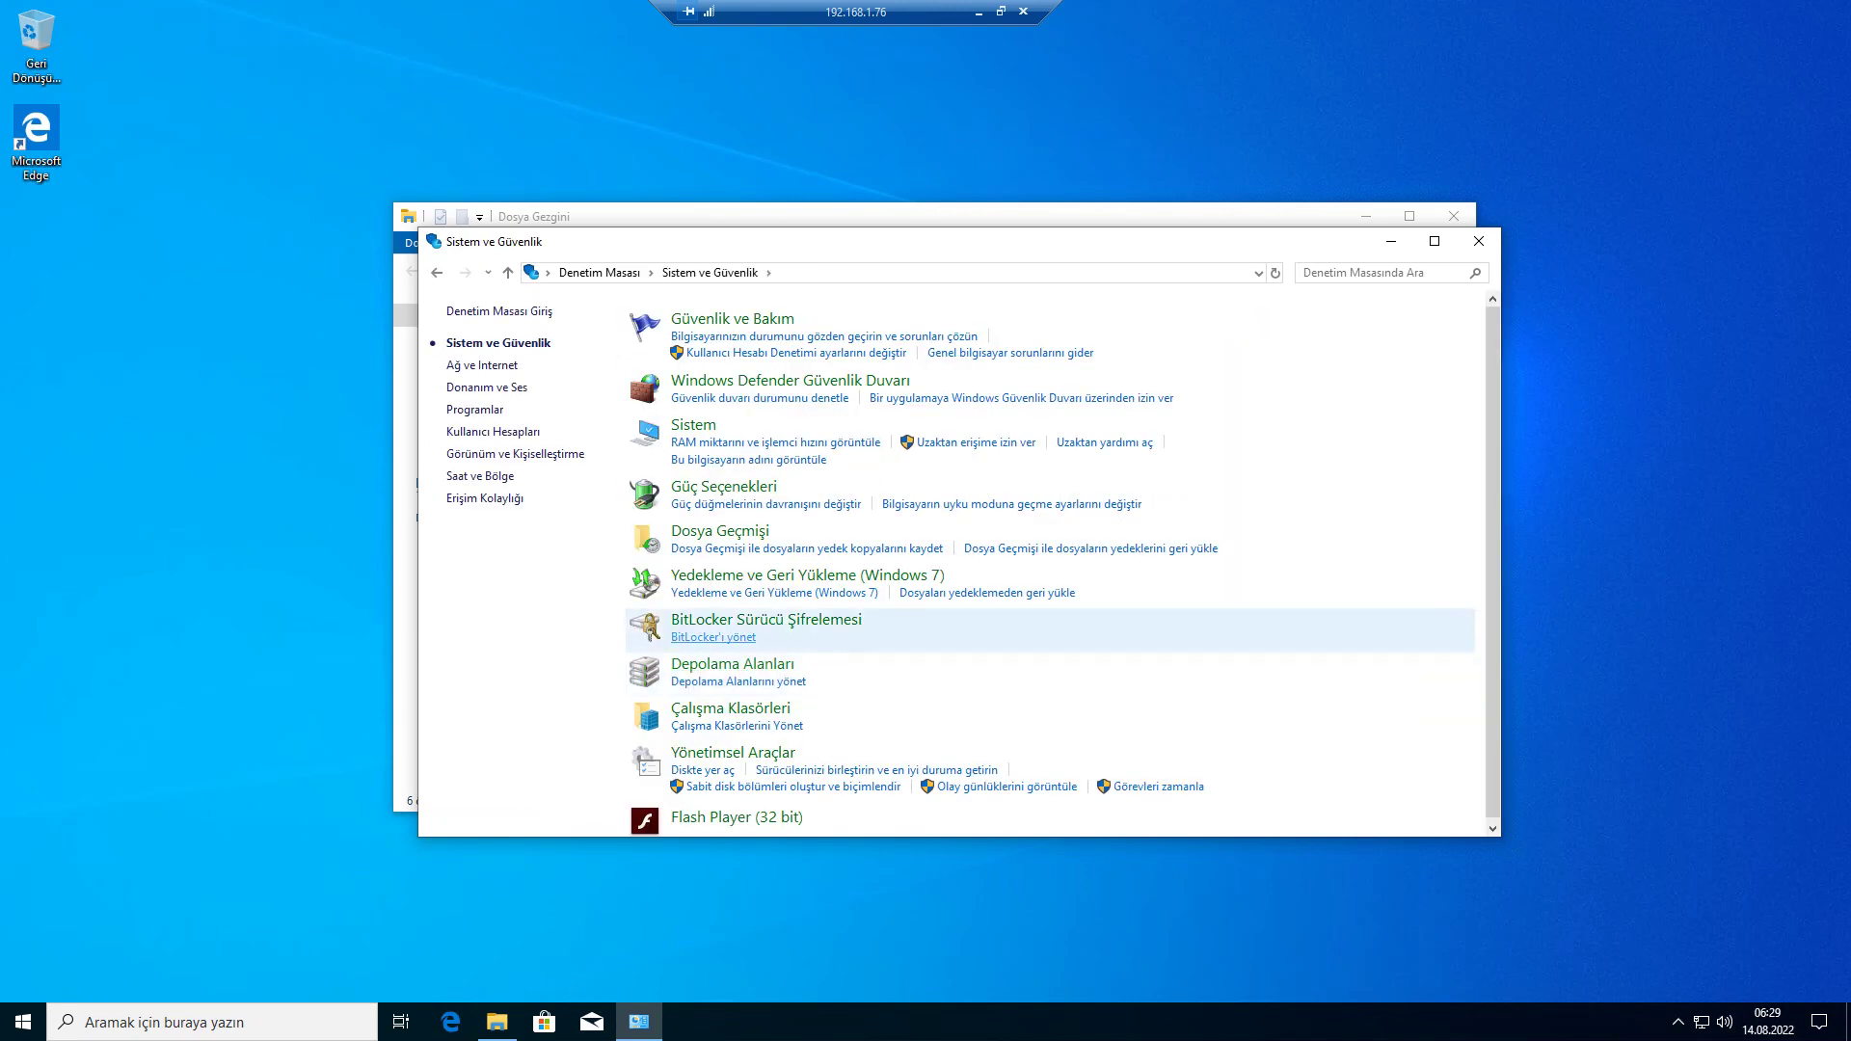
pyautogui.click(723, 486)
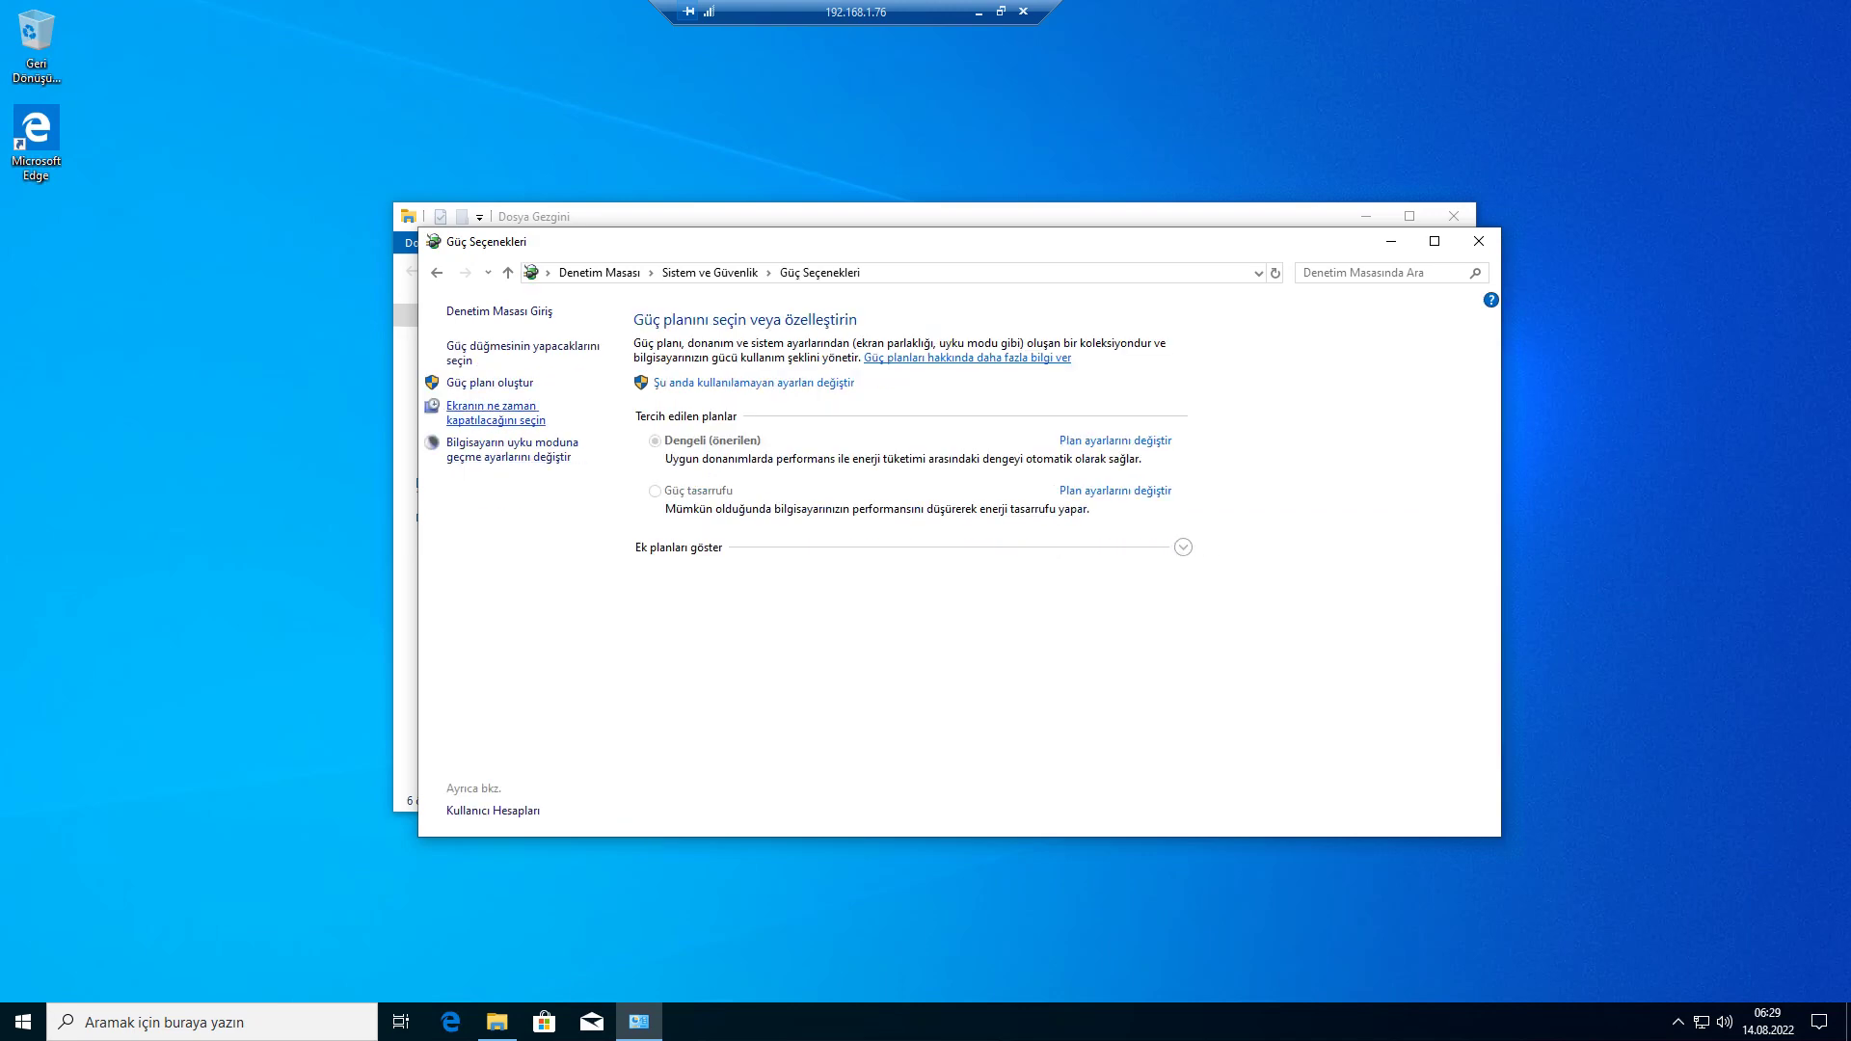
pyautogui.click(492, 413)
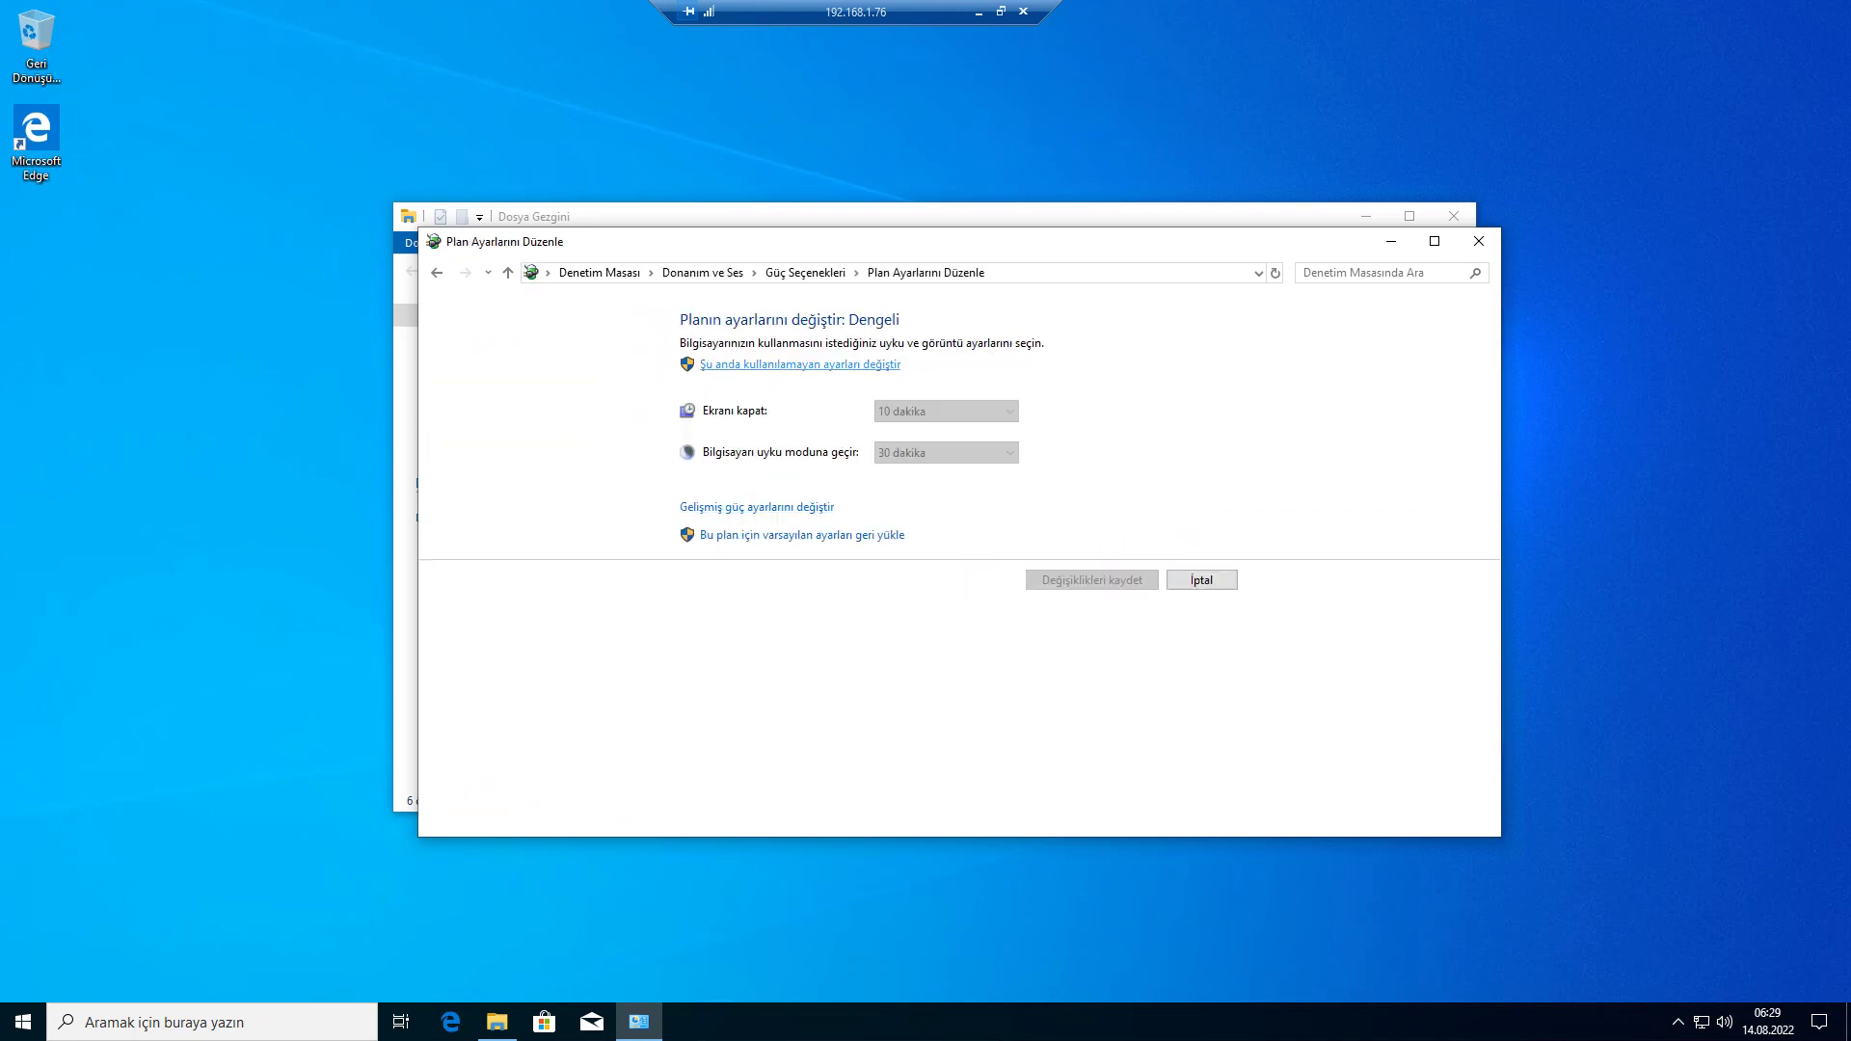
pyautogui.click(801, 365)
# - Set display-off and sleep to Hiçbir Zaman, save the plan, and close the windows
pyautogui.click(946, 389)
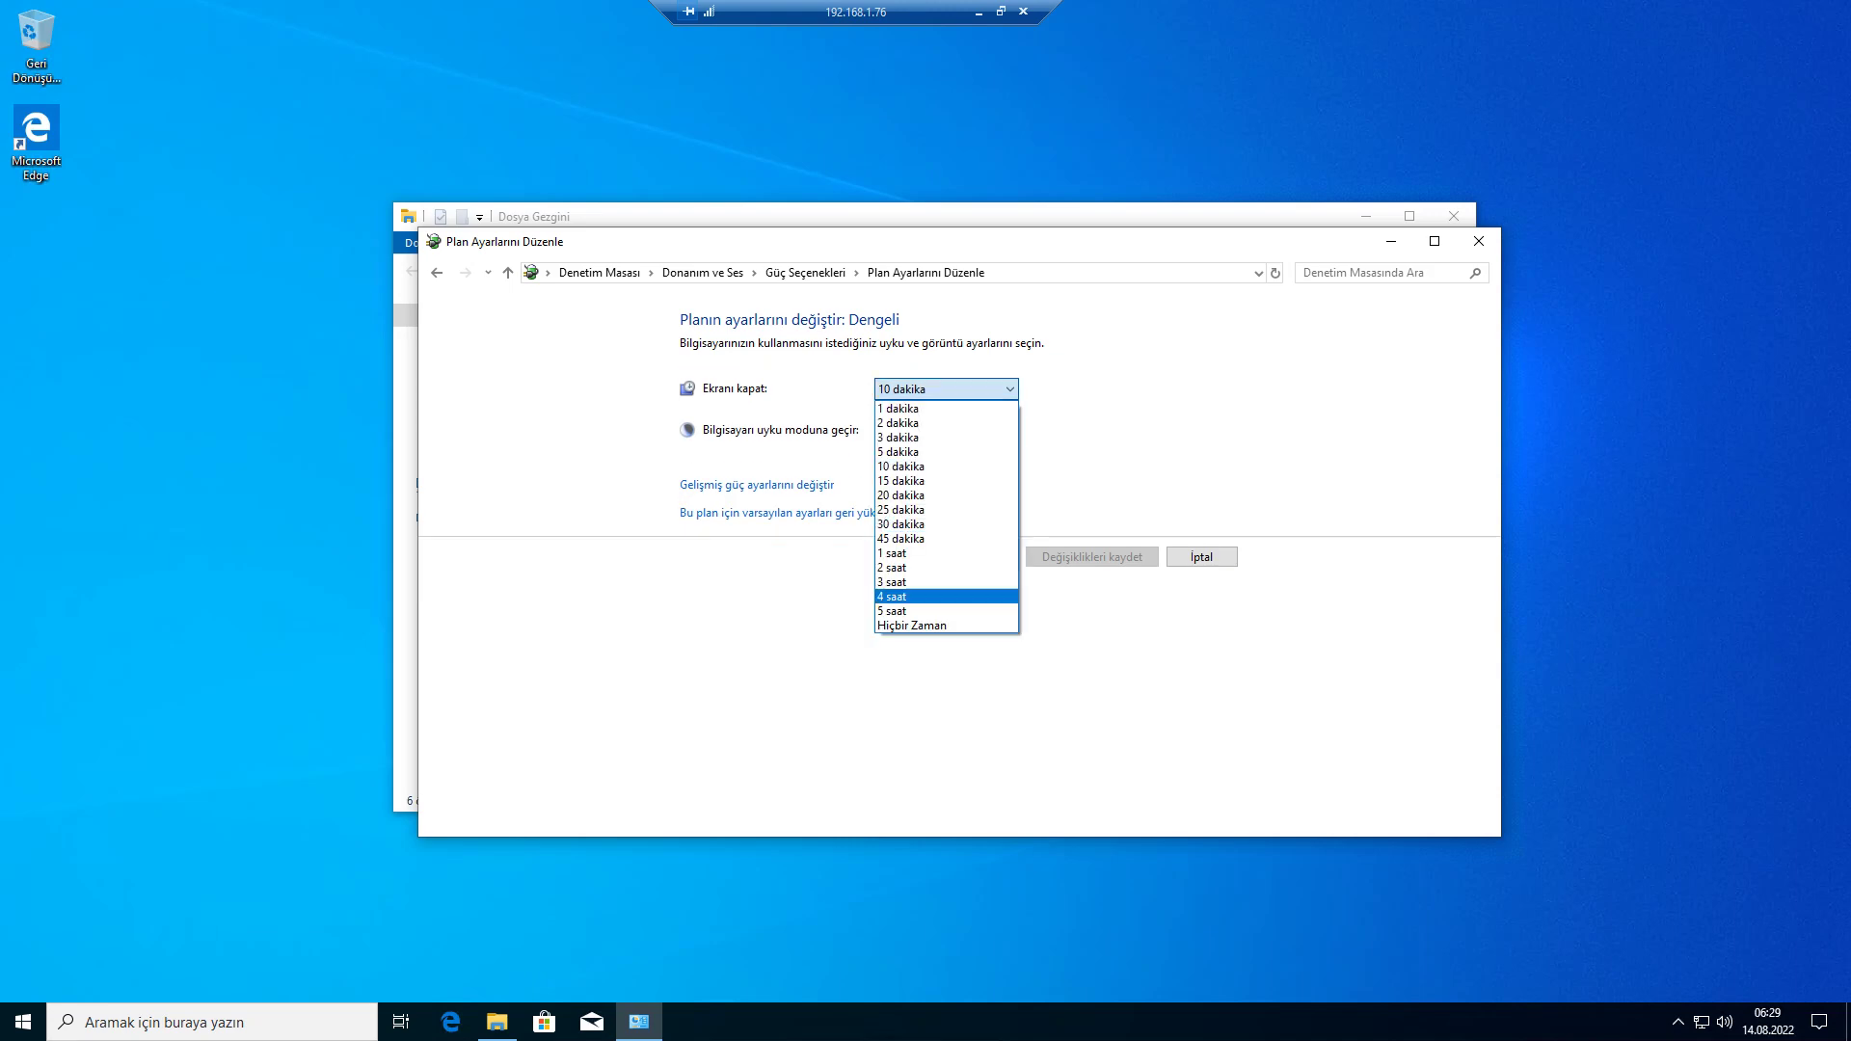
pyautogui.click(911, 625)
pyautogui.click(946, 430)
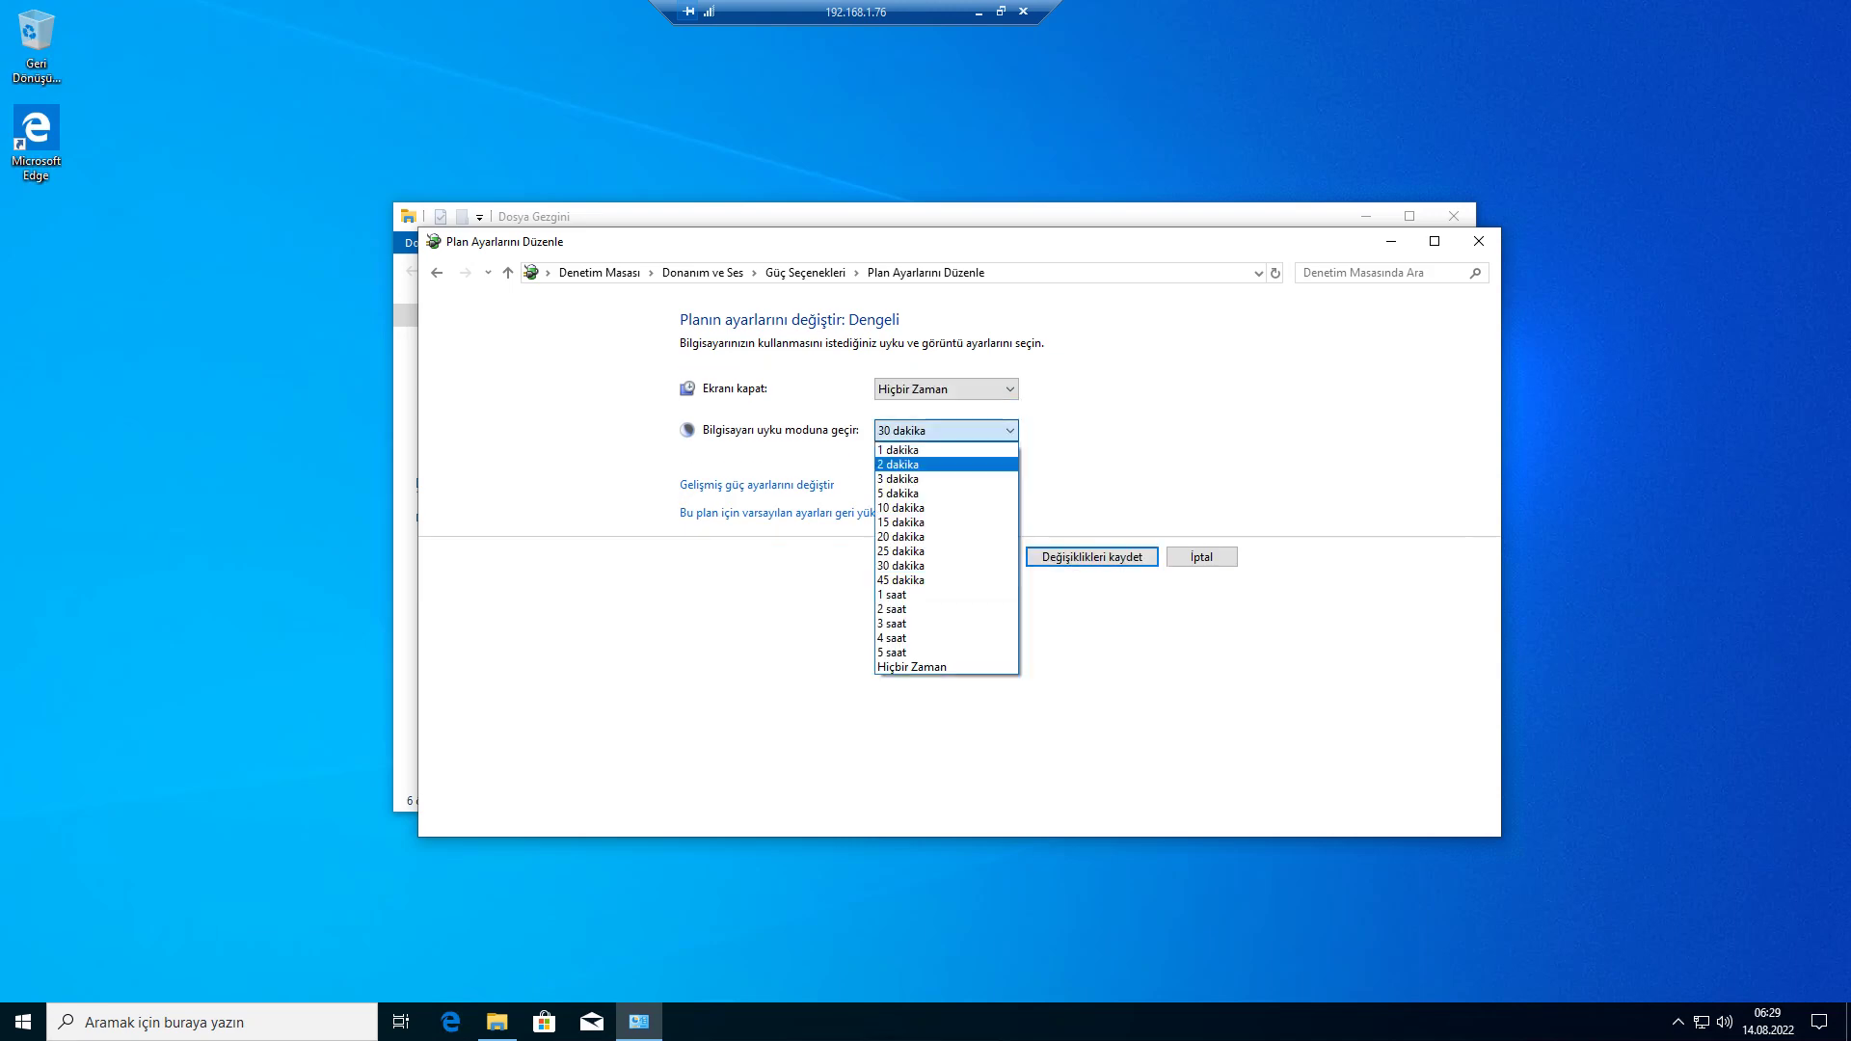
pyautogui.click(912, 666)
pyautogui.click(1091, 557)
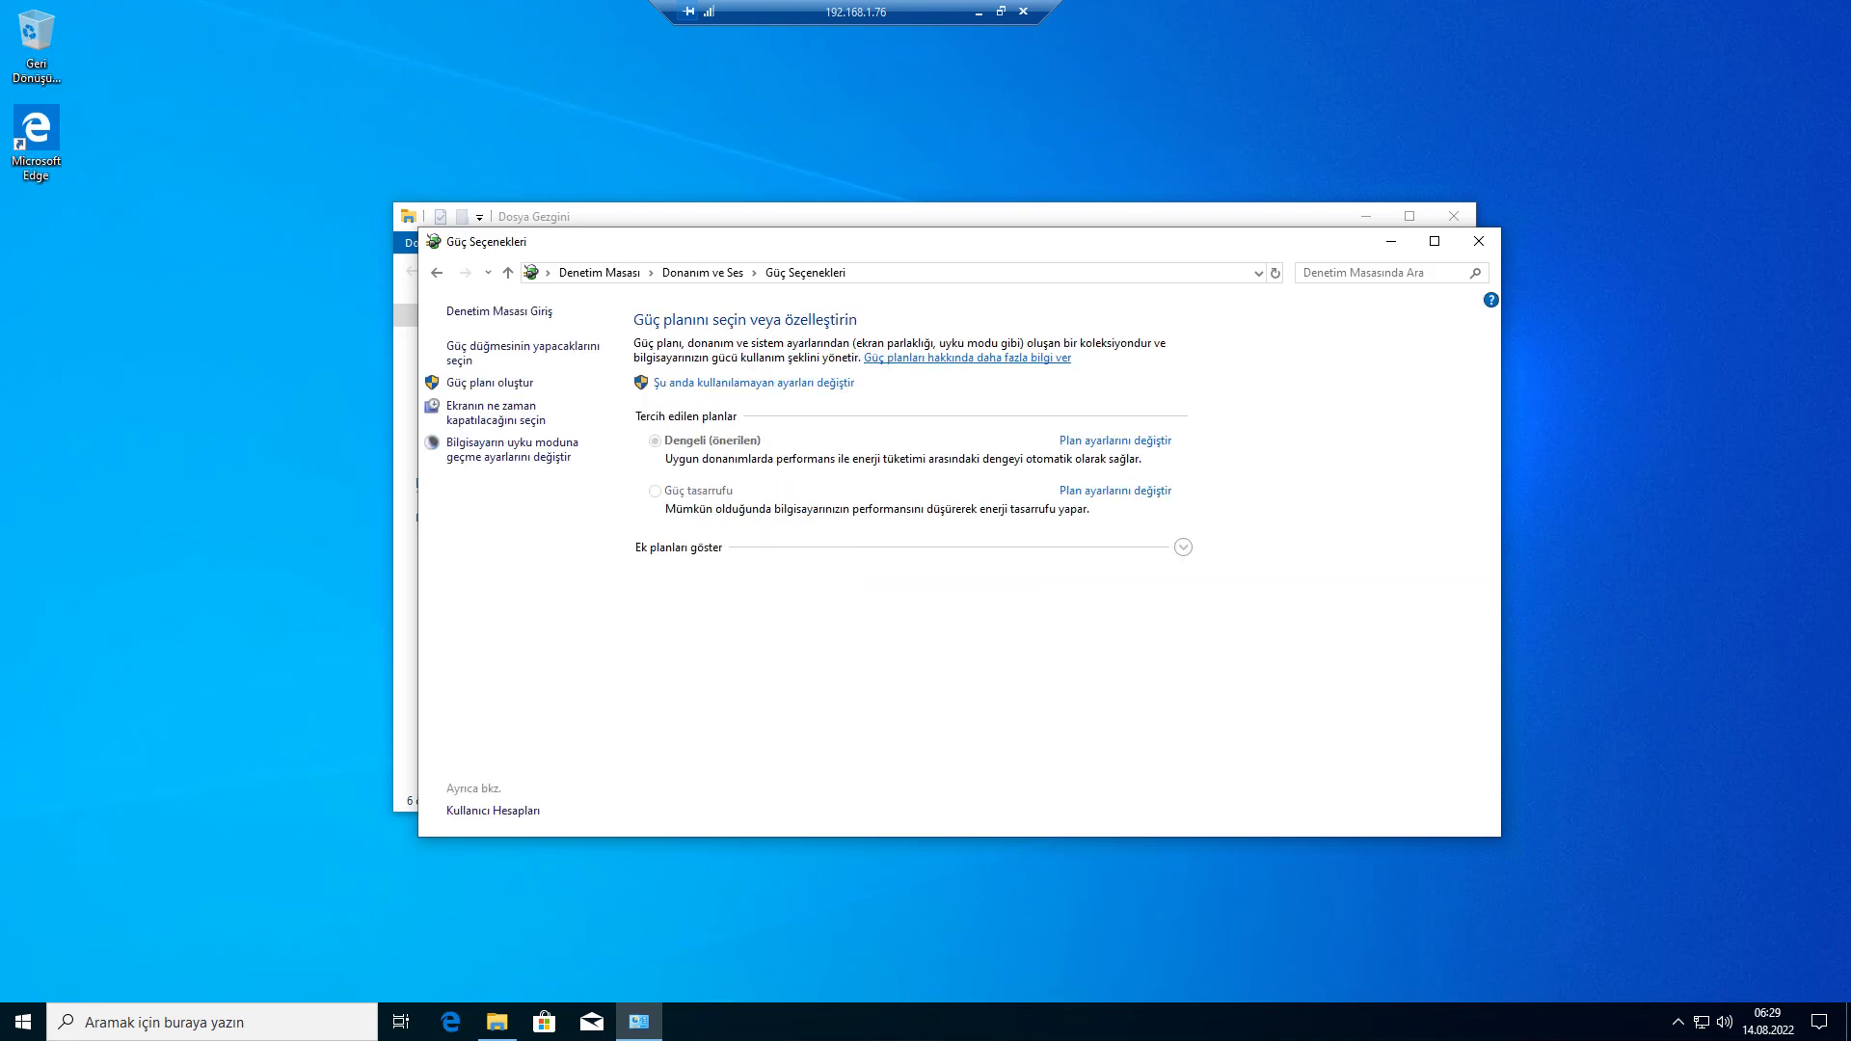
pyautogui.click(1479, 241)
pyautogui.click(1454, 216)
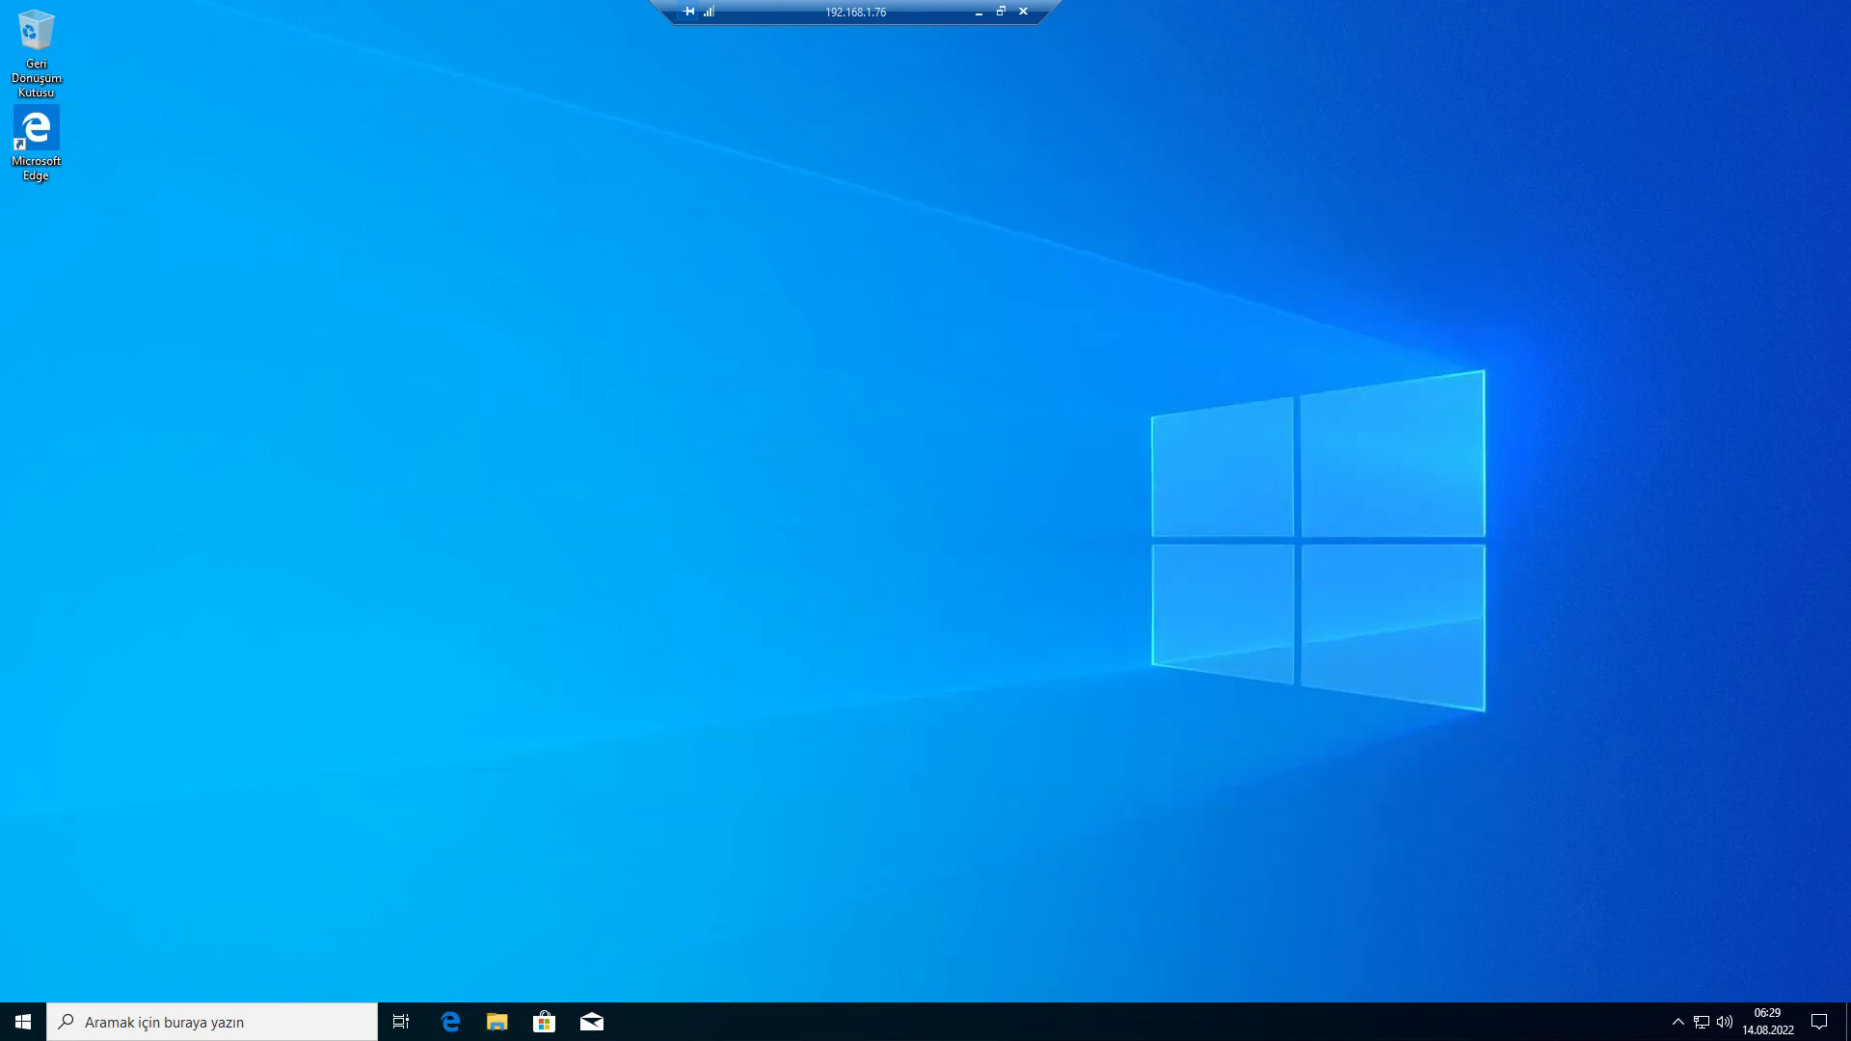
# - Switch to the ESXi management page and select the VM's host name and IP addresses
pyautogui.press('super+s')
pyautogui.press('Escape')
pyautogui.press('super+s')
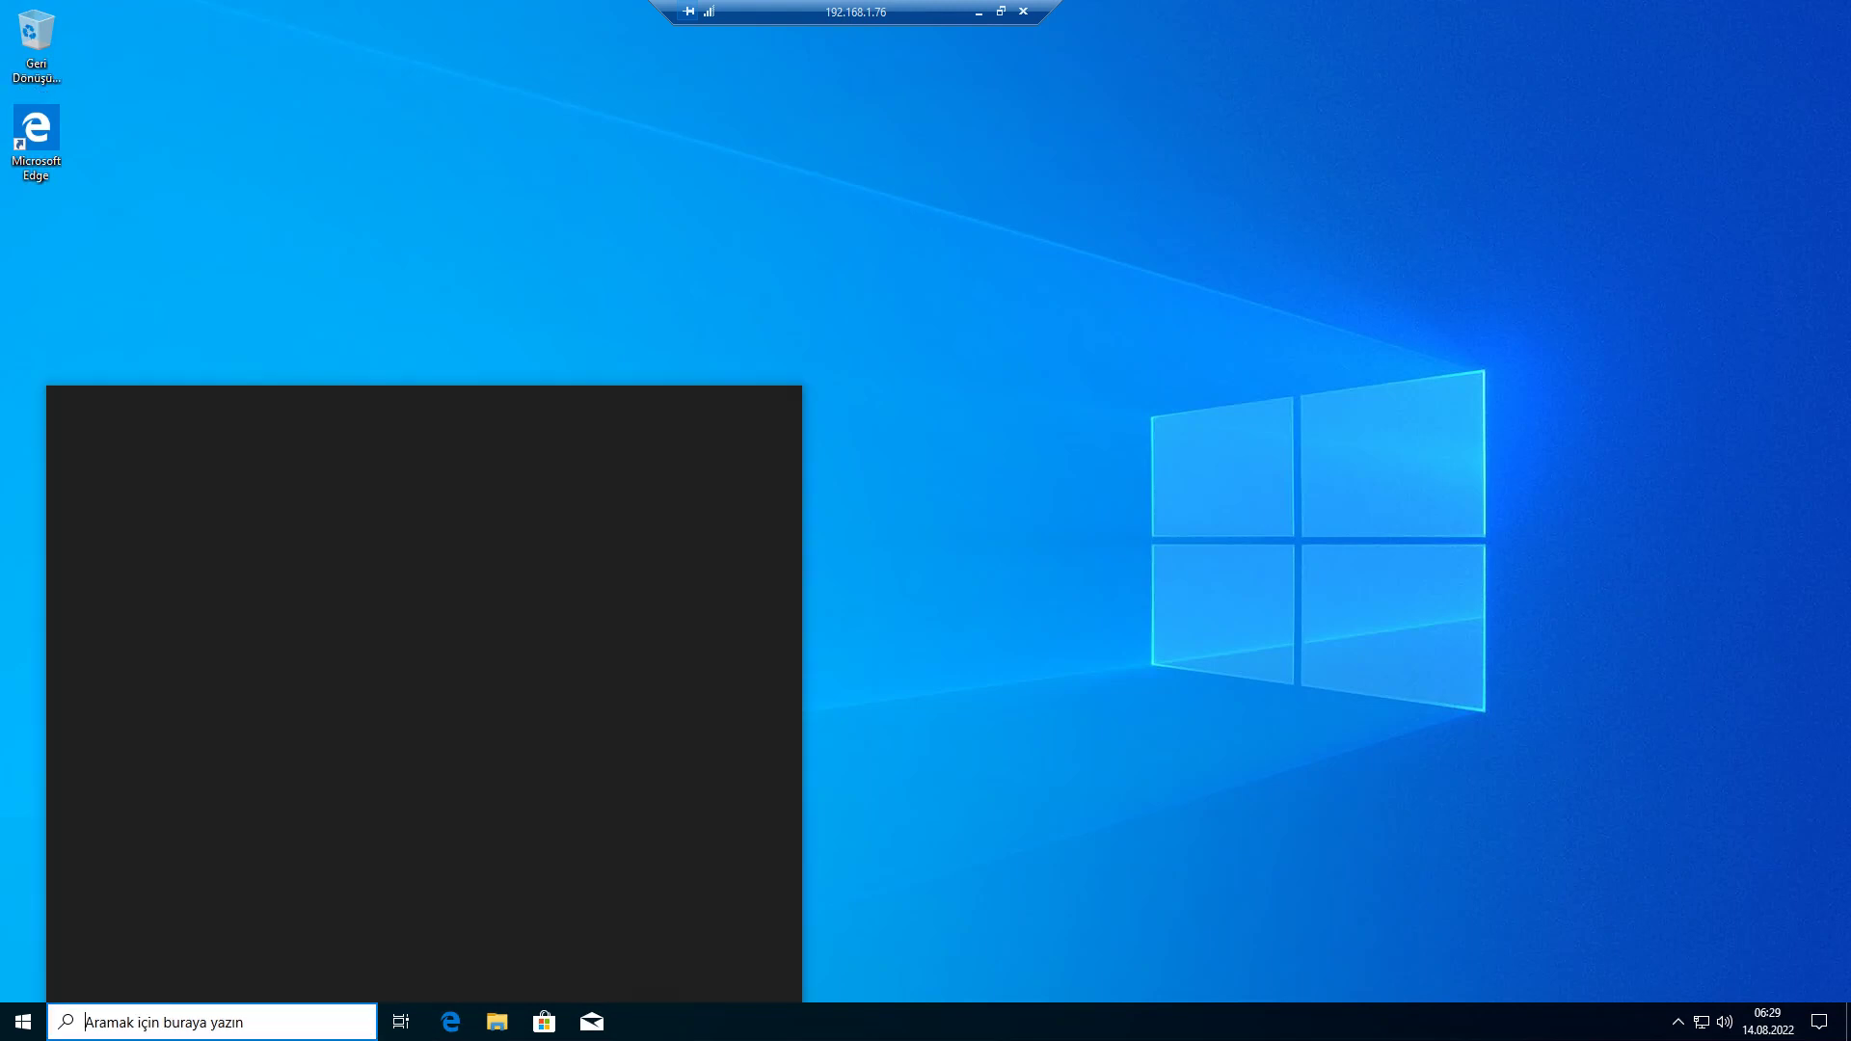
pyautogui.hotkey('alt', 'Tab')
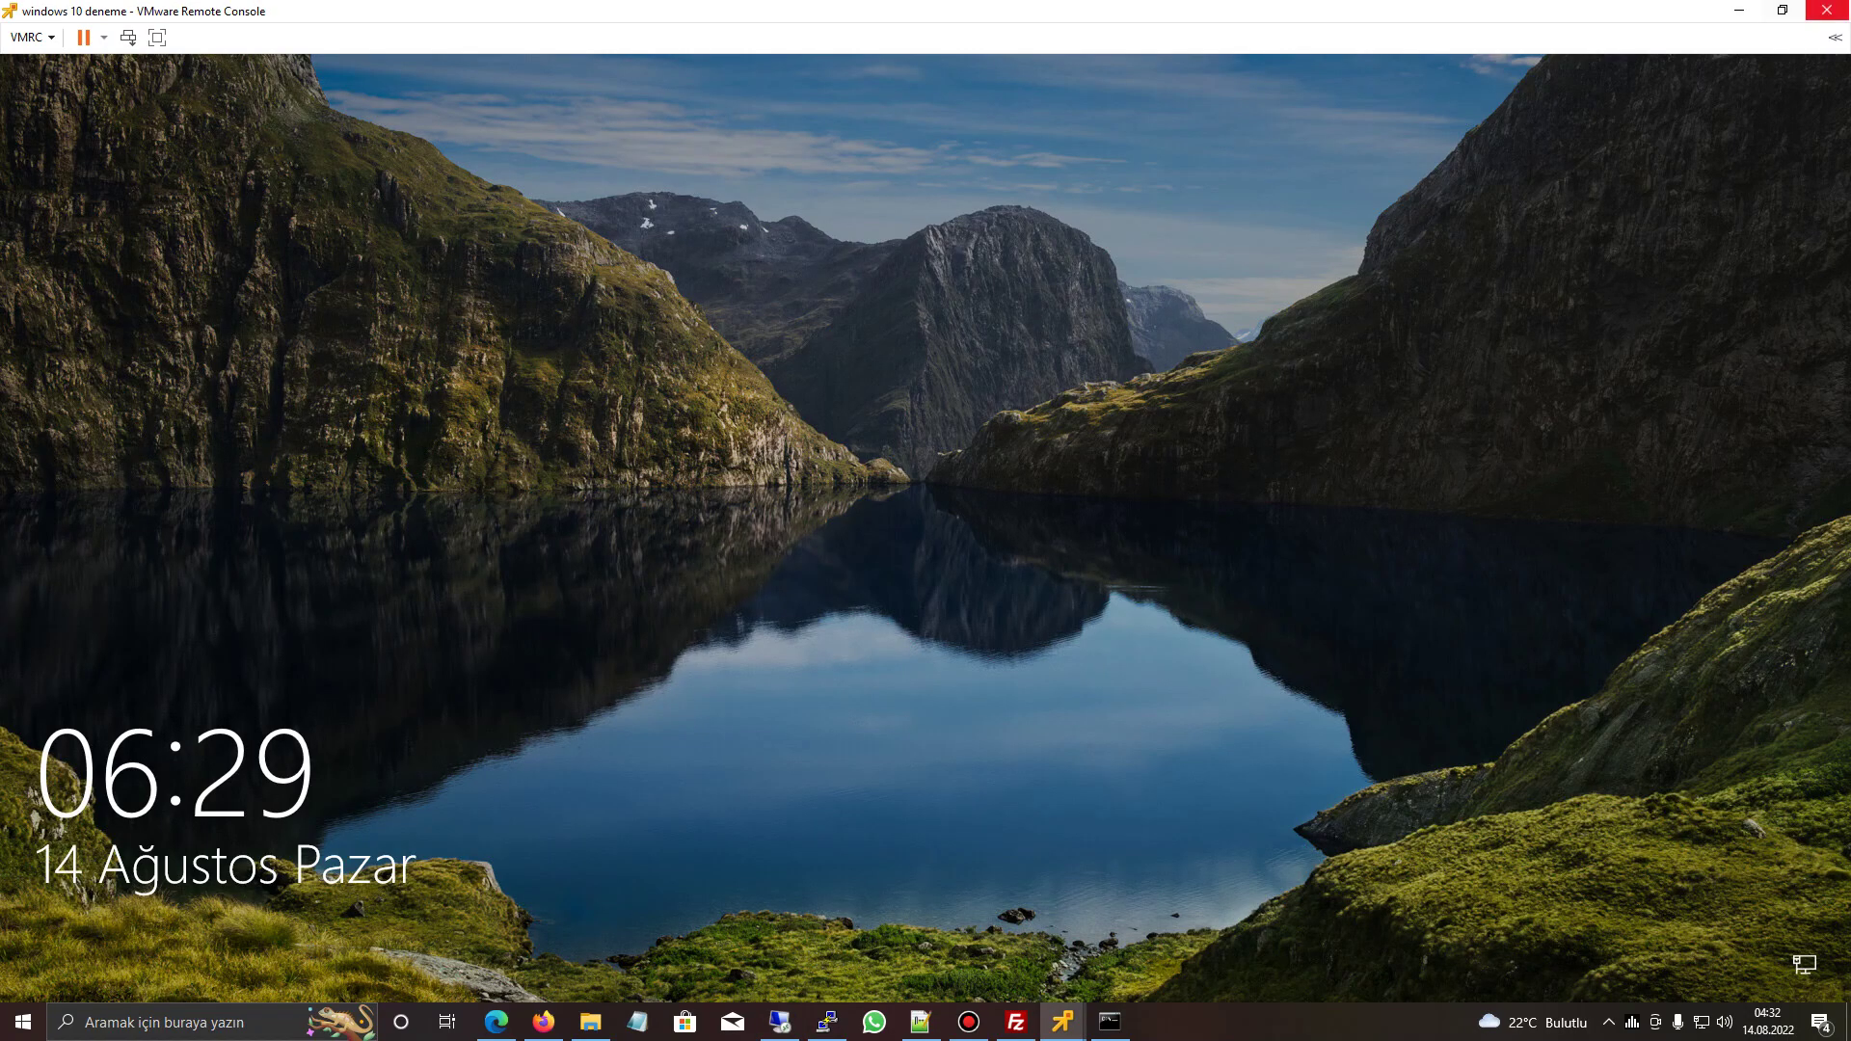
pyautogui.hotkey('alt', 'Tab')
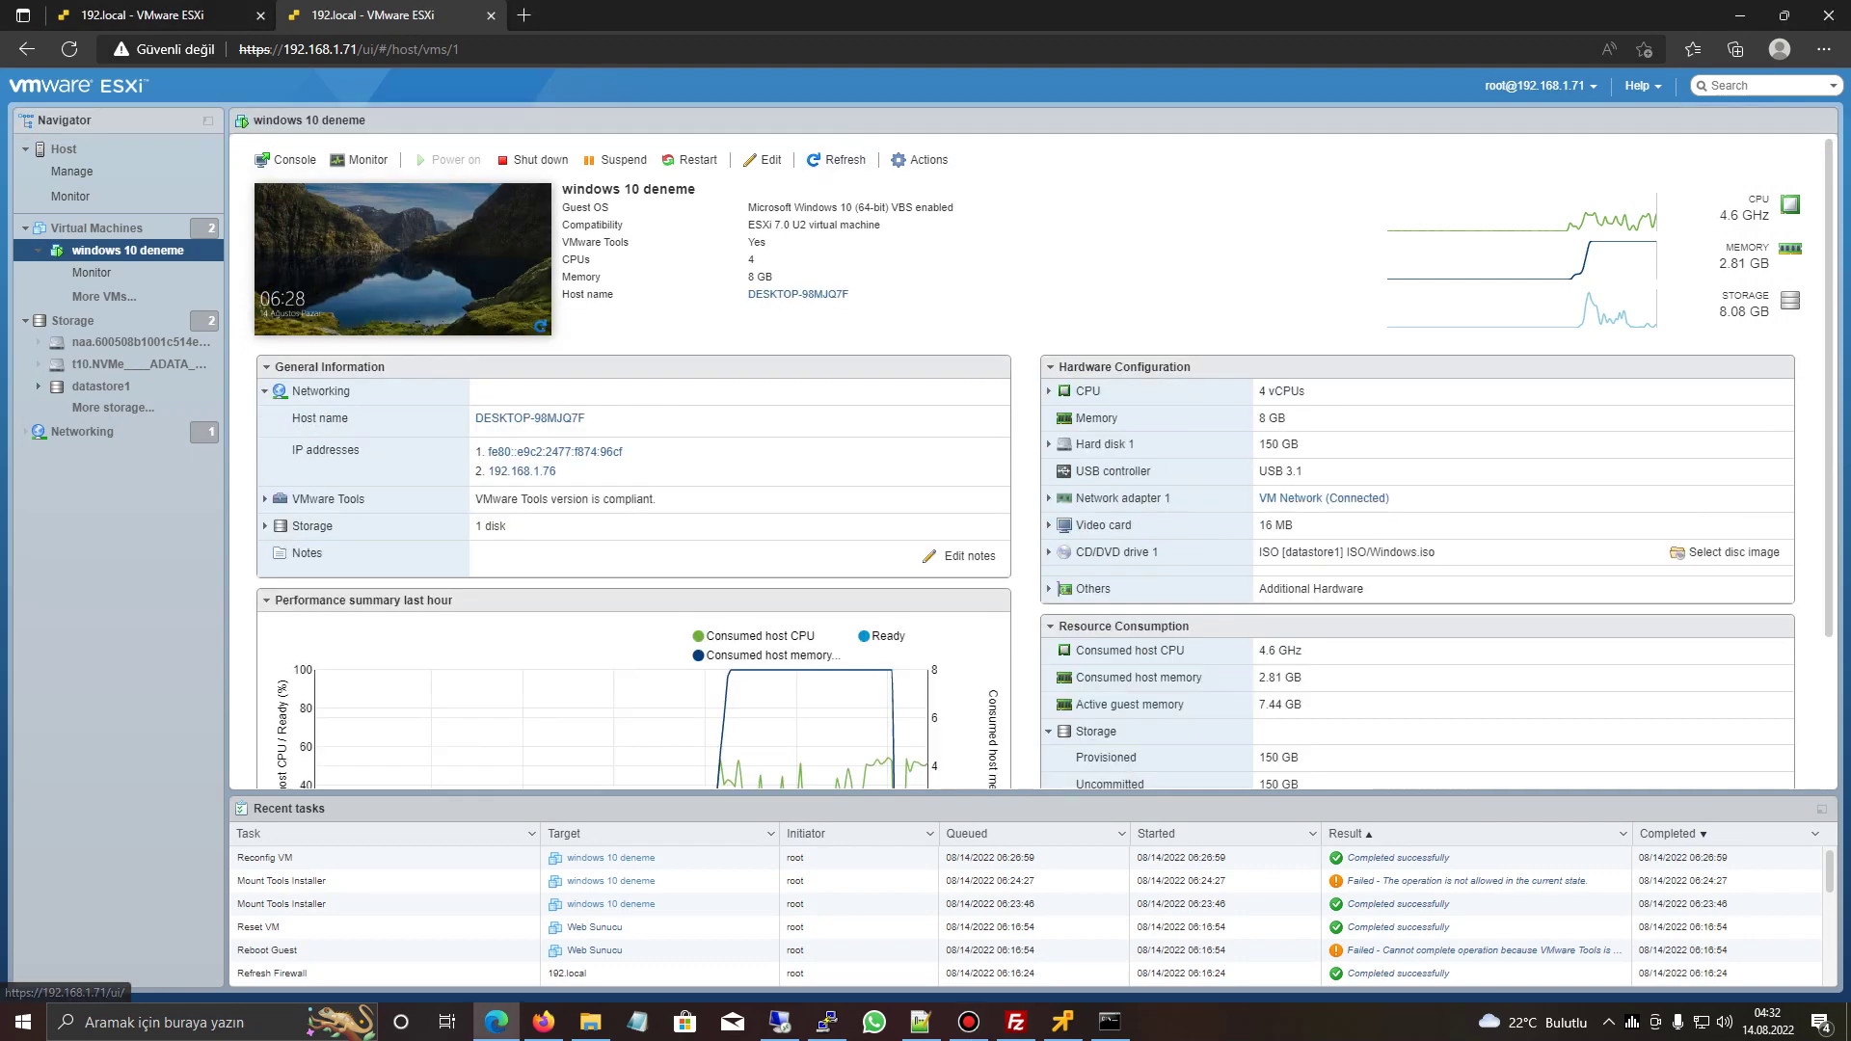
pyautogui.tripleClick(530, 417)
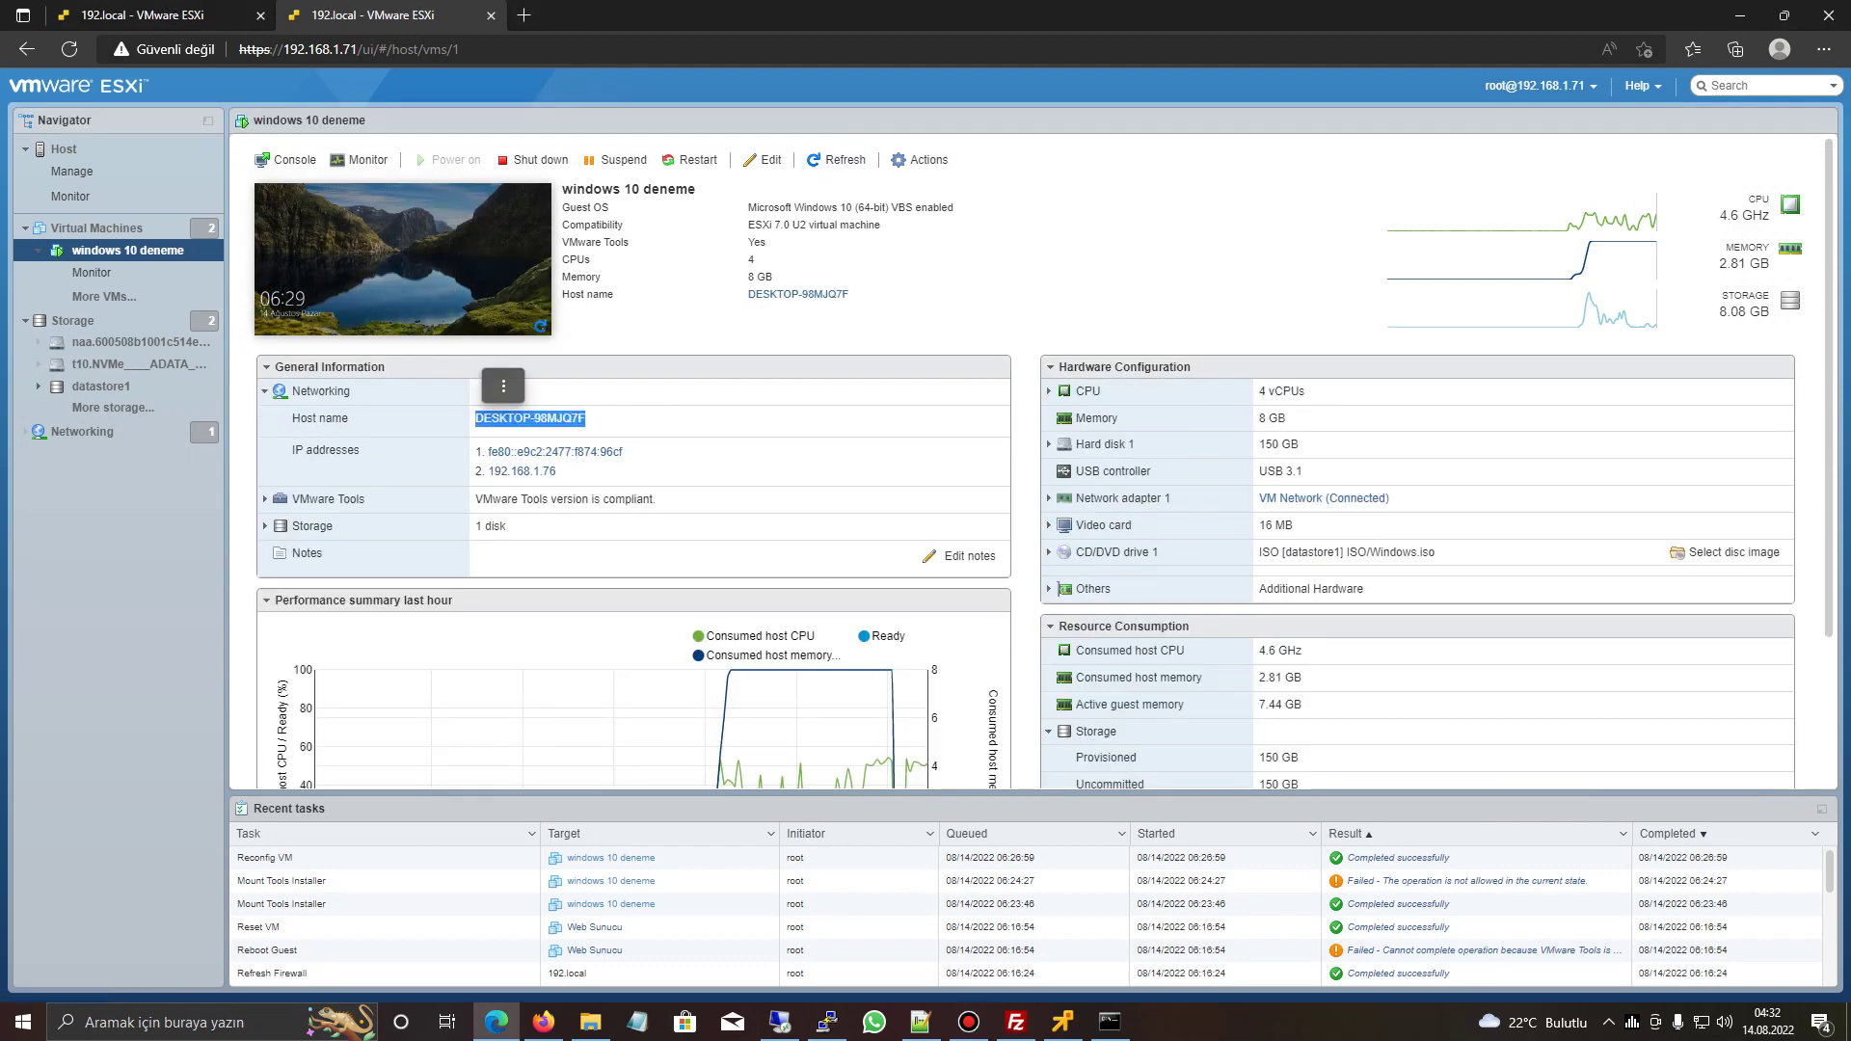
pyautogui.moveTo(556, 471); pyautogui.dragTo(475, 449)
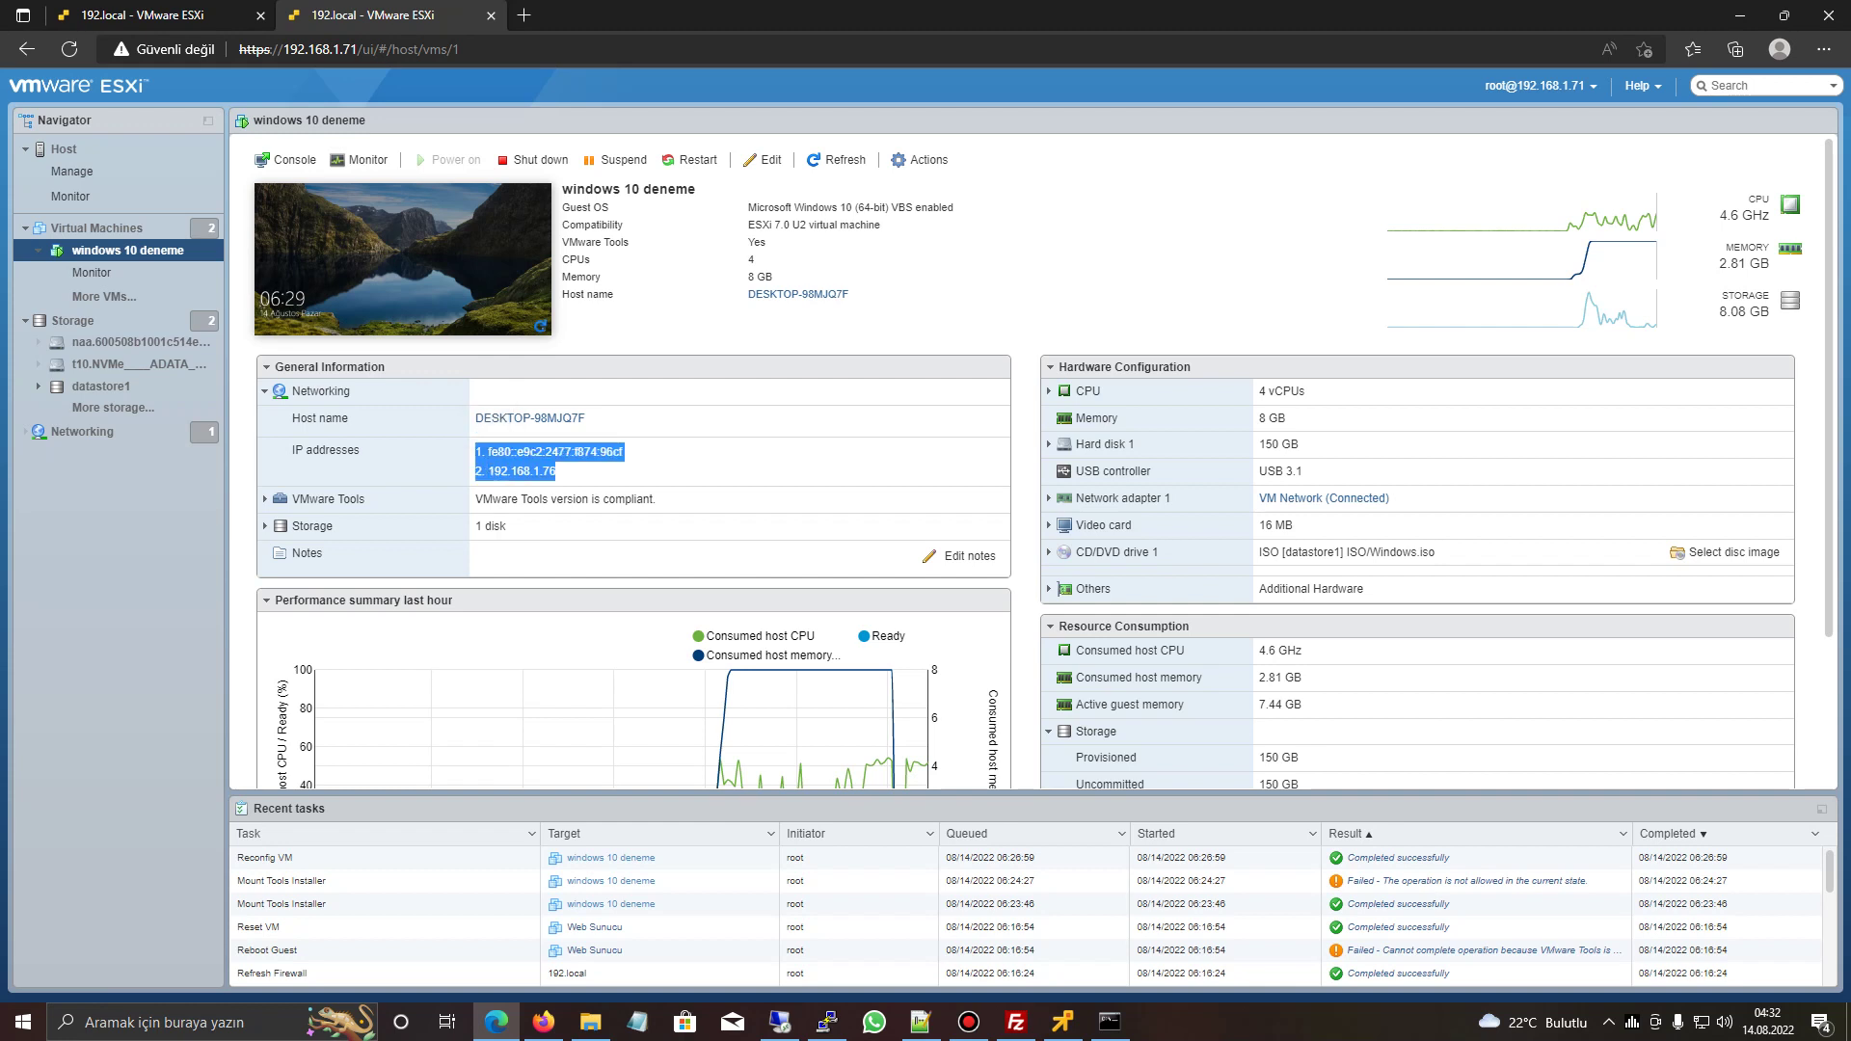
pyautogui.click(492, 415)
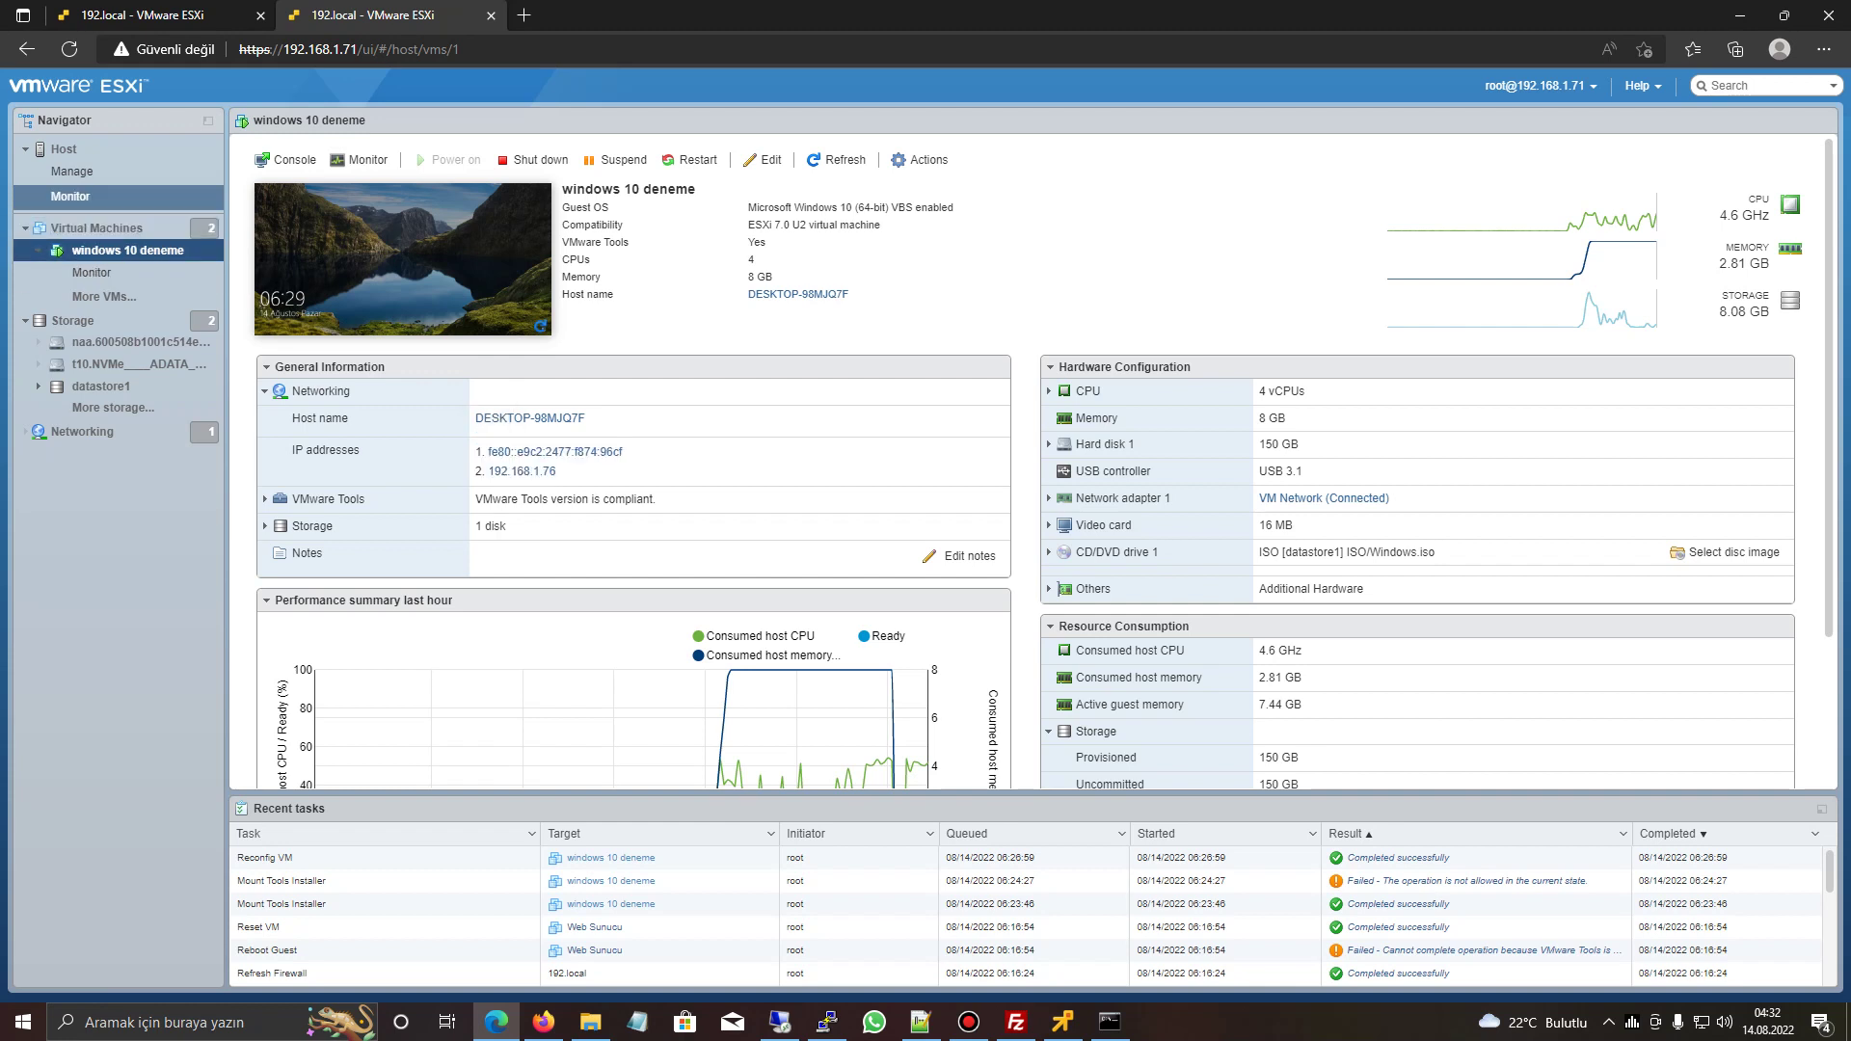
# - Add a new 200 GB hard disk on datastore1 to windows 10 deneme and save the settings
pyautogui.rightClick(152, 253)
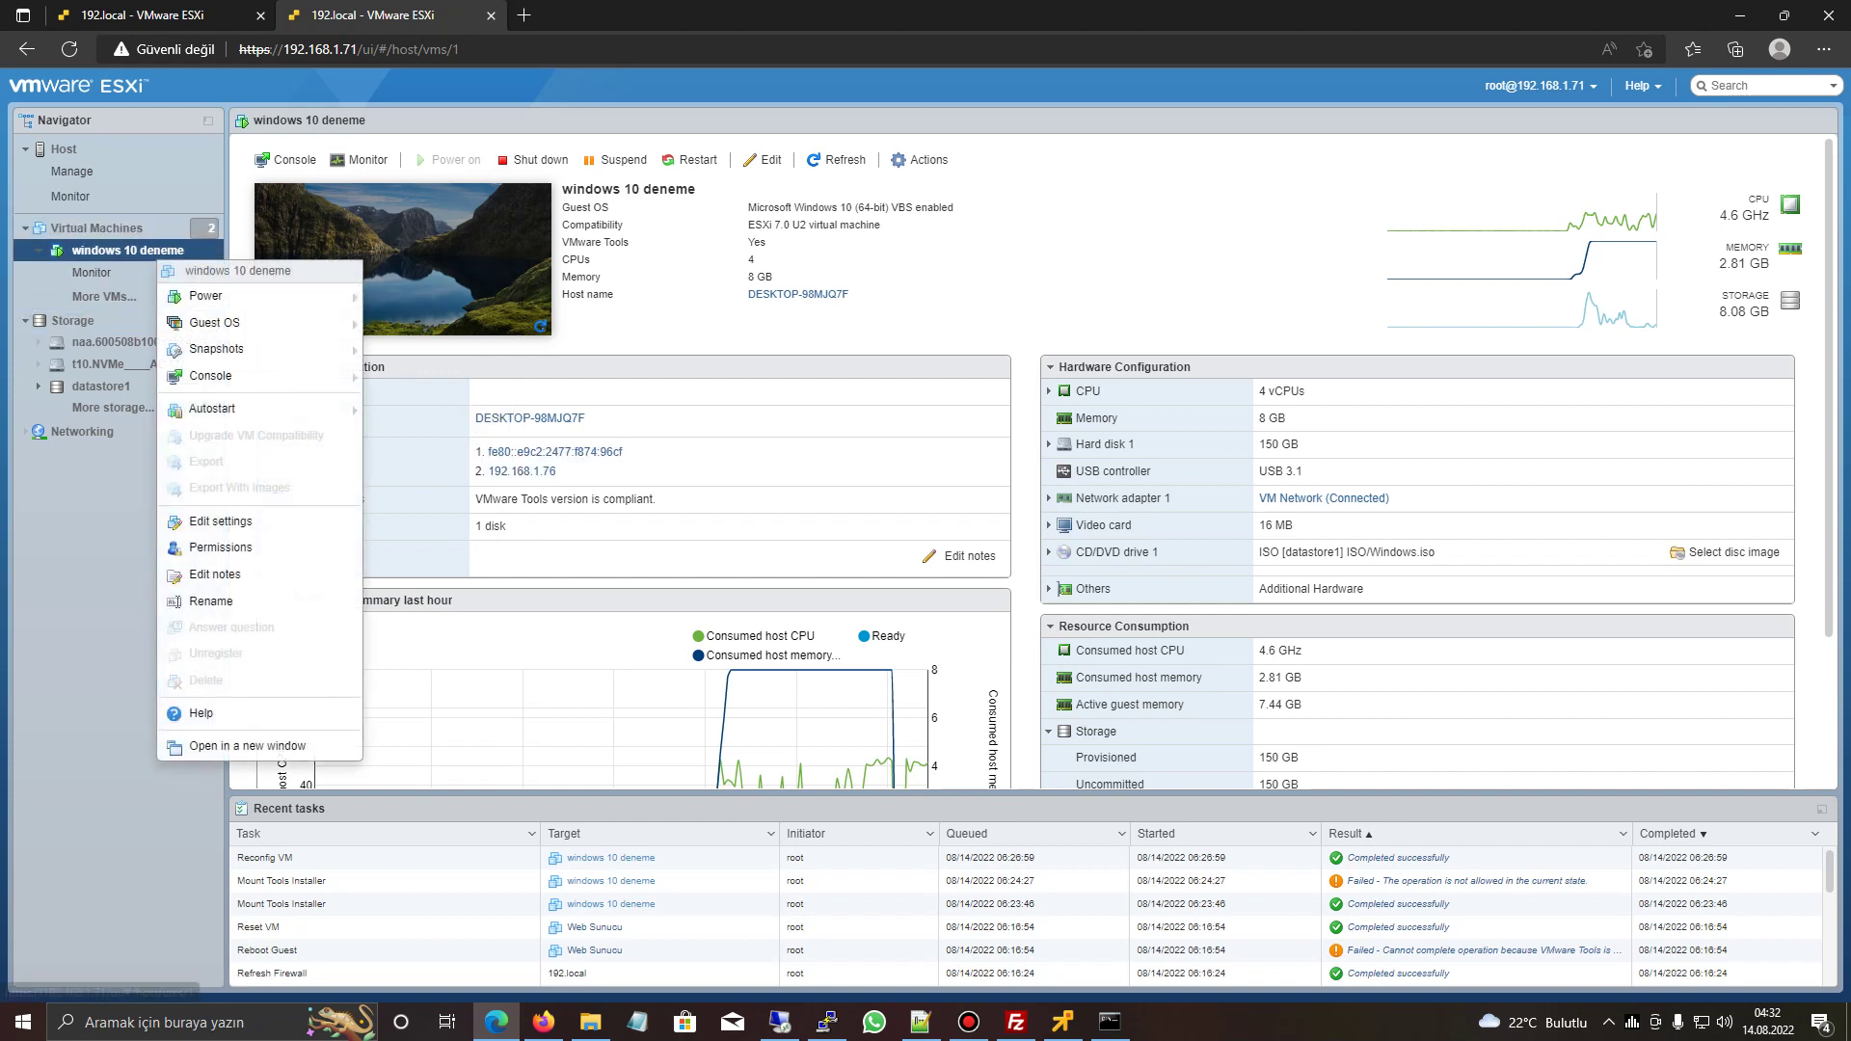
pyautogui.click(193, 522)
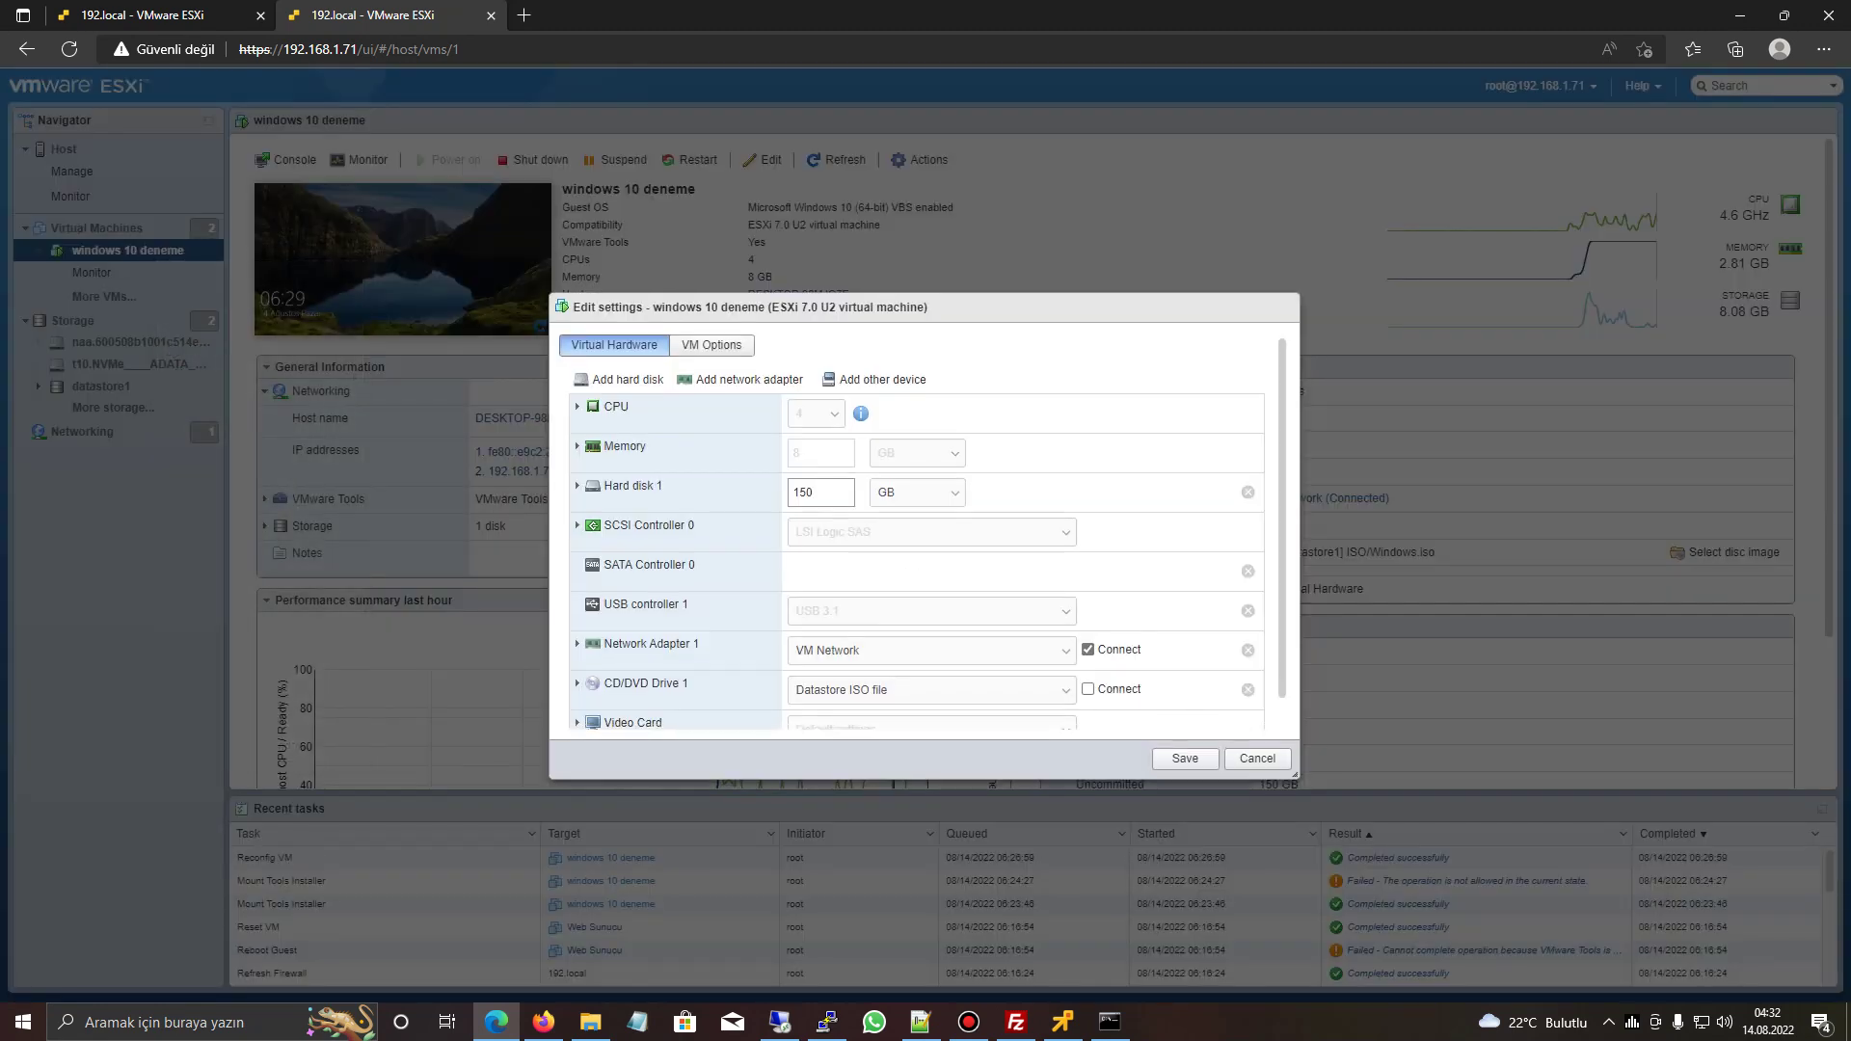
pyautogui.click(624, 379)
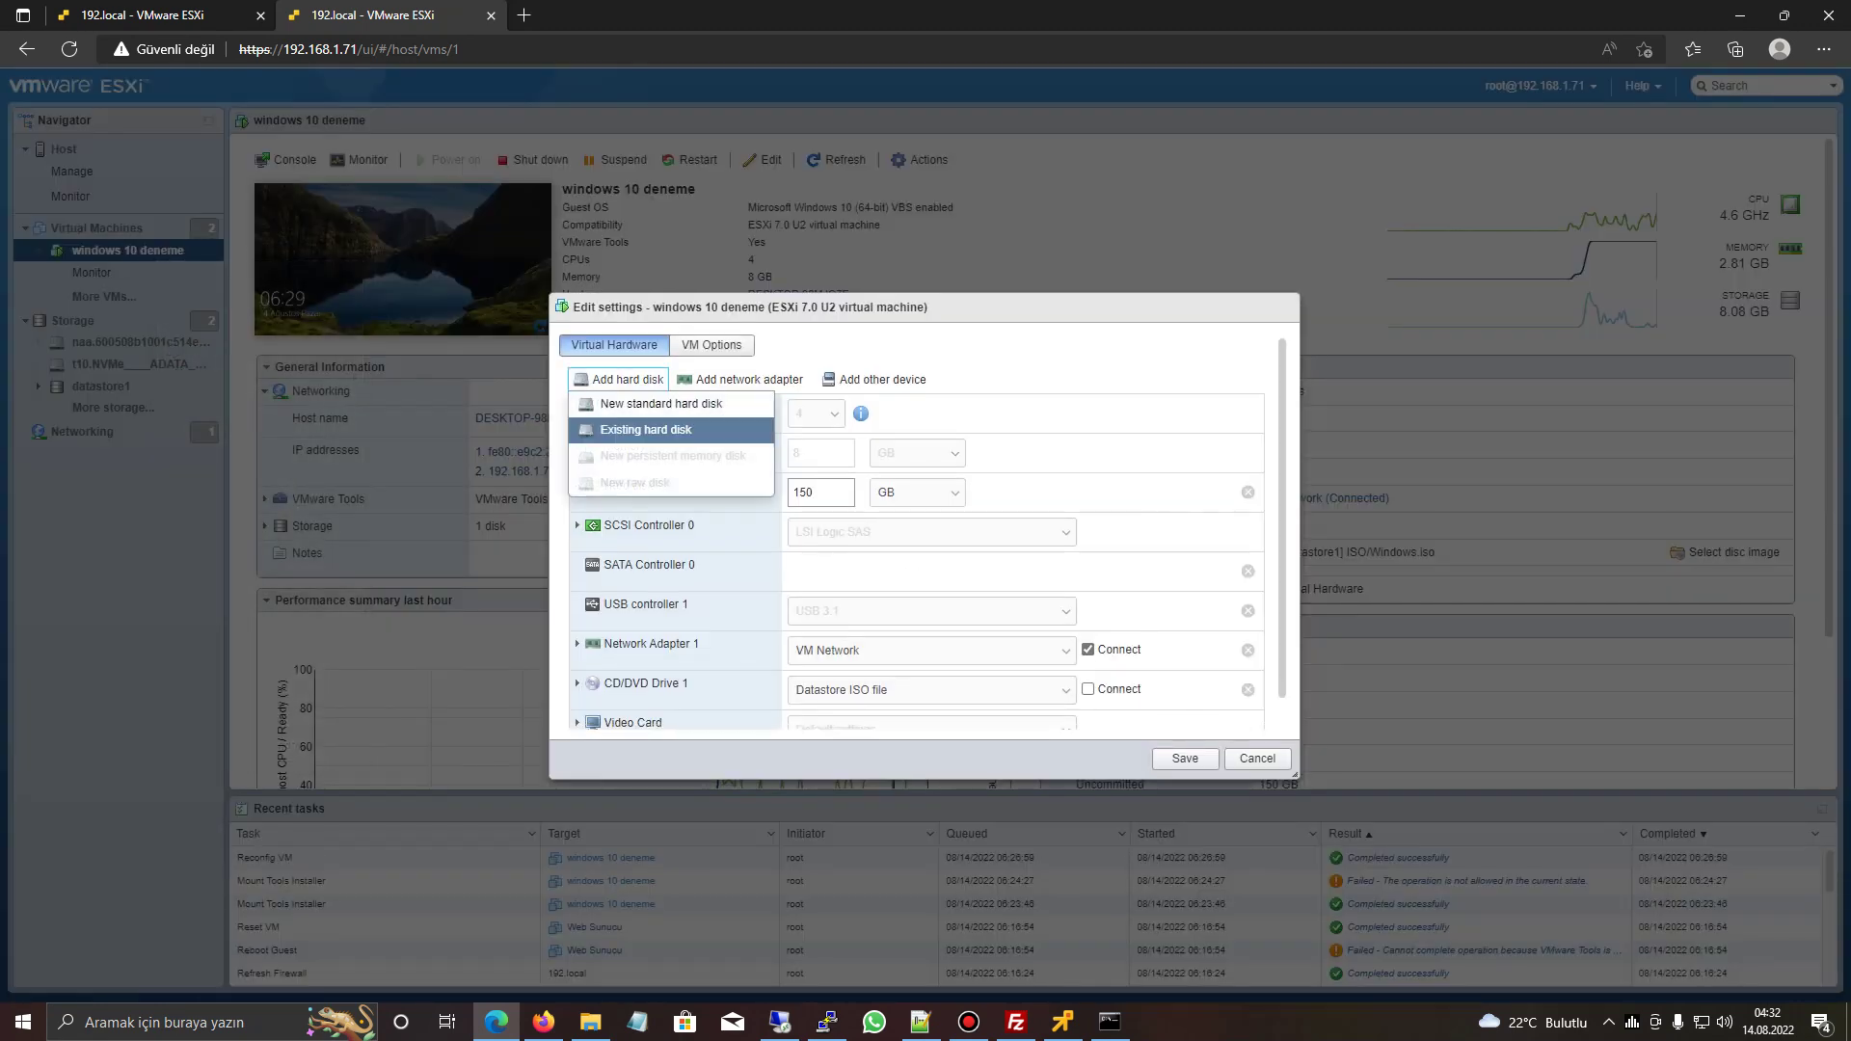
pyautogui.click(662, 403)
pyautogui.doubleClick(805, 529)
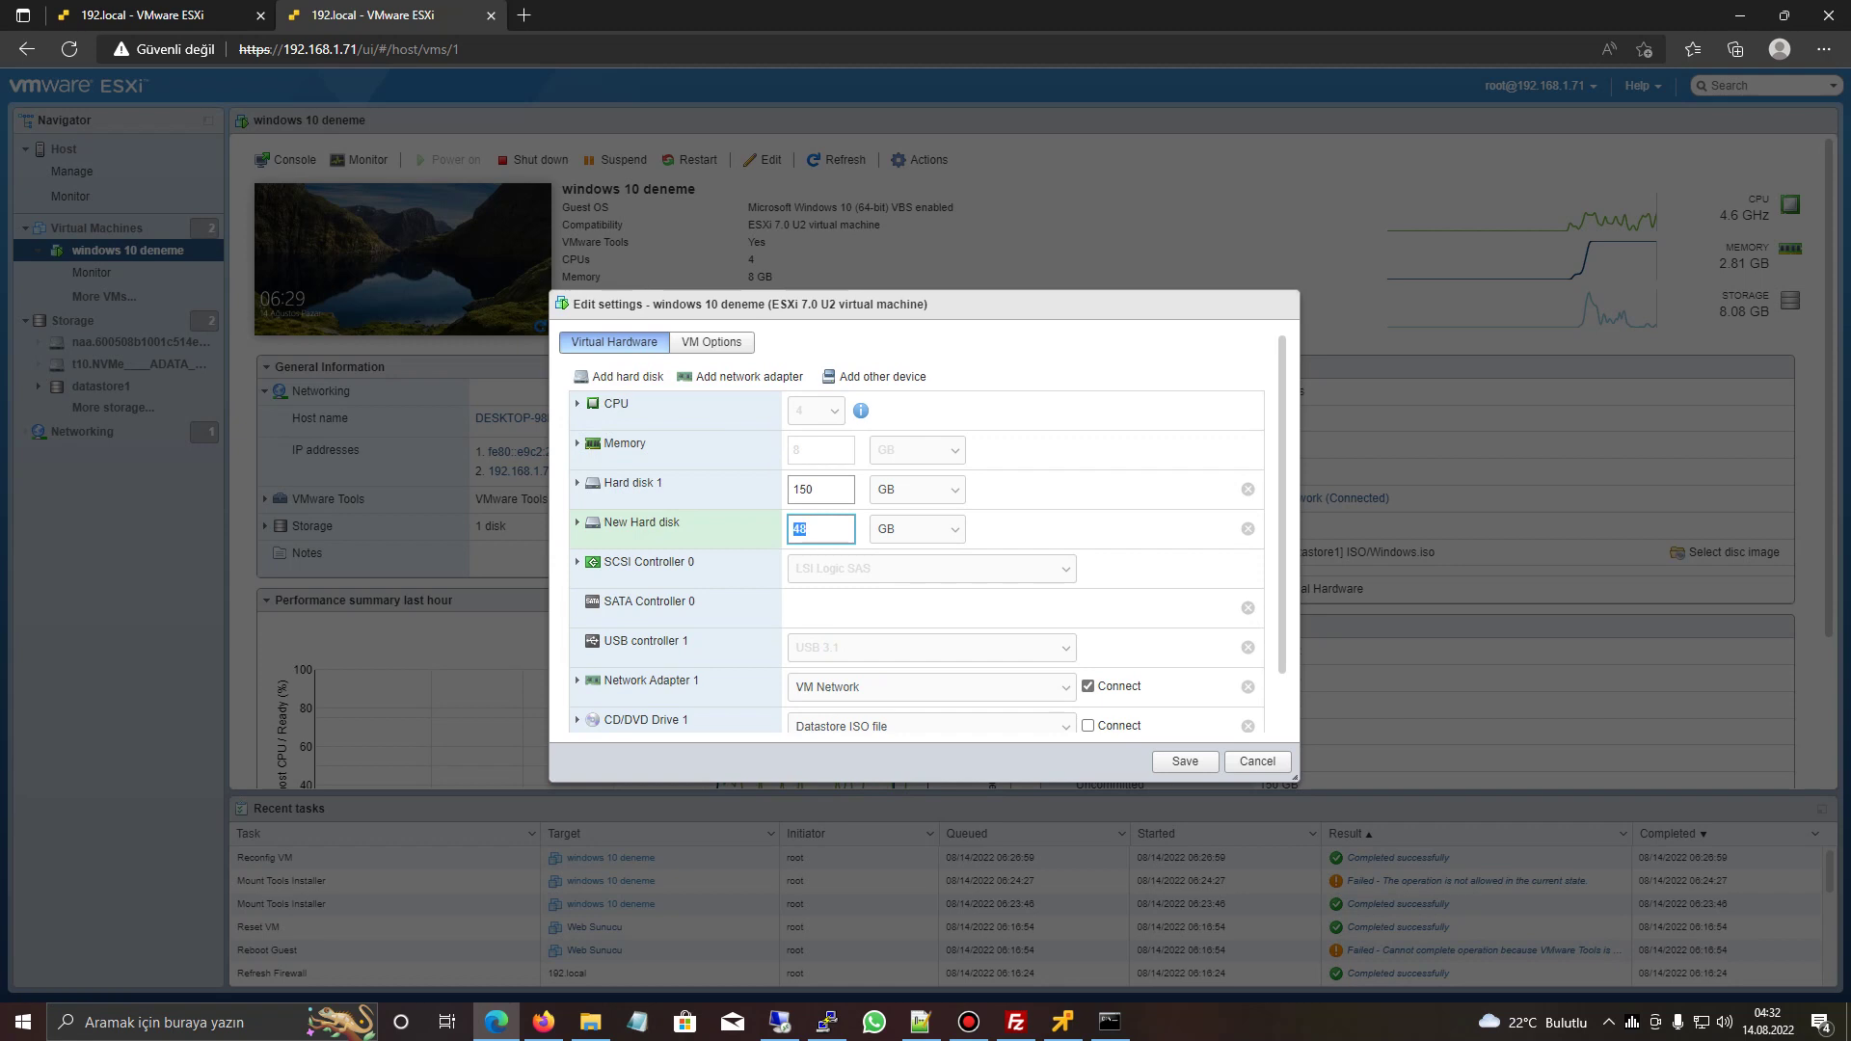
pyautogui.write('200')
pyautogui.click(1121, 600)
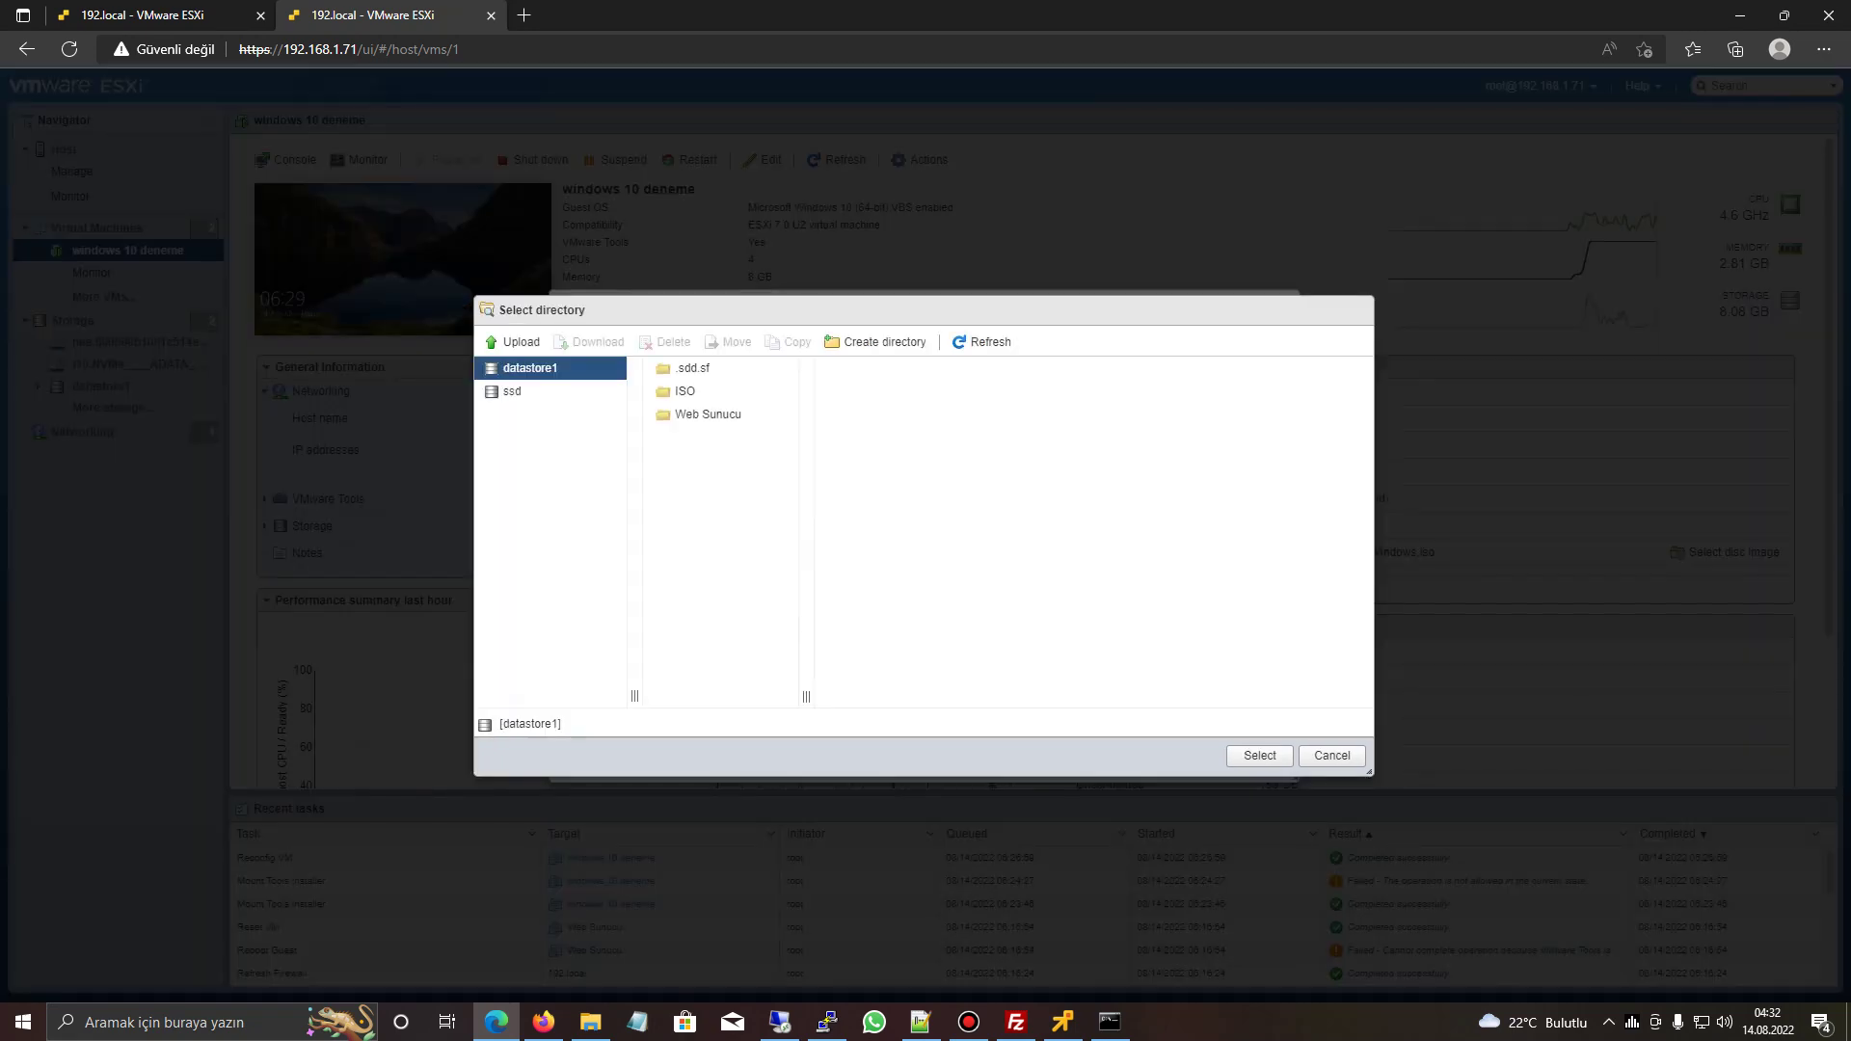
pyautogui.click(512, 391)
pyautogui.click(530, 367)
pyautogui.click(1260, 755)
pyautogui.click(1186, 762)
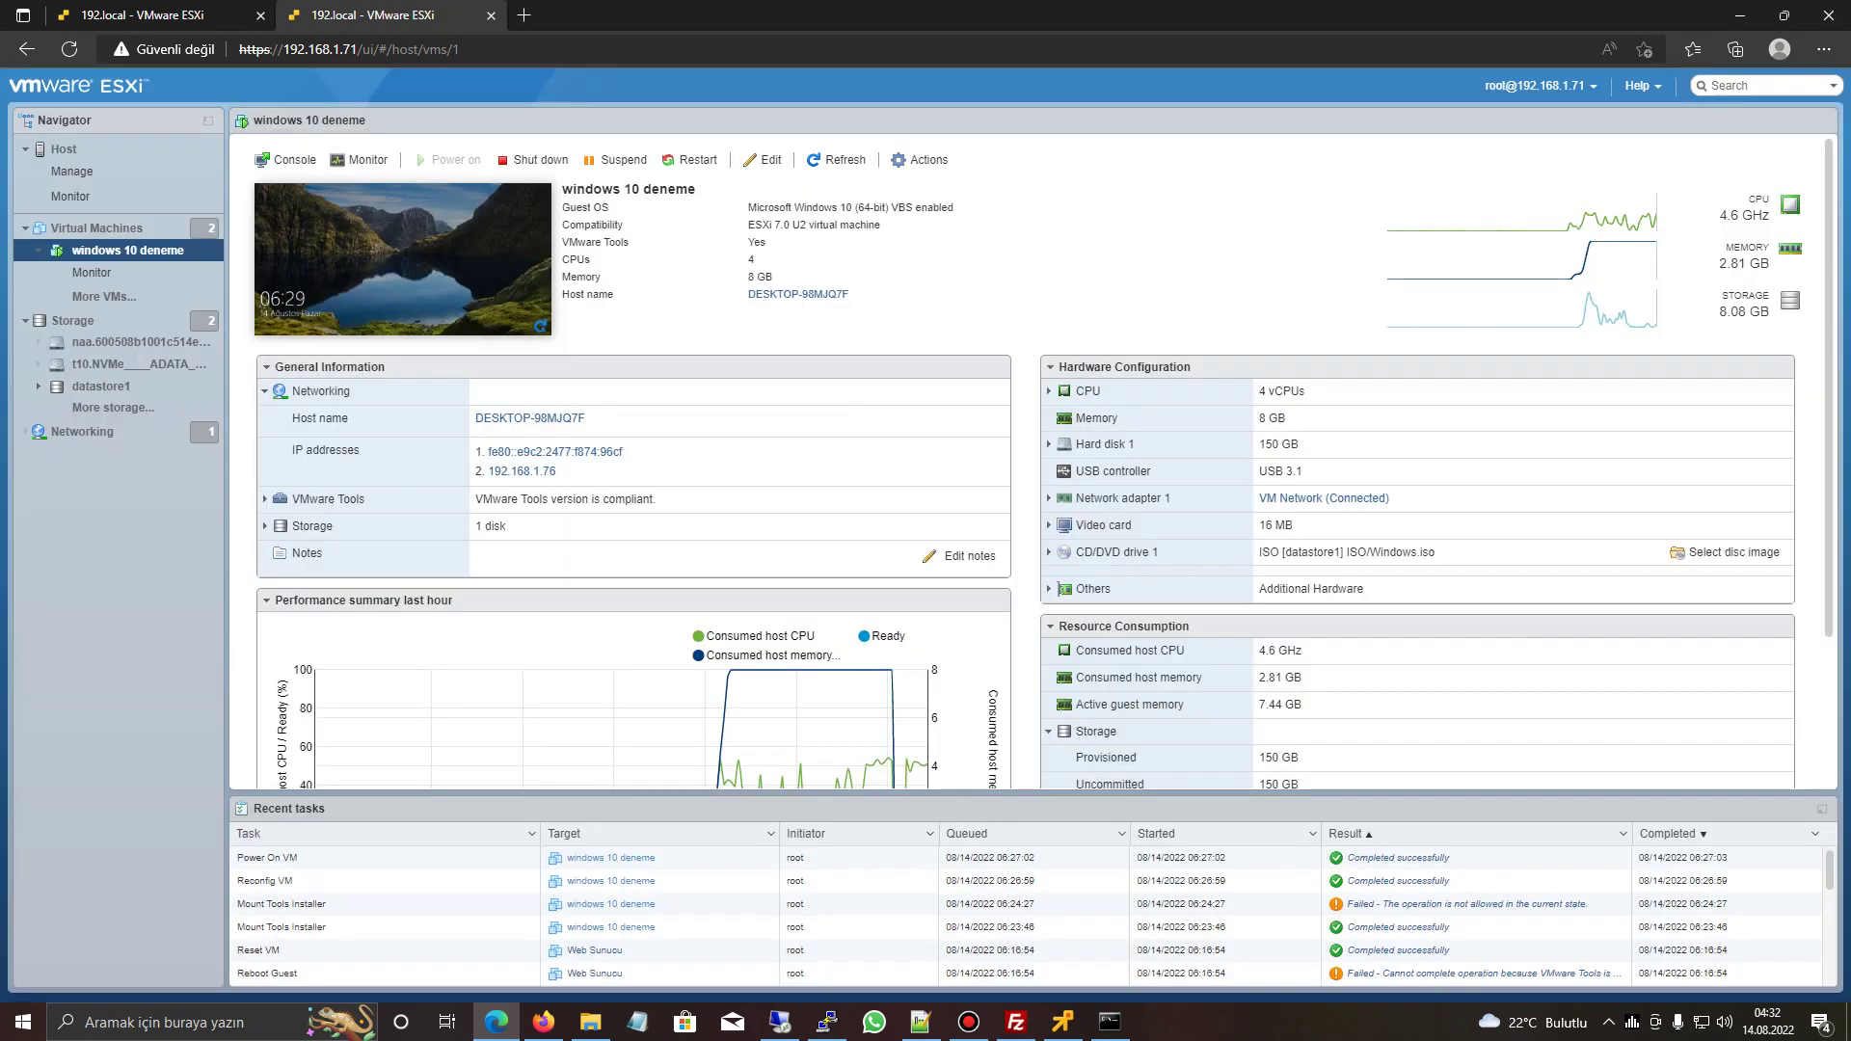
pyautogui.hotkey('alt', 'Tab')
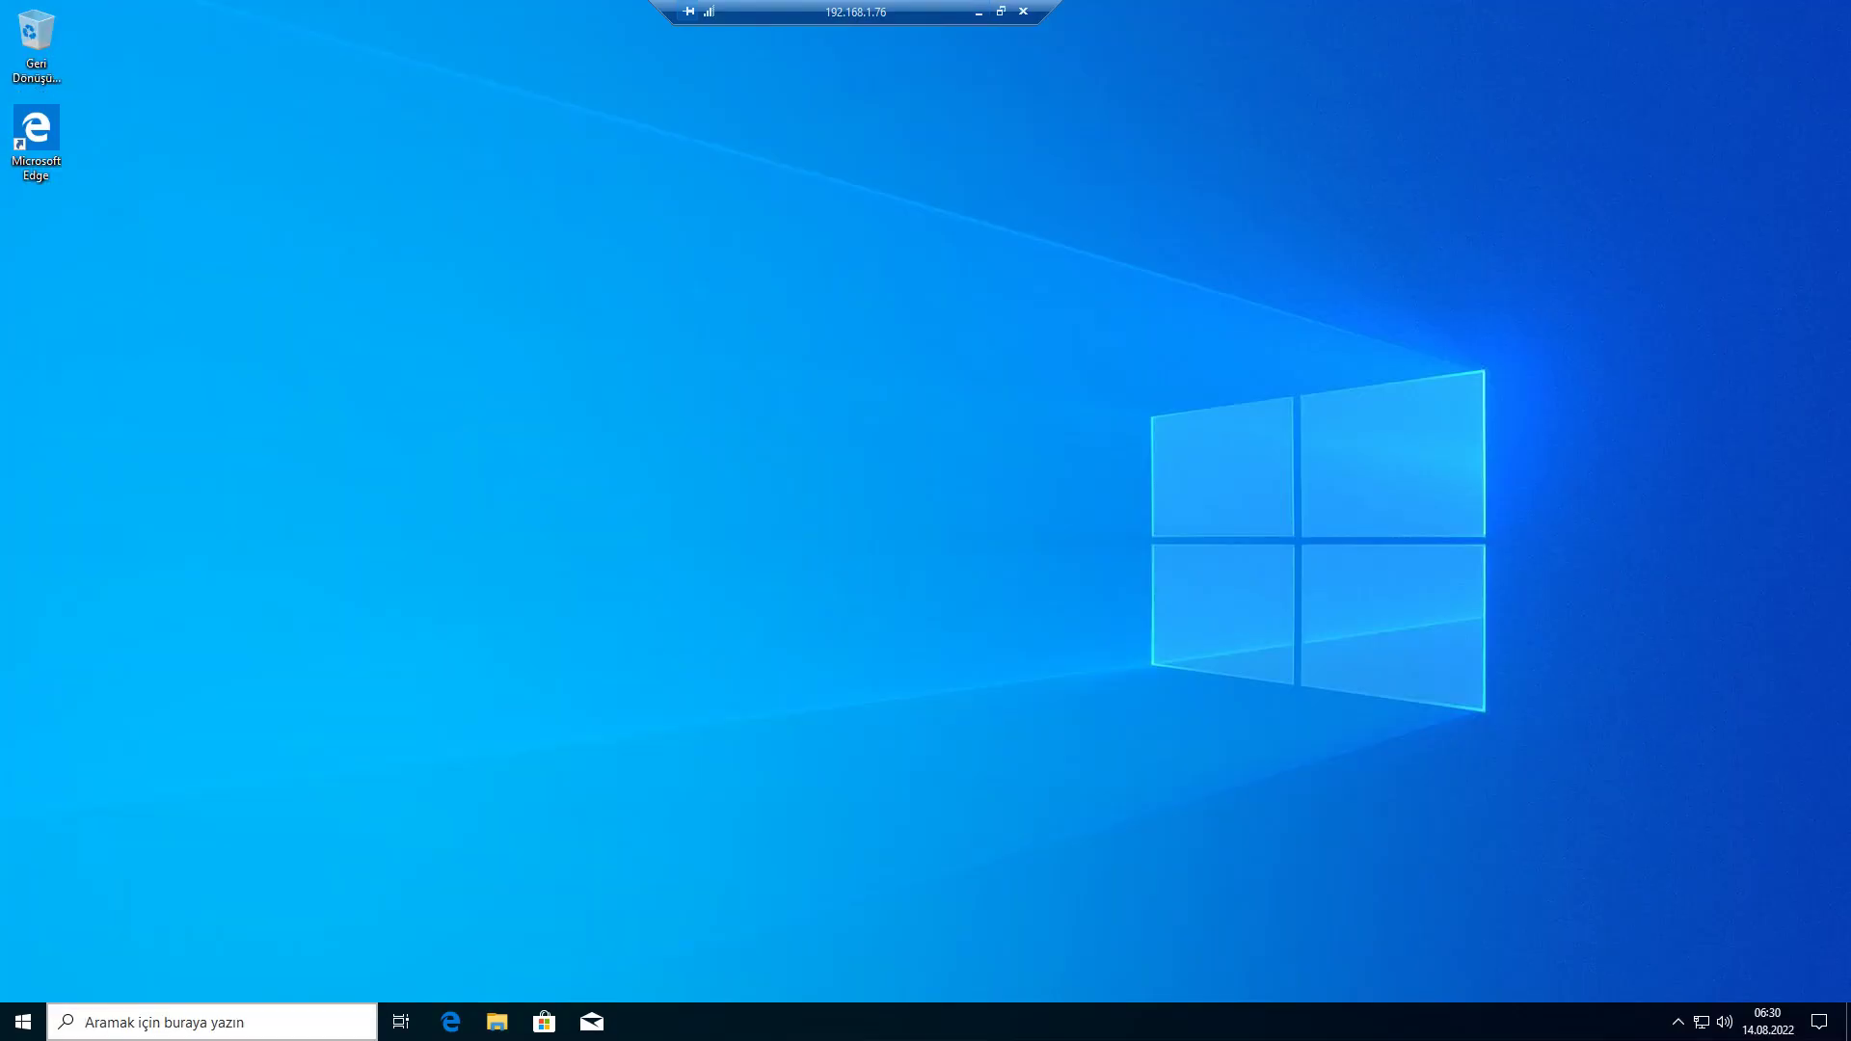
# - Launch Computer Management by searching for 'bilgisayar yönetimi'
pyautogui.write('computetr')
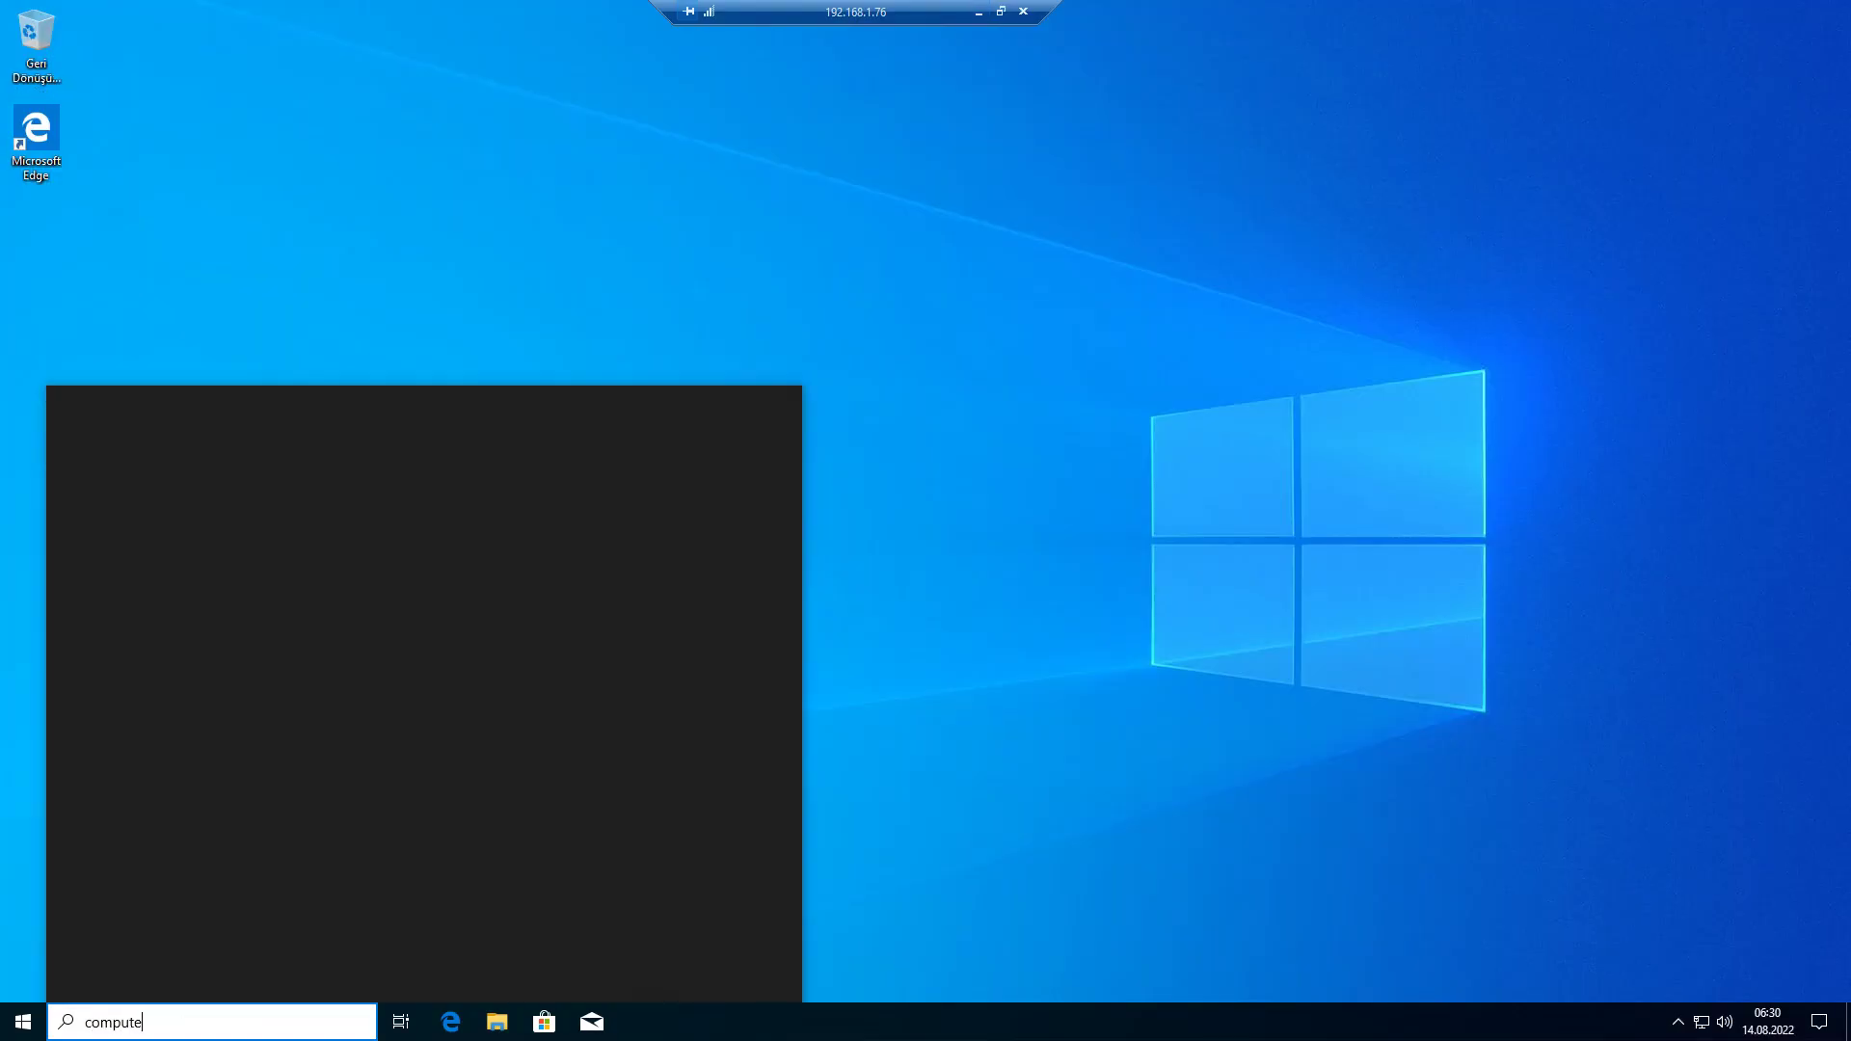
pyautogui.hotkey('ctrl', 'a')
pyautogui.write('bilgisayar yönetimi')
pyautogui.press('Return')
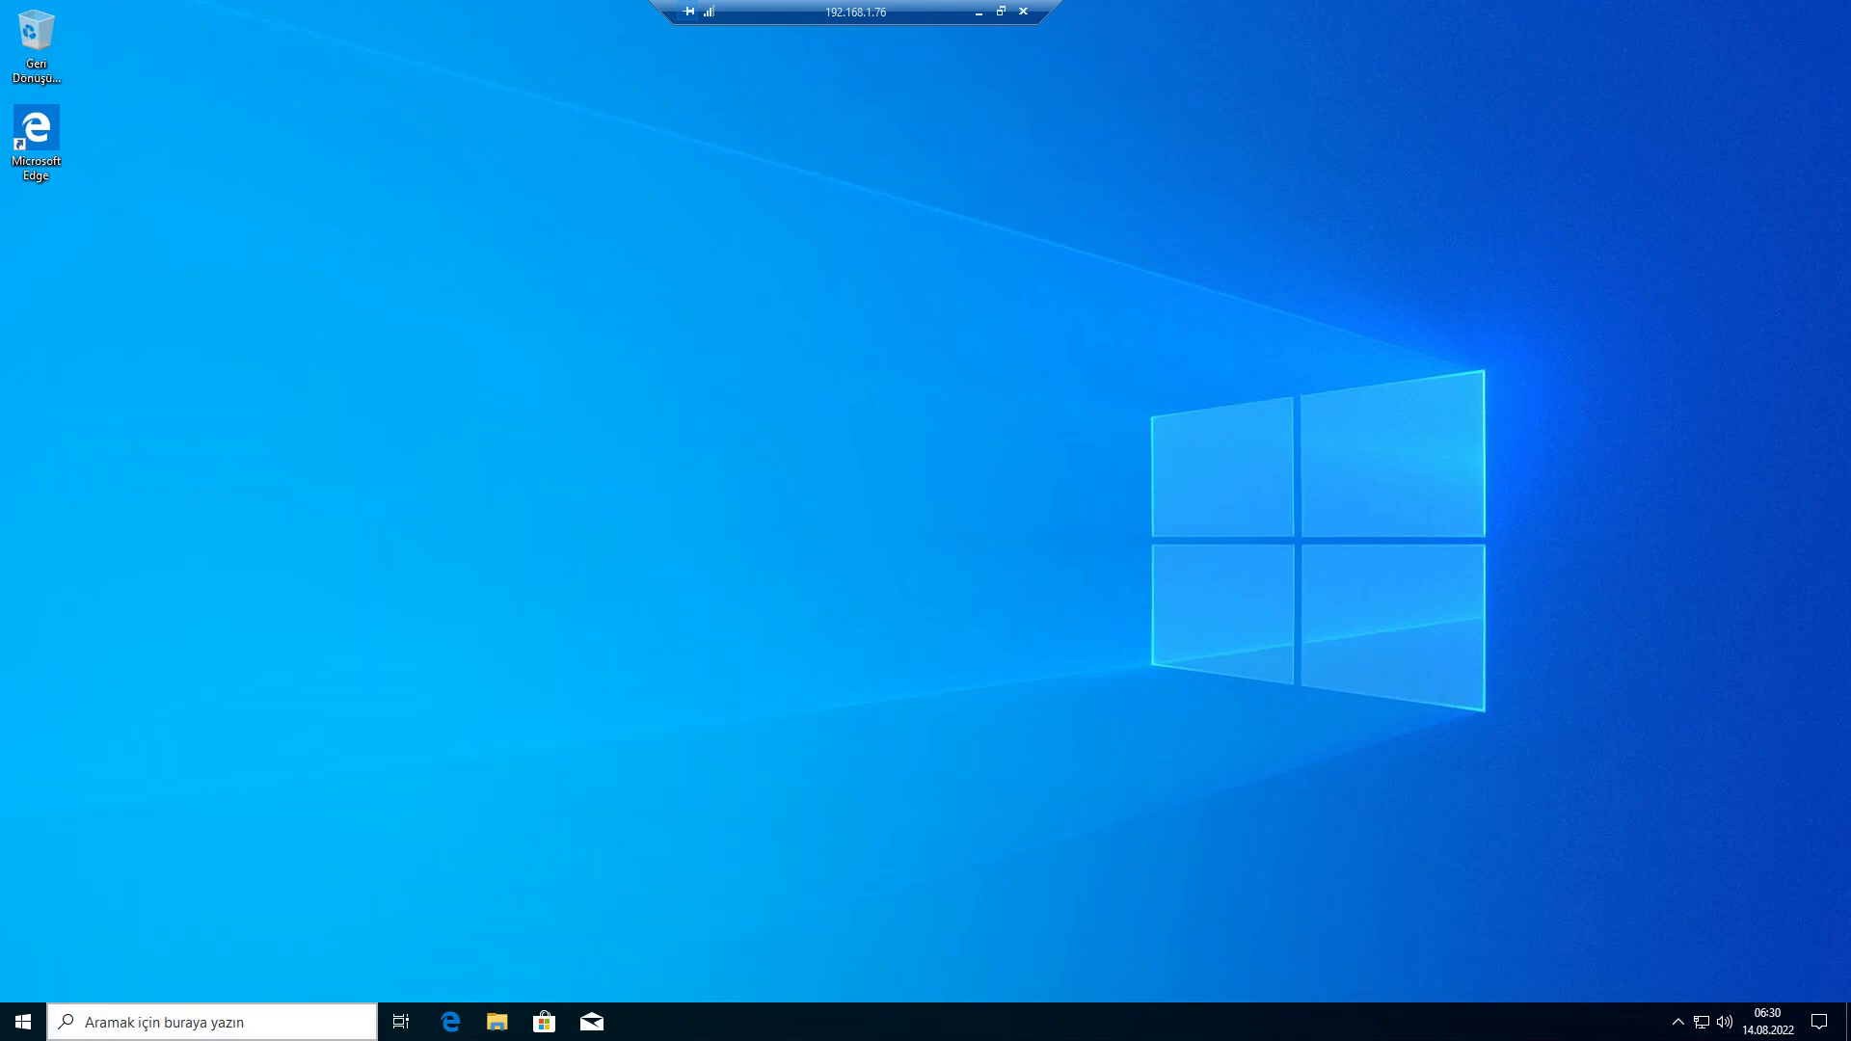
pyautogui.press('super+s')
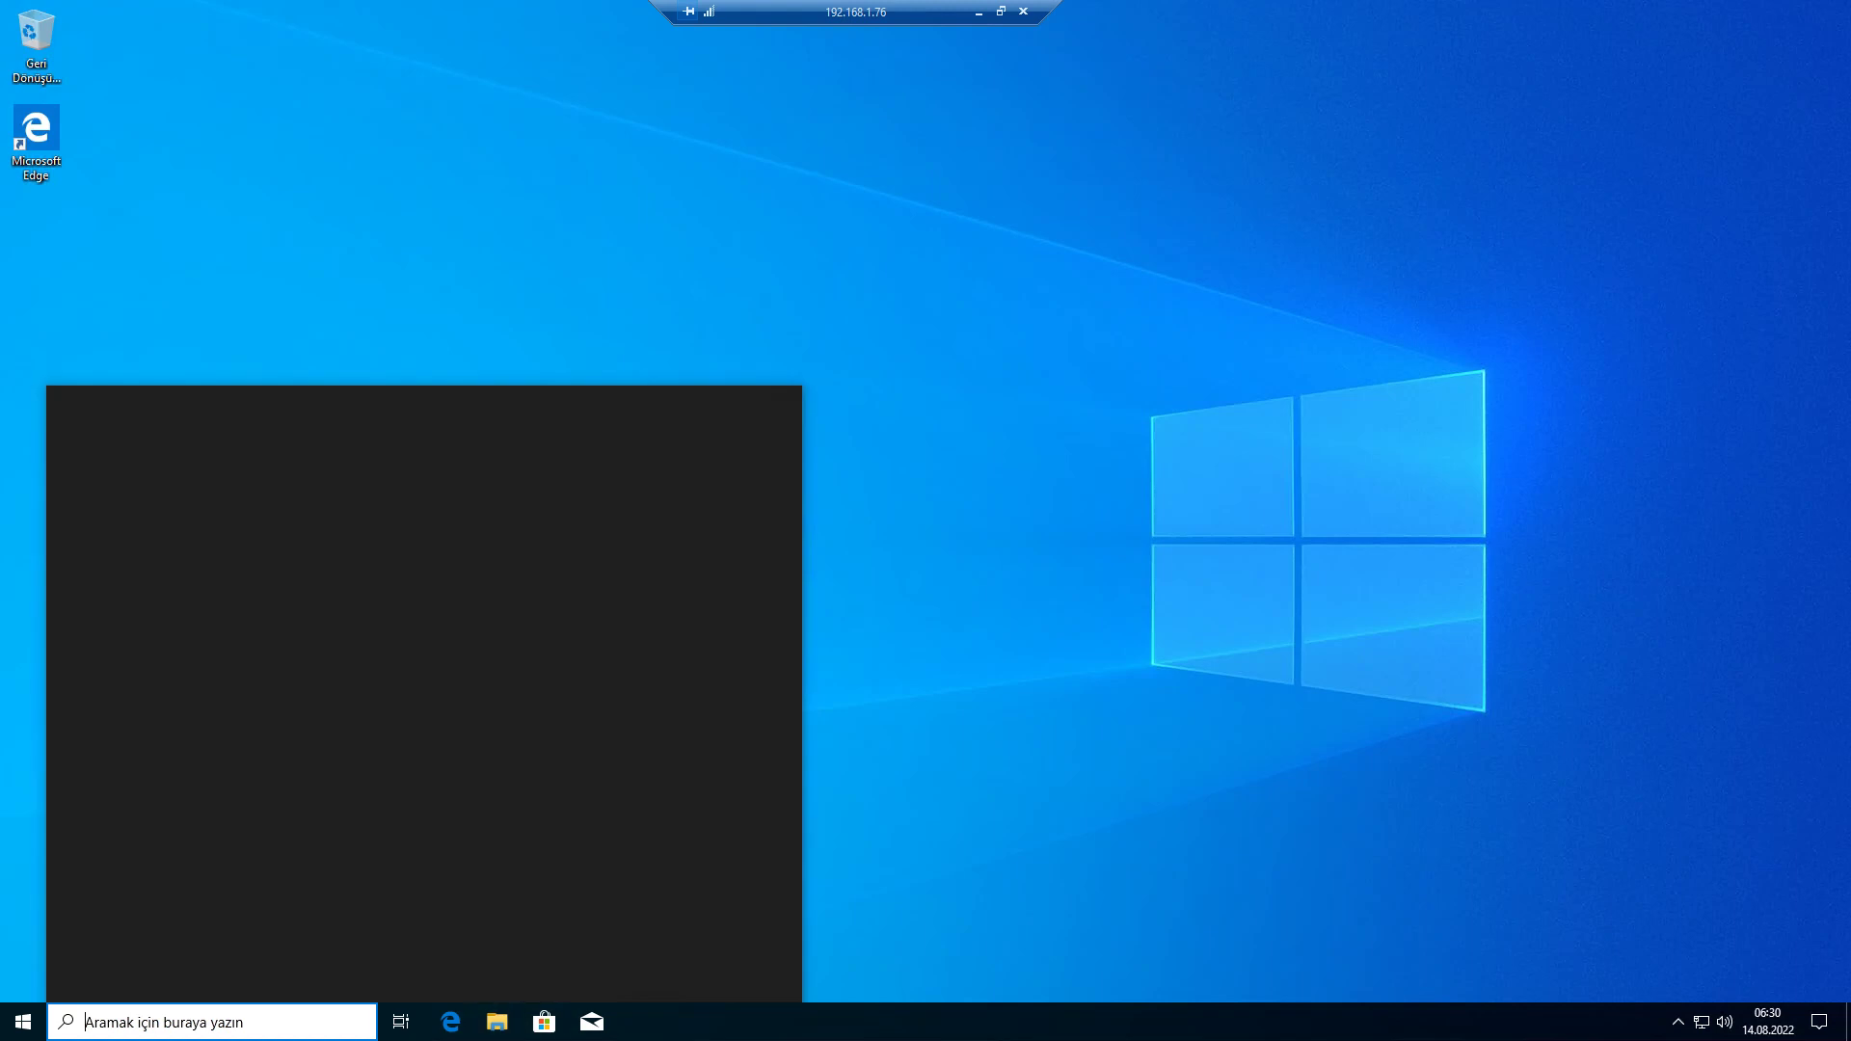
pyautogui.click(497, 1022)
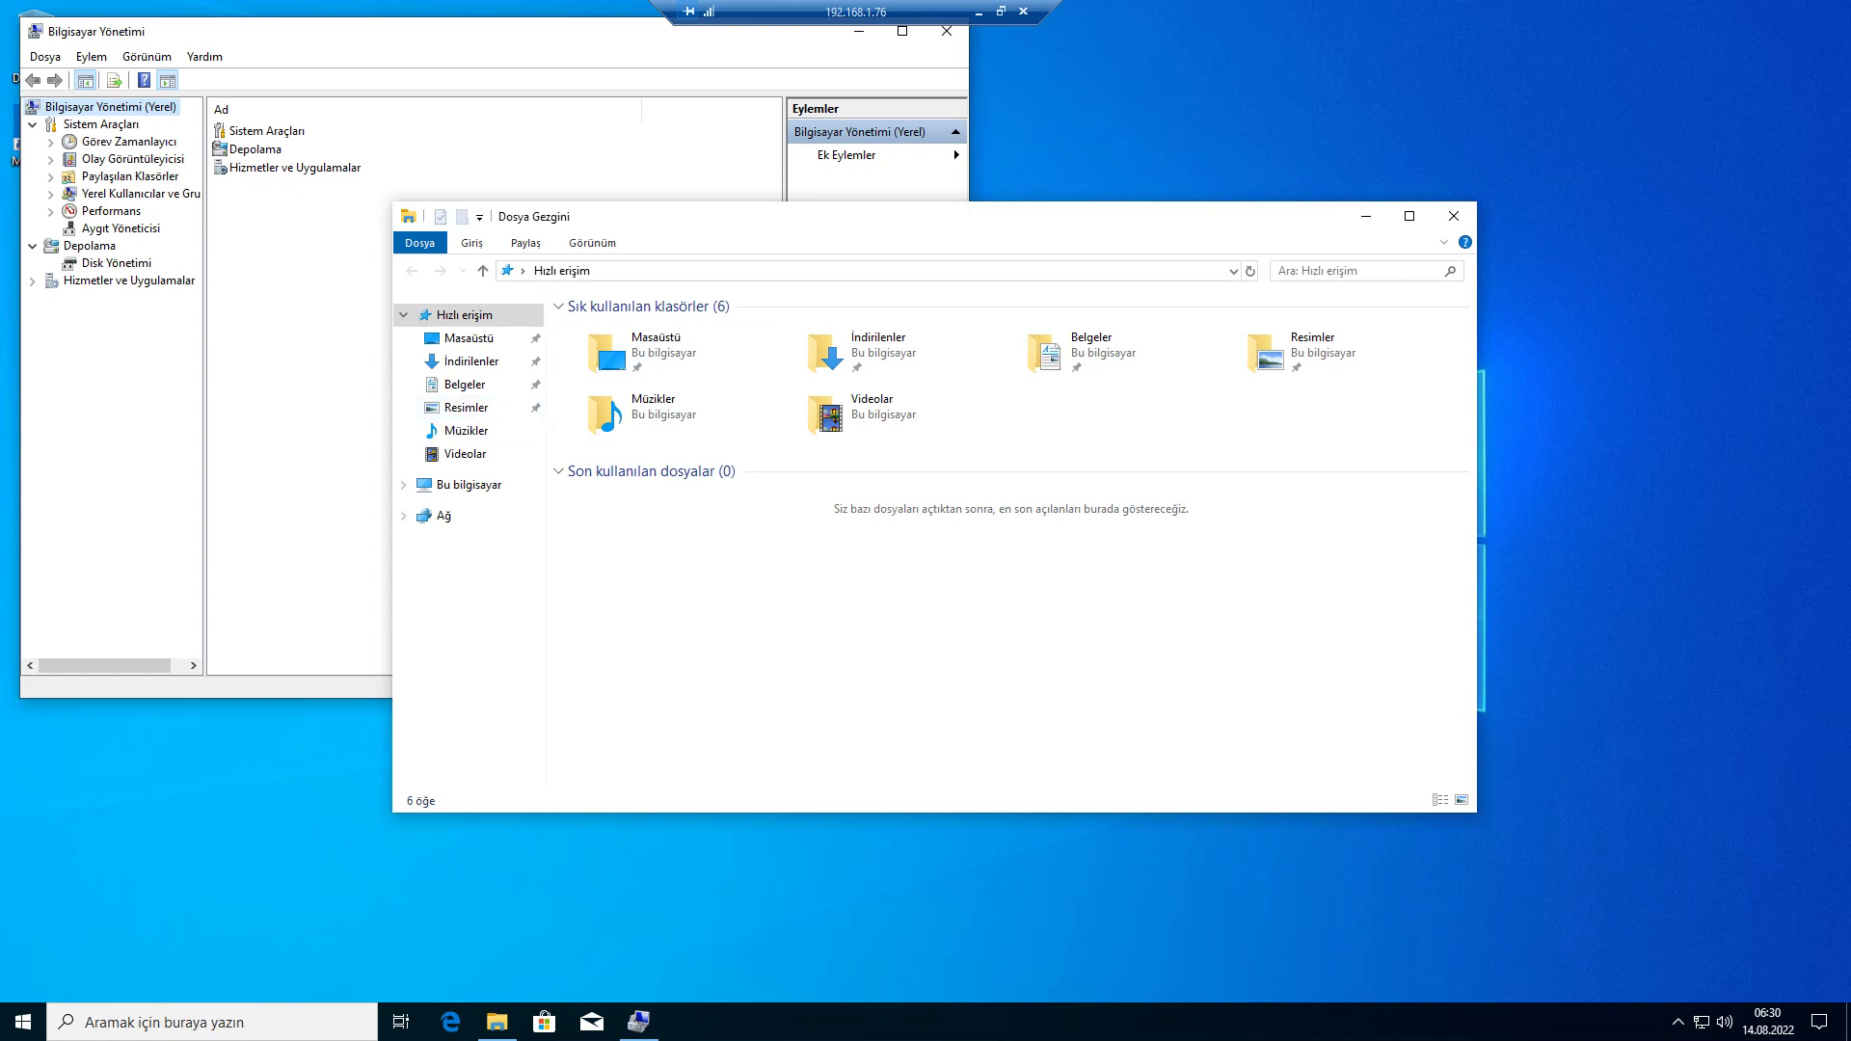
pyautogui.click(1455, 216)
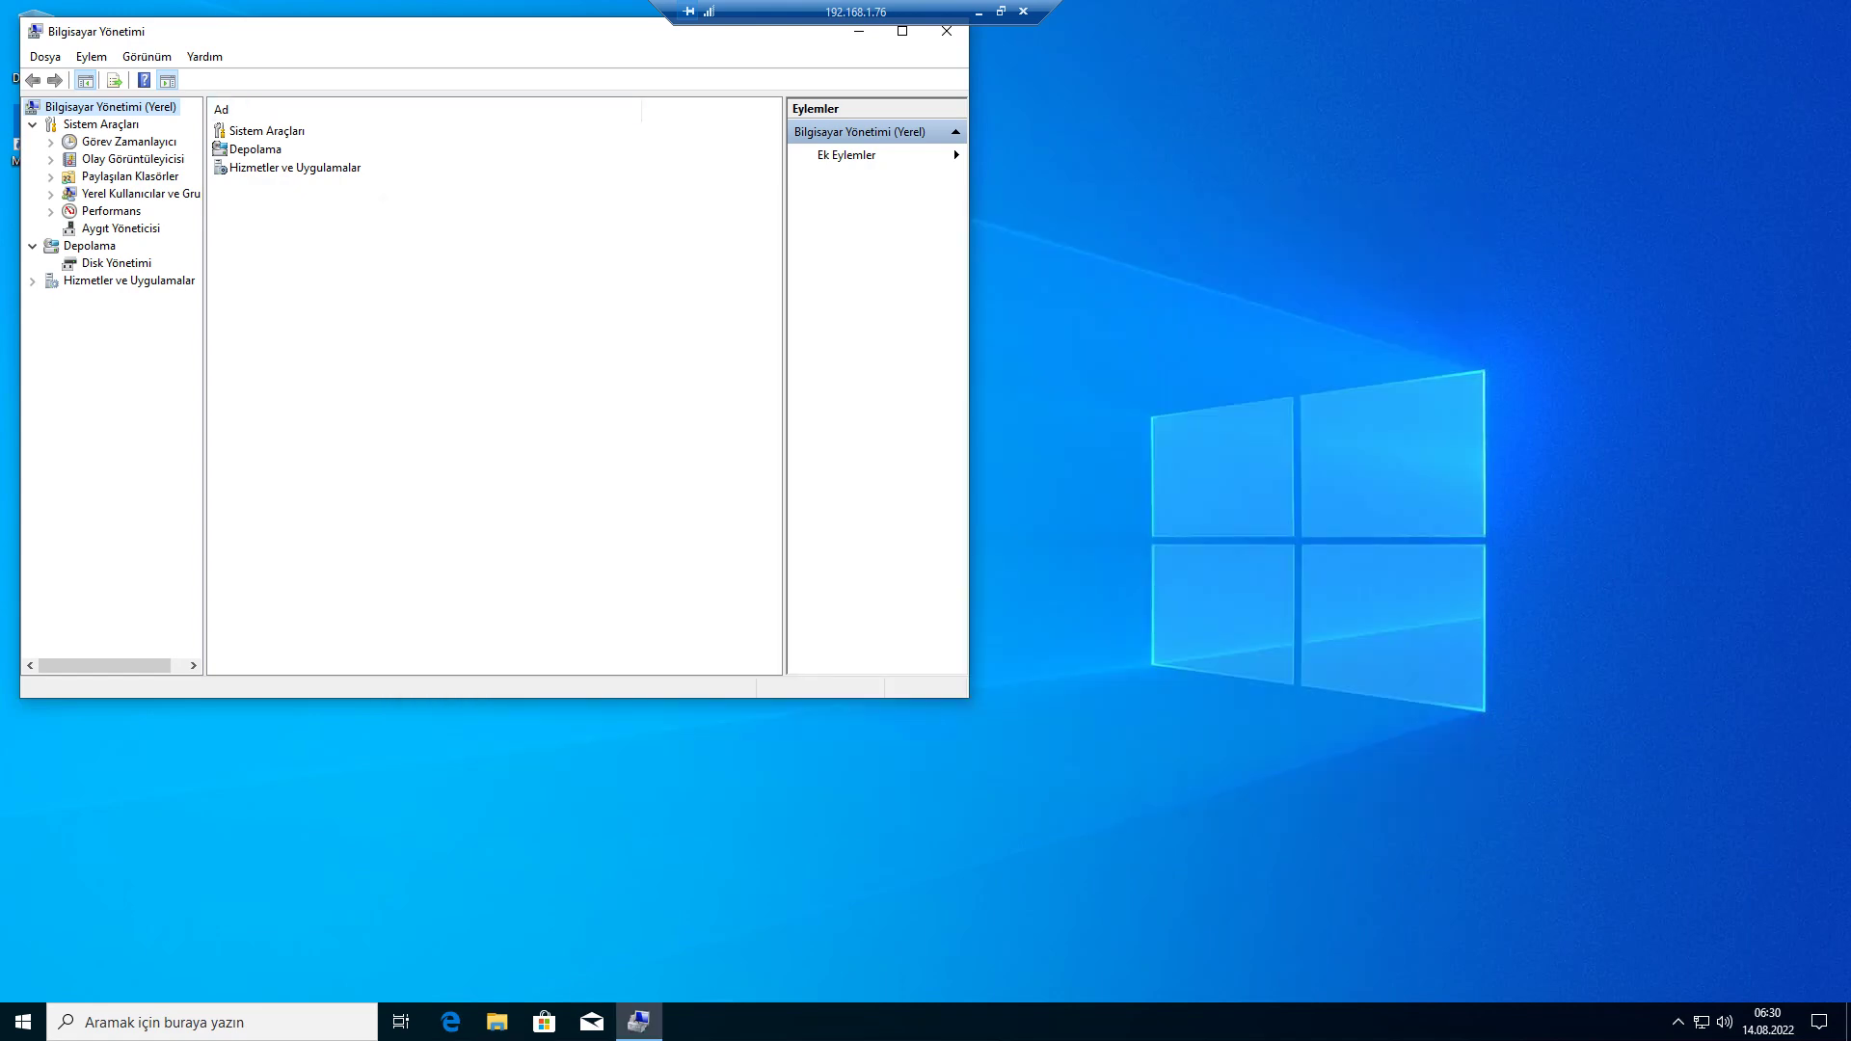
pyautogui.moveTo(289, 31); pyautogui.dragTo(318, 25)
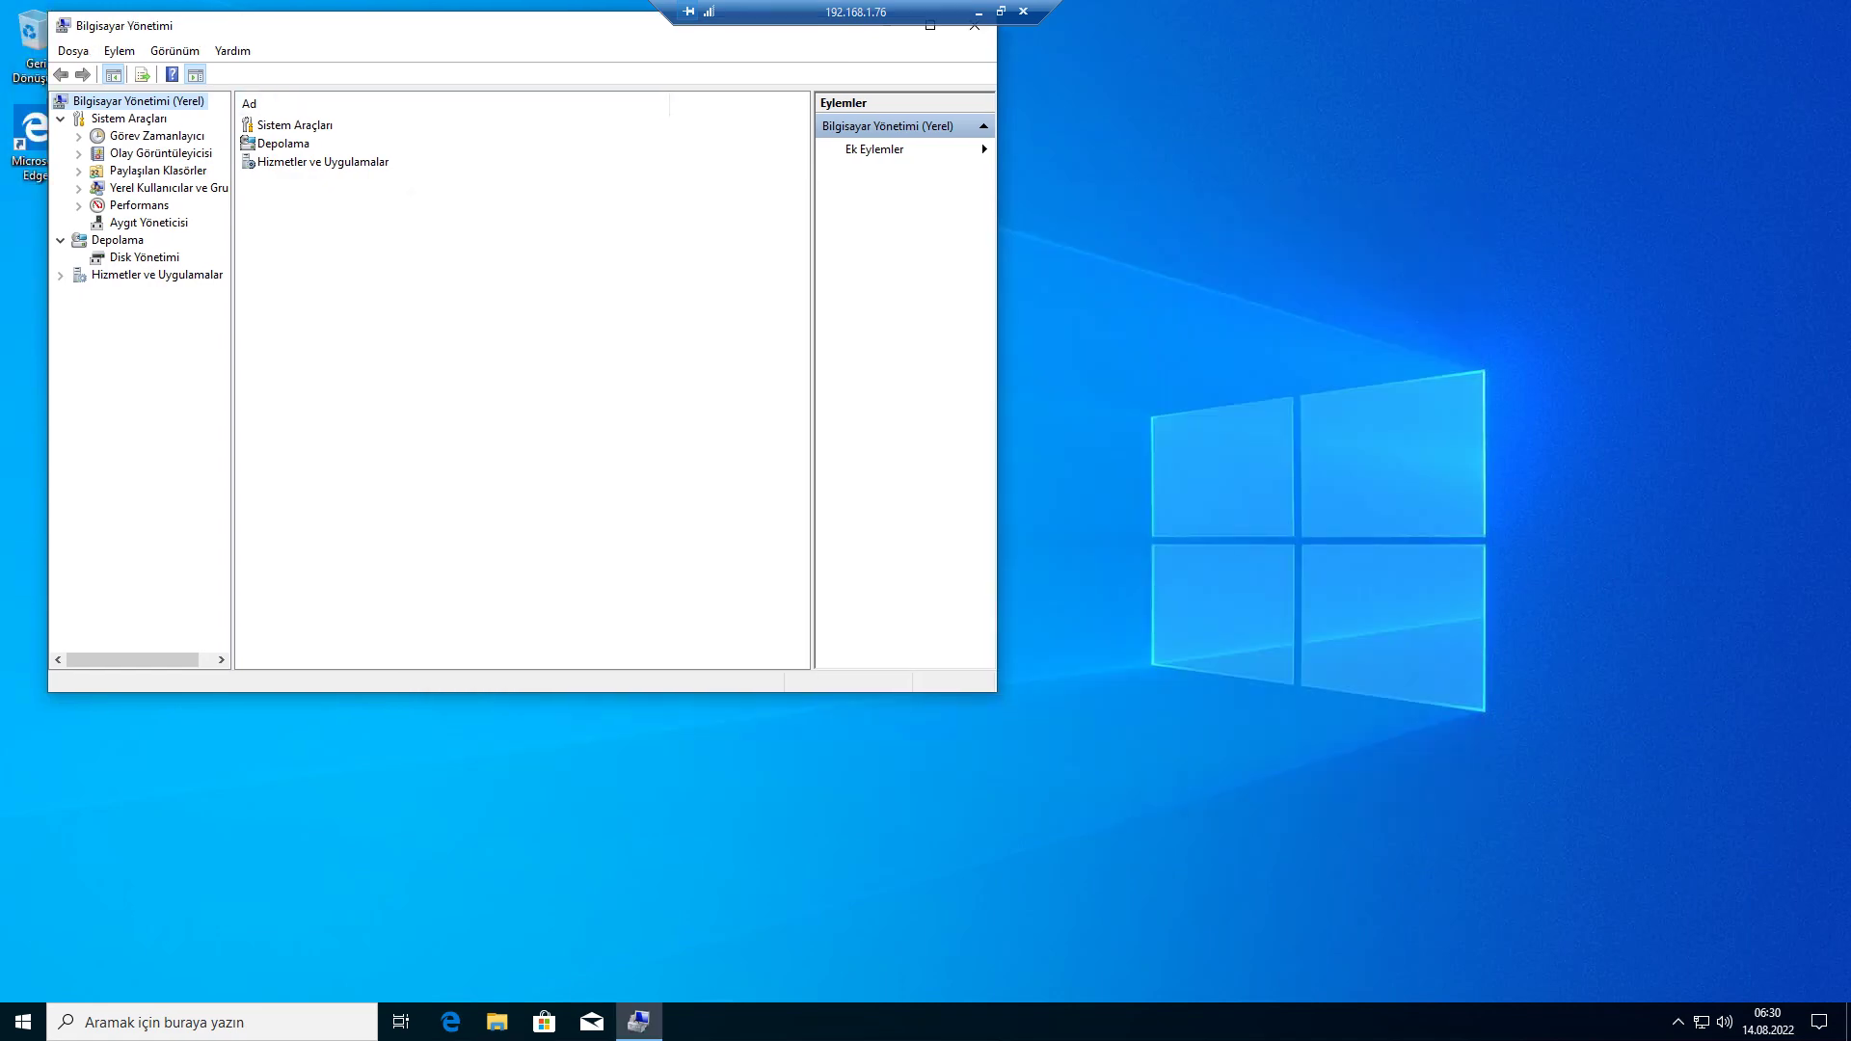
# - In Disk Management, initialise Disk 1 as GPT and create a default simple volume on it
pyautogui.click(144, 257)
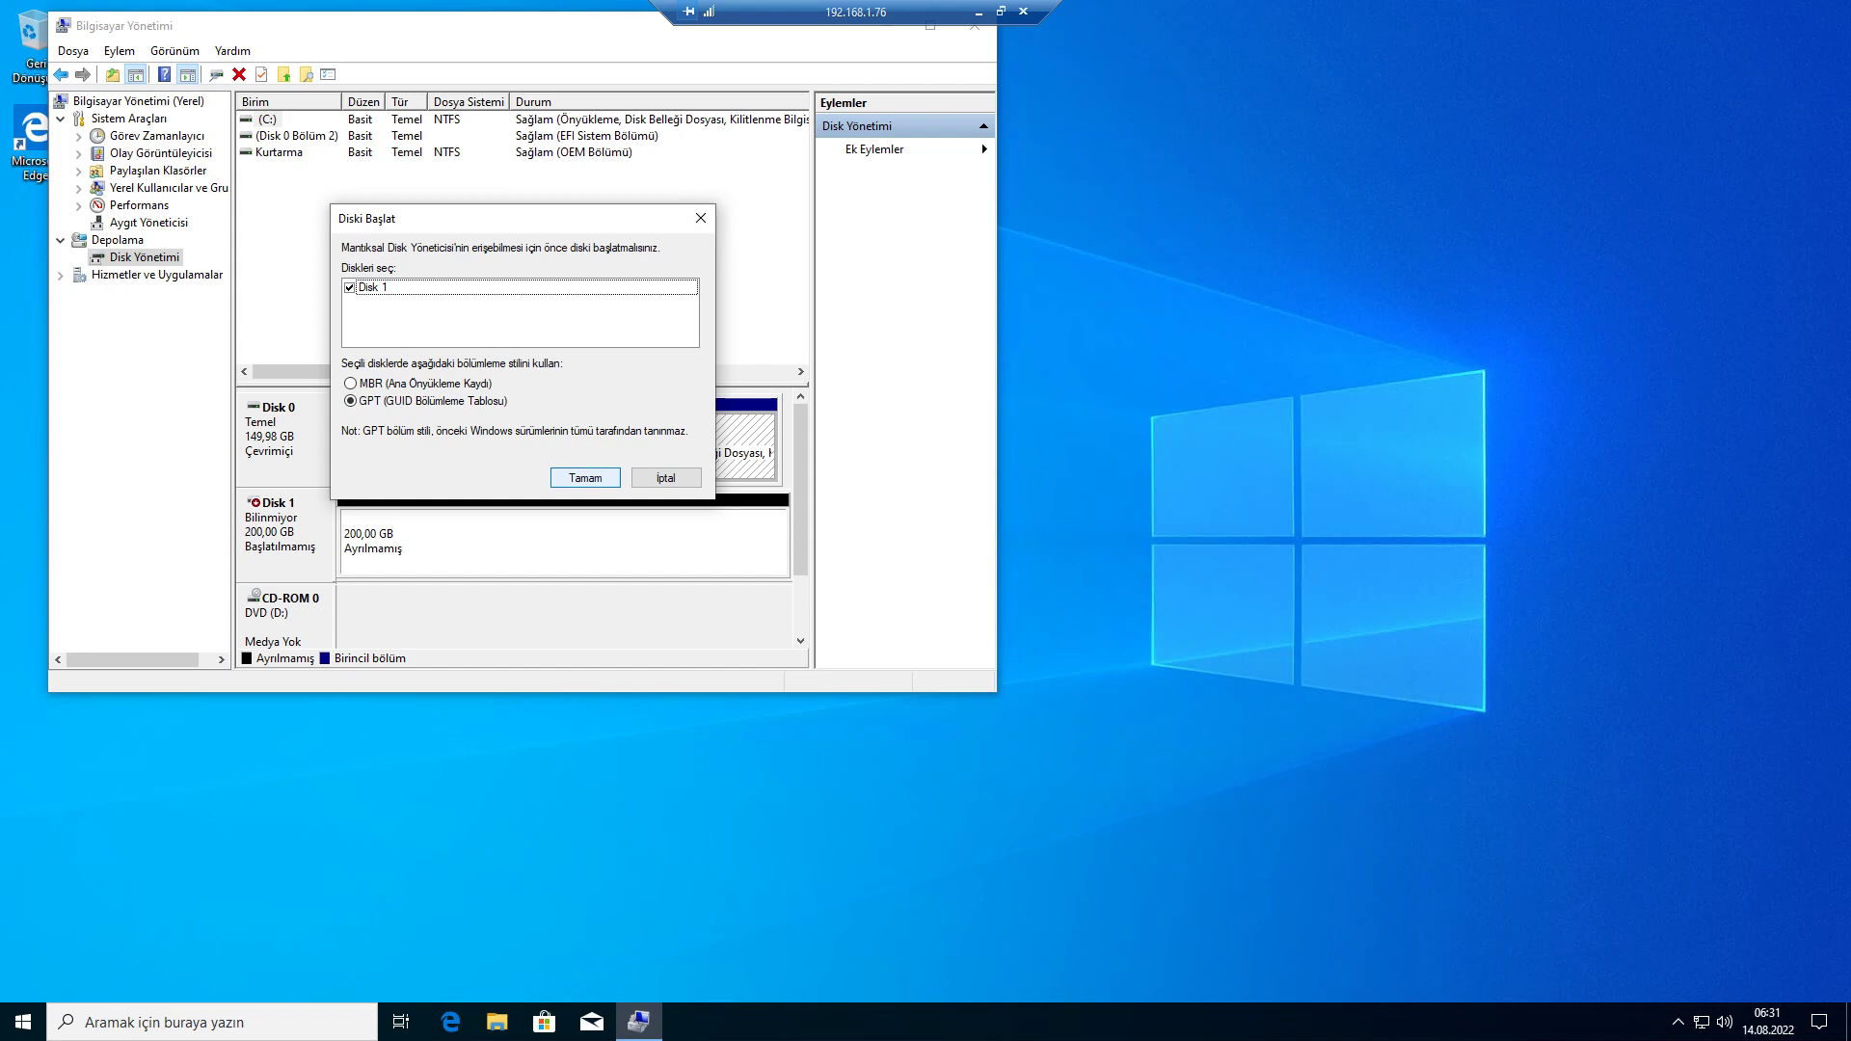
pyautogui.click(586, 478)
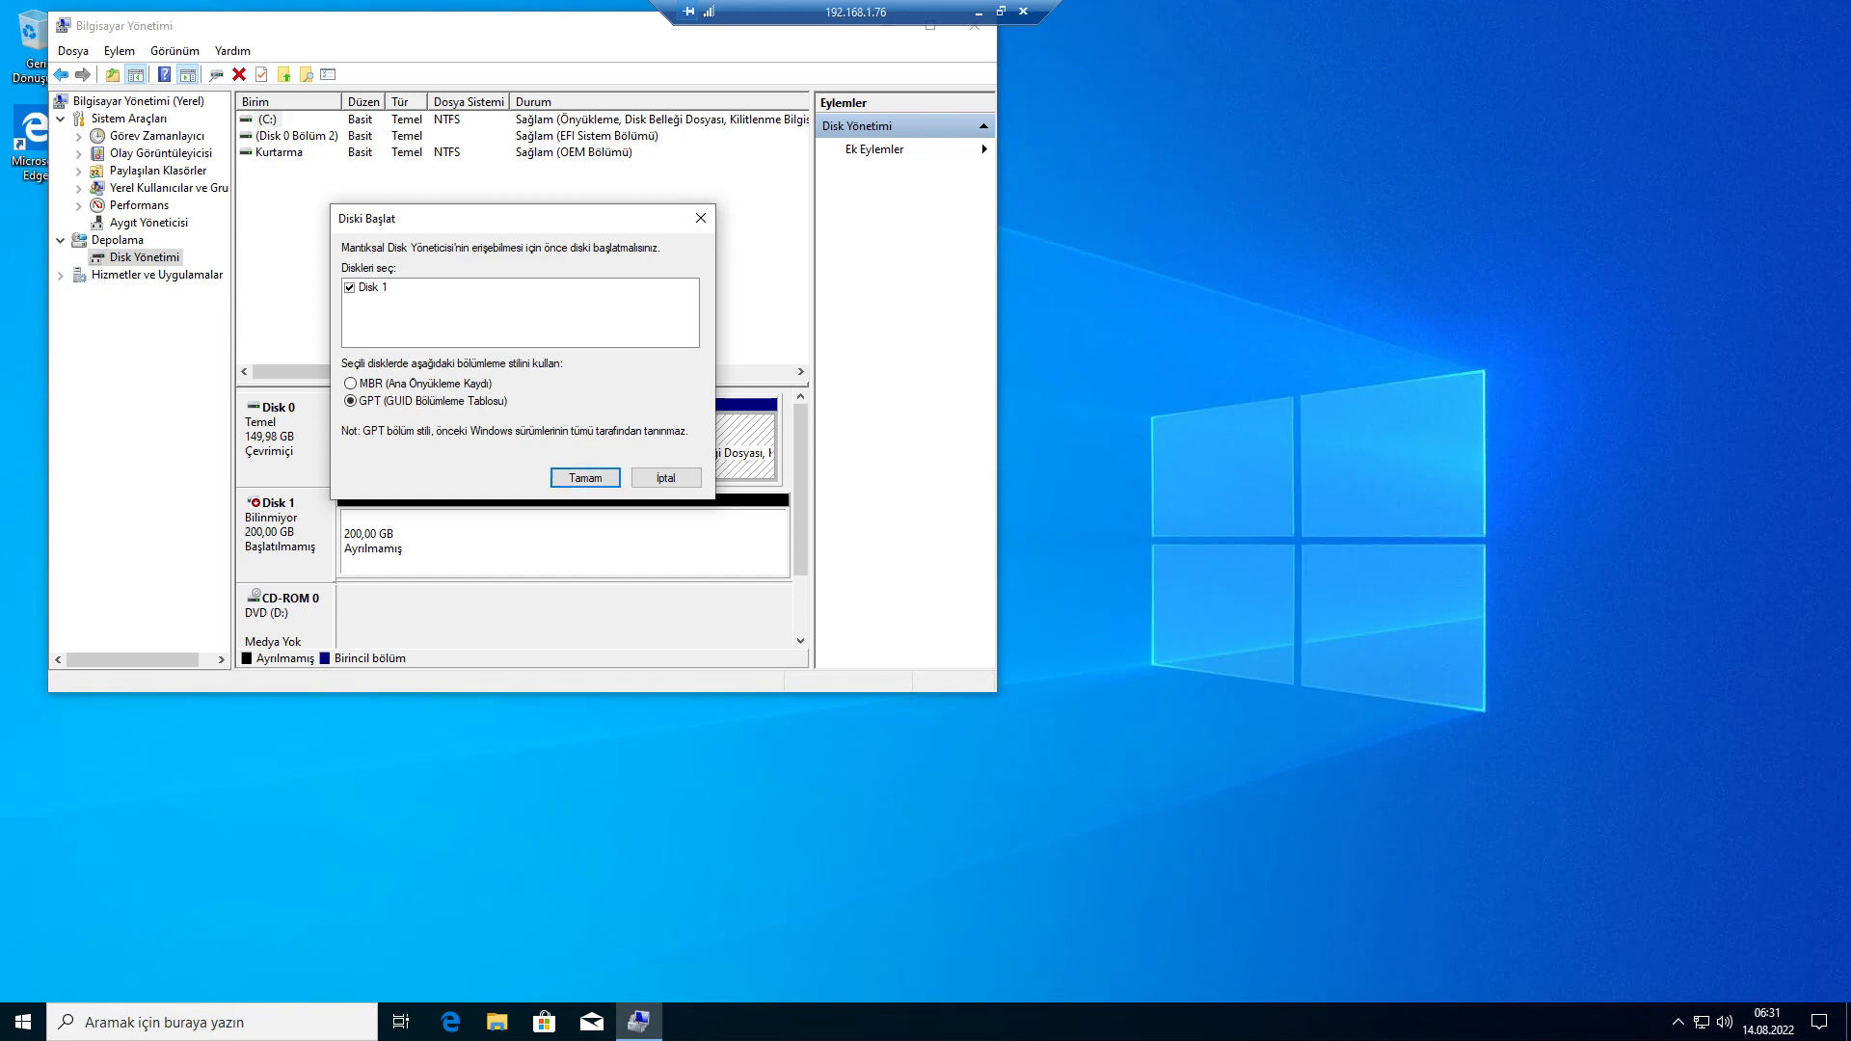
pyautogui.press('Return')
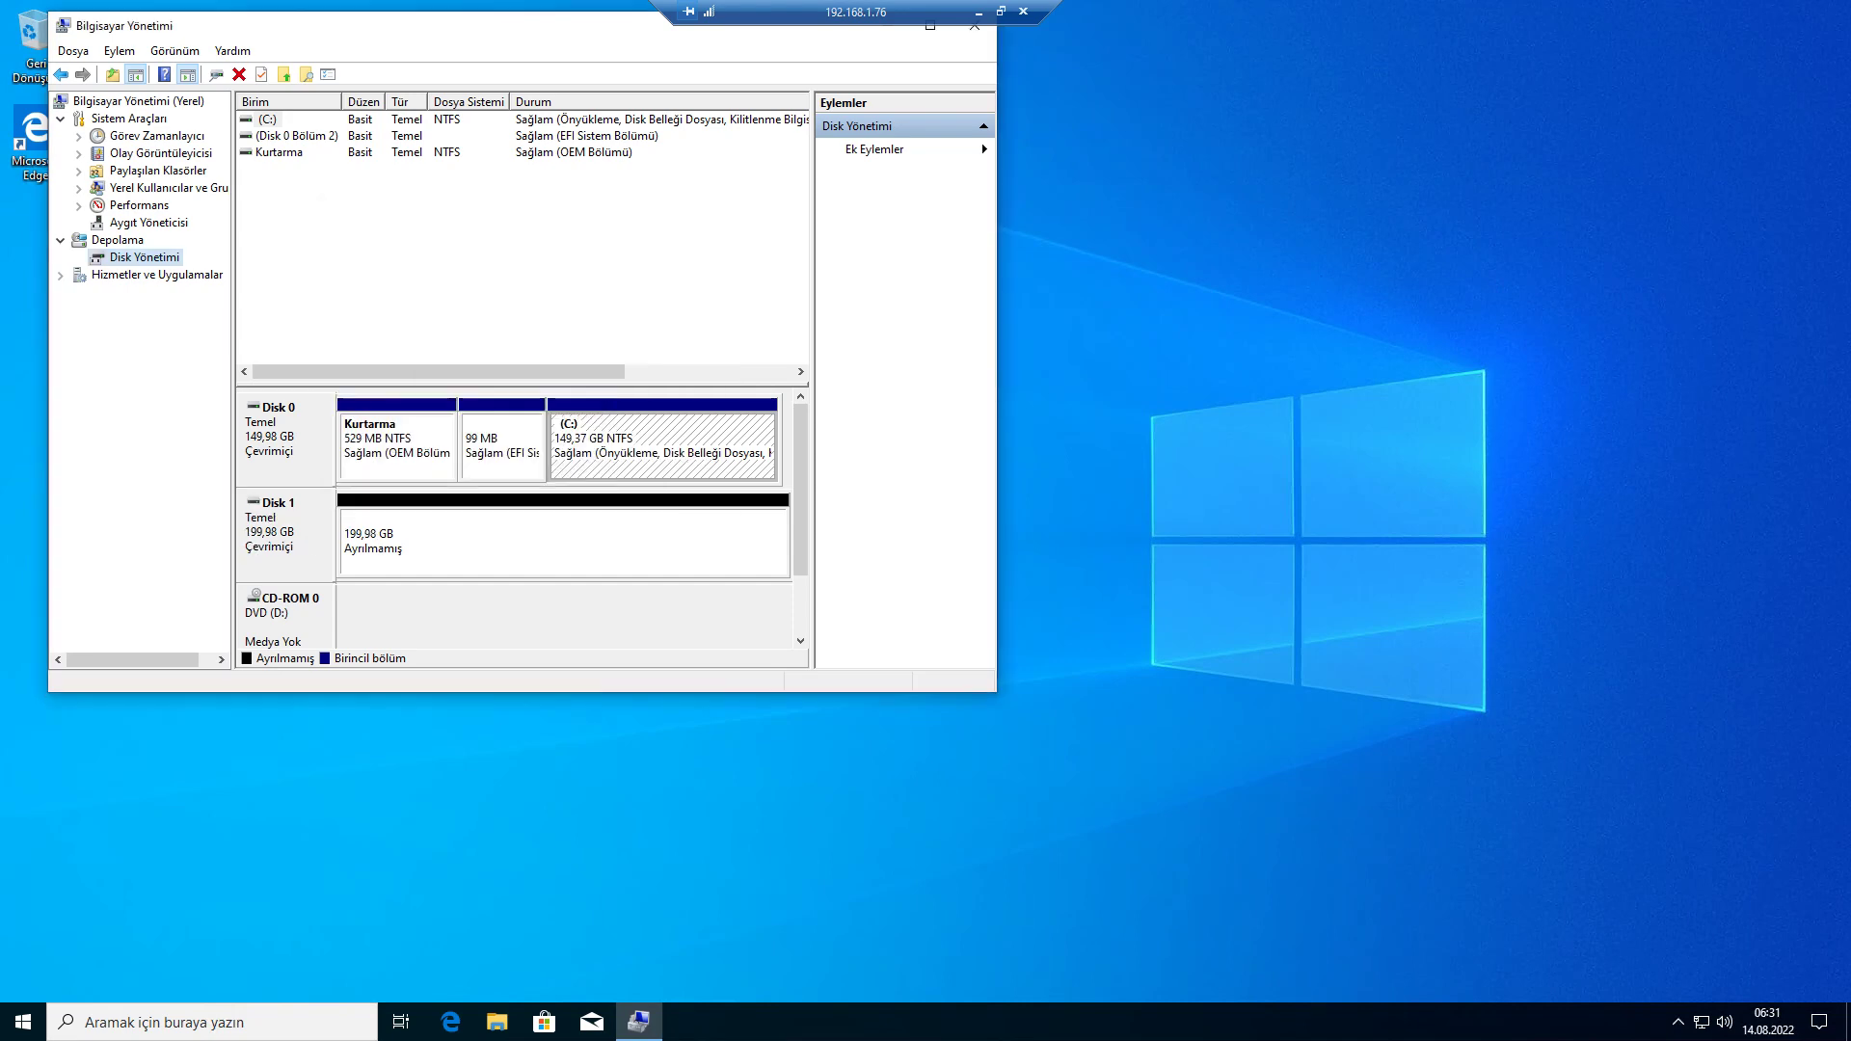
pyautogui.rightClick(472, 542)
pyautogui.click(540, 552)
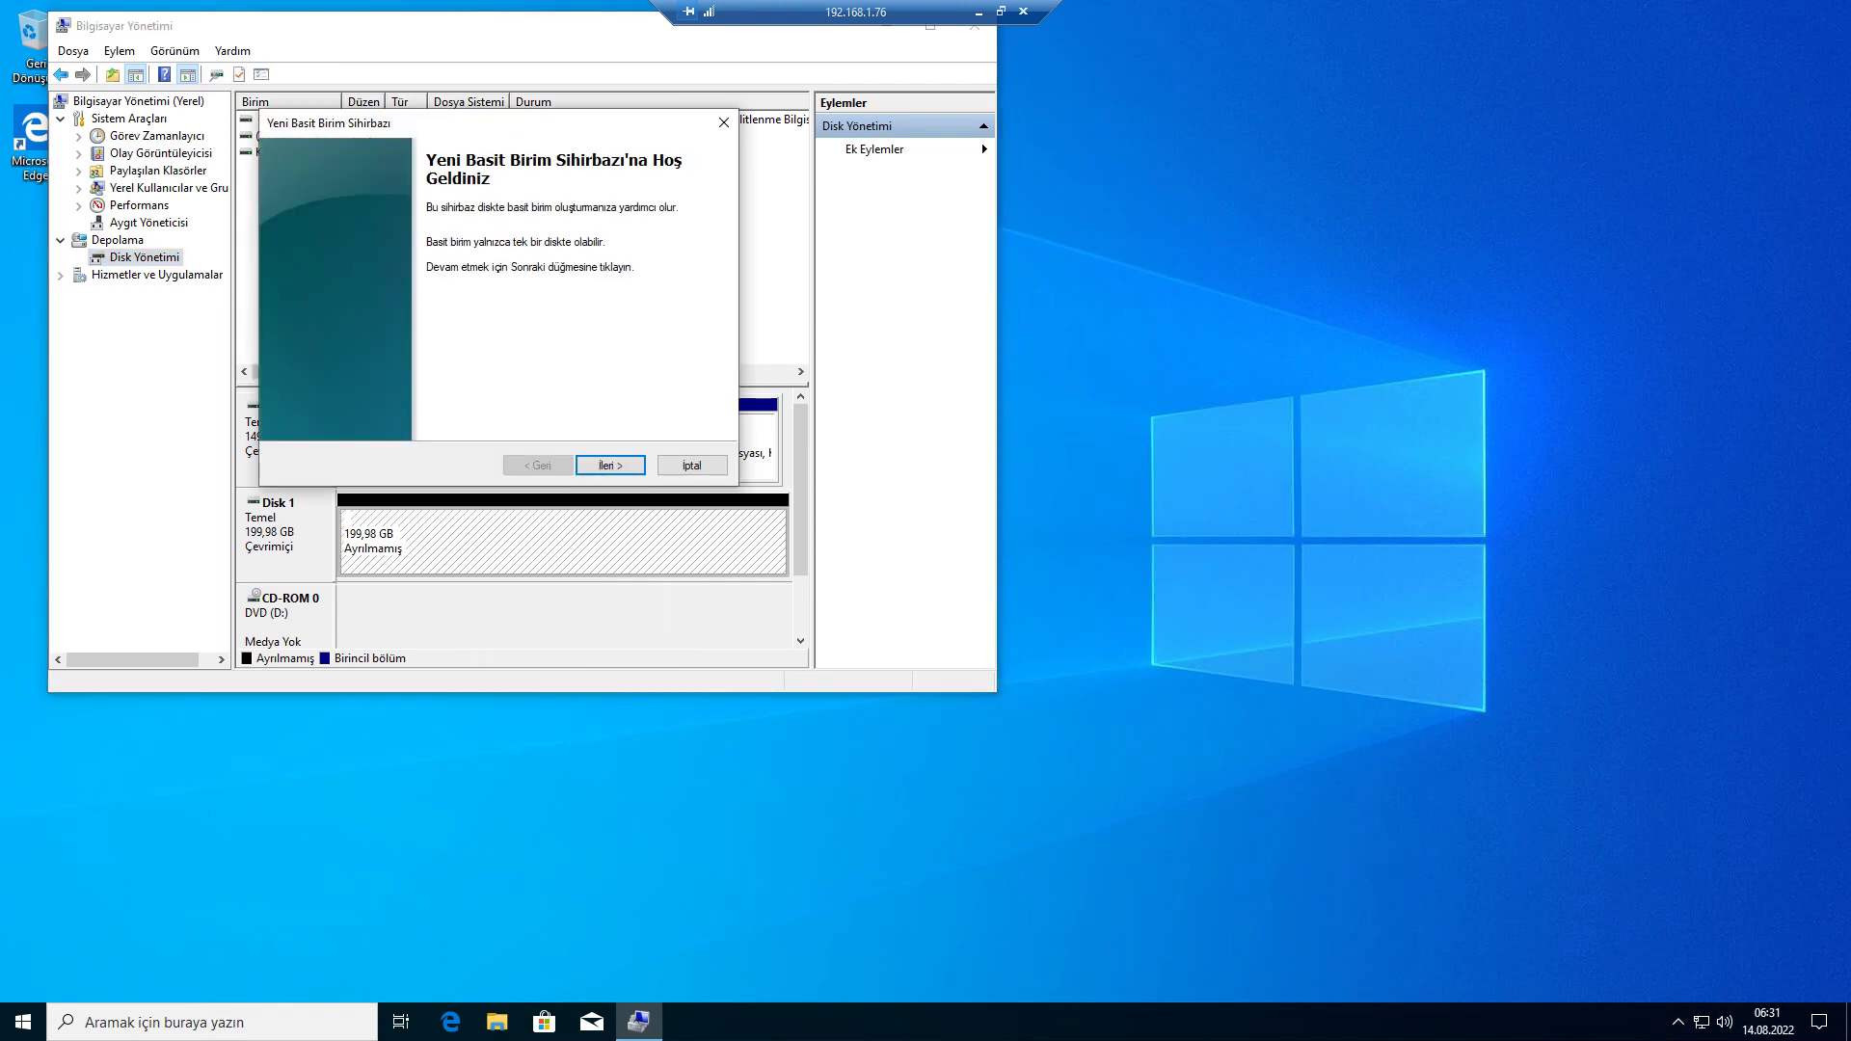
pyautogui.press('Return')
pyautogui.press('Return')
pyautogui.press('Return')
pyautogui.press('Return')
pyautogui.press('Return')
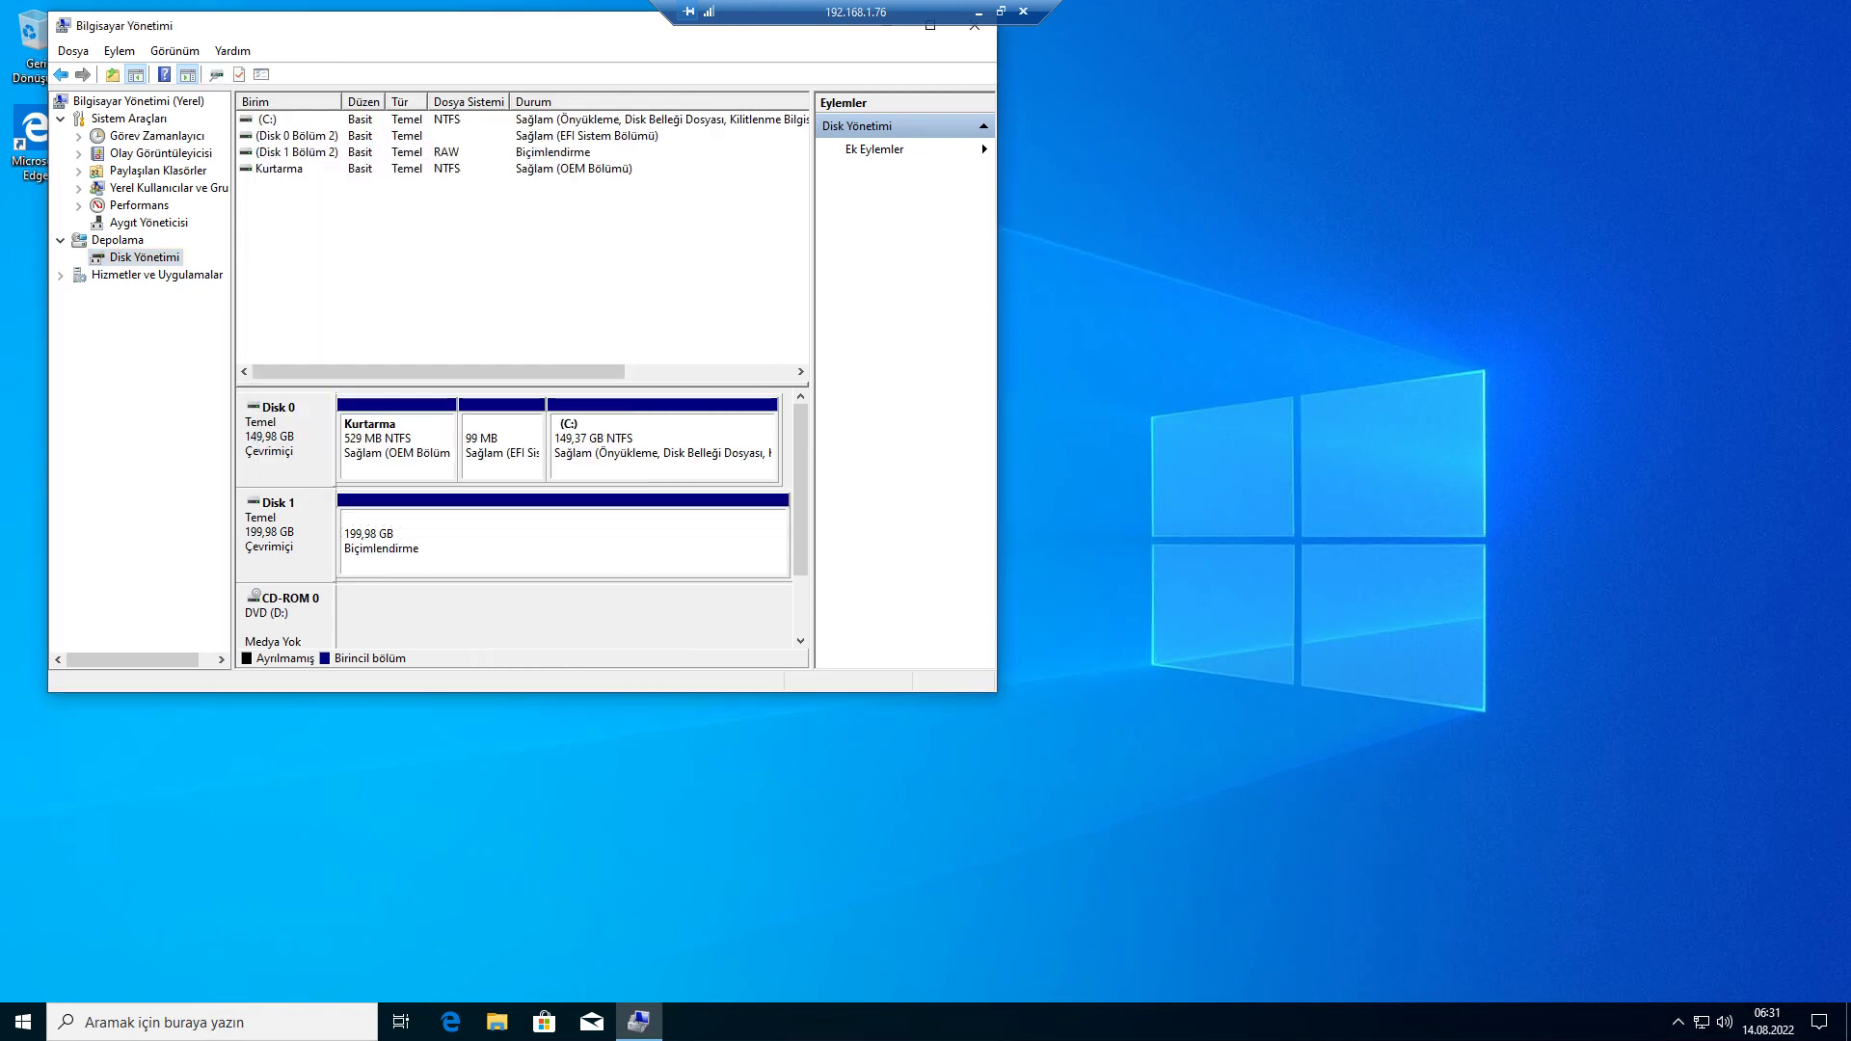
# - View the drives under Bu bilgisayar in File Explorer, including the new E: volume
pyautogui.click(498, 1023)
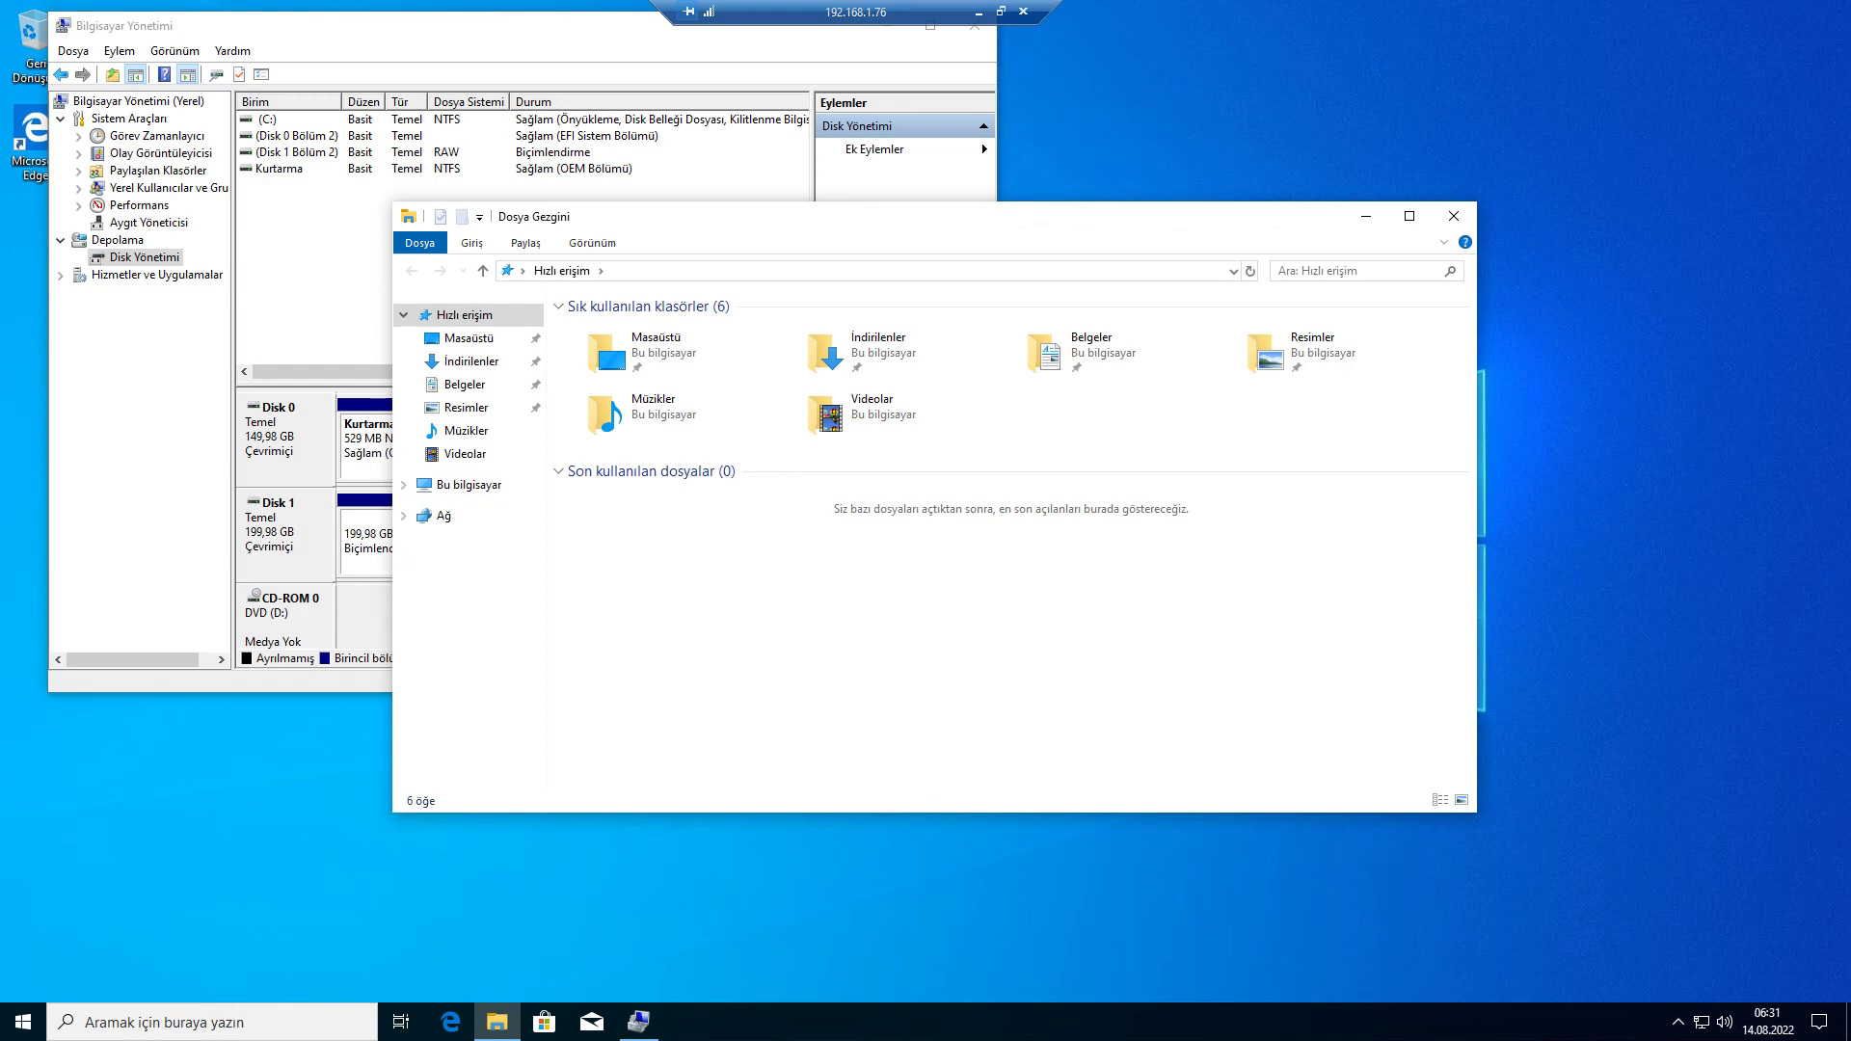
pyautogui.click(468, 485)
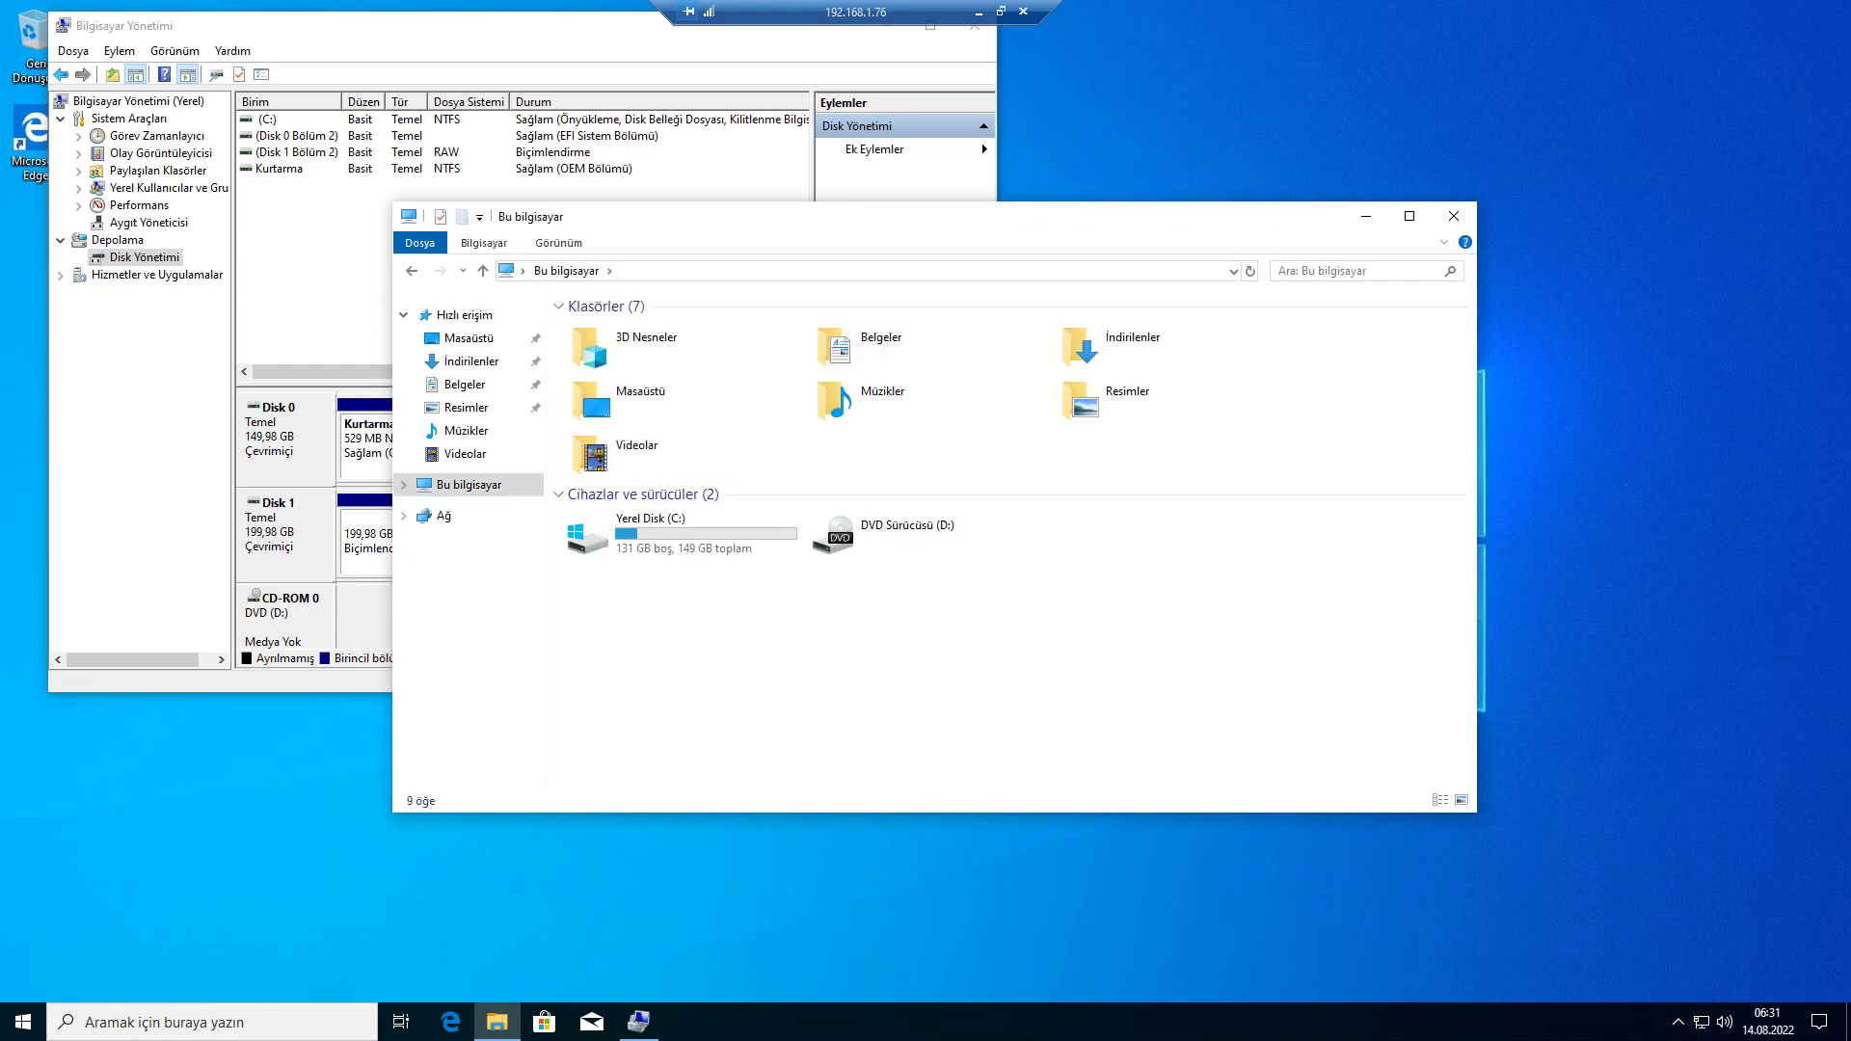
pyautogui.hotkey('alt', 'Tab')
pyautogui.hotkey('alt', 'Tab')
pyautogui.hotkey('alt', 'Tab')
pyautogui.hotkey('alt', 'Tab')
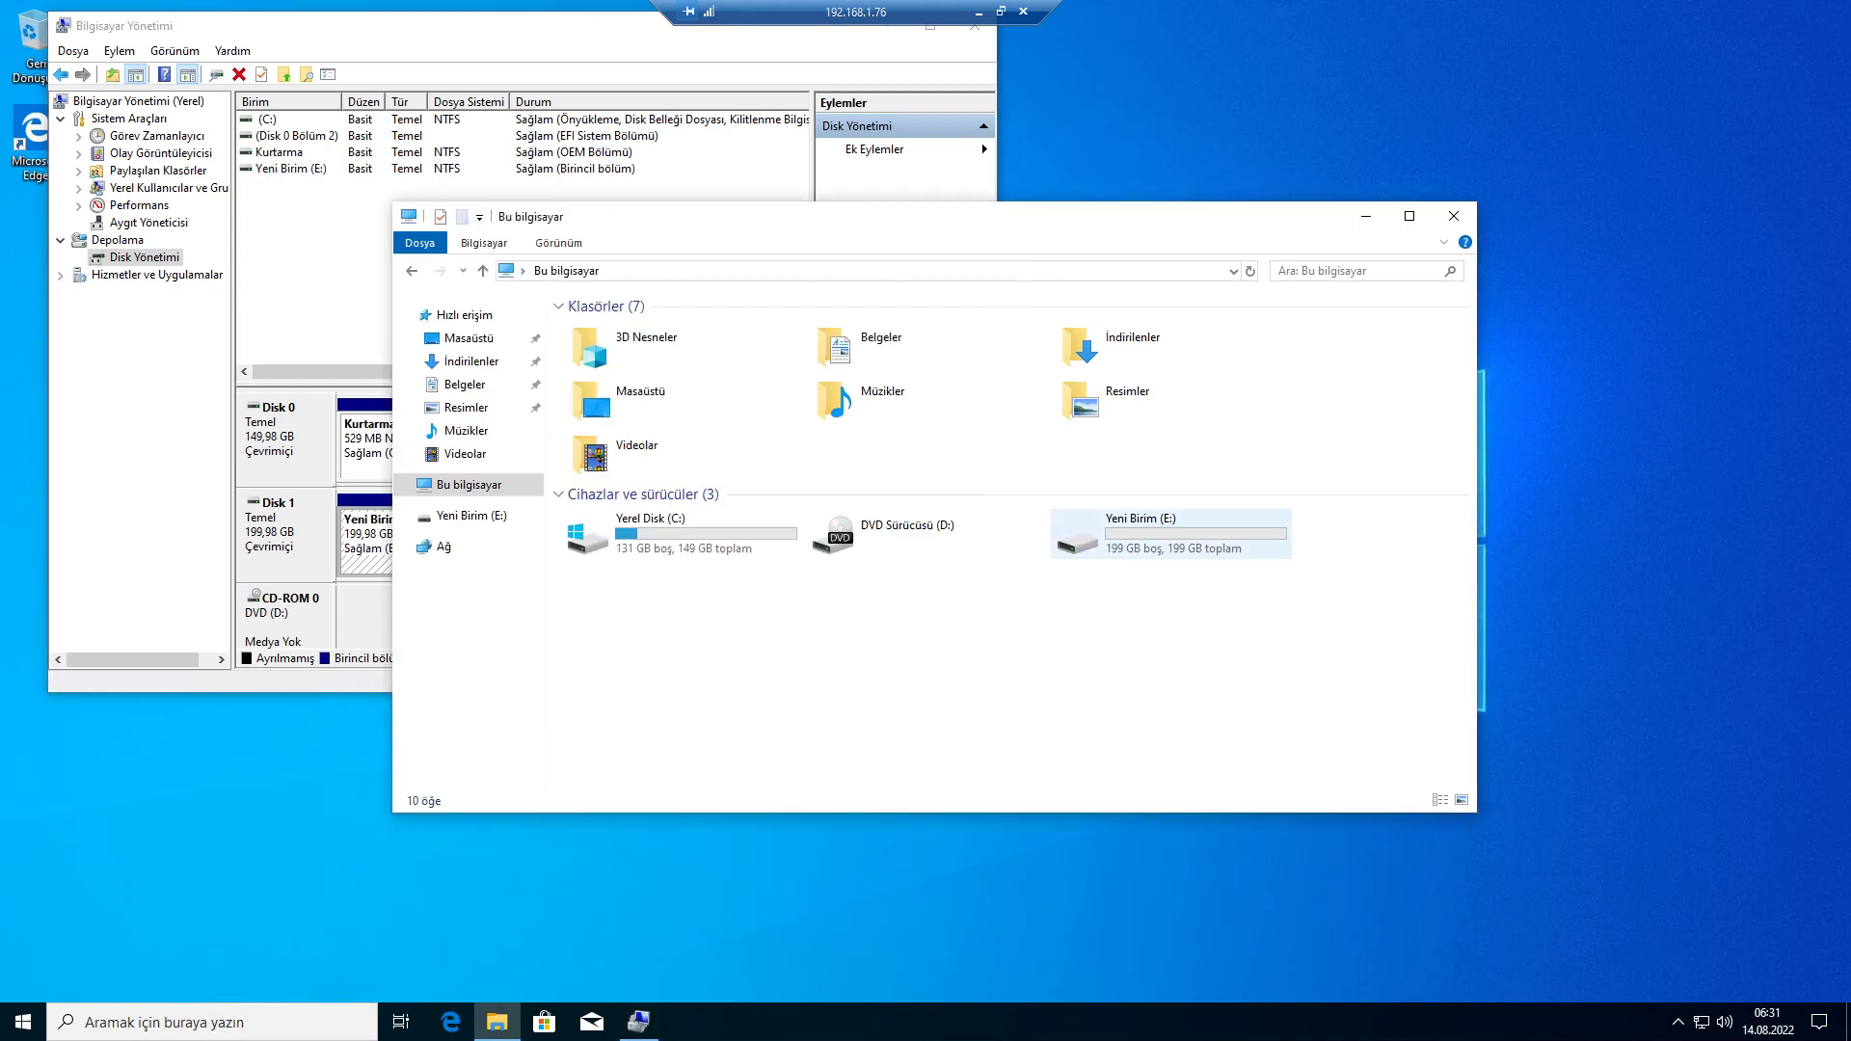
# - Try ejecting the DVD drive, dismiss the error, and return to the ESXi windows 10 deneme page
pyautogui.rightClick(781, 529)
pyautogui.rightClick(889, 526)
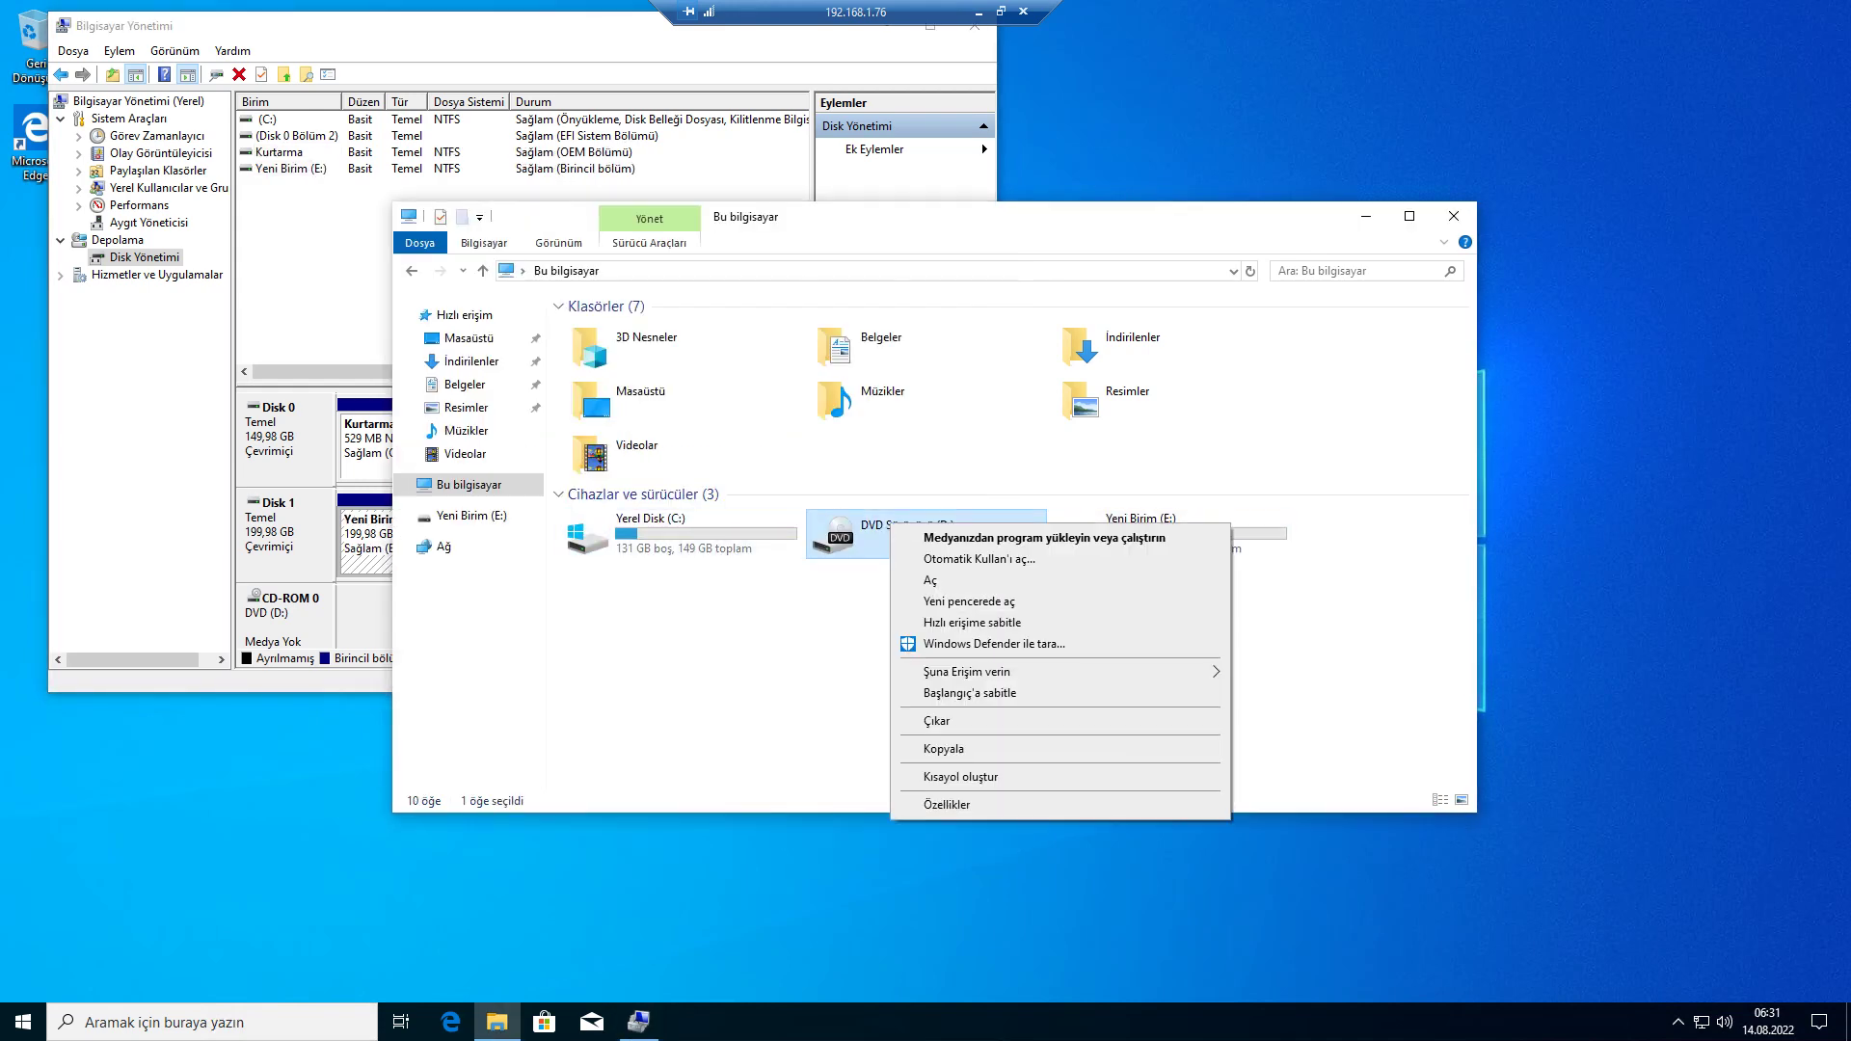
pyautogui.click(936, 721)
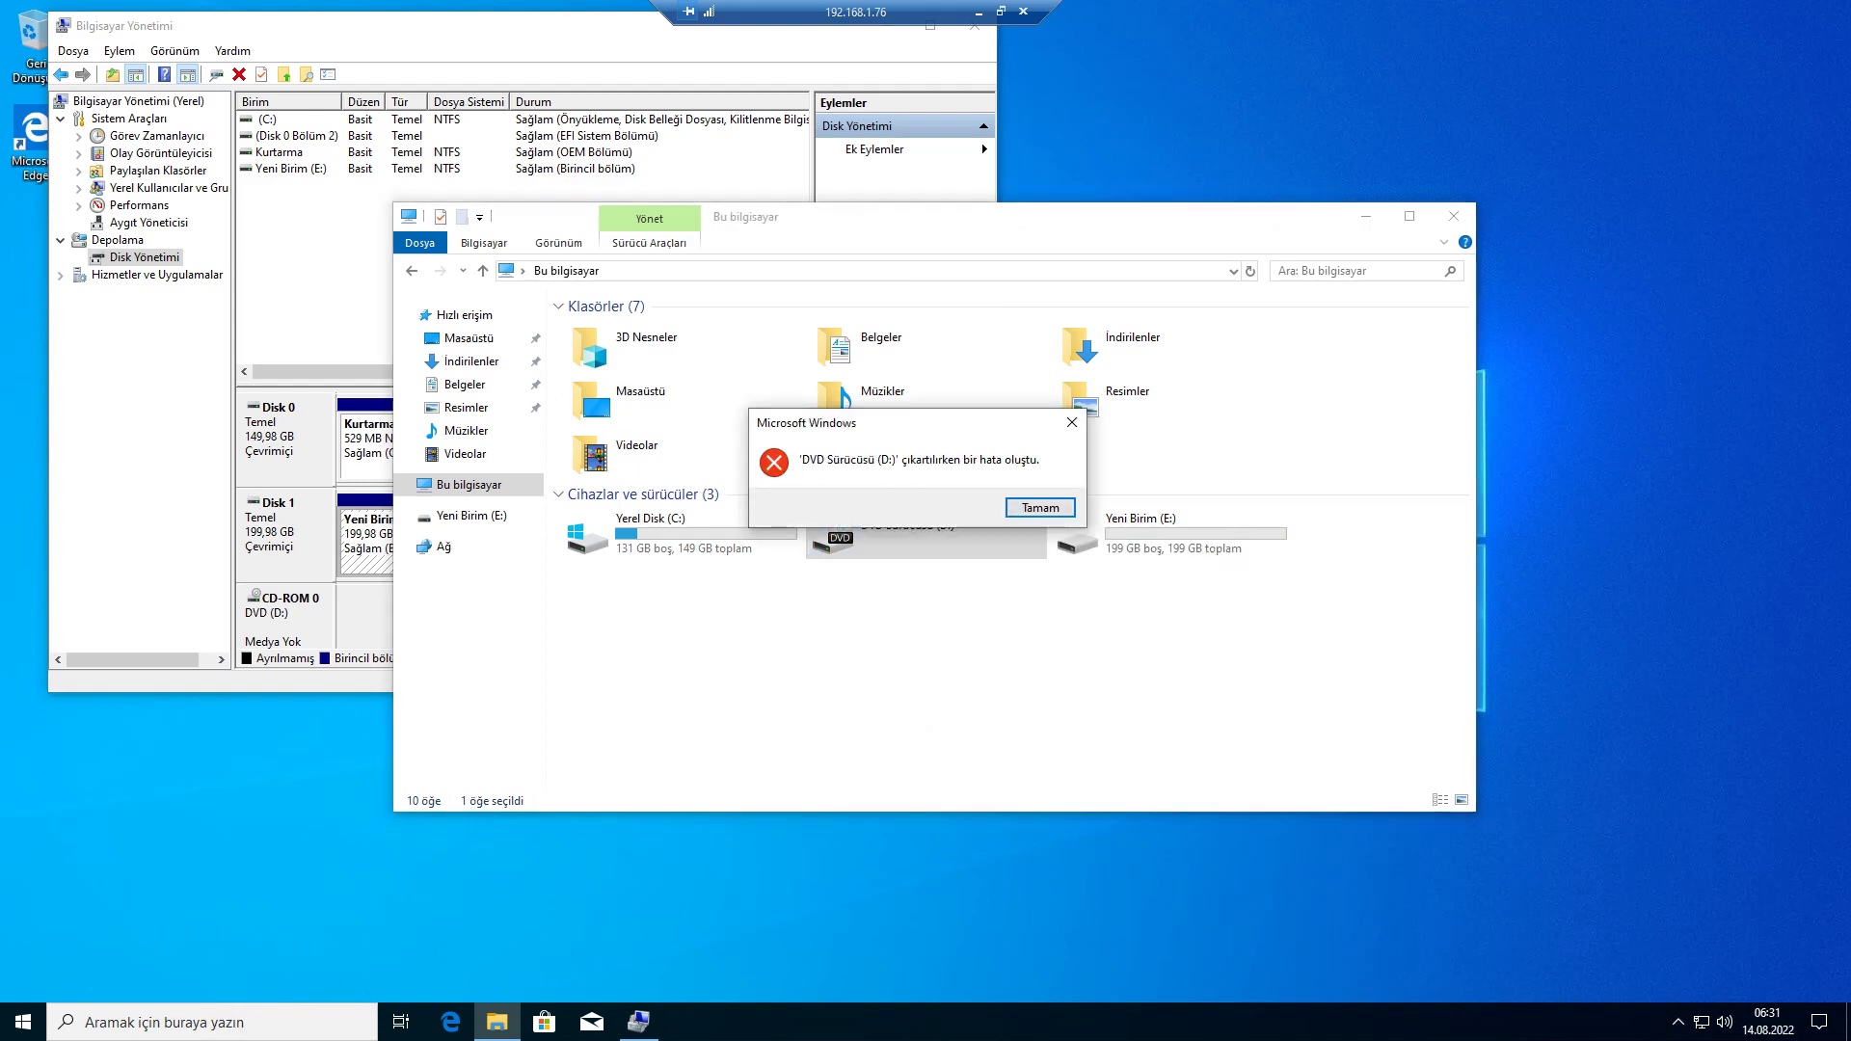
pyautogui.press('Return')
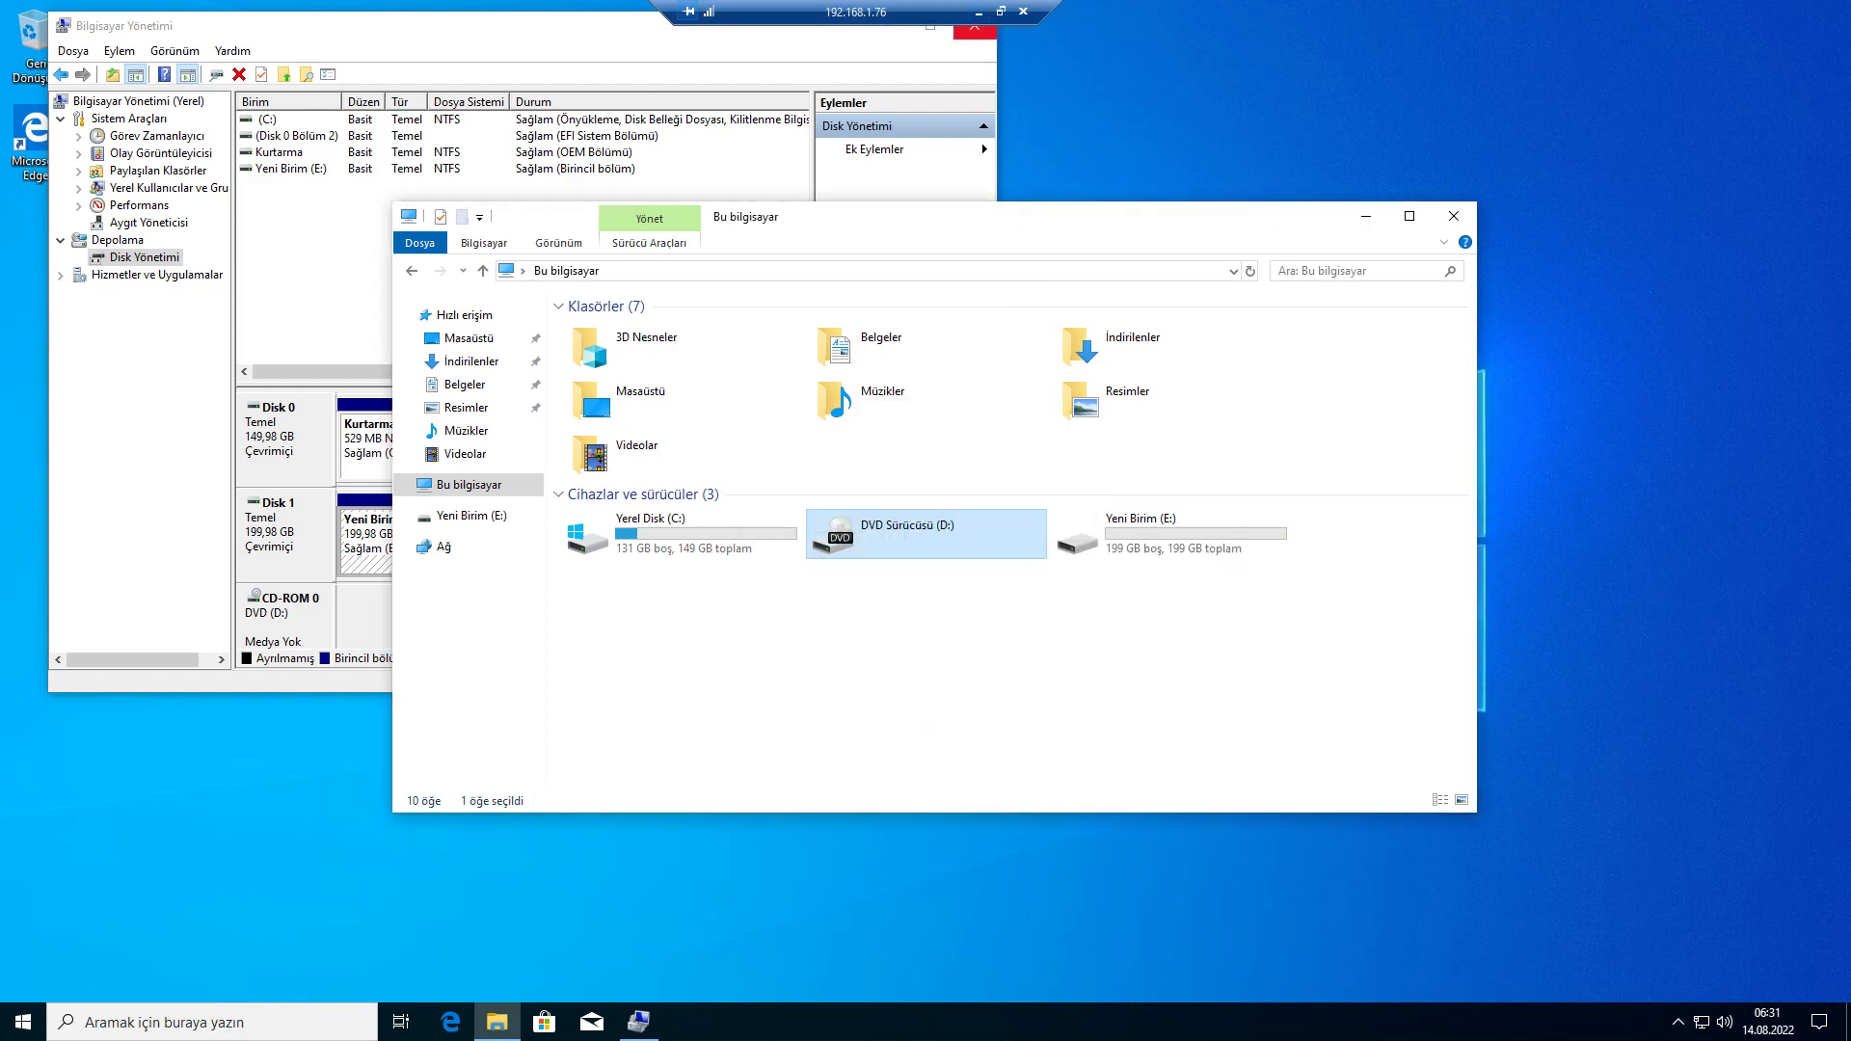
pyautogui.click(978, 12)
pyautogui.rightClick(128, 250)
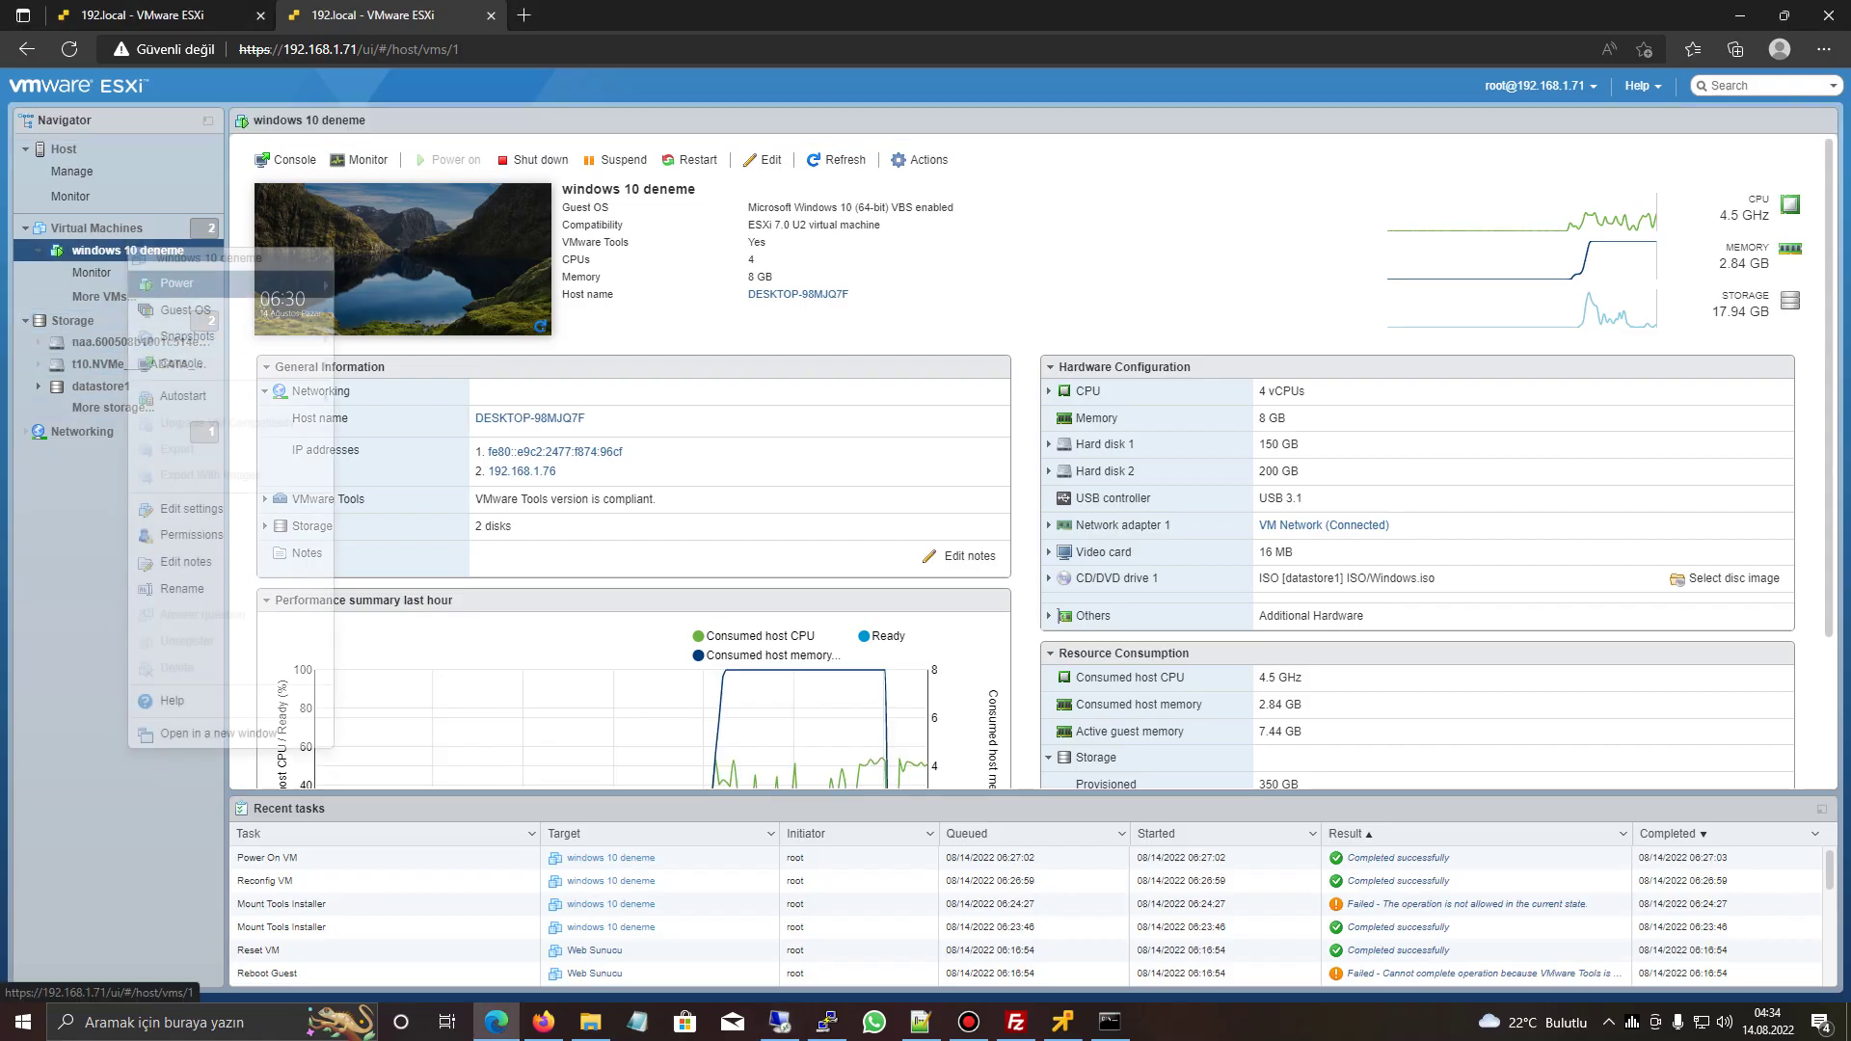
# - Change windows 10 deneme's CD/DVD Drive 1 from Datastore ISO file to Host device and save
pyautogui.click(190, 508)
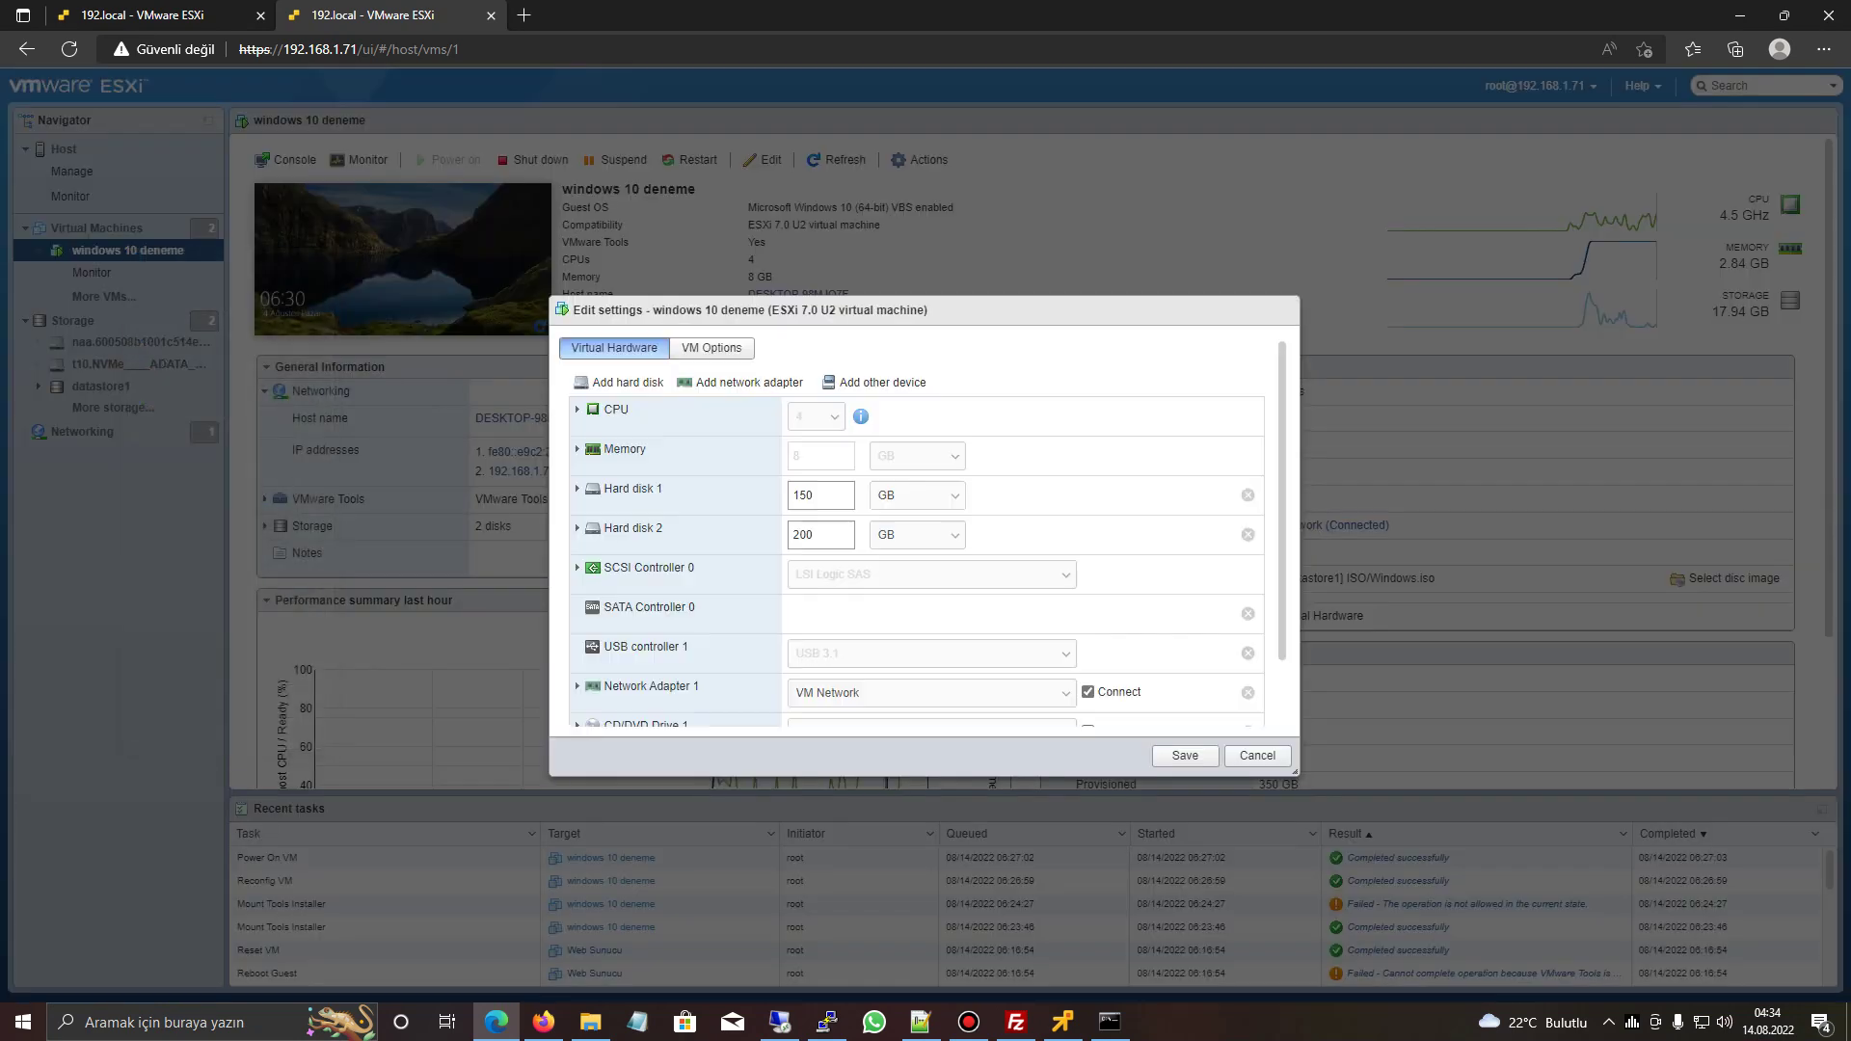
pyautogui.scroll(-1, 916, 540)
pyautogui.click(932, 660)
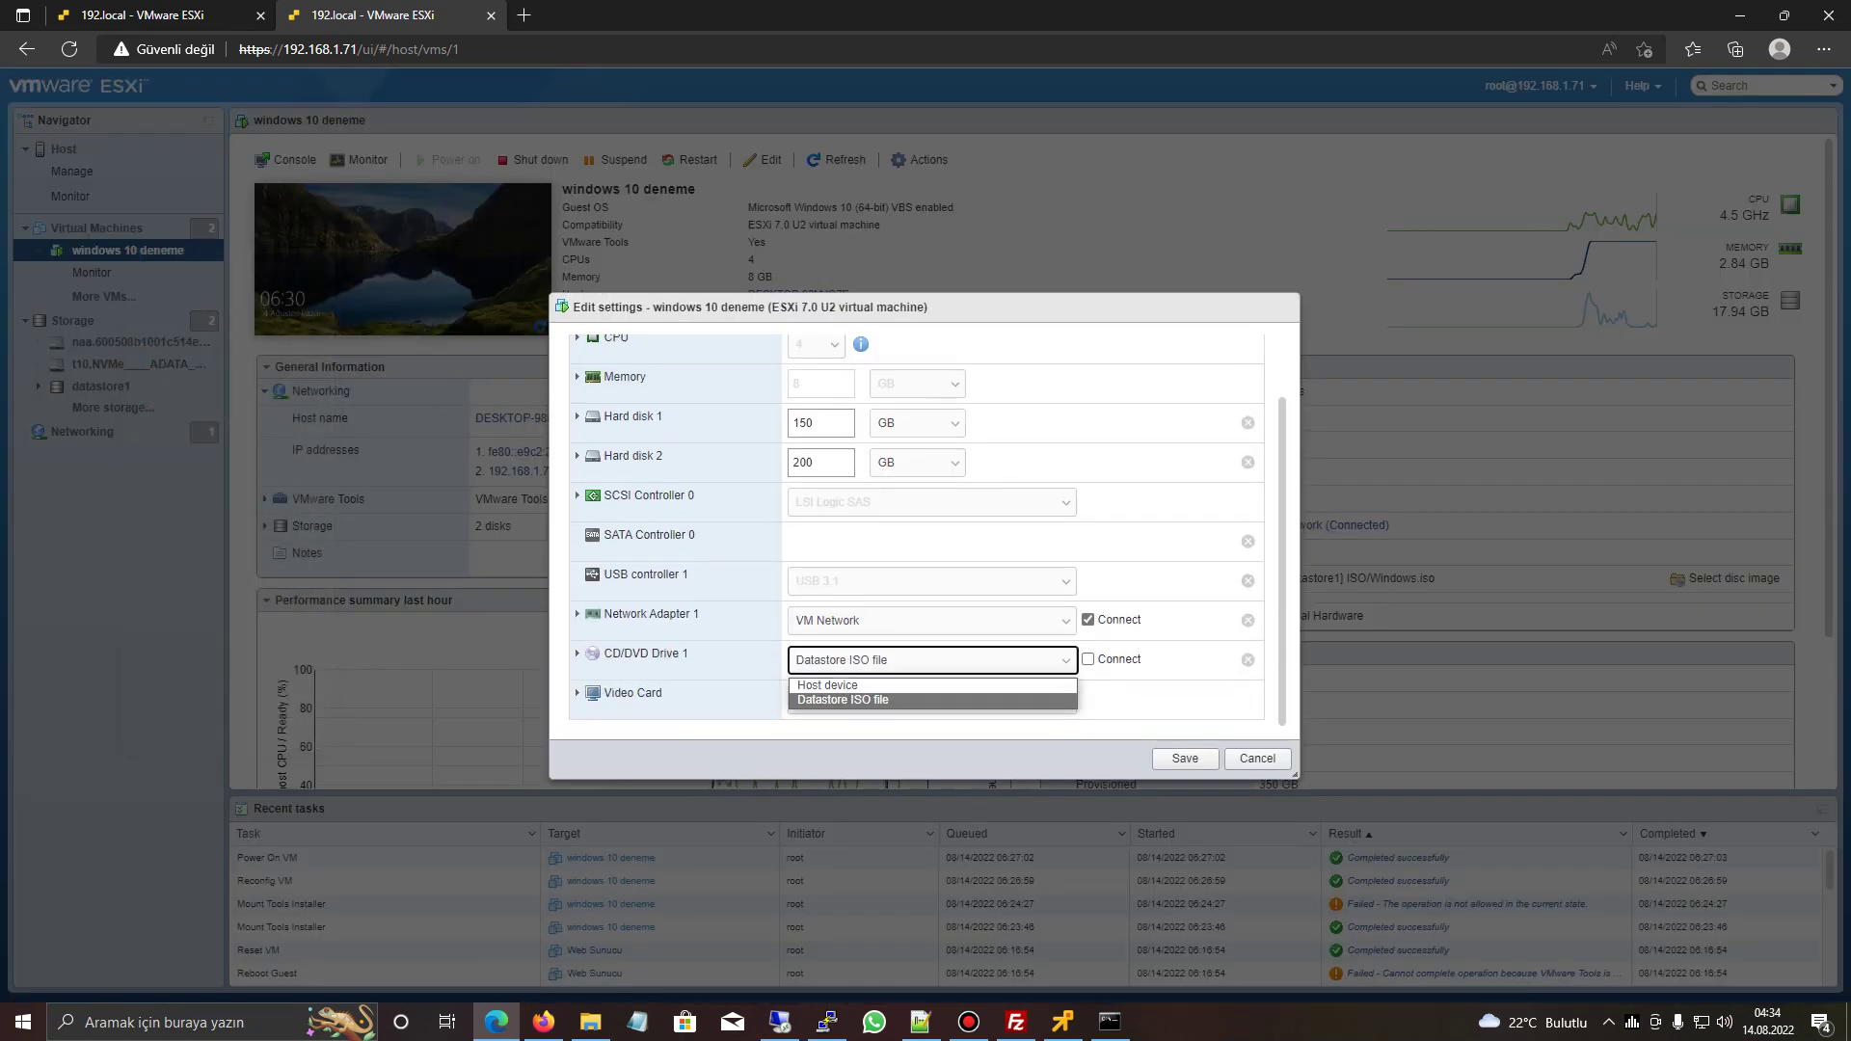
pyautogui.click(828, 685)
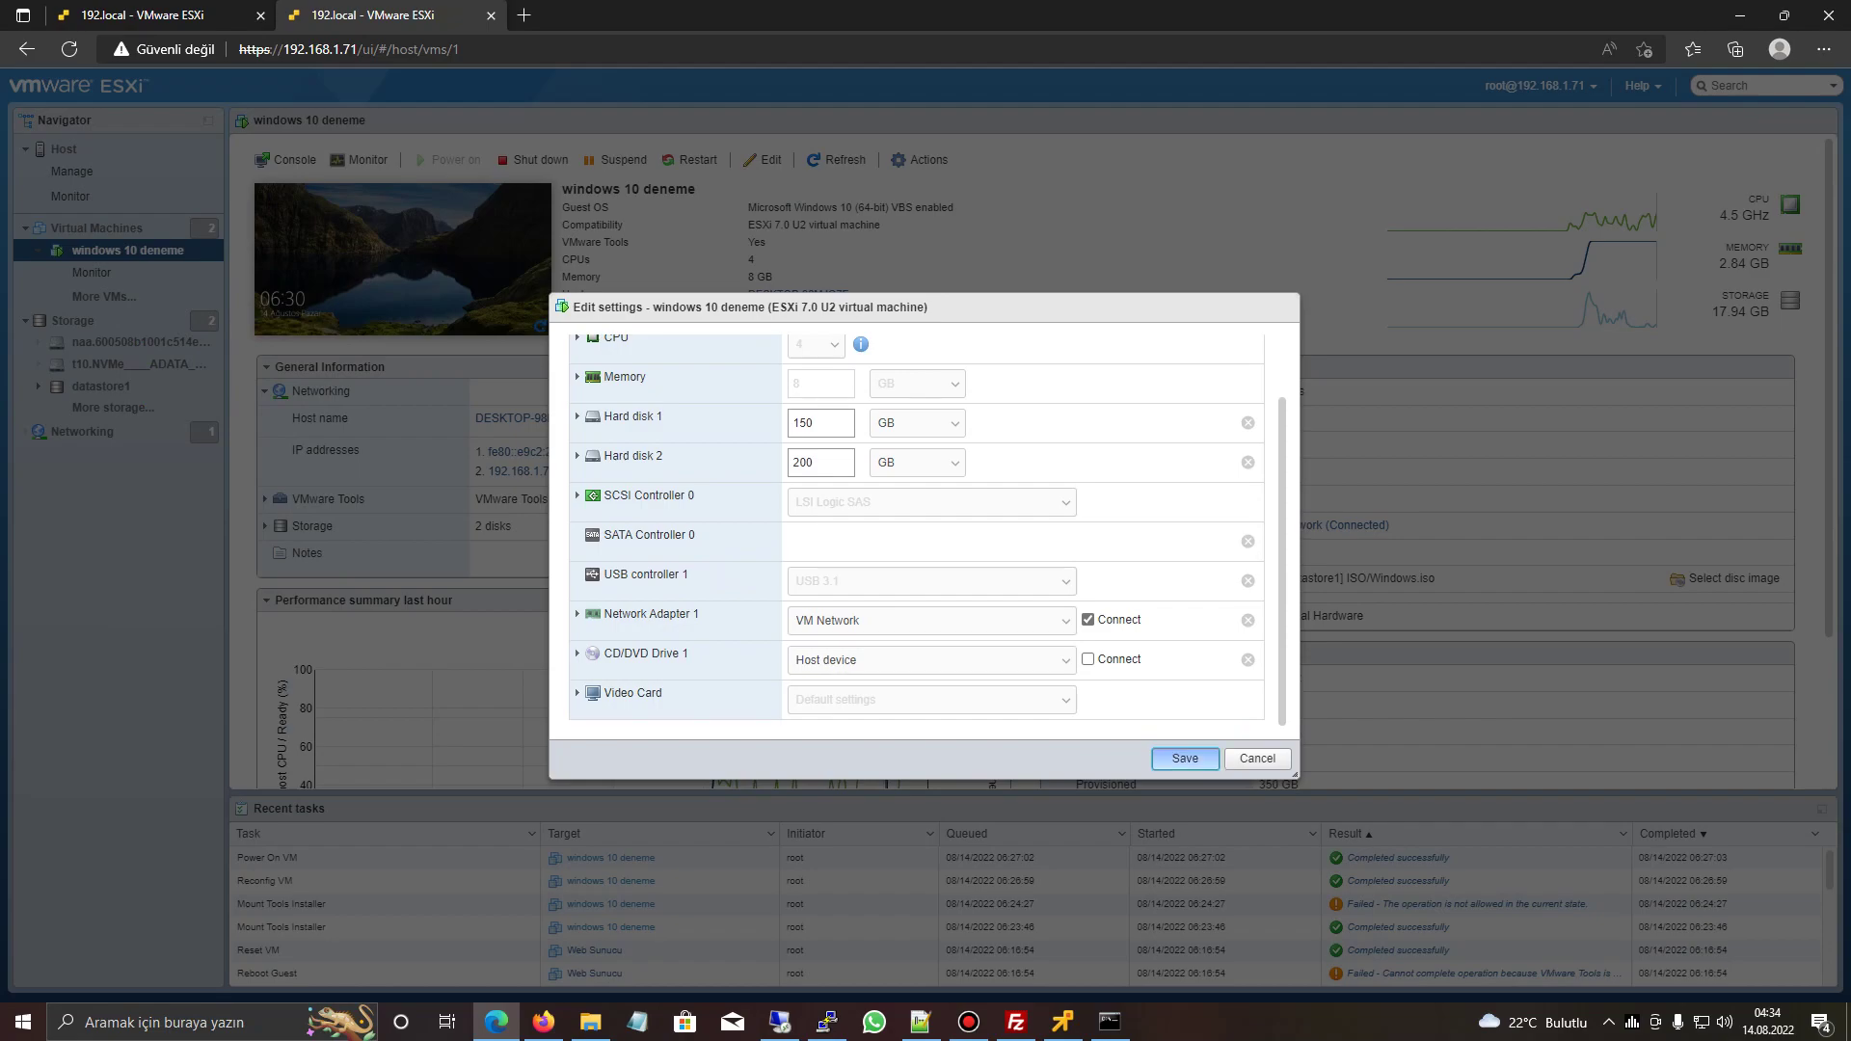
pyautogui.click(1185, 758)
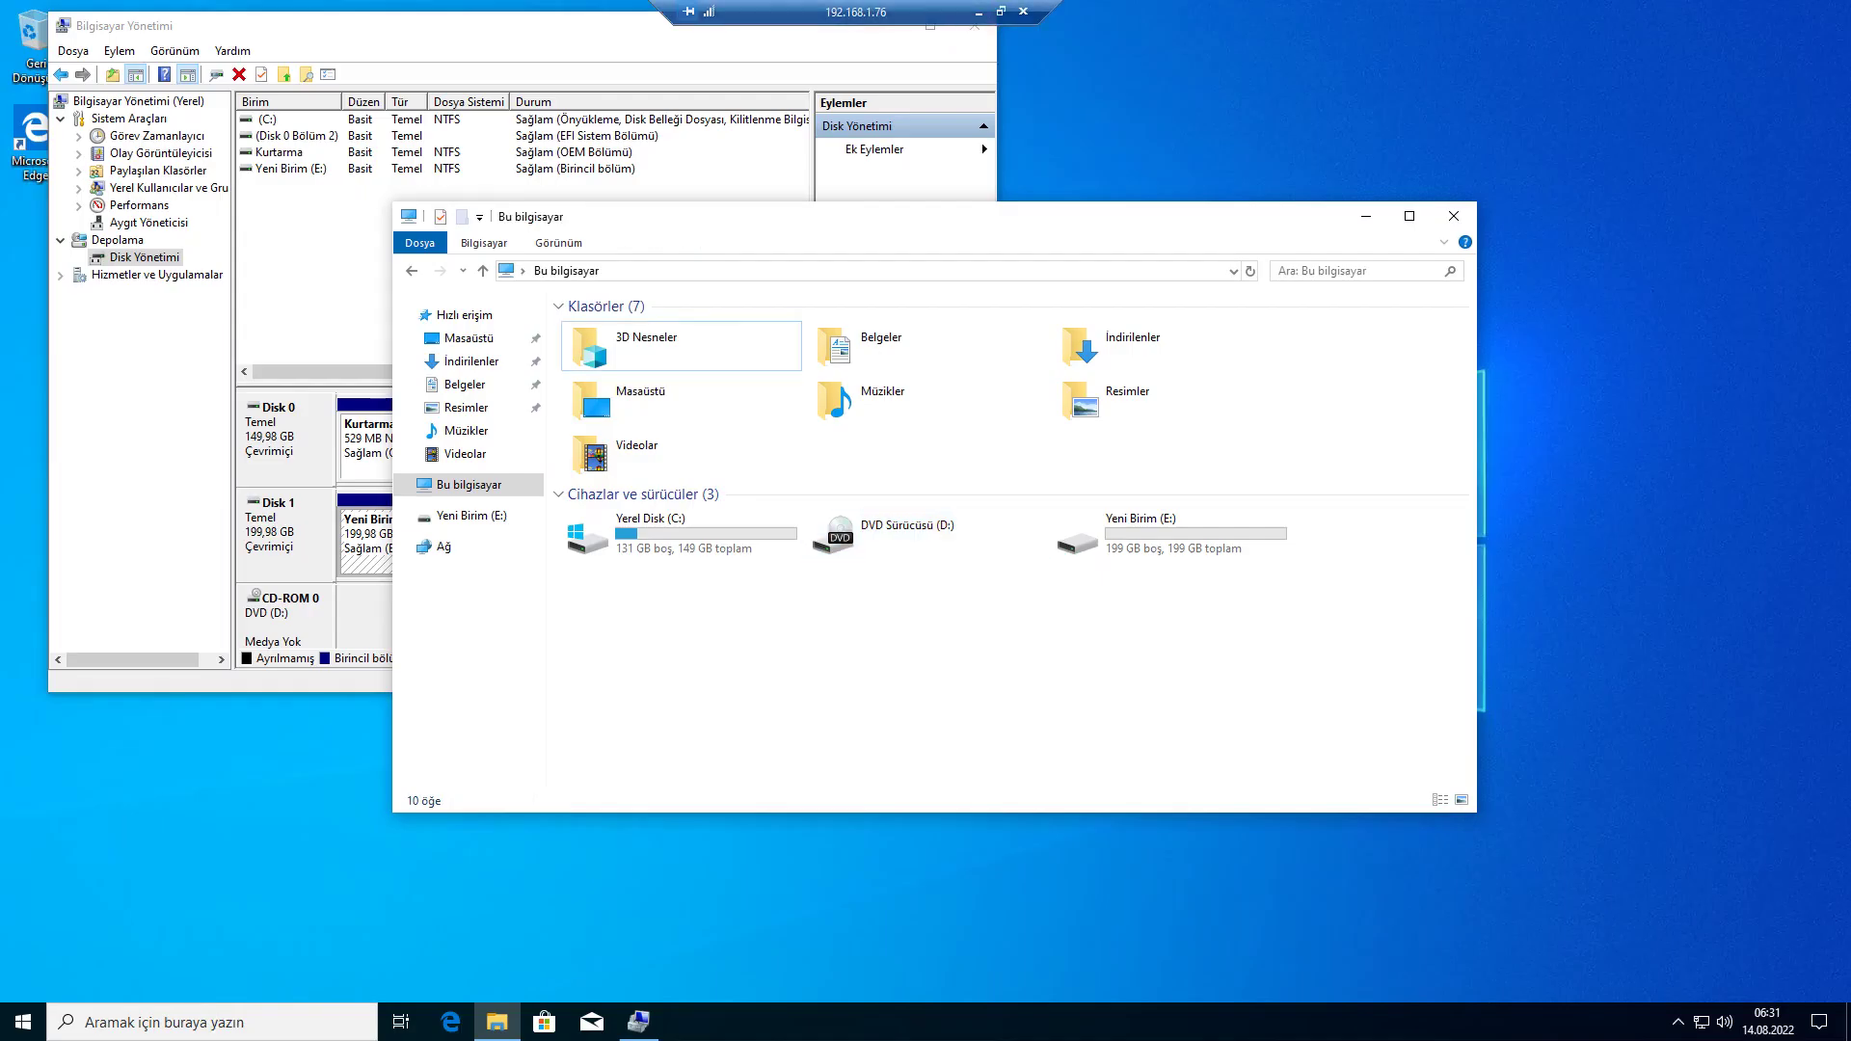
# - Retry ejecting DVD Sürücüsü (D:), dismiss the error, then close File Explorer and Computer Management
pyautogui.rightClick(907, 547)
pyautogui.click(964, 774)
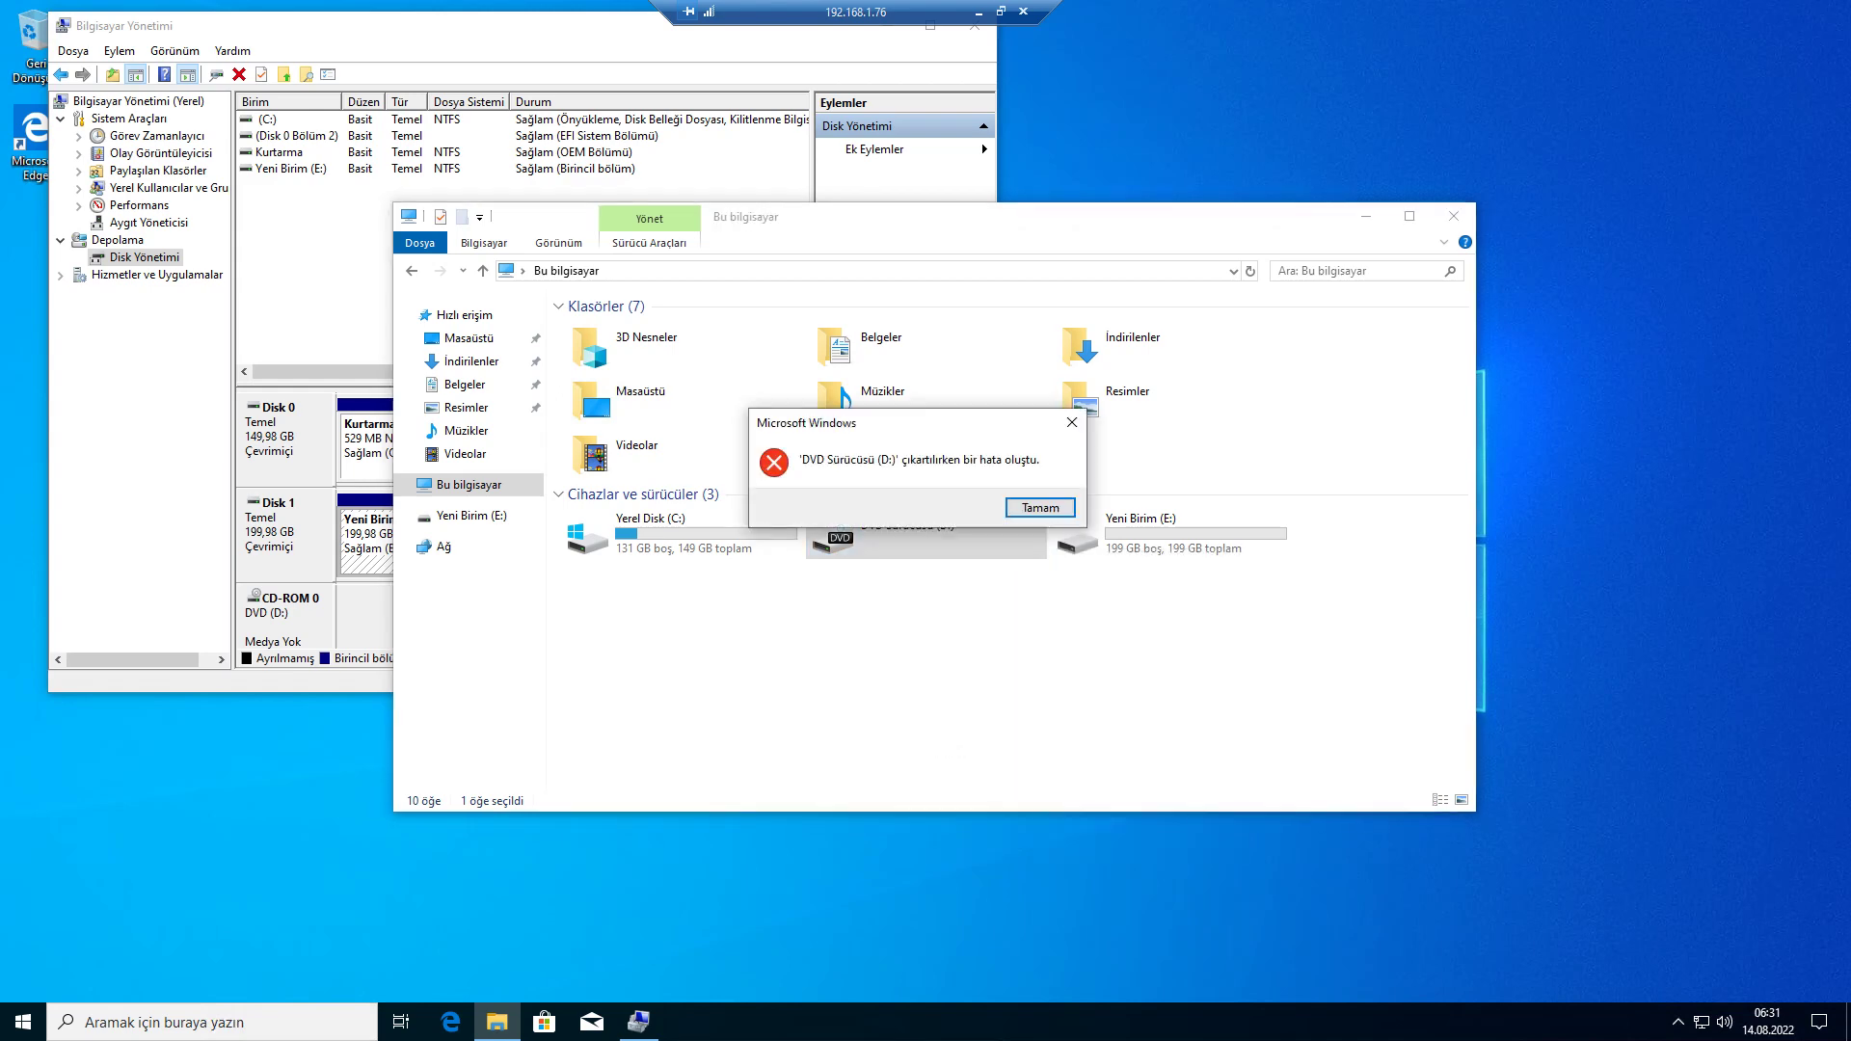
pyautogui.click(1040, 509)
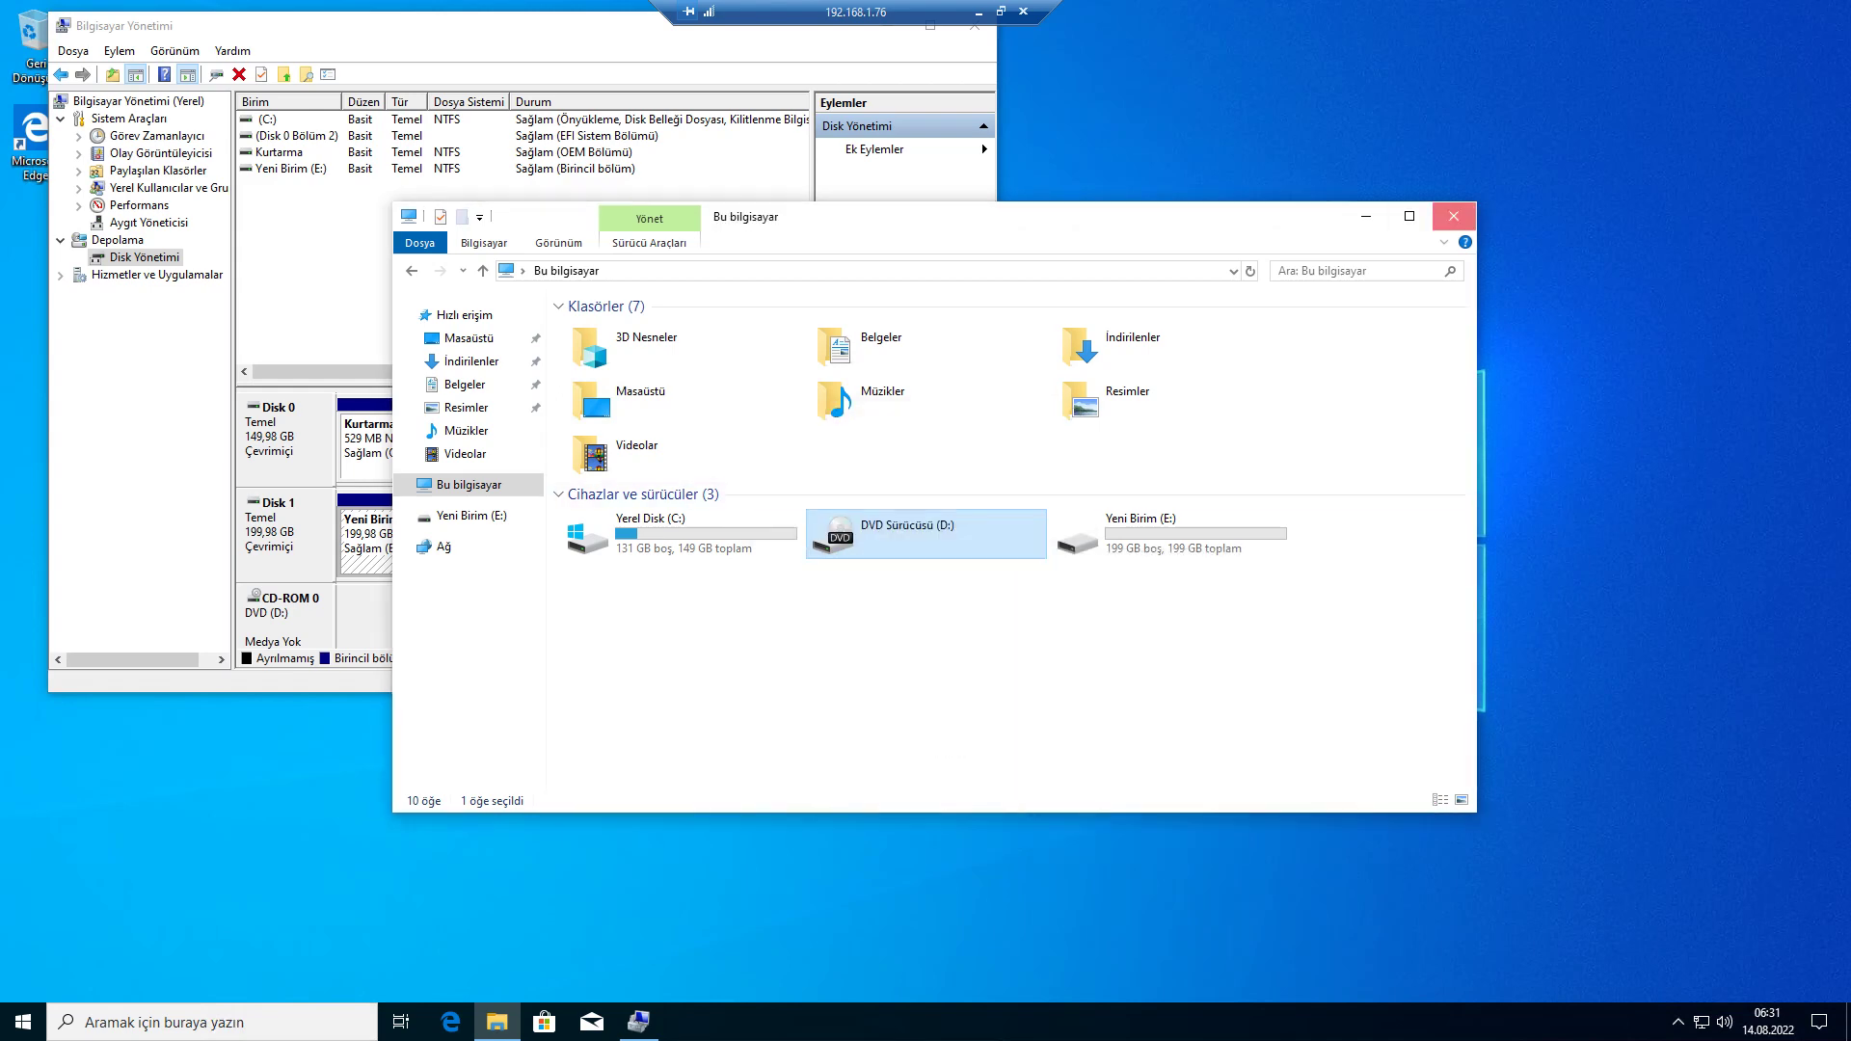
pyautogui.click(1454, 215)
pyautogui.moveTo(848, 25); pyautogui.dragTo(912, 71)
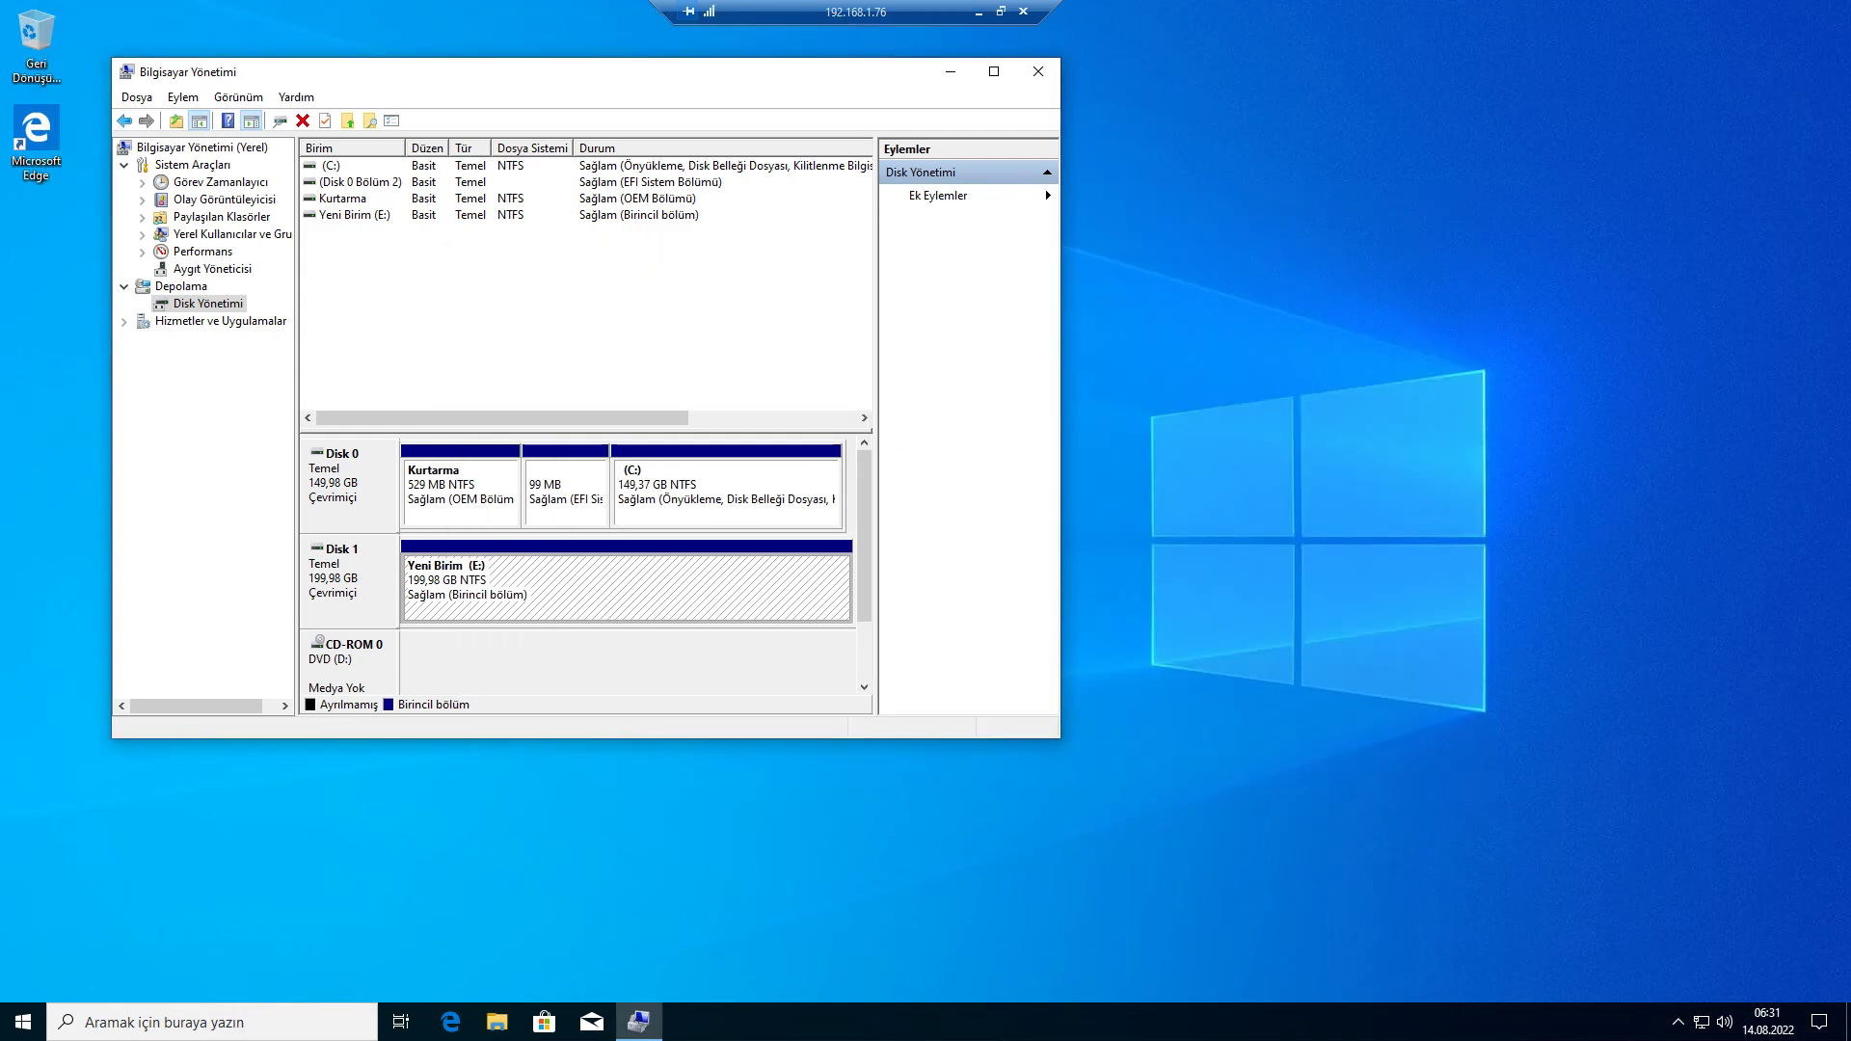
pyautogui.click(1039, 71)
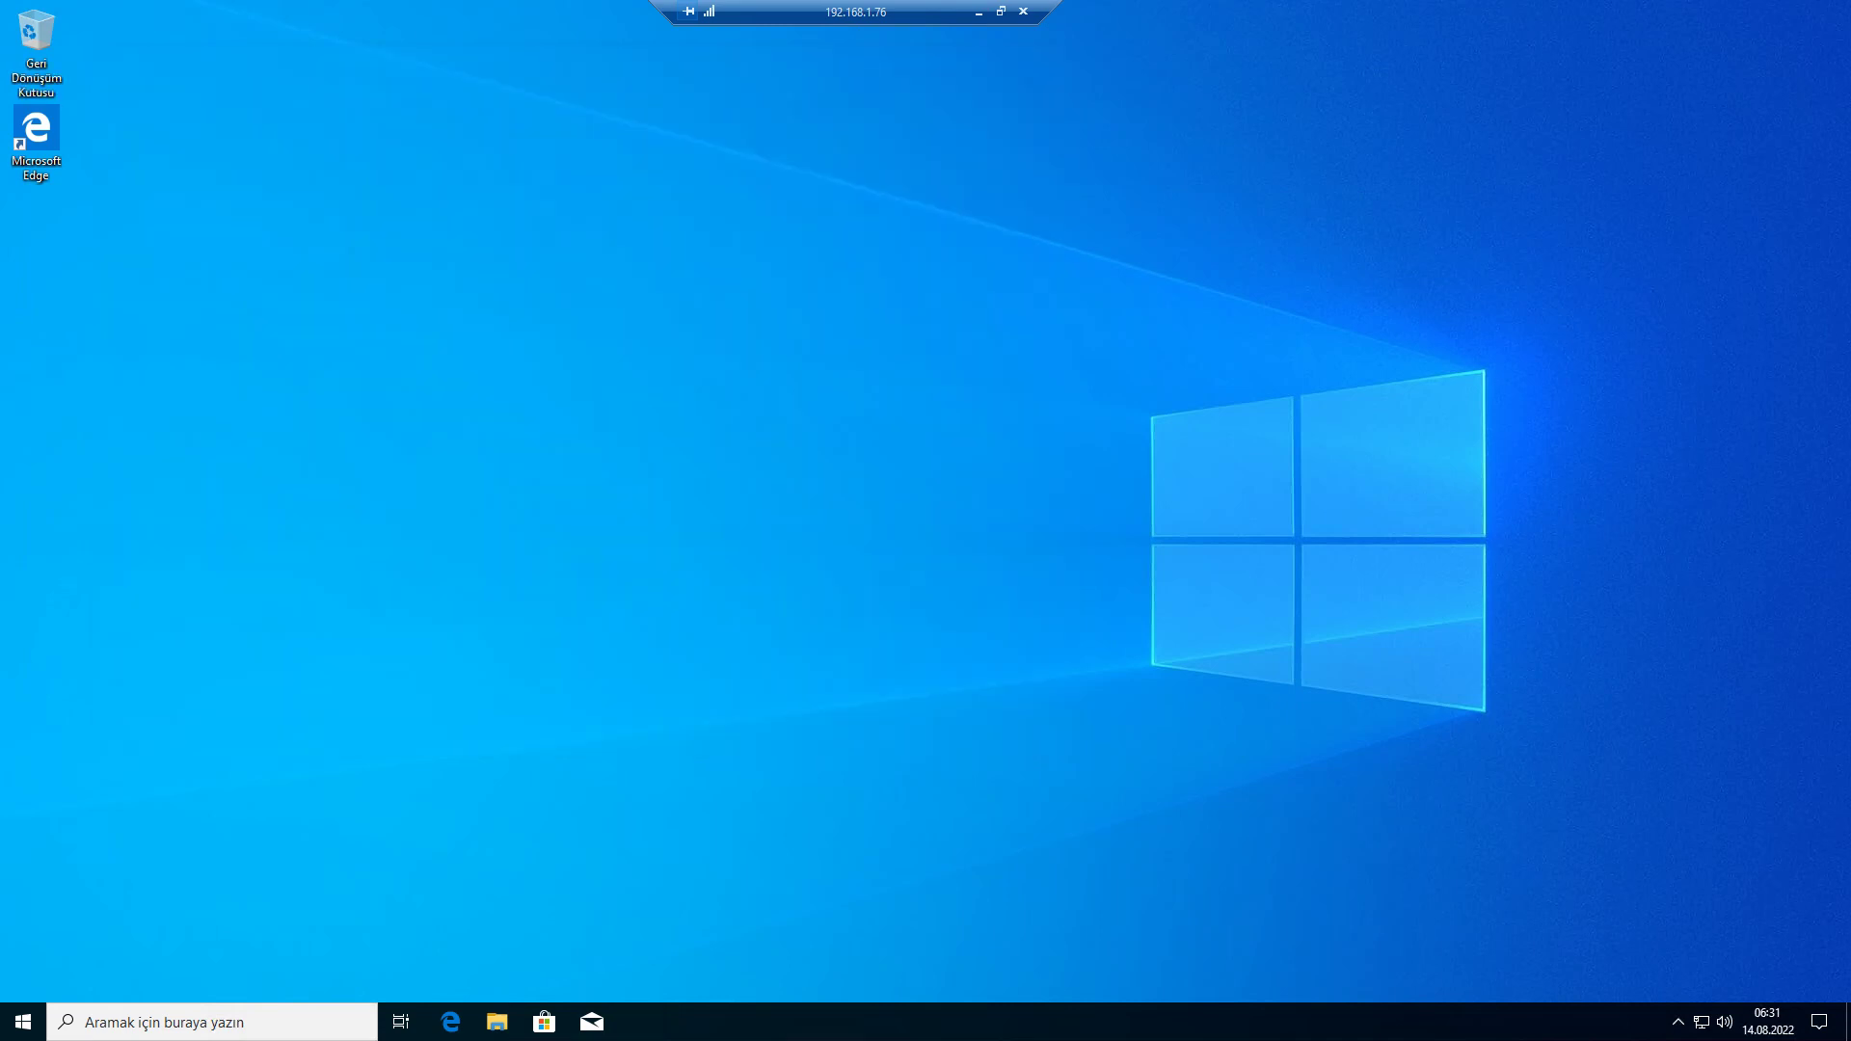
# - Open Windows Update via an 'update' search, then leave Remote Desktop for the CentOS console
pyautogui.press('super+s')
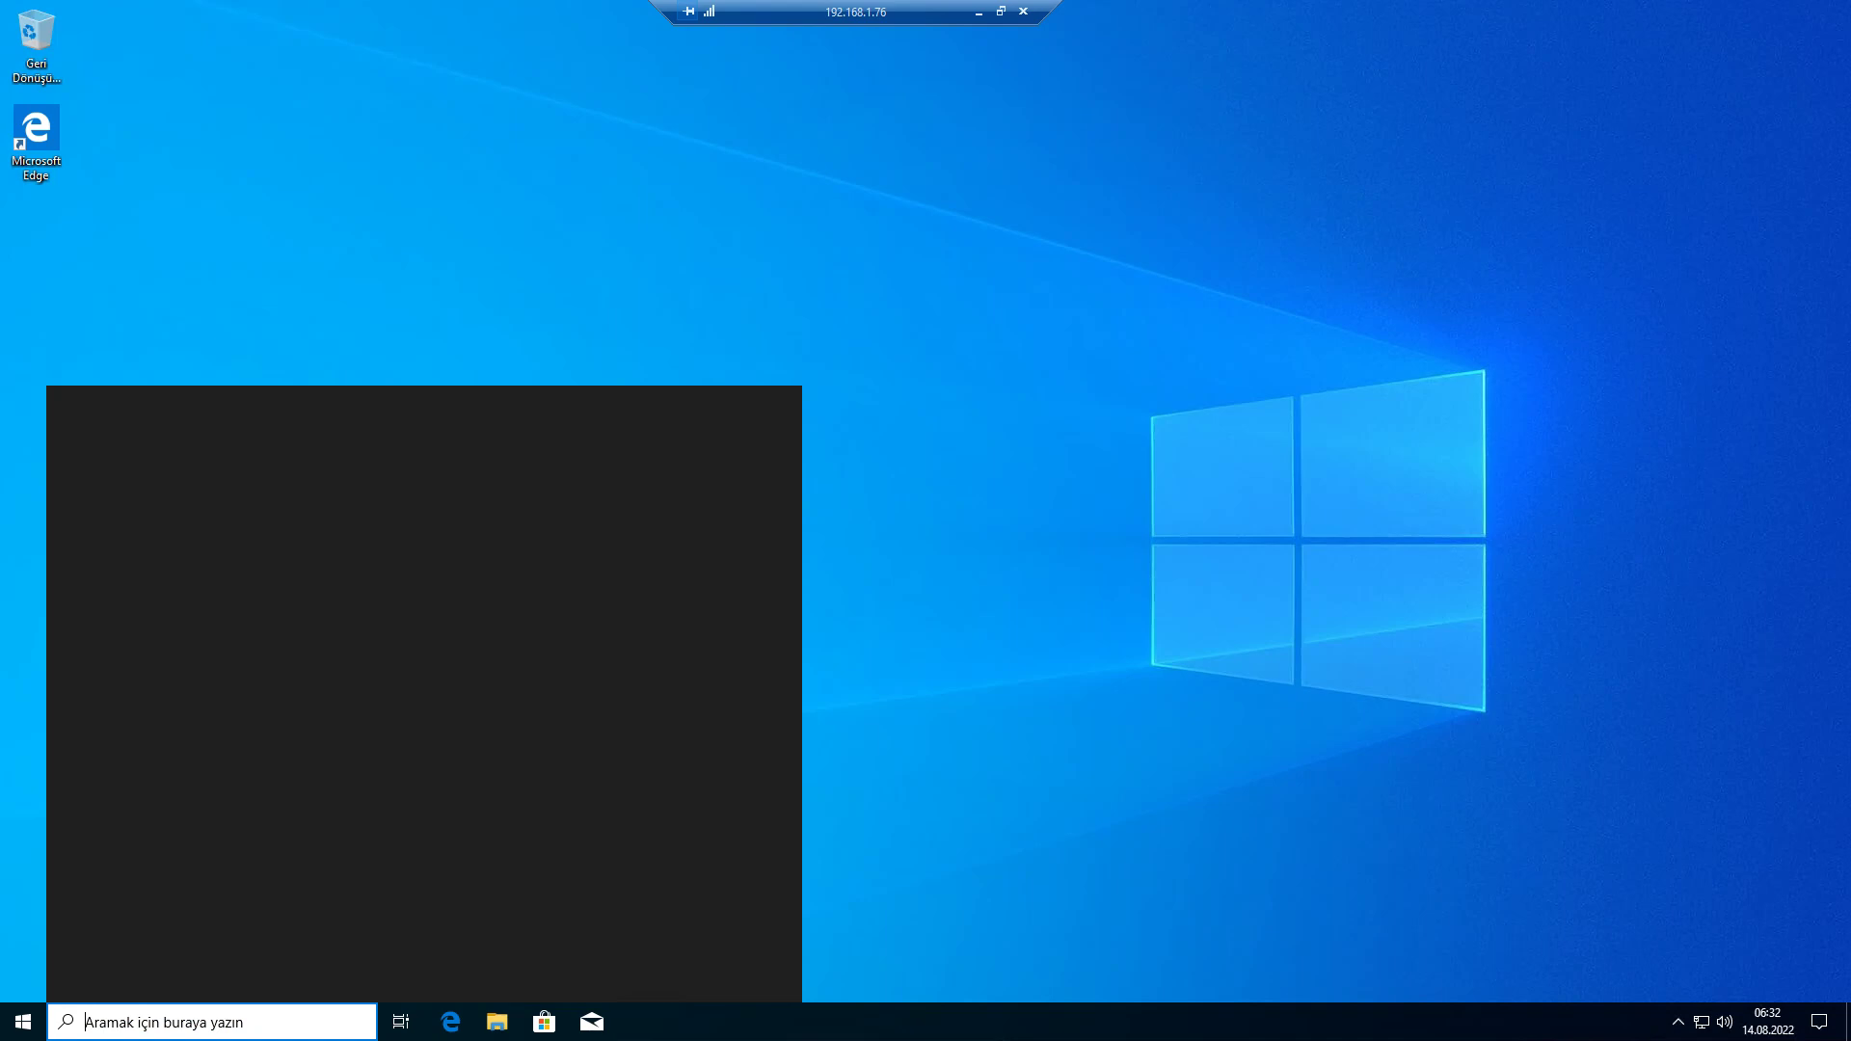
pyautogui.write('update')
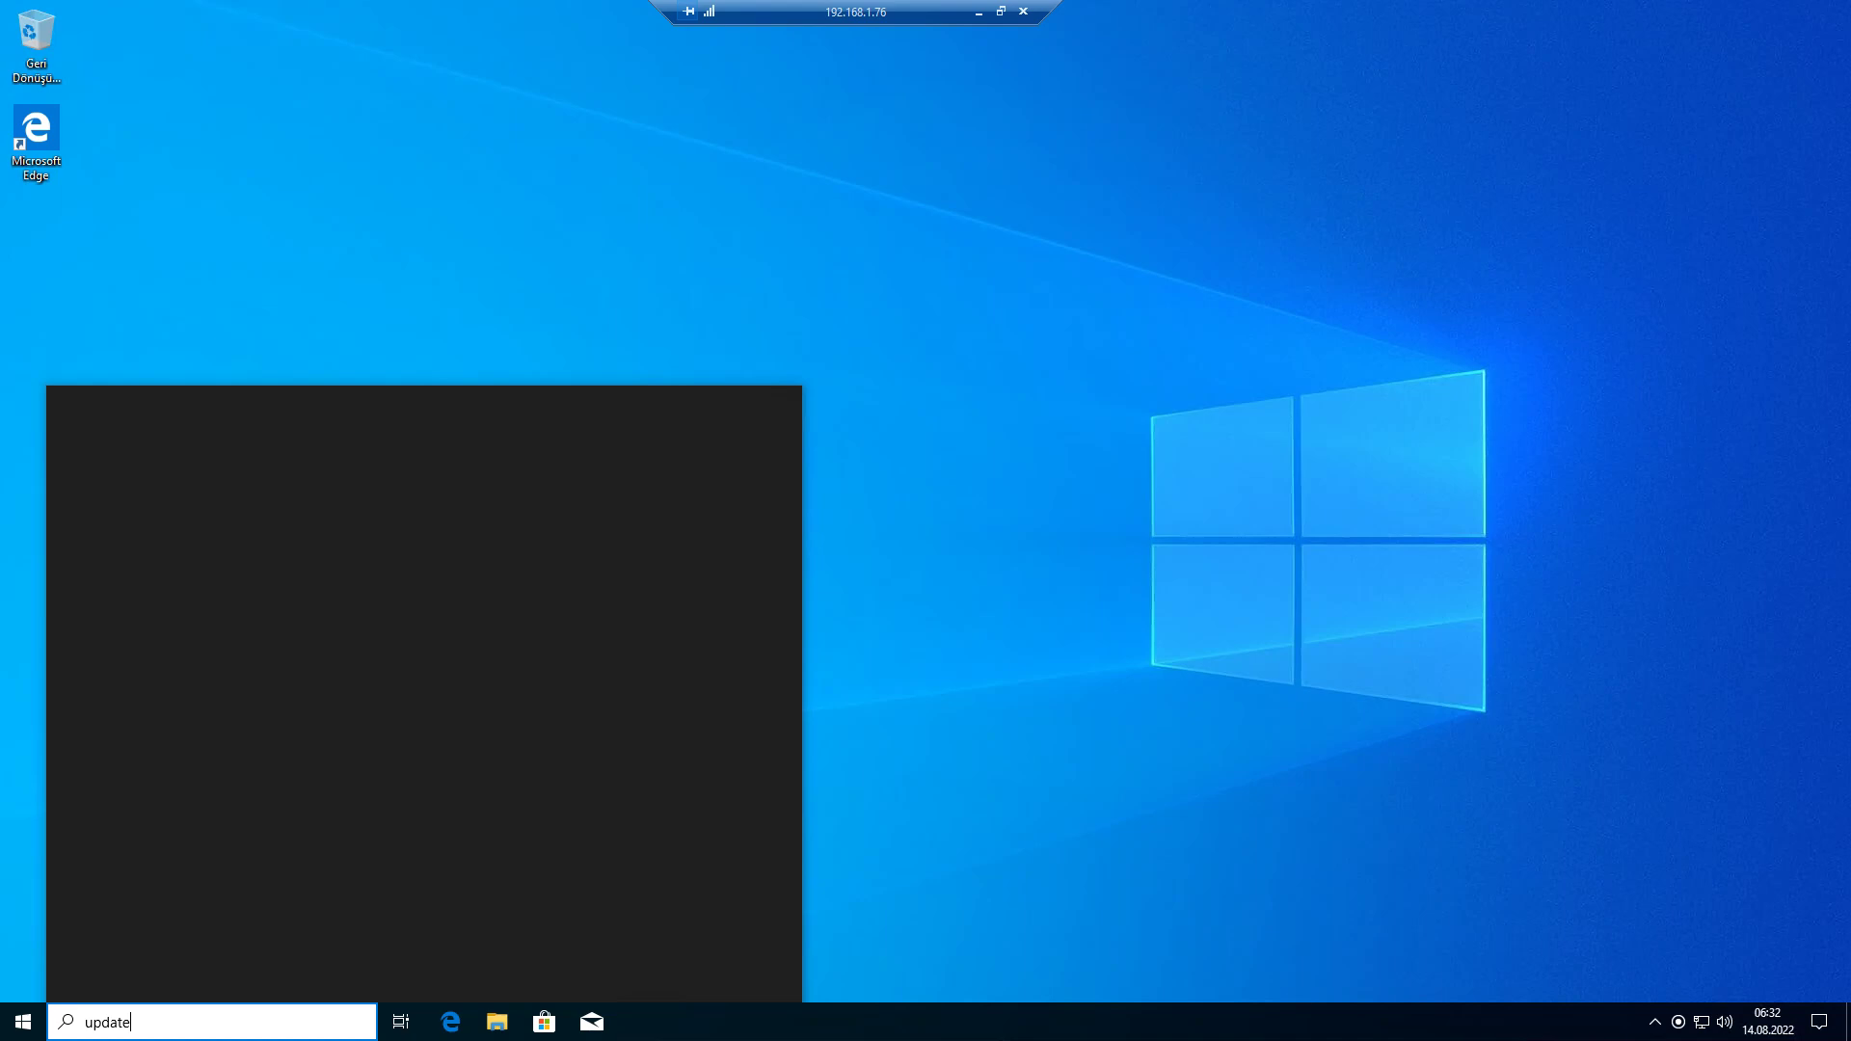
pyautogui.press('Return')
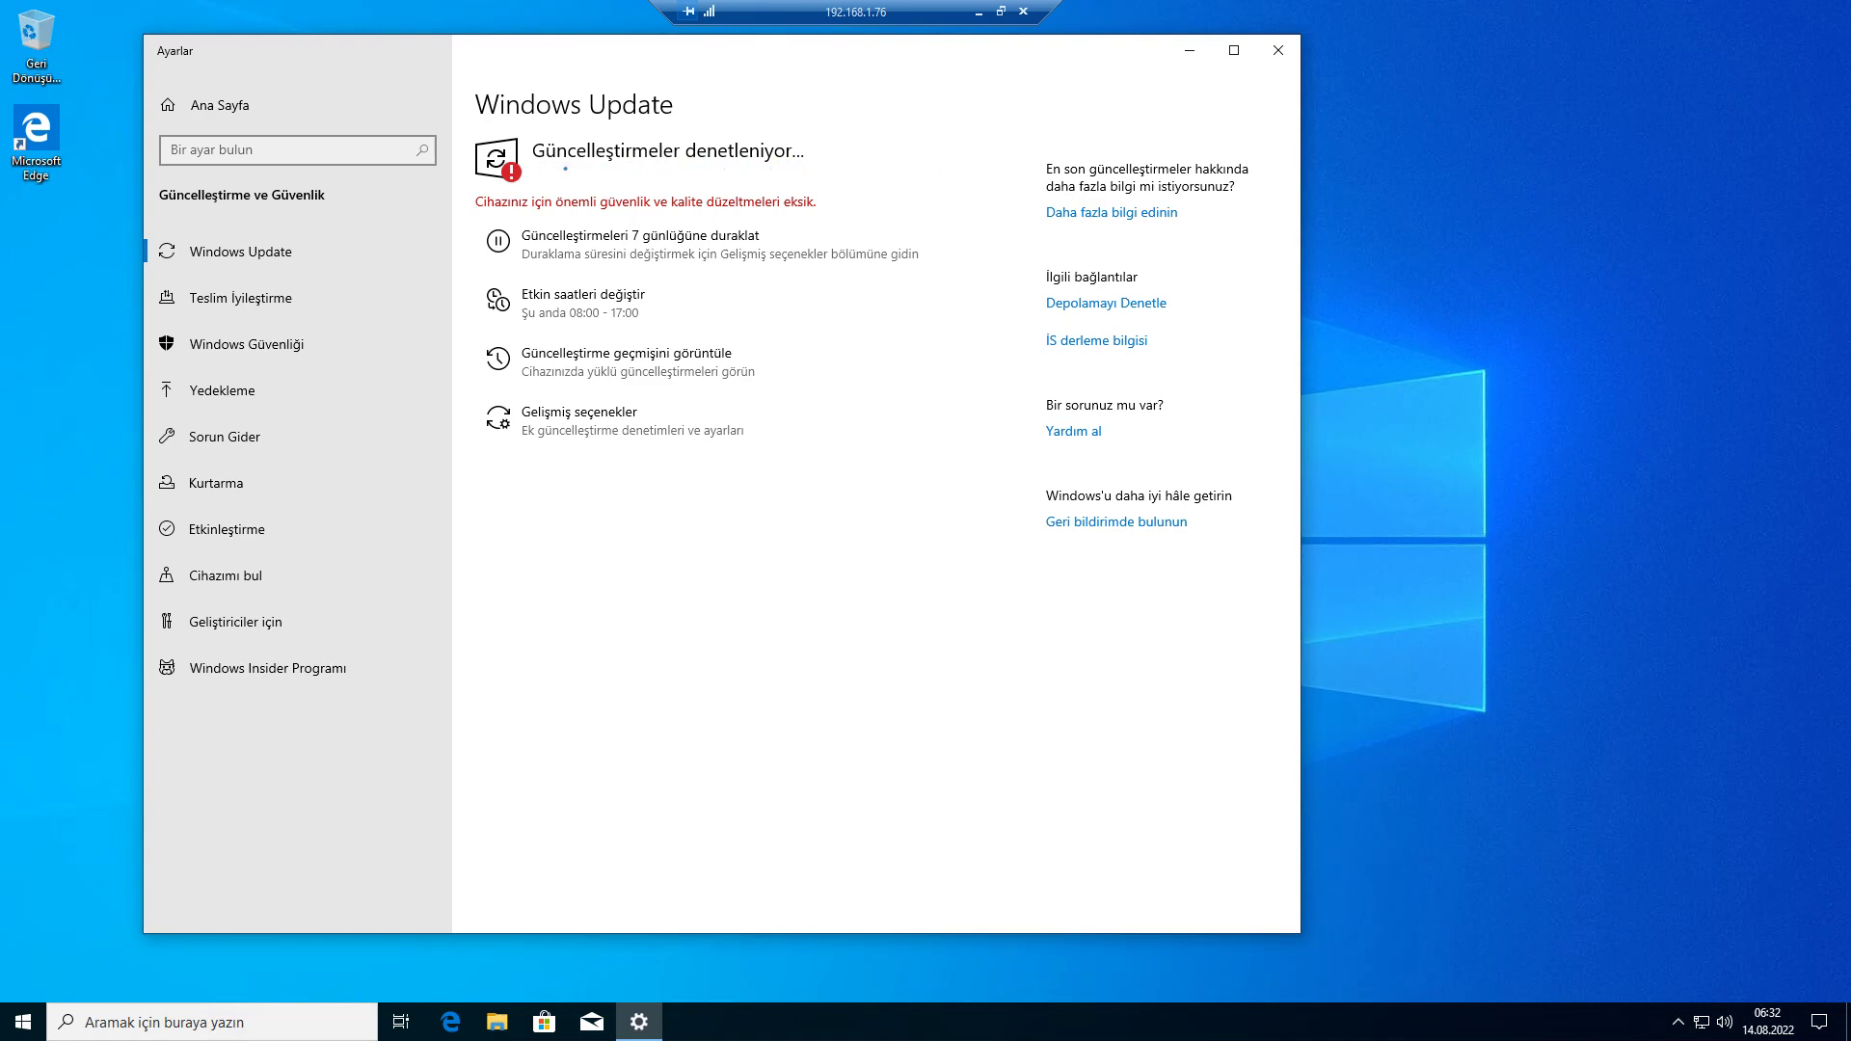
pyautogui.moveTo(771, 50); pyautogui.dragTo(790, 56)
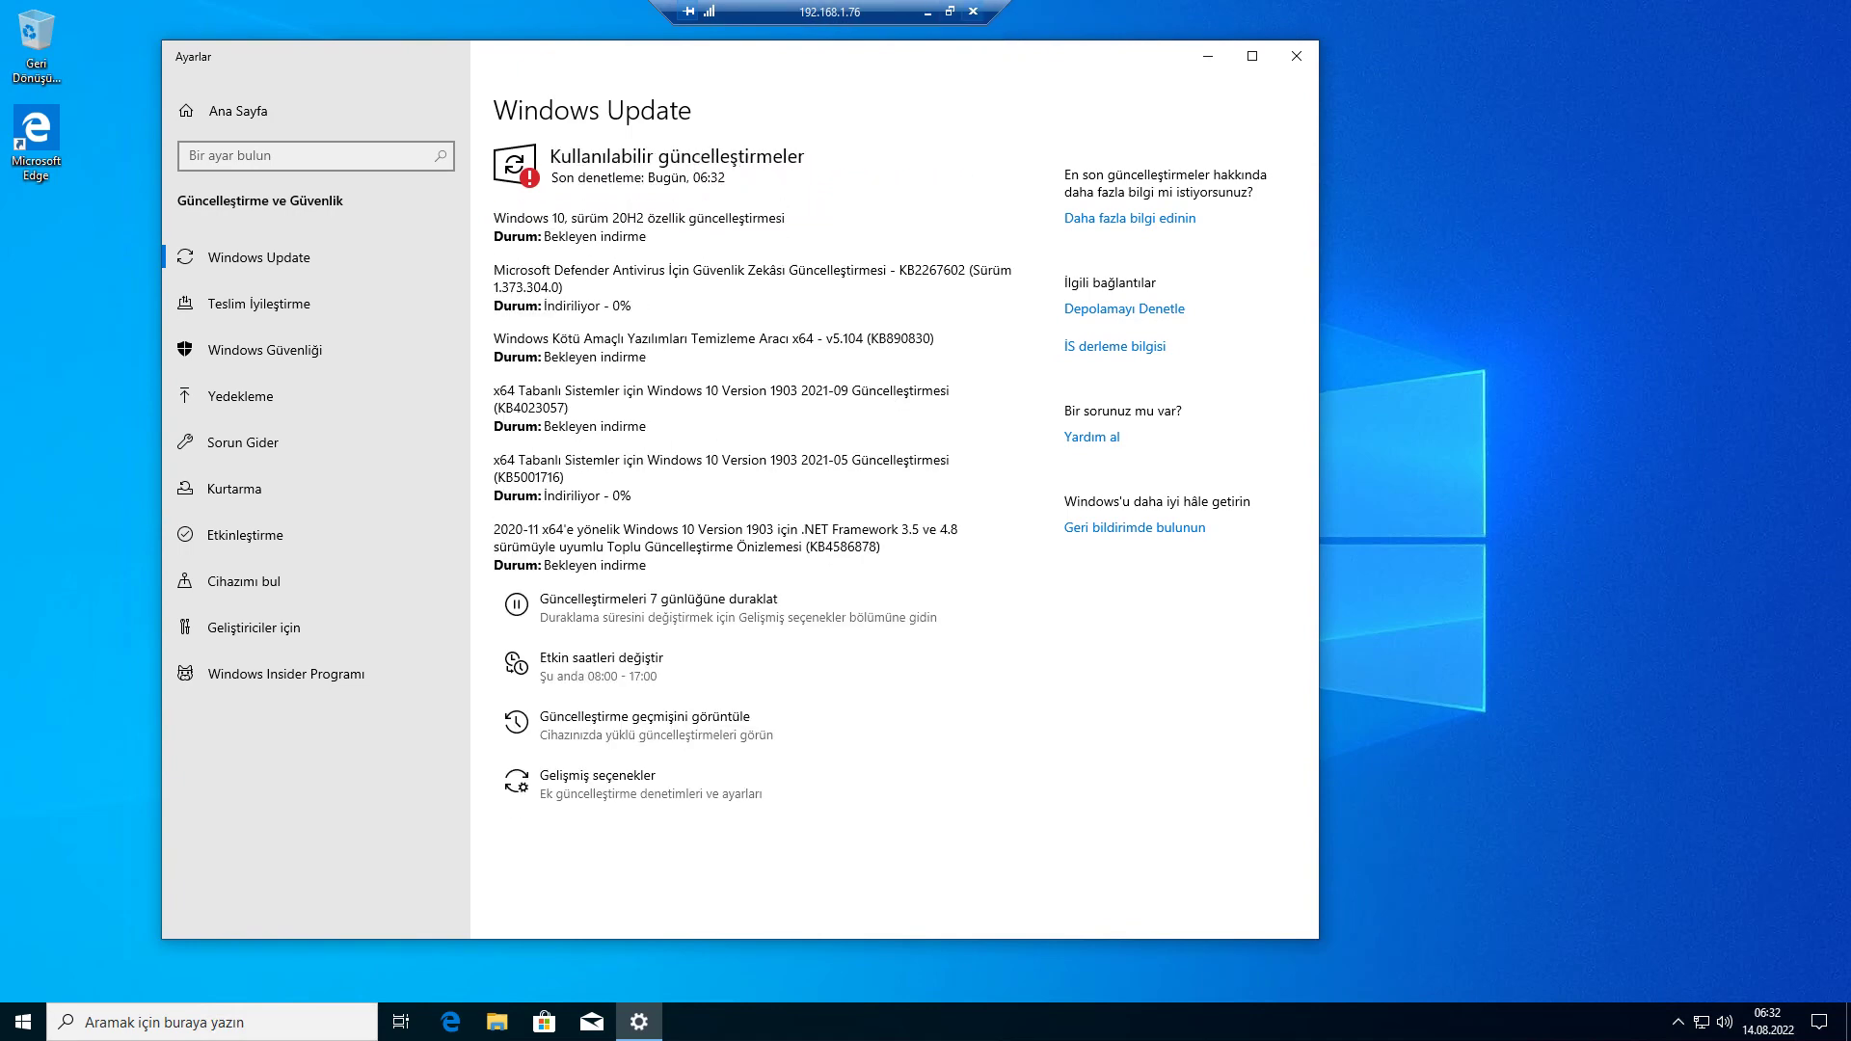
pyautogui.click(928, 12)
pyautogui.hotkey('alt', 'Tab')
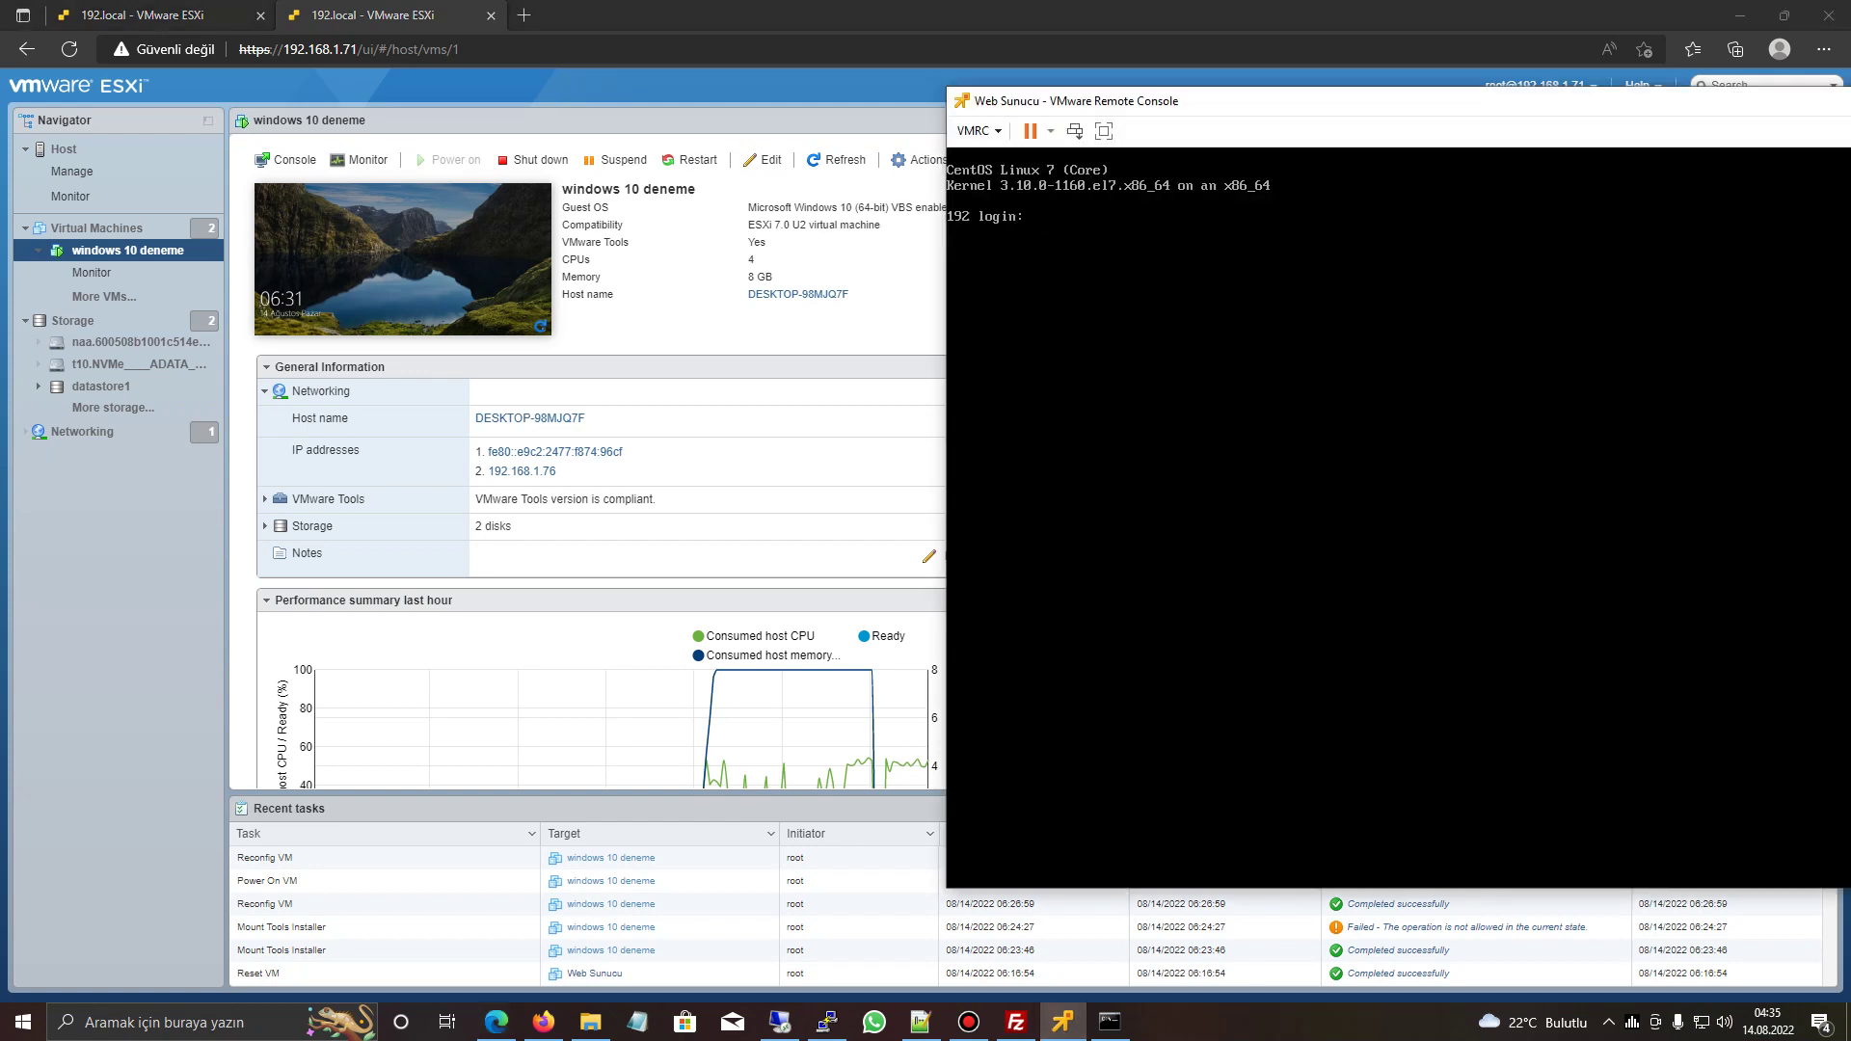
# - Log into CentOS as root and run 'ip link' to check the network links
pyautogui.write('root')
pyautogui.press('Return')
pyautogui.press('Return')
pyautogui.write('ip link')
pyautogui.press('Return')
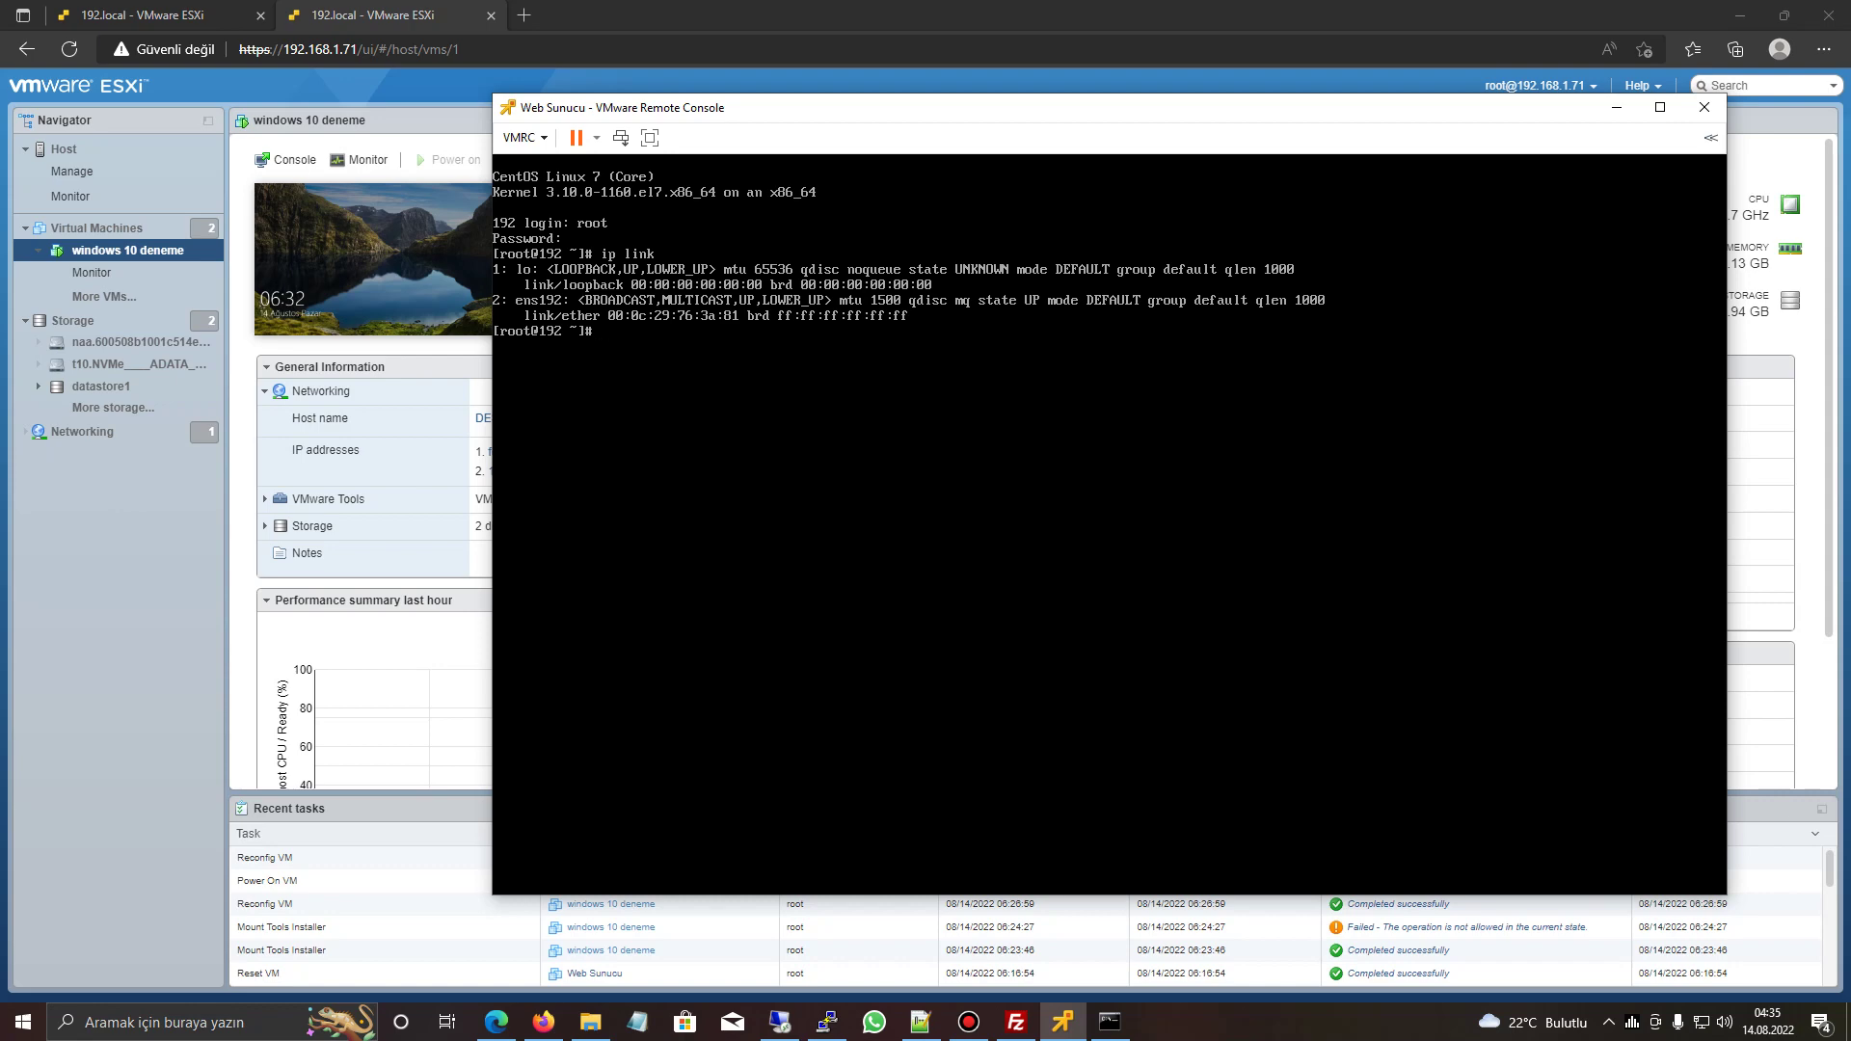
# - Start a VMware Tools install on the Web Sunucu VM via Guest OS actions
pyautogui.click(1704, 107)
pyautogui.click(97, 228)
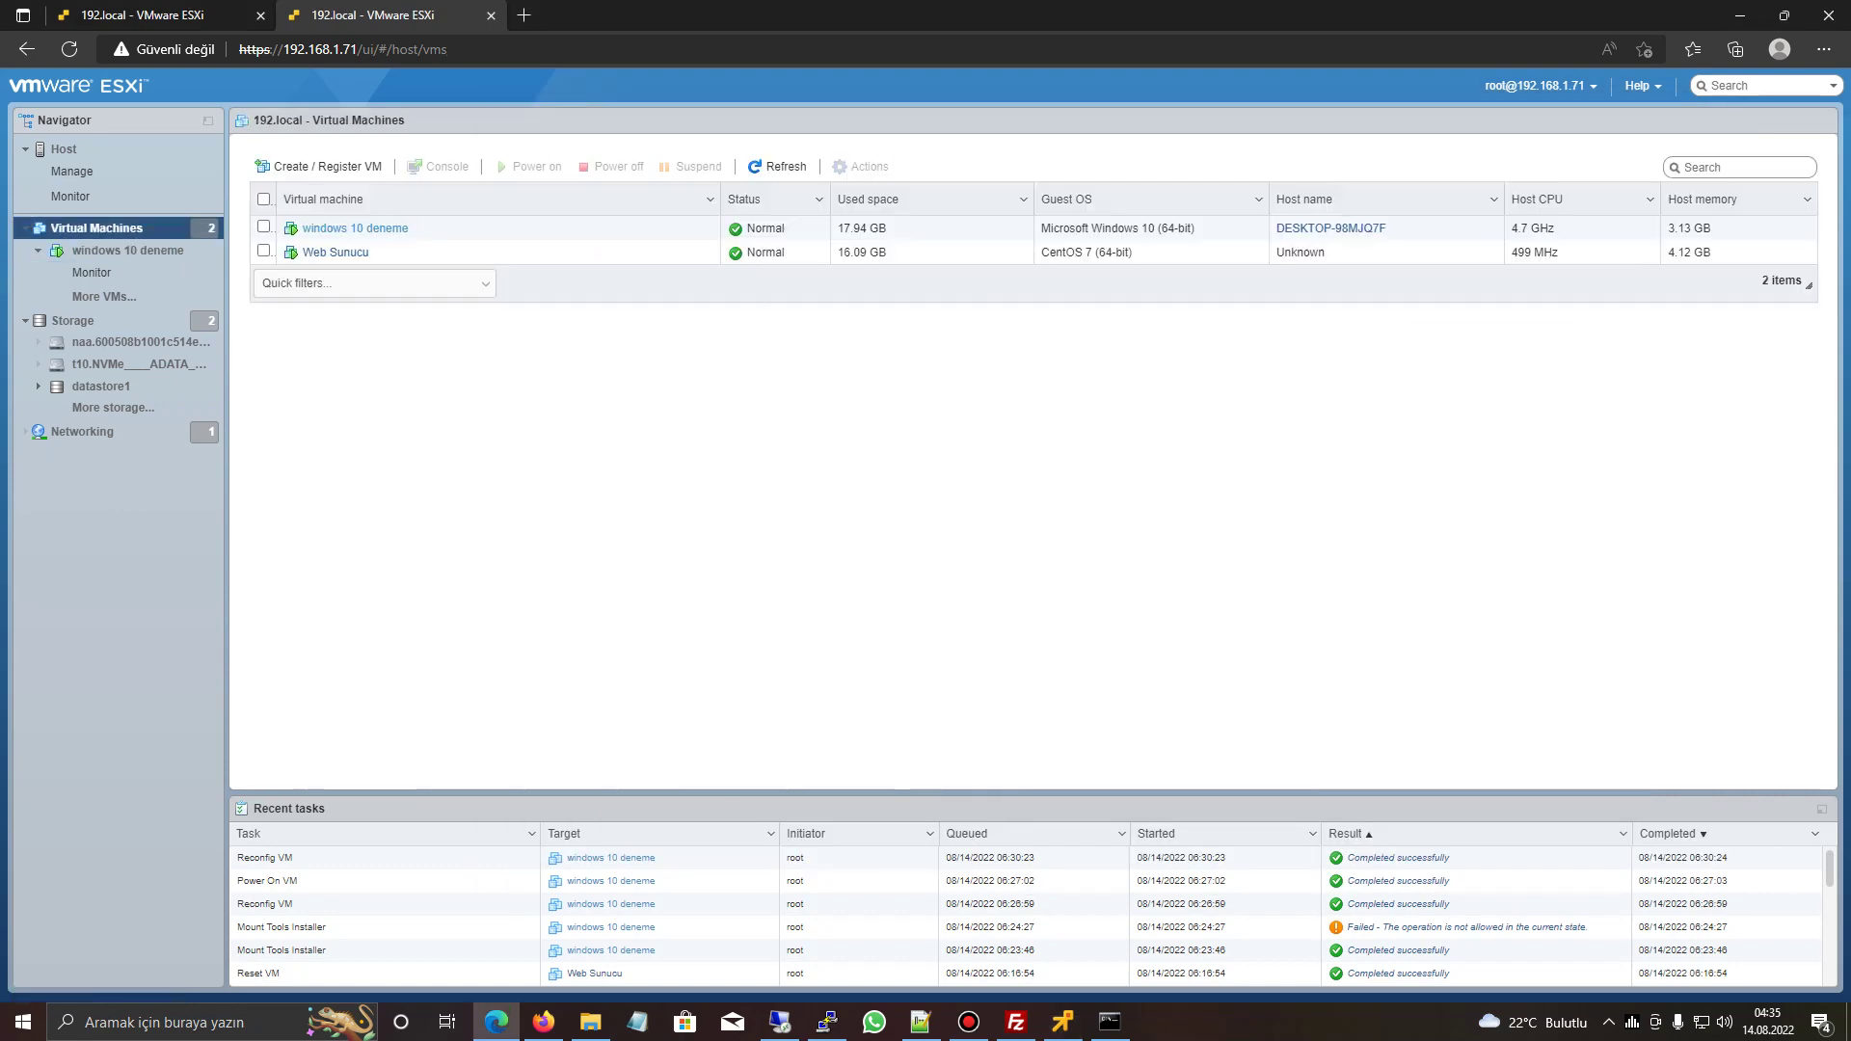
pyautogui.click(336, 253)
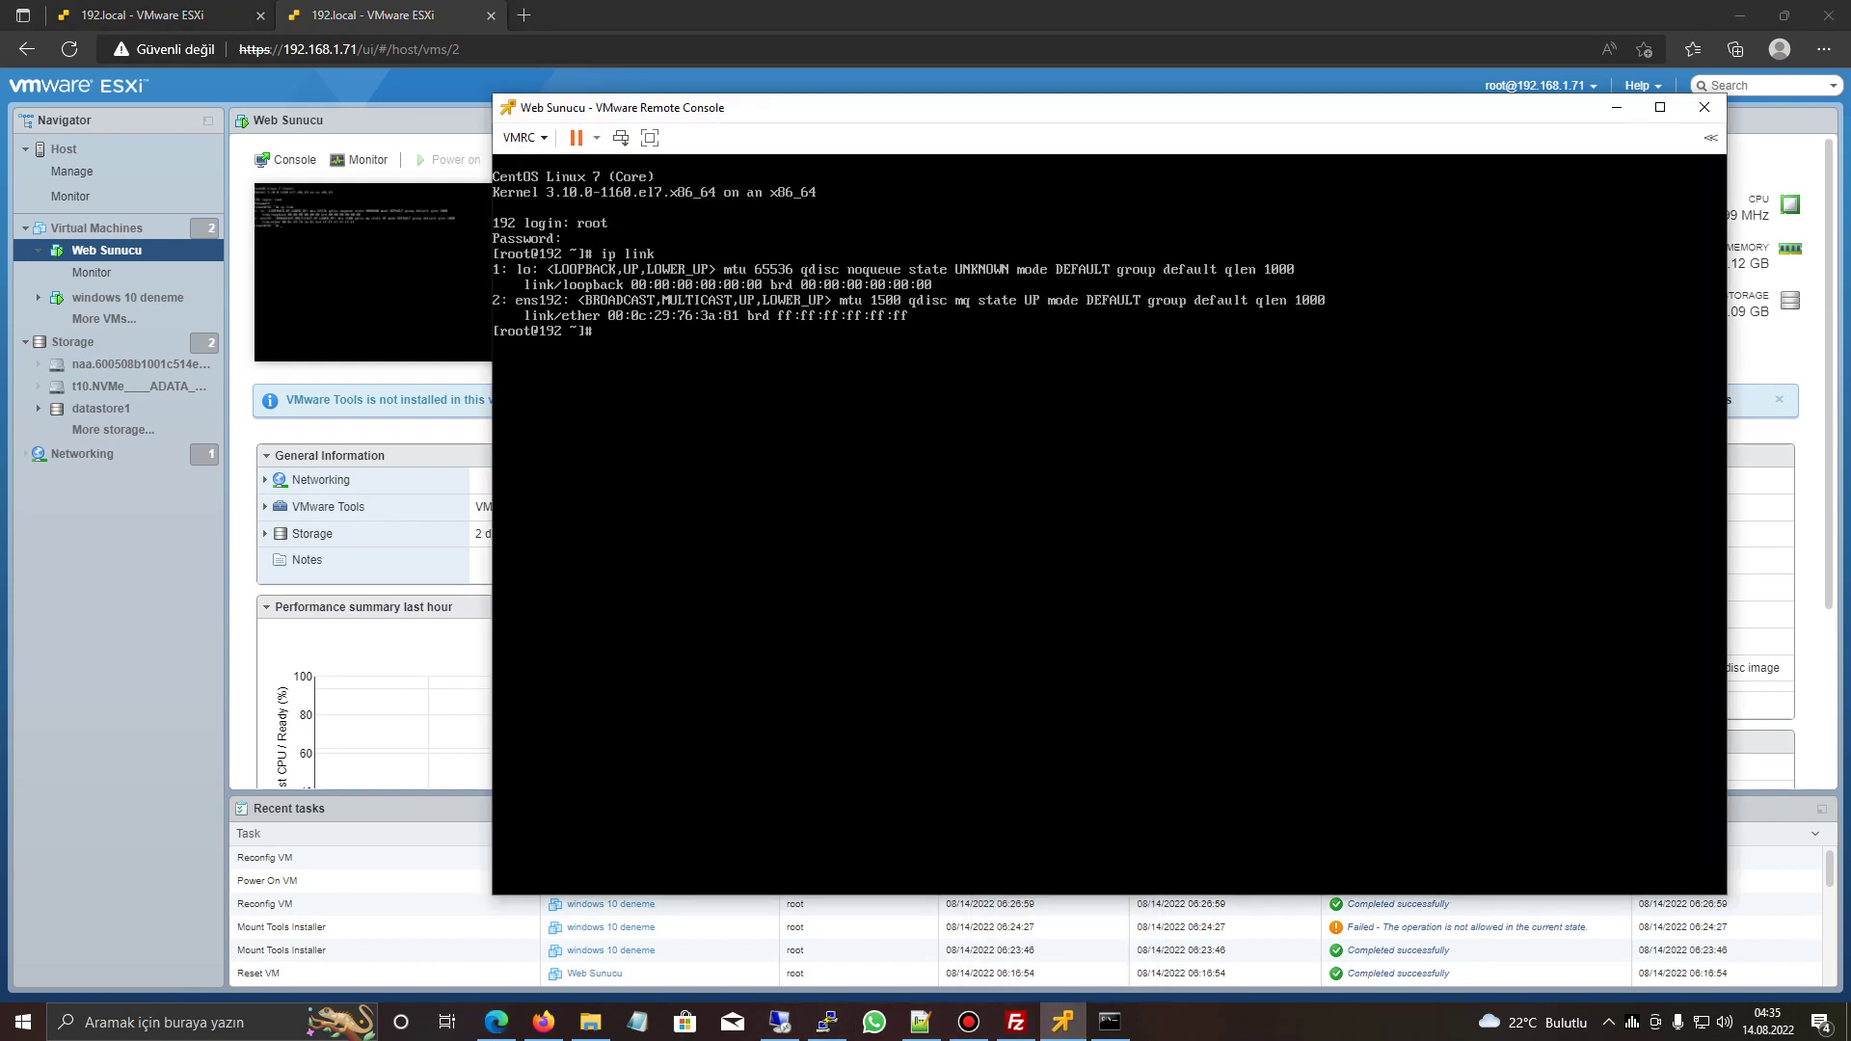
pyautogui.rightClick(130, 255)
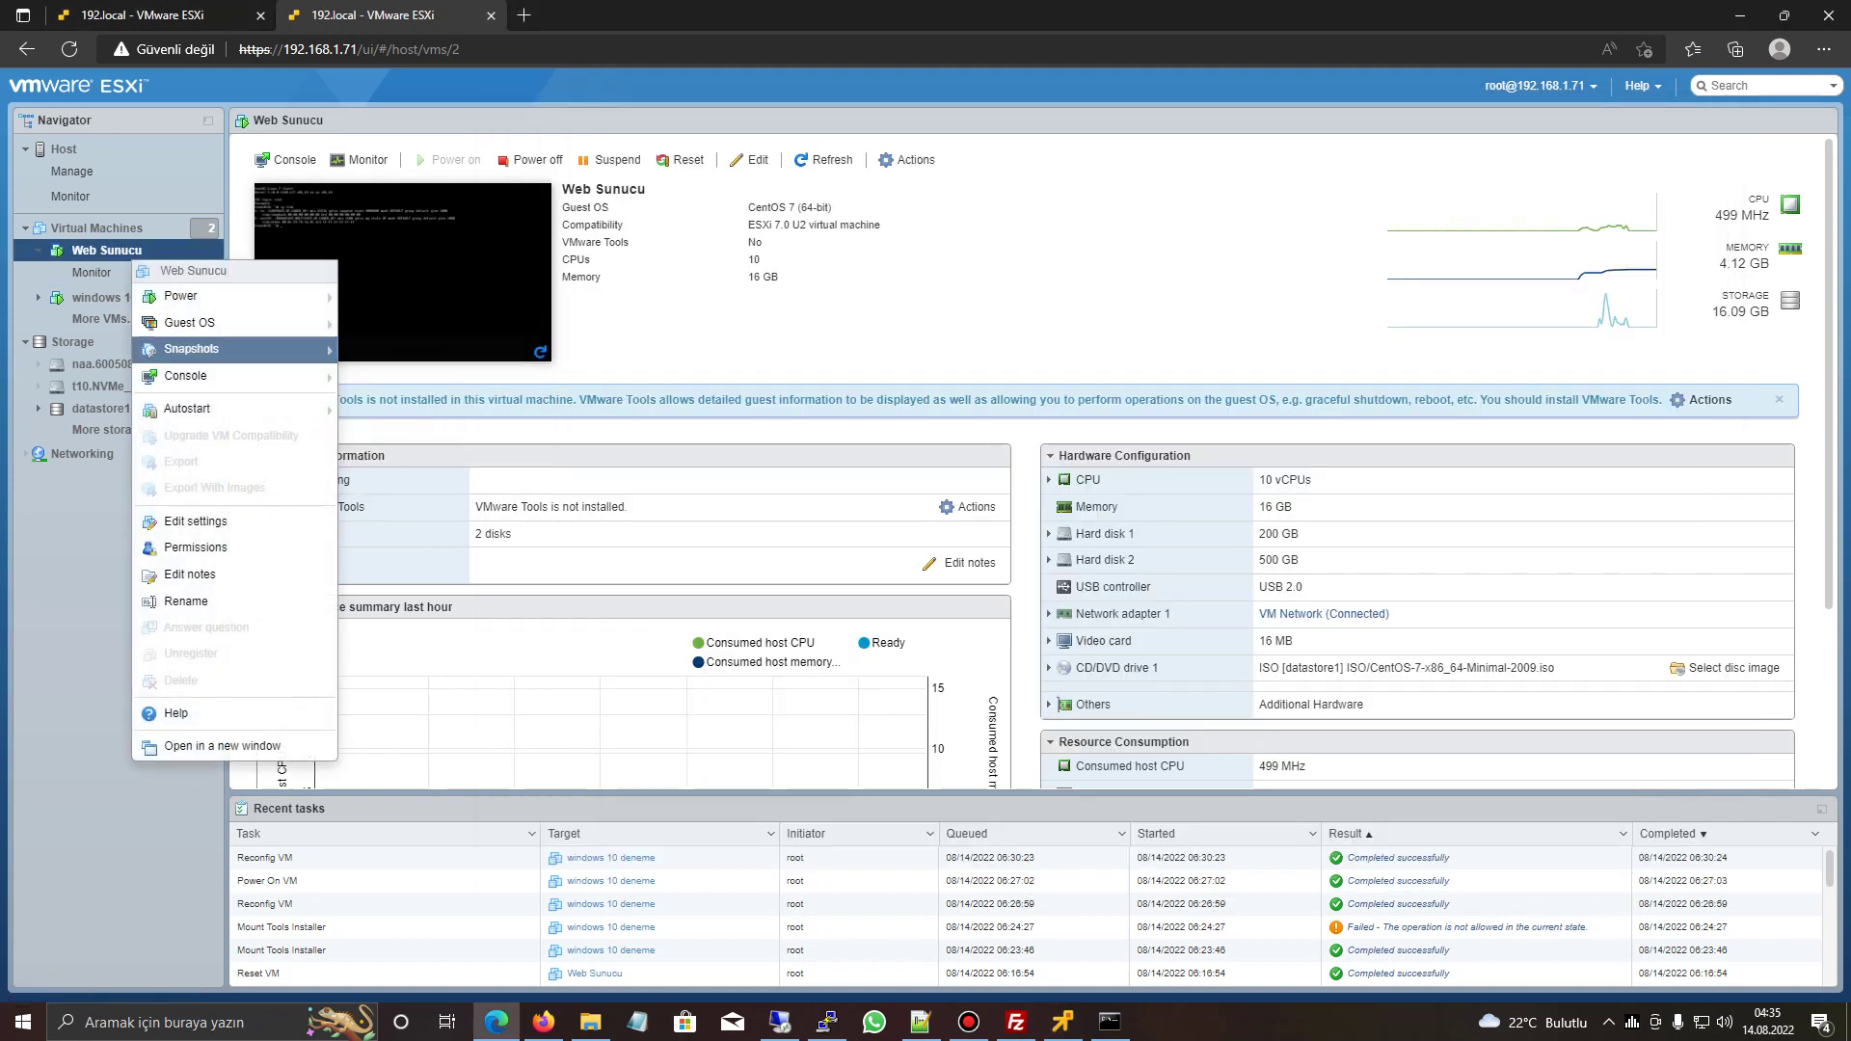
pyautogui.moveTo(189, 322)
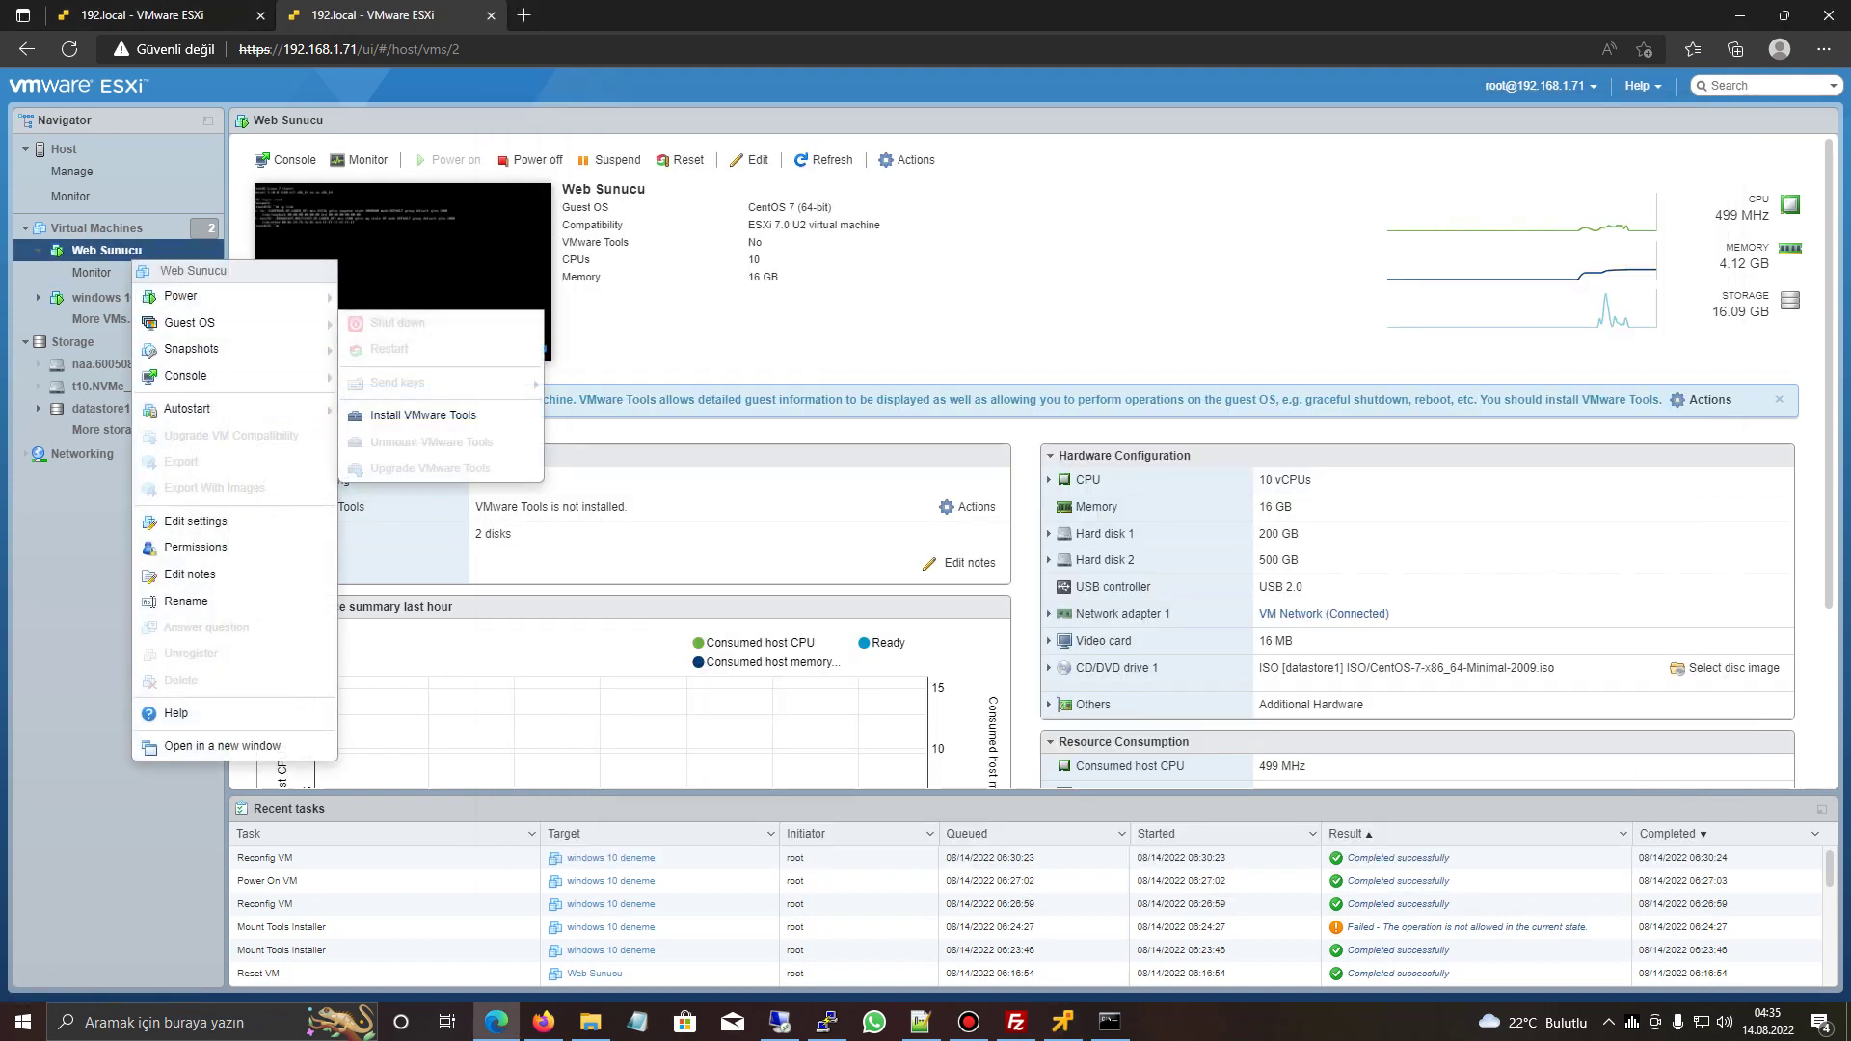
pyautogui.click(423, 414)
# - In a new tab, search Google for 'vmware centos vmtools kurulumu'
pyautogui.hotkey('ctrl', 't')
pyautogui.write('google.com')
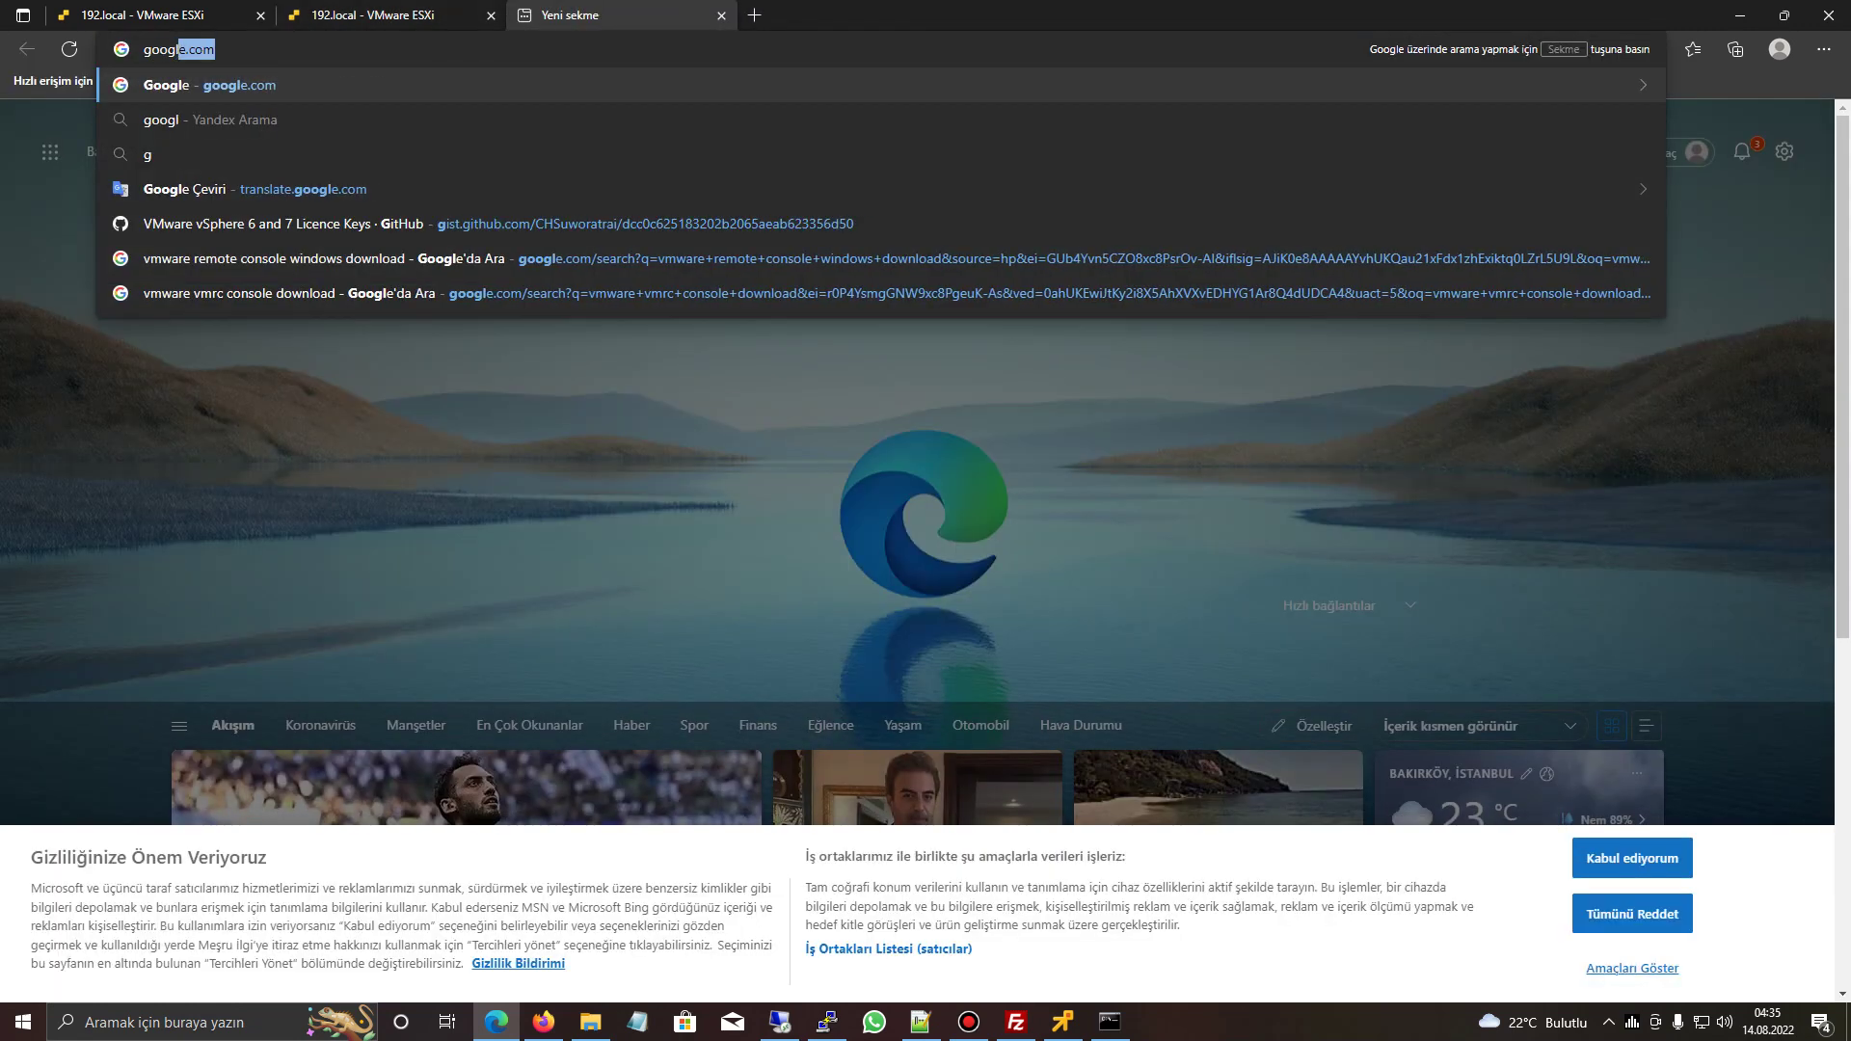
pyautogui.press('Return')
pyautogui.write('vmware centos vmtools ')
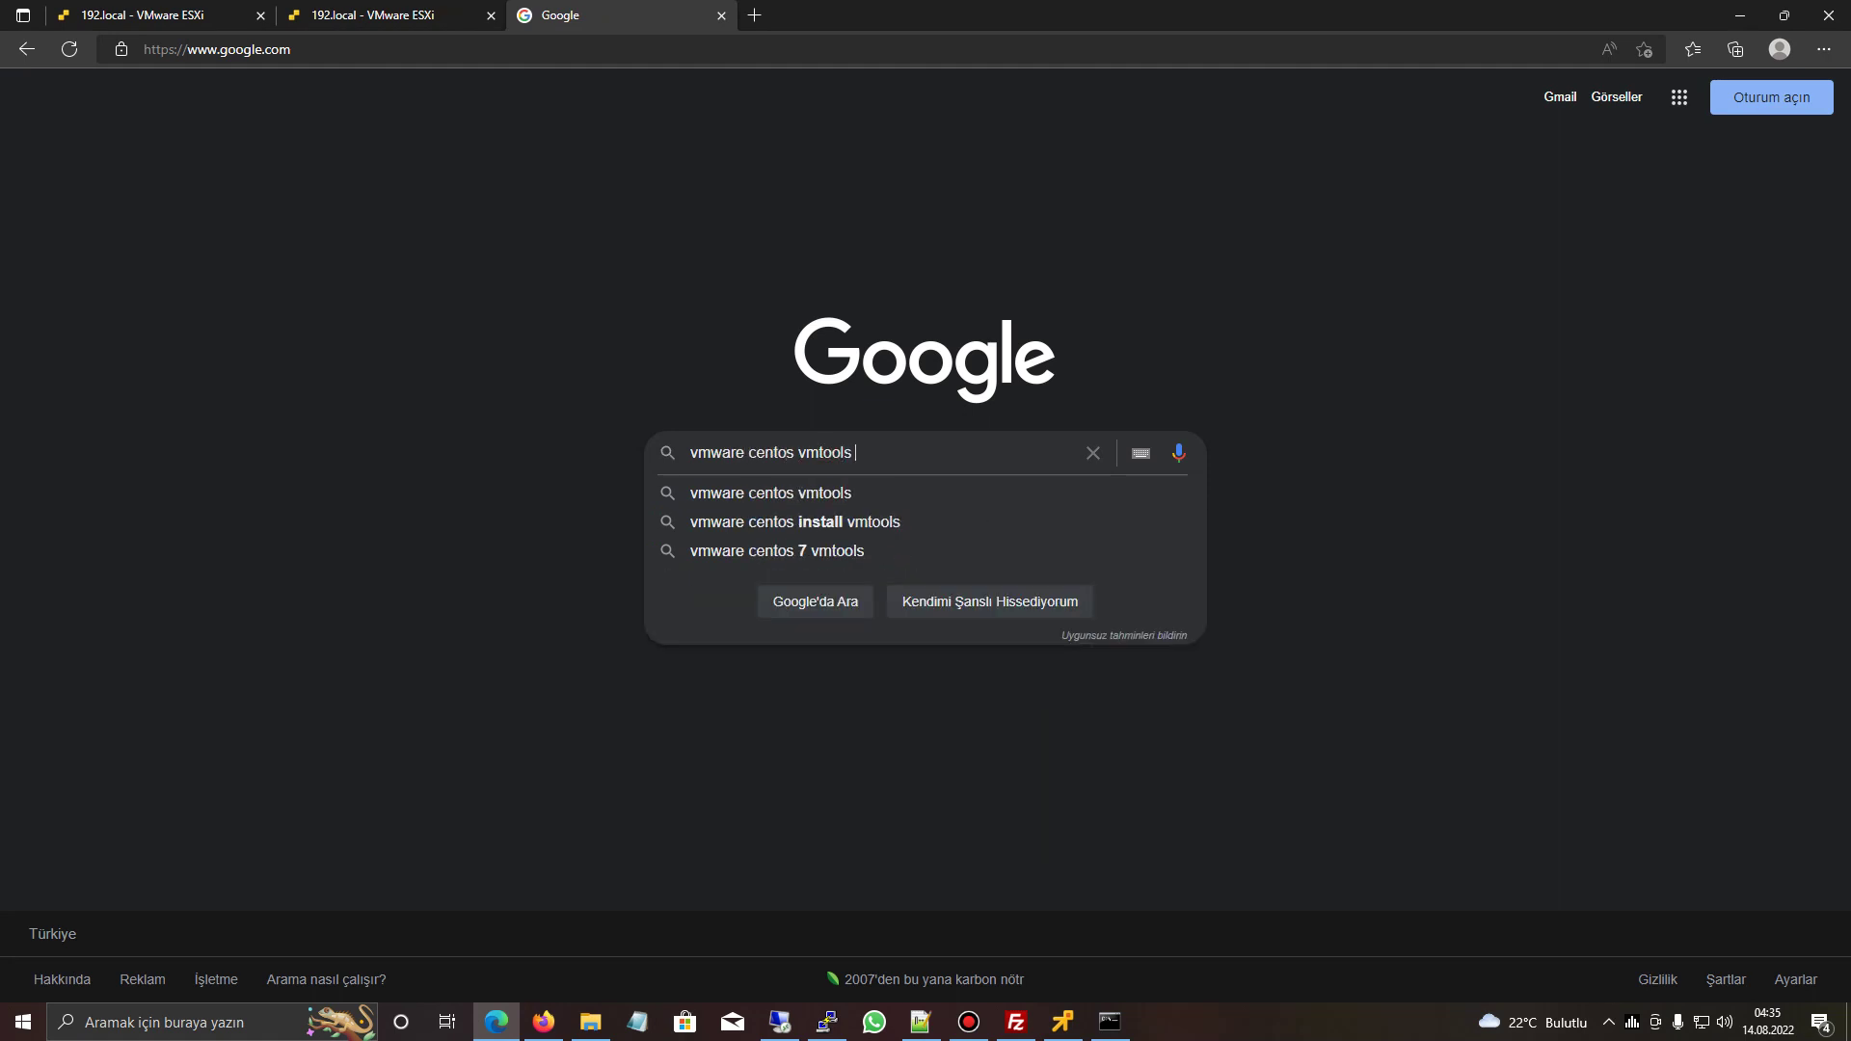
pyautogui.write('kurulumu')
pyautogui.press('Return')
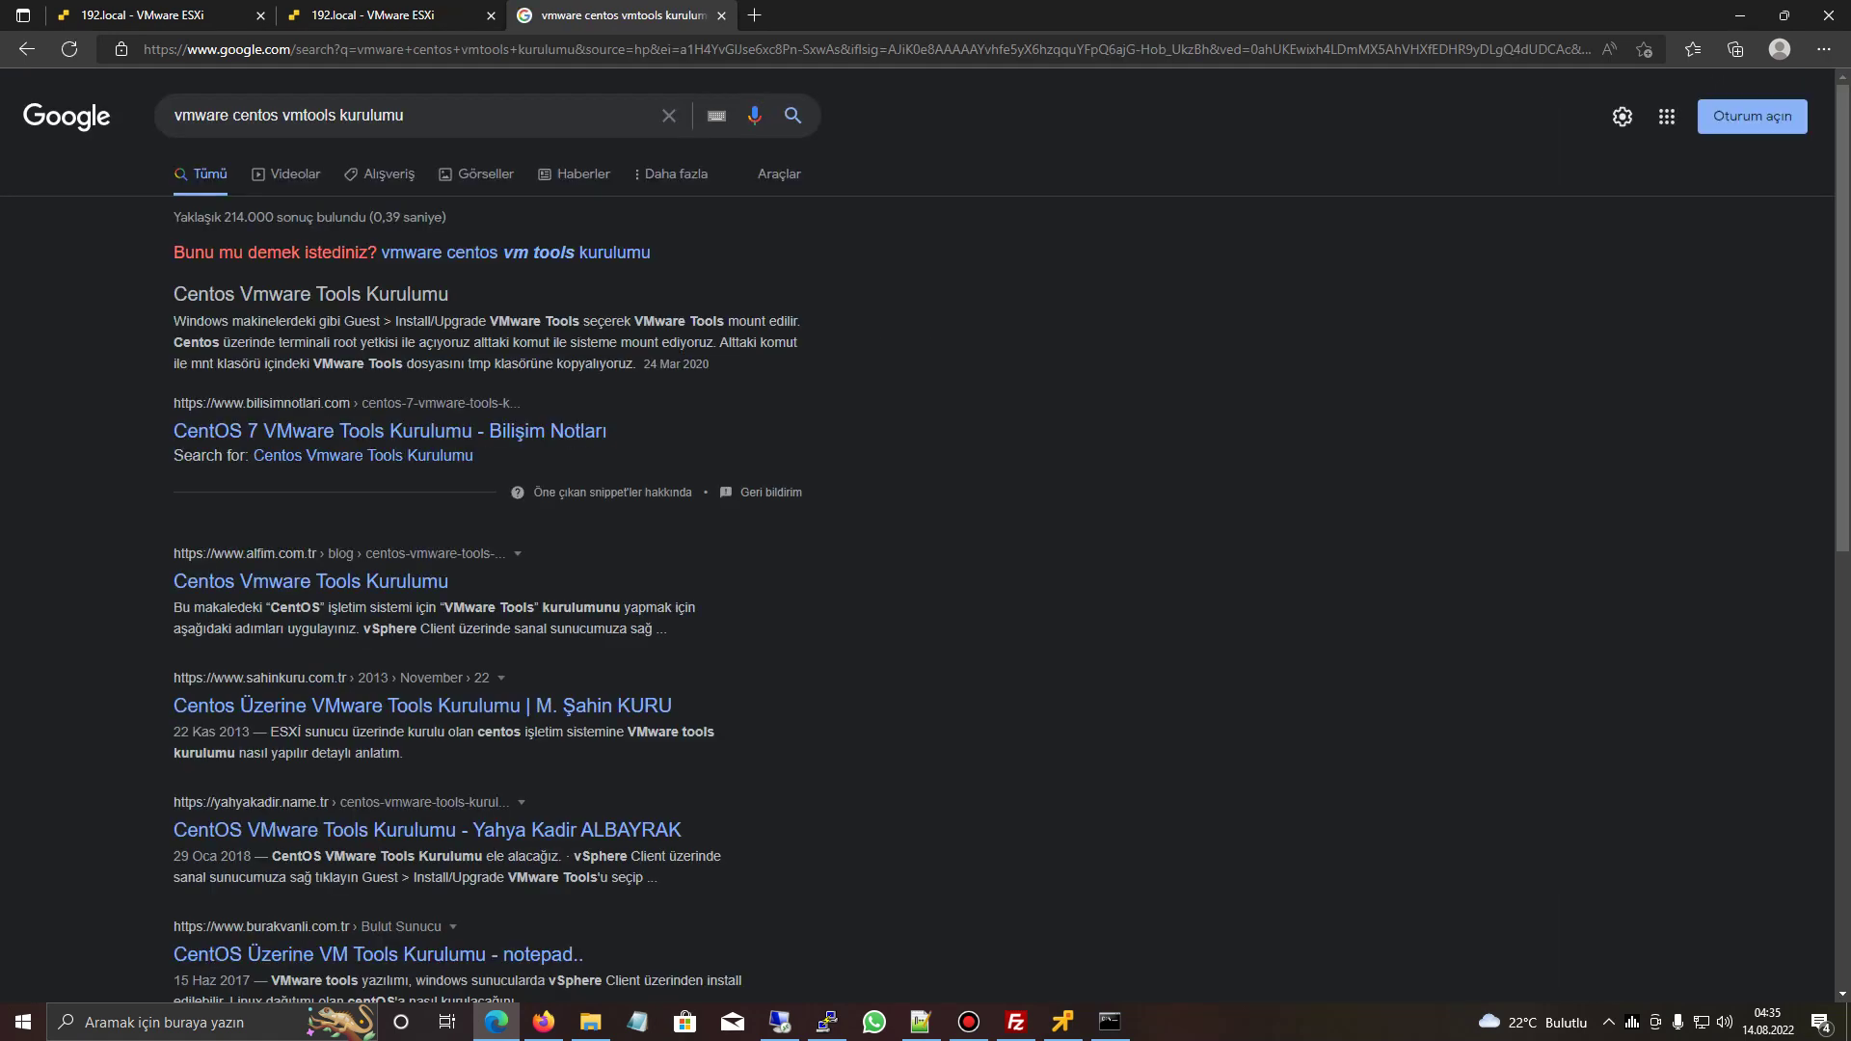
# - Review the alfim.com.tr CentOS VMware Tools guide and return to the search results
pyautogui.click(310, 582)
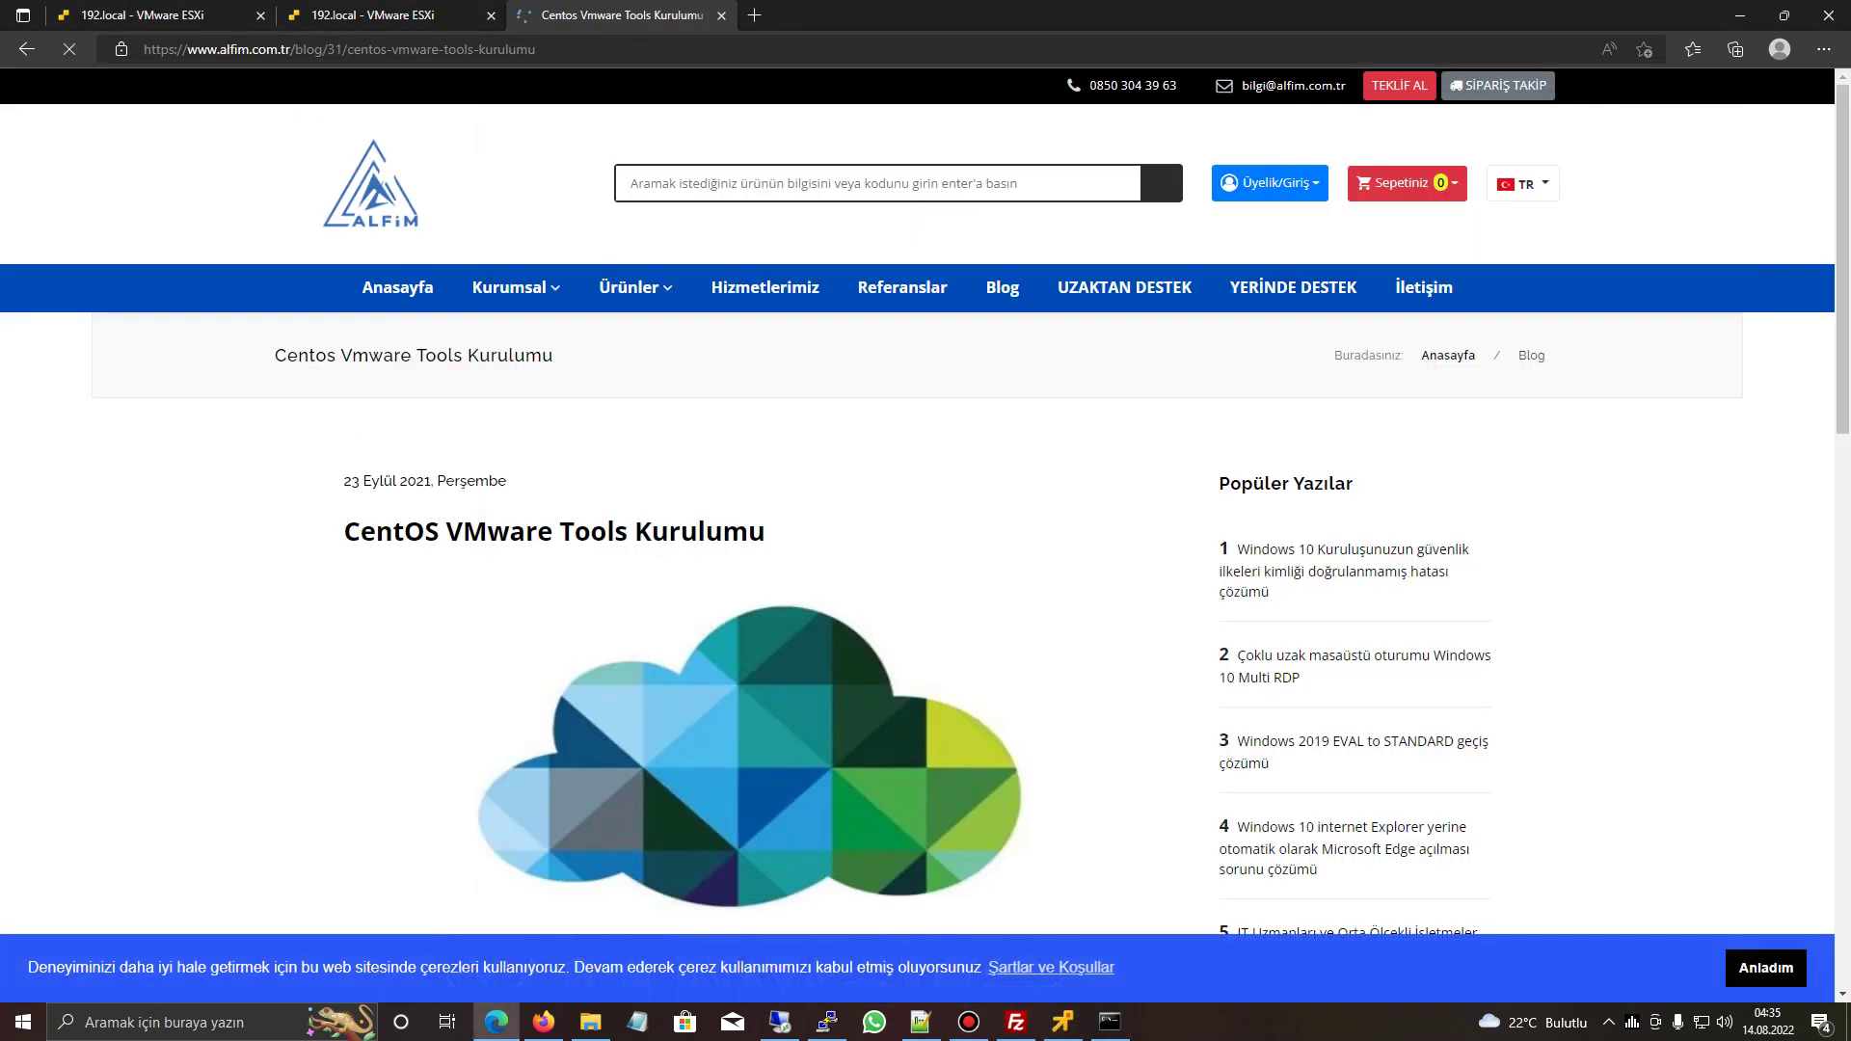
pyautogui.scroll(-10, 925, 502)
pyautogui.scroll(2, 926, 502)
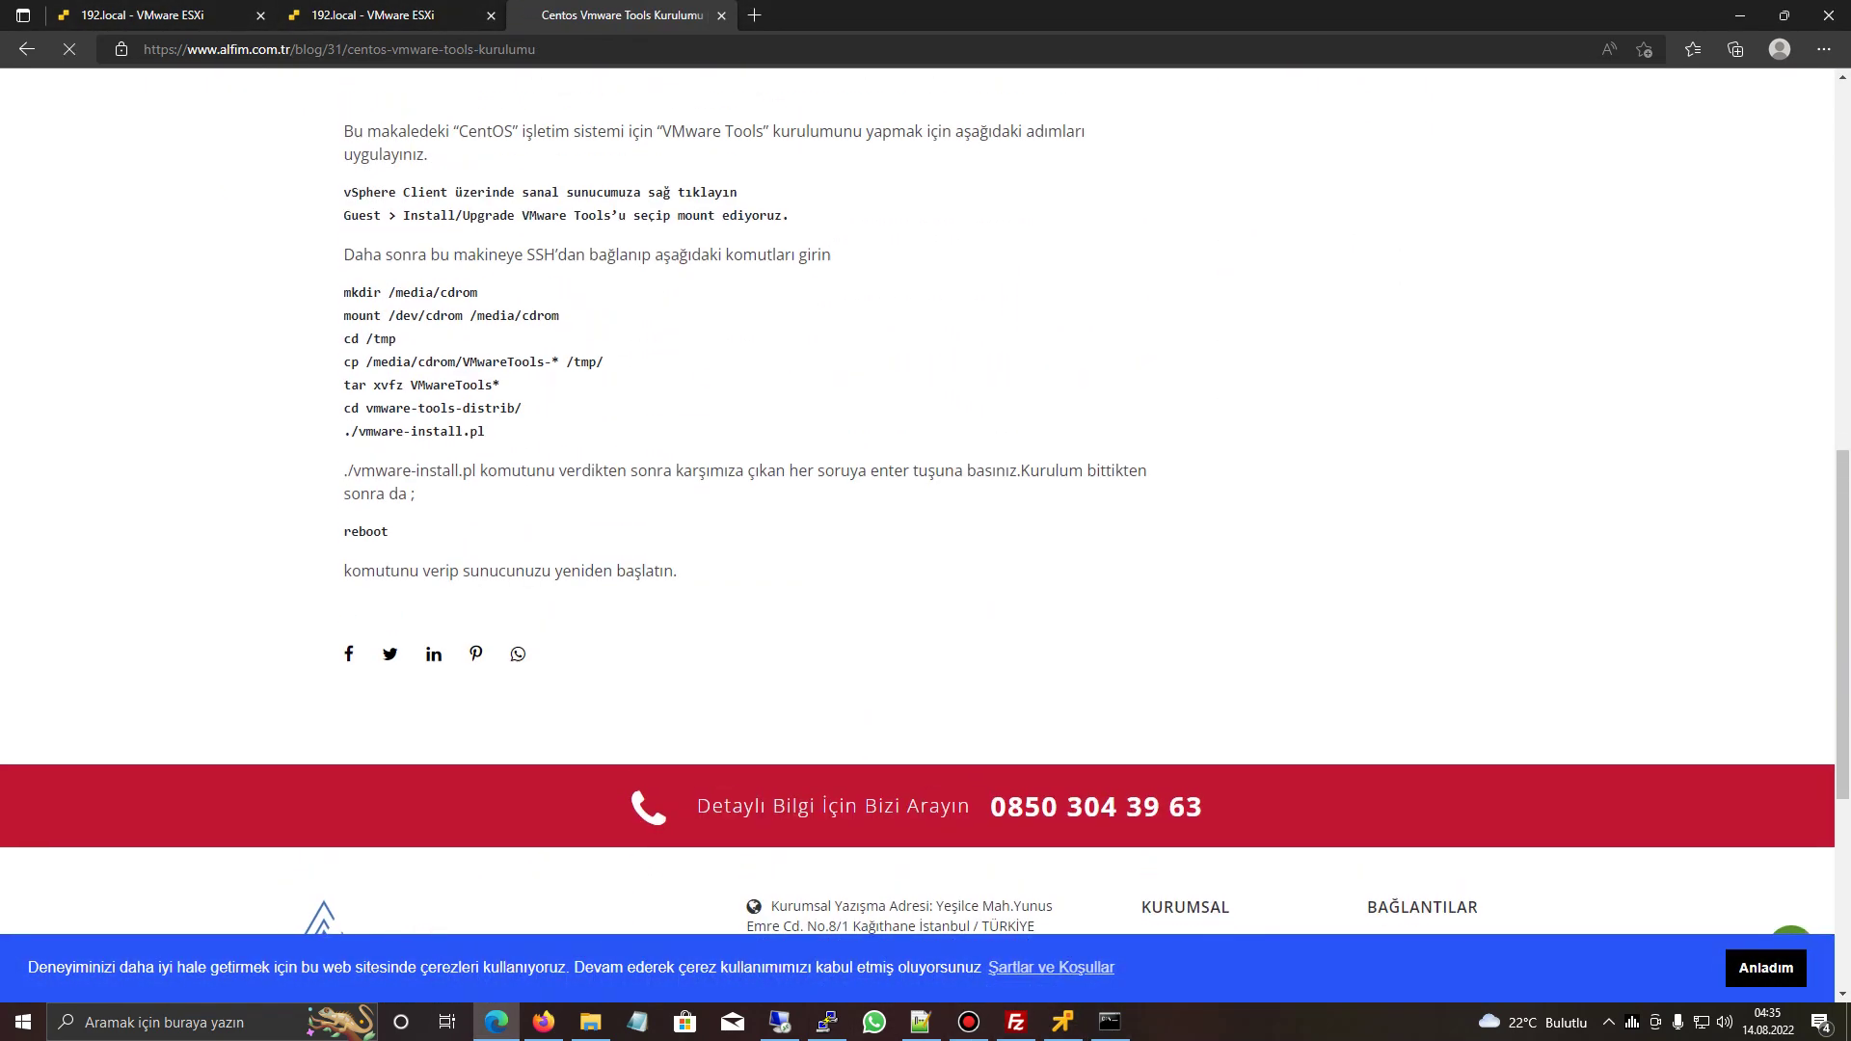
pyautogui.hotkey('alt', 'Left')
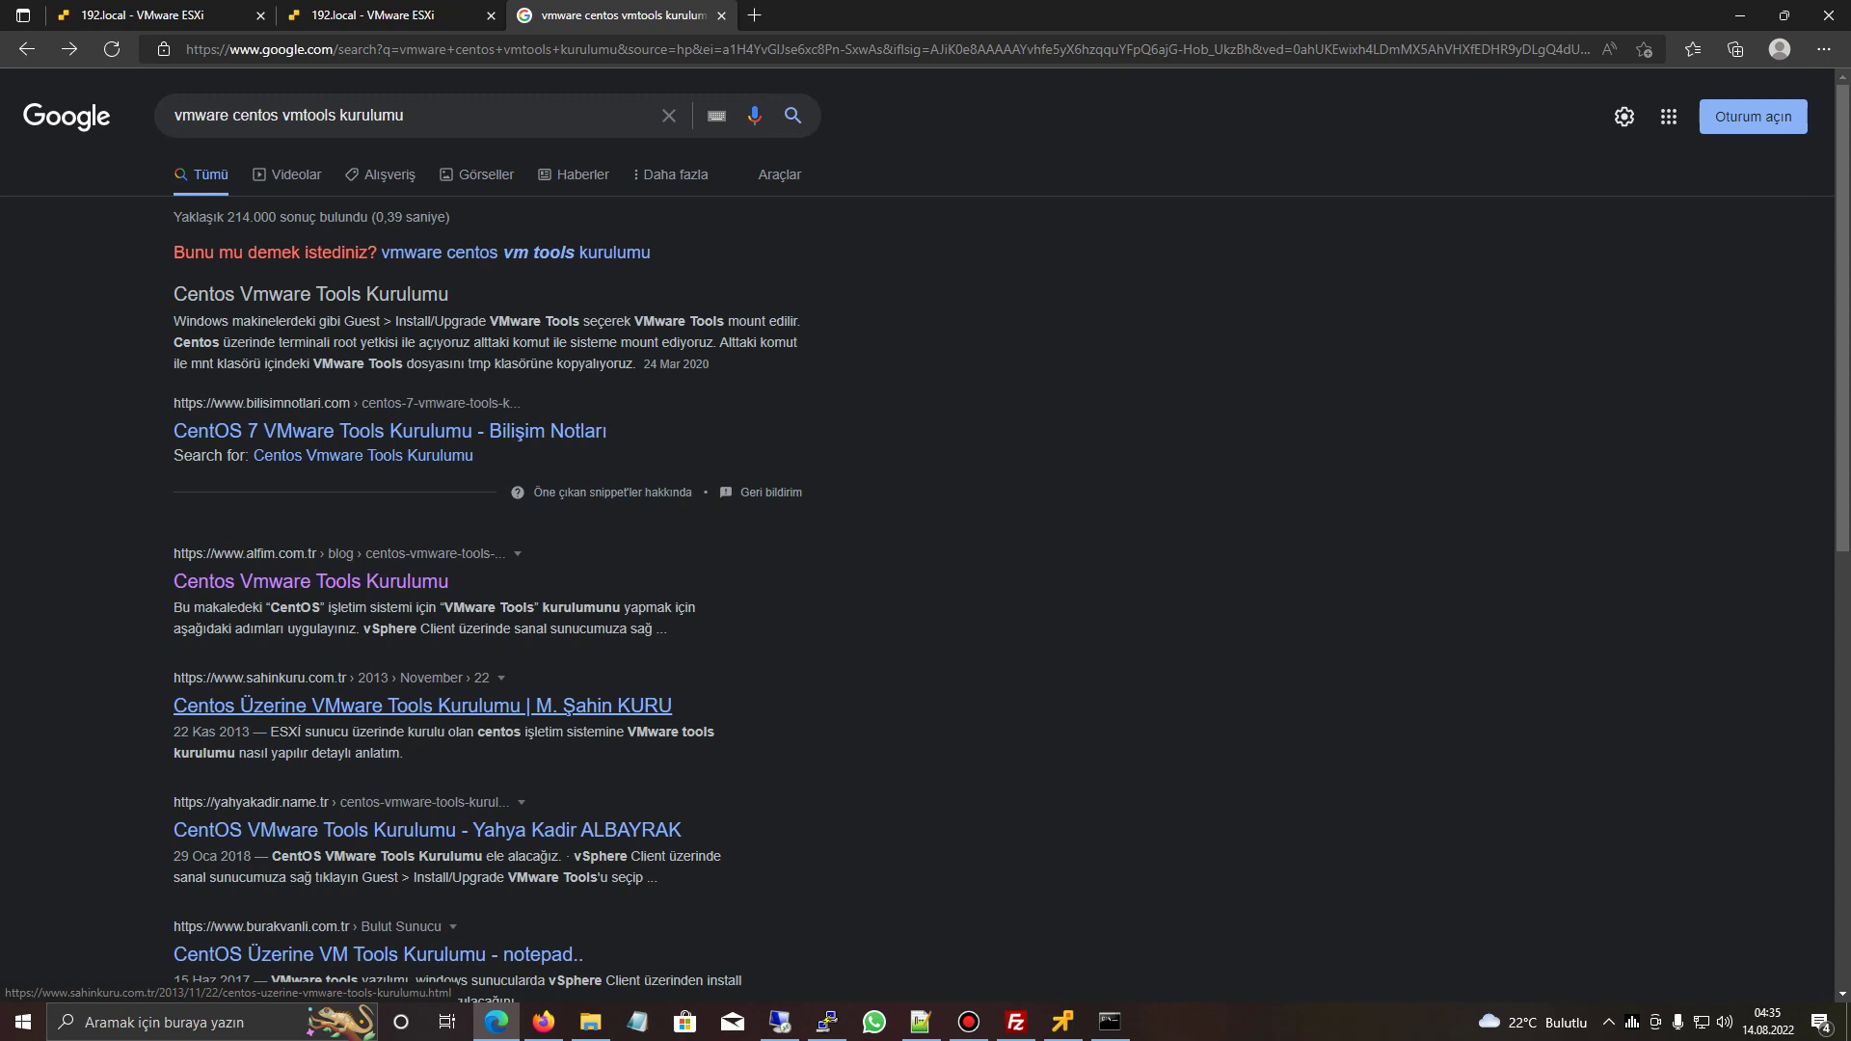
pyautogui.click(544, 1022)
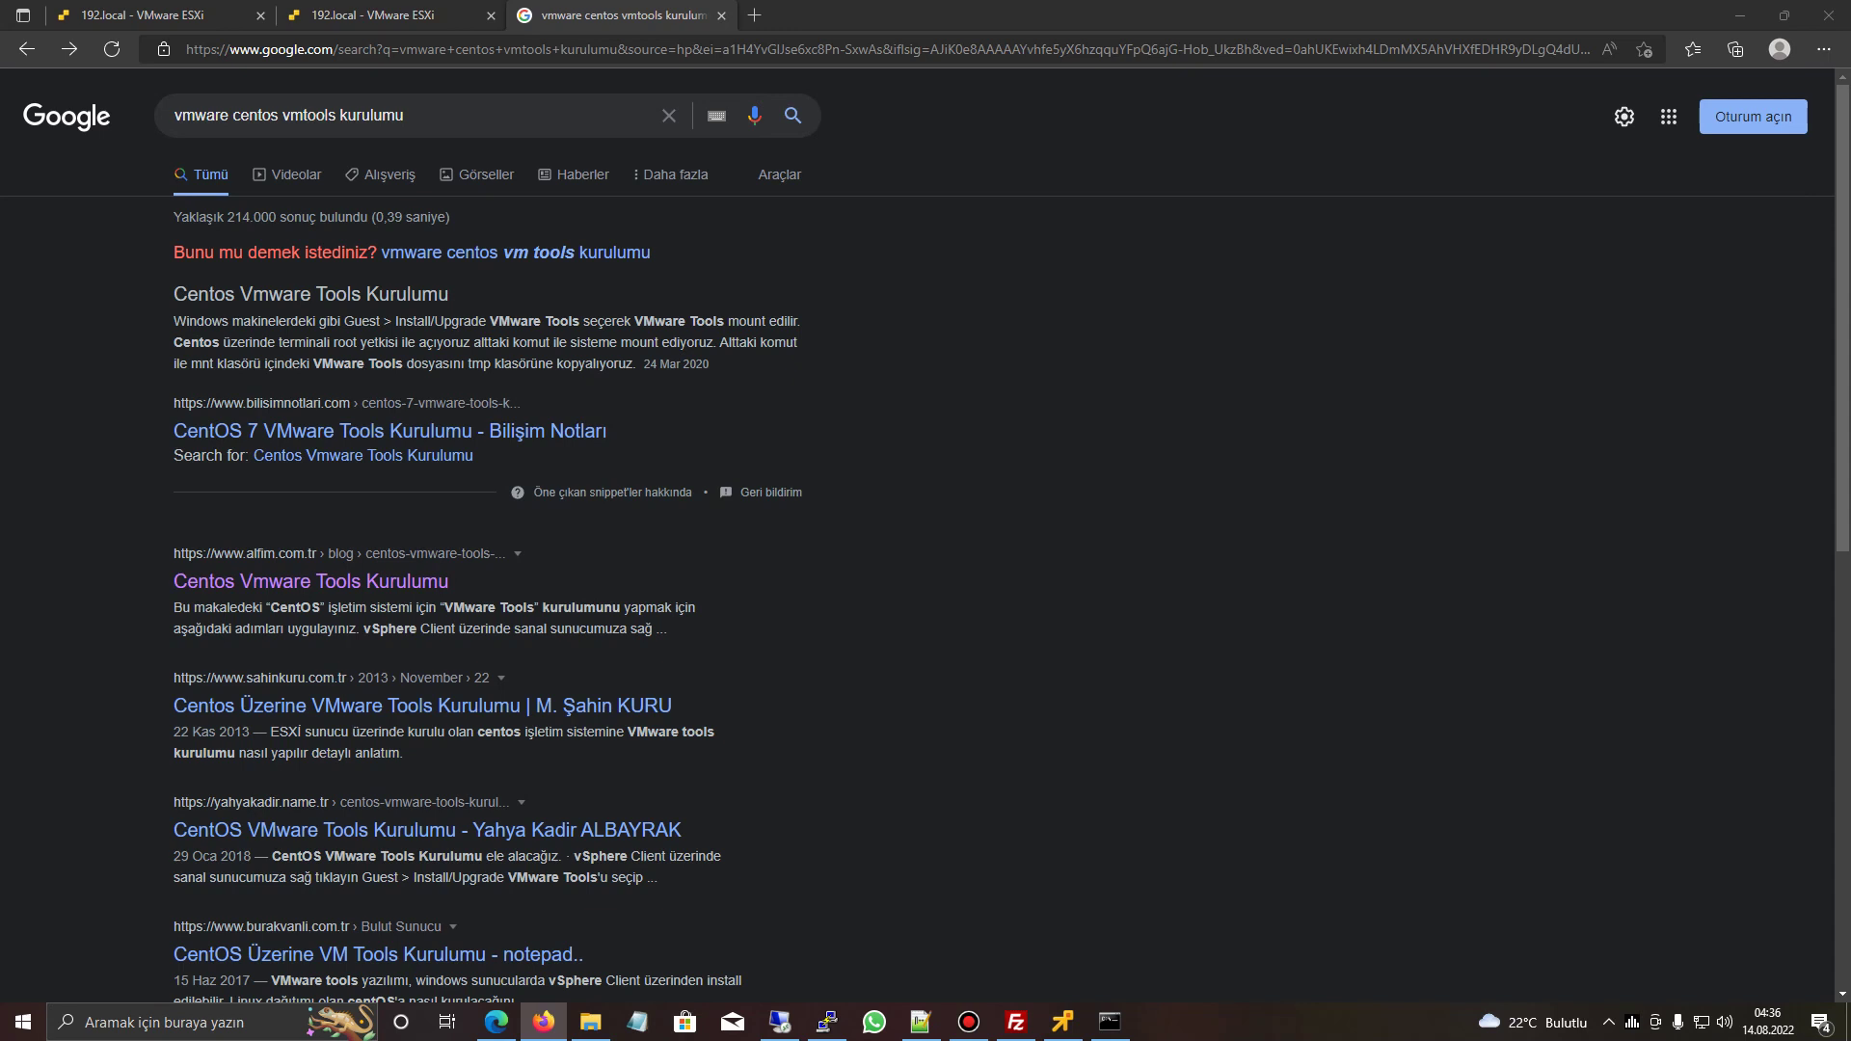
# - Install open-vm-tools on the CentOS console with 'yum install open-vm-tools'
pyautogui.click(1063, 1021)
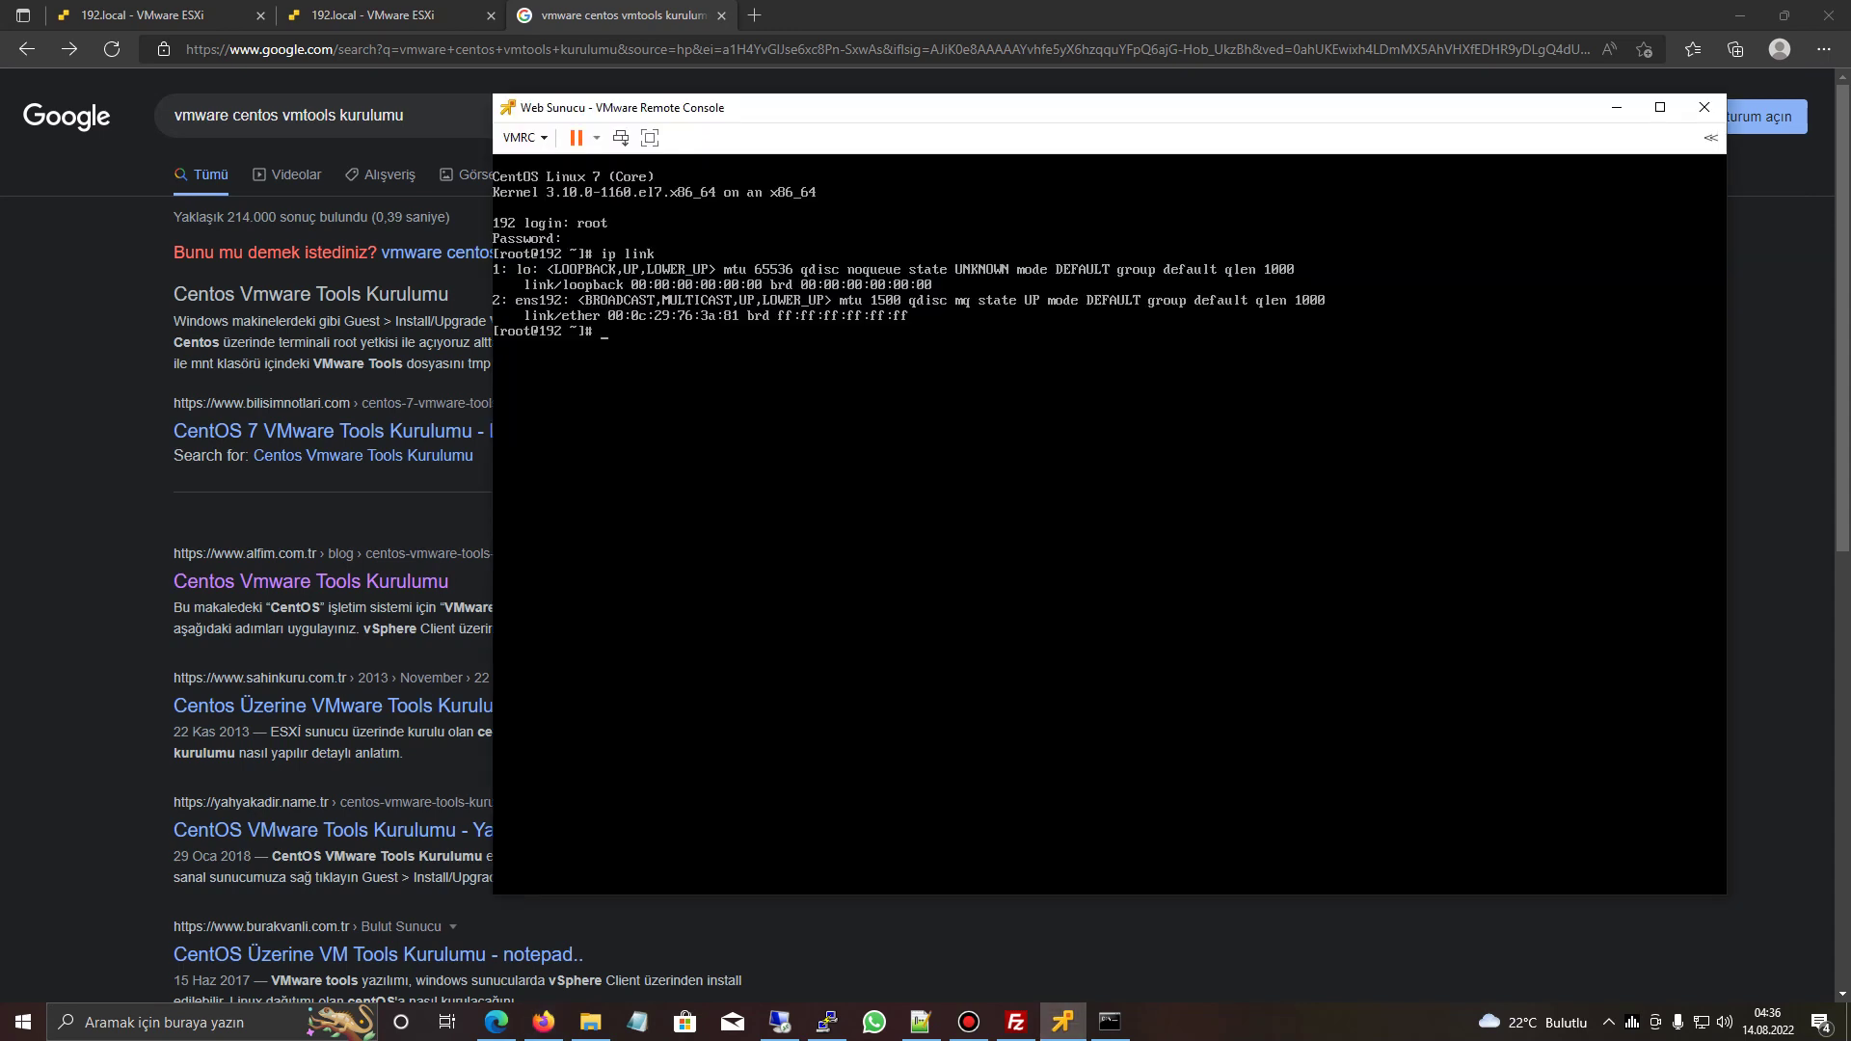
pyautogui.write('yum install open-vm-to')
pyautogui.press('BackSpace')
pyautogui.write('tools -y')
pyautogui.press('Return')
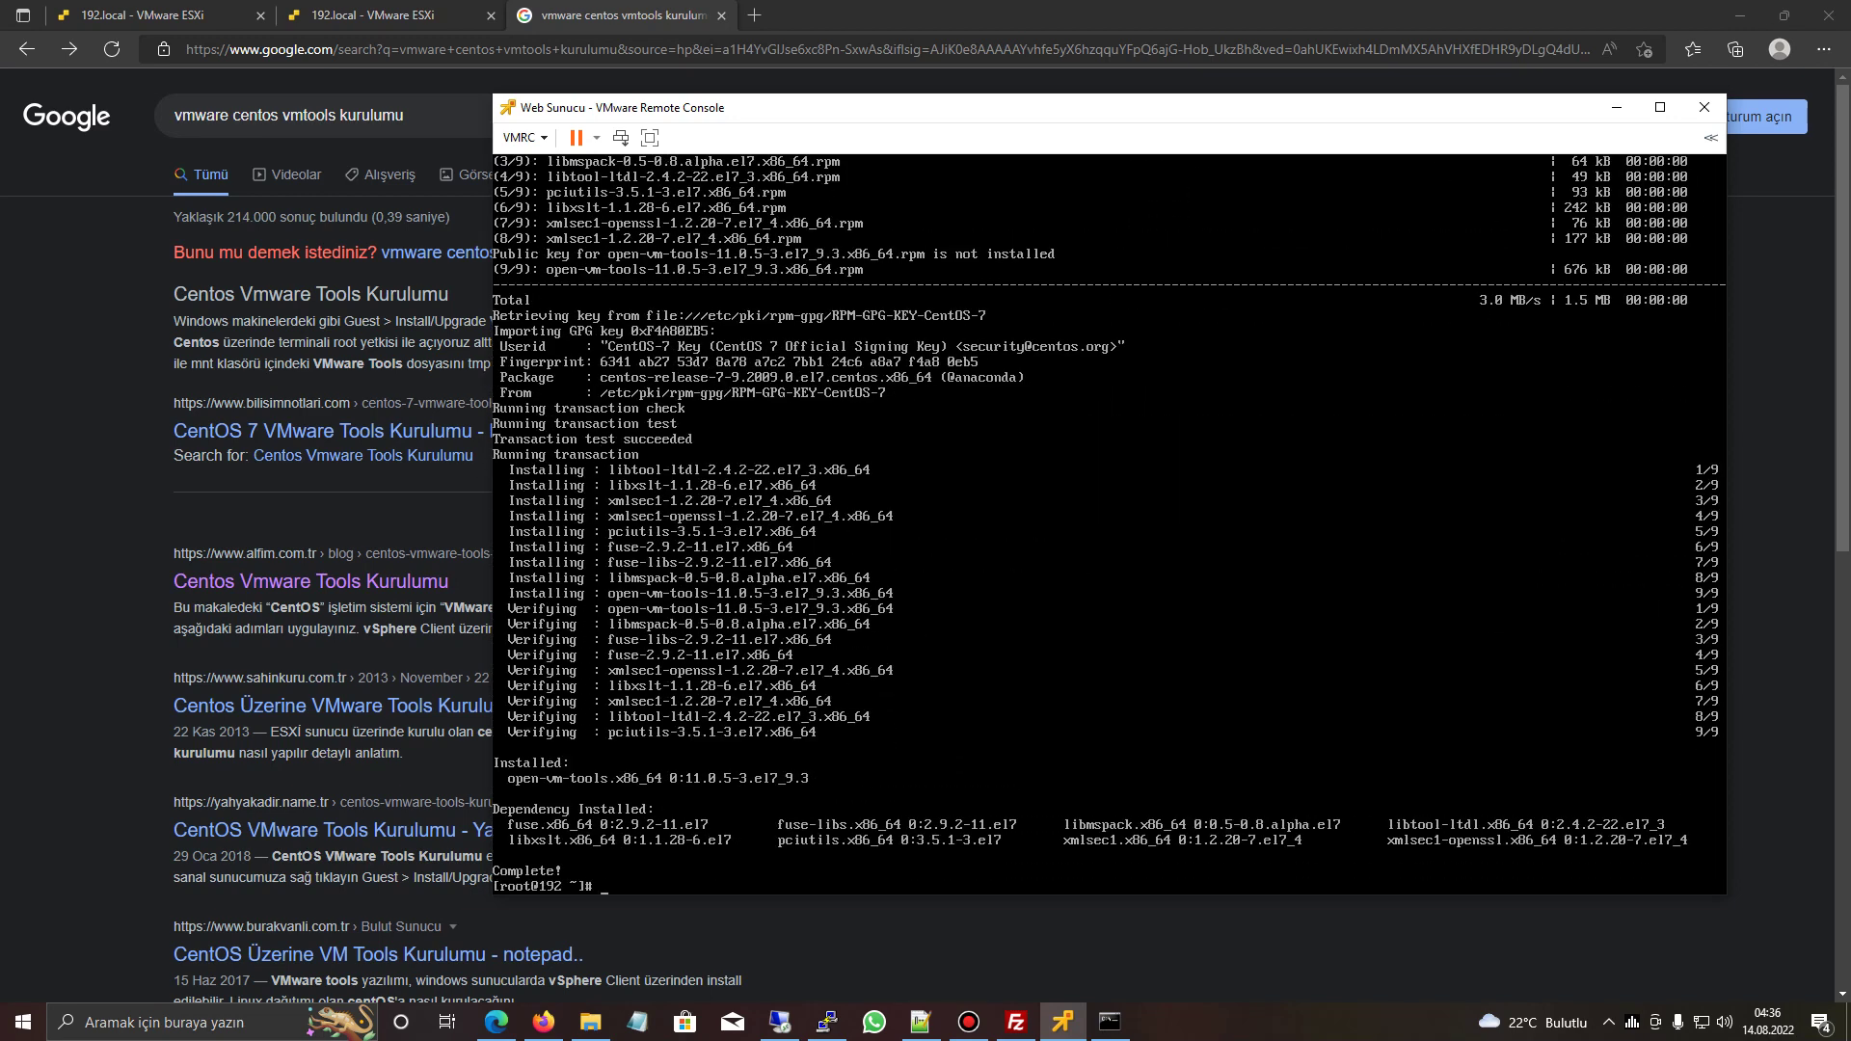
# - Start the vmtoolsd.service with systemctl, correcting the mistyped service name
pyautogui.write('systemctl start vmtools.service')
pyautogui.press('Return')
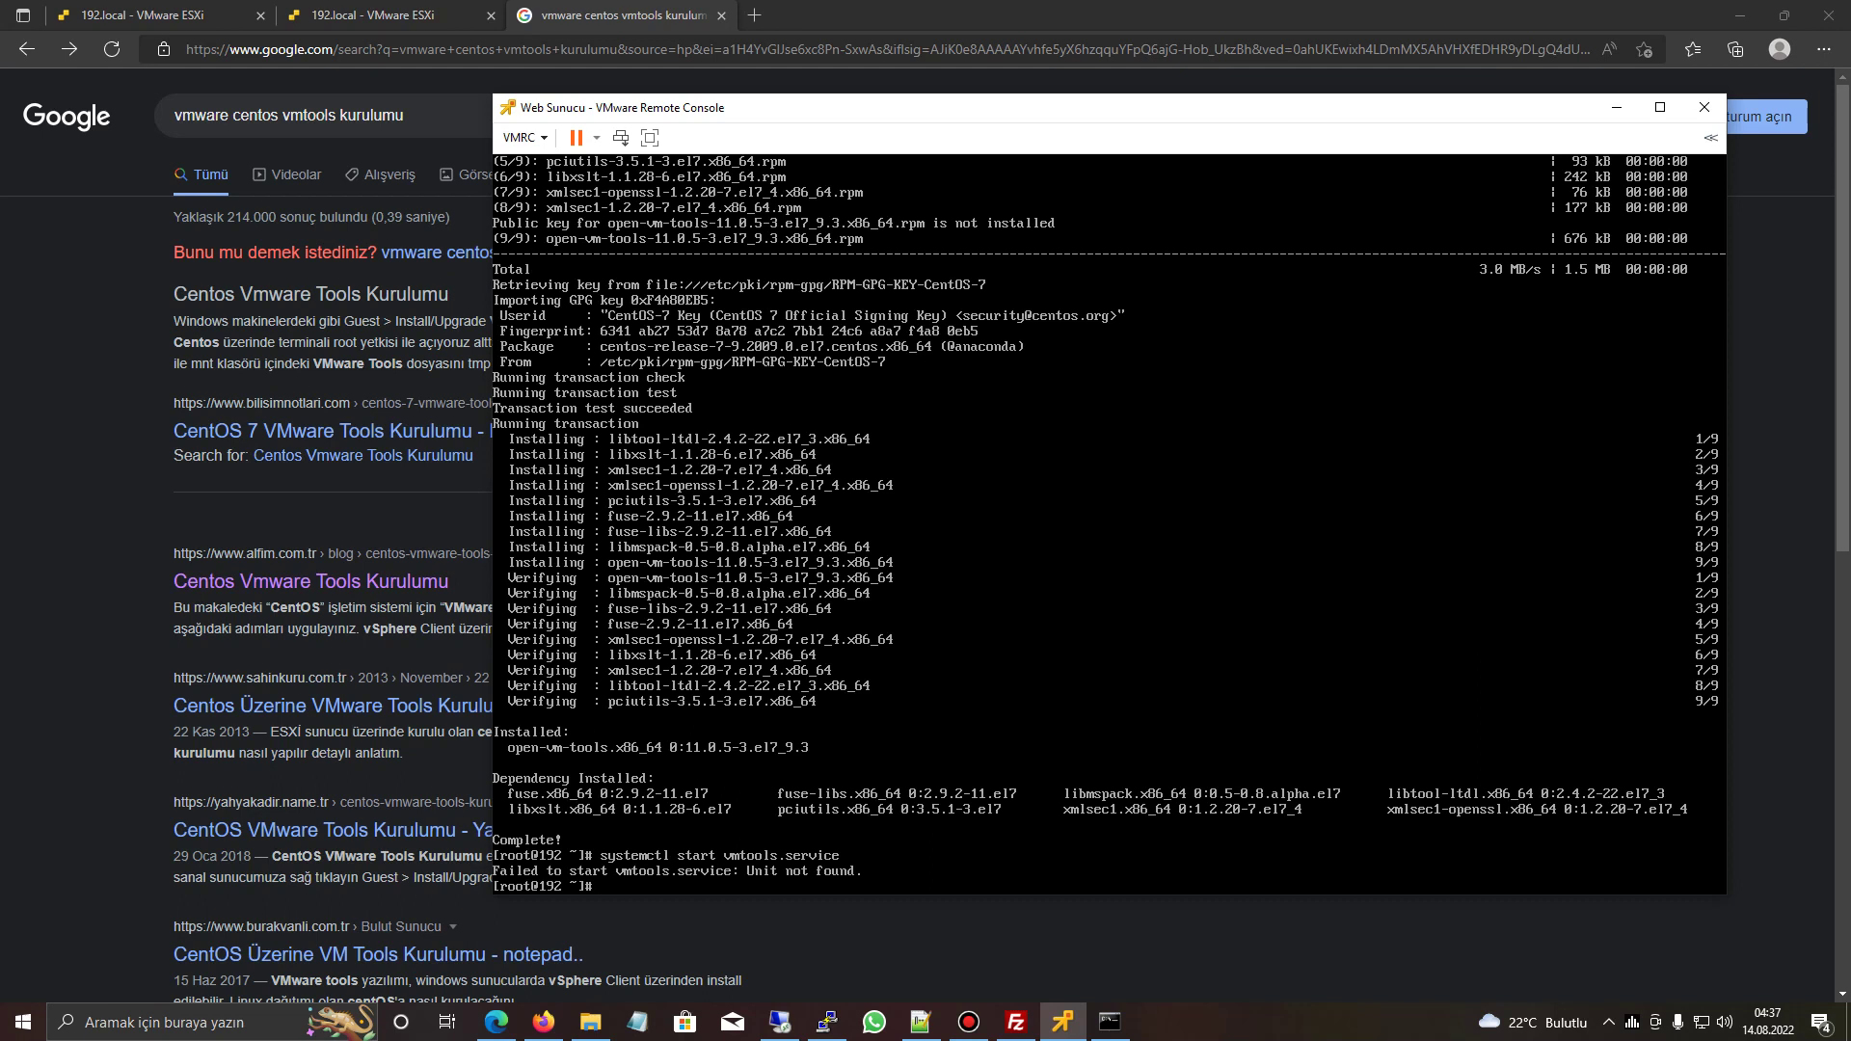
pyautogui.press('Up')
pyautogui.press('Left')
pyautogui.press('Left')
pyautogui.press('Left')
pyautogui.press('Left')
pyautogui.press('Left')
pyautogui.press('Left')
pyautogui.press('Left')
pyautogui.press('Left')
pyautogui.write('d')
pyautogui.press('Return')
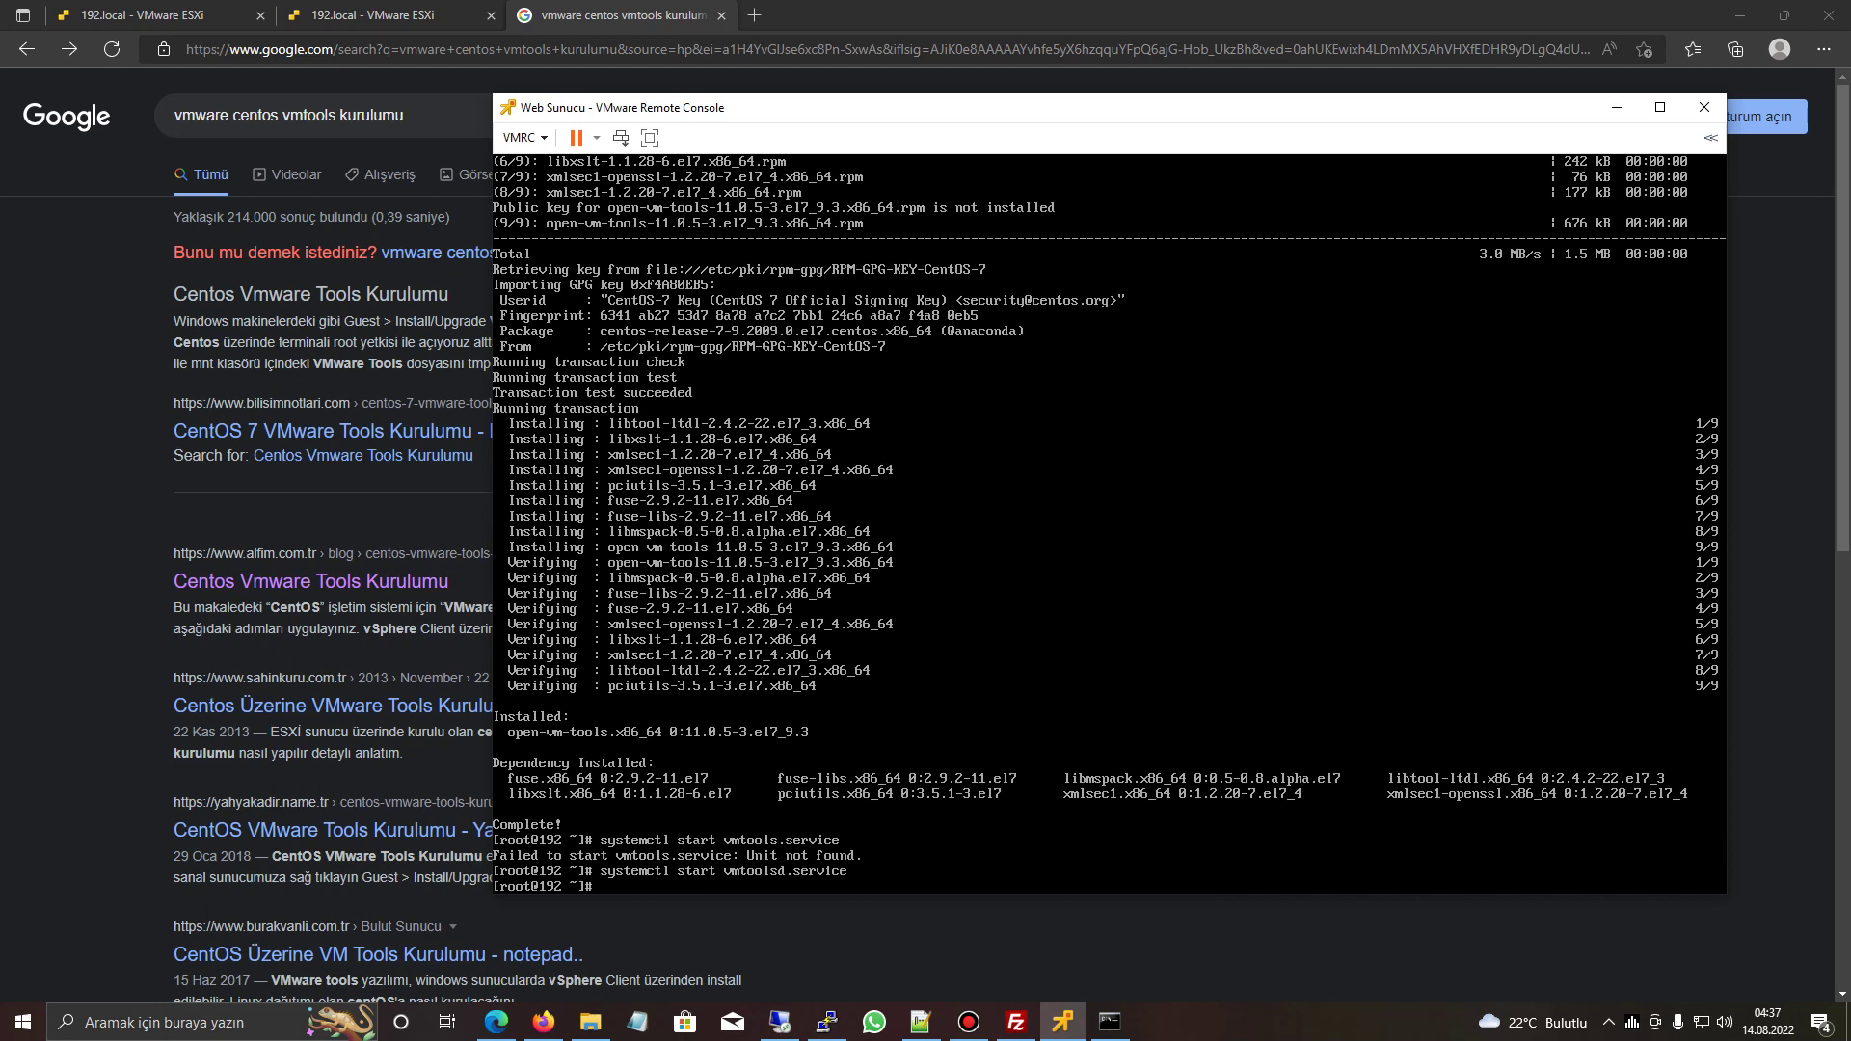
# - Enable vmtoolsd.service at boot and start a full 'yum update -y'
pyautogui.press('Up')
pyautogui.press('Left')
pyautogui.press('Left')
pyautogui.press('Left')
pyautogui.press('Left')
pyautogui.press('Left')
pyautogui.press('Left')
pyautogui.press('Left')
pyautogui.press('Left')
pyautogui.press('Left')
pyautogui.press('Left')
pyautogui.press('Left')
pyautogui.press('Left')
pyautogui.press('Left')
pyautogui.press('Left')
pyautogui.press('Left')
pyautogui.press('Left')
pyautogui.press('Left')
pyautogui.press('BackSpace')
pyautogui.press('BackSpace')
pyautogui.press('BackSpace')
pyautogui.press('BackSpace')
pyautogui.press('BackSpace')
pyautogui.write('emna')
pyautogui.press('BackSpace')
pyautogui.press('BackSpace')
pyautogui.press('BackSpace')
pyautogui.write('nabl')
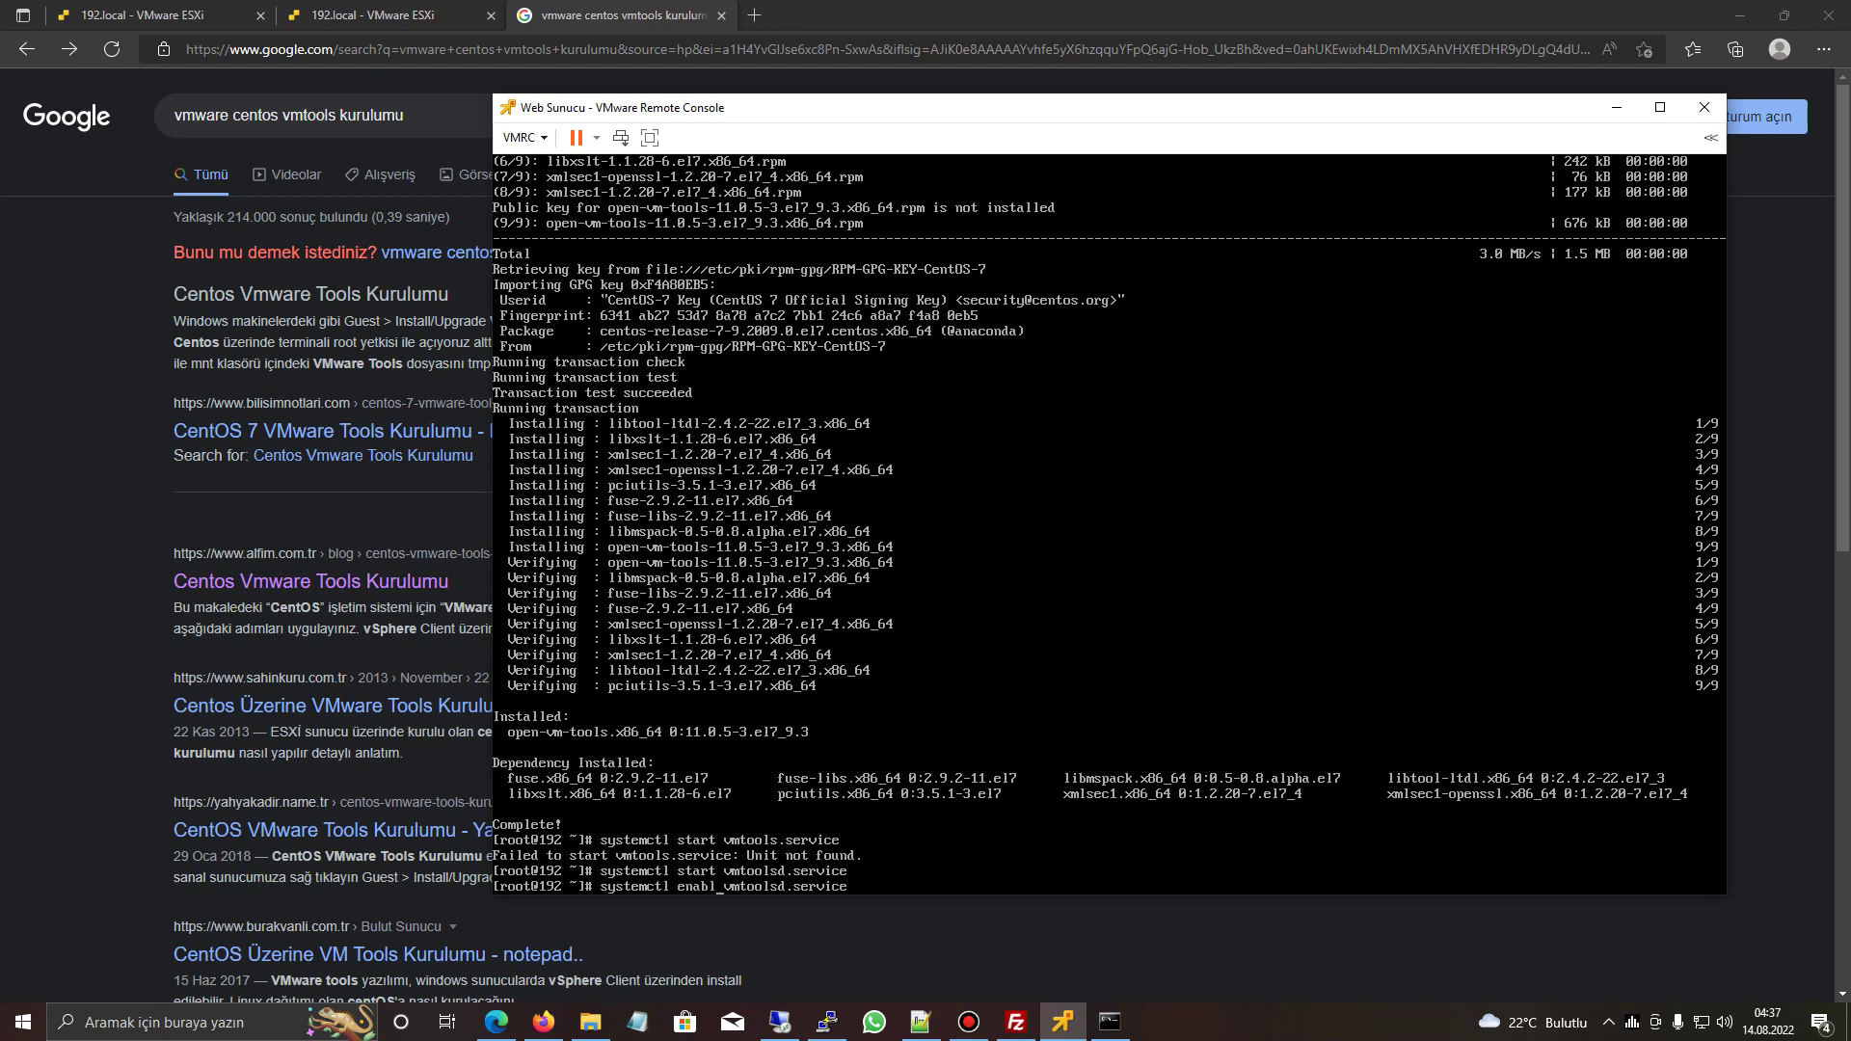
pyautogui.write('e')
pyautogui.press('Return')
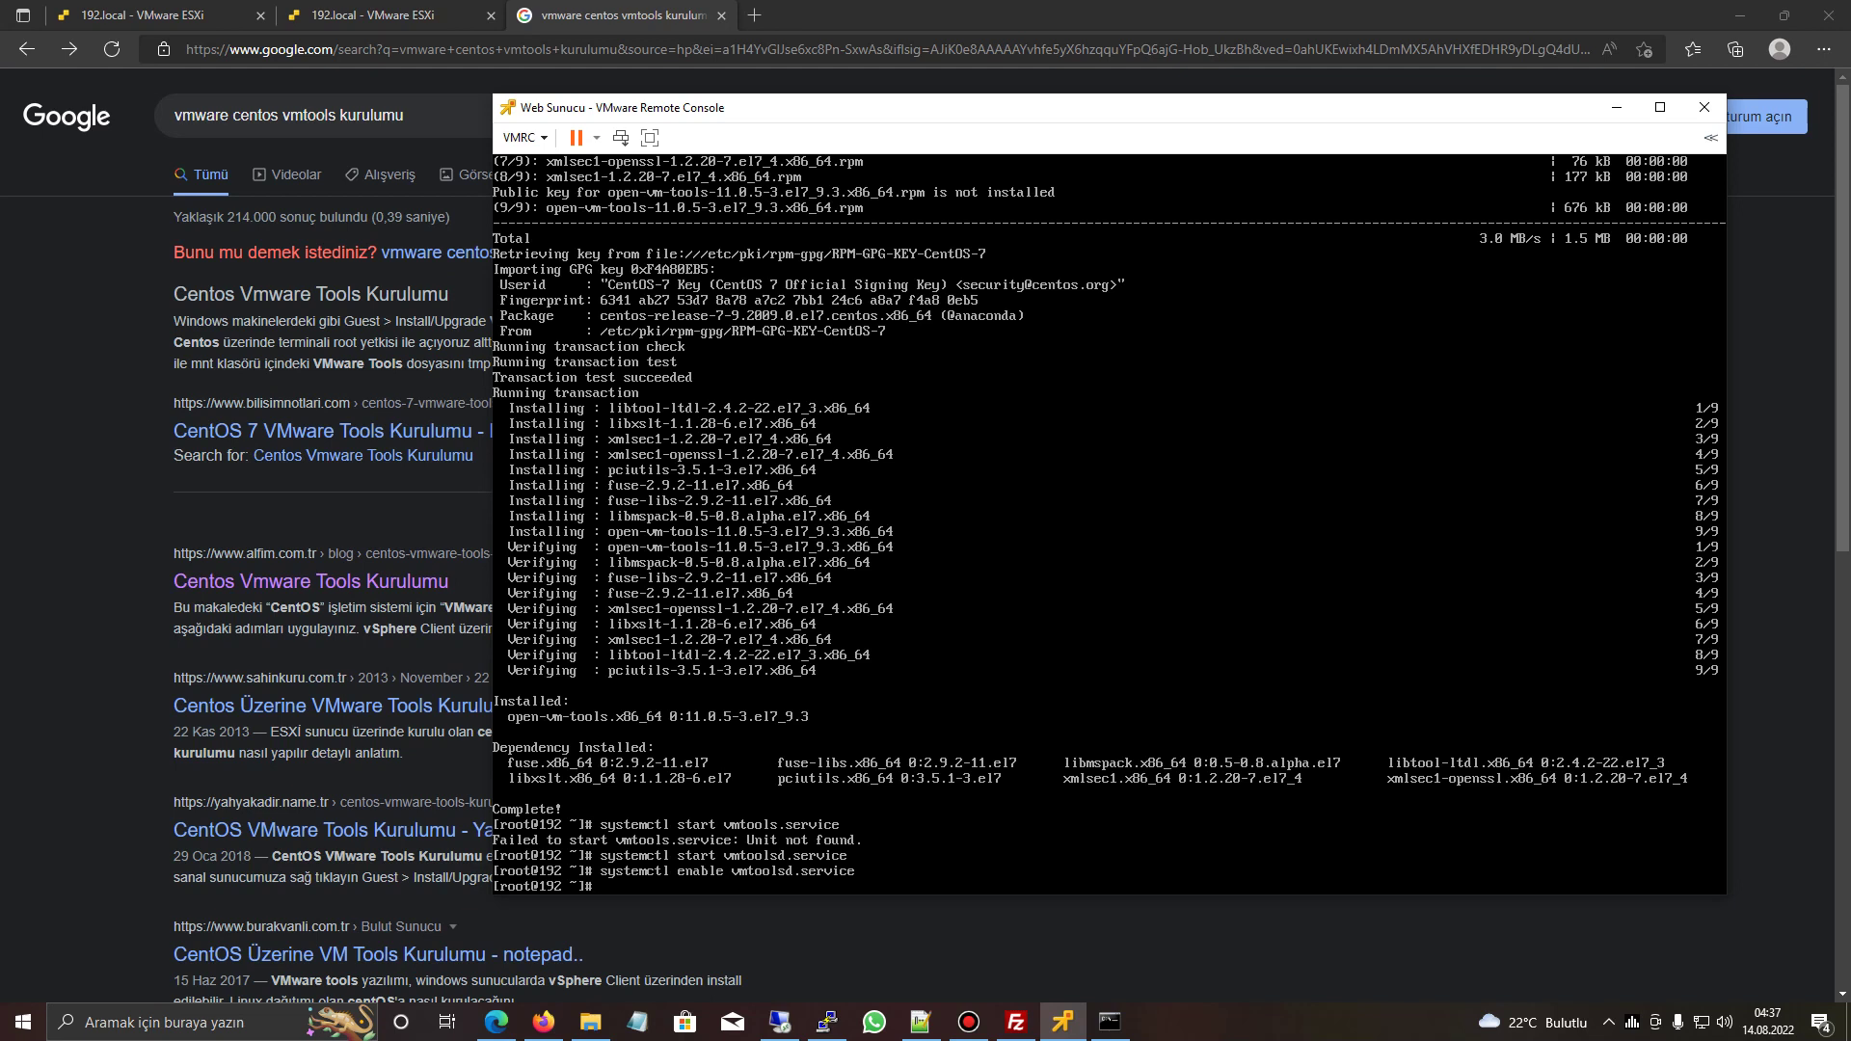
pyautogui.write('yum update -y')
pyautogui.press('Return')
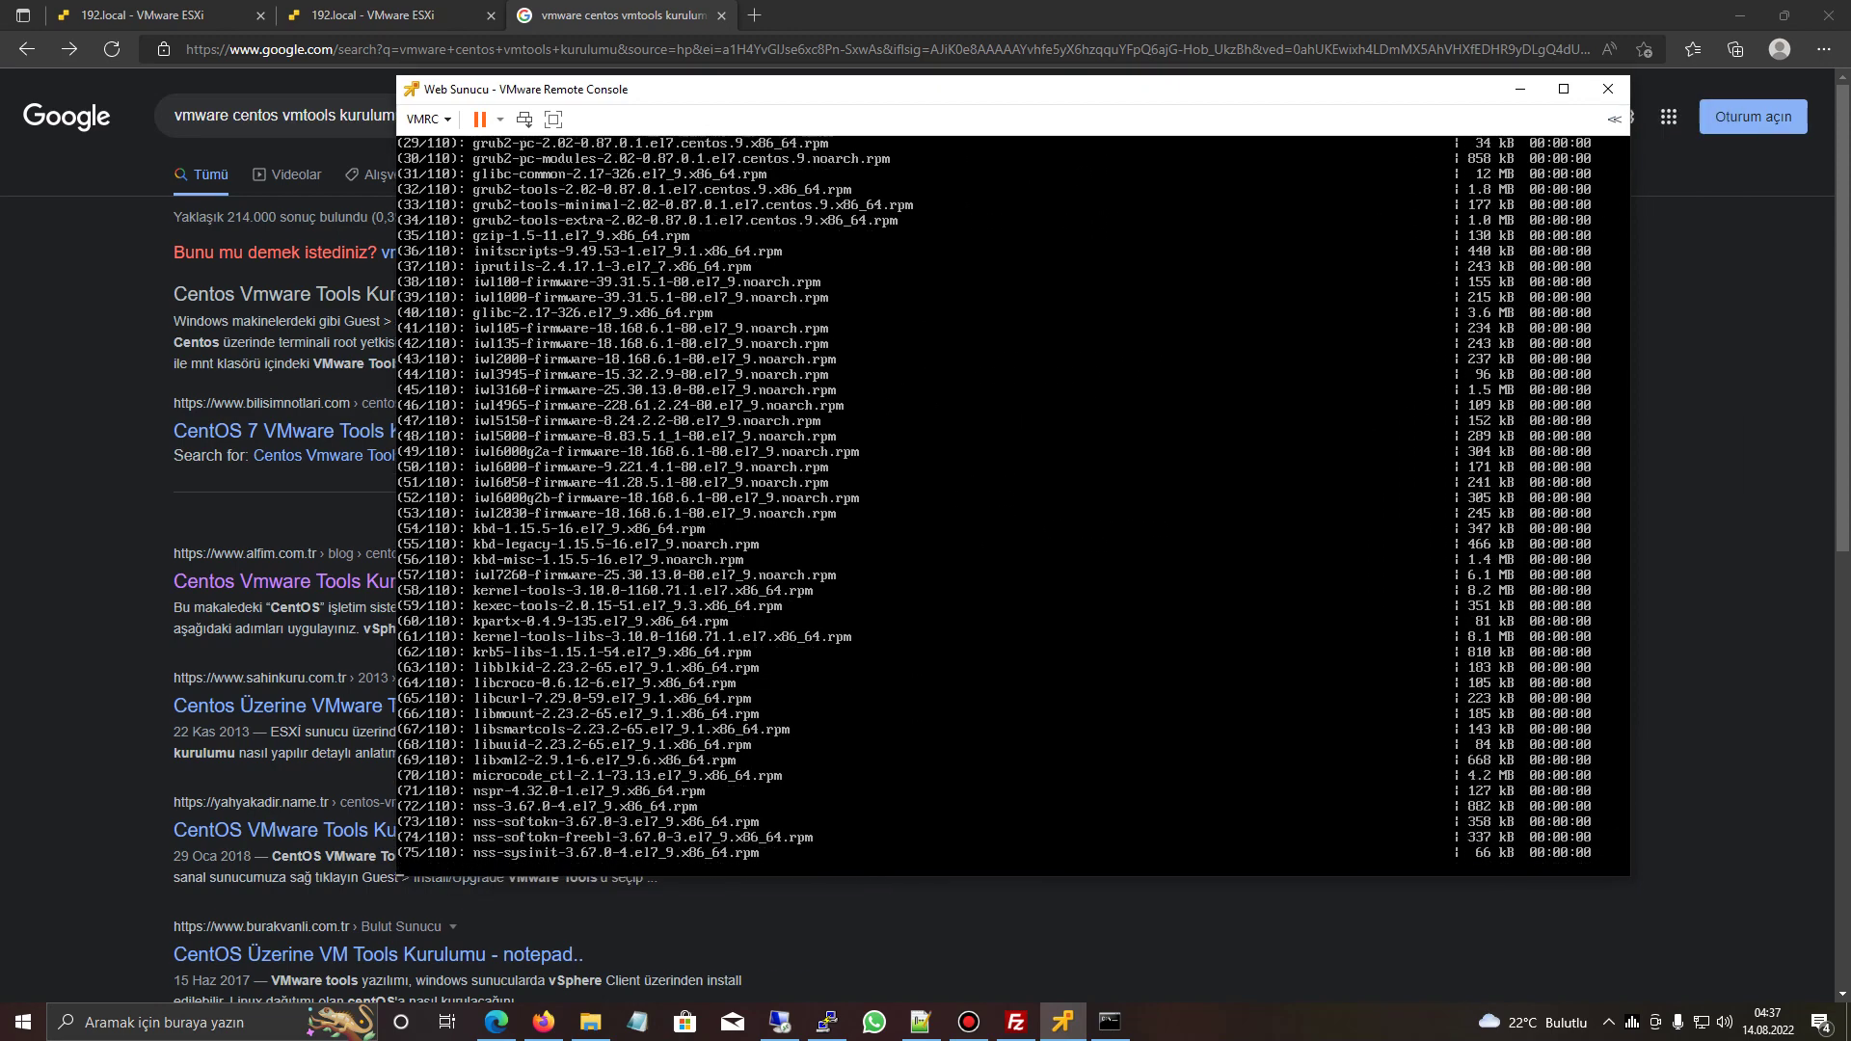
# - Copy the VM's address 192.168.1.77 from the ESXi Web Sunucu page
pyautogui.hotkey('ctrl', 'w')
pyautogui.hotkey('alt', 'Tab')
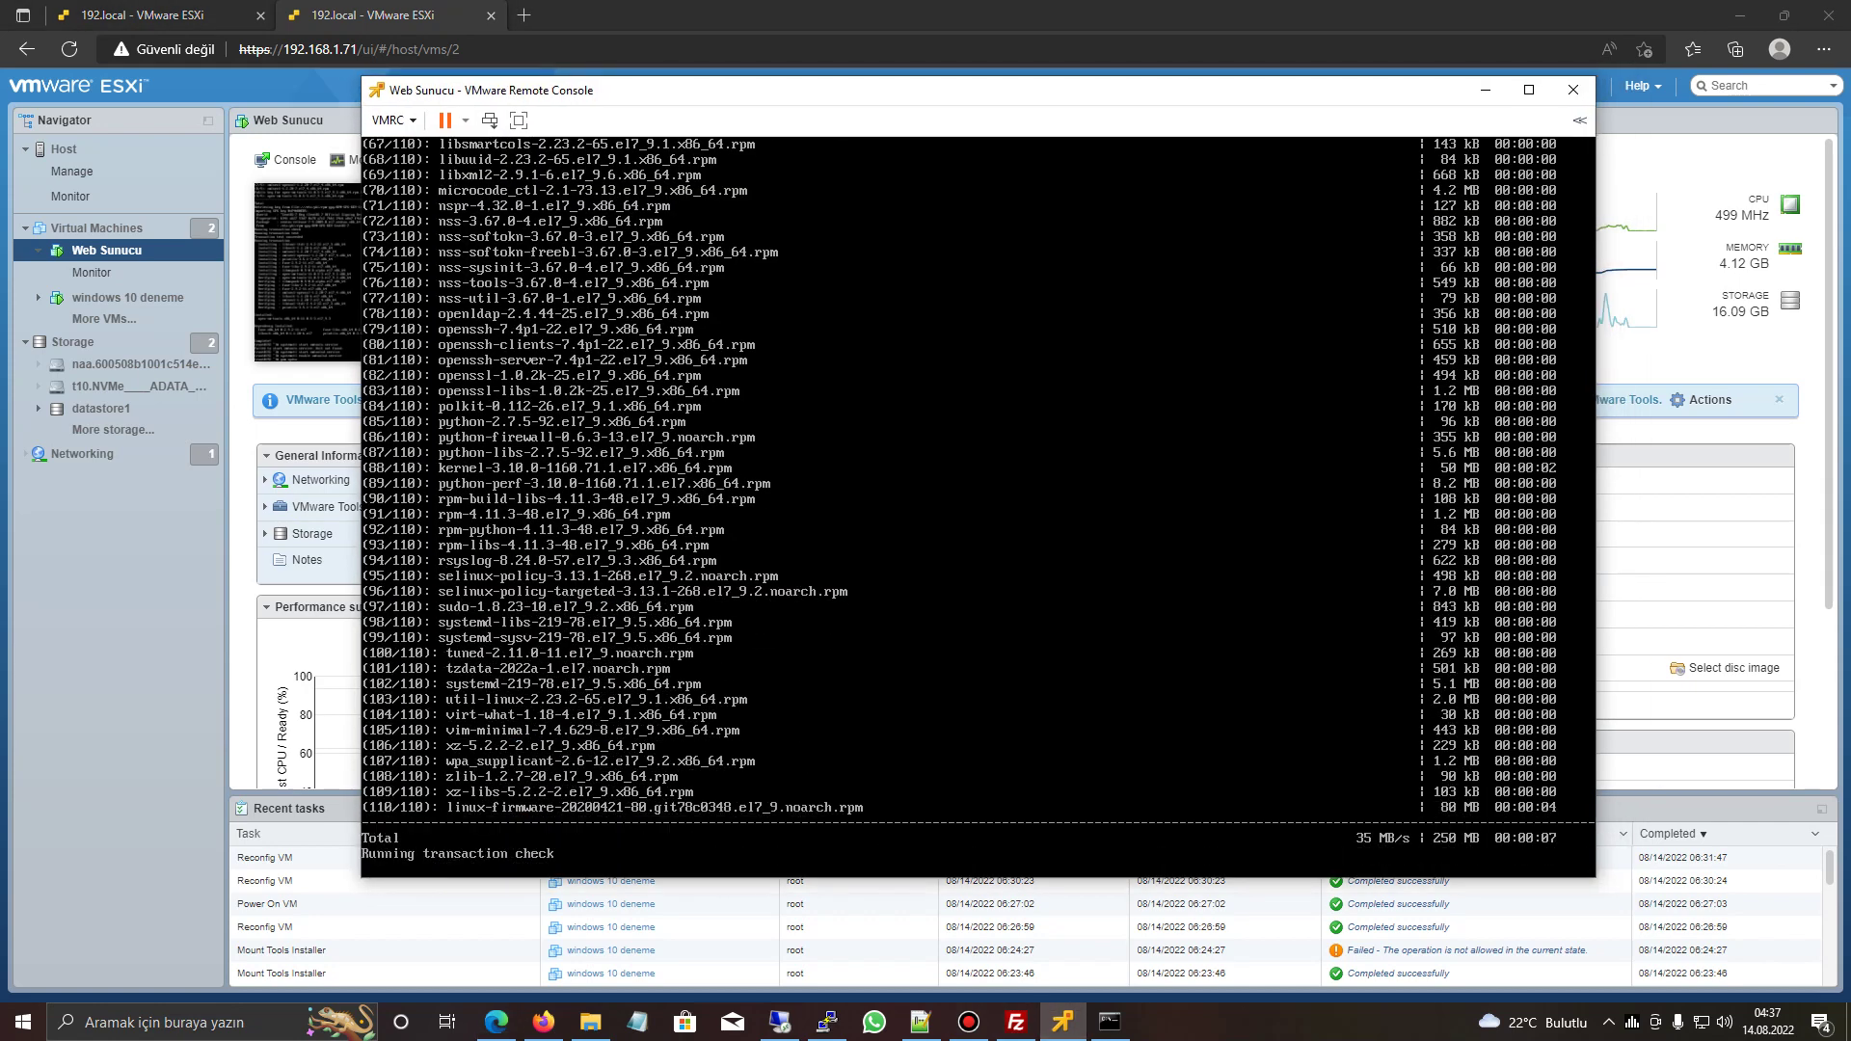
pyautogui.hotkey('alt', 'Tab')
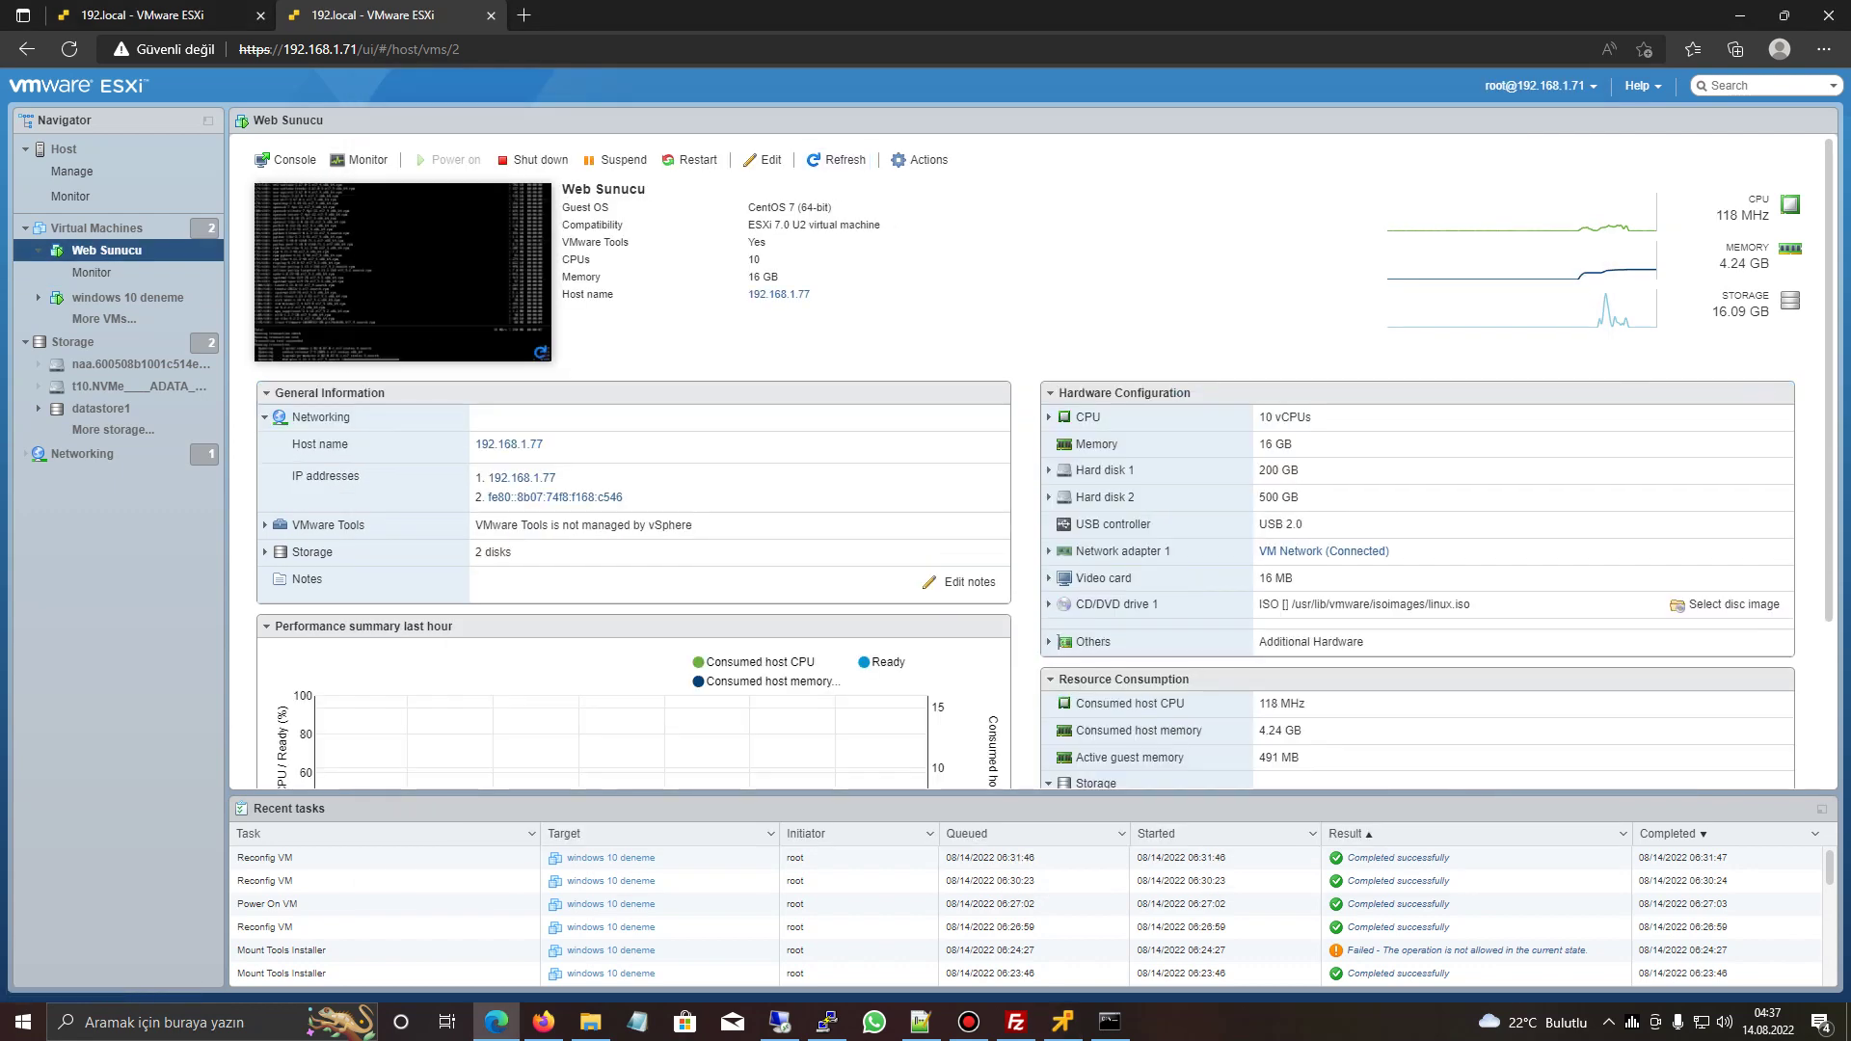
pyautogui.doubleClick(509, 444)
pyautogui.hotkey('alt', 'Tab')
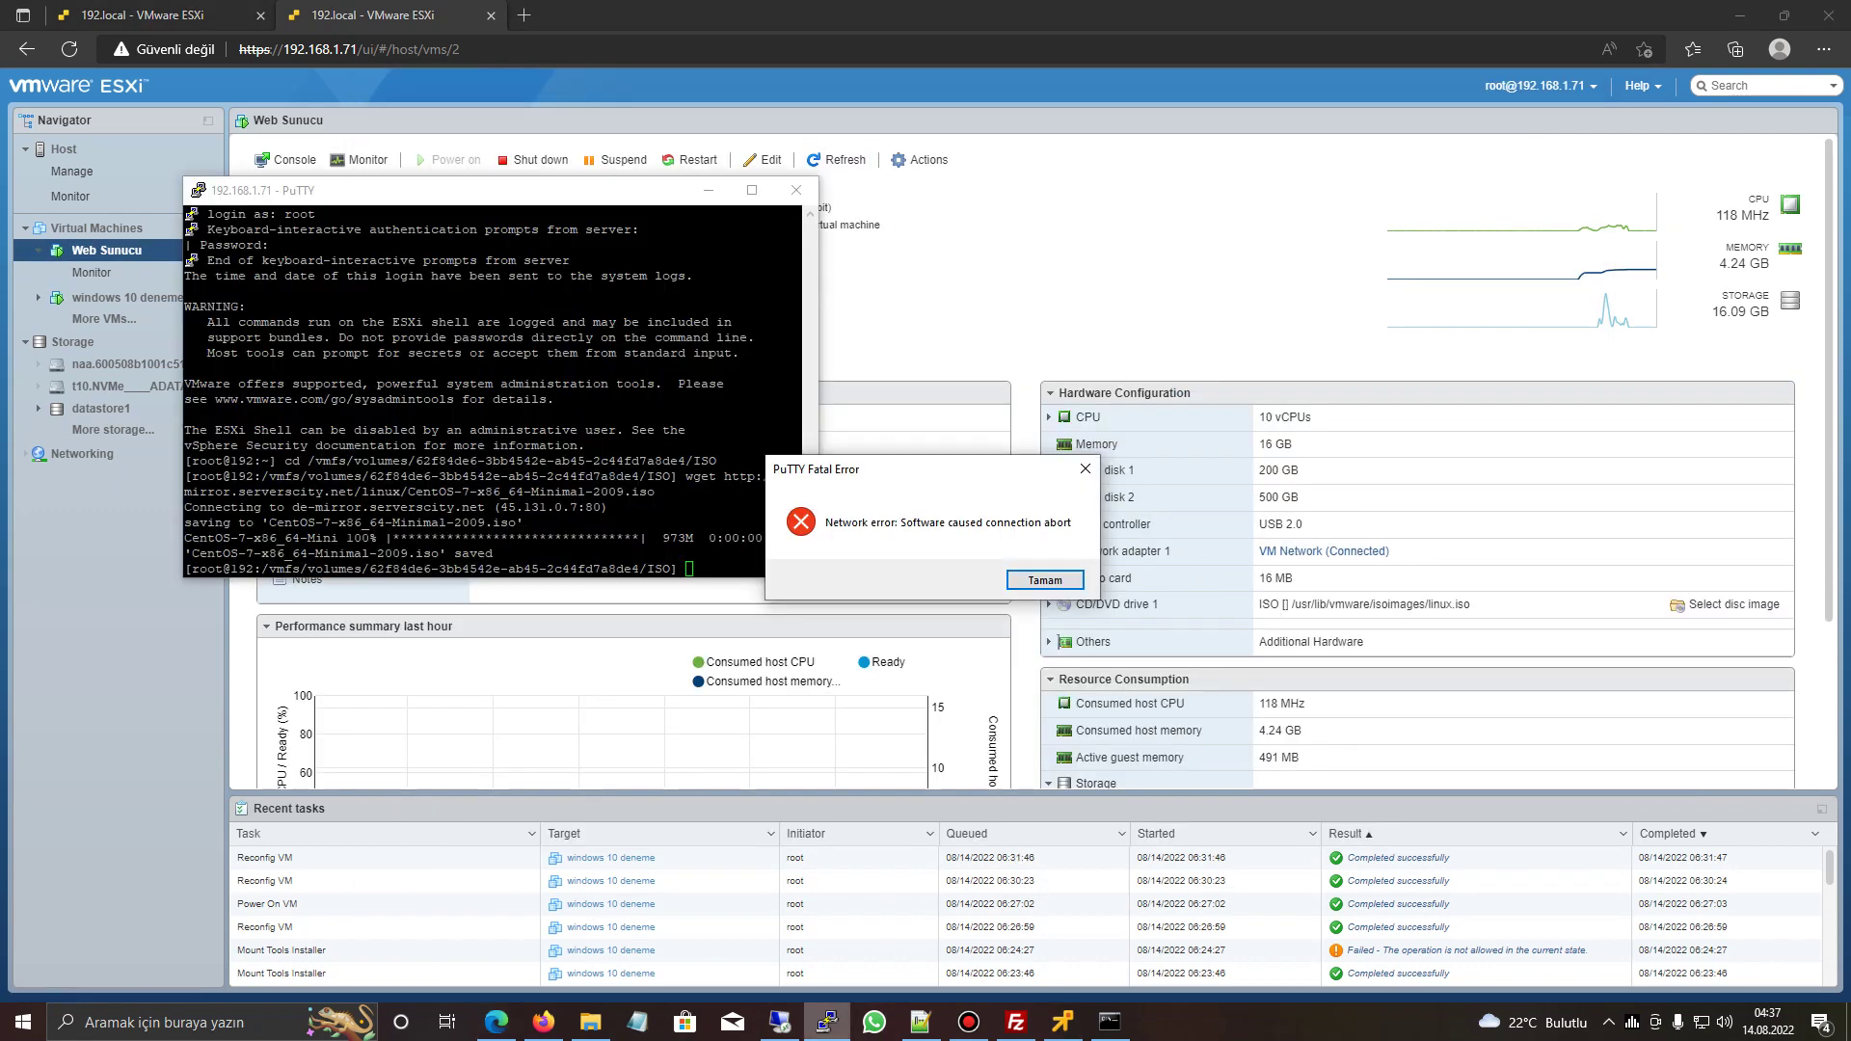
# - Connect PuTTY to 192.168.1.77, accept the host key, and log in as root
pyautogui.press('Return')
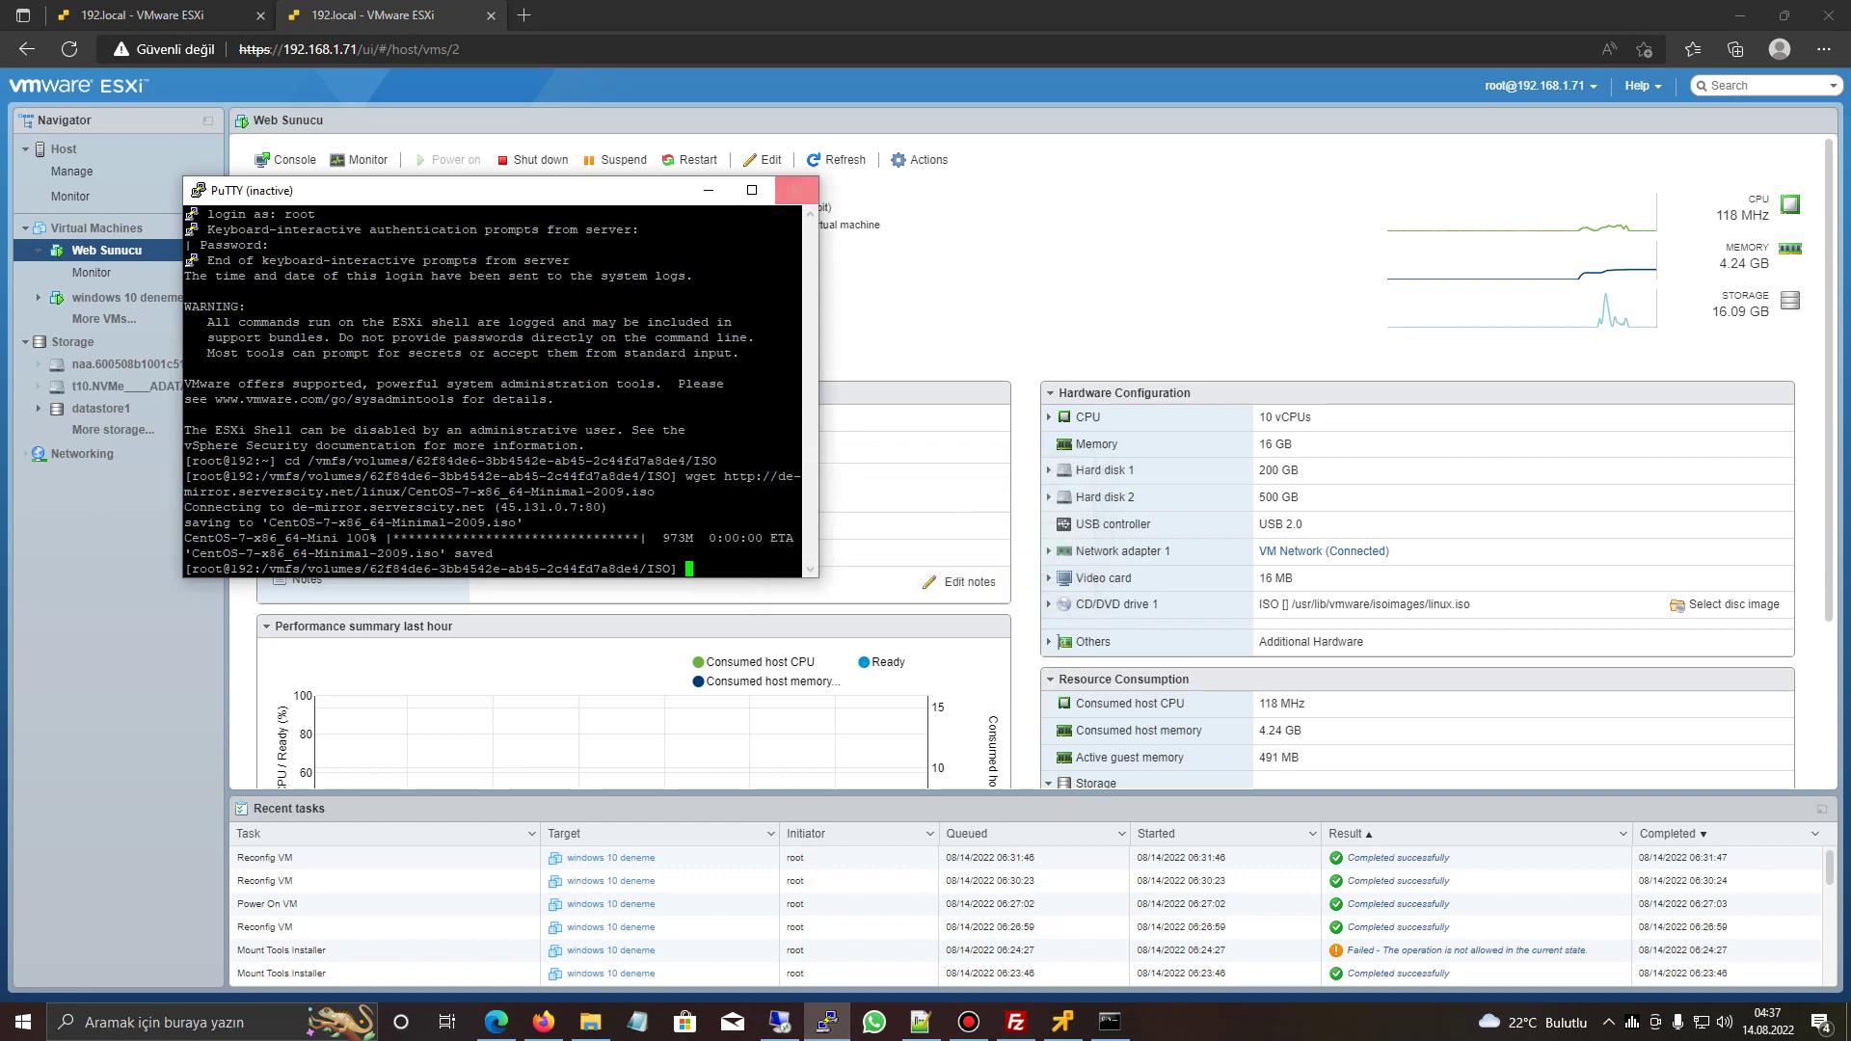
pyautogui.click(796, 190)
pyautogui.click(826, 1021)
pyautogui.write('192.168.1.77')
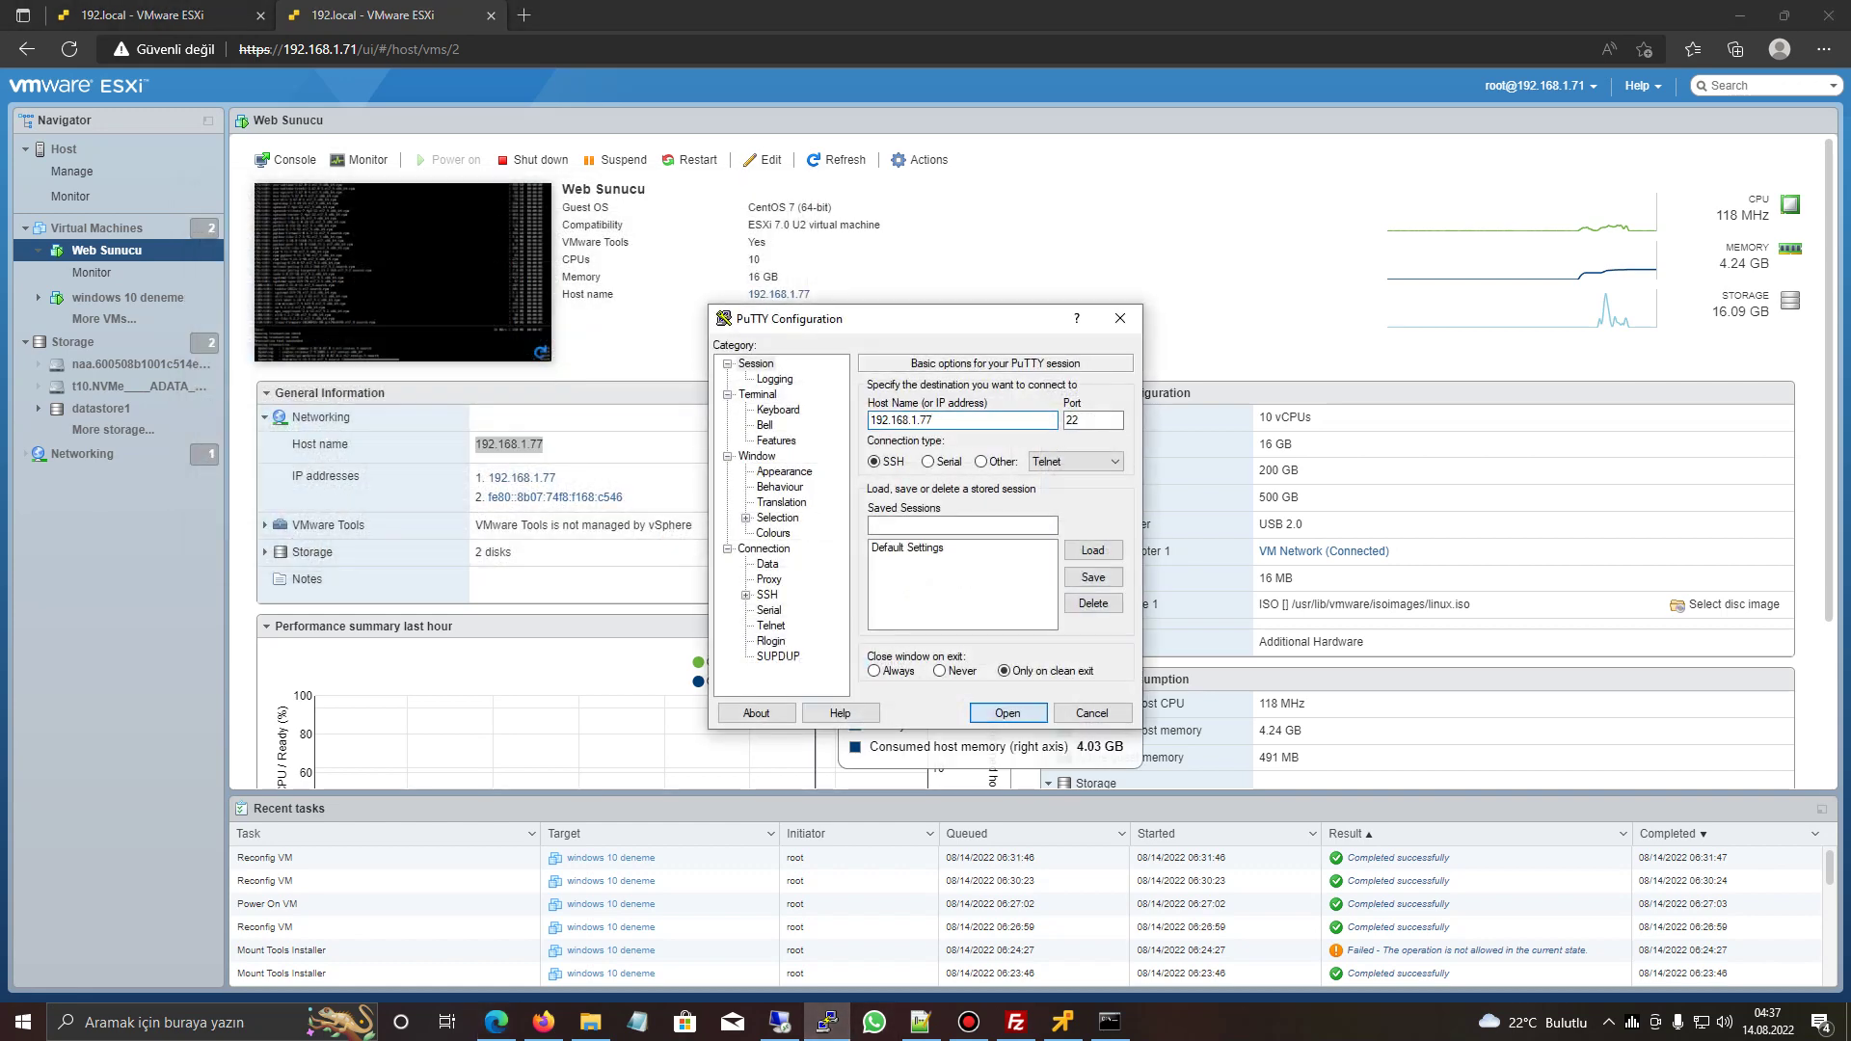
pyautogui.click(1008, 713)
pyautogui.hotkey('alt', 'a')
pyautogui.write('r')
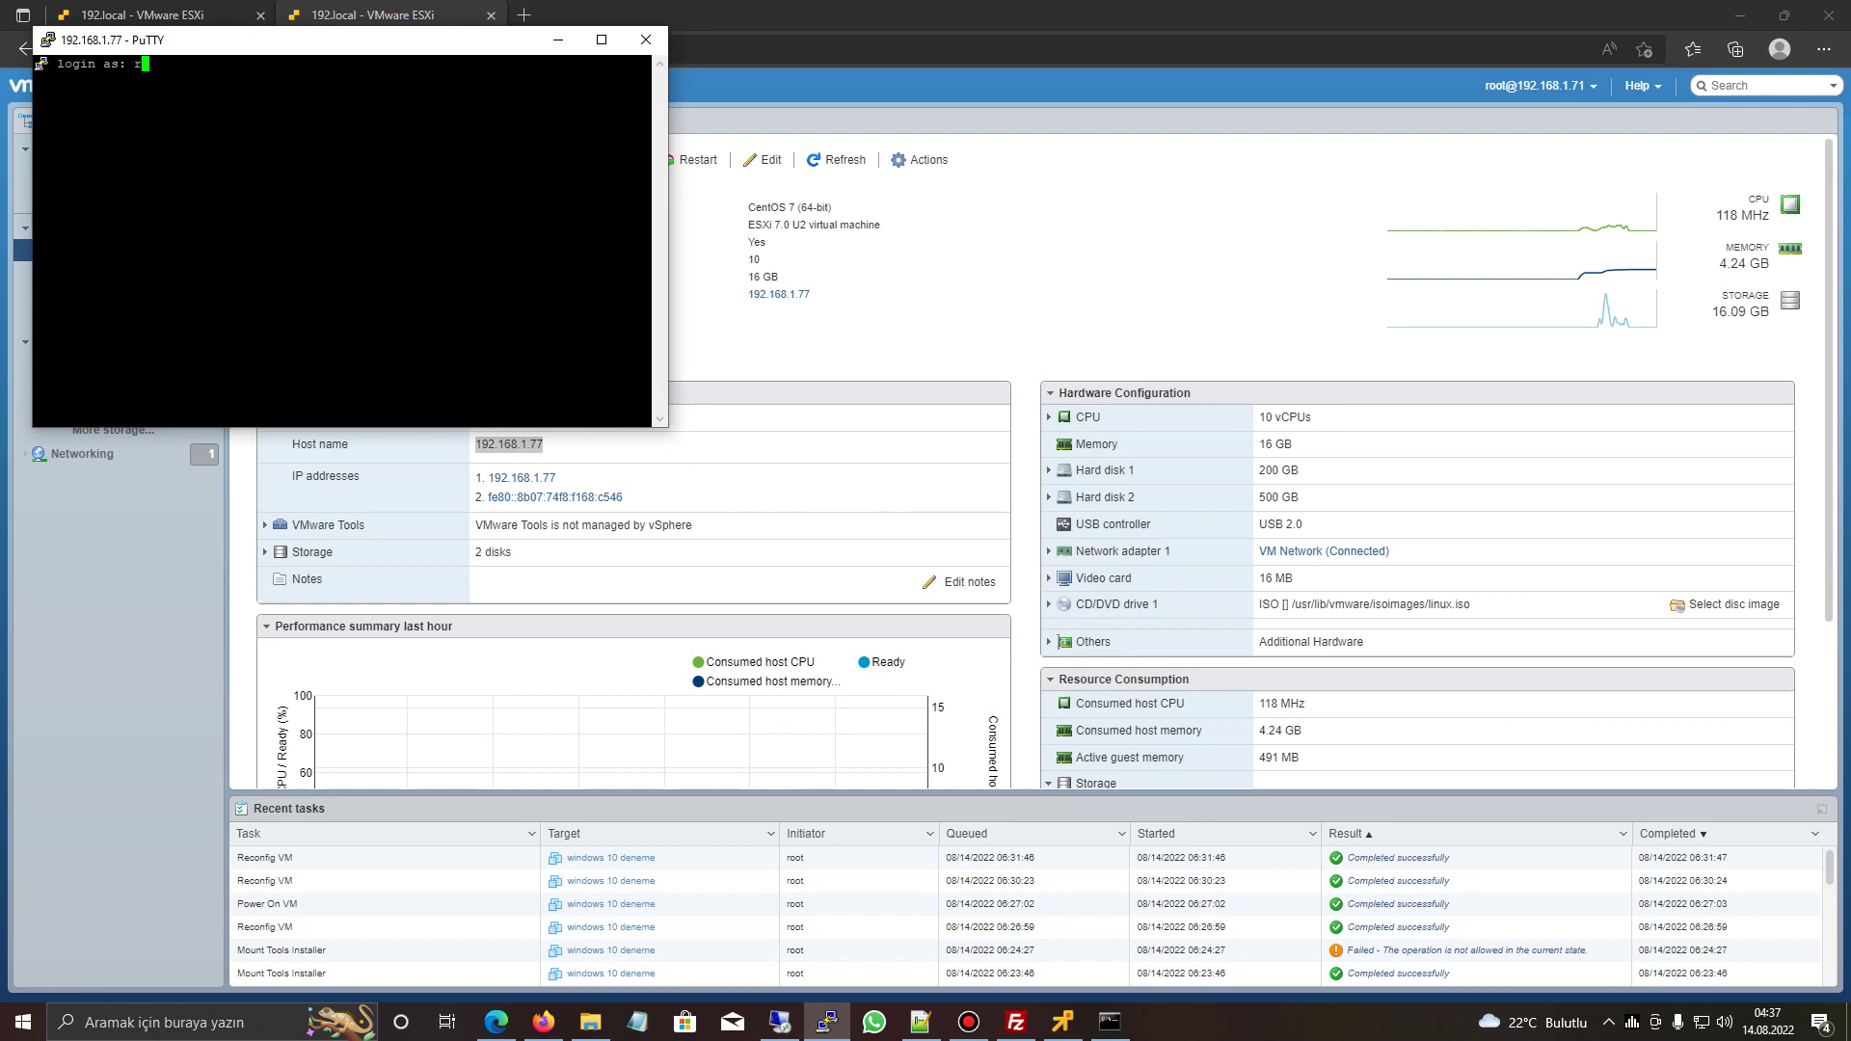
pyautogui.write('oot')
pyautogui.press('Return')
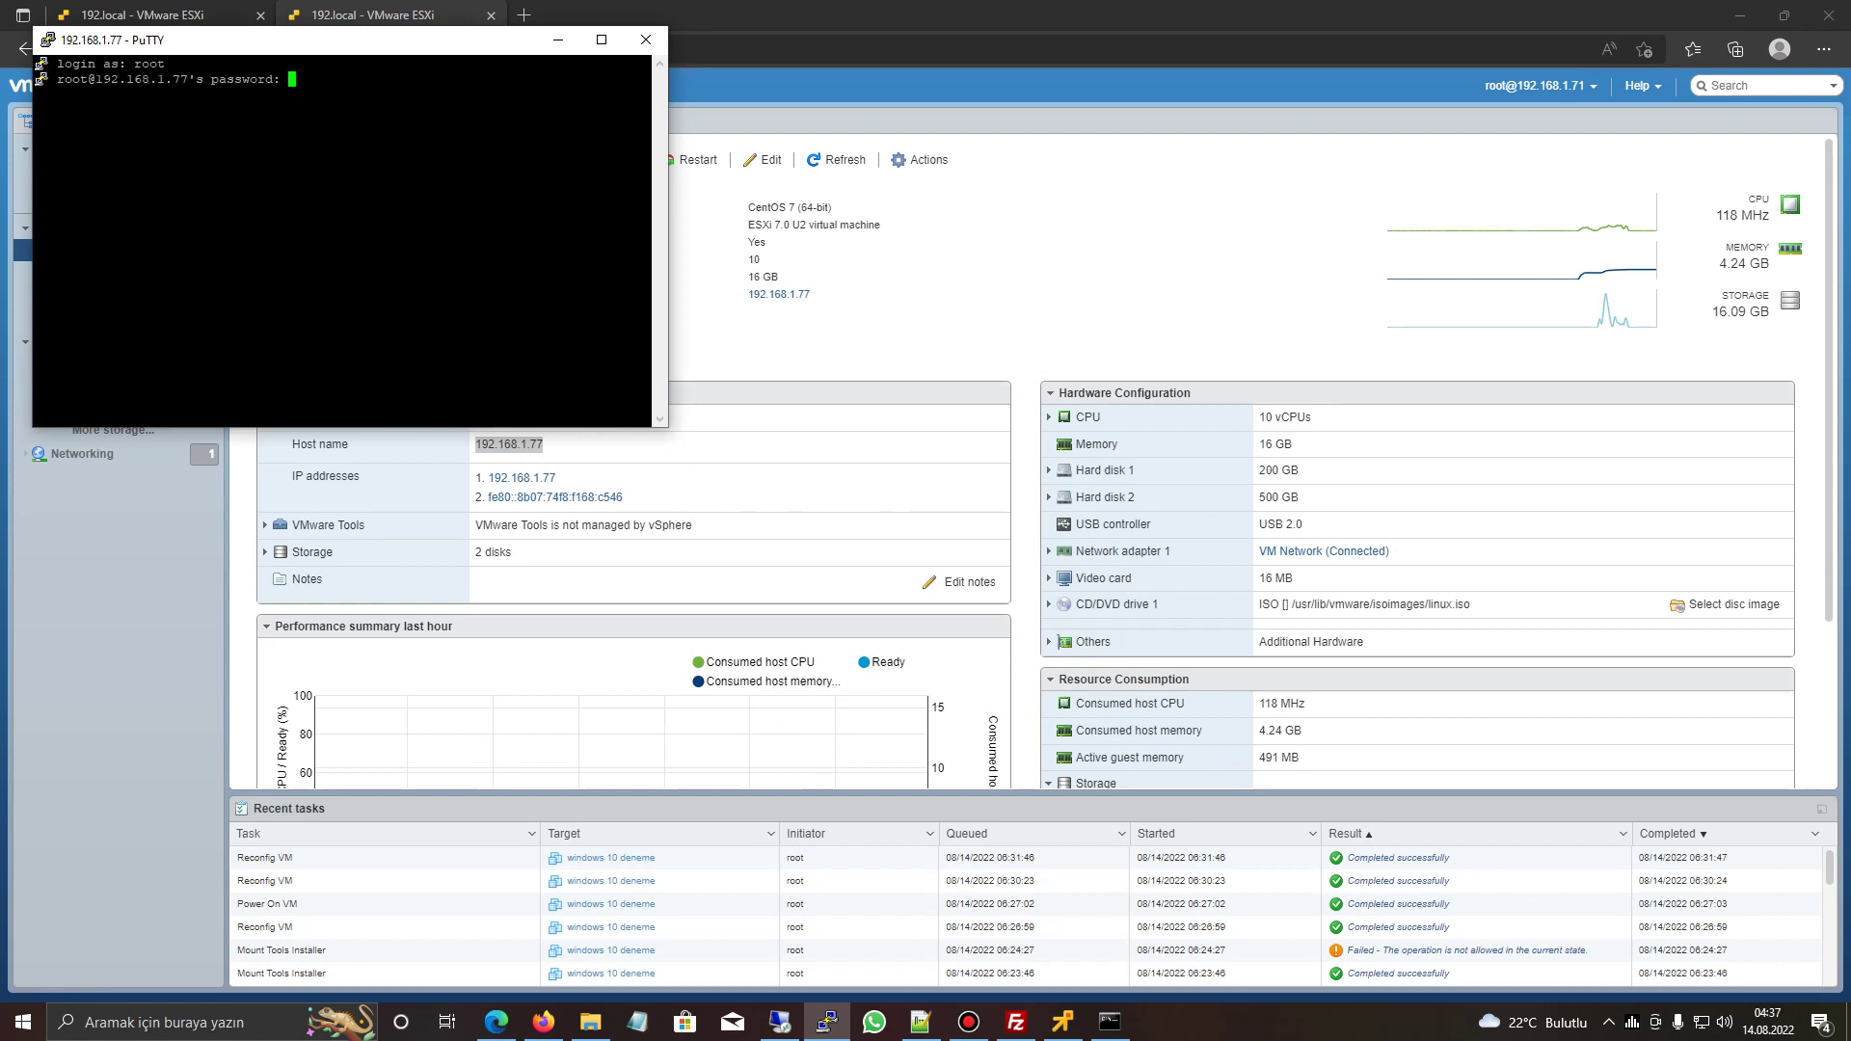
pyautogui.press('Return')
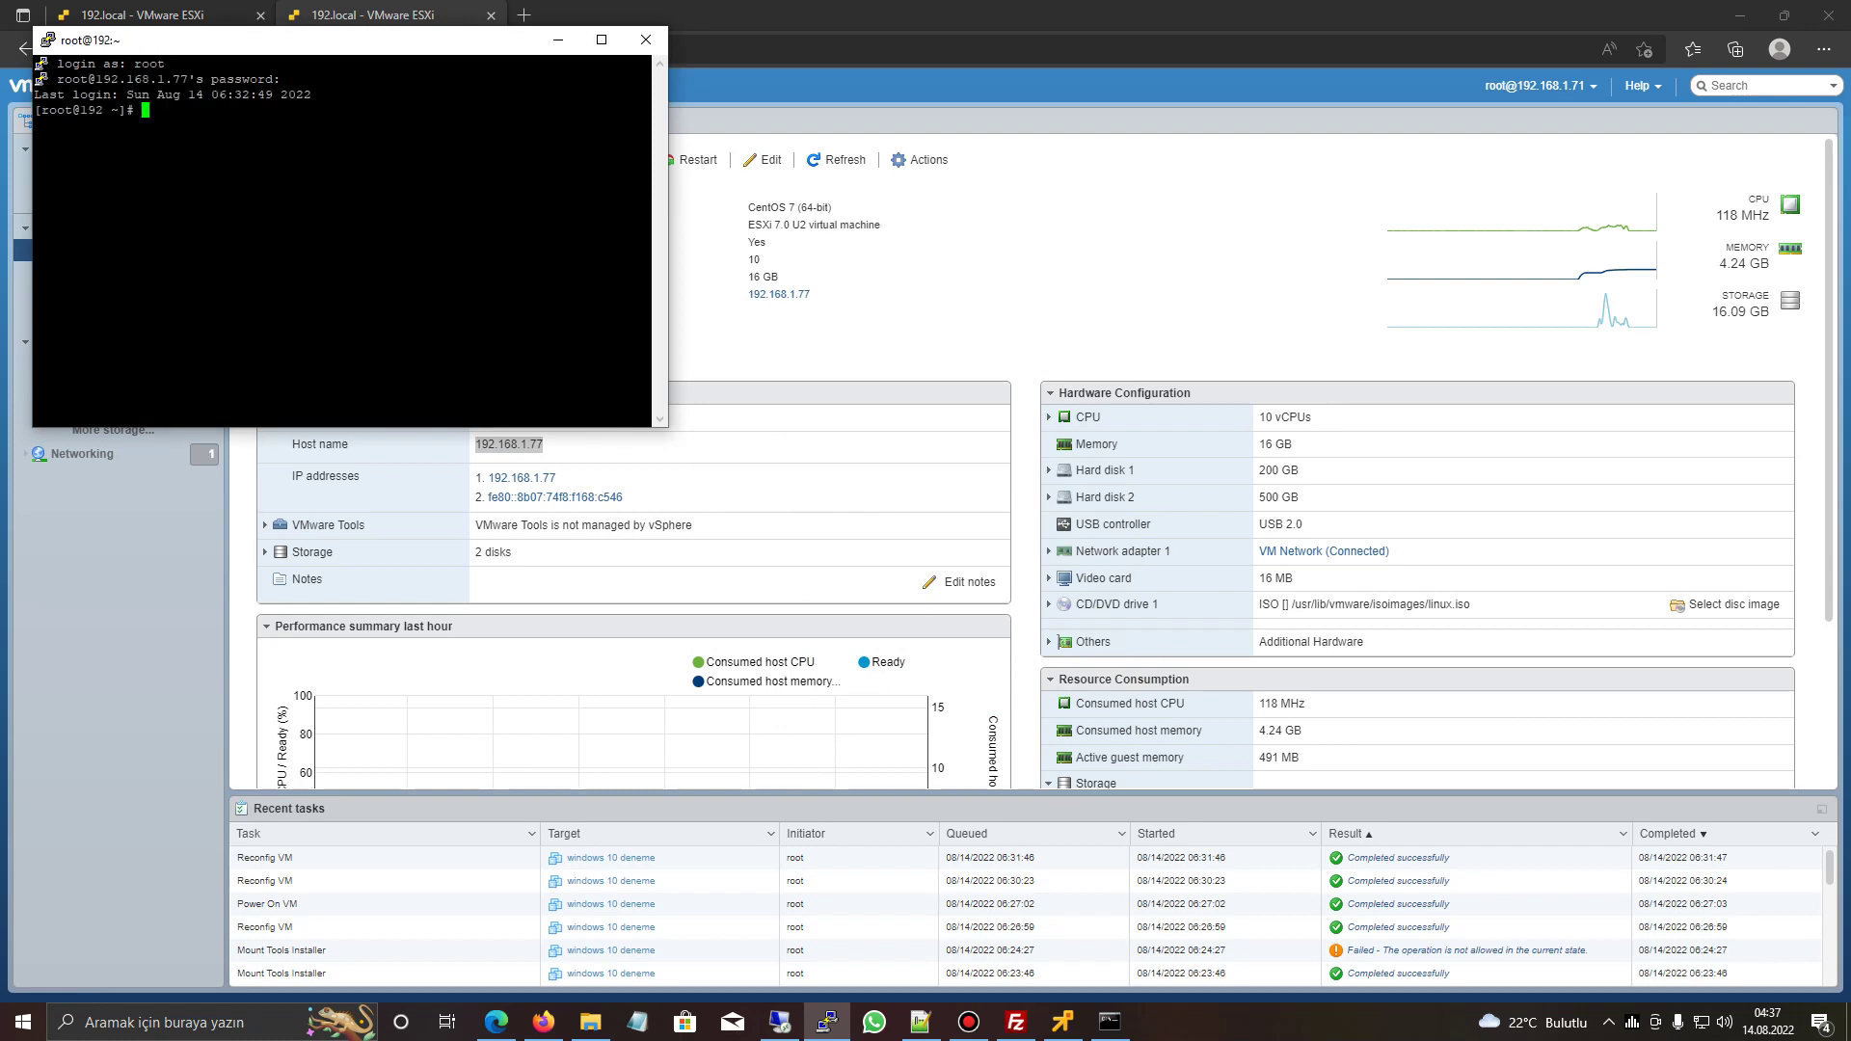
# - Center the terminal, minimize the file transfer window, and return to the VM console
pyautogui.moveTo(290, 40); pyautogui.dragTo(846, 188)
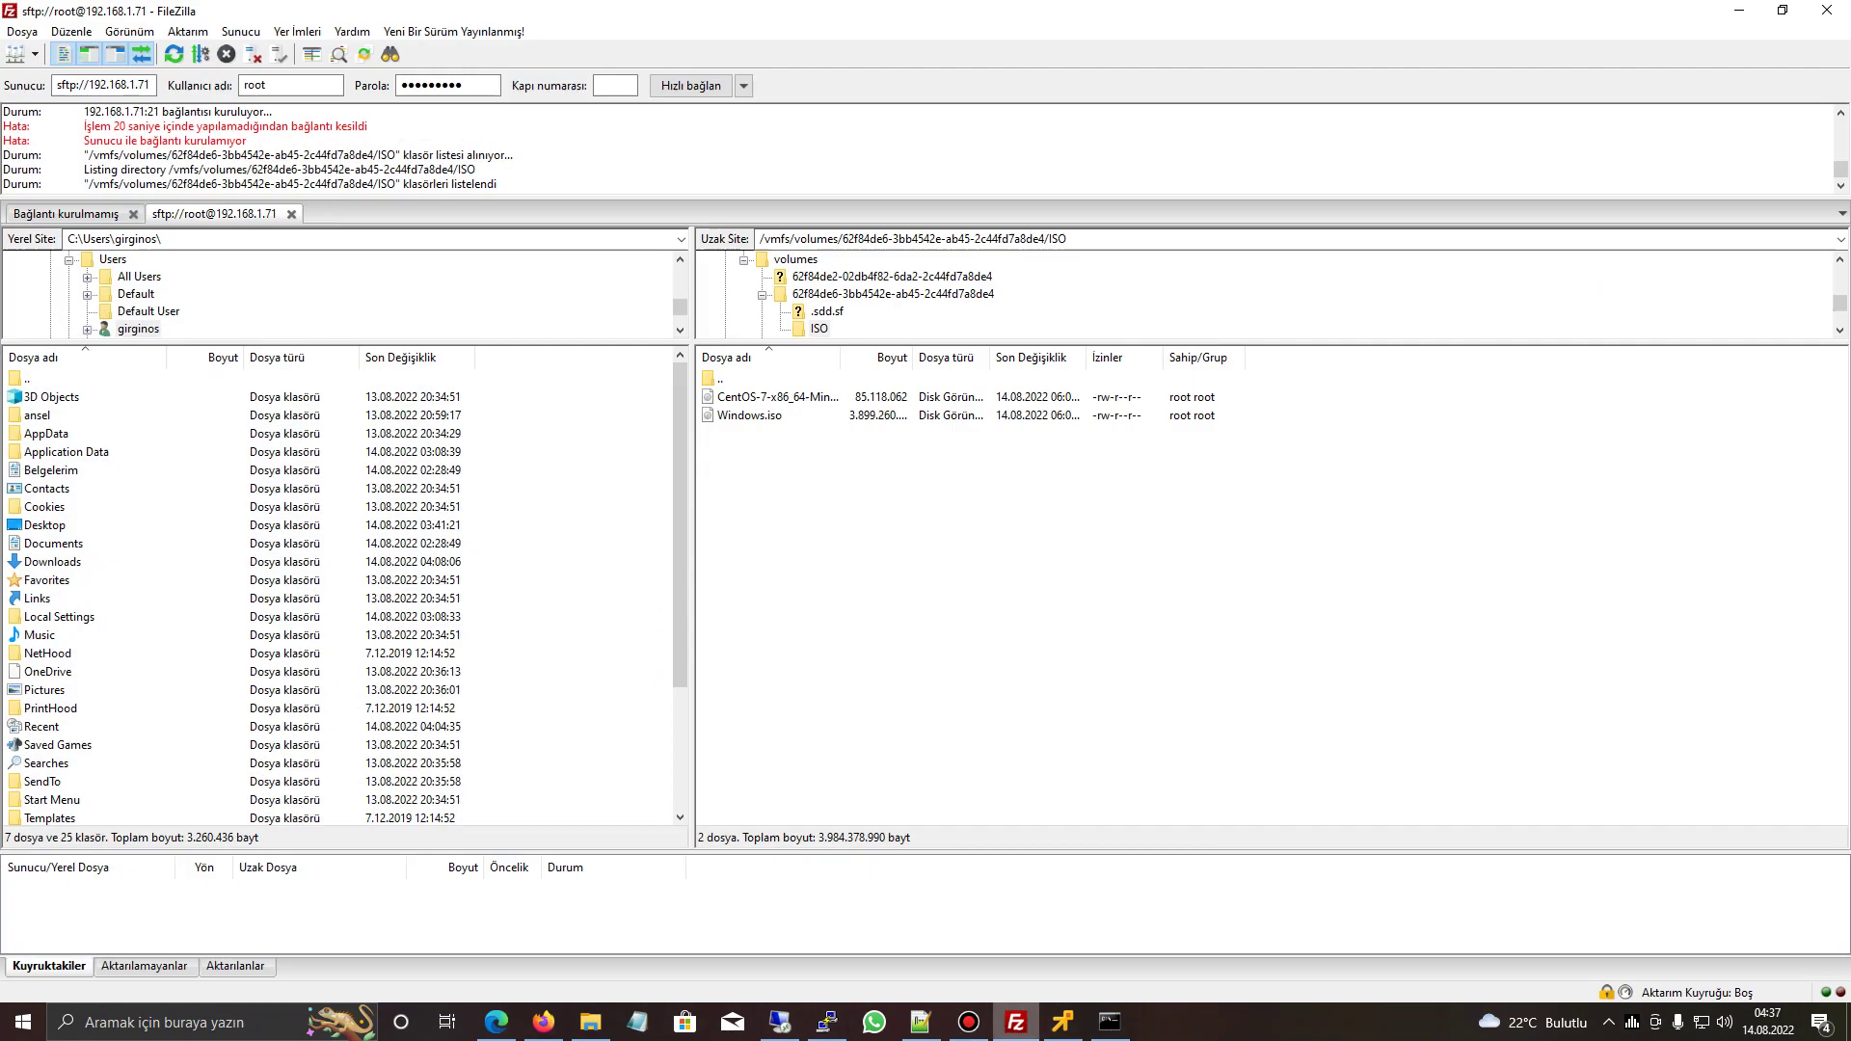
pyautogui.click(1016, 1022)
pyautogui.click(1740, 10)
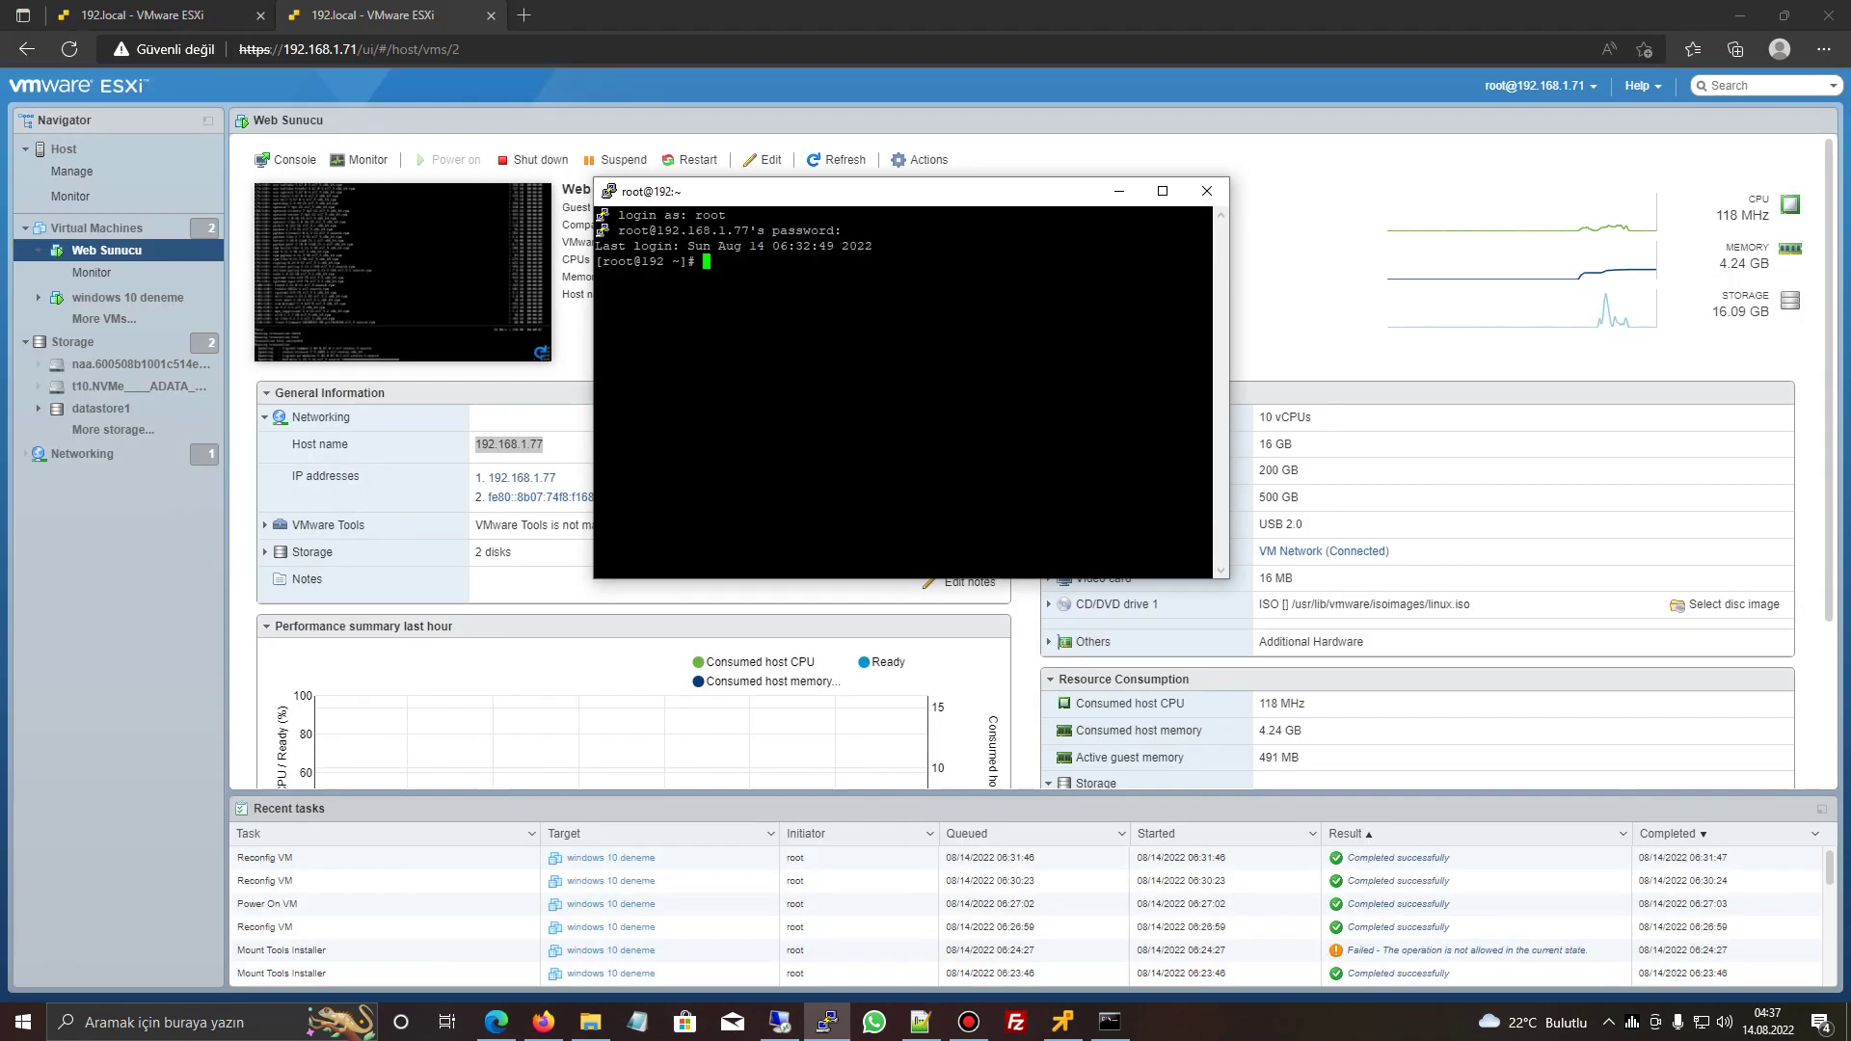
pyautogui.click(1063, 1022)
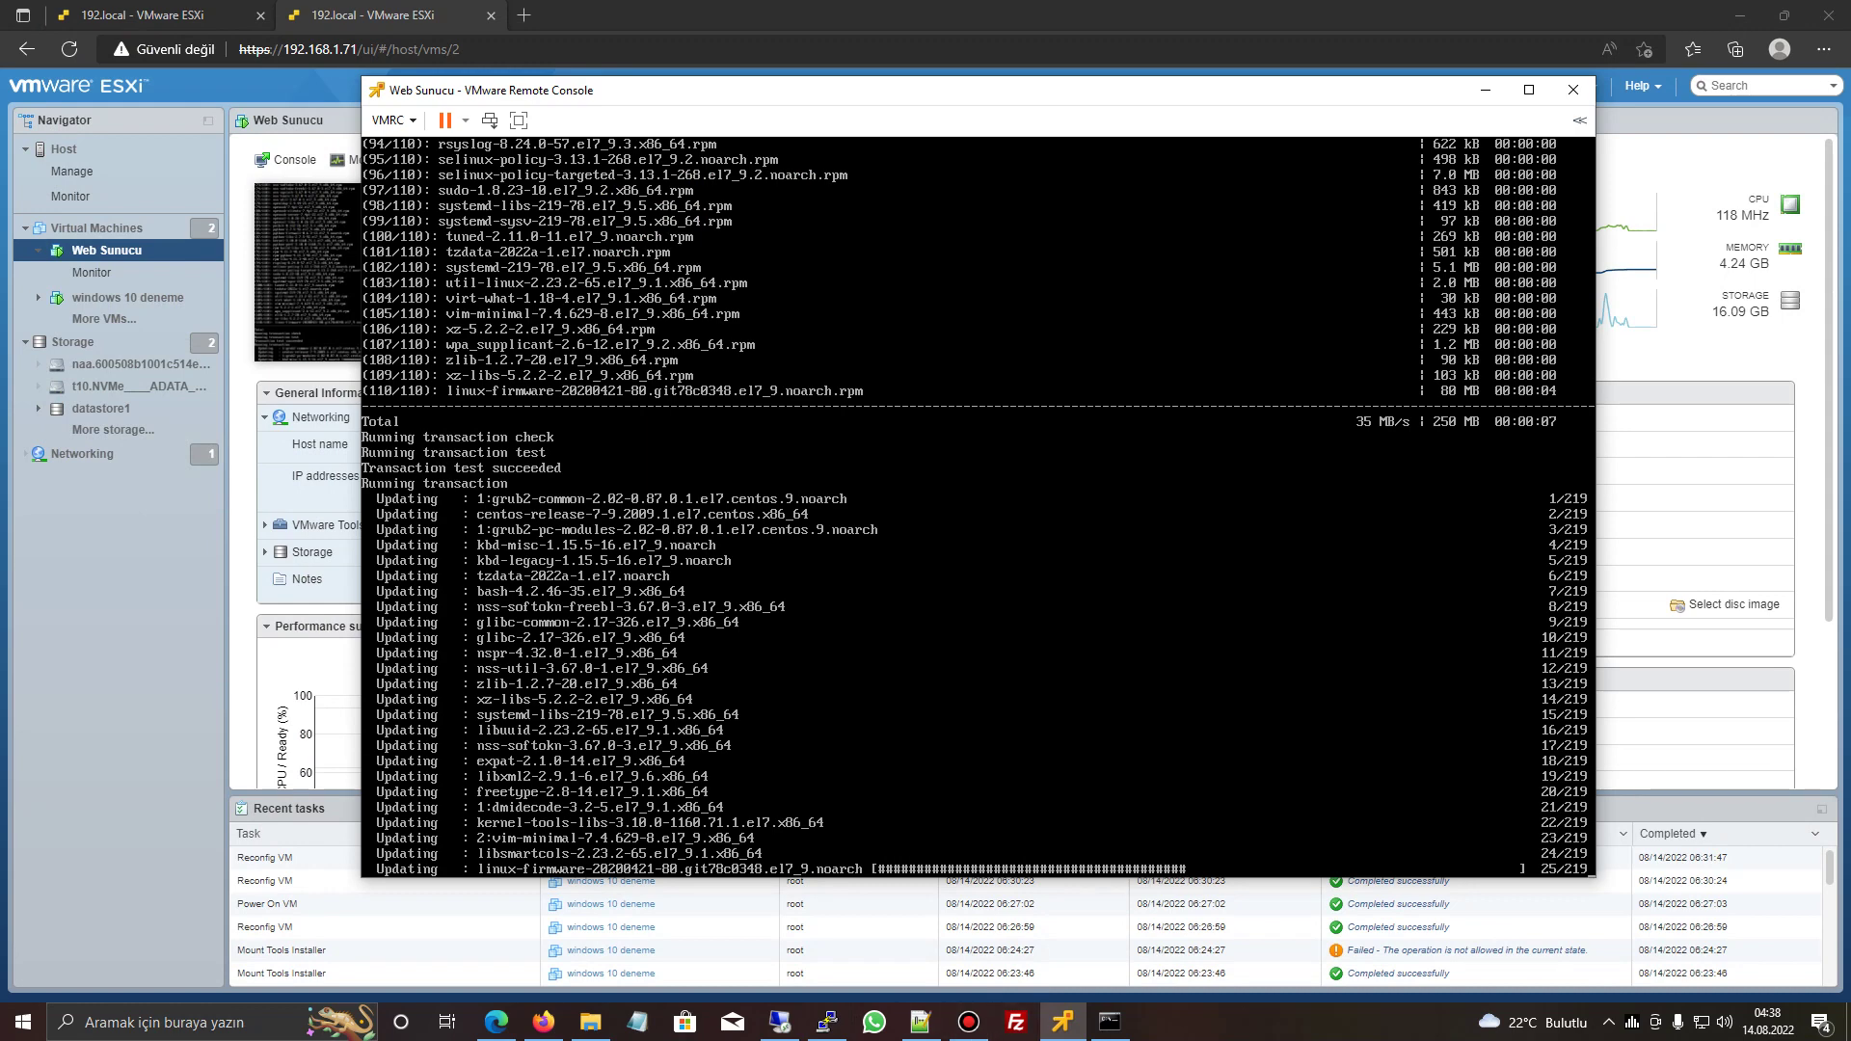
# - Maximize the console, run reboot after the update, and boot the default kernel entry
pyautogui.press('super+Up')
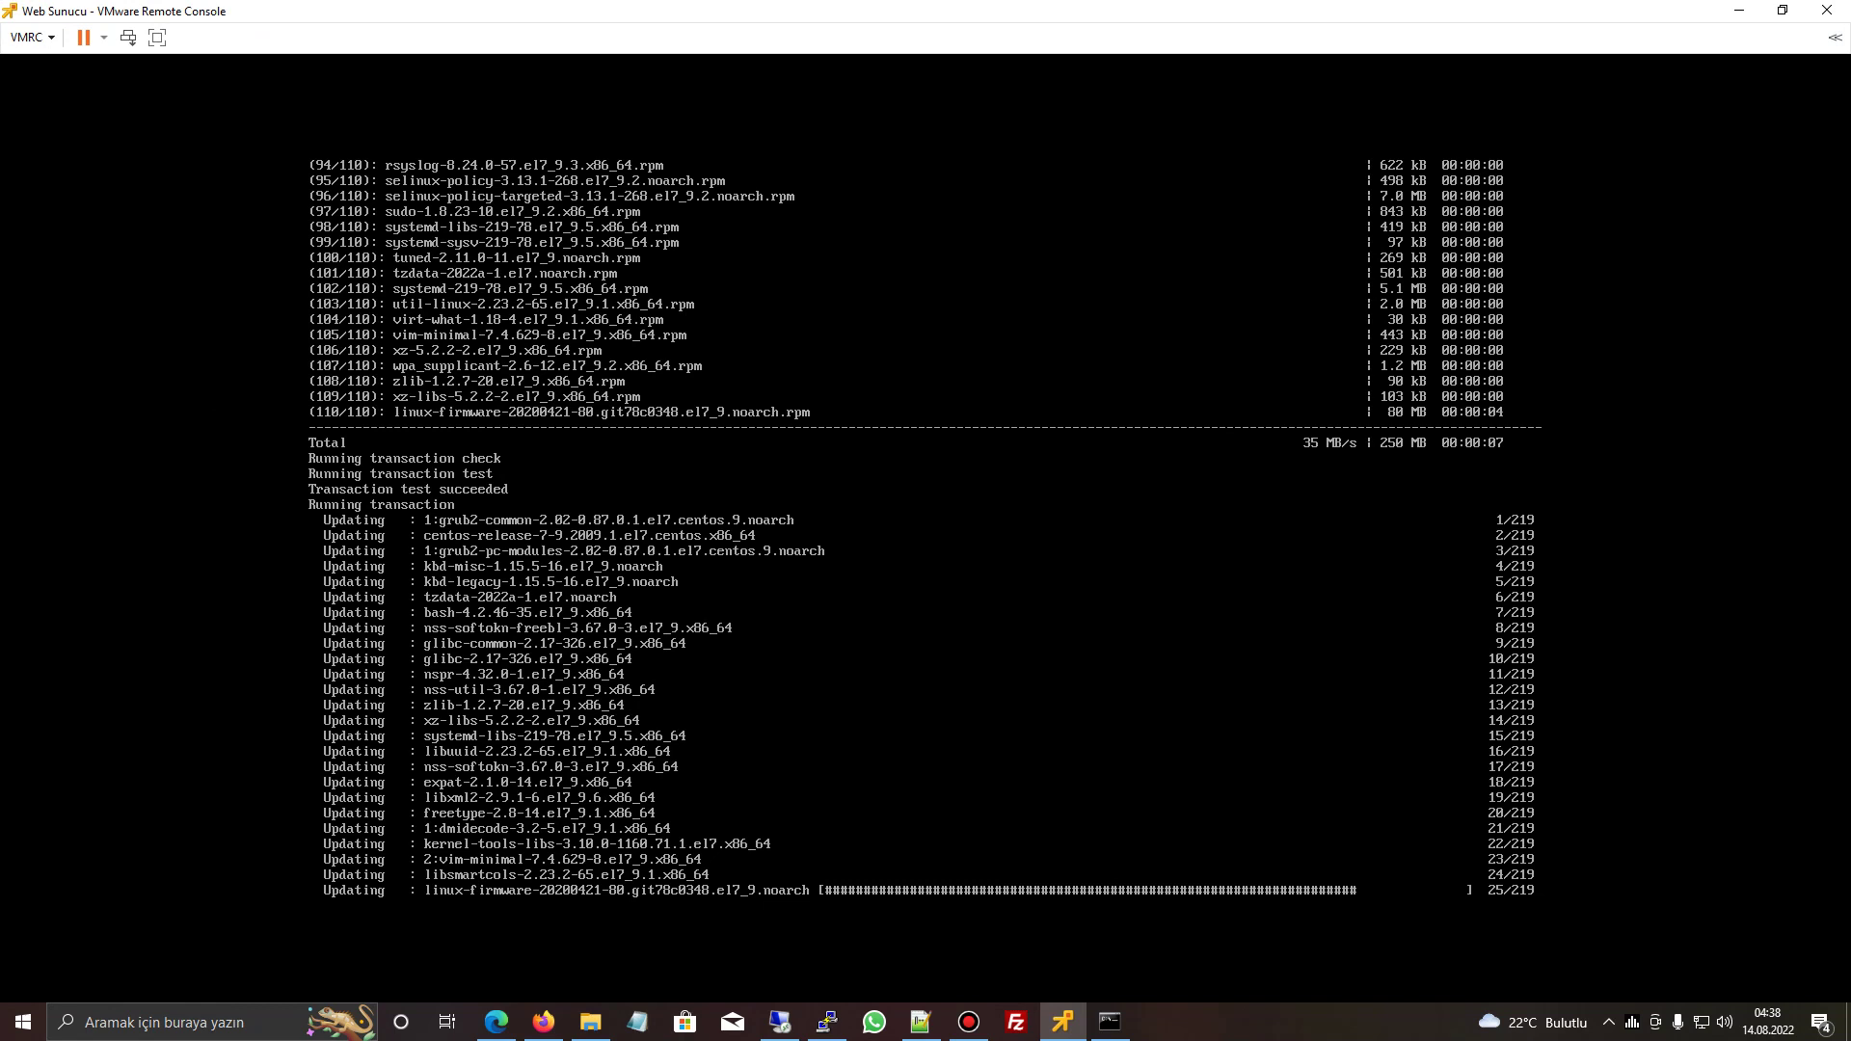
pyautogui.hotkey('alt', 'Tab')
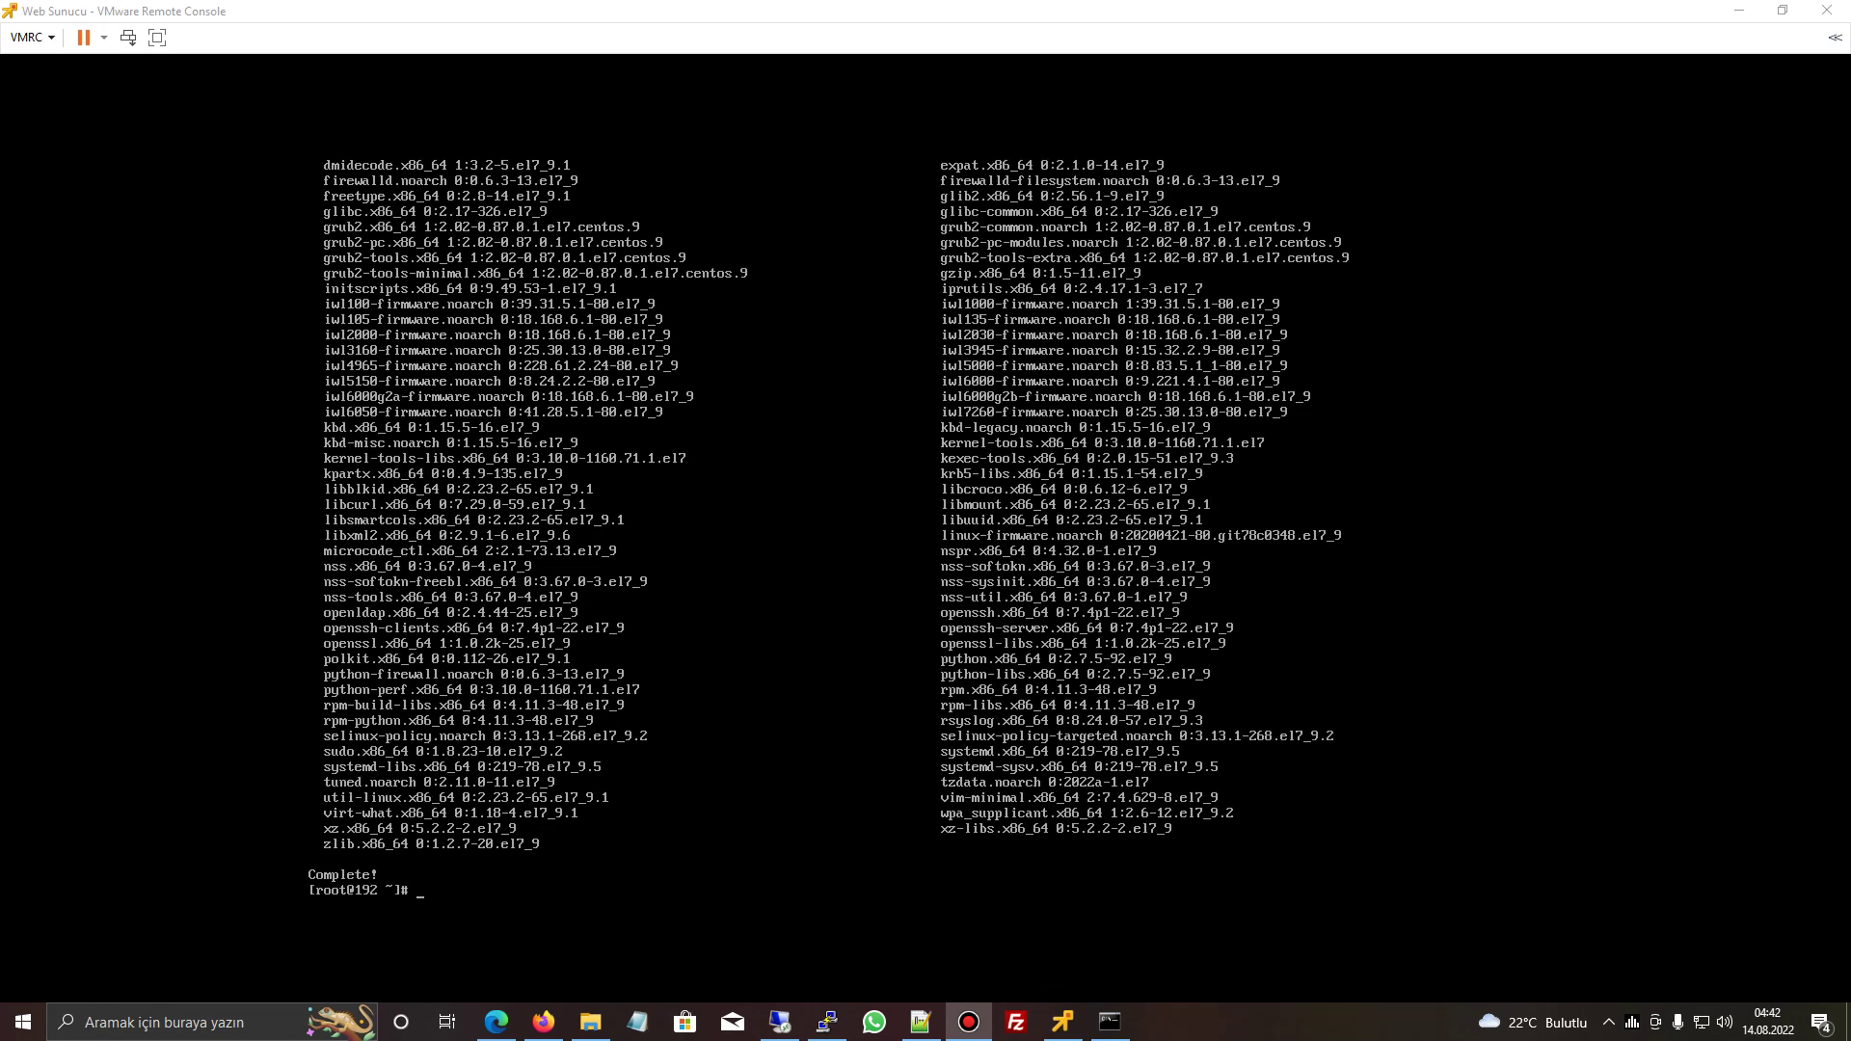
pyautogui.hotkey('alt', 'Tab')
pyautogui.write('reboot')
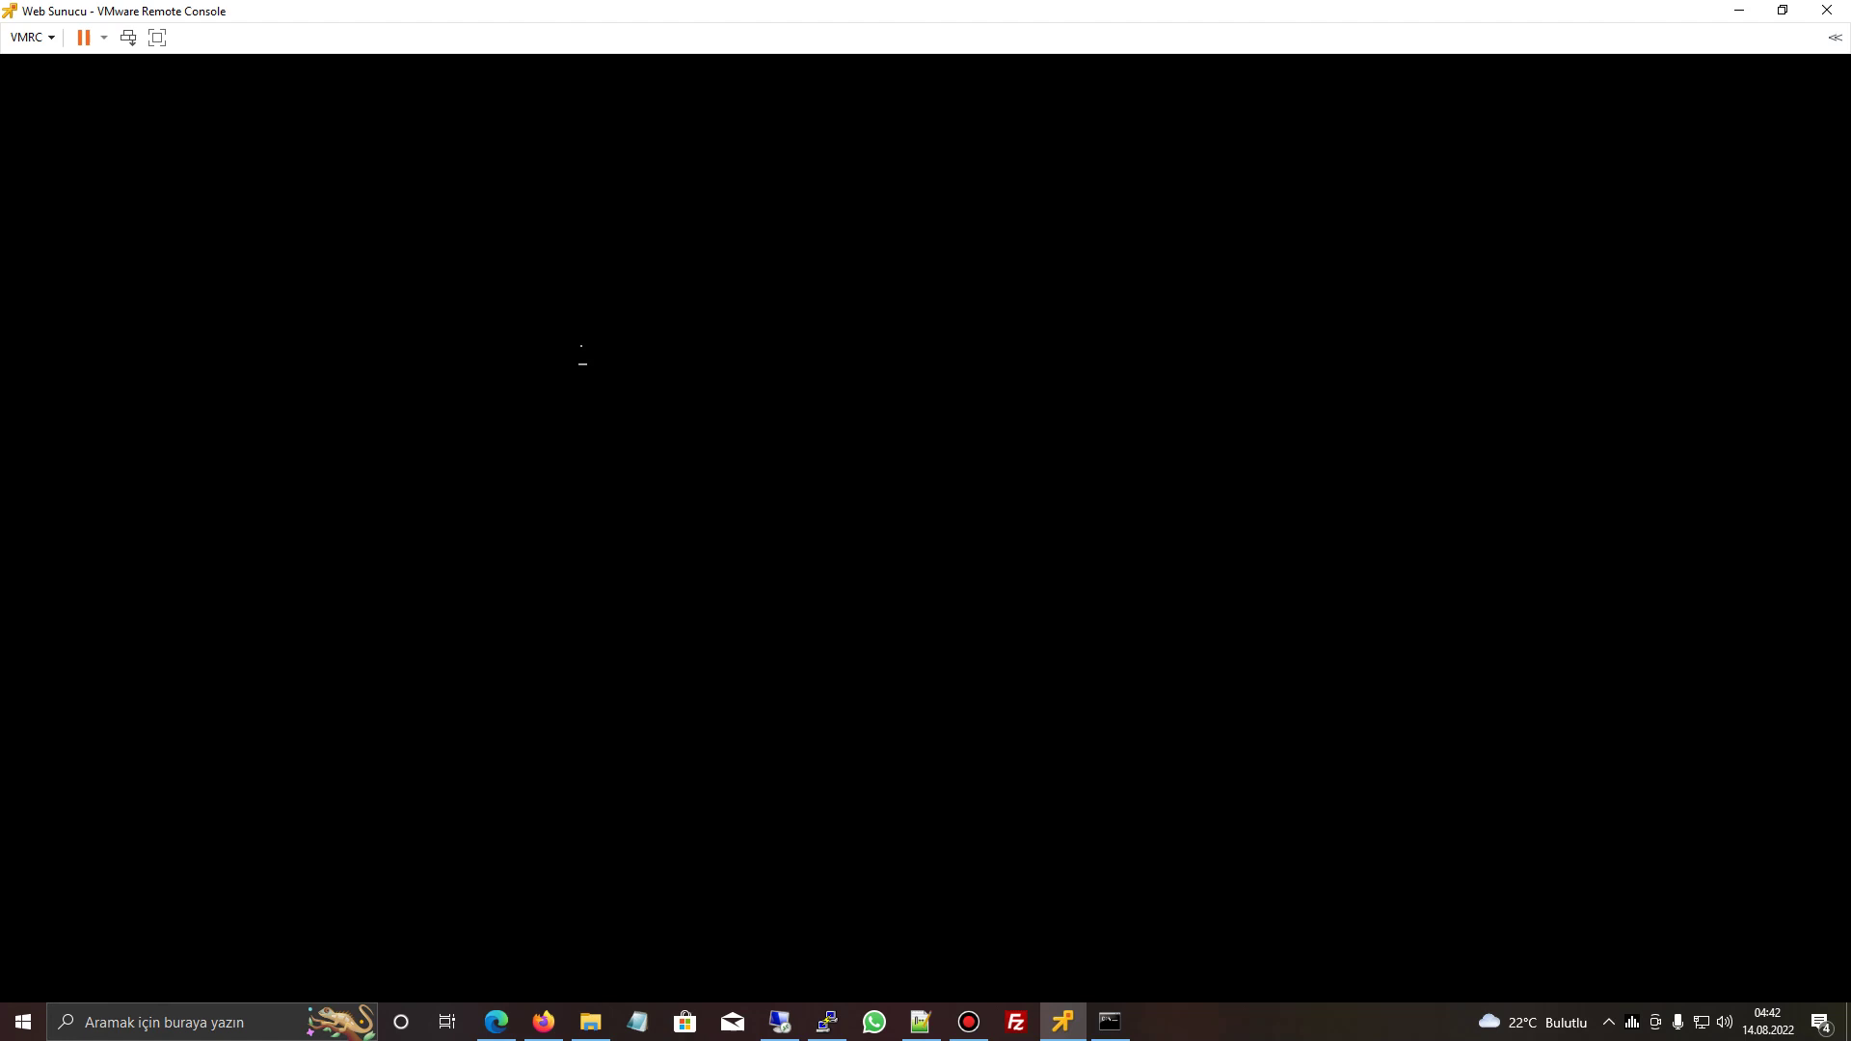
pyautogui.press('Return')
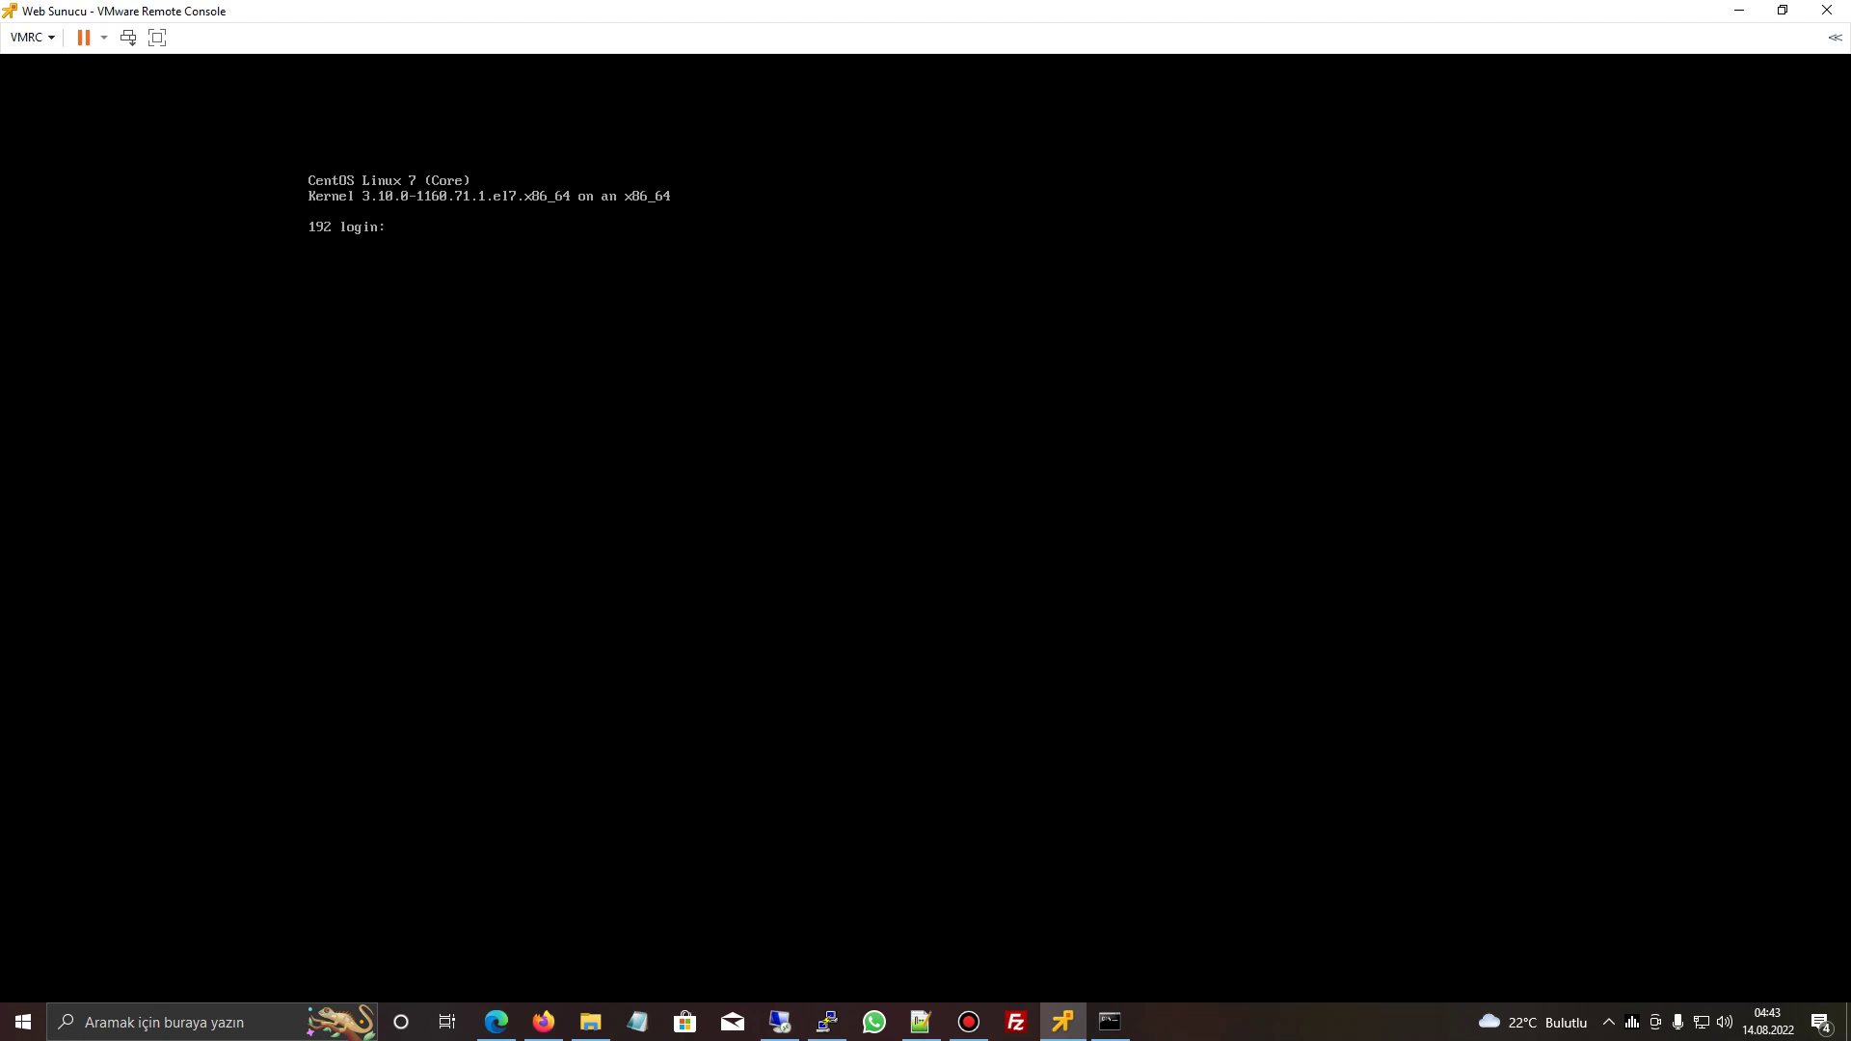
# - Dismiss PuTTY's connection error, restart the session, and log back in as root
pyautogui.click(1110, 1022)
pyautogui.click(826, 1022)
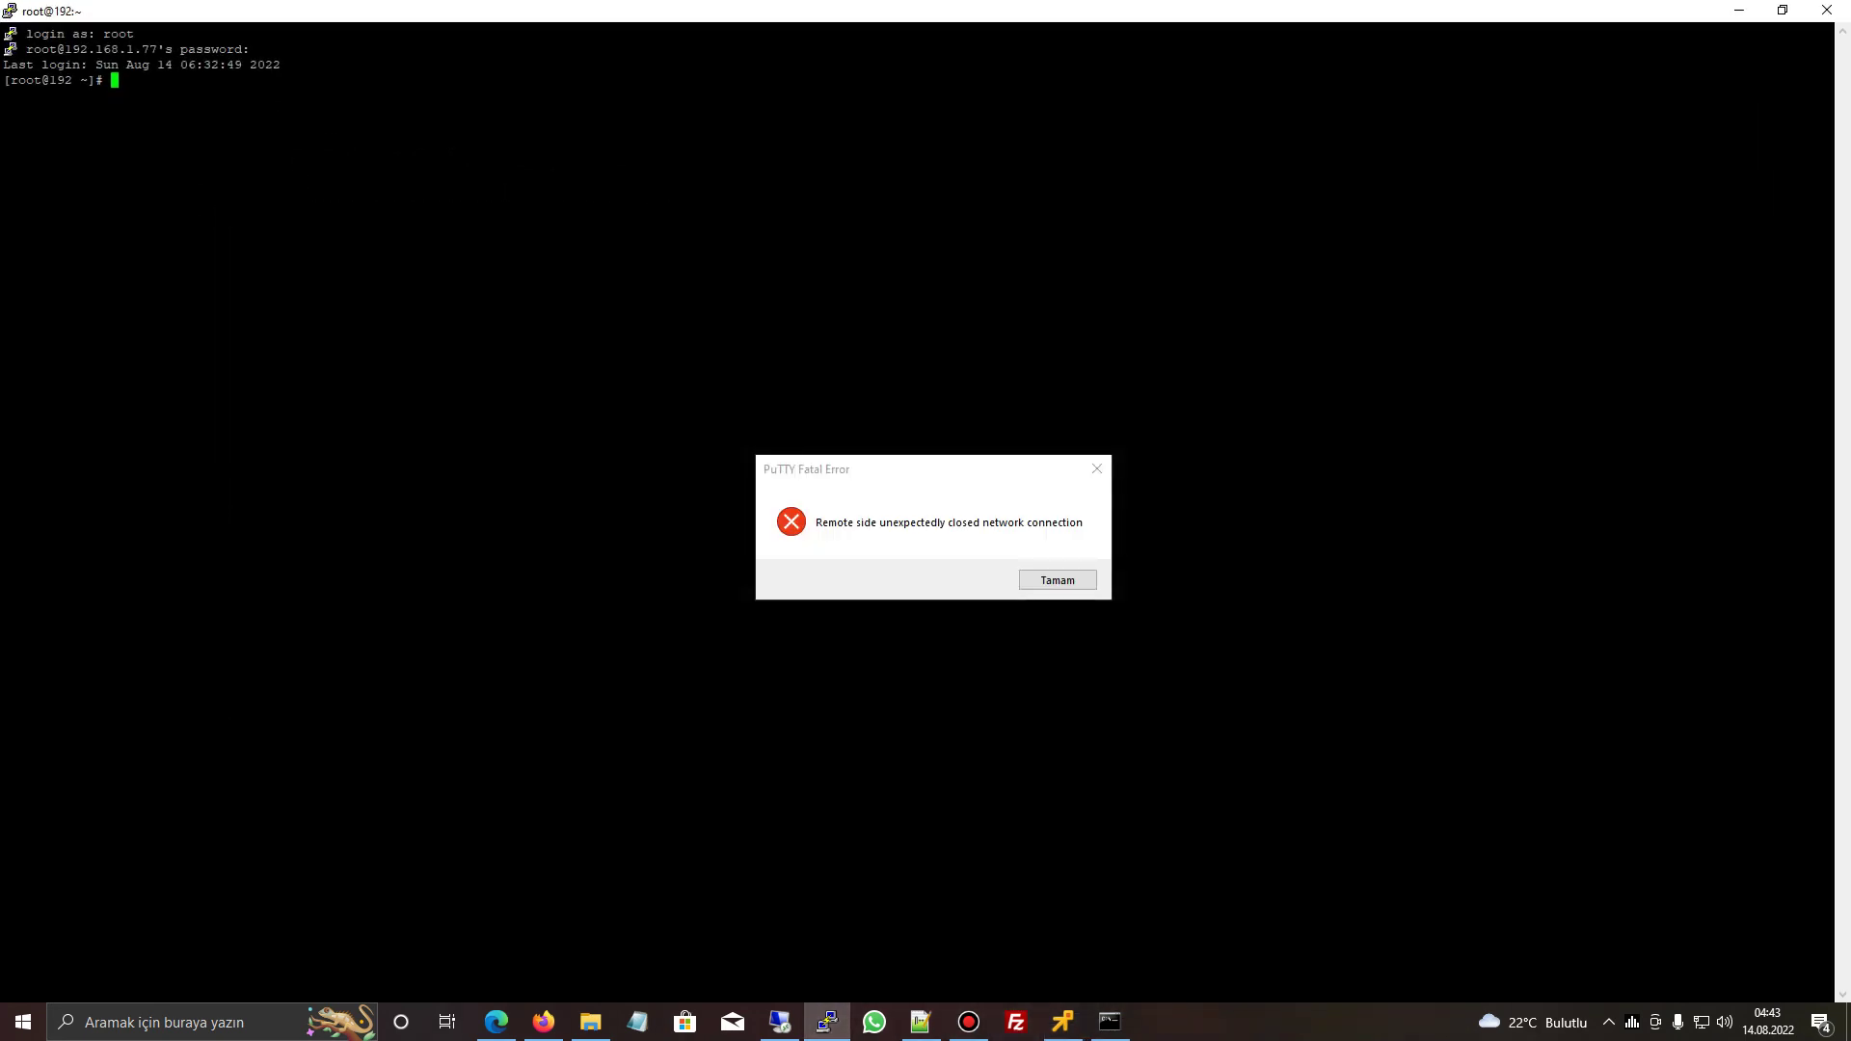
pyautogui.click(1057, 579)
pyautogui.rightClick(294, 7)
pyautogui.click(364, 203)
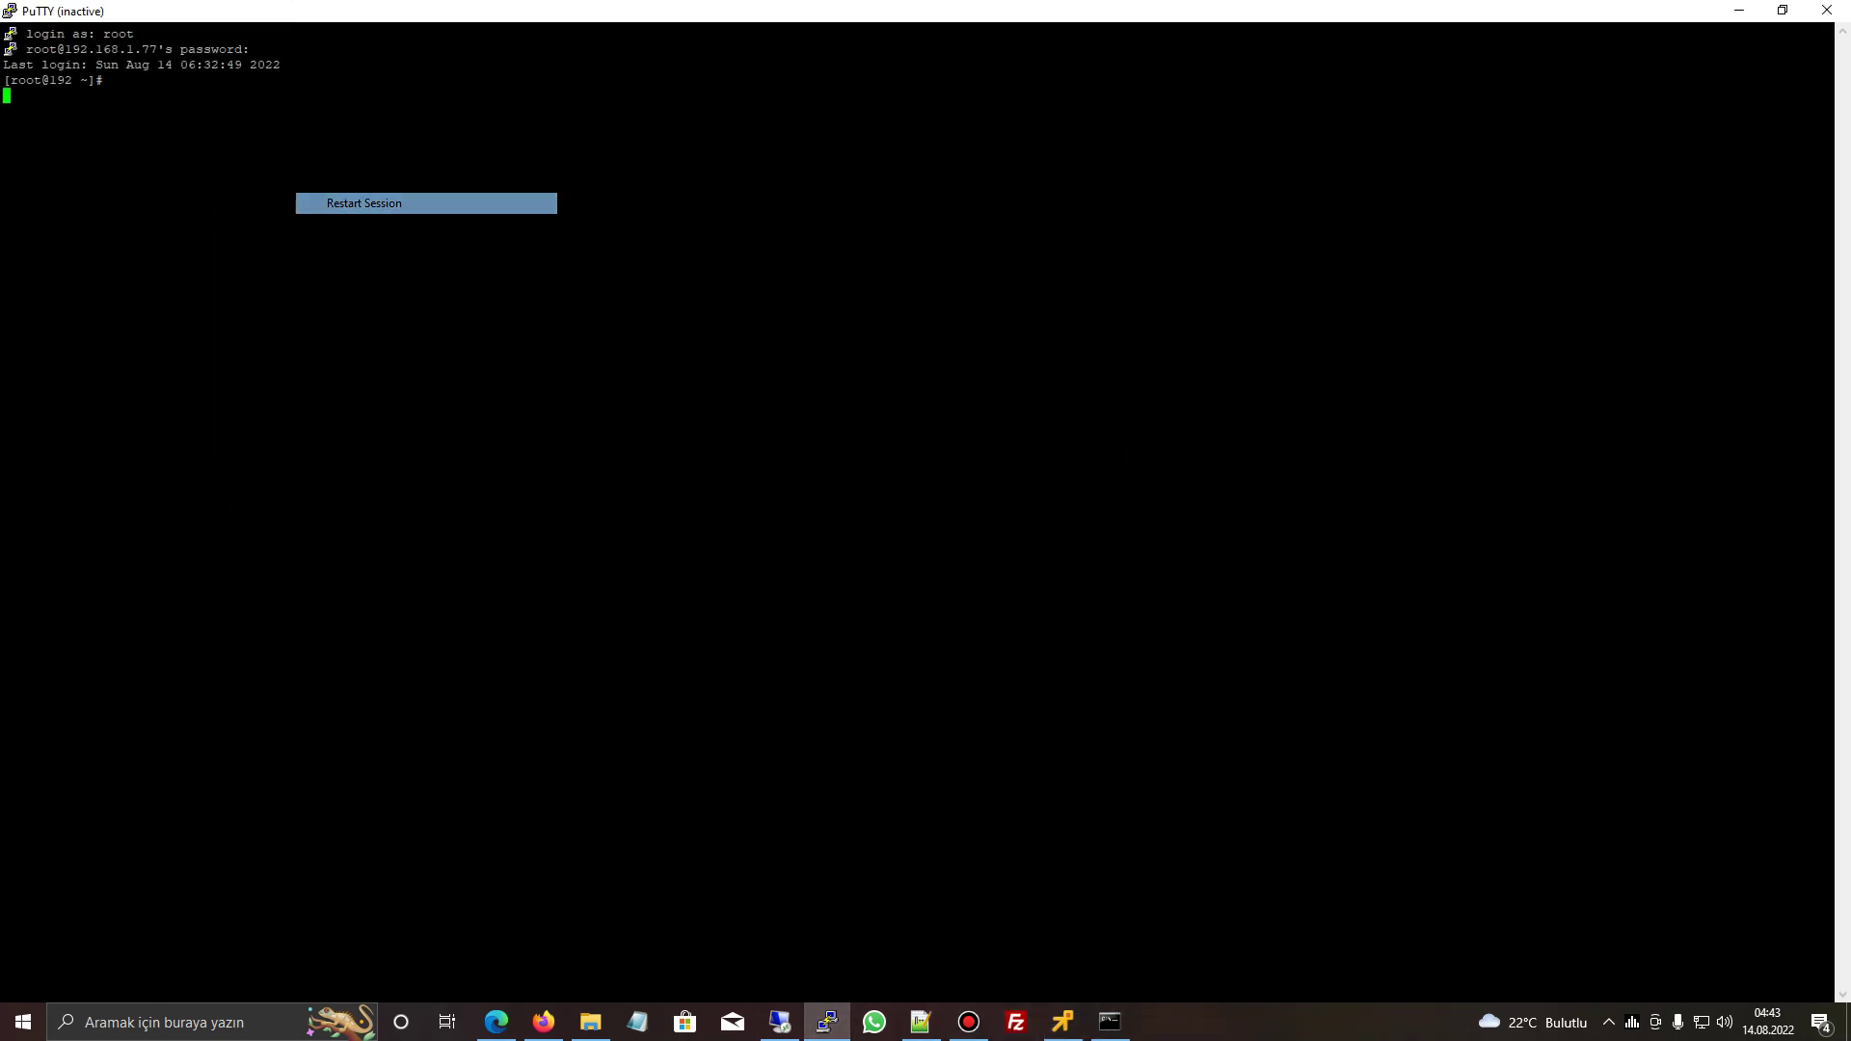
pyautogui.write('root')
pyautogui.press('Return')
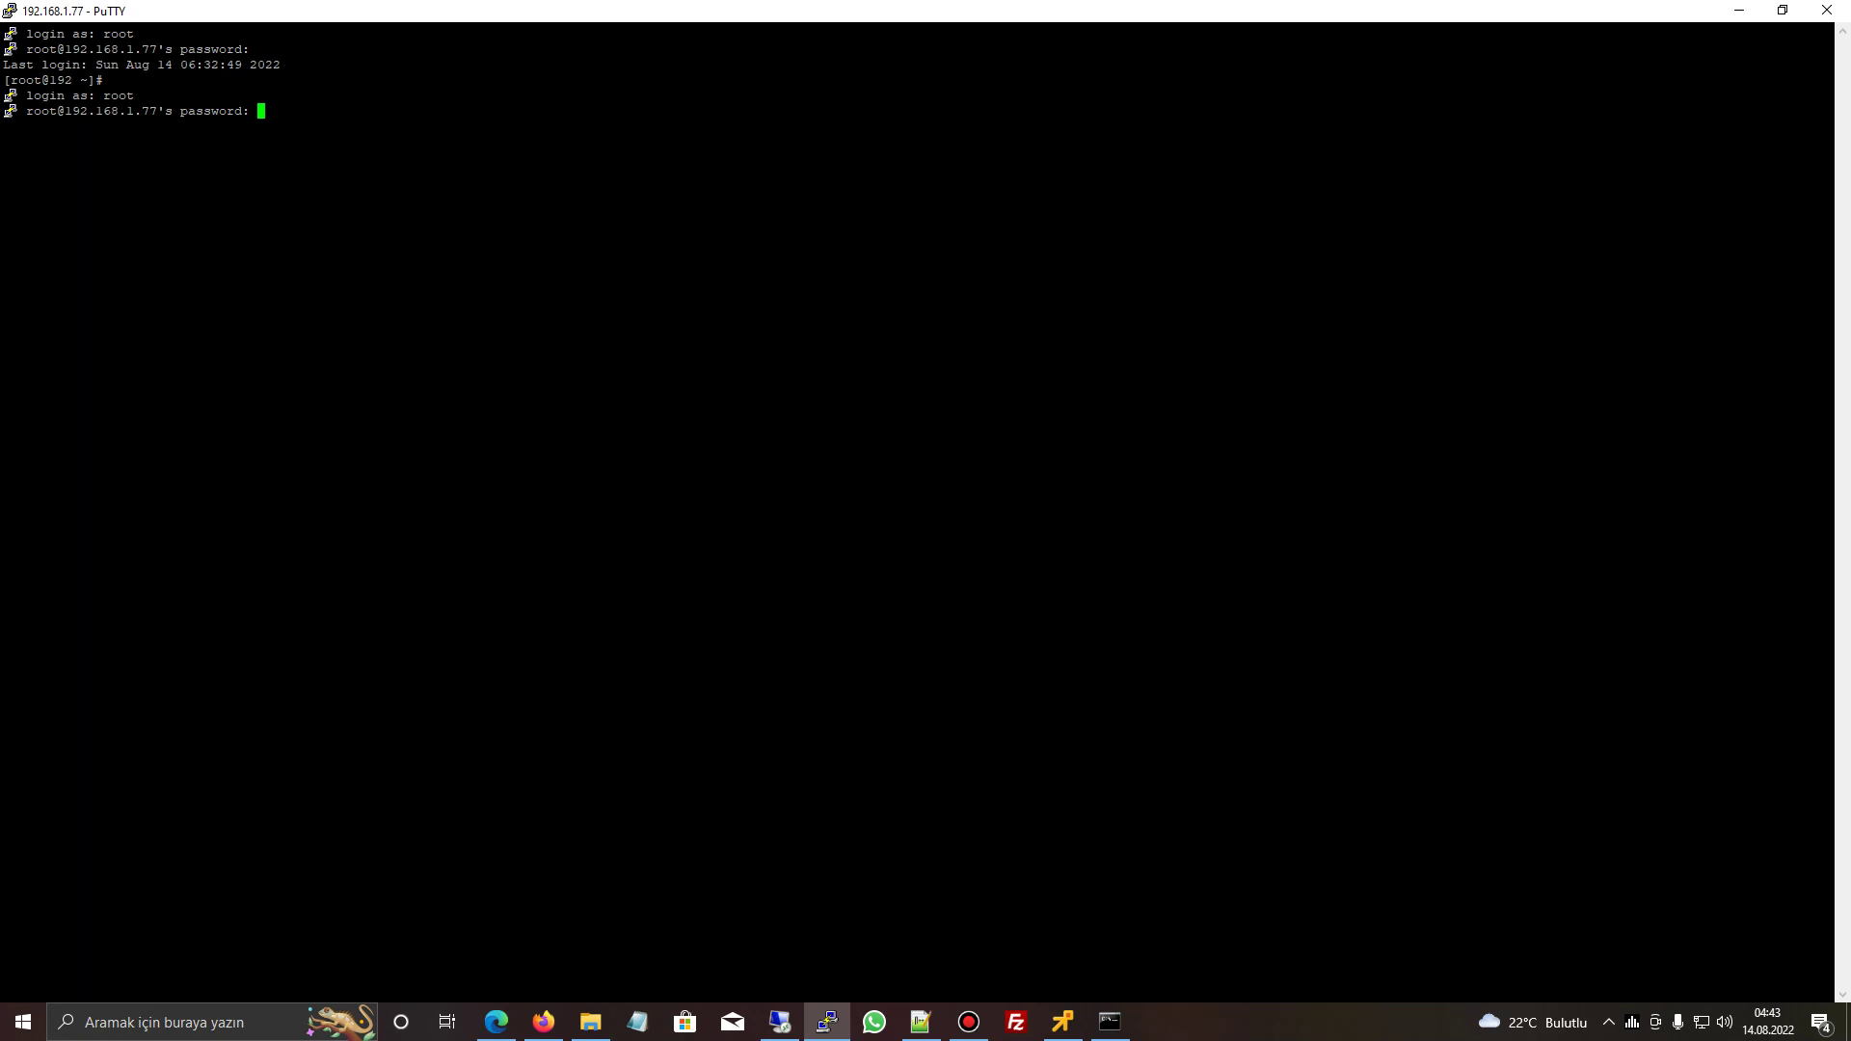
pyautogui.press('Return')
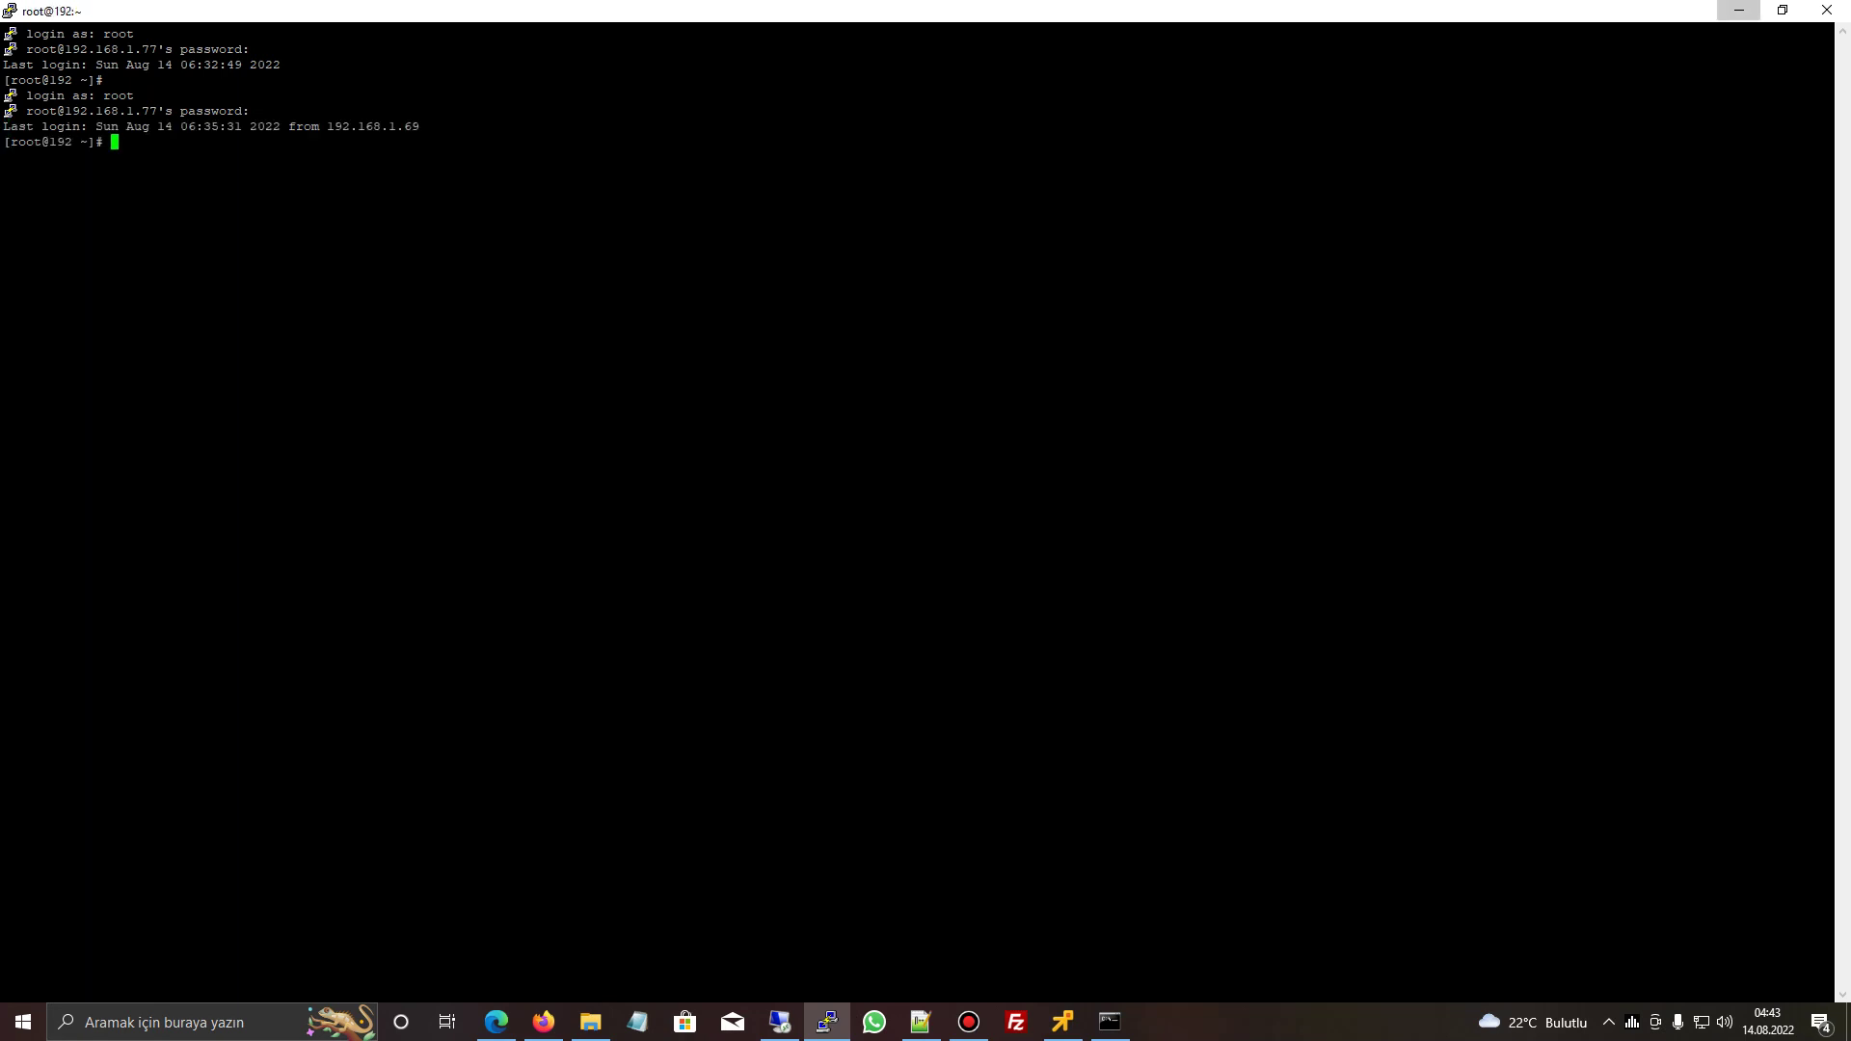
# - Close the command prompt and VM console, leaving ESXi's virtual machines list and the SSH session
pyautogui.click(1739, 10)
pyautogui.hotkey('alt', 'F4')
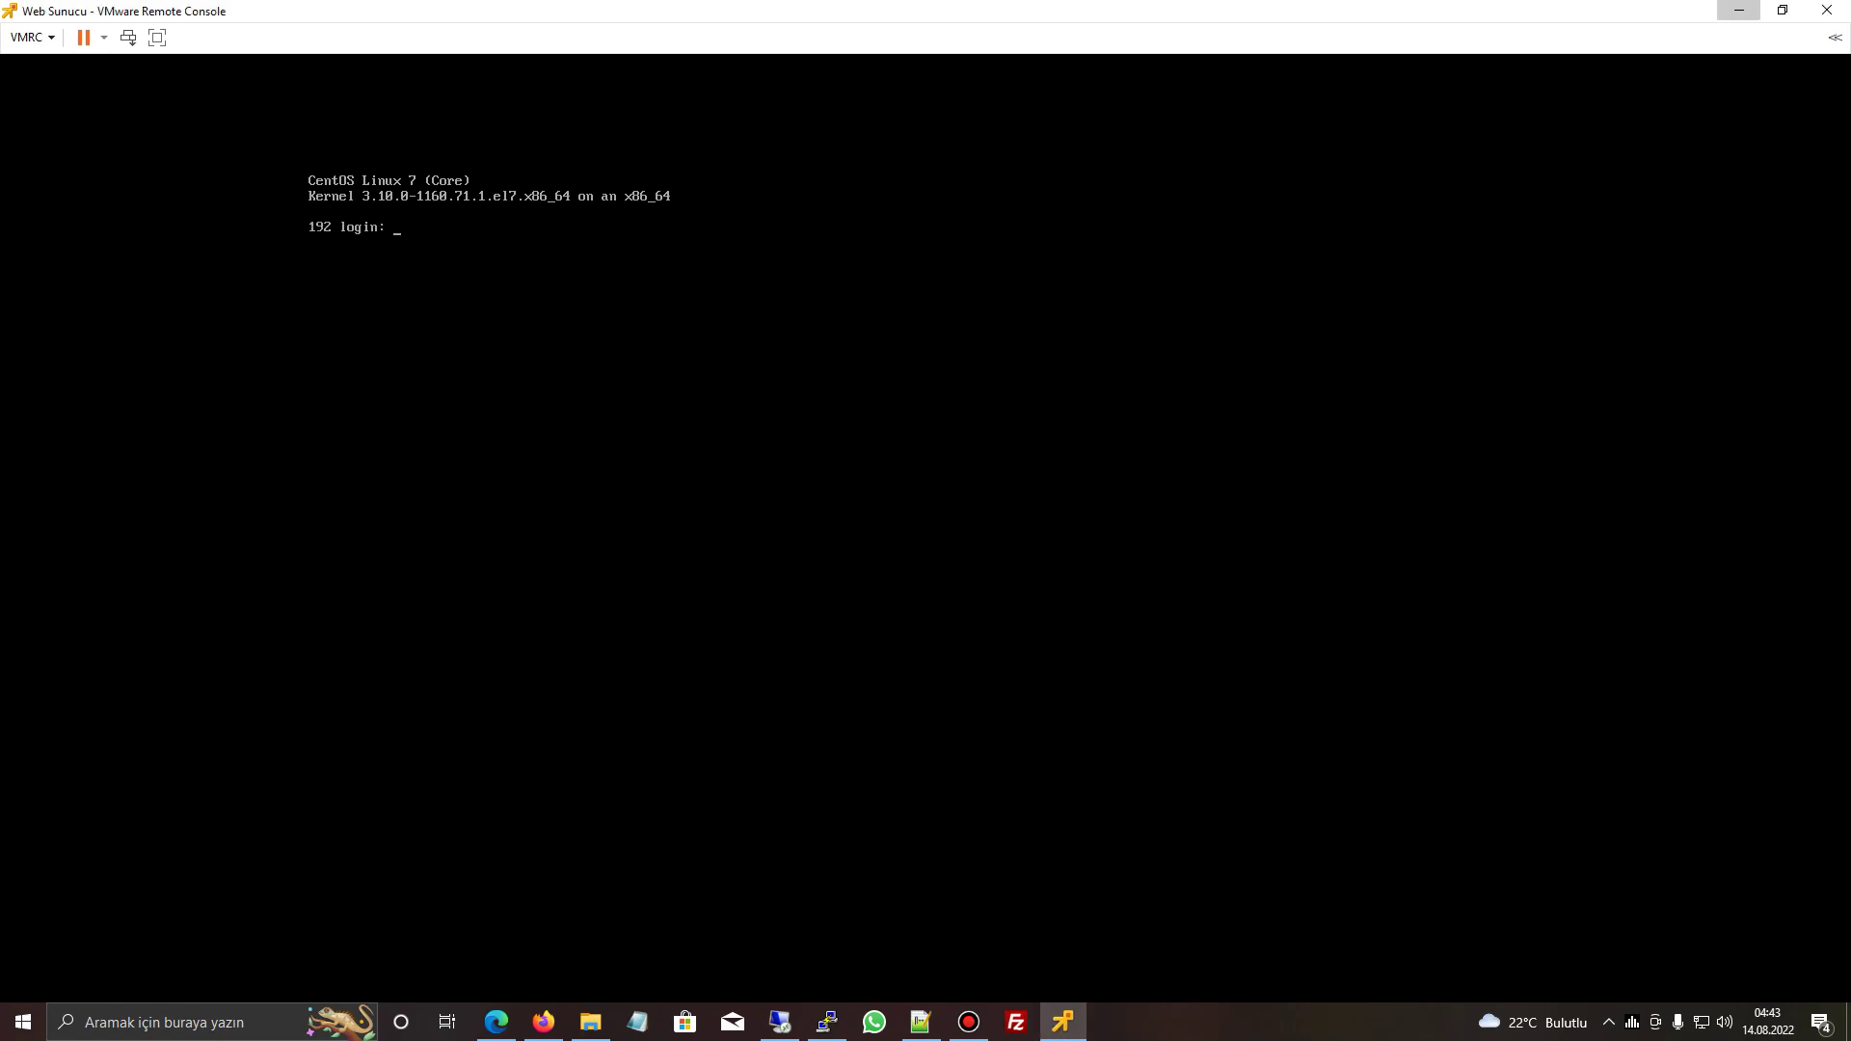
pyautogui.click(1740, 11)
pyautogui.click(73, 249)
pyautogui.click(97, 228)
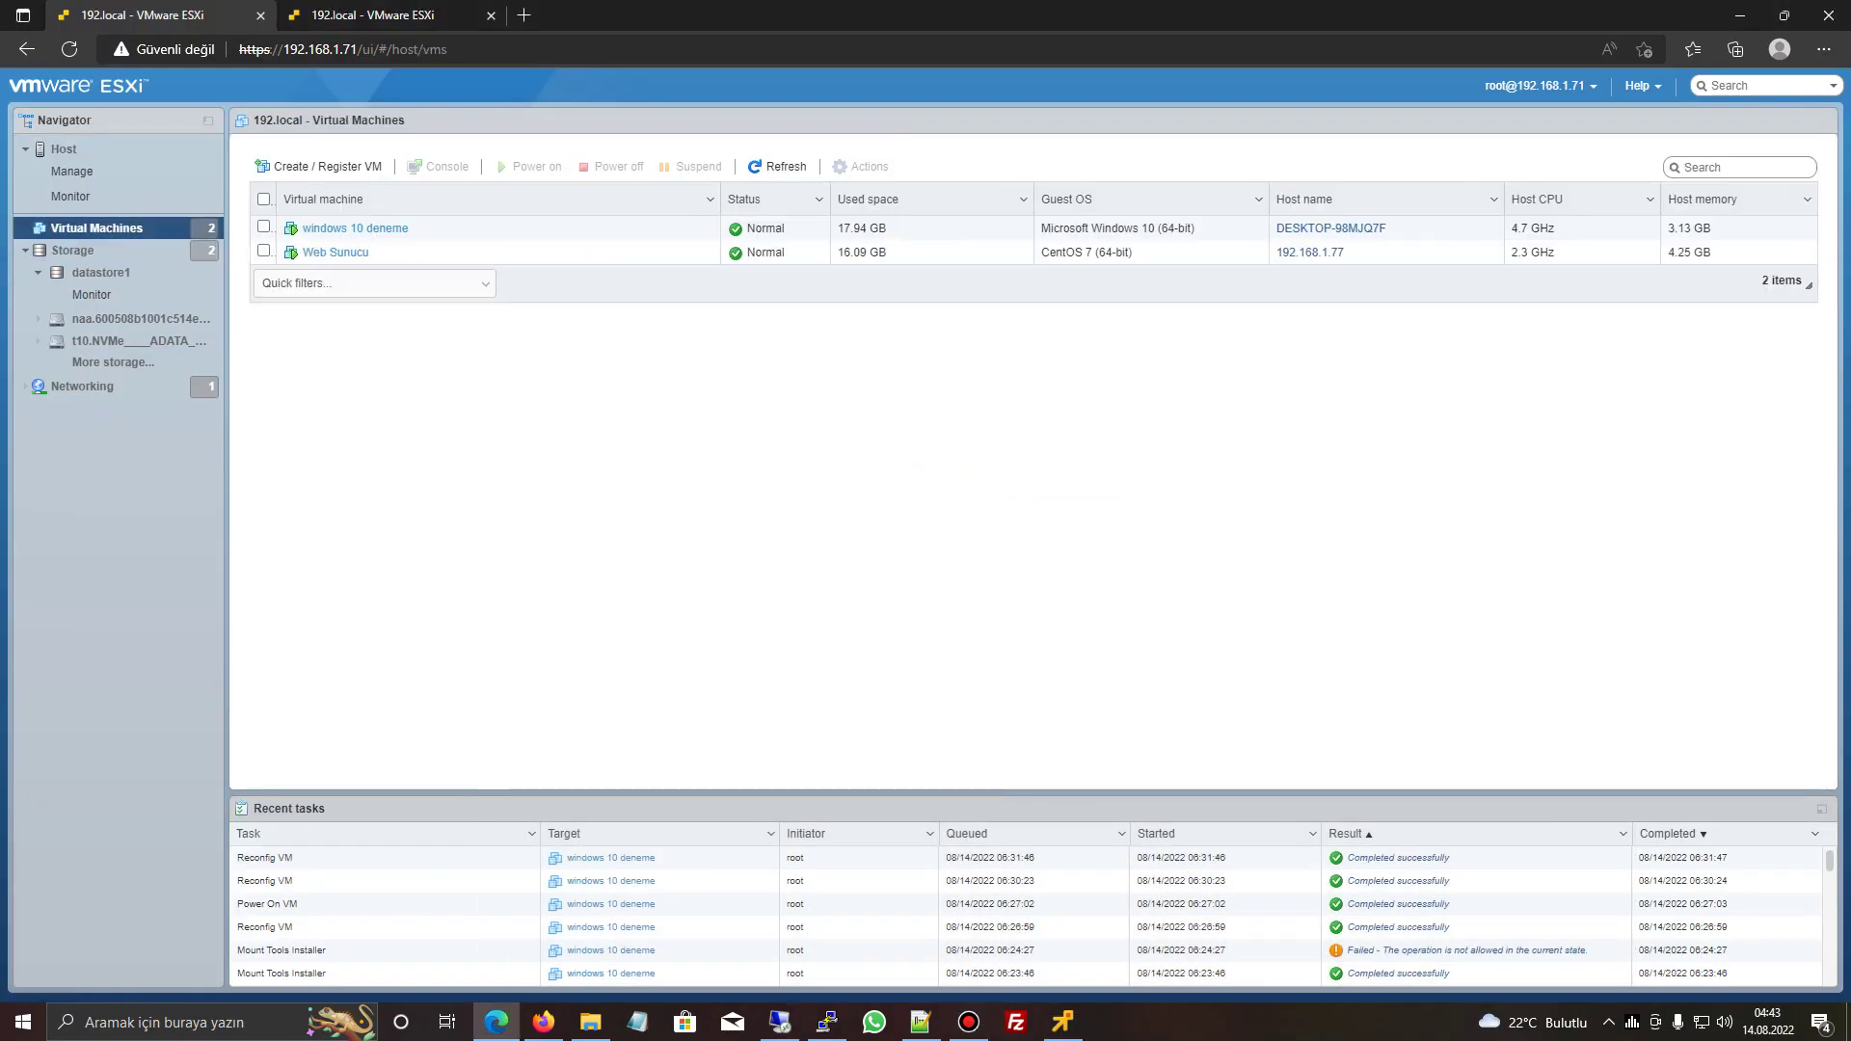
pyautogui.click(1062, 1022)
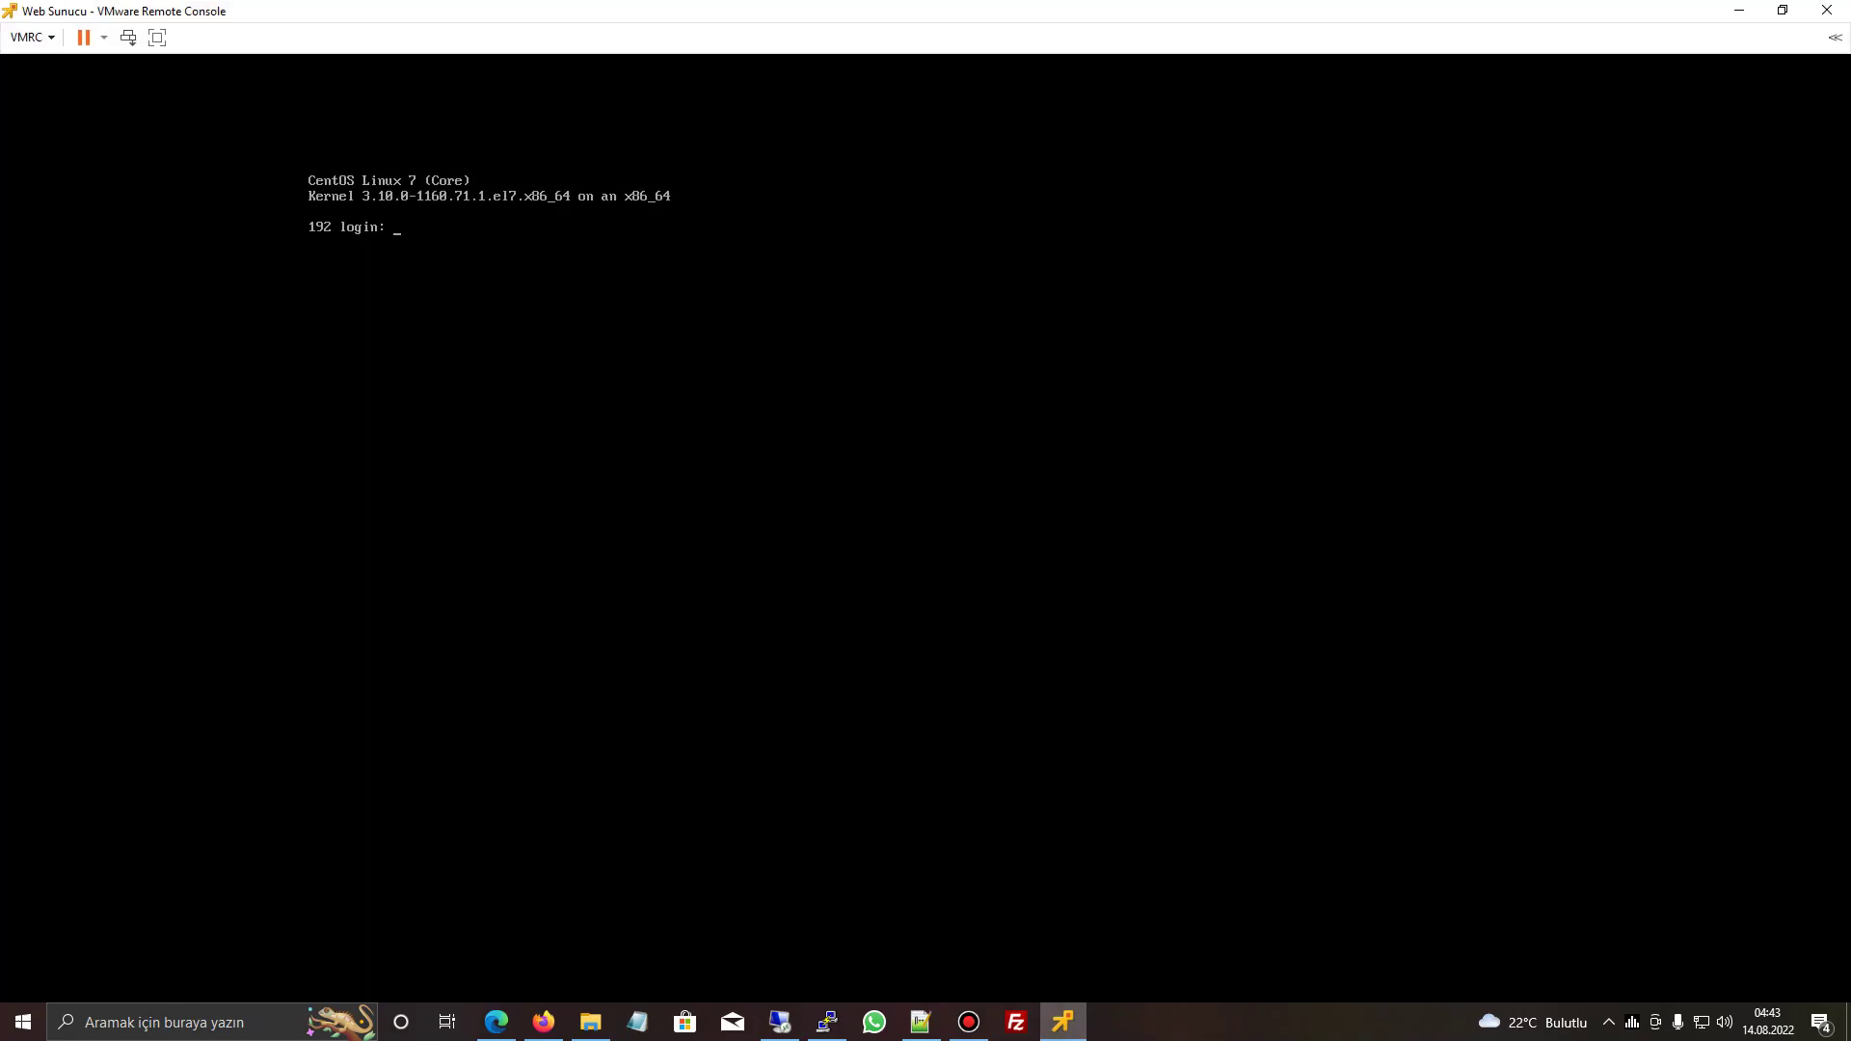
pyautogui.click(1827, 11)
pyautogui.click(827, 1022)
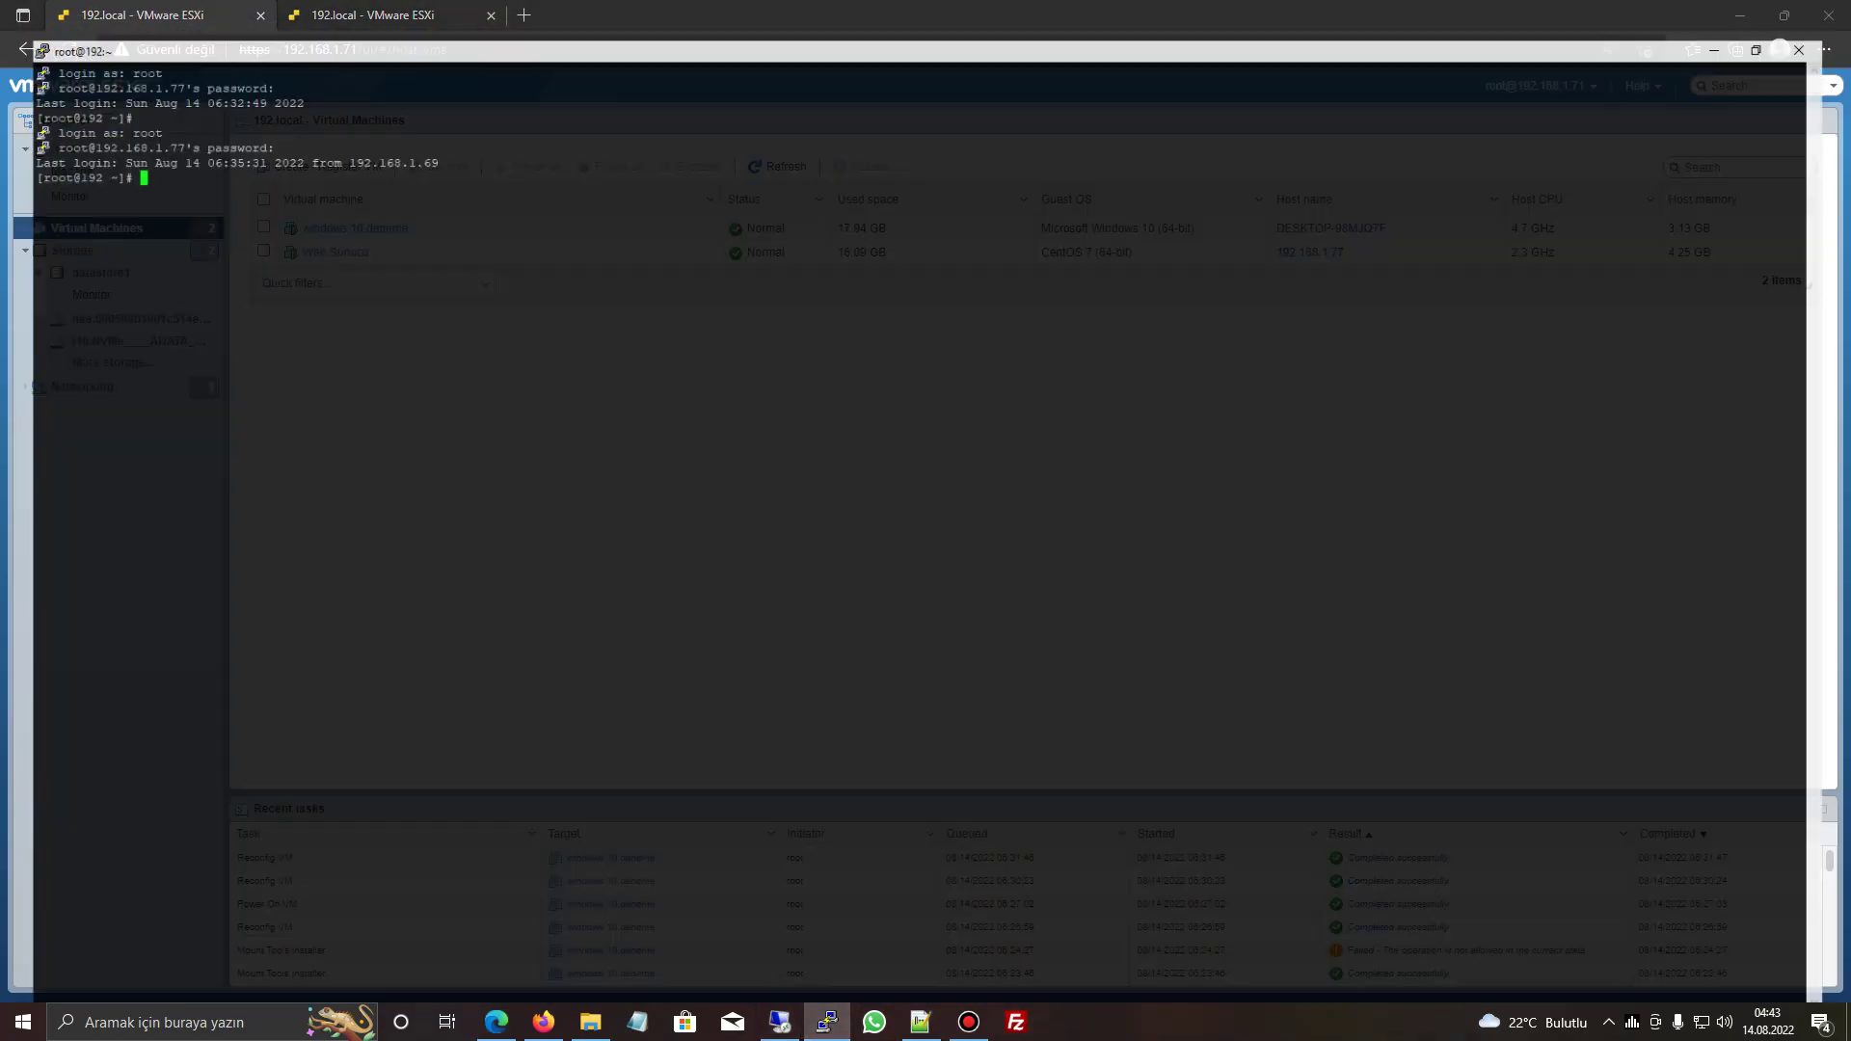
# - Install the epel-release repository after the first htop install attempt fails
pyautogui.write('yum inst')
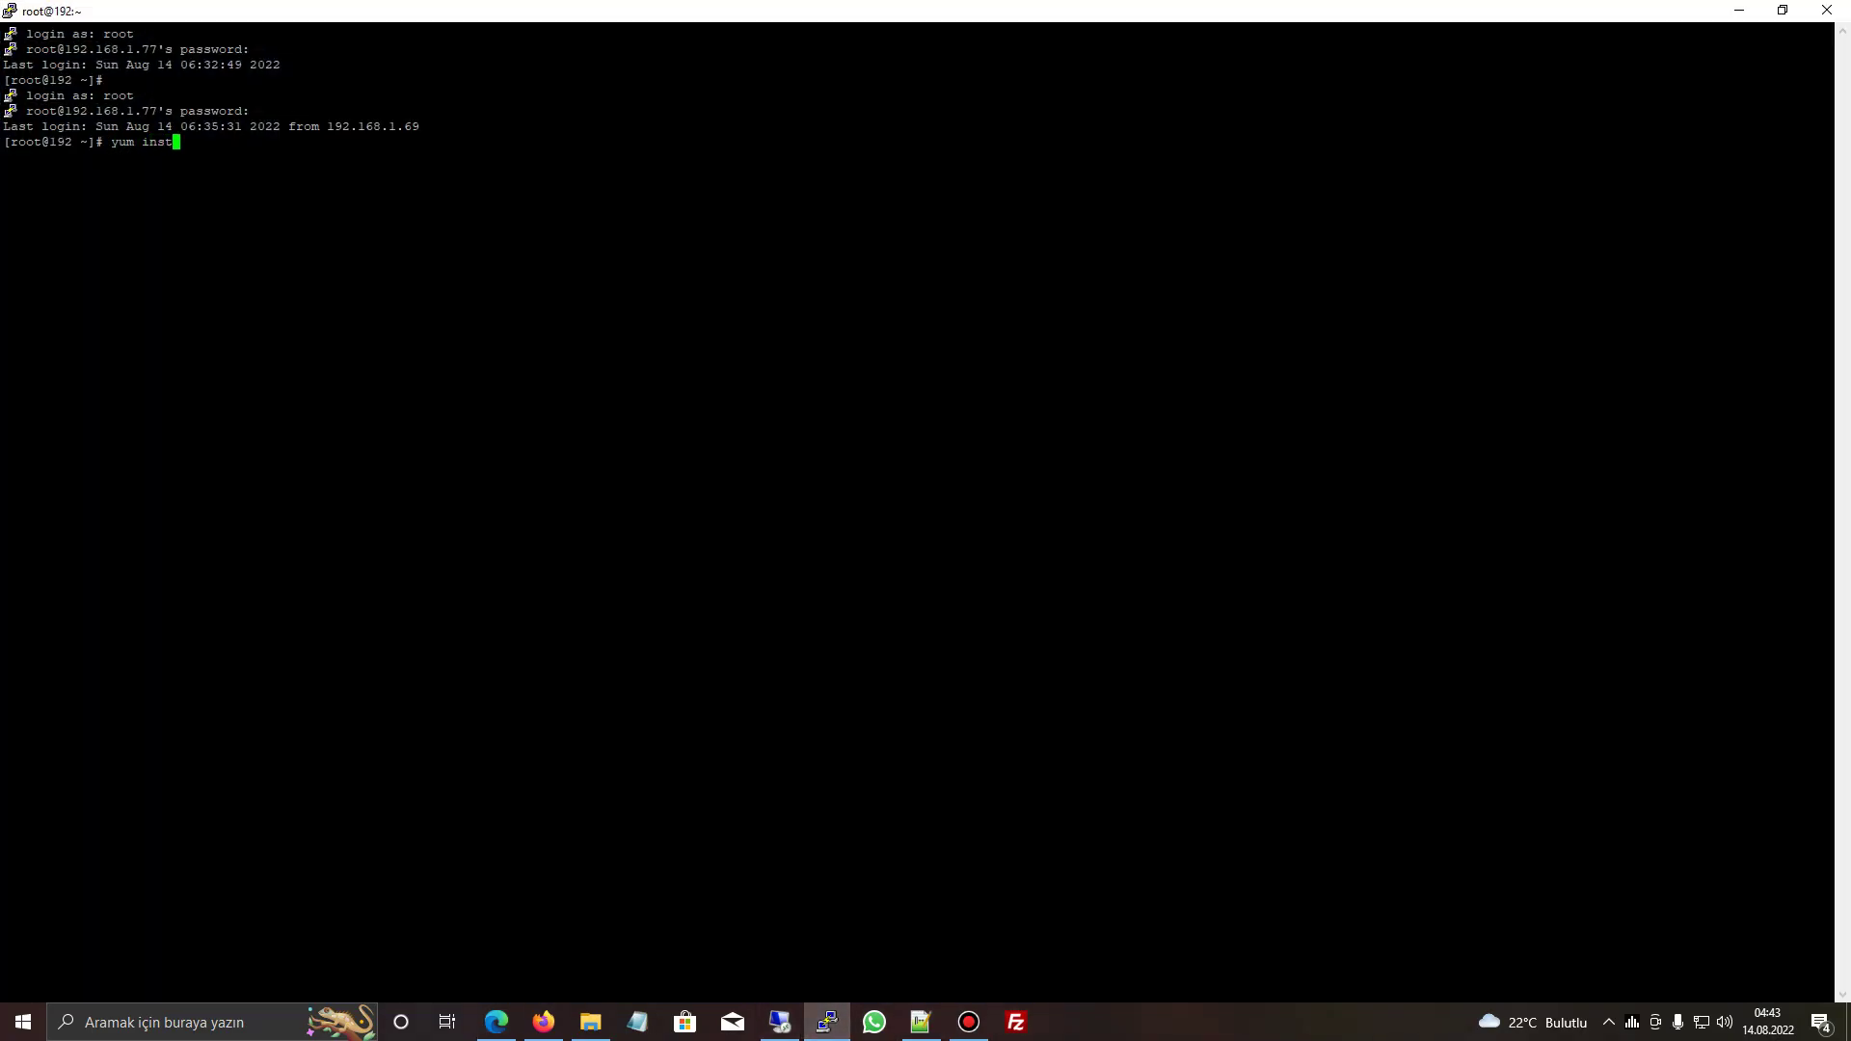
pyautogui.write('all htop -y')
pyautogui.press('Return')
pyautogui.write('yum instasll e')
pyautogui.press('BackSpace')
pyautogui.press('BackSpace')
pyautogui.press('BackSpace')
pyautogui.press('BackSpace')
pyautogui.press('BackSpace')
pyautogui.write('ll epel-release -y')
pyautogui.press('BackSpace')
pyautogui.press('BackSpace')
pyautogui.press('BackSpace')
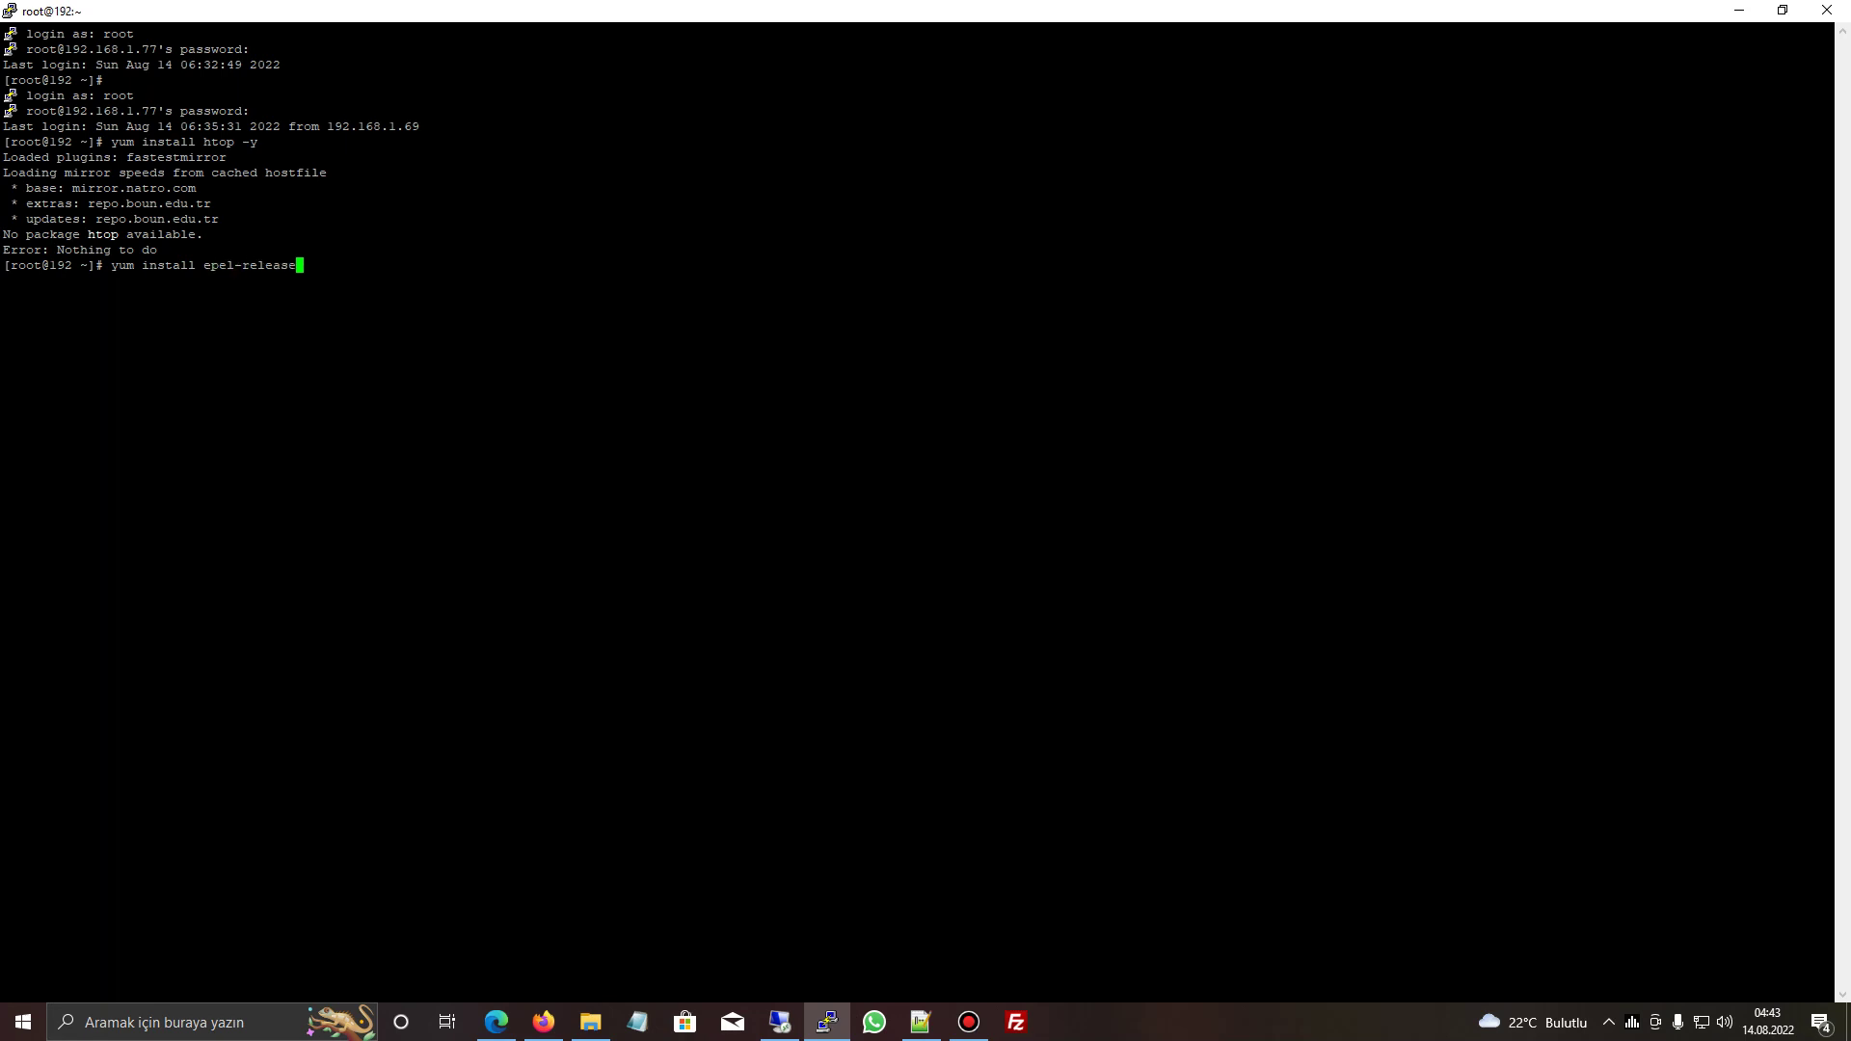
pyautogui.press('Return')
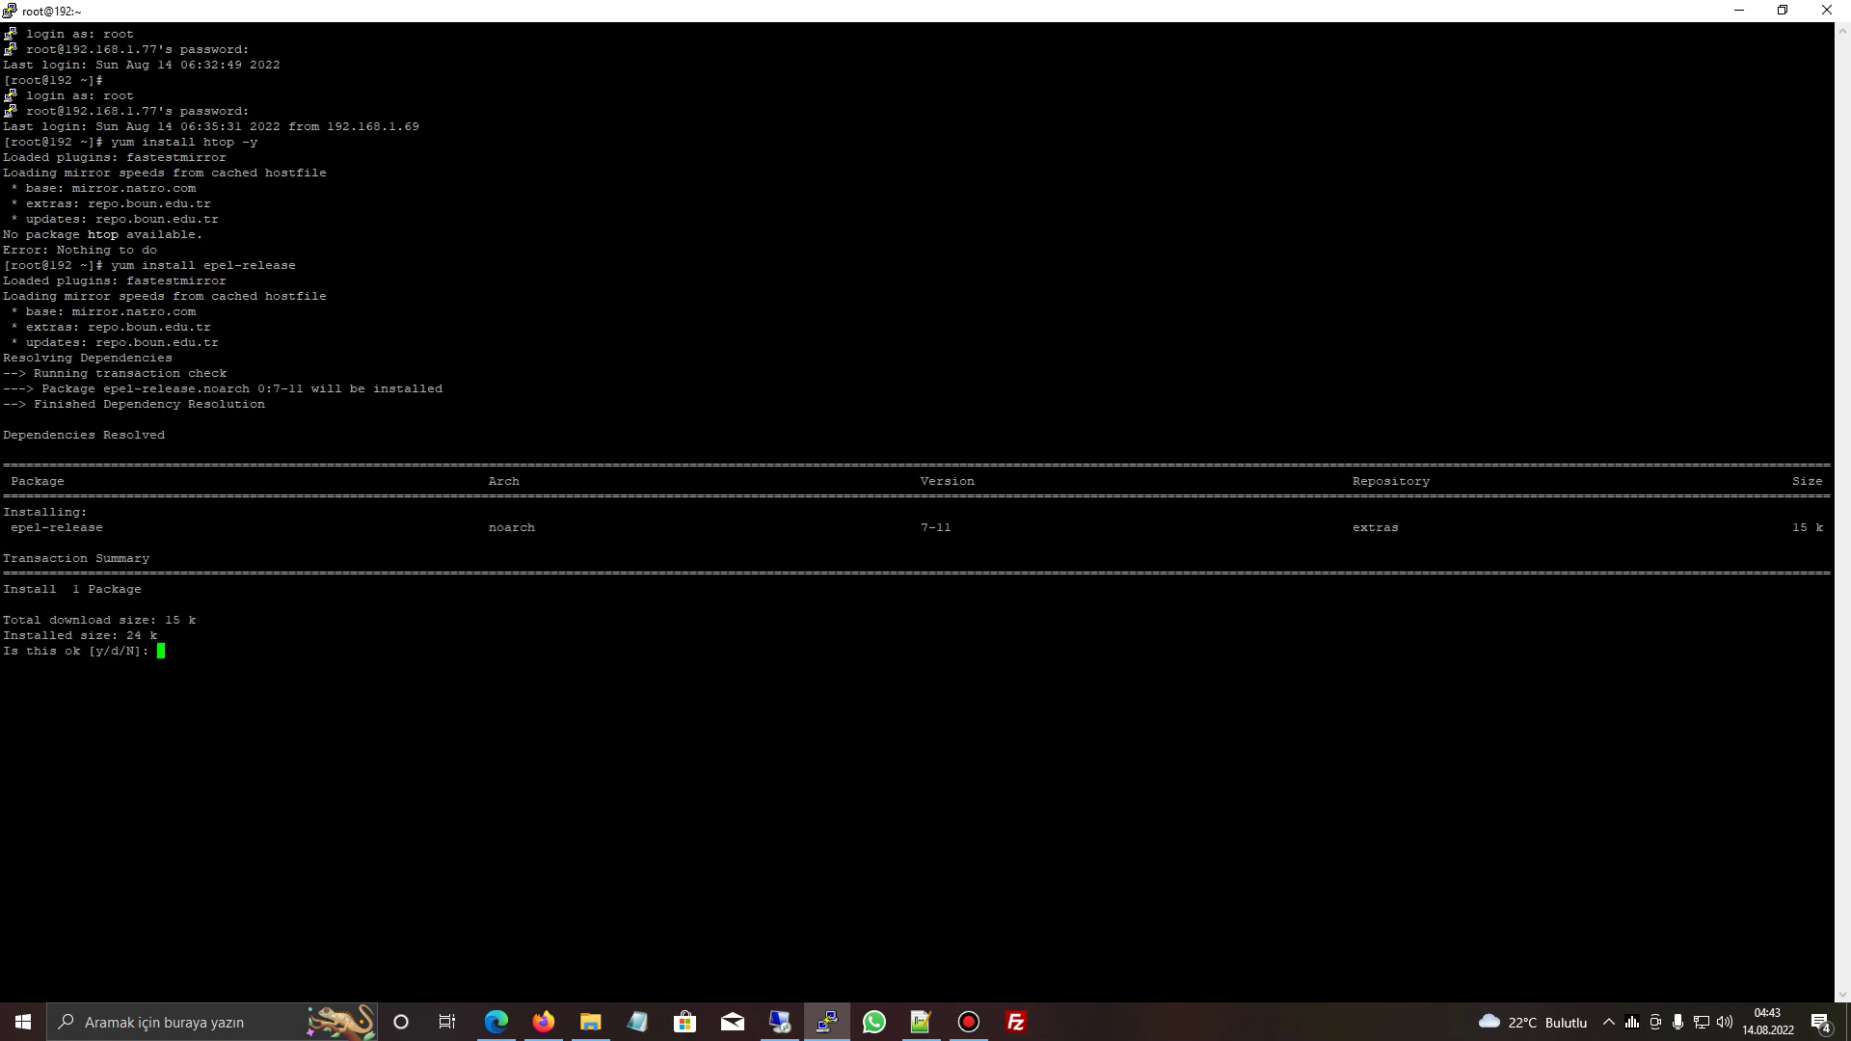
pyautogui.write('y')
pyautogui.press('Return')
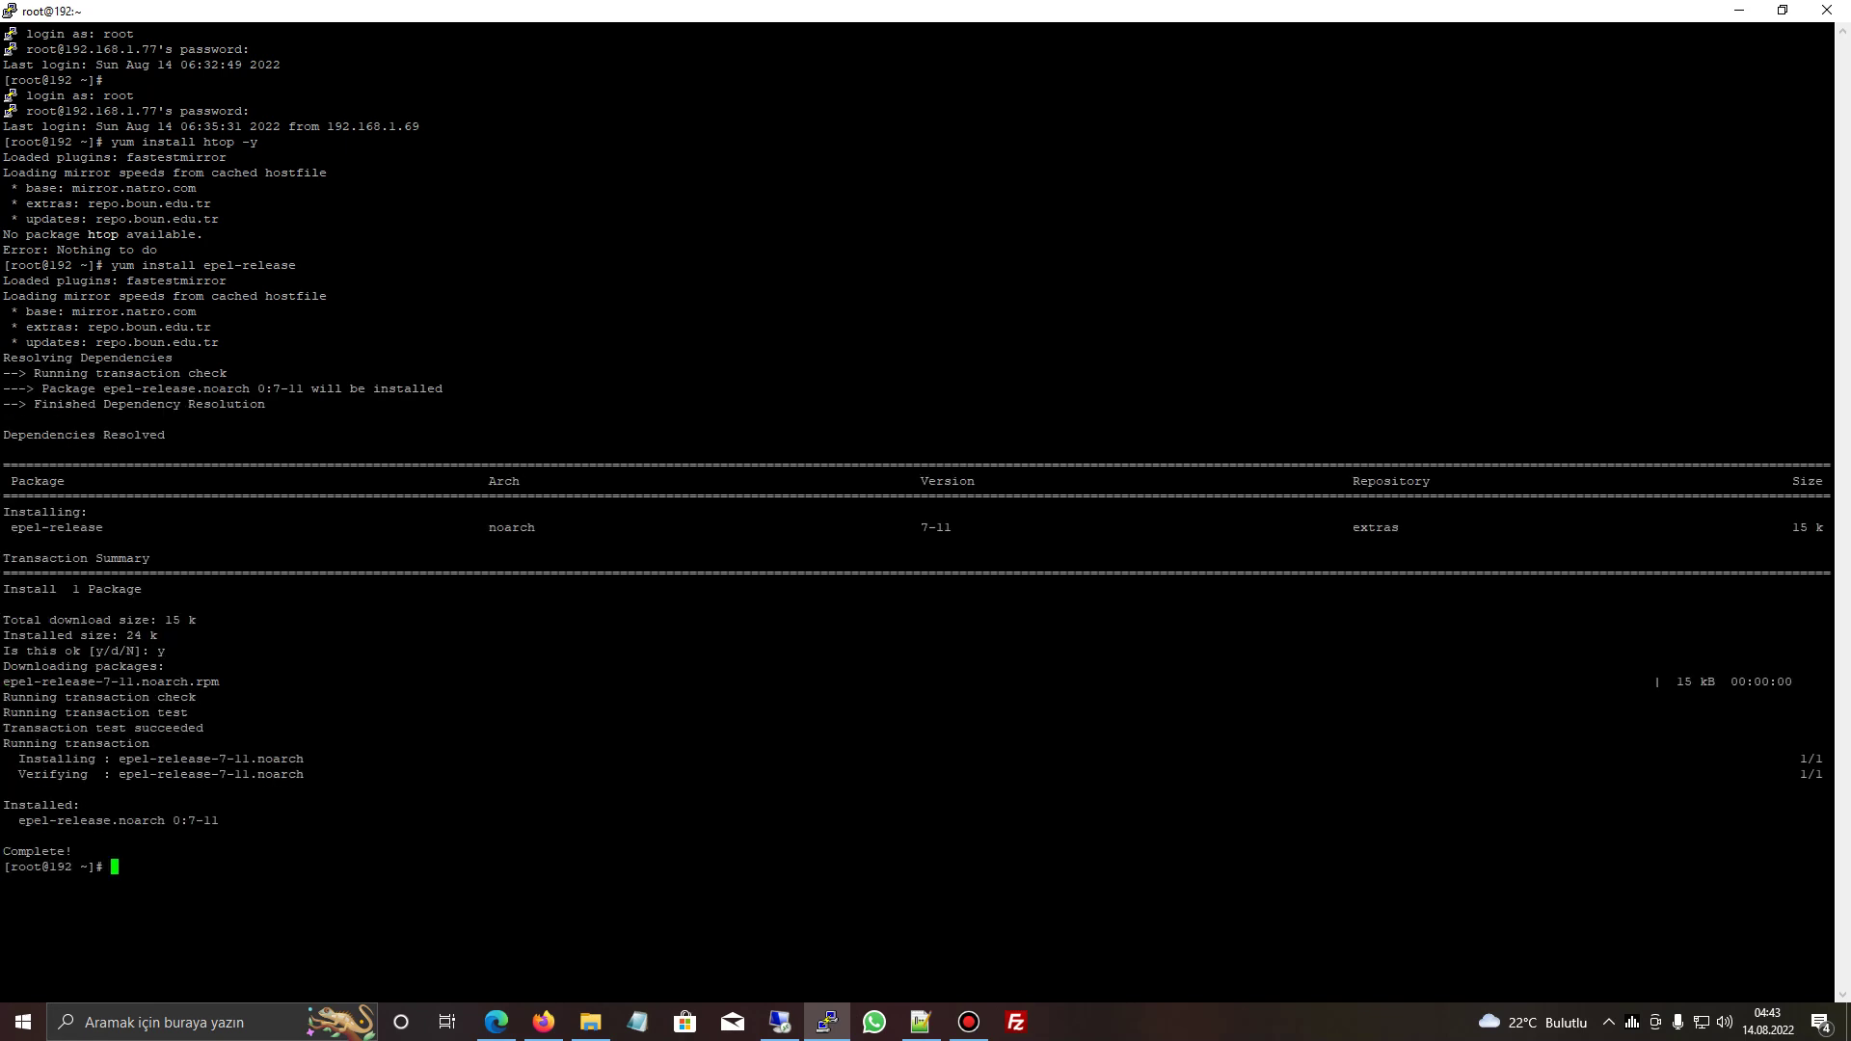
# - Install htop from EPEL and launch it to view the VM's processes
pyautogui.write('yum install htop -y')
pyautogui.press('Return')
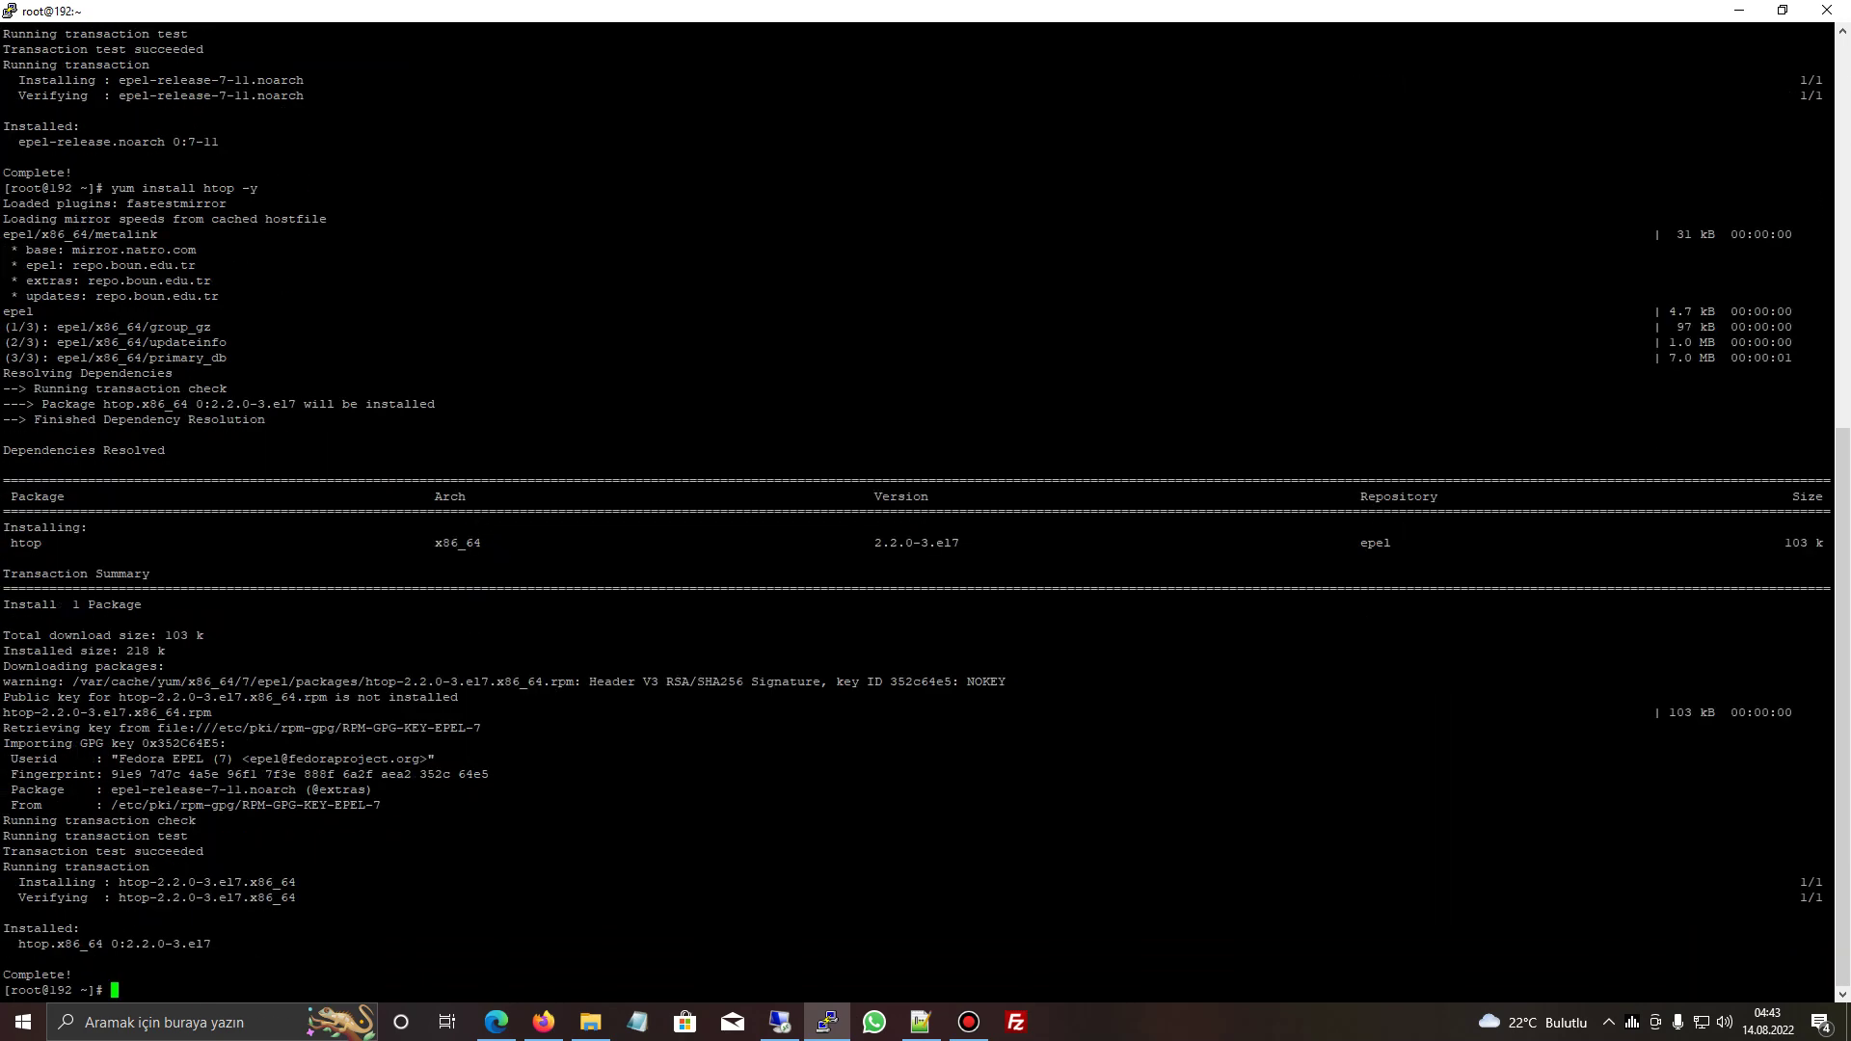
pyautogui.write('htop')
pyautogui.press('Return')
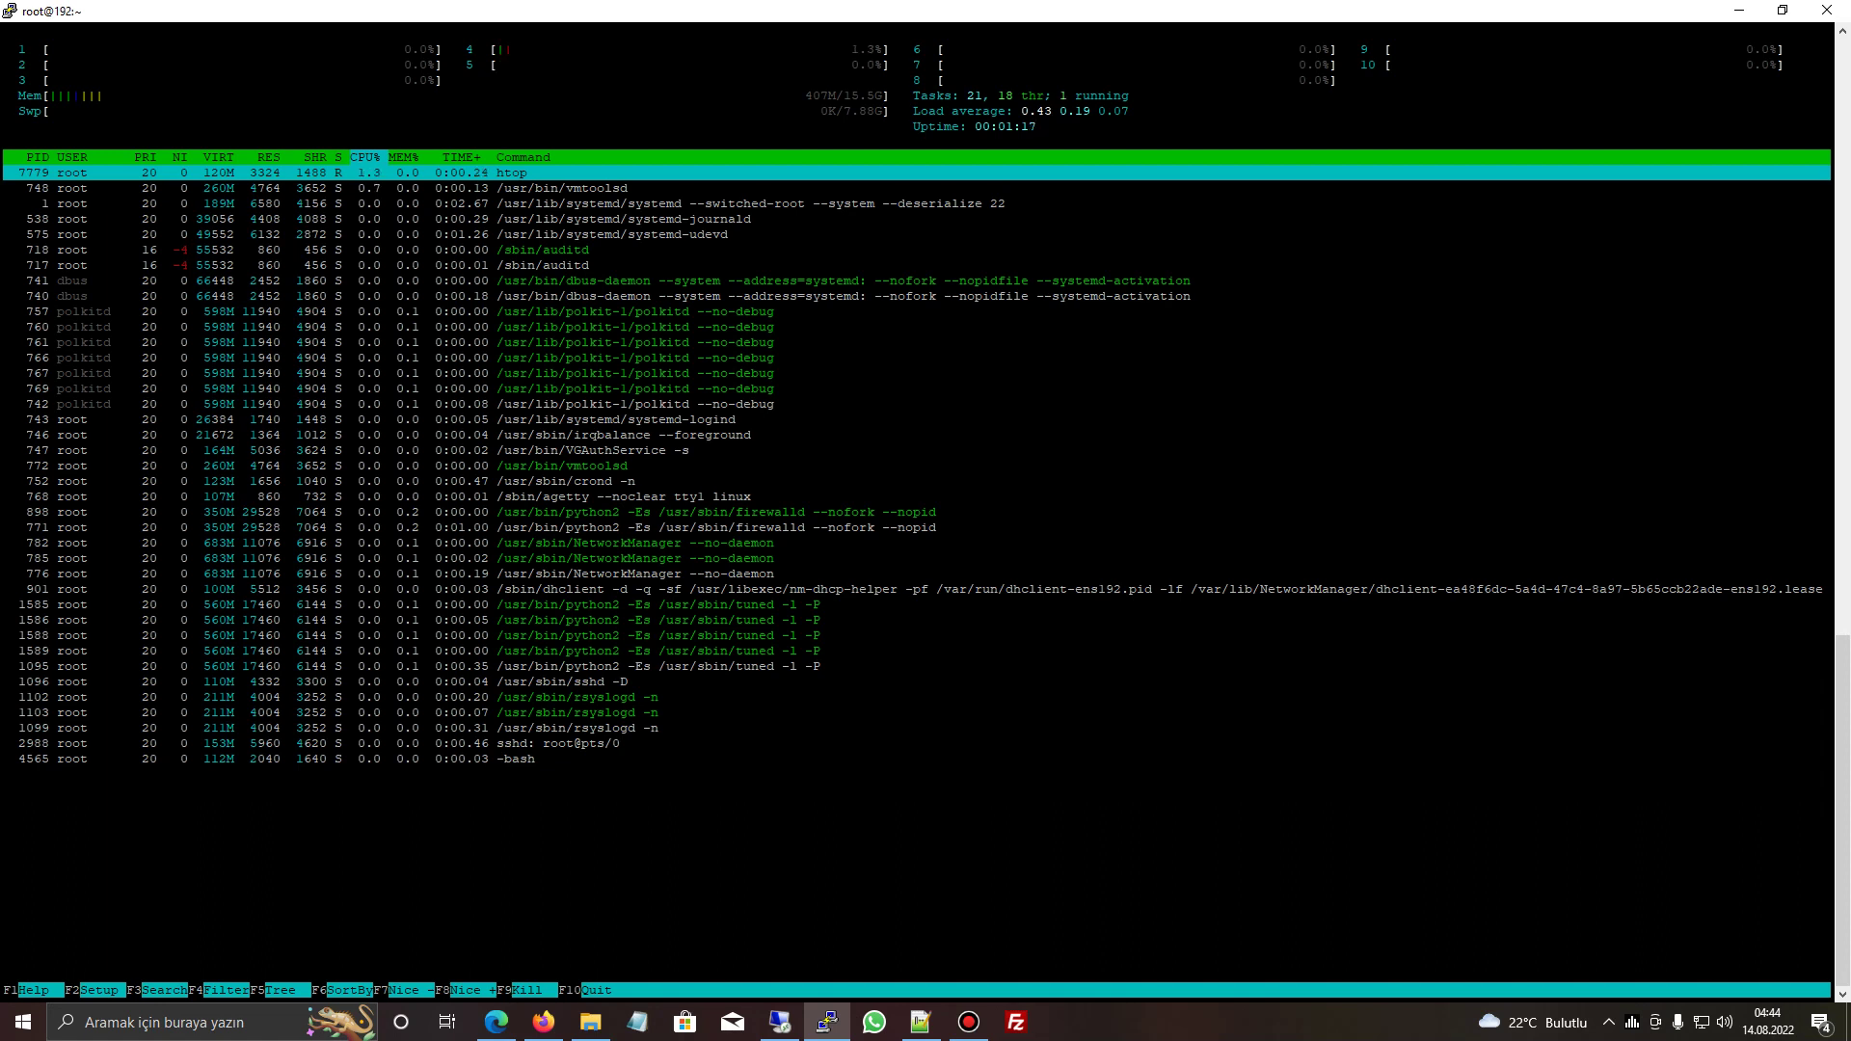
pyautogui.click(1739, 10)
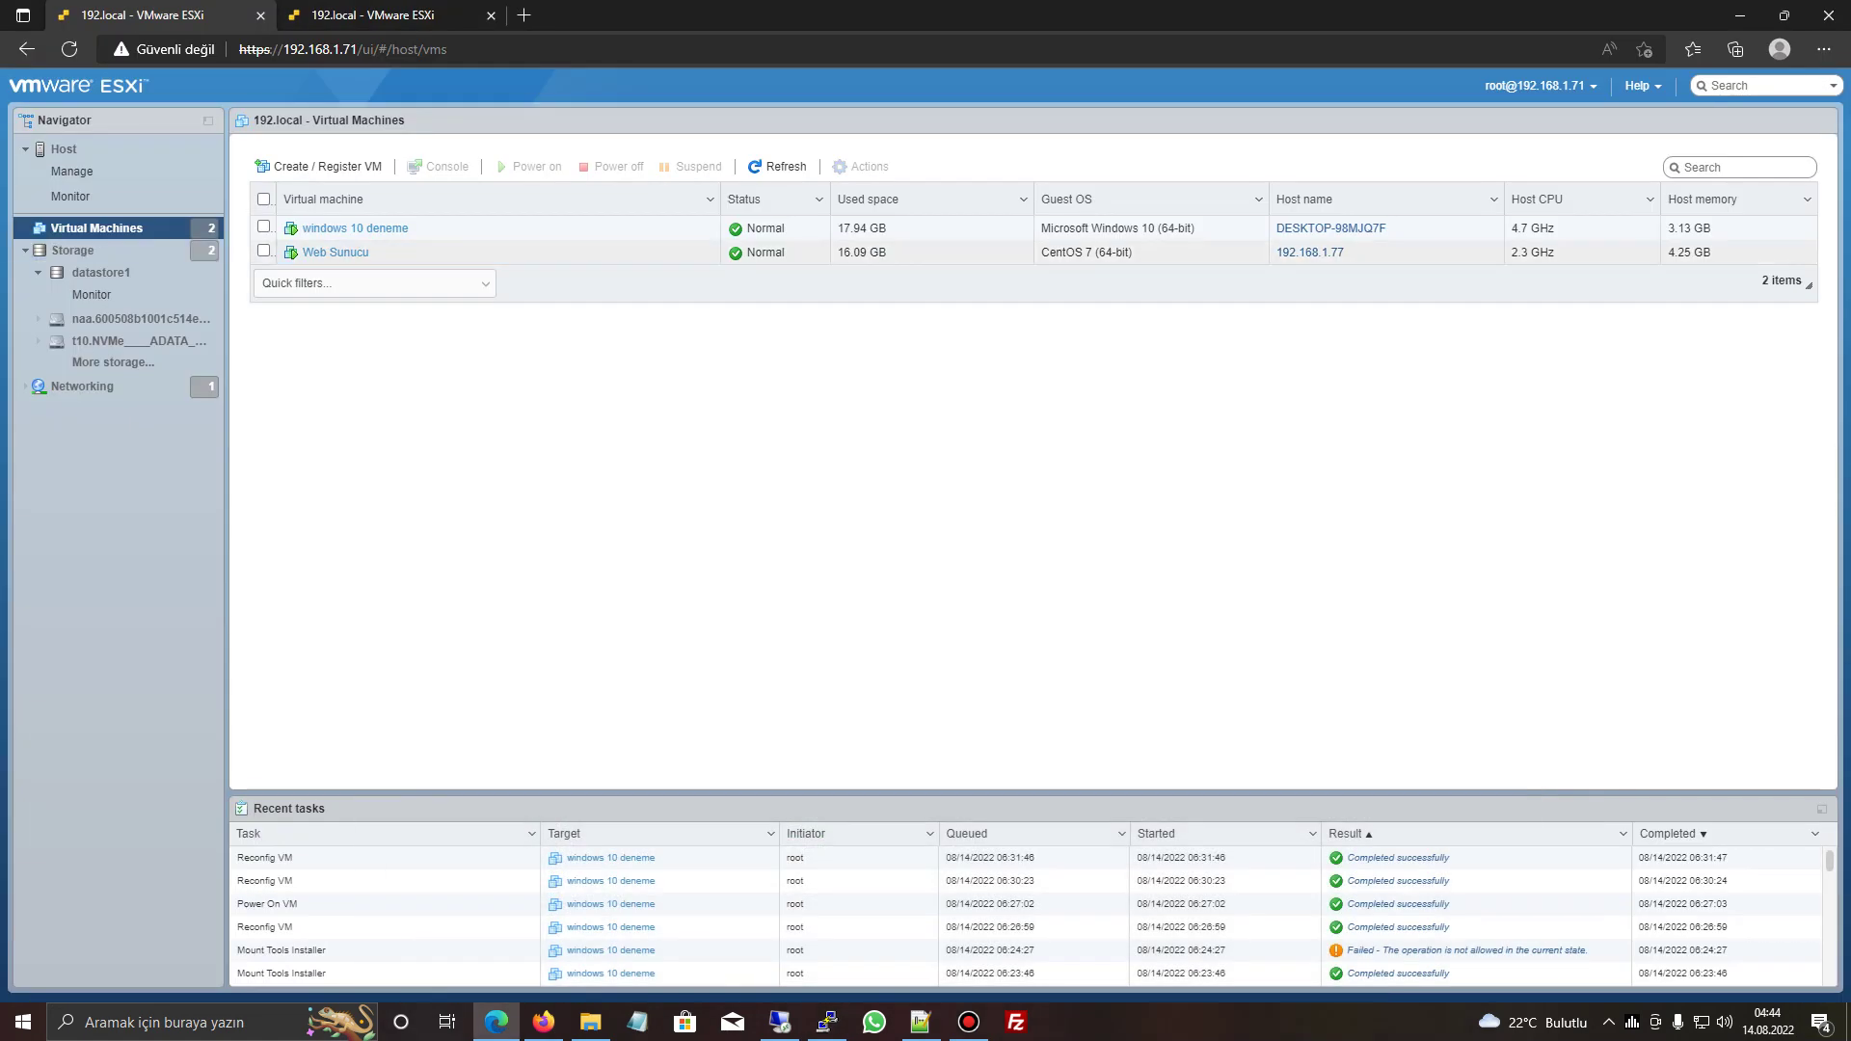
# - Set Web Sunucu's CPU limit to 5000 MHz in Edit settings and save it
pyautogui.rightClick(440, 257)
pyautogui.moveTo(520, 413)
pyautogui.click(502, 525)
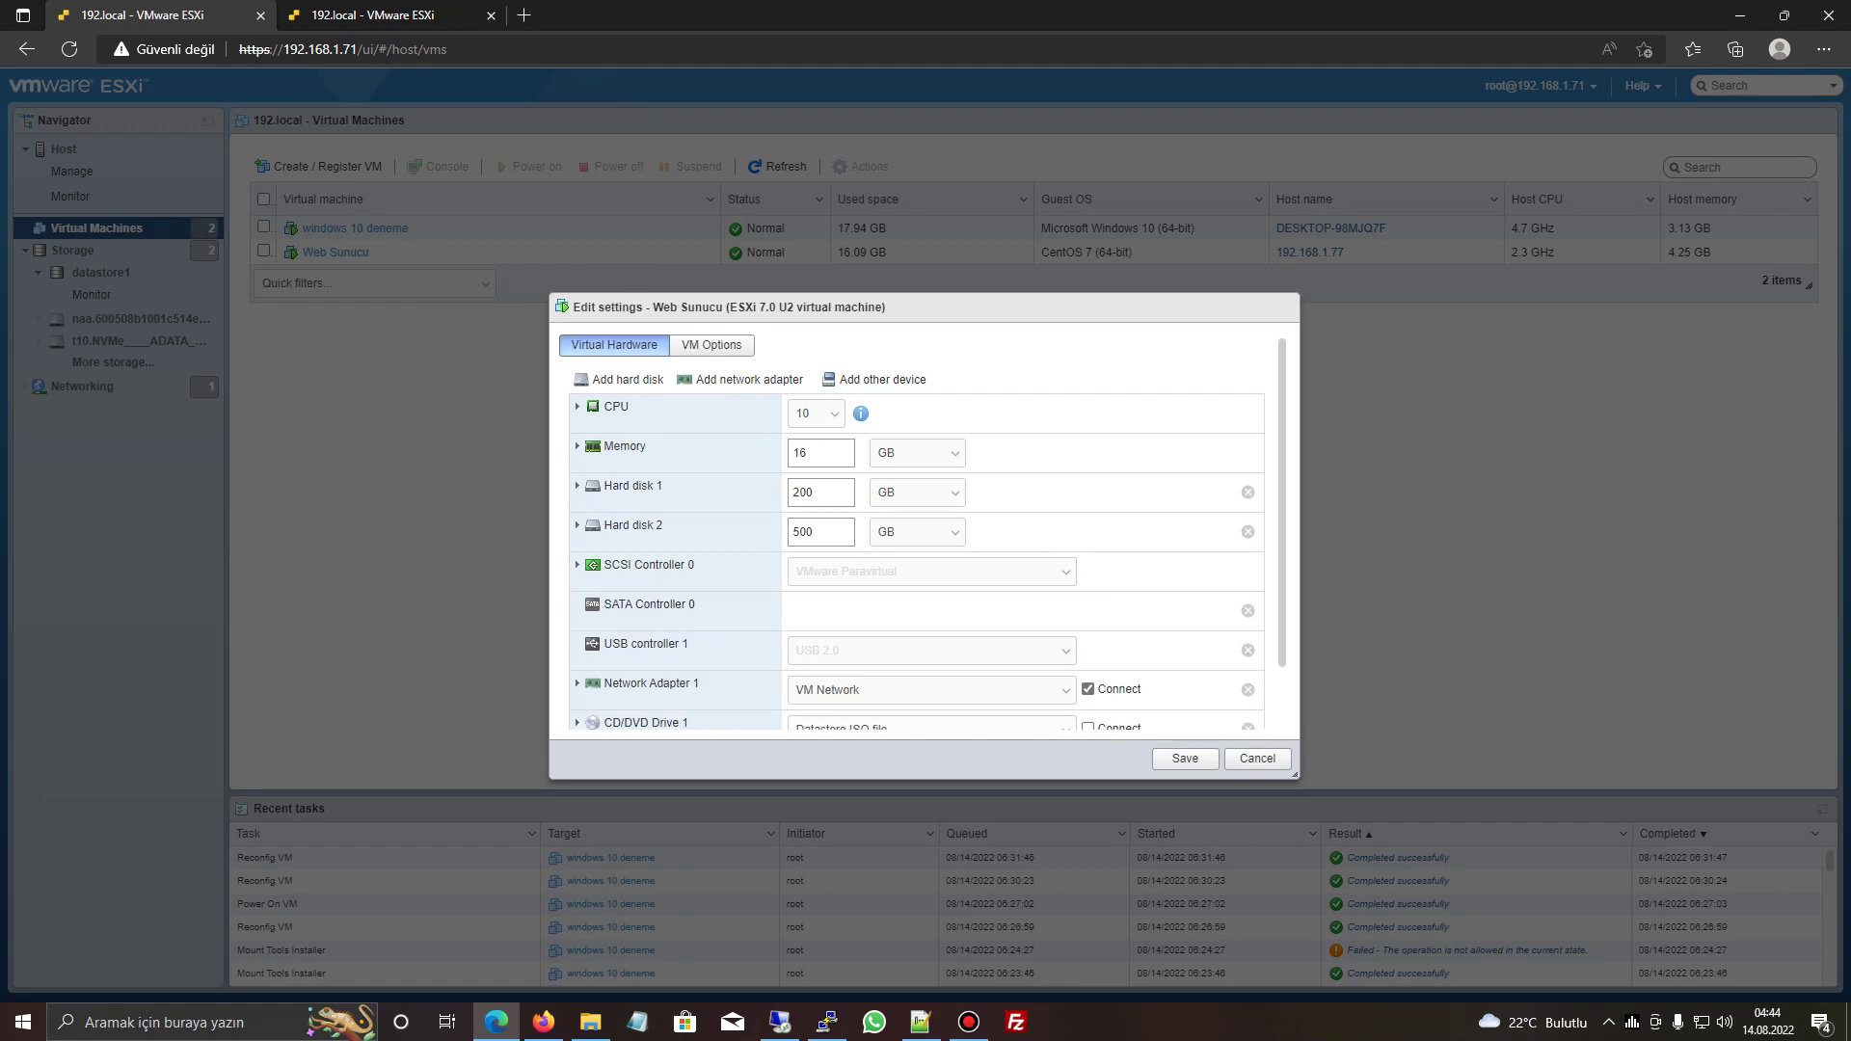
pyautogui.click(578, 405)
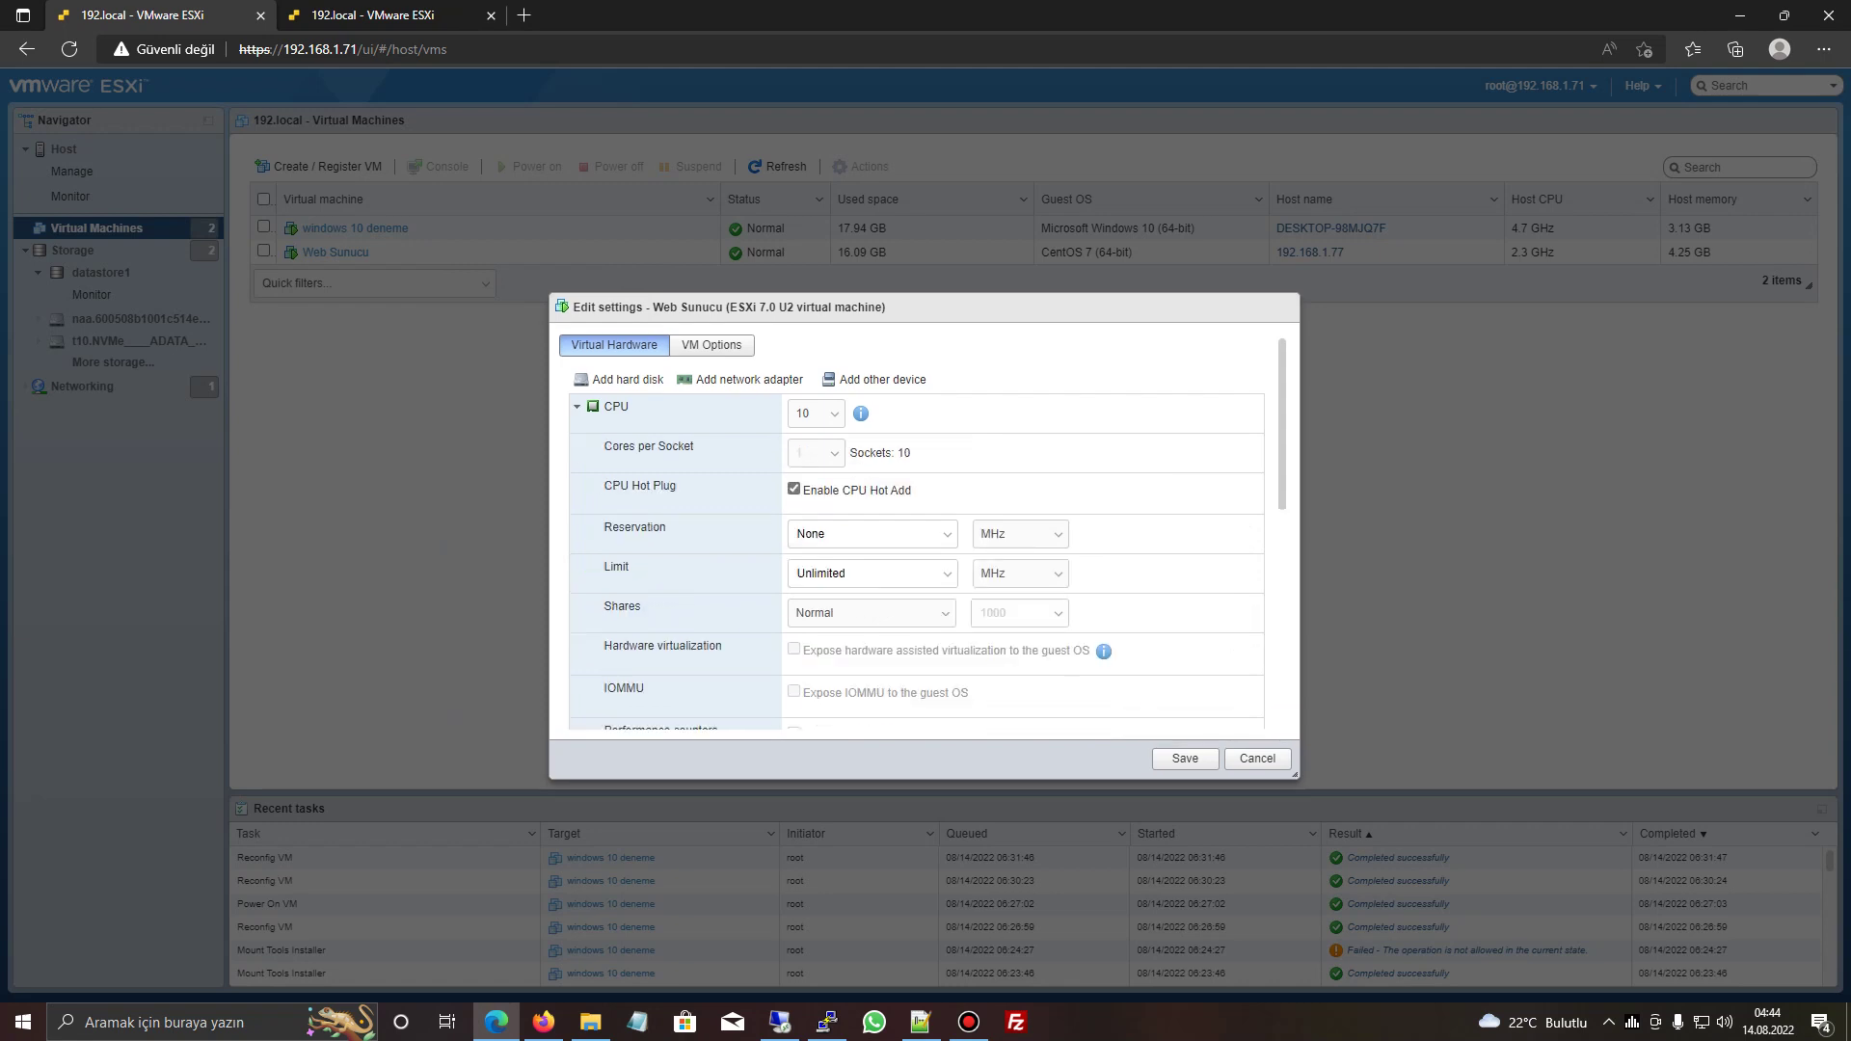
pyautogui.doubleClick(821, 573)
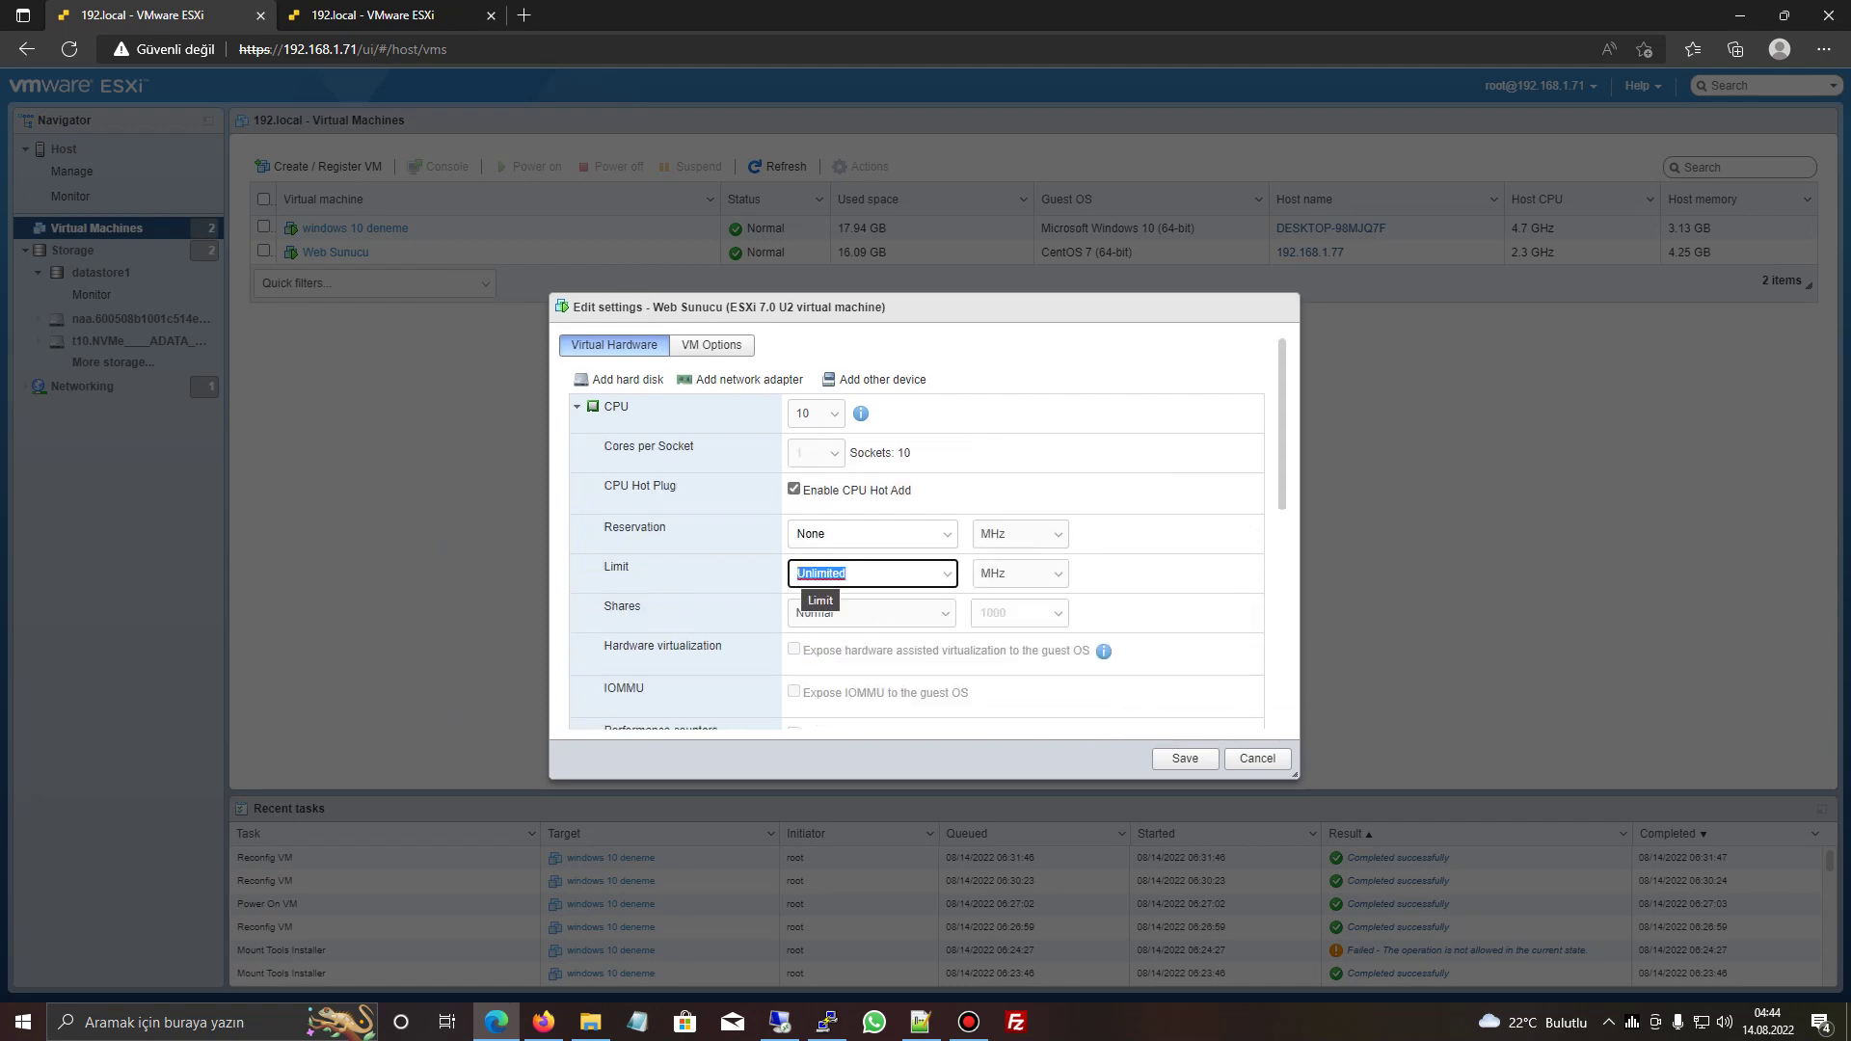
pyautogui.write('5000')
pyautogui.click(1185, 757)
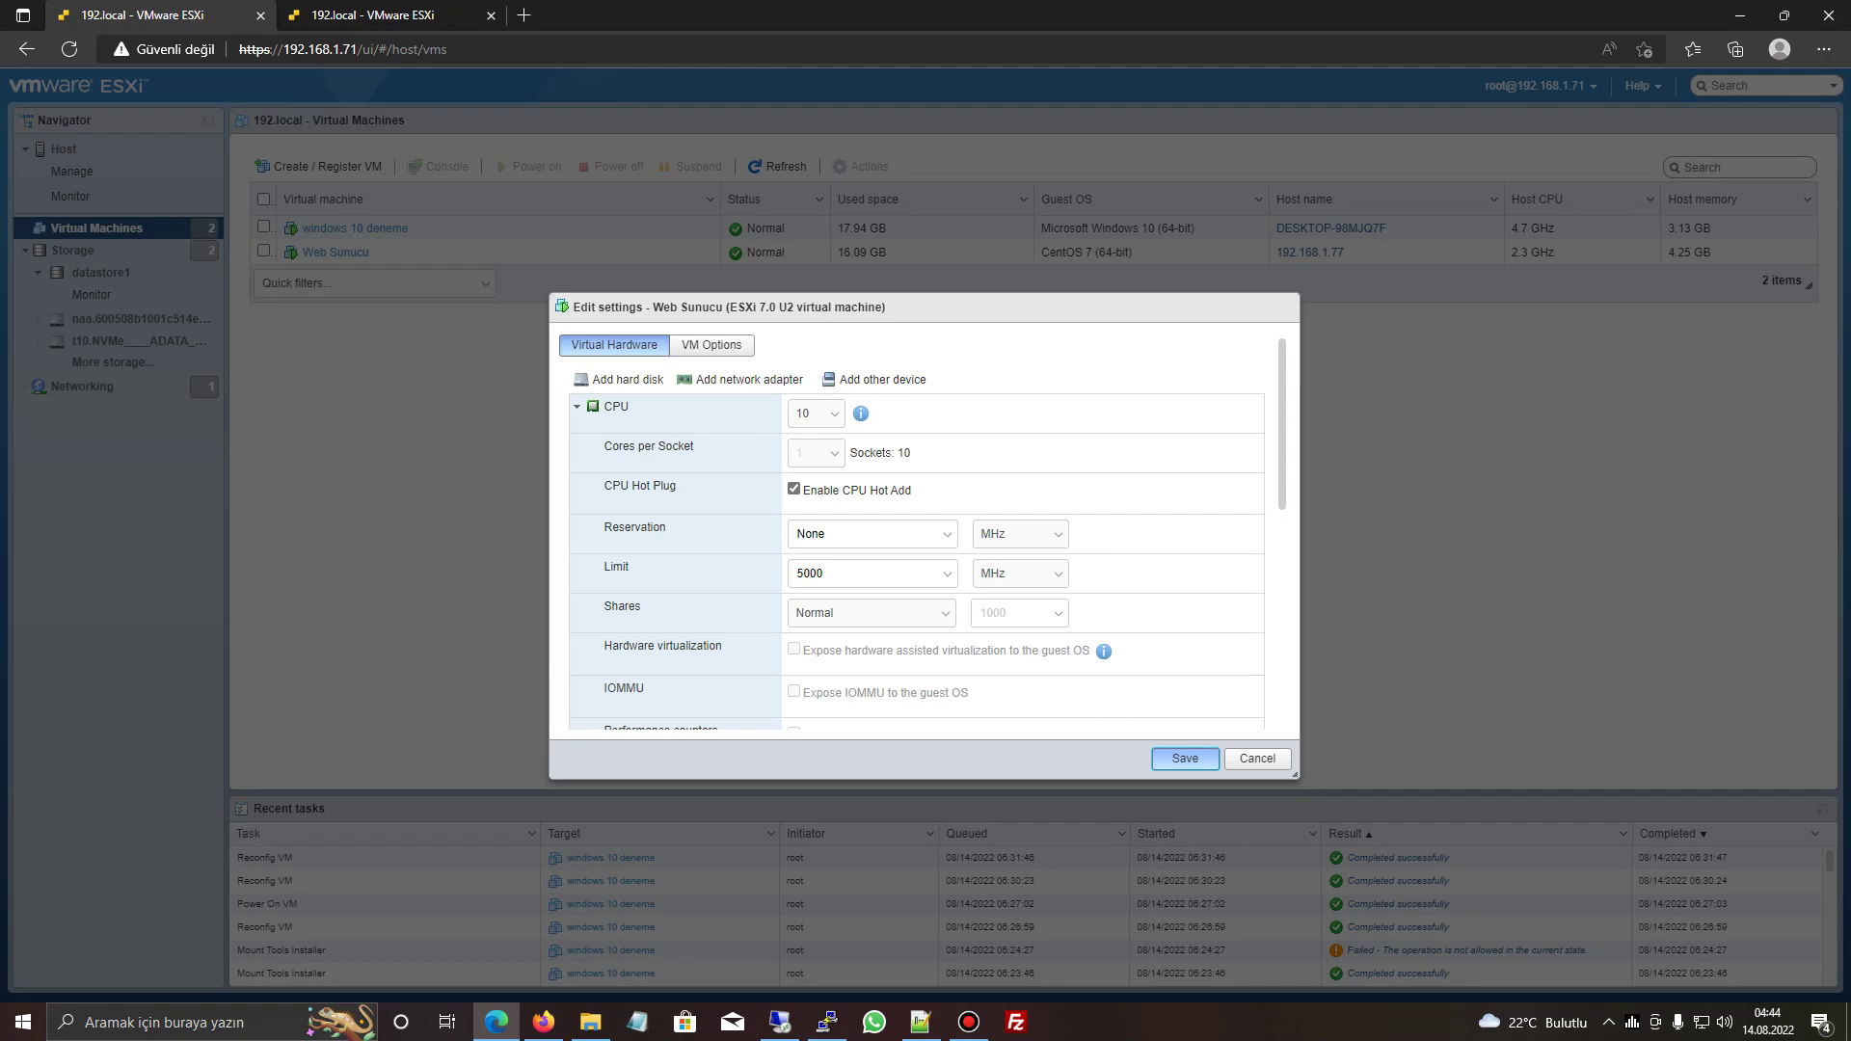
pyautogui.click(1186, 757)
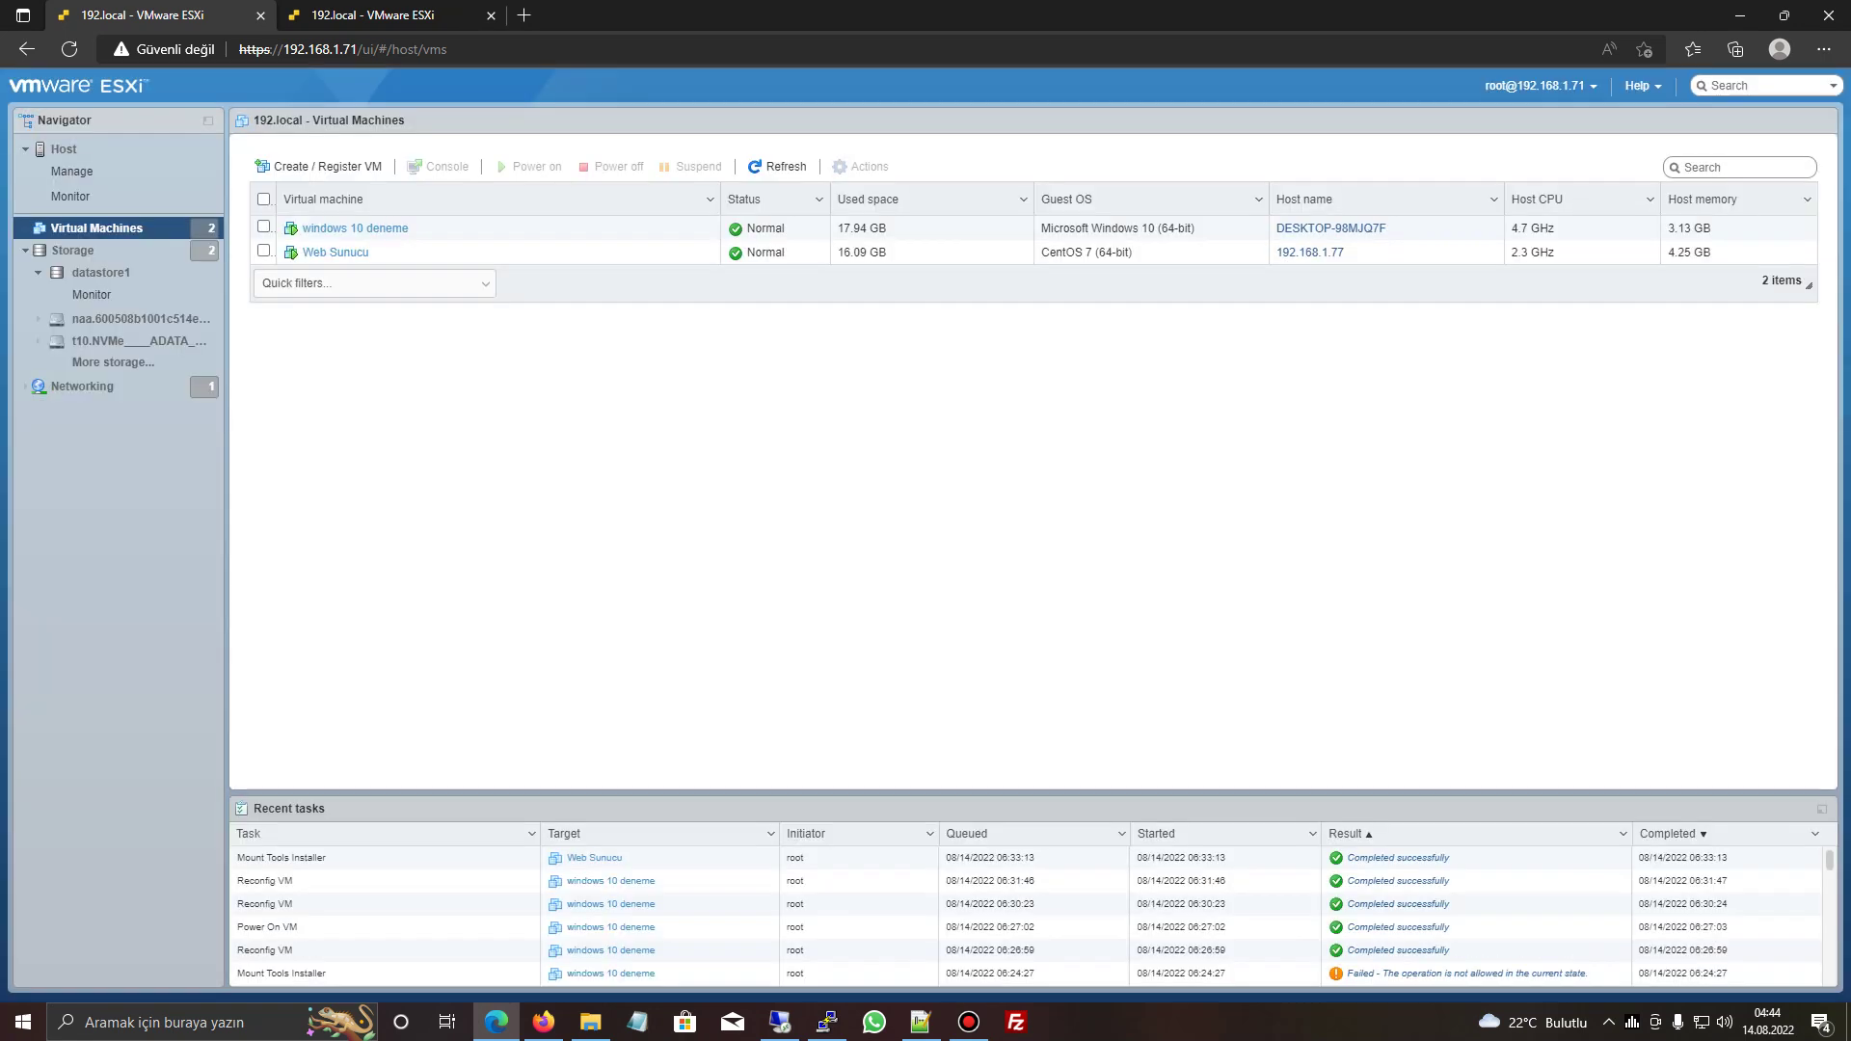
pyautogui.click(826, 1022)
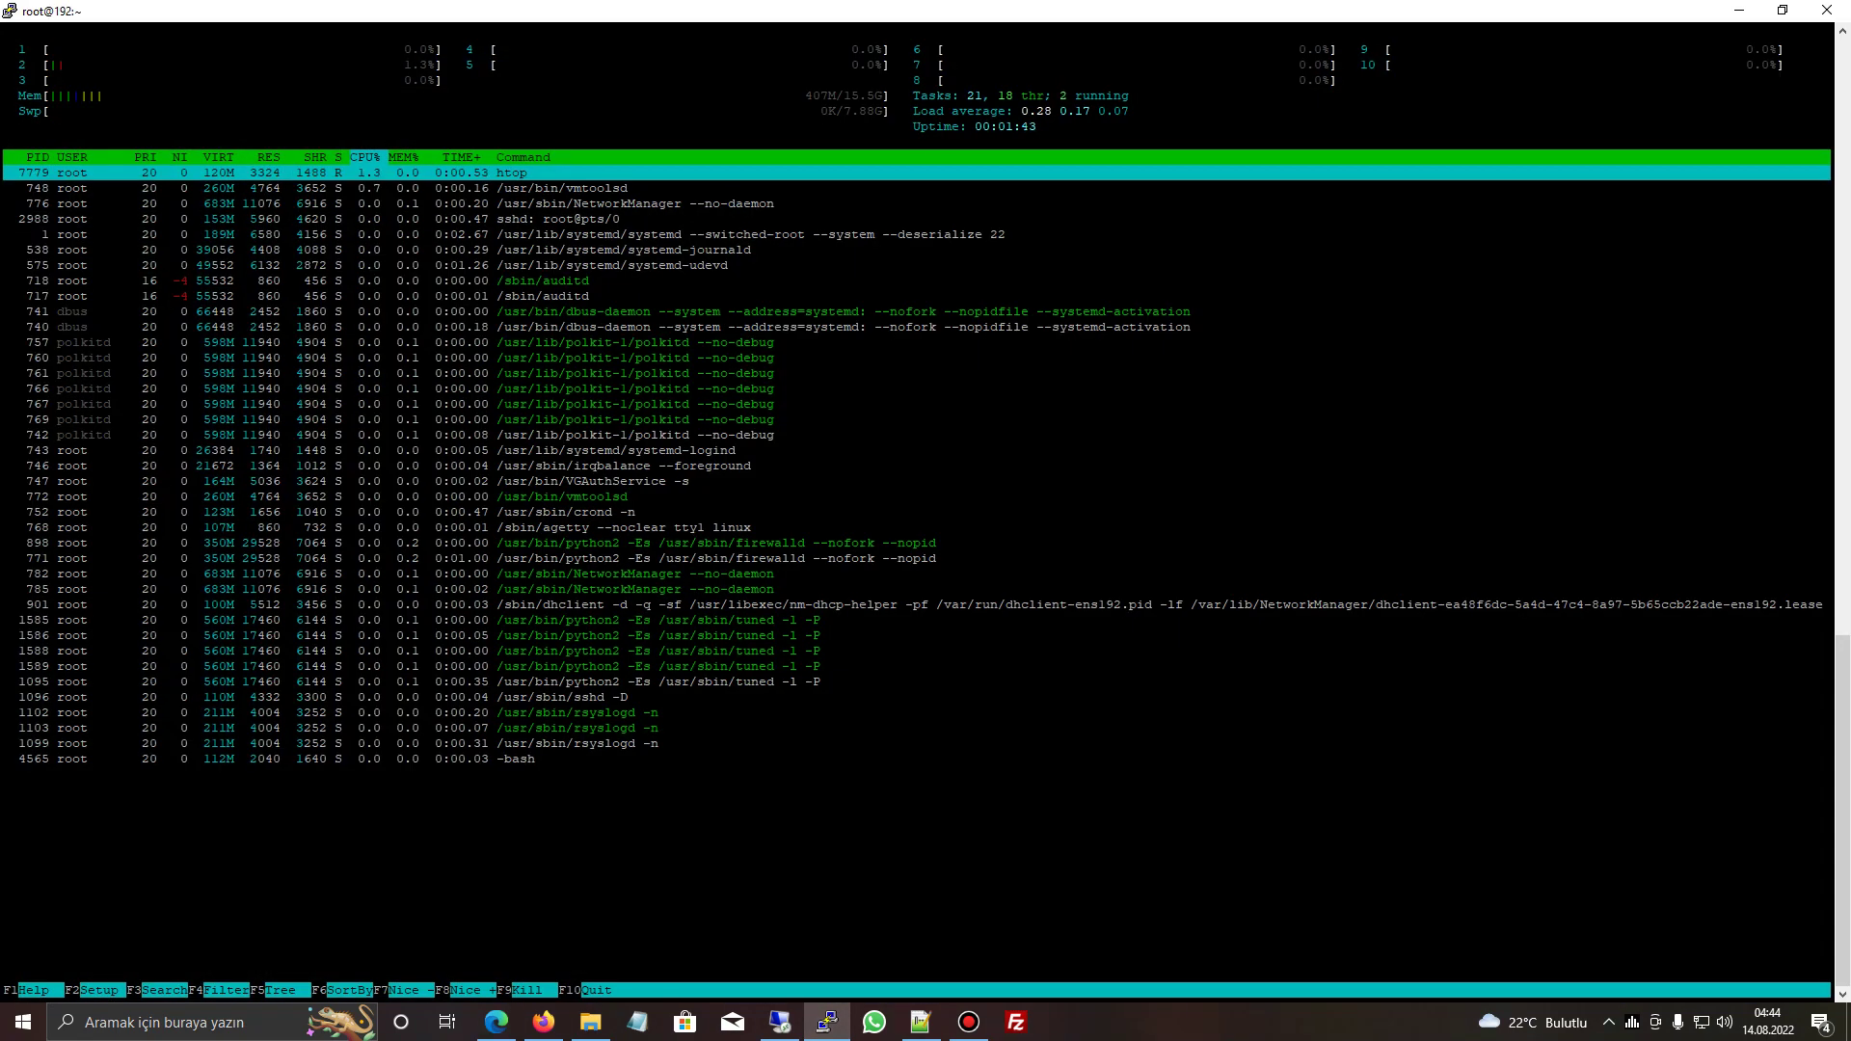
# - Quit htop and run reboot on the CentOS server
pyautogui.click(675, 404)
pyautogui.write('q')
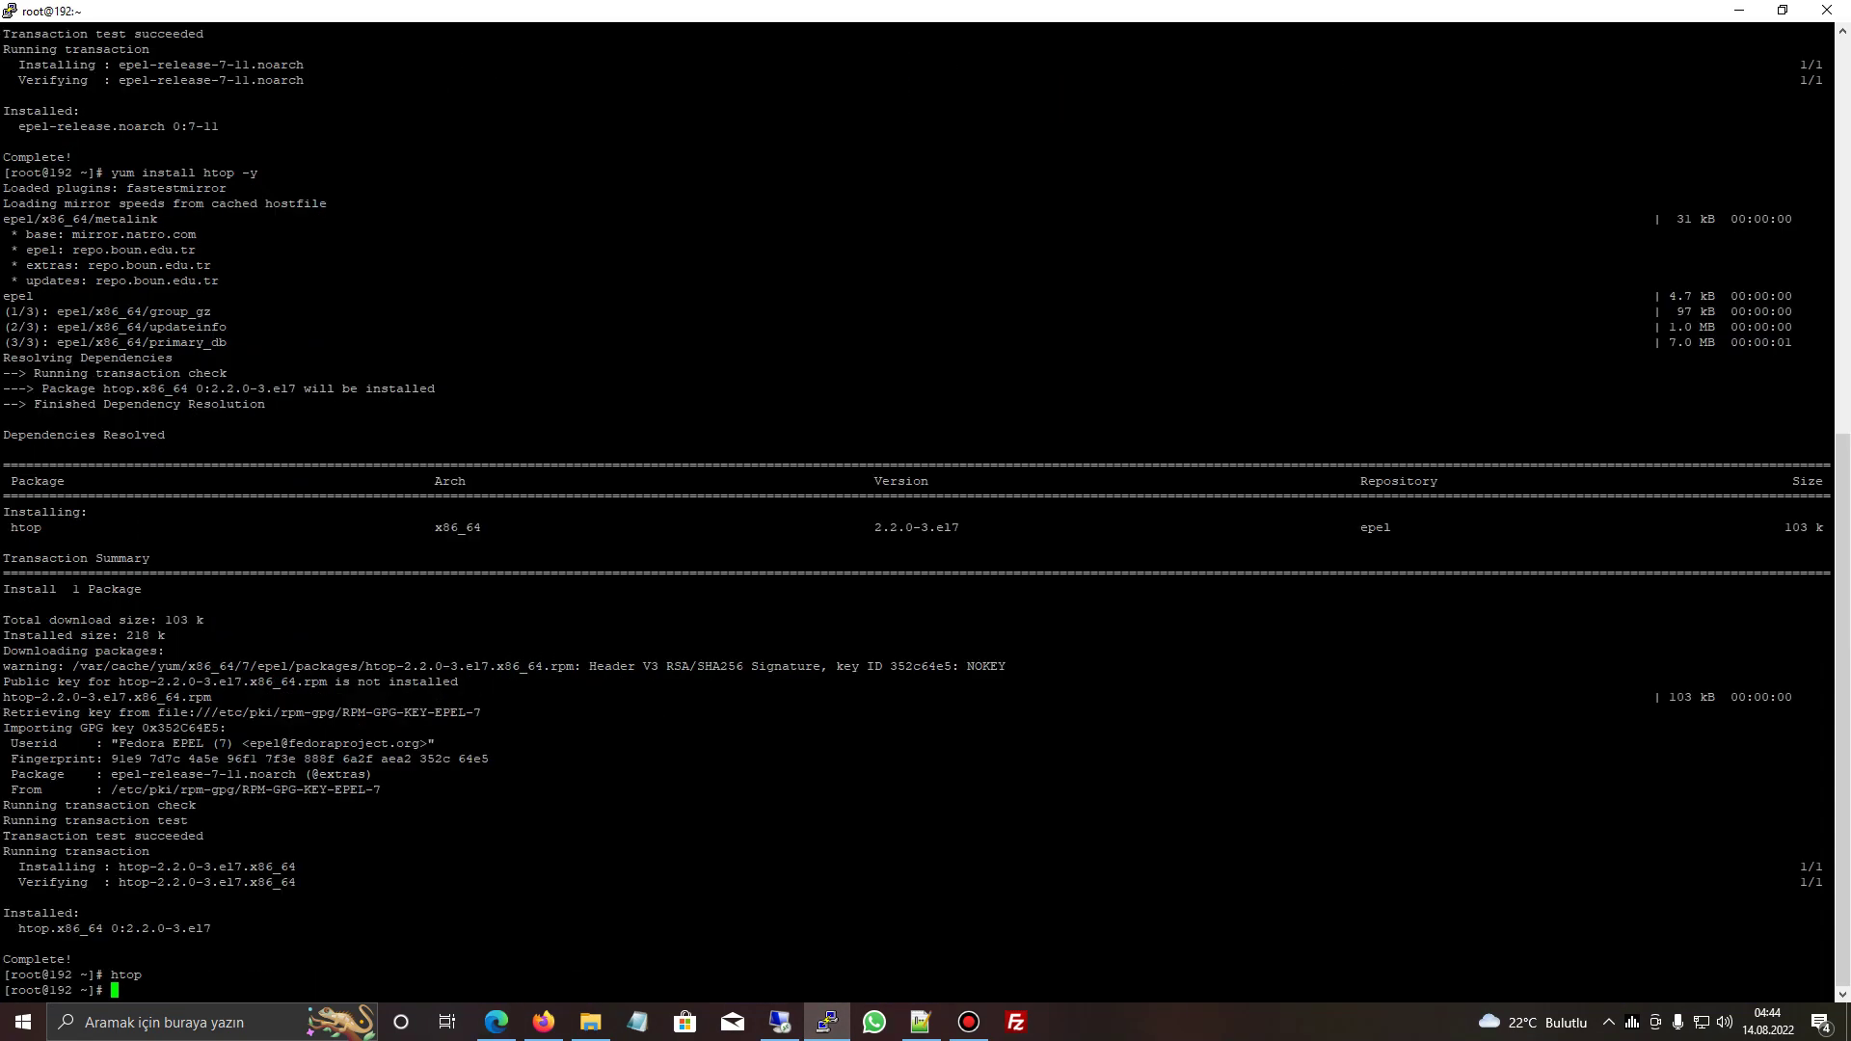
pyautogui.write('eboot')
pyautogui.press('Return')
pyautogui.write('reboot')
pyautogui.press('Return')
pyautogui.press('Return')
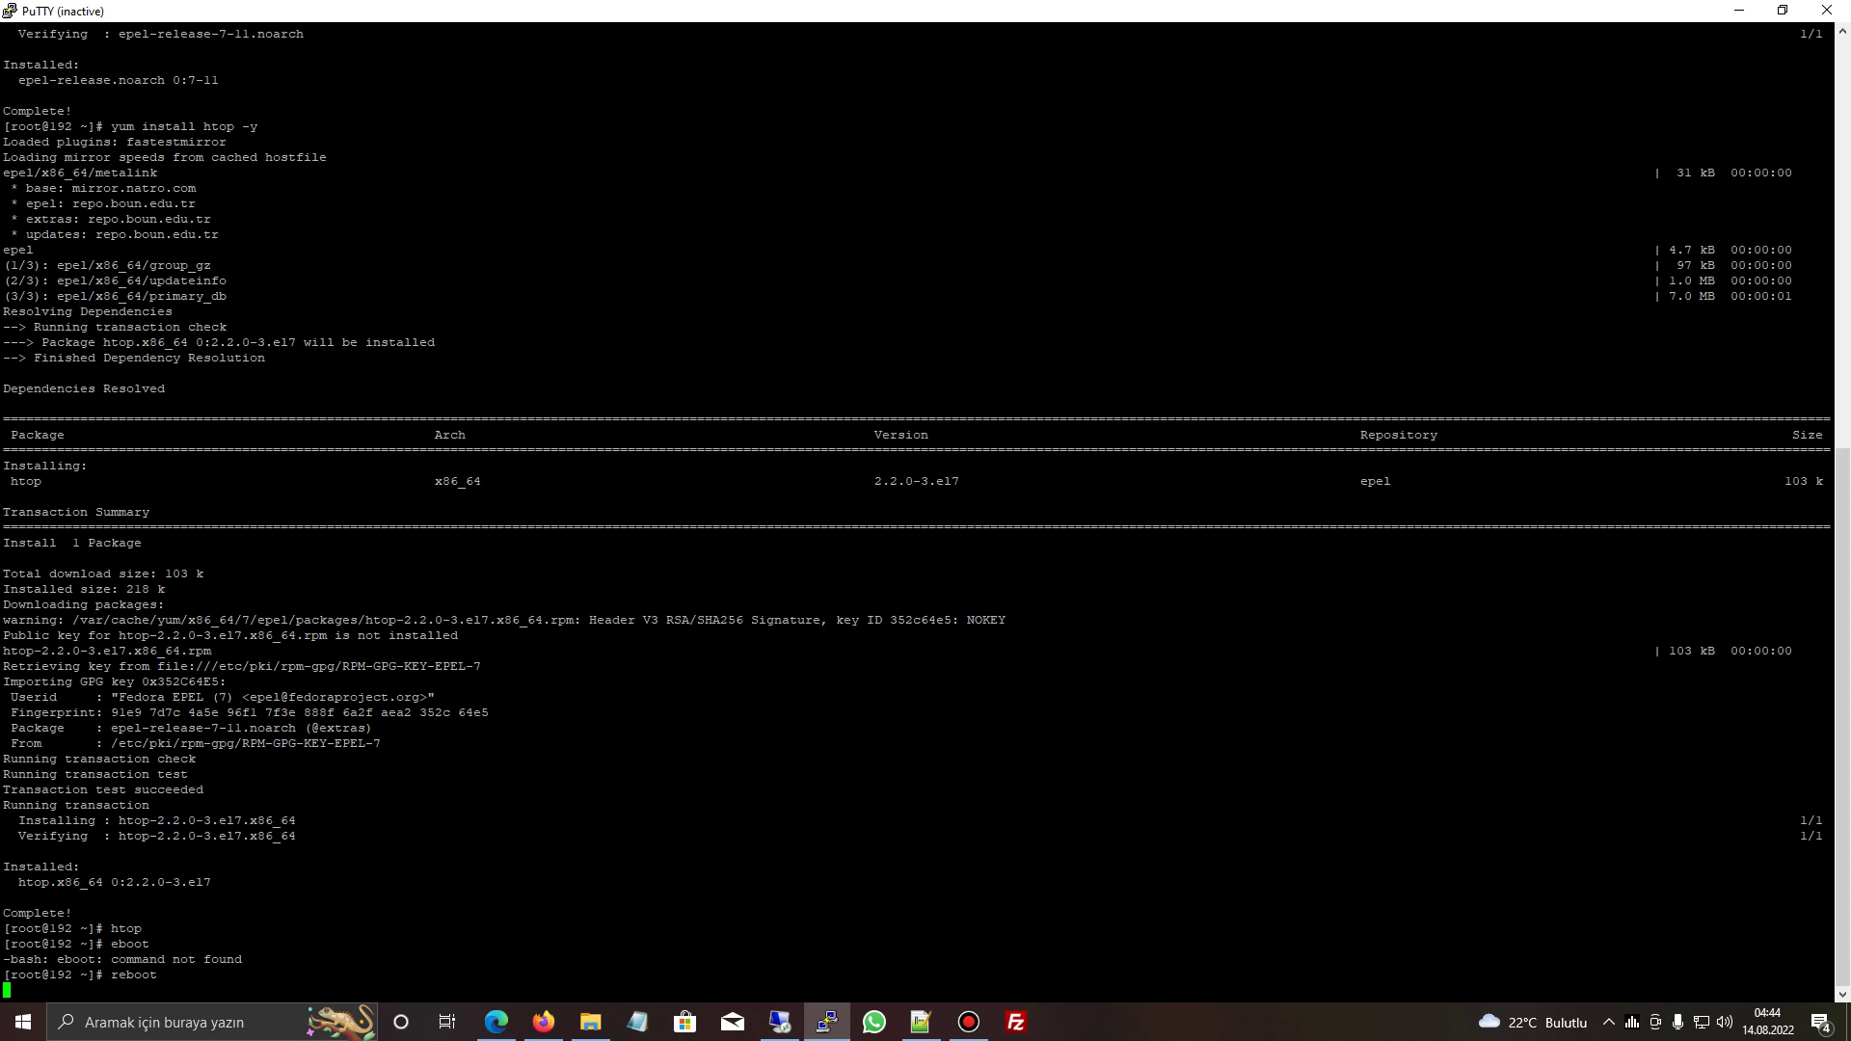
# - Open the Web Sunucu VM's console from ESXi to watch the reboot
pyautogui.click(1783, 10)
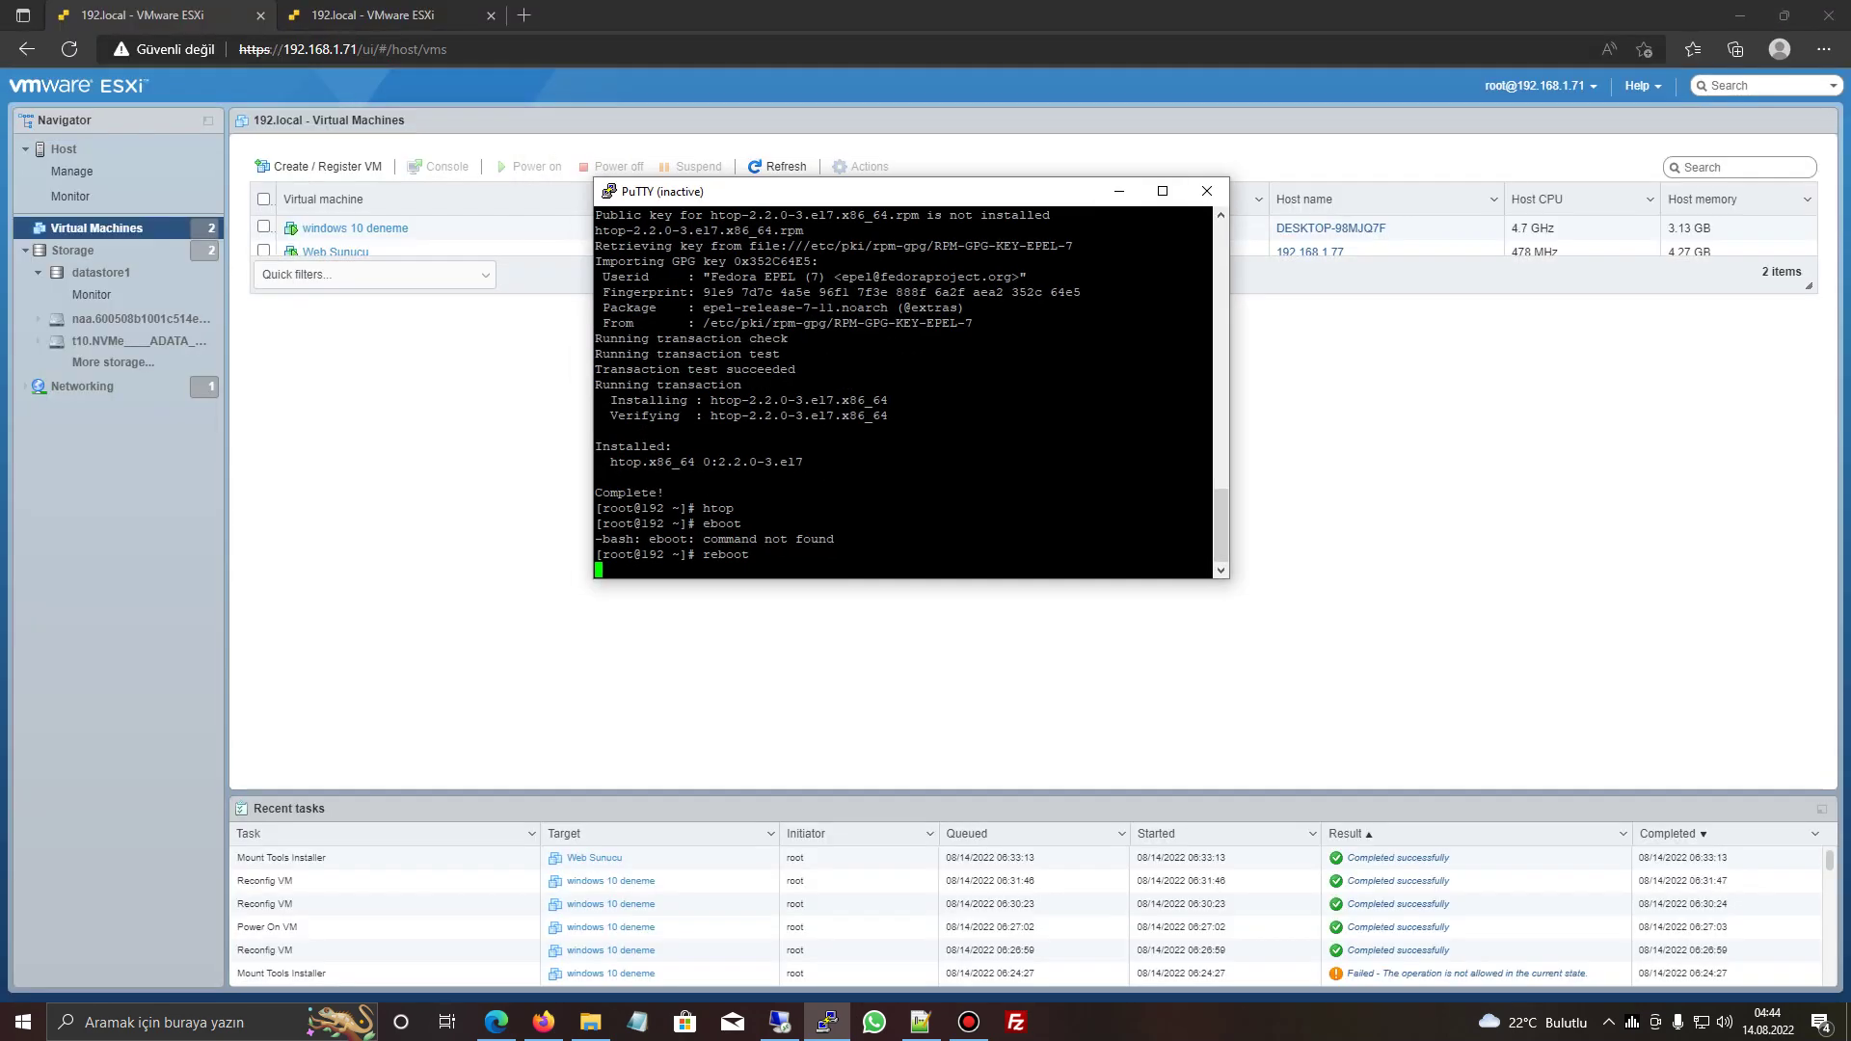
pyautogui.click(335, 251)
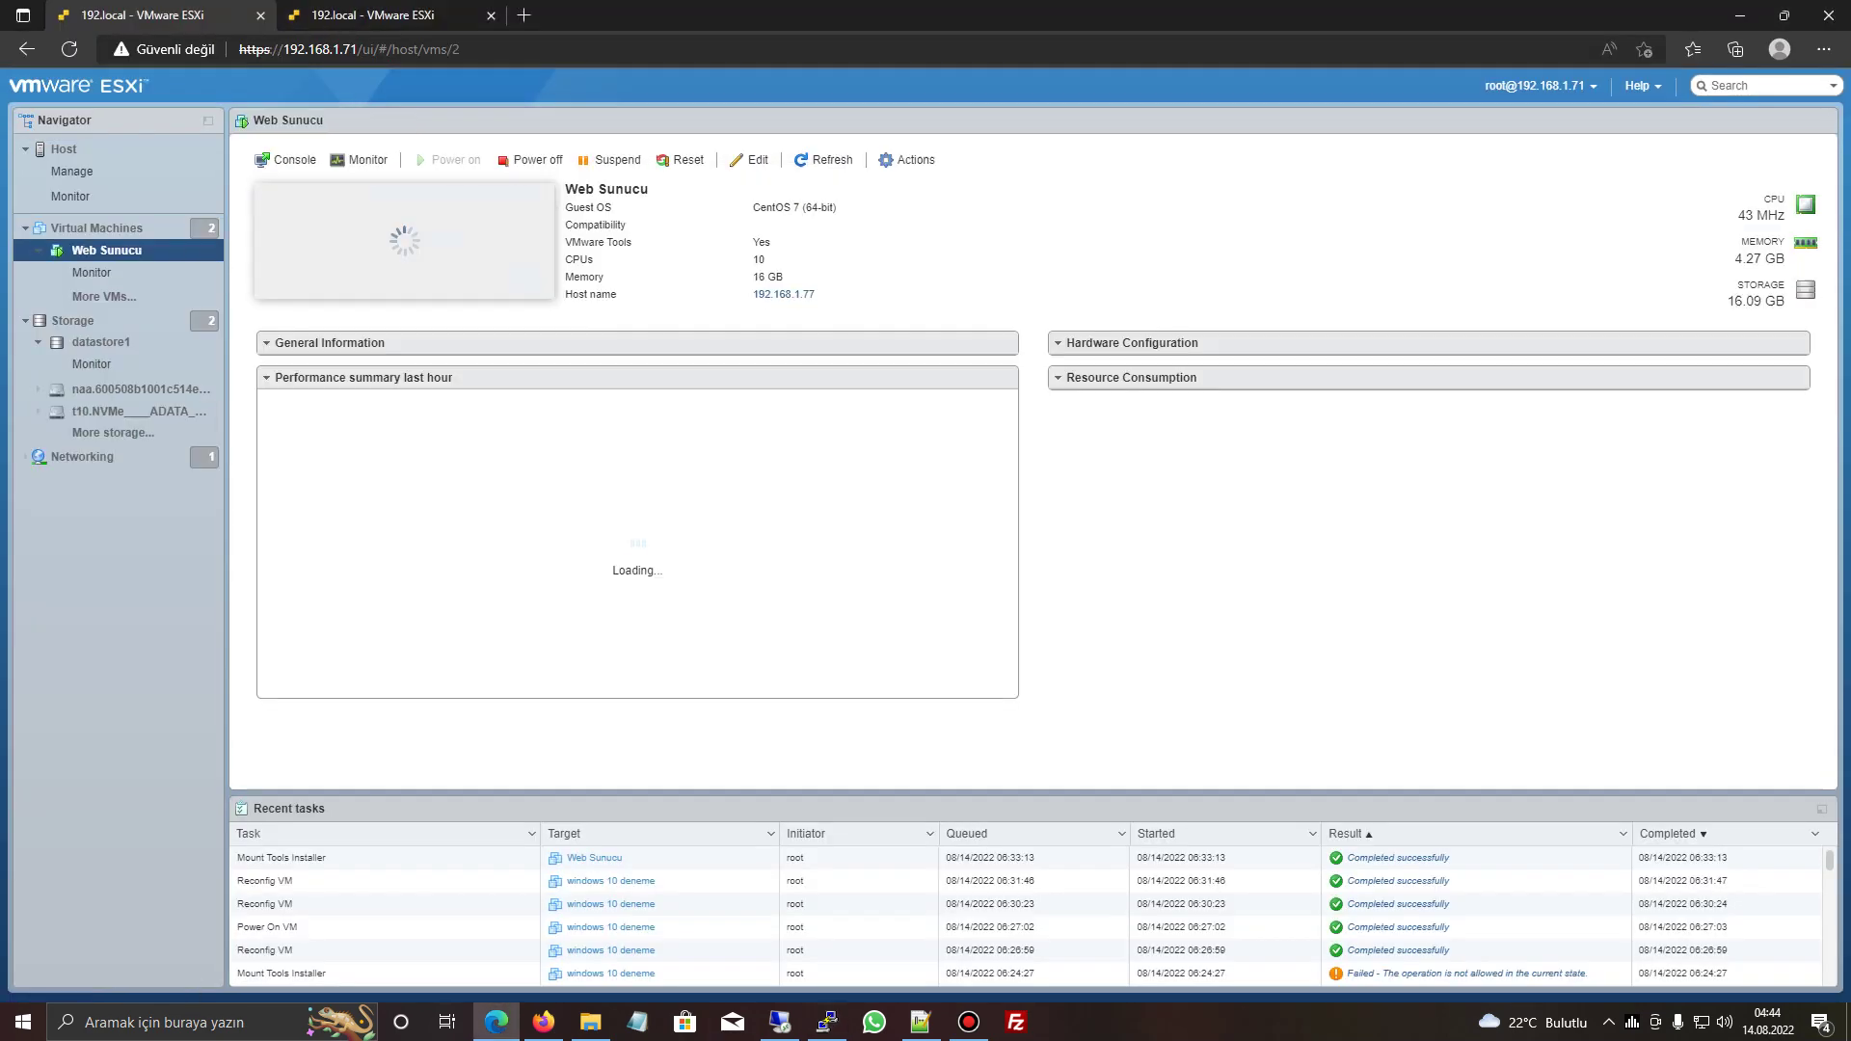
pyautogui.click(285, 159)
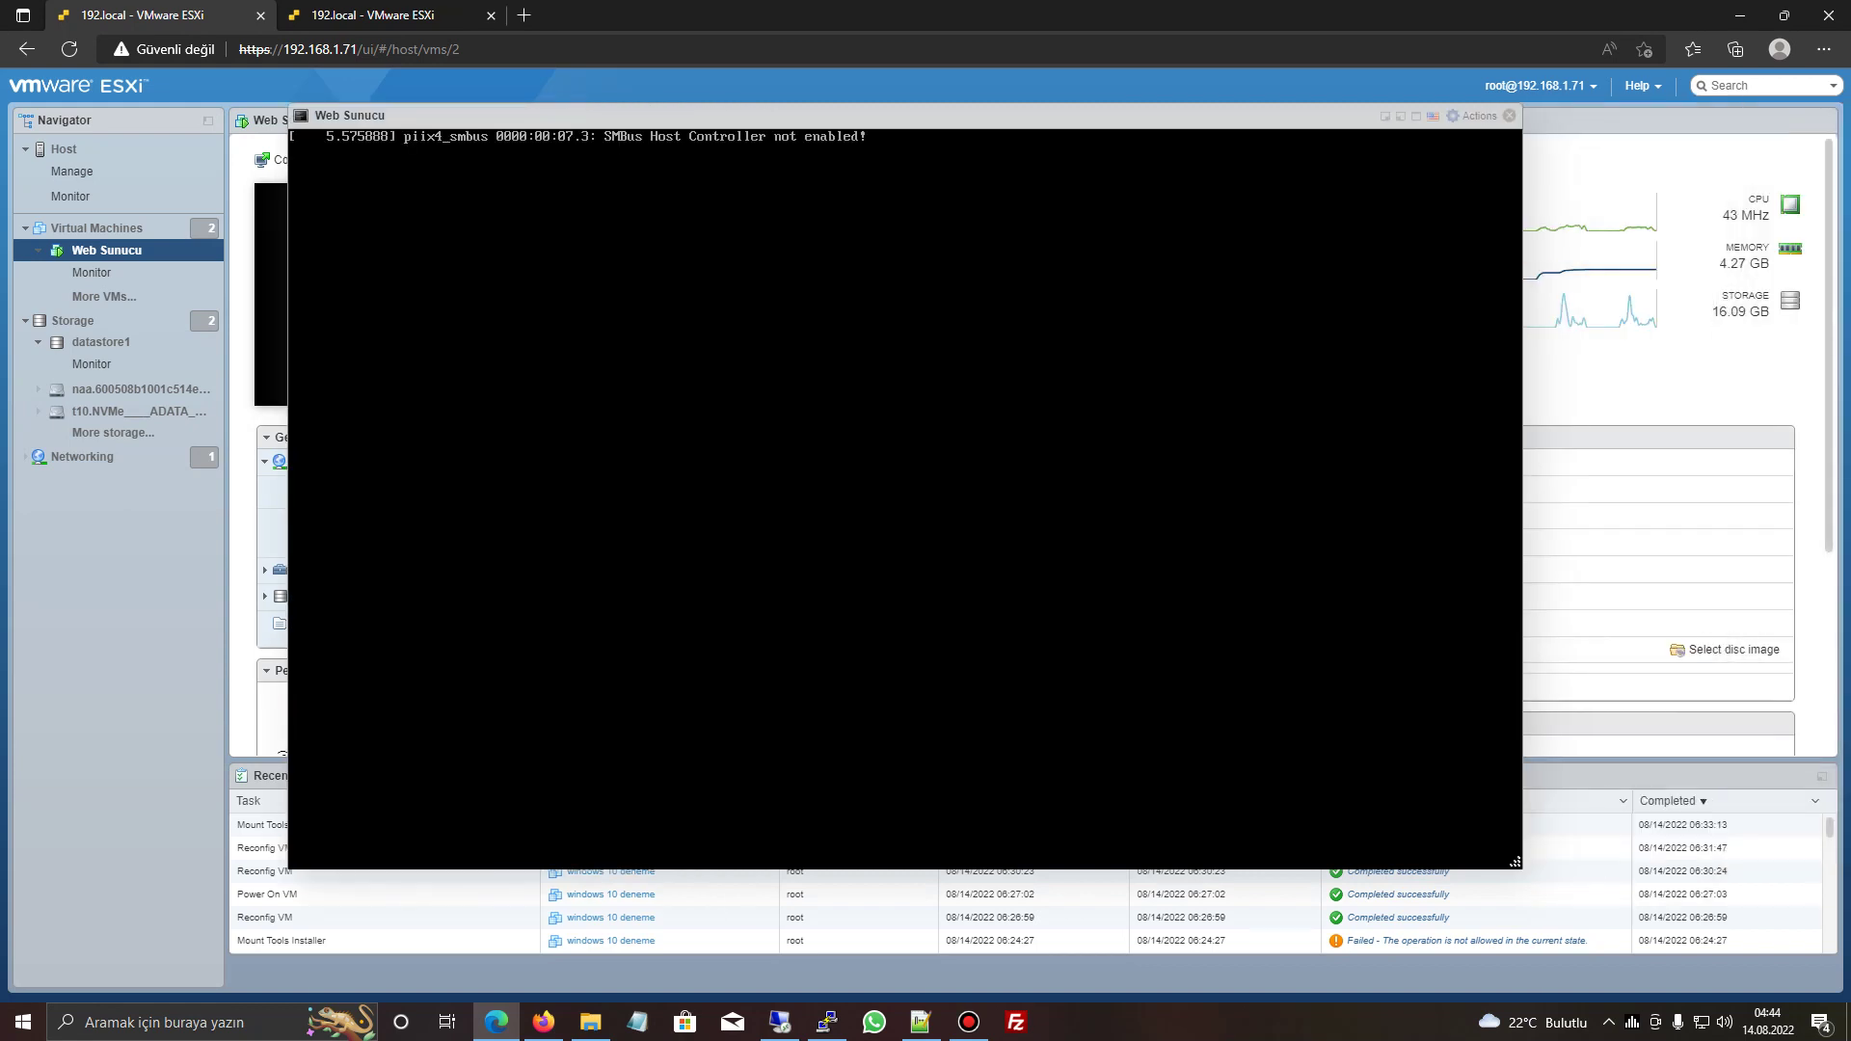
# - Restart the dropped PuTTY SSH session from its window menu
pyautogui.hotkey('alt', 'Tab')
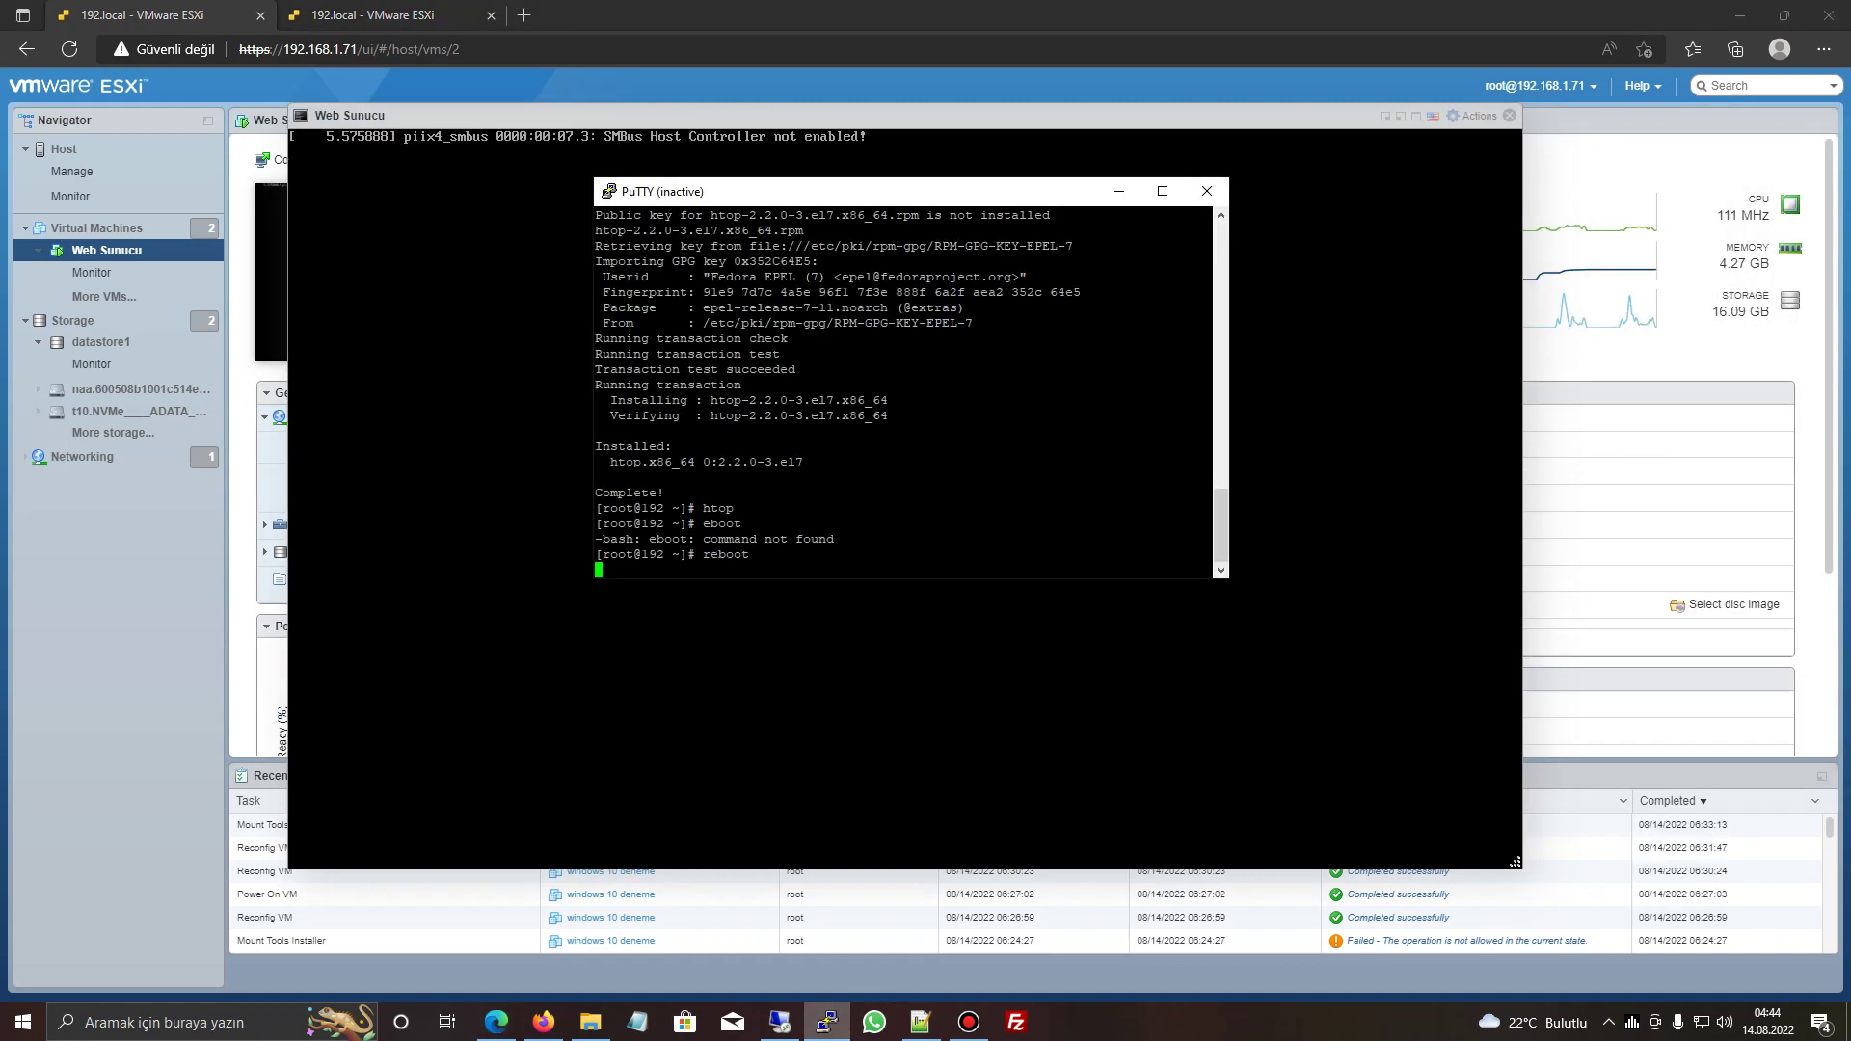
pyautogui.rightClick(787, 191)
pyautogui.click(916, 405)
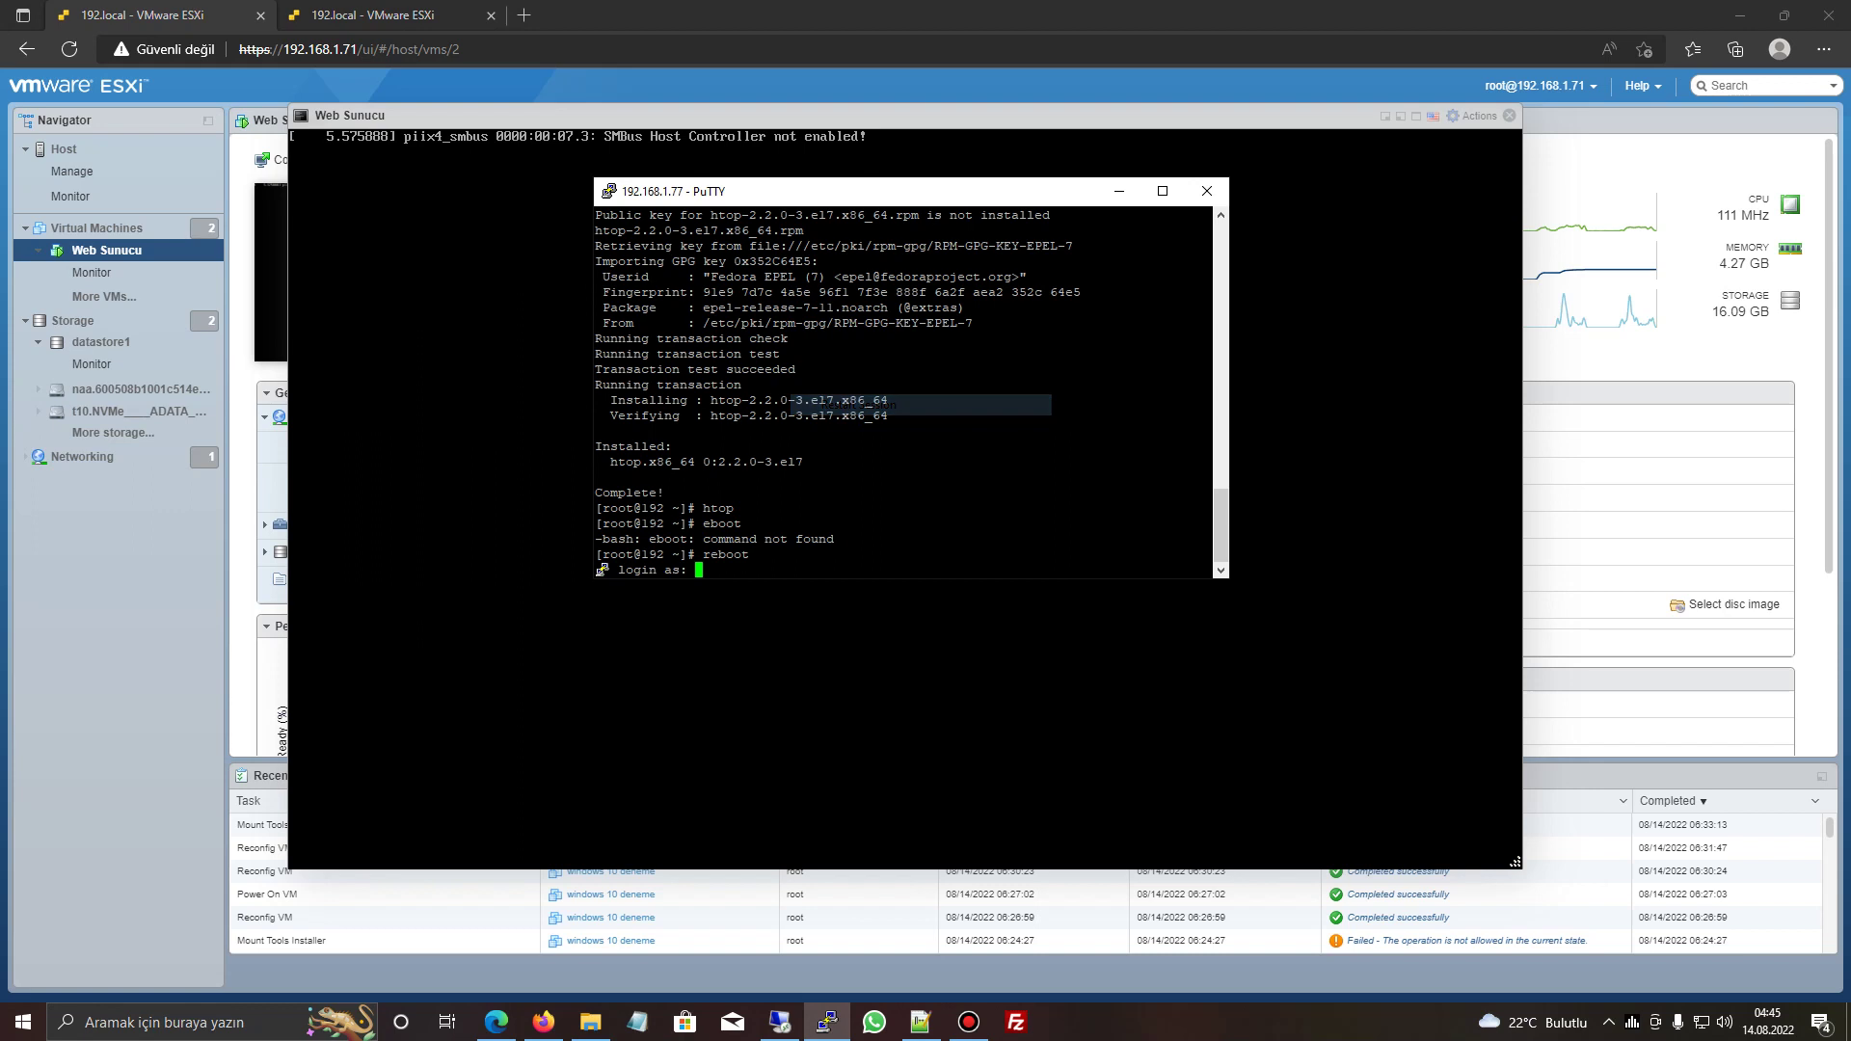
# - Log in as root on the rebooted server and run htop maximized to check CPUs and memory
pyautogui.write('root')
pyautogui.press('Return')
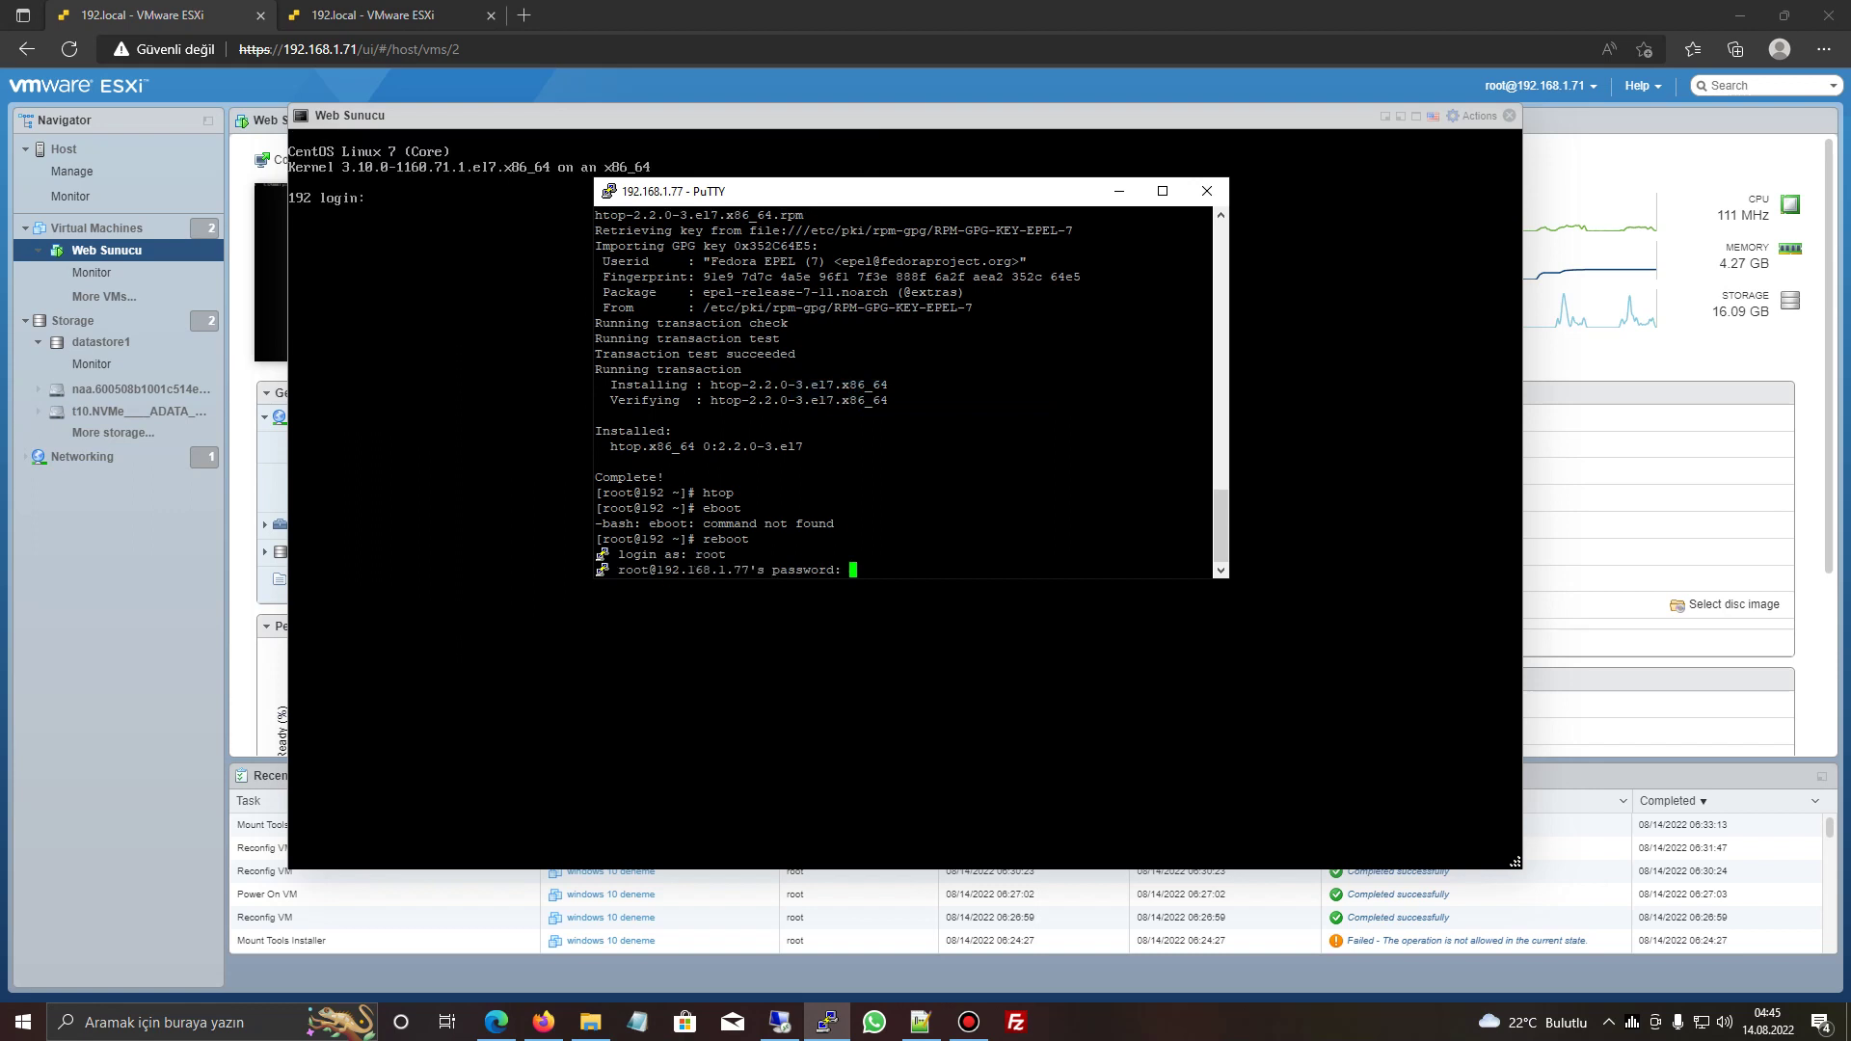
pyautogui.press('Return')
pyautogui.write('htop')
pyautogui.press('Return')
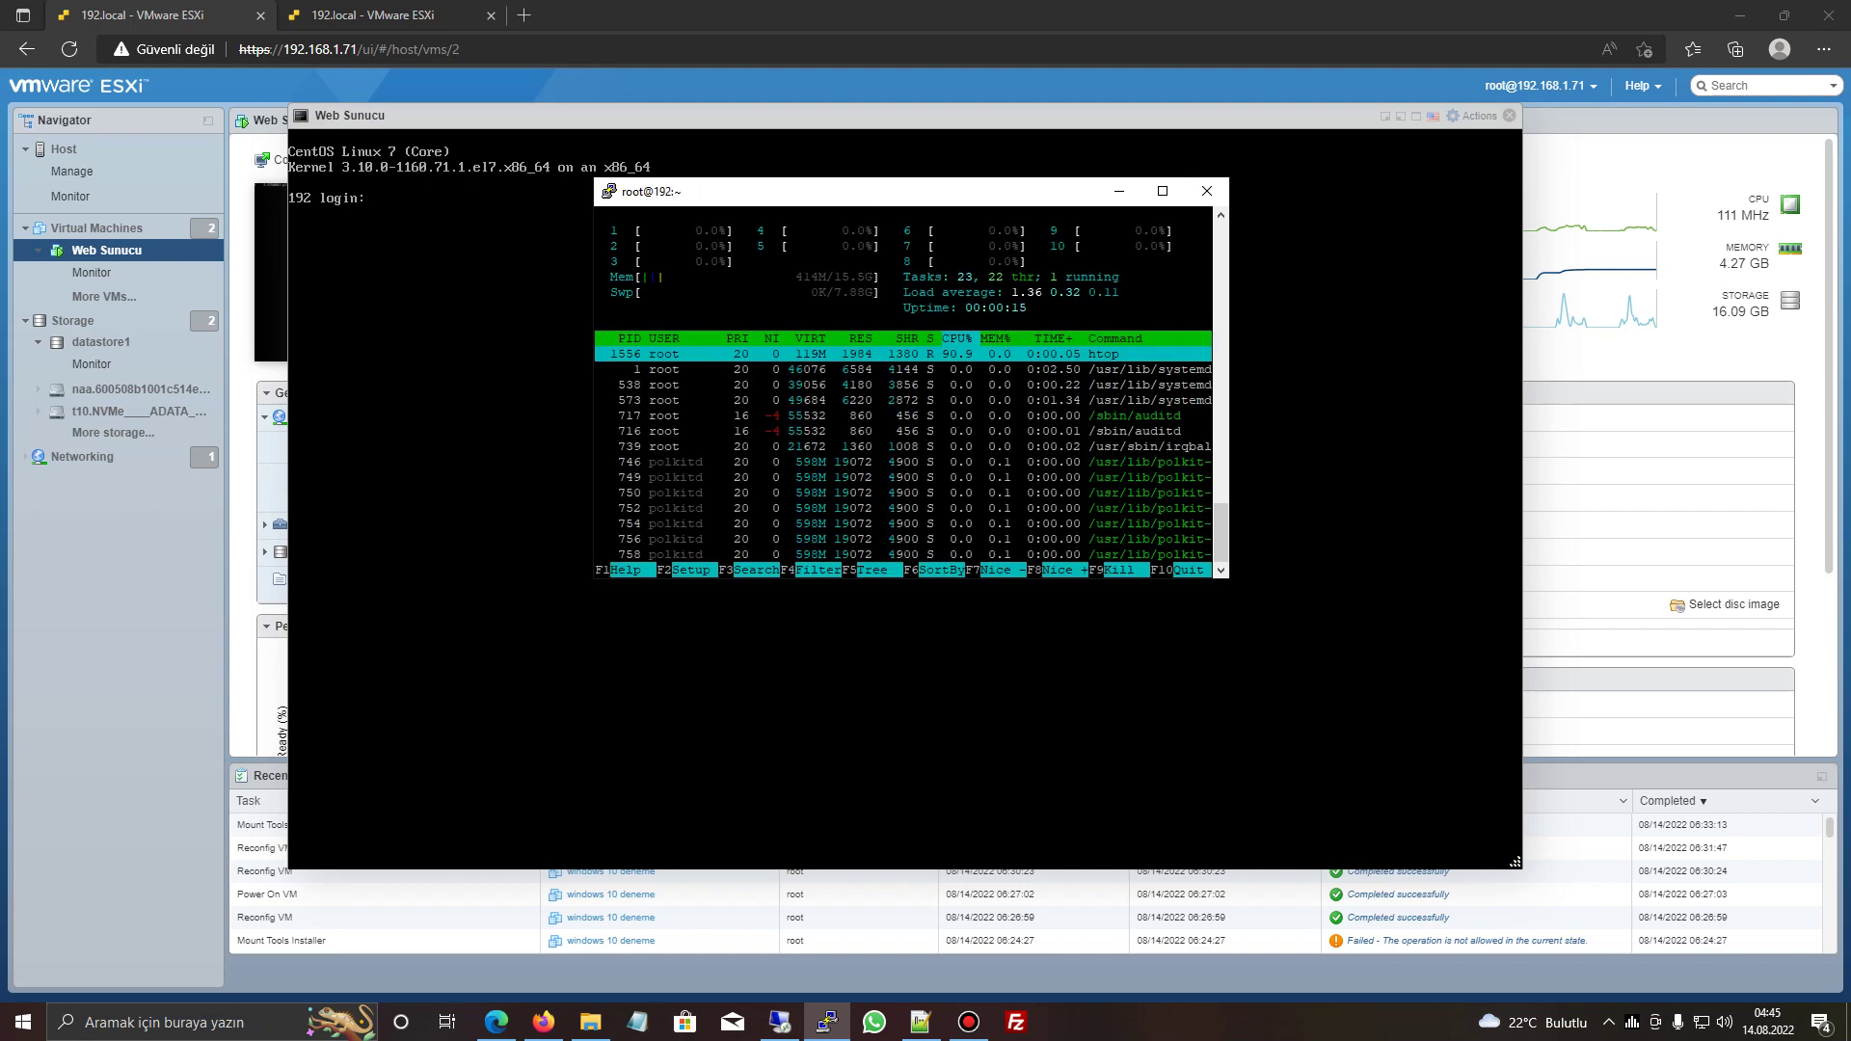
pyautogui.press('super+Up')
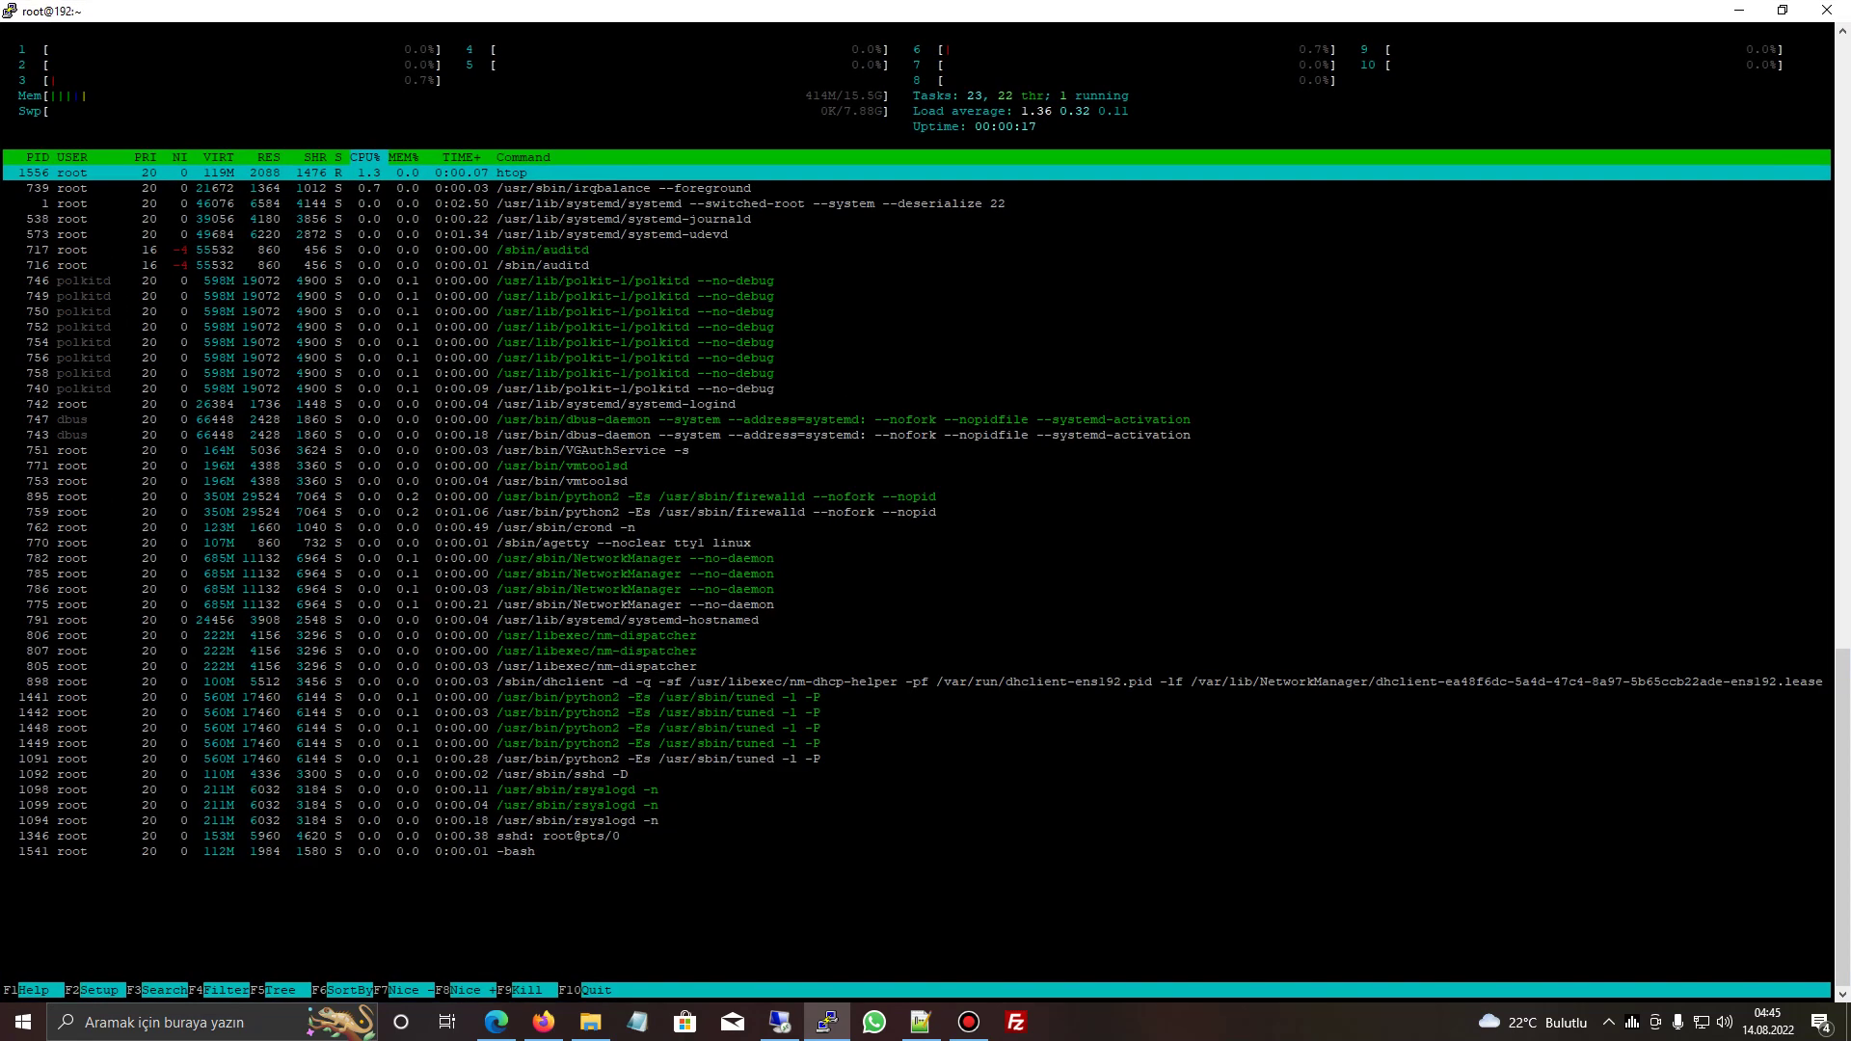
pyautogui.press('super+Down')
pyautogui.press('super+Down')
pyautogui.hotkey('ctrl', 'Tab')
pyautogui.hotkey('ctrl', 'Tab')
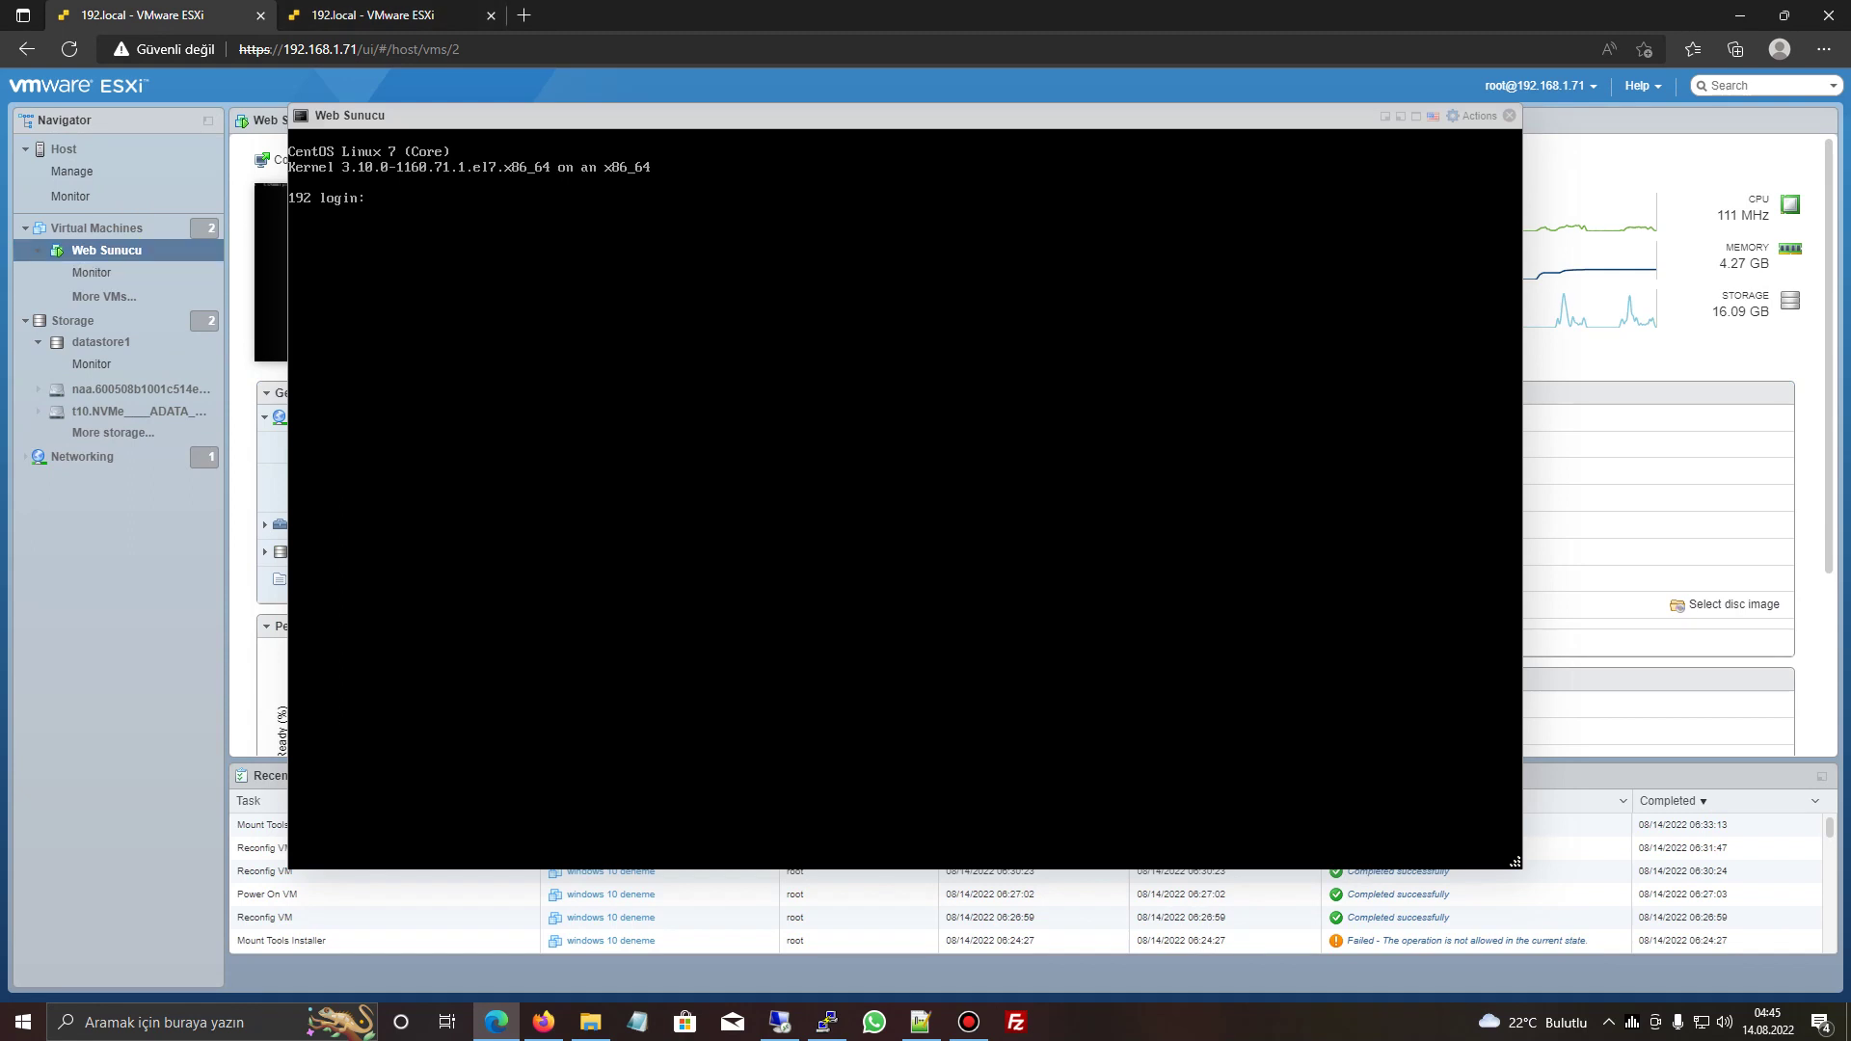
# - Dismiss the accidentally opened notes editor and close the Web Sunucu console
pyautogui.rightClick(106, 249)
pyautogui.click(199, 352)
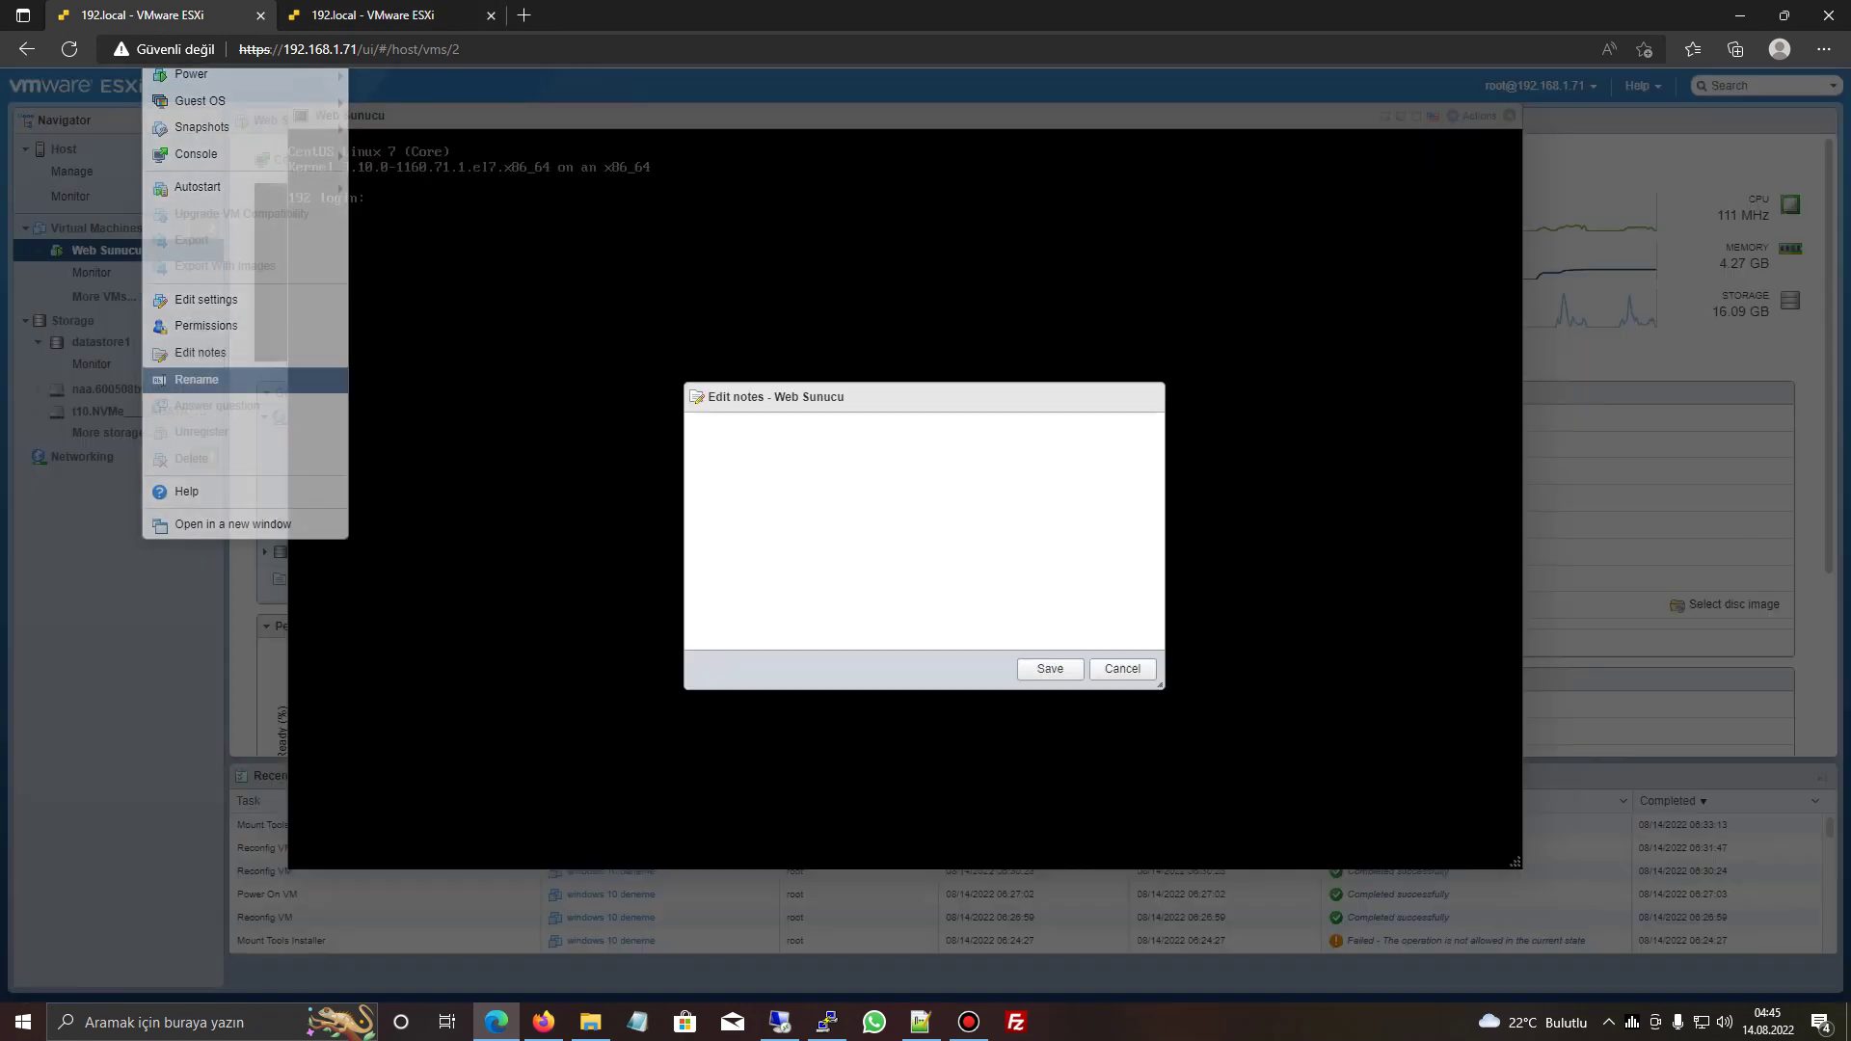
pyautogui.click(1122, 669)
pyautogui.click(1509, 114)
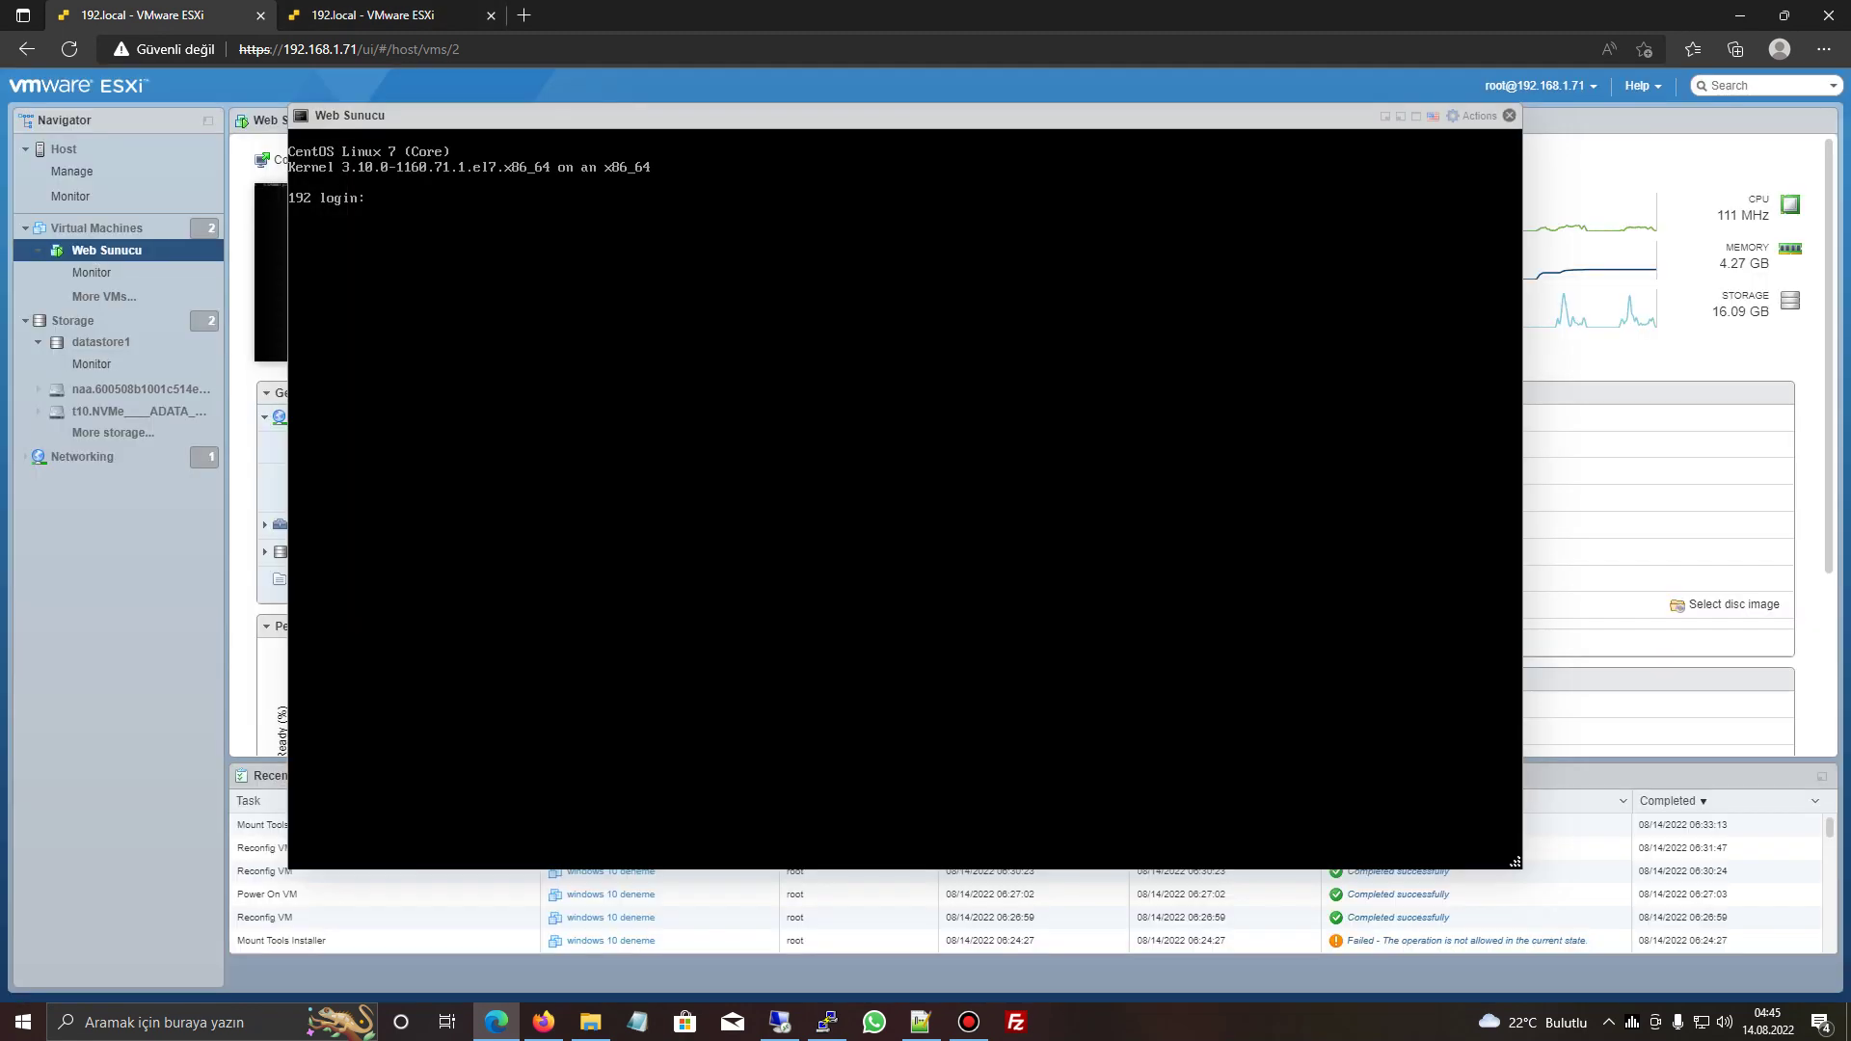
# - Clear the 5000 MHz CPU limit, raise memory from 16 GB to 32 GB, and save
pyautogui.rightClick(111, 250)
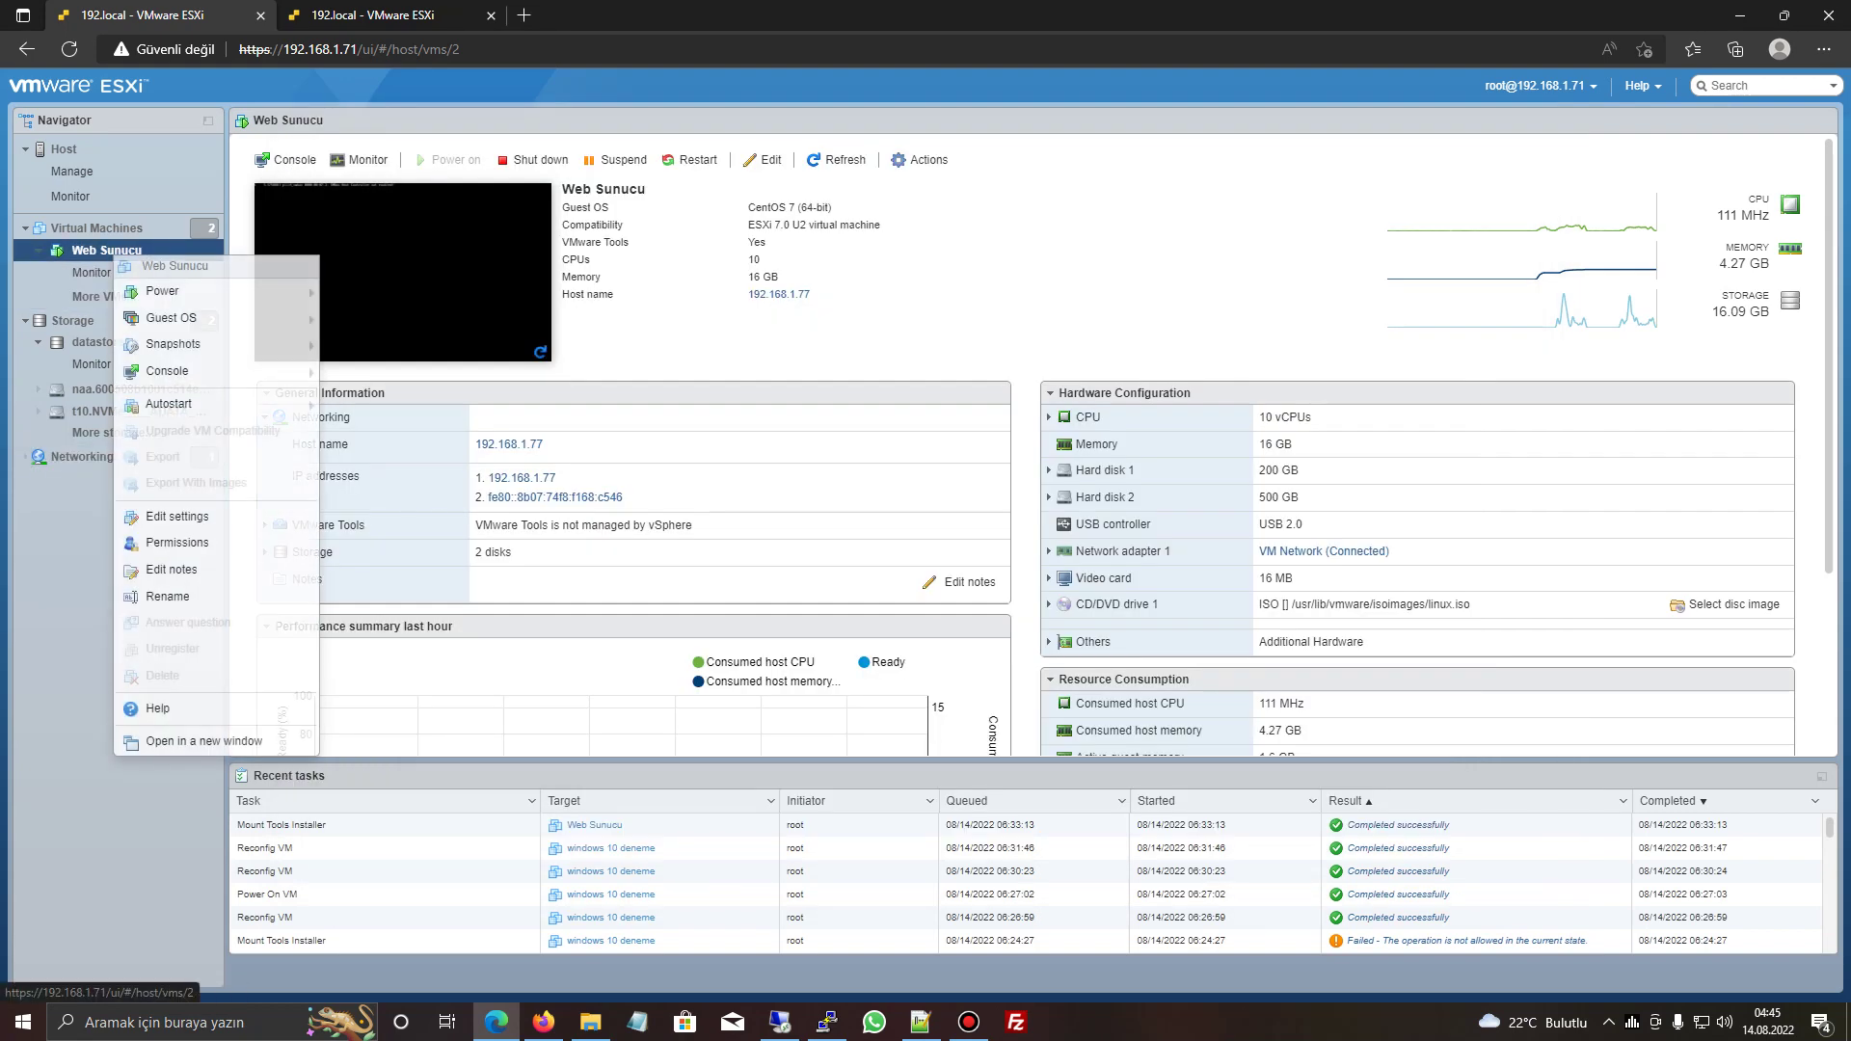
pyautogui.click(164, 515)
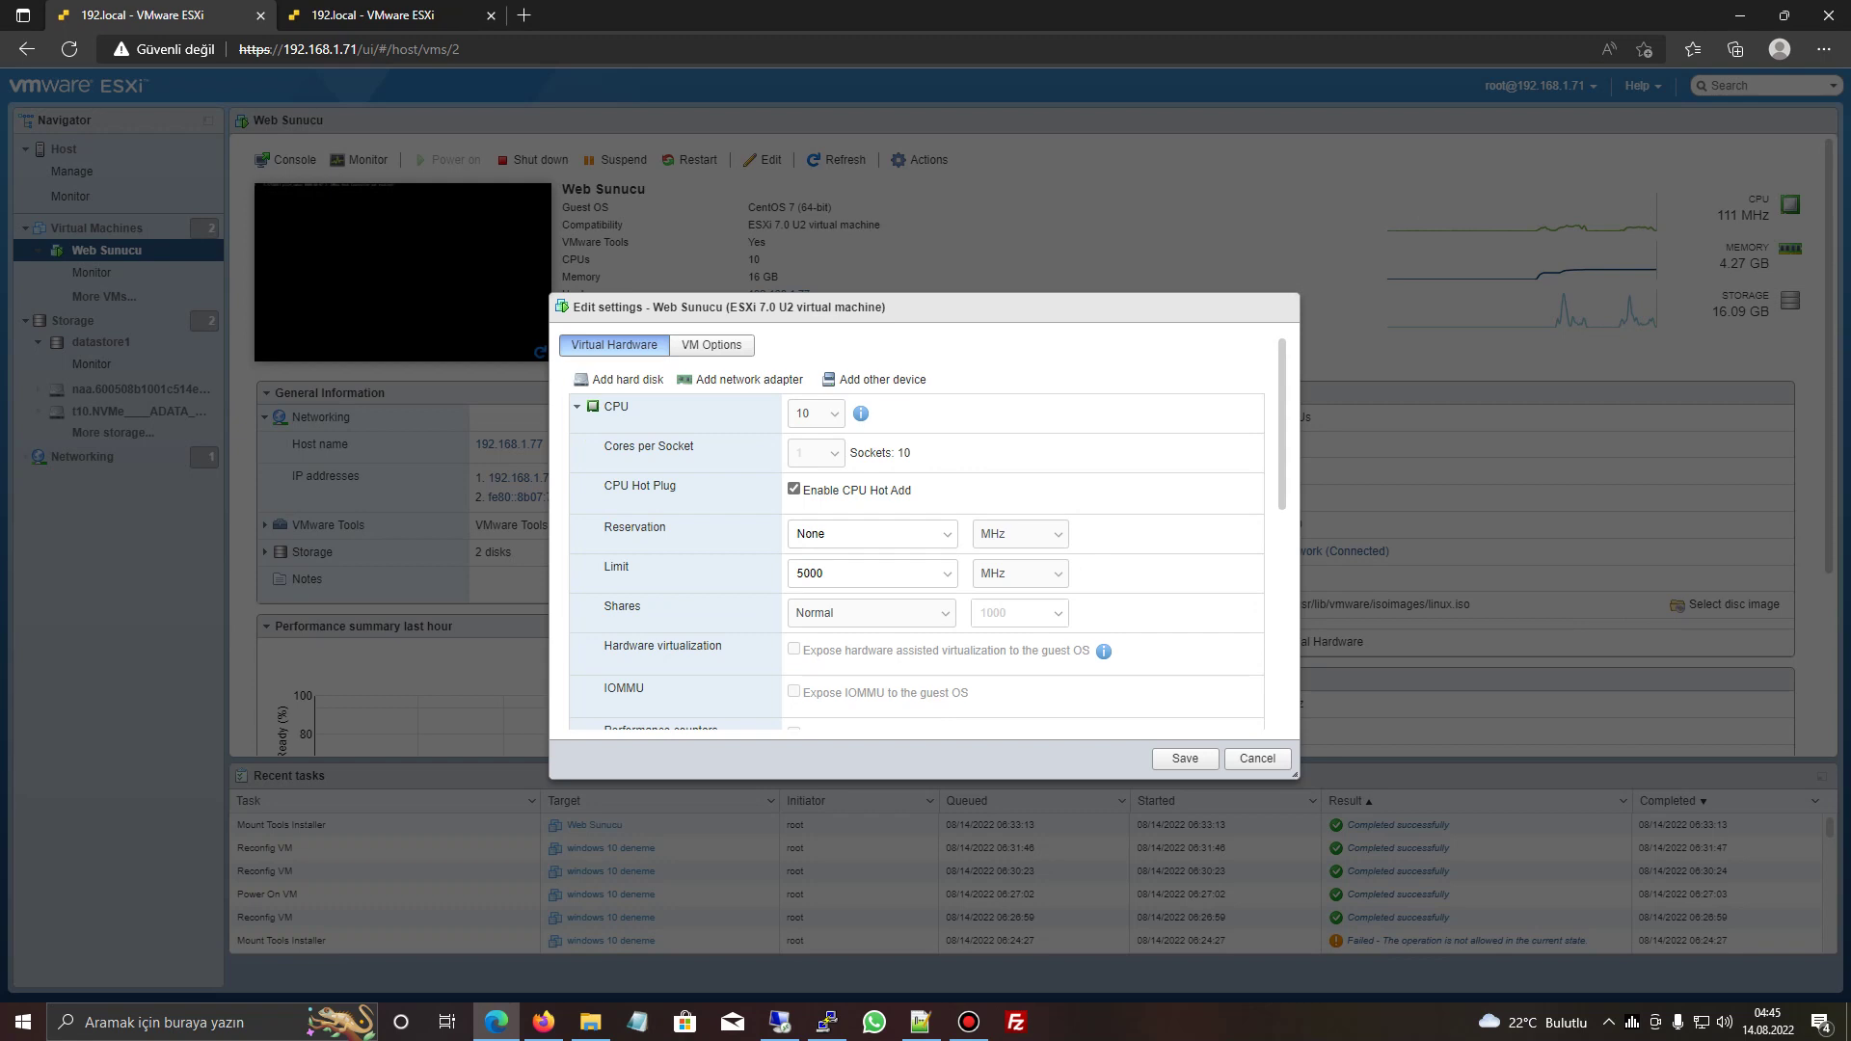
pyautogui.doubleClick(810, 573)
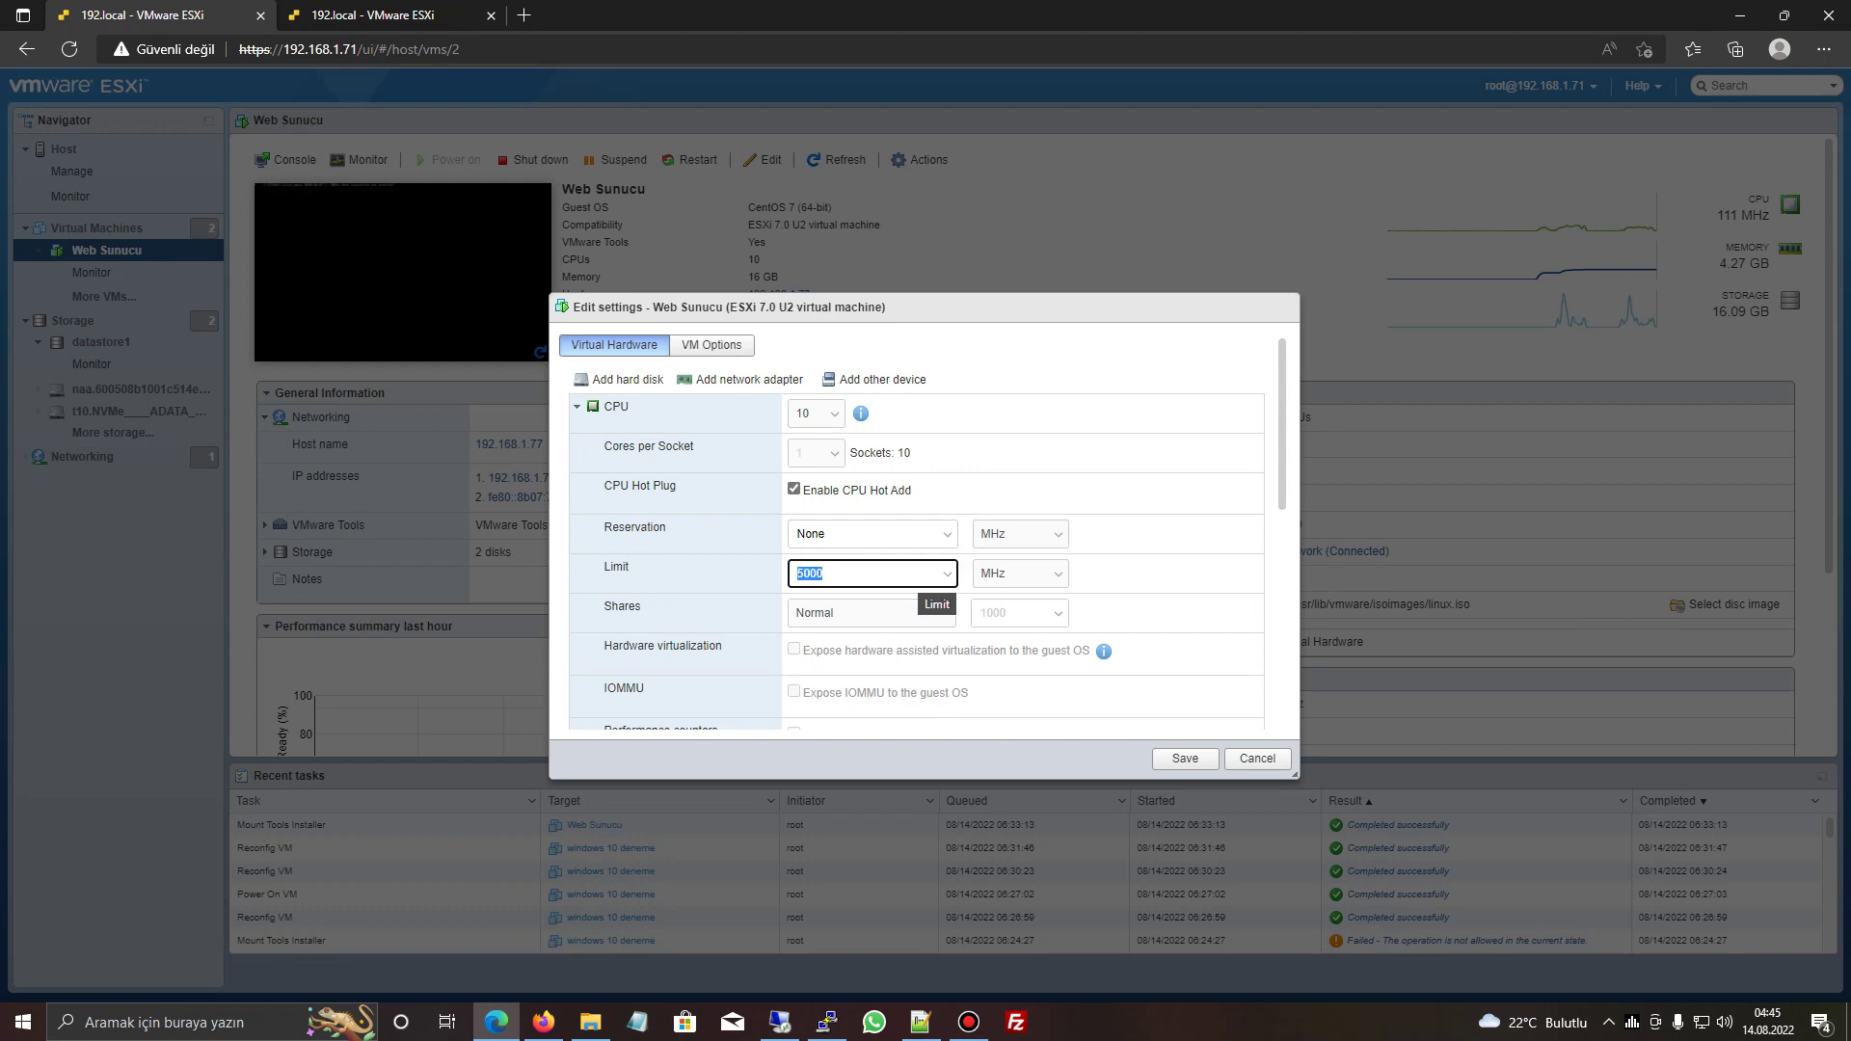
pyautogui.press('BackSpace')
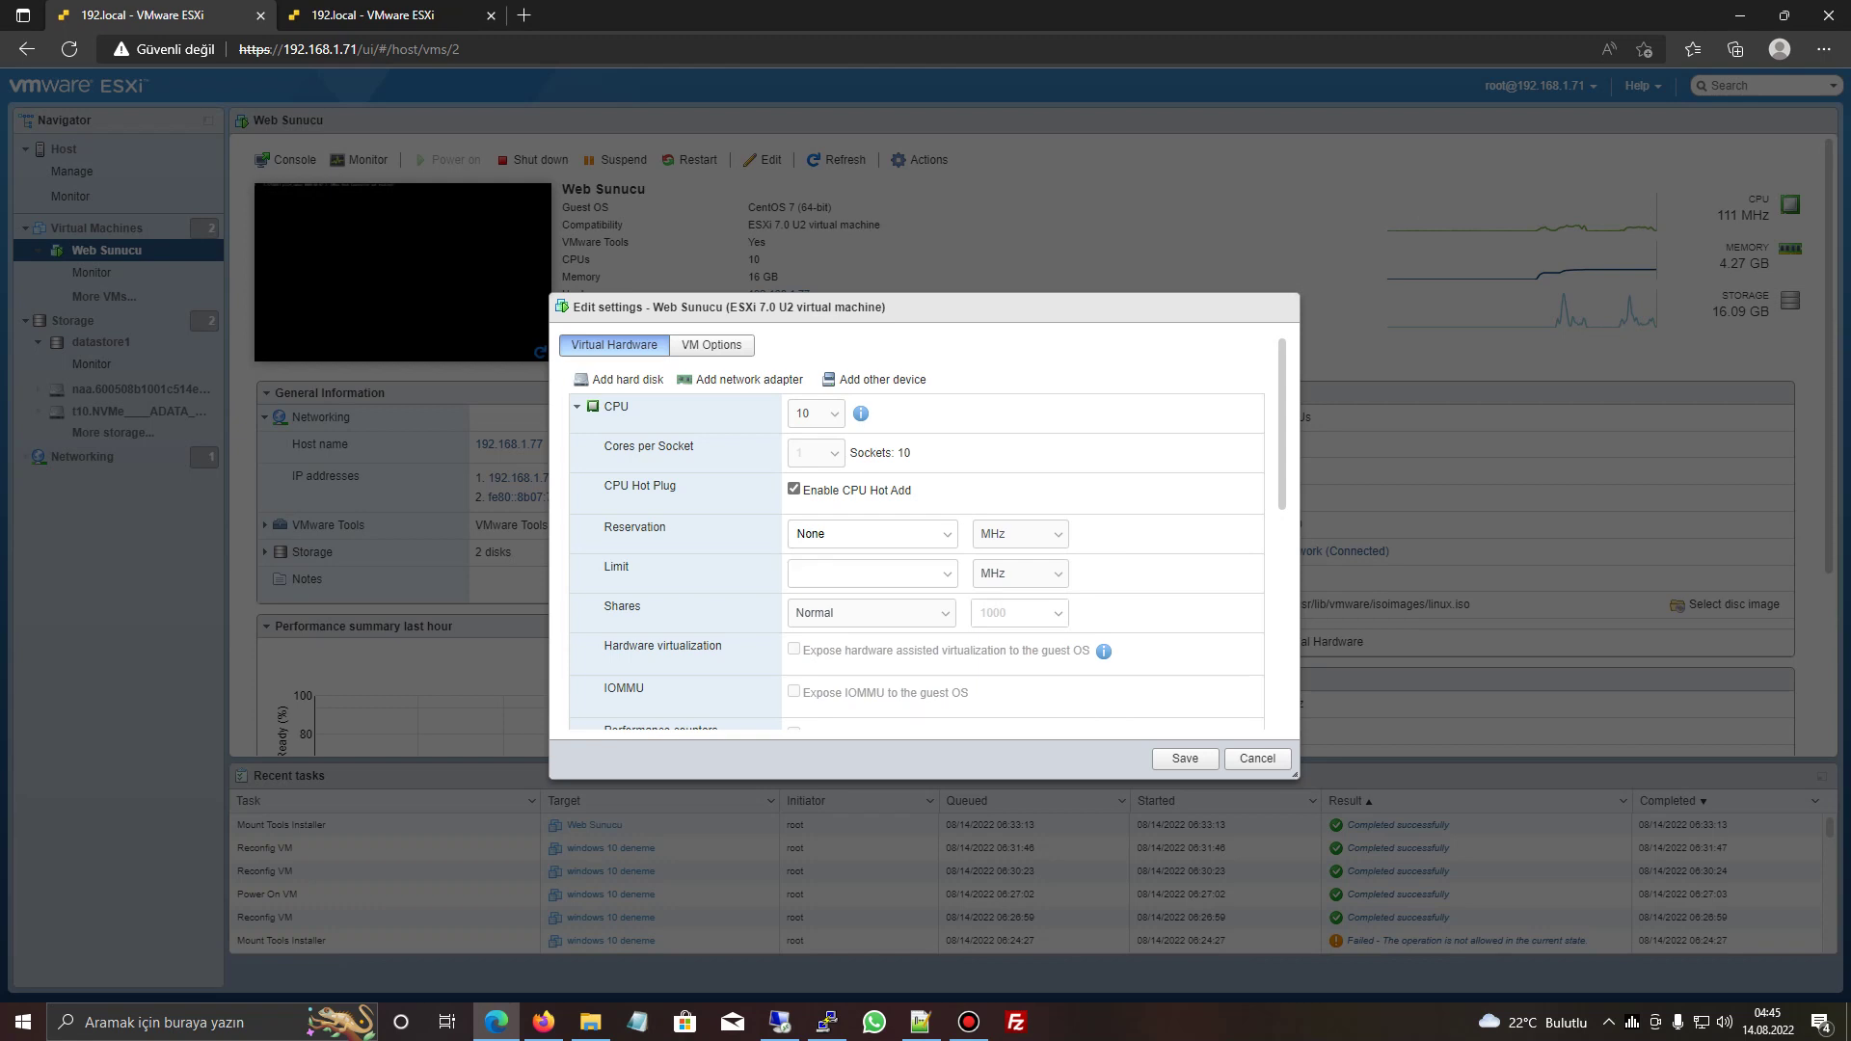
pyautogui.click(578, 406)
pyautogui.click(578, 446)
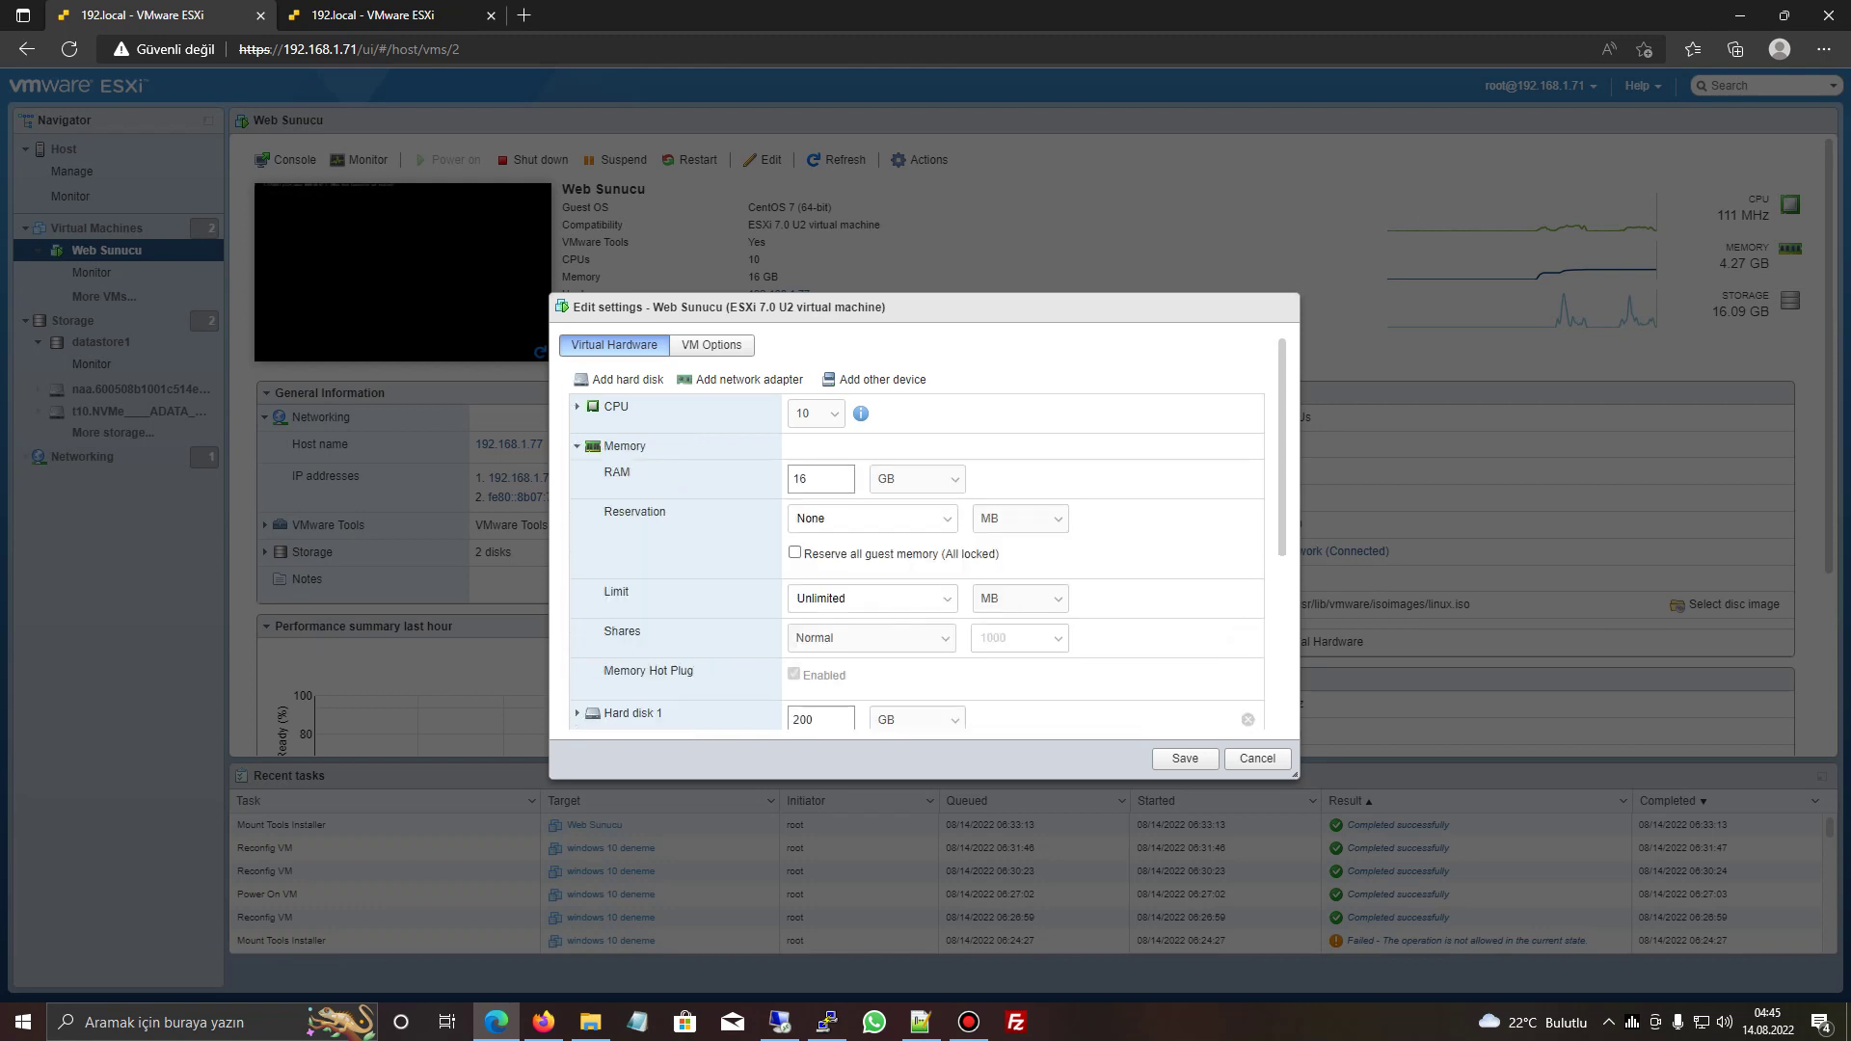
pyautogui.click(578, 446)
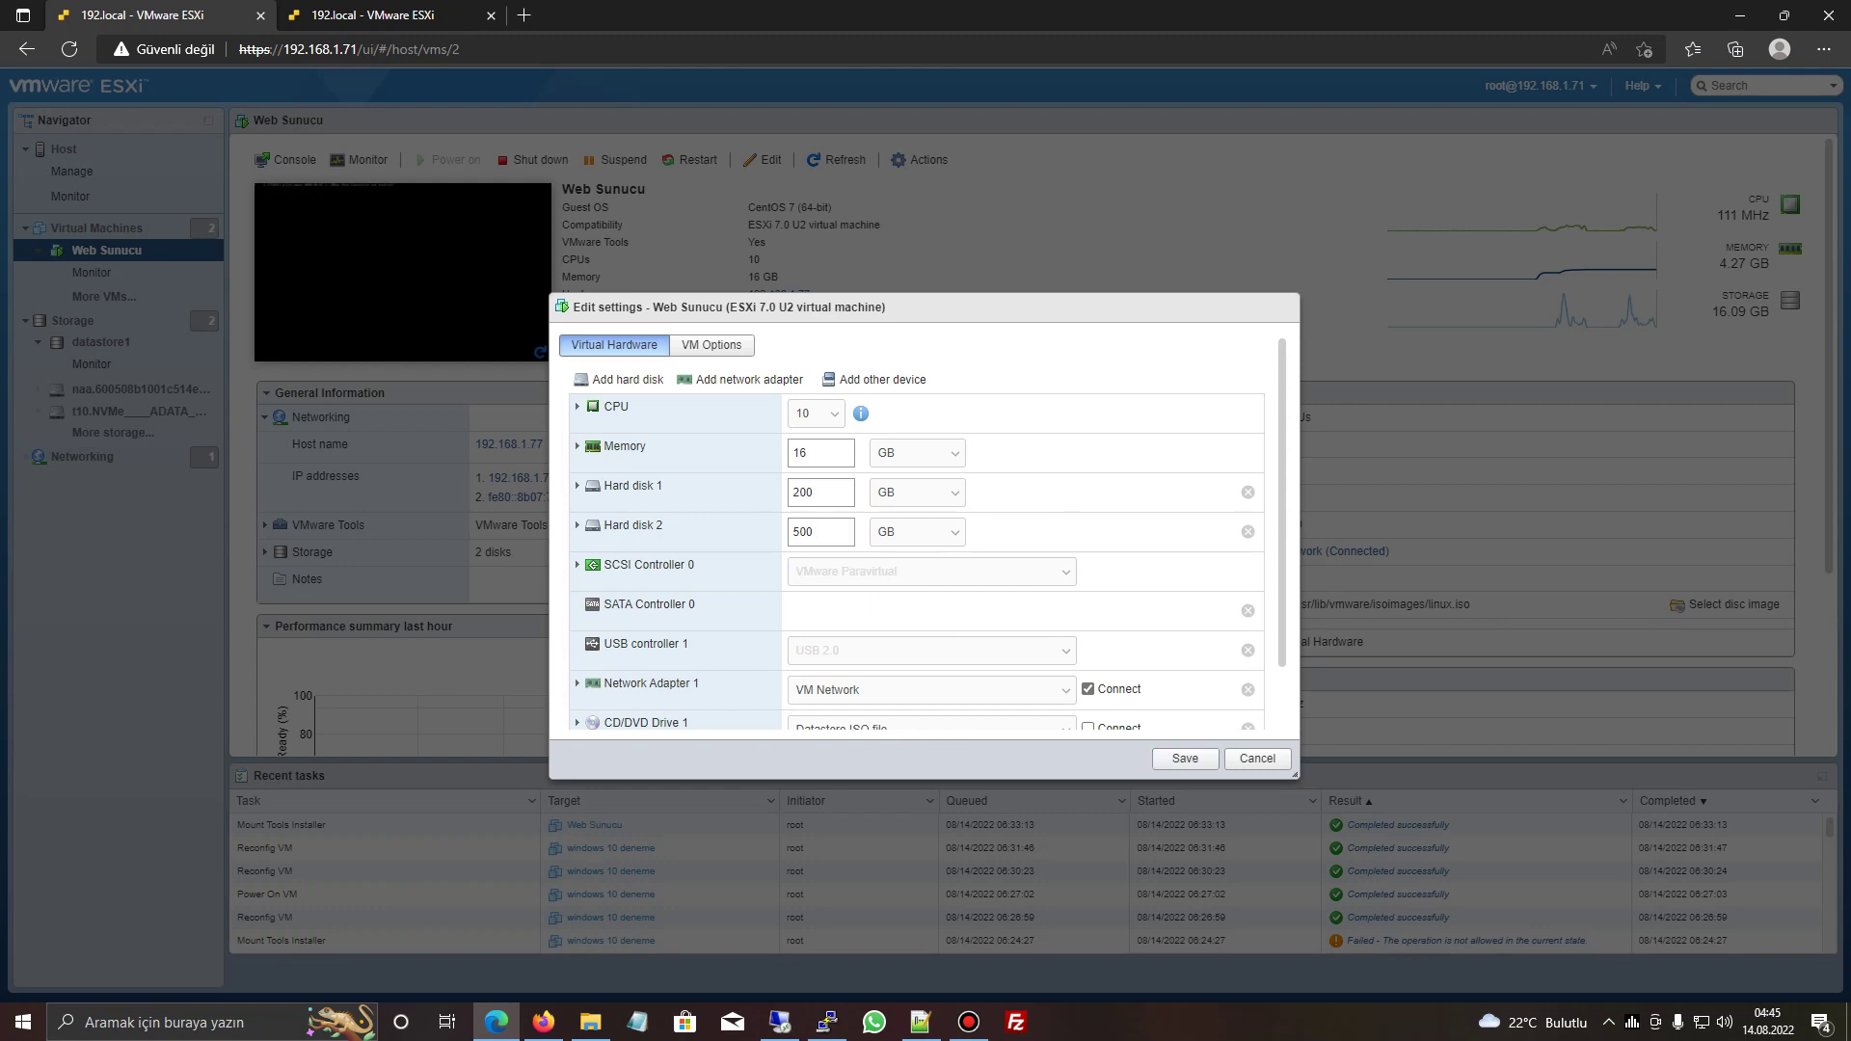
pyautogui.doubleClick(799, 453)
pyautogui.write('32')
pyautogui.click(1185, 759)
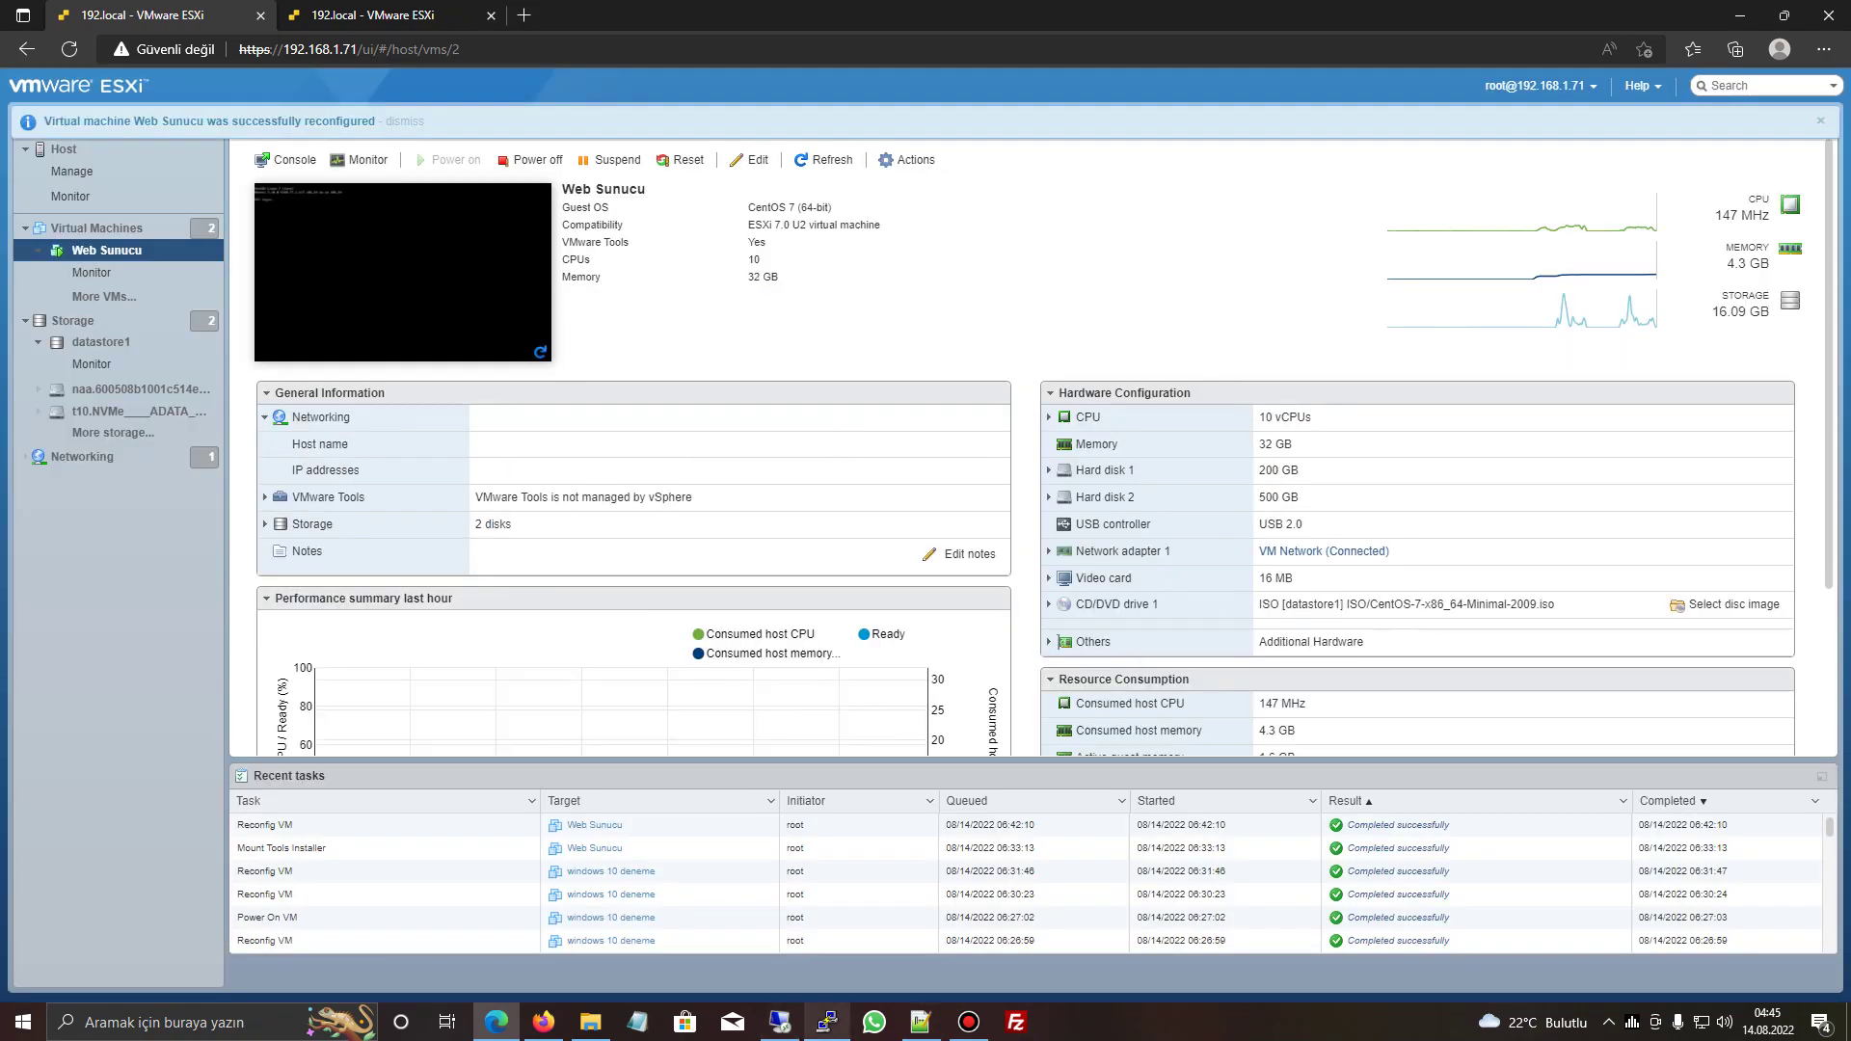
# - Compare htop's 31.5 GB in PuTTY with Web Sunucu's 32 GB memory in the ESXi VM list
pyautogui.click(826, 1022)
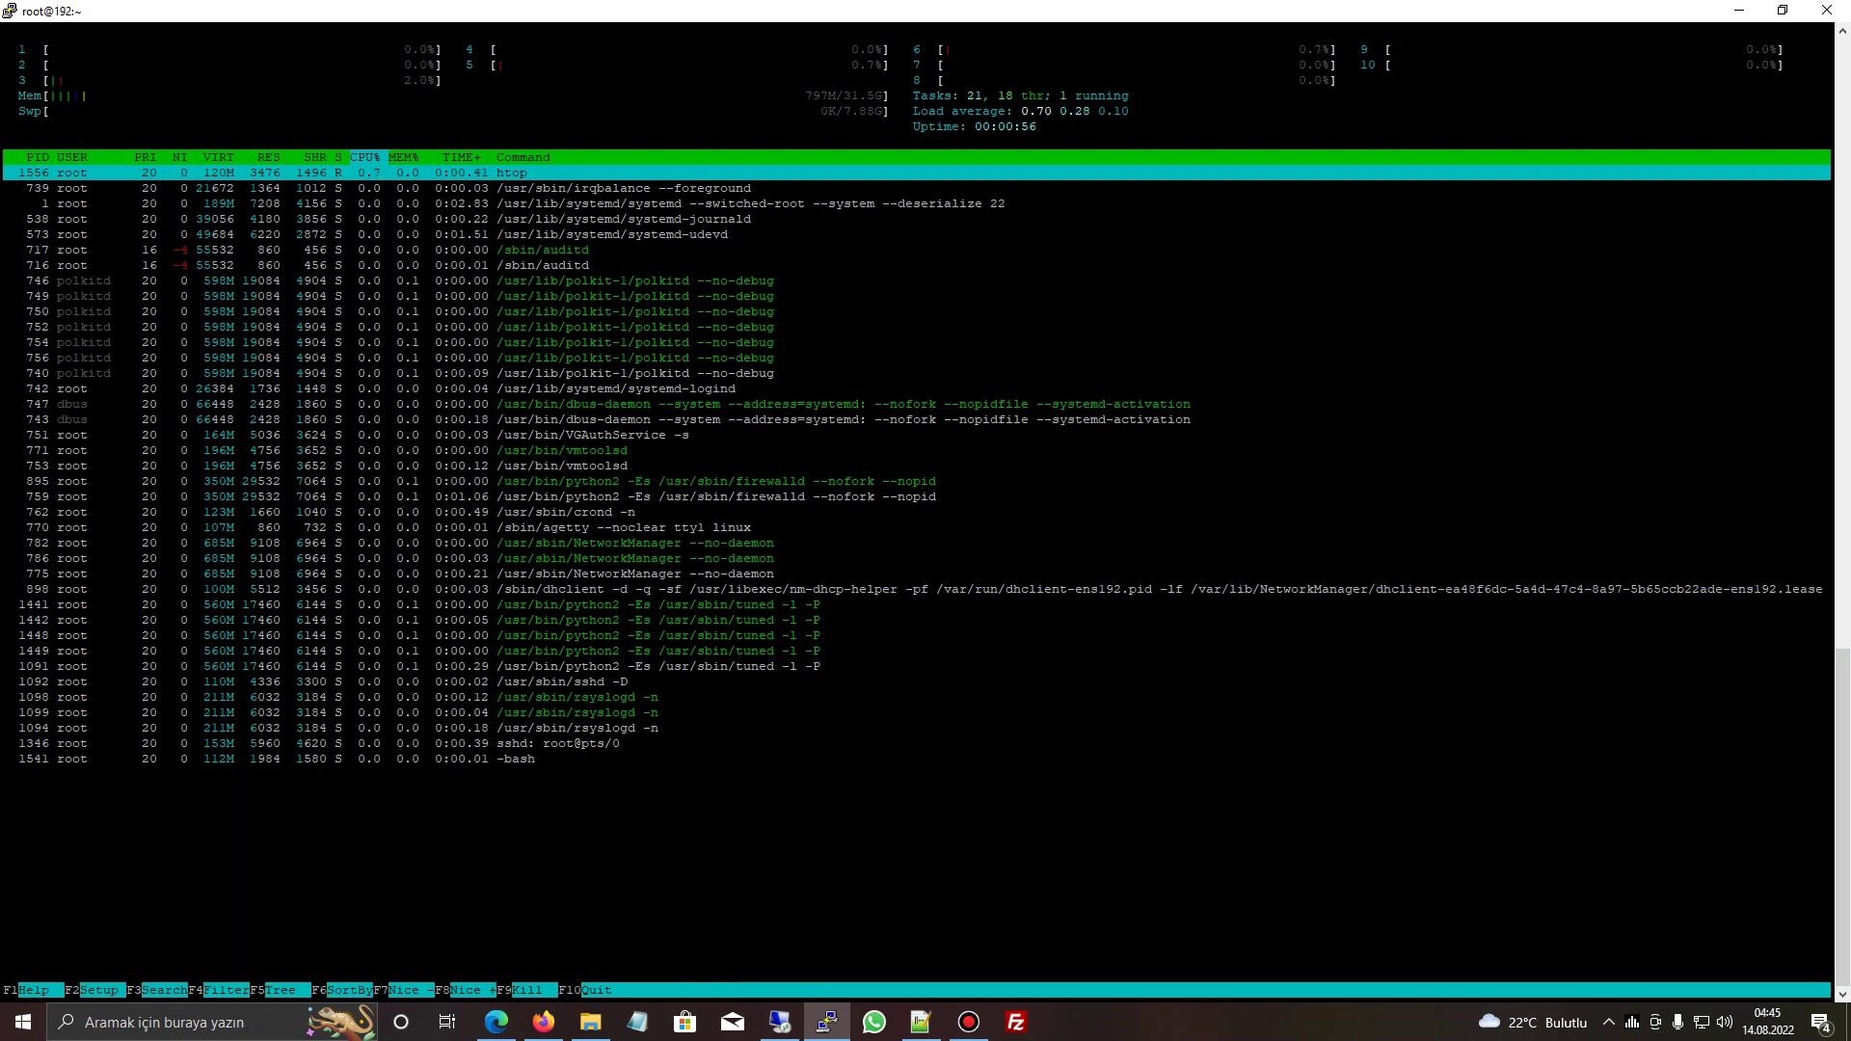
pyautogui.hotkey('alt', 'Tab')
pyautogui.click(96, 227)
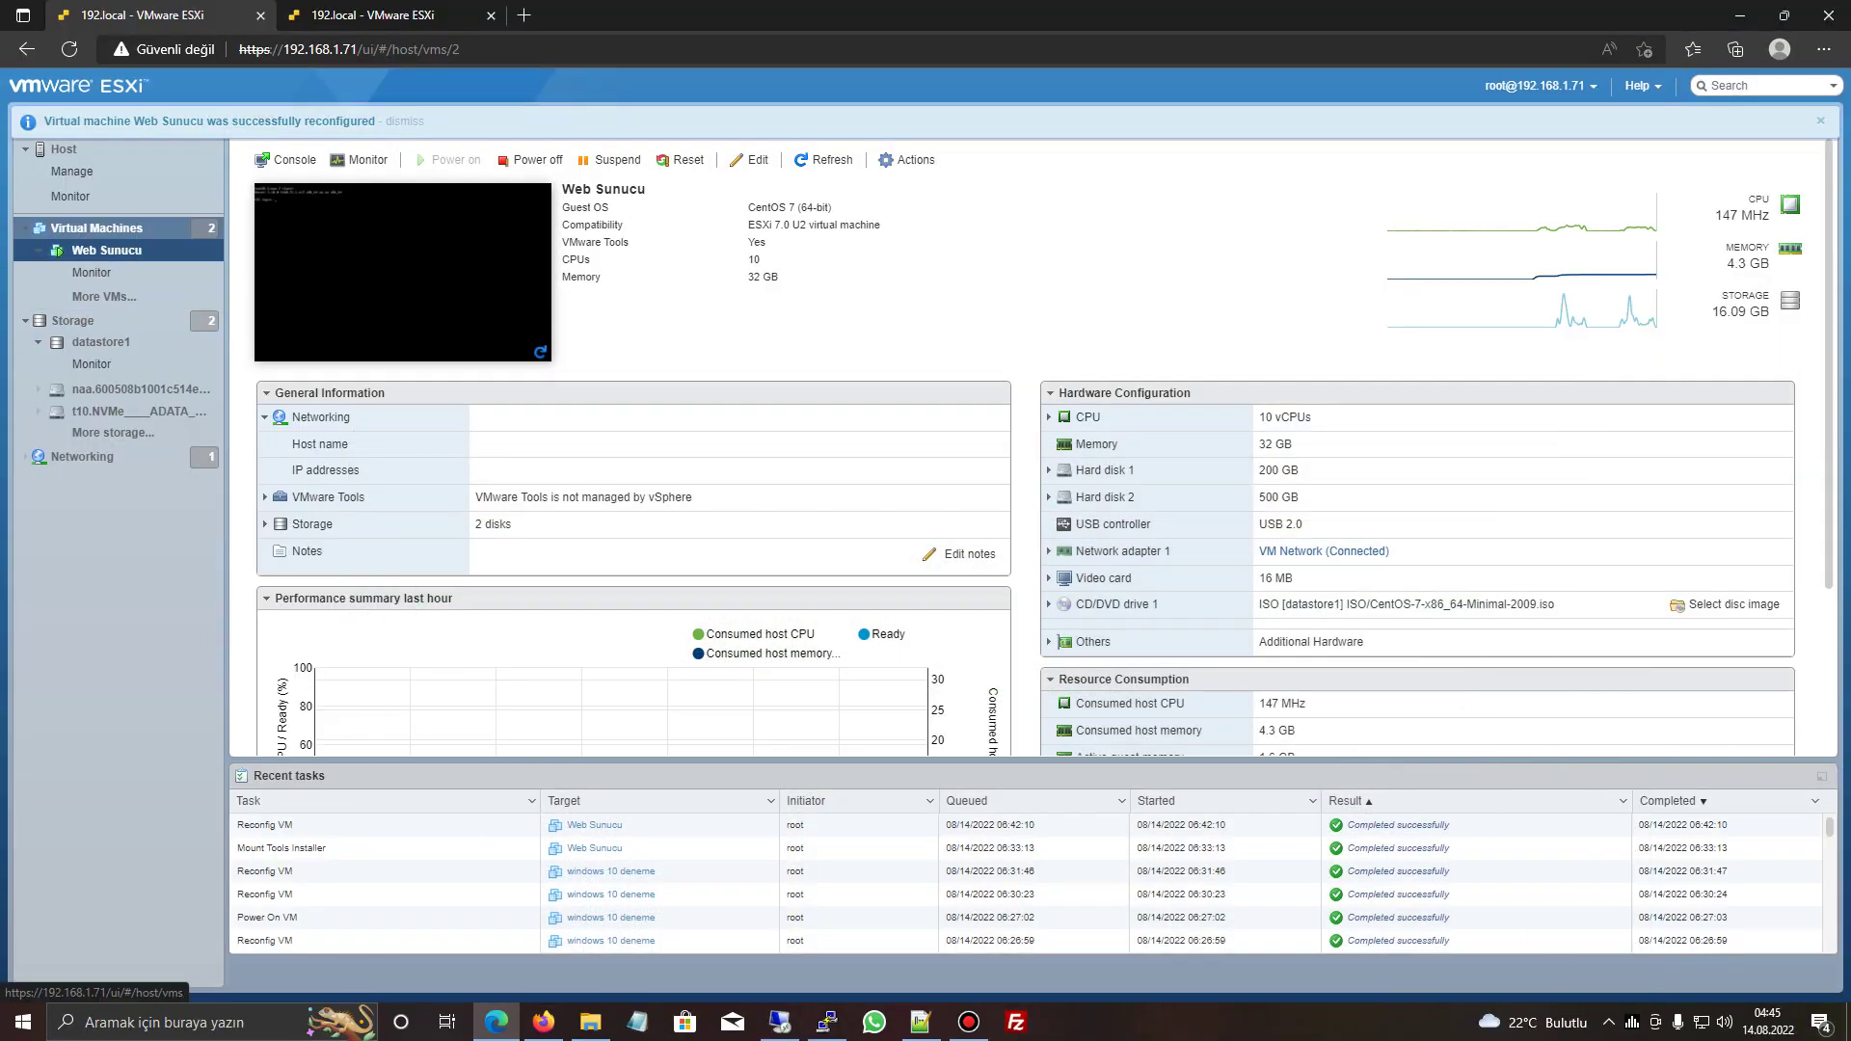
pyautogui.click(483, 252)
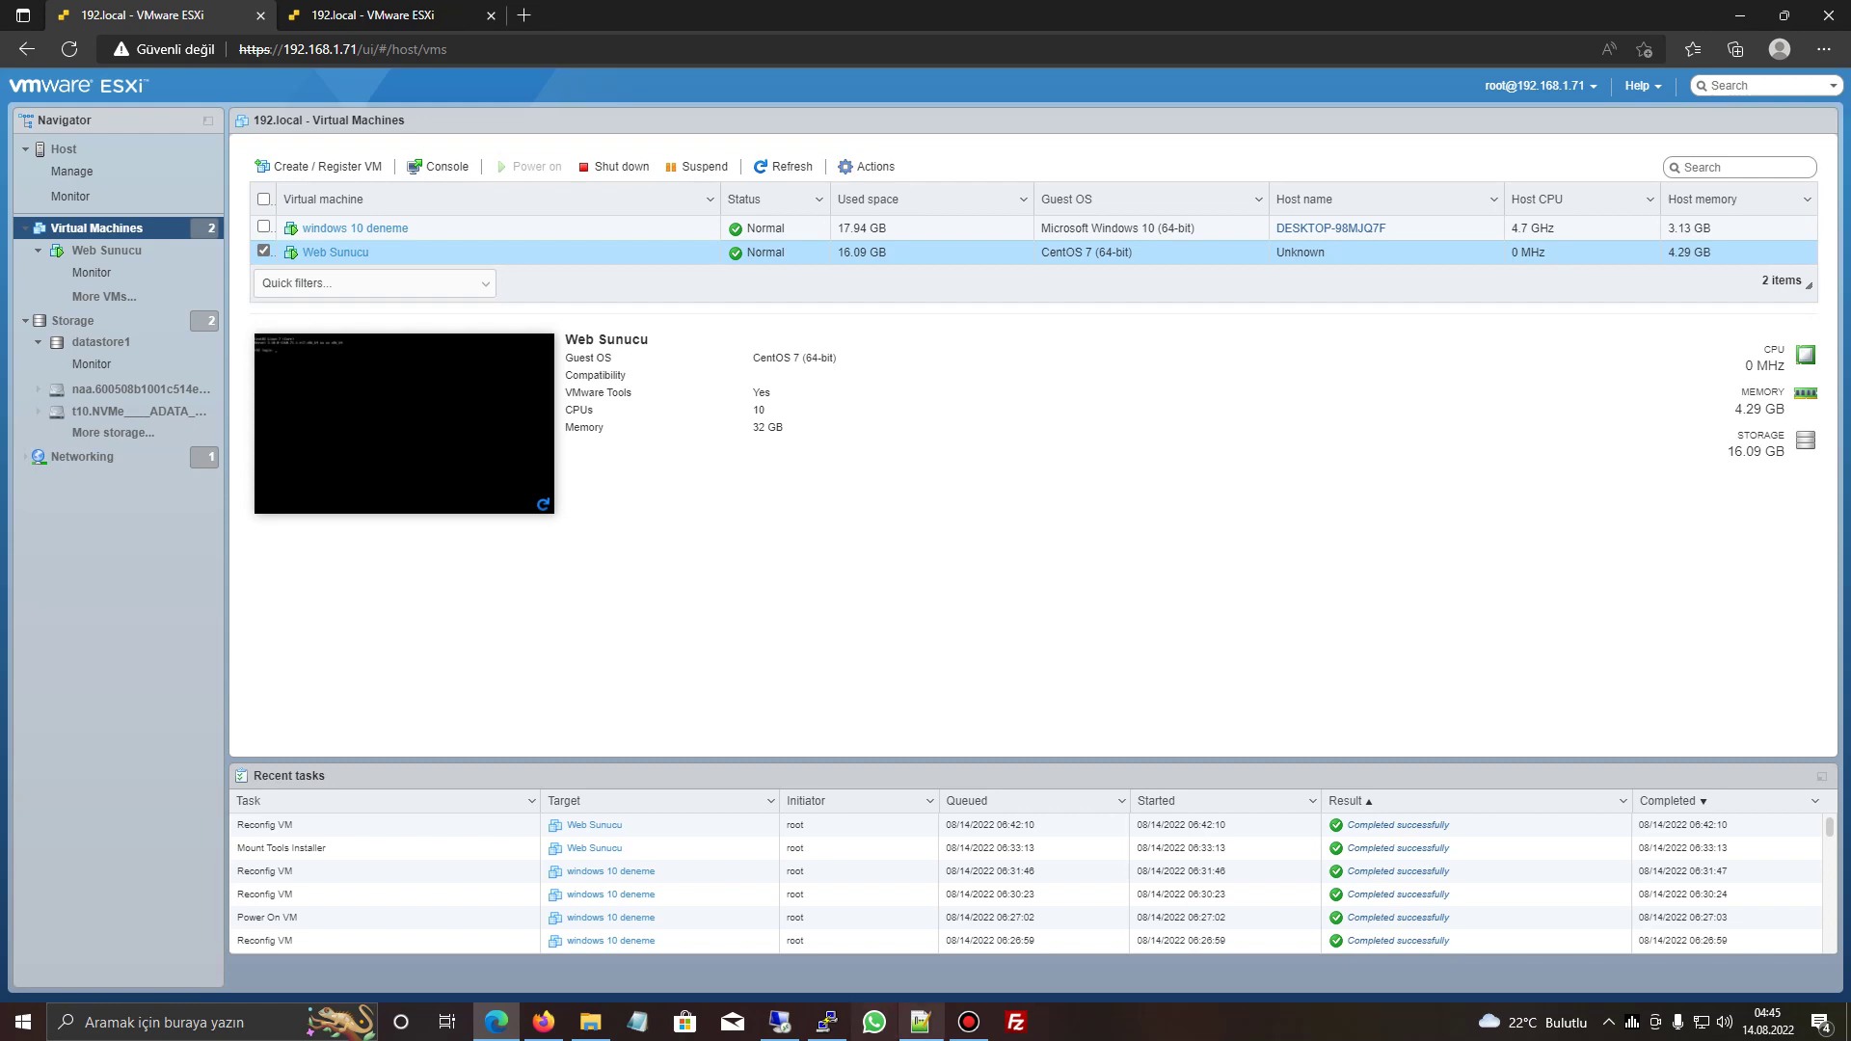
pyautogui.click(827, 1022)
pyautogui.click(562, 465)
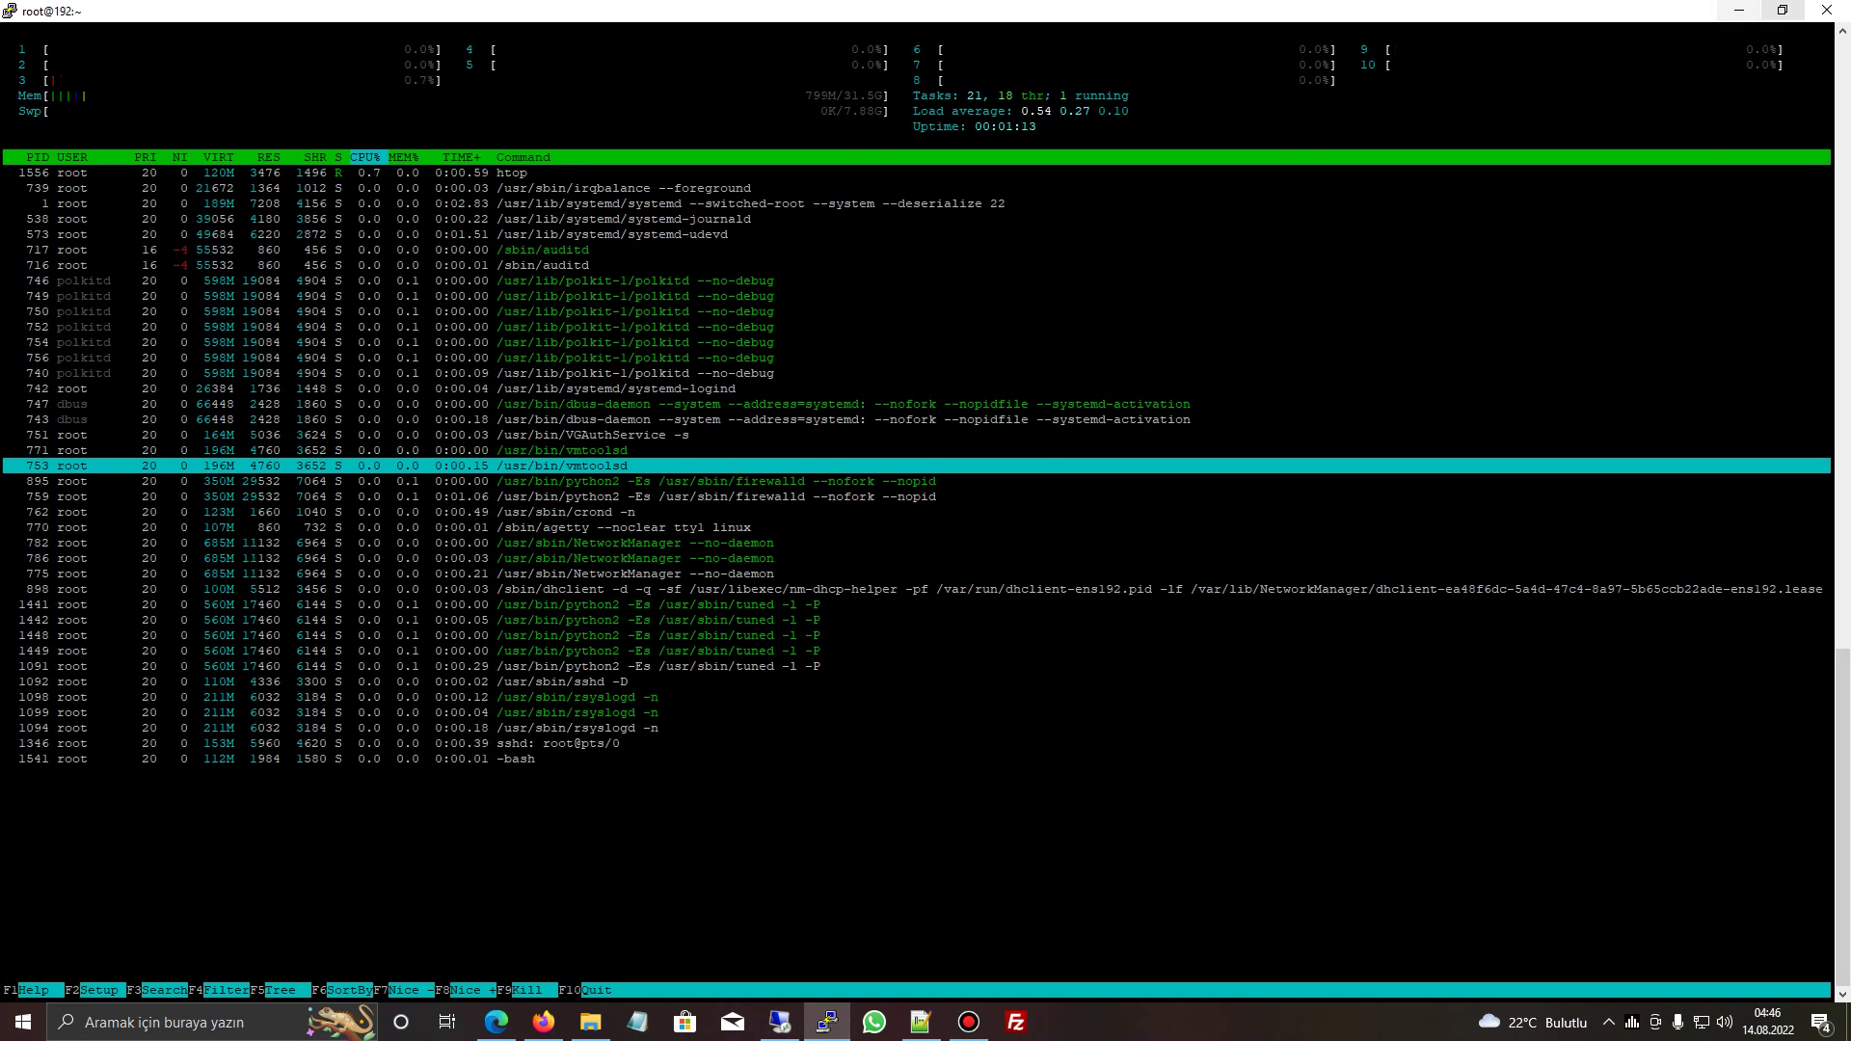
pyautogui.click(1739, 10)
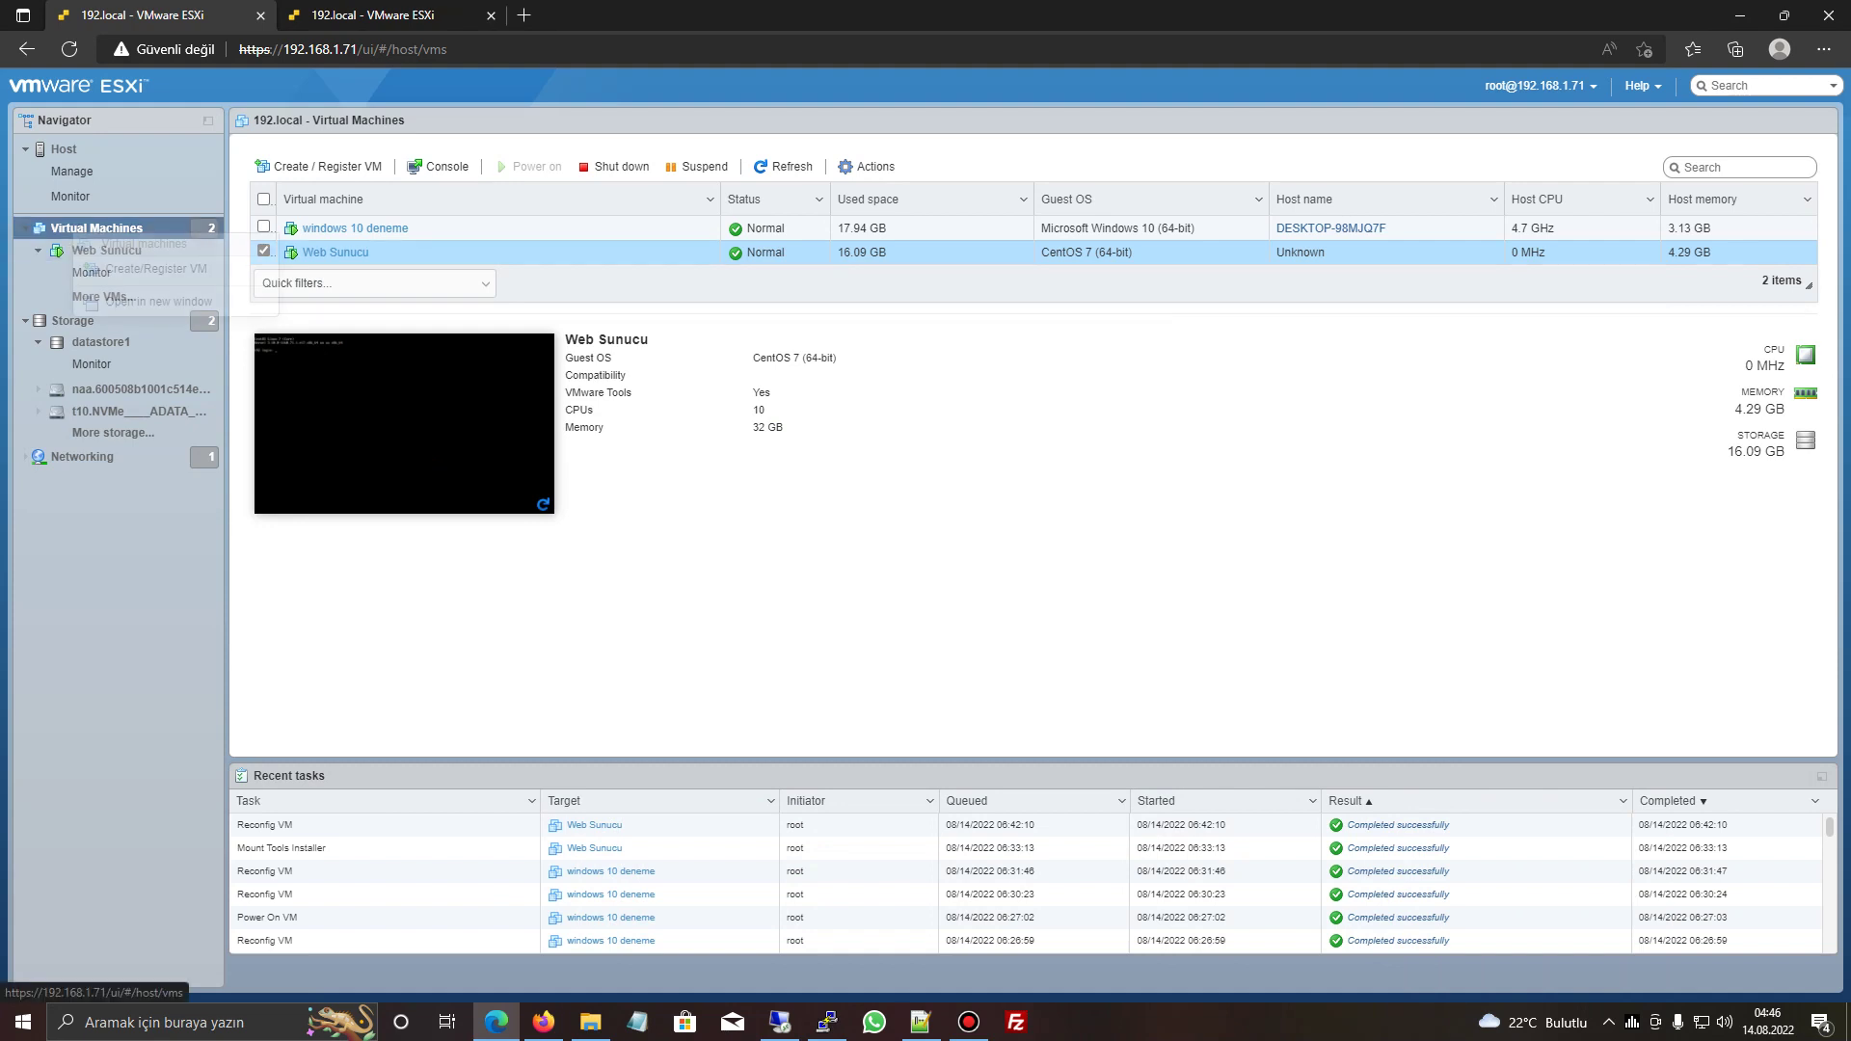
# - Raise Web Sunucu's CPU count from 10 to 16 in Edit settings and save
pyautogui.rightClick(87, 232)
pyautogui.rightClick(124, 250)
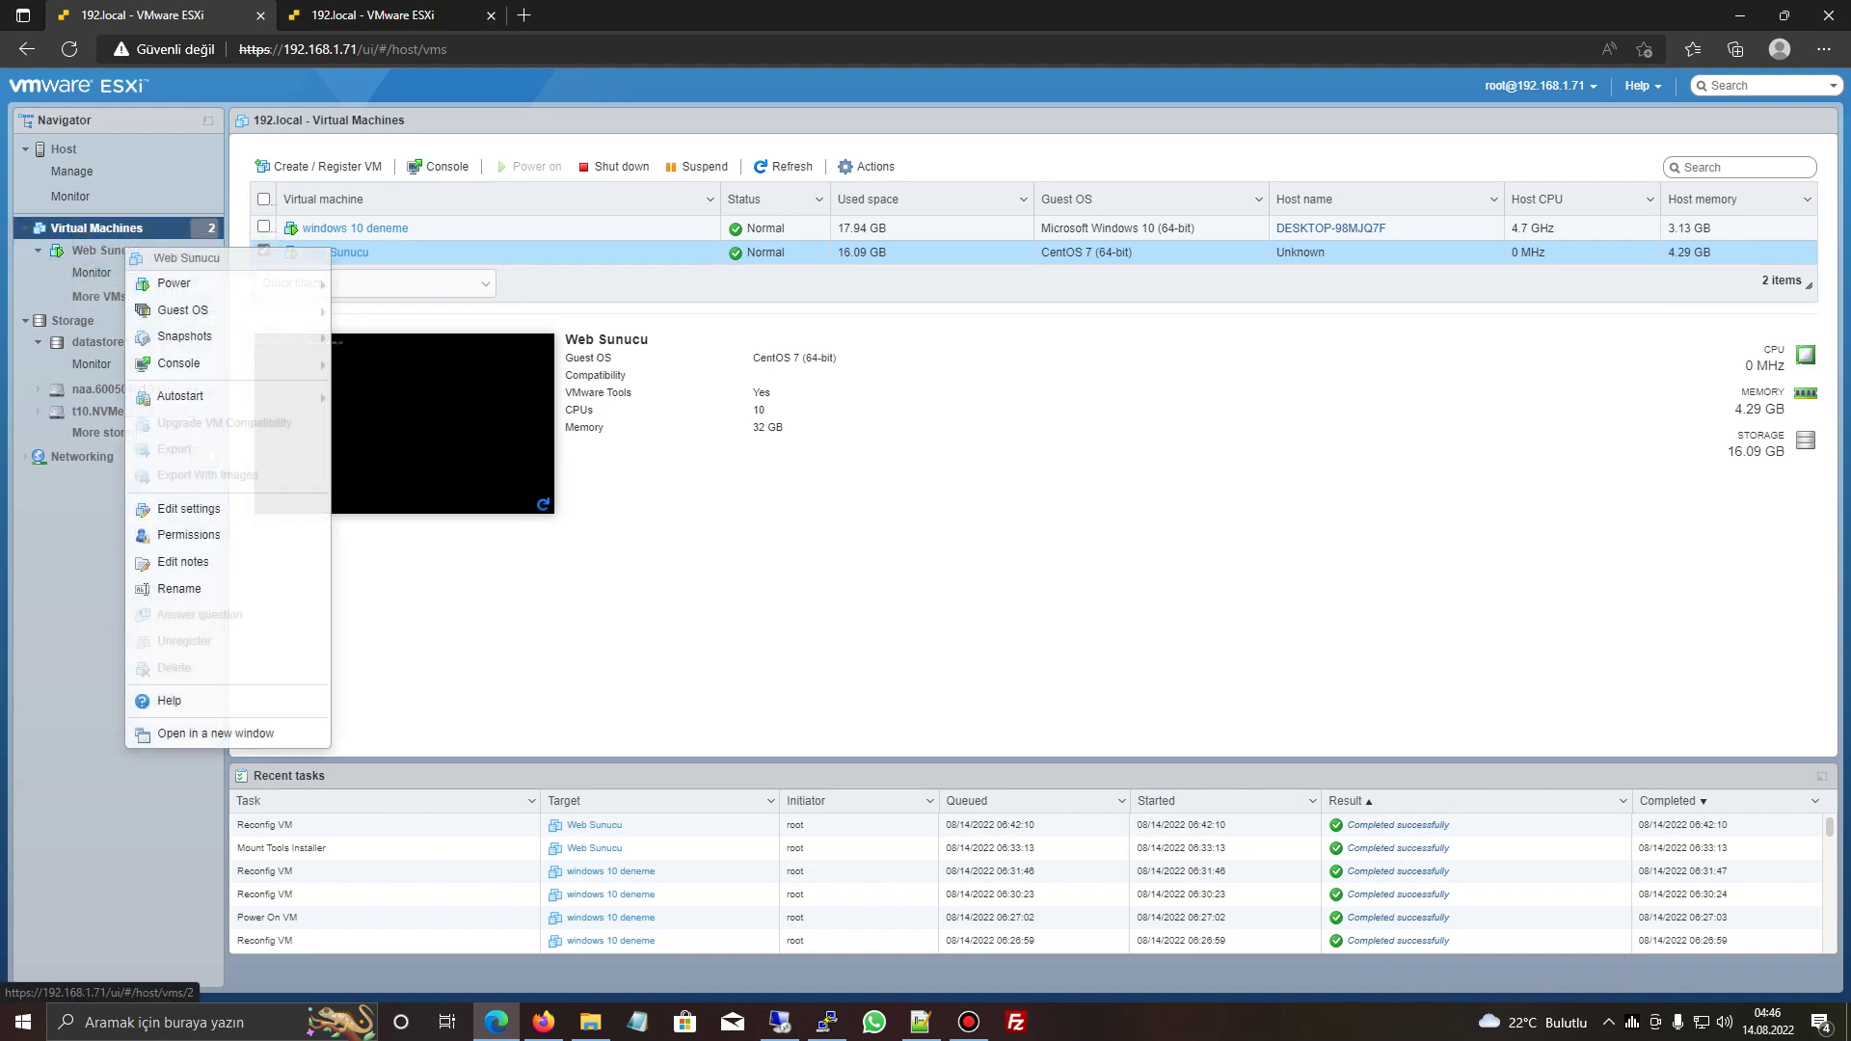
pyautogui.click(178, 504)
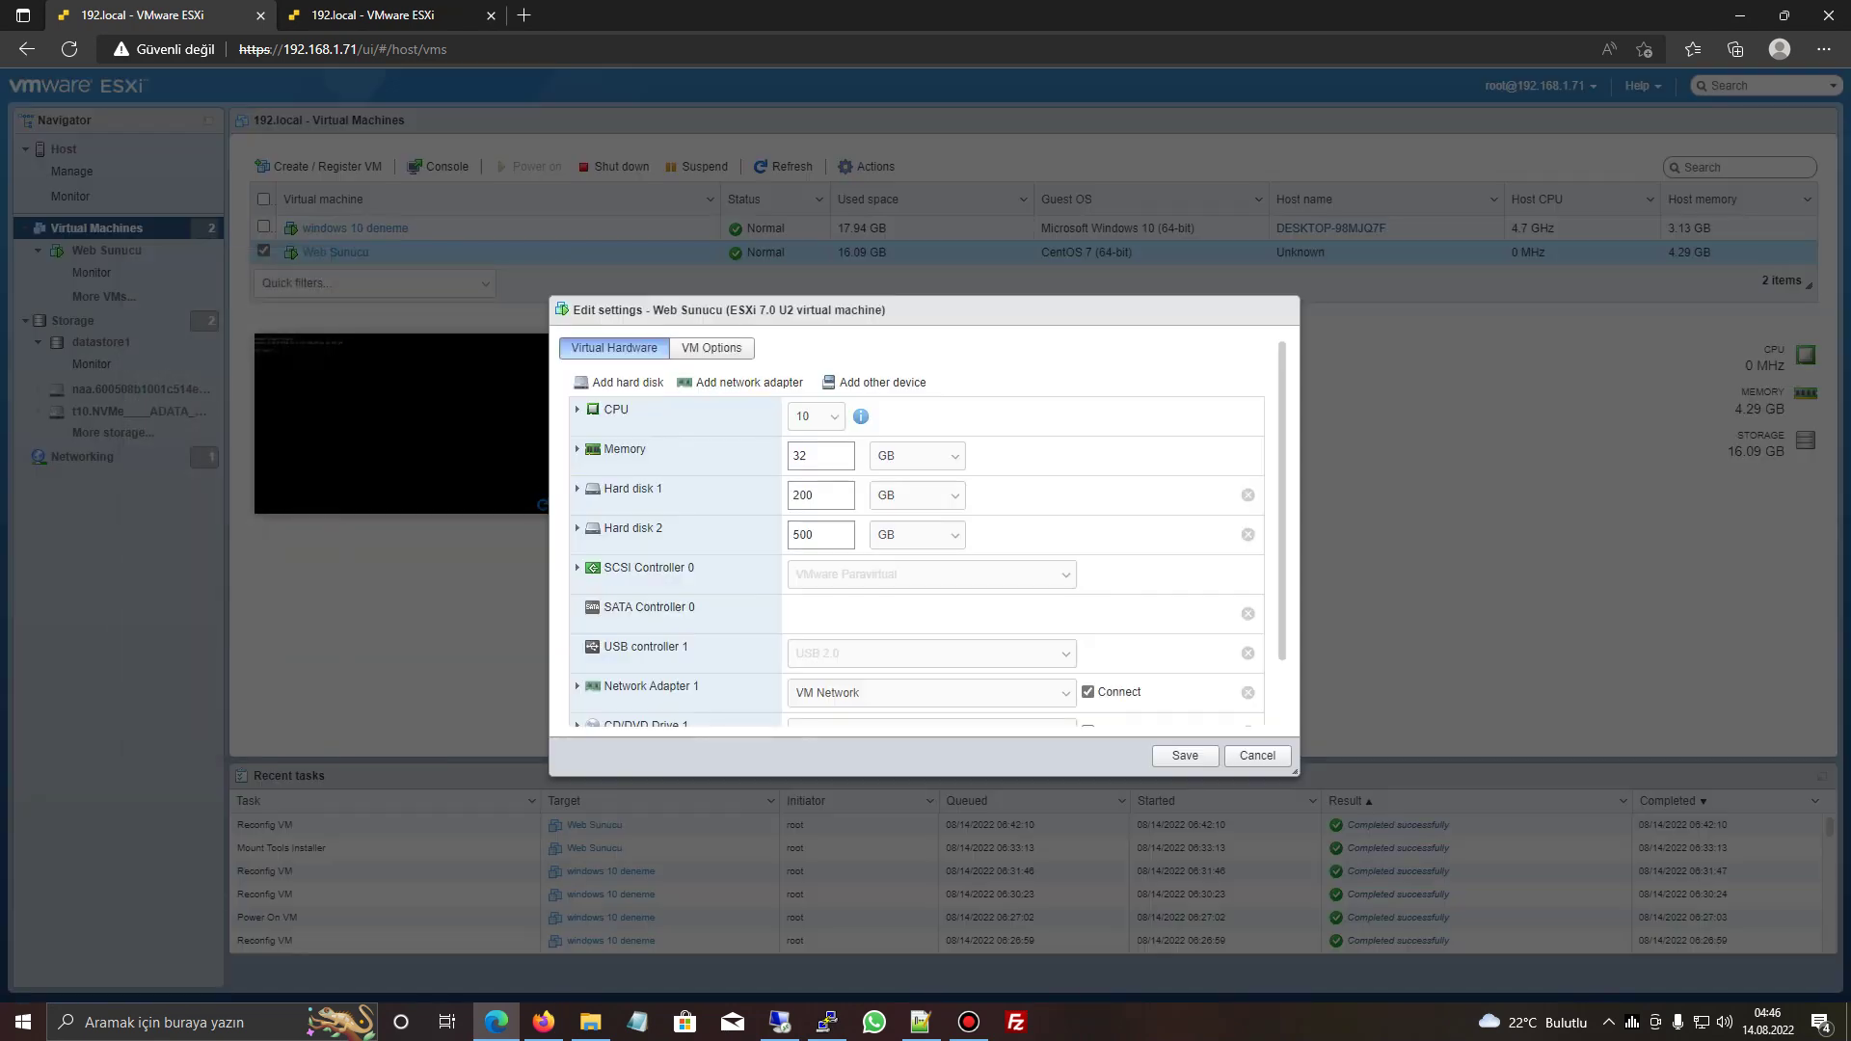
pyautogui.click(578, 409)
pyautogui.click(817, 415)
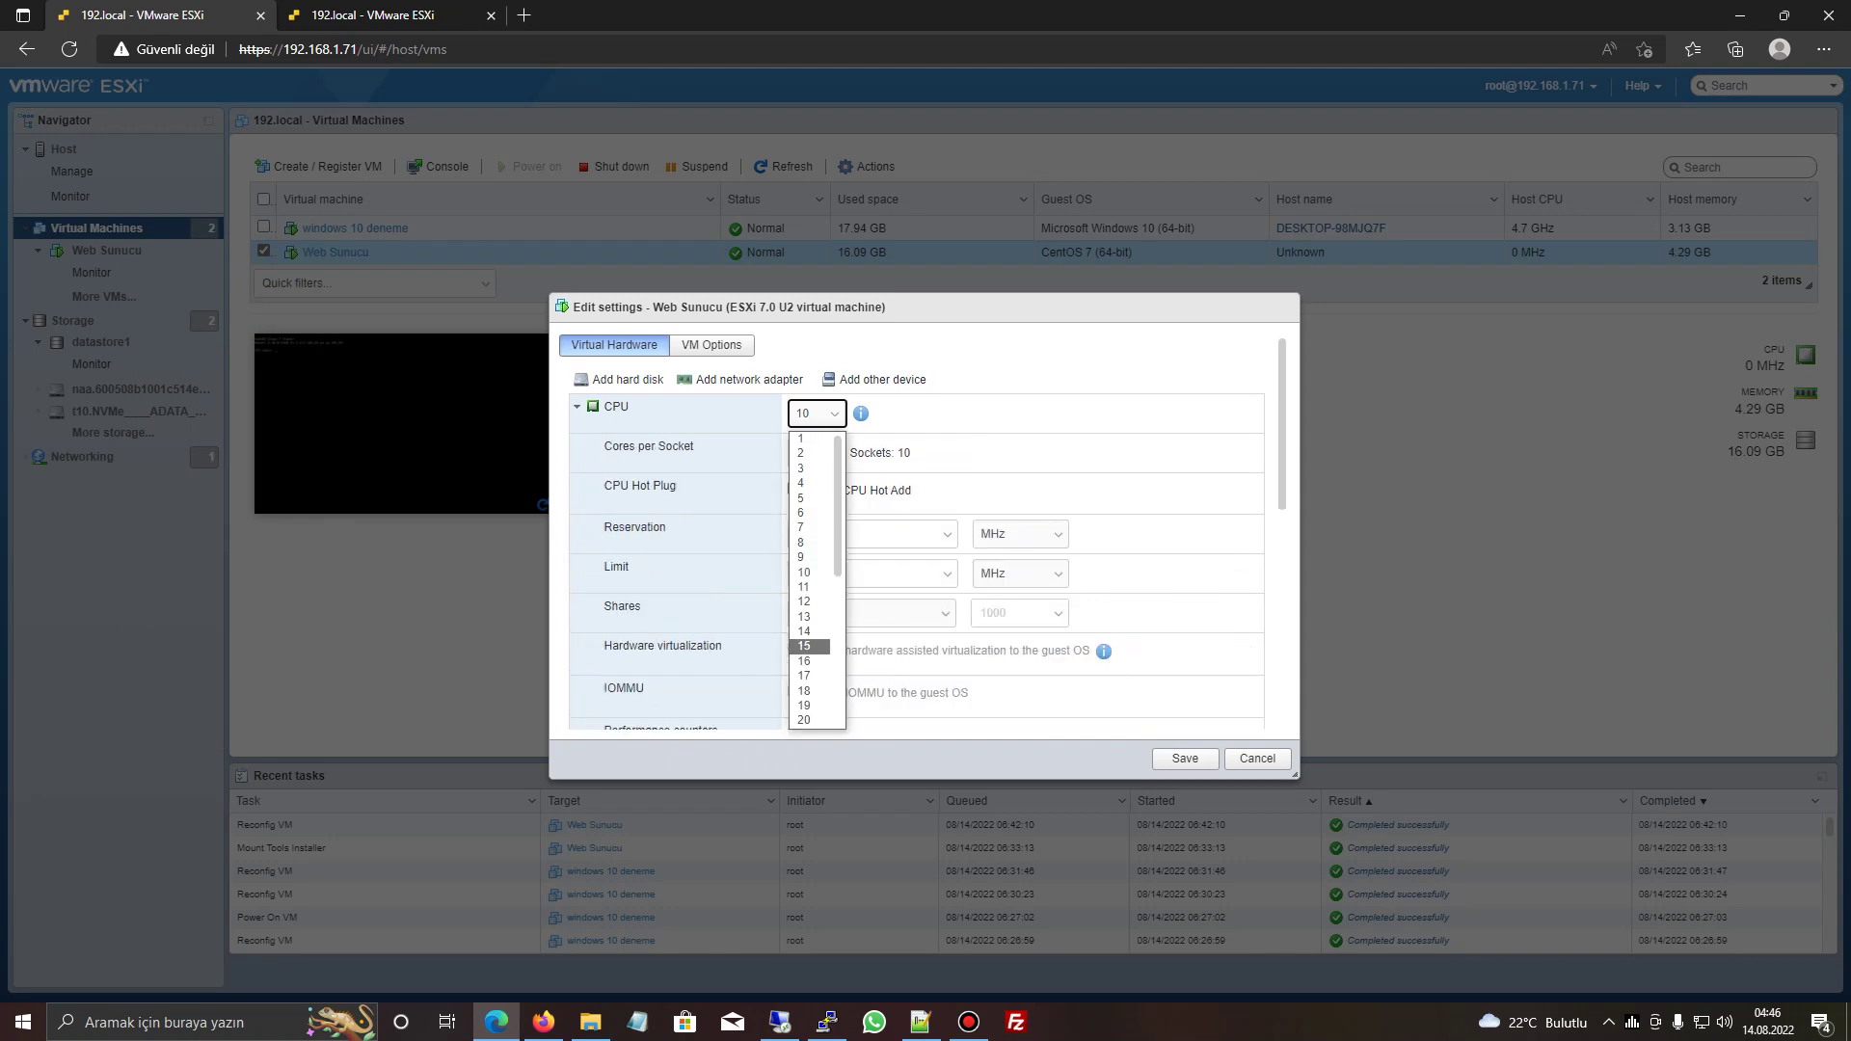
pyautogui.click(805, 661)
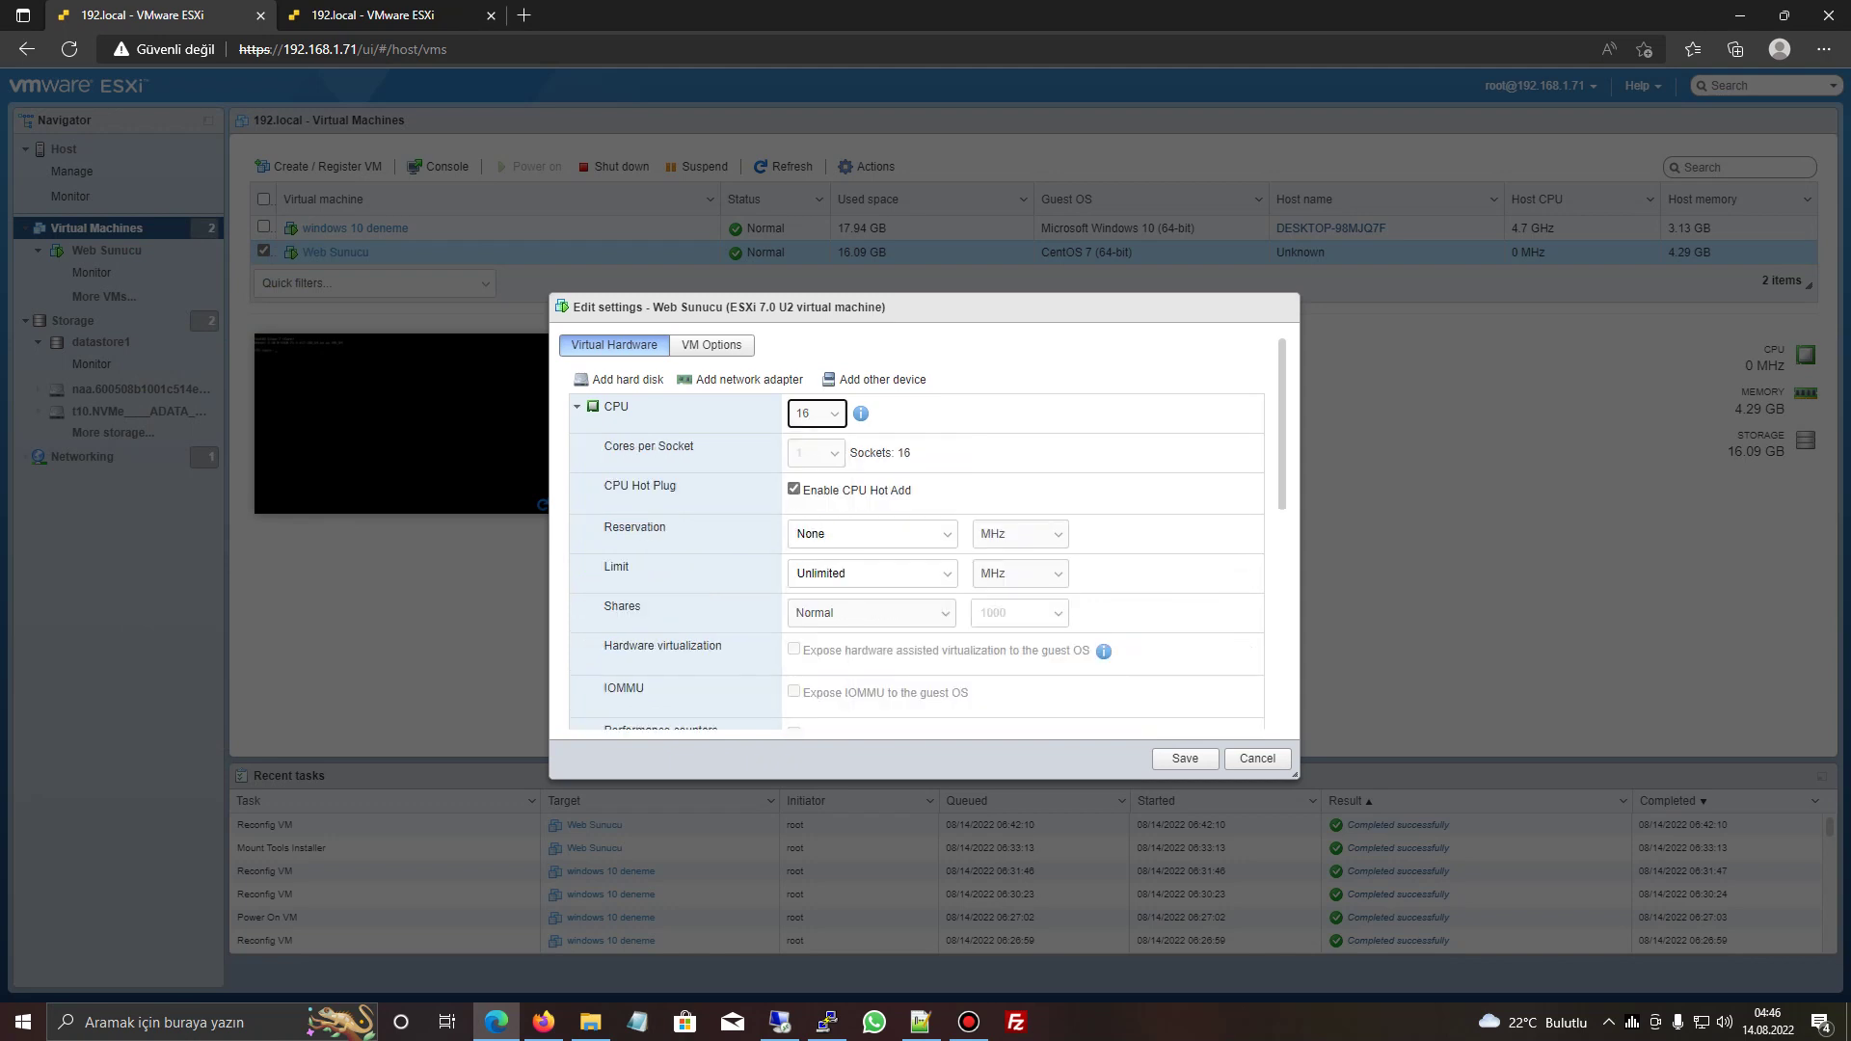
pyautogui.click(1185, 758)
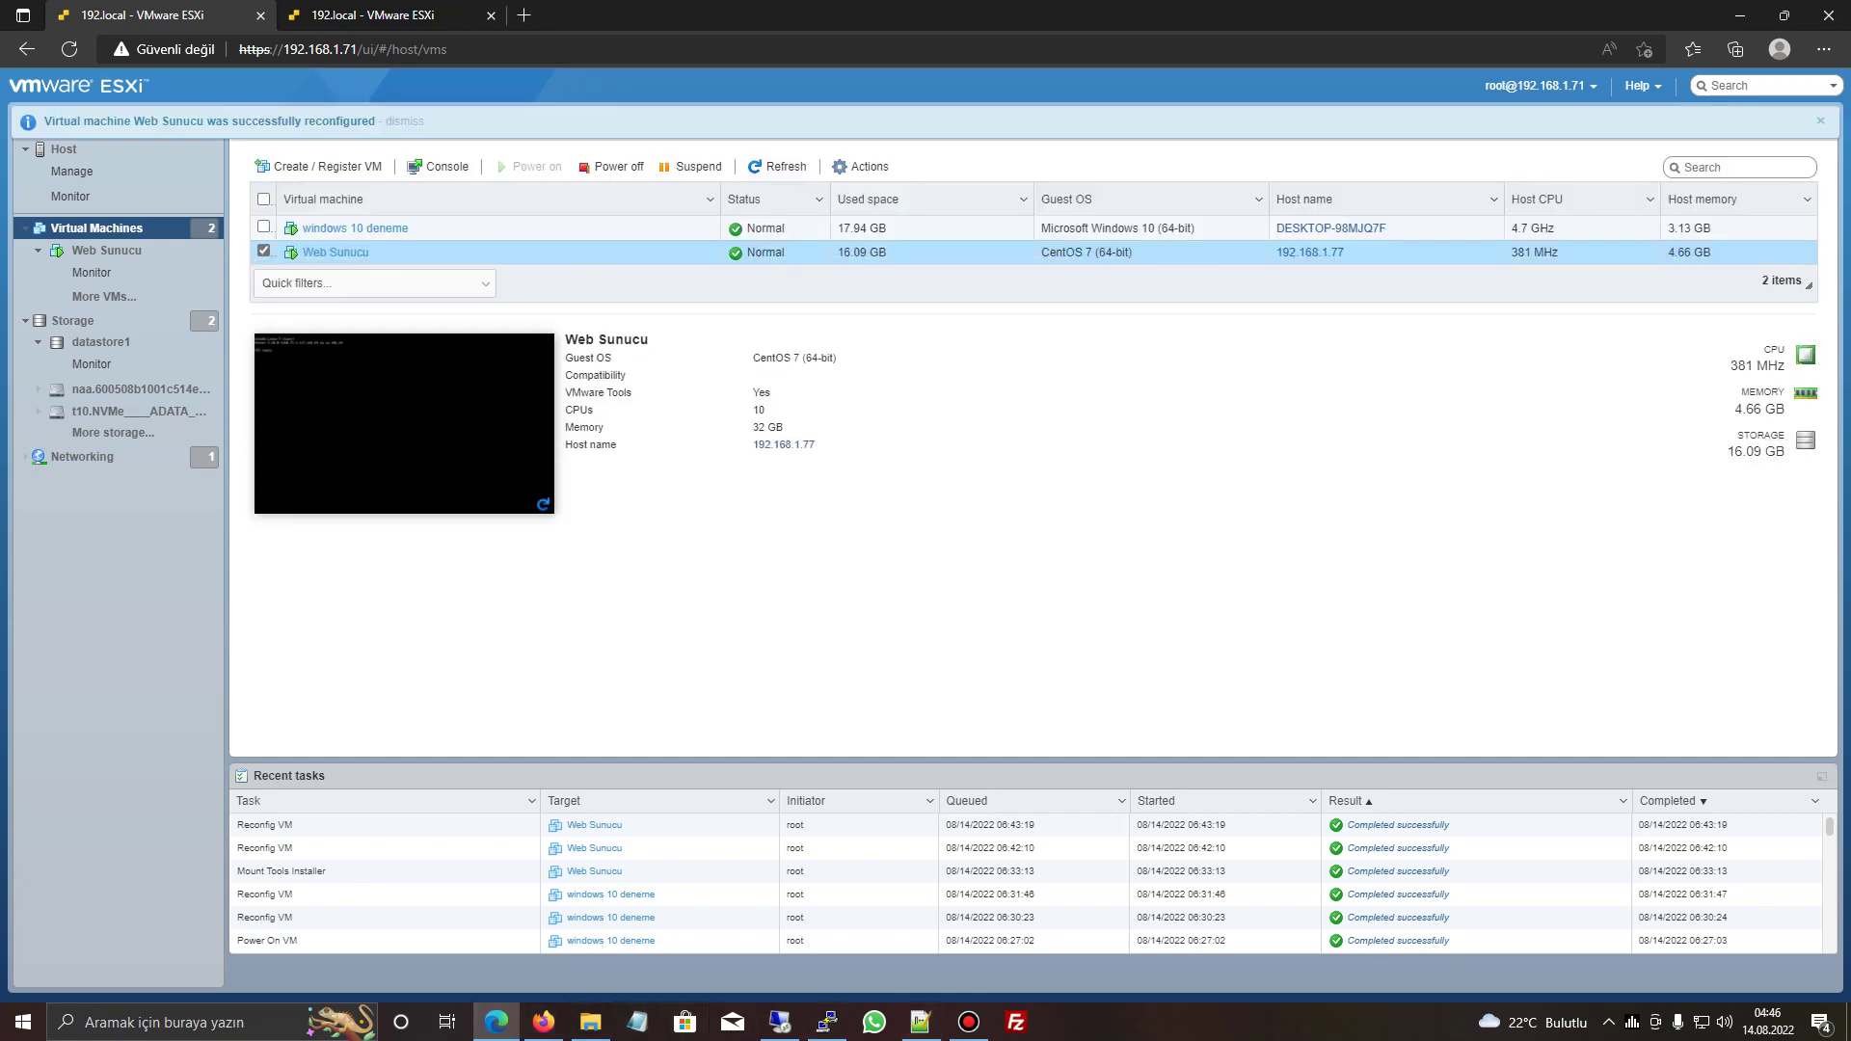
# - Relaunch htop in PuTTY to confirm the server now shows 16 CPUs
pyautogui.click(826, 1023)
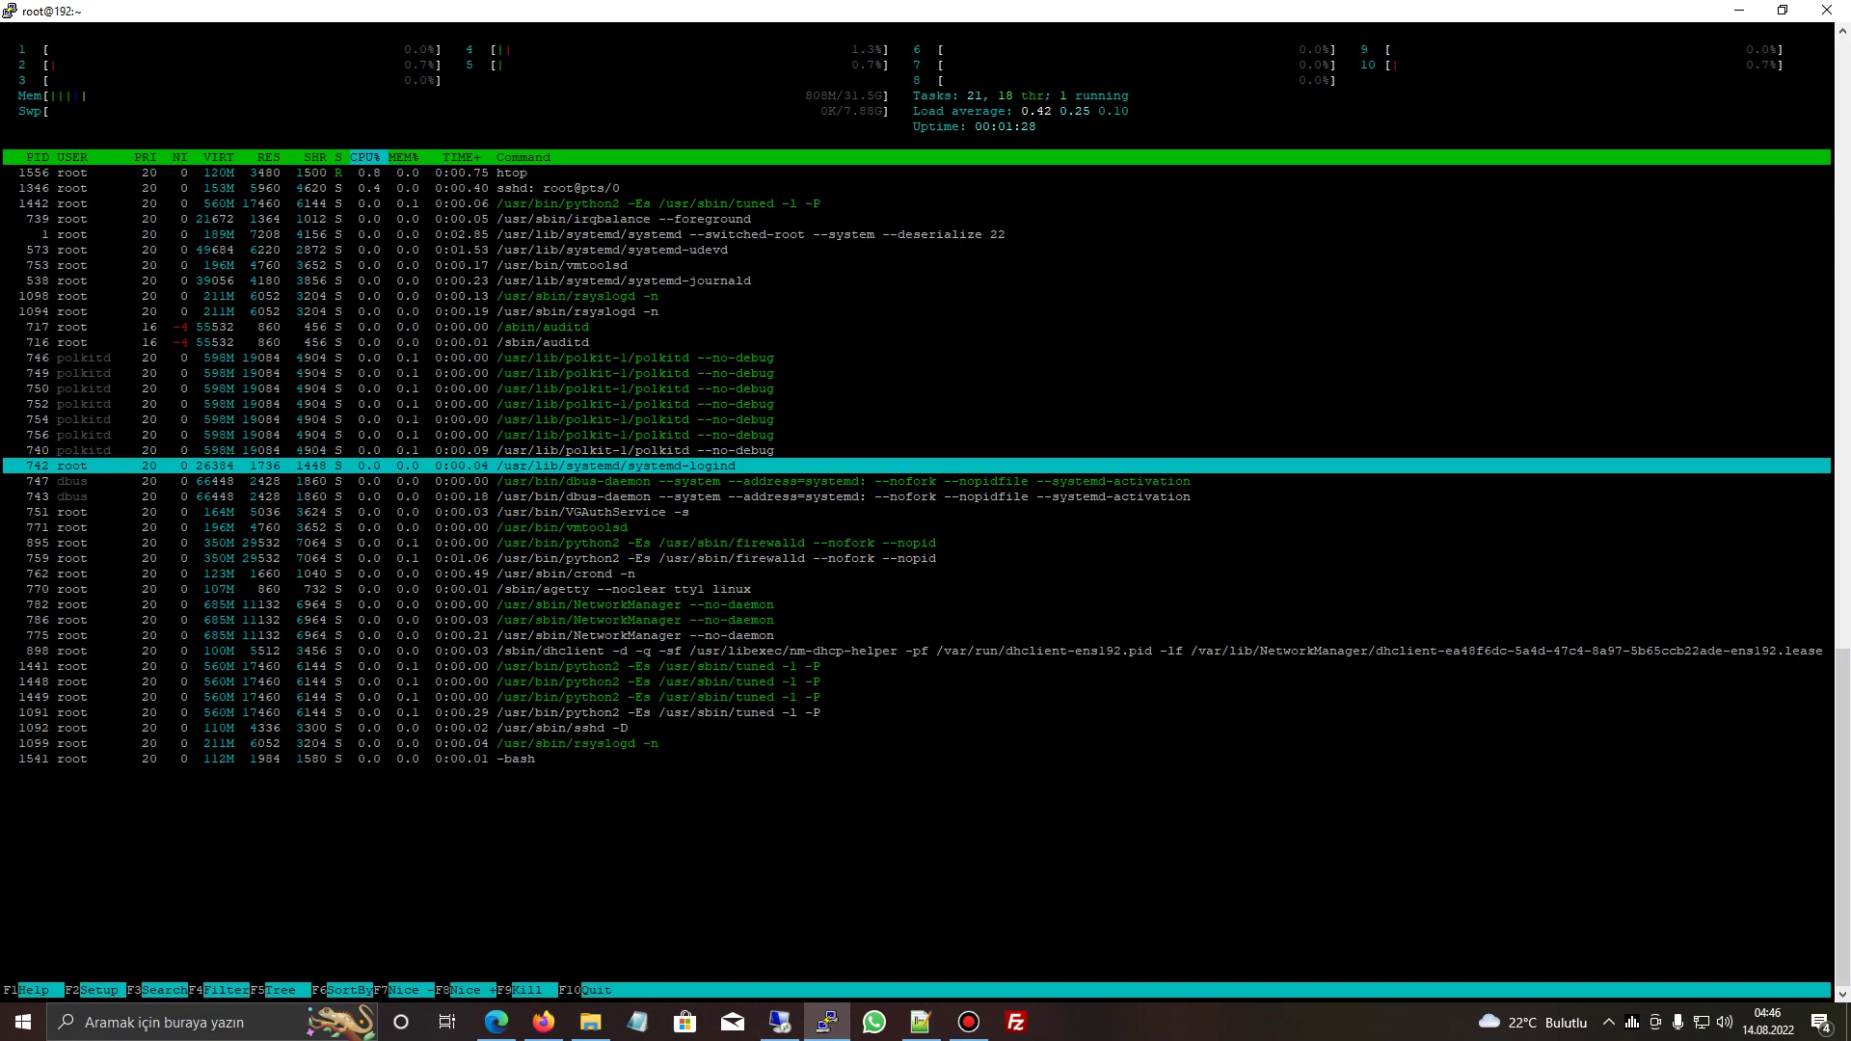
pyautogui.press('Down')
pyautogui.press('Up')
pyautogui.press('Up')
pyautogui.press('Up')
pyautogui.press('Up')
pyautogui.press('Up')
pyautogui.press('Up')
pyautogui.press('Up')
pyautogui.press('Up')
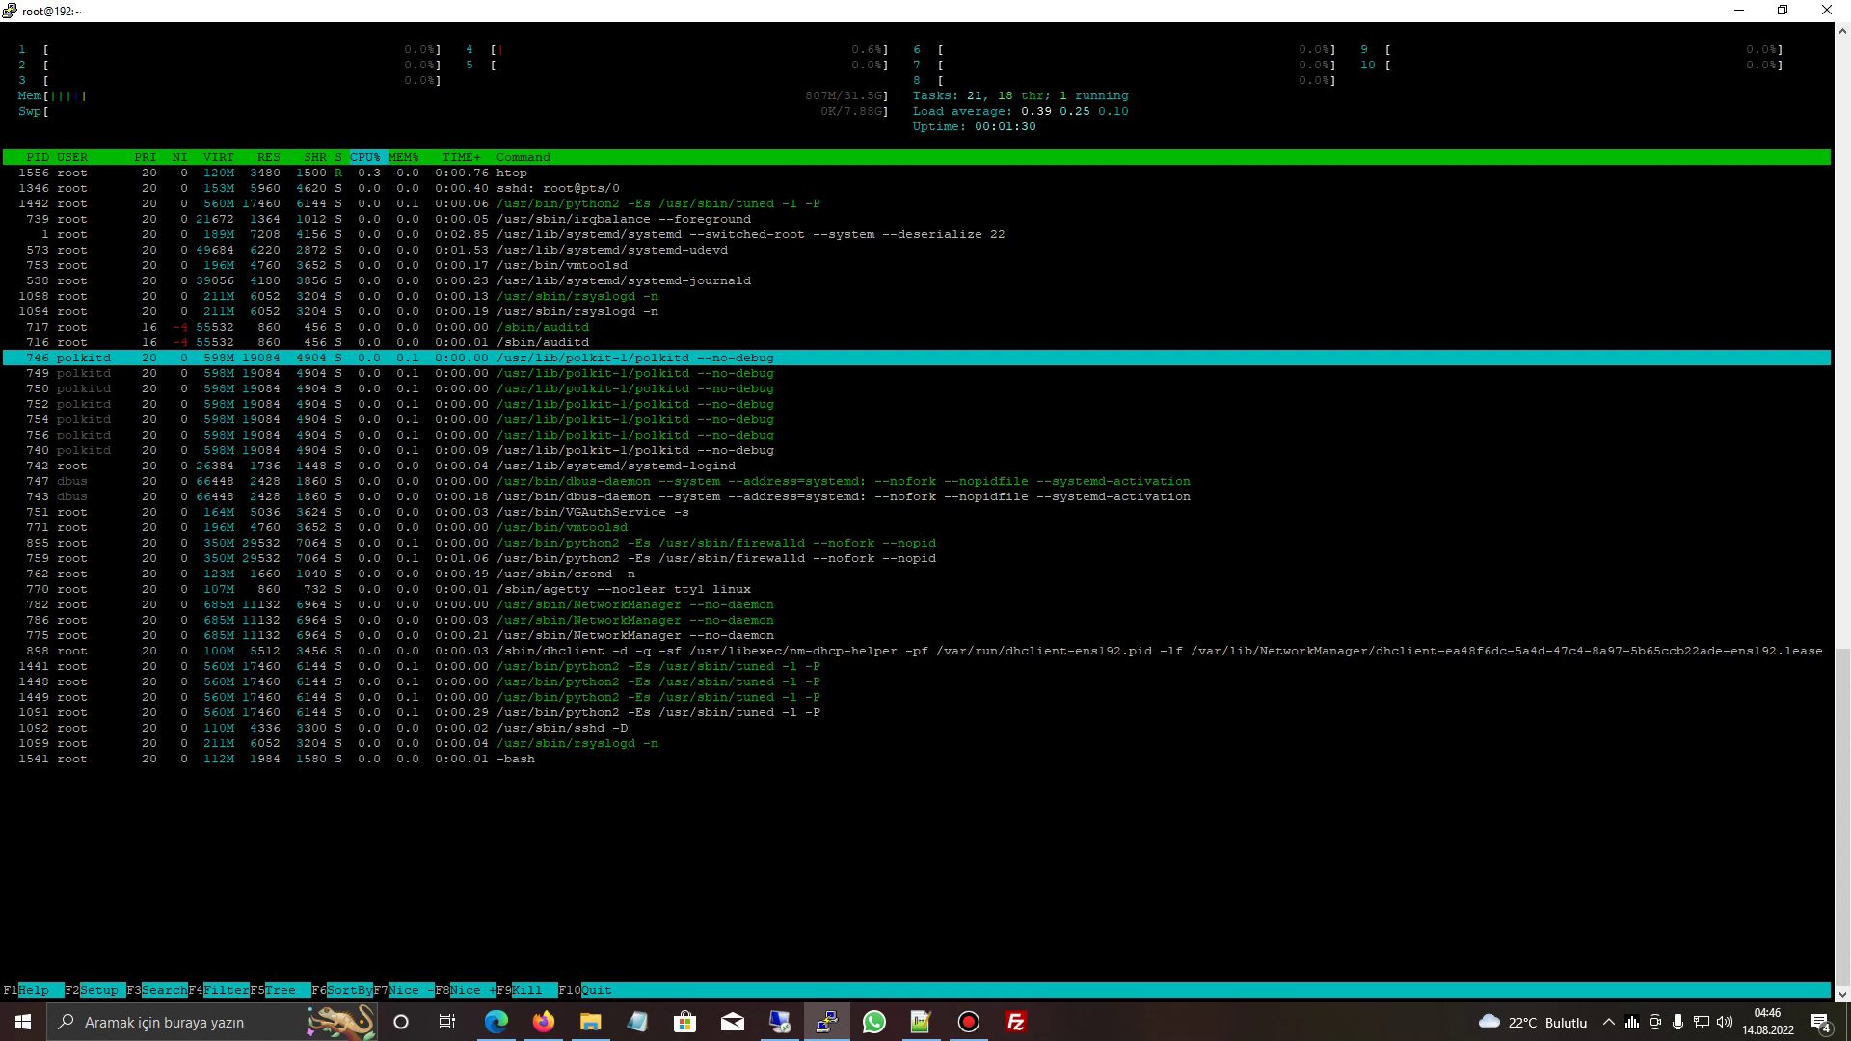
pyautogui.write('q')
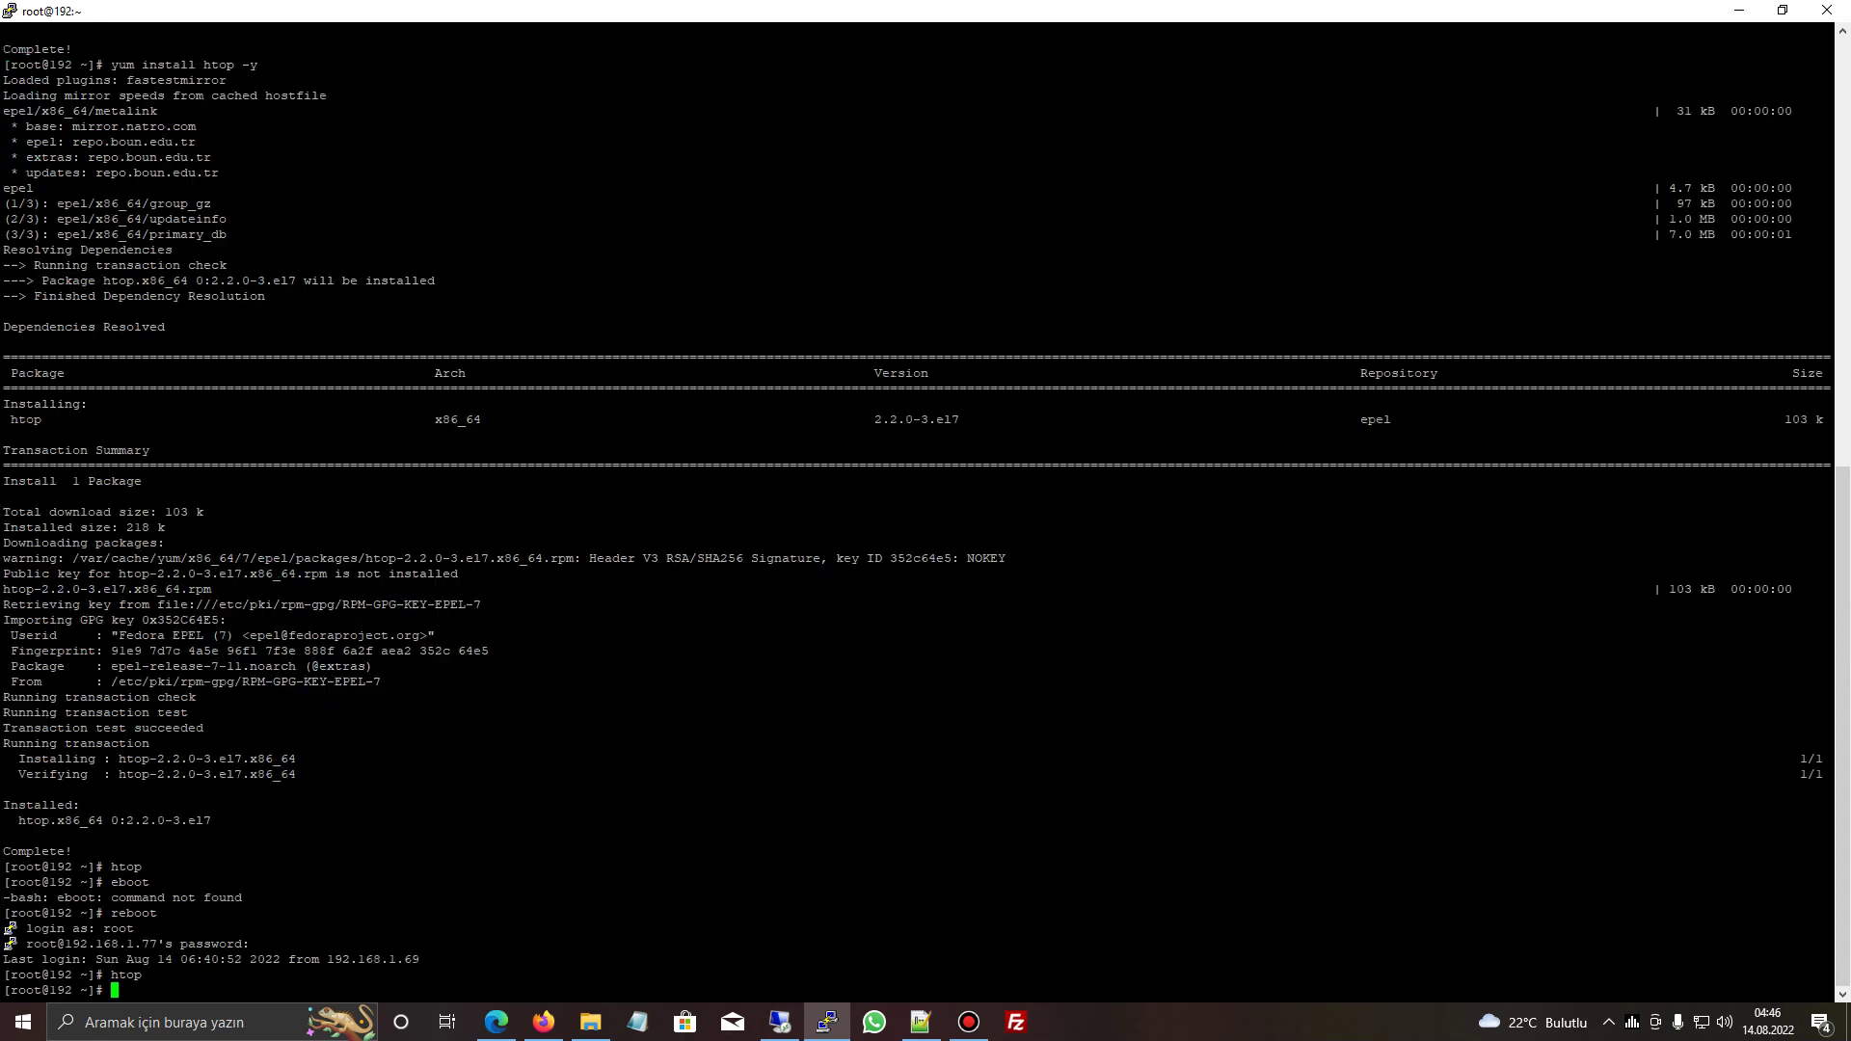
pyautogui.write('htop')
pyautogui.press('Return')
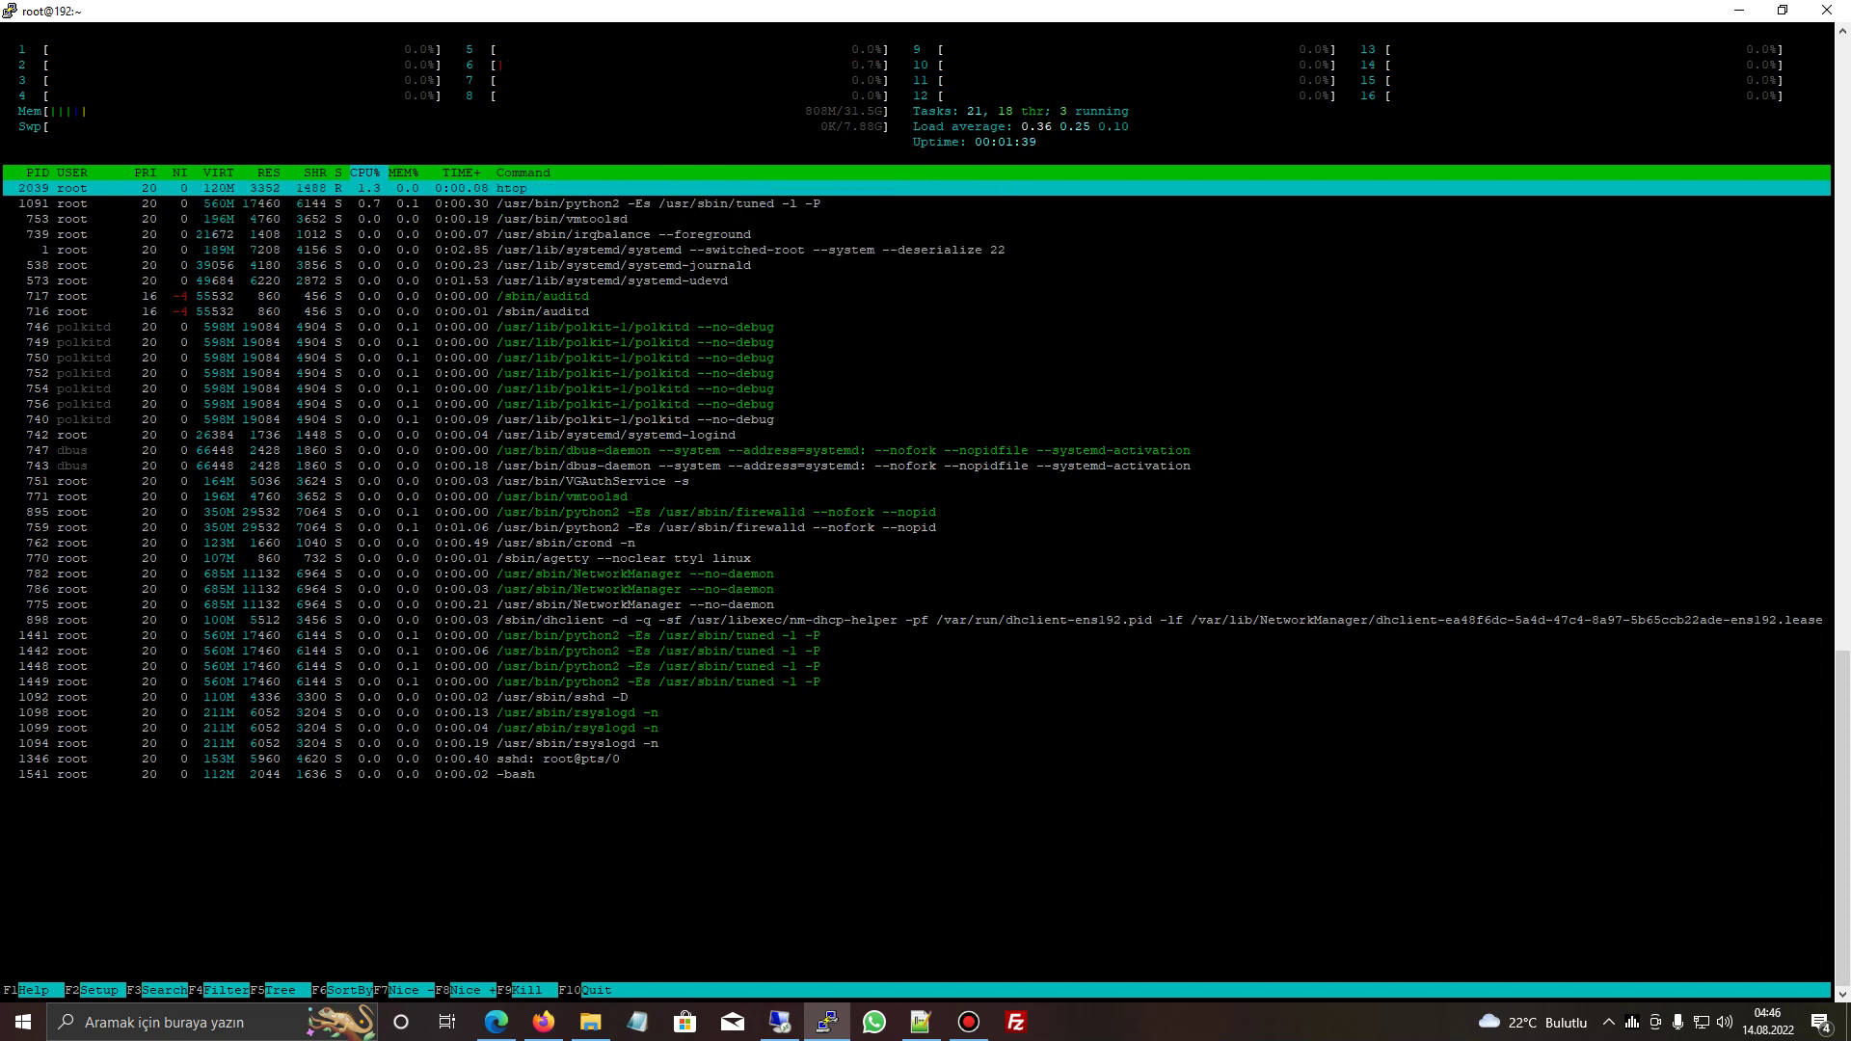
pyautogui.click(1739, 10)
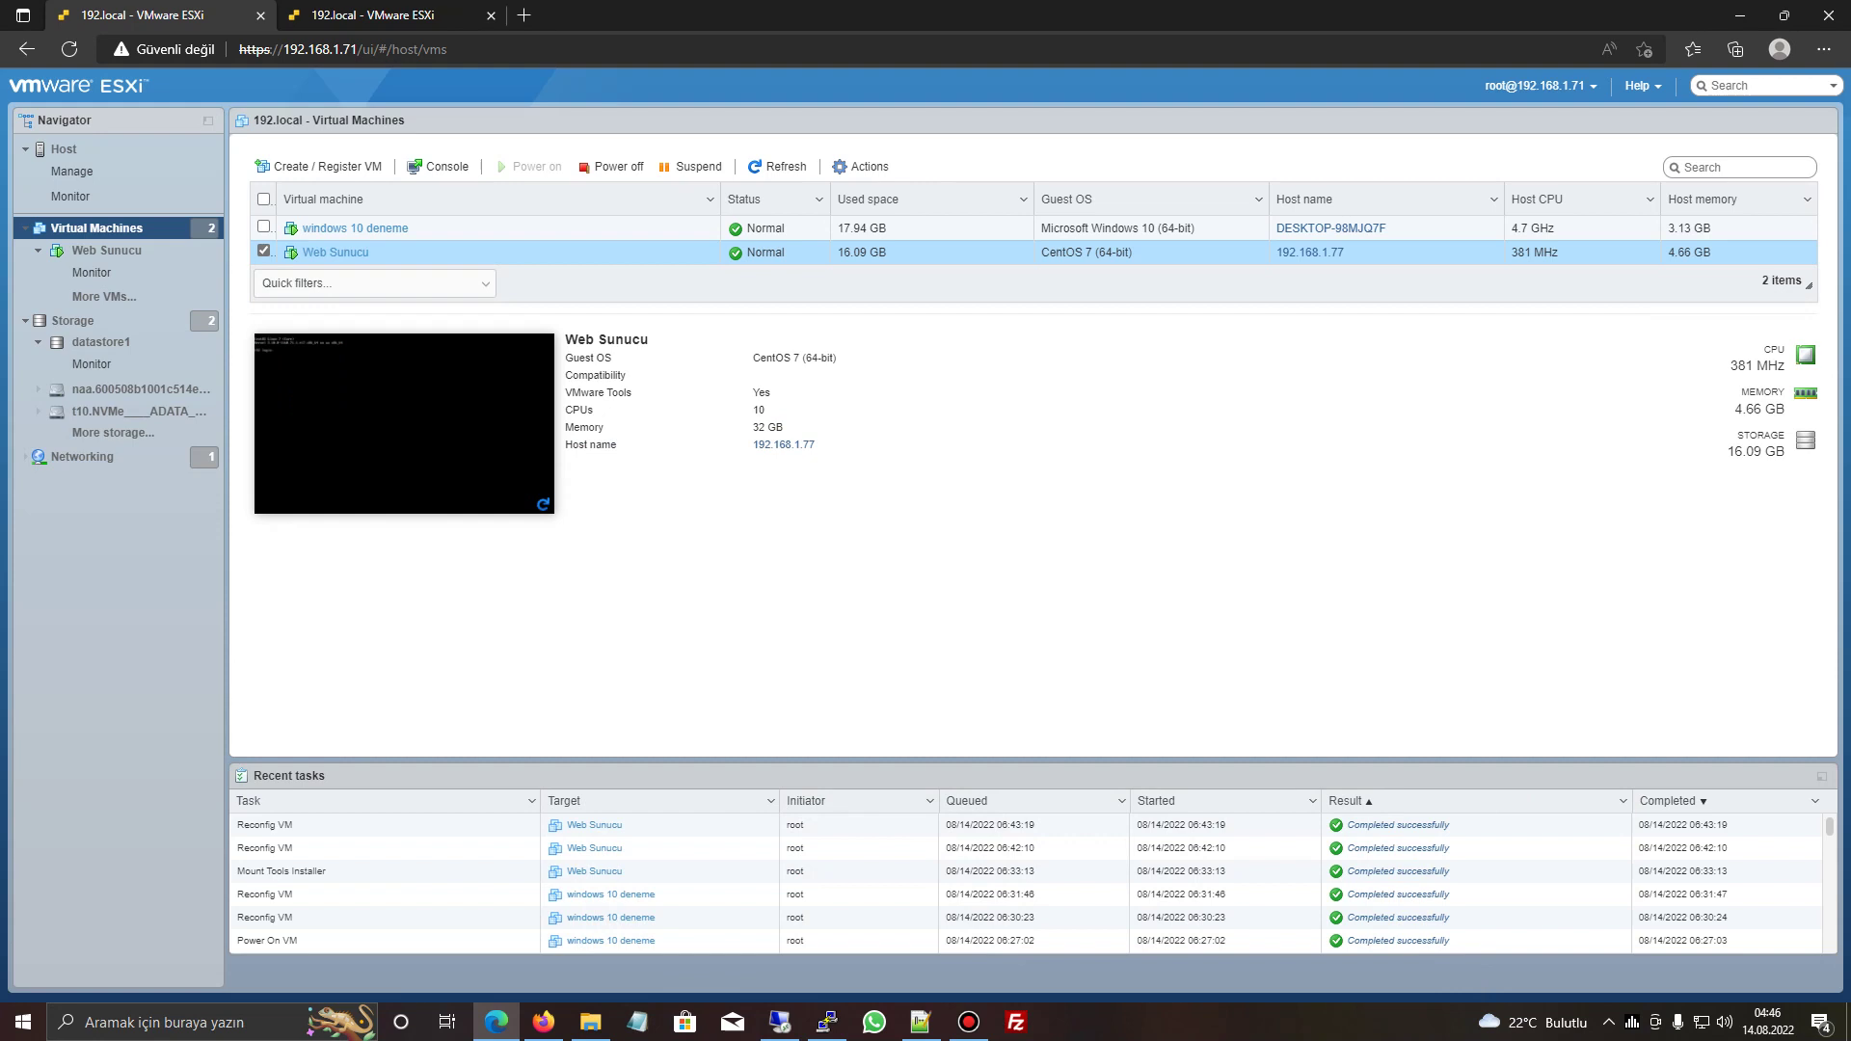
# - Reopen Web Sunucu's Edit settings, then run df -h showing /dev/sda3 at 192G
pyautogui.rightClick(106, 250)
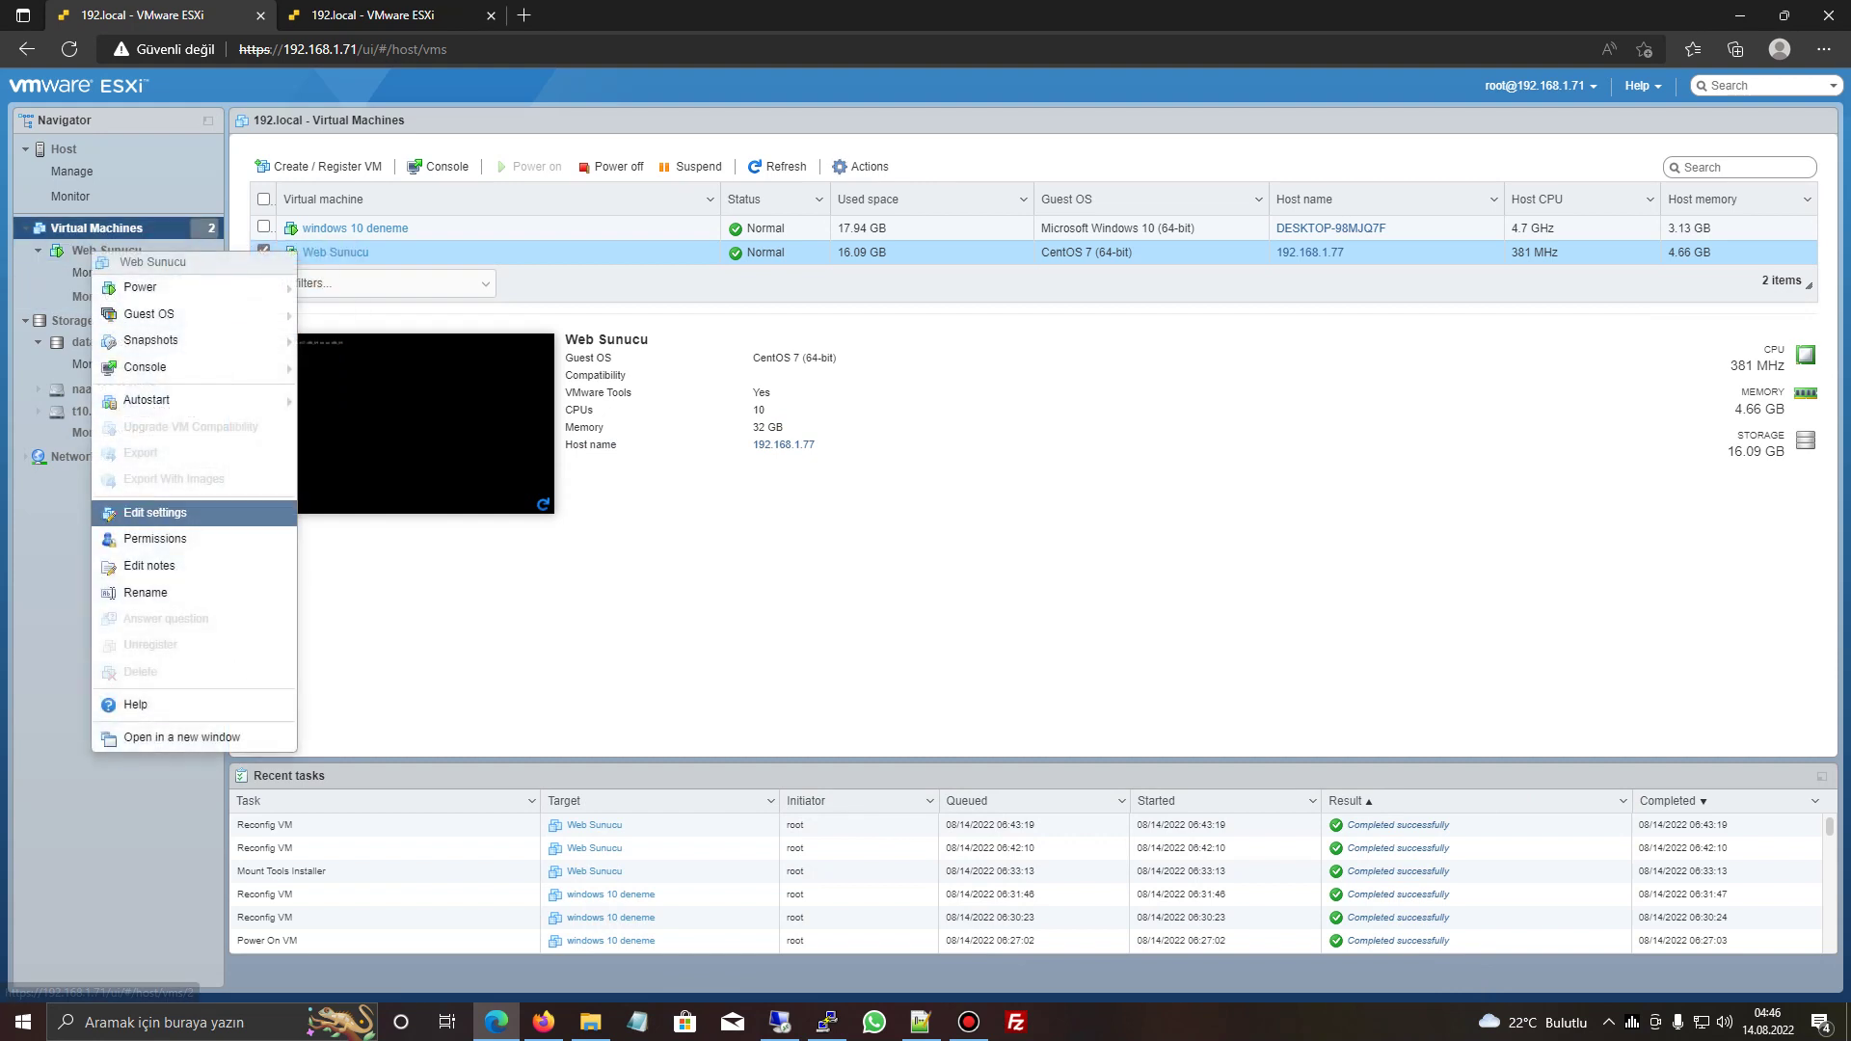
pyautogui.click(123, 620)
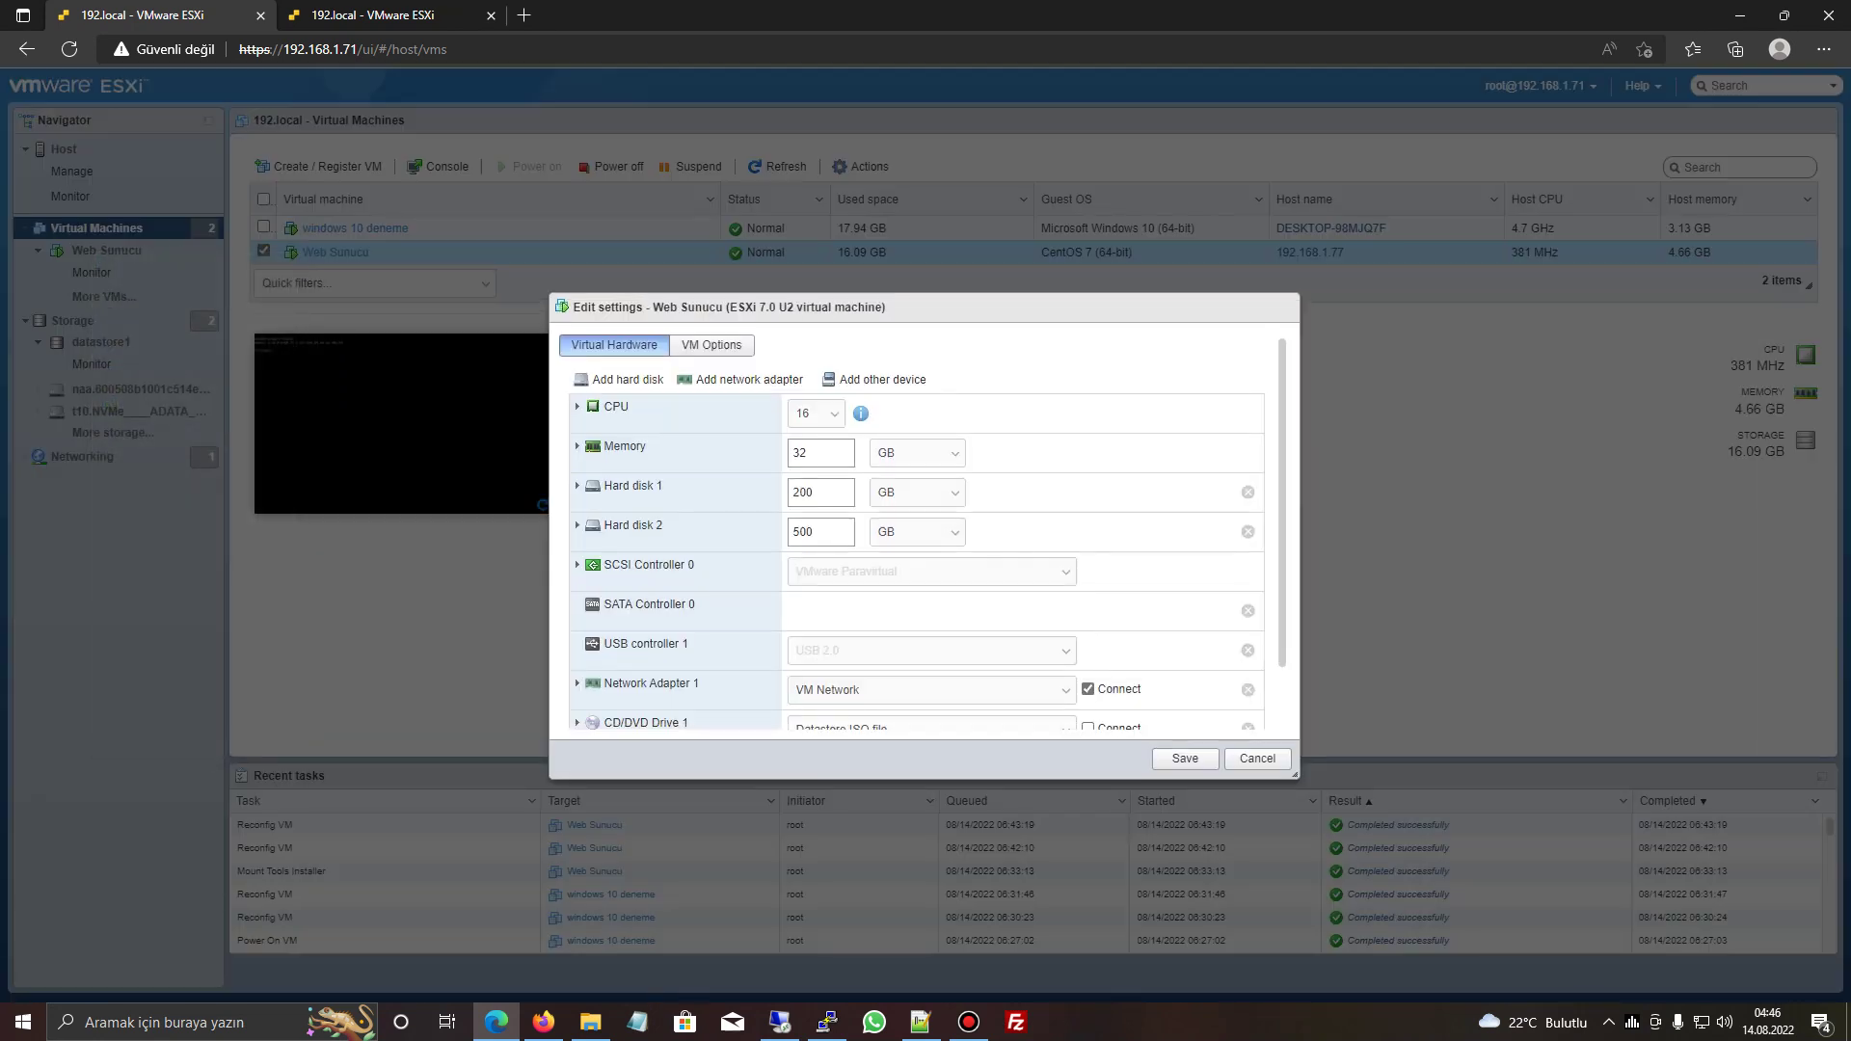
pyautogui.doubleClick(805, 492)
pyautogui.click(826, 1022)
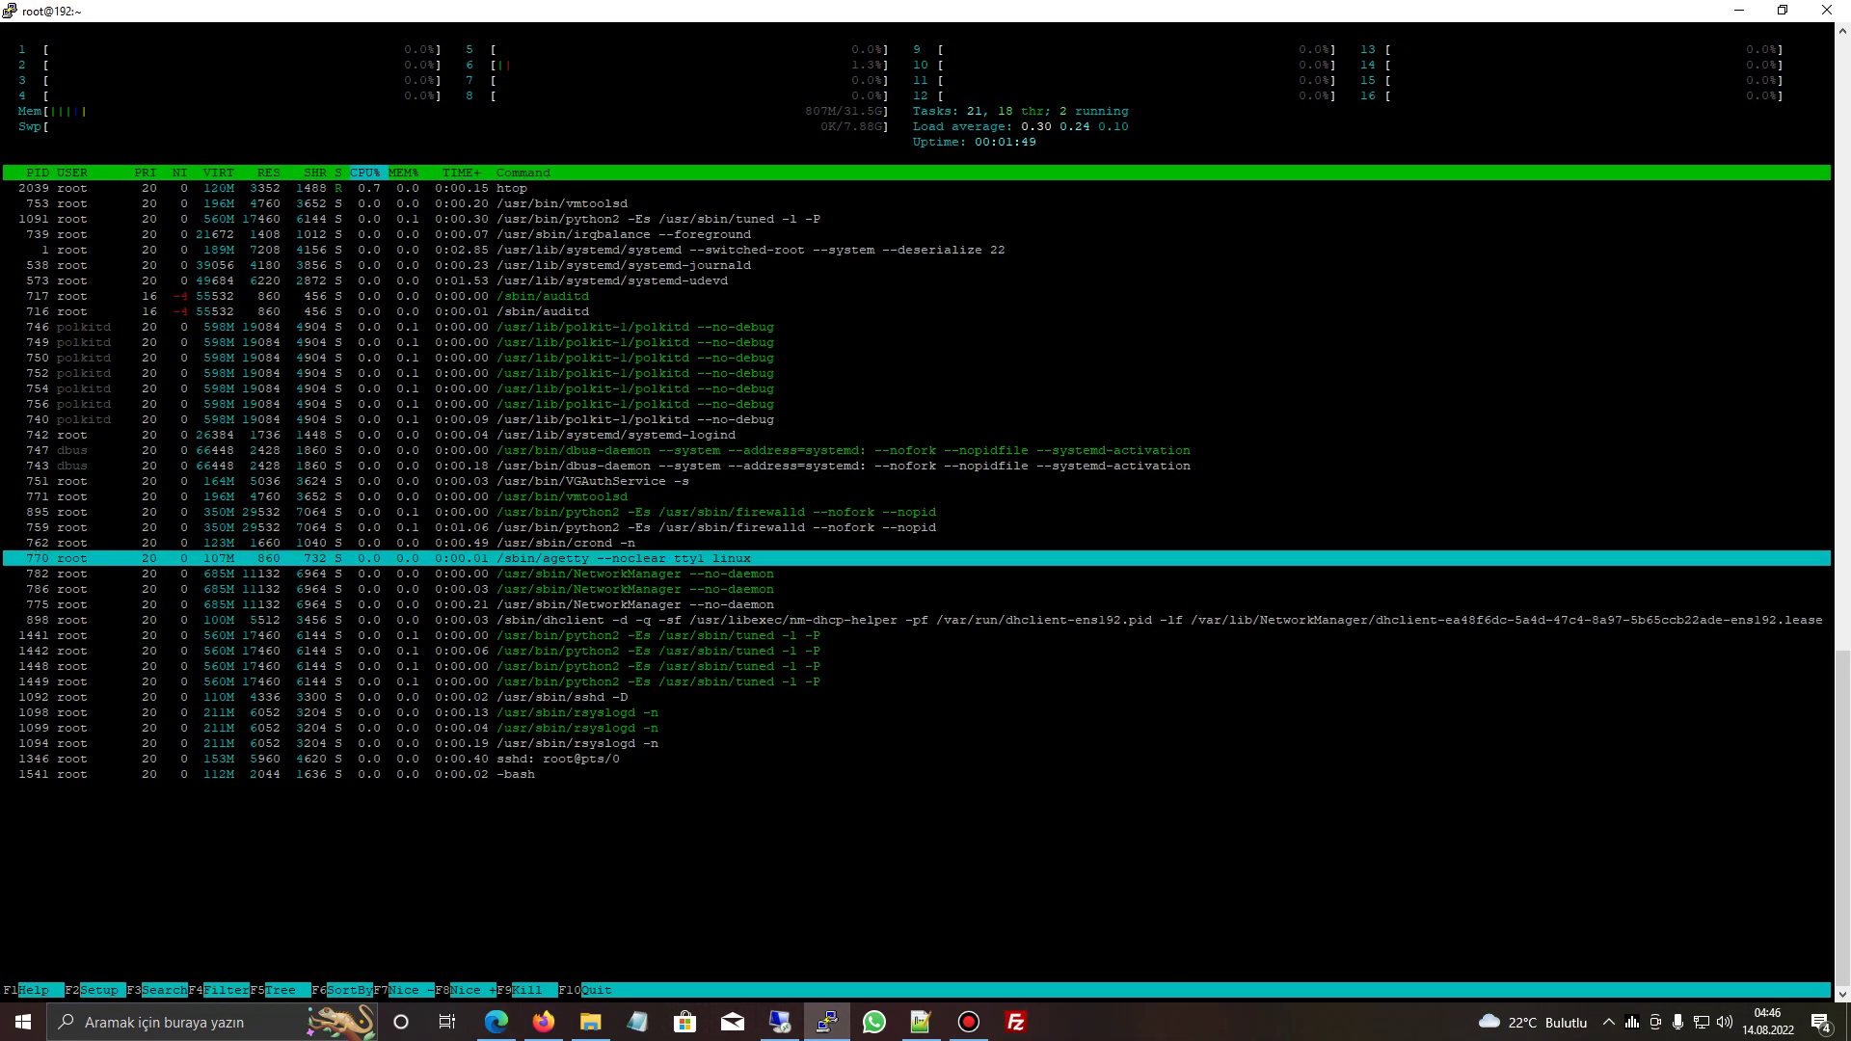
pyautogui.write('qdf')
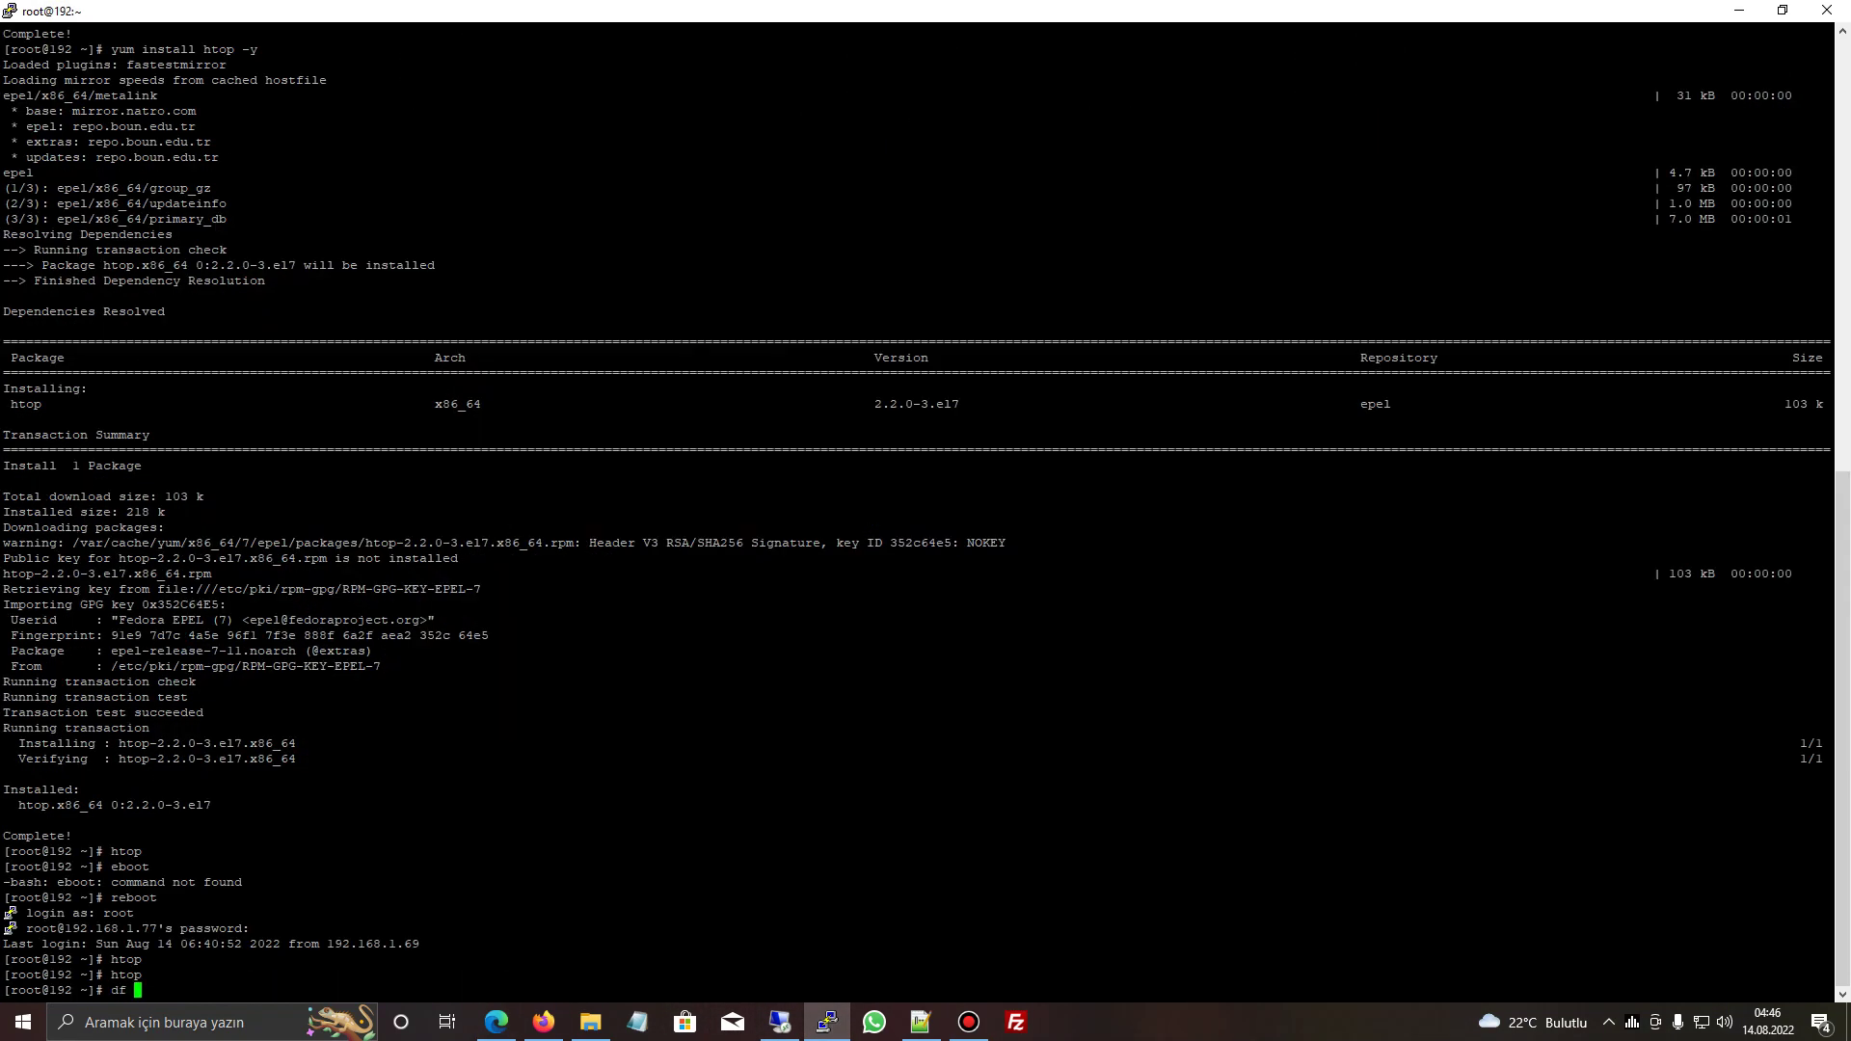
pyautogui.write(' -h')
pyautogui.press('Return')
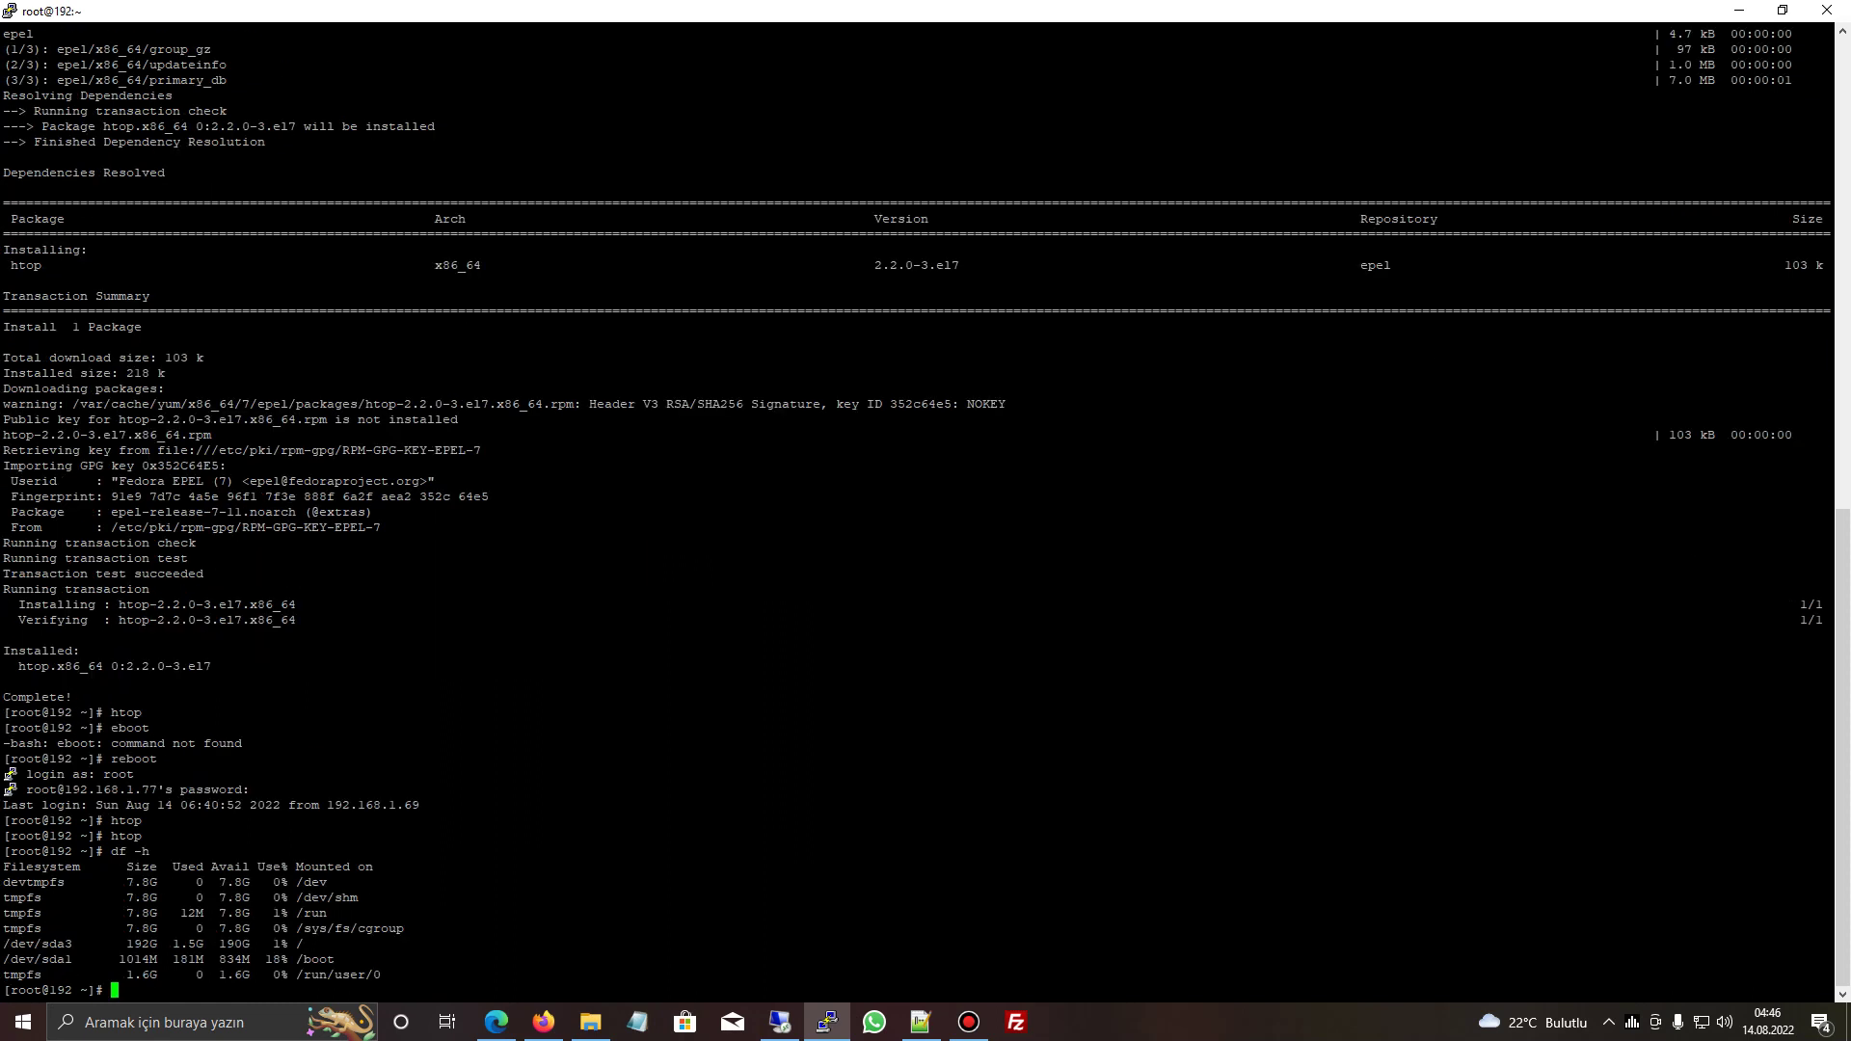
pyautogui.click(543, 1022)
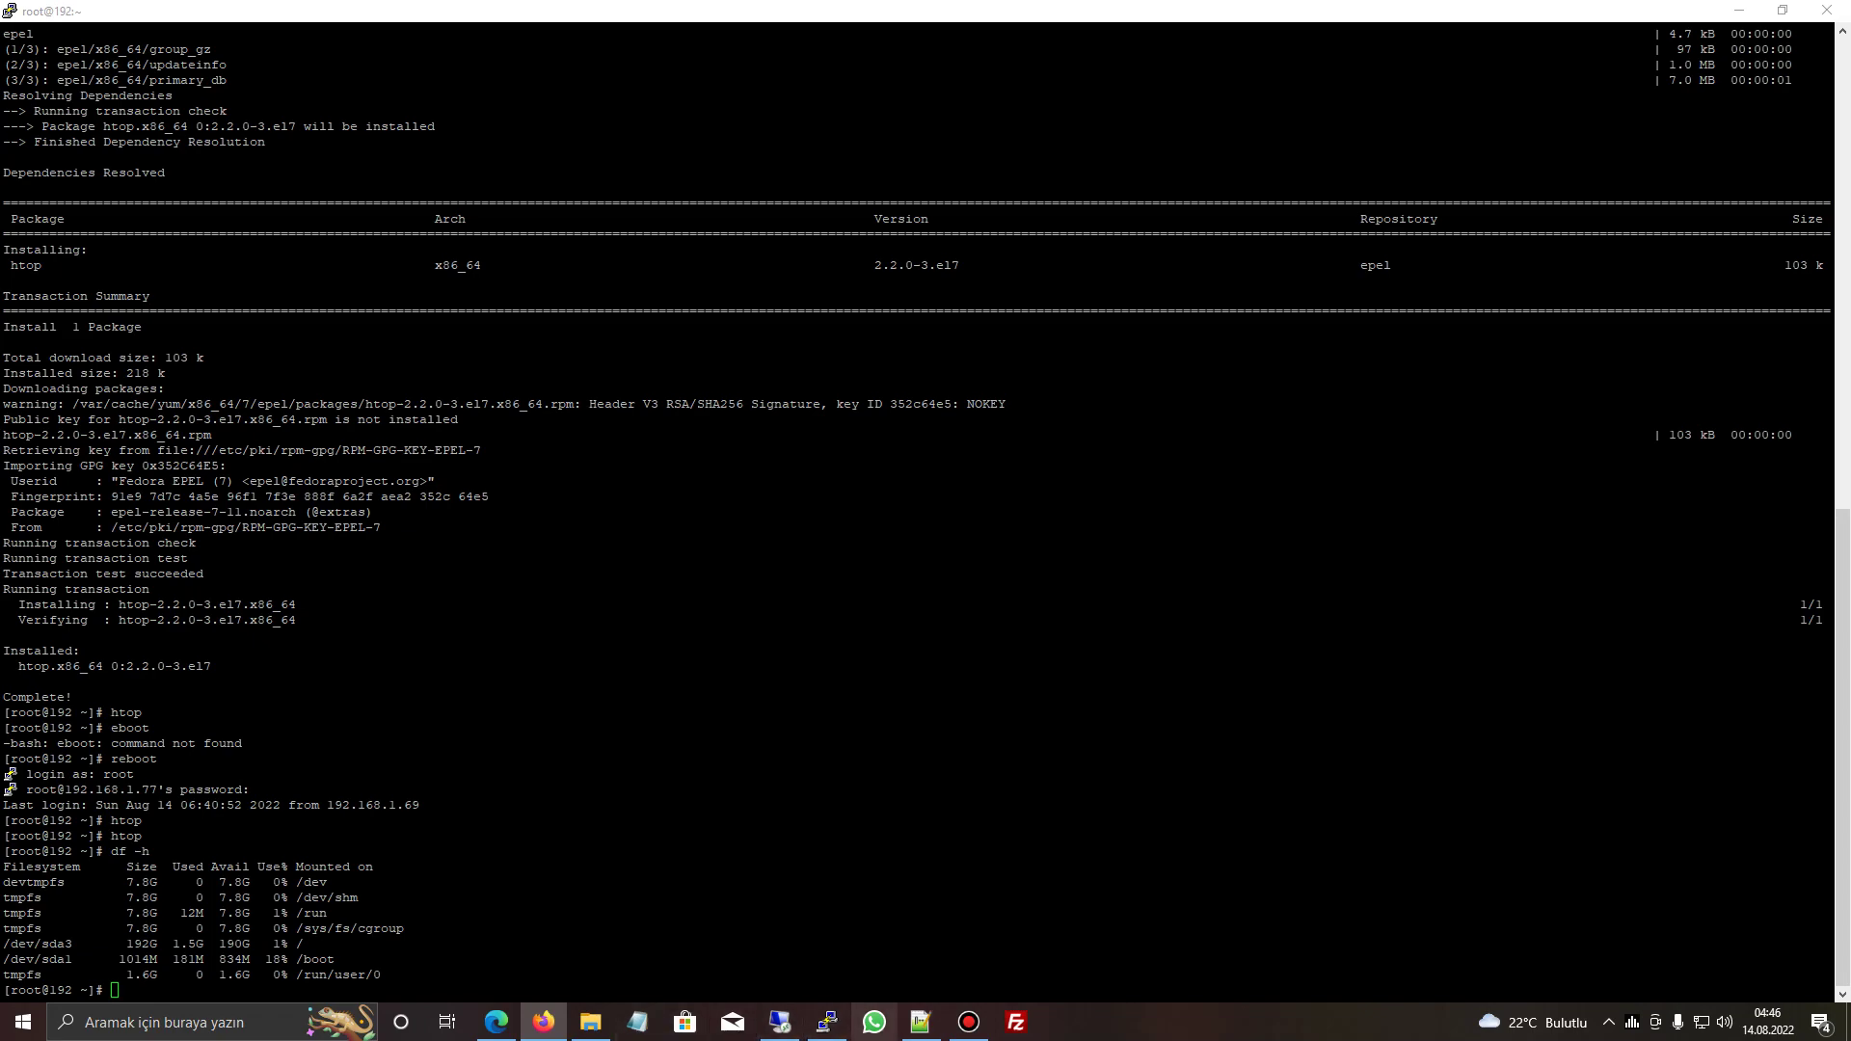
pyautogui.click(496, 1022)
# - Remove Hard disk 2 with its datastore files, set Hard disk 1 to 500 GB, and save
pyautogui.click(814, 492)
pyautogui.click(1248, 531)
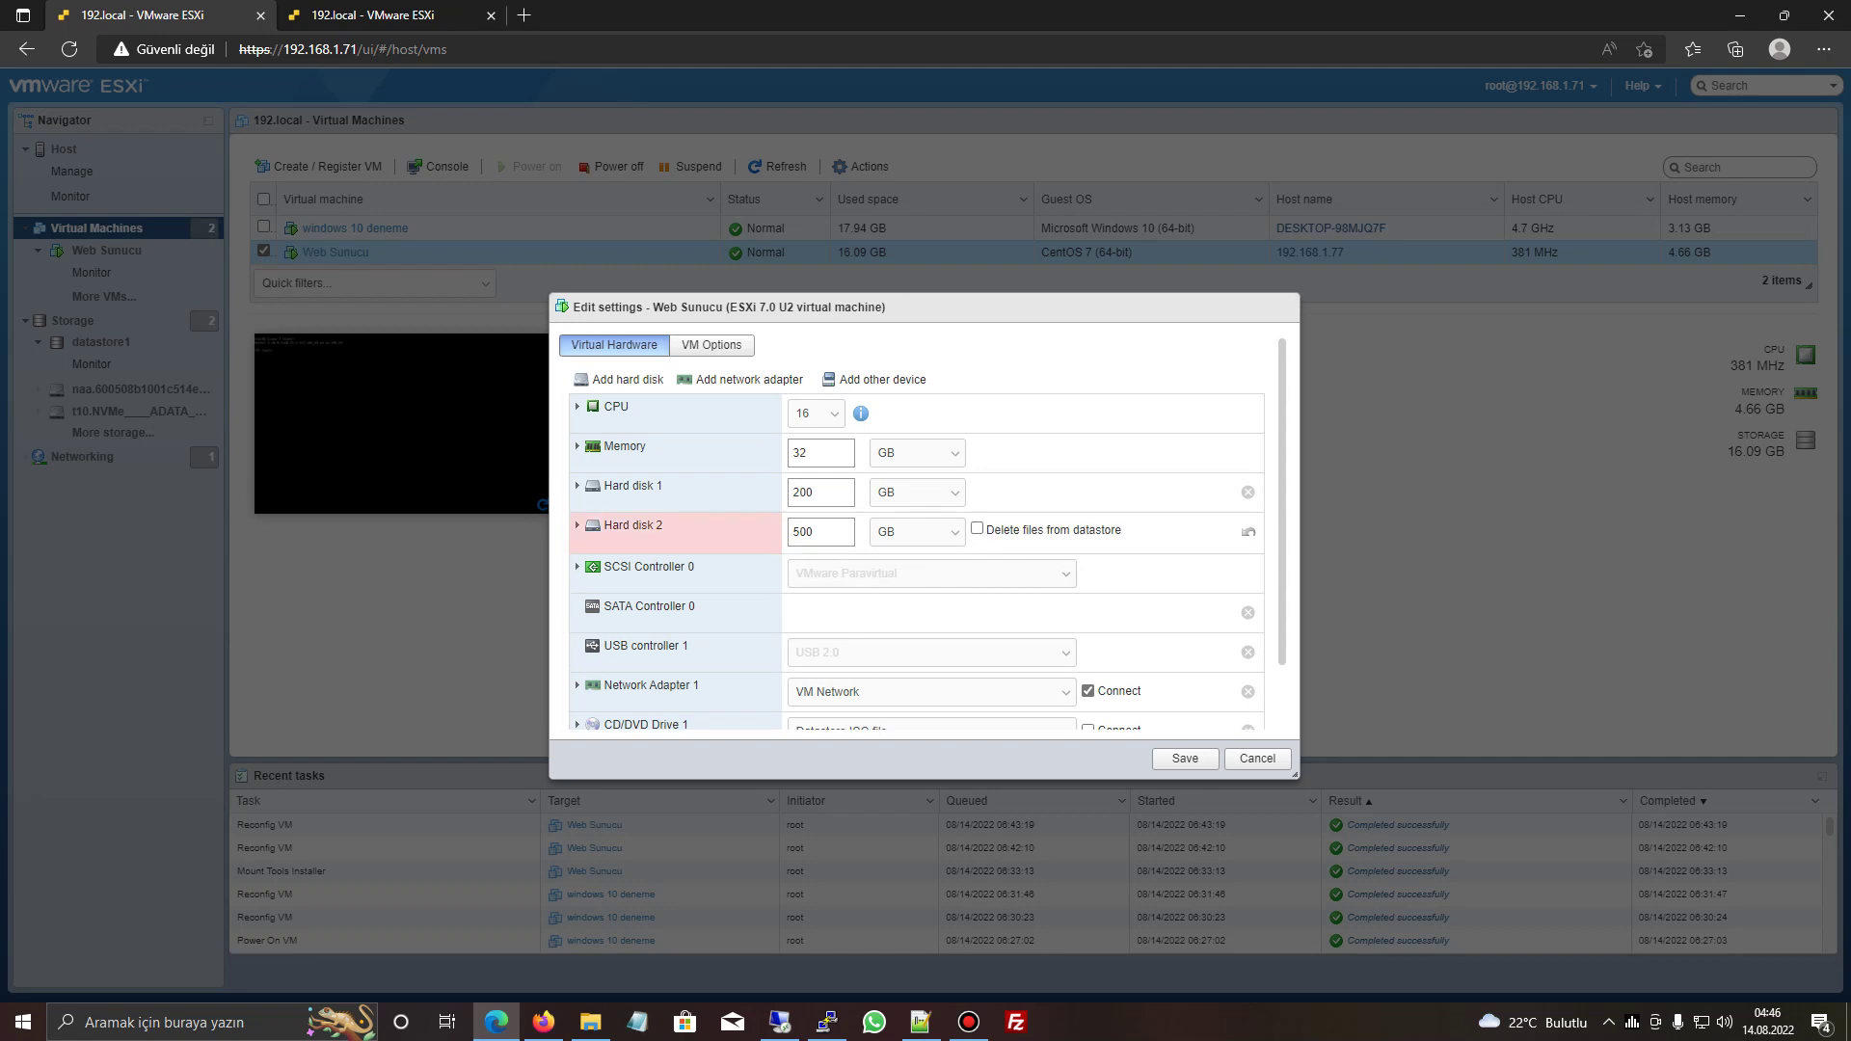
pyautogui.click(977, 528)
pyautogui.click(796, 492)
pyautogui.write('5')
pyautogui.click(1185, 758)
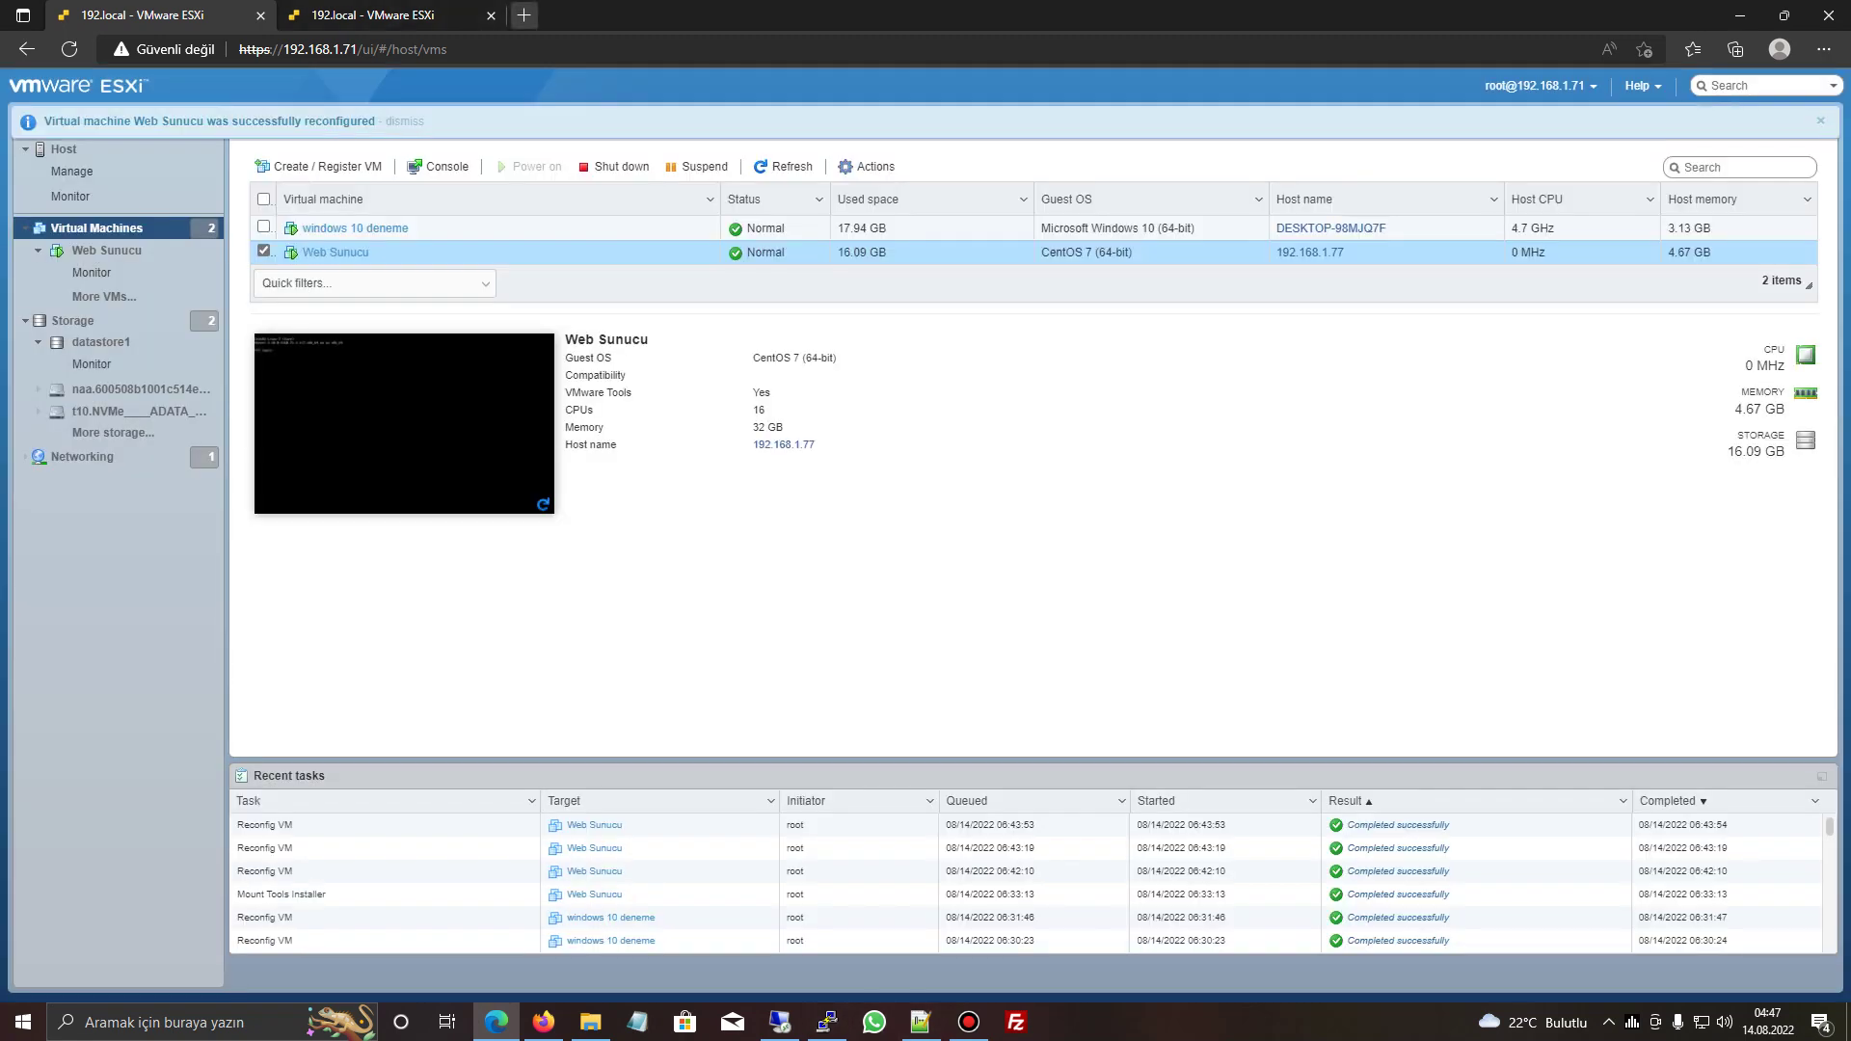
pyautogui.click(544, 1021)
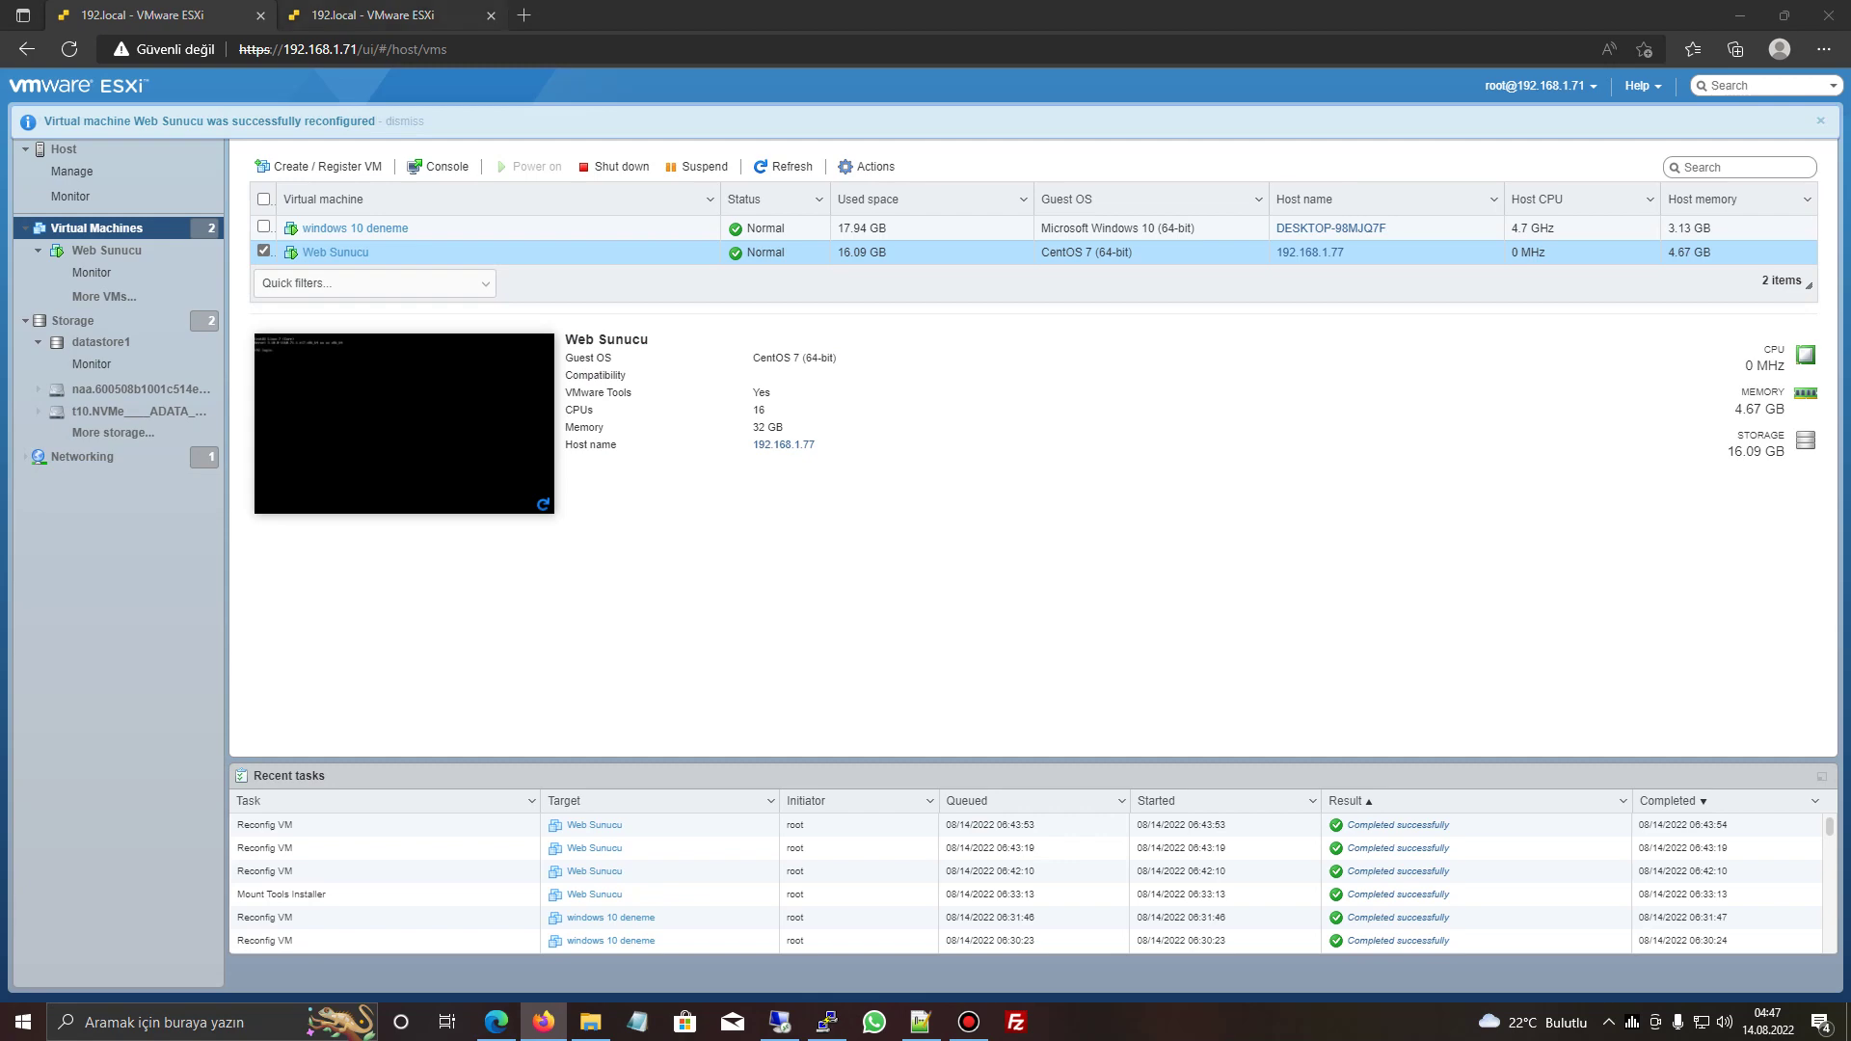
pyautogui.hotkey('ctrl', 't')
# - Find the CentOS growpart disk expansion thread on forum.serverscity.net
pyautogui.write('forum.serverscity.net')
pyautogui.press('Return')
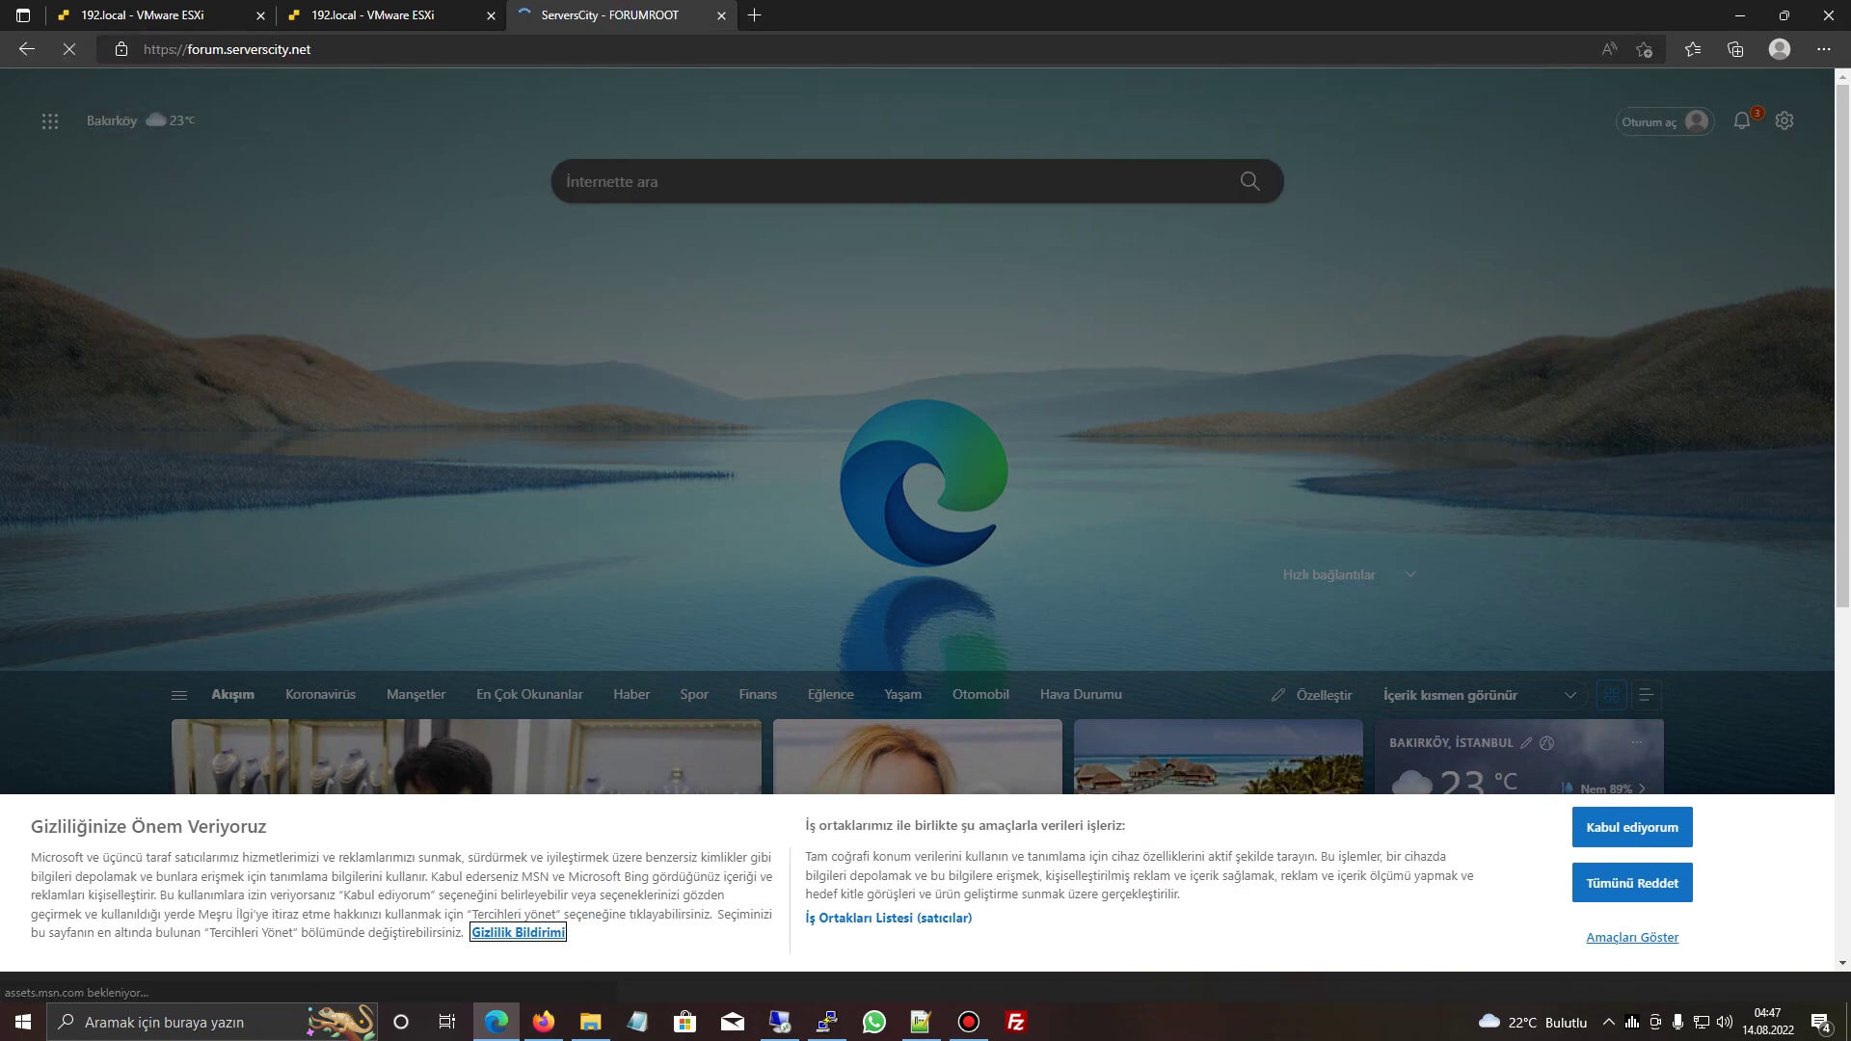
pyautogui.write('growpart')
pyautogui.press('Return')
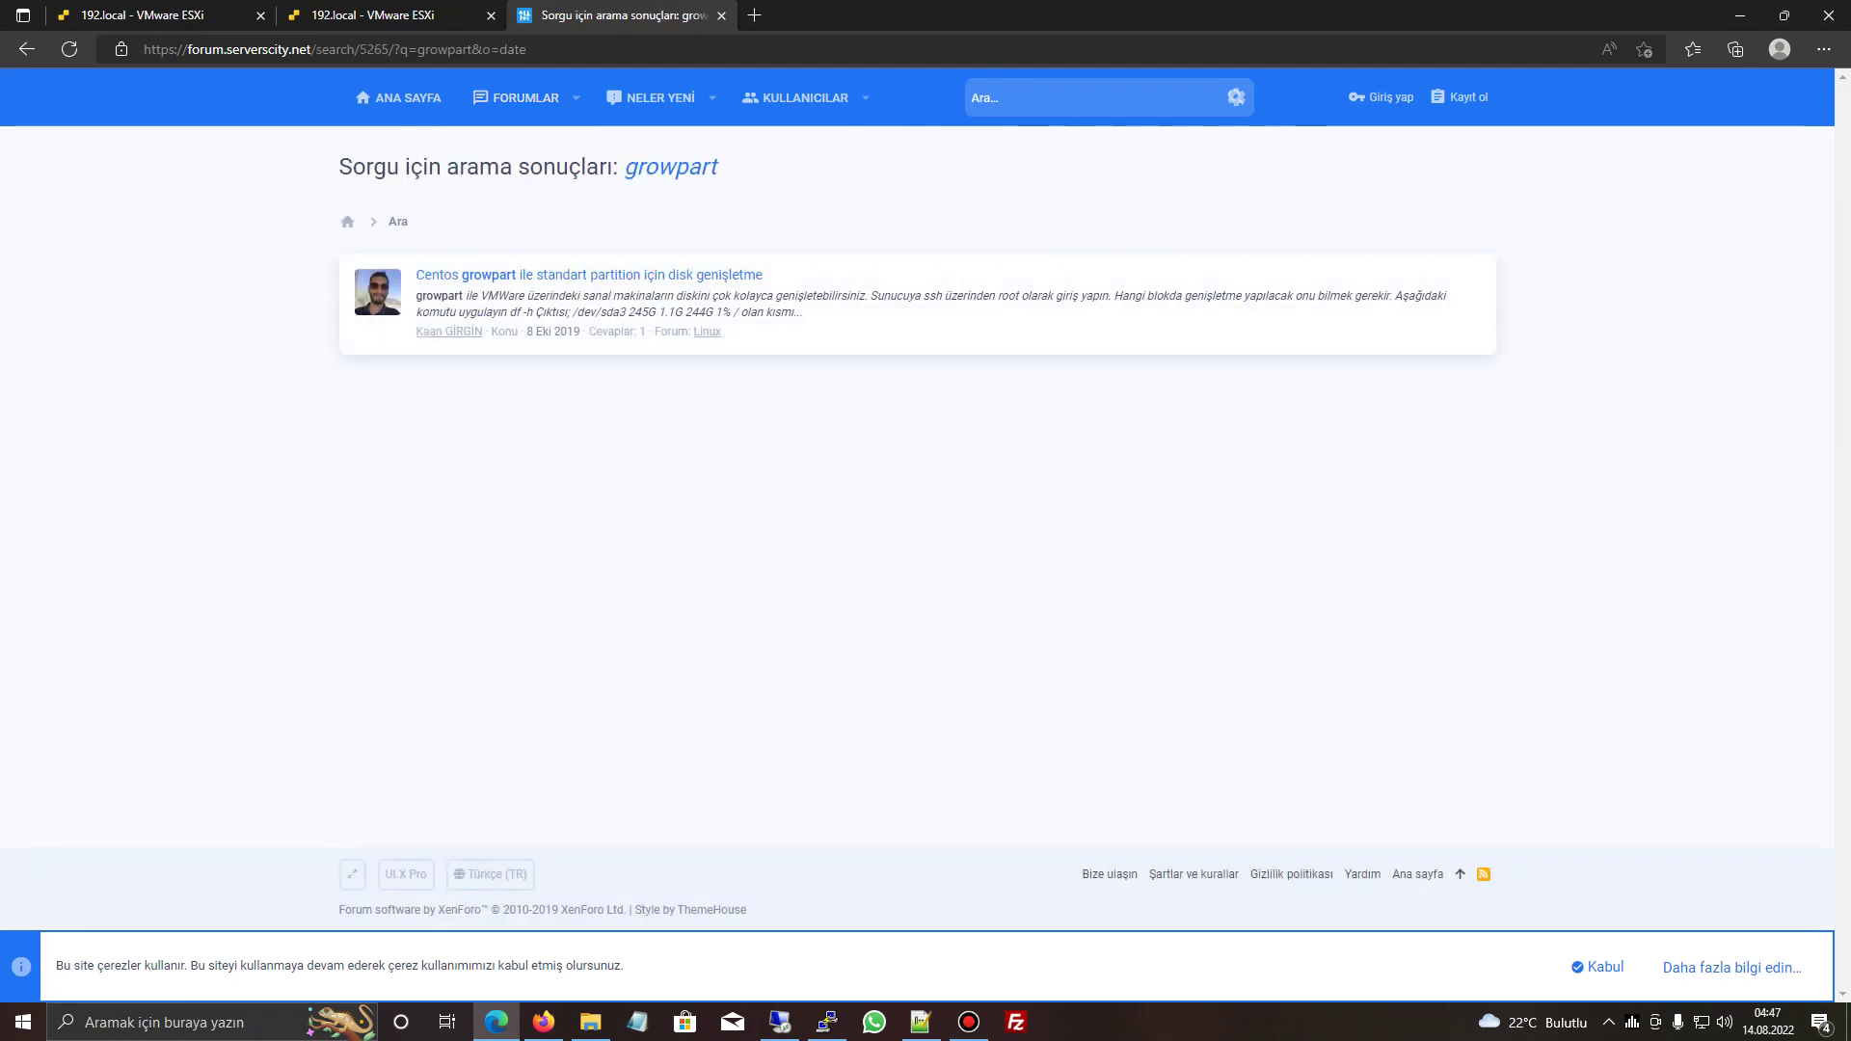
pyautogui.click(588, 275)
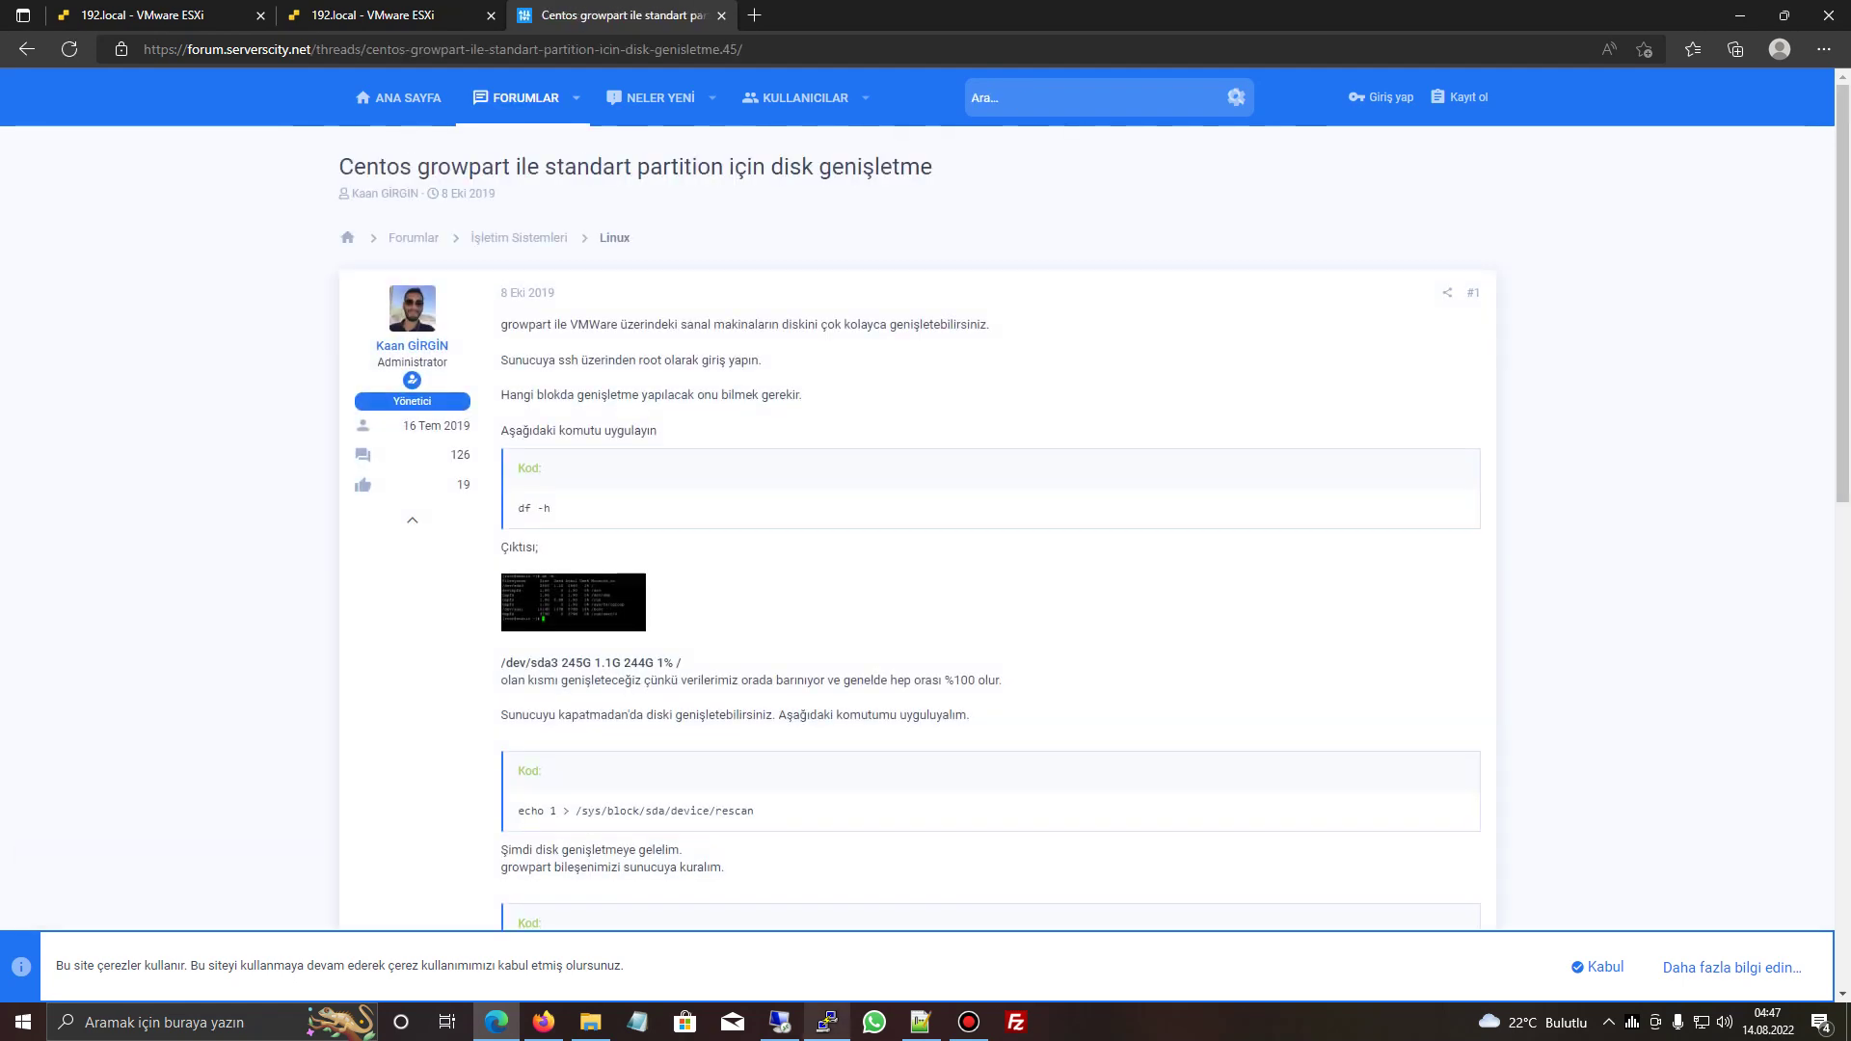
pyautogui.scroll(-3, 926, 531)
# - Run the forum's sda disk rescan command in PuTTY
pyautogui.tripleClick(636, 530)
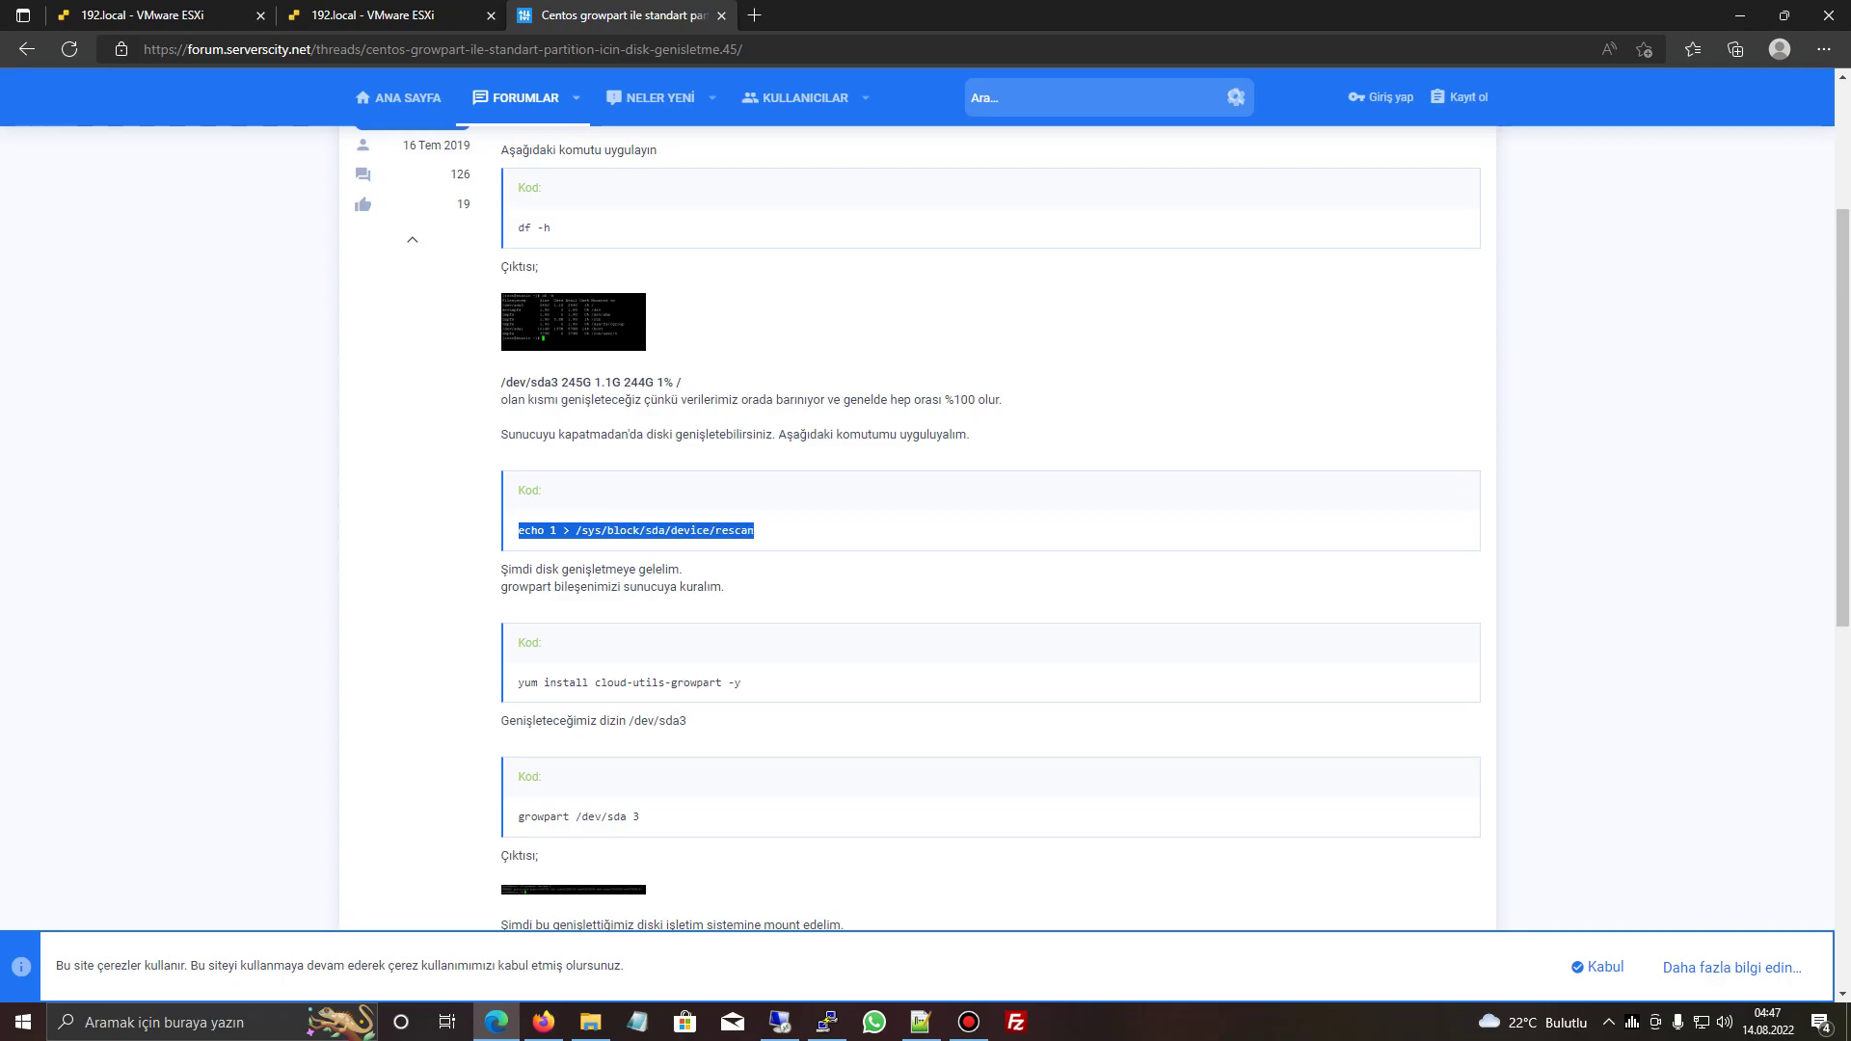
pyautogui.hotkey('ctrl', 'c')
pyautogui.hotkey('alt', 'Tab')
pyautogui.press('shift+Insert')
pyautogui.press('Return')
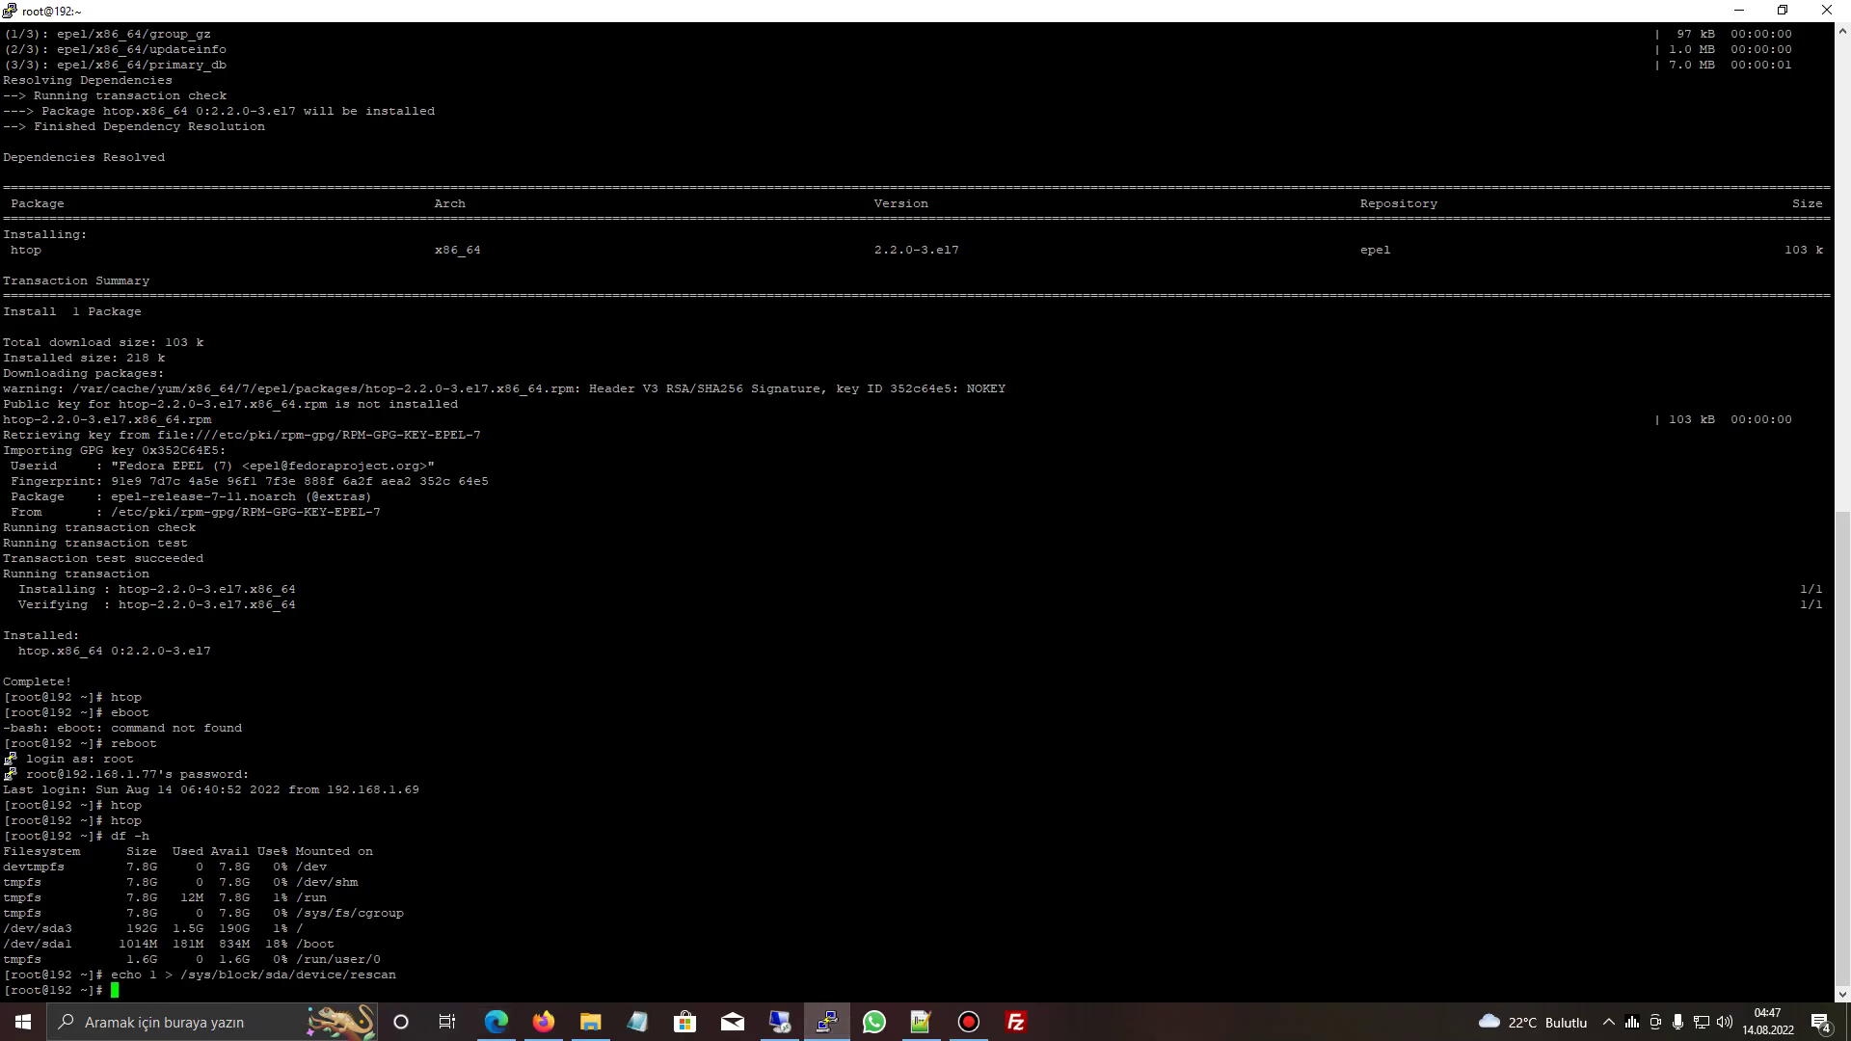
# - Install cloud-utils-growpart with yum install cloud-utils-growpart -y
pyautogui.hotkey('alt', 'Tab')
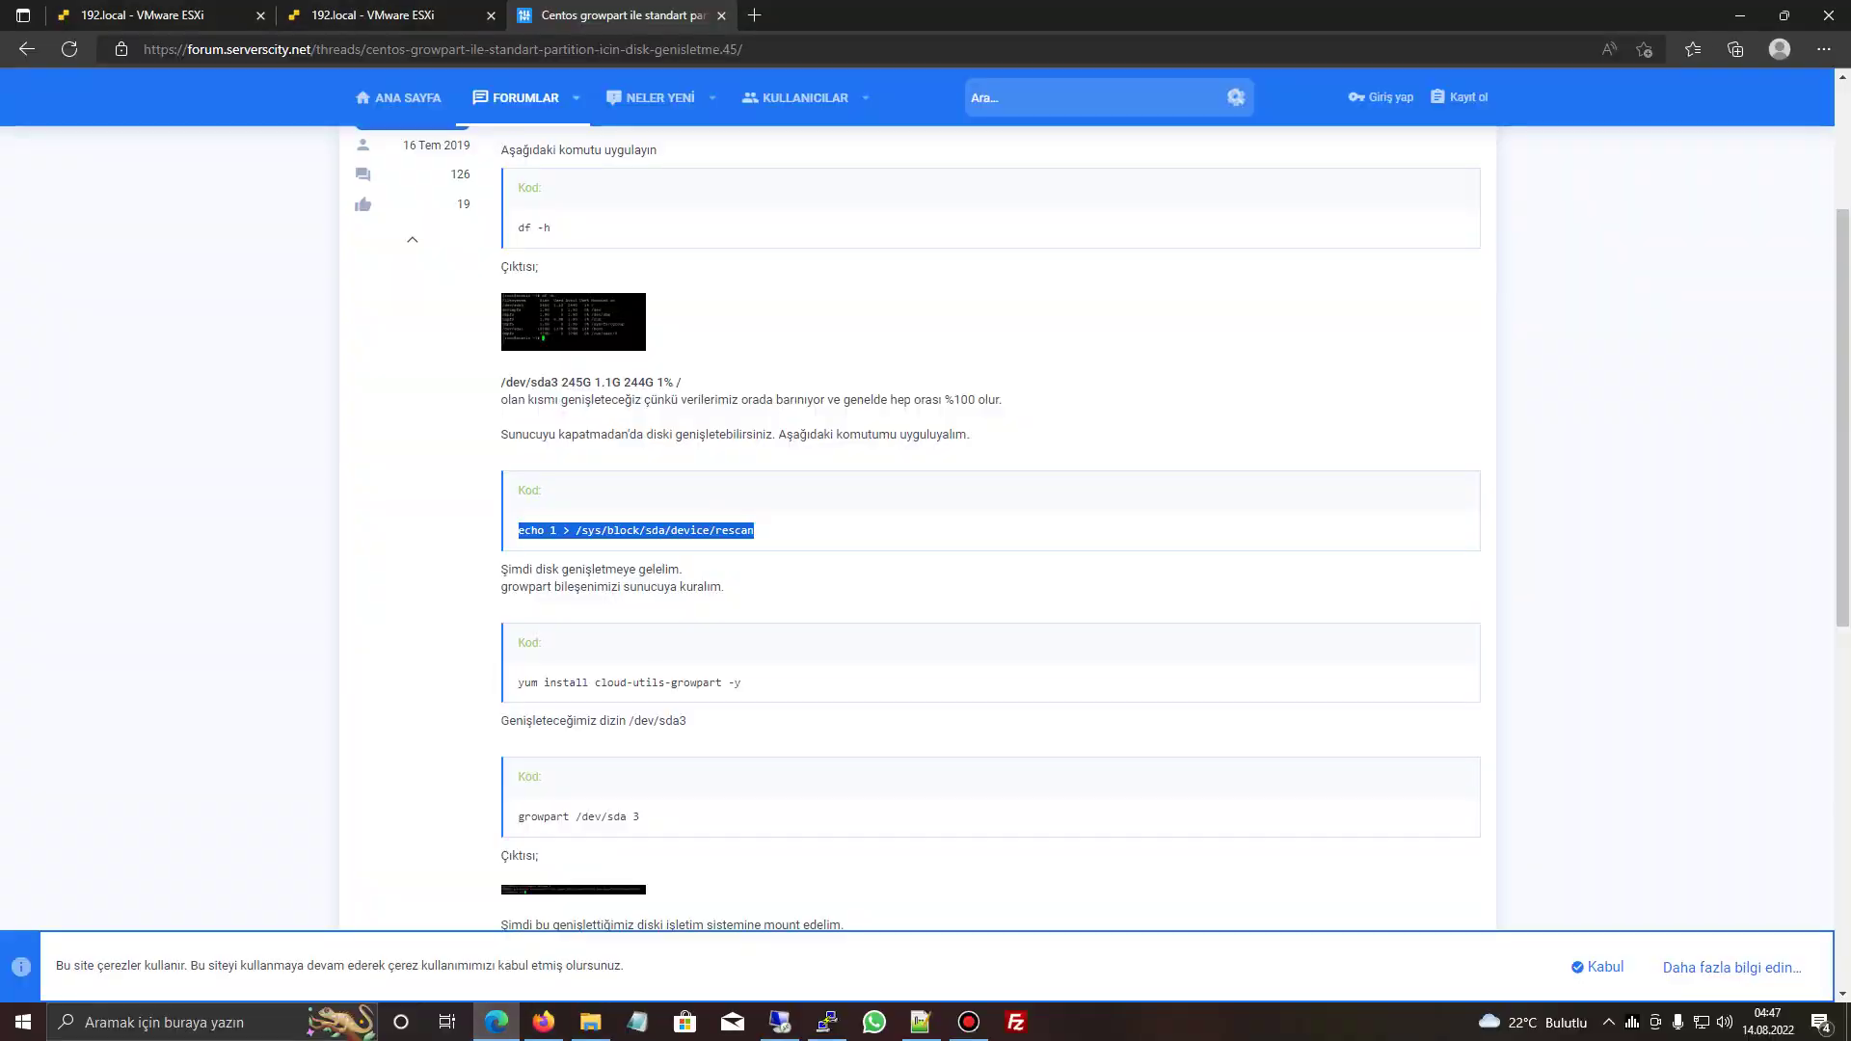
pyautogui.tripleClick(628, 683)
pyautogui.hotkey('ctrl', 'c')
pyautogui.hotkey('alt', 'Tab')
pyautogui.press('shift+Insert')
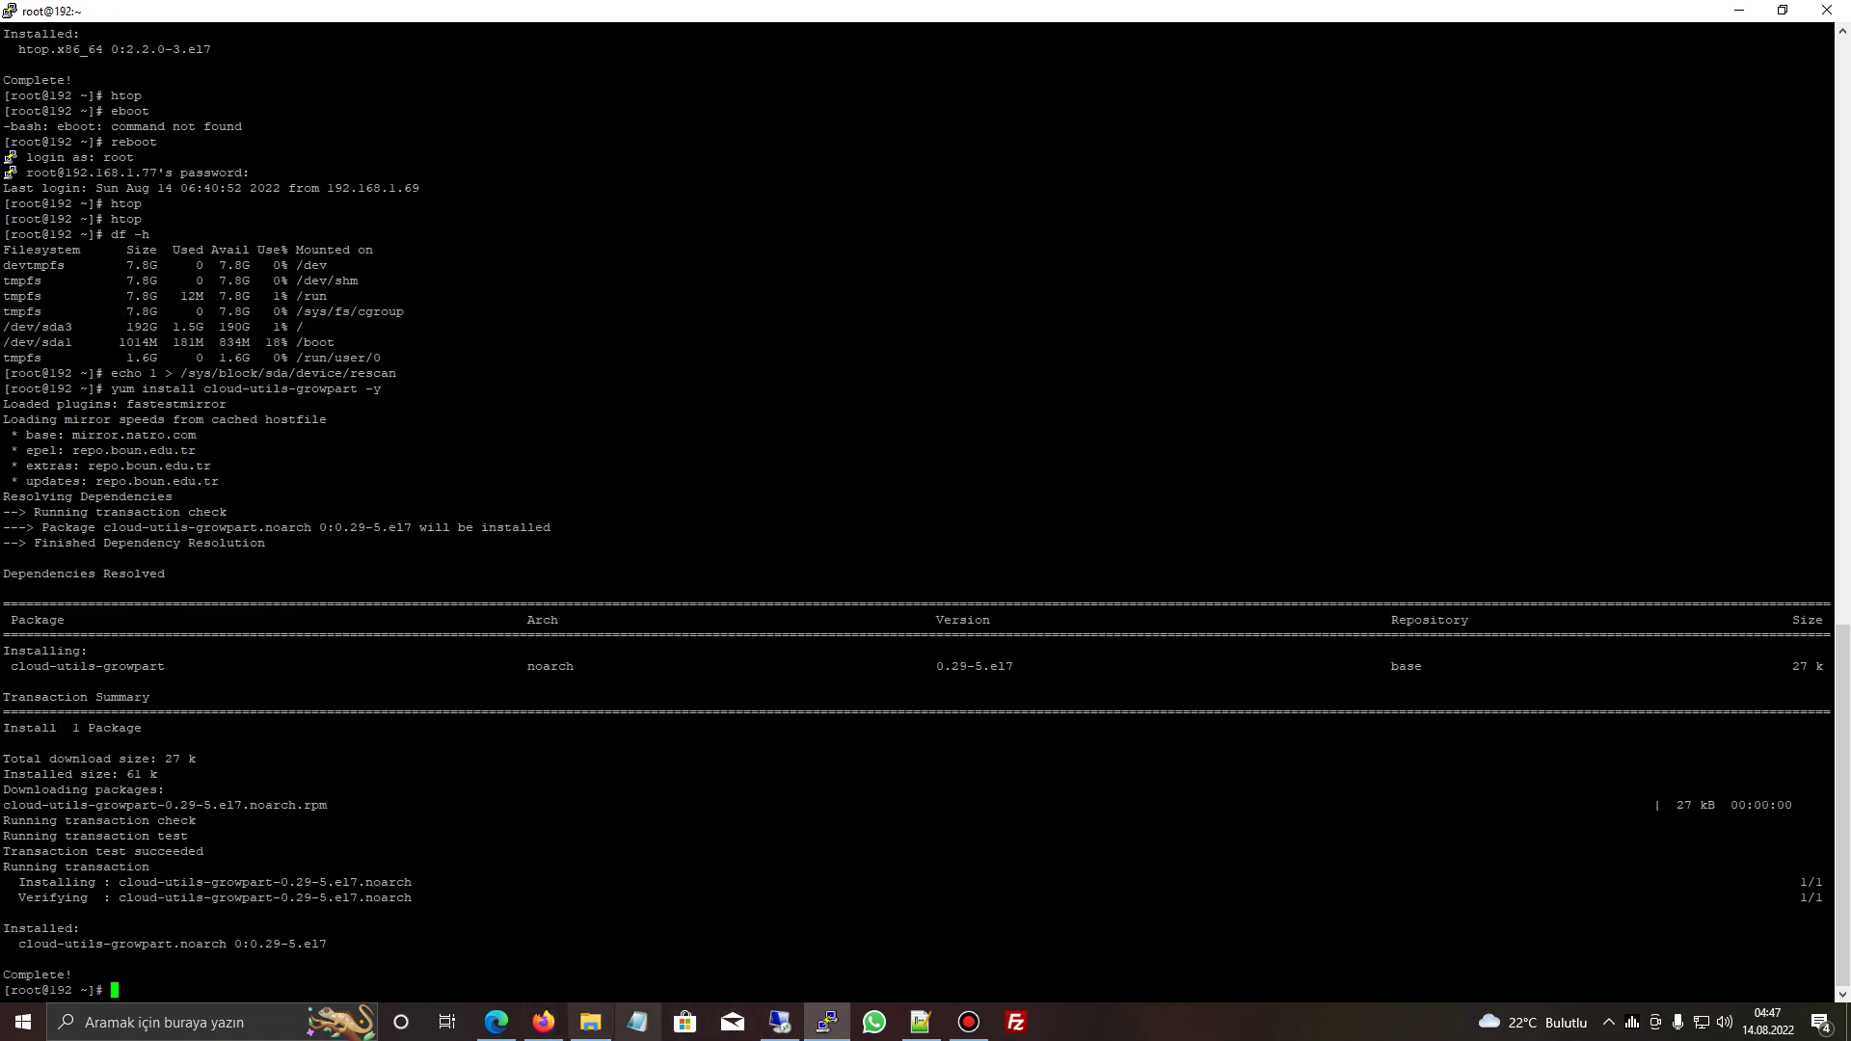
# - Recheck disk usage with df -h, which still shows /dev/sda3 at 192G
pyautogui.click(497, 1022)
pyautogui.moveTo(518, 816); pyautogui.dragTo(640, 817)
pyautogui.click(827, 1022)
pyautogui.write('df -h')
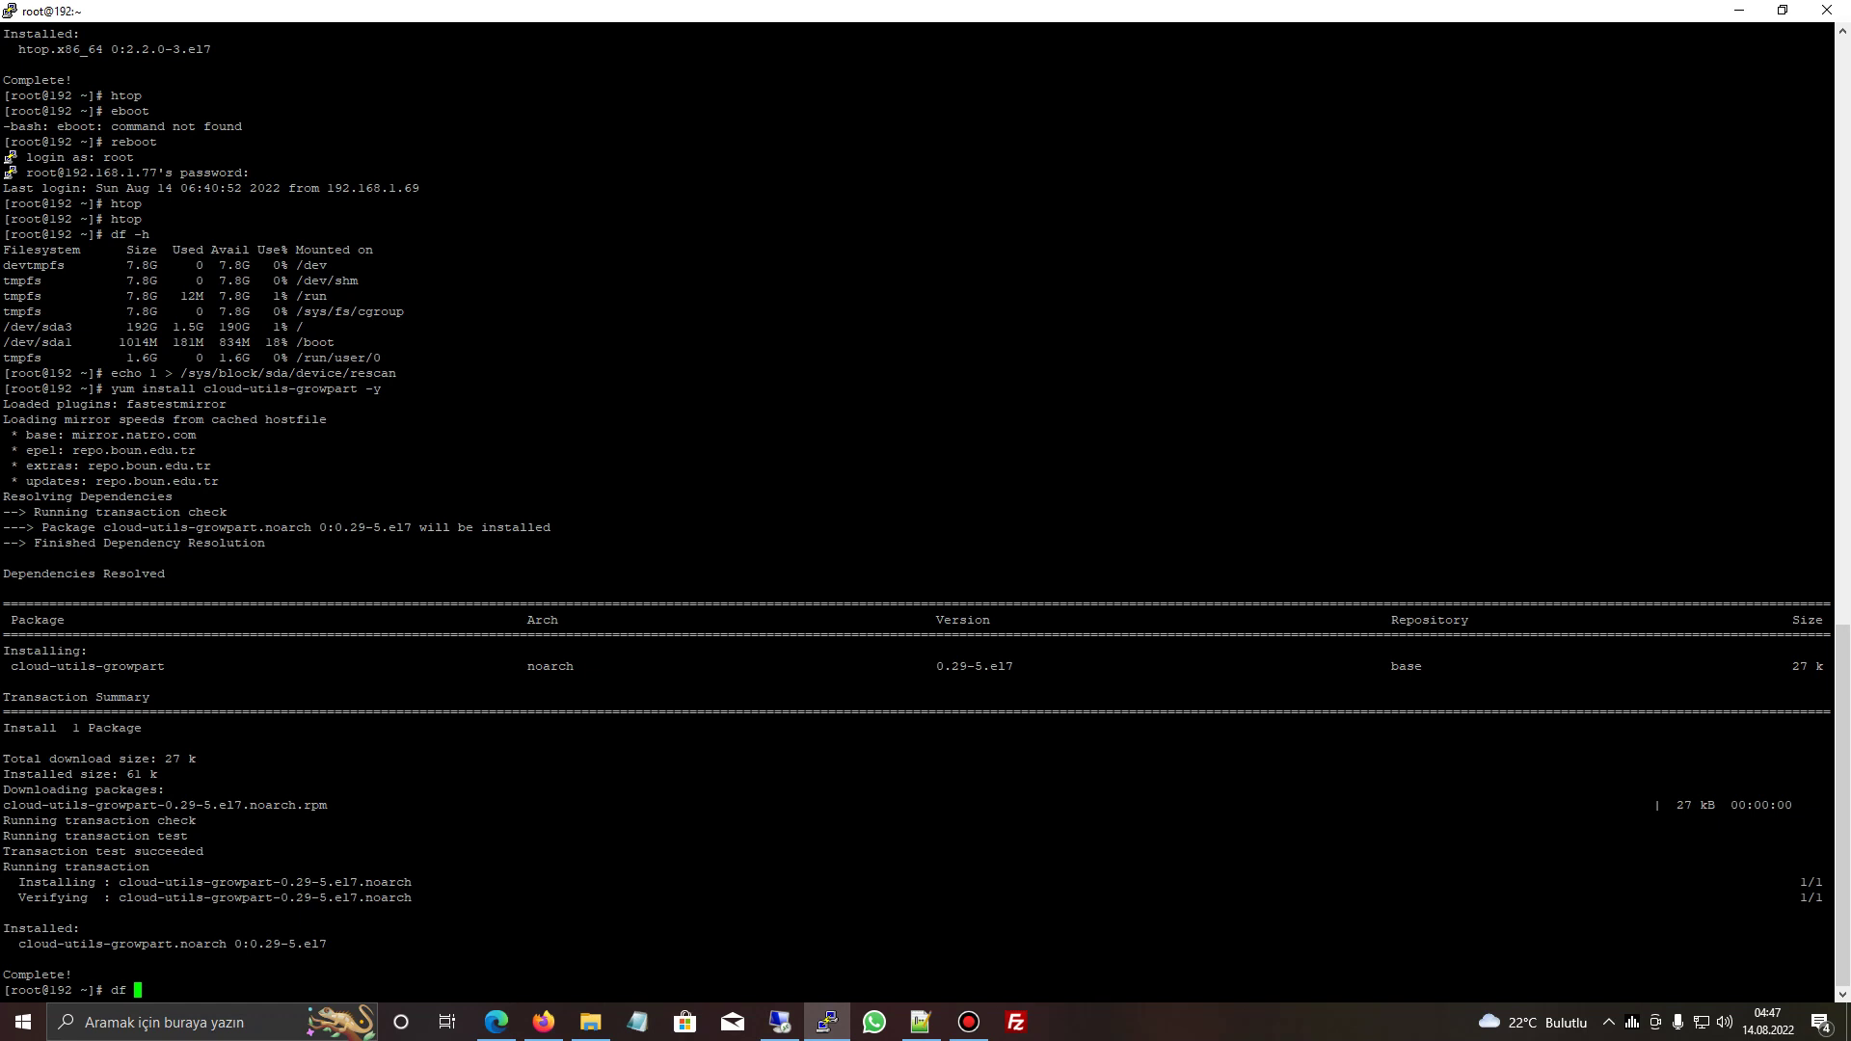
pyautogui.press('Return')
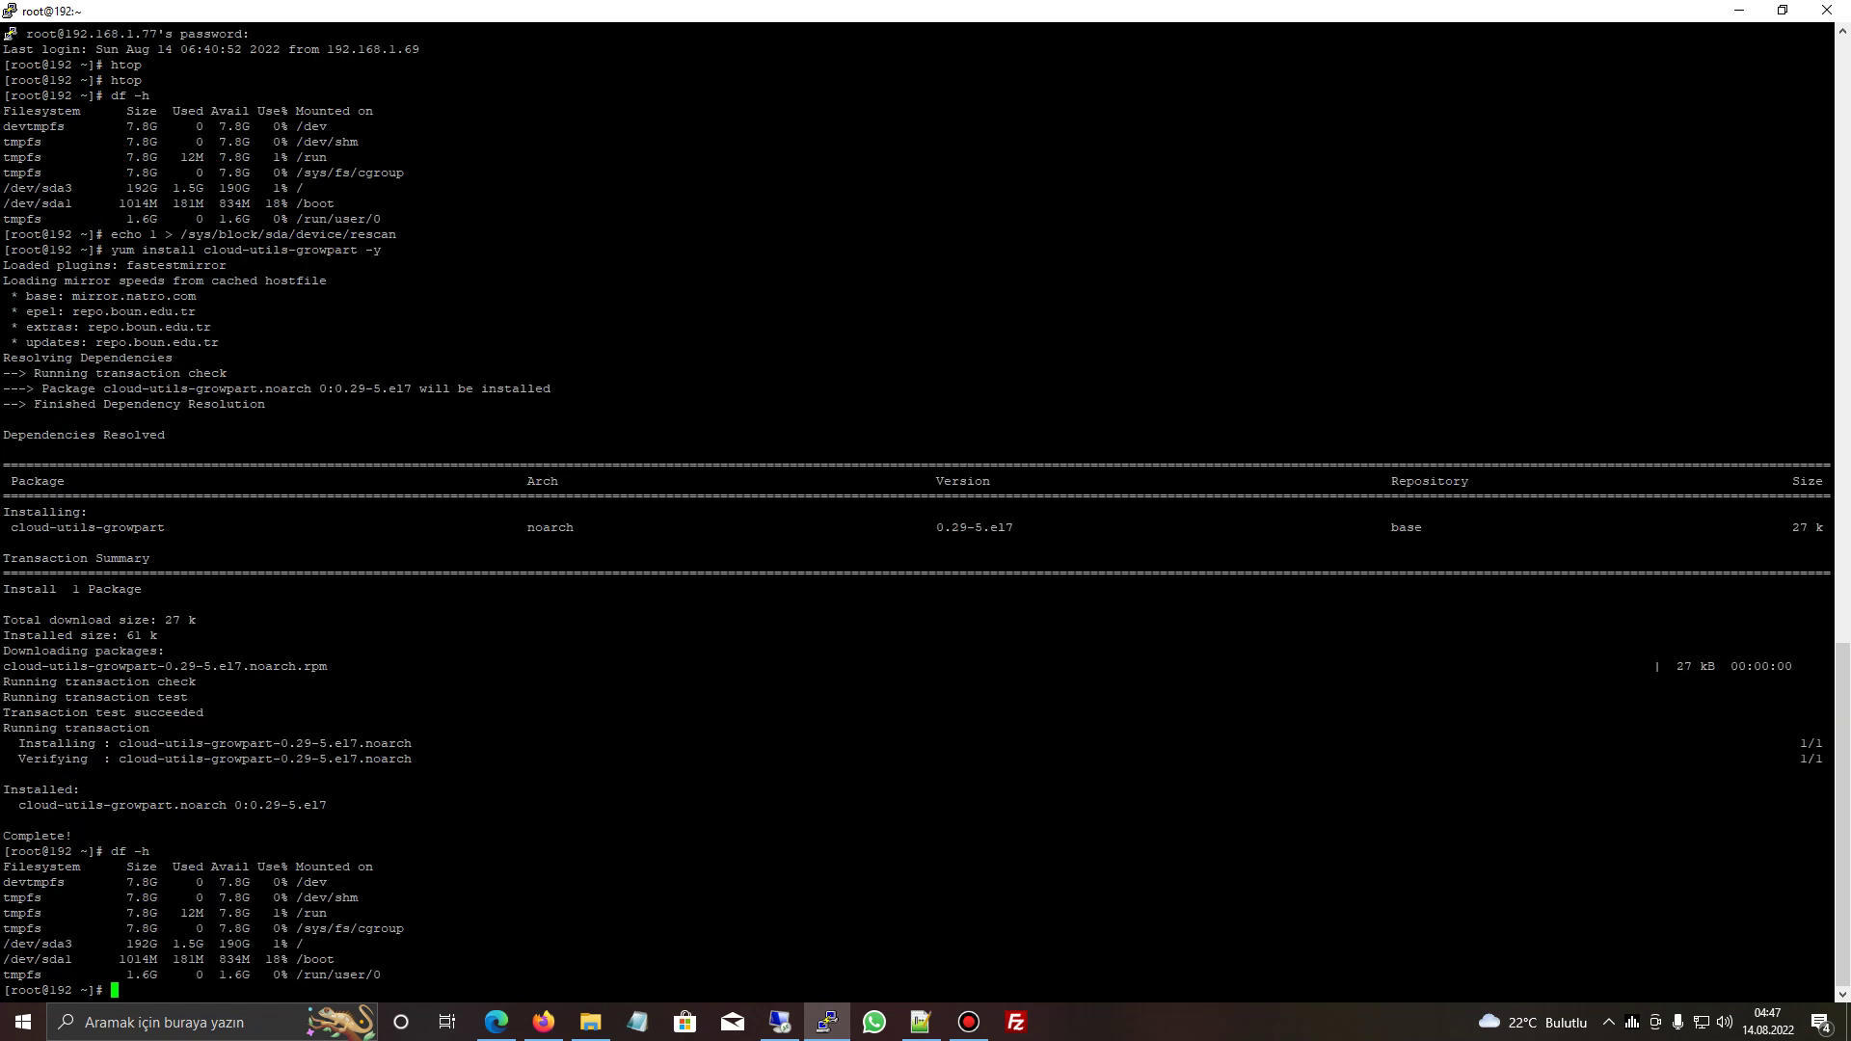
pyautogui.doubleClick(39, 944)
pyautogui.doubleClick(141, 975)
pyautogui.rightClick(142, 975)
pyautogui.press('Return')
pyautogui.click(497, 1023)
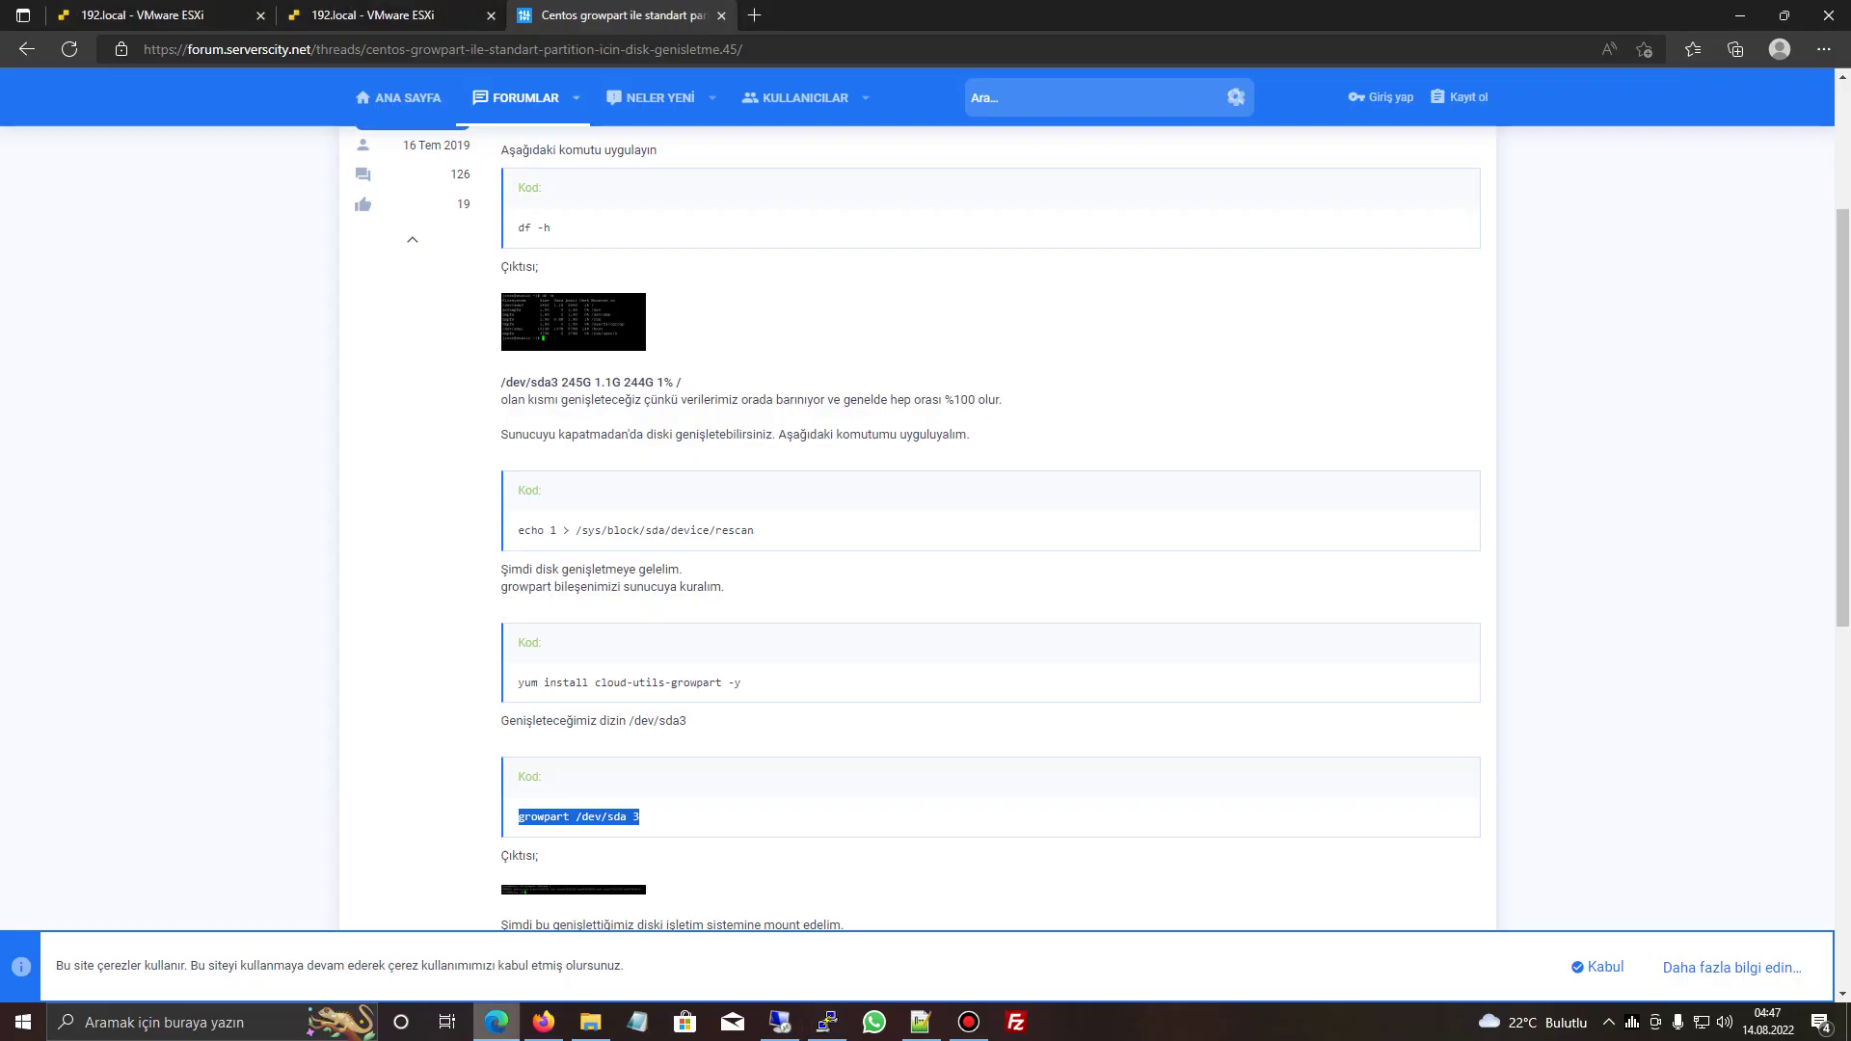
# - Run growpart /dev/sda 3 to extend partition 3
pyautogui.hotkey('ctrl', 'c')
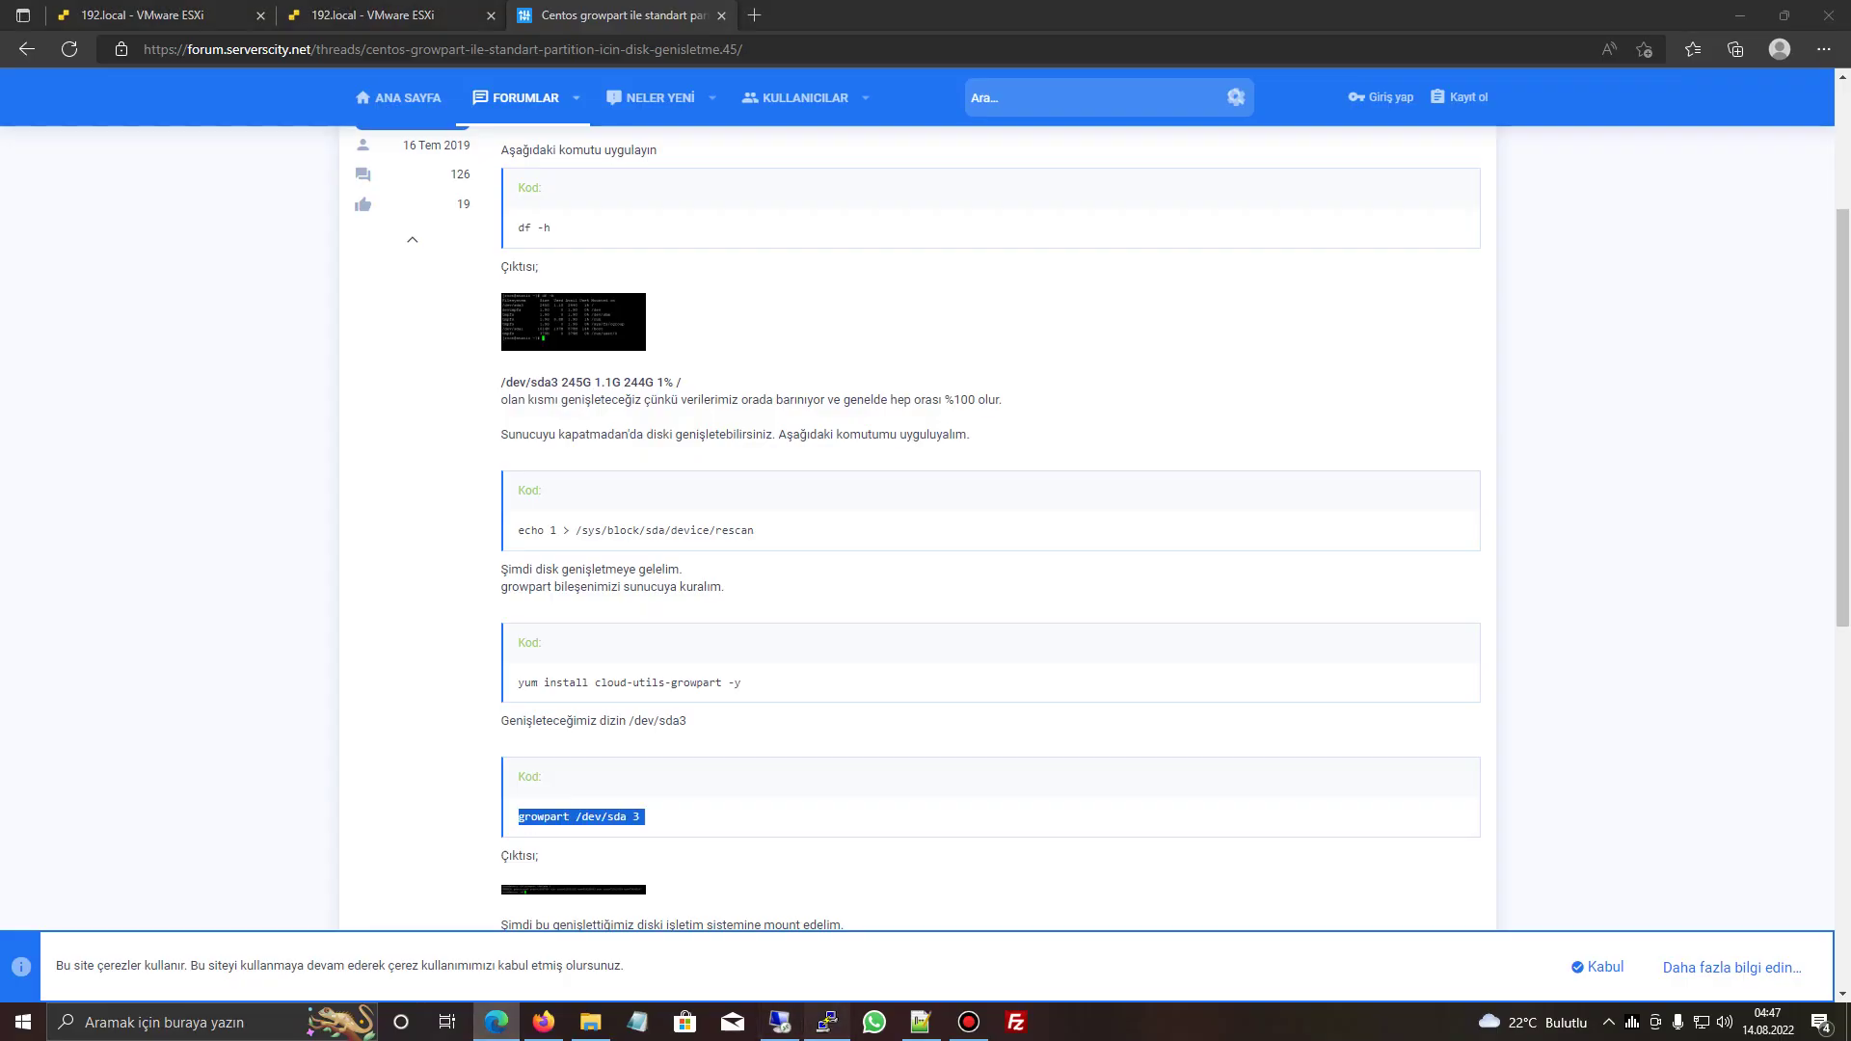
pyautogui.hotkey('alt', 'Tab')
pyautogui.press('shift+Insert')
pyautogui.press('Return')
# - Mount /dev/sda3 on /mnt using the command from the forum guide
pyautogui.click(496, 1022)
pyautogui.scroll(-4, 573, 707)
pyautogui.moveTo(518, 601); pyautogui.dragTo(646, 600)
pyautogui.hotkey('ctrl', 'c')
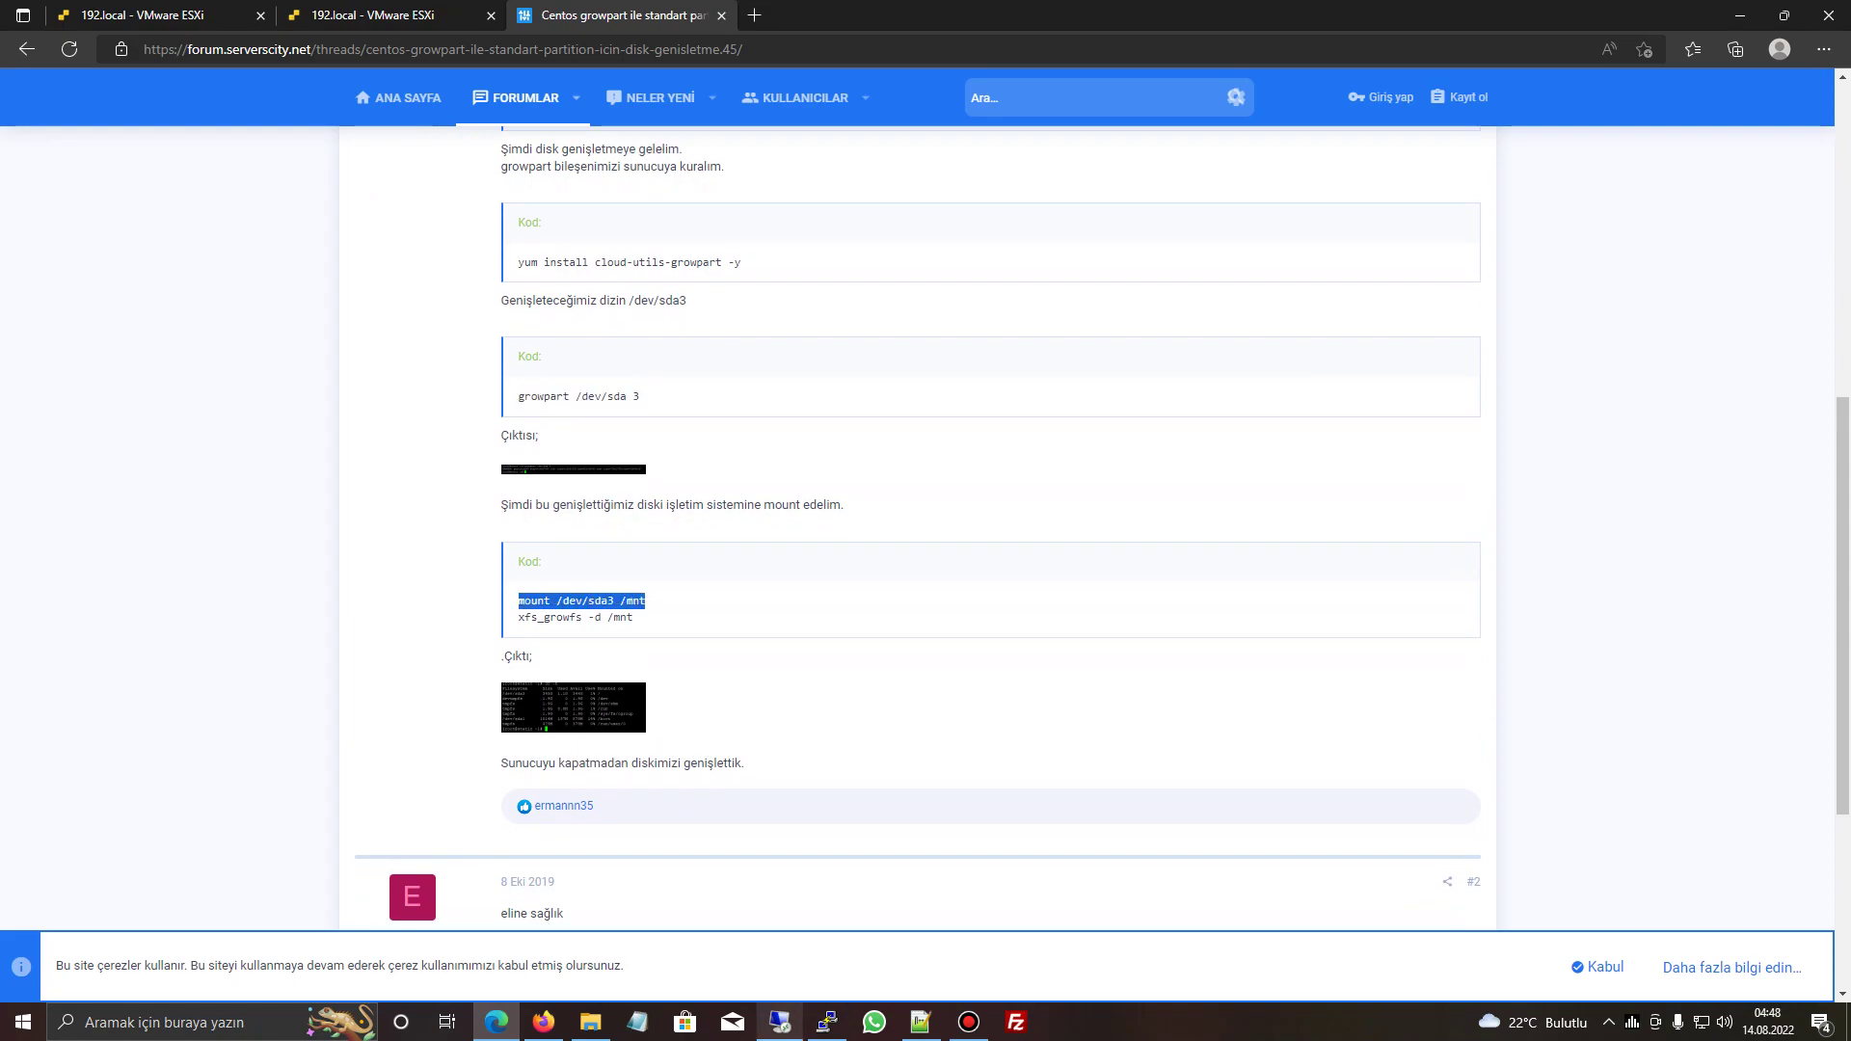
pyautogui.click(826, 1022)
pyautogui.press('shift+Insert')
pyautogui.press('Return')
# - Grow the XFS filesystem with xfs_growfs -d /mnt
pyautogui.click(496, 1022)
pyautogui.click(526, 618)
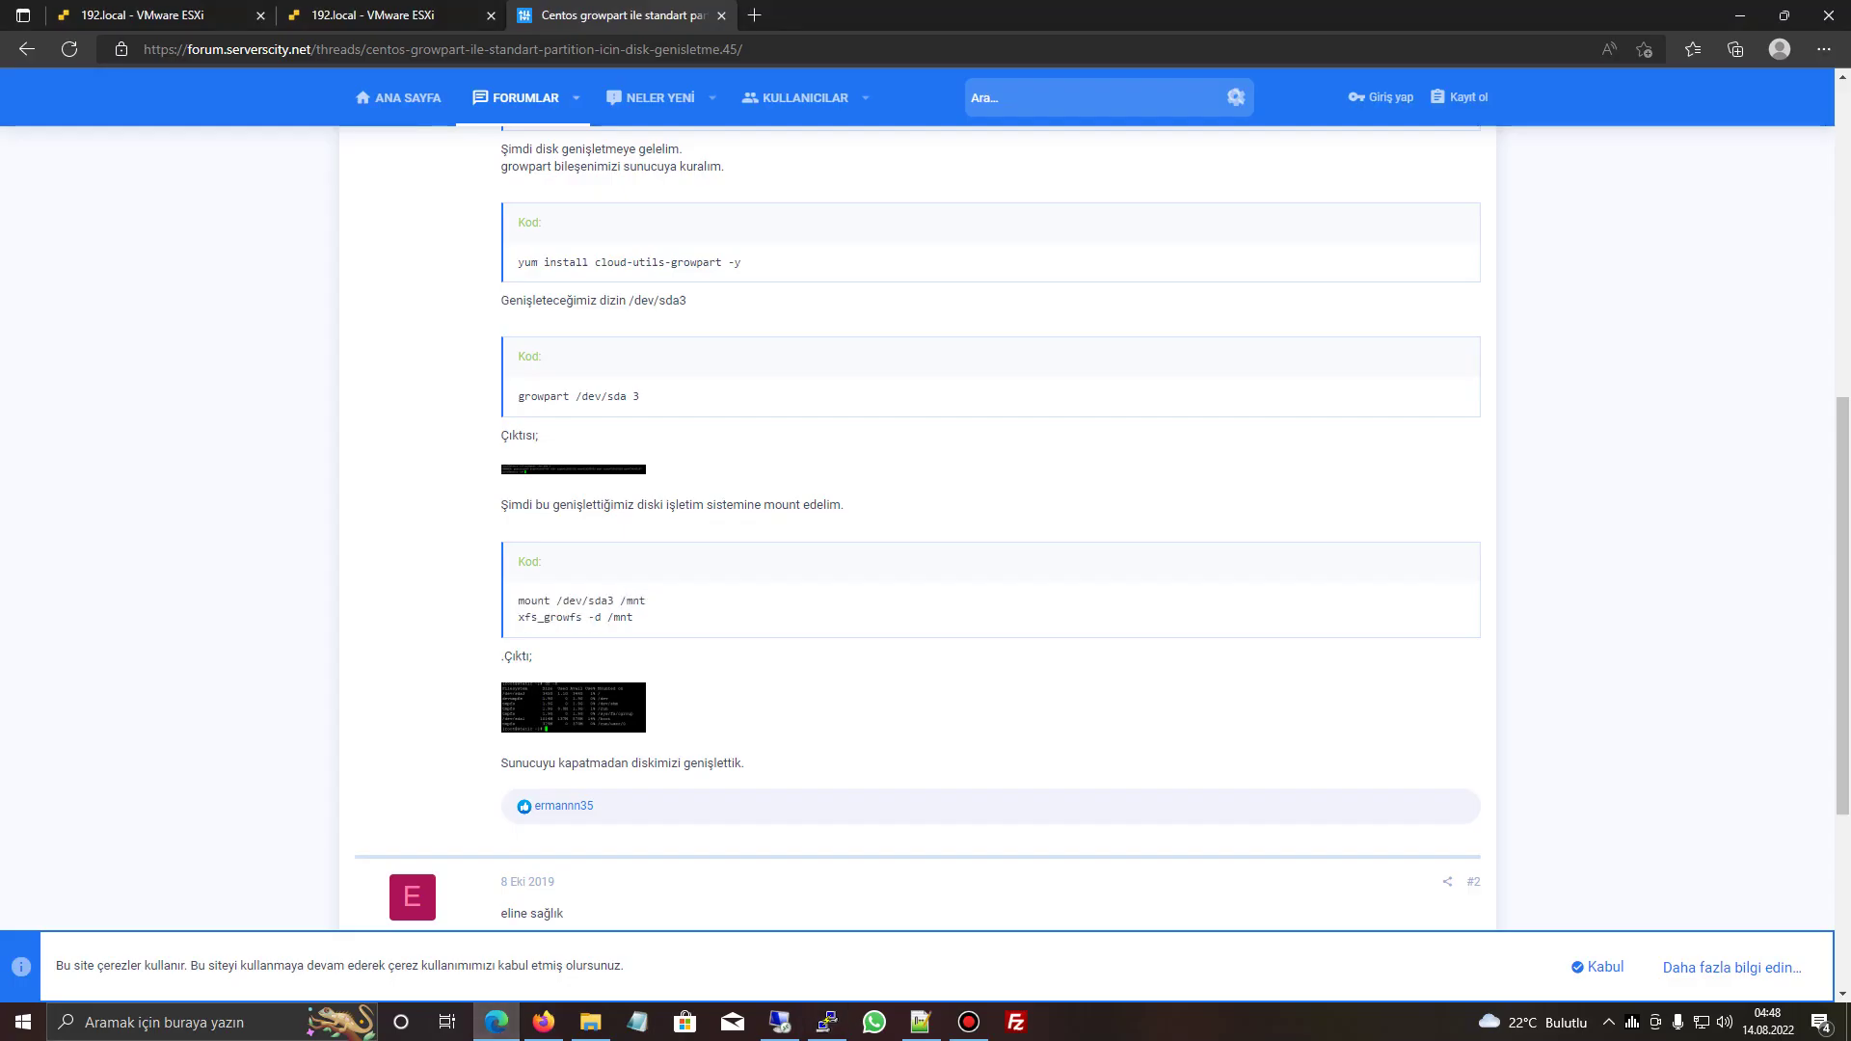
pyautogui.moveTo(518, 617); pyautogui.dragTo(639, 617)
pyautogui.hotkey('ctrl', 'c')
pyautogui.click(826, 1022)
pyautogui.press('shift+Insert')
pyautogui.press('Return')
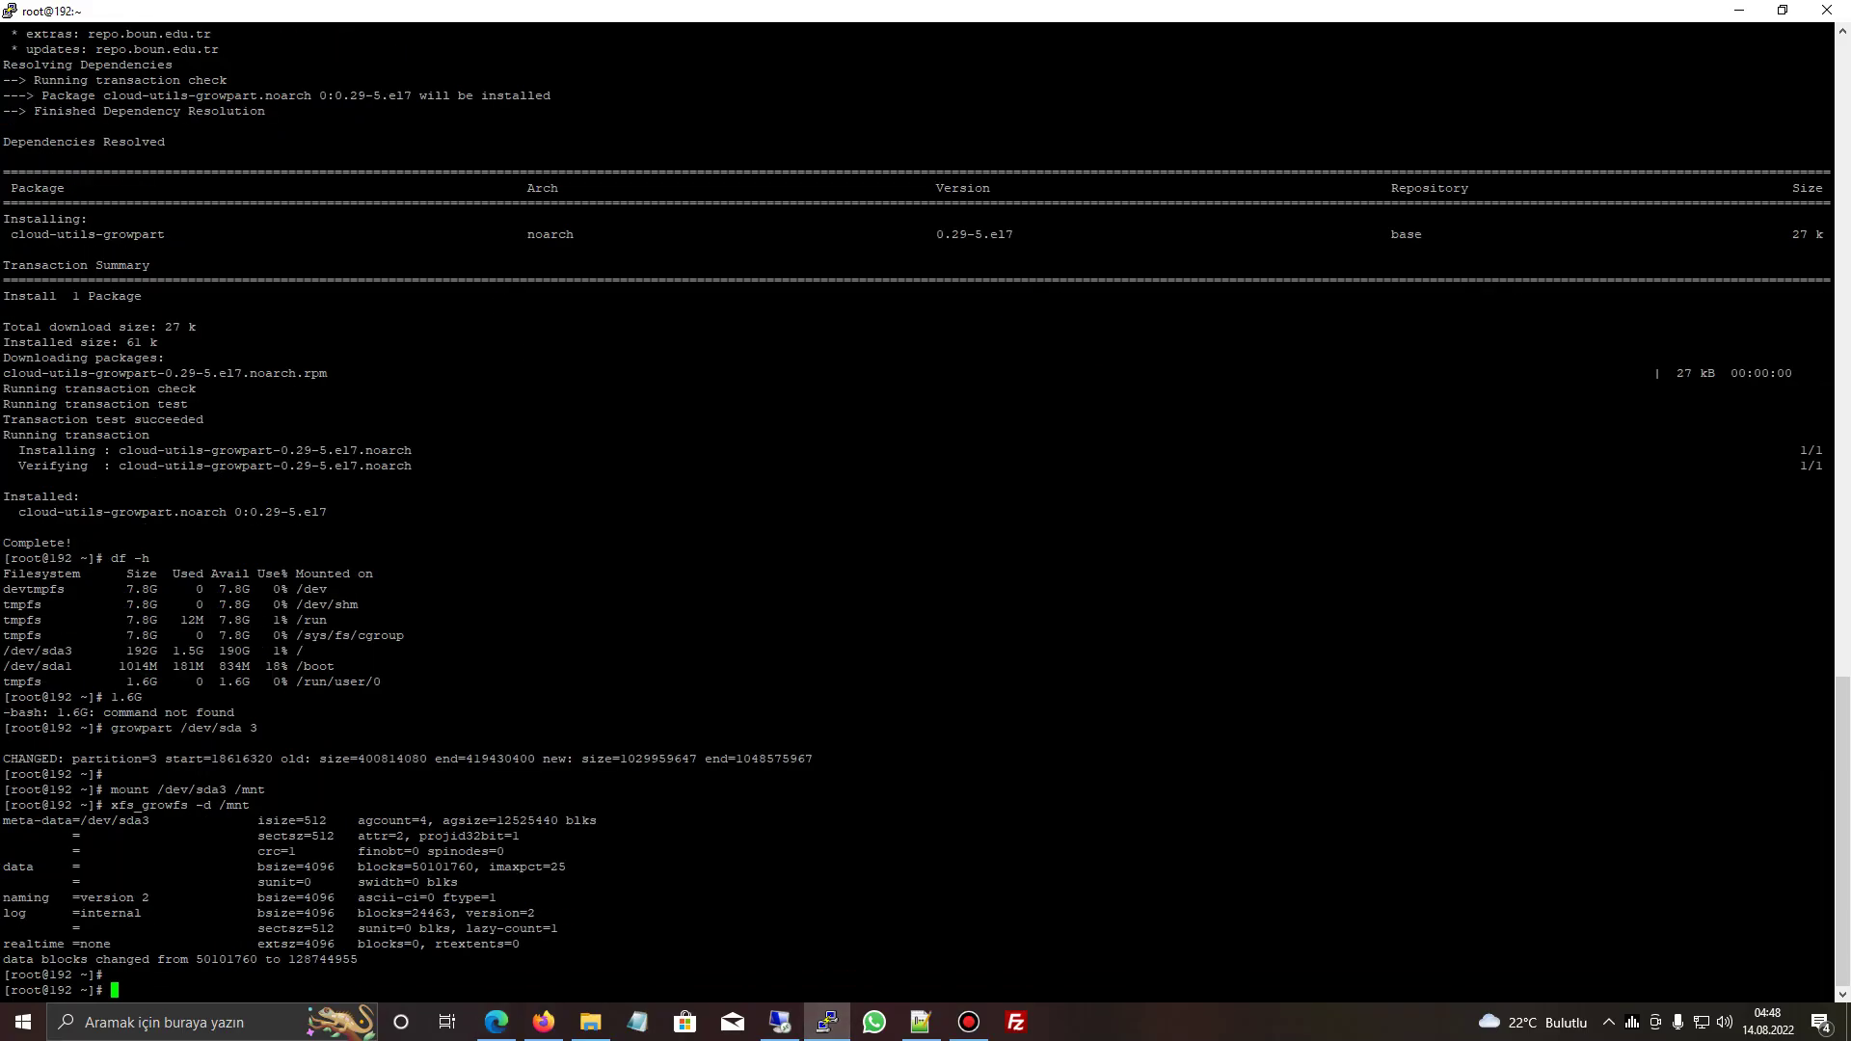
# - Run df -h and confirm /dev/sda3 now shows 492G
pyautogui.write('df -')
pyautogui.press('Return')
pyautogui.write('df -h')
pyautogui.press('Return')
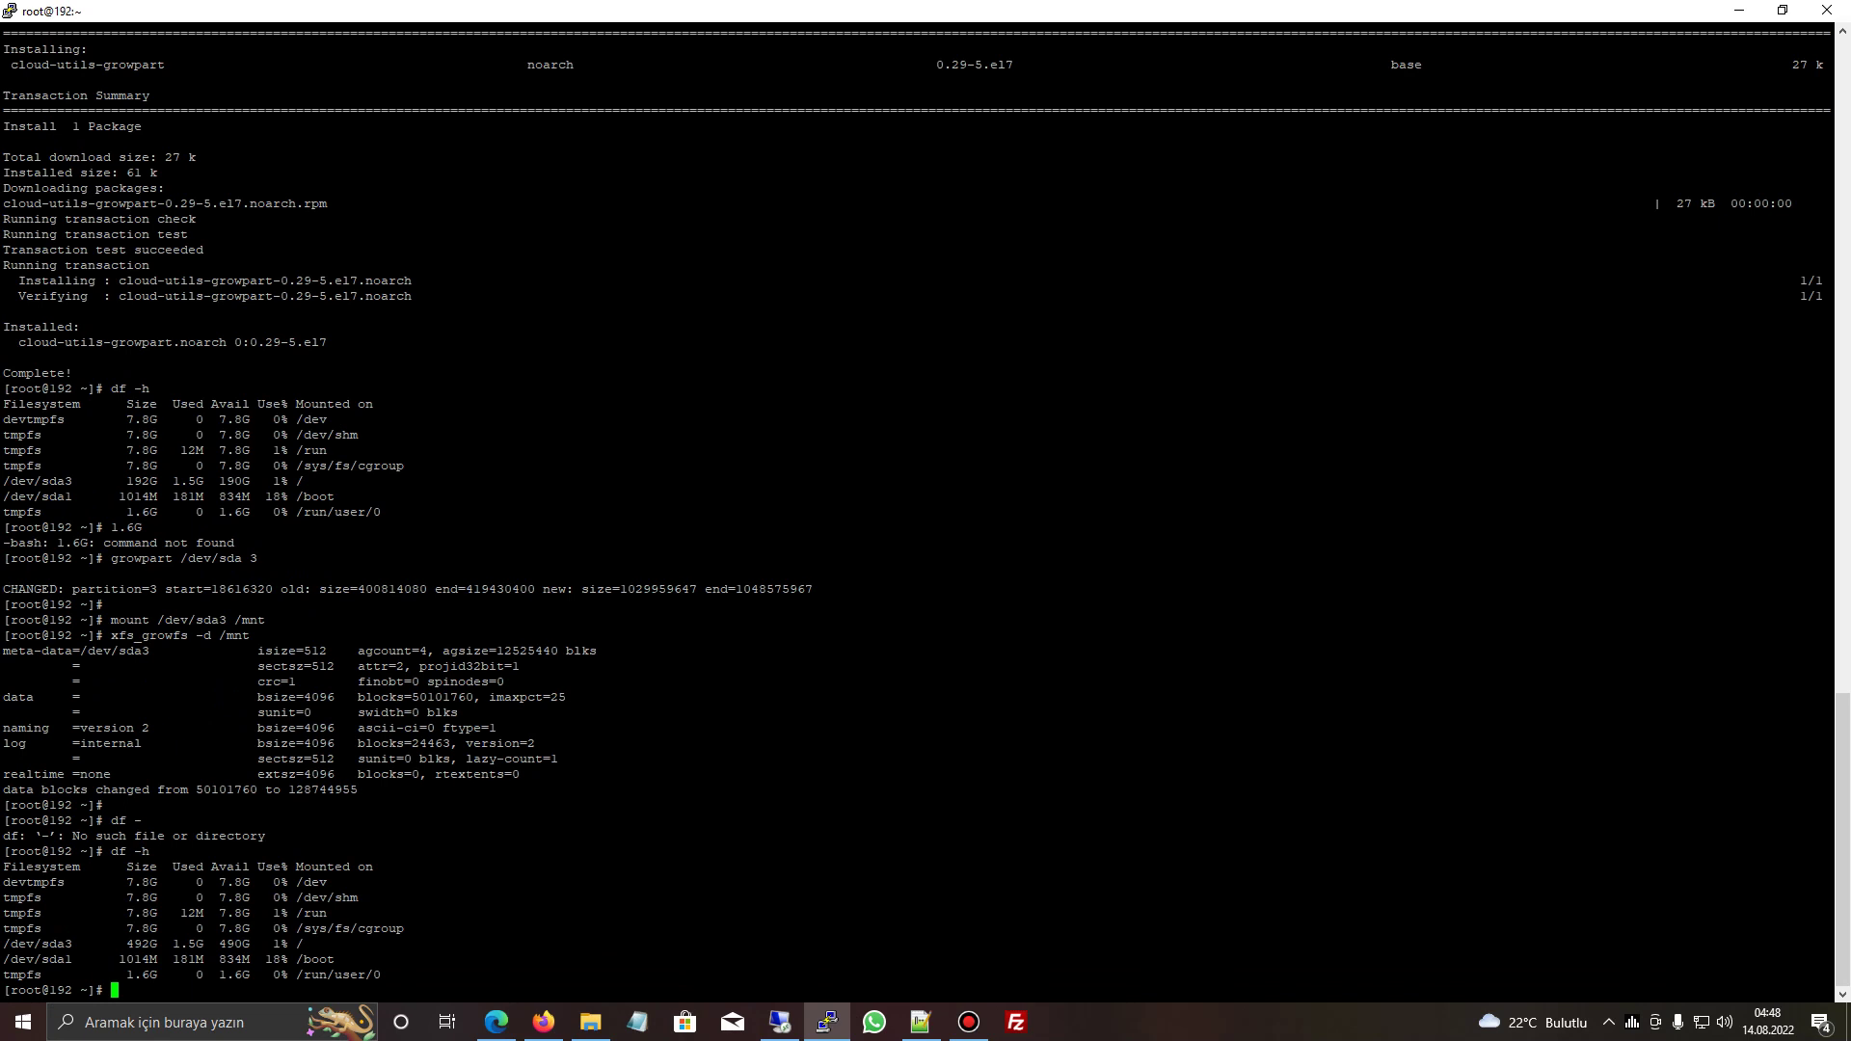
pyautogui.moveTo(4, 944); pyautogui.dragTo(196, 944)
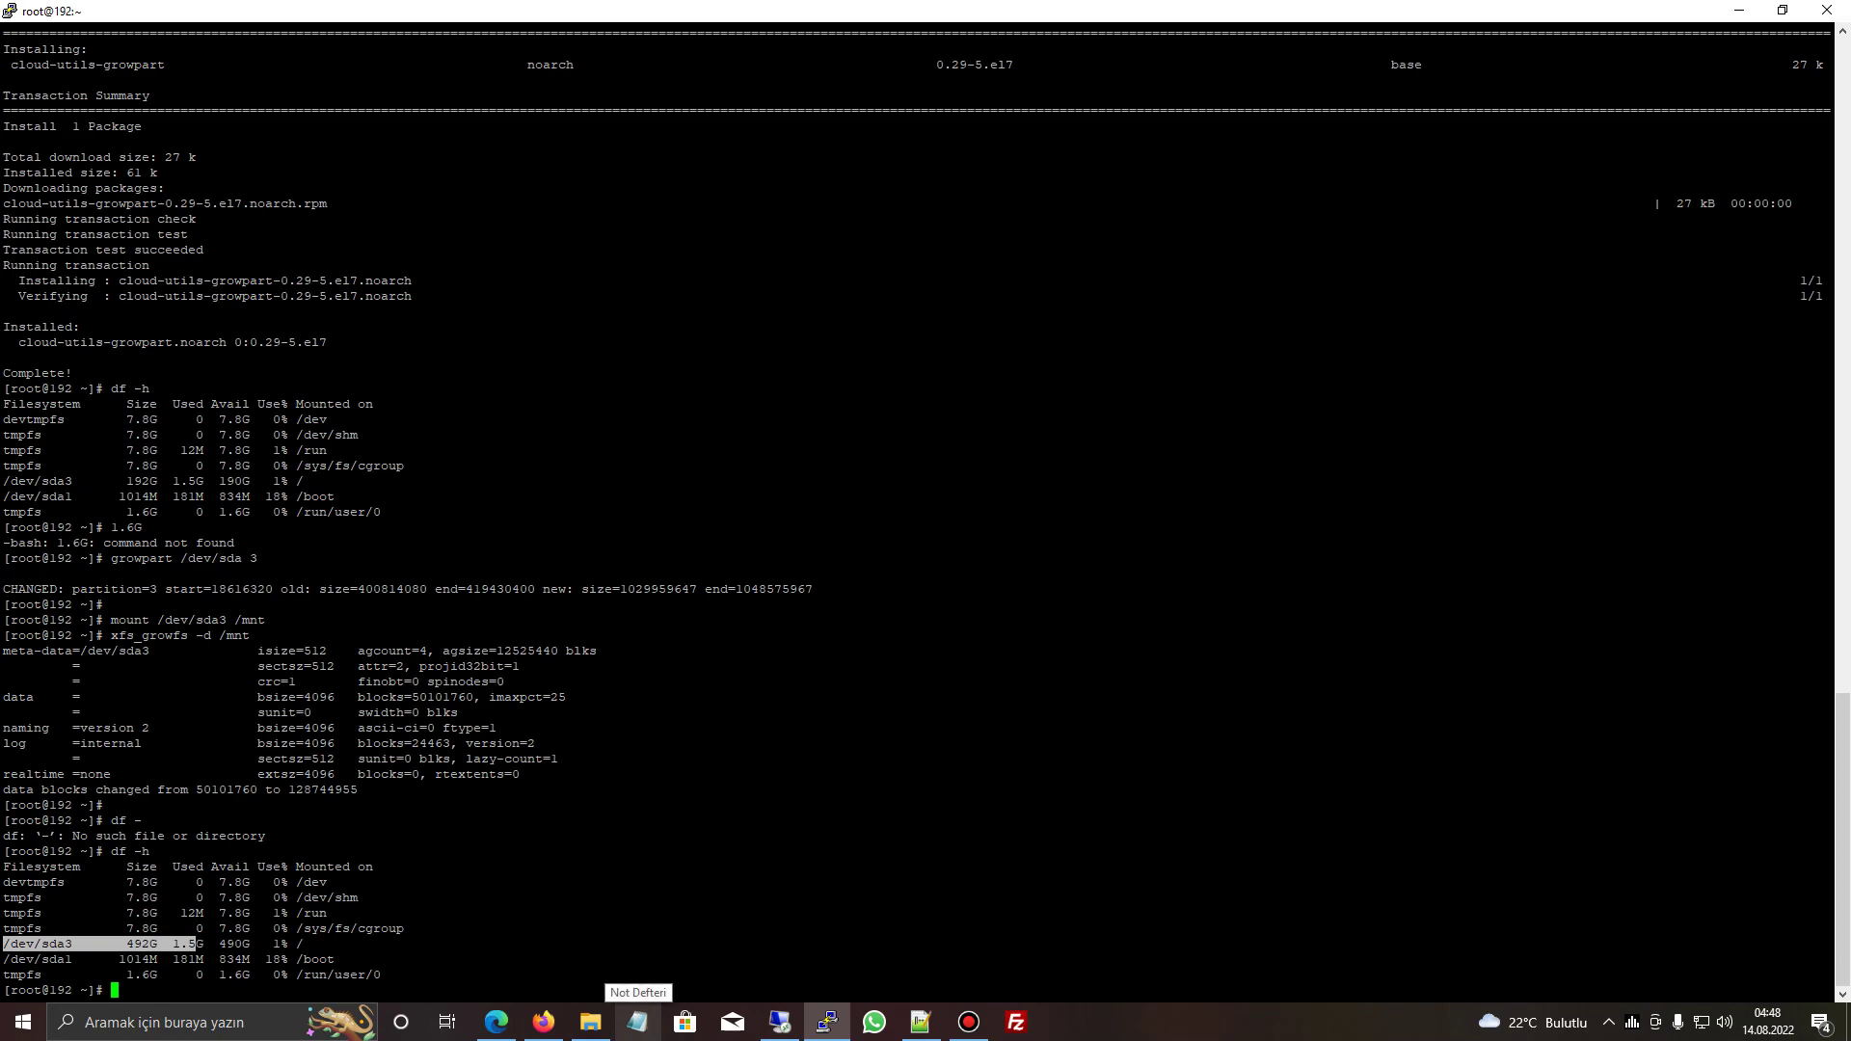
pyautogui.click(495, 1022)
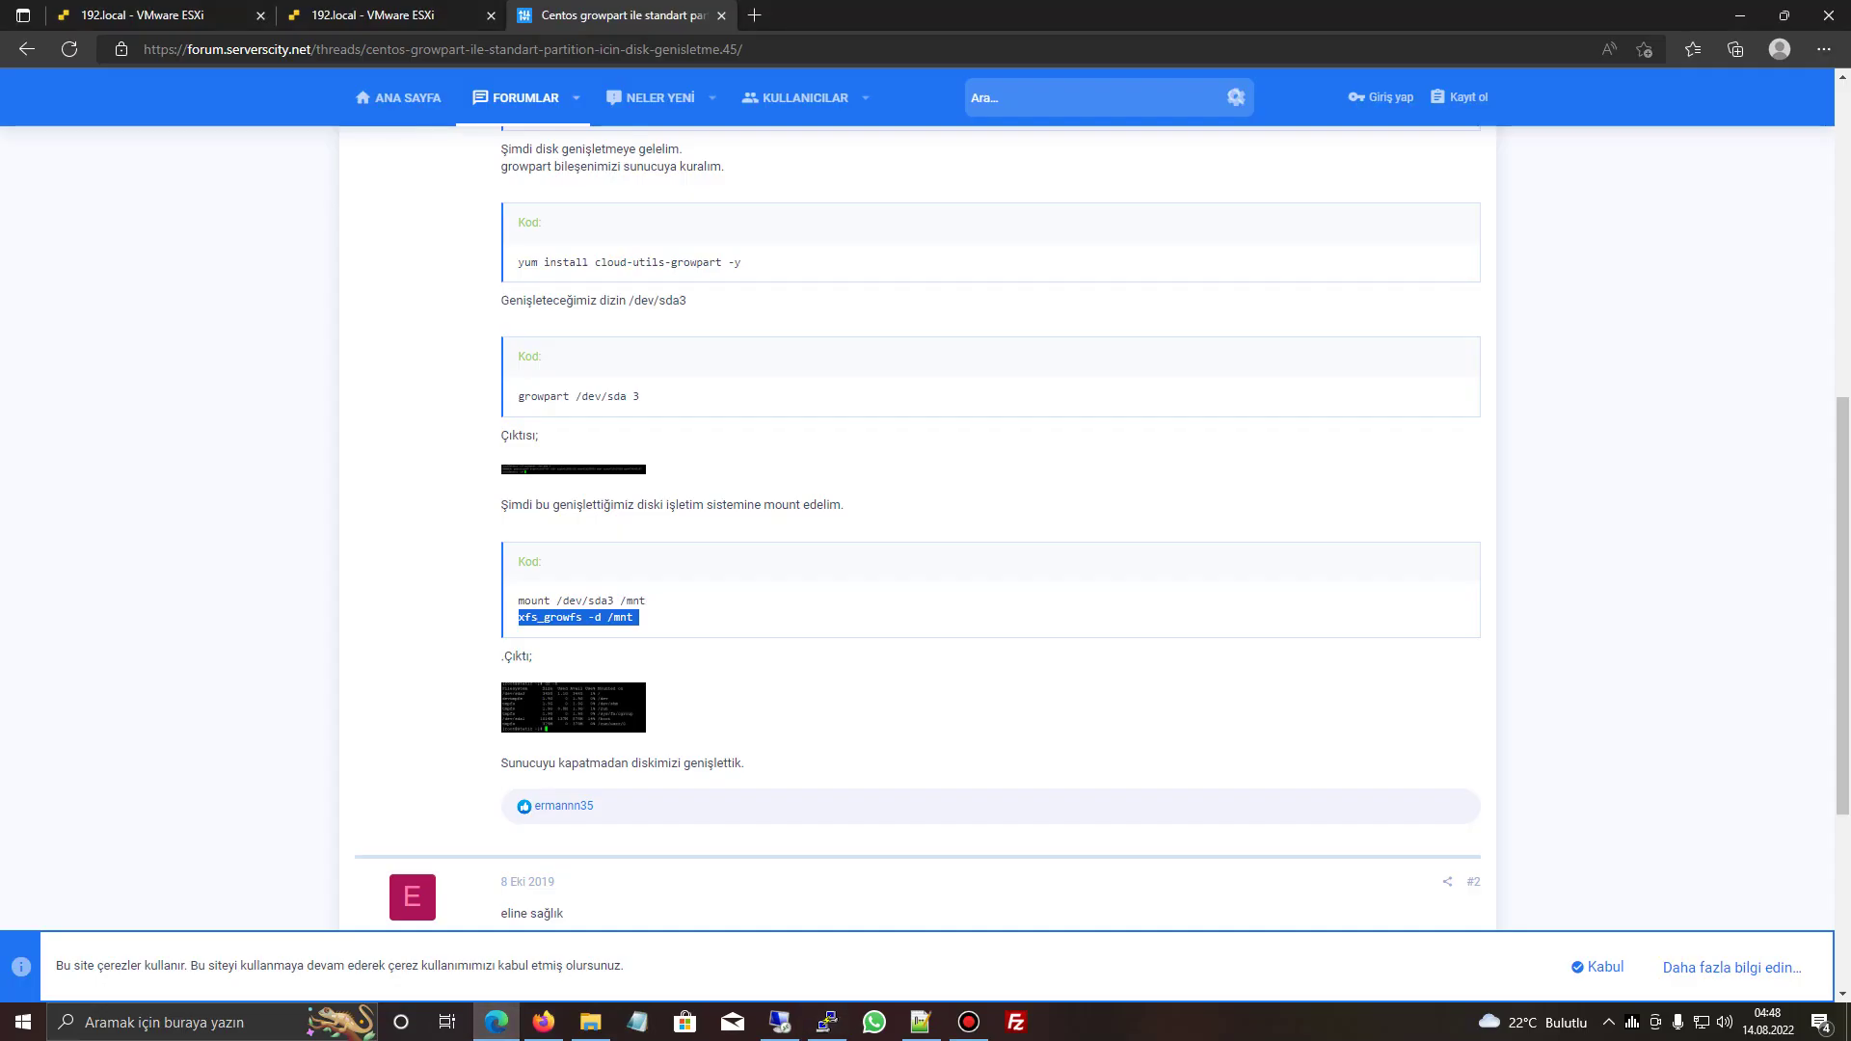
pyautogui.scroll(7, 926, 520)
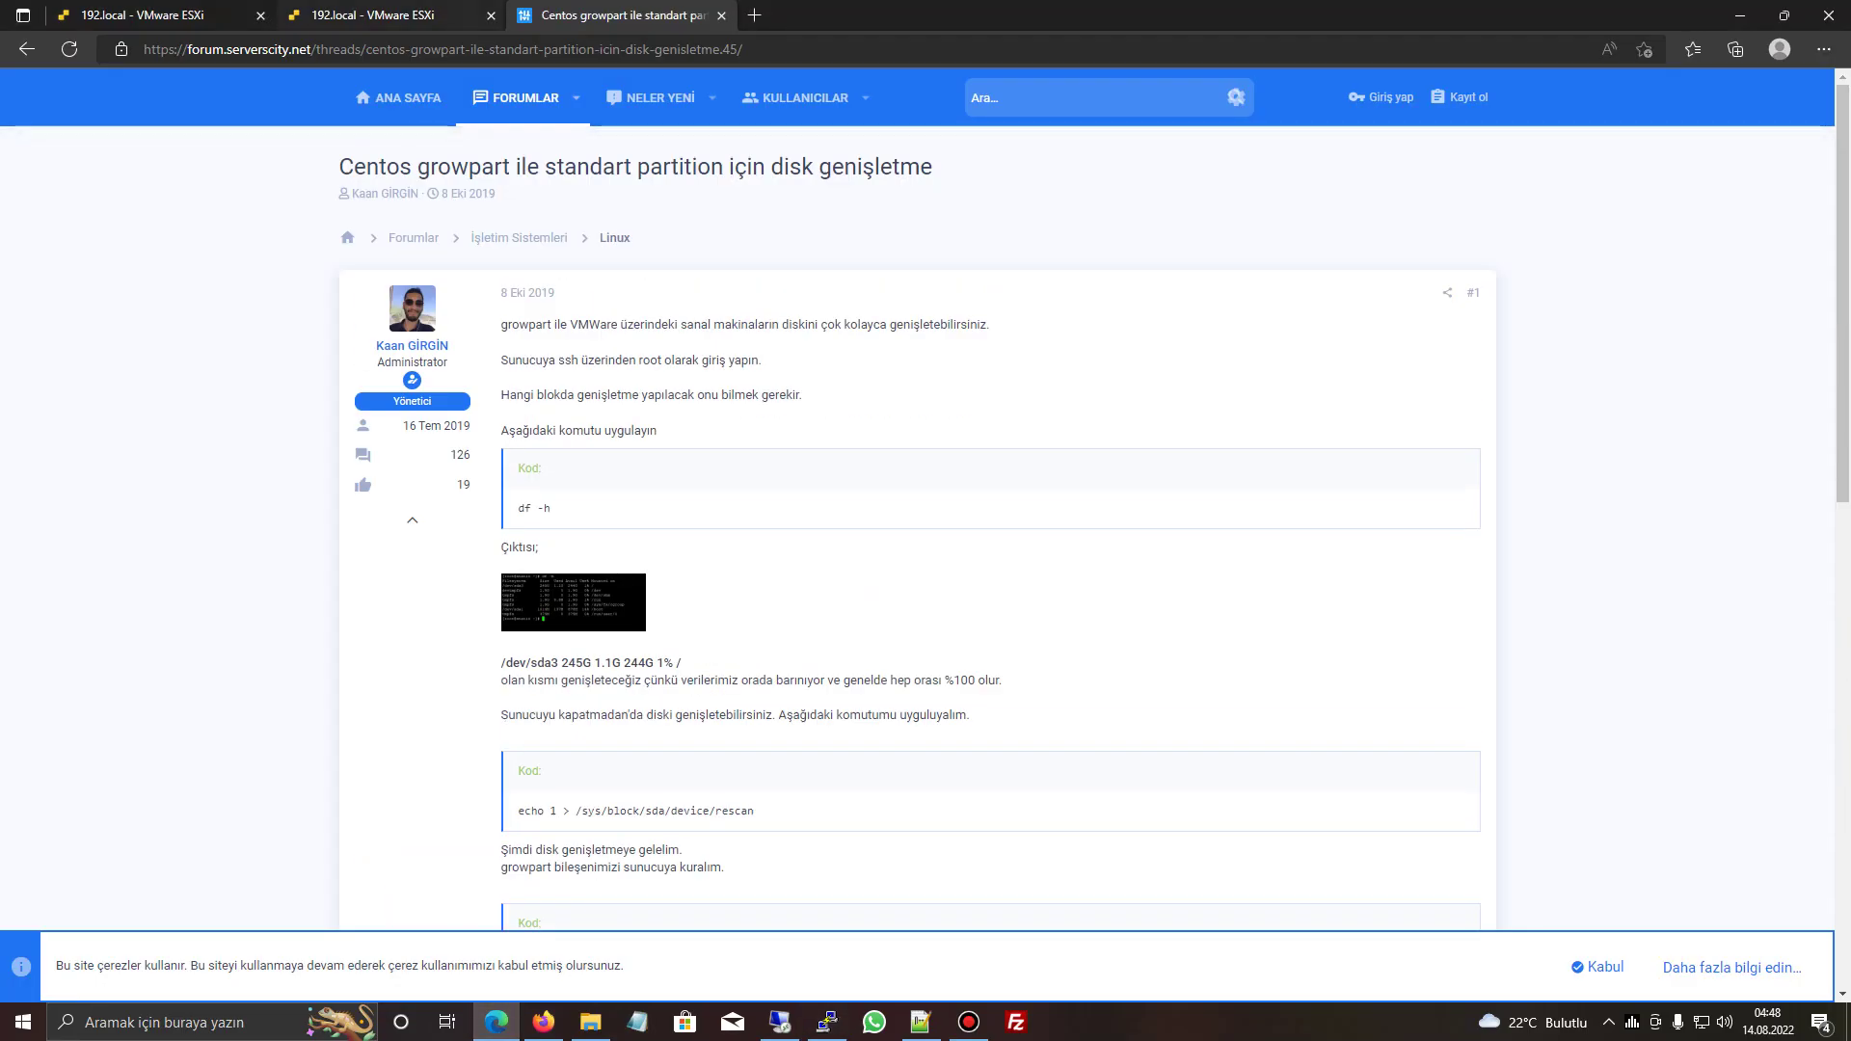
pyautogui.hotkey('ctrl', 'shift', 'Tab')
pyautogui.hotkey('ctrl', 'Tab')
pyautogui.hotkey('ctrl', 't')
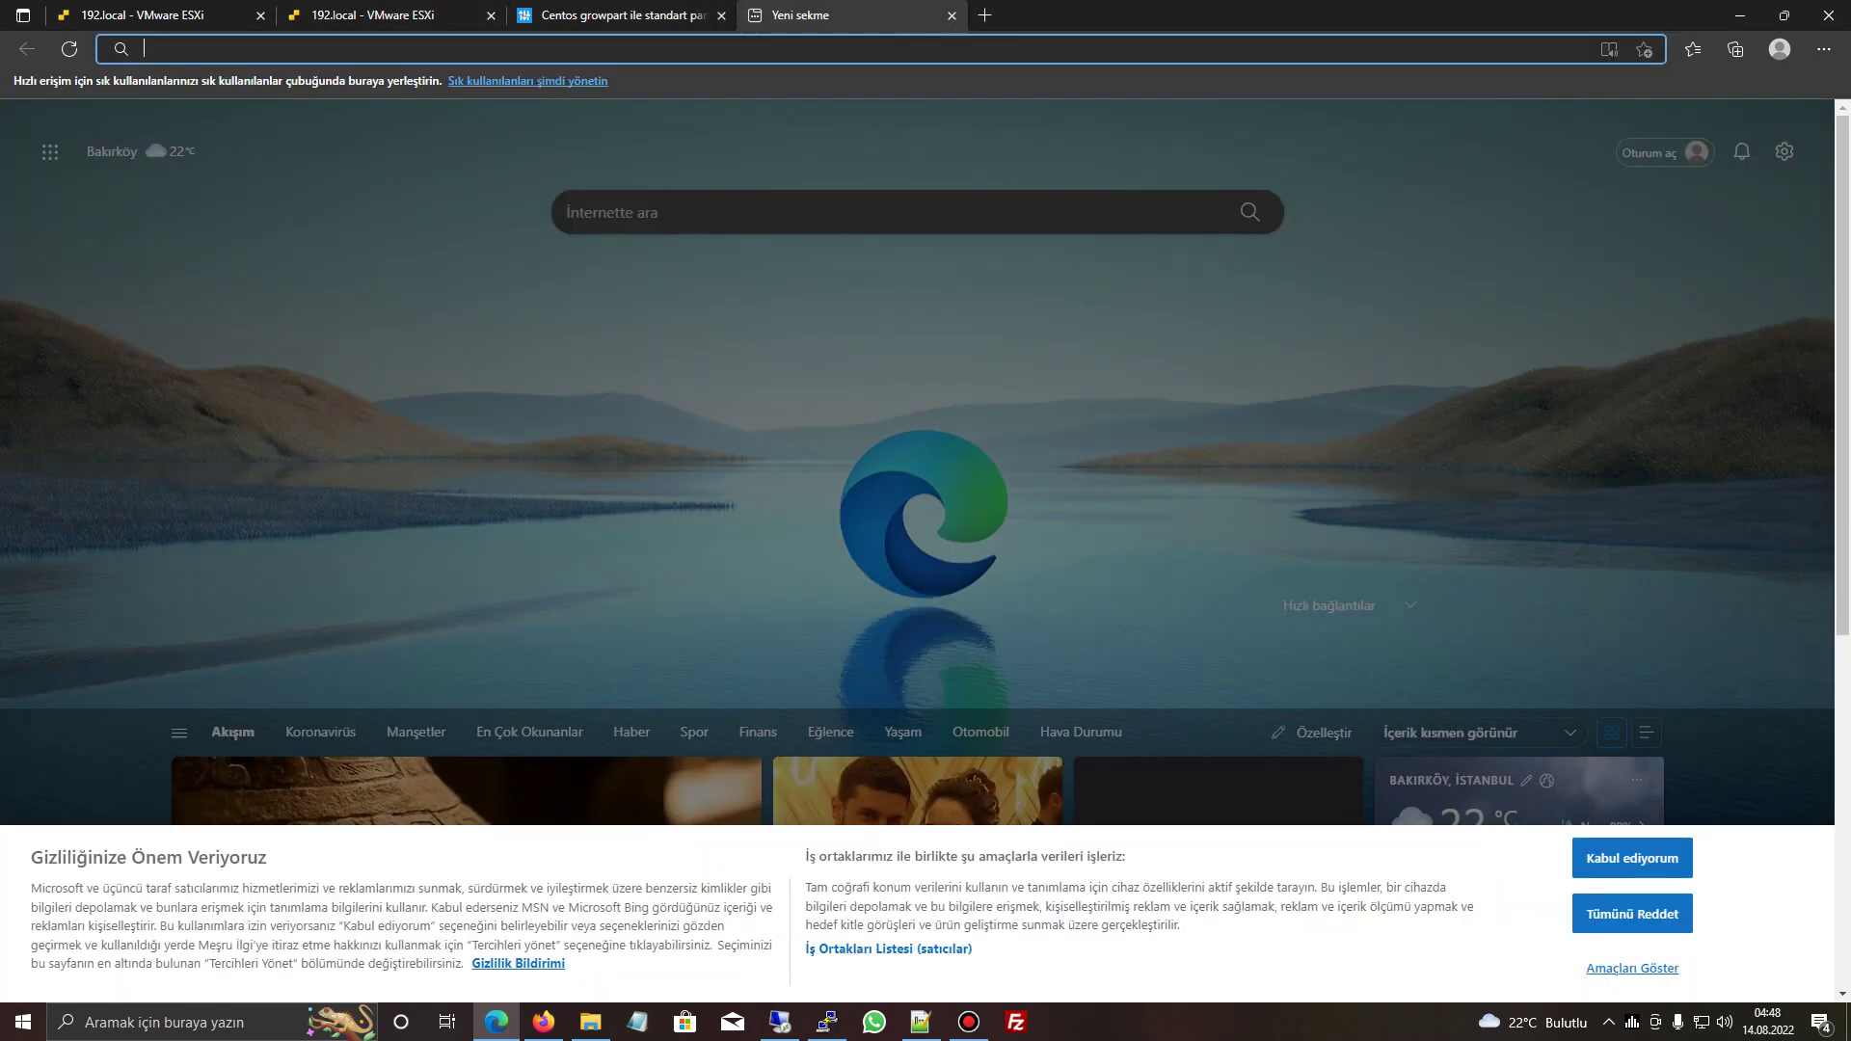
pyautogui.write('google.com')
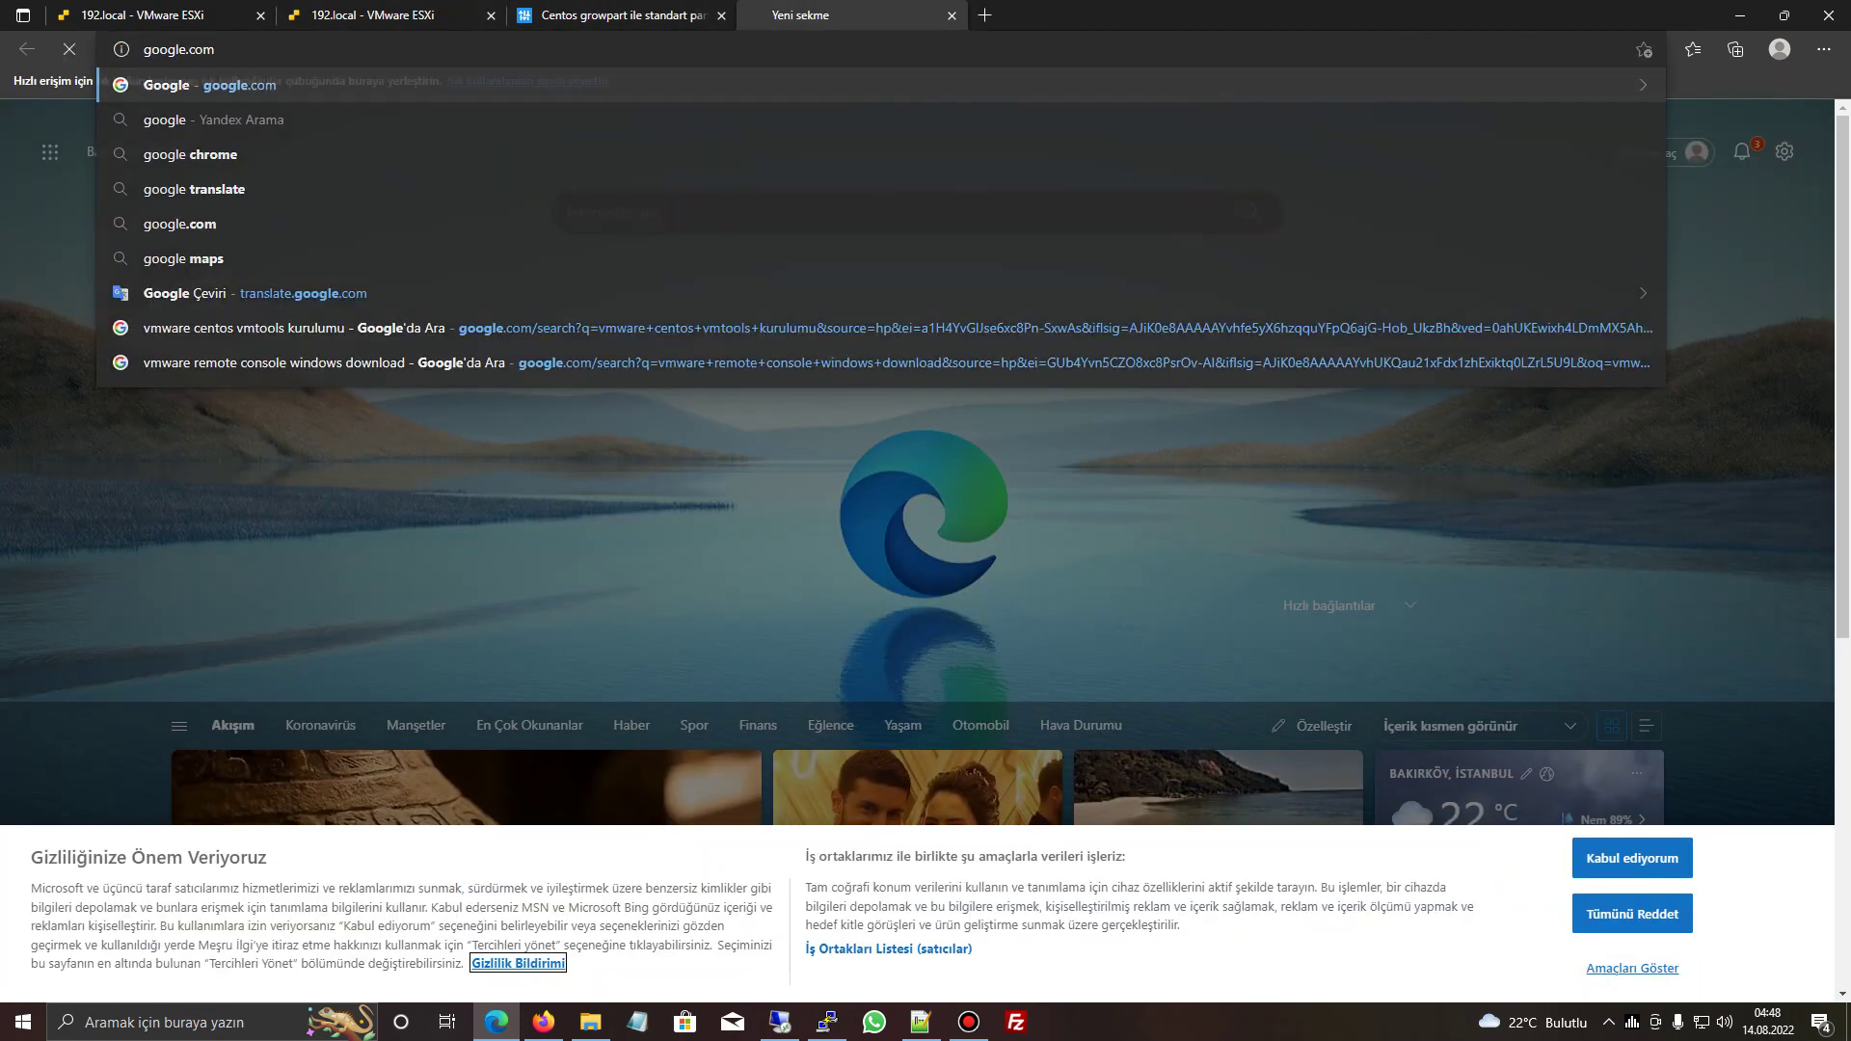
pyautogui.press('Return')
pyautogui.write('şifre kırma')
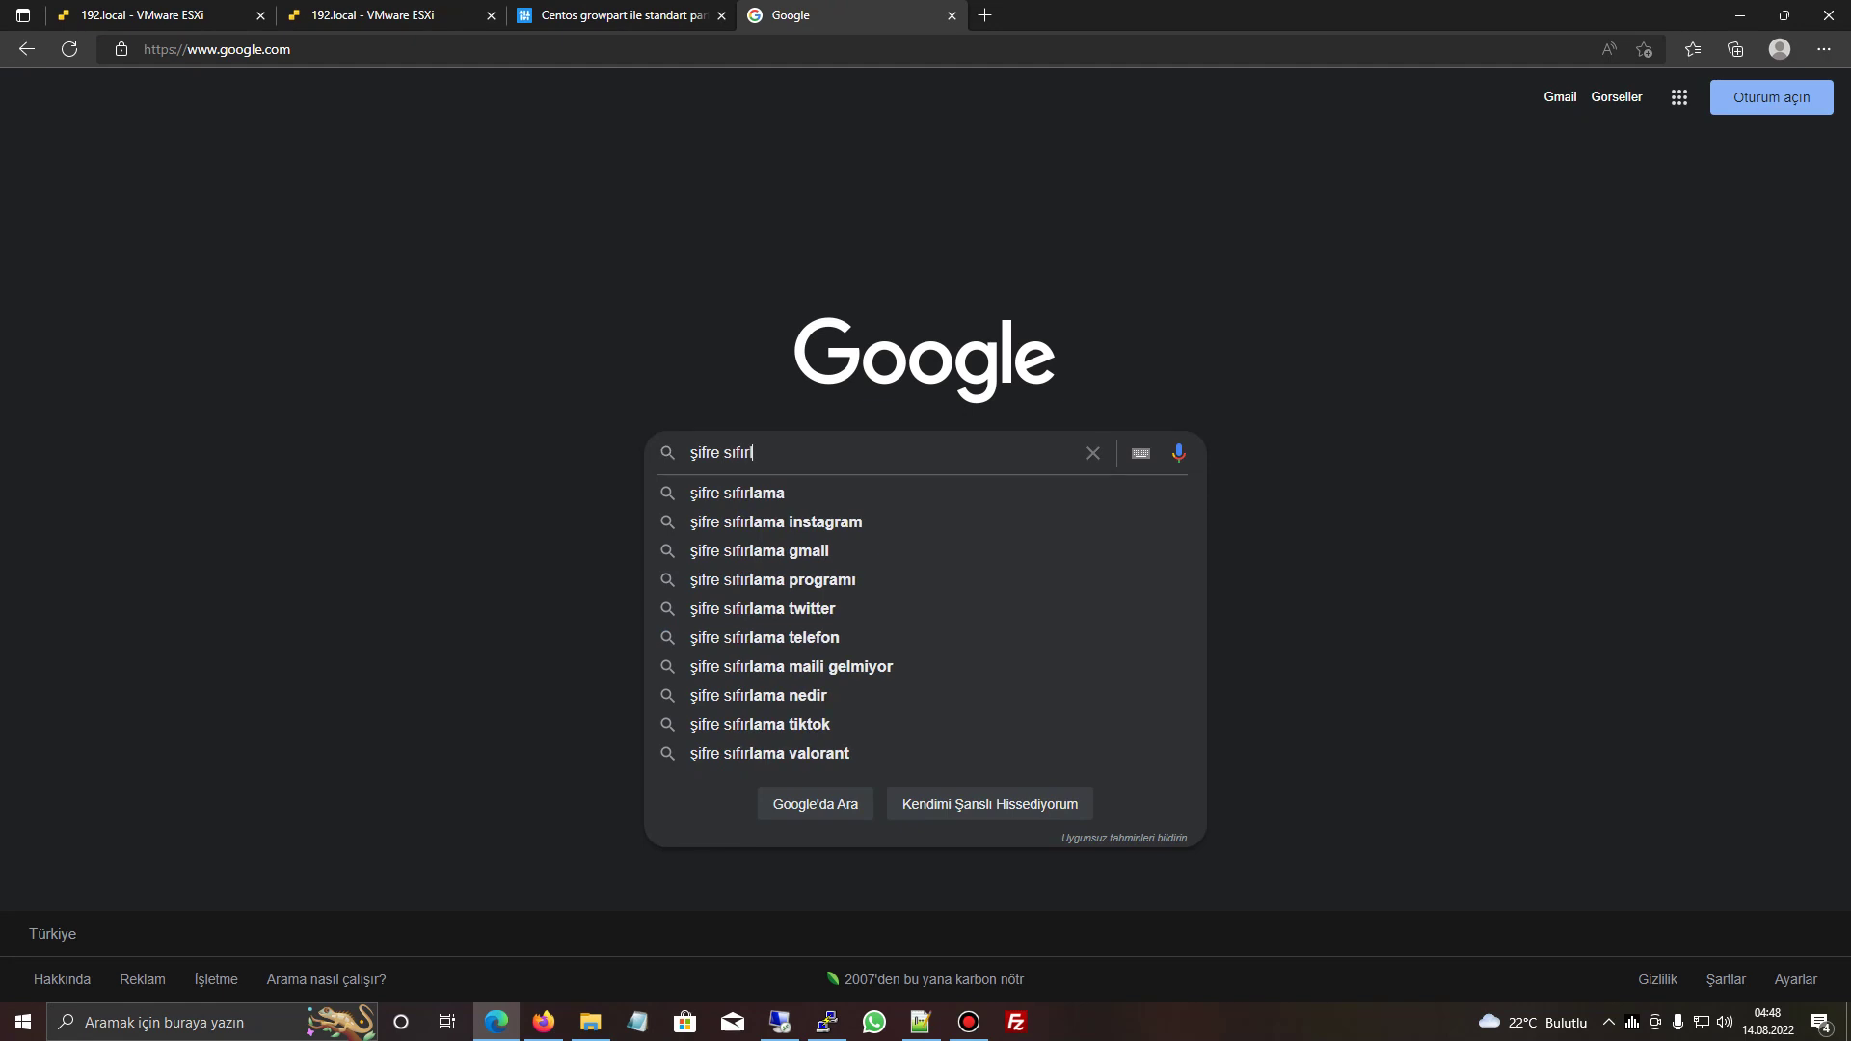
pyautogui.hotkey('ctrl', 'a')
pyautogui.write('centos 7 ')
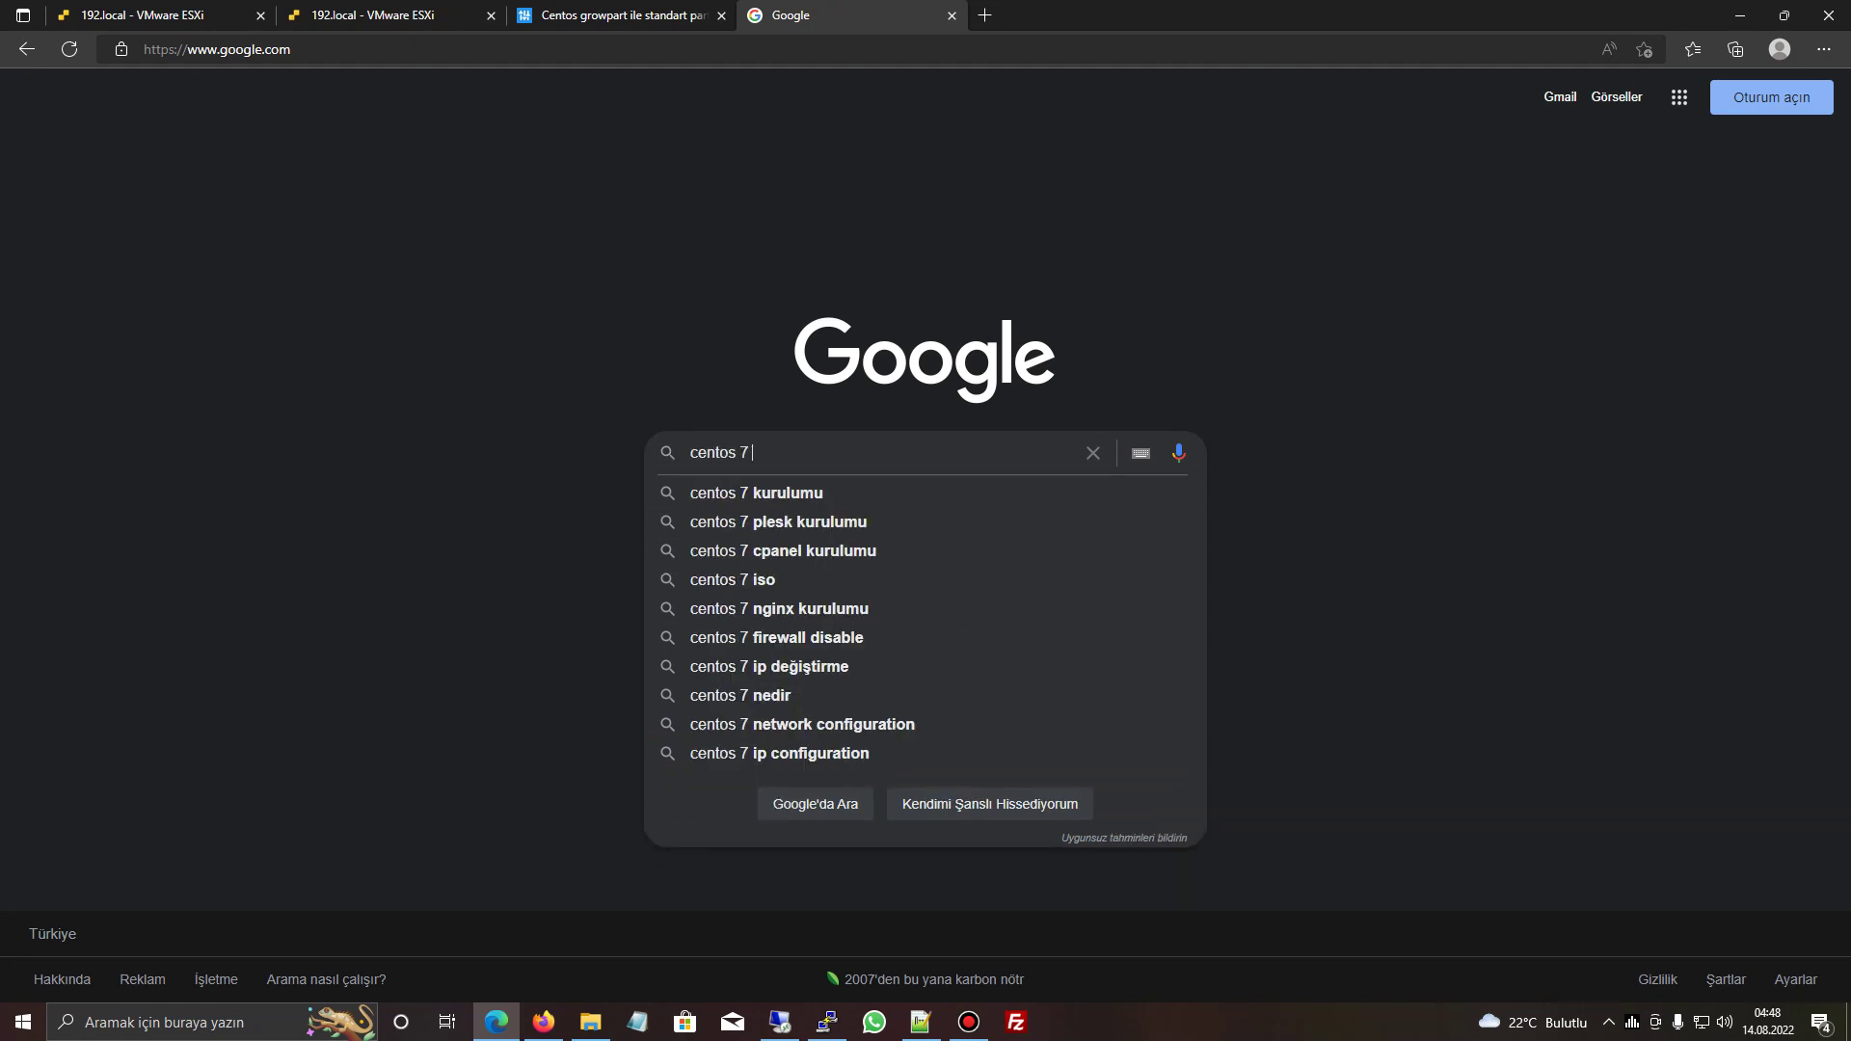
pyautogui.write('şifre sıfırlama')
pyautogui.press('Return')
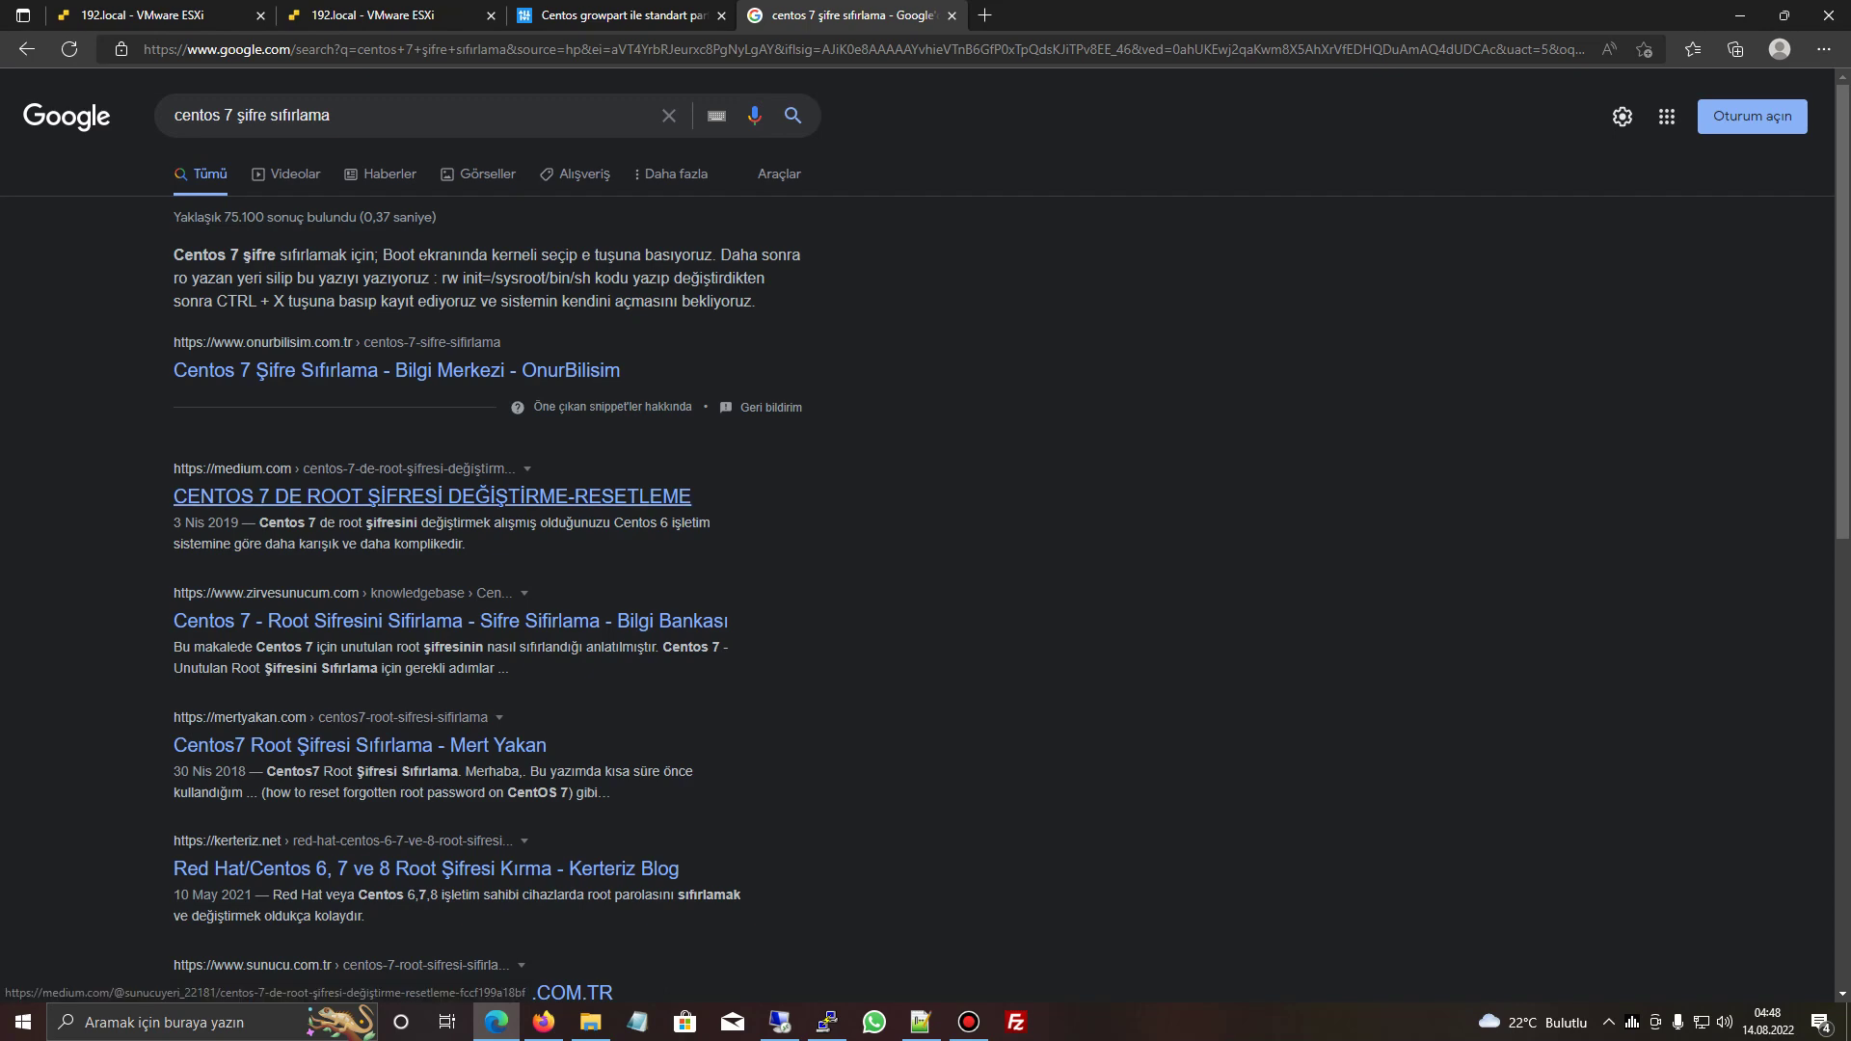
pyautogui.click(432, 496)
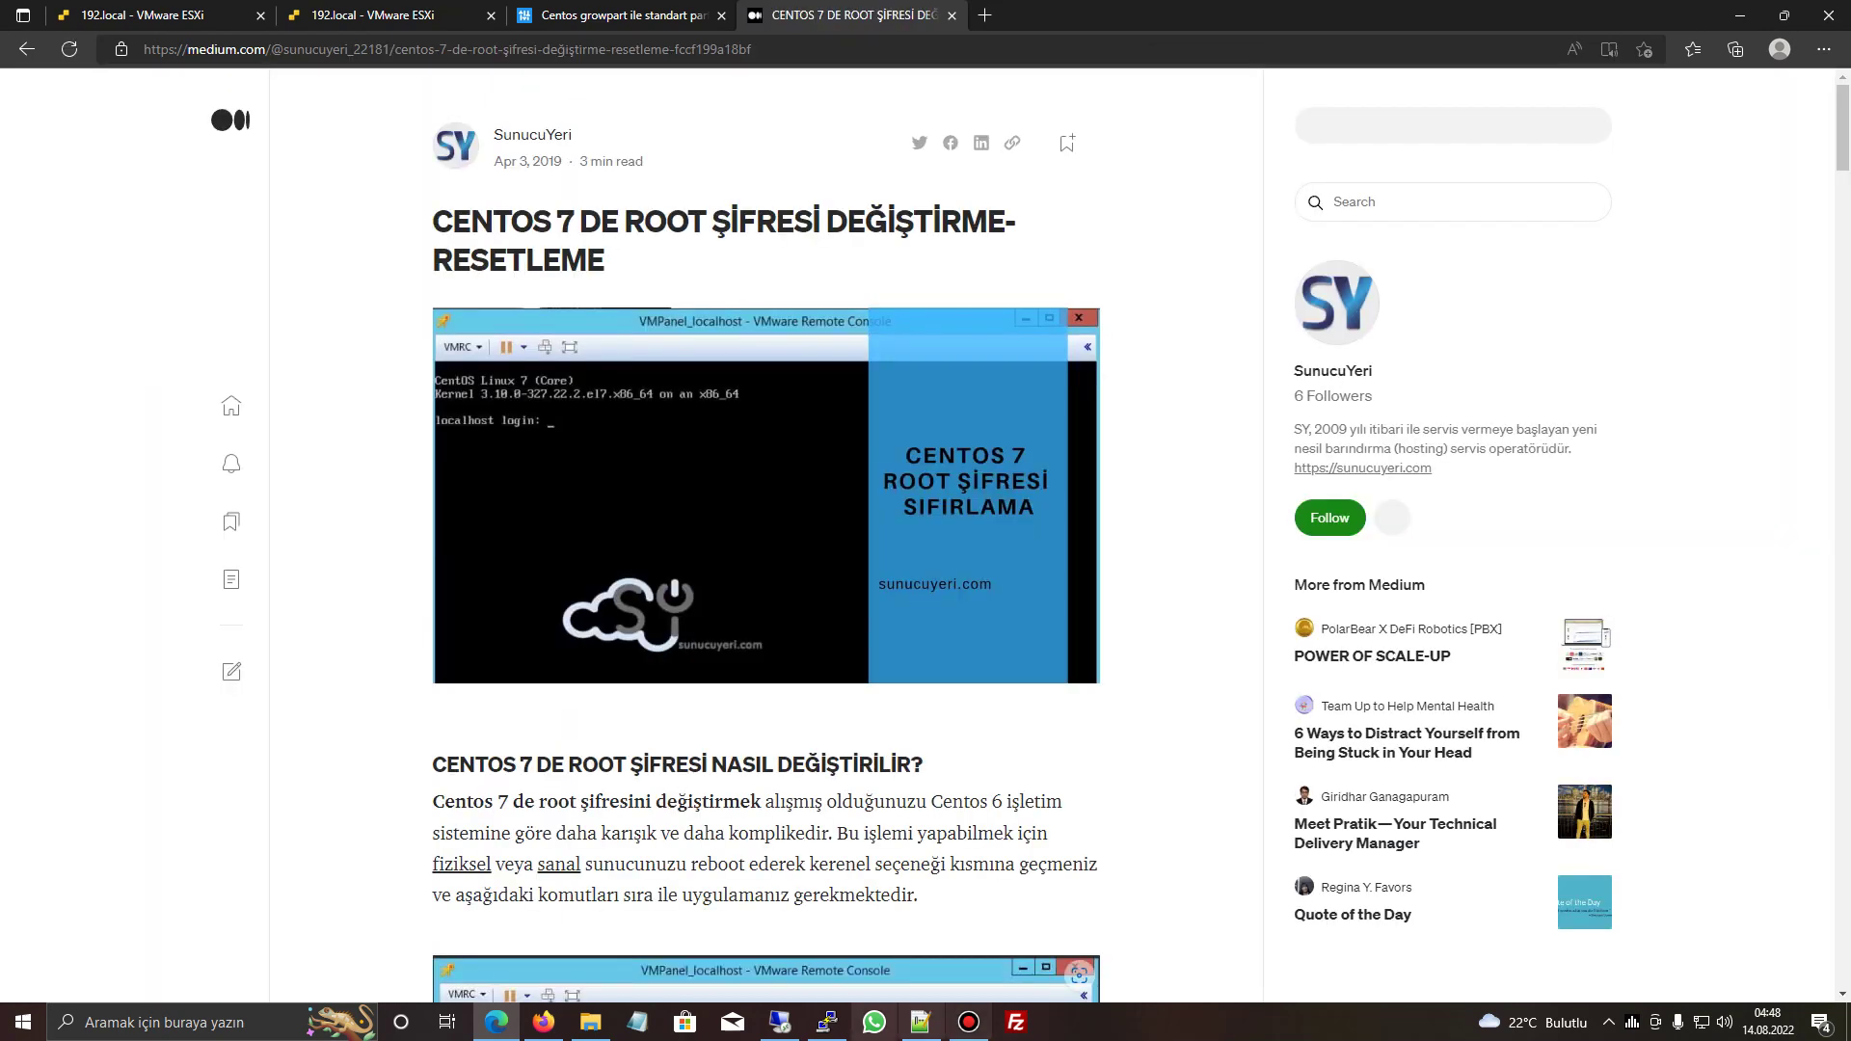
pyautogui.scroll(-15, 767, 540)
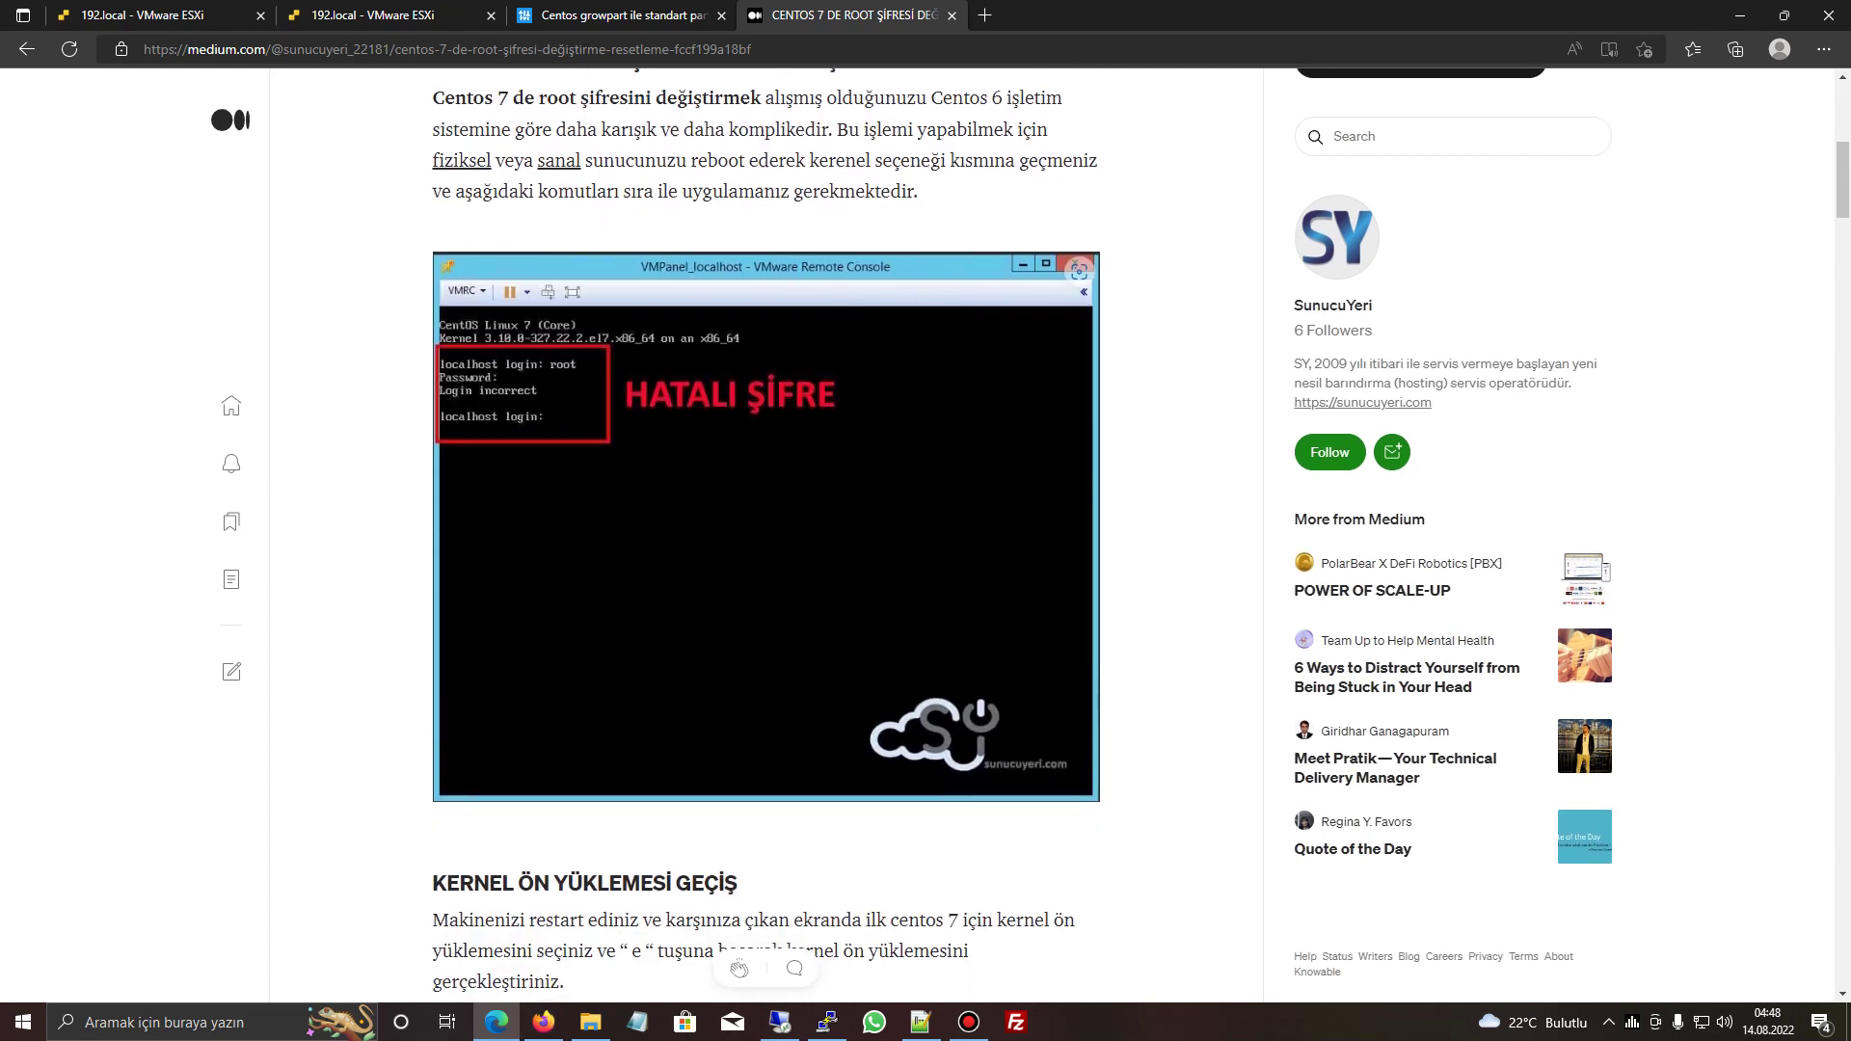
pyautogui.scroll(-7, 767, 536)
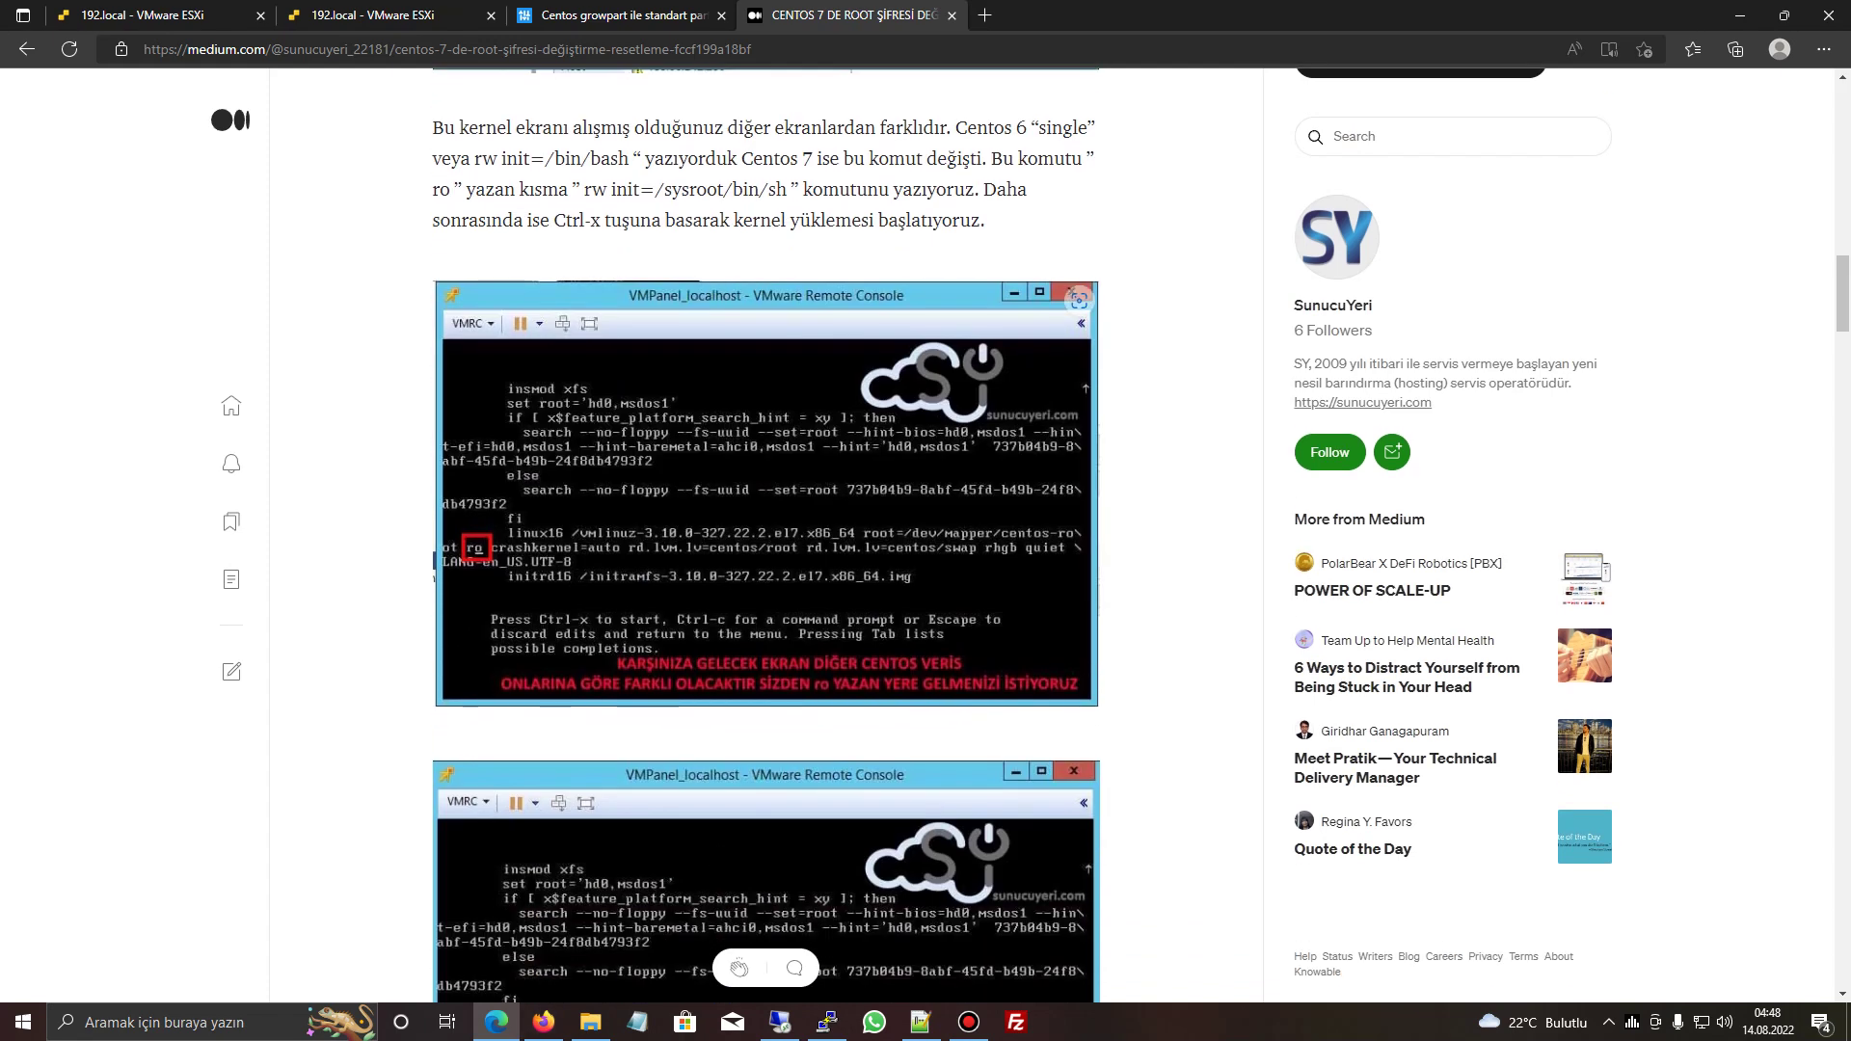
pyautogui.hotkey('ctrl', 'w')
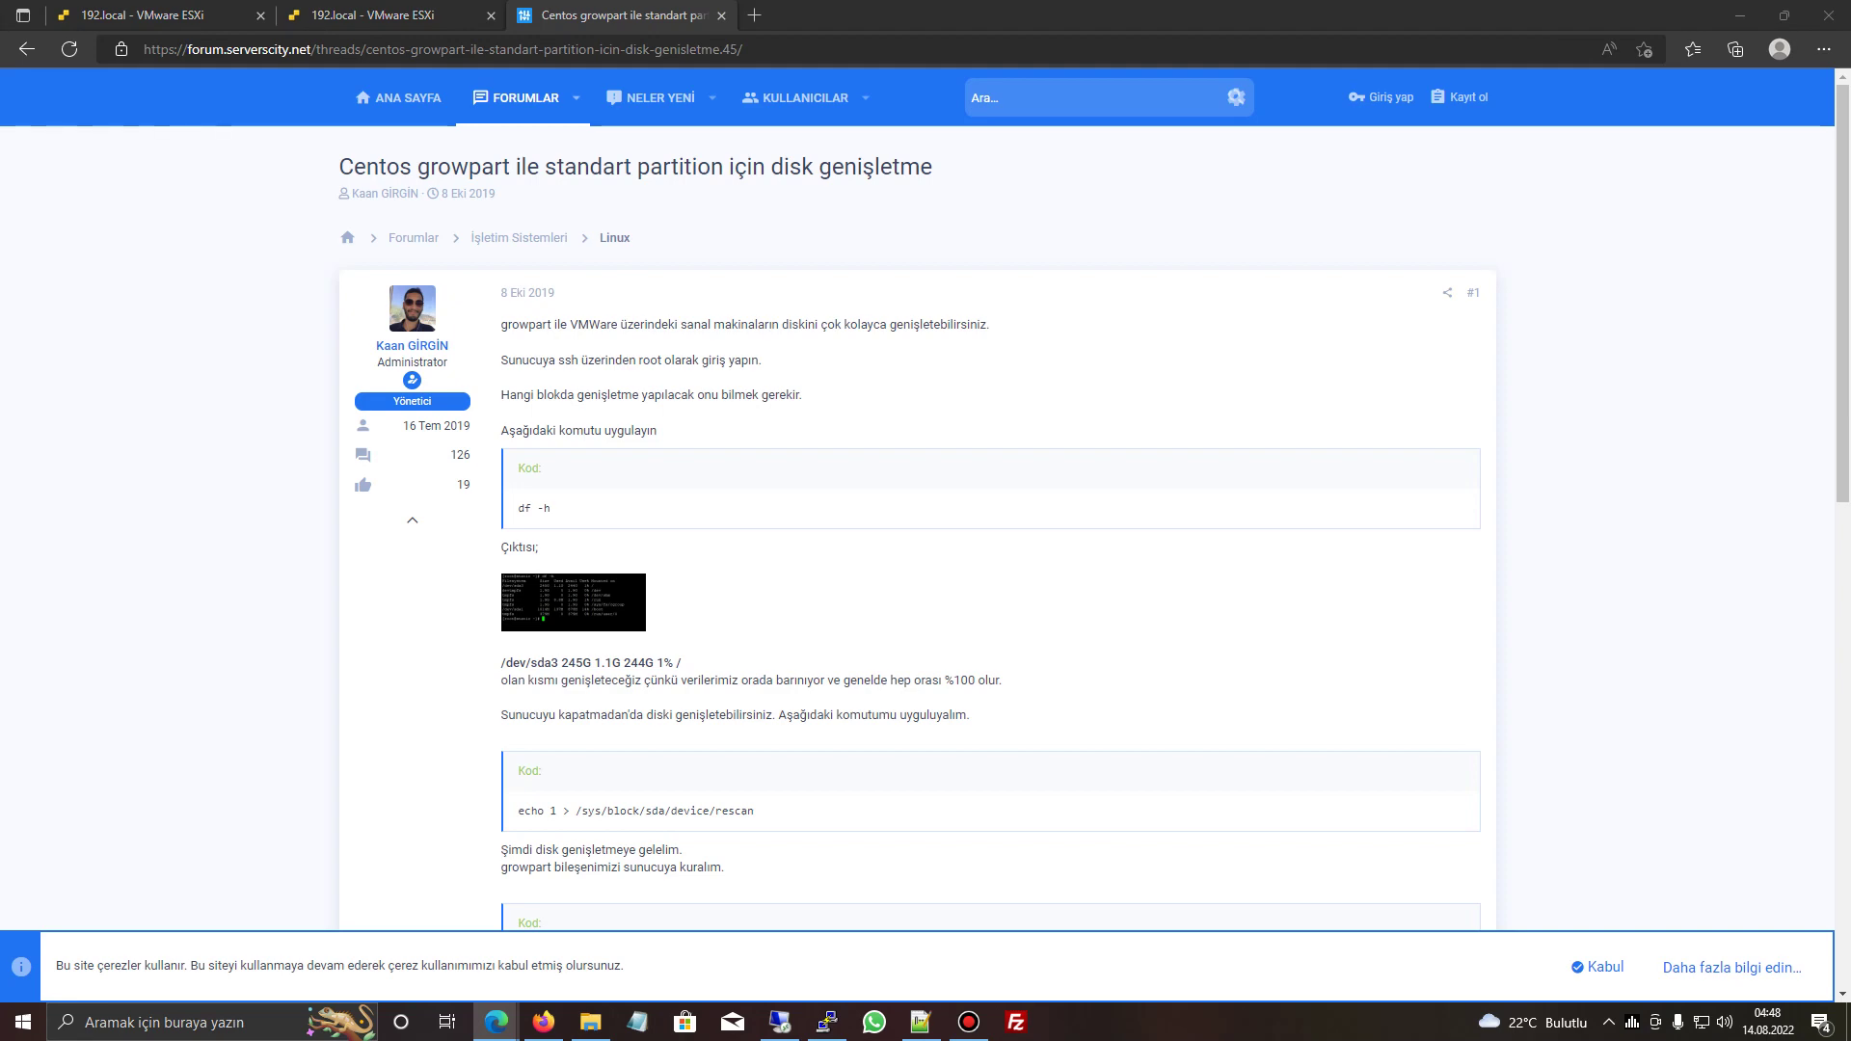
# - Open Web Sunucu's remote console and restart the guest via Power > Restart Guest
pyautogui.click(222, 15)
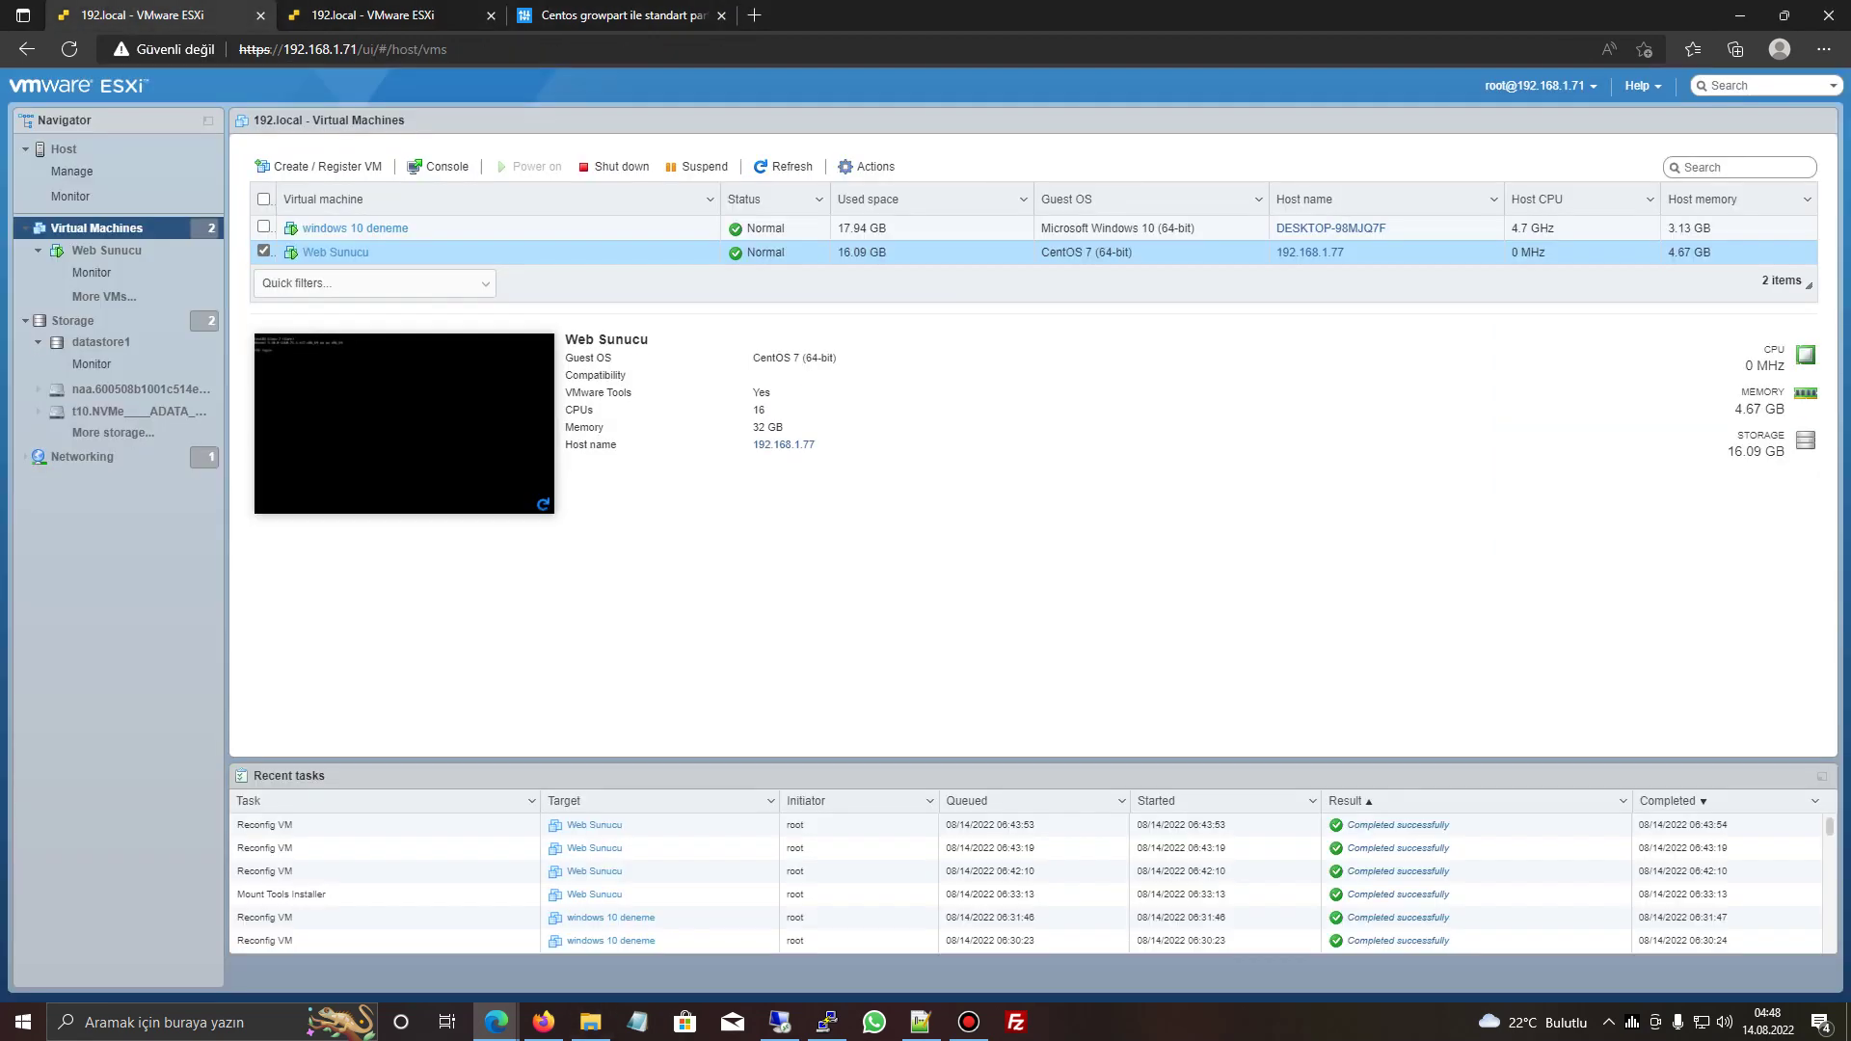
pyautogui.click(335, 252)
pyautogui.click(284, 160)
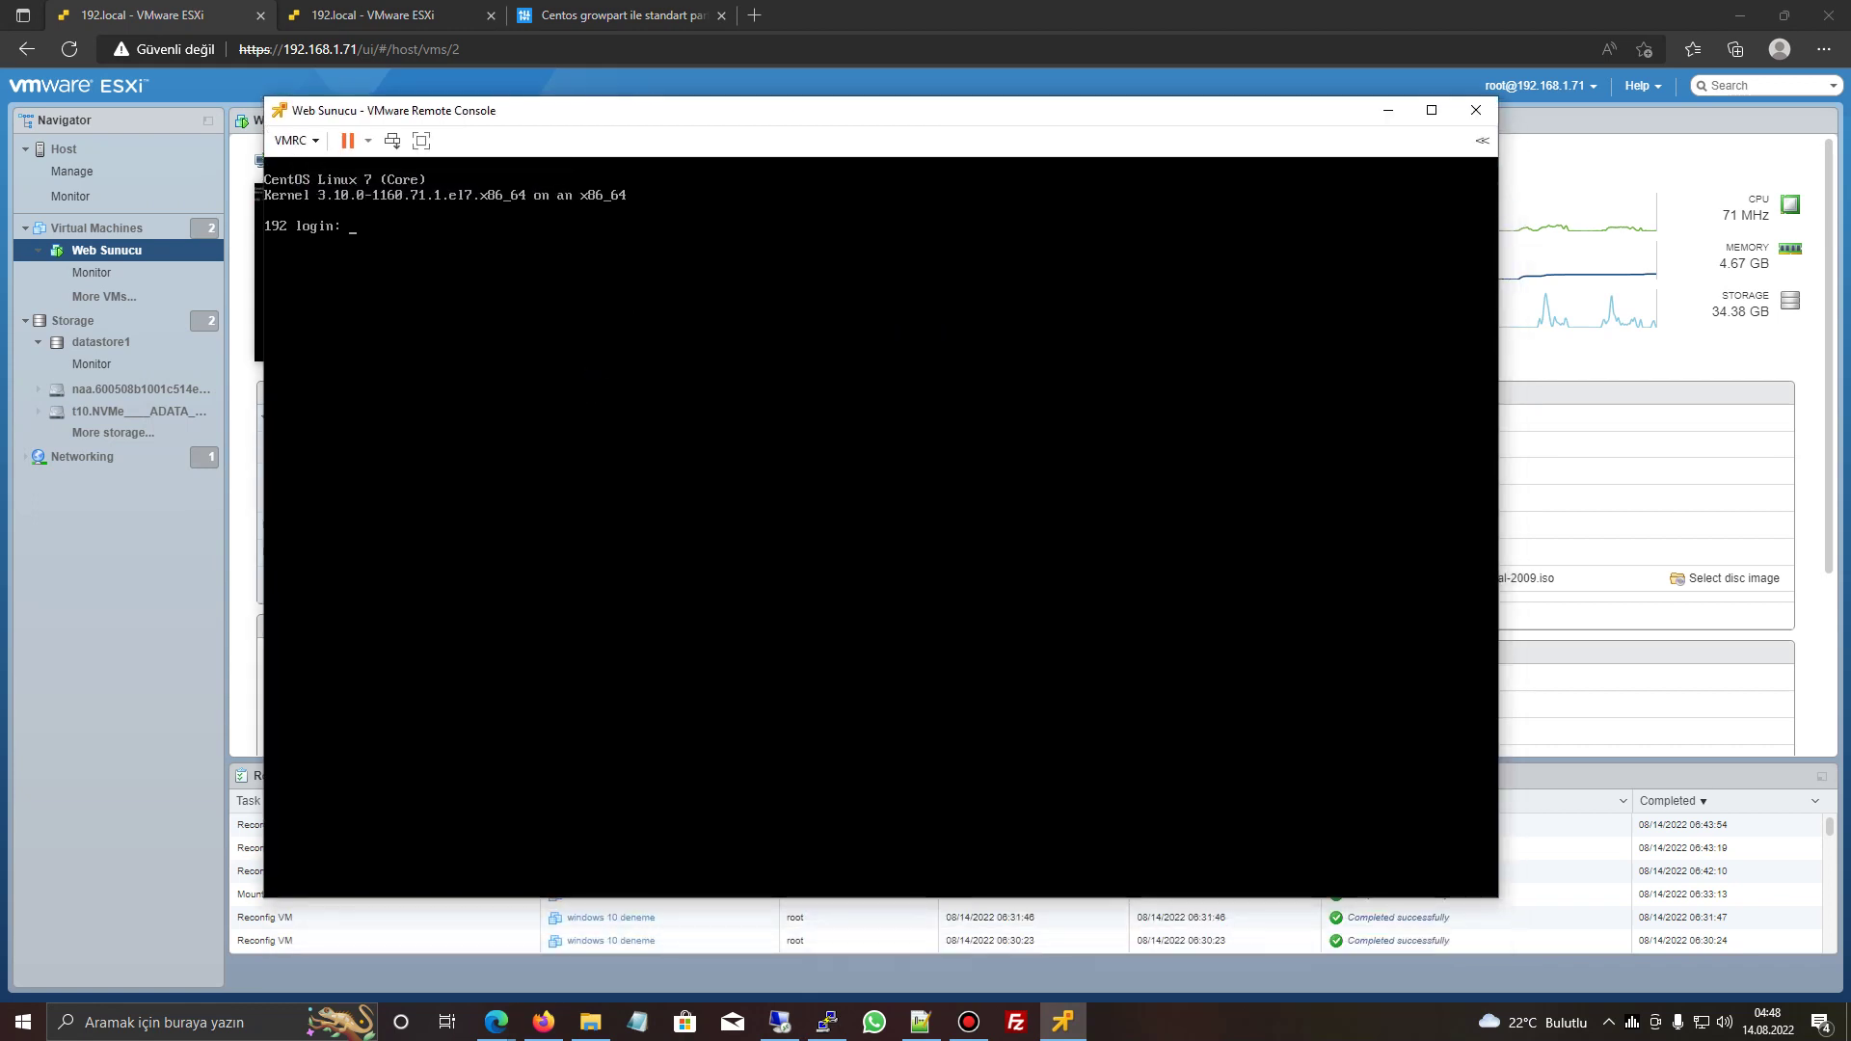
pyautogui.click(290, 139)
pyautogui.click(290, 140)
pyautogui.click(290, 140)
pyautogui.moveTo(316, 166)
pyautogui.click(587, 230)
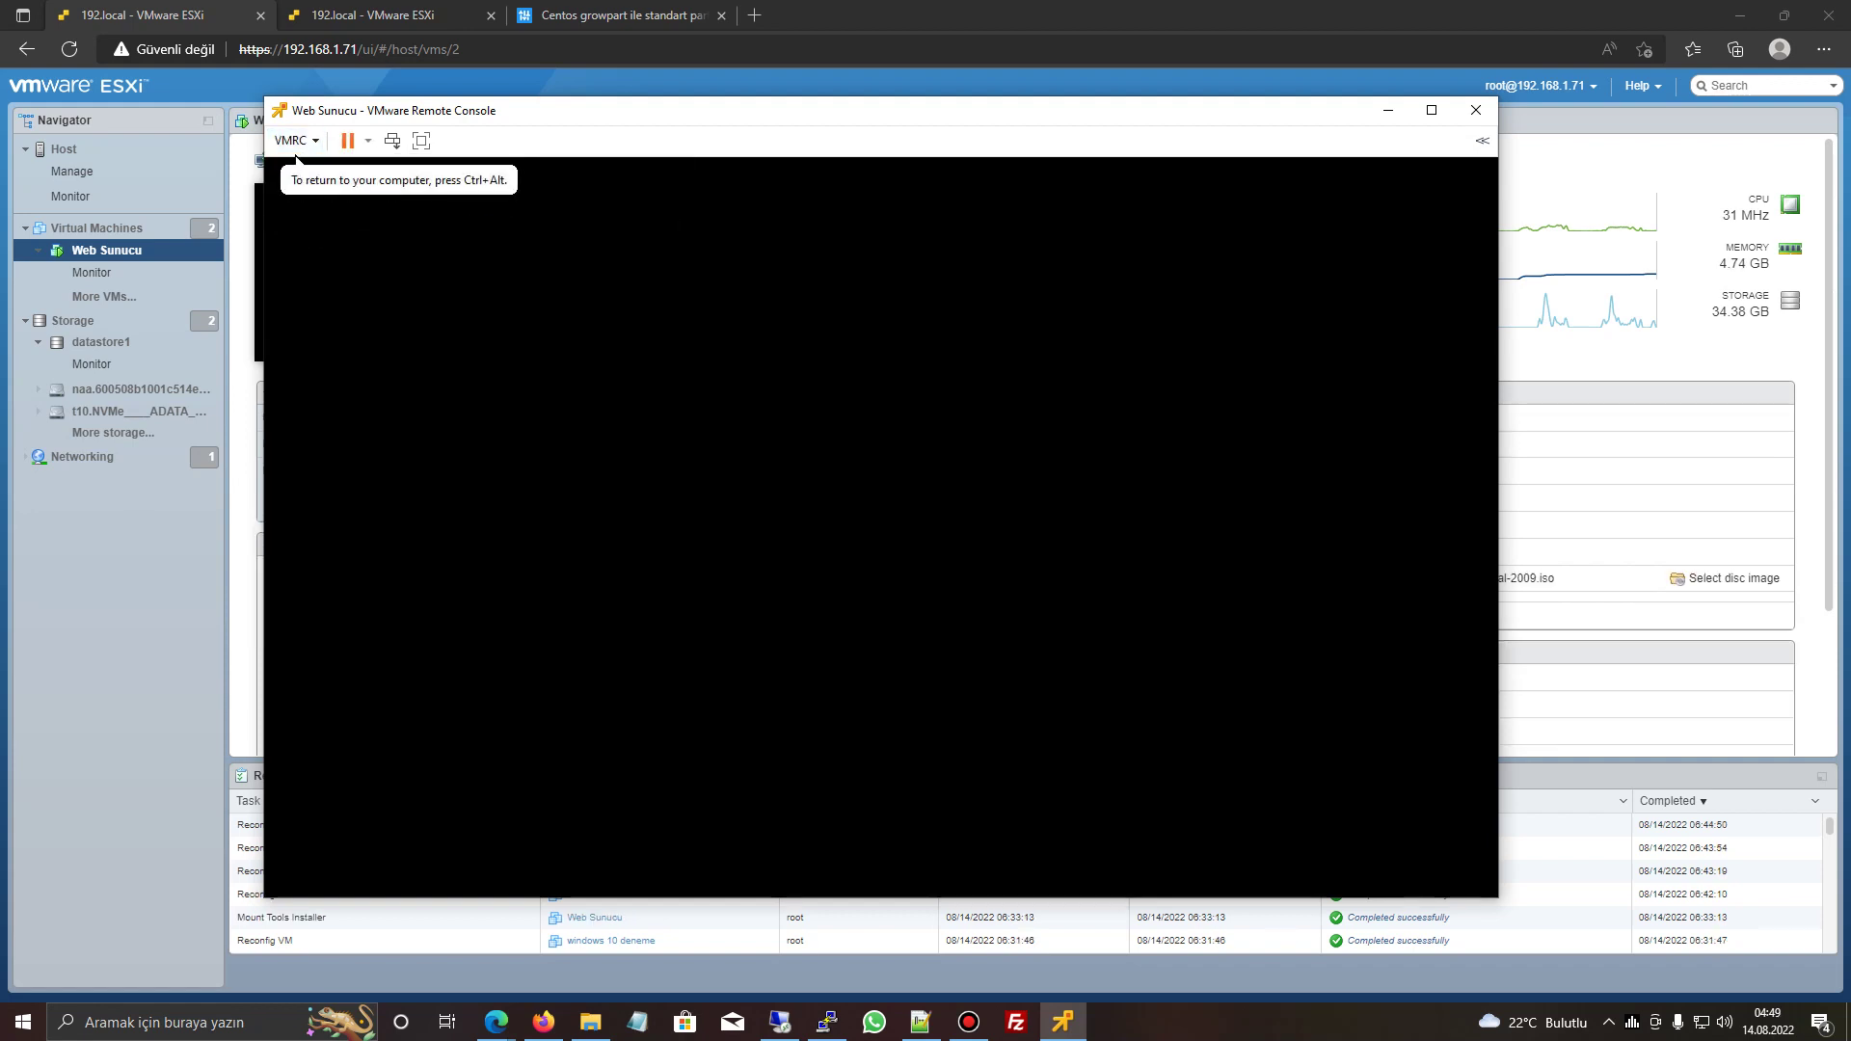
# - Edit the first CentOS GRUB entry, move to the kernel lines, and go full screen
pyautogui.press('e')
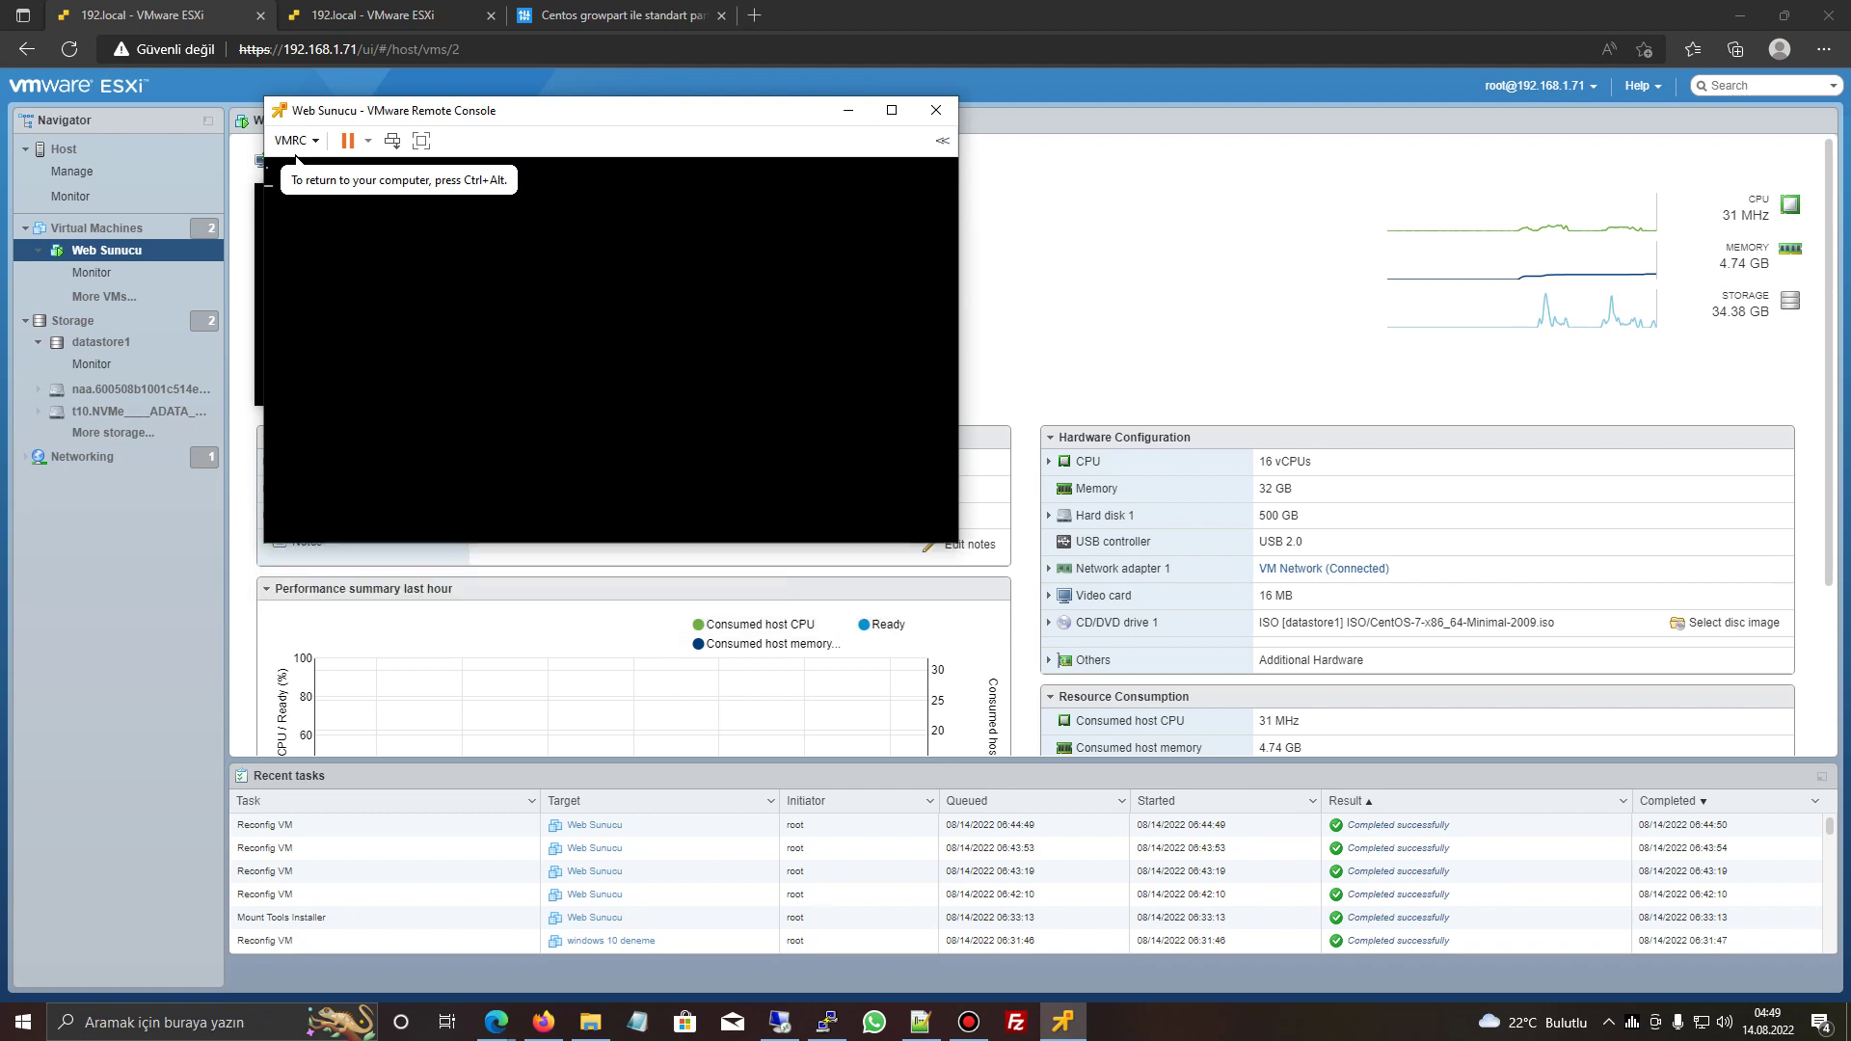
pyautogui.press('Escape')
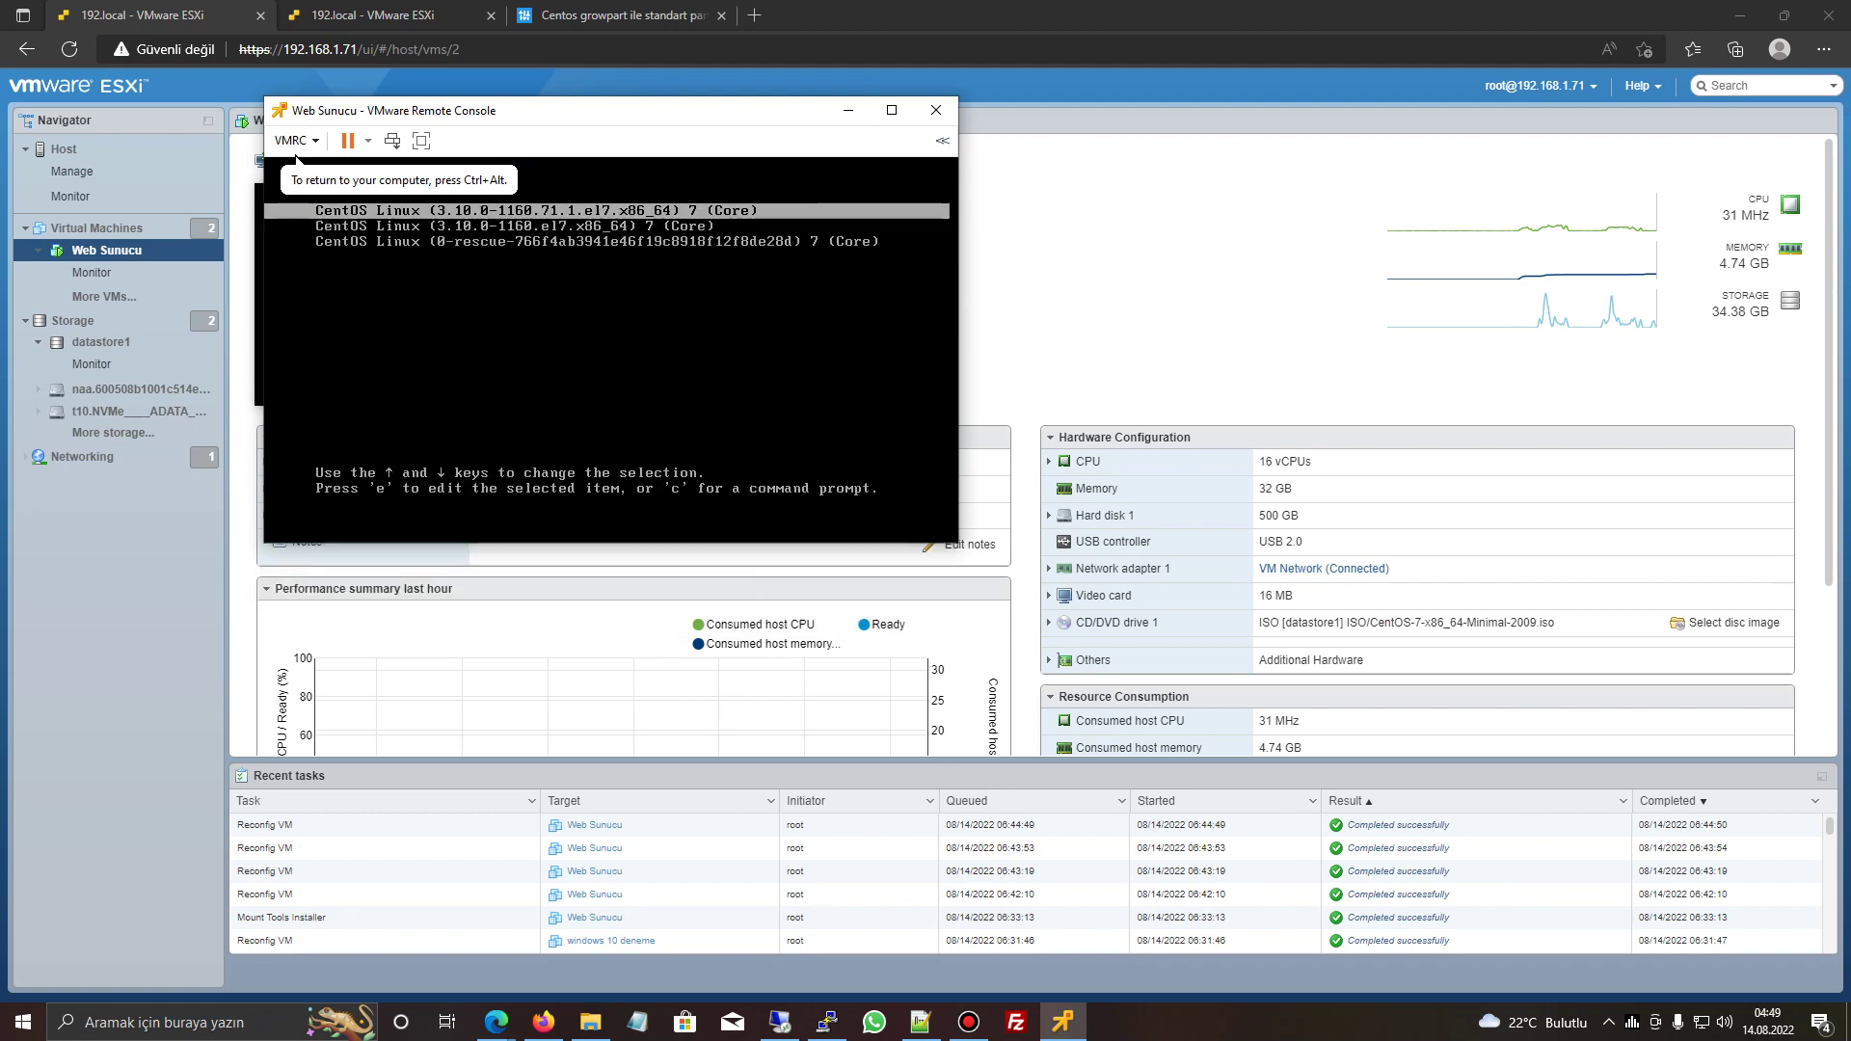
pyautogui.press('e')
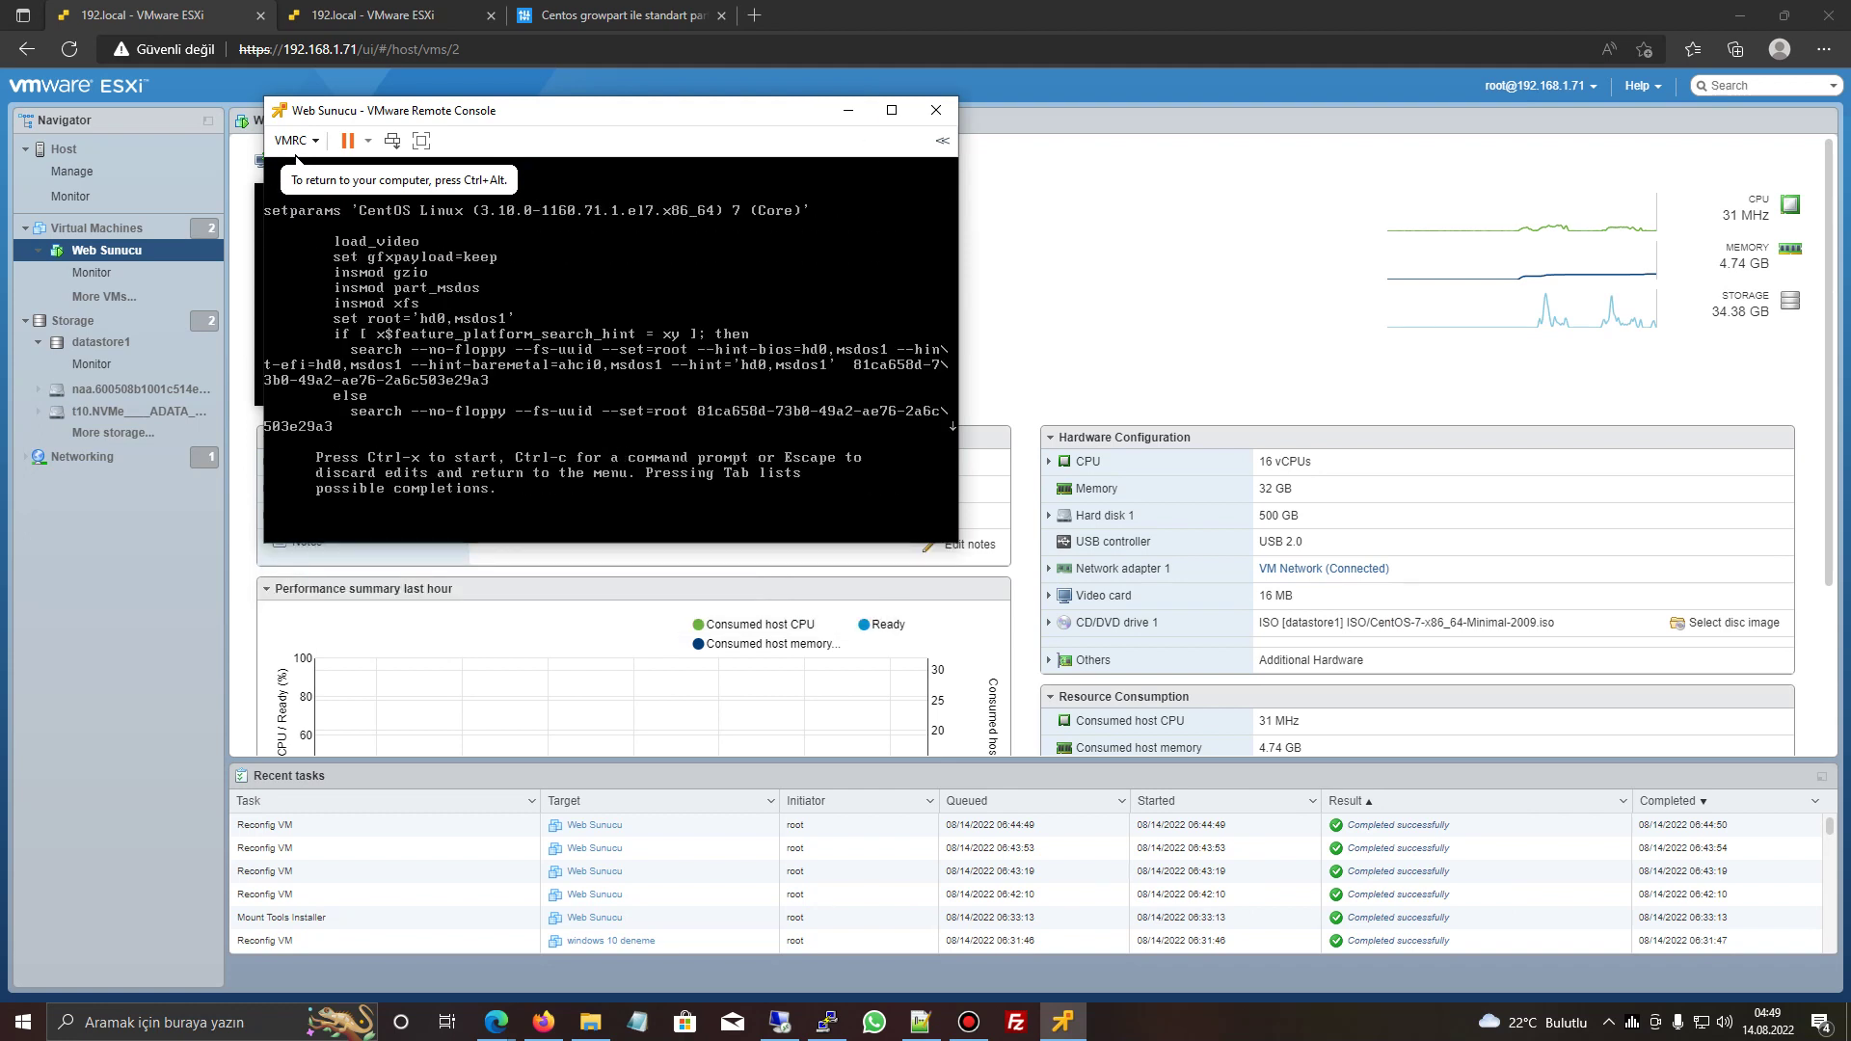
pyautogui.press('Down')
pyautogui.press('Down')
pyautogui.press('Down')
pyautogui.press('Down')
pyautogui.press('Down')
pyautogui.press('Down')
pyautogui.press('Down')
pyautogui.press('Down')
pyautogui.press('Down')
pyautogui.press('Down')
pyautogui.press('Down')
pyautogui.press('Down')
pyautogui.press('Down')
pyautogui.press('Down')
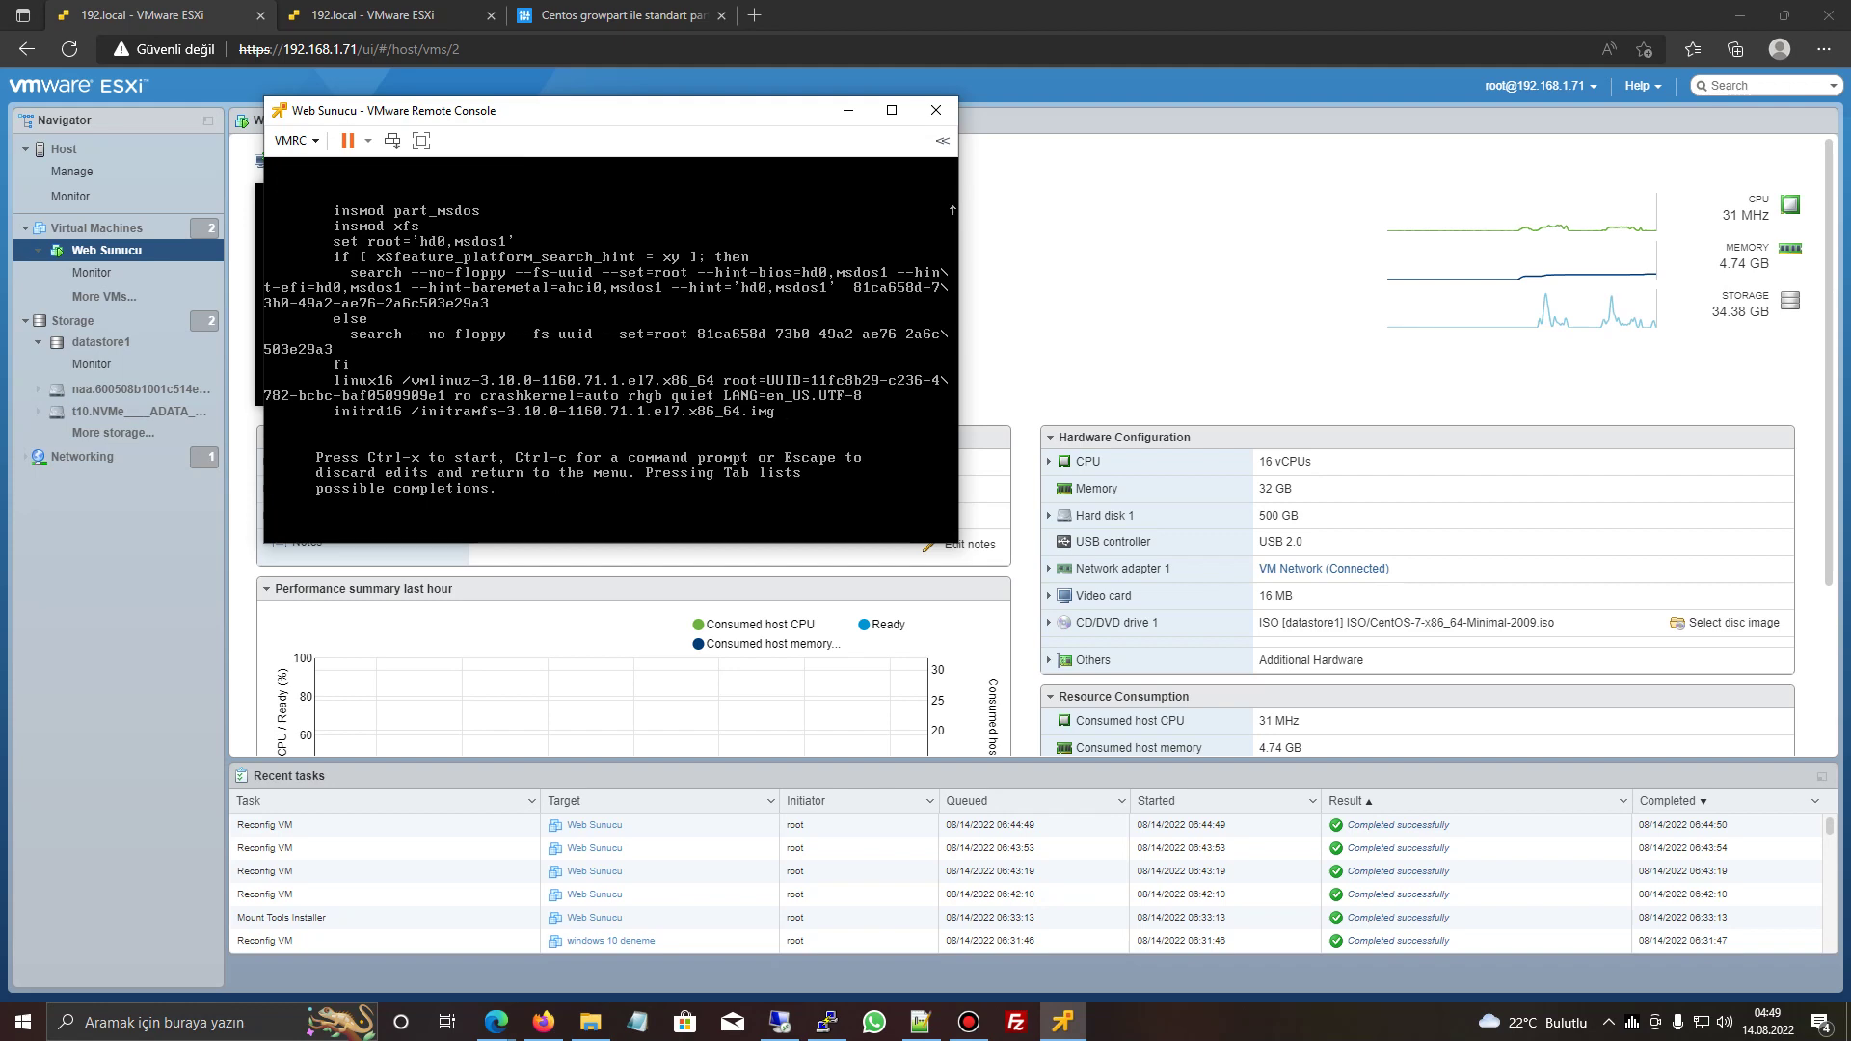
pyautogui.click(892, 110)
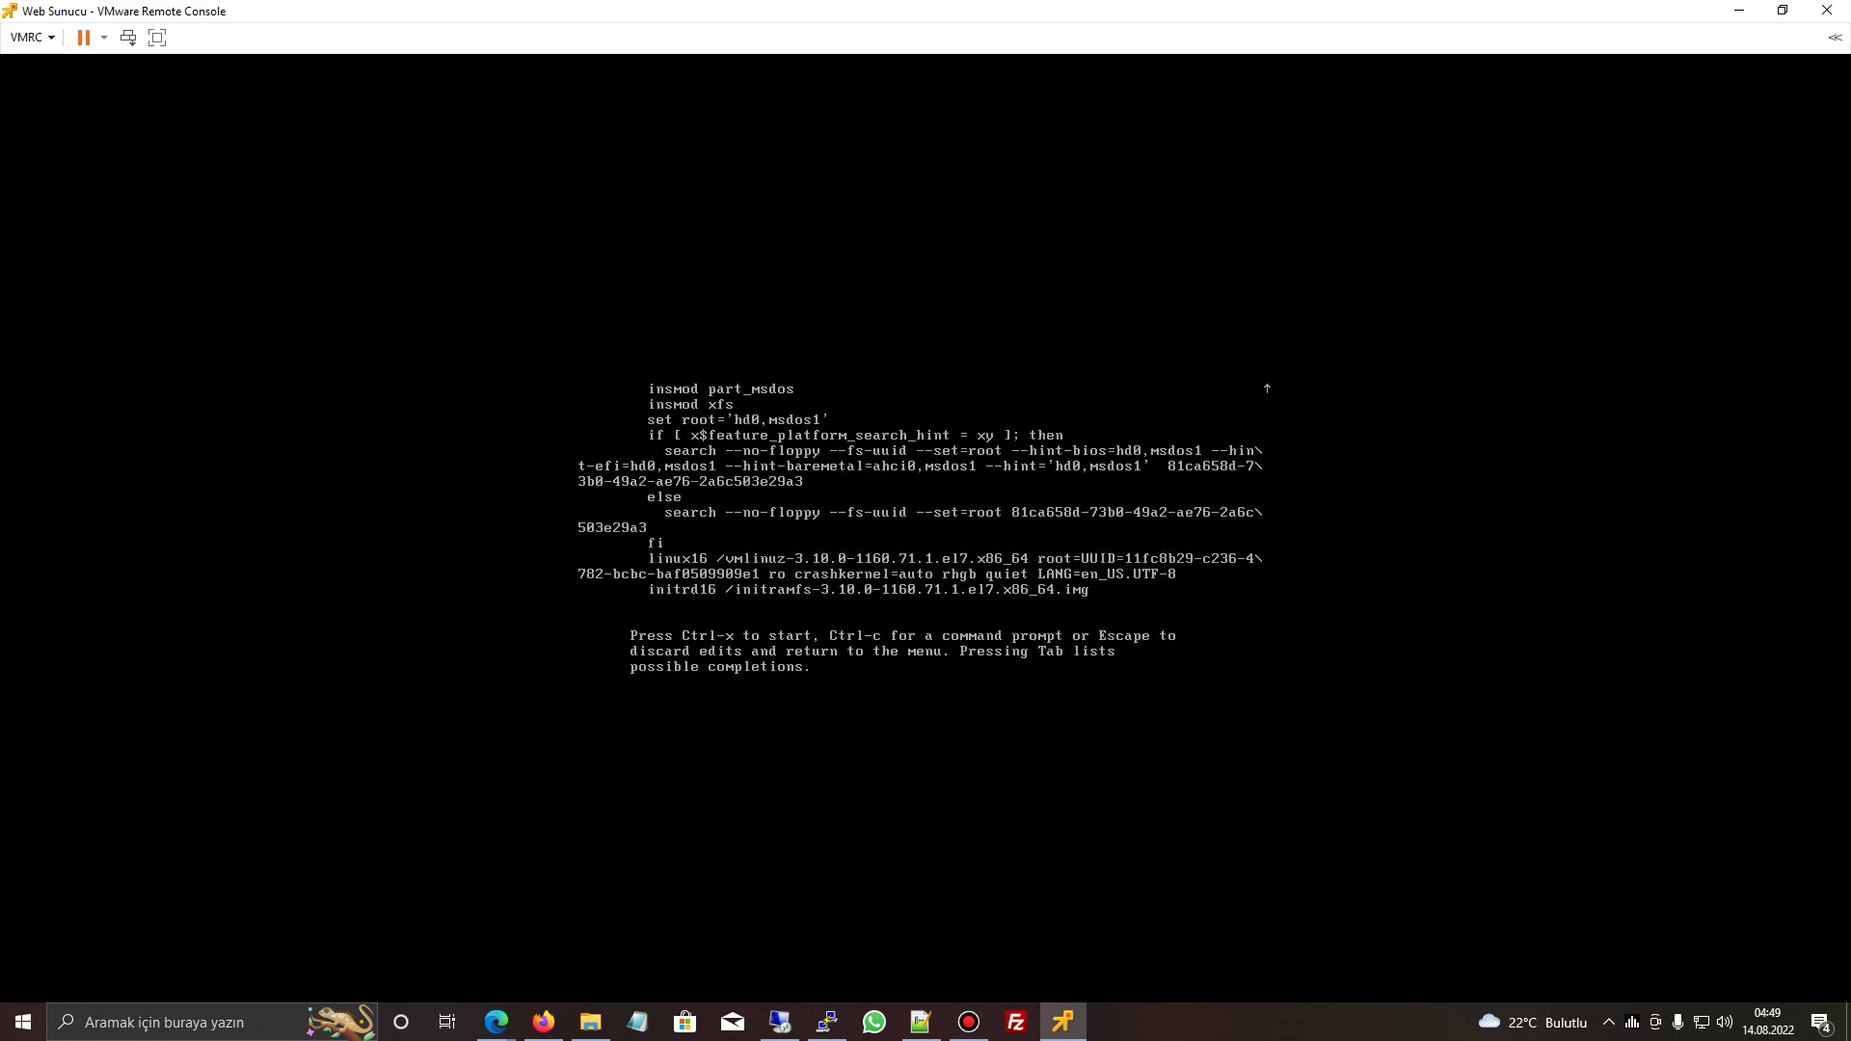
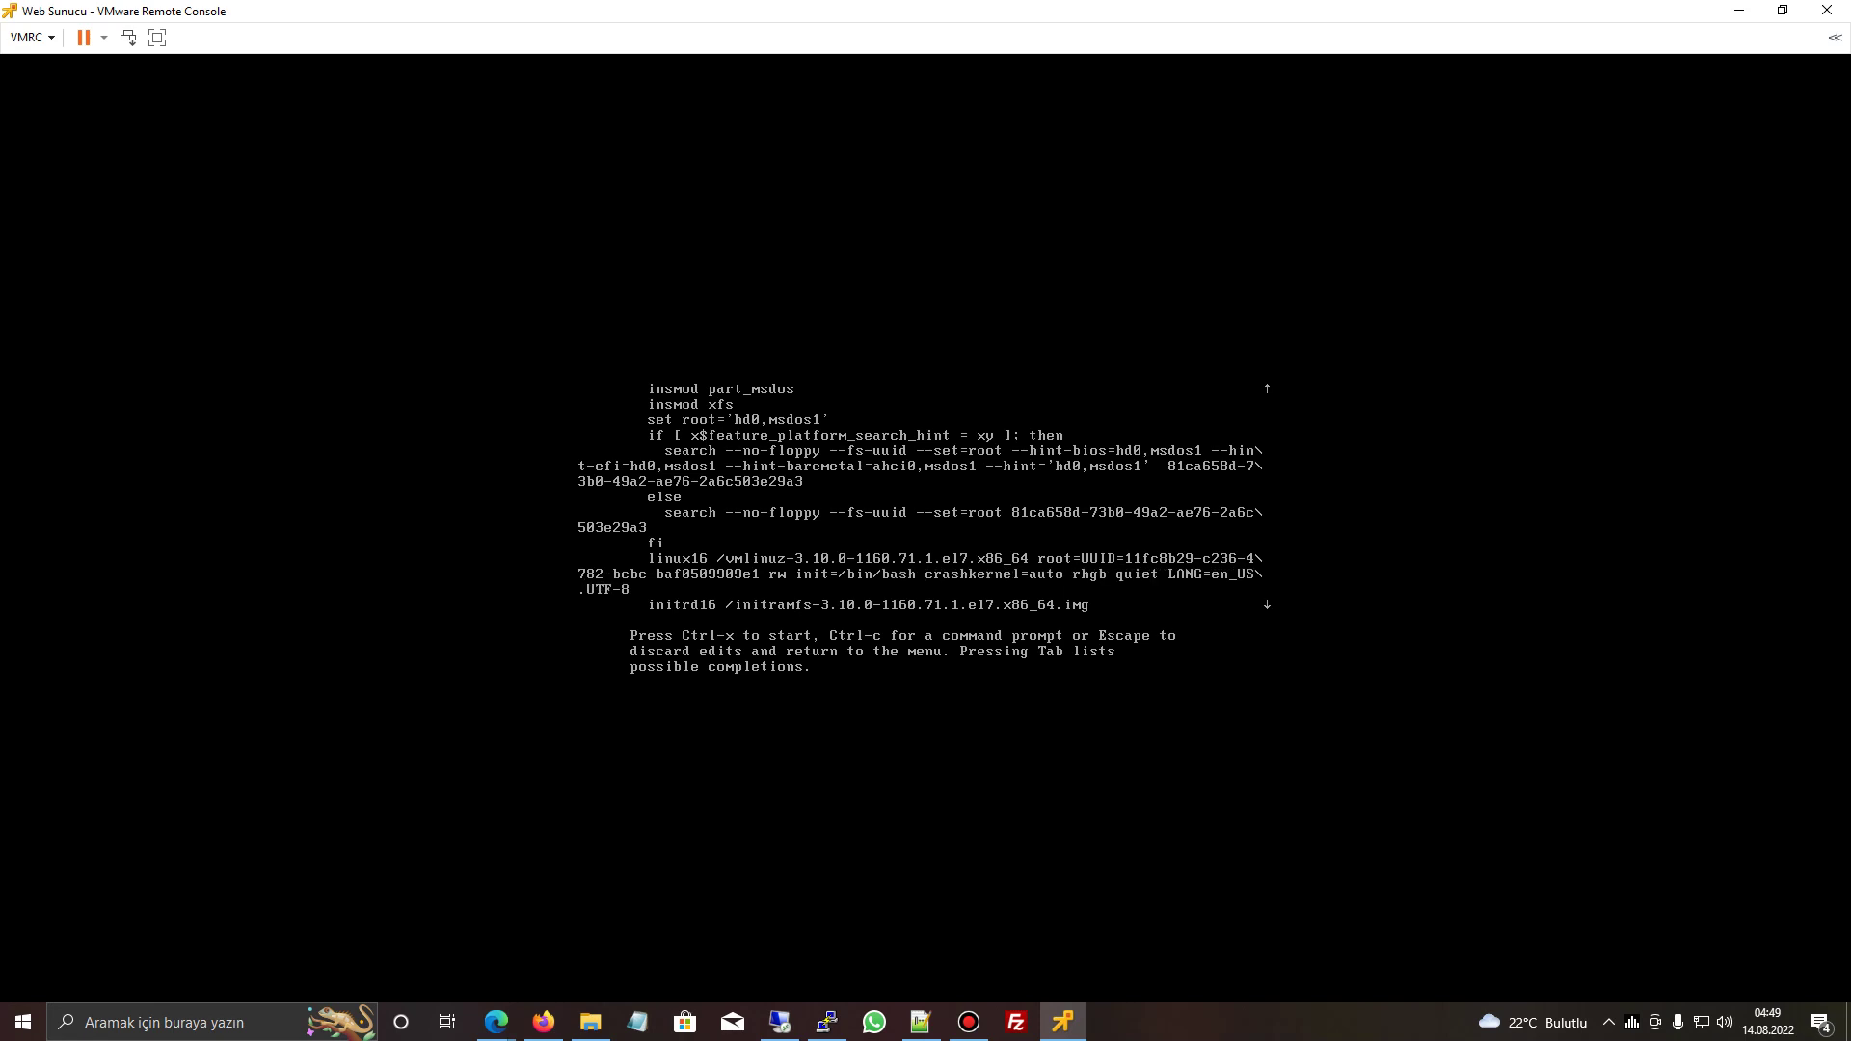
# - On the GRUB linux16 line, replace init=/bin/bash with init=/sysroot/
pyautogui.press('BackSpace')
pyautogui.press('BackSpace')
pyautogui.press('BackSpace')
pyautogui.press('BackSpace')
pyautogui.press('BackSpace')
pyautogui.press('BackSpace')
pyautogui.press('BackSpace')
pyautogui.press('BackSpace')
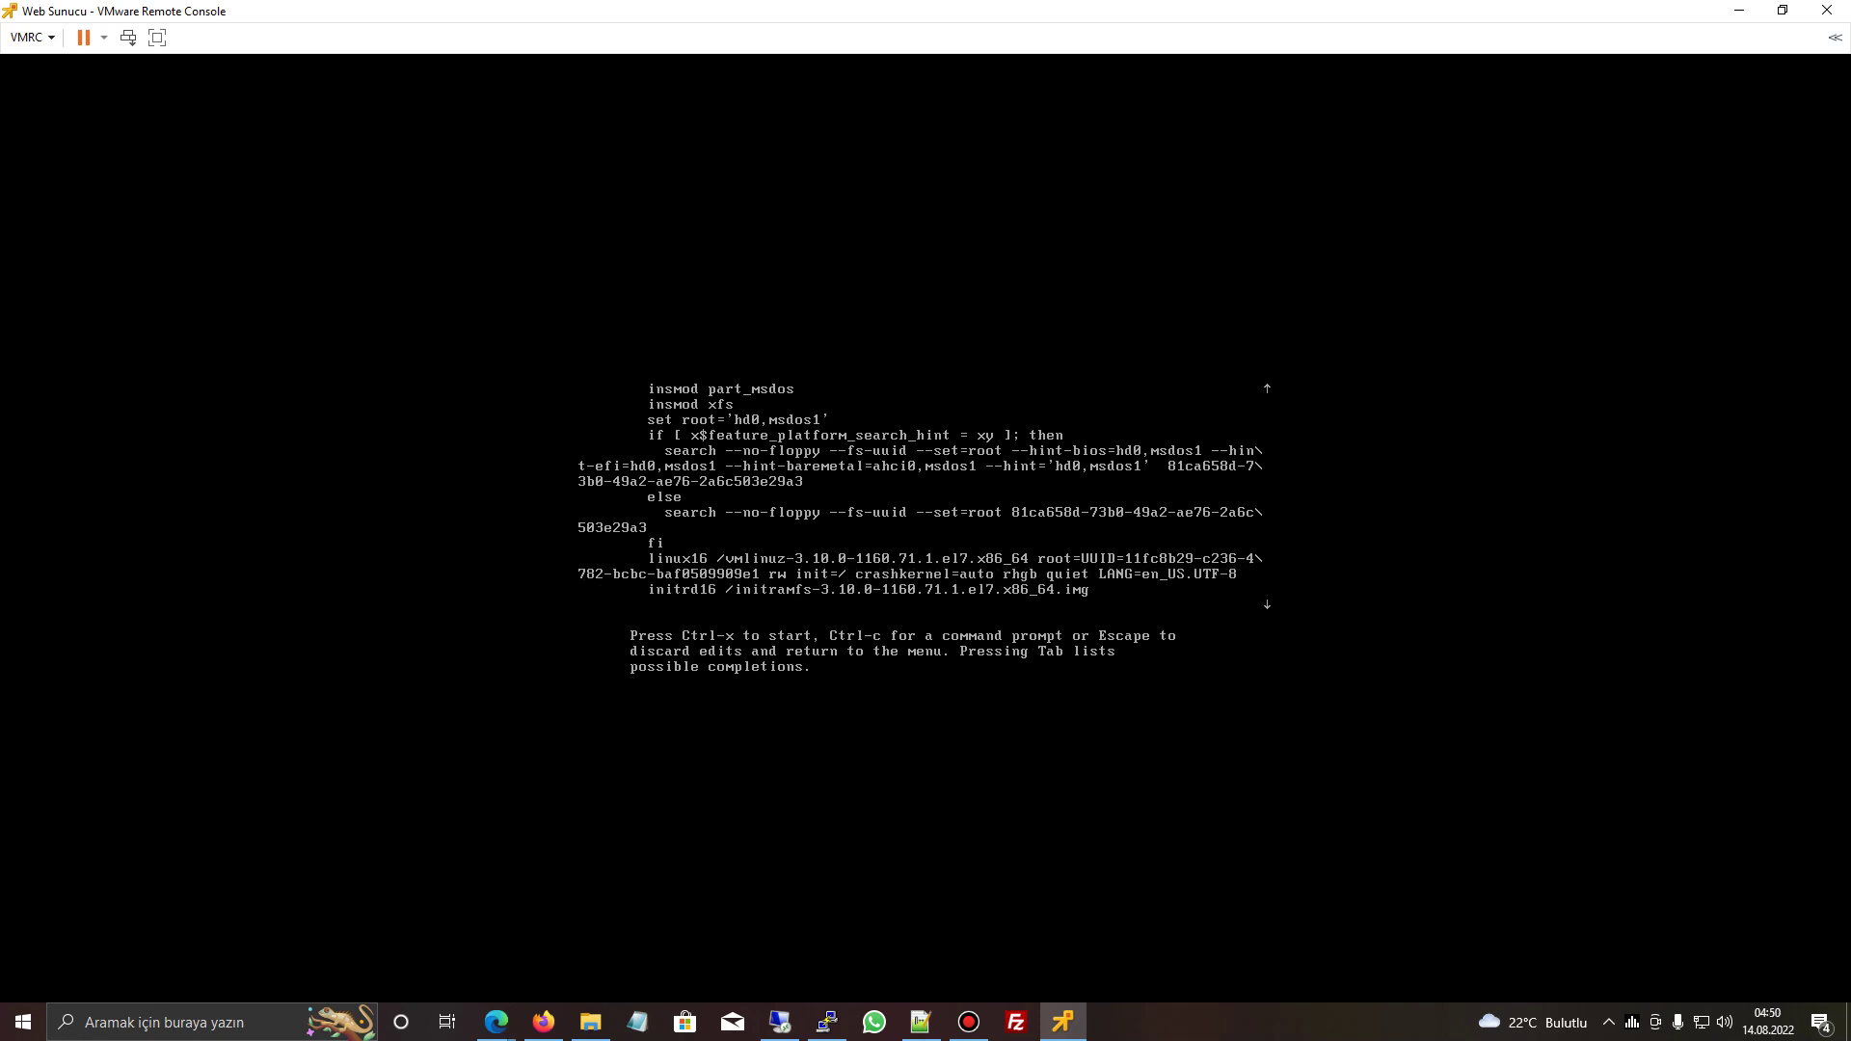
pyautogui.write('sysroot/bin/sh')
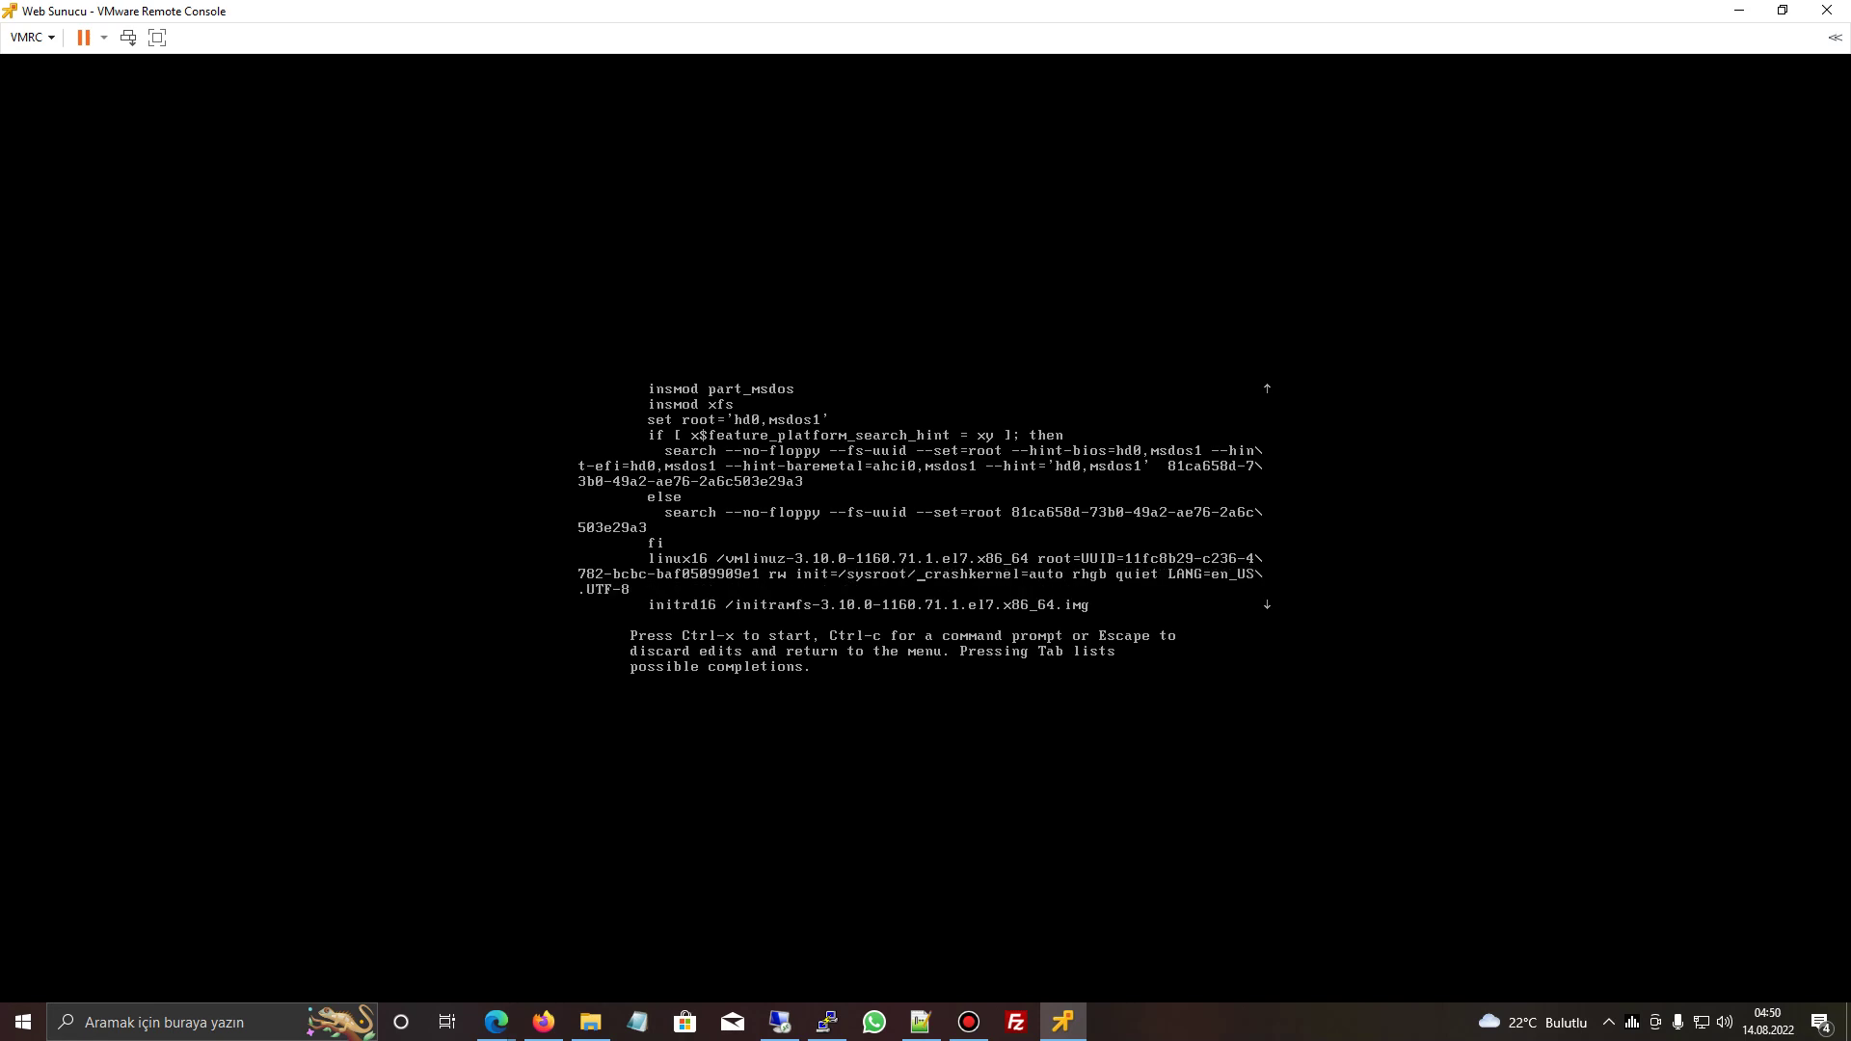
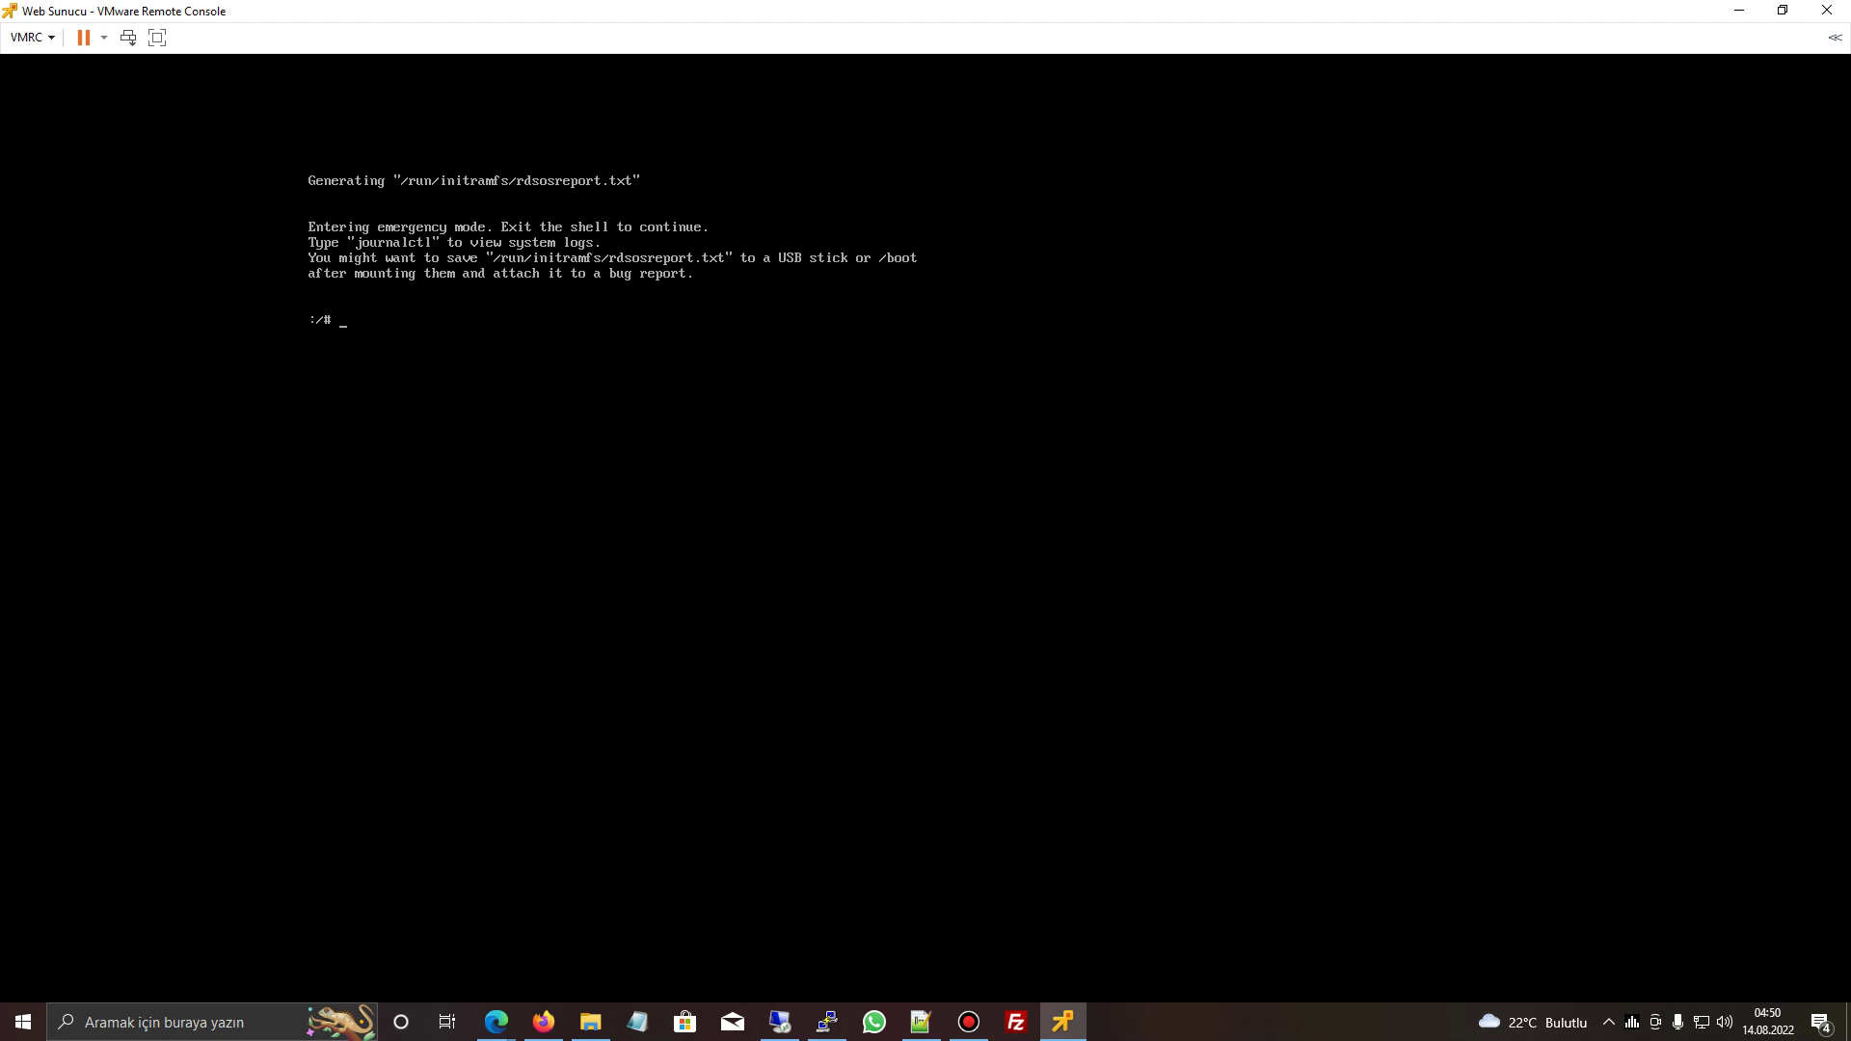
# - Chroot into /sysroot and set a new root password with passwd root
pyautogui.write('chroot /sysroot')
pyautogui.press('Return')
pyautogui.write('passwd root')
pyautogui.press('Return')
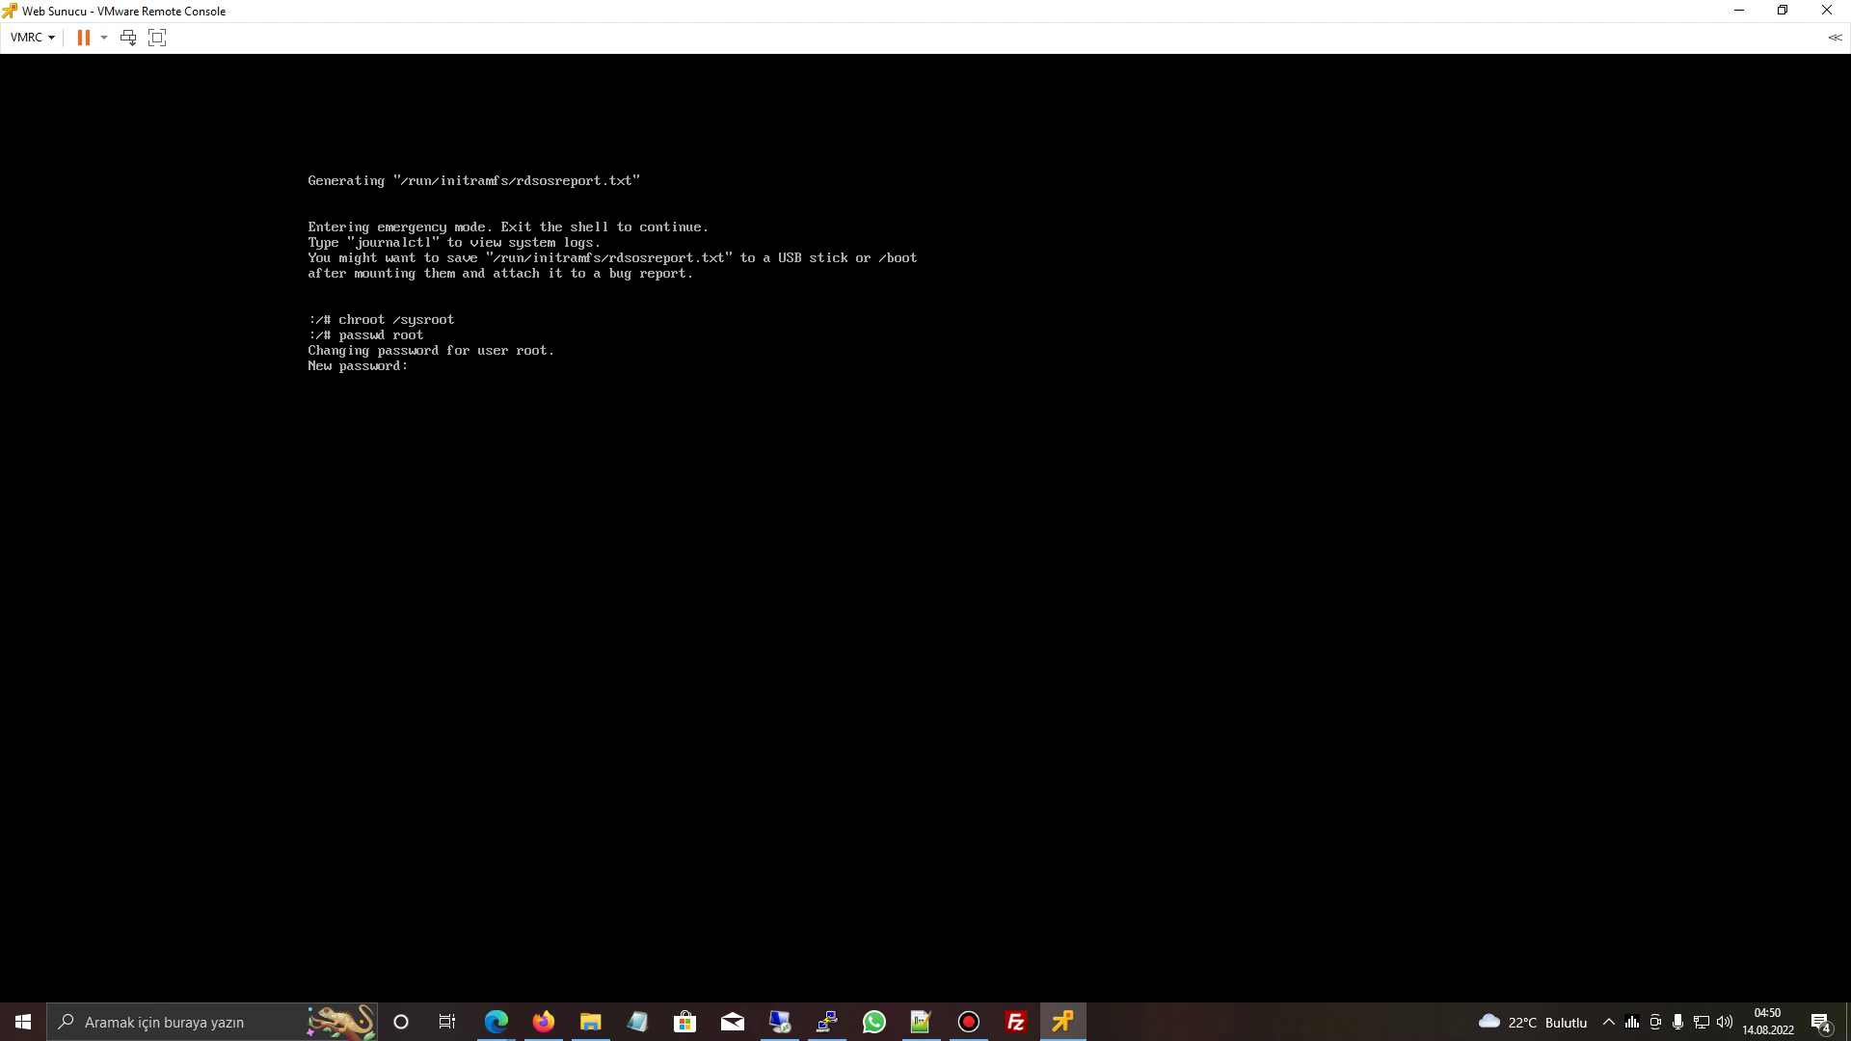
pyautogui.press('Return')
pyautogui.press('Return')
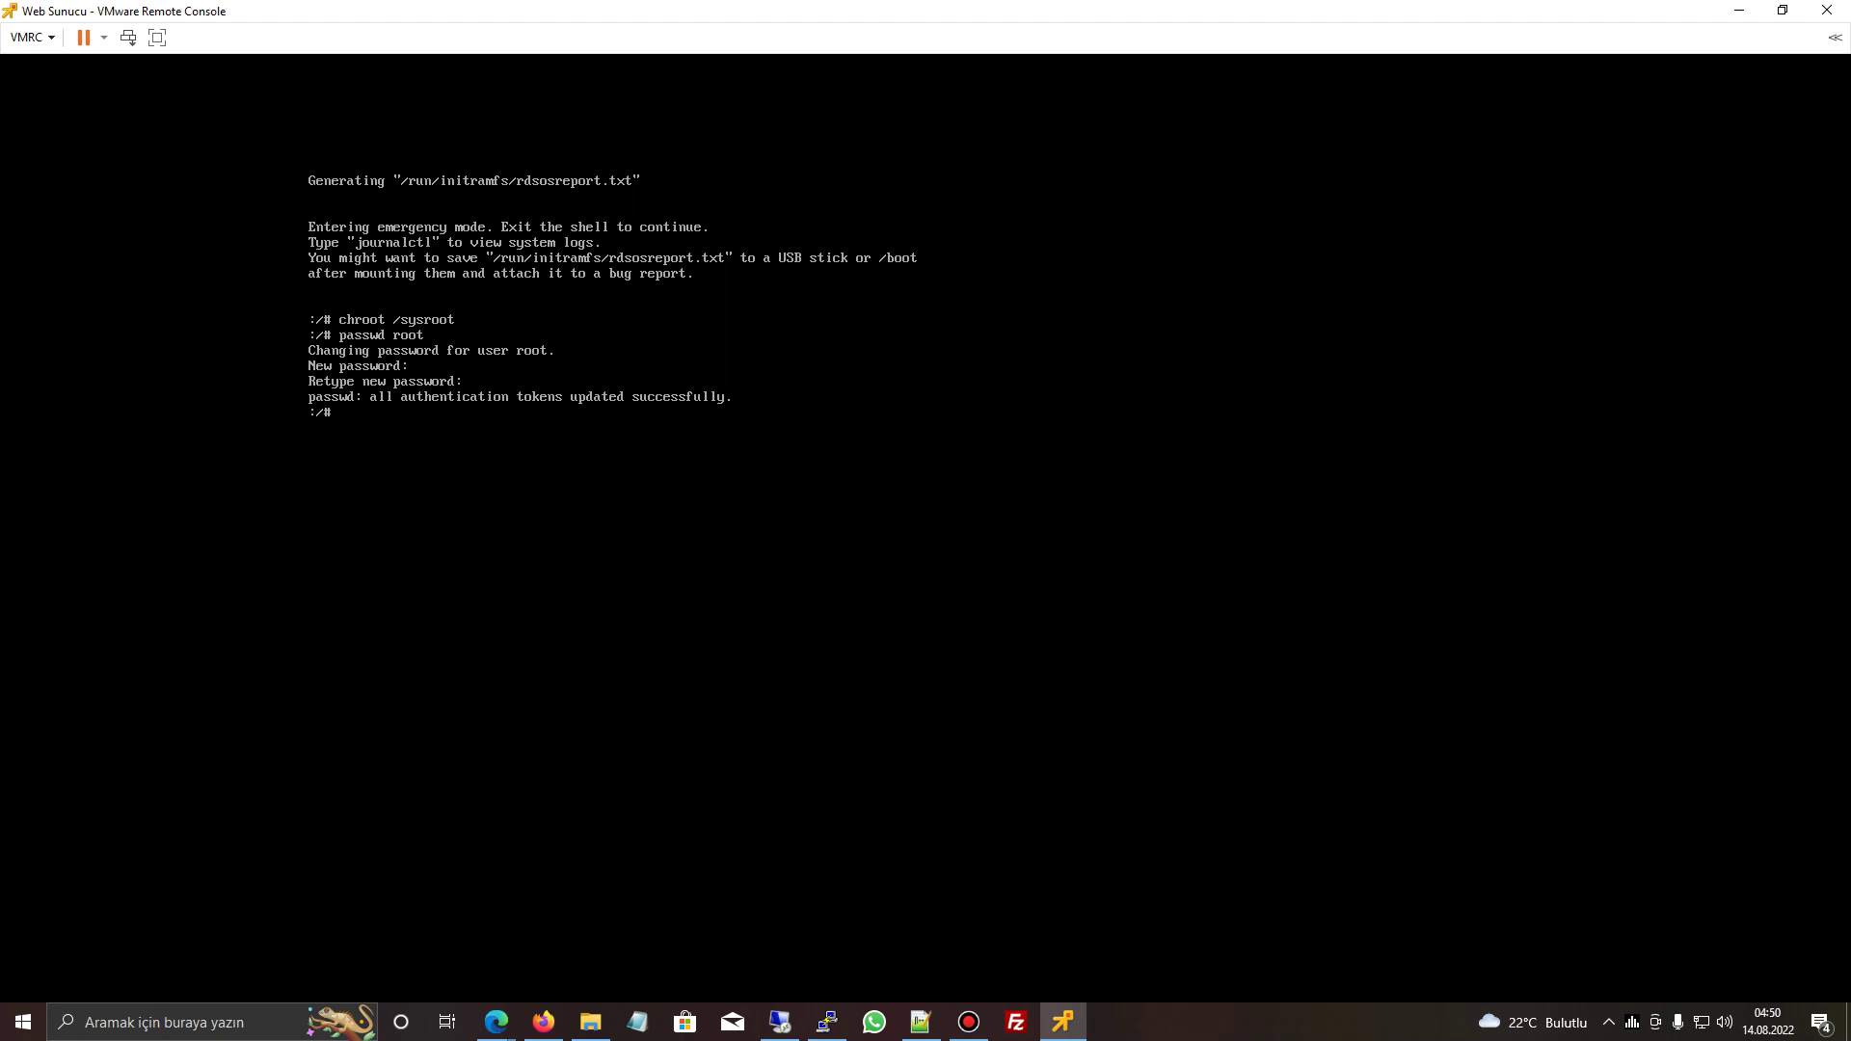
# - Create the /.autoreabel marker file with touch, exit the chroot, and reboot the VM
pyautogui.write('touc')
pyautogui.write('h')
pyautogui.write(' /.')
pyautogui.write('aut')
pyautogui.write('autoreabel')
pyautogui.press('Return')
pyautogui.write('exit')
pyautogui.press('Return')
pyautogui.write('reboot')
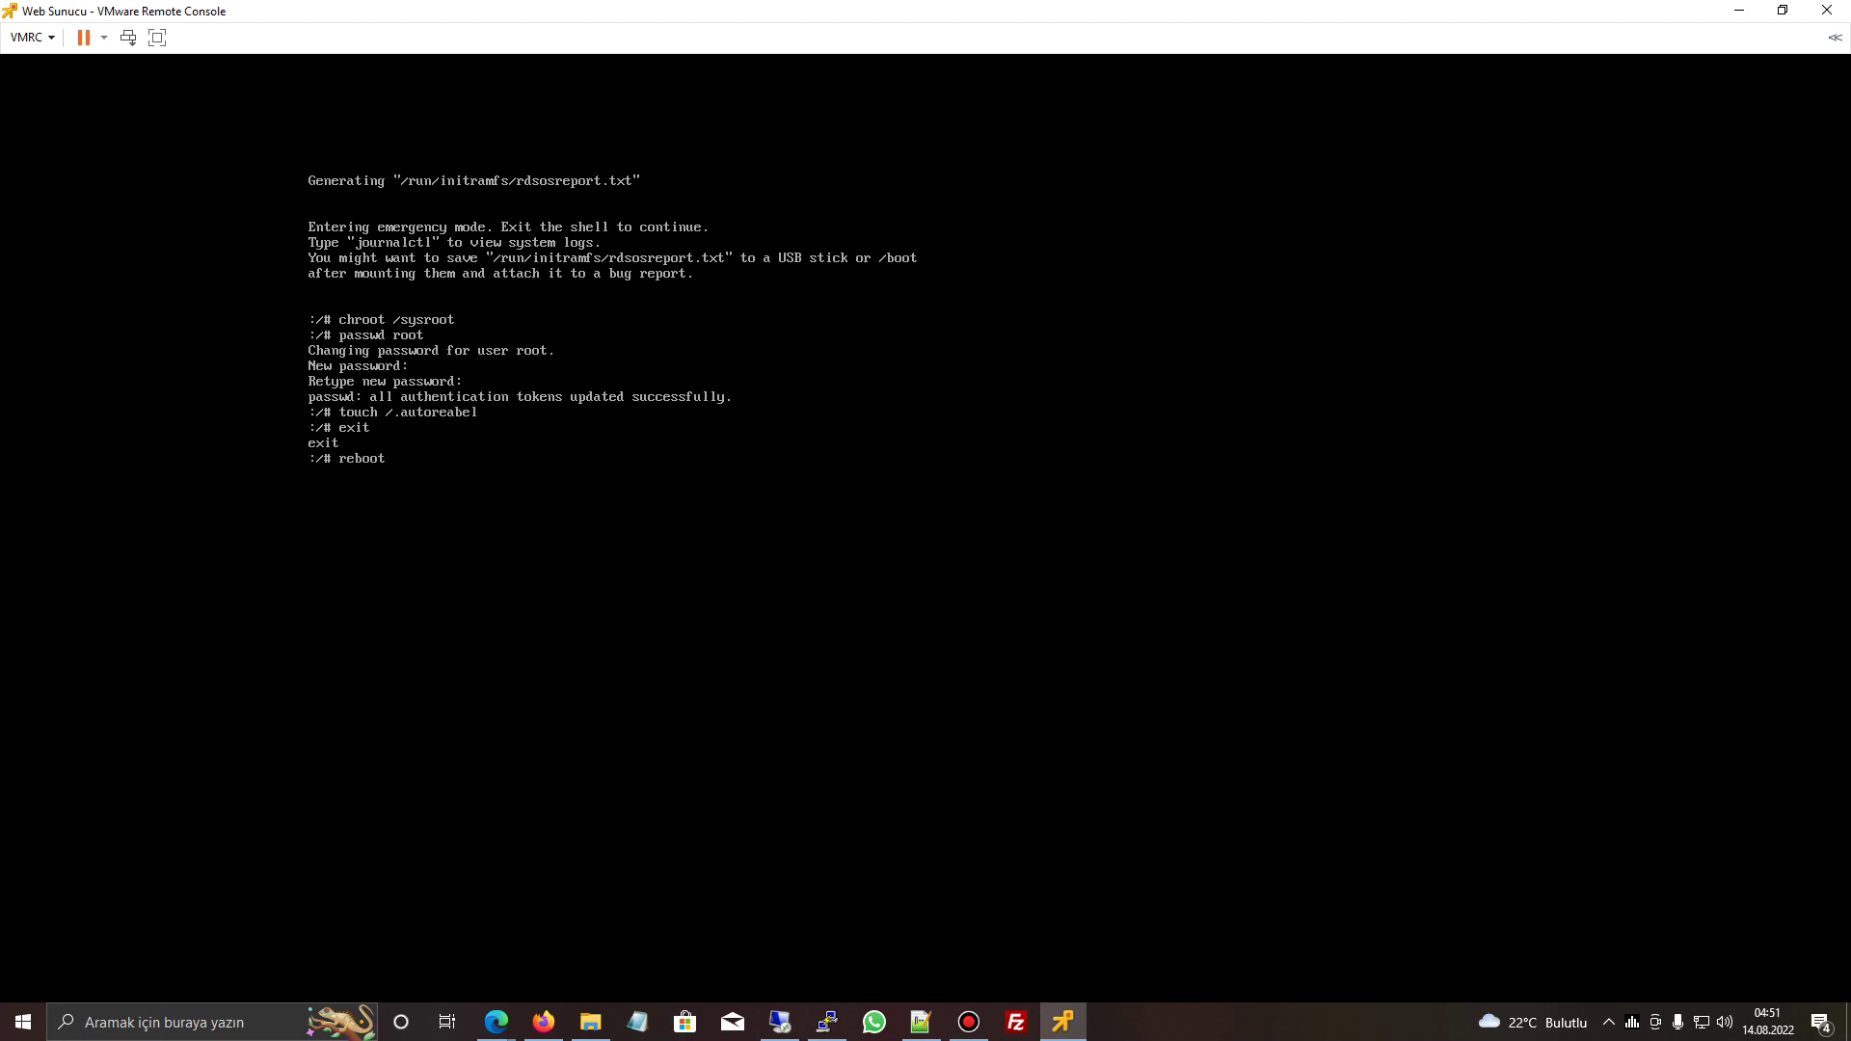
pyautogui.press('Return')
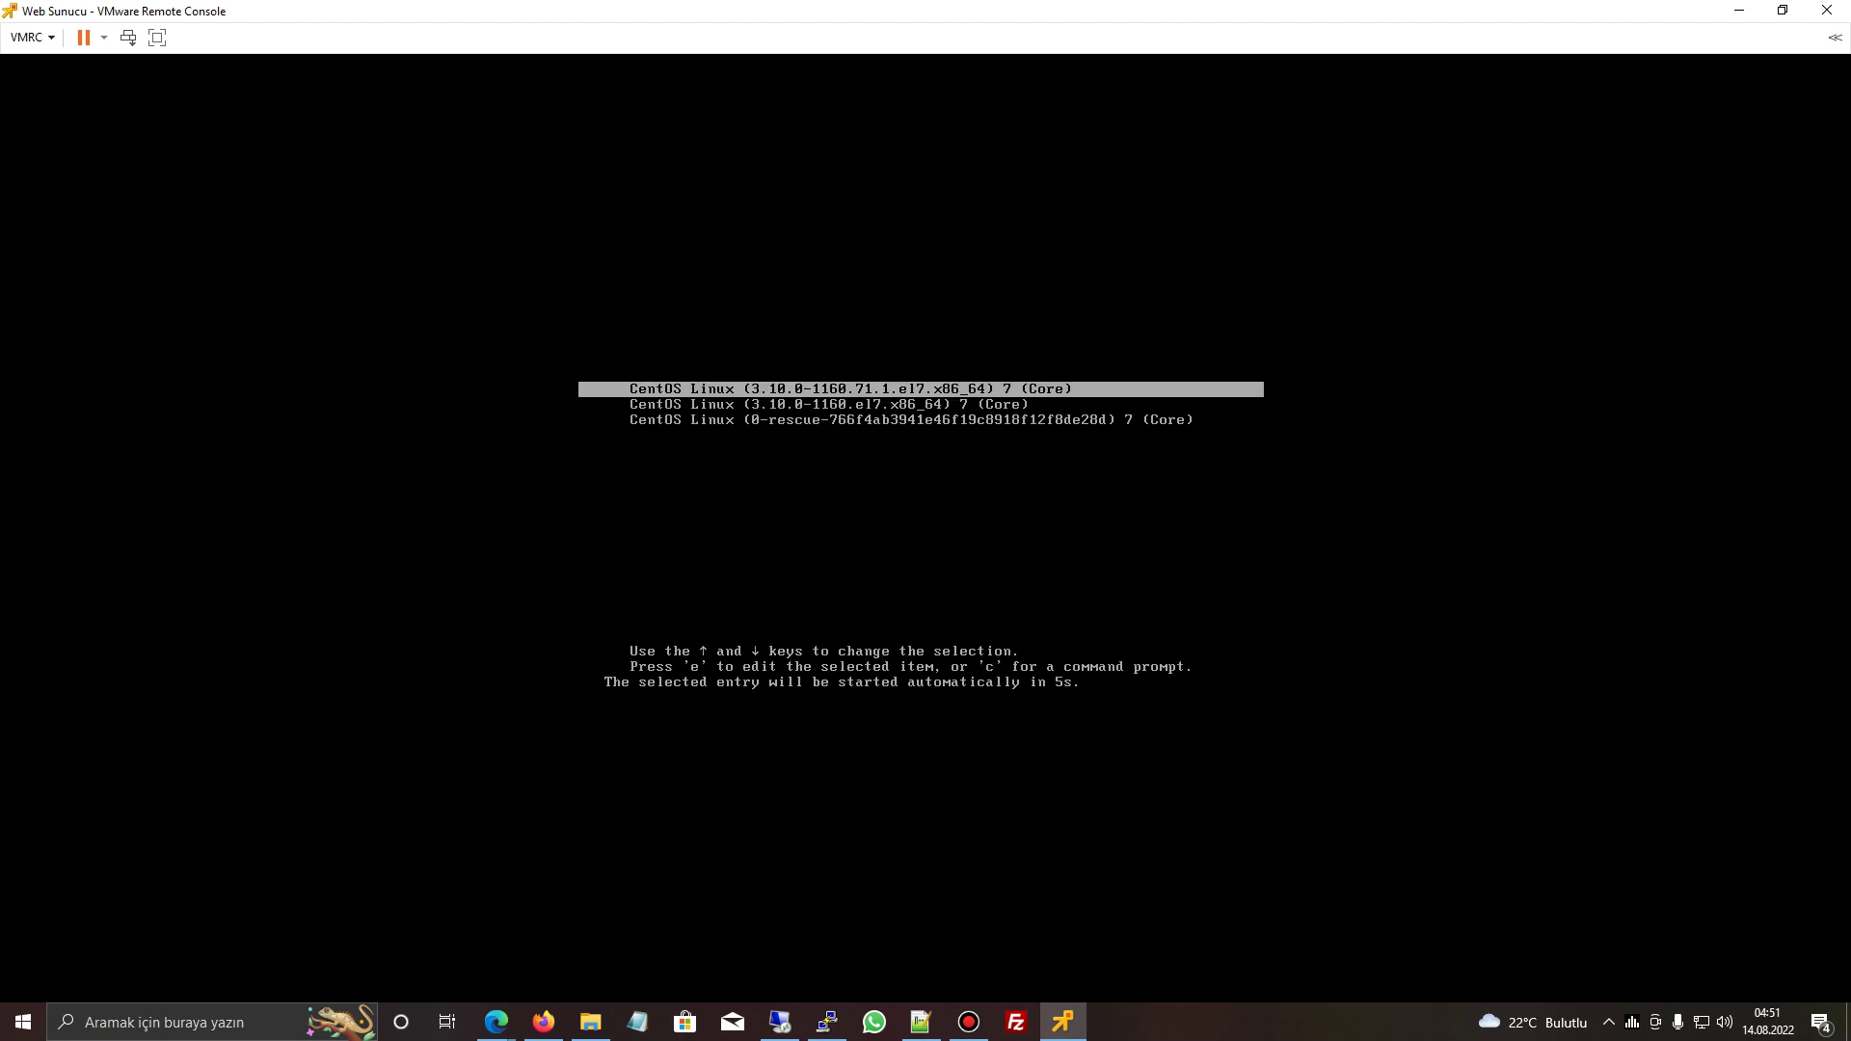
# - Boot the first CentOS Linux entry from the GRUB menu immediately
pyautogui.press('Return')
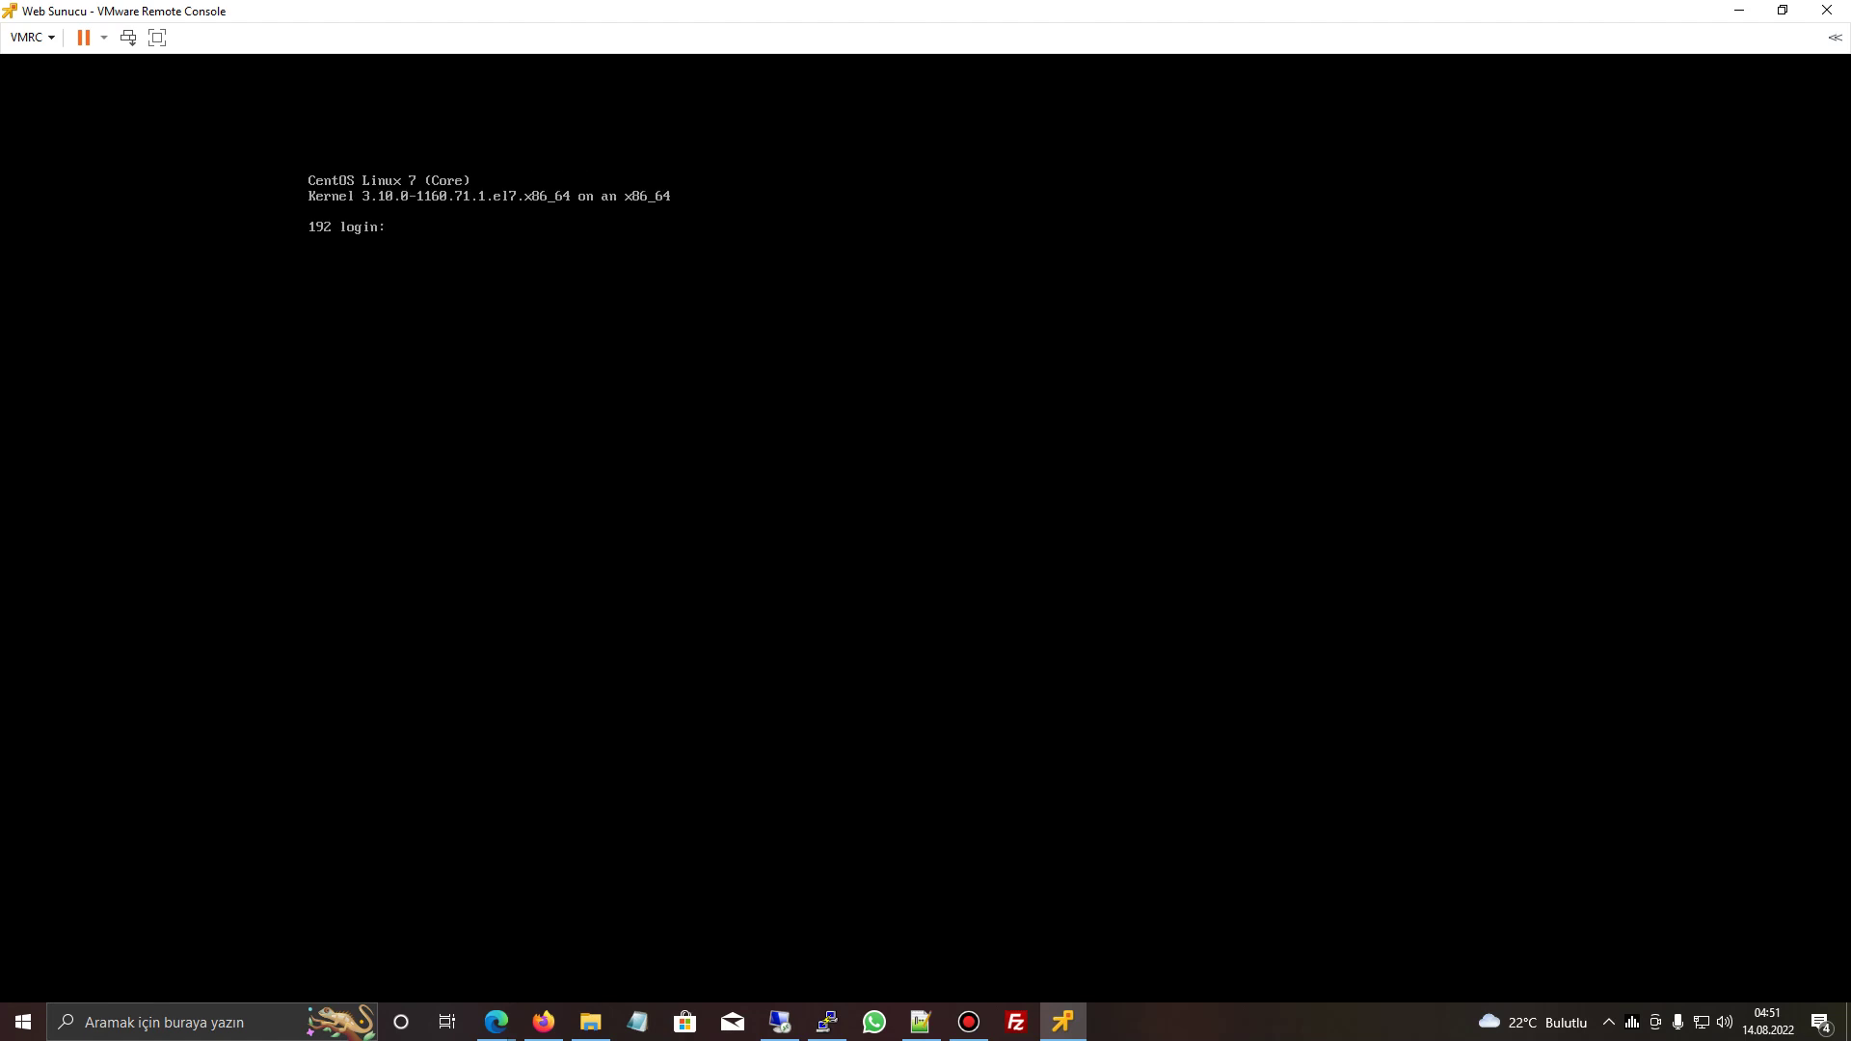
# - Attempt to log in as root twice; both attempts fail with Login incorrect
pyautogui.write('root')
pyautogui.press('Return')
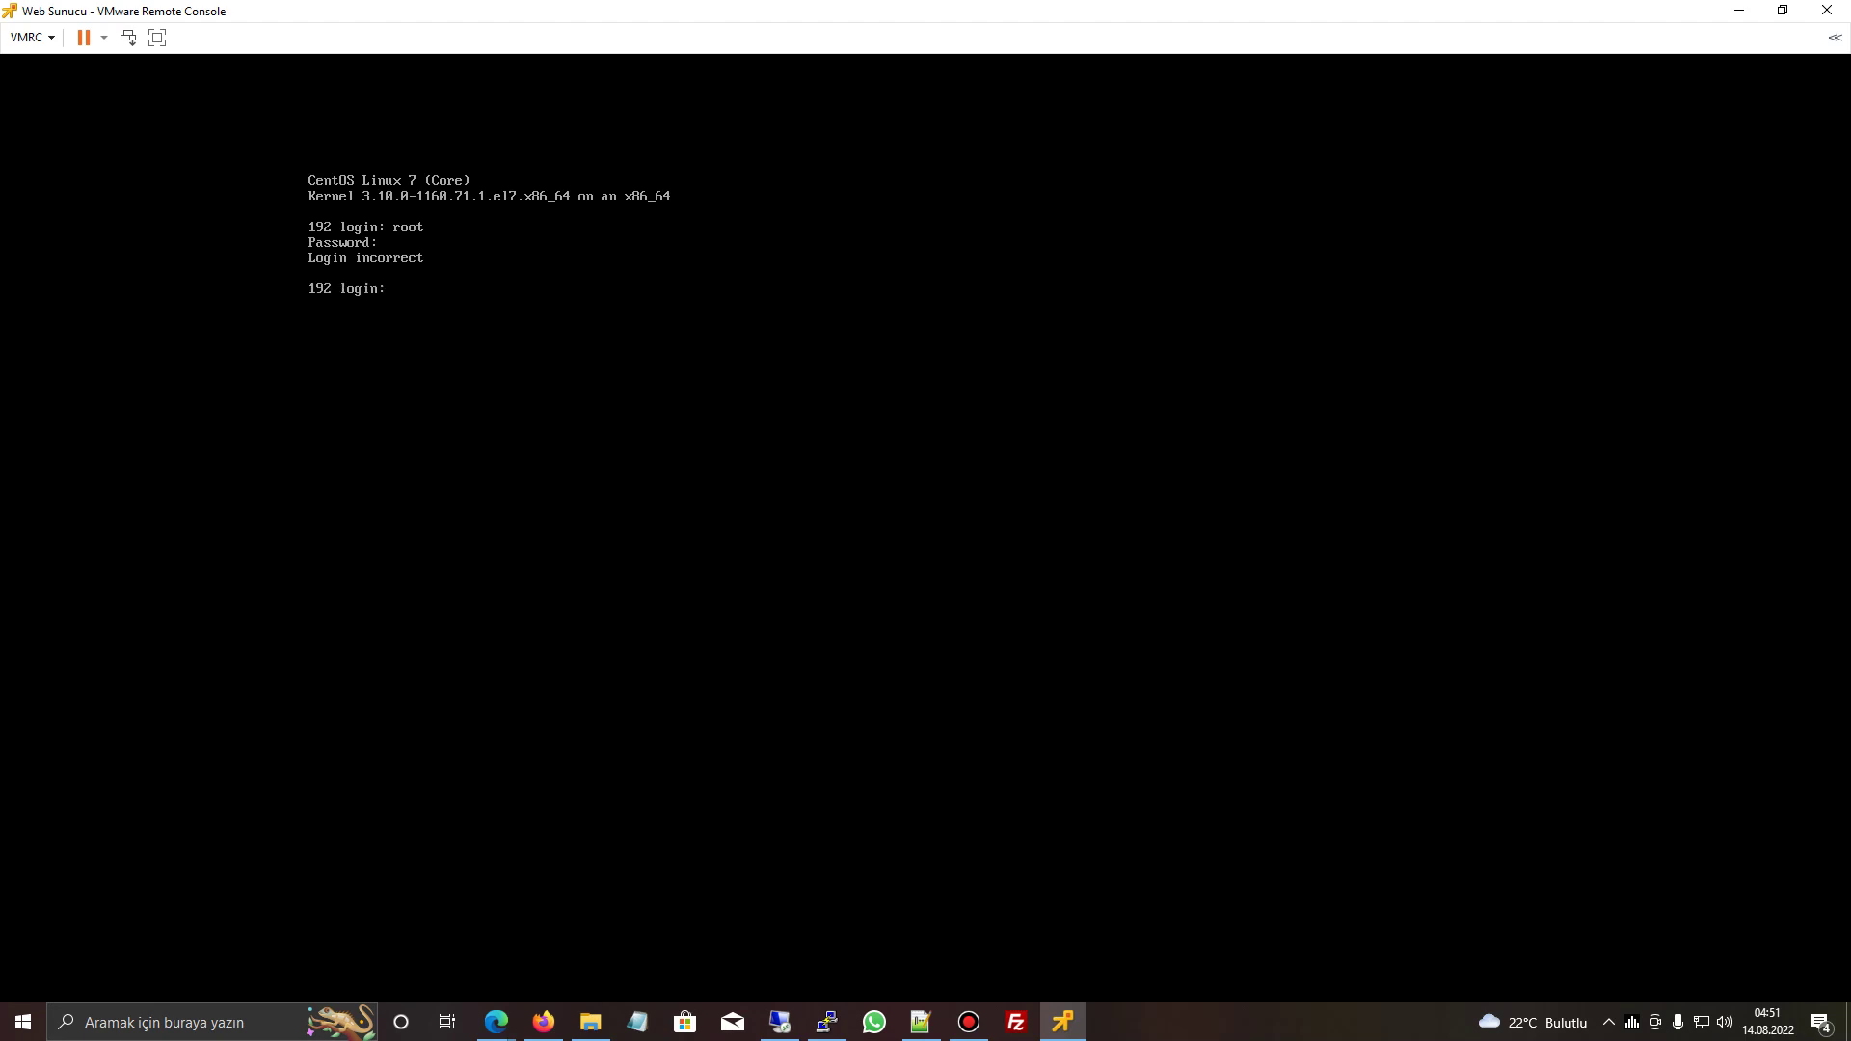
pyautogui.write('root')
pyautogui.press('Return')
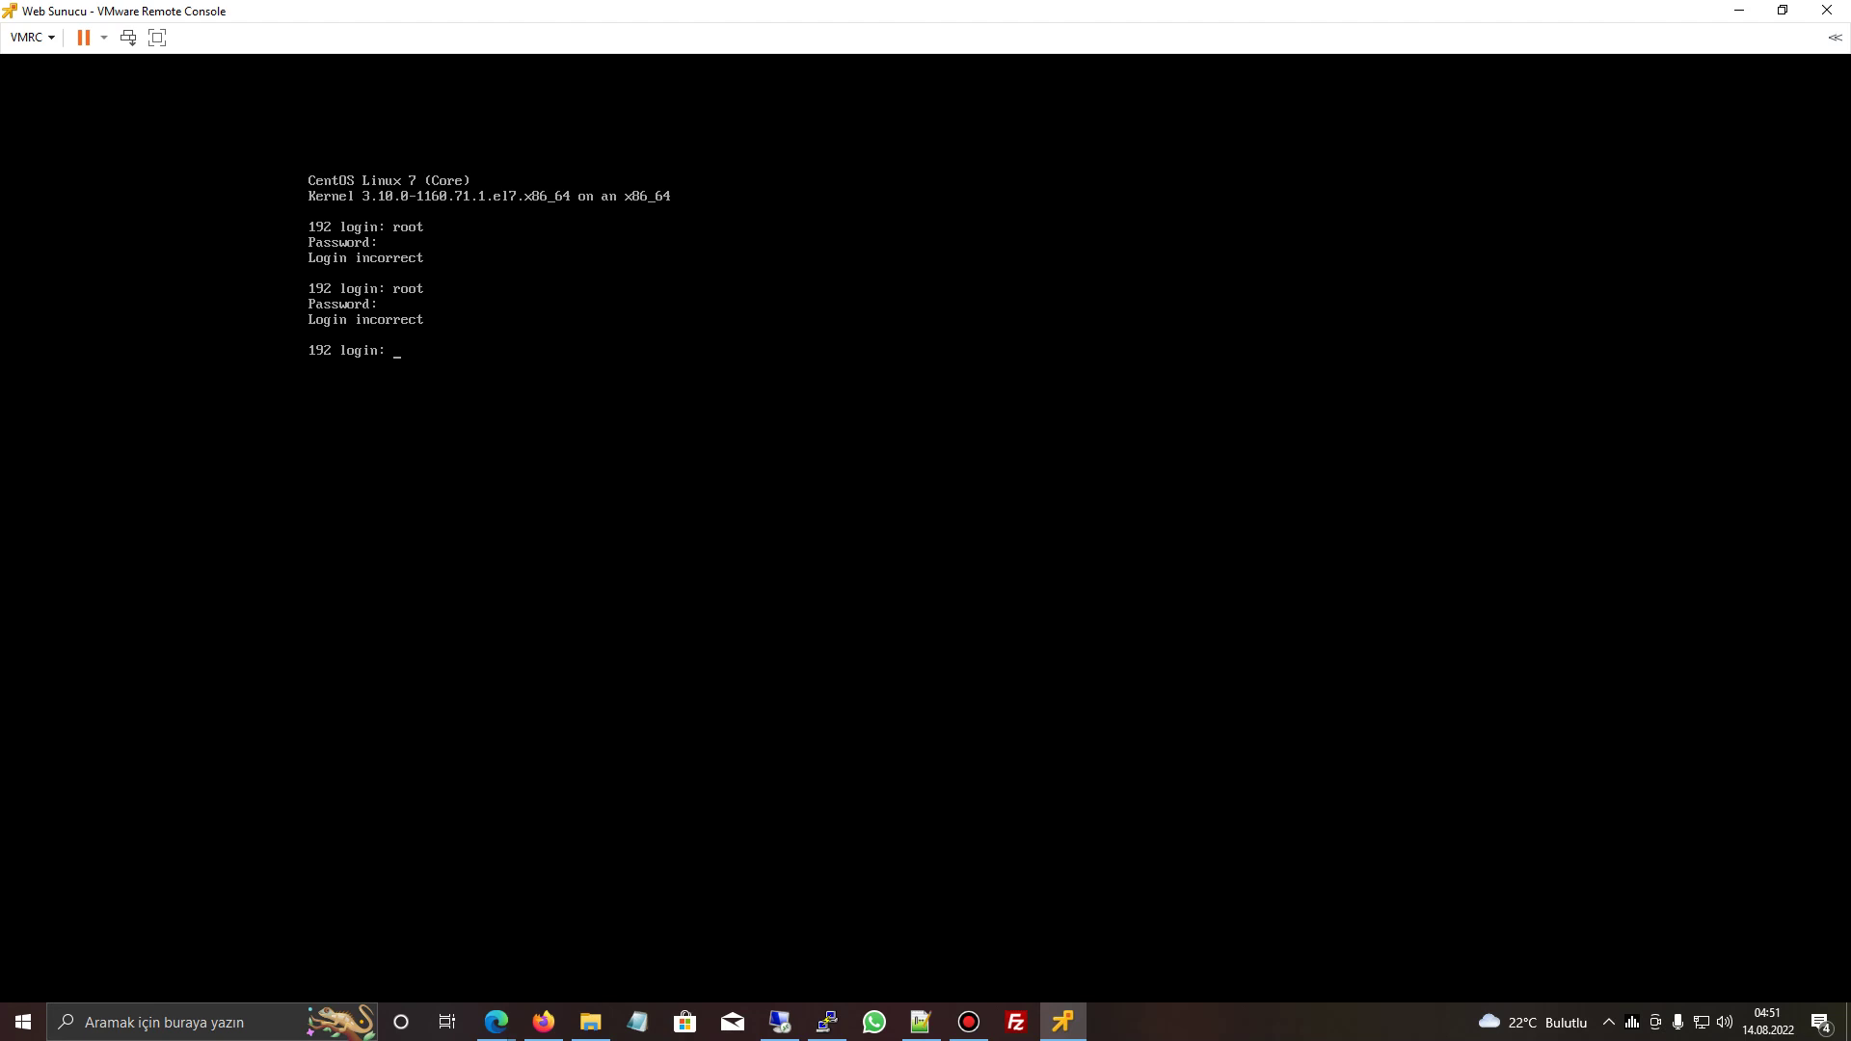
# - Fix mistyped characters at the login prompt and retry root logins, still rejected
pyautogui.write('root')
pyautogui.press('BackSpace')
pyautogui.press('BackSpace')
pyautogui.press('BackSpace')
pyautogui.press('BackSpace')
pyautogui.write('DASDFG')
pyautogui.press('BackSpace')
pyautogui.press('BackSpace')
pyautogui.press('BackSpace')
pyautogui.press('BackSpace')
pyautogui.press('BackSpace')
pyautogui.write('S')
pyautogui.press('BackSpace')
pyautogui.press('BackSpace')
pyautogui.write('root')
pyautogui.press('Return')
pyautogui.write('root')
pyautogui.press('Return')
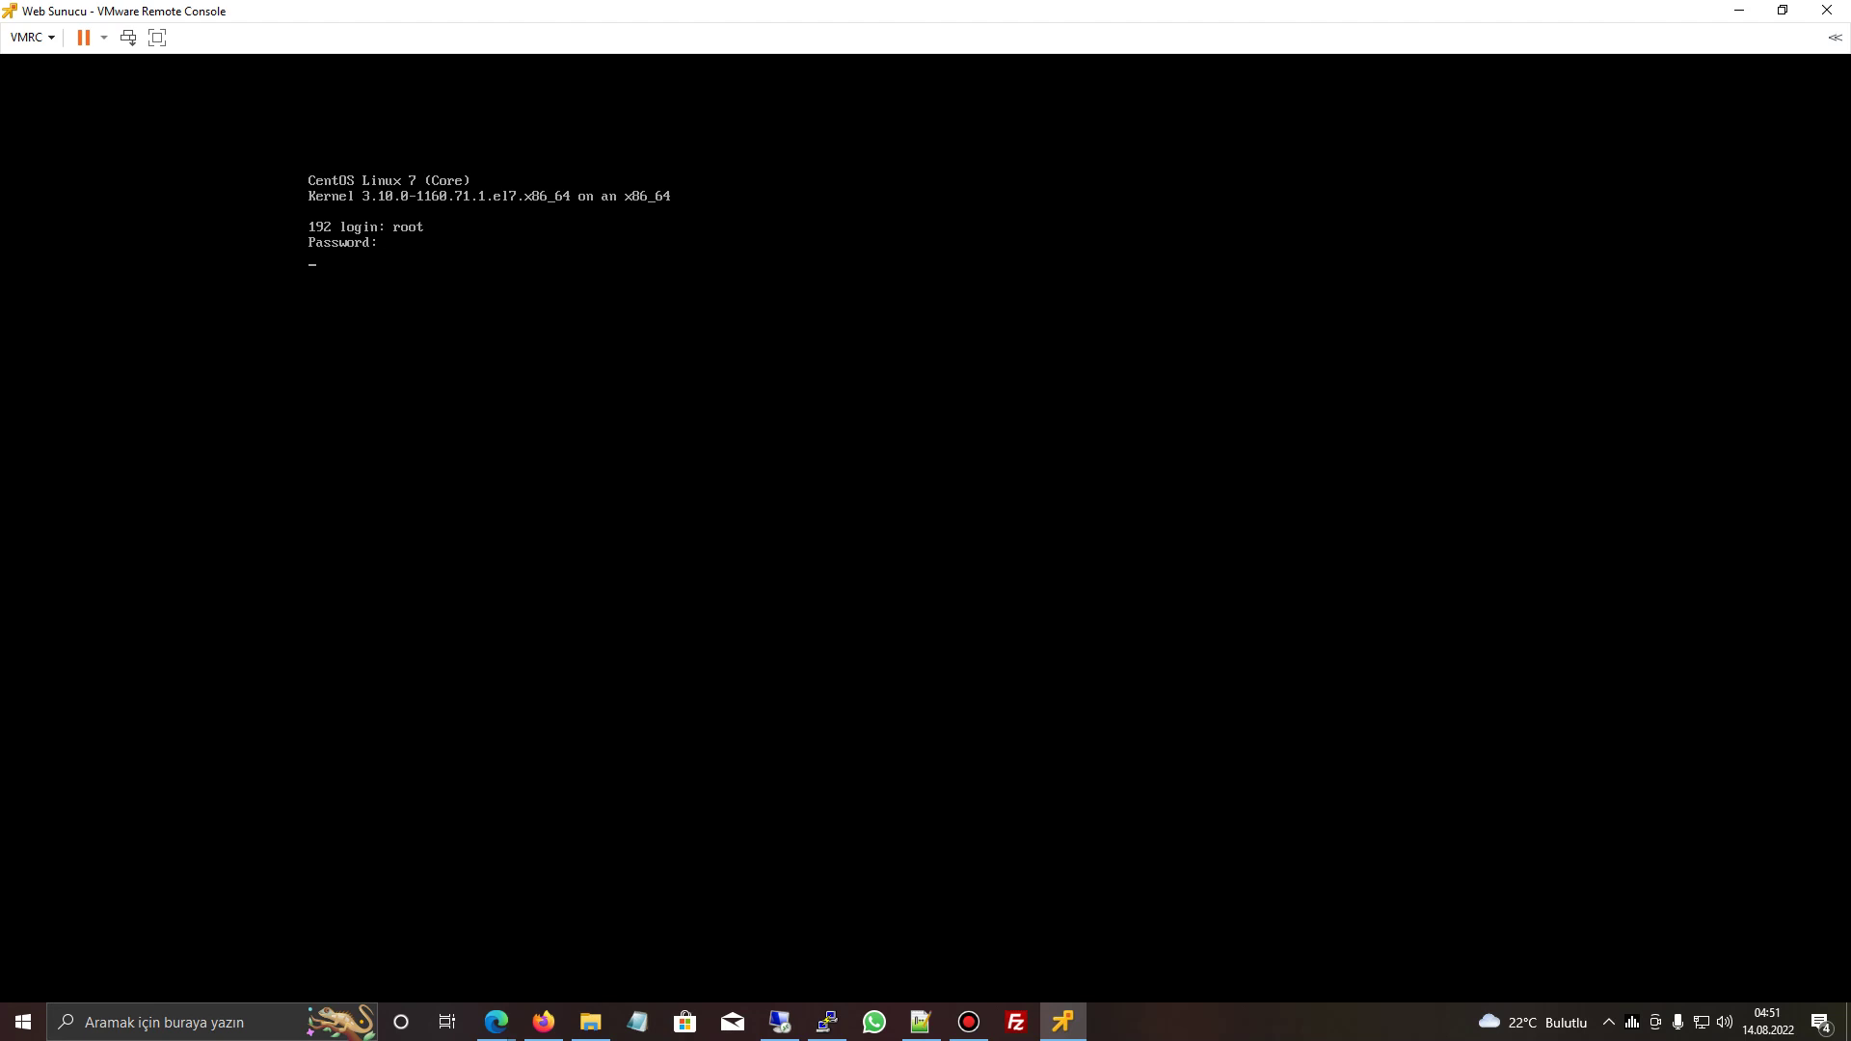
# - Restart the CentOS guest via VMRC > Power > Restart Guest
pyautogui.click(29, 37)
pyautogui.moveTo(53, 63)
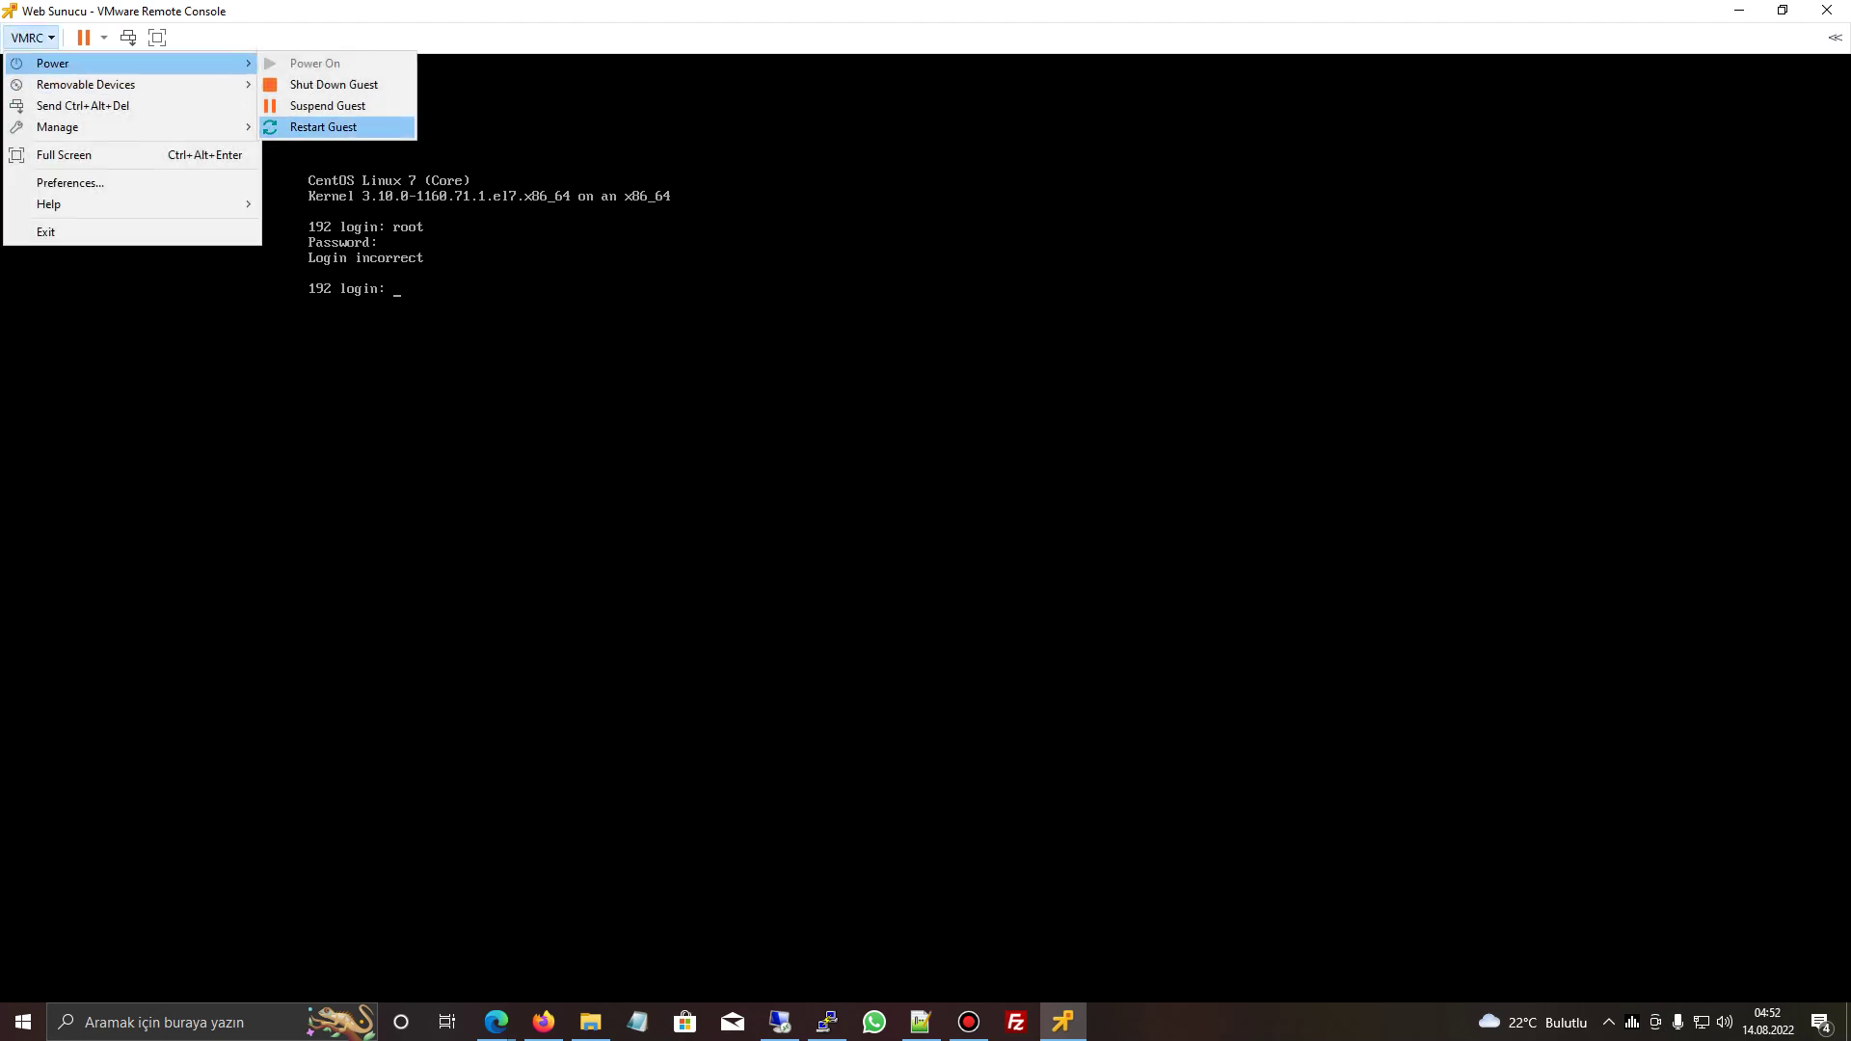
pyautogui.click(323, 126)
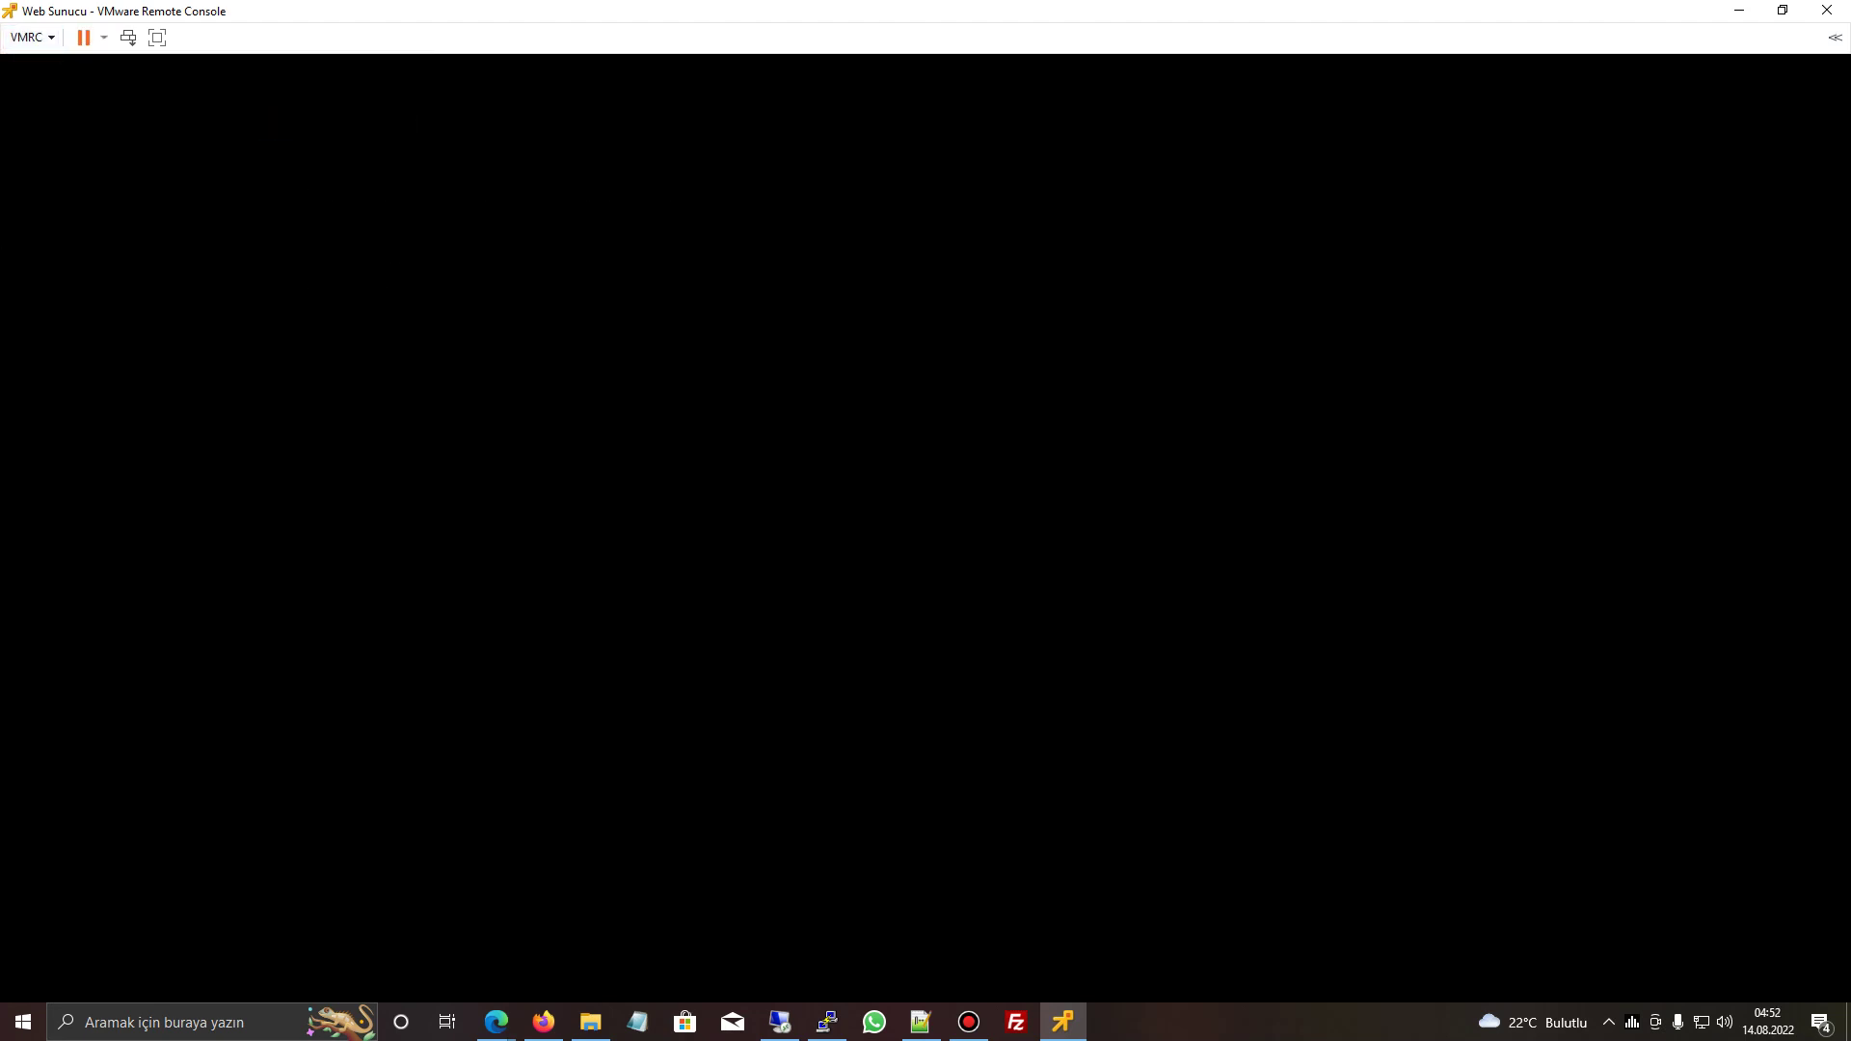
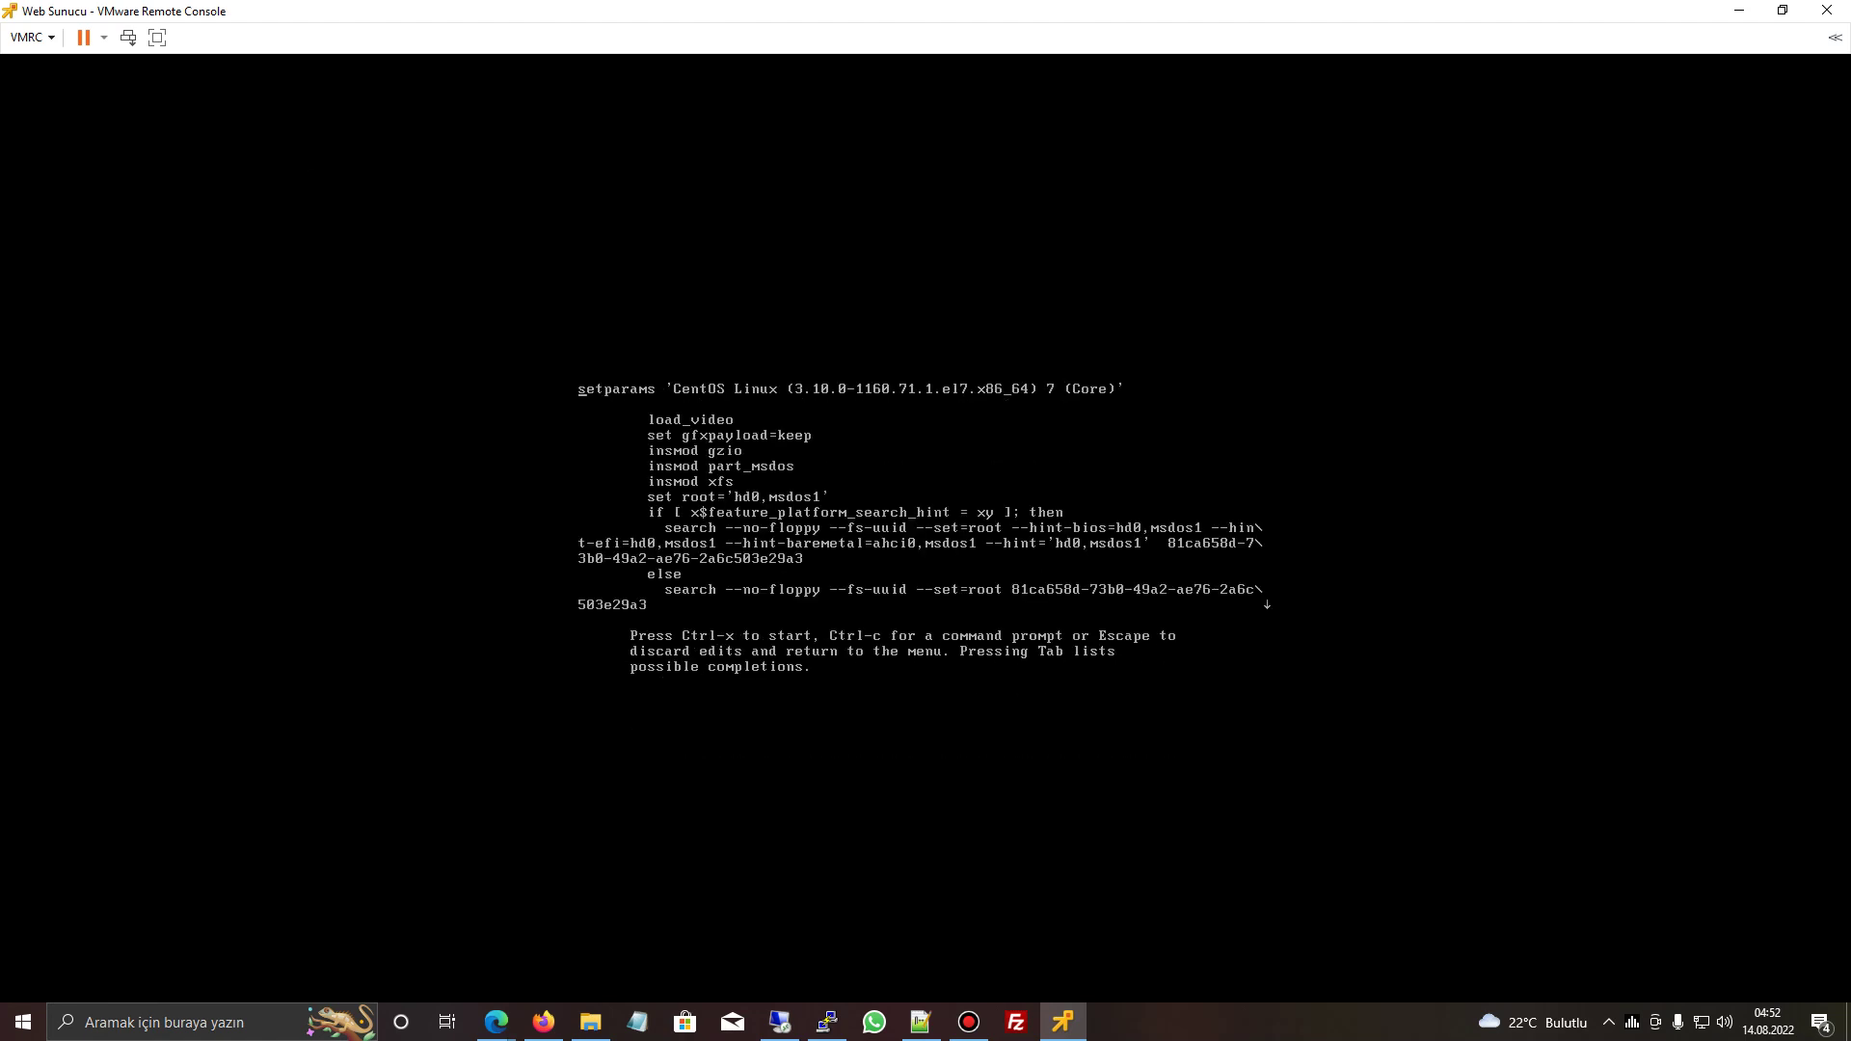
# - Scroll the CentOS GRUB entry down so the linux16 and initrd16 lines are visible
pyautogui.press('Down')
pyautogui.press('Down')
pyautogui.press('Down')
pyautogui.press('Down')
pyautogui.press('Down')
pyautogui.press('Down')
pyautogui.press('Down')
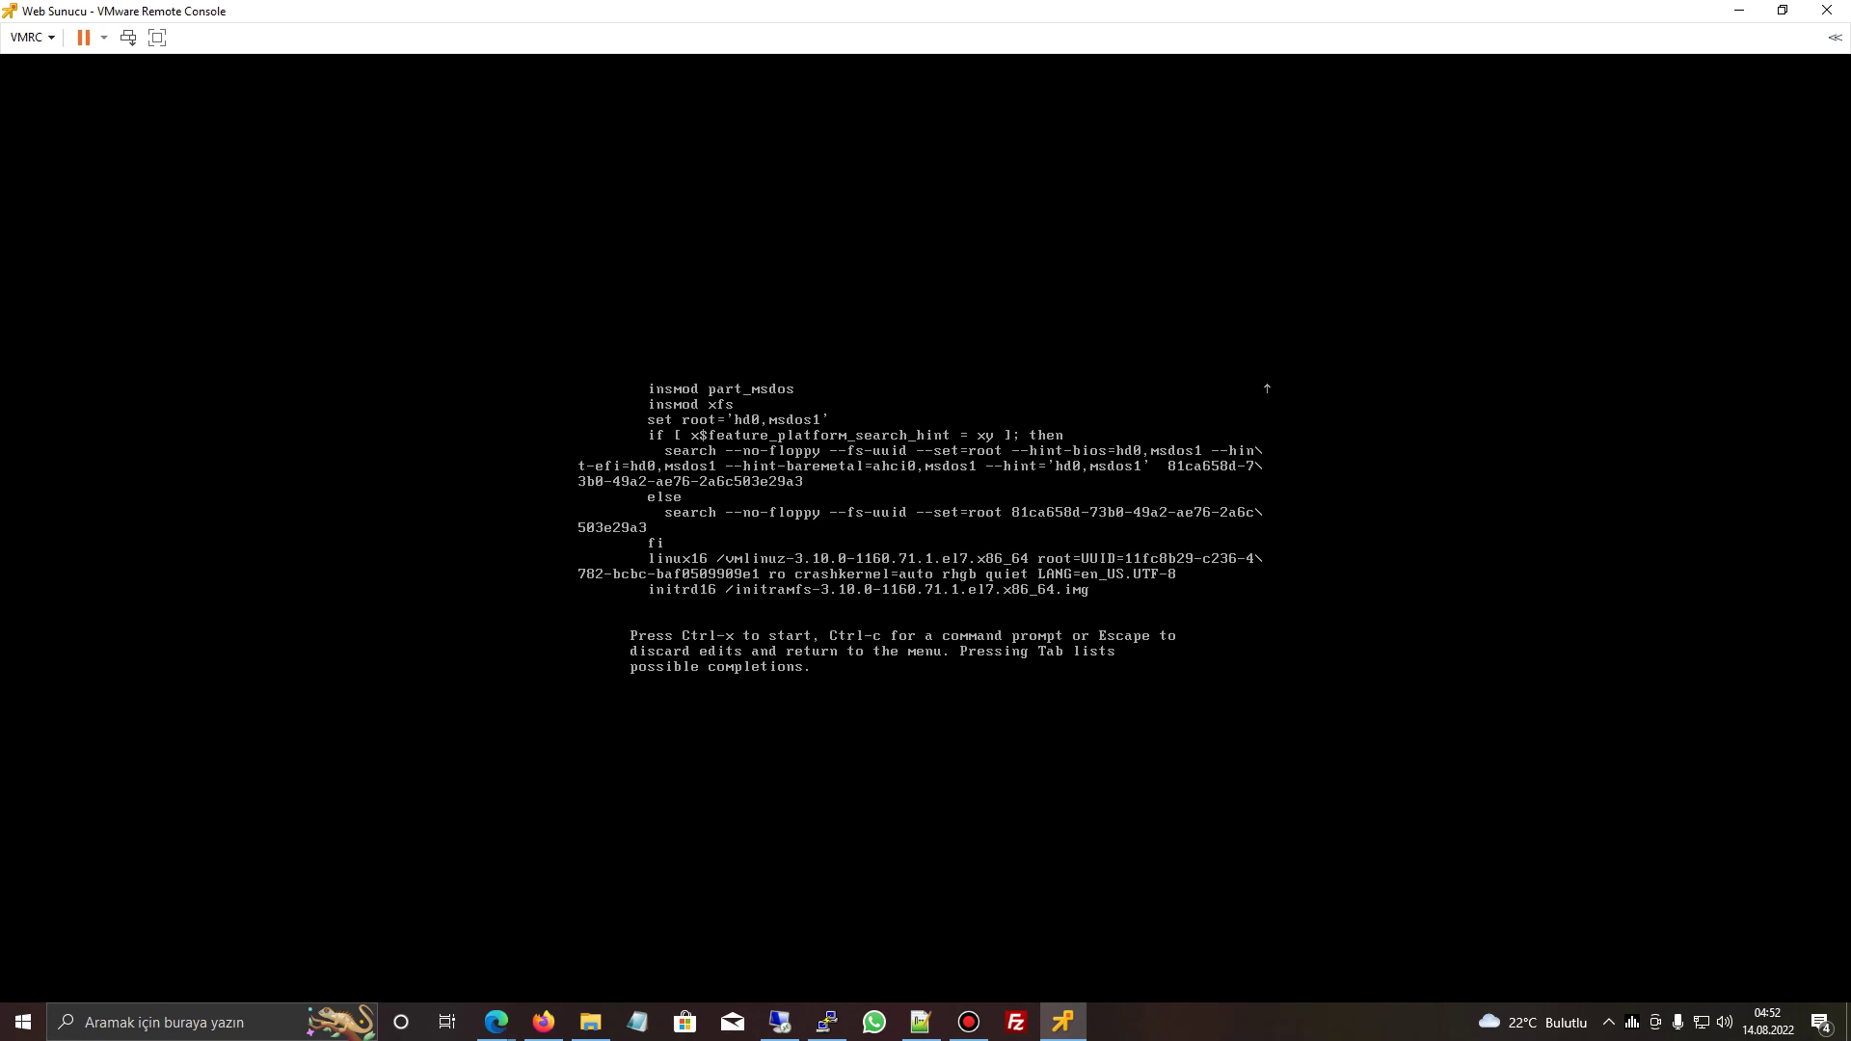
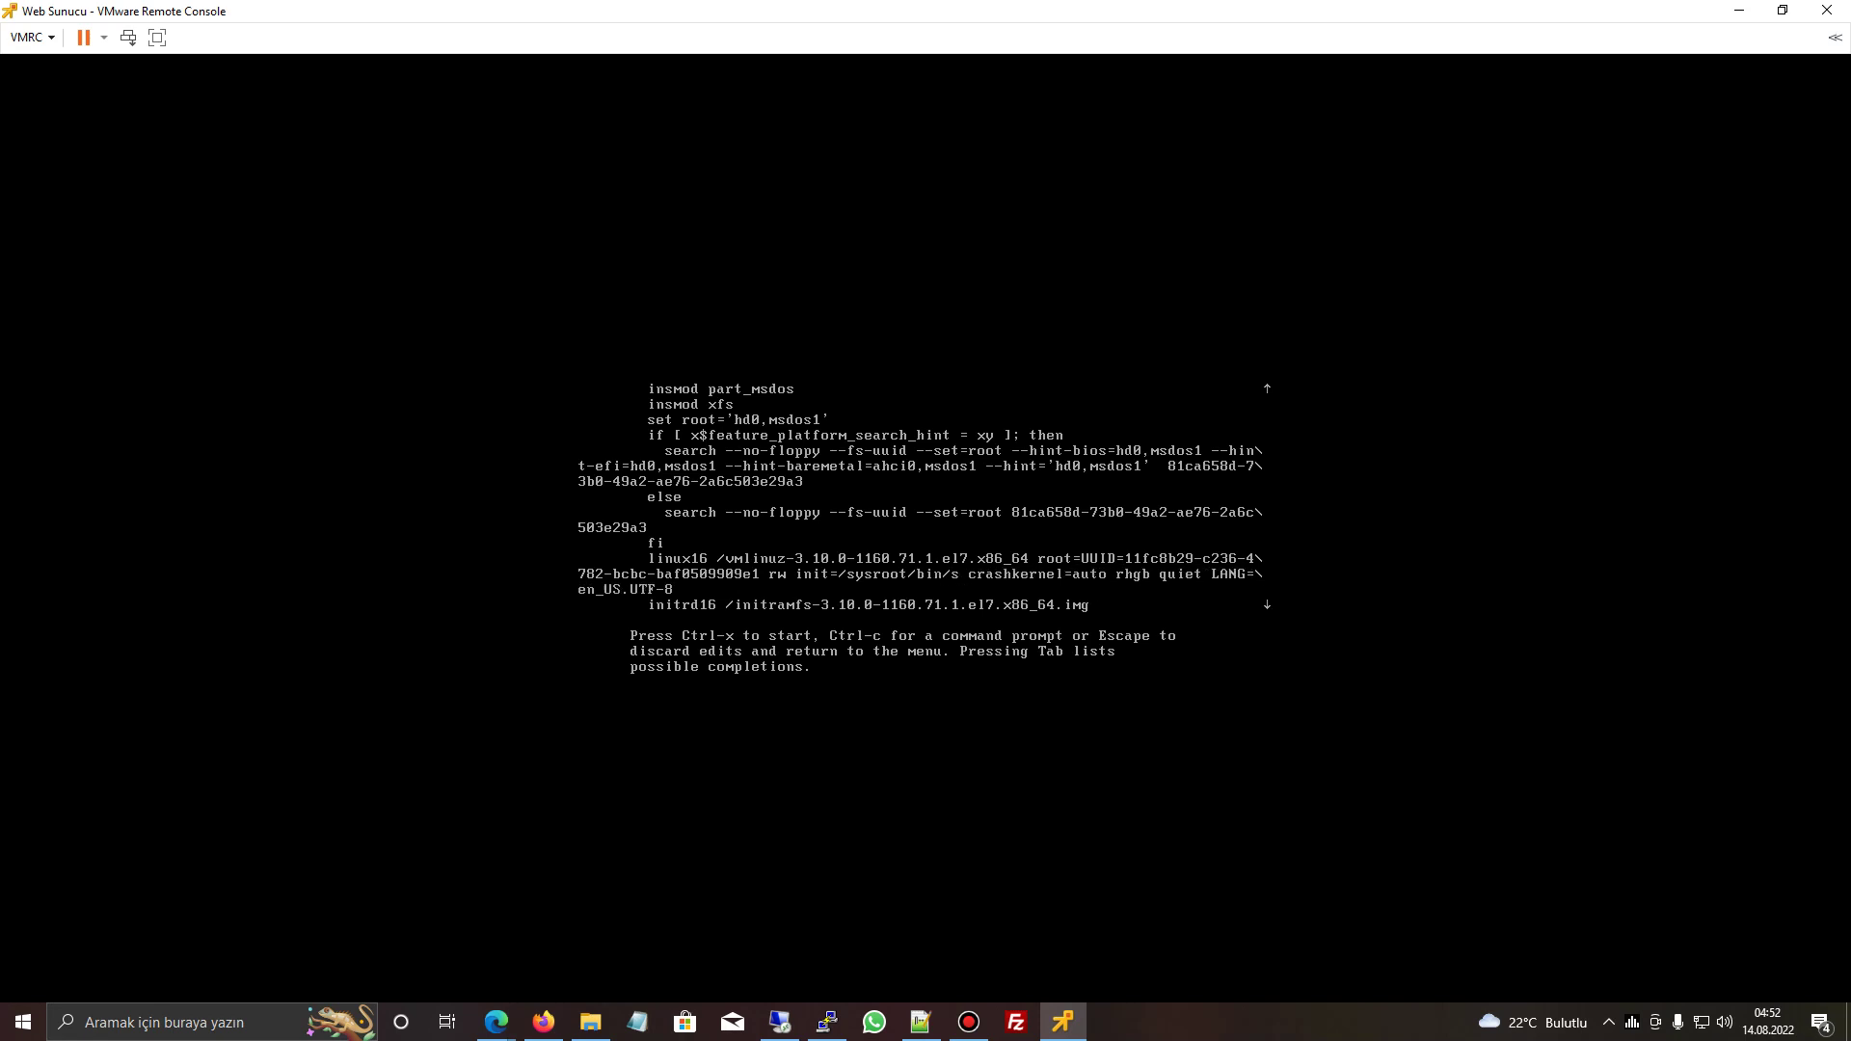
# - Finish adding init=/sysroot/bin/sh to the linux16 kernel line and boot the edited entry with Ctrl+X
pyautogui.write('h')
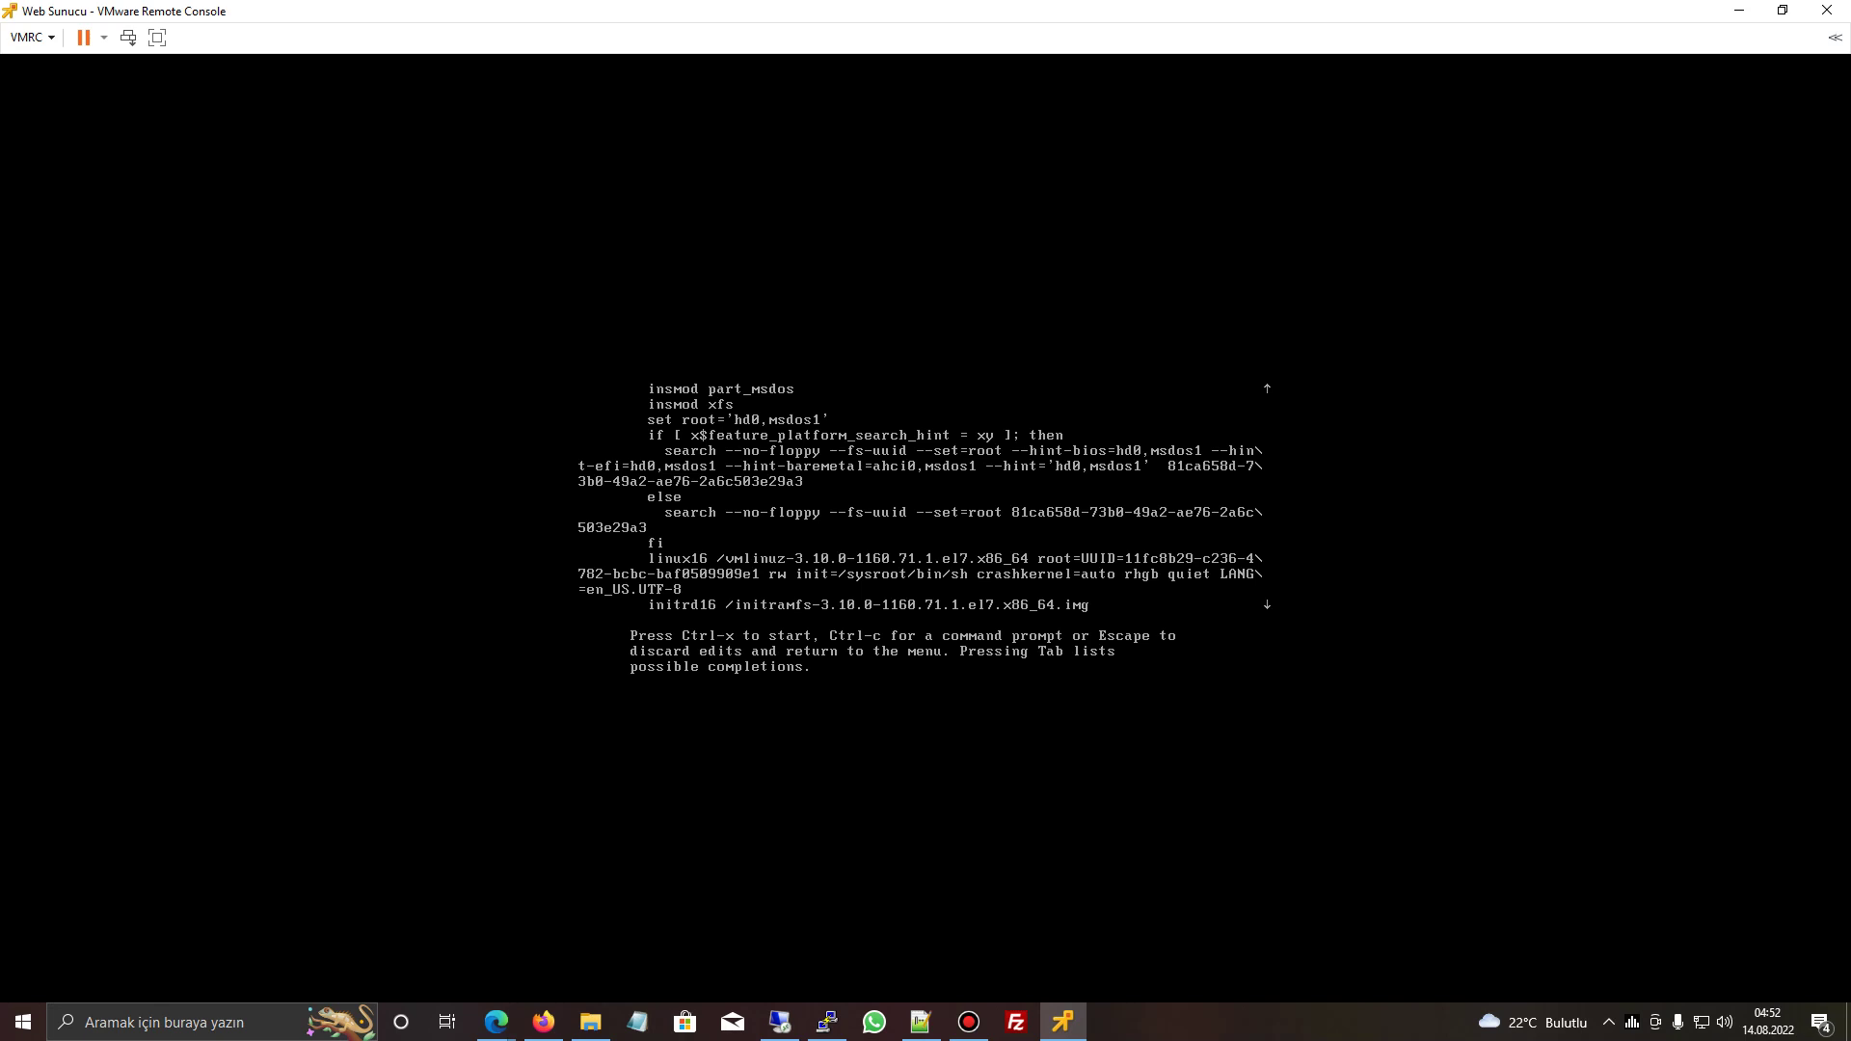
pyautogui.hotkey('ctrl', 'x')
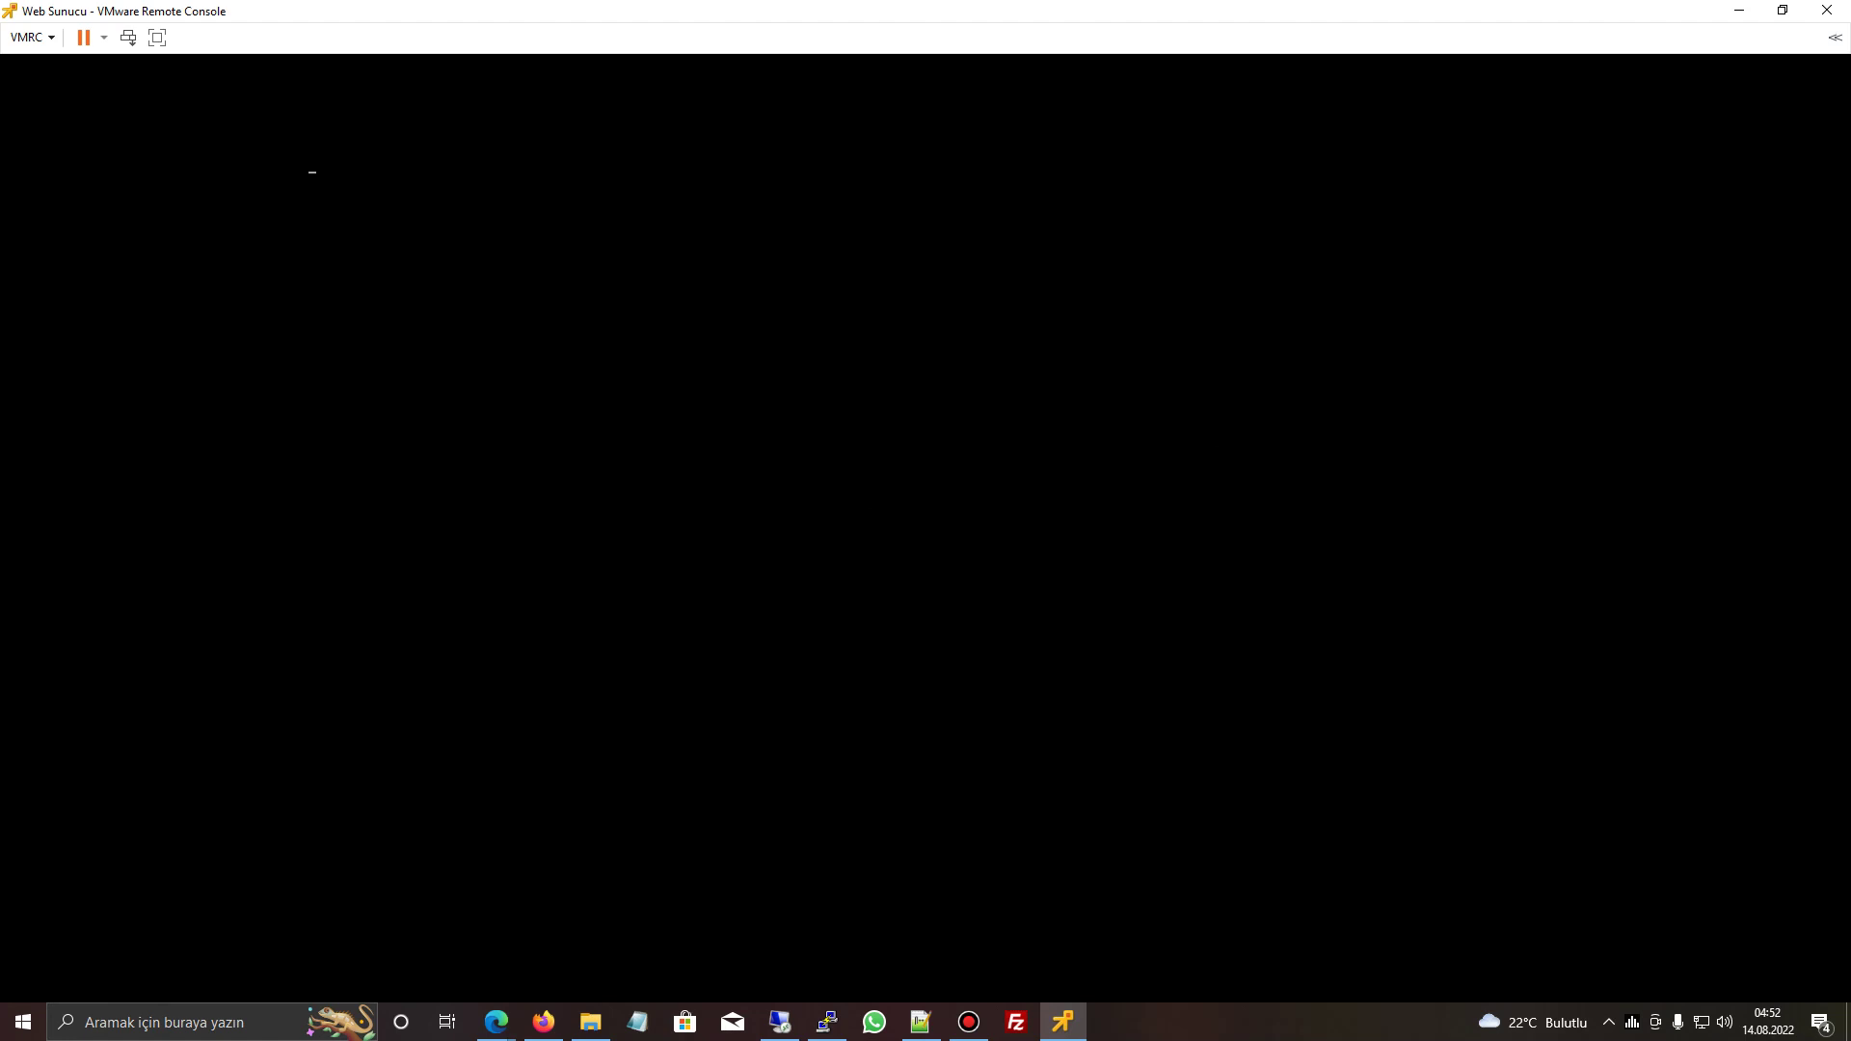
# - Chroot into /sysroot and set a new password for the root account
pyautogui.write('chroot /s')
pyautogui.write('ysroot')
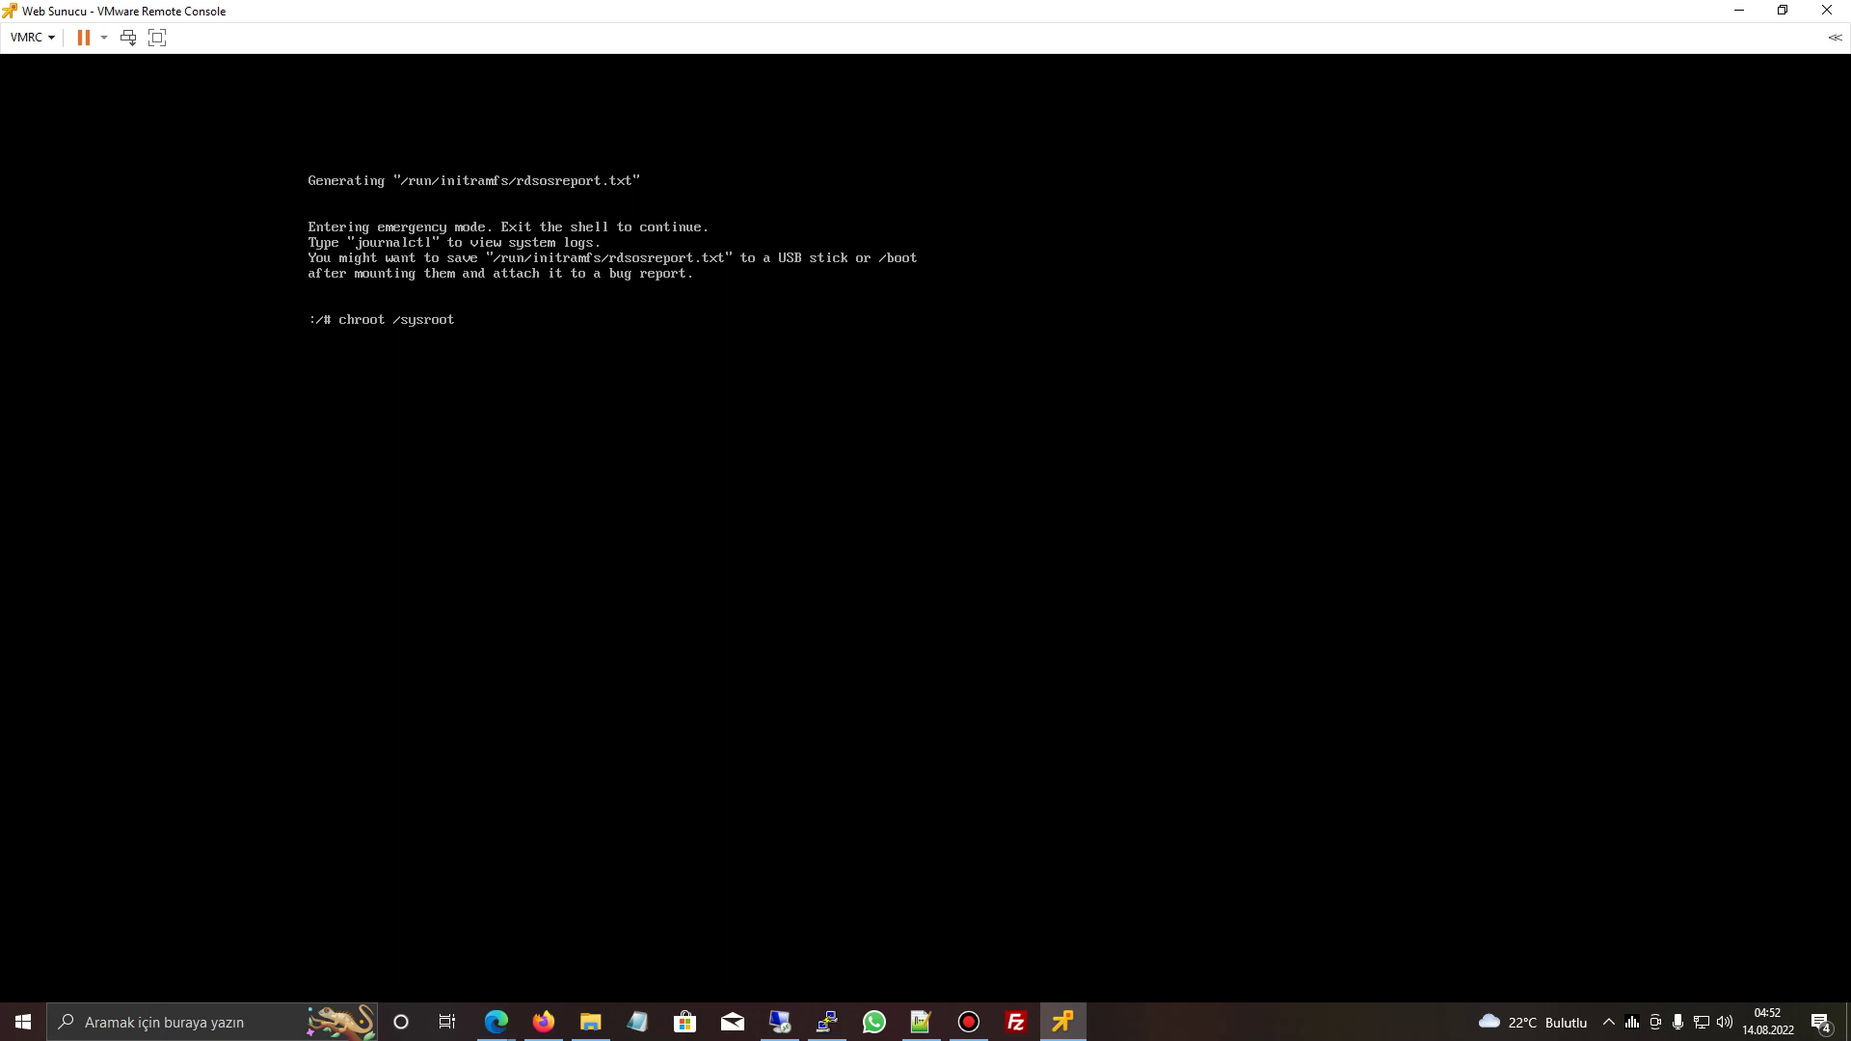
pyautogui.press('Return')
pyautogui.write('passwd root')
pyautogui.press('Return')
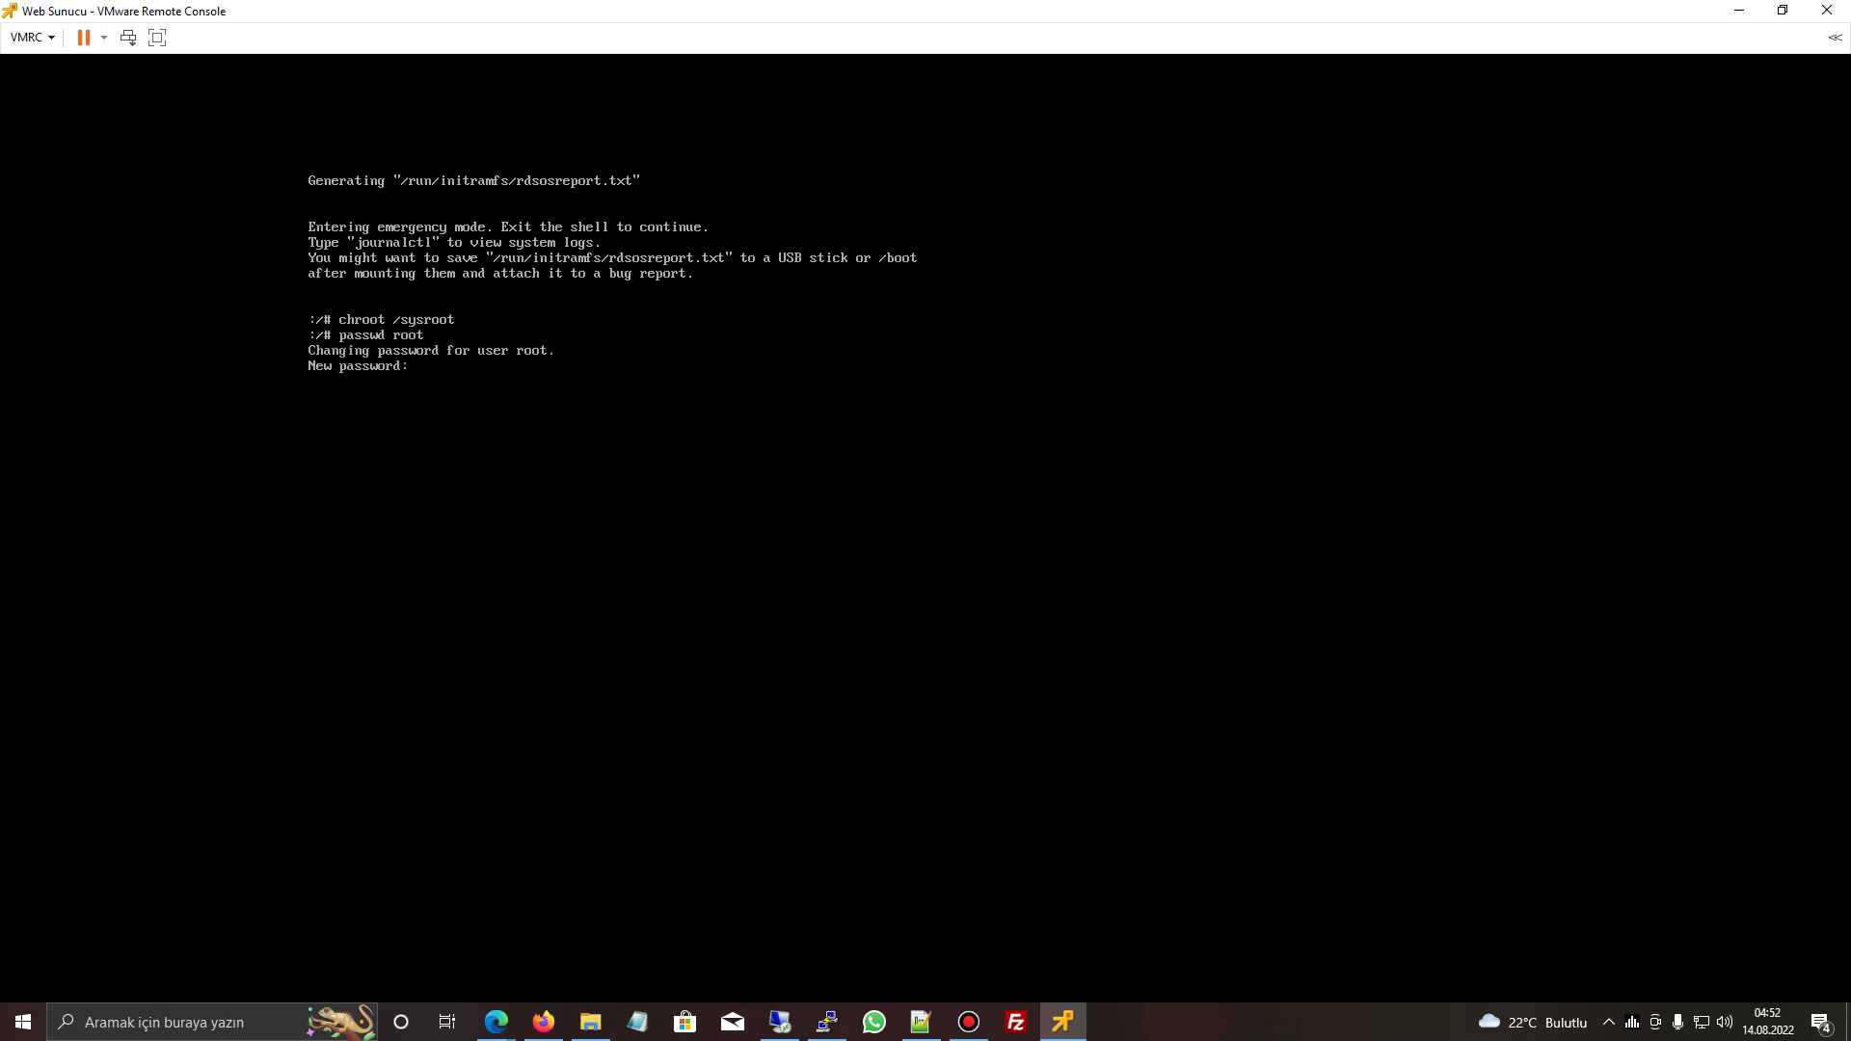
pyautogui.press('Return')
pyautogui.press('Return')
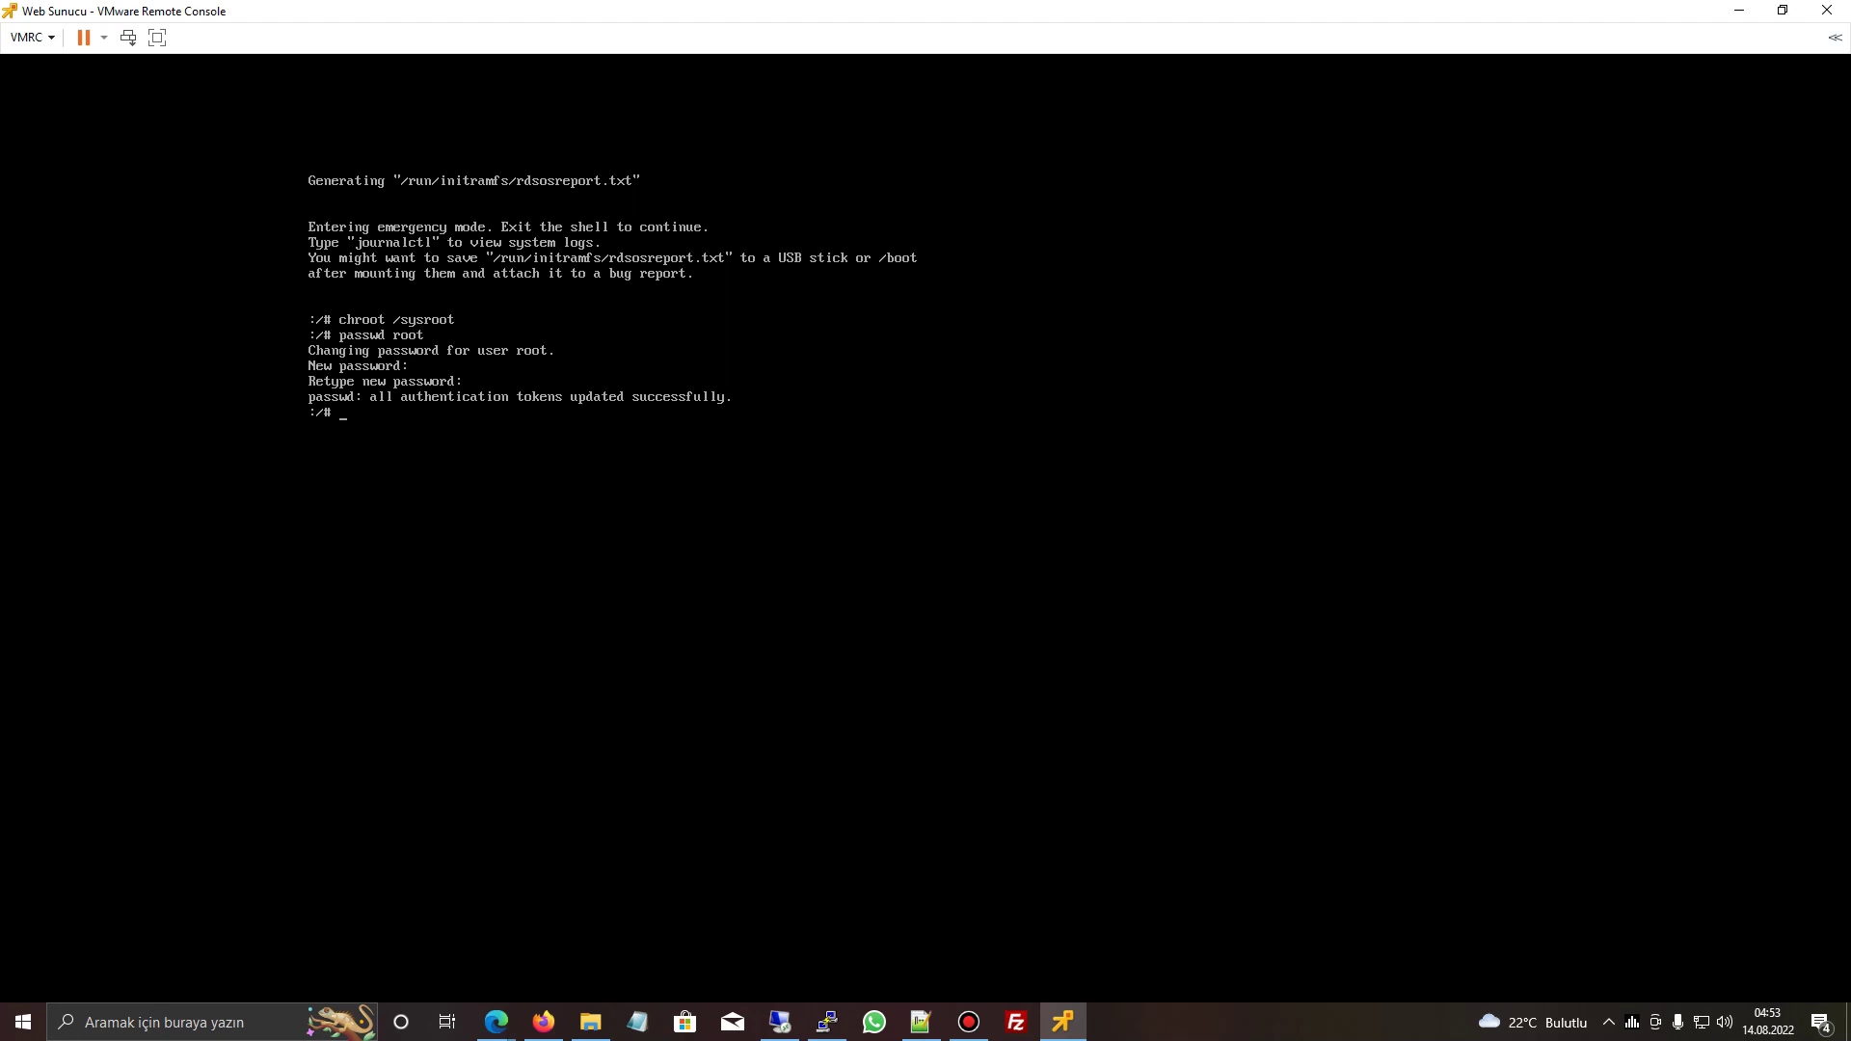
# - Create /.autorelabel, then exit the chroot and emergency shell so the VM reboots
pyautogui.write('touch /.autorelabel')
pyautogui.press('Return')
pyautogui.write('exit')
pyautogui.press('Return')
pyautogui.write('exit')
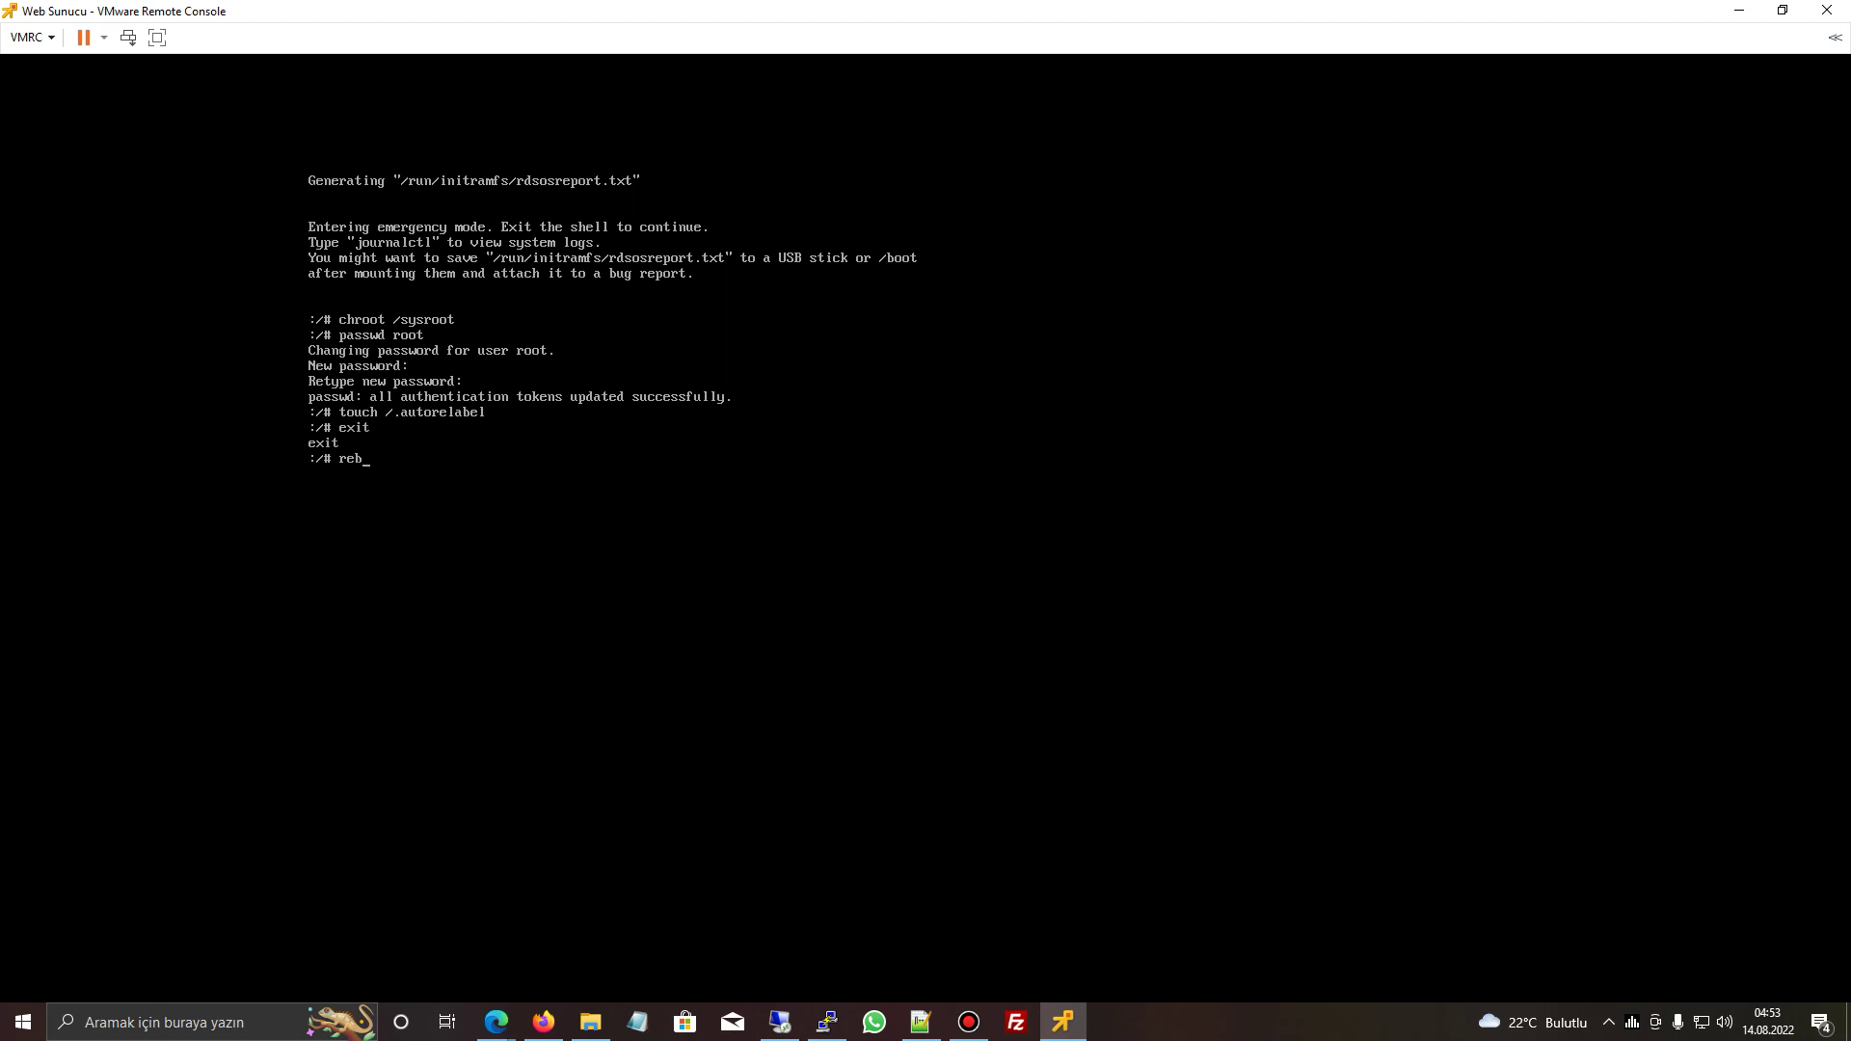
pyautogui.press('Return')
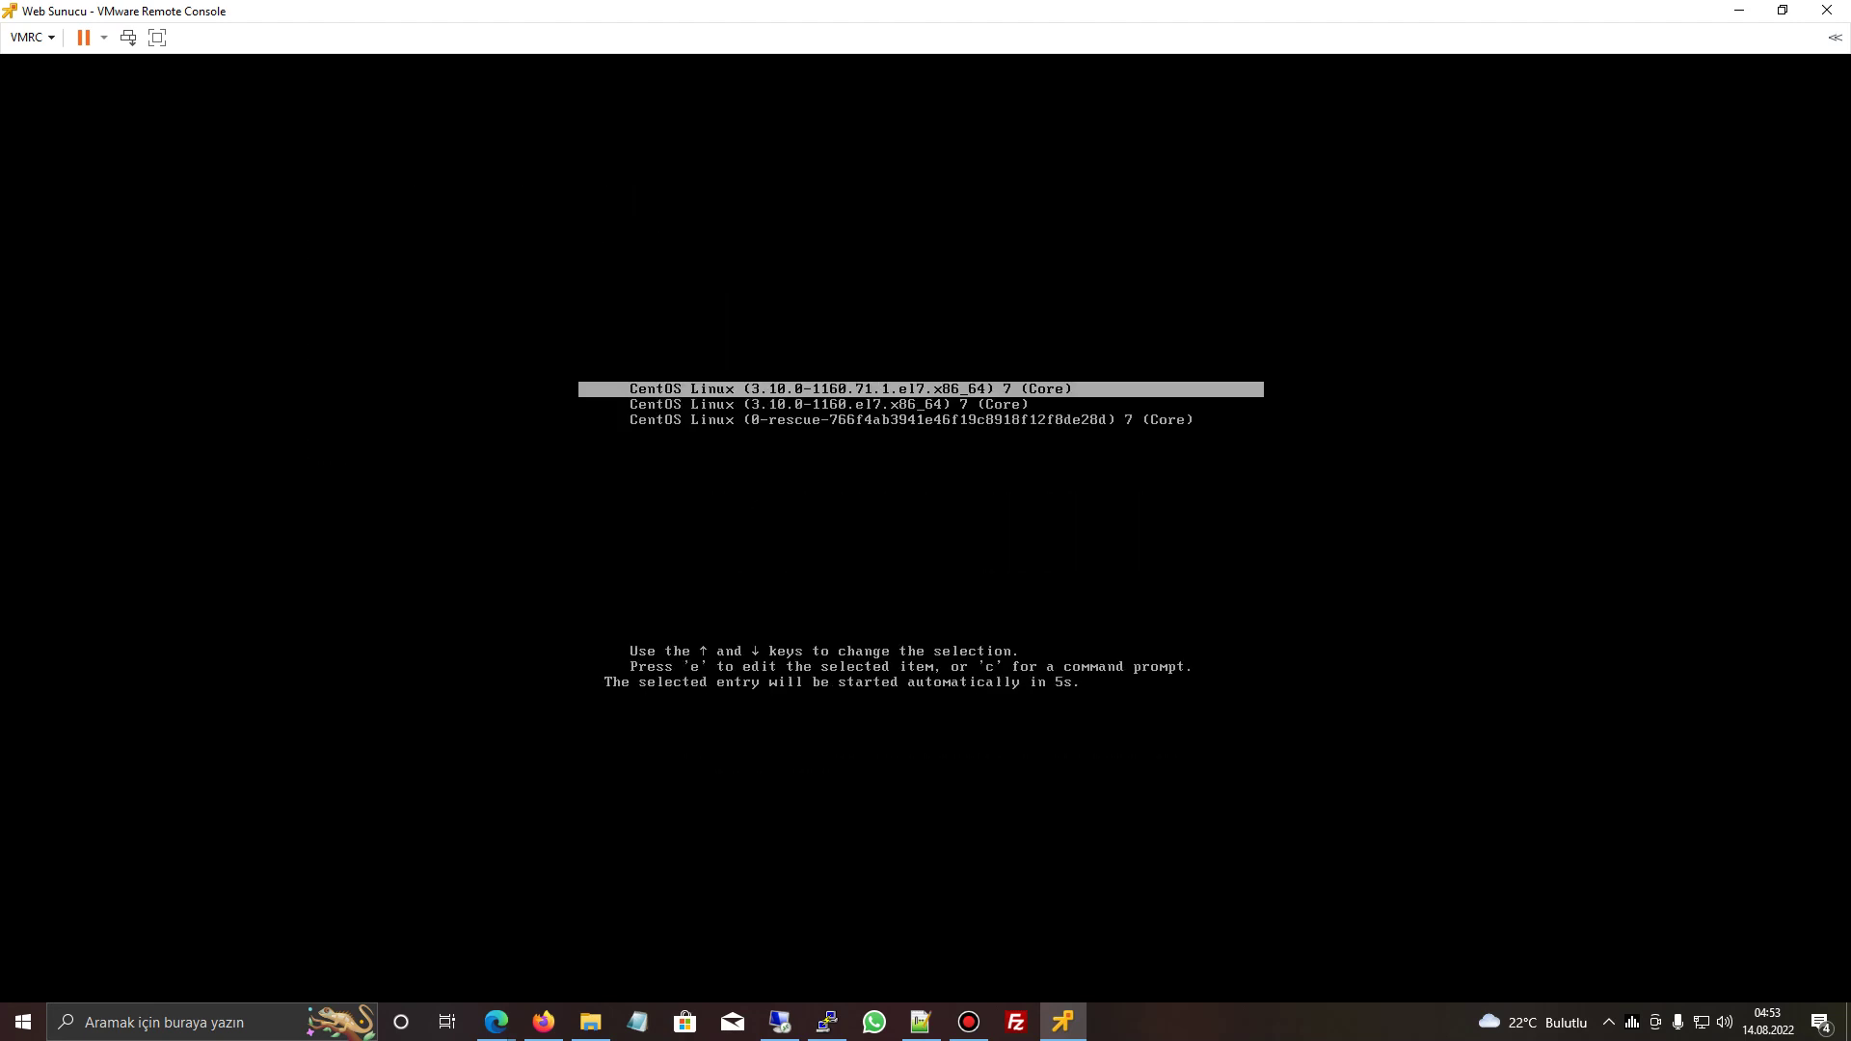
# - Boot the first GRUB entry (default CentOS kernel), then bring the PuTTY window forward
pyautogui.press('Return')
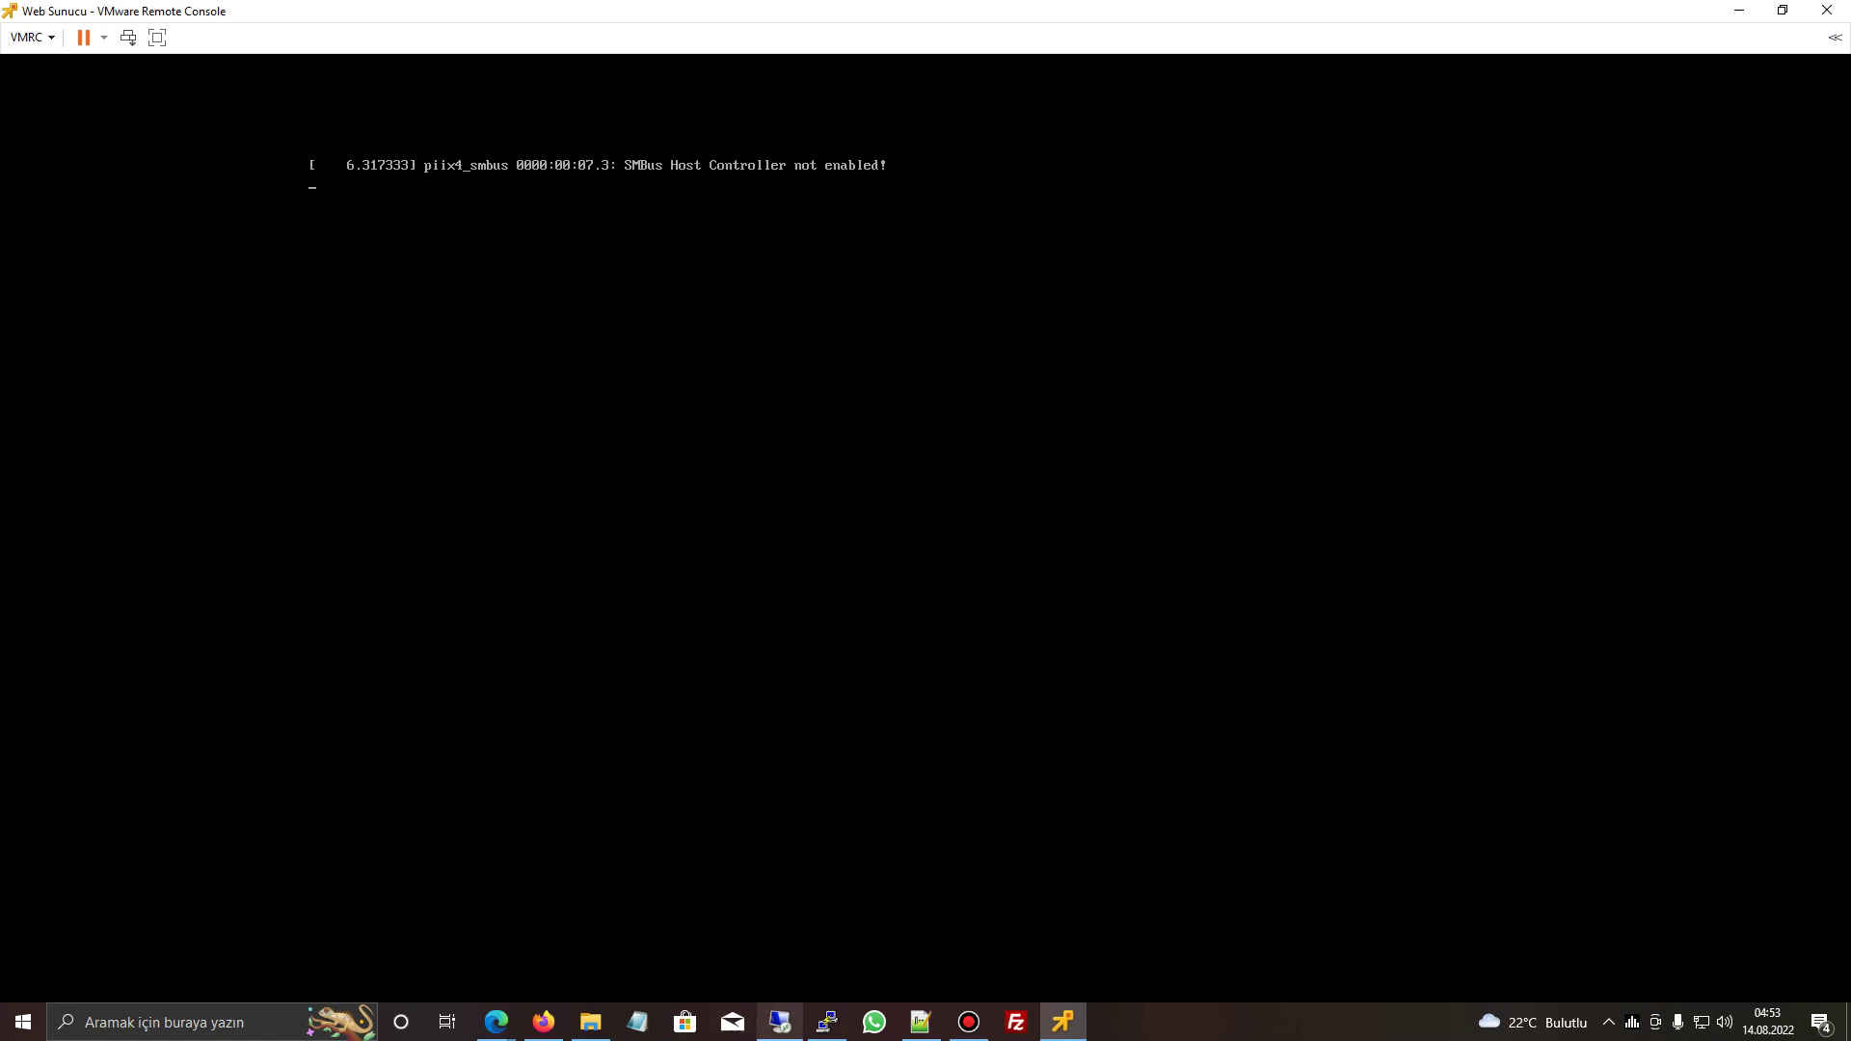
pyautogui.click(828, 1022)
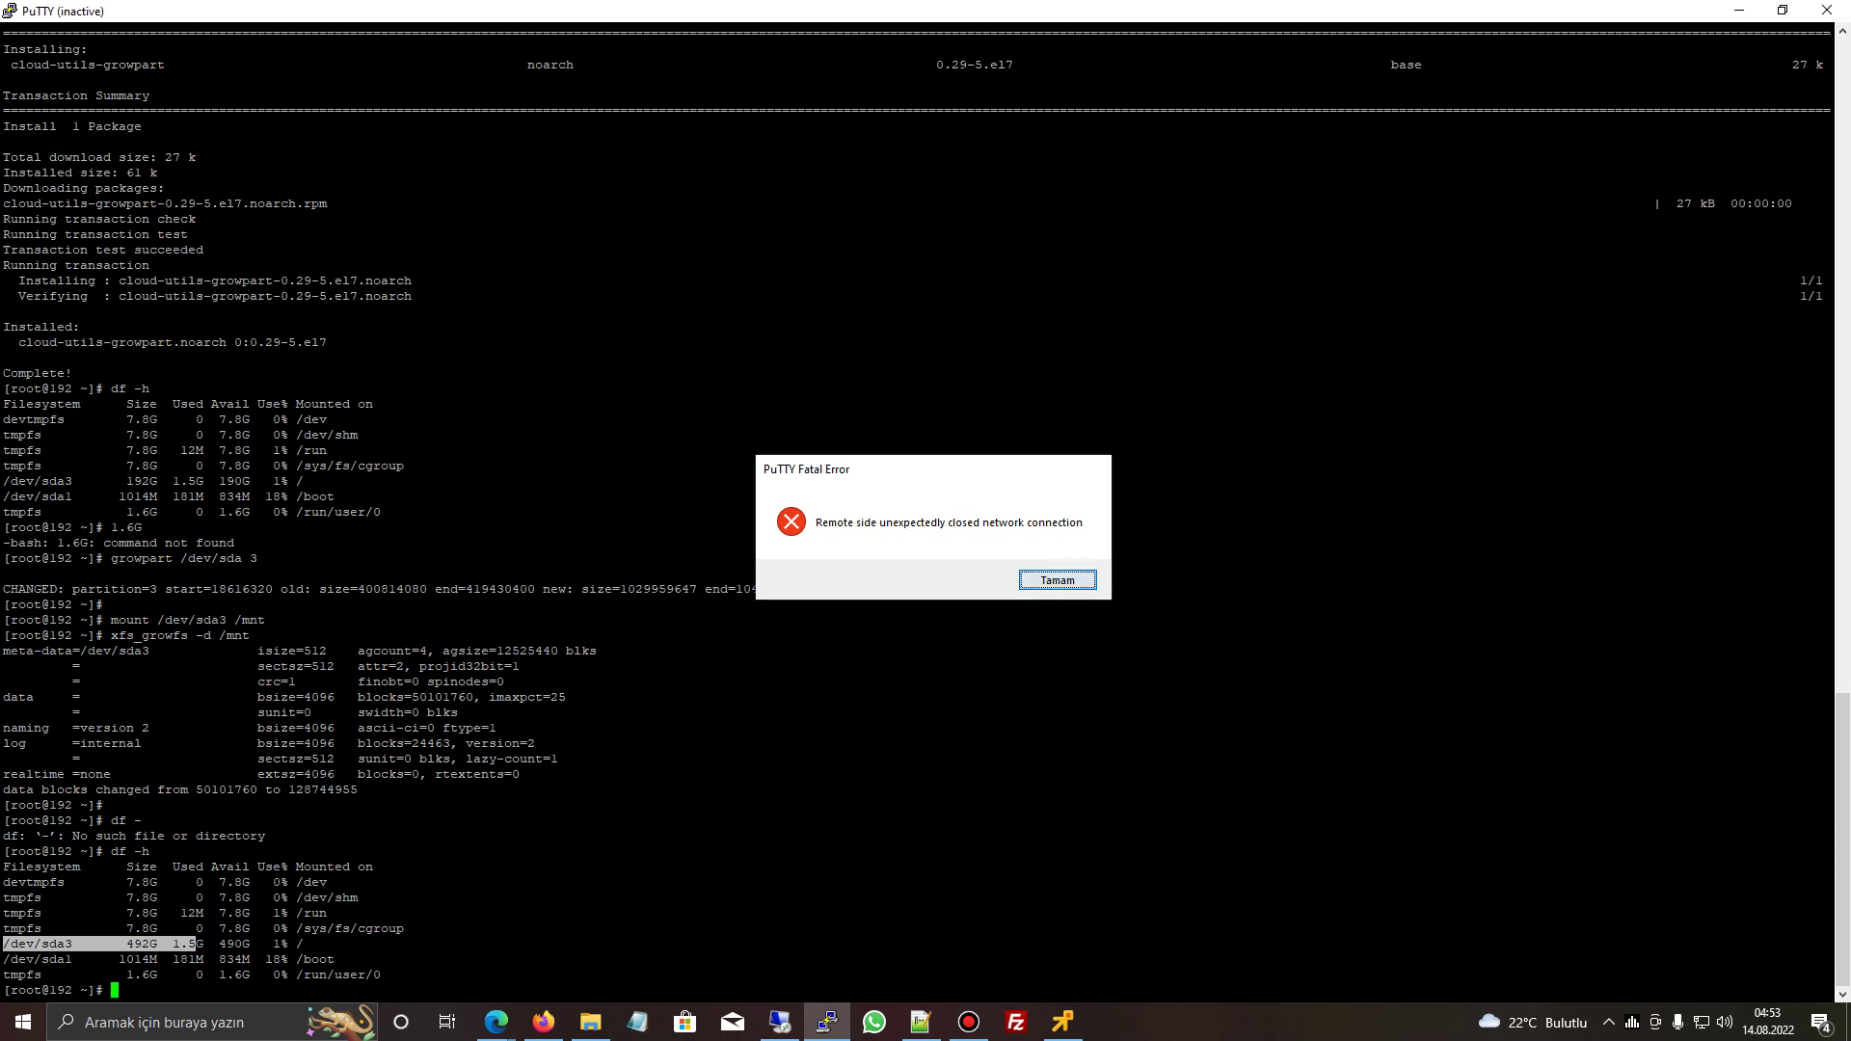
# - Dismiss PuTTY's fatal error, restart the SSH session, and return to the VM console
pyautogui.click(1056, 580)
pyautogui.rightClick(623, 8)
pyautogui.press('Return')
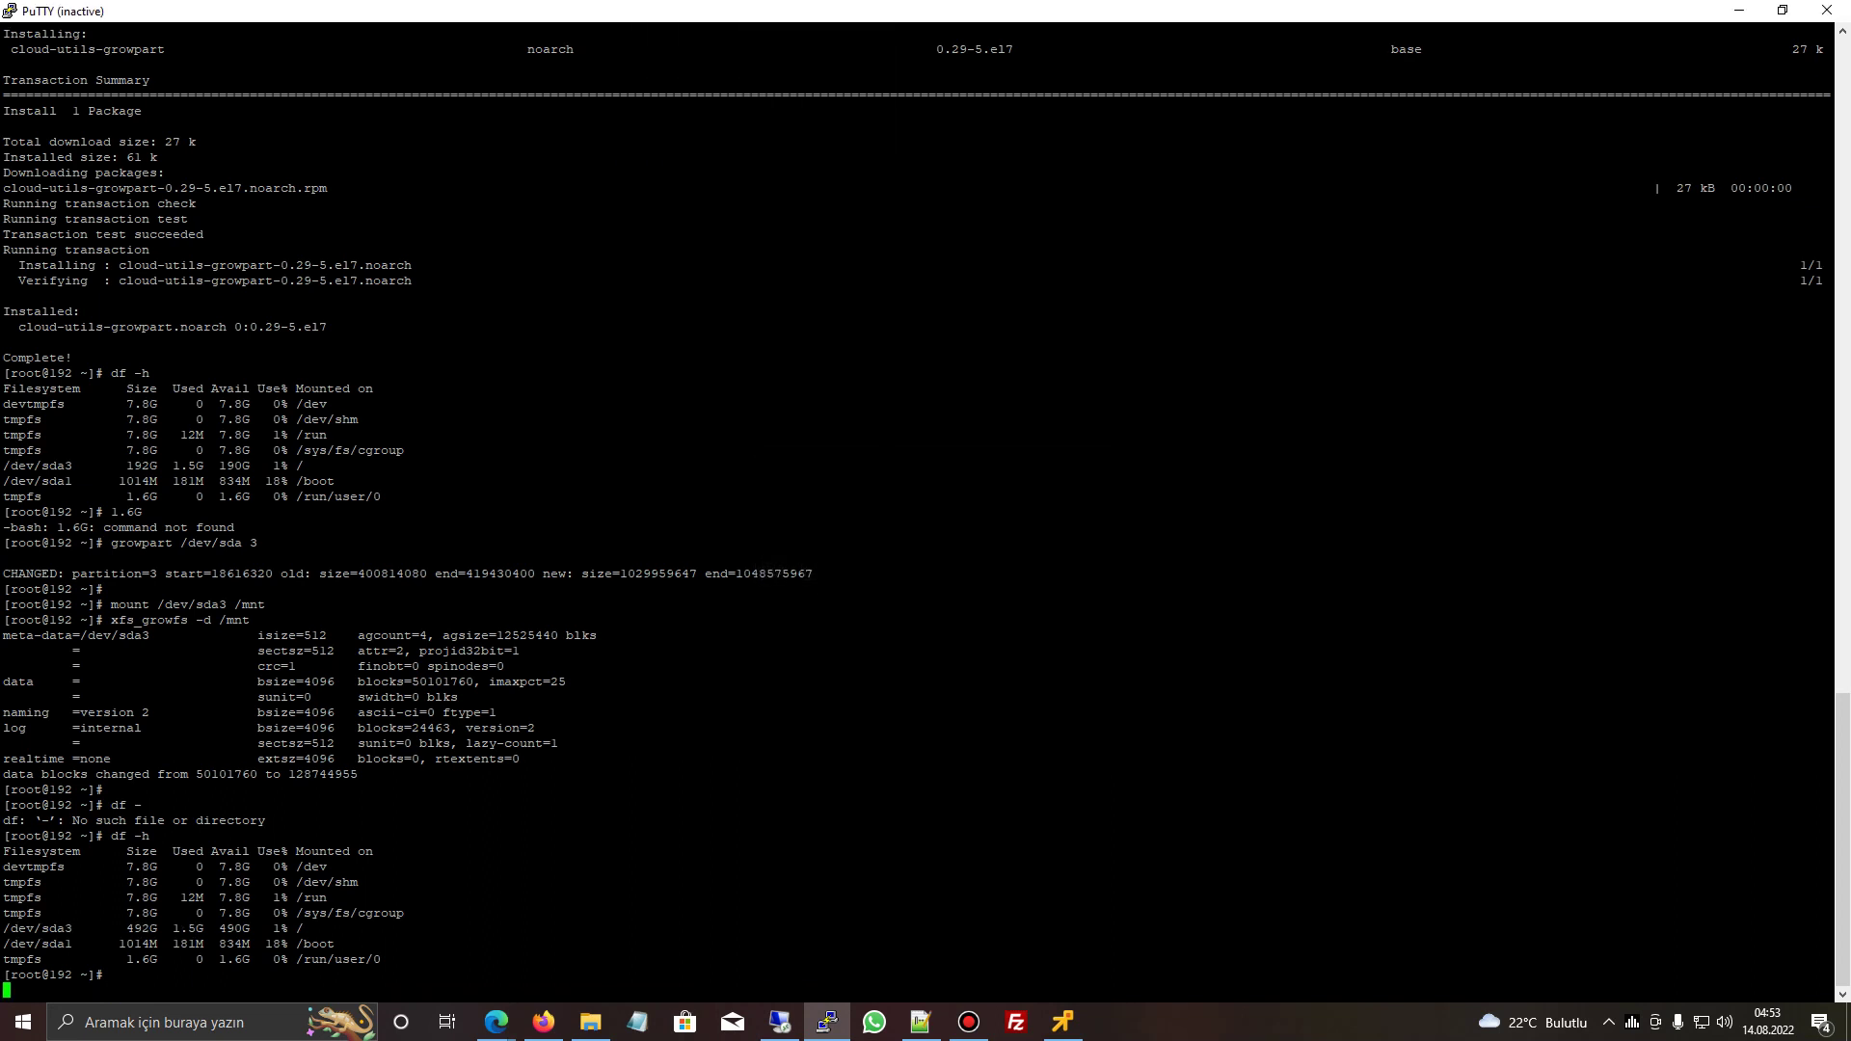
pyautogui.click(1062, 1022)
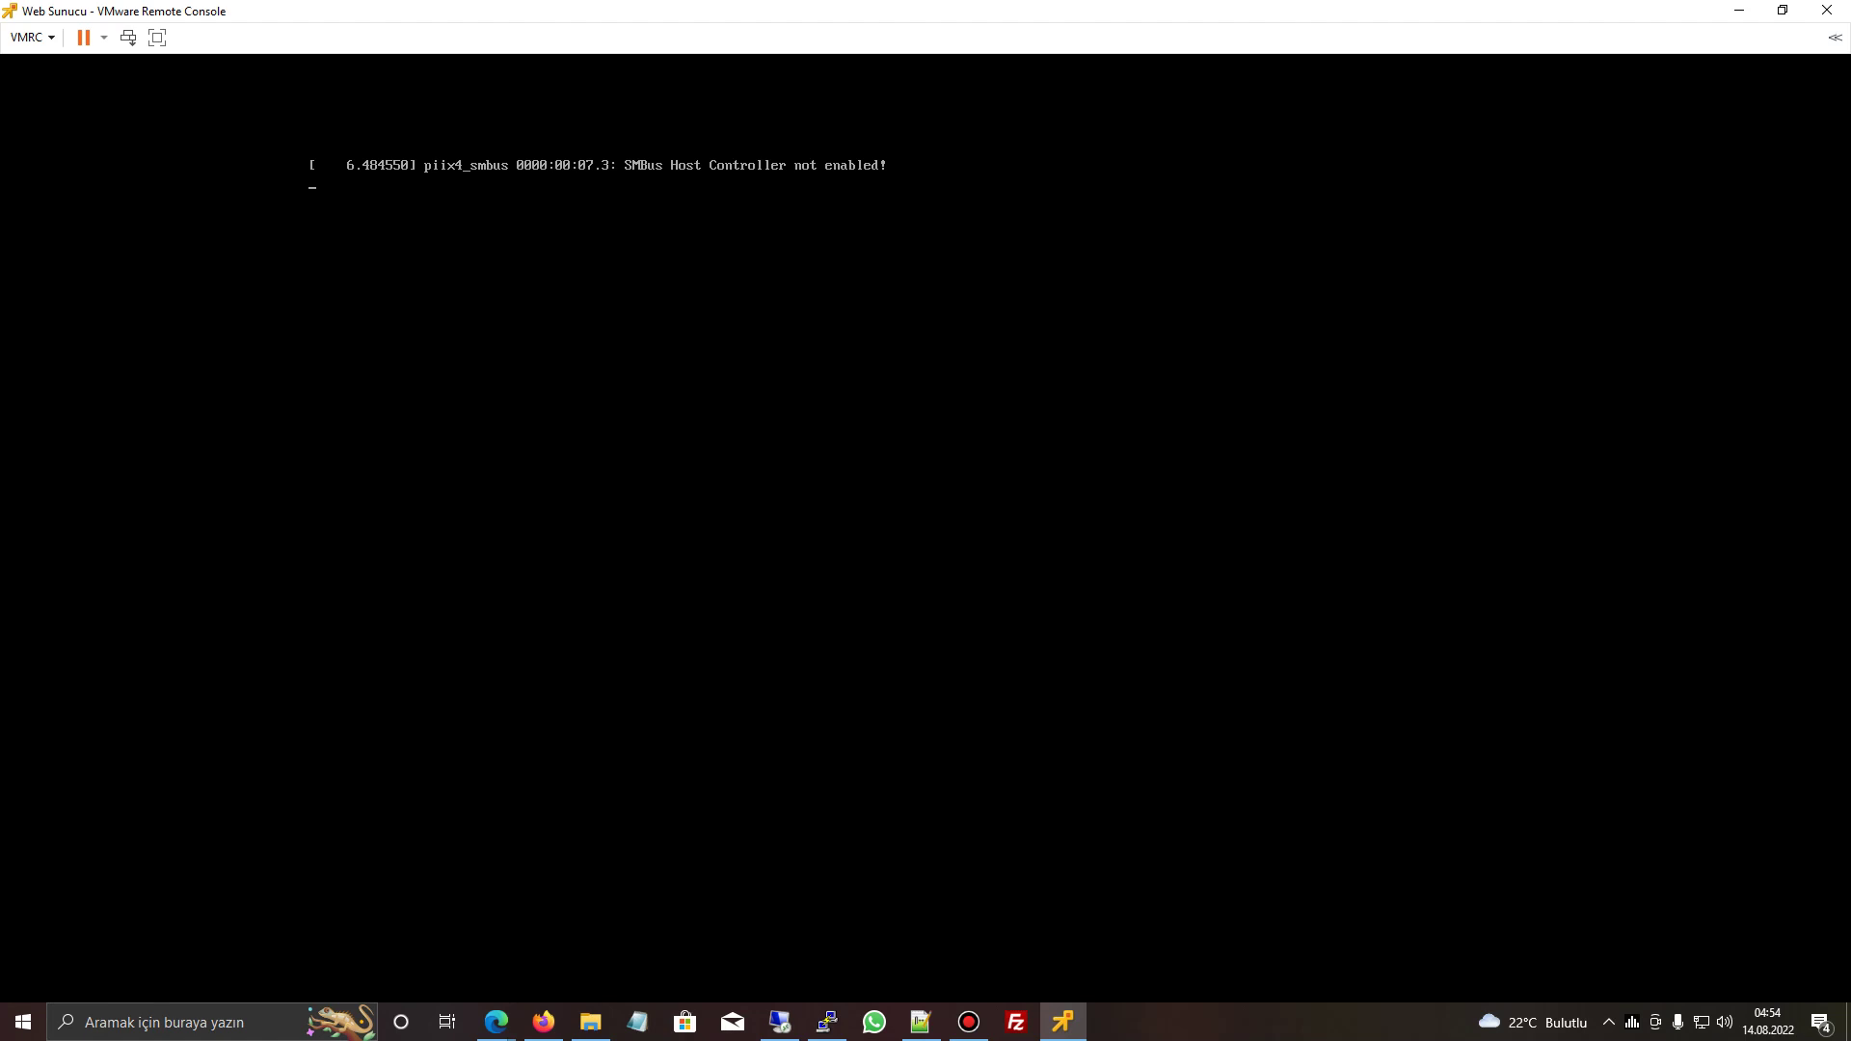
# - Log in as root on the CentOS console, close the timed-out PuTTY window, and list ESXi virtual machines
pyautogui.write('root')
pyautogui.press('Return')
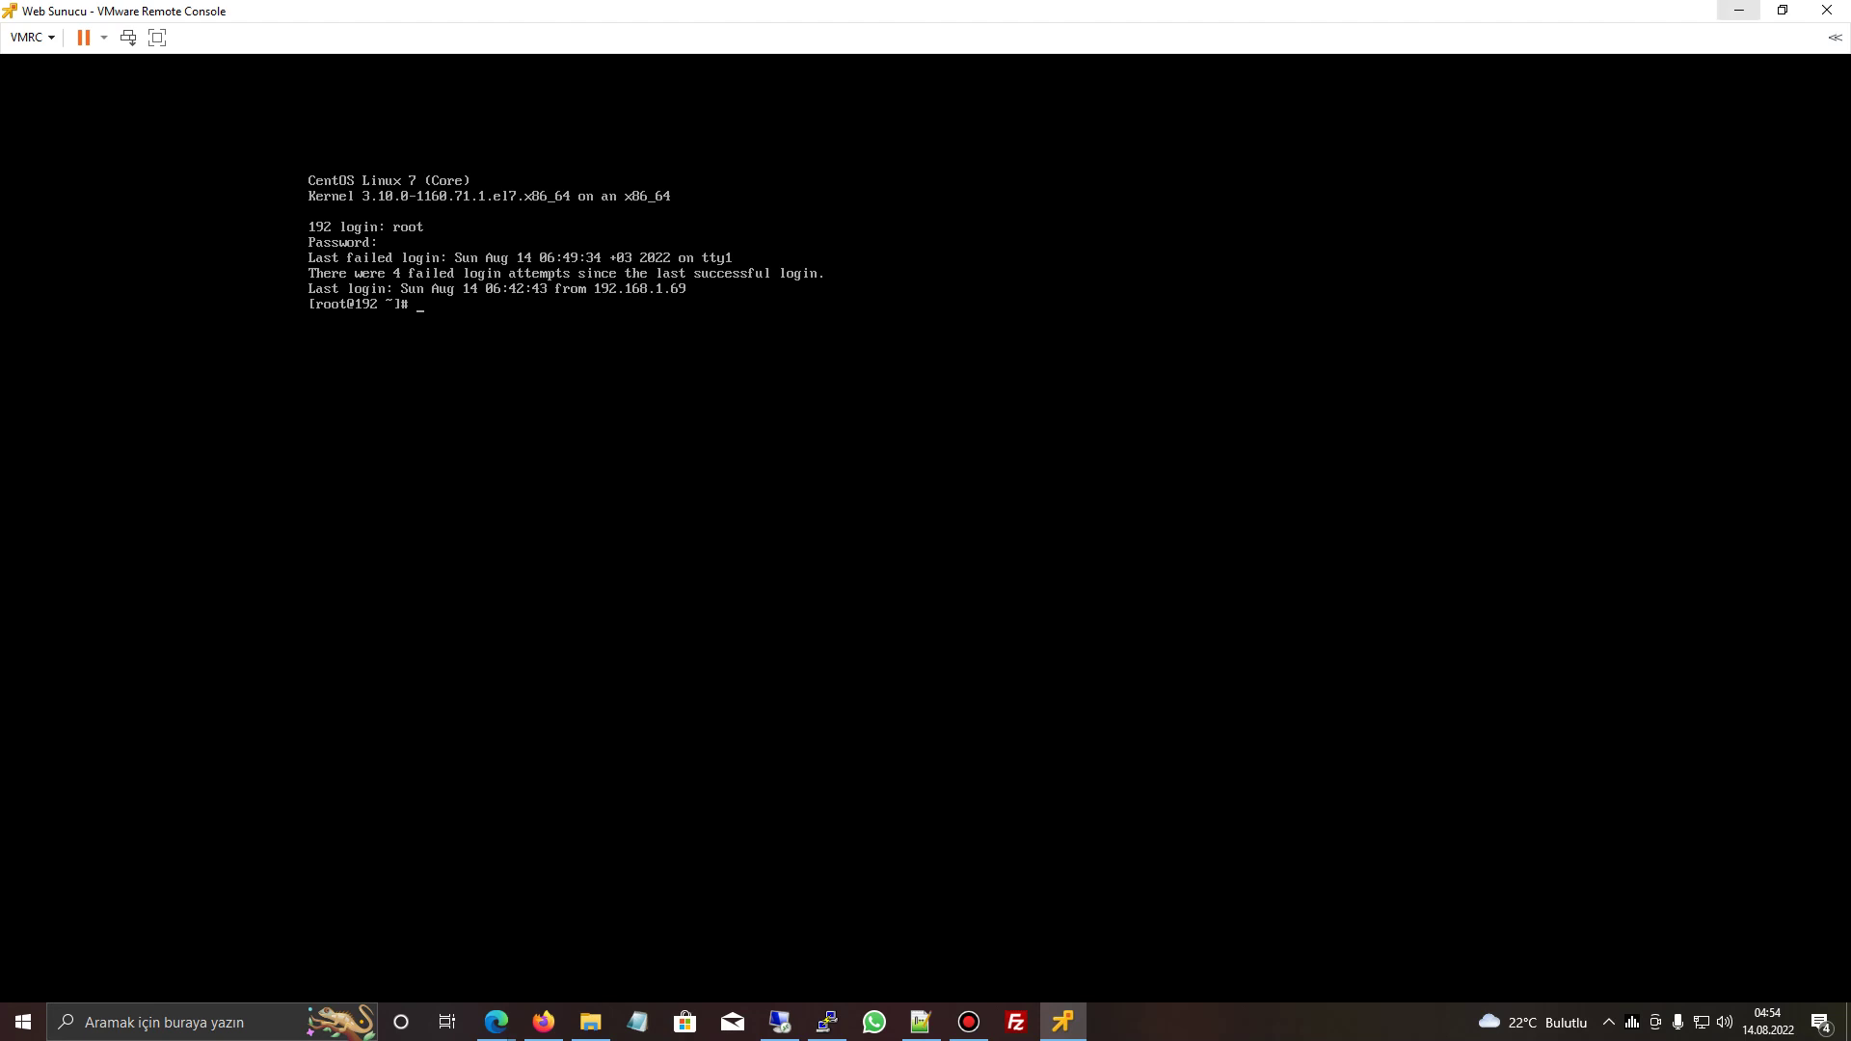
pyautogui.click(1739, 10)
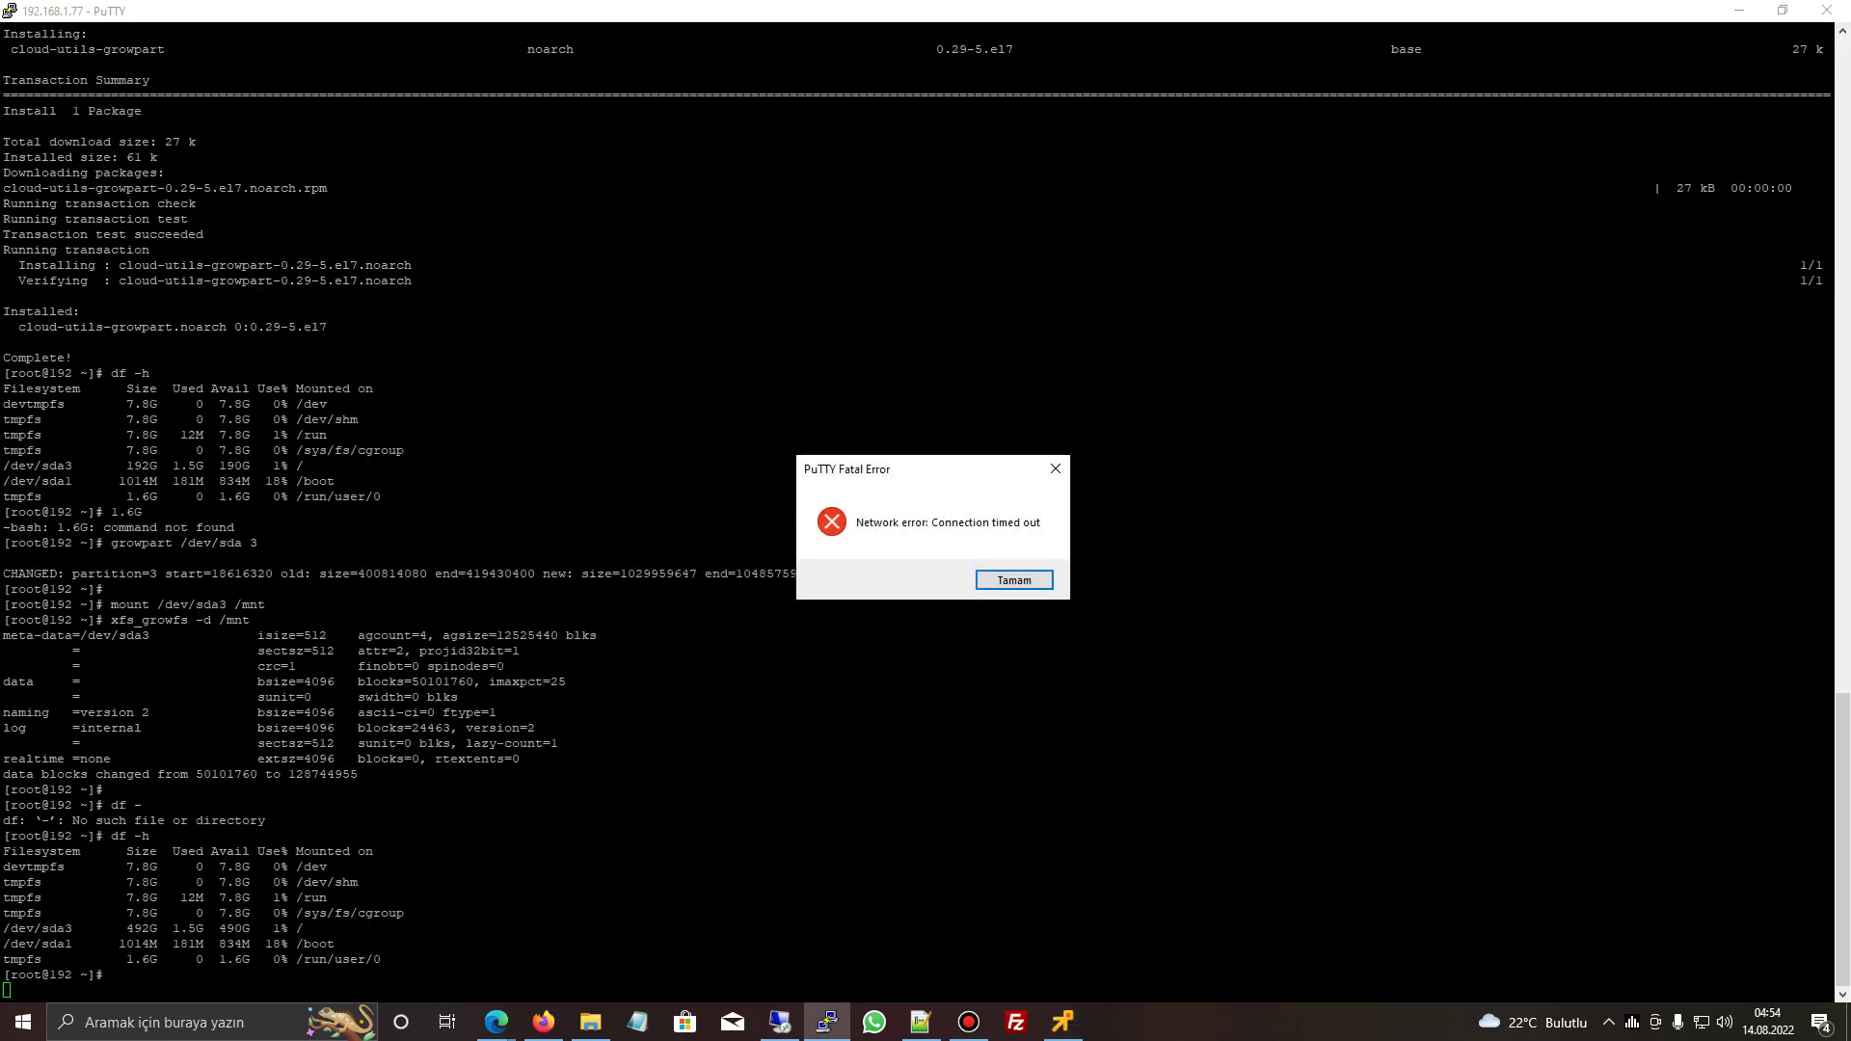
pyautogui.click(1014, 580)
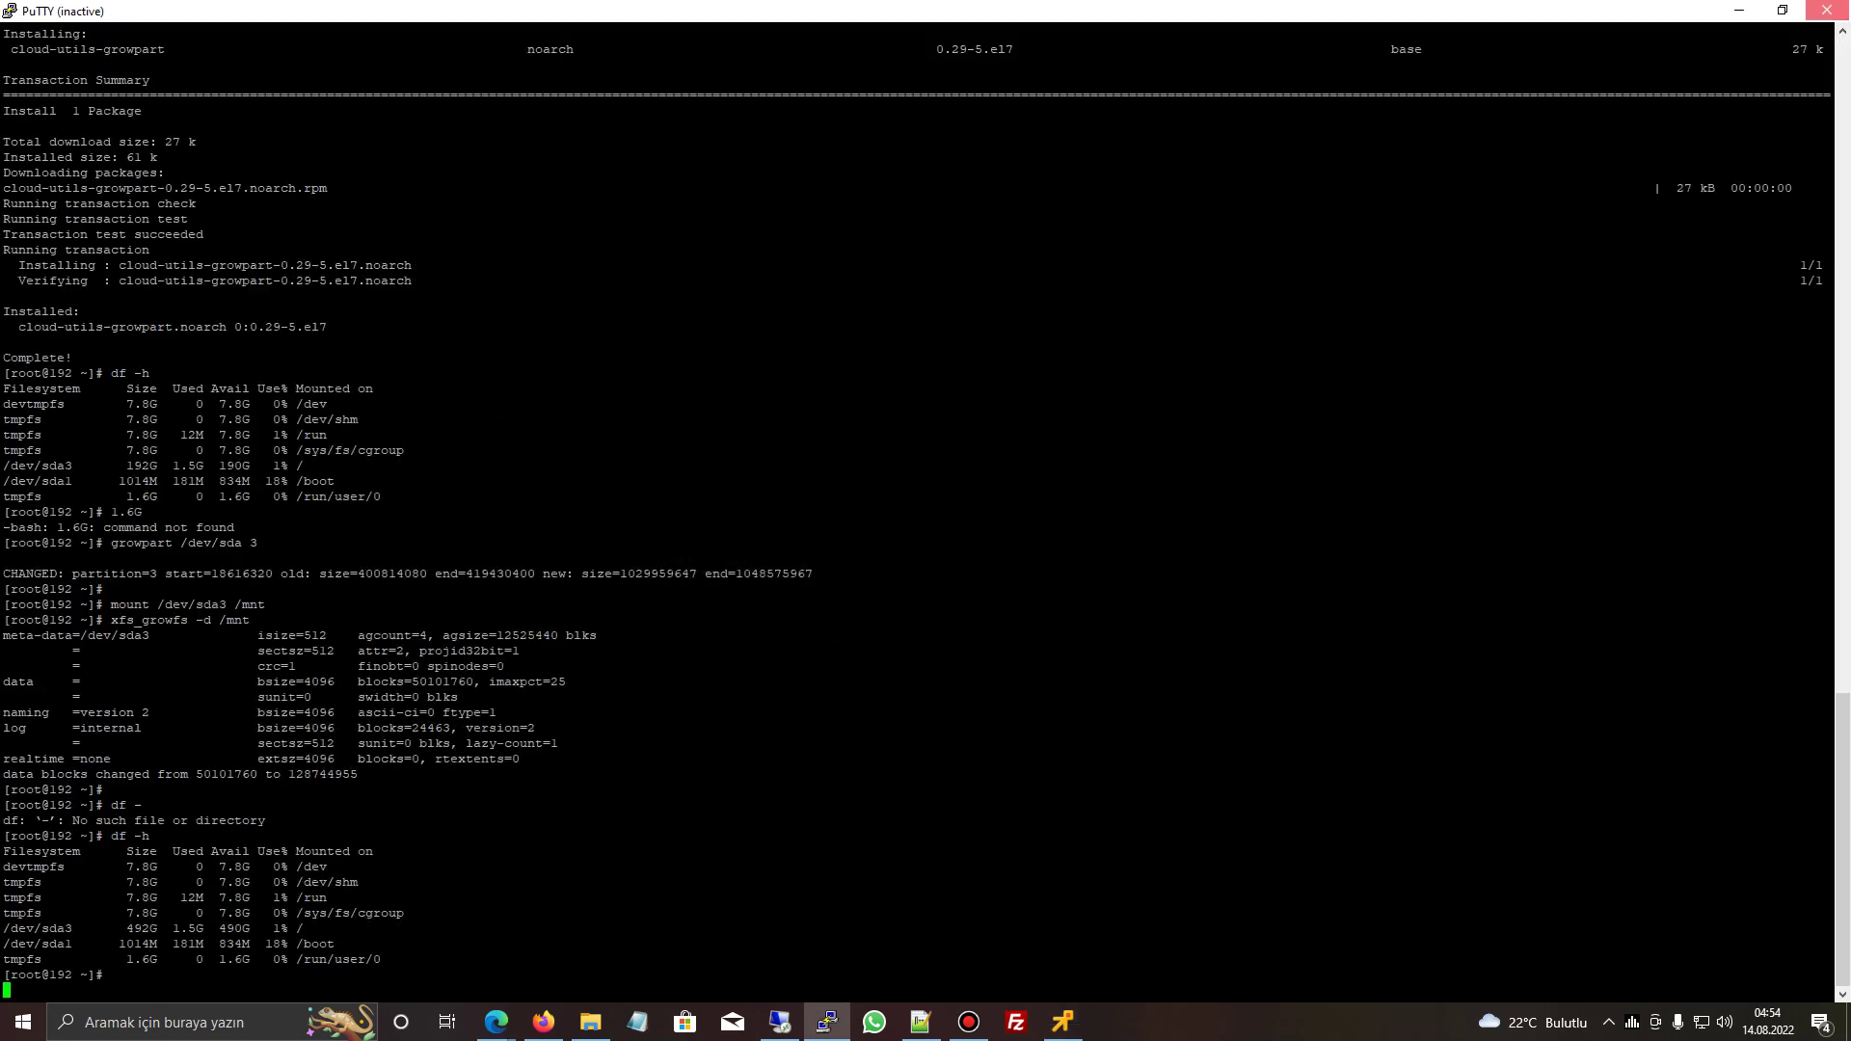
pyautogui.click(1827, 11)
pyautogui.click(96, 228)
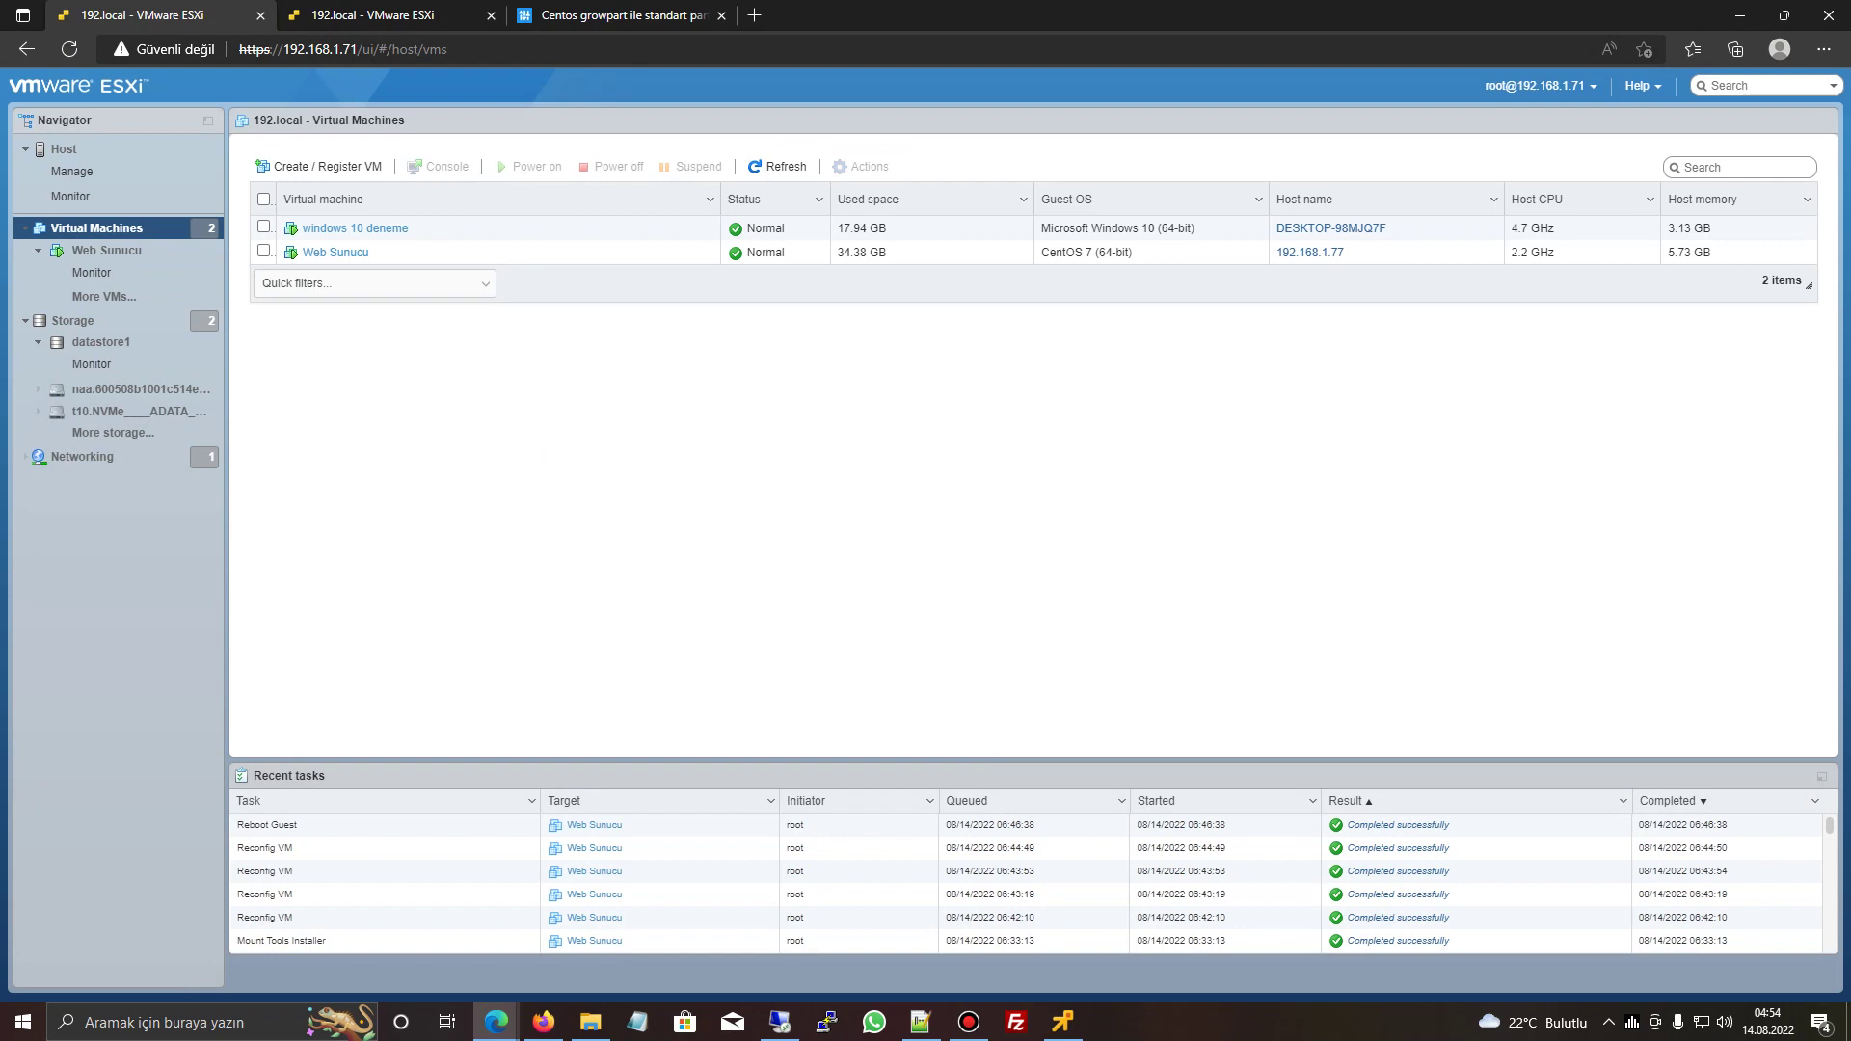
# - Show the ESXi Host summary, select its 7.0 Update 3 version details, then move to the growpart article tab
pyautogui.click(63, 149)
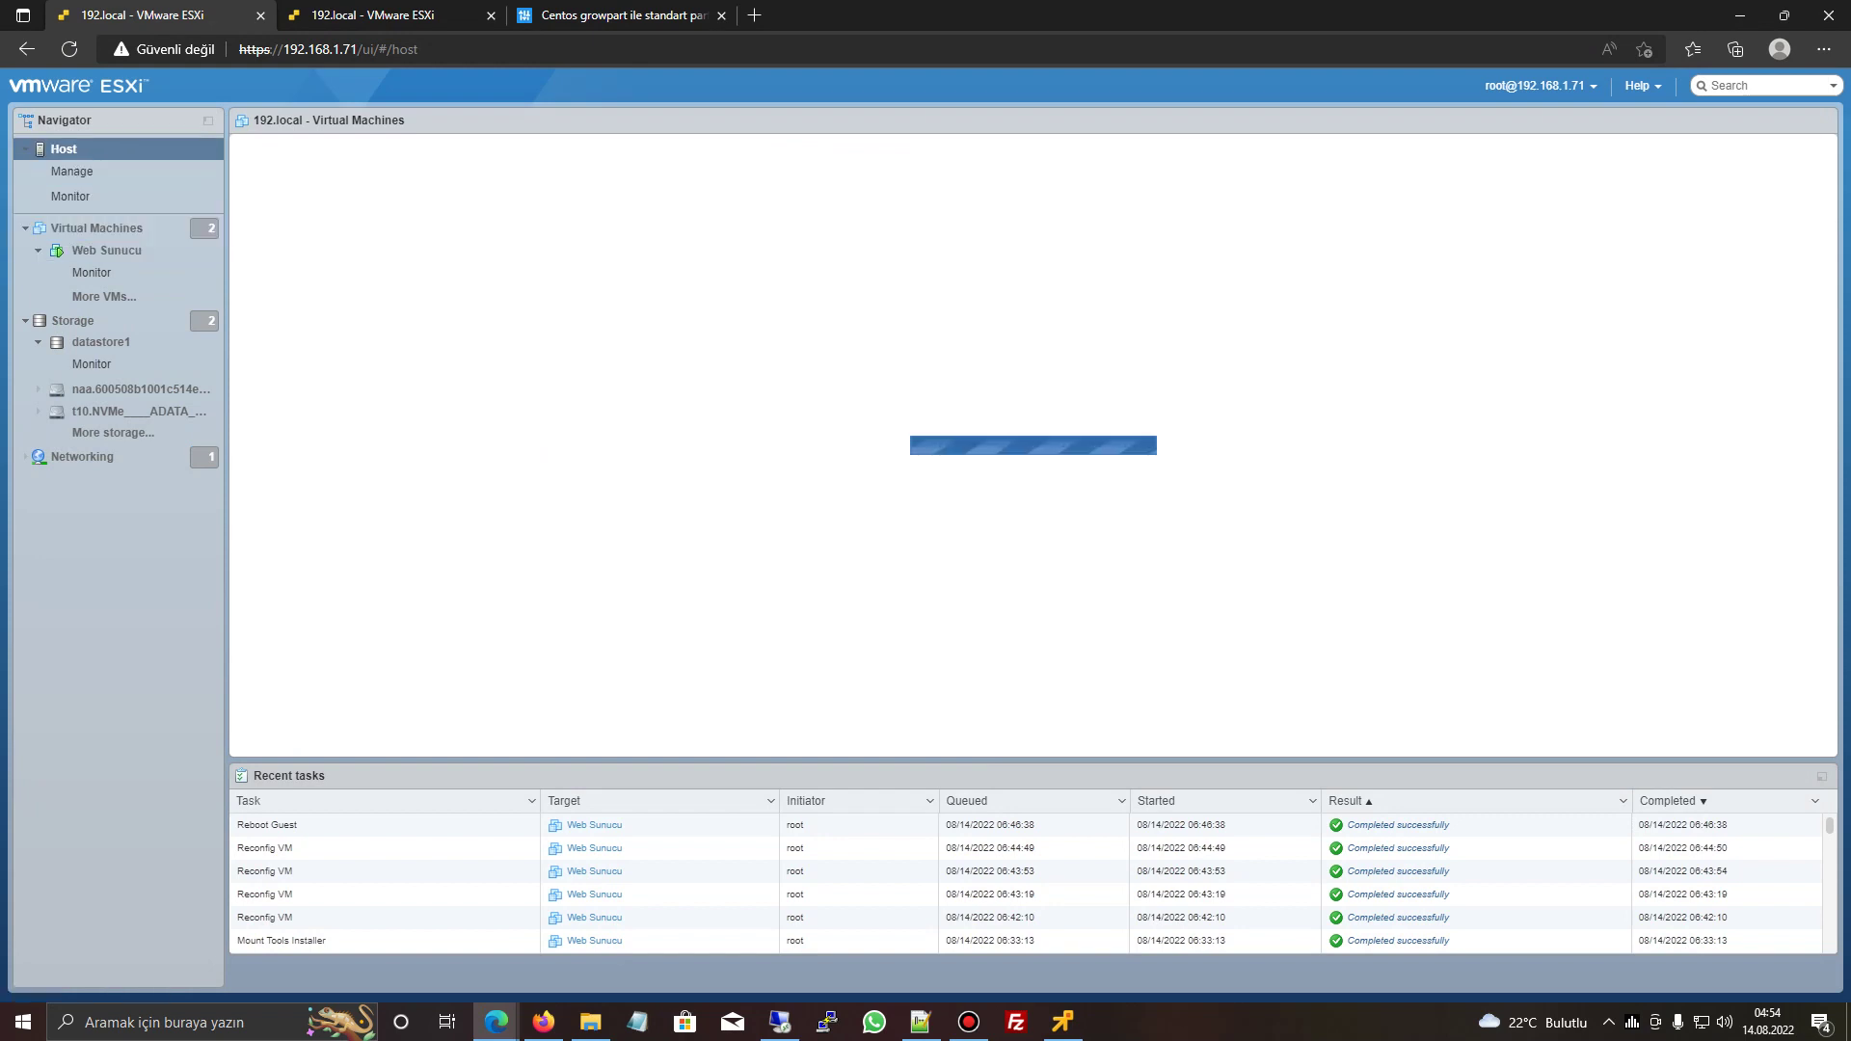
pyautogui.hotkey('alt', 'Tab')
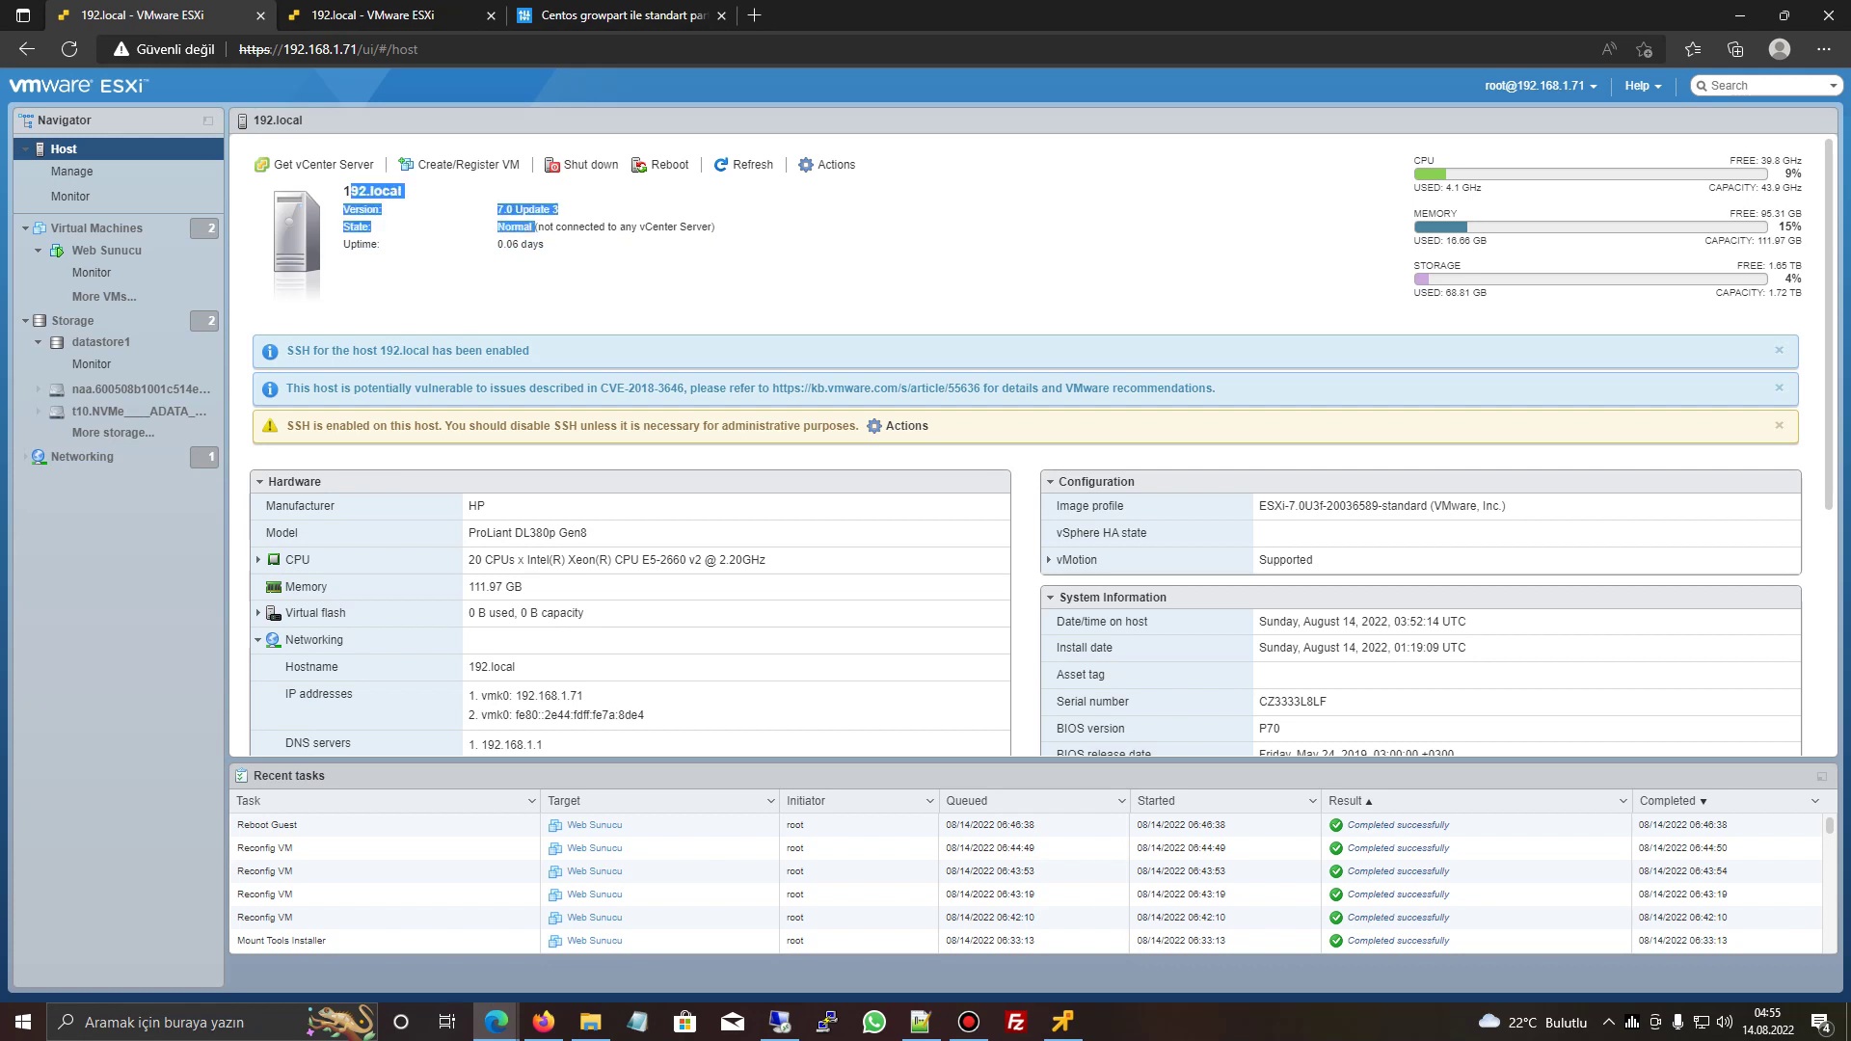
pyautogui.moveTo(544, 245); pyautogui.dragTo(351, 191)
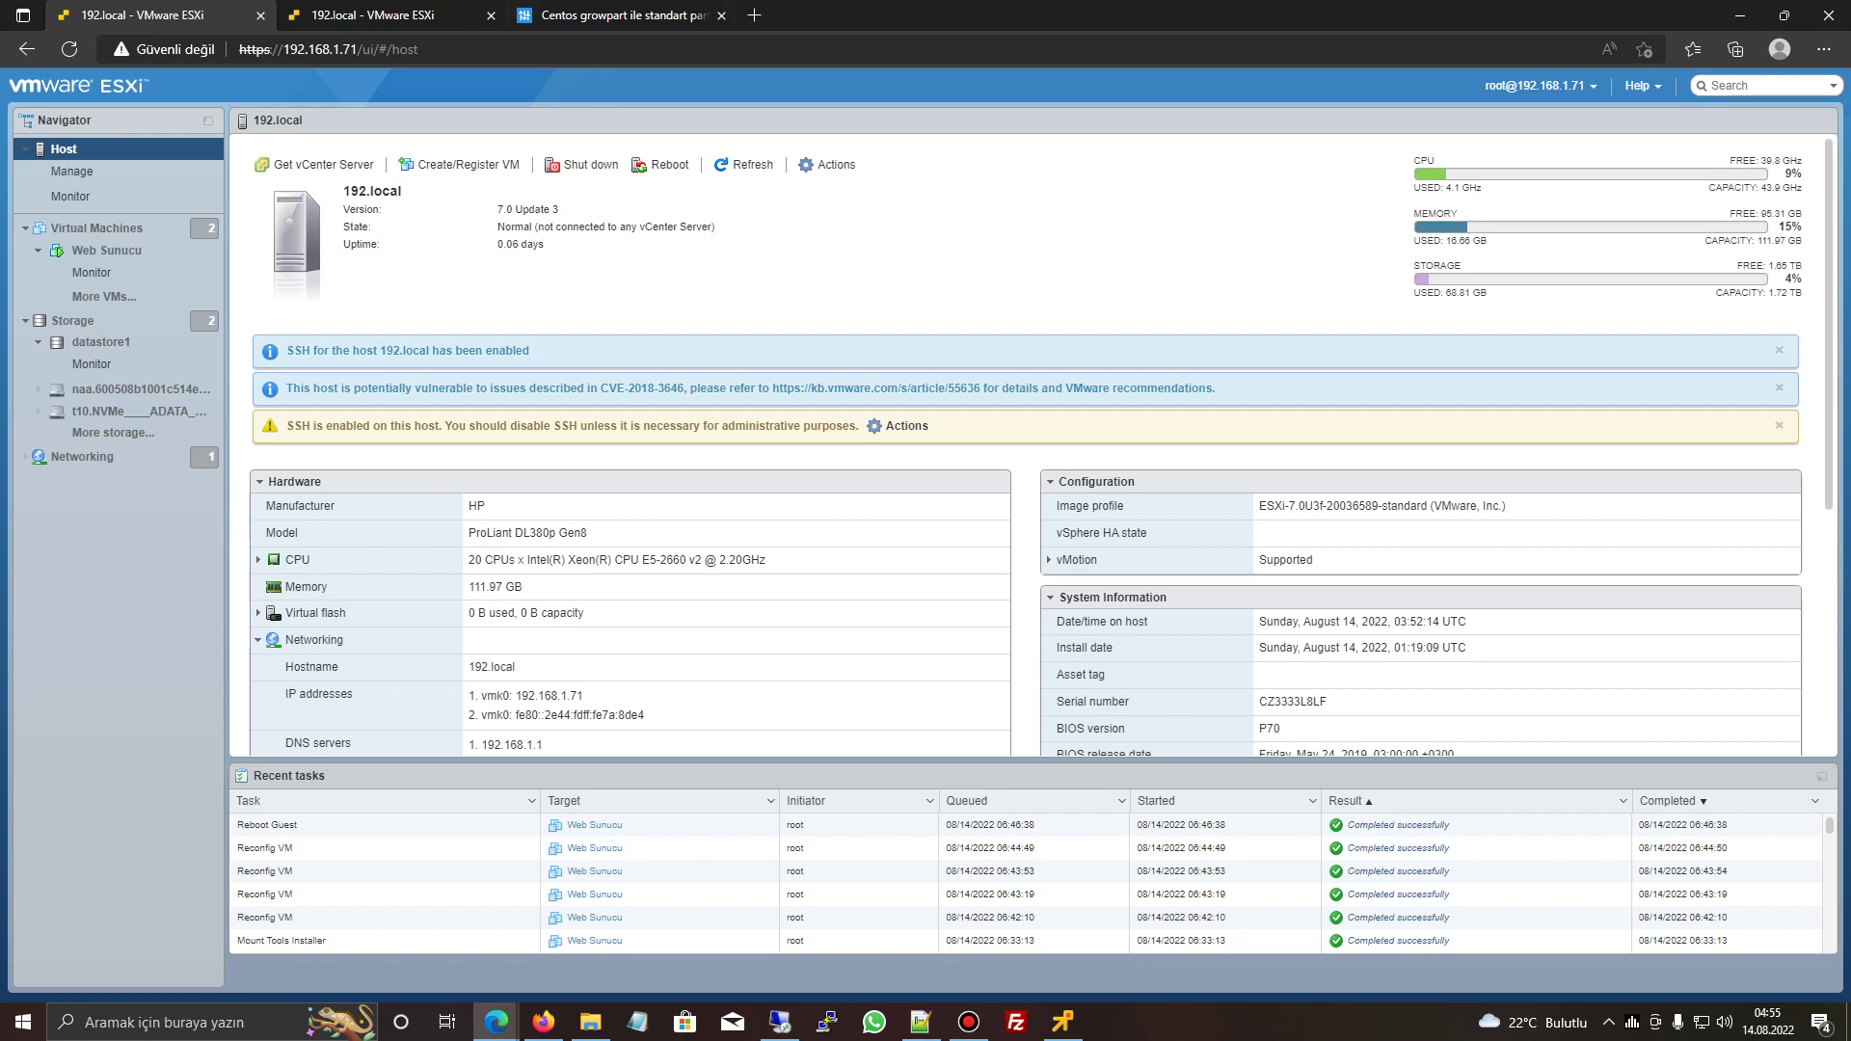
pyautogui.hotkey('ctrl', 'Tab')
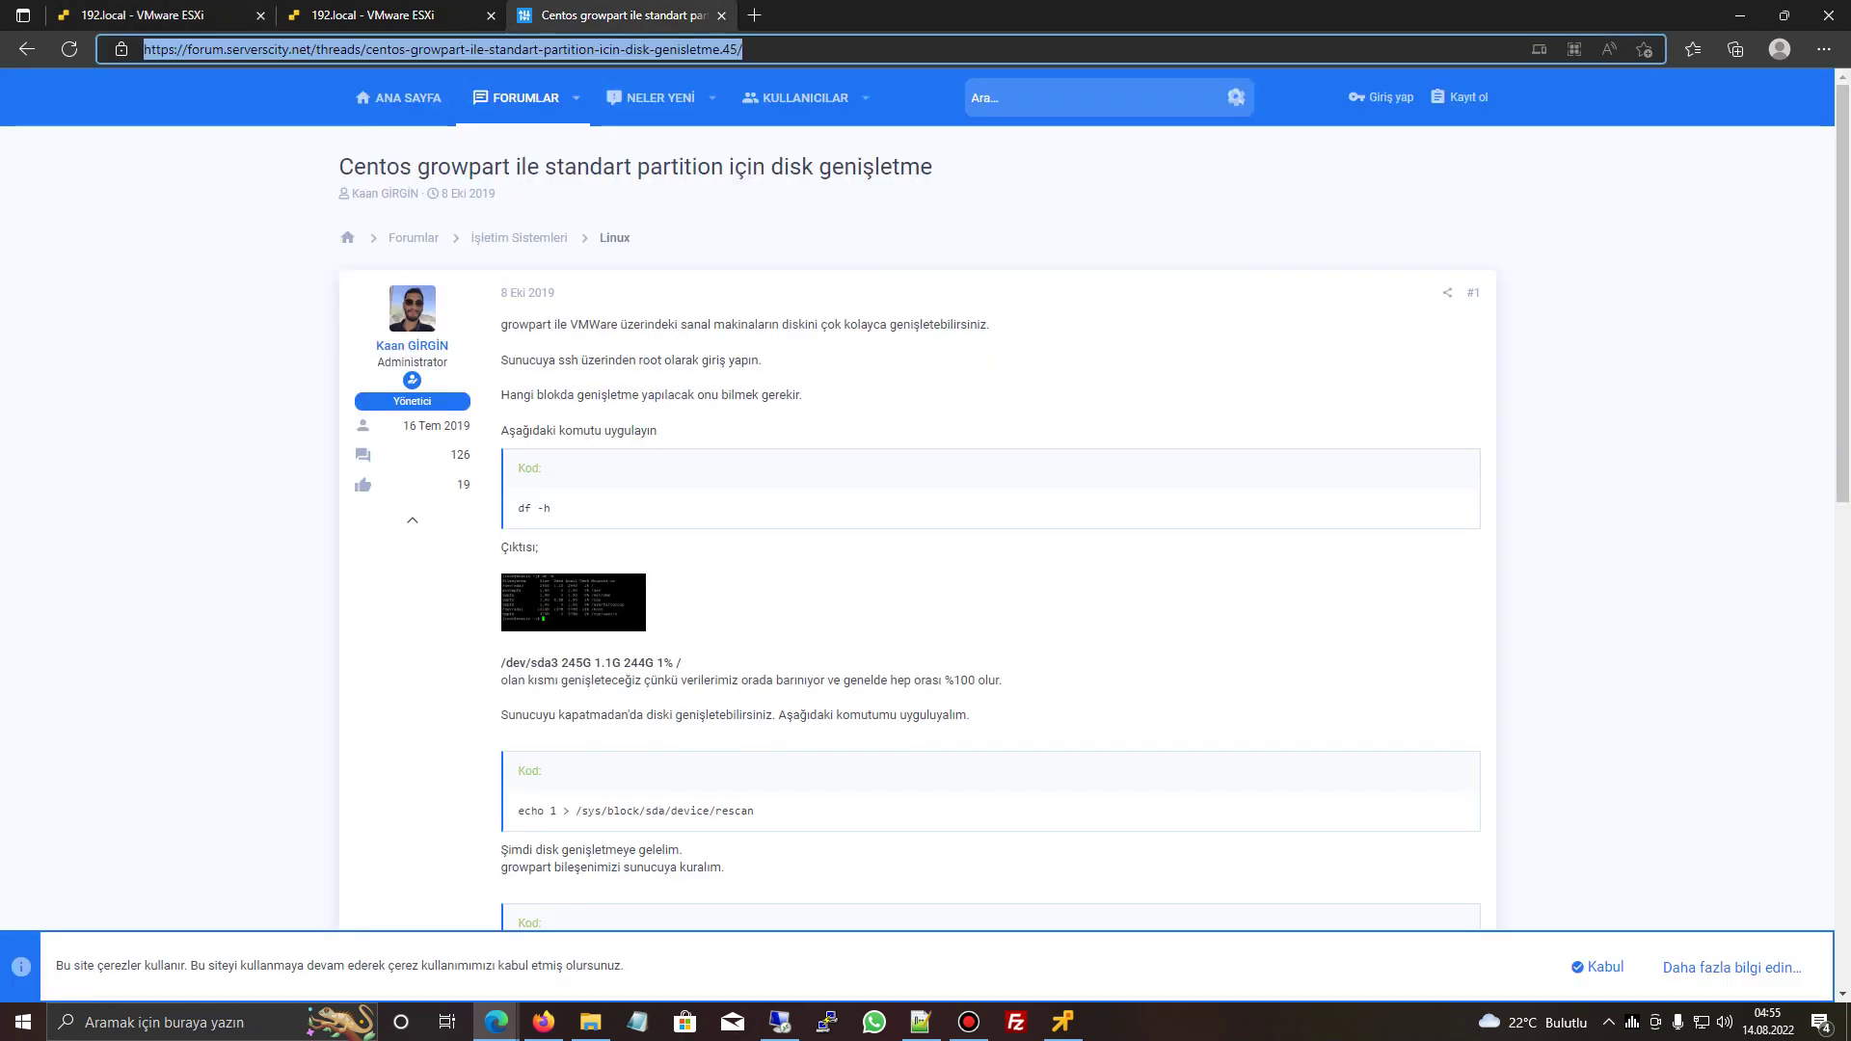
# - Search Google for 'esx update' and look over the results
pyautogui.write('esx upda')
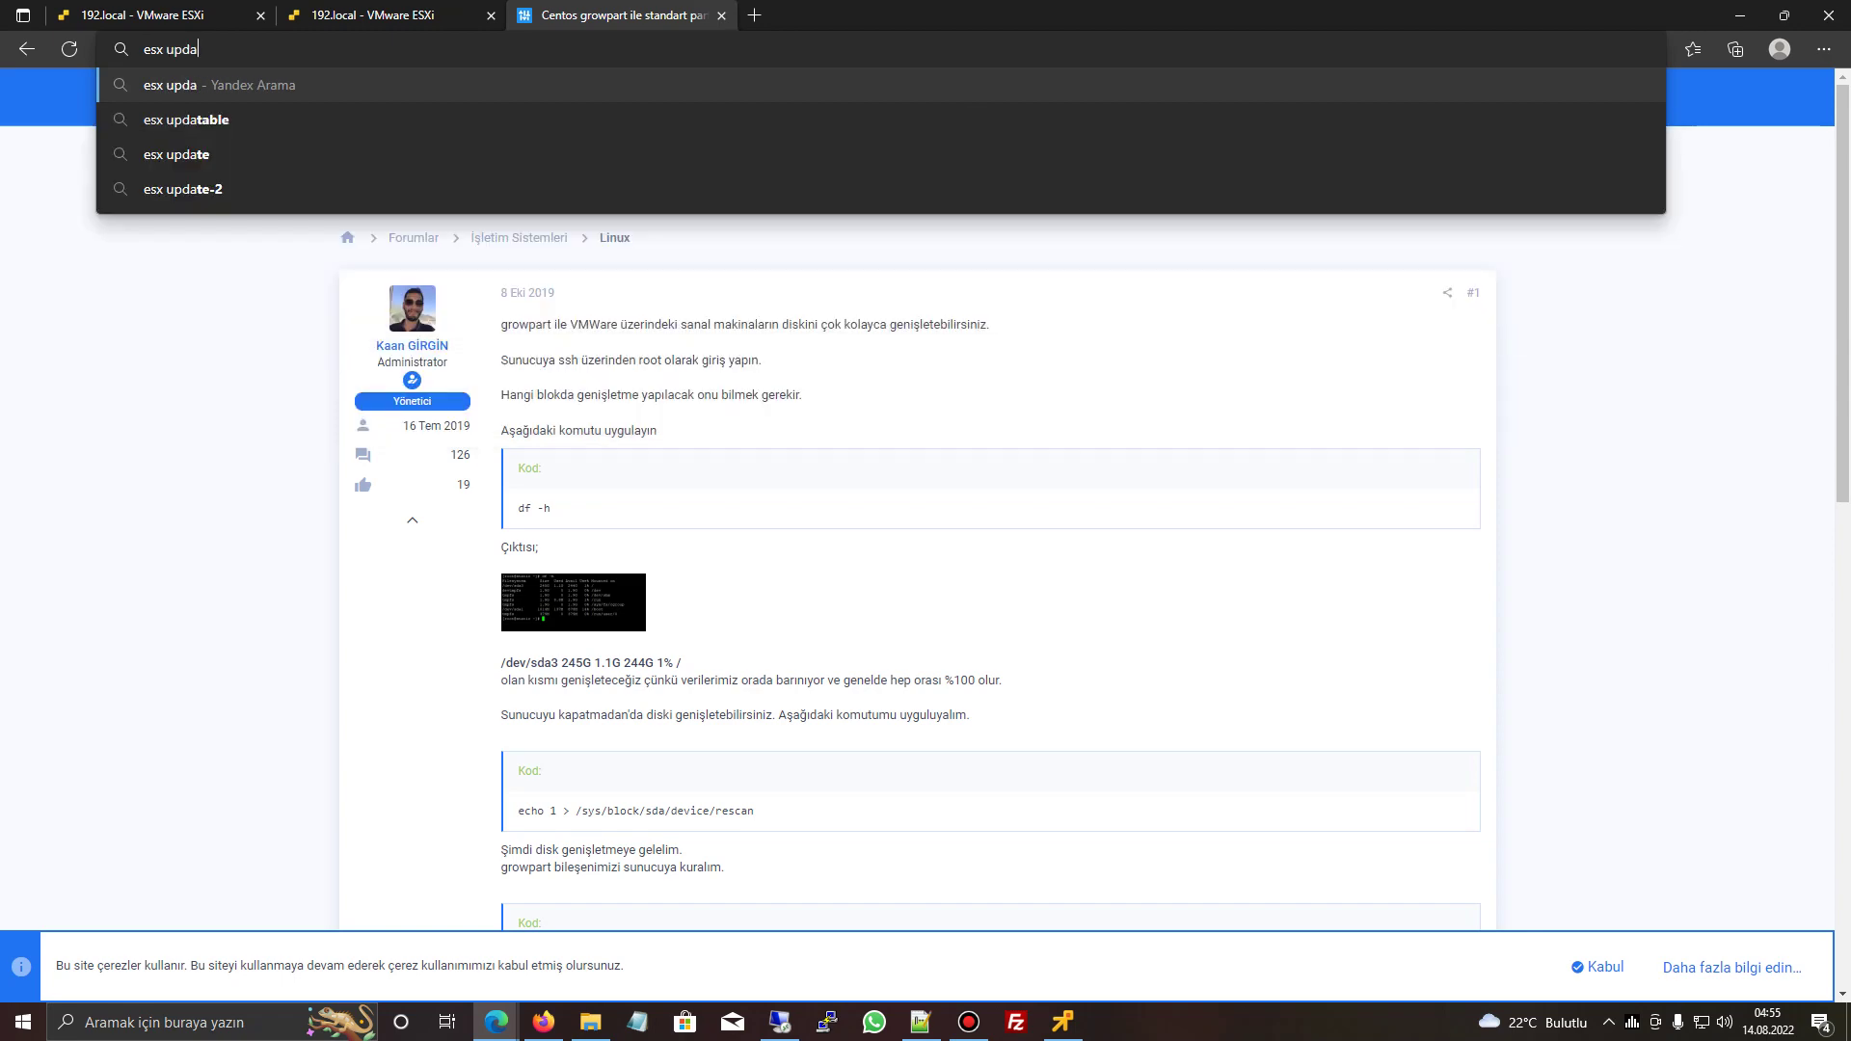
pyautogui.write('te')
pyautogui.press('Return')
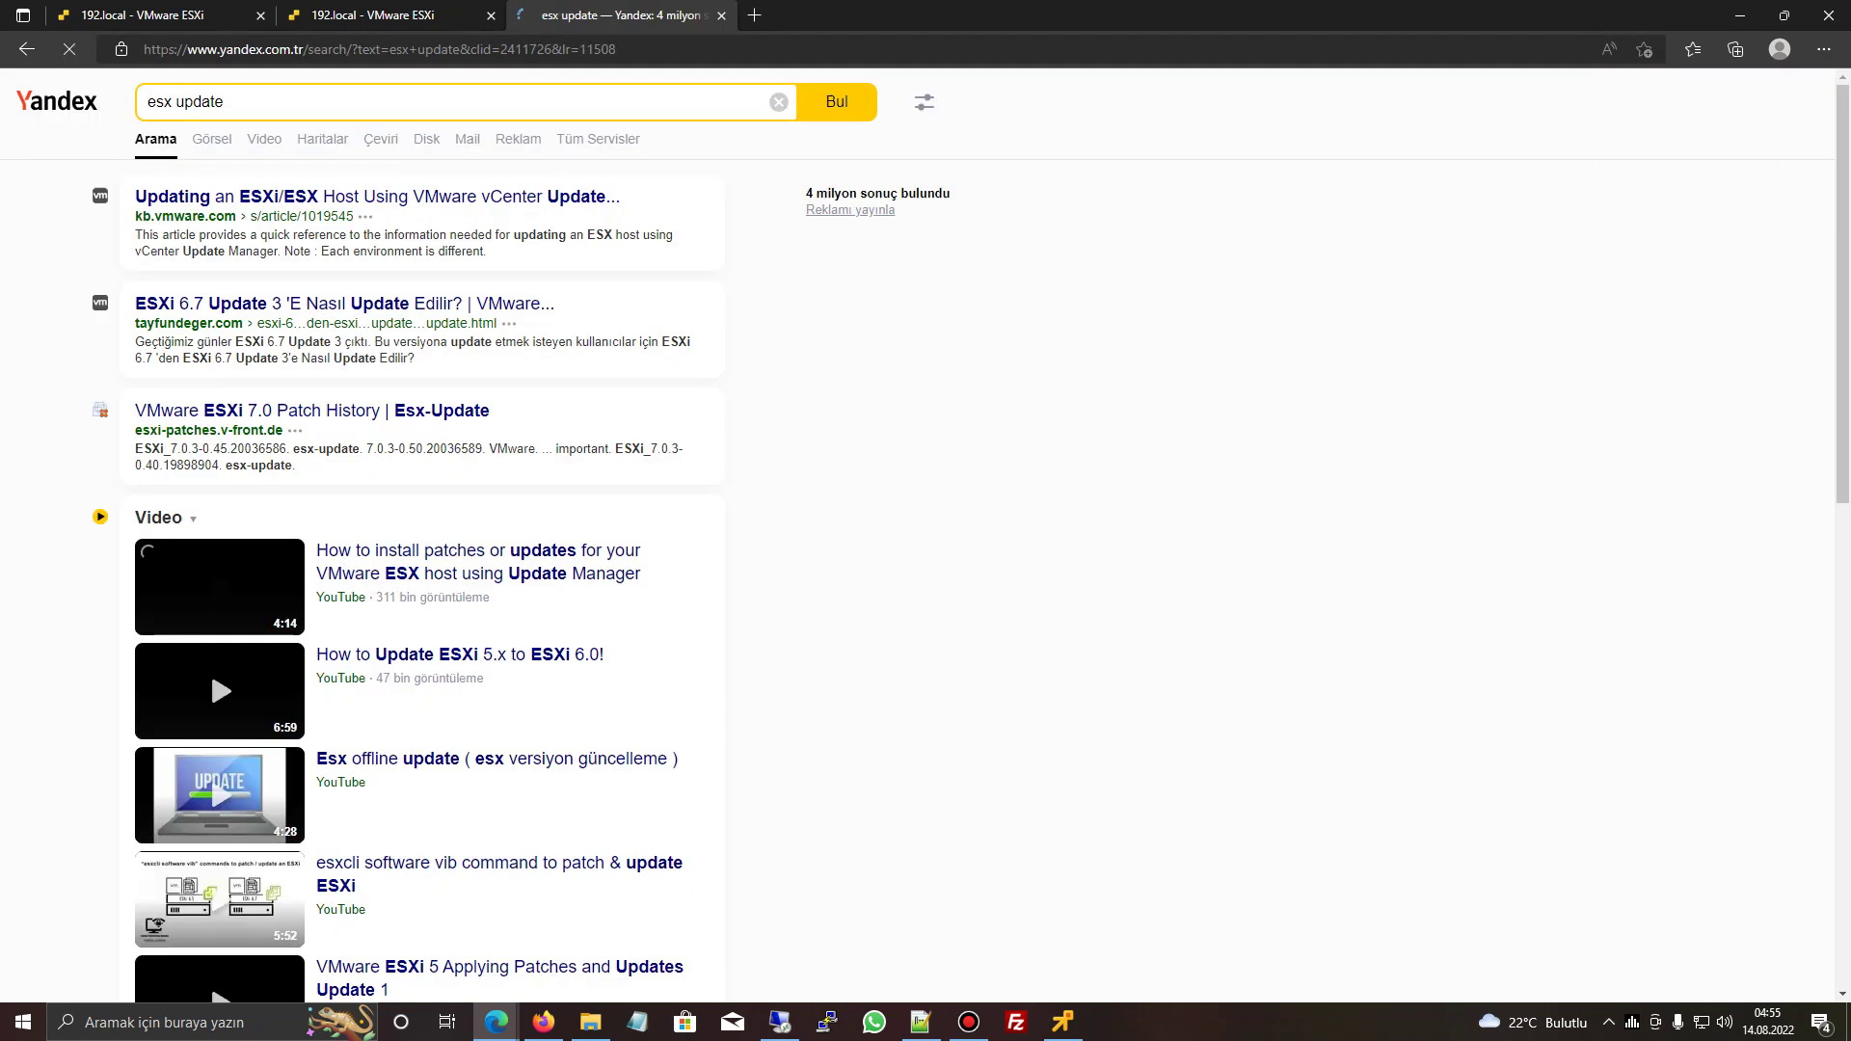
pyautogui.hotkey('ctrl', 'l')
pyautogui.write('g')
pyautogui.press('Return')
pyautogui.write('esx update')
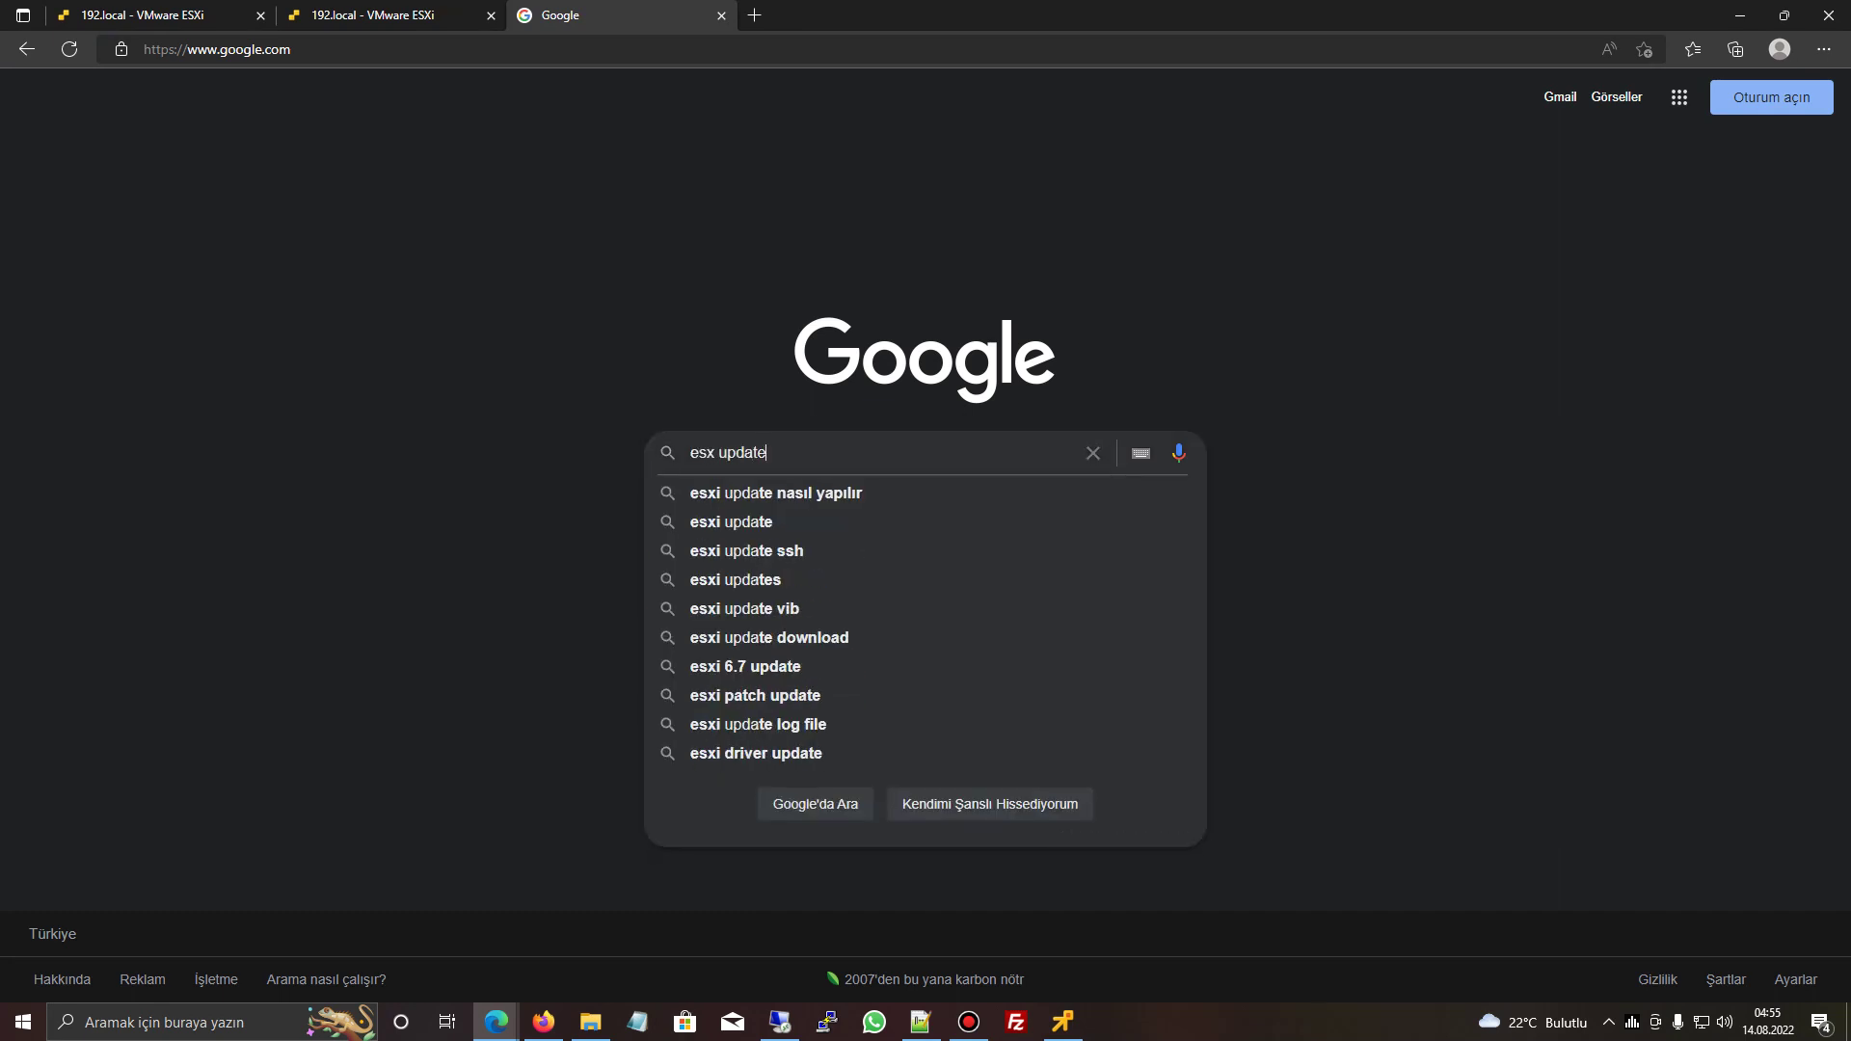
pyautogui.press('Return')
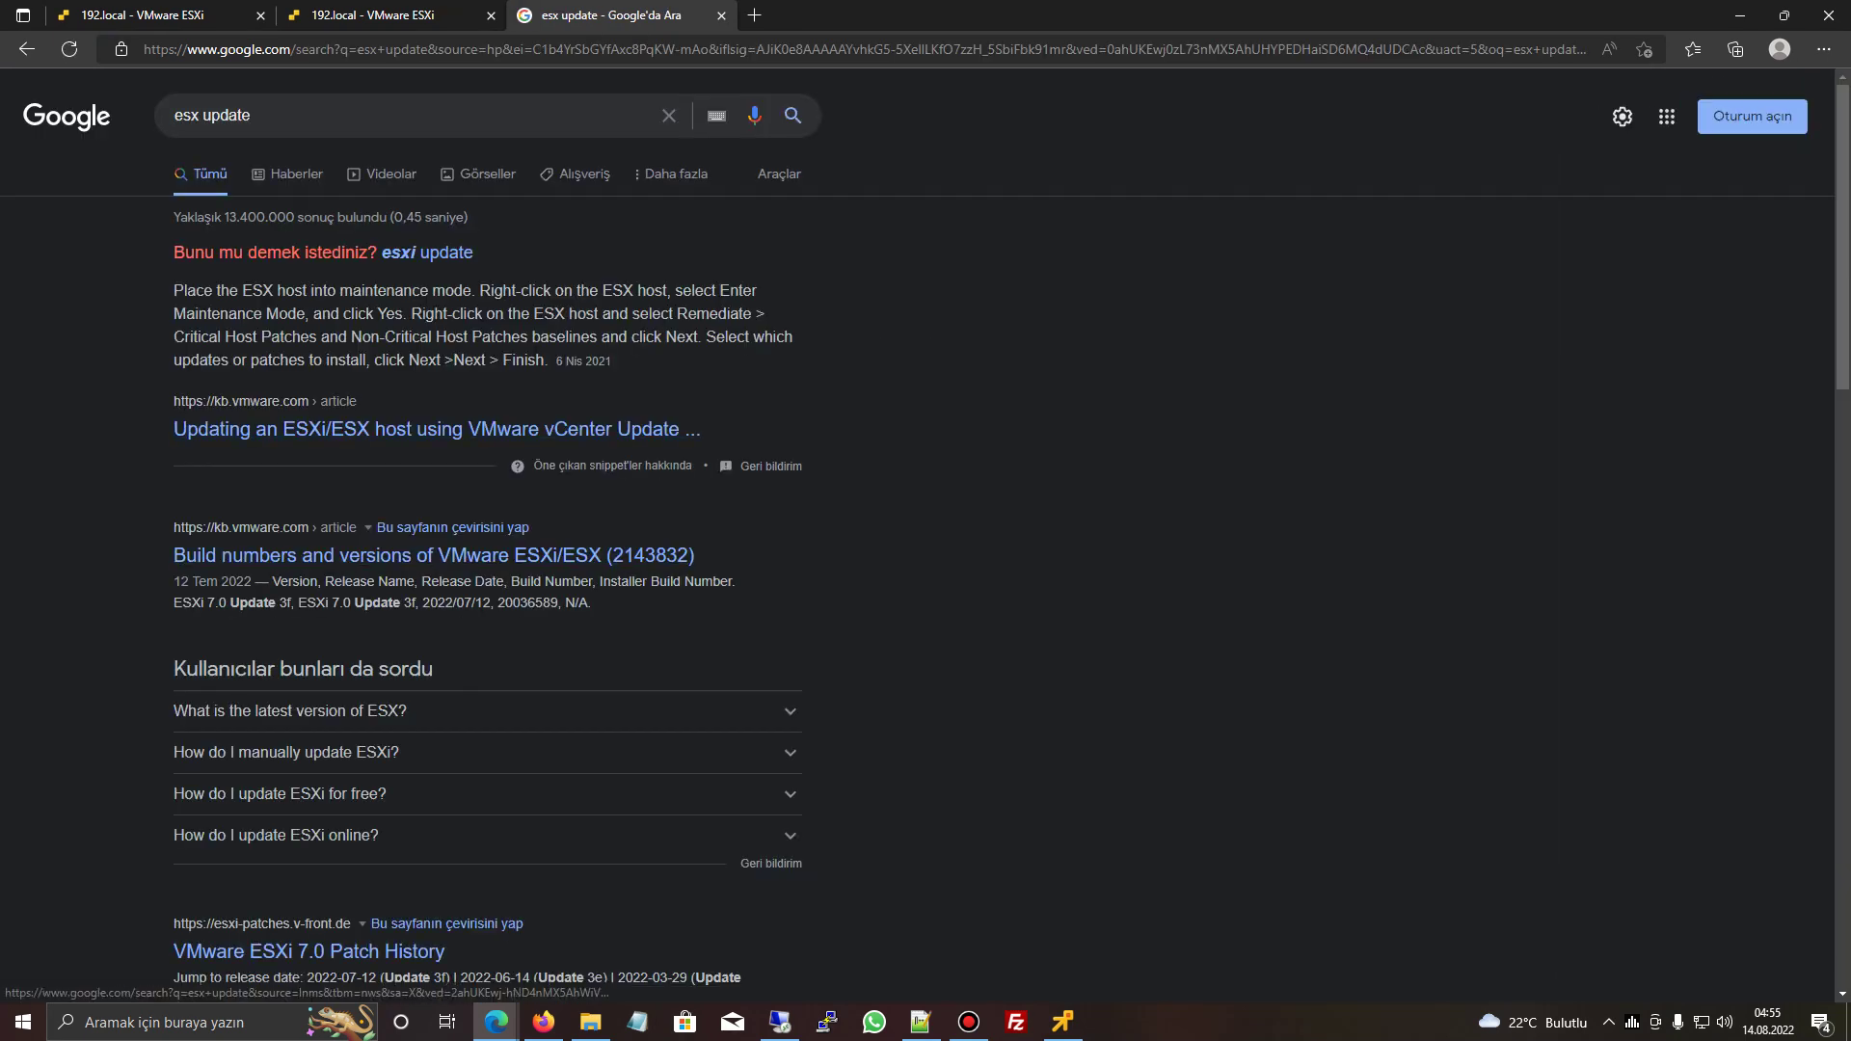
pyautogui.scroll(-7, 925, 565)
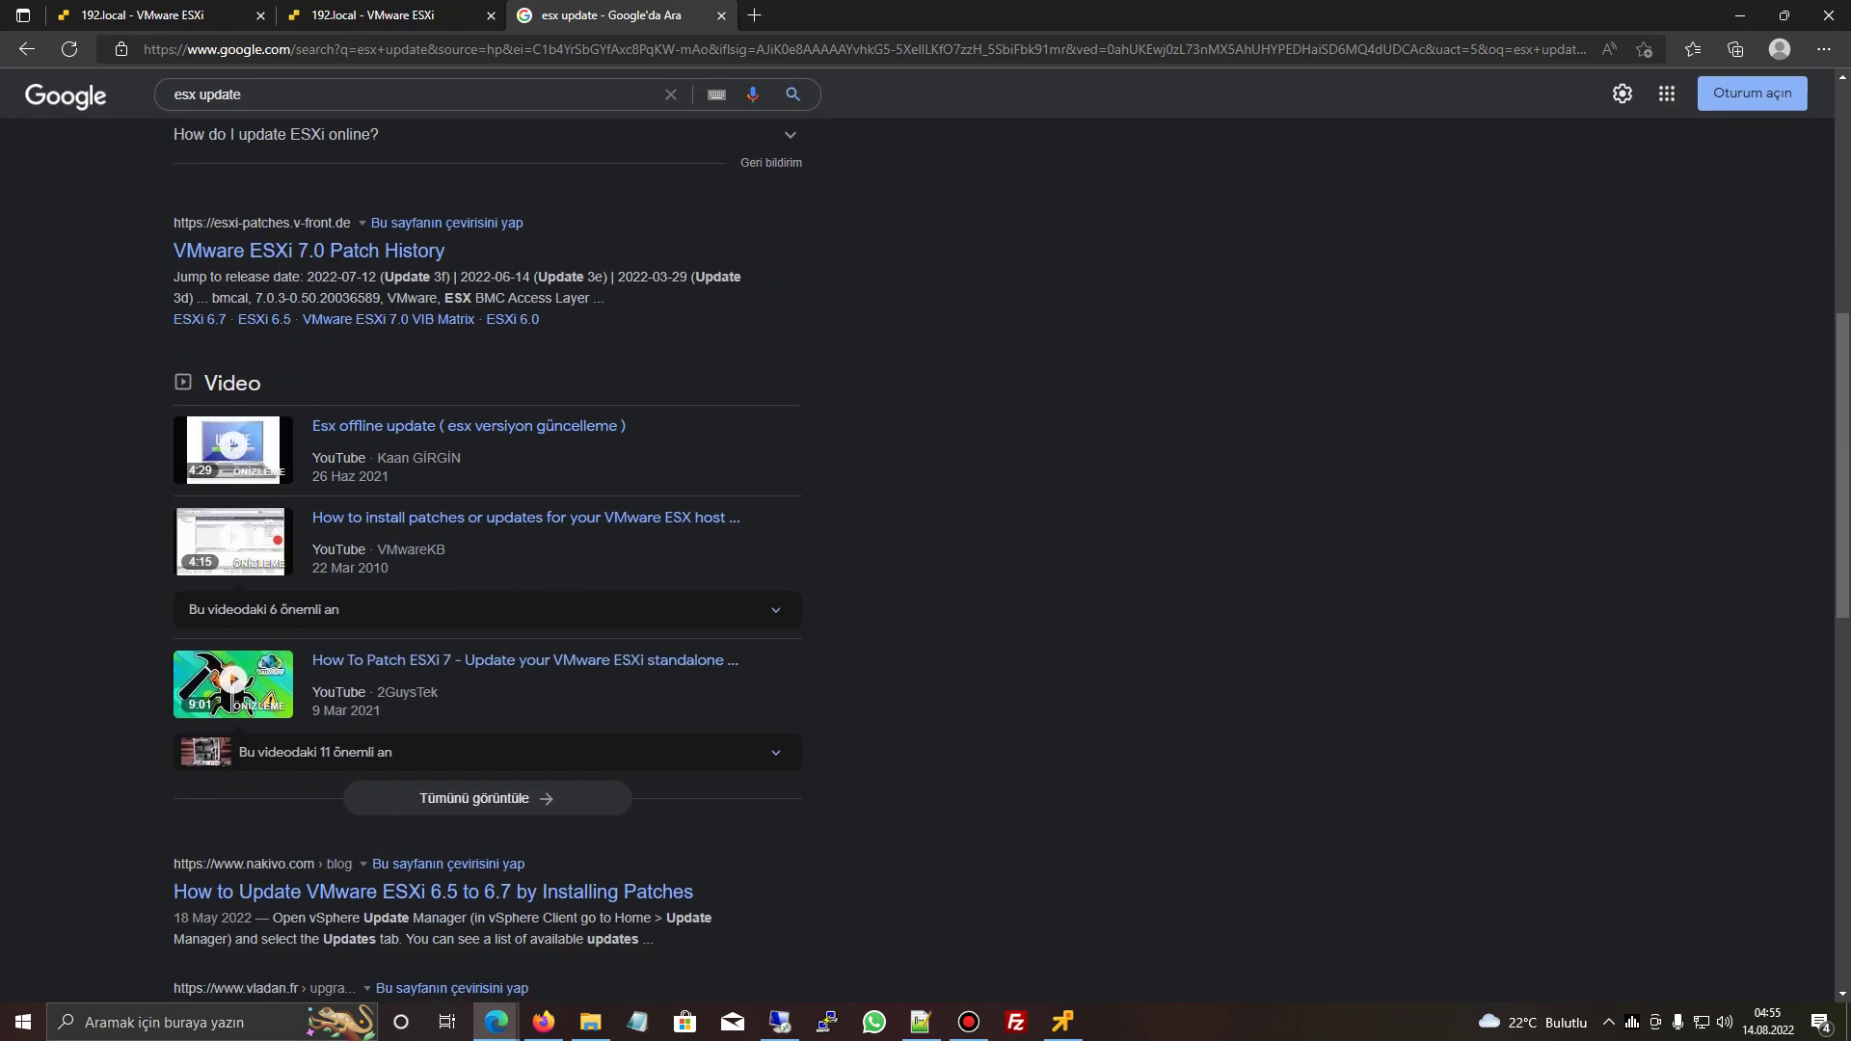
pyautogui.scroll(4, 926, 565)
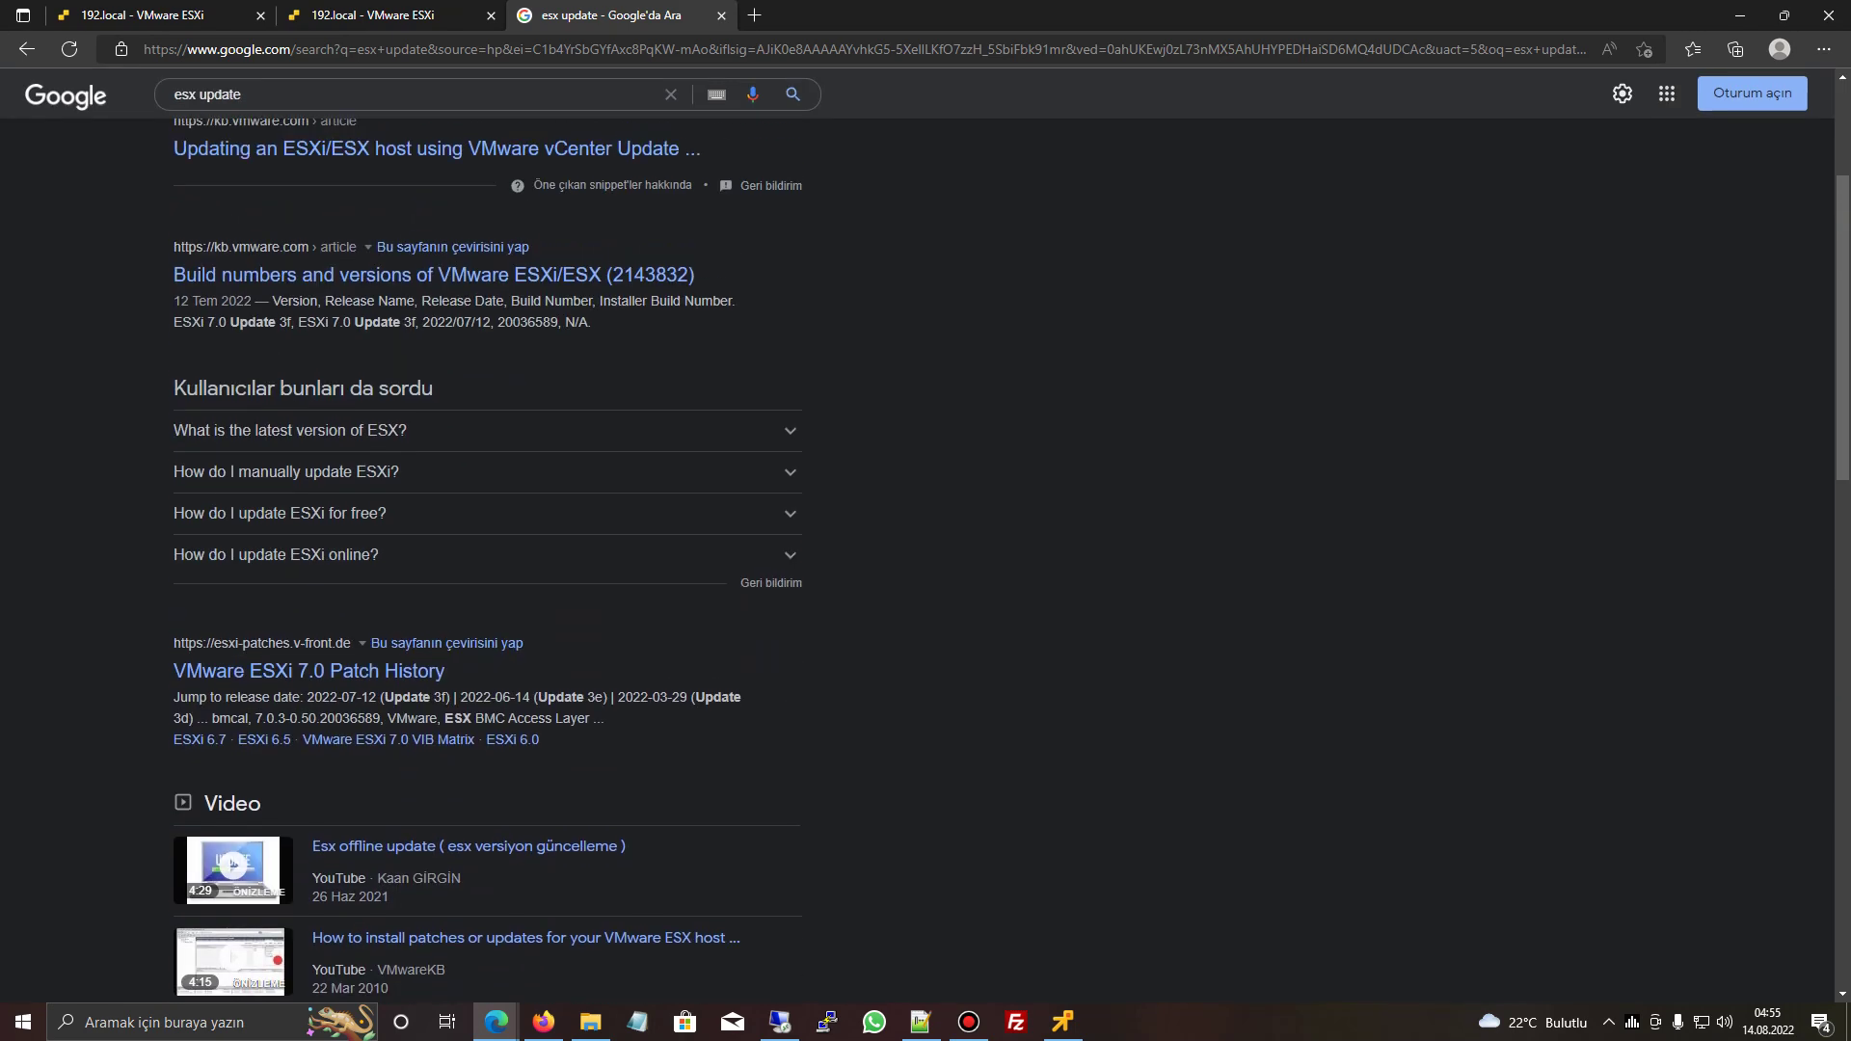
# - Paste the customerconnect.vmware.com downloads address into the address bar and load it
pyautogui.hotkey('alt', 'Tab')
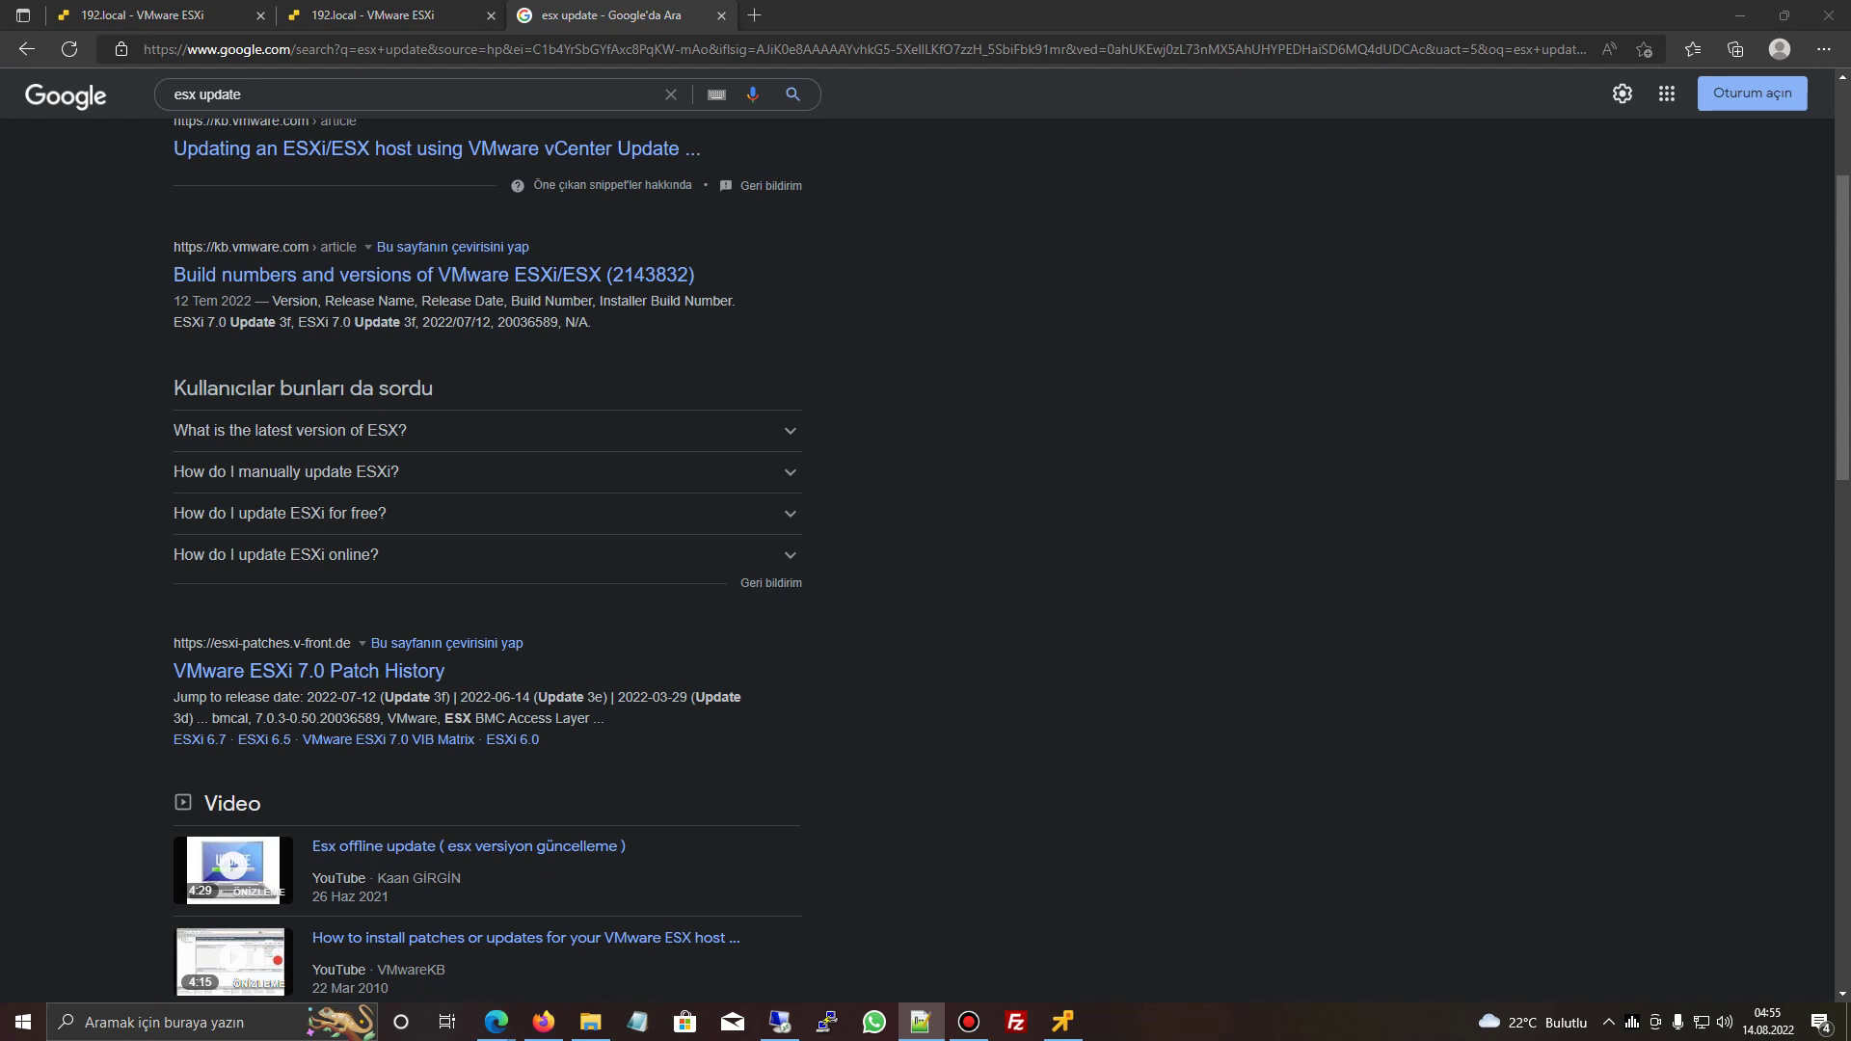
pyautogui.hotkey('alt', 'Tab')
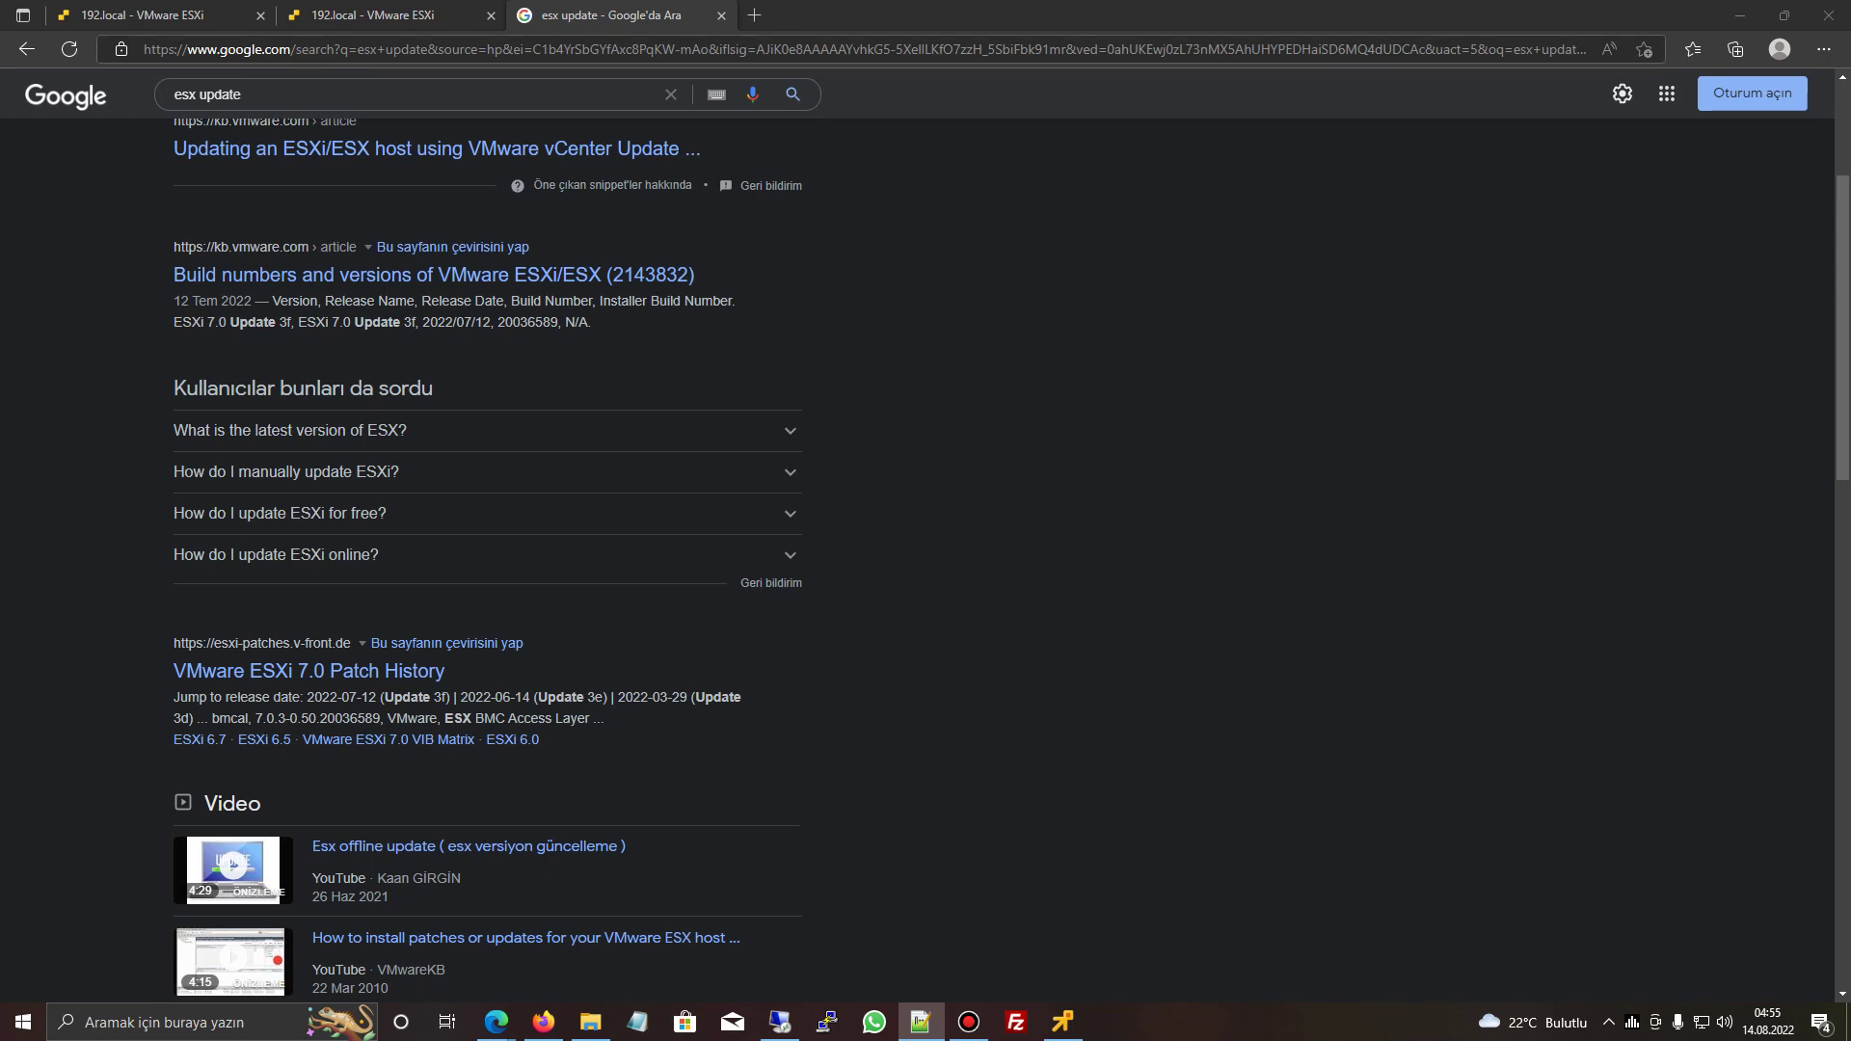
pyautogui.write('https://customerconnect.vmware.com/downloads/details?downloadGroup=VMRC1202&productId=974')
pyautogui.hotkey('ctrl', 'a')
pyautogui.write('https://customerconnect.vmware.com/downloads/details?downloadGroup=VMRC1202&productId=974')
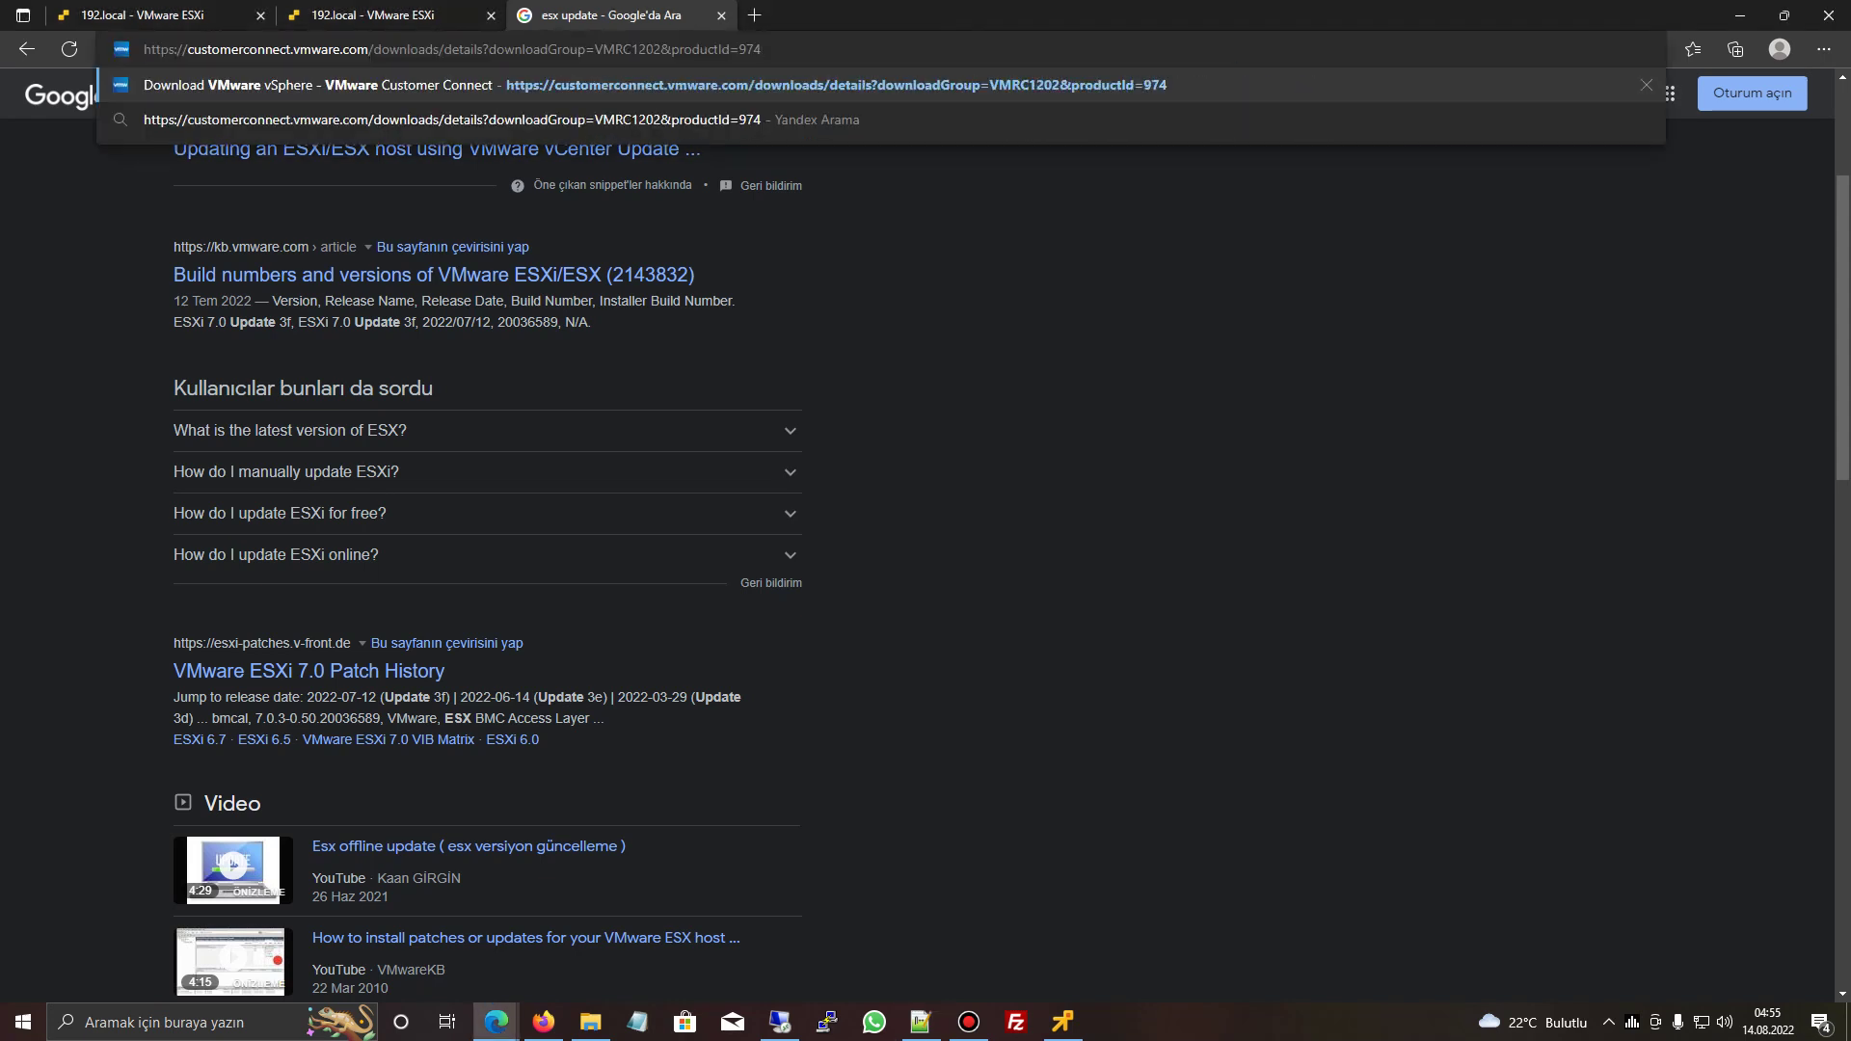
pyautogui.press('Return')
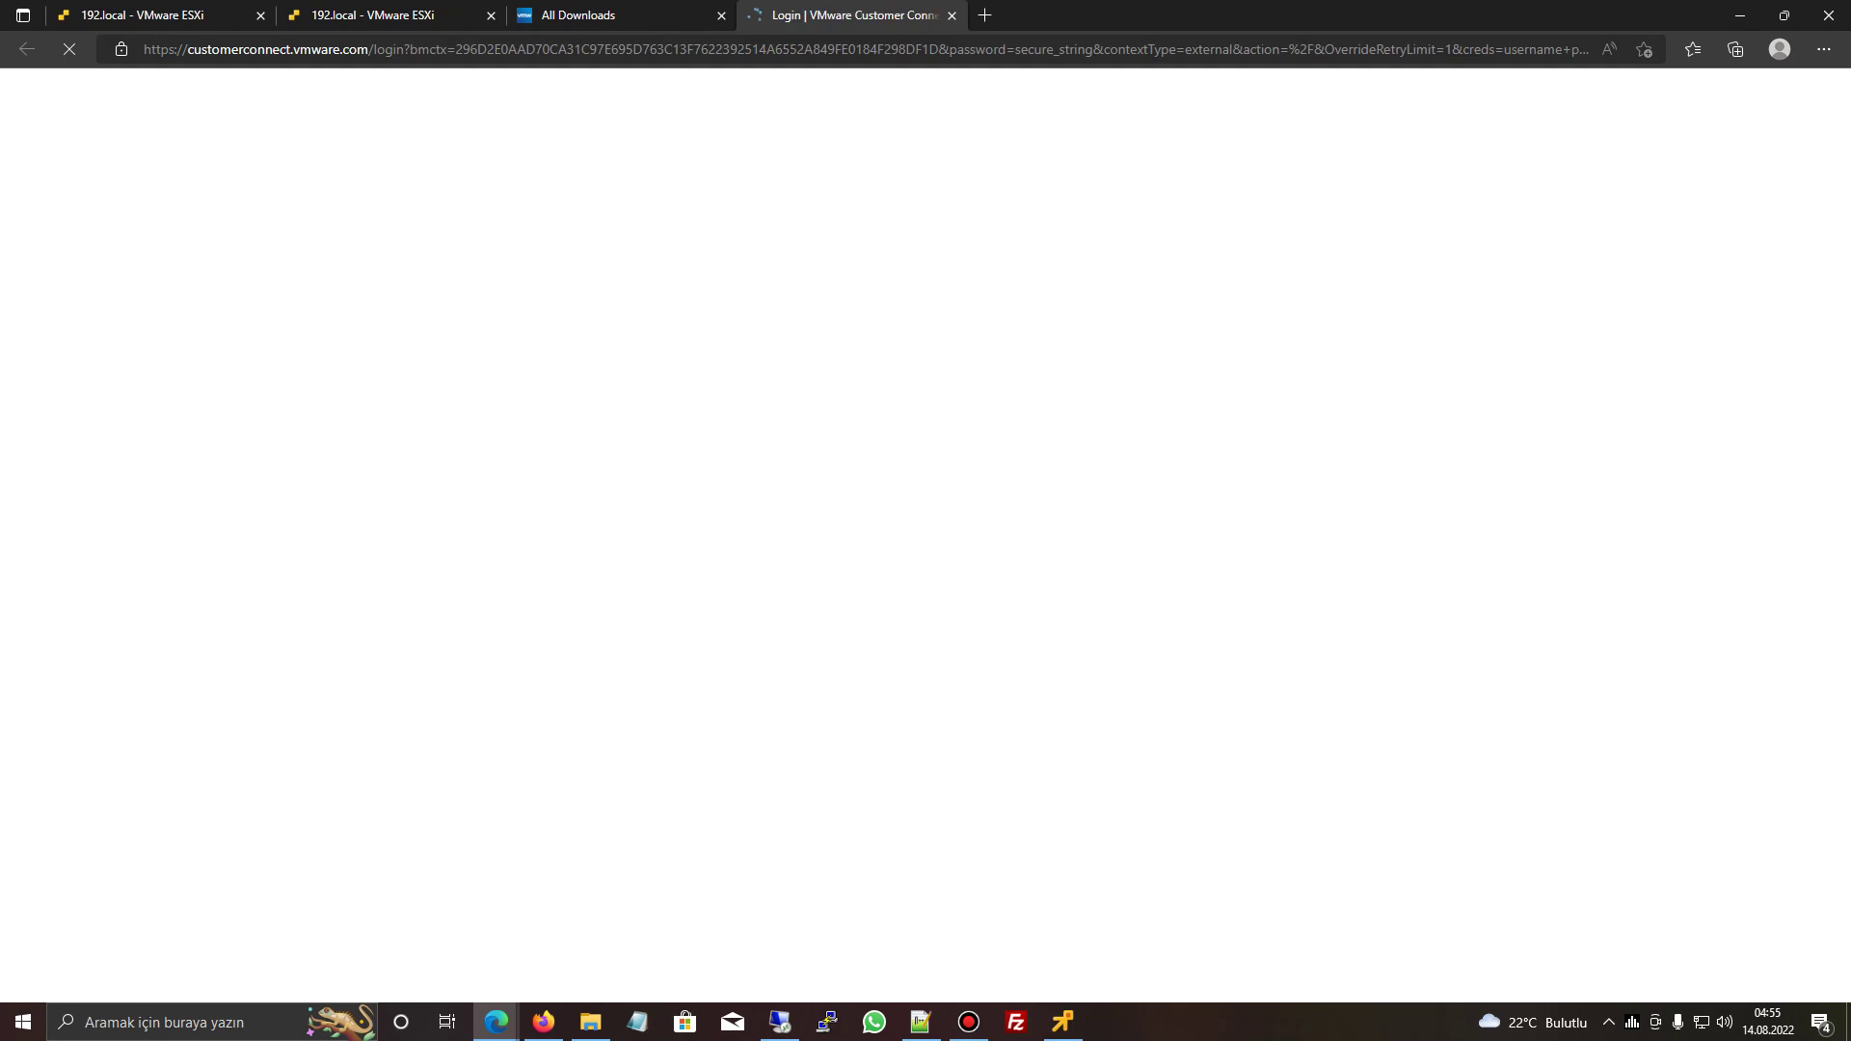
# - Sign in to VMware Customer Connect with the saved account e-mail and password
pyautogui.press('Down')
pyautogui.press('Tab')
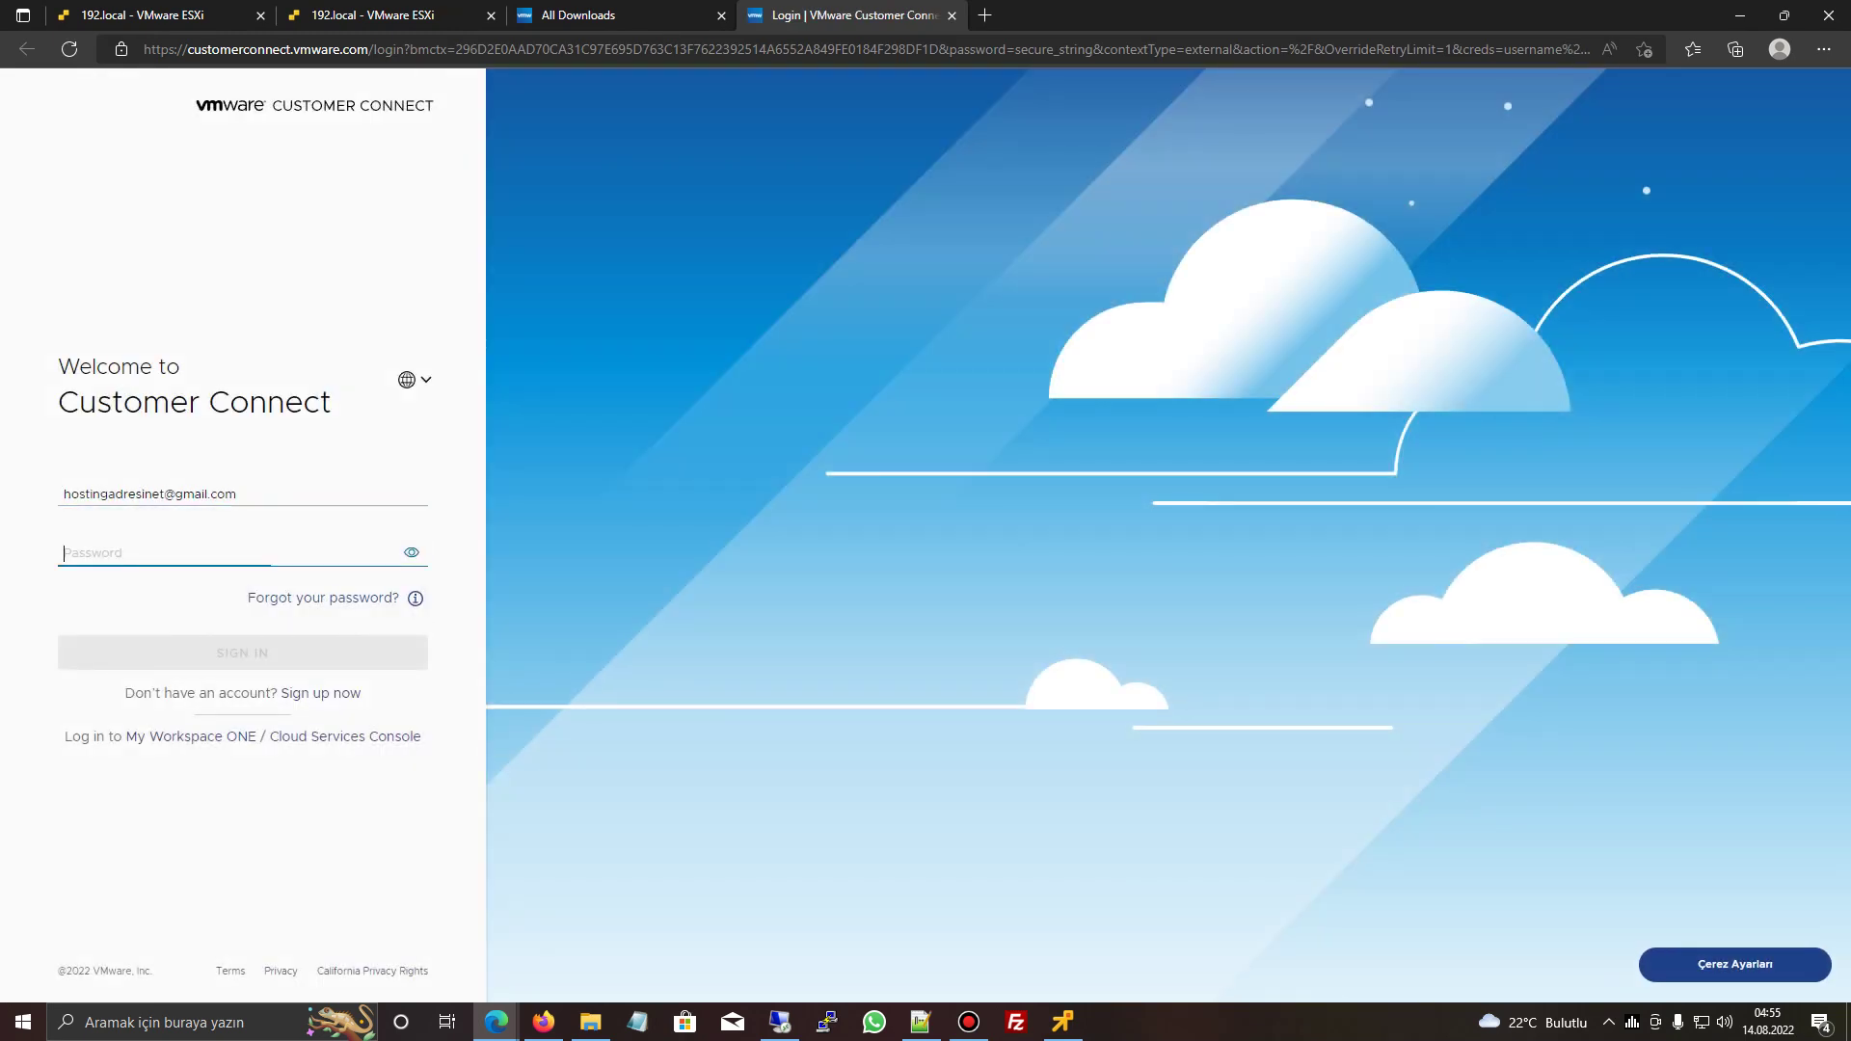
pyautogui.write('***********')
pyautogui.press('Return')
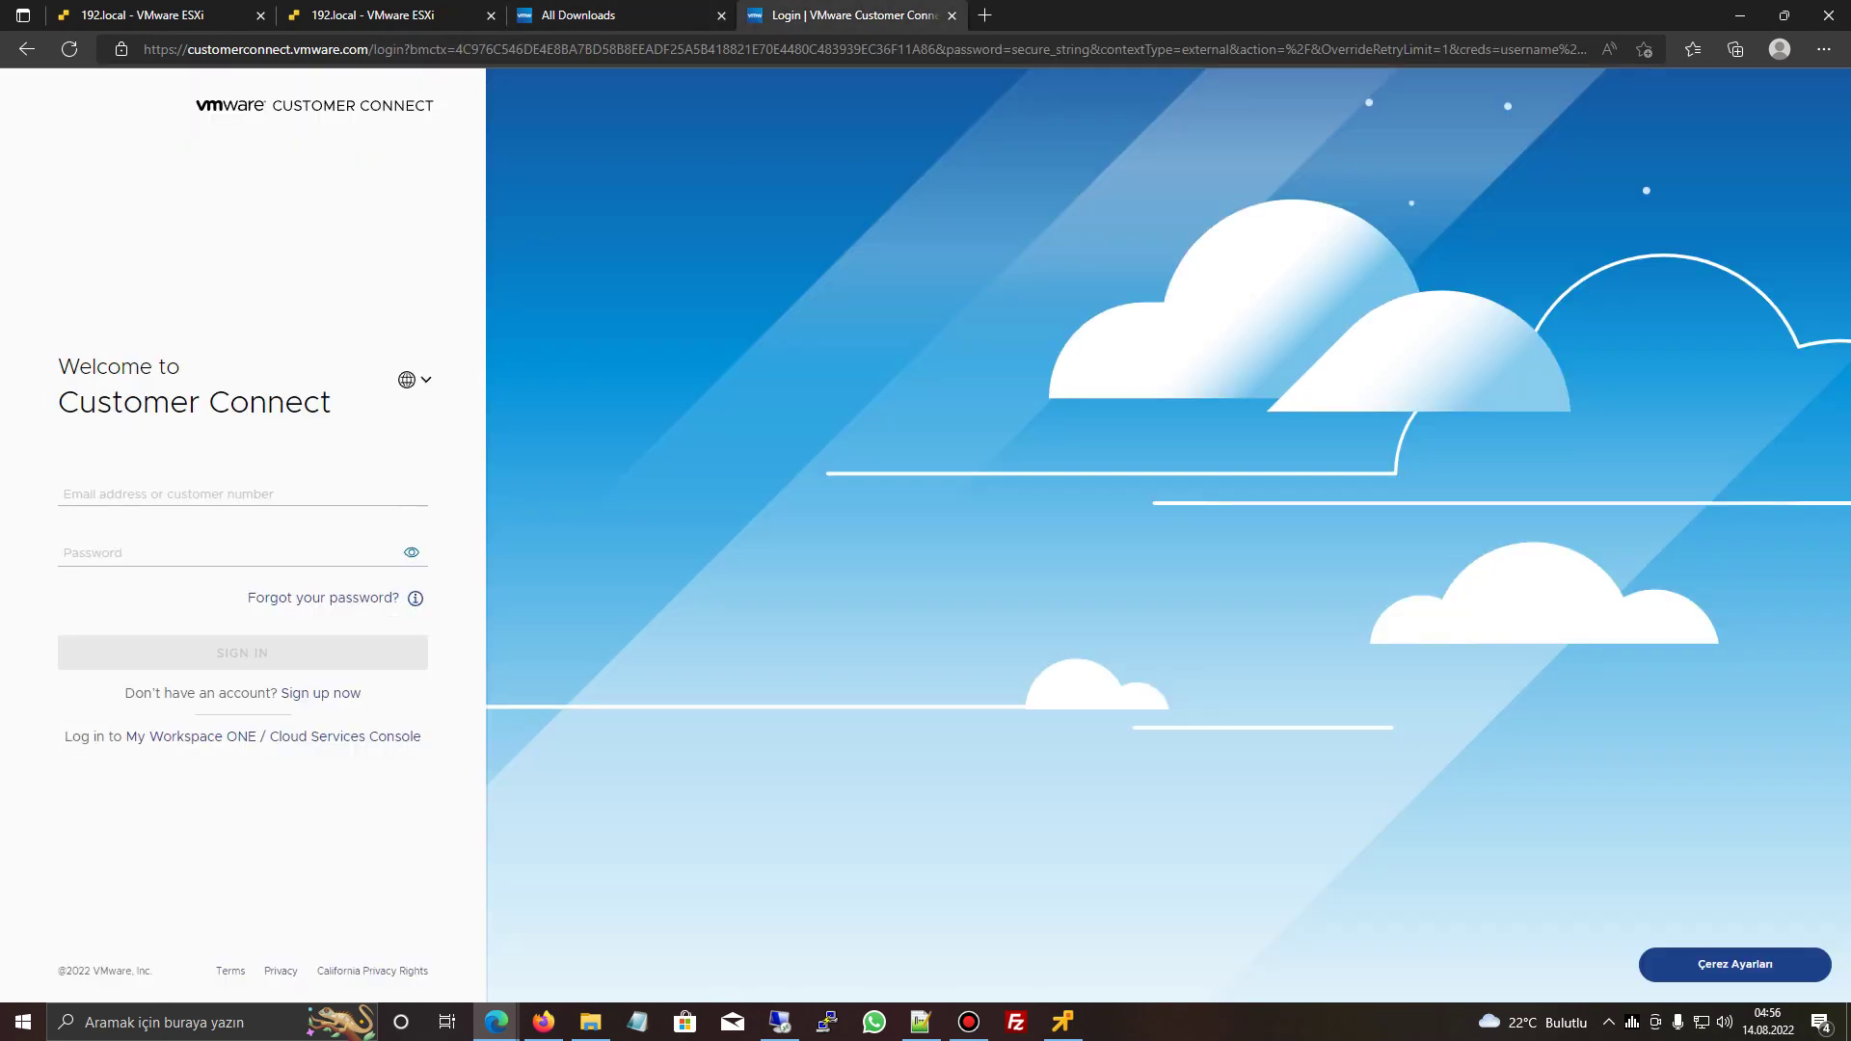
pyautogui.press('Down')
pyautogui.press('Return')
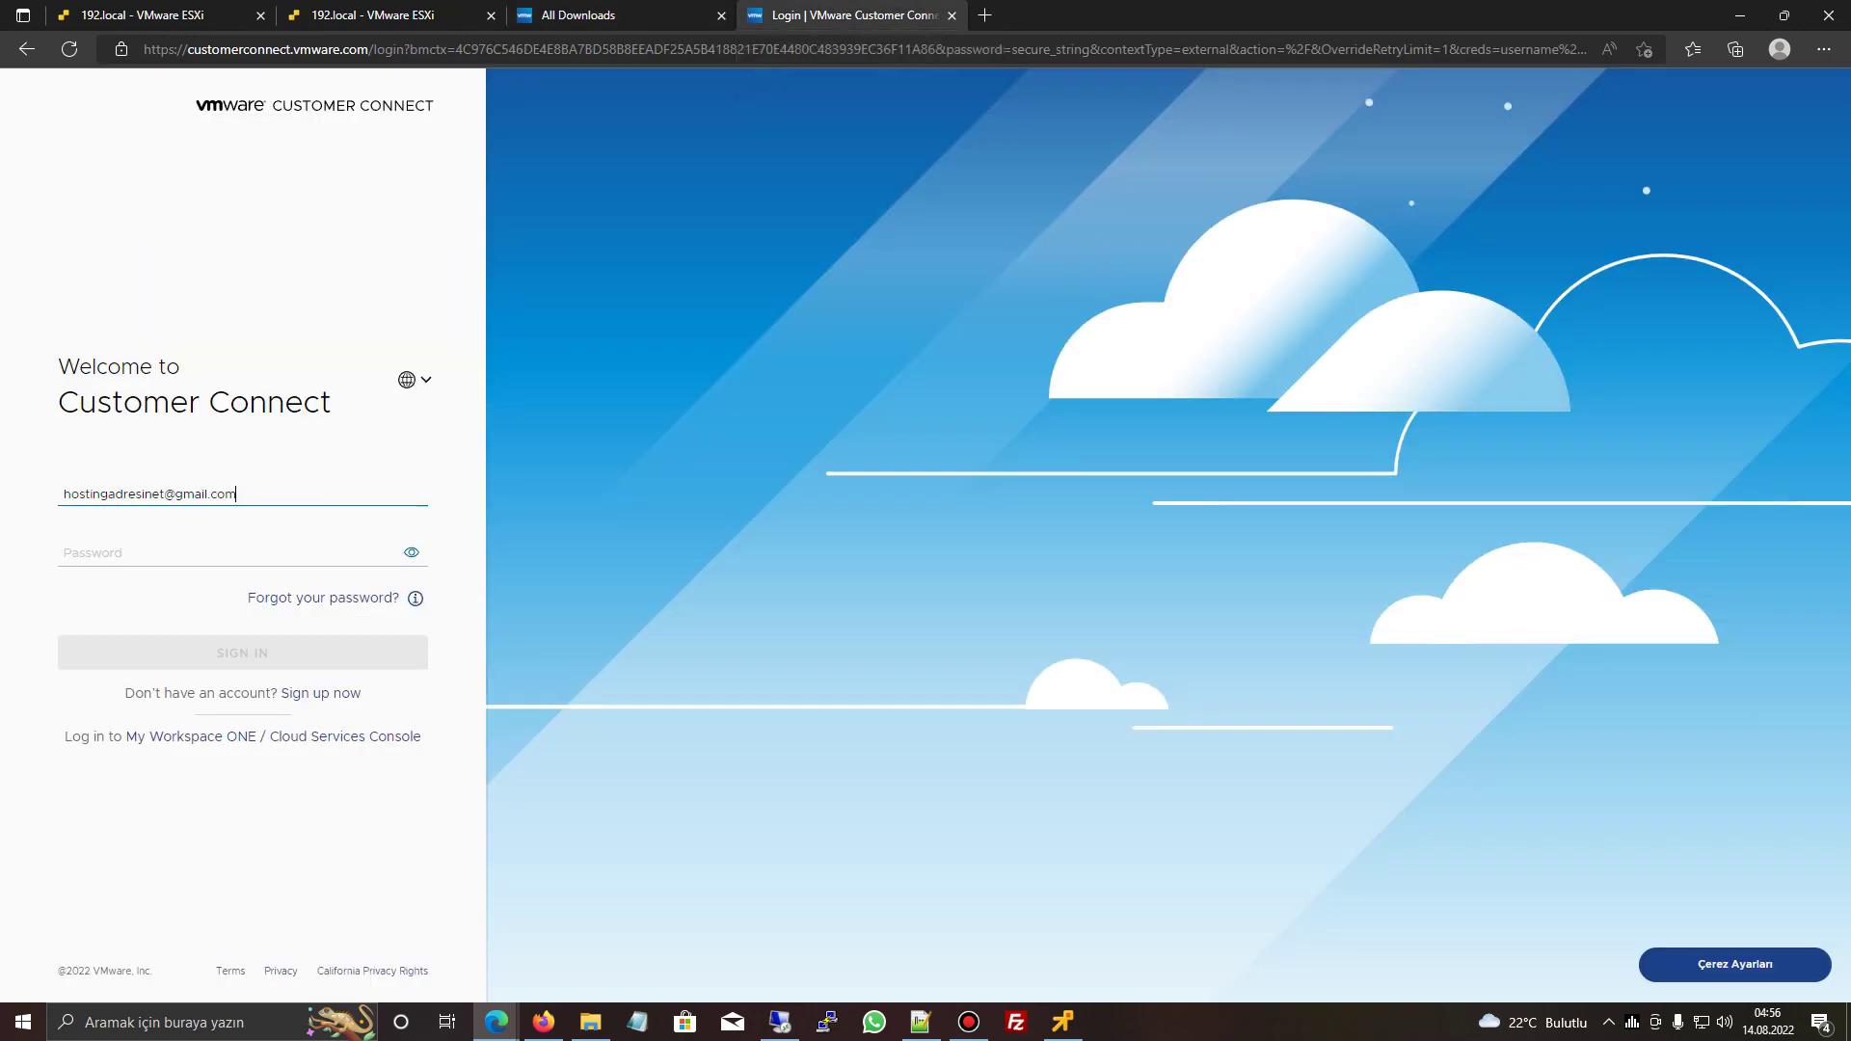
pyautogui.write('••')
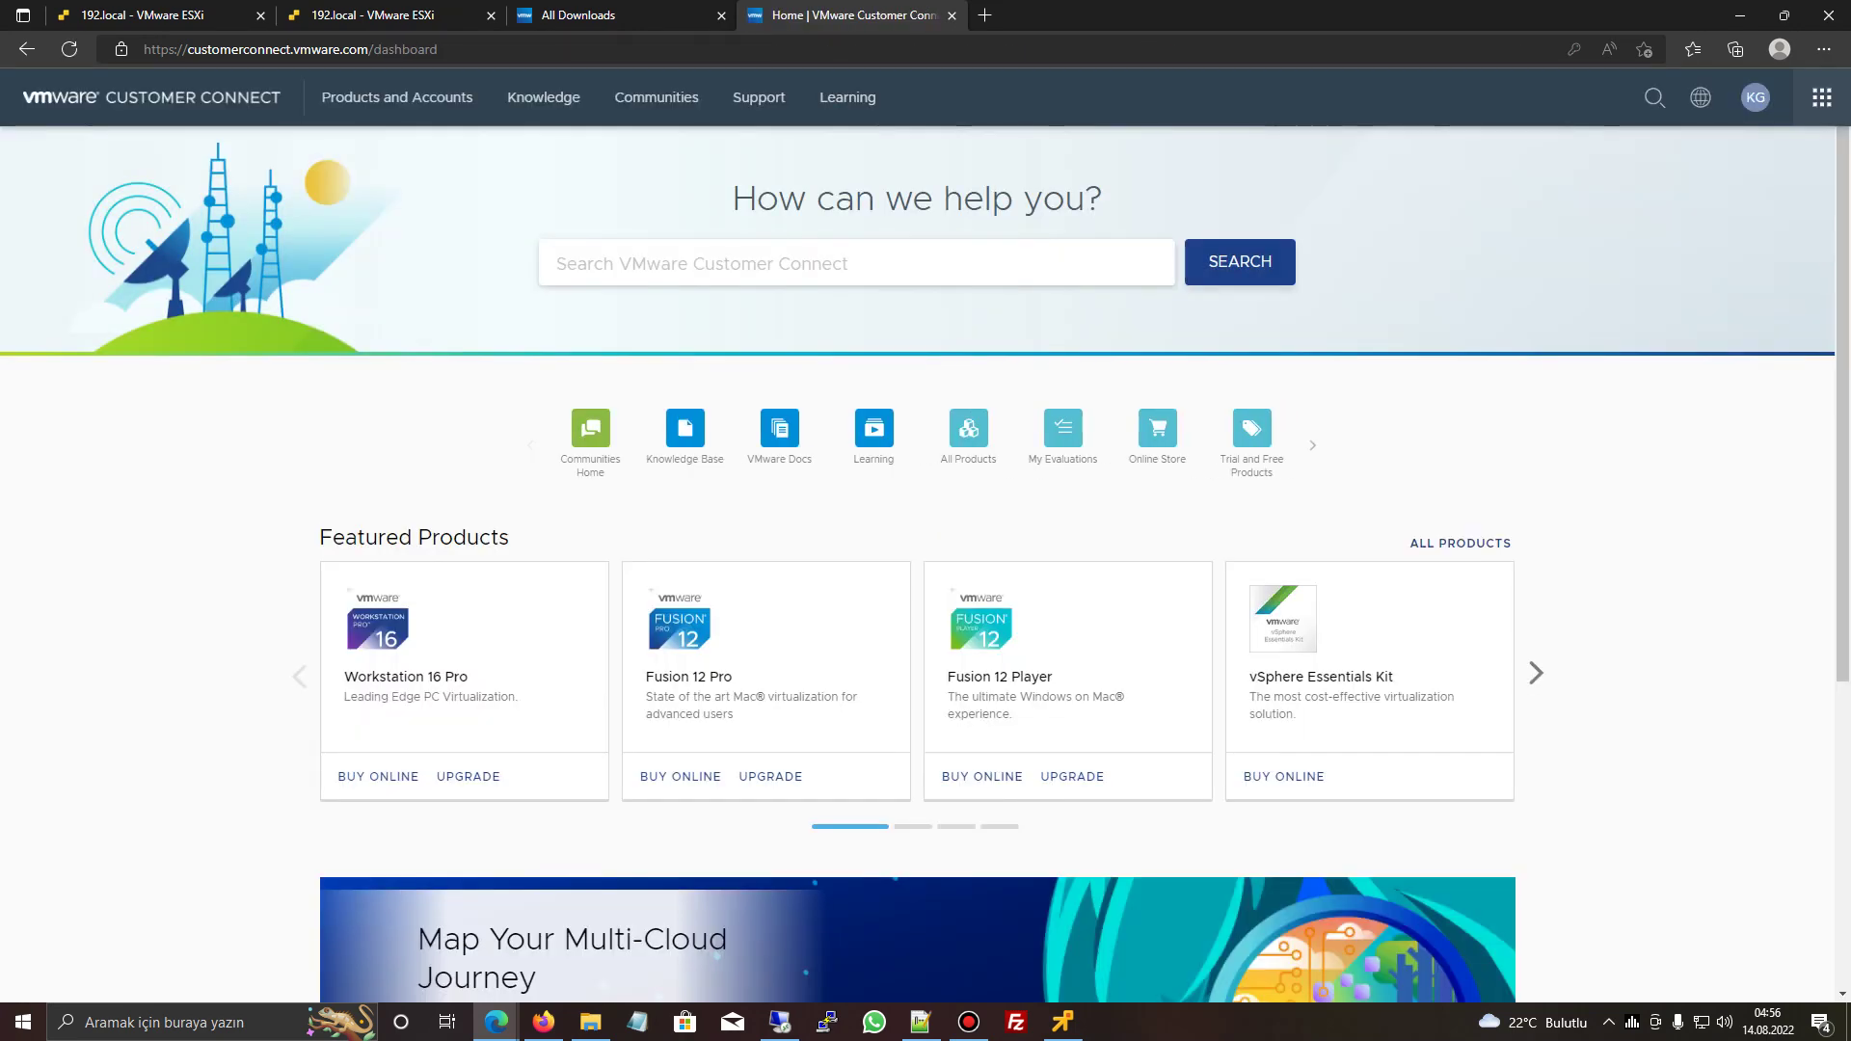
pyautogui.hotkey('ctrl', 'shift', 'Tab')
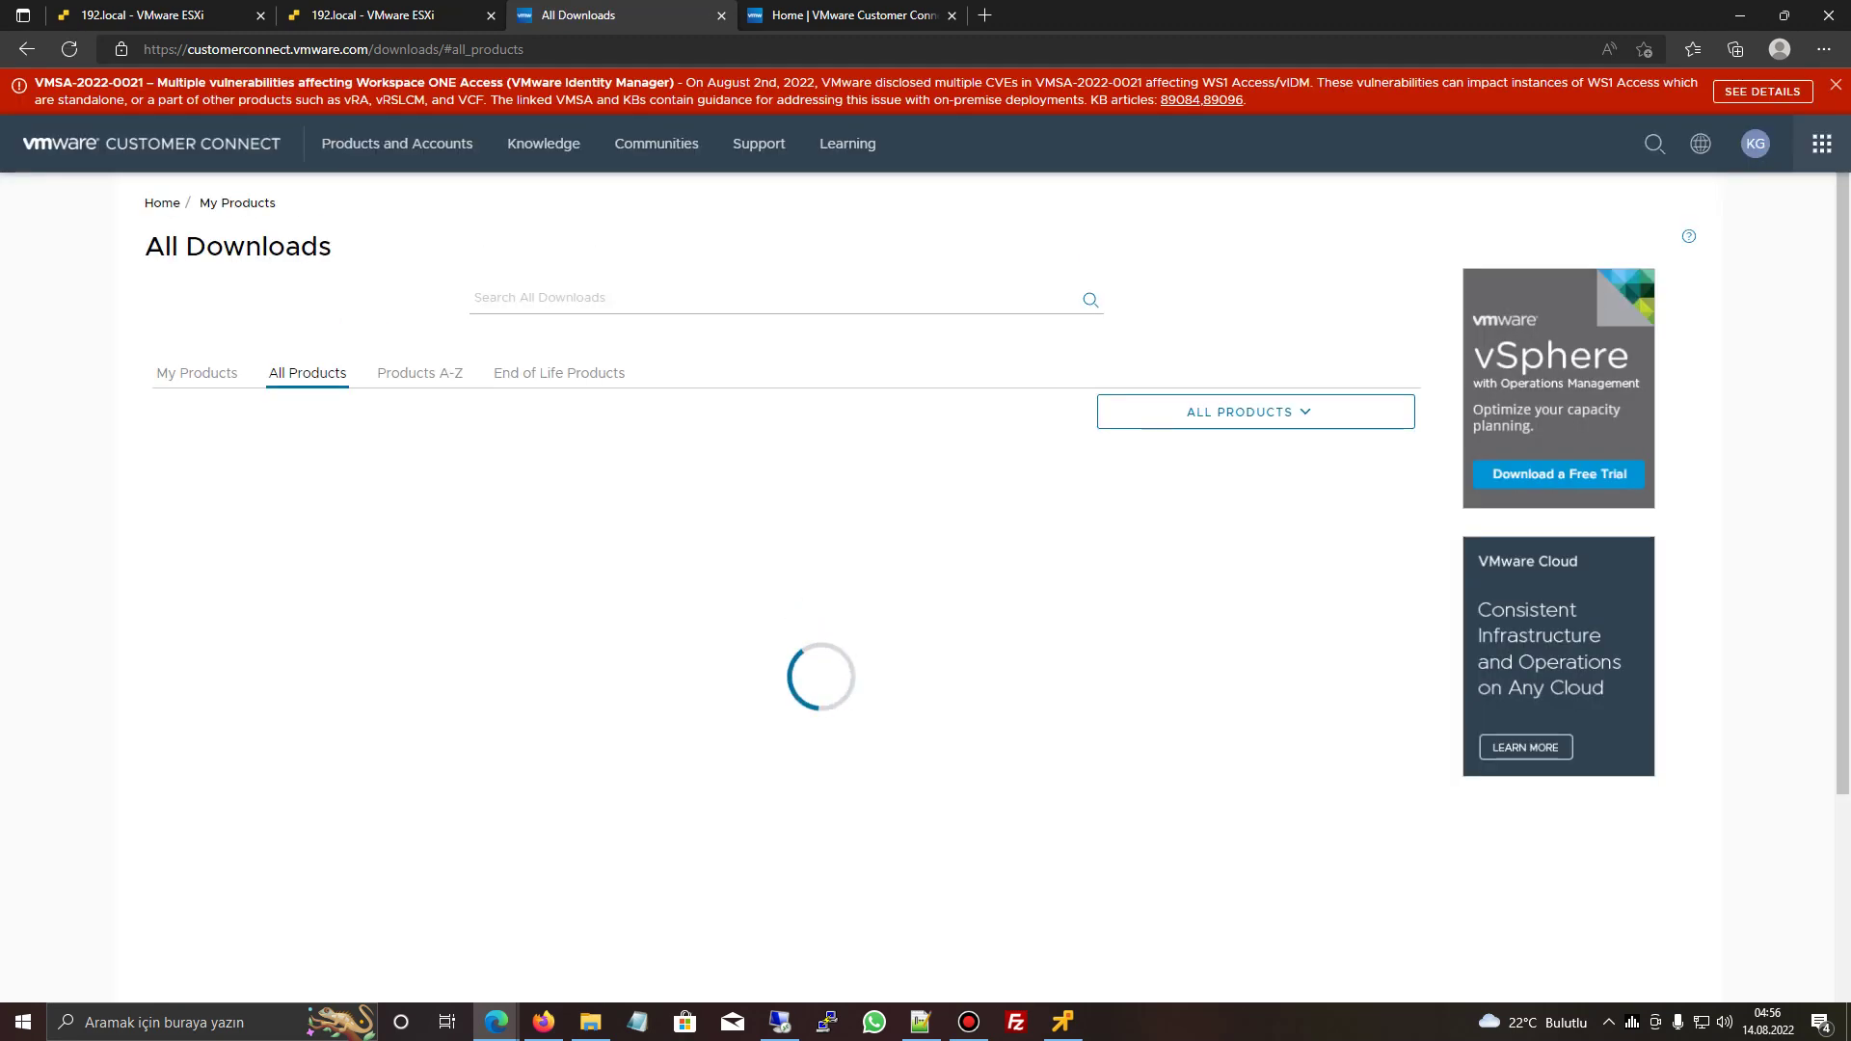
# - Search All Downloads for 'vmware vsphere hypervisor esxi 7 0u3d' and review the category choices
pyautogui.click(475, 298)
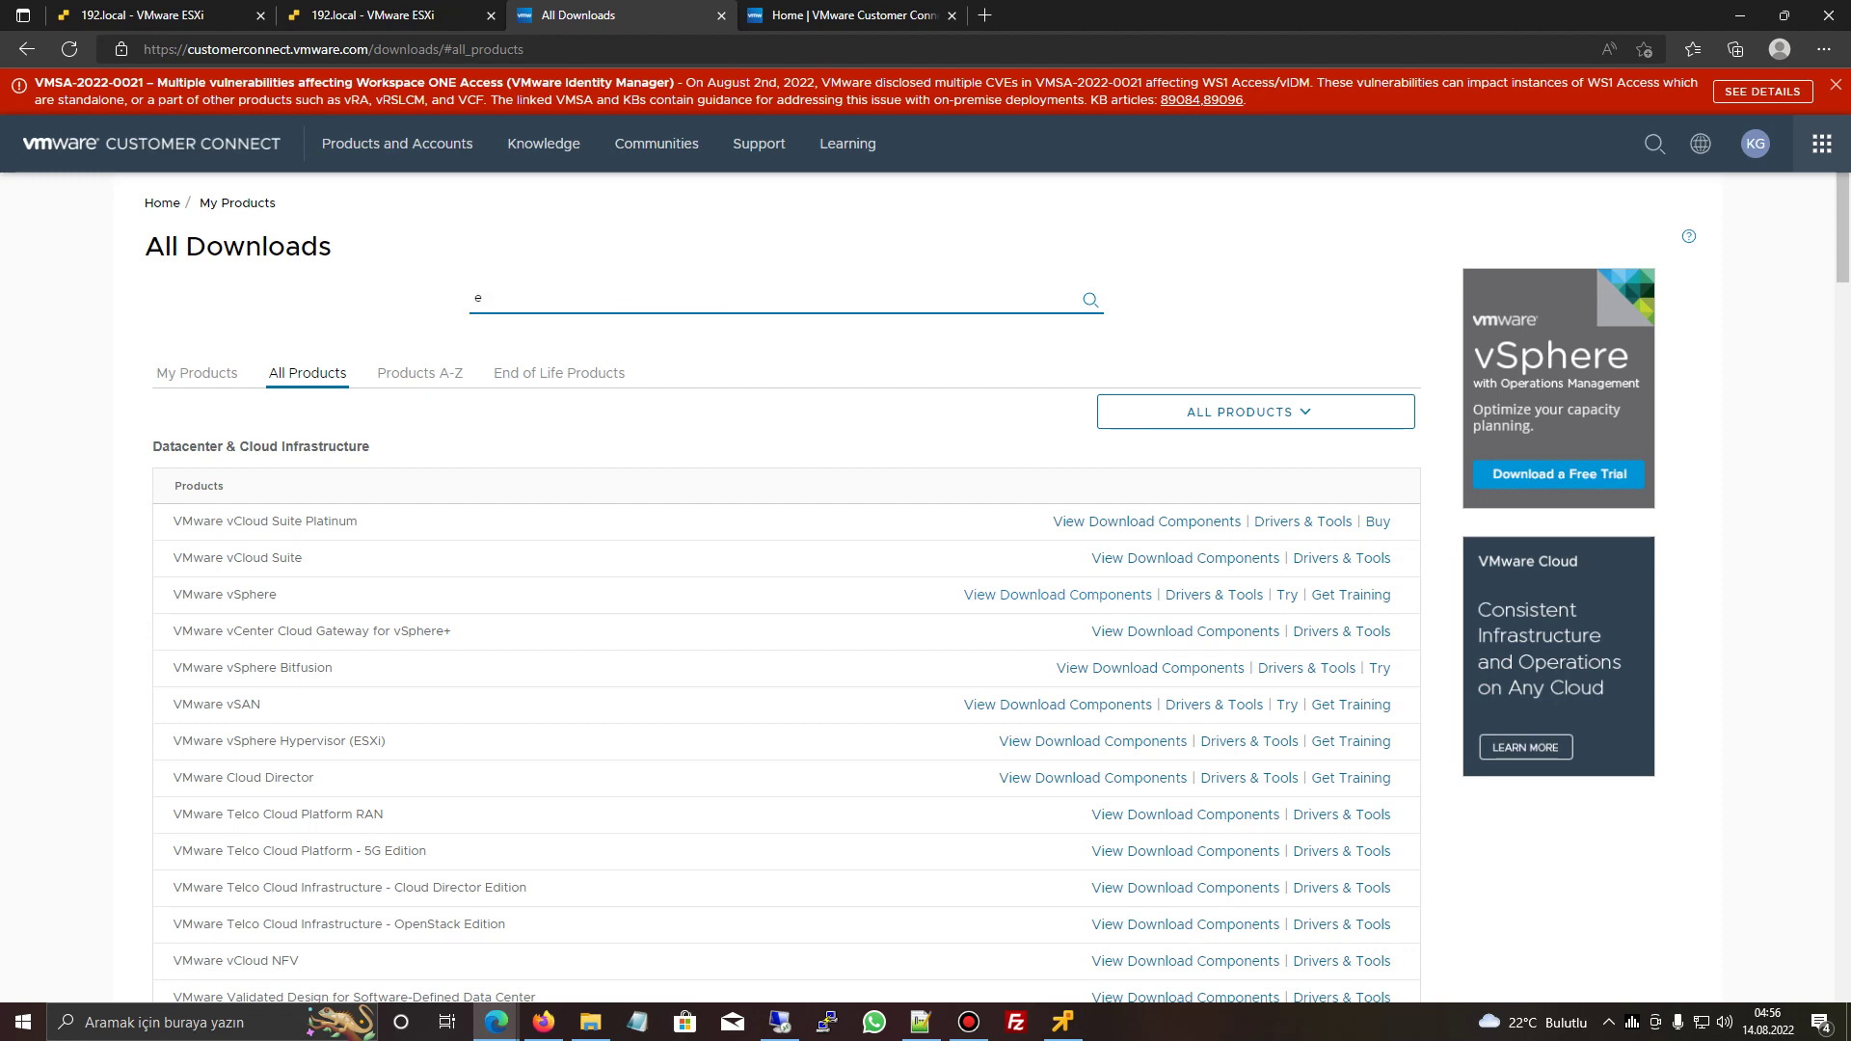
pyautogui.hotkey('ctrl', 'shift', 'Tab')
pyautogui.hotkey('ctrl', 'Tab')
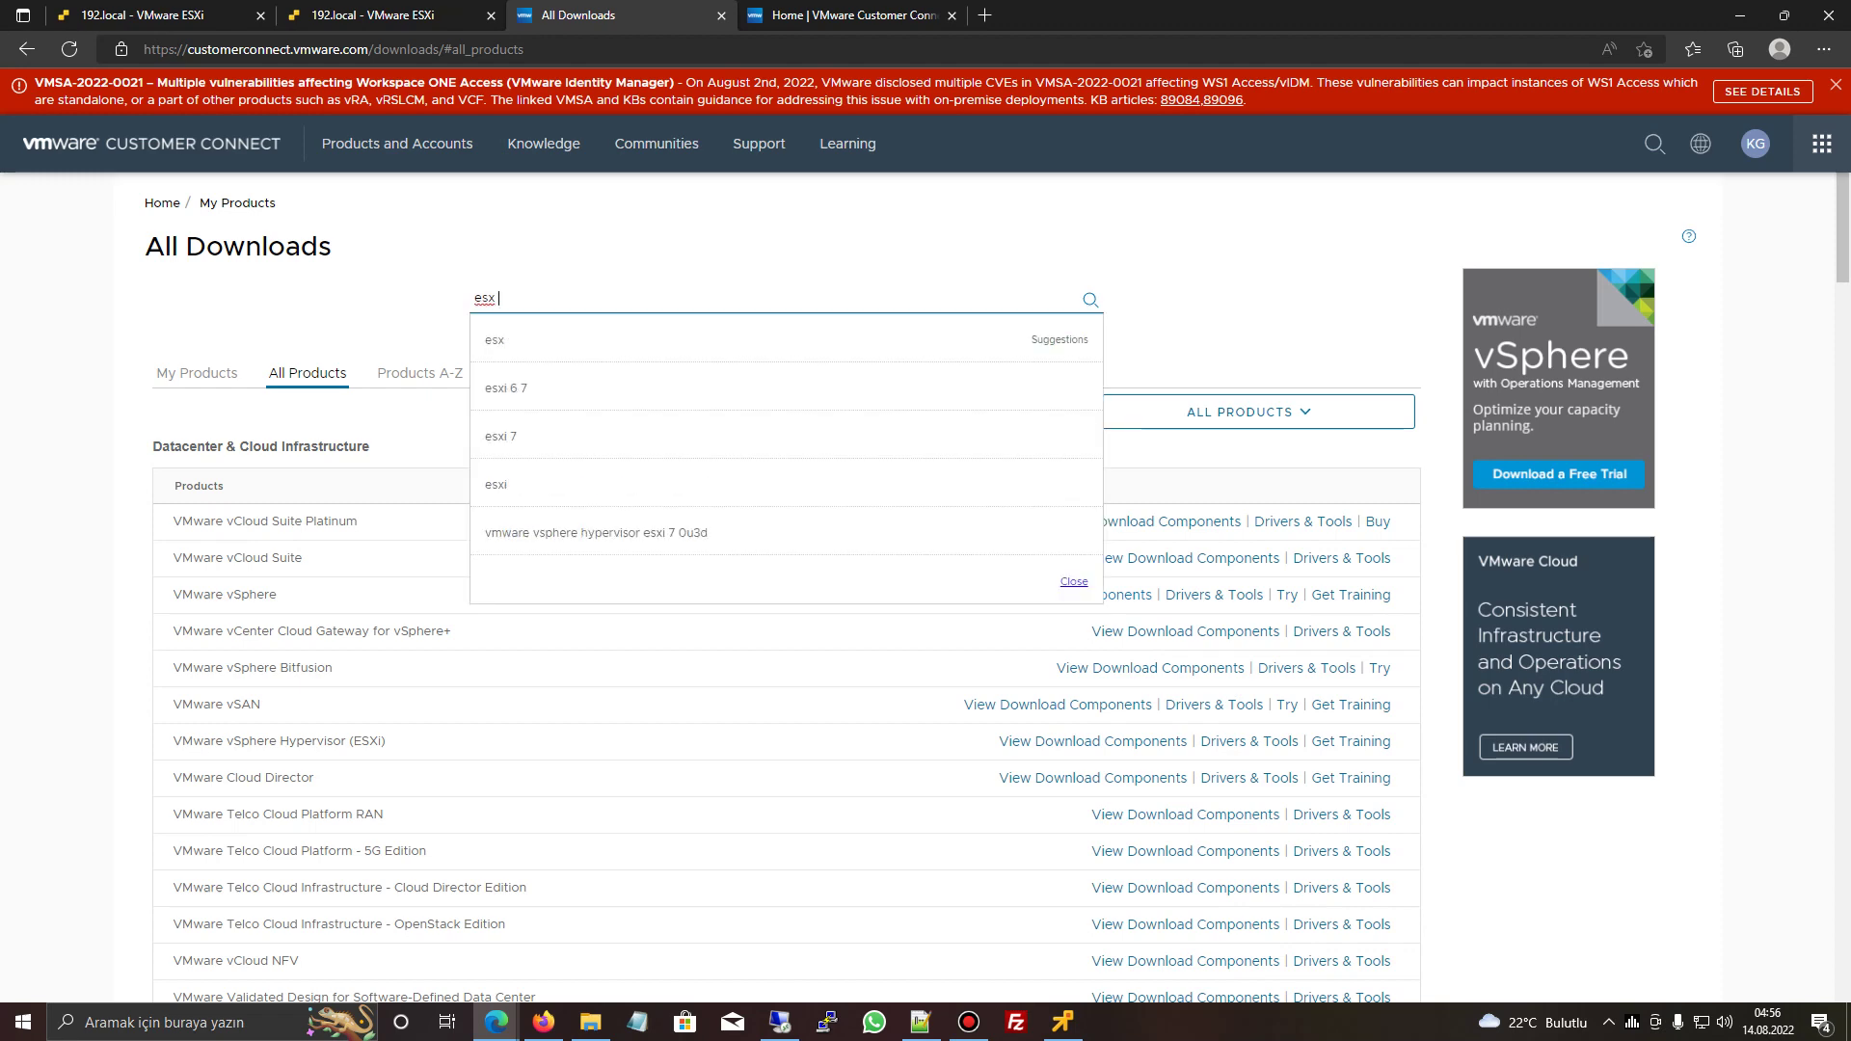
pyautogui.press('Down')
pyautogui.press('Down')
pyautogui.press('Down')
pyautogui.press('Down')
pyautogui.press('Down')
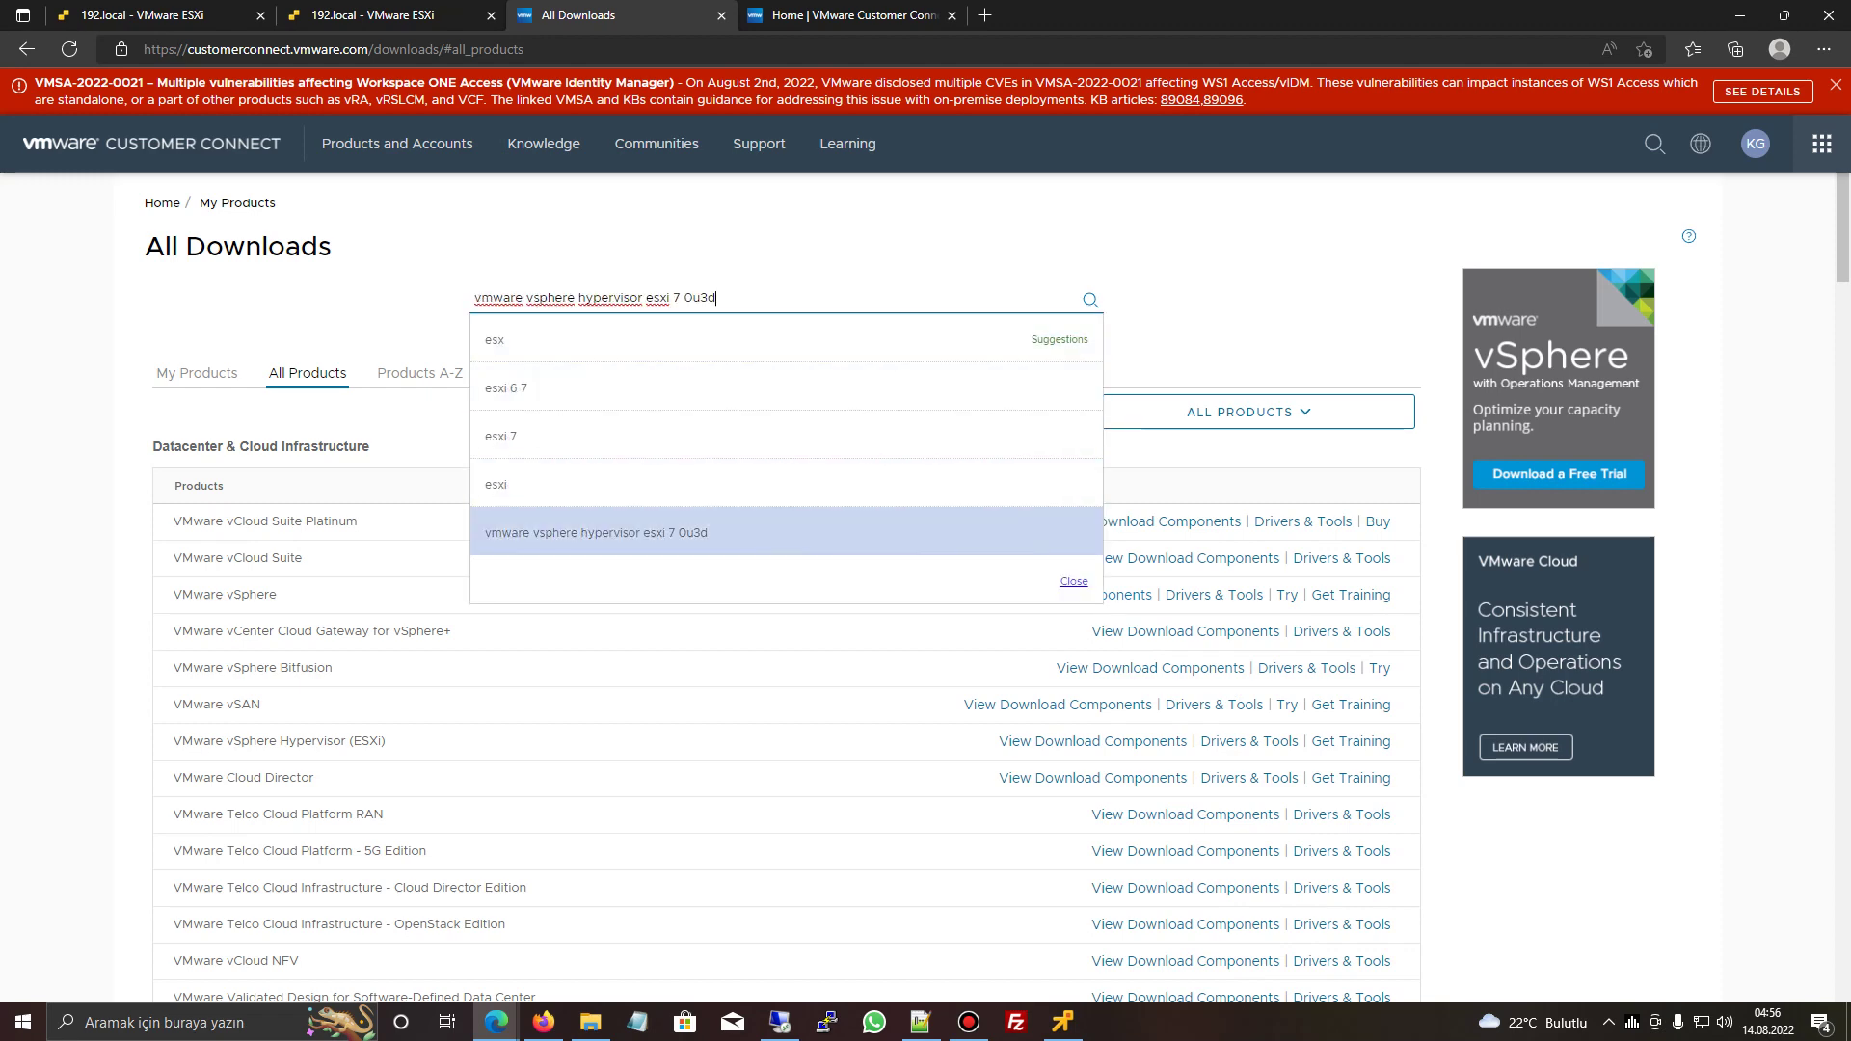
pyautogui.press('Return')
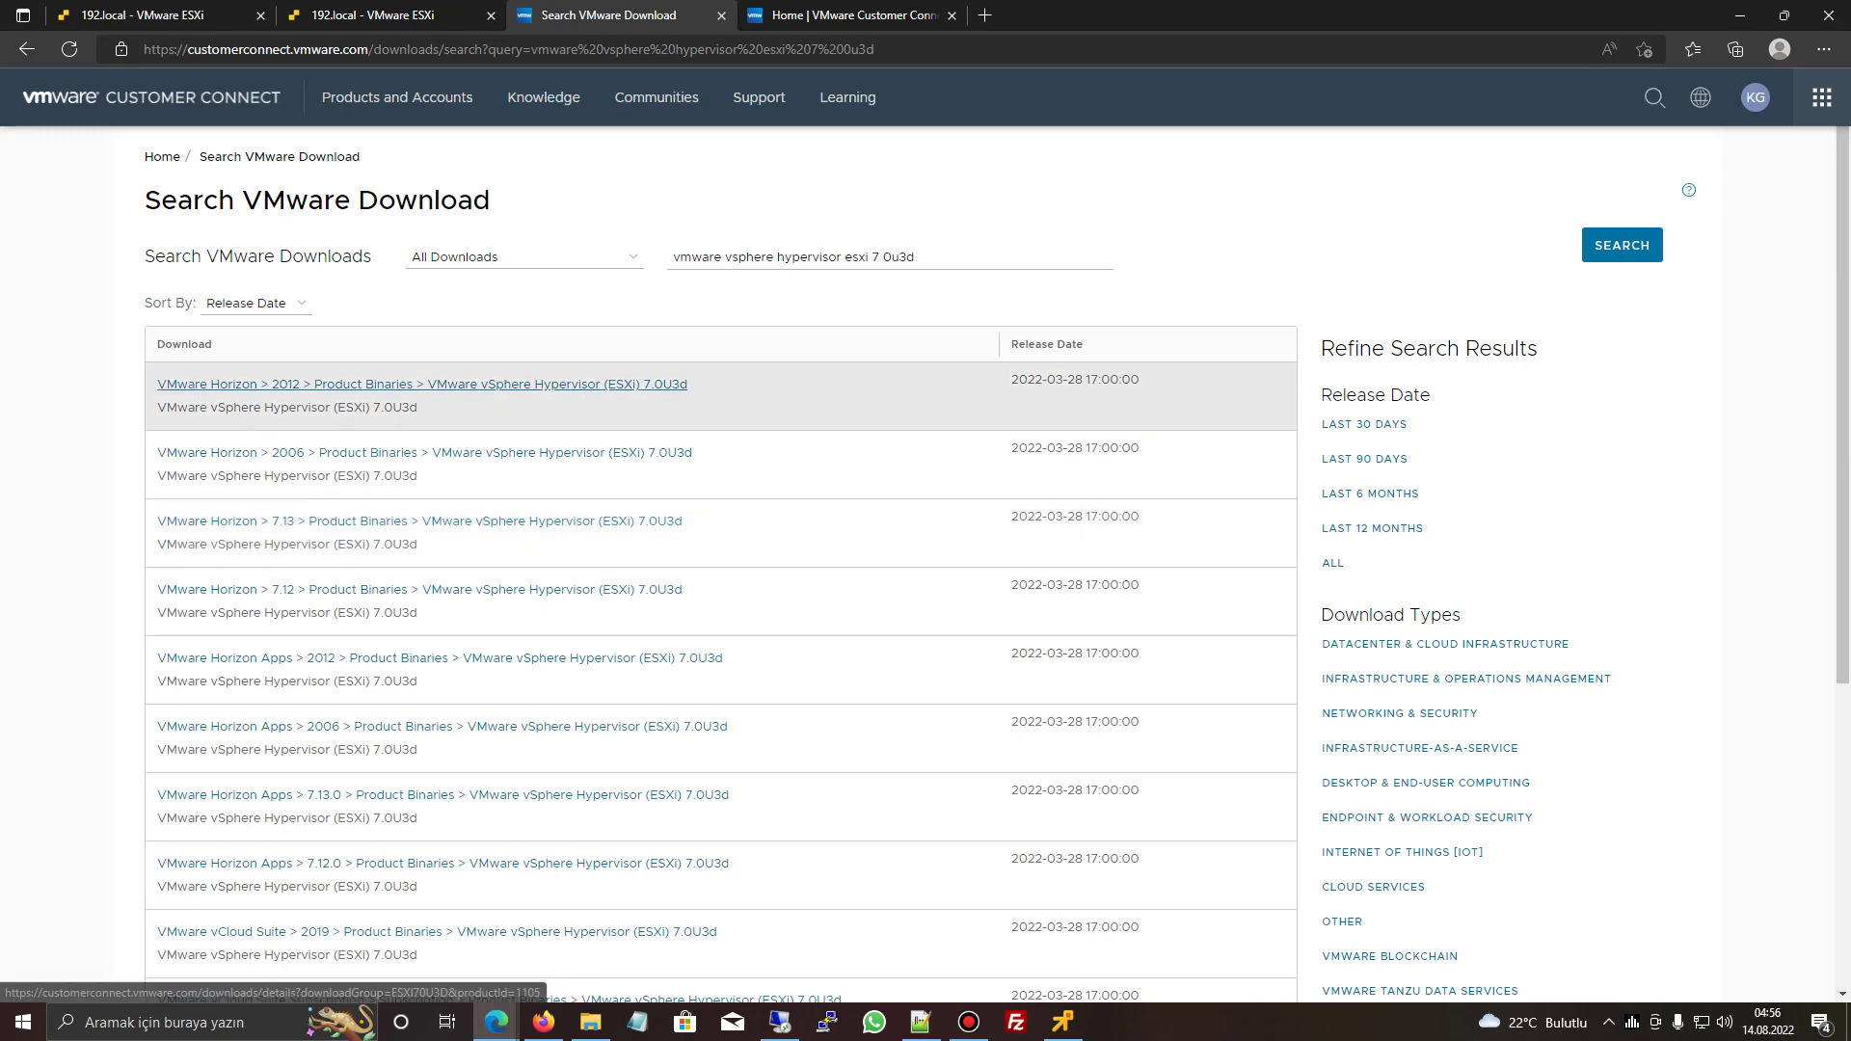
pyautogui.click(521, 256)
pyautogui.press('Escape')
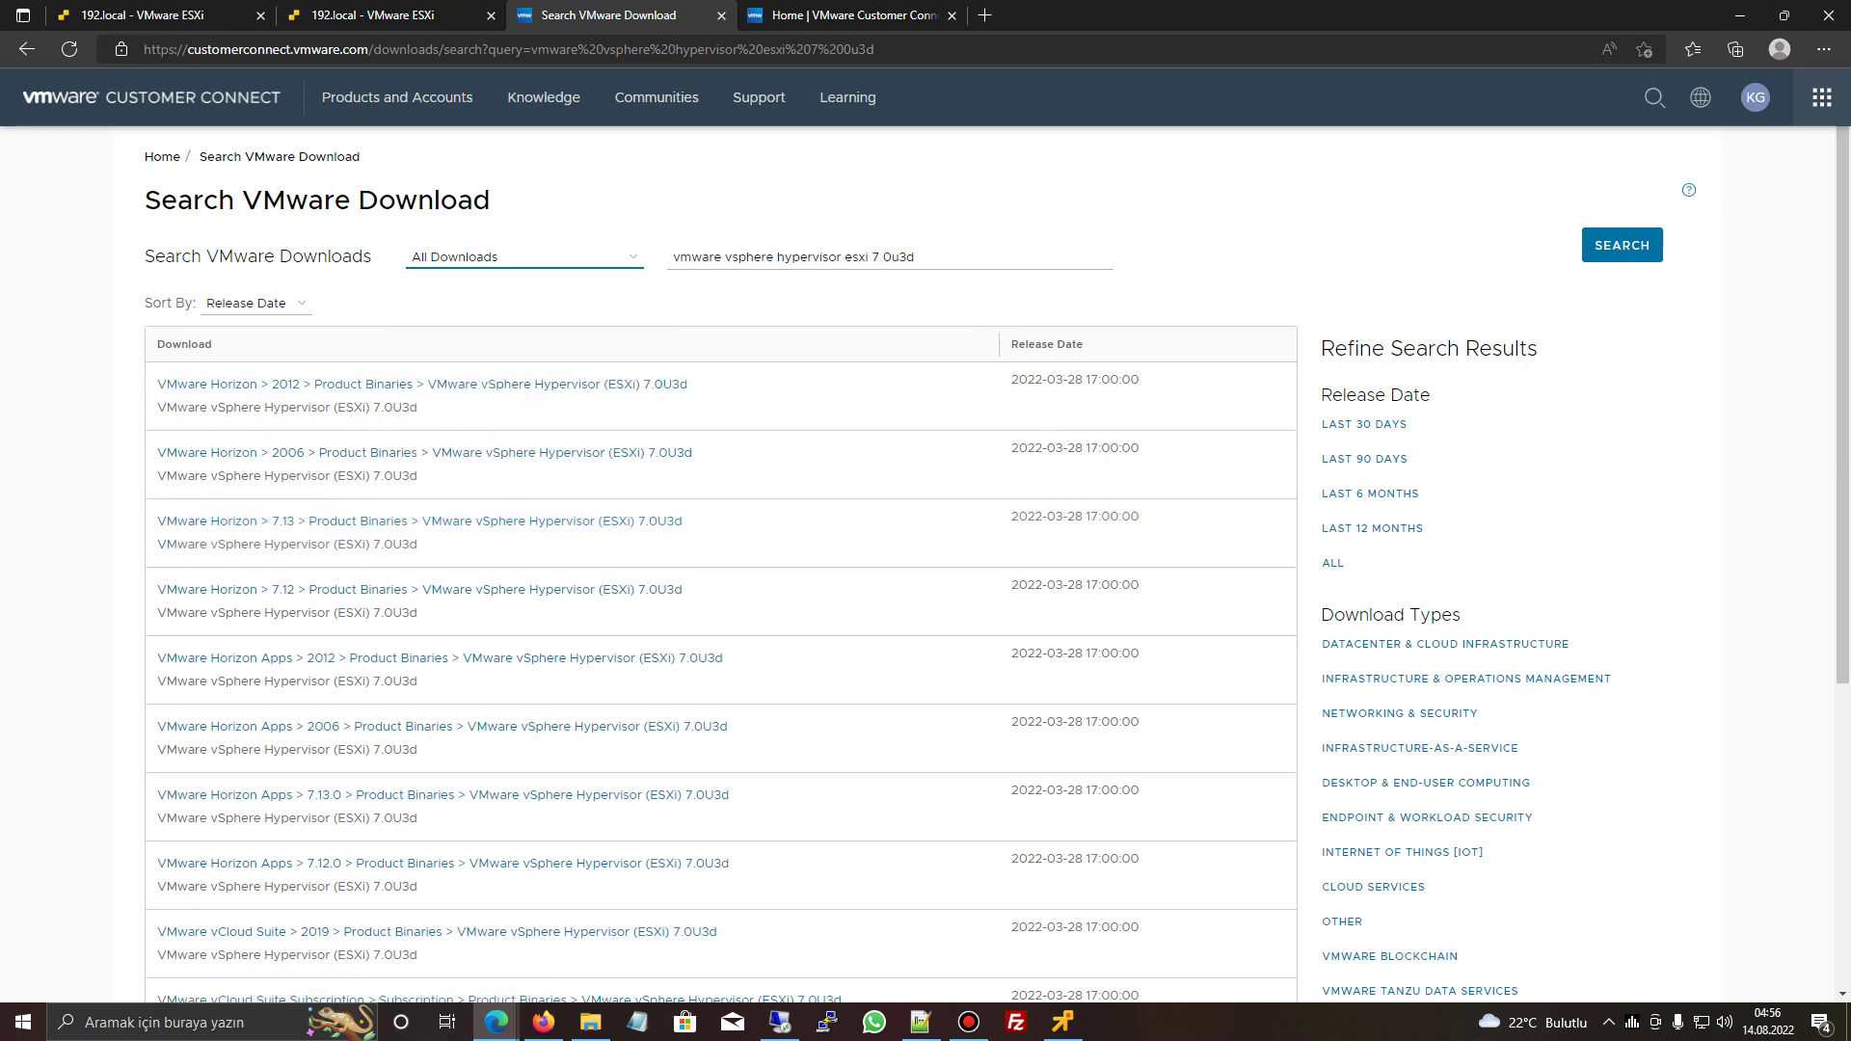
pyautogui.scroll(-10, 926, 578)
pyautogui.scroll(10, 925, 579)
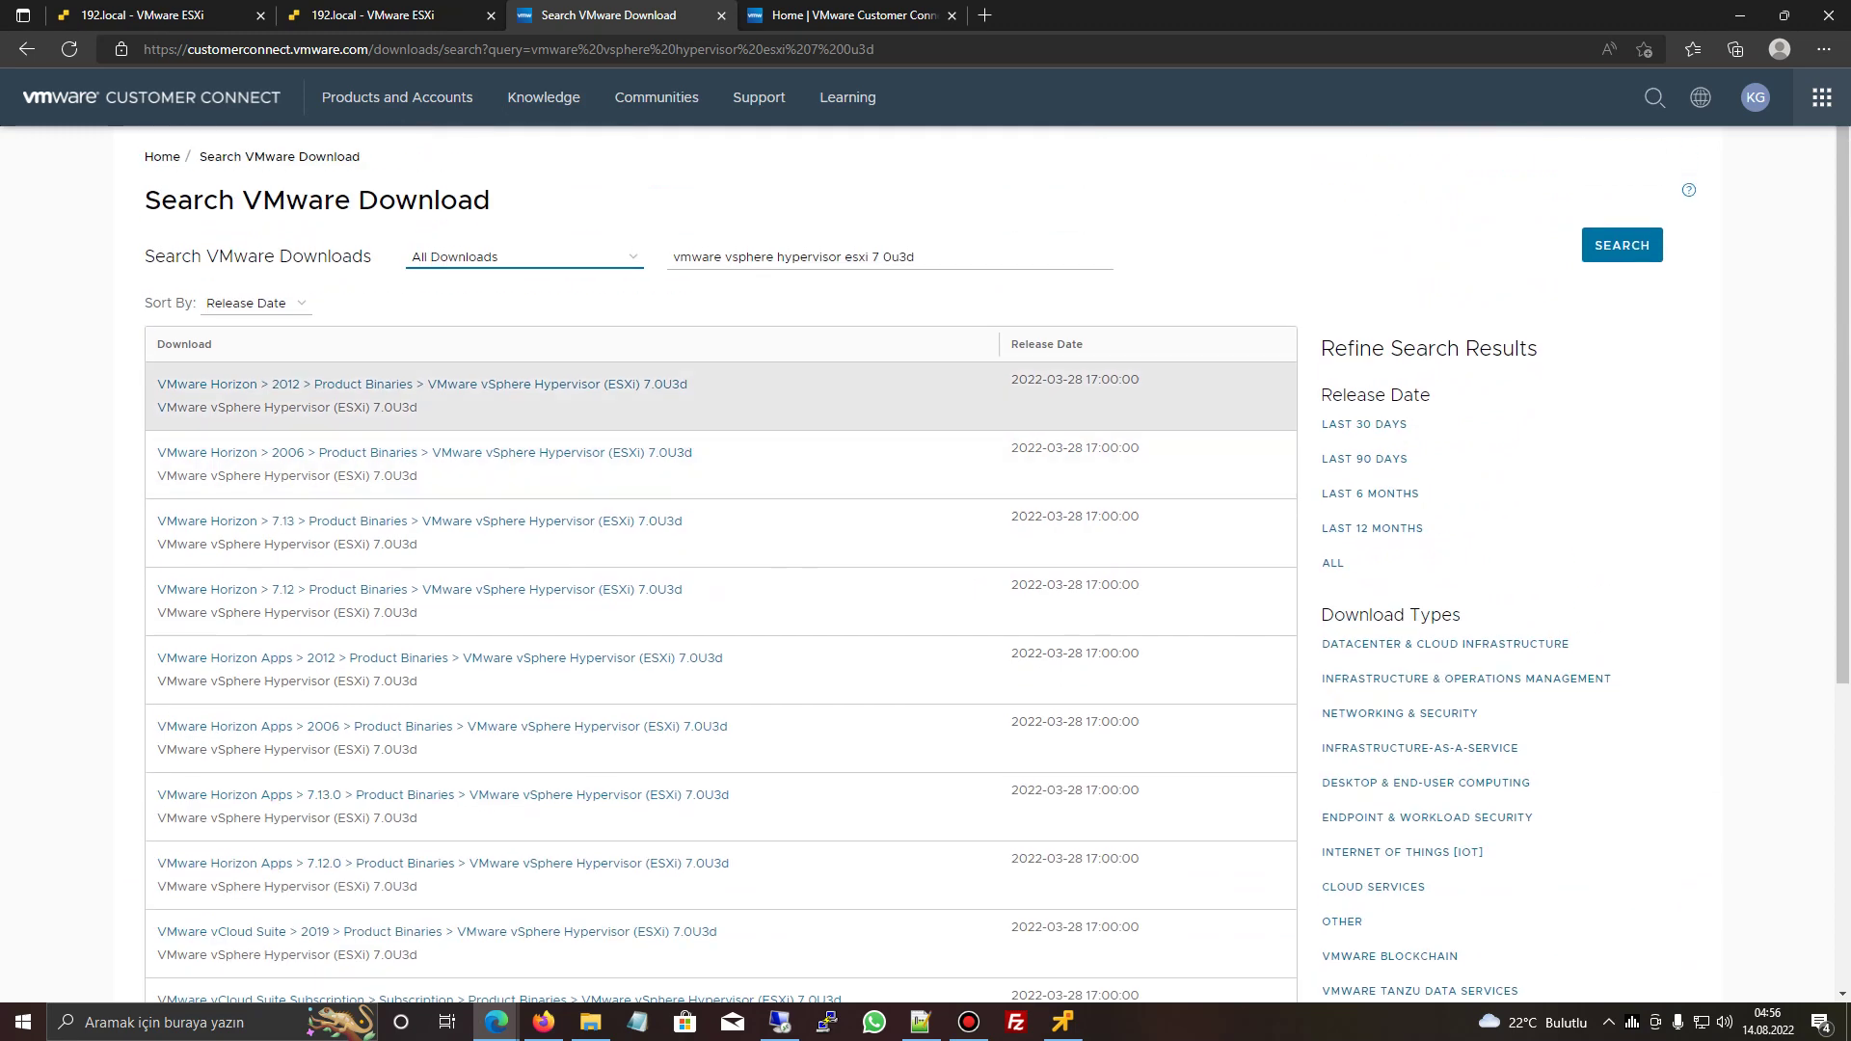
# - Sort the ESXi 7.0U3d download results by Most Relevant
pyautogui.click(777, 256)
pyautogui.moveTo(781, 257); pyautogui.dragTo(828, 257)
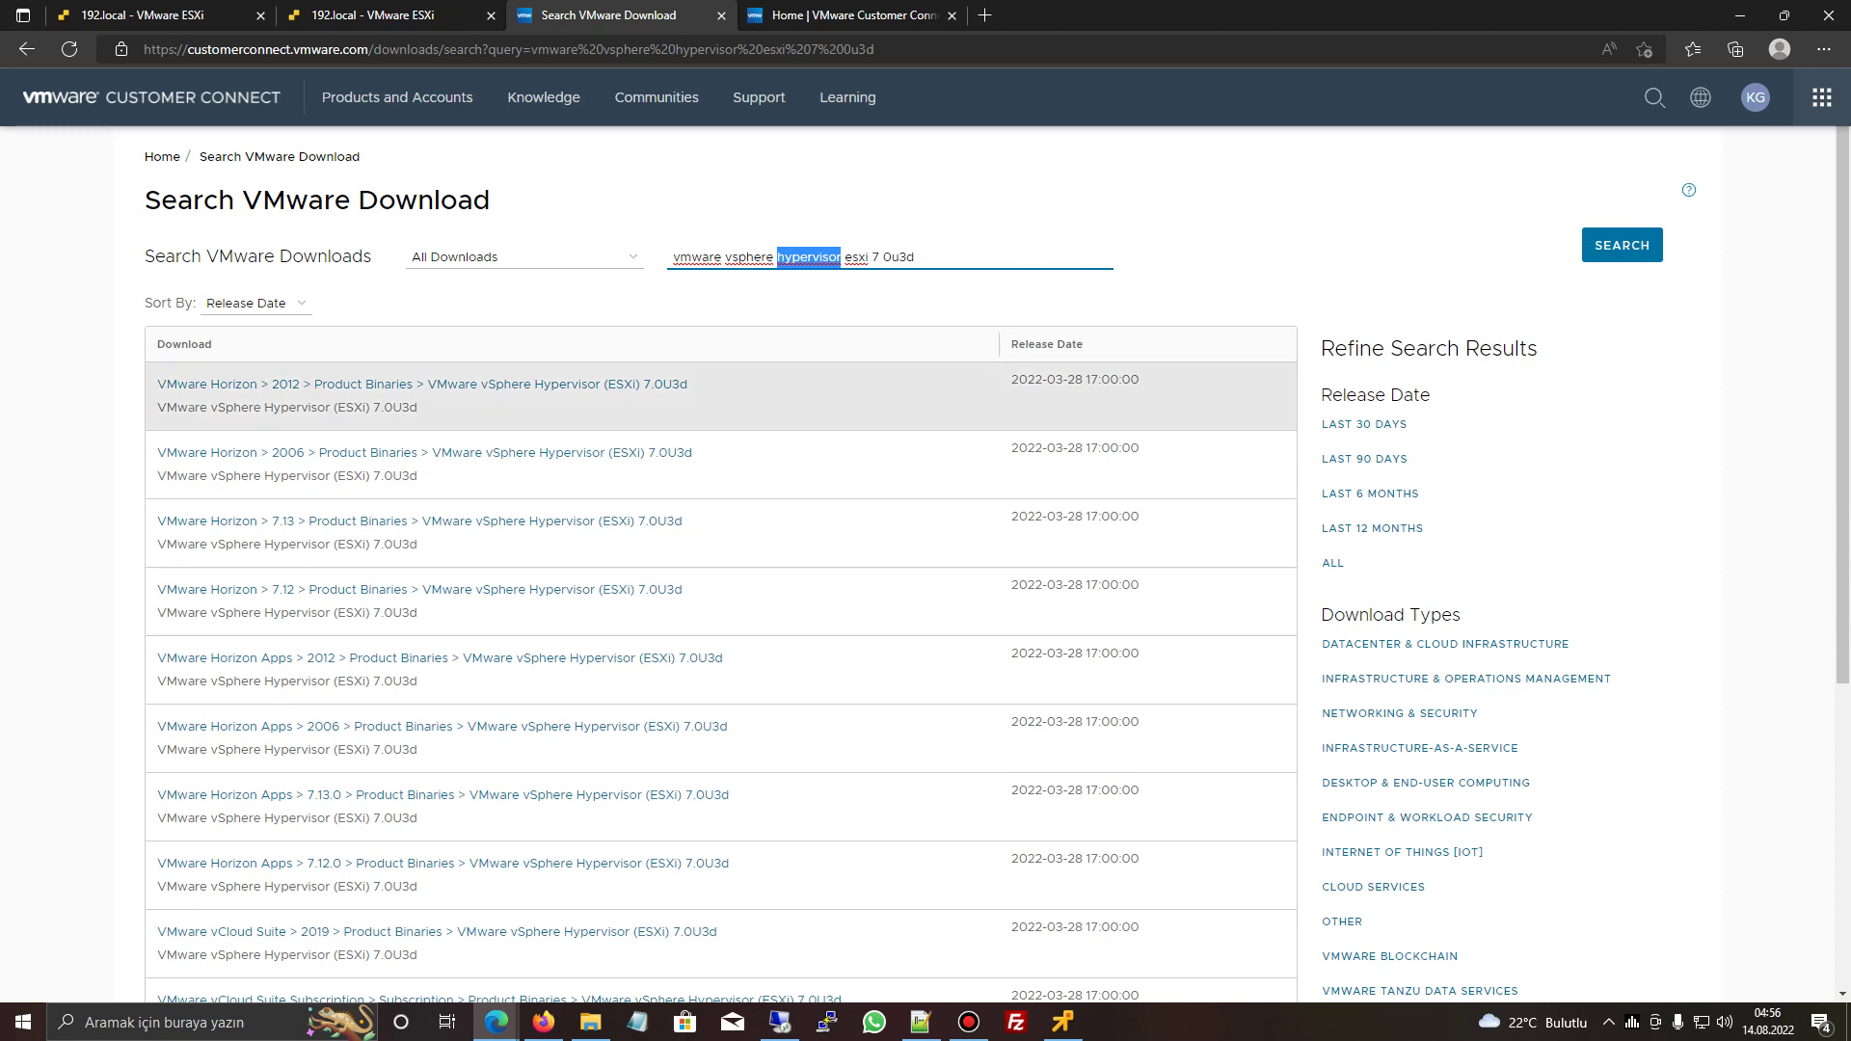
pyautogui.scroll(-4, 444, 782)
pyautogui.scroll(3, 444, 782)
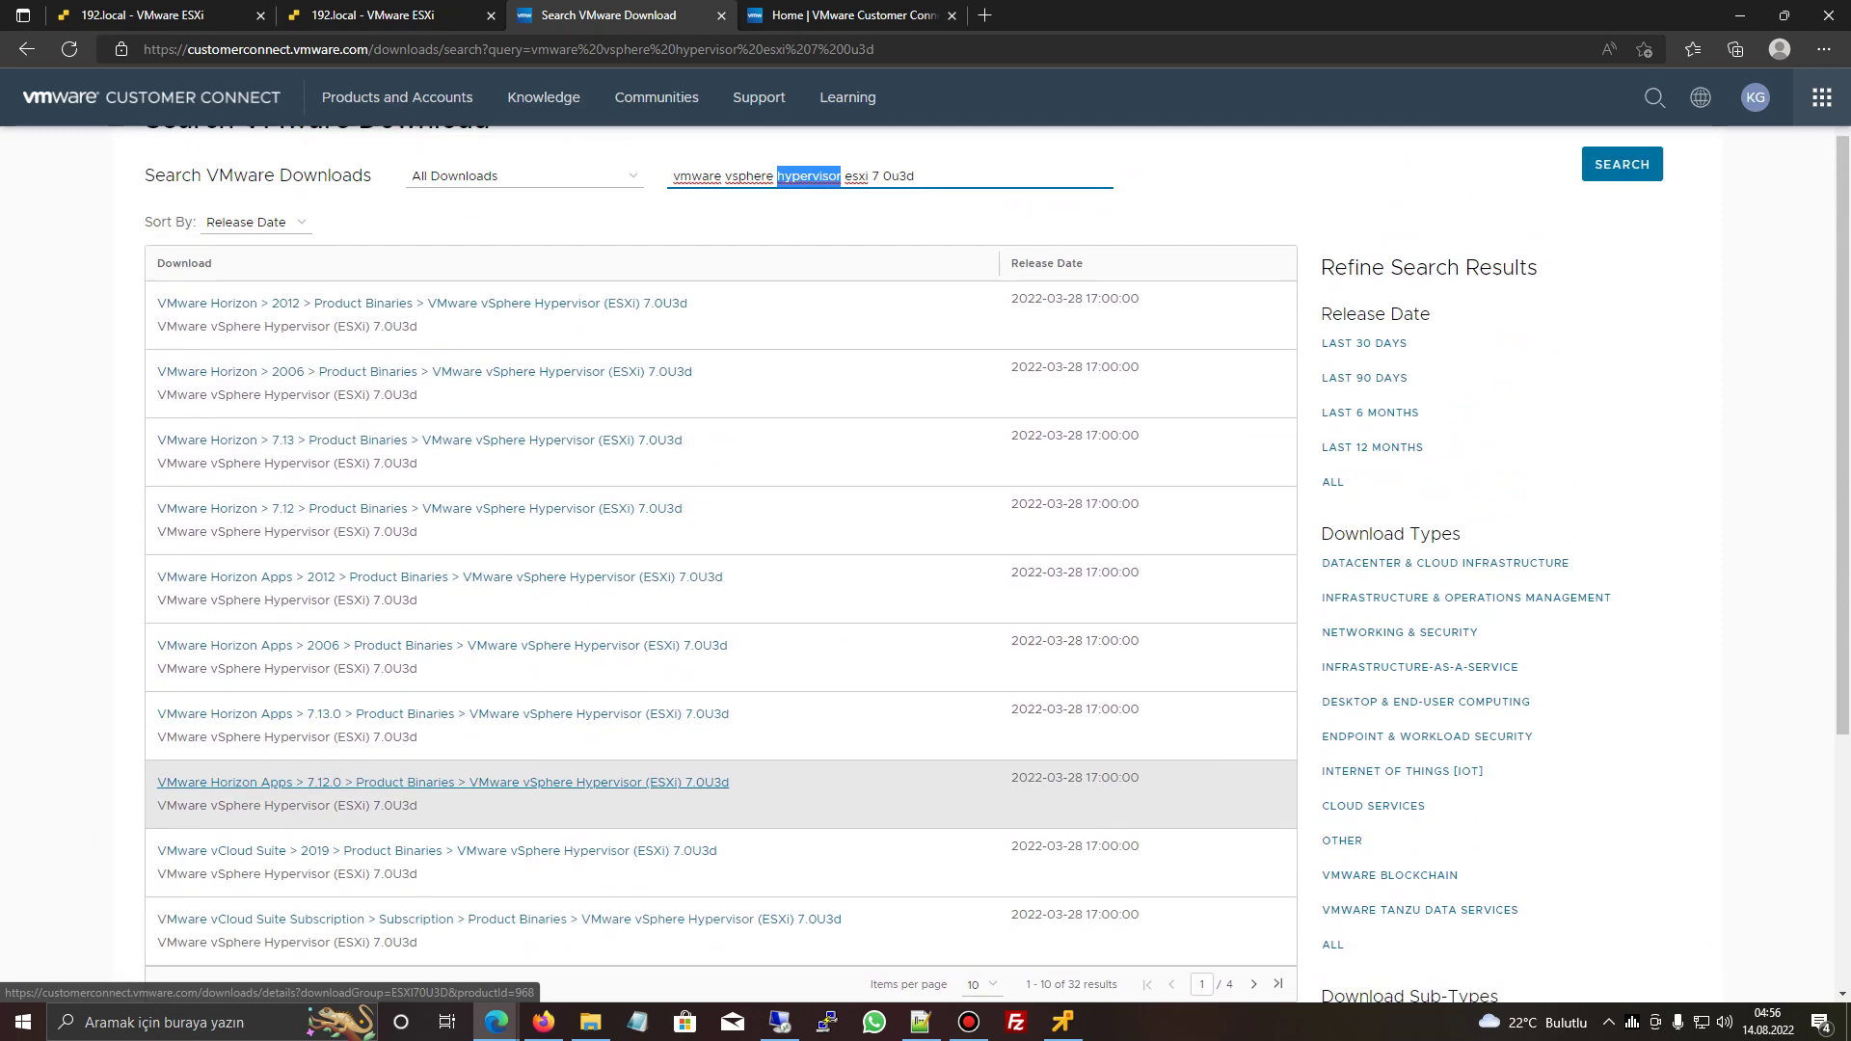
pyautogui.scroll(1, 443, 782)
pyautogui.click(521, 257)
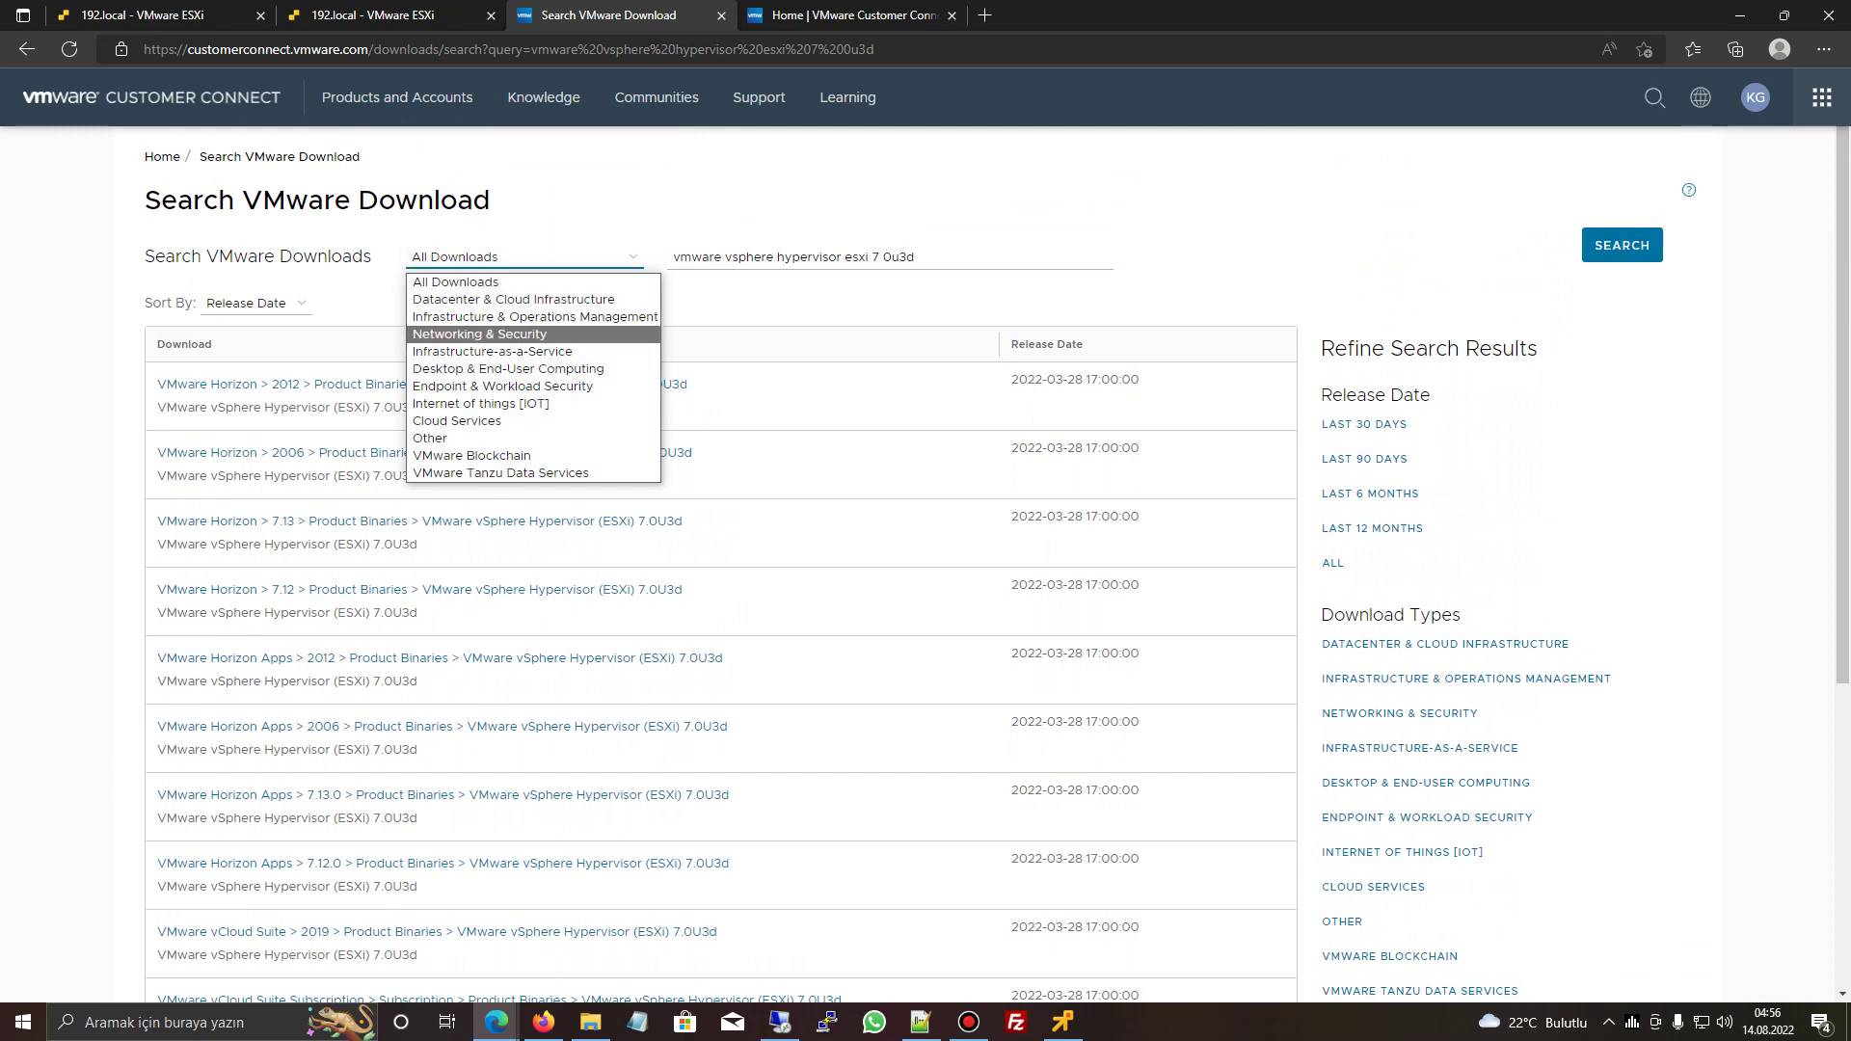
pyautogui.click(255, 303)
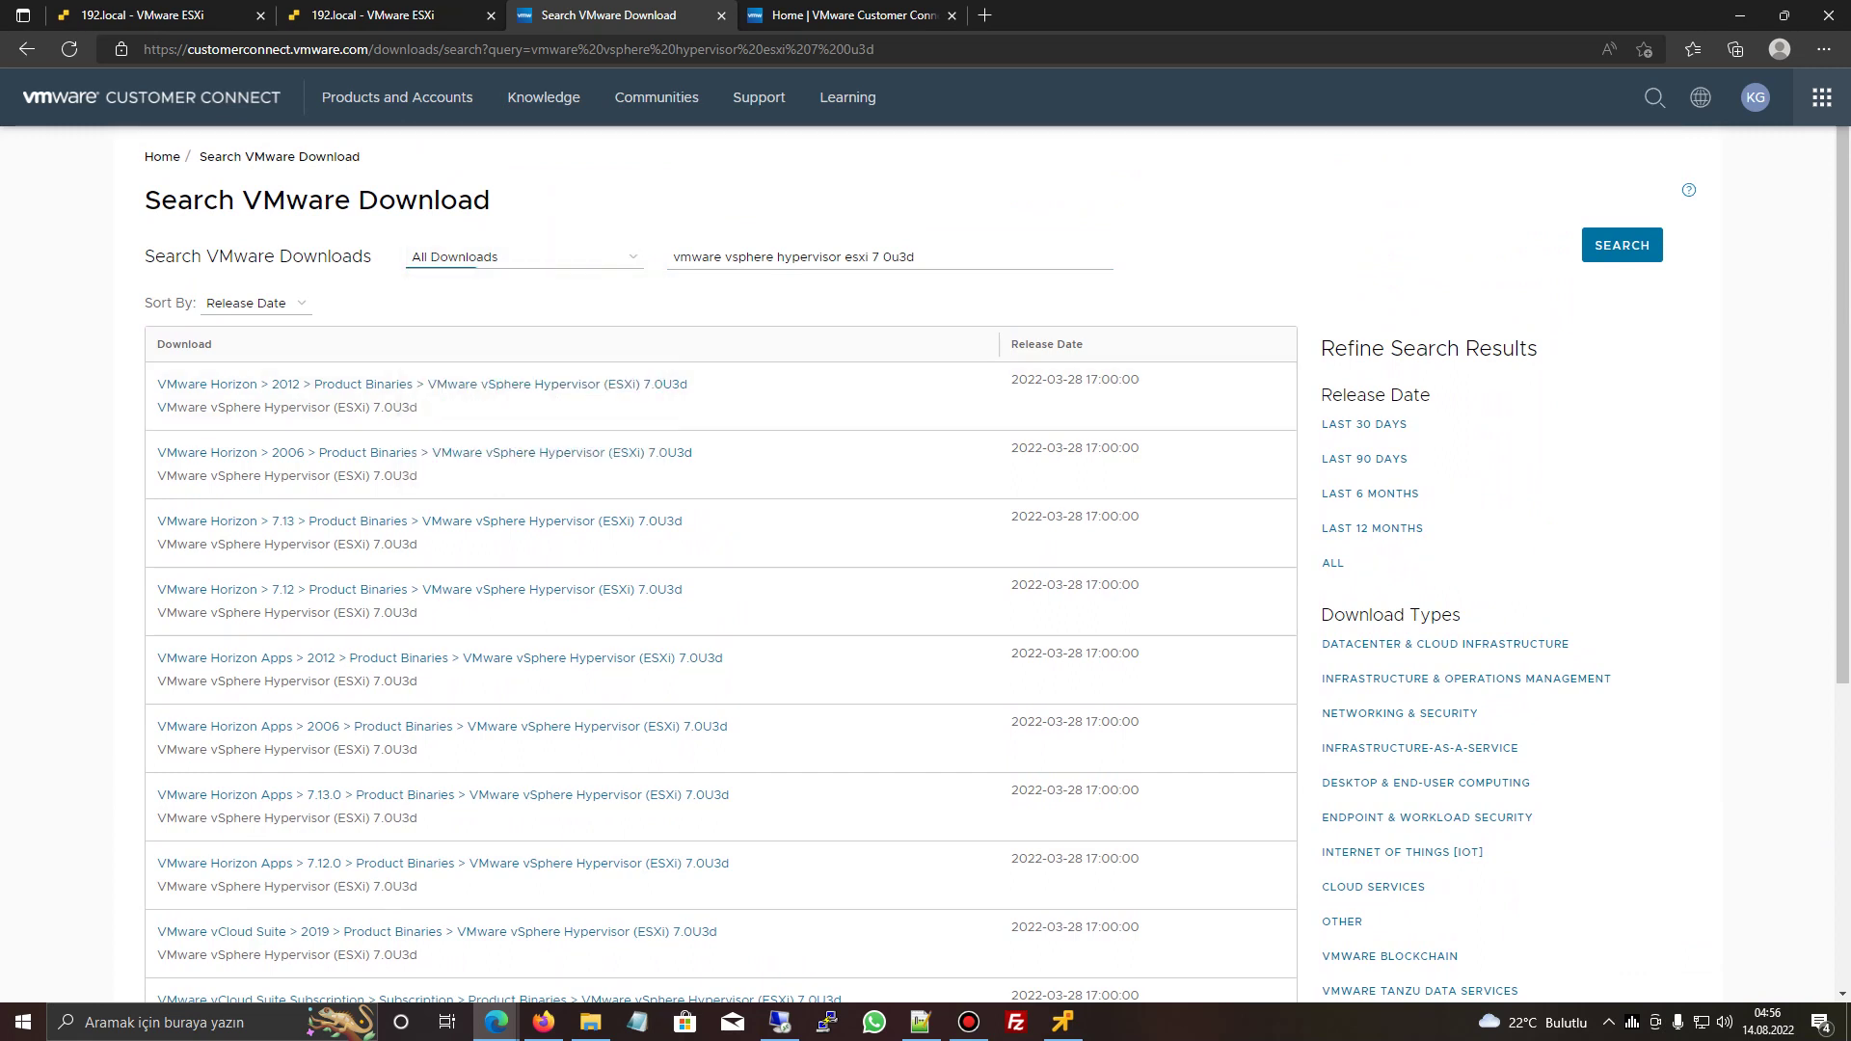
pyautogui.click(255, 303)
pyautogui.click(249, 345)
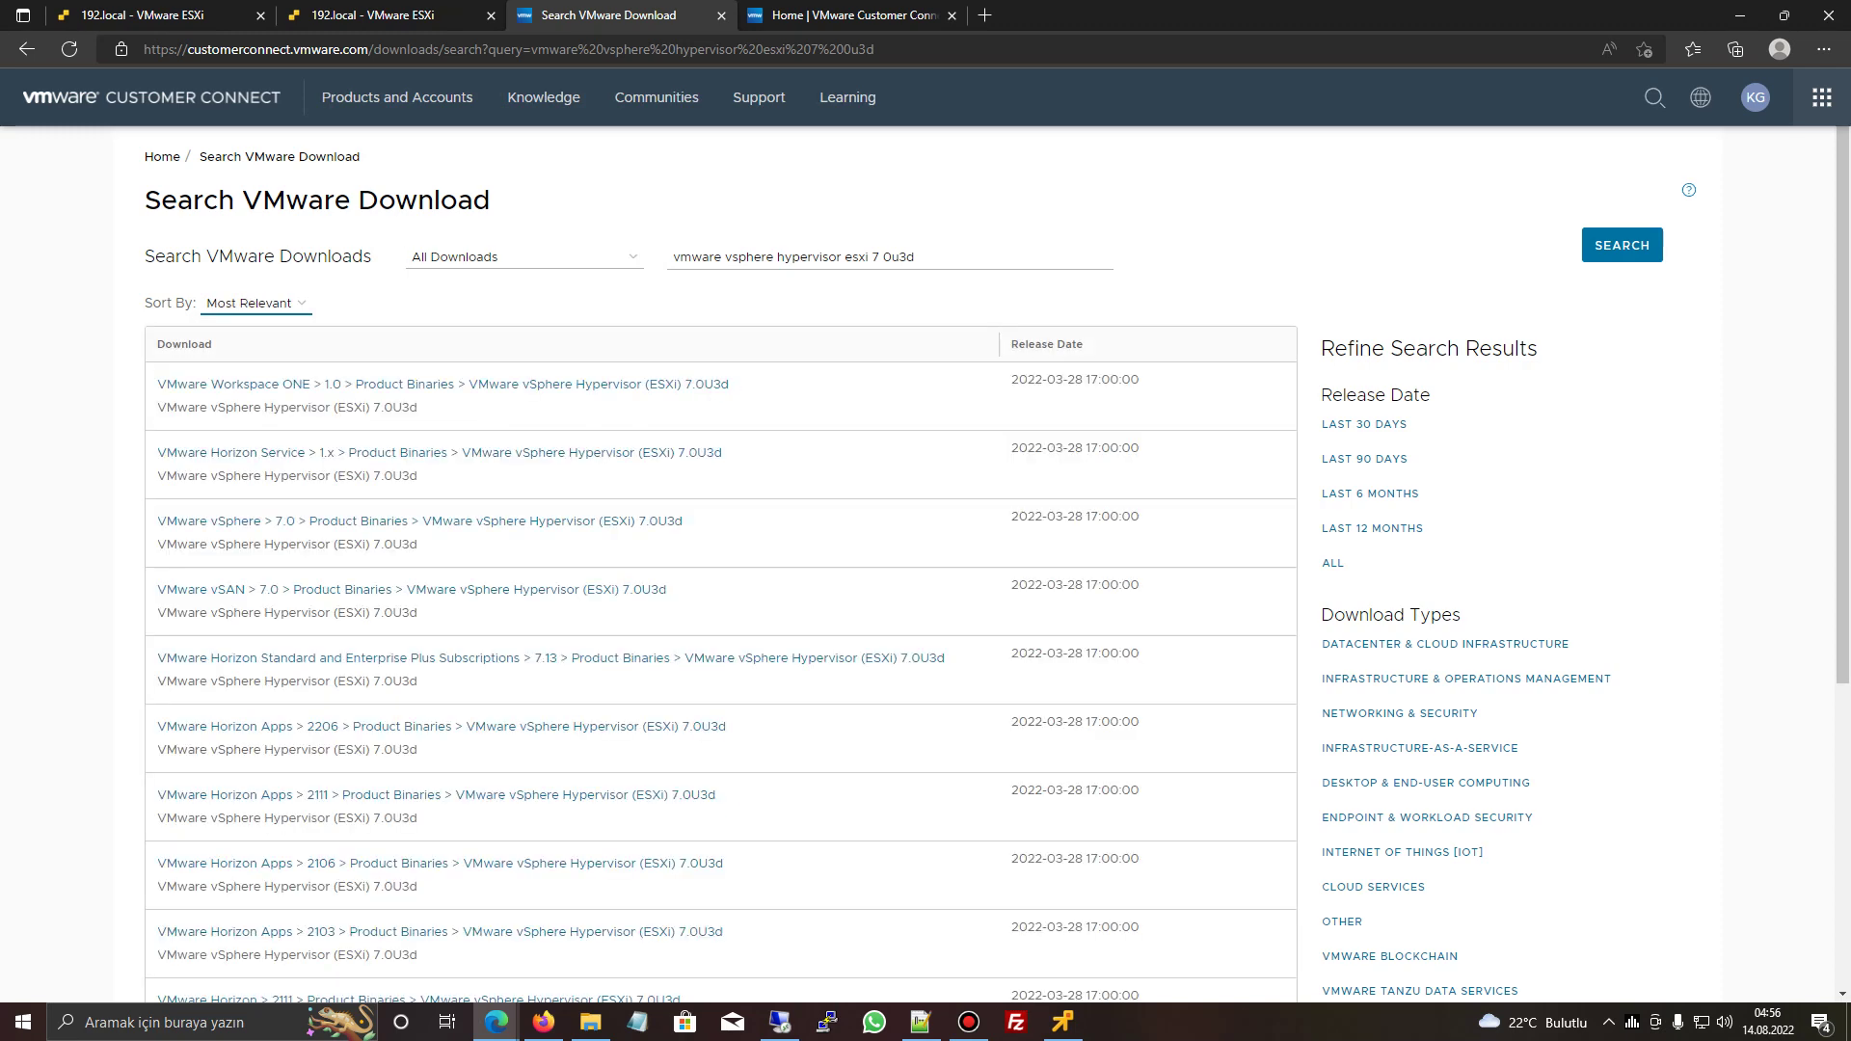
pyautogui.scroll(-5, 723, 530)
pyautogui.scroll(5, 724, 531)
# - Remove 'hypervisor' from the query and browse the esxi 7 0u3f and esxi 6 7 suggestions
pyautogui.moveTo(837, 256); pyautogui.dragTo(777, 256)
pyautogui.click(774, 257)
pyautogui.press('BackSpace')
pyautogui.press('Down')
pyautogui.press('Down')
pyautogui.press('Down')
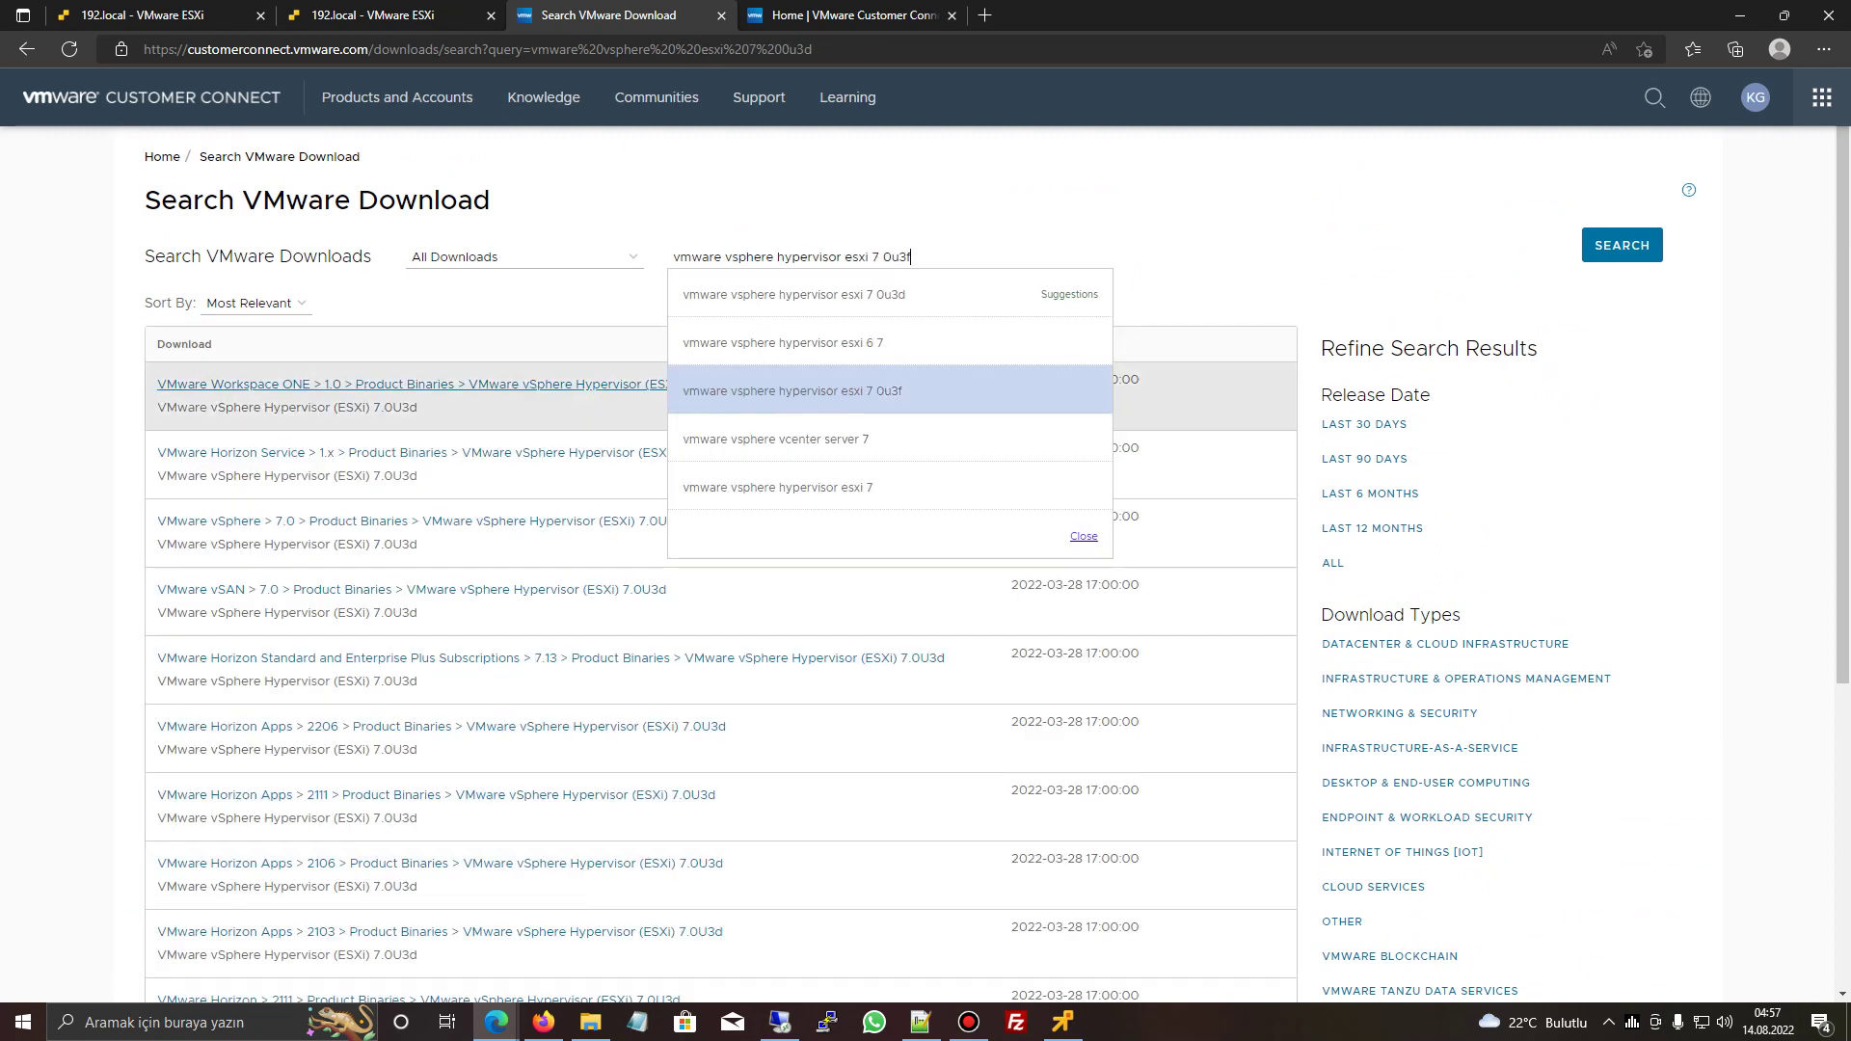
pyautogui.scroll(-2, 724, 564)
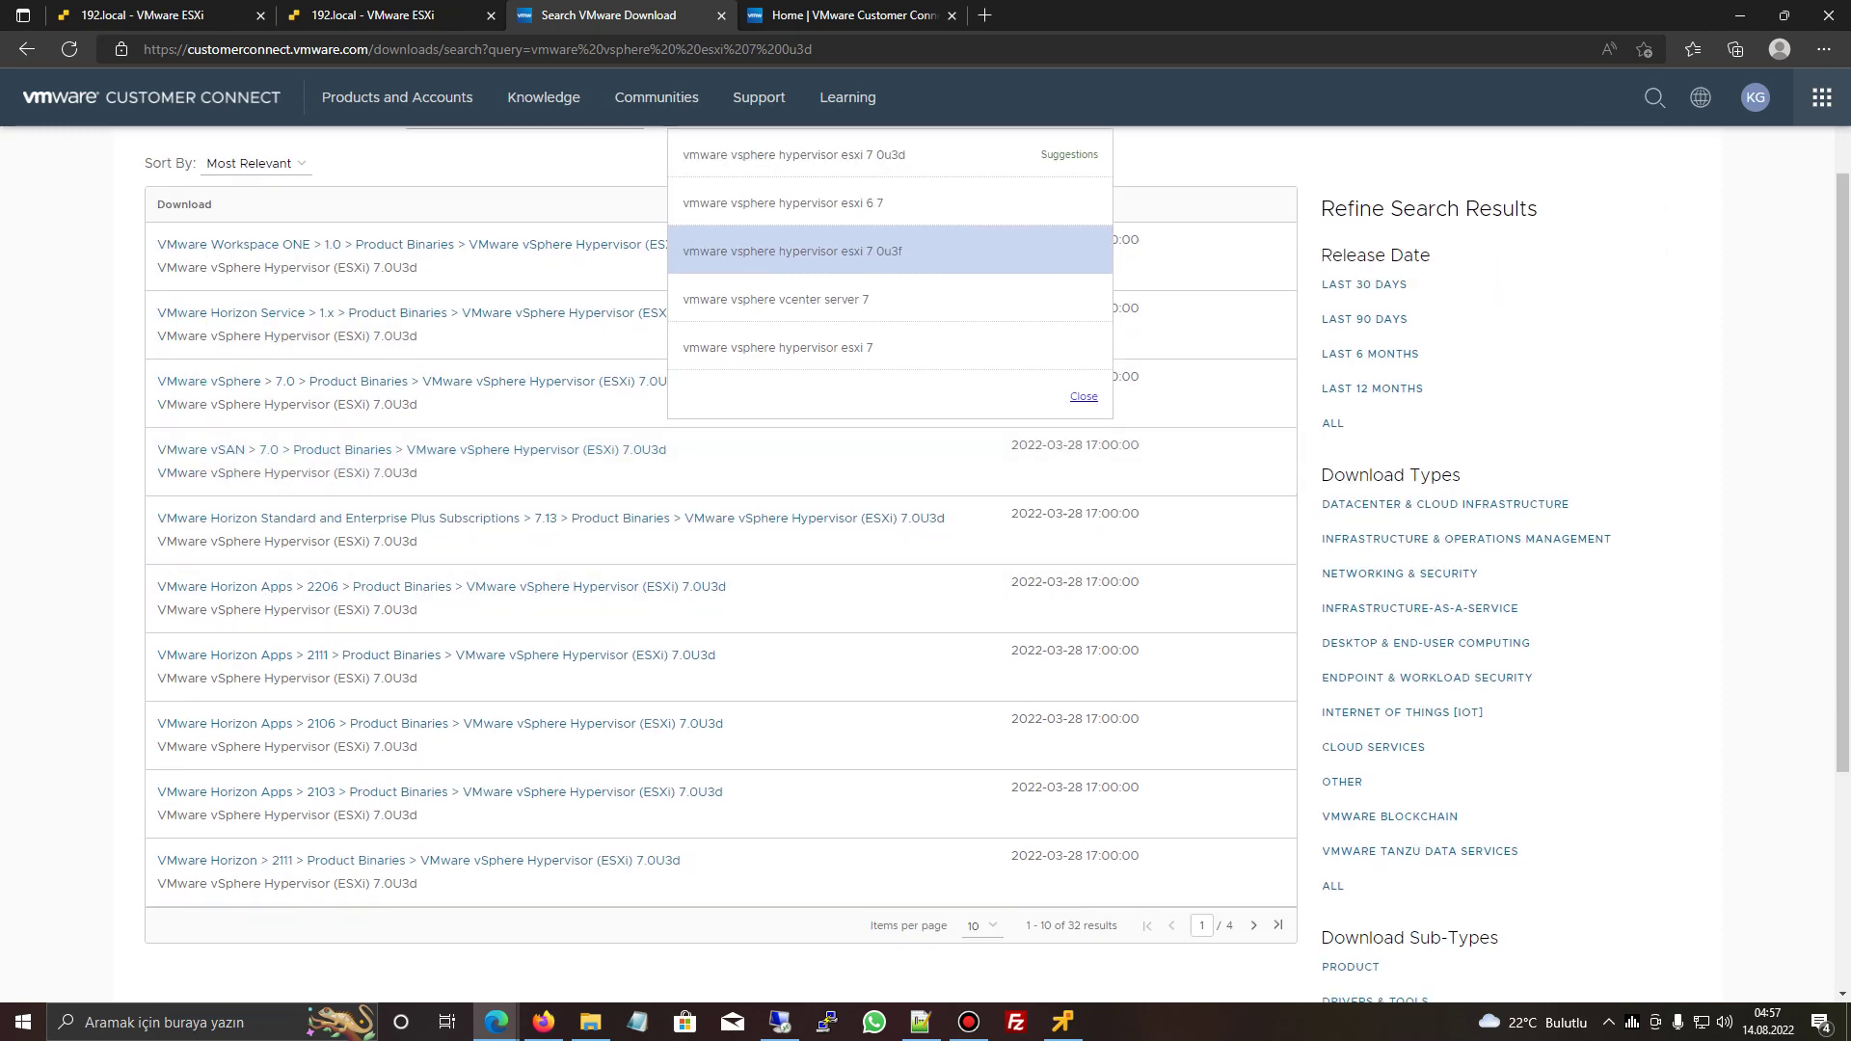
pyautogui.scroll(2, 723, 564)
pyautogui.press('Up')
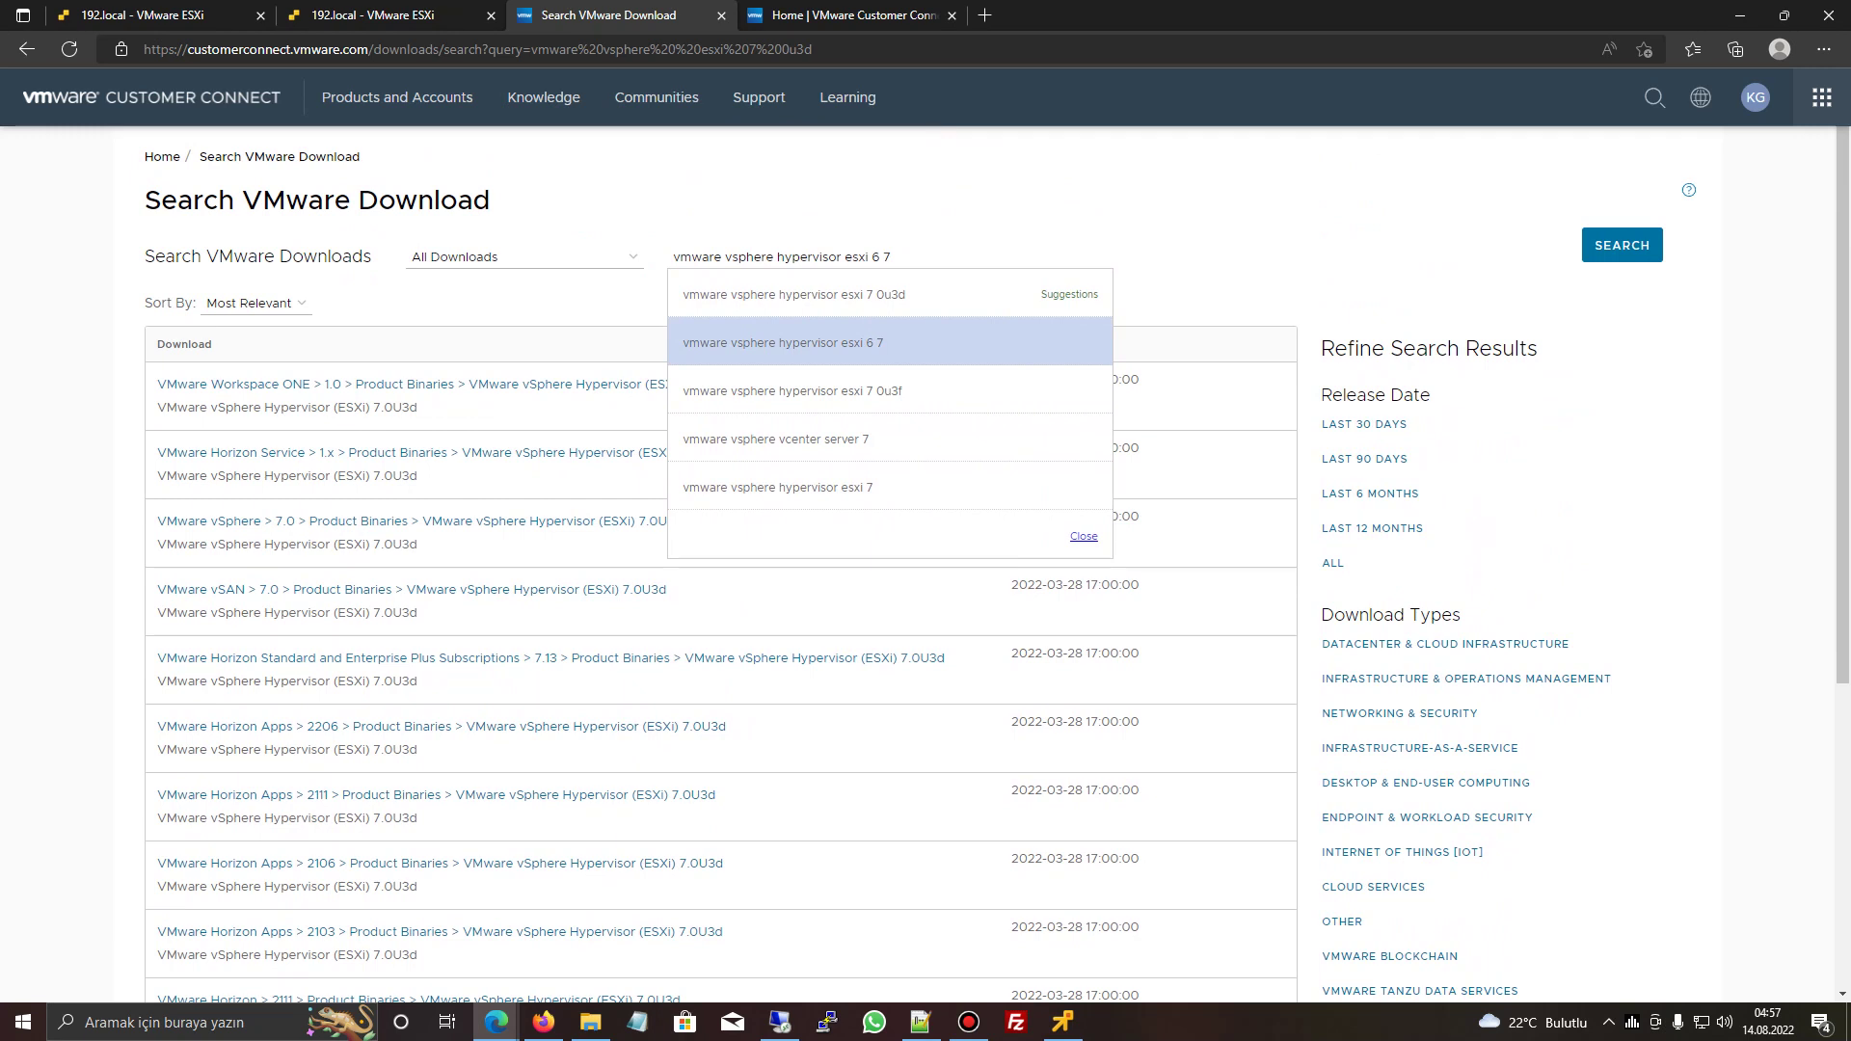
# - Paste the ESXi 6.7U3 download page address into Firefox's address bar
pyautogui.click(543, 1022)
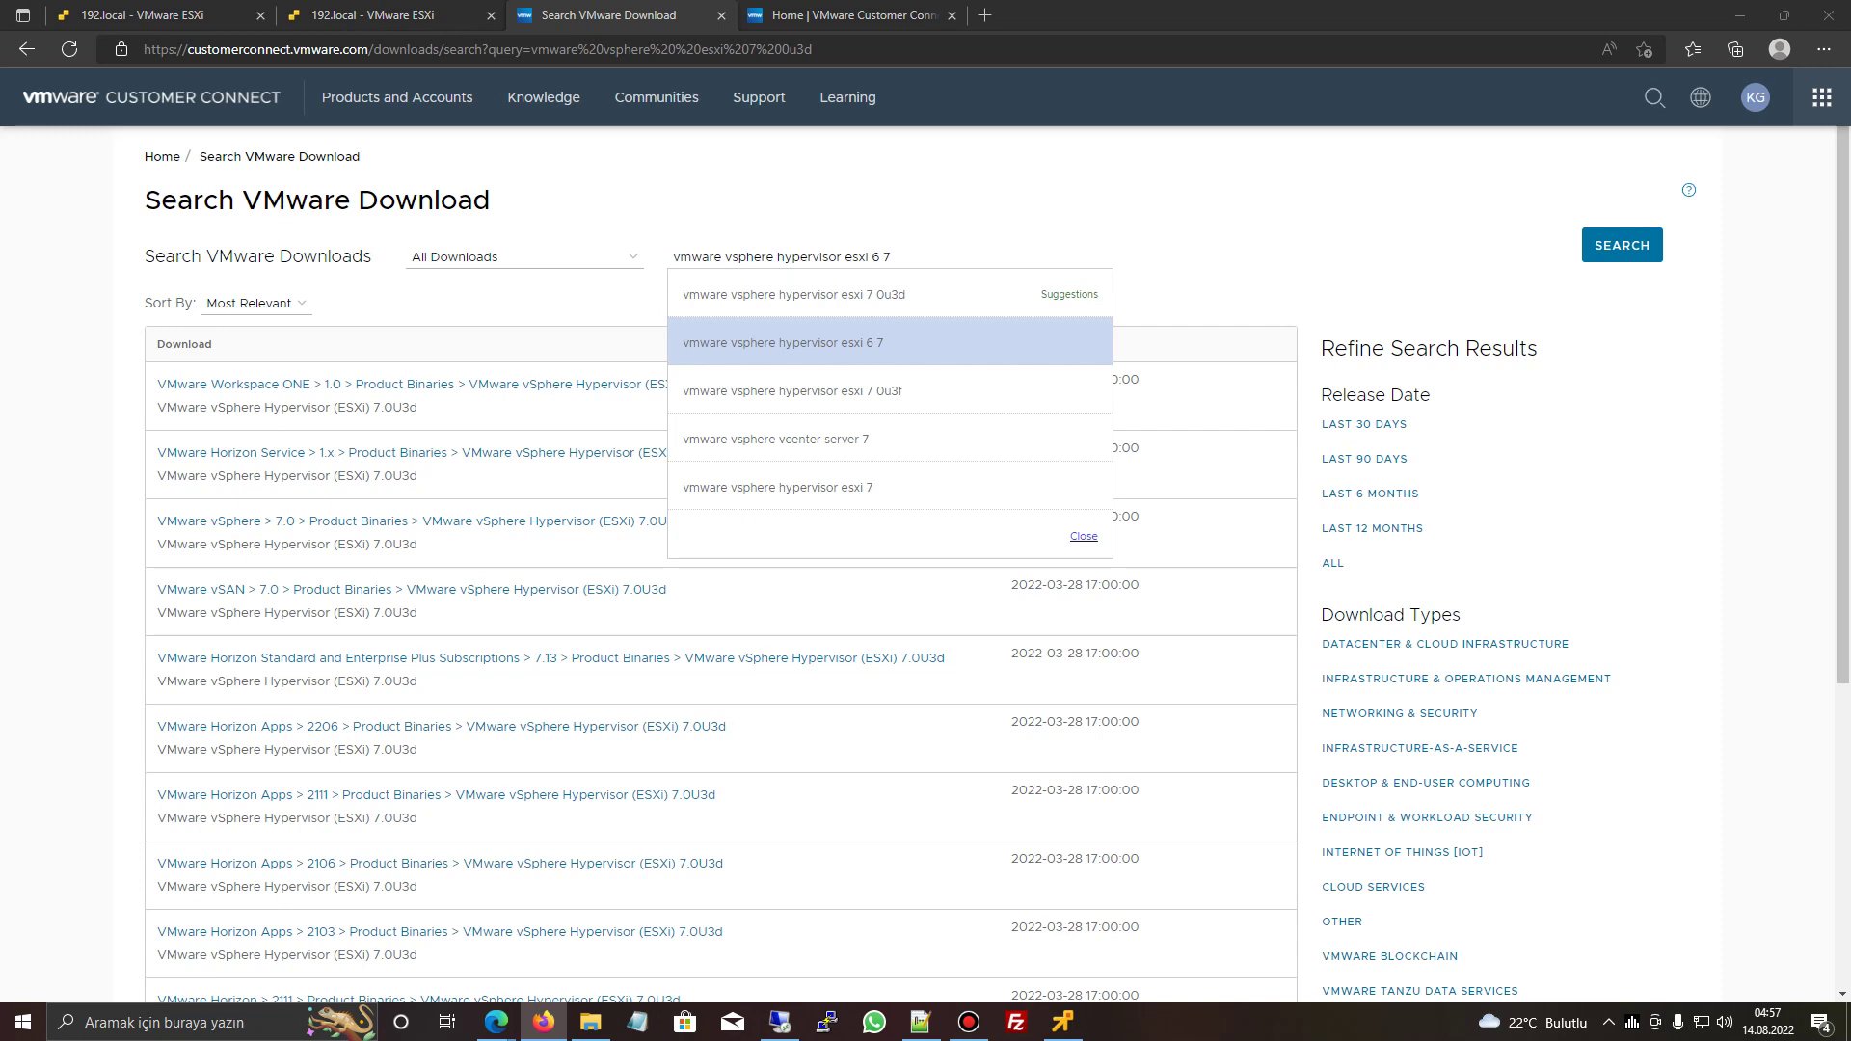
pyautogui.hotkey('ctrl', 'l')
pyautogui.write('https://customerconnect.vmware.com/downloads/details?downloadGroup=ESXI67U3&productId=742&rPId=35752')
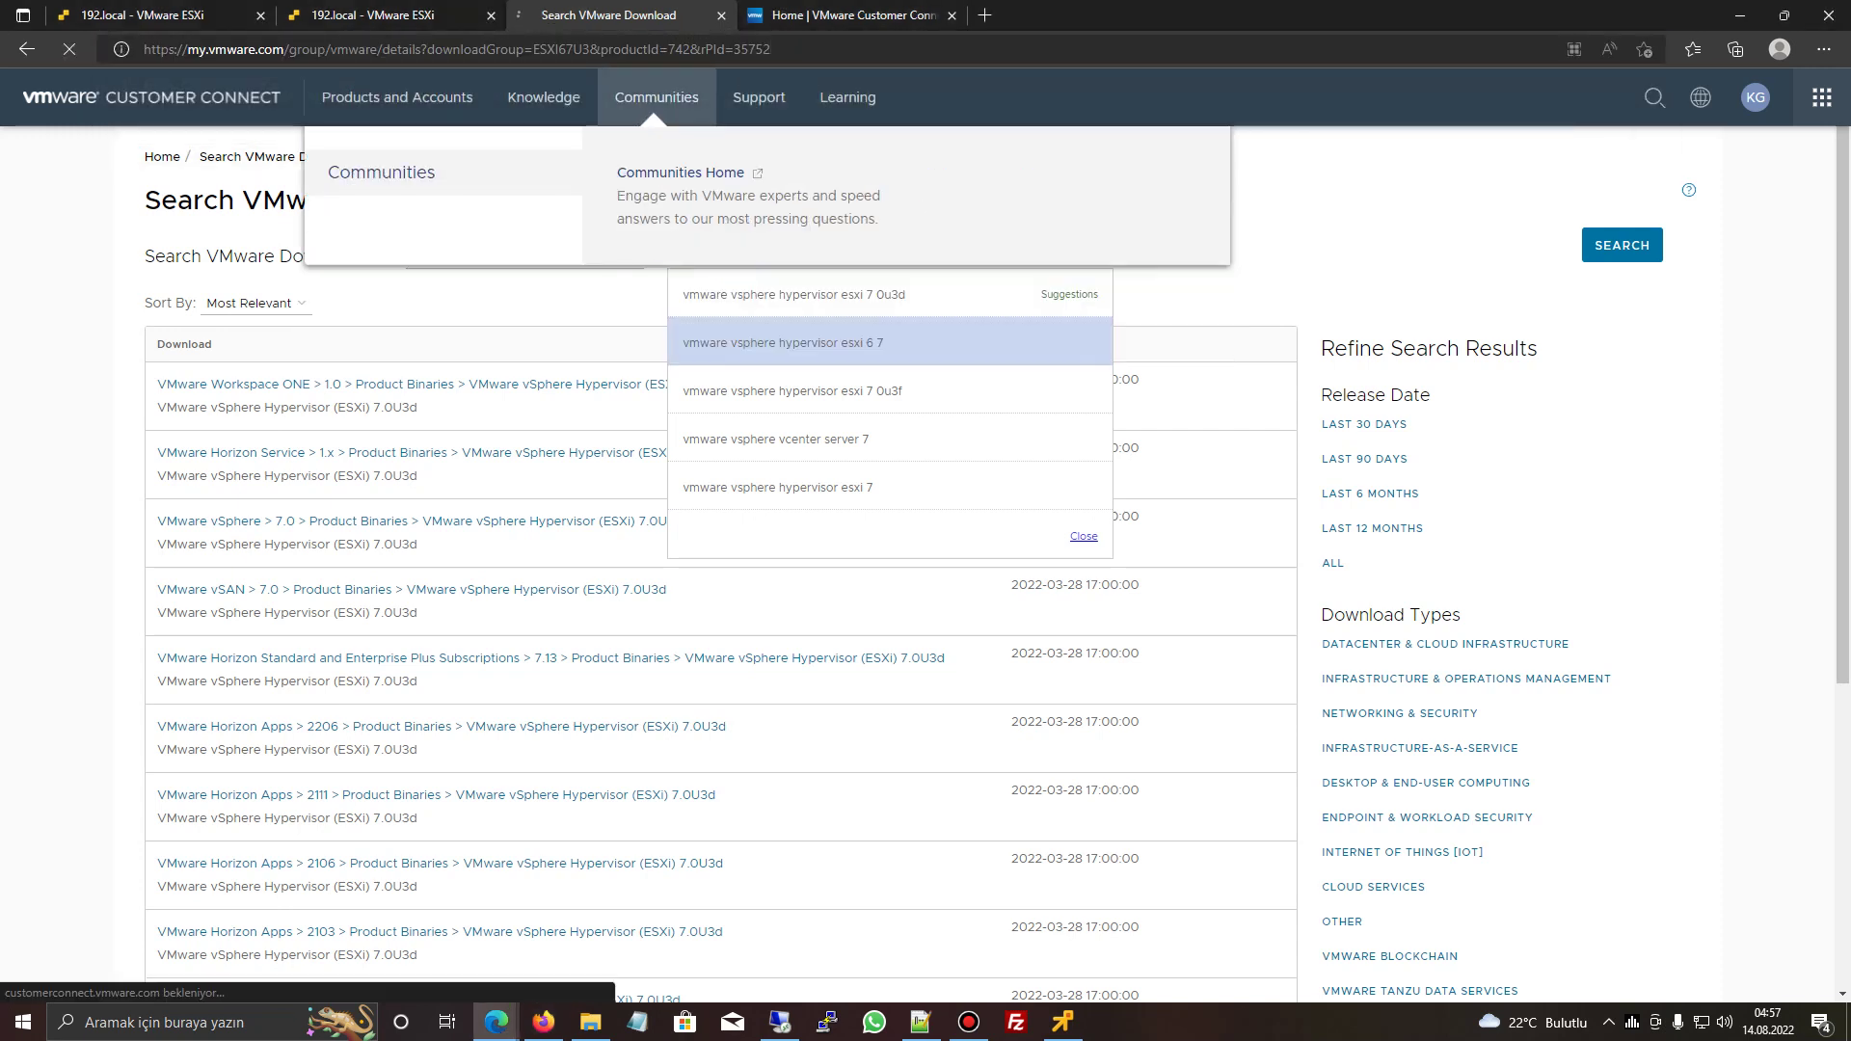
# - Load the ESXi 6.7U3 download page and look through its version list
pyautogui.press('Return')
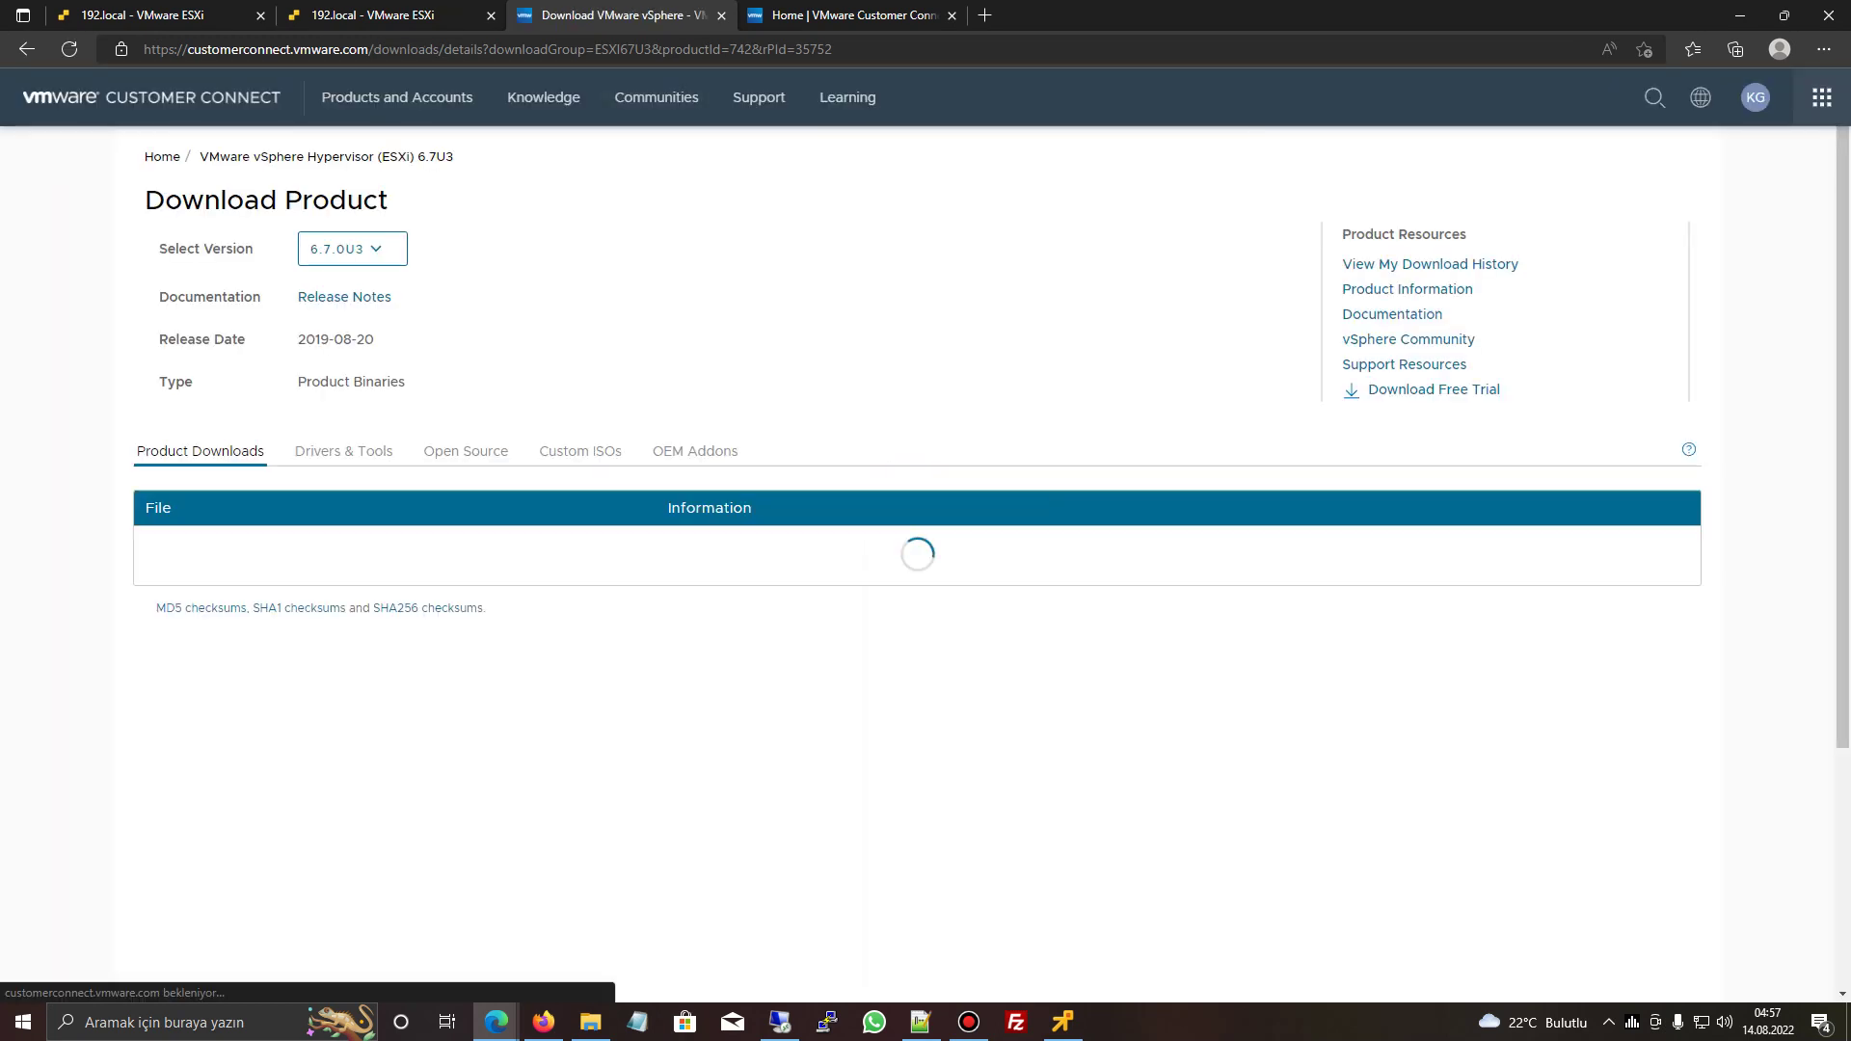
pyautogui.click(352, 249)
pyautogui.moveTo(543, 97)
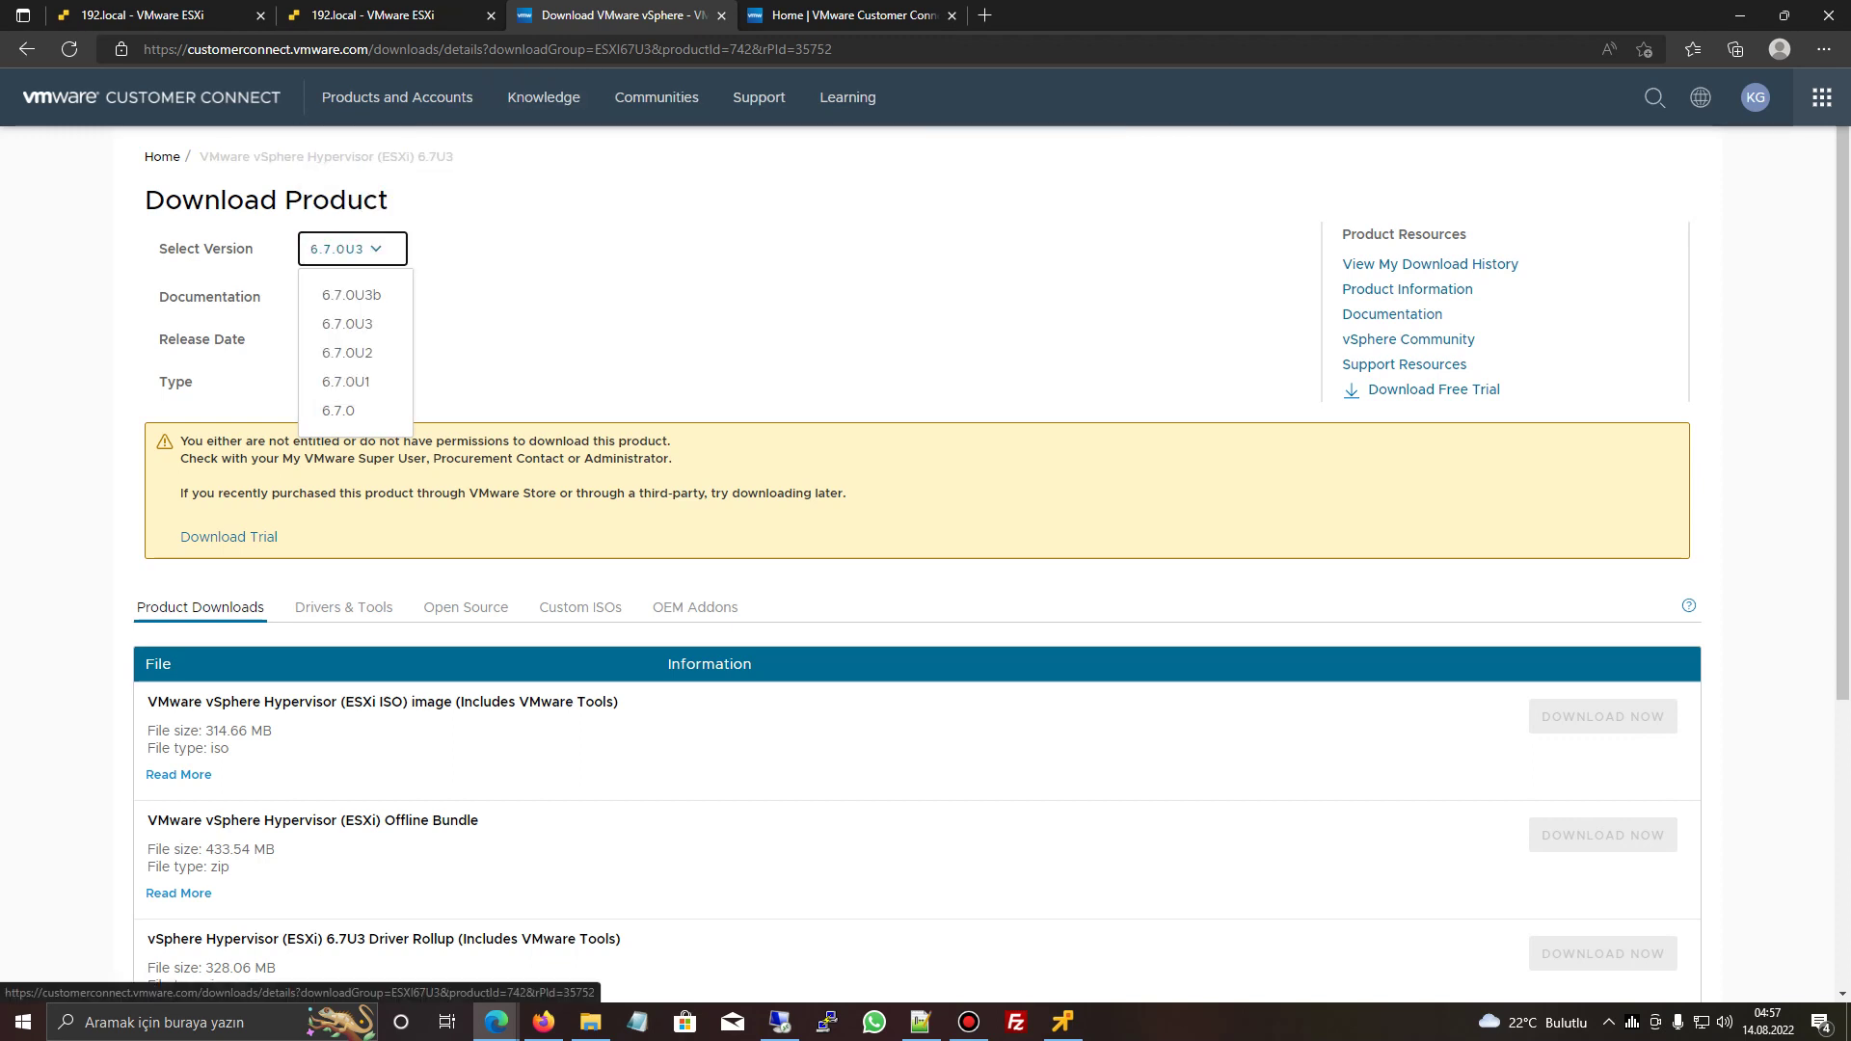
pyautogui.click(337, 318)
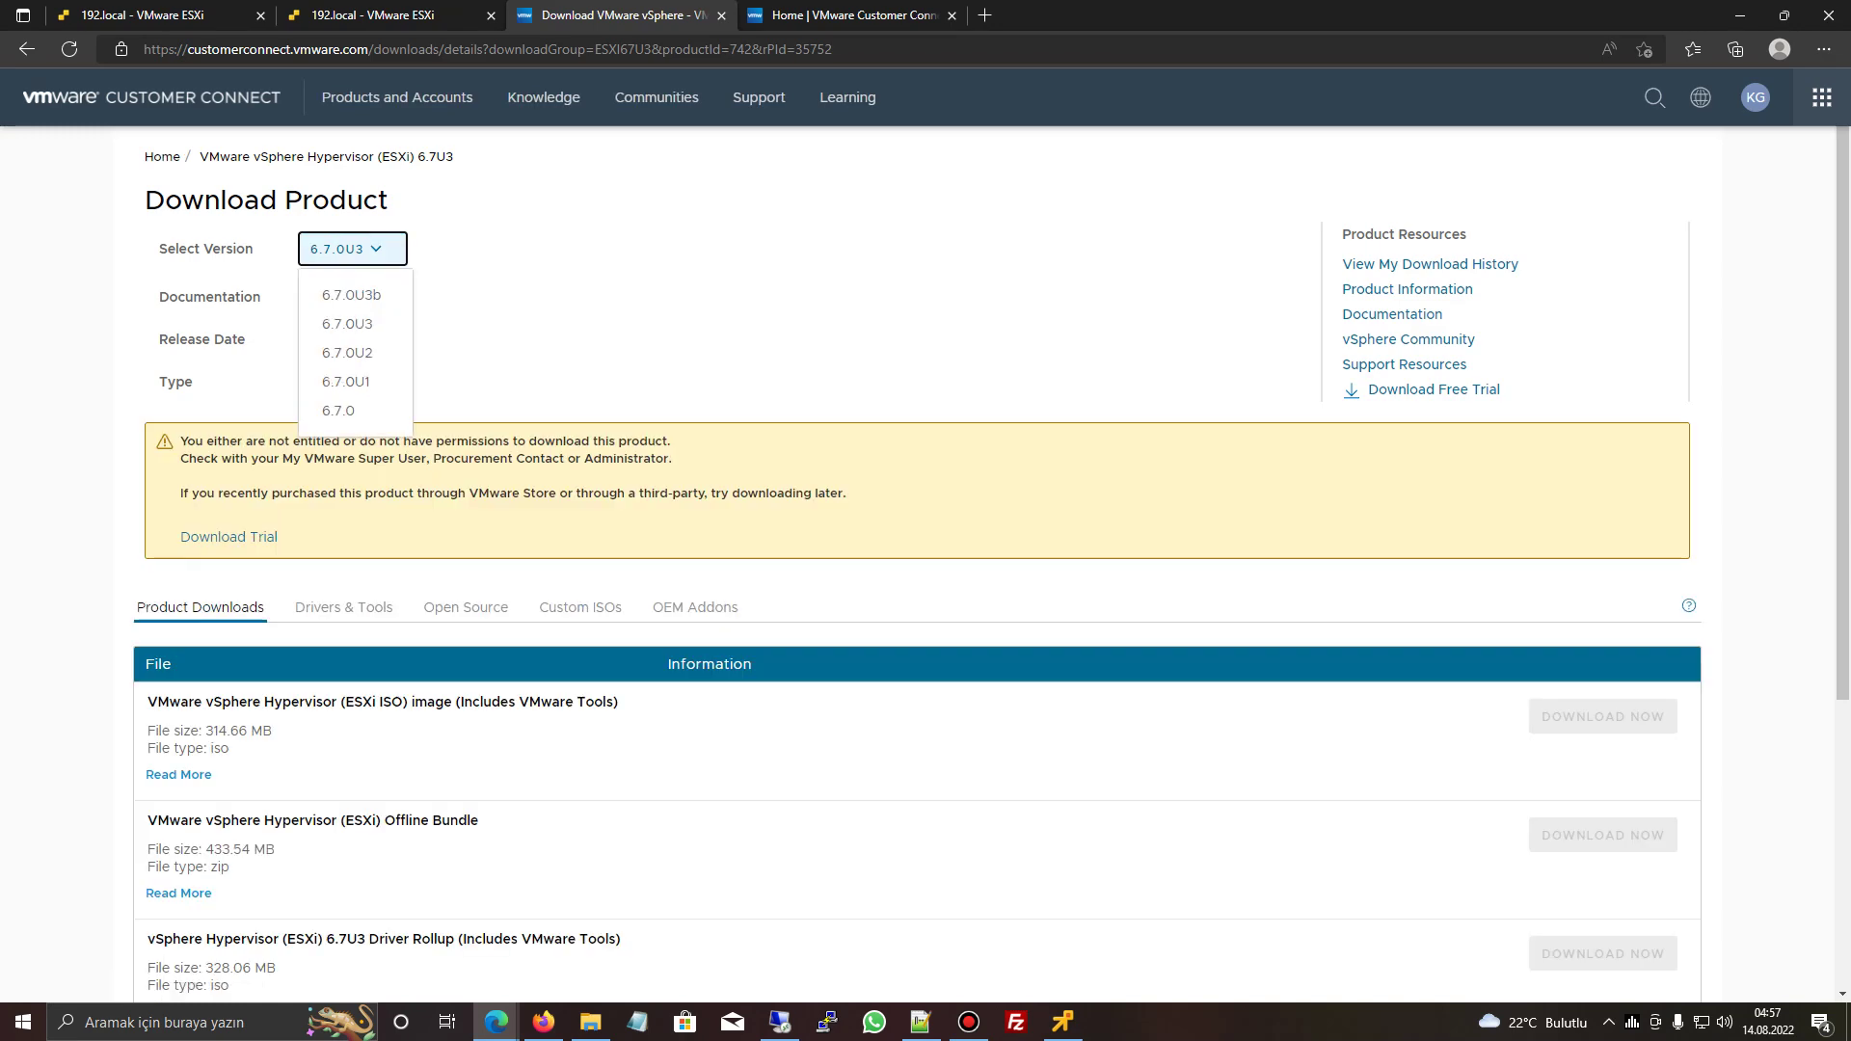
pyautogui.click(162, 156)
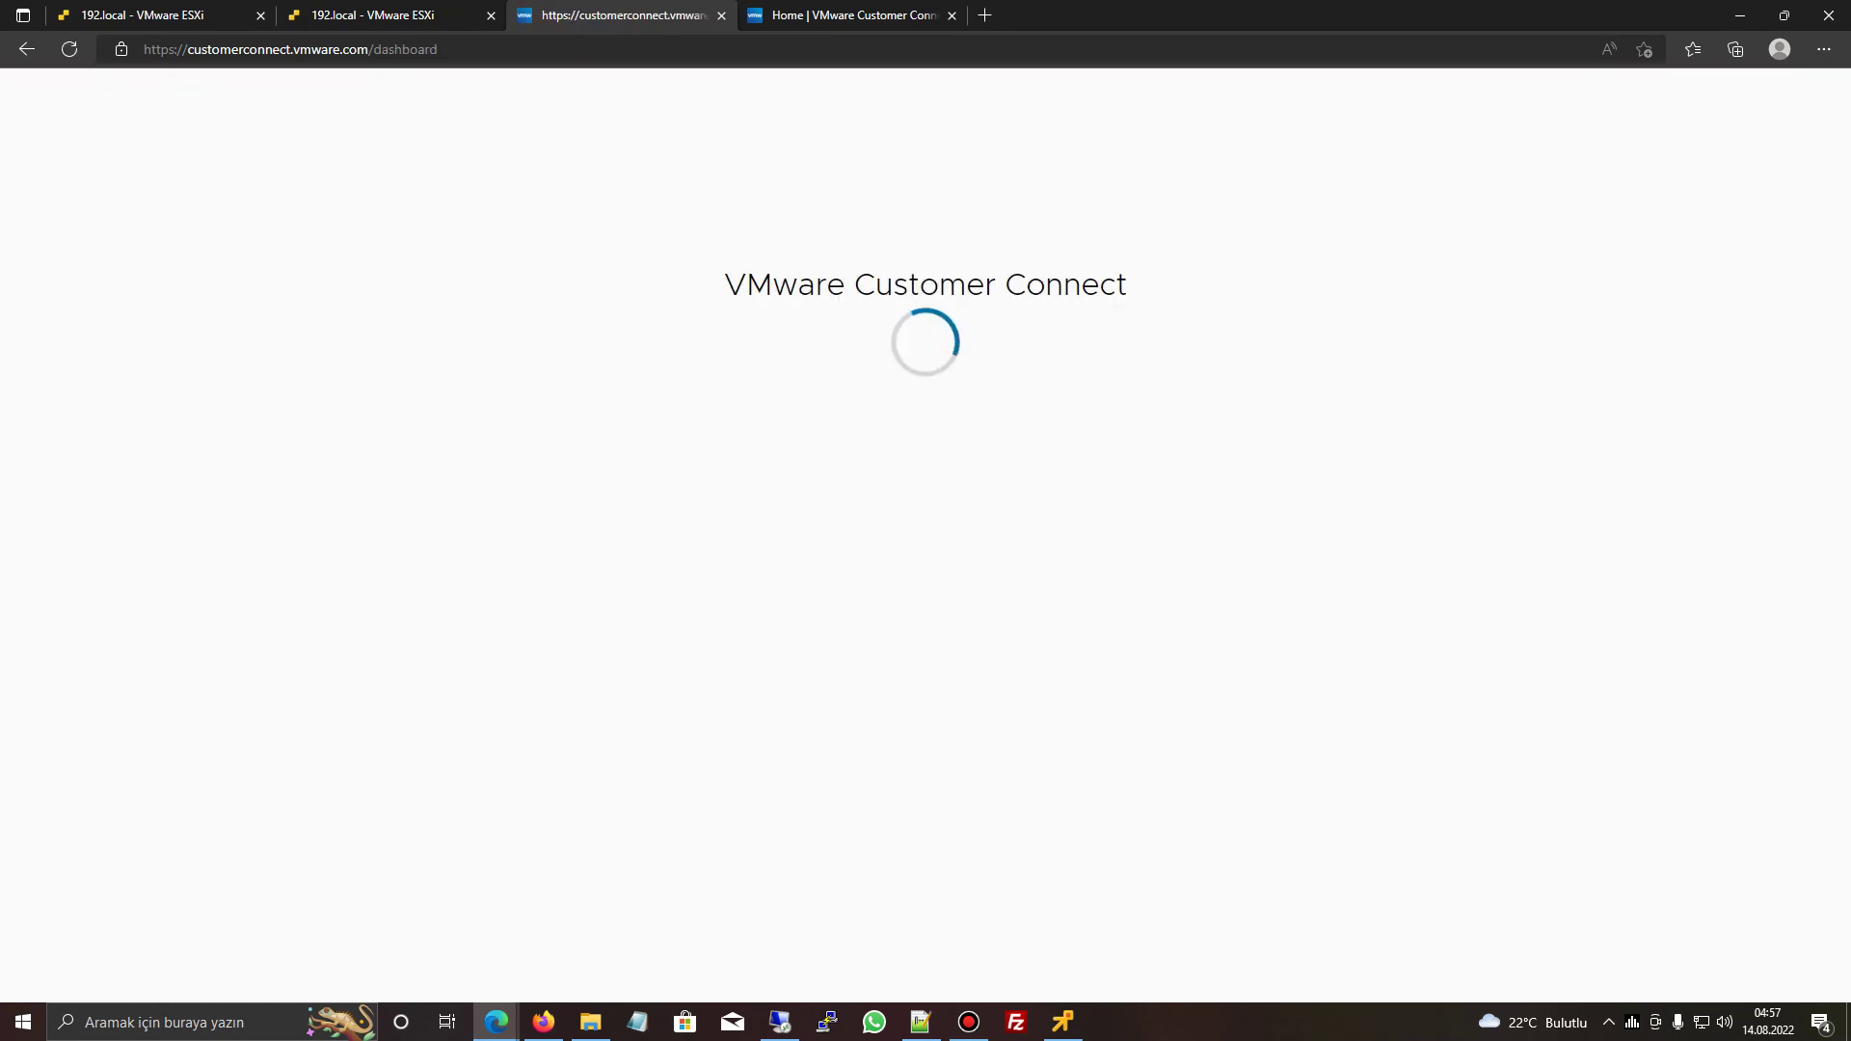
pyautogui.hotkey('alt', 'Left')
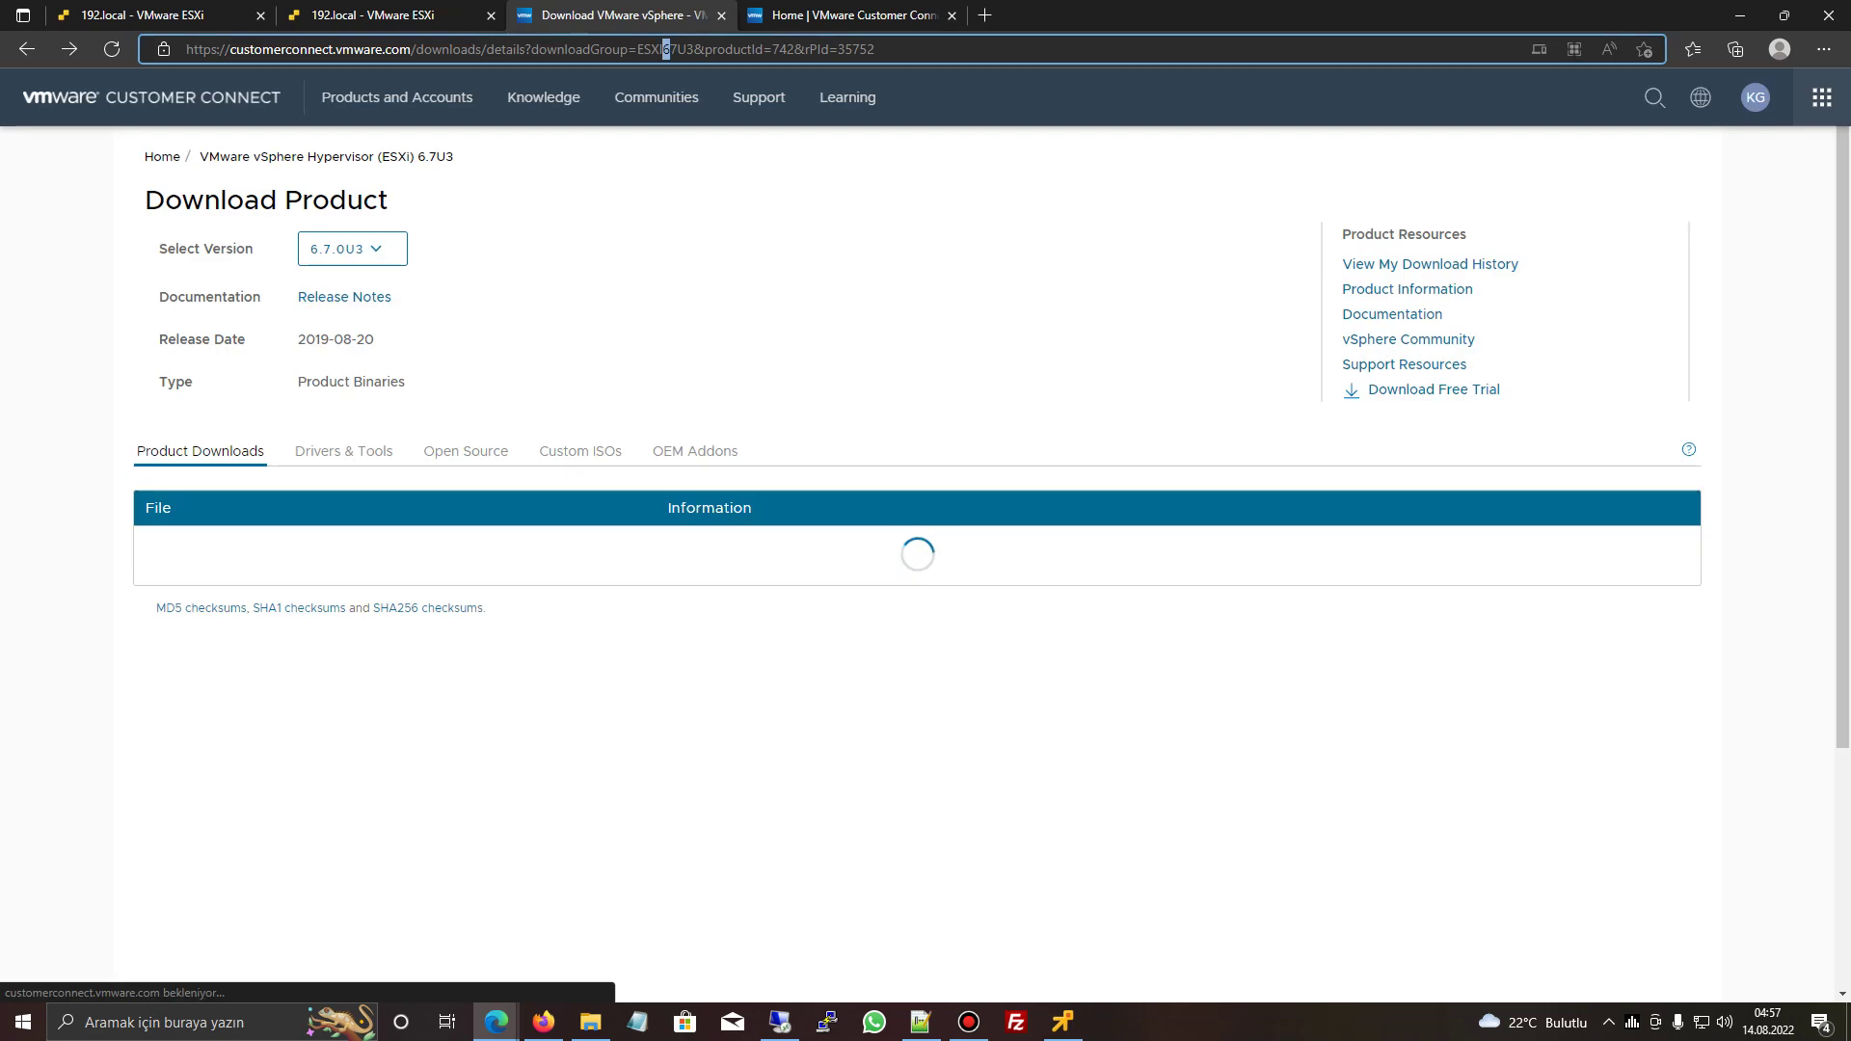
# - Change the URL's downloadGroup to ESXI7U3, then search all downloads for 'esx 7'
pyautogui.moveTo(665, 49); pyautogui.dragTo(678, 49)
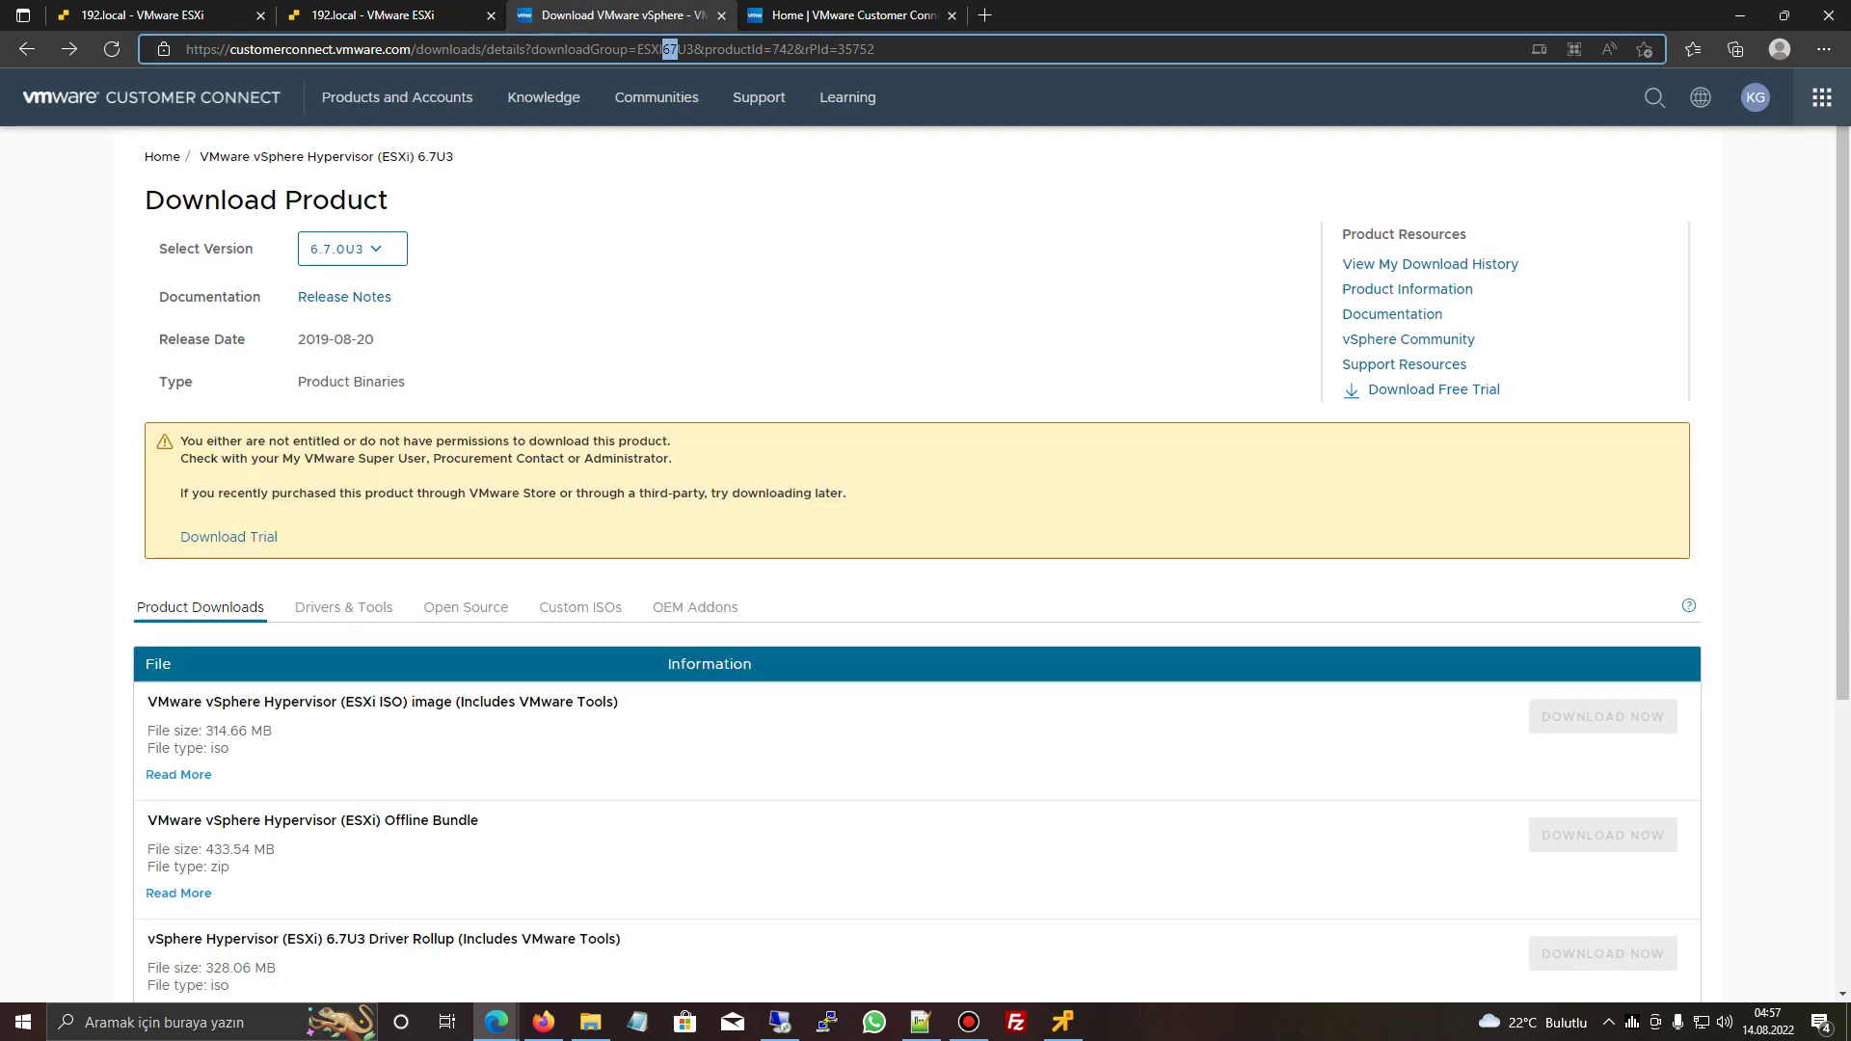
pyautogui.write('7')
pyautogui.press('Return')
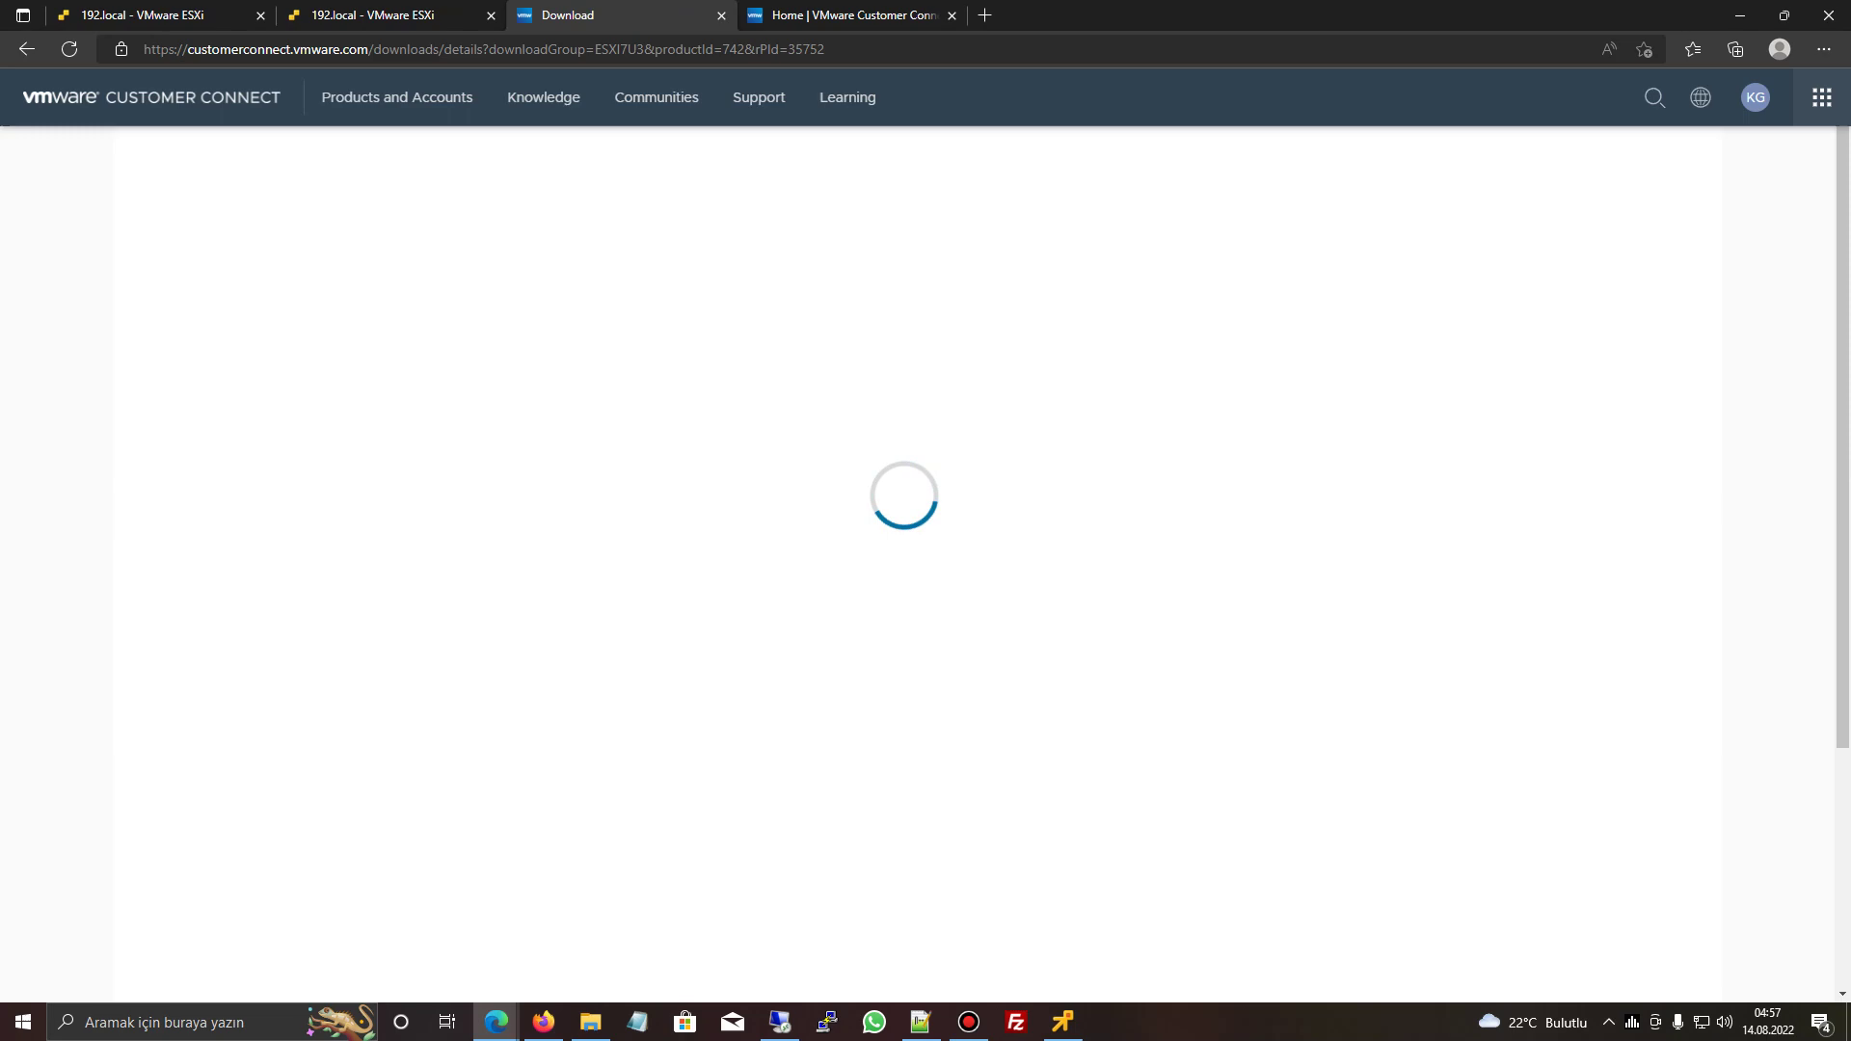
pyautogui.click(478, 298)
pyautogui.write('esx 7')
pyautogui.press('Return')
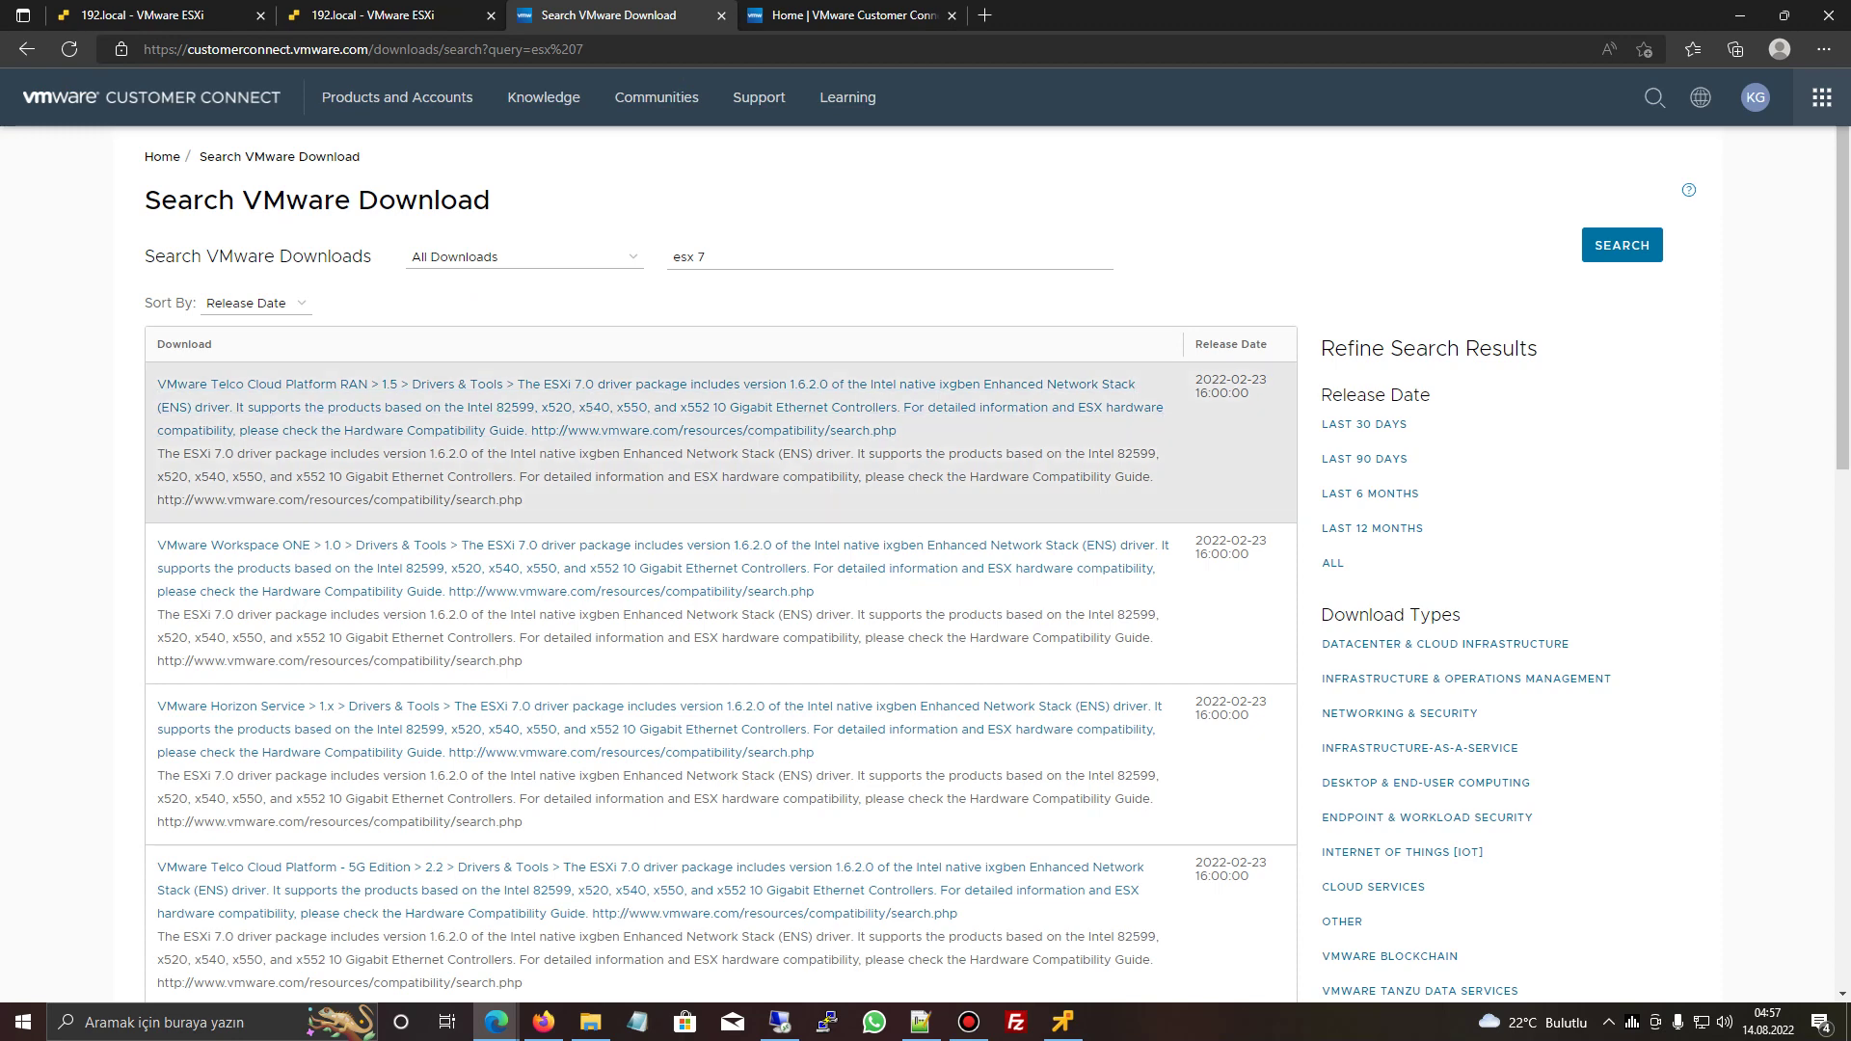
# - Web-search 'esx 7 offline bundle' from the address bar and select the query
pyautogui.hotkey('ctrl', 'shift', 'Tab')
pyautogui.hotkey('ctrl', 'Tab')
pyautogui.hotkey('ctrl', 'Tab')
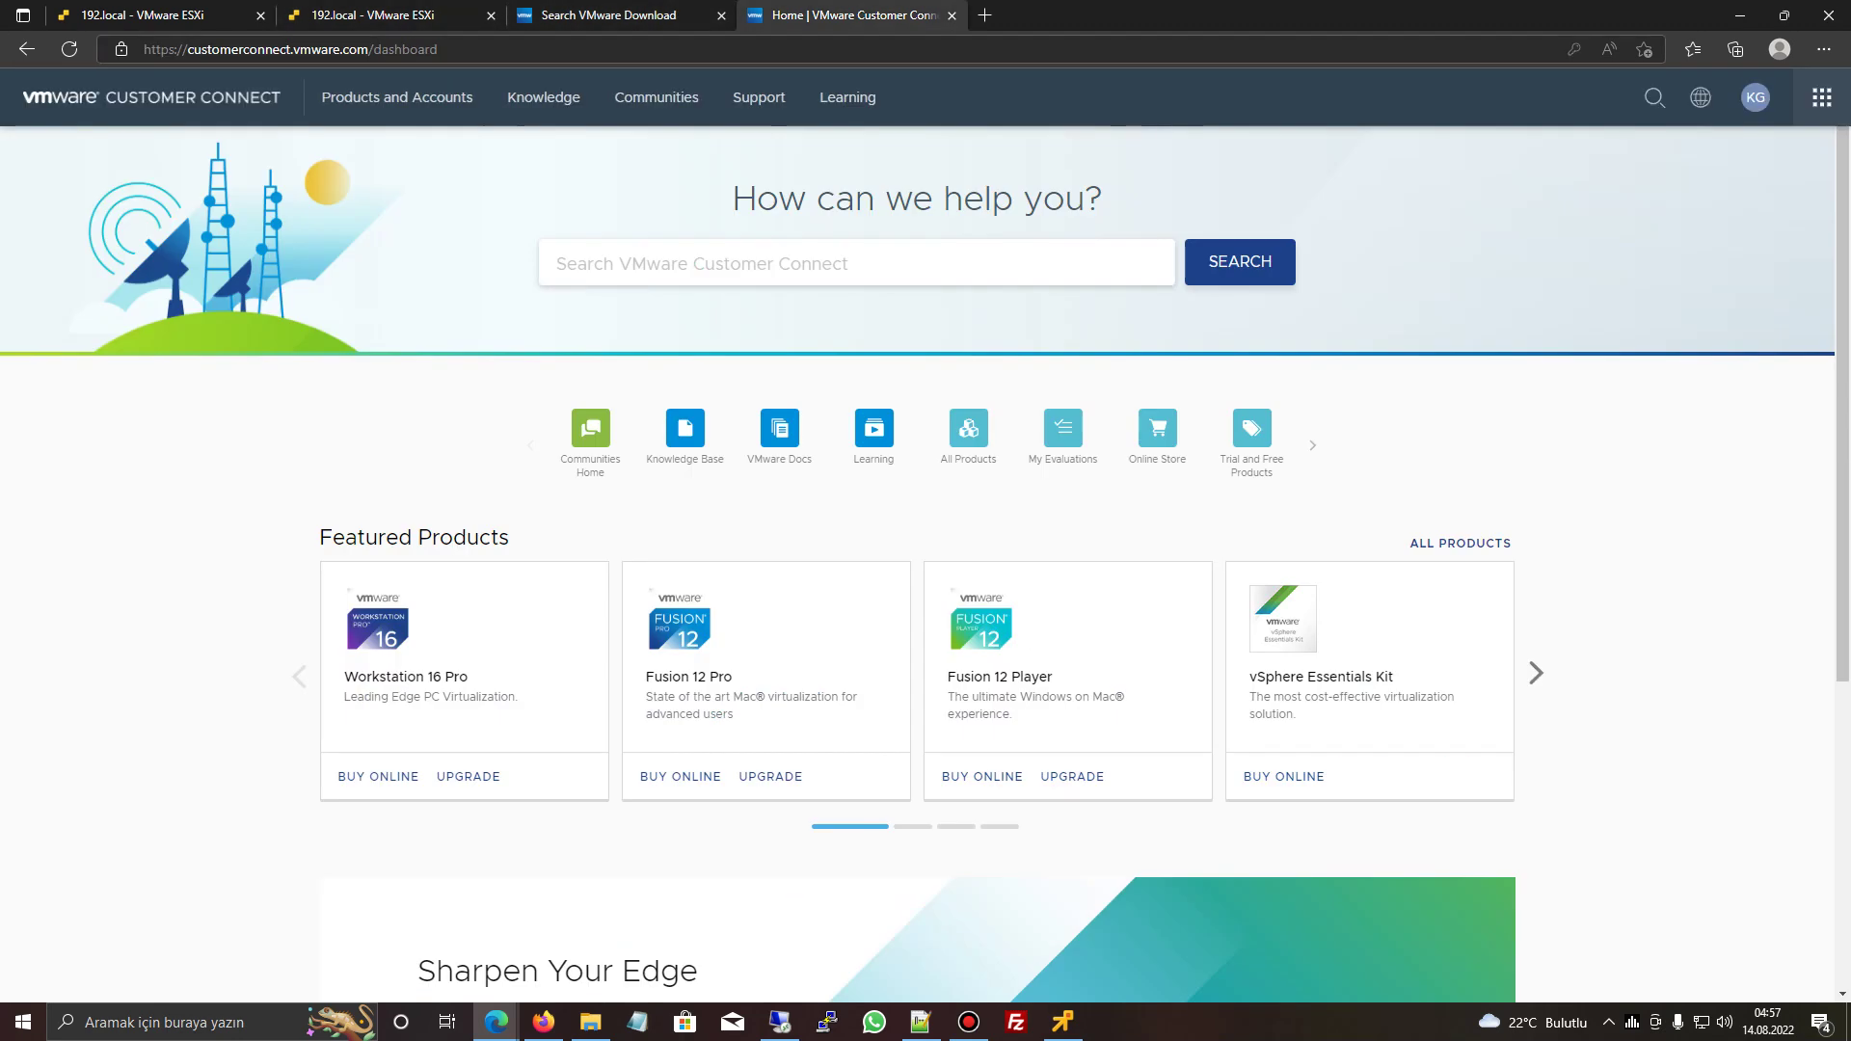
pyautogui.write('esx 7')
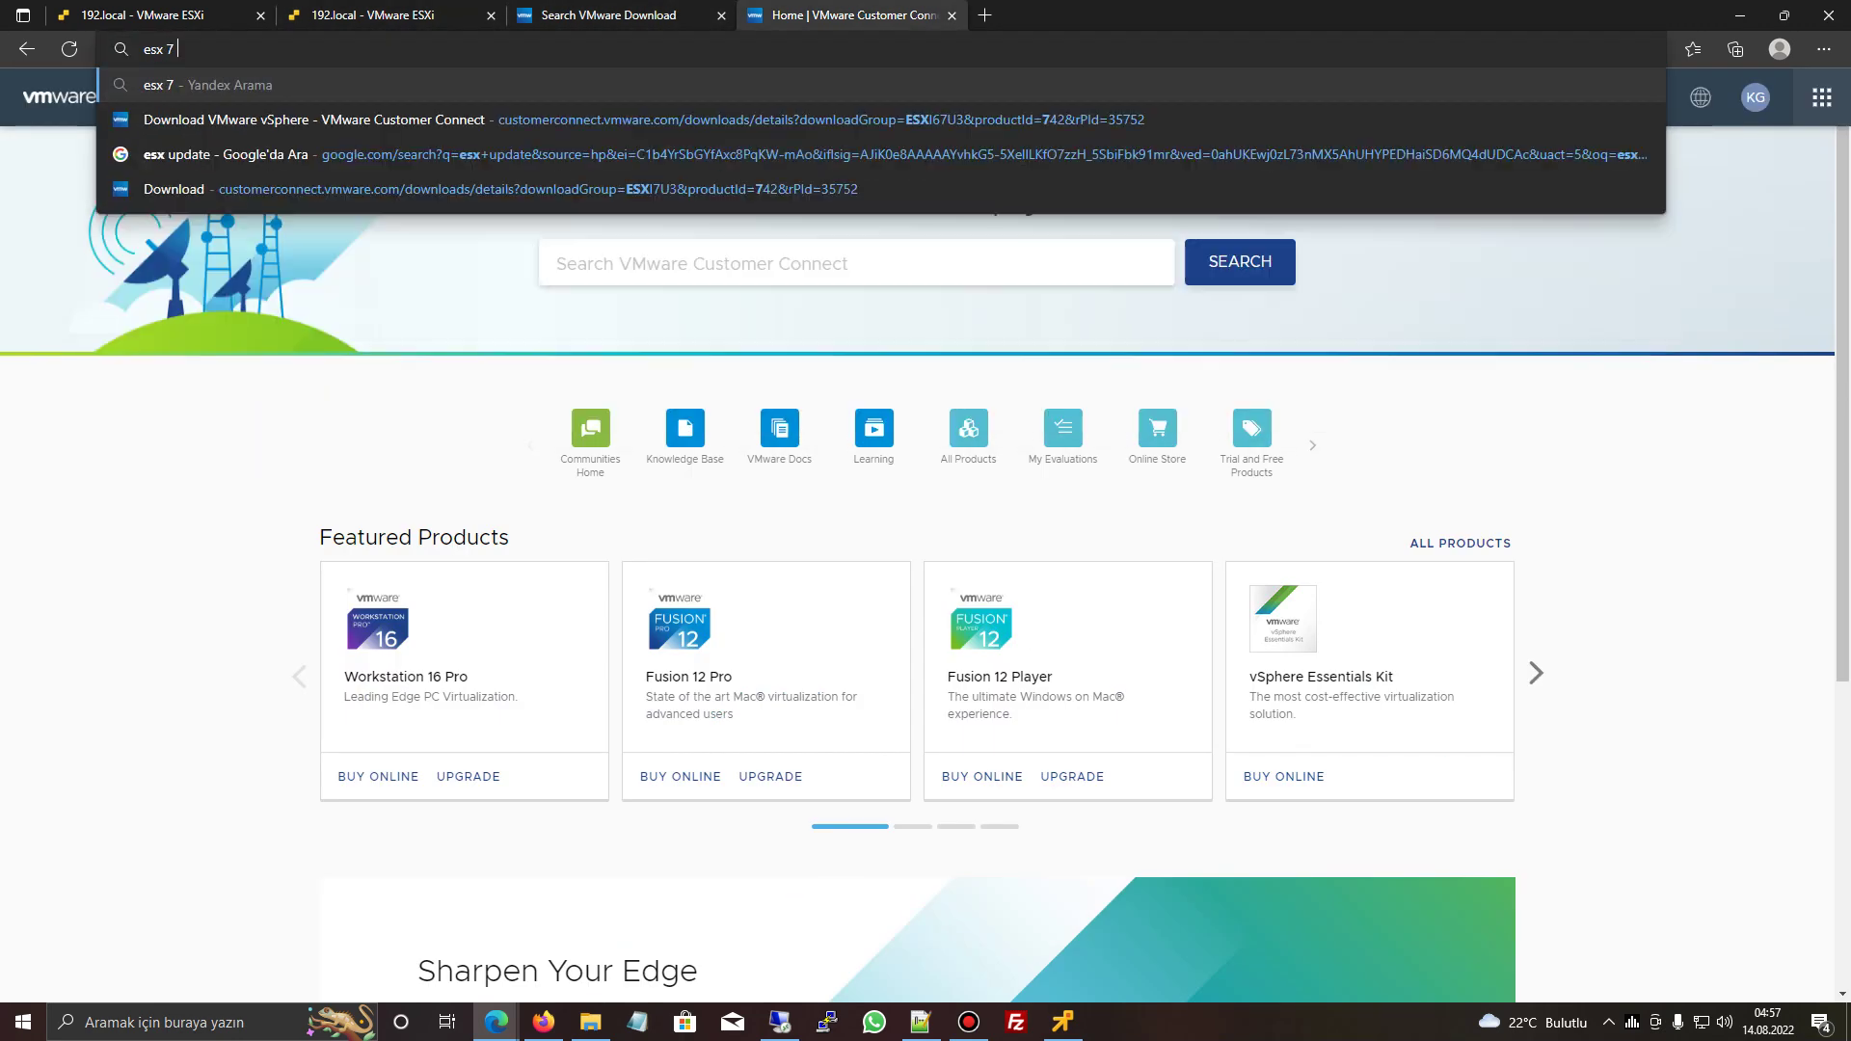
pyautogui.write(' of')
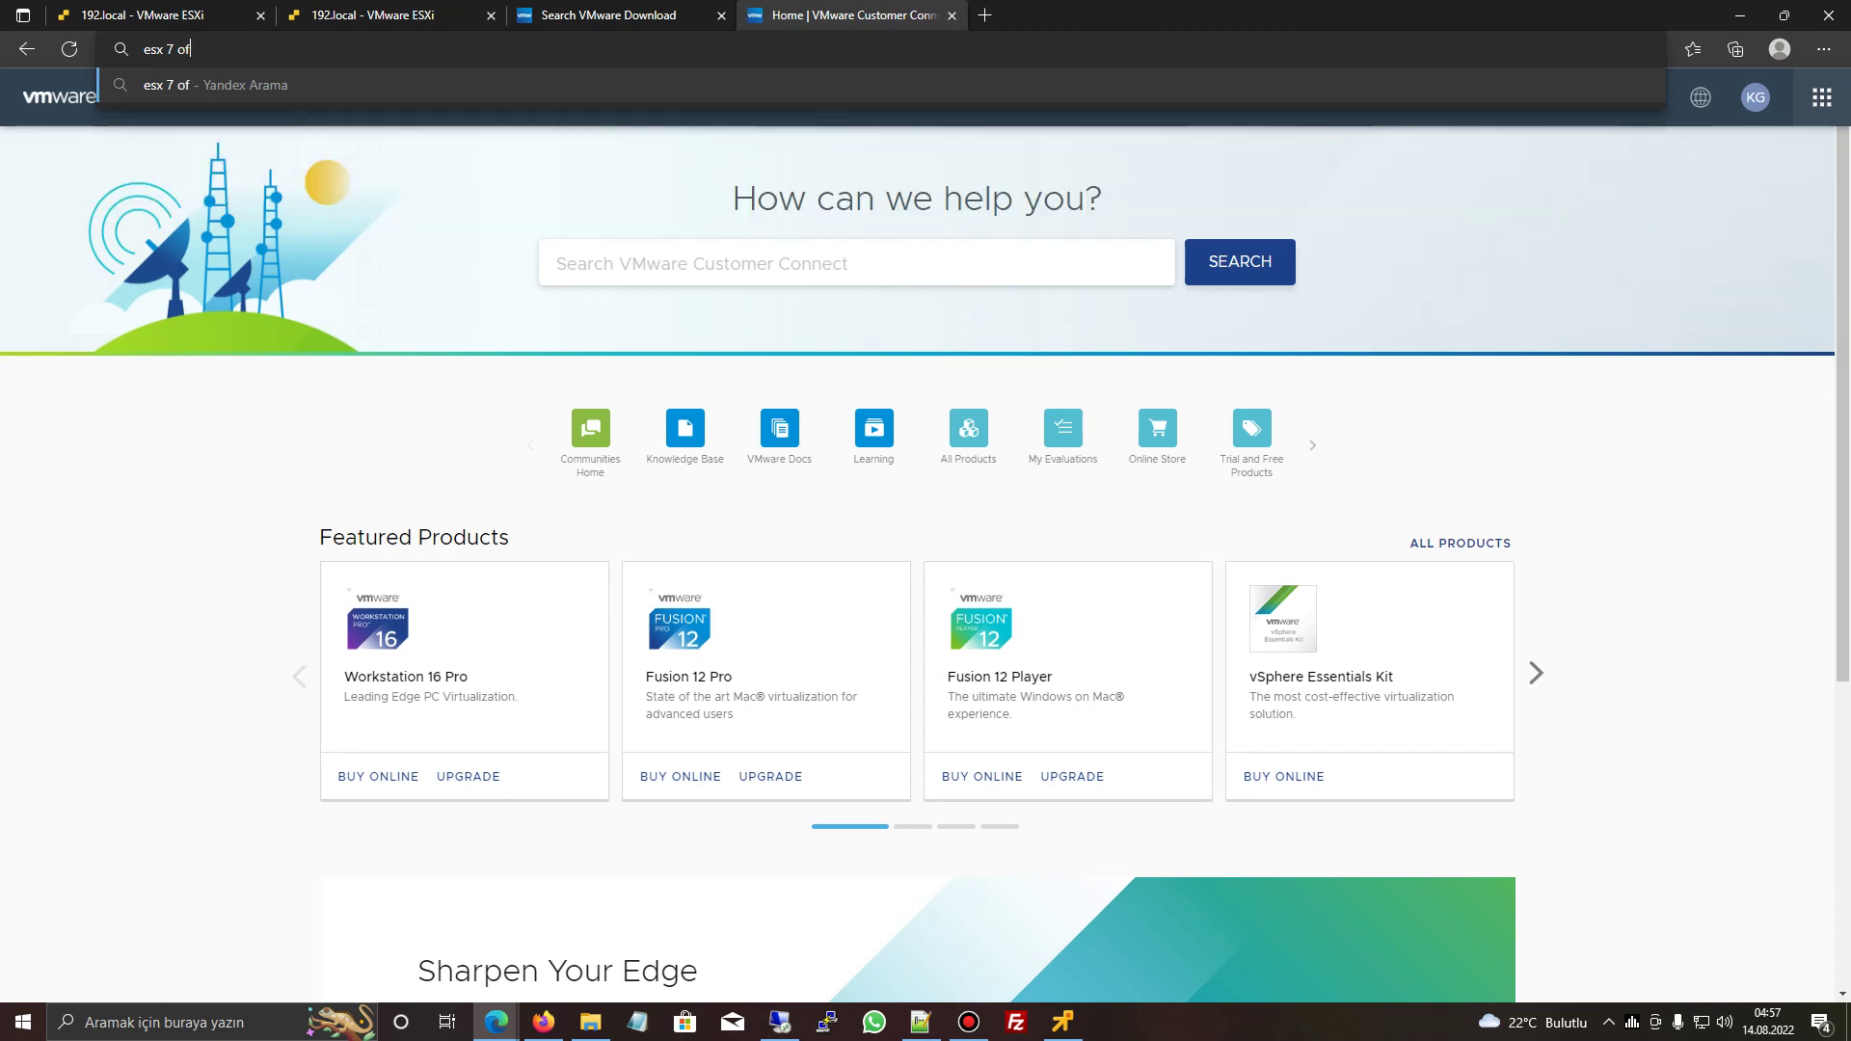
pyautogui.write('flin')
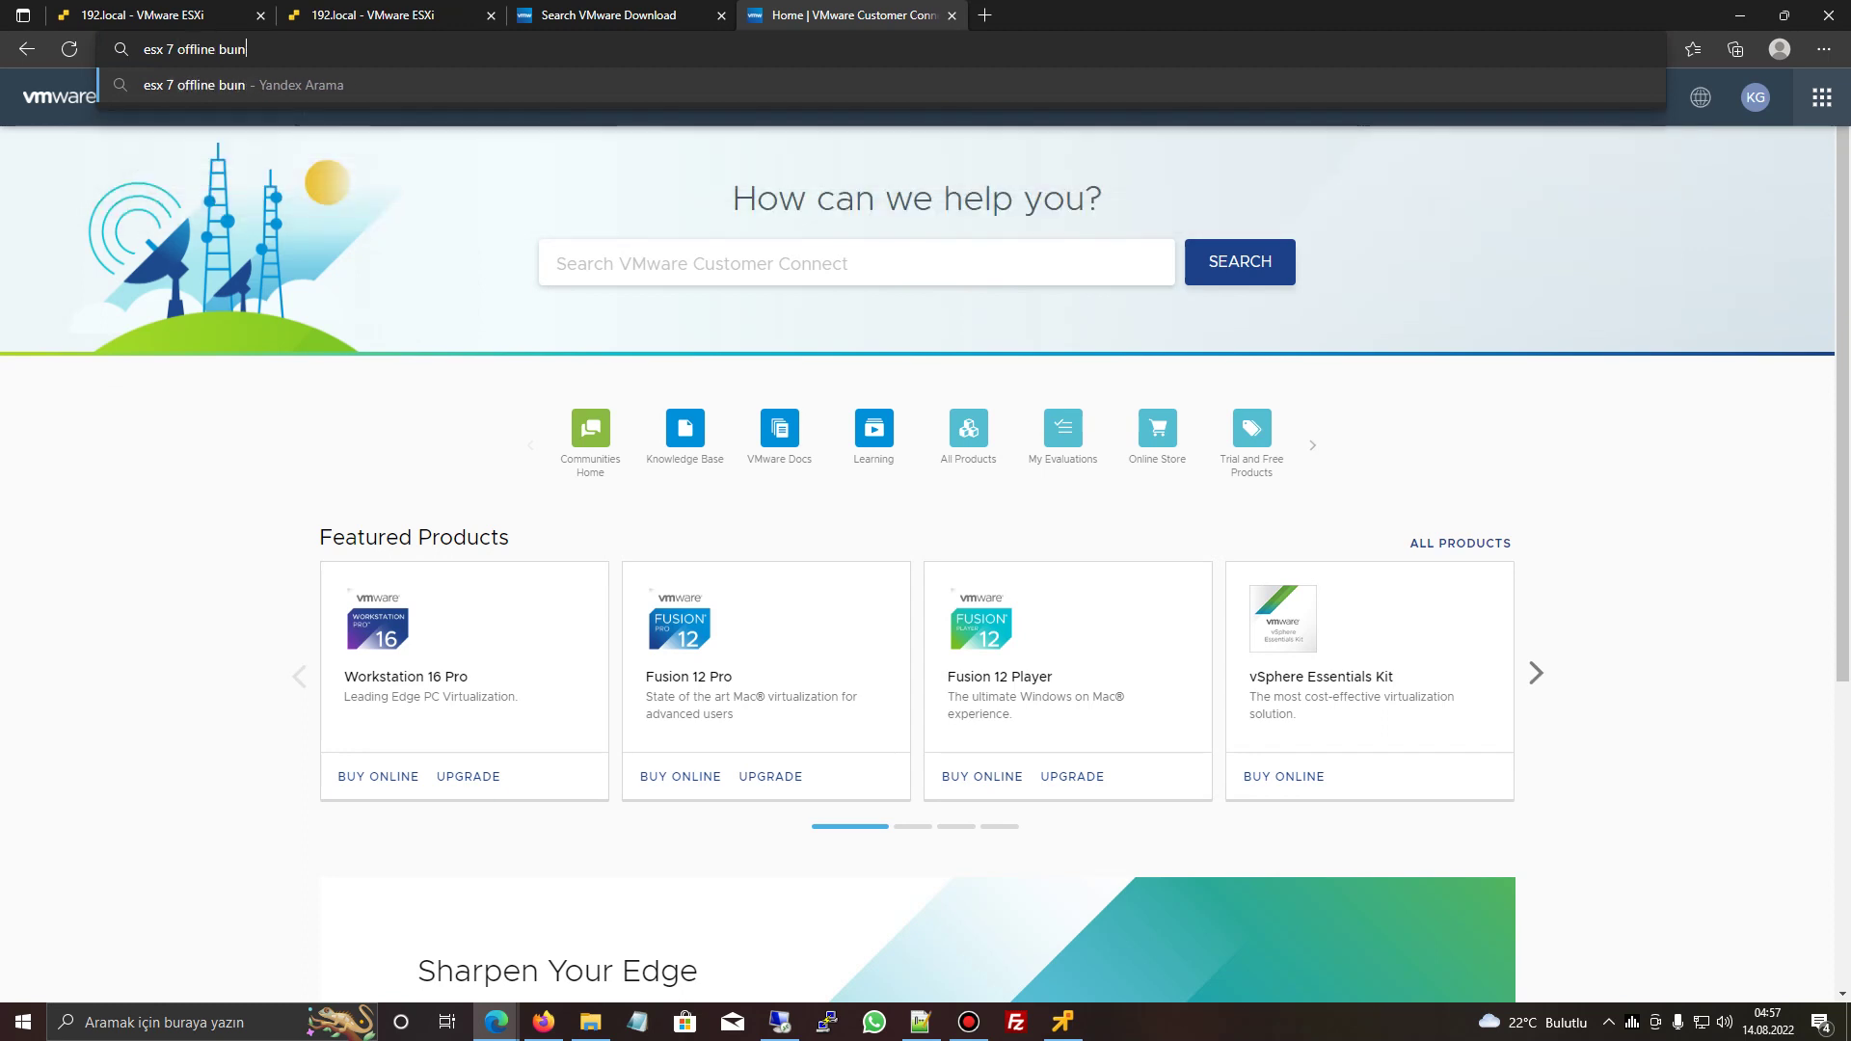
pyautogui.write('e bundle')
pyautogui.press('Return')
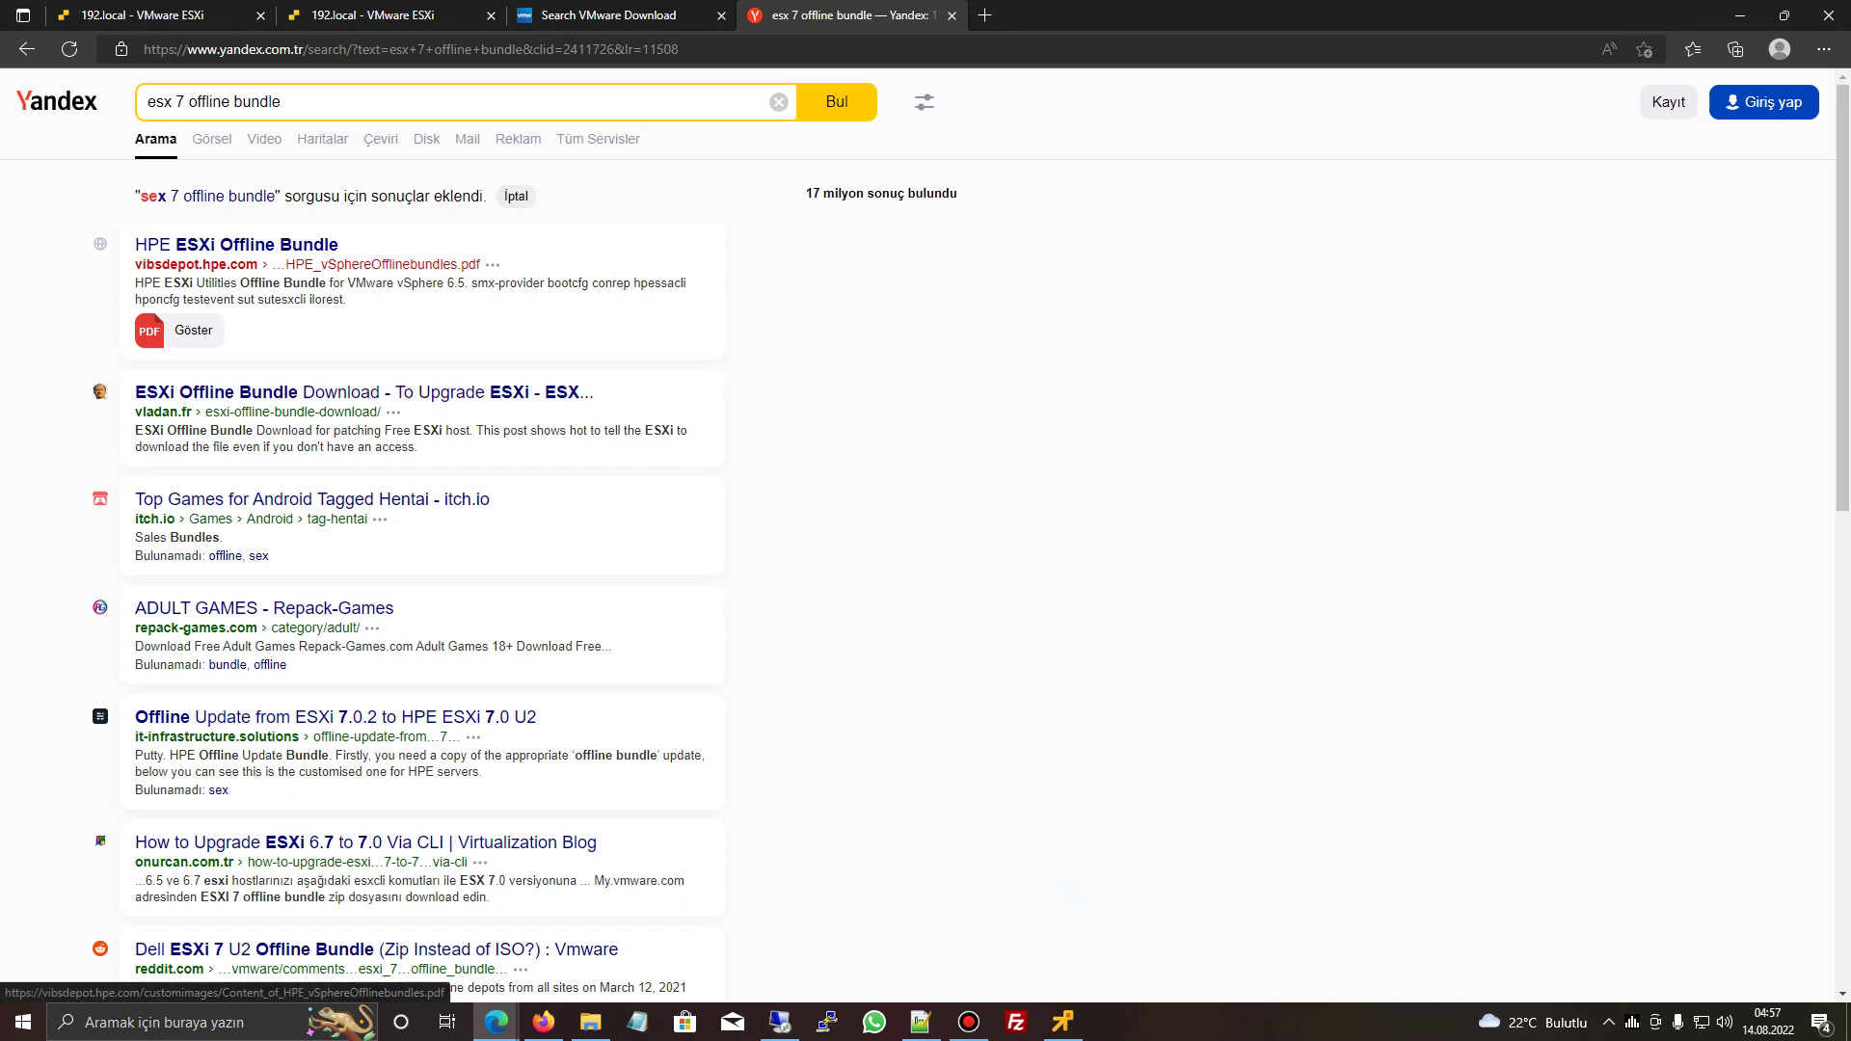
pyautogui.click(318, 102)
pyautogui.hotkey('ctrl', 'a')
pyautogui.hotkey('ctrl', 'c')
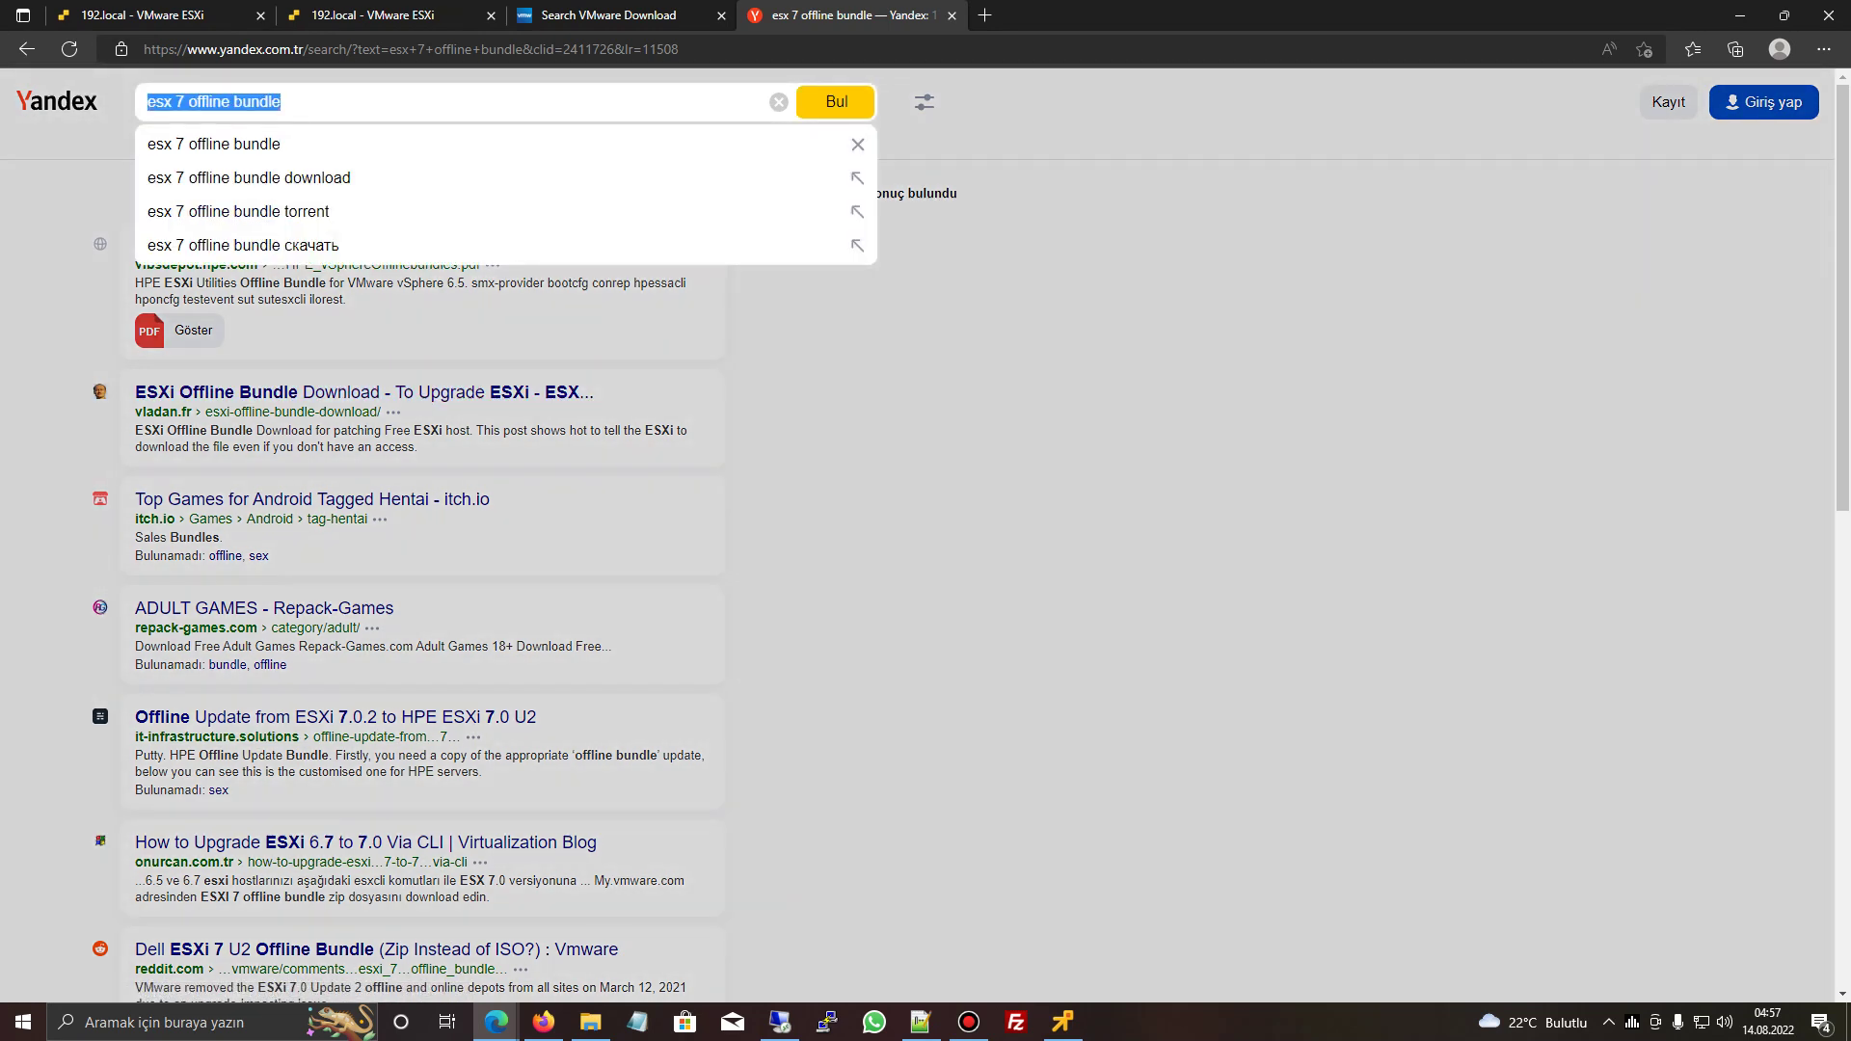
# - Run the query on Google, accepting the correction 'esxi 7 offline bundle'
pyautogui.hotkey('ctrl', 'l')
pyautogui.write('g')
pyautogui.press('Return')
pyautogui.hotkey('ctrl', 'v')
pyautogui.press('Return')
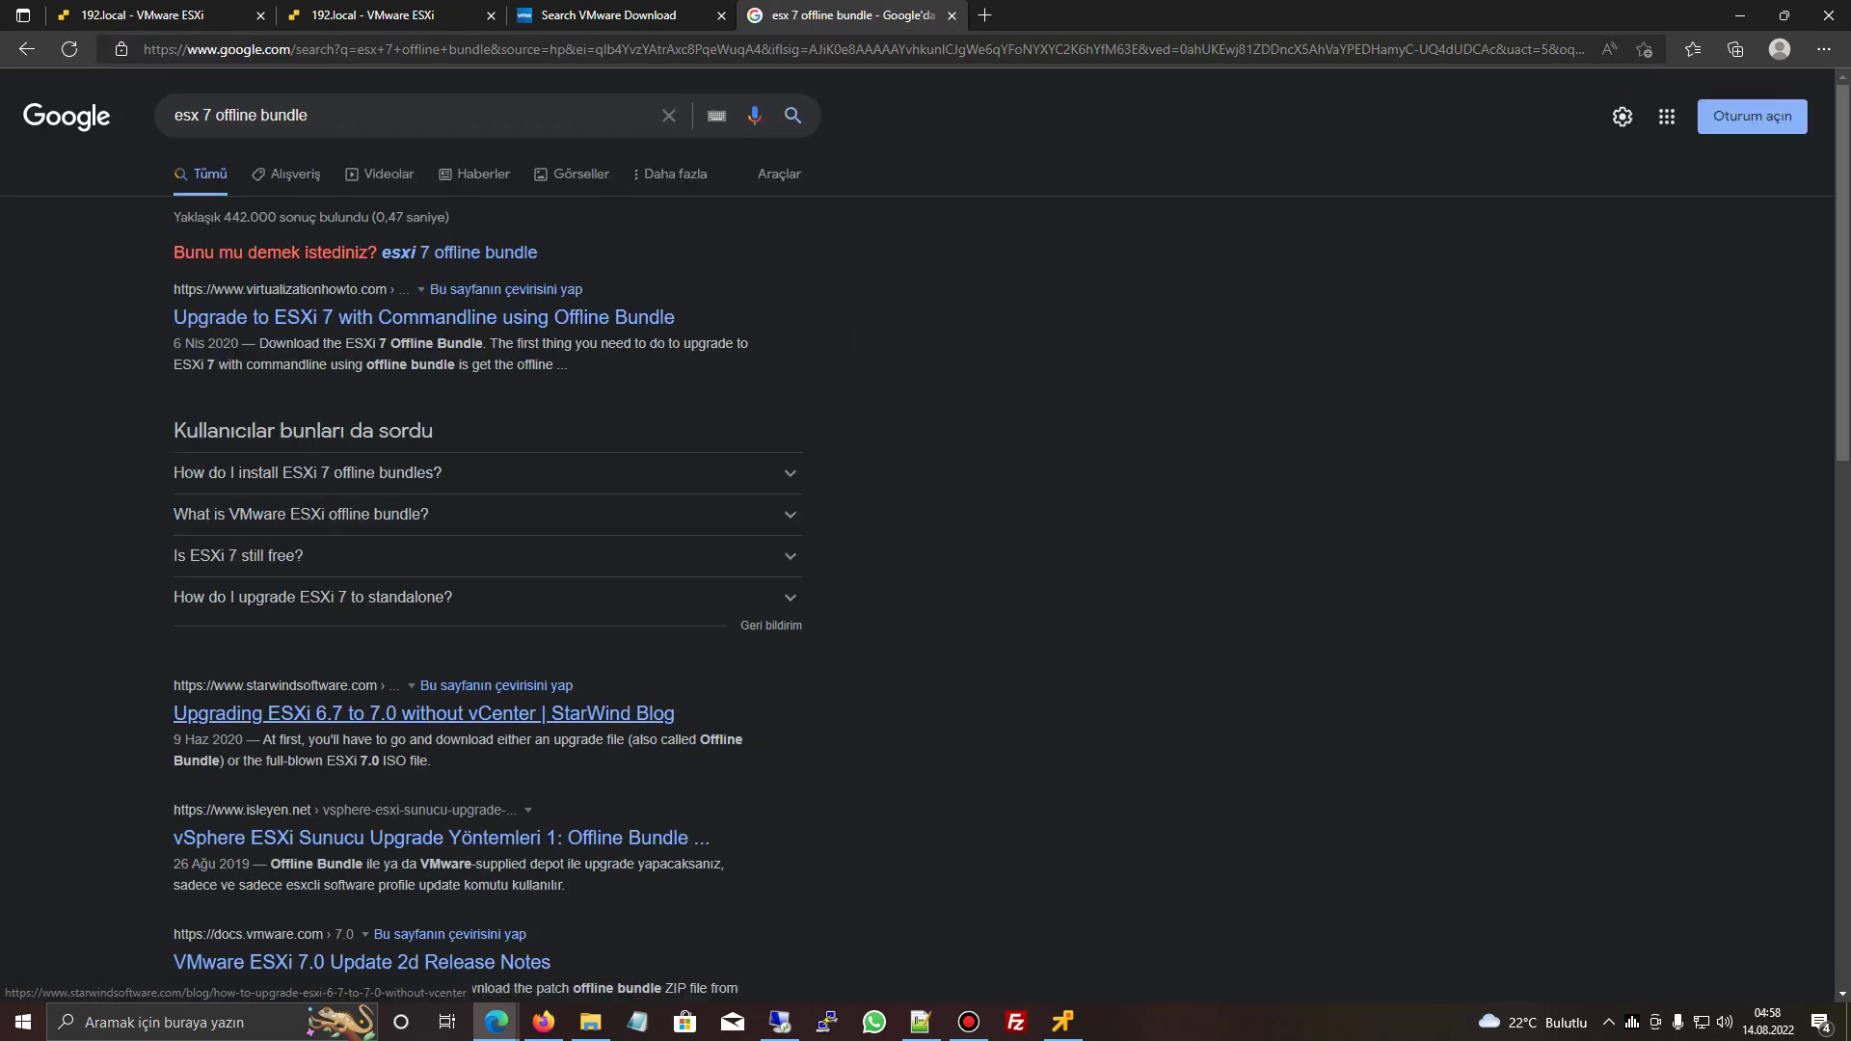
pyautogui.click(463, 253)
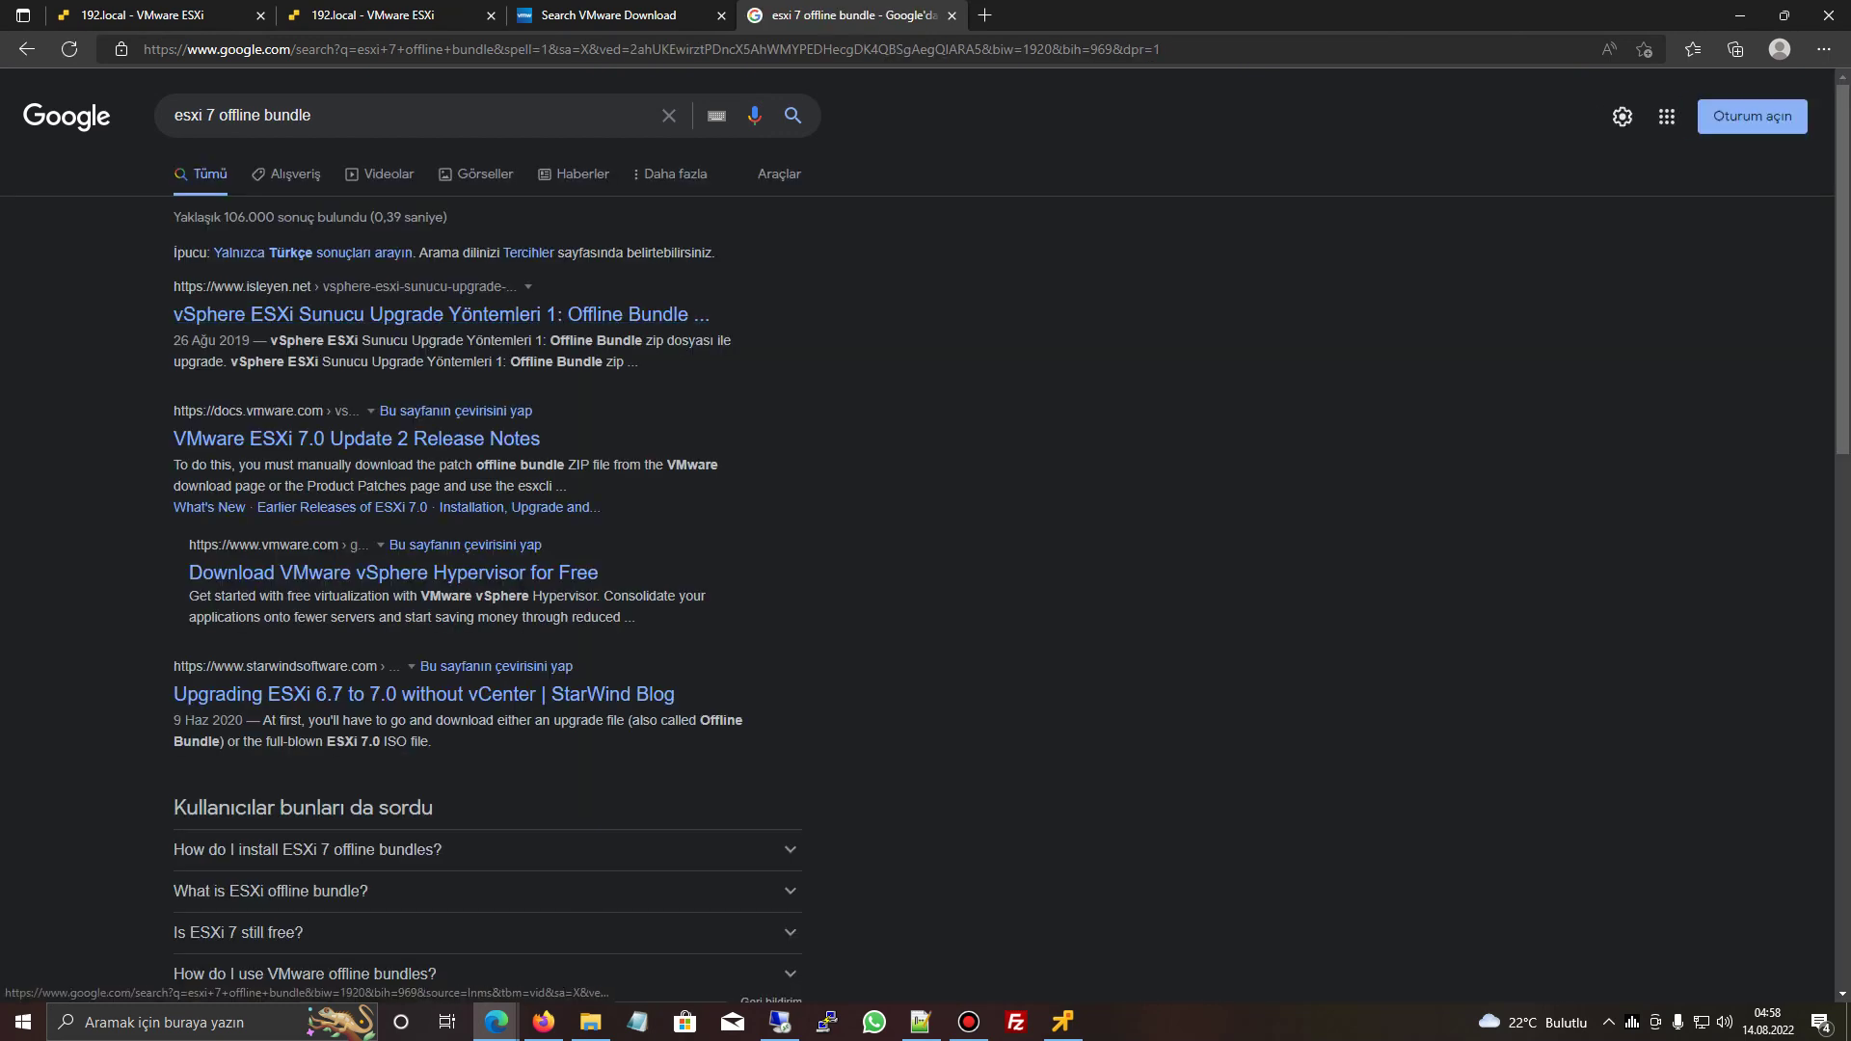
# - Search 'esxi 7 iso download' and open the VMware Customer Connect result in a new tab
pyautogui.click(311, 115)
pyautogui.moveTo(219, 115); pyautogui.dragTo(311, 115)
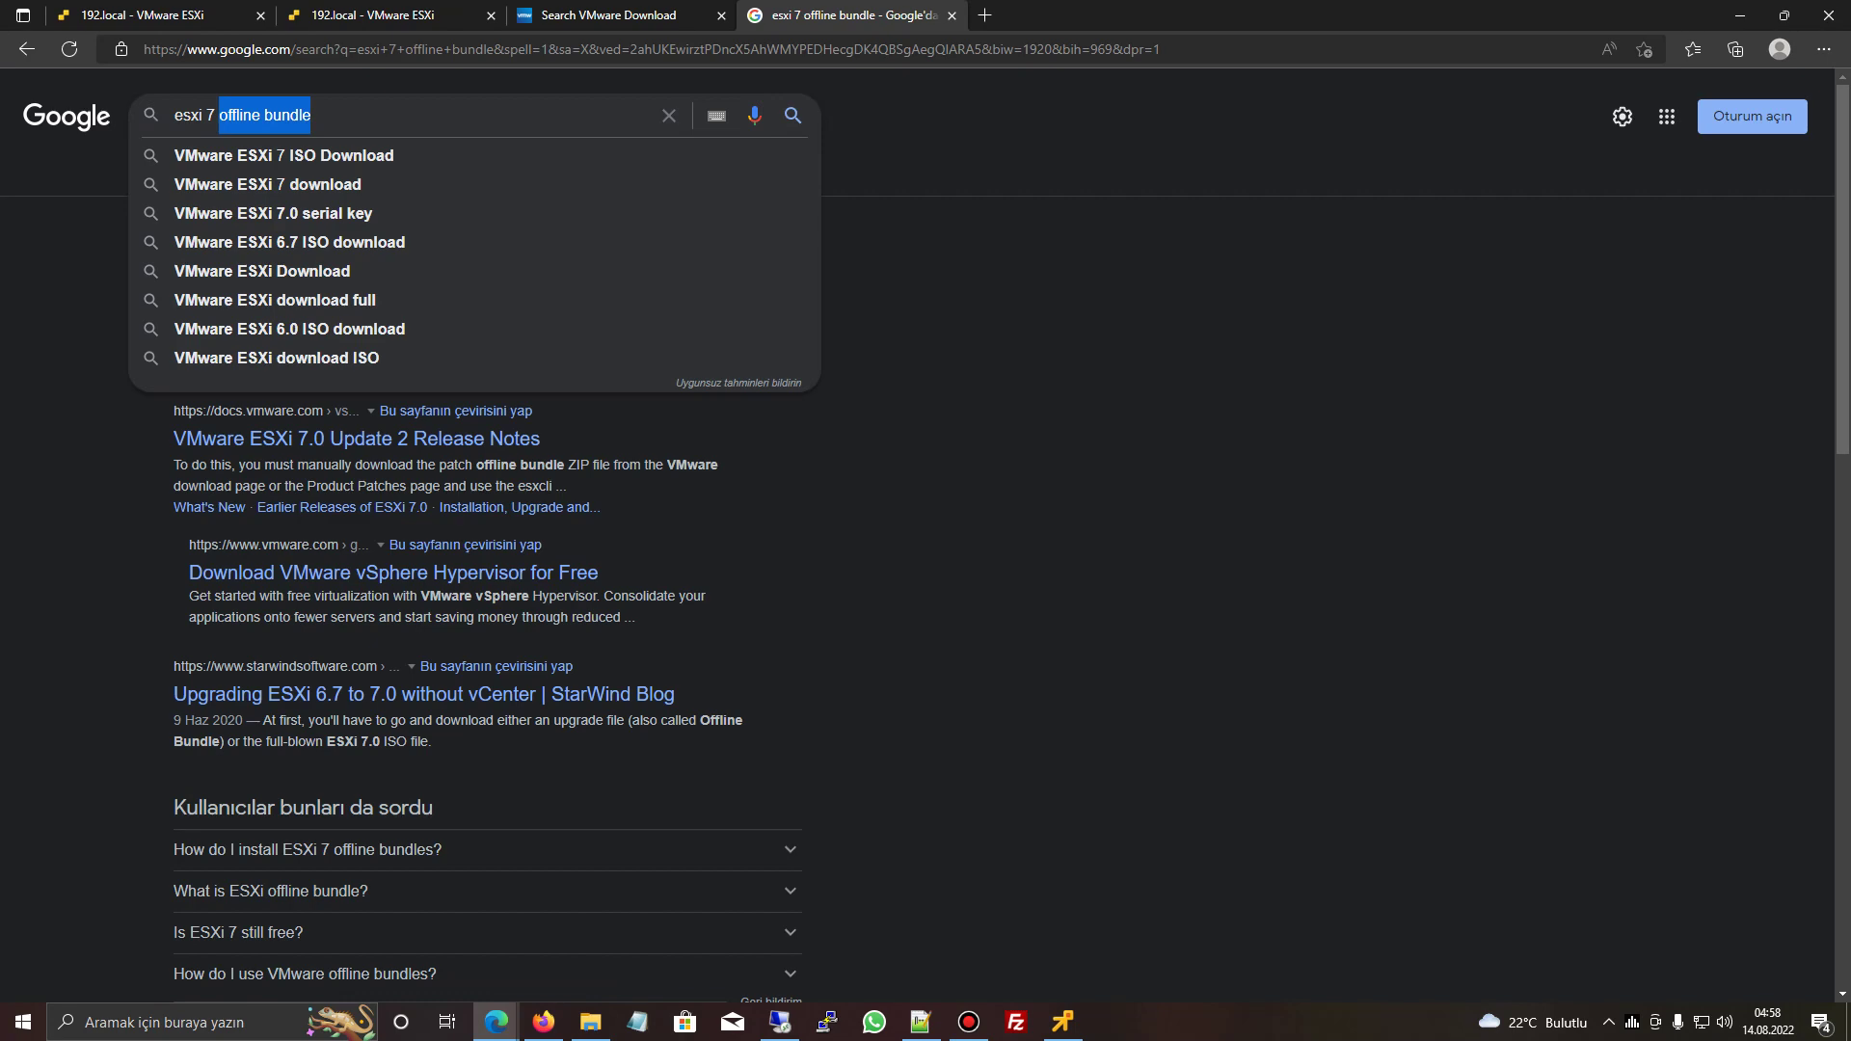
pyautogui.write('iso download')
pyautogui.press('Return')
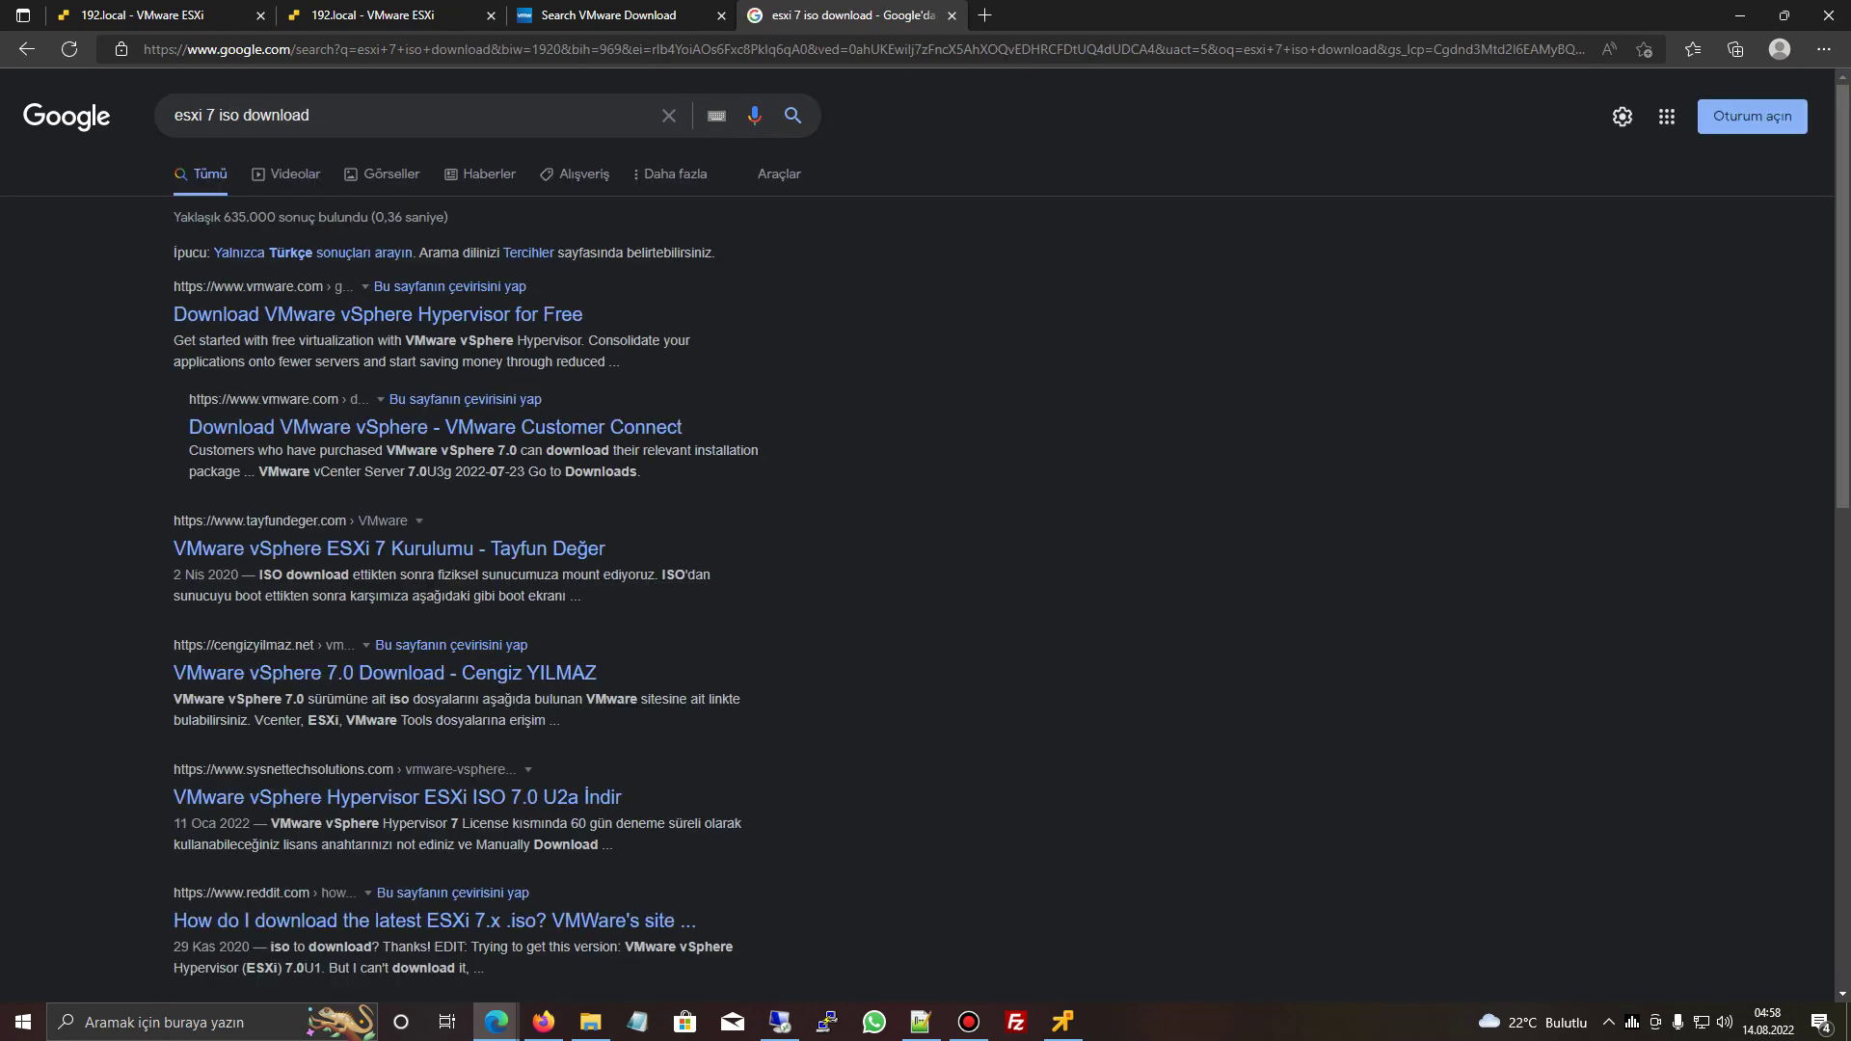
pyautogui.middleClick(376, 314)
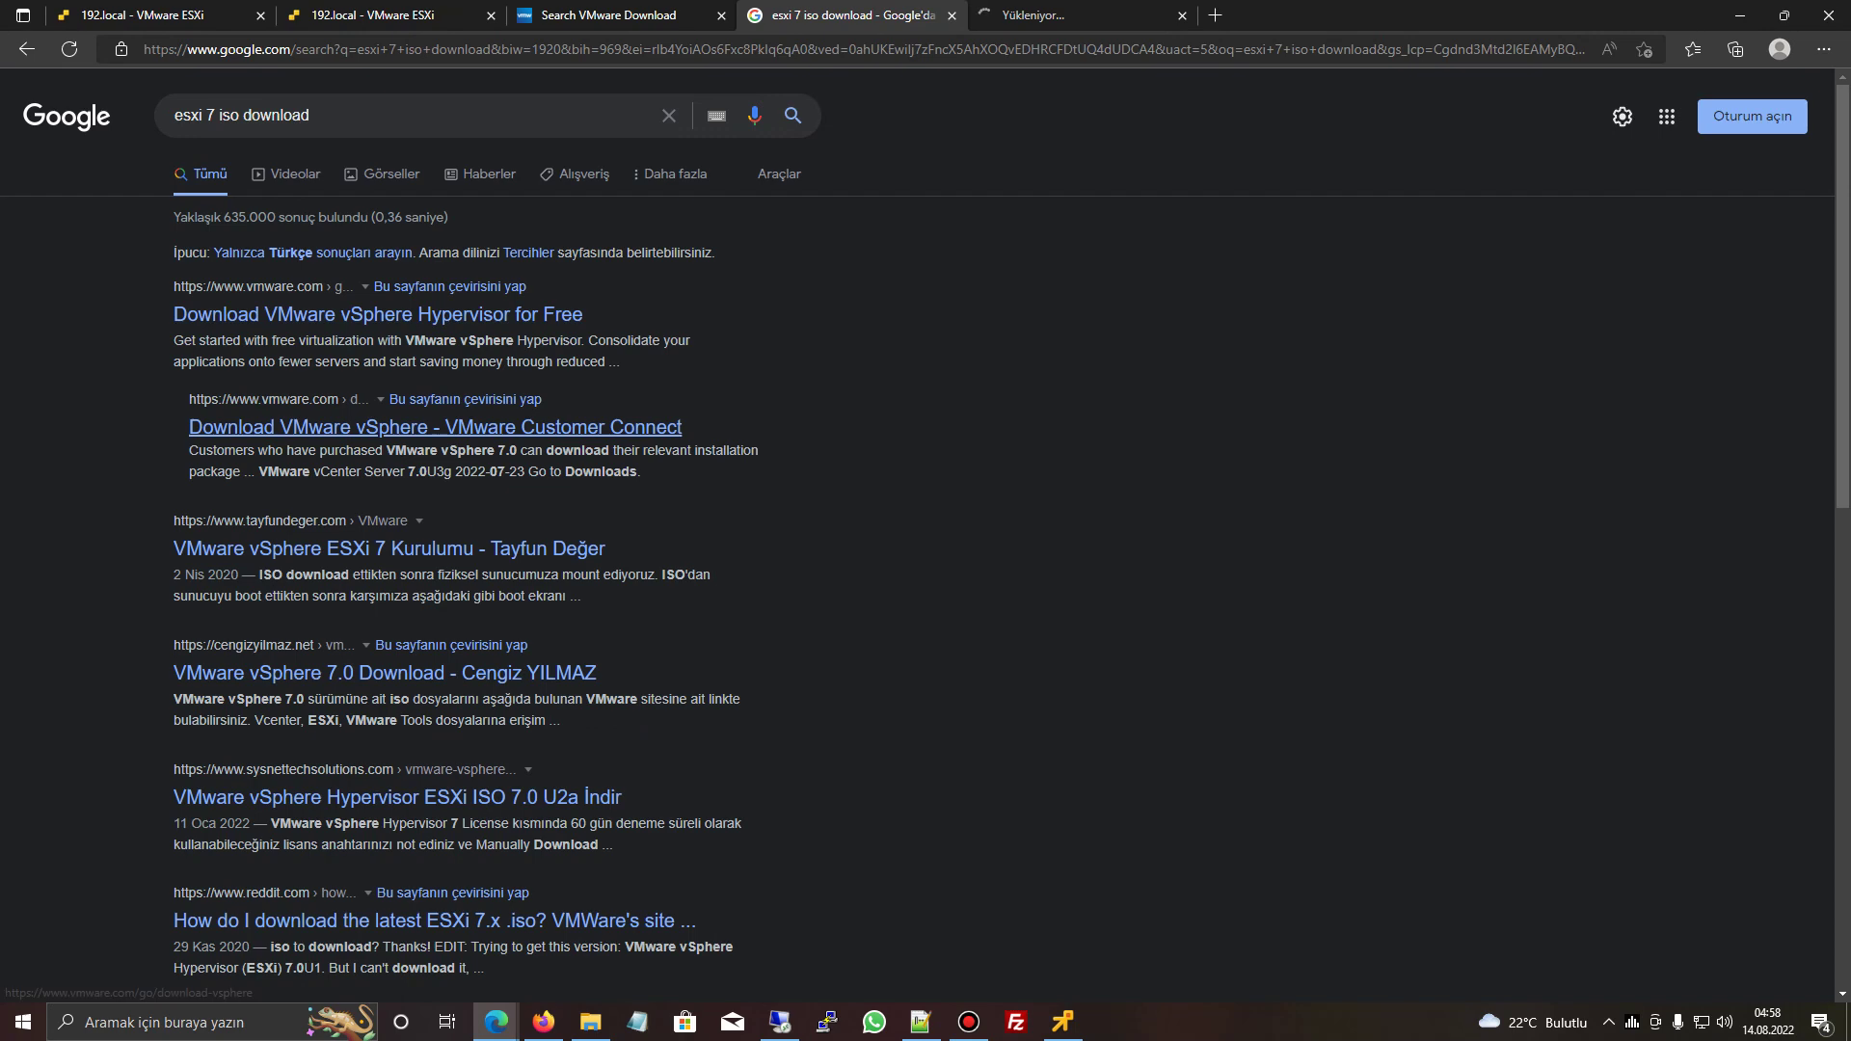
pyautogui.hotkey('ctrl', 'Tab')
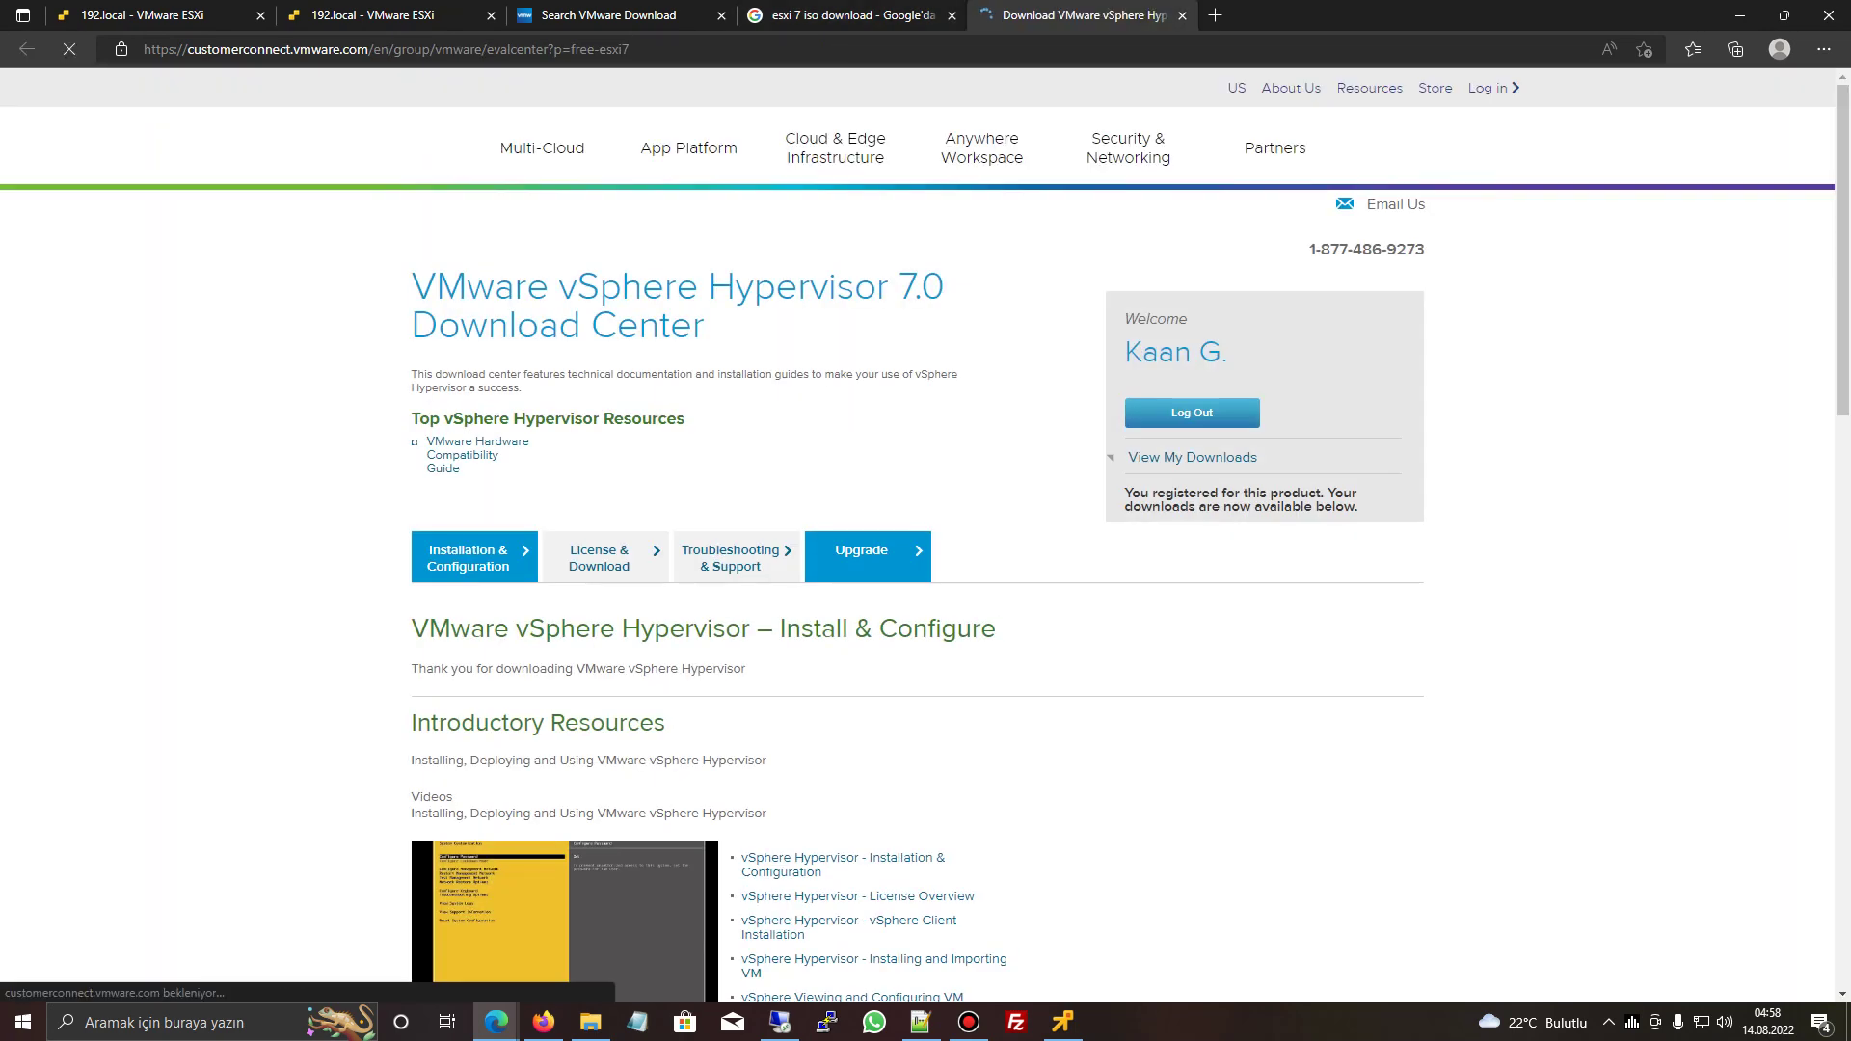
# - Manually download the ESXi 7.0U3f Offline Bundle (VMware-ESXi-7.0U3f-20036589-depot.zip) from Customer Connect
pyautogui.scroll(-6, 926, 540)
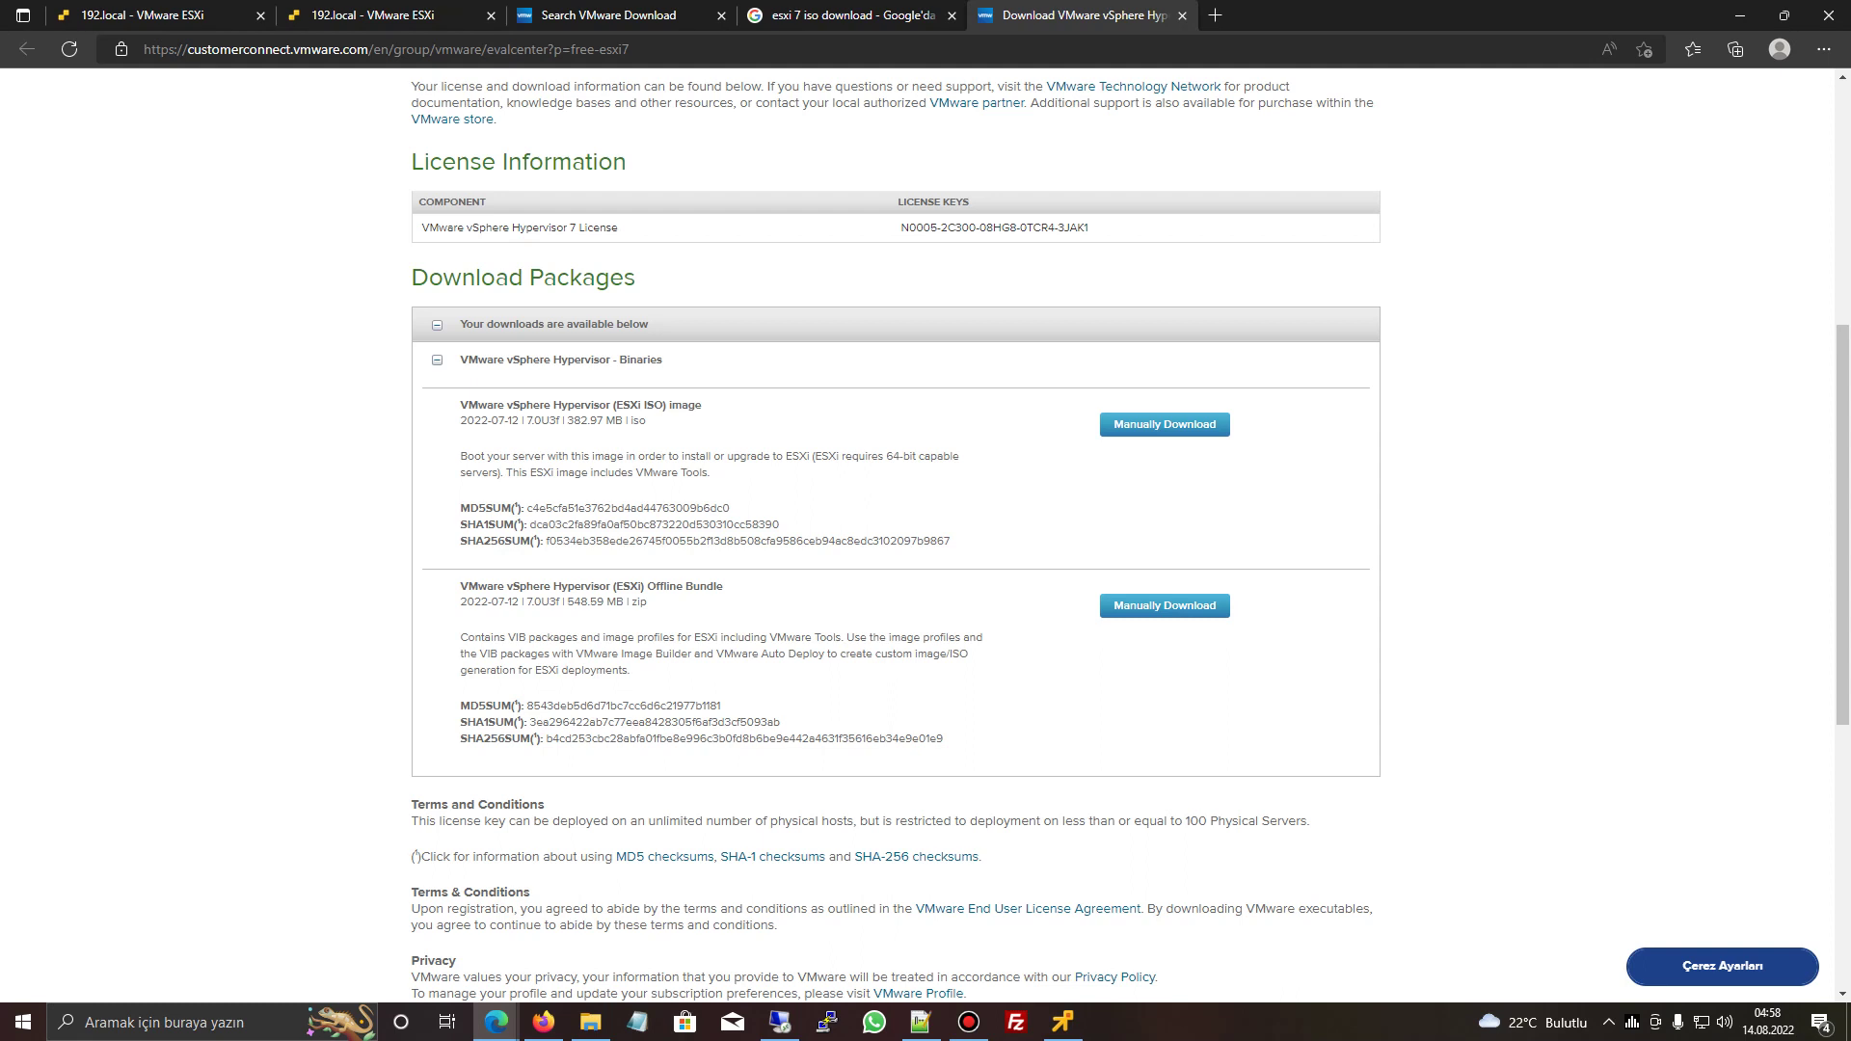
pyautogui.moveTo(460, 587)
pyautogui.mouseDown()
pyautogui.moveTo(709, 586)
pyautogui.moveTo(460, 586)
pyautogui.mouseUp()
pyautogui.click(460, 586)
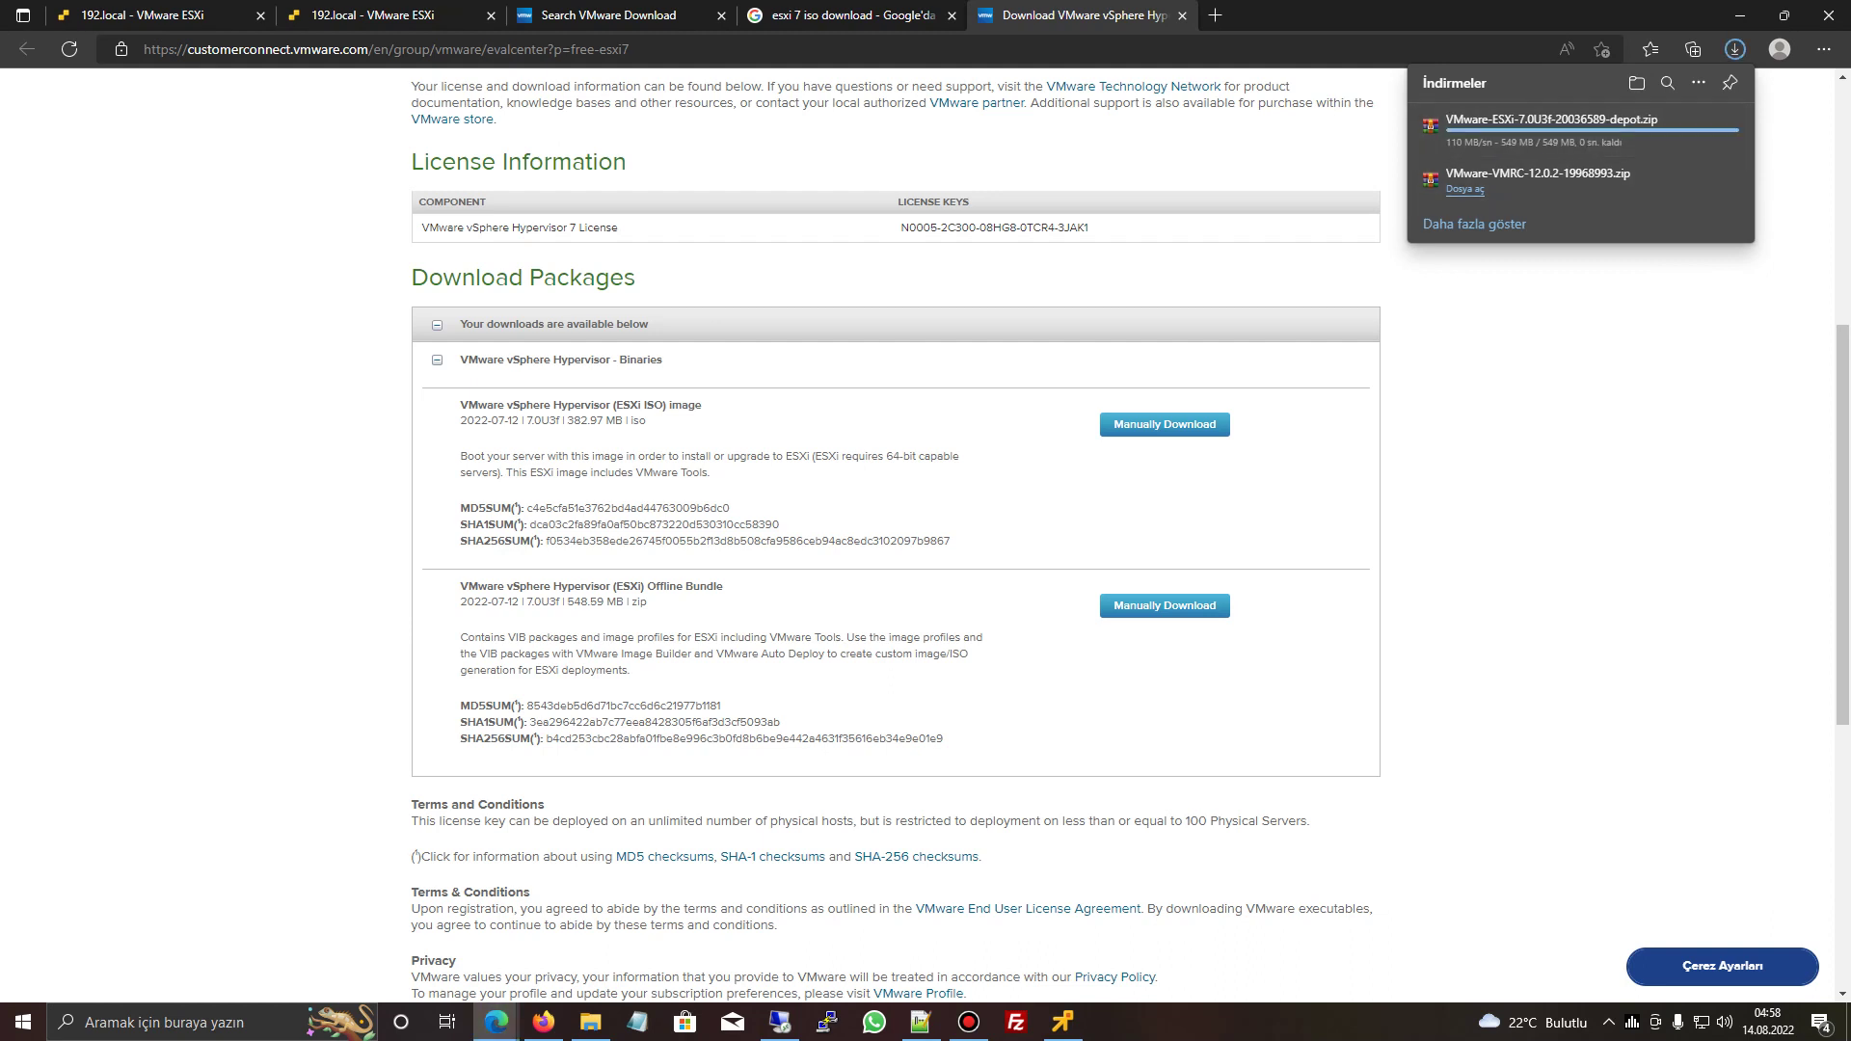
pyautogui.click(1016, 1022)
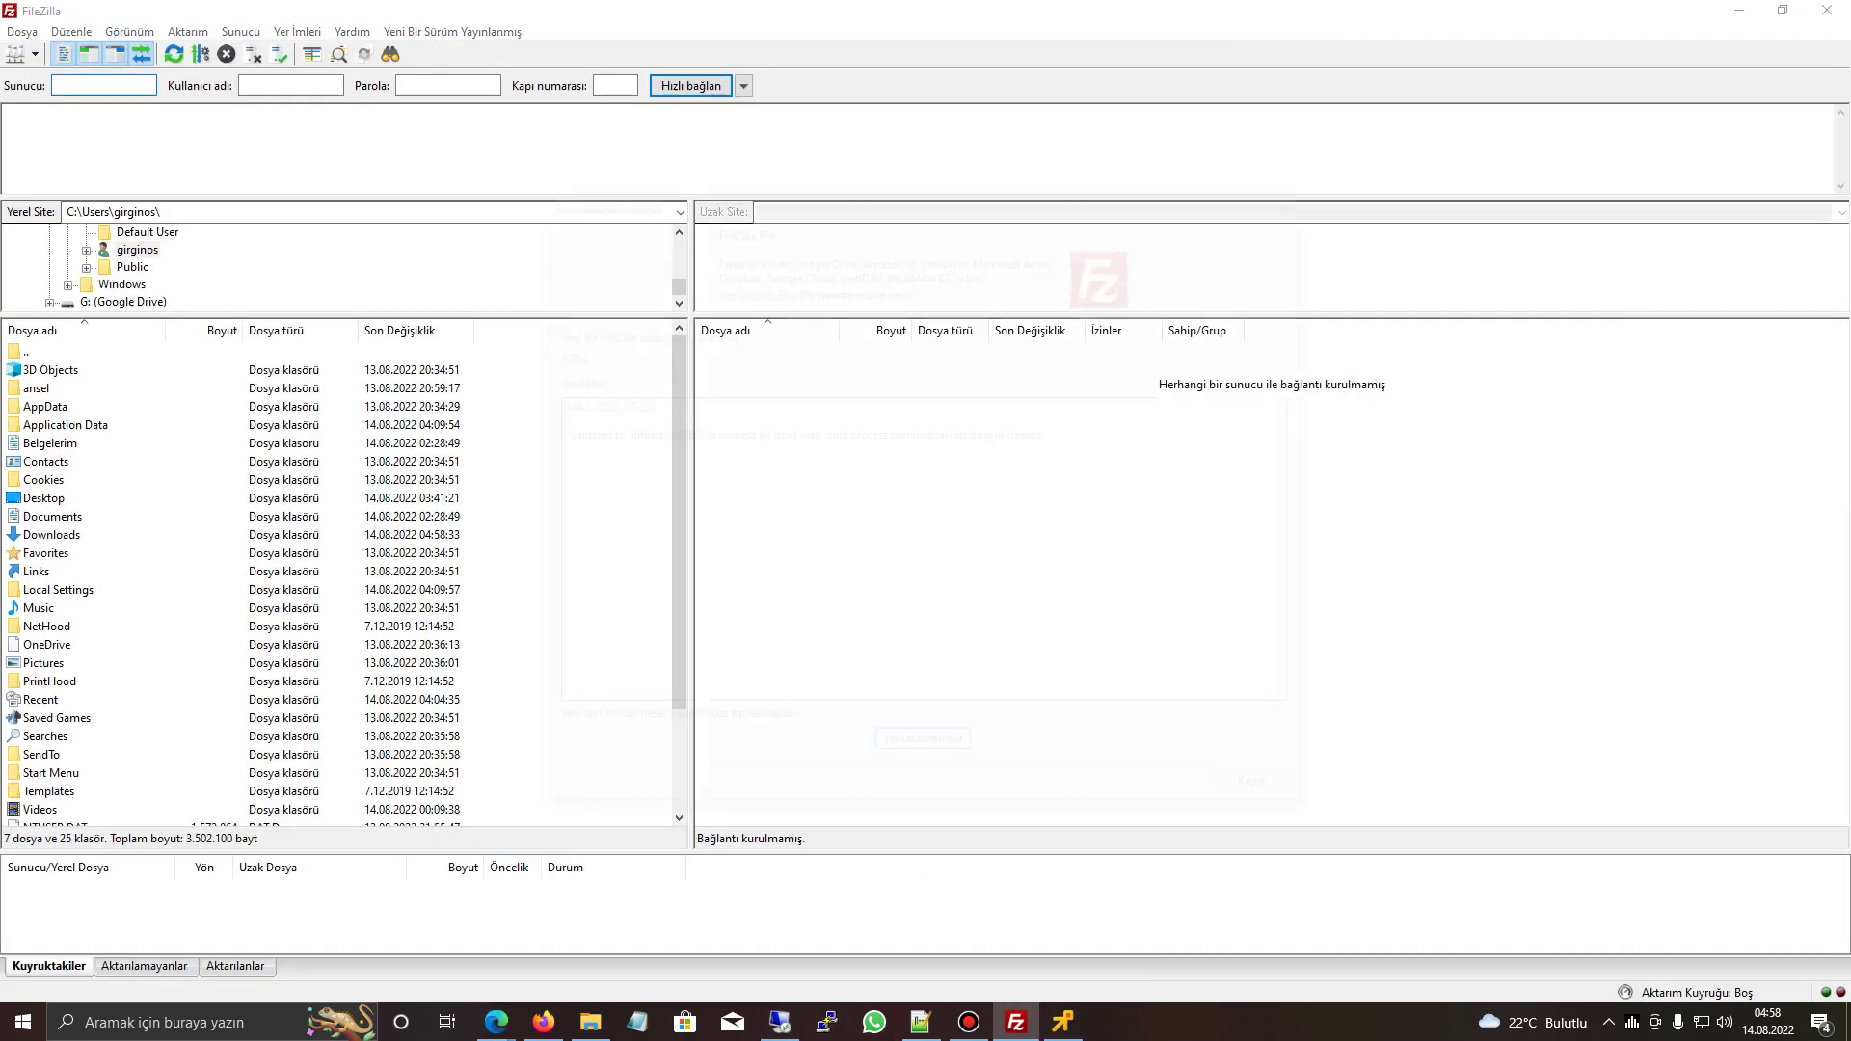
pyautogui.press('Escape')
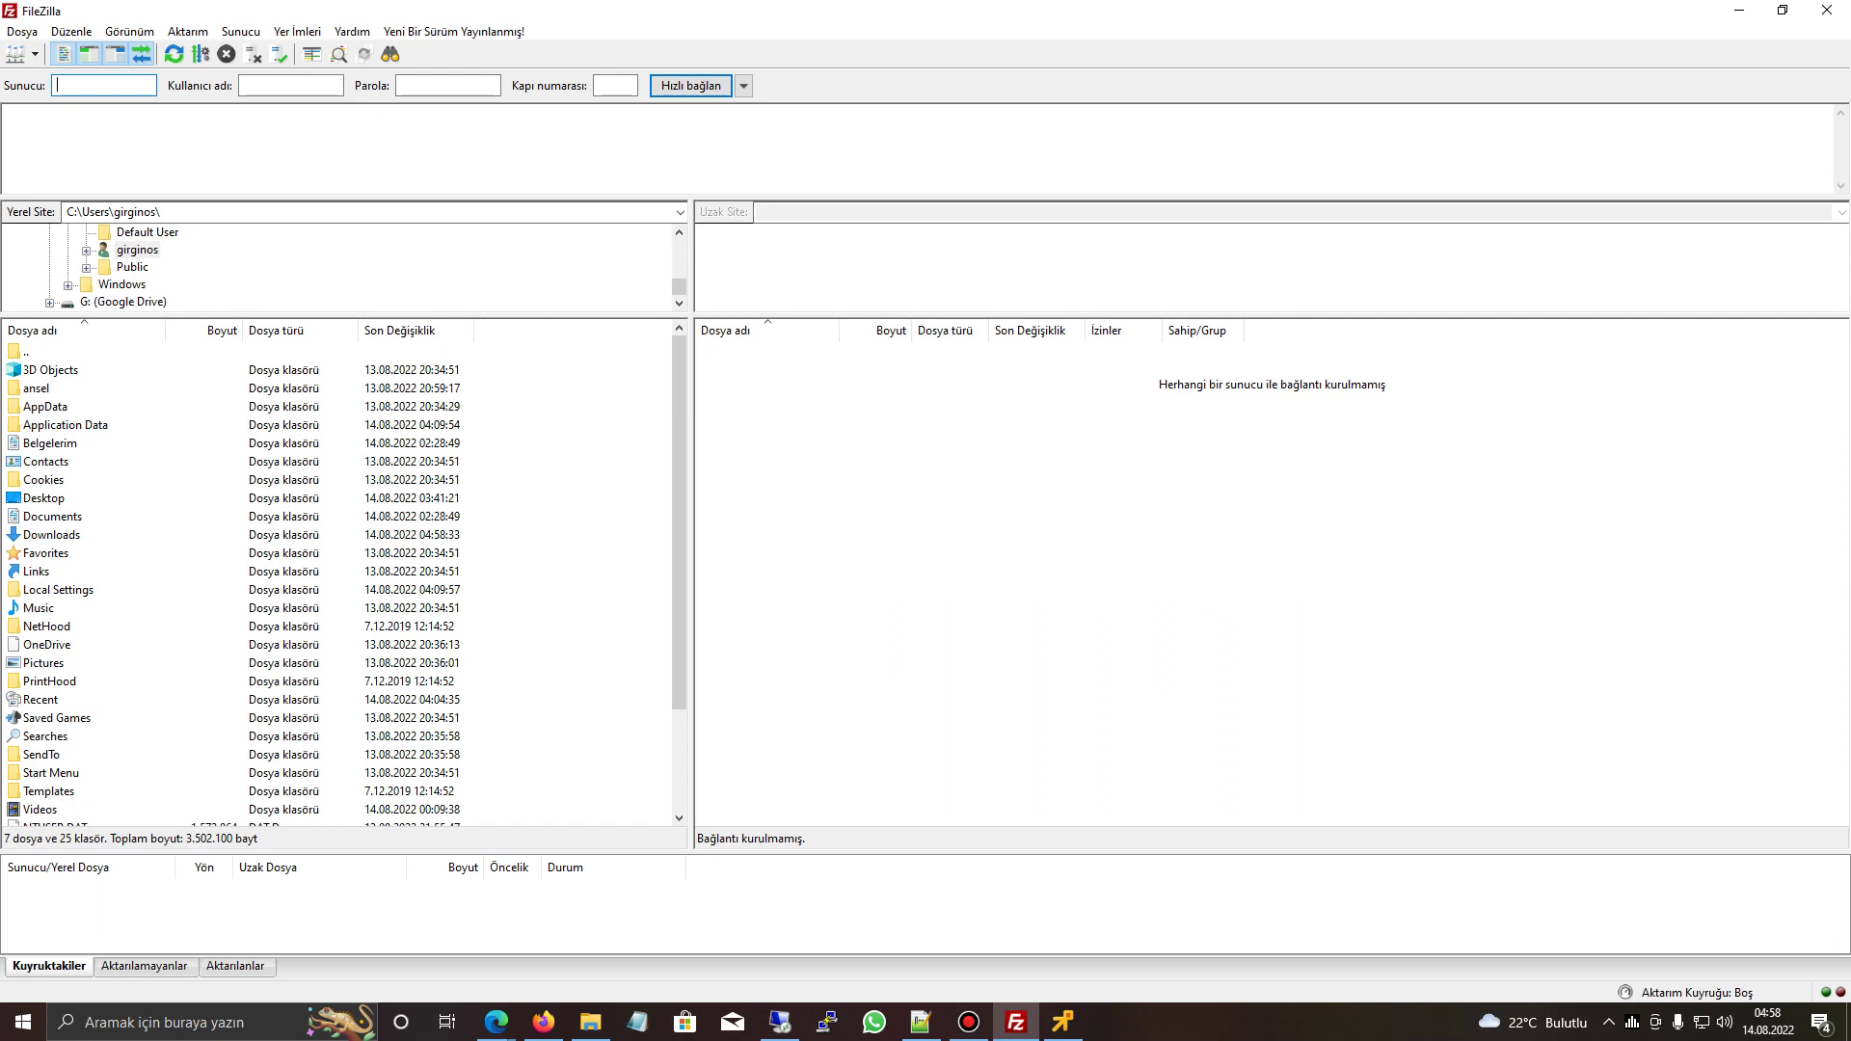
pyautogui.click(744, 86)
pyautogui.click(849, 152)
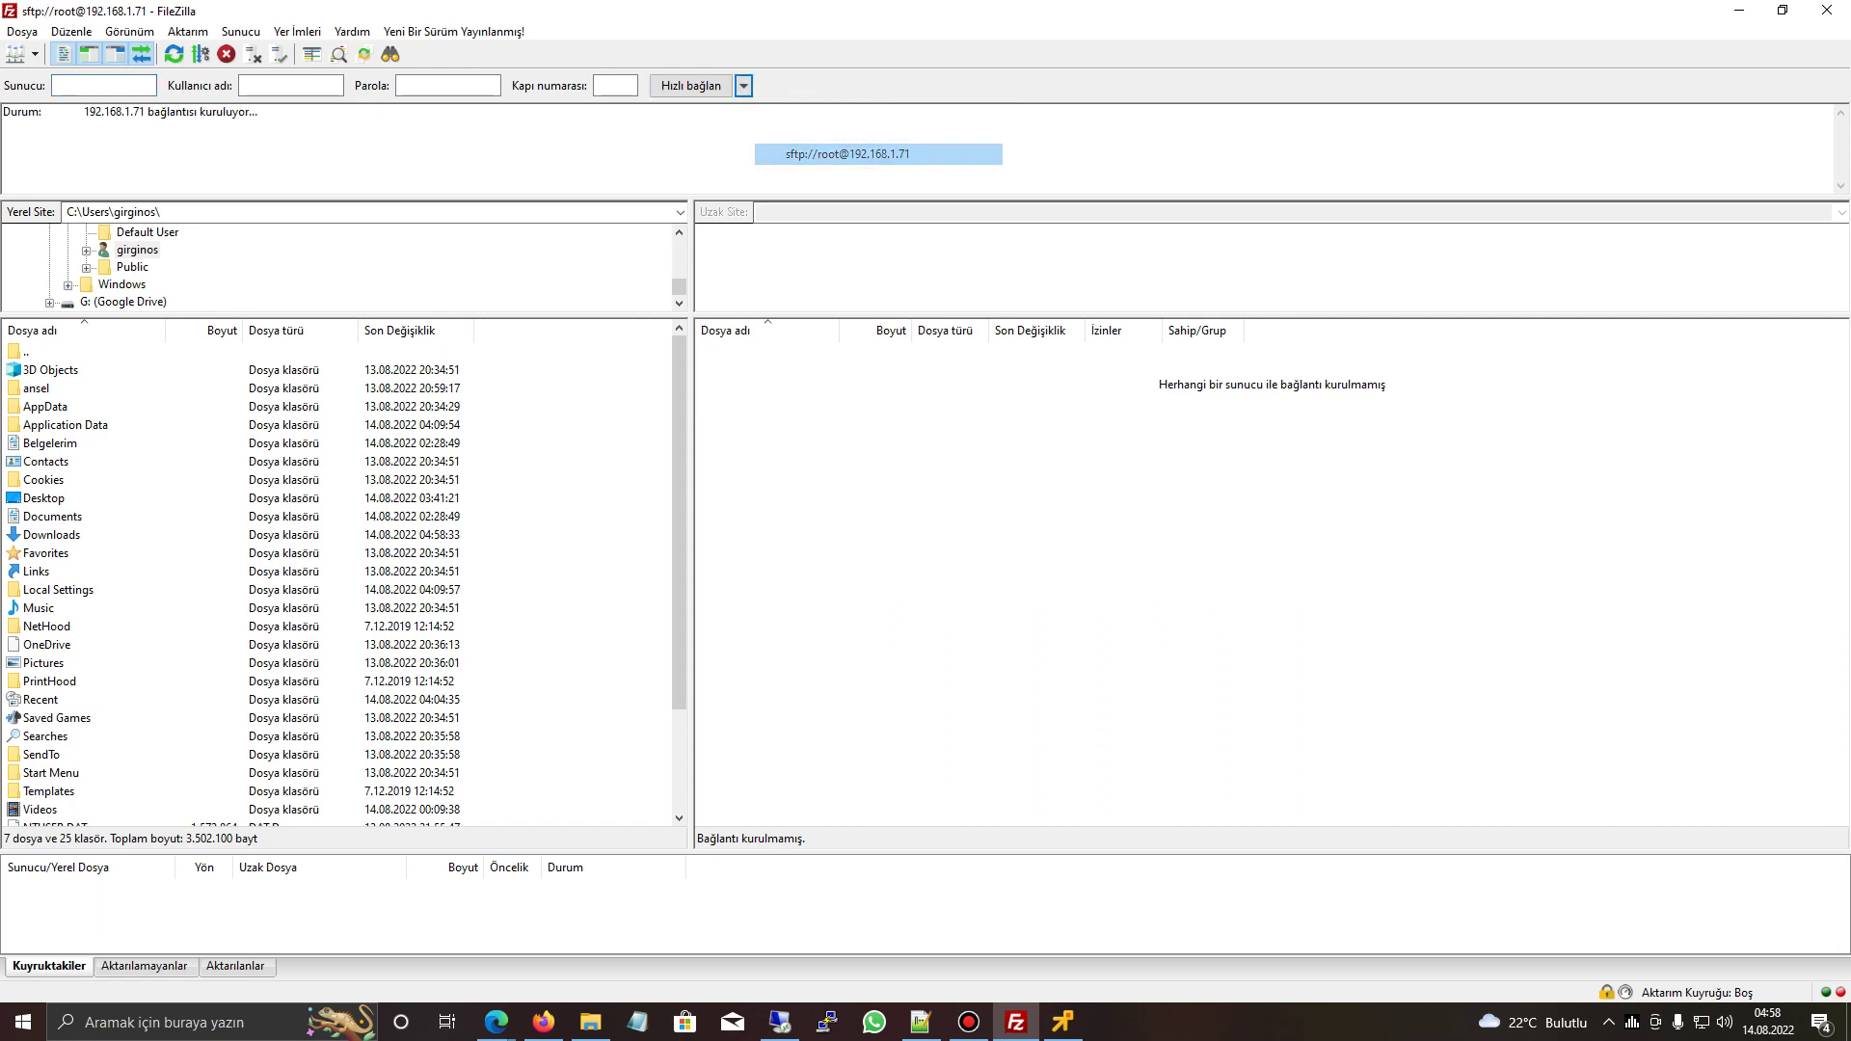
pyautogui.doubleClick(729, 736)
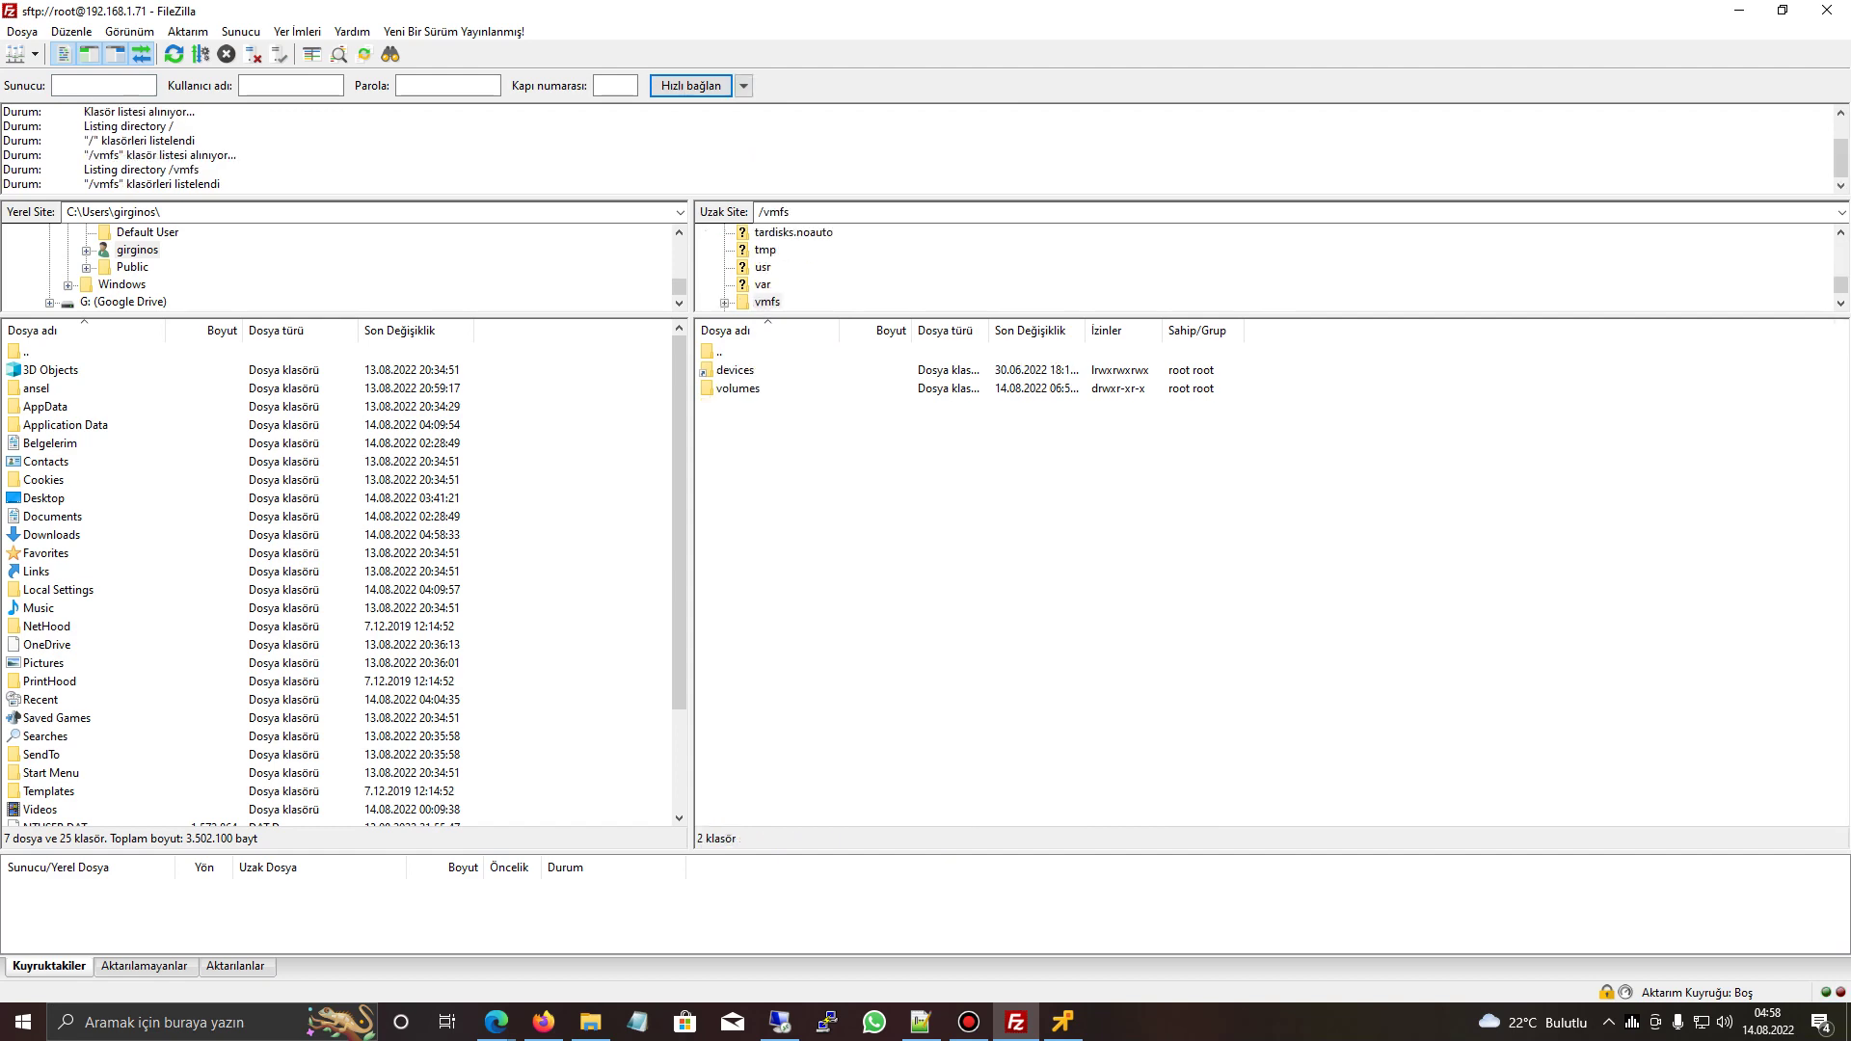
pyautogui.doubleClick(738, 388)
pyautogui.doubleClick(743, 497)
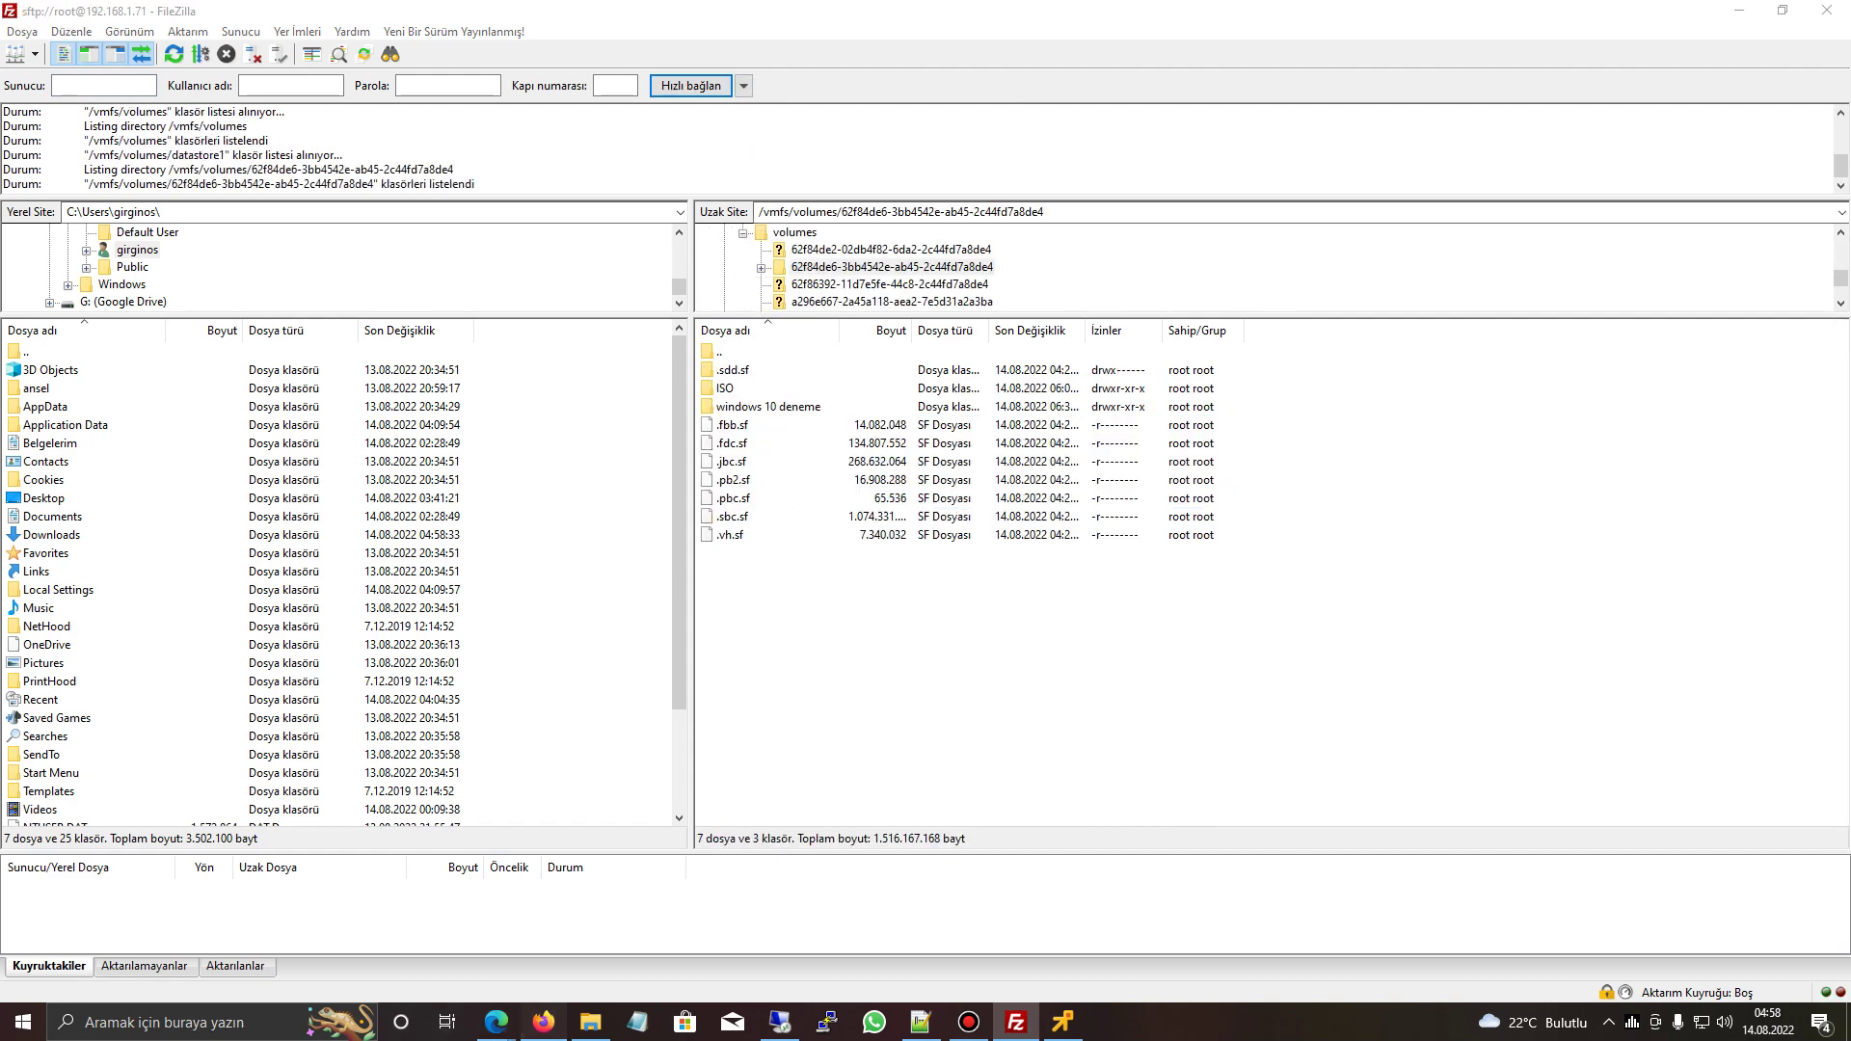
pyautogui.hotkey('alt', 'Tab')
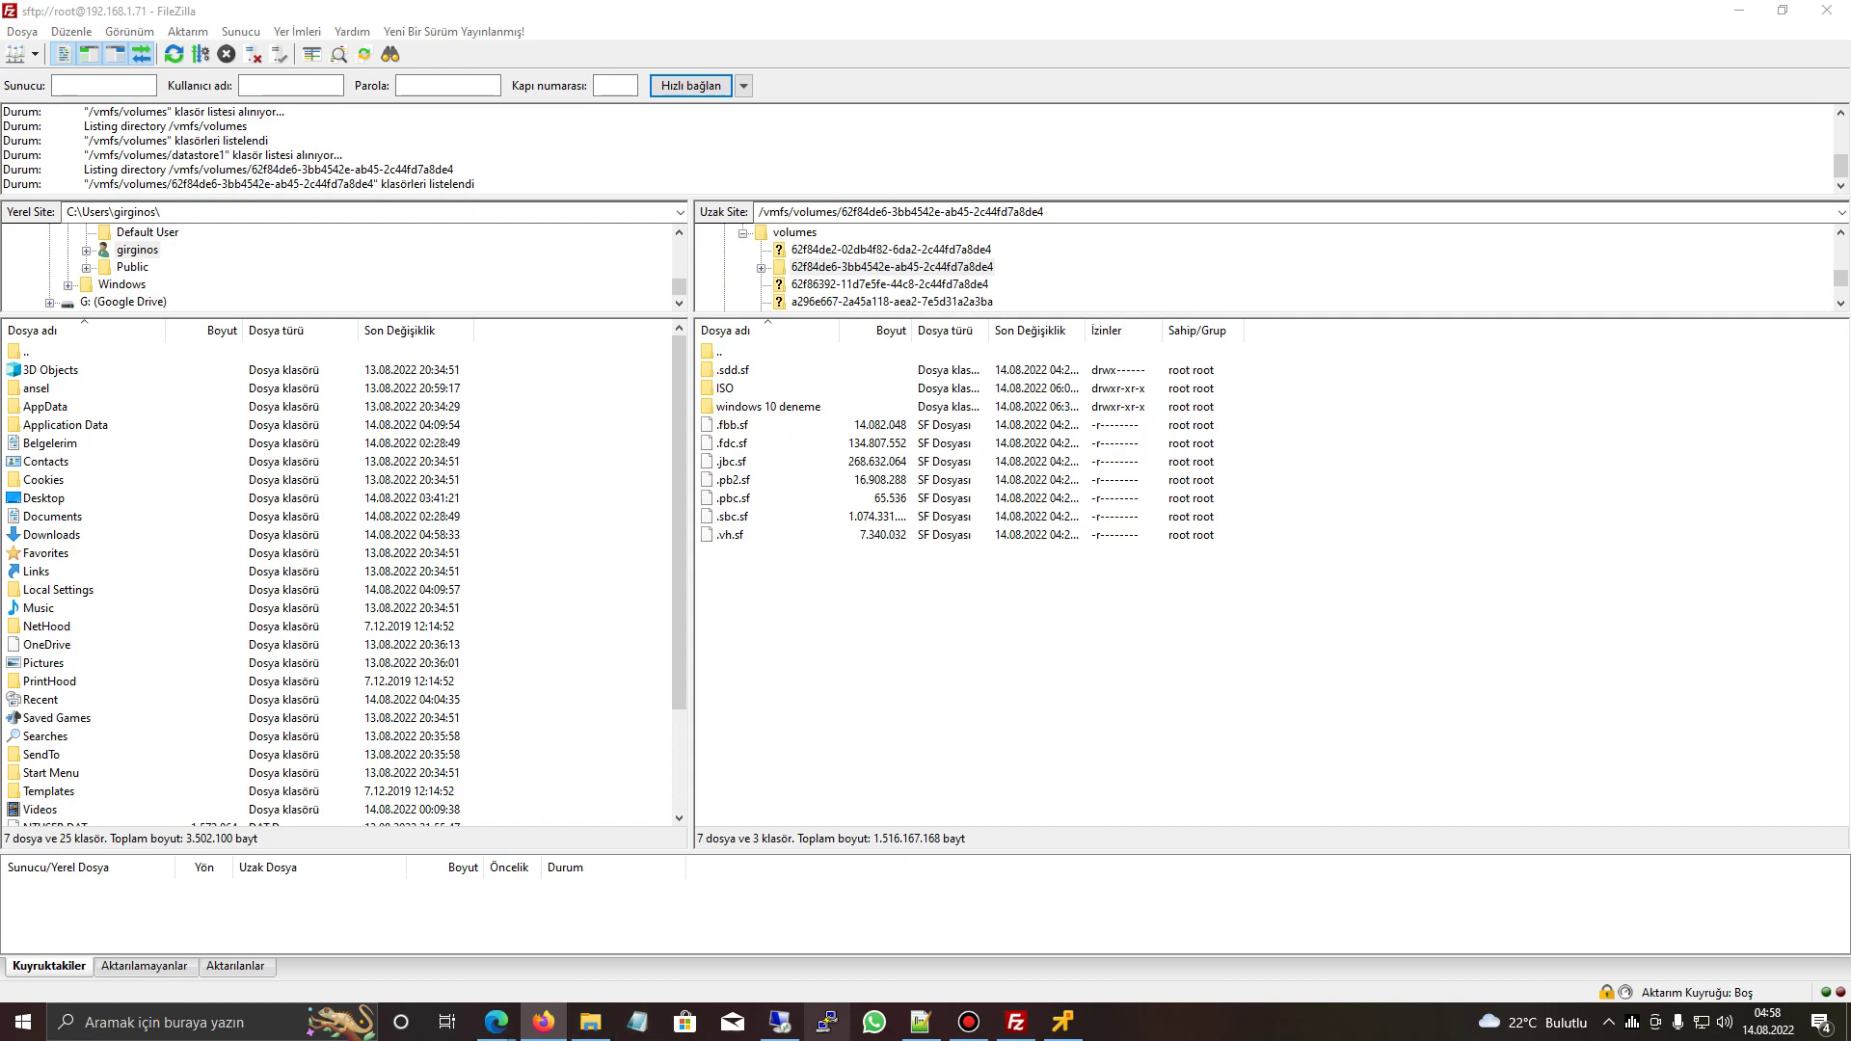
pyautogui.moveTo(496, 1023)
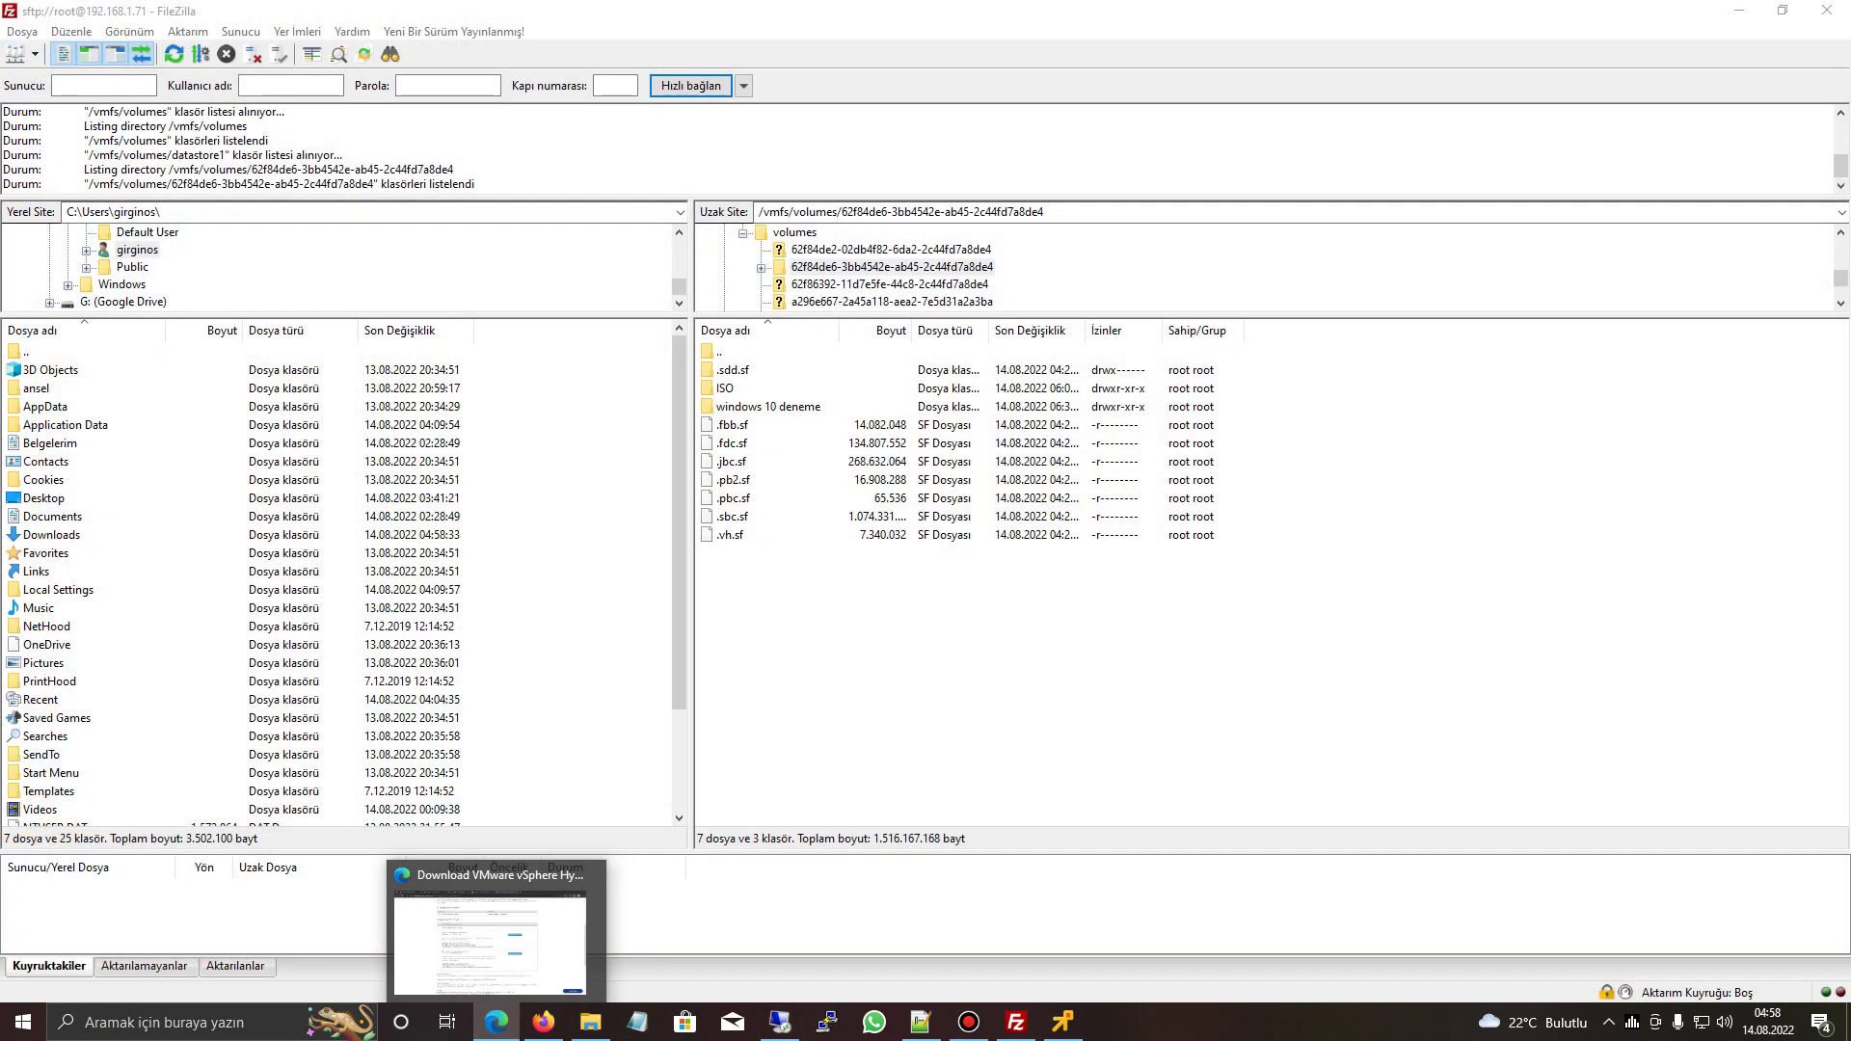
# - Drag the VMware-ESXi-7.0U3f depot zip from Edge's Downloads into FileZilla's remote datastore1 pane
pyautogui.click(391, 935)
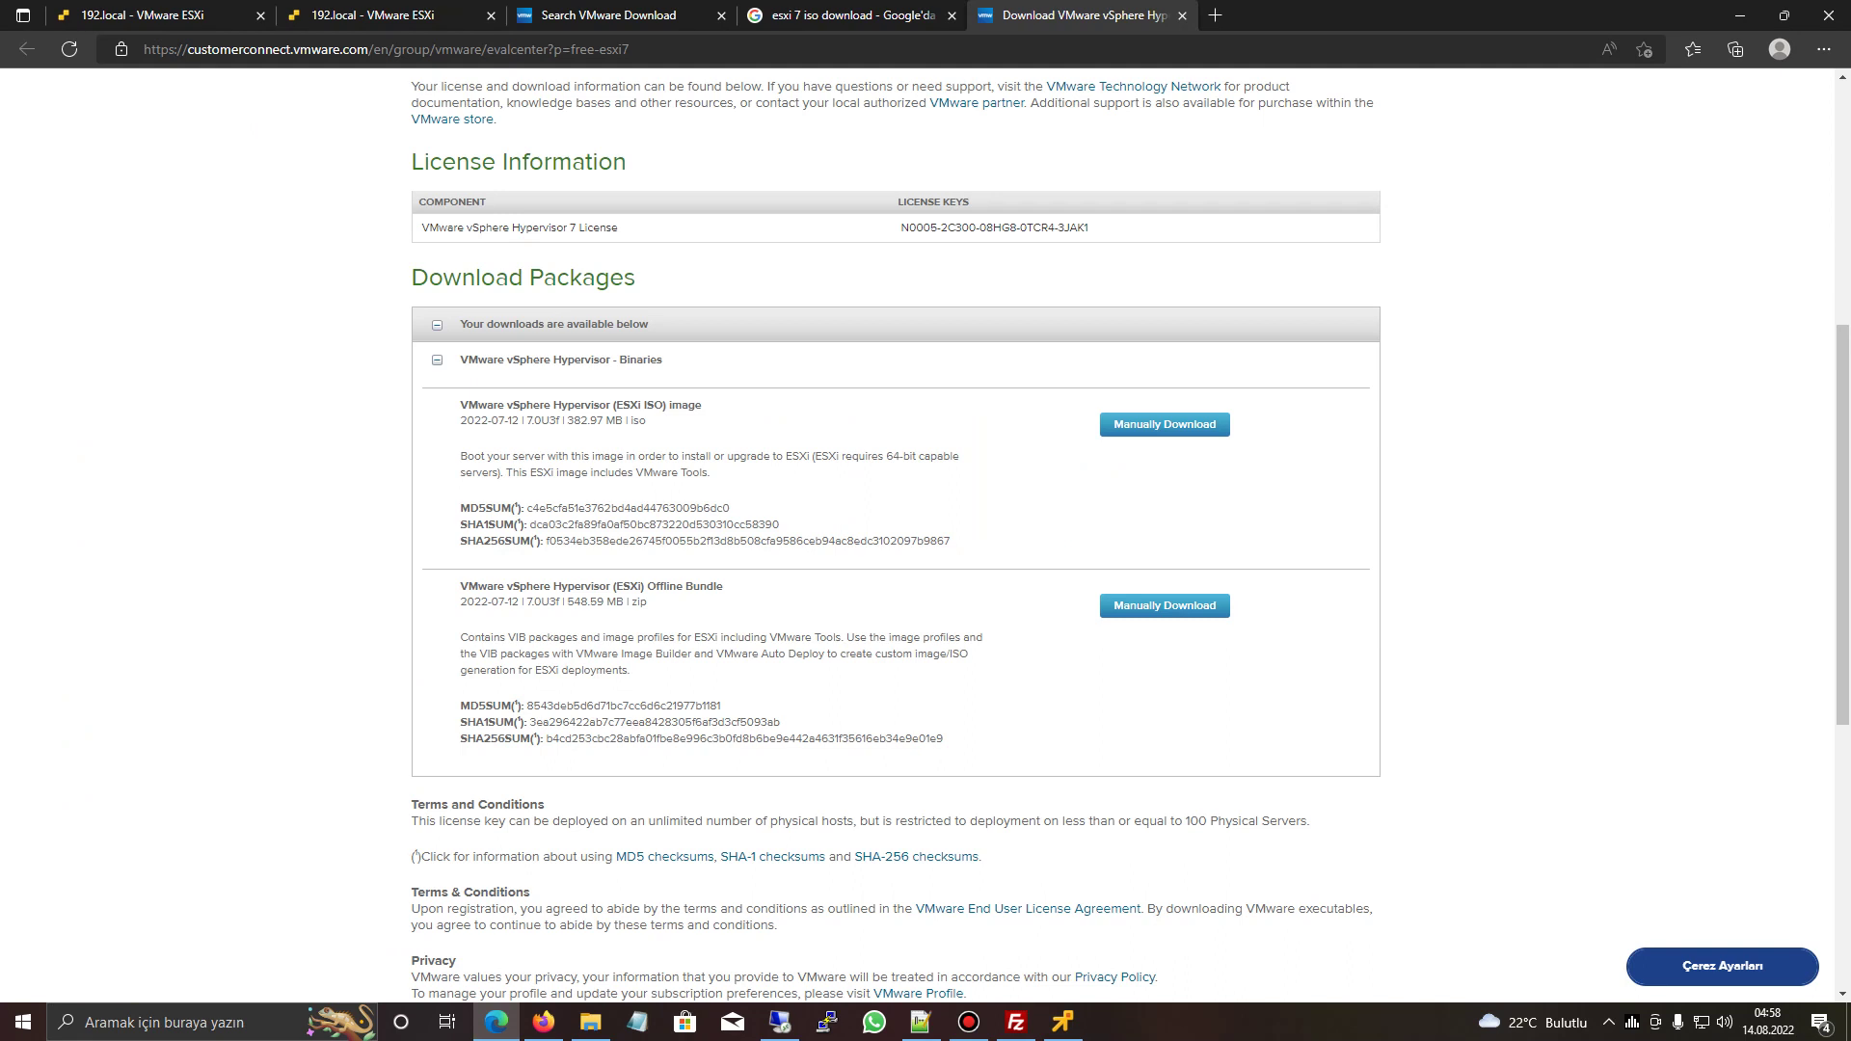
pyautogui.click(1824, 49)
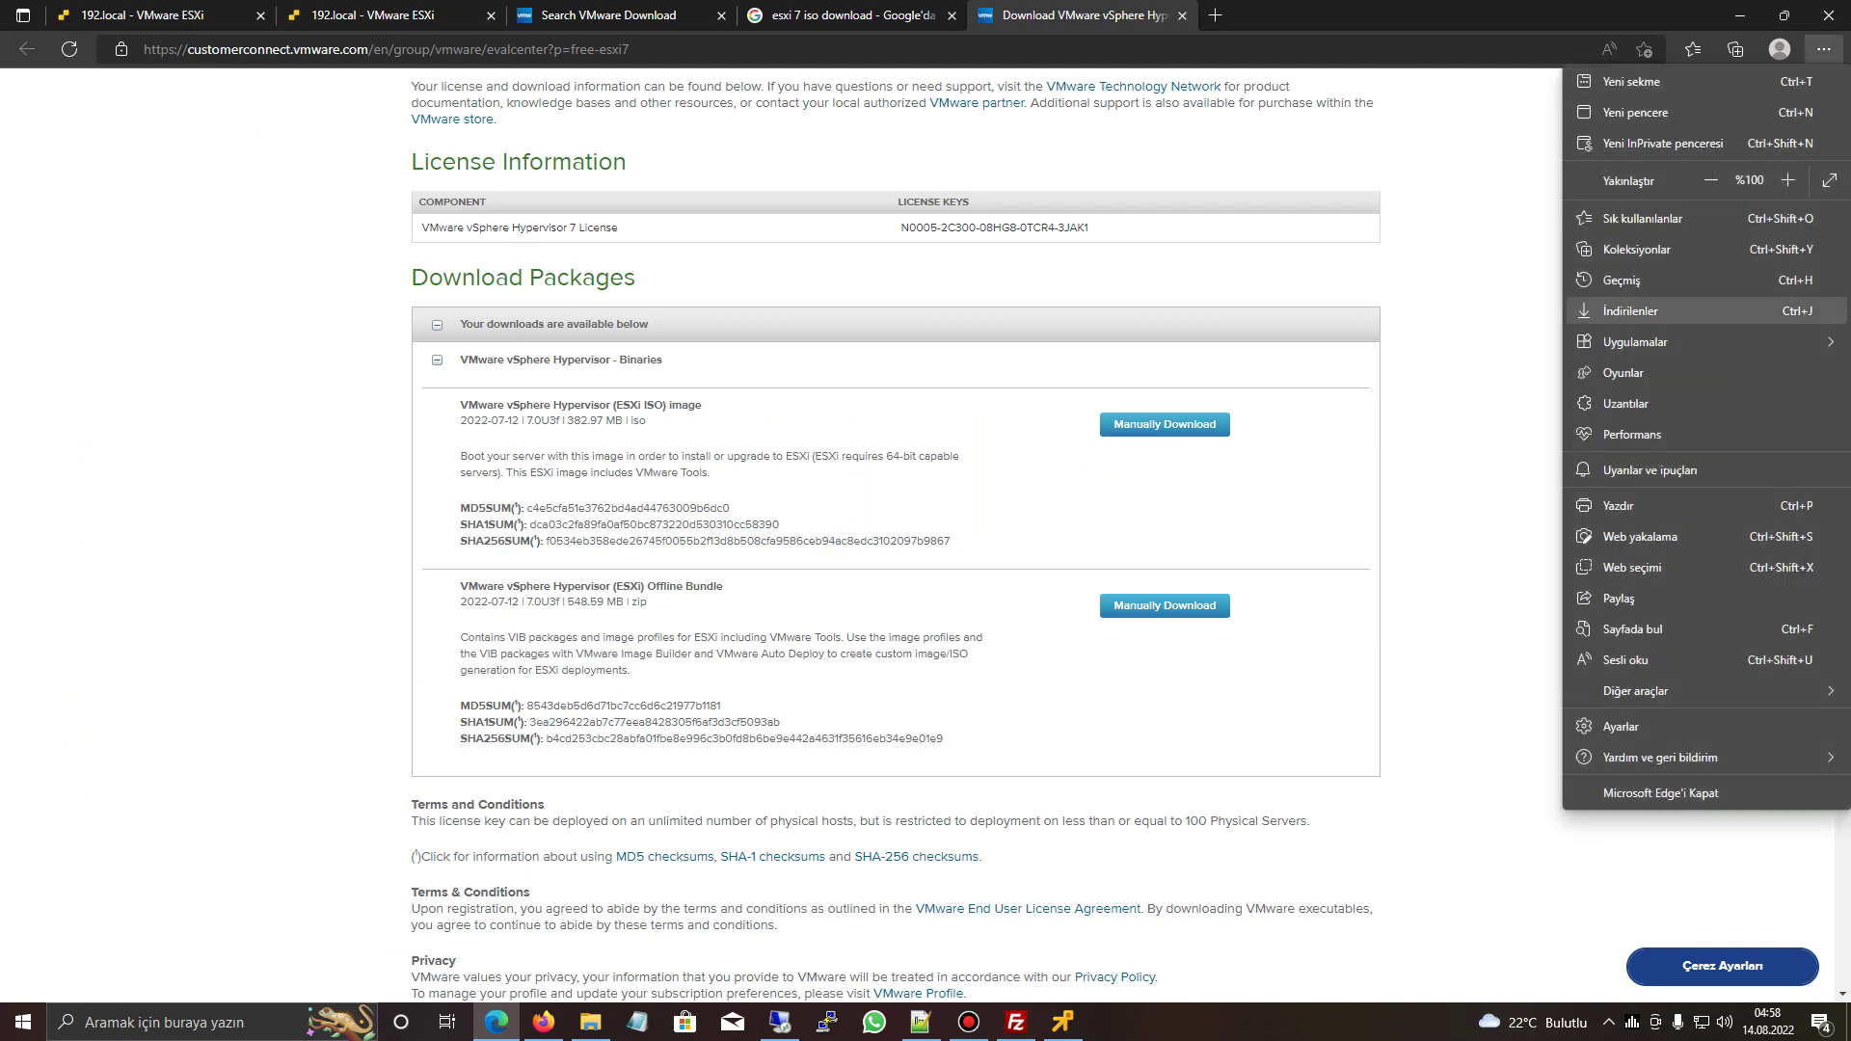
pyautogui.click(1630, 311)
pyautogui.moveTo(1543, 120); pyautogui.dragTo(873, 719)
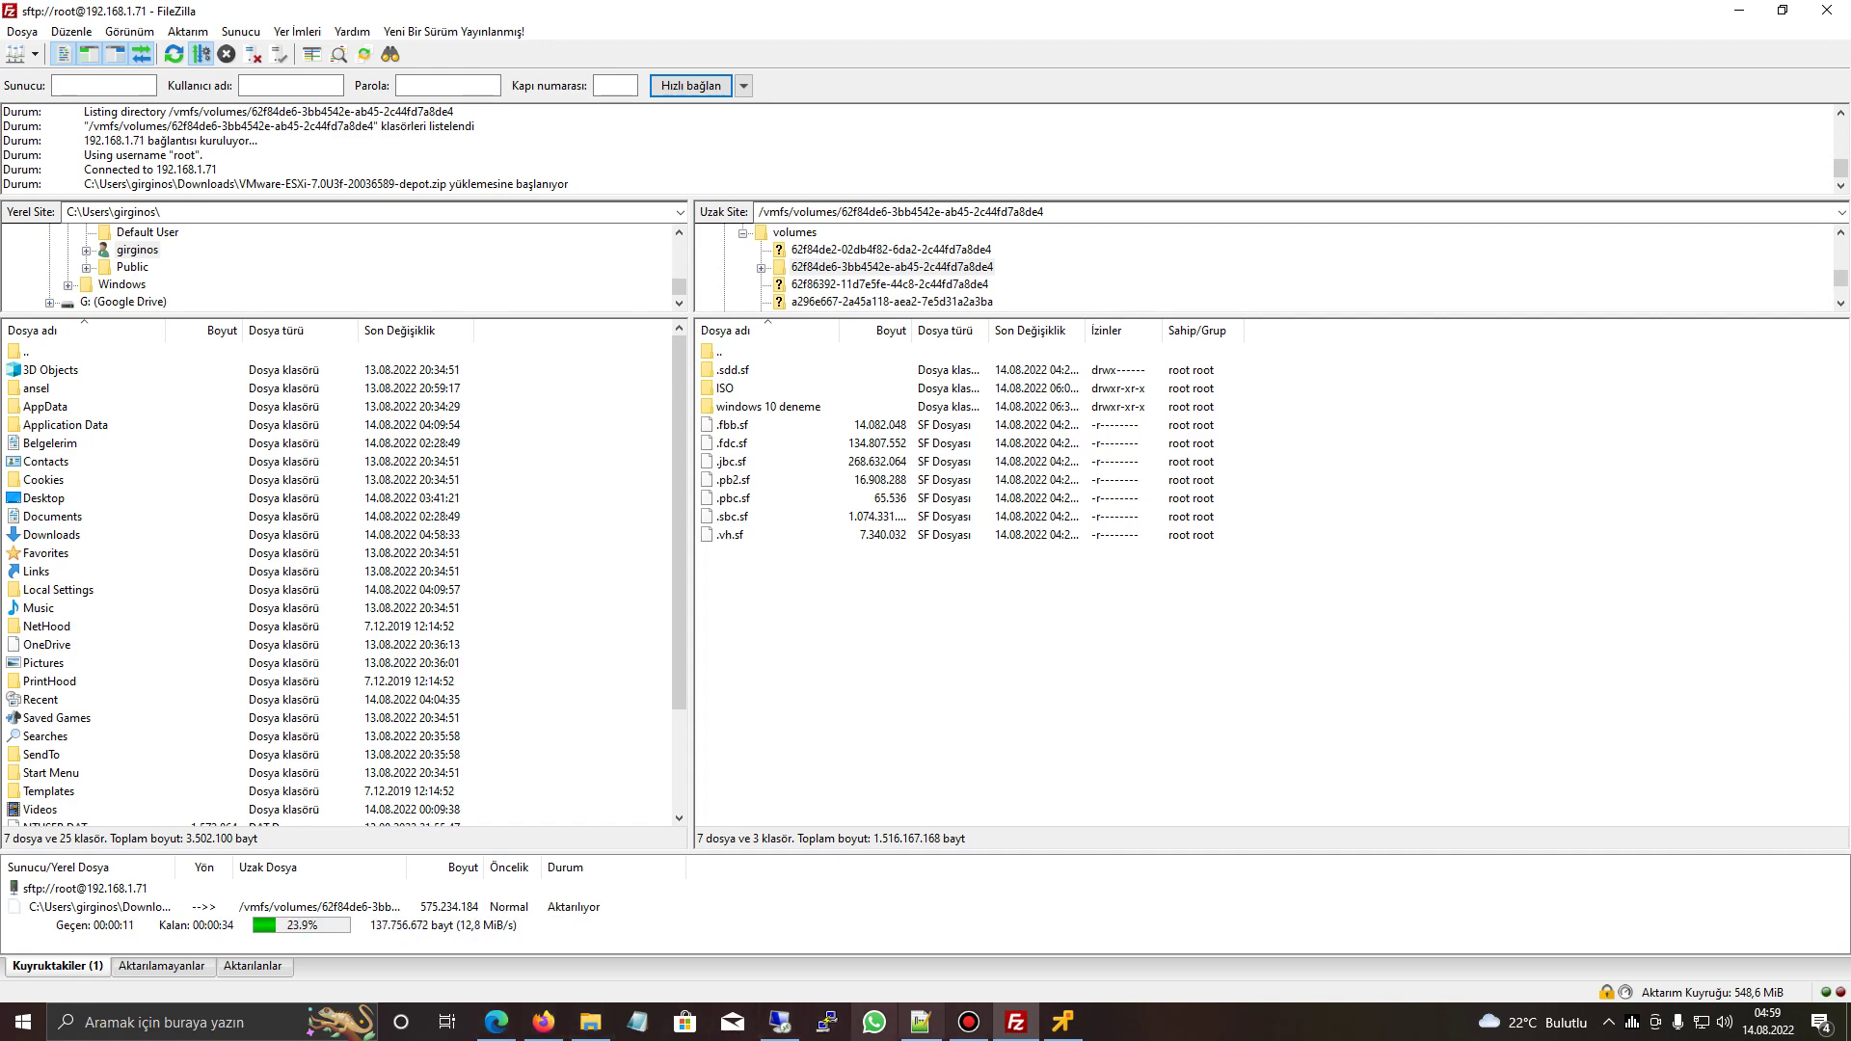
pyautogui.hotkey('alt', 'Tab')
pyautogui.click(366, 14)
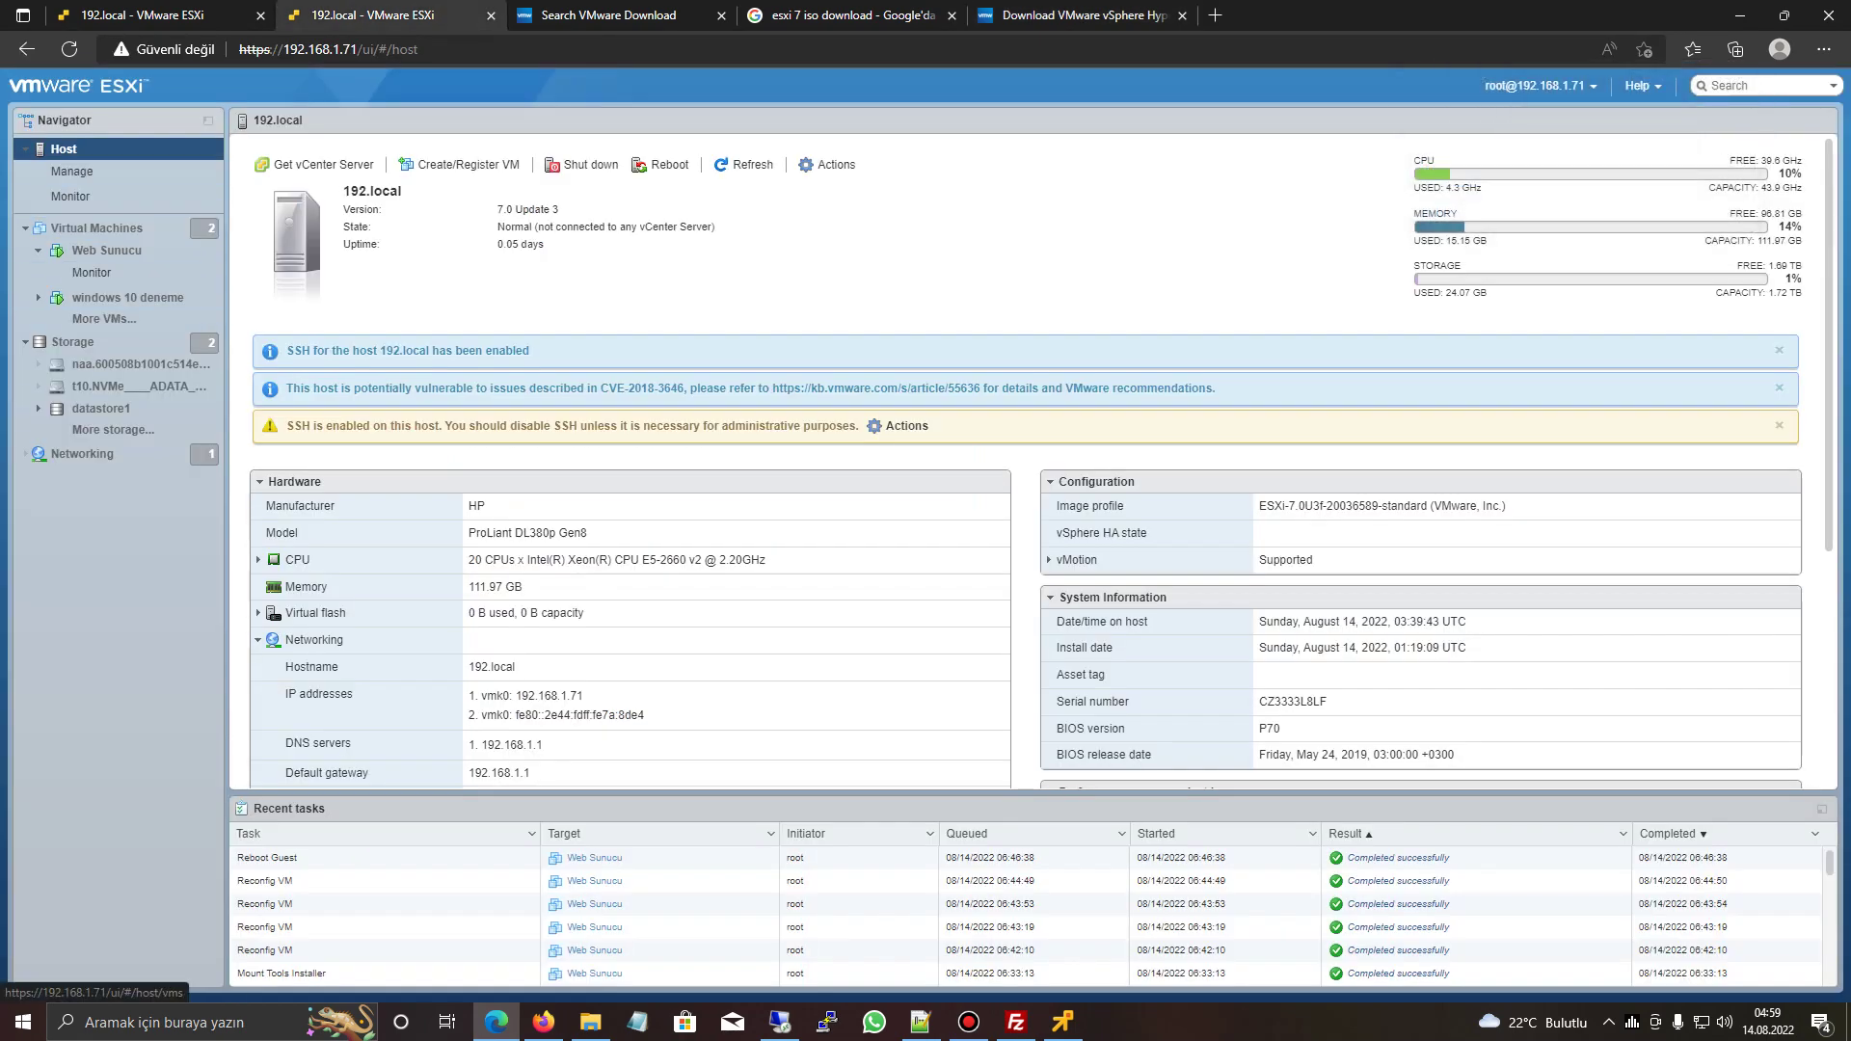
# - Inspect the Default TCP/IP stack's settings under Networking > TCP/IP stacks and cancel without changes
pyautogui.click(82, 453)
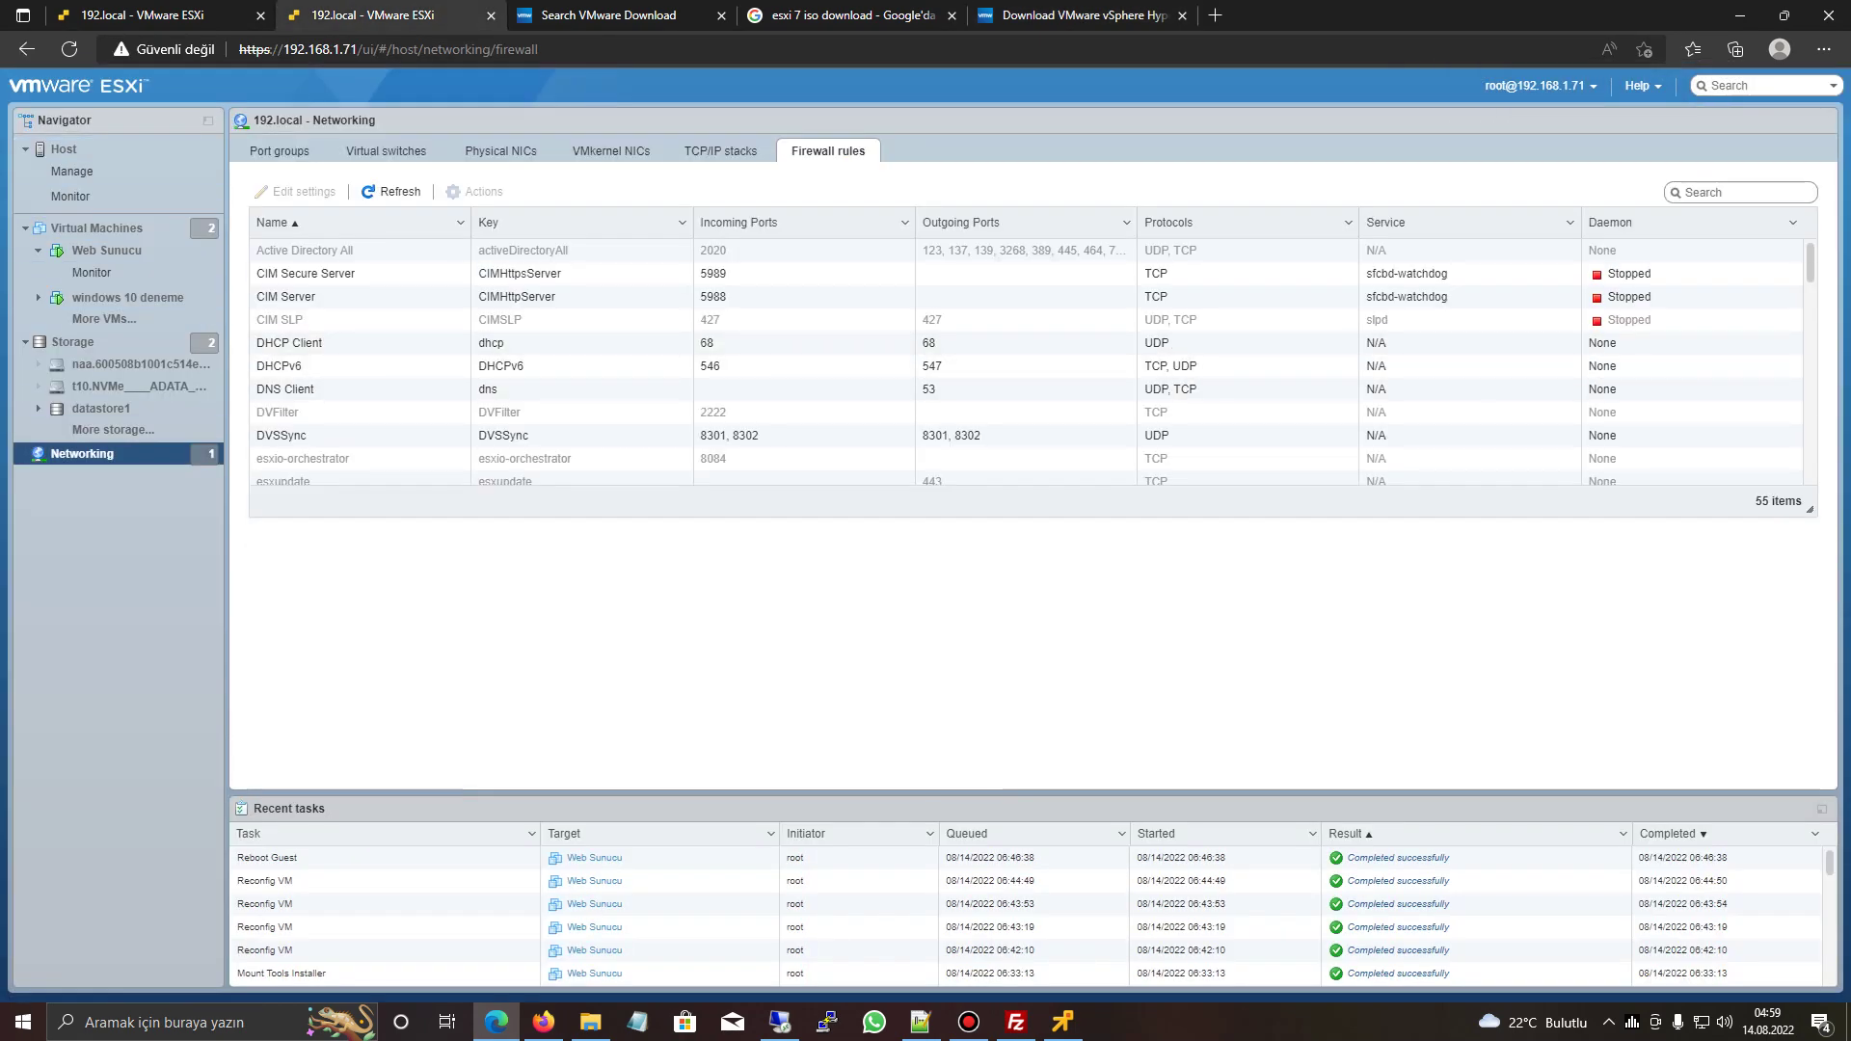
pyautogui.click(611, 151)
pyautogui.click(721, 150)
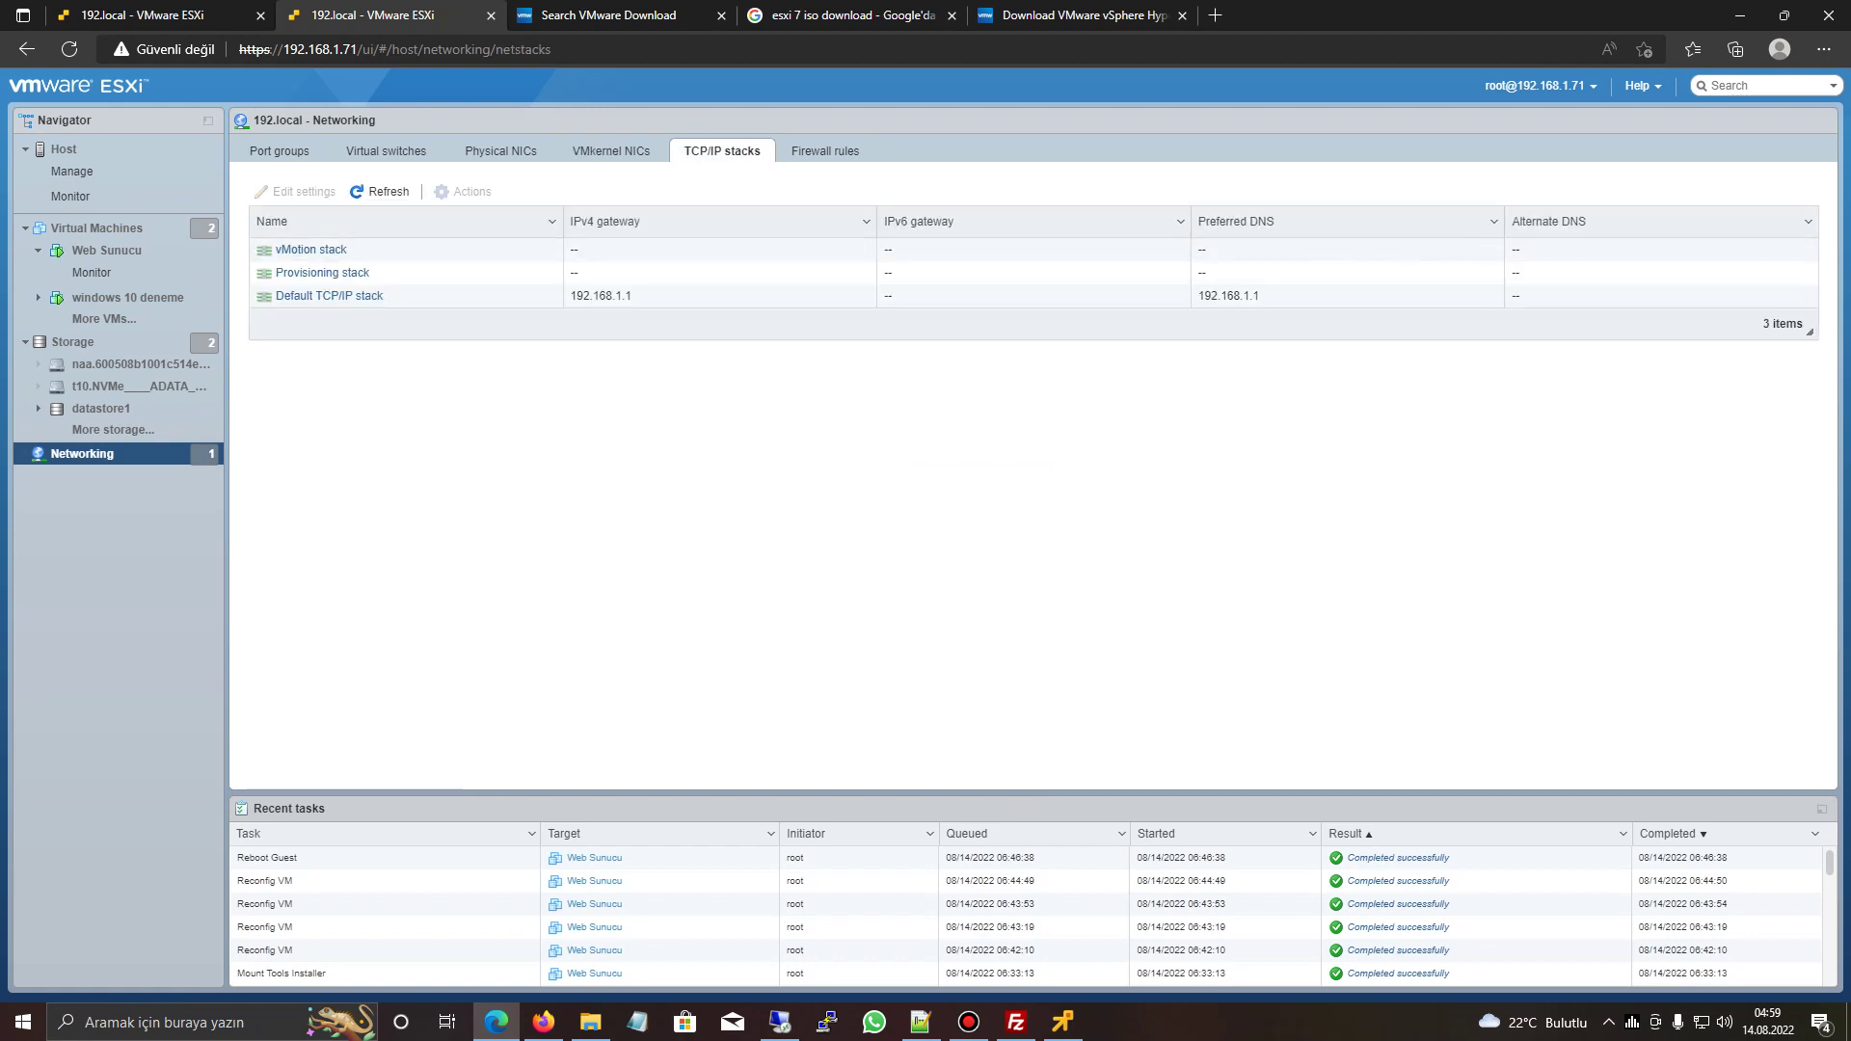
pyautogui.click(405, 295)
pyautogui.click(296, 191)
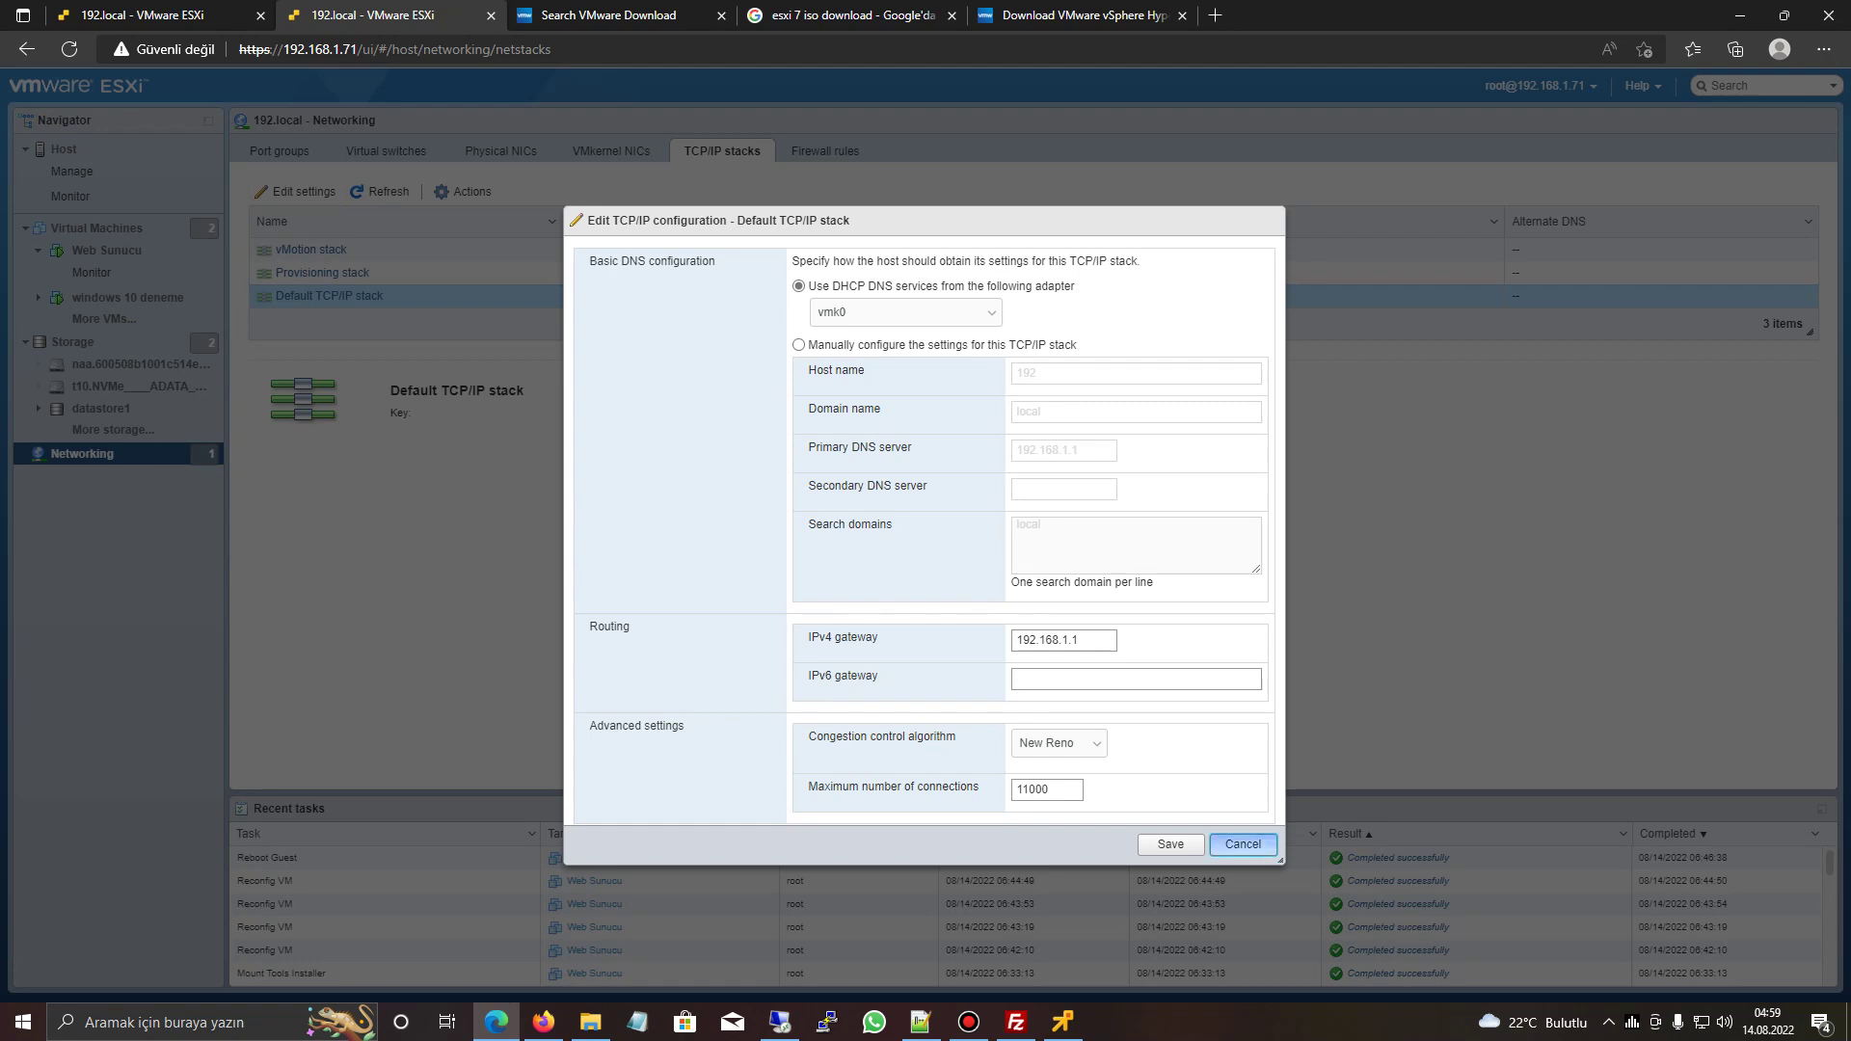
pyautogui.click(1243, 845)
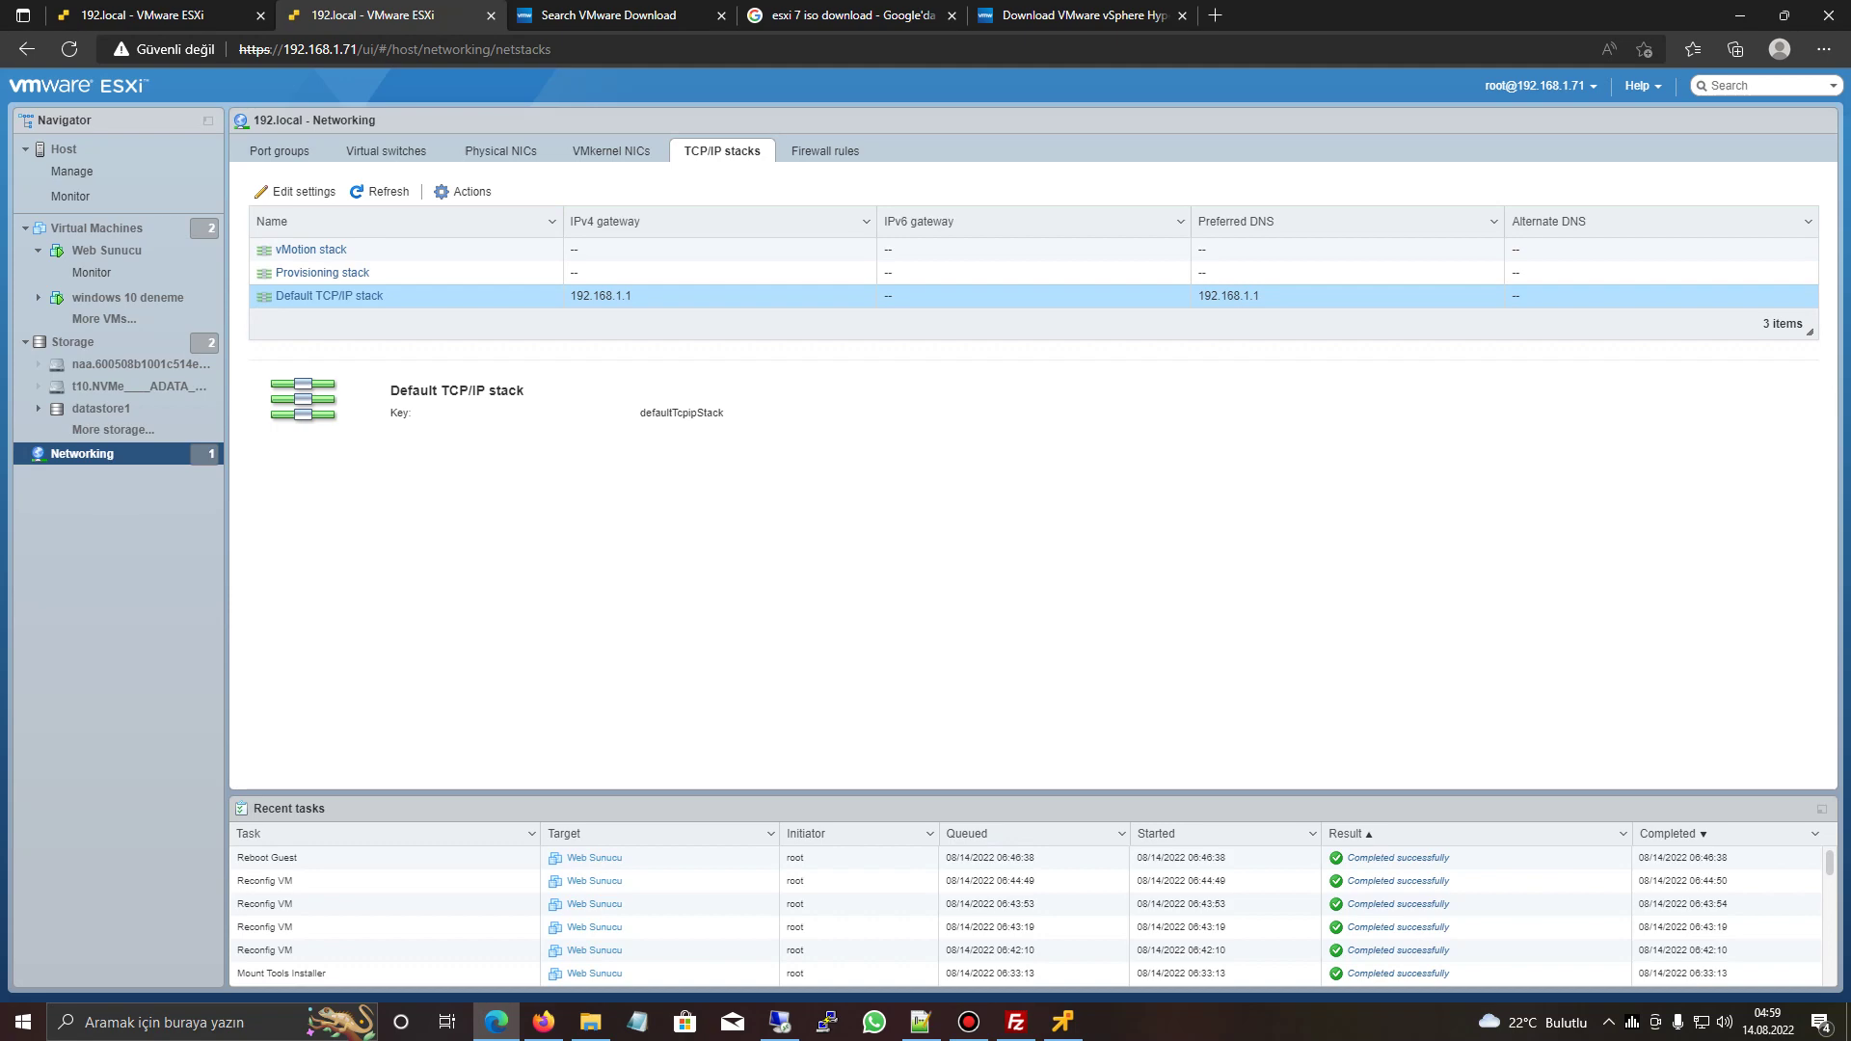
pyautogui.click(1015, 1022)
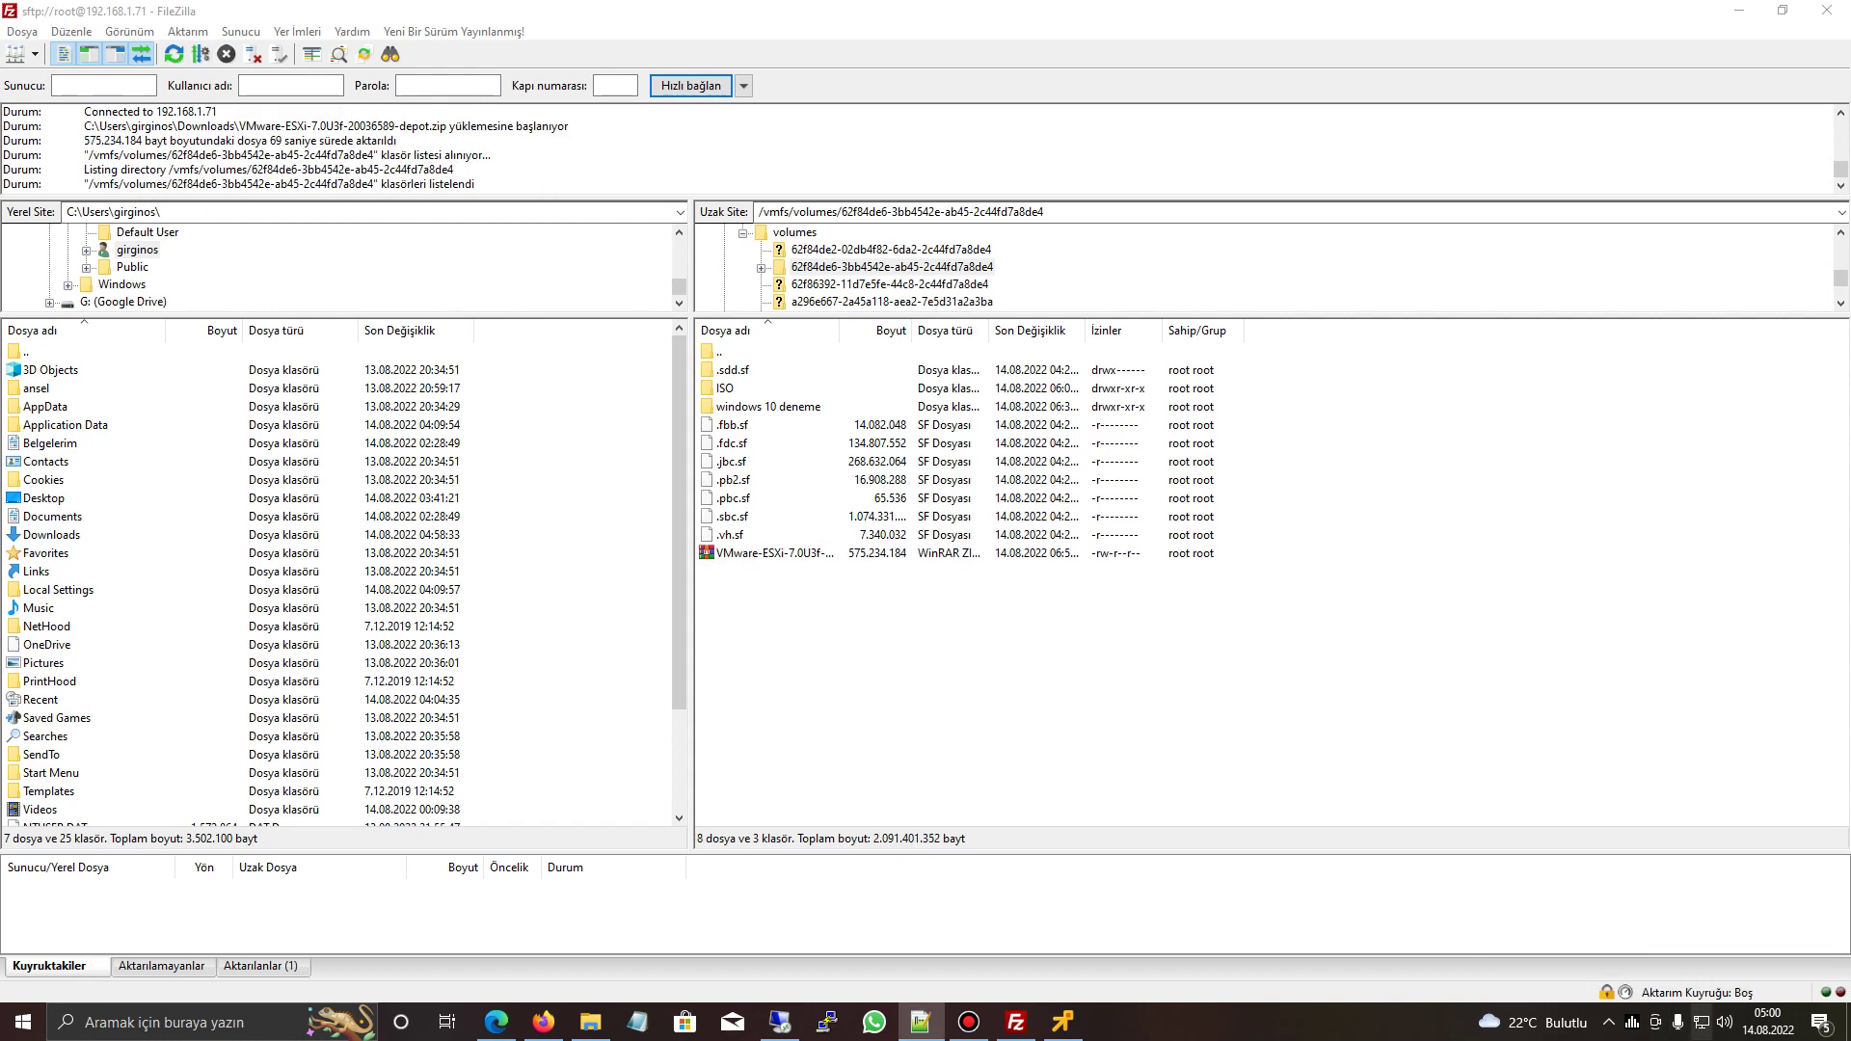
# - Paste the uploaded zip's remote address into Notepad and strip the sftp host prefix, leaving the datastore path
pyautogui.rightClick(777, 554)
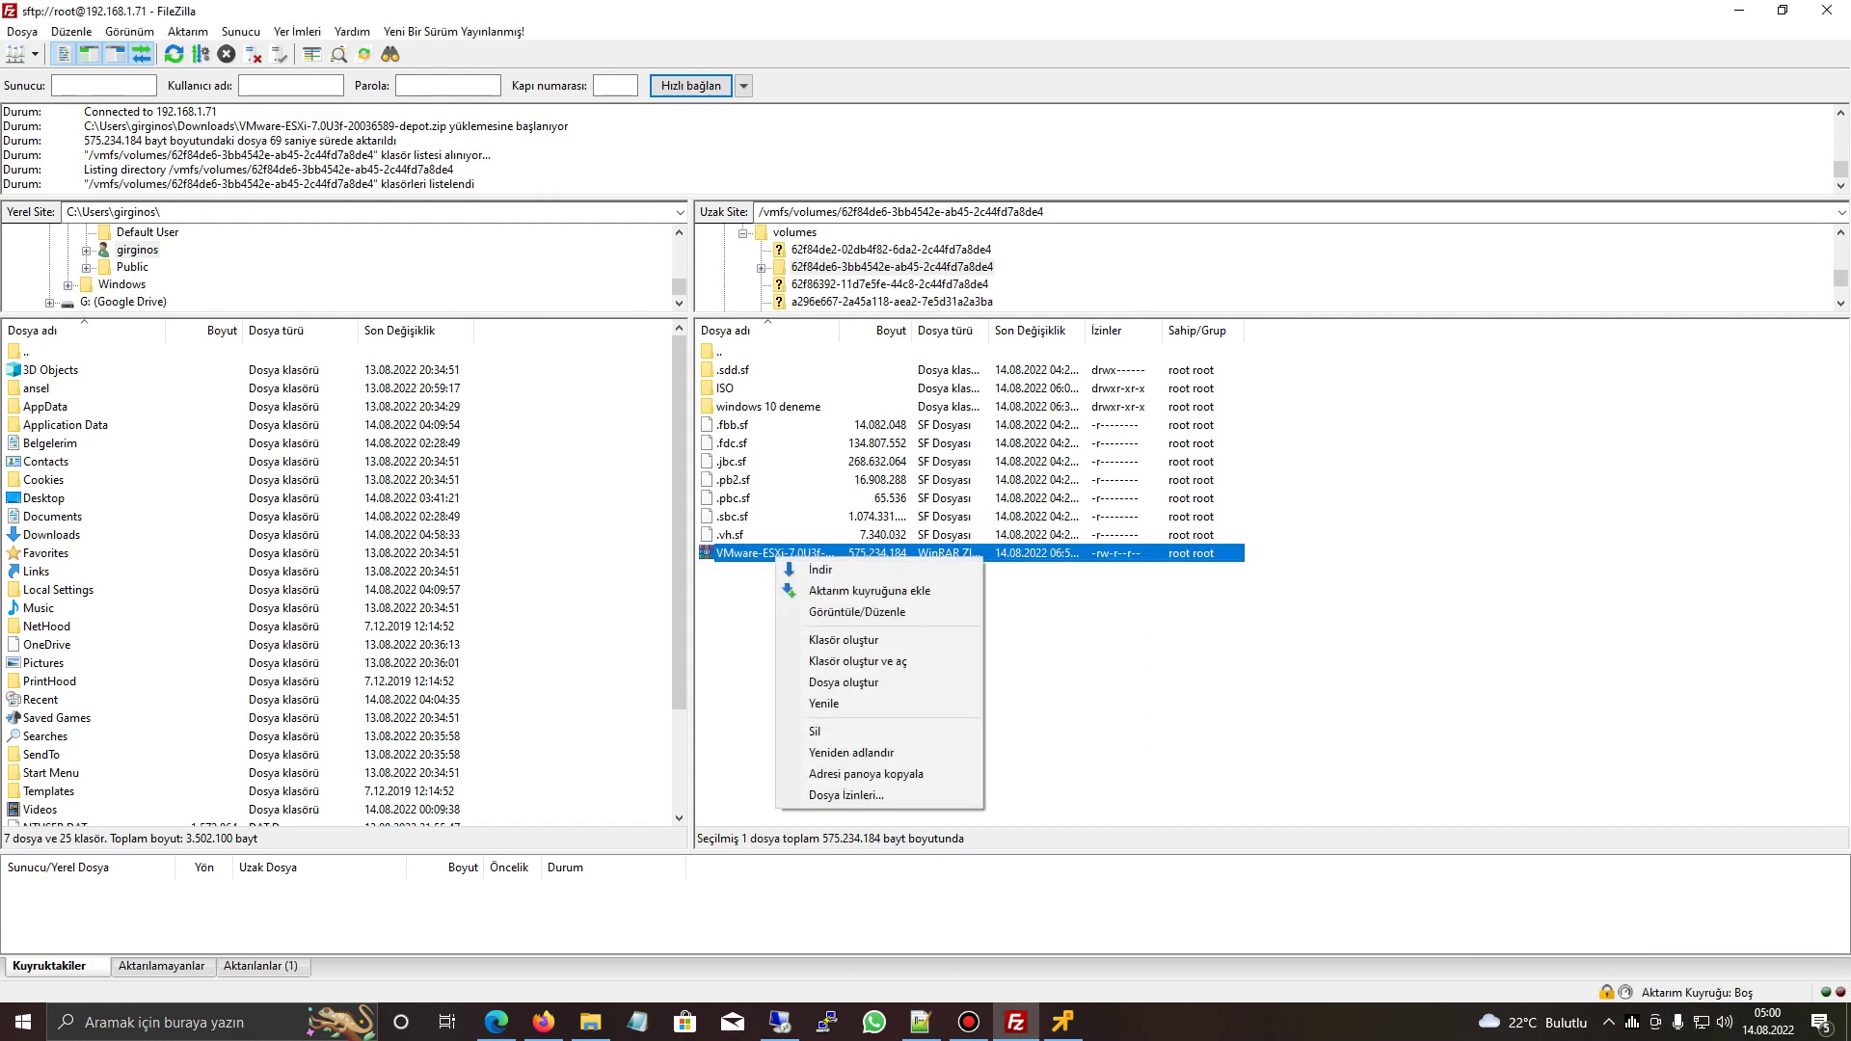
pyautogui.click(866, 774)
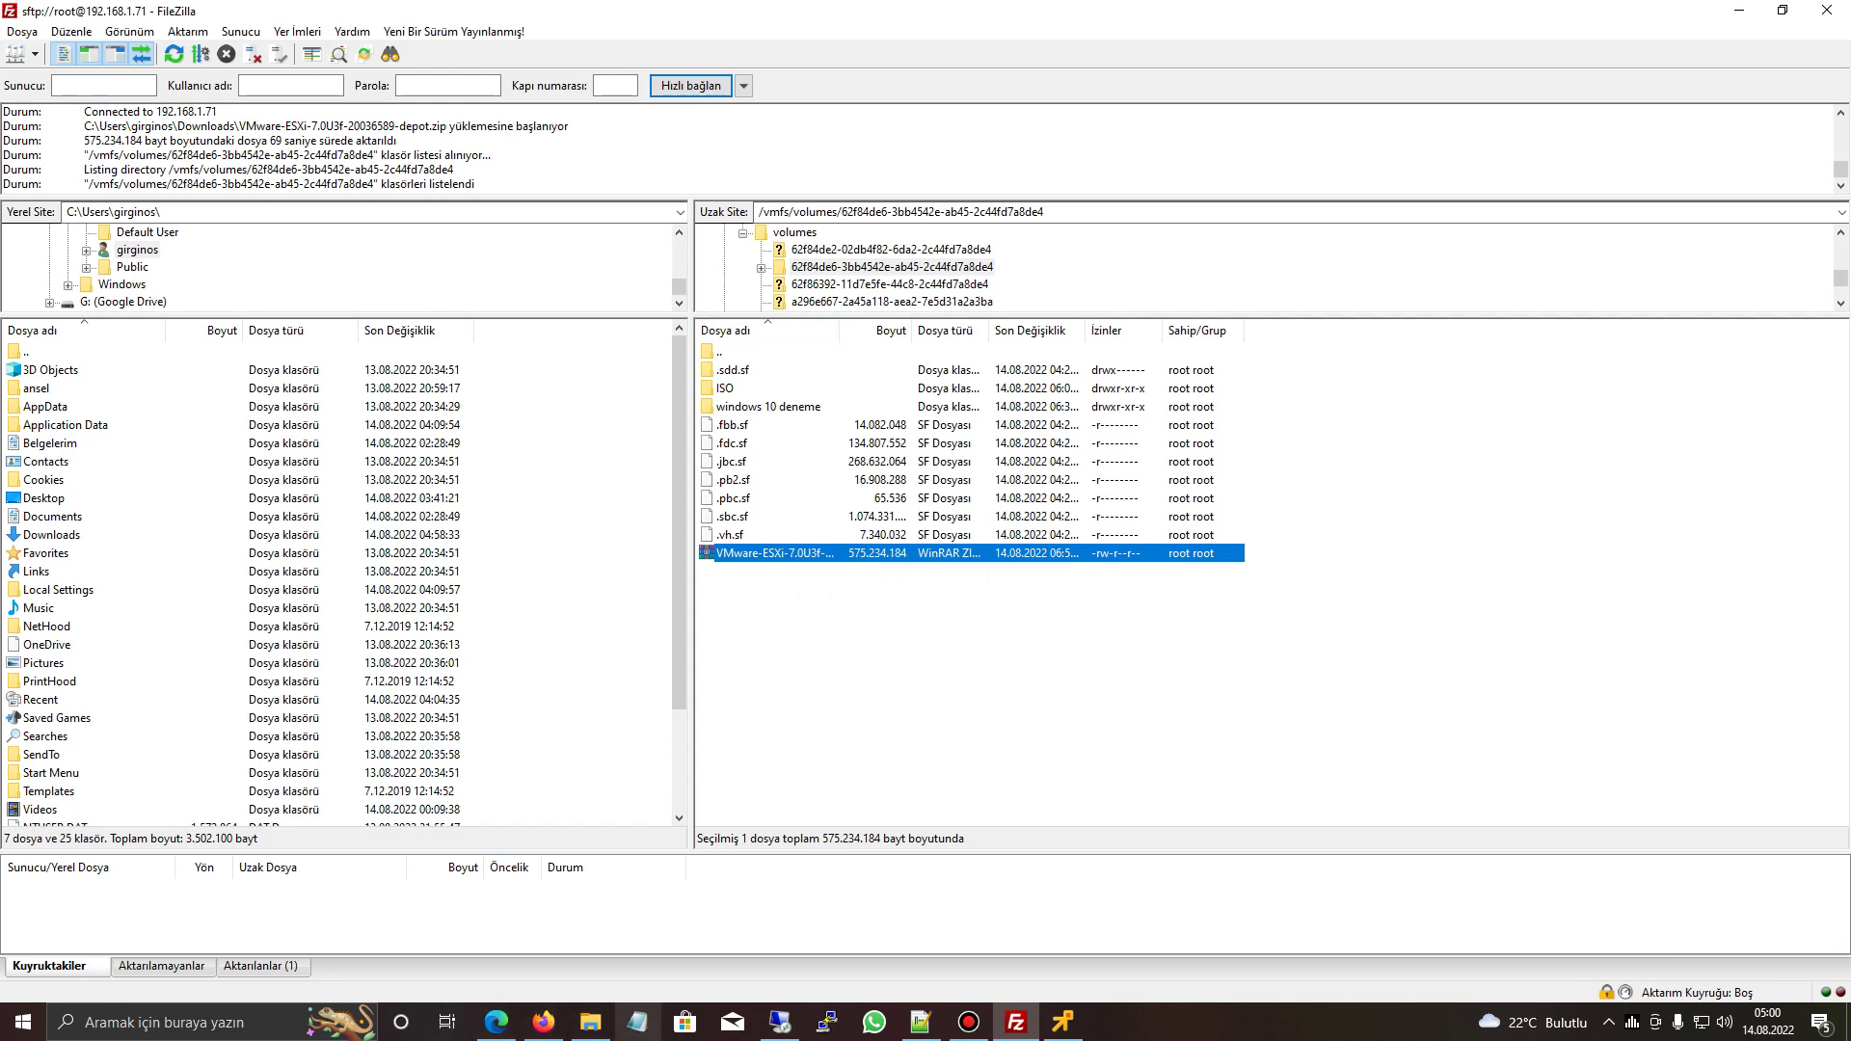
pyautogui.click(637, 1022)
pyautogui.hotkey('ctrl', 'v')
pyautogui.click(821, 387)
pyautogui.hotkey('ctrl', 'shift', 'Left')
pyautogui.hotkey('ctrl', 'shift', 'Left')
pyautogui.hotkey('ctrl', 'shift', 'Left')
pyautogui.hotkey('ctrl', 'shift', 'Left')
pyautogui.hotkey('ctrl', 'shift', 'Left')
pyautogui.hotkey('ctrl', 'shift', 'Left')
pyautogui.hotkey('ctrl', 'shift', 'Left')
pyautogui.hotkey('ctrl', 'shift', 'Left')
pyautogui.hotkey('ctrl', 'shift', 'Left')
pyautogui.hotkey('ctrl', 'shift', 'Left')
pyautogui.hotkey('ctrl', 'shift', 'Left')
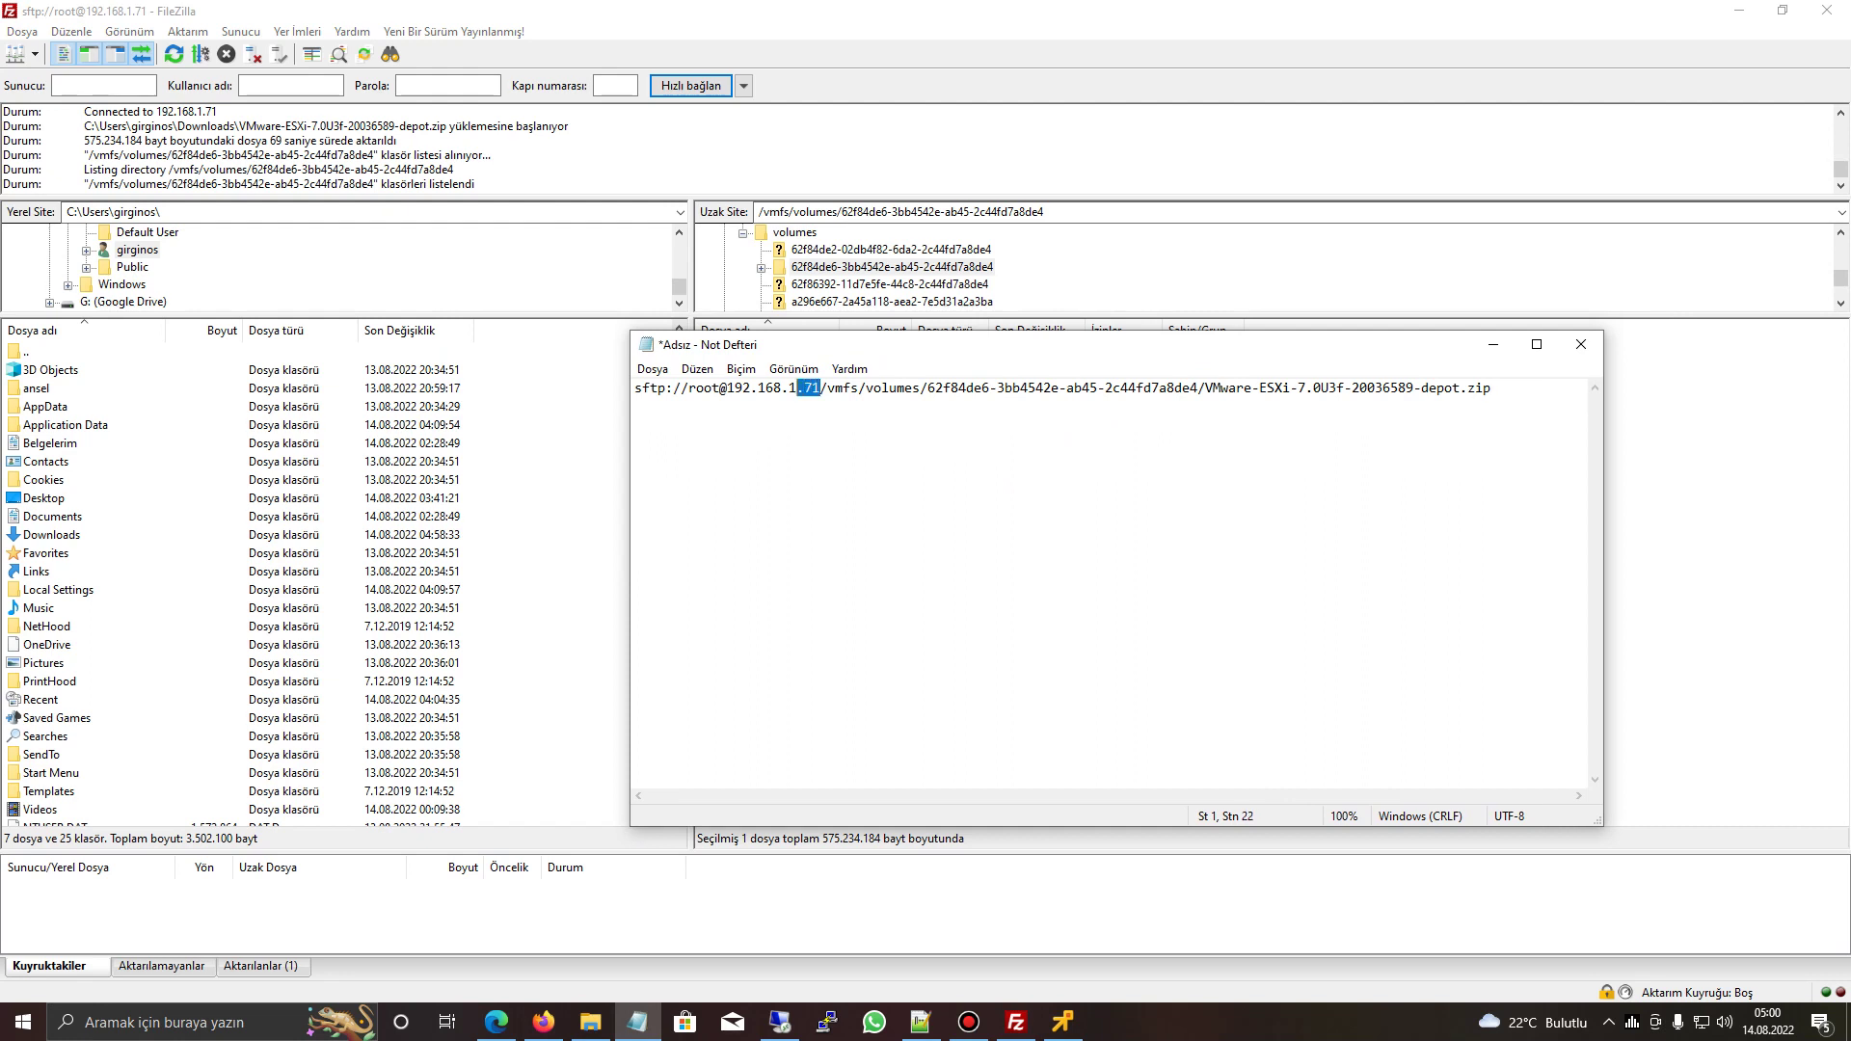
pyautogui.press('BackSpace')
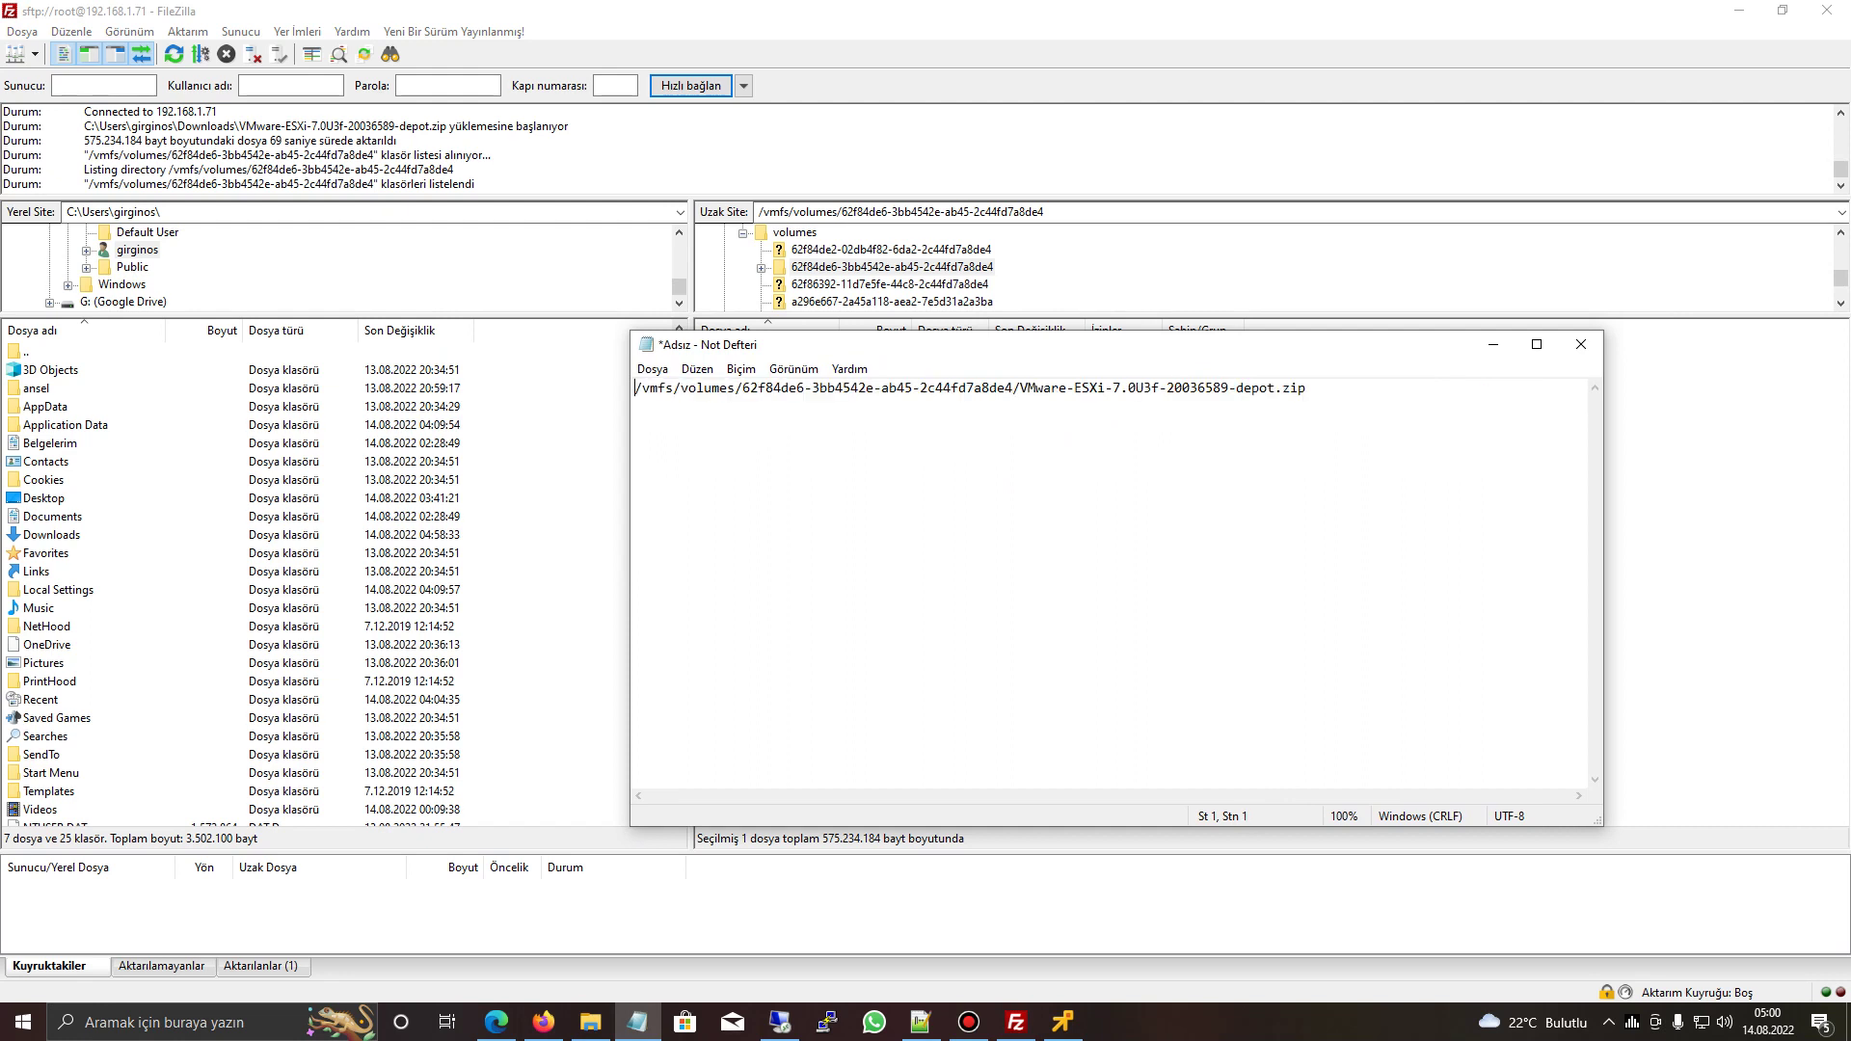
# - Prepend 'esxcli software vib install -d' to the depot path and select the full command
pyautogui.hotkey('alt', 'Tab')
pyautogui.hotkey('alt', 'Tab')
pyautogui.write('esxcli software vib install -d')
pyautogui.moveTo(867, 388); pyautogui.dragTo(1552, 388)
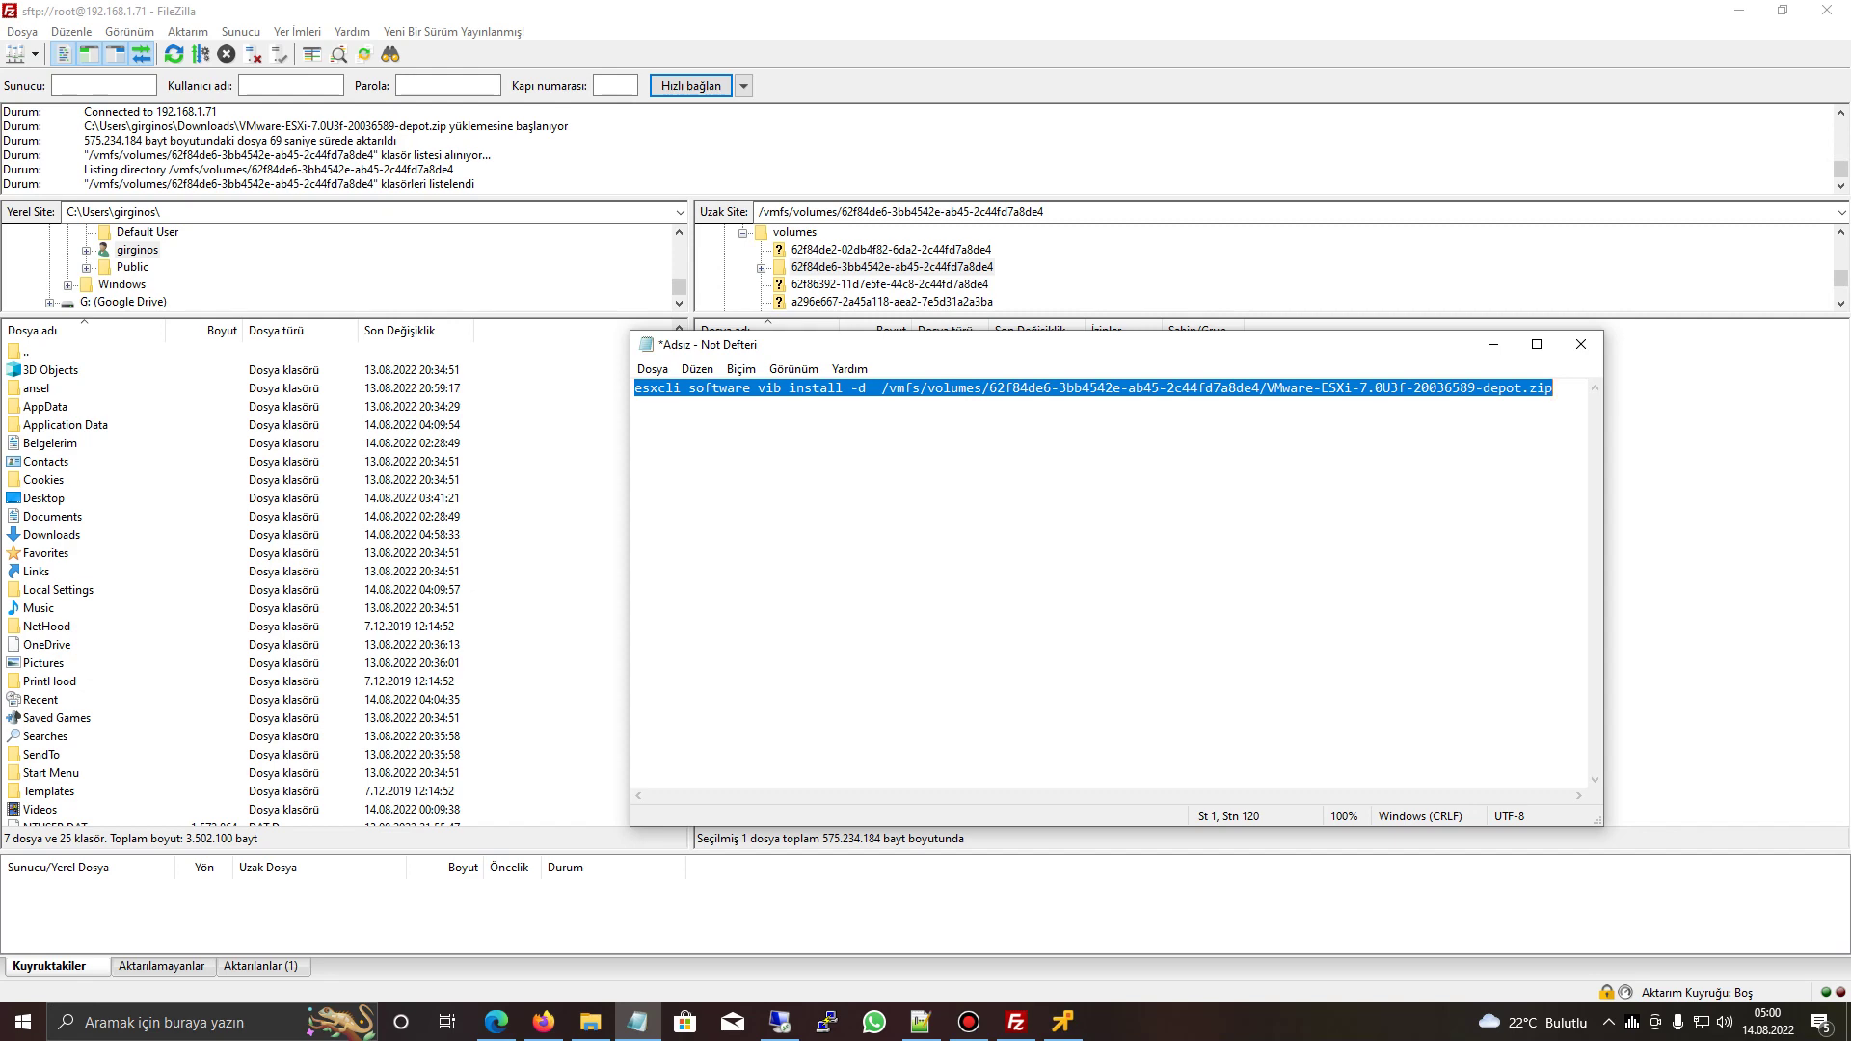
pyautogui.click(827, 1022)
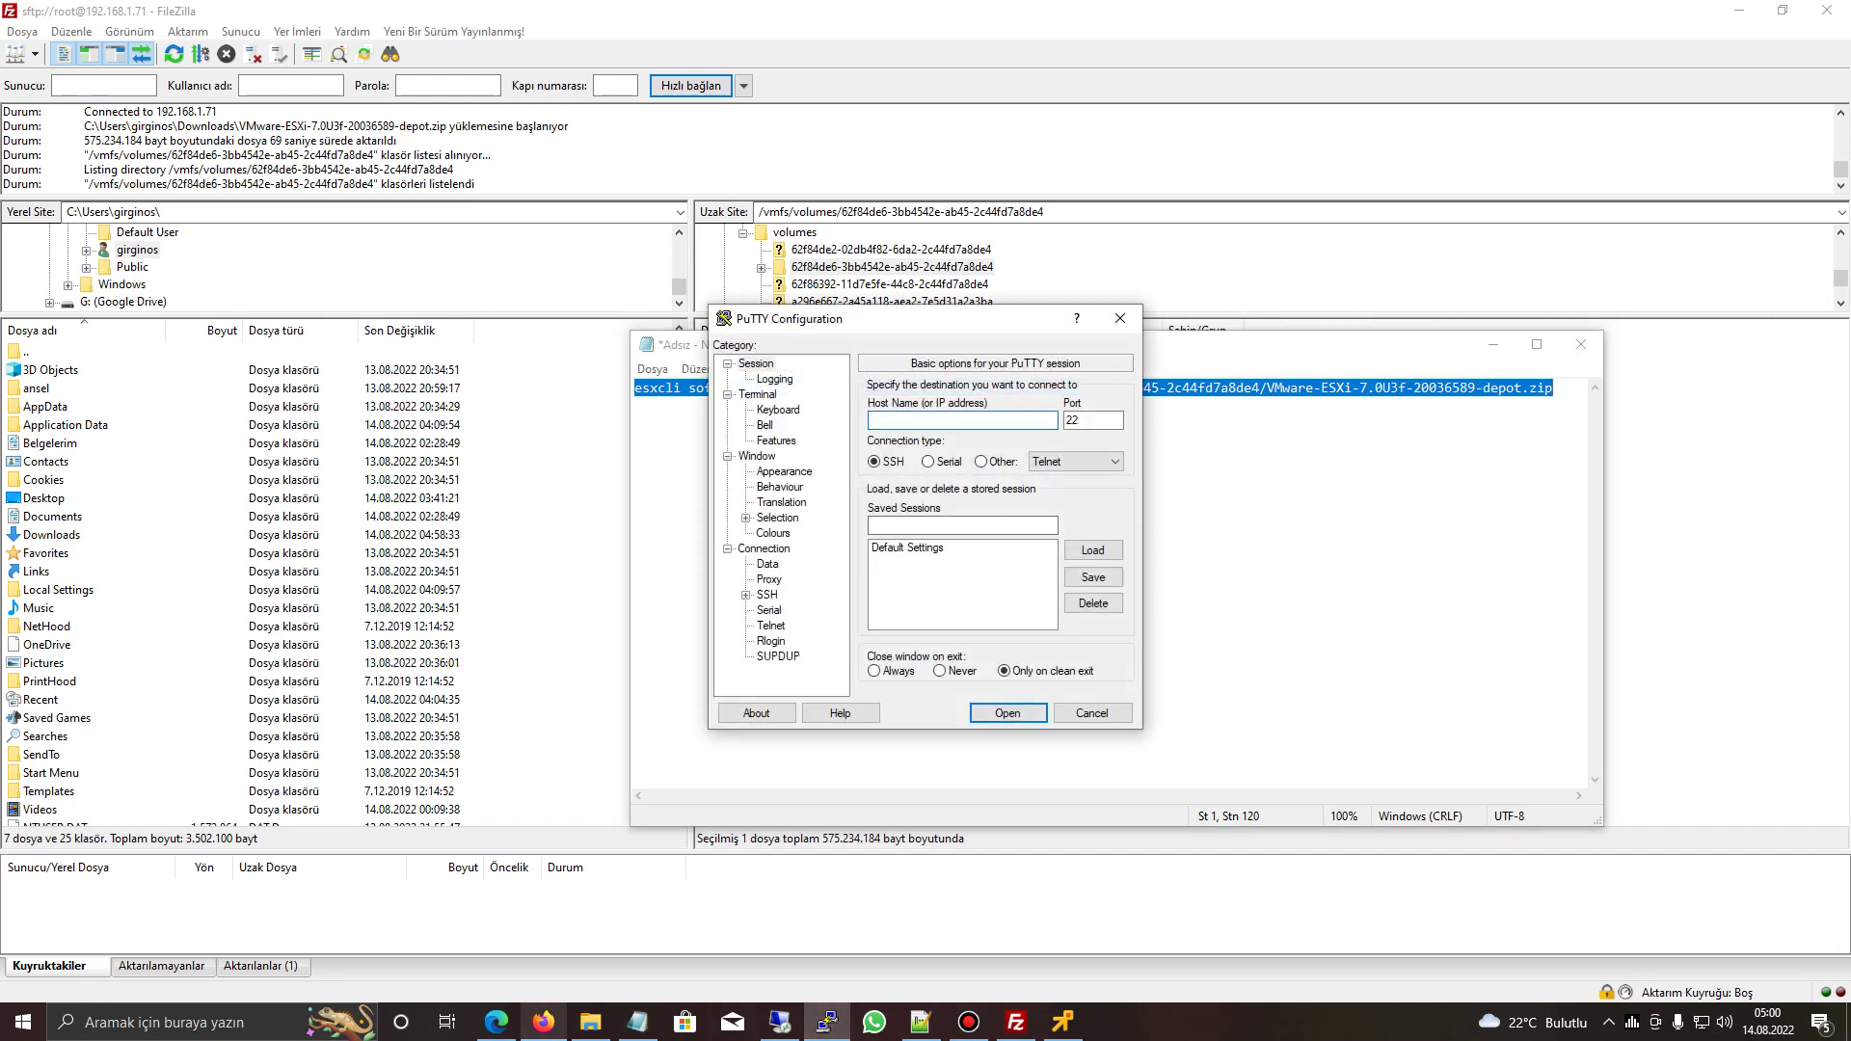
# - Open a PuTTY SSH session to the host's IP and log in as root
pyautogui.click(496, 1022)
pyautogui.moveTo(283, 49); pyautogui.dragTo(357, 49)
pyautogui.hotkey('ctrl', 'c')
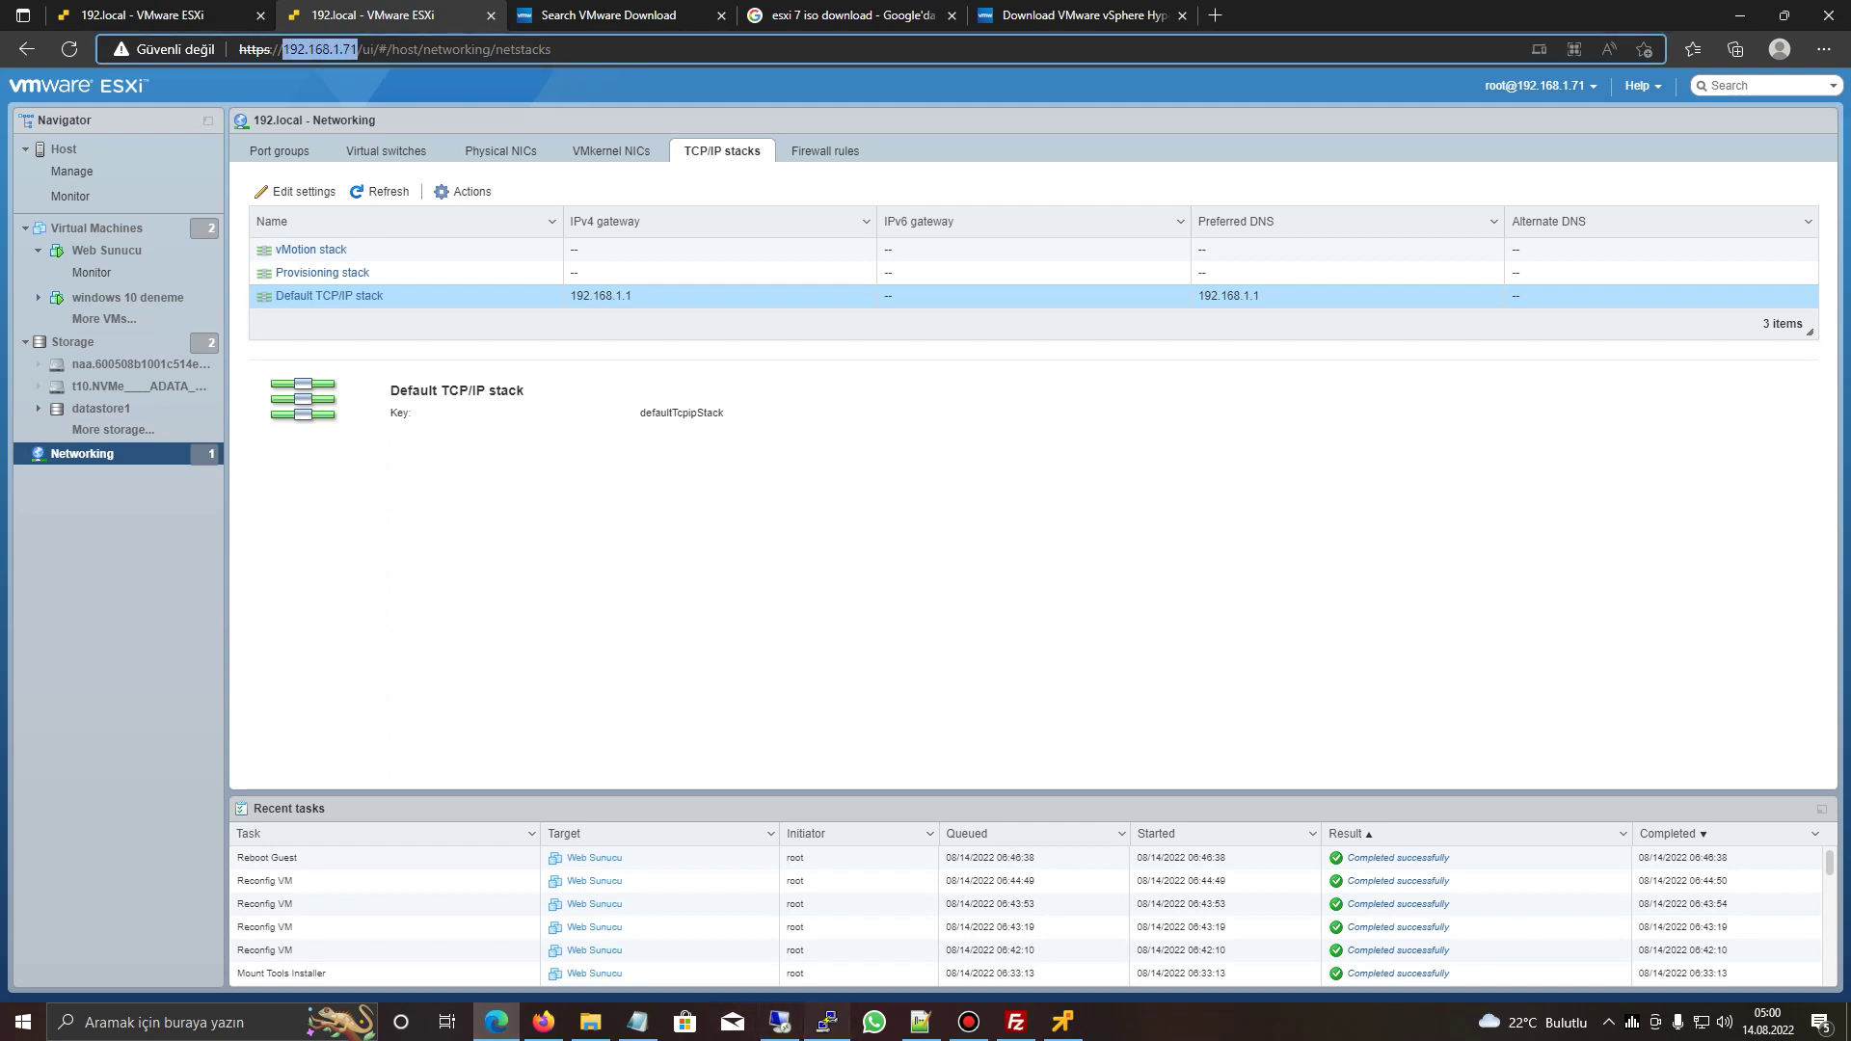
pyautogui.click(827, 1022)
pyautogui.hotkey('ctrl', 'v')
pyautogui.click(1003, 713)
pyautogui.write('root')
pyautogui.press('Return')
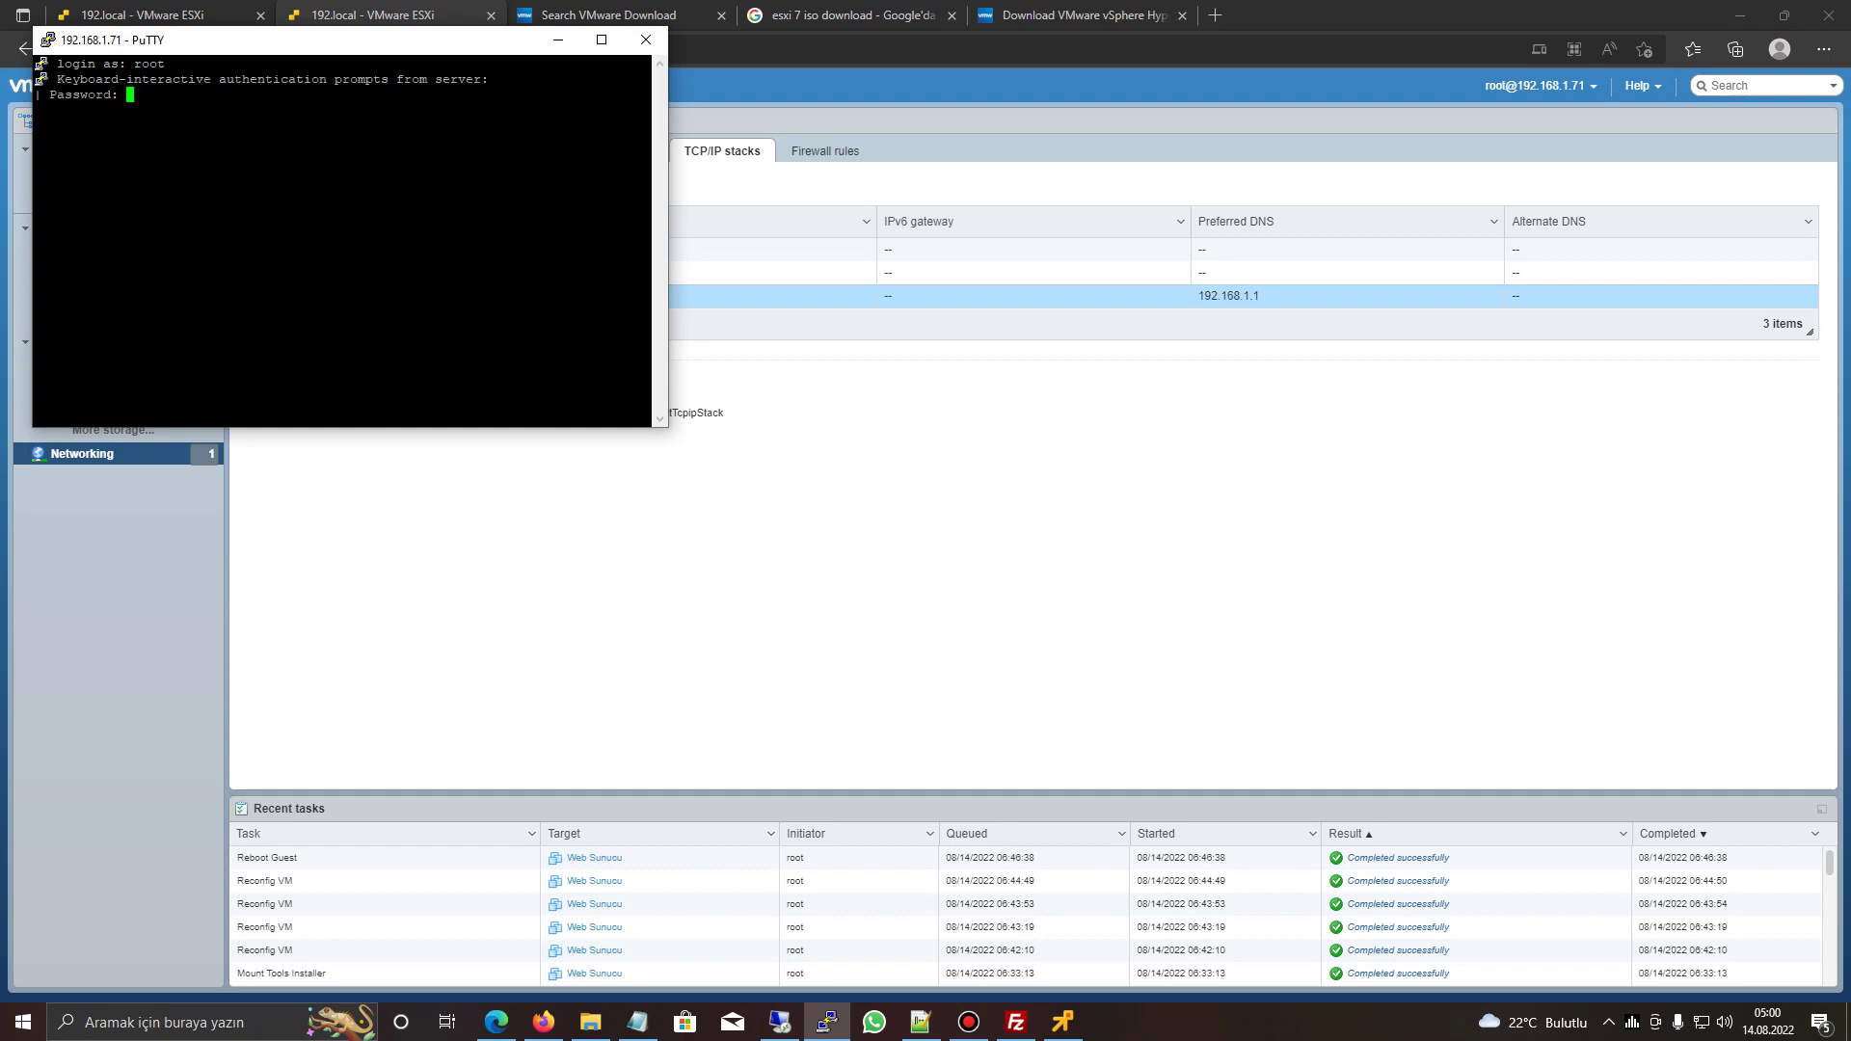
pyautogui.press('Return')
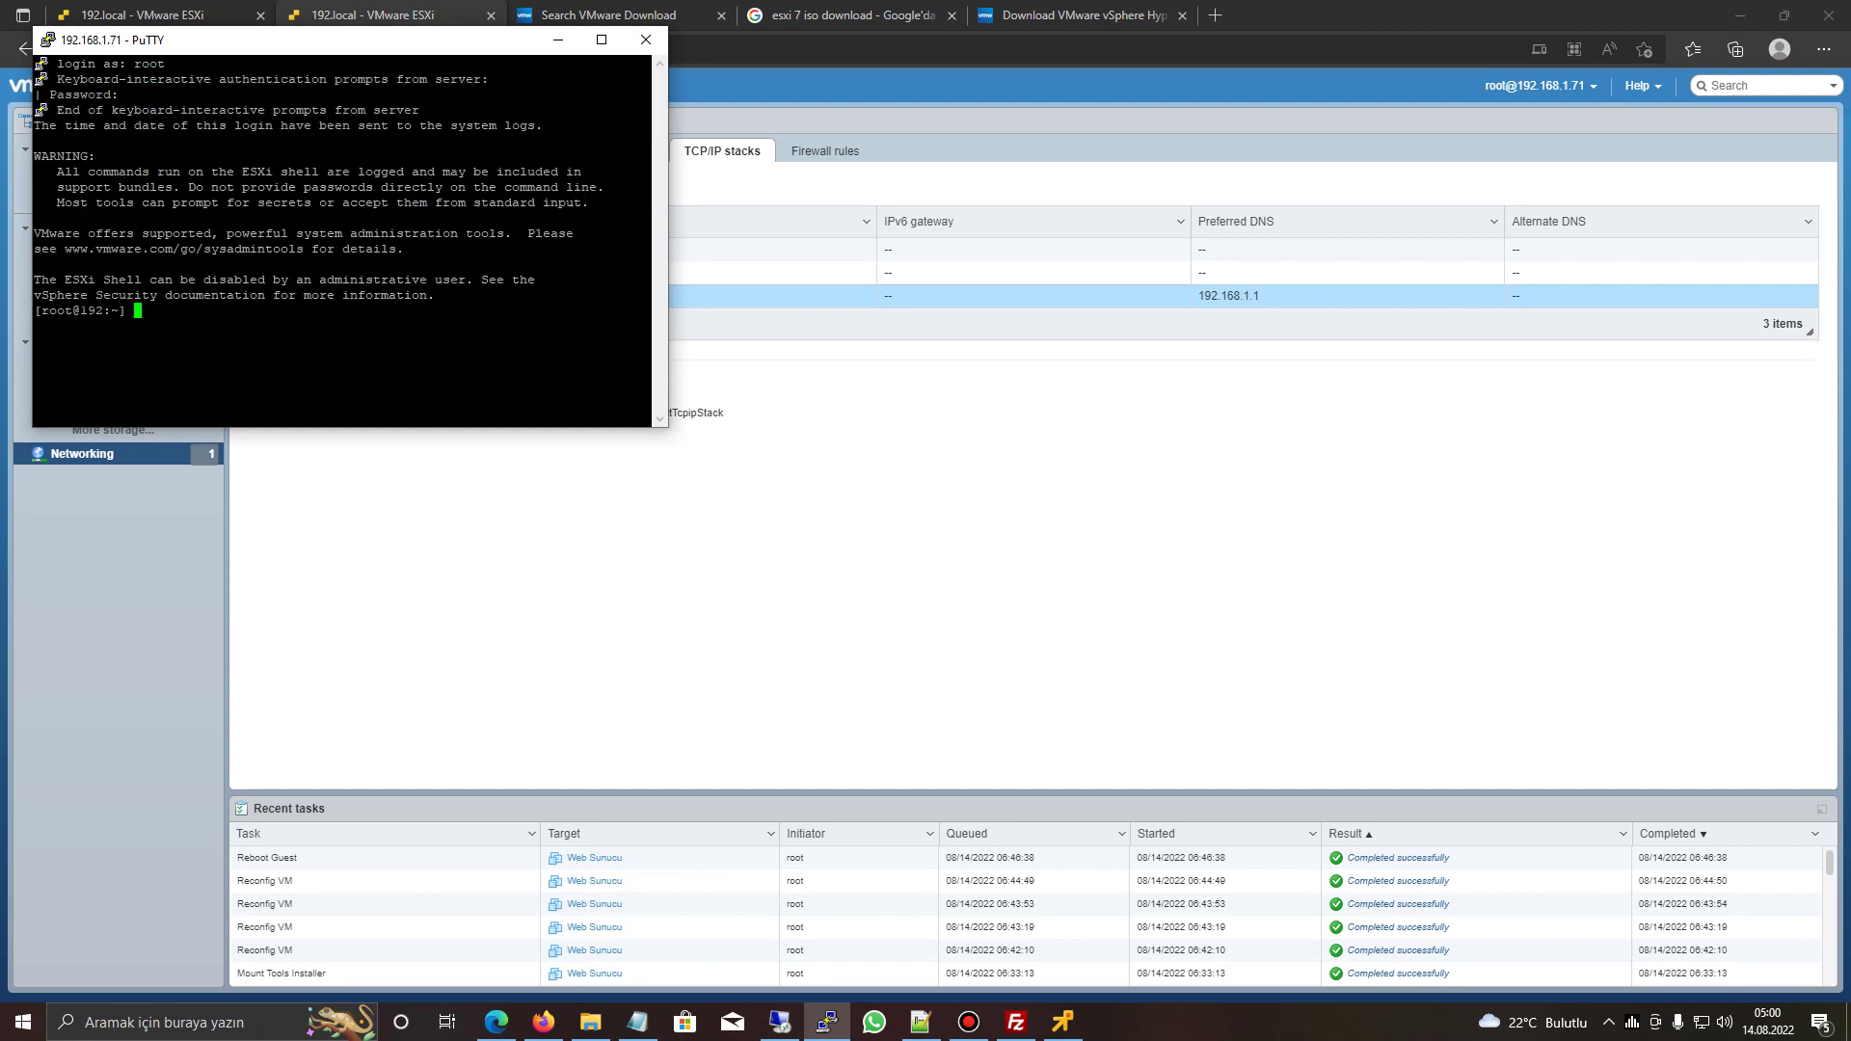
# - Run the esxcli software vib install -d command for the 7.0U3f depot and review the installation result
pyautogui.click(637, 1022)
pyautogui.hotkey('ctrl', 'c')
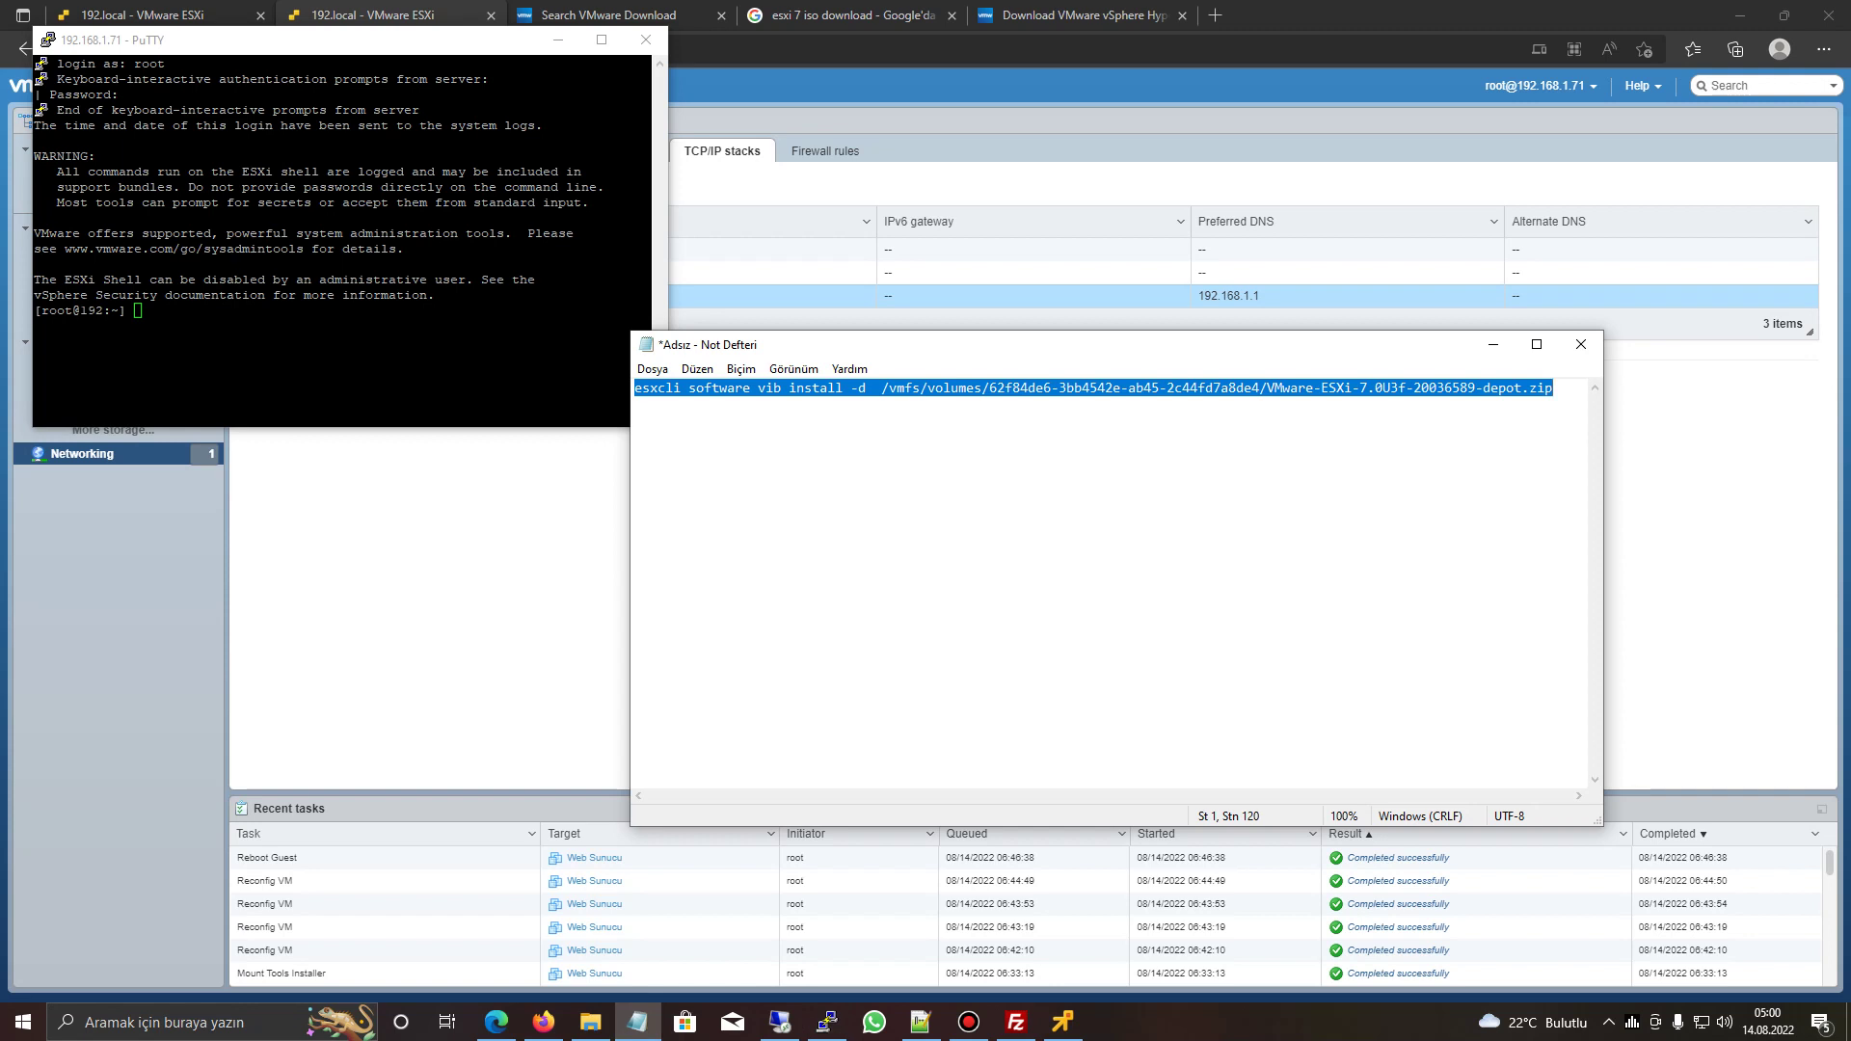
pyautogui.rightClick(338, 366)
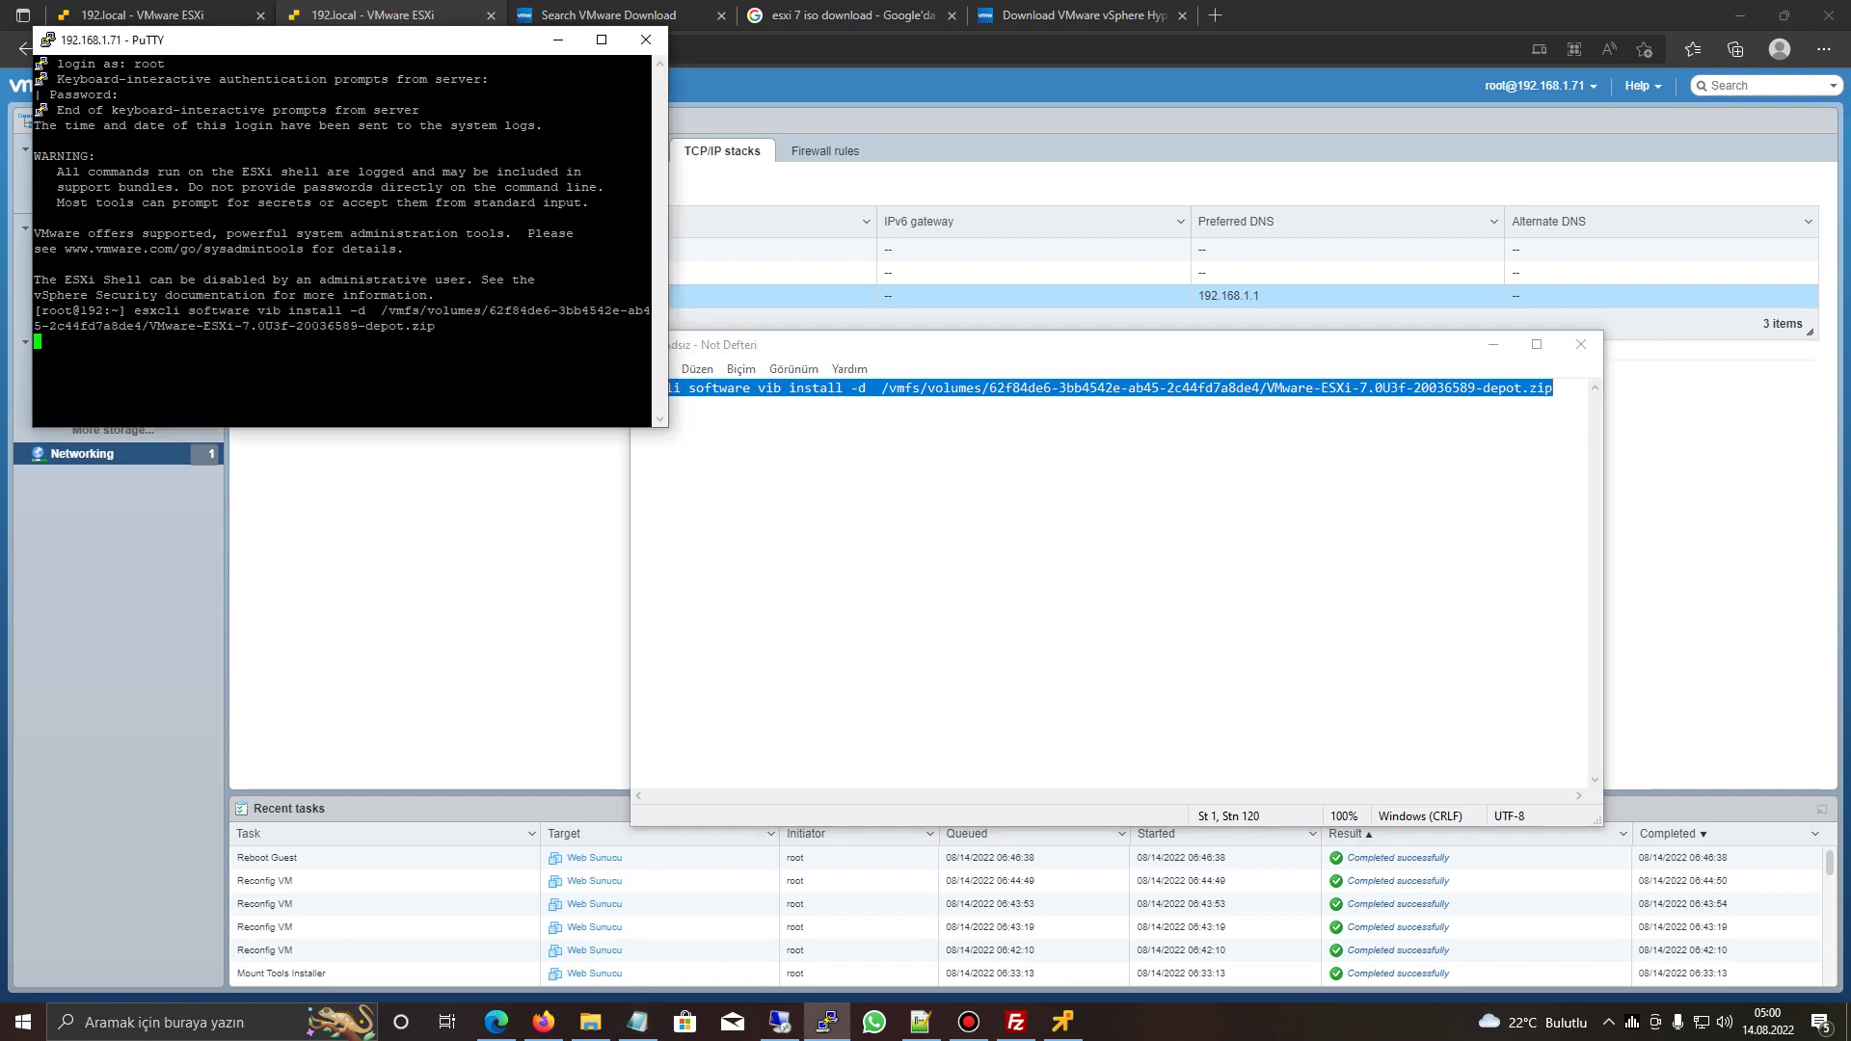
pyautogui.moveTo(290, 40); pyautogui.dragTo(582, 101)
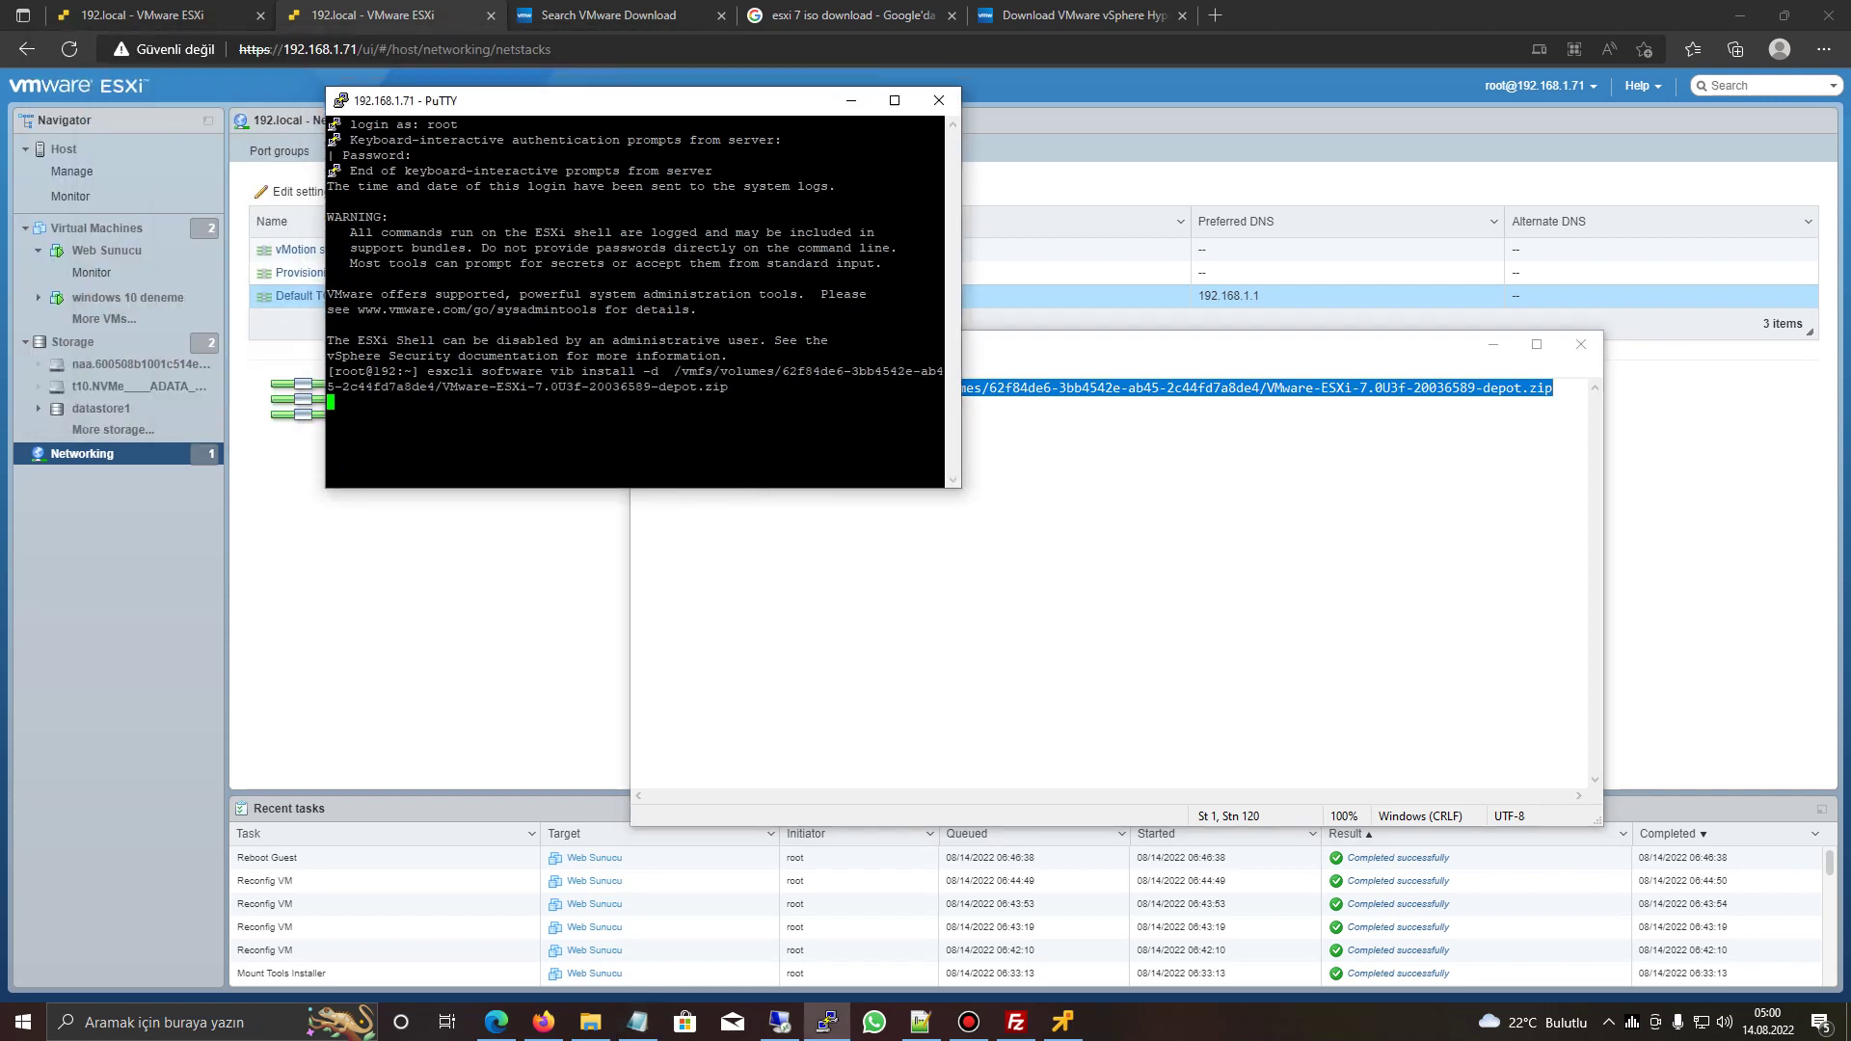
pyautogui.press('super+Up')
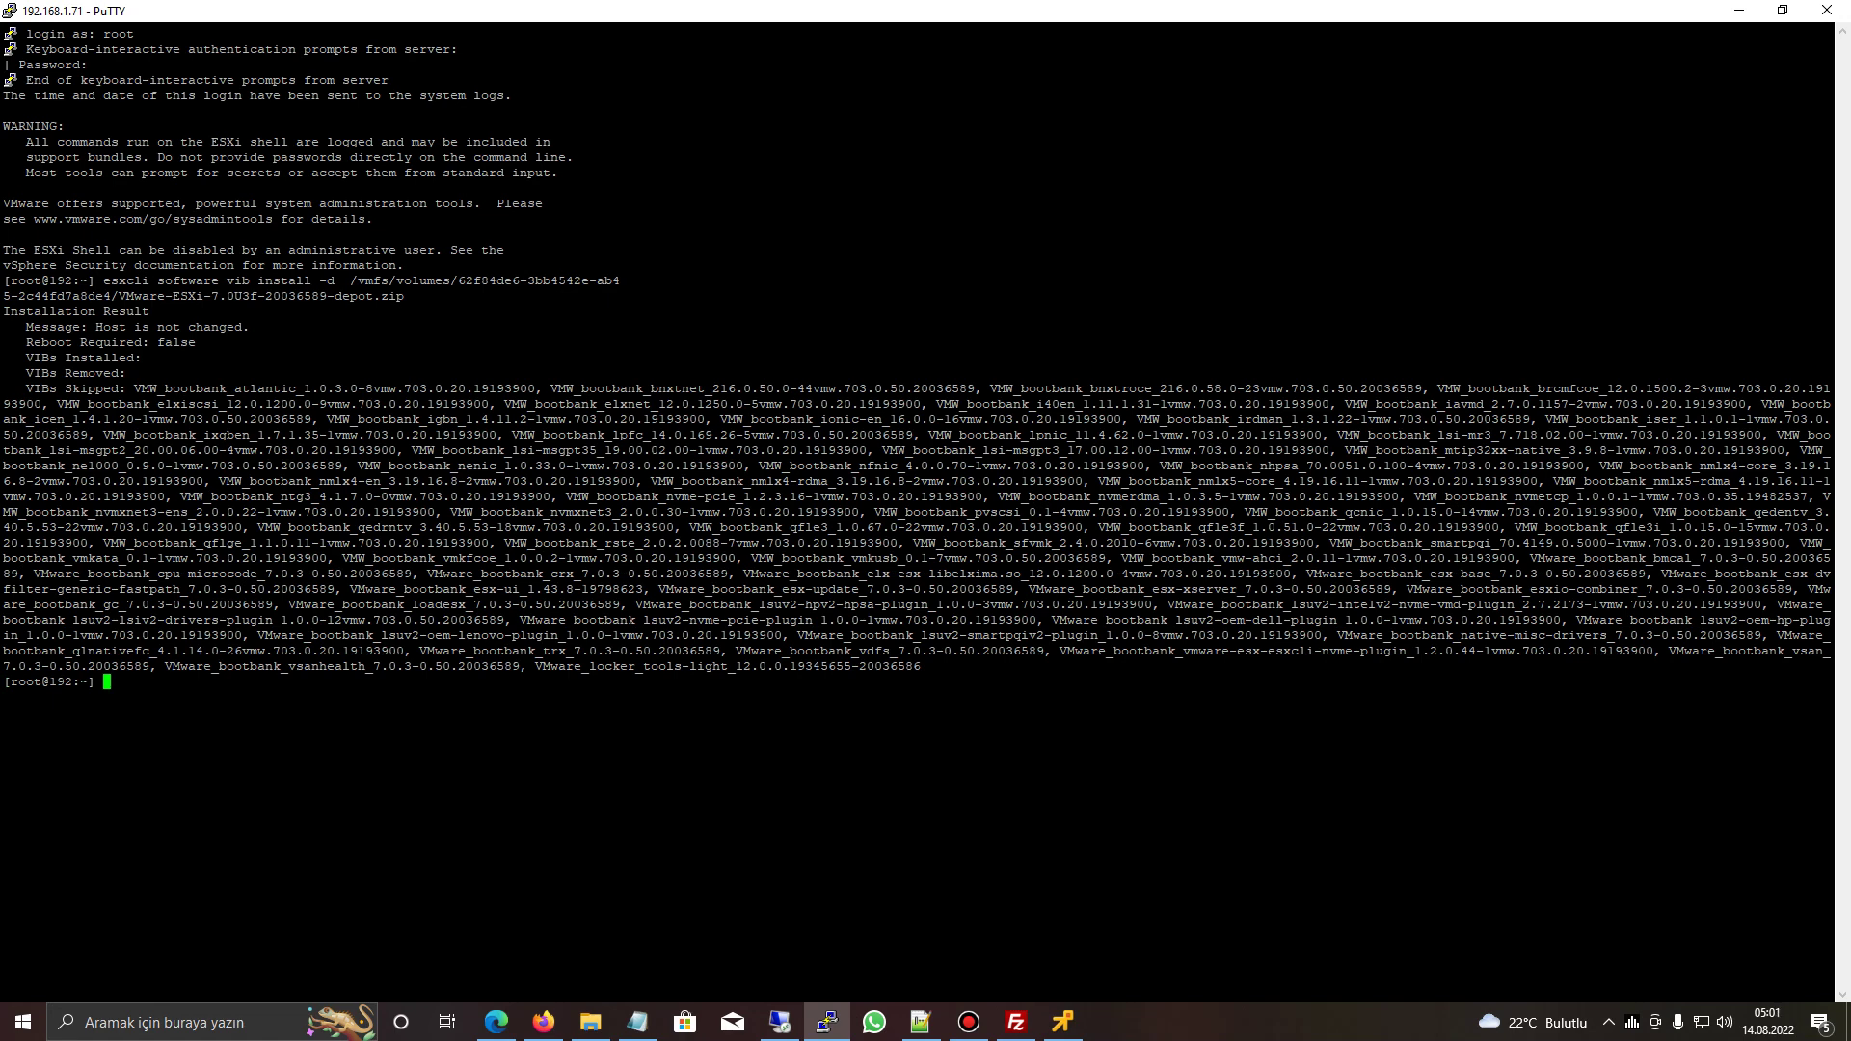
pyautogui.moveTo(15, 326); pyautogui.dragTo(96, 698)
pyautogui.click(20, 376)
pyautogui.click(96, 697)
pyautogui.moveTo(29, 389); pyautogui.dragTo(1832, 667)
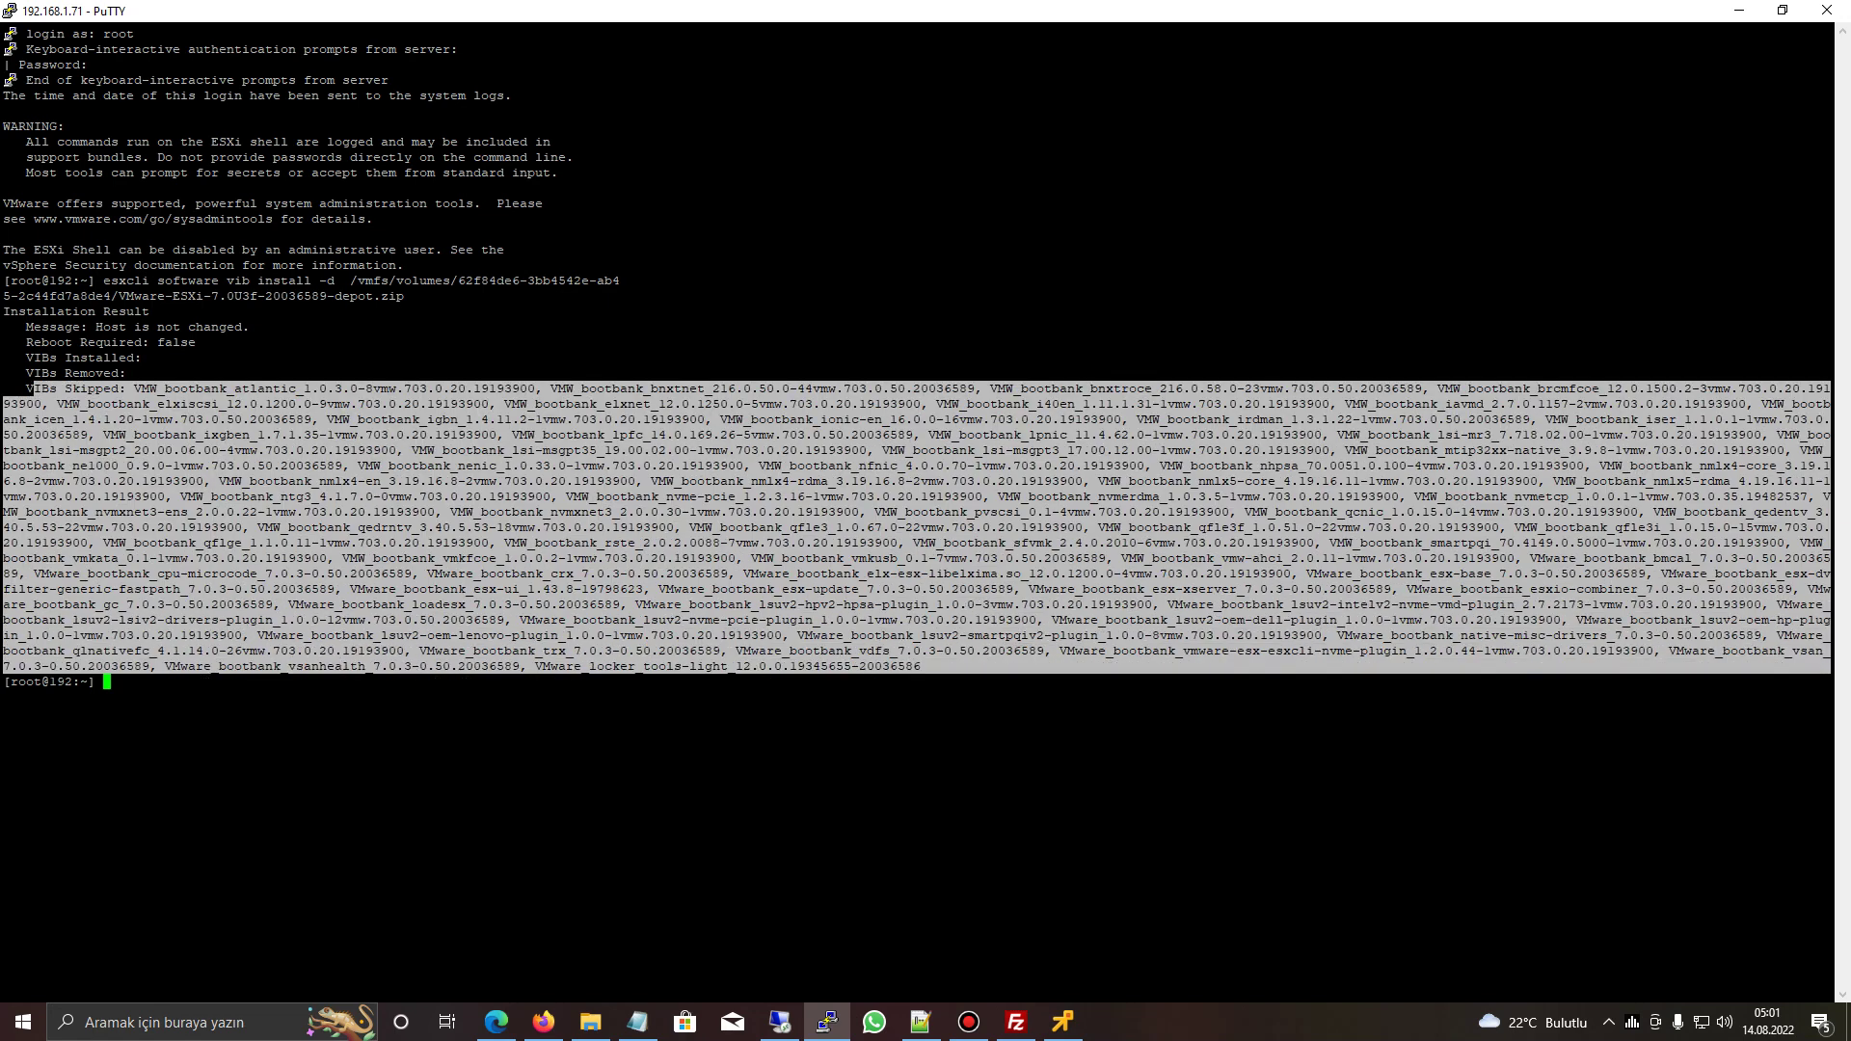
# - Reboot the ESXi host with the reboot command
pyautogui.write('reboot')
pyautogui.press('Return')
pyautogui.click(1062, 1023)
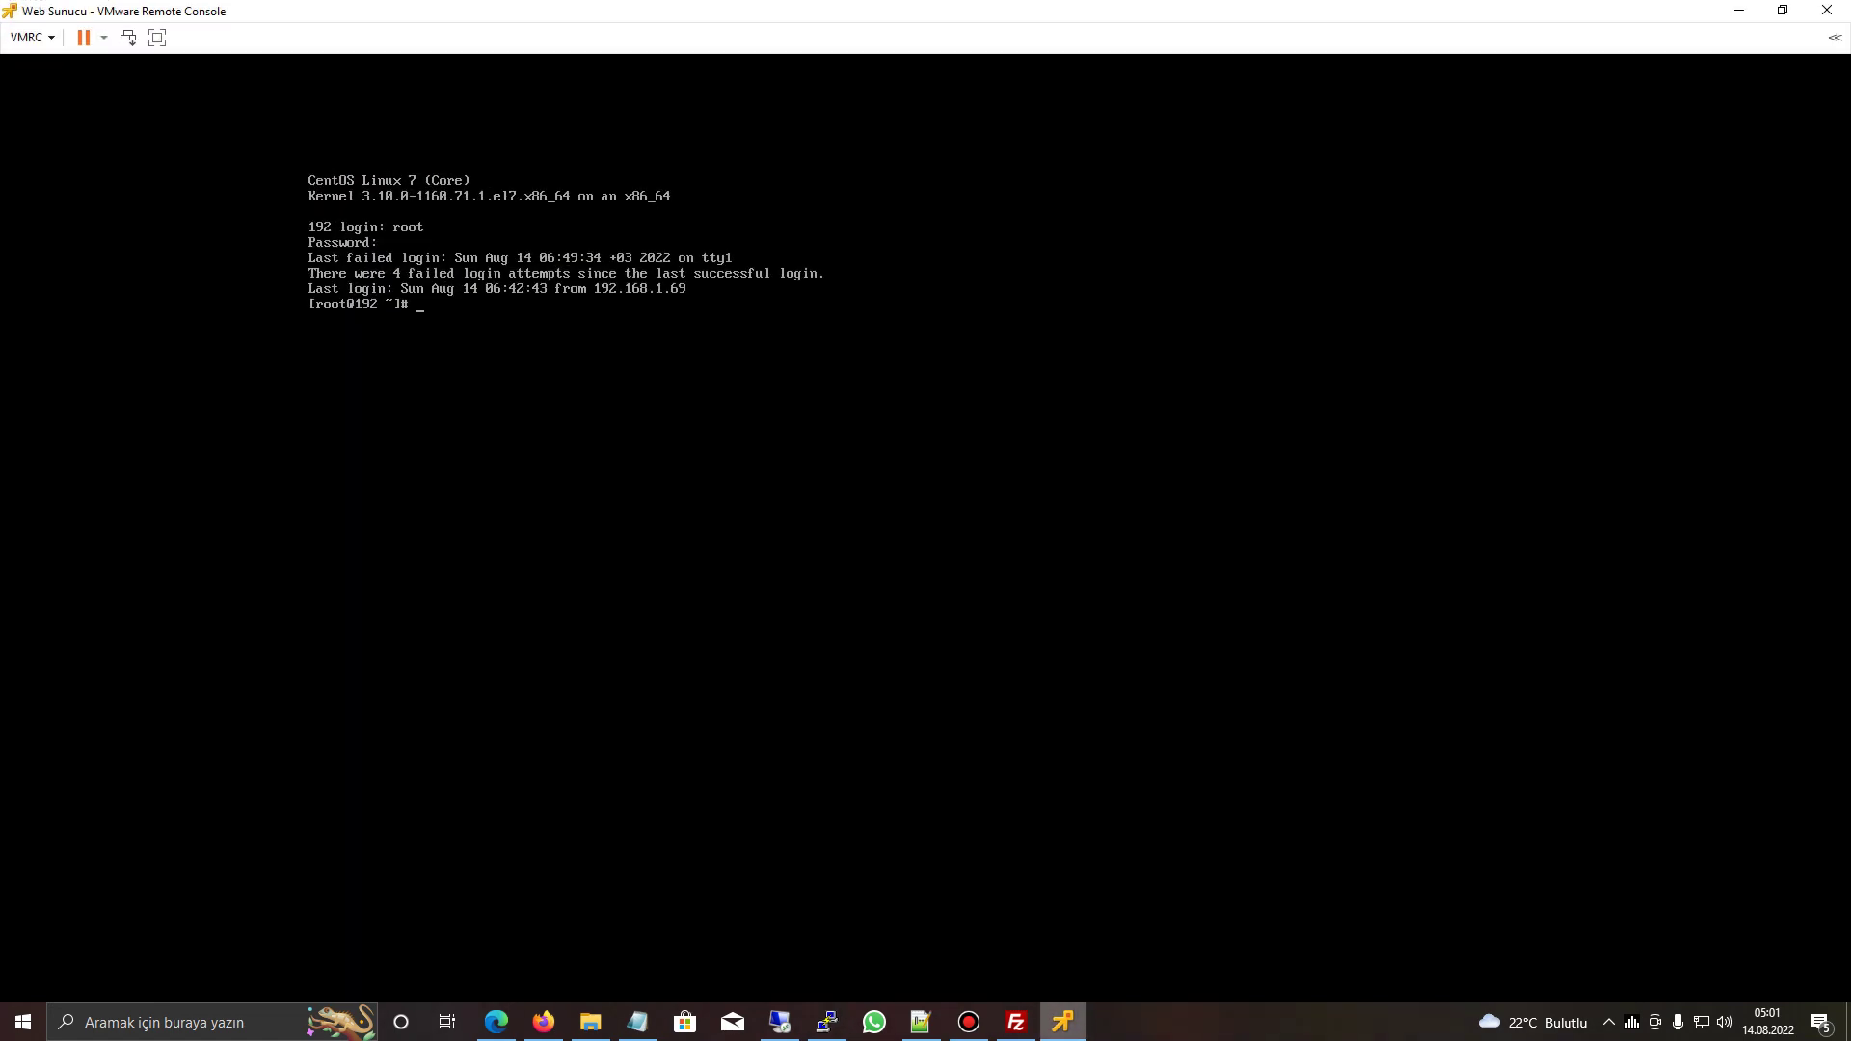
# - Close the Web Sunucu remote console window and show the host's Virtual Machines list
pyautogui.rightClick(1062, 1023)
pyautogui.click(1019, 981)
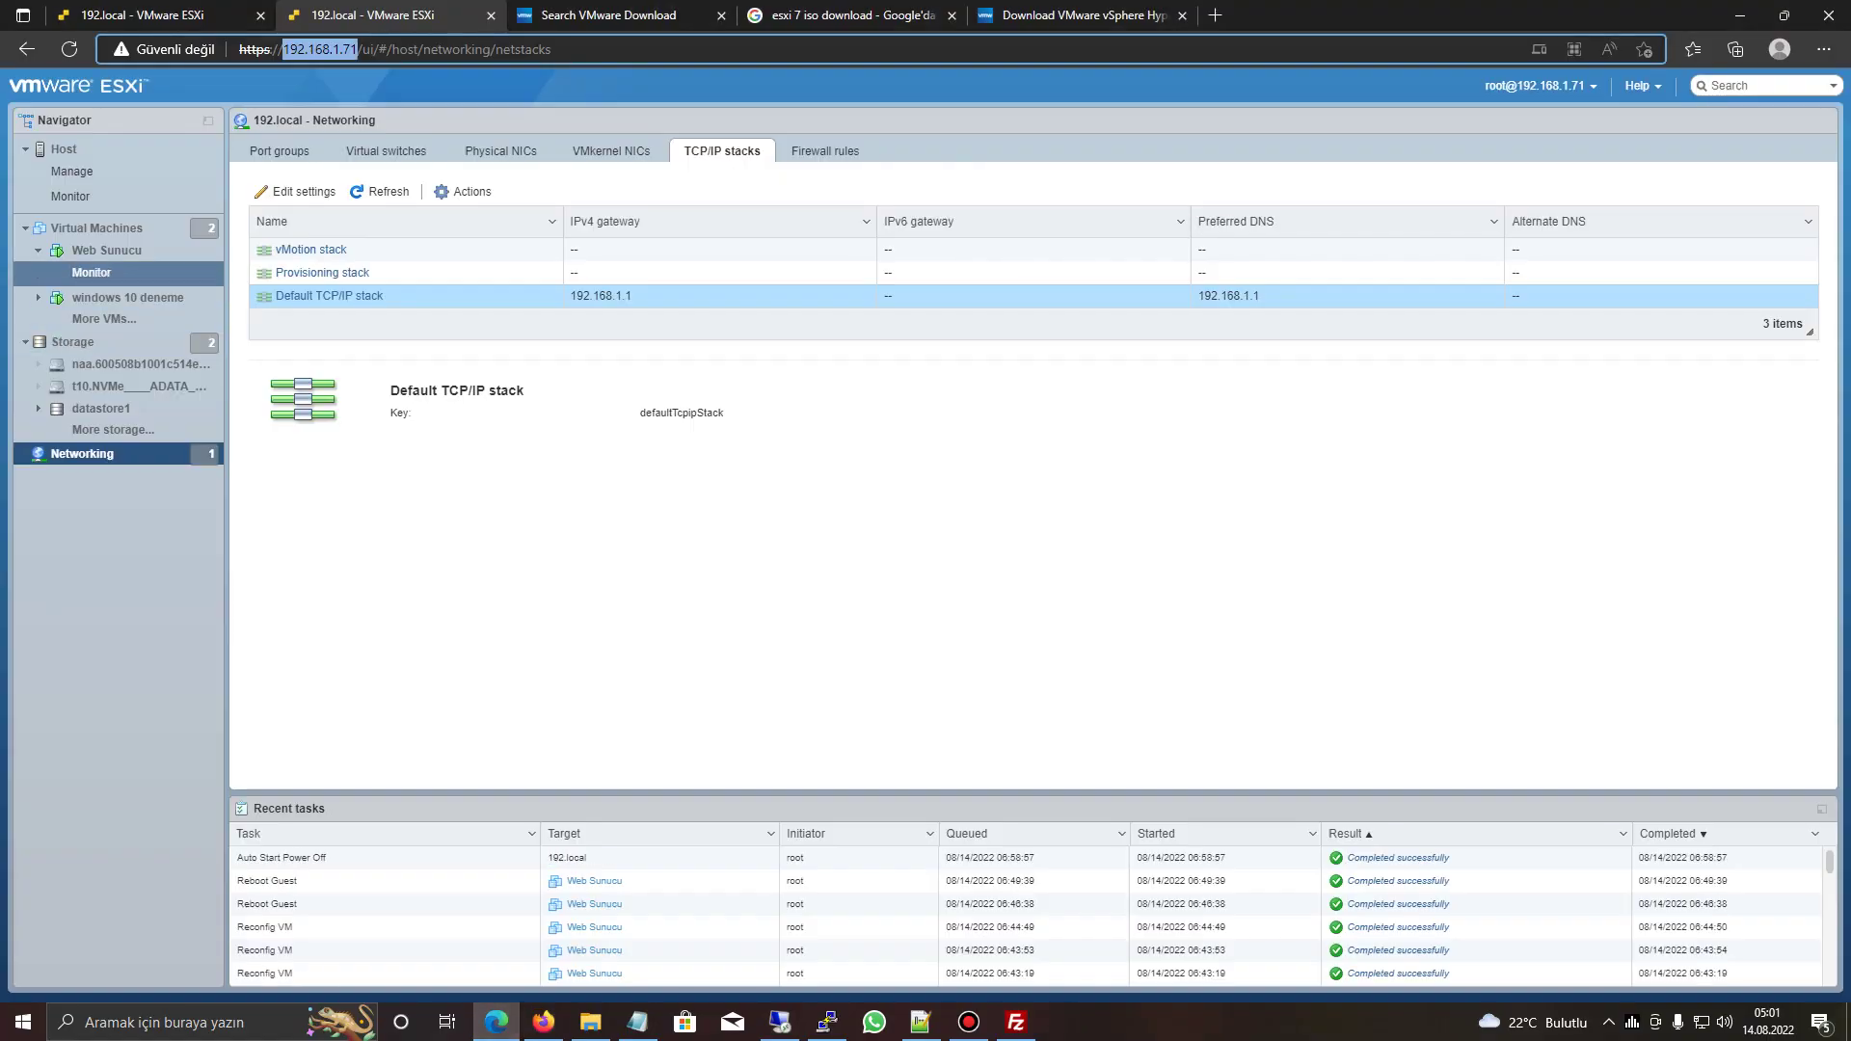
pyautogui.click(96, 228)
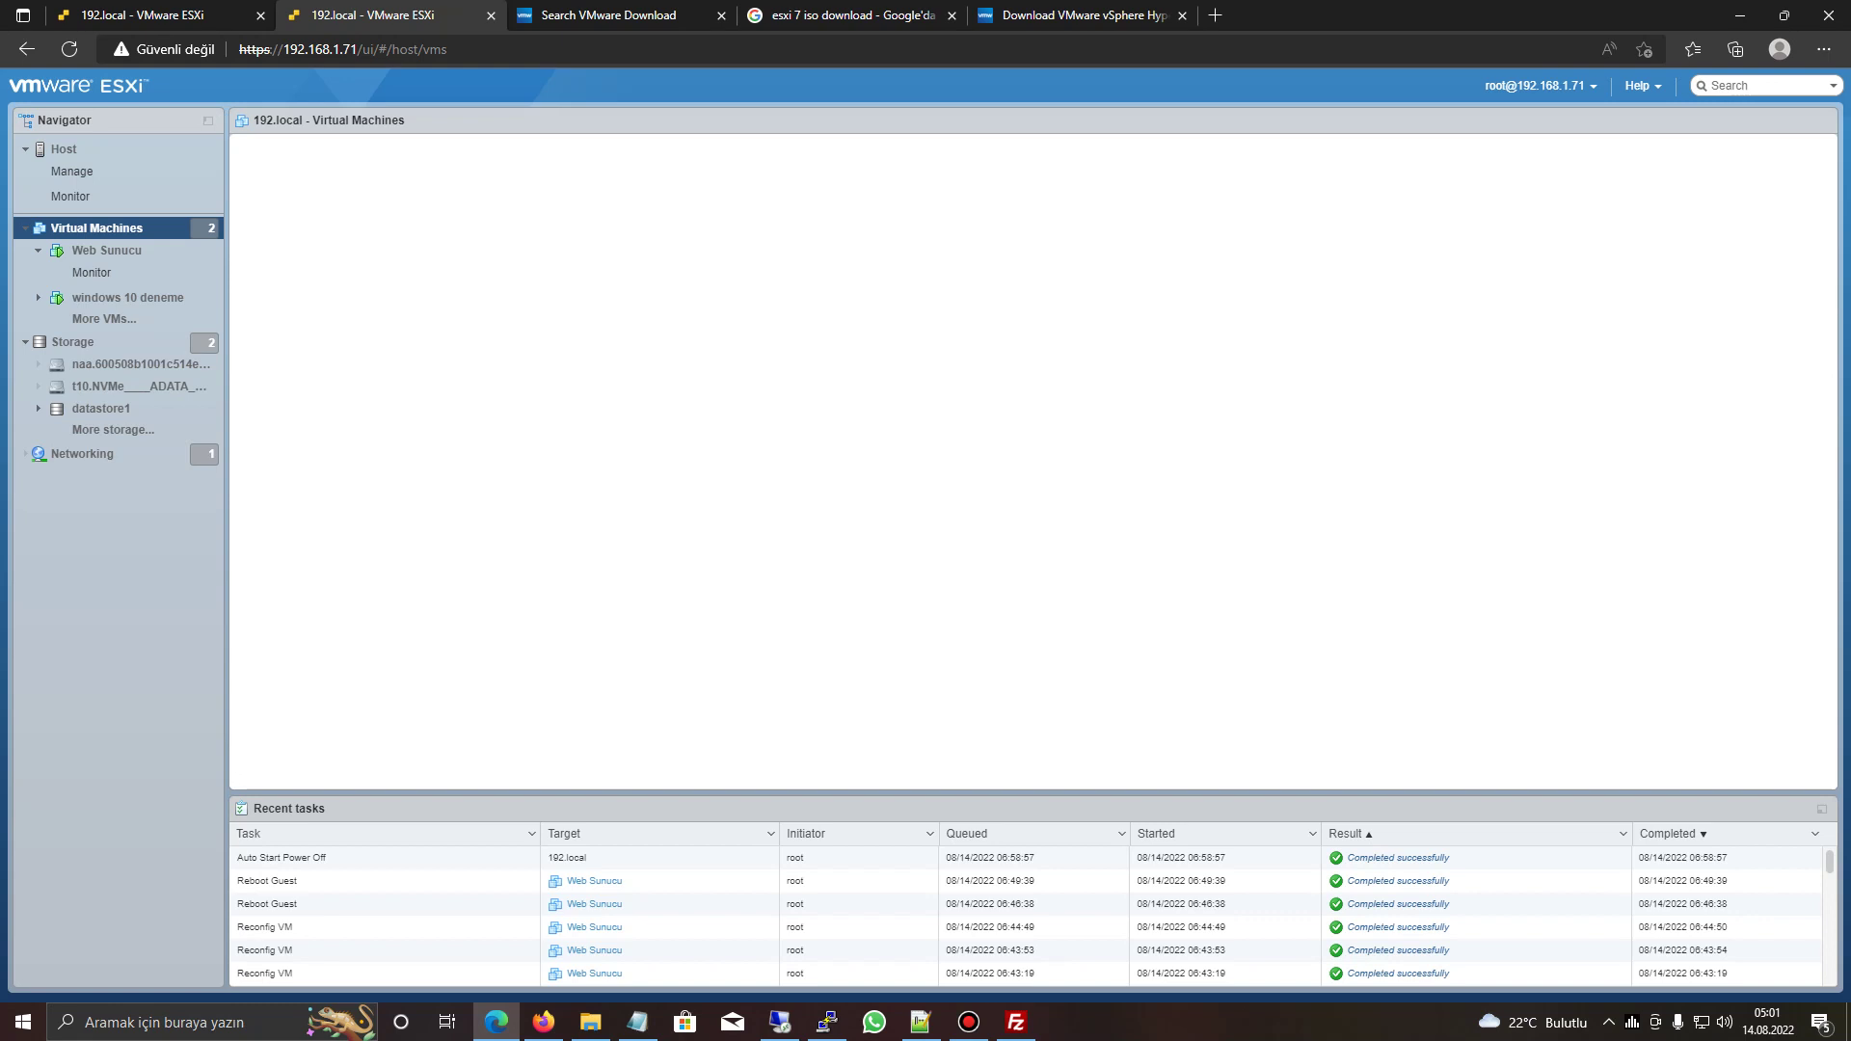
# - Dismiss PuTTY's Fatal Error about the connection lost during the host reboot
pyautogui.click(826, 1023)
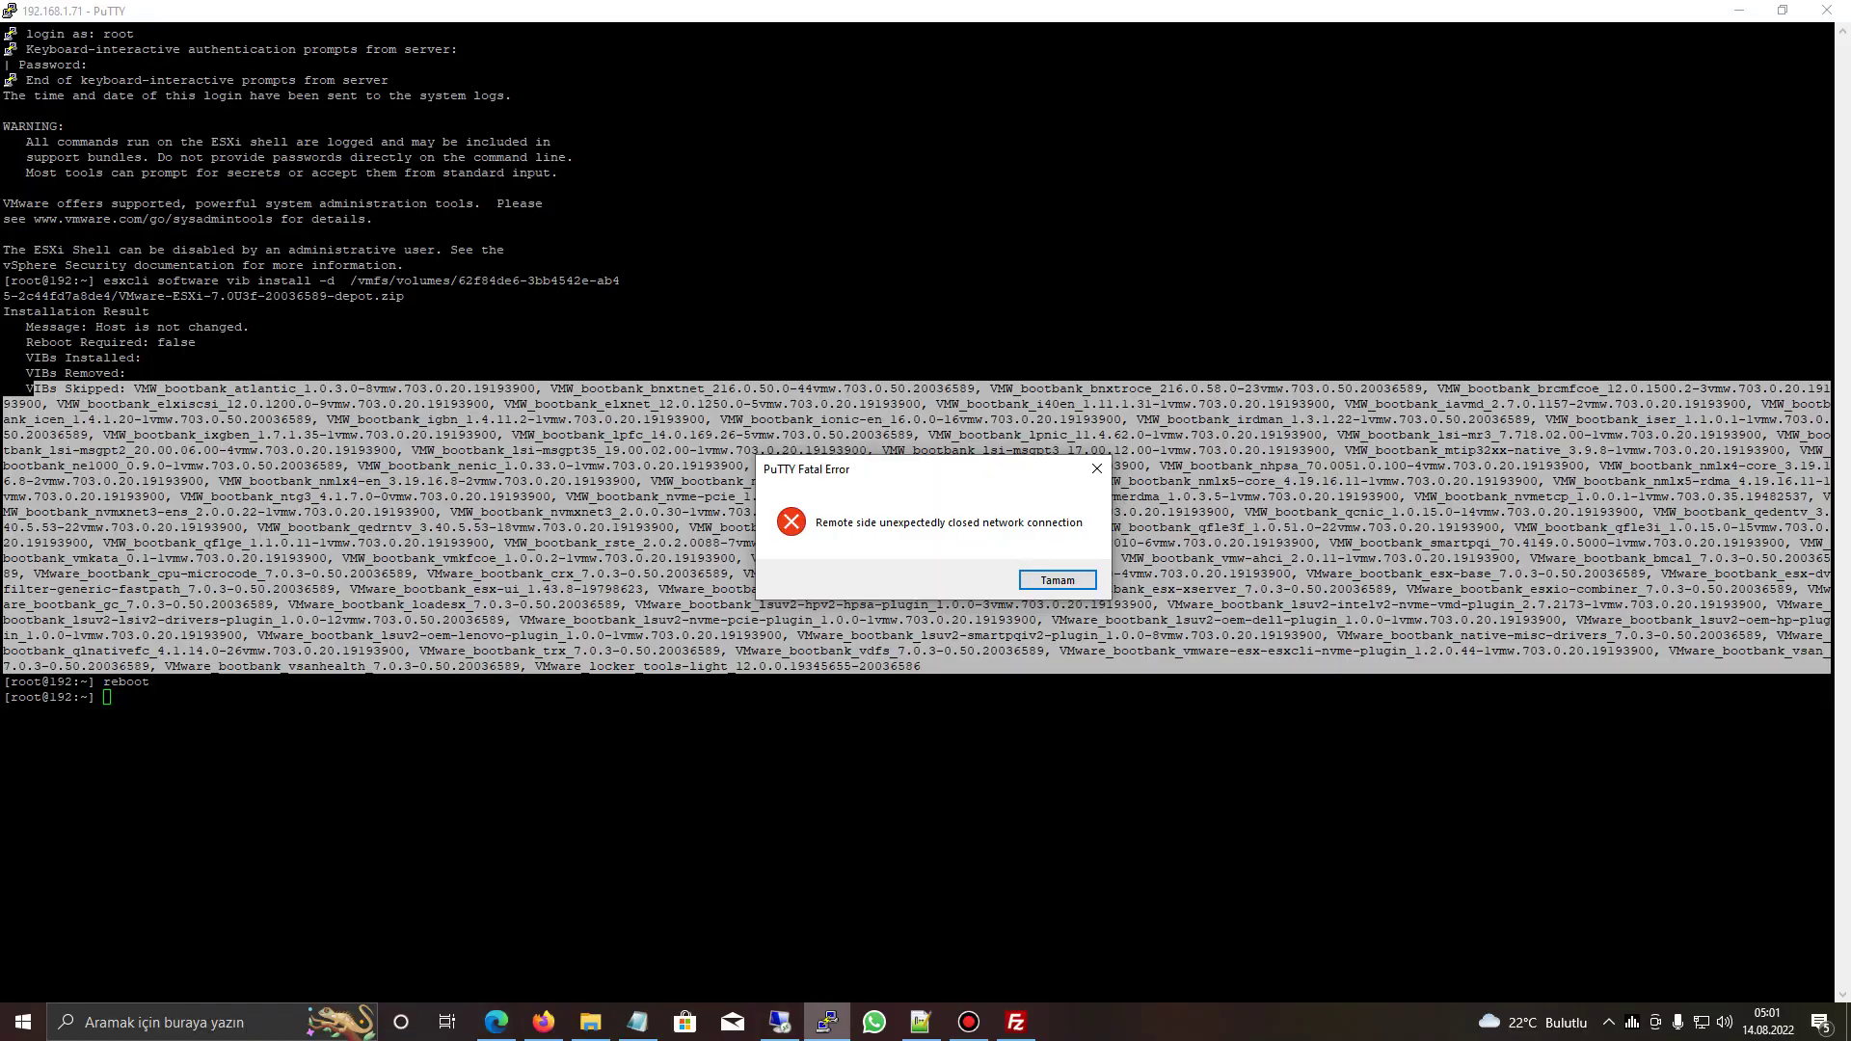
pyautogui.press('Return')
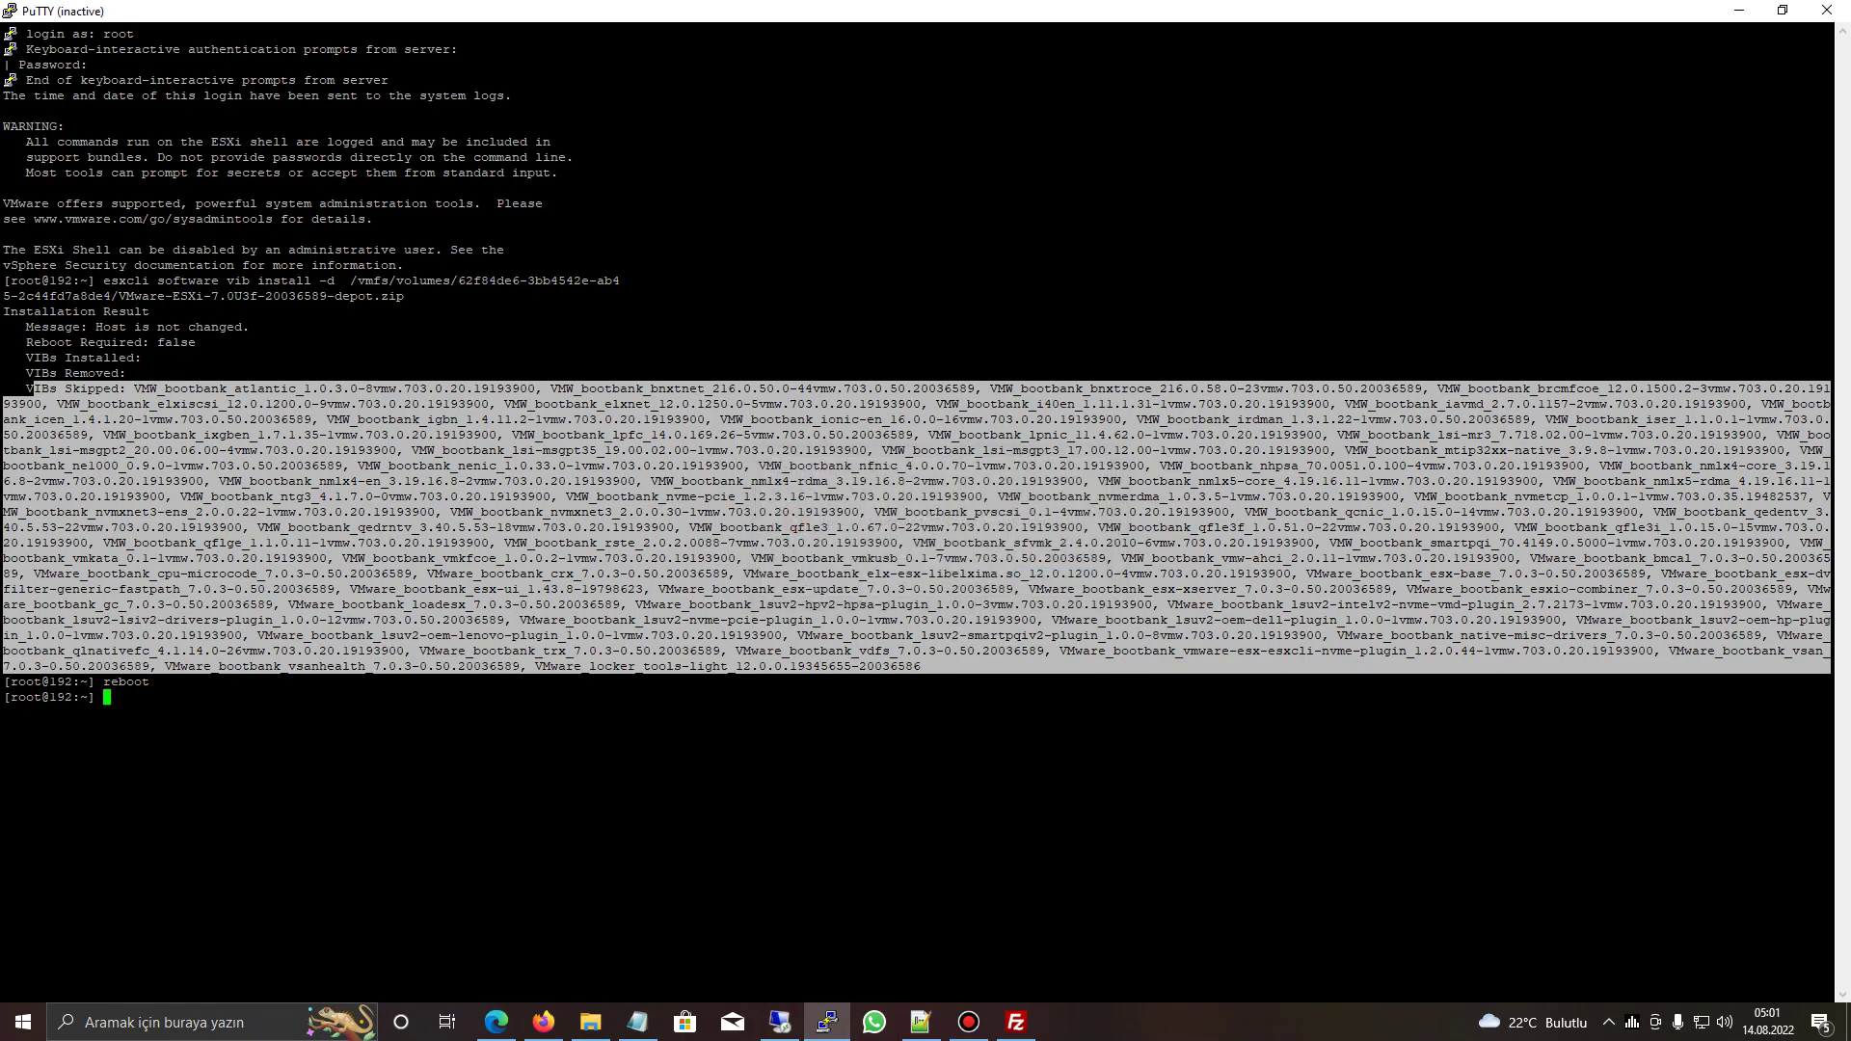
pyautogui.moveTo(969, 1022)
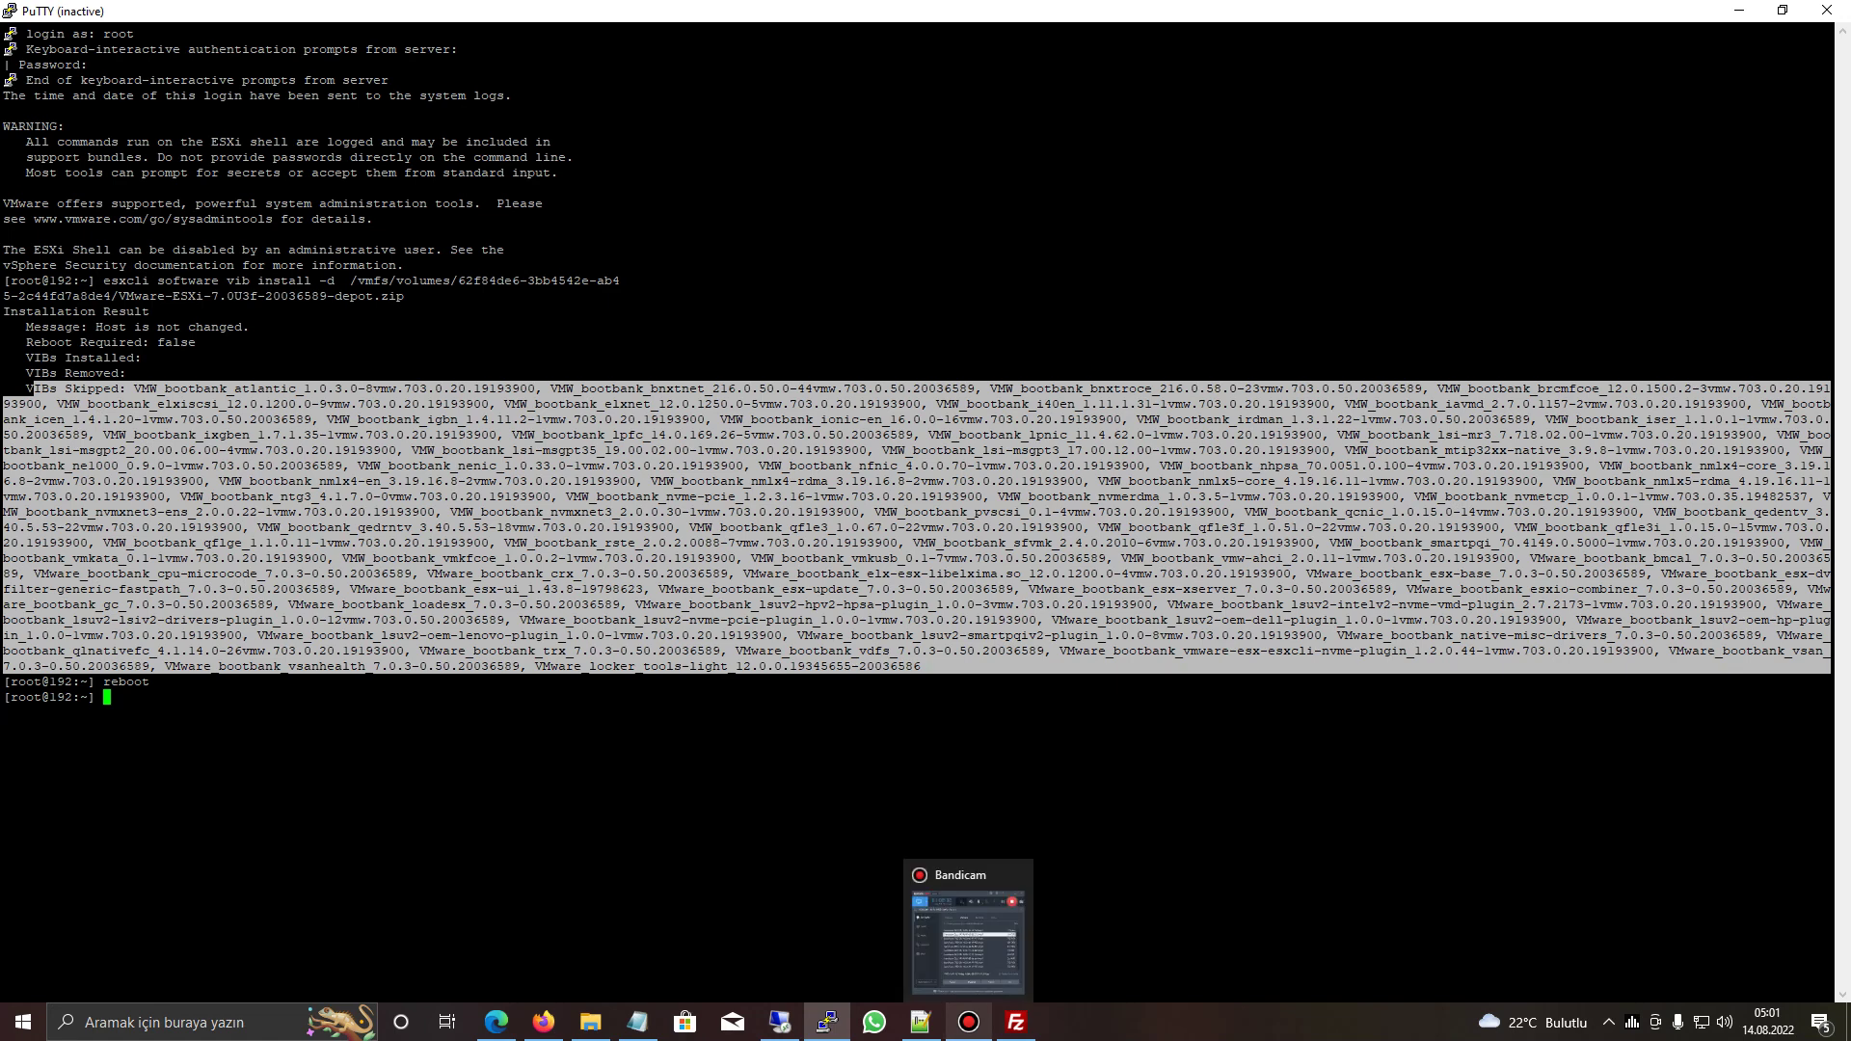
pyautogui.click(970, 1022)
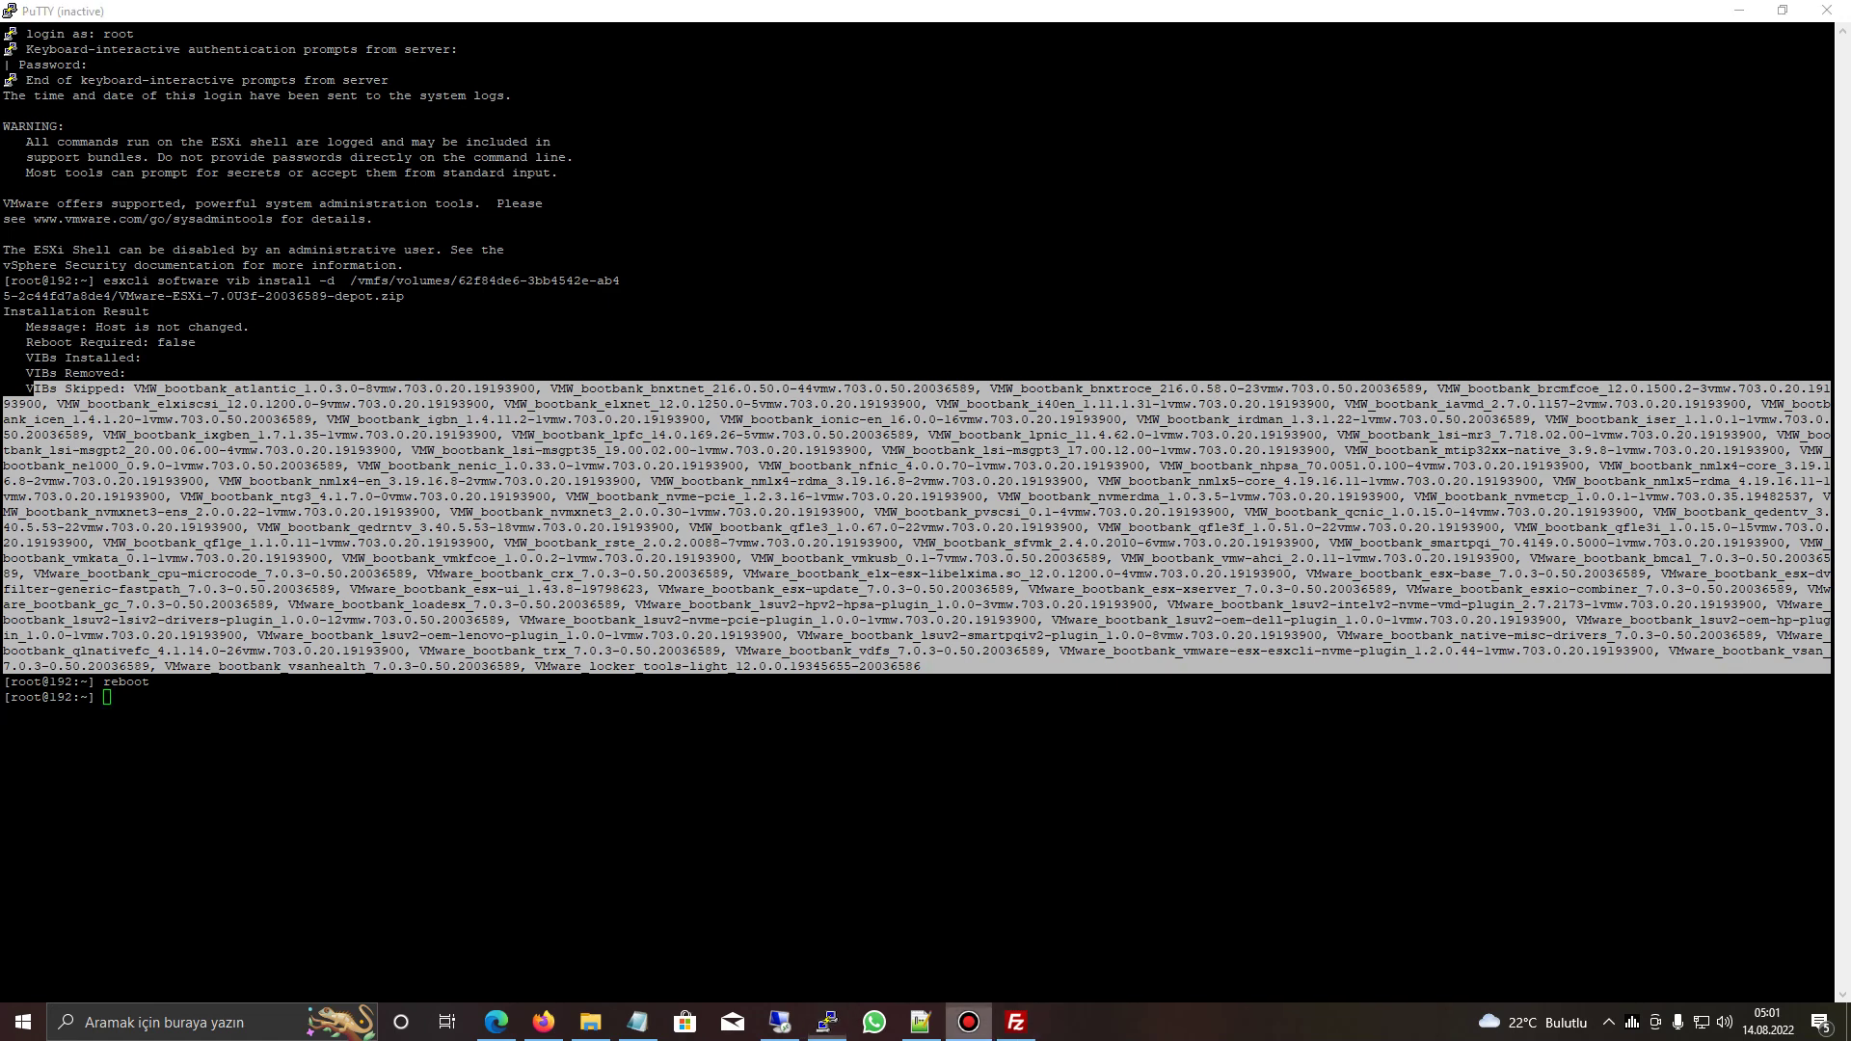